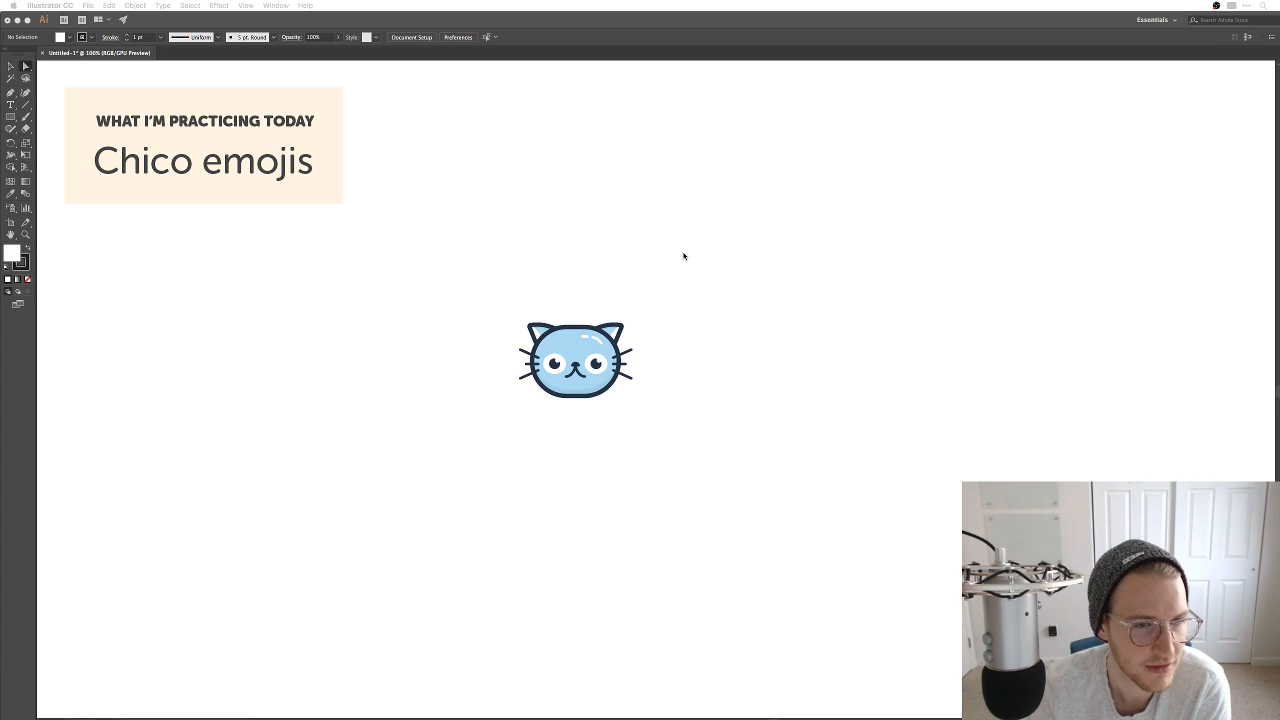
Step: Change the heading text to "Chicomojis" and enlarge it to span the width of the line above
{"action": "left_click", "coordinate": [251, 166]}
{"action": "double_click", "coordinate": [249, 164]}
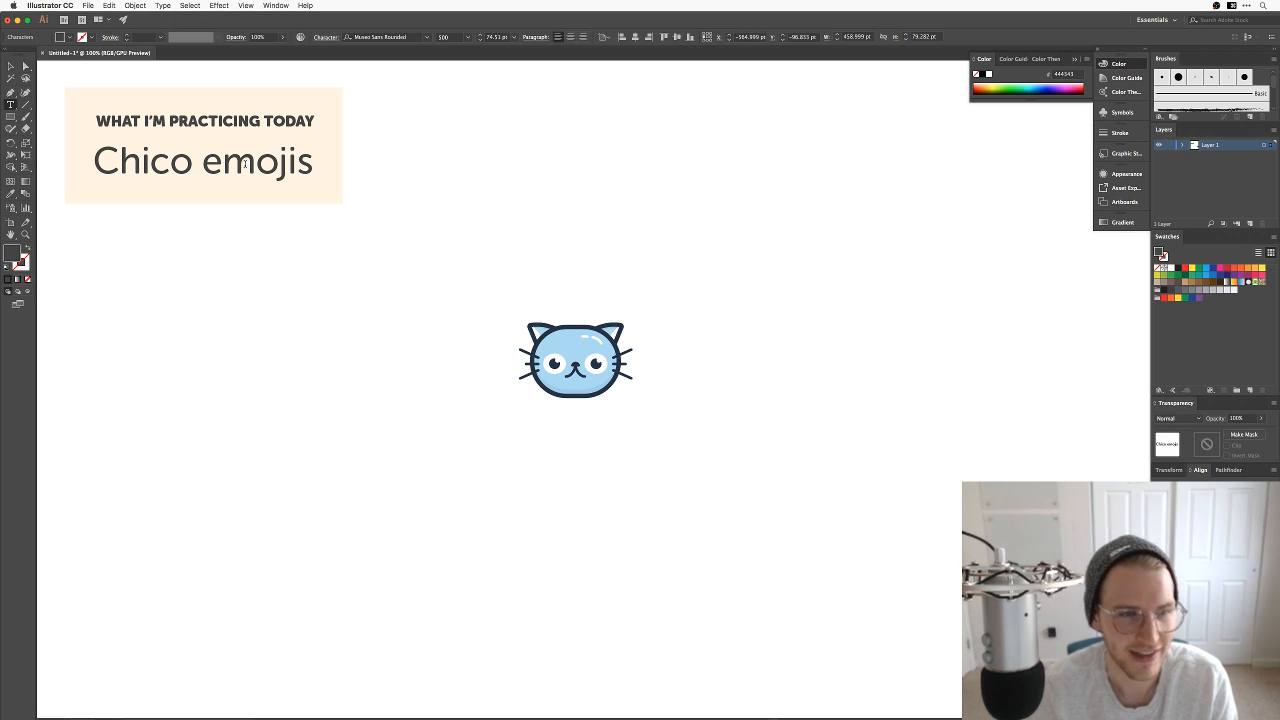
{"action": "key", "text": "Left"}
{"action": "key", "text": "BackSpace"}
{"action": "key", "text": "BackSpace"}
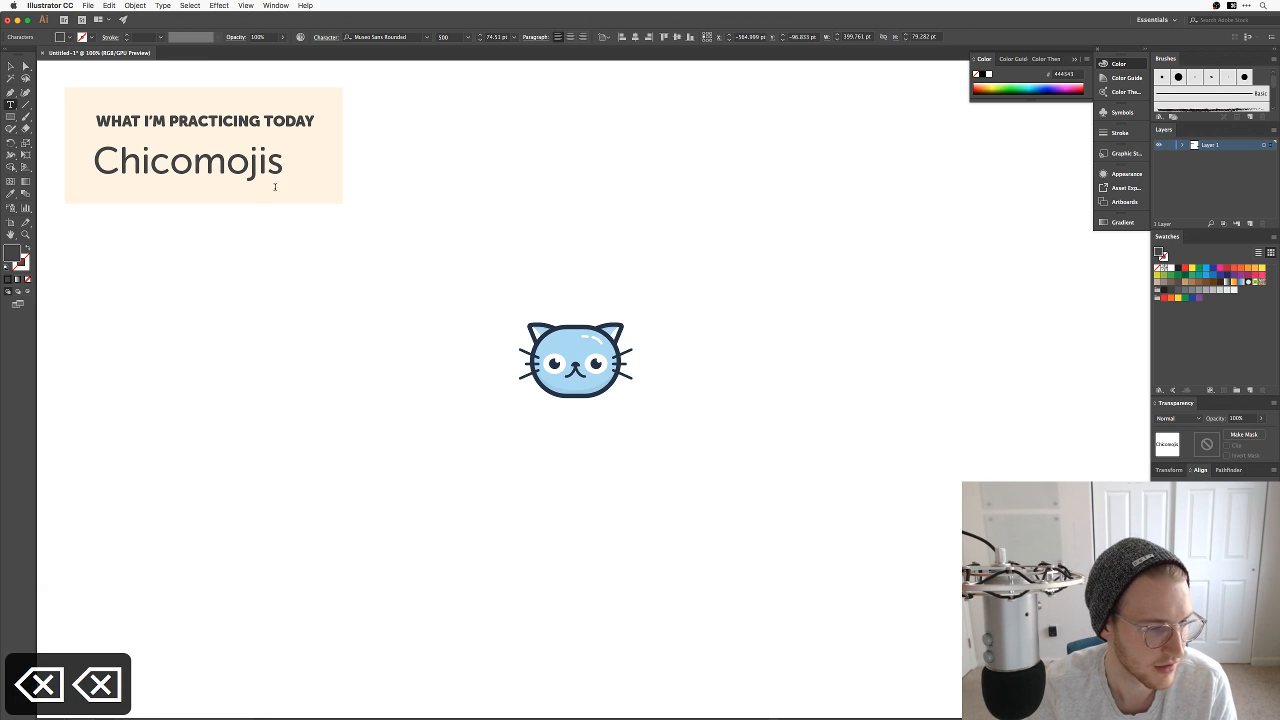
{"action": "key", "text": "Escape"}
{"action": "left_click_drag", "start_coordinate": [298, 181], "coordinate": [349, 197]}
{"action": "left_click", "coordinate": [303, 369]}
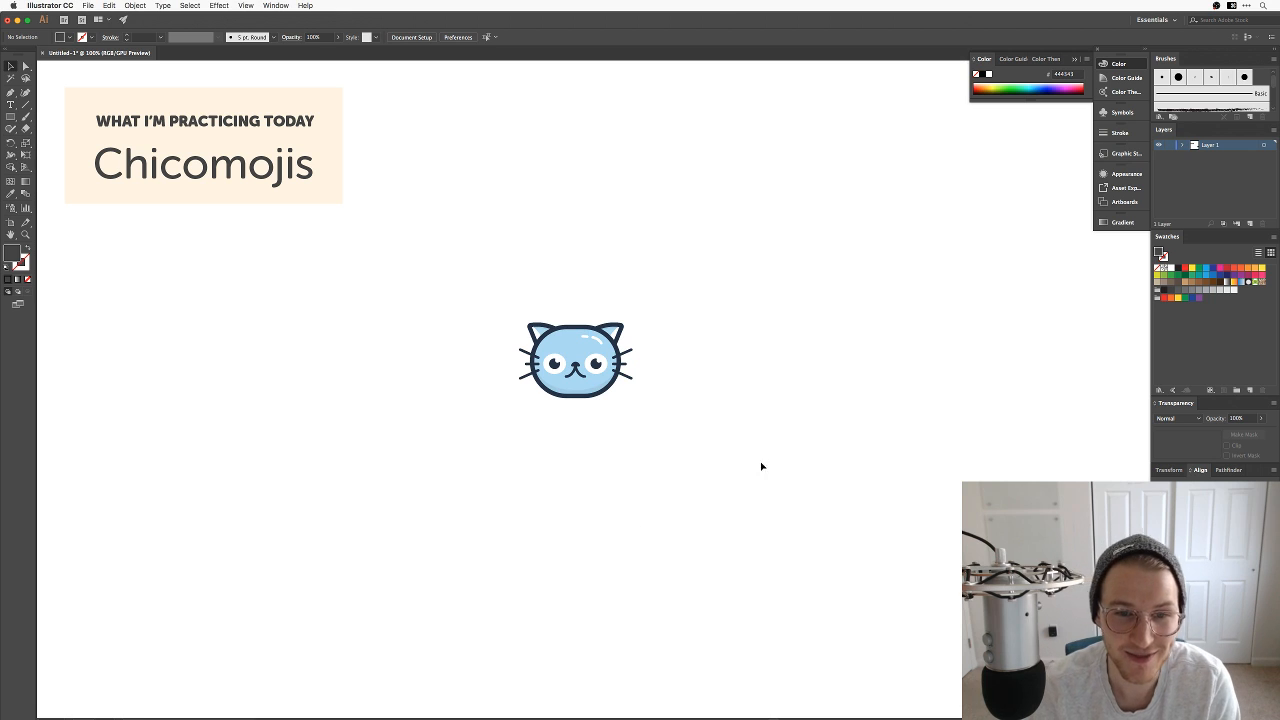
Step: Move the cat head so it sits below the heading box
{"action": "left_click_drag", "start_coordinate": [760, 463], "coordinate": [480, 266]}
{"action": "left_click_drag", "start_coordinate": [594, 357], "coordinate": [215, 344]}
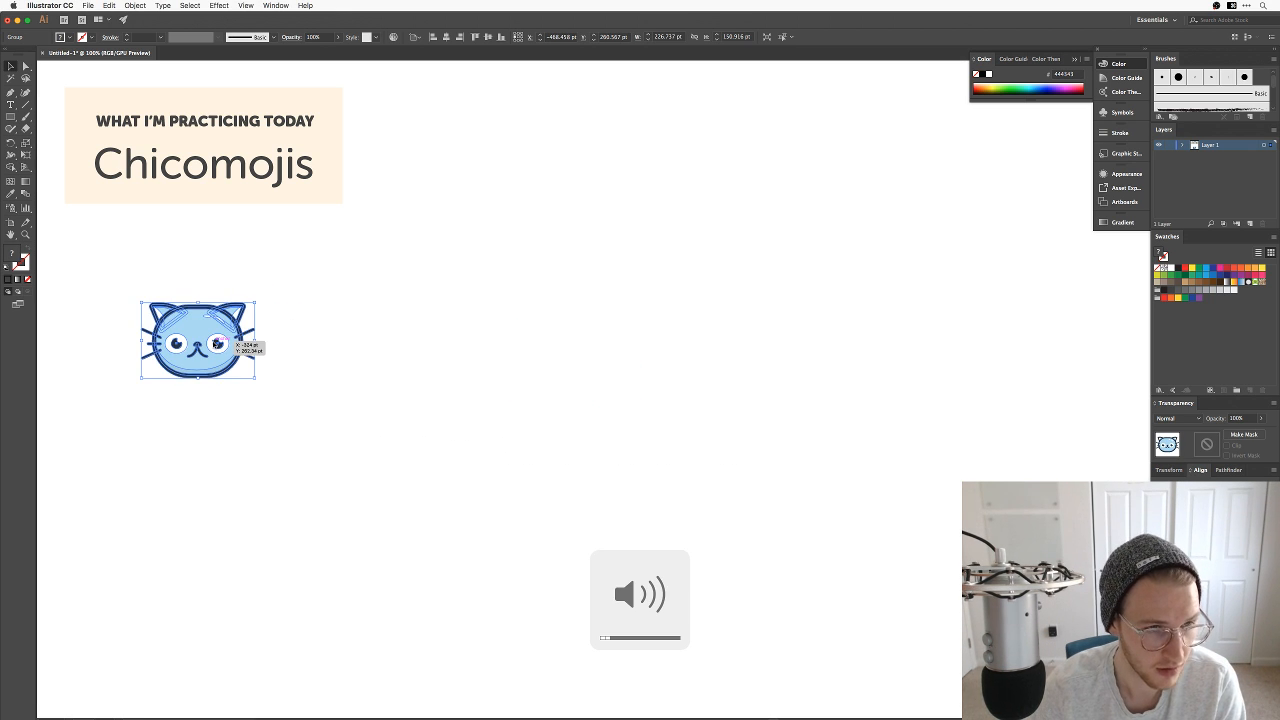
{"action": "left_click", "coordinate": [485, 492]}
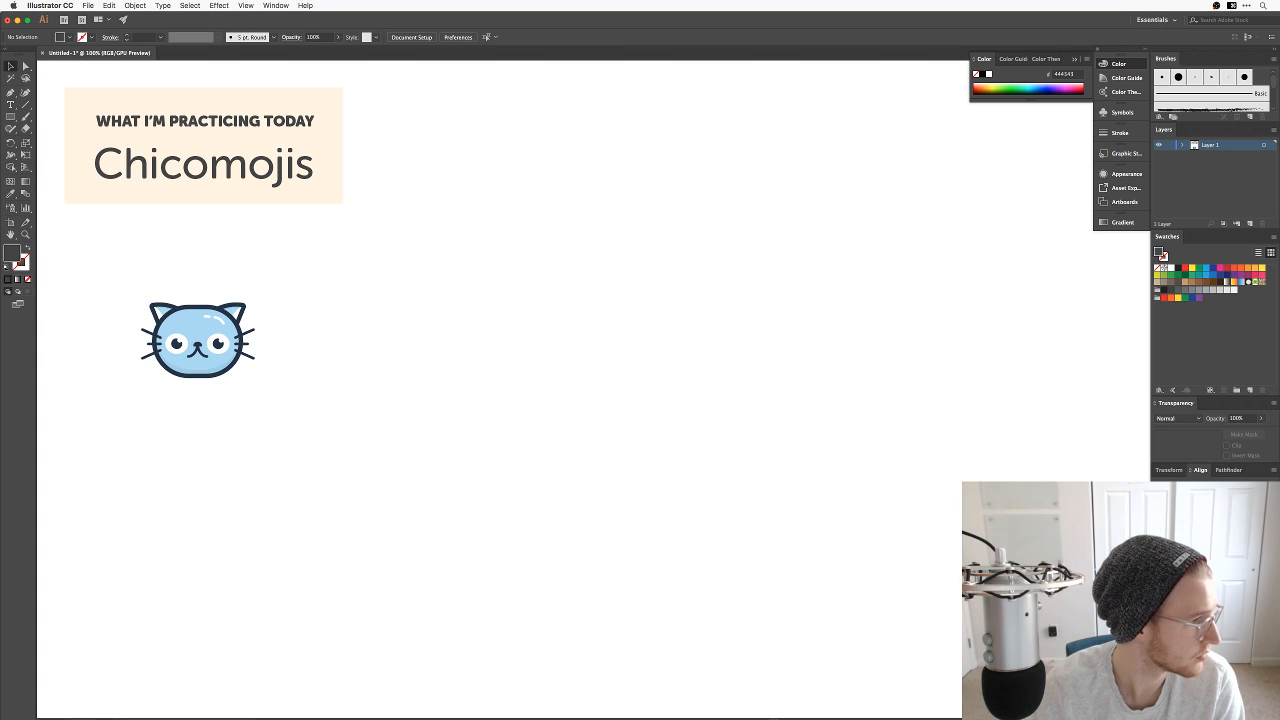
{"action": "key", "text": "shift+Tab"}
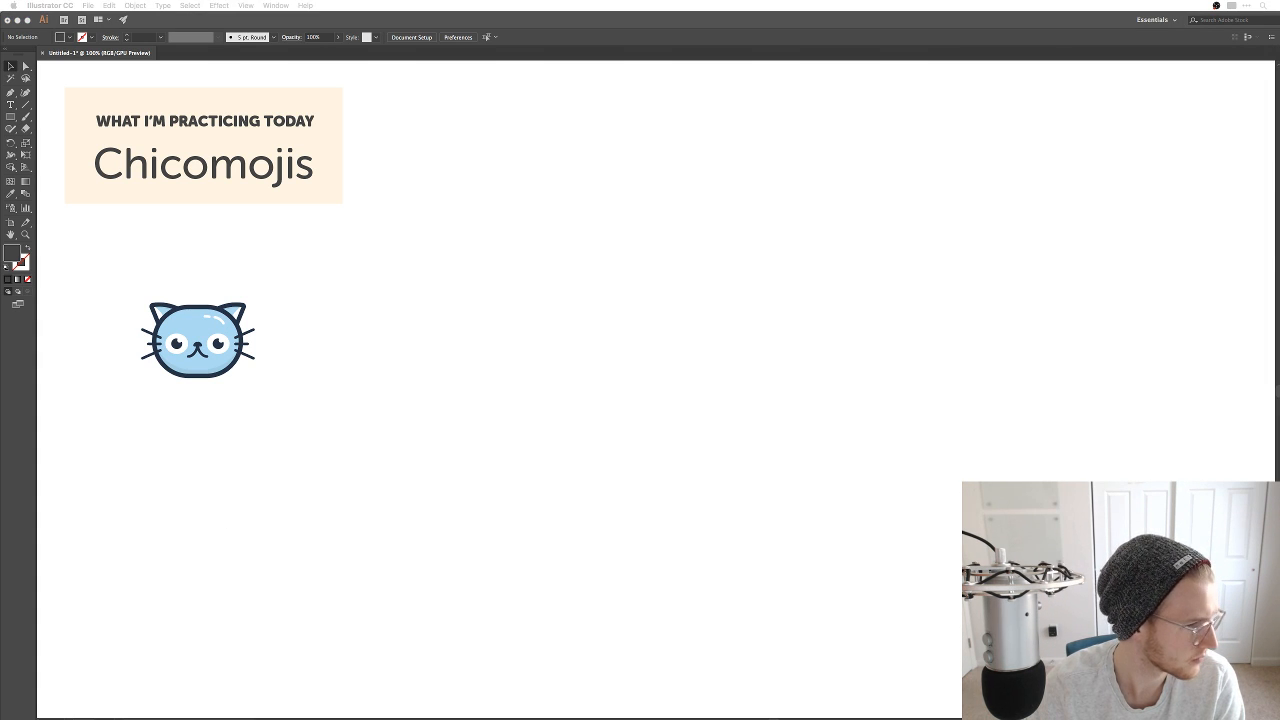
{"action": "key", "text": "shift+Tab"}
{"action": "key", "text": "a"}
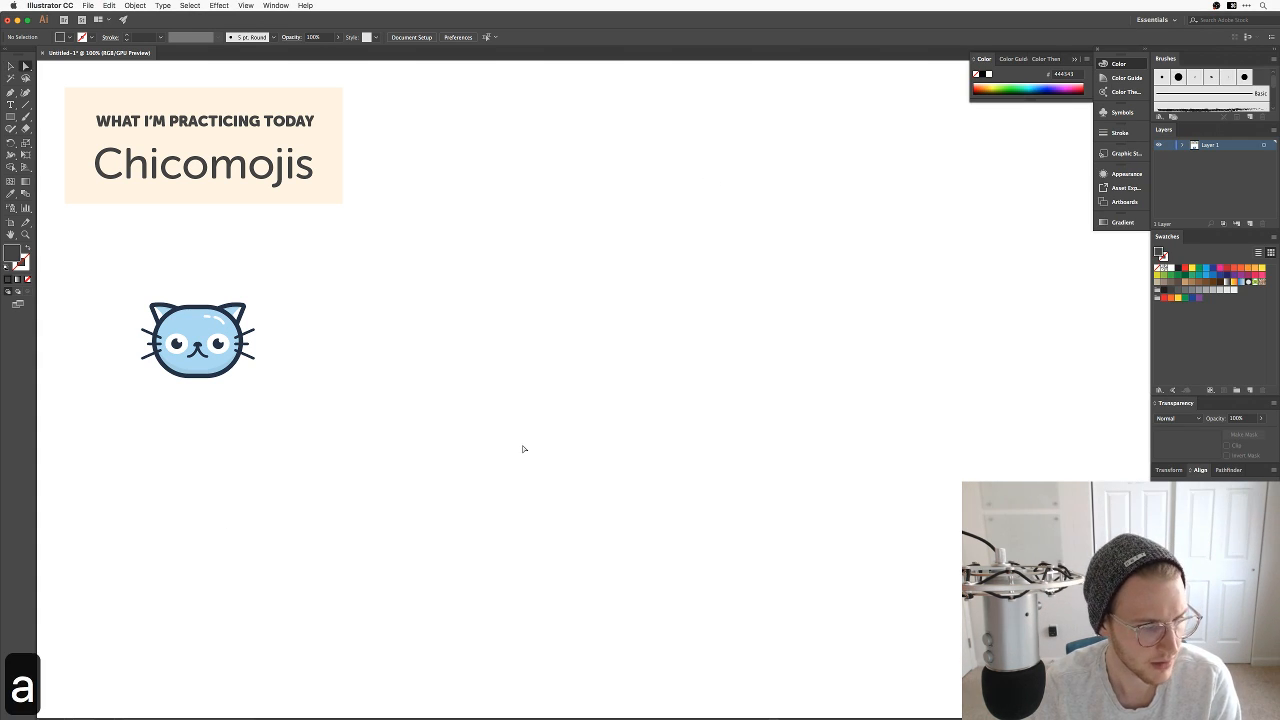
{"action": "key", "text": "a"}
{"action": "key", "text": "s"}
{"action": "key", "text": "d"}
{"action": "key", "text": "f"}
{"action": "key", "text": "a"}
{"action": "key", "text": "s"}
{"action": "key", "text": "d"}
{"action": "key", "text": "f"}
{"action": "key", "text": "a"}
{"action": "key", "text": "s"}
{"action": "key", "text": "d"}
{"action": "key", "text": "f"}
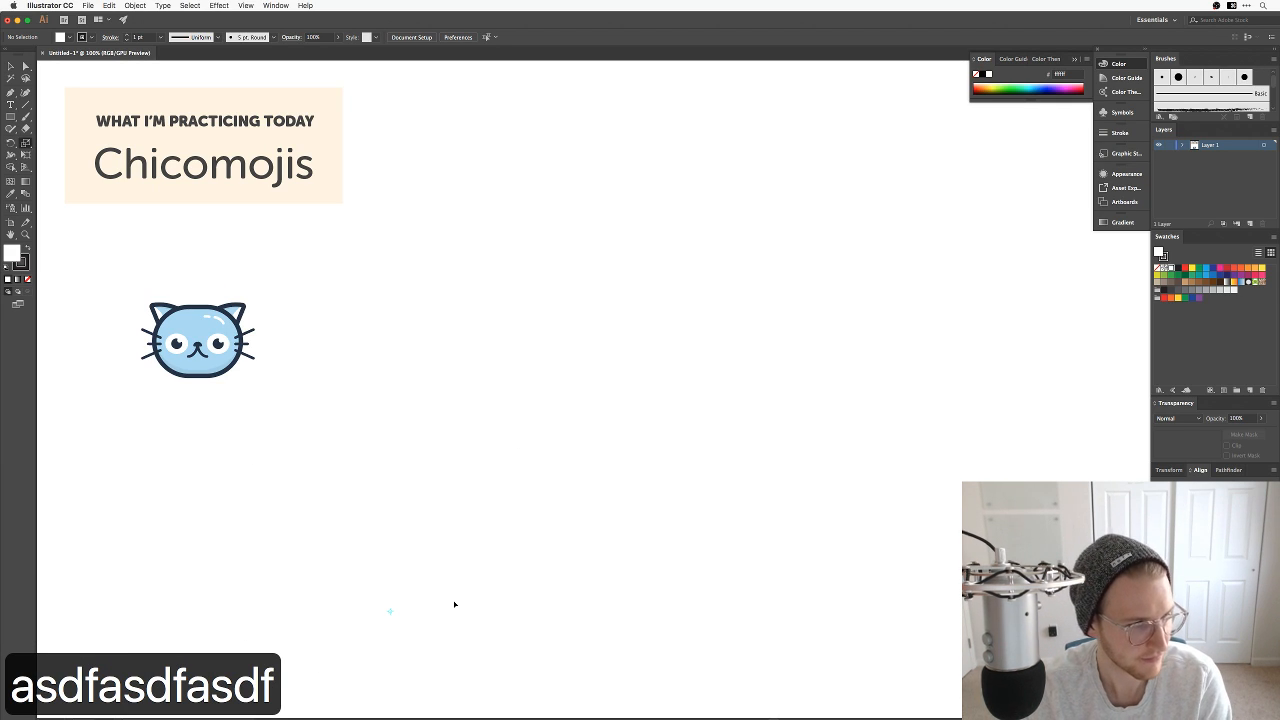
Step: Duplicate the cat head and place the copy to the right of the original at the same height
{"action": "key", "text": "space"}
{"action": "left_click_drag", "start_coordinate": [335, 307], "coordinate": [521, 347]}
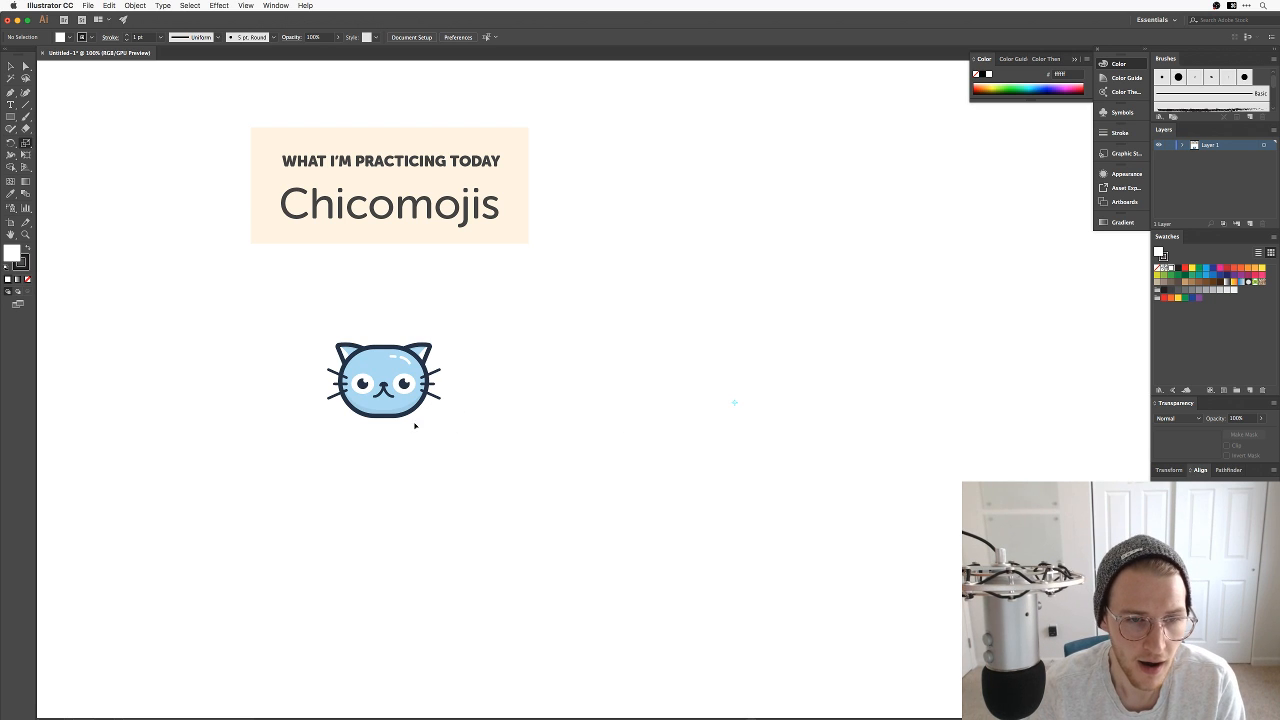
{"action": "key", "text": "space"}
{"action": "left_click_drag", "start_coordinate": [415, 425], "coordinate": [549, 471]}
{"action": "key", "text": "z"}
{"action": "left_click_drag", "start_coordinate": [437, 460], "coordinate": [316, 427]}
{"action": "key", "text": "space"}
{"action": "key", "text": "v"}
{"action": "left_click_drag", "start_coordinate": [442, 427], "coordinate": [594, 427]}
{"action": "key", "text": "z"}
{"action": "left_click_drag", "start_coordinate": [529, 469], "coordinate": [709, 334]}
{"action": "key", "text": "space"}
{"action": "left_click_drag", "start_coordinate": [781, 297], "coordinate": [797, 440]}
{"action": "key", "text": "space"}
{"action": "key", "text": "v"}
{"action": "left_click", "coordinate": [797, 440]}
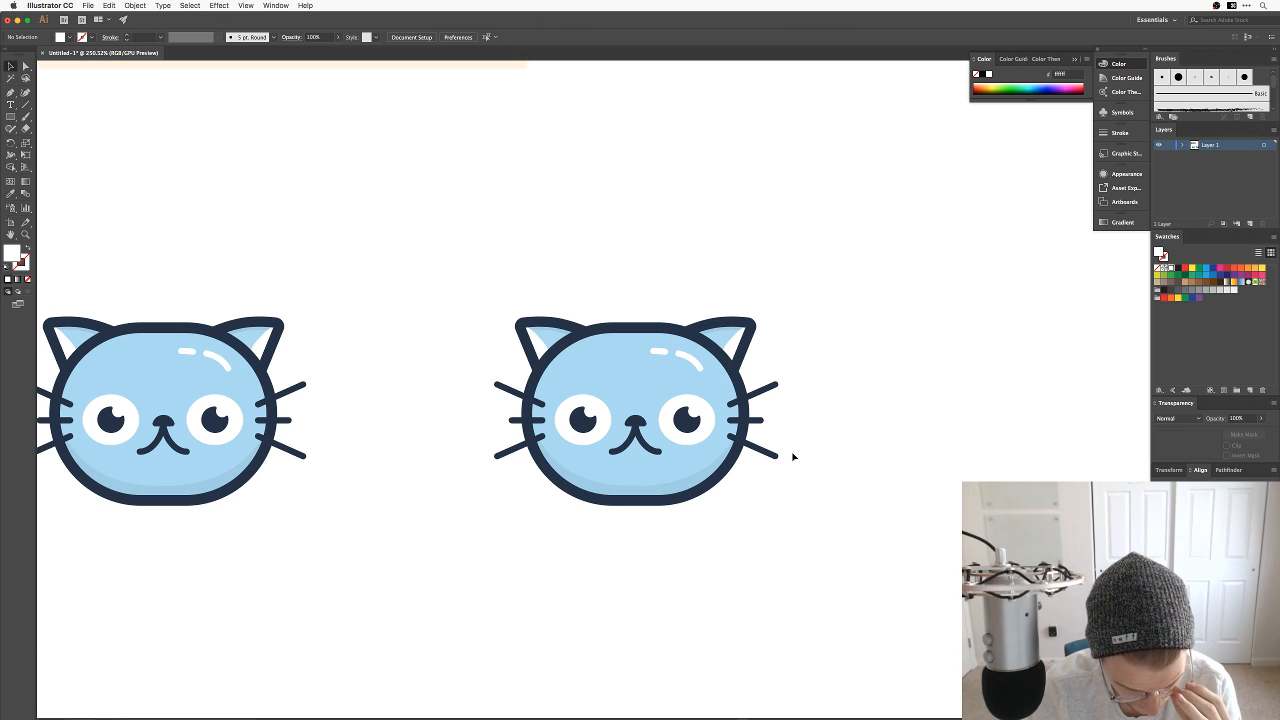
Step: Draw a circle about 36 pt wide to the right of the copied cat and fill it magenta (ec008c)
{"action": "key", "text": "space"}
{"action": "left_click_drag", "start_coordinate": [834, 500], "coordinate": [587, 469]}
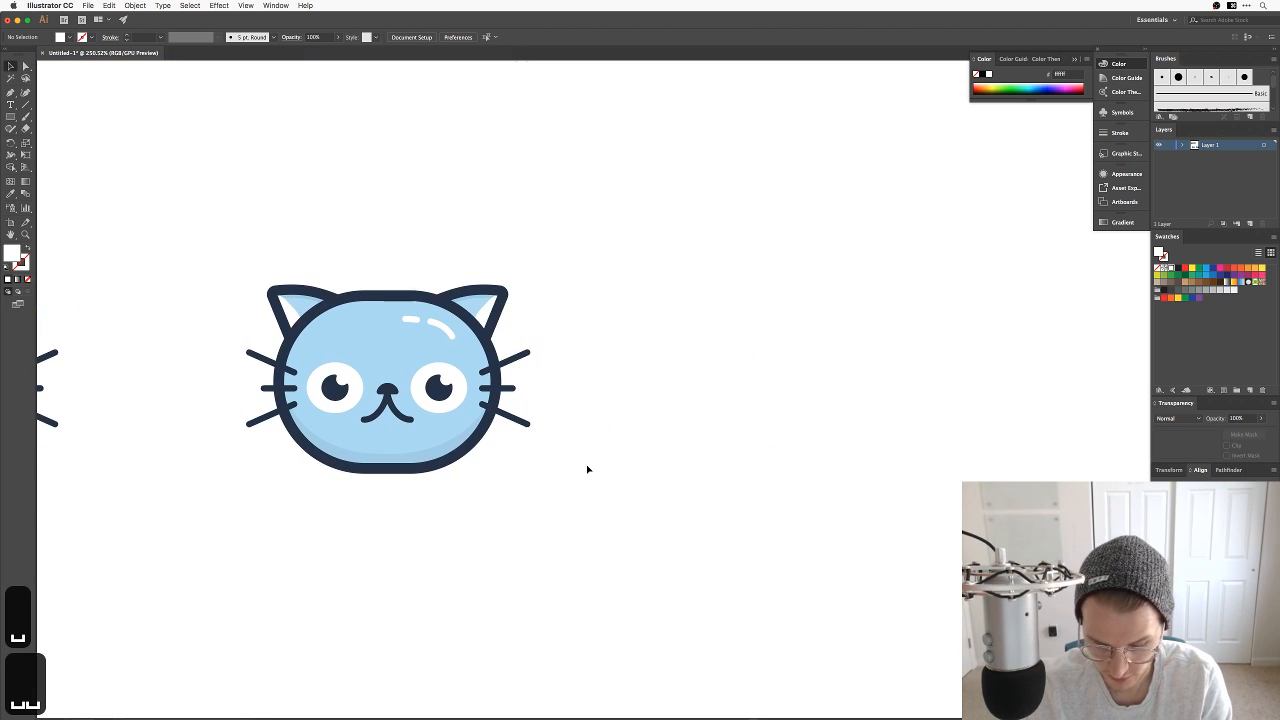
{"action": "key", "text": "l"}
{"action": "left_click_drag", "start_coordinate": [663, 352], "coordinate": [707, 398]}
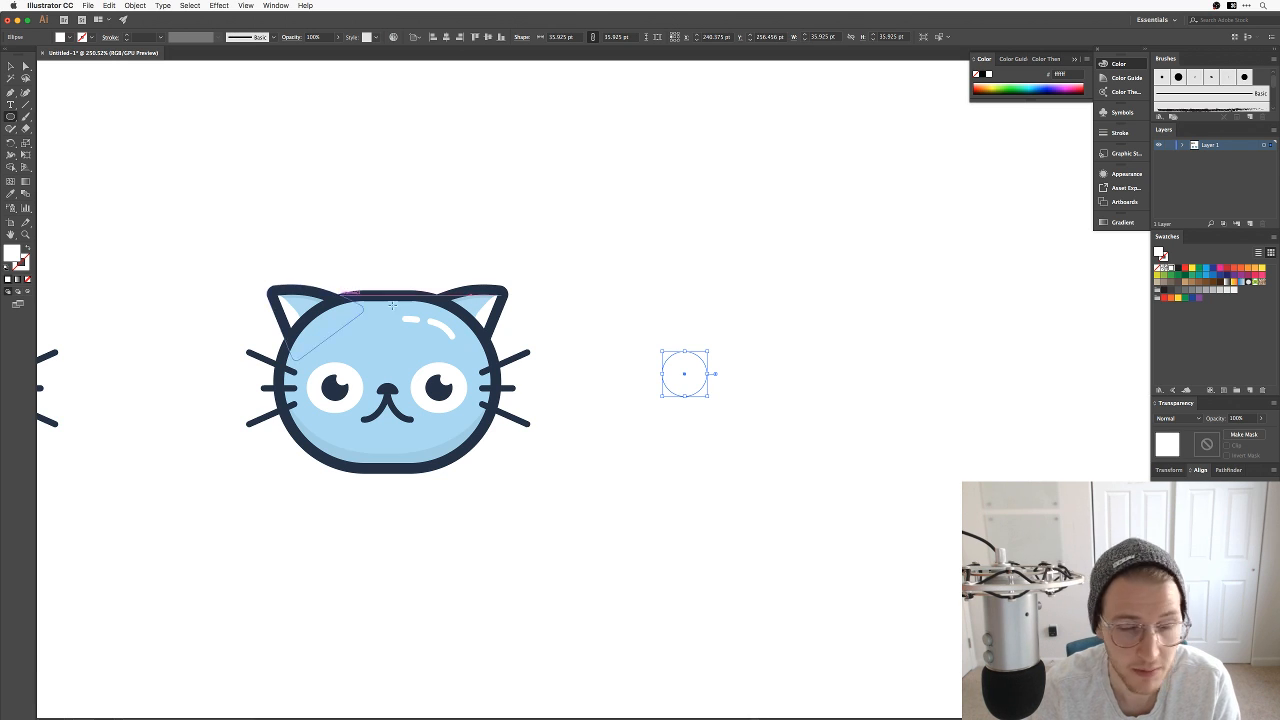
{"action": "left_click", "coordinate": [1217, 270]}
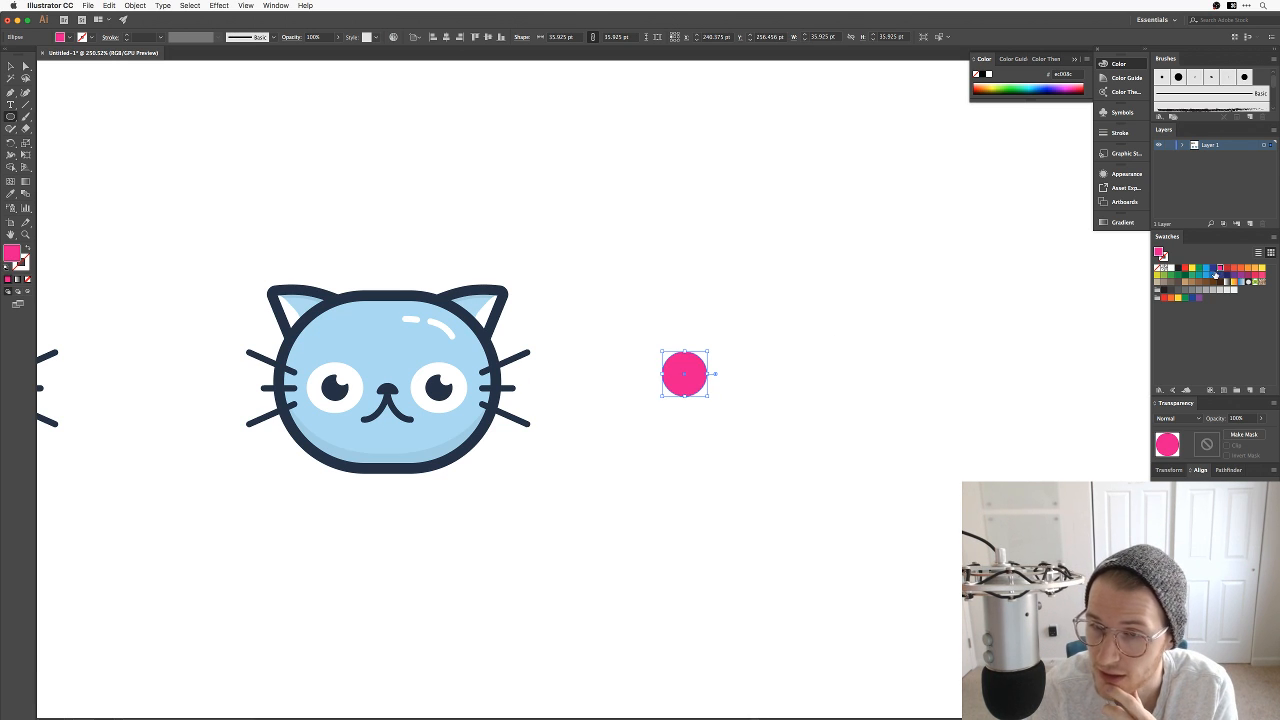
{"action": "key", "text": "v"}
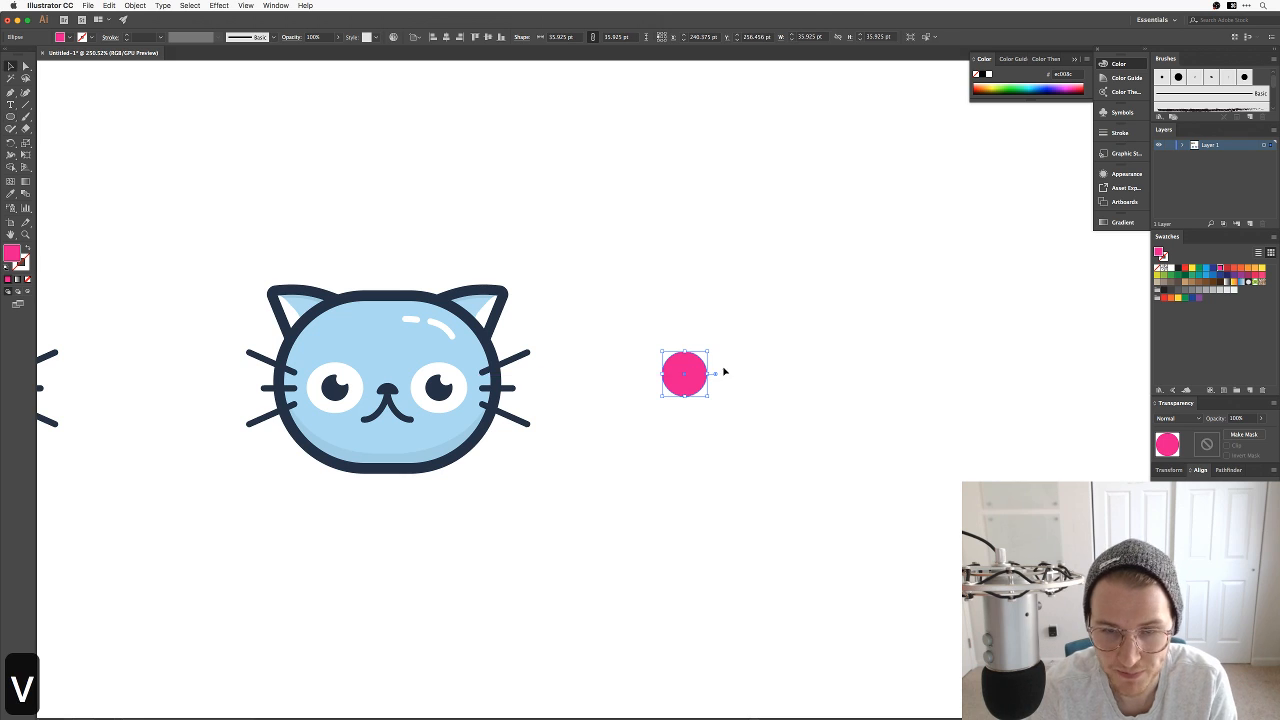
{"action": "left_click", "coordinate": [728, 373]}
Step: Draw a square as wide as the circle downward from its middle, and copy the circle onto the square's right edge
{"action": "key", "text": "m"}
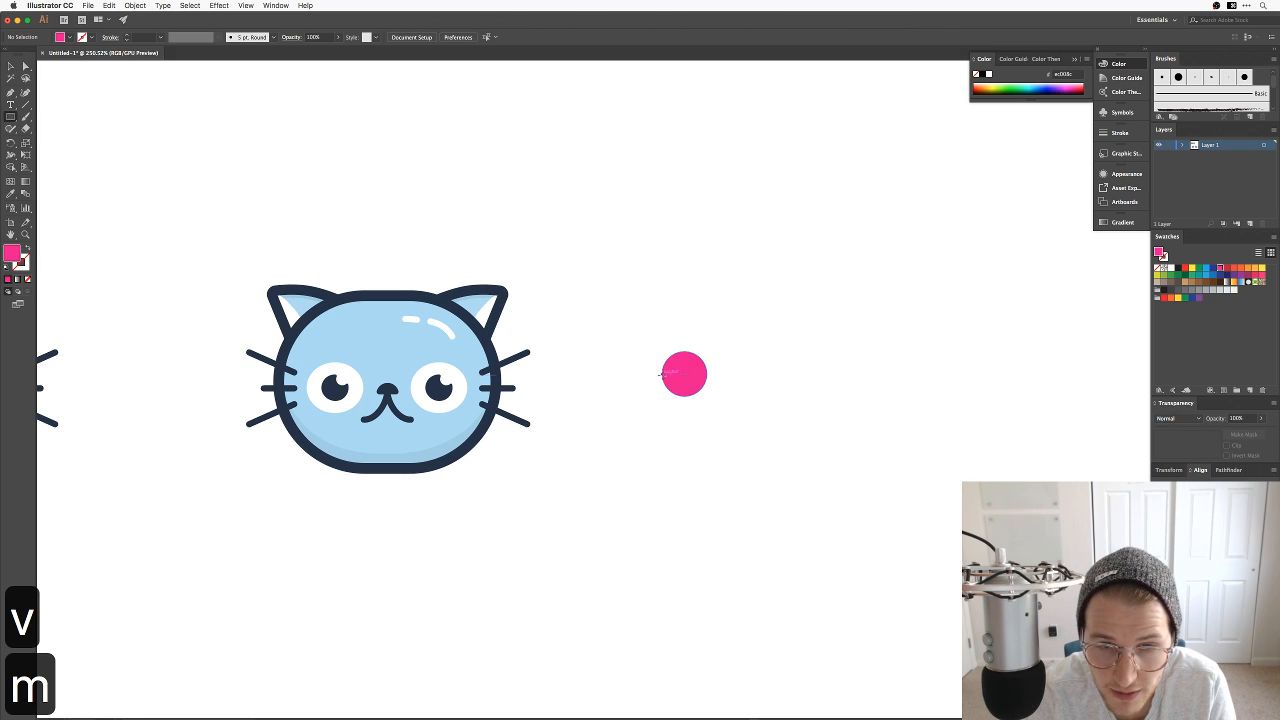
{"action": "left_click_drag", "start_coordinate": [661, 372], "coordinate": [707, 416]}
{"action": "key", "text": "v"}
{"action": "left_click", "coordinate": [730, 386]}
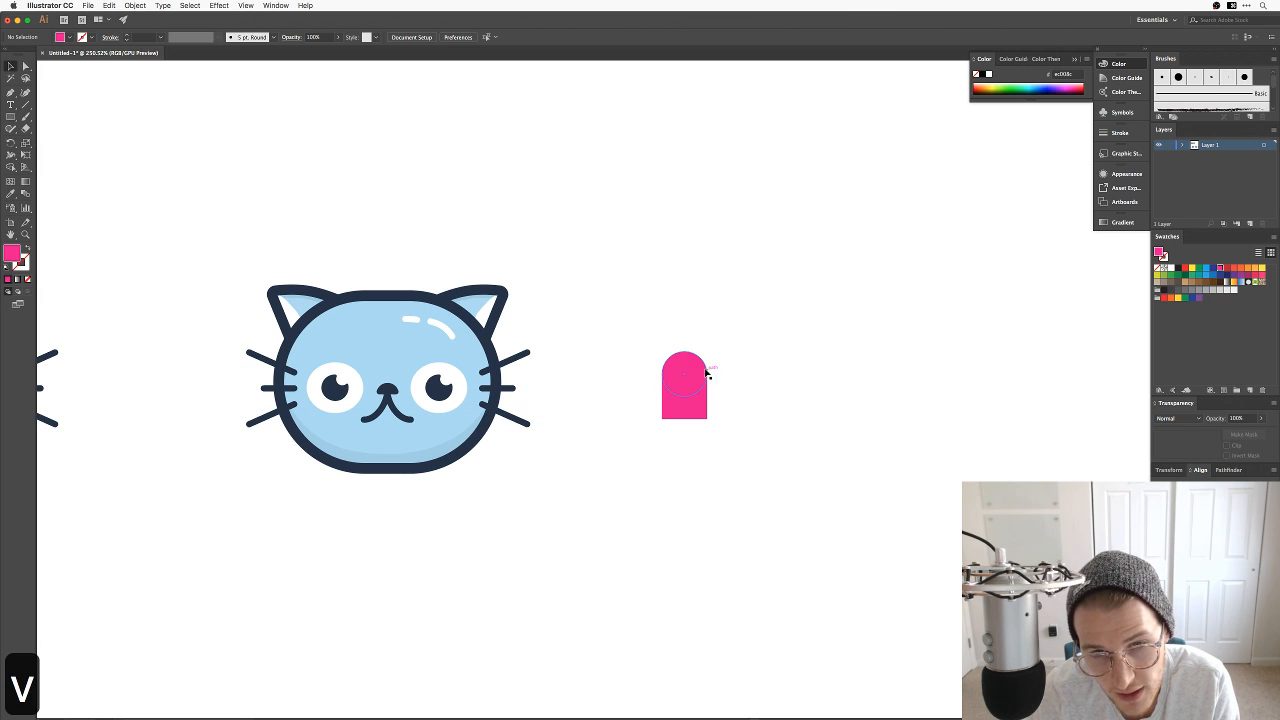
{"action": "mouse_move", "coordinate": [706, 372]}
{"action": "left_mouse_down"}
{"action": "mouse_move", "coordinate": [719, 392]}
{"action": "mouse_move", "coordinate": [708, 397]}
{"action": "left_mouse_up"}
Step: Rotate the square and both circles together by 45° into an upright heart and unite them into one shape
{"action": "left_click_drag", "start_coordinate": [752, 440], "coordinate": [660, 339]}
{"action": "key", "text": "e"}
{"action": "left_click_drag", "start_coordinate": [763, 356], "coordinate": [699, 325]}
{"action": "key", "text": "v"}
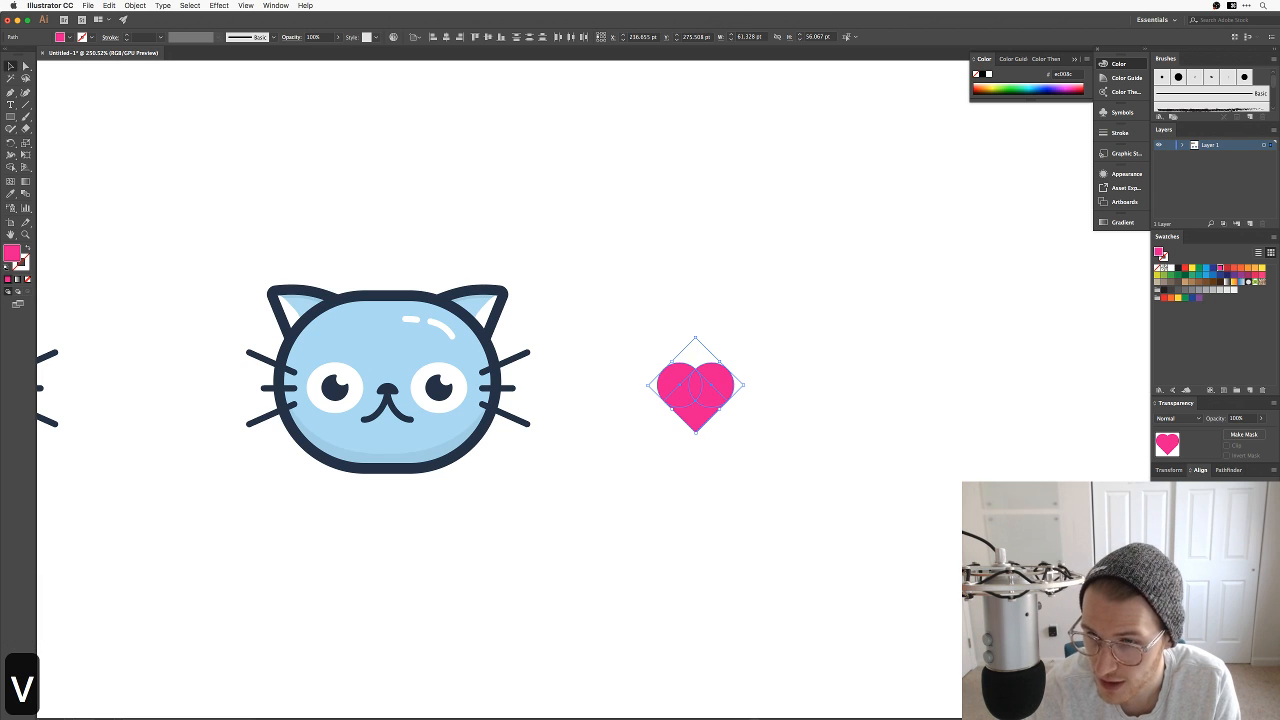
{"action": "left_click", "coordinate": [1228, 469]}
{"action": "left_click", "coordinate": [1163, 498]}
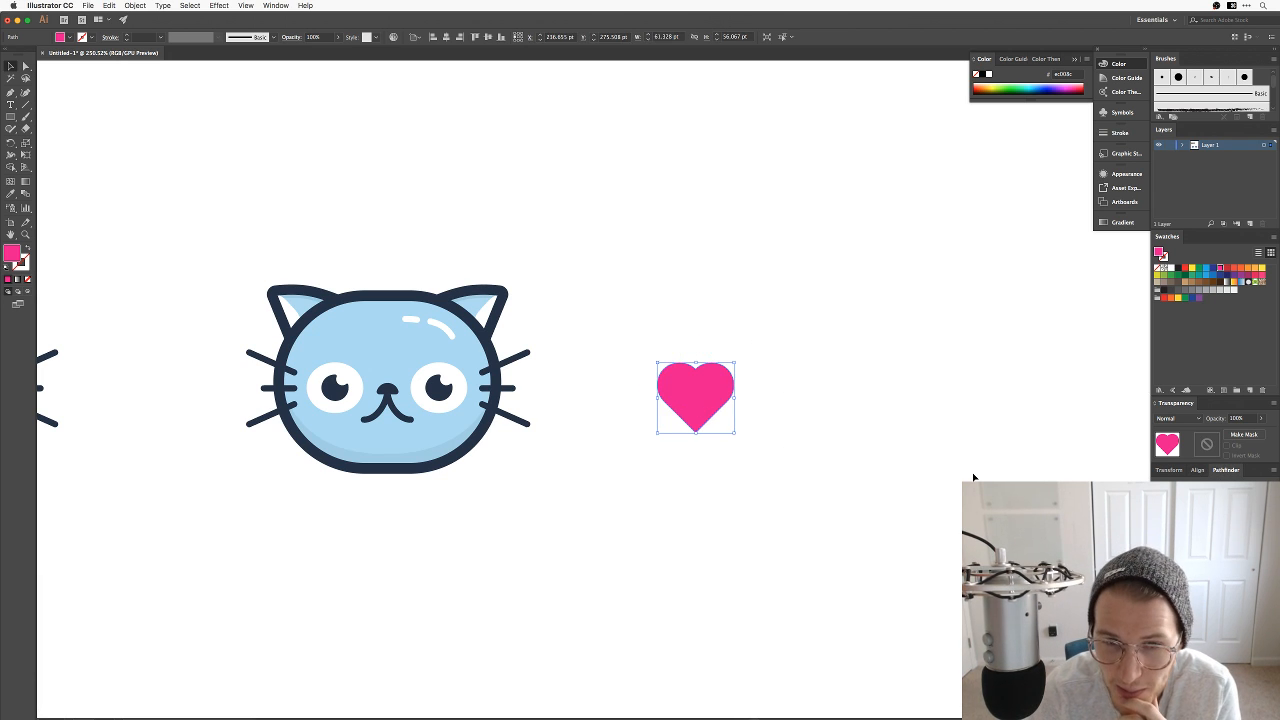
{"action": "left_click", "coordinate": [846, 397]}
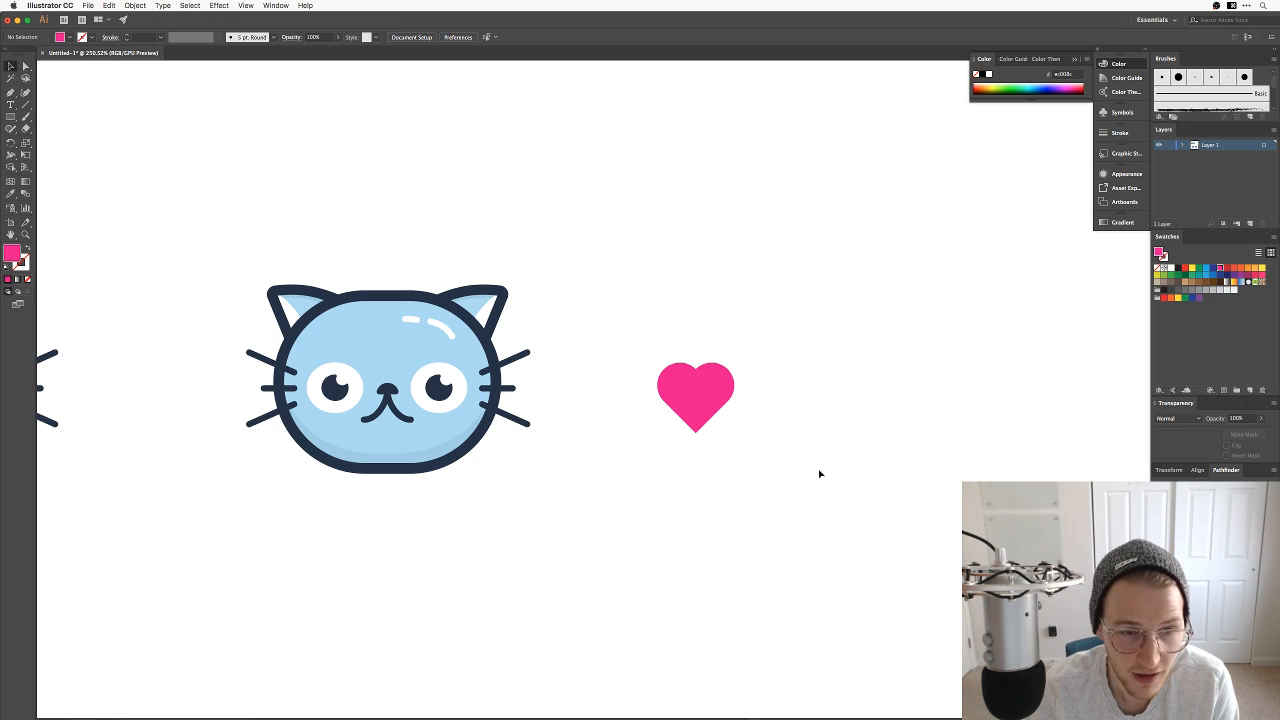
Step: Move the heart close to the copied cat's right whiskers and tilt it slightly counterclockwise
{"action": "key", "text": "space"}
{"action": "left_click_drag", "start_coordinate": [646, 491], "coordinate": [756, 454]}
{"action": "left_click", "coordinate": [815, 360]}
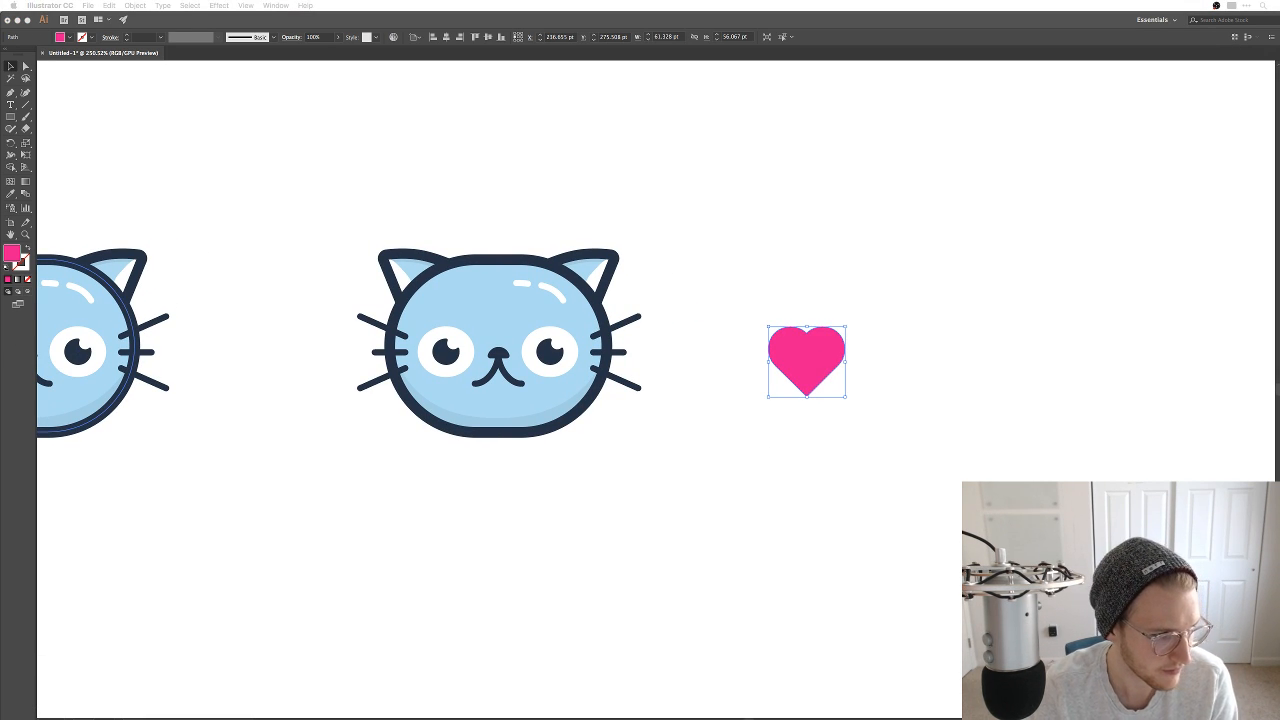
{"action": "left_click_drag", "start_coordinate": [807, 348], "coordinate": [716, 388]}
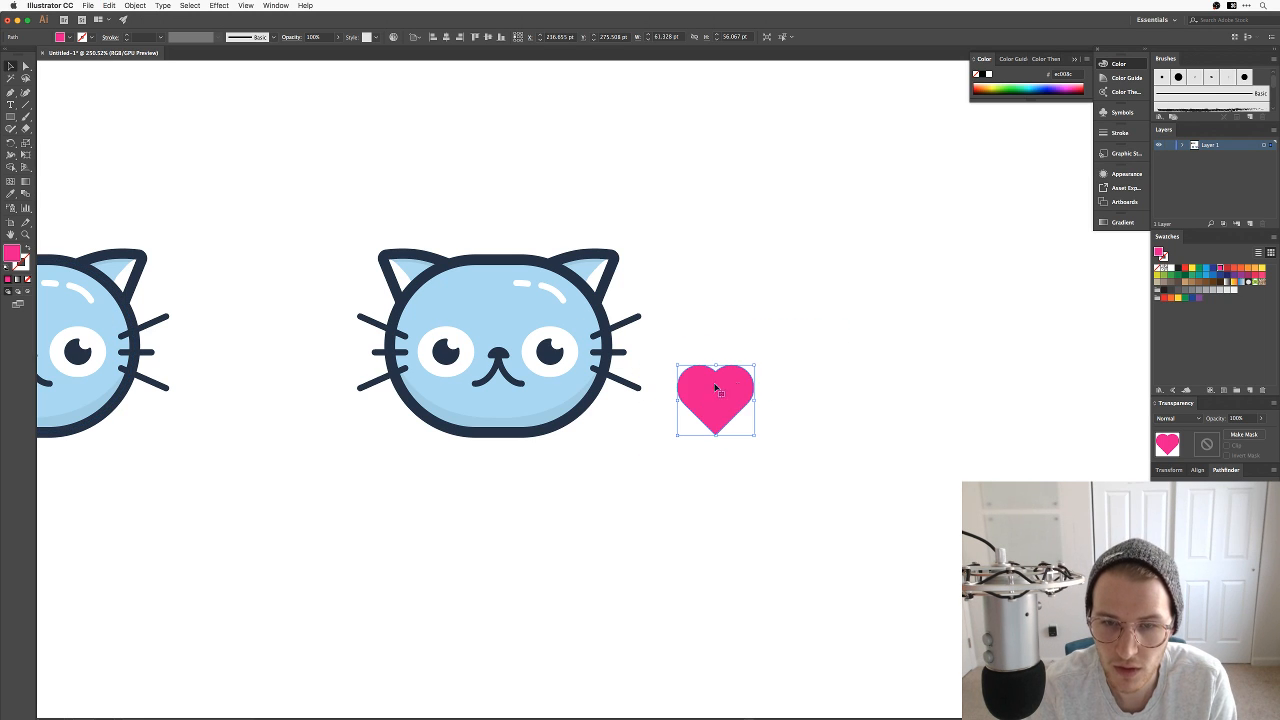
{"action": "left_click", "coordinate": [768, 369]}
{"action": "key", "text": "e"}
{"action": "key", "text": "v"}
{"action": "left_click", "coordinate": [740, 393]}
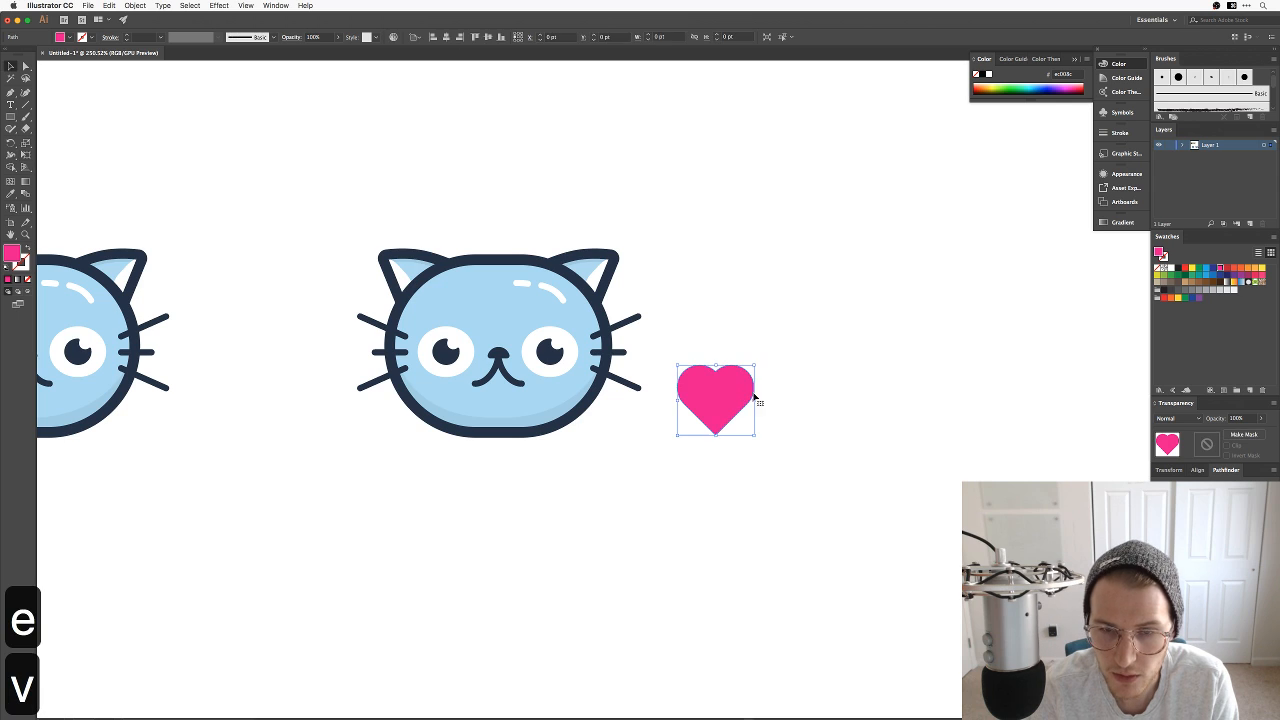
{"action": "key", "text": "e"}
{"action": "left_click_drag", "start_coordinate": [783, 354], "coordinate": [759, 364]}
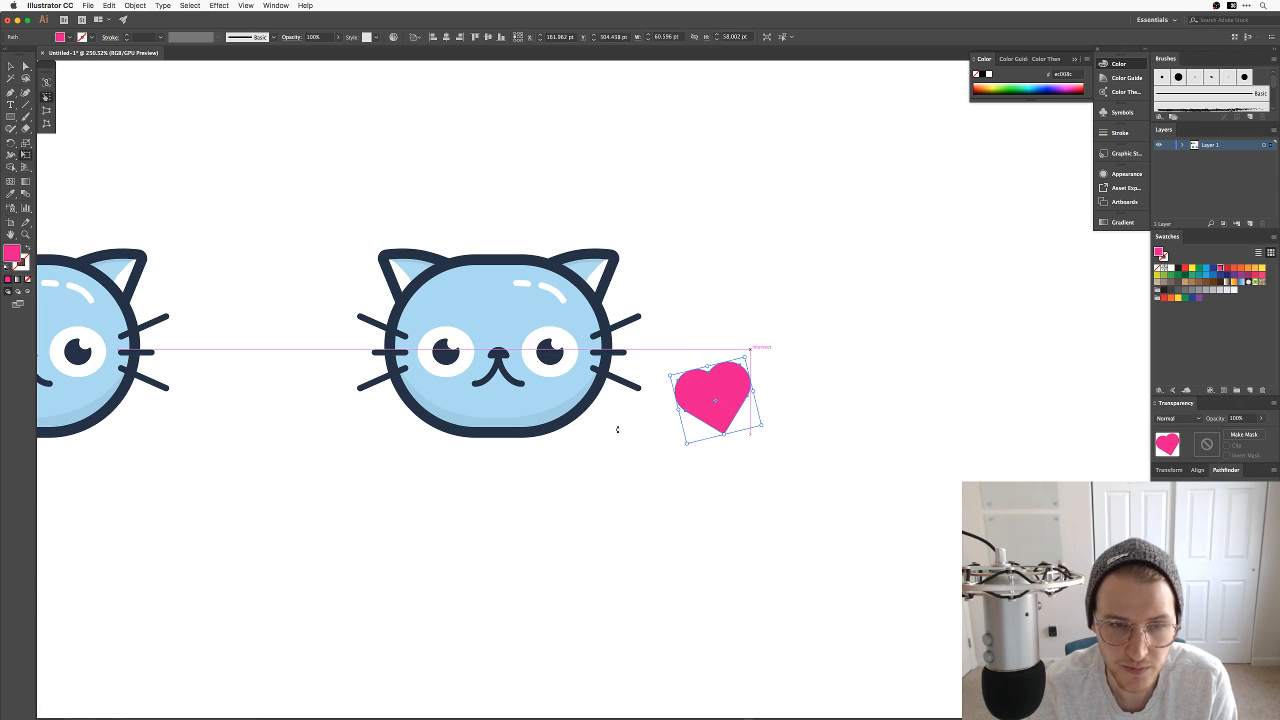
{"action": "key", "text": "v"}
{"action": "left_click", "coordinate": [516, 499]}
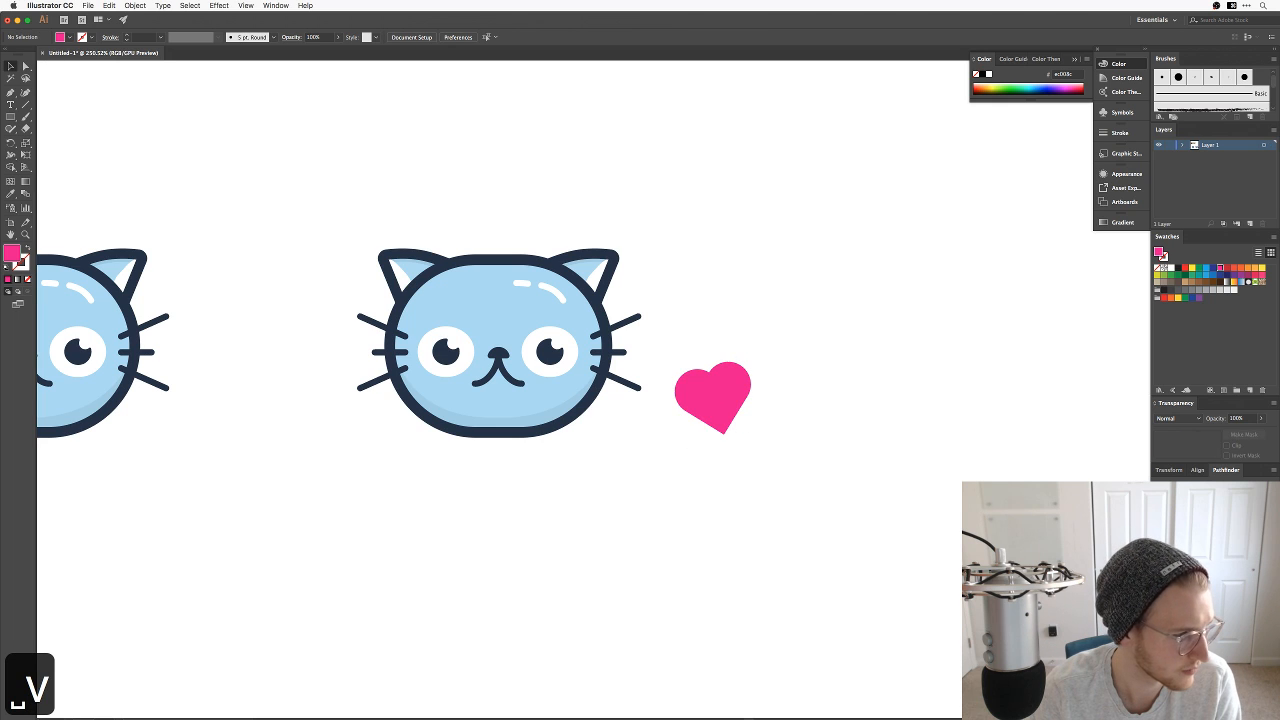
{"action": "key", "text": "shift+Tab"}
{"action": "key", "text": "shift+Tab"}
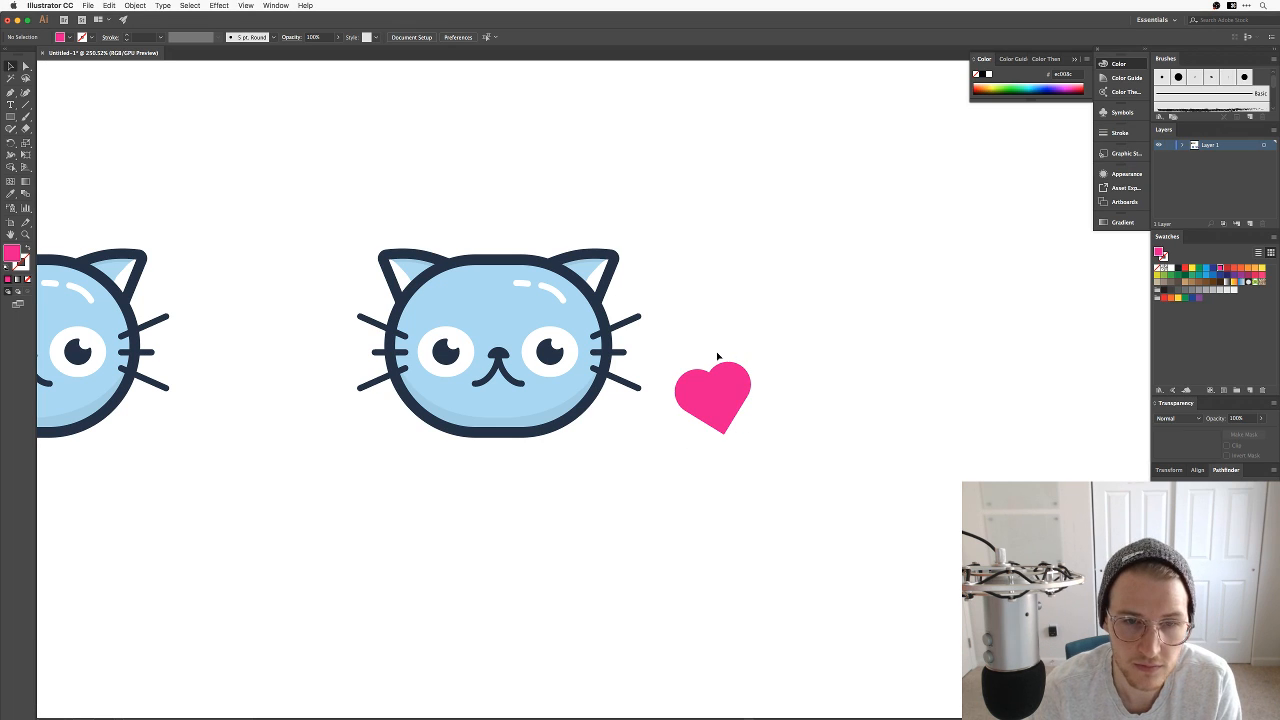
Step: Move the heart below the copied cat's chin and change its fill to a slightly muted red
{"action": "left_click_drag", "start_coordinate": [715, 372], "coordinate": [480, 474]}
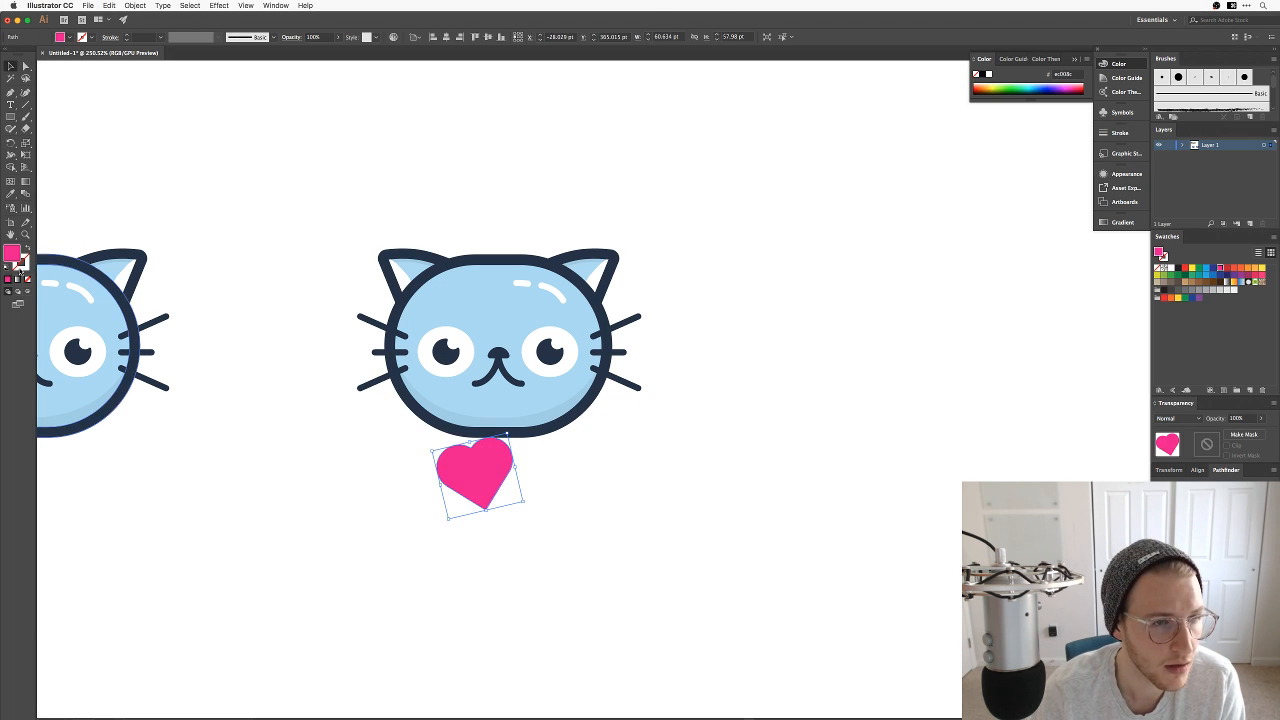
{"action": "double_click", "coordinate": [13, 254]}
{"action": "type", "text": "ea0000"}
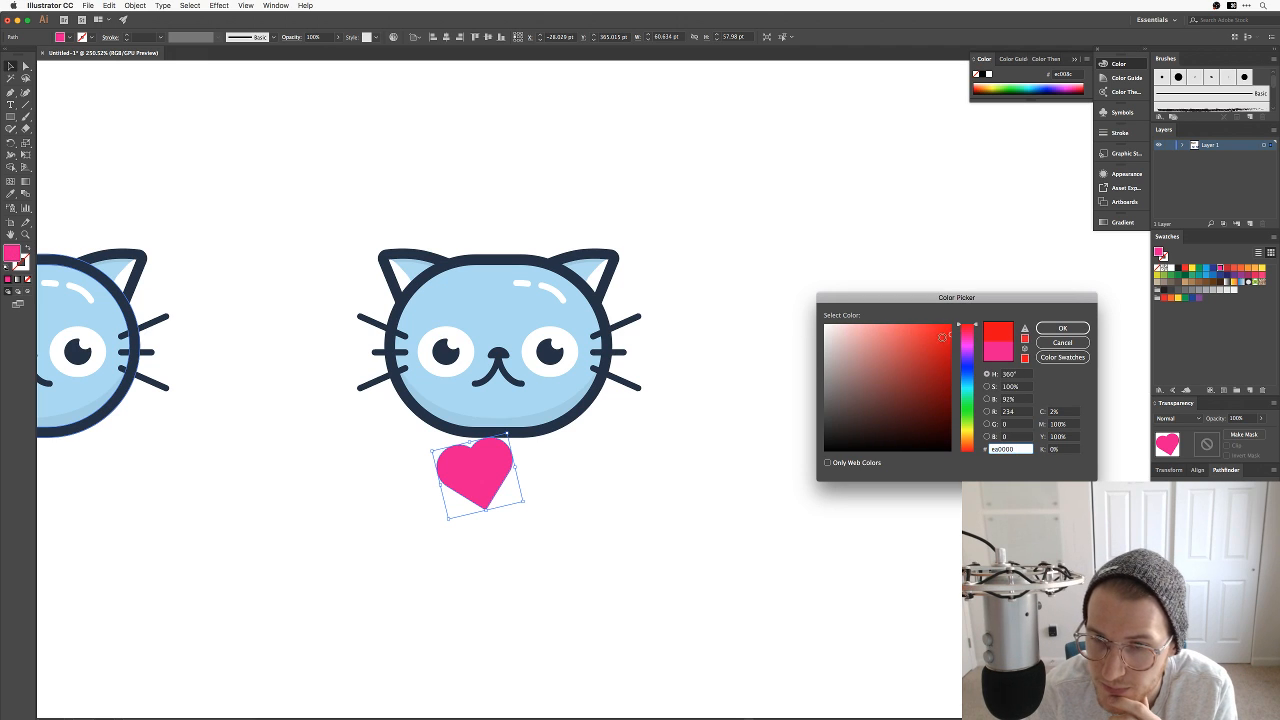
{"action": "mouse_move", "coordinate": [942, 337]}
{"action": "left_mouse_down"}
{"action": "mouse_move", "coordinate": [916, 331]}
{"action": "mouse_move", "coordinate": [922, 346]}
{"action": "left_mouse_up"}
{"action": "left_click", "coordinate": [1043, 328]}
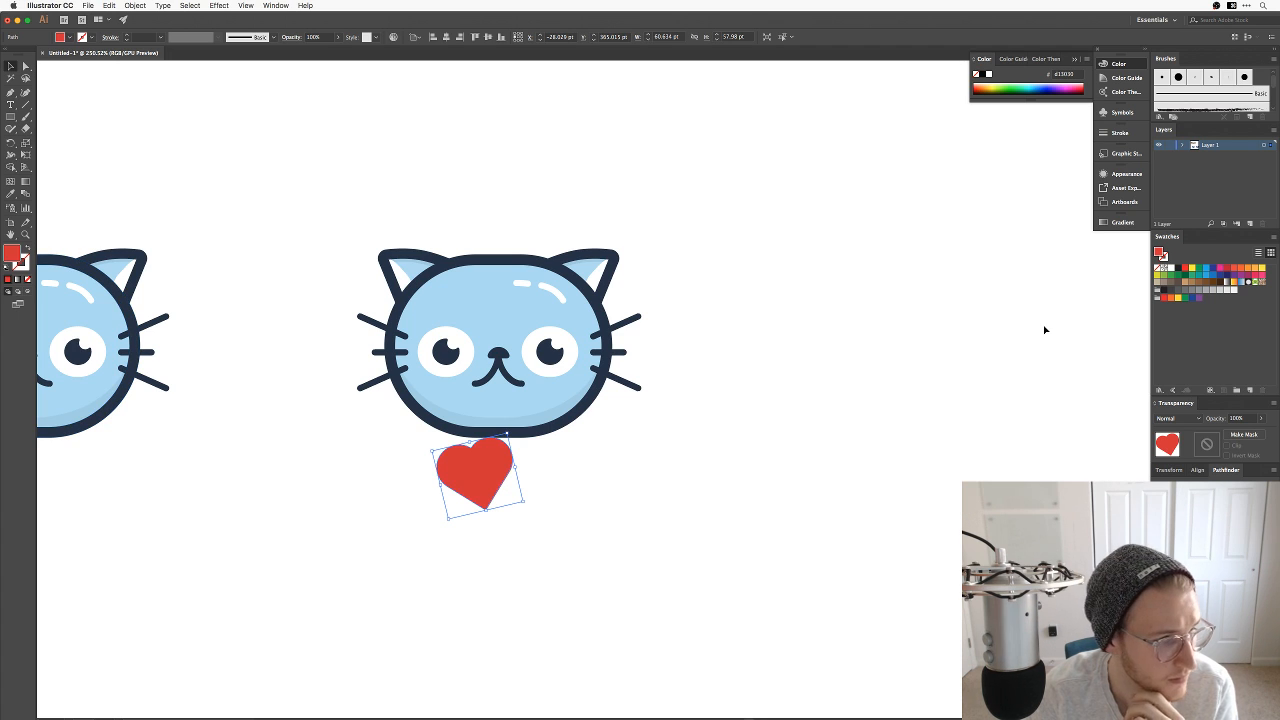
{"action": "left_click", "coordinate": [816, 421]}
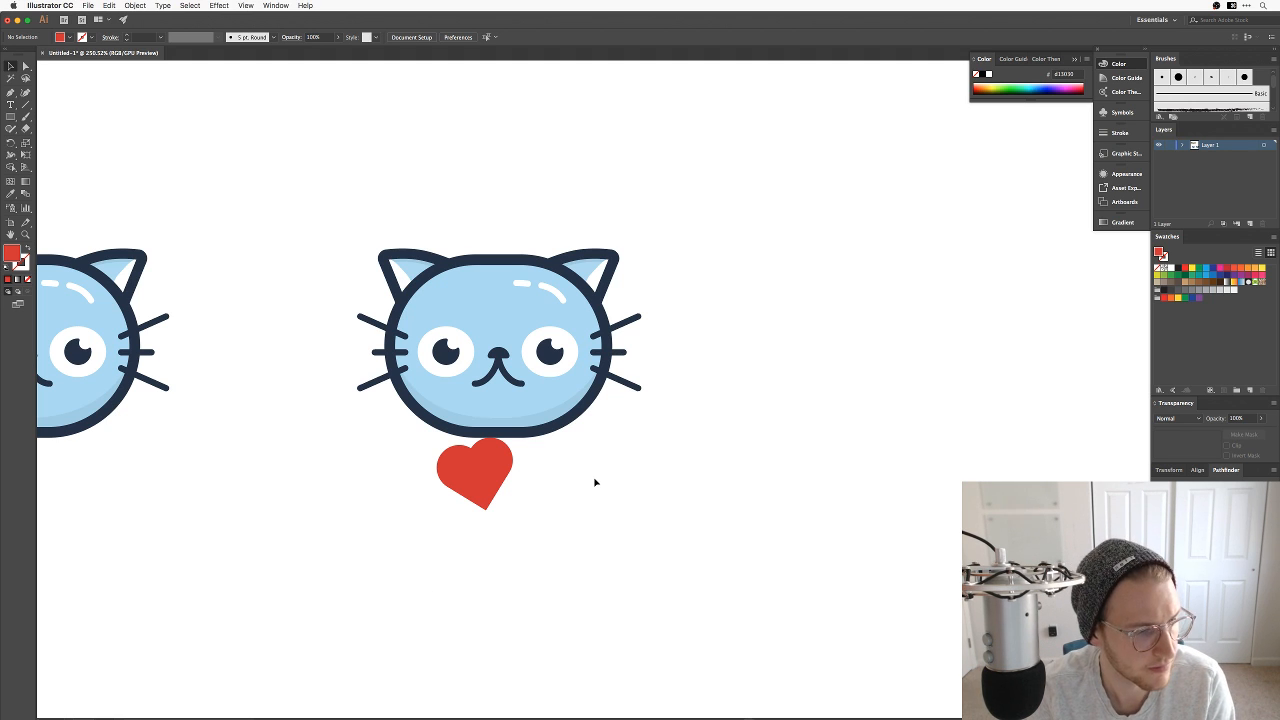
Step: Move the red heart between the two cats and ungroup the copied cat
{"action": "left_click_drag", "start_coordinate": [580, 437], "coordinate": [708, 506]}
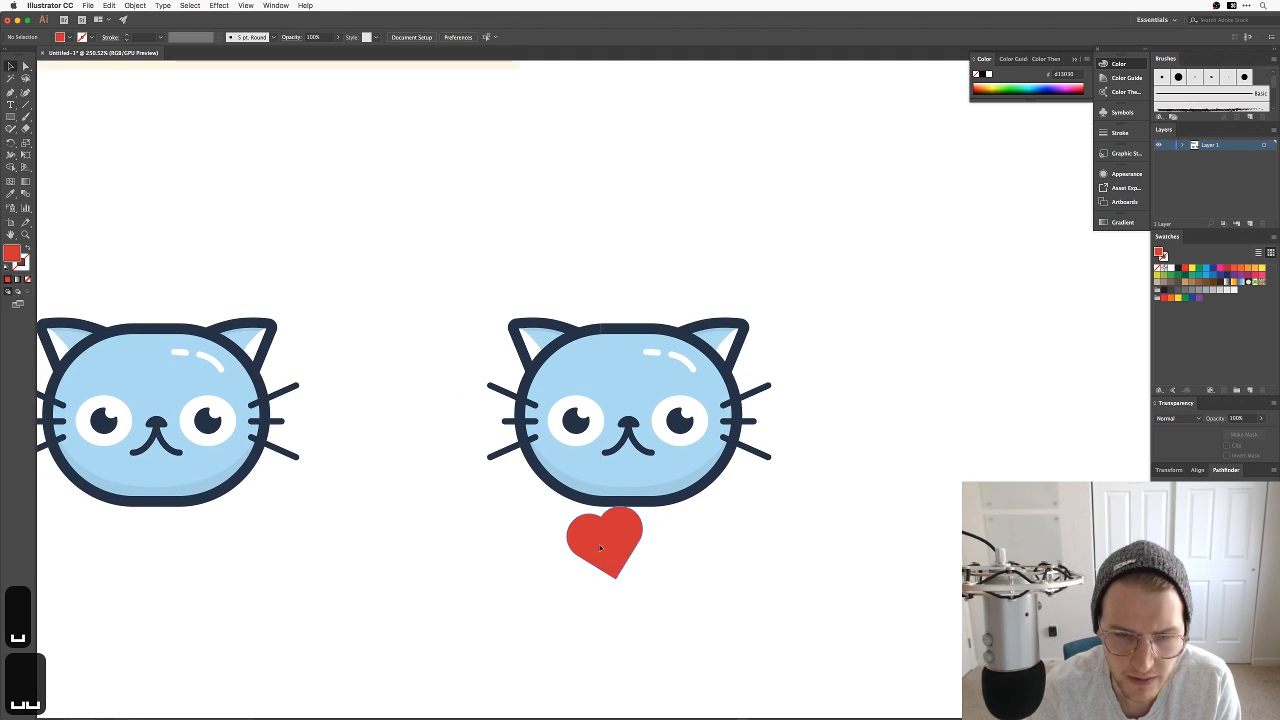
{"action": "left_click_drag", "start_coordinate": [599, 544], "coordinate": [456, 429]}
{"action": "left_click", "coordinate": [601, 424]}
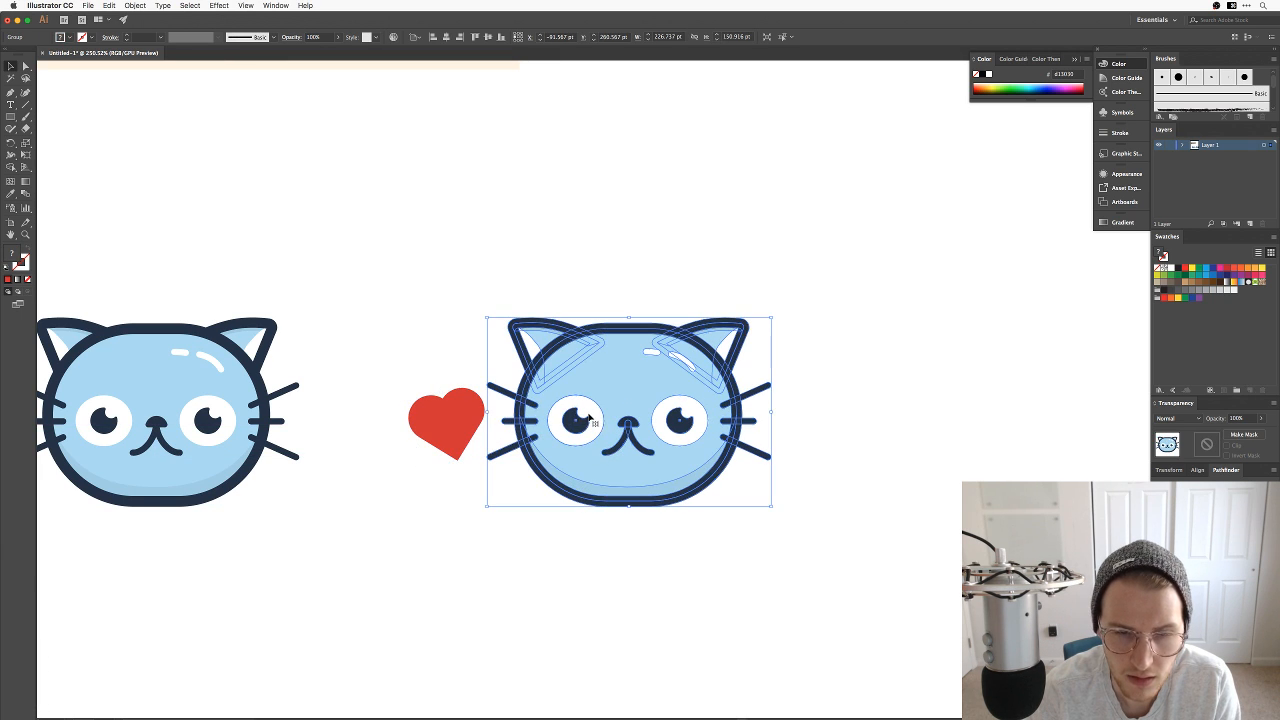
{"action": "key", "text": "super+z"}
{"action": "key", "text": "super+shift+z"}
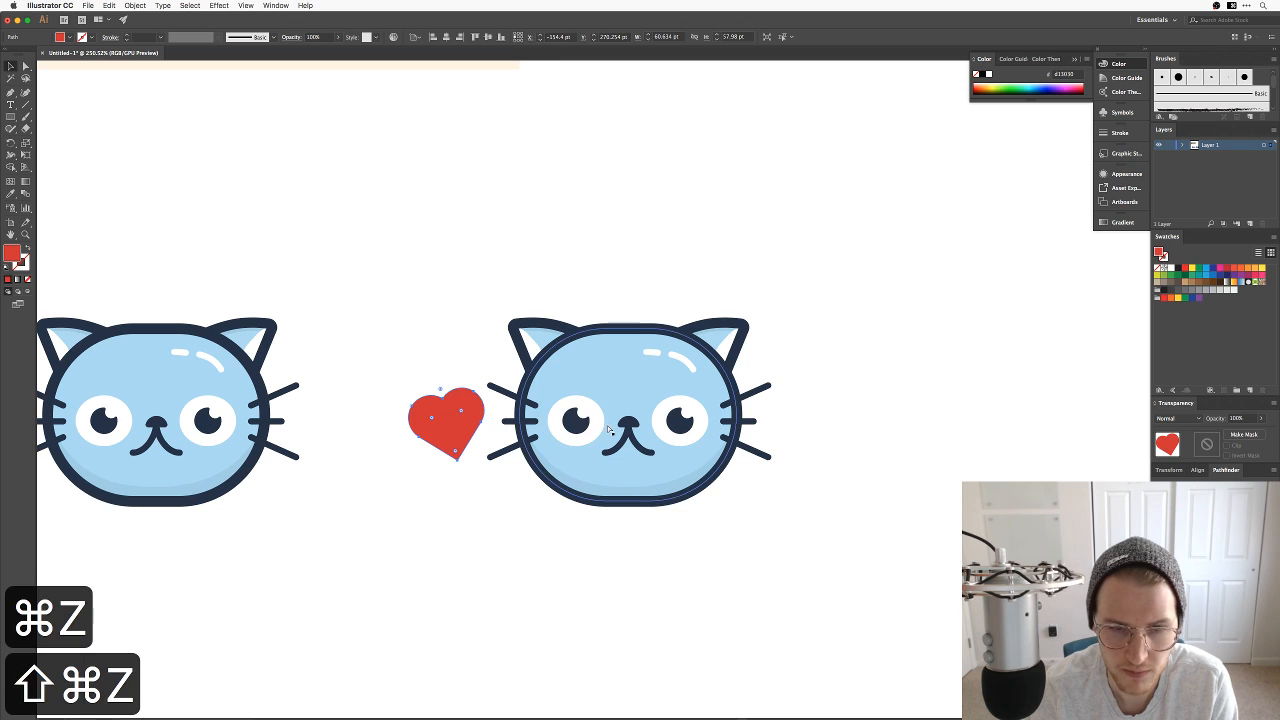
{"action": "left_click", "coordinate": [591, 424]}
{"action": "key", "text": "super+shift+g"}
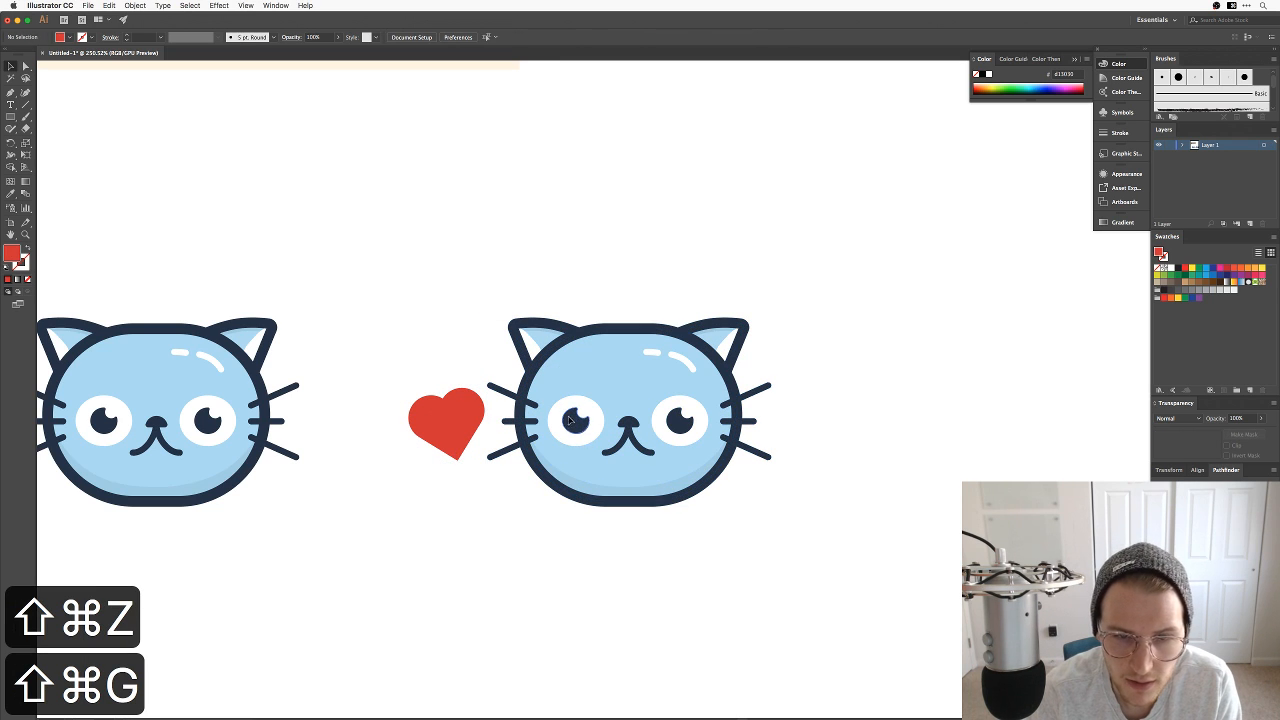
Step: Move the copied cat's left eye and pupil above its head and put the red heart where the eye was
{"action": "left_click", "coordinate": [578, 418]}
{"action": "left_click", "coordinate": [598, 428], "text": "shift"}
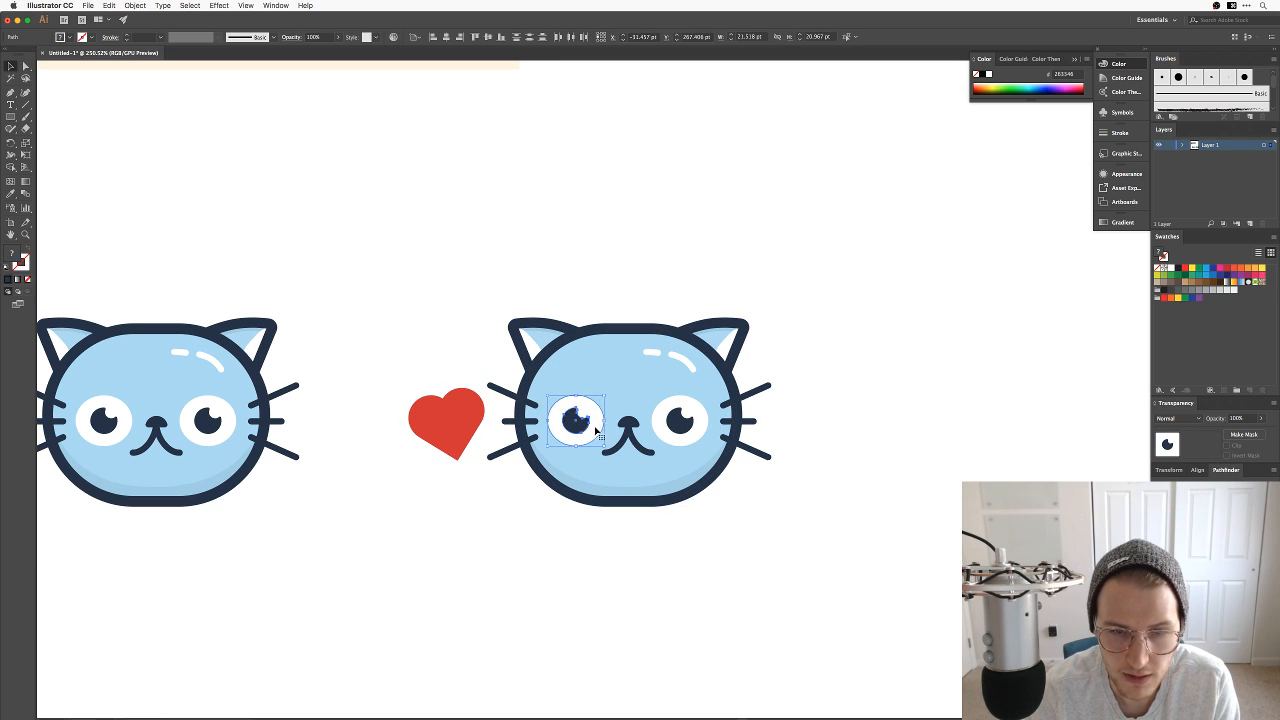
{"action": "left_click_drag", "start_coordinate": [598, 428], "coordinate": [598, 249]}
{"action": "left_click_drag", "start_coordinate": [472, 418], "coordinate": [589, 424]}
{"action": "left_click", "coordinate": [966, 449]}
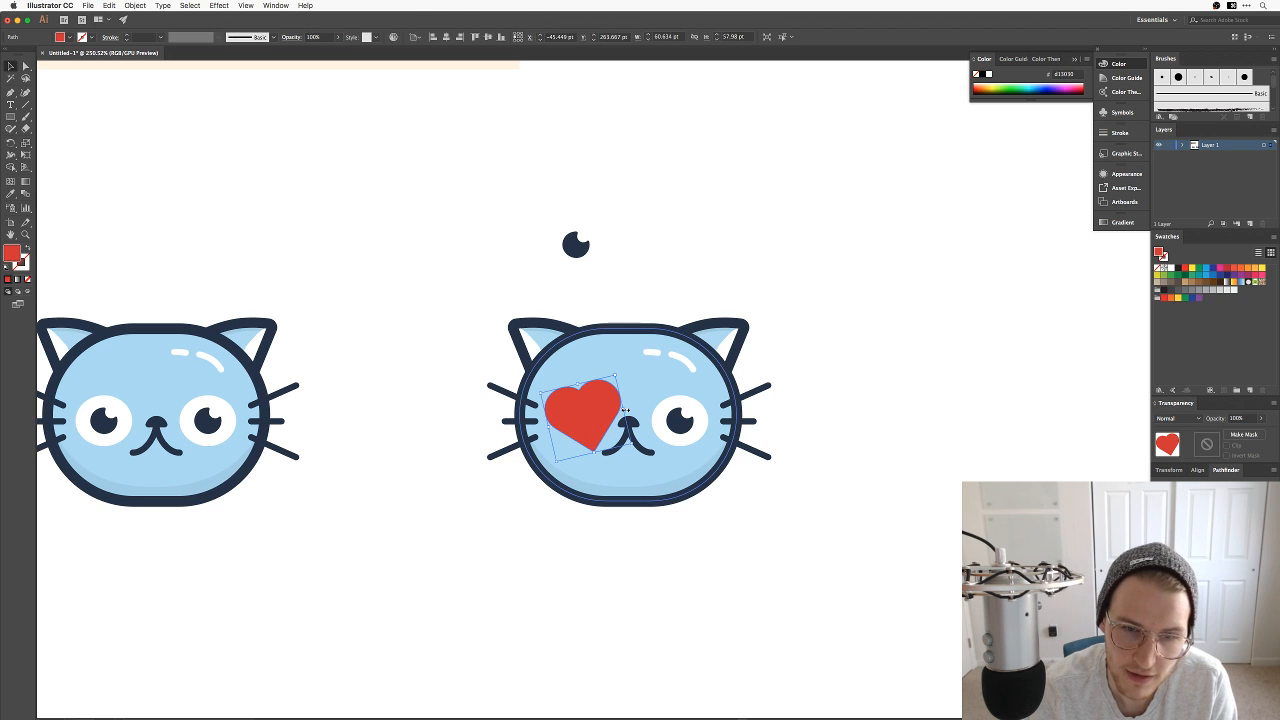
Step: Move the copied cat's right pupil above its head and clear the white eye from the face
{"action": "left_click", "coordinate": [857, 452]}
{"action": "left_click", "coordinate": [662, 428]}
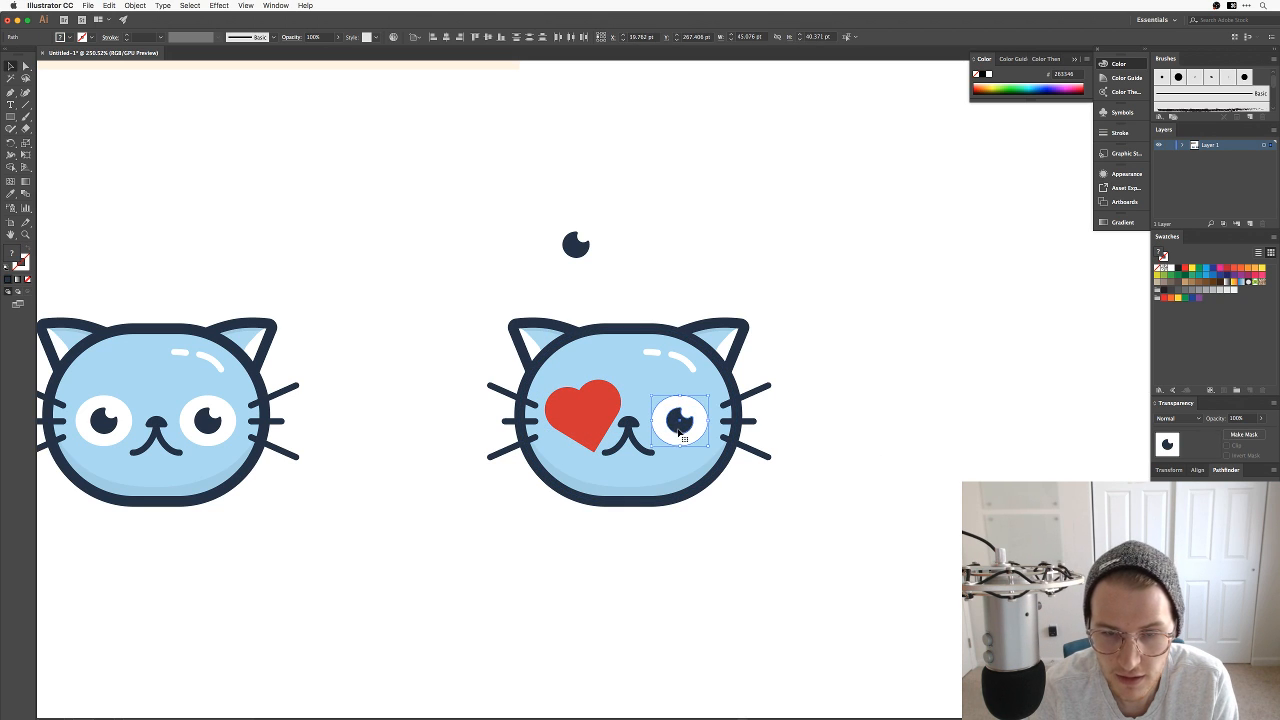
{"action": "left_click_drag", "start_coordinate": [680, 426], "coordinate": [680, 255]}
{"action": "left_click", "coordinate": [773, 448]}
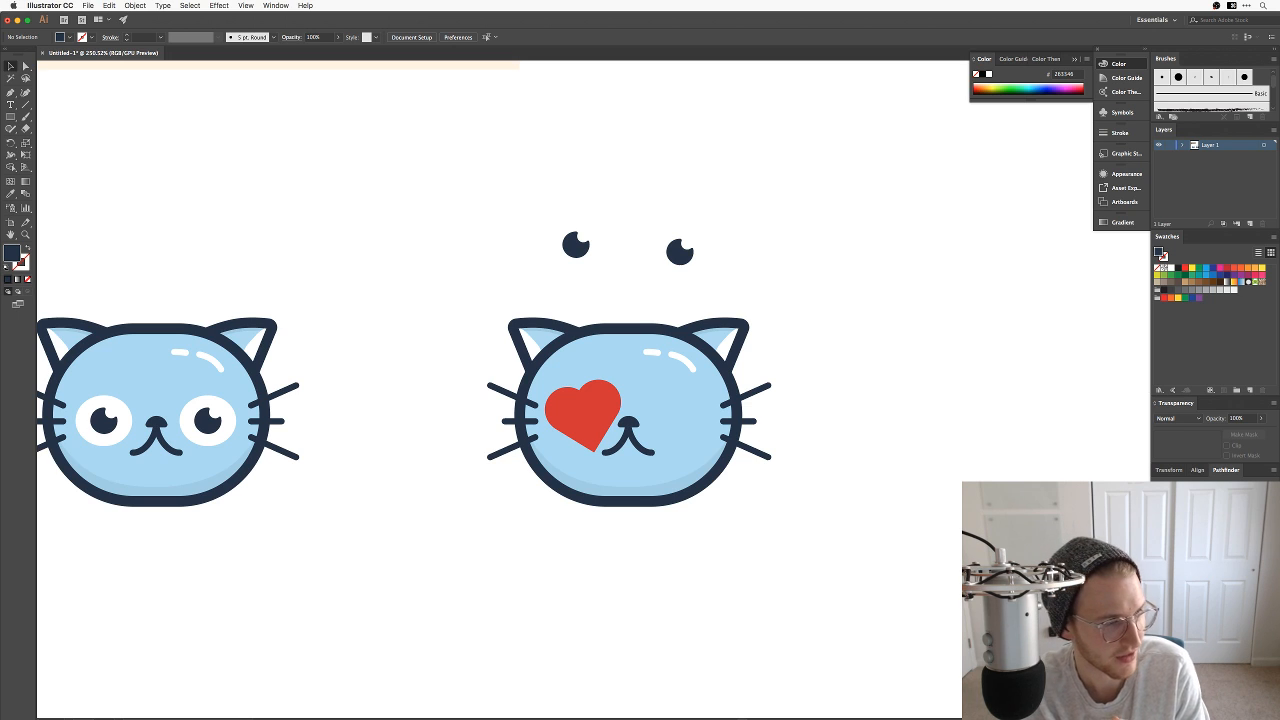
{"action": "key", "text": "shift+Tab"}
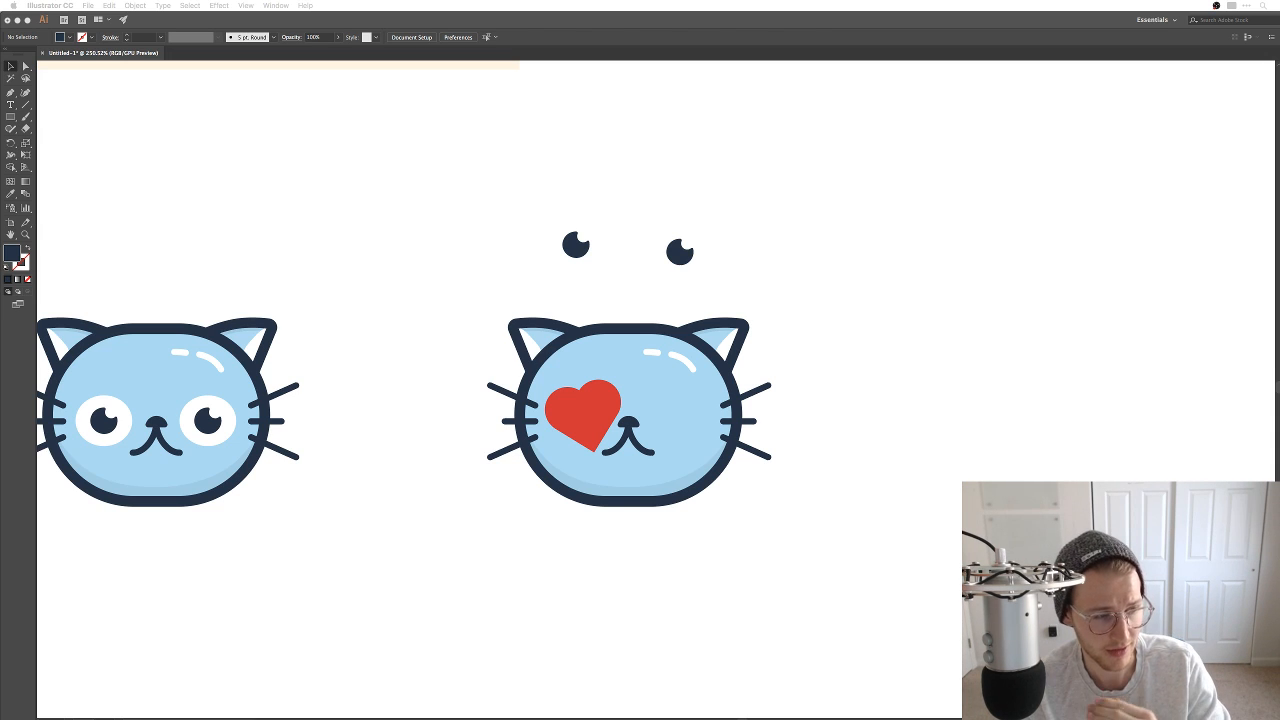
{"action": "left_click", "coordinate": [890, 424]}
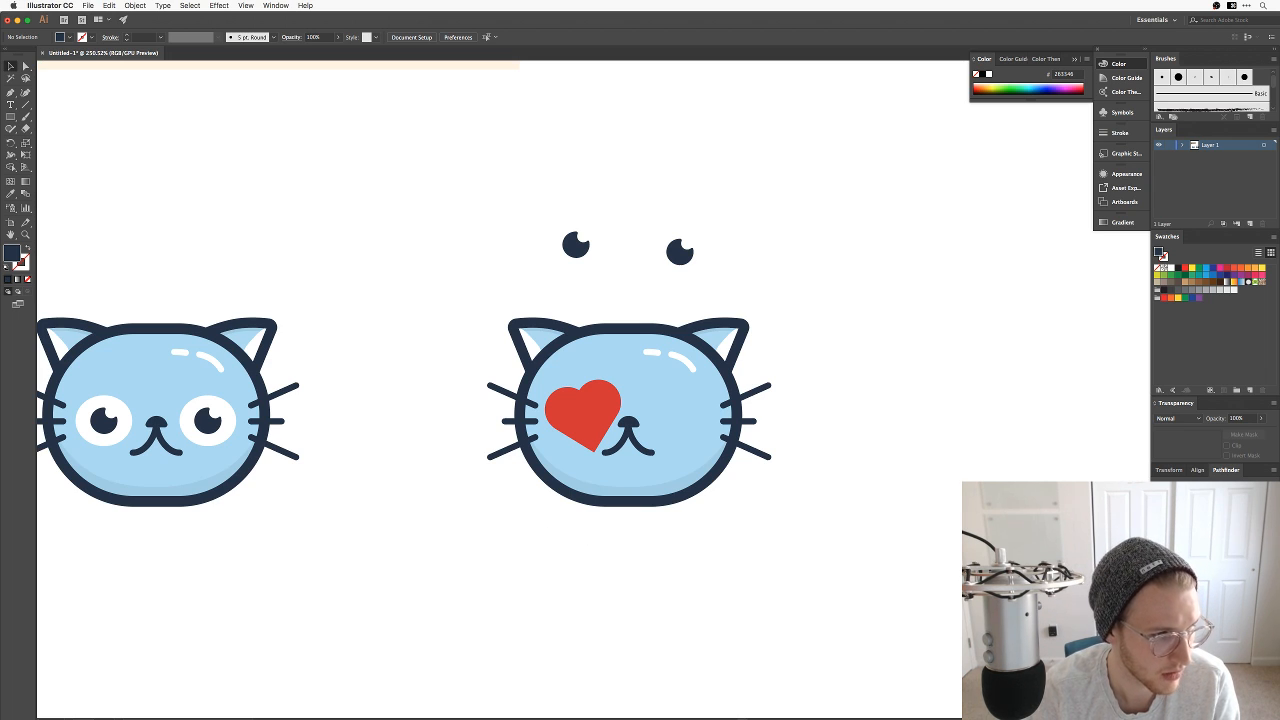
Step: Move the red heart off the copied cat's face into the empty space between the two cats
{"action": "left_click", "coordinate": [598, 432]}
{"action": "key", "text": "super+equal"}
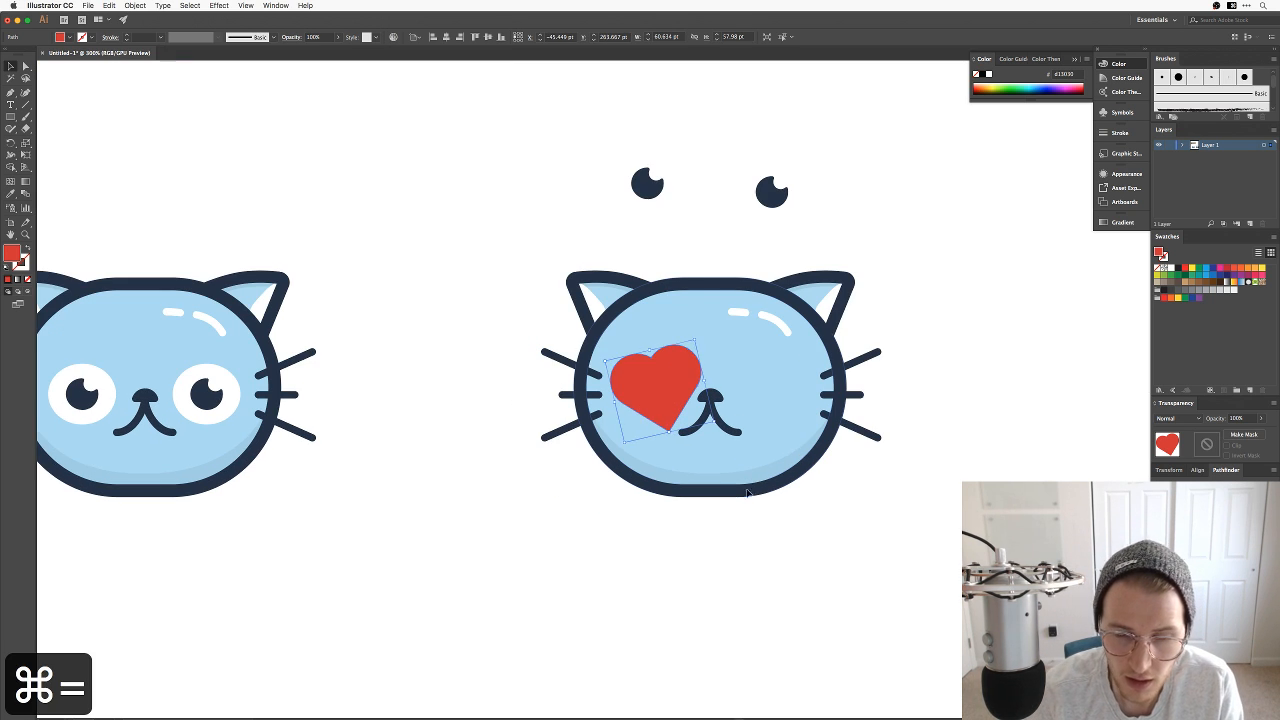
{"action": "left_click_drag", "start_coordinate": [884, 417], "coordinate": [767, 386]}
{"action": "key", "text": "super+equal"}
{"action": "key", "text": "super+equal"}
{"action": "left_click_drag", "start_coordinate": [466, 574], "coordinate": [698, 572]}
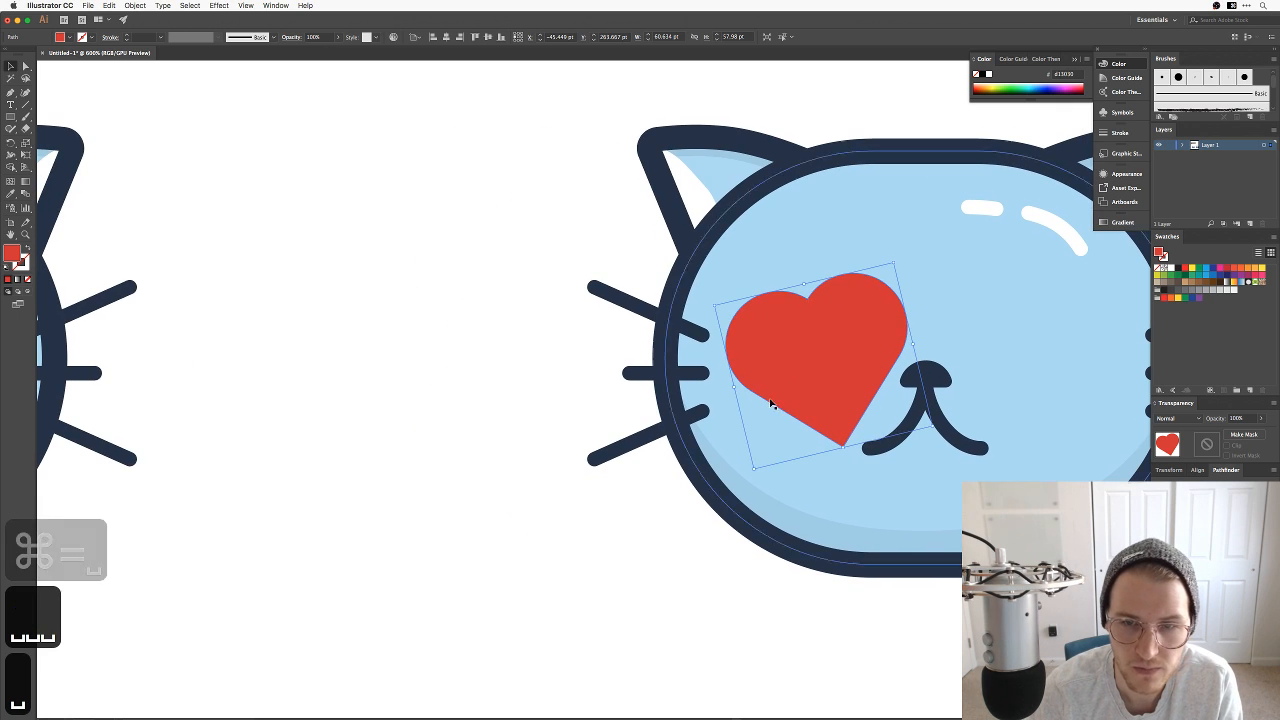
{"action": "left_click_drag", "start_coordinate": [789, 371], "coordinate": [374, 366]}
Step: Rotate the red heart upright and shift it slightly to the right between the two cats
{"action": "key", "text": "e"}
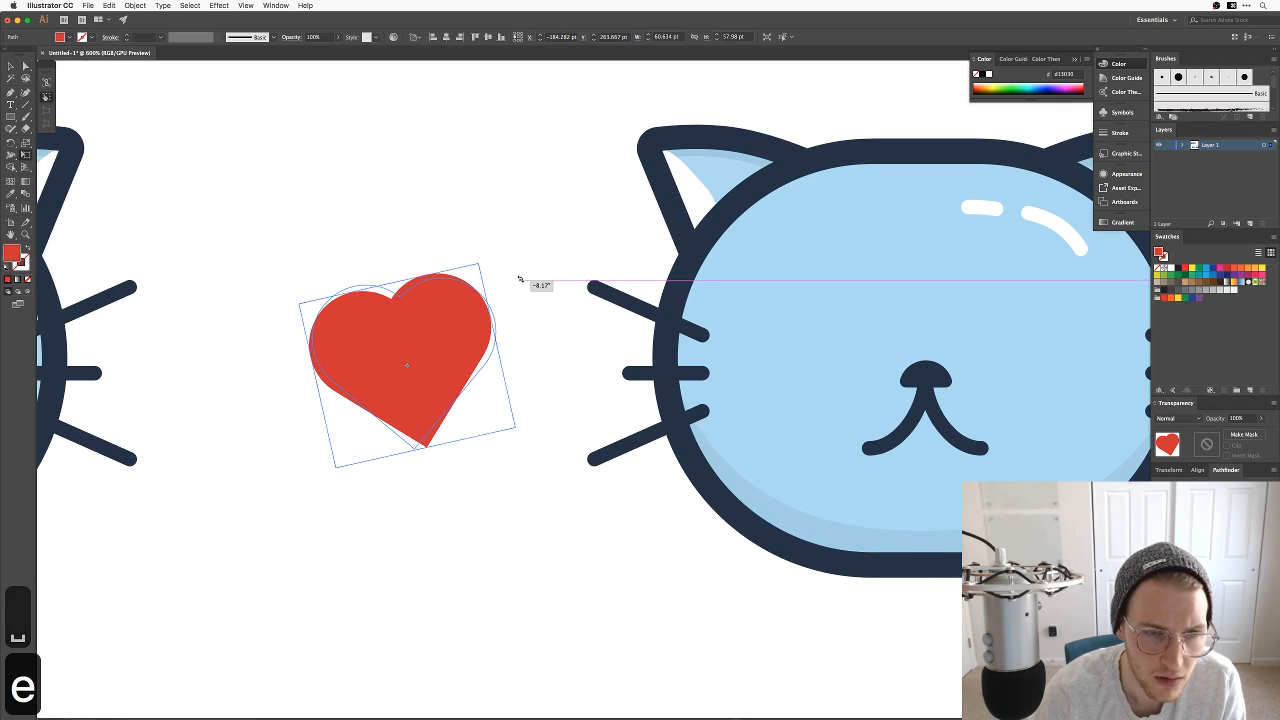
{"action": "left_click_drag", "start_coordinate": [521, 288], "coordinate": [623, 275]}
{"action": "key", "text": "space"}
{"action": "key", "text": "v"}
{"action": "key", "text": "e"}
{"action": "key", "text": "v"}
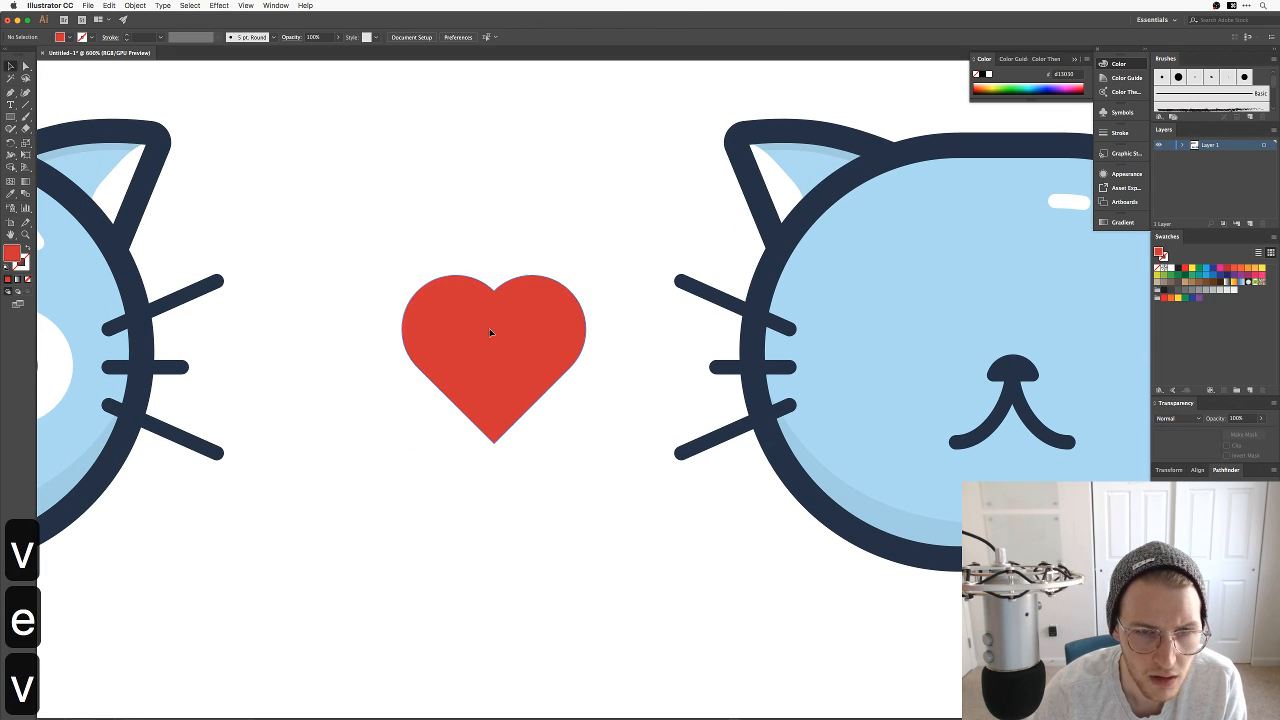
{"action": "left_click_drag", "start_coordinate": [489, 328], "coordinate": [532, 328]}
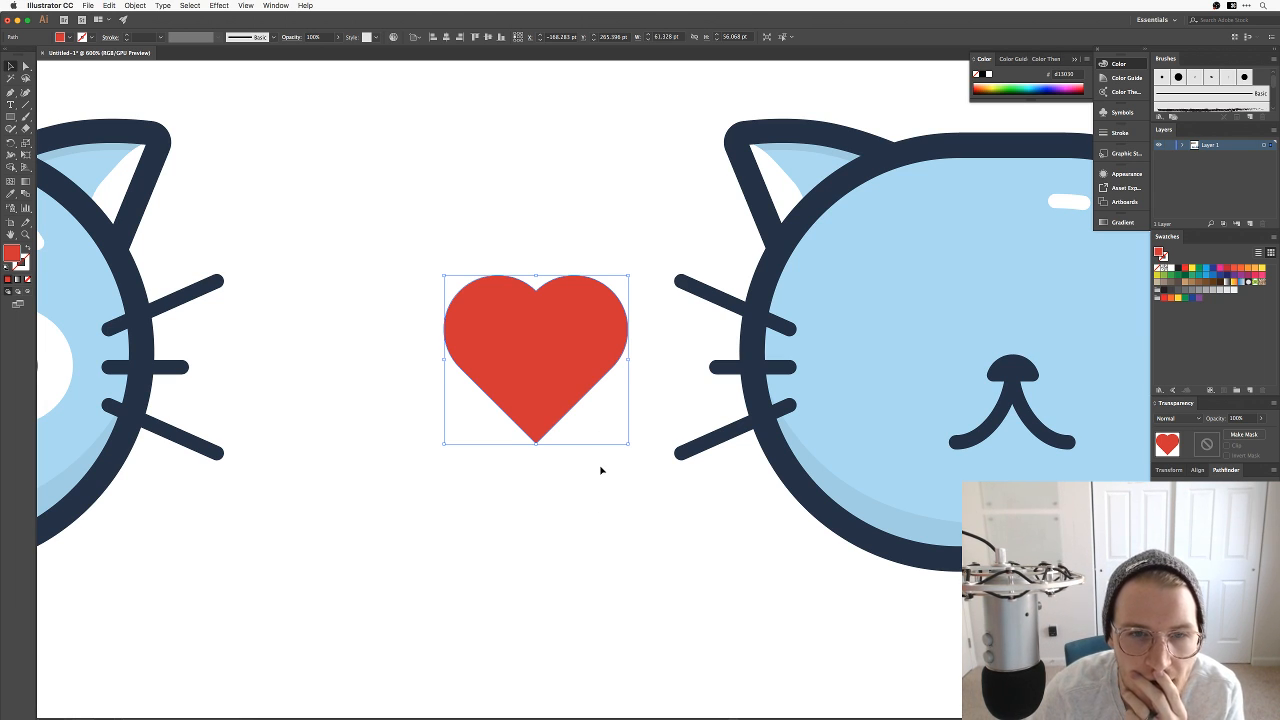
Step: Give the heart a dark navy stroke with the hex colour 283546
{"action": "key", "text": "x"}
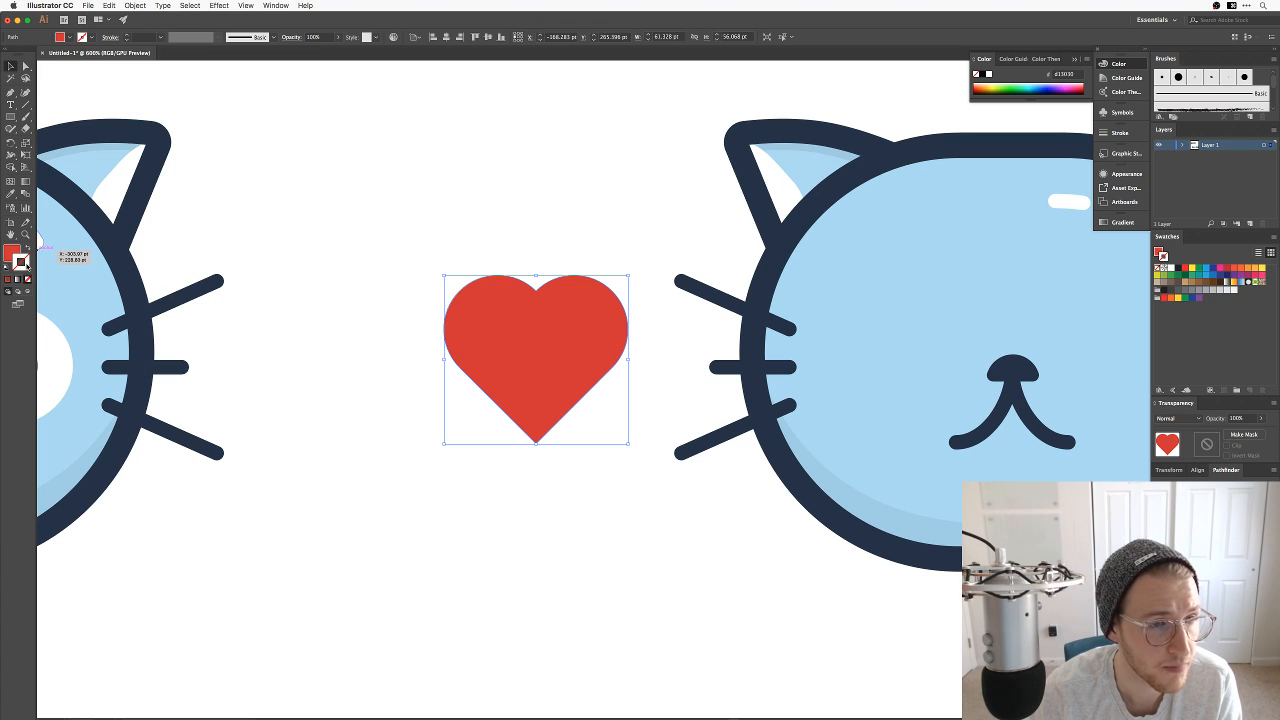
{"action": "double_click", "coordinate": [24, 264]}
{"action": "key", "text": "shift+super+e"}
{"action": "left_click", "coordinate": [769, 275]}
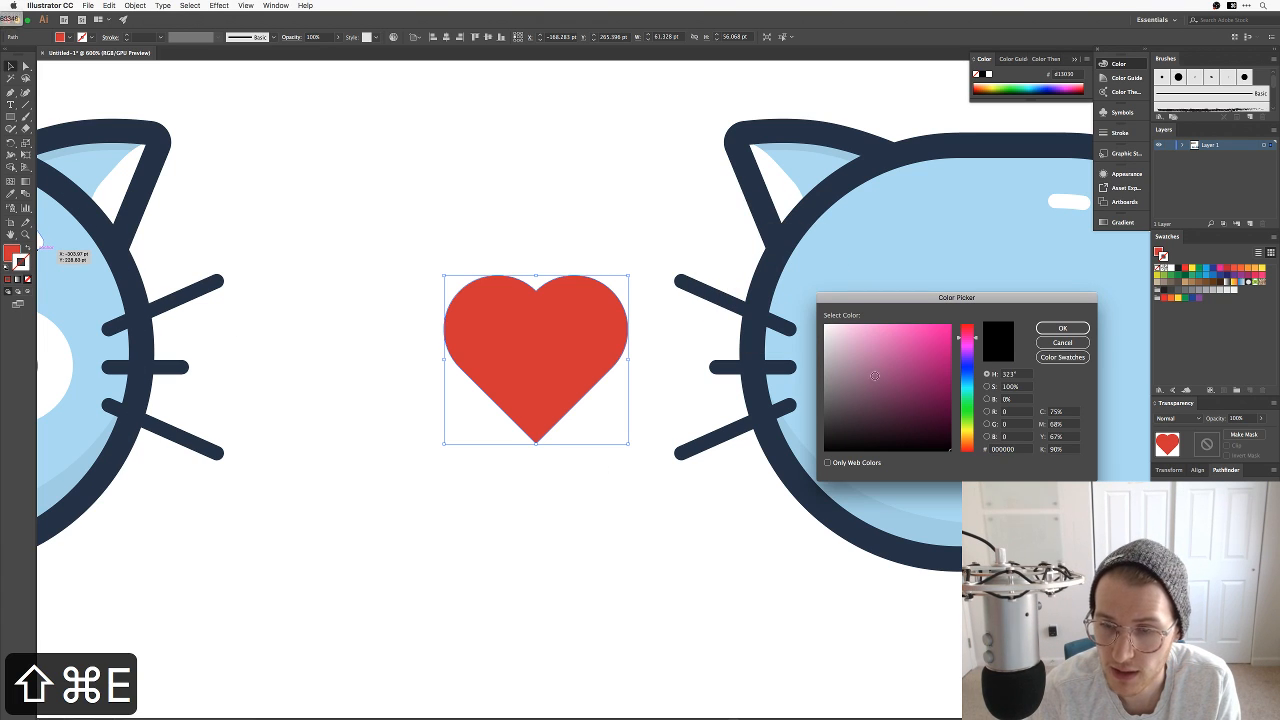
{"action": "double_click", "coordinate": [1018, 449]}
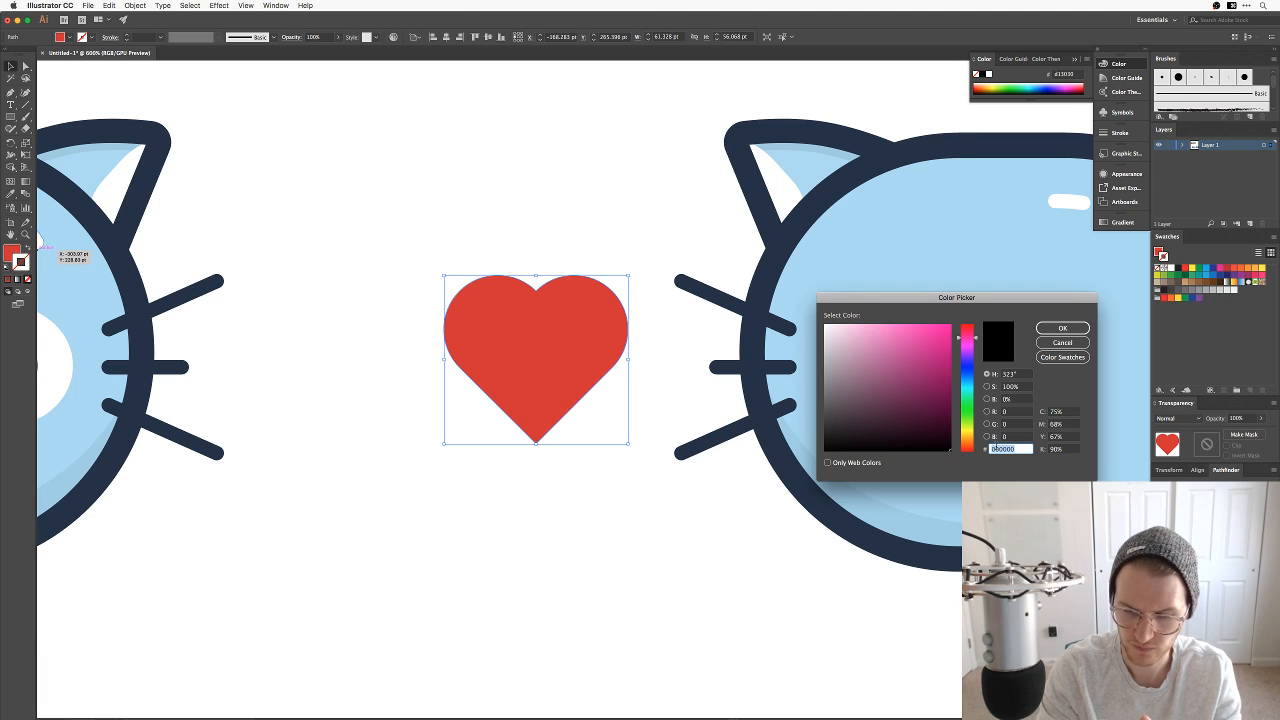
{"action": "left_click", "coordinate": [996, 448]}
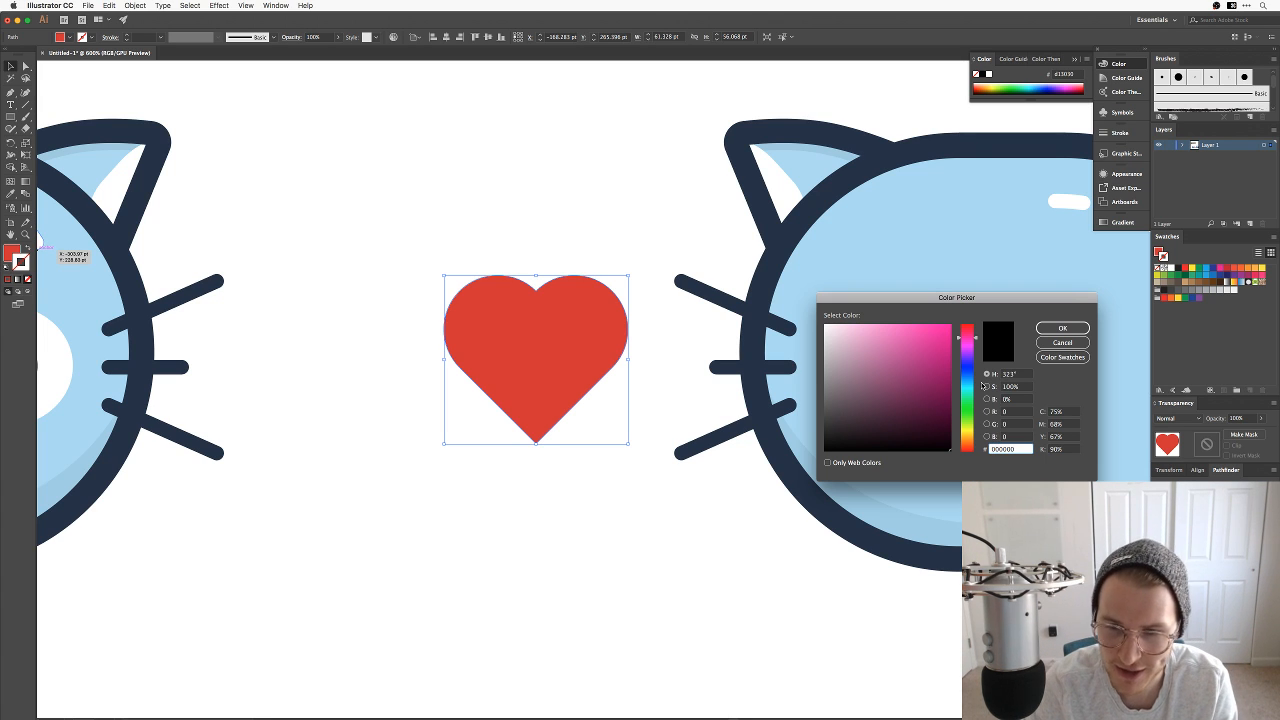
{"action": "key", "text": "cmd+a"}
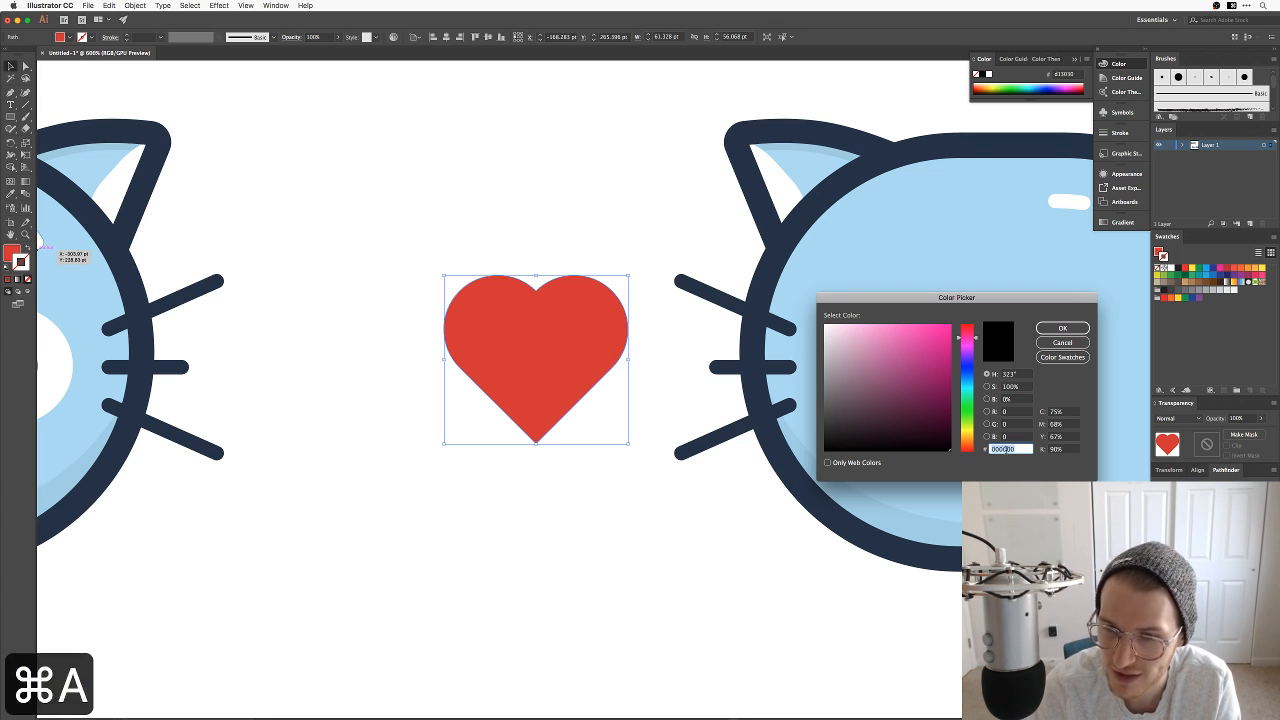
{"action": "type", "text": "283546"}
{"action": "key", "text": "Return"}
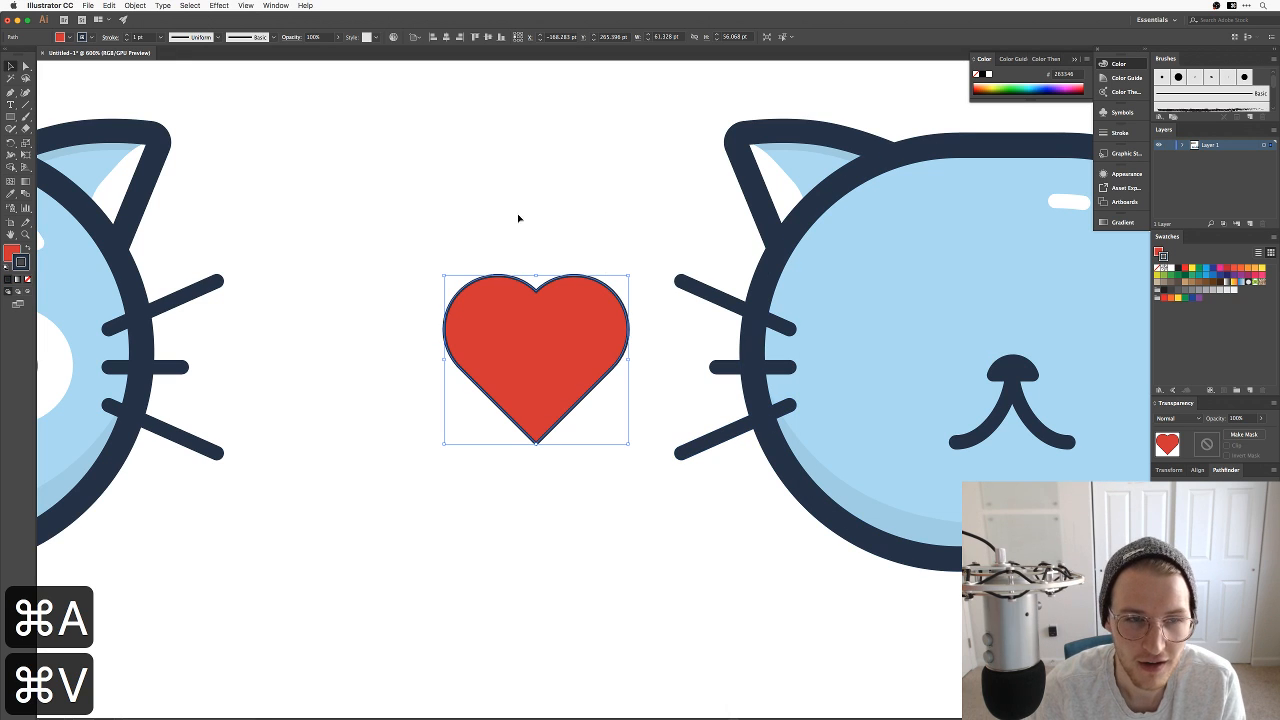
Step: Set the heart's stroke weight to 4 pt with round caps and round corners
{"action": "left_click", "coordinate": [127, 35]}
{"action": "left_click", "coordinate": [127, 35]}
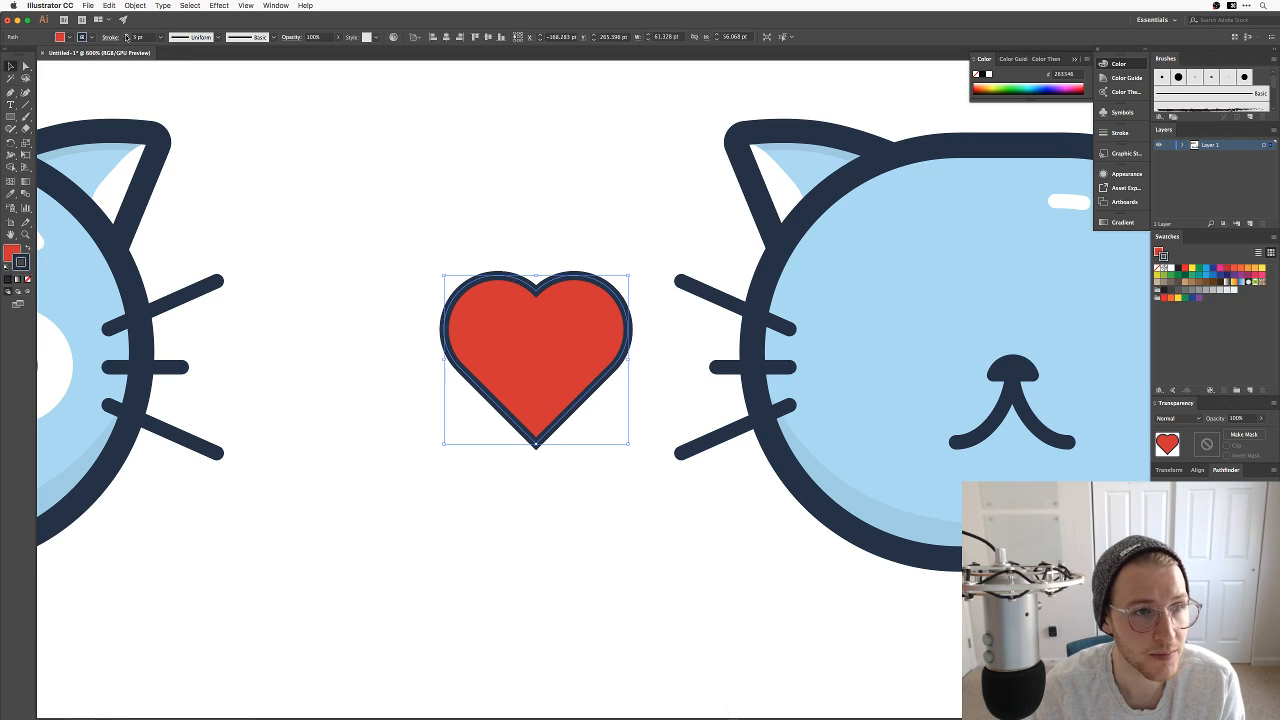
{"action": "left_click", "coordinate": [127, 35]}
{"action": "left_click", "coordinate": [110, 37]}
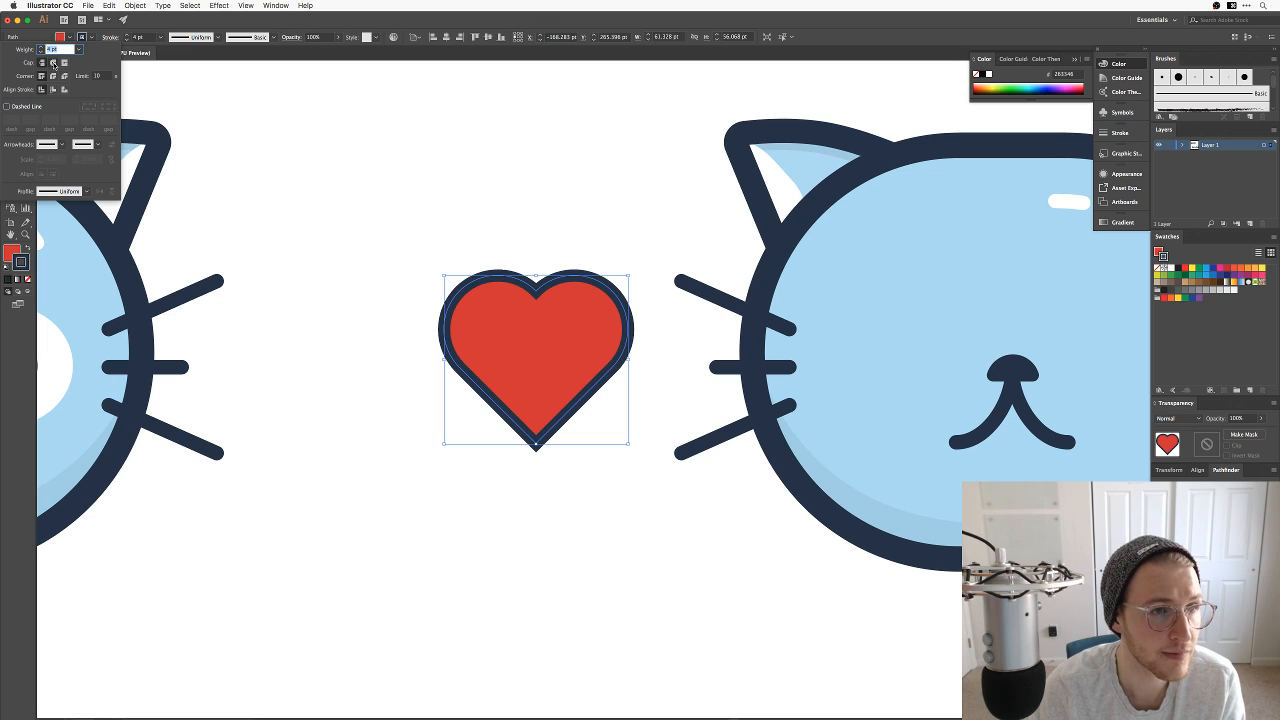
{"action": "left_click", "coordinate": [53, 63]}
{"action": "left_click", "coordinate": [53, 76]}
{"action": "left_click", "coordinate": [469, 226]}
{"action": "left_click", "coordinate": [469, 226]}
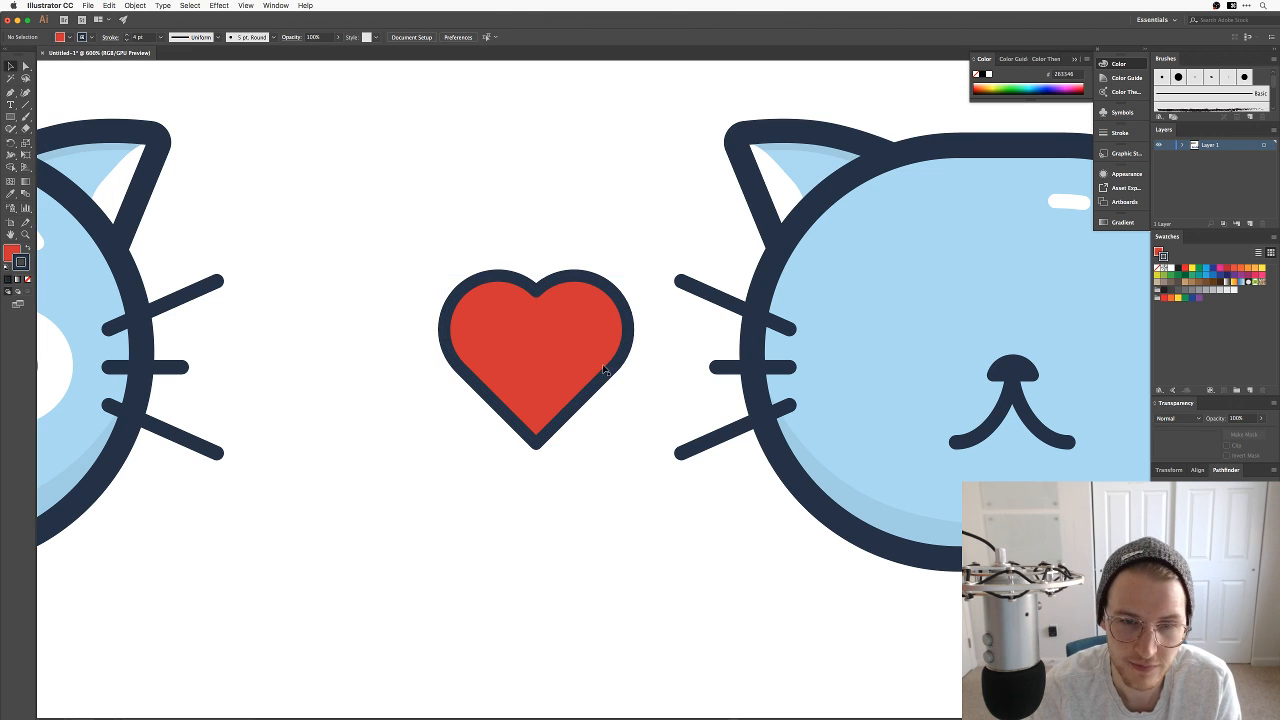
Step: Turn the outlined heart into a Live Paint group and expand it
{"action": "left_click", "coordinate": [589, 360]}
{"action": "key", "text": "k"}
{"action": "left_click", "coordinate": [587, 357]}
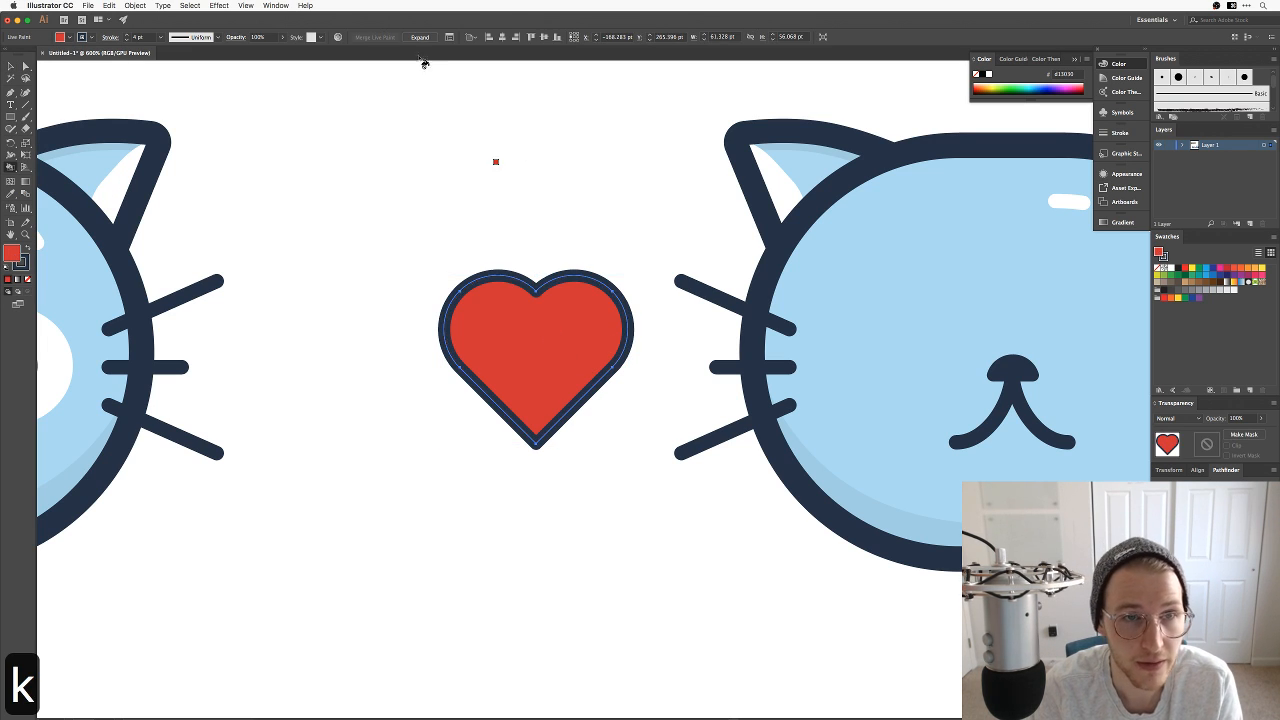
Step: Try moving the heart's red fill away from its outline and undo the move
{"action": "key", "text": "a"}
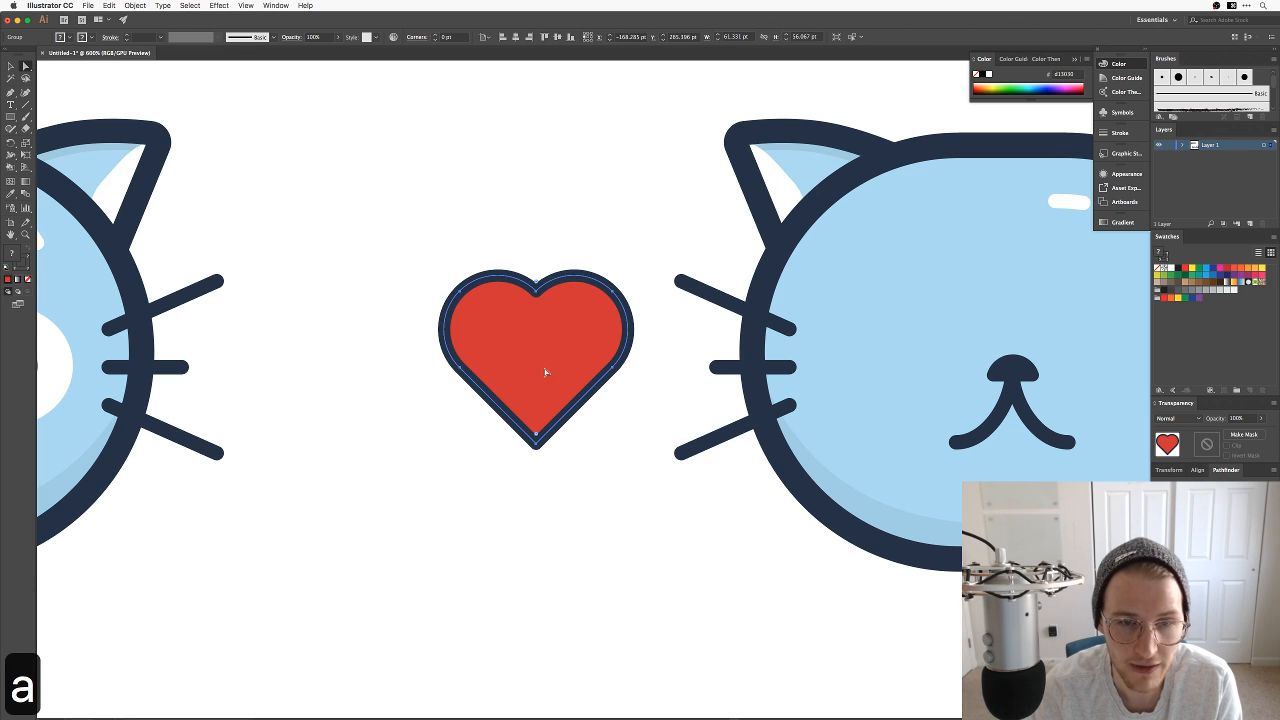
{"action": "left_click", "coordinate": [548, 372]}
{"action": "left_click_drag", "start_coordinate": [557, 371], "coordinate": [605, 385]}
{"action": "key", "text": "cmd+z"}
{"action": "left_click", "coordinate": [587, 252]}
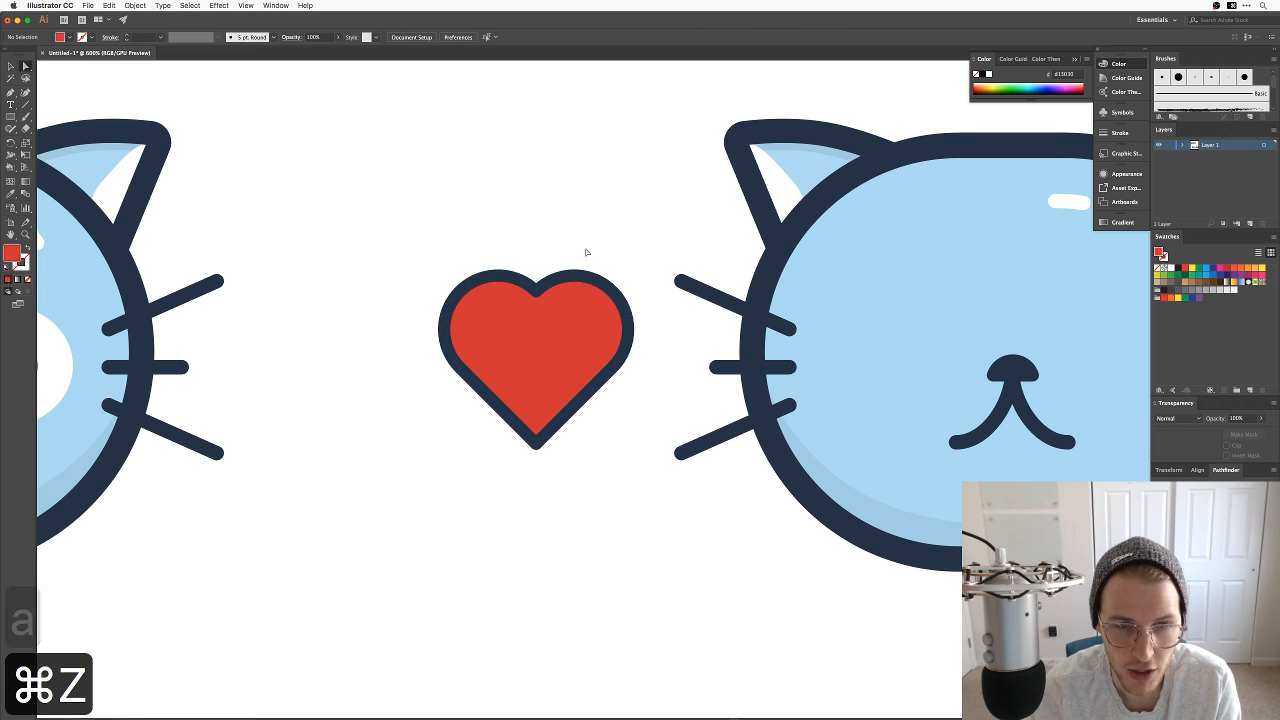
Step: Try pasting a copy of the whole heart and of its red fill alone, undoing each paste
{"action": "key", "text": "v"}
{"action": "left_click", "coordinate": [563, 340]}
{"action": "key", "text": "cmd+c"}
{"action": "key", "text": "cmd+v"}
{"action": "key", "text": "cmd+z"}
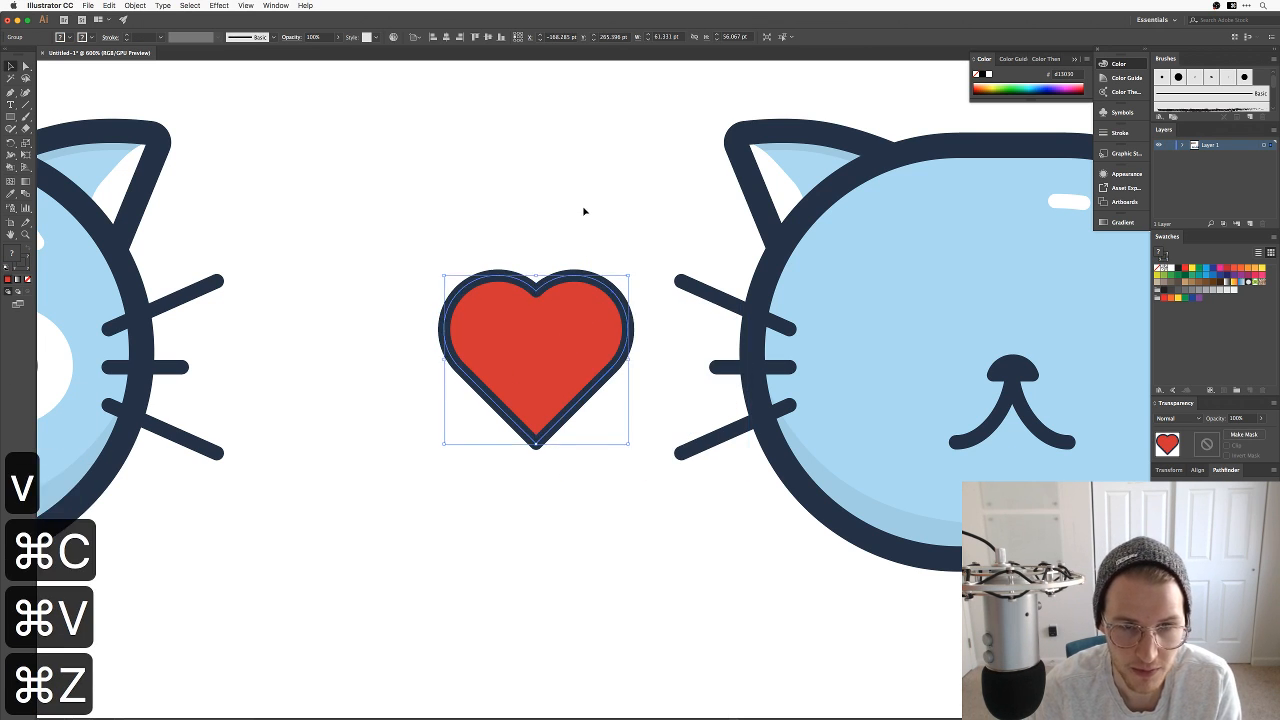
{"action": "key", "text": "a"}
{"action": "left_click", "coordinate": [553, 360]}
{"action": "key", "text": "cmd+c"}
{"action": "key", "text": "cmd+v"}
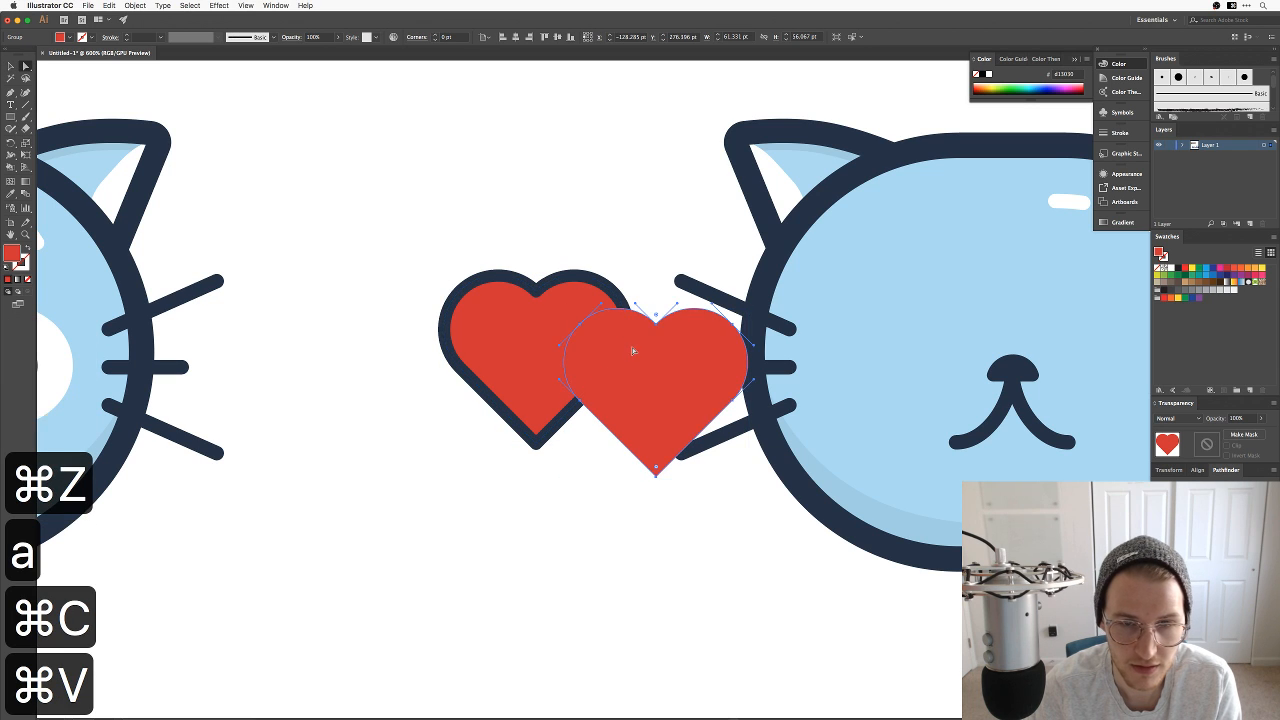
{"action": "key", "text": "cmd+z"}
{"action": "left_click", "coordinate": [600, 249]}
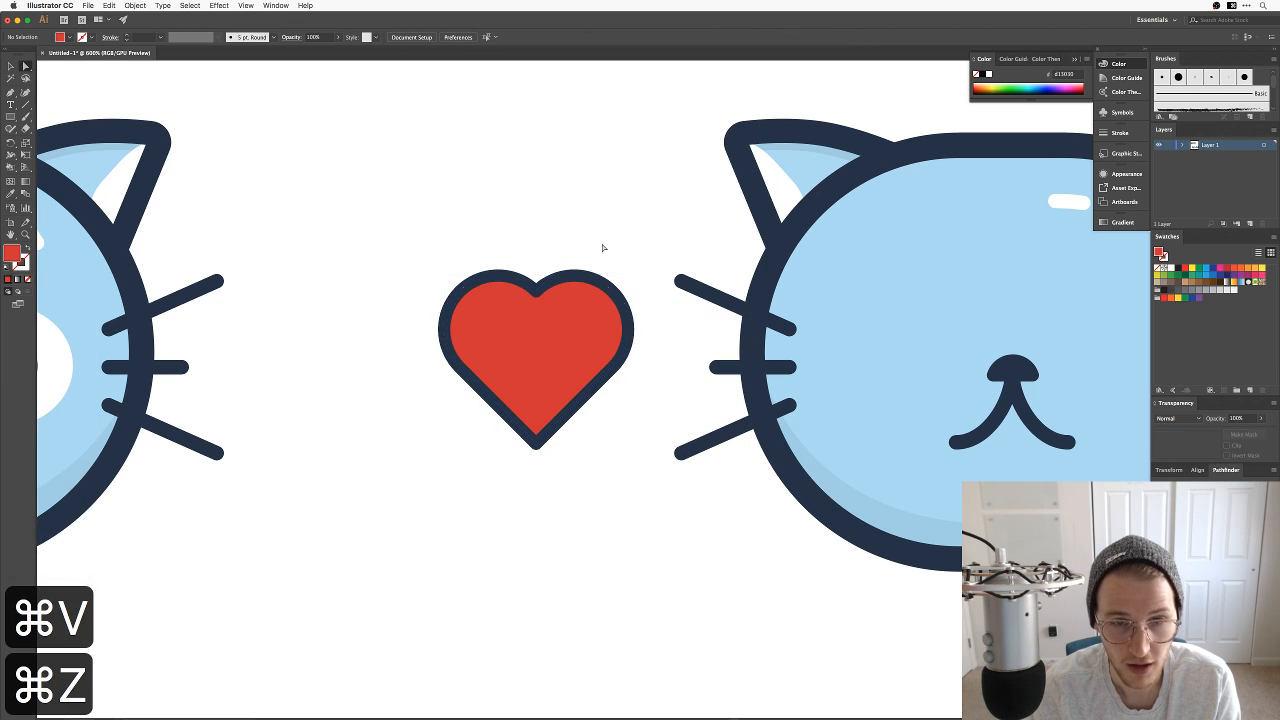
Step: Paste a copy of the heart's red fill in front and pull the copy's notch anchor down towards the bottom tip
{"action": "key", "text": "v"}
{"action": "key", "text": "a"}
{"action": "left_click", "coordinate": [576, 318]}
{"action": "key", "text": "cmd+c"}
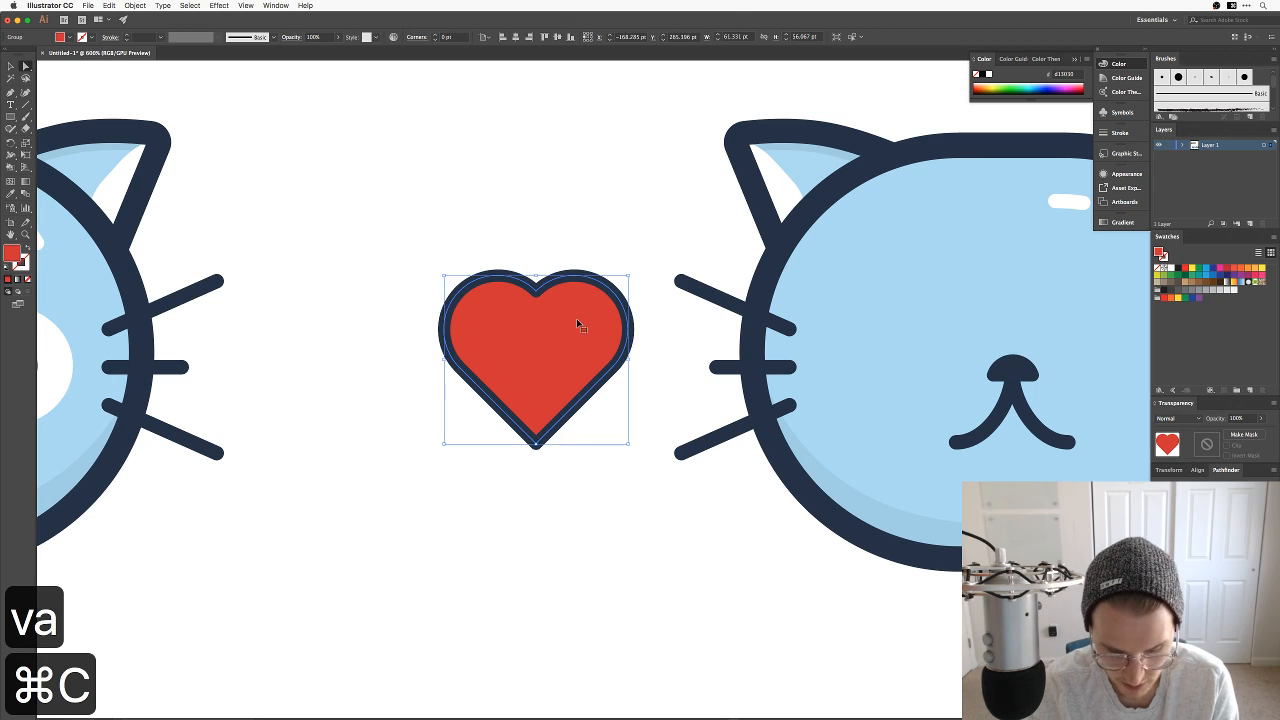
{"action": "key", "text": "cmd+f"}
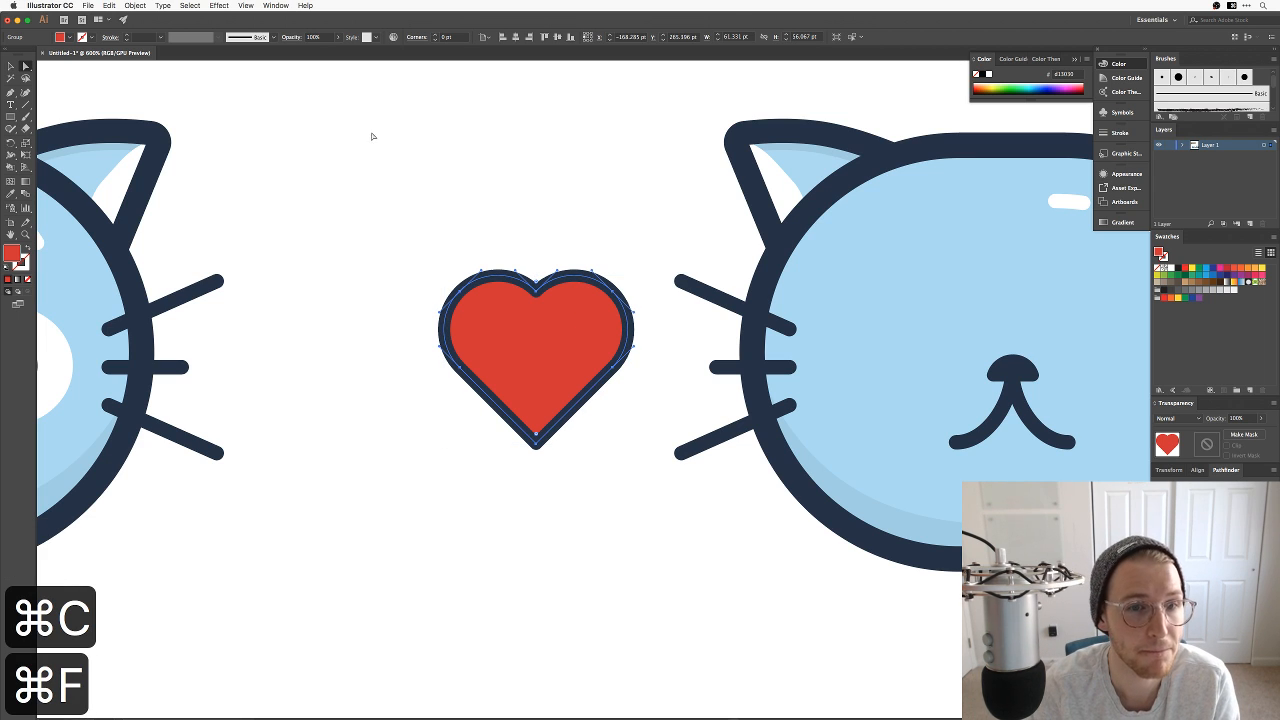
{"action": "key", "text": "a"}
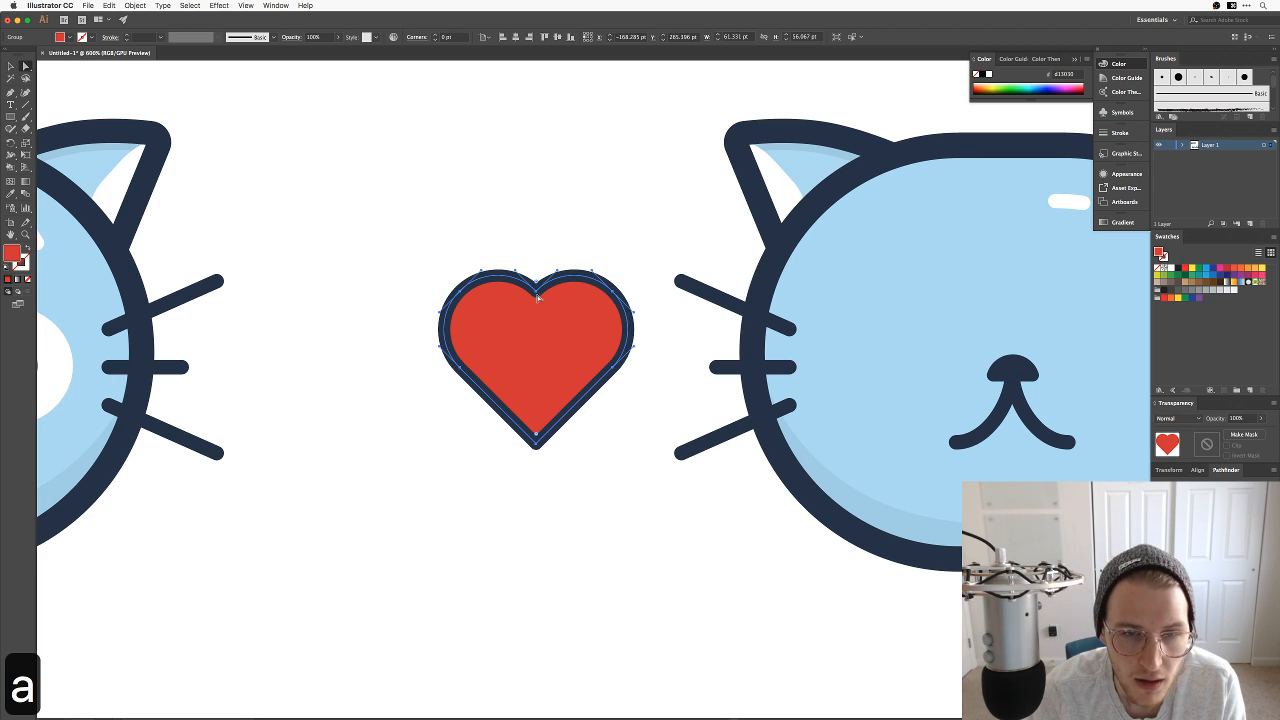
{"action": "left_click_drag", "start_coordinate": [536, 293], "coordinate": [536, 402]}
Step: Try deleting the upper anchor points of the copied fill's left and right lobes to form a chevron at the tip
{"action": "key", "text": "minus"}
{"action": "left_click", "coordinate": [460, 292]}
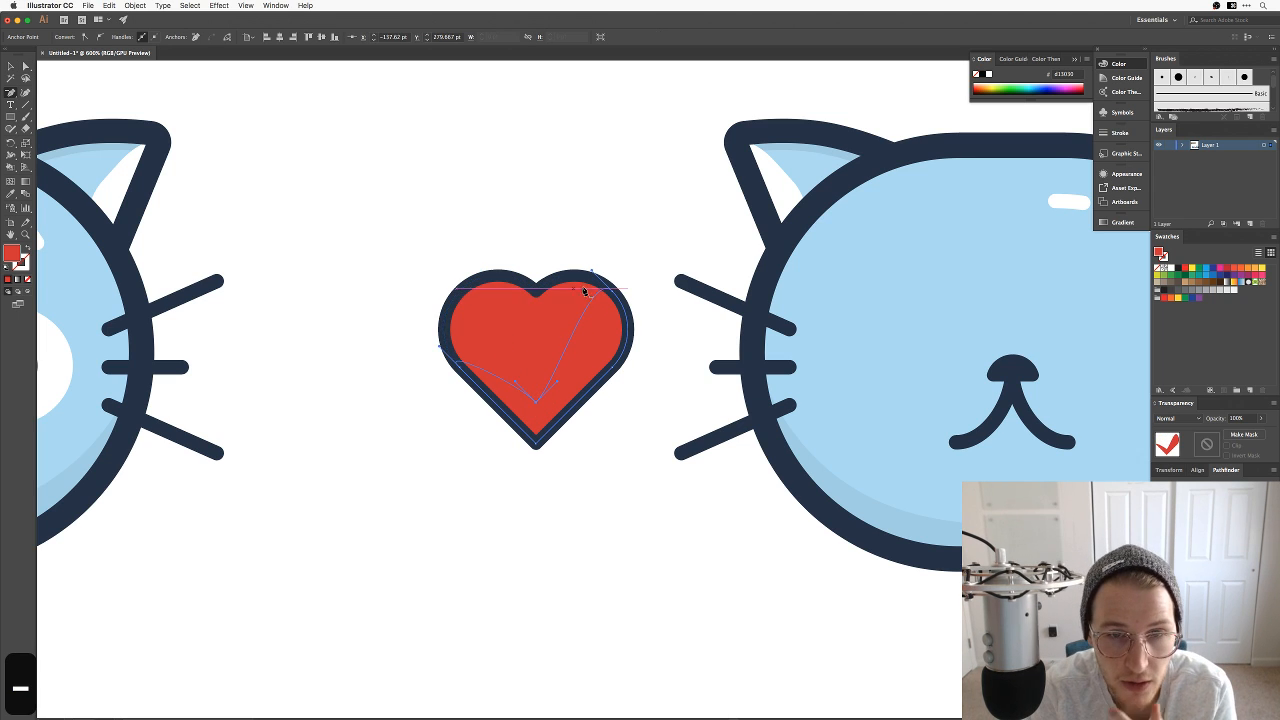
{"action": "left_click", "coordinate": [606, 290]}
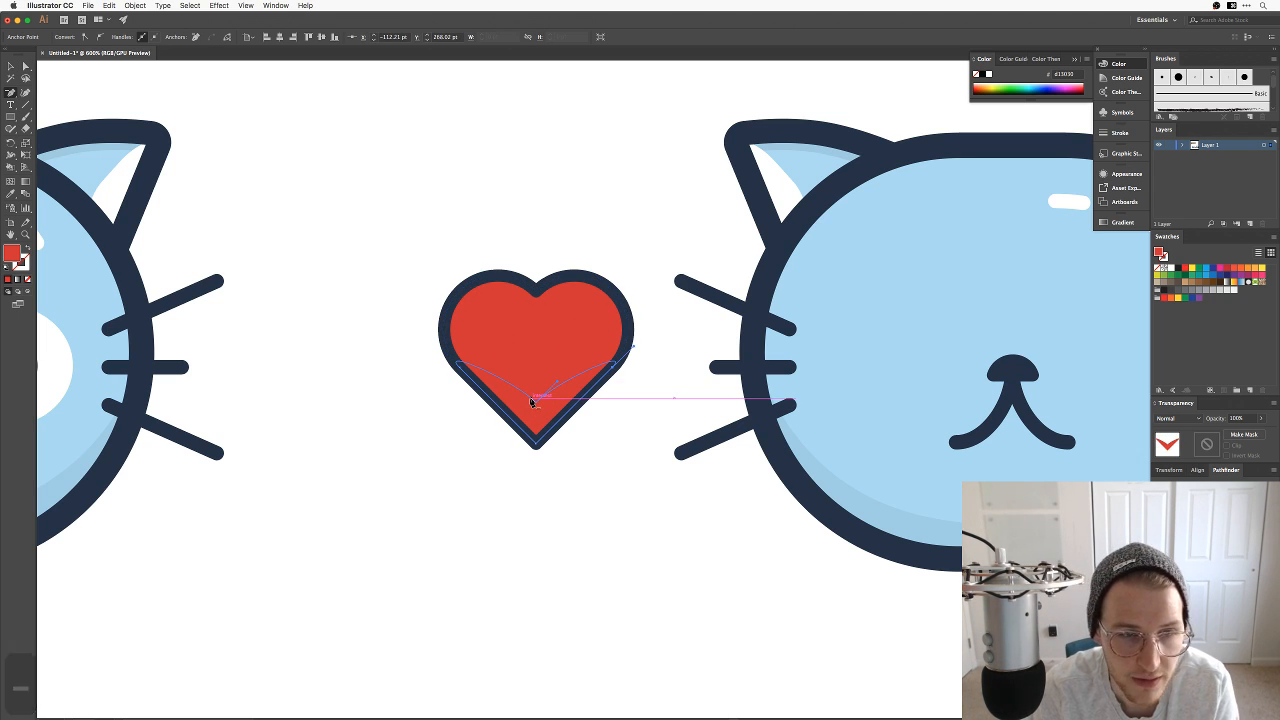
Step: Change the chevron-shaped fill at the heart's tip to the darker red b72525
{"action": "double_click", "coordinate": [12, 253]}
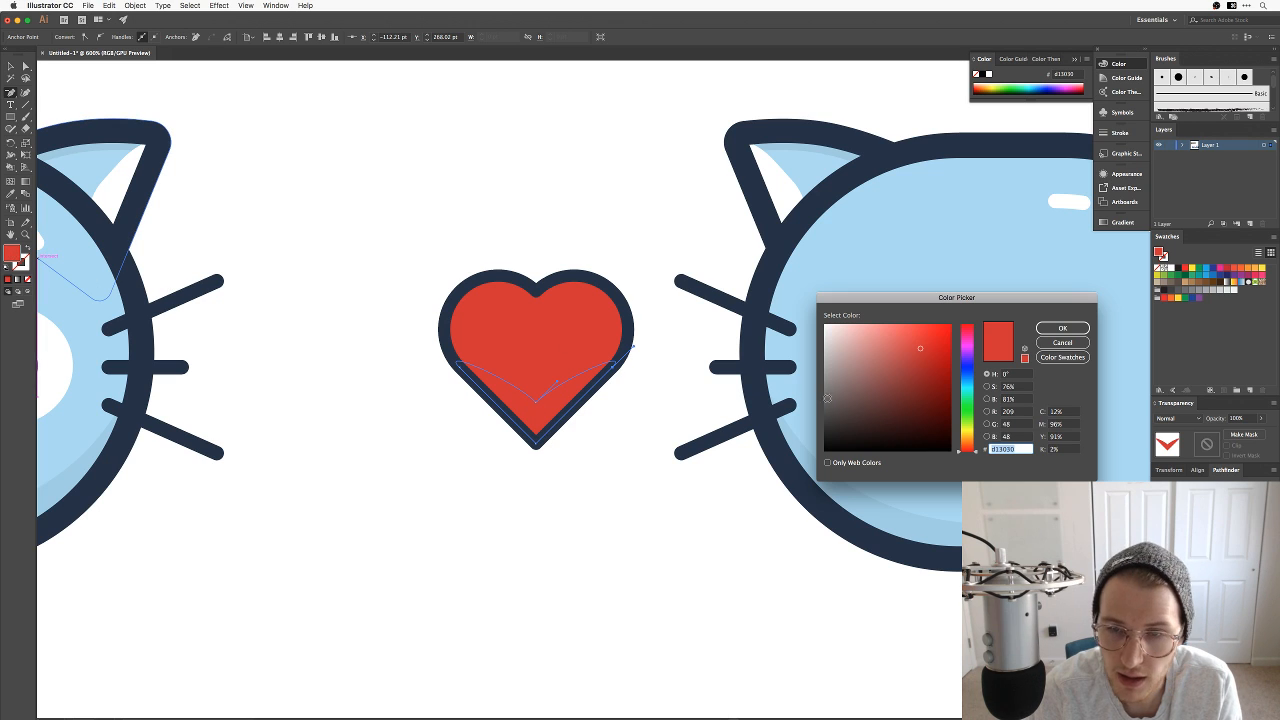
{"action": "left_click", "coordinate": [921, 351]}
{"action": "left_click_drag", "start_coordinate": [927, 358], "coordinate": [926, 360]}
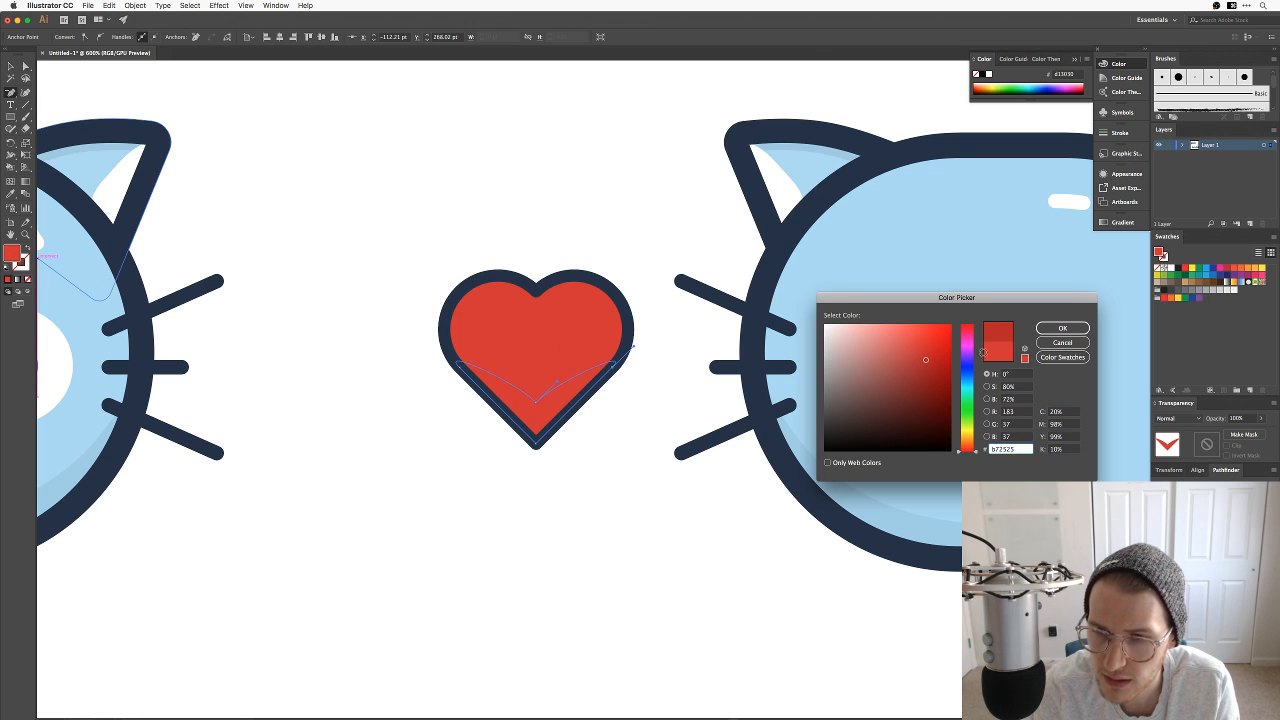
{"action": "left_click", "coordinate": [1062, 328]}
{"action": "key", "text": "v"}
{"action": "left_click", "coordinate": [550, 215]}
Step: Undo the darker red fill and the anchor point deletions on the copied heart shape
{"action": "key", "text": "a"}
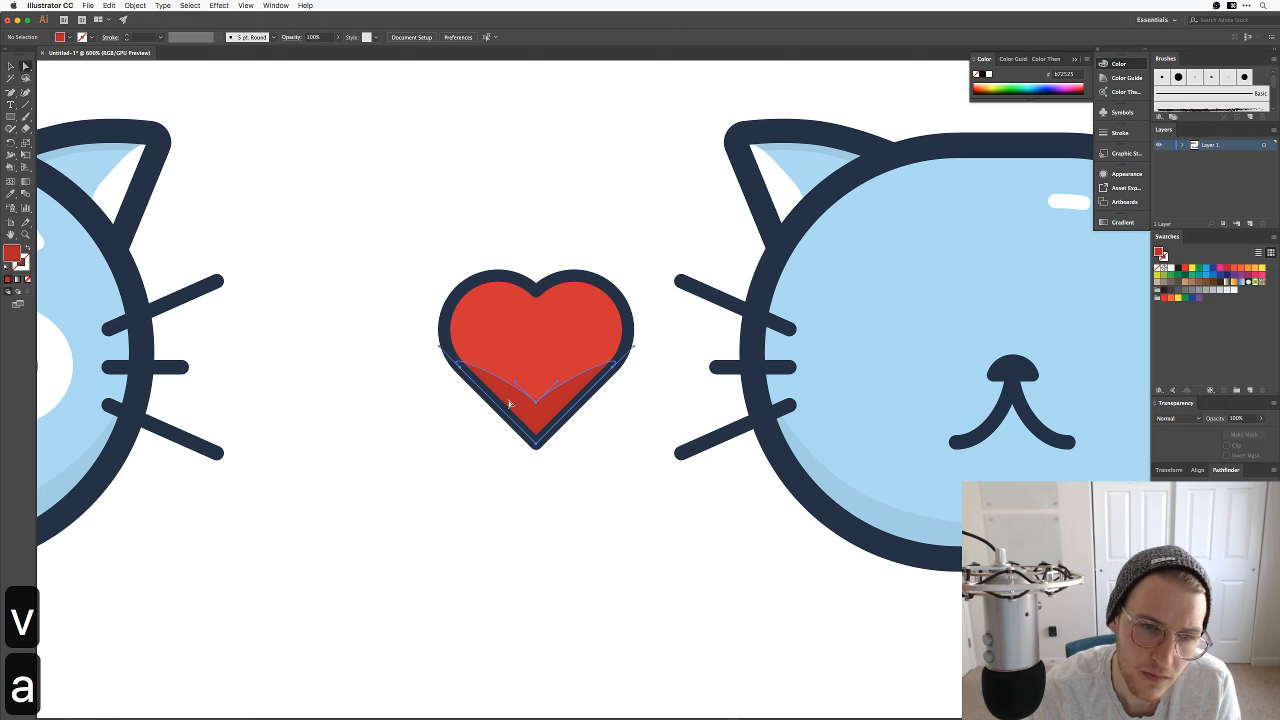
{"action": "left_click", "coordinate": [464, 368]}
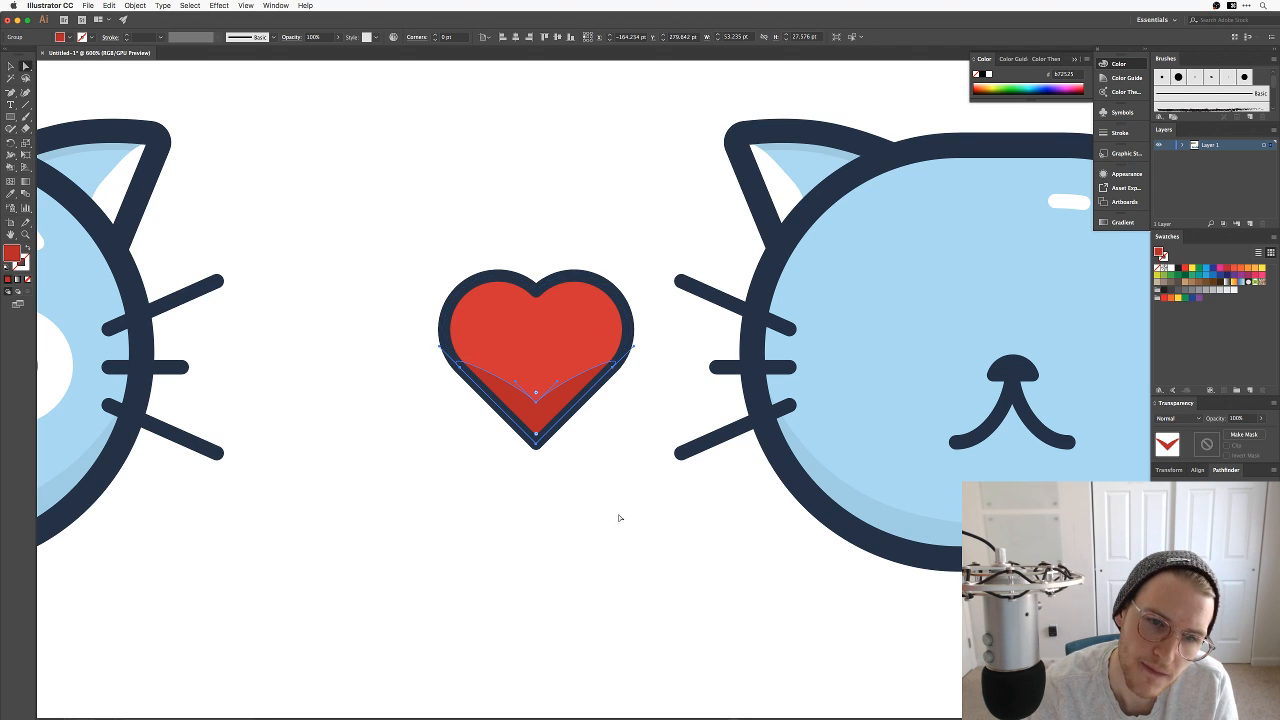
{"action": "key", "text": "a"}
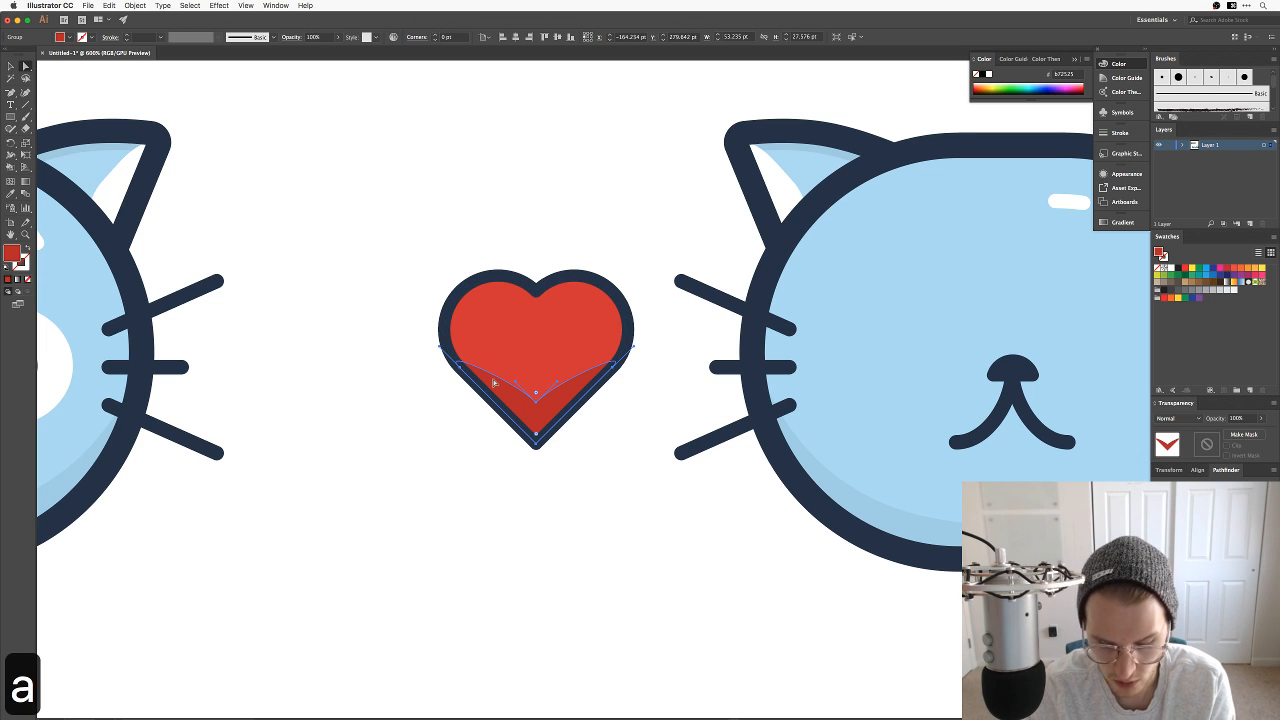
{"action": "key", "text": "super+z"}
{"action": "key", "text": "super+z"}
{"action": "key", "text": "super+z"}
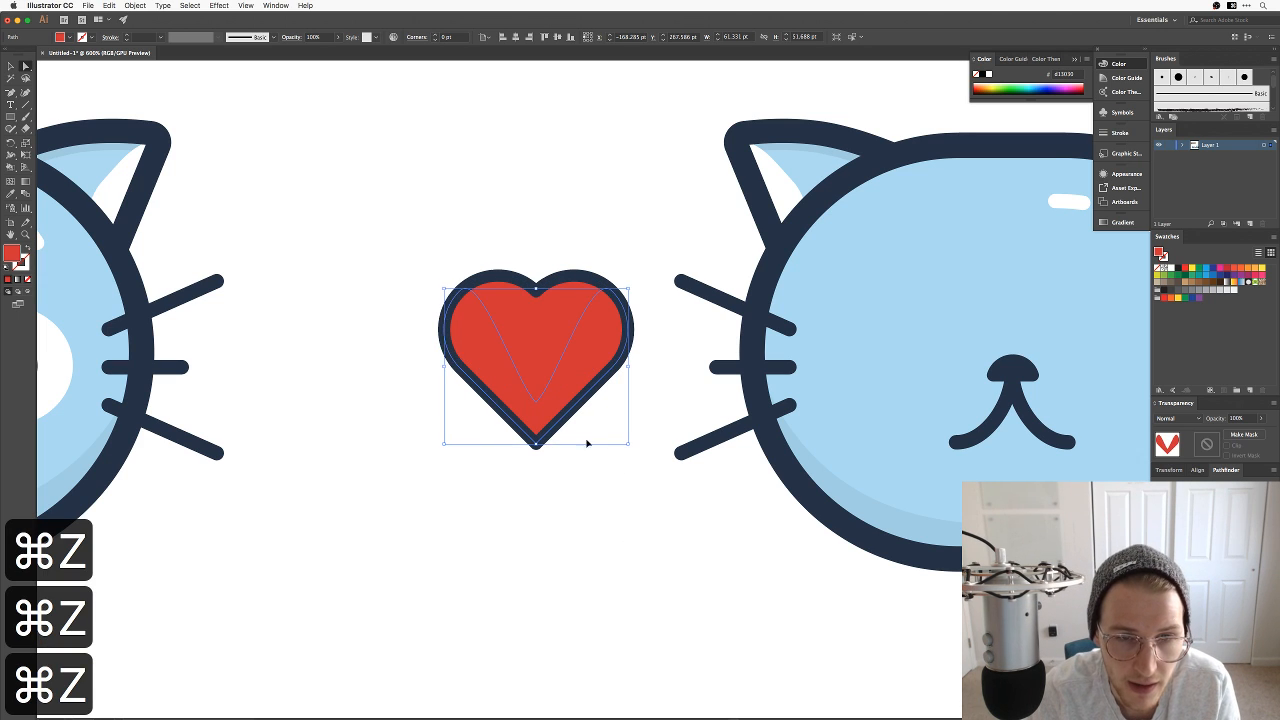
Step: Change the fill of the V-shaped shading copy on the heart to the darker red af2323
{"action": "double_click", "coordinate": [14, 254]}
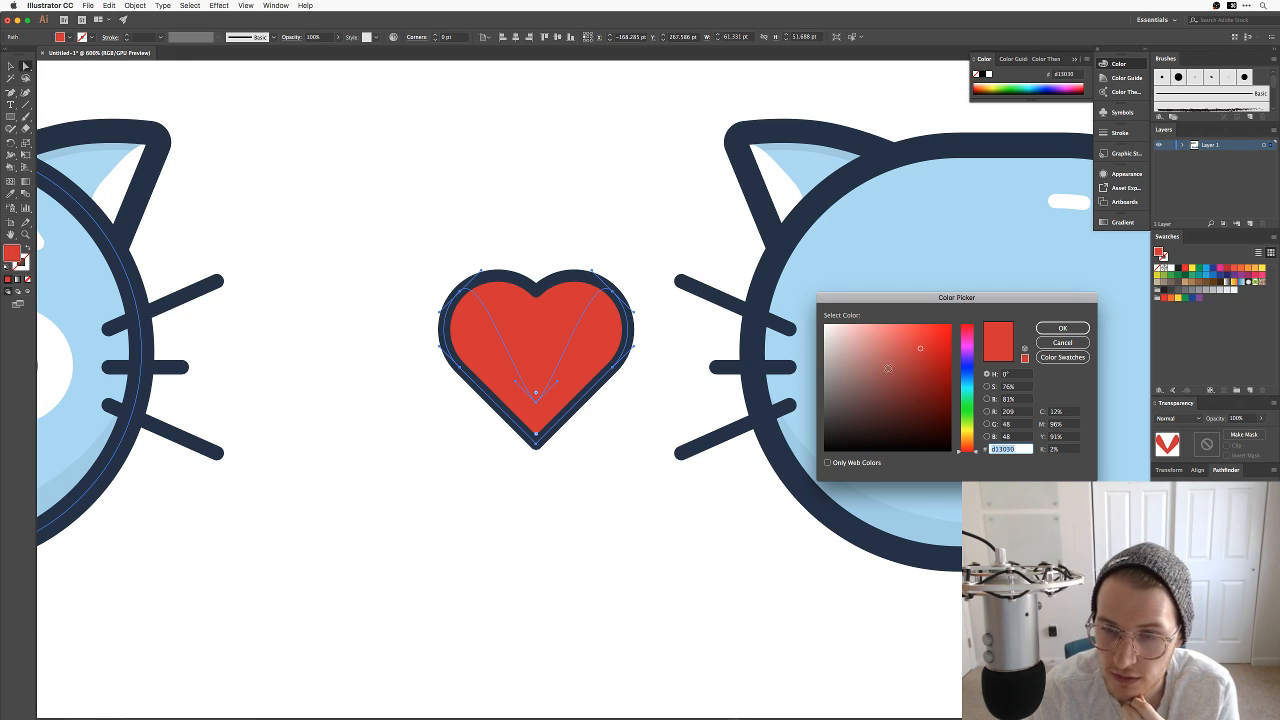
{"action": "left_click_drag", "start_coordinate": [922, 351], "coordinate": [925, 364]}
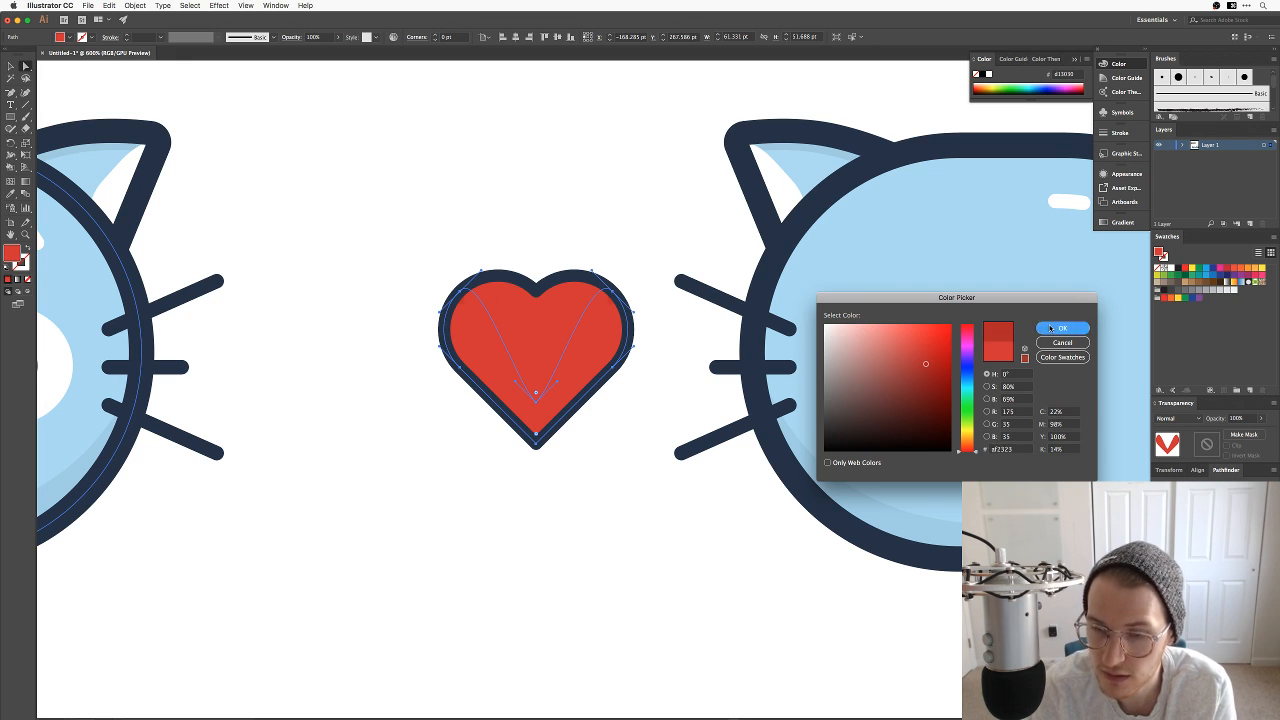
{"action": "left_click", "coordinate": [1062, 328]}
{"action": "key", "text": "a"}
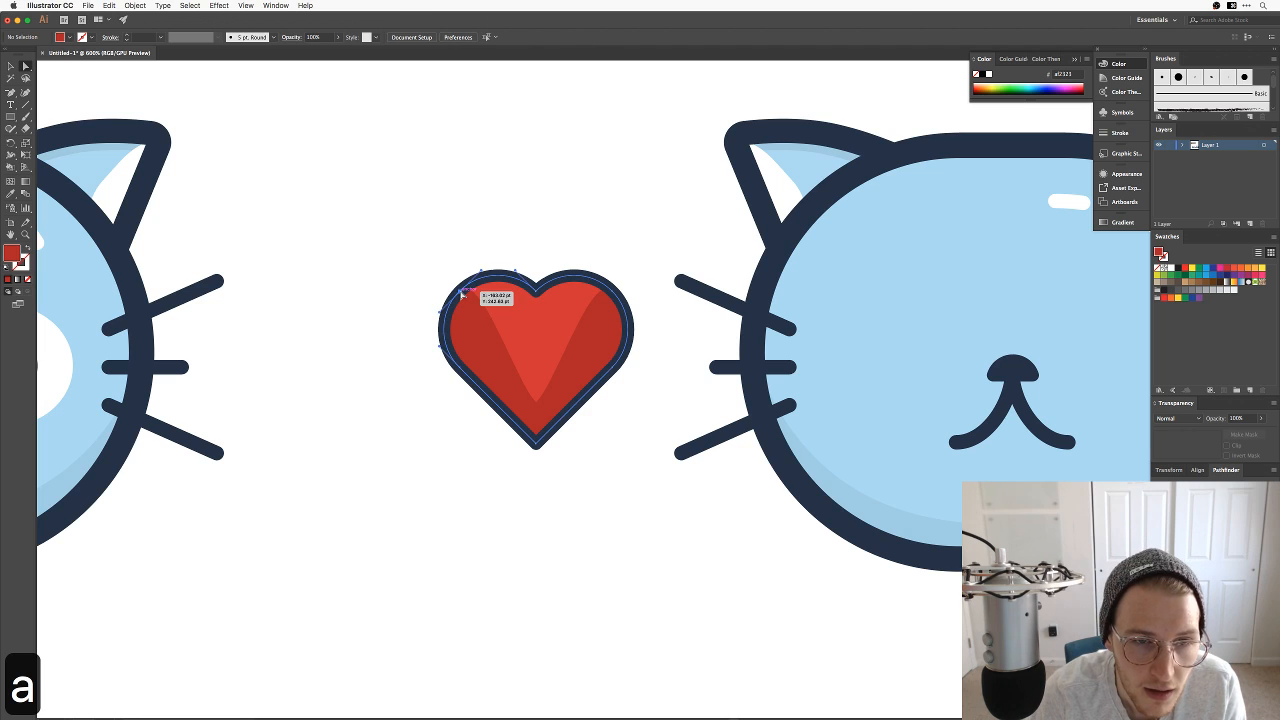
{"action": "left_click", "coordinate": [449, 326]}
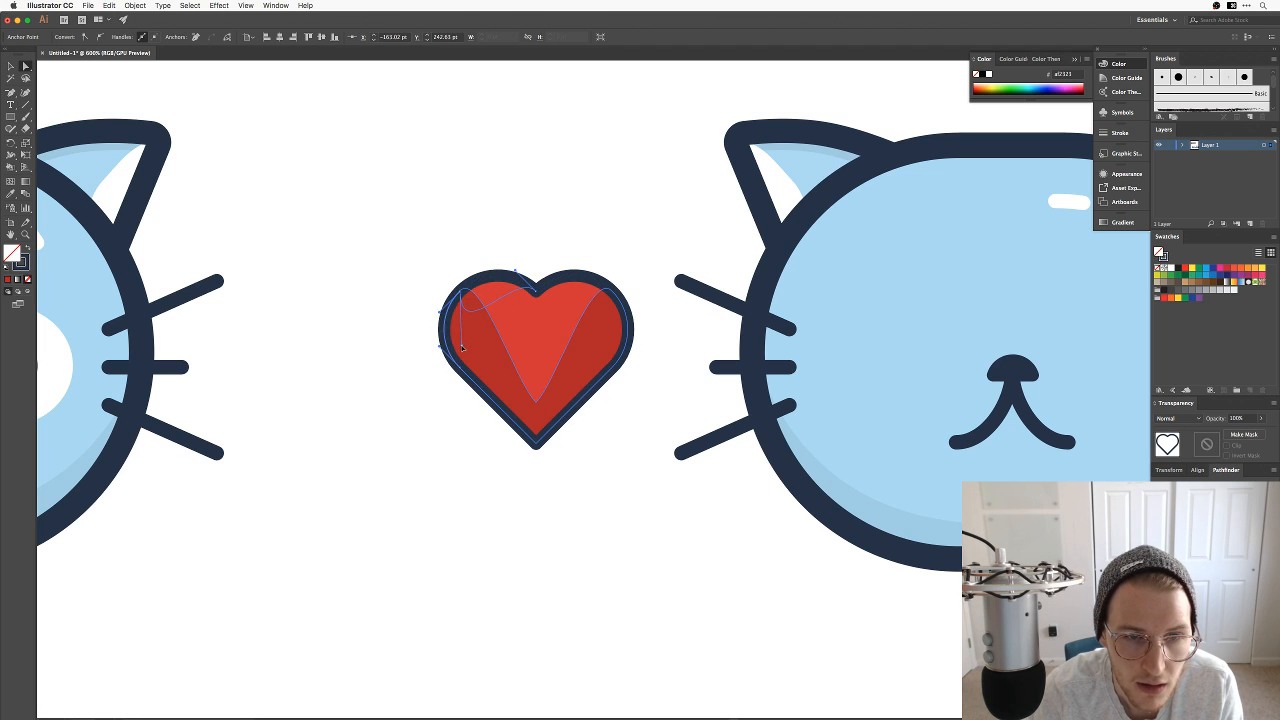
{"action": "left_click_drag", "start_coordinate": [465, 350], "coordinate": [520, 340]}
{"action": "key", "text": "super+z"}
{"action": "key", "text": "a"}
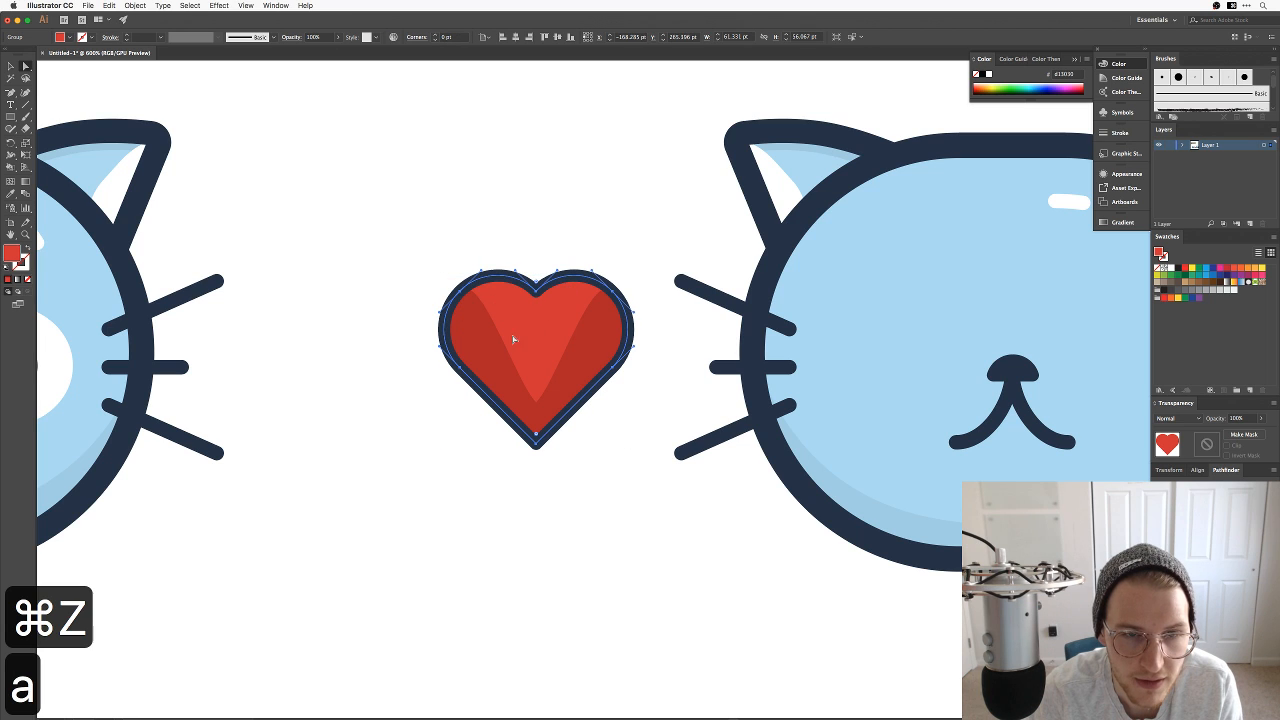
Step: Reshape the dark red shading's inner edge by pulling both upper curve handles down into the heart and lowering its V point slightly
{"action": "left_click", "coordinate": [481, 276]}
{"action": "left_click_drag", "start_coordinate": [481, 275], "coordinate": [469, 349]}
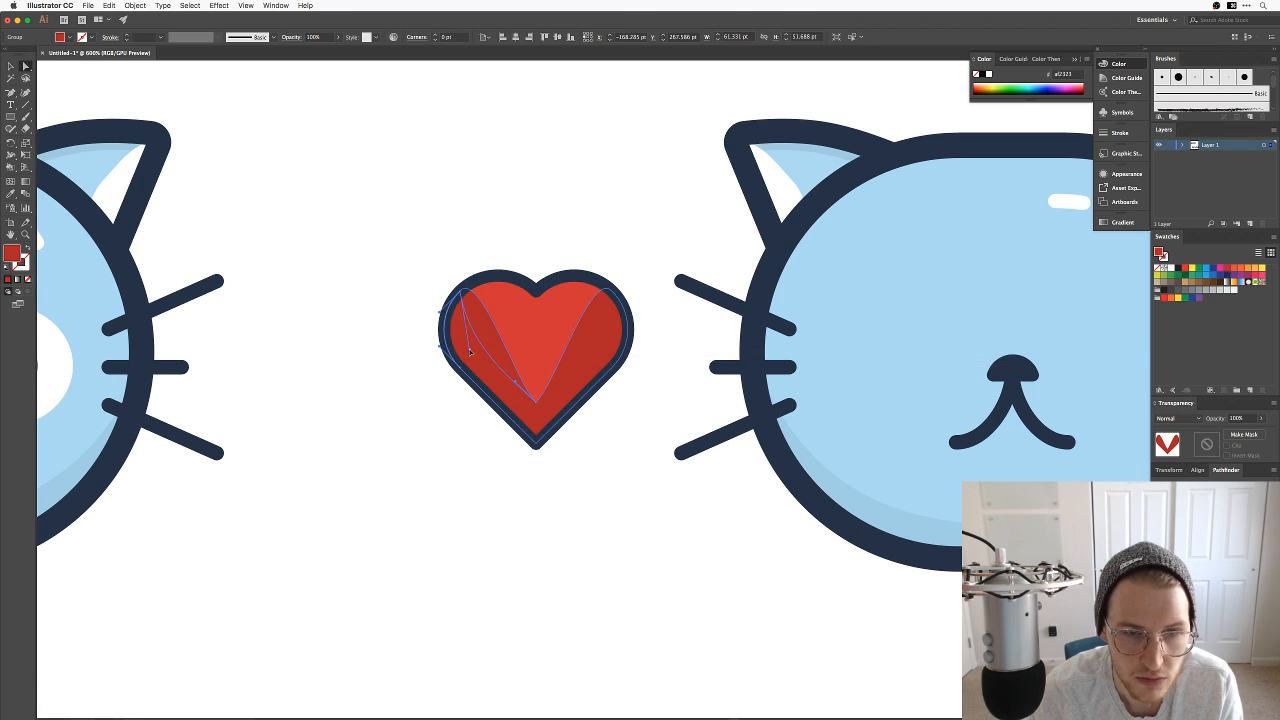
{"action": "left_click_drag", "start_coordinate": [592, 273], "coordinate": [612, 337]}
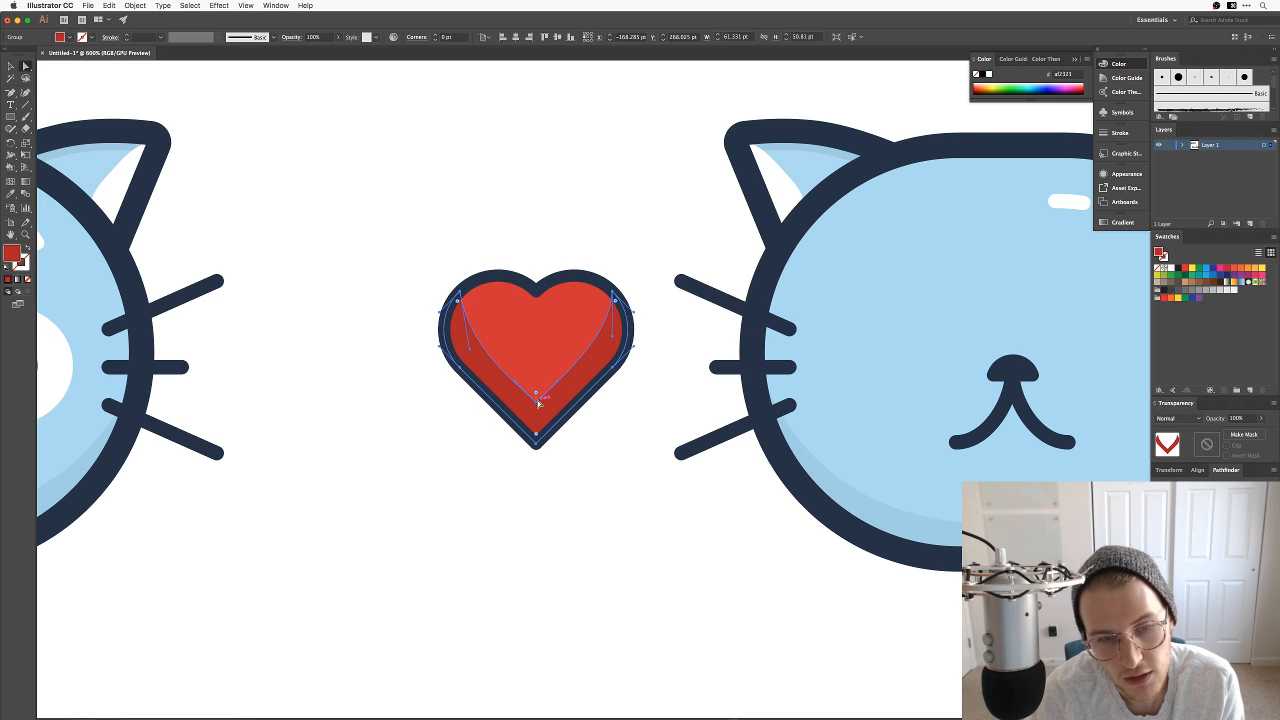
{"action": "left_click_drag", "start_coordinate": [538, 402], "coordinate": [537, 414]}
{"action": "left_click_drag", "start_coordinate": [540, 410], "coordinate": [536, 401]}
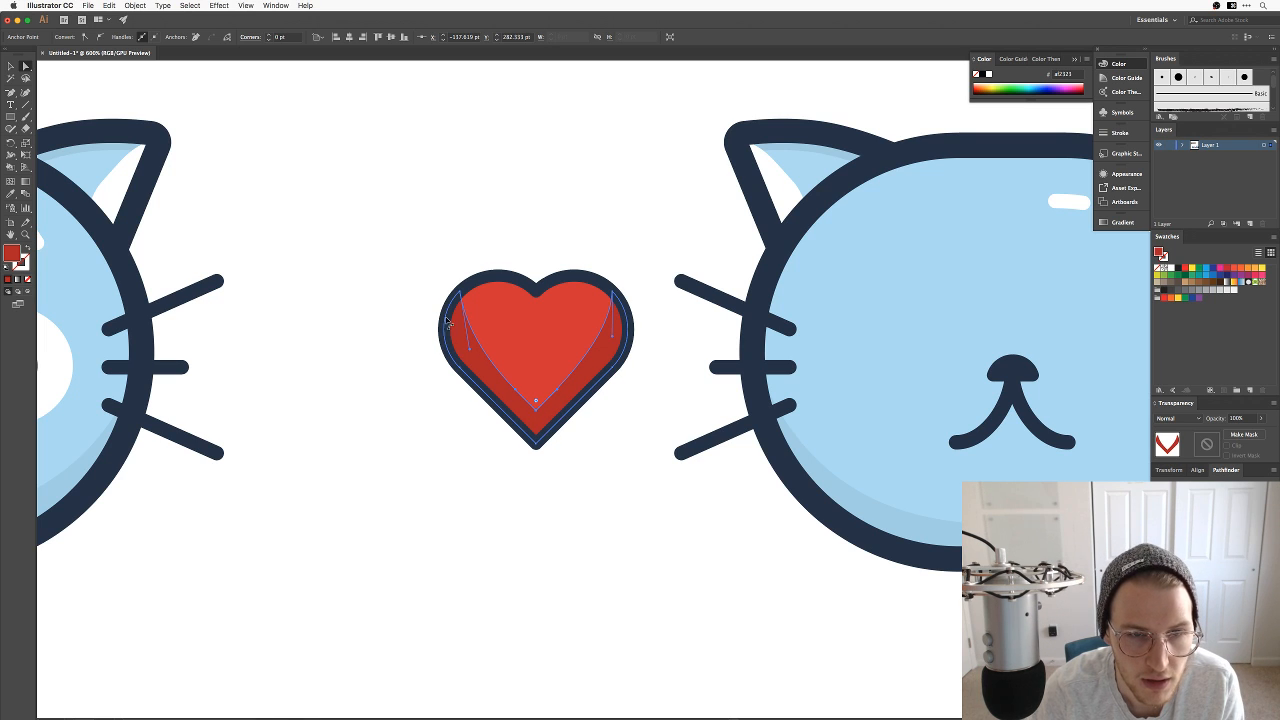
Step: Add anchor points on the shading's outer left and right sides and remove its two upper corner anchors
{"action": "key", "text": "p"}
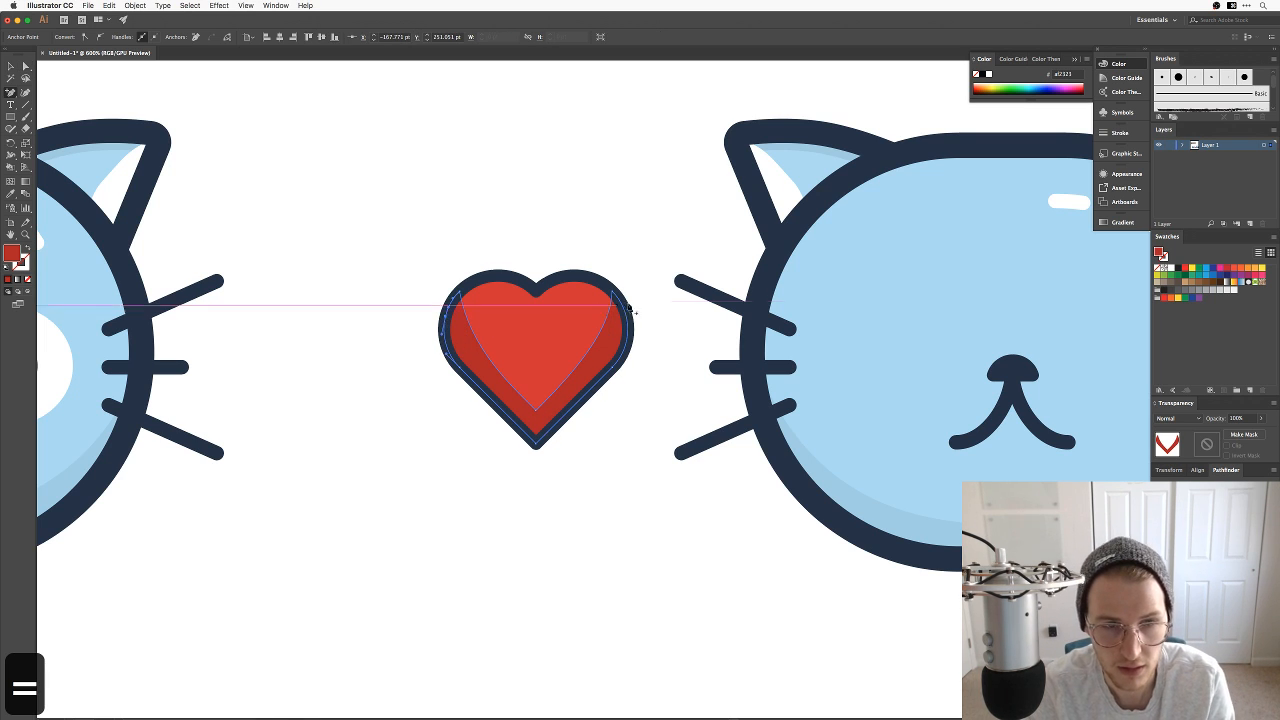
{"action": "left_click", "coordinate": [627, 316]}
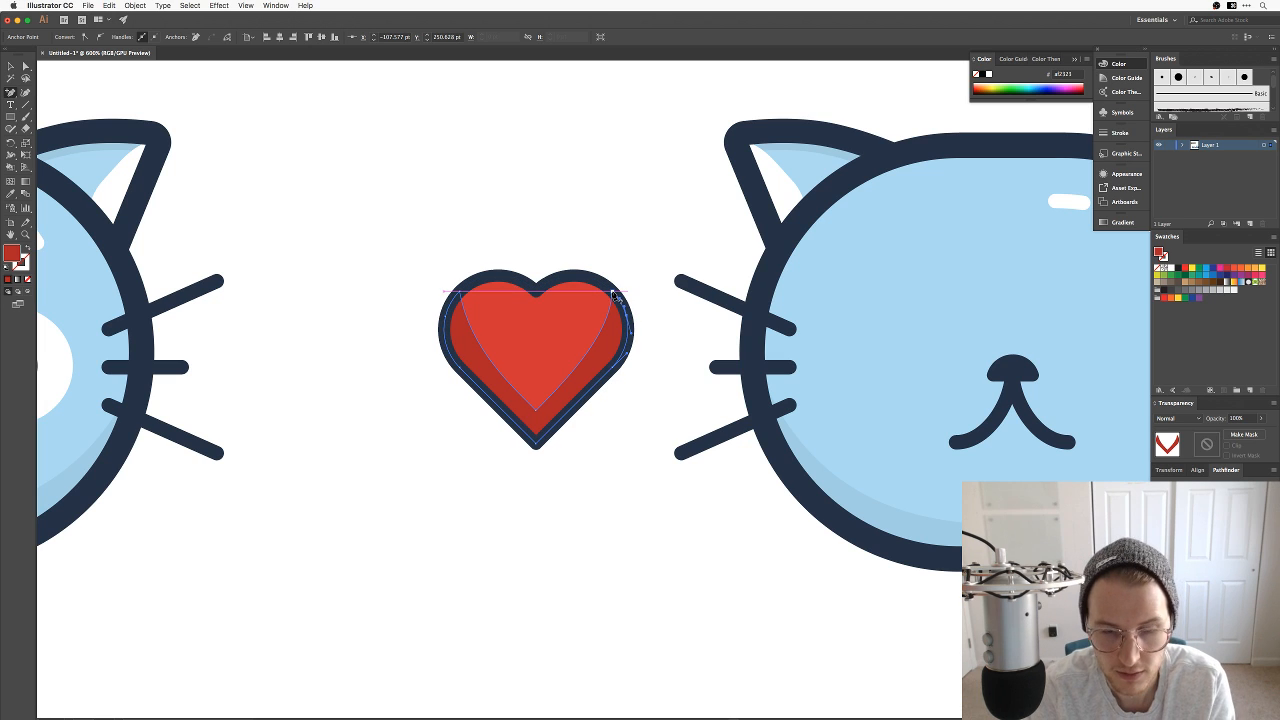
{"action": "key", "text": "-"}
{"action": "left_click", "coordinate": [612, 292]}
{"action": "left_click", "coordinate": [461, 294]}
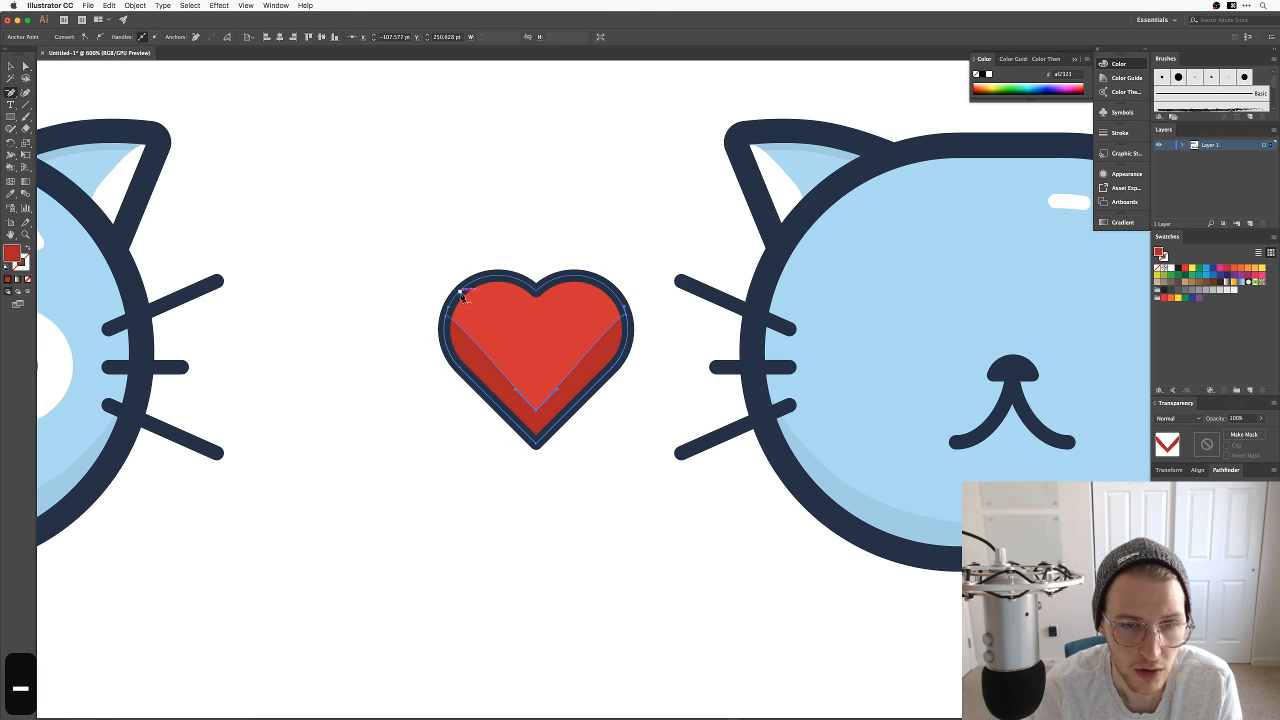
Step: Pull the curve handles at the shading's left and right ends downward to round its inner edge, and deselect it
{"action": "key", "text": "a"}
{"action": "left_click_drag", "start_coordinate": [625, 314], "coordinate": [617, 344]}
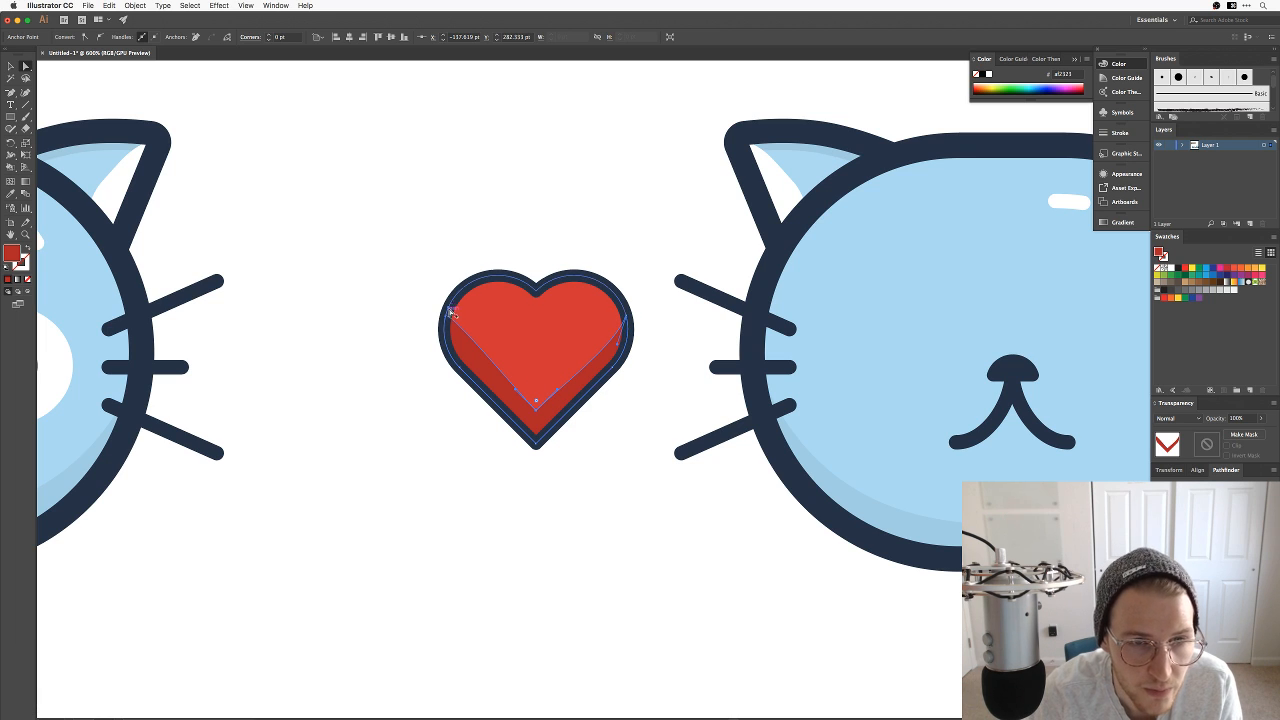
{"action": "left_click_drag", "start_coordinate": [450, 312], "coordinate": [453, 338]}
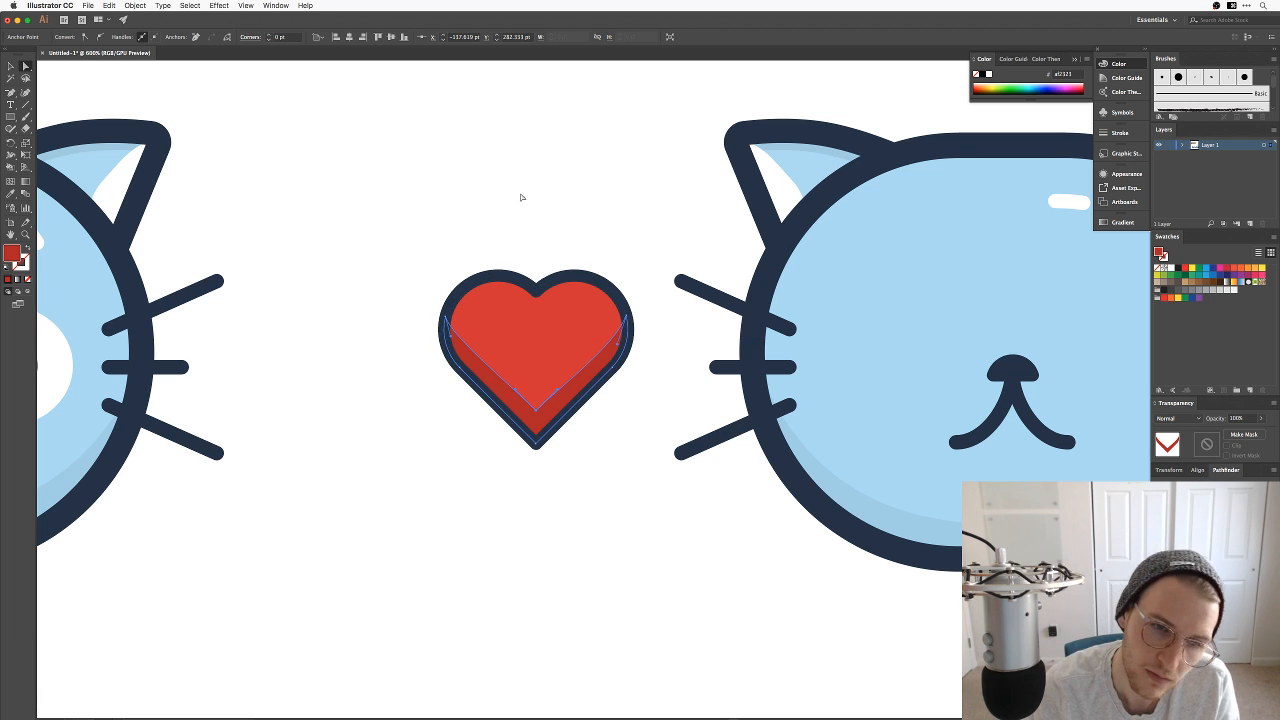
{"action": "left_click", "coordinate": [520, 197]}
{"action": "scroll", "coordinate": [623, 505], "scroll_direction": "up", "scroll_amount": 1}
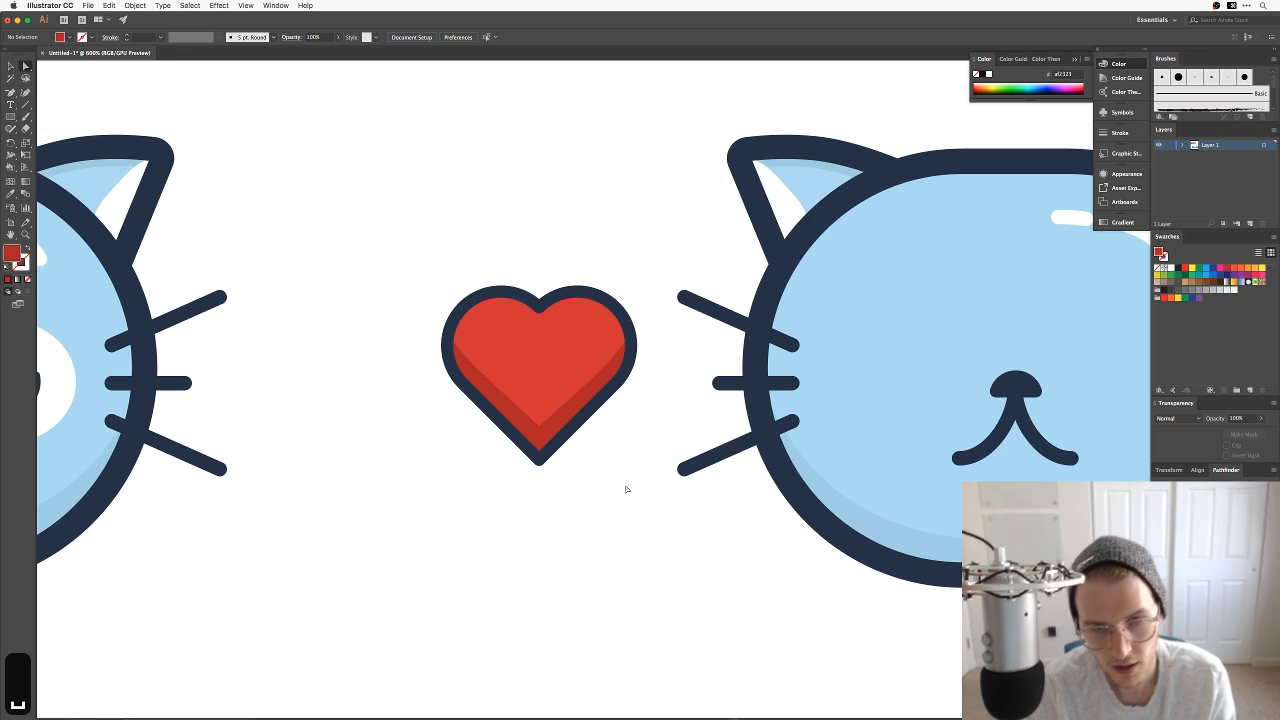
Step: Paste a copy of the heart's red fill in front and trim it to the upper lobes by removing its bottom tip and lower side anchors
{"action": "left_click", "coordinate": [588, 356]}
{"action": "key", "text": "super+c"}
{"action": "key", "text": "super+f"}
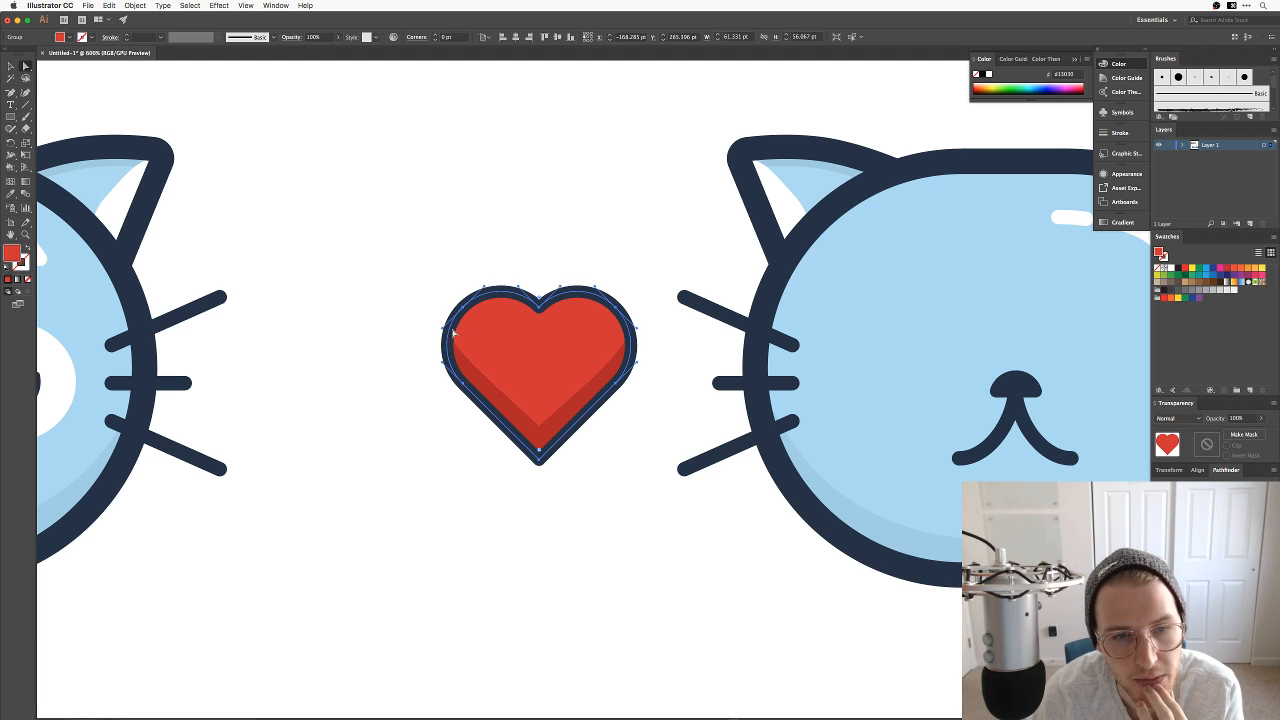
{"action": "key", "text": "p"}
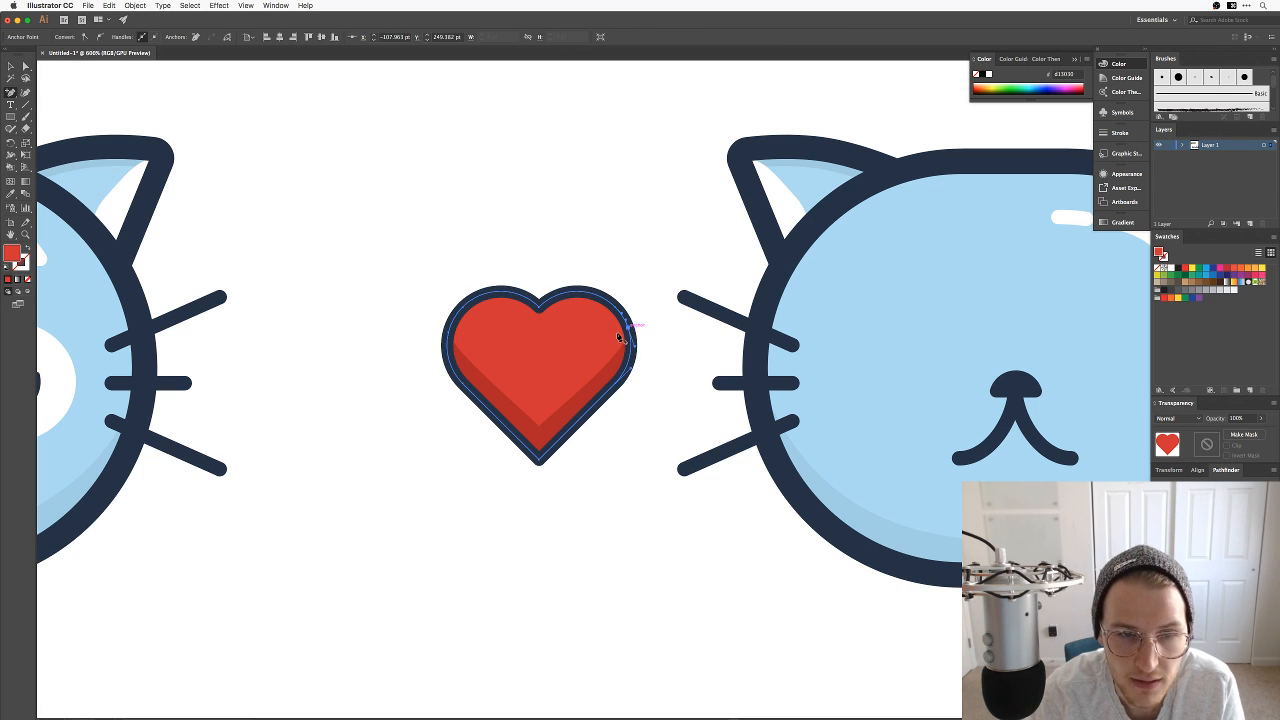
{"action": "key", "text": "minus"}
{"action": "left_click", "coordinate": [539, 460]}
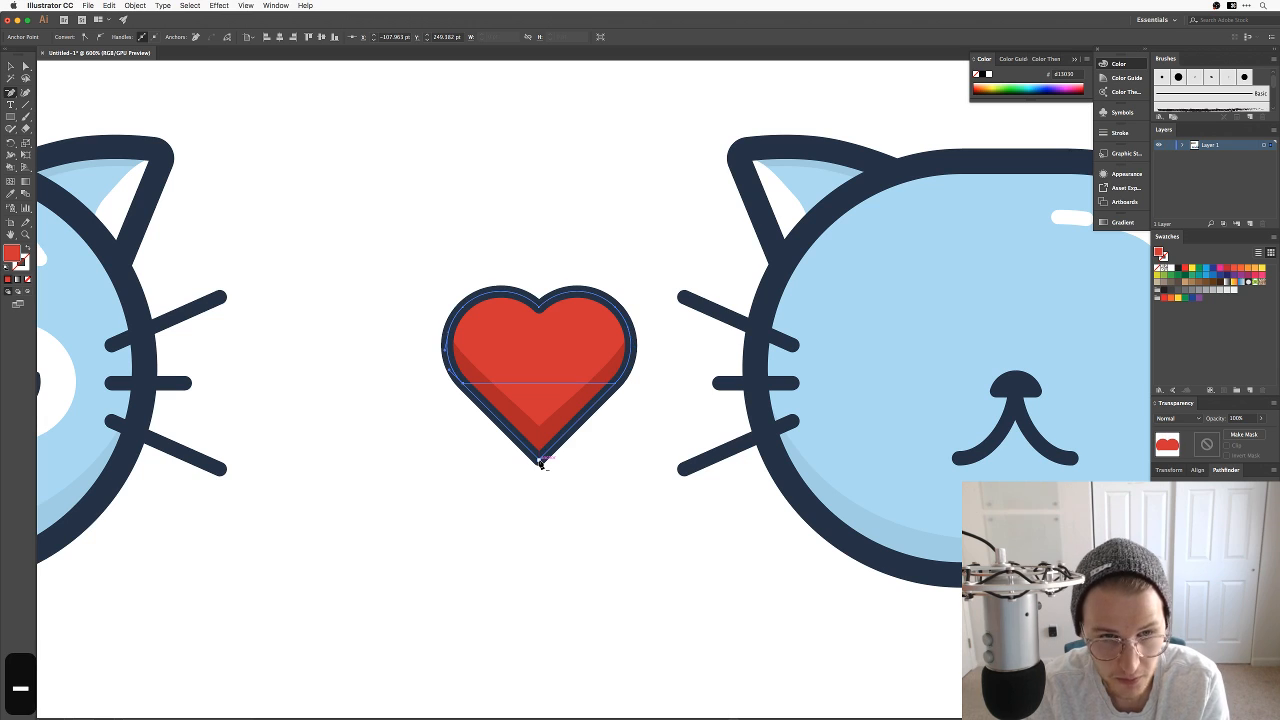
{"action": "left_click", "coordinate": [463, 384]}
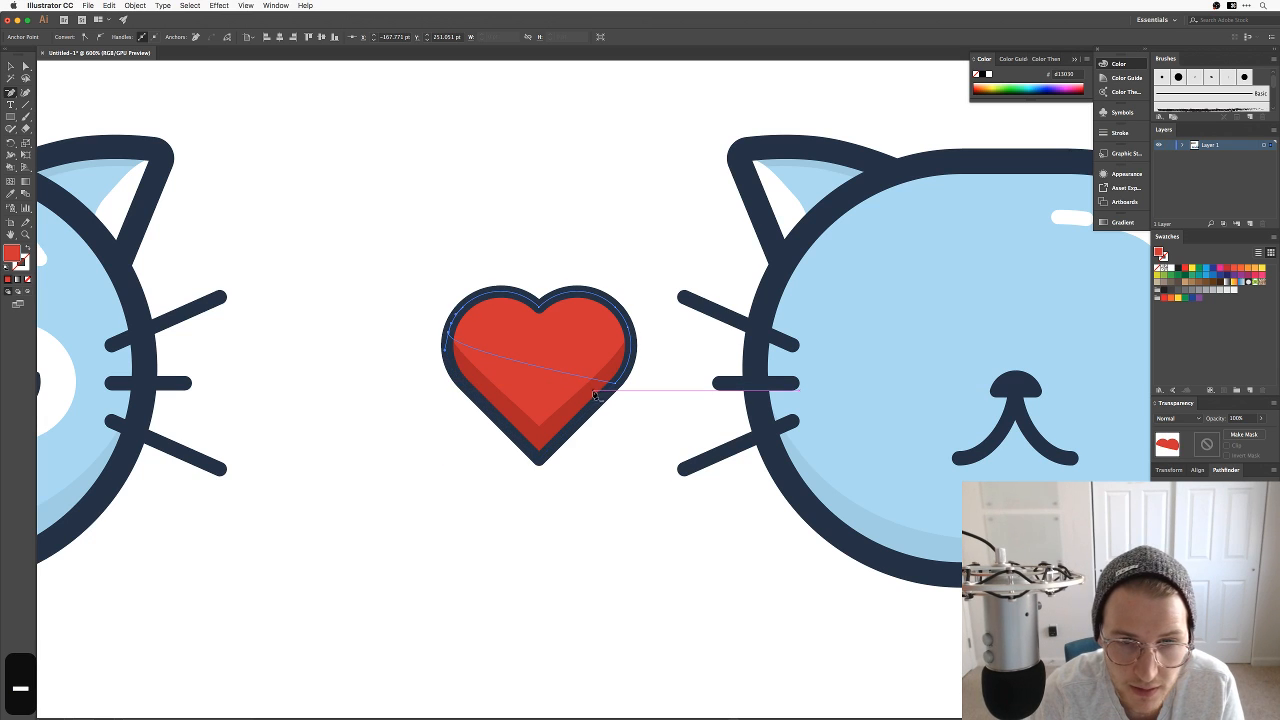
{"action": "left_click", "coordinate": [617, 386]}
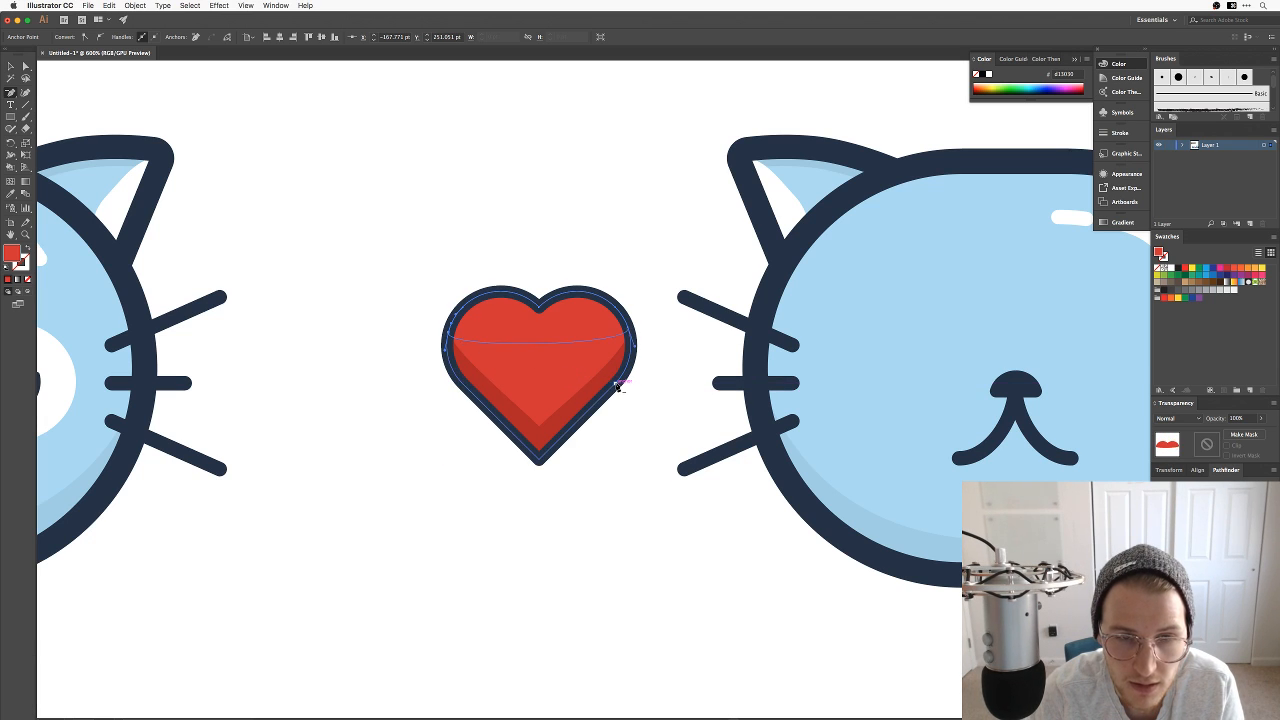
Step: Add a centre anchor on the trimmed copy's lower edge, raise it beneath the heart's notch and arch the curve under both lobes
{"action": "key", "text": "="}
{"action": "left_click", "coordinate": [539, 344]}
{"action": "key", "text": "a"}
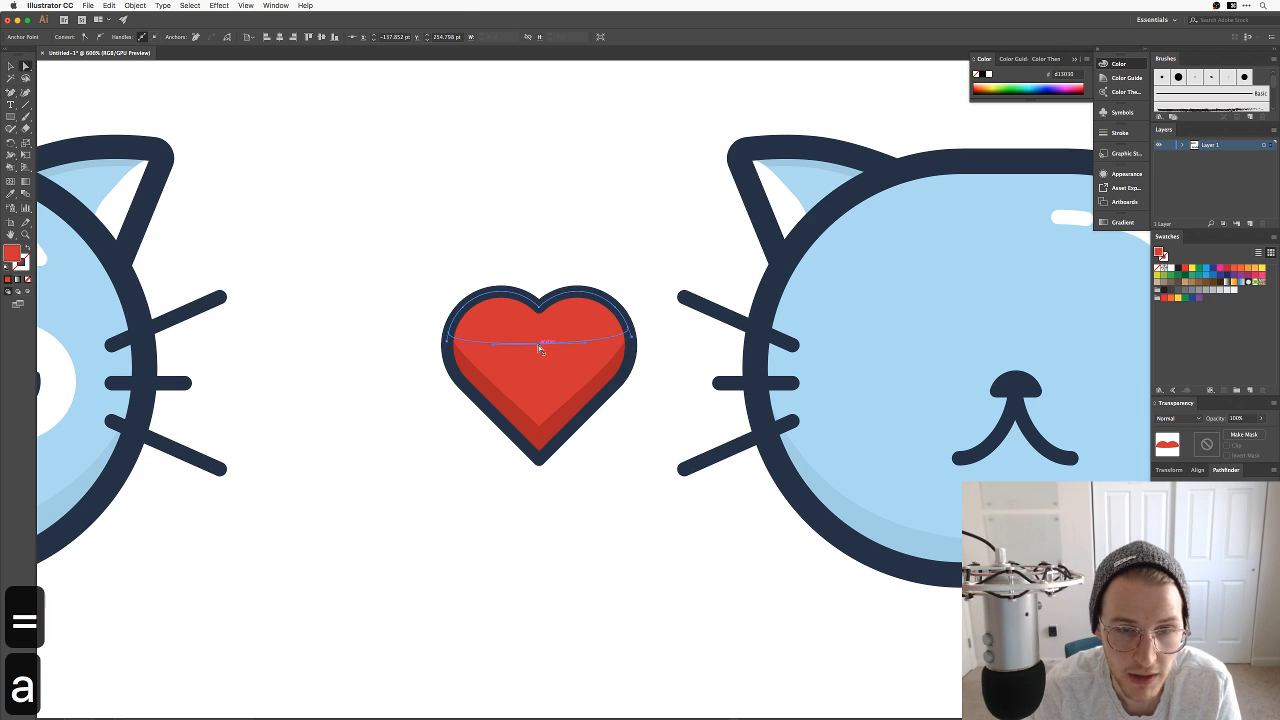
{"action": "left_click_drag", "start_coordinate": [539, 344], "coordinate": [490, 291]}
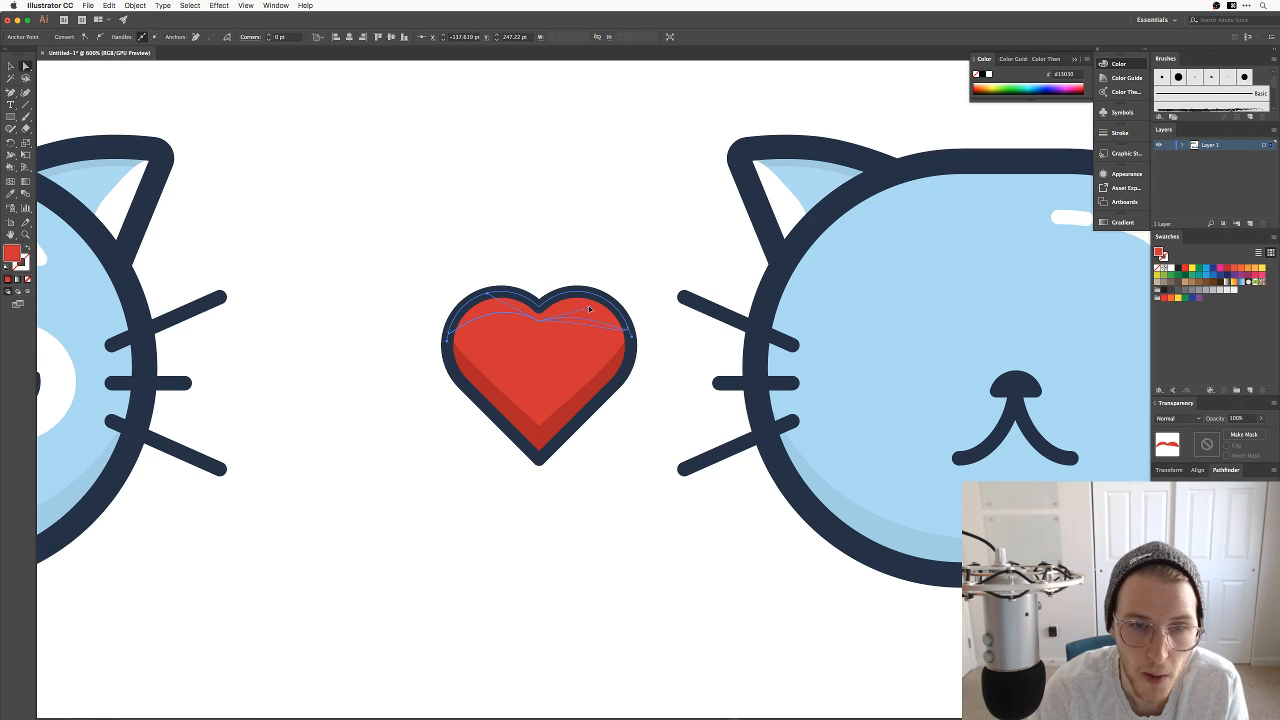
{"action": "left_click_drag", "start_coordinate": [593, 297], "coordinate": [596, 288]}
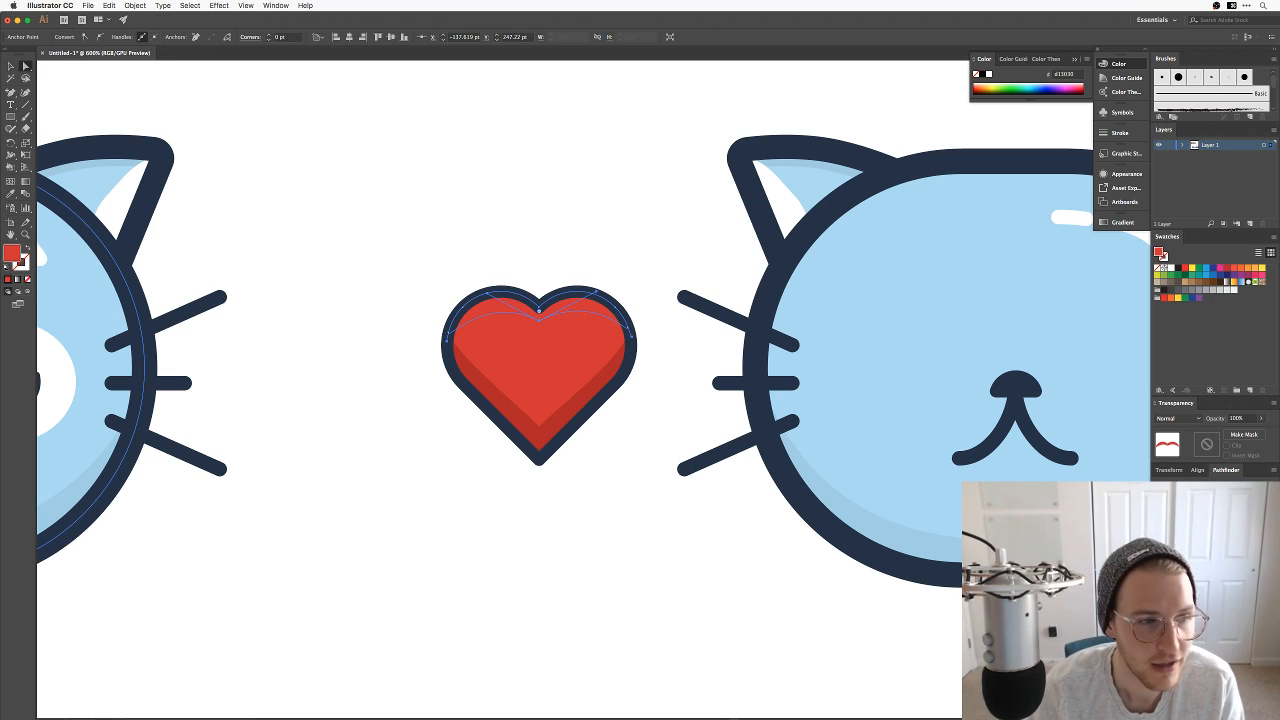
Step: Set the fill of the heart's upper highlight shape to the lighter red e24242 and deselect it
{"action": "double_click", "coordinate": [13, 262]}
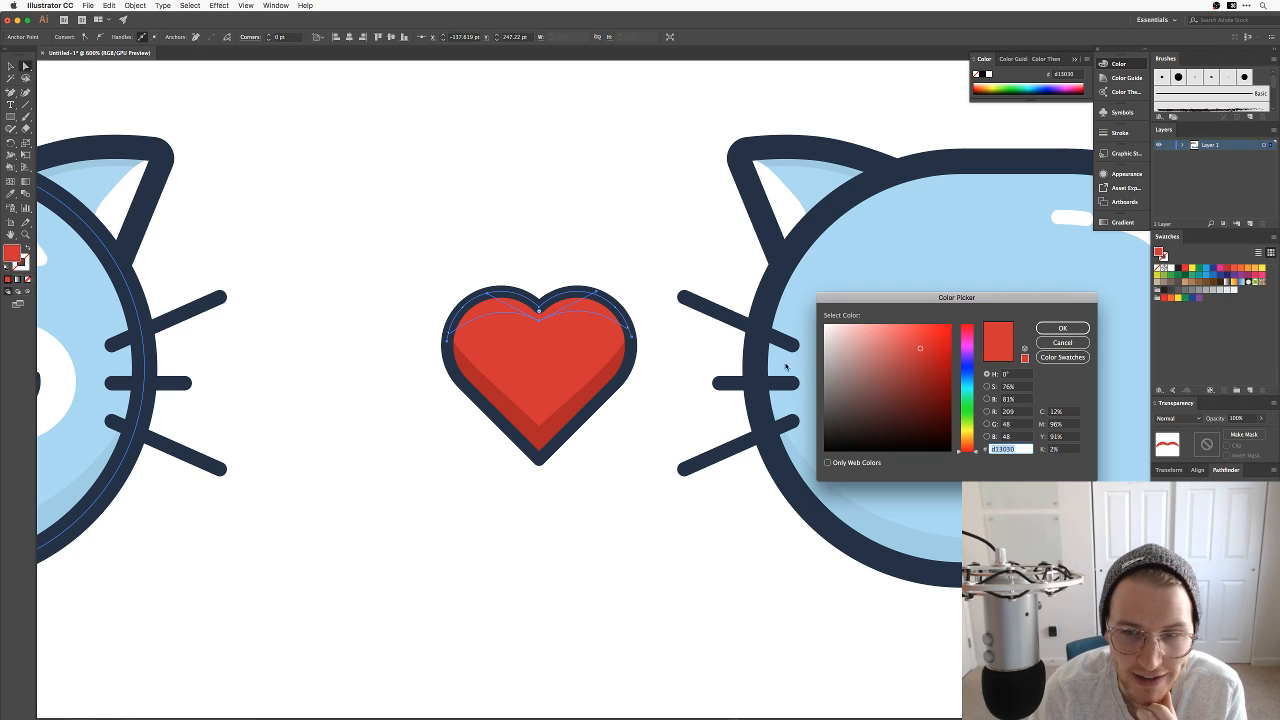
{"action": "left_click_drag", "start_coordinate": [917, 345], "coordinate": [914, 340]}
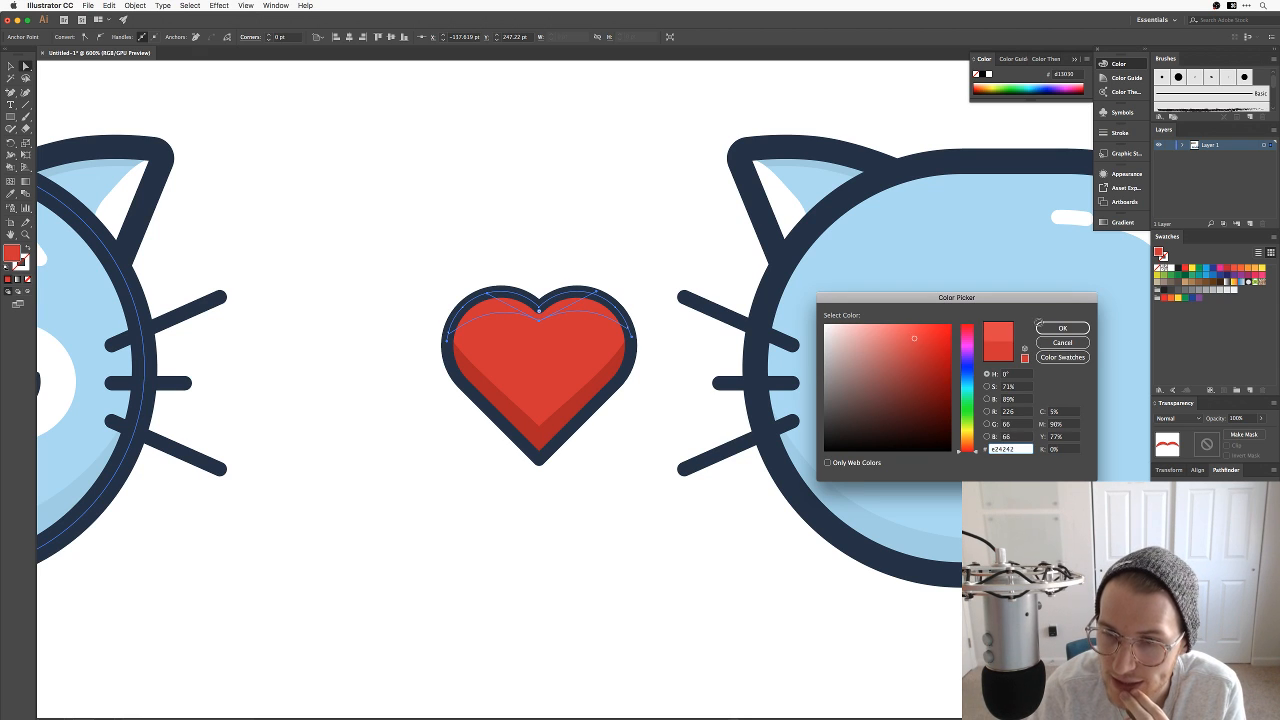
{"action": "left_click", "coordinate": [1040, 326]}
{"action": "key", "text": "v"}
{"action": "left_click", "coordinate": [658, 571]}
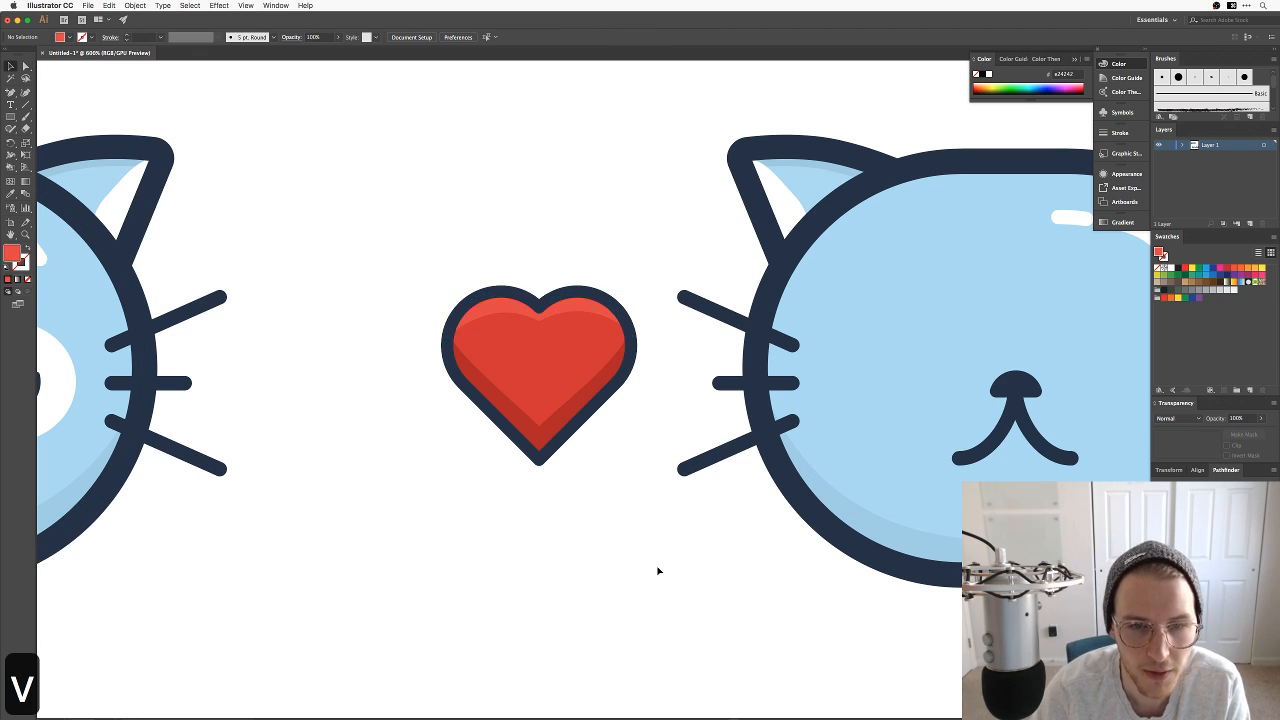
Step: Refine the light red highlight by adjusting the curves at its left and right ends and lowering its centre point below the notch
{"action": "key", "text": "a"}
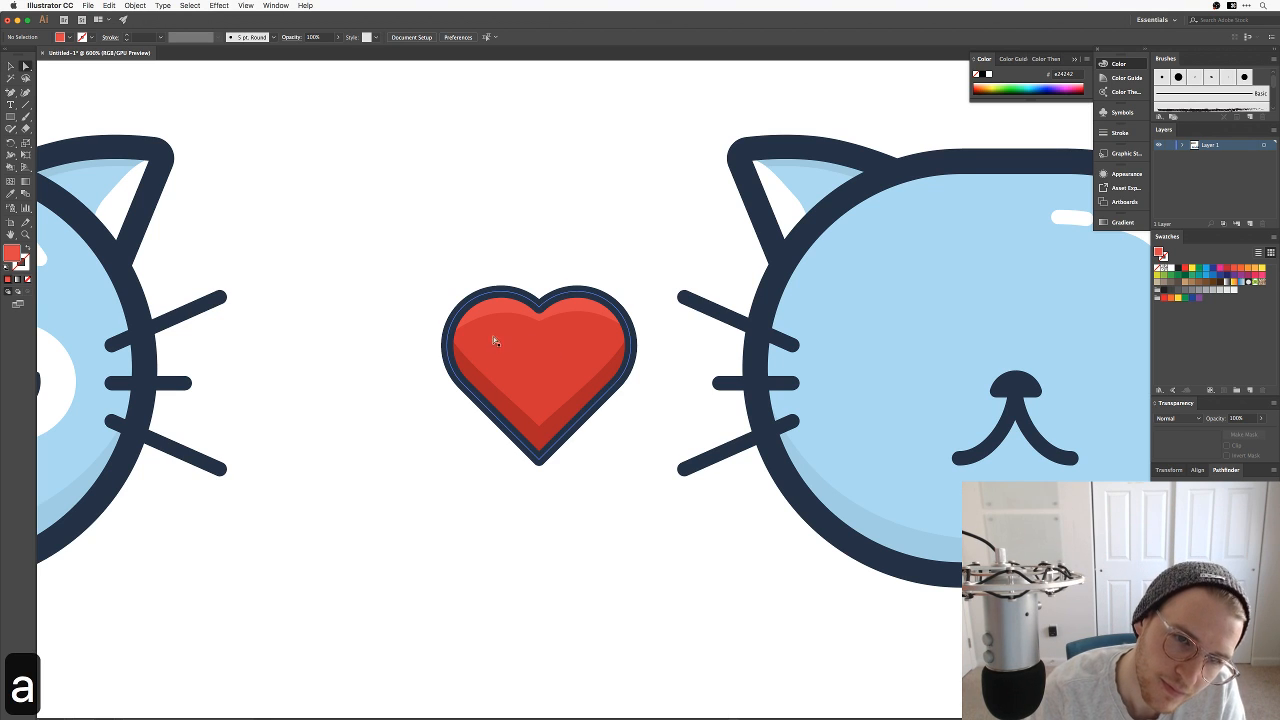
{"action": "left_click", "coordinate": [447, 333]}
{"action": "left_click_drag", "start_coordinate": [448, 335], "coordinate": [450, 344]}
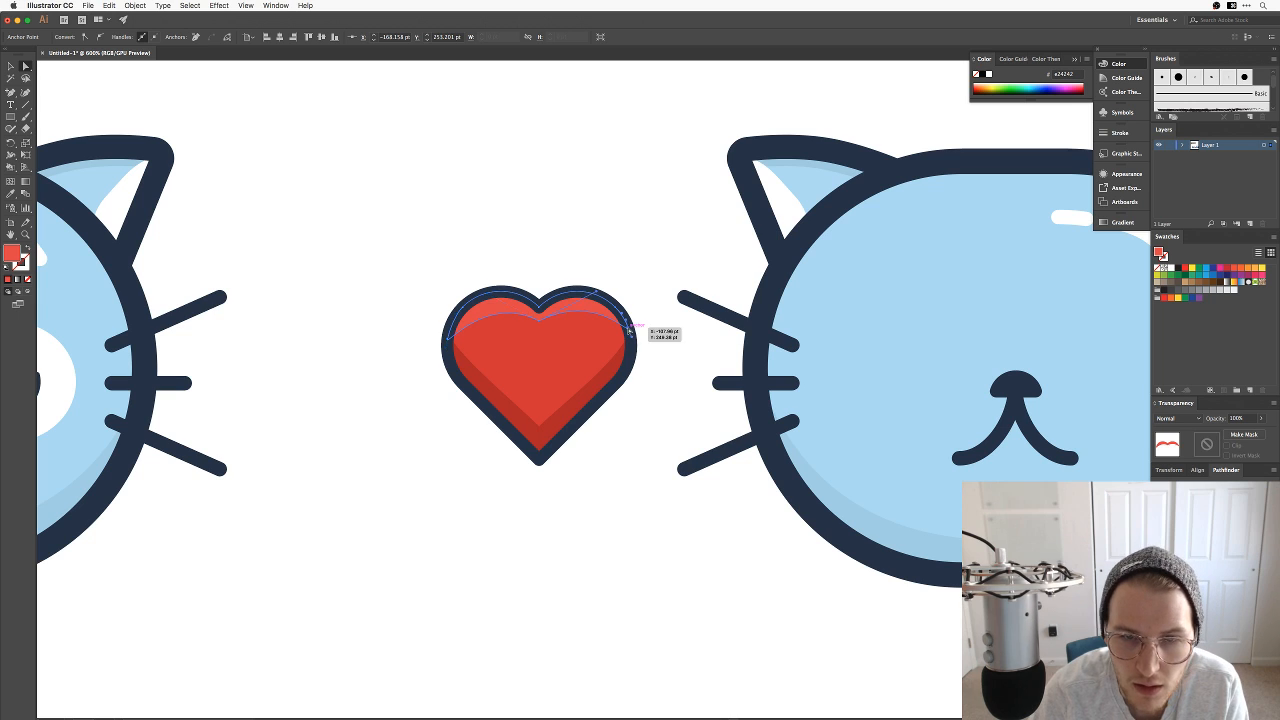
{"action": "left_click_drag", "start_coordinate": [628, 333], "coordinate": [630, 341]}
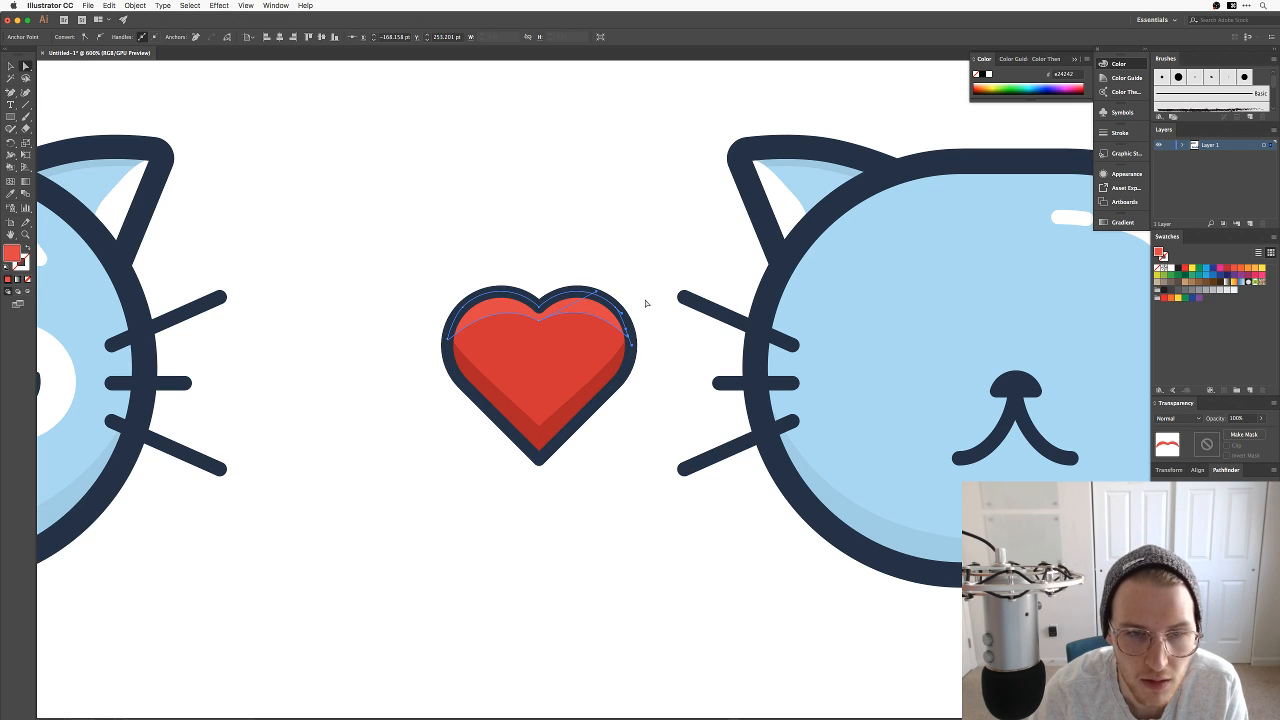
{"action": "left_click", "coordinate": [643, 353]}
{"action": "key", "text": "a"}
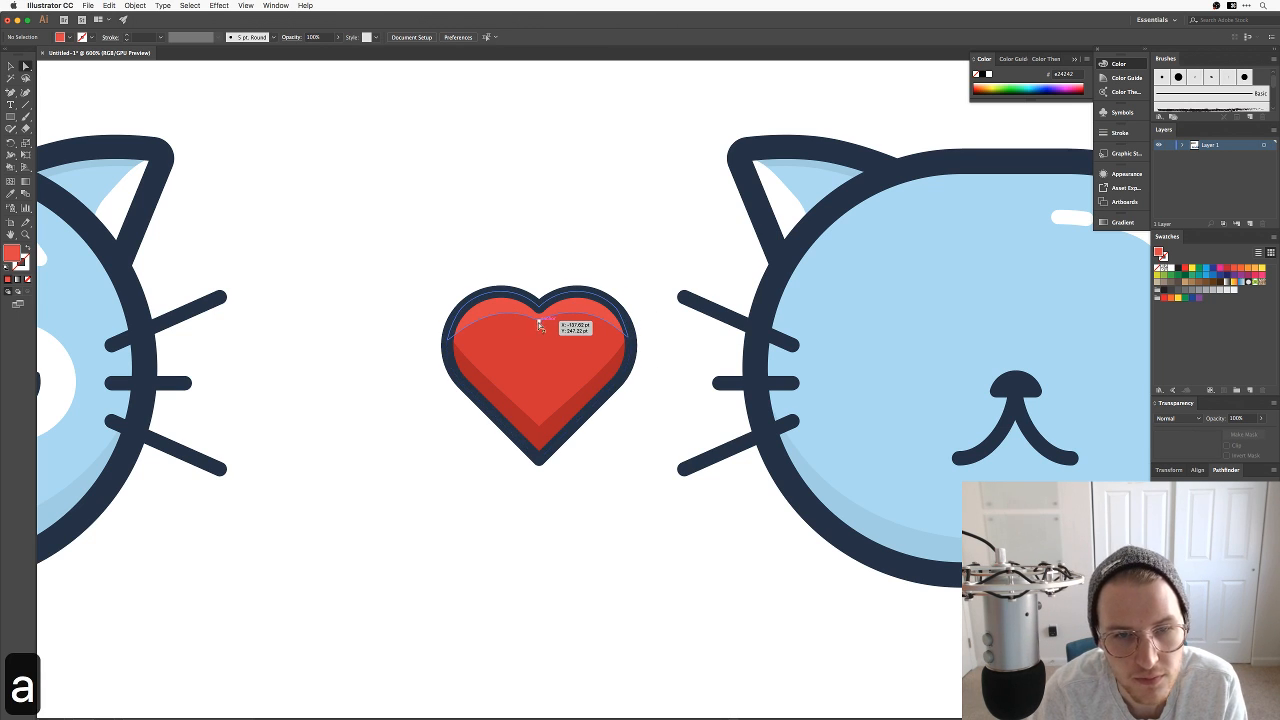
{"action": "left_click_drag", "start_coordinate": [538, 317], "coordinate": [538, 328]}
{"action": "left_click", "coordinate": [651, 472]}
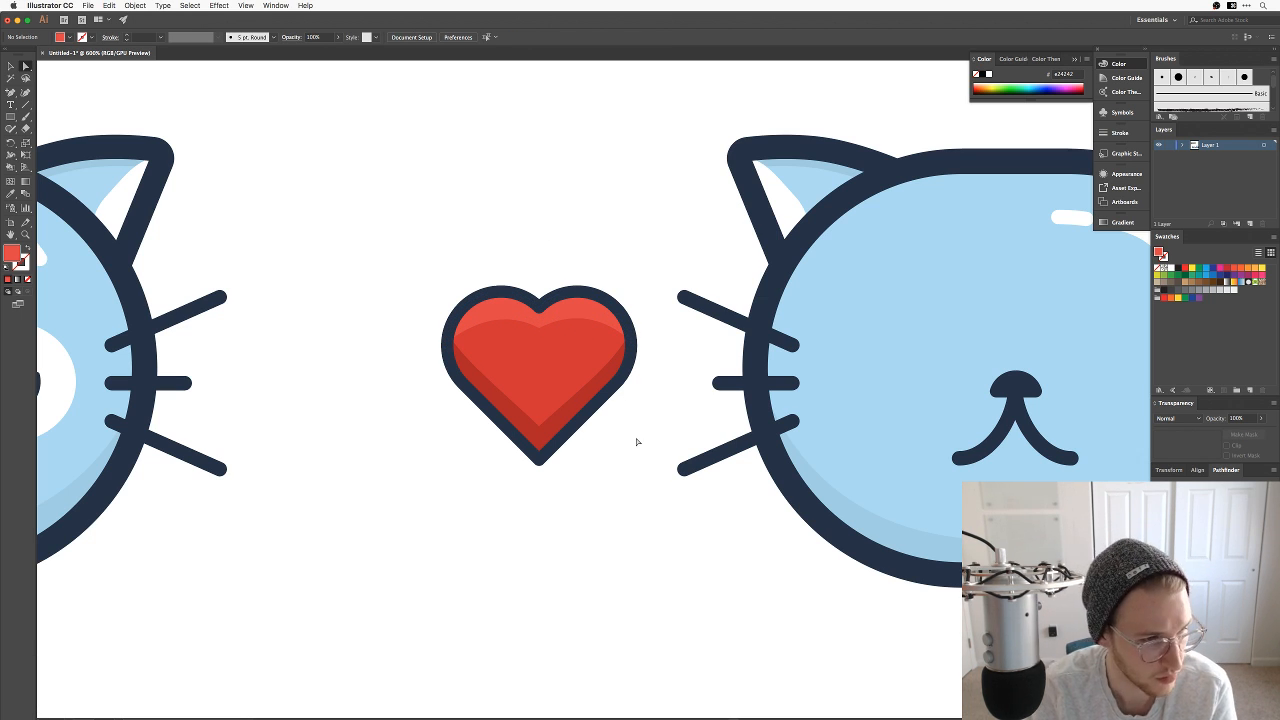
Step: Draw an open curved path about 21 pt wide with the Pen tool along the highlight's lower edge on the right lobe
{"action": "key", "text": "p"}
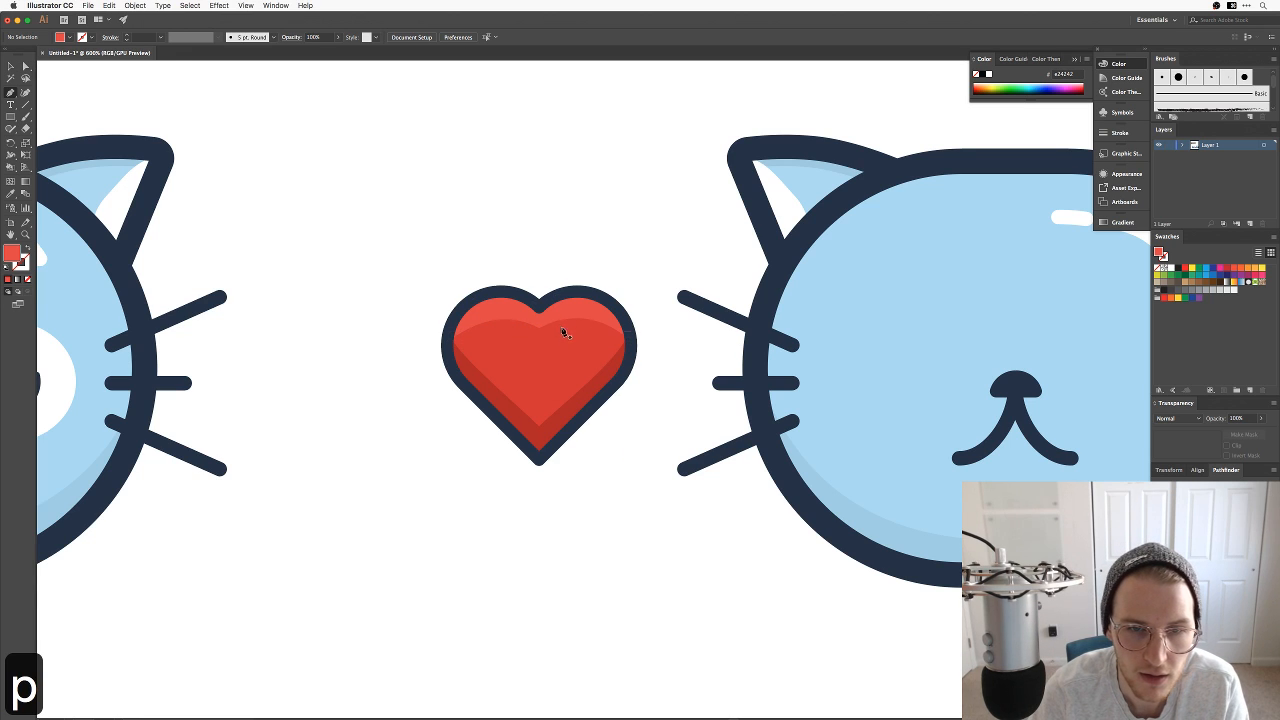
{"action": "left_click", "coordinate": [549, 323]}
{"action": "left_click_drag", "start_coordinate": [613, 329], "coordinate": [649, 351]}
{"action": "key", "text": "Escape"}
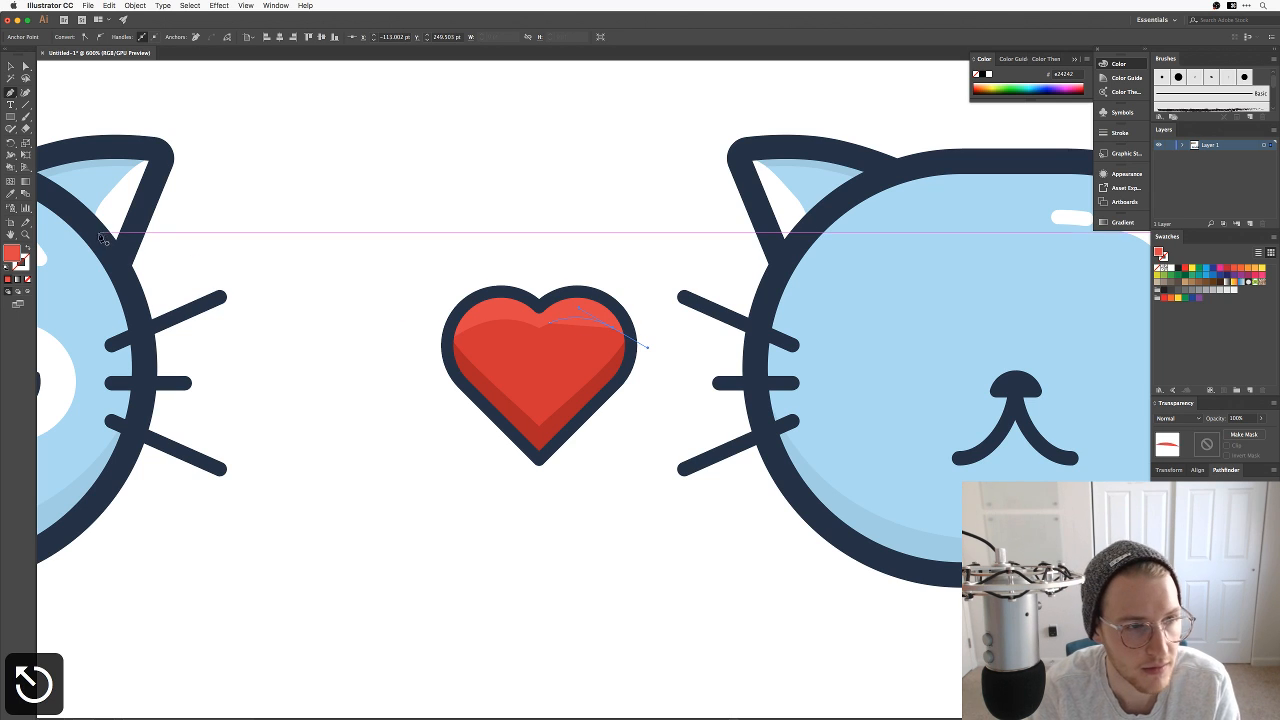
Step: Give the curved path on the right lobe no fill and a light red stroke with a 4 pt weight
{"action": "key", "text": "v"}
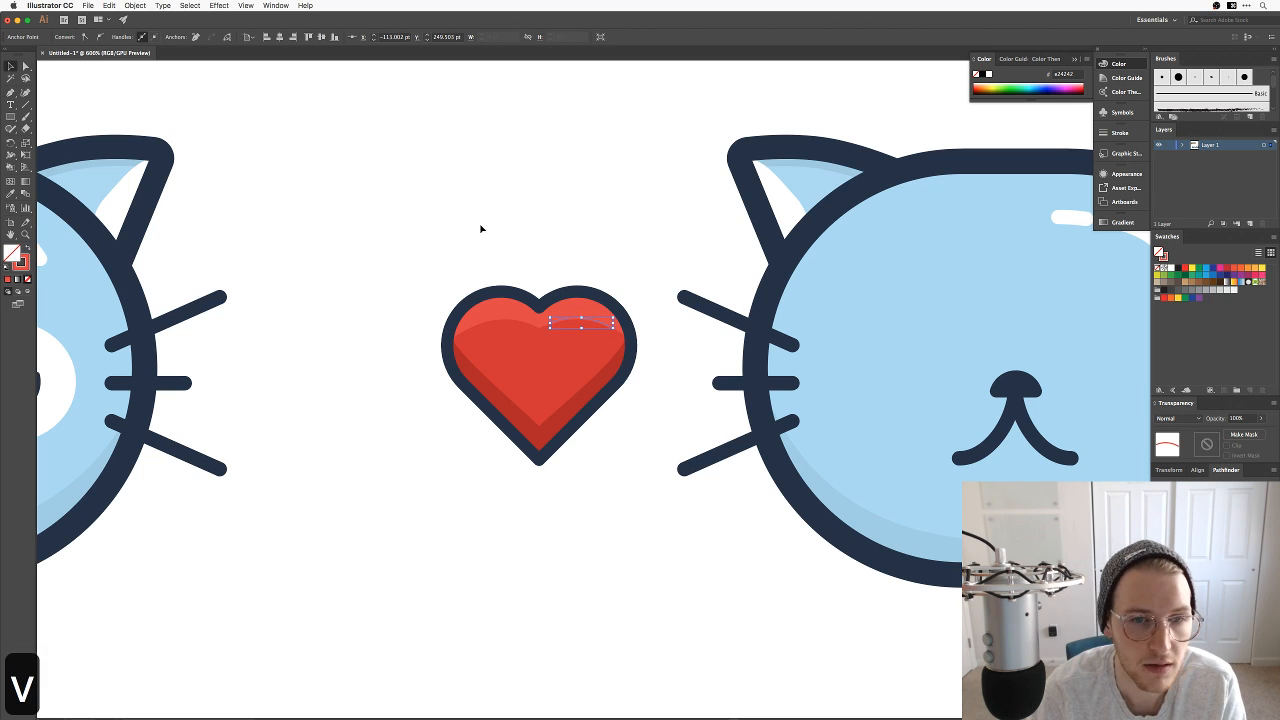
{"action": "left_click", "coordinate": [480, 226]}
{"action": "left_click", "coordinate": [585, 321]}
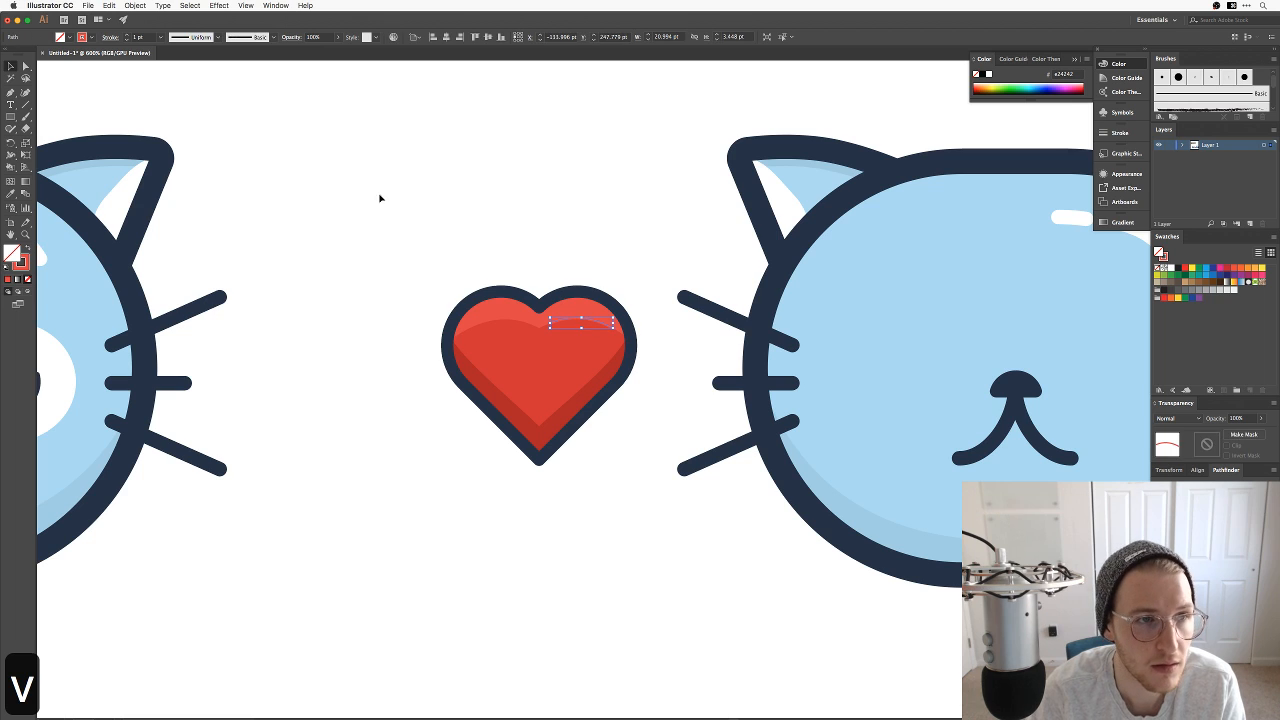
{"action": "left_click", "coordinate": [127, 34]}
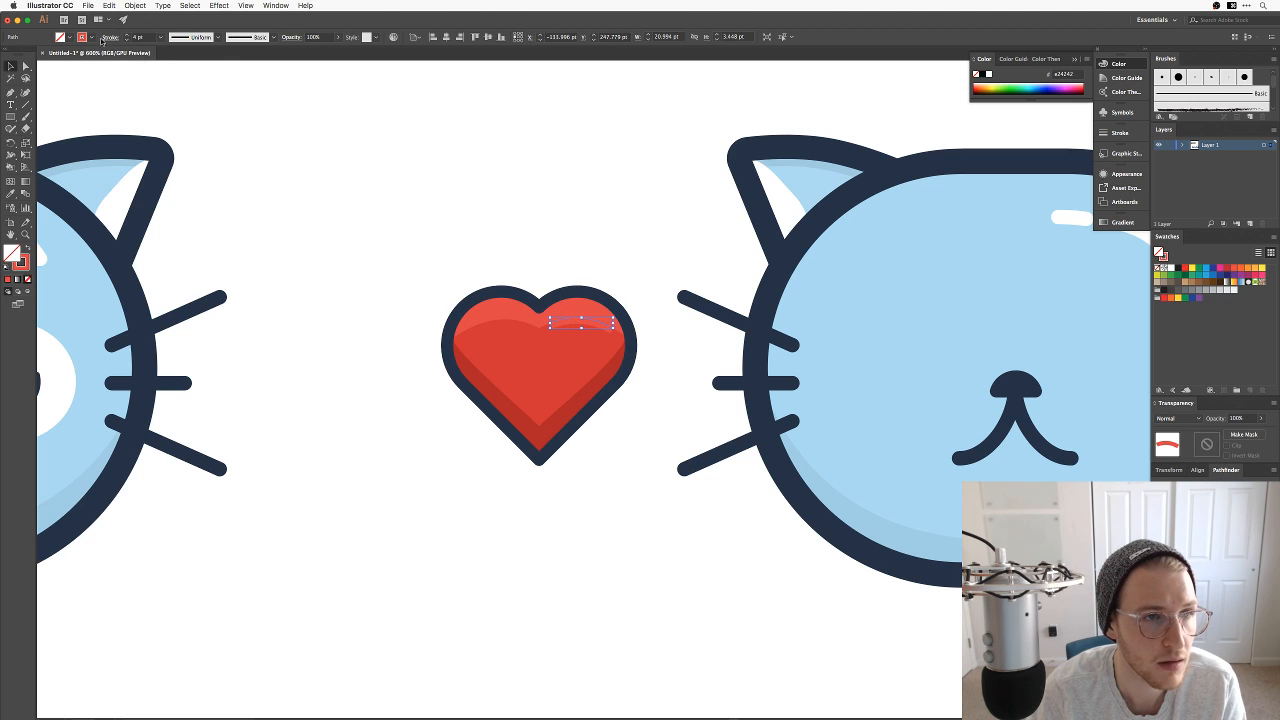
Step: Change the stroke colour of the curved highlight path on the heart's right lobe to white (ffffff)
{"action": "left_click", "coordinate": [108, 37]}
{"action": "left_click", "coordinate": [53, 62]}
{"action": "left_click", "coordinate": [53, 75]}
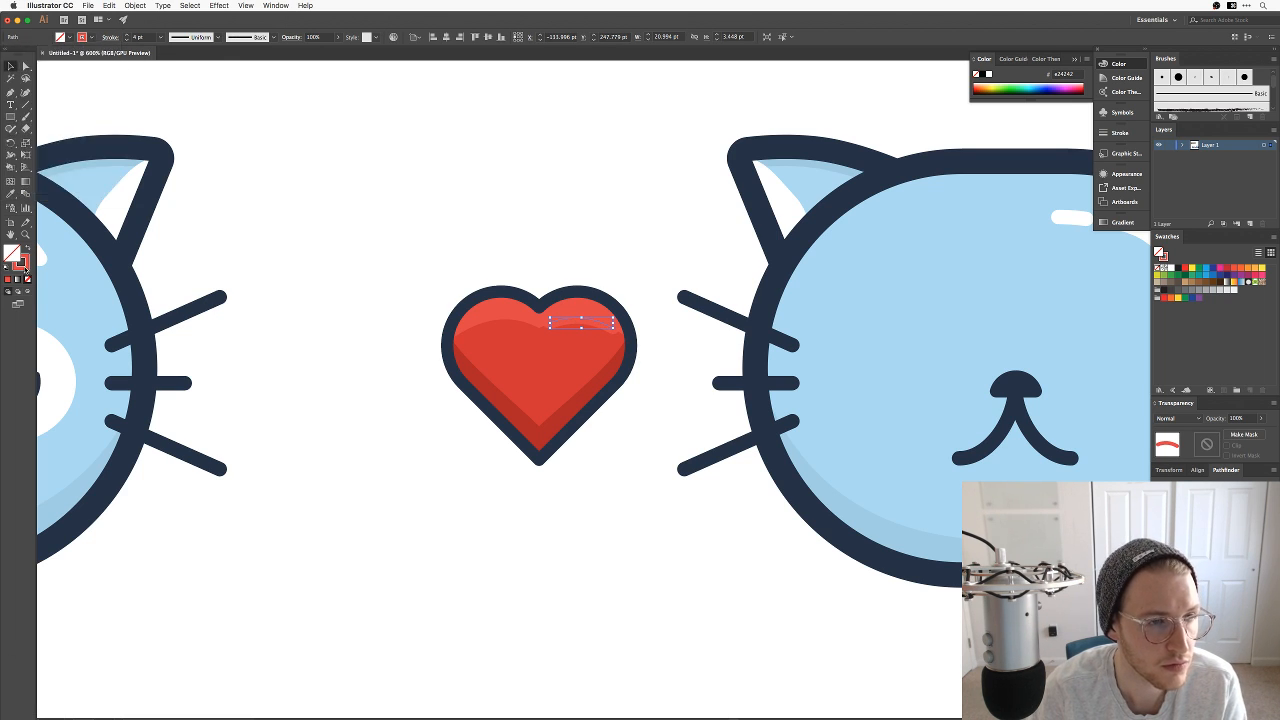
{"action": "double_click", "coordinate": [20, 263]}
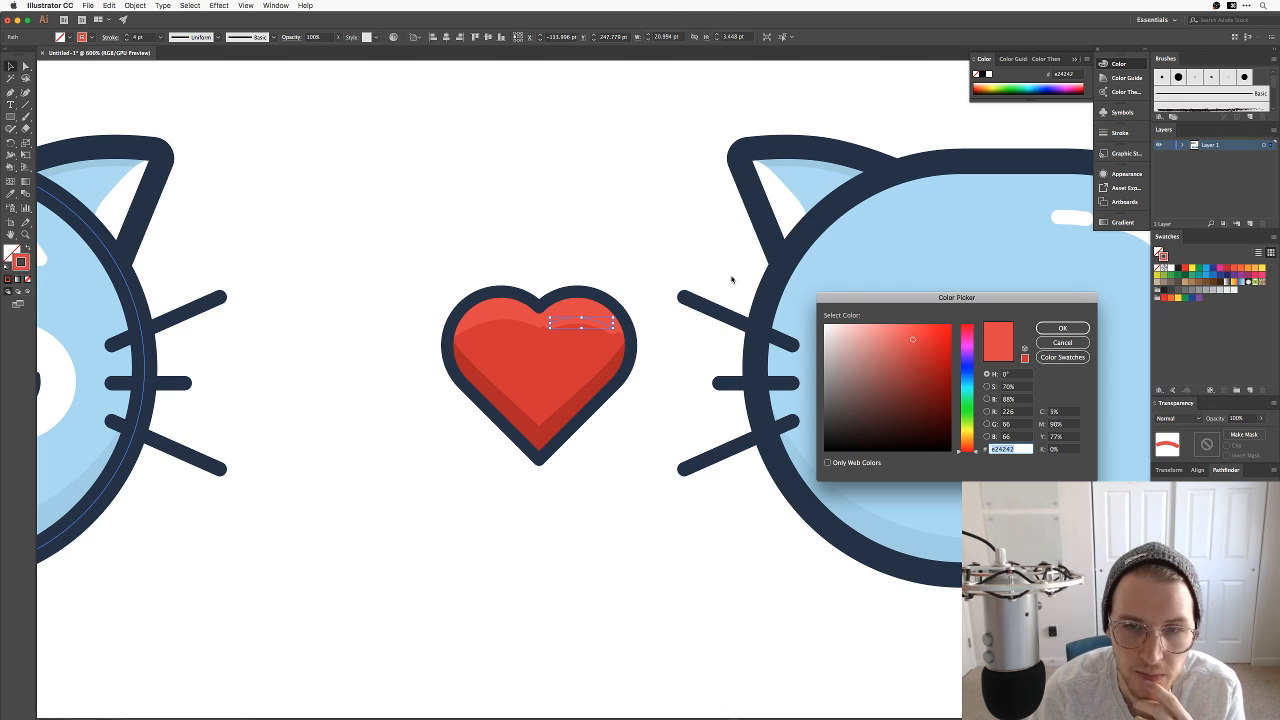
{"action": "left_click", "coordinate": [849, 328]}
{"action": "left_click_drag", "start_coordinate": [849, 328], "coordinate": [824, 325]}
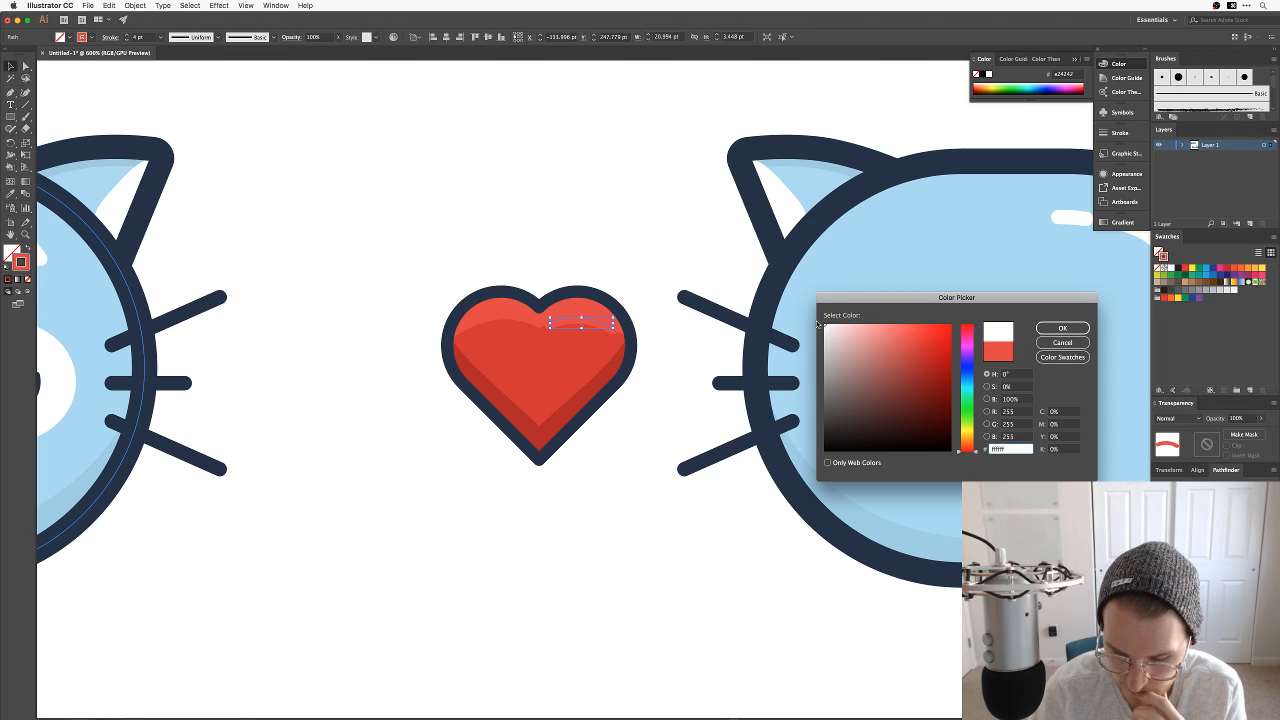
{"action": "key", "text": "Return"}
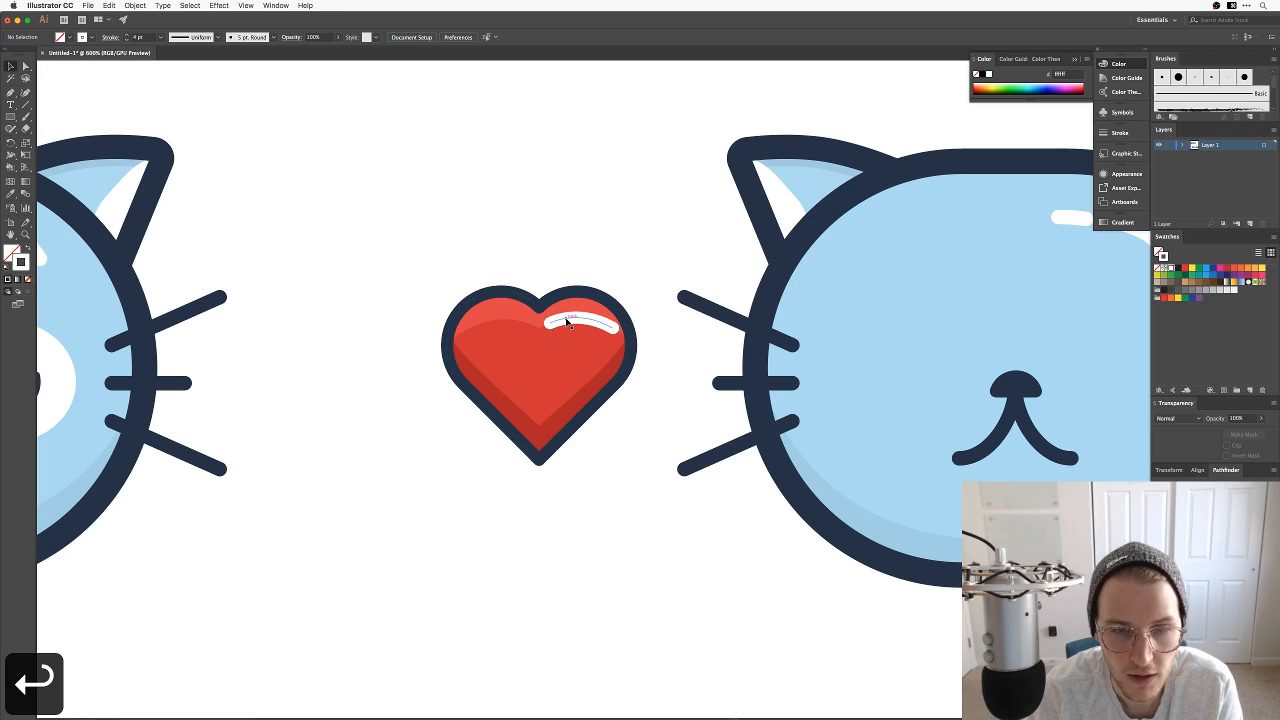
Step: Shorten the white highlight curve, refine its anchor points and curvature, and reposition it inside the heart's right lobe
{"action": "mouse_move", "coordinate": [569, 320]}
{"action": "left_mouse_down"}
{"action": "mouse_move", "coordinate": [544, 332]}
{"action": "mouse_move", "coordinate": [604, 331]}
{"action": "left_mouse_up"}
{"action": "key", "text": "a"}
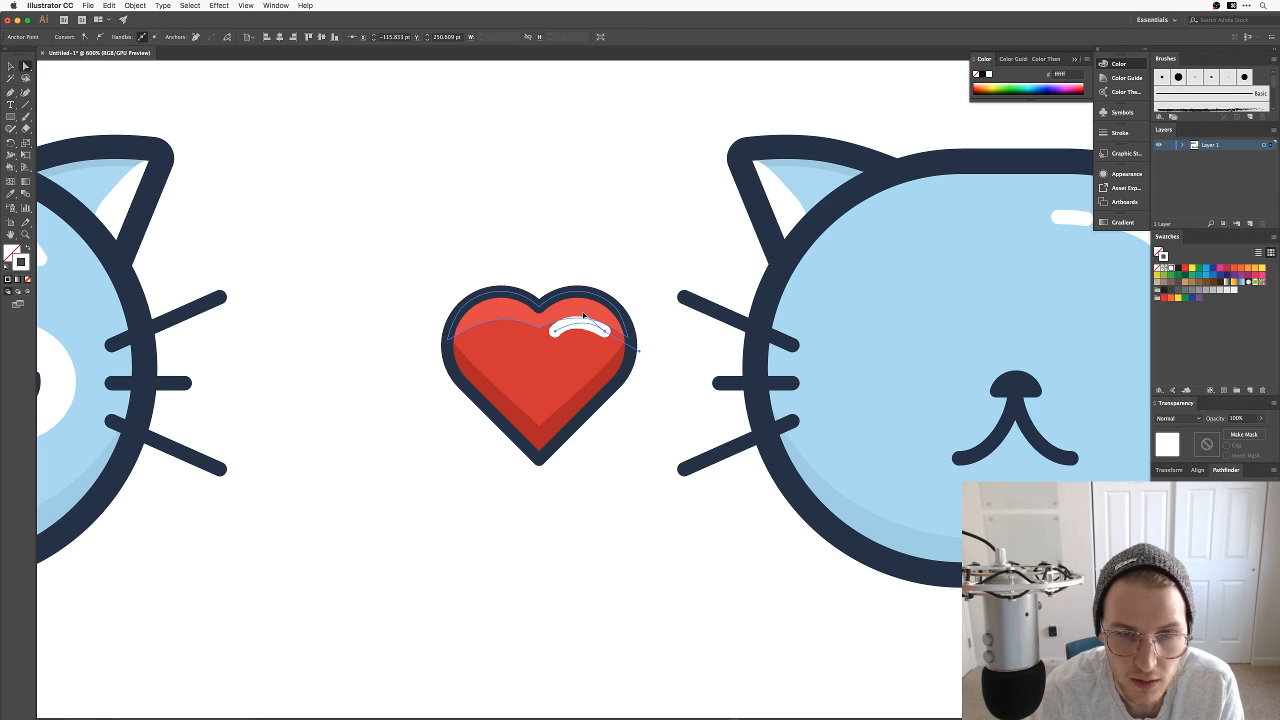
{"action": "key", "text": "v"}
{"action": "left_click", "coordinate": [667, 274]}
{"action": "key", "text": "a"}
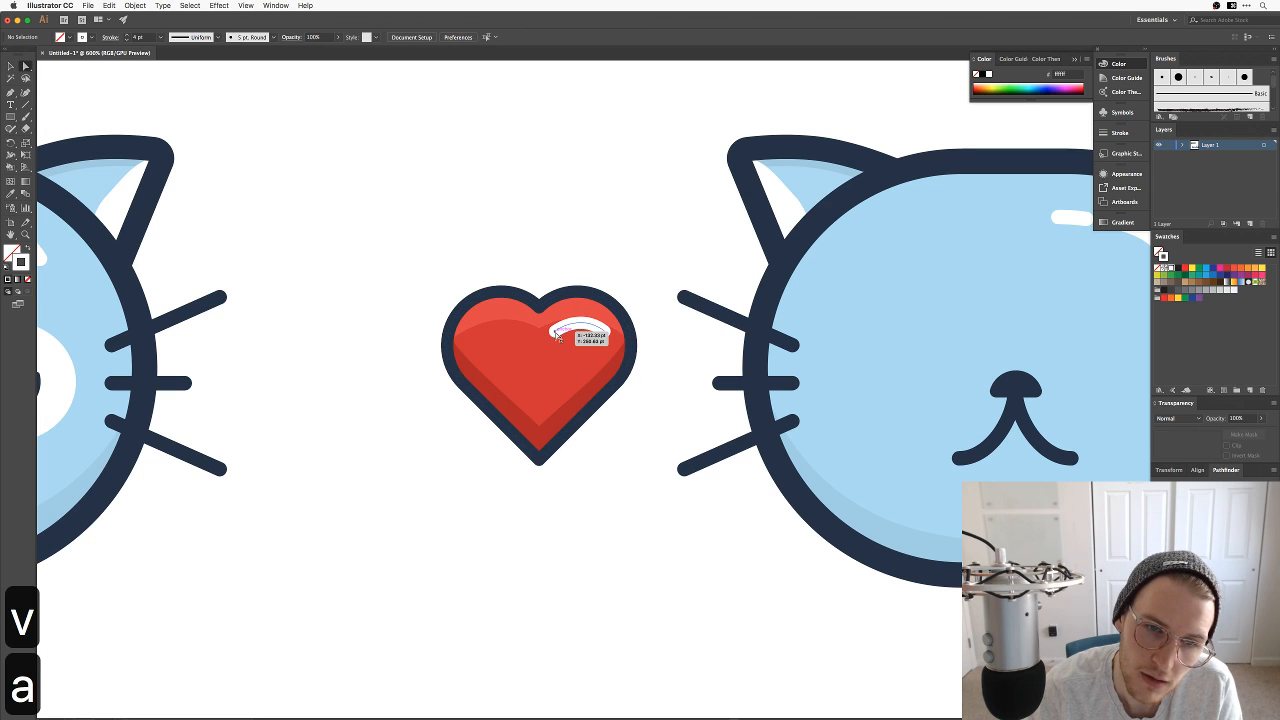
{"action": "left_click", "coordinate": [555, 331]}
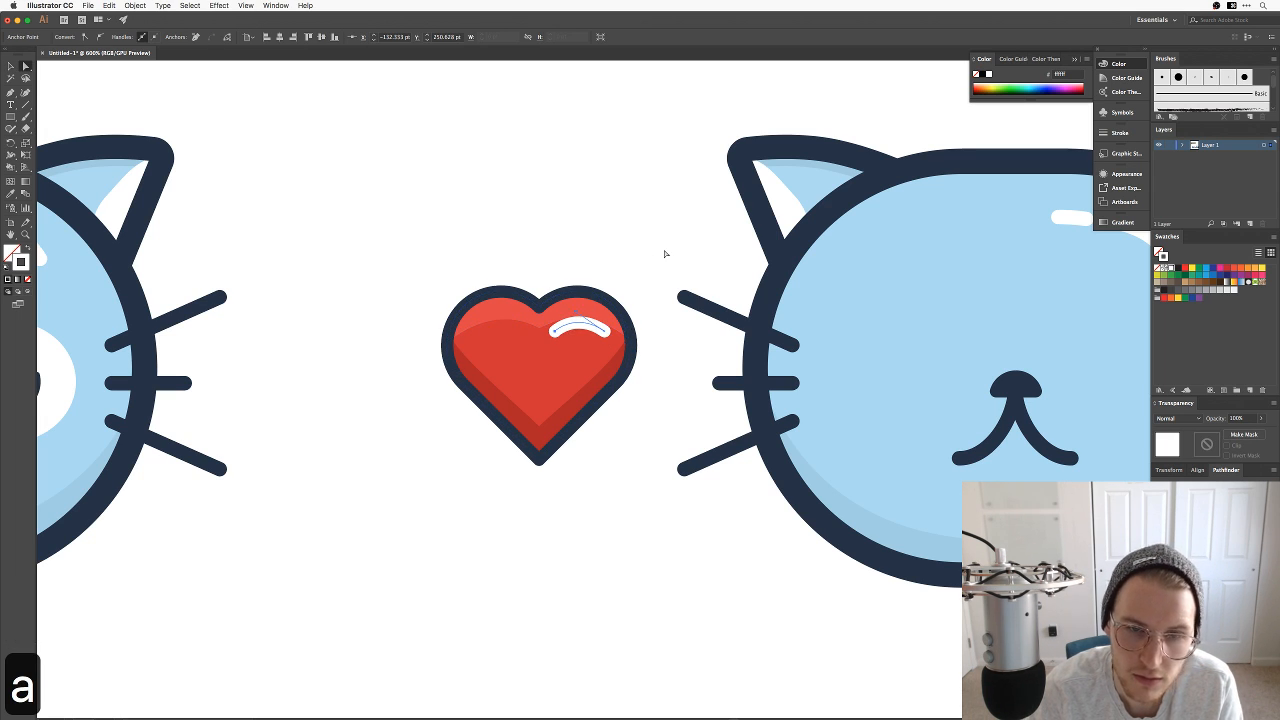
{"action": "left_click", "coordinate": [660, 280]}
{"action": "key", "text": "v"}
{"action": "left_click_drag", "start_coordinate": [583, 326], "coordinate": [575, 321]}
Step: Move the whole heart, including its shading and highlights, onto the eyeless cat's face over the left eye area
{"action": "left_click_drag", "start_coordinate": [632, 455], "coordinate": [518, 240]}
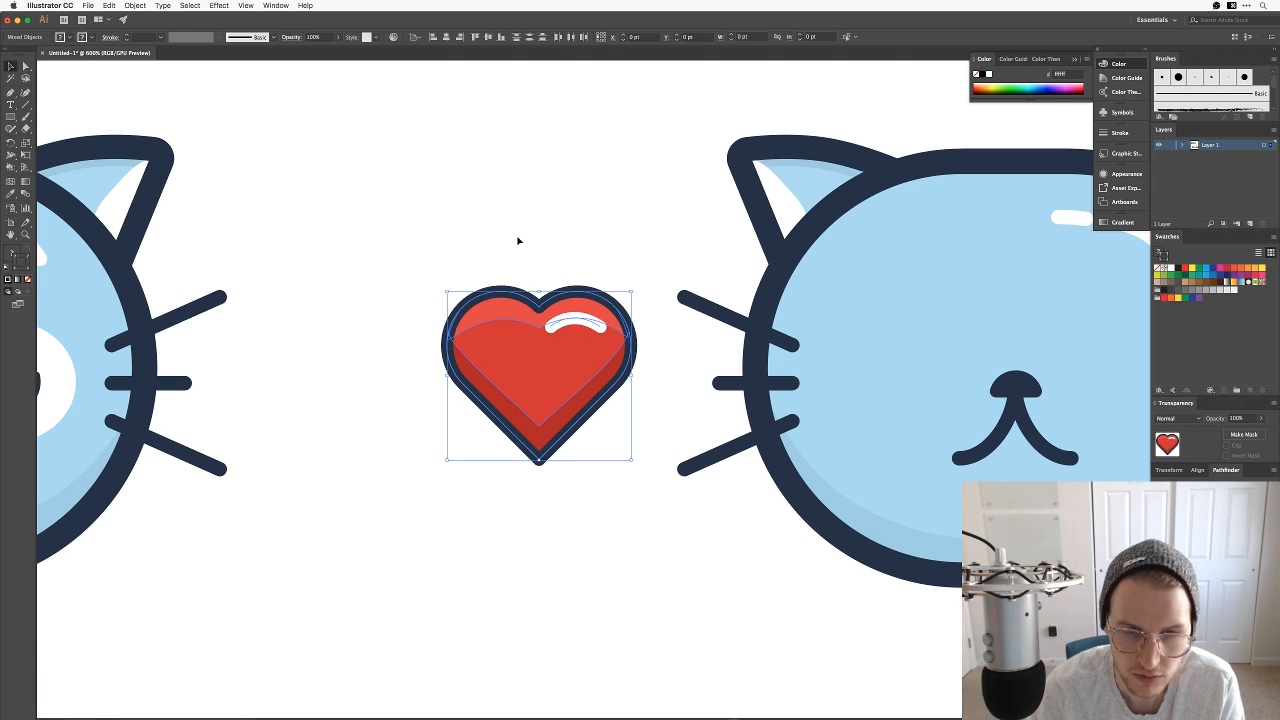
{"action": "key", "text": "super+minus"}
{"action": "scroll", "coordinate": [537, 237], "scroll_direction": "right", "scroll_amount": 5}
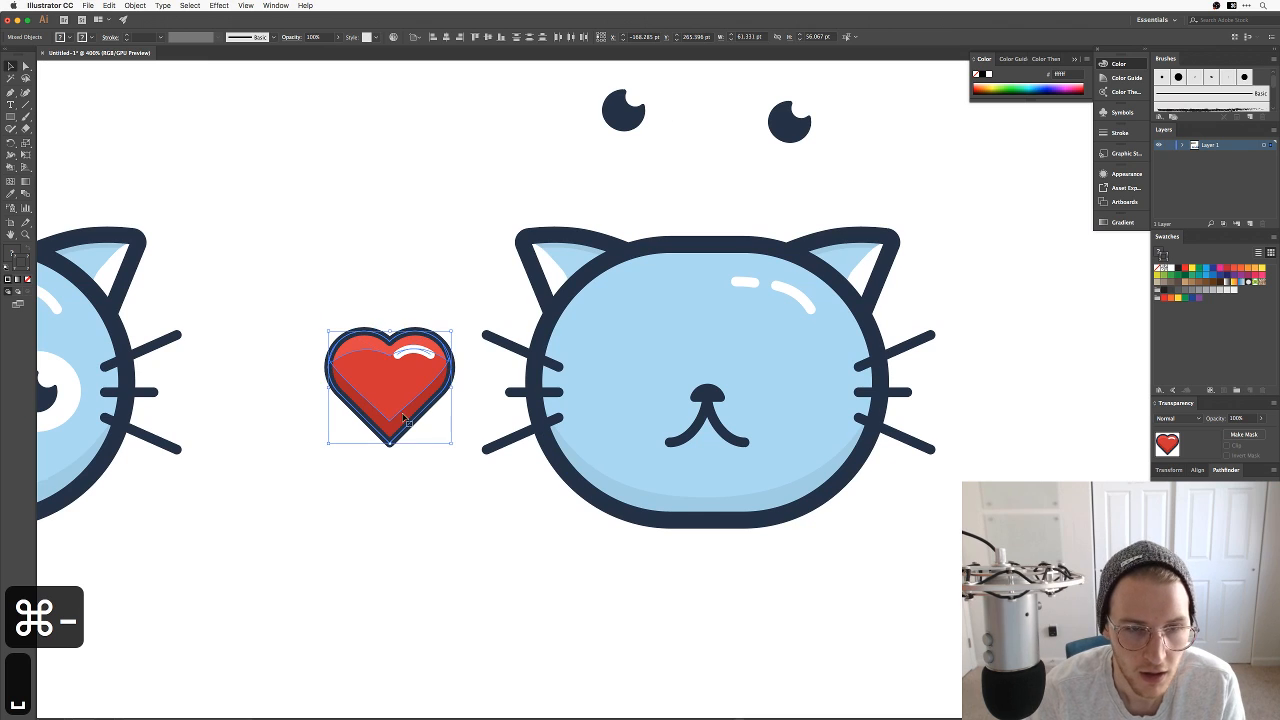
{"action": "left_click_drag", "start_coordinate": [404, 418], "coordinate": [644, 415]}
Step: Rotate the heart slightly counter-clockwise with Free Transform, fine-tune its position to the left of the nose, and deselect it
{"action": "key", "text": "e"}
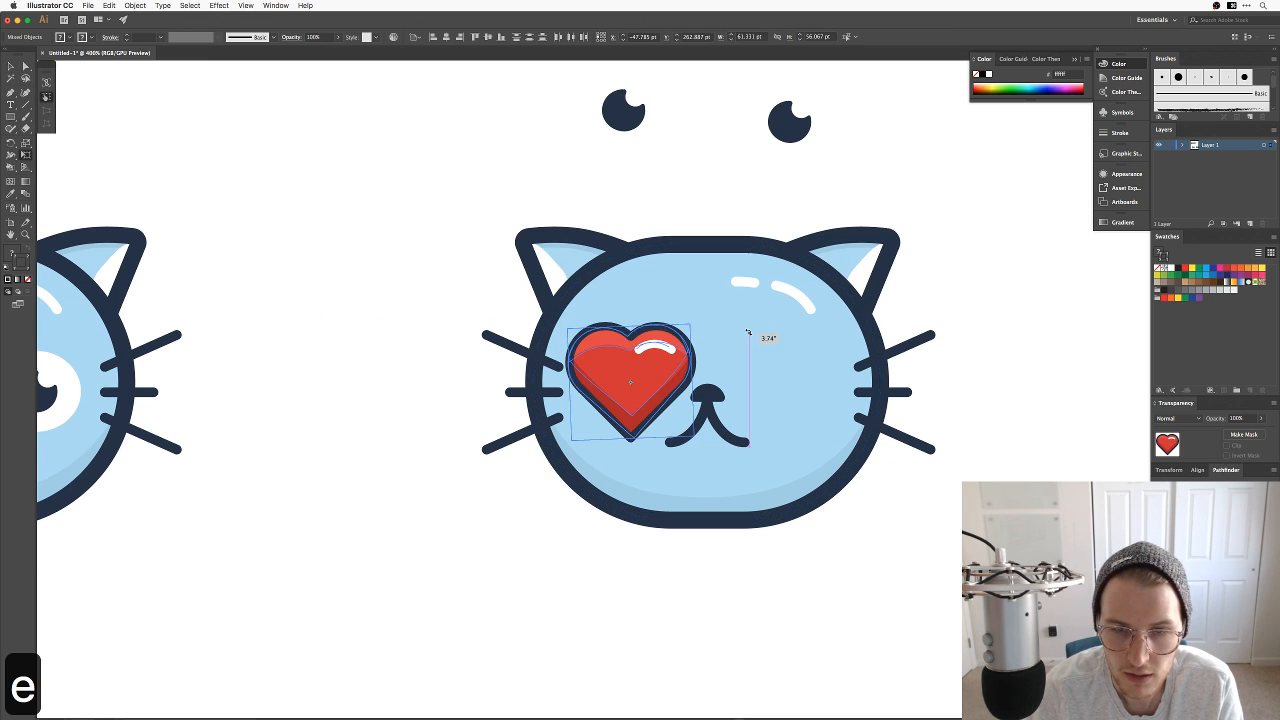
{"action": "mouse_move", "coordinate": [748, 332]}
{"action": "left_mouse_down"}
{"action": "mouse_move", "coordinate": [757, 317]}
{"action": "mouse_move", "coordinate": [734, 329]}
{"action": "left_mouse_up"}
{"action": "left_click_drag", "start_coordinate": [652, 388], "coordinate": [659, 387]}
{"action": "left_click_drag", "start_coordinate": [681, 313], "coordinate": [688, 310]}
{"action": "left_click_drag", "start_coordinate": [670, 369], "coordinate": [667, 368]}
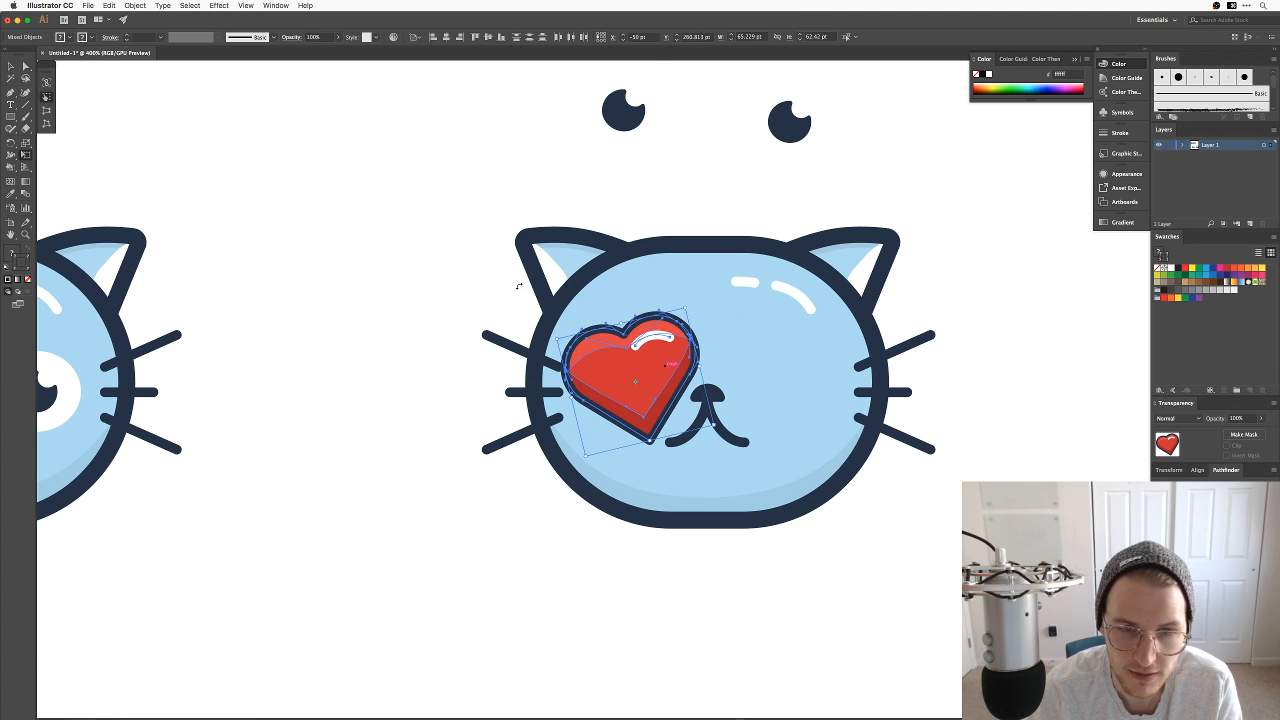
{"action": "key", "text": "v"}
{"action": "left_click", "coordinate": [446, 263]}
Step: Convert both text lines of the banner, "WHAT I'M PRACTICING TODAY" and "Chicomojis", to outlines
{"action": "left_click_drag", "start_coordinate": [738, 318], "coordinate": [581, 291]}
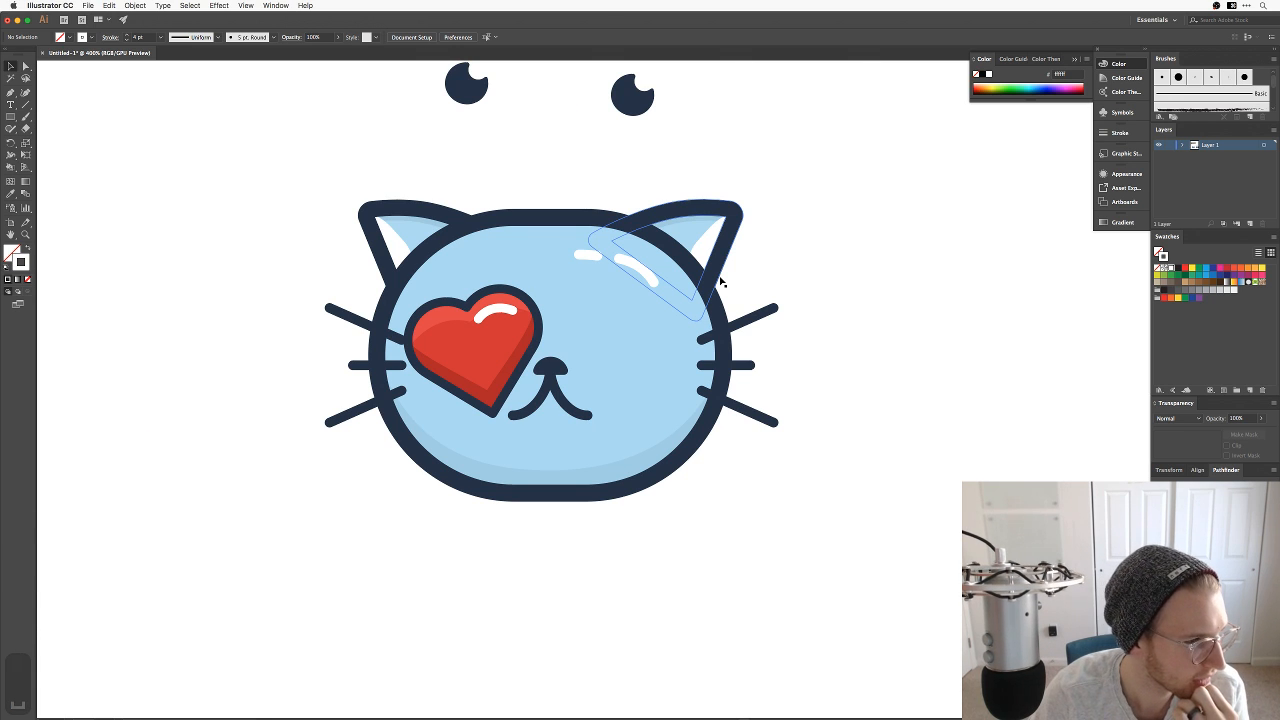
{"action": "key", "text": "super+minus"}
{"action": "key", "text": "super+minus"}
{"action": "key", "text": "super+minus"}
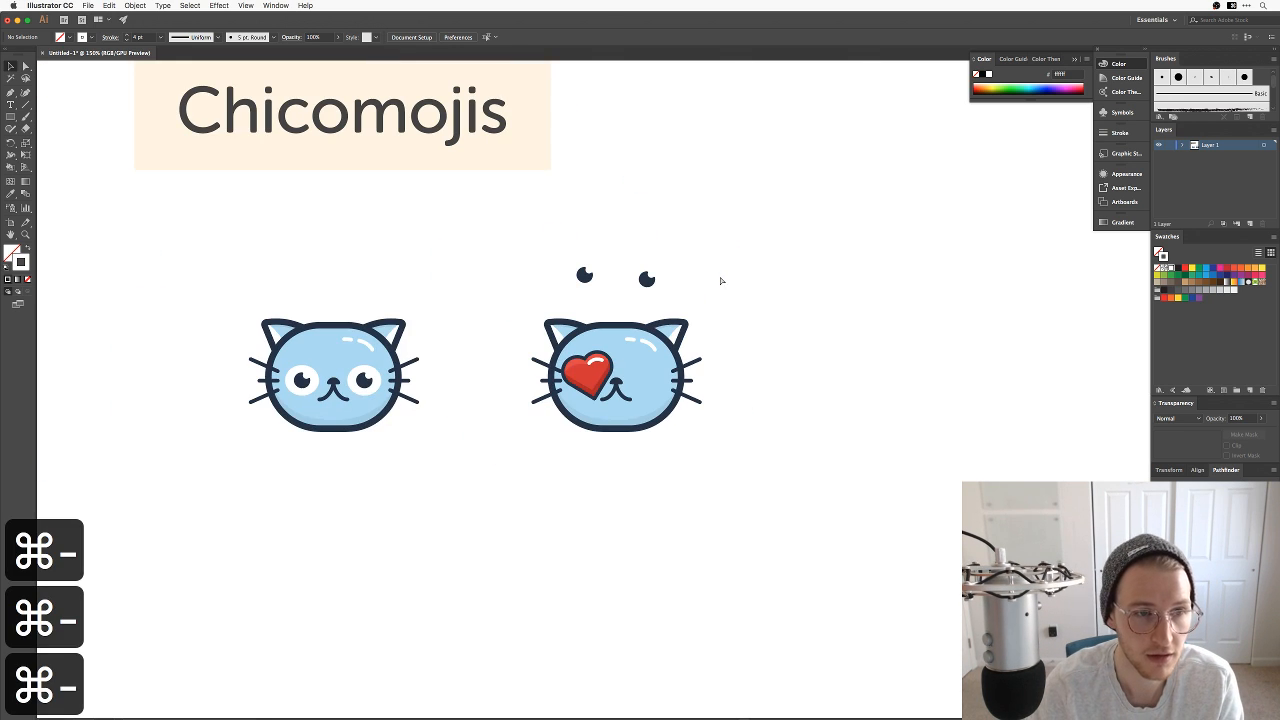
{"action": "left_click_drag", "start_coordinate": [720, 277], "coordinate": [772, 406]}
{"action": "key", "text": "v"}
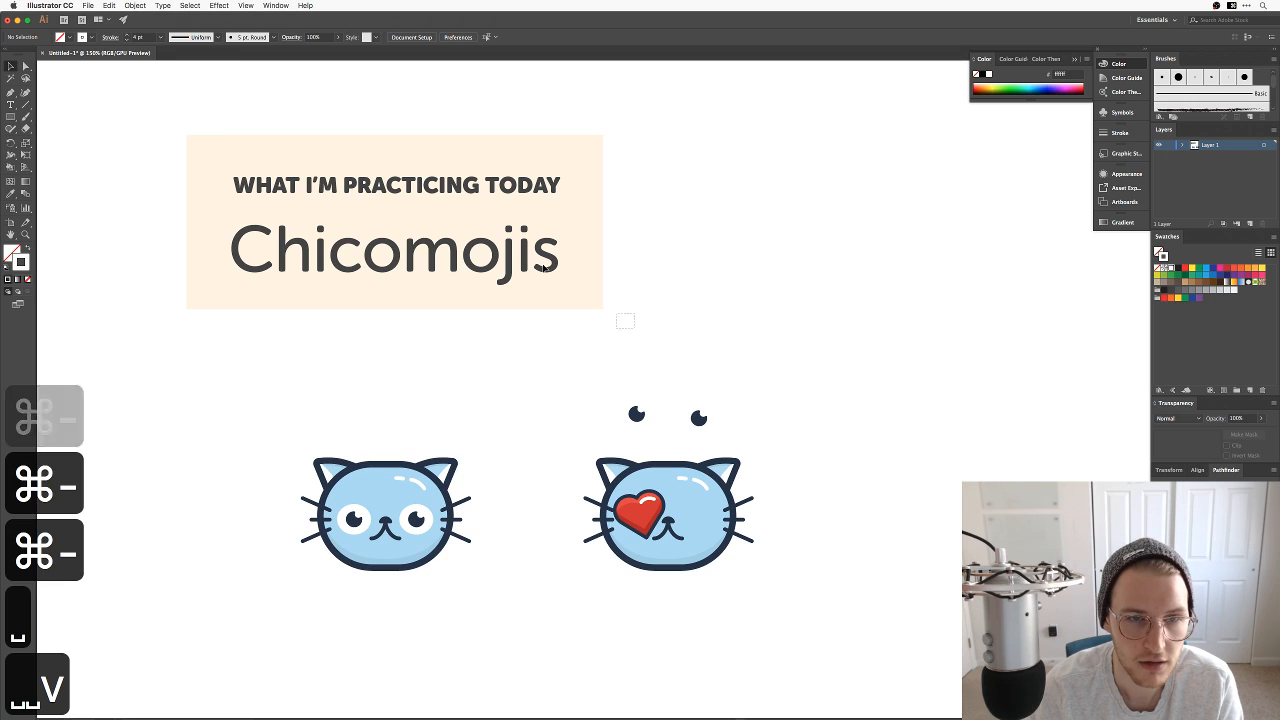
{"action": "left_click", "coordinate": [297, 149]}
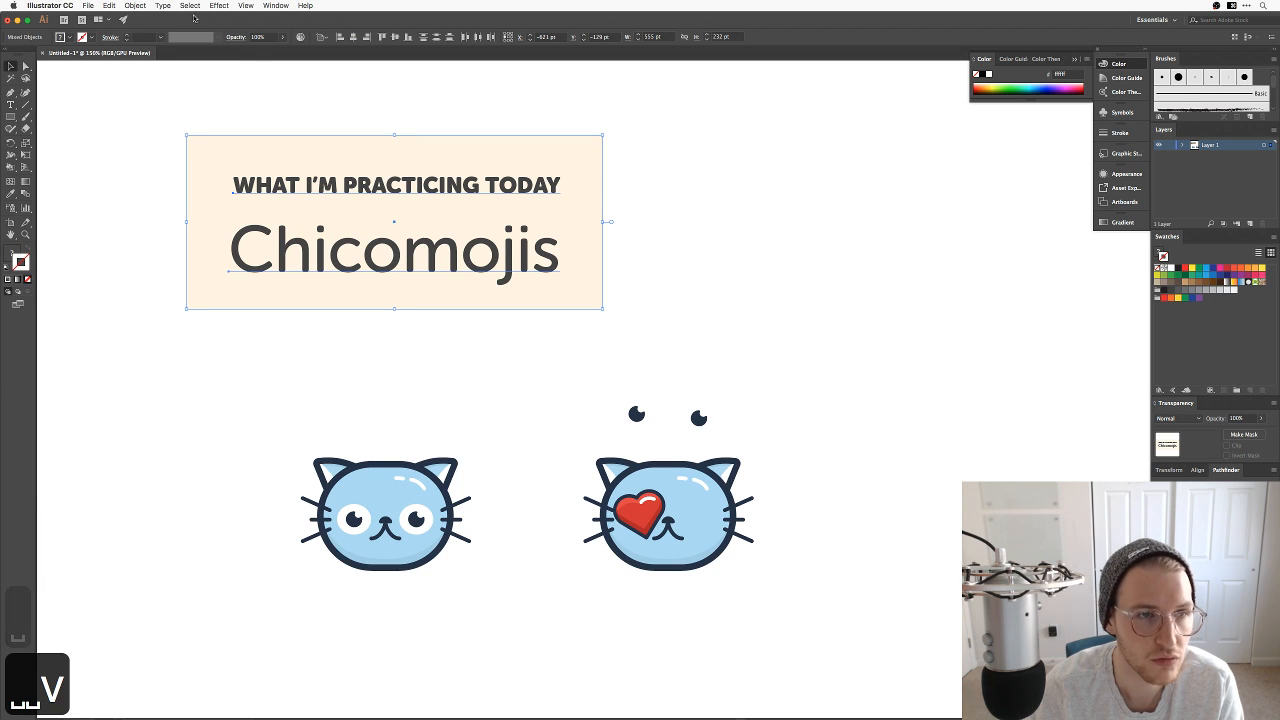
{"action": "right_click", "coordinate": [346, 200]}
{"action": "left_click", "coordinate": [677, 312]}
{"action": "left_click", "coordinate": [677, 312]}
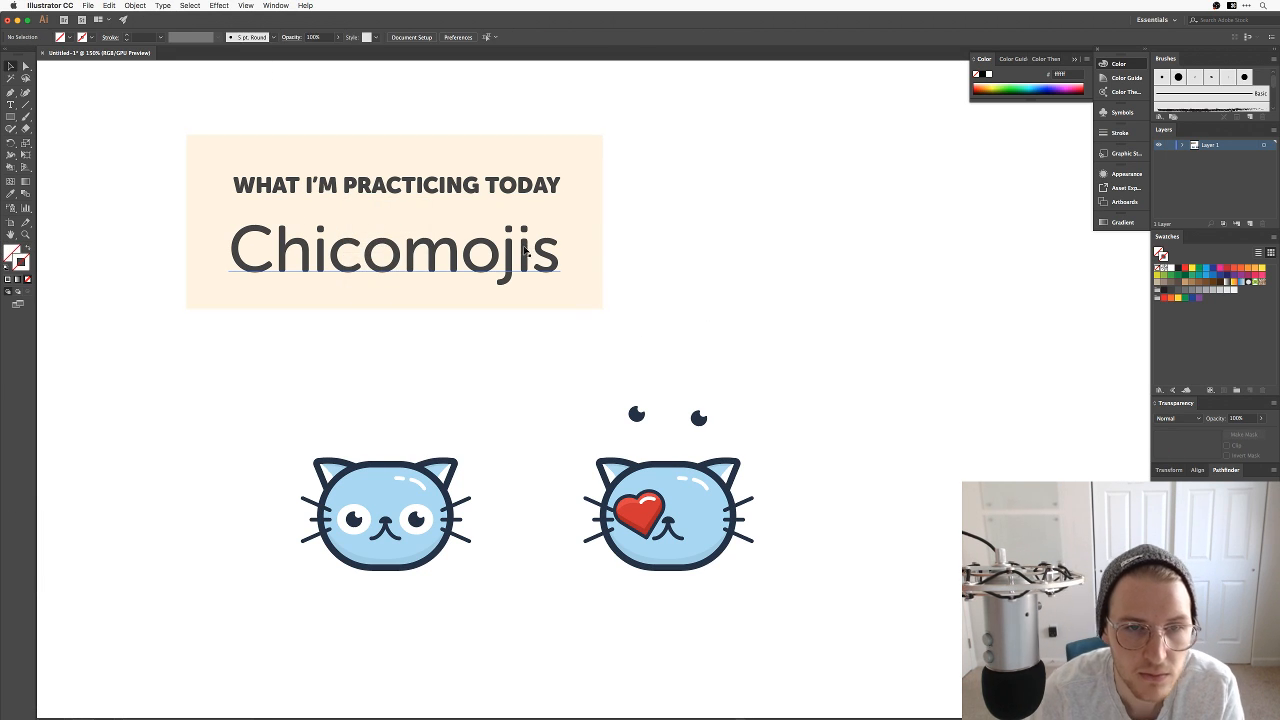
{"action": "left_click", "coordinate": [522, 250]}
{"action": "left_click", "coordinate": [523, 186], "text": "shift"}
{"action": "right_click", "coordinate": [523, 186]}
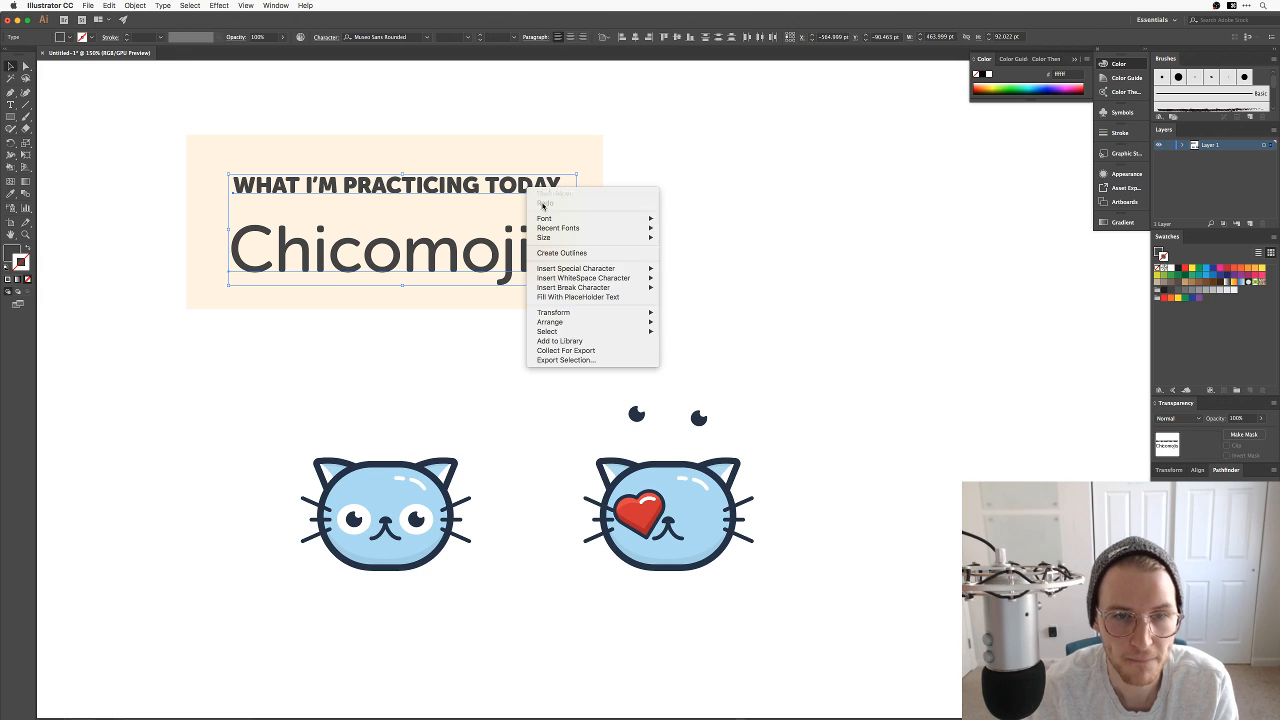
{"action": "left_click", "coordinate": [586, 256]}
Step: Scale the title banner with its outlined text down to about 210.5 × 88 pt and place it above the gap between the cats
{"action": "left_click_drag", "start_coordinate": [644, 338], "coordinate": [342, 160]}
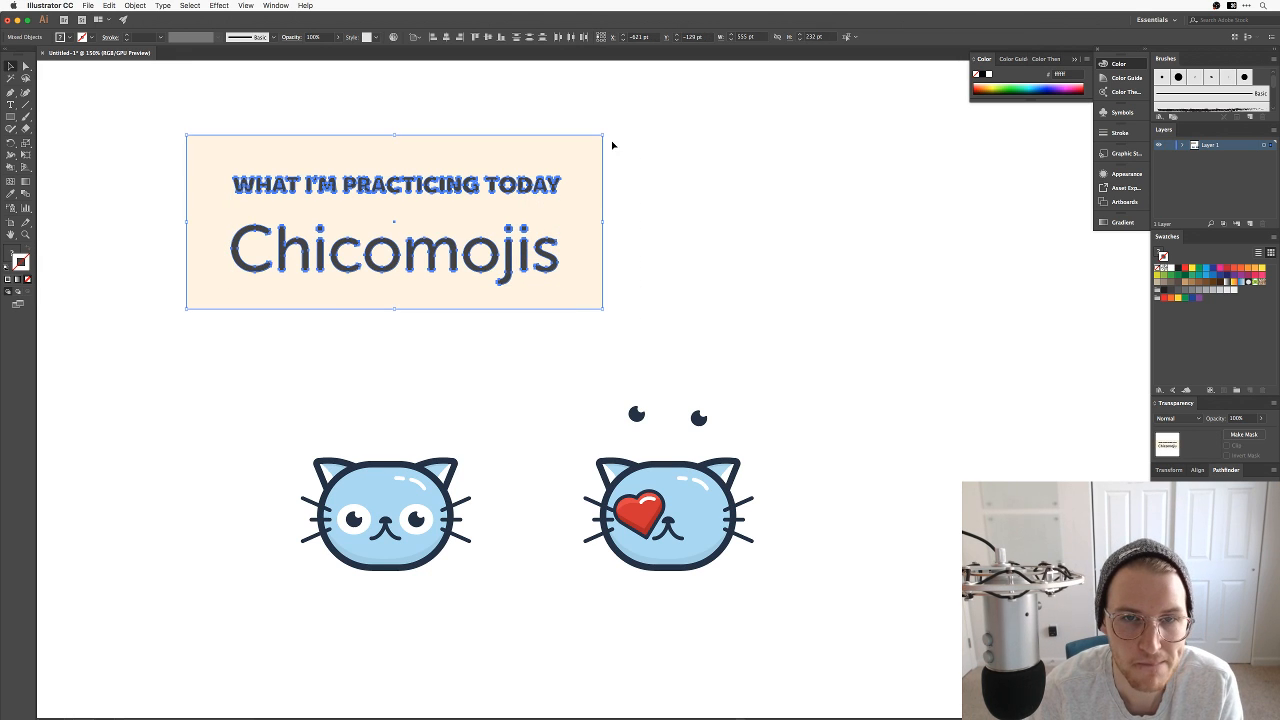
{"action": "left_click_drag", "start_coordinate": [603, 134], "coordinate": [488, 188]}
{"action": "left_click_drag", "start_coordinate": [451, 239], "coordinate": [576, 410]}
{"action": "key", "text": "z"}
{"action": "left_click_drag", "start_coordinate": [392, 284], "coordinate": [791, 540]}
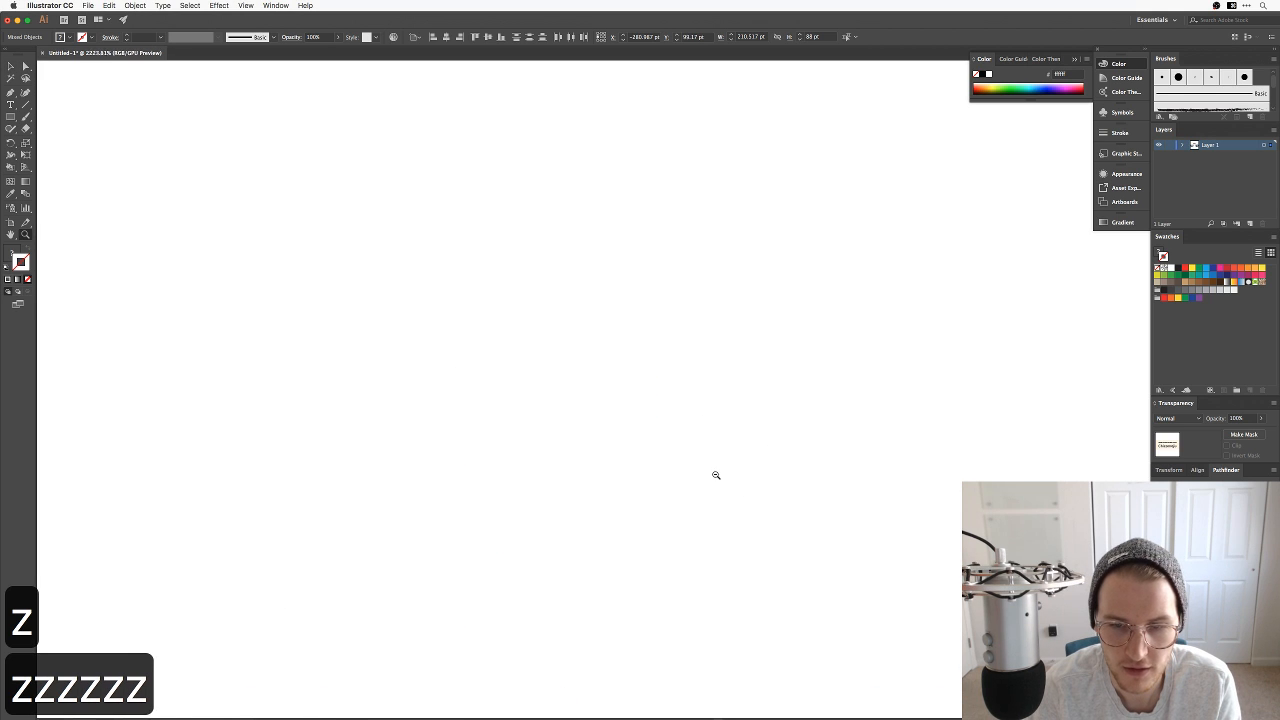
{"action": "key", "text": "super+0"}
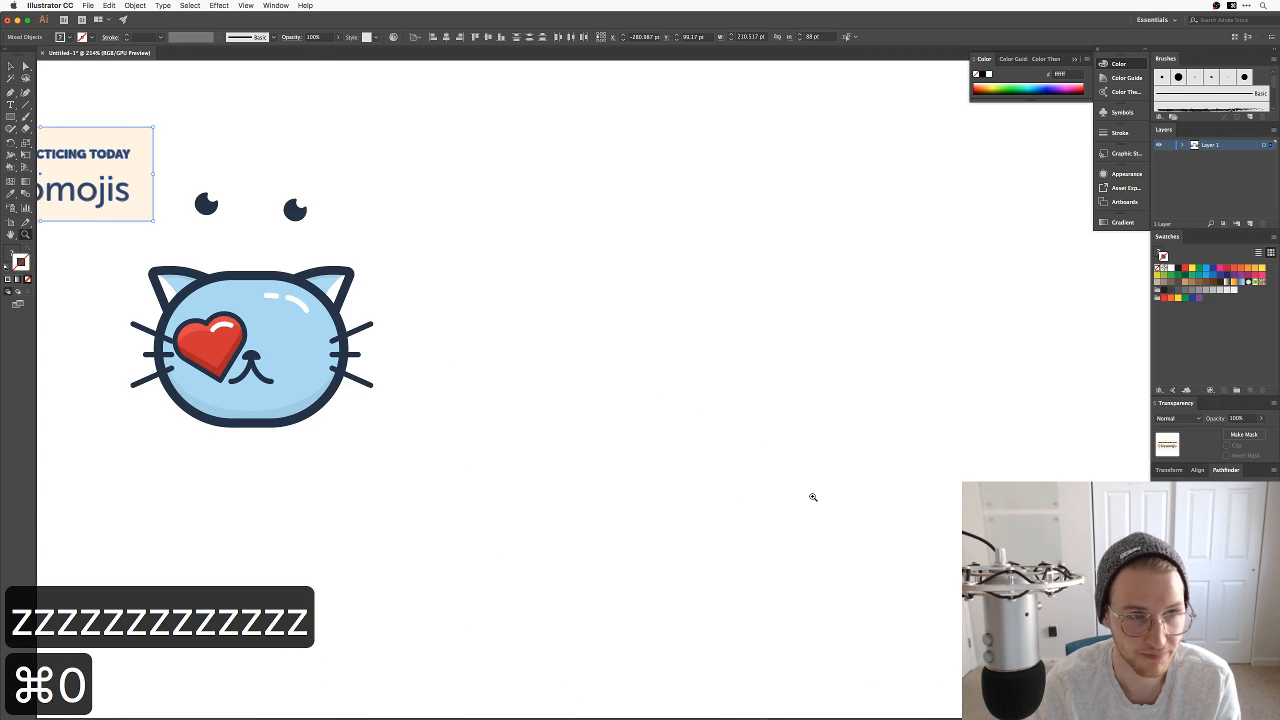
{"action": "left_click_drag", "start_coordinate": [480, 257], "coordinate": [941, 300]}
{"action": "key", "text": "super+equal"}
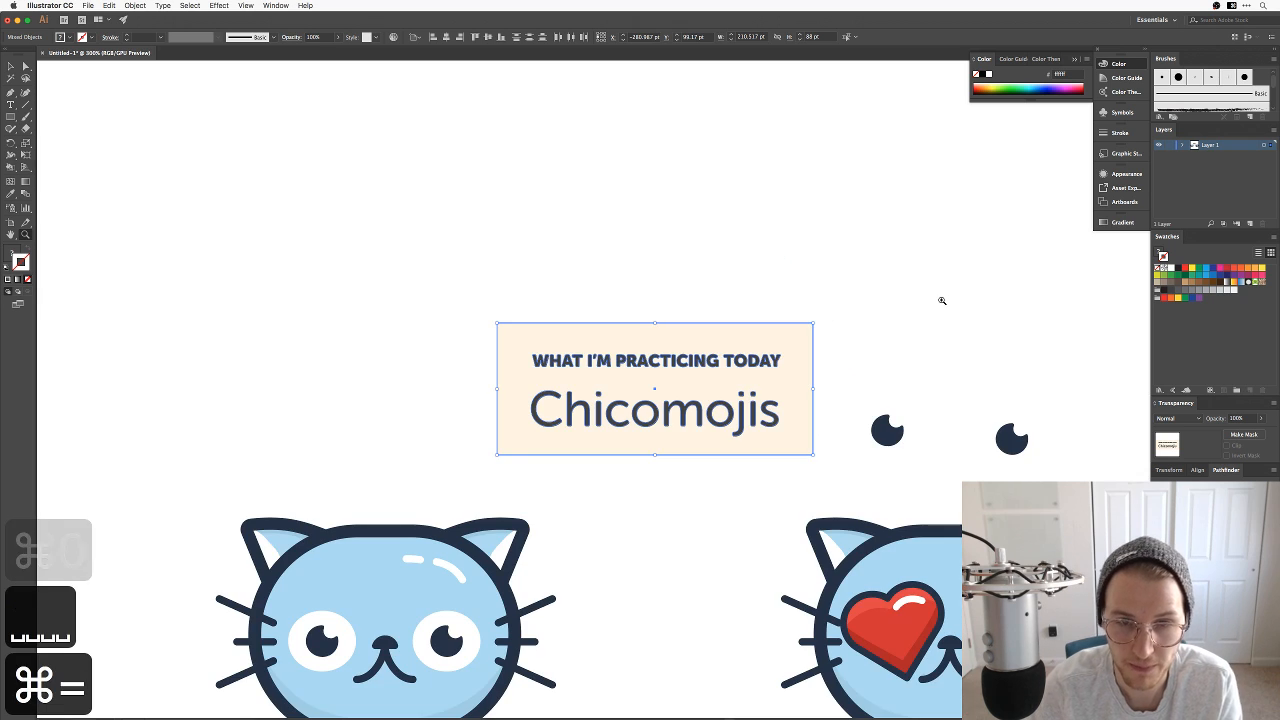
{"action": "left_click_drag", "start_coordinate": [819, 447], "coordinate": [604, 225]}
{"action": "key", "text": "v"}
{"action": "left_click", "coordinate": [837, 286]}
Step: Place a copy of the heart, without its white highlight, directly to the left of the original heart
{"action": "left_click_drag", "start_coordinate": [837, 286], "coordinate": [734, 320]}
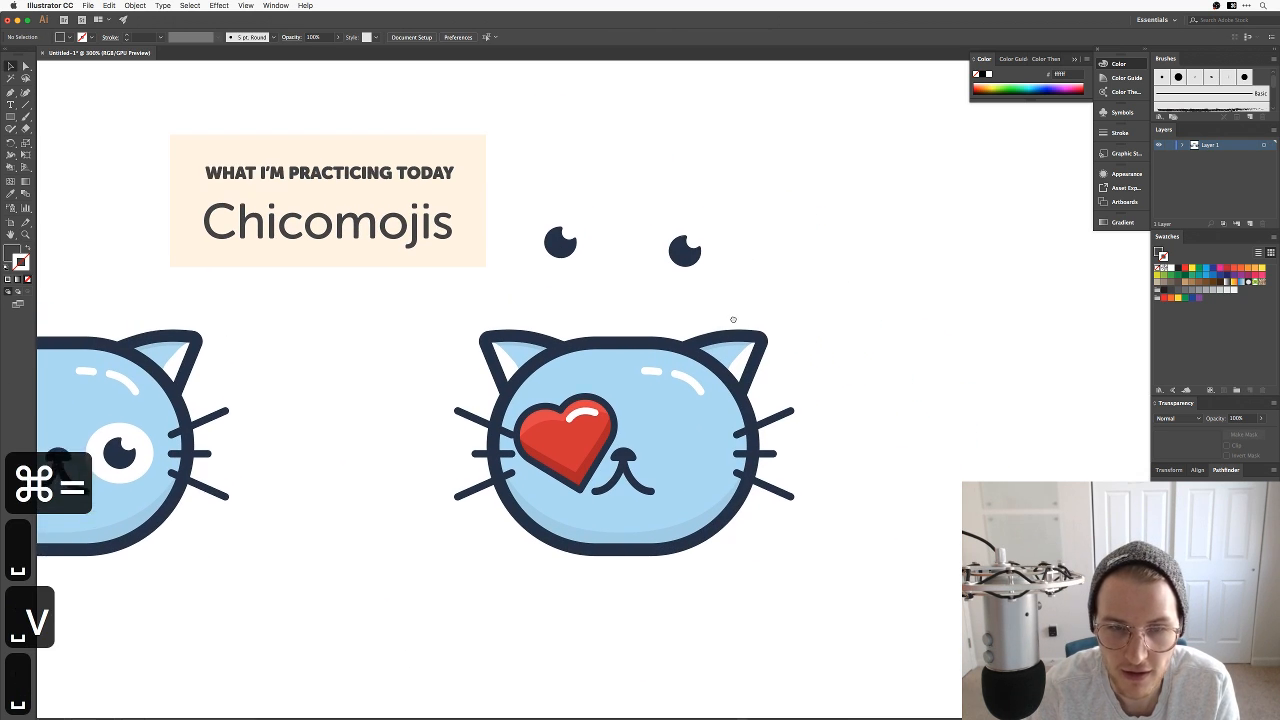
{"action": "key", "text": "super+equal"}
{"action": "left_click_drag", "start_coordinate": [580, 206], "coordinate": [639, 238]}
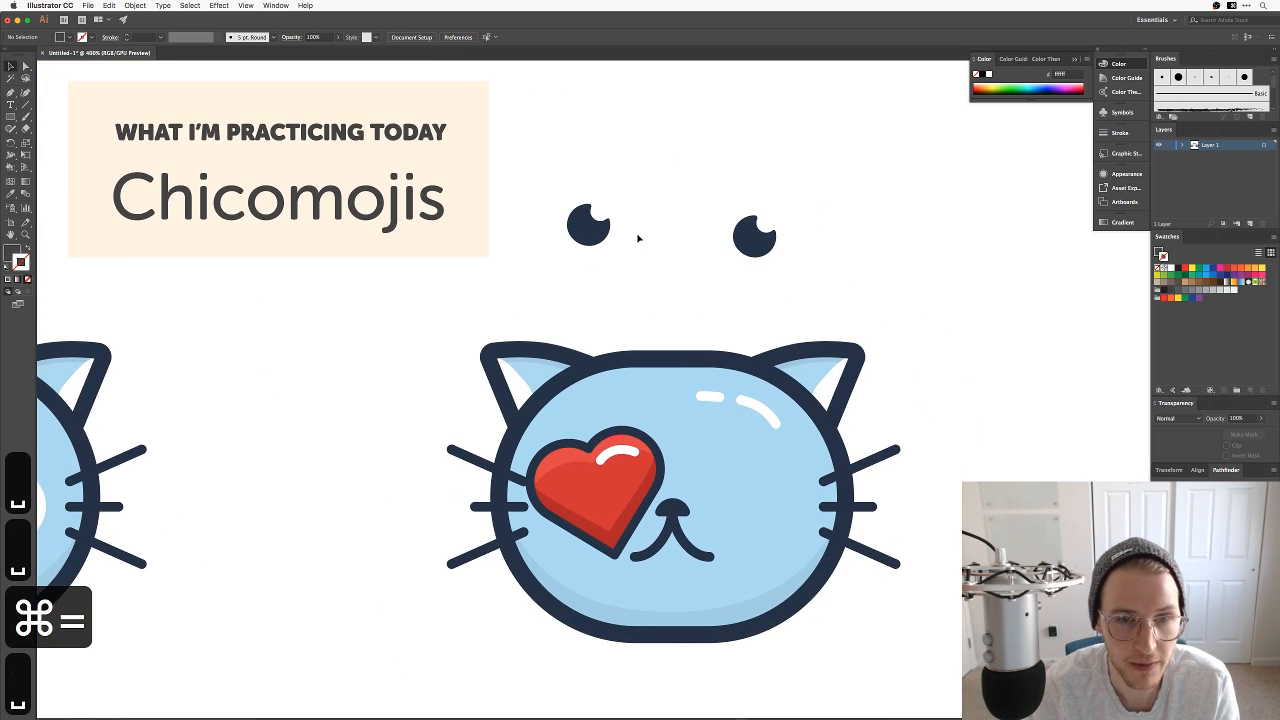
{"action": "left_click_drag", "start_coordinate": [698, 276], "coordinate": [681, 255]}
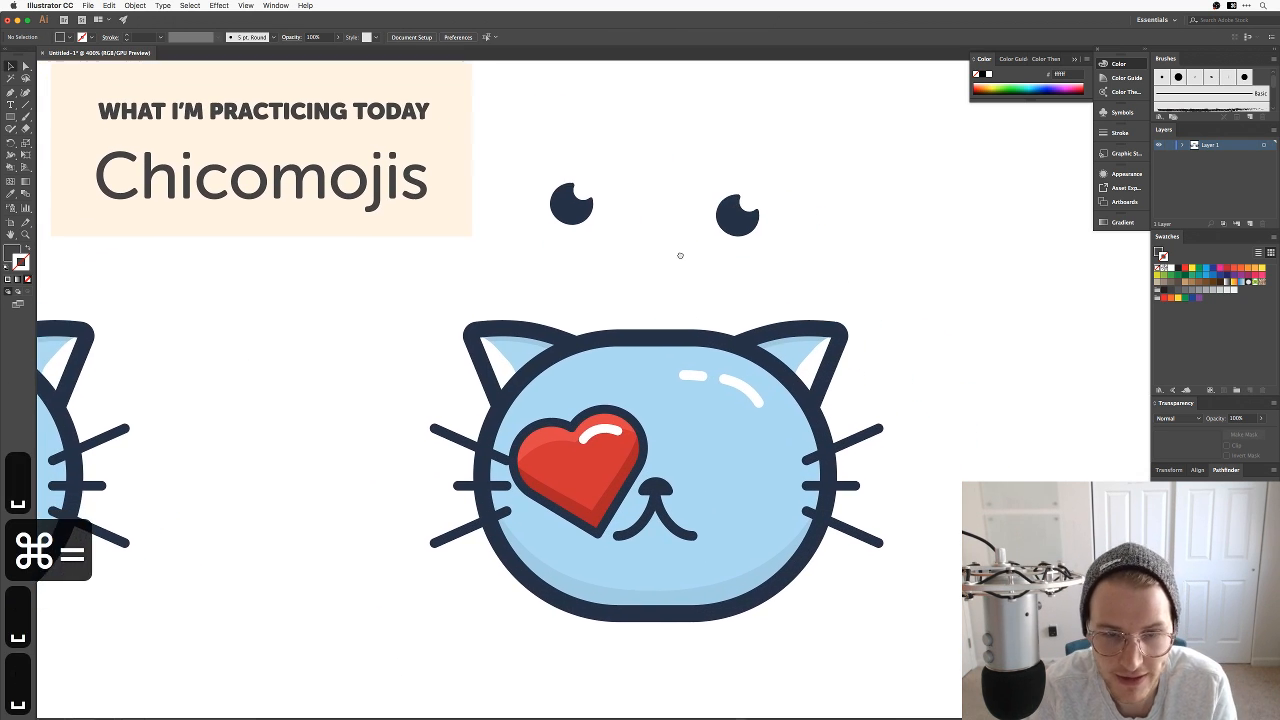
{"action": "left_click", "coordinate": [601, 463]}
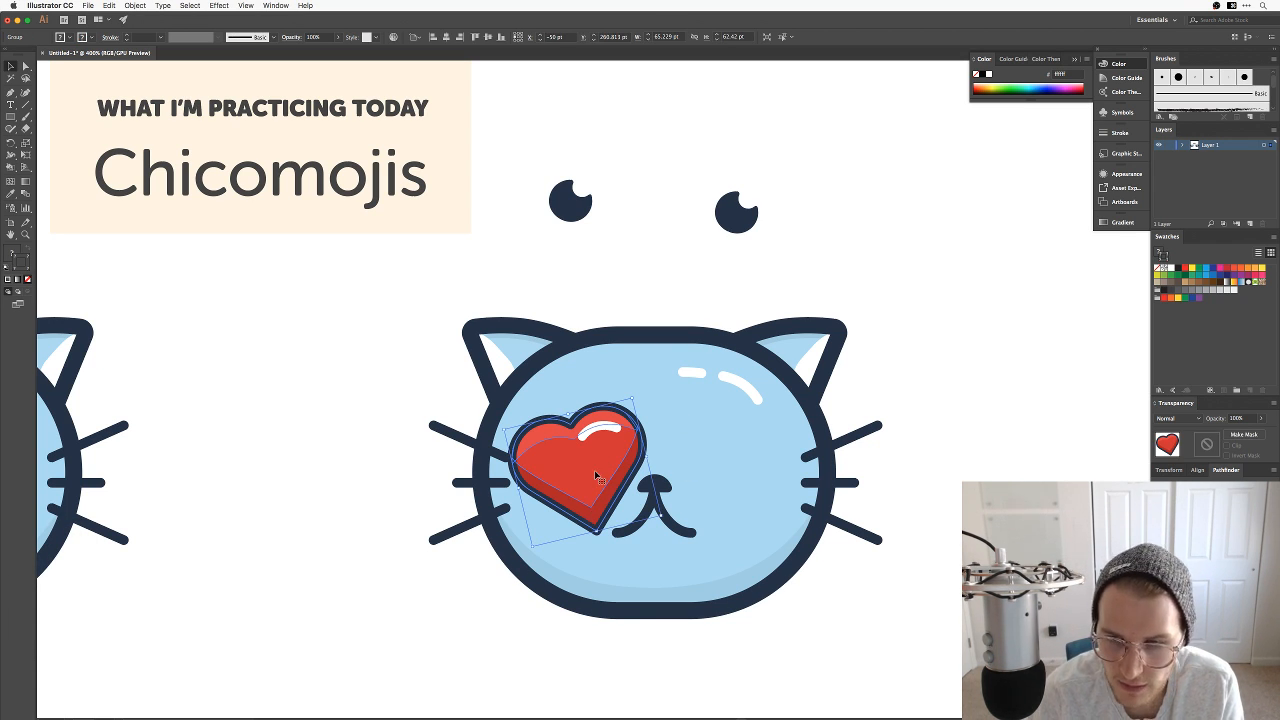
{"action": "left_click_drag", "start_coordinate": [595, 476], "coordinate": [484, 474]}
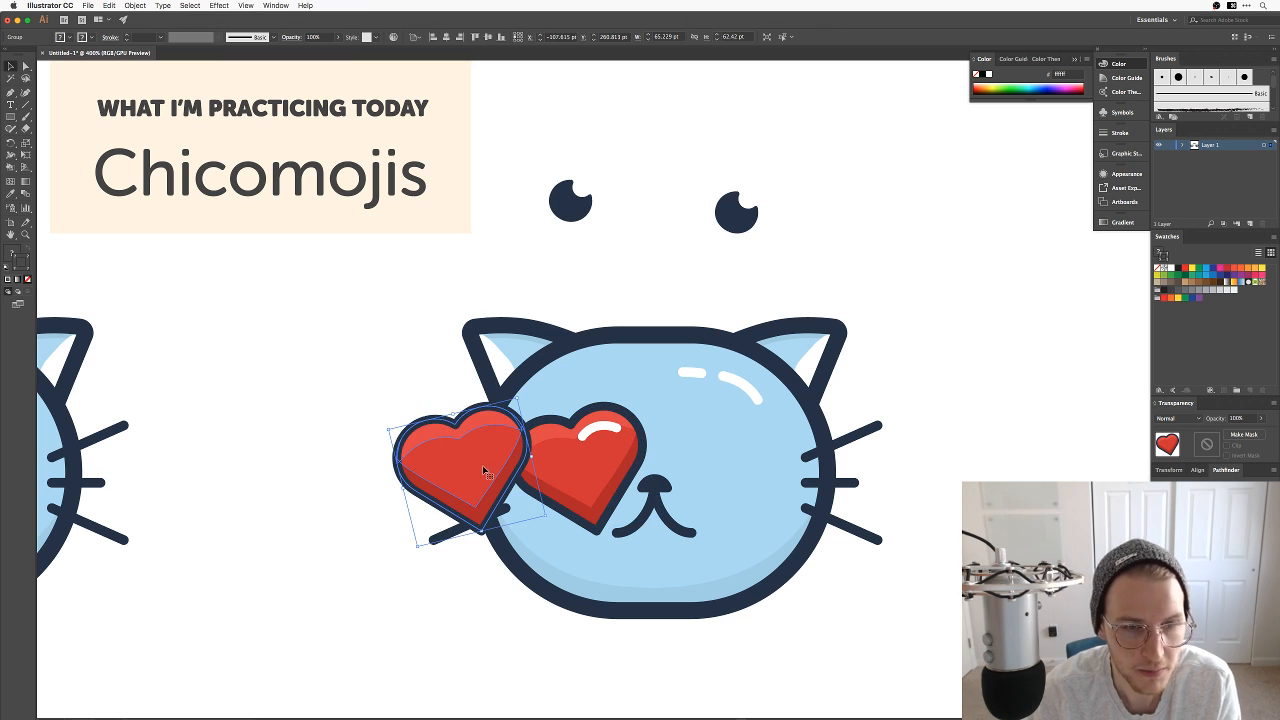
Step: Outline the strokes of the copied heart and unite its shapes into one solid silhouette
{"action": "left_click", "coordinate": [144, 5]}
{"action": "mouse_move", "coordinate": [170, 208]}
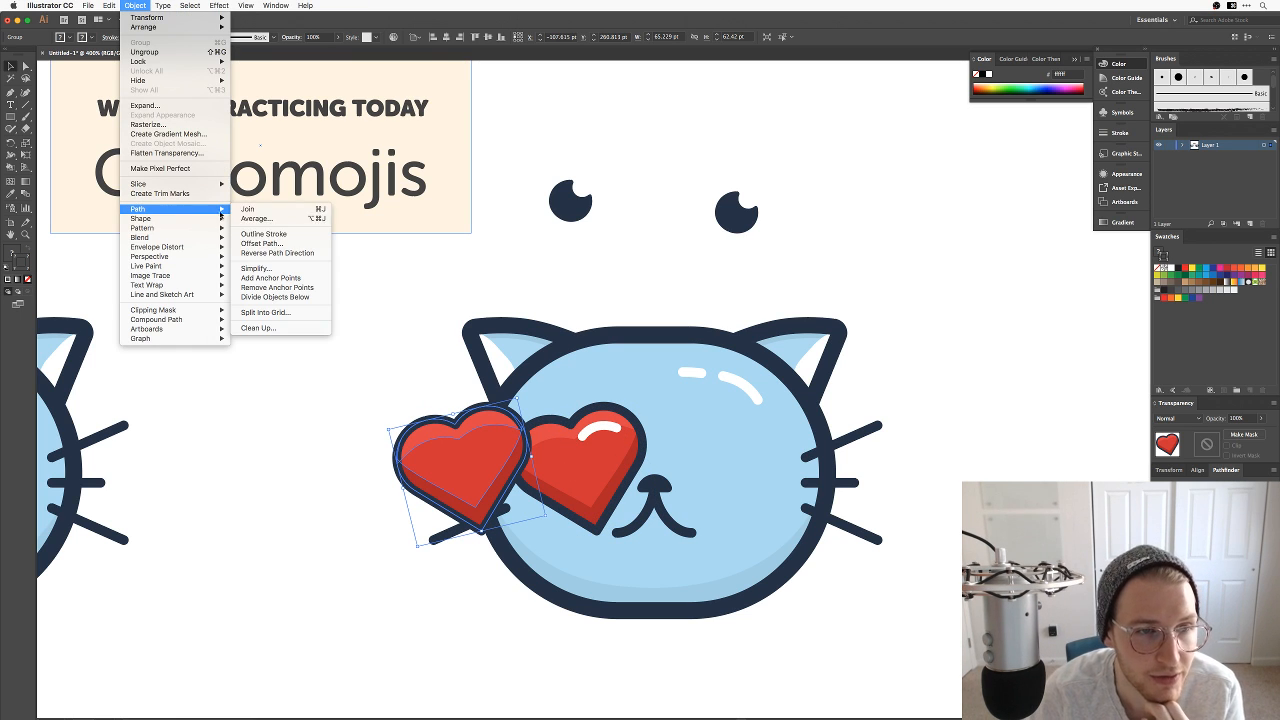
{"action": "left_click", "coordinate": [270, 234]}
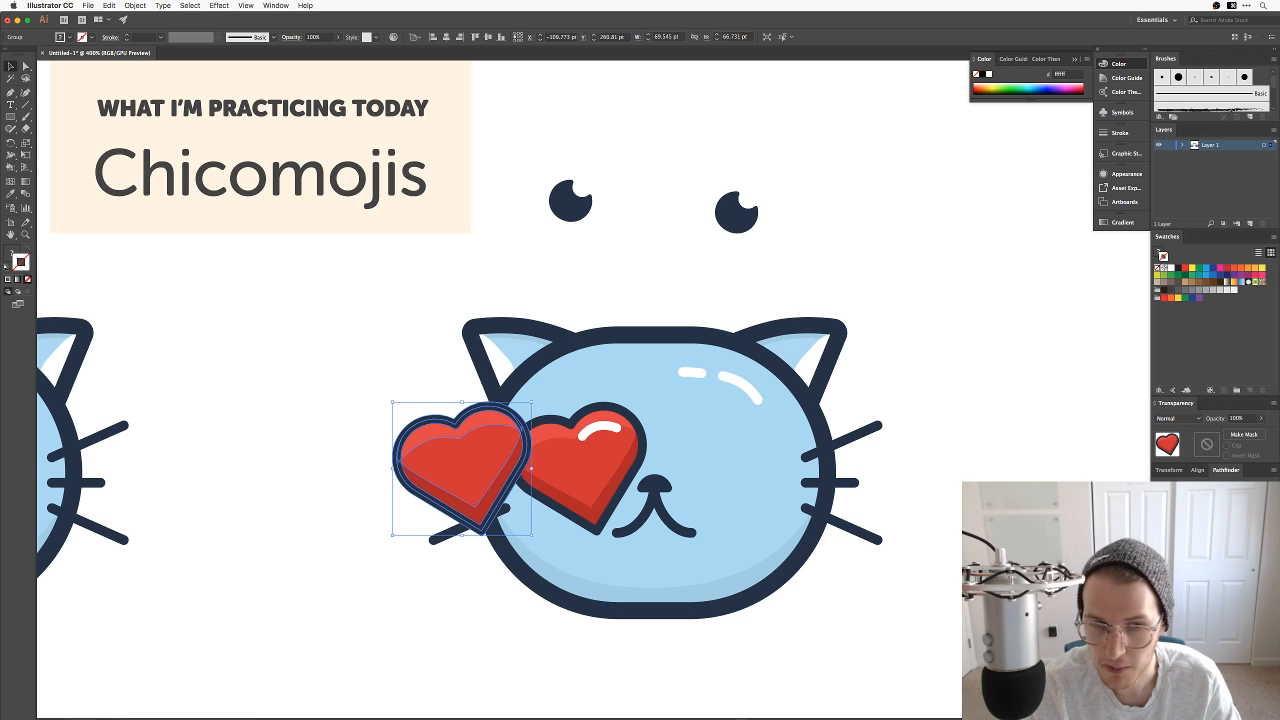
{"action": "left_click", "coordinate": [1164, 496]}
Step: Place the heart silhouette behind the heart eye, offset slightly downward, and fill it with black
{"action": "left_click_drag", "start_coordinate": [487, 471], "coordinate": [604, 487]}
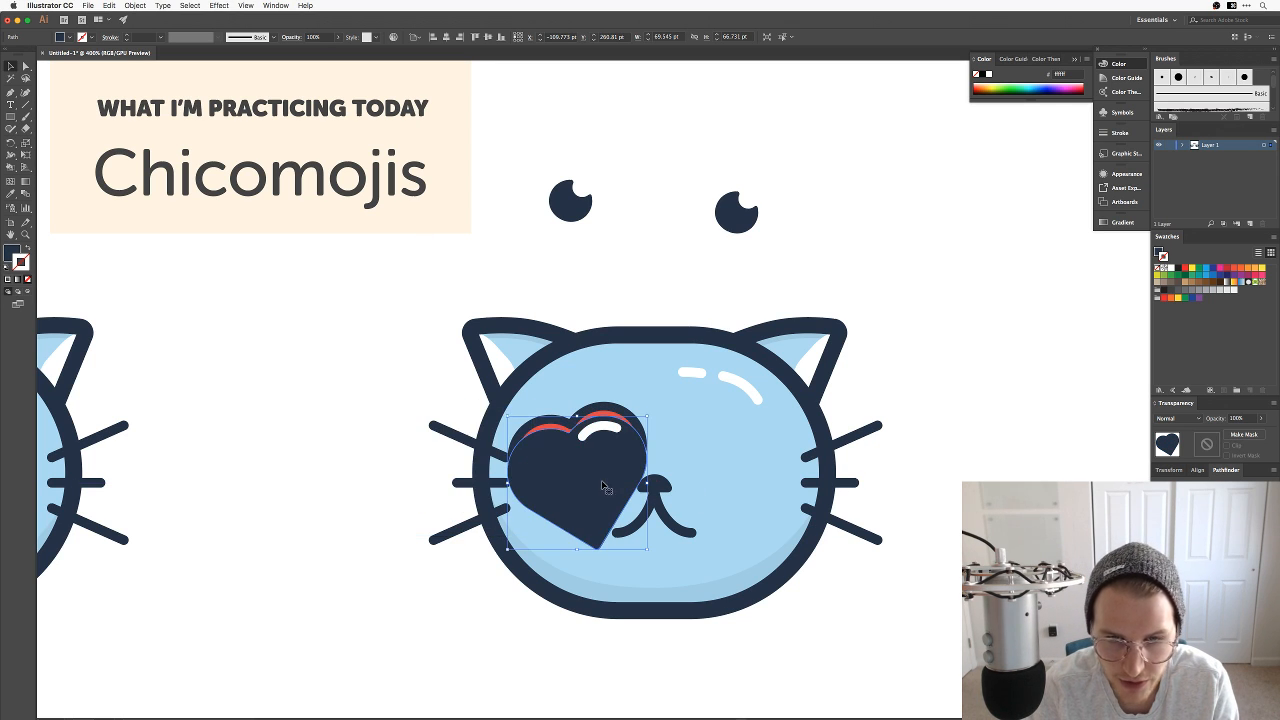
{"action": "key", "text": "super+bracketleft"}
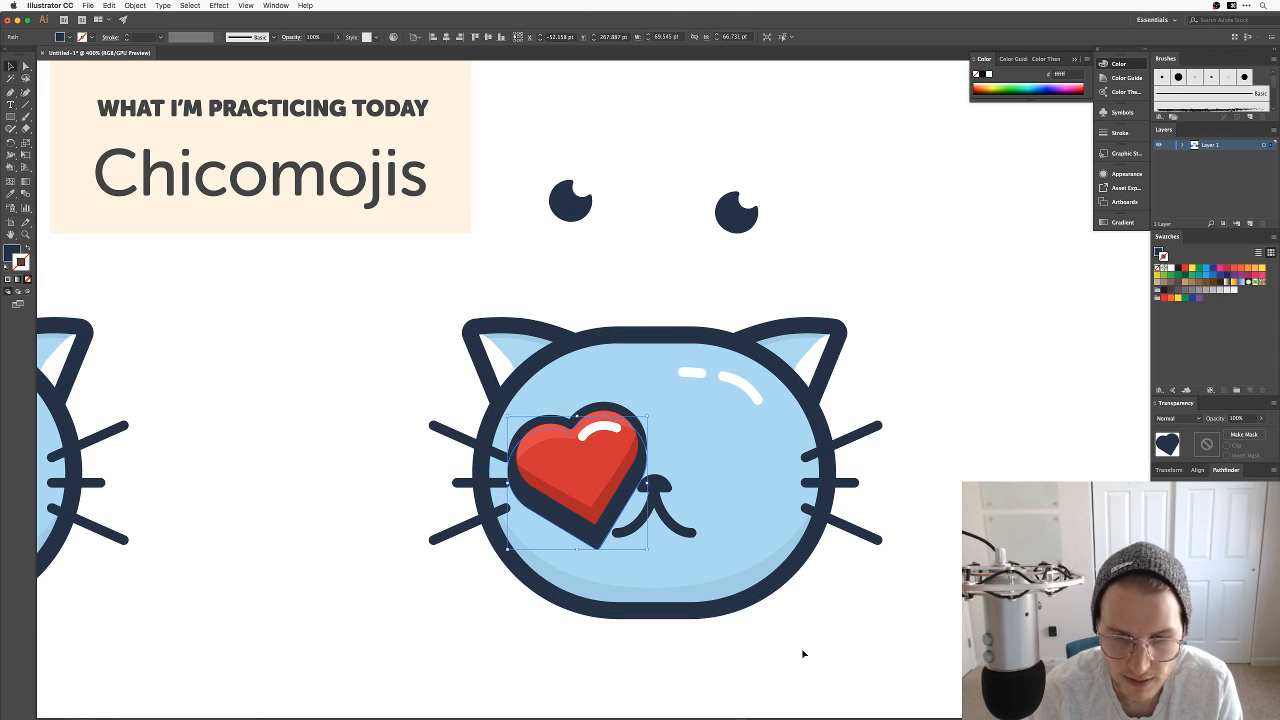
{"action": "key", "text": "i"}
{"action": "left_click", "coordinate": [737, 581]}
{"action": "key", "text": "v"}
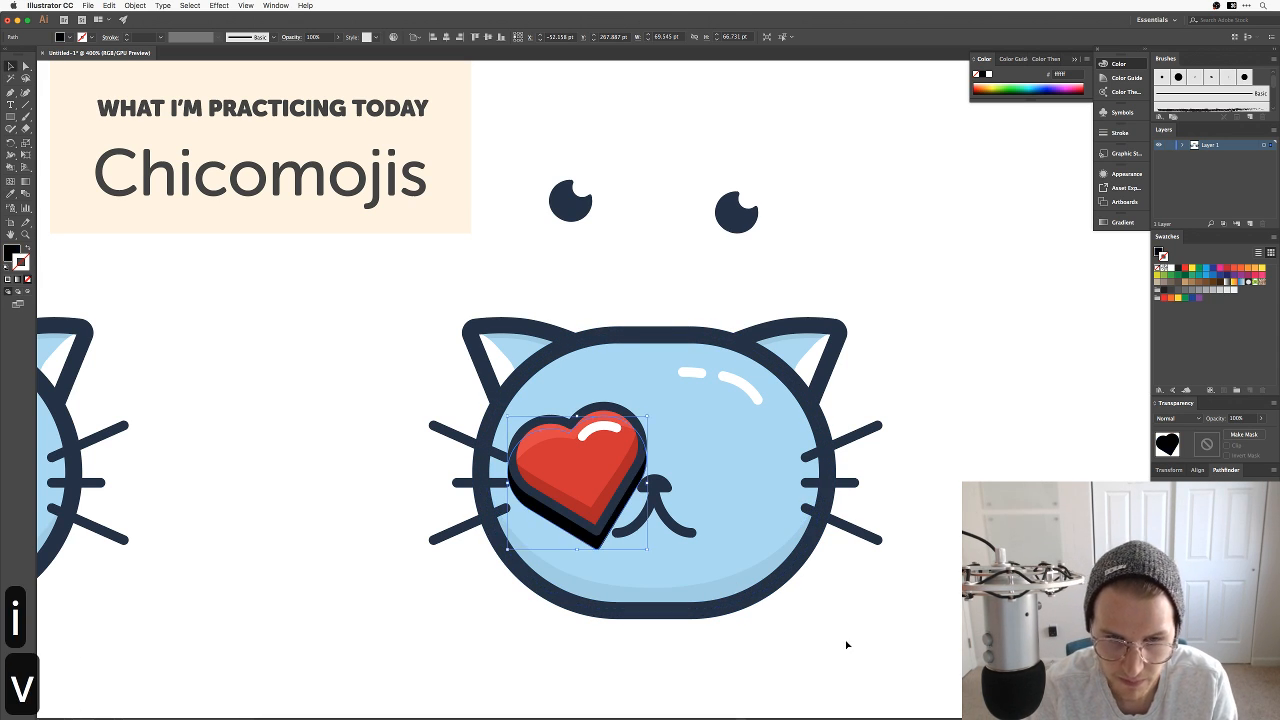
Step: Set the black heart silhouette's opacity to 10% as a soft shadow, deselect it, and hide the side panels
{"action": "left_click", "coordinate": [846, 646]}
{"action": "left_click", "coordinate": [565, 537]}
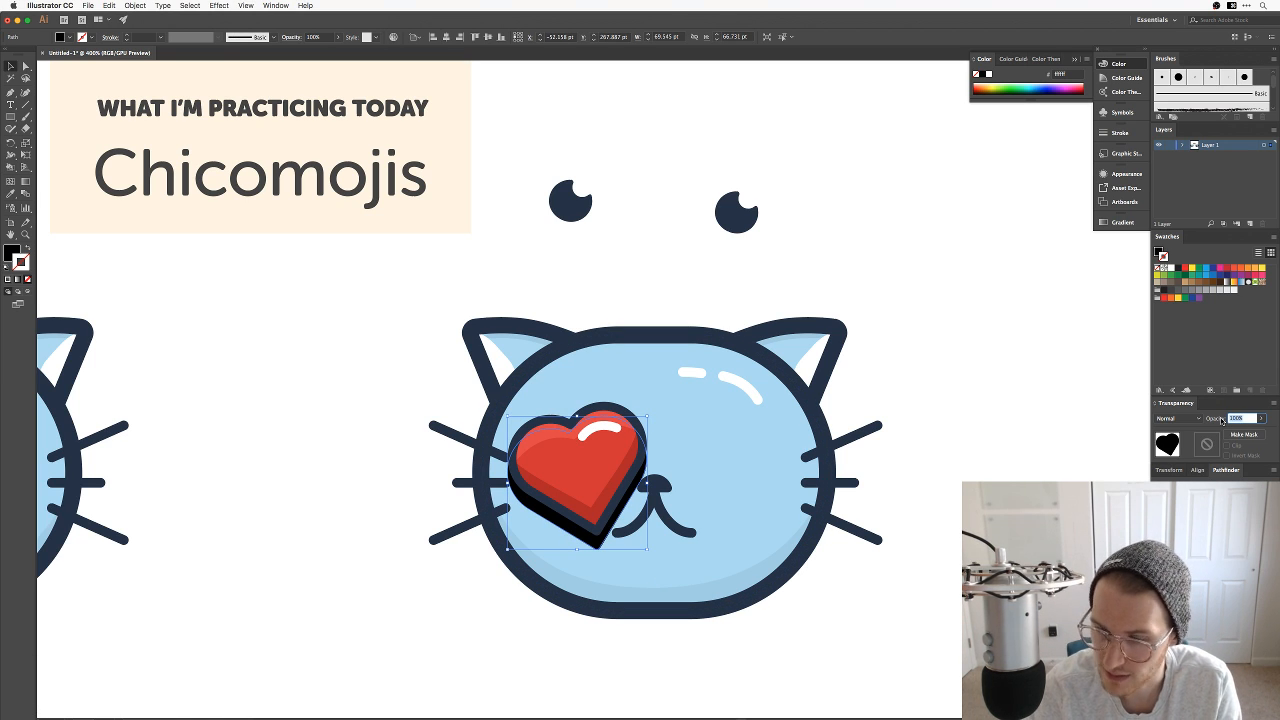
{"action": "type", "text": "10"}
{"action": "key", "text": "Return"}
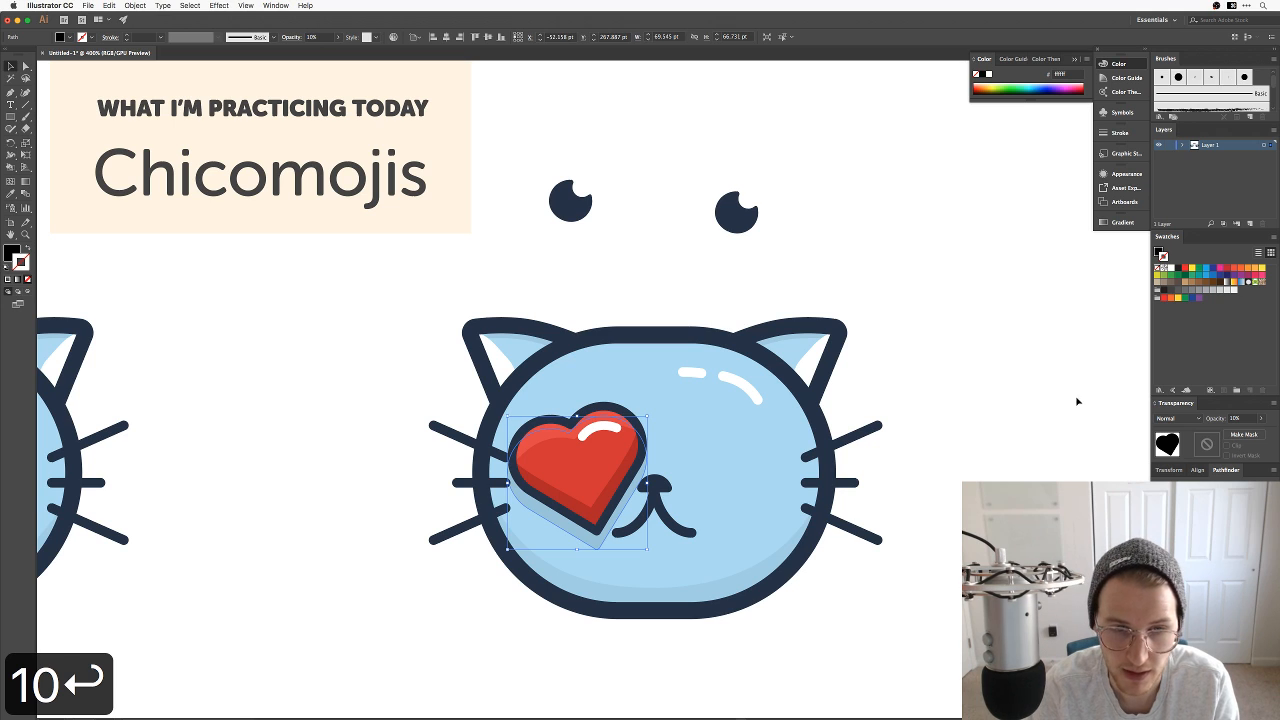
{"action": "left_click", "coordinate": [958, 325]}
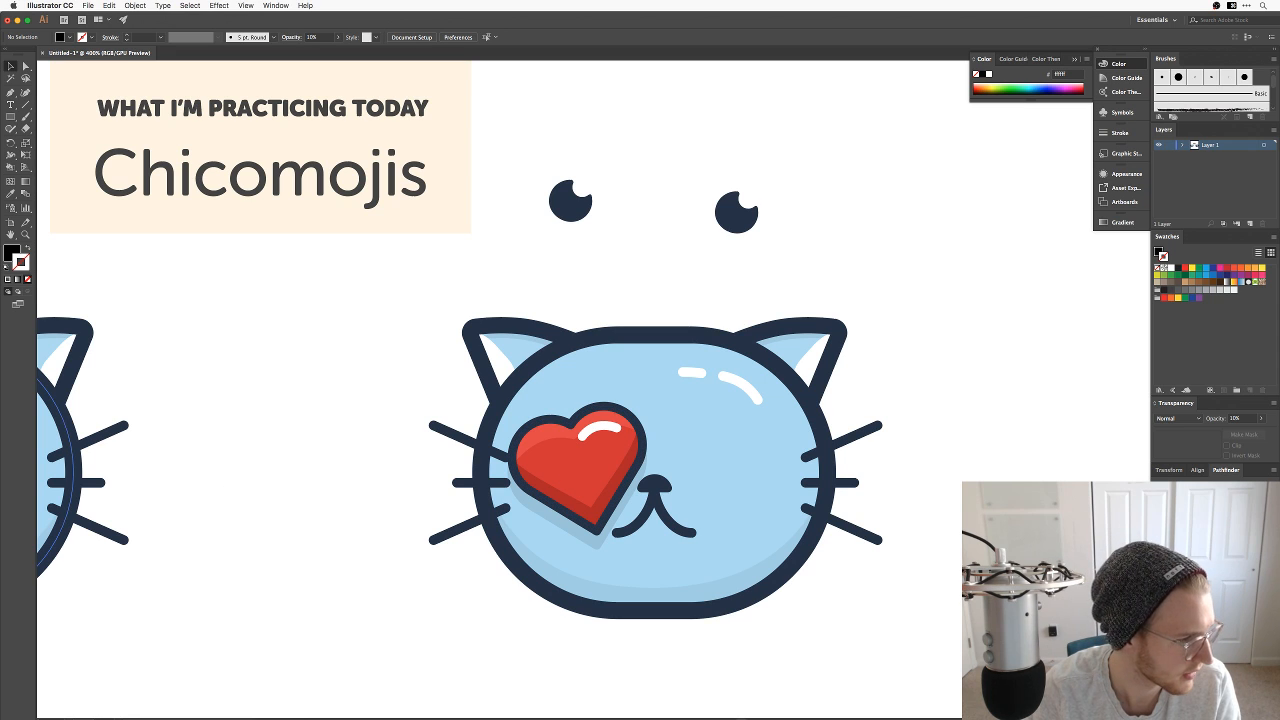
{"action": "key", "text": "shift+Tab"}
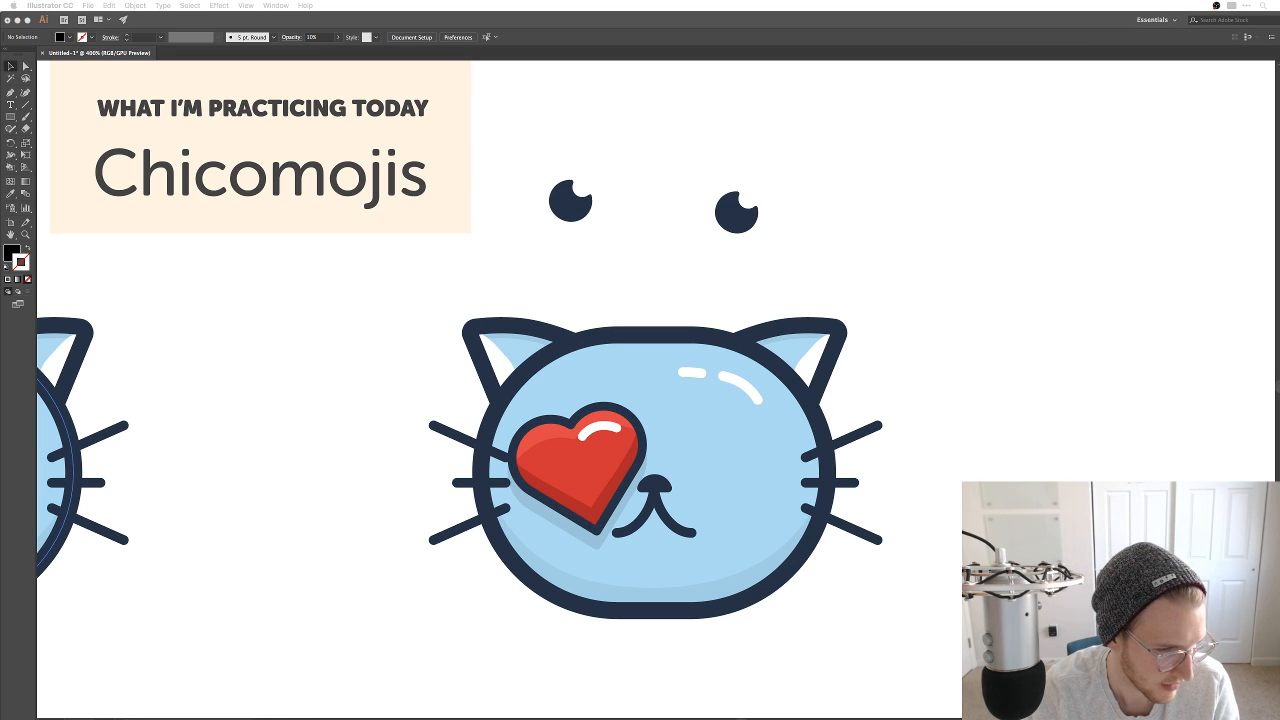
Step: Delete the curved mouth lines below the nose of the heart-eyed cat
{"action": "key", "text": "shift+Tab"}
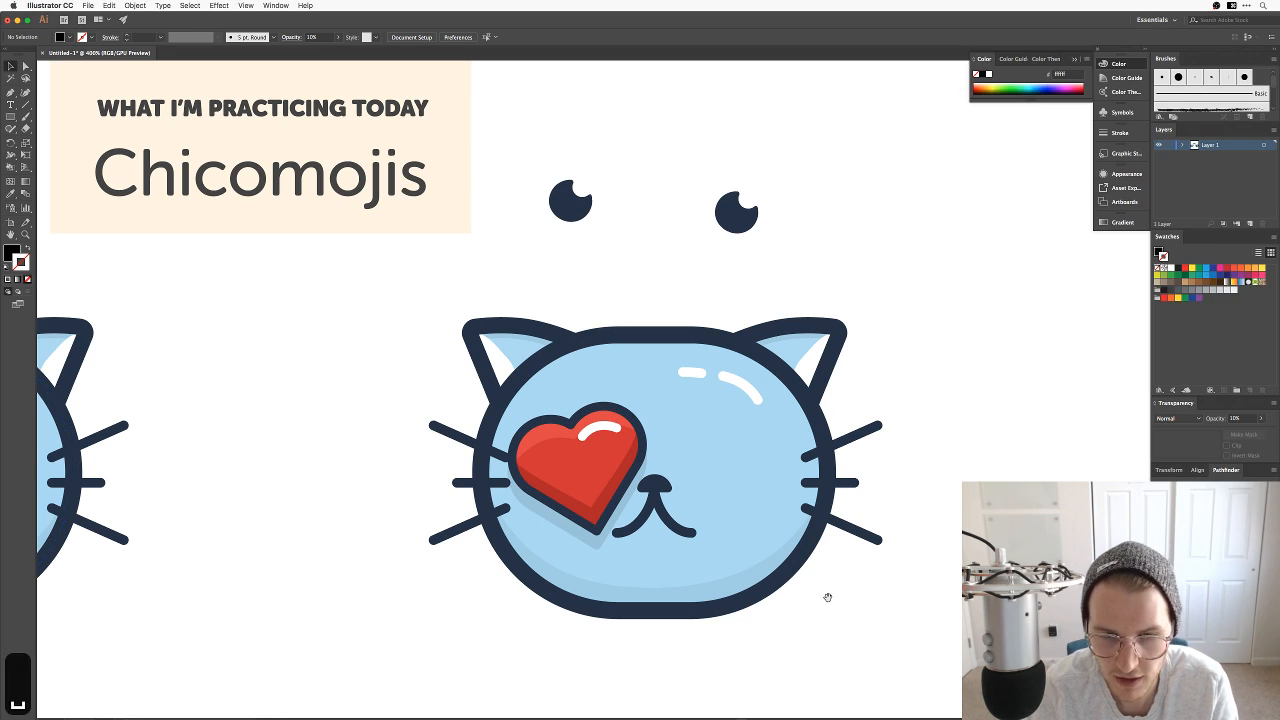
{"action": "left_click_drag", "start_coordinate": [826, 597], "coordinate": [797, 531]}
{"action": "left_click", "coordinate": [627, 460]}
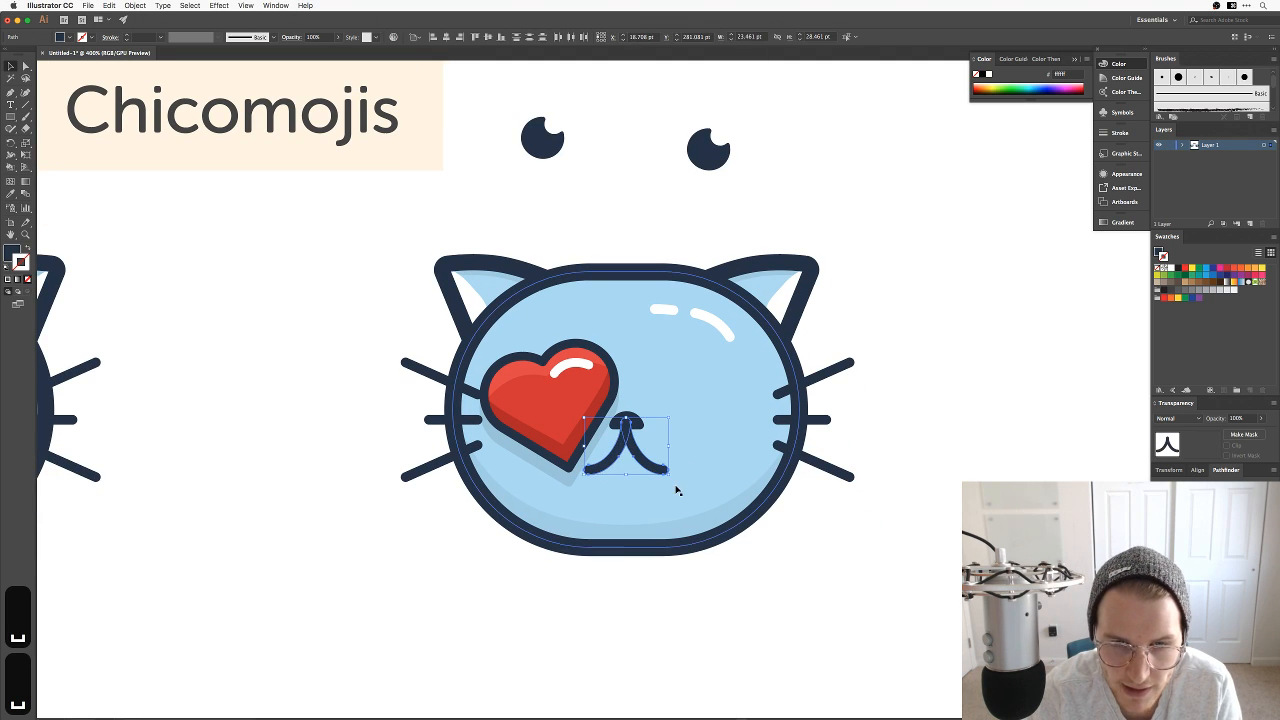
{"action": "key", "text": "BackSpace"}
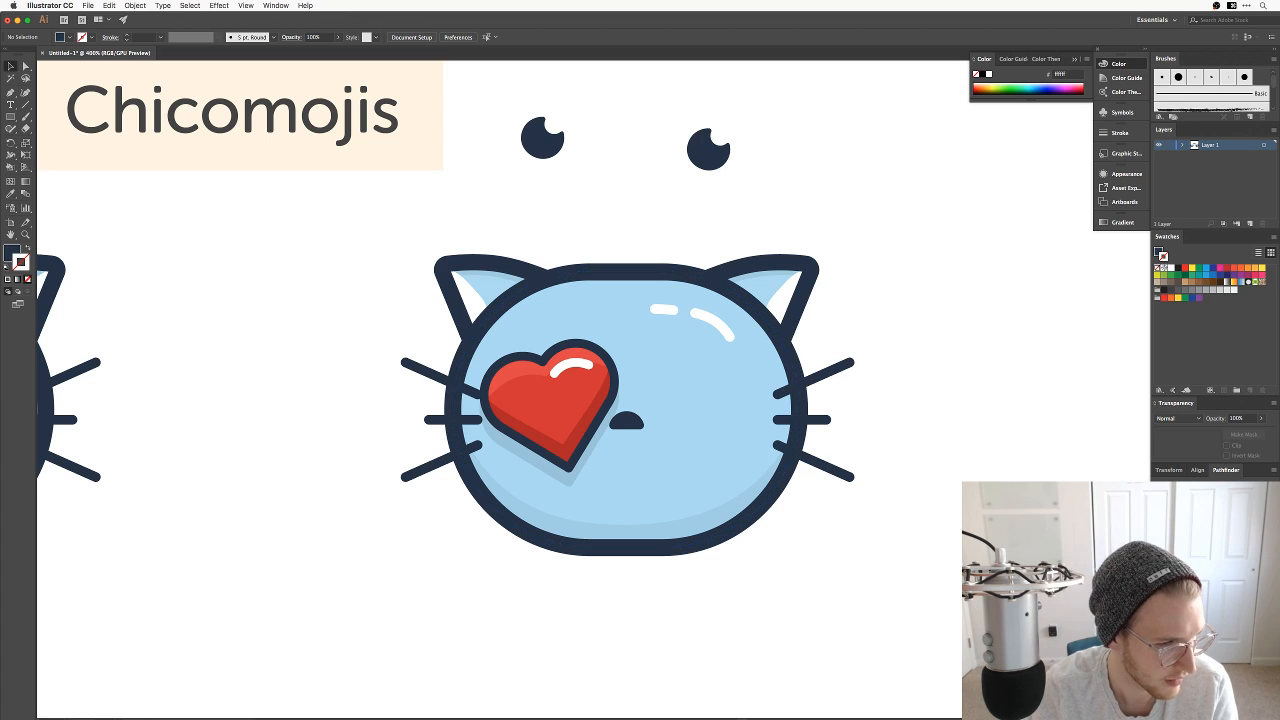
{"action": "key", "text": "shift+Tab"}
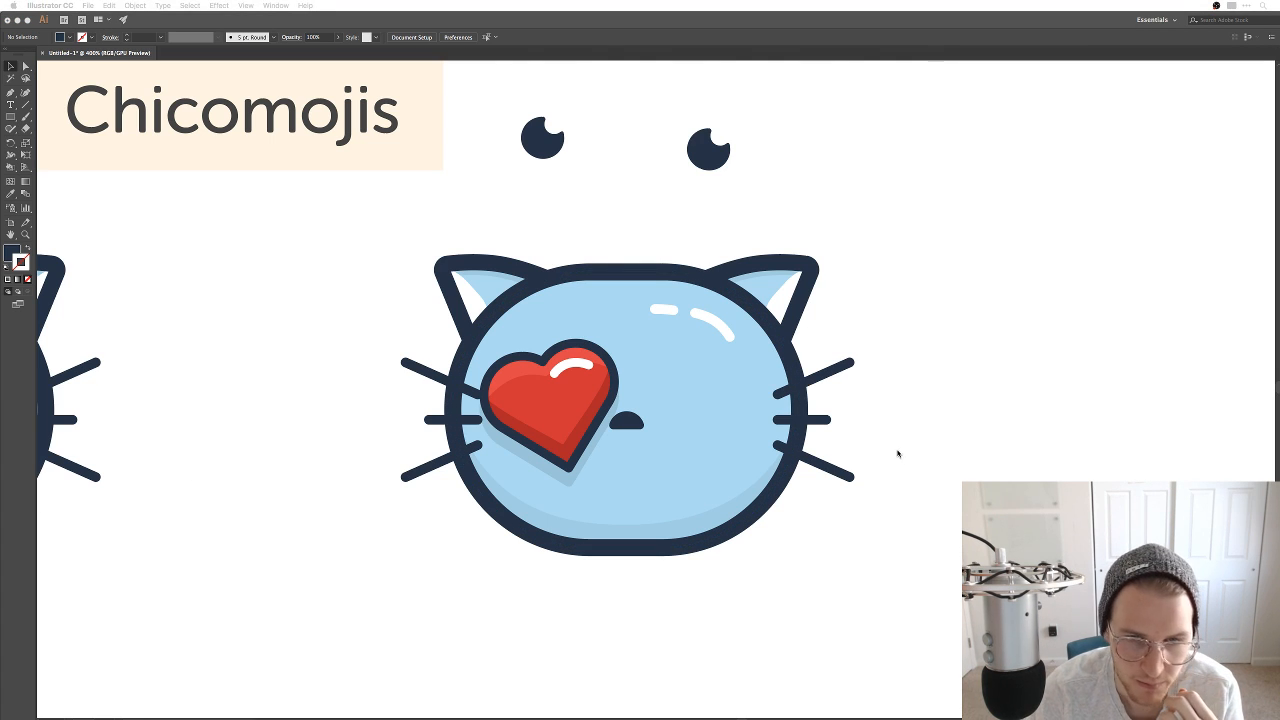
{"action": "key", "text": "shift+Tab"}
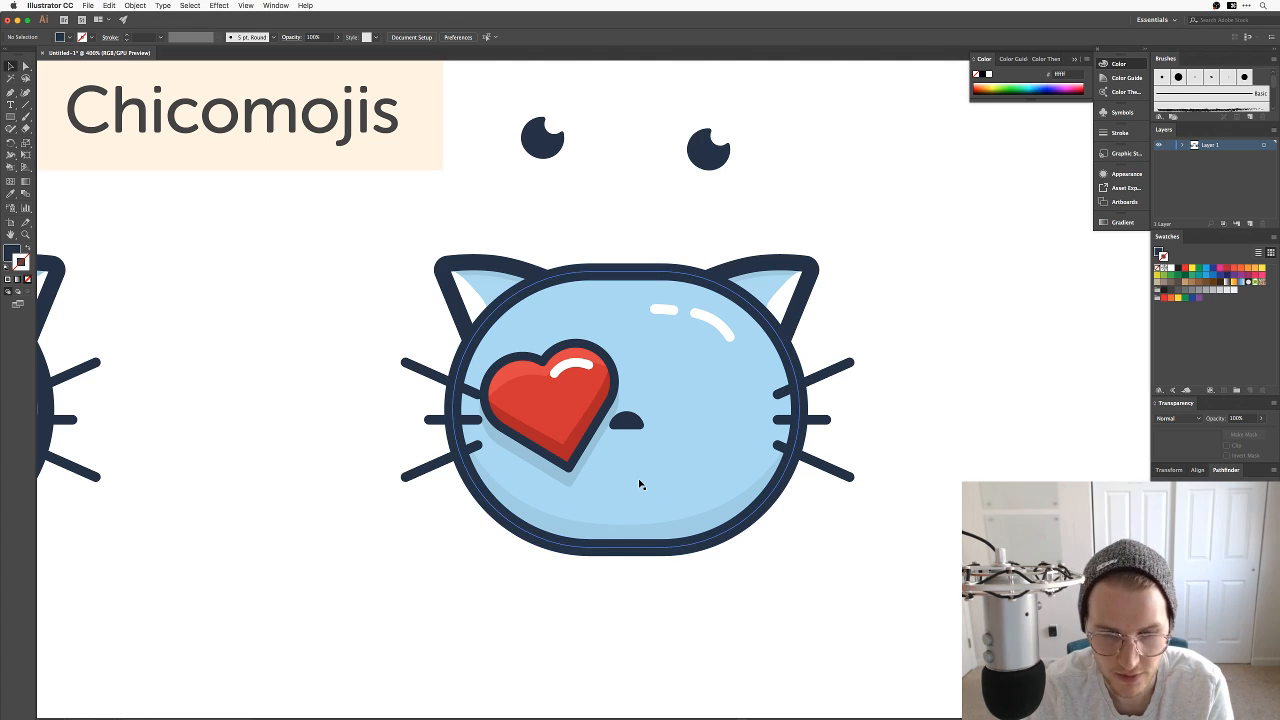
Step: Draw a wide navy ellipse below the nose as the mouth and pull its top anchor point down to flatten the upper edge
{"action": "key", "text": "l"}
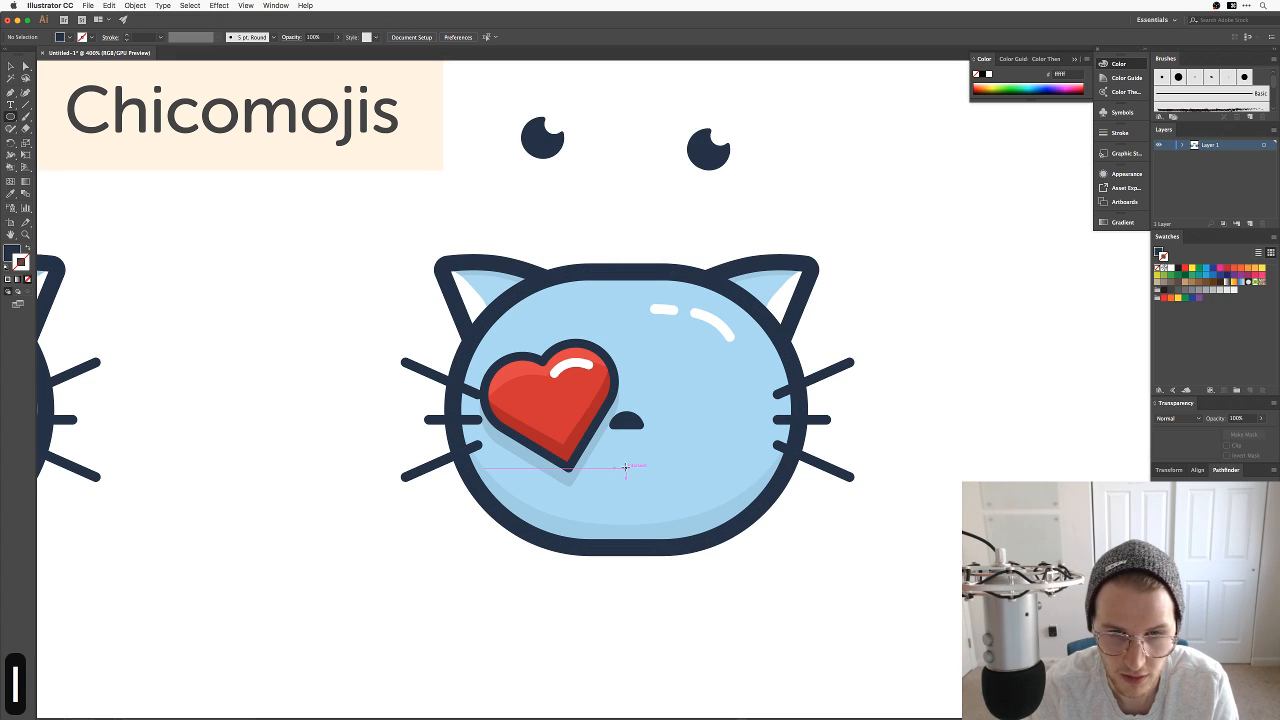
{"action": "left_click_drag", "start_coordinate": [625, 467], "coordinate": [709, 501]}
{"action": "key", "text": "a"}
{"action": "left_click_drag", "start_coordinate": [627, 437], "coordinate": [626, 465]}
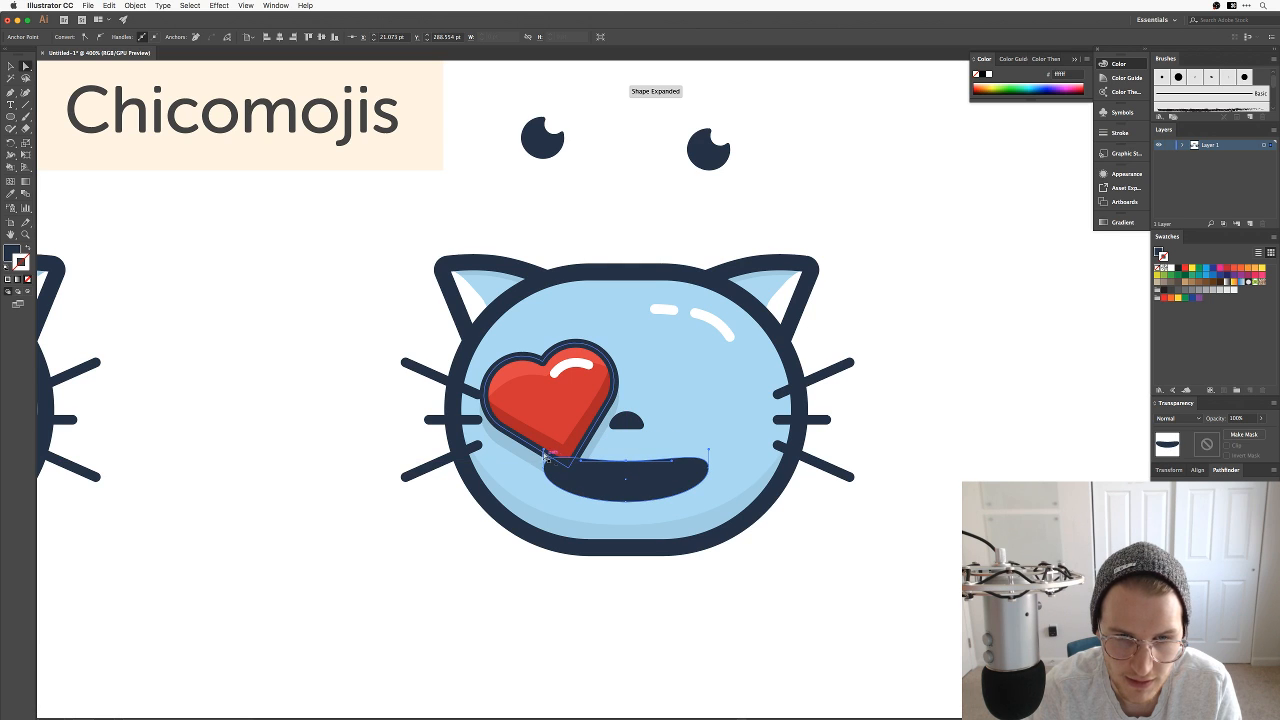
Step: Convert both end points of the mouth shape to sharp corners and raise its top anchor point slightly
{"action": "left_click", "coordinate": [543, 468]}
{"action": "left_click_drag", "start_coordinate": [543, 468], "coordinate": [543, 468]}
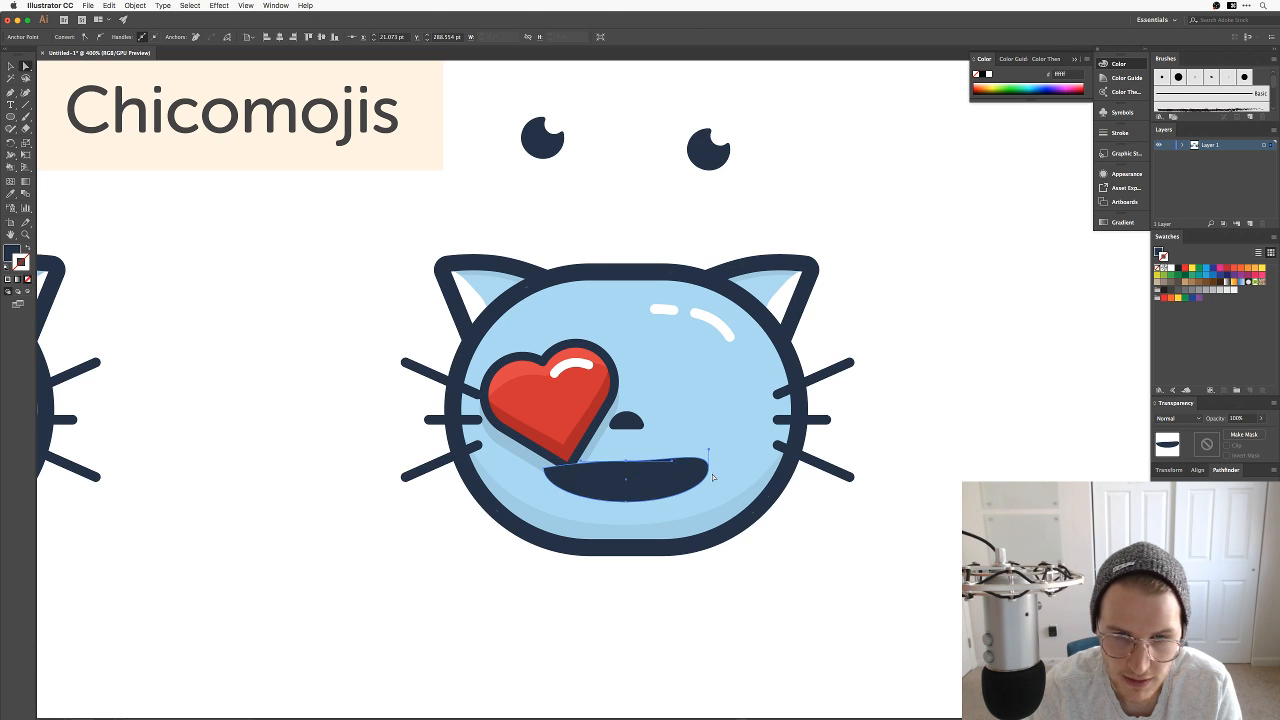
{"action": "left_click", "coordinate": [708, 468]}
{"action": "left_click_drag", "start_coordinate": [708, 450], "coordinate": [708, 470]}
{"action": "left_click", "coordinate": [626, 464]}
{"action": "left_click_drag", "start_coordinate": [626, 465], "coordinate": [626, 456]}
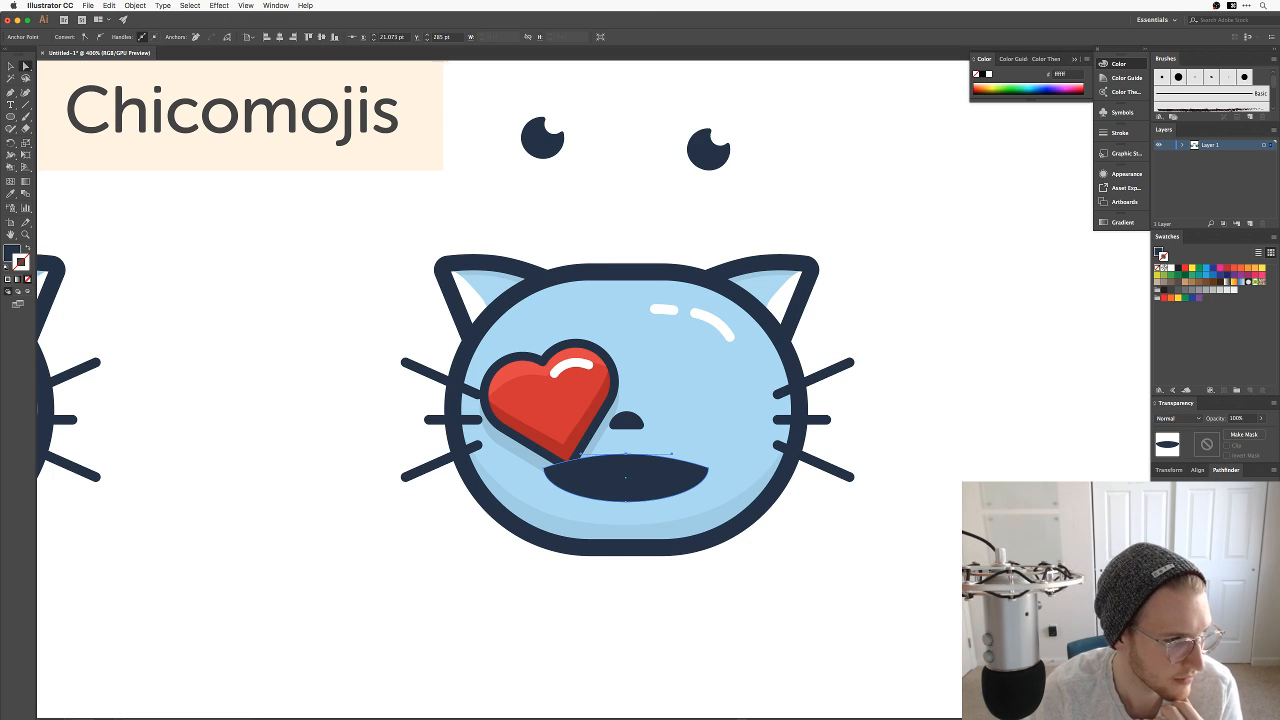
{"action": "key", "text": "super+Tab"}
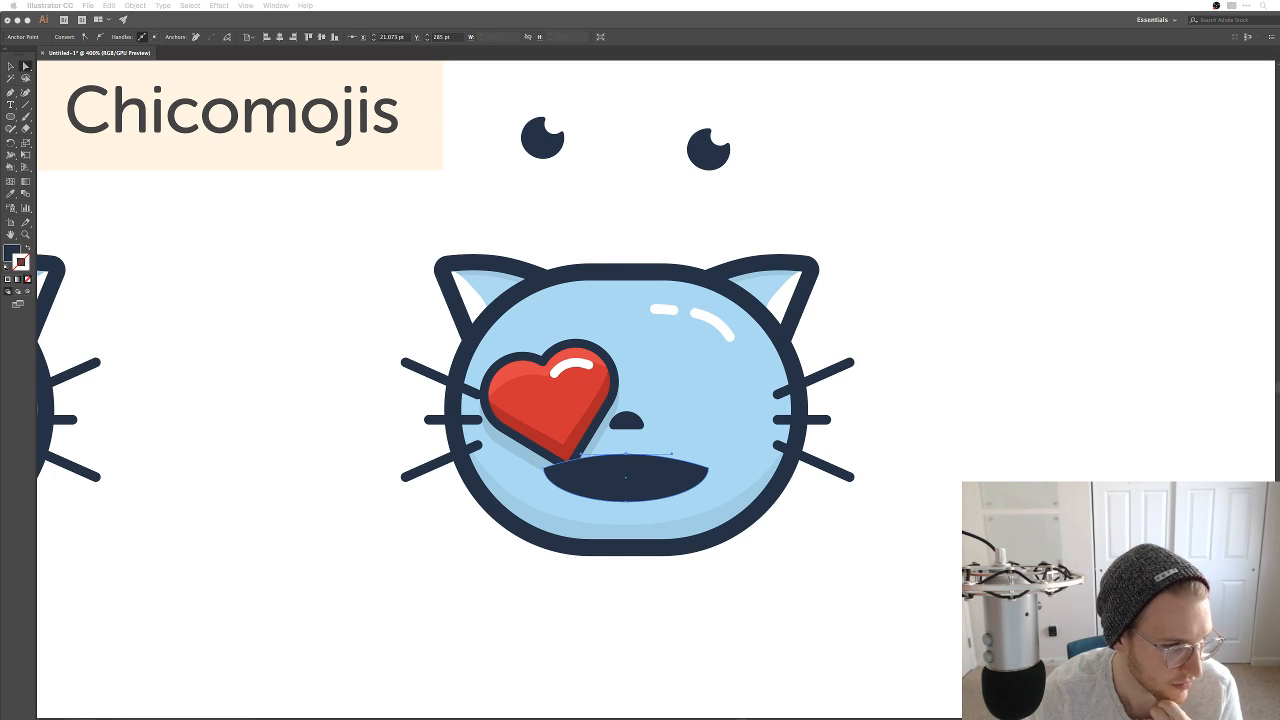
{"action": "left_click", "coordinate": [859, 564]}
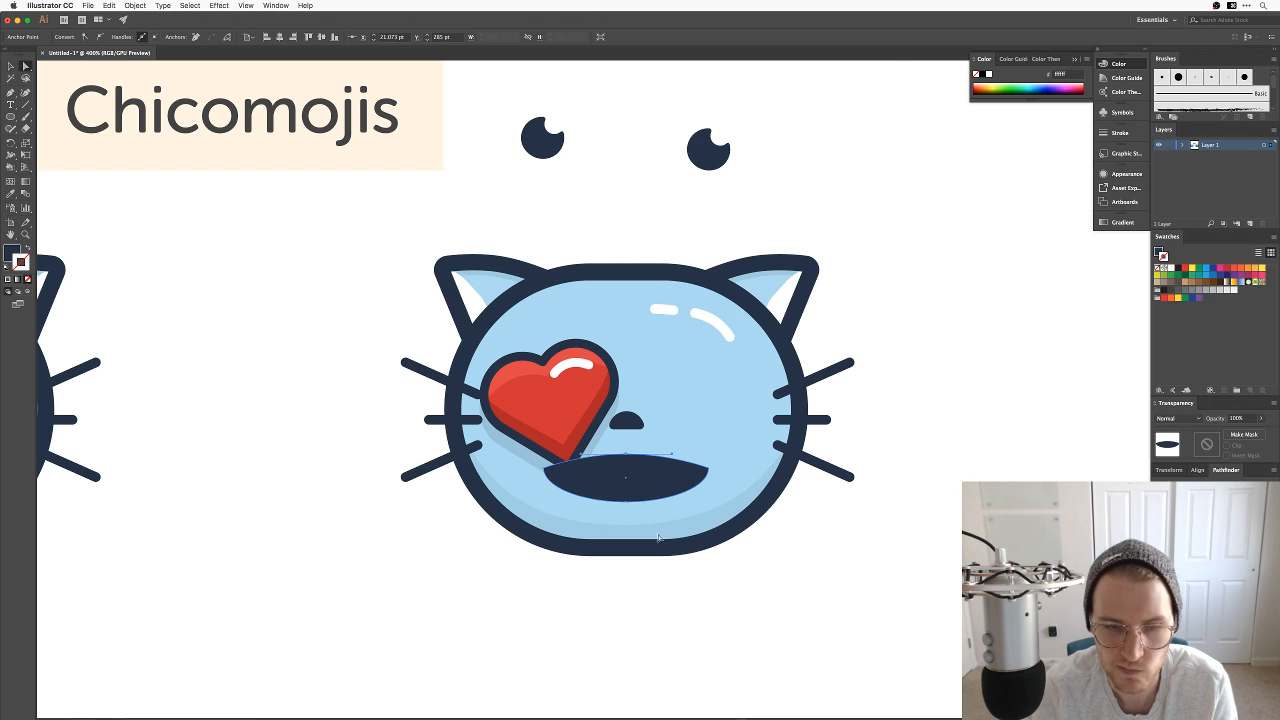
Step: Bend the mouth's upper edge downward into a smile and send the shape backward behind the heart
{"action": "key", "text": "a"}
{"action": "left_click_drag", "start_coordinate": [626, 456], "coordinate": [643, 478]}
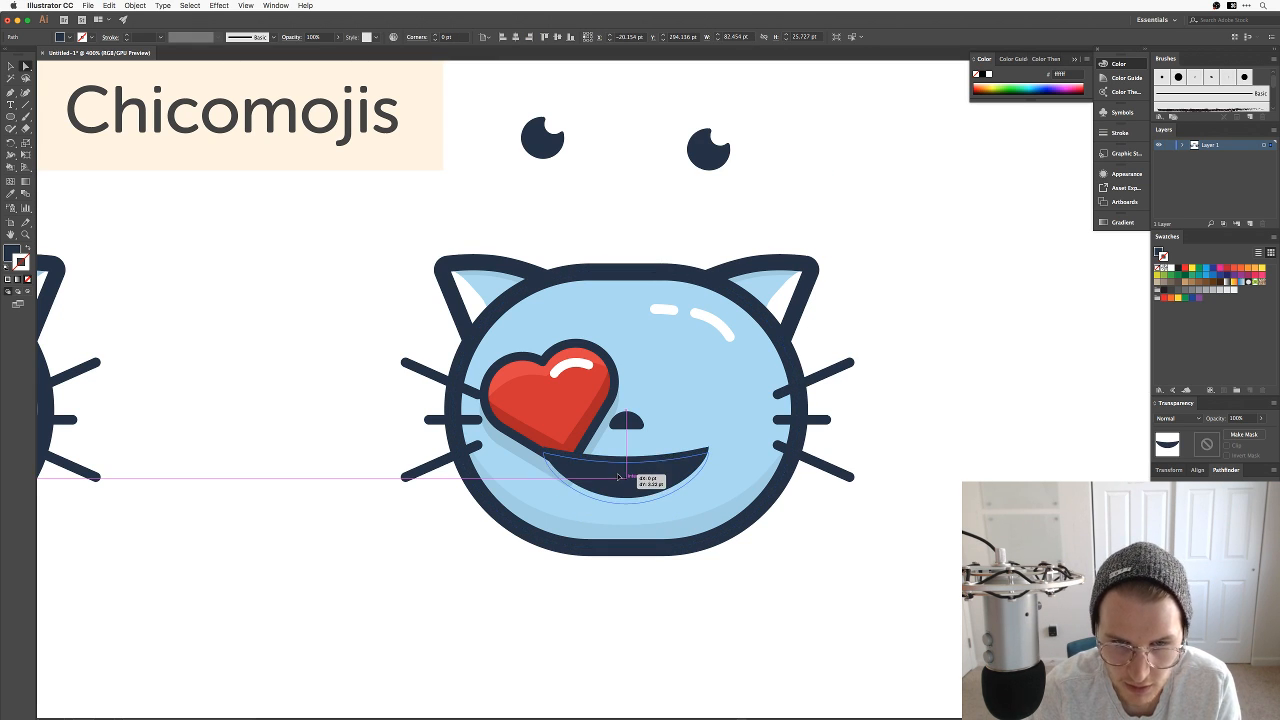
{"action": "key", "text": "super+bracketleft"}
{"action": "key", "text": "super+bracketleft"}
{"action": "key", "text": "super+bracketleft"}
{"action": "key", "text": "super+bracketleft"}
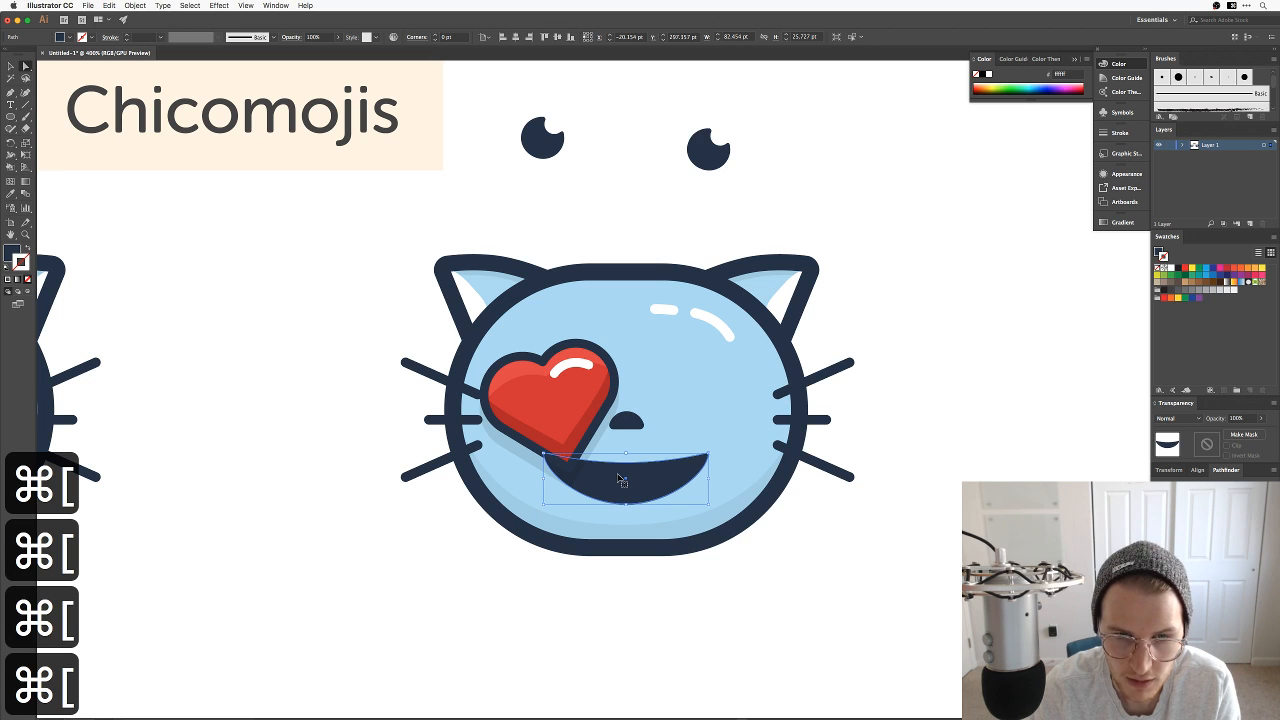
Step: Reposition the smiling mouth slightly lower on the face
{"action": "key", "text": "v"}
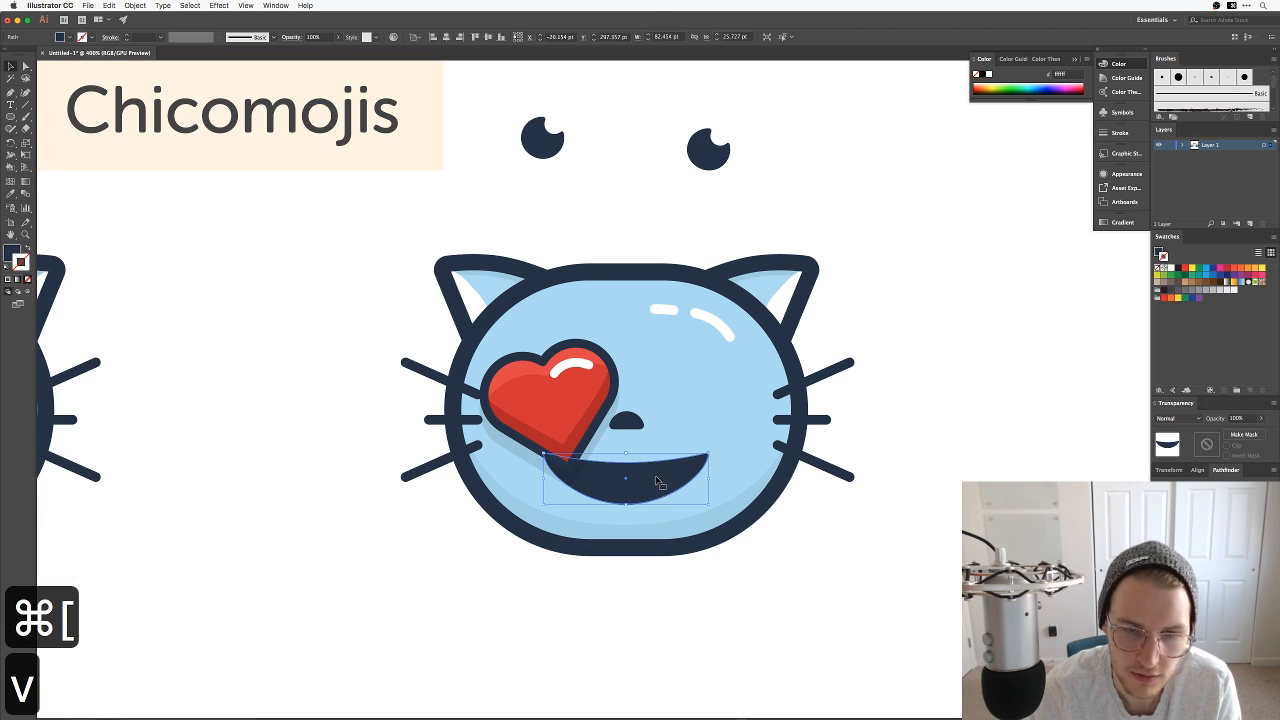
{"action": "left_click_drag", "start_coordinate": [658, 480], "coordinate": [656, 472]}
{"action": "left_click", "coordinate": [834, 557]}
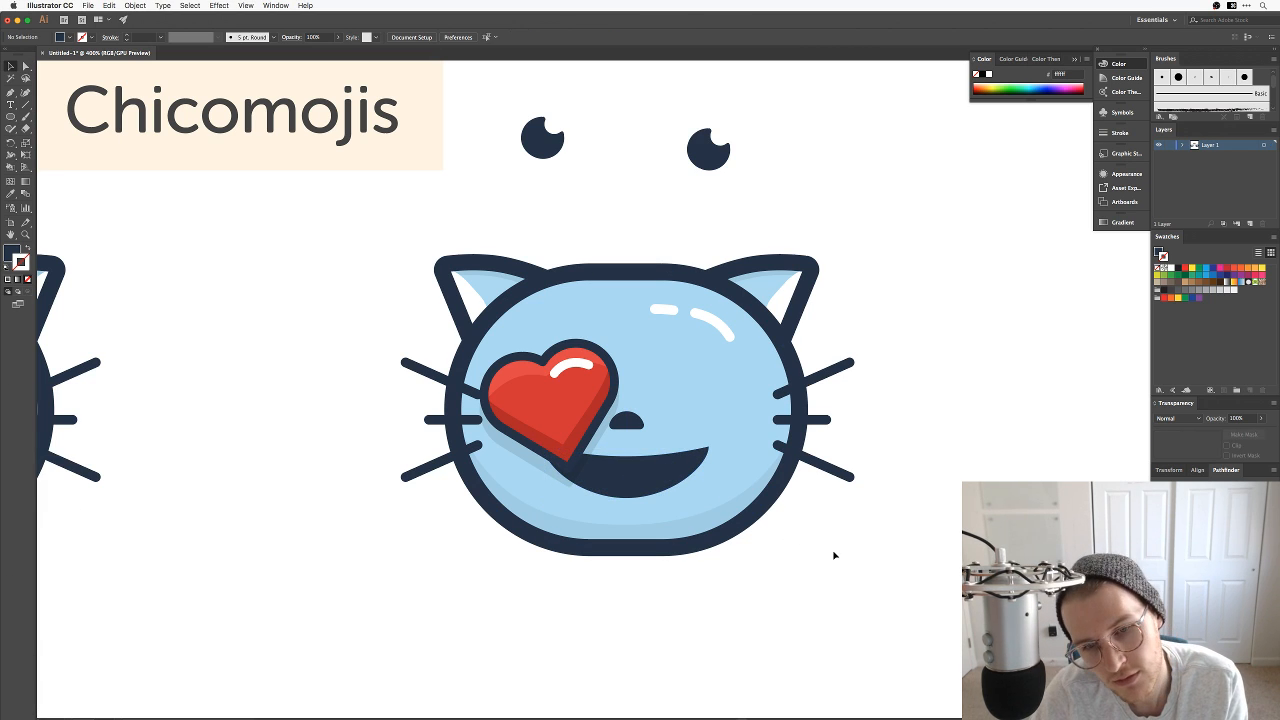
{"action": "left_click", "coordinate": [646, 495]}
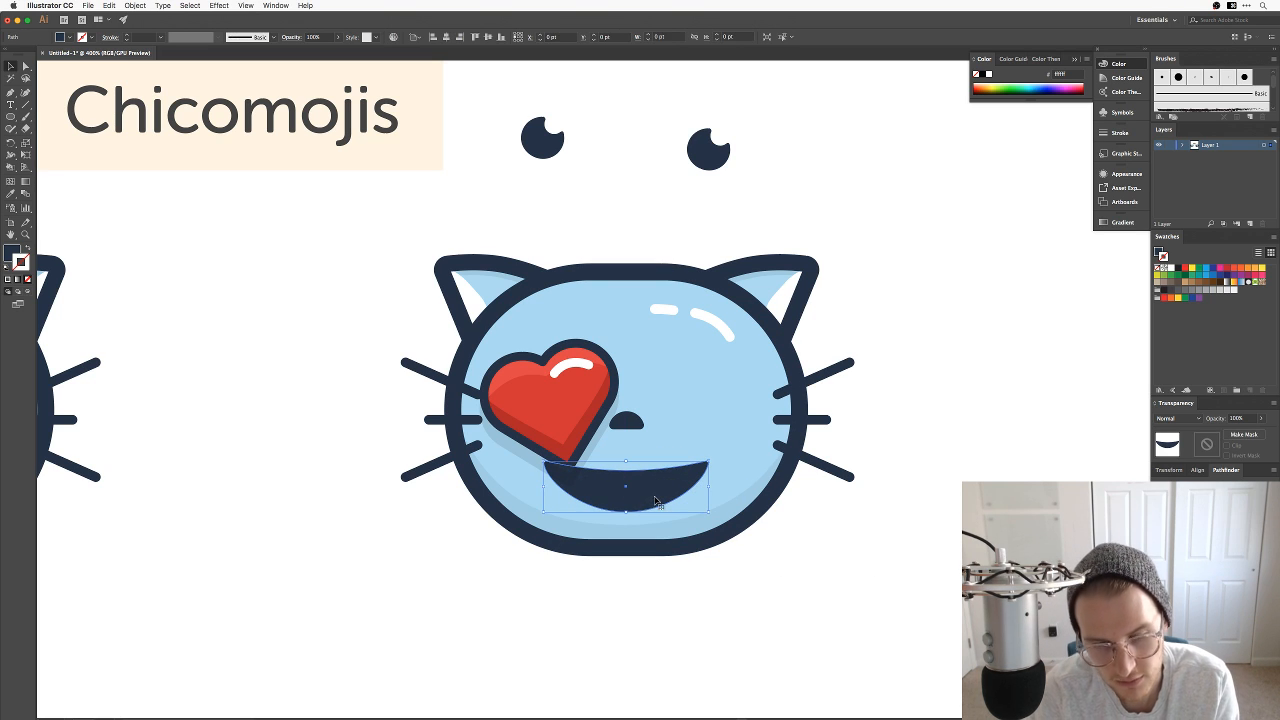
{"action": "left_click", "coordinate": [829, 563]}
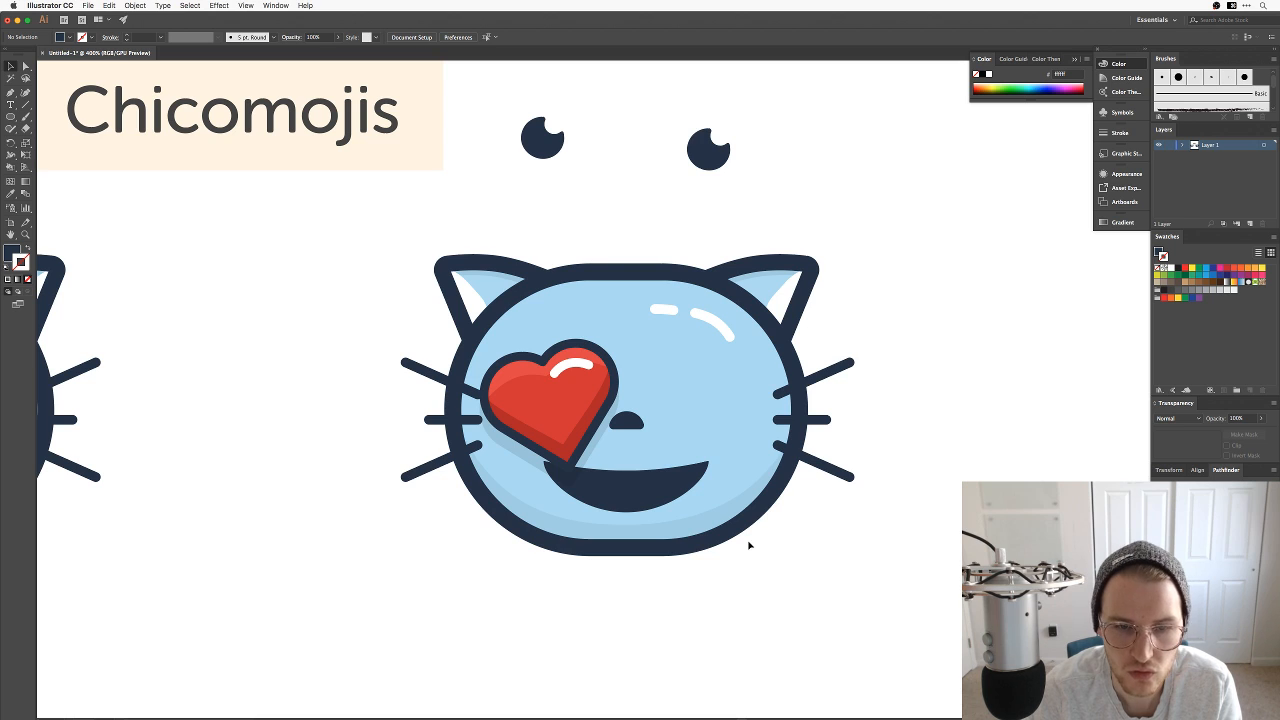
Step: Round the two pointed corners of the smiling mouth slightly
{"action": "key", "text": "a"}
{"action": "left_click", "coordinate": [701, 471]}
{"action": "left_click_drag", "start_coordinate": [704, 471], "coordinate": [704, 472]}
{"action": "key", "text": "v"}
{"action": "left_click", "coordinate": [846, 597]}
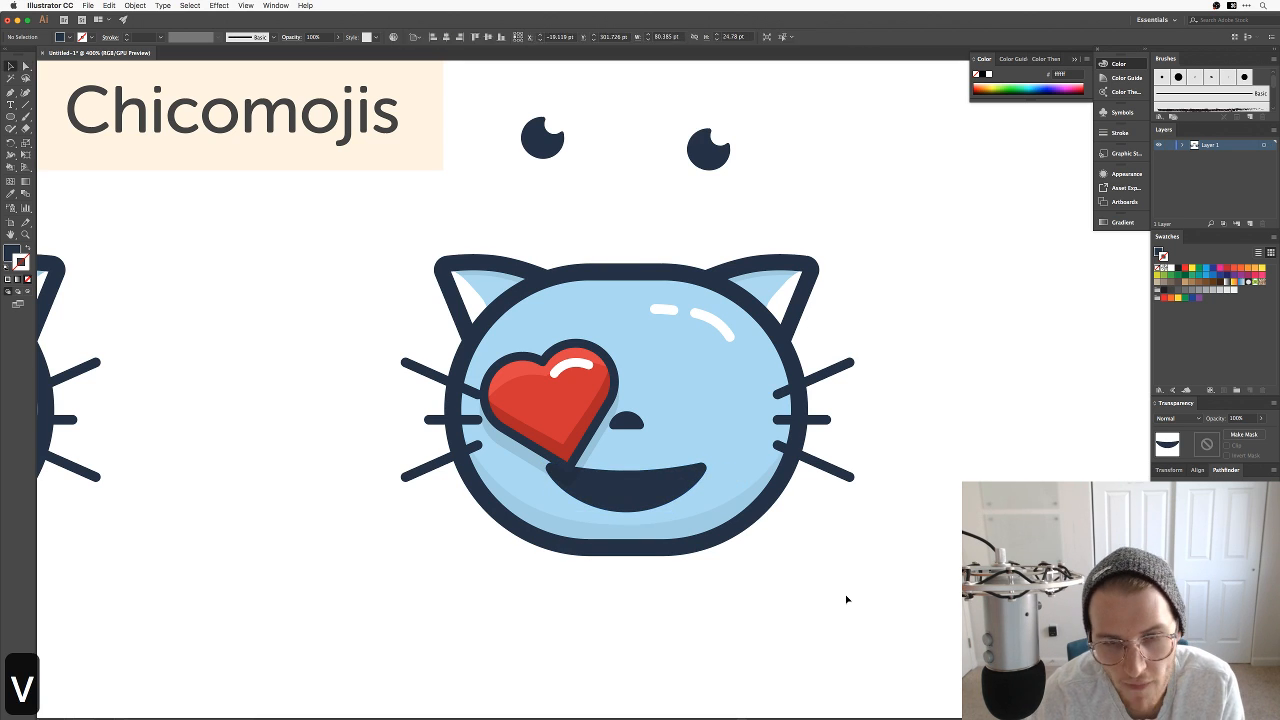
{"action": "key", "text": "space"}
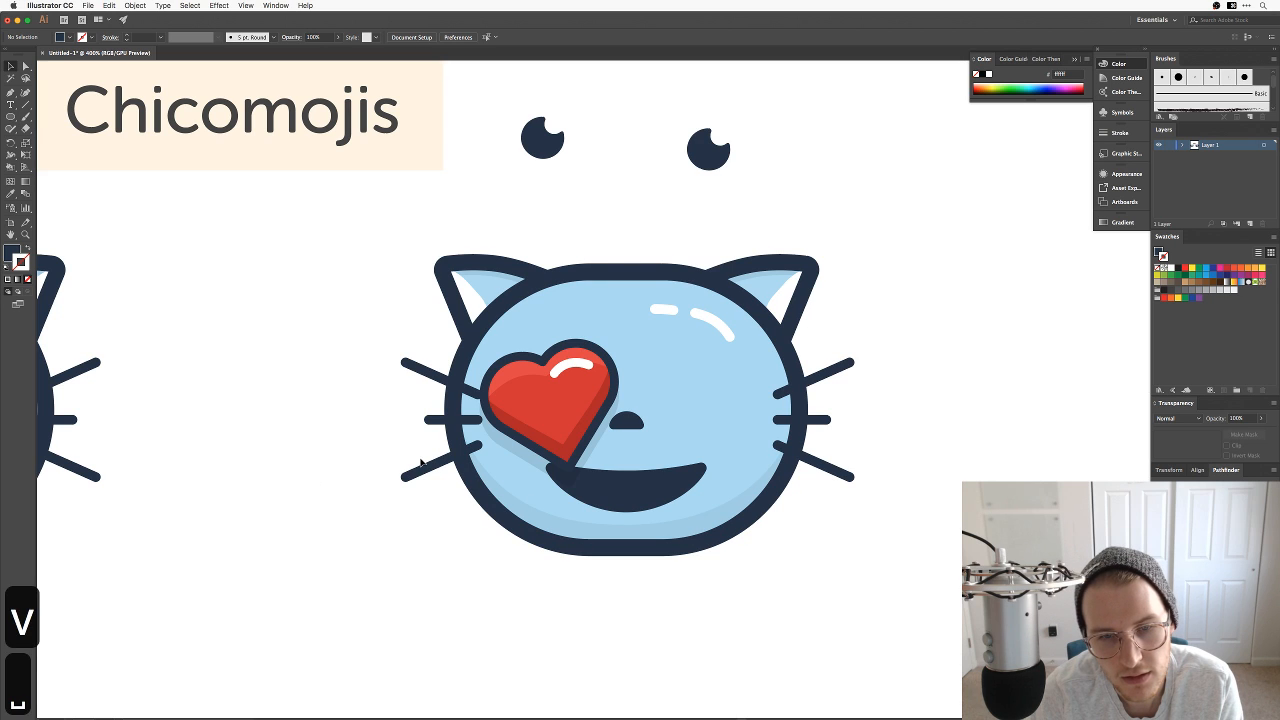
Step: Copy the finished mouth shape and undo the recent edits back to the original curved mouth lines, keeping the heart's soft shadow
{"action": "key", "text": "v"}
{"action": "left_click", "coordinate": [663, 489]}
{"action": "key", "text": "super+c"}
{"action": "key", "text": "super+z"}
{"action": "key", "text": "super+z"}
{"action": "key", "text": "super+z"}
{"action": "key", "text": "super+z"}
{"action": "key", "text": "super+z"}
{"action": "key", "text": "super+z"}
{"action": "key", "text": "super+z"}
{"action": "key", "text": "super+z"}
{"action": "key", "text": "super+z"}
{"action": "key", "text": "super+z"}
{"action": "key", "text": "super+z"}
{"action": "key", "text": "super+z"}
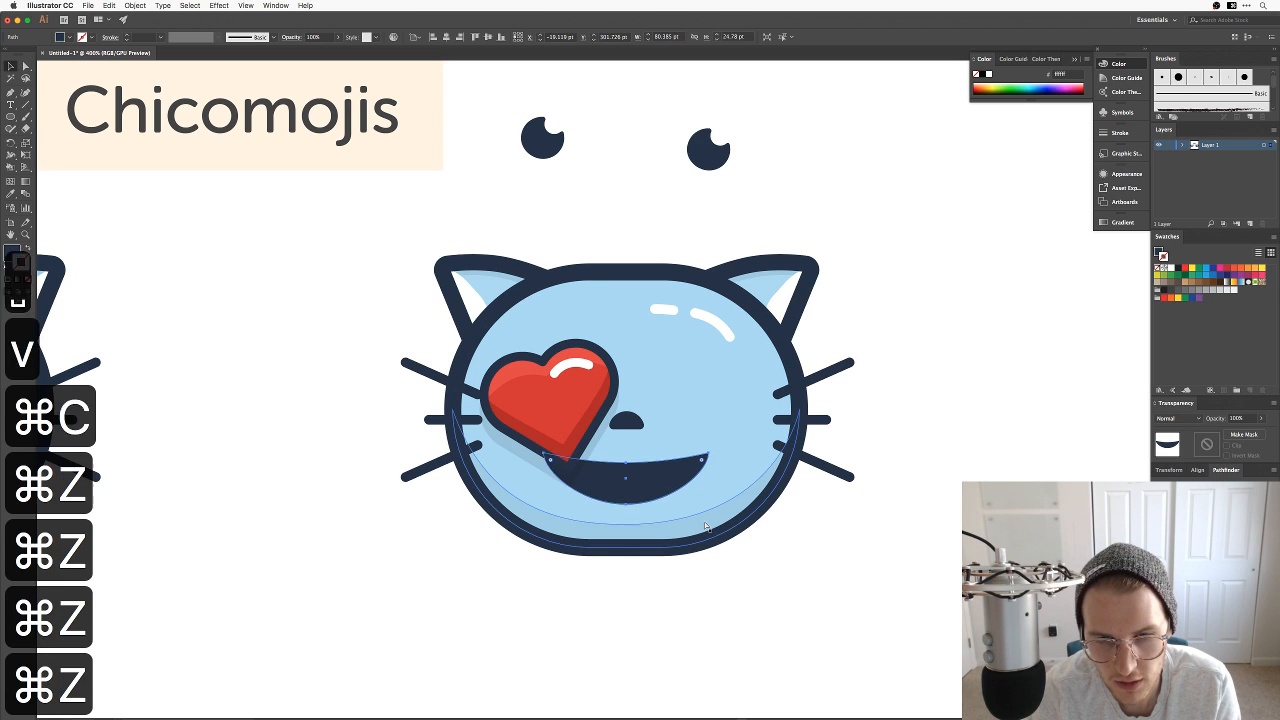
{"action": "key", "text": "super+z"}
{"action": "key", "text": "super+z"}
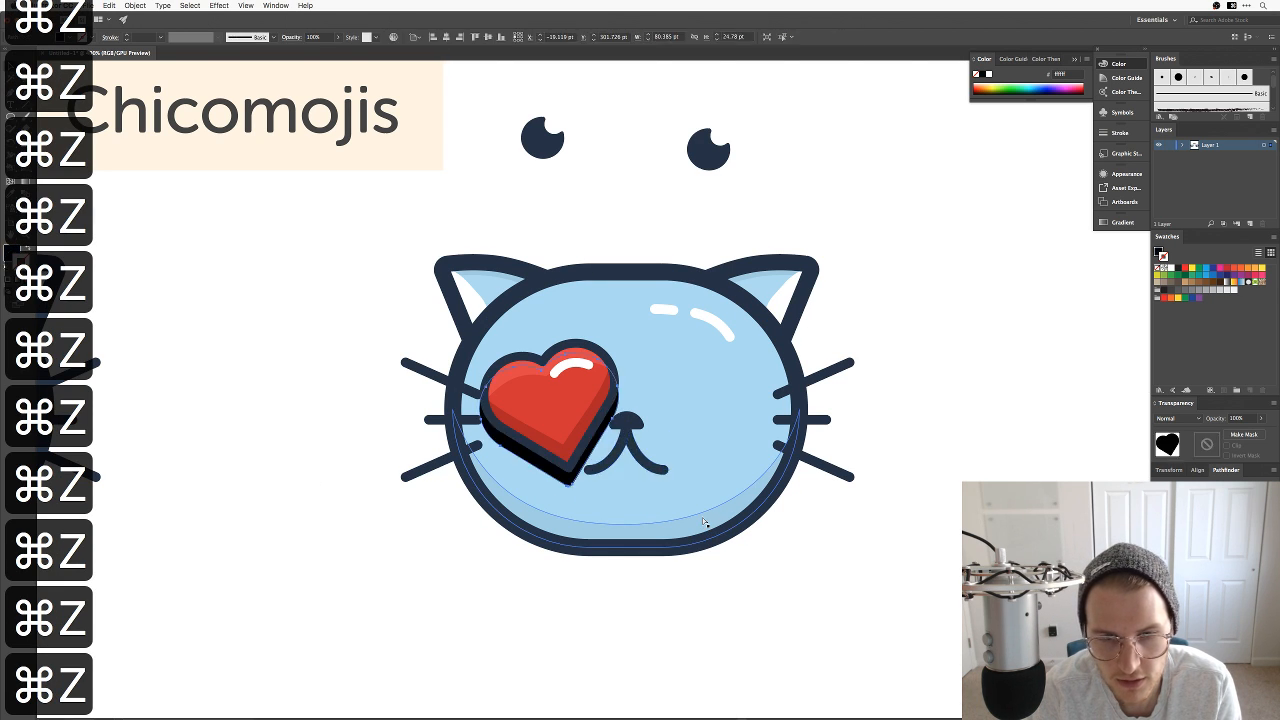
{"action": "key", "text": "shift+super+z"}
Step: Paste the copied mouth, place it centred below the nose, and send it backward behind the heart
{"action": "key", "text": "super+v"}
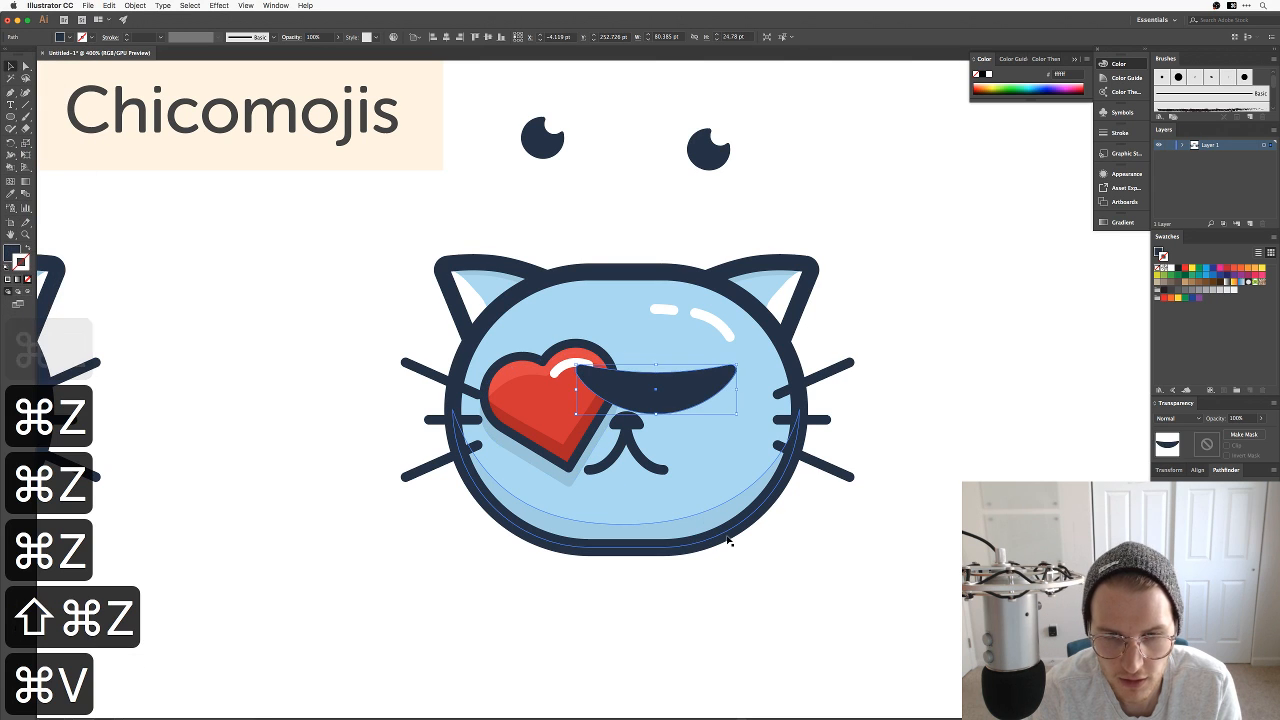
{"action": "left_click_drag", "start_coordinate": [715, 418], "coordinate": [655, 478]}
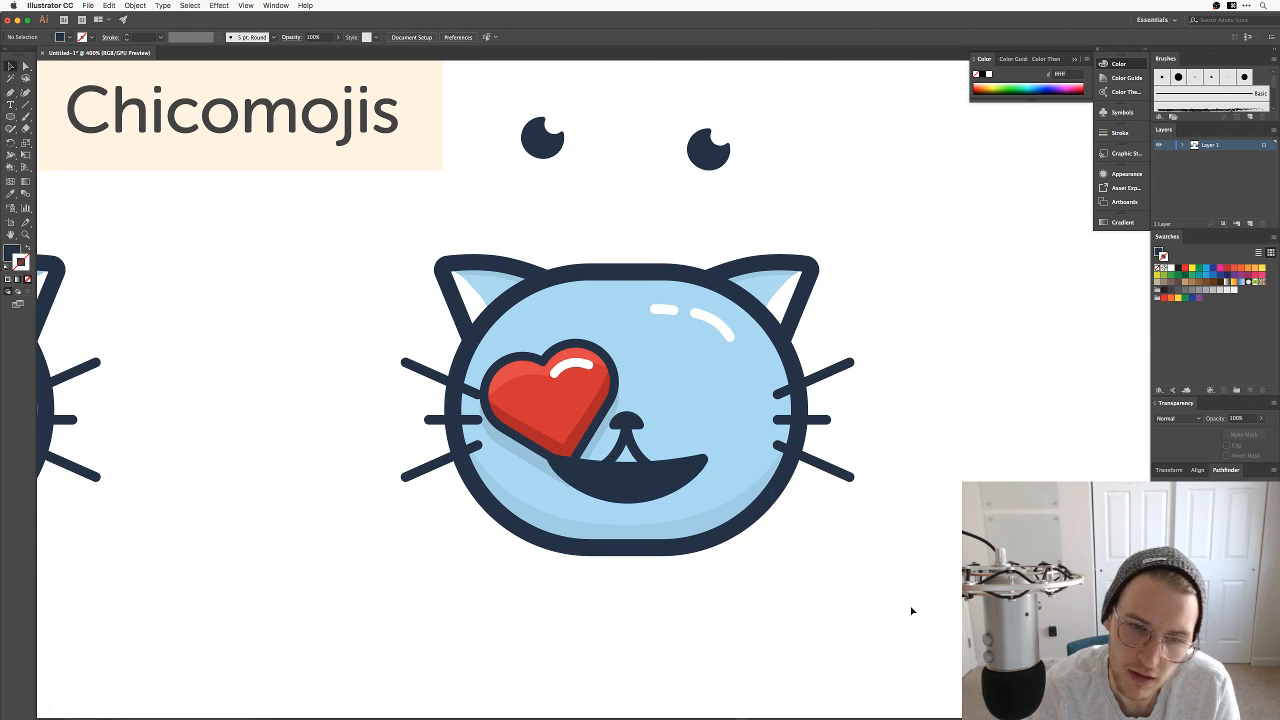
{"action": "left_click", "coordinate": [663, 486]}
{"action": "key", "text": "super+bracketleft"}
{"action": "key", "text": "super+bracketleft"}
{"action": "key", "text": "super+bracketleft"}
{"action": "key", "text": "super+bracketleft"}
{"action": "key", "text": "super+bracketleft"}
{"action": "key", "text": "super+bracketleft"}
{"action": "key", "text": "super+bracketleft"}
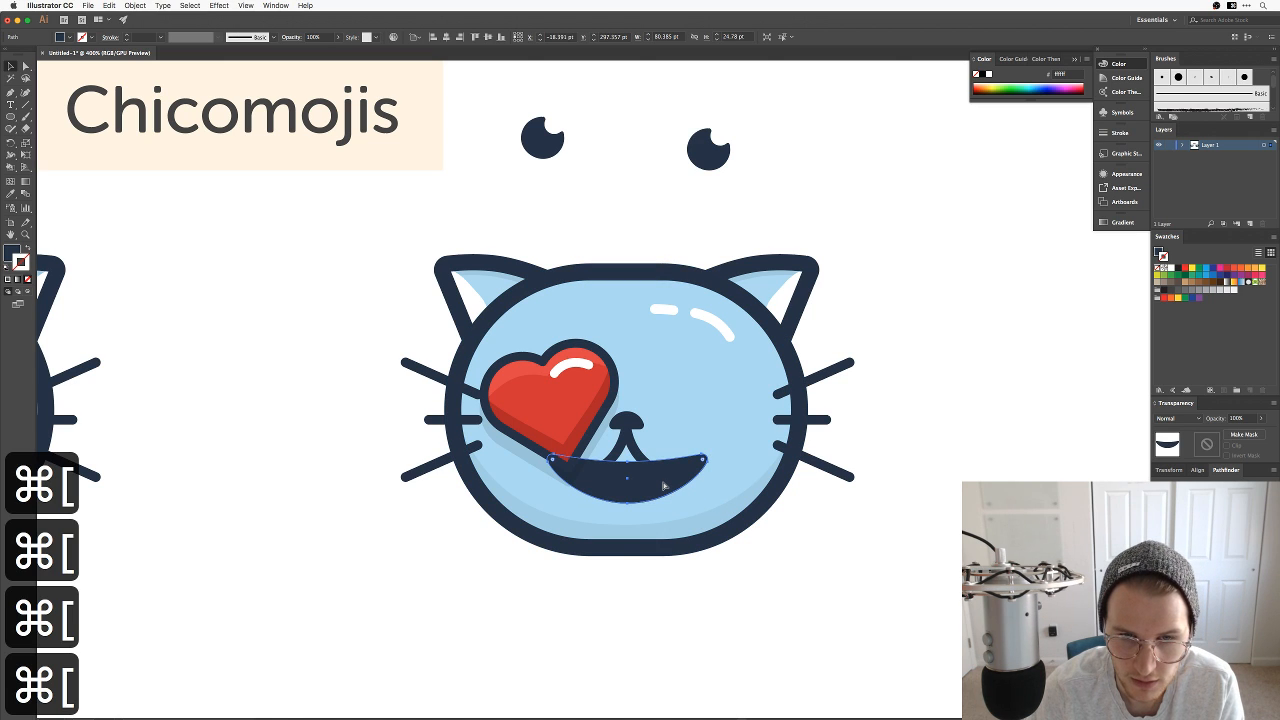
{"action": "key", "text": "super+bracketleft"}
{"action": "key", "text": "super+bracketleft"}
{"action": "key", "text": "super+bracketleft"}
{"action": "left_click", "coordinate": [789, 560]}
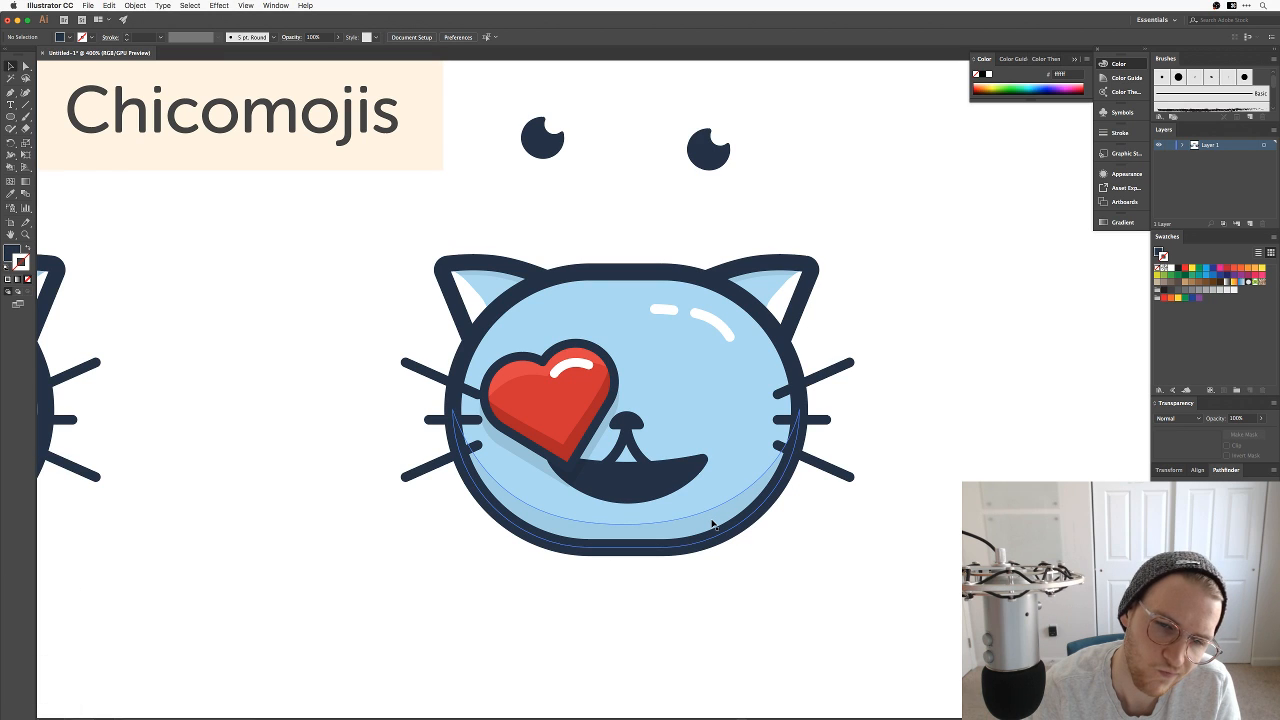
Step: Delete the original curved mouth lines between the nose and the new smile
{"action": "left_click", "coordinate": [648, 458]}
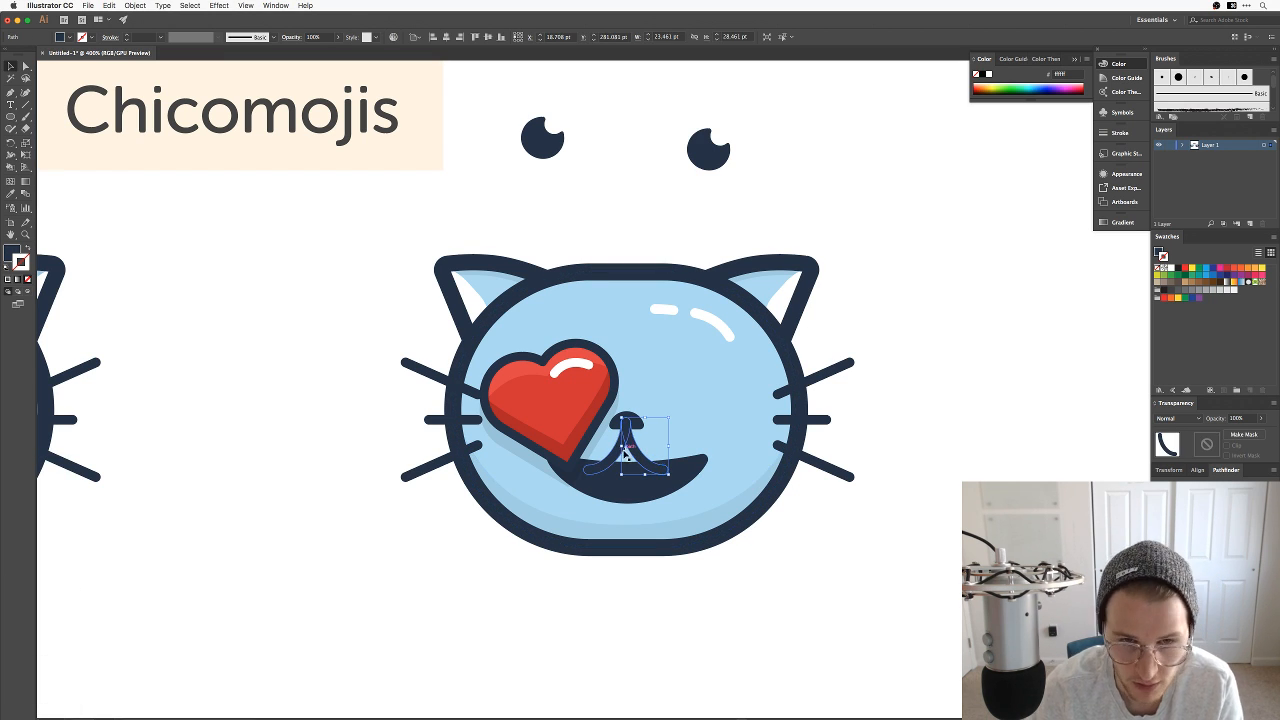
{"action": "key", "text": "BackSpace"}
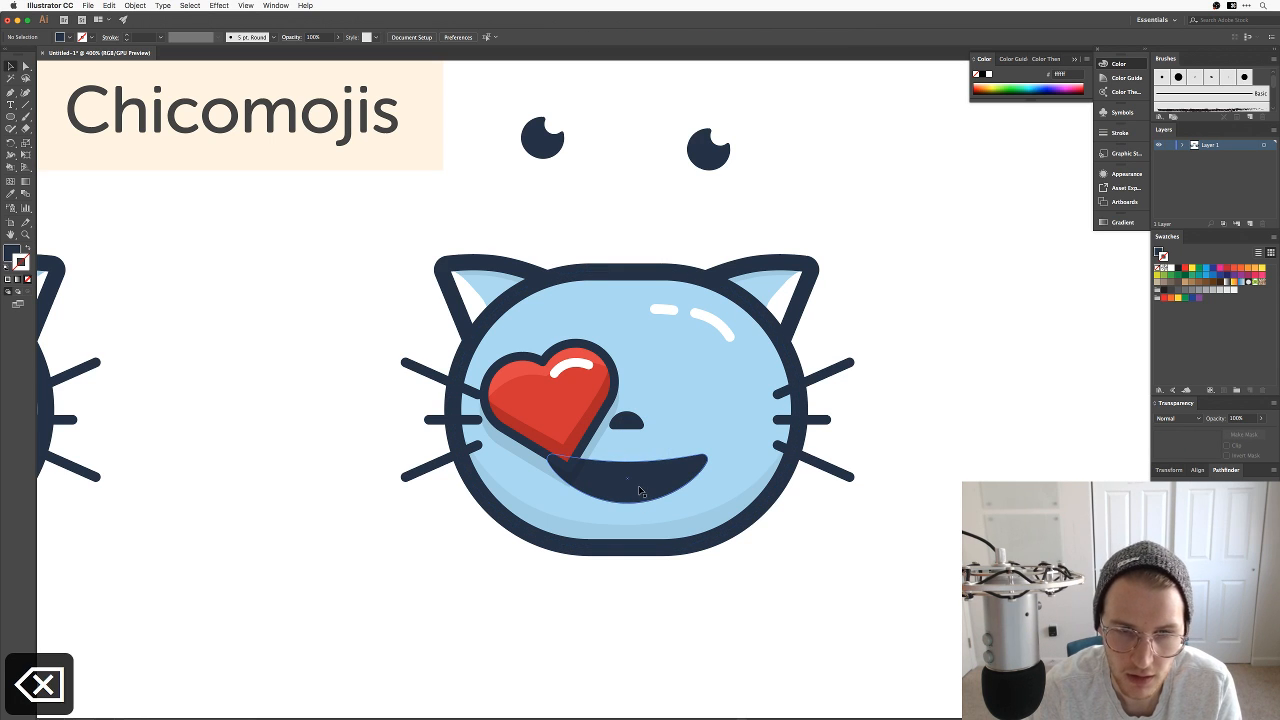
Step: Duplicate the heart eye and its shadow, without the white highlight, to the other side of the face and reflect the copy horizontally
{"action": "key", "text": "super+minus"}
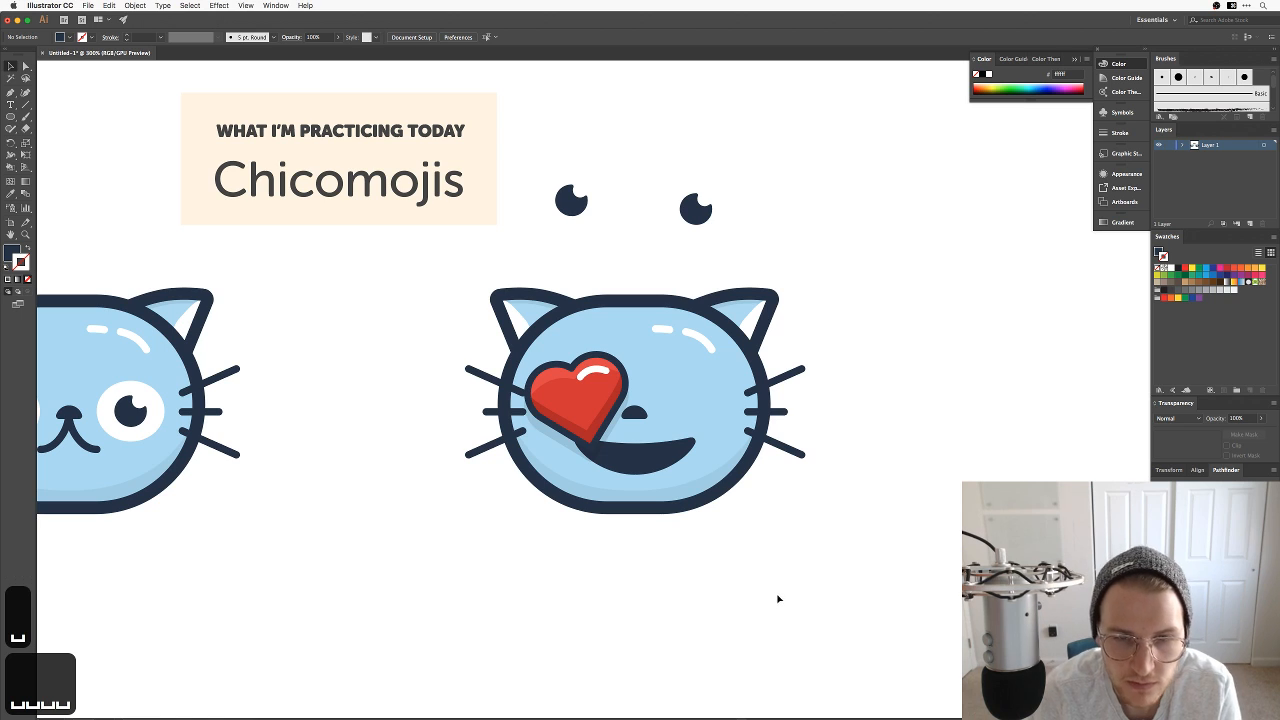
{"action": "left_click", "coordinate": [592, 415]}
{"action": "left_click_drag", "start_coordinate": [592, 415], "coordinate": [691, 415]}
{"action": "right_click", "coordinate": [688, 384]}
{"action": "mouse_move", "coordinate": [712, 471]}
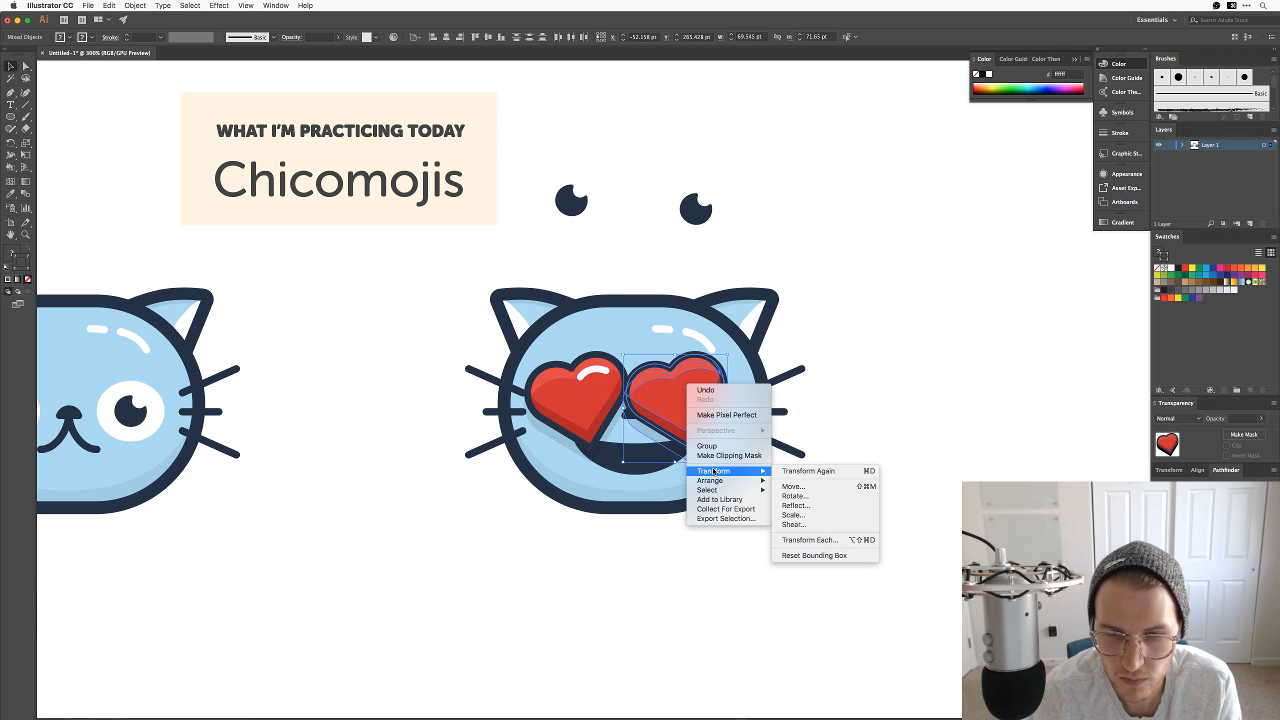
{"action": "left_click", "coordinate": [792, 505]}
{"action": "key", "text": "Return"}
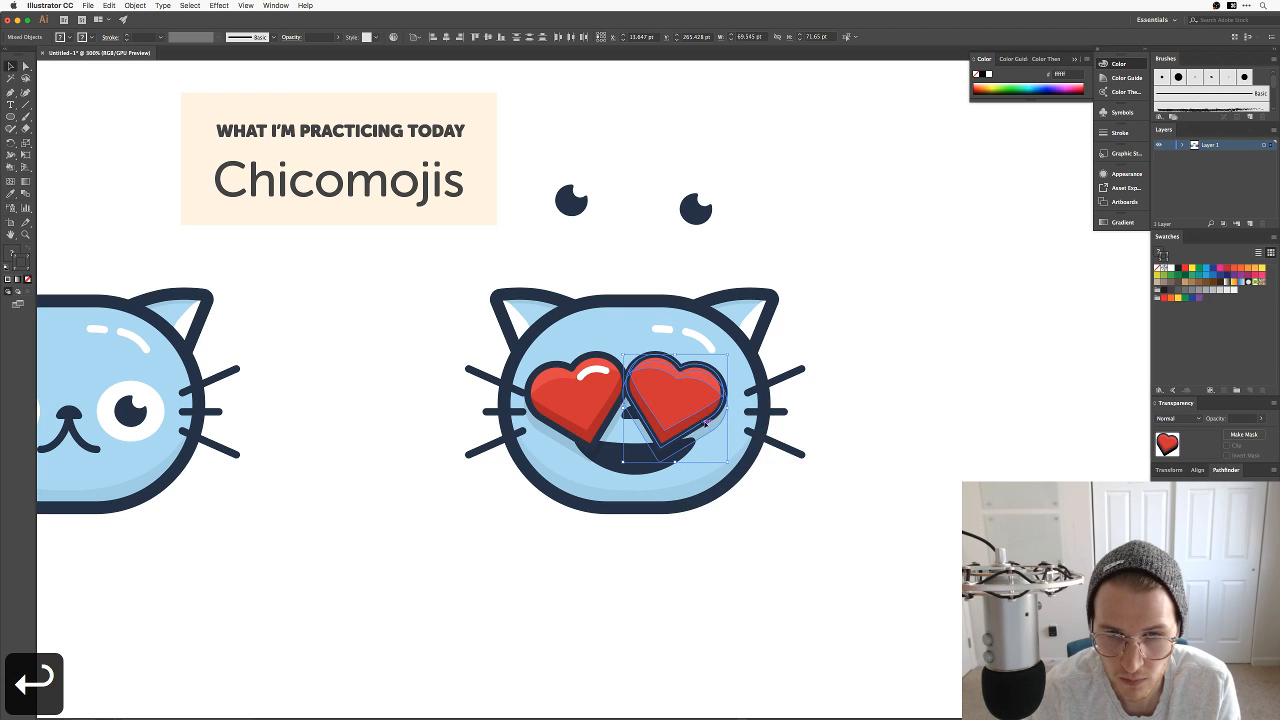
Step: Position the mirrored heart as the cat's second eye, nudge it slightly toward the nose, and send it backward
{"action": "mouse_move", "coordinate": [704, 421]}
{"action": "left_mouse_down"}
{"action": "mouse_move", "coordinate": [729, 422]}
{"action": "mouse_move", "coordinate": [711, 411]}
{"action": "left_mouse_up"}
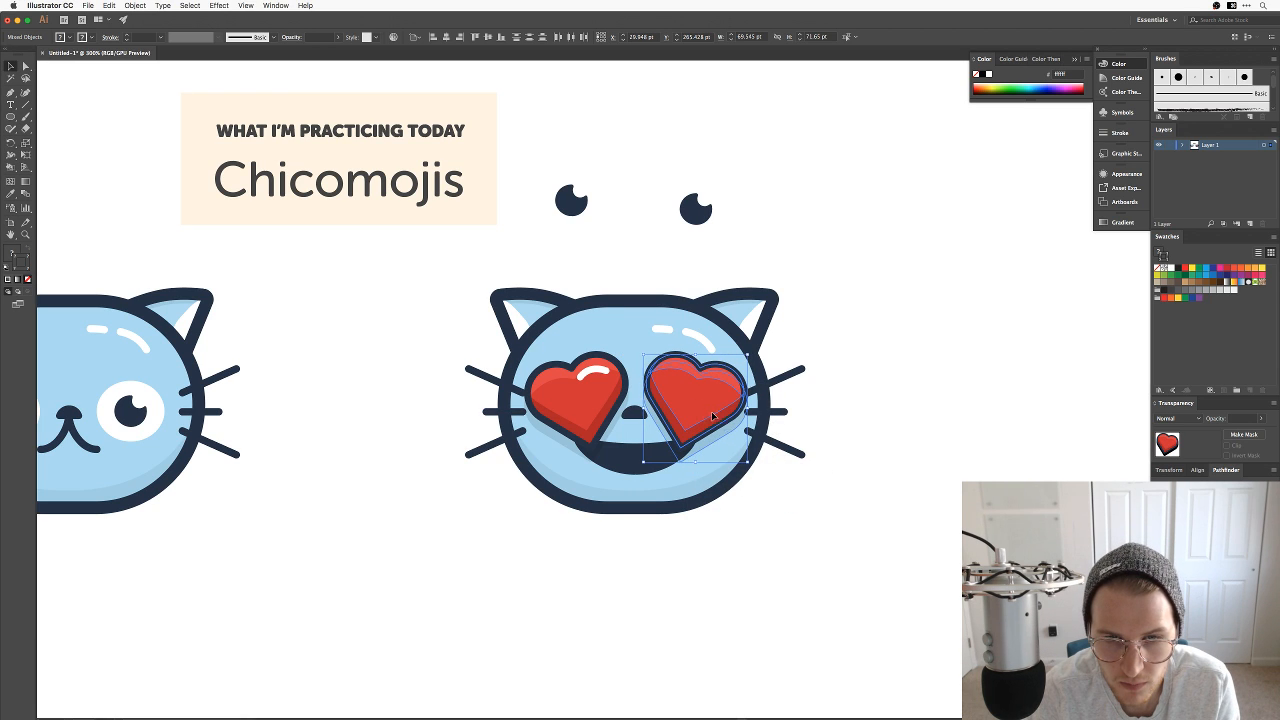
{"action": "key", "text": "Left"}
{"action": "key", "text": "Left"}
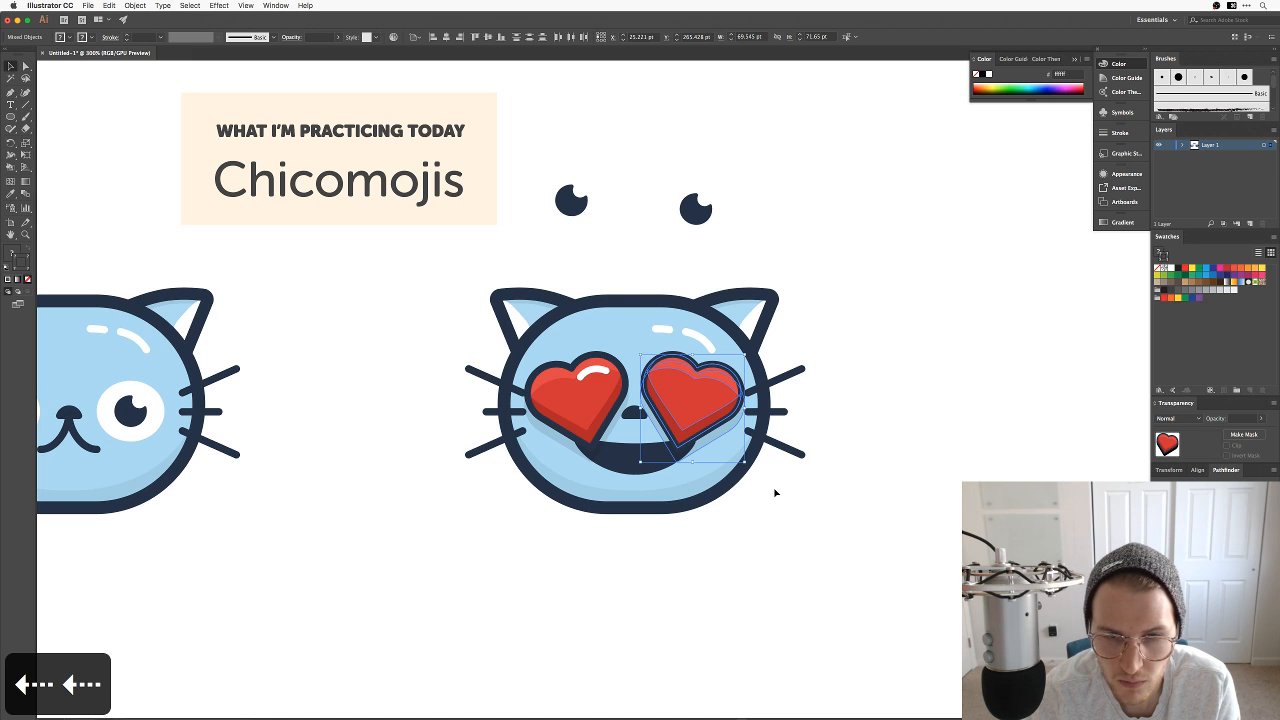
{"action": "key", "text": "super+bracketleft"}
{"action": "key", "text": "super+bracketleft"}
{"action": "key", "text": "super+bracketleft"}
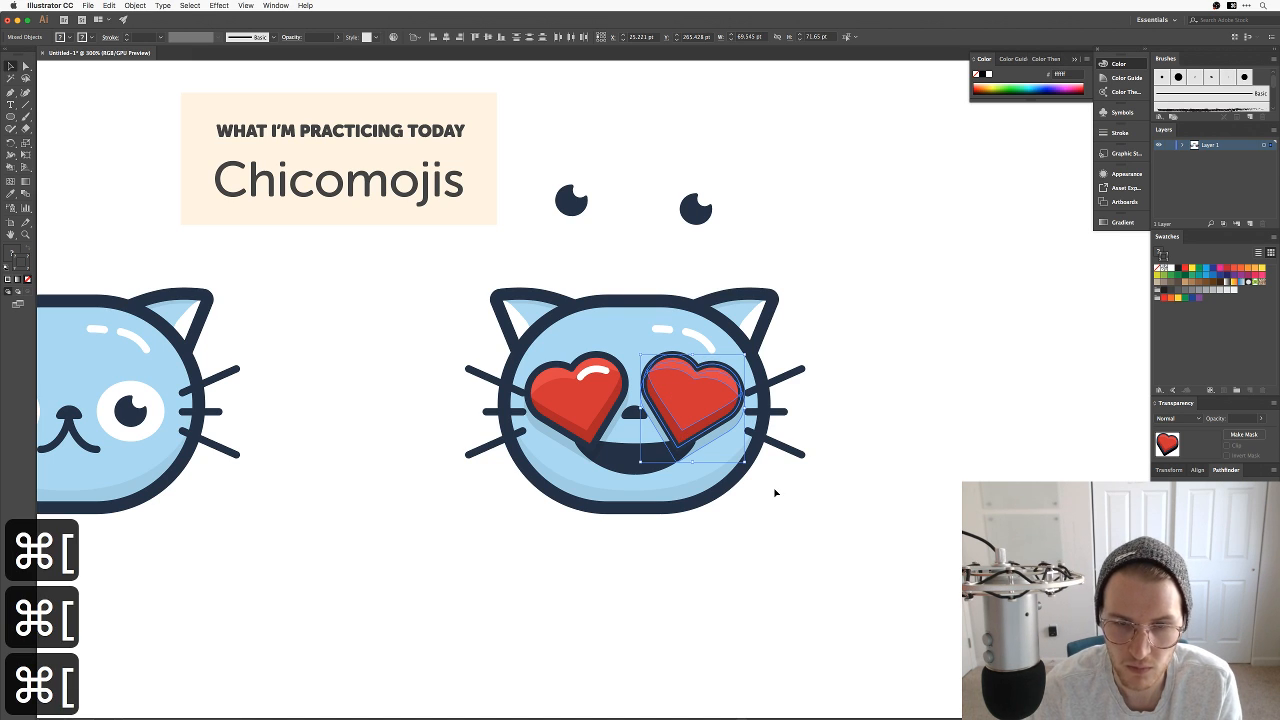
{"action": "left_click", "coordinate": [842, 571]}
{"action": "key", "text": "space"}
{"action": "mouse_move", "coordinate": [806, 526]}
{"action": "left_mouse_down"}
{"action": "mouse_move", "coordinate": [831, 486]}
{"action": "mouse_move", "coordinate": [801, 517]}
{"action": "left_mouse_up"}
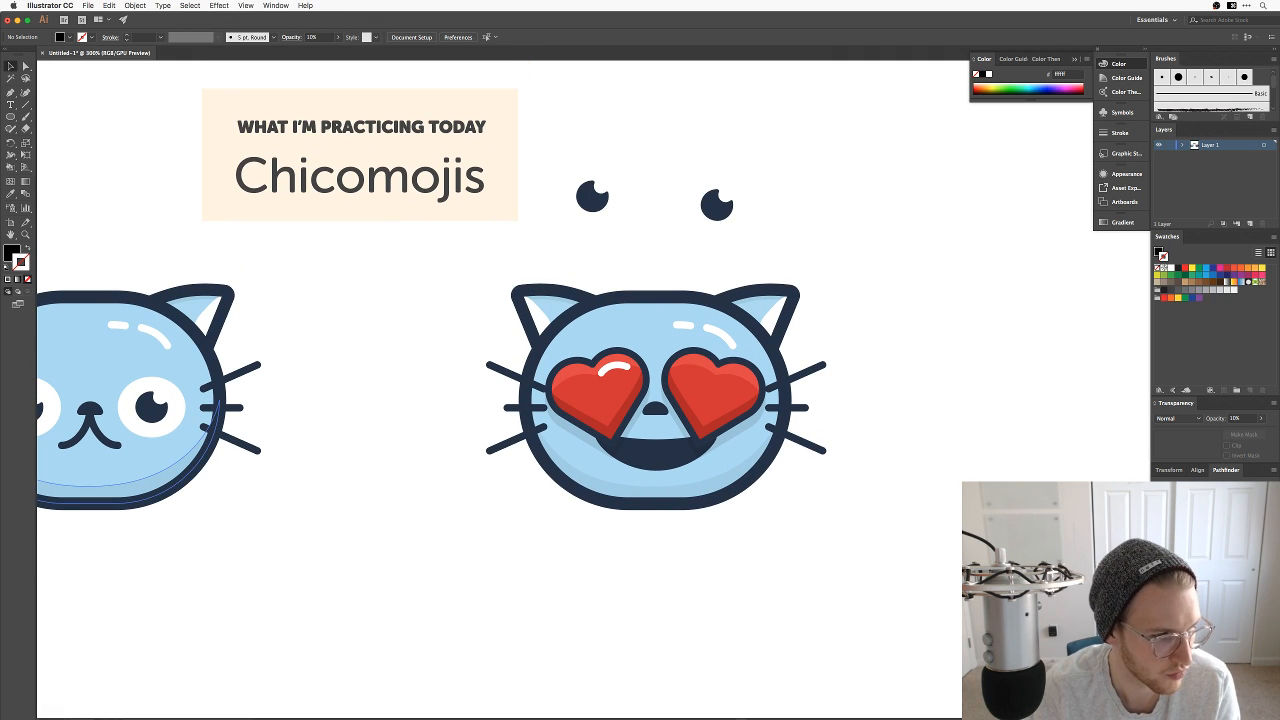
{"action": "key", "text": "super+Tab"}
{"action": "key", "text": "super+Tab"}
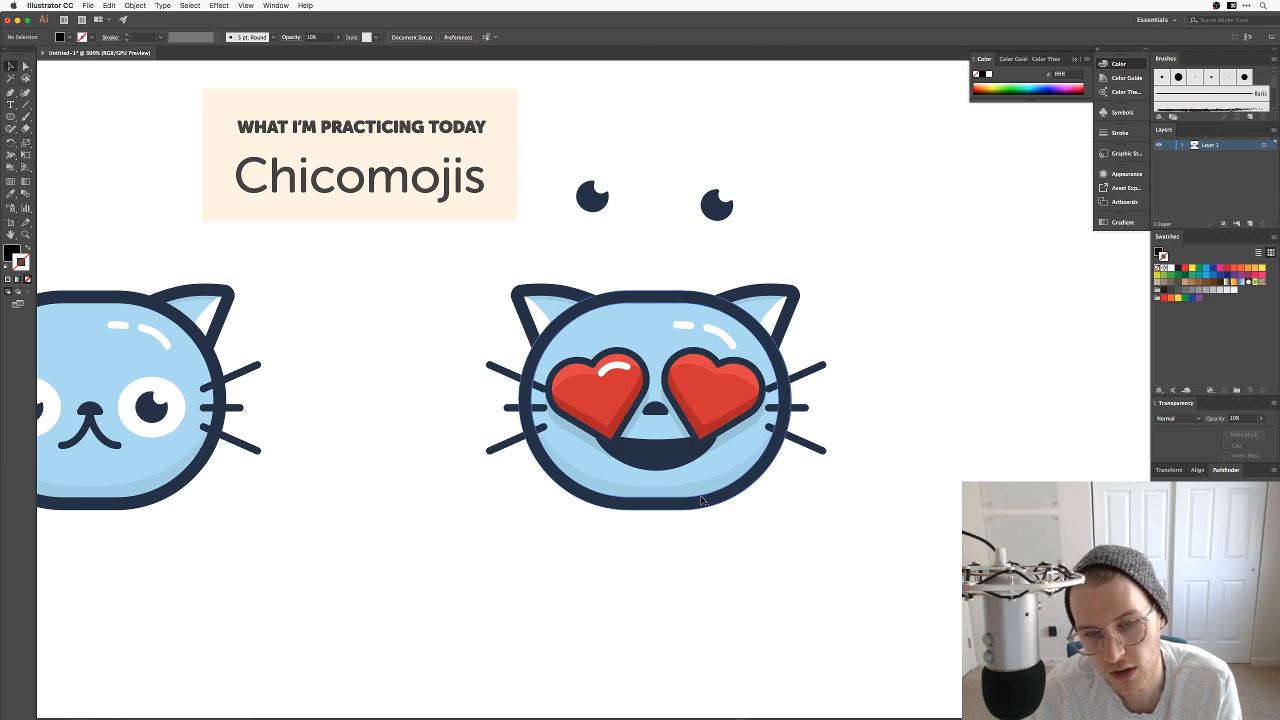
Step: Scale both heart eyes and their shadows down slightly together and nudge them down on the face
{"action": "left_click", "coordinate": [597, 395]}
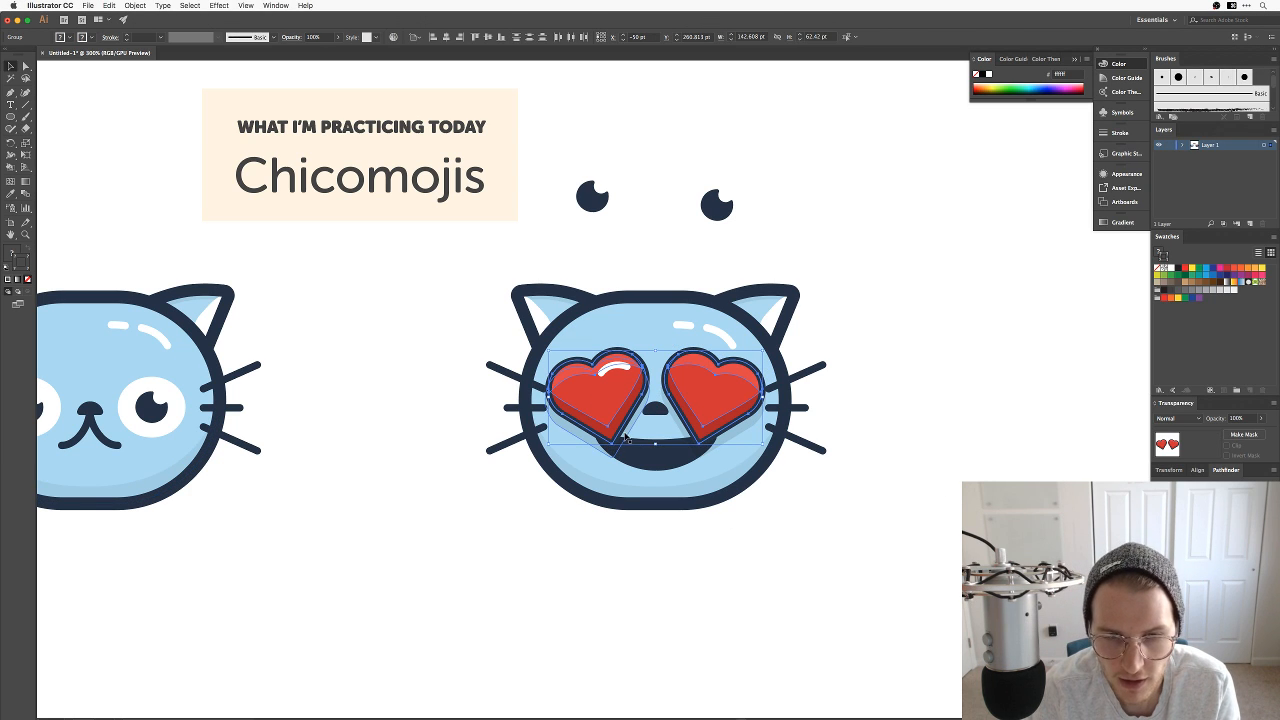
{"action": "left_click", "coordinate": [711, 440], "text": "shift"}
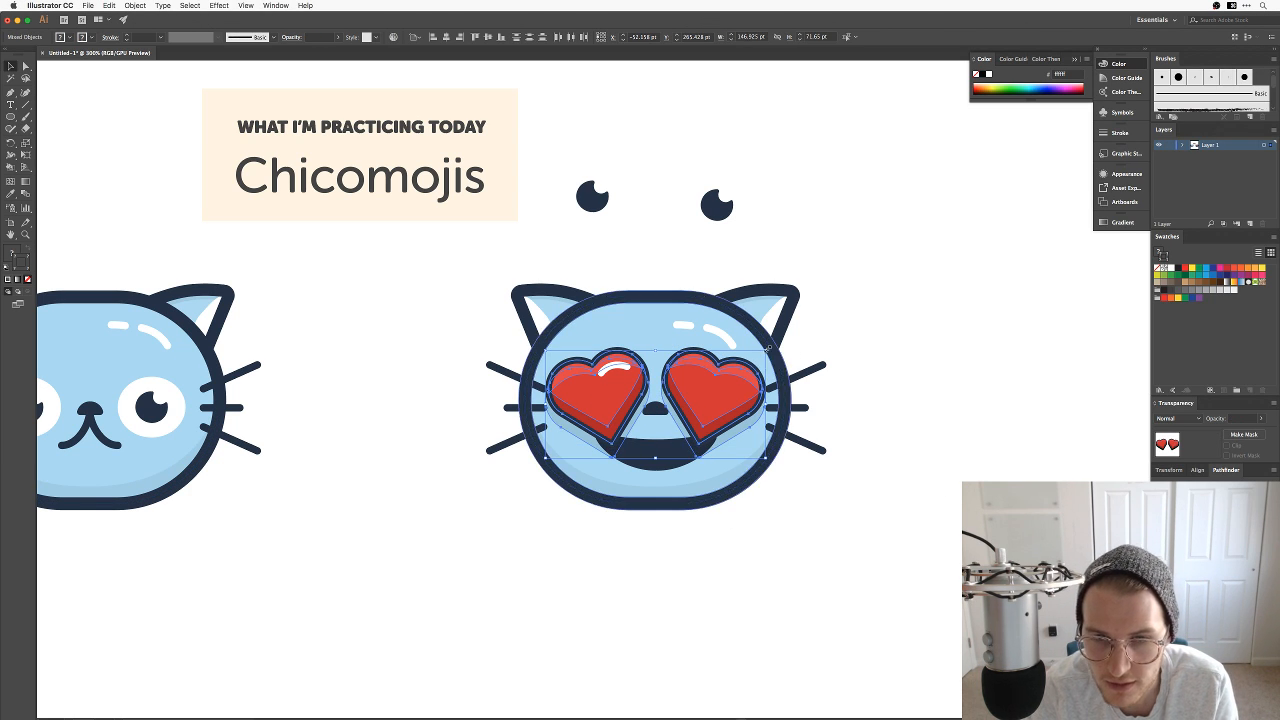
{"action": "left_click_drag", "start_coordinate": [763, 351], "coordinate": [753, 356]}
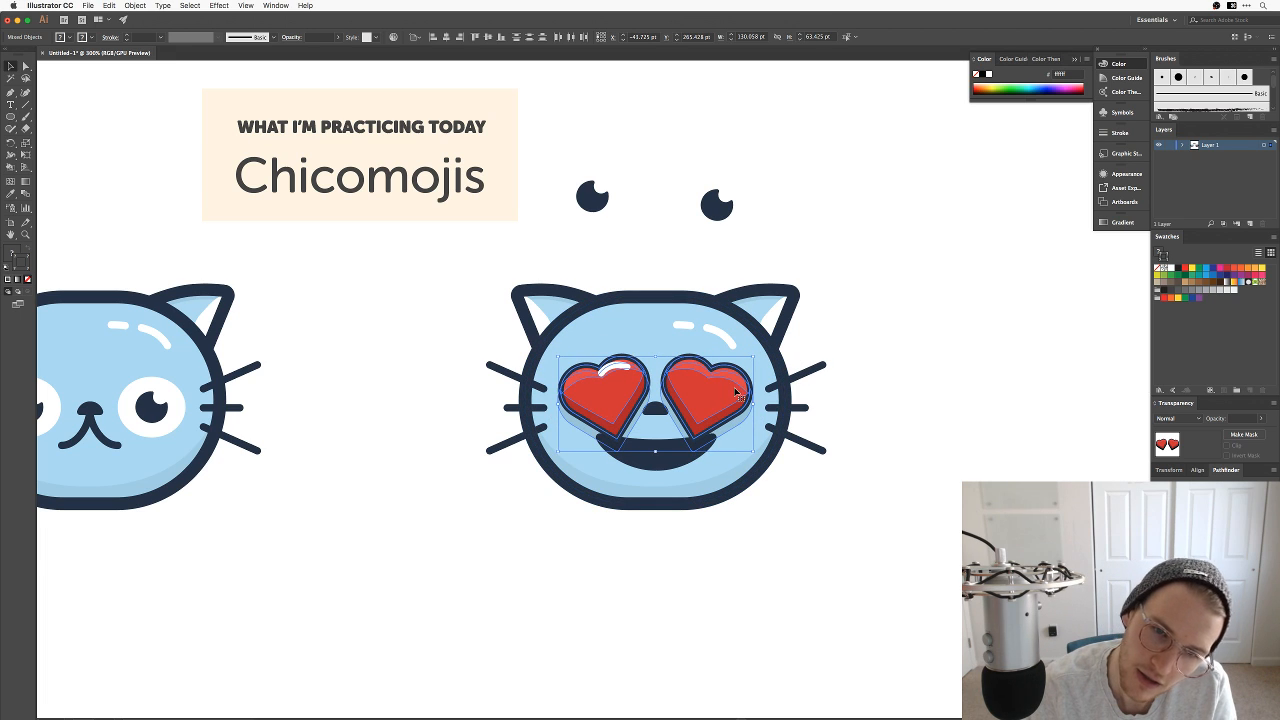
{"action": "left_click", "coordinate": [840, 386]}
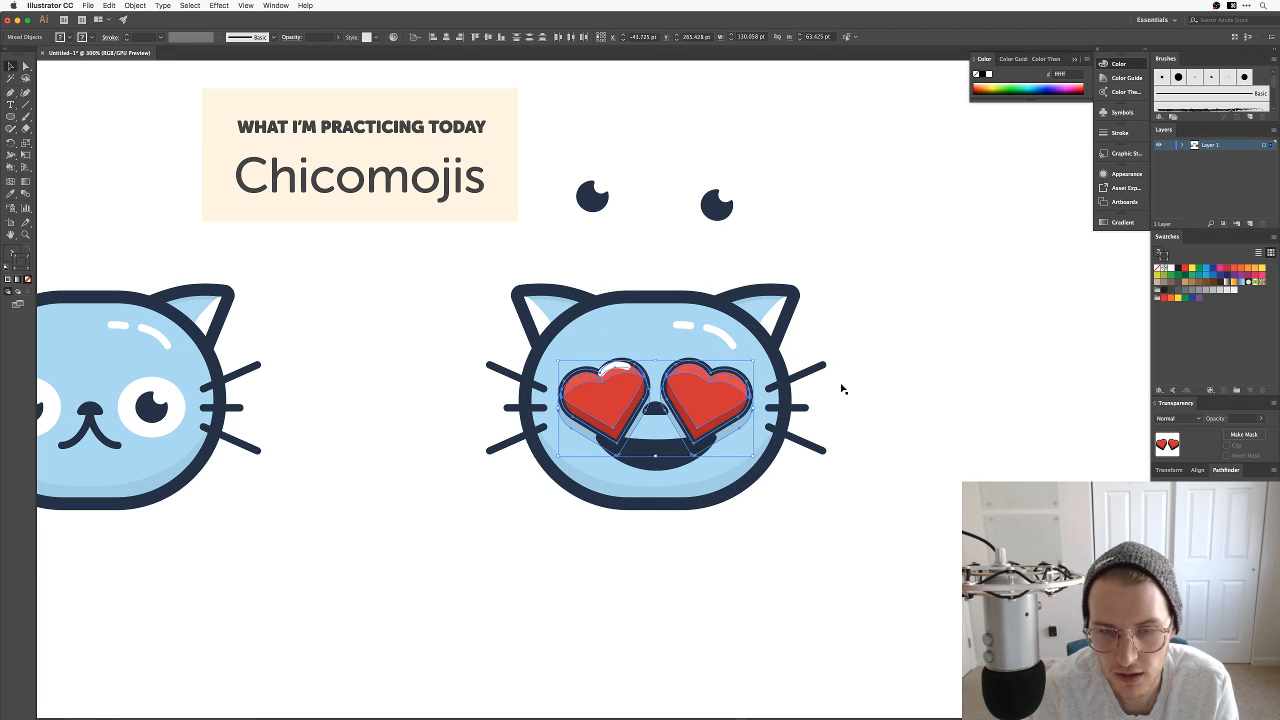
Step: Spread the two heart eyes, each together with its shadow, slightly outward from the nose
{"action": "left_click", "coordinate": [725, 437]}
{"action": "left_click", "coordinate": [709, 412], "text": "shift"}
{"action": "mouse_move", "coordinate": [706, 414]}
{"action": "left_mouse_down"}
{"action": "mouse_move", "coordinate": [721, 413]}
{"action": "mouse_move", "coordinate": [711, 416]}
{"action": "left_mouse_up"}
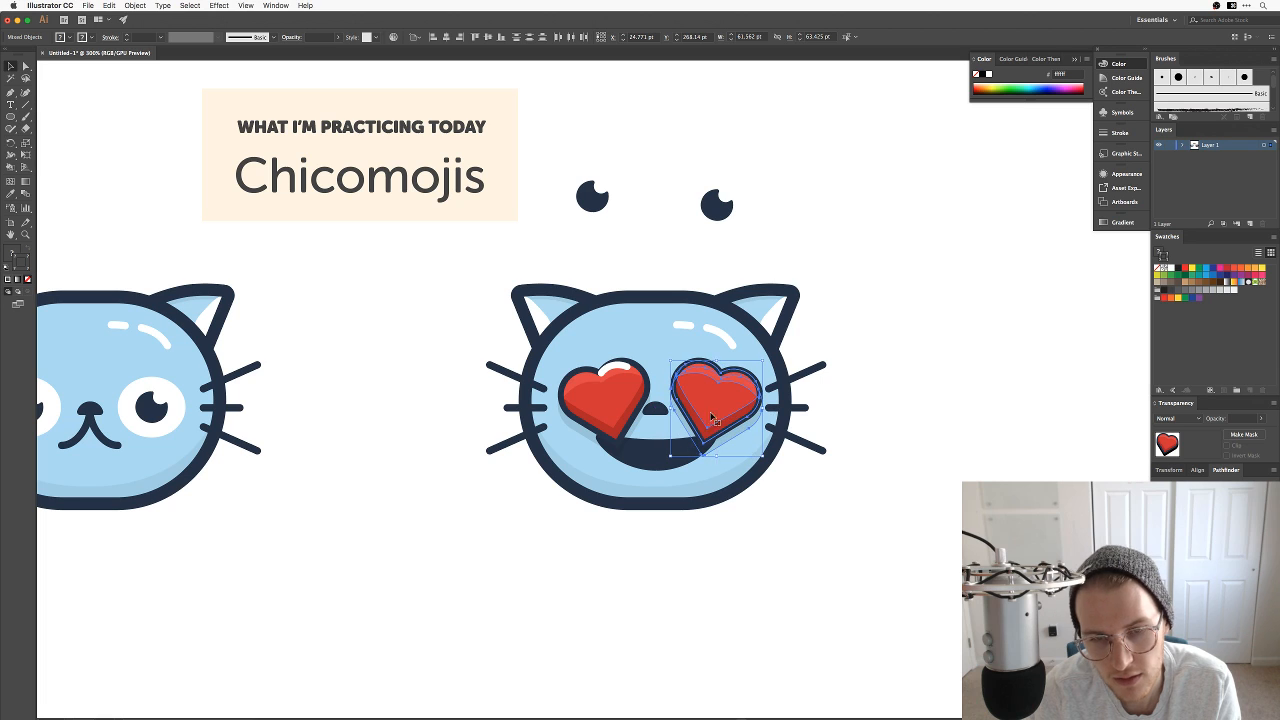
{"action": "left_click", "coordinate": [604, 440]}
{"action": "left_click", "coordinate": [619, 398], "text": "shift"}
{"action": "left_click_drag", "start_coordinate": [620, 394], "coordinate": [609, 395]}
{"action": "left_click", "coordinate": [775, 548]}
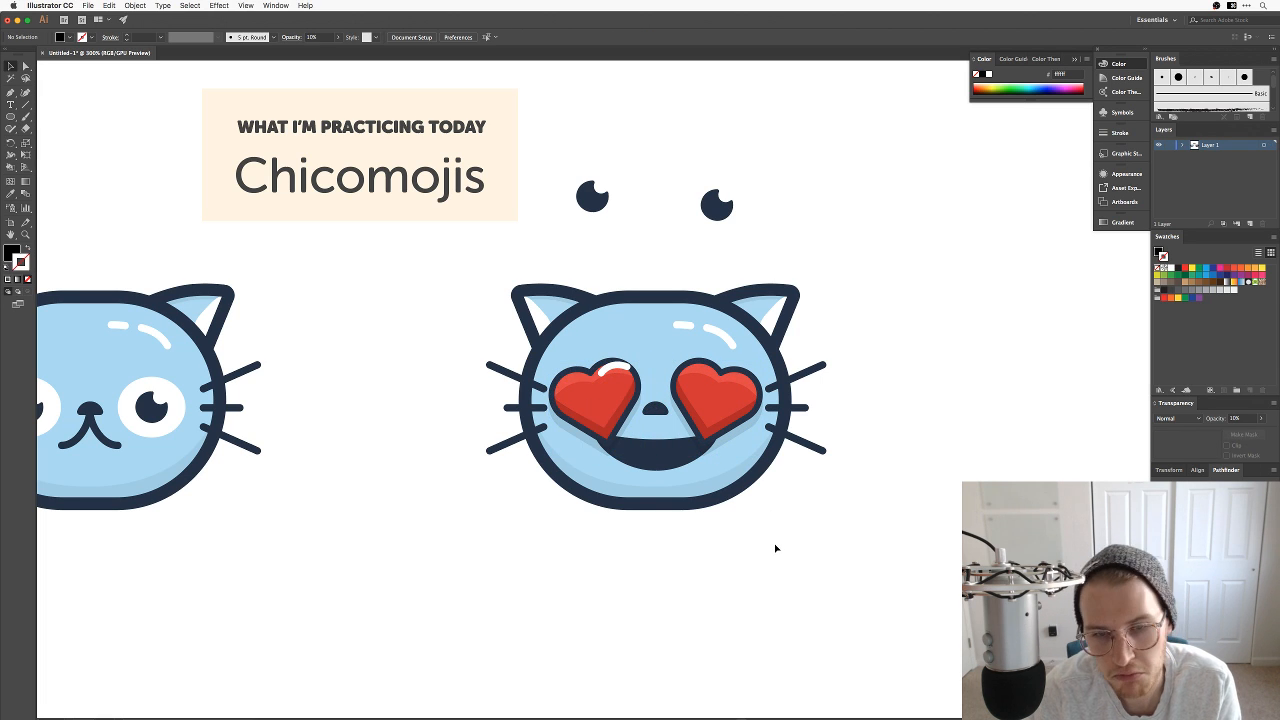
Step: Move the white highlight down so it sits inside the red of the heart near its upper lobe
{"action": "left_click", "coordinate": [616, 371]}
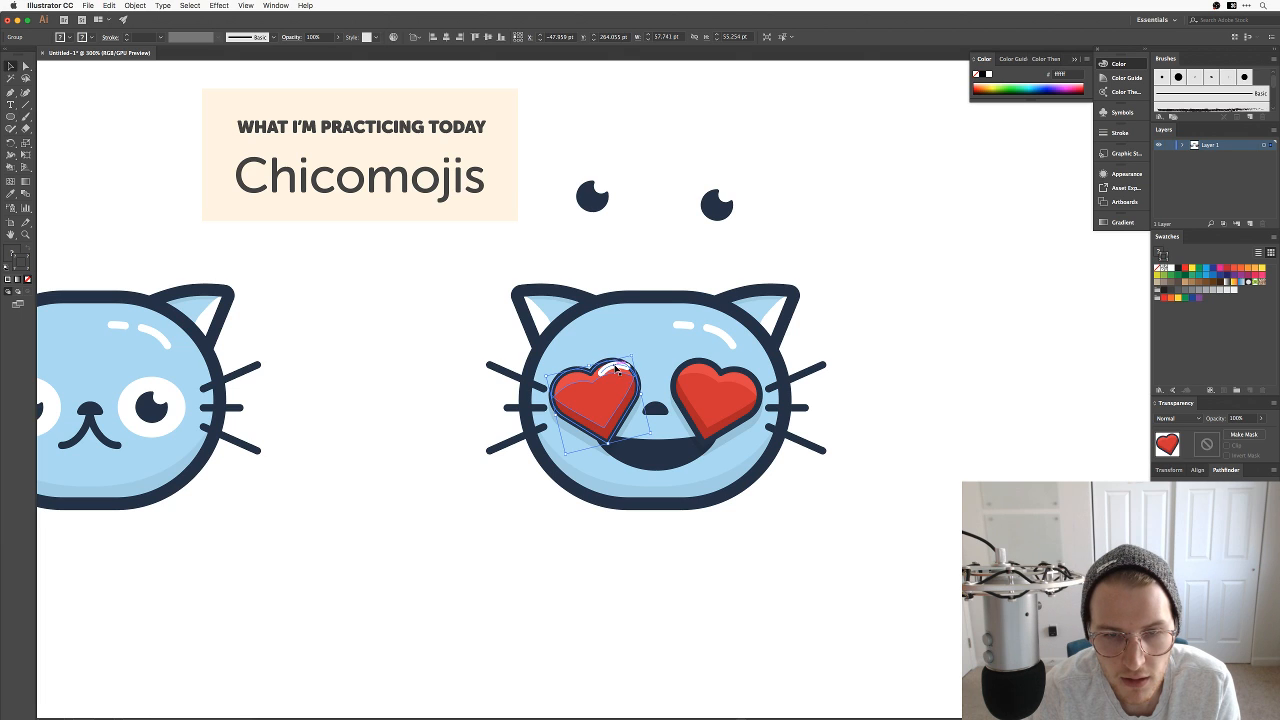
{"action": "left_click_drag", "start_coordinate": [625, 367], "coordinate": [621, 377]}
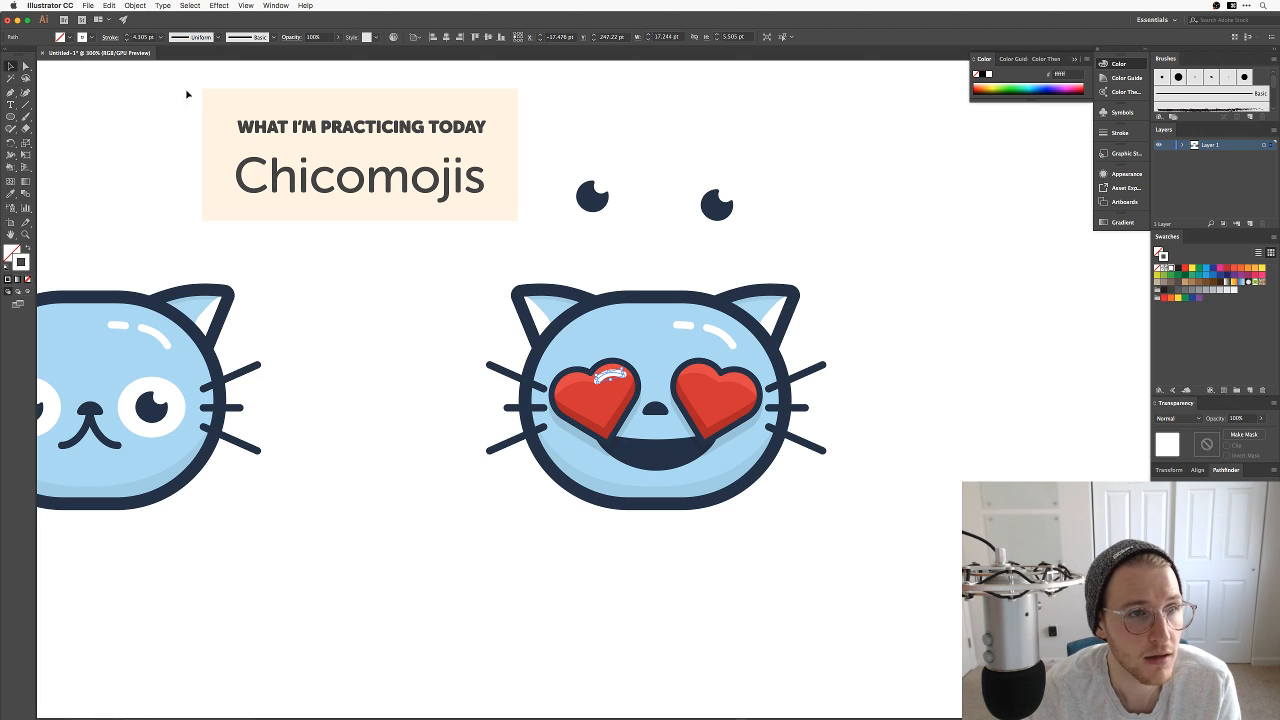
{"action": "left_click", "coordinate": [650, 235]}
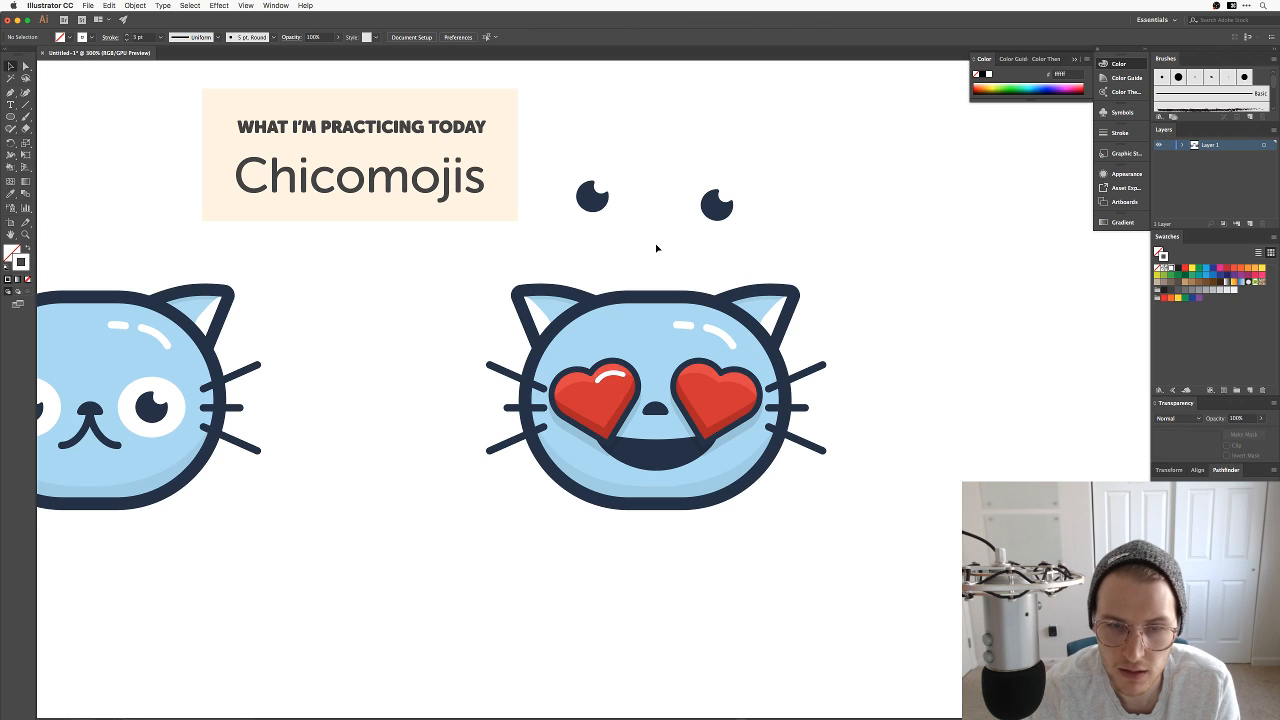
Step: Shorten the heart's white highlight by adding an anchor point near its inner end and removing the end point
{"action": "key", "text": "="}
{"action": "left_click", "coordinate": [601, 379]}
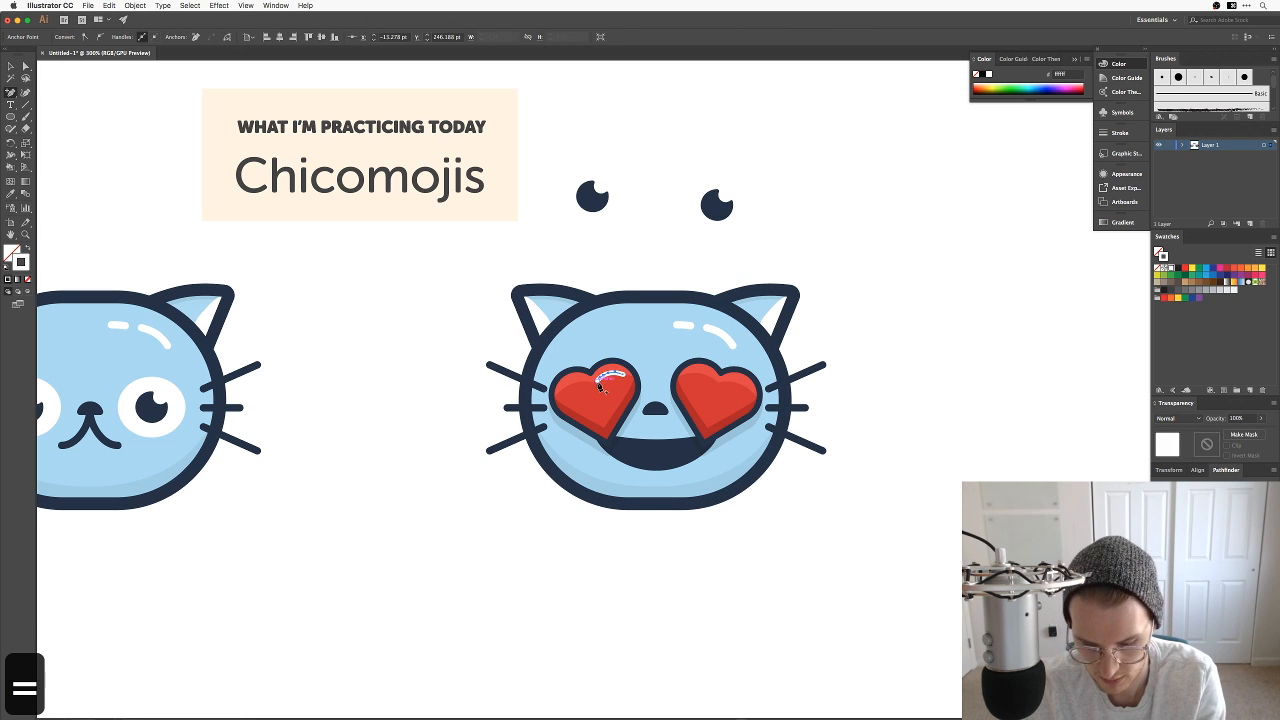
{"action": "key", "text": "minus"}
{"action": "key", "text": "a"}
{"action": "left_click", "coordinate": [829, 560]}
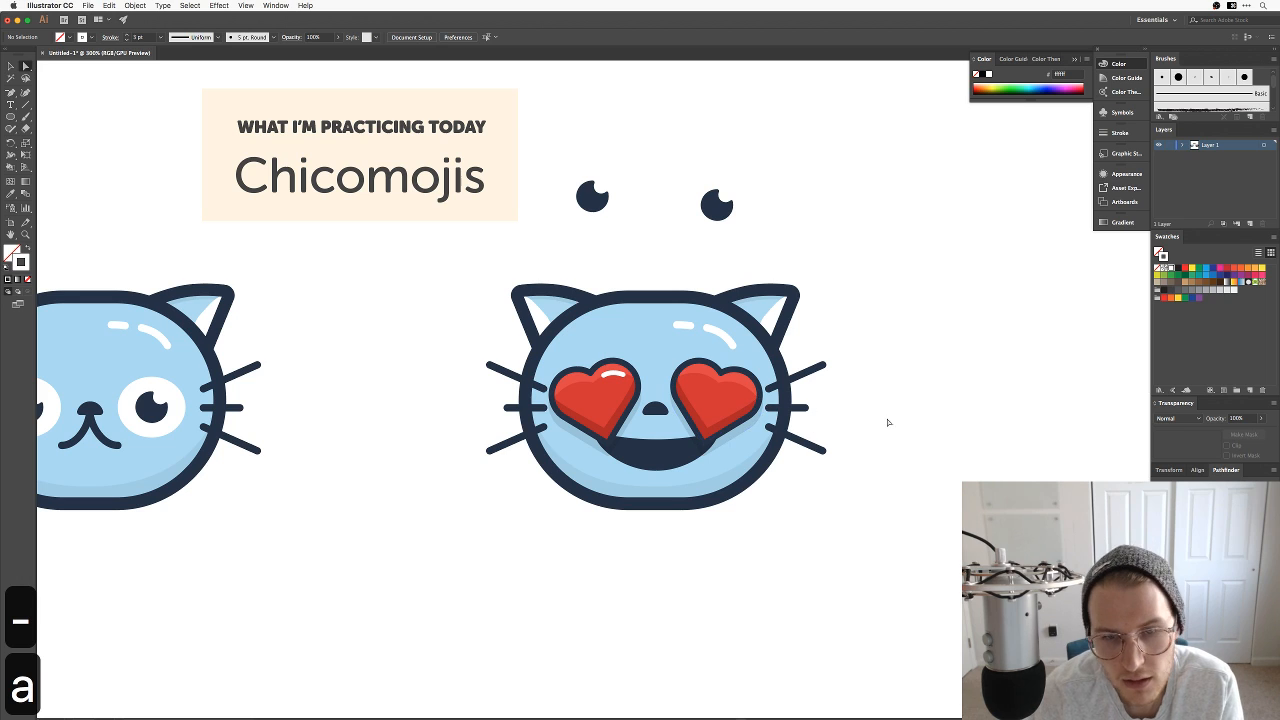
{"action": "key", "text": "v"}
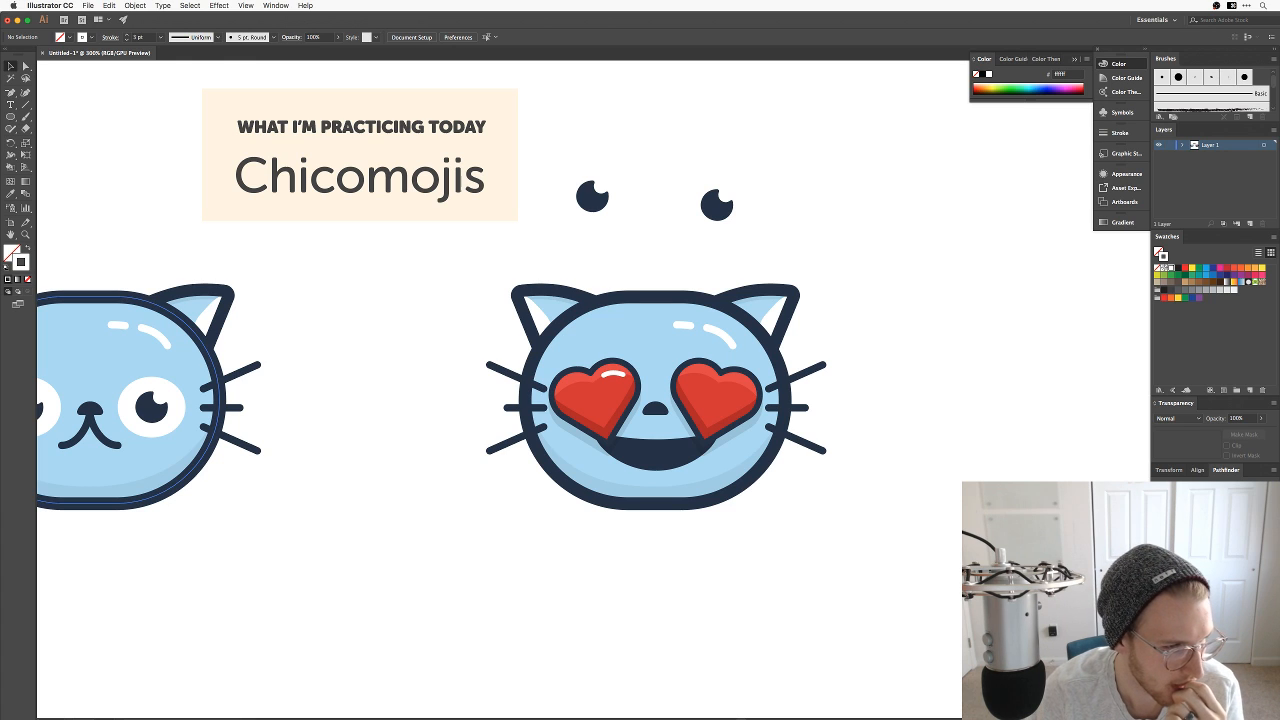
{"action": "key", "text": "shift+Tab"}
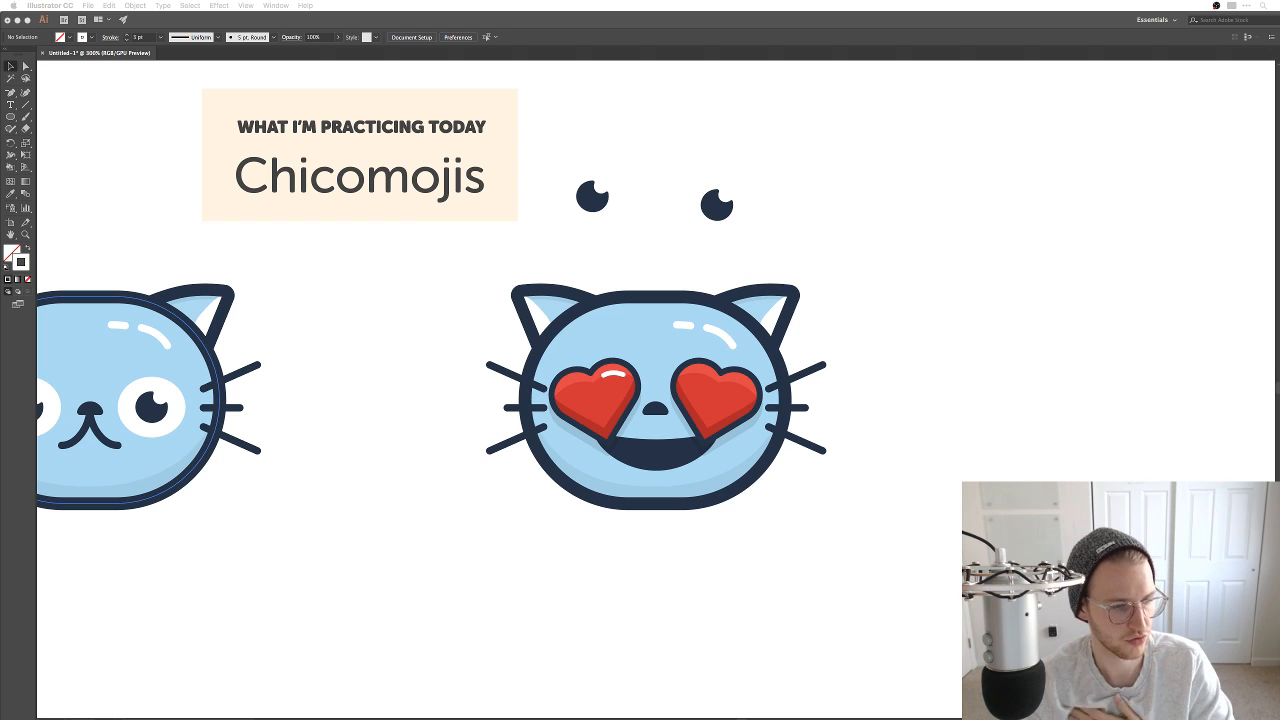
{"action": "key", "text": "shift+Tab"}
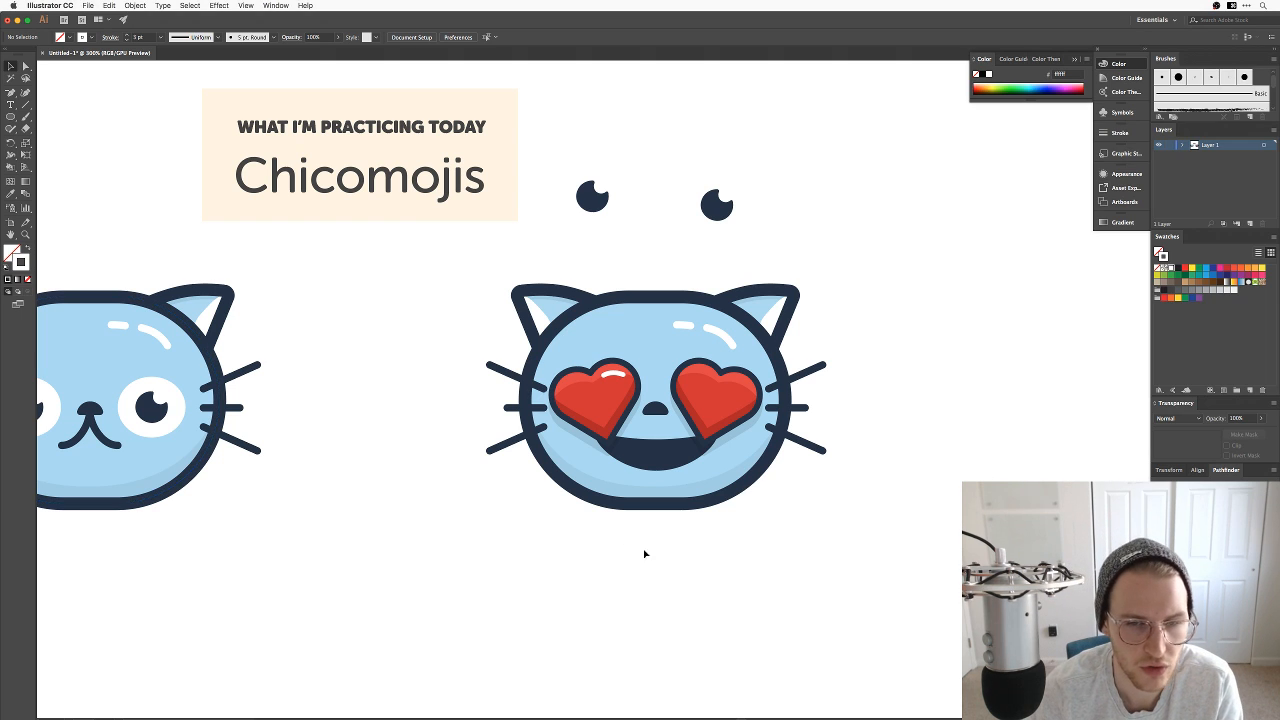
Step: Duplicate the original cat face into the empty space below the row and ungroup the copy
{"action": "scroll", "coordinate": [643, 557], "scroll_direction": "left", "scroll_amount": 5}
{"action": "scroll", "coordinate": [643, 557], "scroll_direction": "down", "scroll_amount": 2}
{"action": "left_click_drag", "start_coordinate": [228, 368], "coordinate": [575, 586]}
{"action": "scroll", "coordinate": [575, 500], "scroll_direction": "down", "scroll_amount": 4}
{"action": "scroll", "coordinate": [575, 500], "scroll_direction": "right", "scroll_amount": 4}
{"action": "key", "text": "shift+super+g"}
{"action": "left_click", "coordinate": [606, 462]}
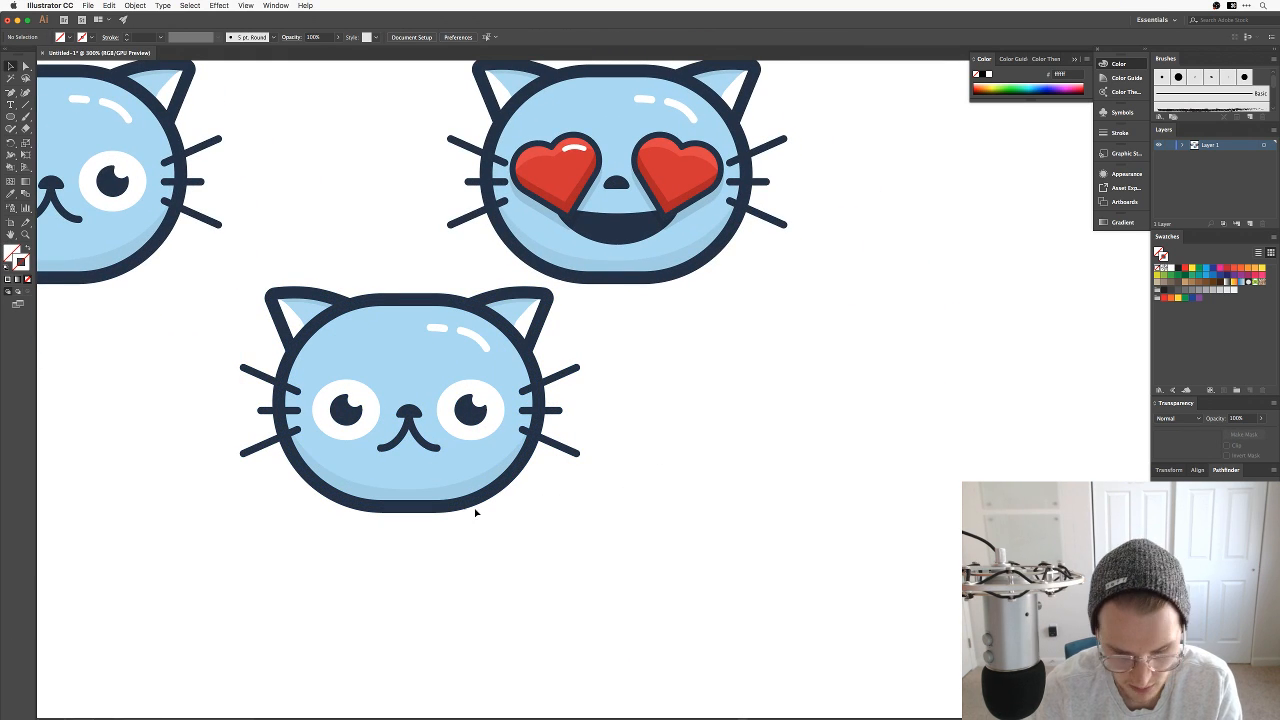
Step: Draw a circle about 35 pt wide centred below the new cat's nose and add anchor points at the mouth line ends
{"action": "key", "text": "l"}
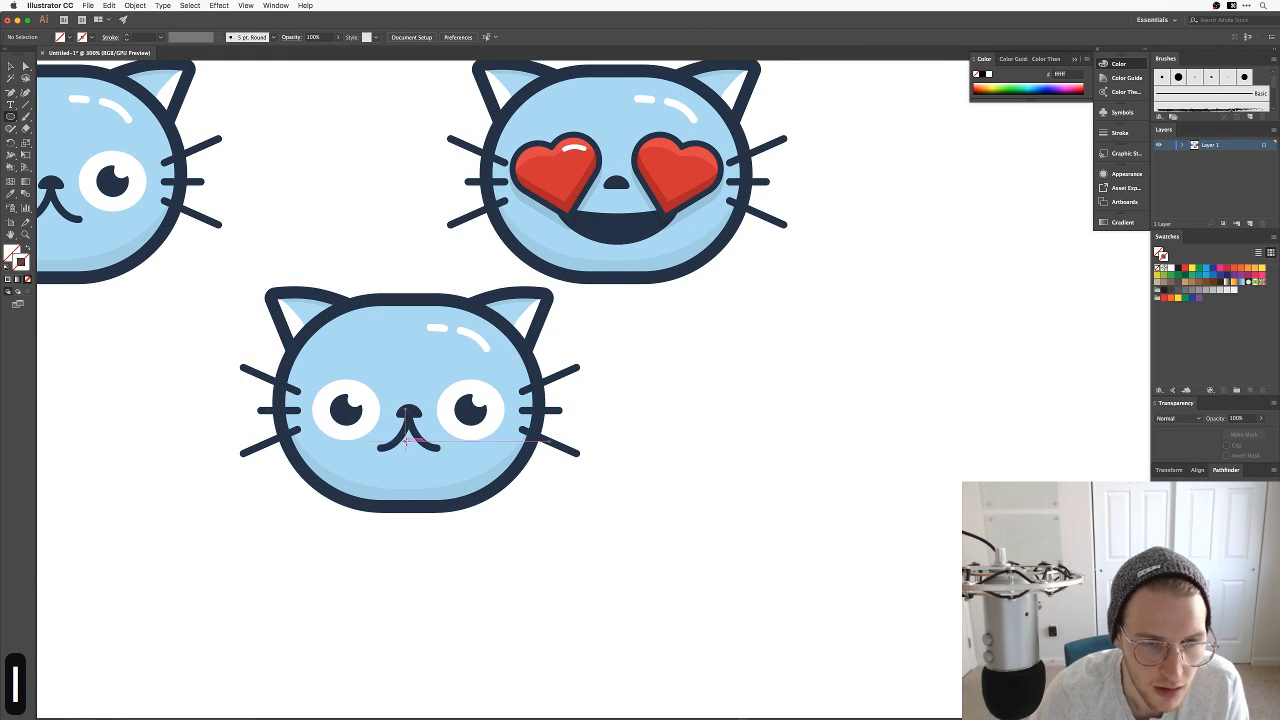
{"action": "left_click_drag", "start_coordinate": [408, 442], "coordinate": [508, 481]}
{"action": "key", "text": "z"}
{"action": "left_click", "coordinate": [422, 460]}
{"action": "key", "text": "="}
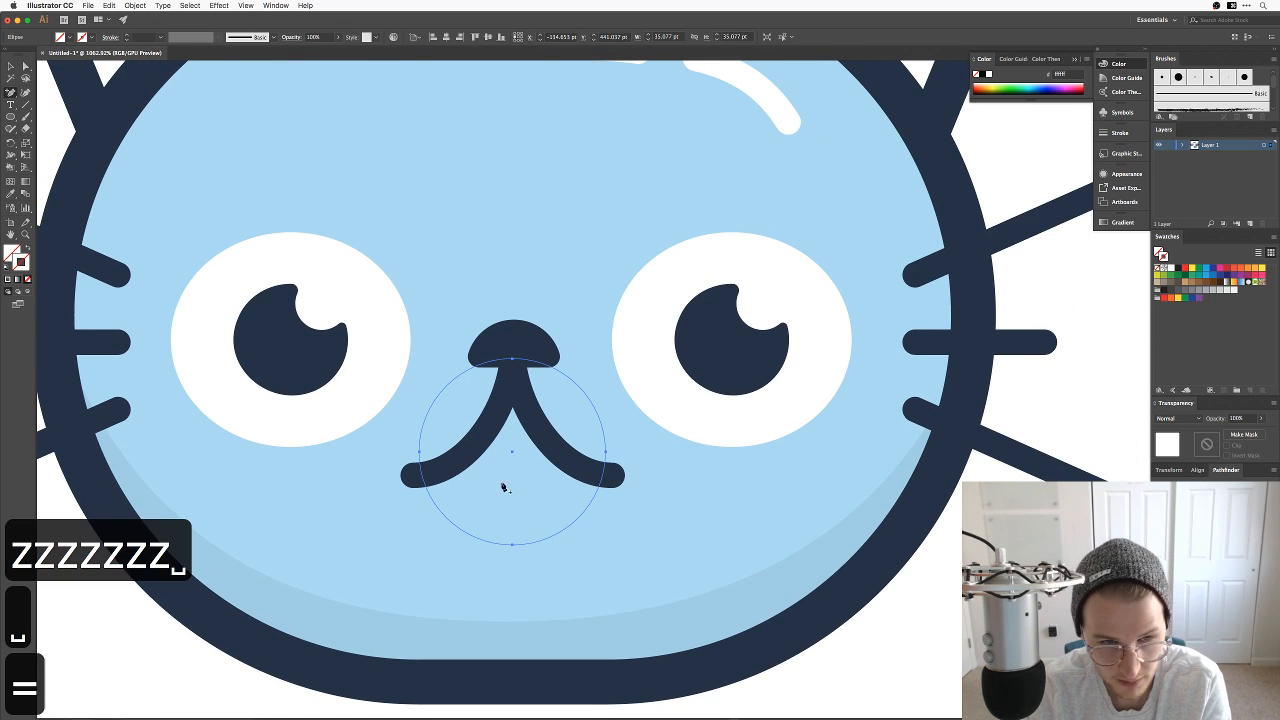
{"action": "left_click", "coordinate": [422, 475]}
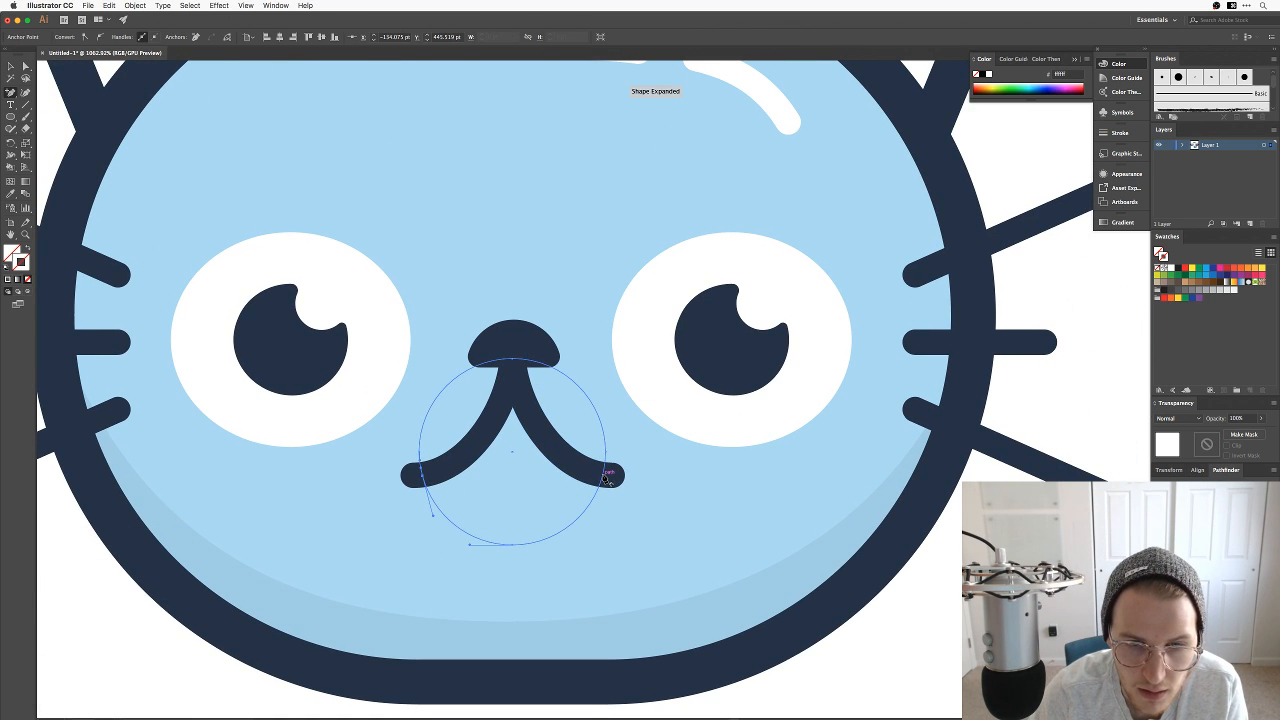
Step: Reshape the circle's top point and right side to follow the right mouth line, removing the extra side anchor
{"action": "key", "text": "a"}
{"action": "left_click_drag", "start_coordinate": [512, 359], "coordinate": [544, 428]}
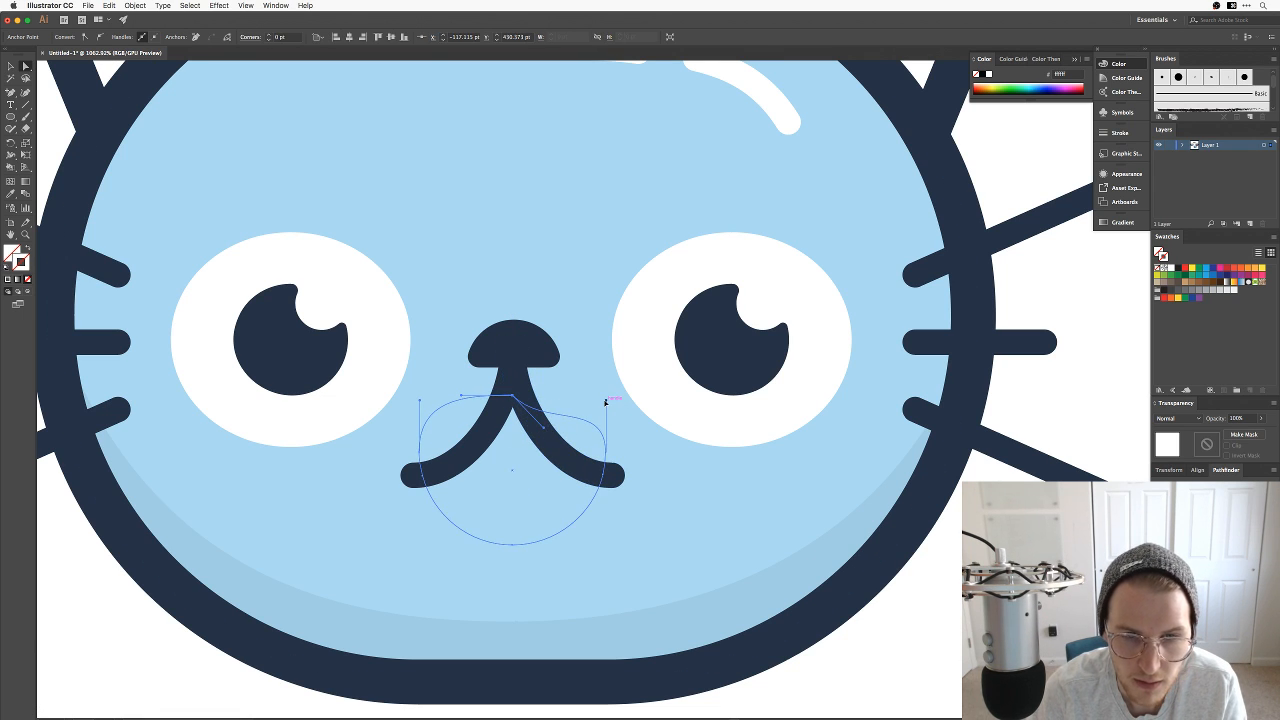
{"action": "left_click_drag", "start_coordinate": [606, 401], "coordinate": [560, 458]}
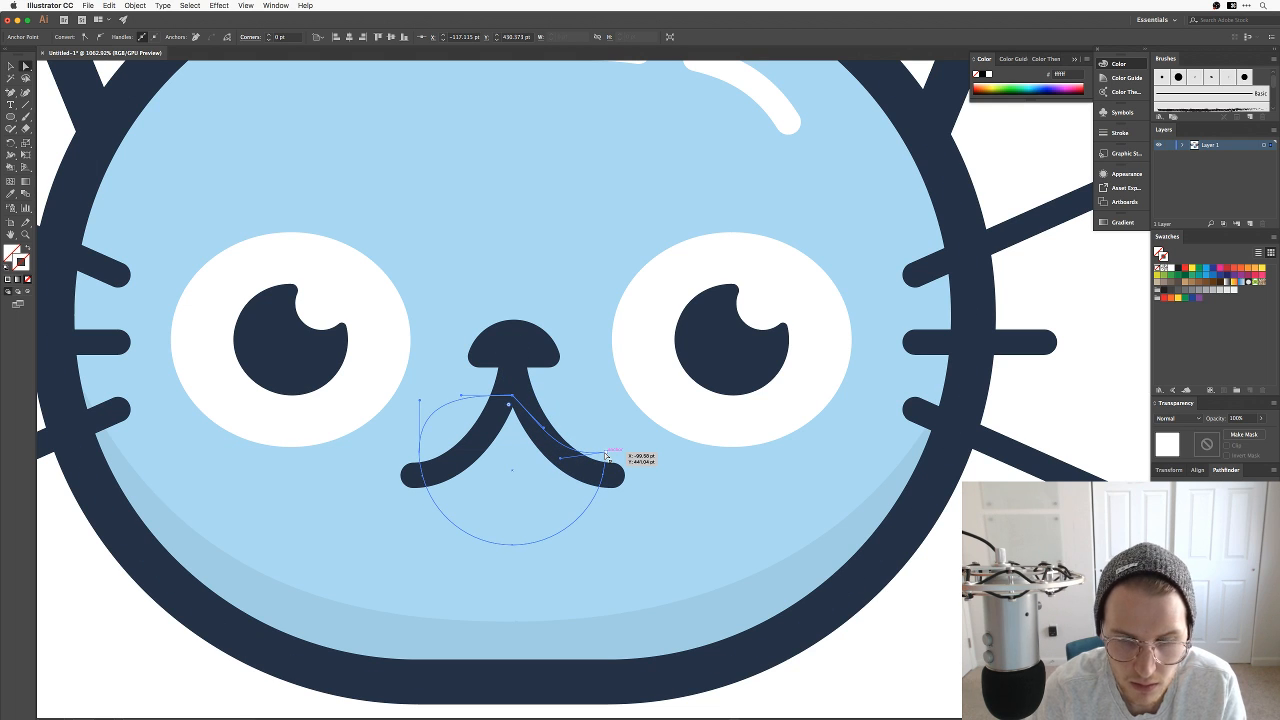
{"action": "key", "text": "-"}
{"action": "left_click", "coordinate": [605, 453]}
{"action": "key", "text": "a"}
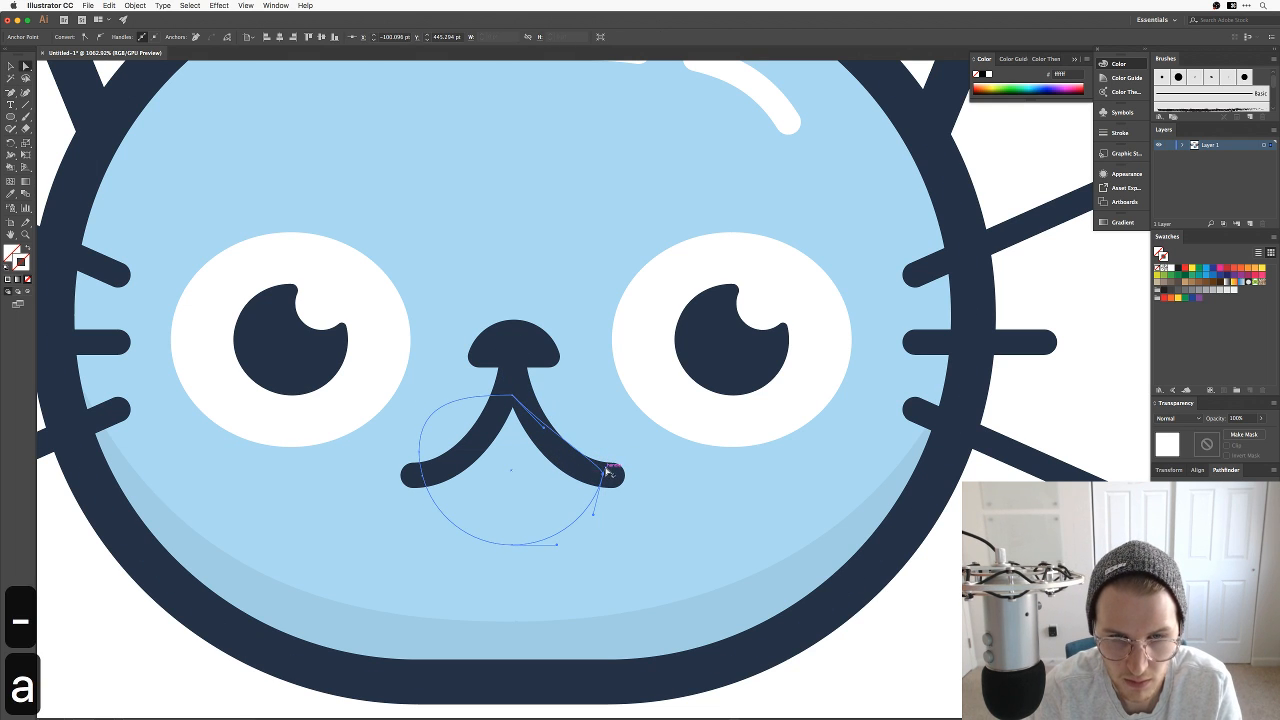
{"action": "left_click_drag", "start_coordinate": [606, 470], "coordinate": [557, 461]}
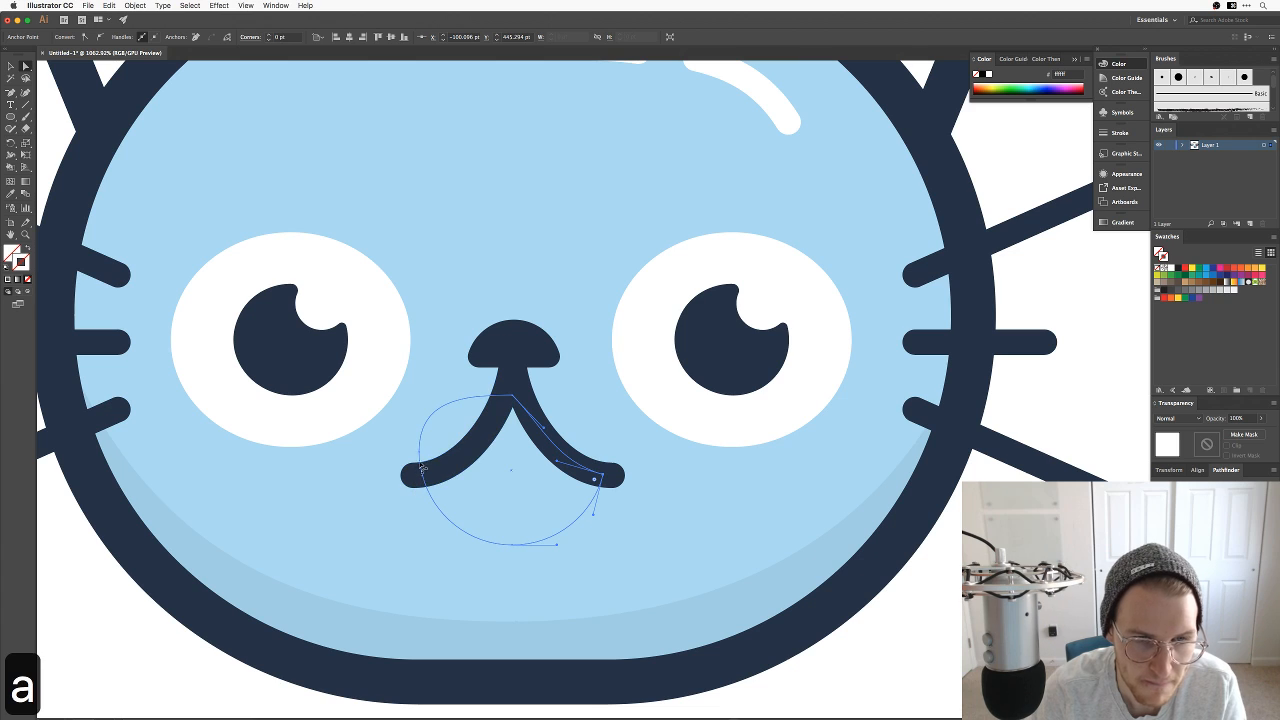
Step: Remove the circle's extra left anchor and adjust the handles so its upper edge follows the left mouth line
{"action": "key", "text": "minus"}
{"action": "key", "text": "a"}
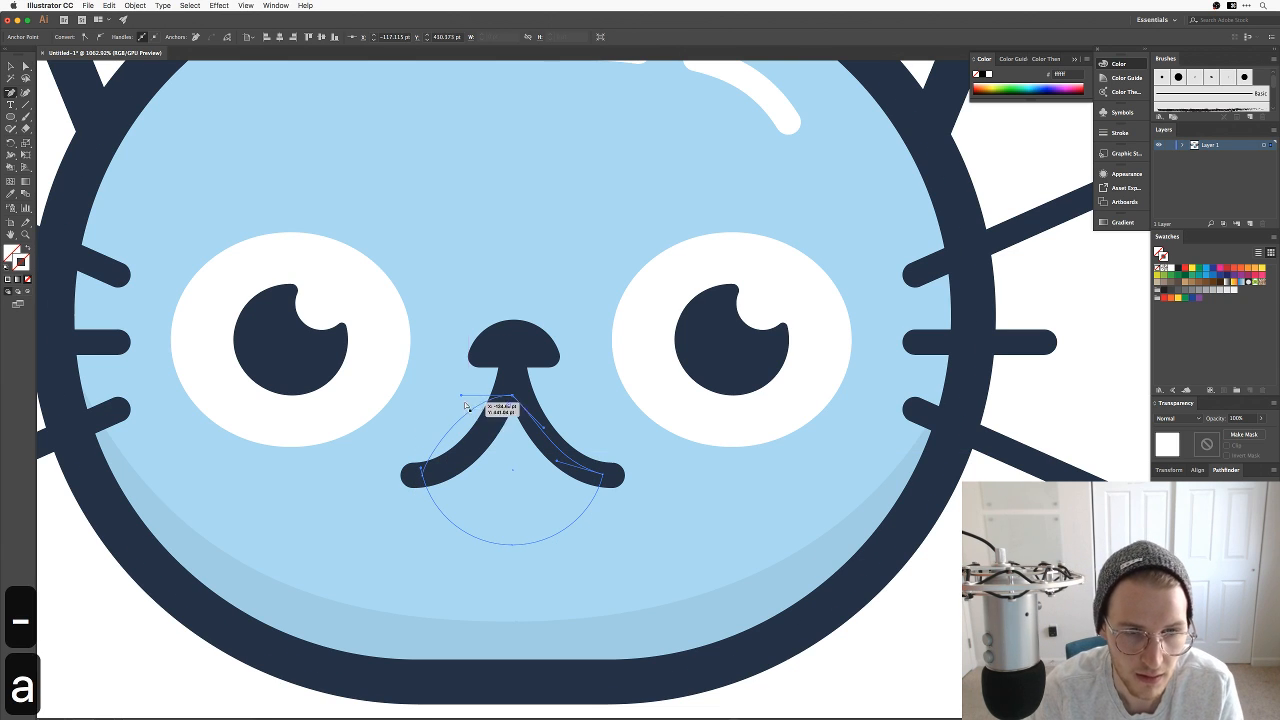
{"action": "left_click_drag", "start_coordinate": [461, 396], "coordinate": [446, 471]}
Step: Fill the open-mouth shape with the dark navy sampled from the mouth line
{"action": "key", "text": "i"}
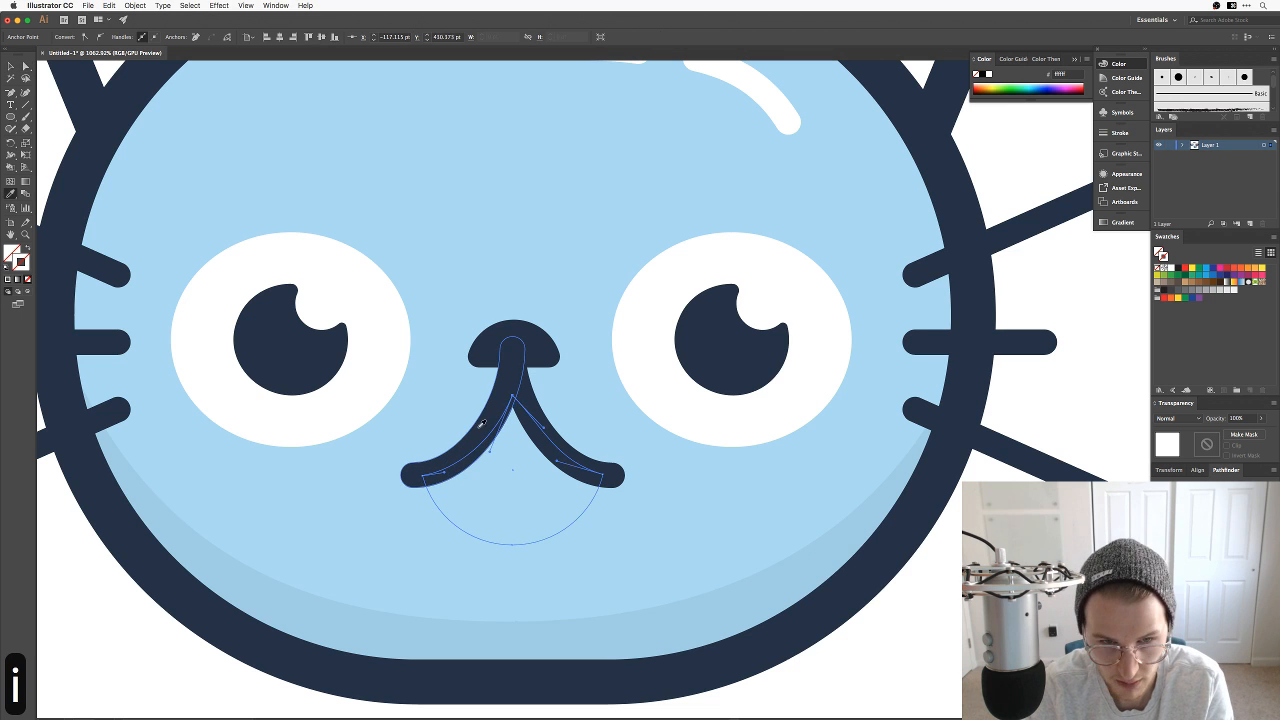
{"action": "left_click", "coordinate": [484, 423]}
{"action": "key", "text": "v"}
{"action": "left_click", "coordinate": [952, 628]}
Step: Scale the open-mouth shape down to about 28 pt wide and nudge it down two steps
{"action": "key", "text": "super+minus"}
{"action": "key", "text": "super+minus"}
{"action": "key", "text": "super+minus"}
{"action": "key", "text": "super+minus"}
{"action": "key", "text": "super+minus"}
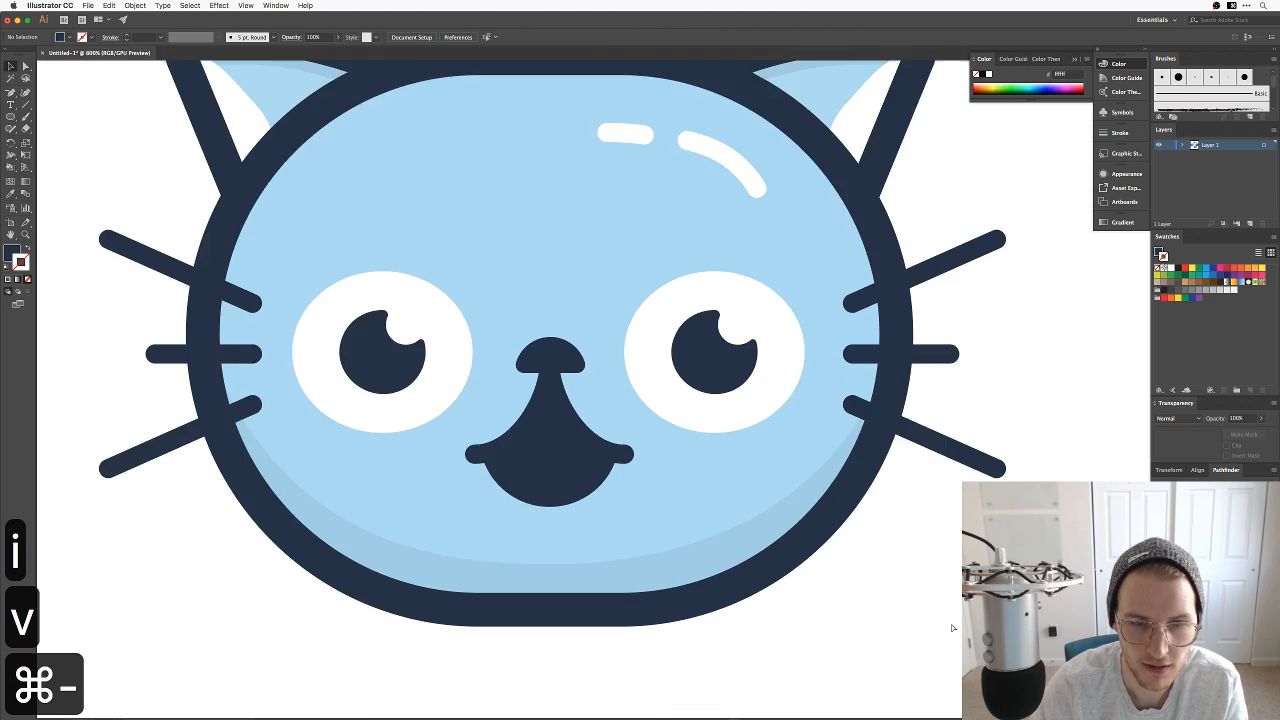
{"action": "key", "text": "super+equal"}
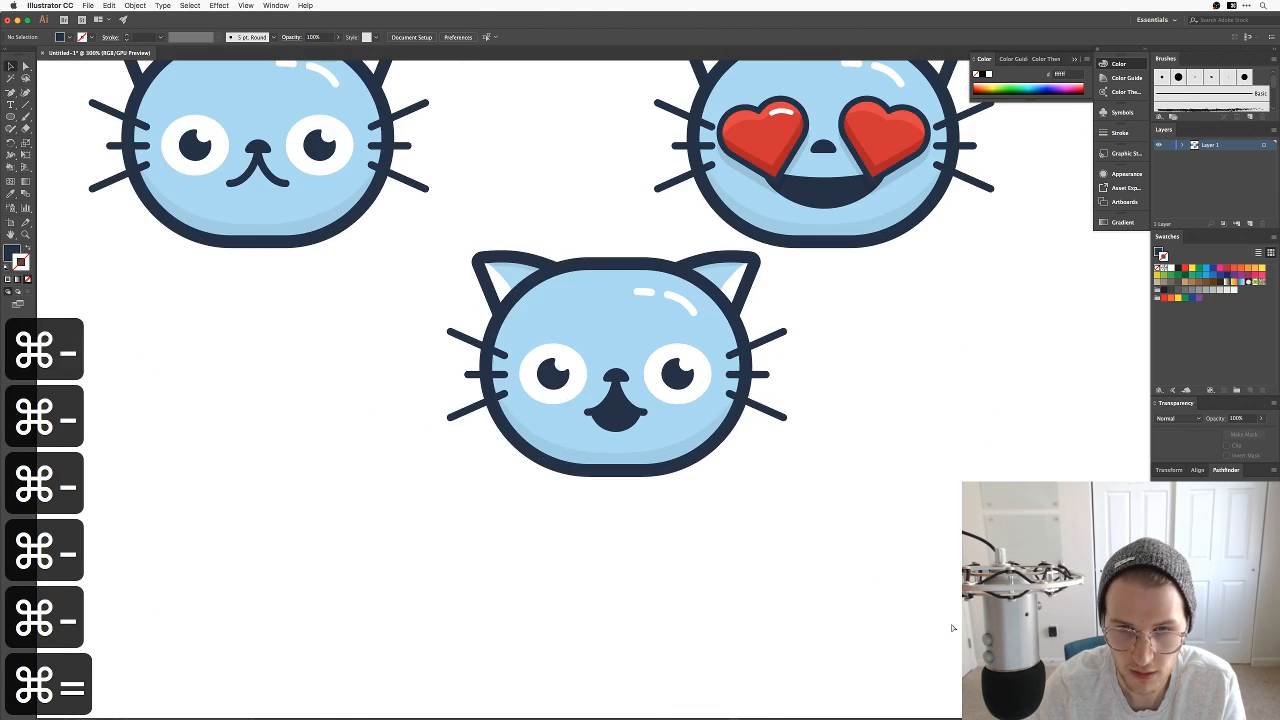
{"action": "left_click_drag", "start_coordinate": [857, 428], "coordinate": [680, 583]}
{"action": "key", "text": "v"}
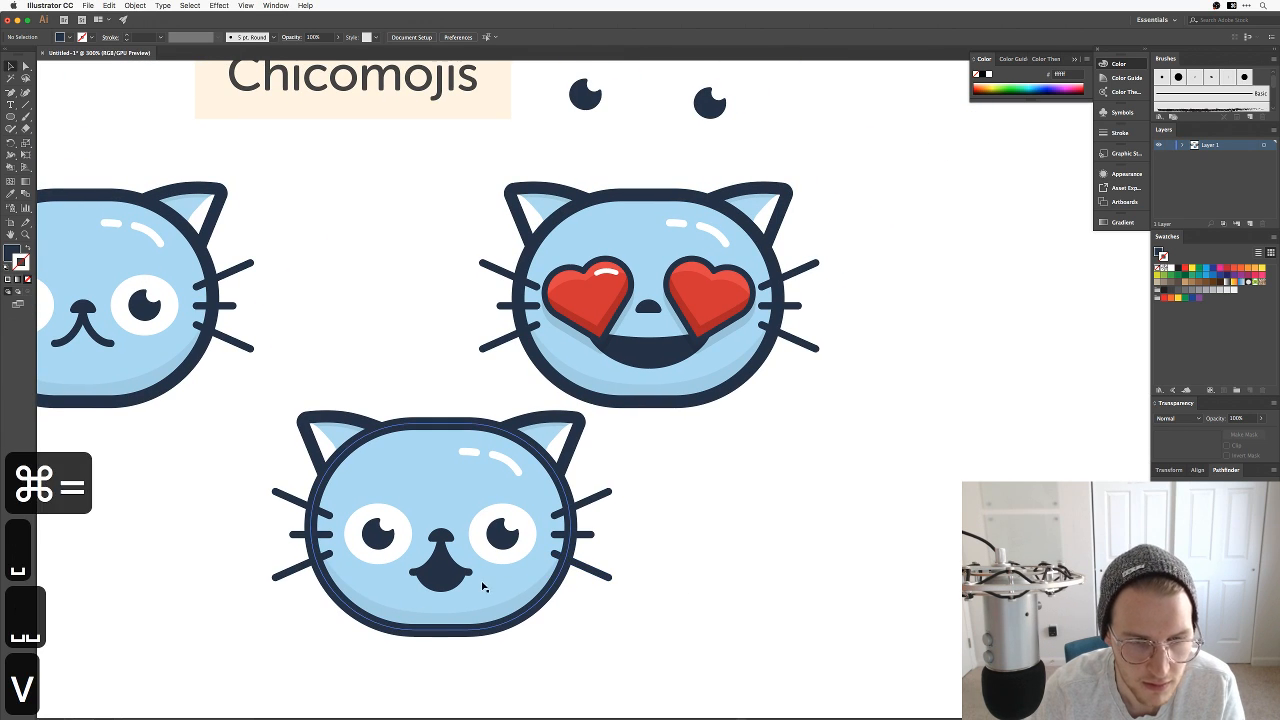
{"action": "left_click", "coordinate": [462, 586]}
{"action": "left_click_drag", "start_coordinate": [466, 592], "coordinate": [451, 576]}
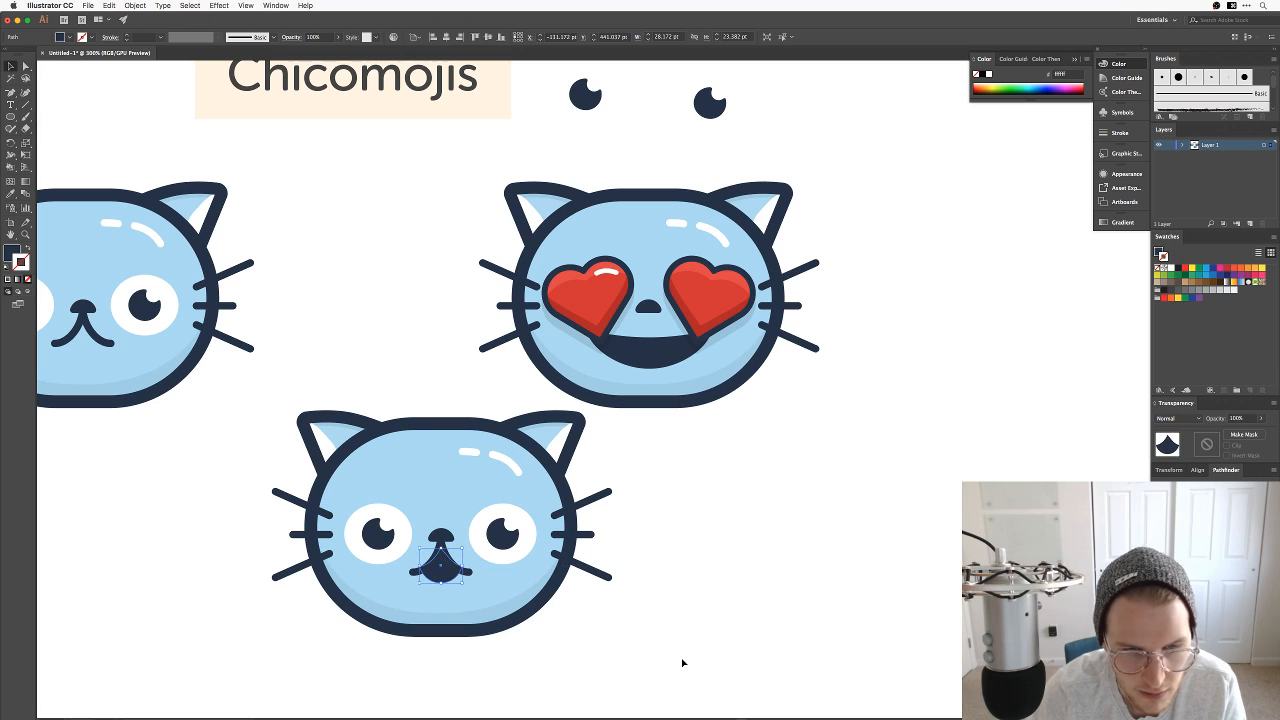
{"action": "left_click", "coordinate": [683, 661]}
{"action": "left_click", "coordinate": [449, 579]}
{"action": "key", "text": "Down"}
{"action": "key", "text": "Down"}
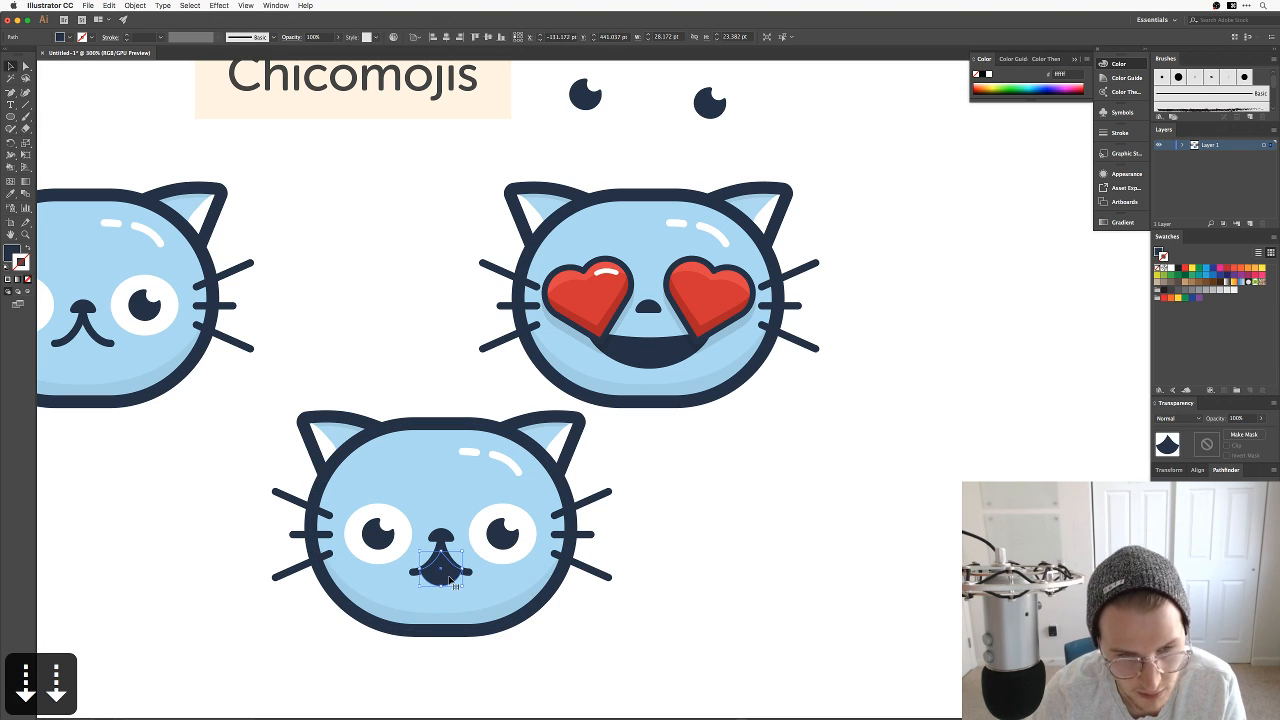
{"action": "left_click", "coordinate": [647, 628]}
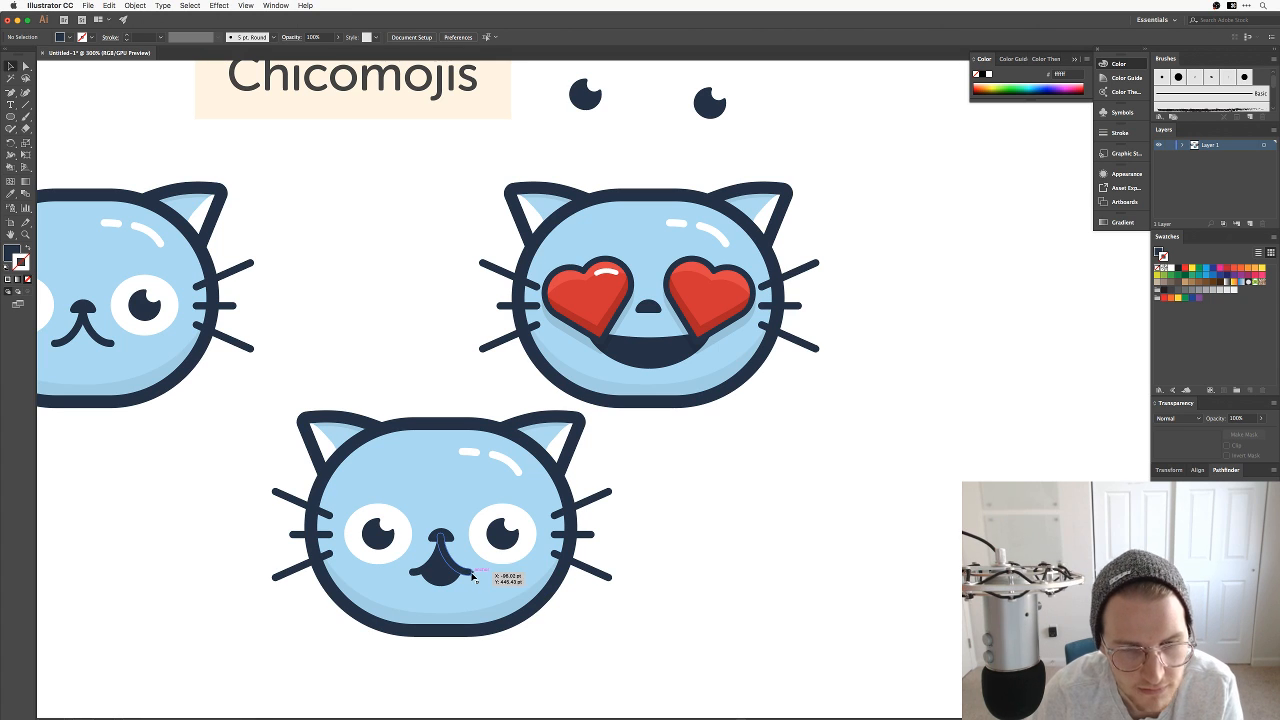
Step: Rotate the right mouth line so its outer end lifts upward and outward
{"action": "left_click", "coordinate": [472, 572]}
{"action": "key", "text": "e"}
{"action": "left_click_drag", "start_coordinate": [508, 583], "coordinate": [470, 570]}
{"action": "key", "text": "v"}
{"action": "left_click", "coordinate": [486, 582]}
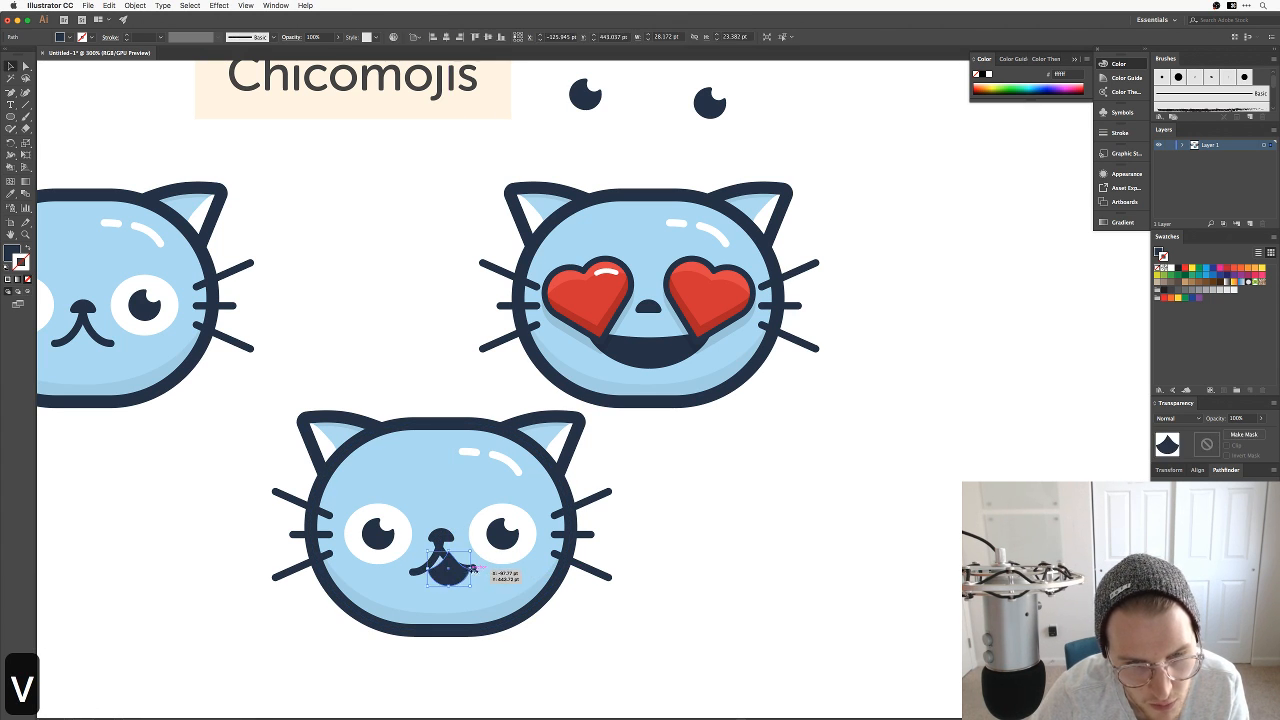
{"action": "key", "text": "super+z"}
{"action": "key", "text": "super+z"}
{"action": "left_click", "coordinate": [603, 625]}
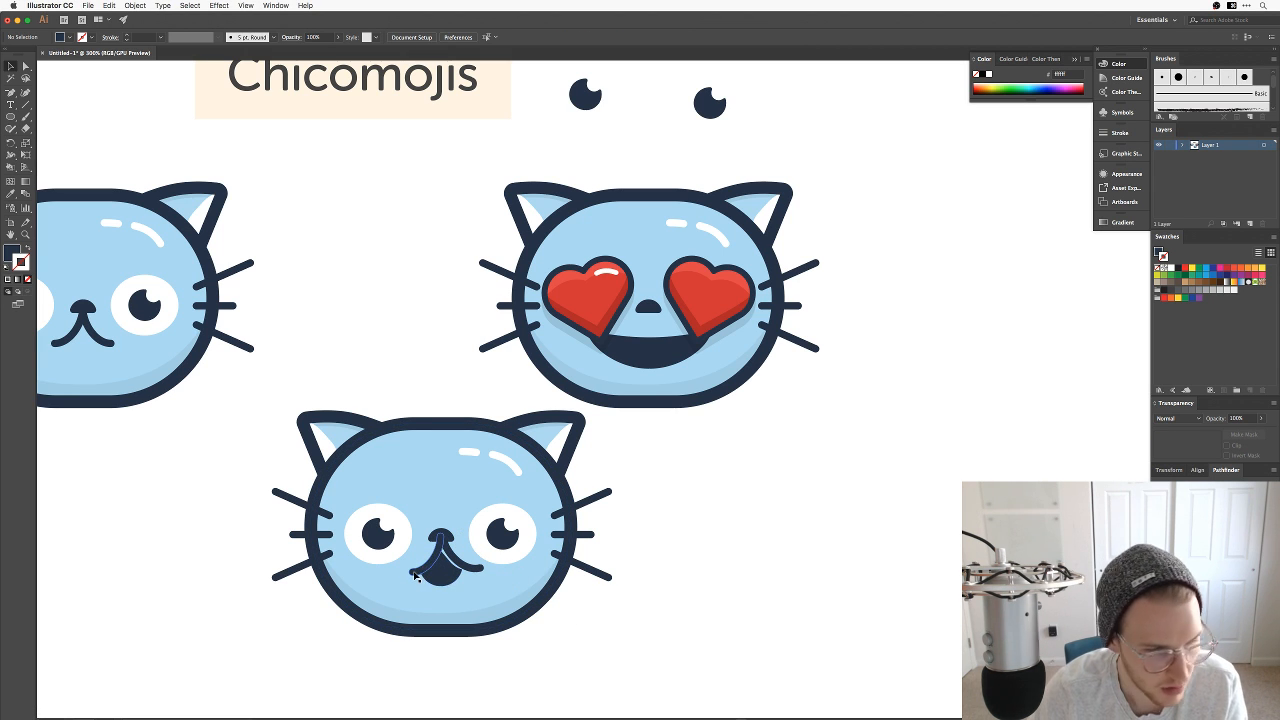
Step: Replace the left mouth line with a copy of the right line, reflected across the vertical axis
{"action": "key", "text": "z"}
{"action": "left_click_drag", "start_coordinate": [370, 603], "coordinate": [517, 486]}
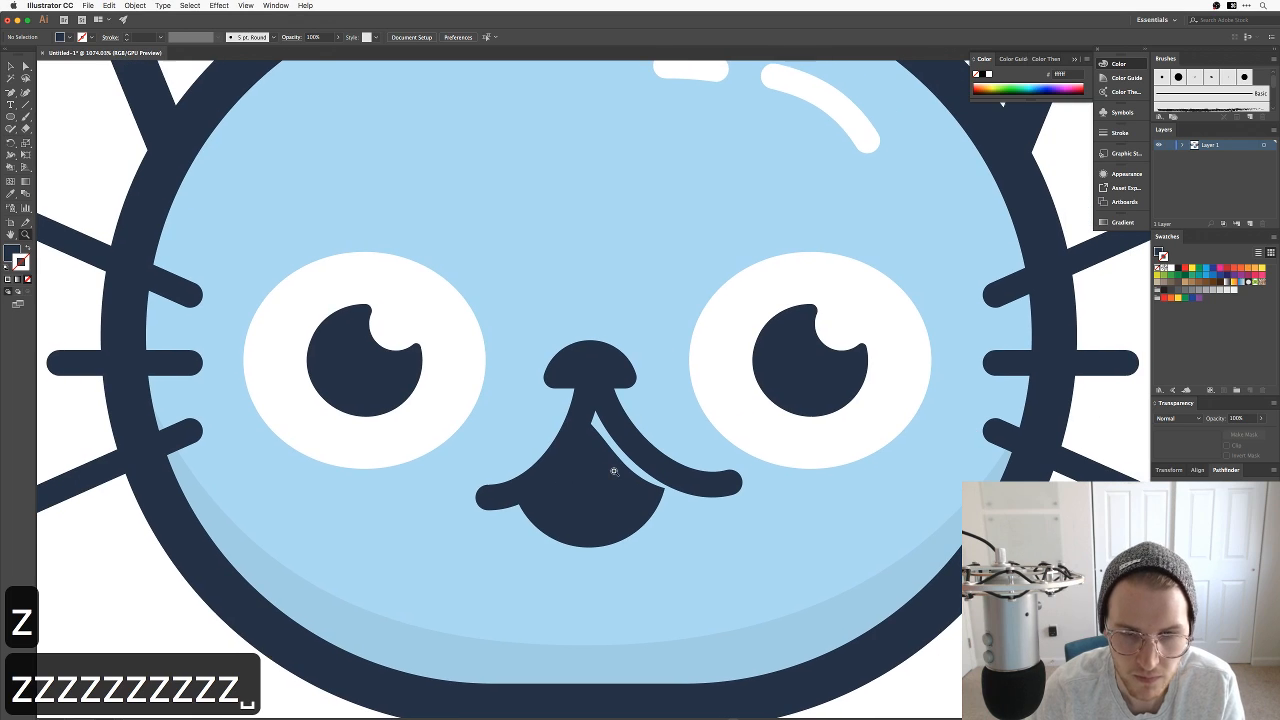
{"action": "left_click_drag", "start_coordinate": [591, 500], "coordinate": [584, 472]}
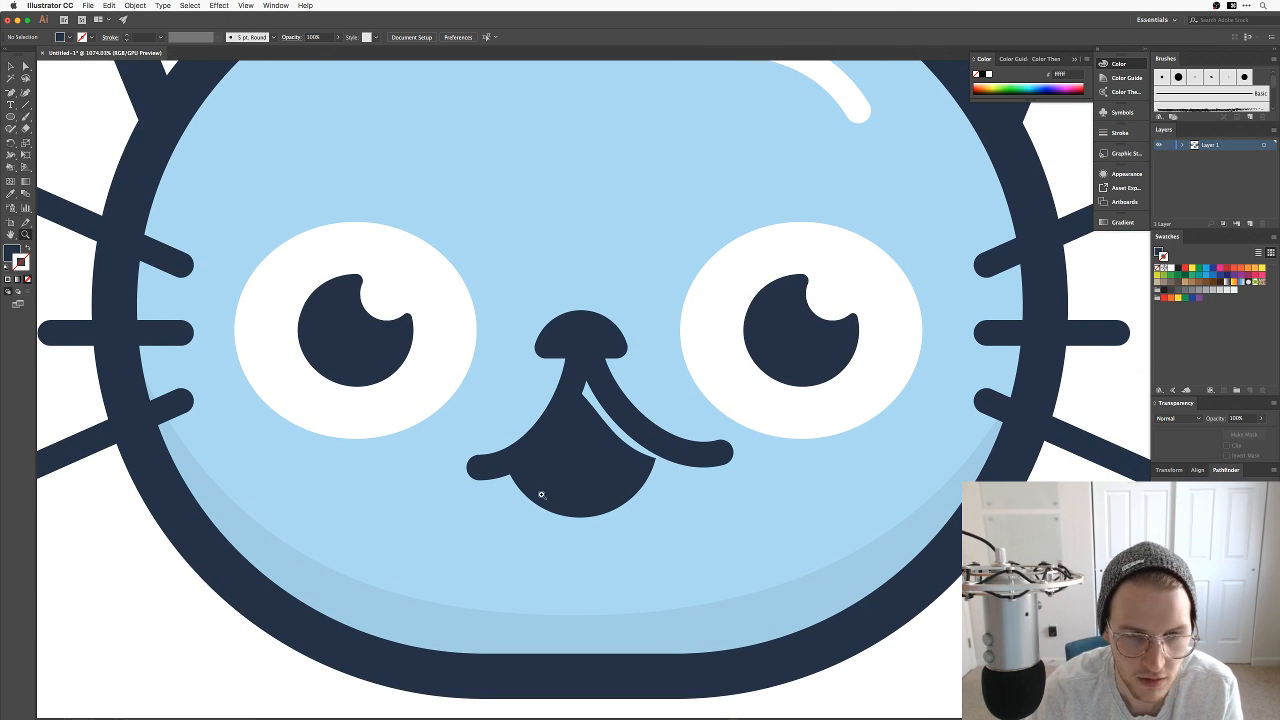
{"action": "key", "text": "v"}
{"action": "left_click", "coordinate": [494, 467]}
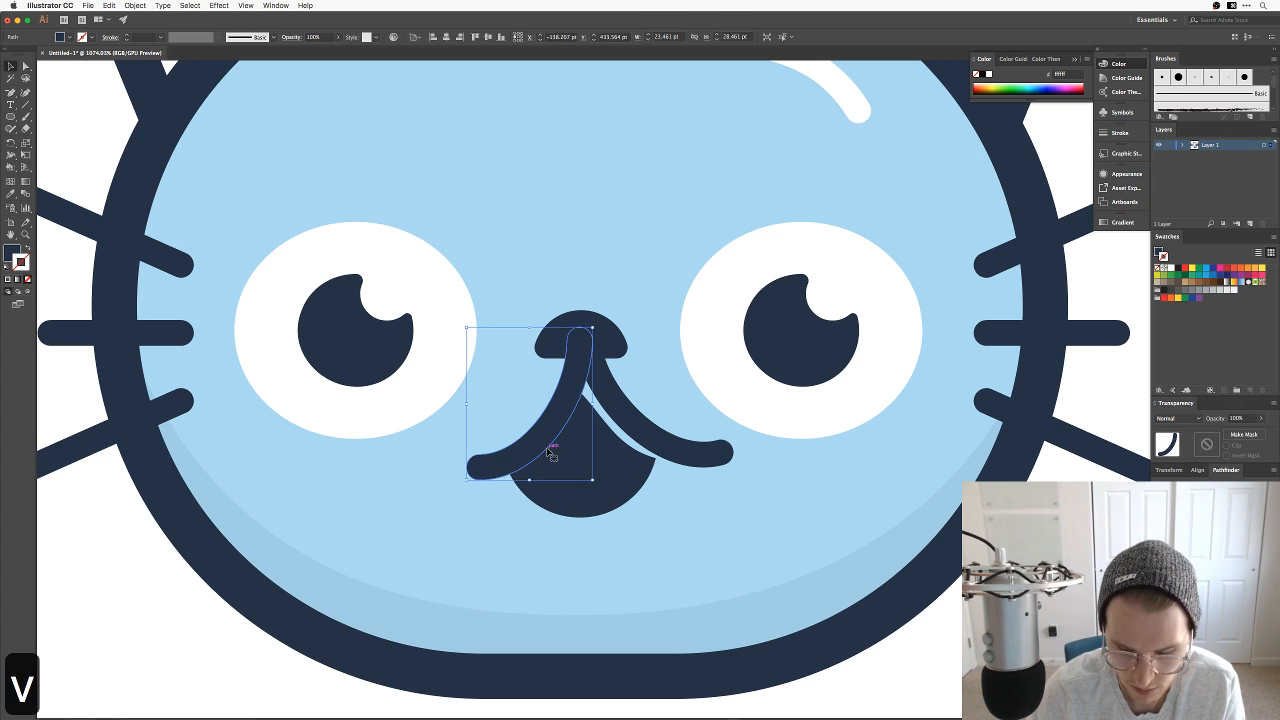
{"action": "key", "text": "BackSpace"}
{"action": "left_click_drag", "start_coordinate": [617, 420], "coordinate": [447, 418]}
{"action": "right_click", "coordinate": [452, 424]}
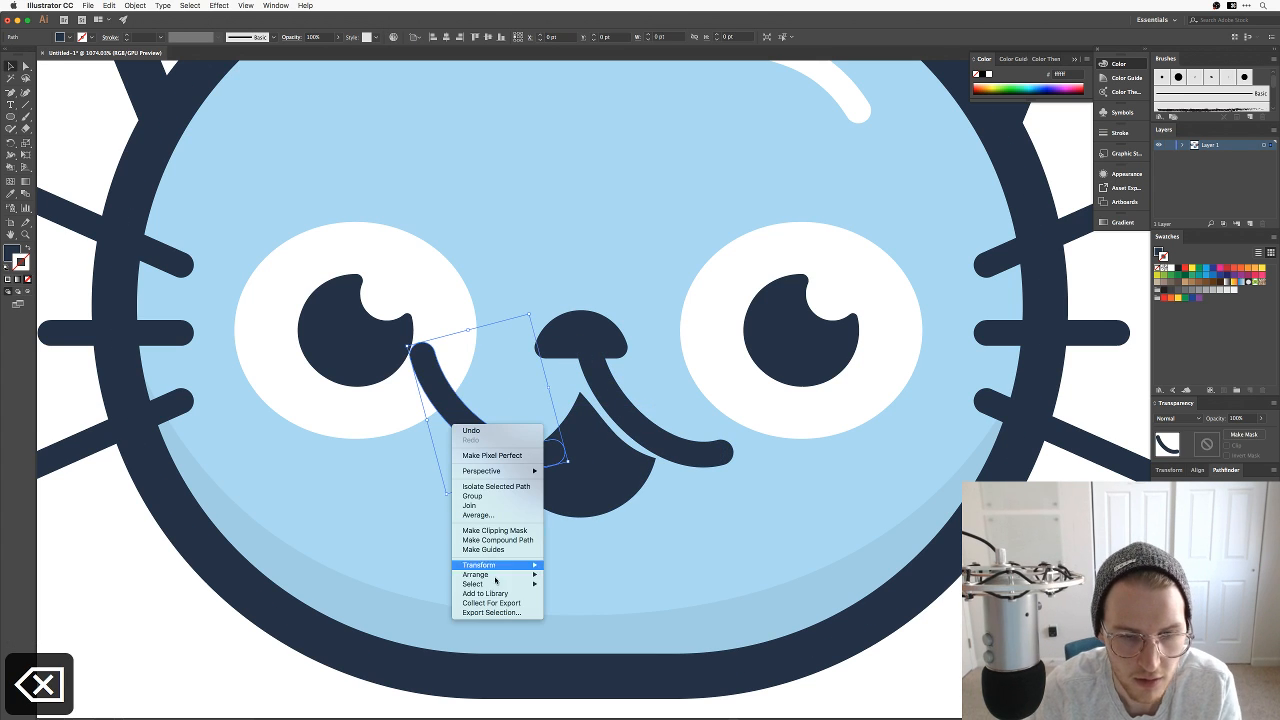
{"action": "mouse_move", "coordinate": [500, 565]}
{"action": "left_click", "coordinate": [569, 601]}
{"action": "key", "text": "Return"}
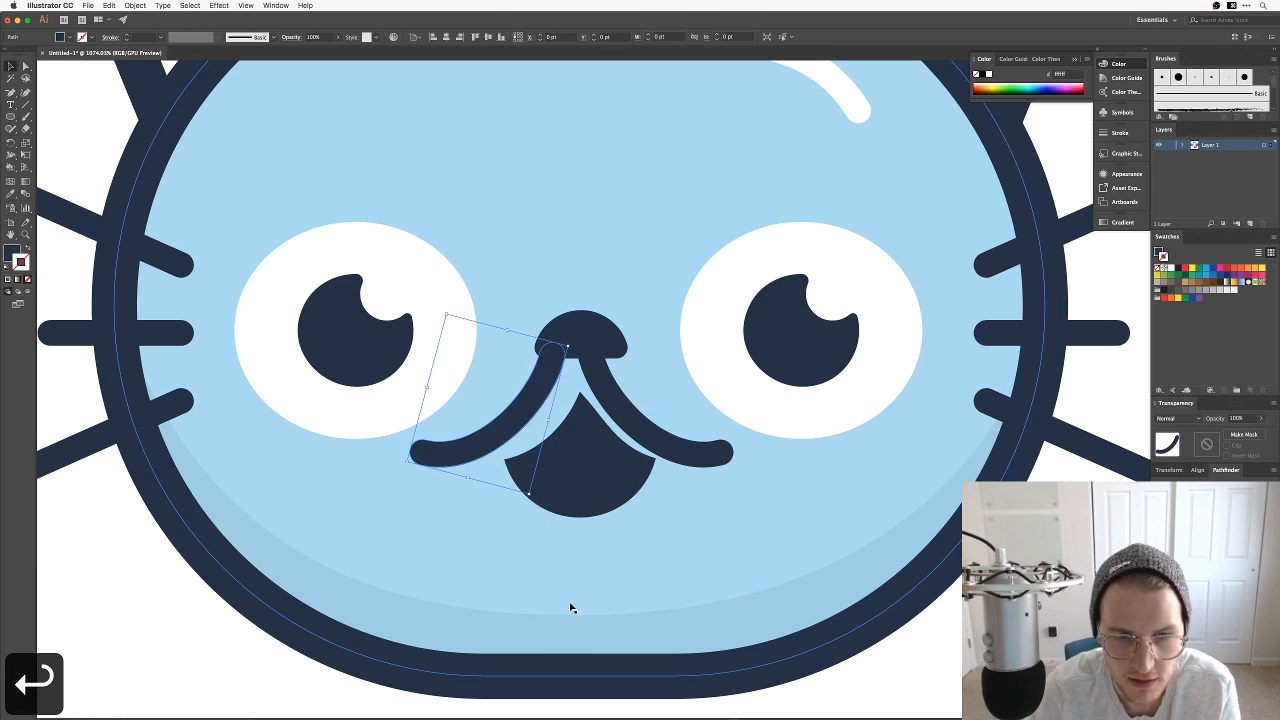
Step: Center both mouth lines so they meet beneath the nose, and raise the open-mouth shape until it fills the gap between them
{"action": "key", "text": "z"}
{"action": "left_click_drag", "start_coordinate": [541, 404], "coordinate": [569, 406]}
{"action": "left_click", "coordinate": [600, 386], "text": "shift"}
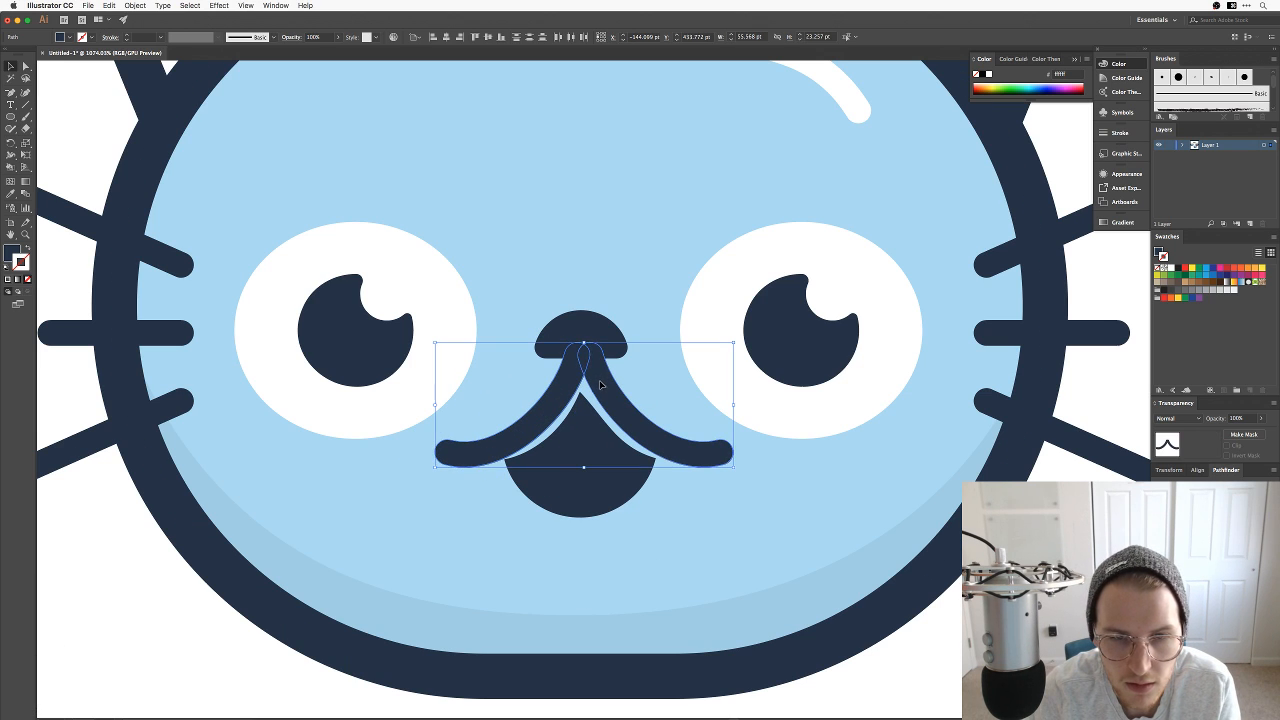
{"action": "left_click_drag", "start_coordinate": [588, 475], "coordinate": [582, 451]}
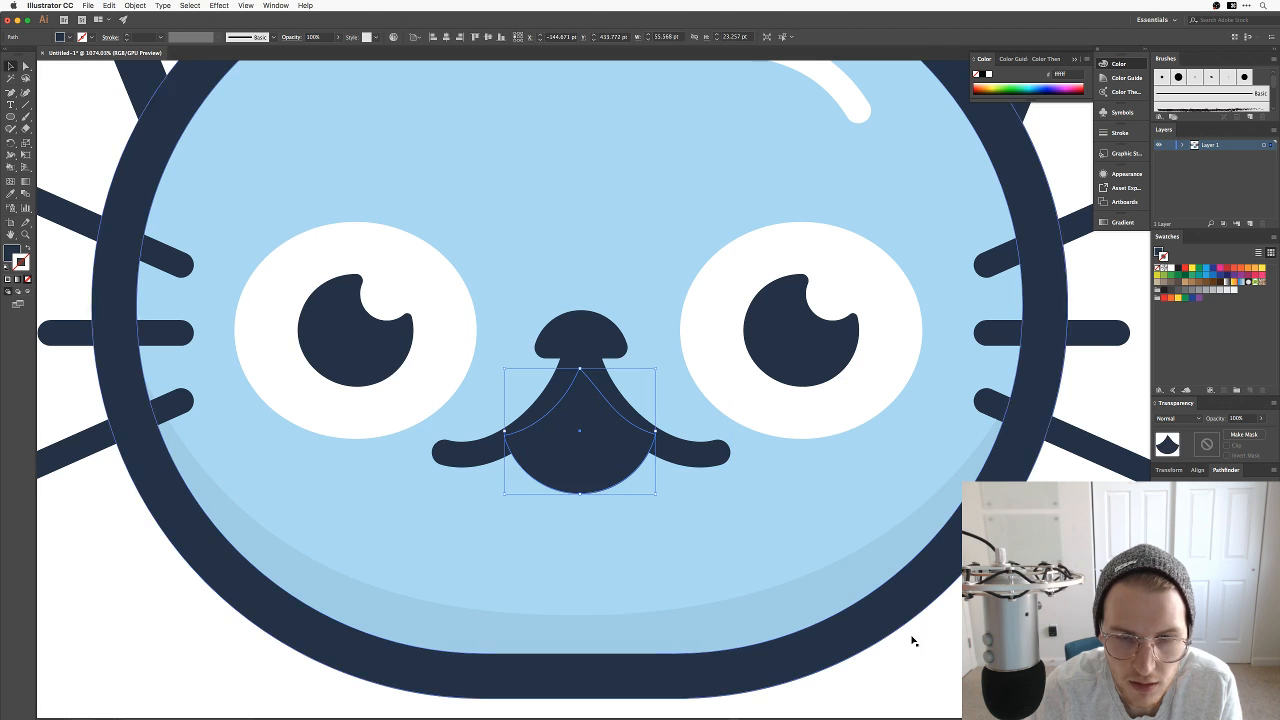
{"action": "left_click", "coordinate": [911, 640]}
{"action": "key", "text": "super+minus"}
{"action": "key", "text": "super+minus"}
{"action": "key", "text": "super+minus"}
{"action": "key", "text": "super+minus"}
{"action": "key", "text": "super+minus"}
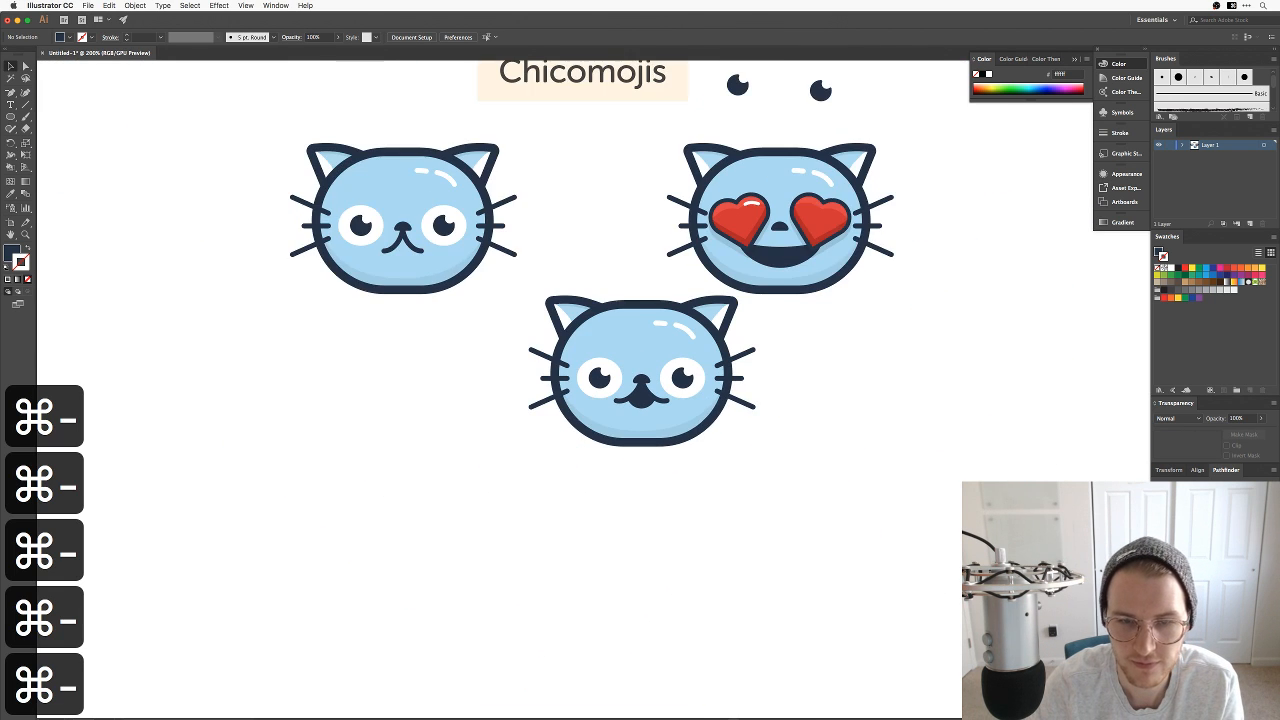
Step: Widen the open-mouth shape to about 42 pt and stretch its peak upward until it meets the mouth lines
{"action": "key", "text": "super+equal"}
{"action": "key", "text": "space"}
{"action": "left_click_drag", "start_coordinate": [880, 462], "coordinate": [794, 509]}
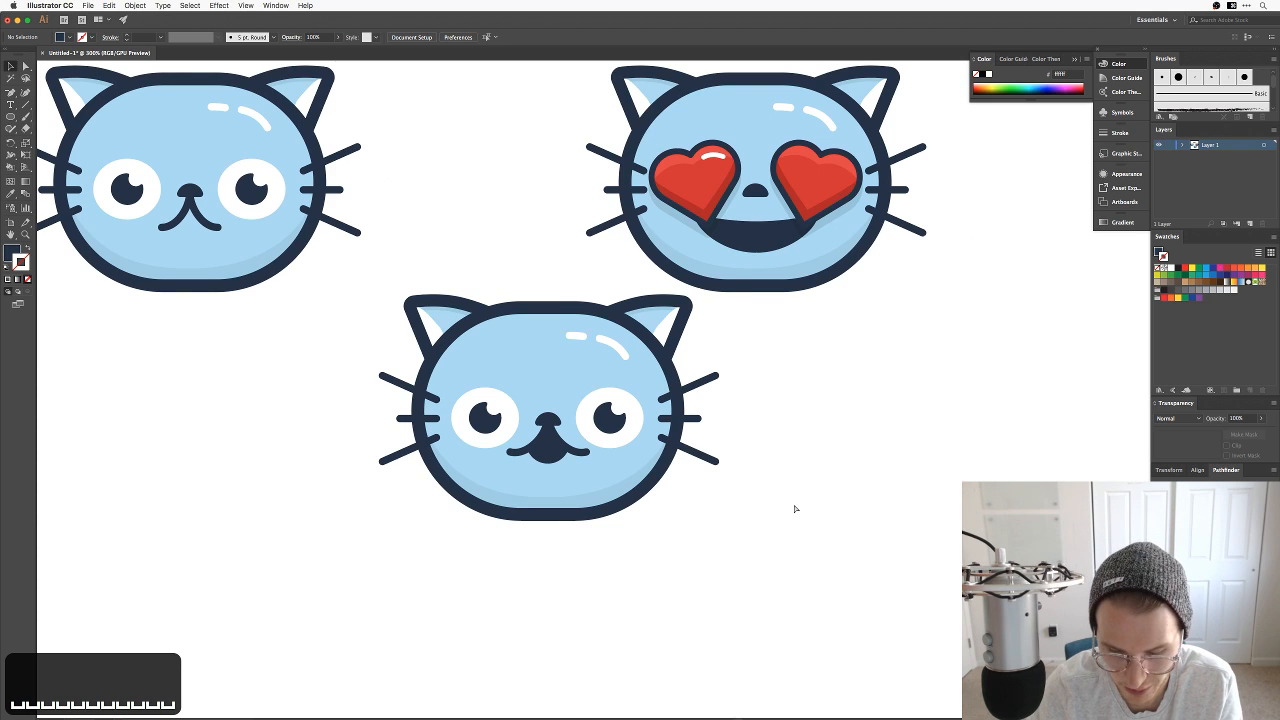
{"action": "key", "text": "super+equal"}
{"action": "key", "text": "super+equal"}
{"action": "key", "text": "super+equal"}
{"action": "key", "text": "a"}
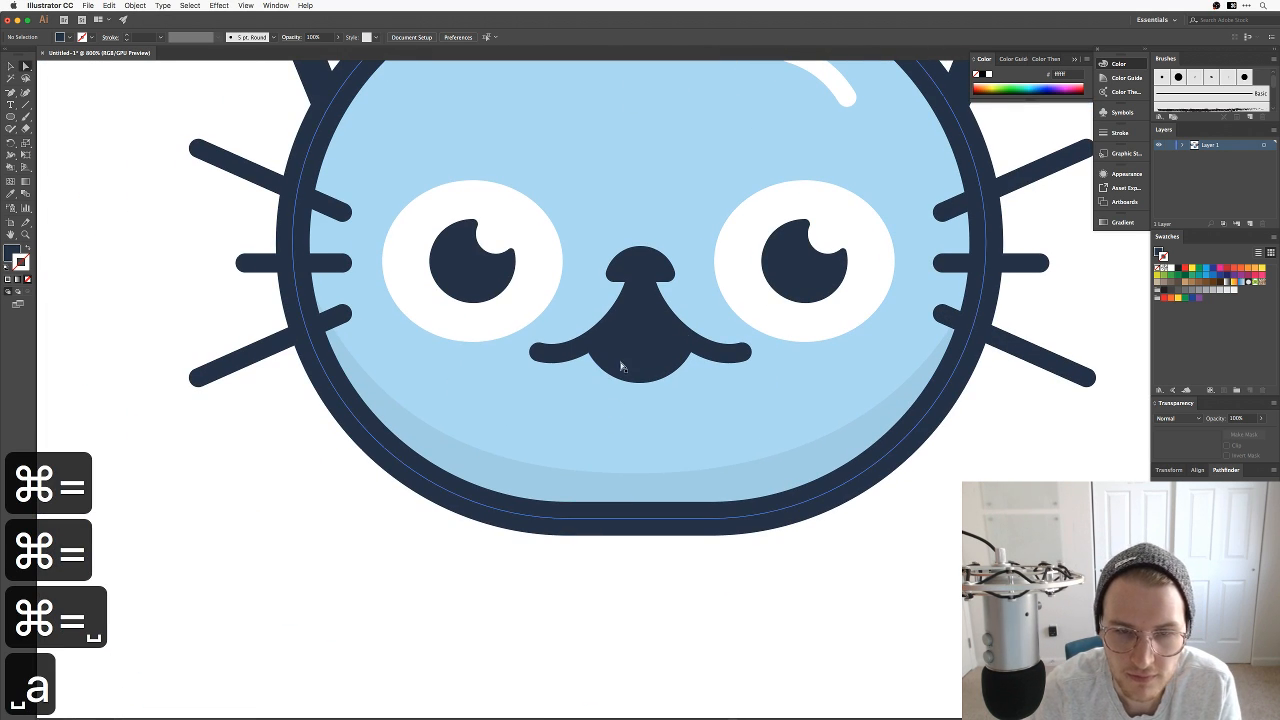
{"action": "left_click", "coordinate": [620, 367]}
{"action": "mouse_move", "coordinate": [631, 366]}
{"action": "left_mouse_down"}
{"action": "mouse_move", "coordinate": [645, 385]}
{"action": "mouse_move", "coordinate": [720, 354]}
{"action": "left_mouse_up"}
{"action": "key", "text": "e"}
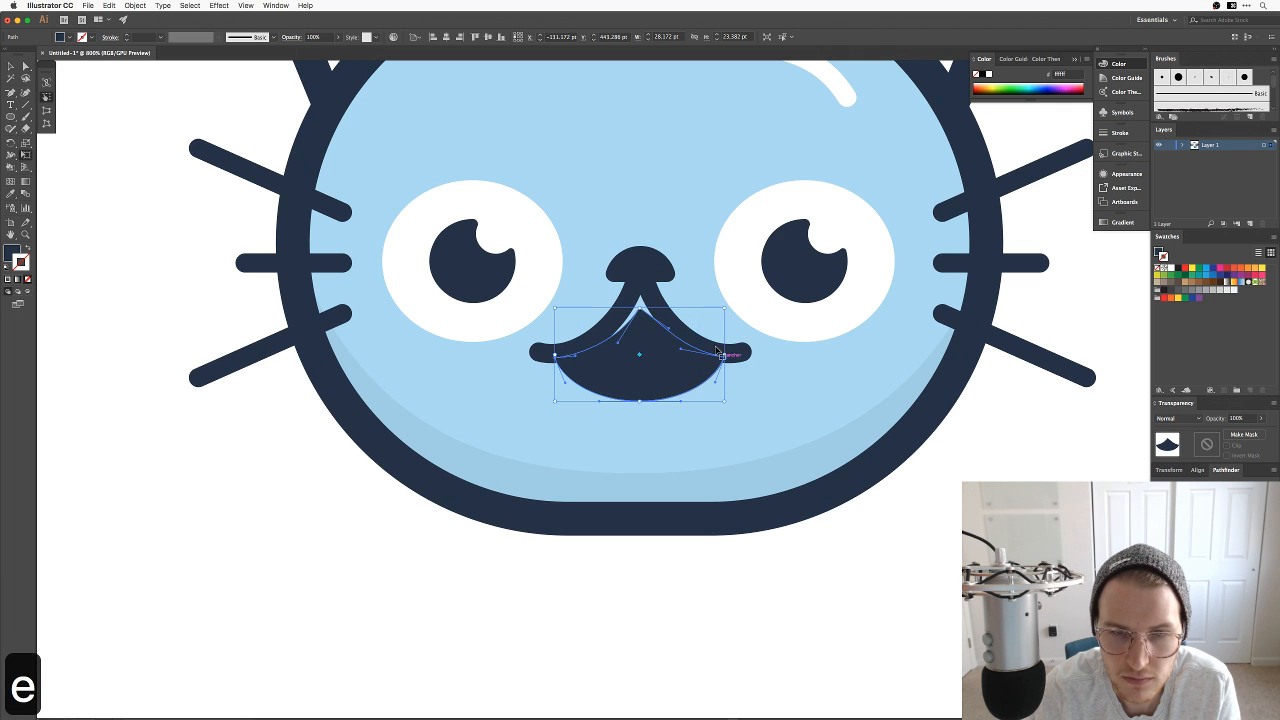
{"action": "left_click_drag", "start_coordinate": [641, 308], "coordinate": [640, 291]}
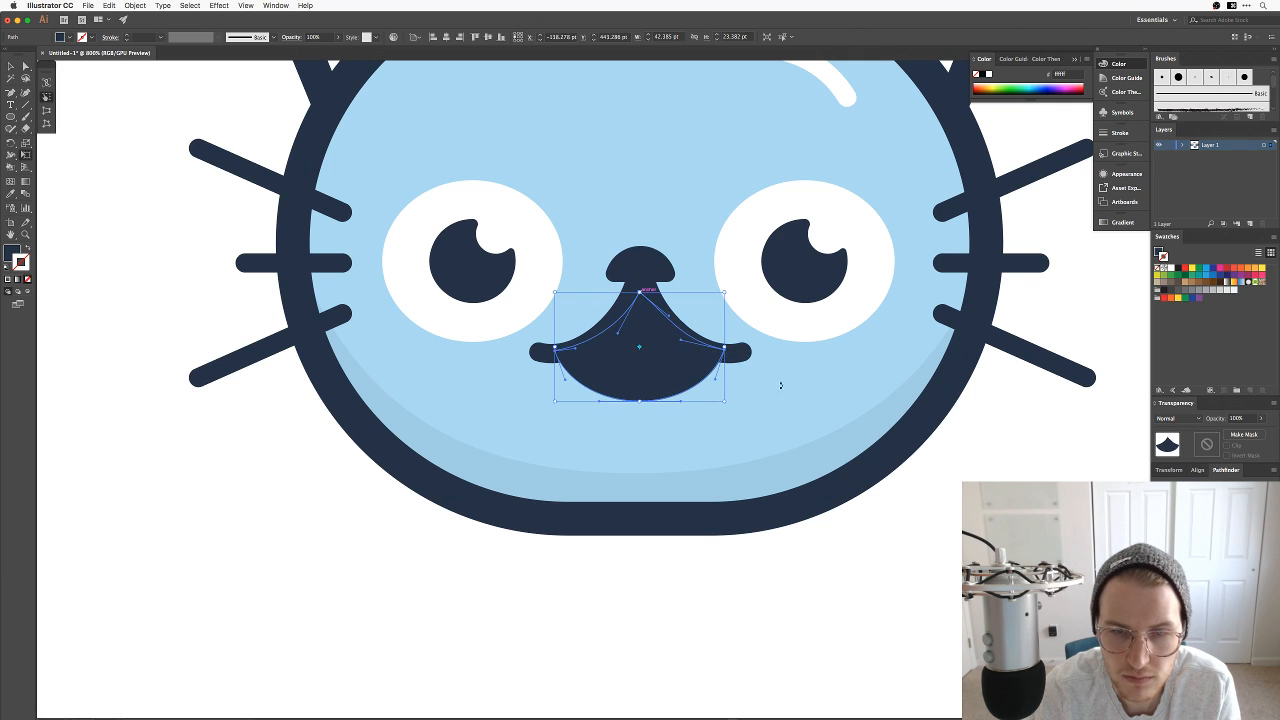
{"action": "key", "text": "v"}
{"action": "left_click", "coordinate": [965, 505]}
{"action": "key", "text": "super+minus"}
{"action": "key", "text": "super+minus"}
{"action": "key", "text": "super+minus"}
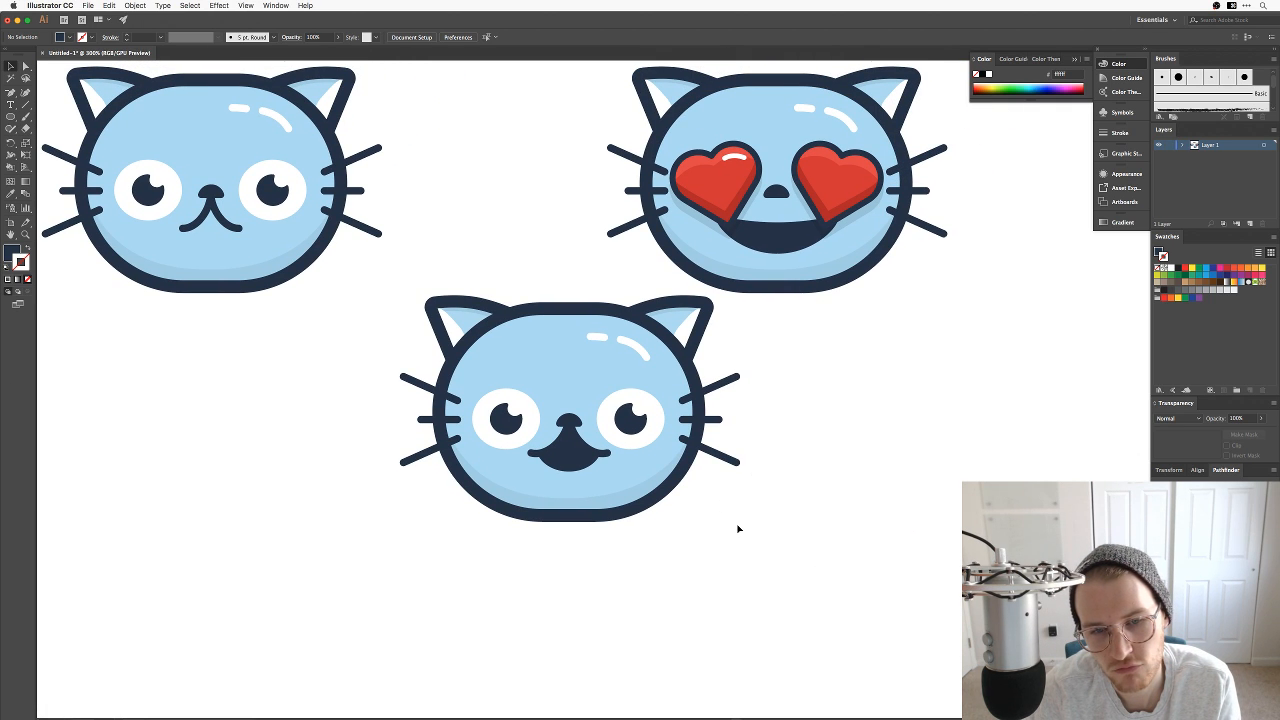
Step: Draw a rectangle about 7.7 by 15.4 pt in the middle of the open mouth as the tongue
{"action": "key", "text": "super+equal"}
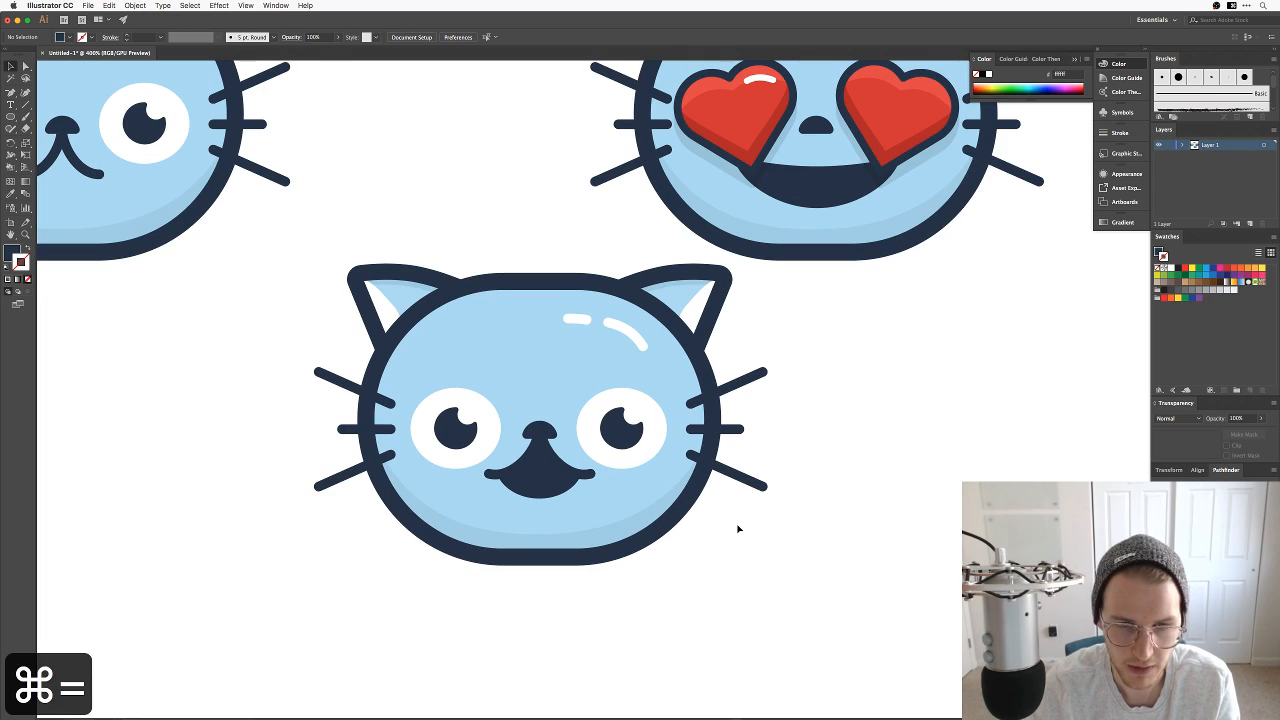
{"action": "key", "text": "space"}
{"action": "left_click_drag", "start_coordinate": [737, 526], "coordinate": [823, 543]}
{"action": "key", "text": "super+equal"}
{"action": "key", "text": "super+equal"}
{"action": "key", "text": "space"}
{"action": "left_click_drag", "start_coordinate": [742, 559], "coordinate": [672, 335]}
{"action": "scroll", "coordinate": [692, 462], "scroll_direction": "left", "scroll_amount": 1}
{"action": "scroll", "coordinate": [692, 464], "scroll_direction": "up", "scroll_amount": 1}
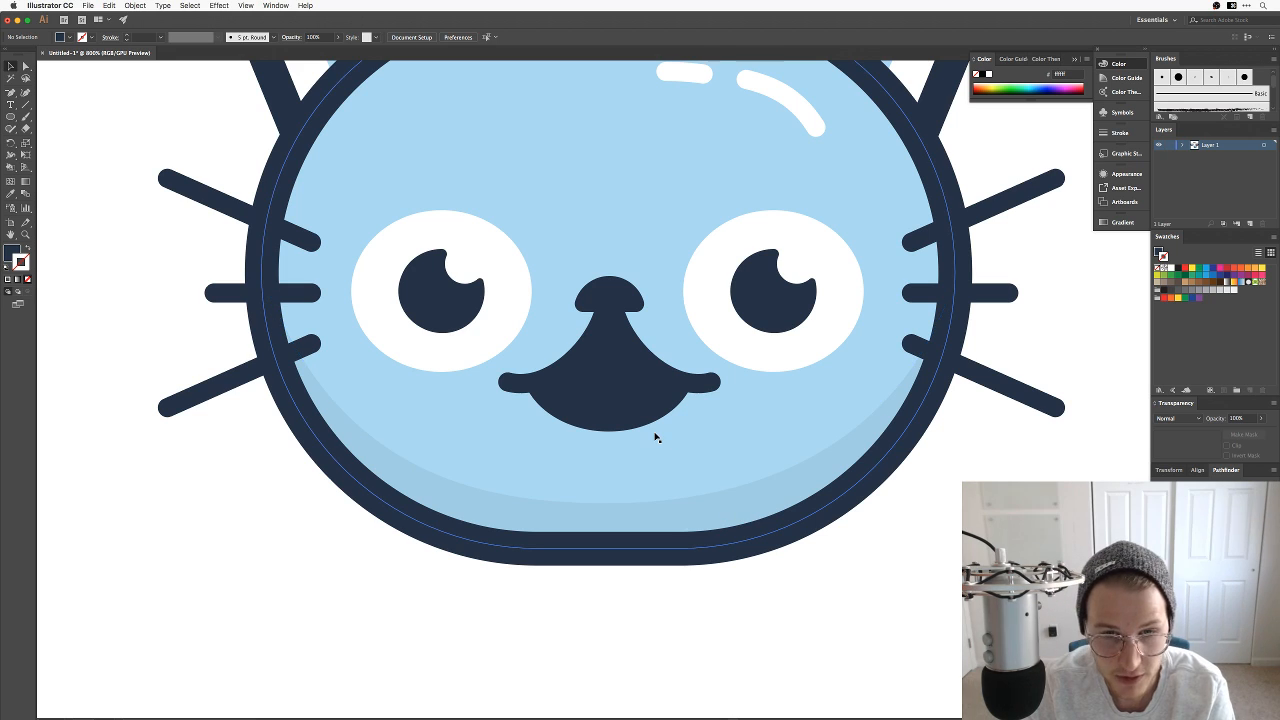
{"action": "key", "text": "p"}
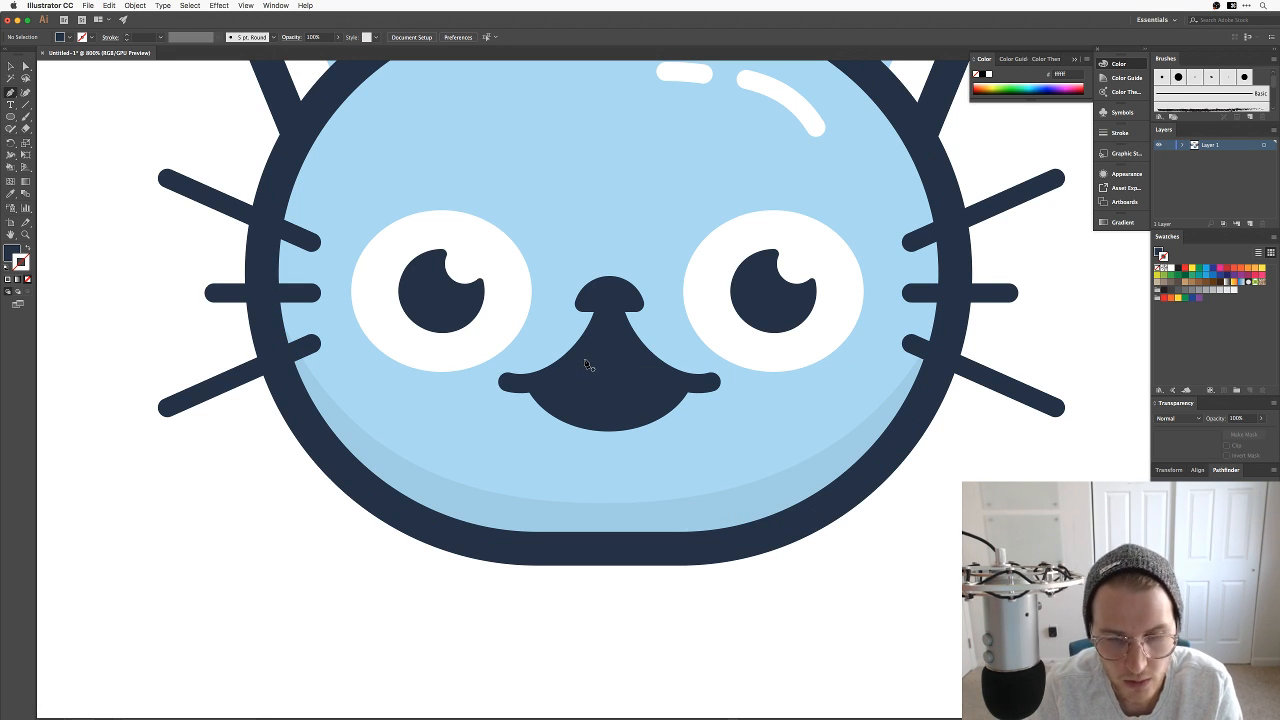
{"action": "key", "text": "m"}
{"action": "left_click_drag", "start_coordinate": [589, 350], "coordinate": [614, 398]}
{"action": "key", "text": "v"}
Step: Bend the tongue rectangle's bottom edge into a slight downward curve
{"action": "key", "text": "a"}
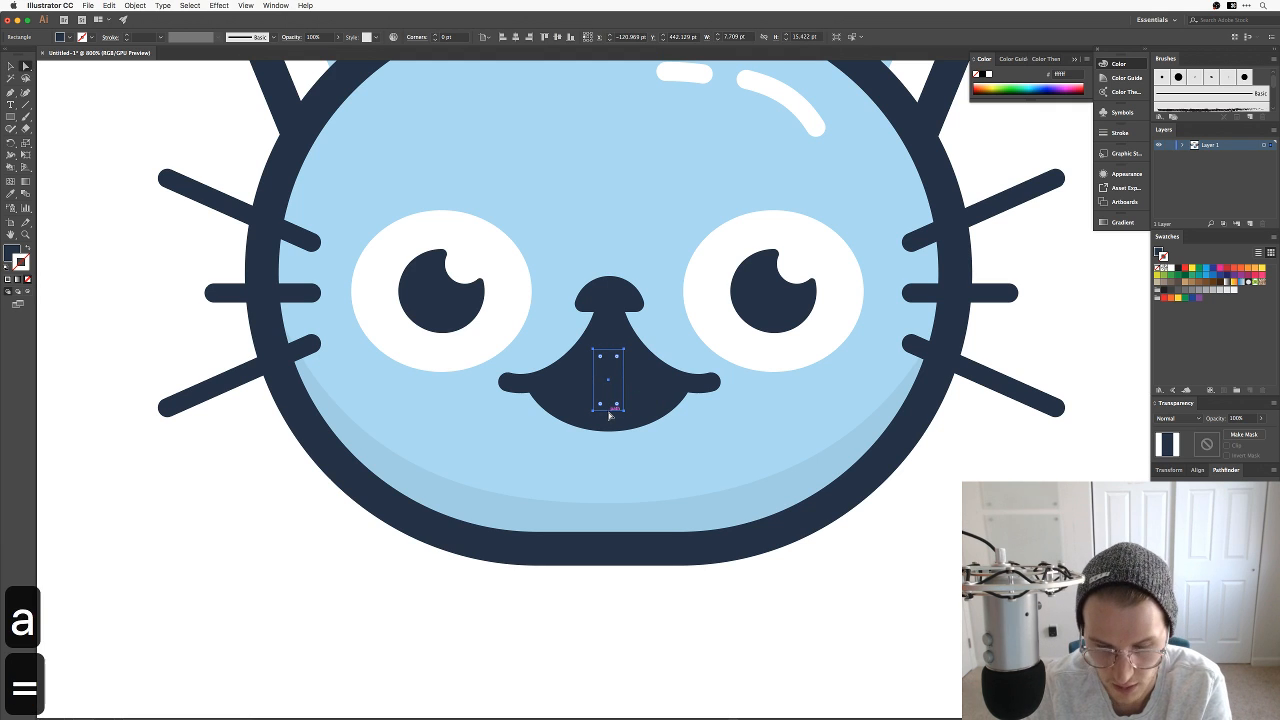
{"action": "left_click", "coordinate": [609, 411]}
{"action": "key", "text": "a"}
{"action": "left_click_drag", "start_coordinate": [609, 411], "coordinate": [609, 372]}
{"action": "key", "text": "v"}
{"action": "left_click", "coordinate": [941, 581]}
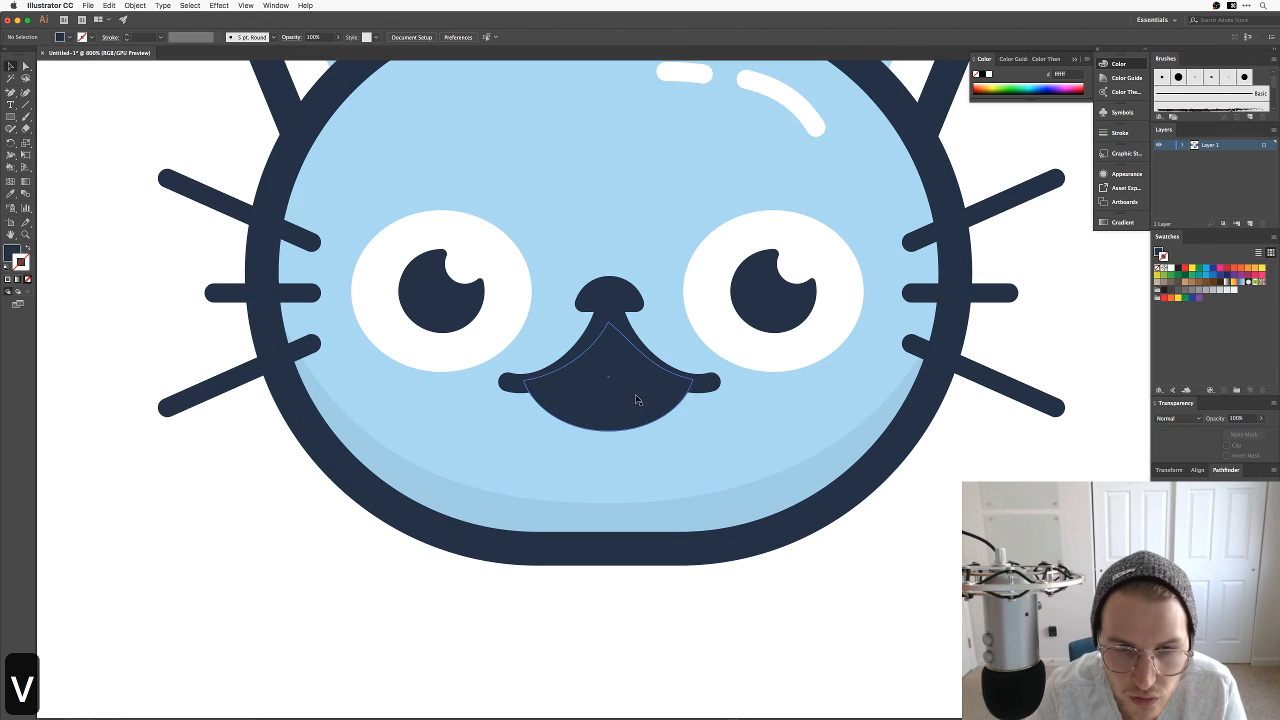
Step: Fill the tongue with the muted pink #d882a1
{"action": "left_click", "coordinate": [614, 390]}
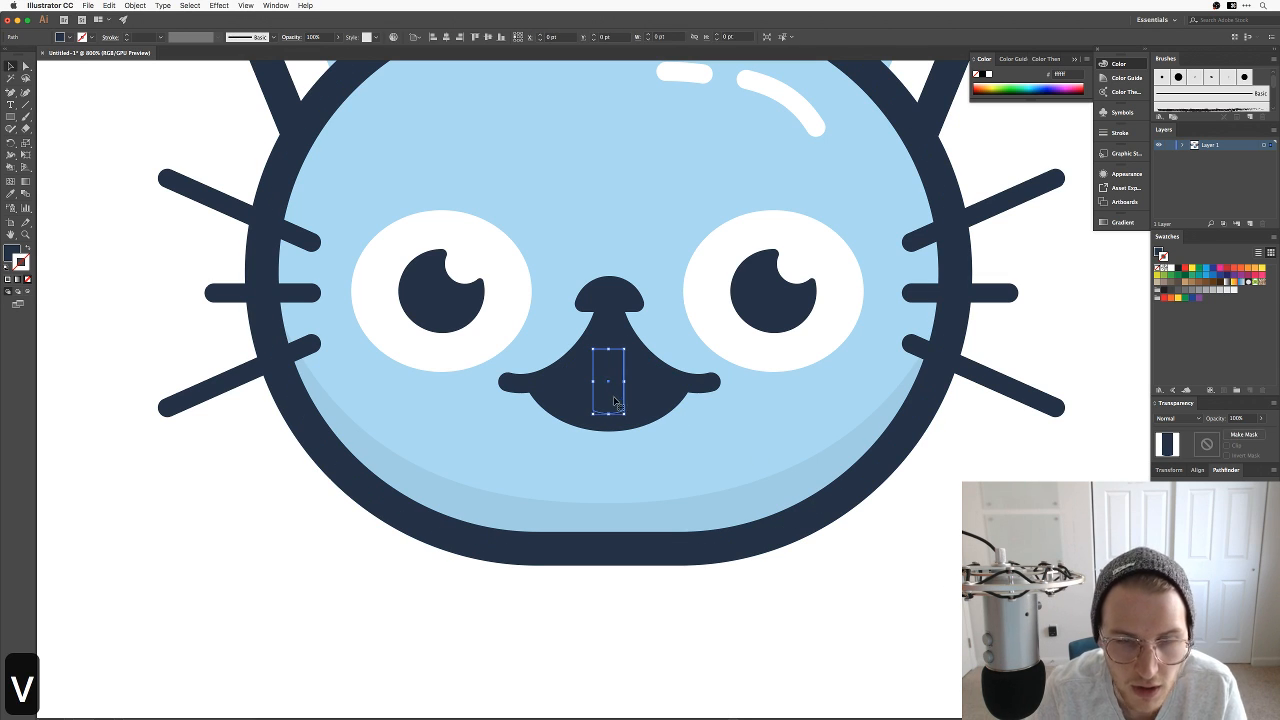
{"action": "double_click", "coordinate": [14, 252]}
{"action": "left_click_drag", "start_coordinate": [965, 353], "coordinate": [967, 347]}
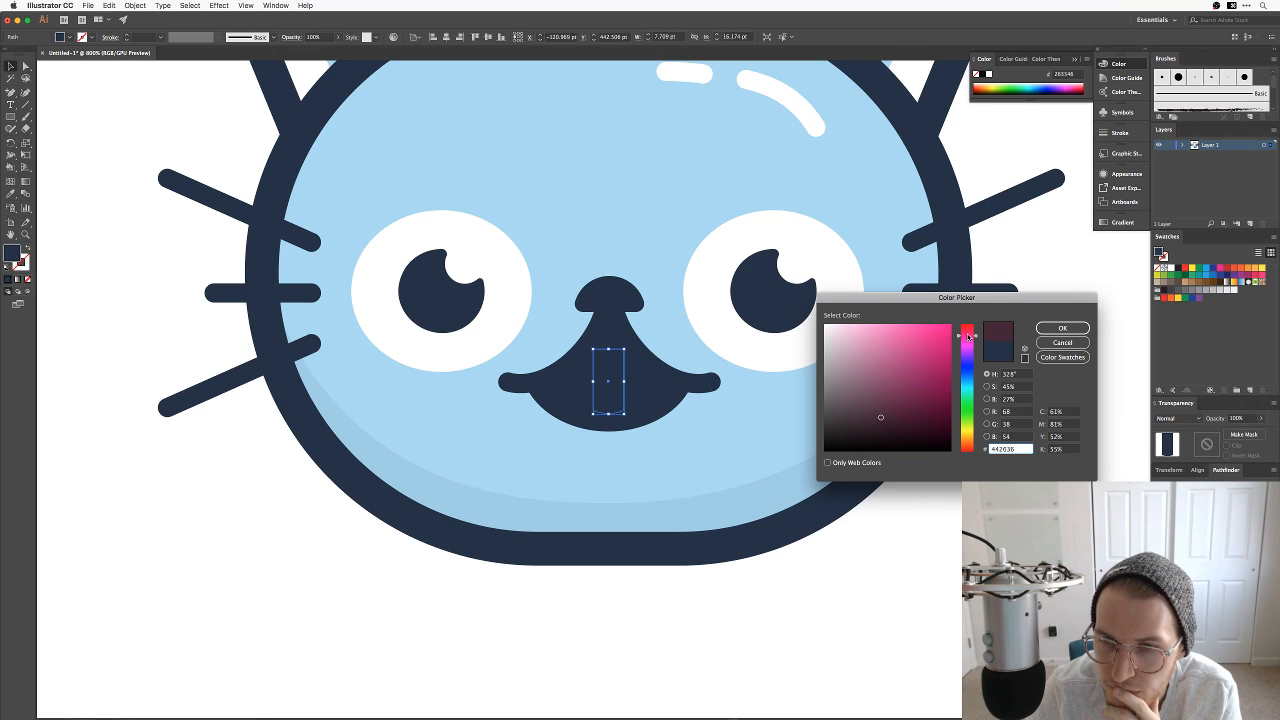
{"action": "left_click_drag", "start_coordinate": [884, 331], "coordinate": [869, 344]}
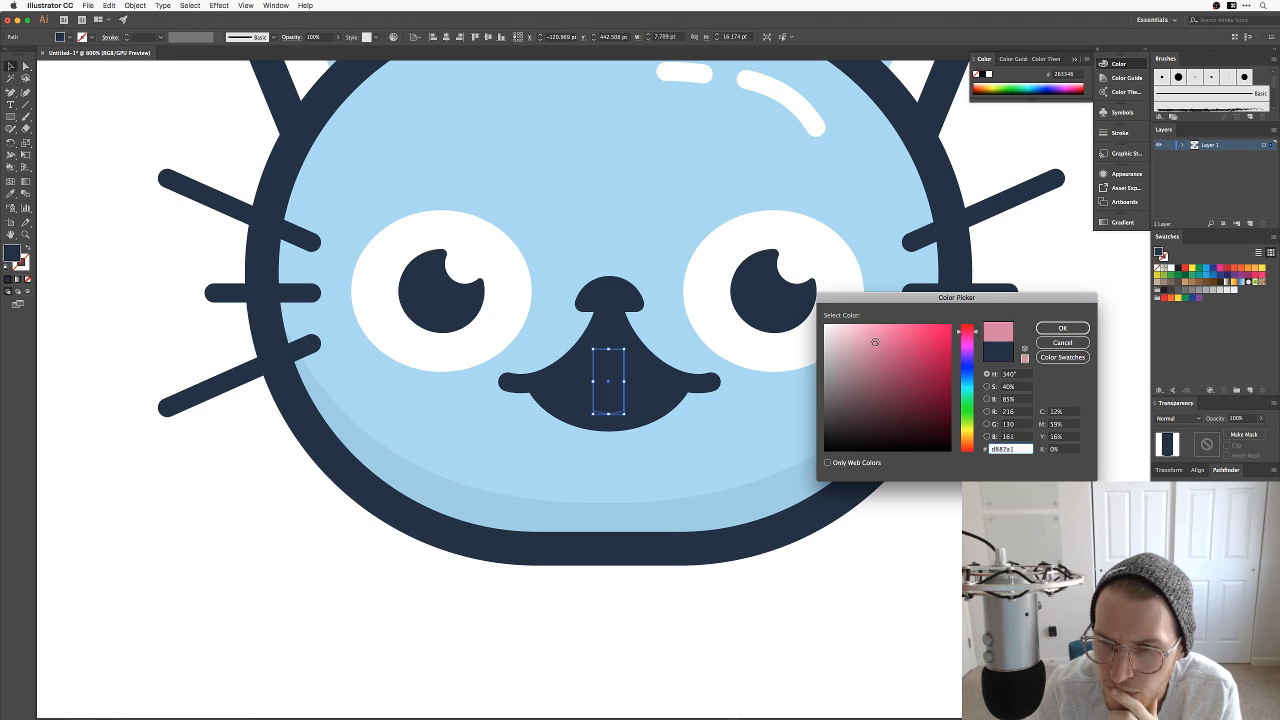
{"action": "left_click", "coordinate": [1062, 328]}
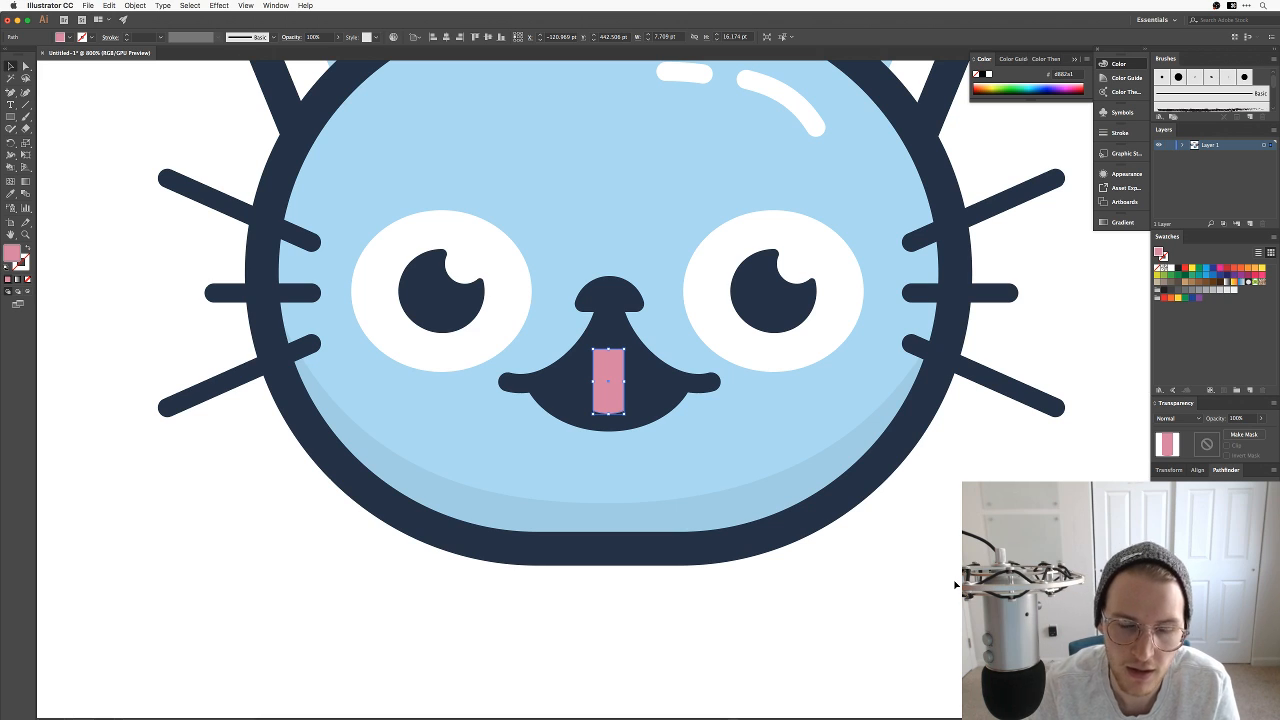
{"action": "key", "text": "v"}
{"action": "left_click", "coordinate": [913, 539]}
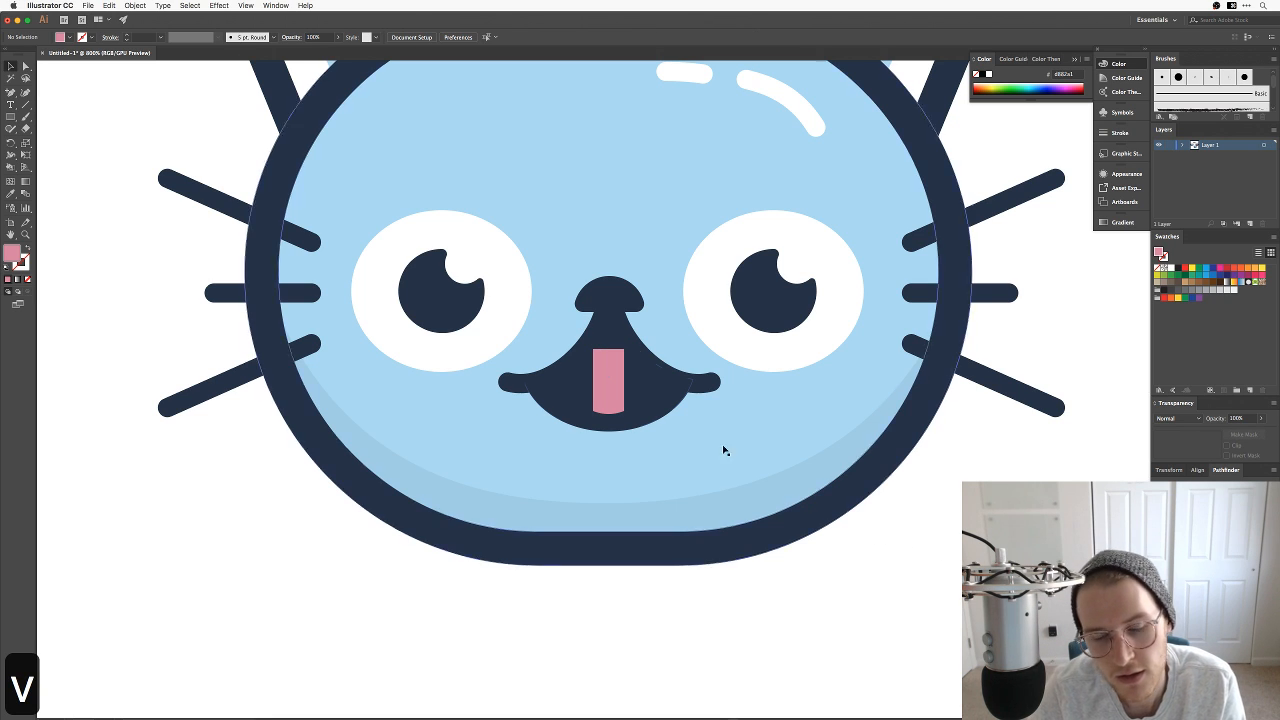
Step: Lower the tongue's top edge and fully round its two upper corners, leaving it about 12 pt high
{"action": "key", "text": "a"}
{"action": "key", "text": "a"}
{"action": "left_click", "coordinate": [605, 363]}
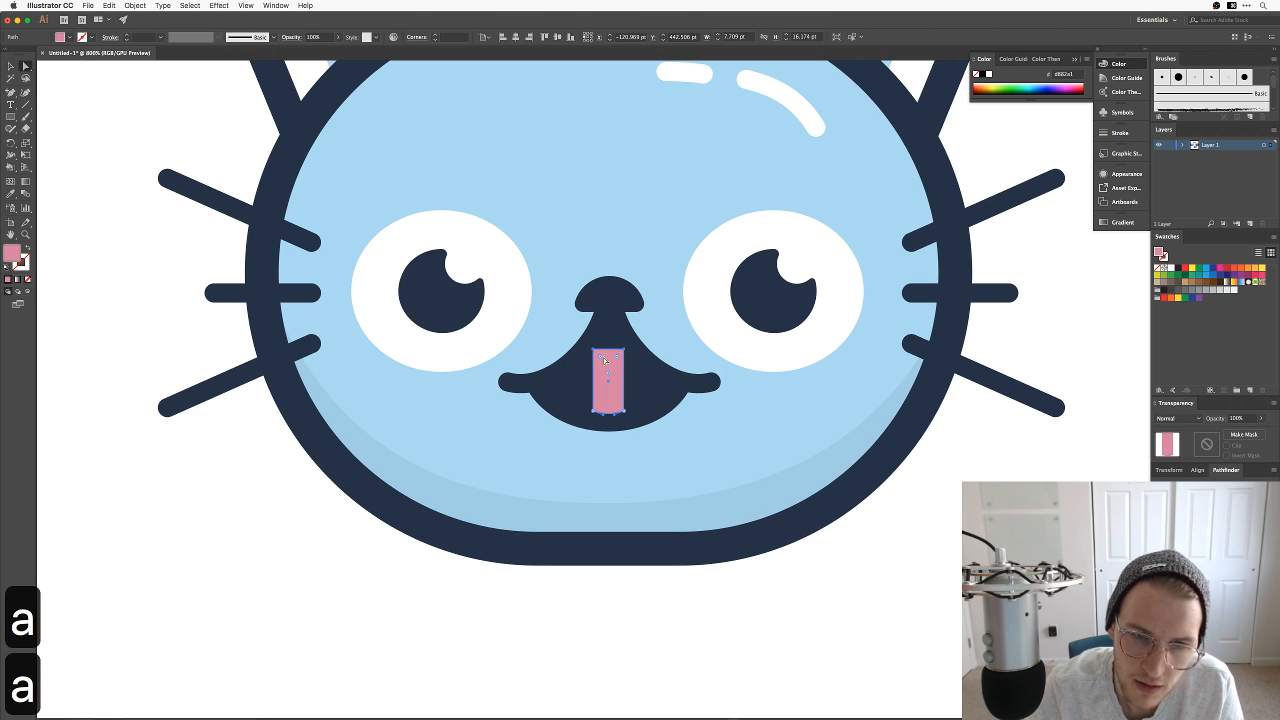
{"action": "left_click", "coordinate": [621, 350]}
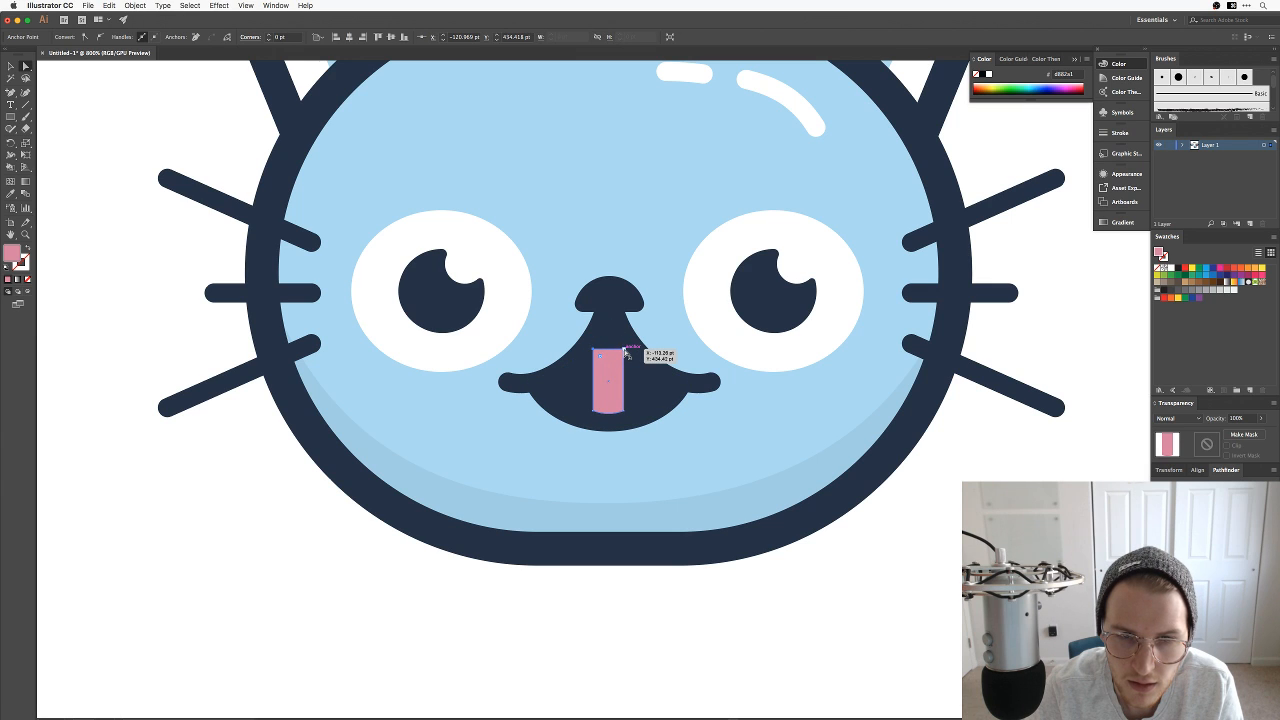
{"action": "left_click_drag", "start_coordinate": [619, 352], "coordinate": [620, 376]}
{"action": "key", "text": "v"}
{"action": "left_click", "coordinate": [873, 532]}
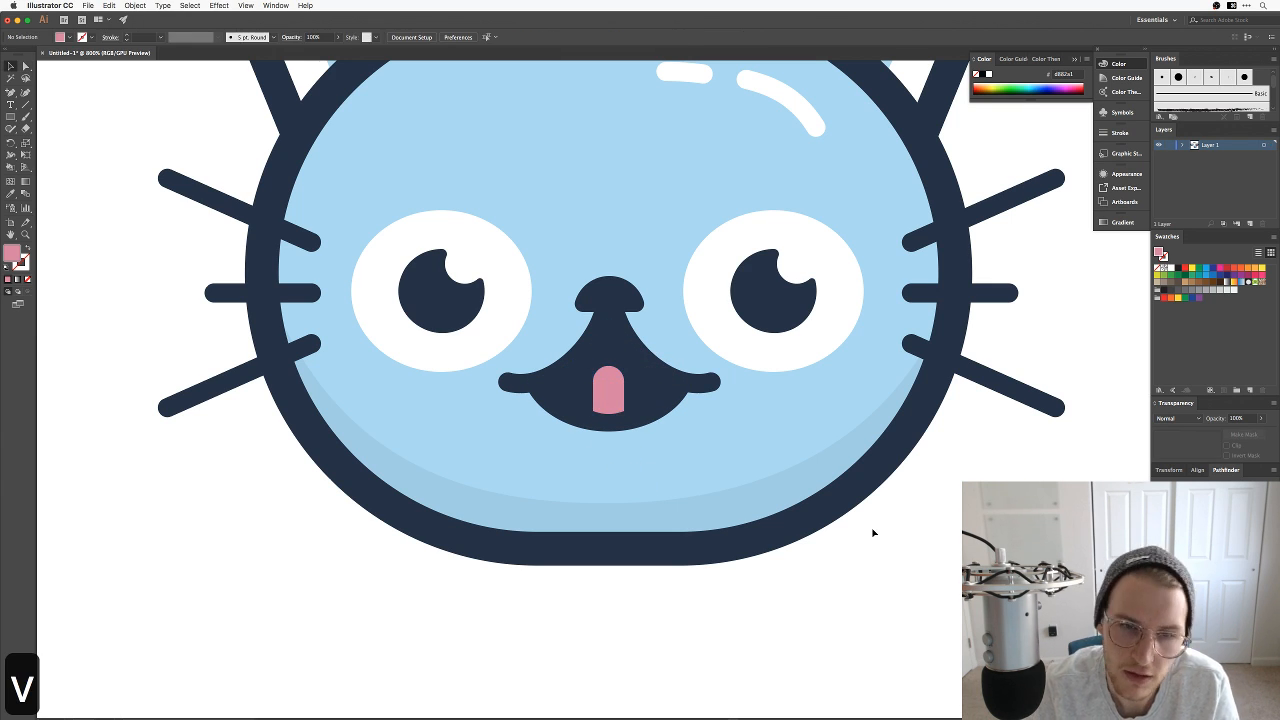
Step: Examine the tongue's size and shape within the open mouth, comparing the whole face with the neighbouring cats
{"action": "scroll", "coordinate": [851, 466], "scroll_direction": "up", "scroll_amount": 2}
{"action": "key", "text": "space"}
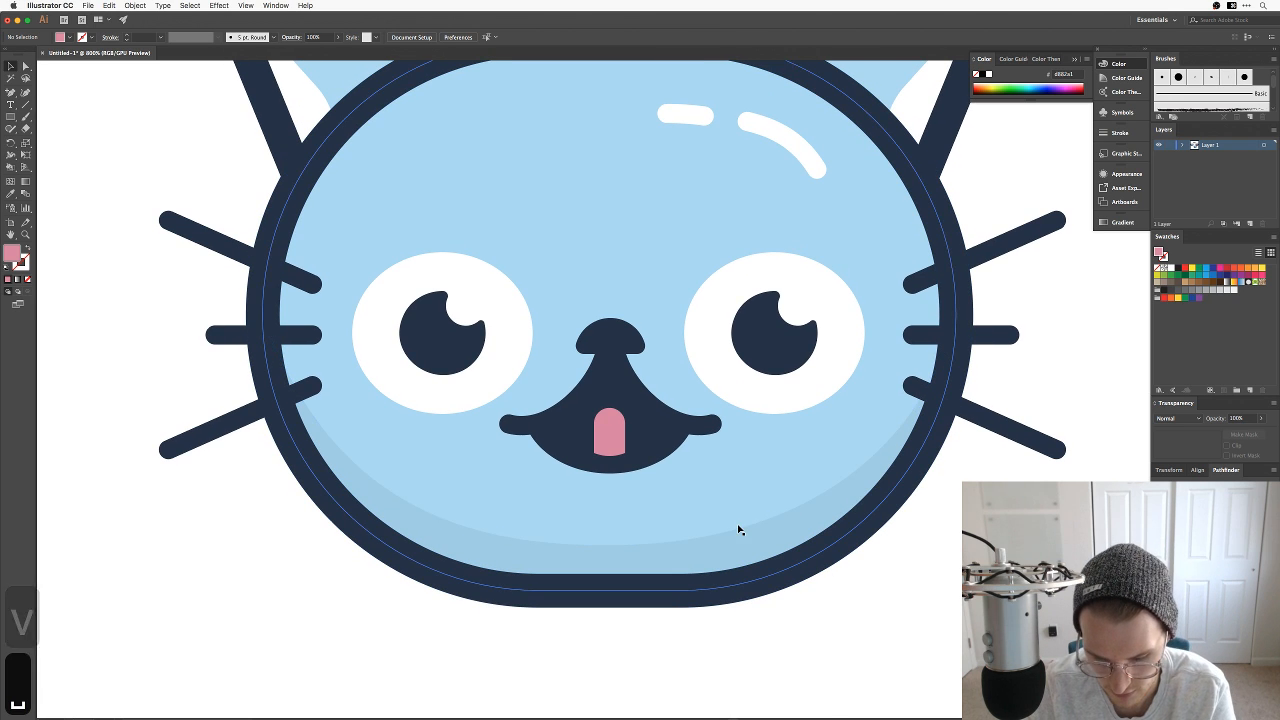
{"action": "key", "text": "super+minus"}
{"action": "key", "text": "super+minus"}
{"action": "key", "text": "super+minus"}
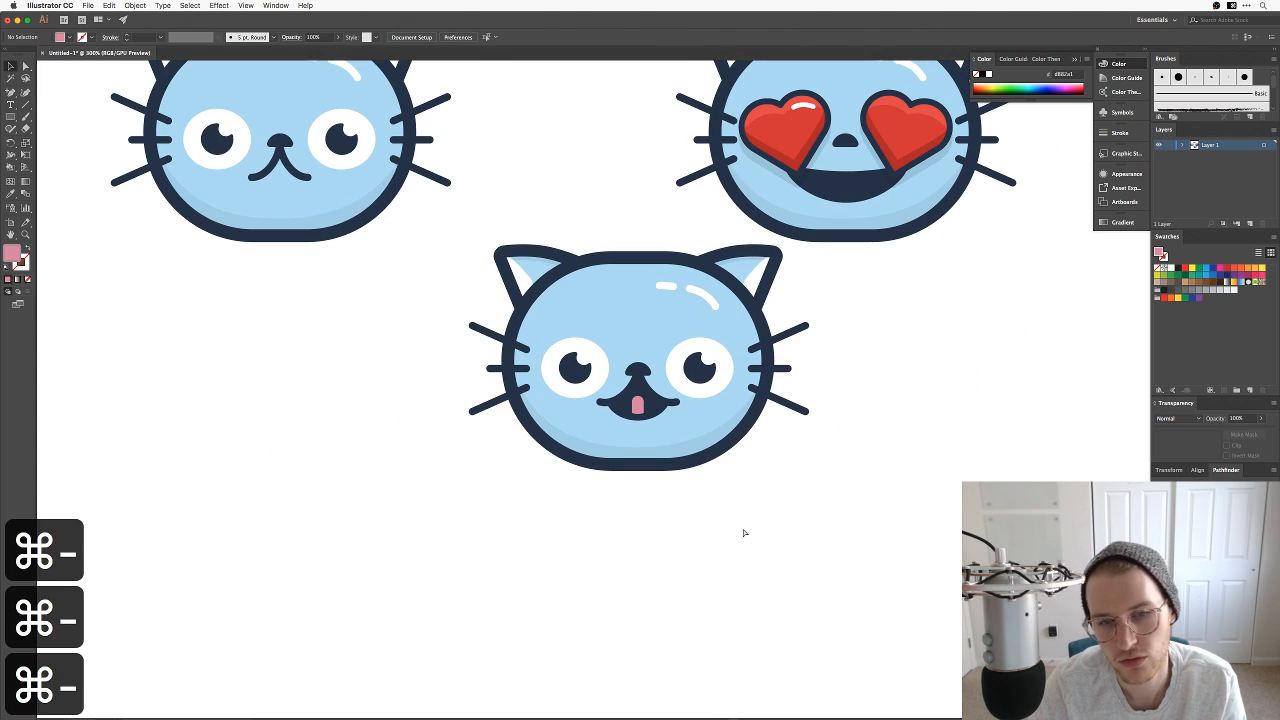
{"action": "key", "text": "super+equal"}
{"action": "key", "text": "super+equal"}
{"action": "key", "text": "super+equal"}
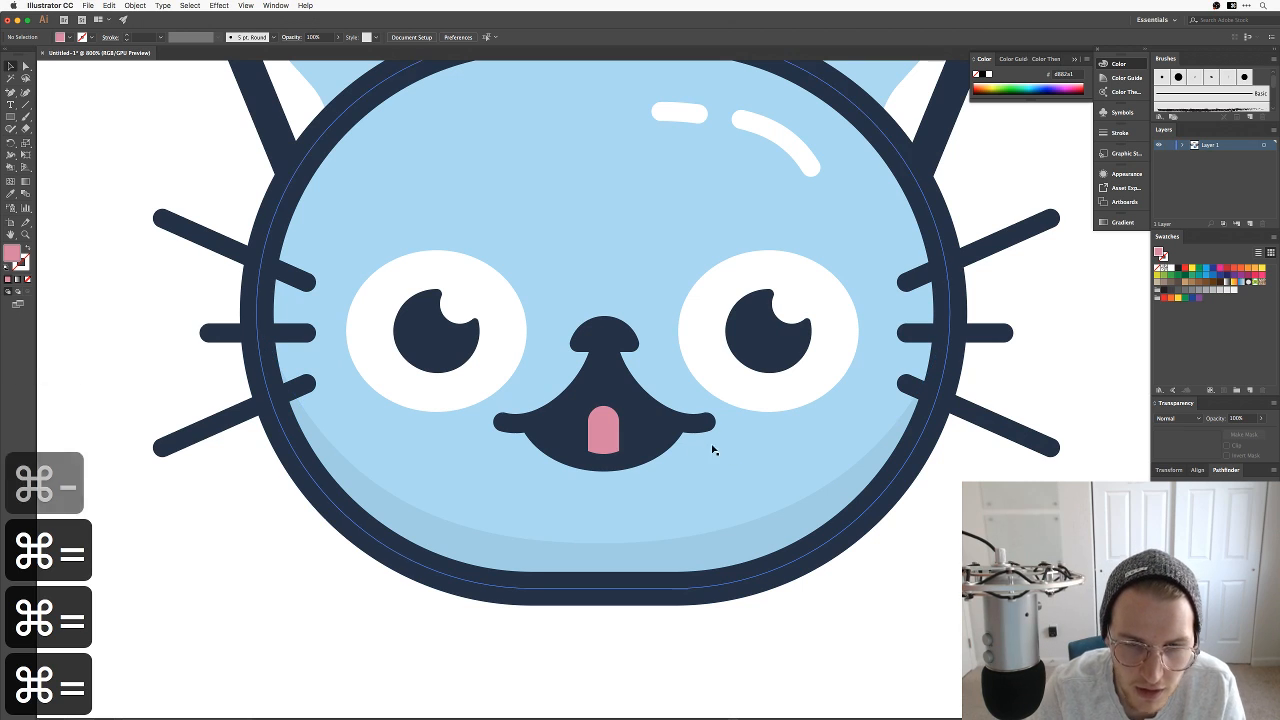
{"action": "key", "text": "v"}
{"action": "left_click", "coordinate": [622, 433]}
{"action": "left_click", "coordinate": [610, 431]}
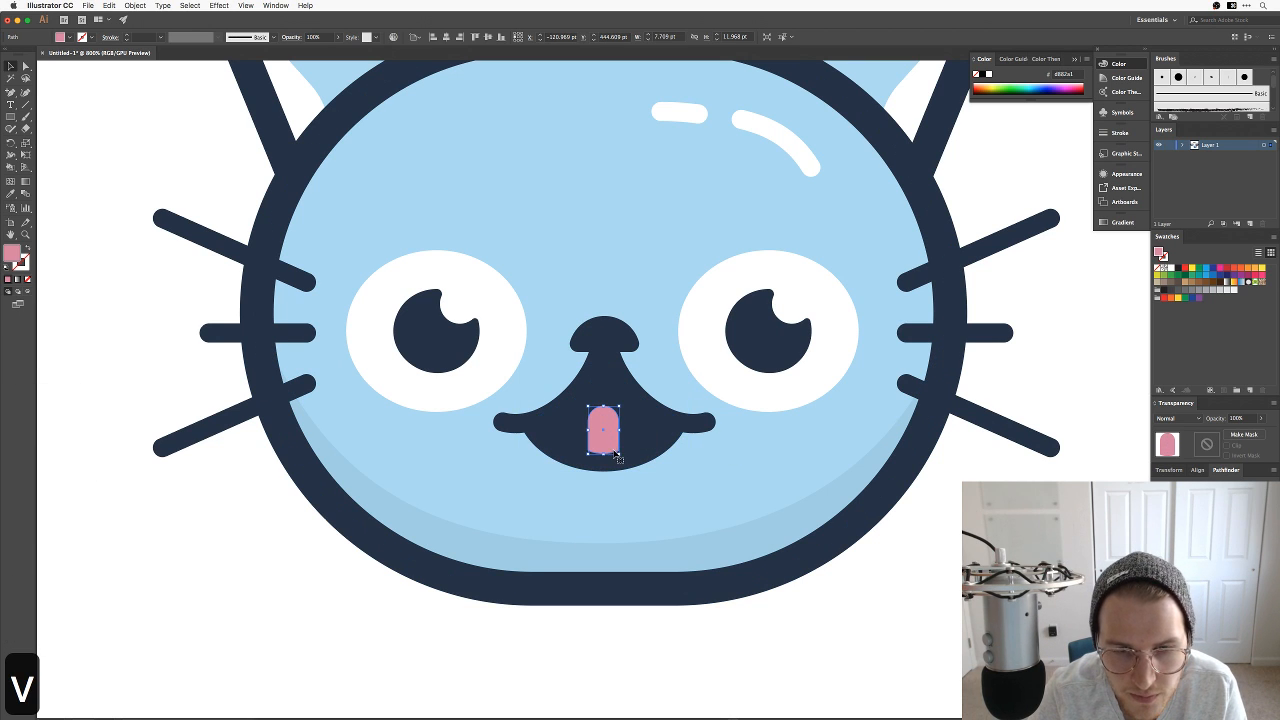
{"action": "left_click", "coordinate": [861, 630]}
{"action": "left_click_drag", "start_coordinate": [794, 517], "coordinate": [847, 527]}
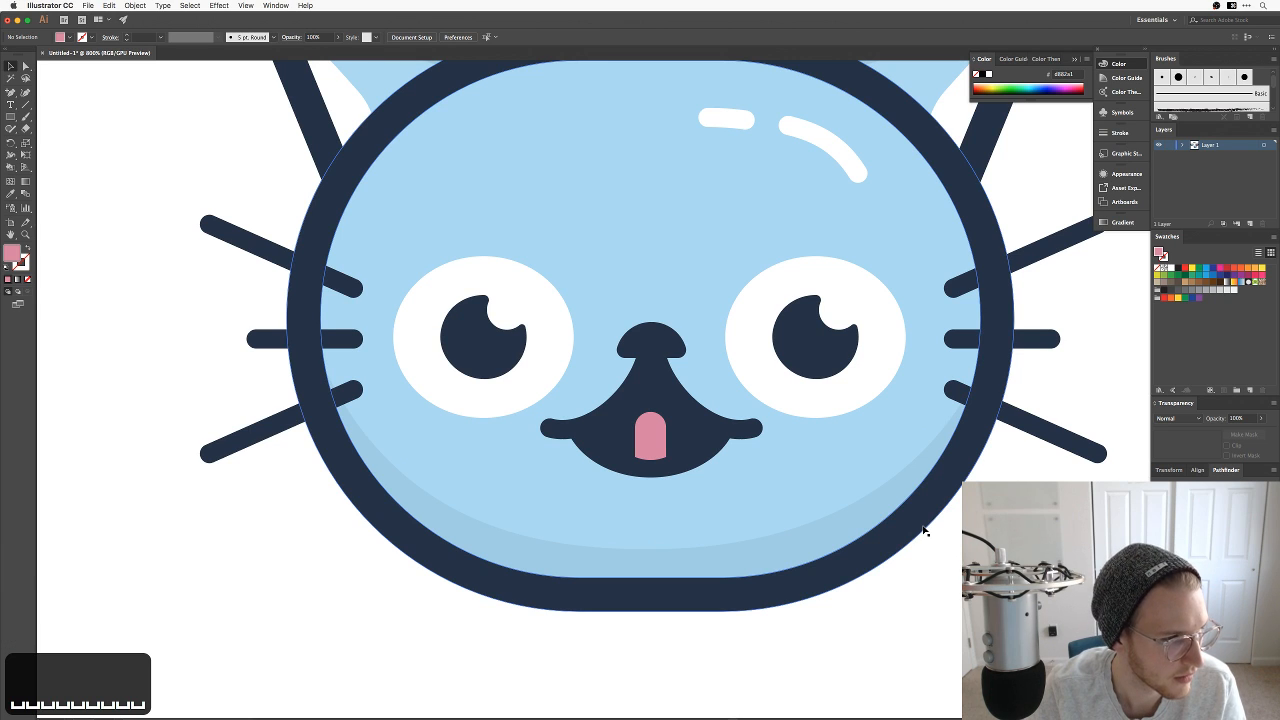
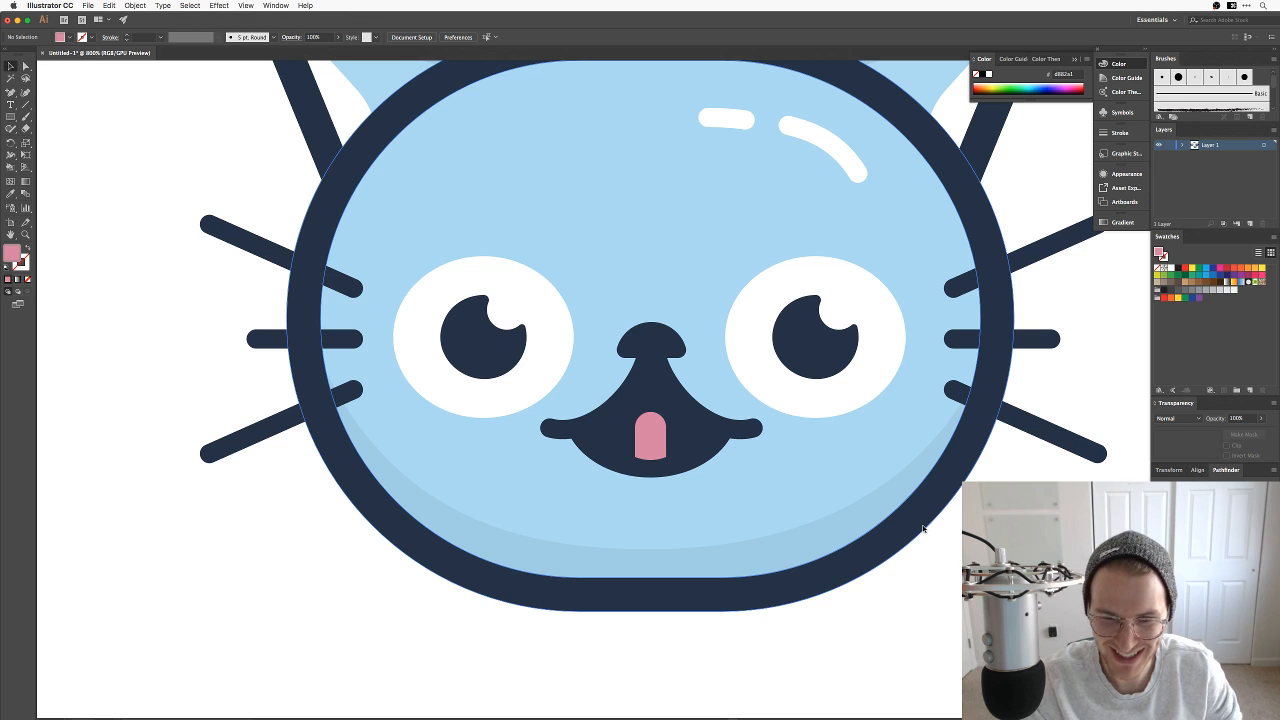
{"action": "scroll", "coordinate": [737, 609], "scroll_direction": "right", "scroll_amount": 2}
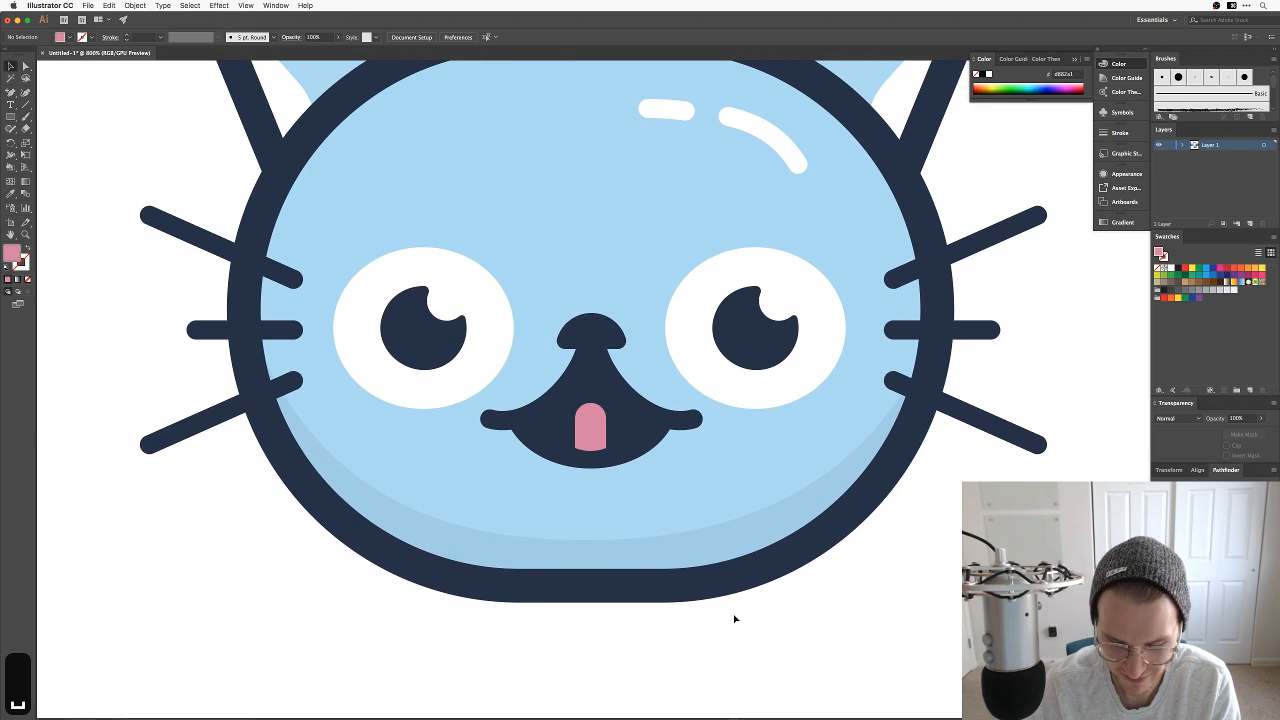
{"action": "key", "text": "super+equal"}
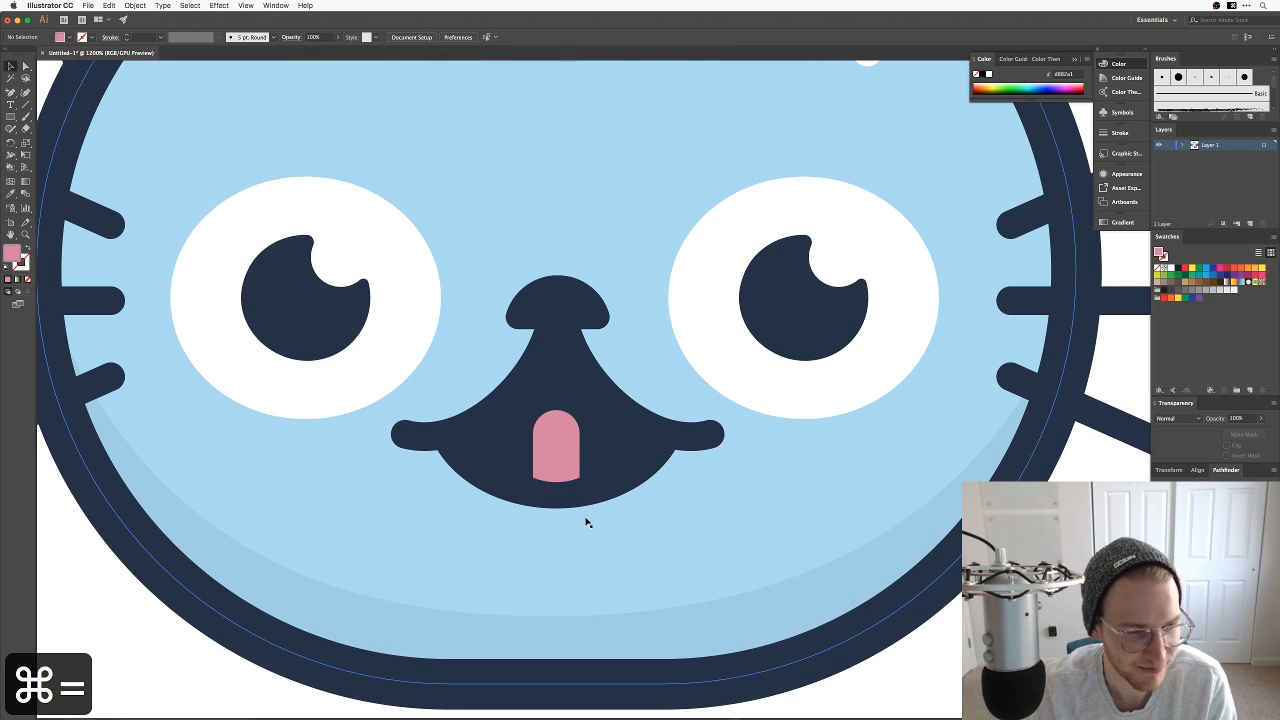
{"action": "scroll", "coordinate": [720, 537], "scroll_direction": "left", "scroll_amount": 3}
{"action": "key", "text": "a"}
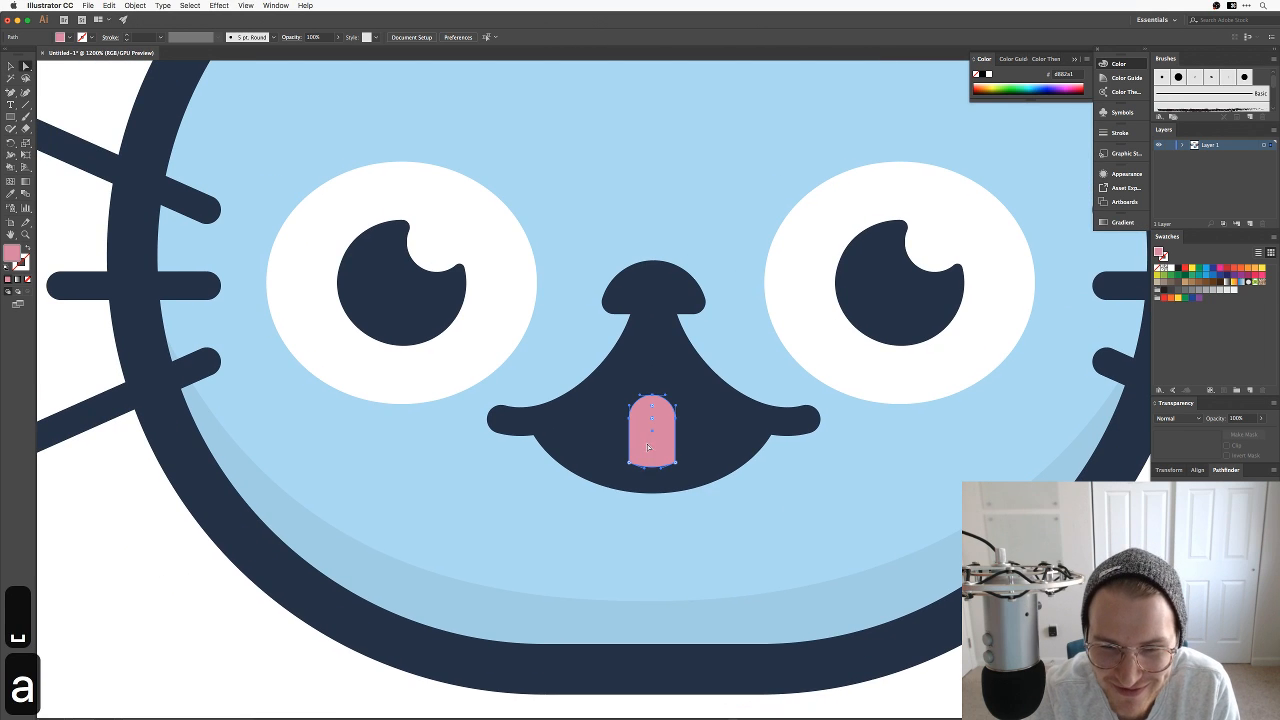
{"action": "left_click", "coordinate": [658, 468]}
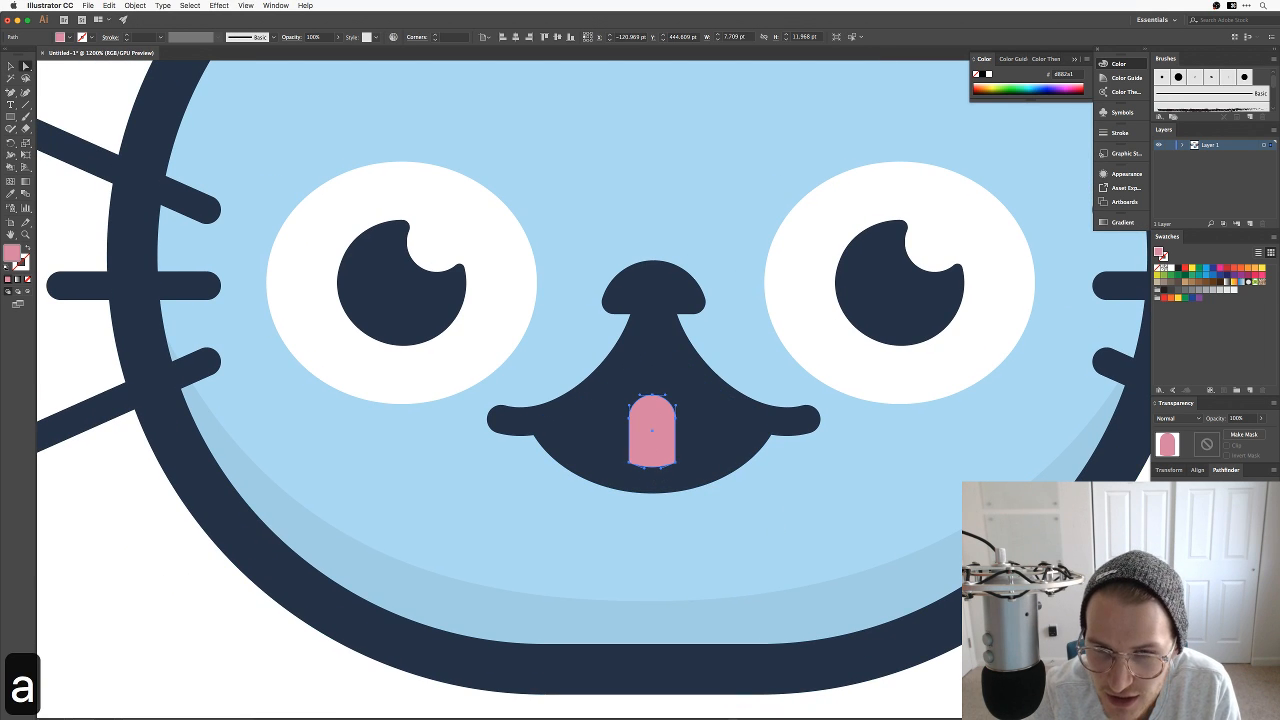
{"action": "key", "text": "super+shift+a"}
{"action": "key", "text": "p"}
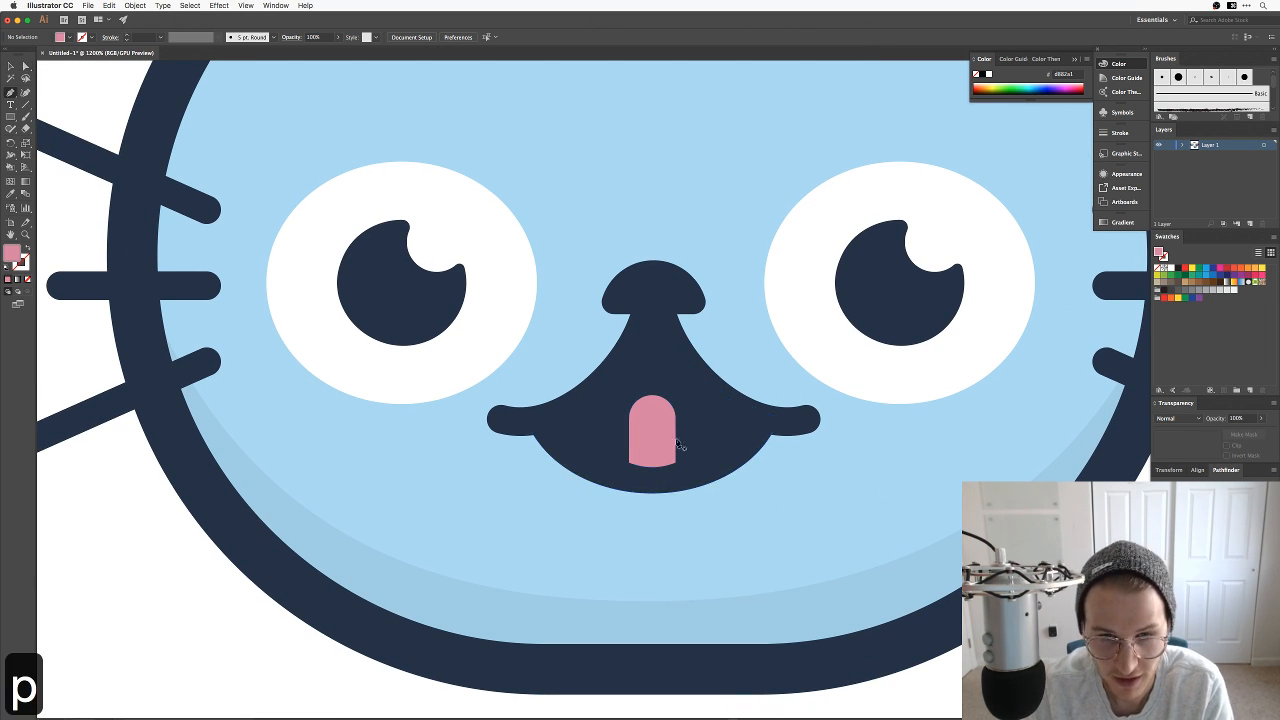
{"action": "left_click", "coordinate": [652, 399]}
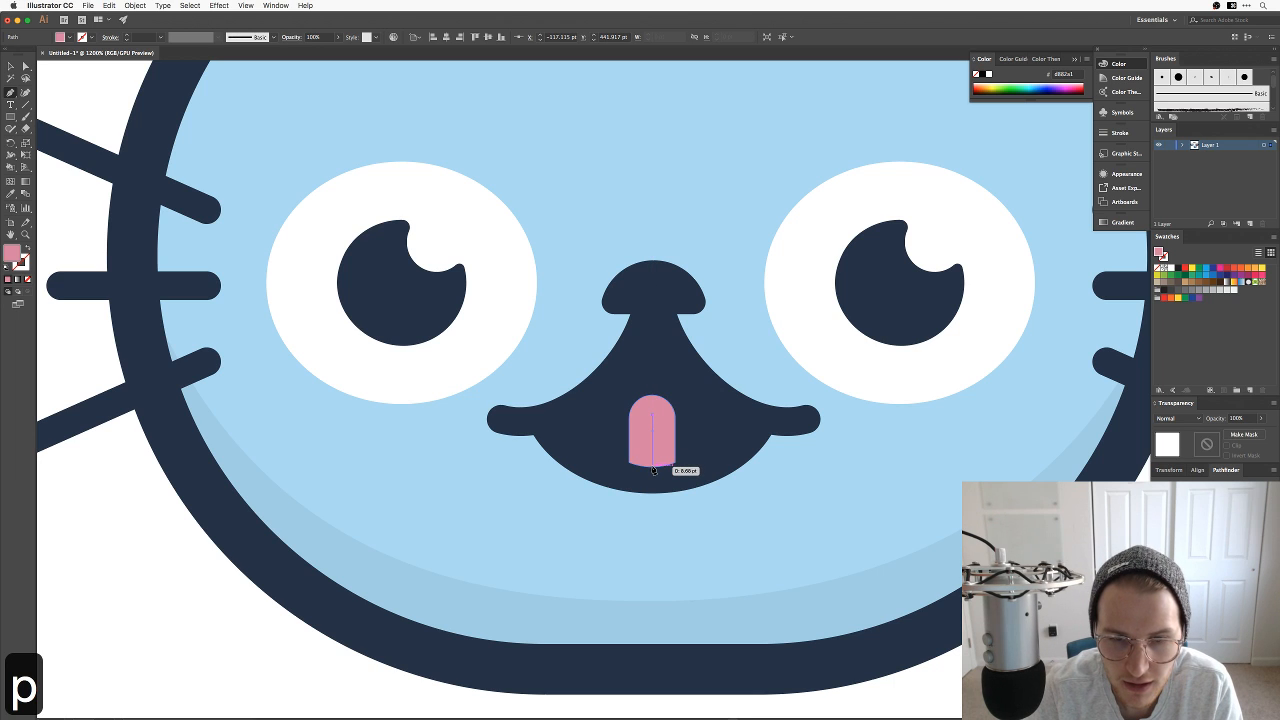
{"action": "key", "text": "super+z"}
Step: Duplicate the tongue in place in front and delete the copy's left-side anchor points so mainly its right part remains
{"action": "key", "text": "v"}
{"action": "left_click", "coordinate": [664, 450]}
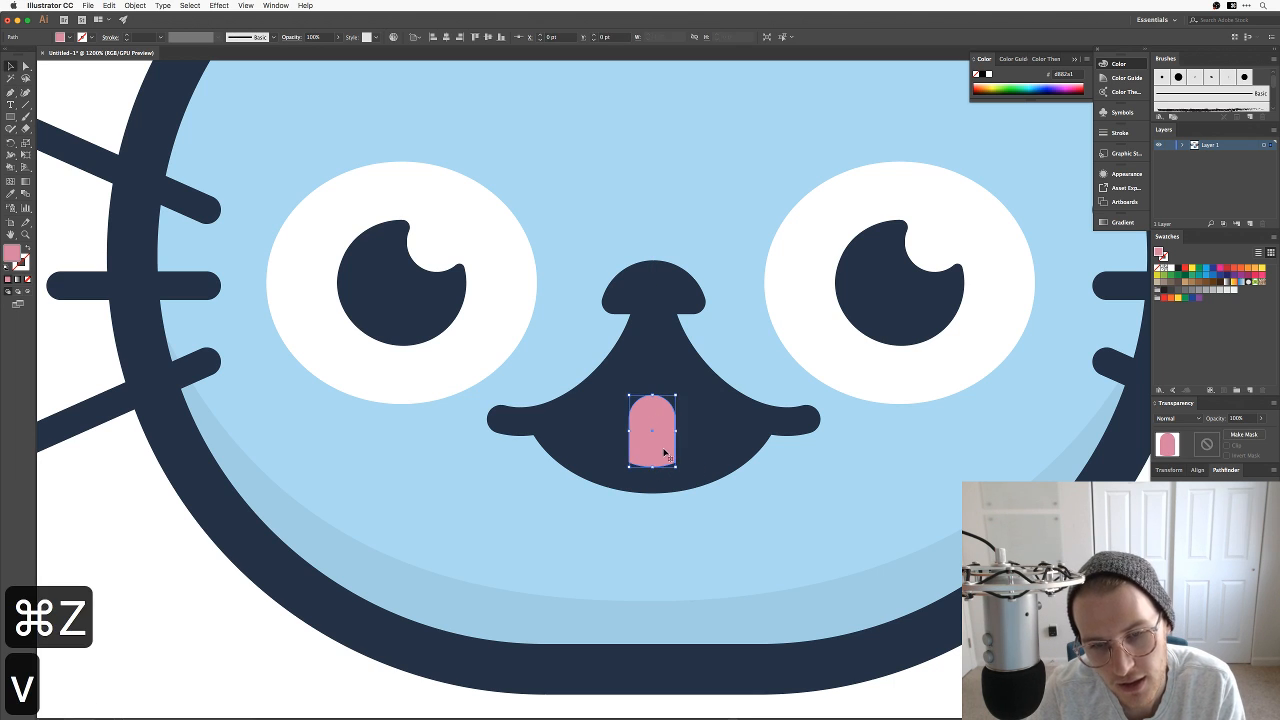
{"action": "key", "text": "super+c"}
{"action": "key", "text": "super+f"}
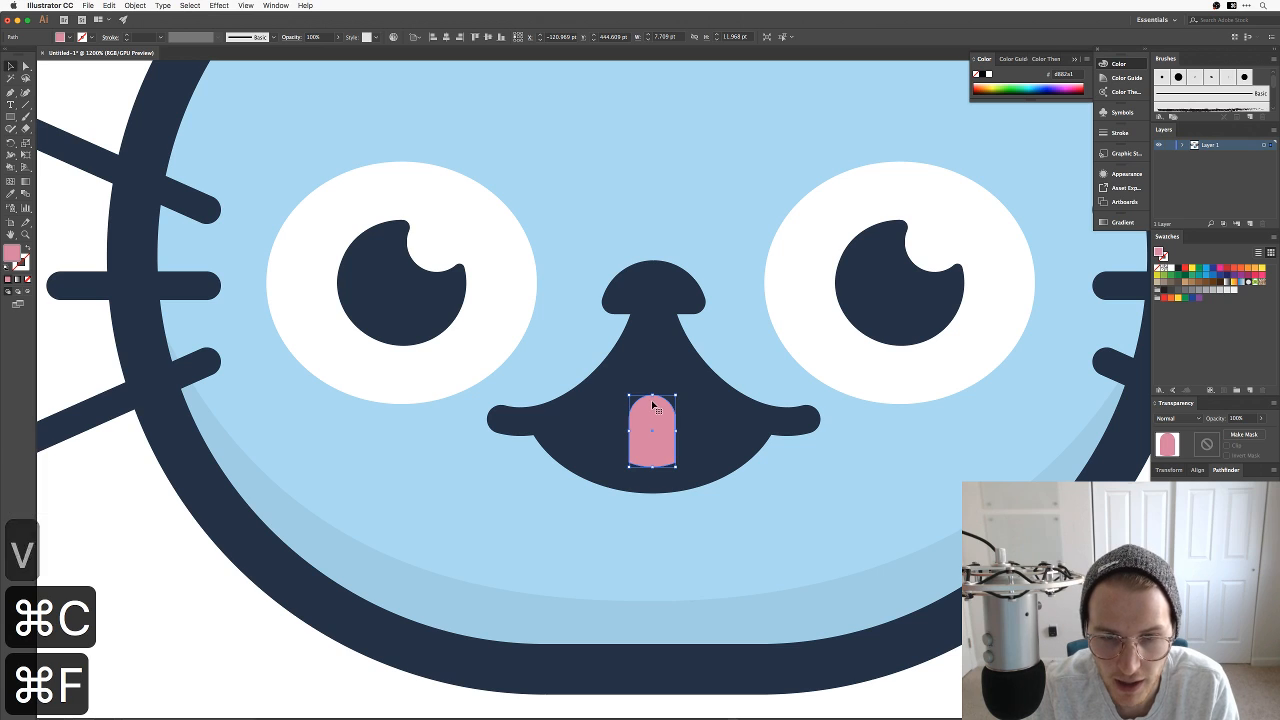
{"action": "key", "text": "a"}
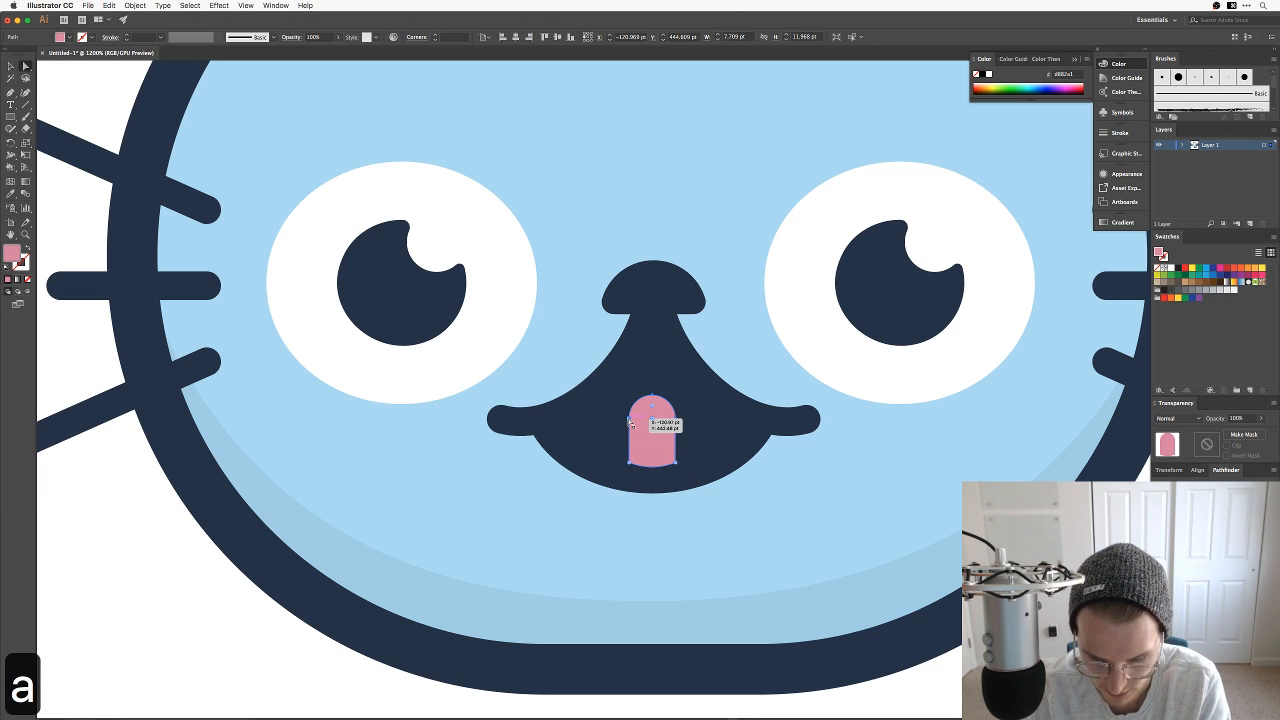
{"action": "key", "text": "minus"}
{"action": "left_click", "coordinate": [629, 419]}
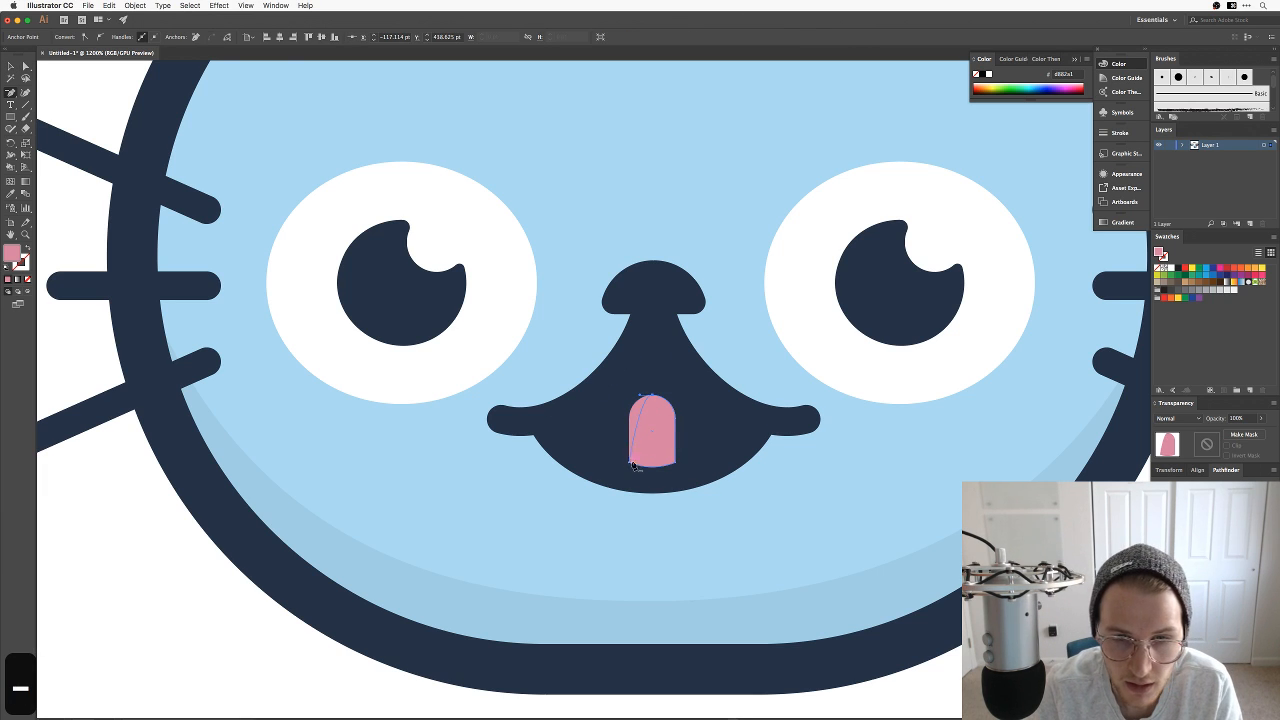
{"action": "key", "text": "equal"}
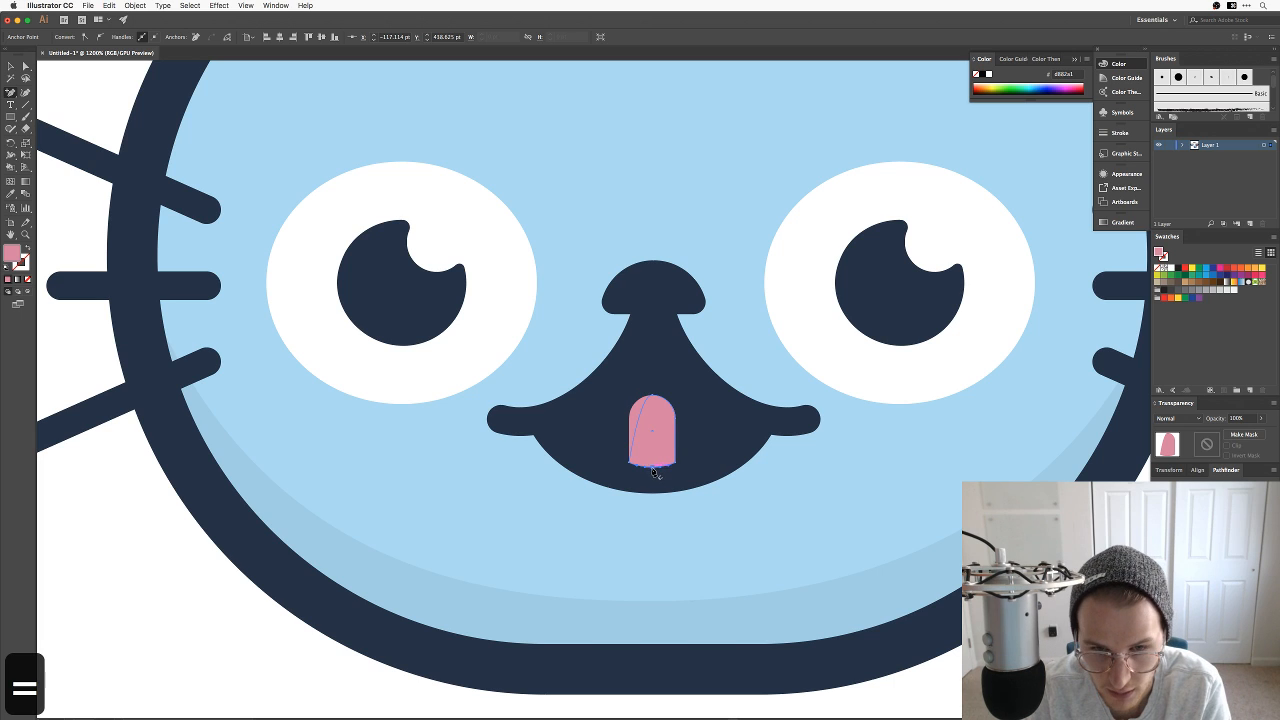
{"action": "key", "text": "minus"}
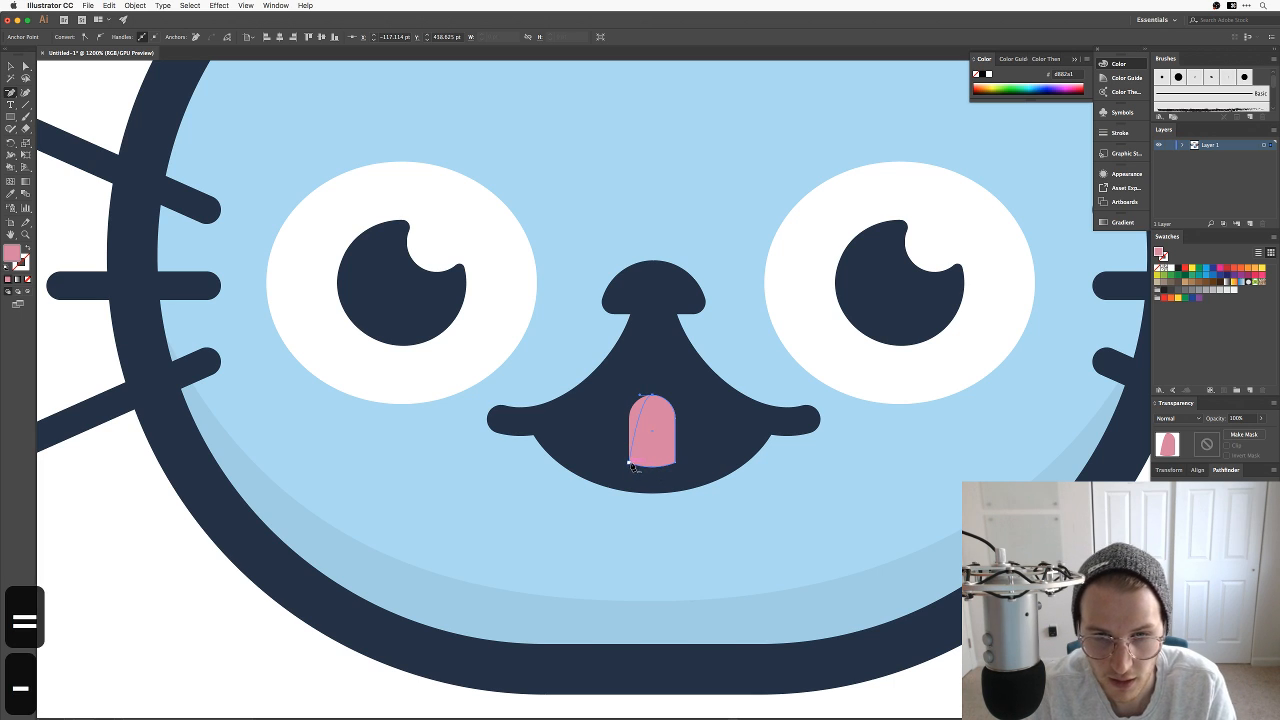
{"action": "left_click", "coordinate": [631, 465]}
Step: Fill the tongue copy with a darker muted pink and align its left edge with the tongue's vertical centre line
{"action": "double_click", "coordinate": [12, 253]}
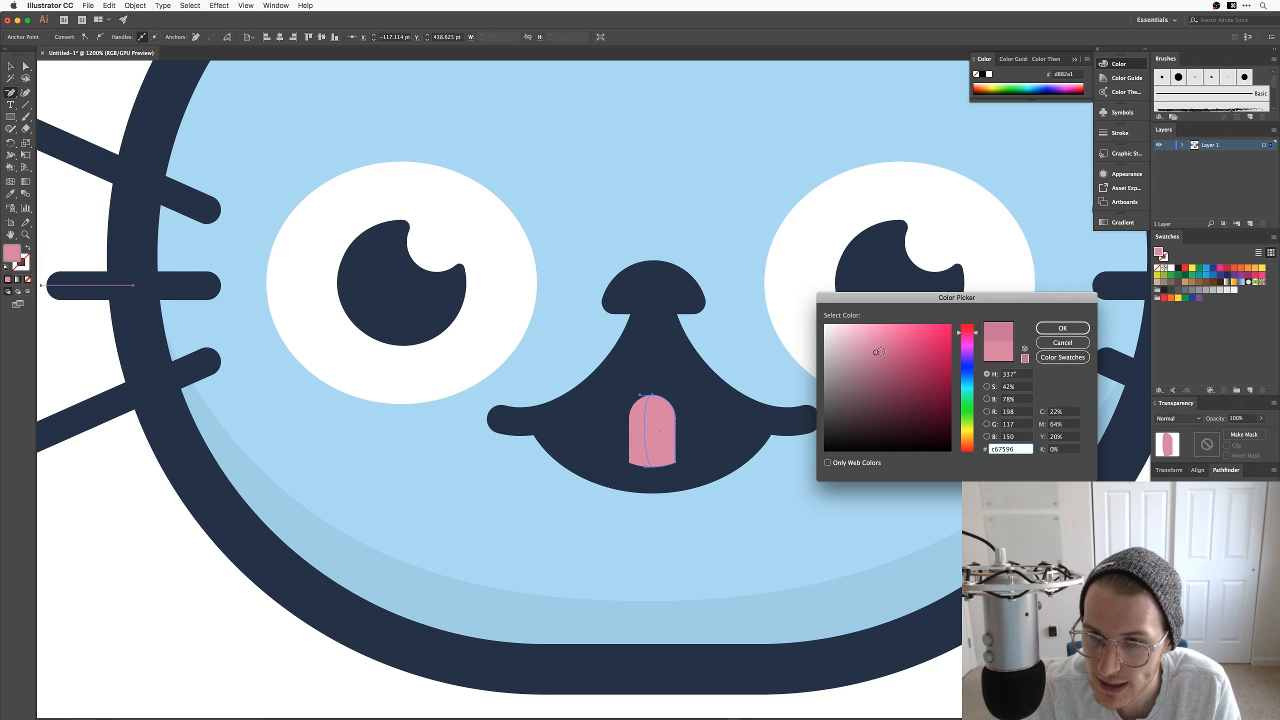
{"action": "key", "text": "Return"}
{"action": "key", "text": "a"}
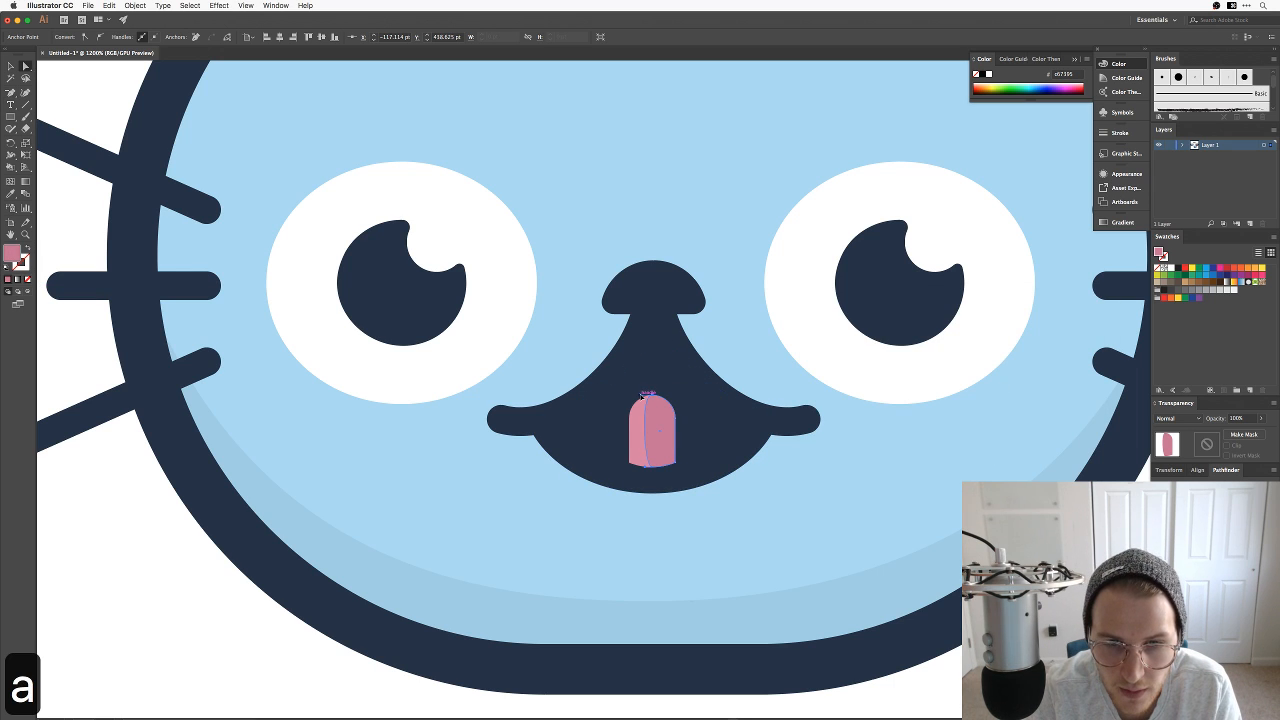
{"action": "left_click_drag", "start_coordinate": [641, 396], "coordinate": [653, 395]}
{"action": "left_click_drag", "start_coordinate": [645, 467], "coordinate": [653, 468]}
{"action": "key", "text": "v"}
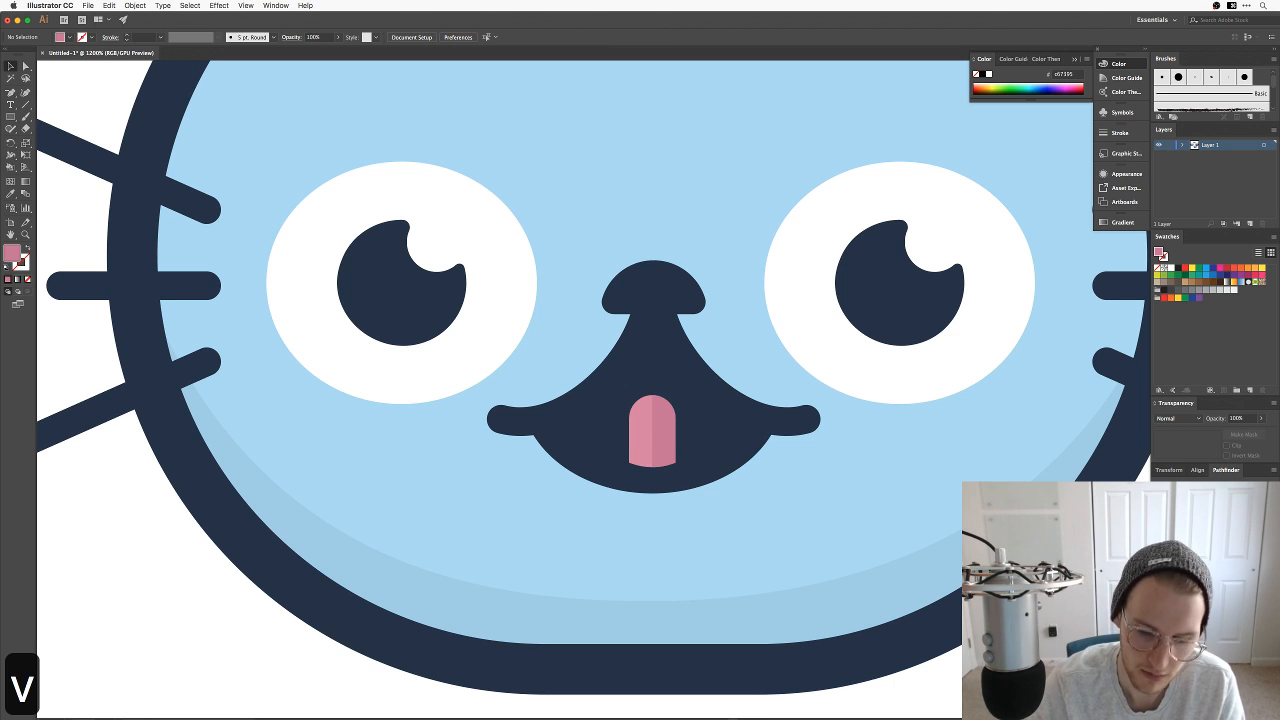
Step: Move both tongue shapes straight down so the tongue's lower end meets the mouth's bottom edge
{"action": "key", "text": "super+minus"}
{"action": "key", "text": "super+minus"}
{"action": "key", "text": "super+minus"}
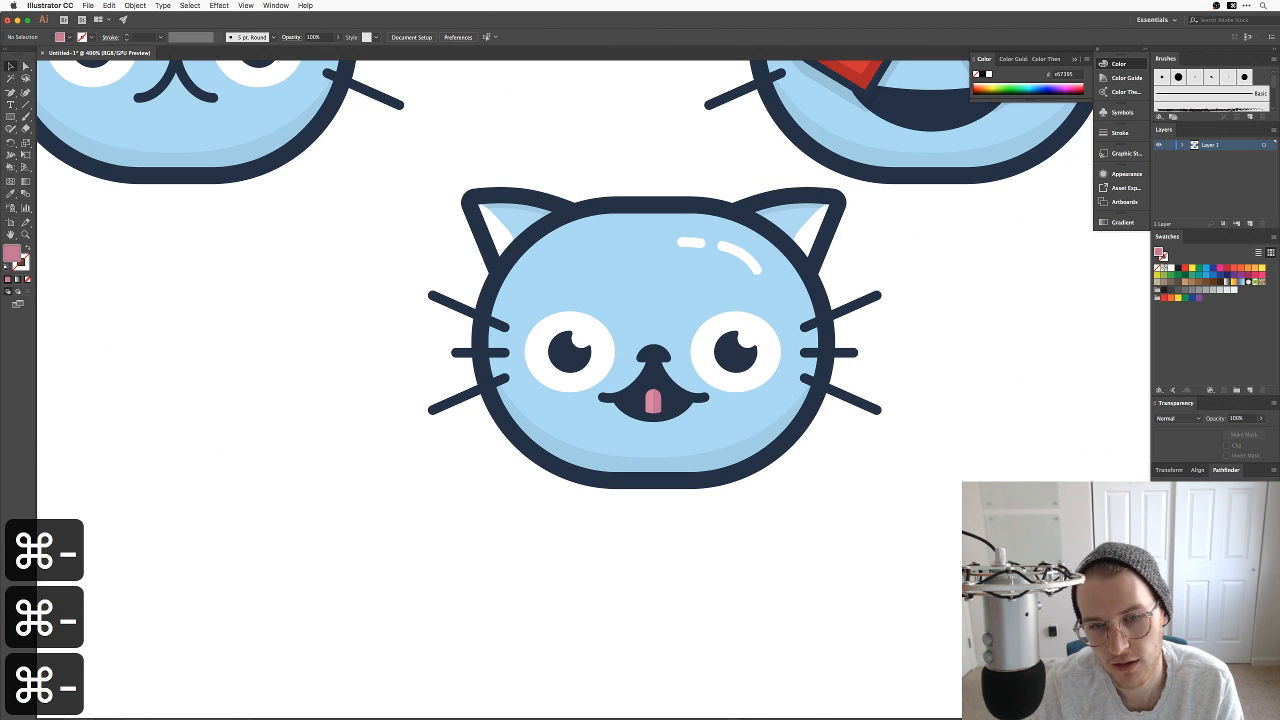
{"action": "key", "text": "super+equal"}
{"action": "key", "text": "super+equal"}
{"action": "key", "text": "super+equal"}
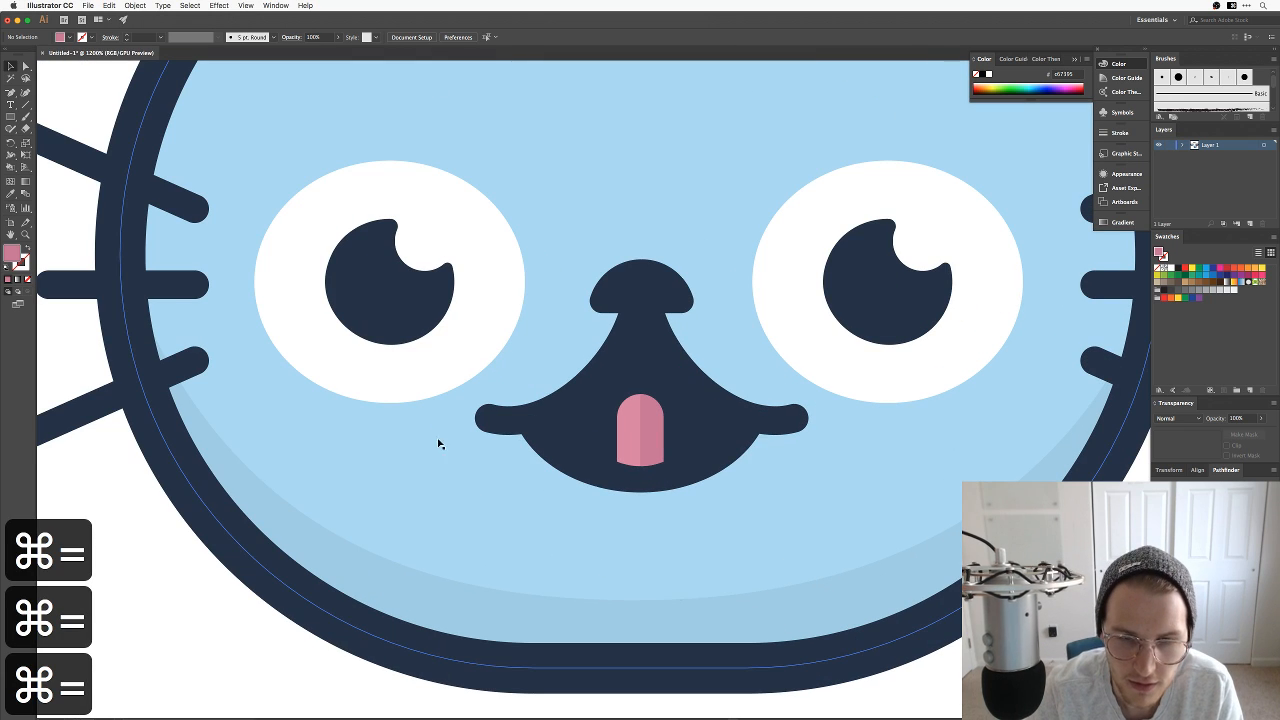
{"action": "key", "text": "v"}
{"action": "left_click", "coordinate": [636, 422]}
{"action": "left_click_drag", "start_coordinate": [646, 418], "coordinate": [630, 442]}
{"action": "key", "text": "super+z"}
{"action": "key", "text": "super+z"}
{"action": "left_click", "coordinate": [1000, 660]}
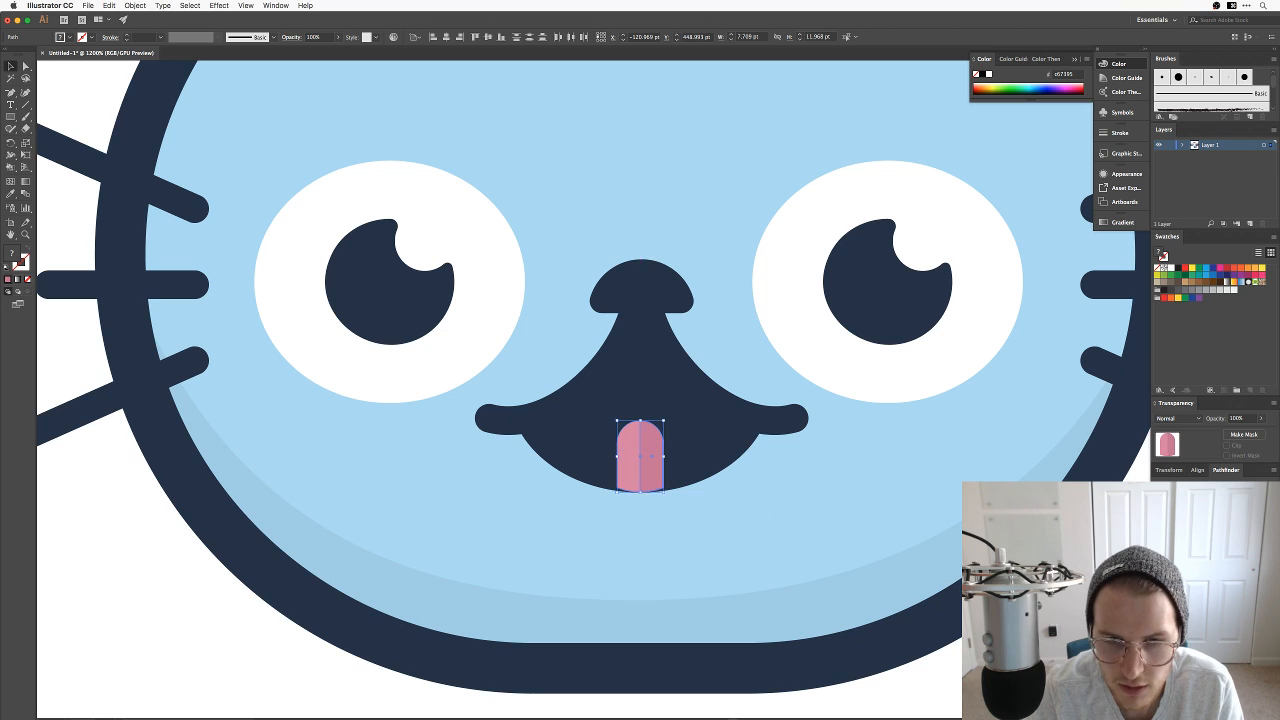
Step: Enlarge both tongue shapes together to about 11.5 by 17.8 pt and raise them back to the mouth's lower edge
{"action": "key", "text": "super+shift+a"}
{"action": "key", "text": "super+minus"}
{"action": "key", "text": "super+minus"}
{"action": "key", "text": "super+minus"}
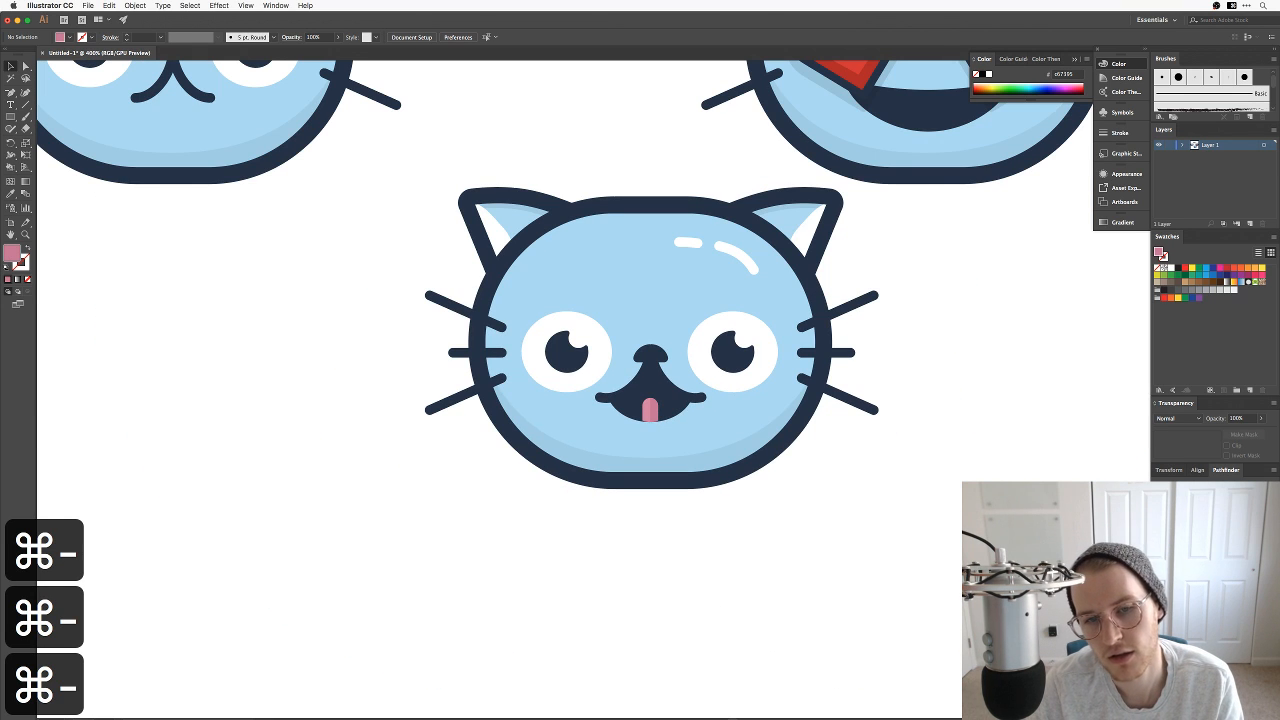
{"action": "key", "text": "super+equal"}
{"action": "key", "text": "super+equal"}
{"action": "key", "text": "super+equal"}
{"action": "left_click", "coordinate": [627, 464]}
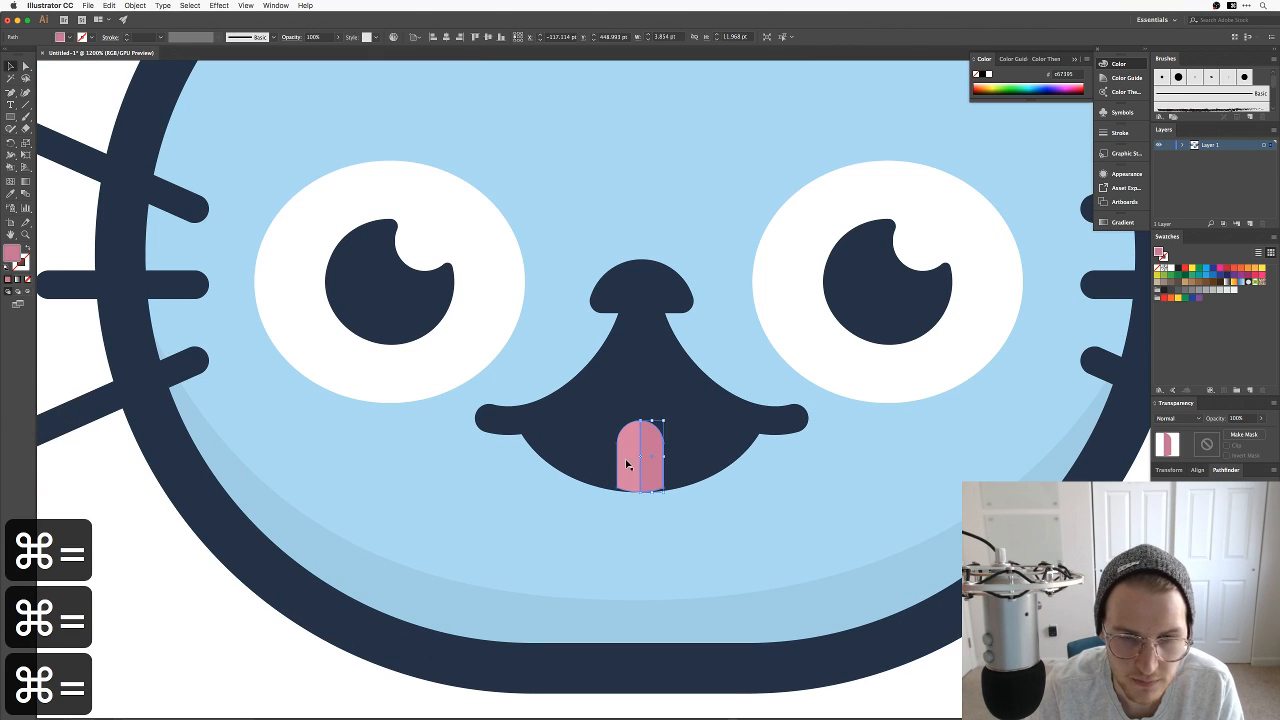
{"action": "left_click_drag", "start_coordinate": [663, 420], "coordinate": [676, 404]}
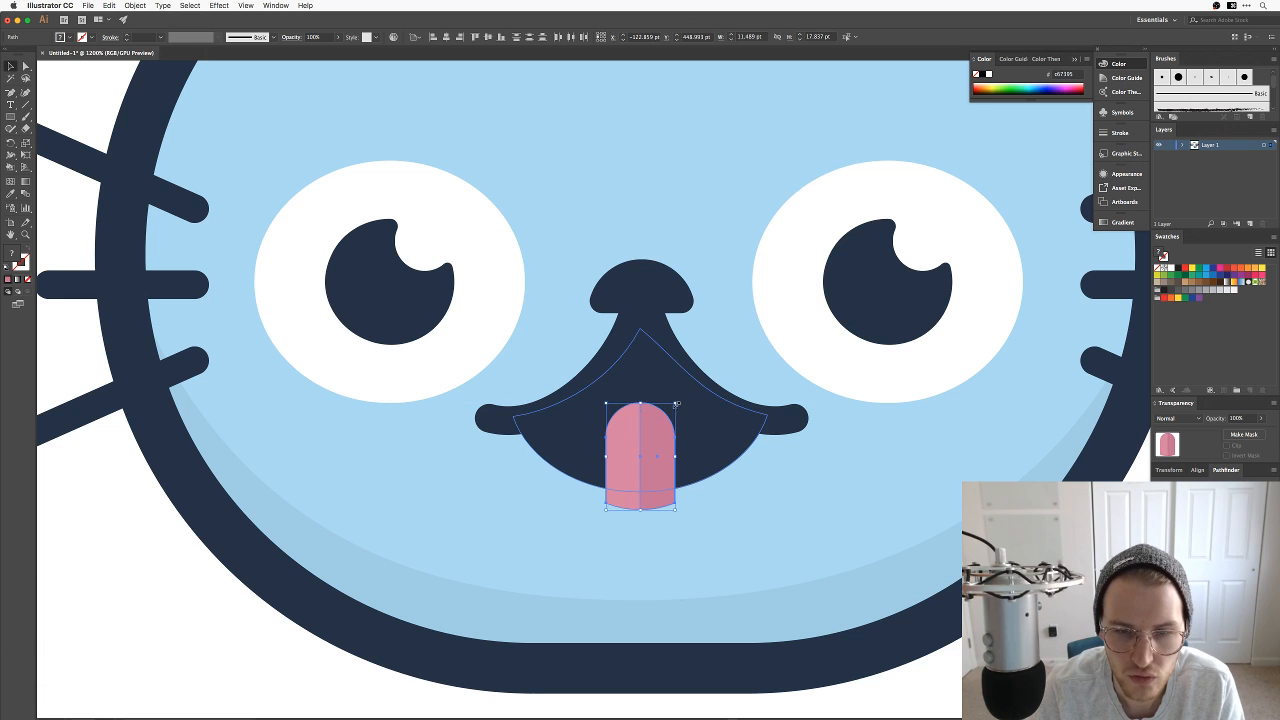
{"action": "left_click_drag", "start_coordinate": [663, 463], "coordinate": [667, 453]}
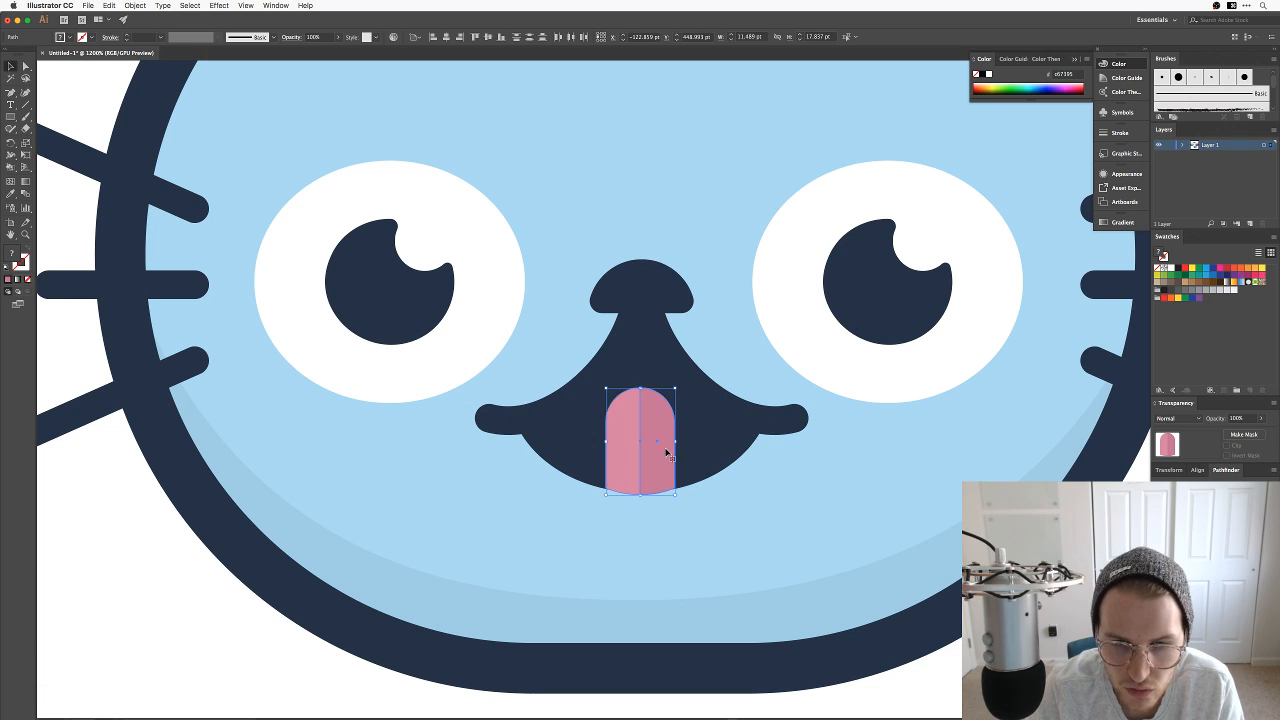
Step: Reshape the bottom edges of both tongue shapes into a shallower curve that follows the mouth's lower outline
{"action": "key", "text": "a"}
{"action": "key", "text": "a"}
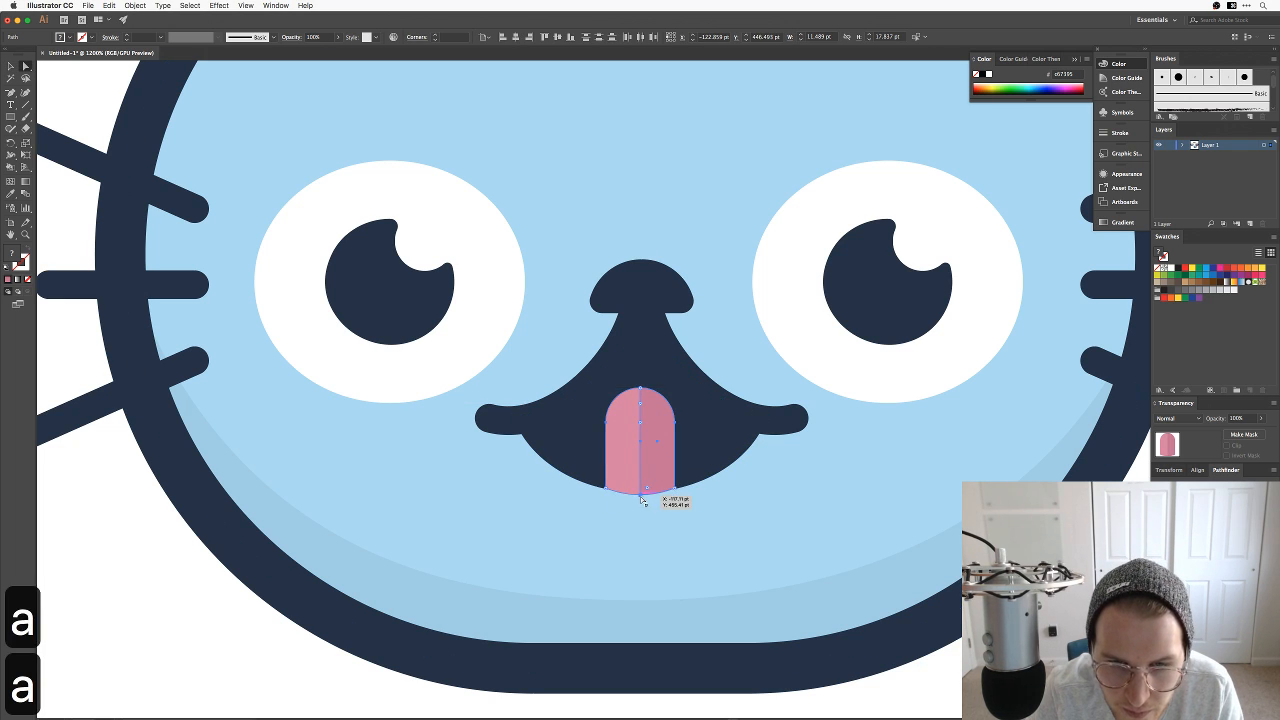
{"action": "left_click", "coordinate": [642, 499]}
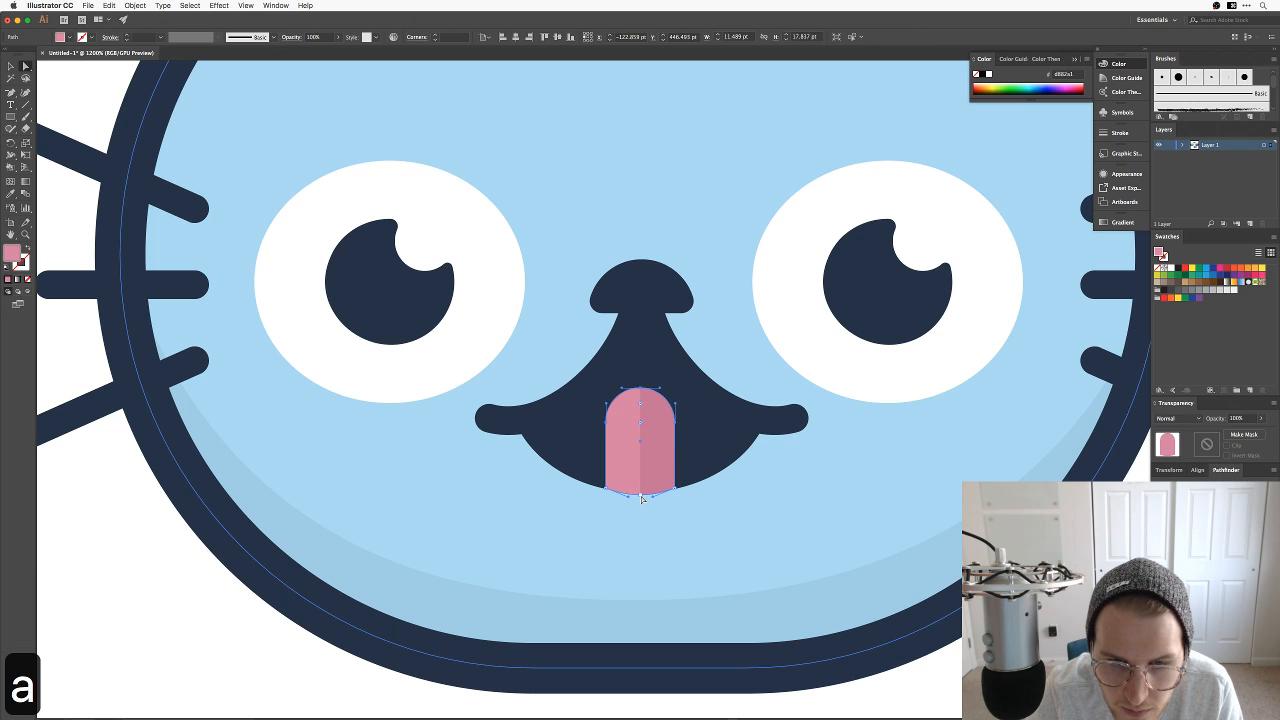
{"action": "left_click", "coordinate": [642, 496]}
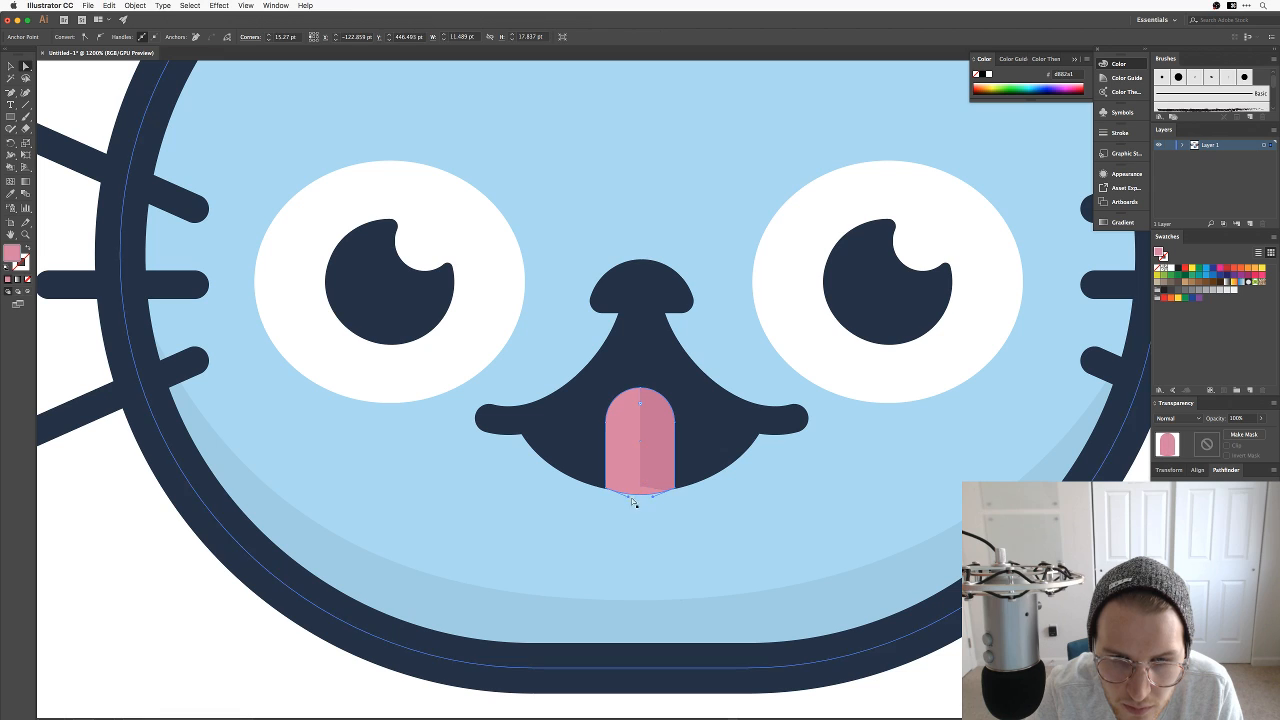
{"action": "left_click_drag", "start_coordinate": [642, 499], "coordinate": [634, 486]}
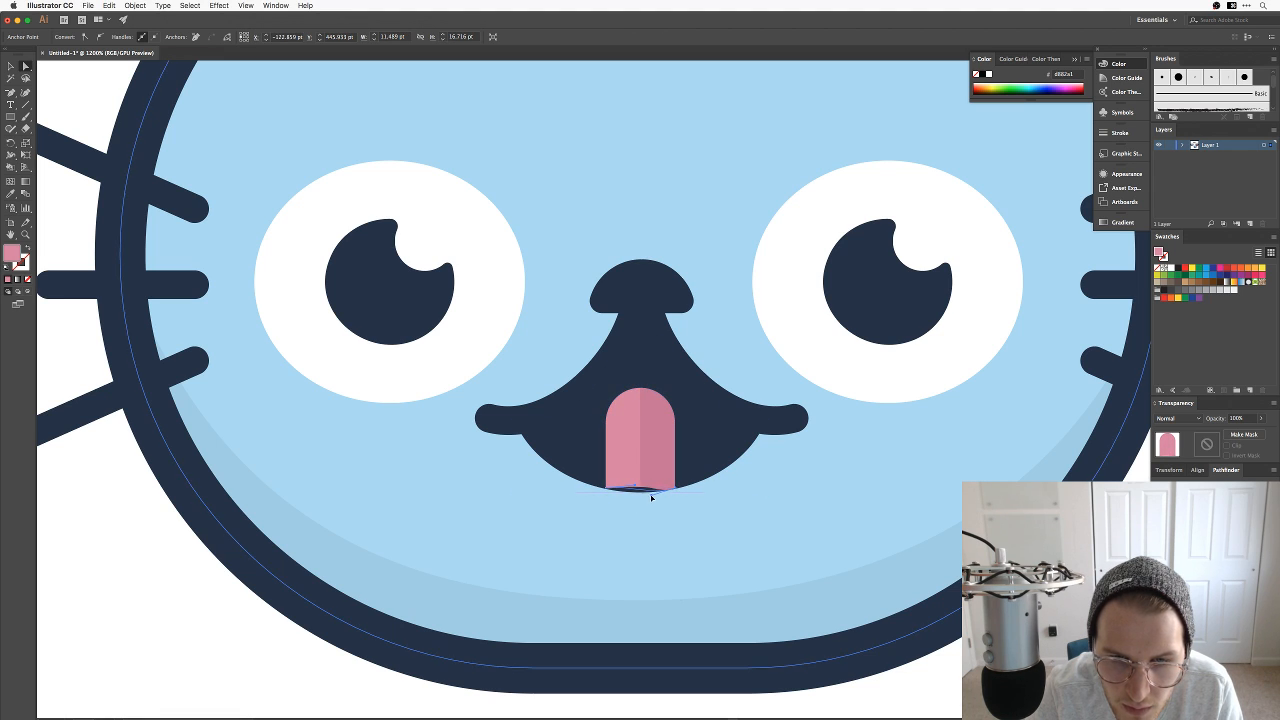
{"action": "left_click_drag", "start_coordinate": [651, 496], "coordinate": [629, 494]}
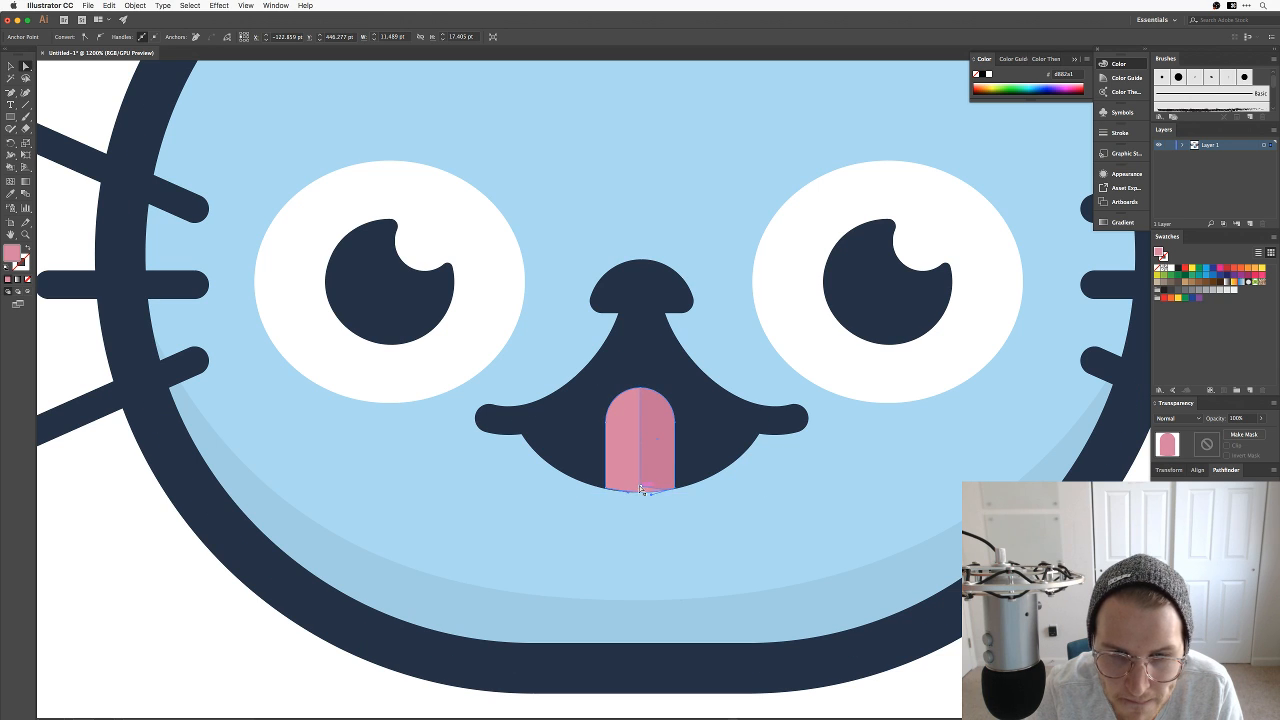
{"action": "left_click", "coordinate": [640, 489]}
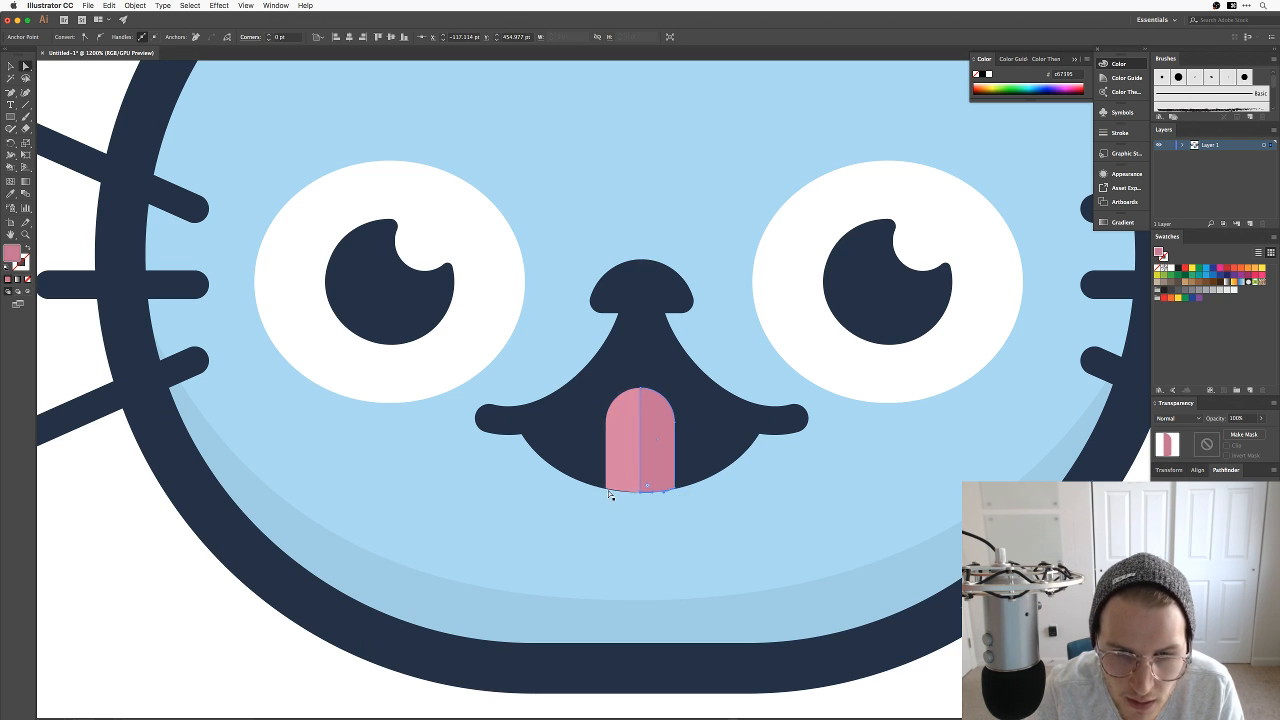
{"action": "left_click", "coordinate": [609, 493]}
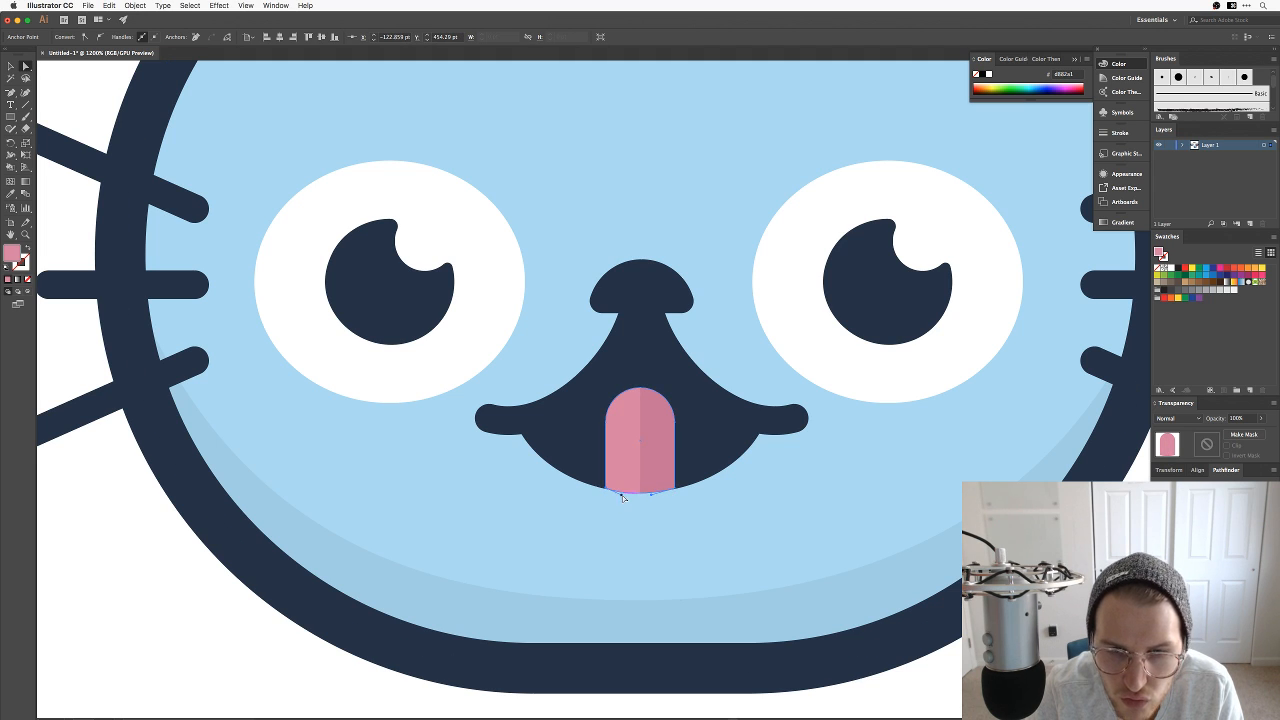
{"action": "key", "text": "v"}
{"action": "key", "text": "super+shift+a"}
Step: Shorten both tongue shapes slightly by lowering their rounded top while keeping the bottom edge on the mouth's outline
{"action": "key", "text": "super+minus"}
{"action": "key", "text": "super+minus"}
{"action": "key", "text": "super+minus"}
{"action": "key", "text": "super+minus"}
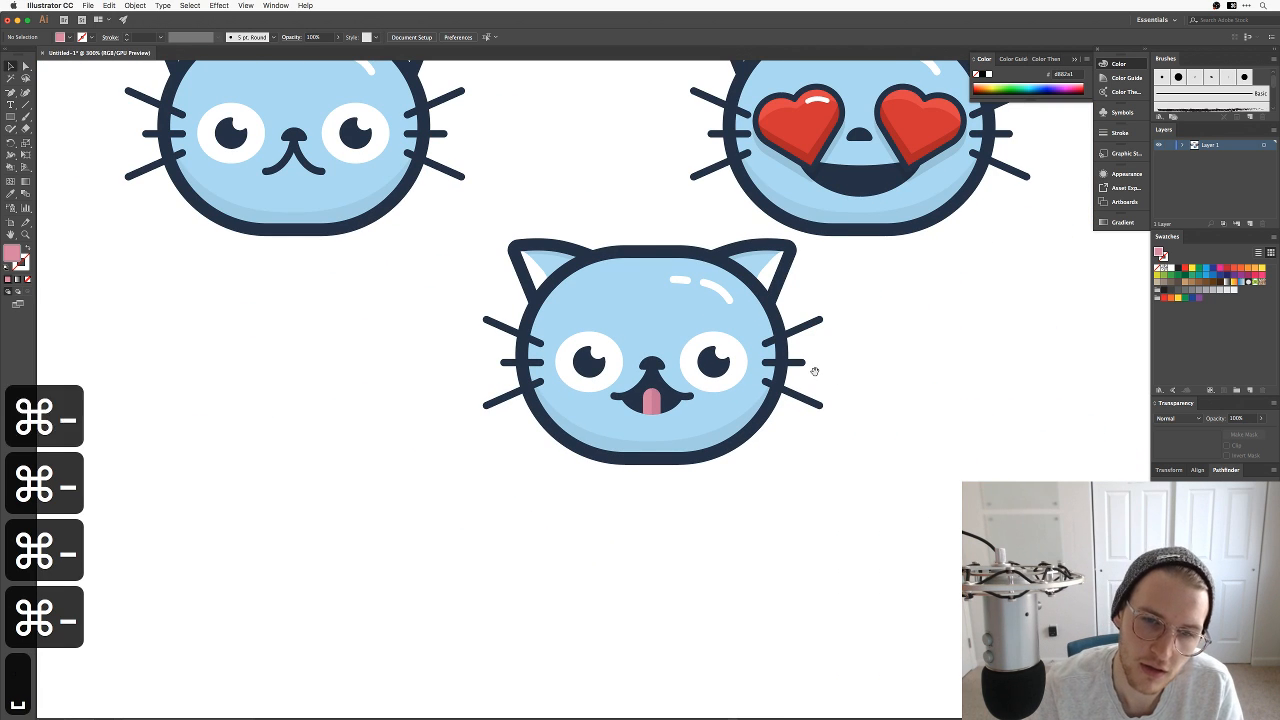
{"action": "left_click_drag", "start_coordinate": [814, 366], "coordinate": [765, 470]}
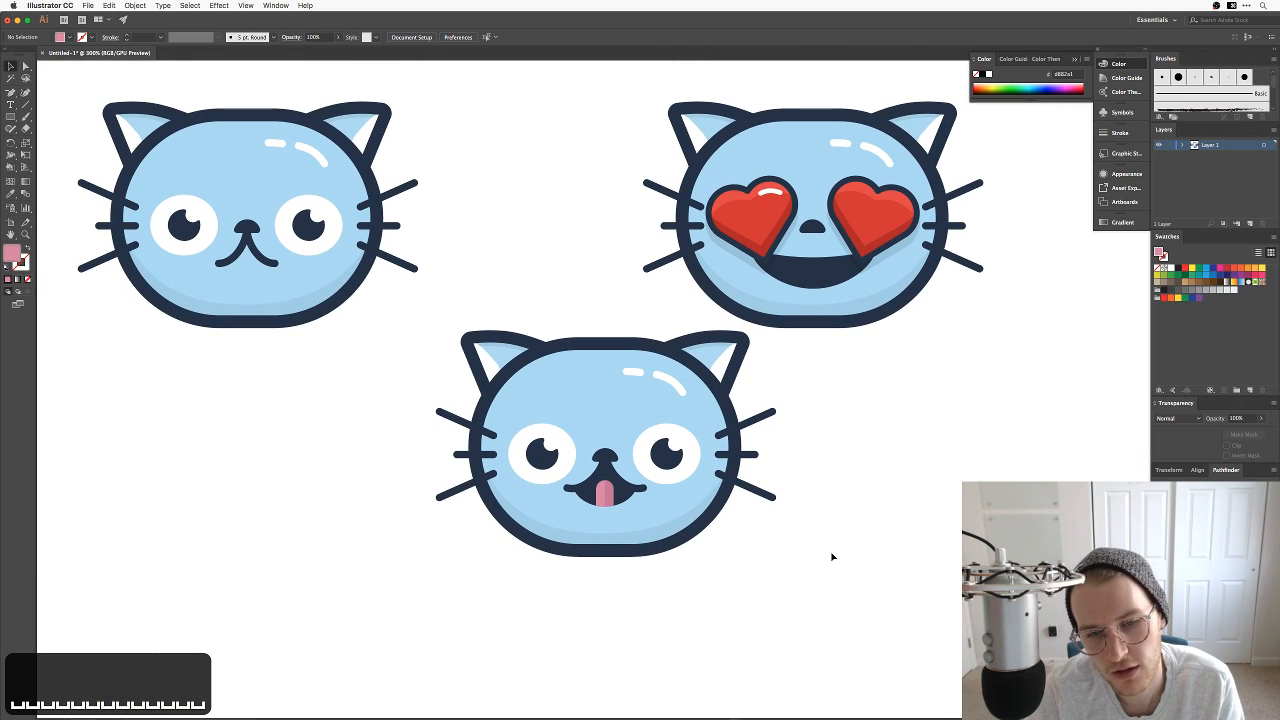
{"action": "key", "text": "z"}
{"action": "left_click", "coordinate": [686, 463]}
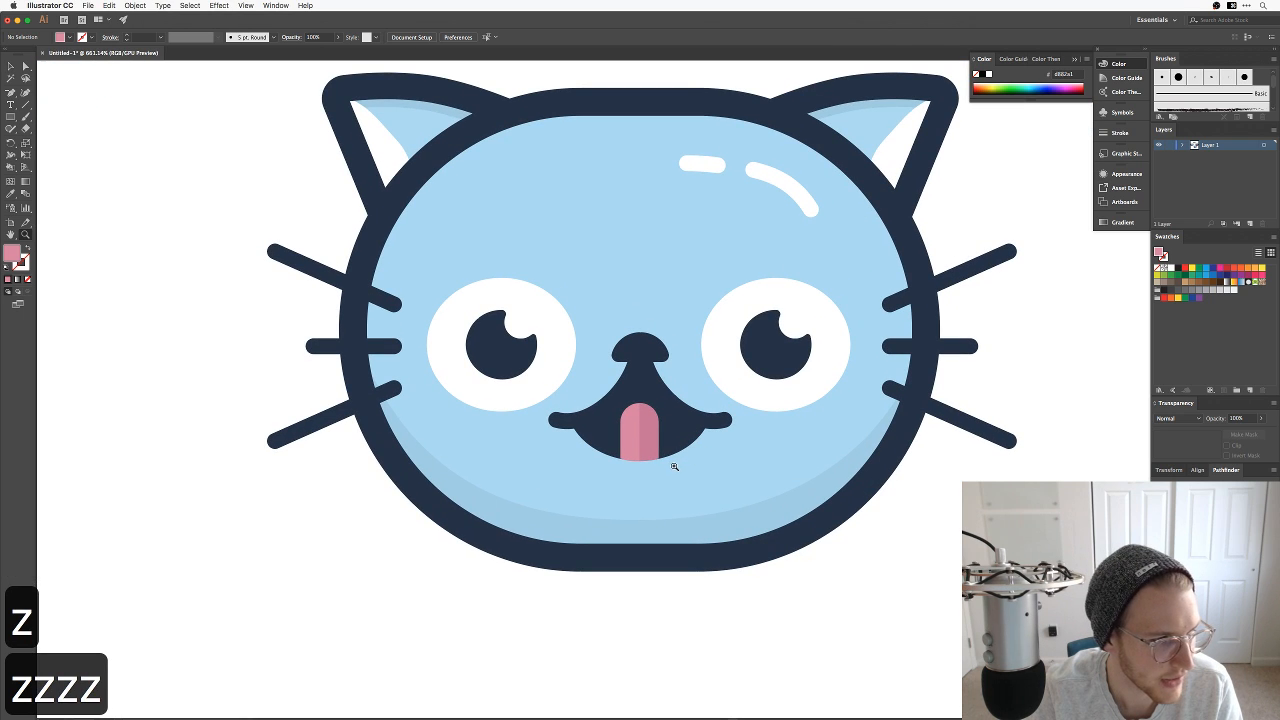
{"action": "key", "text": "v"}
{"action": "left_click", "coordinate": [639, 432]}
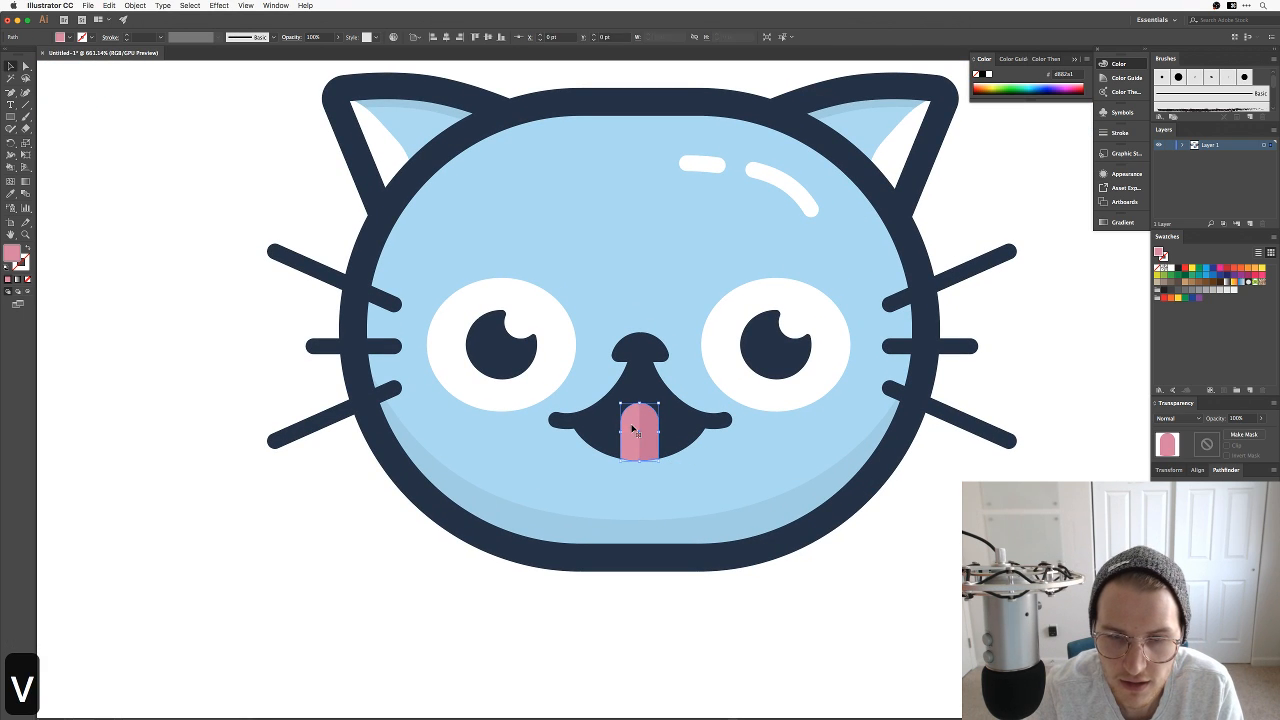
{"action": "left_click_drag", "start_coordinate": [639, 403], "coordinate": [639, 413]}
{"action": "left_click", "coordinate": [920, 571]}
{"action": "key", "text": "super+z"}
{"action": "left_click", "coordinate": [931, 591]}
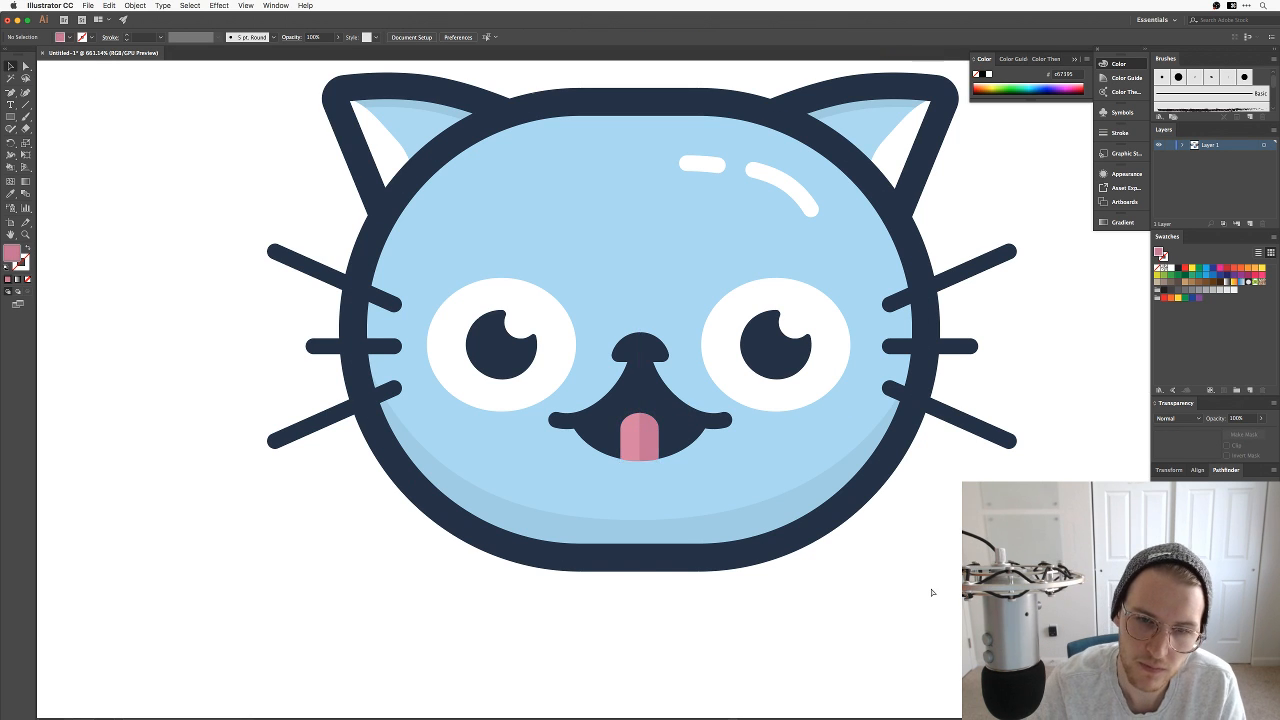
Step: Examine the open-mouth cat with its two-tone tongue alongside the other cat emojis
{"action": "key", "text": "super+minus"}
{"action": "key", "text": "super+minus"}
{"action": "key", "text": "super+minus"}
{"action": "key", "text": "super+minus"}
{"action": "key", "text": "space"}
{"action": "left_click_drag", "start_coordinate": [905, 491], "coordinate": [840, 535]}
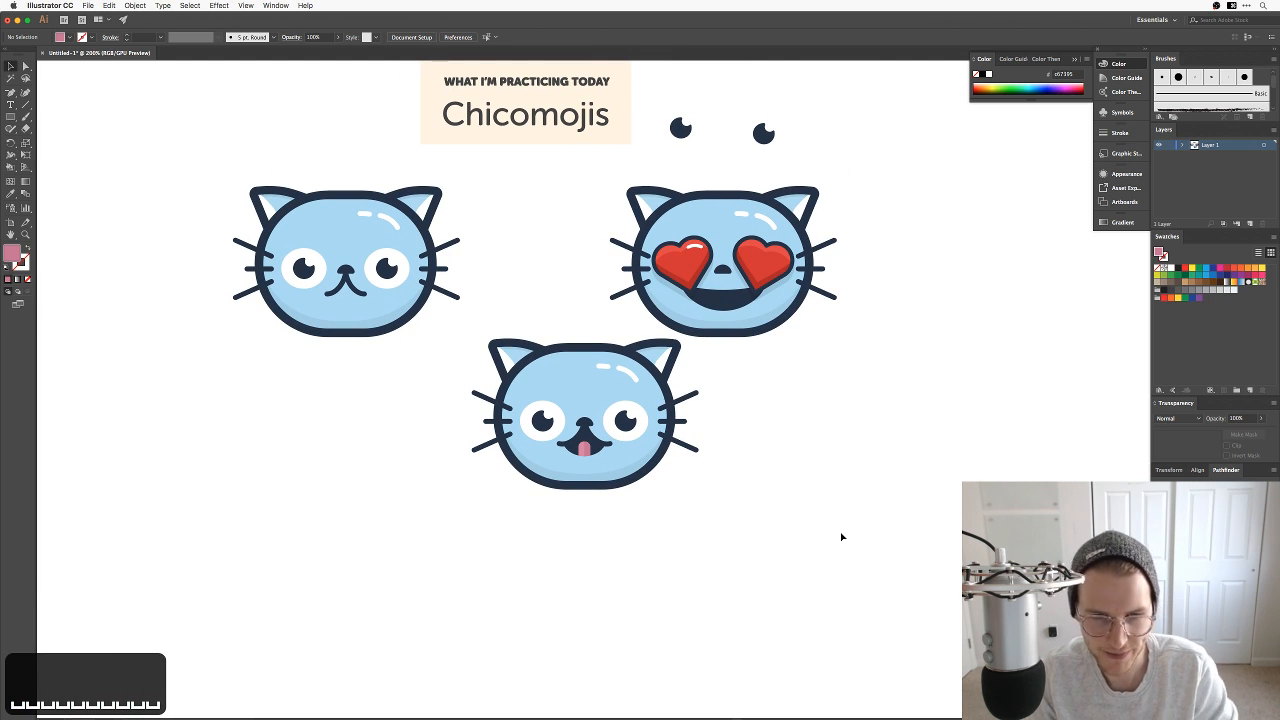
Step: Delete the head shape of the lower open-mouth cat
{"action": "key", "text": "super+equal"}
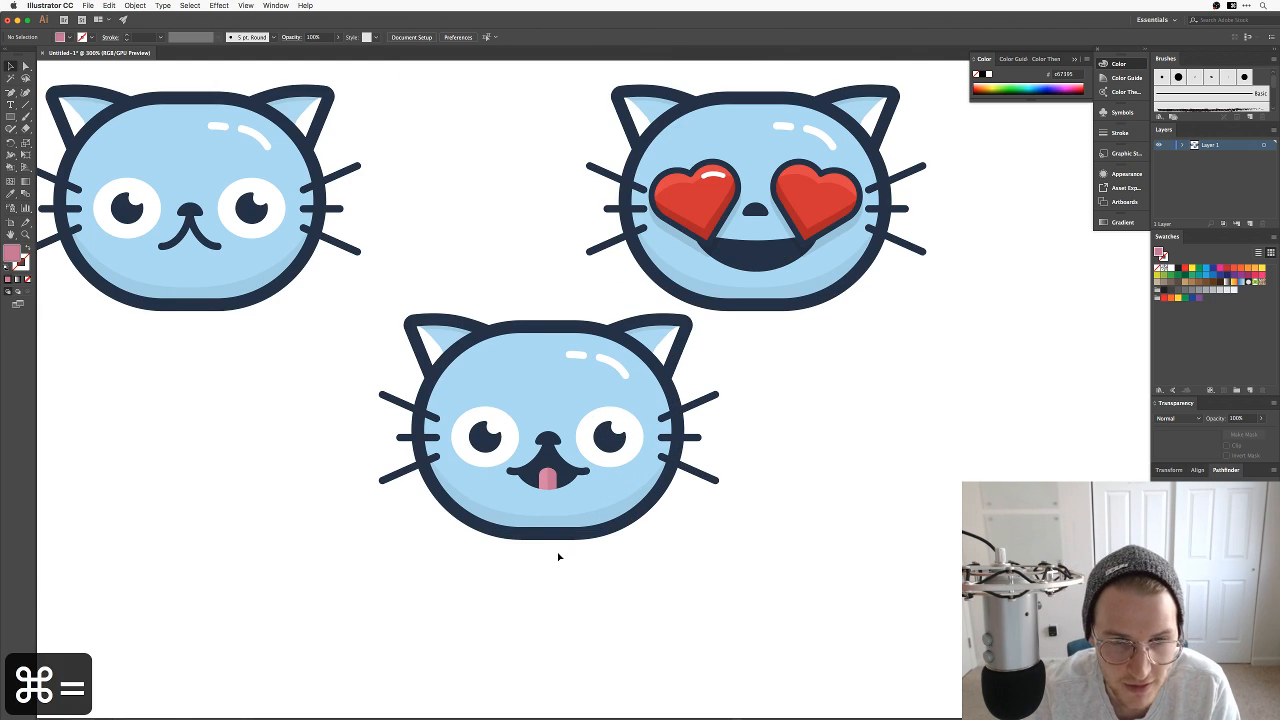
{"action": "key", "text": "v"}
{"action": "left_click", "coordinate": [557, 514]}
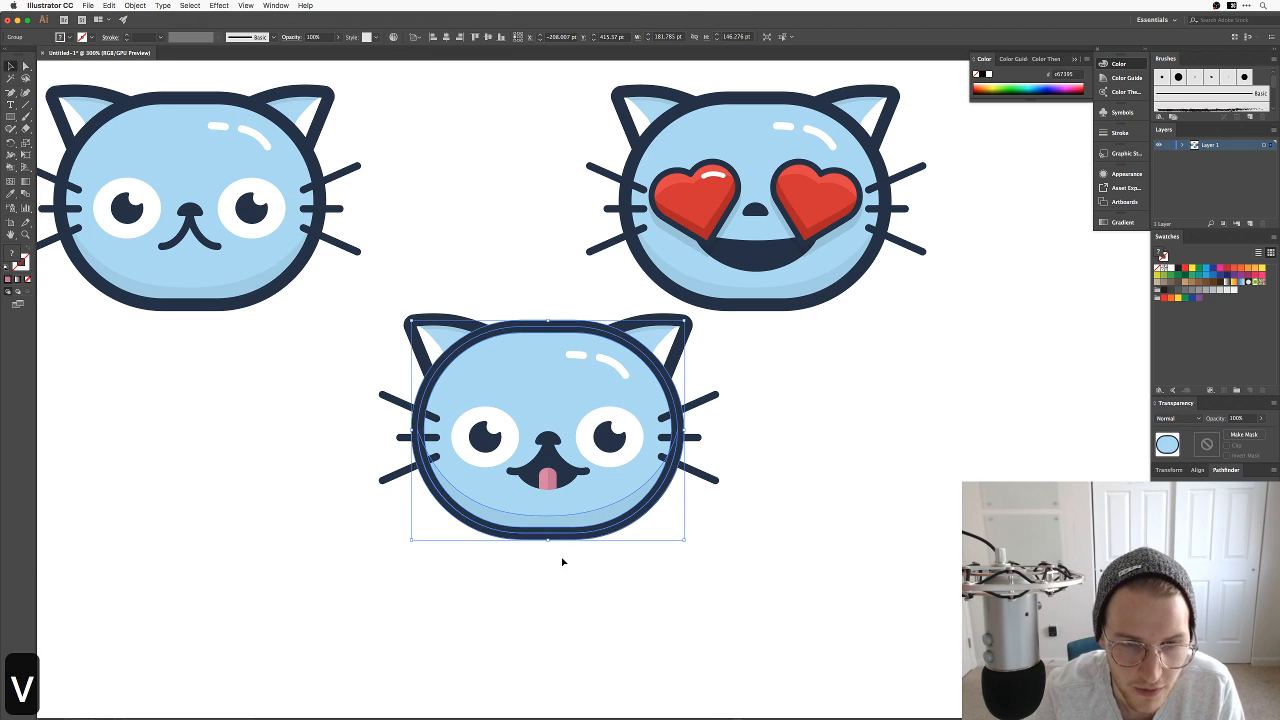
{"action": "key", "text": "BackSpace"}
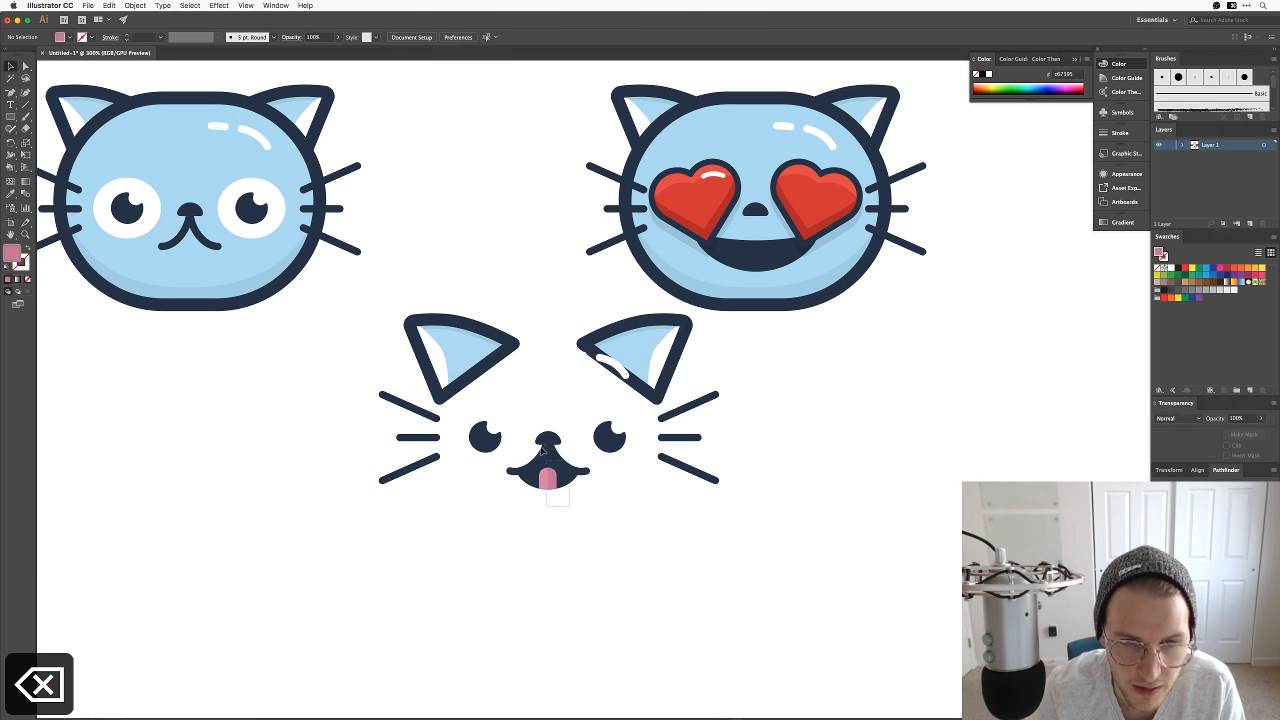
Step: Move the dark smile off the heart-eyed cat's face into the empty space between the two upper cats
{"action": "left_click", "coordinate": [543, 450]}
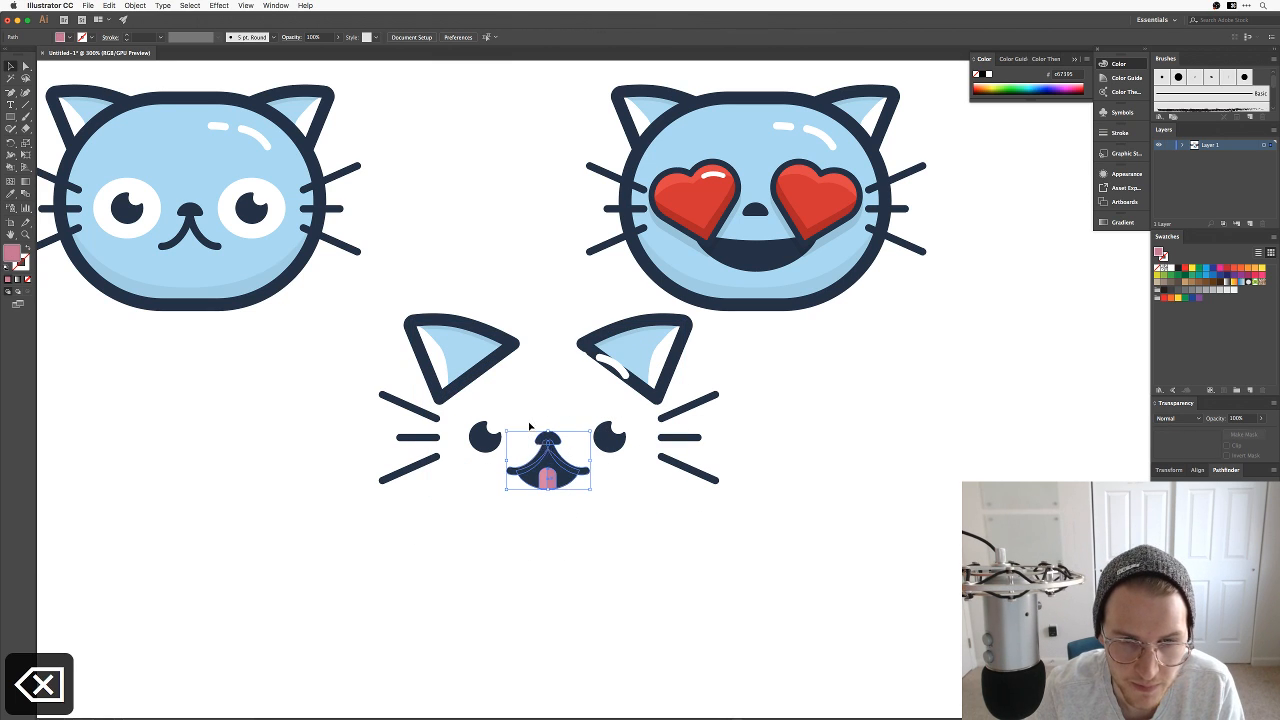
{"action": "left_click", "coordinate": [762, 259]}
{"action": "left_click_drag", "start_coordinate": [762, 259], "coordinate": [496, 184]}
{"action": "scroll", "coordinate": [395, 500], "scroll_direction": "left", "scroll_amount": 5}
{"action": "scroll", "coordinate": [395, 500], "scroll_direction": "up", "scroll_amount": 3}
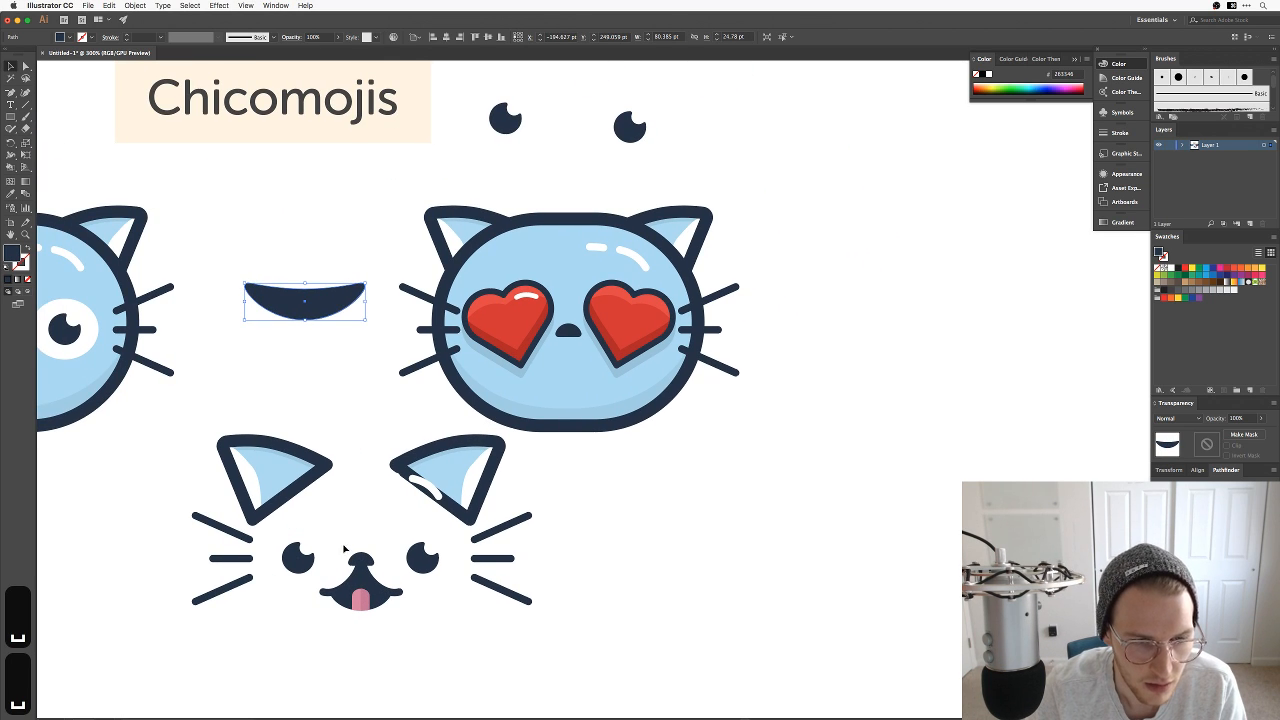
Step: Move the open mouth with its nose and tongue onto the heart-eyed cat, bring it to the front and centre it under the hearts
{"action": "left_click", "coordinate": [343, 589]}
{"action": "left_click_drag", "start_coordinate": [343, 589], "coordinate": [567, 367]}
{"action": "key", "text": "Left"}
{"action": "key", "text": "Left"}
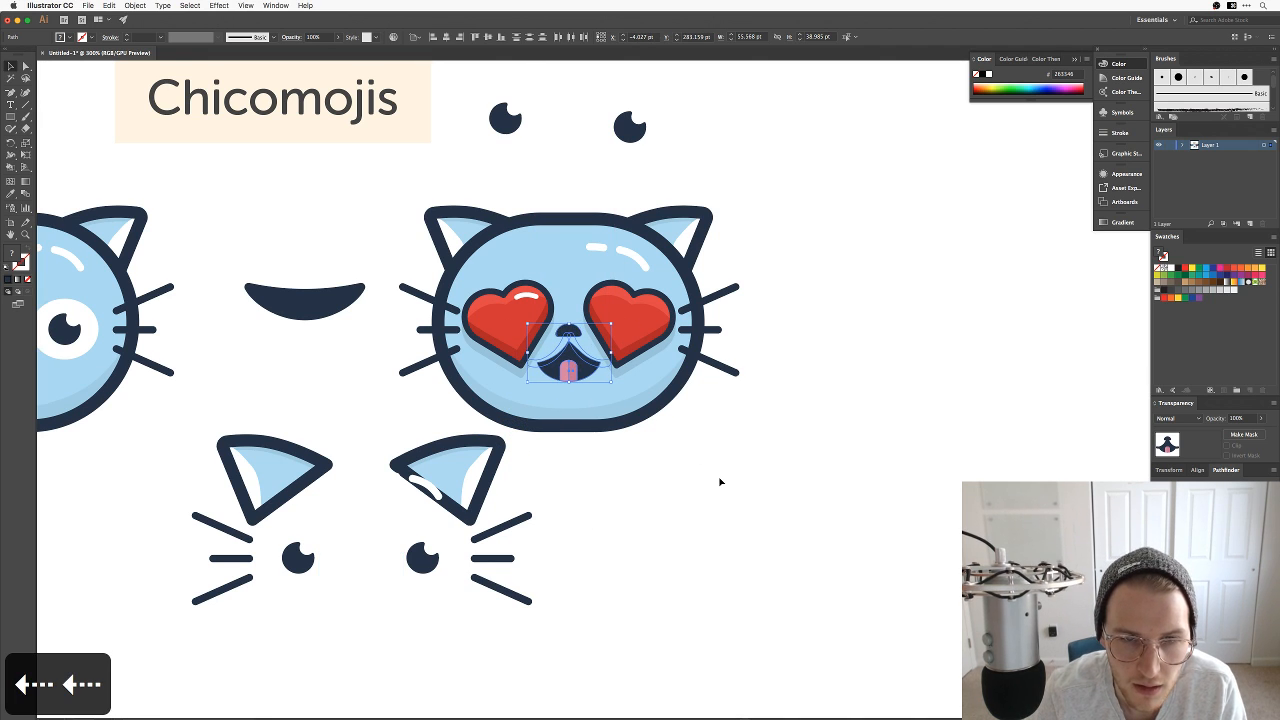
{"action": "key", "text": "shift+super+bracketright"}
{"action": "key", "text": "Left"}
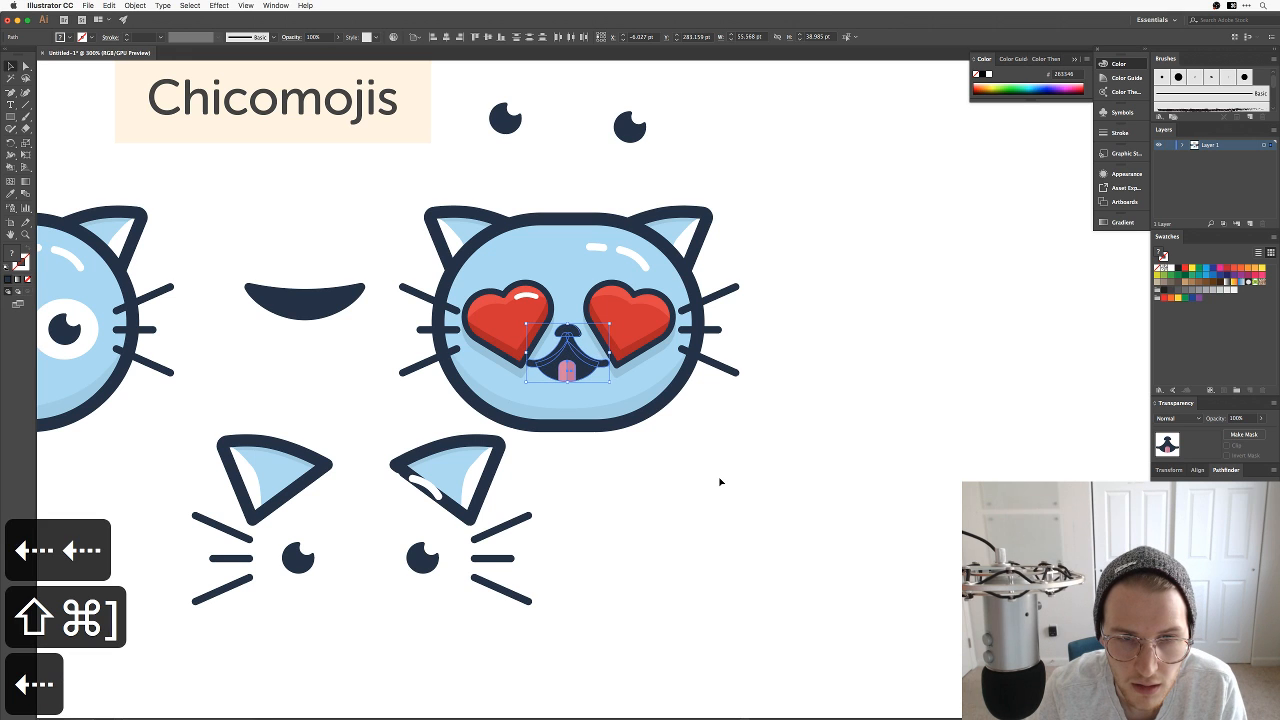
{"action": "key", "text": "Up"}
Step: Delete the duplicate nose overlapping the one above the heart-eyed cat's open mouth
{"action": "key", "text": "z"}
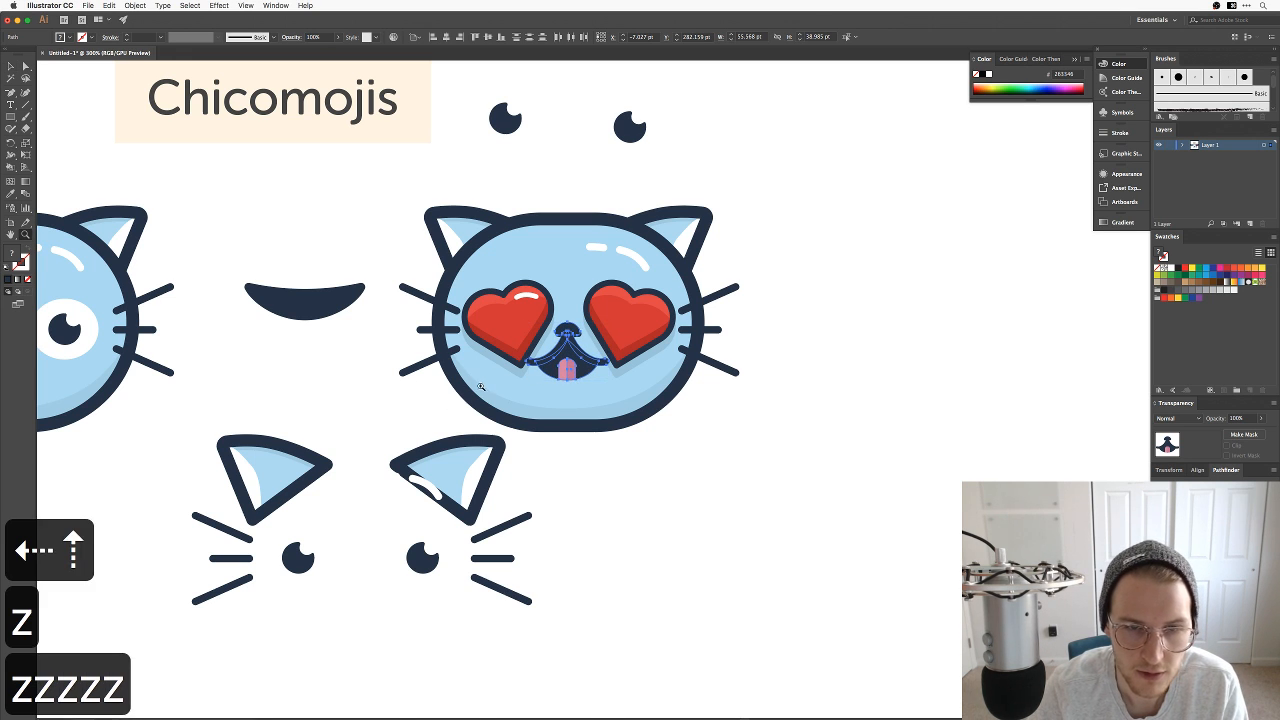
{"action": "left_click_drag", "start_coordinate": [481, 387], "coordinate": [543, 411]}
{"action": "key", "text": "v"}
{"action": "left_click_drag", "start_coordinate": [664, 283], "coordinate": [668, 290]}
{"action": "left_click", "coordinate": [1110, 650]}
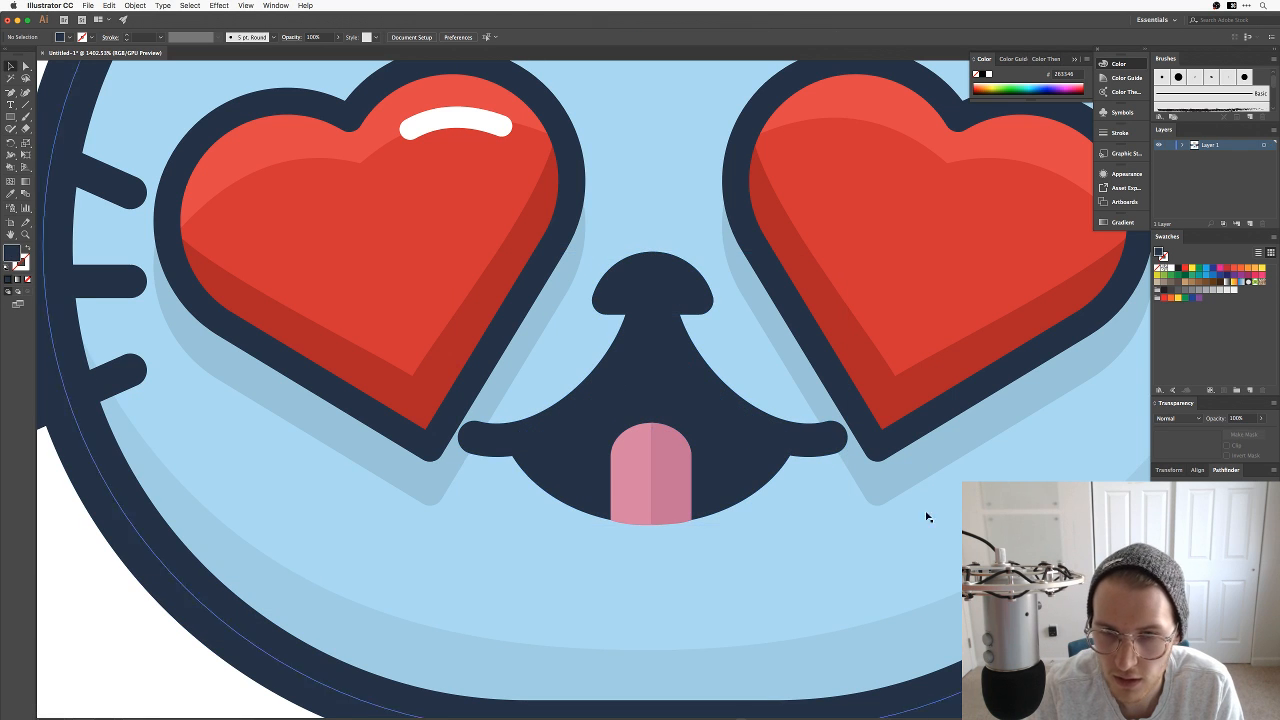
{"action": "left_click", "coordinate": [686, 321]}
{"action": "key", "text": "BackSpace"}
{"action": "key", "text": "super+minus"}
{"action": "key", "text": "super+minus"}
{"action": "key", "text": "super+minus"}
{"action": "key", "text": "super+minus"}
{"action": "key", "text": "super+minus"}
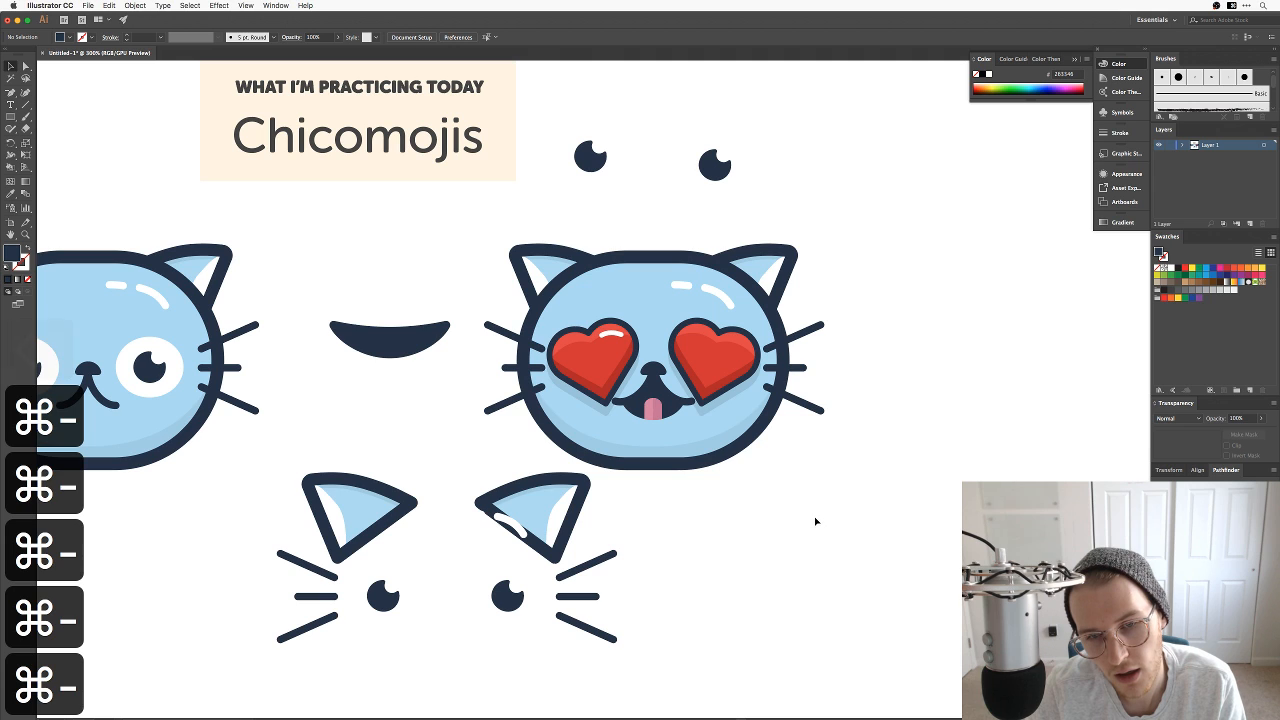
Step: Send the heart-eyed cat's mouth interior shape two levels backward in the stacking order
{"action": "key", "text": "z"}
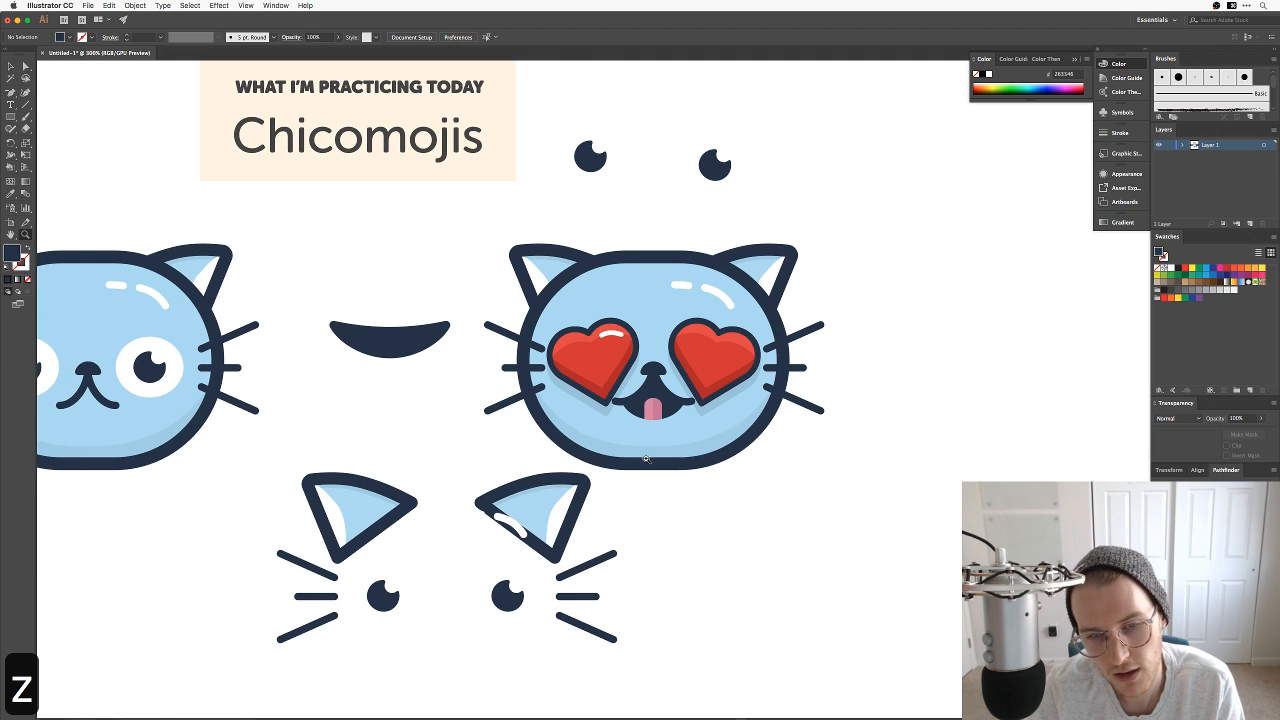
{"action": "left_click_drag", "start_coordinate": [646, 458], "coordinate": [808, 377]}
{"action": "key", "text": "space"}
{"action": "left_click_drag", "start_coordinate": [782, 329], "coordinate": [746, 446]}
{"action": "key", "text": "v"}
{"action": "left_click", "coordinate": [677, 413]}
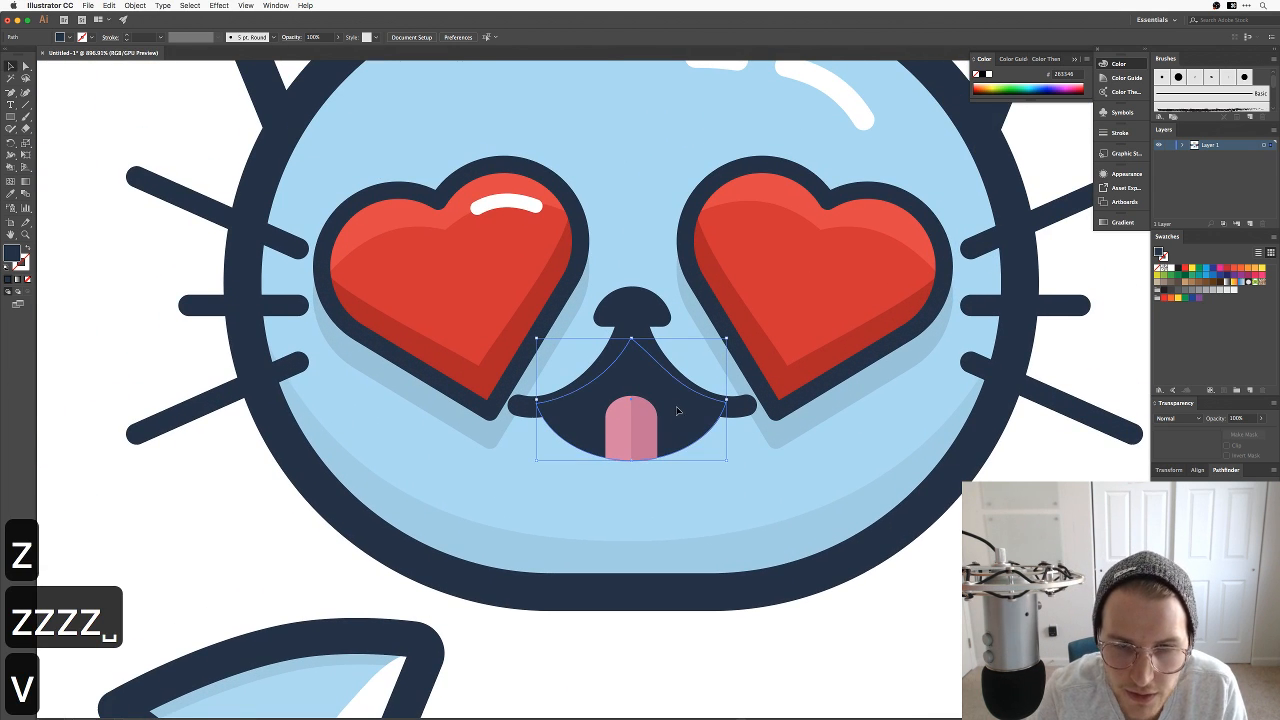
{"action": "key", "text": "super+bracketleft"}
{"action": "key", "text": "super+bracketleft"}
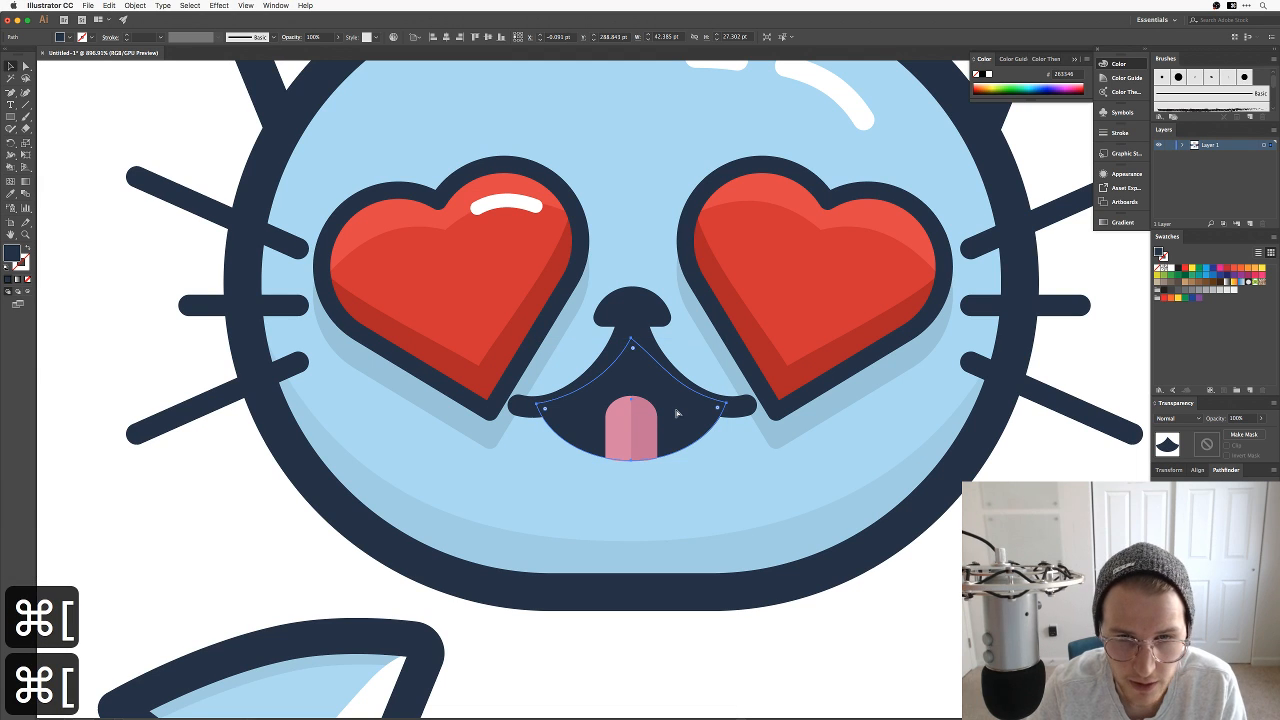
Step: Fill the mouth interior with a darker navy than the outlines, and deselect it
{"action": "double_click", "coordinate": [11, 252]}
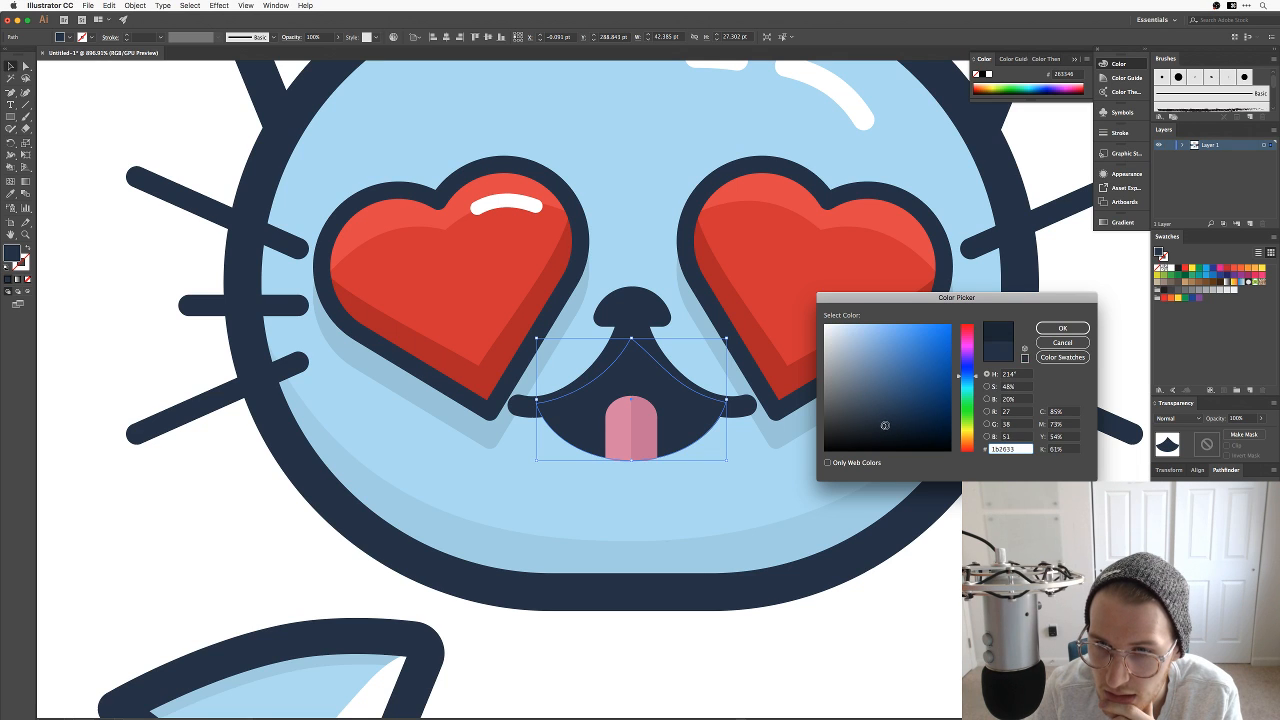
{"action": "left_click", "coordinate": [1062, 328]}
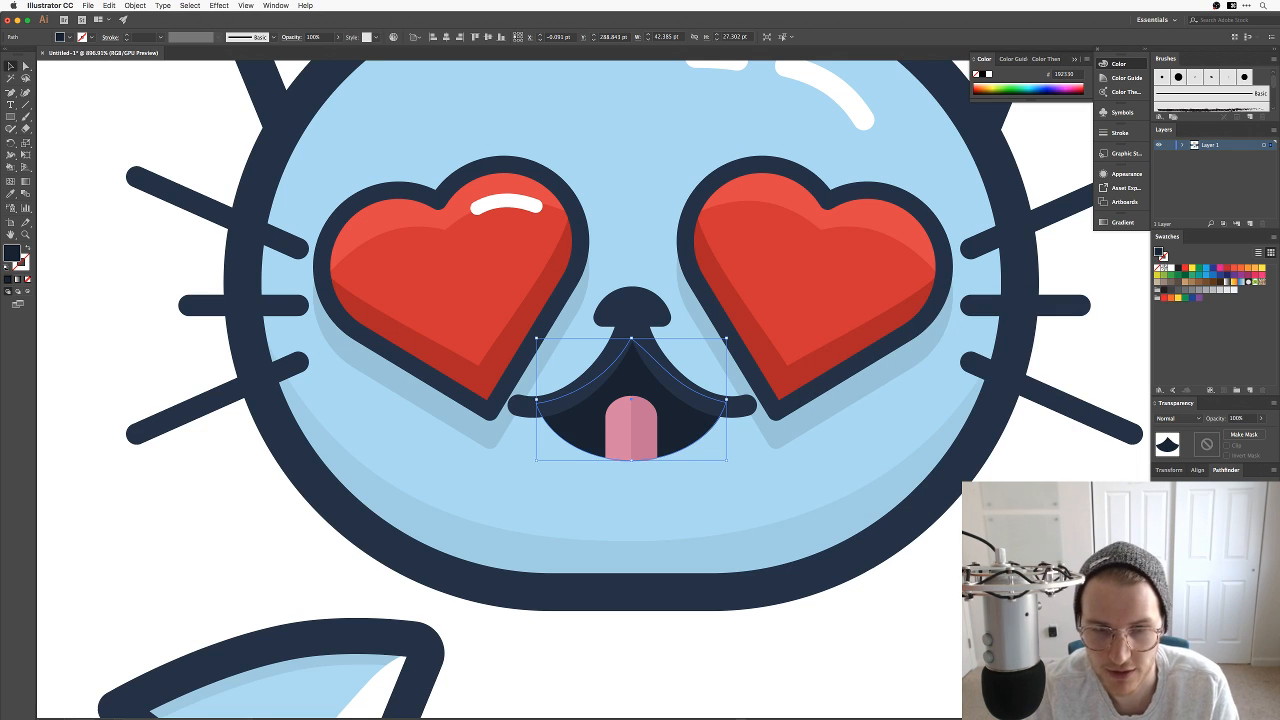
{"action": "key", "text": "super+shift+a"}
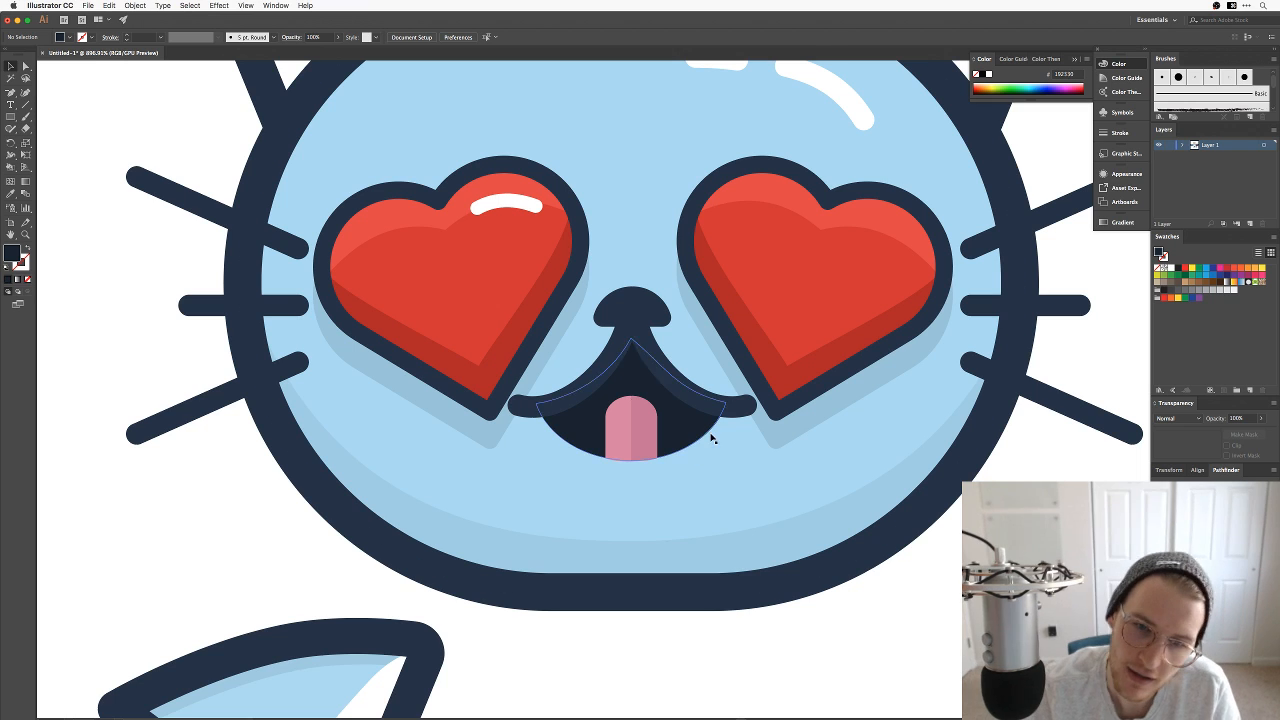
Step: Give the mouth interior a 4 pt stroke in navy 263346
{"action": "left_click", "coordinate": [673, 419]}
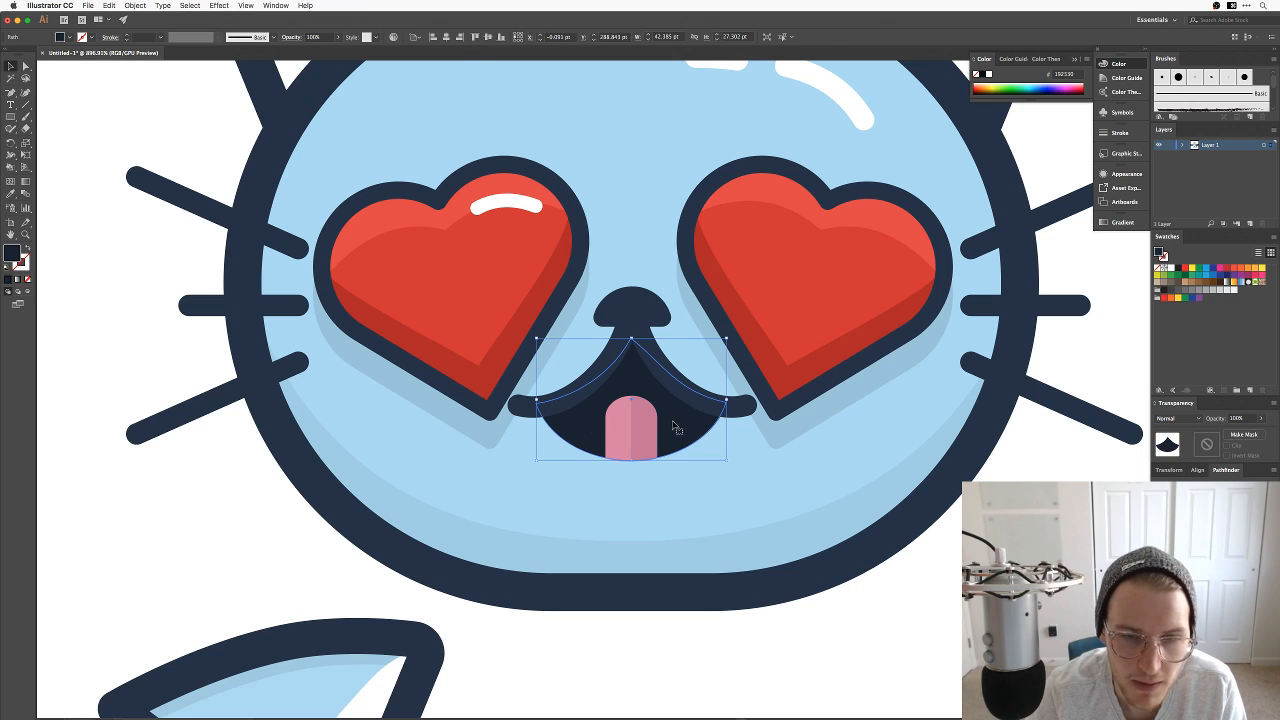
{"action": "double_click", "coordinate": [14, 255]}
{"action": "key", "text": "super+shift+e"}
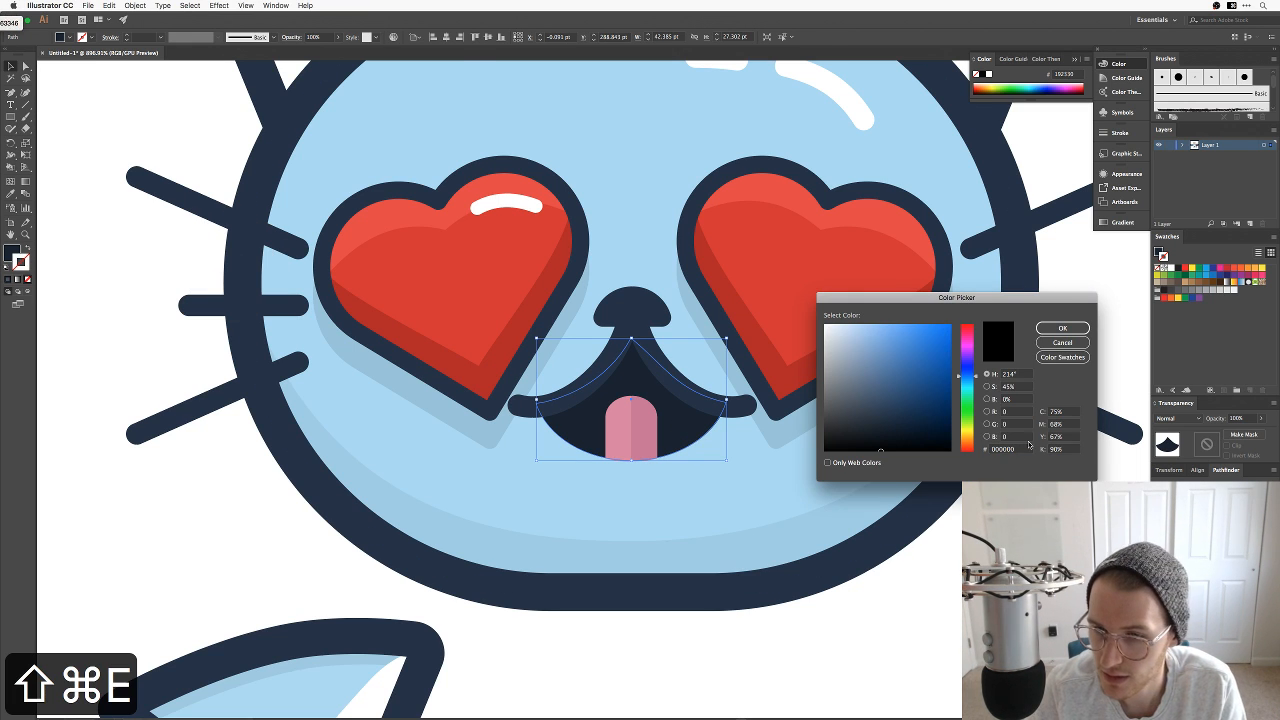
{"action": "double_click", "coordinate": [1029, 445]}
{"action": "type", "text": "263346"}
{"action": "key", "text": "Return"}
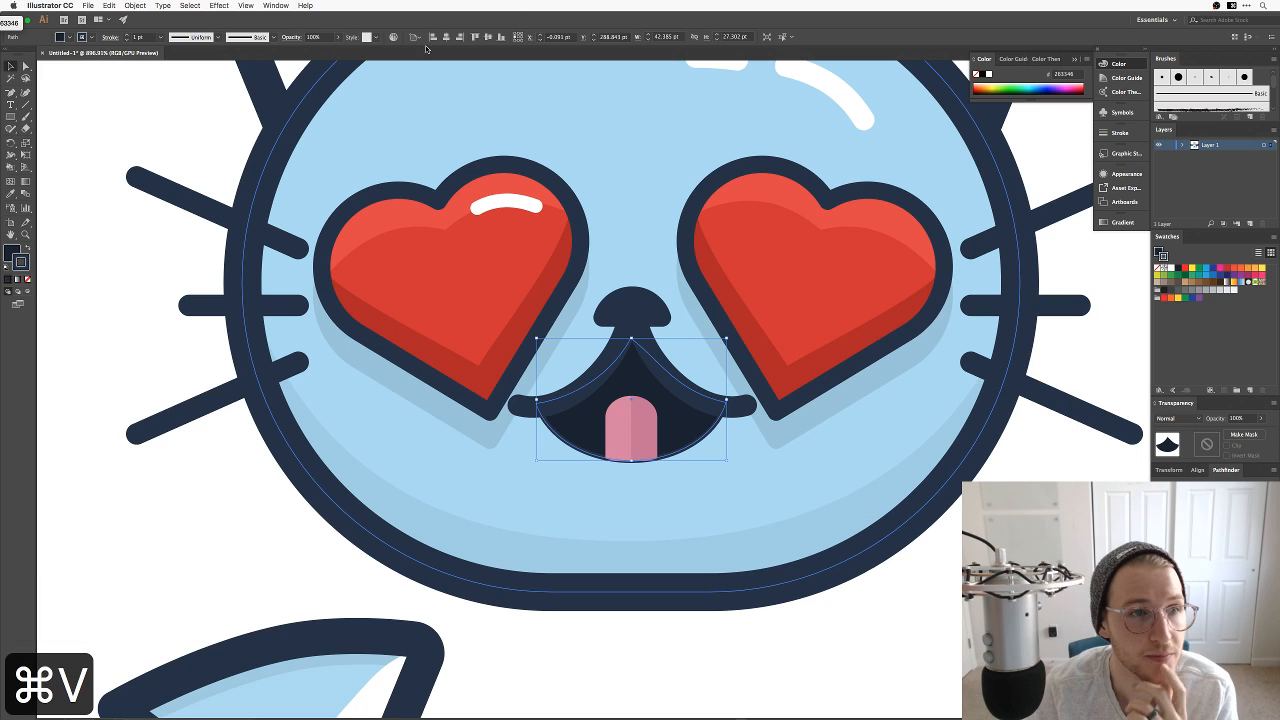
{"action": "left_click", "coordinate": [126, 36]}
{"action": "left_click", "coordinate": [126, 36]}
{"action": "left_click", "coordinate": [126, 36]}
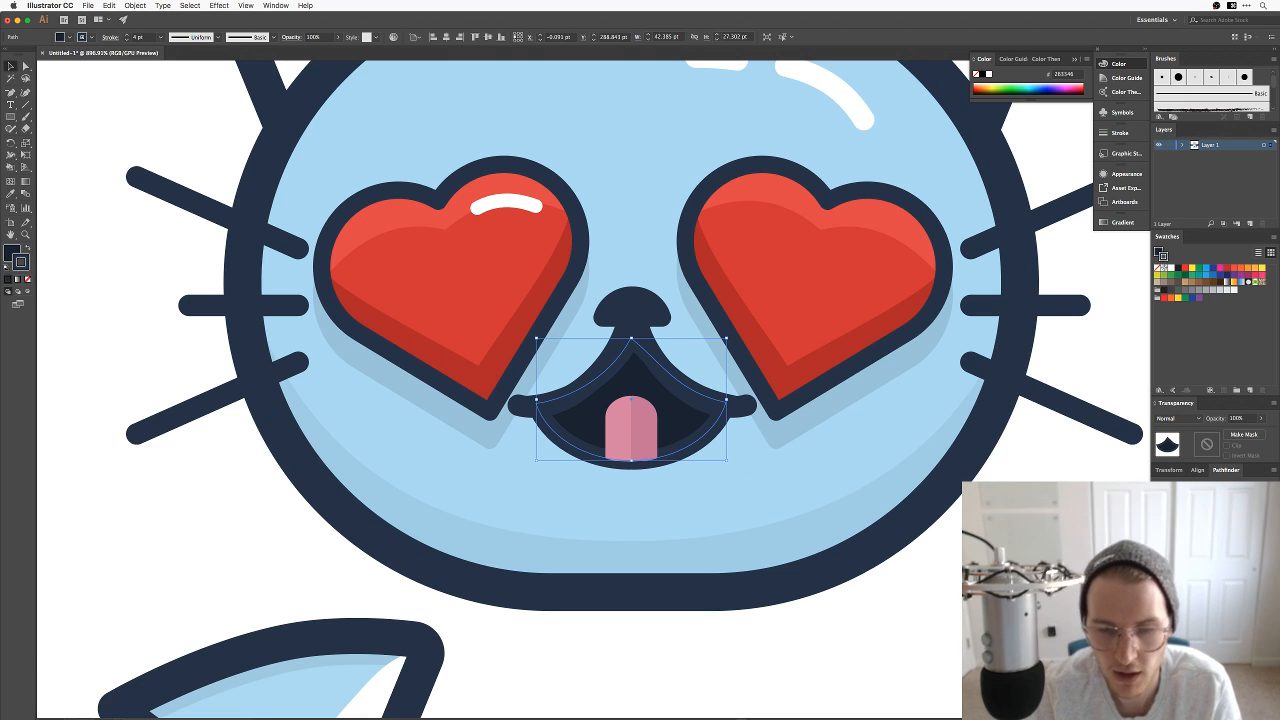
{"action": "key", "text": "a"}
{"action": "left_click", "coordinate": [950, 575]}
{"action": "key", "text": "a"}
{"action": "left_click_drag", "start_coordinate": [543, 413], "coordinate": [544, 413]}
{"action": "key", "text": "super+z"}
{"action": "key", "text": "super+z"}
{"action": "key", "text": "super+z"}
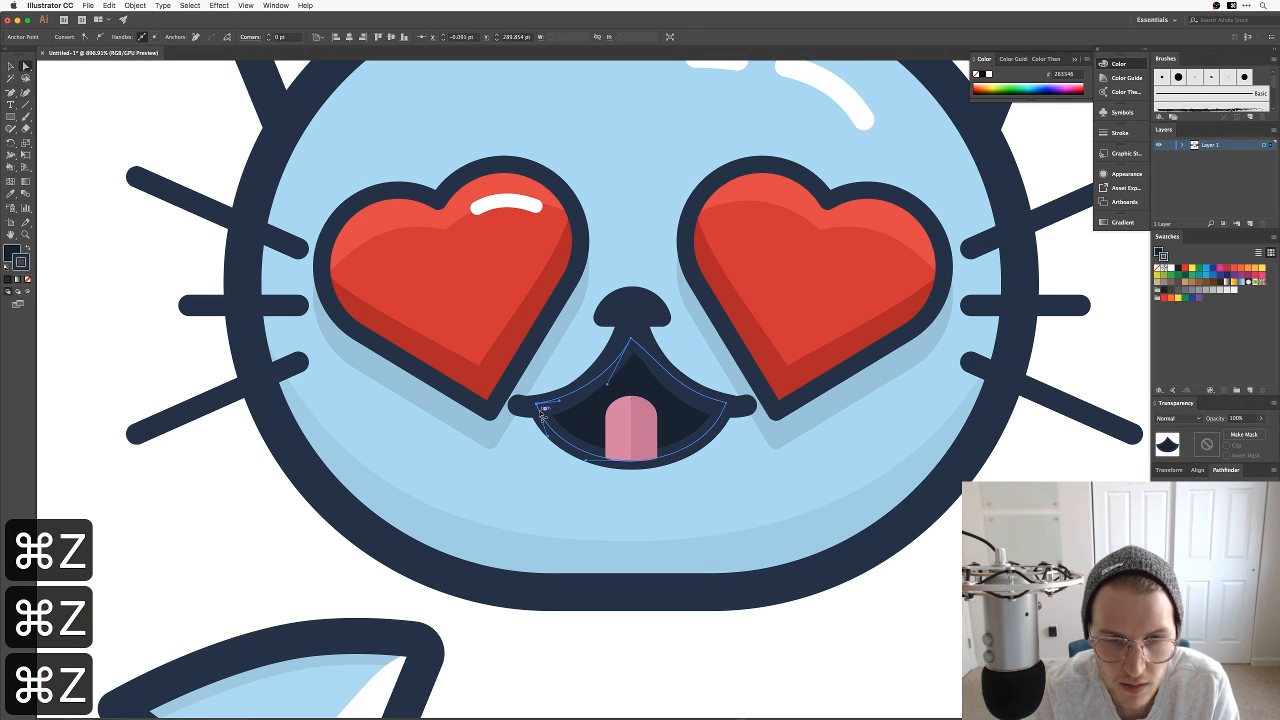
Step: Shift both outer corner points of the mouth interior slightly inward and down so the stroke meets the mouth line
{"action": "left_click_drag", "start_coordinate": [543, 410], "coordinate": [541, 411]}
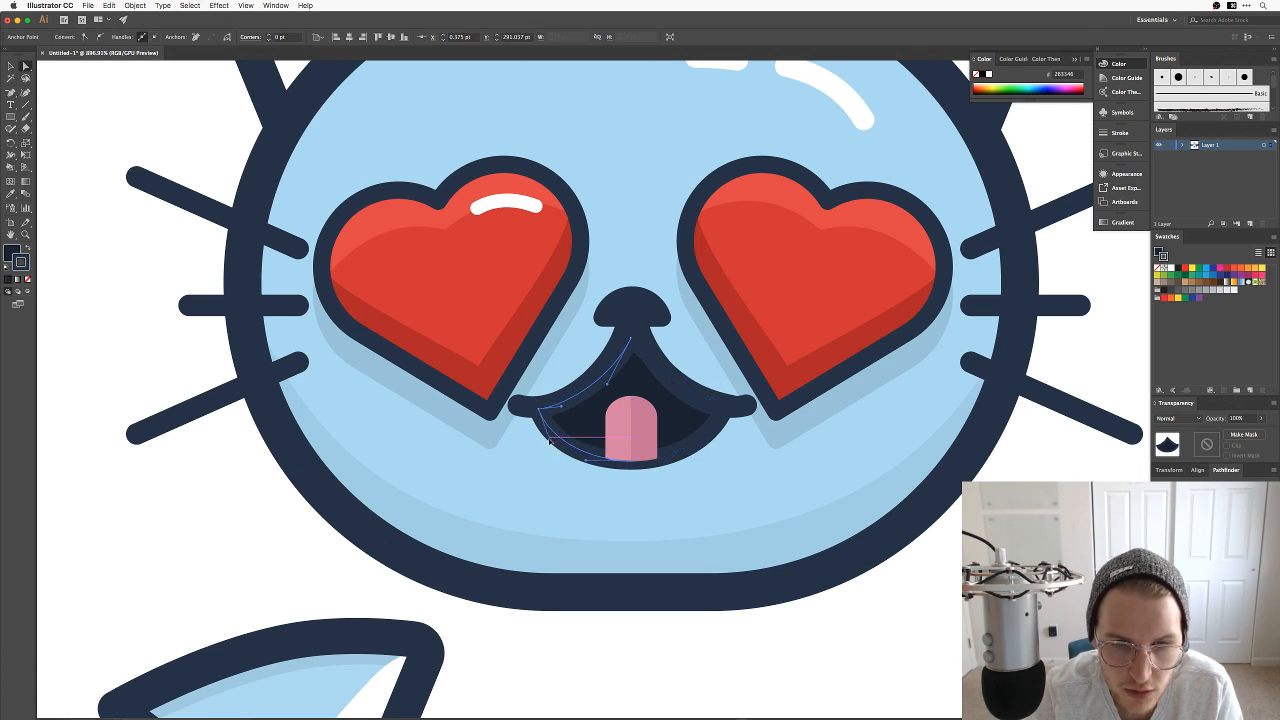
{"action": "left_click", "coordinate": [726, 403]}
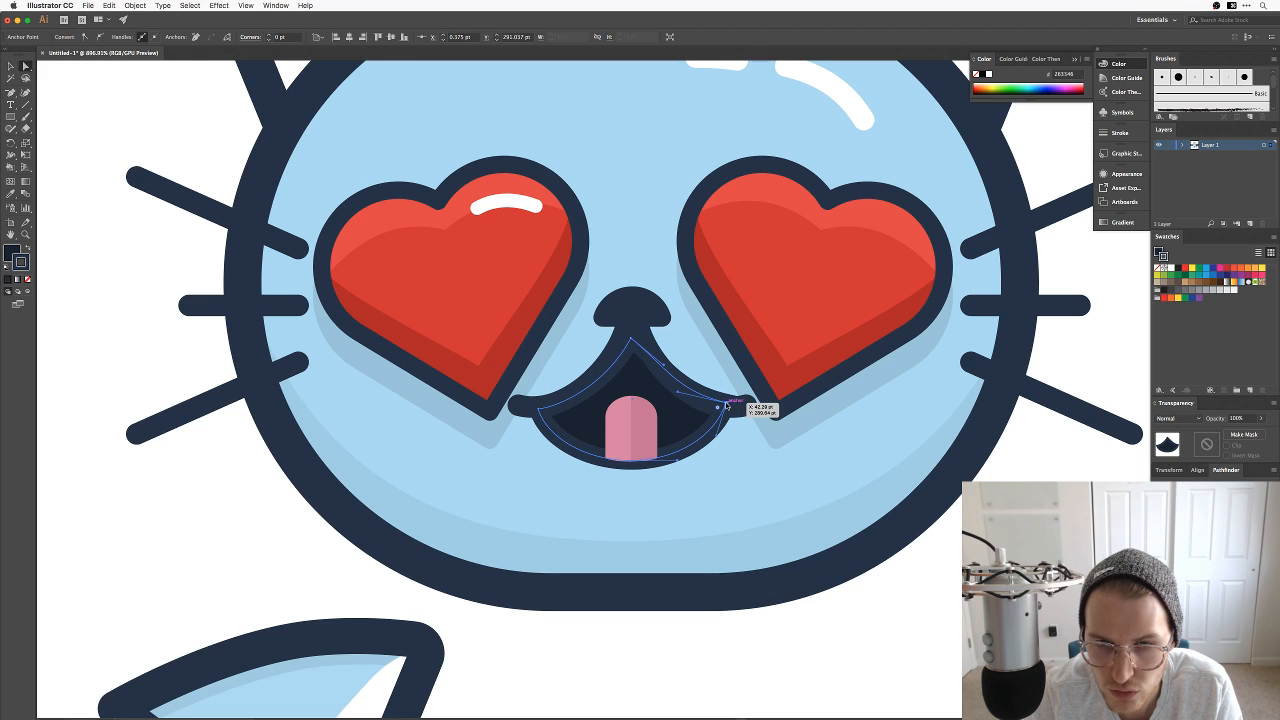
{"action": "left_click_drag", "start_coordinate": [727, 403], "coordinate": [725, 408]}
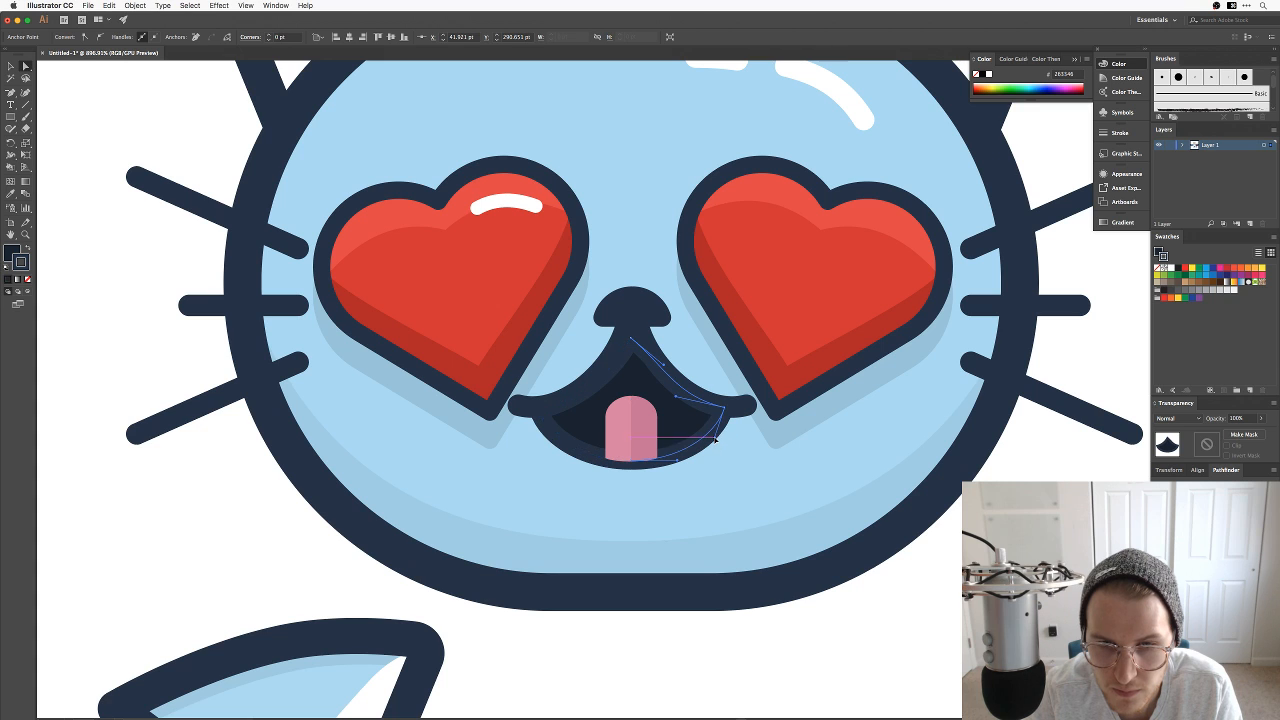
{"action": "left_click", "coordinate": [715, 437]}
{"action": "left_click", "coordinate": [939, 588]}
{"action": "key", "text": "super+minus"}
{"action": "key", "text": "super+minus"}
{"action": "key", "text": "super+minus"}
{"action": "key", "text": "super+minus"}
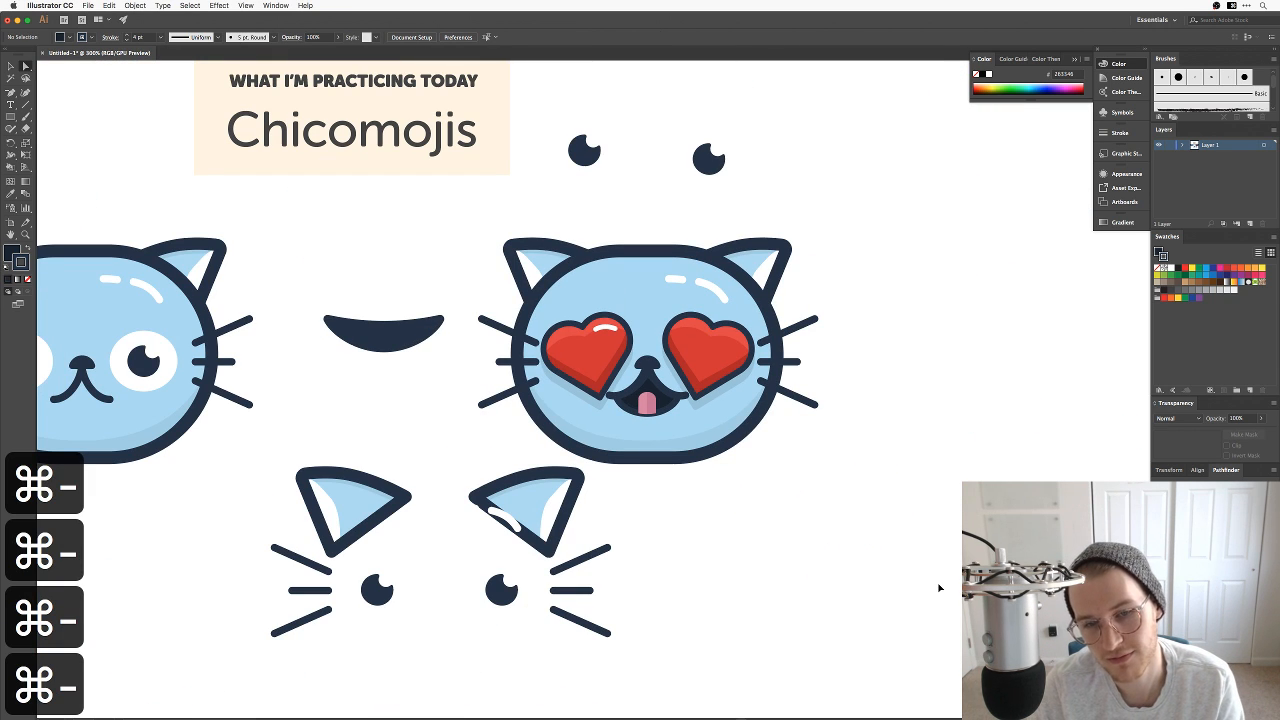
Step: Undo the corner edits, stroke and fill on the mouth interior, and redo only its darker fill
{"action": "key", "text": "super+z"}
{"action": "key", "text": "super+z"}
{"action": "key", "text": "super+z"}
{"action": "key", "text": "super+z"}
{"action": "key", "text": "super+z"}
{"action": "key", "text": "super+z"}
{"action": "key", "text": "super+z"}
{"action": "key", "text": "super+z"}
{"action": "key", "text": "super+z"}
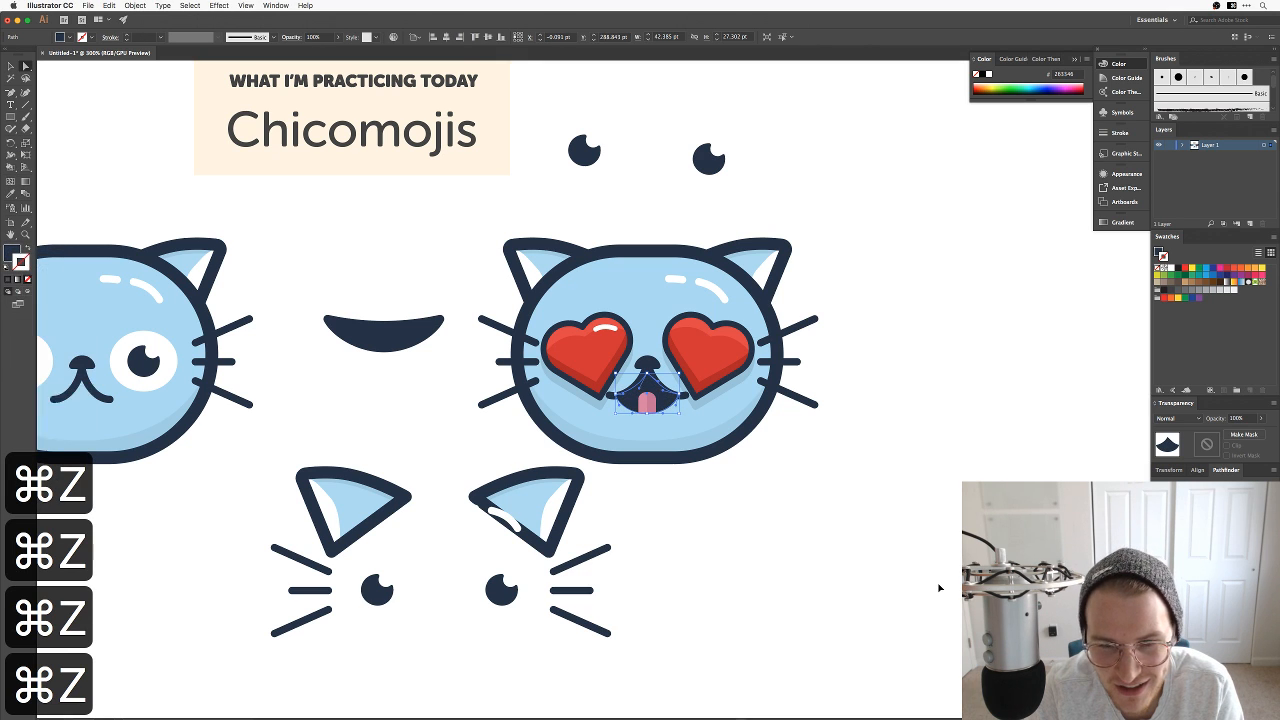
{"action": "key", "text": "shift+super+z"}
Step: Examine the heart-eyed cat's mouth with its darker interior, both close up and at a smaller scale
{"action": "key", "text": "super+equal"}
{"action": "key", "text": "super+equal"}
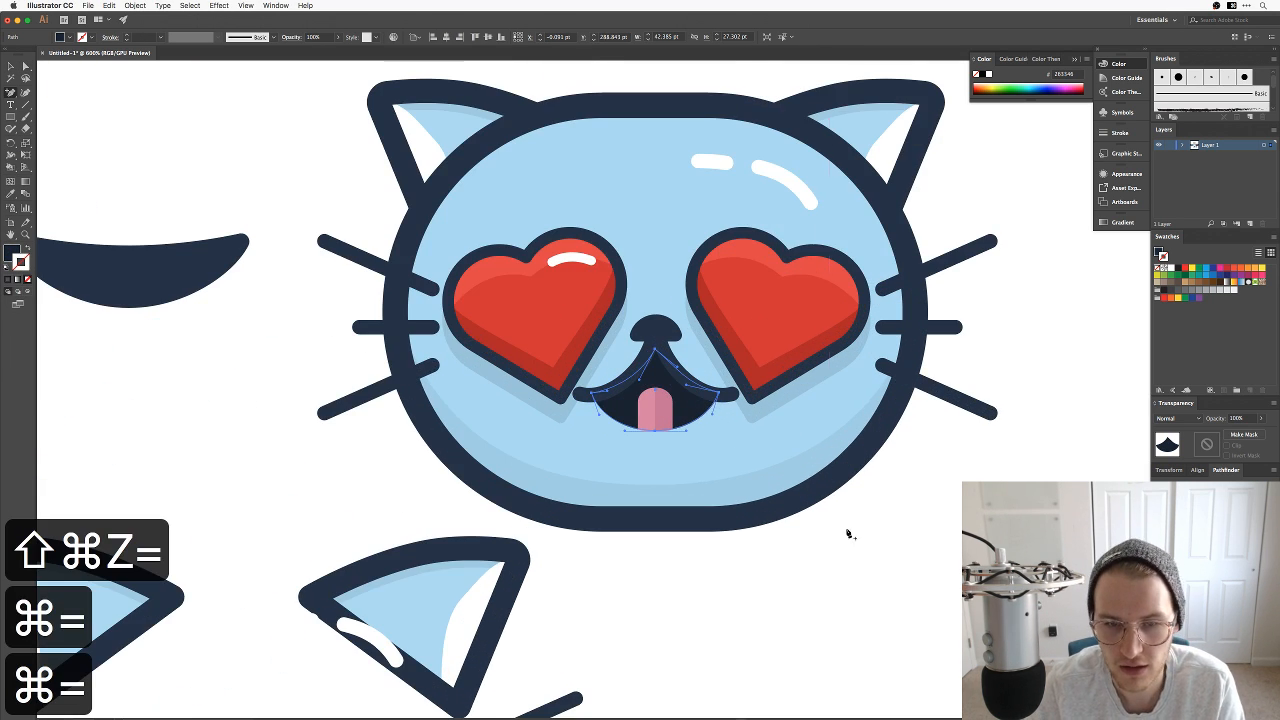
{"action": "key", "text": "v"}
{"action": "left_click", "coordinate": [957, 500]}
{"action": "key", "text": "space"}
{"action": "left_click_drag", "start_coordinate": [956, 471], "coordinate": [910, 529]}
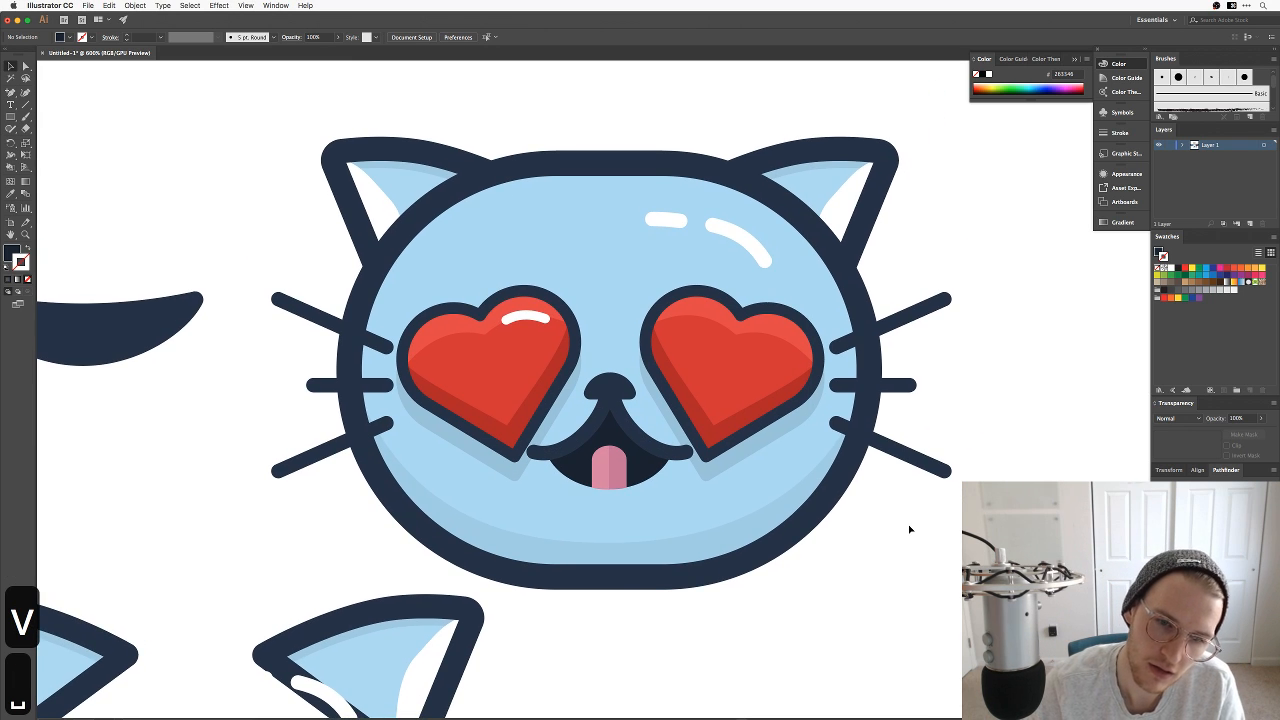
{"action": "key", "text": "super+minus"}
{"action": "key", "text": "super+minus"}
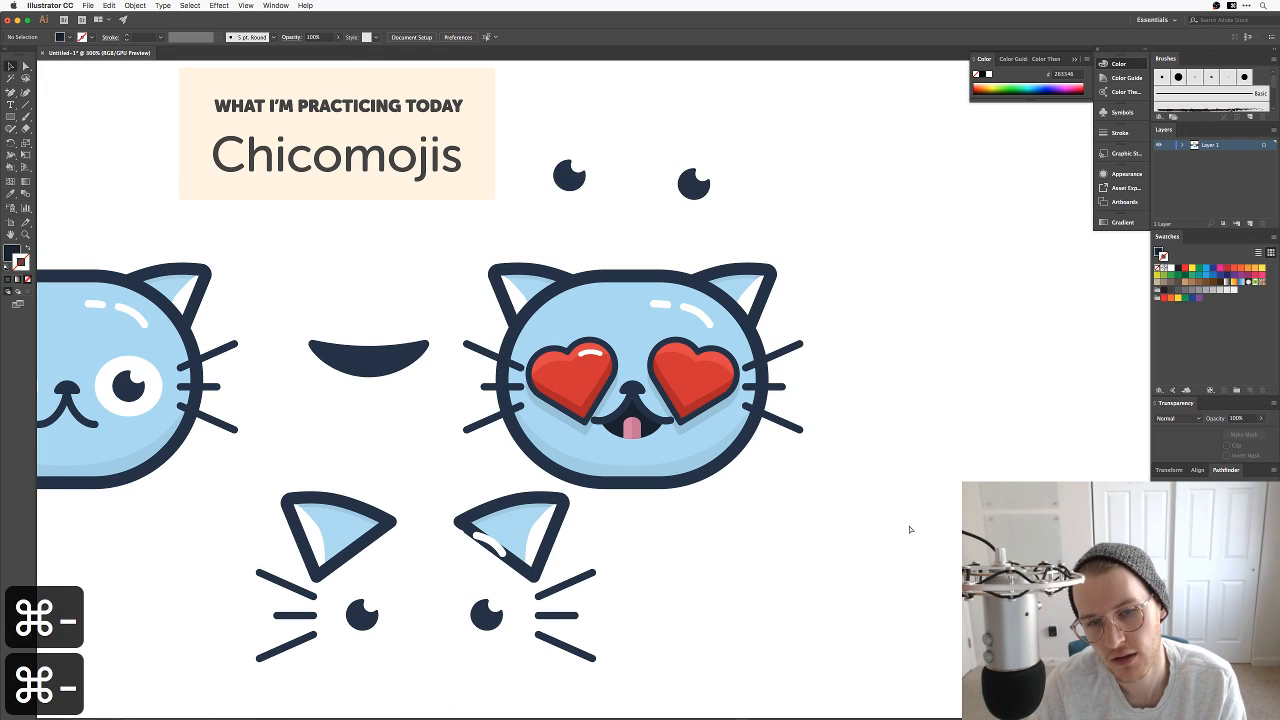
Step: Undo the darker fill of the heart-eyed cat's mouth interior
{"action": "key", "text": "super+z"}
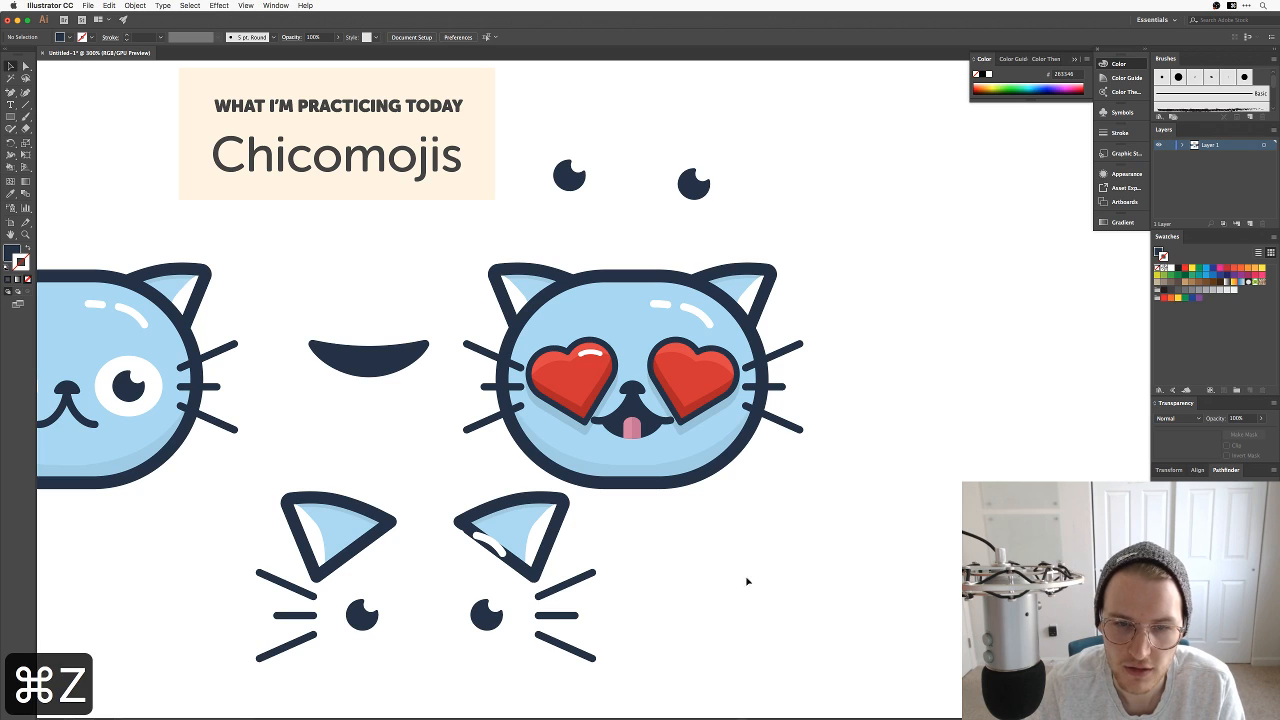
{"action": "key", "text": "space"}
{"action": "left_click_drag", "start_coordinate": [732, 565], "coordinate": [766, 571]}
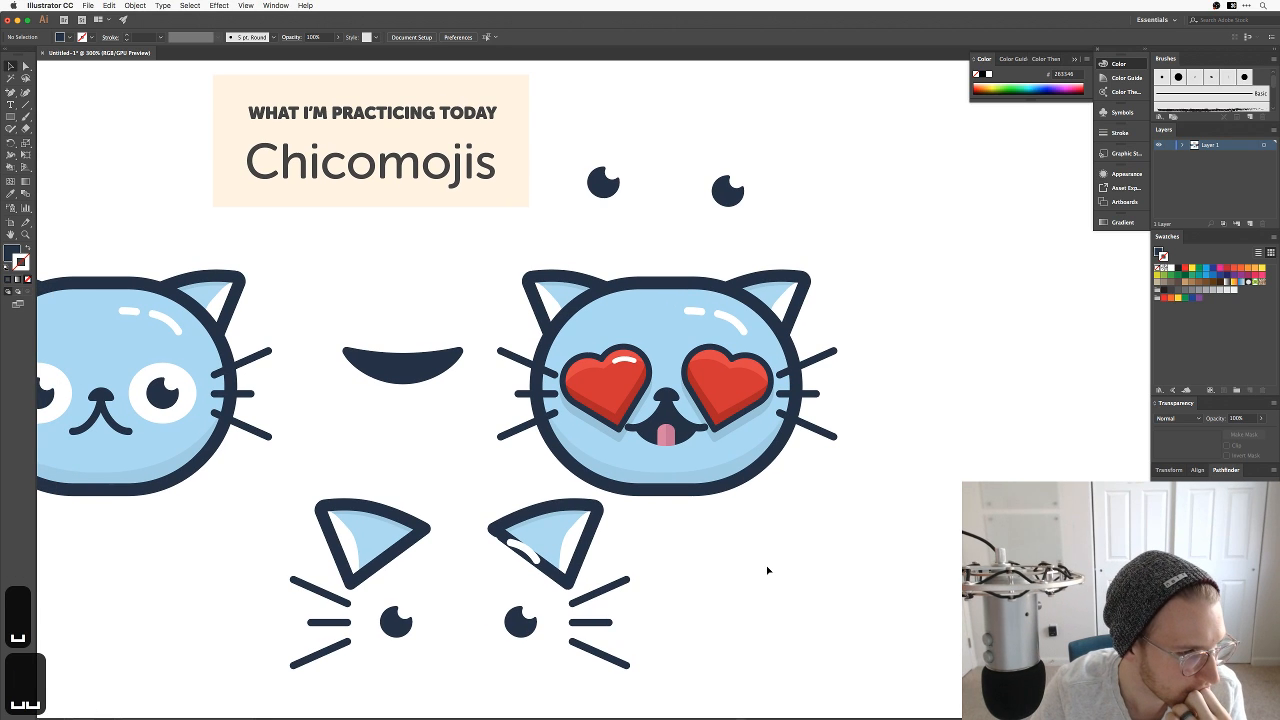
{"action": "scroll", "coordinate": [769, 565], "scroll_direction": "right", "scroll_amount": 1}
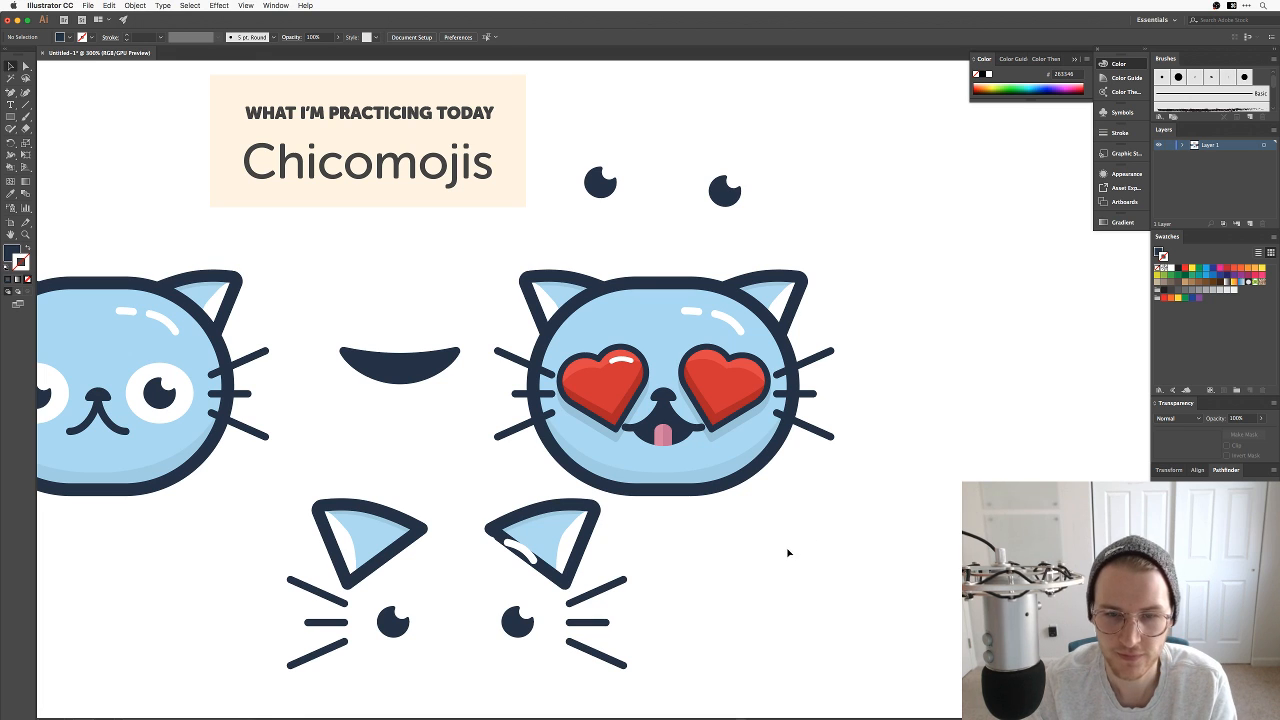
Step: Change the heart-eyed cat's face fill from blue to a soft pink
{"action": "key", "text": "super+equal"}
{"action": "key", "text": "super+equal"}
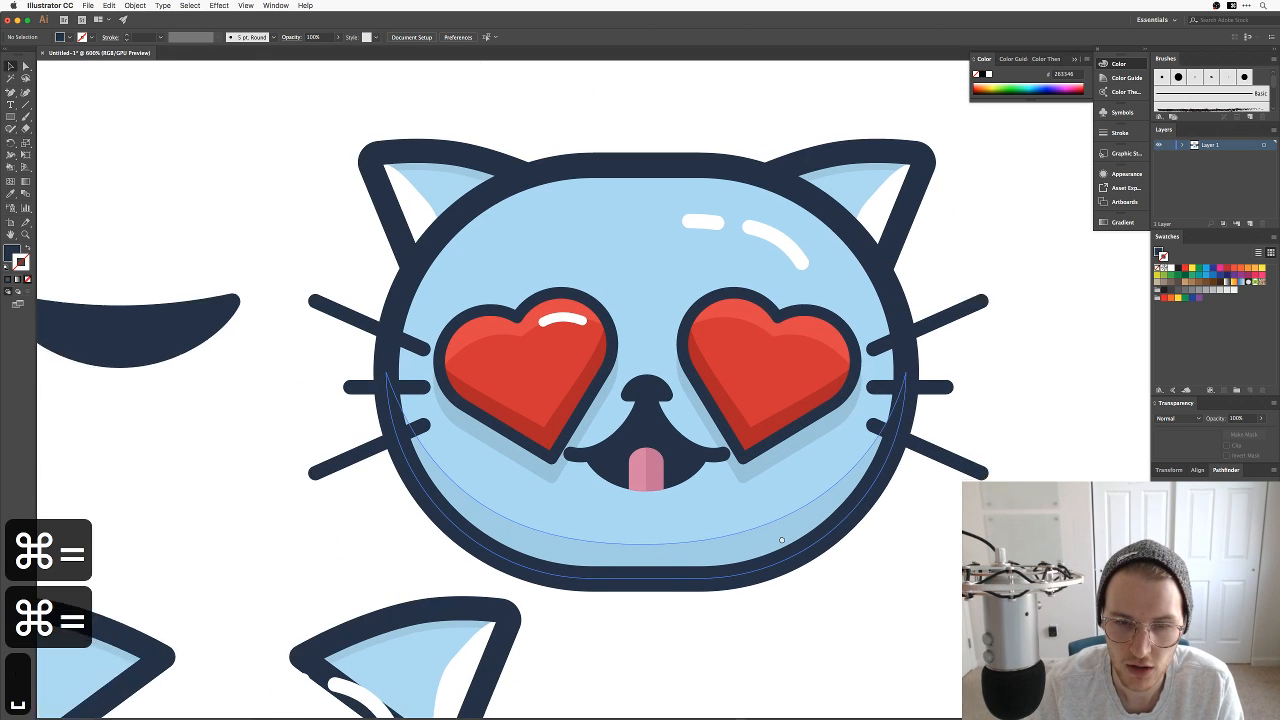
{"action": "key", "text": "space"}
{"action": "mouse_move", "coordinate": [782, 541]}
{"action": "left_mouse_down"}
{"action": "mouse_move", "coordinate": [700, 534]}
{"action": "mouse_move", "coordinate": [771, 523]}
{"action": "left_mouse_up"}
{"action": "key", "text": "a"}
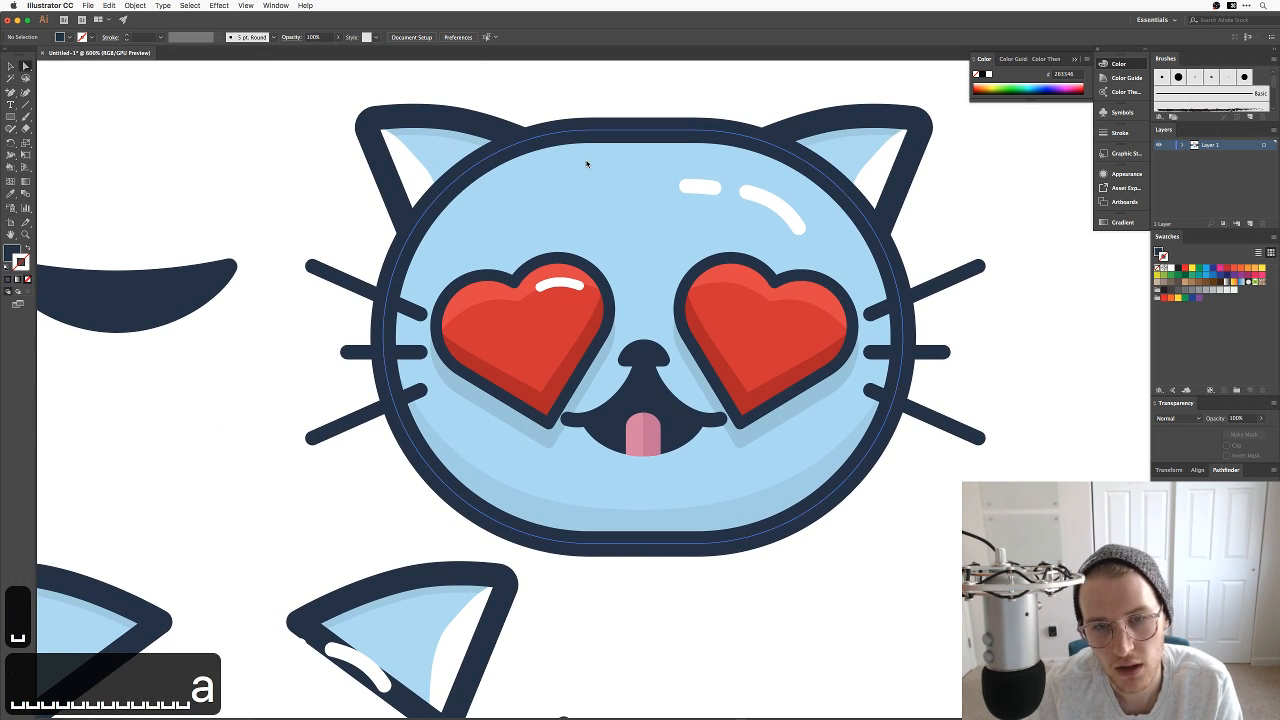
{"action": "left_click", "coordinate": [593, 214]}
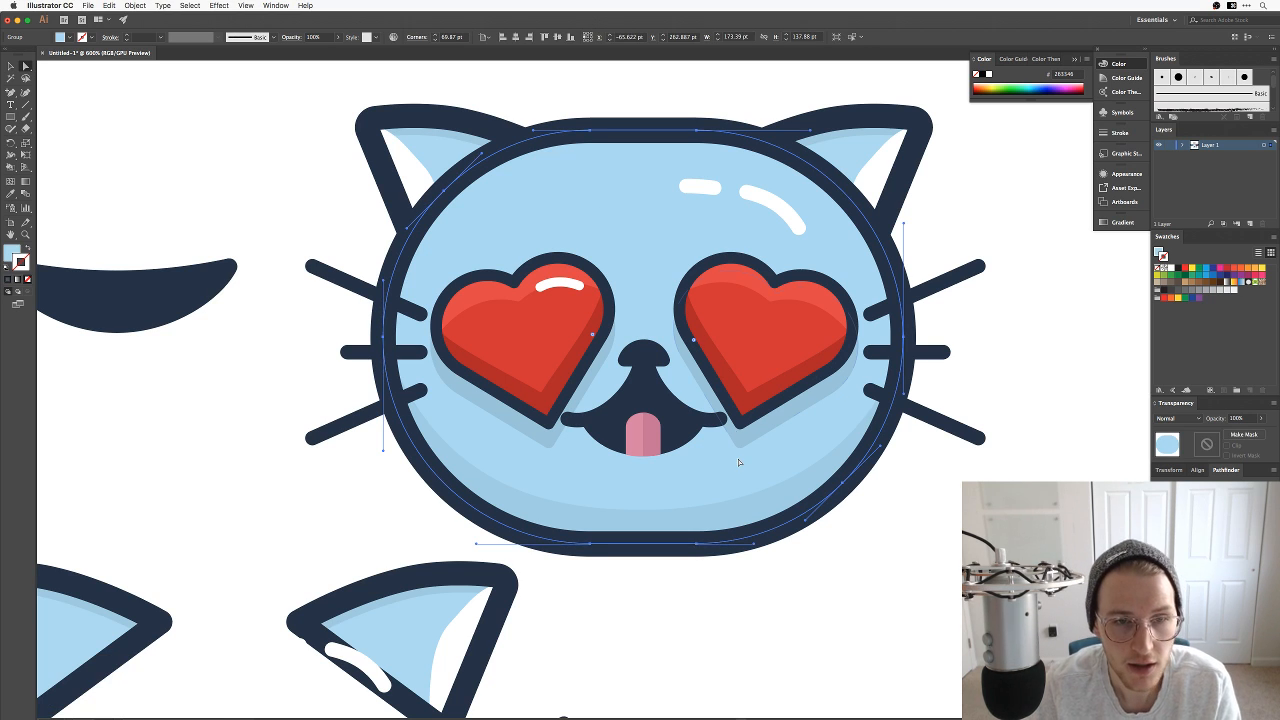
{"action": "double_click", "coordinate": [11, 254]}
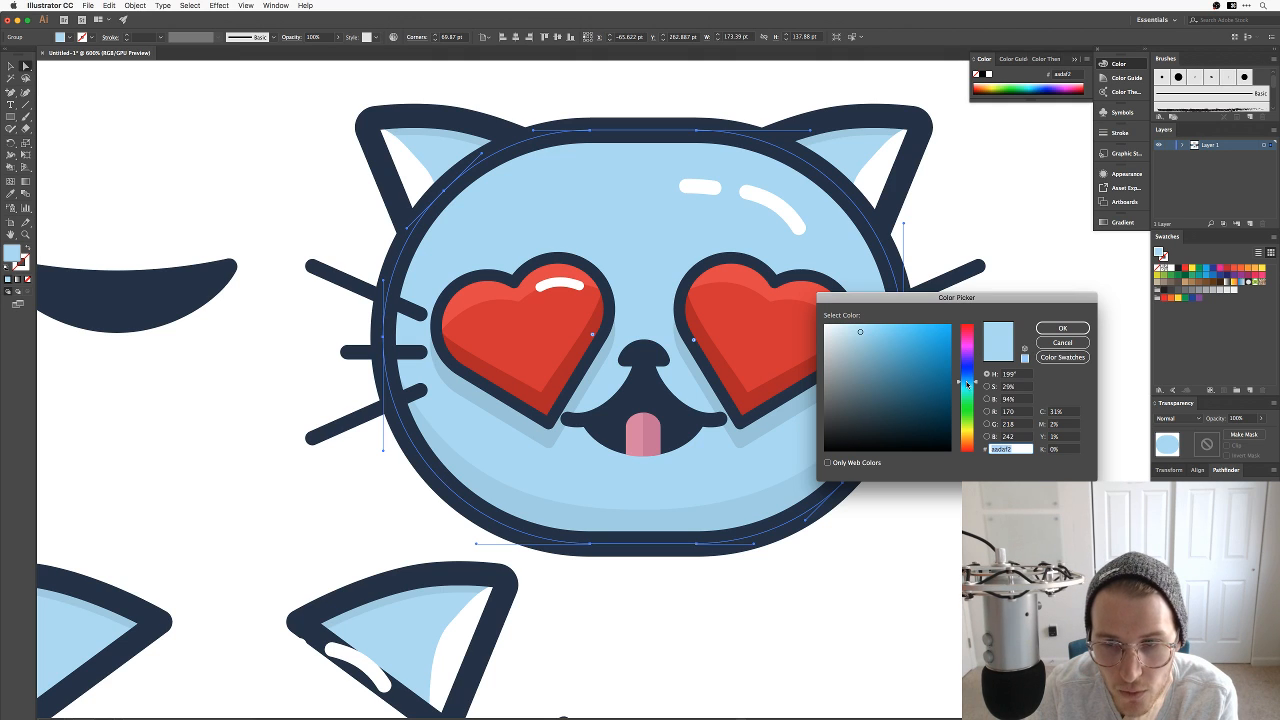
{"action": "left_click_drag", "start_coordinate": [967, 384], "coordinate": [968, 322]}
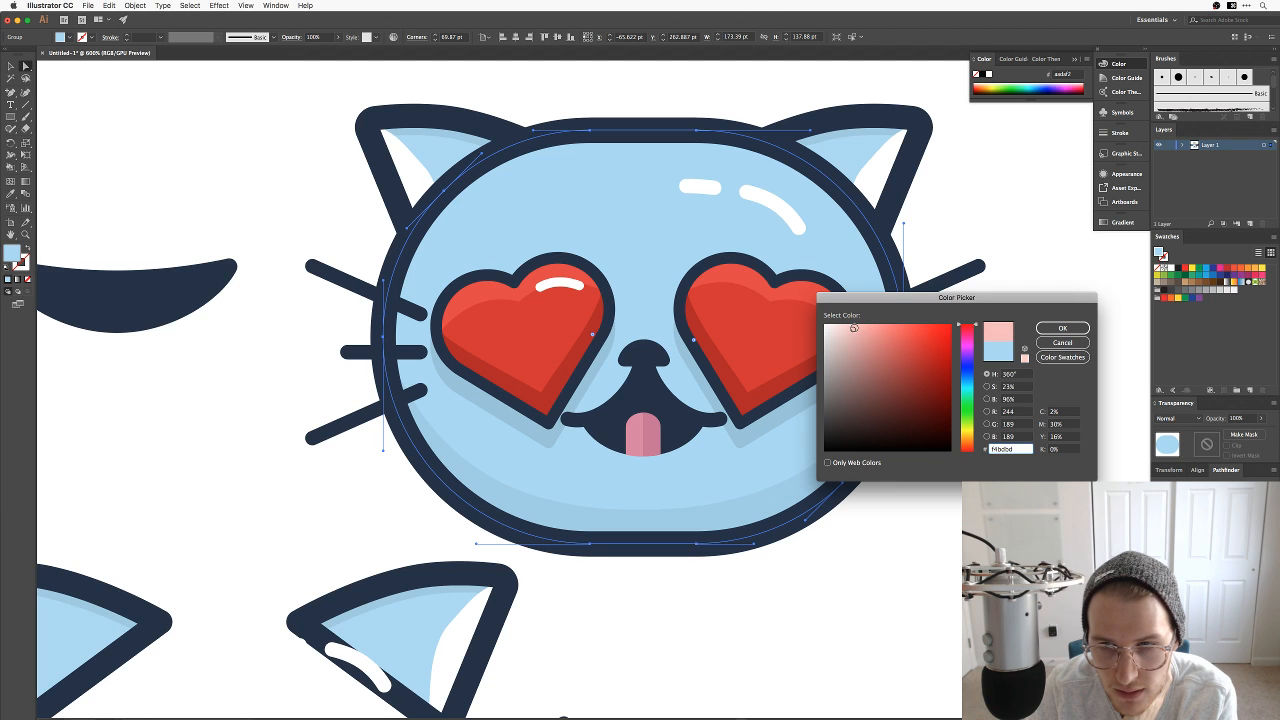
{"action": "left_click", "coordinate": [1044, 331]}
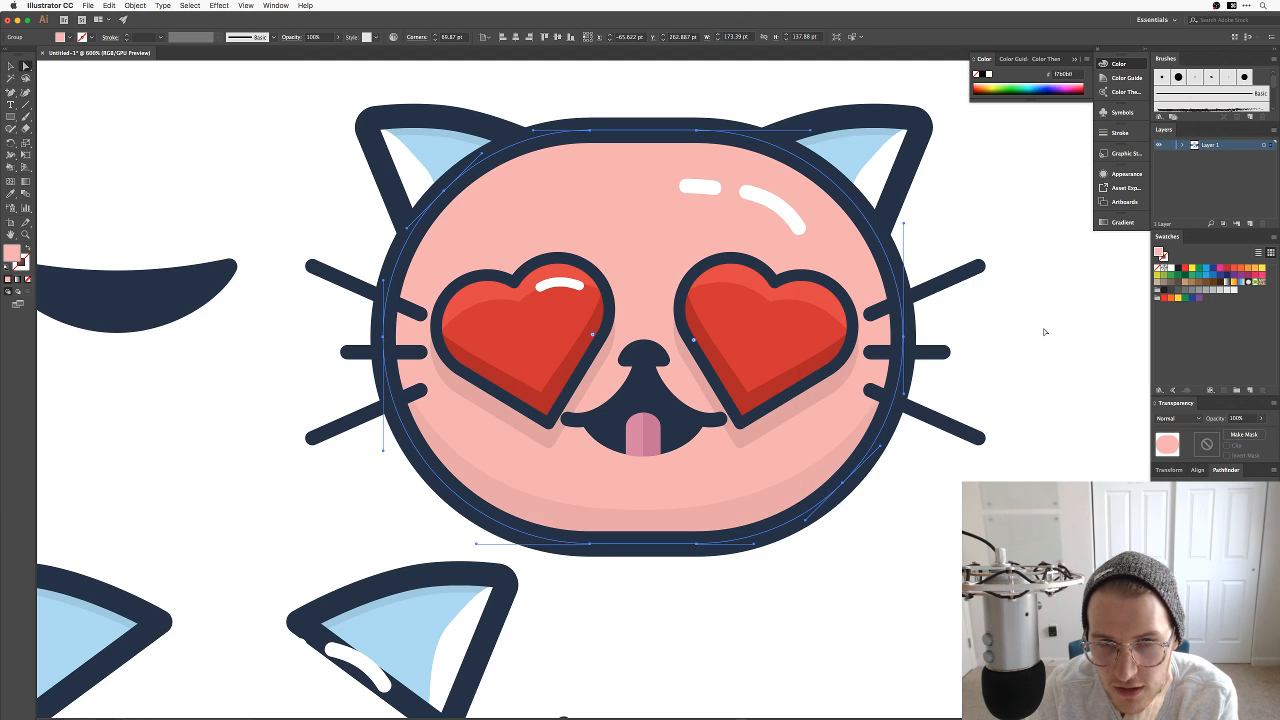
Step: Lighten the cat's face fill to a very pale pink
{"action": "double_click", "coordinate": [13, 258]}
{"action": "left_click_drag", "start_coordinate": [845, 332], "coordinate": [839, 323]}
{"action": "left_click", "coordinate": [1062, 328]}
{"action": "left_click", "coordinate": [1078, 419]}
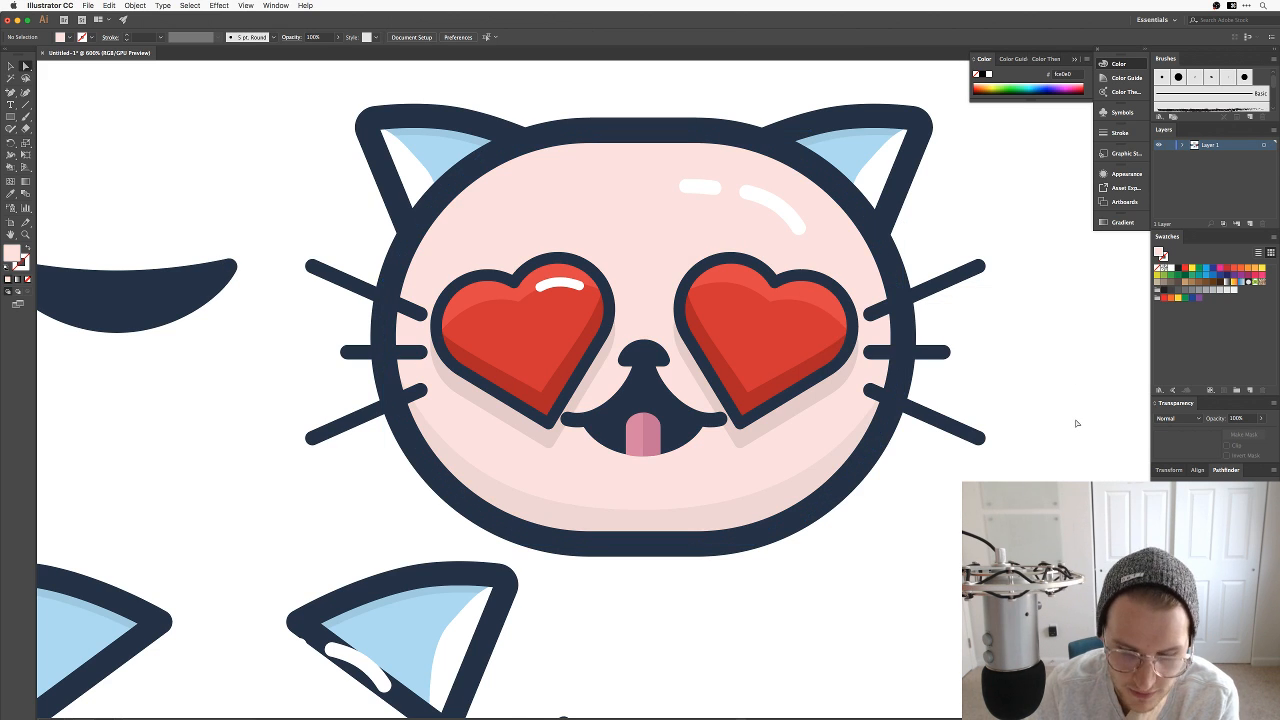
Step: Compare the pink face with the other artwork at a smaller scale and undo both face fill changes
{"action": "key", "text": "super+minus"}
{"action": "key", "text": "super+minus"}
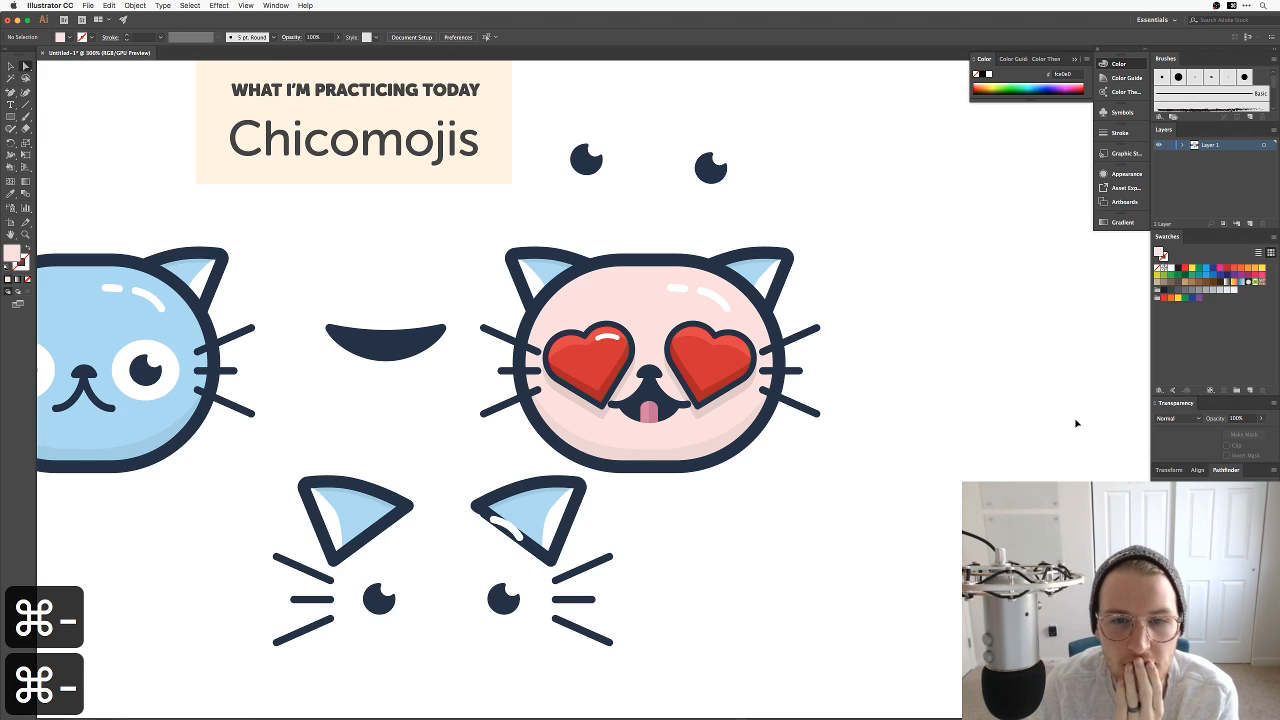
{"action": "key", "text": "super+equal"}
{"action": "key", "text": "super+minus"}
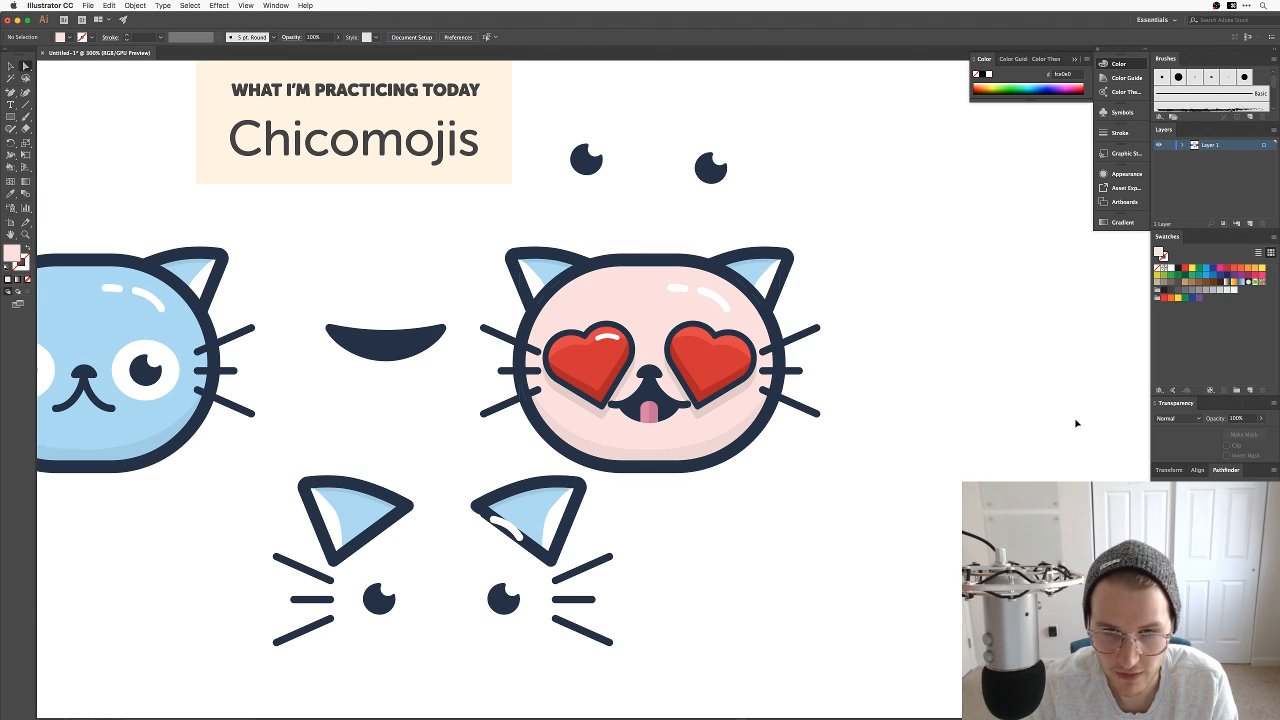
{"action": "key", "text": "super+z"}
{"action": "key", "text": "super+z"}
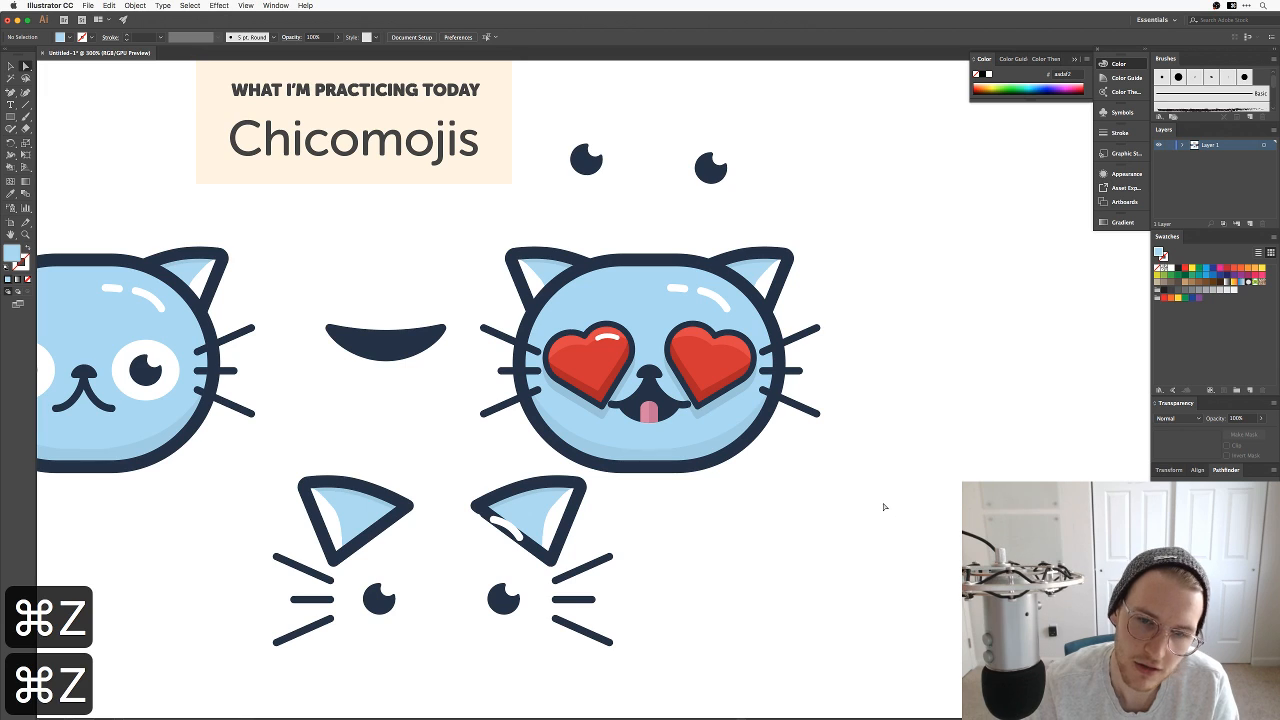
Step: Draw a circle about 30 pt wide over the lower tip of the right heart eye
{"action": "key", "text": "super+equal"}
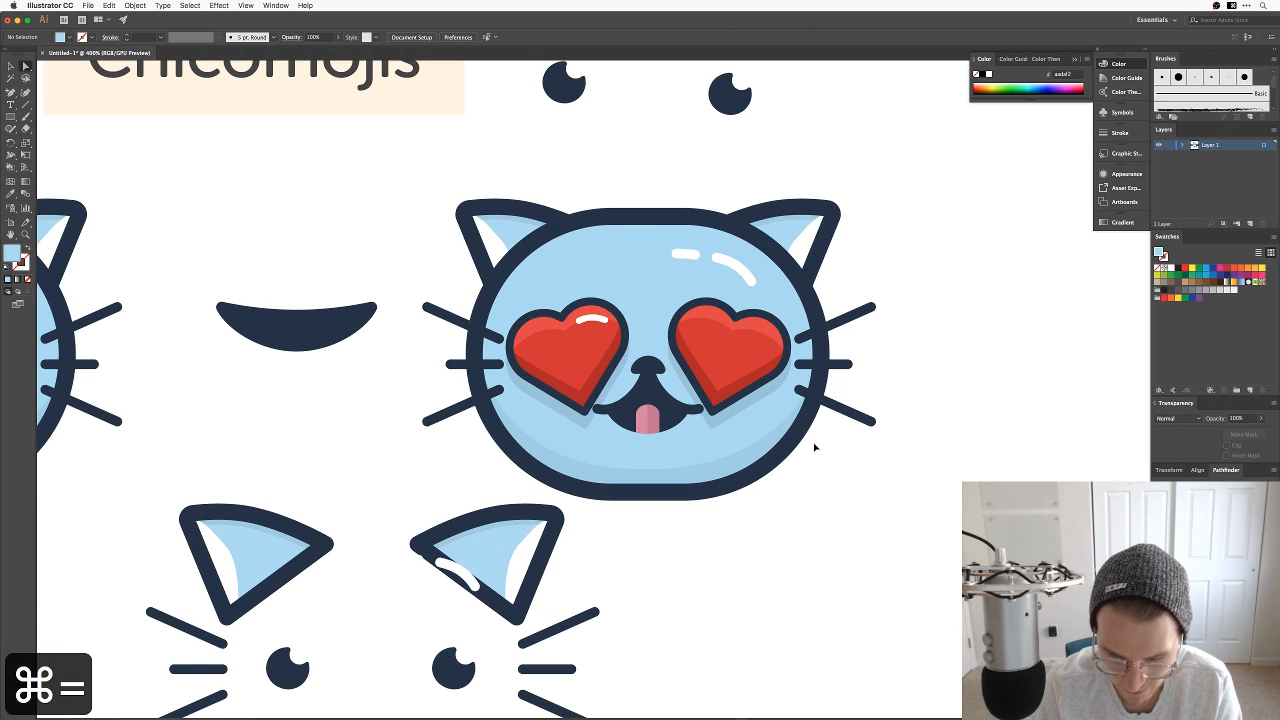
{"action": "key", "text": "super+equal"}
{"action": "key", "text": "space"}
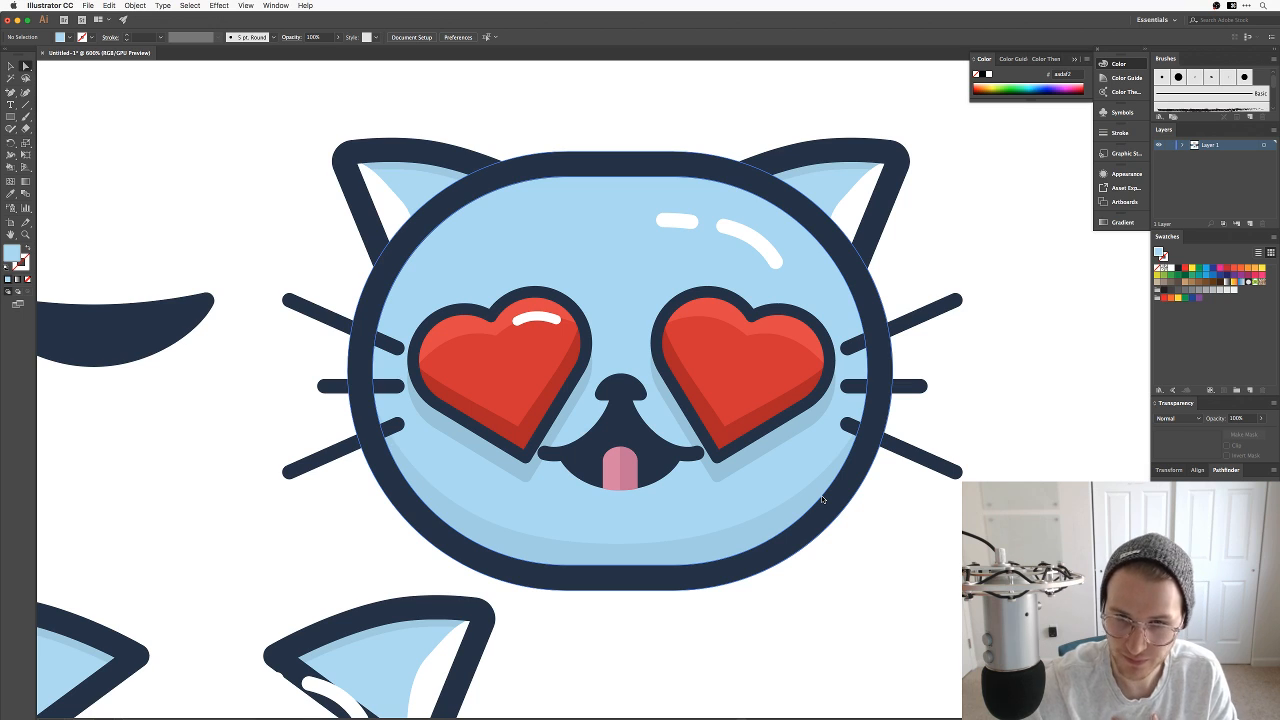
{"action": "key", "text": "space"}
{"action": "left_click_drag", "start_coordinate": [829, 617], "coordinate": [810, 543]}
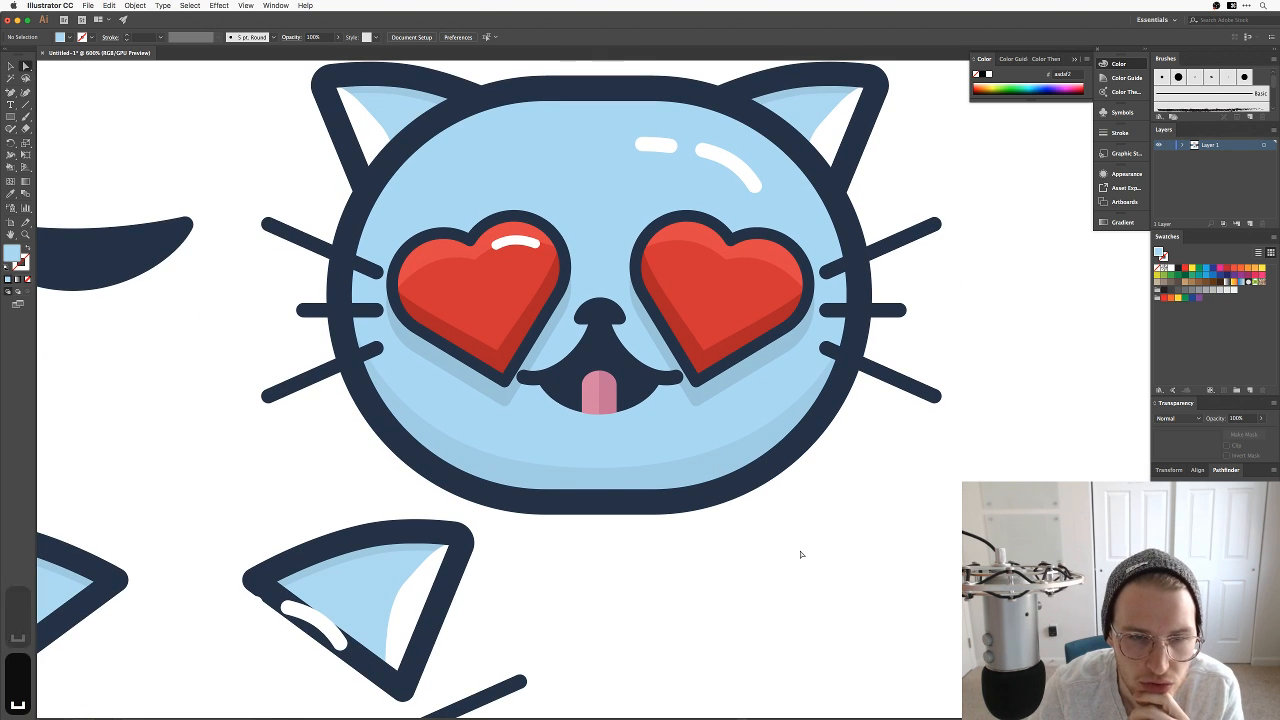
{"action": "key", "text": "l"}
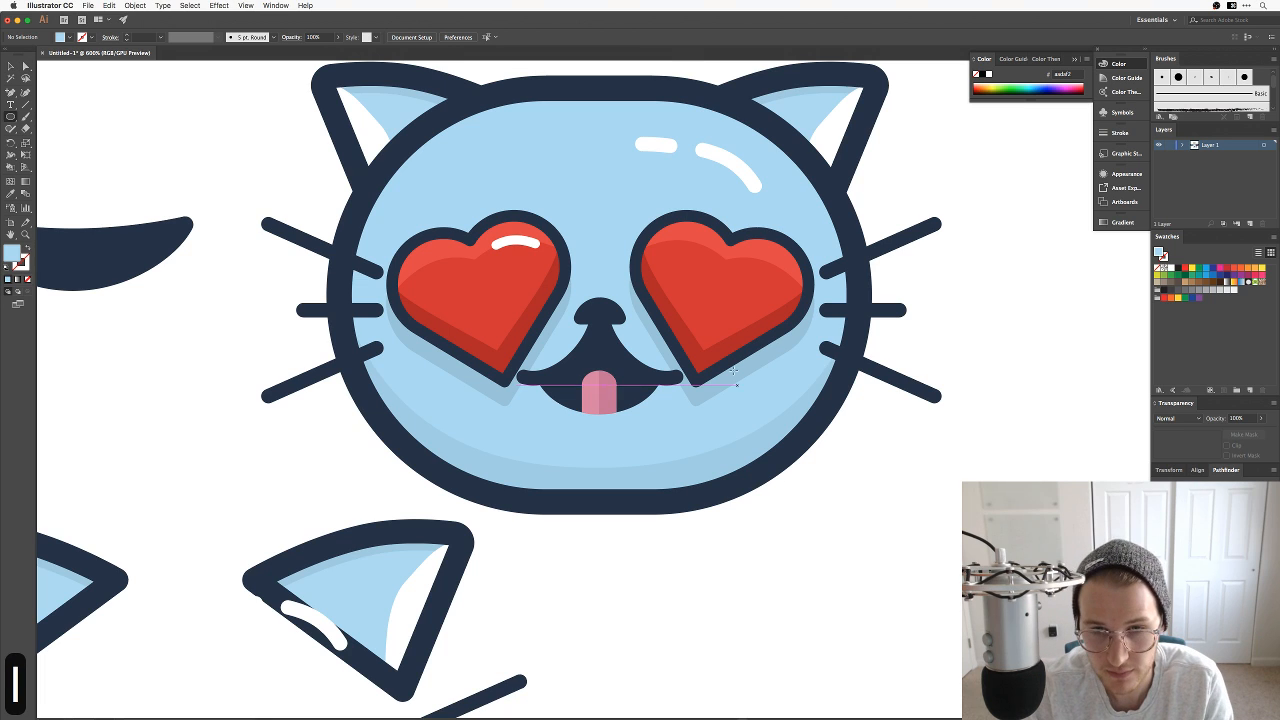
{"action": "left_click_drag", "start_coordinate": [729, 348], "coordinate": [773, 395]}
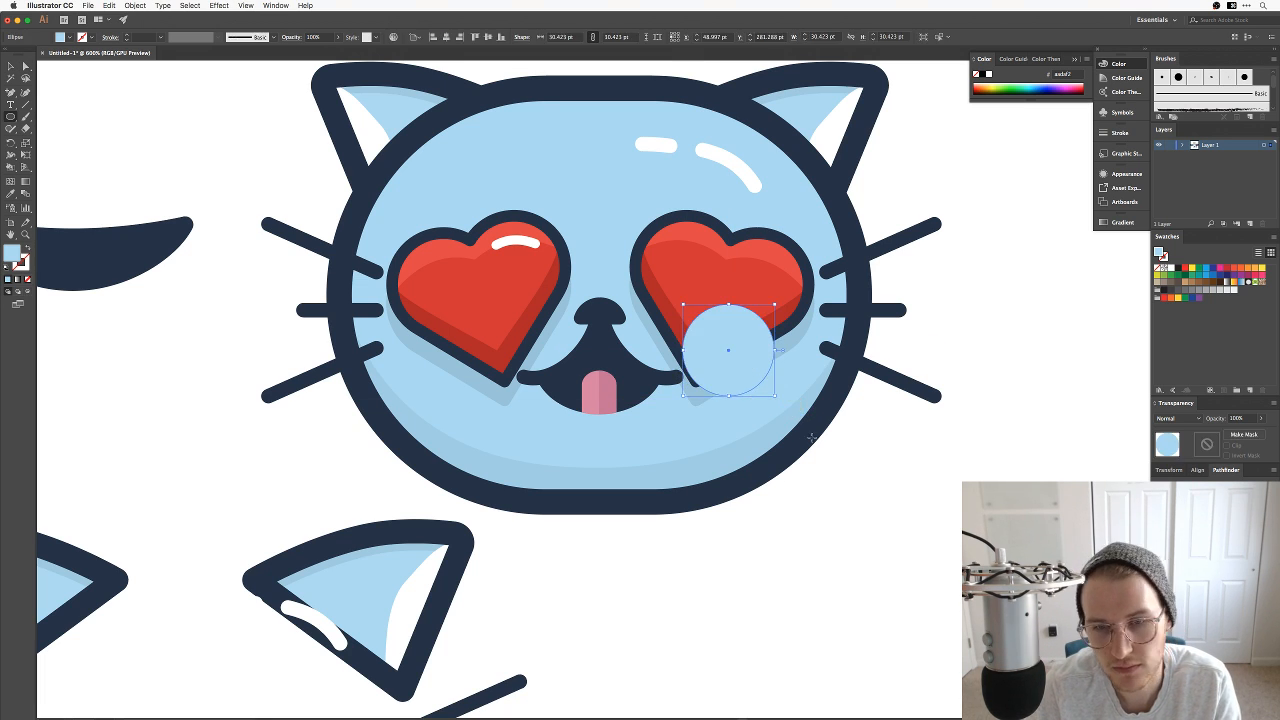
Step: Send the circle backward several levels in the stacking order
{"action": "key", "text": "super+bracketleft"}
{"action": "key", "text": "super+bracketleft"}
{"action": "key", "text": "super+bracketleft"}
{"action": "key", "text": "super+bracketleft"}
{"action": "key", "text": "super+bracketleft"}
{"action": "key", "text": "super+bracketleft"}
{"action": "key", "text": "super+bracketleft"}
{"action": "key", "text": "super+bracketleft"}
{"action": "key", "text": "super+bracketleft"}
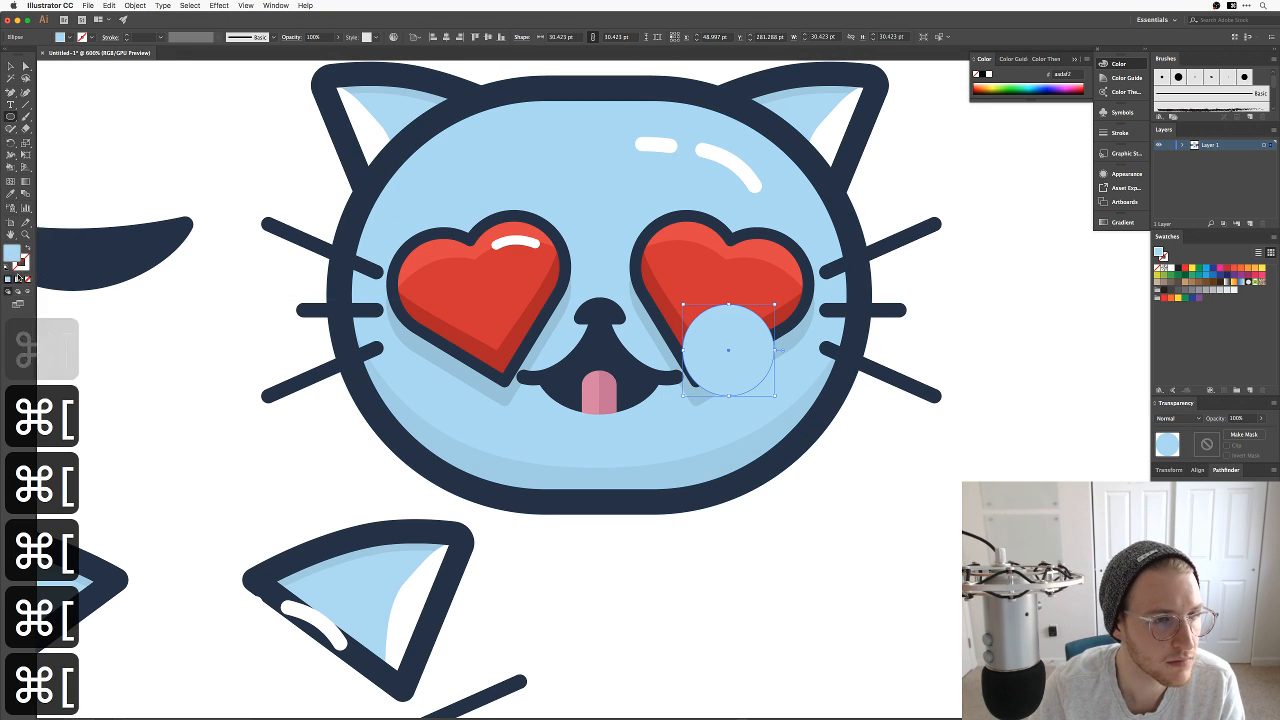
Step: Fill the circle with red E04446 and send it further back behind the right heart eye
{"action": "double_click", "coordinate": [13, 254]}
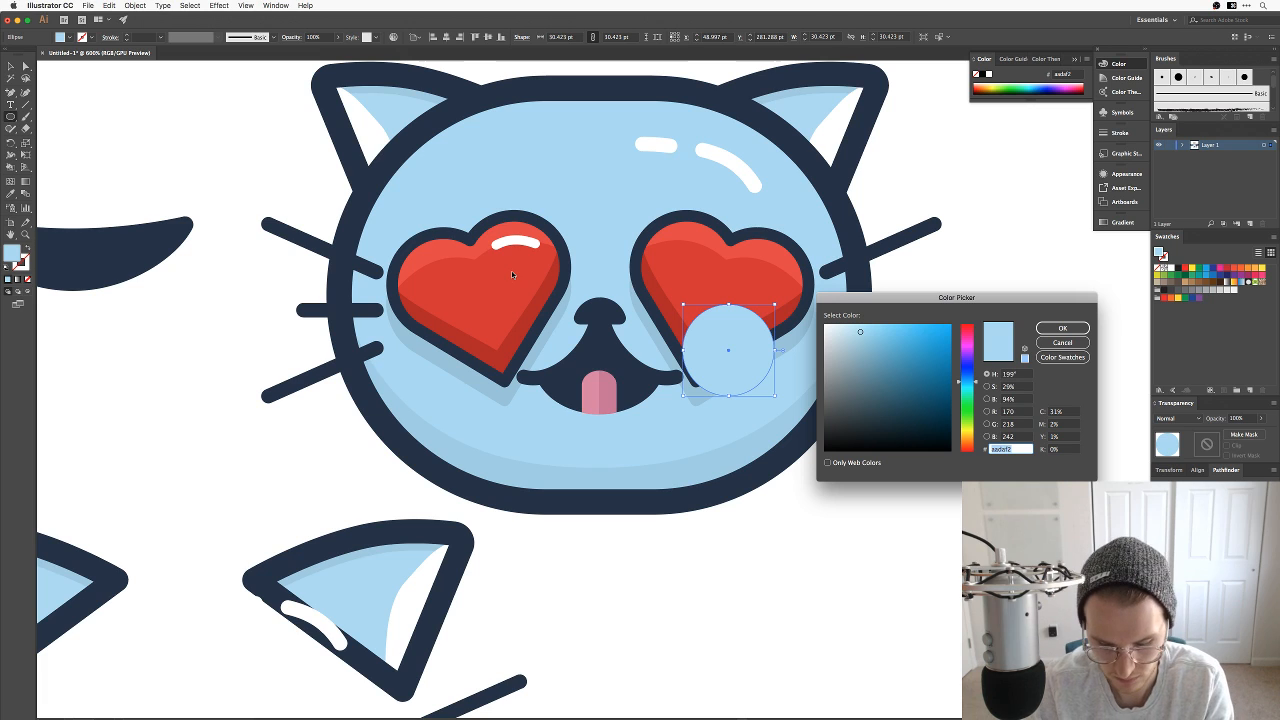
{"action": "key", "text": "shift+super+e"}
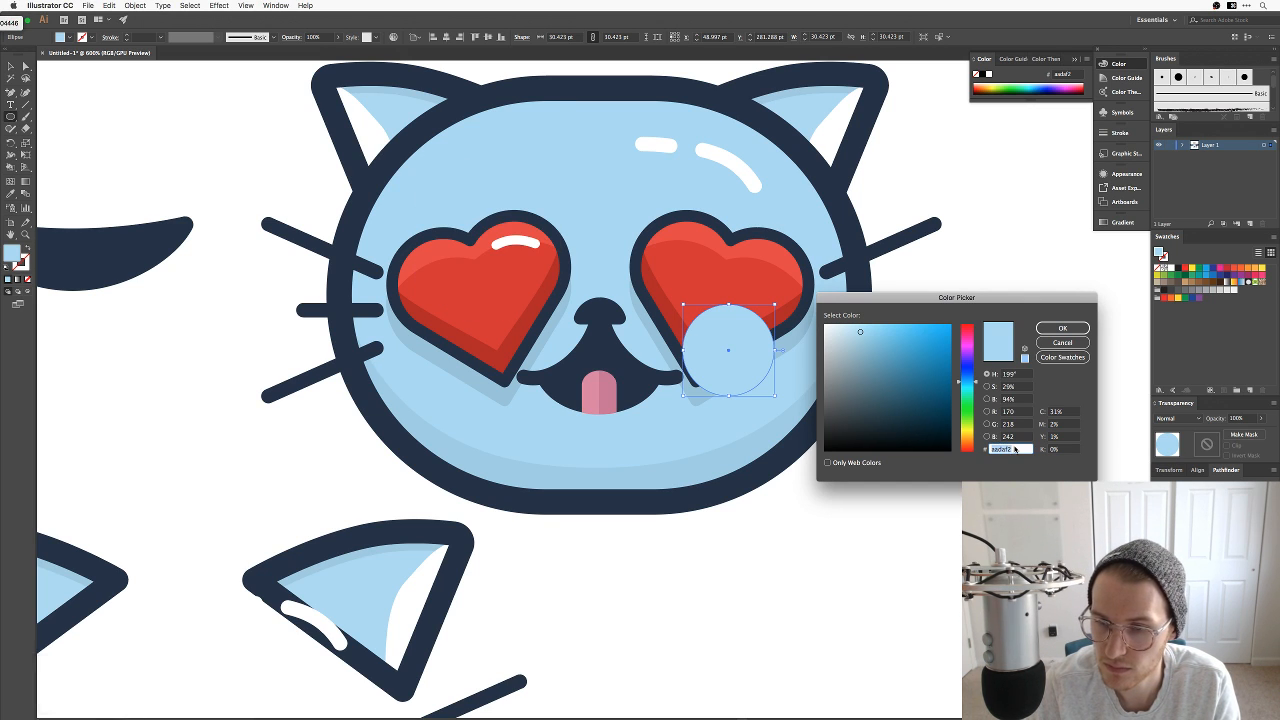
{"action": "type", "text": "e04446"}
{"action": "key", "text": "Return"}
{"action": "key", "text": "super+bracketleft"}
{"action": "key", "text": "super+bracketleft"}
{"action": "key", "text": "super+bracketleft"}
{"action": "key", "text": "super+bracketleft"}
{"action": "key", "text": "super+bracketleft"}
{"action": "key", "text": "super+bracketleft"}
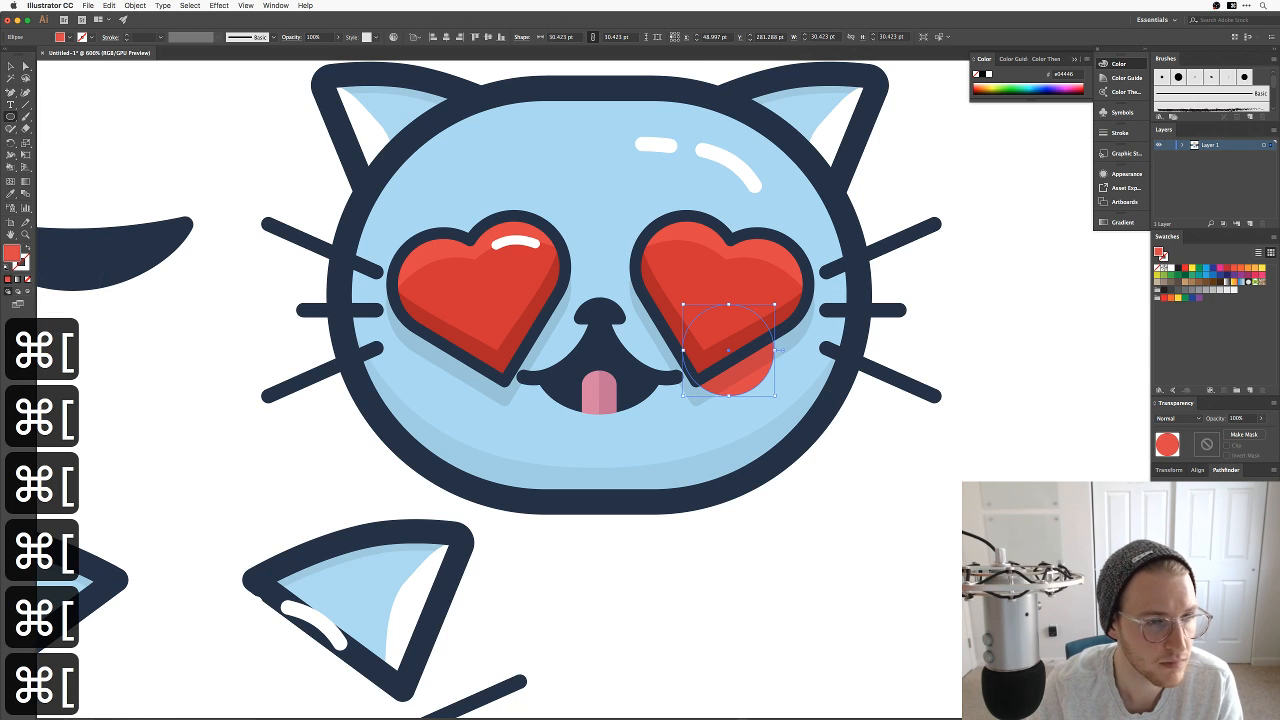
Step: Lighten the circle's red fill to a soft blush pink
{"action": "double_click", "coordinate": [12, 253]}
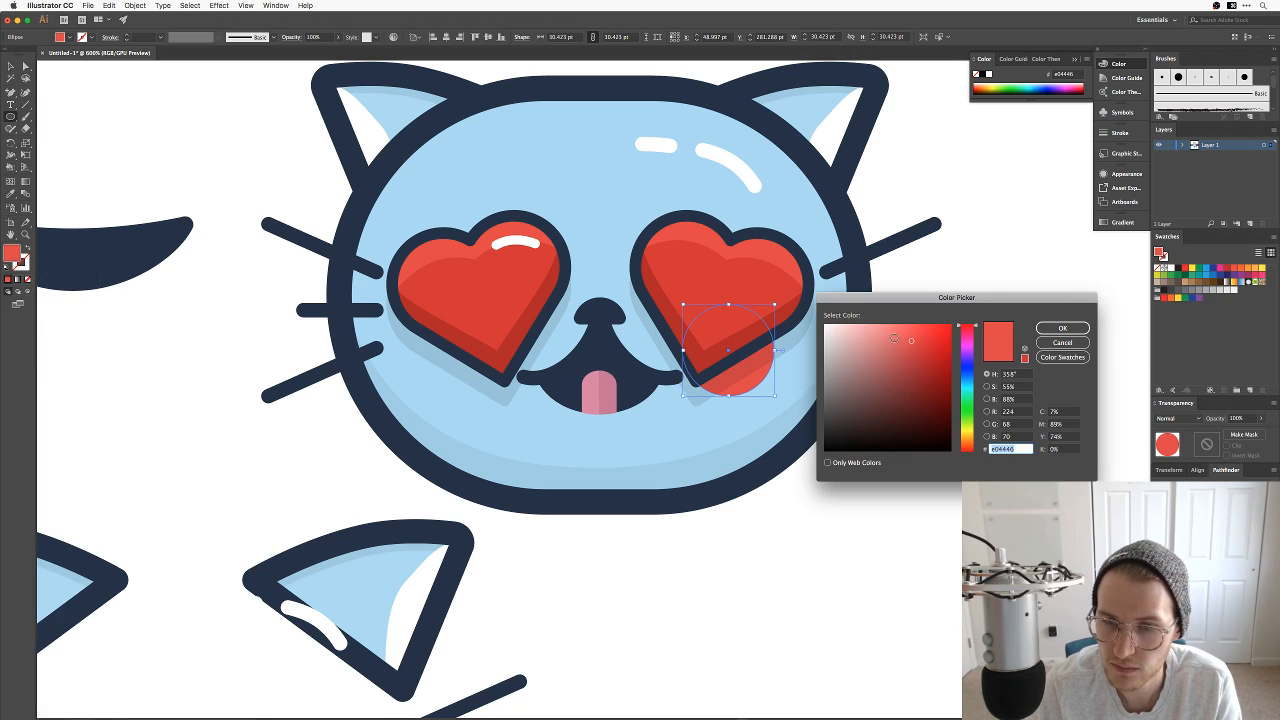
{"action": "left_click_drag", "start_coordinate": [894, 338], "coordinate": [858, 327]}
{"action": "key", "text": "Return"}
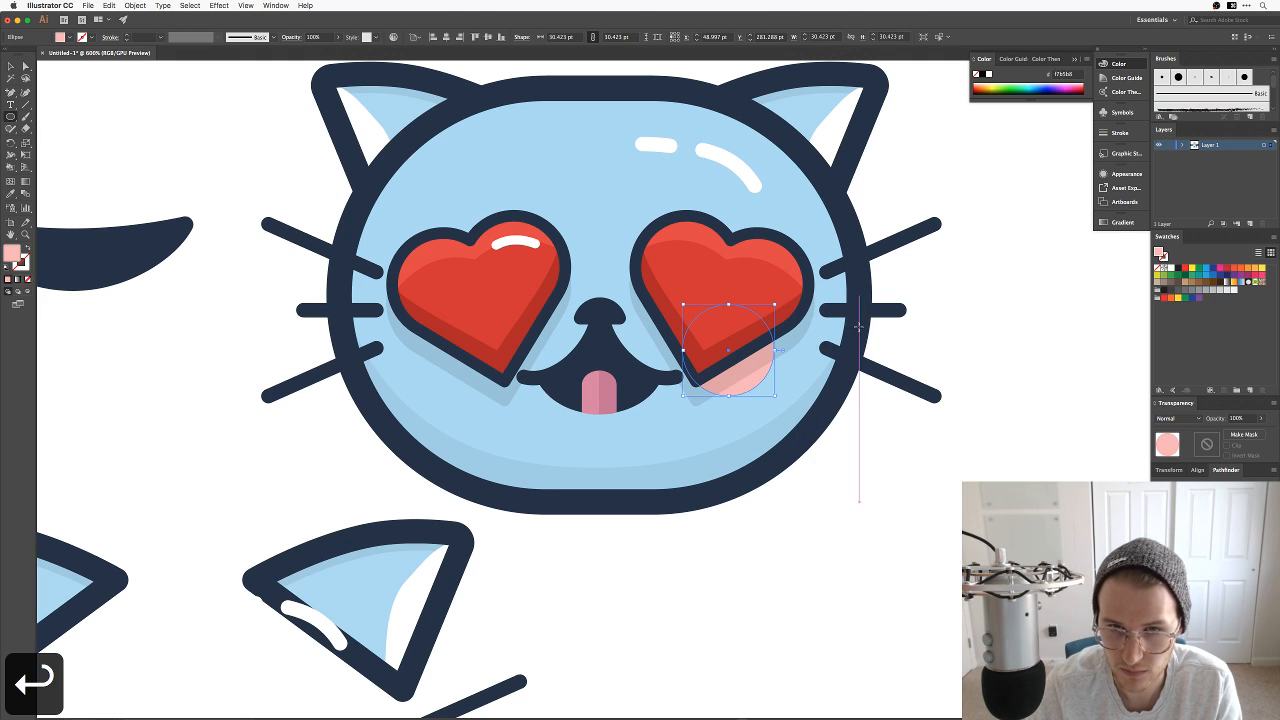
Step: Enlarge the blush circle to about 33.7 pt and position it as a cheek below the right heart eye
{"action": "key", "text": "v"}
{"action": "left_click", "coordinate": [734, 428]}
{"action": "mouse_move", "coordinate": [741, 390]}
{"action": "left_mouse_down"}
{"action": "mouse_move", "coordinate": [719, 392]}
{"action": "mouse_move", "coordinate": [762, 404]}
{"action": "left_mouse_up"}
{"action": "key", "text": "v"}
{"action": "left_click", "coordinate": [886, 497]}
{"action": "key", "text": "space"}
{"action": "left_click_drag", "start_coordinate": [853, 443], "coordinate": [867, 488]}
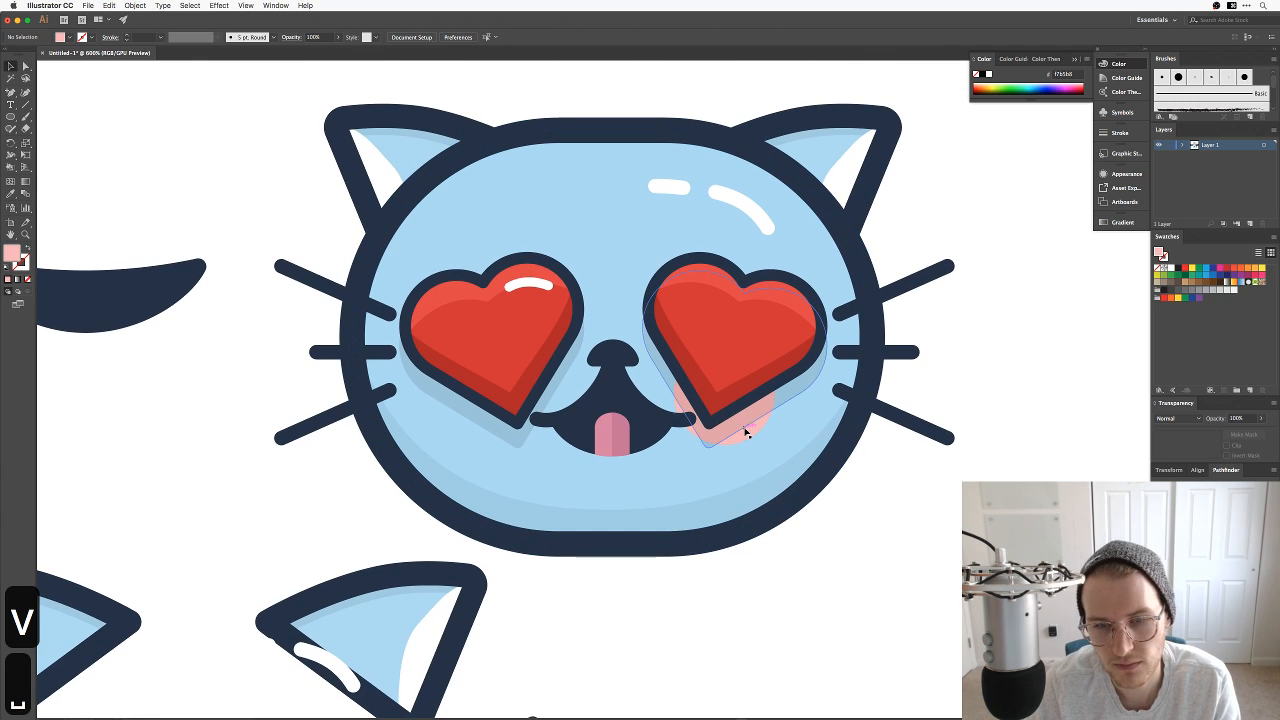
Step: Duplicate the blush circle as a matching cheek below the left heart eye and review both cheeks at different scales
{"action": "left_click_drag", "start_coordinate": [744, 431], "coordinate": [522, 452]}
{"action": "key", "text": "super+z"}
{"action": "left_click", "coordinate": [770, 462]}
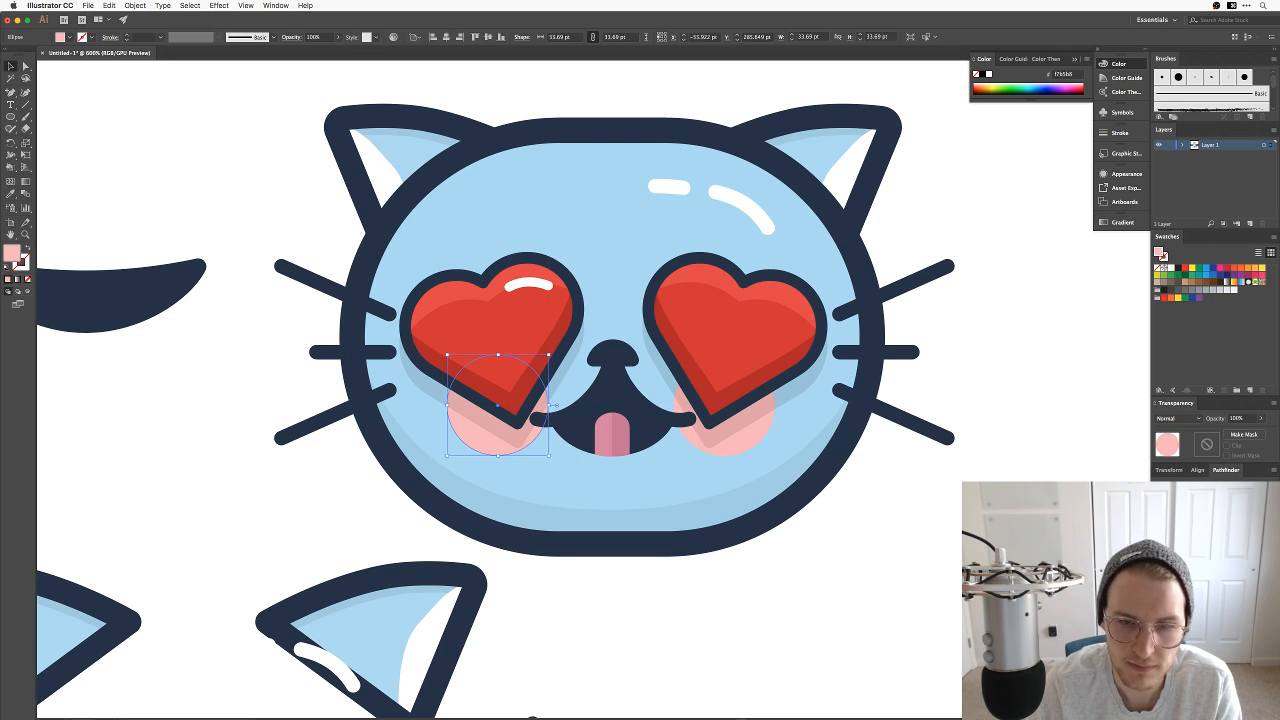
{"action": "key", "text": "super+shift+a"}
{"action": "key", "text": "super+minus"}
{"action": "key", "text": "super+minus"}
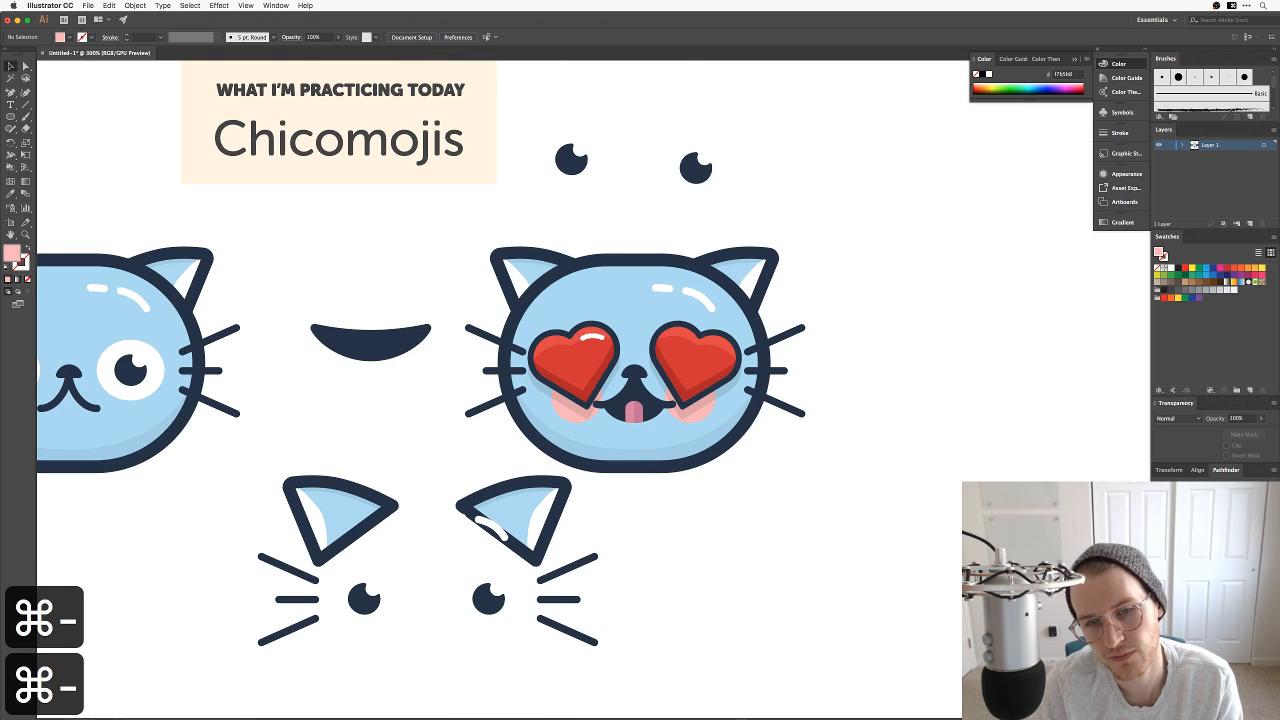
{"action": "key", "text": "super+equal"}
{"action": "key", "text": "super+equal"}
{"action": "key", "text": "super+minus"}
{"action": "key", "text": "super+minus"}
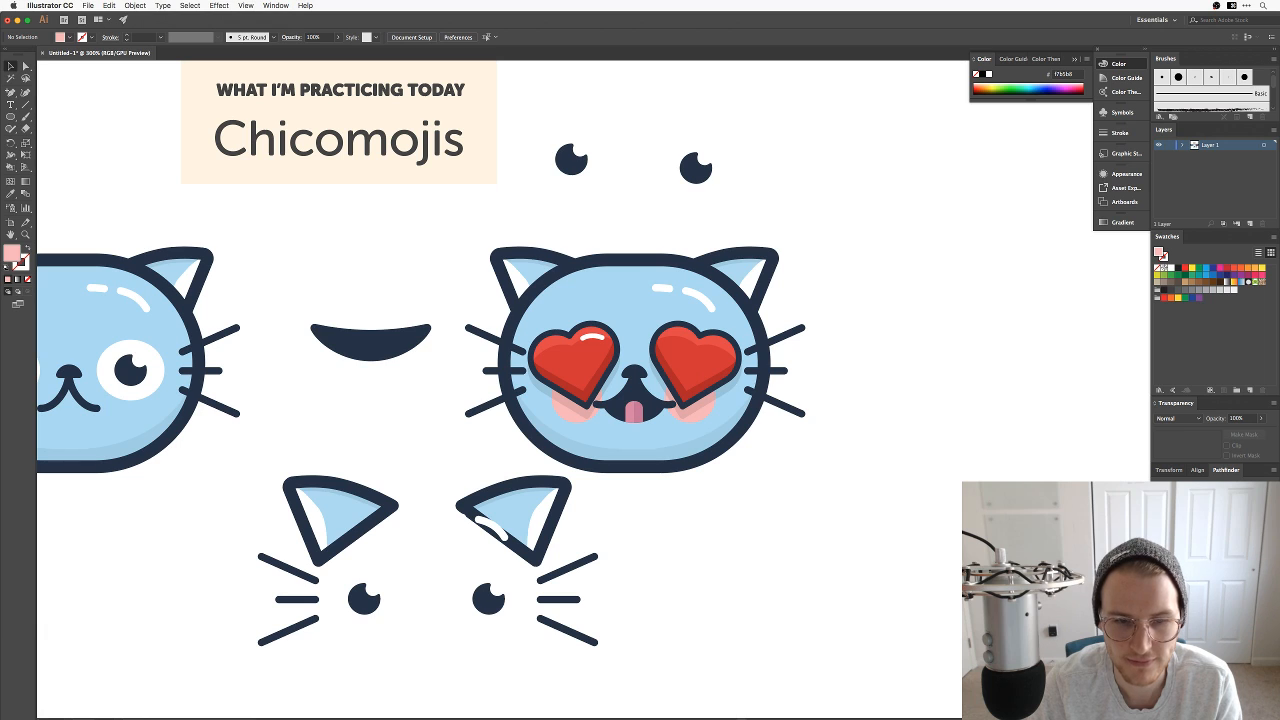
Step: Try moving the two-tone tongue out of the mouth to judge the face without it, and undo the move
{"action": "left_click_drag", "start_coordinate": [638, 415], "coordinate": [780, 510]}
{"action": "key", "text": "super+z"}
{"action": "left_click", "coordinate": [631, 413]}
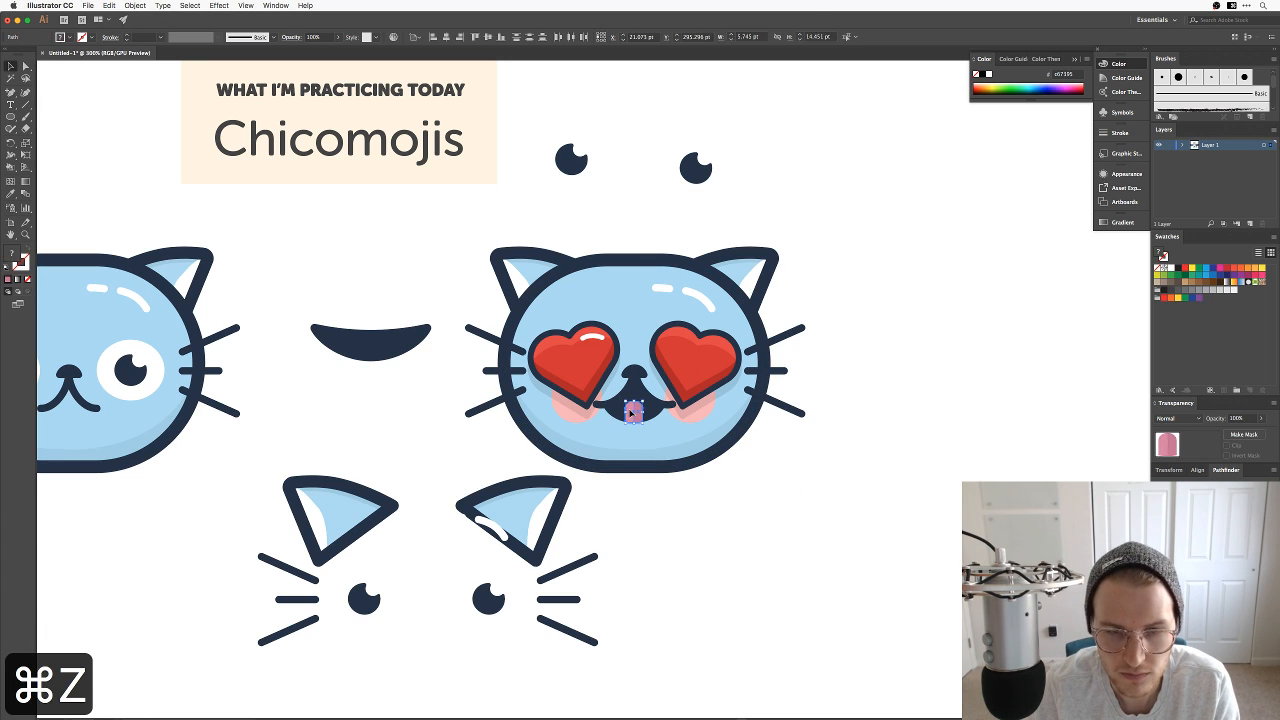
{"action": "left_click_drag", "start_coordinate": [633, 412], "coordinate": [777, 520]}
{"action": "left_click", "coordinate": [849, 471]}
{"action": "key", "text": "space"}
{"action": "left_click_drag", "start_coordinate": [846, 418], "coordinate": [845, 468]}
{"action": "key", "text": "super+z"}
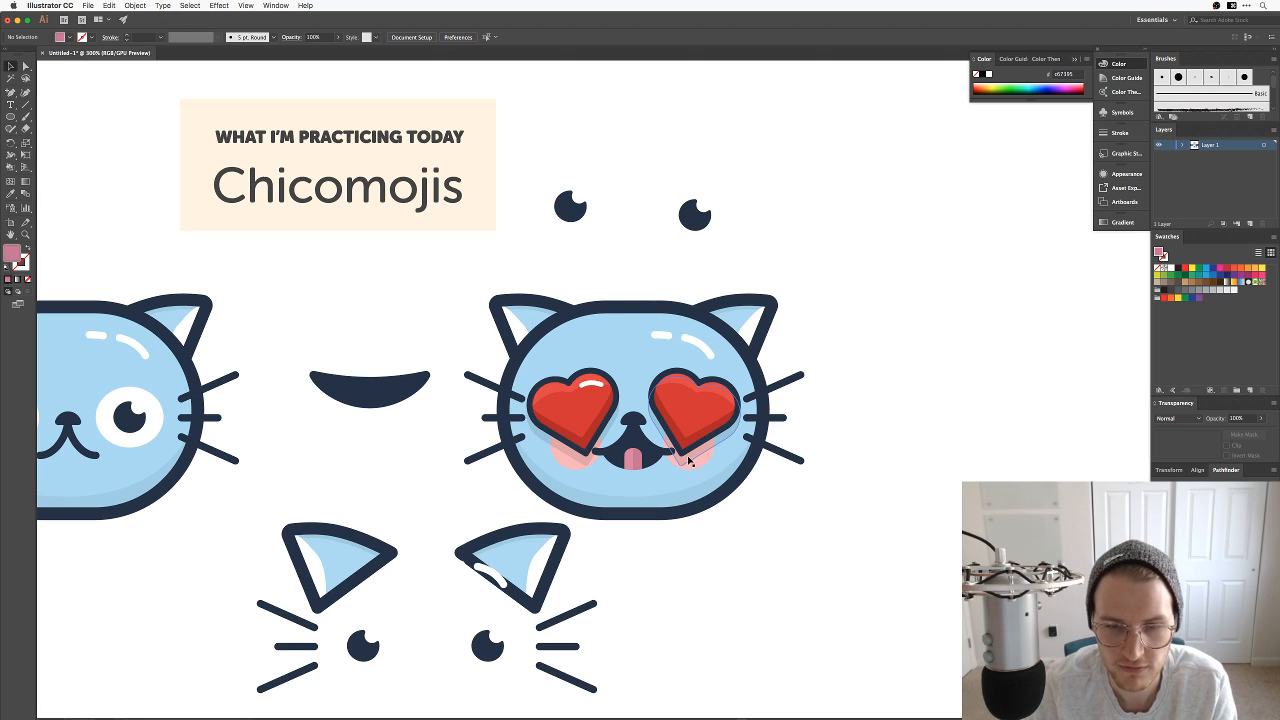
Step: Select both cheek circles and change their fill to a paler pink
{"action": "key", "text": "space"}
{"action": "left_click_drag", "start_coordinate": [751, 560], "coordinate": [779, 521]}
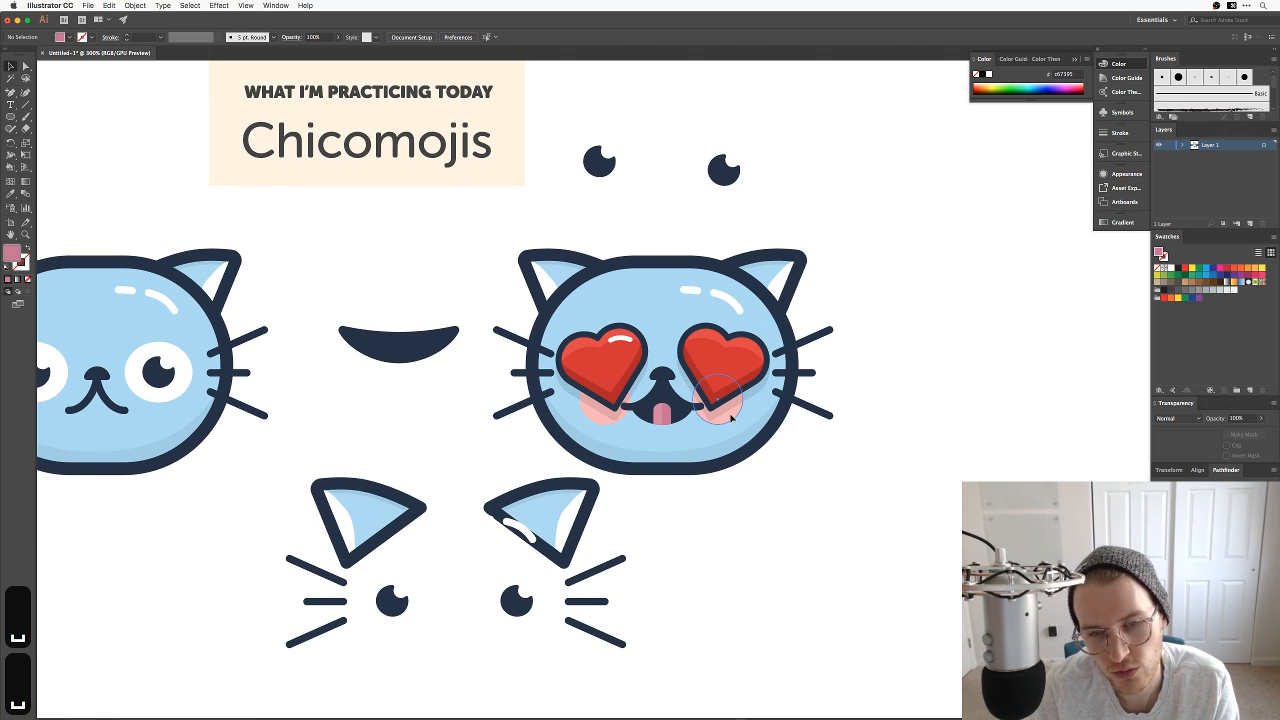
{"action": "left_click_drag", "start_coordinate": [731, 420], "coordinate": [733, 422]}
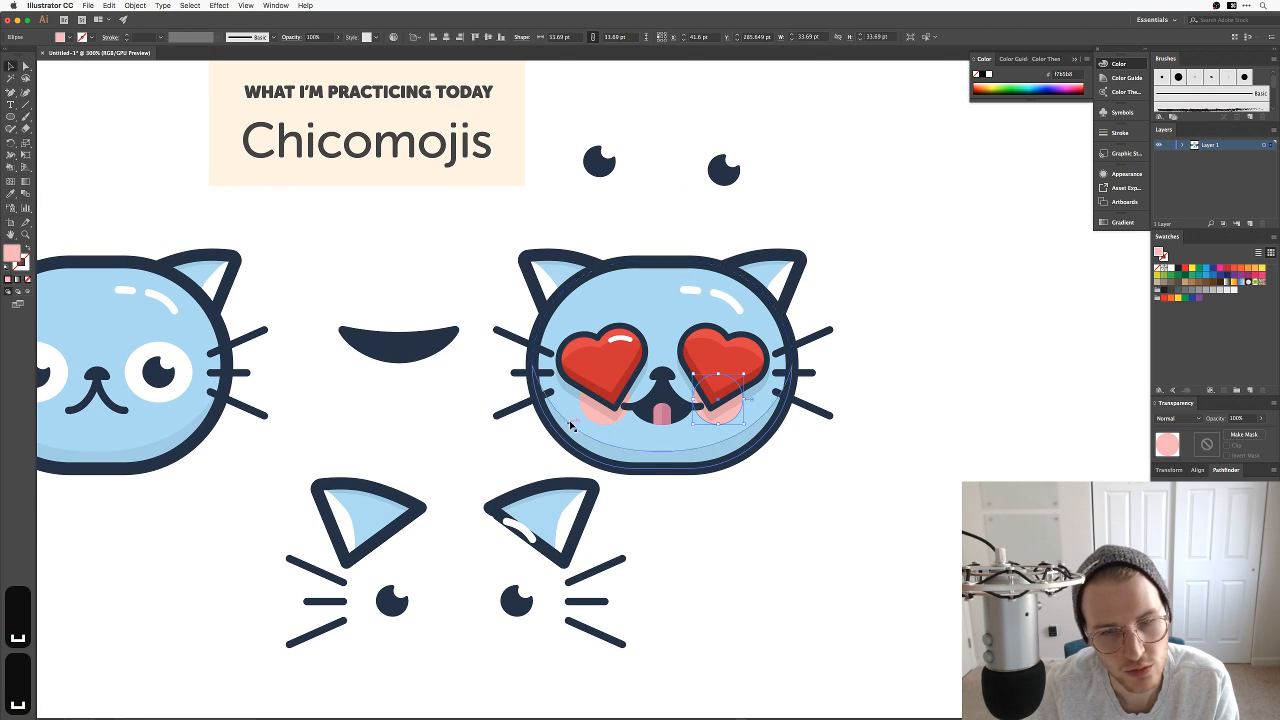
{"action": "left_click", "coordinate": [857, 482]}
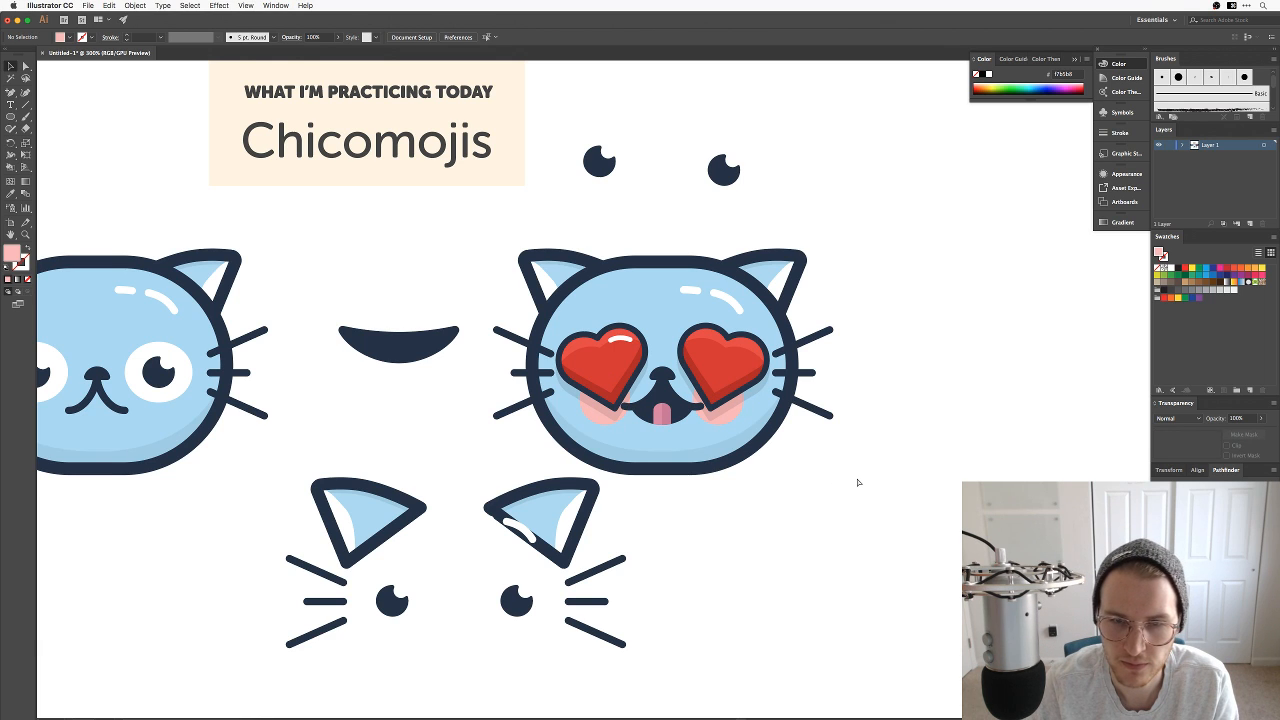
{"action": "key", "text": "super+equal"}
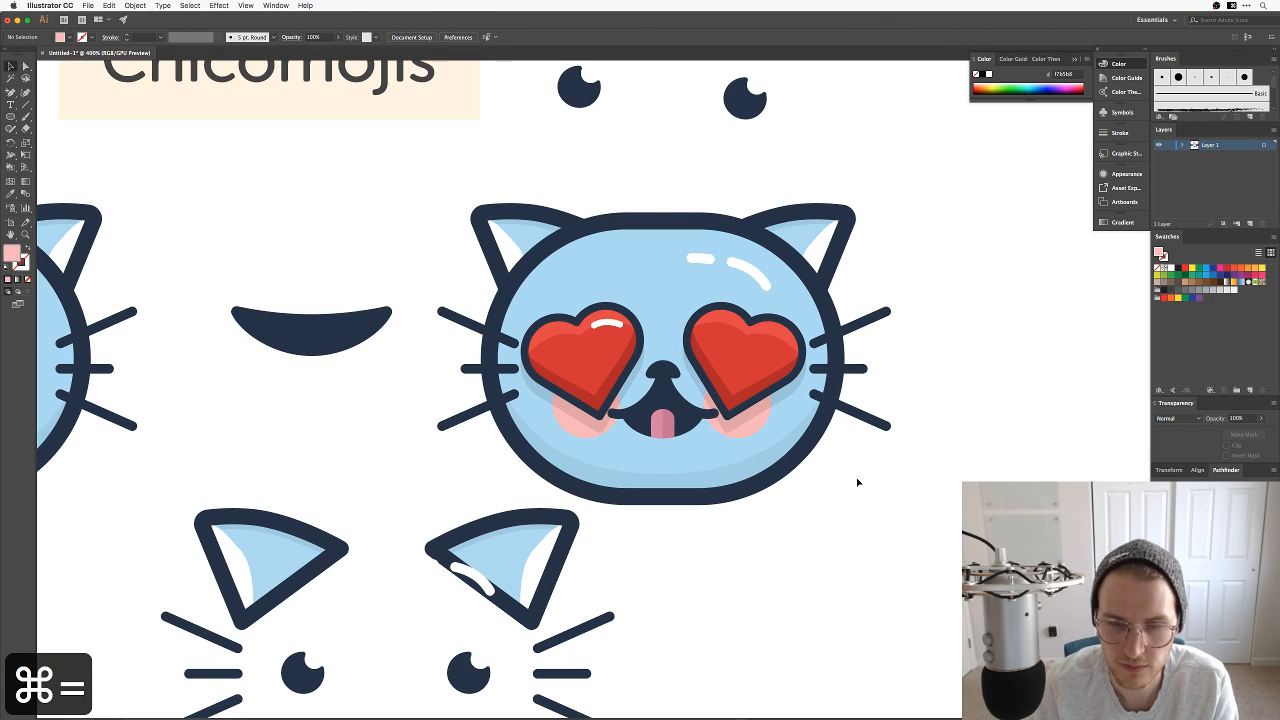
{"action": "left_click", "coordinate": [749, 432]}
{"action": "left_click", "coordinate": [575, 428], "text": "shift"}
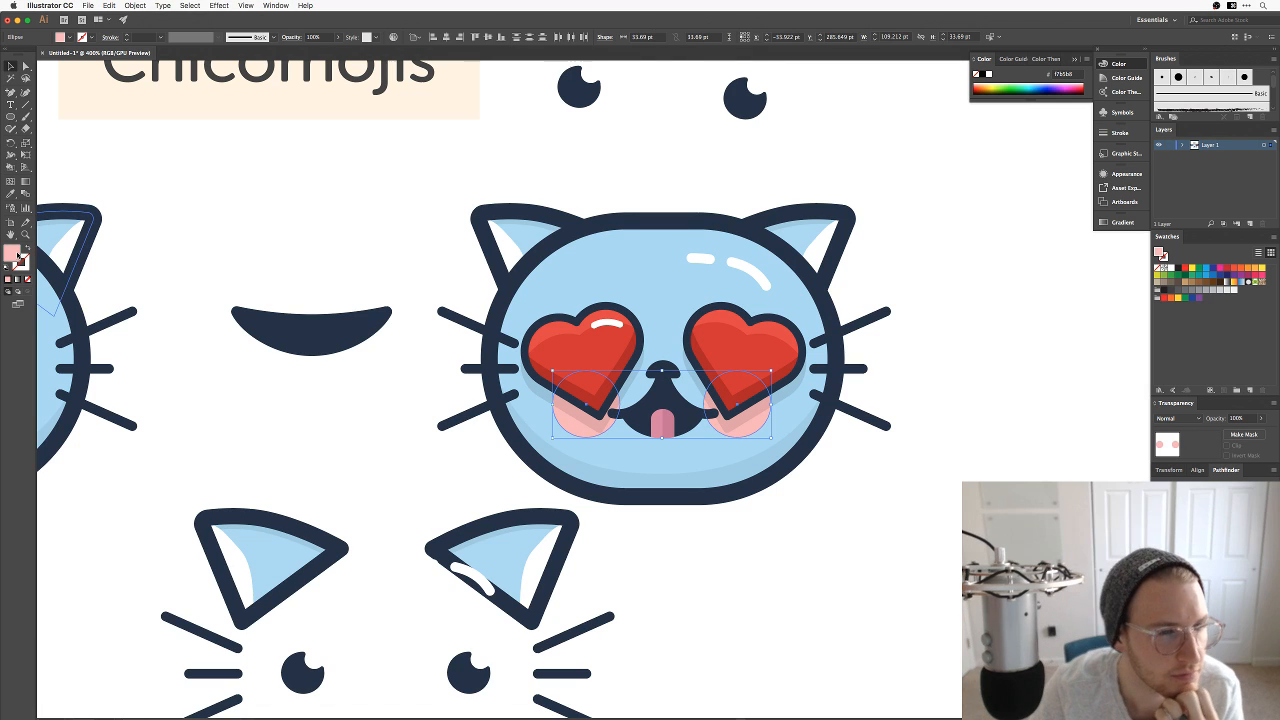
{"action": "double_click", "coordinate": [13, 254]}
{"action": "left_click_drag", "start_coordinate": [857, 331], "coordinate": [845, 327]}
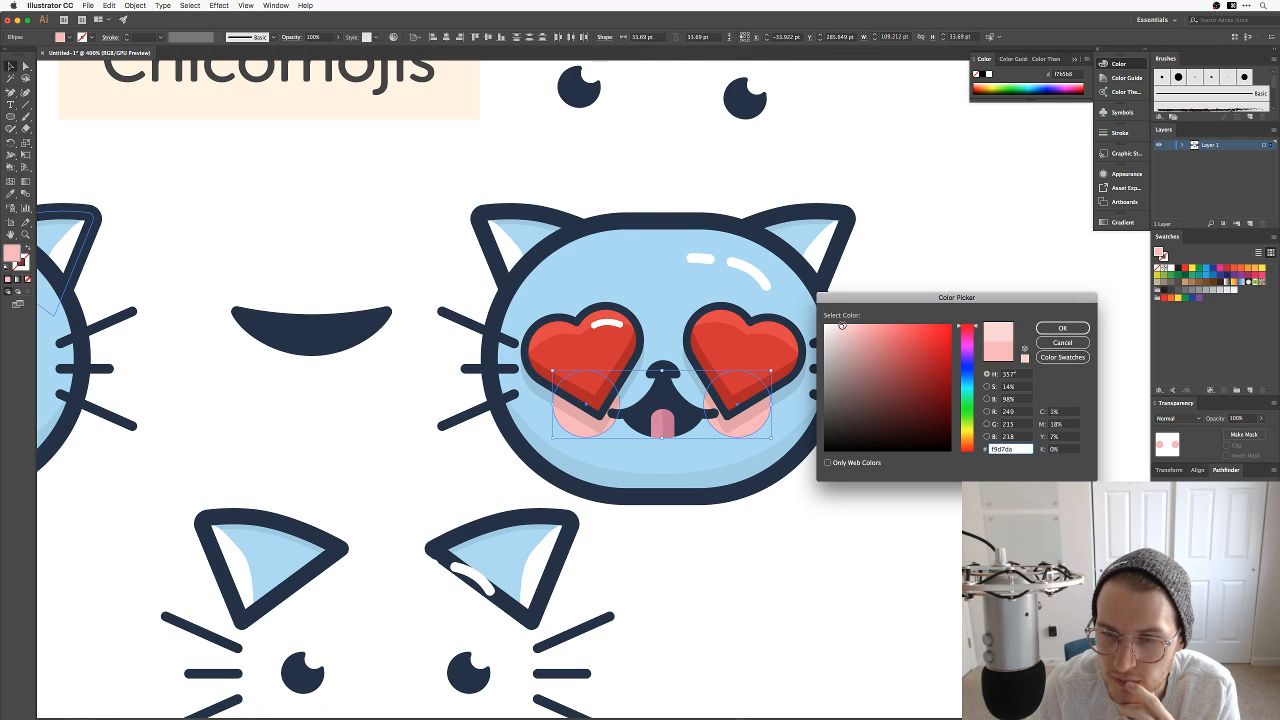
{"action": "left_click", "coordinate": [1062, 328]}
{"action": "left_click", "coordinate": [964, 467]}
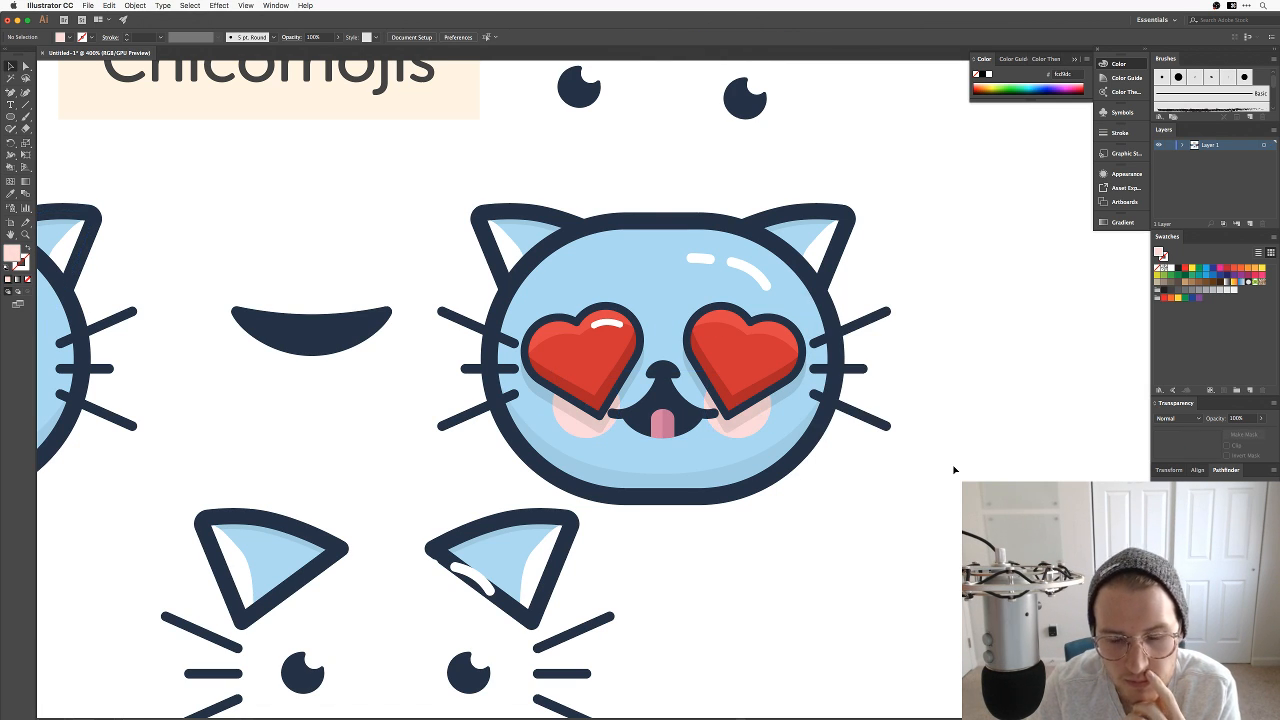
Step: Undo the paler fill on both cheek circles
{"action": "key", "text": "super+z"}
{"action": "key", "text": "super+z"}
{"action": "key", "text": "super+z"}
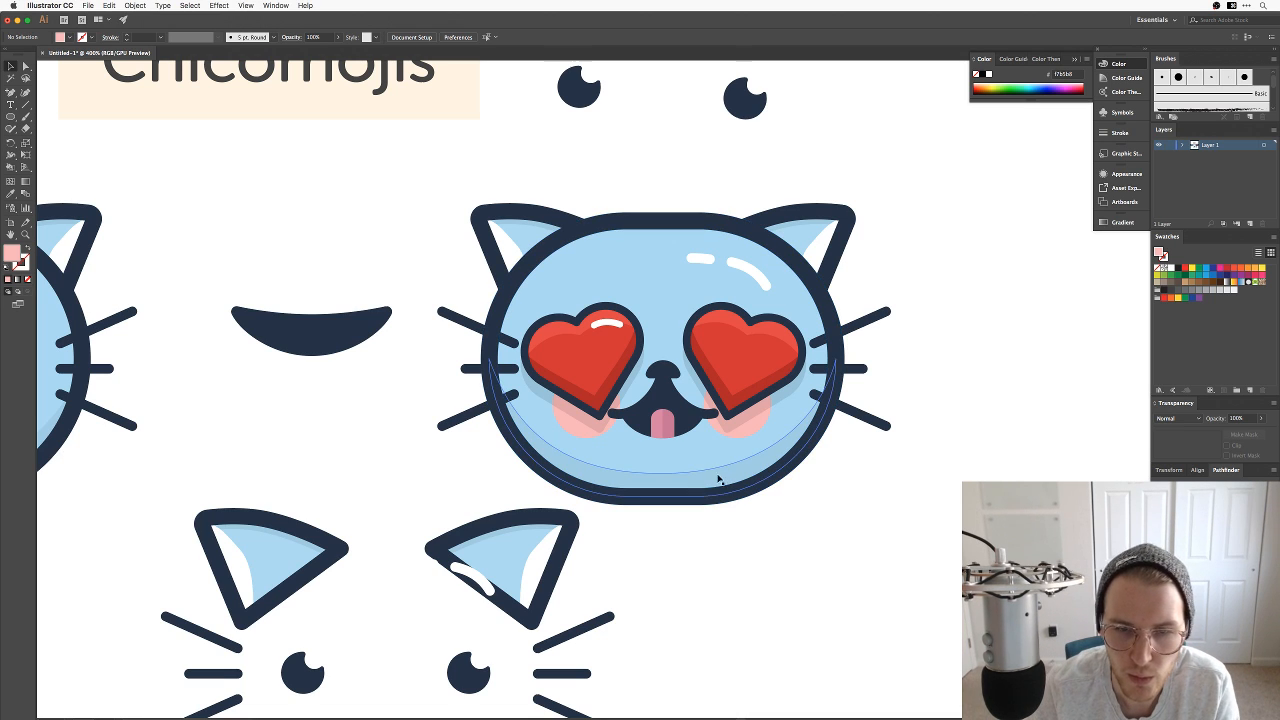
Step: Try scaling both heart eyes down together without their shadows
{"action": "left_click", "coordinate": [745, 348]}
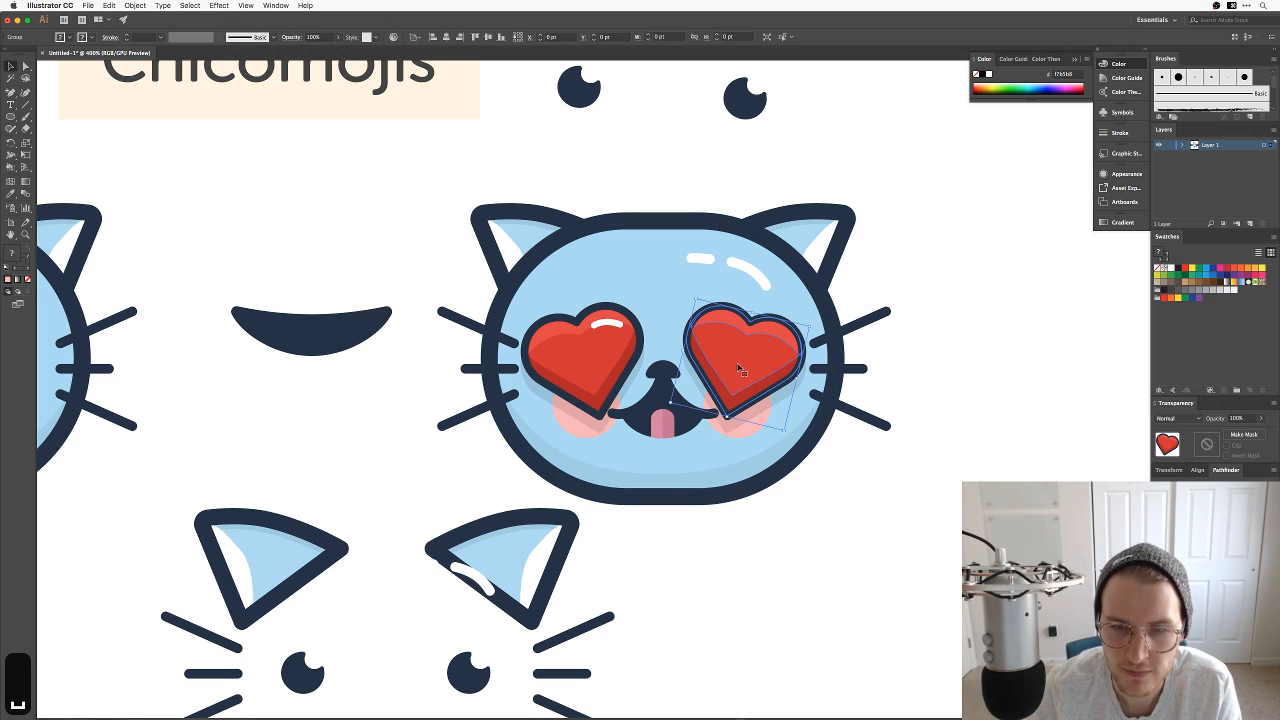
{"action": "left_click", "coordinate": [607, 325], "text": "shift"}
{"action": "left_click_drag", "start_coordinate": [803, 303], "coordinate": [789, 316]}
{"action": "left_click", "coordinate": [920, 543]}
Step: Try moving the left heart eye with its highlight slightly outward, and undo both the move and the scaling of the hearts
{"action": "left_click", "coordinate": [613, 330]}
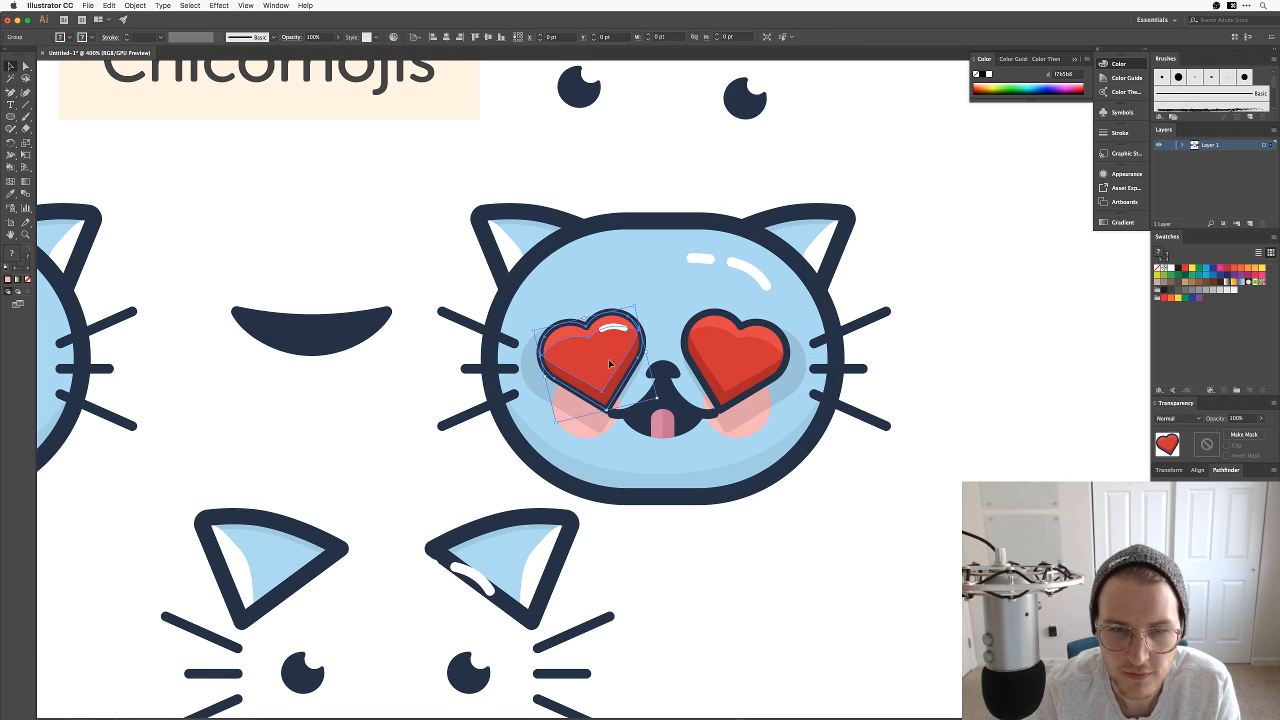
{"action": "left_click", "coordinate": [612, 329], "text": "shift"}
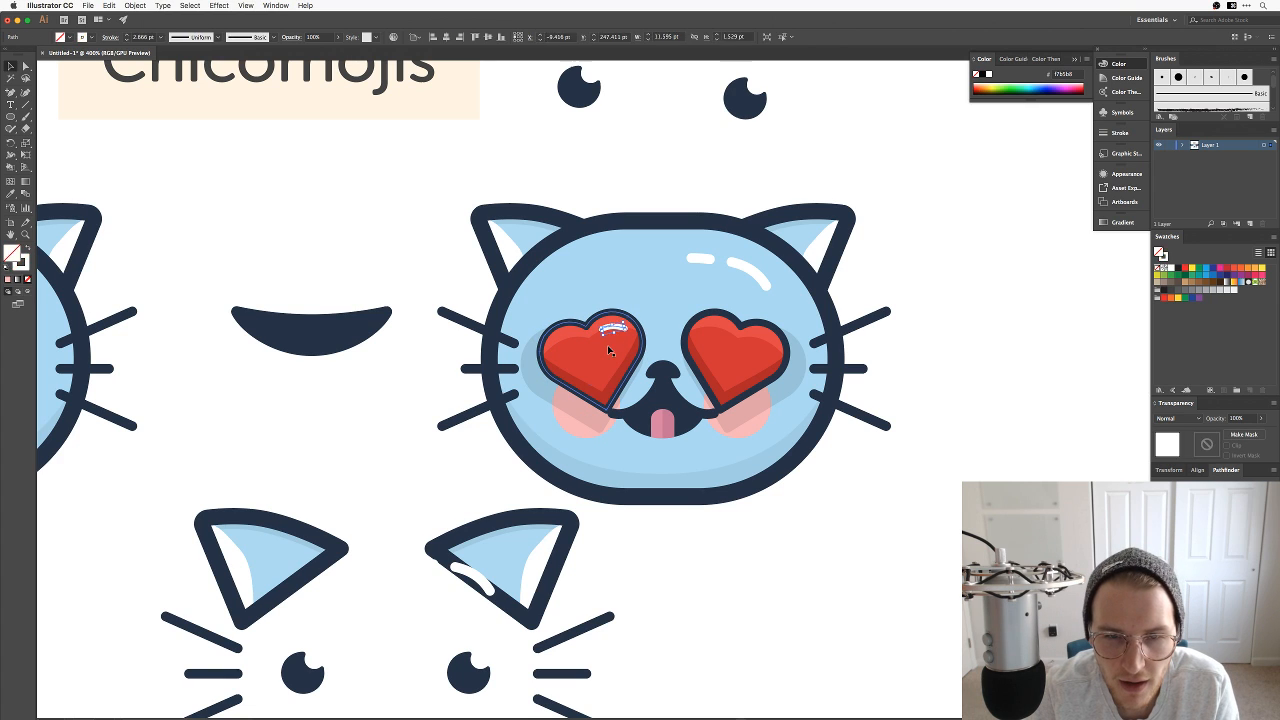
{"action": "left_click_drag", "start_coordinate": [610, 355], "coordinate": [598, 355]}
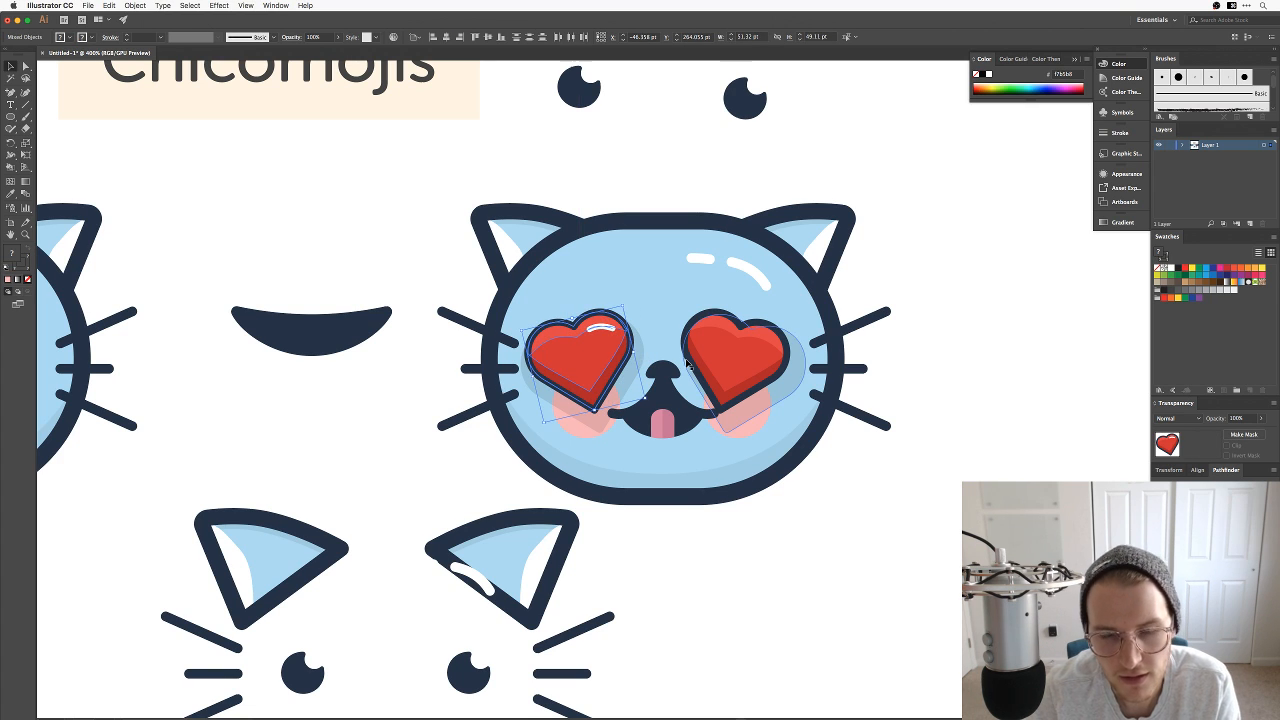
{"action": "key", "text": "super+z"}
{"action": "key", "text": "super+z"}
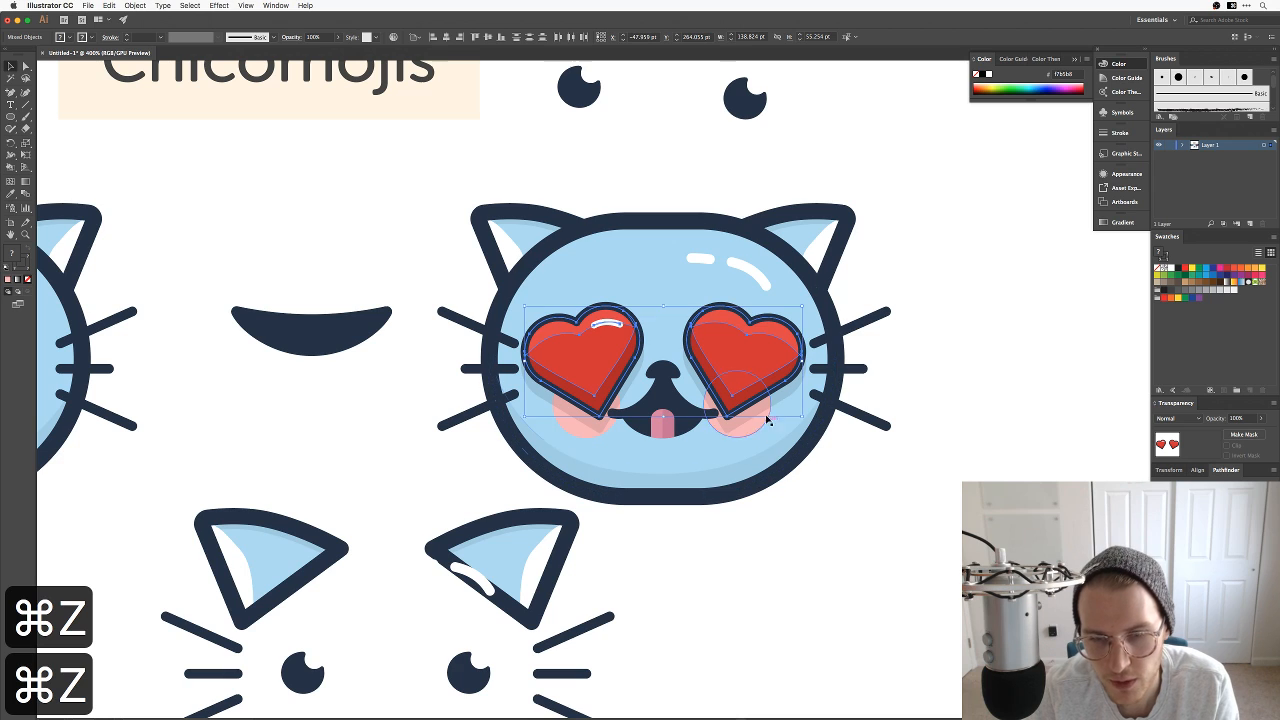
Step: Scale both heart eyes down slightly together with their shadows, undoing a stronger first reduction
{"action": "left_click", "coordinate": [573, 416], "text": "shift"}
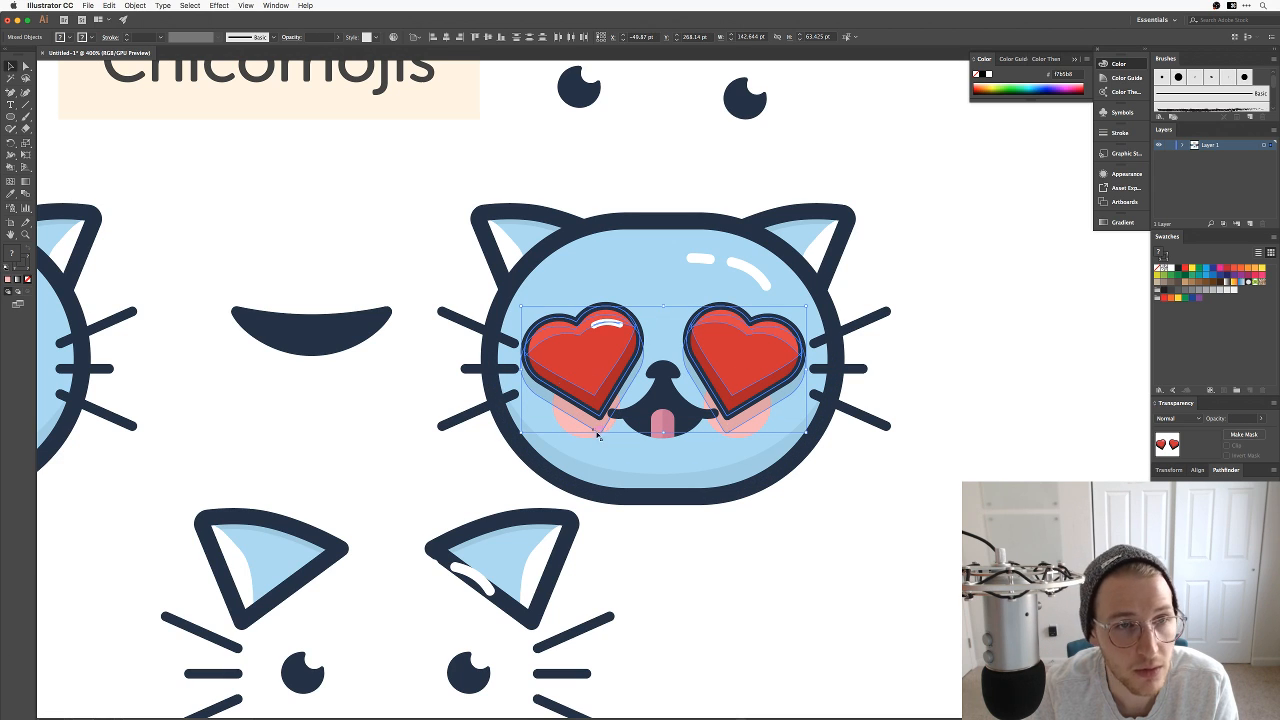
{"action": "left_click_drag", "start_coordinate": [803, 433], "coordinate": [780, 420]}
{"action": "left_click", "coordinate": [900, 524]}
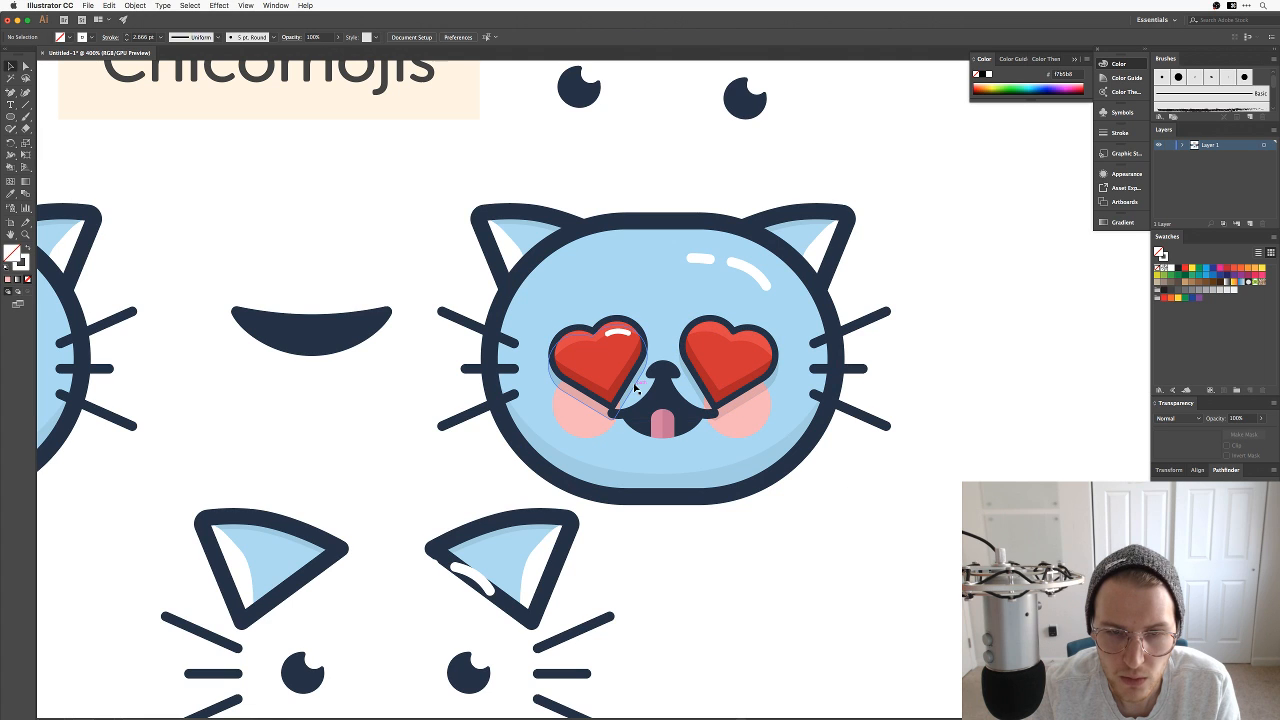
{"action": "key", "text": "super+z"}
{"action": "key", "text": "super+z"}
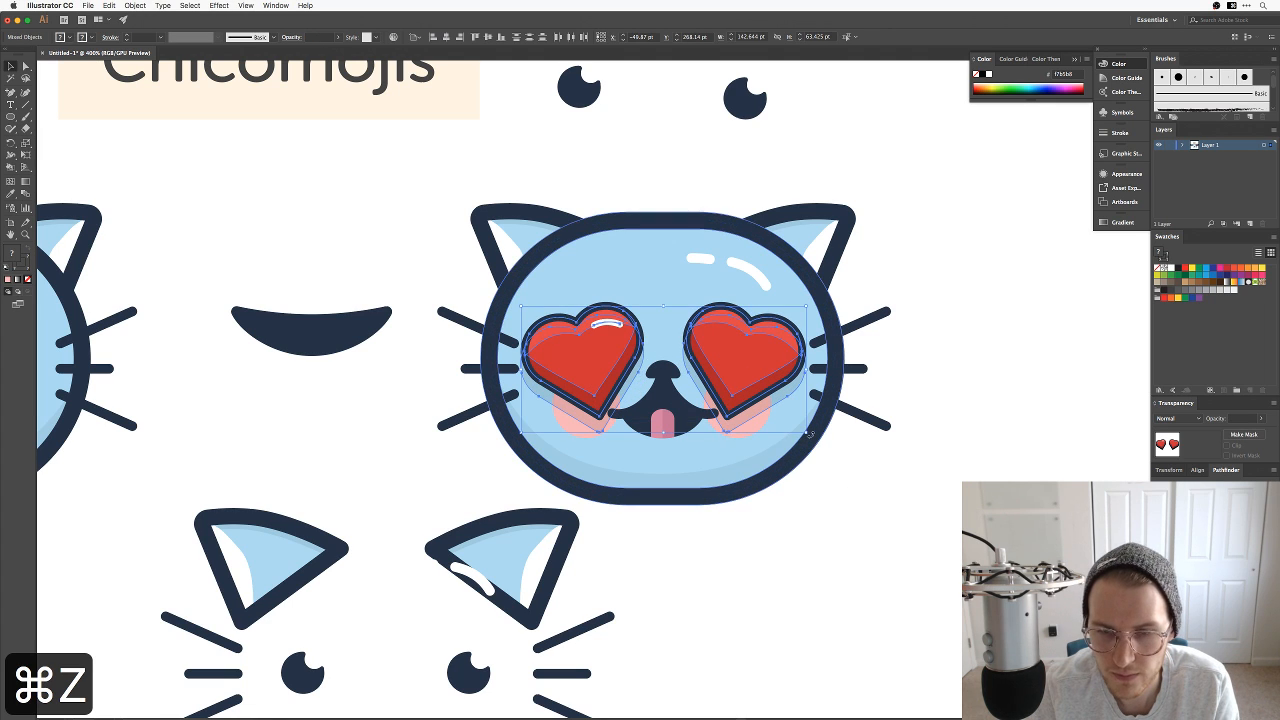
{"action": "left_click_drag", "start_coordinate": [808, 434], "coordinate": [795, 427]}
{"action": "left_click", "coordinate": [866, 466]}
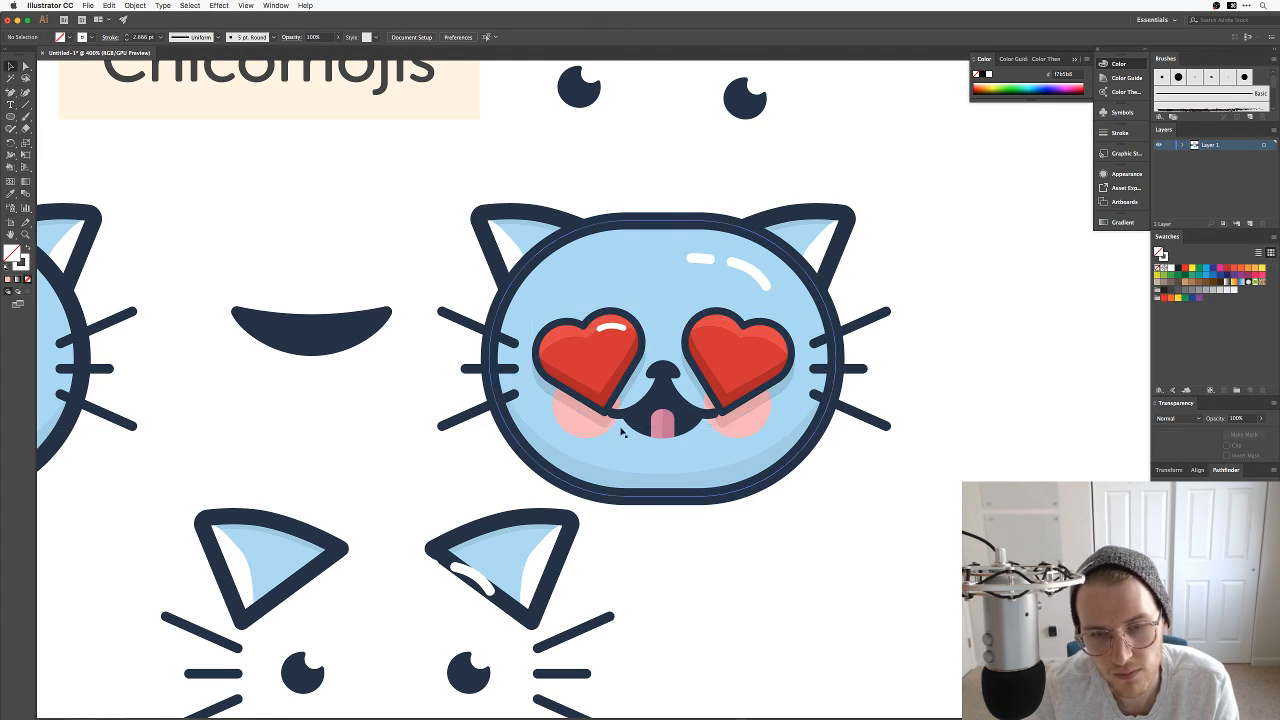
Step: Move the left heart eye with its highlight and shadow 3 pt to the left, undoing a larger first nudge
{"action": "left_click", "coordinate": [580, 412]}
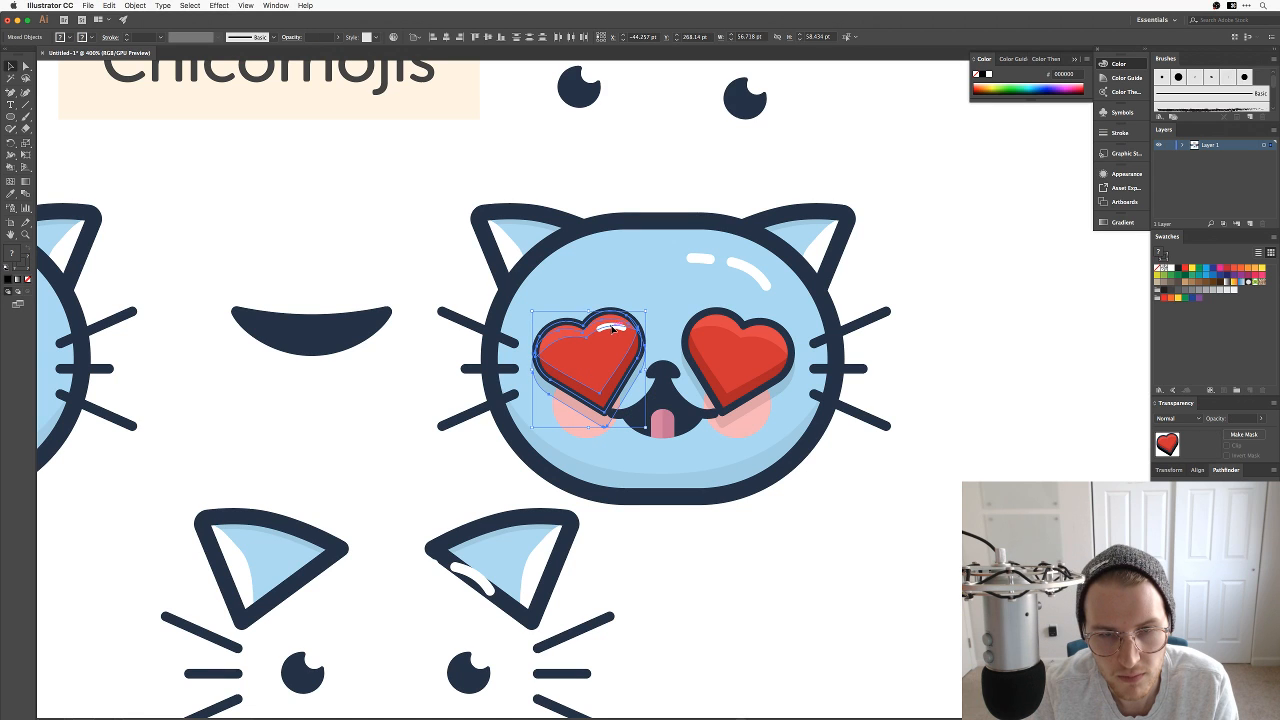
{"action": "left_click", "coordinate": [608, 329]}
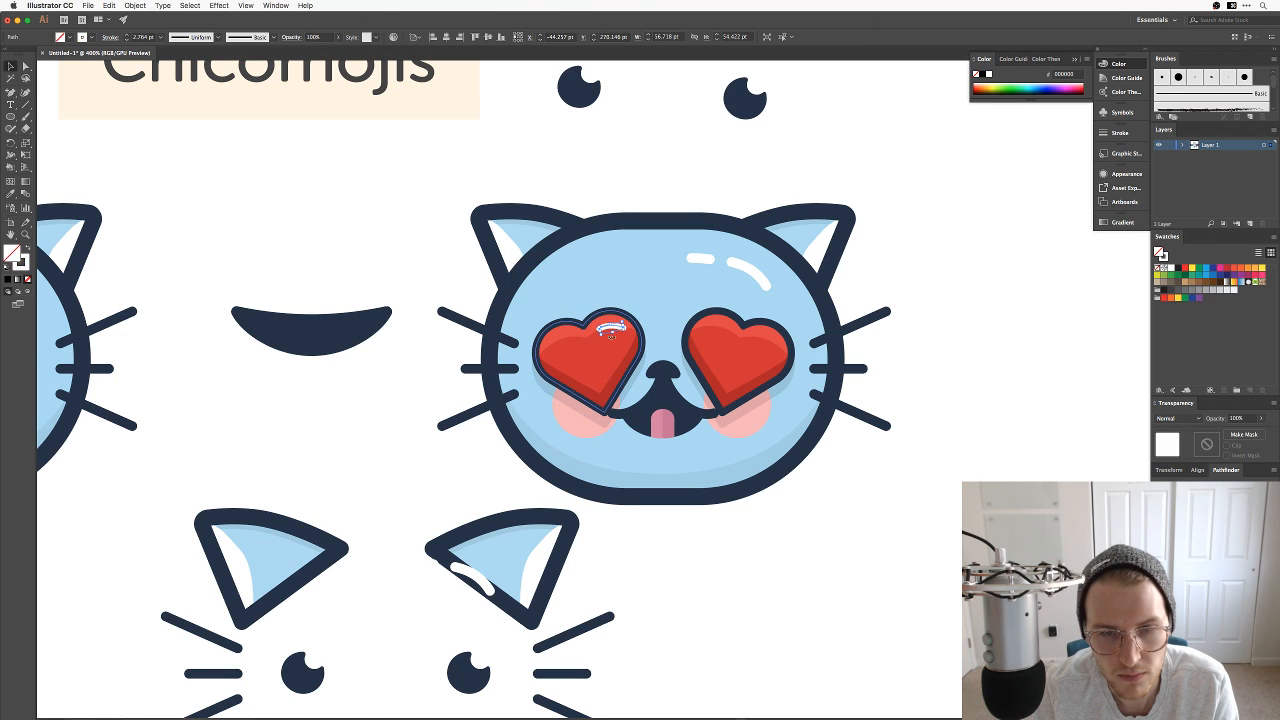
{"action": "left_click", "coordinate": [576, 410]}
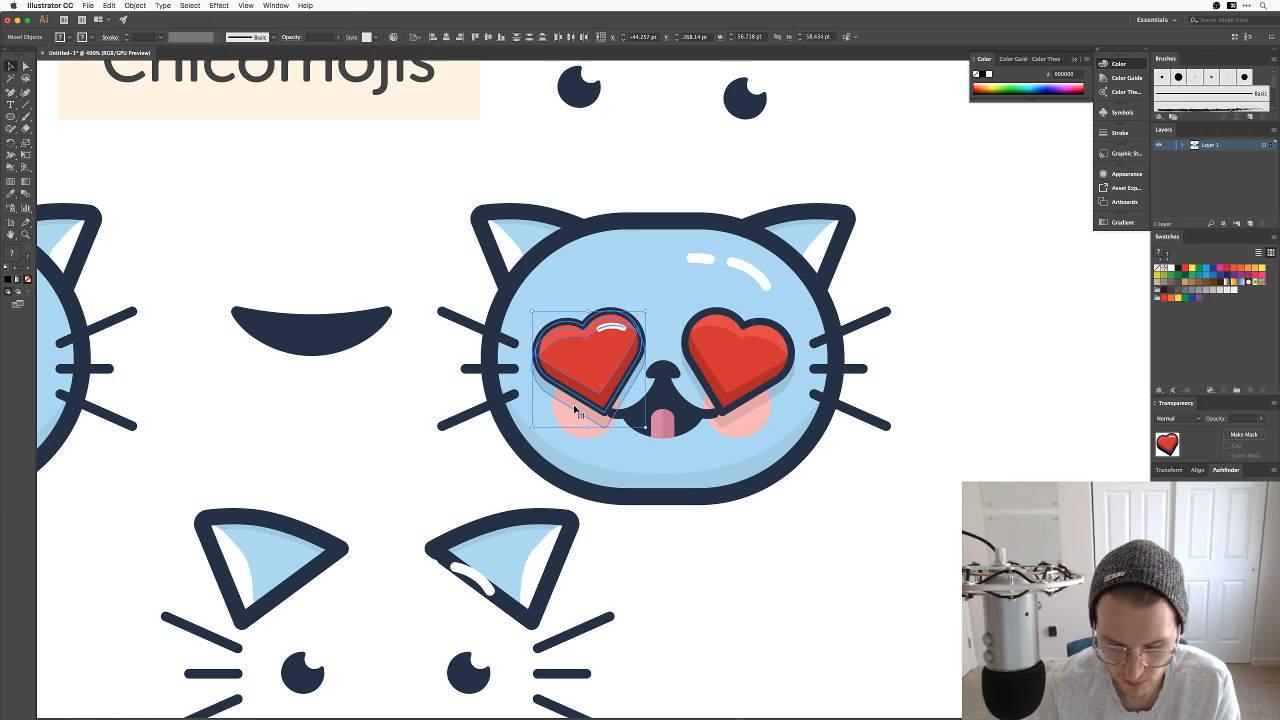
{"action": "key", "text": "shift+Left"}
{"action": "key", "text": "cmd+z"}
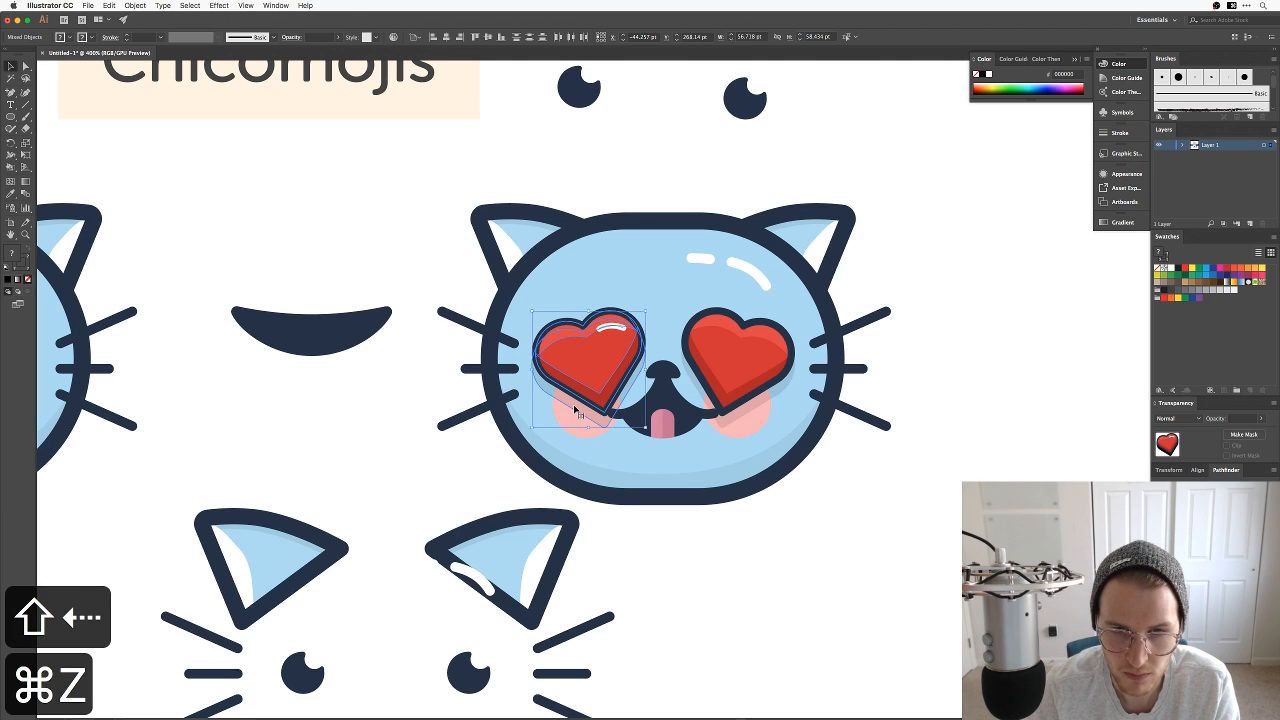
{"action": "key", "text": "Left"}
{"action": "key", "text": "Left"}
{"action": "key", "text": "Left"}
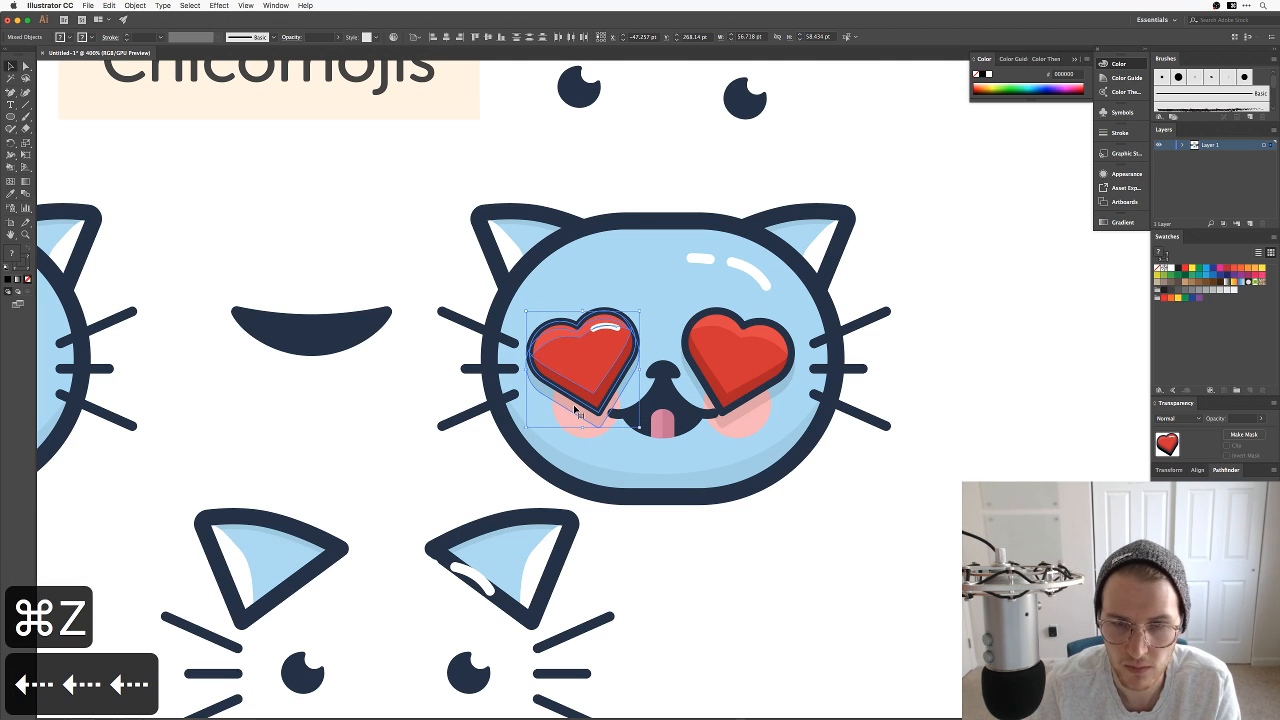
Step: Move the right heart eye with its shadow 3 pt to the right to match the other eye's spacing from the nose
{"action": "left_click", "coordinate": [721, 326]}
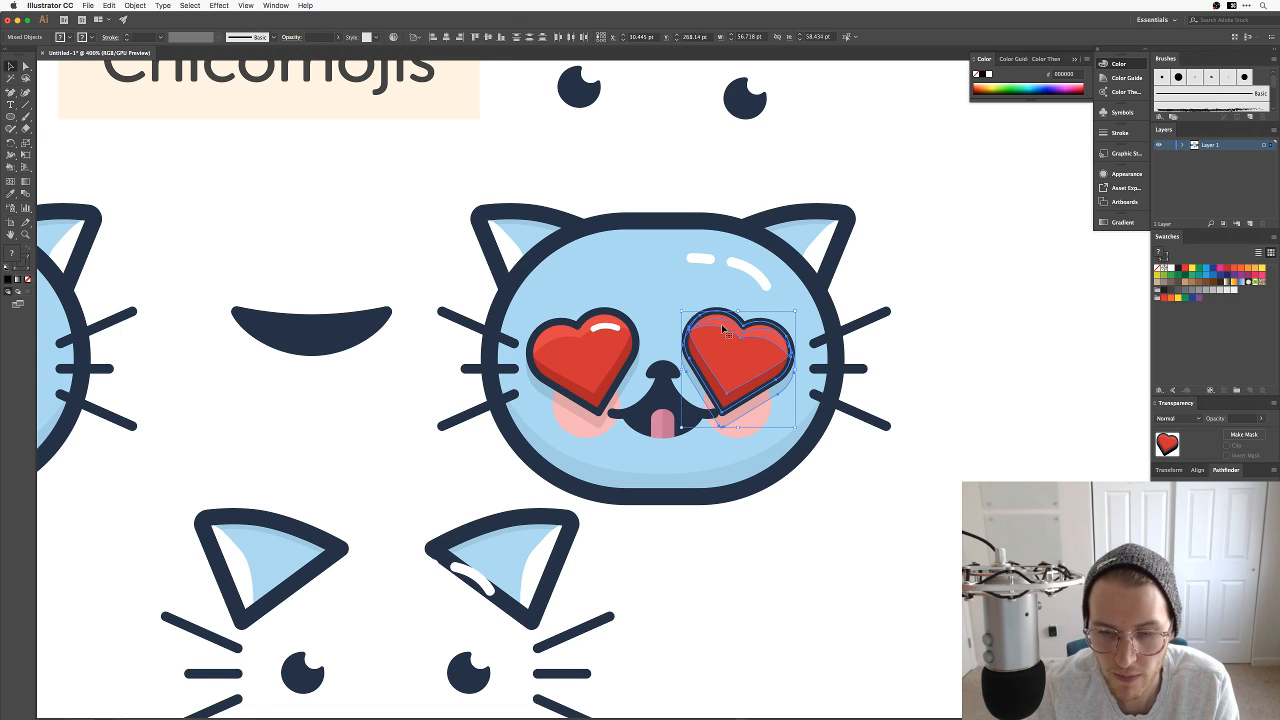
{"action": "key", "text": "Right"}
{"action": "key", "text": "Right"}
{"action": "key", "text": "Right"}
{"action": "left_click", "coordinate": [926, 377]}
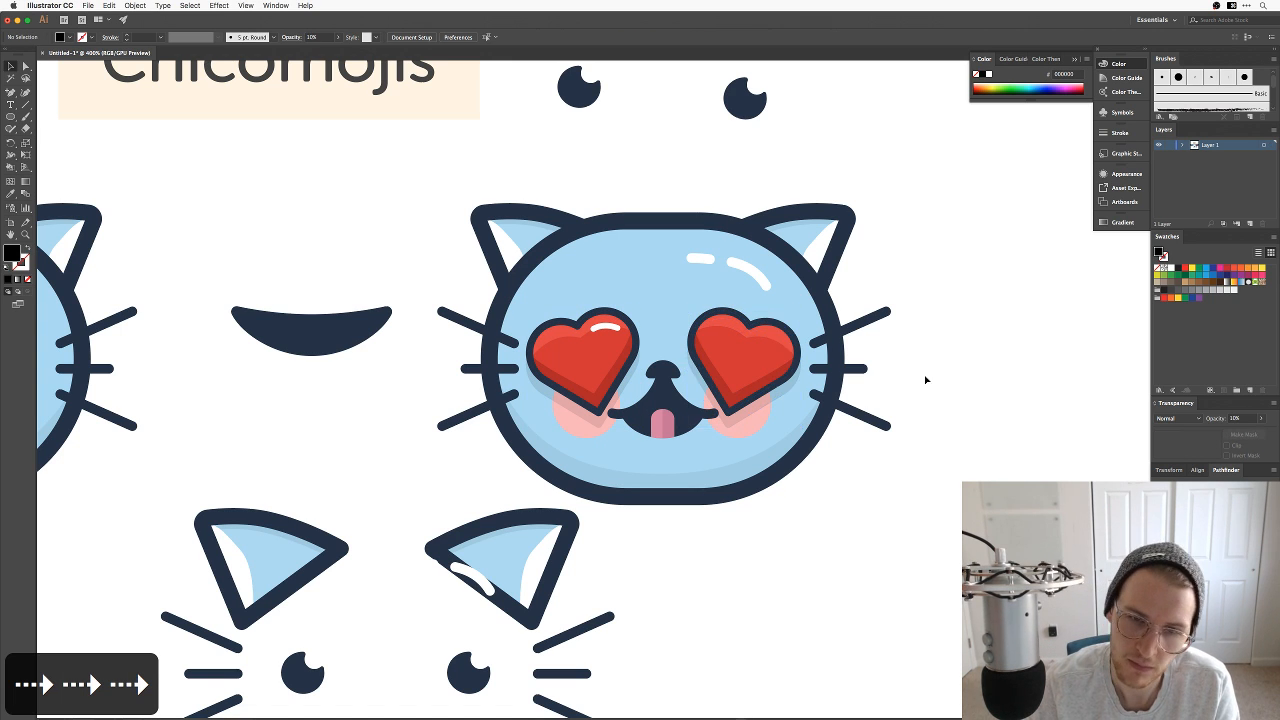
{"action": "left_click_drag", "start_coordinate": [804, 482], "coordinate": [806, 506]}
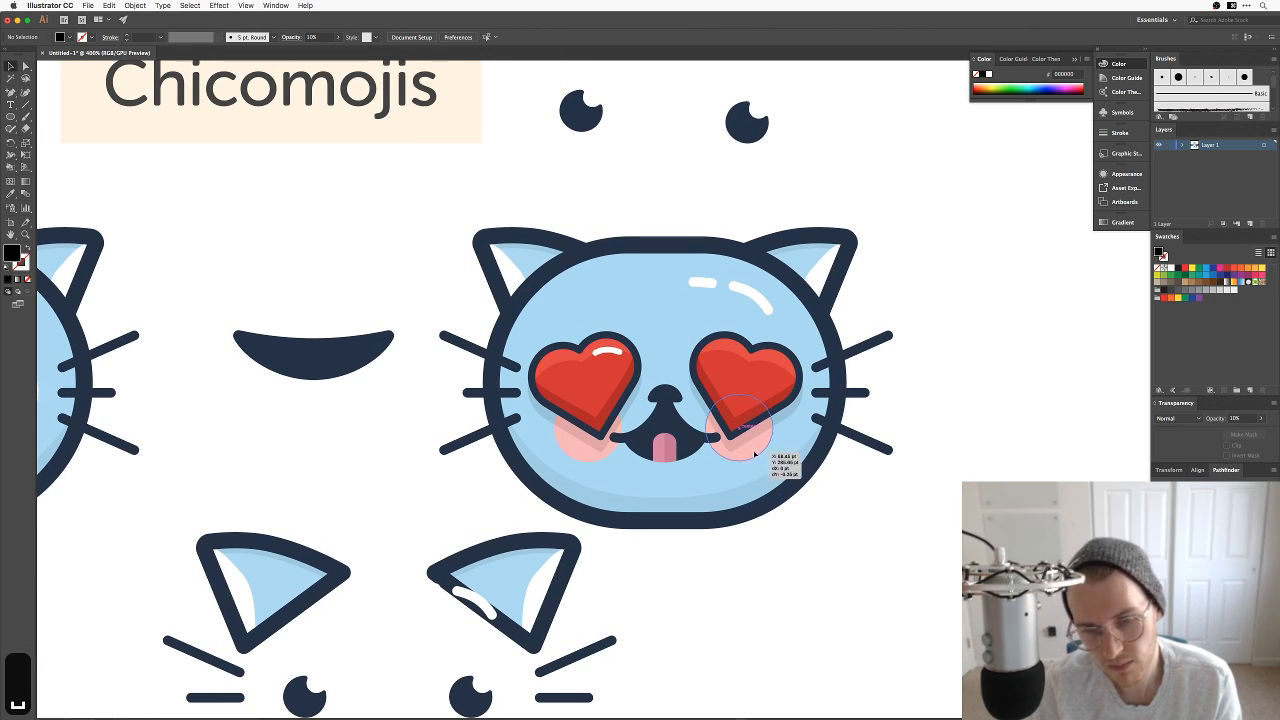
Step: Move both pink cheek circles of the heart-eyed cat outward and up, partly behind the hearts
{"action": "left_click_drag", "start_coordinate": [752, 459], "coordinate": [786, 441]}
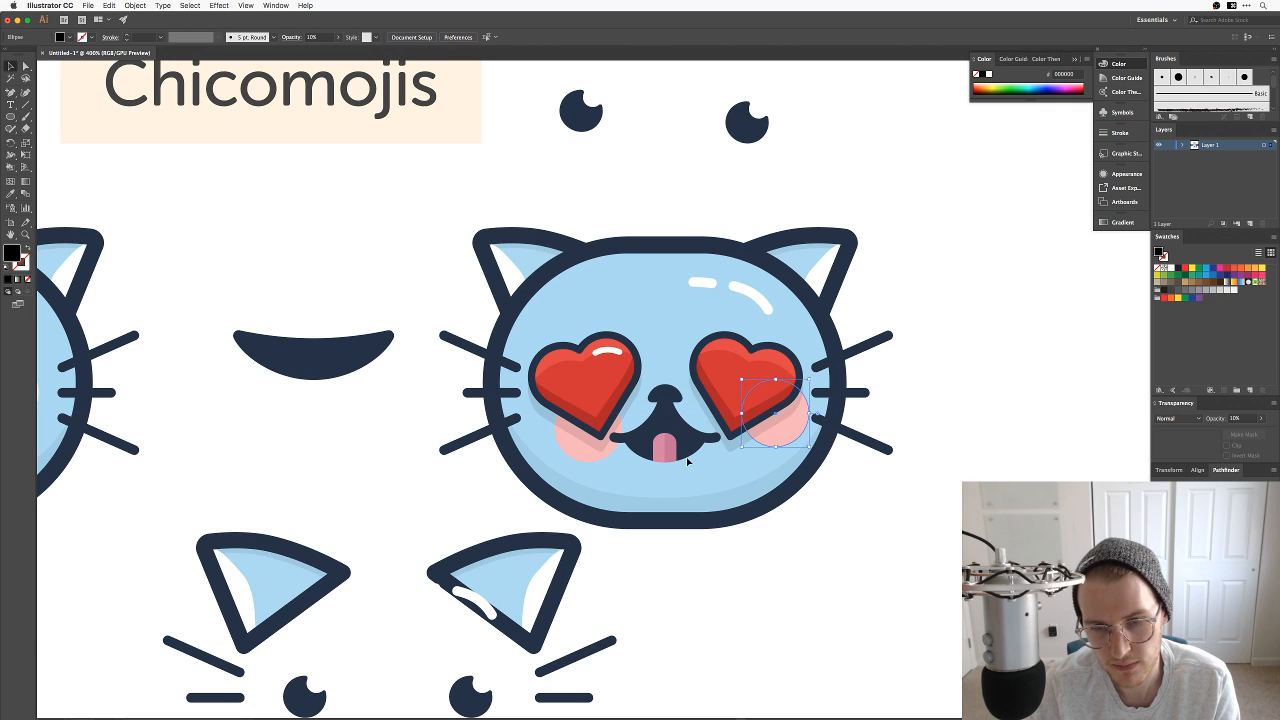
{"action": "left_click_drag", "start_coordinate": [590, 452], "coordinate": [546, 428]}
{"action": "left_click", "coordinate": [808, 571]}
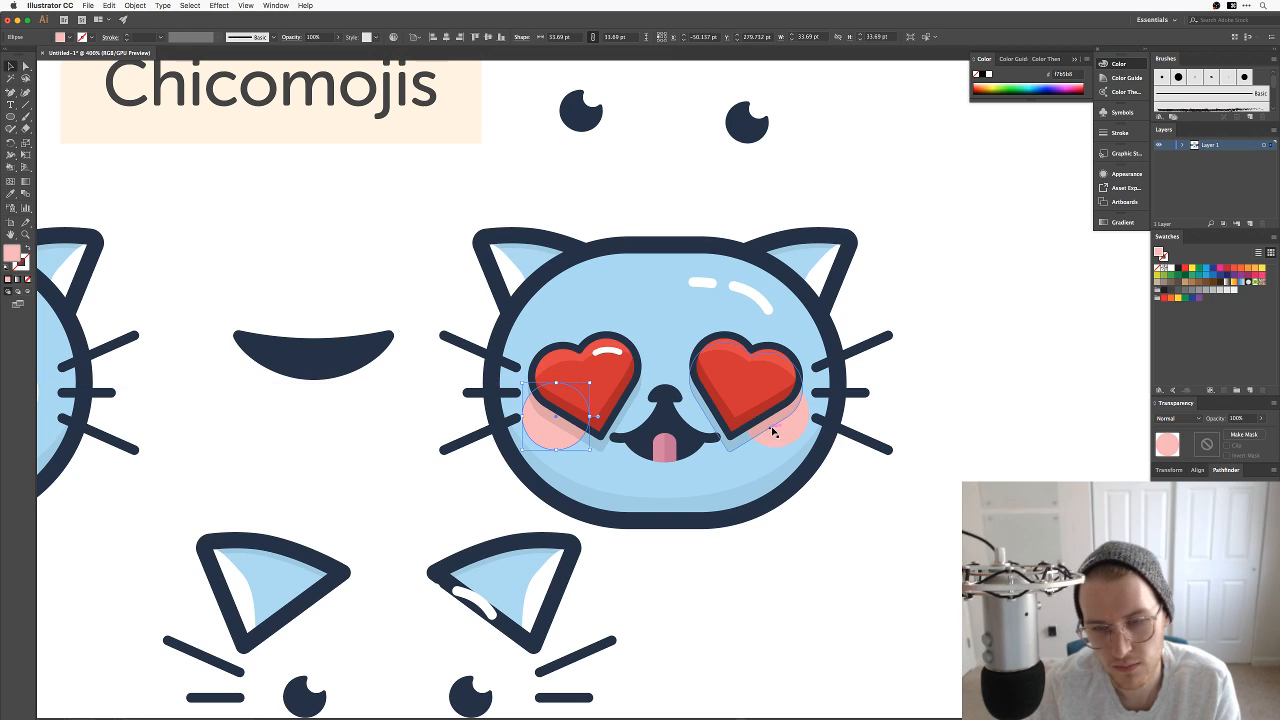
Step: Align the two pink cheek circles with each other so they sit at the same height on the face
{"action": "left_click", "coordinate": [789, 438], "text": "shift"}
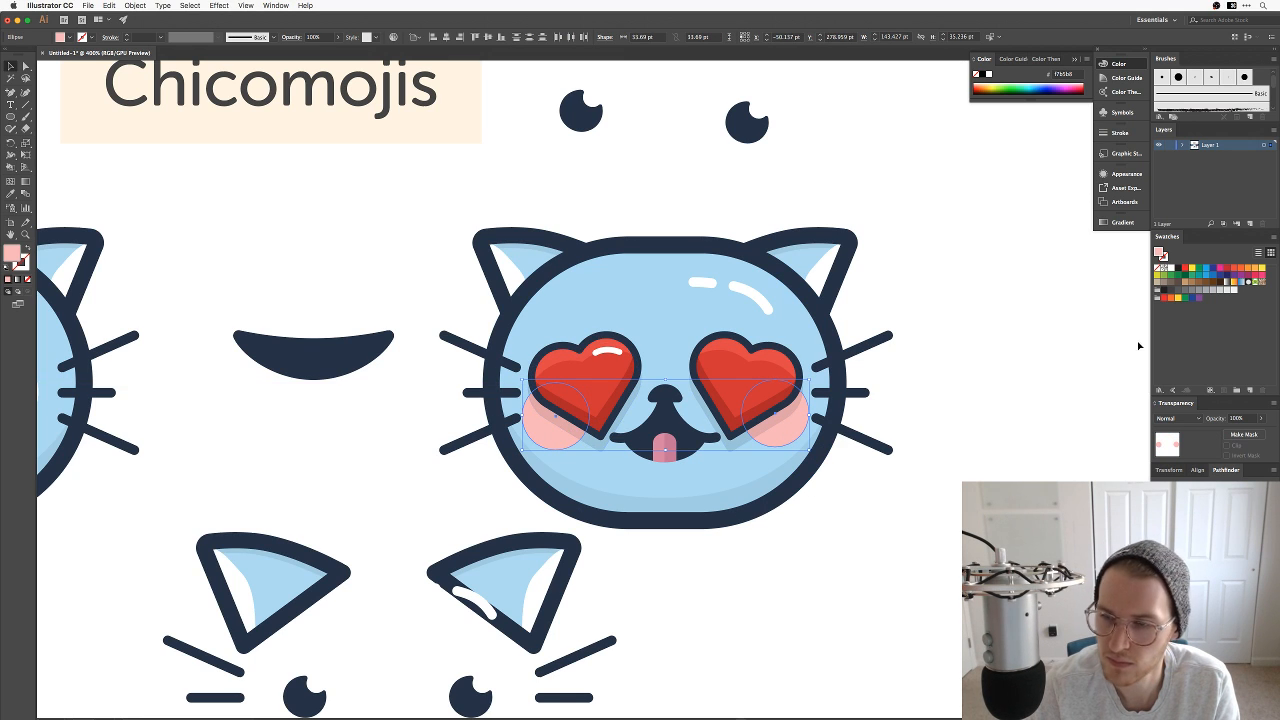
{"action": "left_click", "coordinate": [1197, 470]}
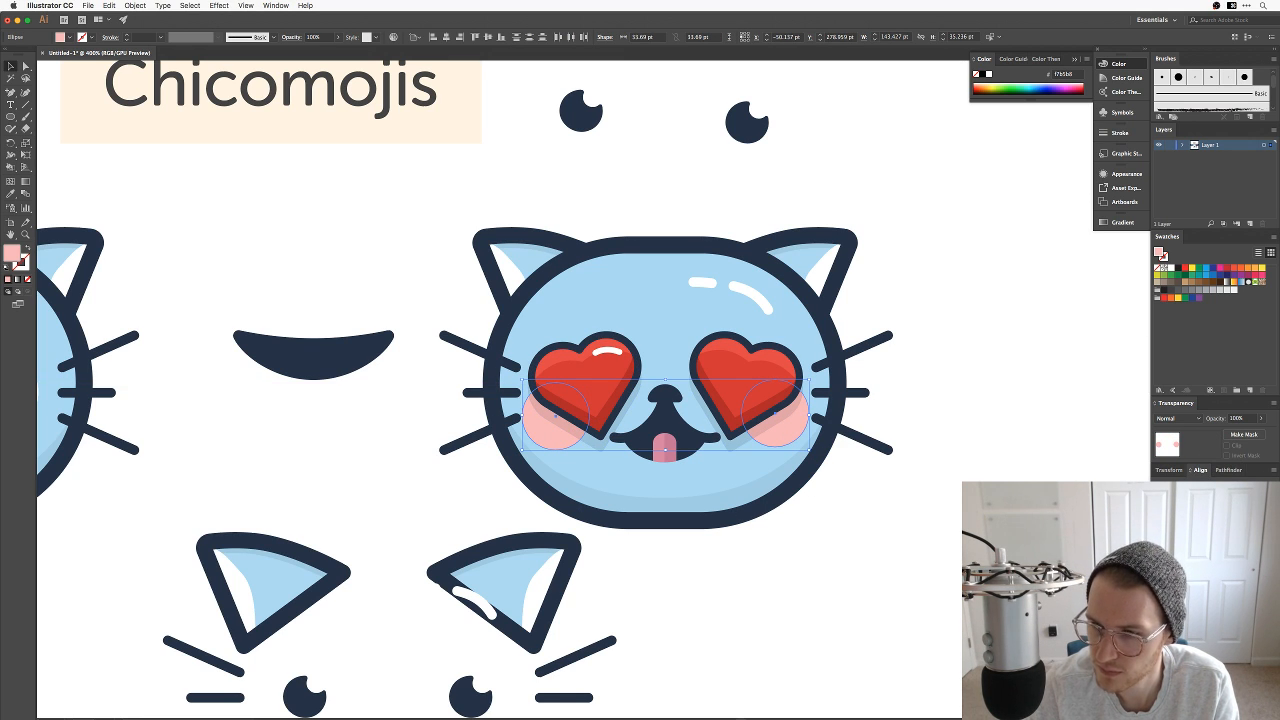
{"action": "left_click_drag", "start_coordinate": [756, 458], "coordinate": [783, 430]}
{"action": "left_click", "coordinate": [880, 566]}
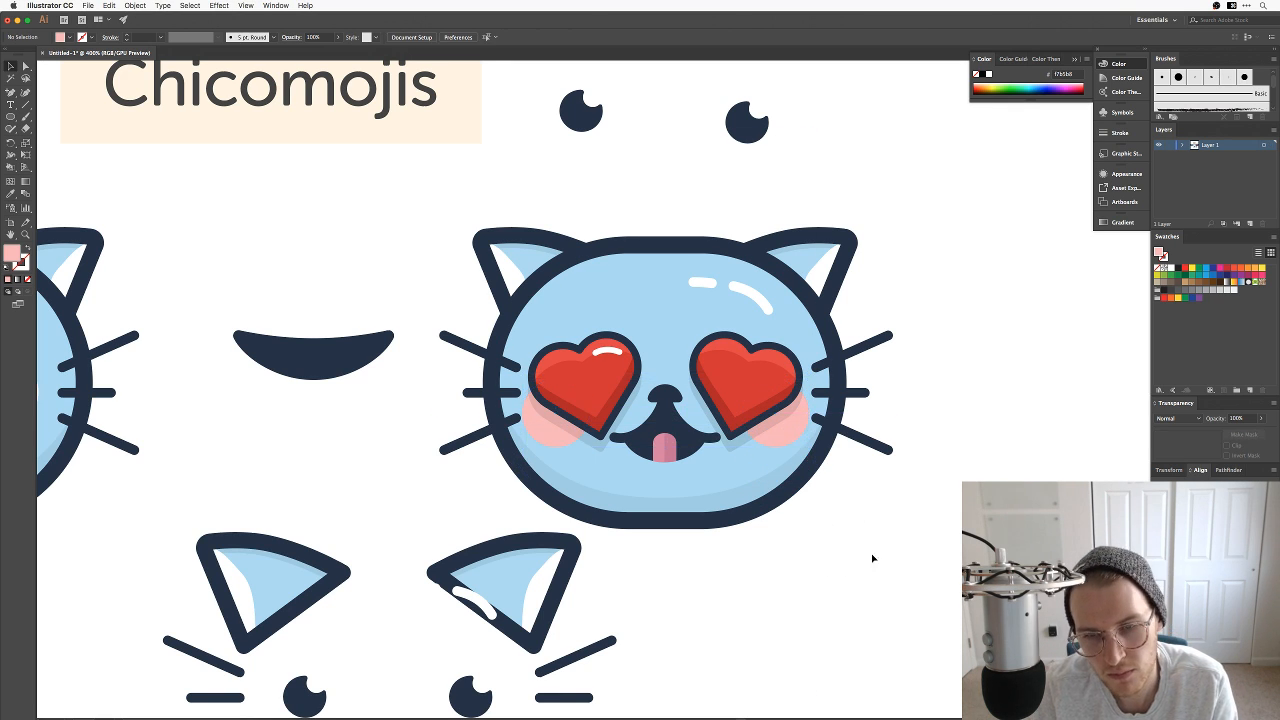
Step: Nudge the right and left cheek circles three increments each toward the centre of the face
{"action": "left_click", "coordinate": [783, 432]}
{"action": "key", "text": "Left"}
{"action": "key", "text": "Left"}
{"action": "key", "text": "Left"}
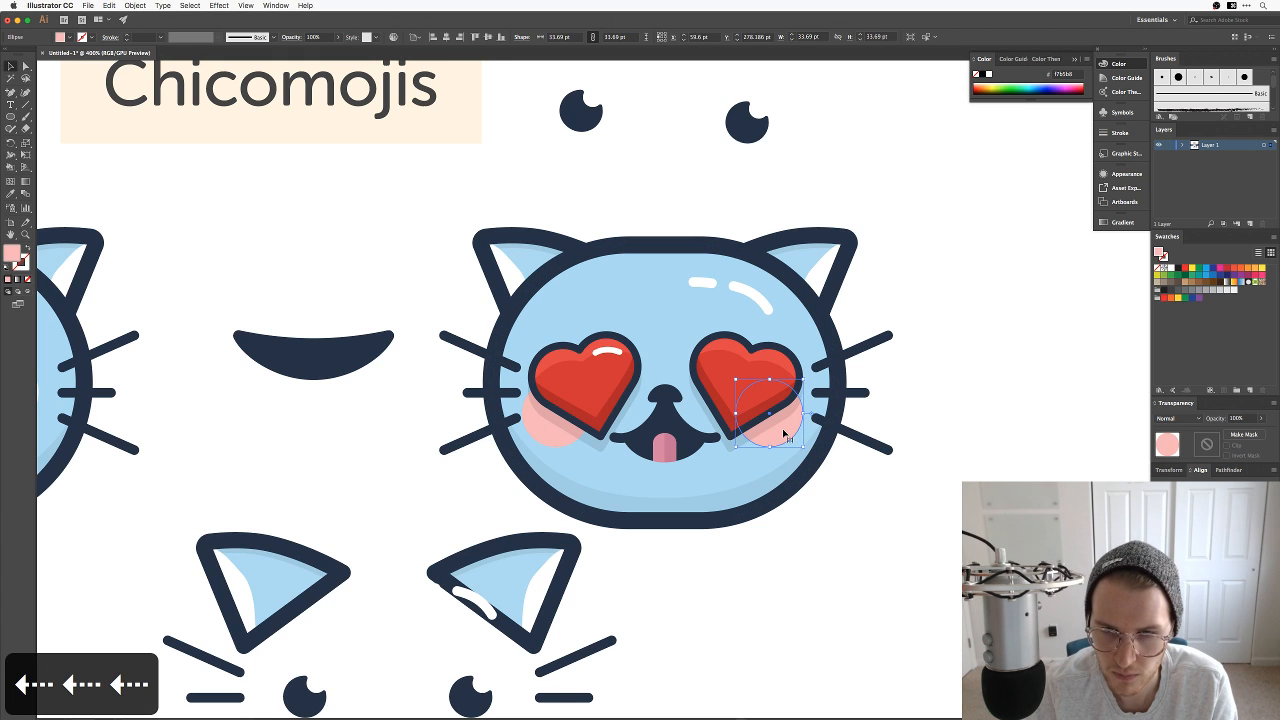
{"action": "left_click", "coordinate": [560, 420]}
{"action": "key", "text": "Right"}
{"action": "key", "text": "Right"}
{"action": "key", "text": "Right"}
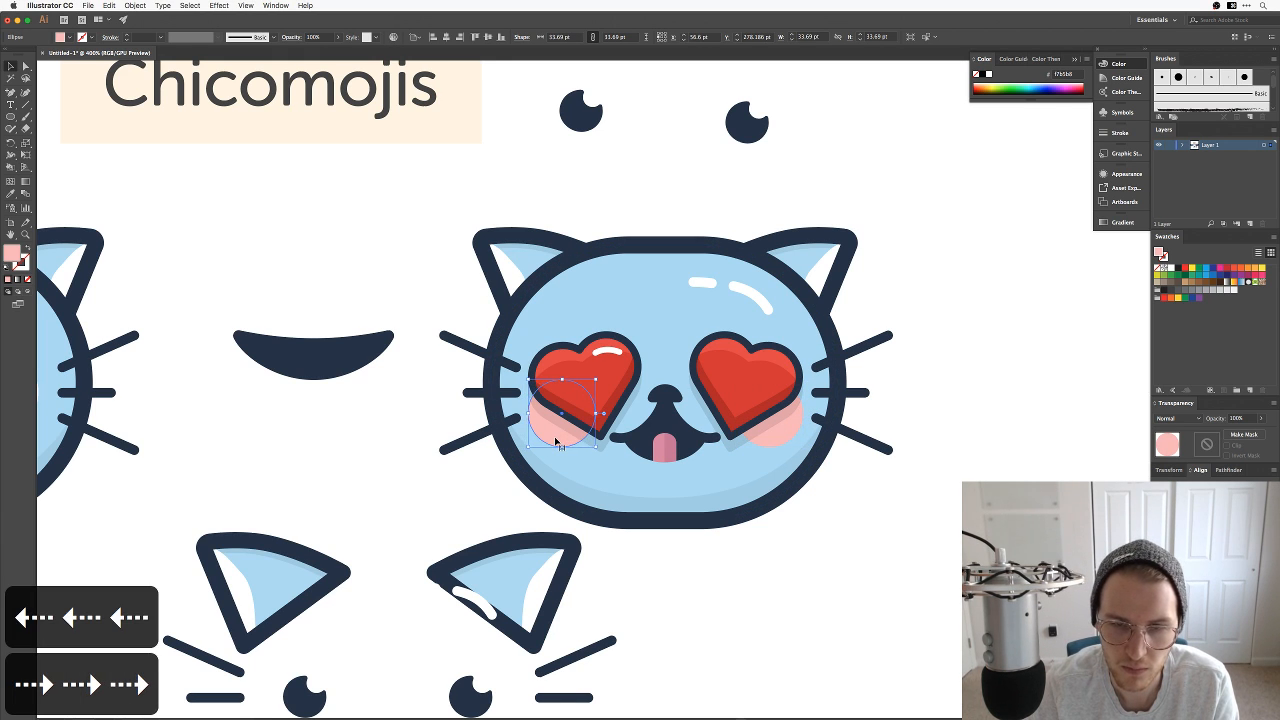
{"action": "left_click", "coordinate": [929, 589]}
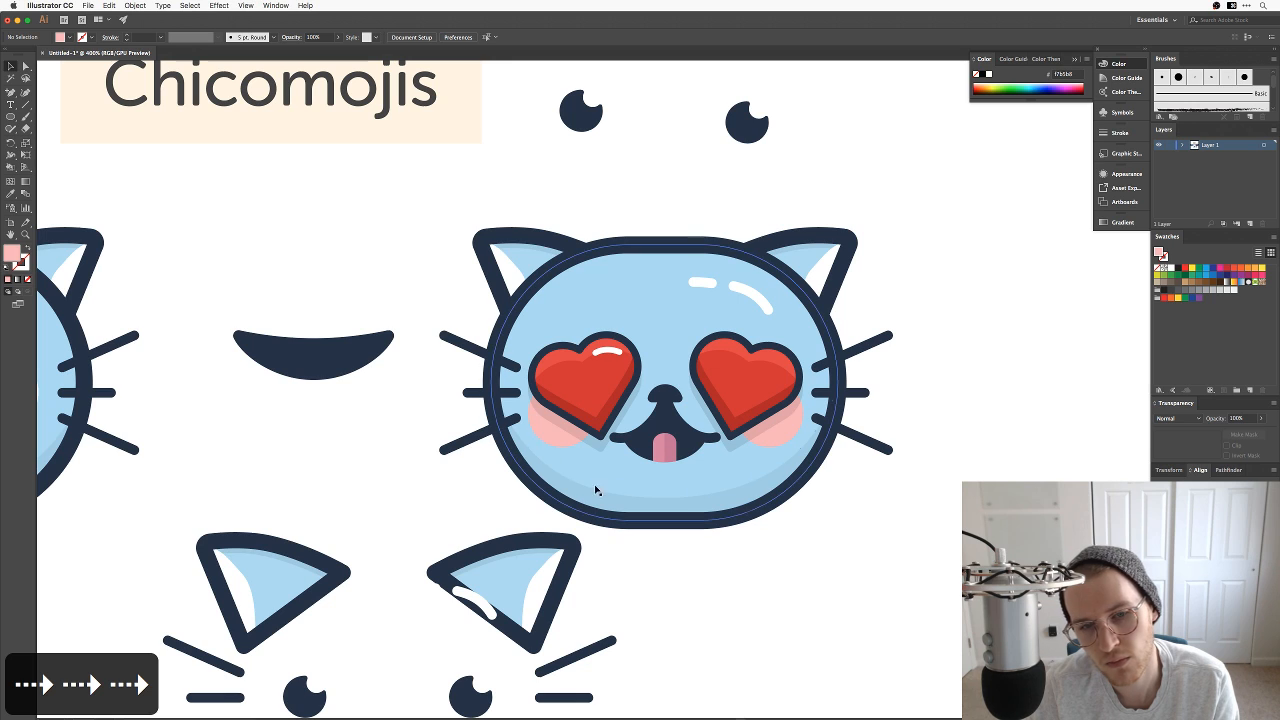
Step: Nudge the left cheek circle seven more increments inward and the right one five to even out their spacing
{"action": "left_click", "coordinate": [549, 443]}
{"action": "key", "text": "Right"}
{"action": "key", "text": "Right"}
{"action": "key", "text": "Right"}
{"action": "key", "text": "Right"}
{"action": "key", "text": "Right"}
{"action": "key", "text": "Right"}
{"action": "key", "text": "Right"}
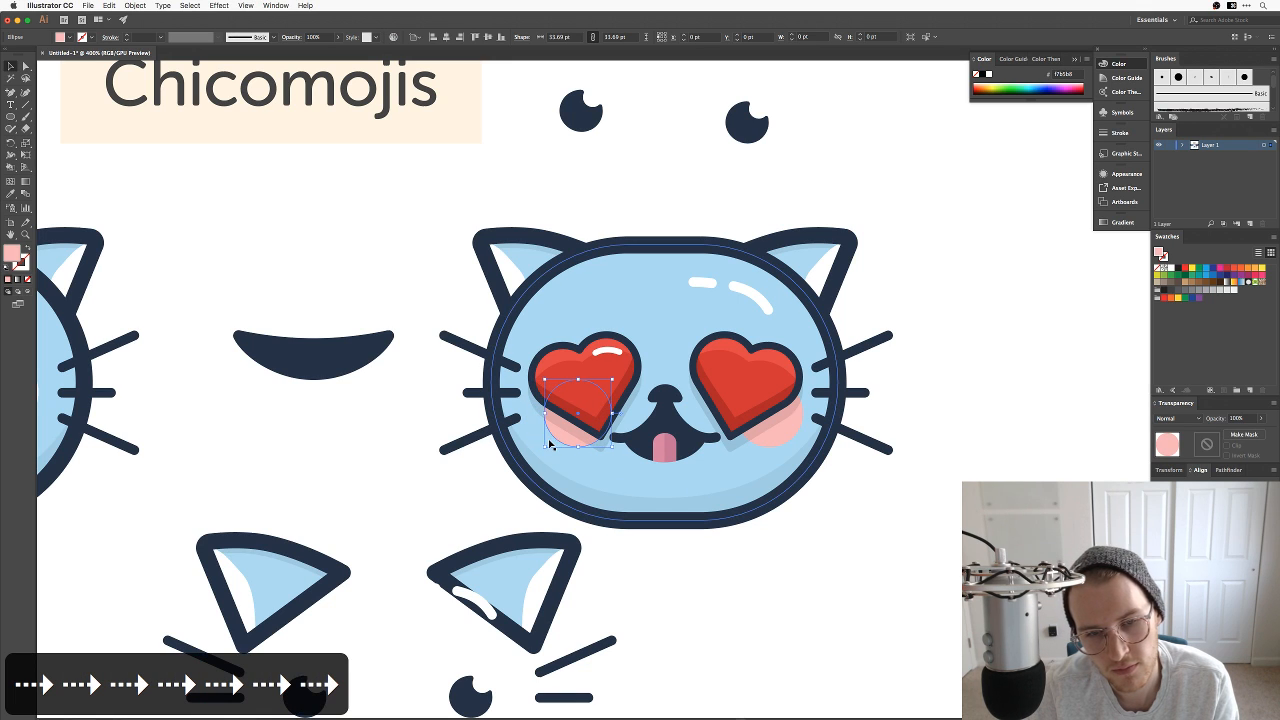
{"action": "left_click", "coordinate": [825, 587]}
{"action": "left_click", "coordinate": [790, 420]}
{"action": "key", "text": "Left"}
{"action": "key", "text": "Left"}
{"action": "key", "text": "Left"}
{"action": "key", "text": "Left"}
{"action": "key", "text": "Left"}
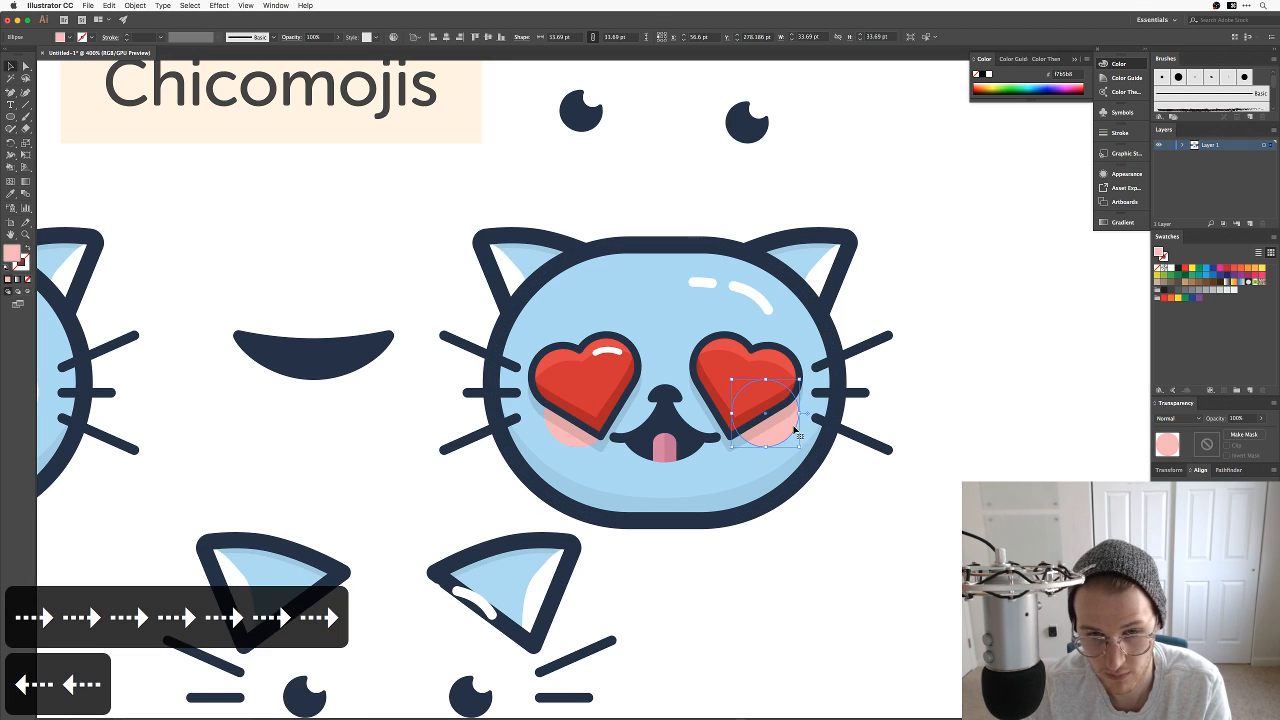
{"action": "left_click", "coordinate": [869, 535]}
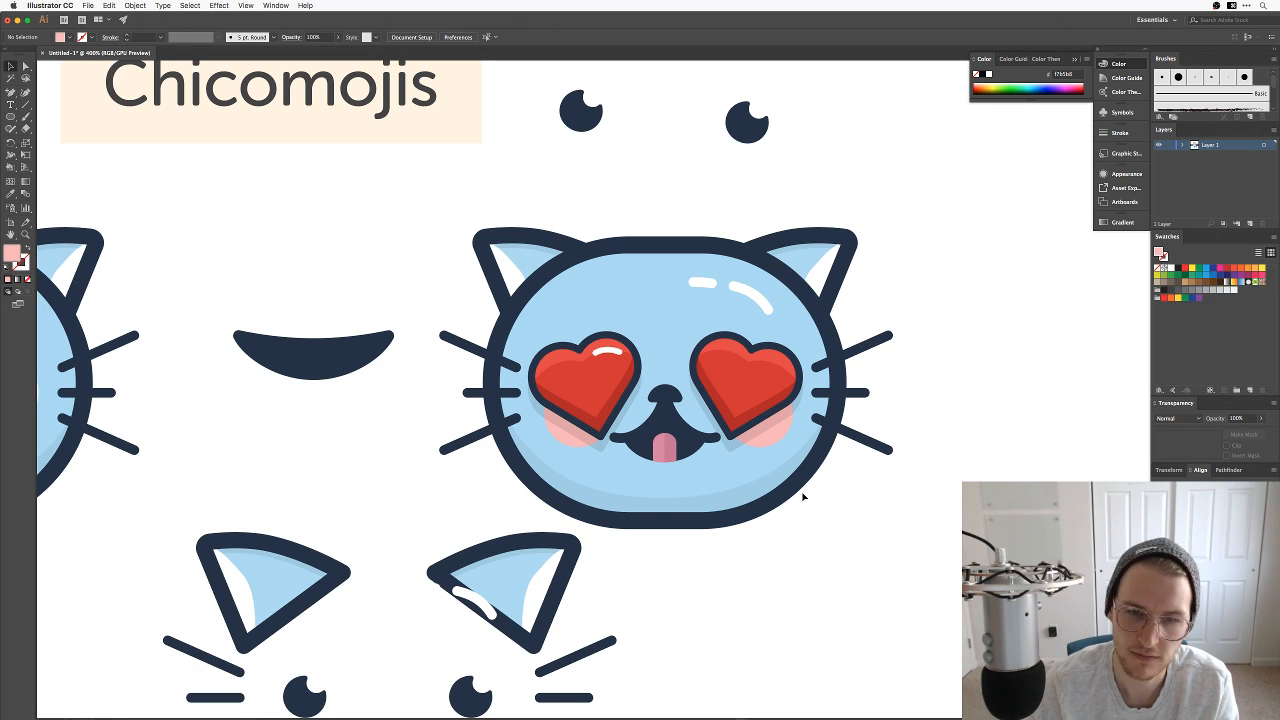
Step: Try a Free Transform rotation on the heart-eyed cat's right ear, and undo it
{"action": "left_click_drag", "start_coordinate": [814, 607], "coordinate": [797, 559]}
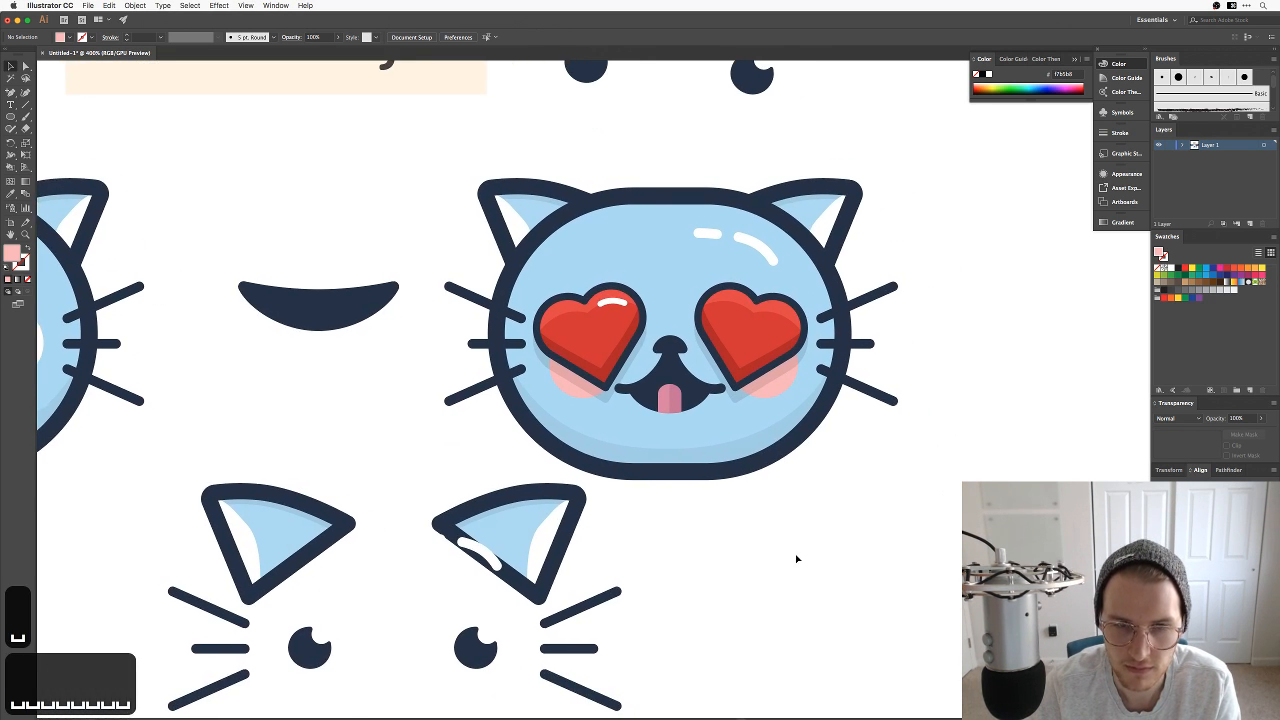
{"action": "key", "text": "super+minus"}
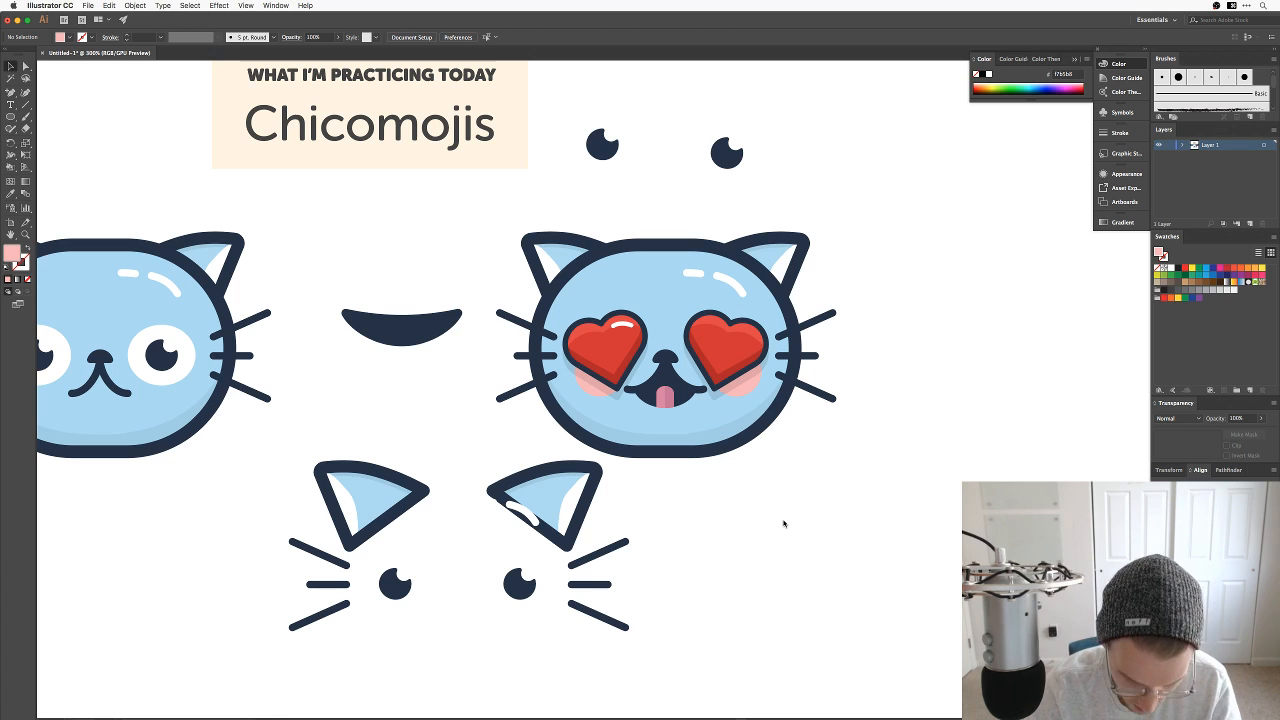
{"action": "key", "text": "v"}
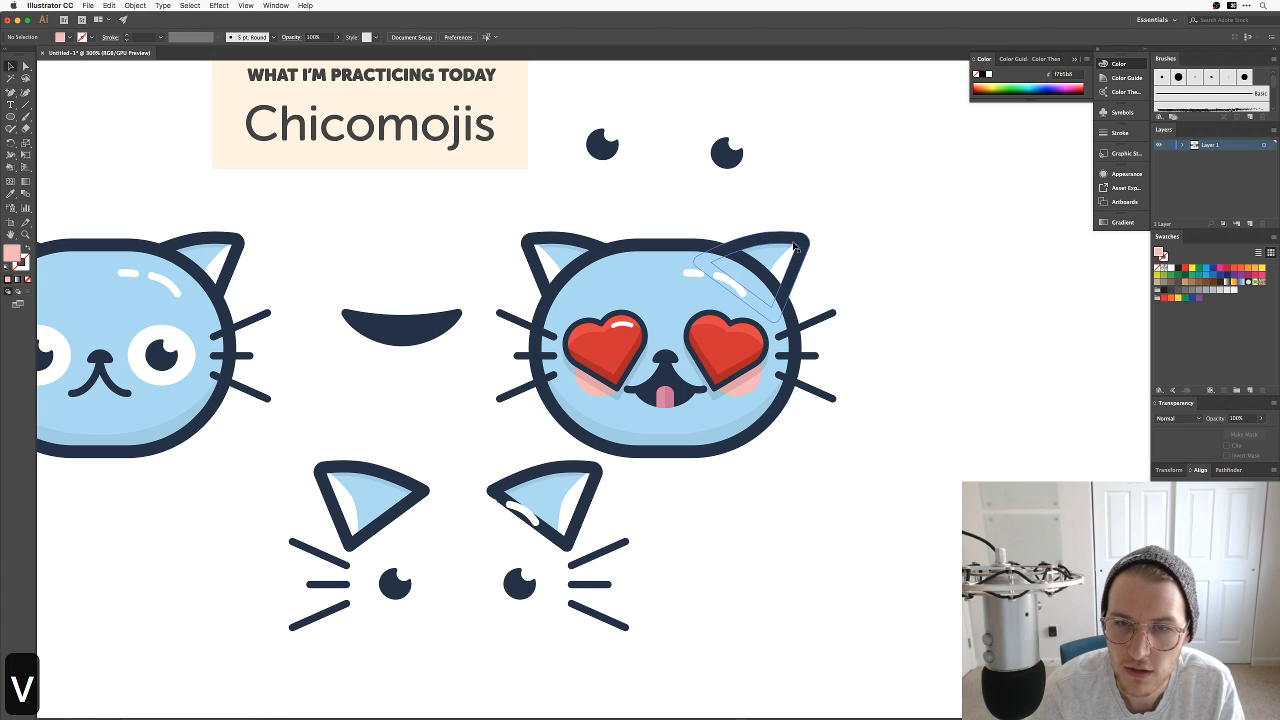
{"action": "left_click", "coordinate": [779, 260]}
{"action": "key", "text": "e"}
{"action": "left_click_drag", "start_coordinate": [831, 240], "coordinate": [822, 222]}
{"action": "key", "text": "v"}
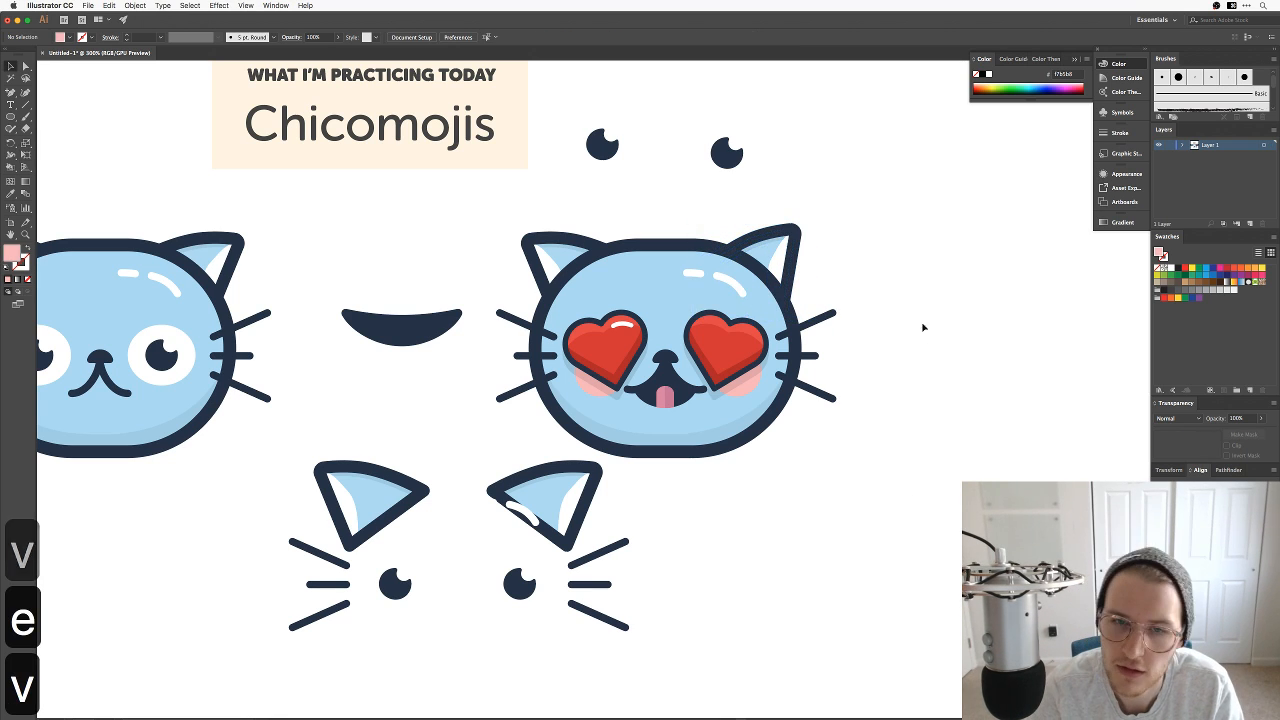
{"action": "key", "text": "super+z"}
Step: Recolor both cheek circles of the heart-eyed cat with a much paler pink fill
{"action": "left_click", "coordinate": [910, 402]}
{"action": "key", "text": "space"}
{"action": "mouse_move", "coordinate": [858, 379]}
{"action": "left_mouse_down"}
{"action": "mouse_move", "coordinate": [903, 377]}
{"action": "mouse_move", "coordinate": [873, 377]}
{"action": "left_mouse_up"}
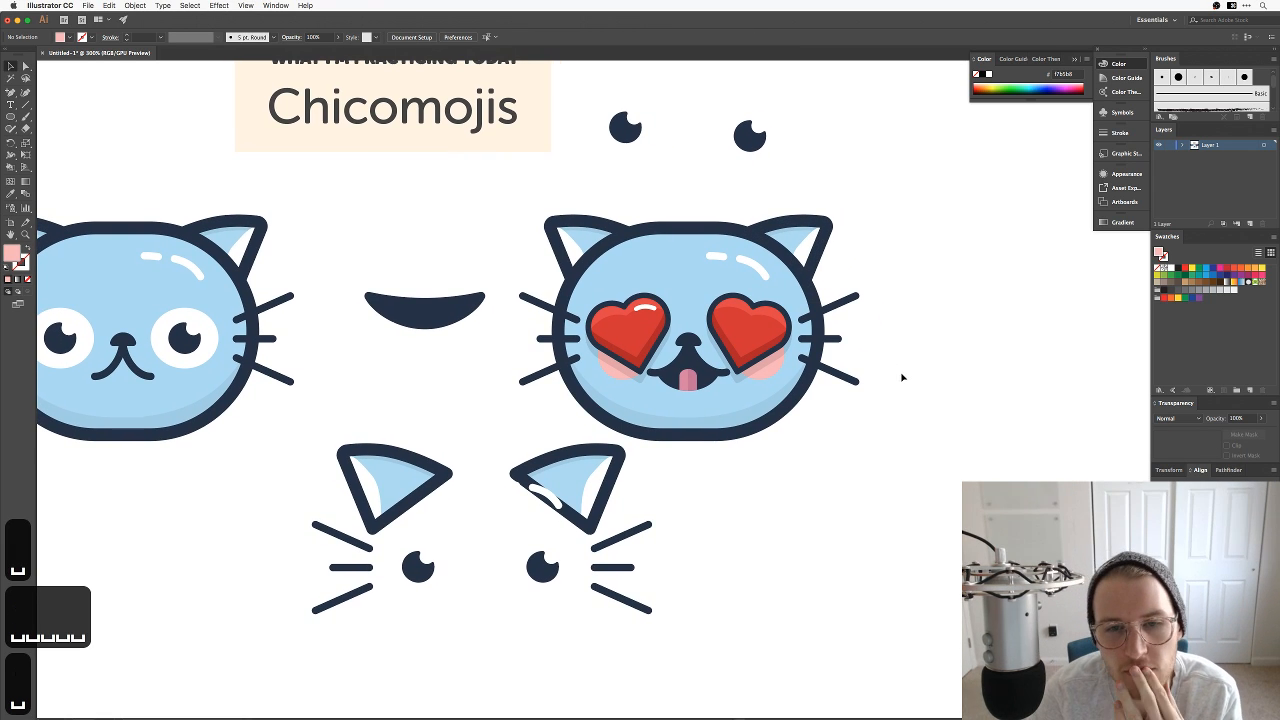
{"action": "scroll", "coordinate": [903, 377], "scroll_direction": "left", "scroll_amount": 5}
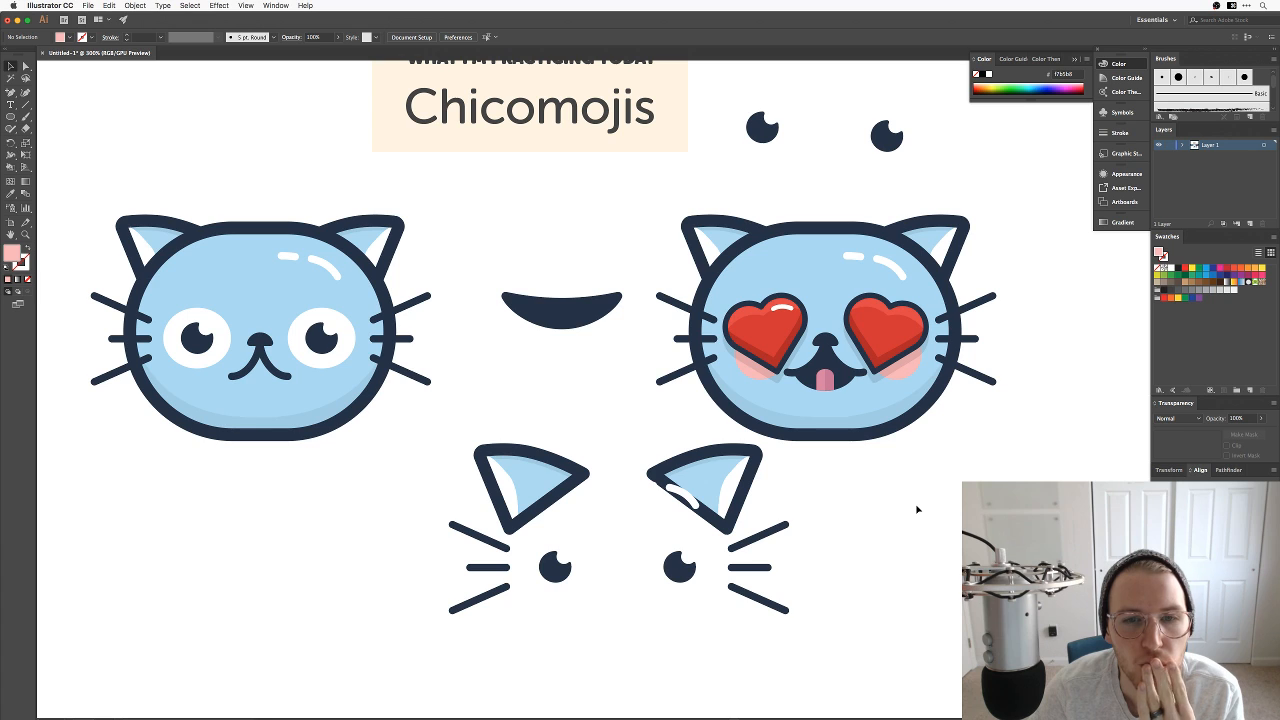
{"action": "scroll", "coordinate": [890, 483], "scroll_direction": "right", "scroll_amount": 4}
{"action": "scroll", "coordinate": [890, 483], "scroll_direction": "up", "scroll_amount": 1}
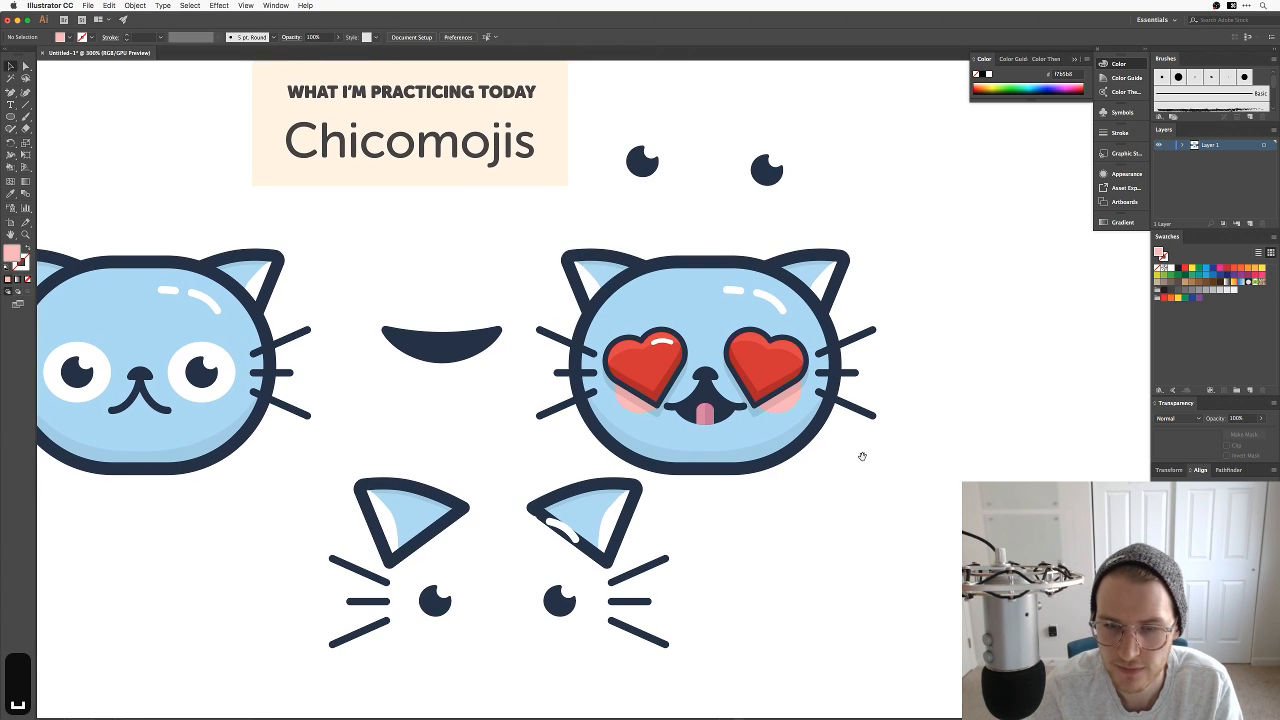
{"action": "key", "text": "a"}
{"action": "left_click", "coordinate": [783, 405]}
{"action": "left_click", "coordinate": [627, 410], "text": "shift"}
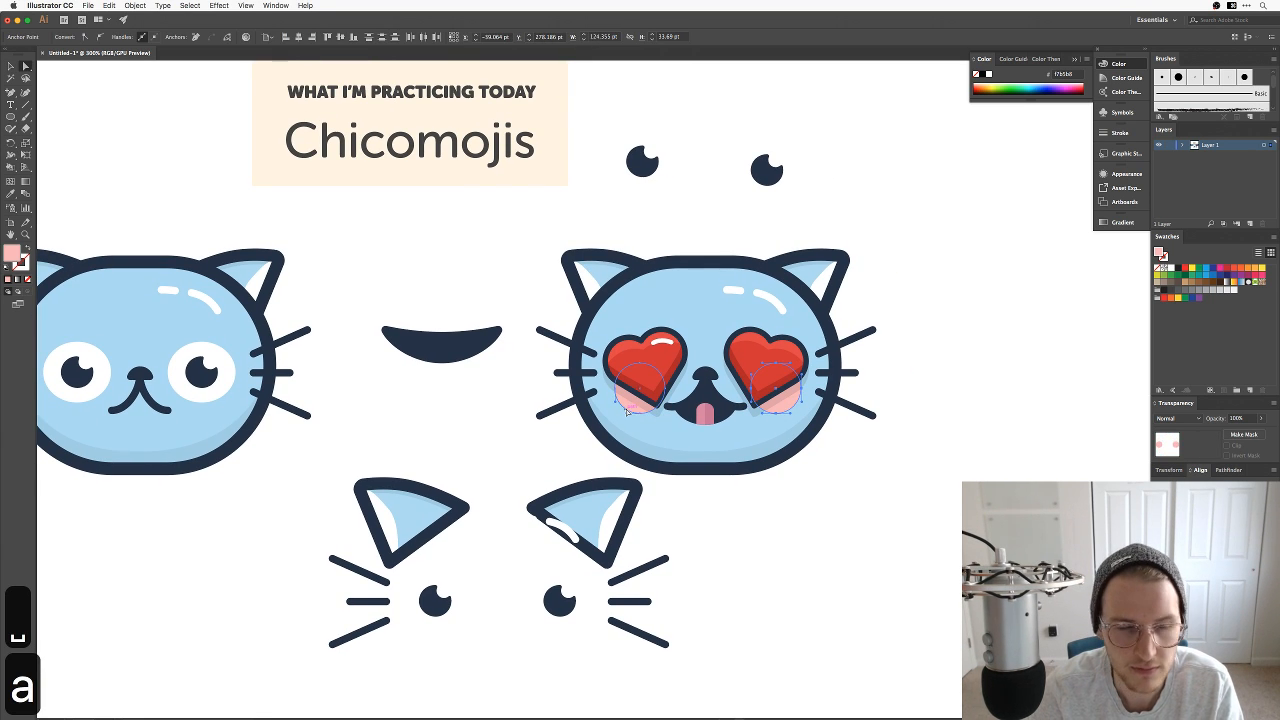
{"action": "double_click", "coordinate": [12, 253]}
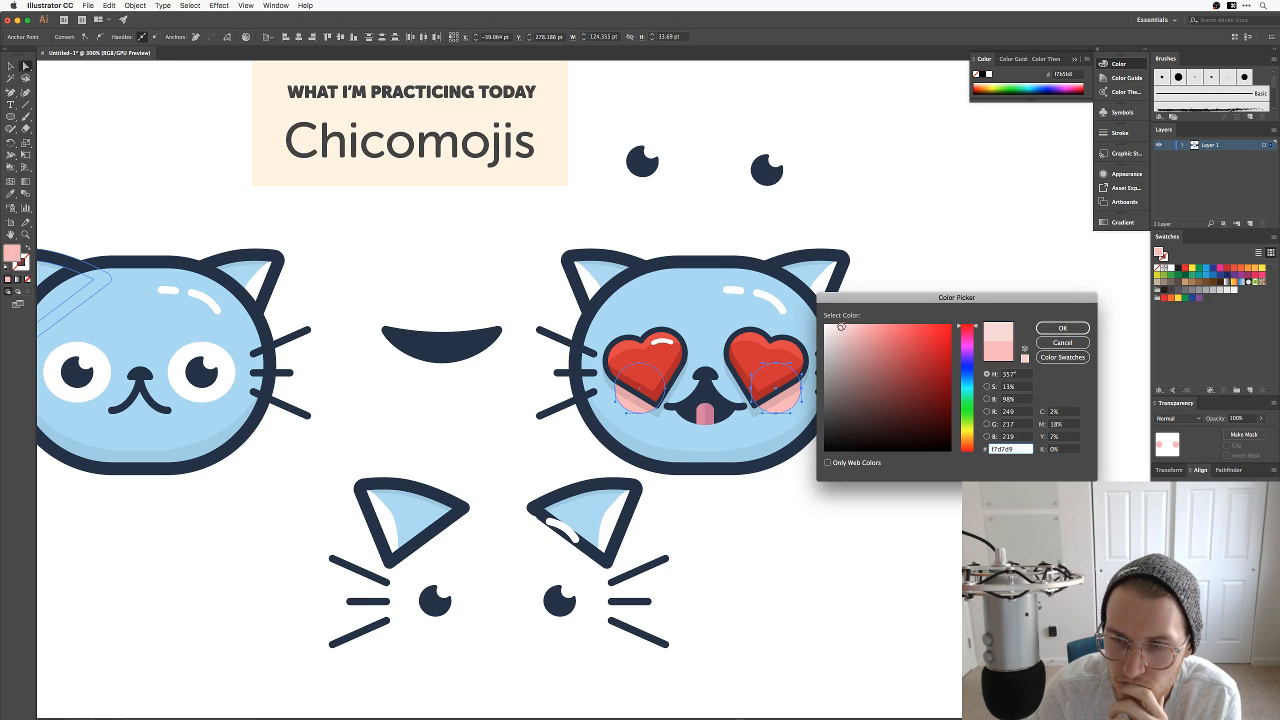
{"action": "left_click_drag", "start_coordinate": [841, 327], "coordinate": [847, 327]}
{"action": "left_click", "coordinate": [1062, 328]}
{"action": "left_click", "coordinate": [1023, 266]}
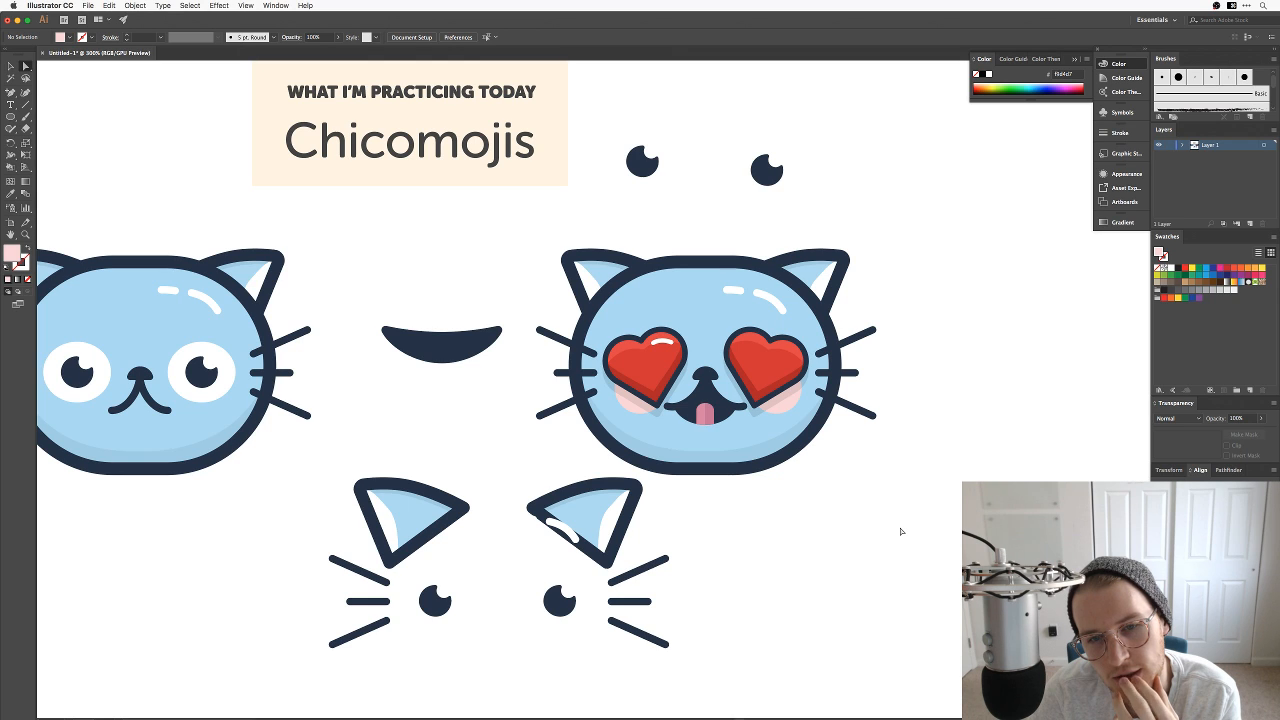
Step: Delete the white highlight shapes from the heart-eyed cat's forehead
{"action": "left_click", "coordinate": [738, 292]}
{"action": "key", "text": "bracketright"}
{"action": "key", "text": "BackSpace"}
{"action": "key", "text": "BackSpace"}
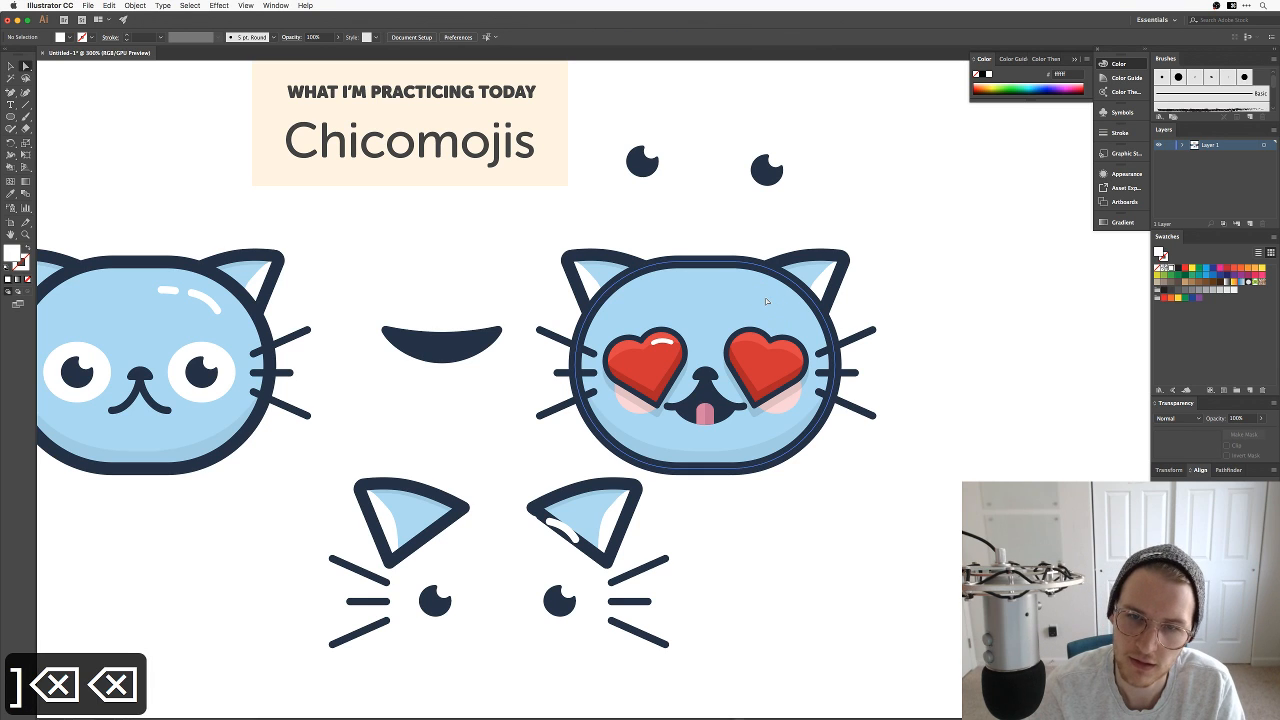
Step: Try to move the two heart eyes up on the face, and undo the moves
{"action": "key", "text": "v"}
{"action": "key", "text": "v"}
{"action": "left_click", "coordinate": [779, 368]}
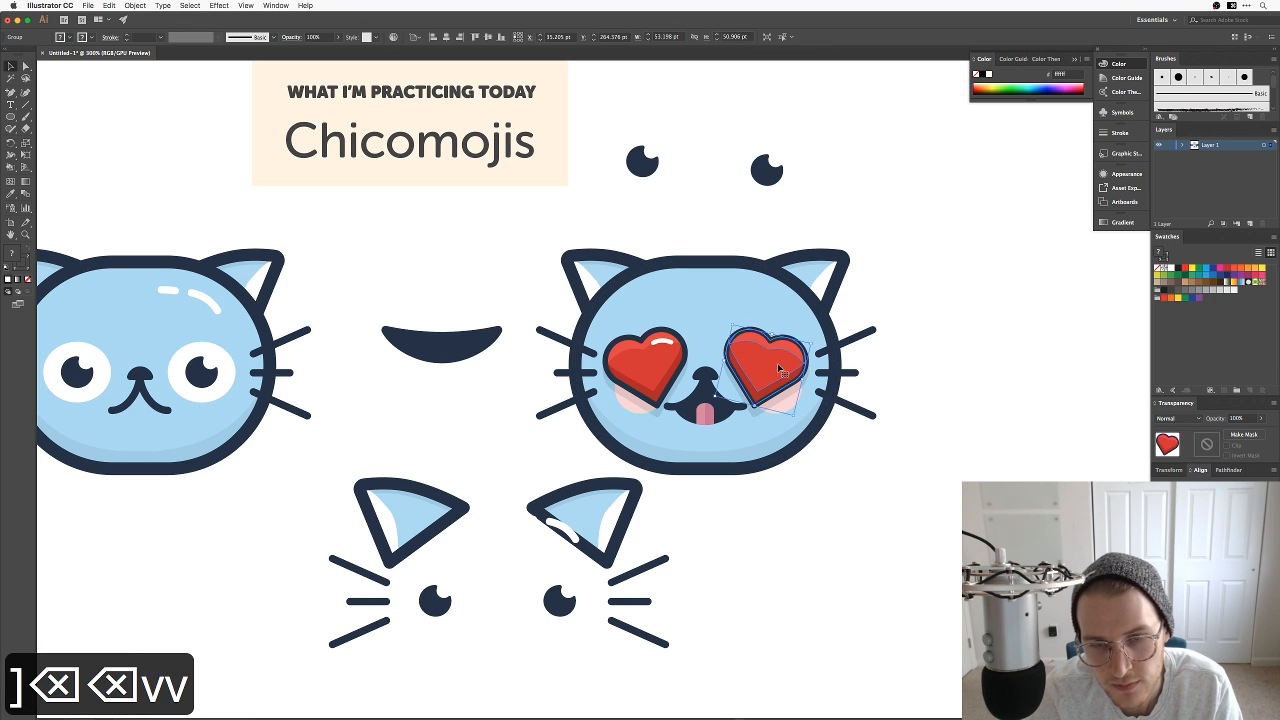
{"action": "left_click", "coordinate": [654, 357], "text": "shift"}
{"action": "left_click", "coordinate": [789, 408], "text": "shift"}
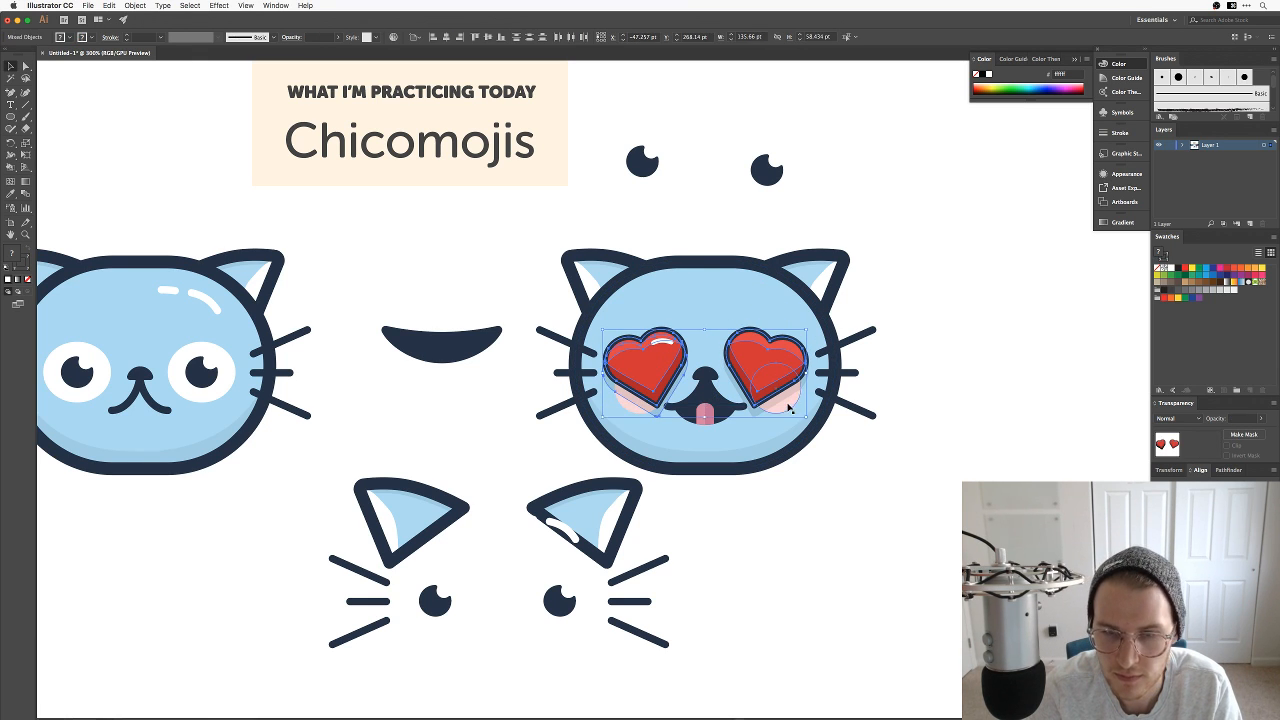
{"action": "left_click_drag", "start_coordinate": [779, 382], "coordinate": [765, 356]}
{"action": "left_click", "coordinate": [854, 557]}
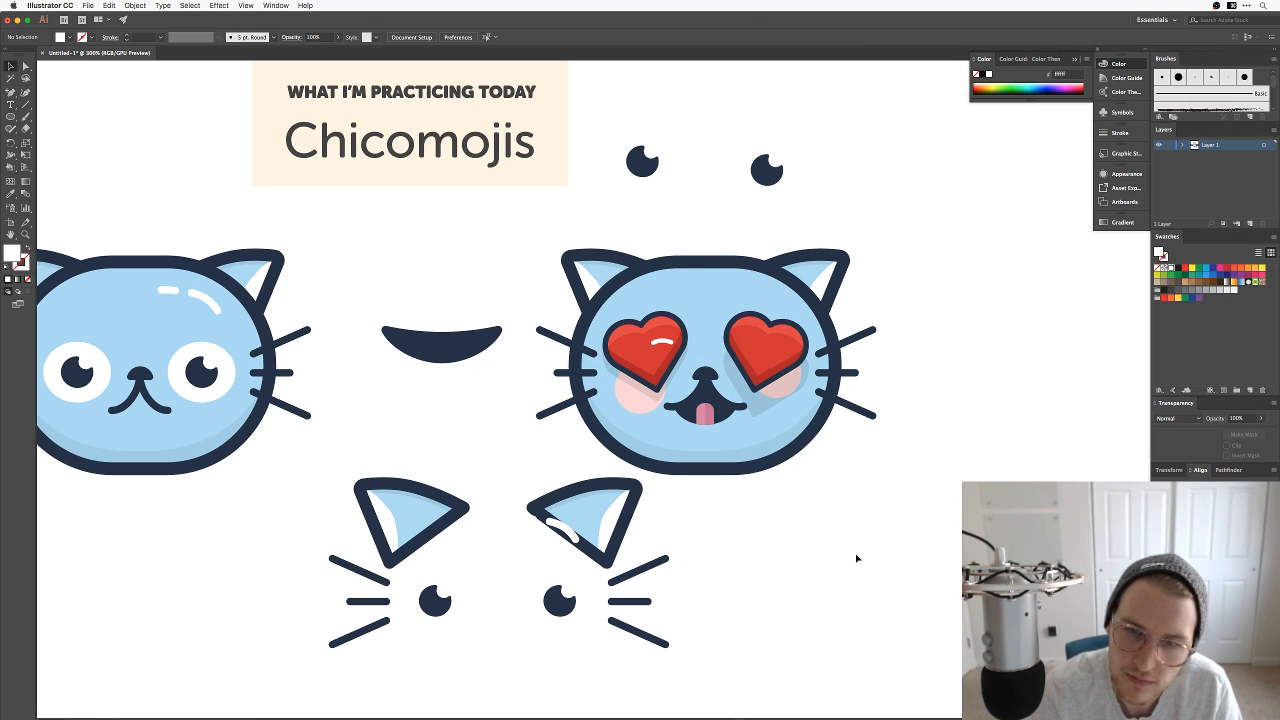
{"action": "key", "text": "super+z"}
{"action": "key", "text": "super+z"}
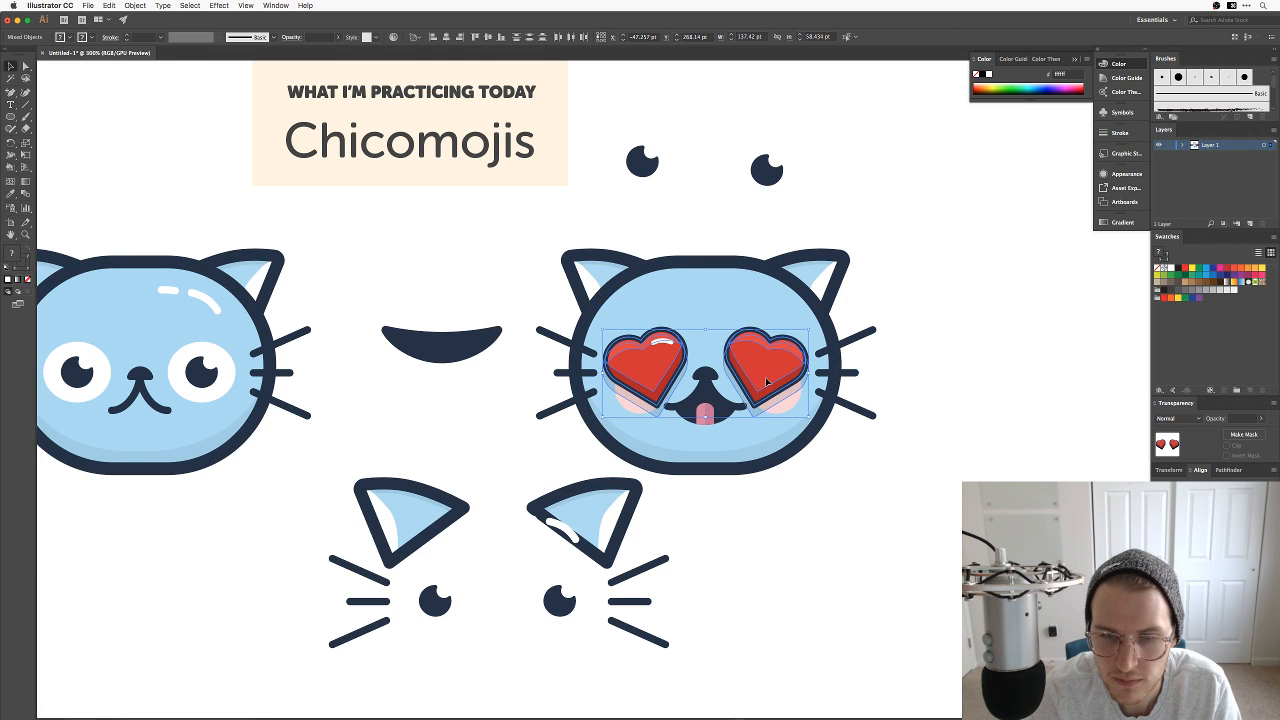
{"action": "left_click_drag", "start_coordinate": [770, 398], "coordinate": [767, 366]}
{"action": "key", "text": "super+z"}
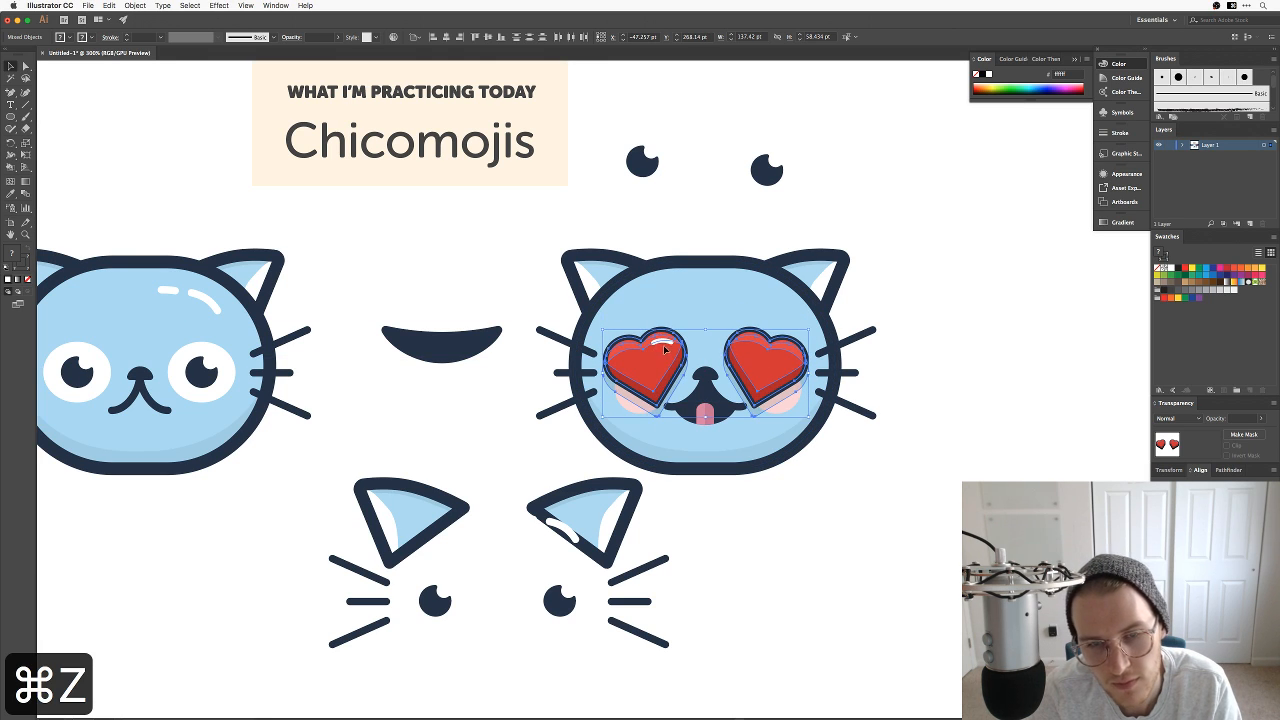
Step: Lock the heart-eyed cat's head, ears, lower face shading and both sets of whiskers
{"action": "left_click_drag", "start_coordinate": [580, 220], "coordinate": [847, 313]}
{"action": "key", "text": "super+2"}
{"action": "left_click_drag", "start_coordinate": [902, 477], "coordinate": [826, 330]}
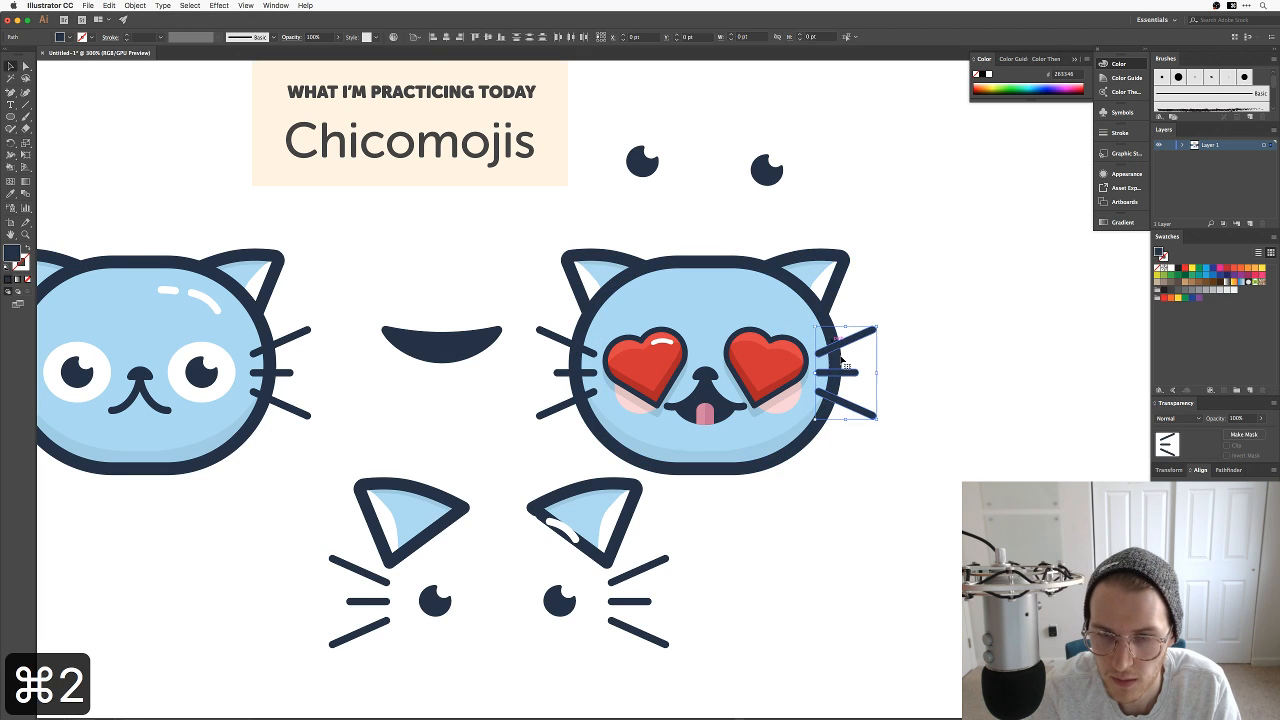
{"action": "key", "text": "super+2"}
{"action": "left_click_drag", "start_coordinate": [806, 509], "coordinate": [712, 446]}
{"action": "key", "text": "super+2"}
{"action": "left_click_drag", "start_coordinate": [519, 284], "coordinate": [592, 425]}
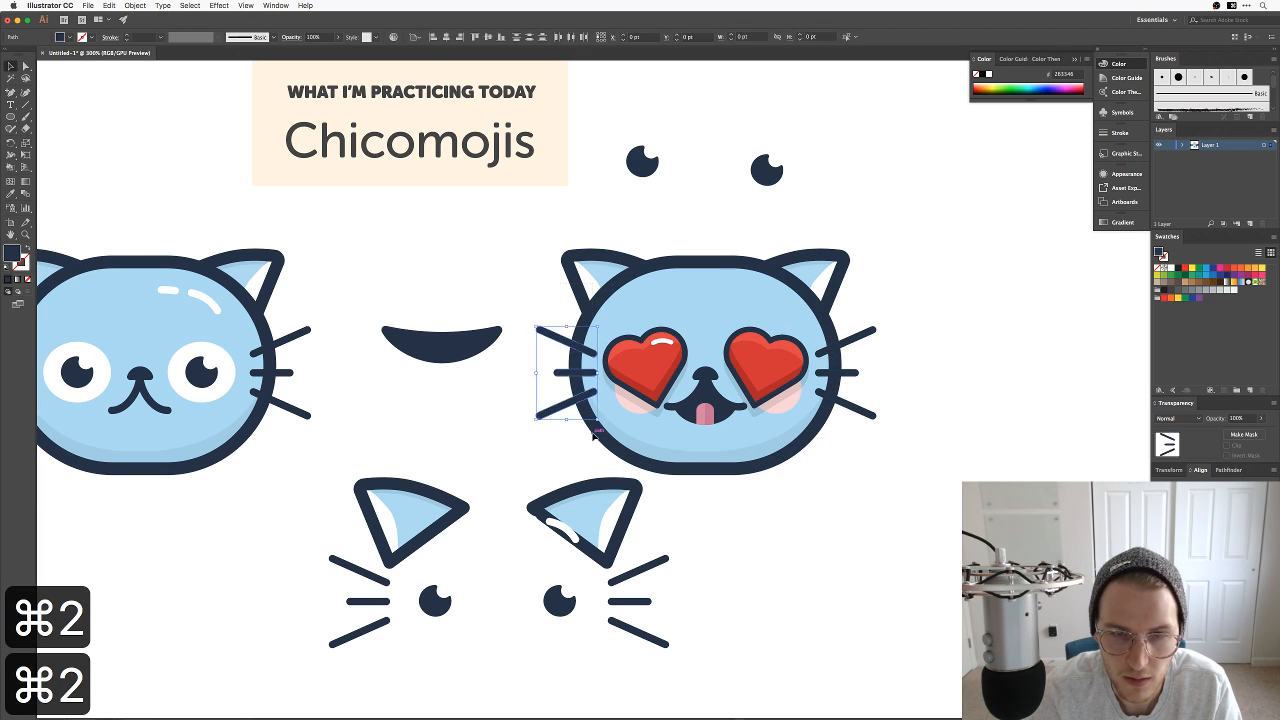
{"action": "key", "text": "super+2"}
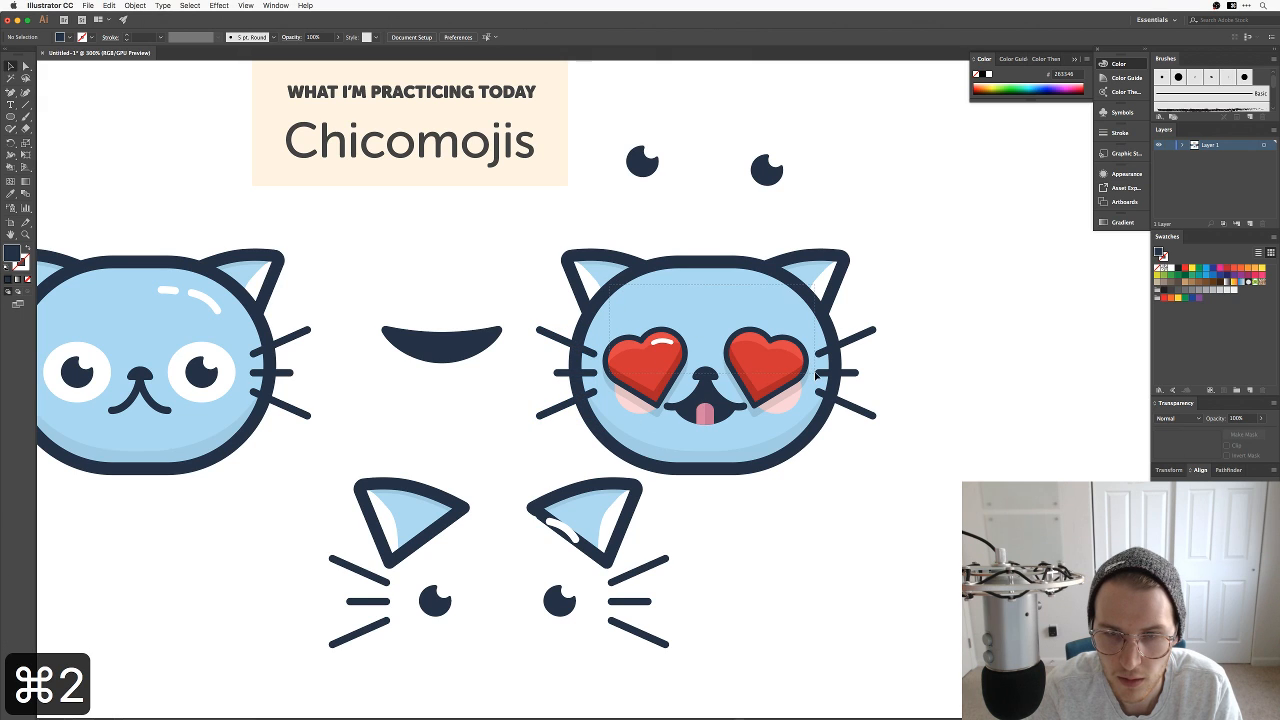
Step: Select both heart eyes together with their highlight and shadows and move them straight up on the face
{"action": "left_click_drag", "start_coordinate": [645, 312], "coordinate": [720, 418]}
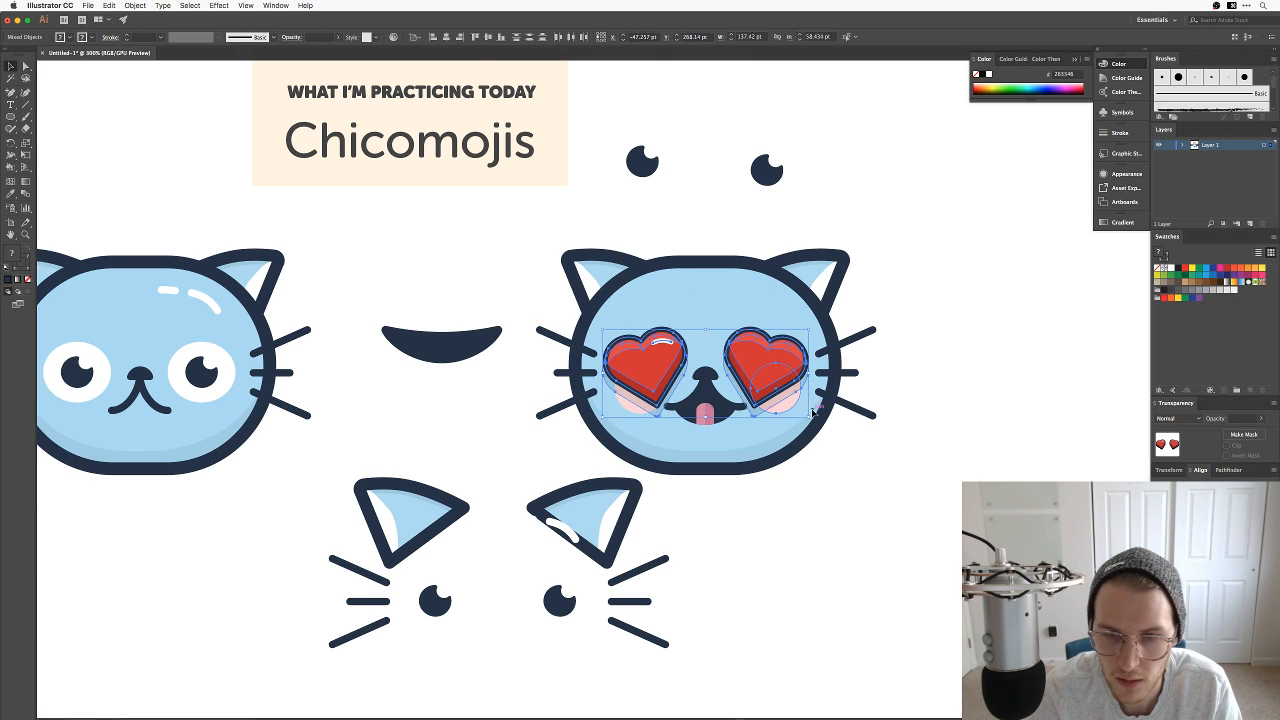
{"action": "mouse_move", "coordinate": [778, 357]}
{"action": "left_mouse_down"}
{"action": "mouse_move", "coordinate": [777, 344]}
{"action": "mouse_move", "coordinate": [781, 358]}
{"action": "left_mouse_up"}
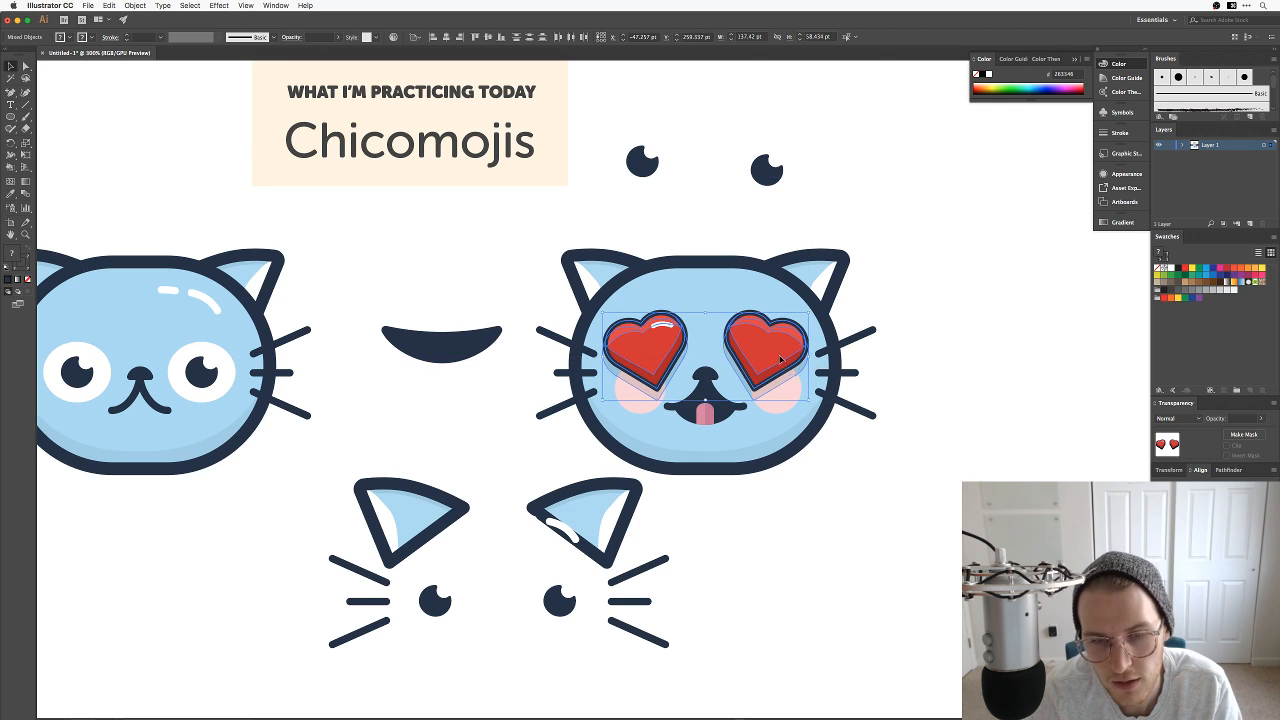
{"action": "left_click", "coordinate": [919, 493]}
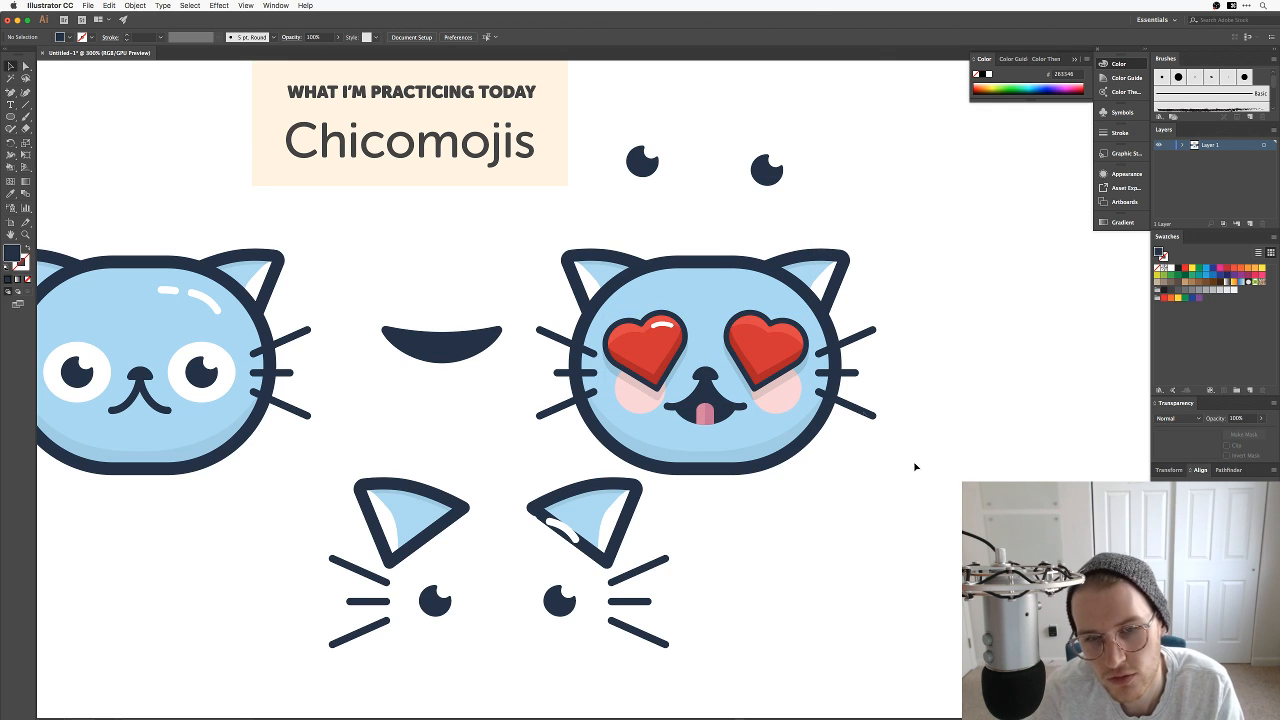
Step: Reselect both heart eyes with their highlight and shadows, undo the stray move and nudge them down two increments
{"action": "key", "text": "space"}
{"action": "left_click_drag", "start_coordinate": [900, 371], "coordinate": [876, 388]}
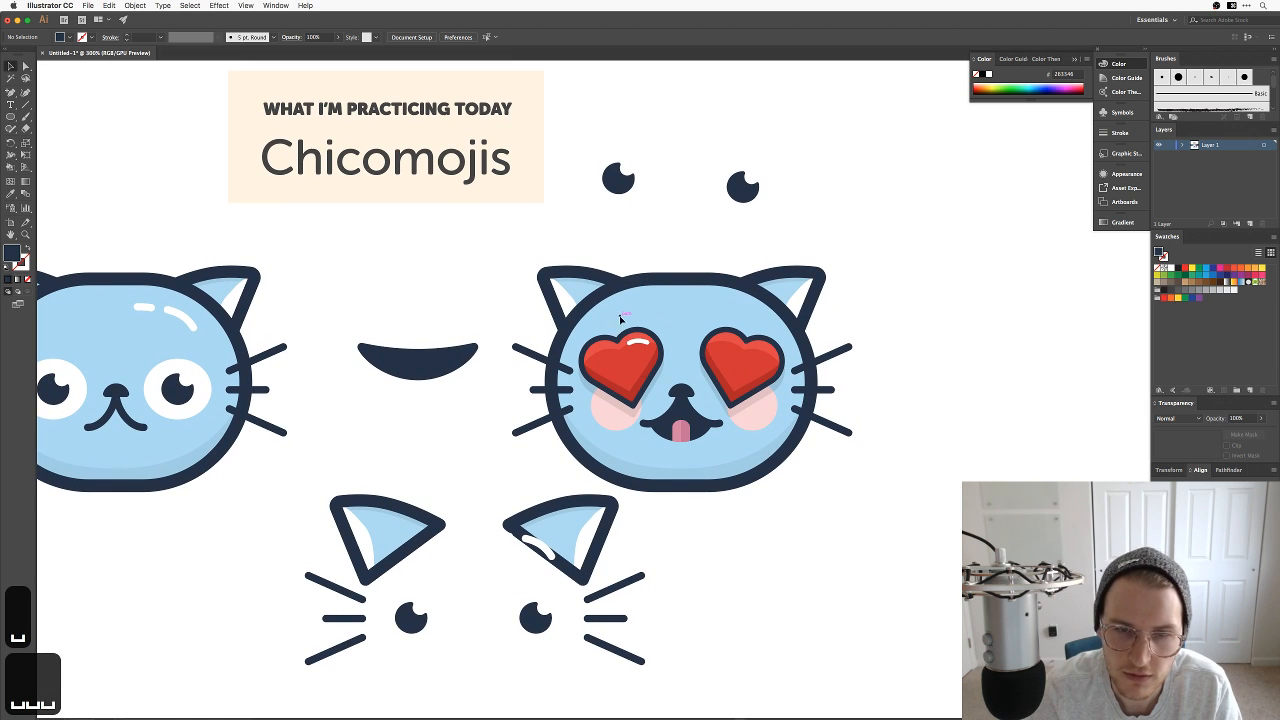
{"action": "left_click_drag", "start_coordinate": [795, 368], "coordinate": [795, 368]}
{"action": "left_click_drag", "start_coordinate": [712, 356], "coordinate": [714, 358]}
{"action": "key", "text": "super+z"}
{"action": "key", "text": "Down"}
{"action": "key", "text": "Down"}
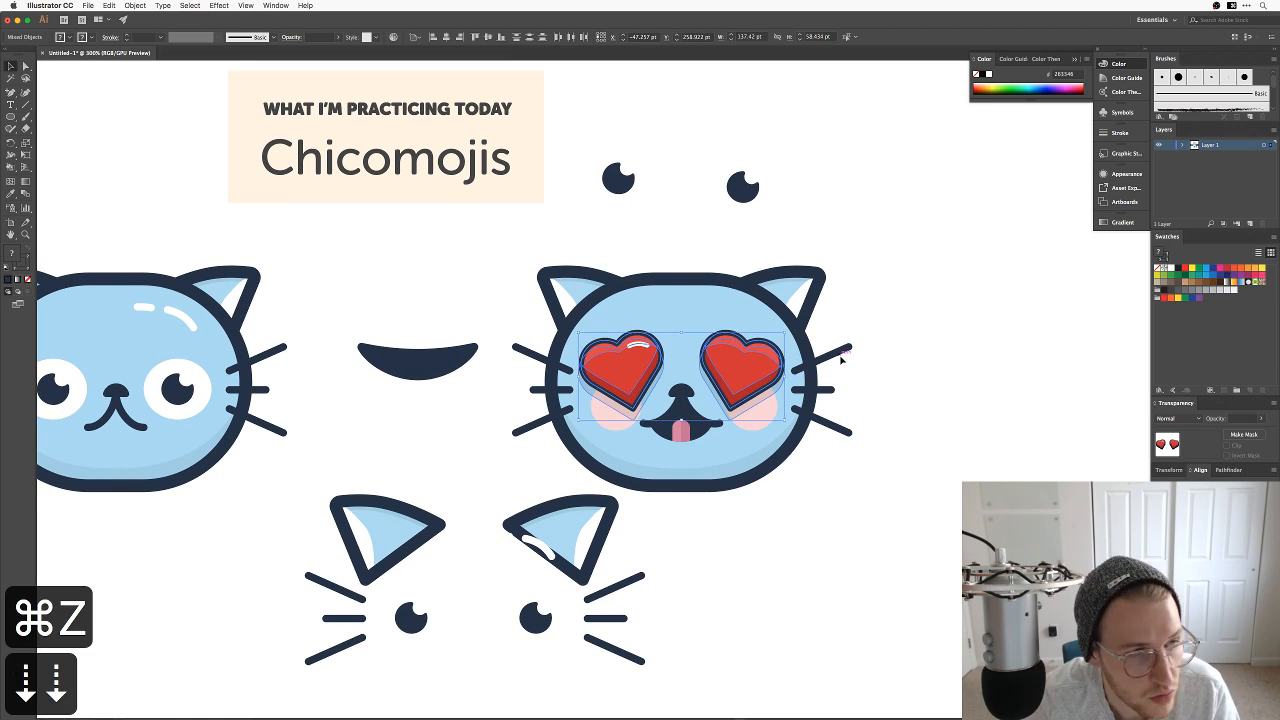
Step: Recolor both blush cheeks of the heart-eyed cat from pink to the pale blue d7eff9
{"action": "left_click", "coordinate": [877, 388]}
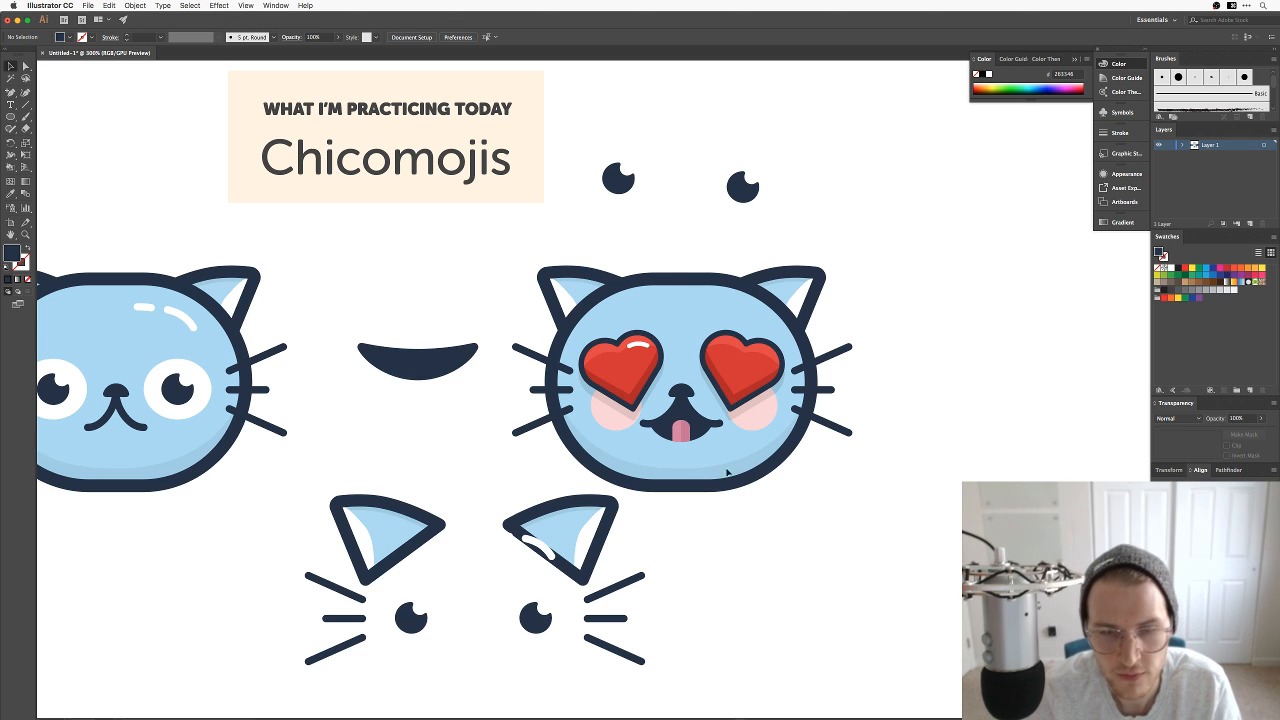
{"action": "left_click", "coordinate": [606, 424]}
{"action": "left_click", "coordinate": [762, 420], "text": "shift"}
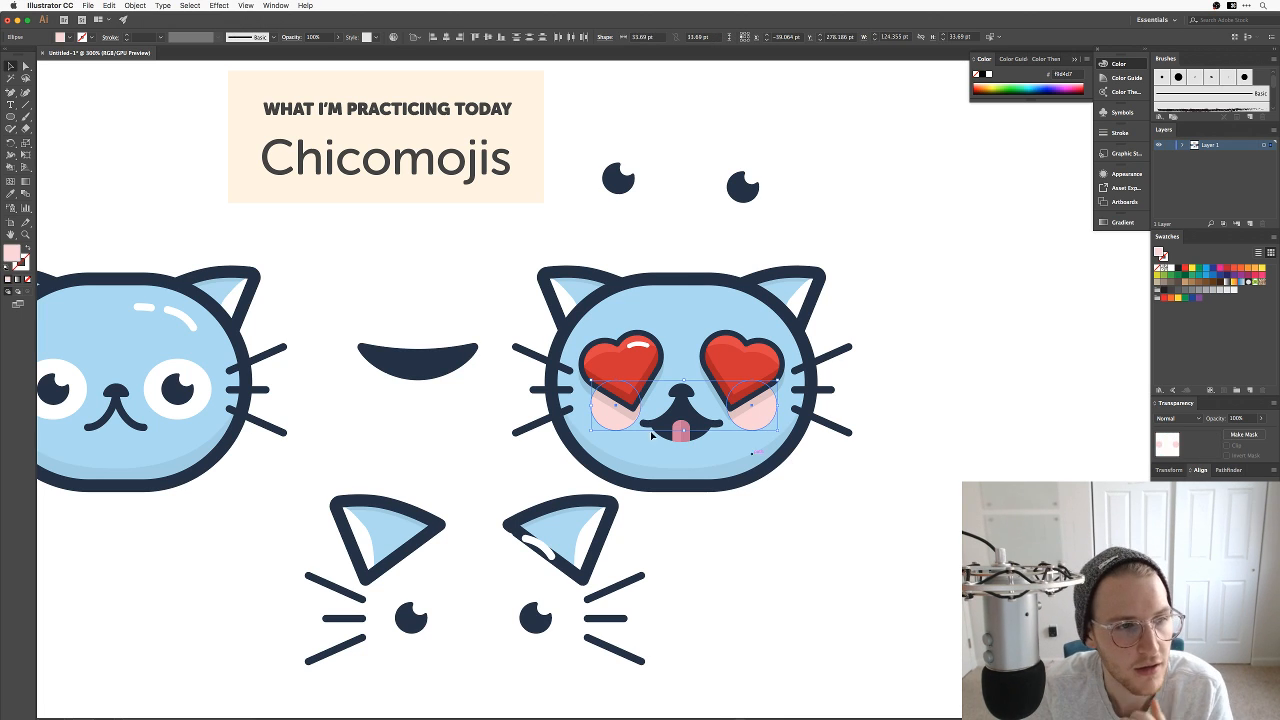
{"action": "double_click", "coordinate": [12, 252]}
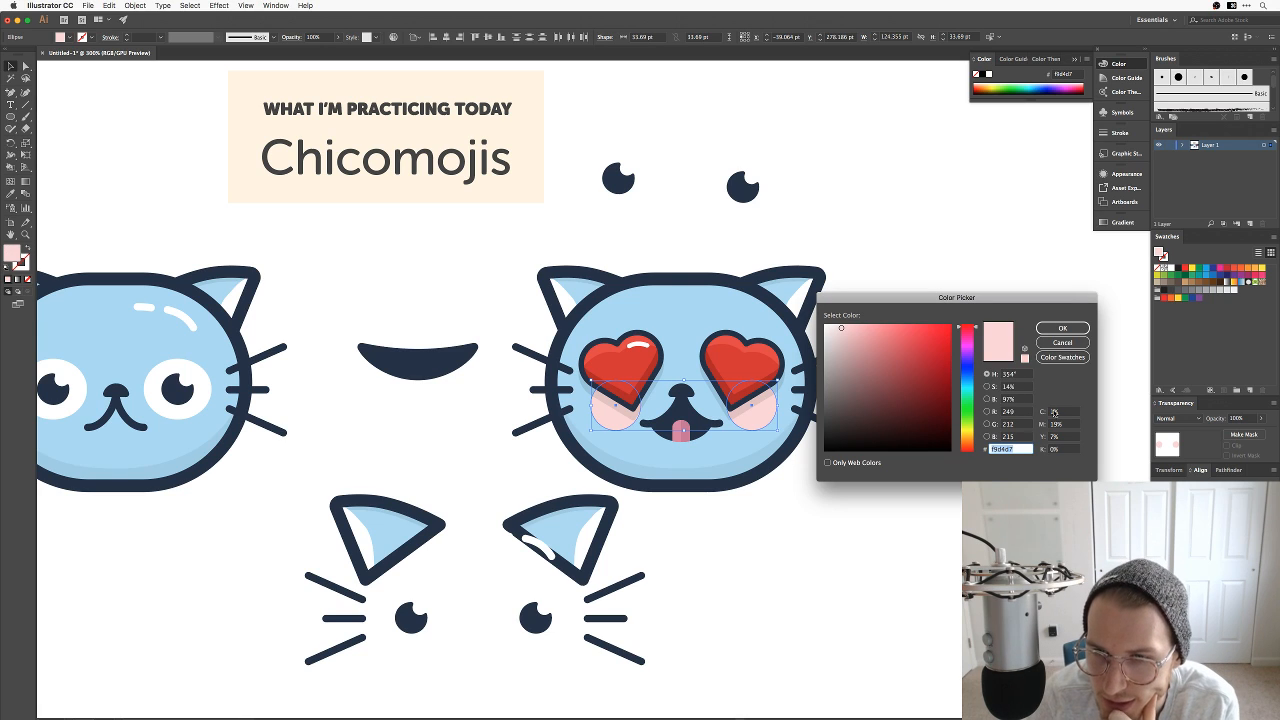
{"action": "left_click_drag", "start_coordinate": [980, 335], "coordinate": [964, 380]}
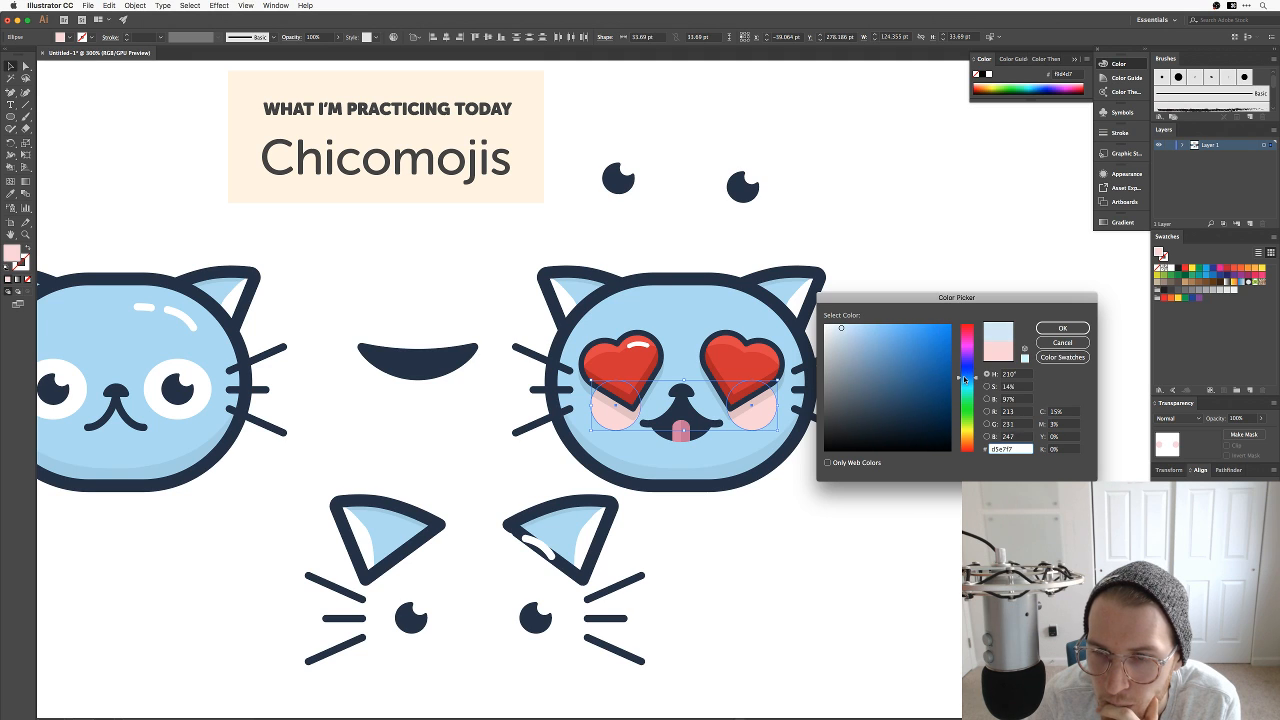
{"action": "key", "text": "super+shift+e"}
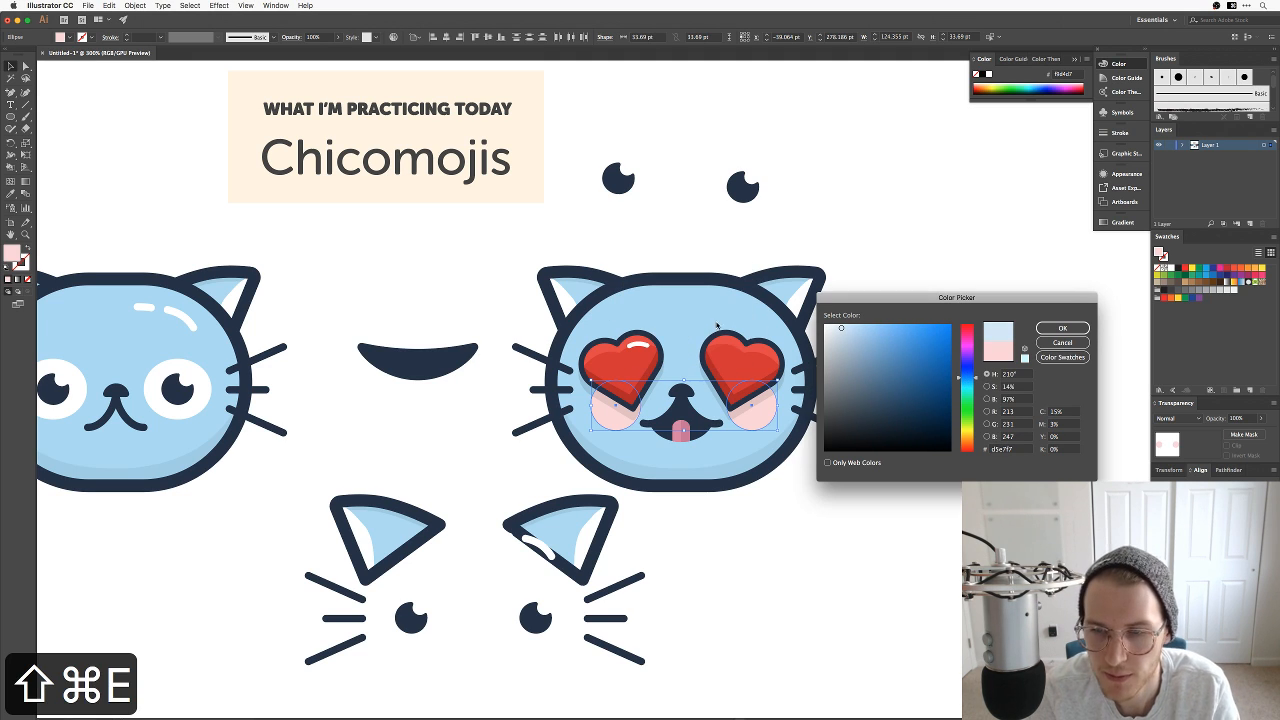
{"action": "type", "text": "cbeaf7"}
{"action": "key", "text": "Tab"}
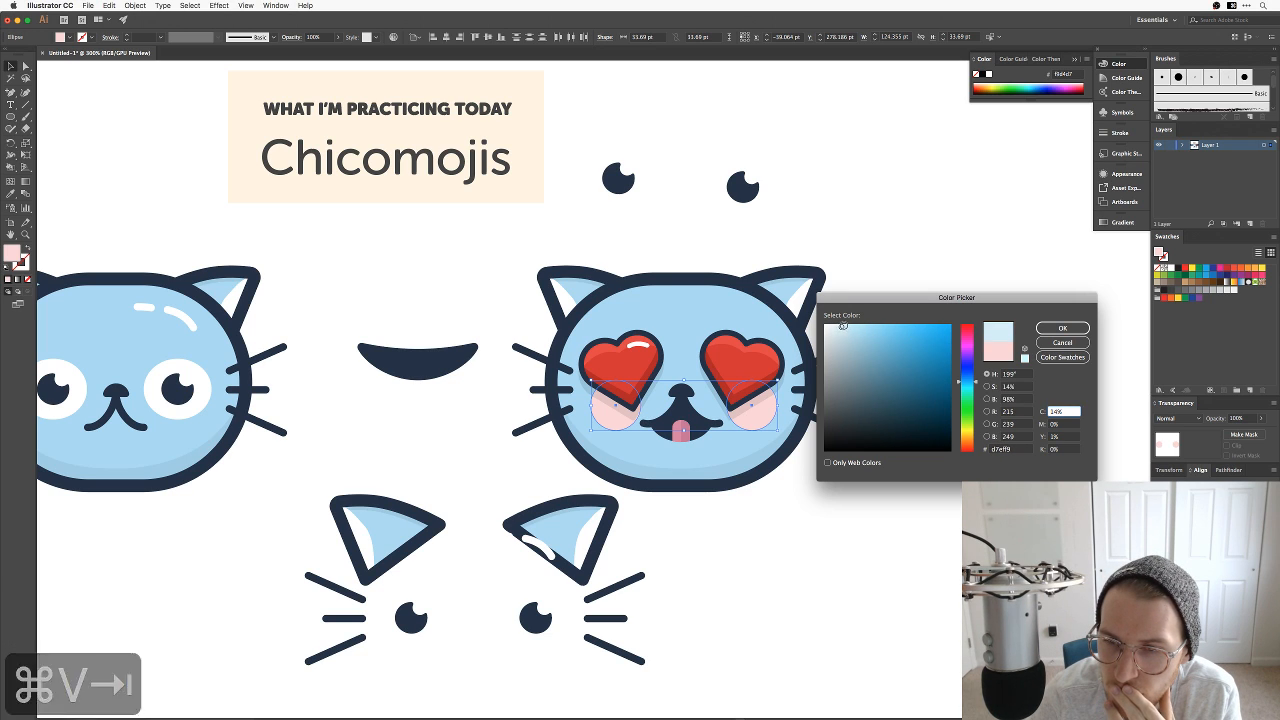
{"action": "left_click", "coordinate": [1062, 328]}
{"action": "left_click", "coordinate": [851, 521]}
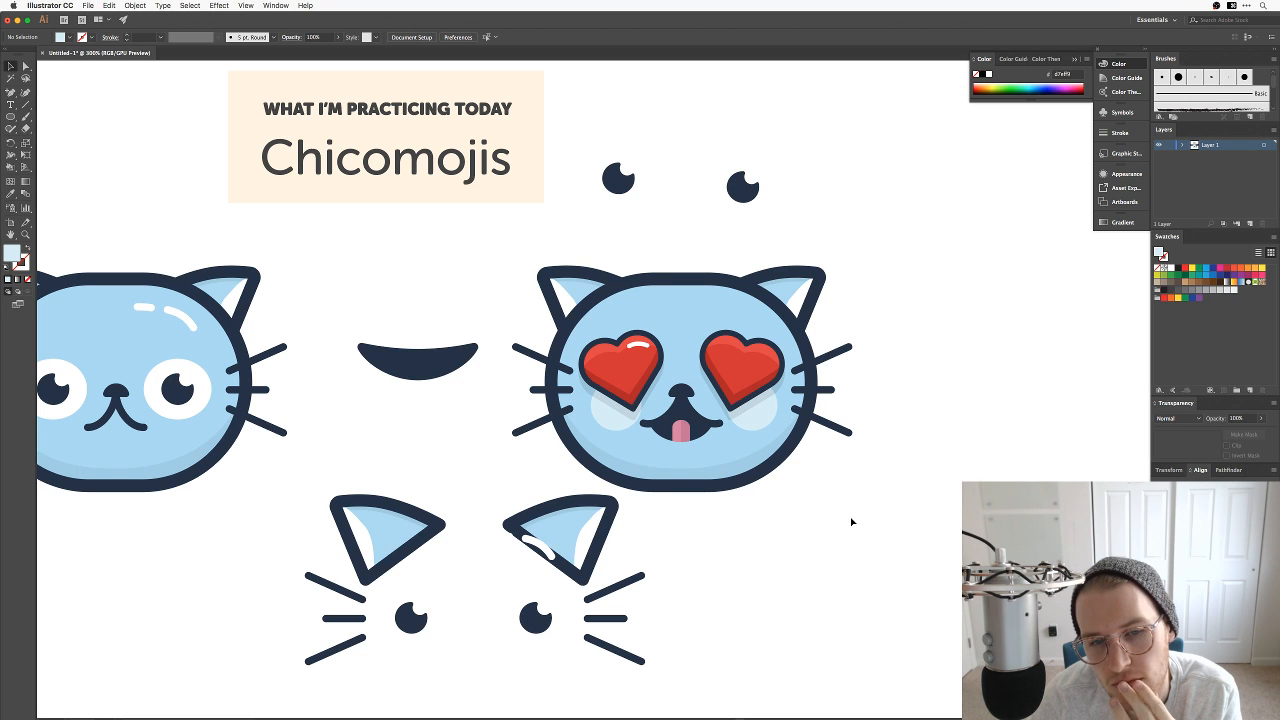
Step: Try a slightly darker pale blue on both cheeks, and undo the recoloring and the stray cheek move
{"action": "left_click", "coordinate": [755, 412]}
{"action": "left_click", "coordinate": [616, 424], "text": "shift"}
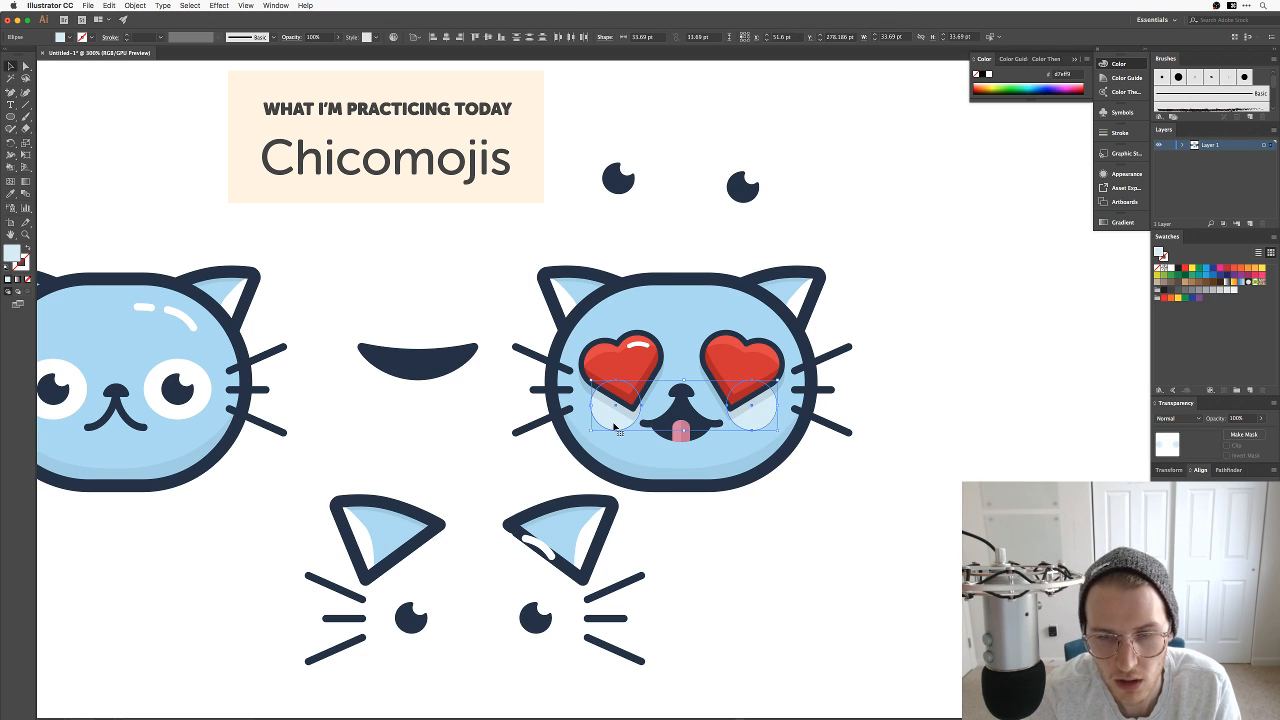
{"action": "double_click", "coordinate": [12, 252]}
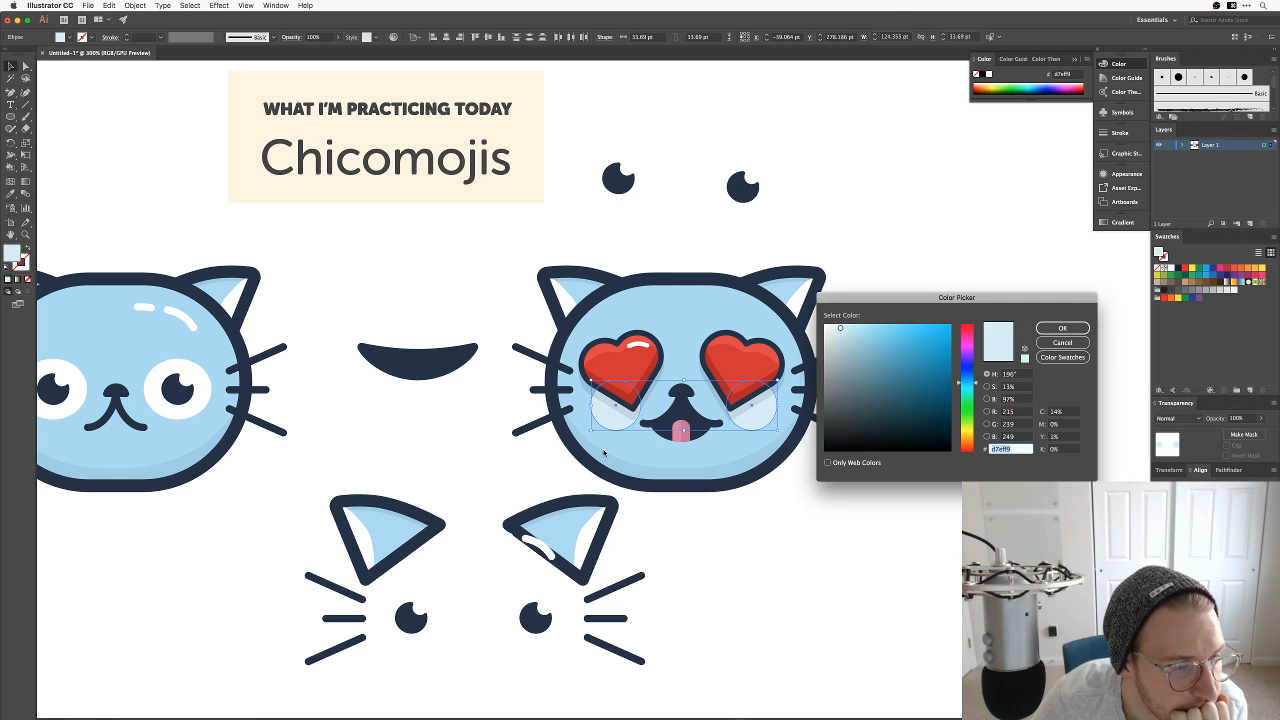
{"action": "left_click", "coordinate": [843, 331]}
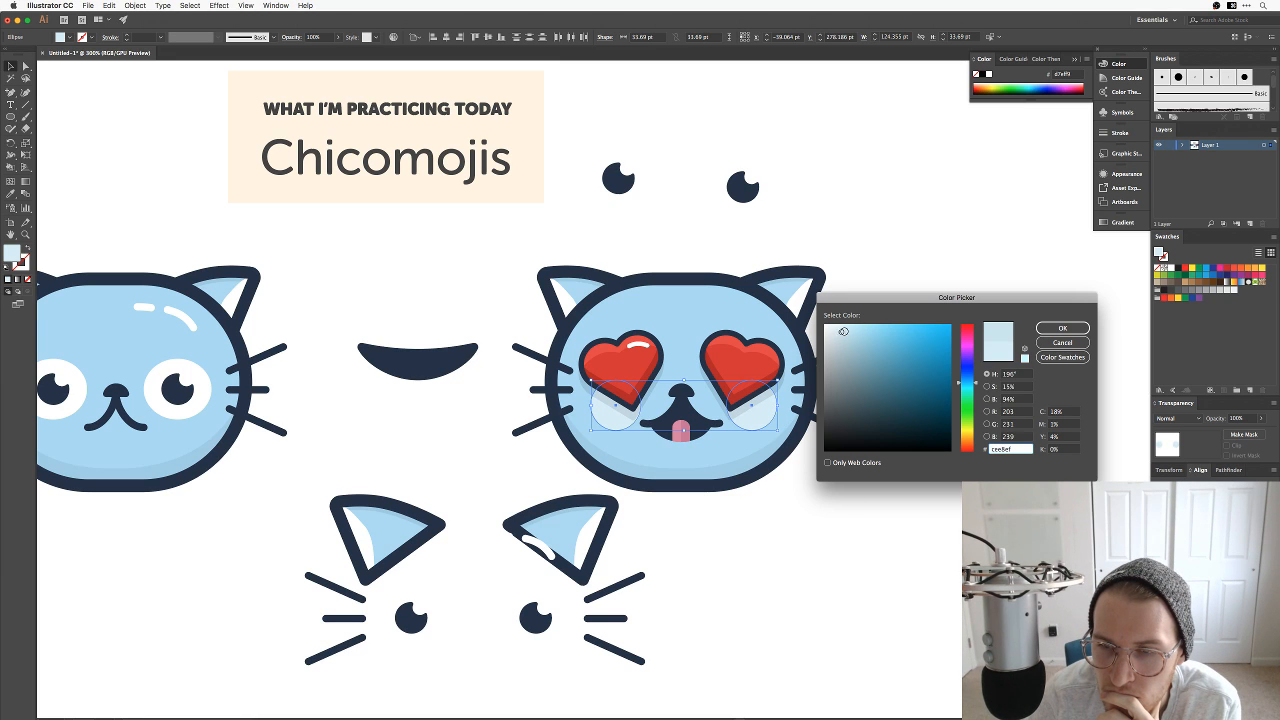
{"action": "left_click", "coordinate": [1062, 328]}
{"action": "left_click", "coordinate": [963, 276]}
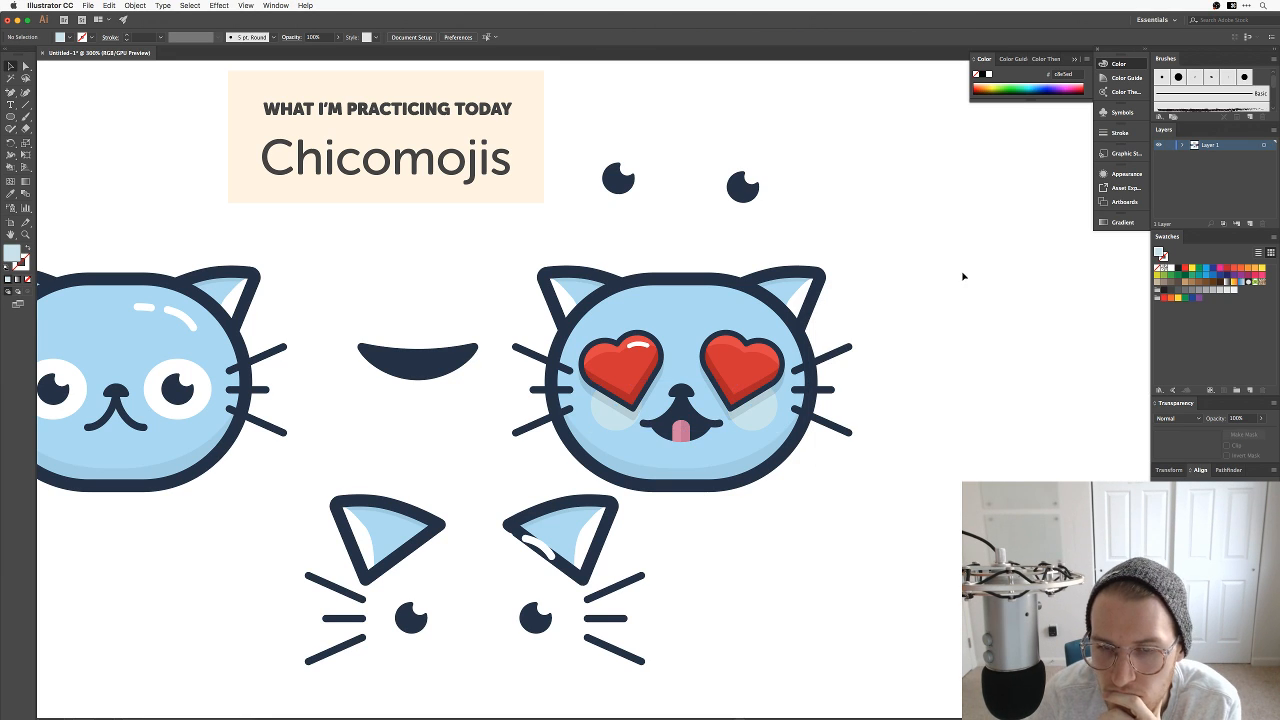
{"action": "key", "text": "super+z"}
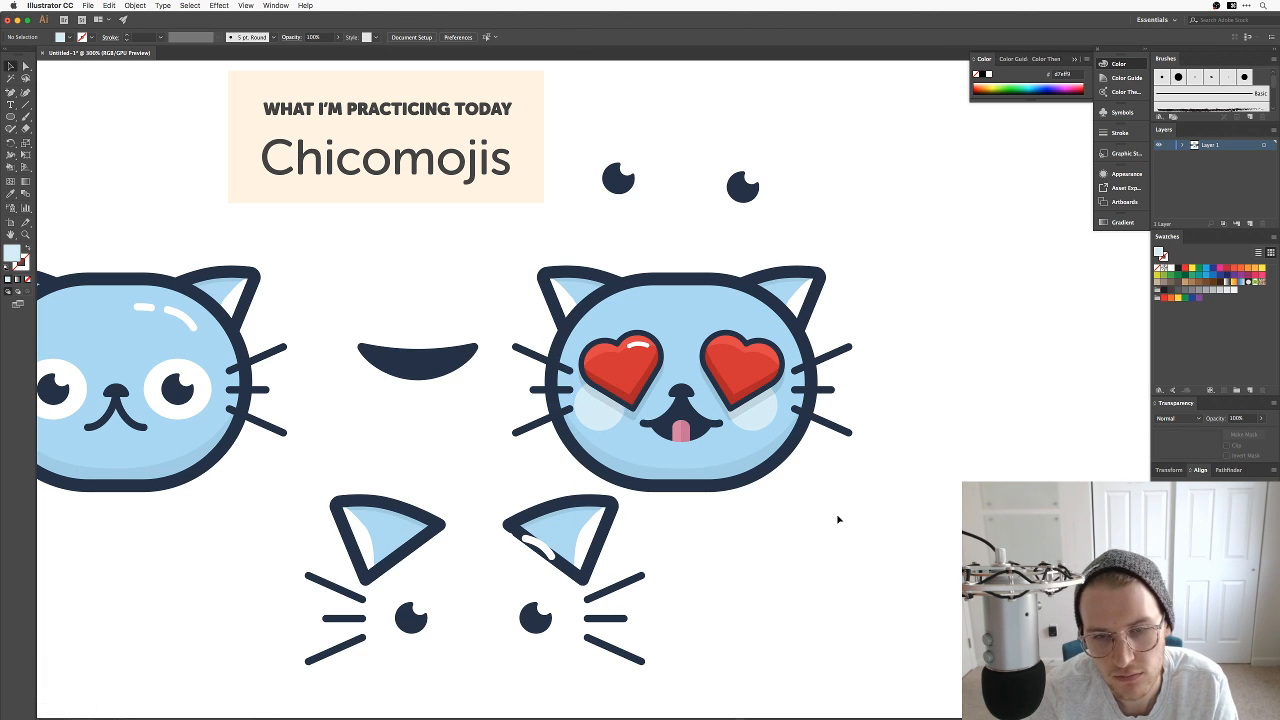
{"action": "key", "text": "super+z"}
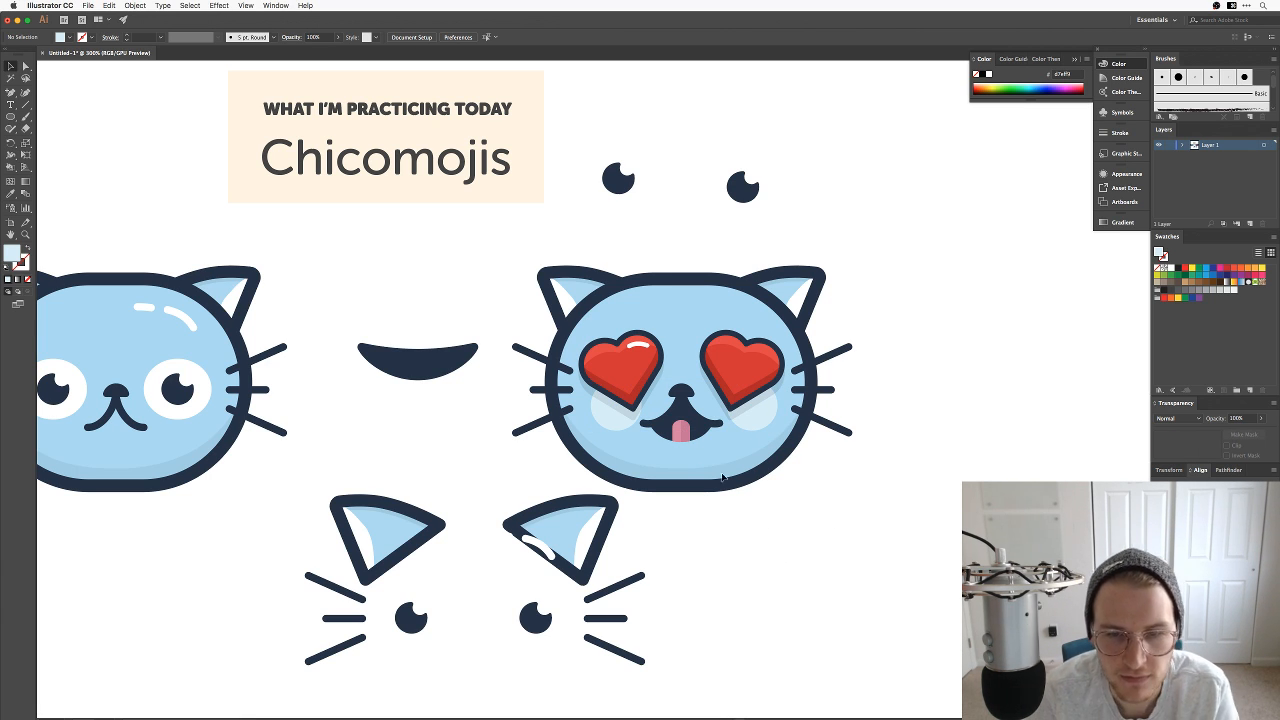
Step: Unlock all the artwork and duplicate the complete heart-eyed cat into the empty space beside it
{"action": "left_click_drag", "start_coordinate": [760, 440], "coordinate": [614, 453]}
{"action": "key", "text": "v"}
{"action": "left_click_drag", "start_coordinate": [833, 507], "coordinate": [401, 272]}
{"action": "left_click_drag", "start_coordinate": [530, 402], "coordinate": [687, 401]}
{"action": "key", "text": "super+z"}
{"action": "key", "text": "alt+super+2"}
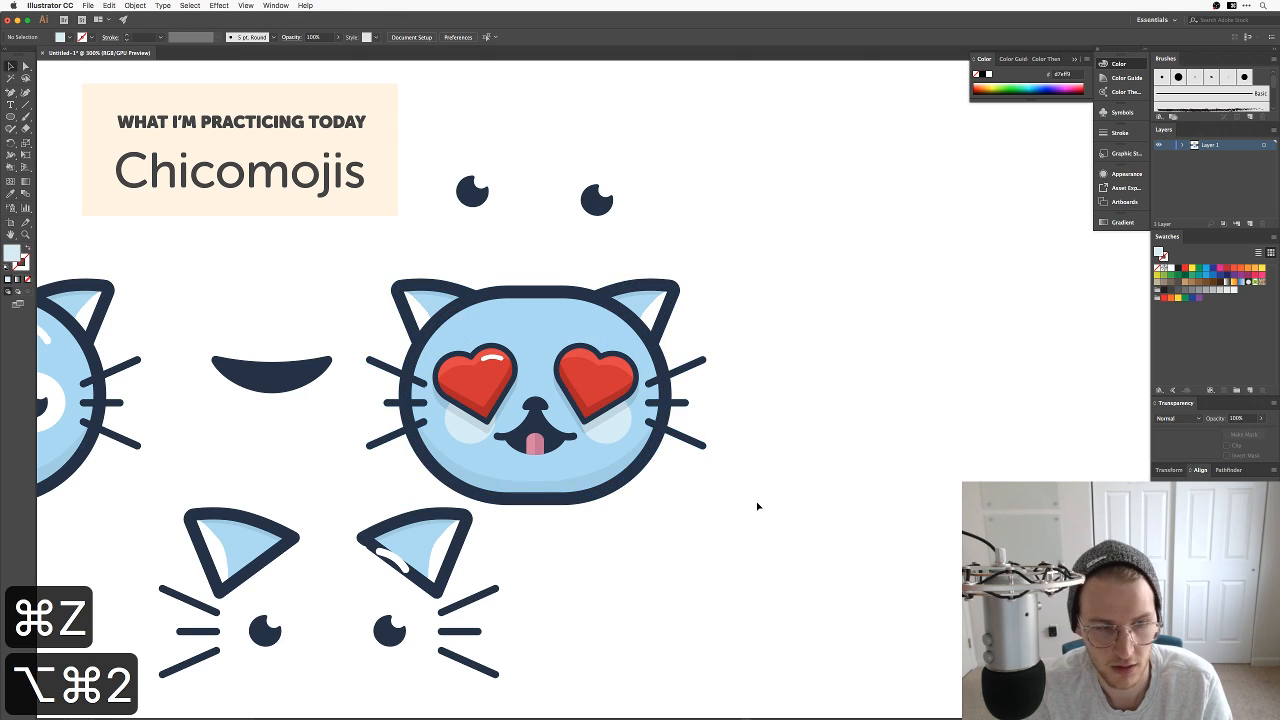
{"action": "left_click_drag", "start_coordinate": [748, 506], "coordinate": [366, 277]}
{"action": "left_click_drag", "start_coordinate": [500, 371], "coordinate": [731, 337]}
{"action": "left_click", "coordinate": [874, 258]}
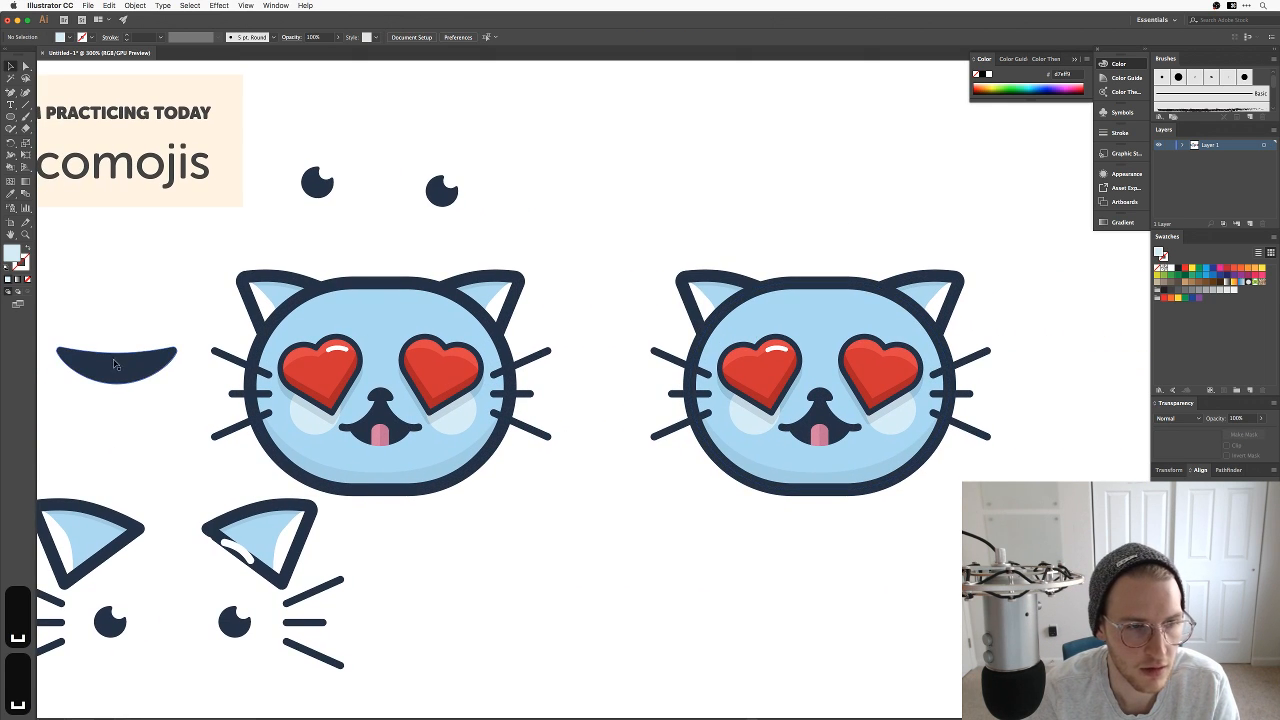
Step: Move the loose navy crescent shape onto the copied cat's chin and bring it to the front
{"action": "left_click_drag", "start_coordinate": [117, 368], "coordinate": [851, 524]}
{"action": "left_click_drag", "start_coordinate": [841, 490], "coordinate": [675, 552]}
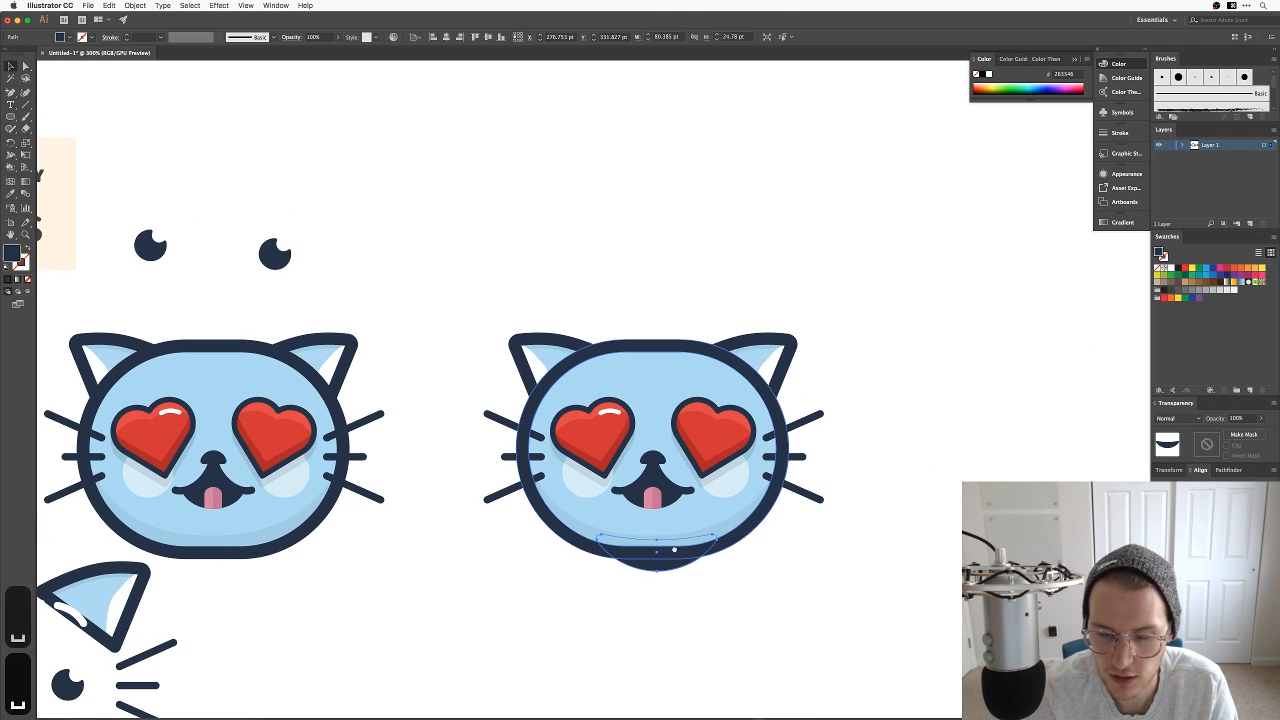
{"action": "key", "text": "super+equal"}
{"action": "left_click_drag", "start_coordinate": [680, 397], "coordinate": [675, 485]}
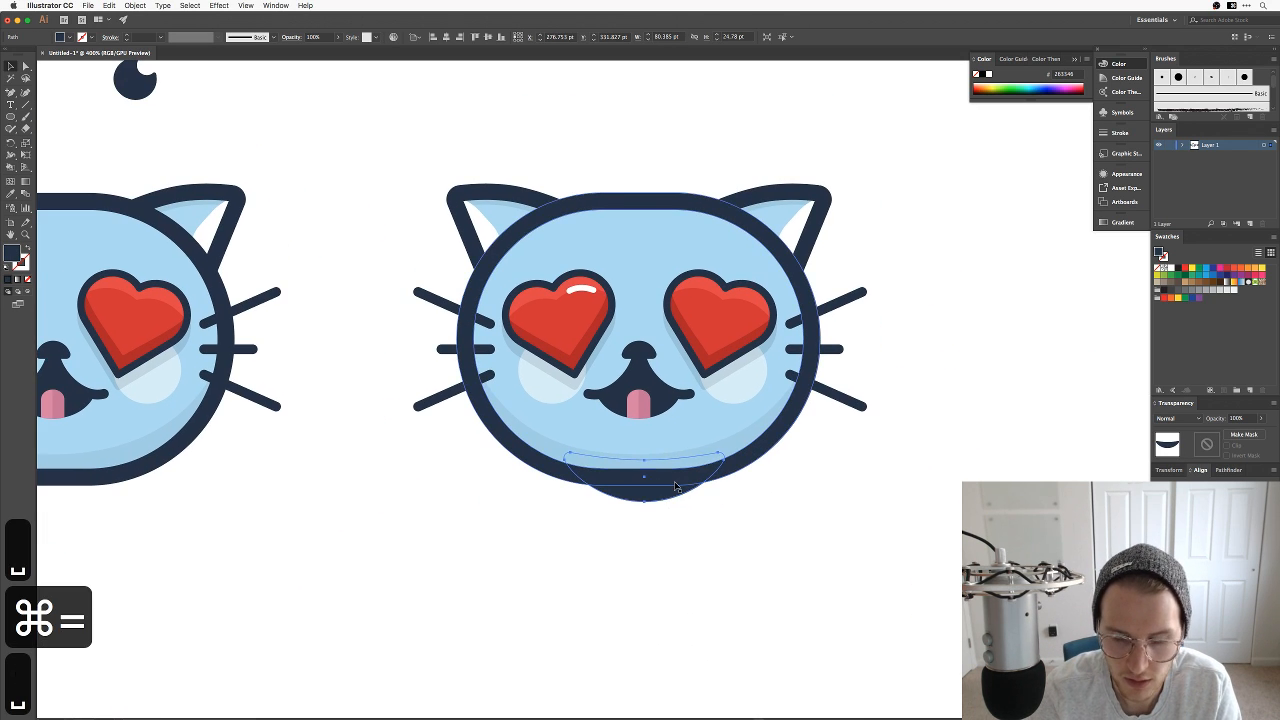
{"action": "key", "text": "shift+super+bracketright"}
{"action": "left_click", "coordinate": [691, 557]}
Step: Move both halves of the copied cat's tongue outside the head and delete the navy mouth fill behind them
{"action": "left_click", "coordinate": [634, 405]}
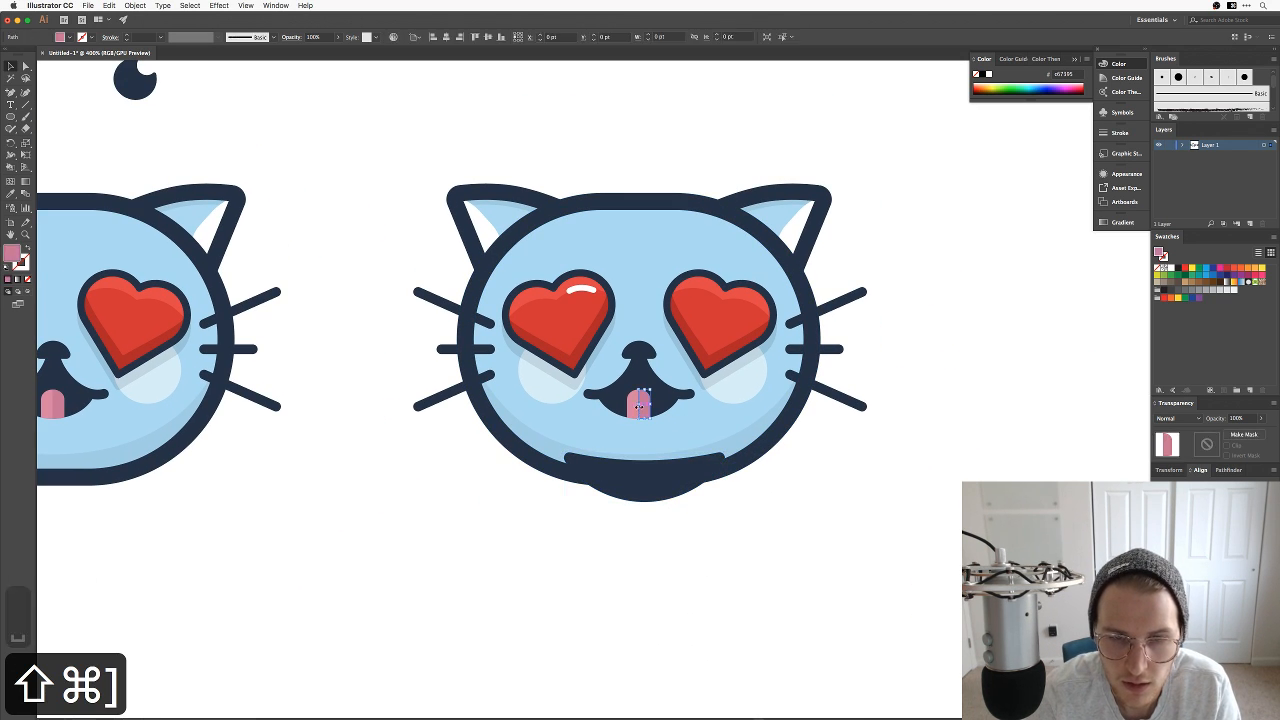
{"action": "left_click", "coordinate": [635, 405], "text": "shift"}
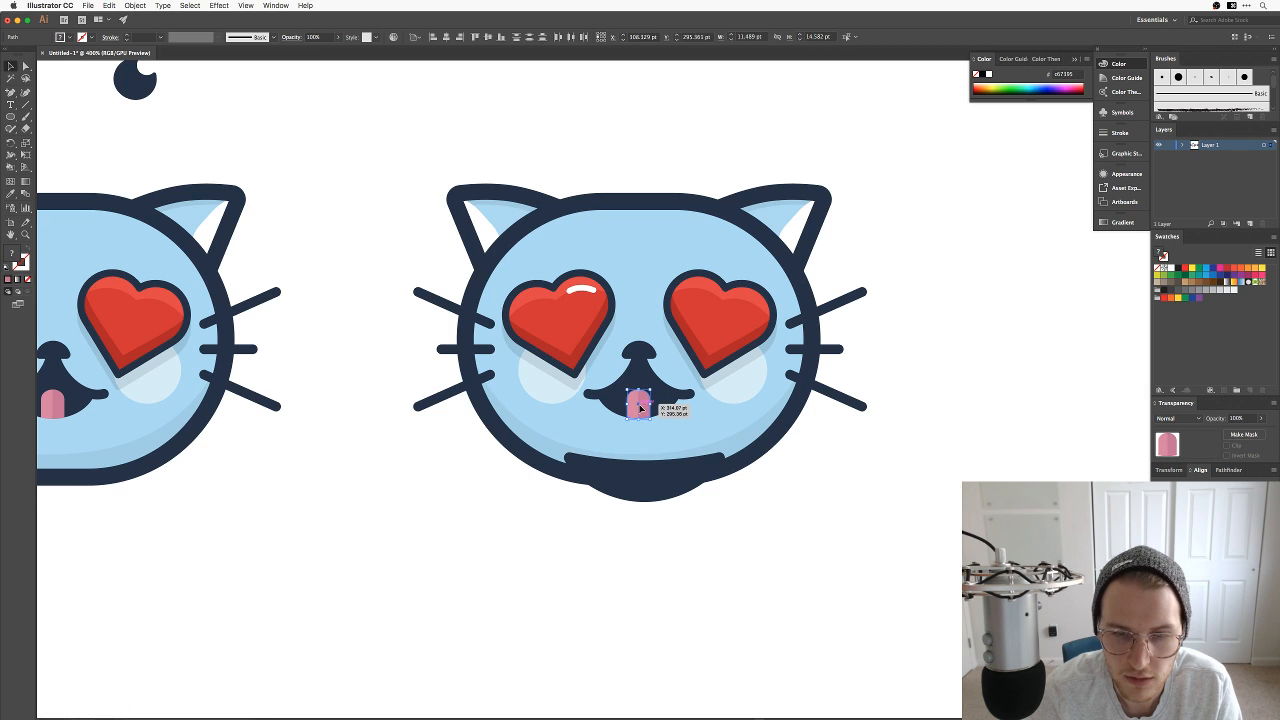
{"action": "left_click", "coordinate": [643, 406], "text": "shift"}
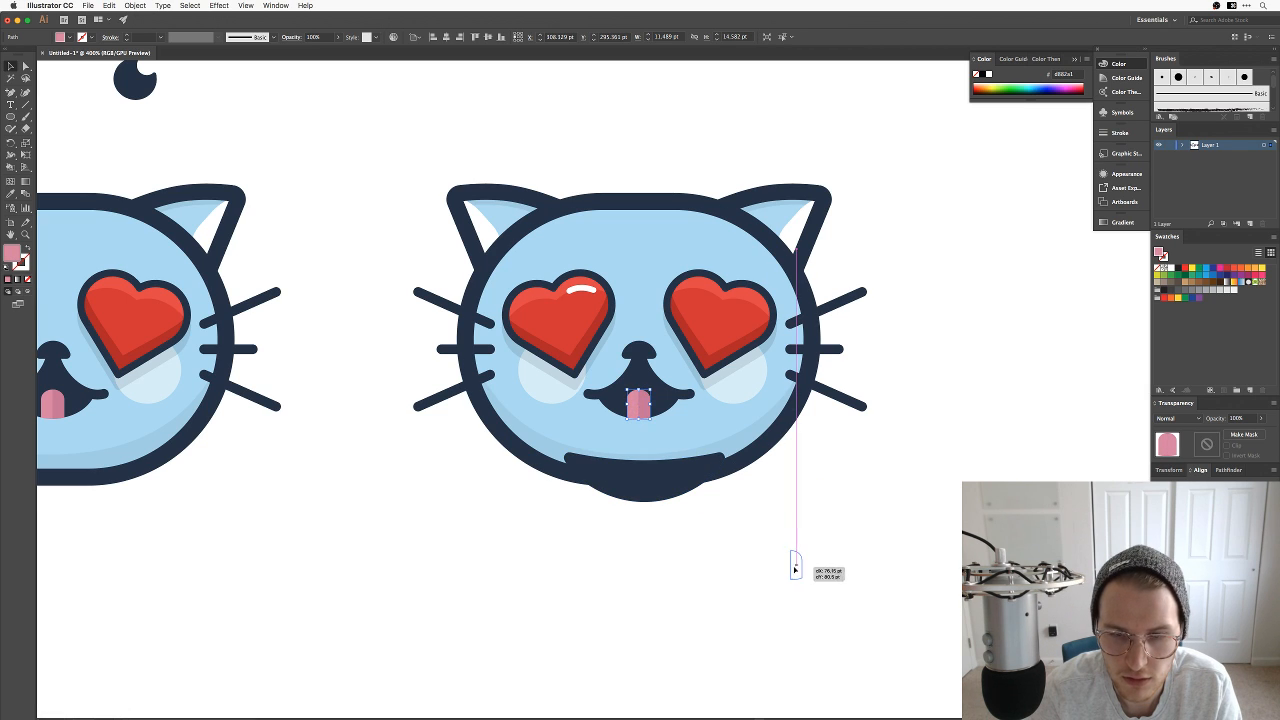
{"action": "key", "text": "super+z"}
{"action": "left_click_drag", "start_coordinate": [632, 410], "coordinate": [900, 530]}
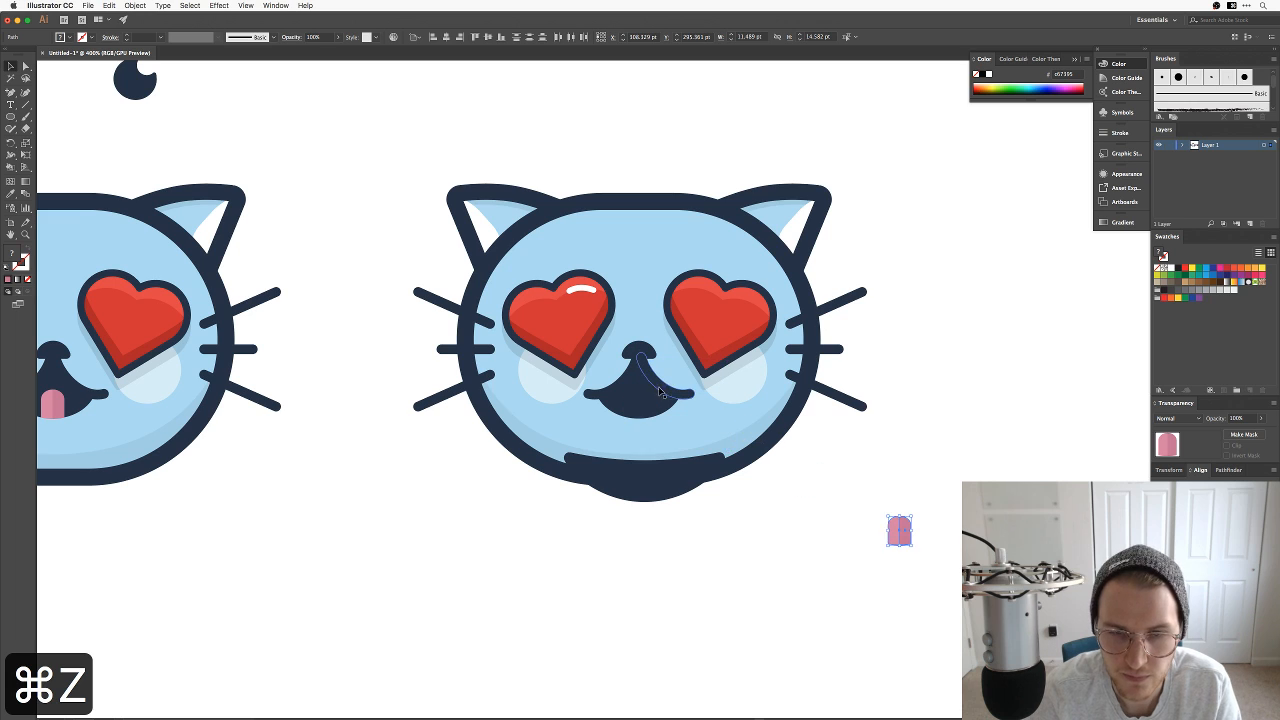
{"action": "left_click", "coordinate": [634, 408]}
{"action": "key", "text": "BackSpace"}
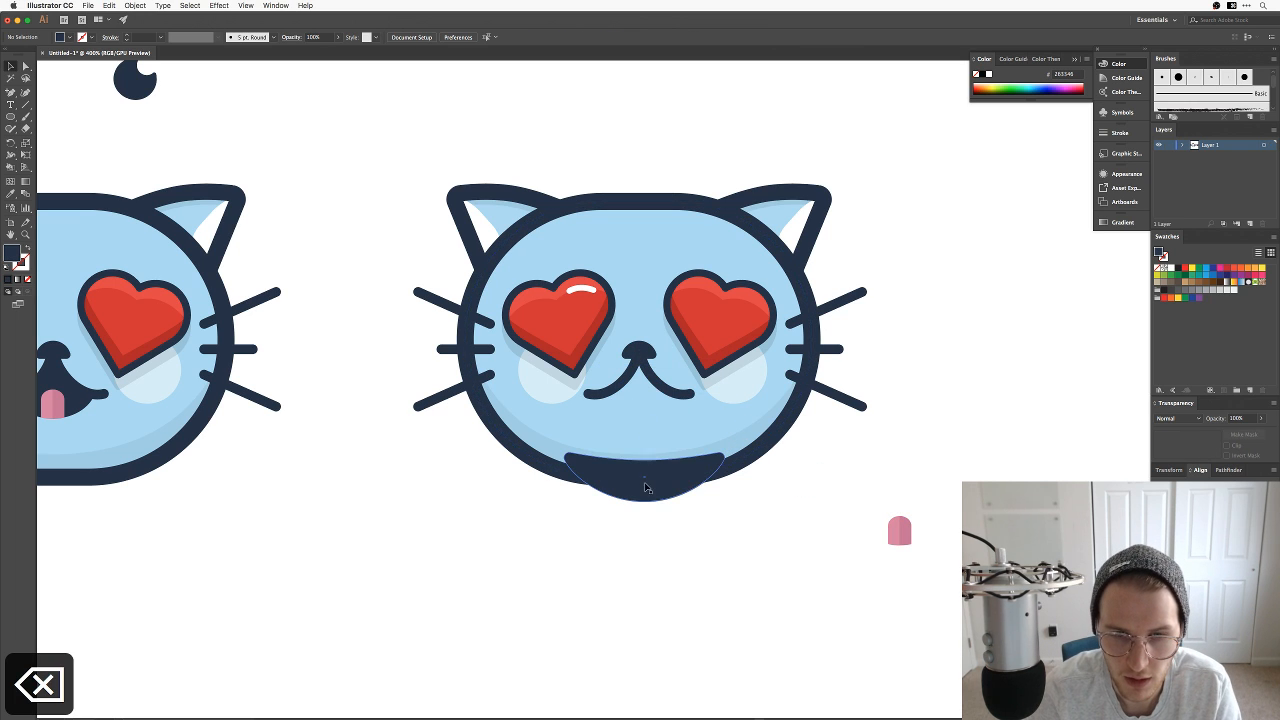
Step: Replace the copied cat's curved mouth line with the navy crescent, centered a little below the nose
{"action": "left_click_drag", "start_coordinate": [643, 412], "coordinate": [638, 406]}
{"action": "left_click", "coordinate": [640, 368]}
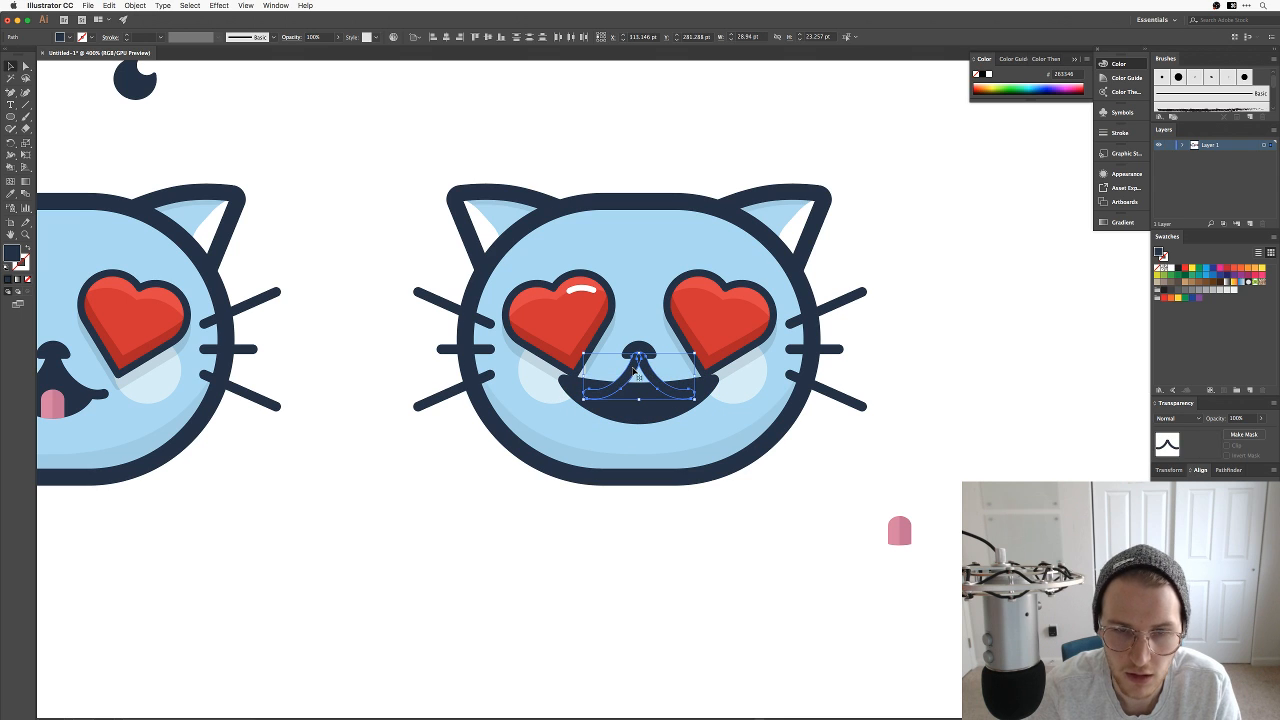
{"action": "key", "text": "BackSpace"}
{"action": "left_click_drag", "start_coordinate": [609, 425], "coordinate": [607, 442]}
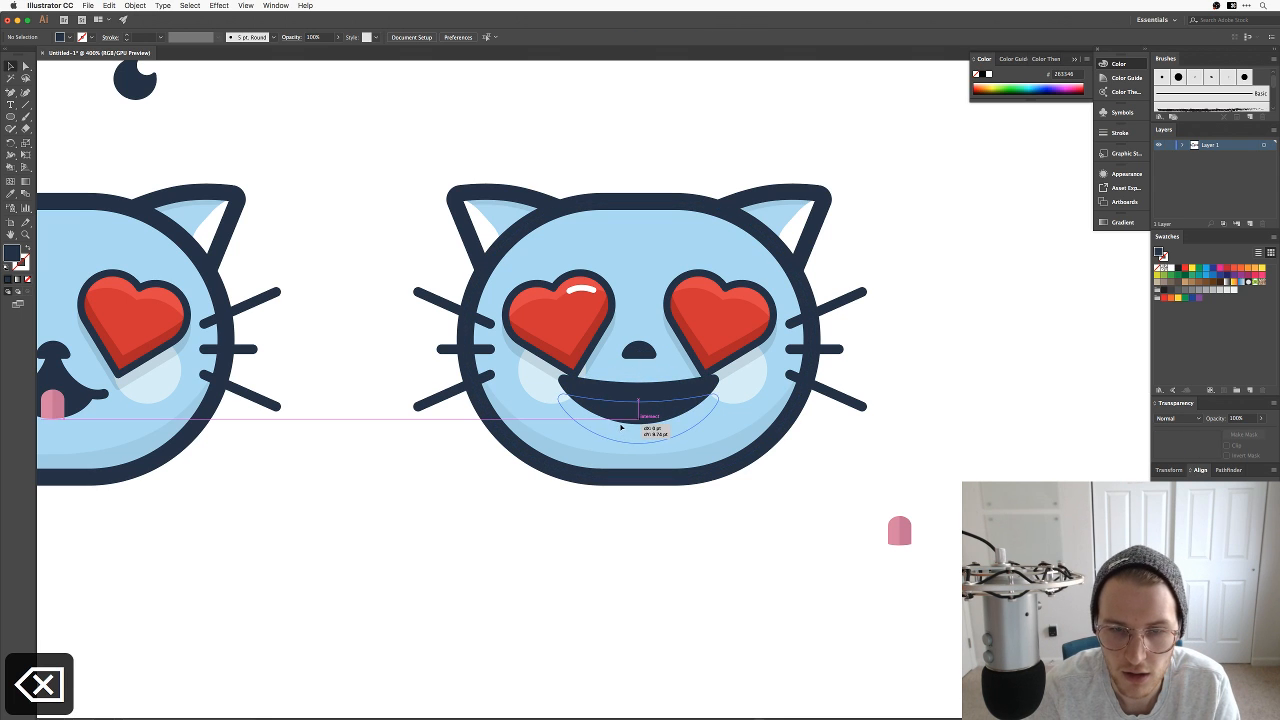
{"action": "left_click", "coordinate": [728, 548]}
{"action": "left_click_drag", "start_coordinate": [722, 489], "coordinate": [739, 528]}
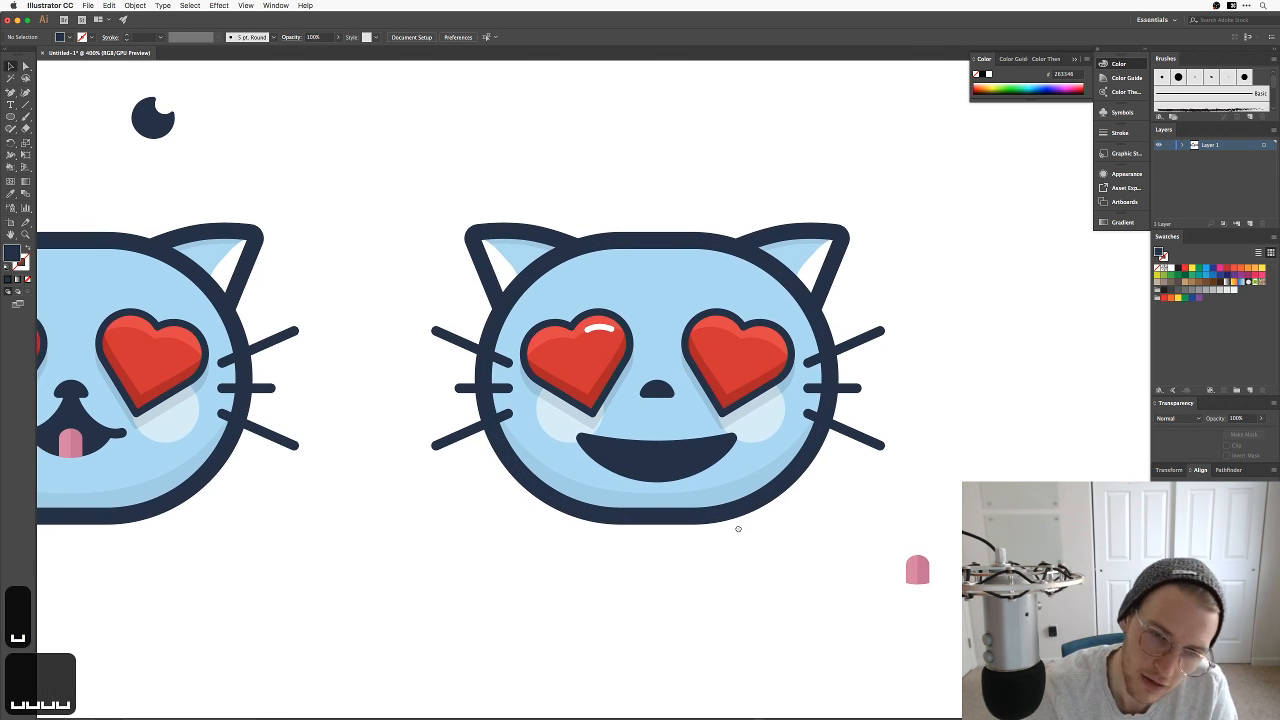
Step: Lock the copied cat's head and ears, and move both heart eyes with their highlight and shadows up slightly
{"action": "left_click", "coordinate": [576, 420]}
{"action": "left_click", "coordinate": [597, 334], "text": "shift"}
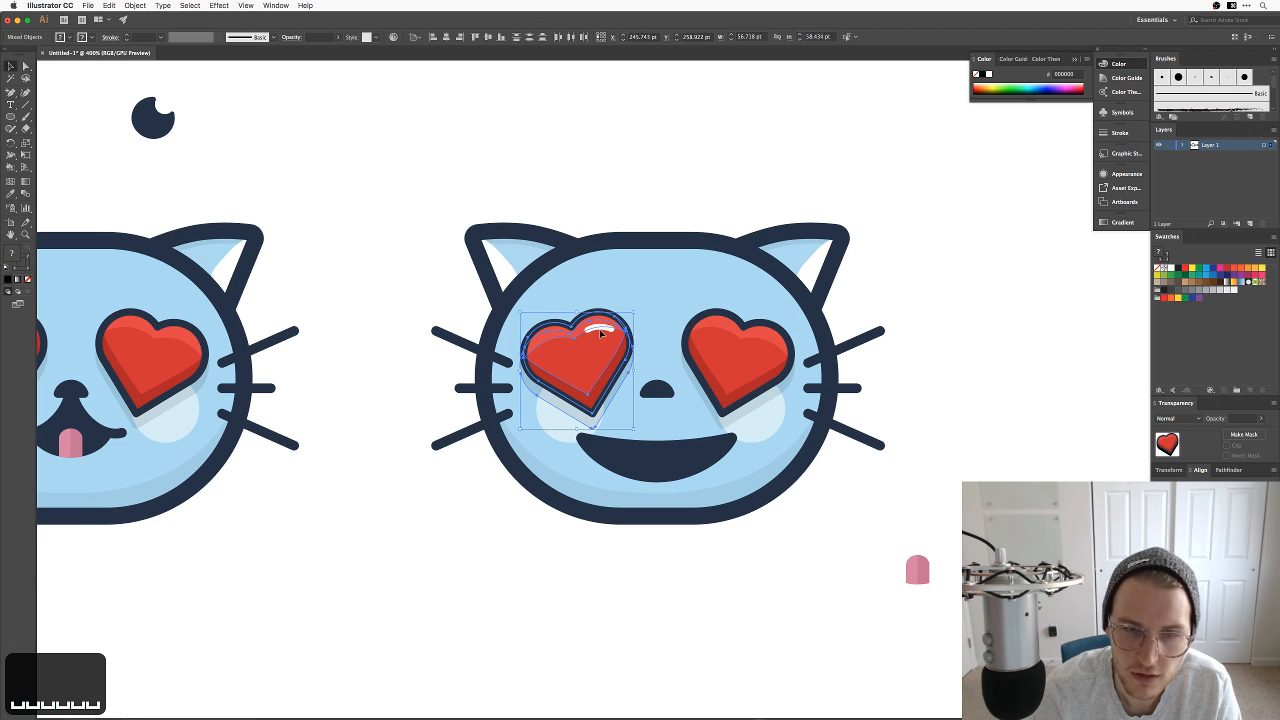
{"action": "left_click", "coordinate": [522, 180]}
{"action": "left_click_drag", "start_coordinate": [497, 175], "coordinate": [888, 305]}
{"action": "key", "text": "super+2"}
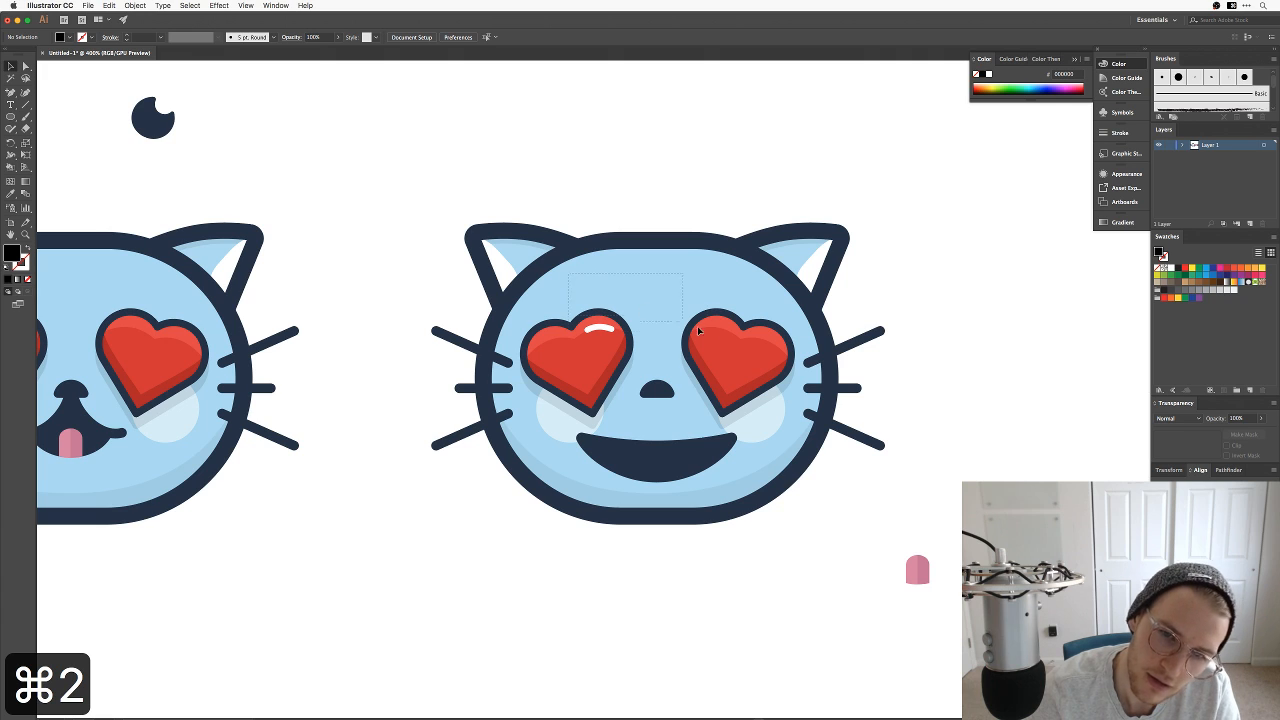
{"action": "left_click_drag", "start_coordinate": [736, 342], "coordinate": [731, 343]}
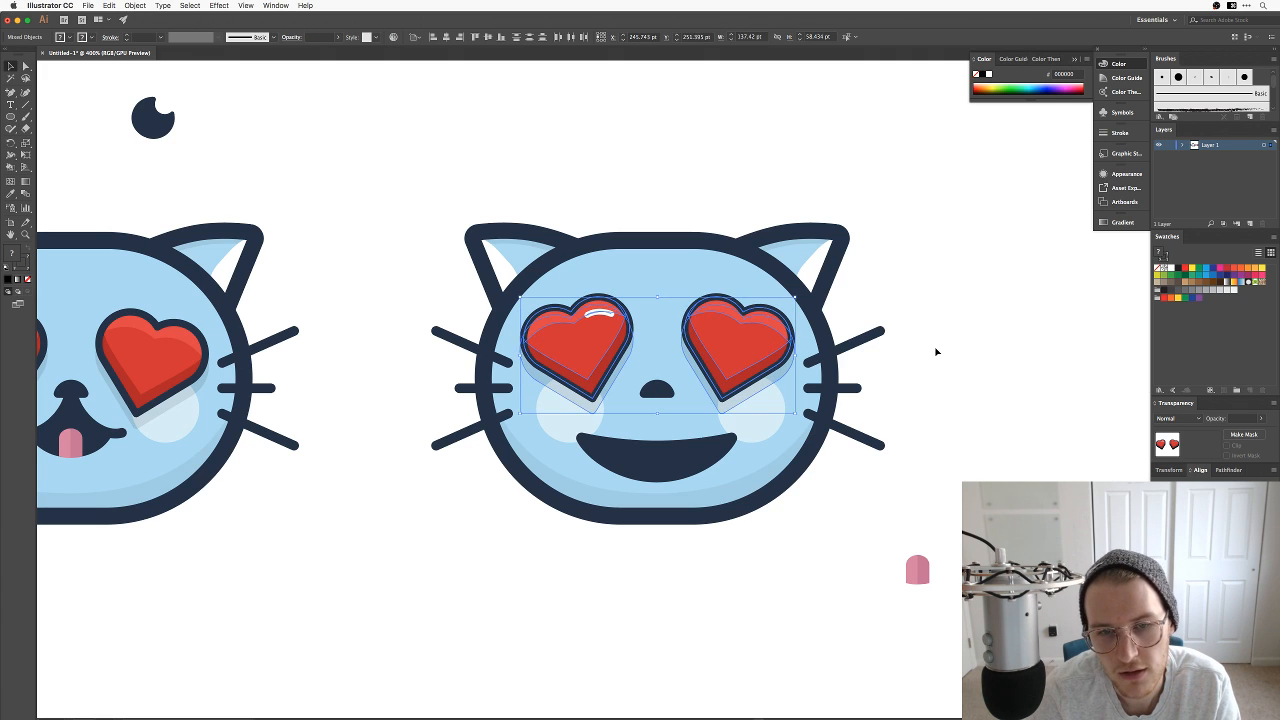
{"action": "left_click", "coordinate": [936, 350]}
Step: Try enlarging the crescent mouth until it overlaps both cheeks, and undo the enlargement
{"action": "left_click_drag", "start_coordinate": [699, 456], "coordinate": [768, 413]}
{"action": "left_click", "coordinate": [814, 571]}
{"action": "left_click", "coordinate": [705, 450]}
{"action": "left_click", "coordinate": [758, 631]}
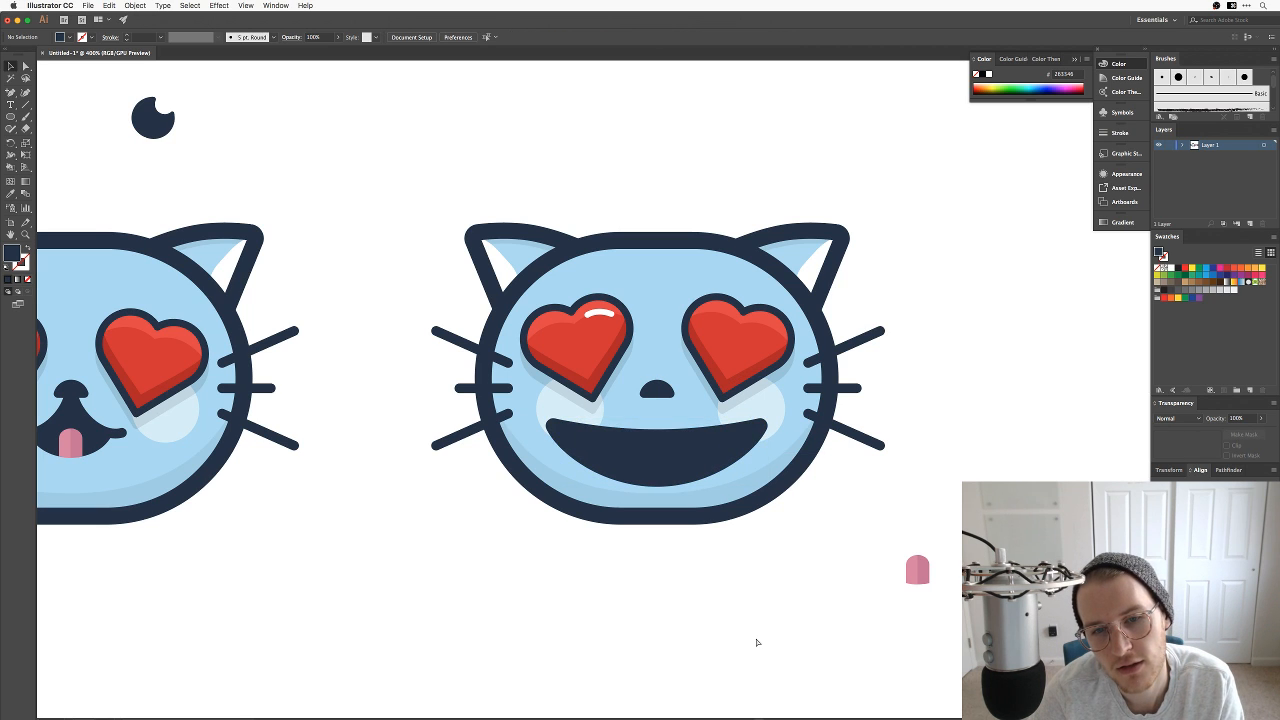
{"action": "key", "text": "super+z"}
{"action": "key", "text": "super+shift+z"}
{"action": "key", "text": "super+z"}
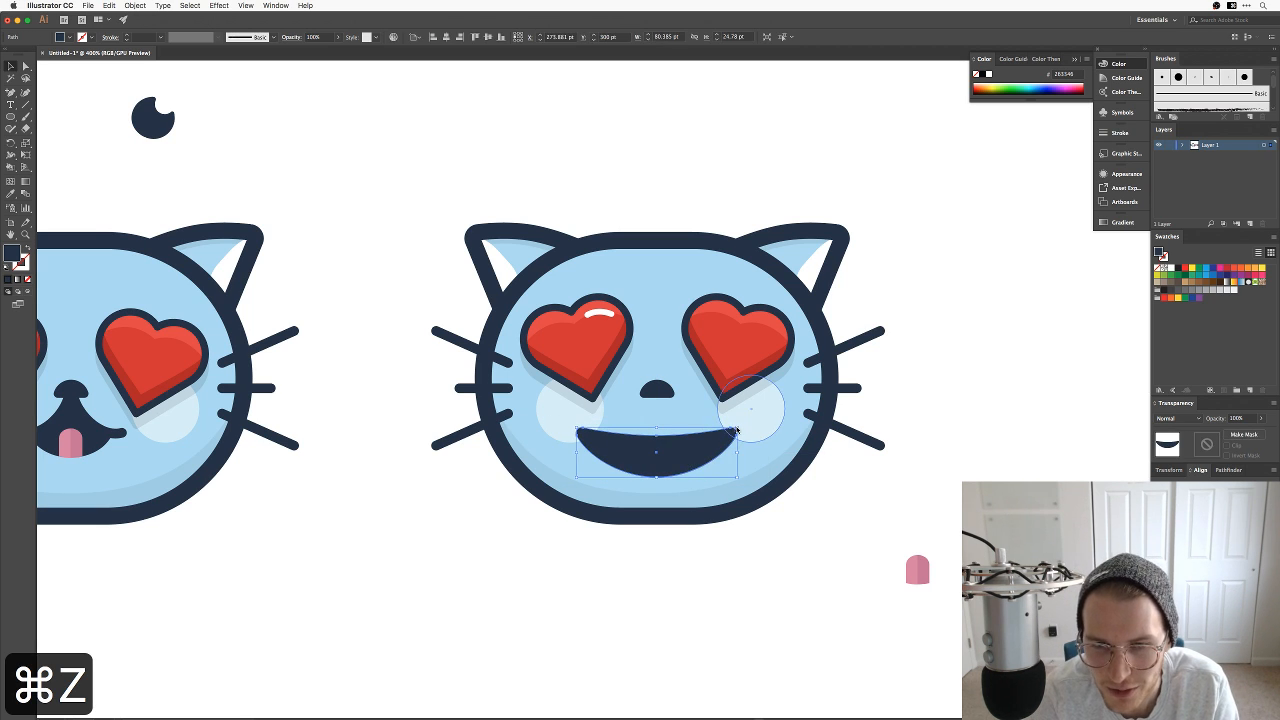
Step: Enlarge the crescent mouth slightly from its center, keeping it centered below the nose
{"action": "left_click_drag", "start_coordinate": [736, 430], "coordinate": [745, 426]}
{"action": "left_click", "coordinate": [783, 526]}
{"action": "left_click_drag", "start_coordinate": [682, 451], "coordinate": [693, 451]}
{"action": "left_click", "coordinate": [731, 560]}
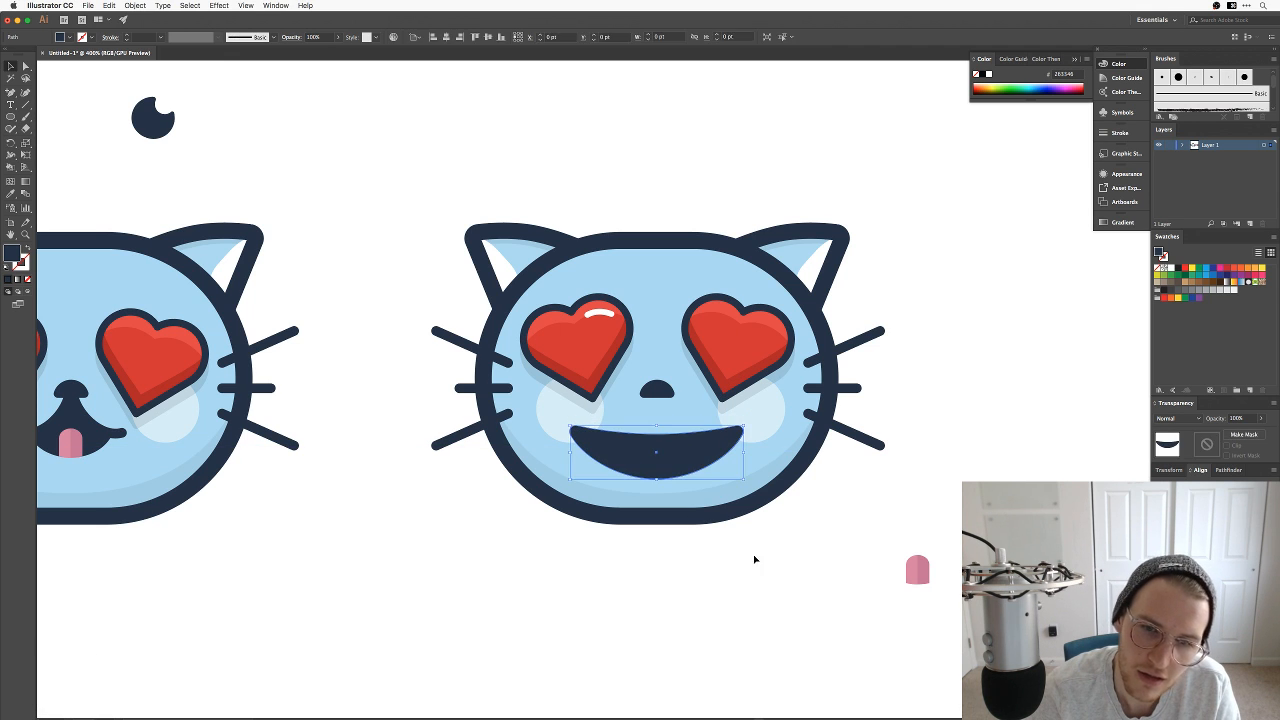
{"action": "left_click", "coordinate": [754, 559]}
{"action": "key", "text": "space"}
{"action": "left_click_drag", "start_coordinate": [529, 527], "coordinate": [771, 519]}
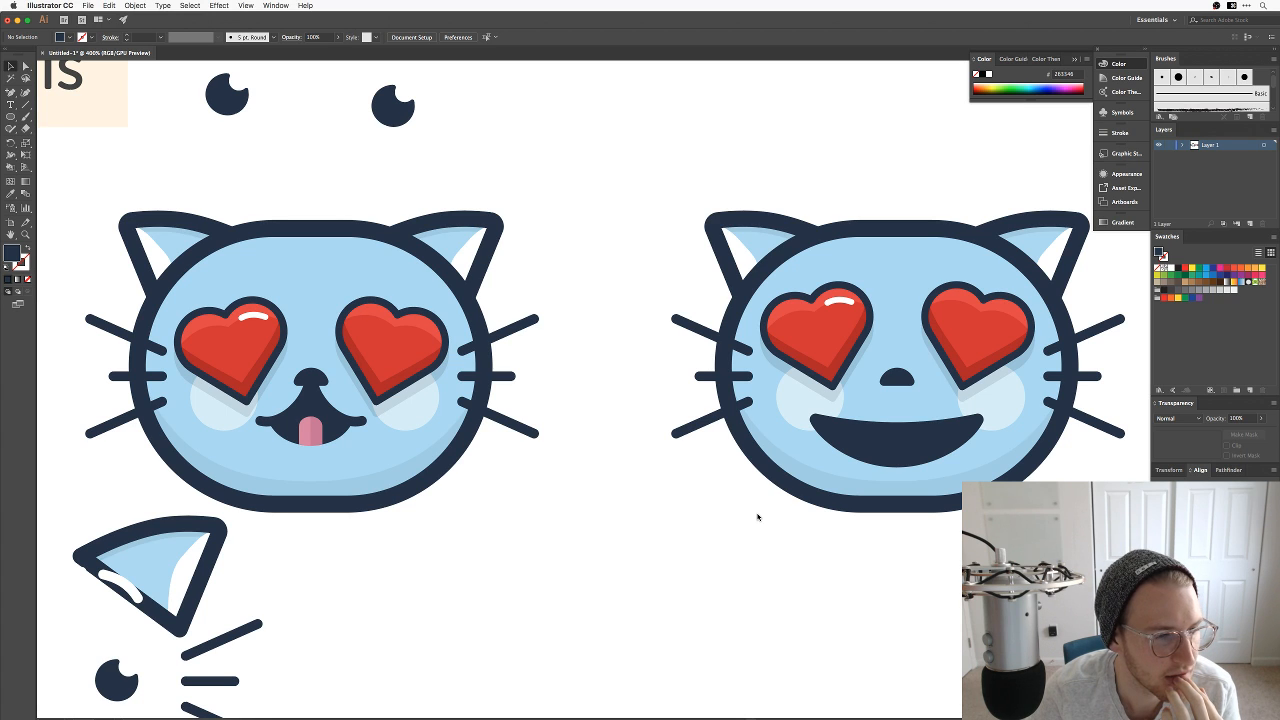
{"action": "scroll", "coordinate": [757, 517], "scroll_direction": "left", "scroll_amount": 1}
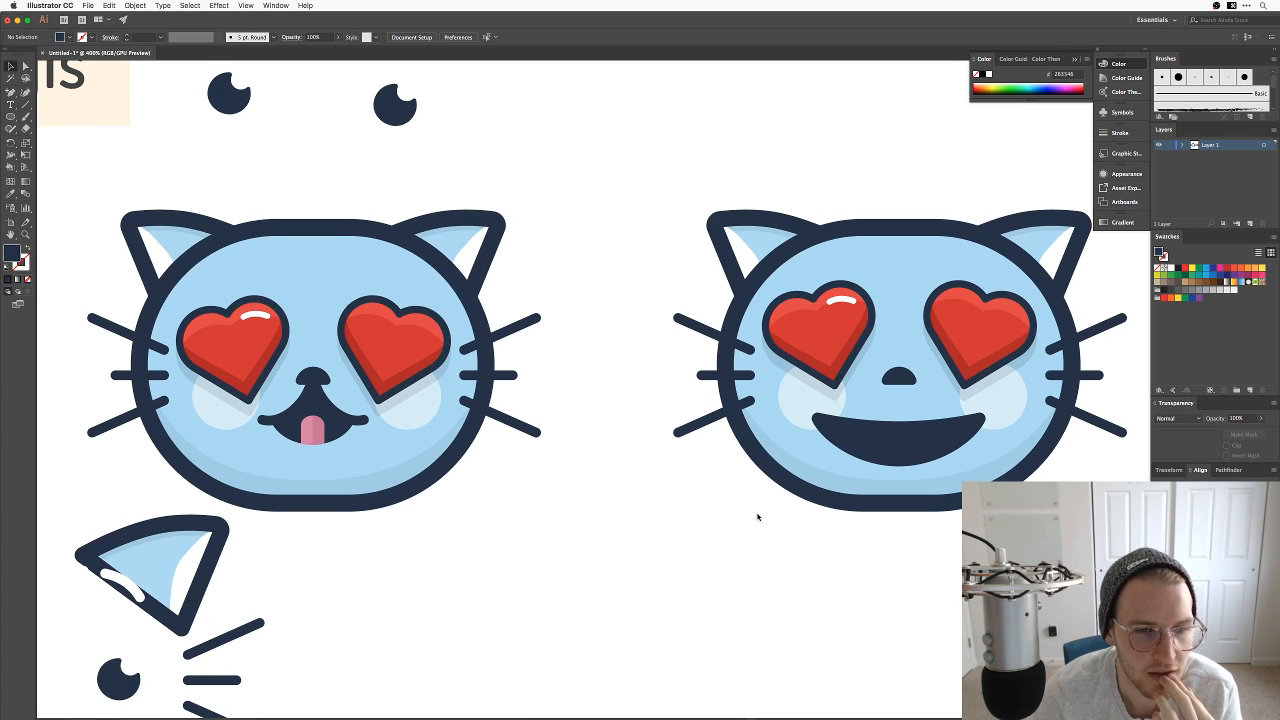
{"action": "scroll", "coordinate": [757, 517], "scroll_direction": "left", "scroll_amount": 2}
{"action": "scroll", "coordinate": [757, 517], "scroll_direction": "right", "scroll_amount": 5}
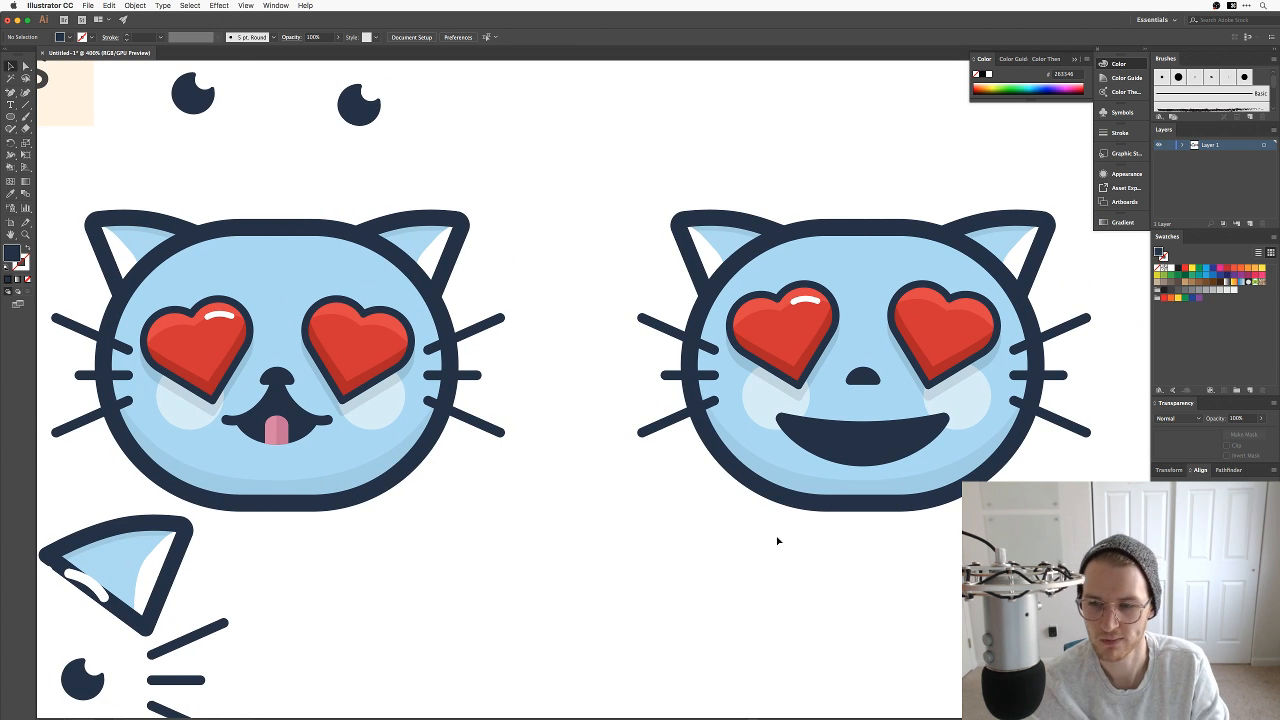
{"action": "scroll", "coordinate": [777, 537], "scroll_direction": "right", "scroll_amount": 7}
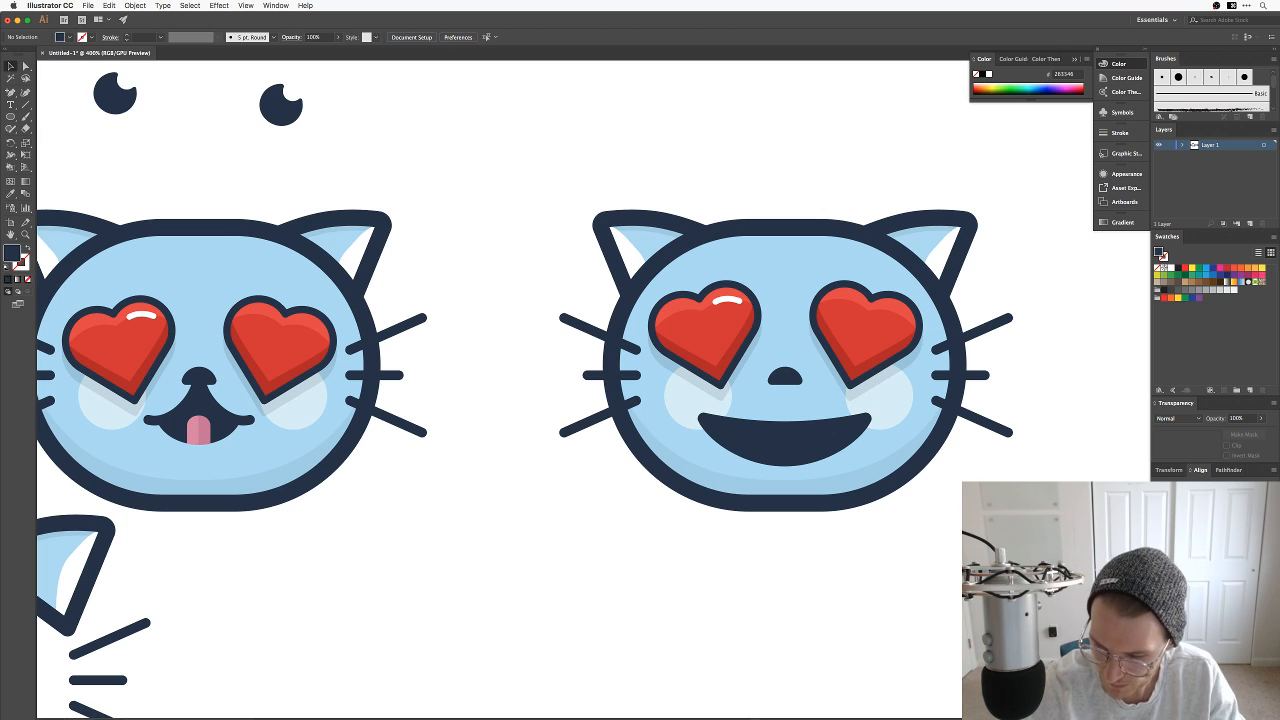
Step: Unlock all objects and delete the copied crescent-smile cat, keeping the original heart-eyed cat
{"action": "left_click_drag", "start_coordinate": [588, 177], "coordinate": [1058, 584]}
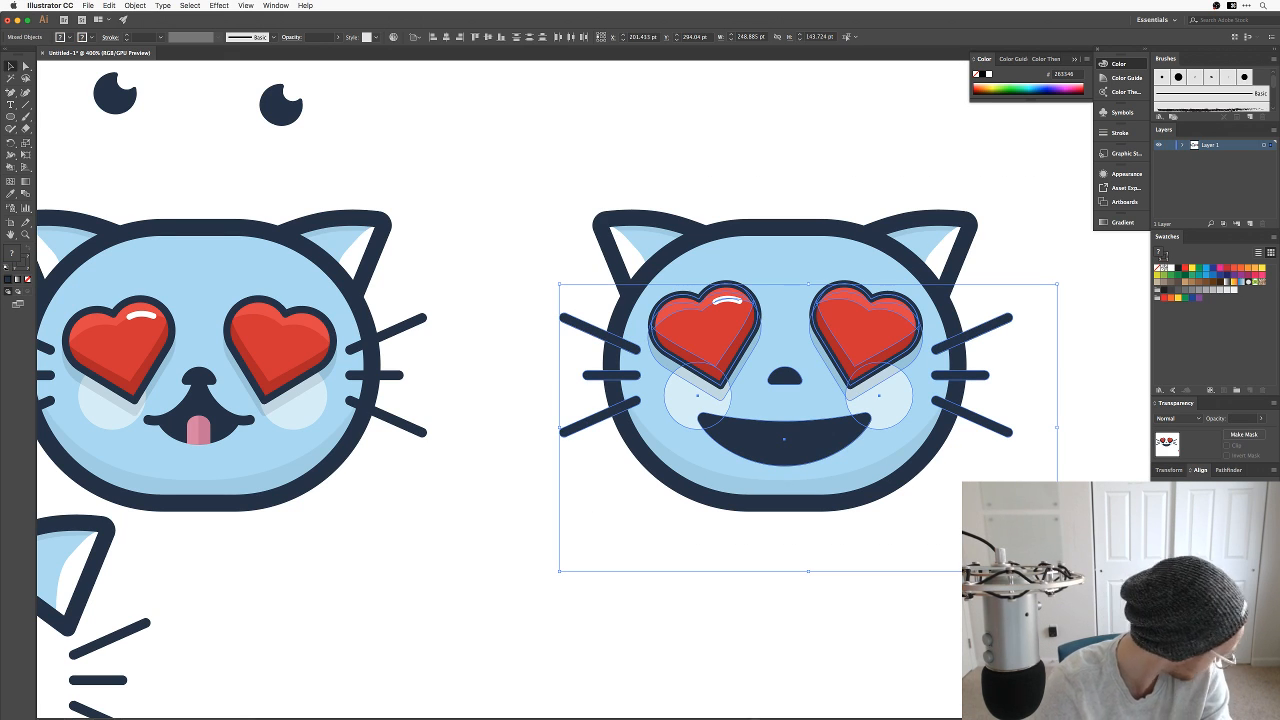
{"action": "key", "text": "super+2"}
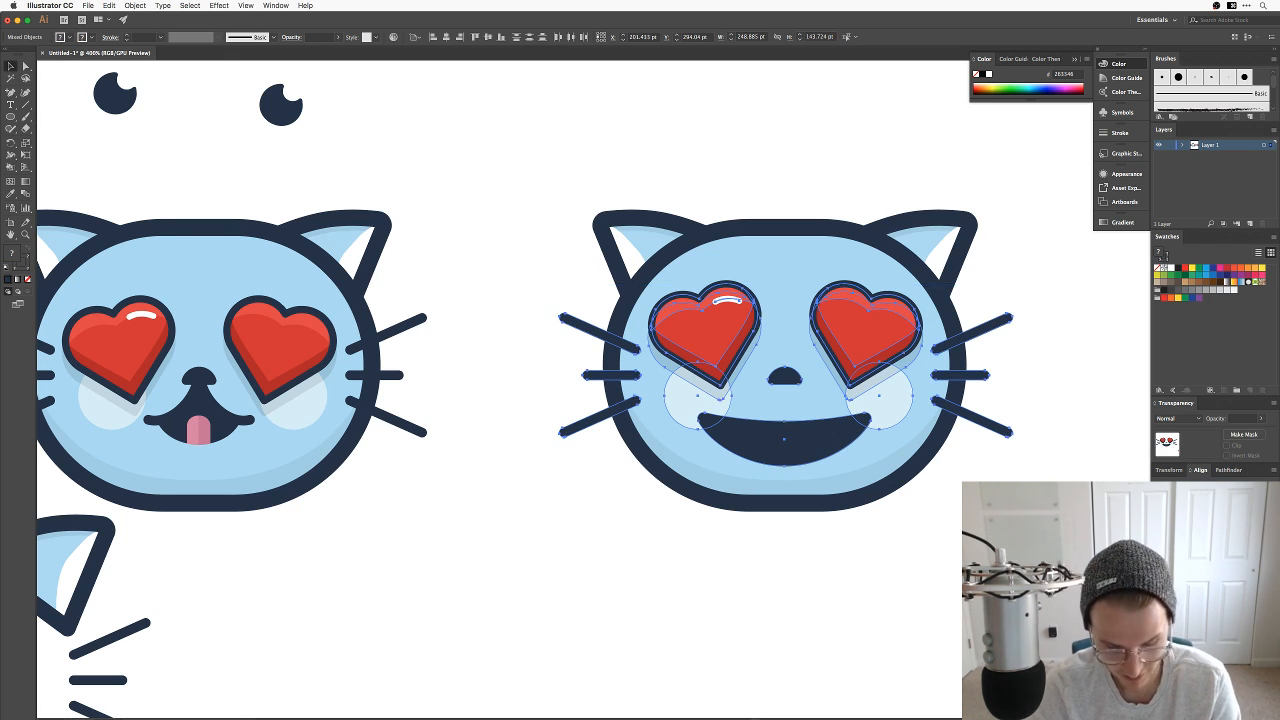
{"action": "key", "text": "alt+super+2"}
{"action": "left_click_drag", "start_coordinate": [580, 194], "coordinate": [1060, 572]}
{"action": "key", "text": "BackSpace"}
{"action": "key", "text": "space"}
{"action": "left_click_drag", "start_coordinate": [311, 509], "coordinate": [632, 530]}
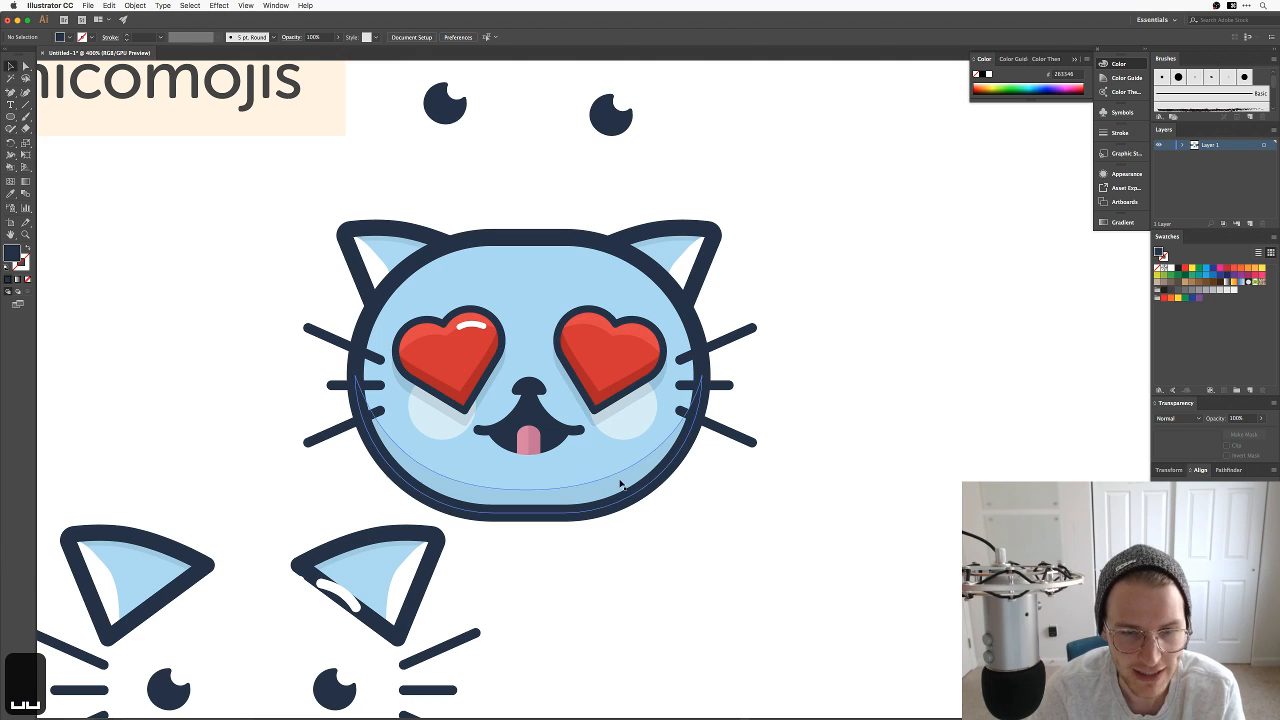
Step: Recolor both cheek circles of the heart-eyed cat to pale pink (#f4d7f9)
{"action": "left_click", "coordinate": [440, 428]}
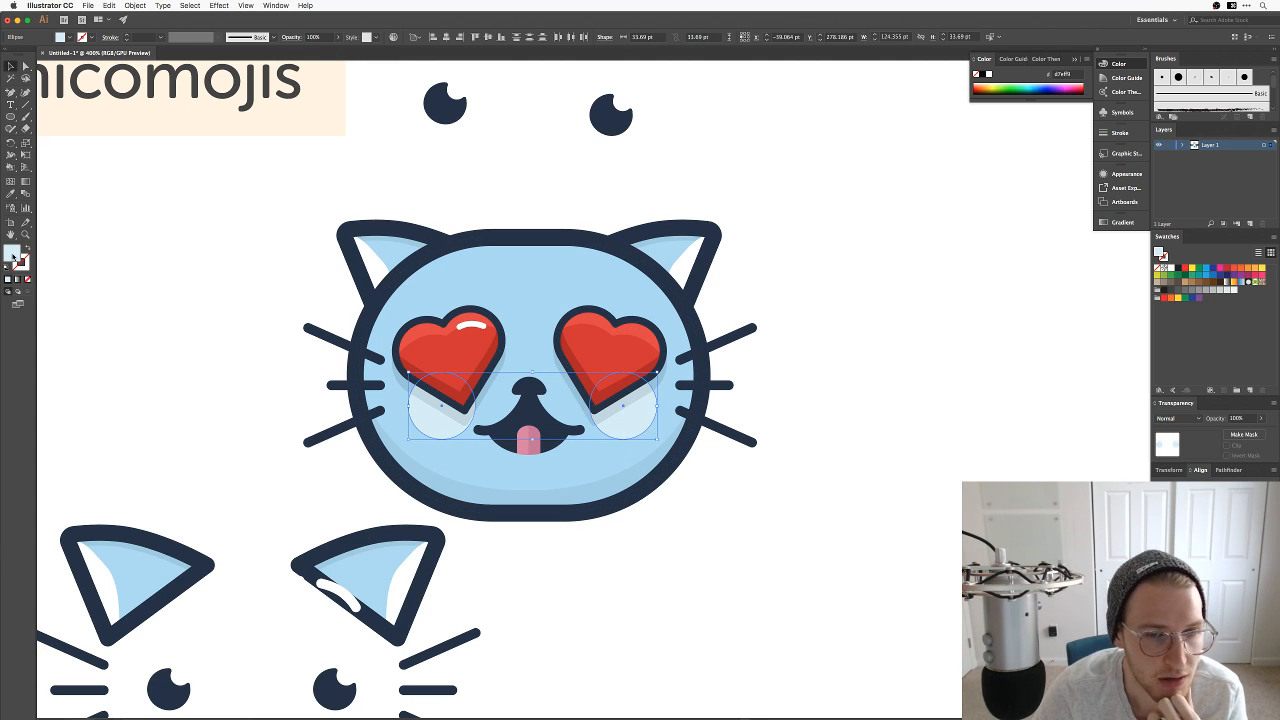
{"action": "double_click", "coordinate": [13, 257]}
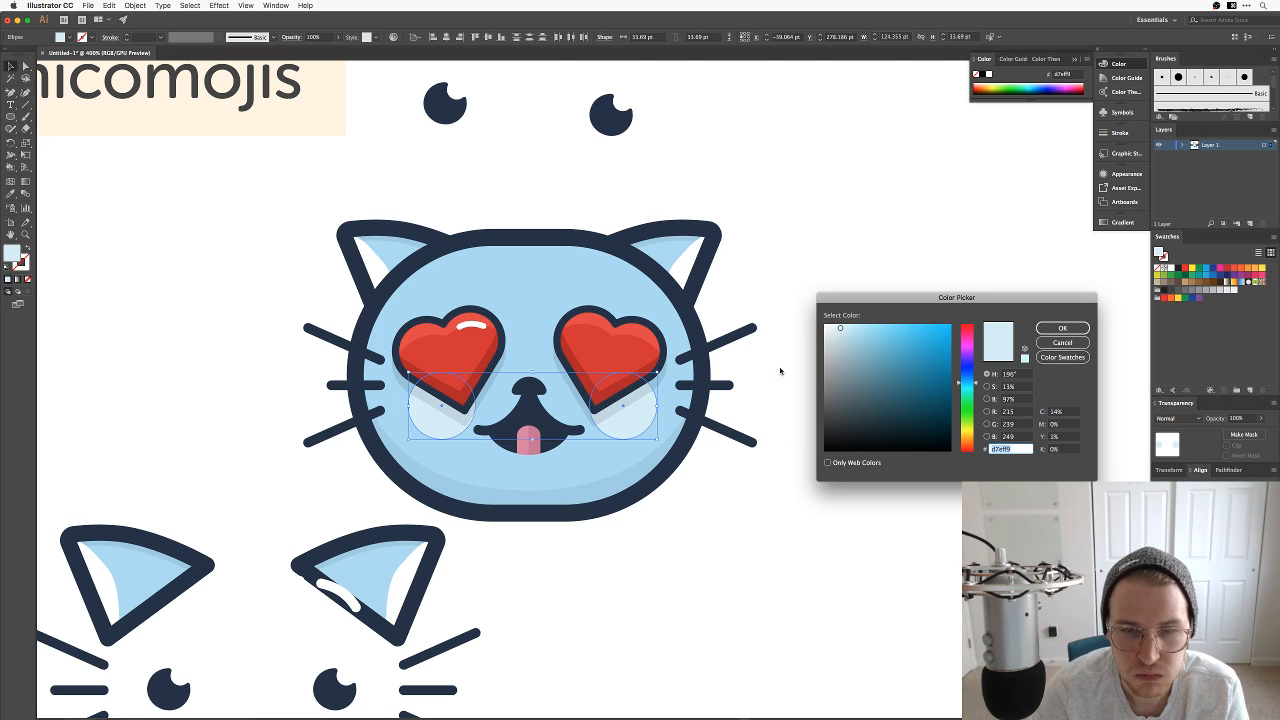
{"action": "key", "text": "shift+super+e"}
{"action": "left_click", "coordinate": [651, 343]}
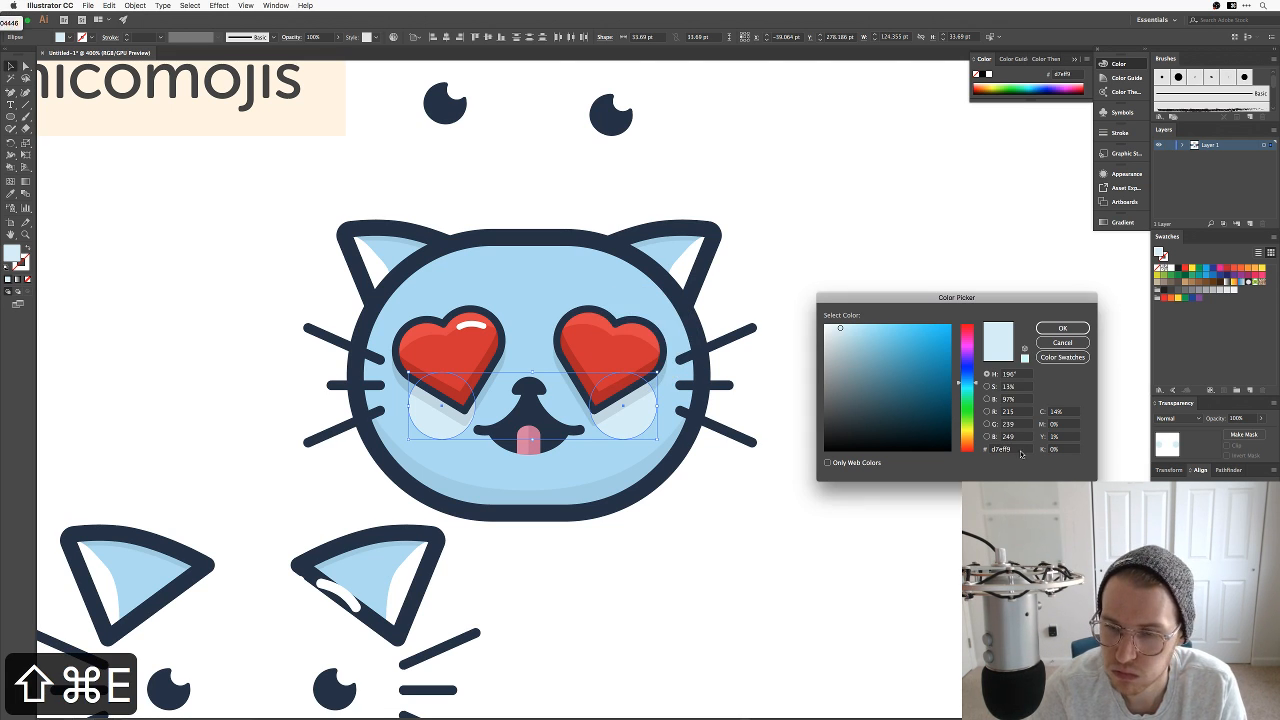
{"action": "type", "text": "#e04446"}
{"action": "key", "text": "Tab"}
{"action": "left_click_drag", "start_coordinate": [862, 333], "coordinate": [852, 328]}
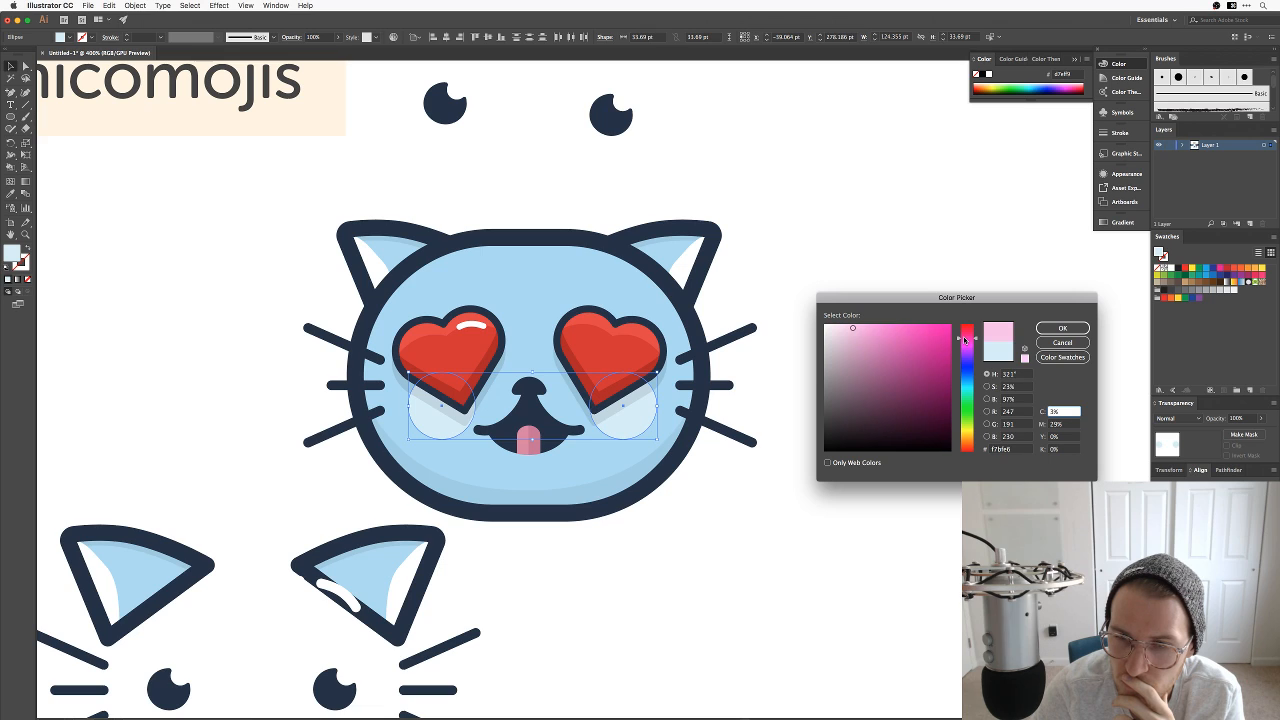
{"action": "left_click_drag", "start_coordinate": [848, 327], "coordinate": [845, 328]}
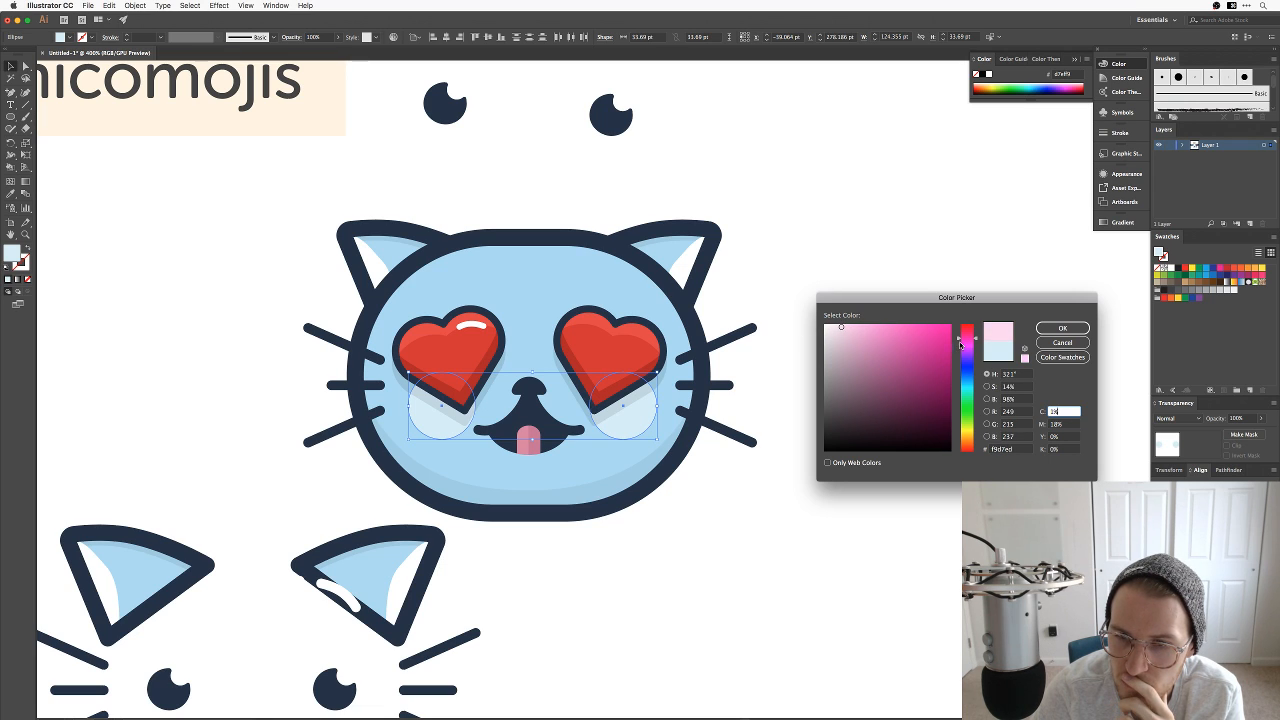
{"action": "left_click_drag", "start_coordinate": [960, 342], "coordinate": [958, 346]}
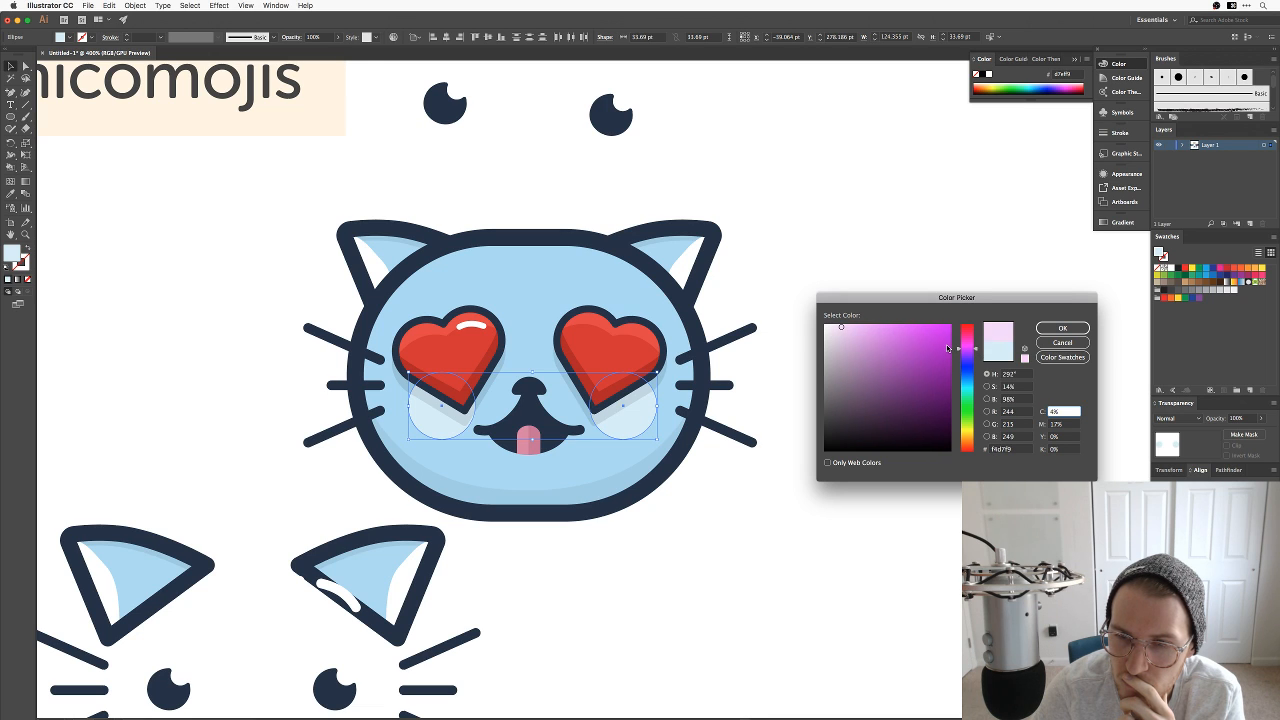
{"action": "left_click", "coordinate": [1047, 326]}
{"action": "left_click", "coordinate": [944, 279]}
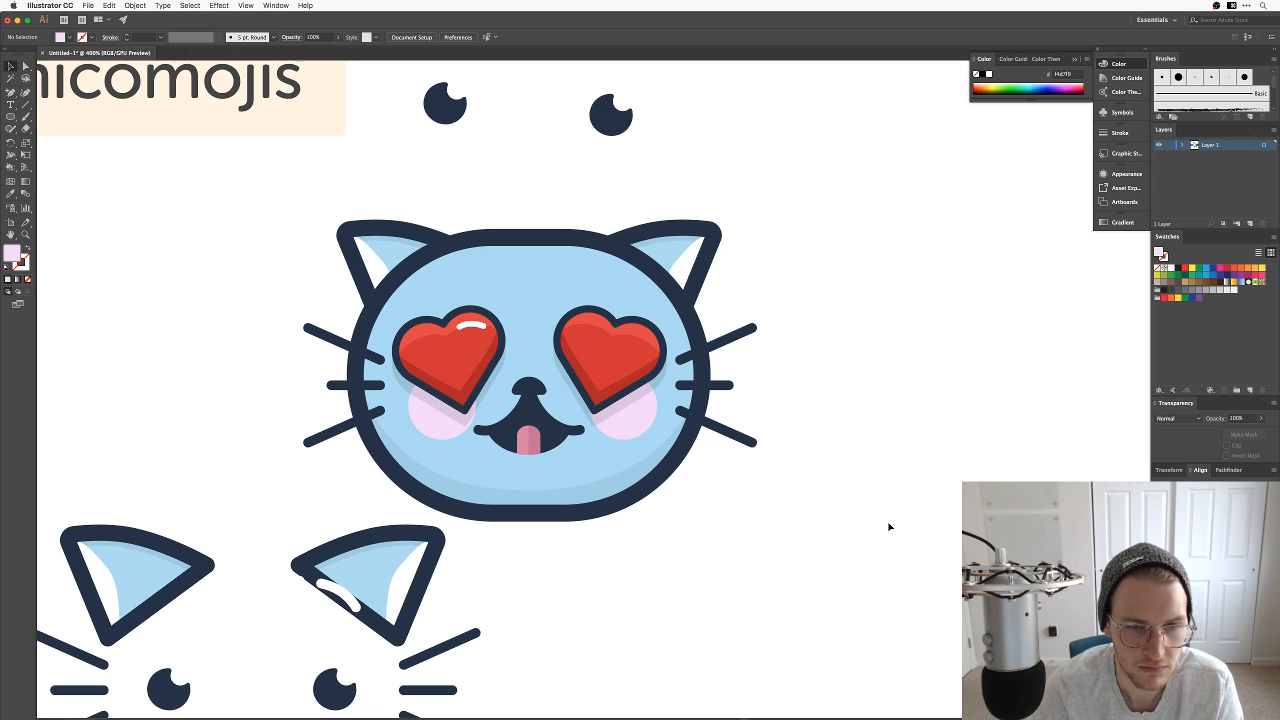
Step: Try a darker navy fill on the open mouth shape behind the tongue, and undo the color change
{"action": "left_click_drag", "start_coordinate": [791, 534], "coordinate": [908, 560]}
{"action": "key", "text": "a"}
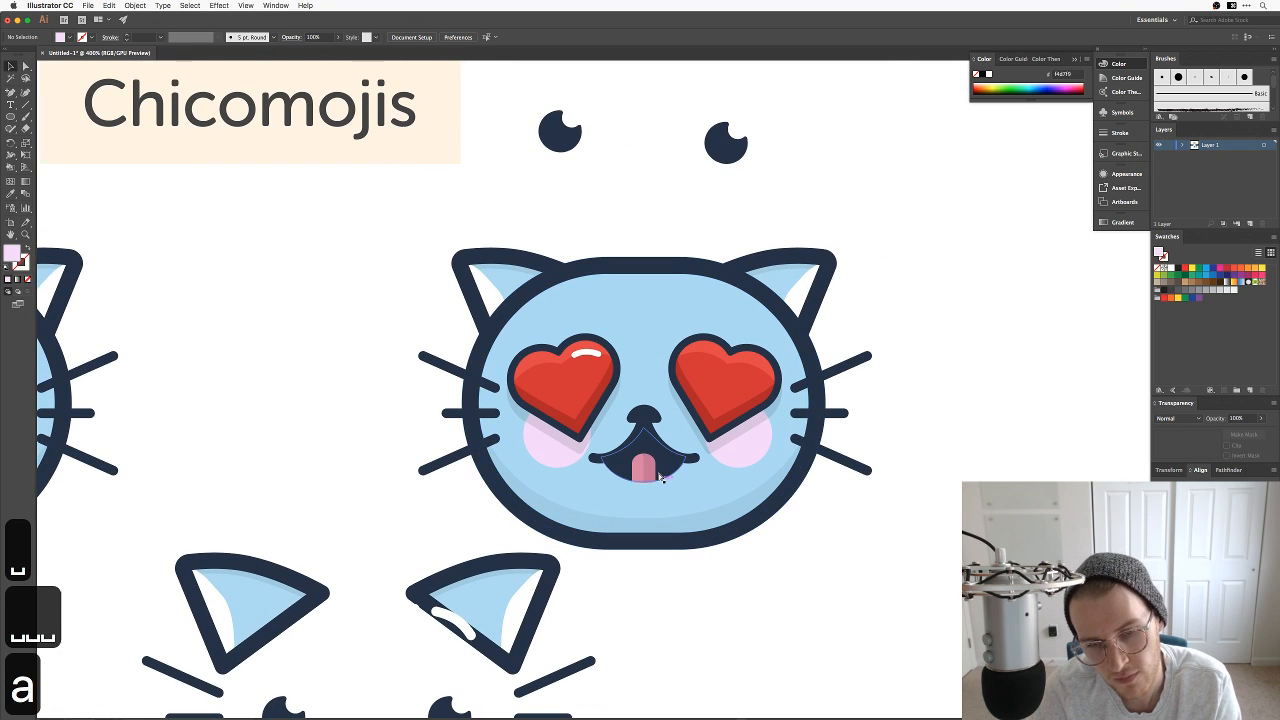
{"action": "left_click", "coordinate": [660, 478]}
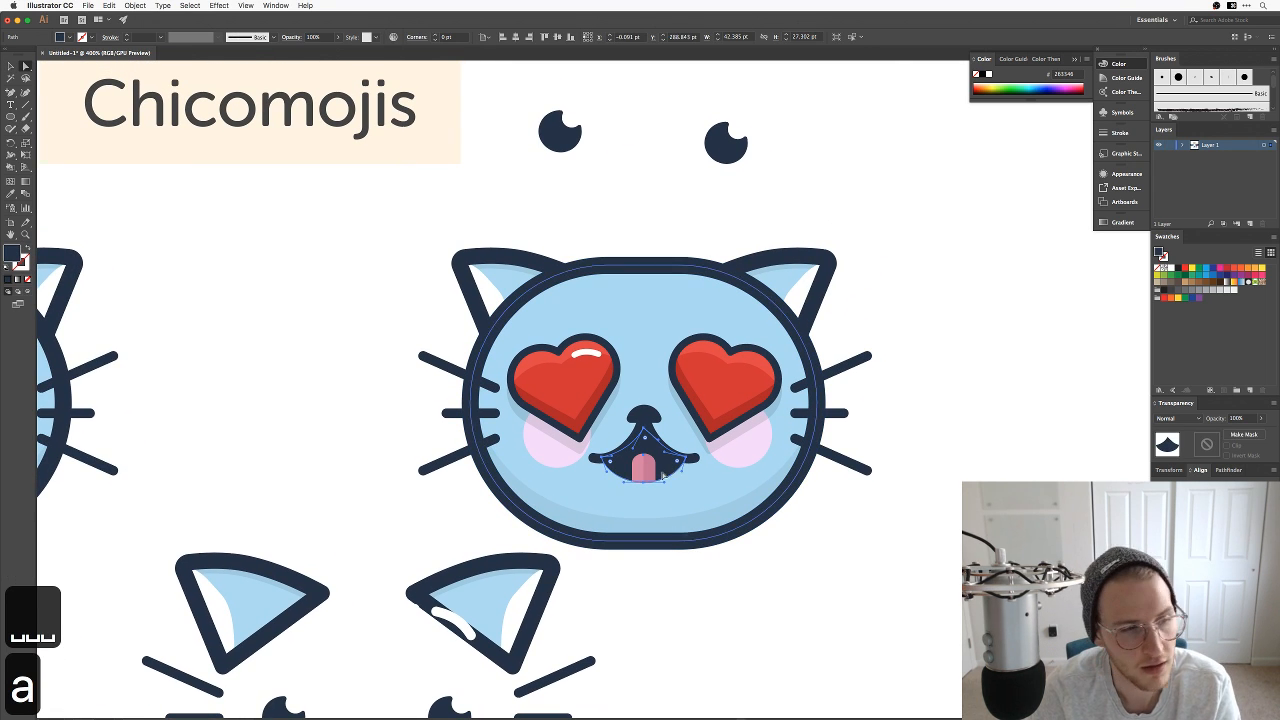
{"action": "double_click", "coordinate": [12, 252]}
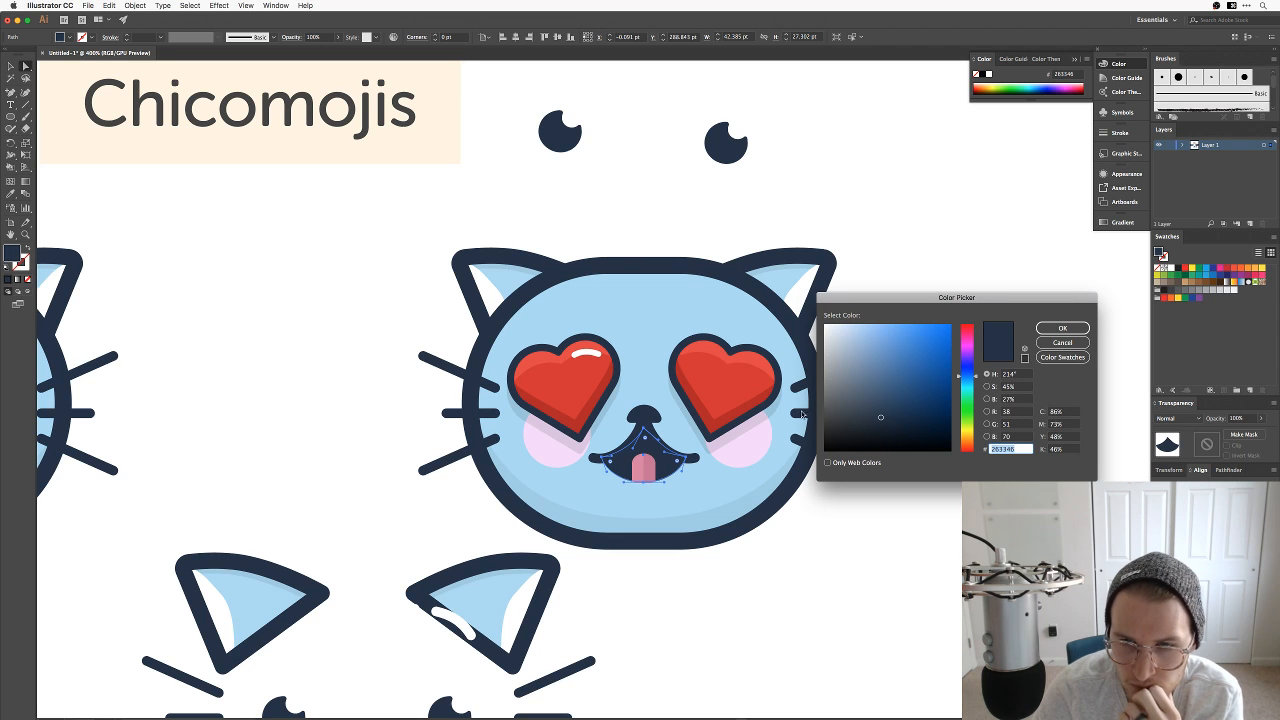
{"action": "left_click", "coordinate": [874, 424]}
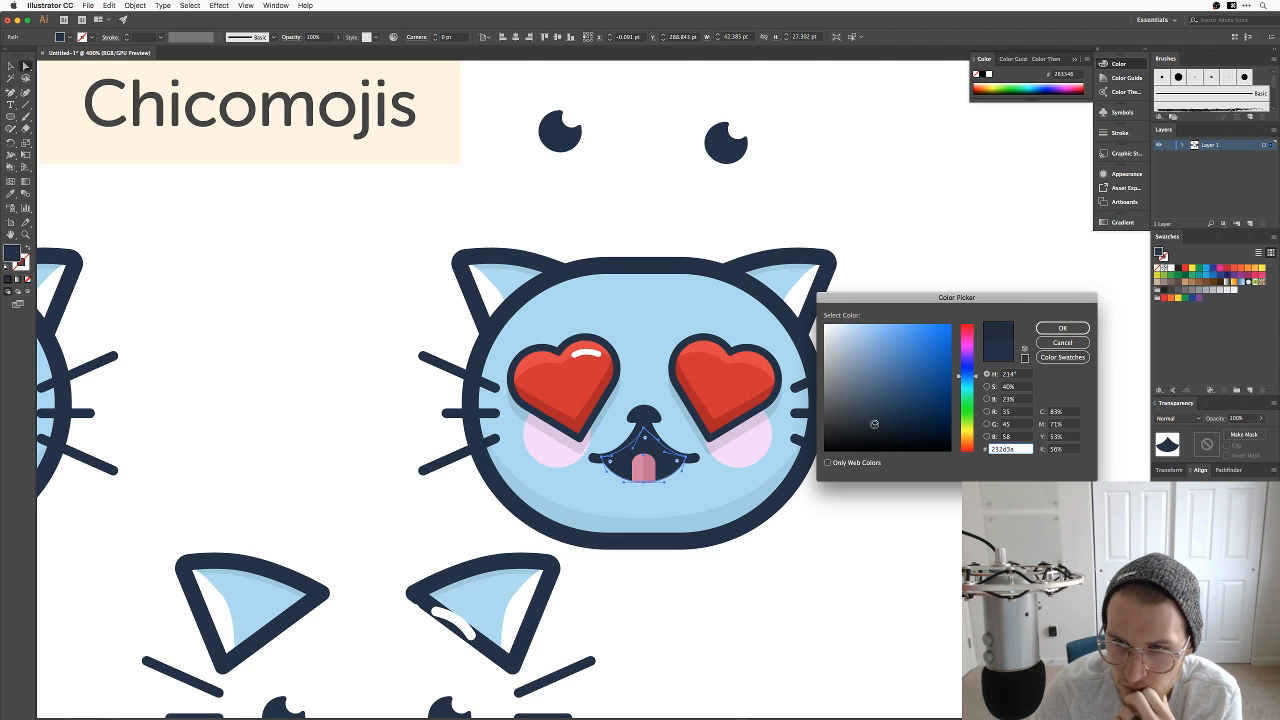
{"action": "left_click", "coordinate": [1062, 328]}
{"action": "left_click", "coordinate": [941, 476]}
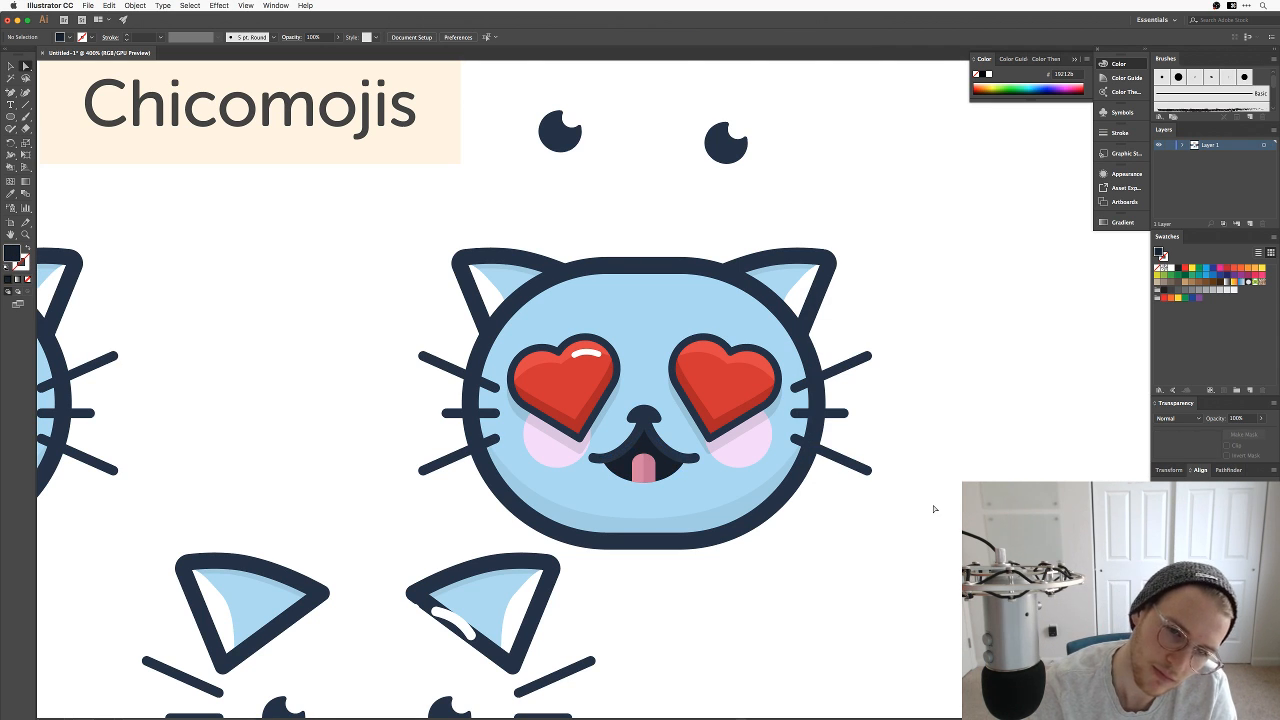
{"action": "key", "text": "super+z"}
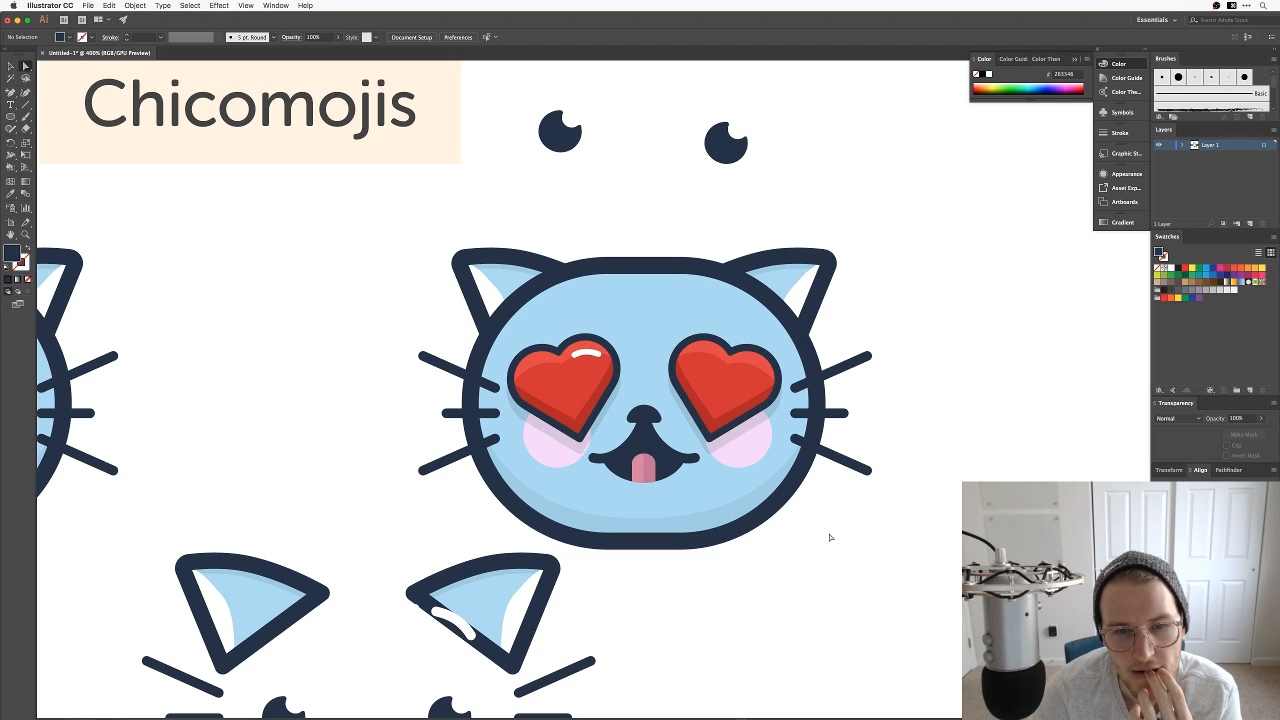
Step: Set the fill of the open mouth shape to dark navy (#1a2533)
{"action": "left_click", "coordinate": [648, 452]}
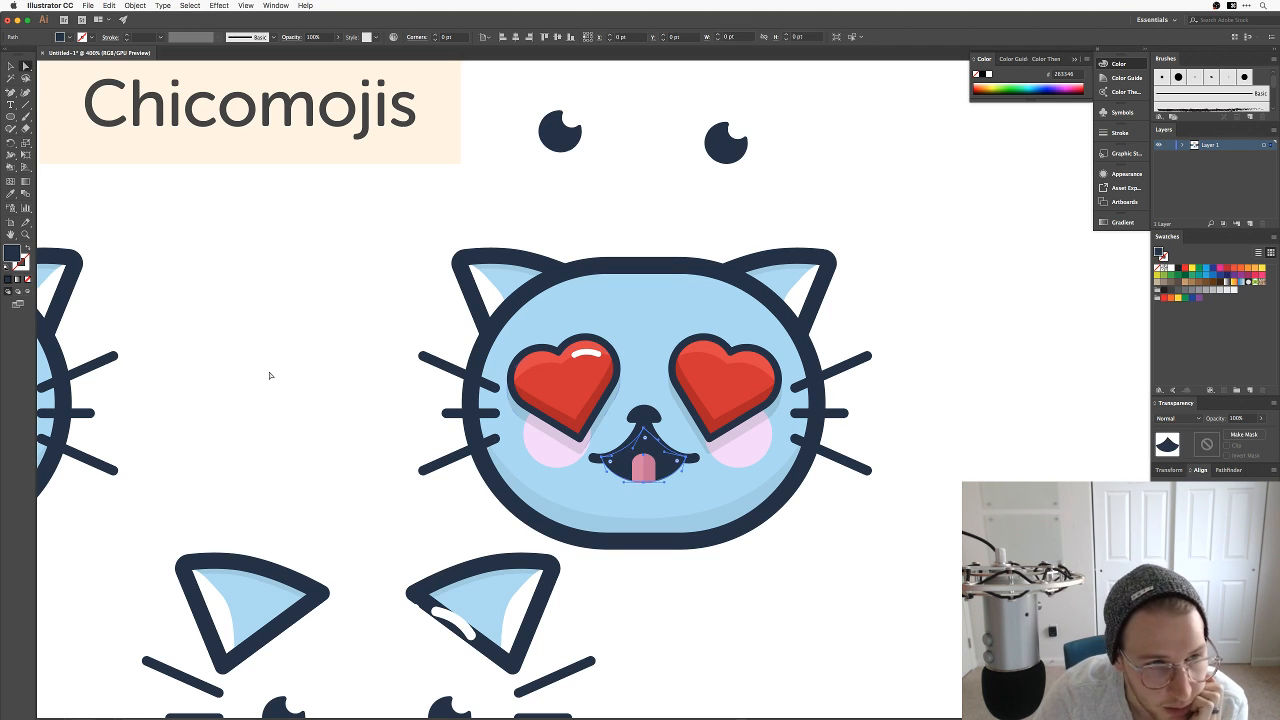
{"action": "double_click", "coordinate": [14, 256]}
{"action": "left_click_drag", "start_coordinate": [881, 421], "coordinate": [883, 422]}
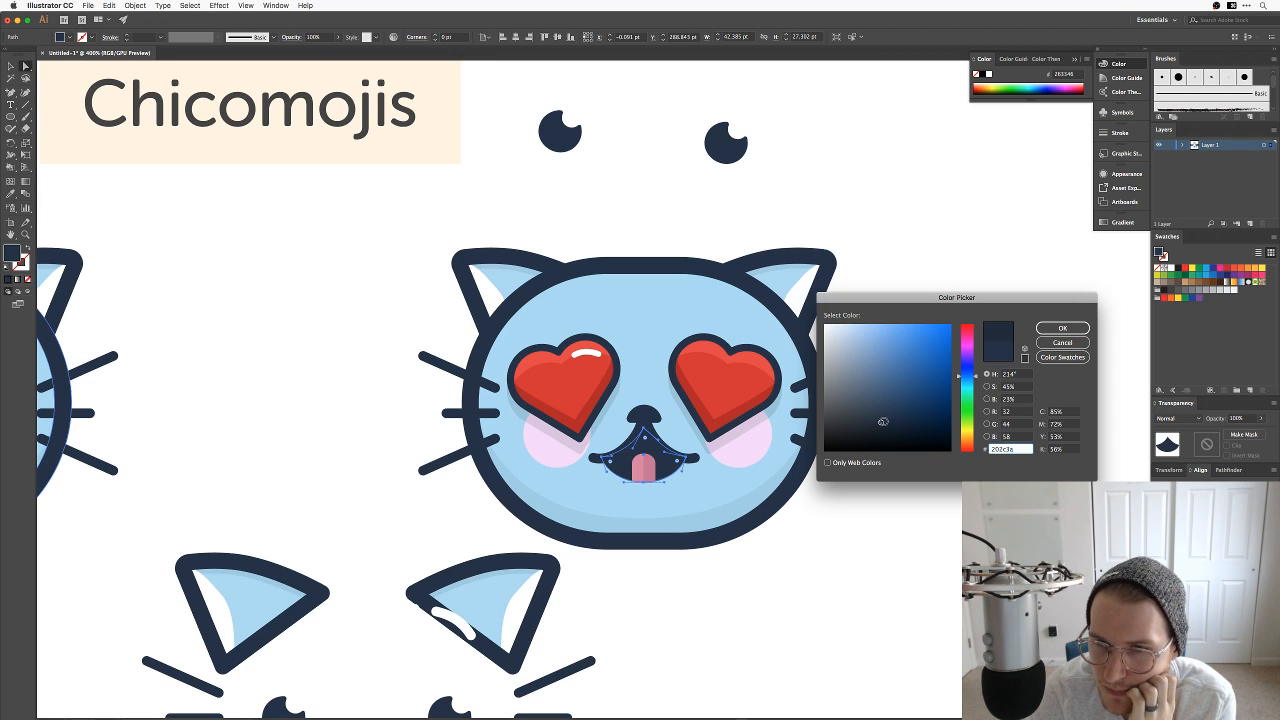
{"action": "left_click", "coordinate": [1062, 328]}
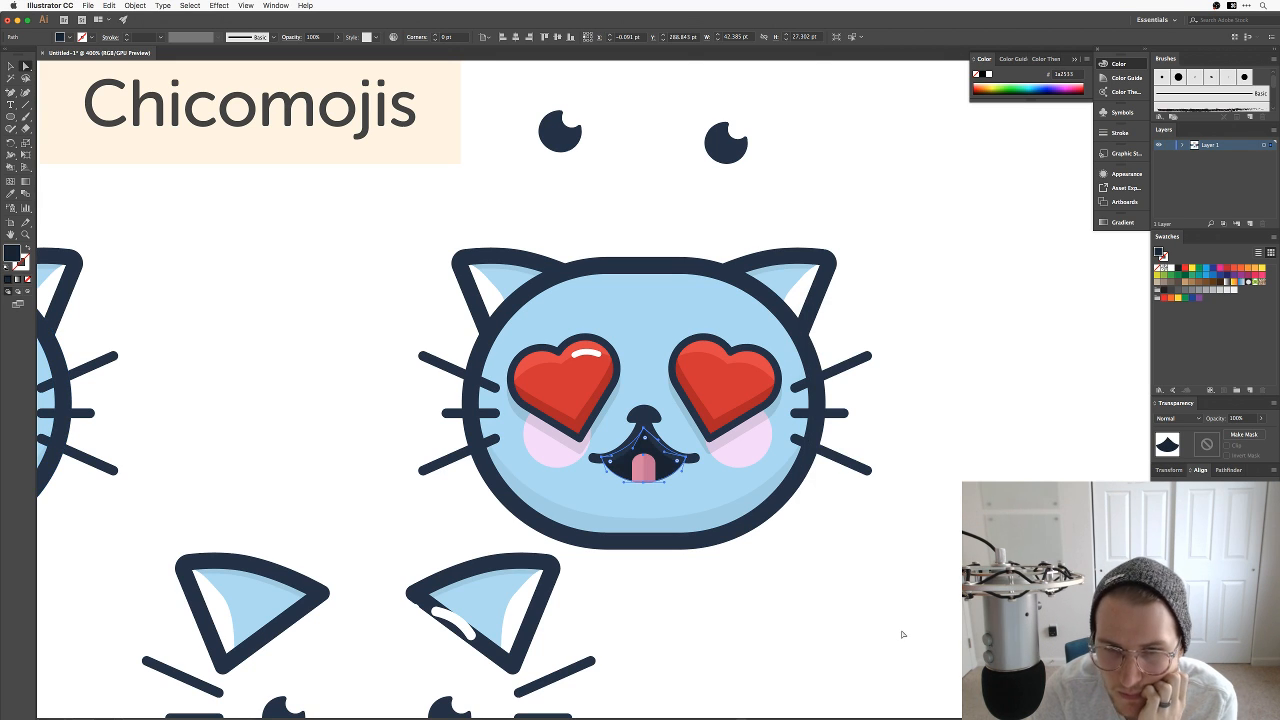
{"action": "left_click", "coordinate": [886, 632]}
Step: Darken the open mouth shape's fill to a near-black navy (#0e1a28), distinct from the mouth outline
{"action": "left_click", "coordinate": [668, 462]}
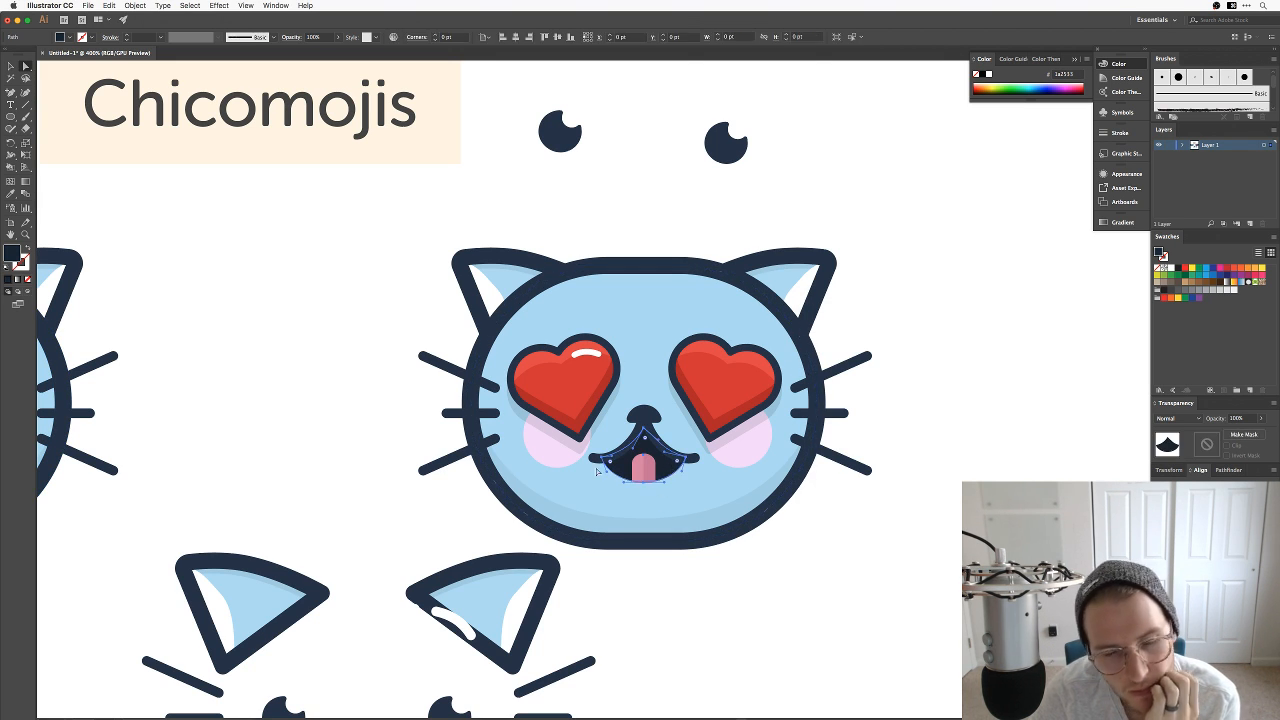
{"action": "double_click", "coordinate": [10, 252]}
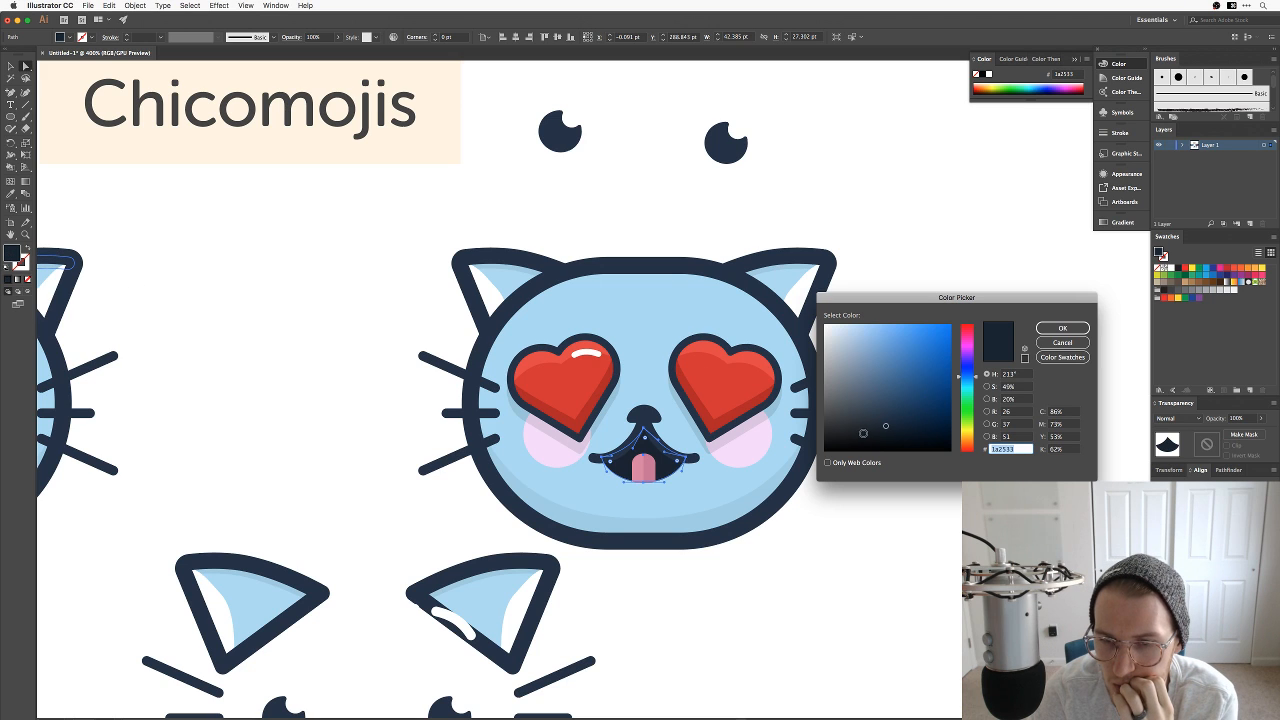
{"action": "left_click_drag", "start_coordinate": [885, 426], "coordinate": [894, 428]}
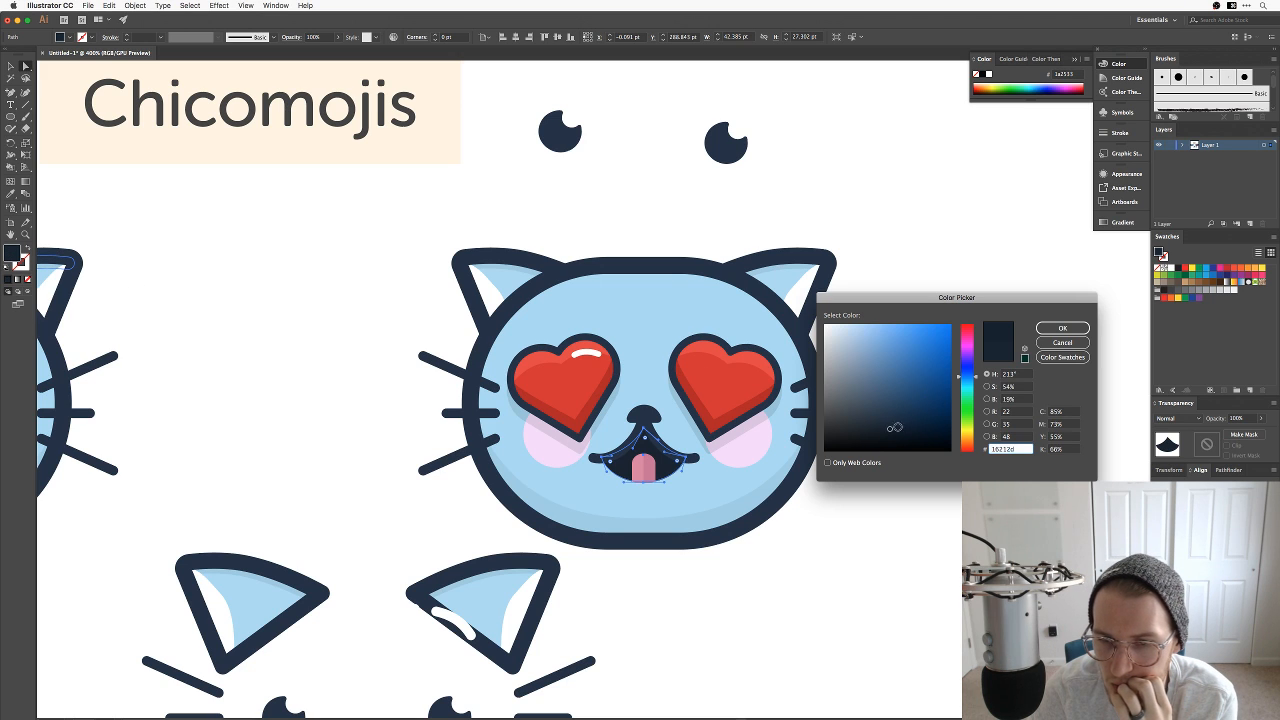
{"action": "left_click", "coordinate": [1062, 328]}
{"action": "left_click", "coordinate": [900, 457]}
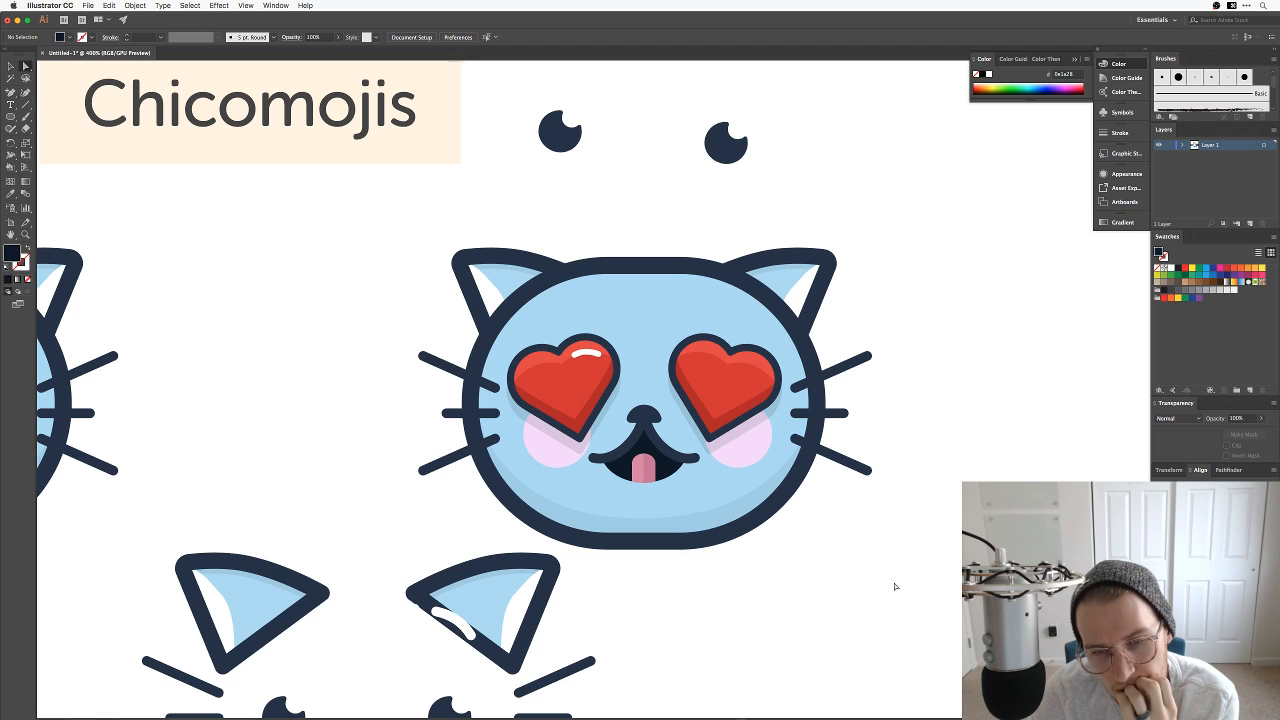
Step: Delete the two spare navy pupils above the heart-eyed cat
{"action": "key", "text": "super+minus"}
{"action": "key", "text": "super+minus"}
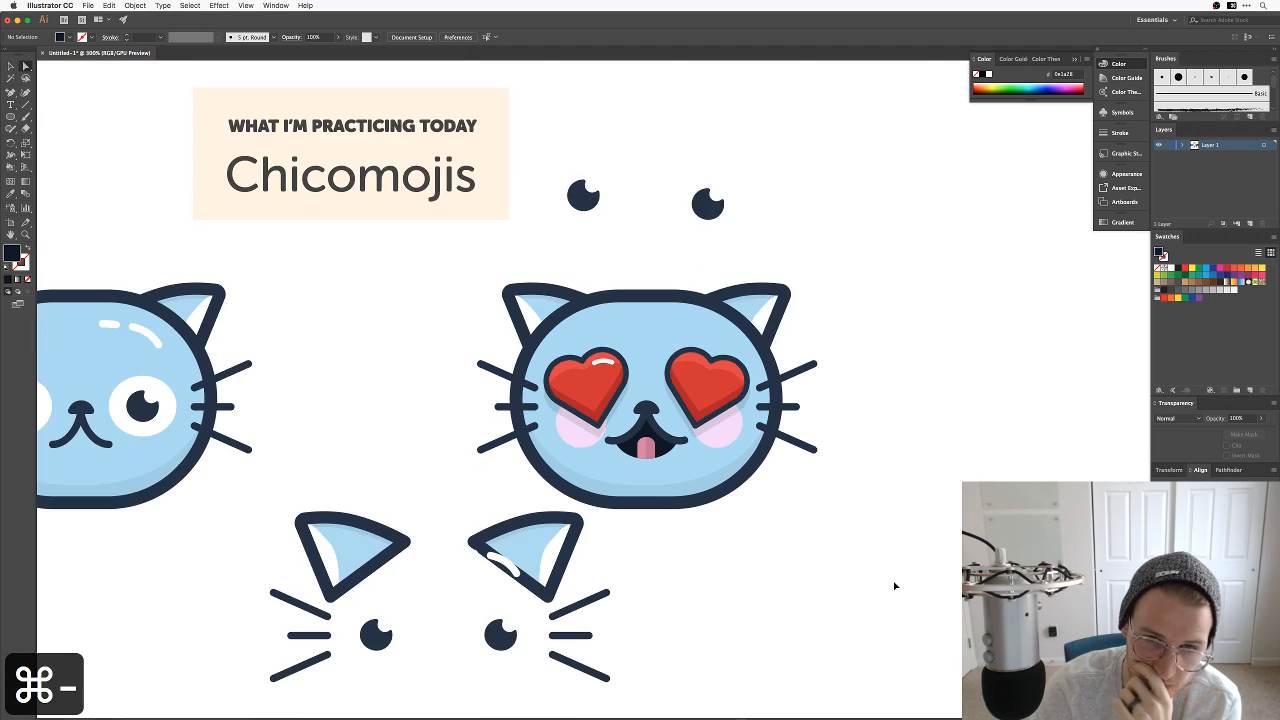
{"action": "key", "text": "super+equal"}
{"action": "key", "text": "super+equal"}
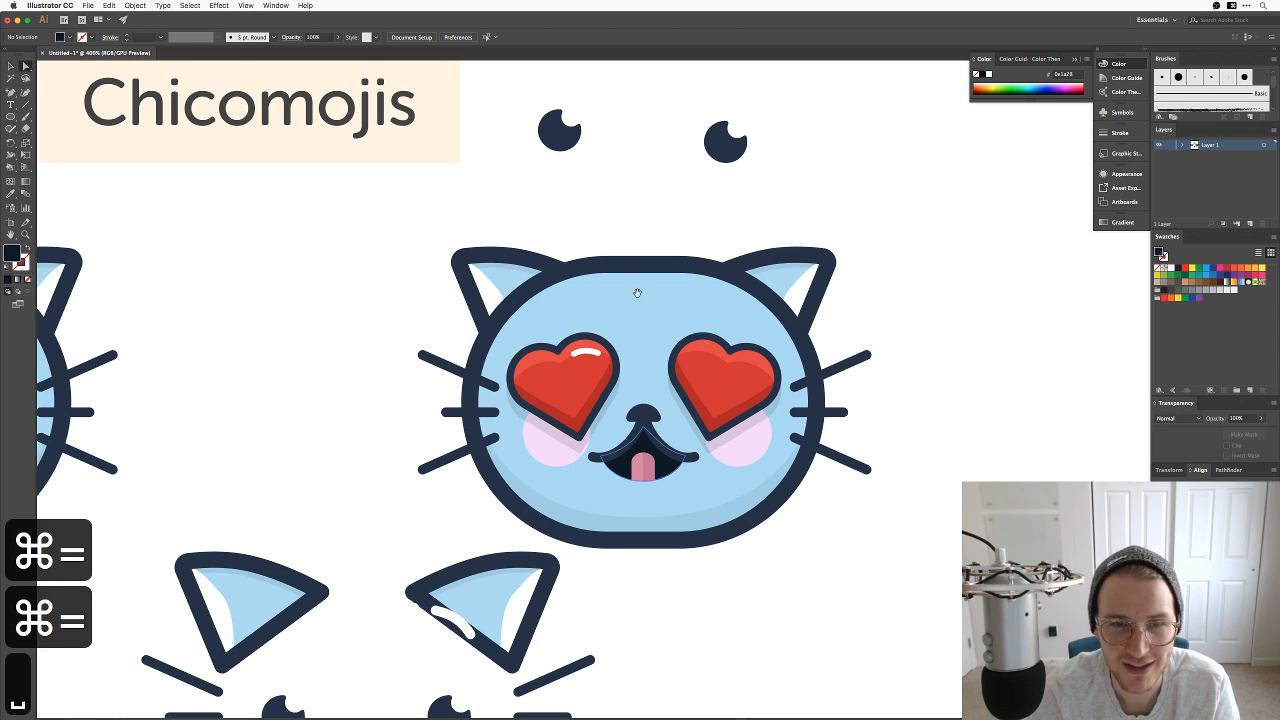
{"action": "key", "text": "space"}
{"action": "left_click_drag", "start_coordinate": [594, 558], "coordinate": [606, 695]}
{"action": "key", "text": "v"}
{"action": "left_click_drag", "start_coordinate": [814, 326], "coordinate": [566, 178]}
{"action": "key", "text": "BackSpace"}
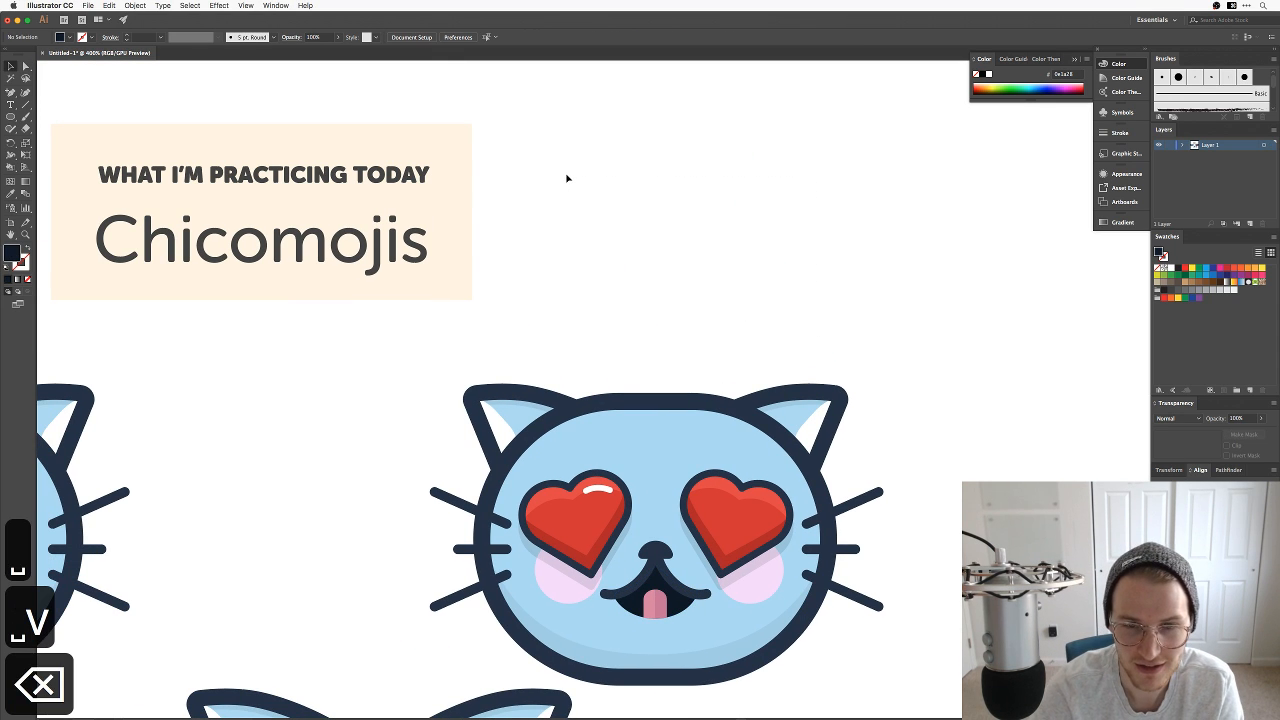
Step: Delete the spare ears, whiskers and pupils lying below the heart-eyed cat
{"action": "key", "text": "space"}
{"action": "left_click_drag", "start_coordinate": [600, 620], "coordinate": [691, 314]}
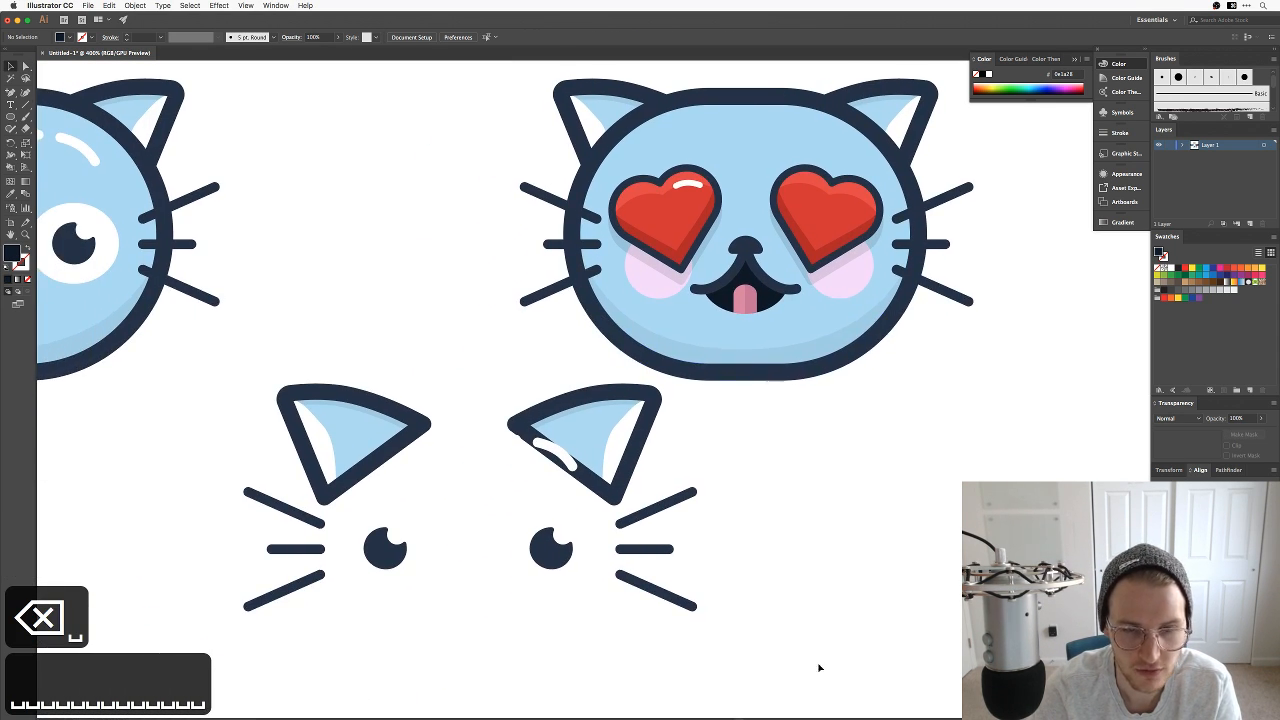
{"action": "left_click_drag", "start_coordinate": [776, 674], "coordinate": [211, 403]}
{"action": "key", "text": "BackSpace"}
{"action": "key", "text": "space"}
{"action": "left_click_drag", "start_coordinate": [738, 401], "coordinate": [551, 574]}
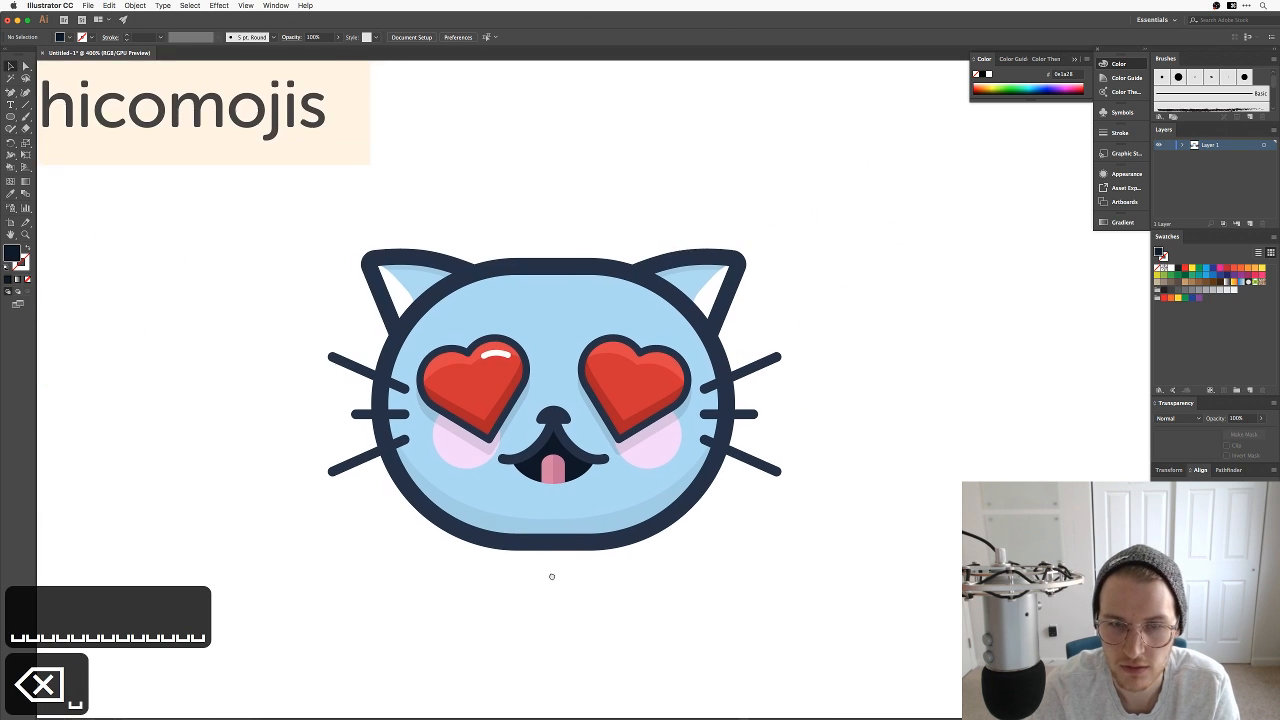
Step: Recolor both cheek circles white by sampling the blank canvas with the Eyedropper
{"action": "left_click_drag", "start_coordinate": [640, 466], "coordinate": [734, 485]}
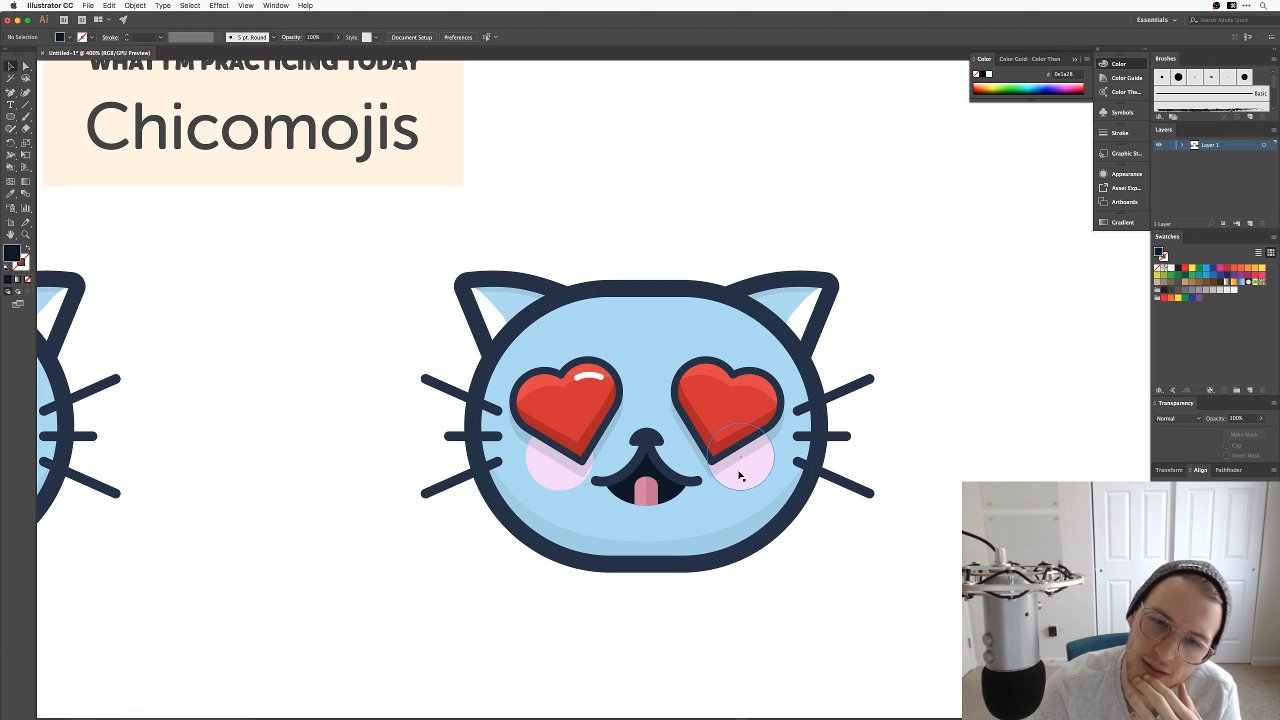
{"action": "left_click", "coordinate": [748, 478]}
{"action": "left_click", "coordinate": [562, 478], "text": "shift"}
{"action": "key", "text": "i"}
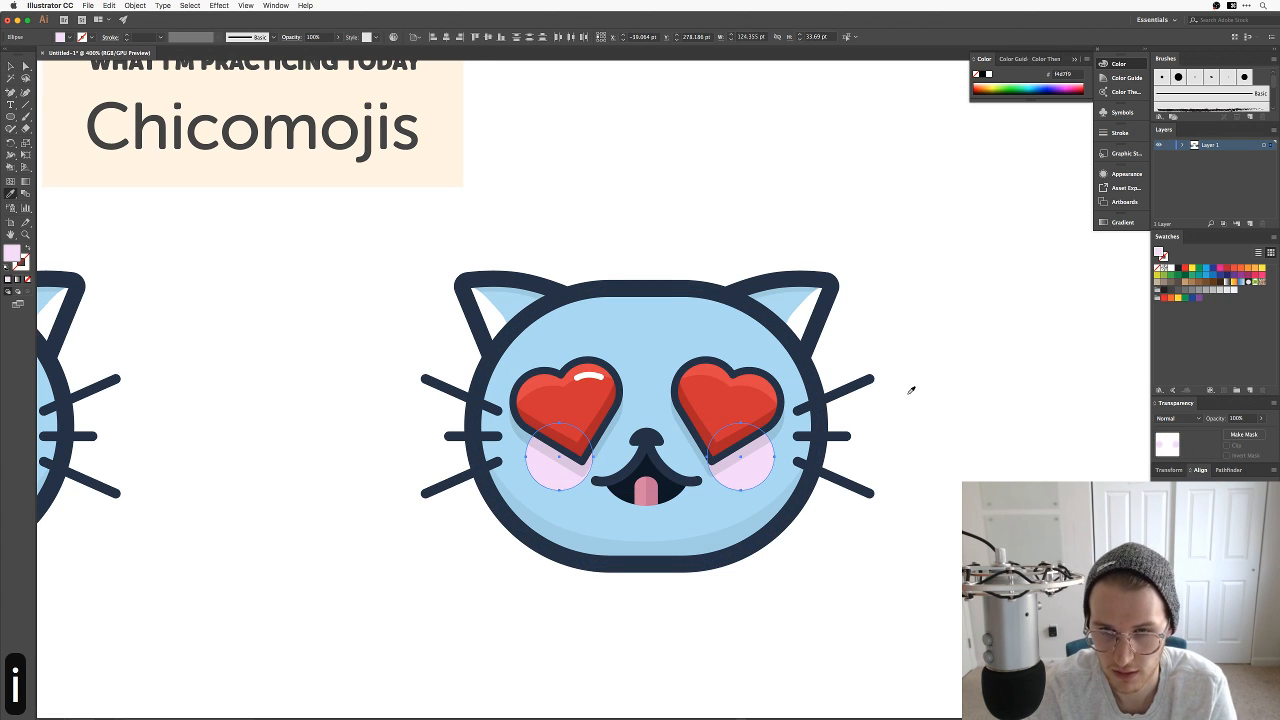
{"action": "left_click", "coordinate": [918, 445]}
{"action": "key", "text": "v"}
{"action": "left_click", "coordinate": [926, 472]}
Step: Lower the opacity of both white cheek circles to 30%
{"action": "left_click", "coordinate": [760, 482]}
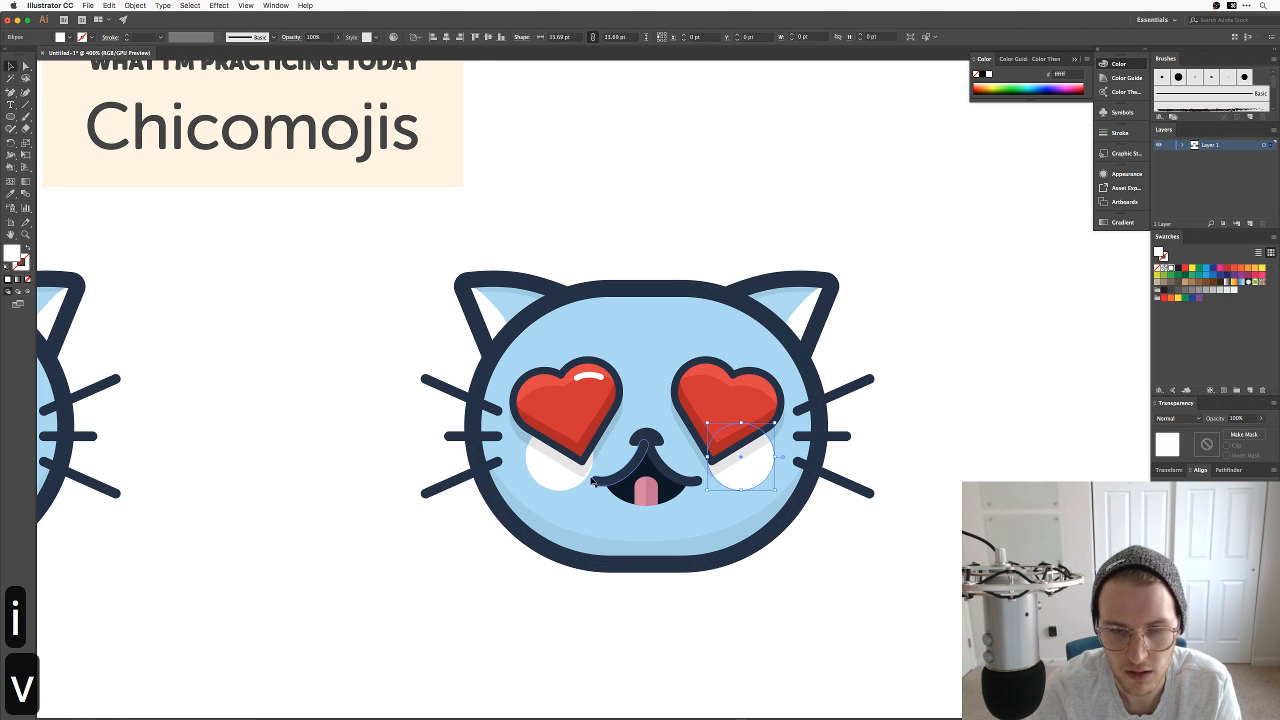
{"action": "left_click", "coordinate": [560, 478], "text": "shift"}
{"action": "left_click", "coordinate": [1237, 418]}
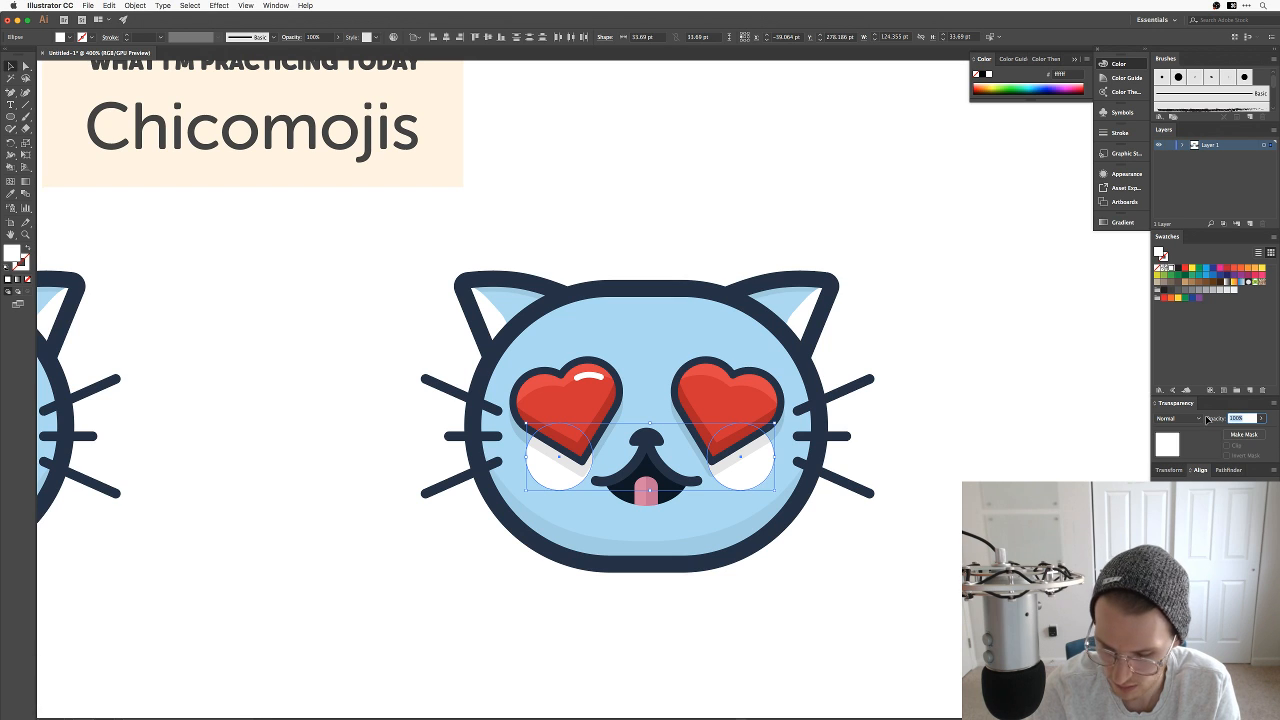
{"action": "key", "text": "shift+Down"}
{"action": "key", "text": "shift+Down"}
{"action": "key", "text": "shift+Down"}
{"action": "key", "text": "shift+Down"}
{"action": "key", "text": "shift+Down"}
{"action": "key", "text": "shift+Down"}
{"action": "key", "text": "shift+Down"}
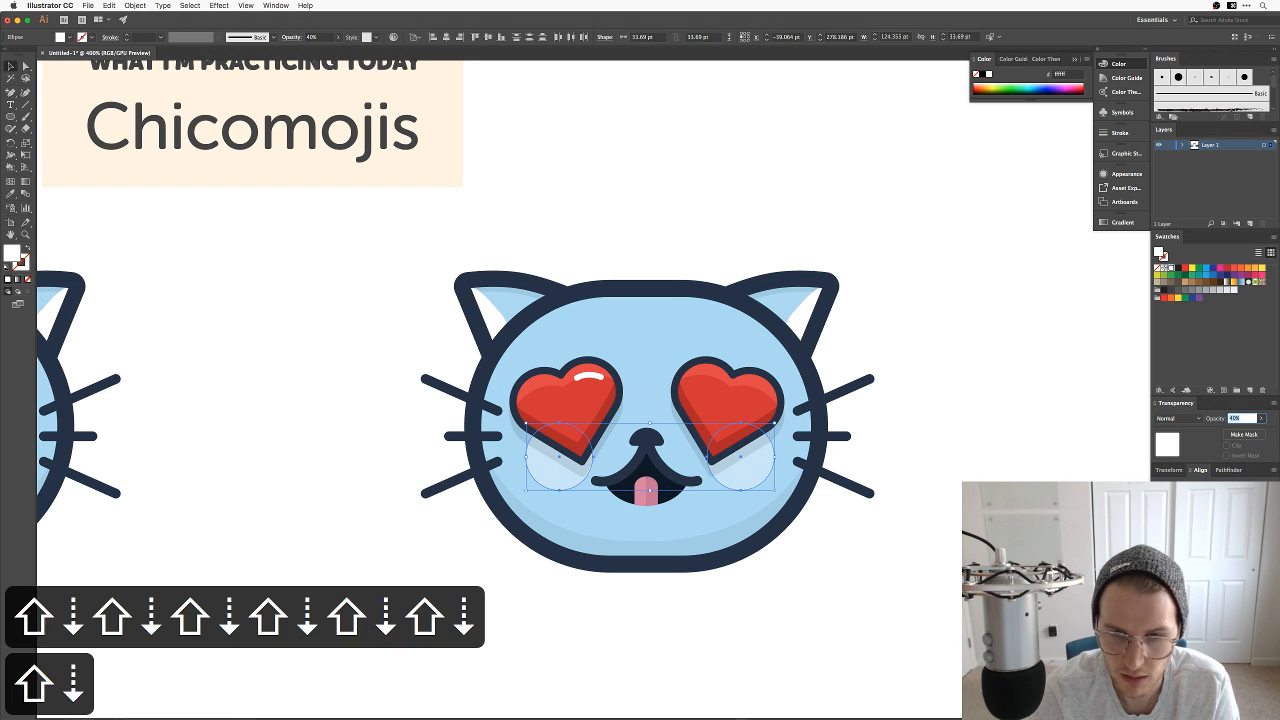
{"action": "left_click", "coordinate": [897, 580]}
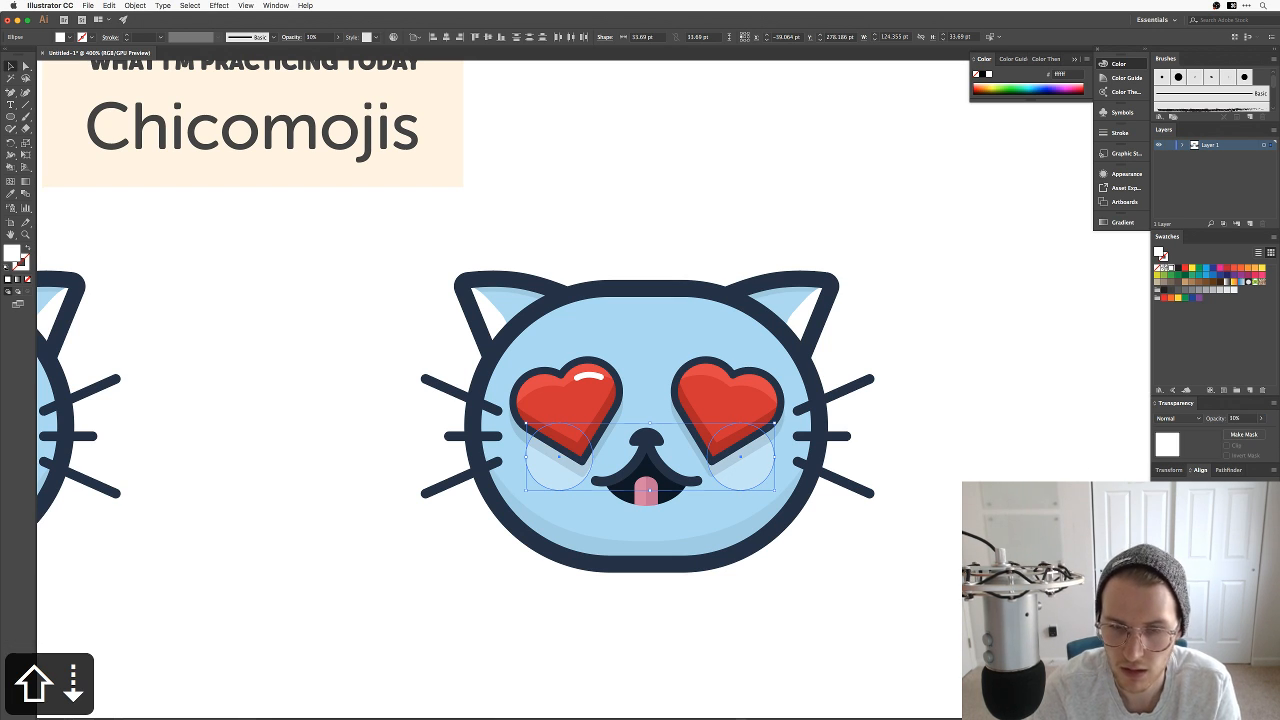
{"action": "mouse_move", "coordinate": [897, 567]}
{"action": "left_mouse_down"}
{"action": "mouse_move", "coordinate": [911, 537]}
{"action": "mouse_move", "coordinate": [903, 549]}
{"action": "left_mouse_up"}
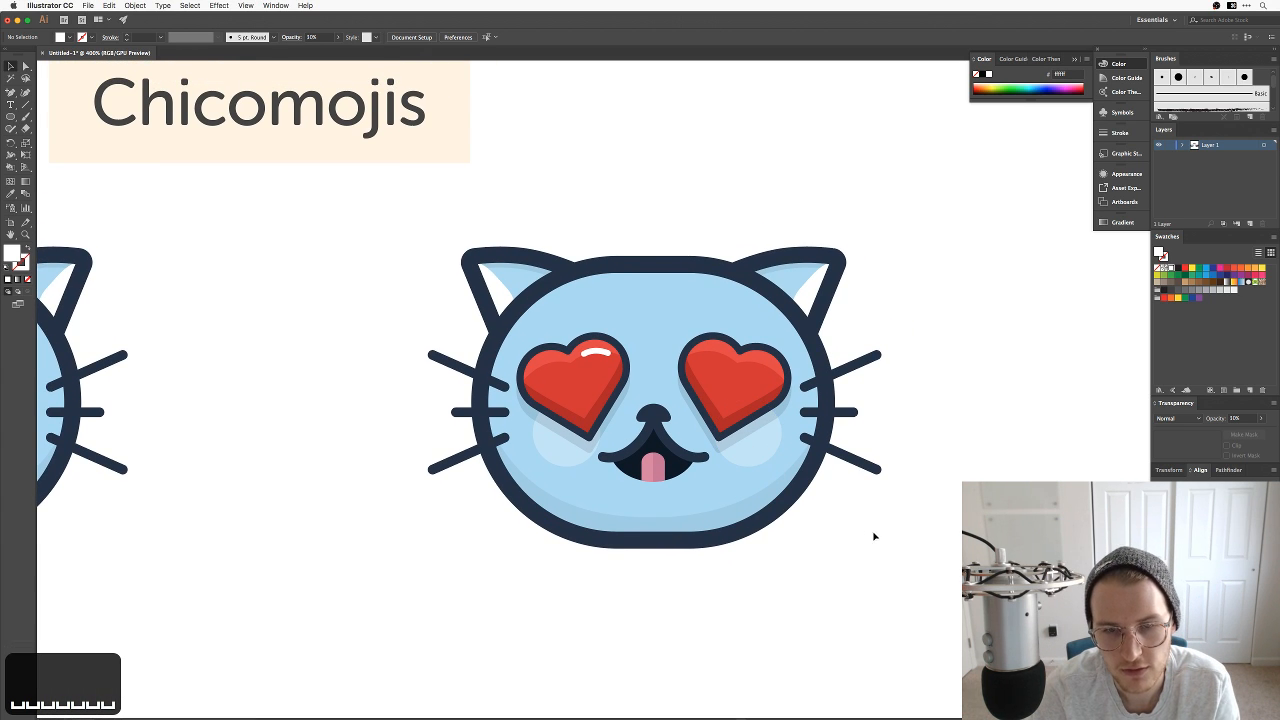
Step: Shorten both halves of the pink tongue from the top edge to a height of about 11.4 pt
{"action": "left_click_drag", "start_coordinate": [910, 496], "coordinate": [894, 506]}
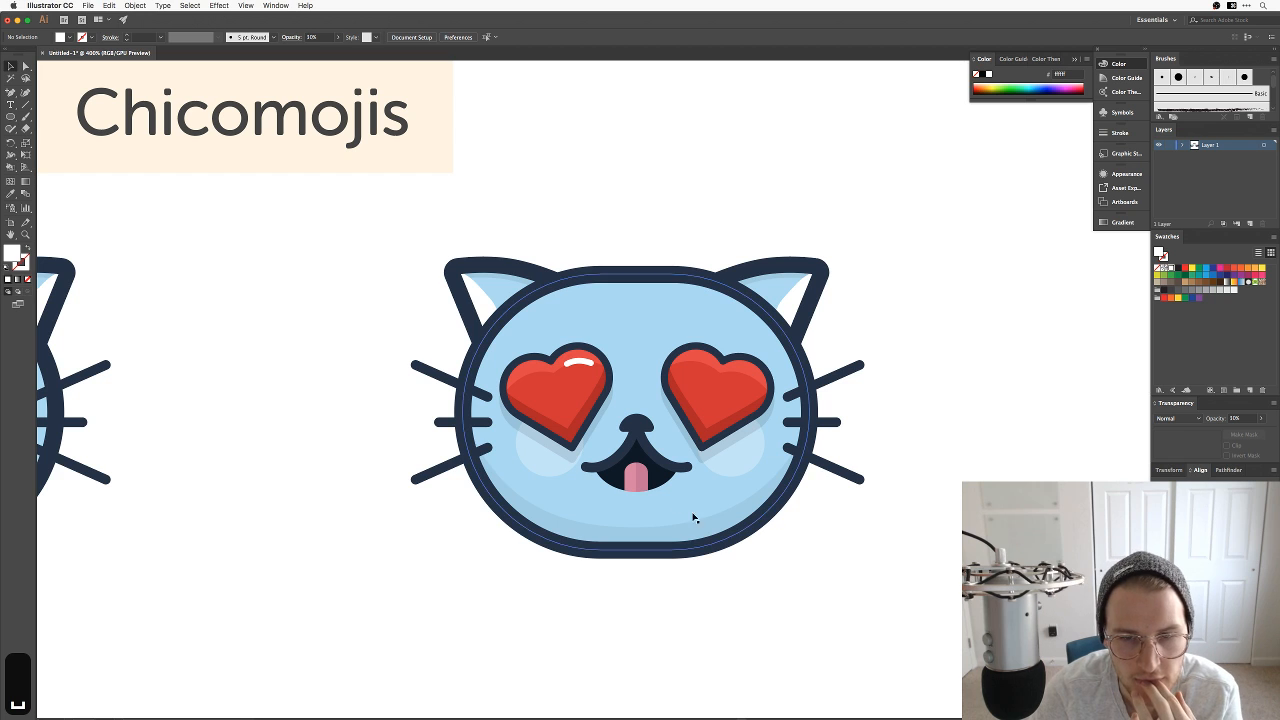
{"action": "key", "text": "z"}
{"action": "left_click", "coordinate": [640, 517]}
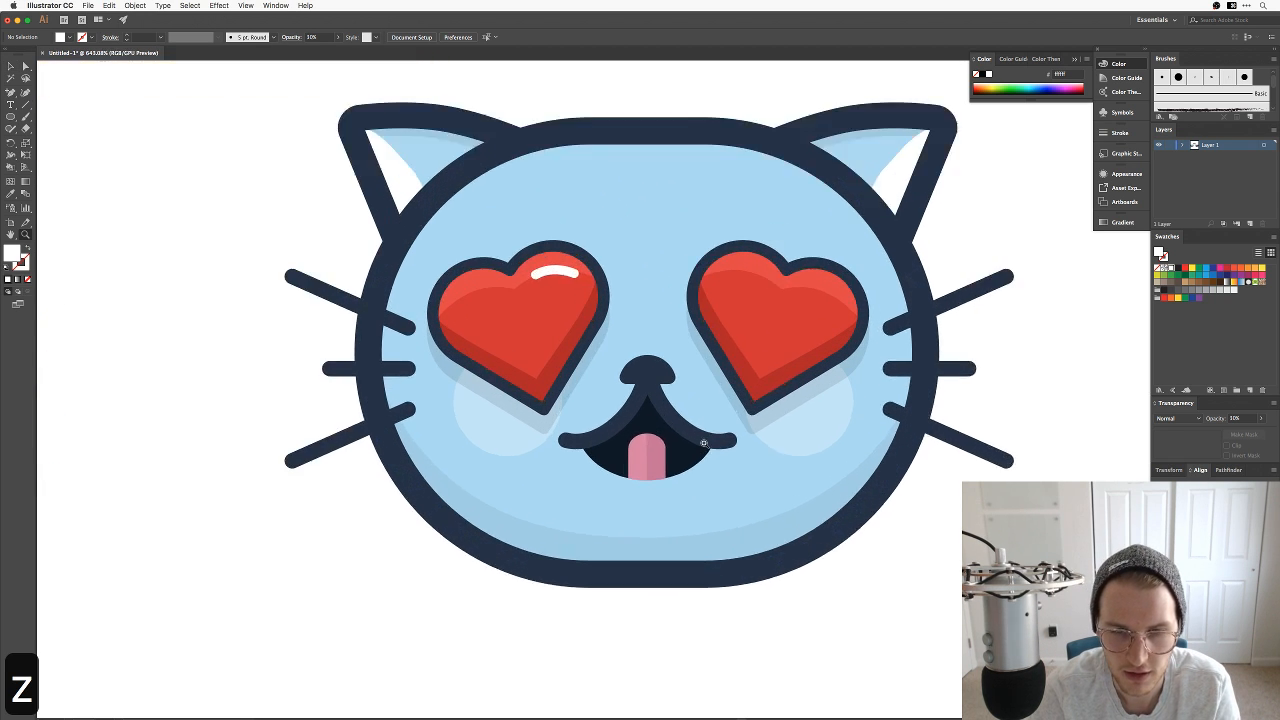
{"action": "left_click", "coordinate": [640, 517]}
{"action": "key", "text": "v"}
{"action": "left_click", "coordinate": [670, 395]}
{"action": "left_click", "coordinate": [670, 395], "text": "shift"}
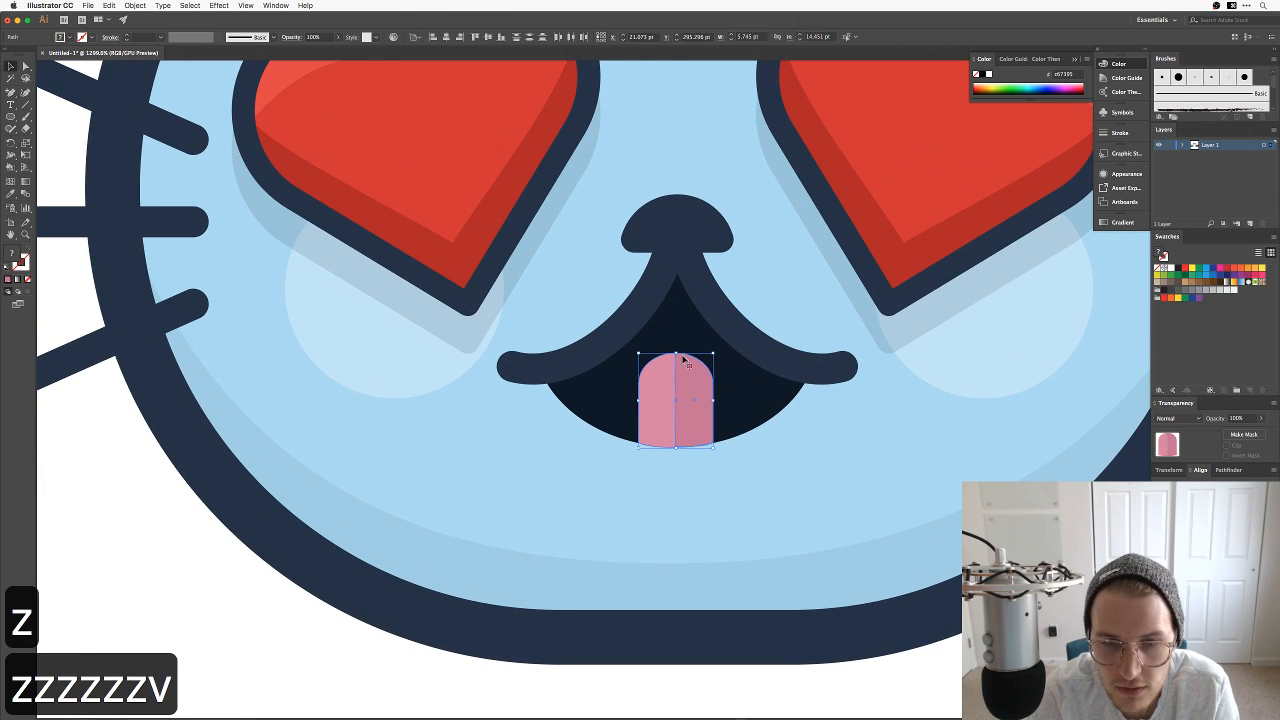
{"action": "left_click_drag", "start_coordinate": [676, 353], "coordinate": [677, 374]}
{"action": "key", "text": "v"}
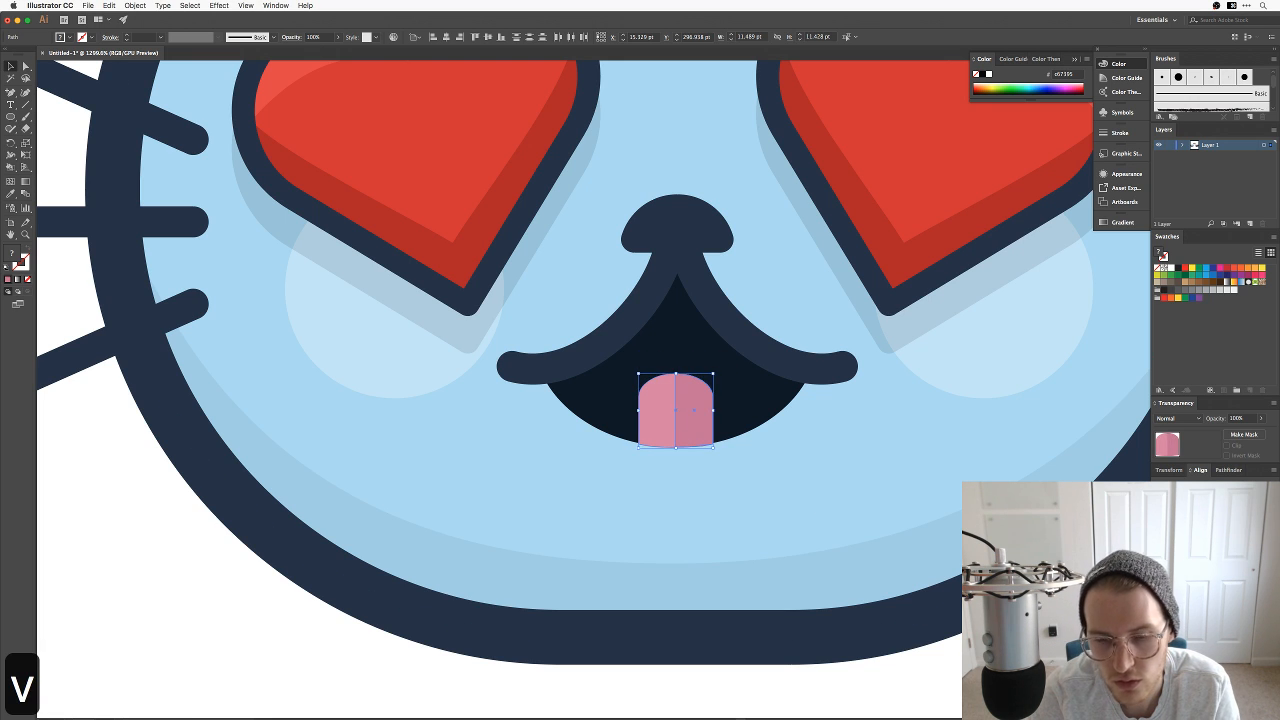
{"action": "left_click", "coordinate": [874, 575]}
Step: Resize both tongue halves to about 12 by 9.6 pt and move them out of the mouth onto the lower face
{"action": "left_click", "coordinate": [660, 414]}
{"action": "left_click", "coordinate": [703, 414], "text": "shift"}
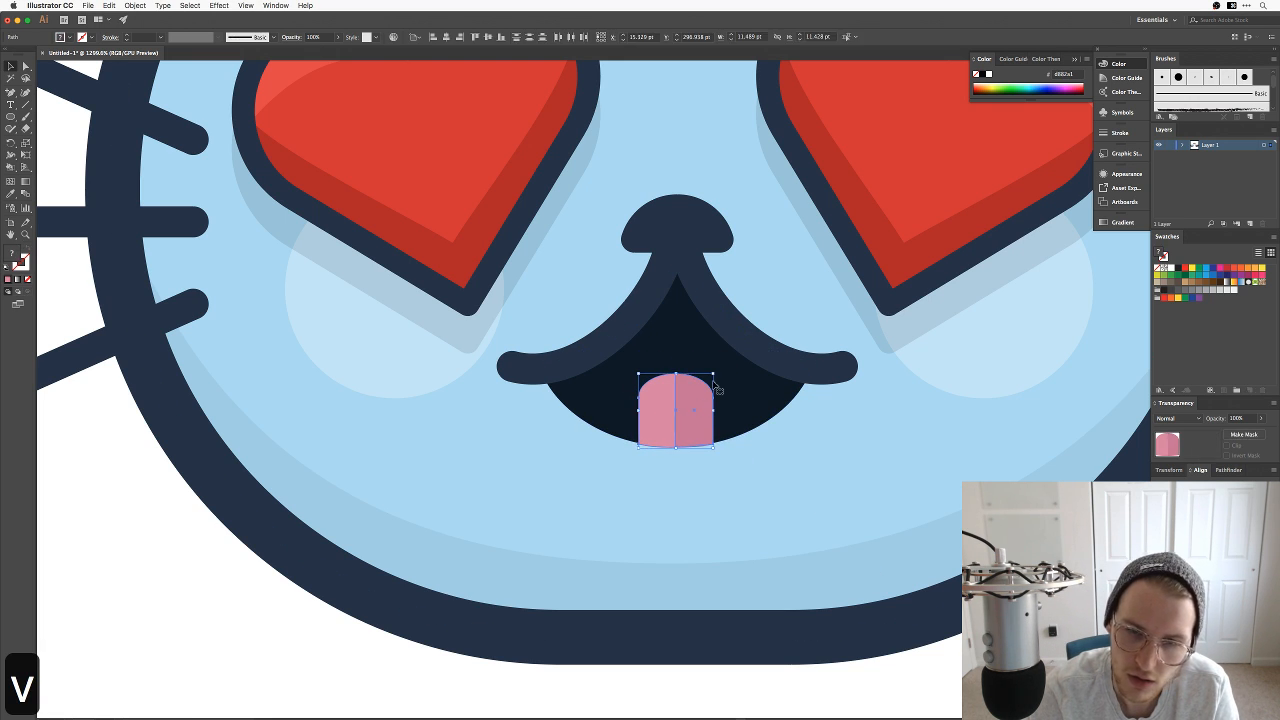
{"action": "left_click_drag", "start_coordinate": [713, 374], "coordinate": [497, 484]}
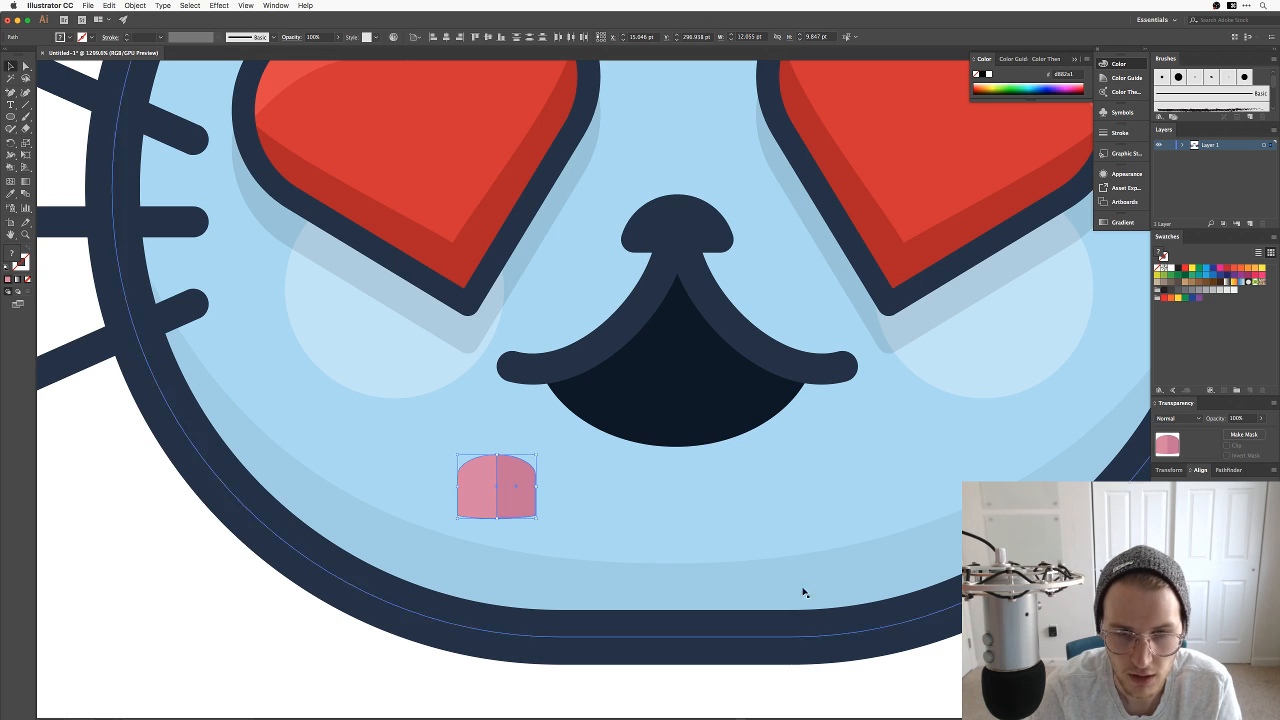
{"action": "left_click", "coordinate": [818, 676]}
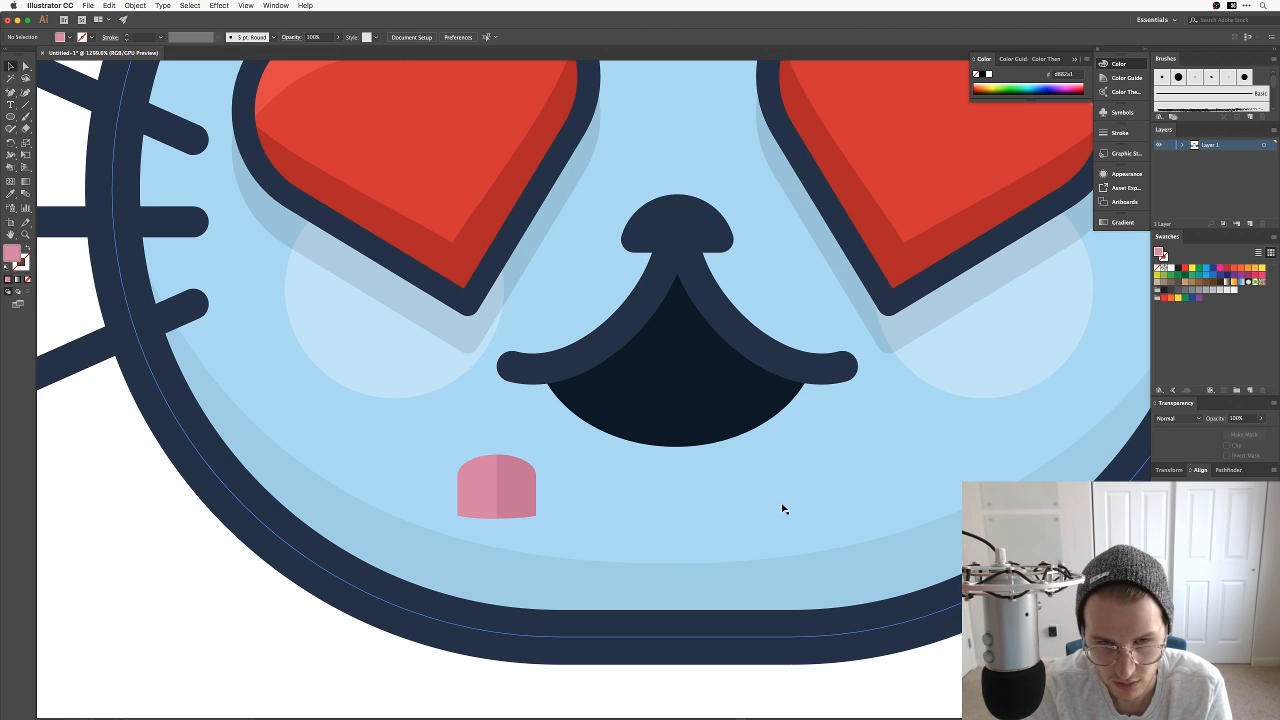
{"action": "key", "text": "l"}
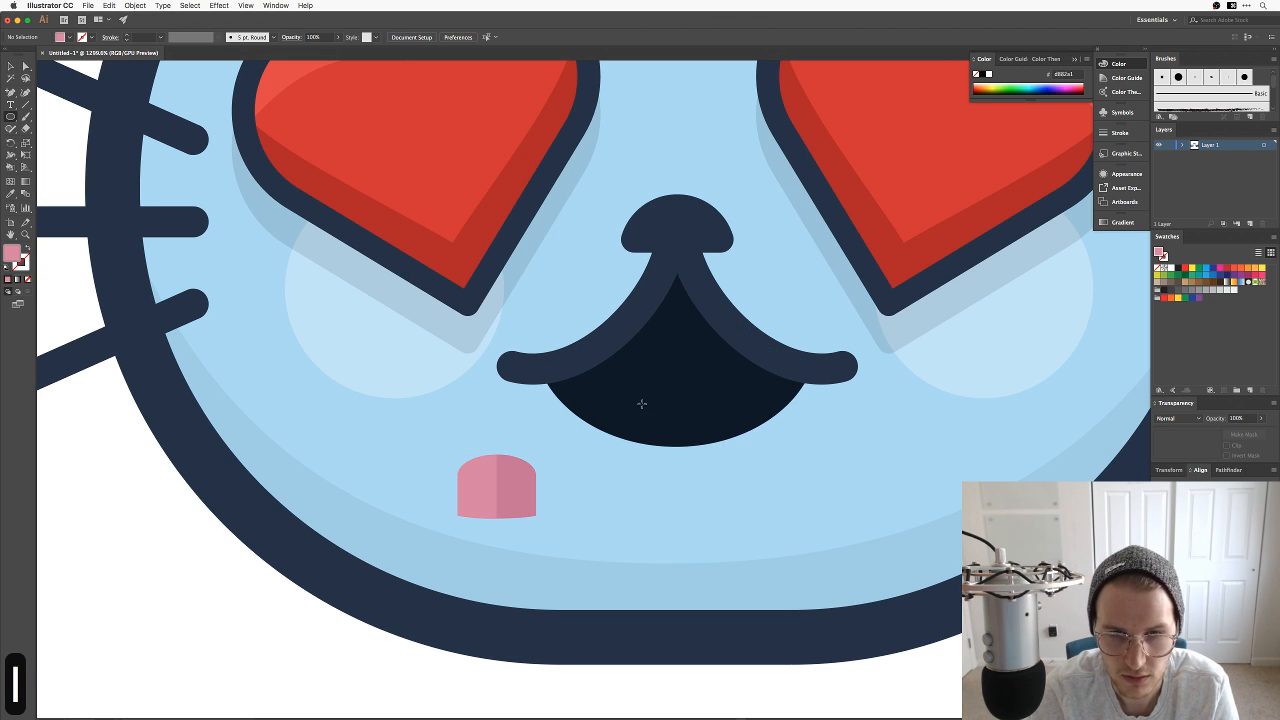
{"action": "left_click_drag", "start_coordinate": [646, 395], "coordinate": [670, 414]}
{"action": "key", "text": "BackSpace"}
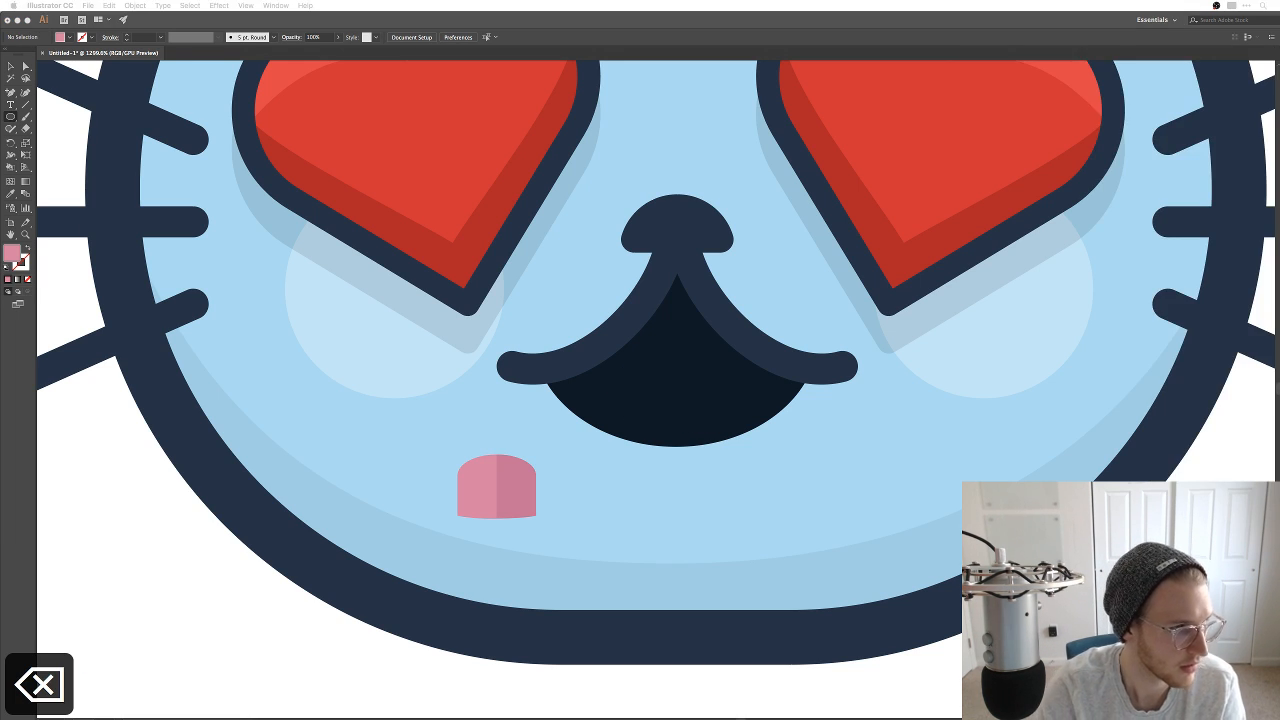
Step: Switch to Chrome, open Dribbble and search it for "tounge" to find reference artwork
{"action": "key", "text": "super+t"}
{"action": "type", "text": "t"}
{"action": "key", "text": "BackSpace"}
{"action": "key", "text": "BackSpace"}
{"action": "type", "text": "drib"}
{"action": "key", "text": "Return"}
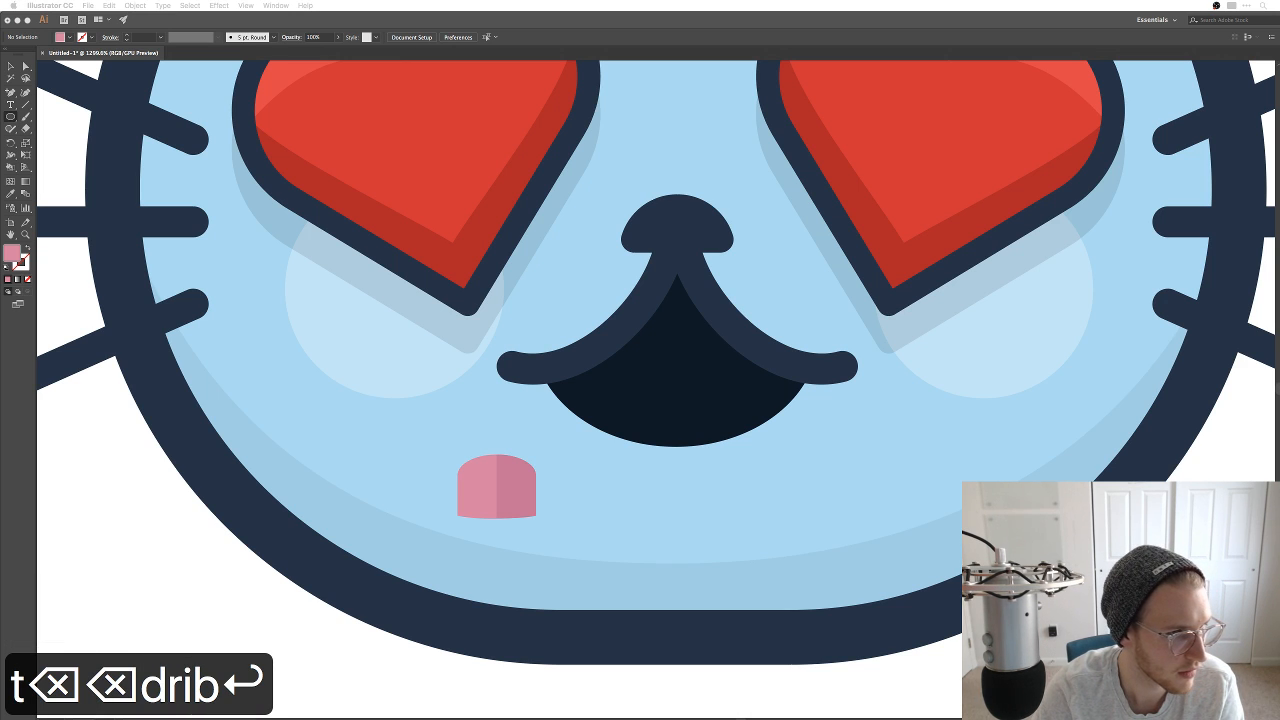
{"action": "type", "text": "toun"}
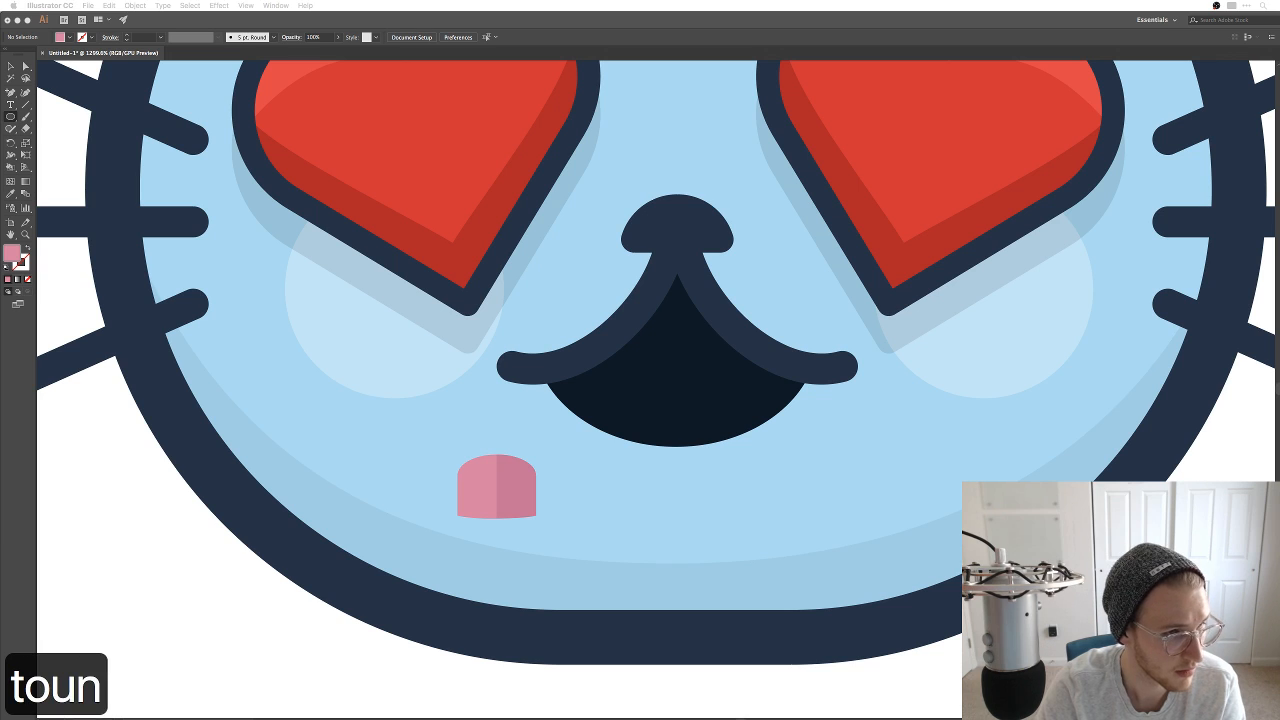
{"action": "type", "text": "ge"}
{"action": "key", "text": "Return"}
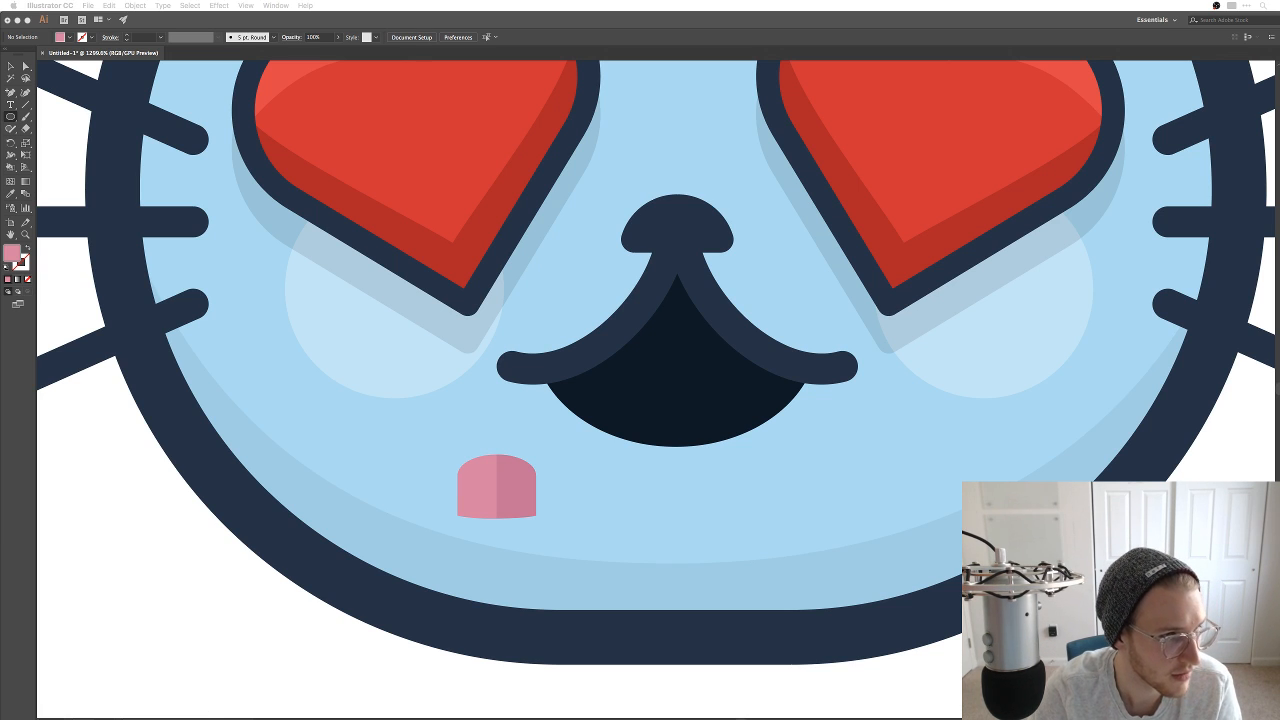
{"action": "left_click_drag", "start_coordinate": [66, 118], "coordinate": [826, 11]}
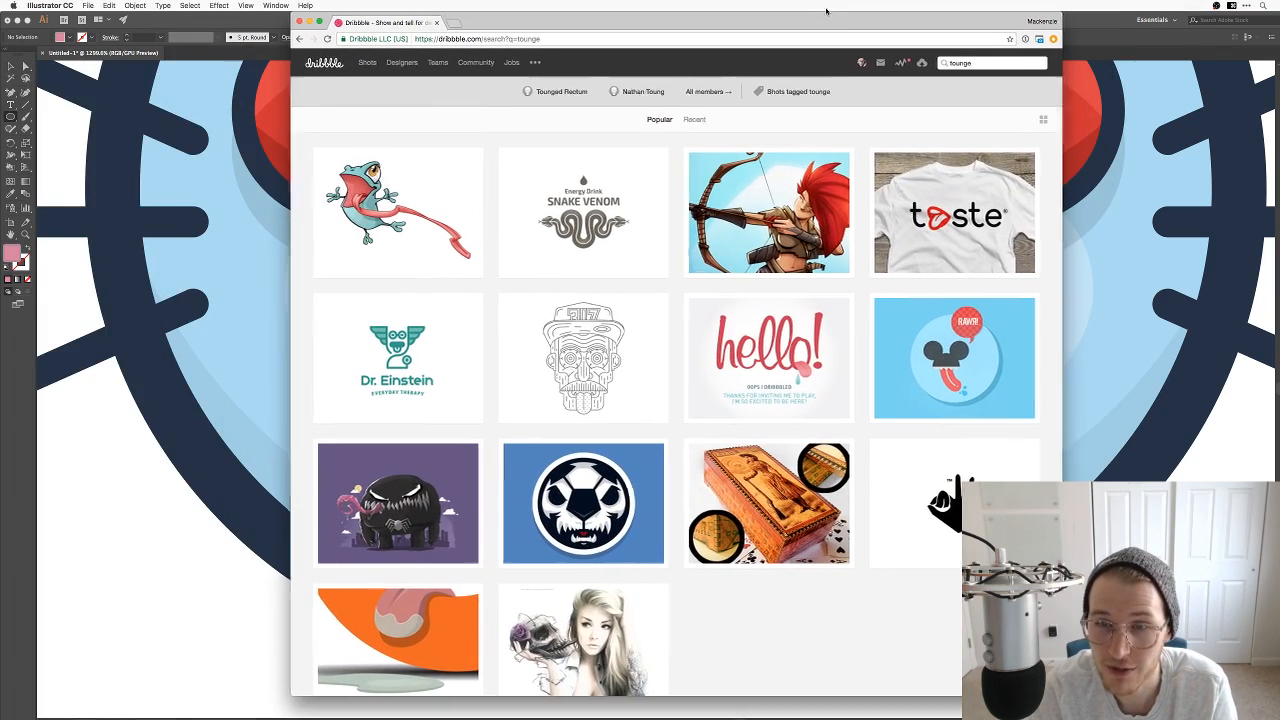
Step: Examine how the tongue is drawn in the line-art bearded face shot, then return to Illustrator
{"action": "scroll", "coordinate": [848, 344], "scroll_direction": "down", "scroll_amount": 5}
{"action": "scroll", "coordinate": [860, 380], "scroll_direction": "up", "scroll_amount": 5}
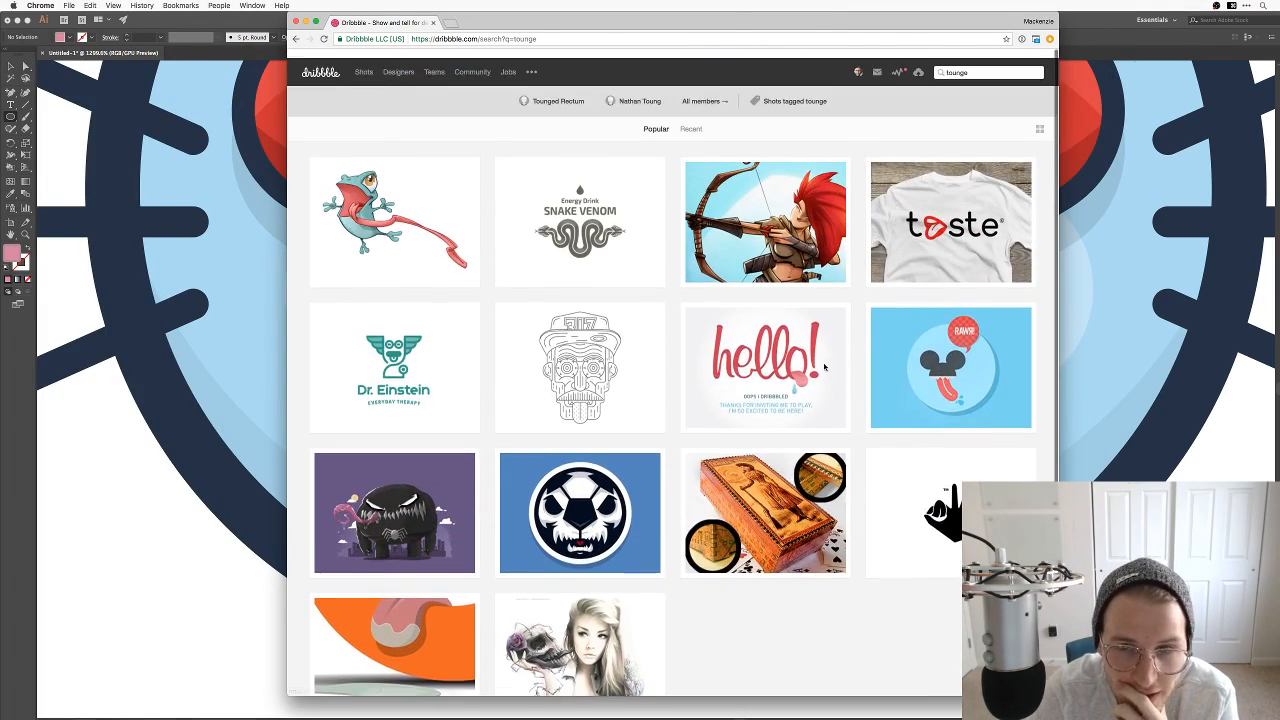
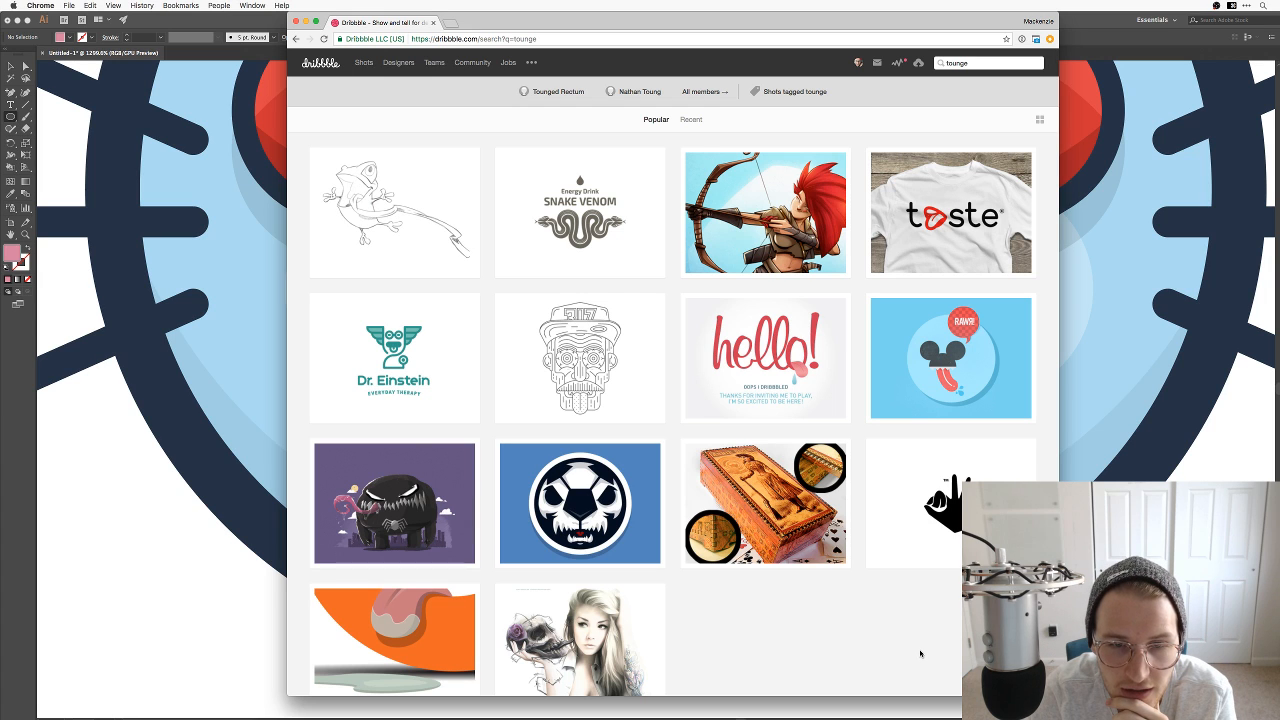
{"action": "left_click", "coordinate": [580, 358]}
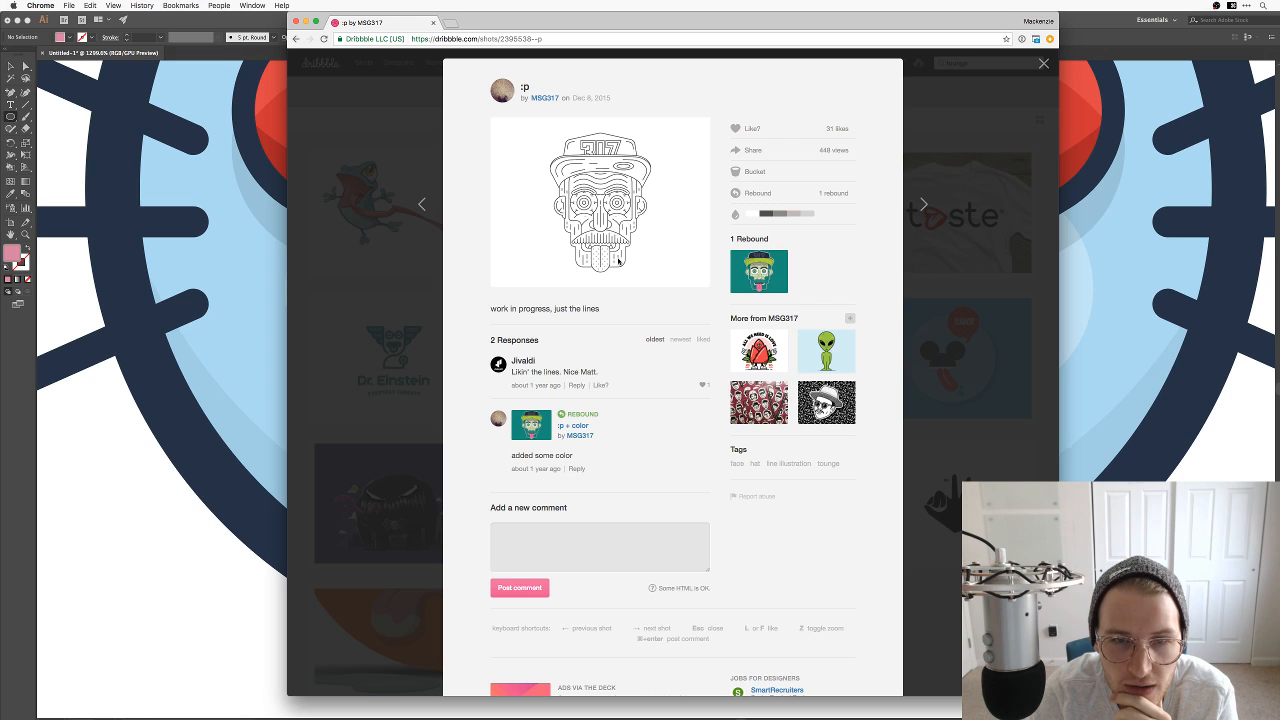
{"action": "key", "text": "super+Tab"}
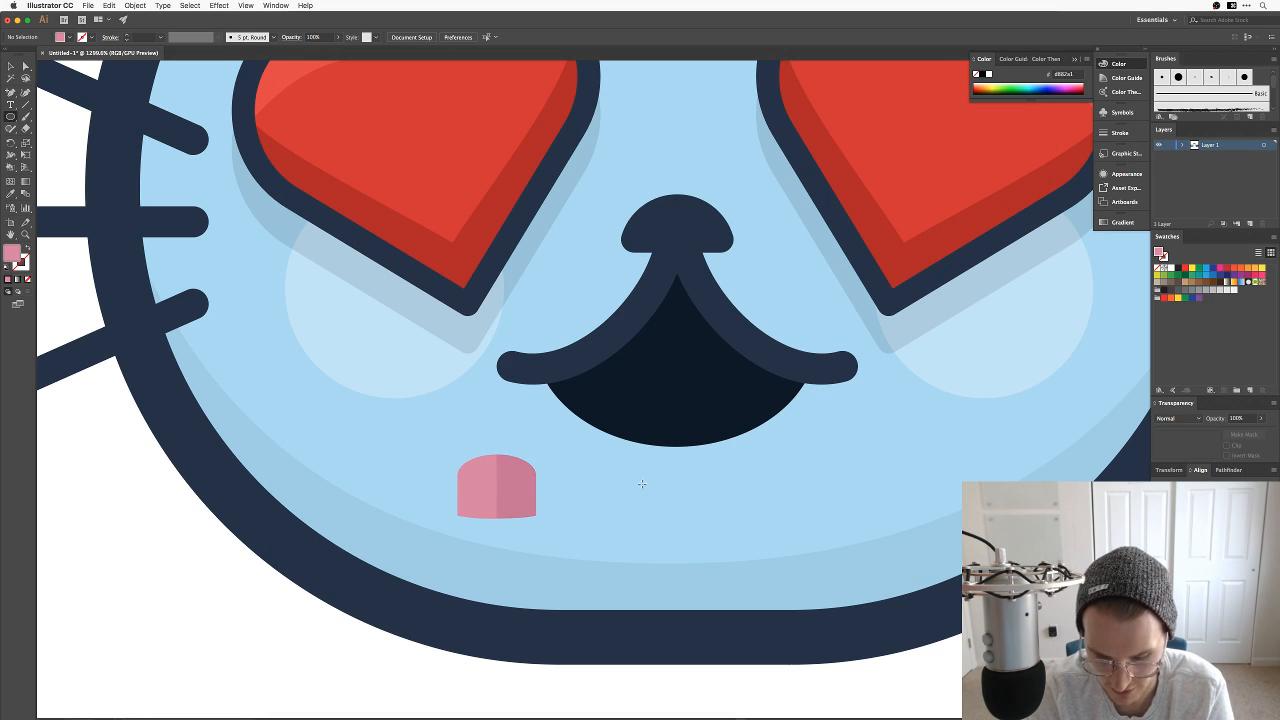
Step: Draw a pink rectangle about 10 by 16 pt in the middle of the mouth, extending below its lower edge
{"action": "key", "text": "l"}
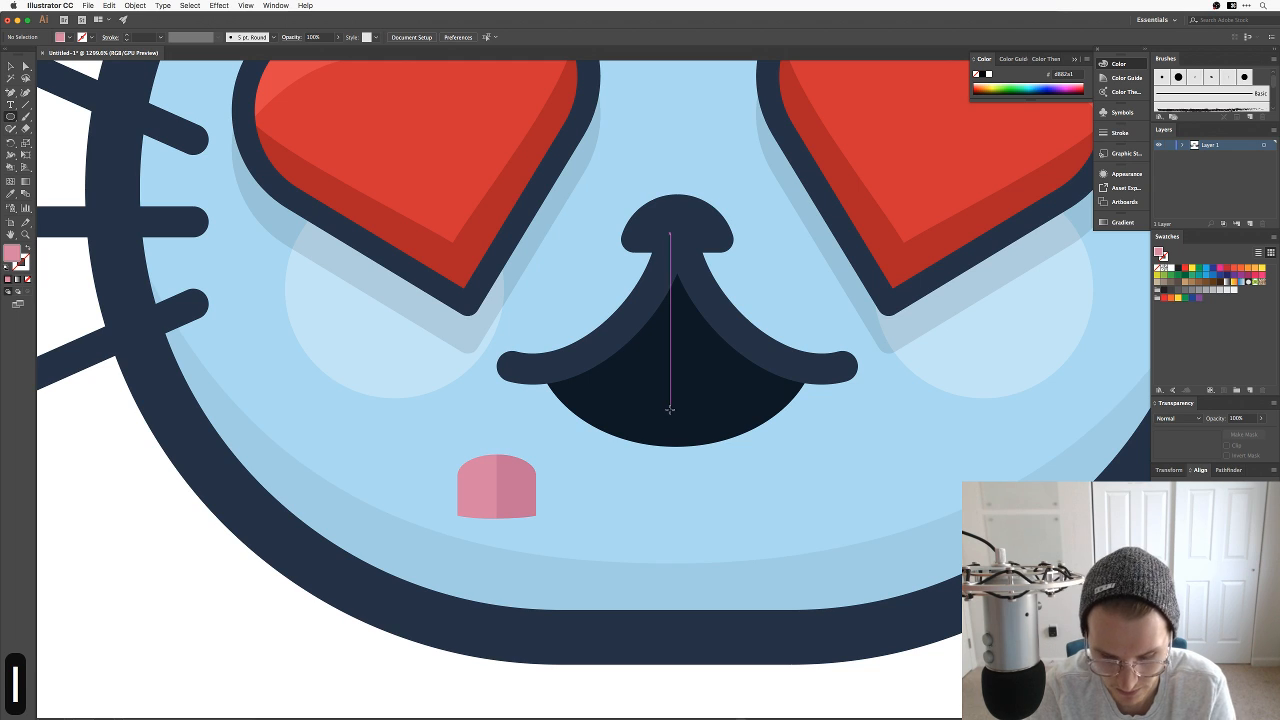
{"action": "key", "text": "m"}
{"action": "left_click_drag", "start_coordinate": [642, 395], "coordinate": [701, 465]}
{"action": "key", "text": "v"}
{"action": "key", "text": "a"}
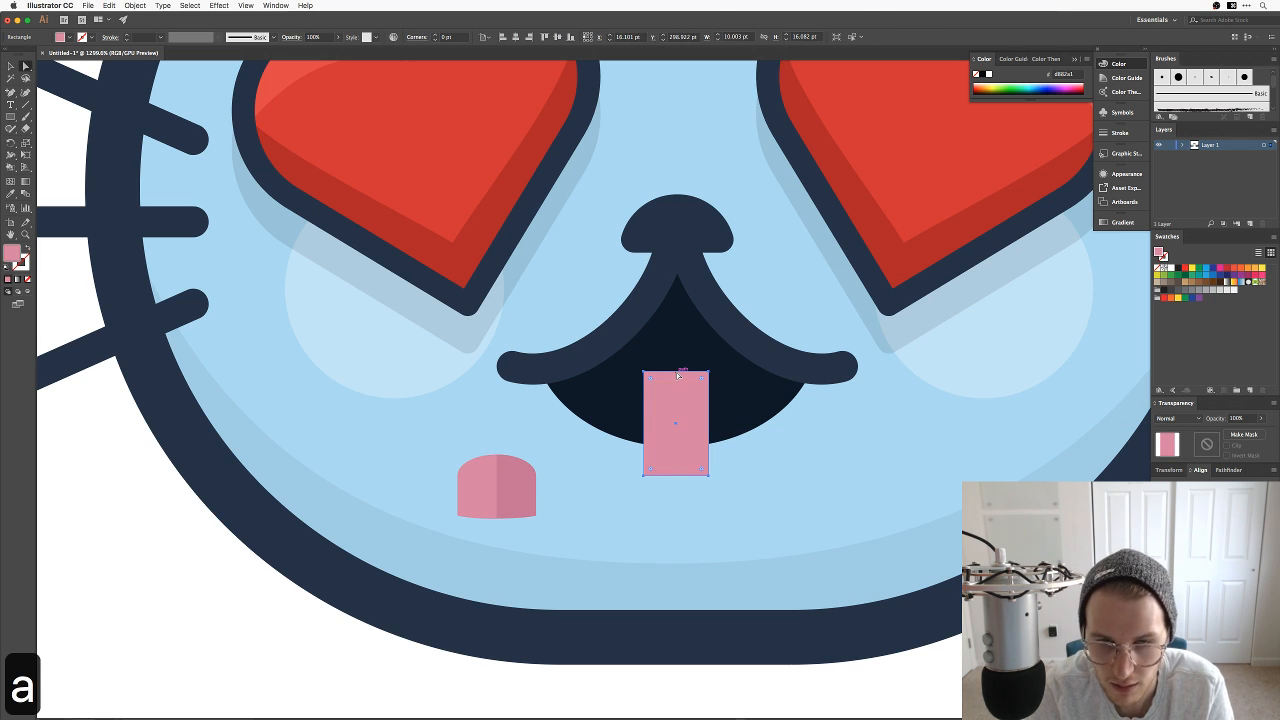
{"action": "key", "text": "equal"}
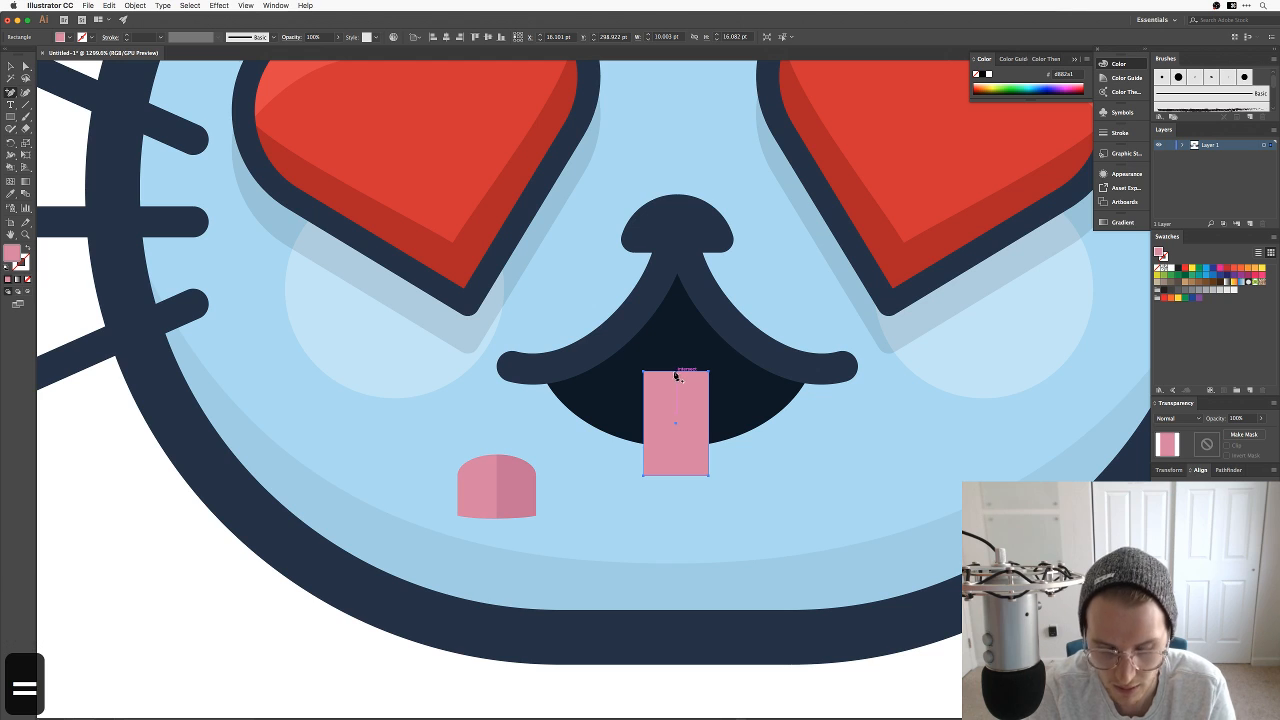
Step: Draw a pink circle about 4.8 pt wide on the rectangle's upper edge and place a copy beside it
{"action": "key", "text": "l"}
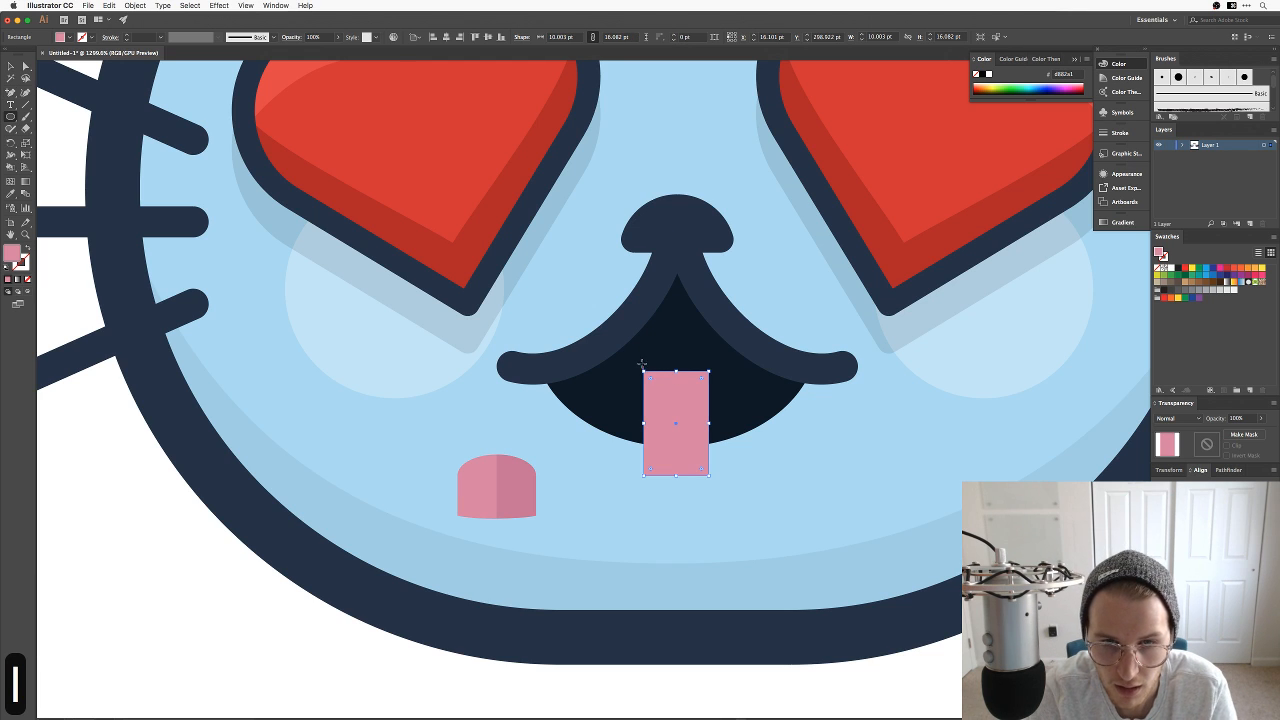
{"action": "left_click_drag", "start_coordinate": [648, 366], "coordinate": [693, 386]}
{"action": "key", "text": "v"}
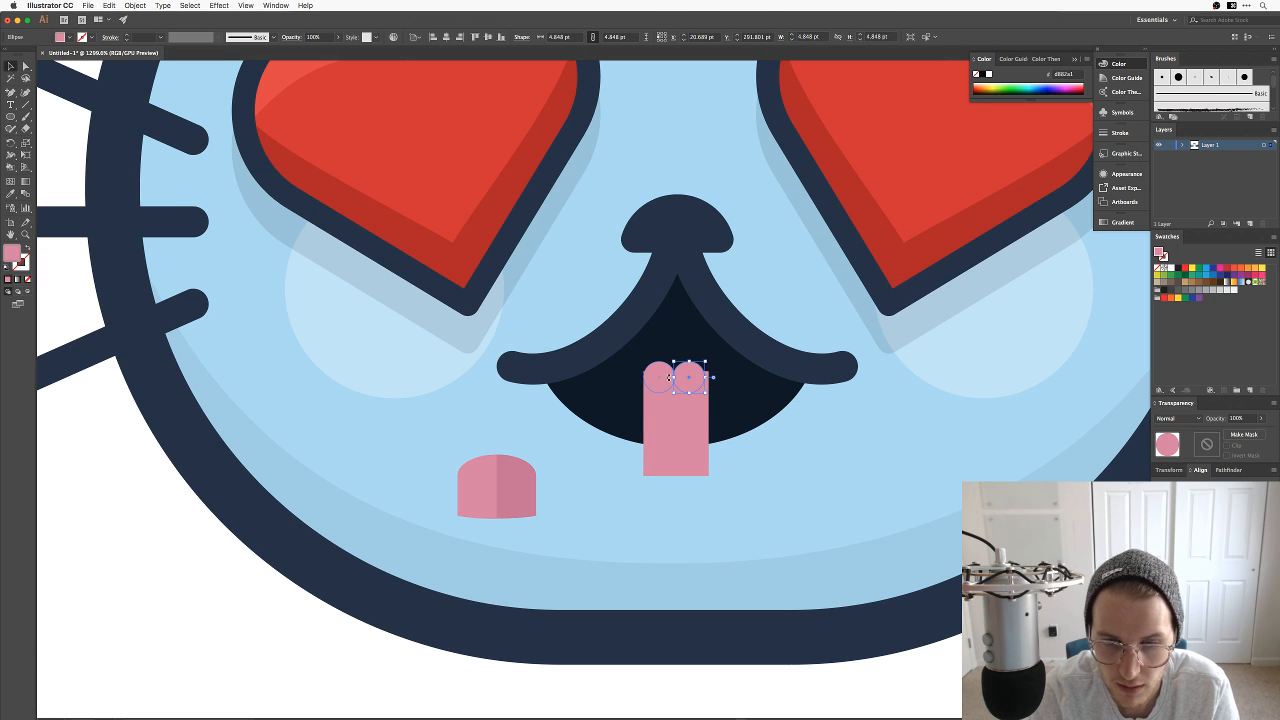
{"action": "key", "text": "super+equal"}
{"action": "key", "text": "super+equal"}
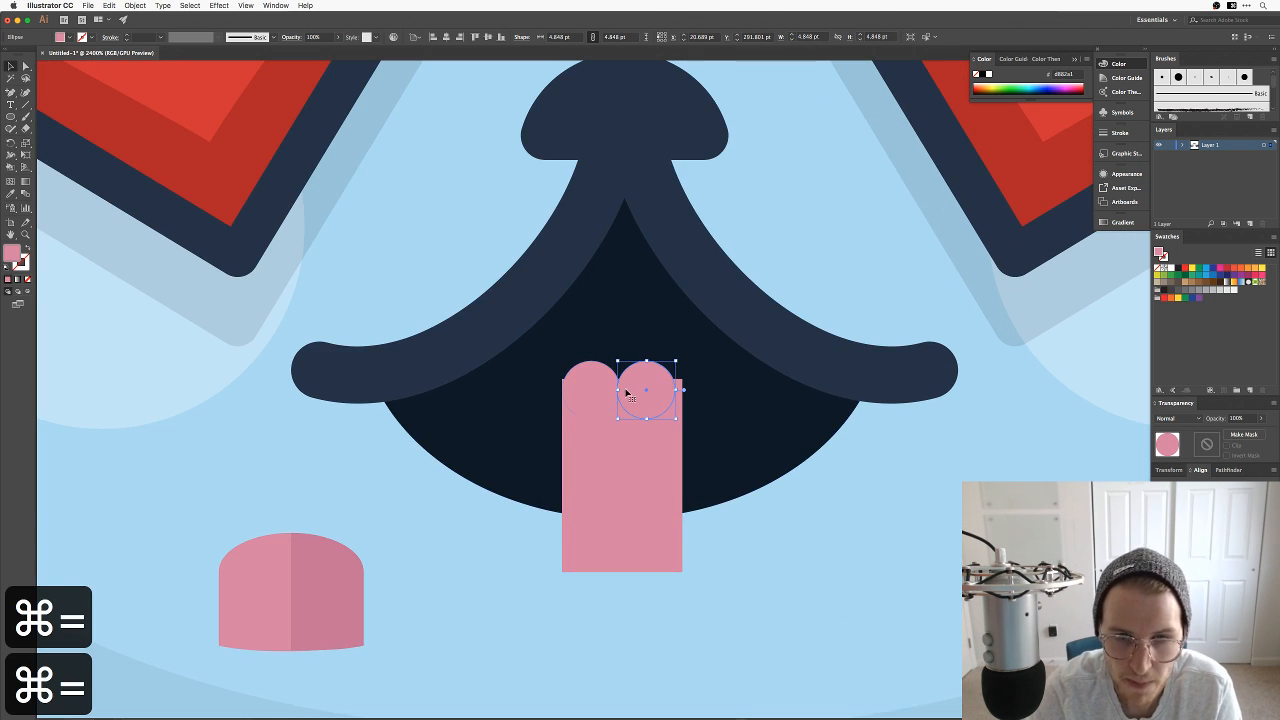
{"action": "left_click_drag", "start_coordinate": [637, 394], "coordinate": [659, 390]}
{"action": "left_click", "coordinate": [593, 389], "text": "shift"}
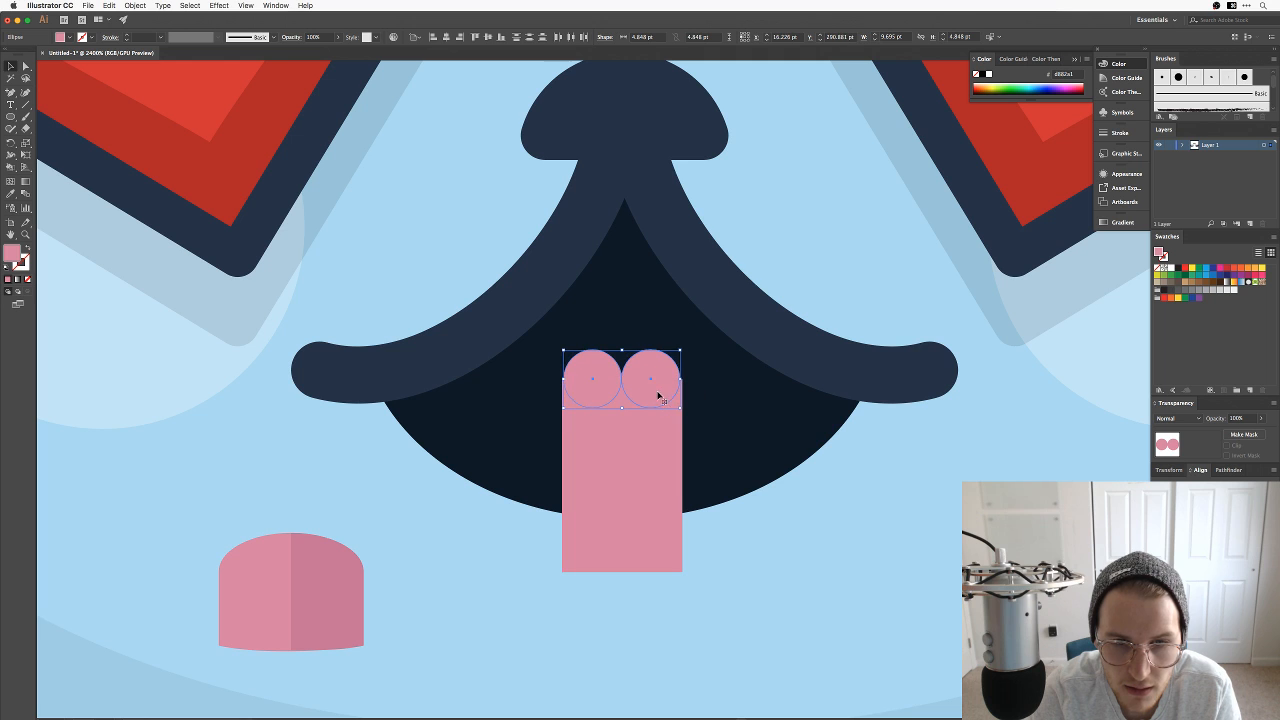
Step: Overlap the two pink circles slightly and scale them together to about 10 pt wide to span the rectangle
{"action": "key", "text": "z"}
{"action": "left_click_drag", "start_coordinate": [550, 336], "coordinate": [715, 289]}
{"action": "key", "text": "space"}
{"action": "key", "text": "v"}
{"action": "left_click_drag", "start_coordinate": [702, 408], "coordinate": [697, 405]}
{"action": "key", "text": "space"}
{"action": "left_click_drag", "start_coordinate": [829, 422], "coordinate": [520, 324]}
{"action": "left_click", "coordinate": [871, 374]}
{"action": "left_click_drag", "start_coordinate": [773, 340], "coordinate": [763, 342]}
{"action": "left_click", "coordinate": [443, 289], "text": "shift"}
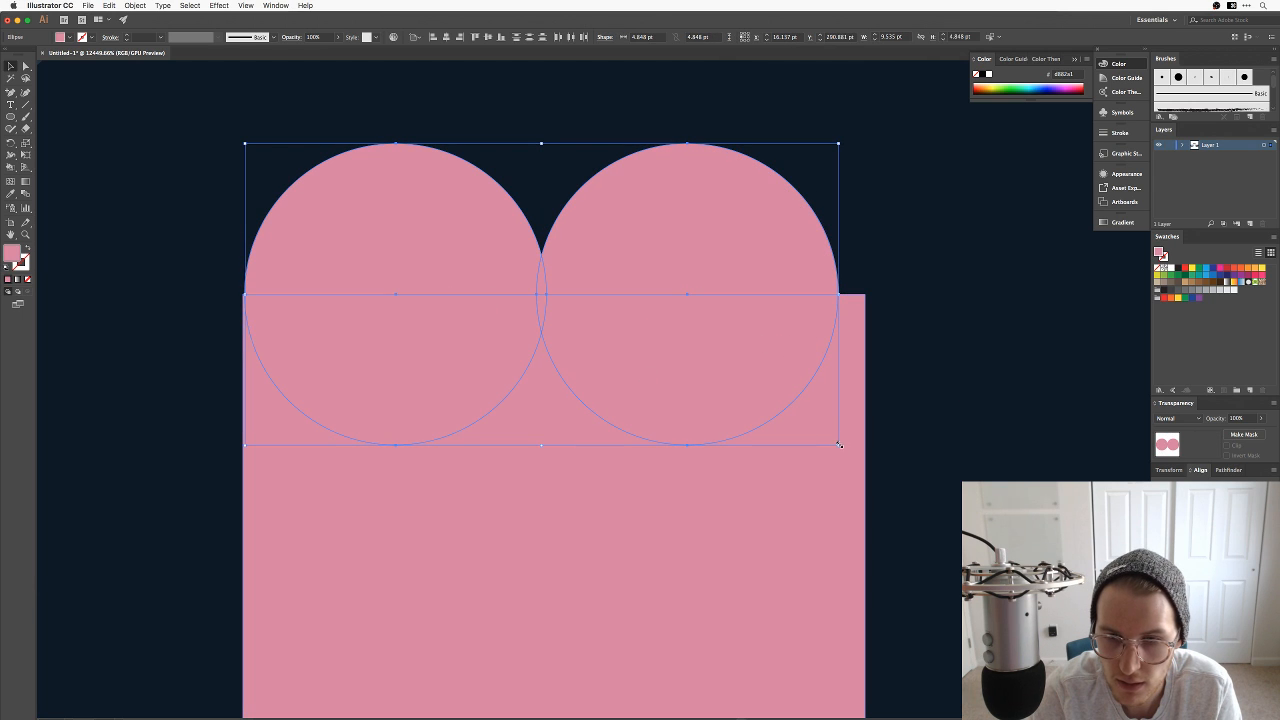
{"action": "left_click_drag", "start_coordinate": [840, 445], "coordinate": [866, 472]}
{"action": "key", "text": "super+minus"}
{"action": "key", "text": "super+minus"}
{"action": "key", "text": "super+minus"}
{"action": "key", "text": "super+minus"}
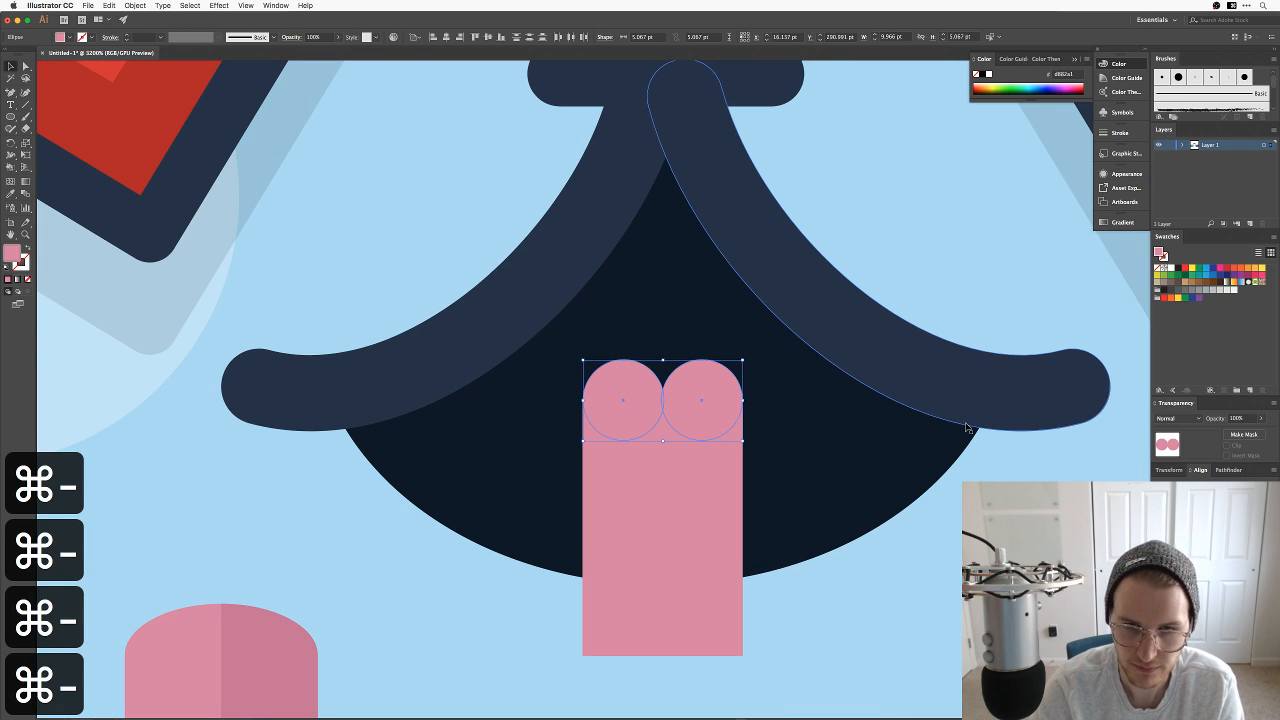
{"action": "key", "text": "super+minus"}
{"action": "key", "text": "super+minus"}
{"action": "key", "text": "super+minus"}
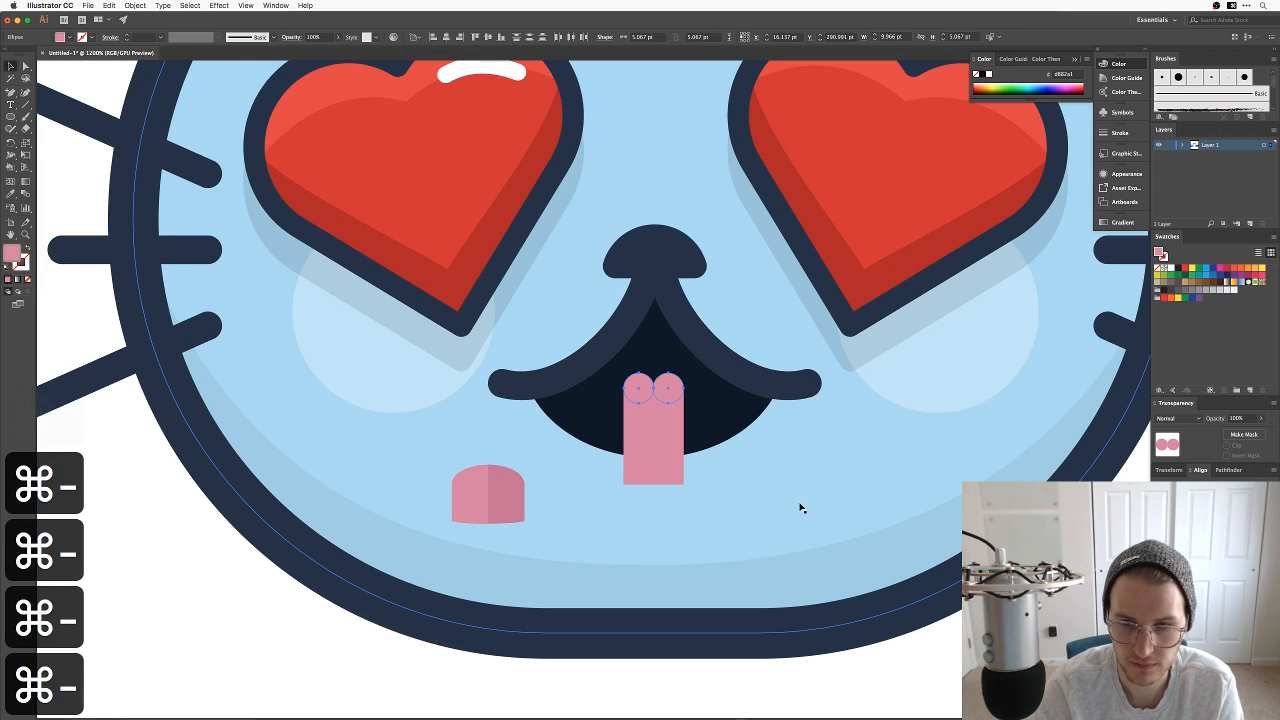
{"action": "left_click", "coordinate": [898, 505]}
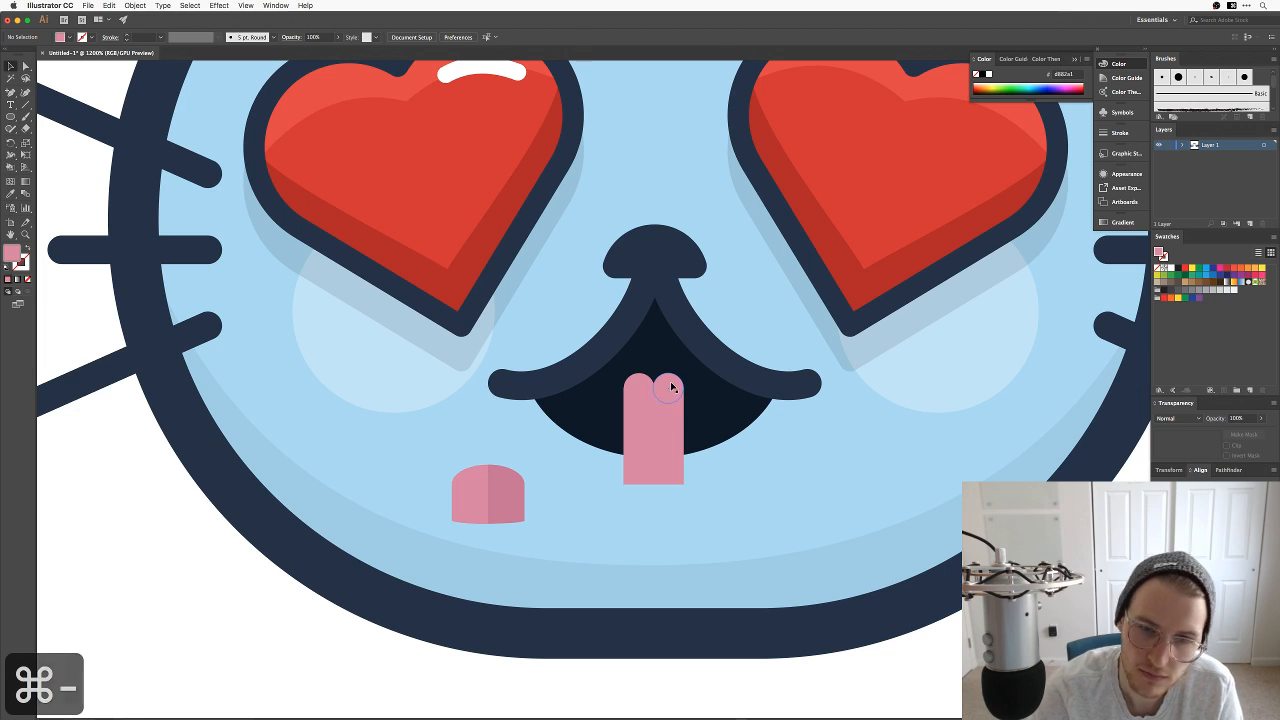
Step: Round the two lower corners of the pink tongue rectangle with a 5 pt radius
{"action": "left_click", "coordinate": [659, 467]}
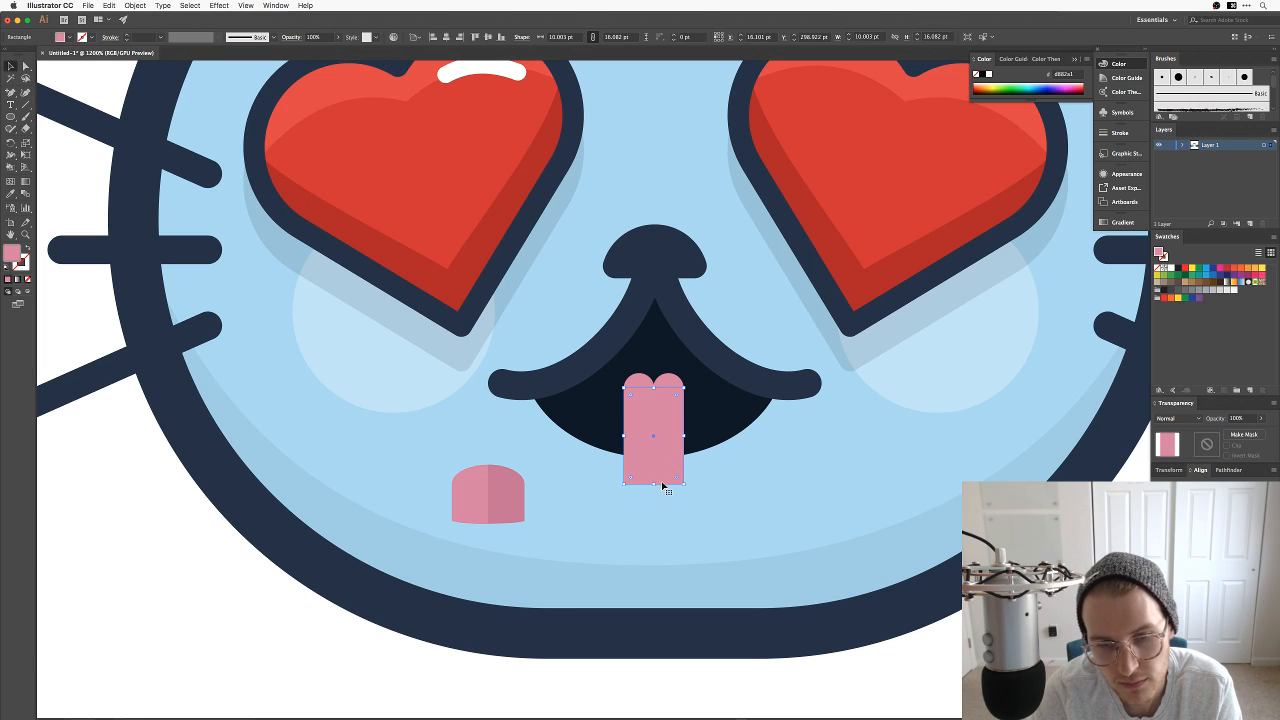
{"action": "key", "text": "a"}
{"action": "left_click", "coordinate": [684, 485]}
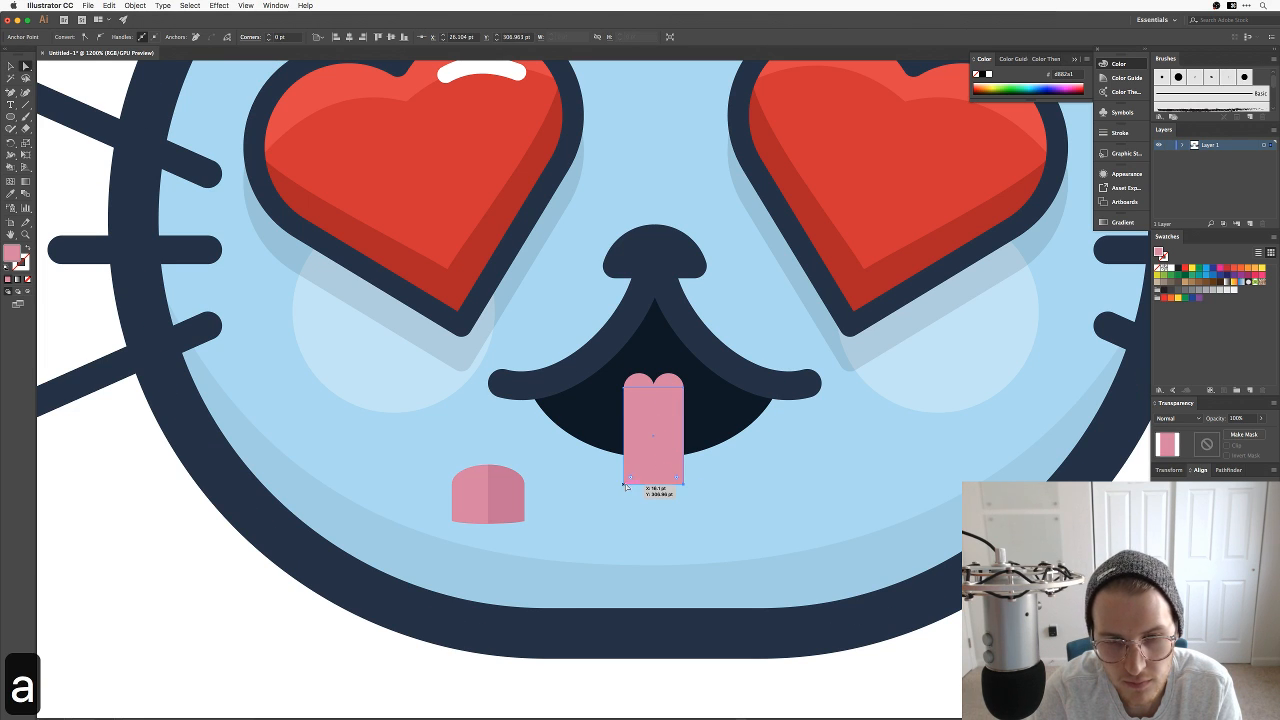
{"action": "left_click", "coordinate": [623, 486], "text": "shift"}
{"action": "left_click_drag", "start_coordinate": [631, 477], "coordinate": [647, 376]}
{"action": "key", "text": "v"}
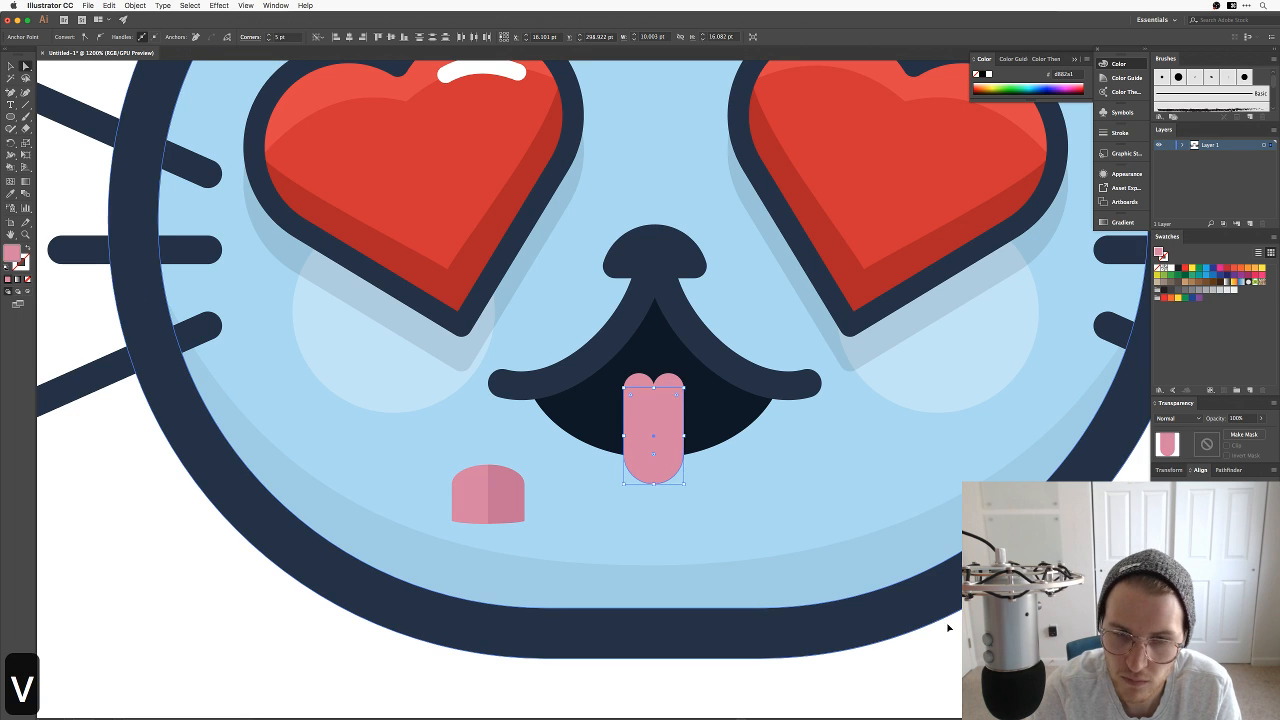
{"action": "left_click", "coordinate": [948, 626]}
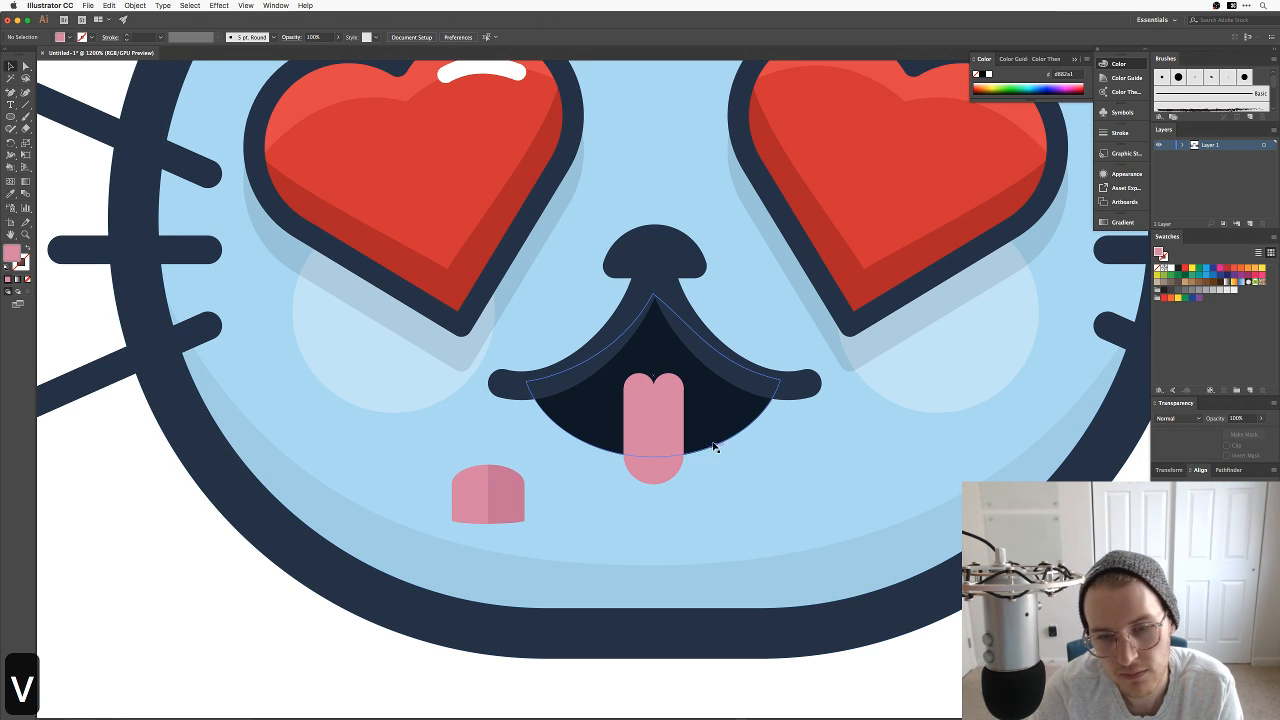
Step: Increase the overlap of the two pink circles and scale them together to match the rectangle's width of about 10 pt
{"action": "left_click", "coordinate": [667, 391]}
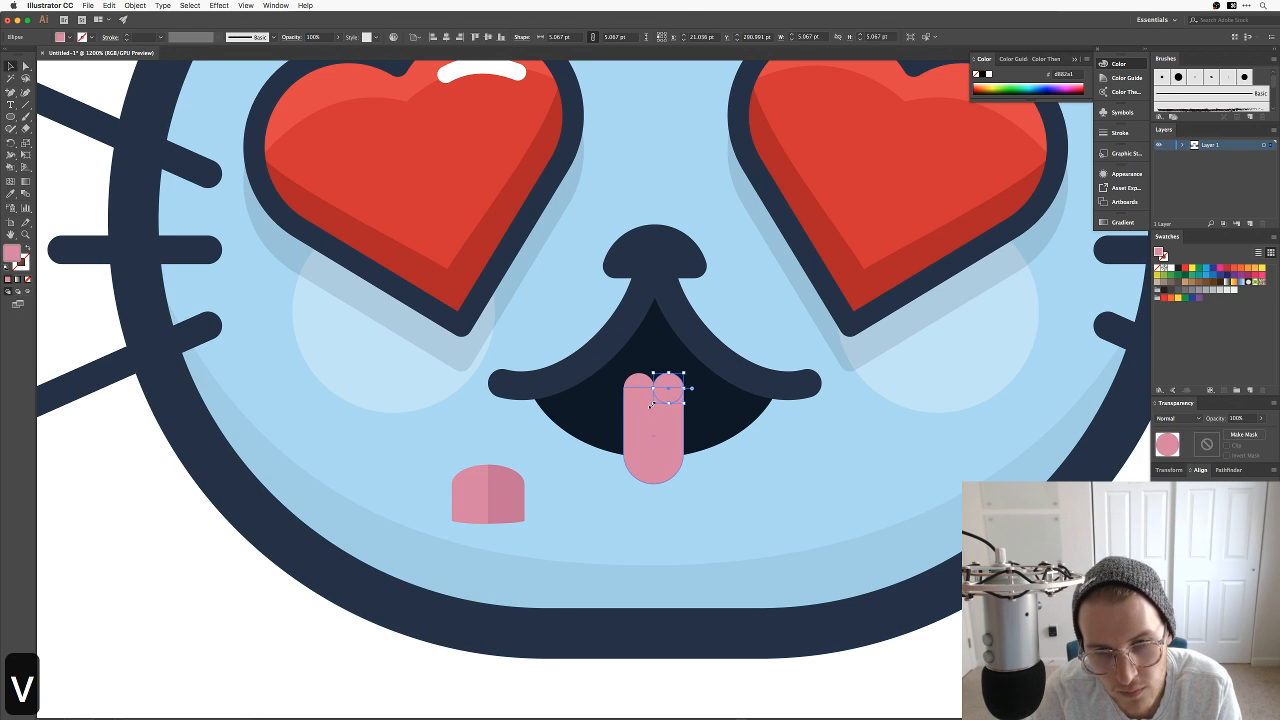
{"action": "left_click_drag", "start_coordinate": [659, 390], "coordinate": [652, 392]}
{"action": "key", "text": "z"}
{"action": "left_click_drag", "start_coordinate": [586, 415], "coordinate": [836, 328]}
{"action": "key", "text": "space"}
{"action": "left_click_drag", "start_coordinate": [905, 315], "coordinate": [415, 427]}
{"action": "key", "text": "v"}
{"action": "left_click", "coordinate": [415, 342], "text": "shift"}
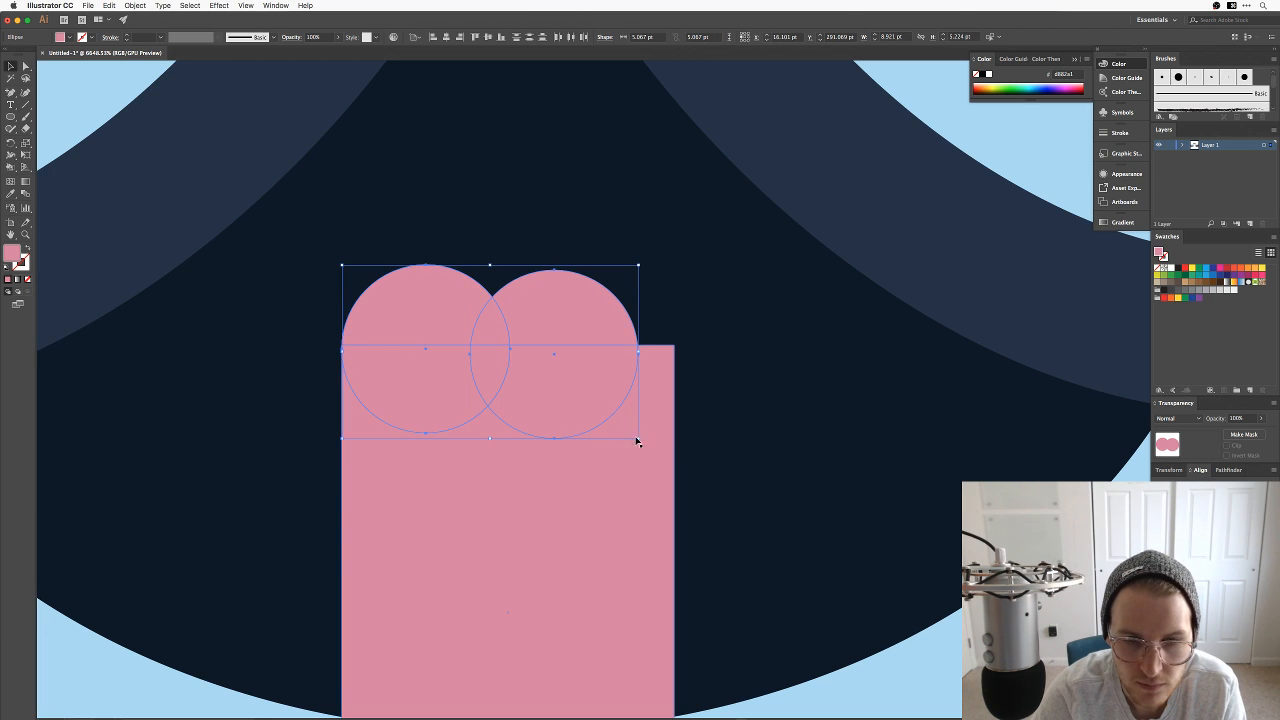
{"action": "left_click_drag", "start_coordinate": [640, 438], "coordinate": [675, 467]}
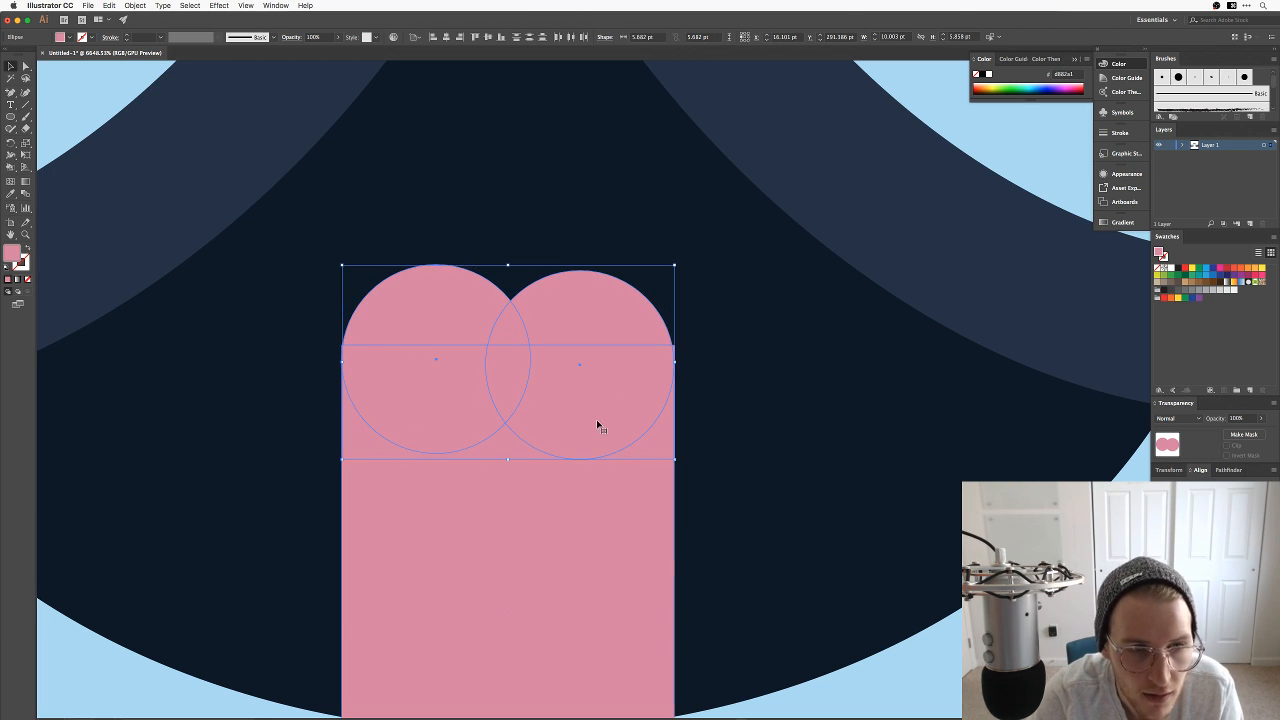
Step: Nudge the two overlapping pink circles slightly upward on the tongue rectangle's upper end and deselect them
{"action": "key", "text": "z"}
{"action": "key", "text": "v"}
{"action": "left_click_drag", "start_coordinate": [428, 374], "coordinate": [430, 370]}
{"action": "key", "text": "super+minus"}
{"action": "key", "text": "super+minus"}
{"action": "key", "text": "super+minus"}
{"action": "key", "text": "super+minus"}
{"action": "key", "text": "super+minus"}
{"action": "key", "text": "super+minus"}
{"action": "key", "text": "super+minus"}
{"action": "key", "text": "super+minus"}
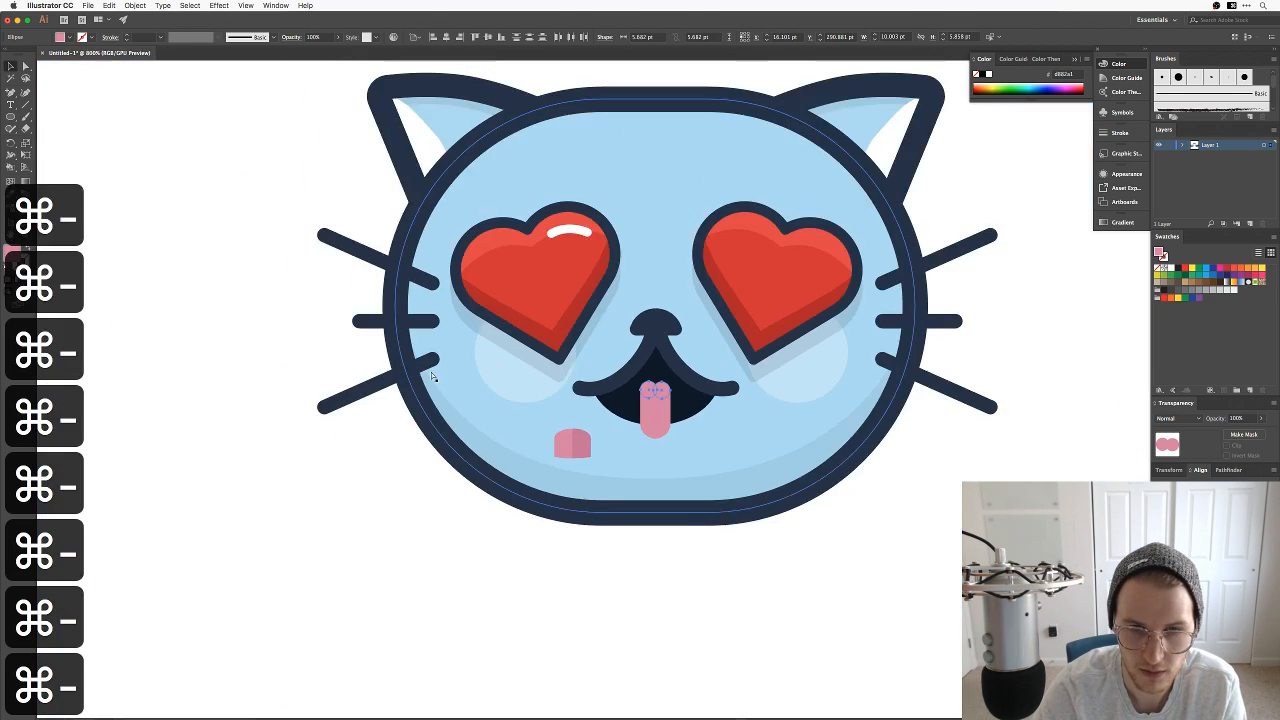
{"action": "key", "text": "super+minus"}
{"action": "key", "text": "v"}
{"action": "left_click", "coordinate": [794, 557]}
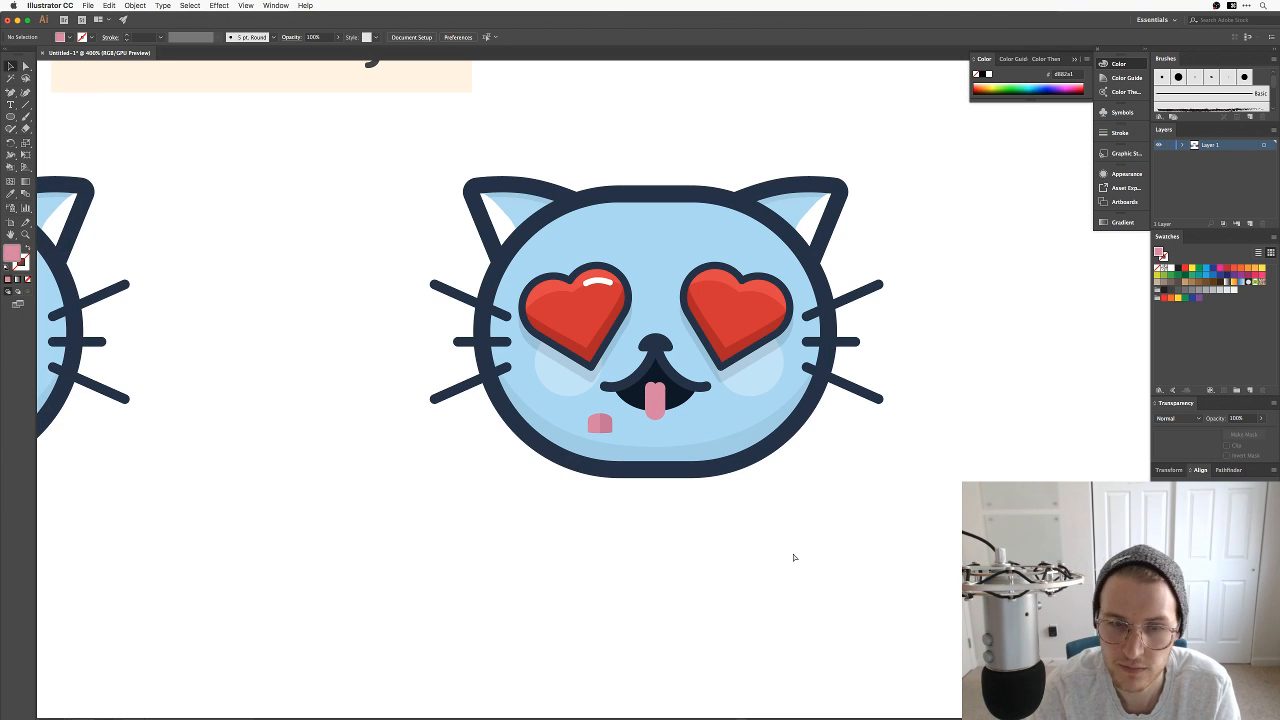
Step: Copy the dark mouth shape and the pink tongue rectangle to beside the mouth and intersect the two copies
{"action": "key", "text": "super+equal"}
{"action": "key", "text": "super+equal"}
{"action": "key", "text": "super+equal"}
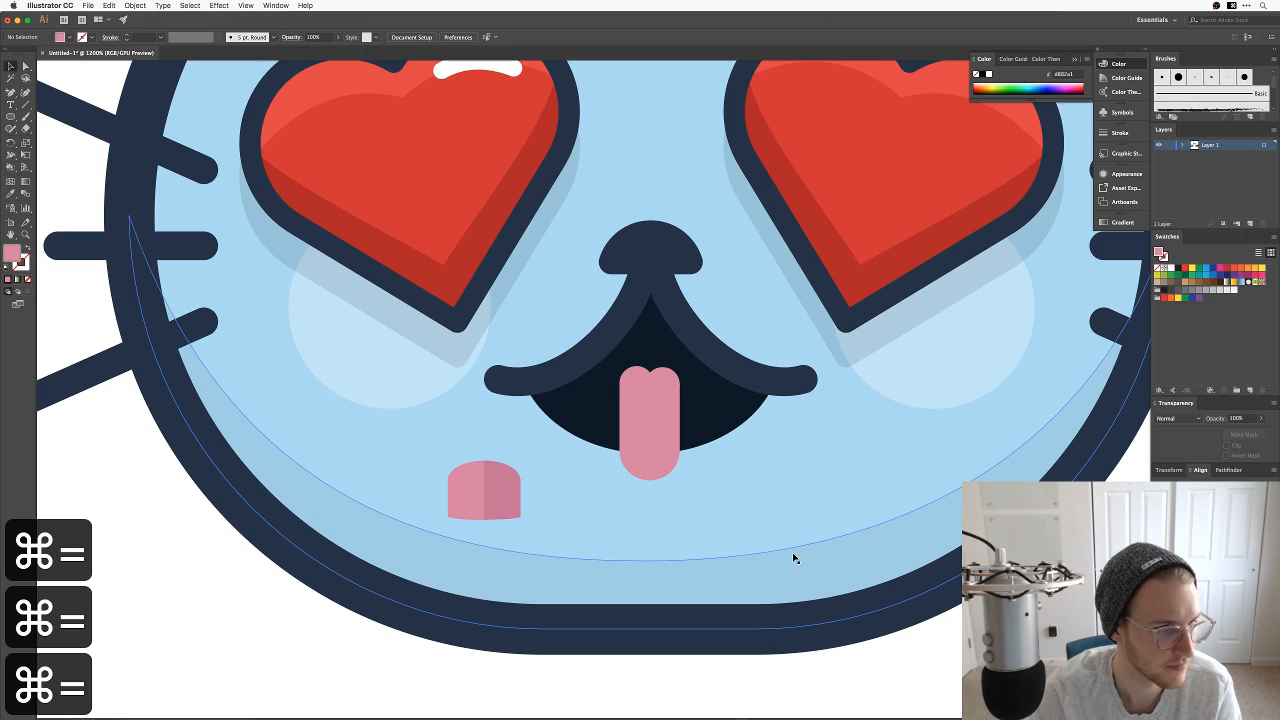
{"action": "key", "text": "shift+Tab"}
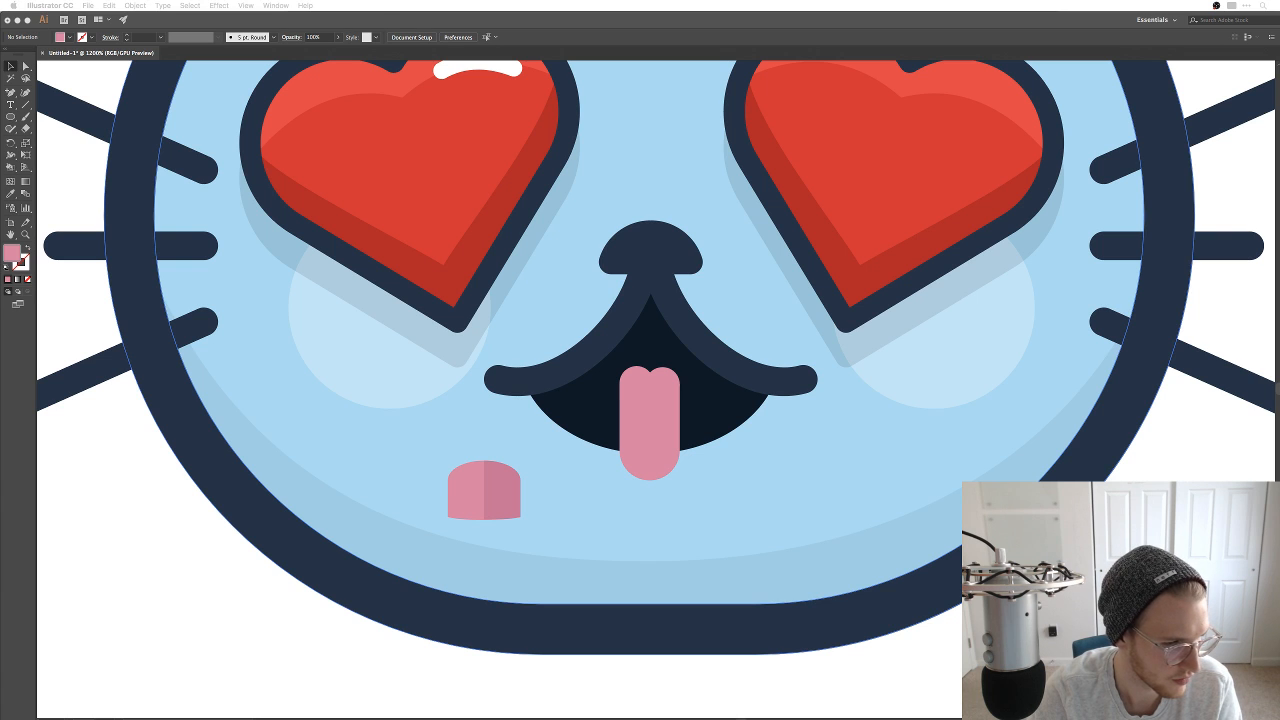
{"action": "key", "text": "shift+Tab"}
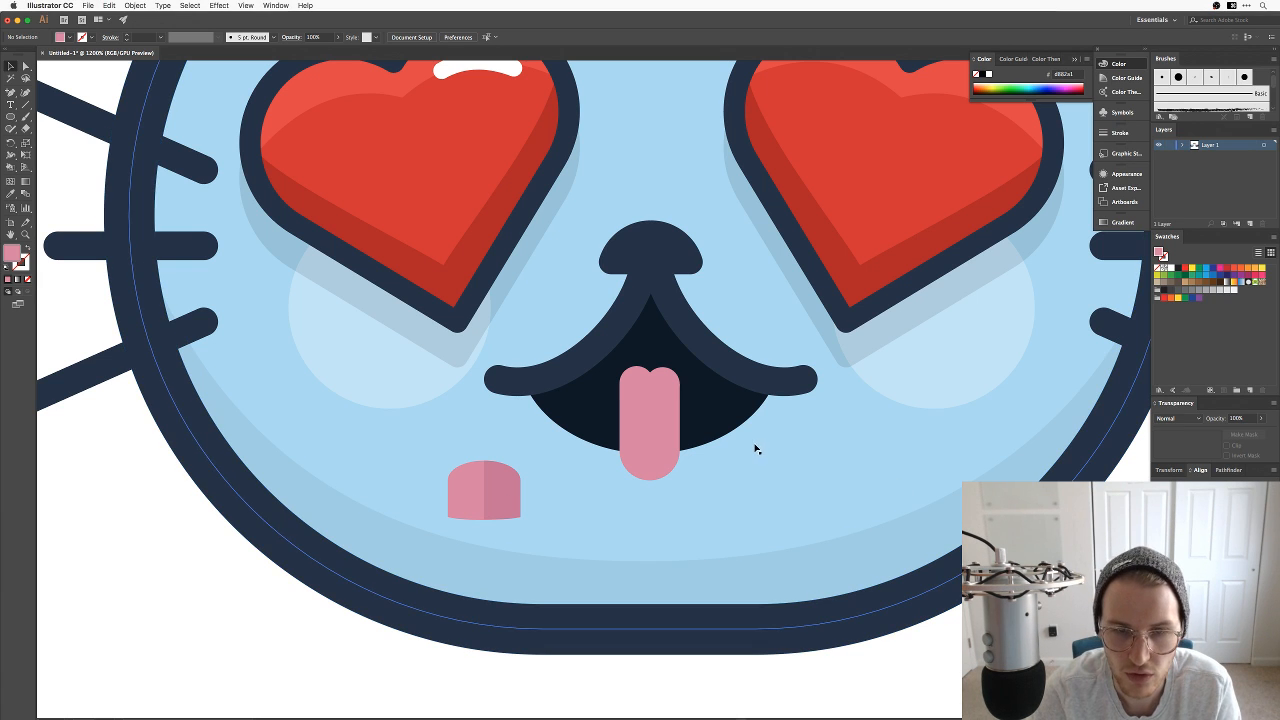
{"action": "left_click_drag", "start_coordinate": [705, 433], "coordinate": [732, 521]}
{"action": "key", "text": "v"}
{"action": "left_click", "coordinate": [607, 482]}
{"action": "left_click", "coordinate": [648, 470], "text": "shift"}
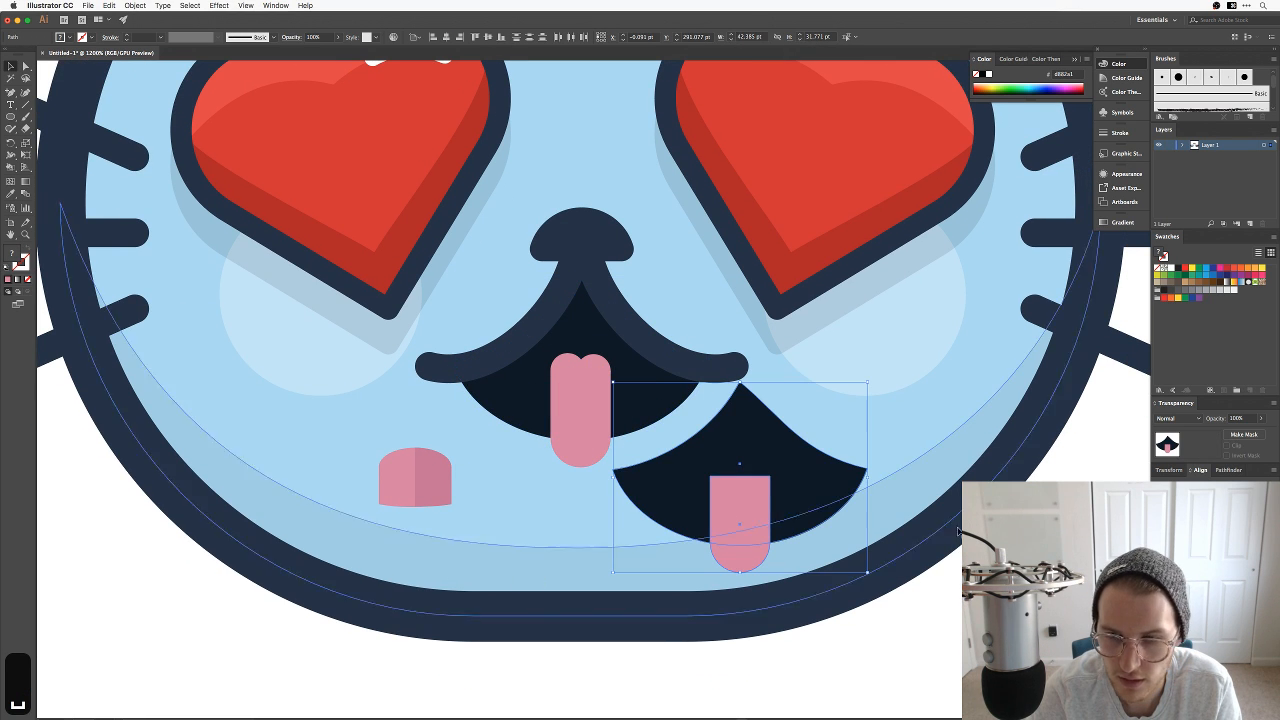
{"action": "left_click", "coordinate": [1224, 472]}
{"action": "left_click", "coordinate": [1199, 497]}
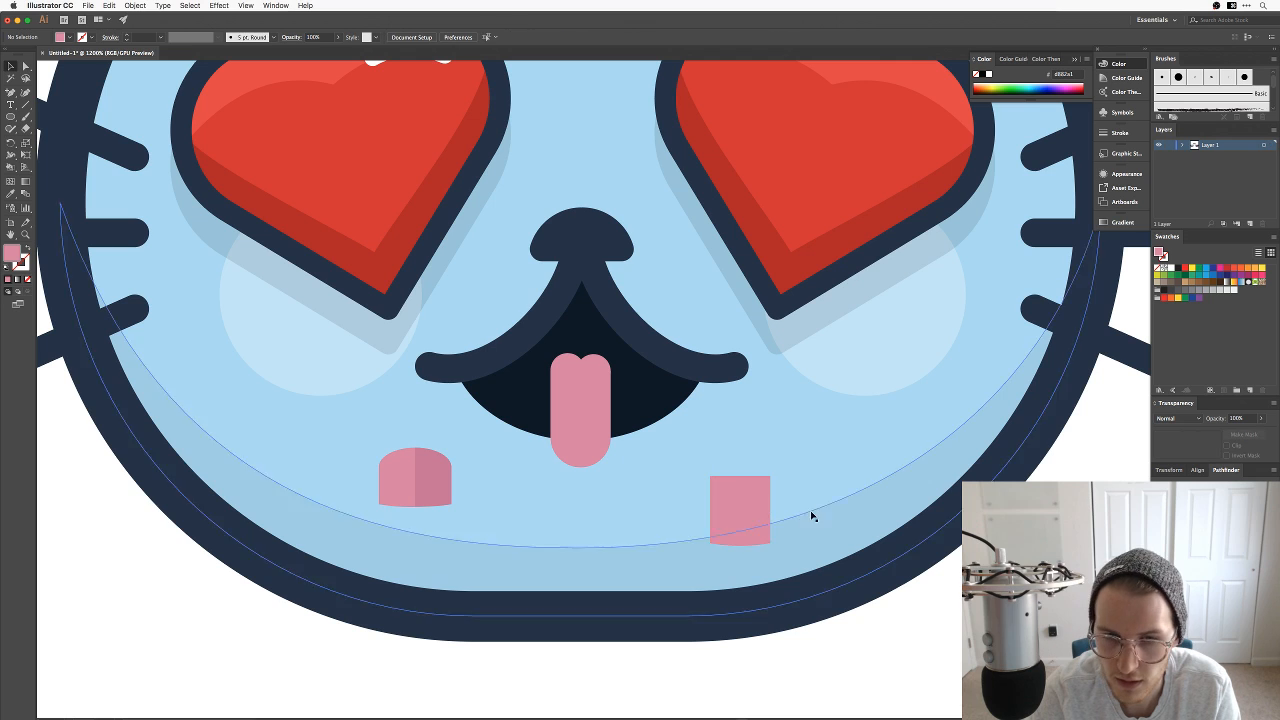
Step: Place the trimmed tongue piece over the tongue in the mouth and delete the original overhanging rectangle
{"action": "left_click_drag", "start_coordinate": [745, 512], "coordinate": [590, 410]}
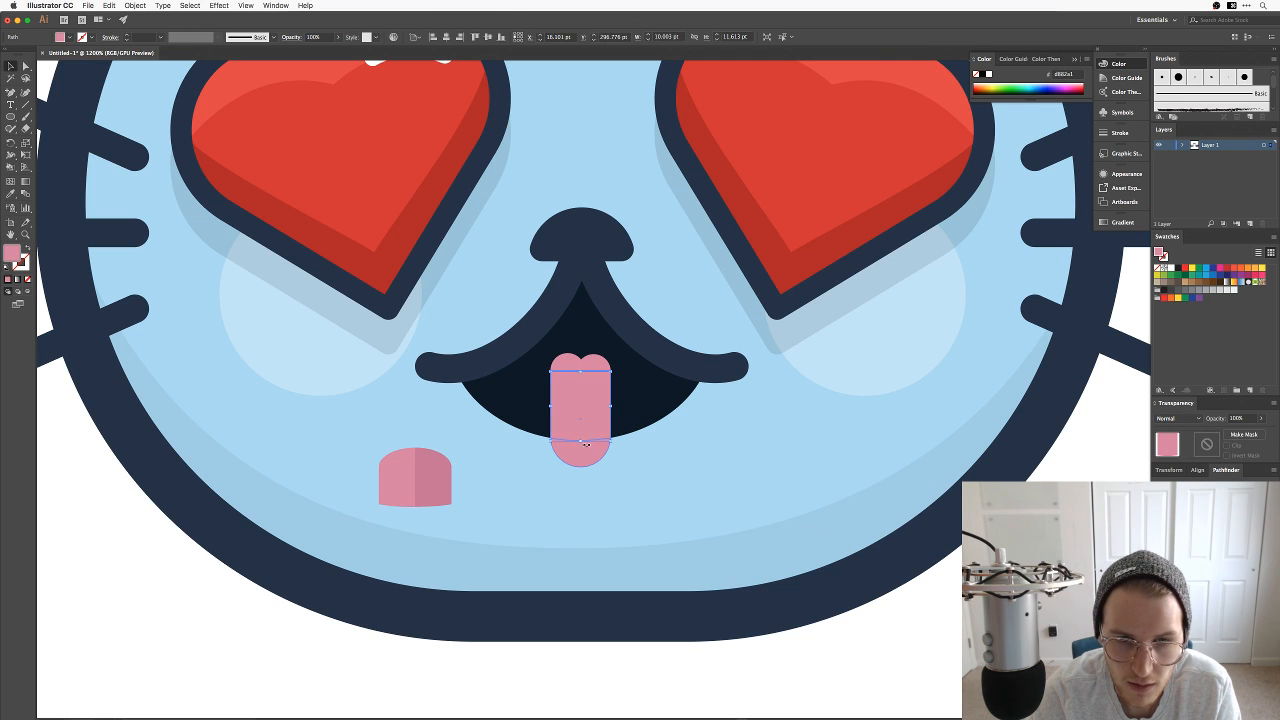
{"action": "key", "text": "BackSpace"}
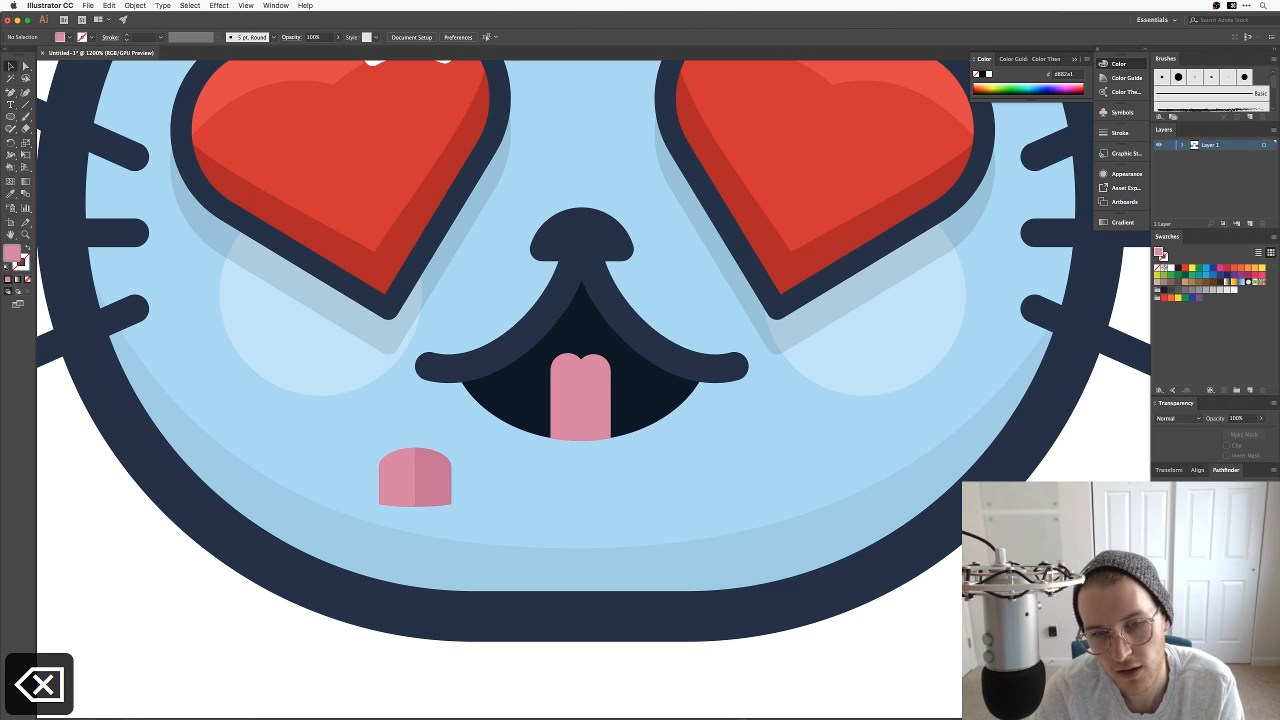
{"action": "key", "text": "super+minus"}
{"action": "key", "text": "super+minus"}
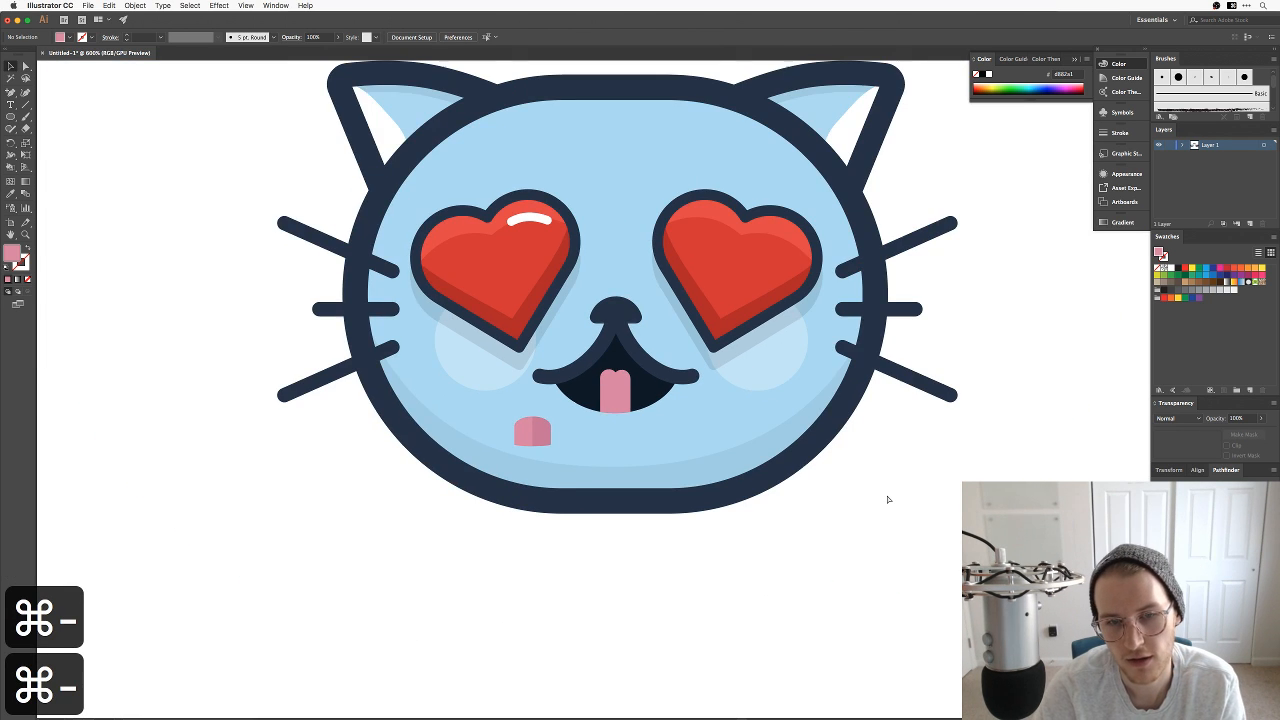
{"action": "key", "text": "super+minus"}
{"action": "key", "text": "super+equal"}
{"action": "key", "text": "super+equal"}
{"action": "key", "text": "super+minus"}
{"action": "key", "text": "super+minus"}
{"action": "key", "text": "super+minus"}
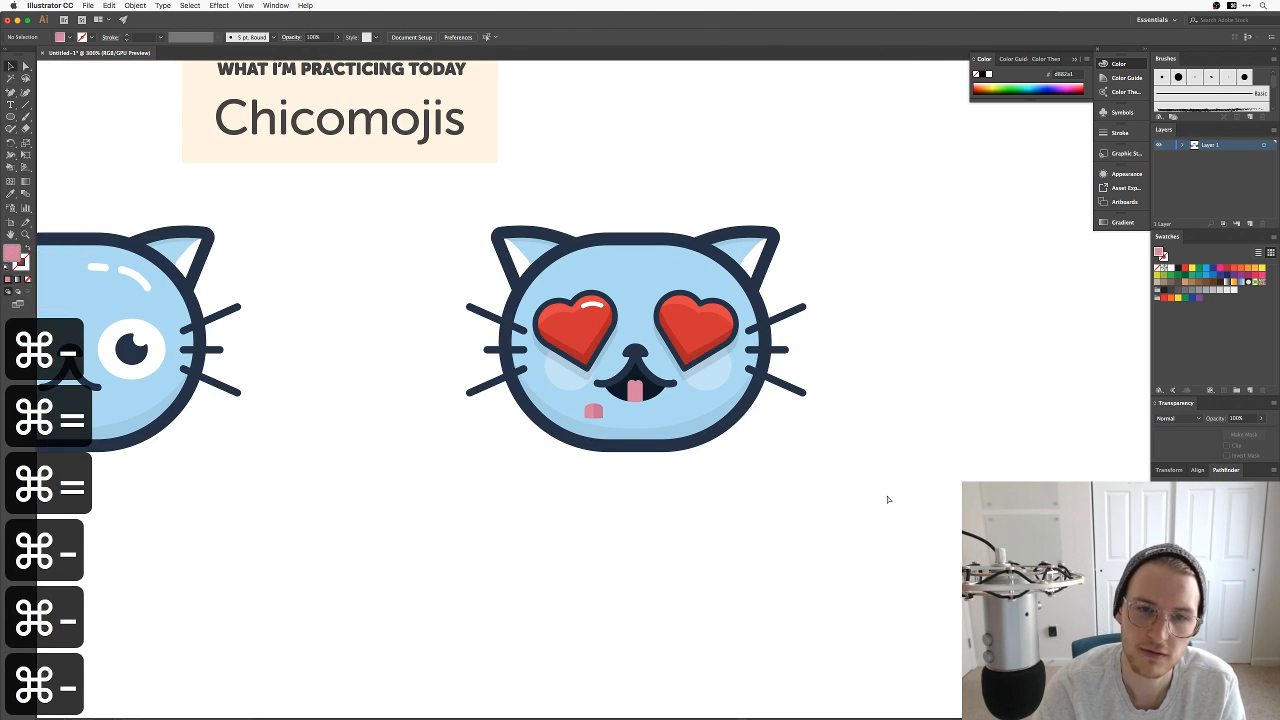
Step: Change the main fill of both heart eyes from red to a soft pink
{"action": "key", "text": "super+BackSpace"}
{"action": "key", "text": "super+equal"}
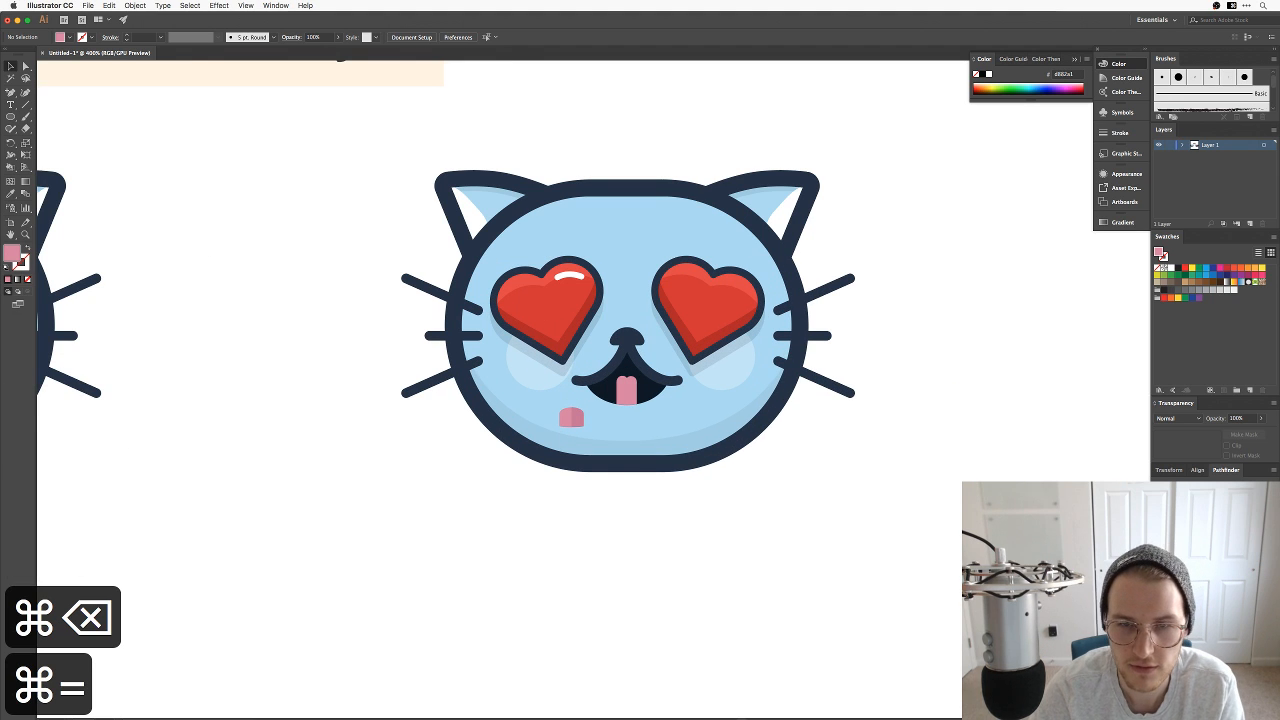
{"action": "key", "text": "space"}
{"action": "key", "text": "super+equal"}
{"action": "key", "text": "a"}
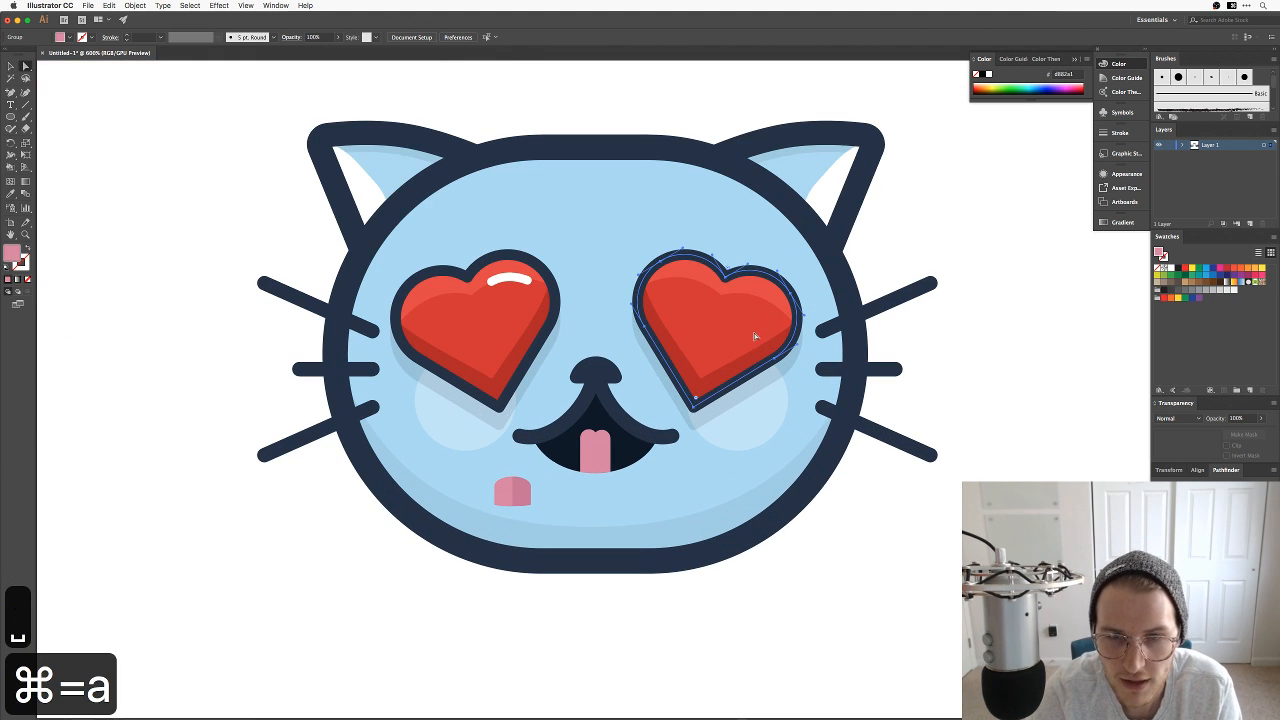
{"action": "left_click", "coordinate": [477, 336]}
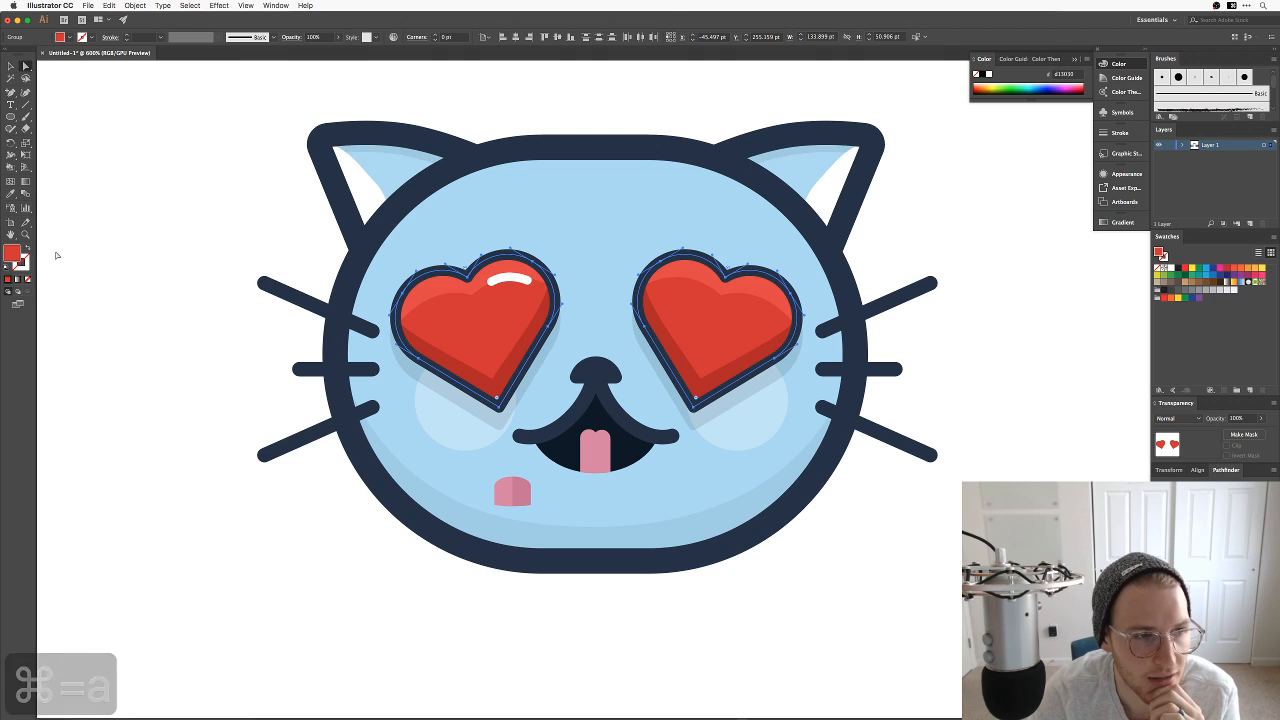
{"action": "double_click", "coordinate": [12, 254]}
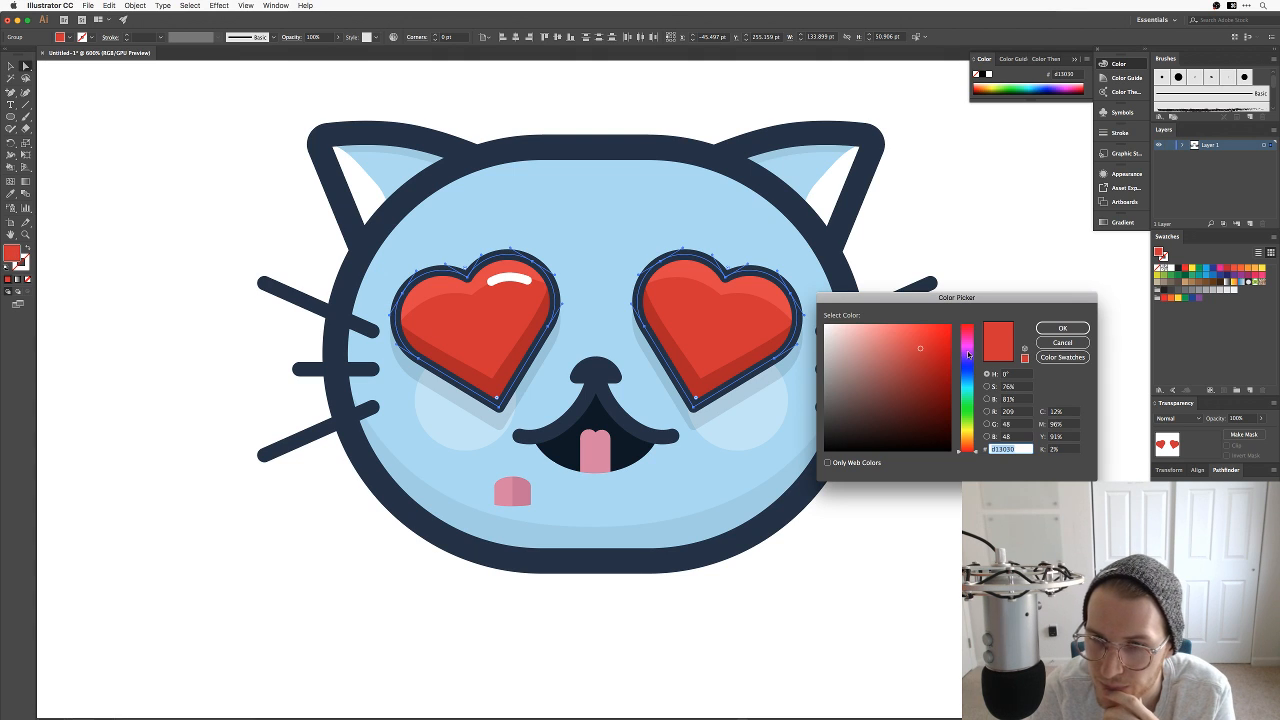
{"action": "left_click_drag", "start_coordinate": [966, 330], "coordinate": [966, 344]}
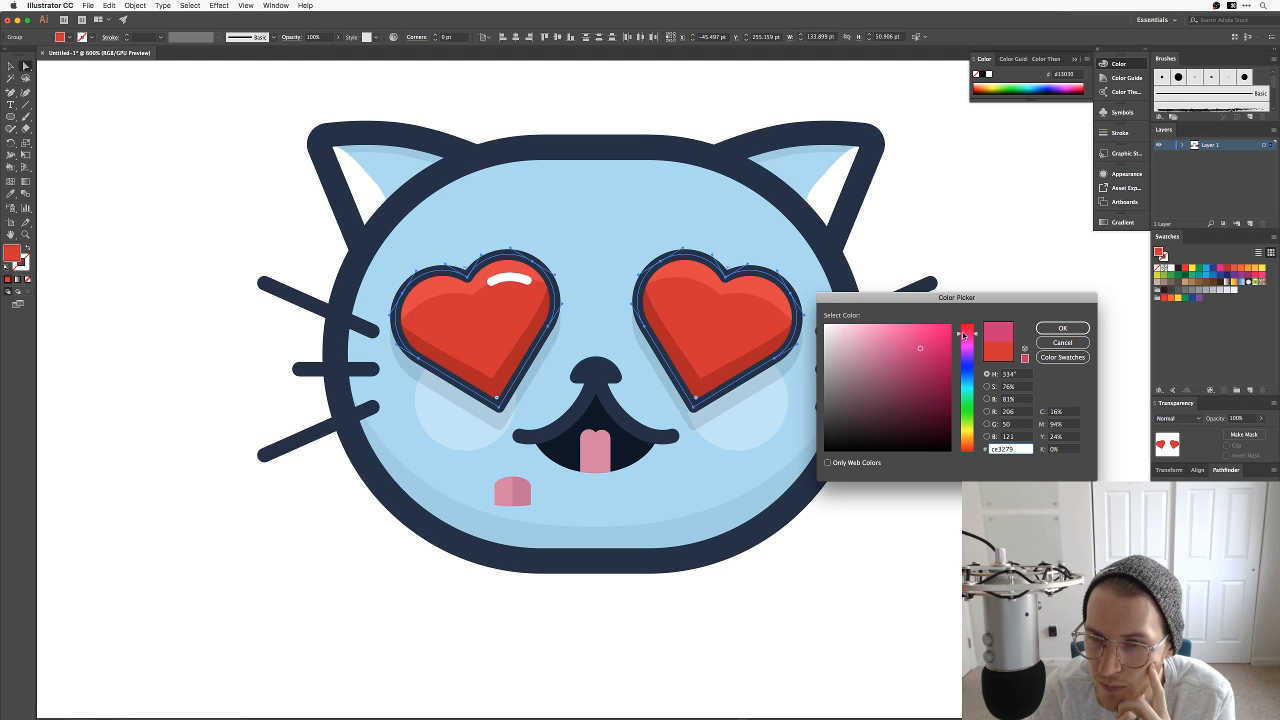
{"action": "left_click_drag", "start_coordinate": [899, 344], "coordinate": [893, 333]}
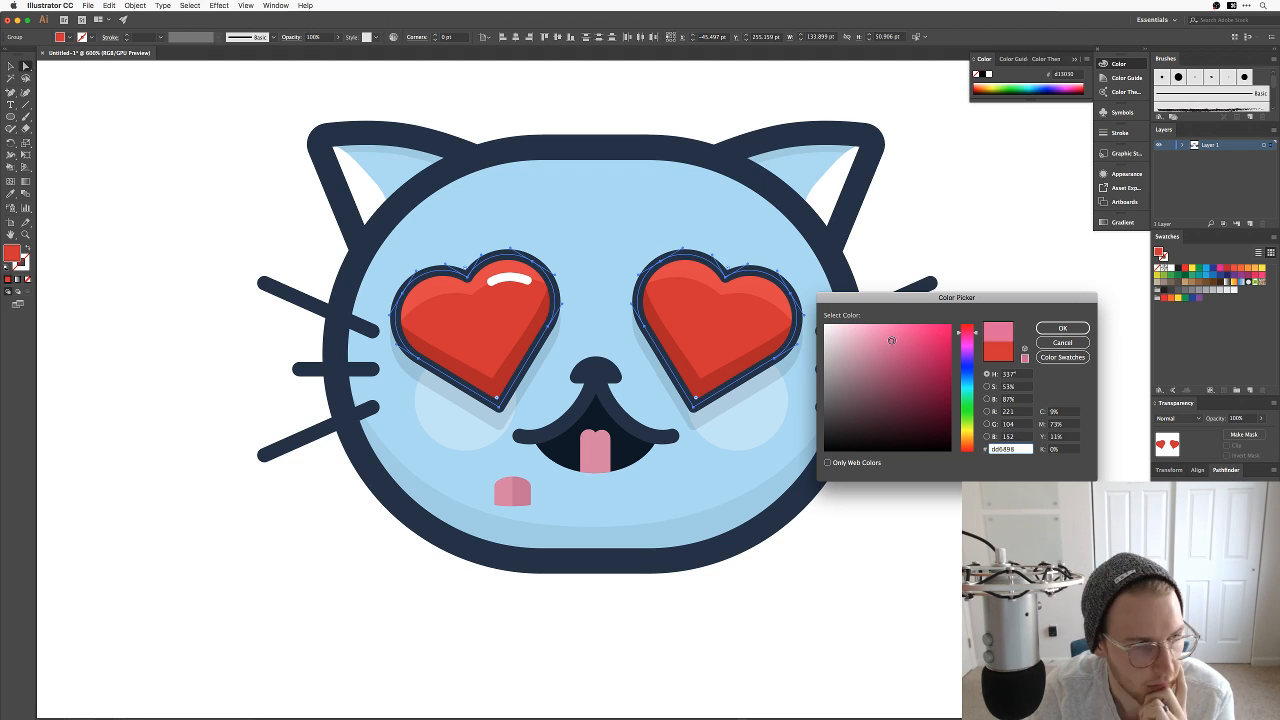
{"action": "left_click", "coordinate": [1062, 328]}
{"action": "left_click", "coordinate": [1017, 240]}
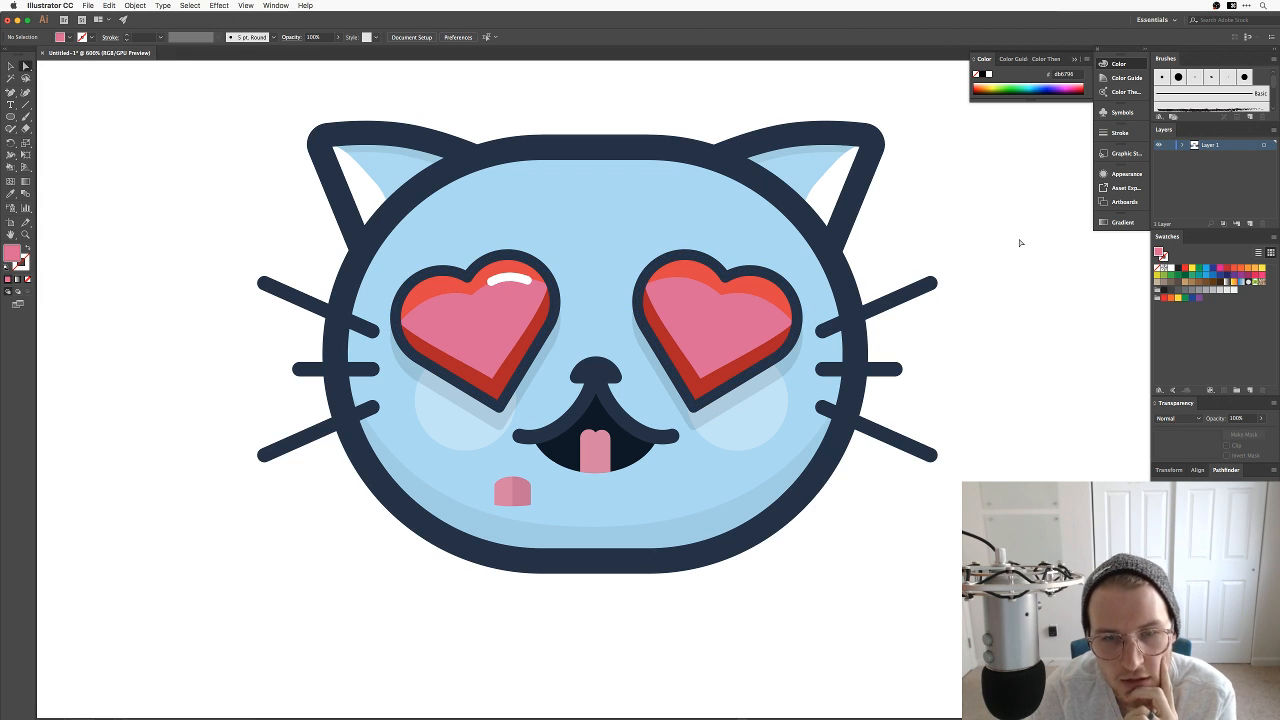
Step: Fill the upper highlight areas of both heart eyes with white #ffffff at 10% opacity
{"action": "left_click", "coordinate": [757, 291]}
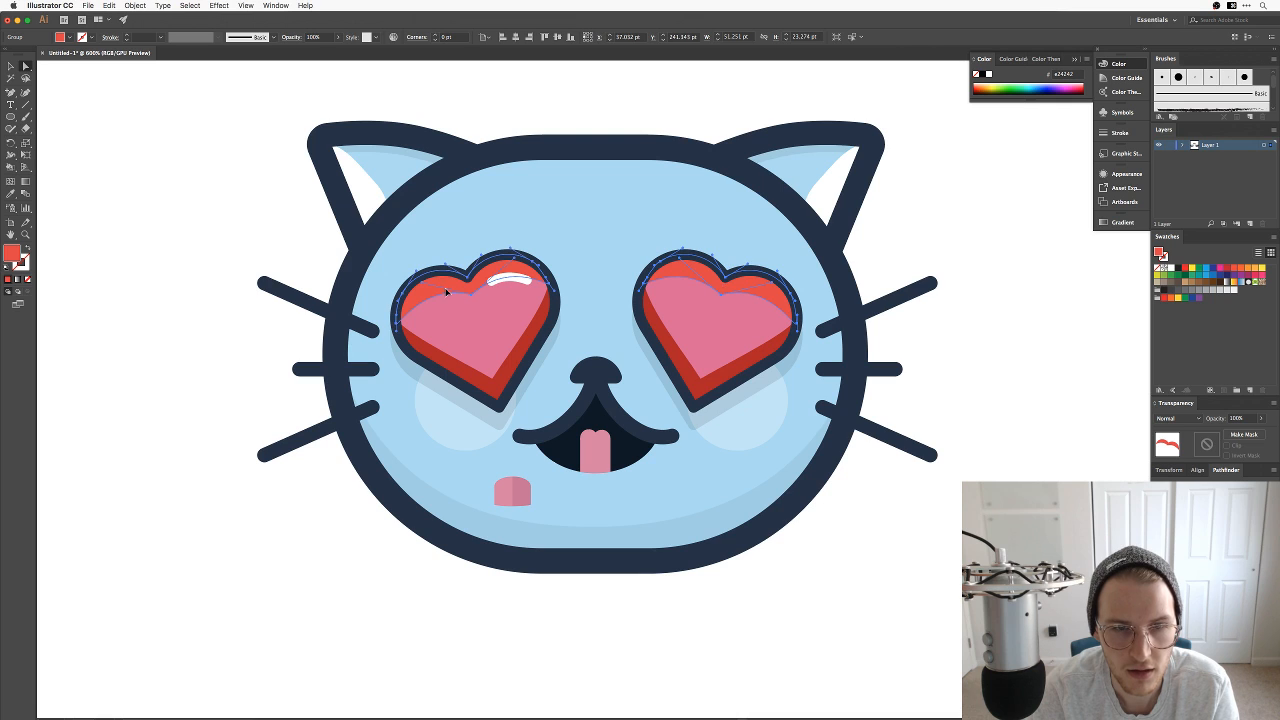
{"action": "left_click", "coordinate": [447, 291], "text": "shift"}
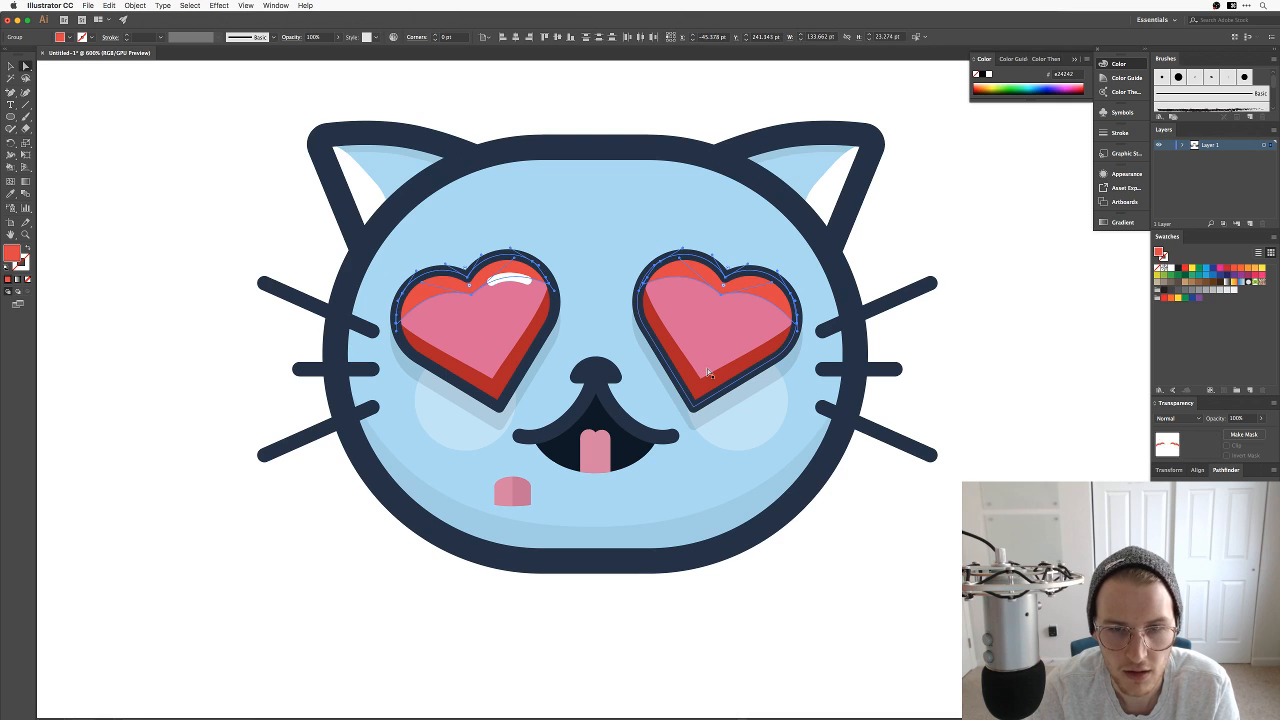
{"action": "double_click", "coordinate": [11, 258]}
{"action": "type", "text": "ffffff"}
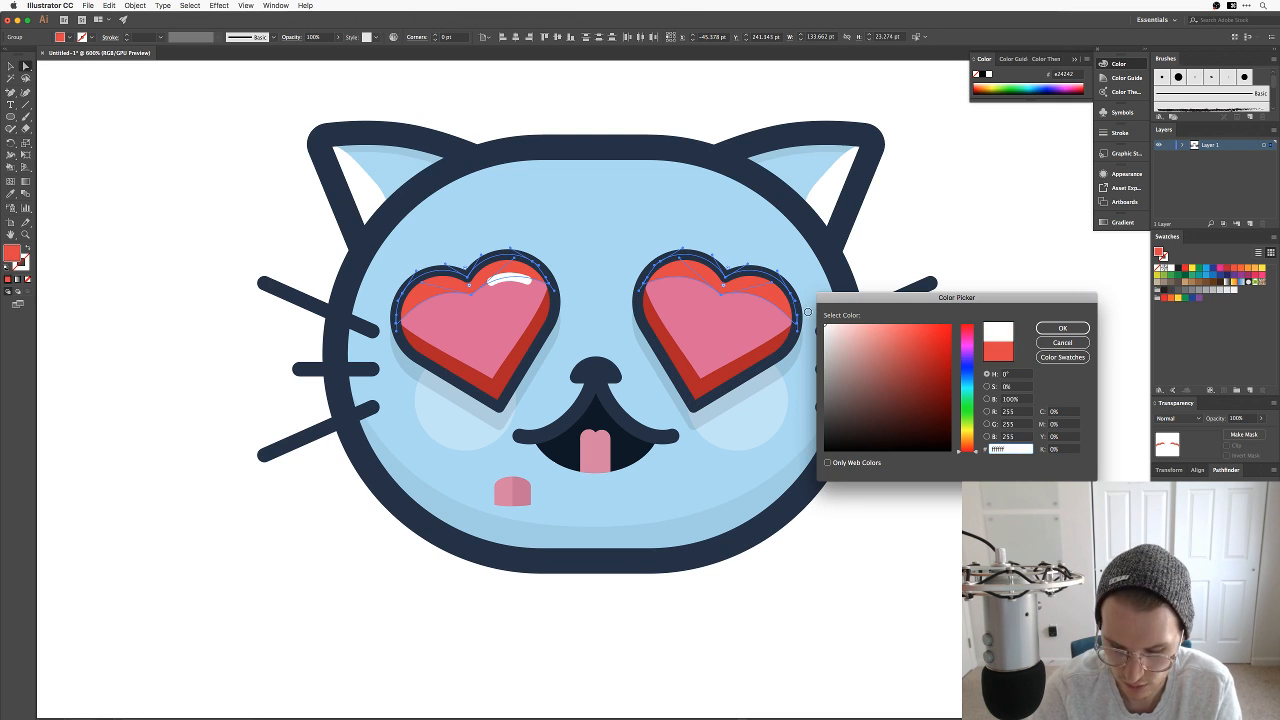
{"action": "key", "text": "Return"}
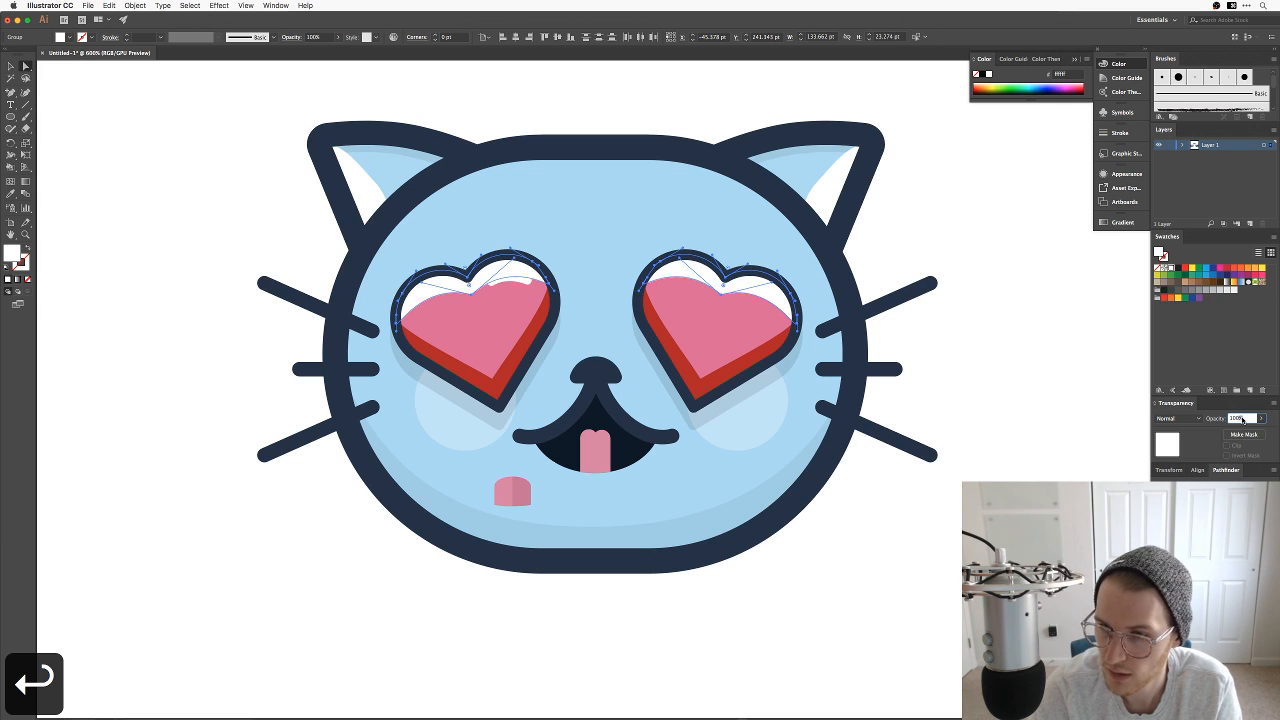
{"action": "key", "text": "super+a"}
{"action": "type", "text": "10"}
{"action": "key", "text": "Return"}
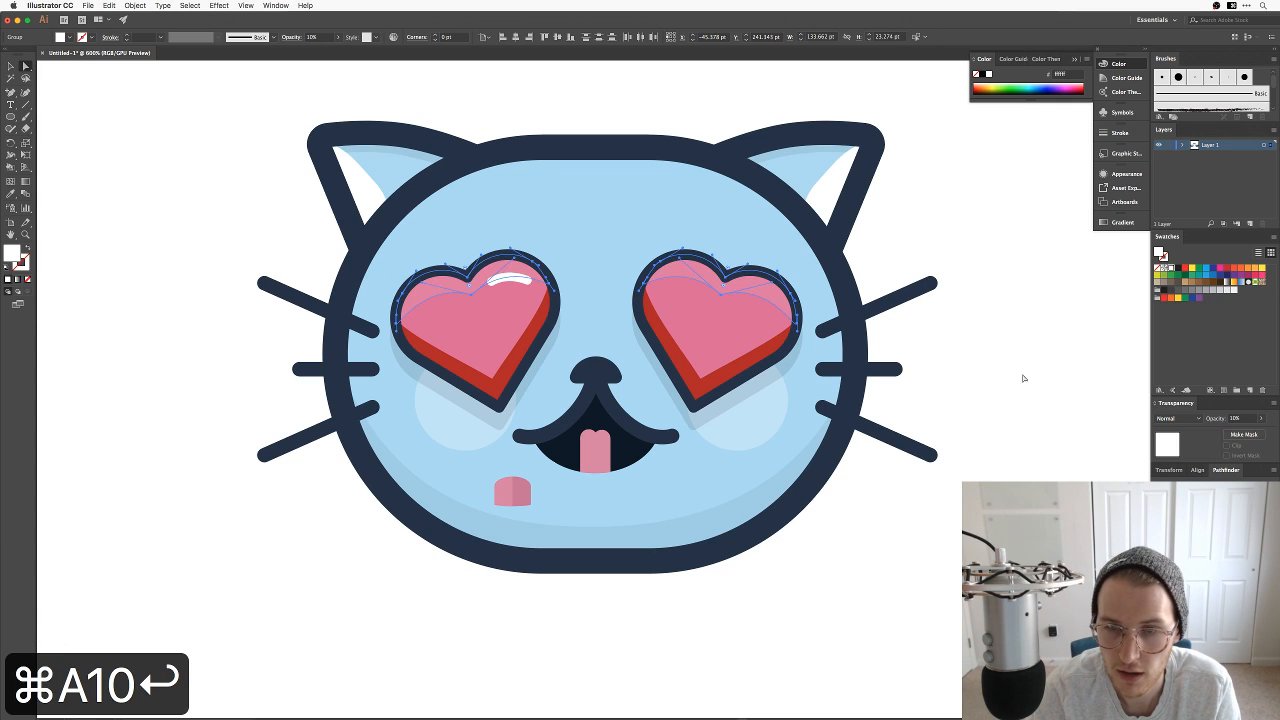
{"action": "left_click", "coordinate": [1023, 378]}
Step: Fill the lower shadow areas of both heart eyes with black #000000 at 10% opacity
{"action": "left_click", "coordinate": [720, 368]}
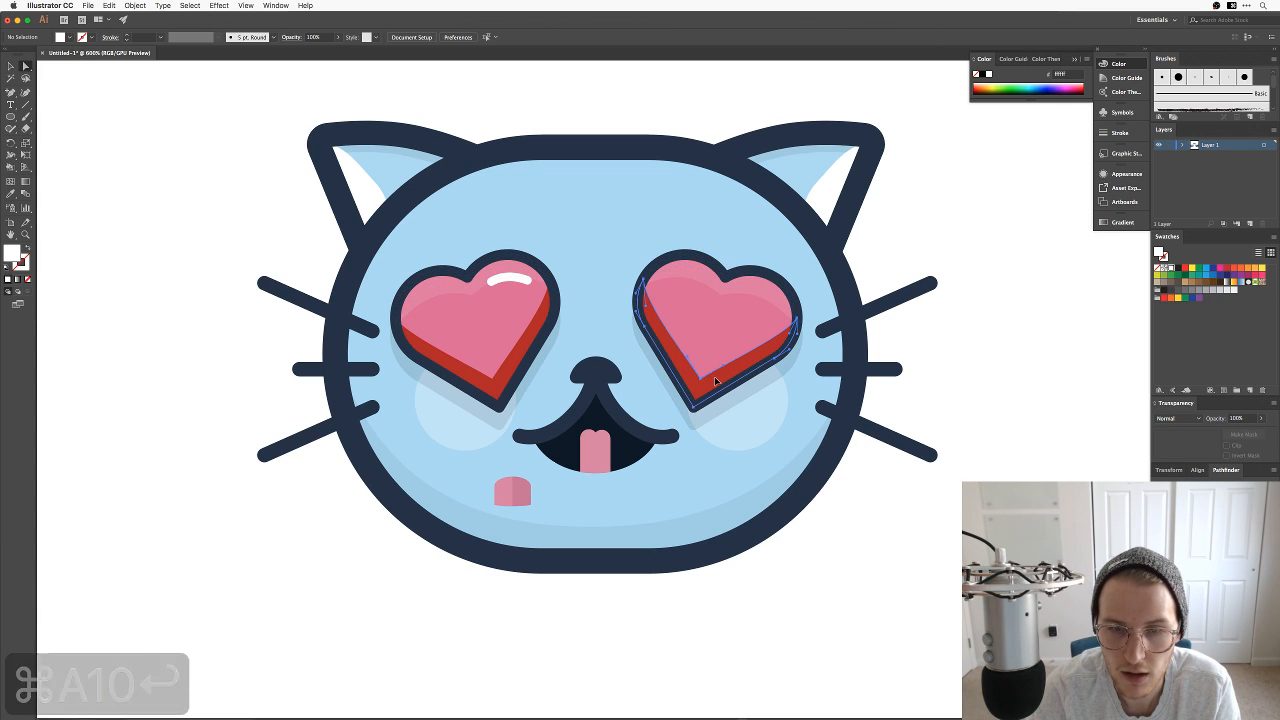
{"action": "left_click", "coordinate": [485, 367], "text": "shift"}
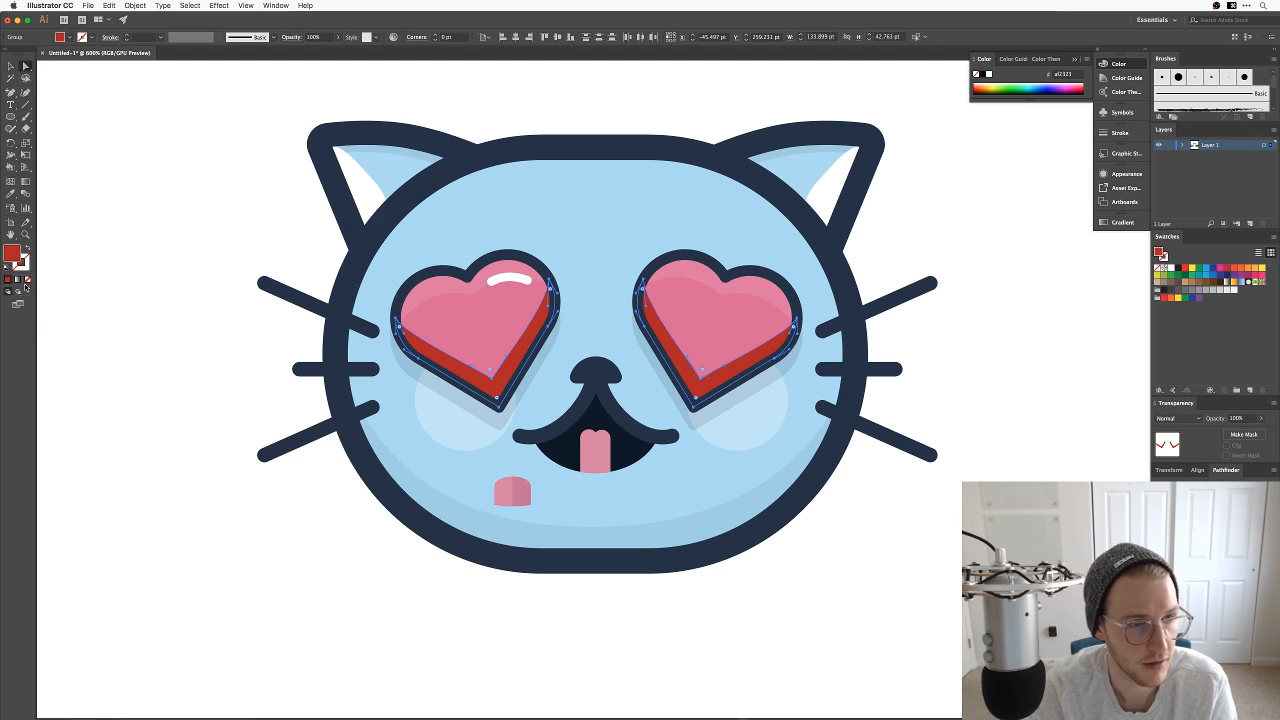
{"action": "double_click", "coordinate": [12, 255]}
{"action": "type", "text": "000000"}
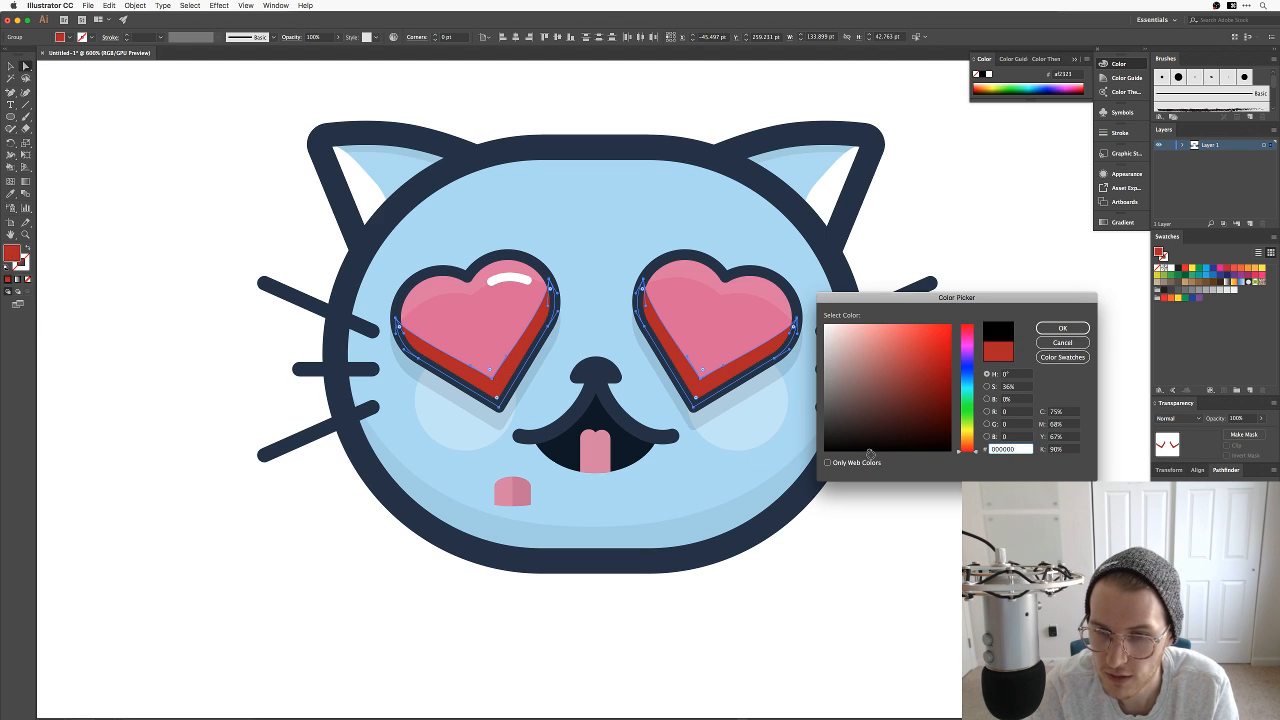
{"action": "key", "text": "Return"}
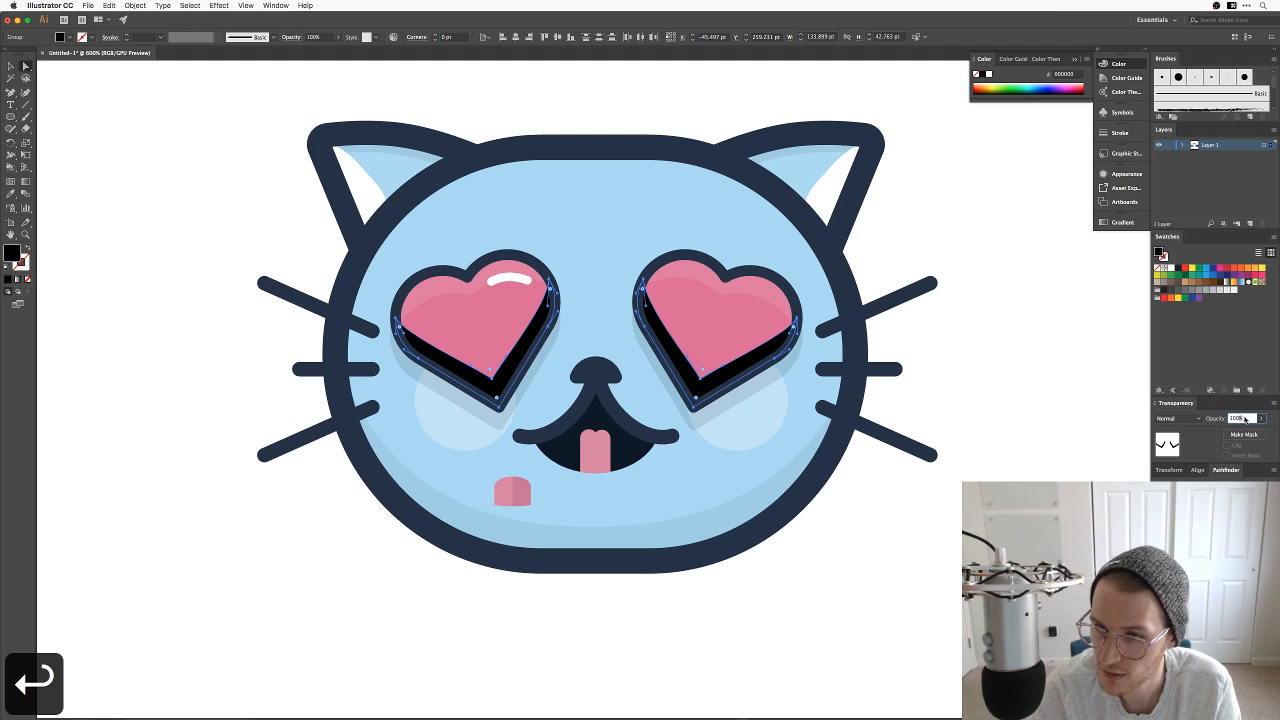
{"action": "key", "text": "super+a"}
{"action": "type", "text": "10"}
{"action": "key", "text": "Return"}
{"action": "left_click", "coordinate": [1037, 394]}
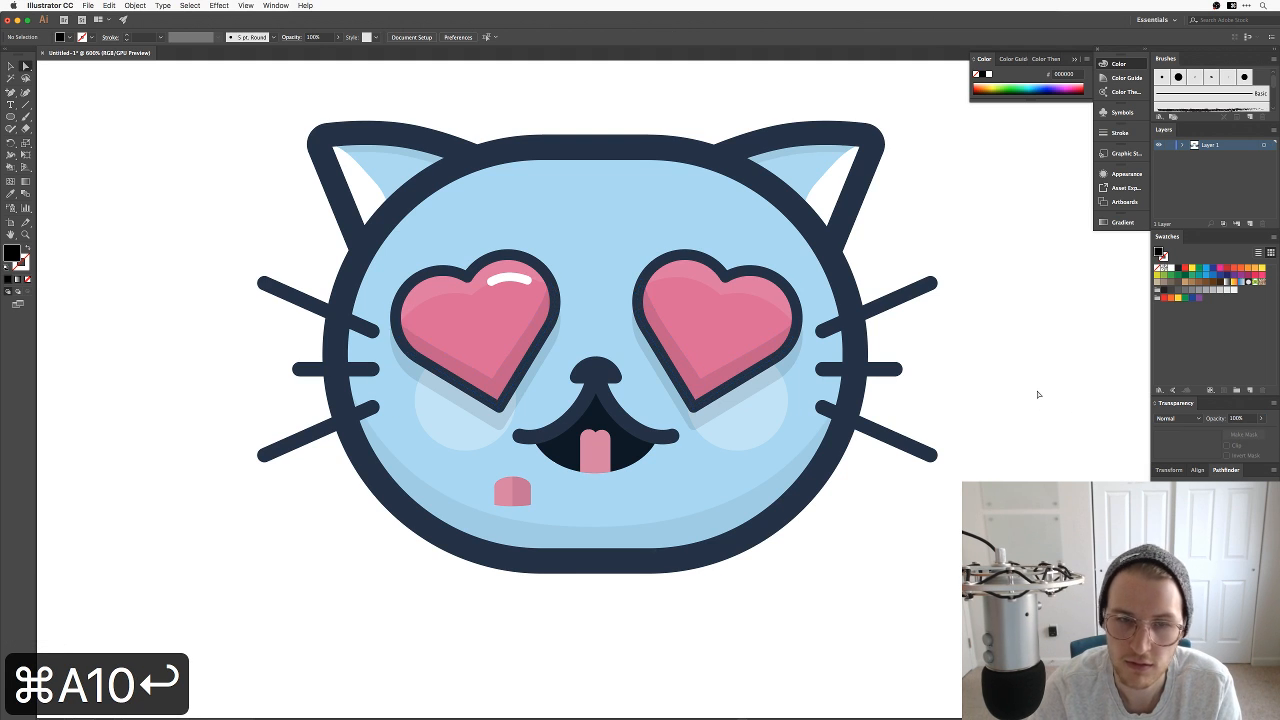
{"action": "key", "text": "super+minus"}
{"action": "key", "text": "super+minus"}
{"action": "key", "text": "super+minus"}
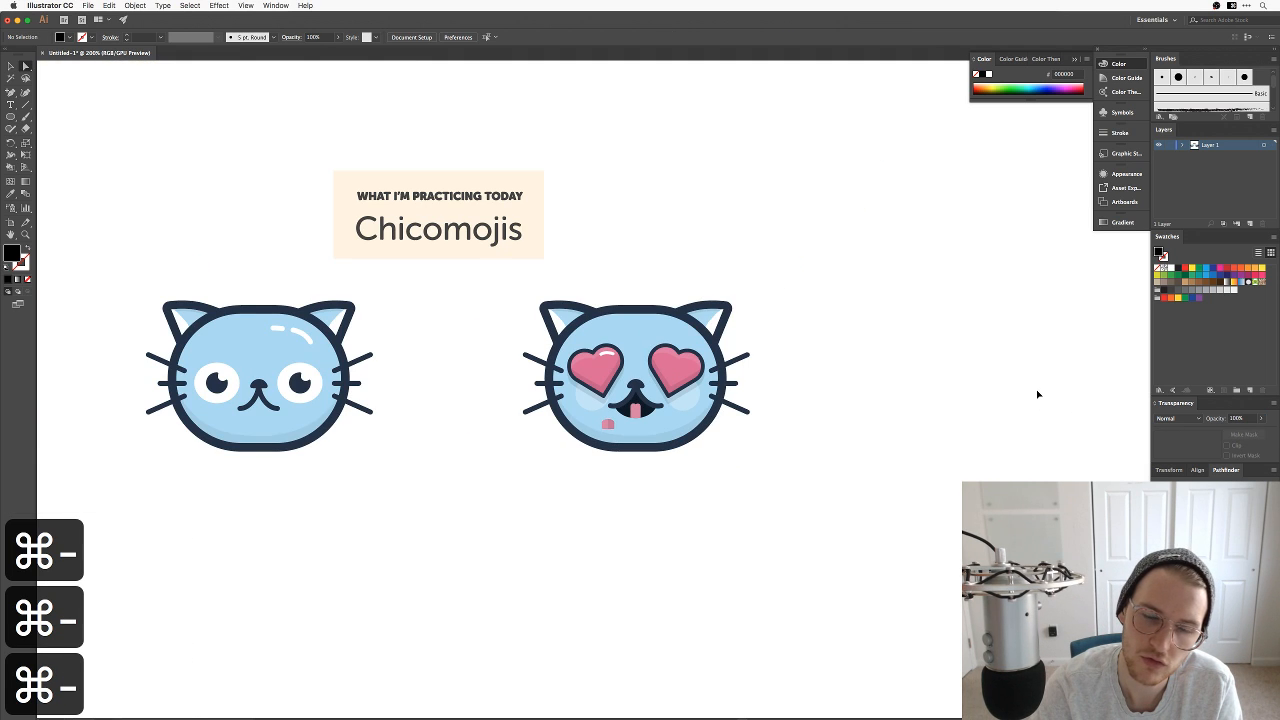
Step: Recolor the main fill of both heart eyes to the pinkish red #e5396b
{"action": "key", "text": "super+BackSpace"}
{"action": "key", "text": "super+BackSpace"}
{"action": "key", "text": "super+equal"}
{"action": "key", "text": "super+equal"}
{"action": "key", "text": "super+equal"}
{"action": "key", "text": "super+equal"}
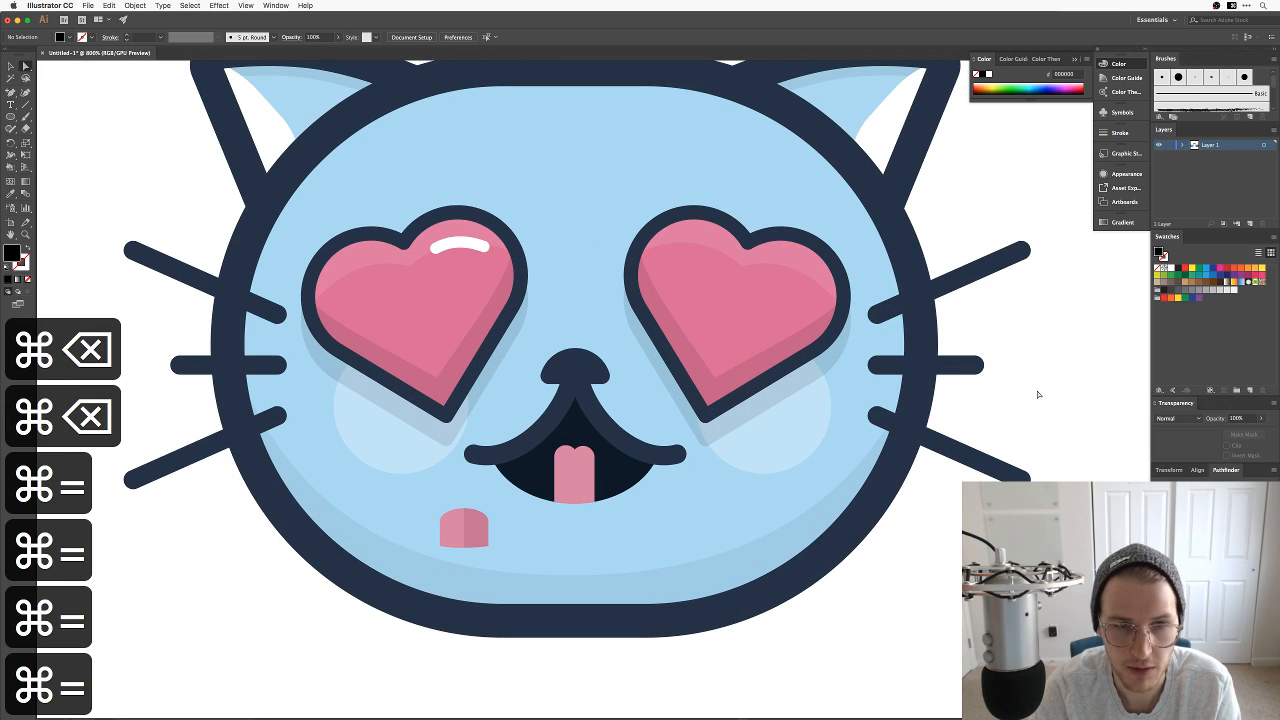
{"action": "key", "text": "a"}
{"action": "left_click", "coordinate": [690, 318]}
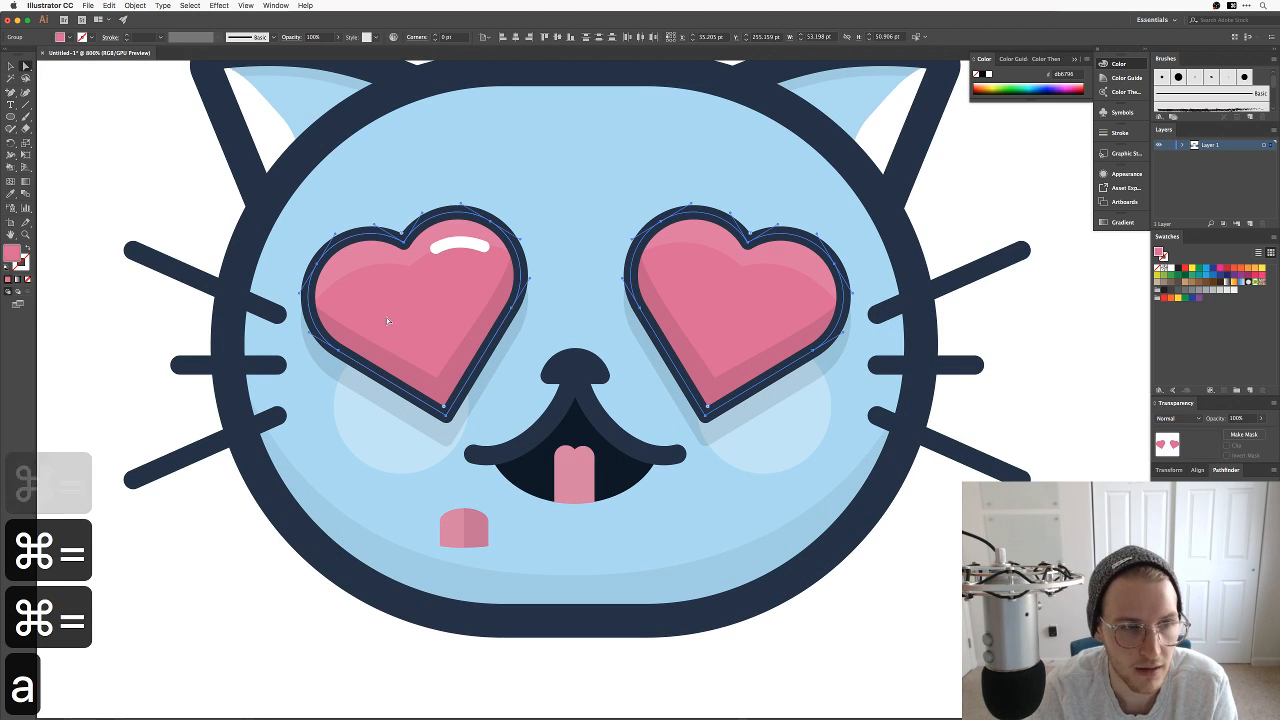
{"action": "double_click", "coordinate": [12, 253]}
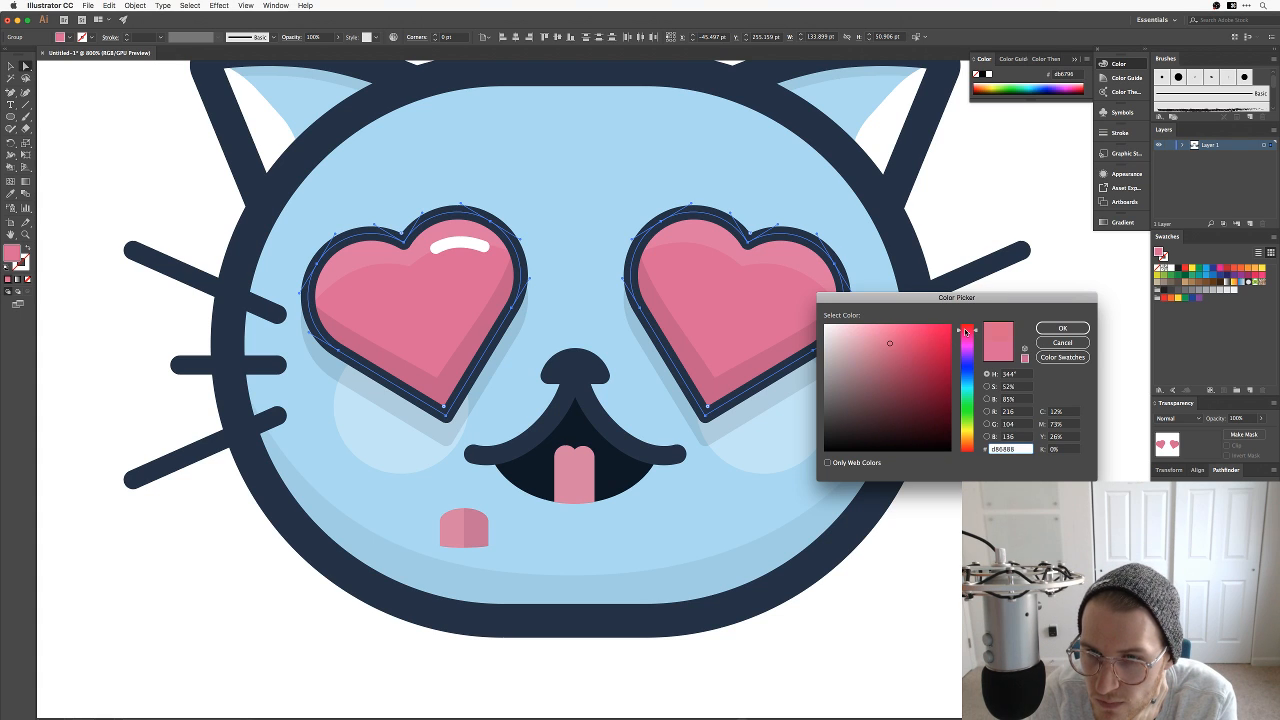
{"action": "left_click", "coordinate": [909, 337]}
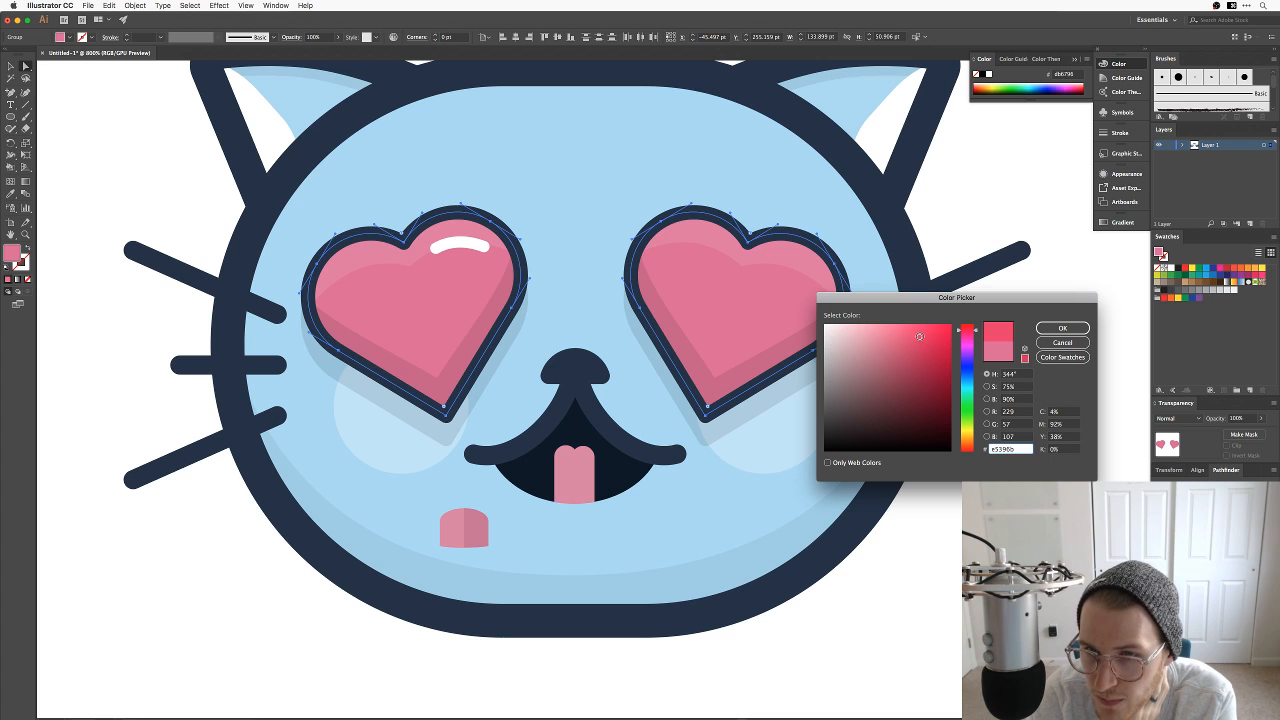
{"action": "left_click", "coordinate": [1062, 328]}
{"action": "left_click", "coordinate": [1048, 356]}
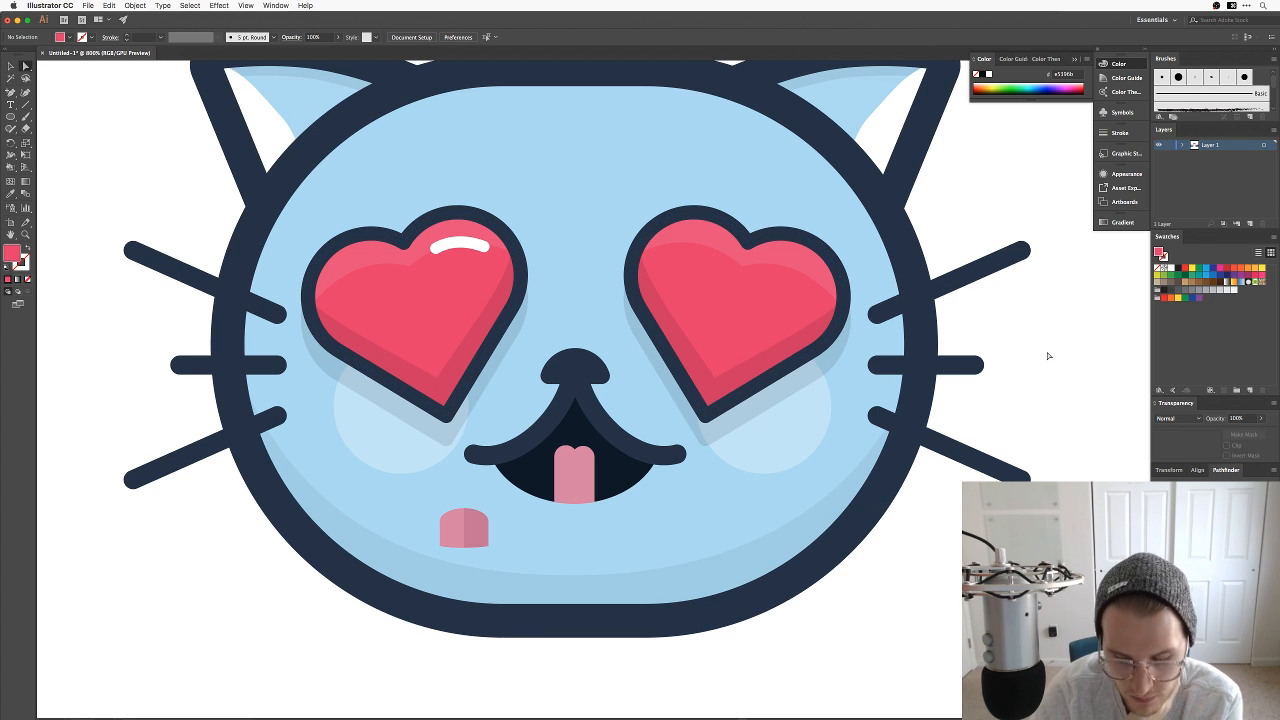
{"action": "key", "text": "super+minus"}
{"action": "key", "text": "super+minus"}
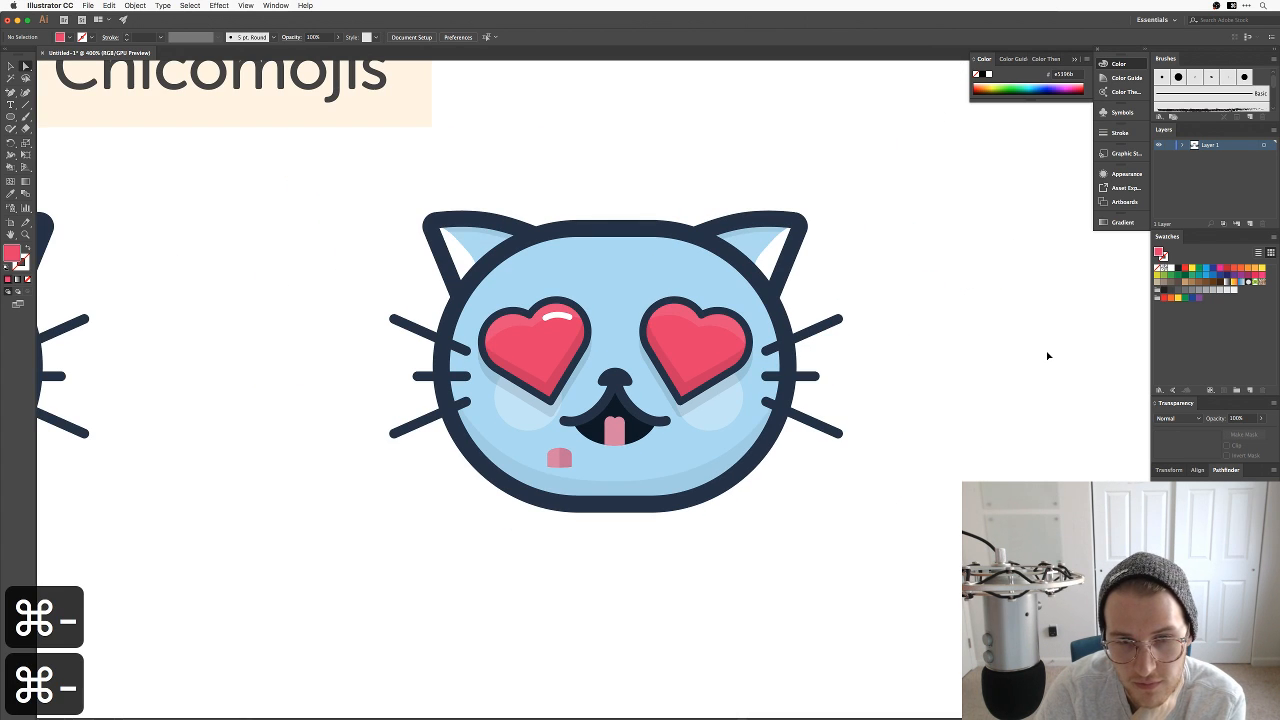
Step: Delete the leftover two-tone pink tongue piece below the mouth
{"action": "key", "text": "super+equal"}
{"action": "key", "text": "super+equal"}
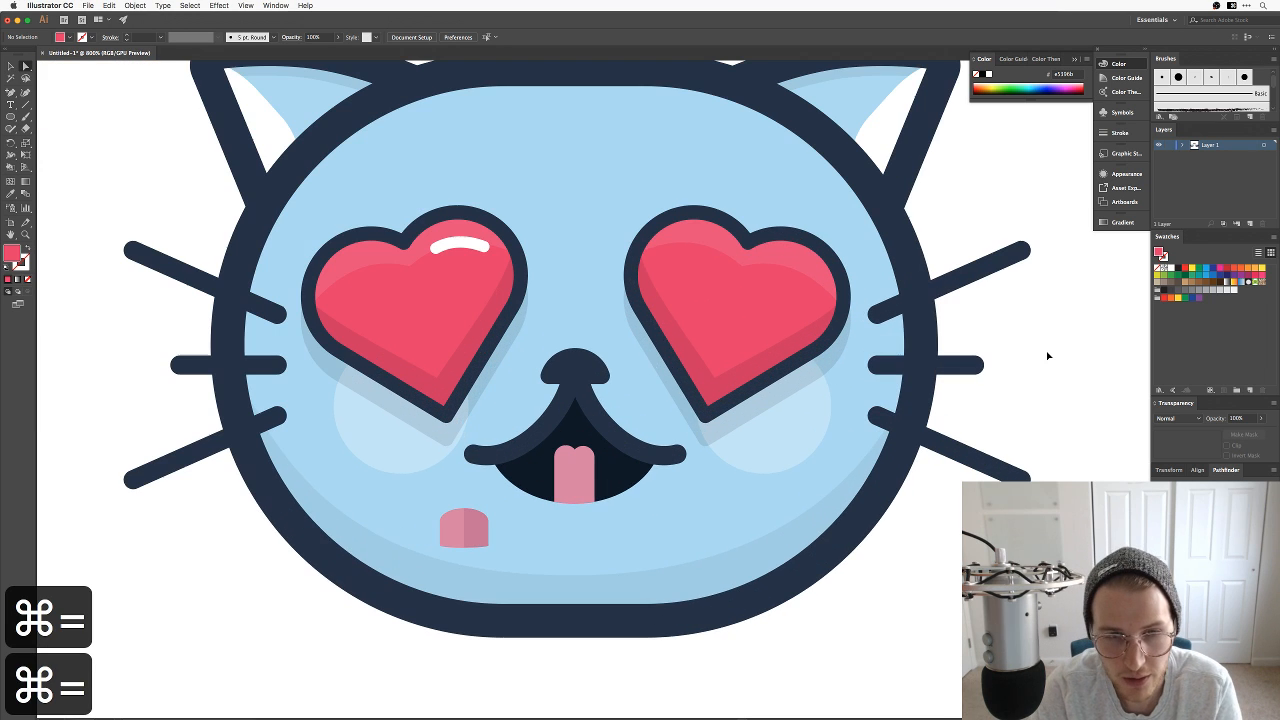
{"action": "key", "text": "v"}
{"action": "left_click", "coordinate": [467, 537]}
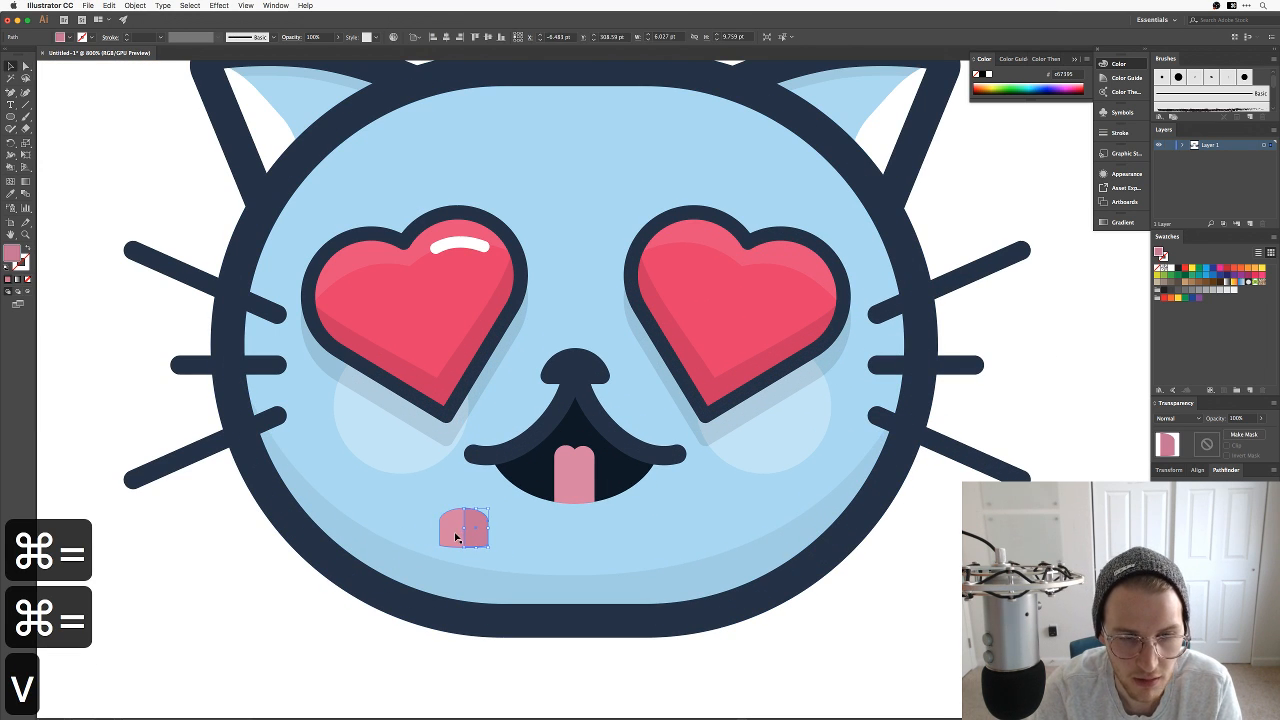
{"action": "key", "text": "BackSpace"}
{"action": "key", "text": "super+minus"}
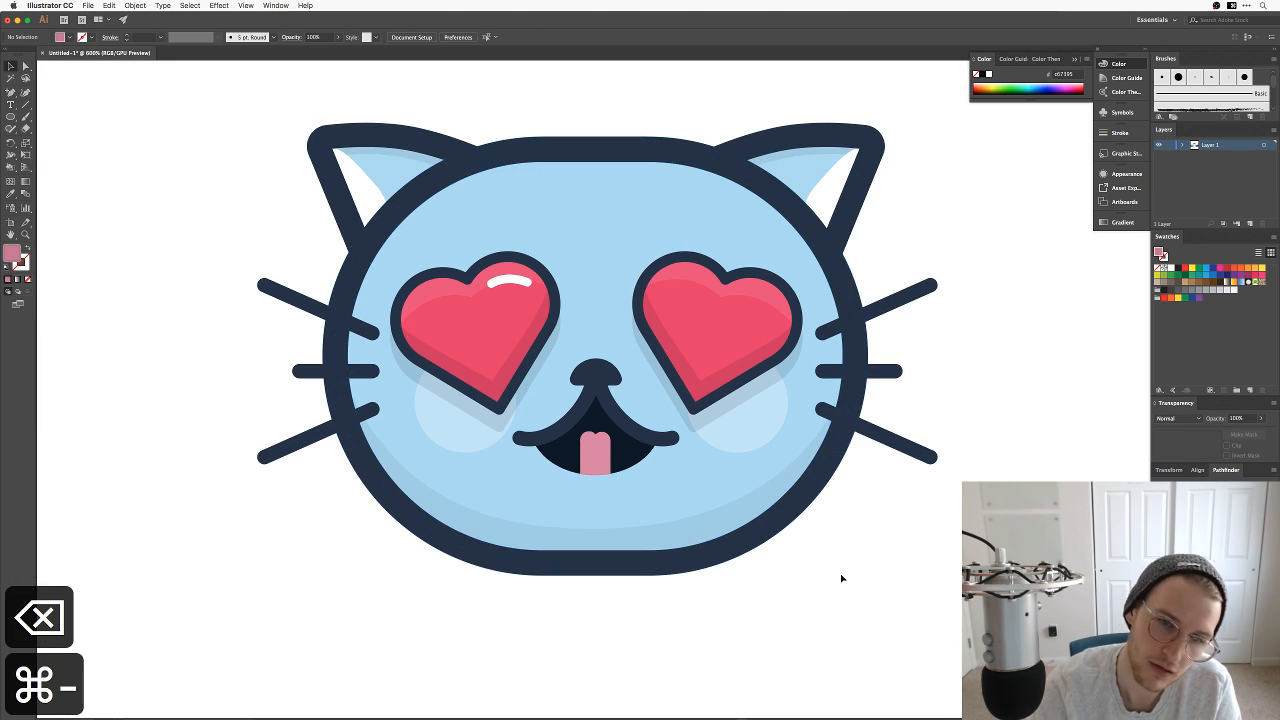
Step: Examine up close how the tongue's two circles and body sit inside the mouth
{"action": "key", "text": "super+equal"}
{"action": "key", "text": "super+equal"}
{"action": "key", "text": "super+equal"}
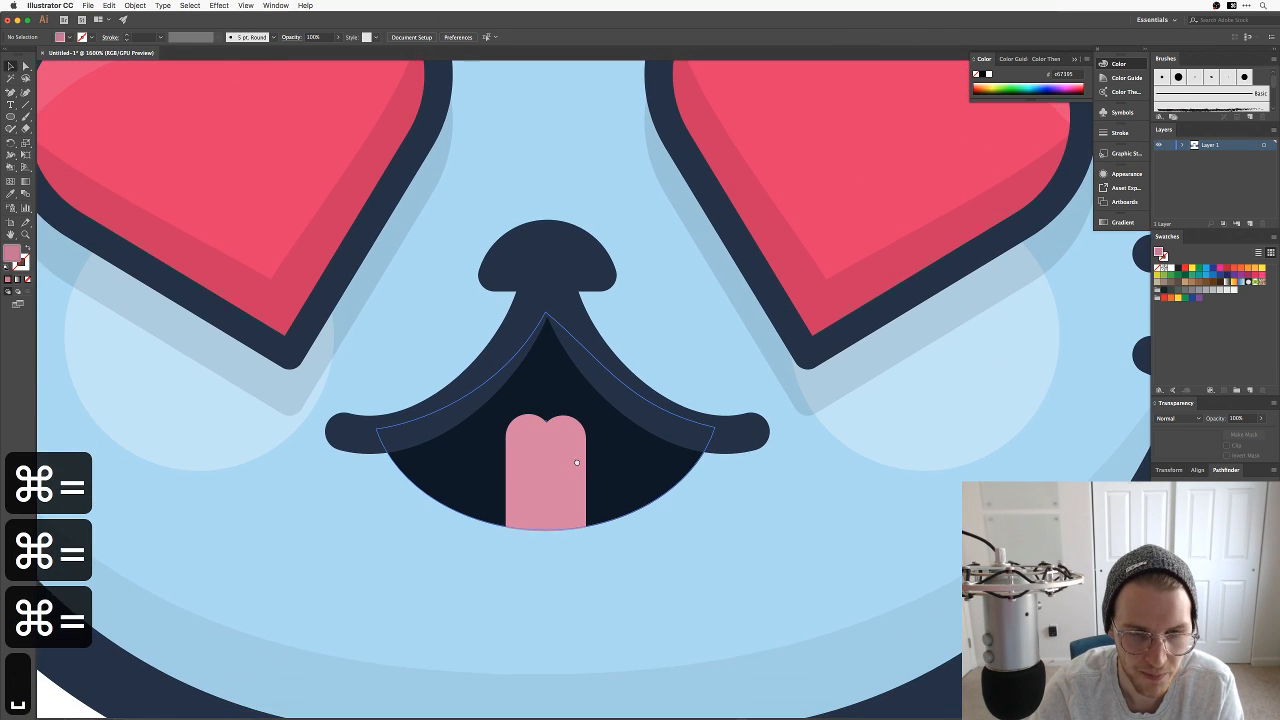
{"action": "left_click_drag", "start_coordinate": [576, 462], "coordinate": [575, 458]}
{"action": "key", "text": "v"}
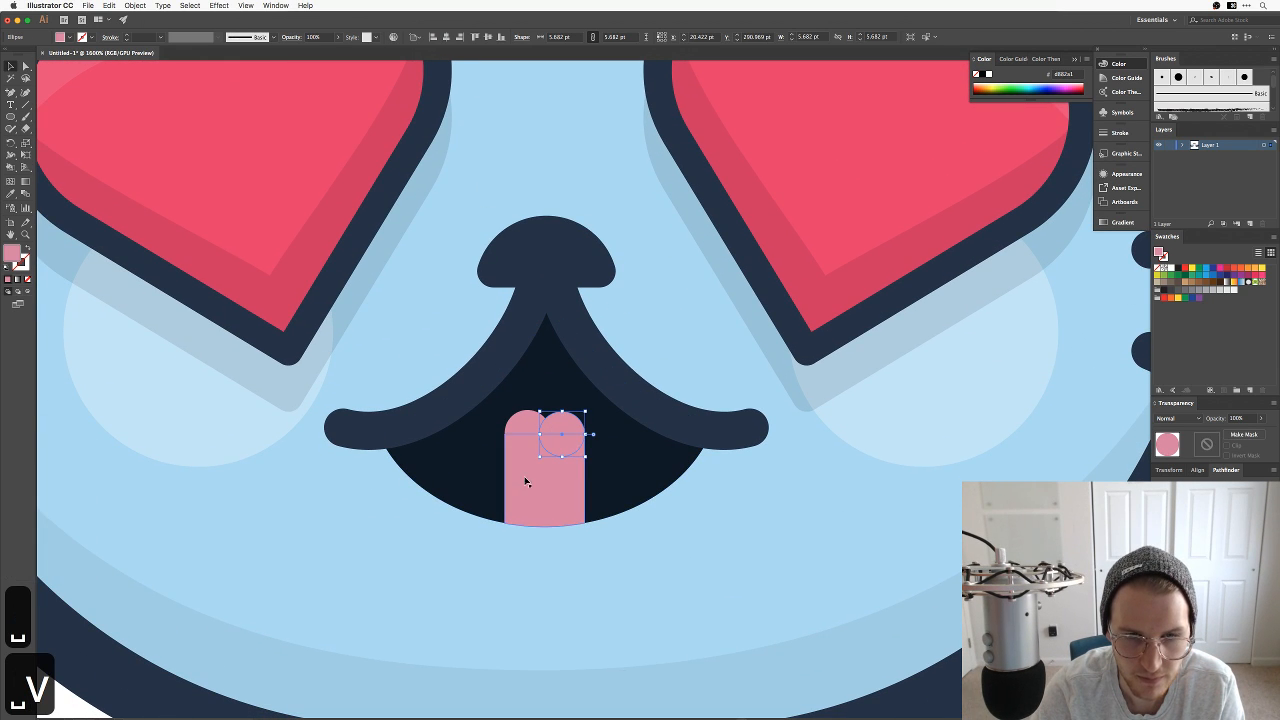
{"action": "left_click", "coordinate": [548, 478]}
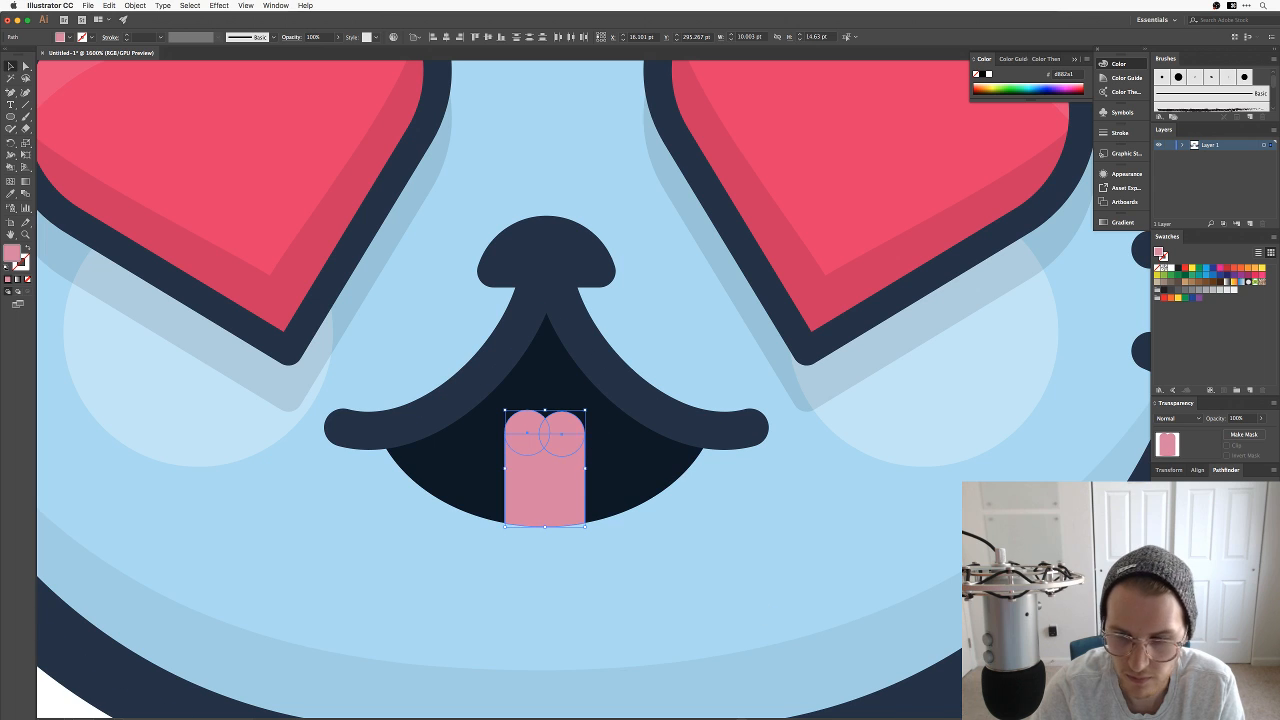
{"action": "key", "text": "super+shift+a"}
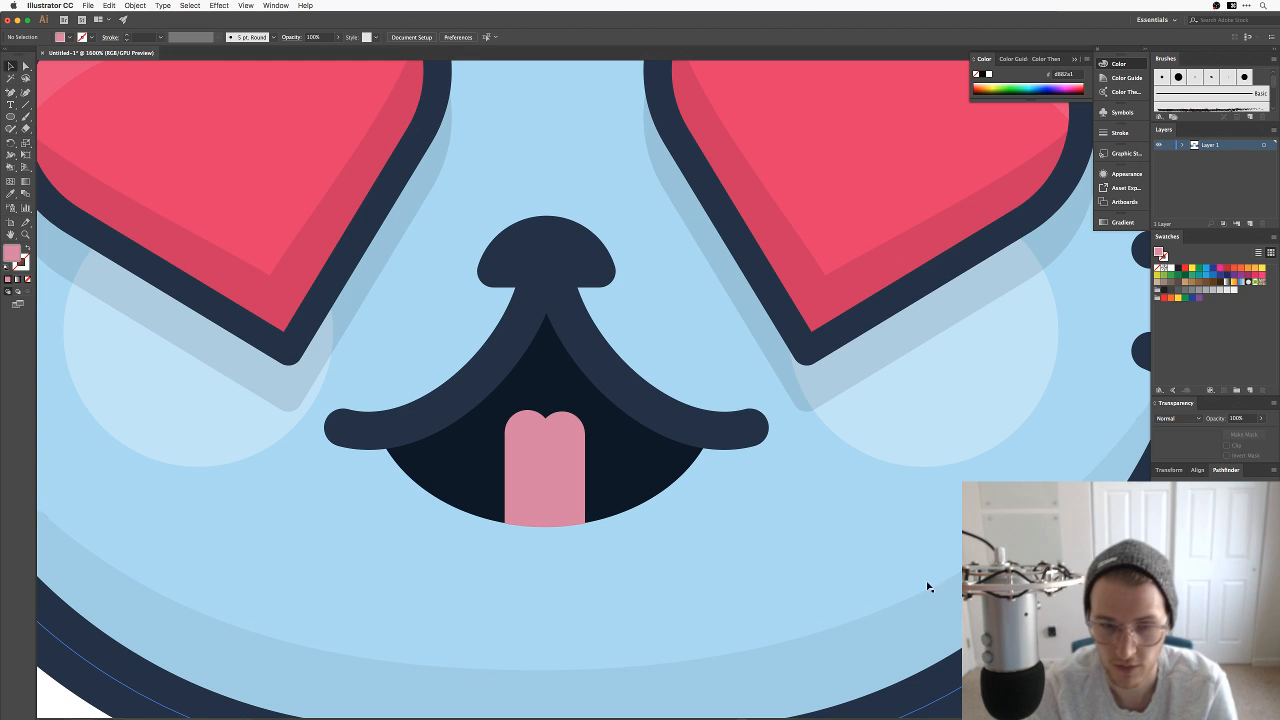
{"action": "key", "text": "space"}
{"action": "key", "text": "super+minus"}
{"action": "key", "text": "space"}
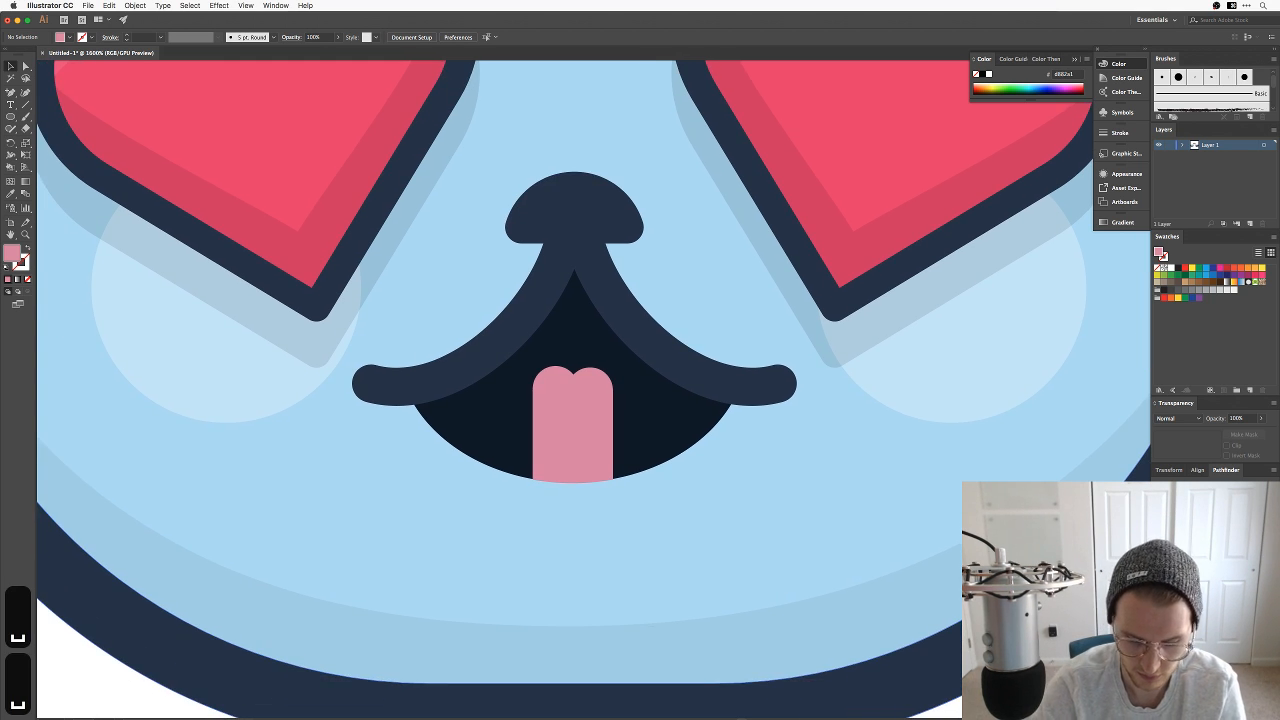
Step: Review the whole heart-eyed cat and compare its tongue and proportions with the first cat emoji
{"action": "key", "text": "super+minus"}
{"action": "key", "text": "super+minus"}
{"action": "key", "text": "super+minus"}
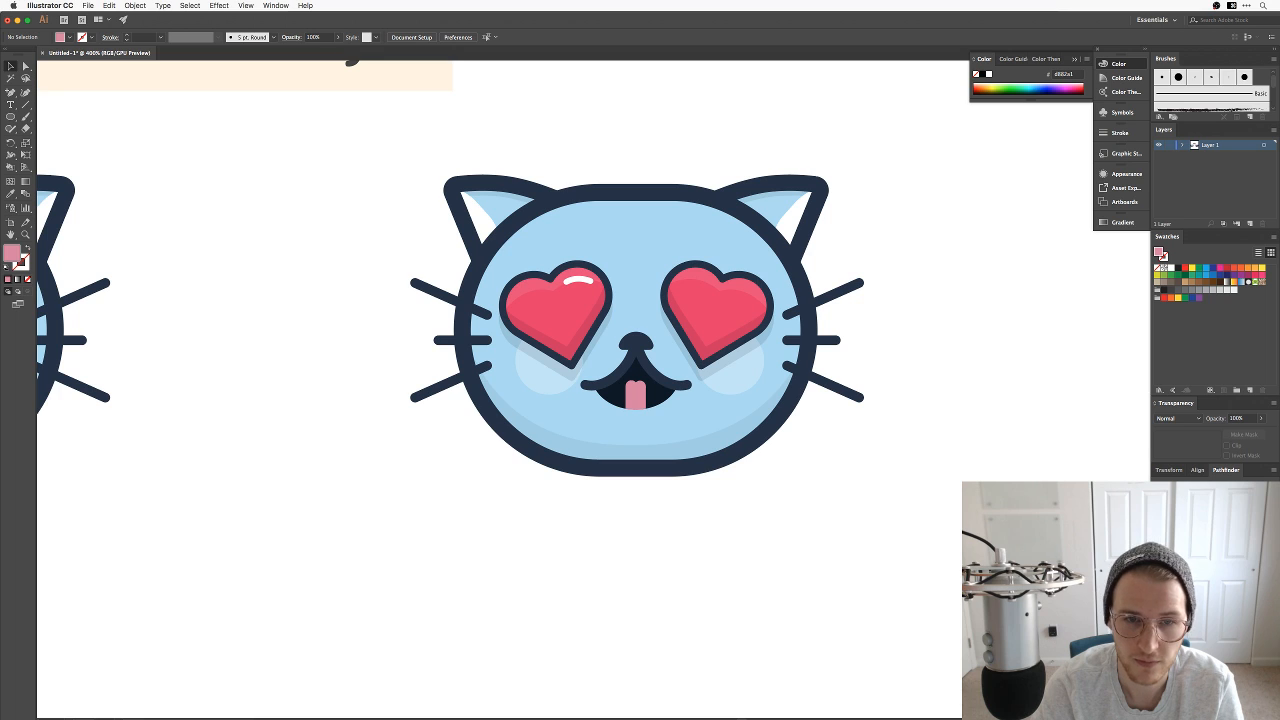
{"action": "key", "text": "super+equal"}
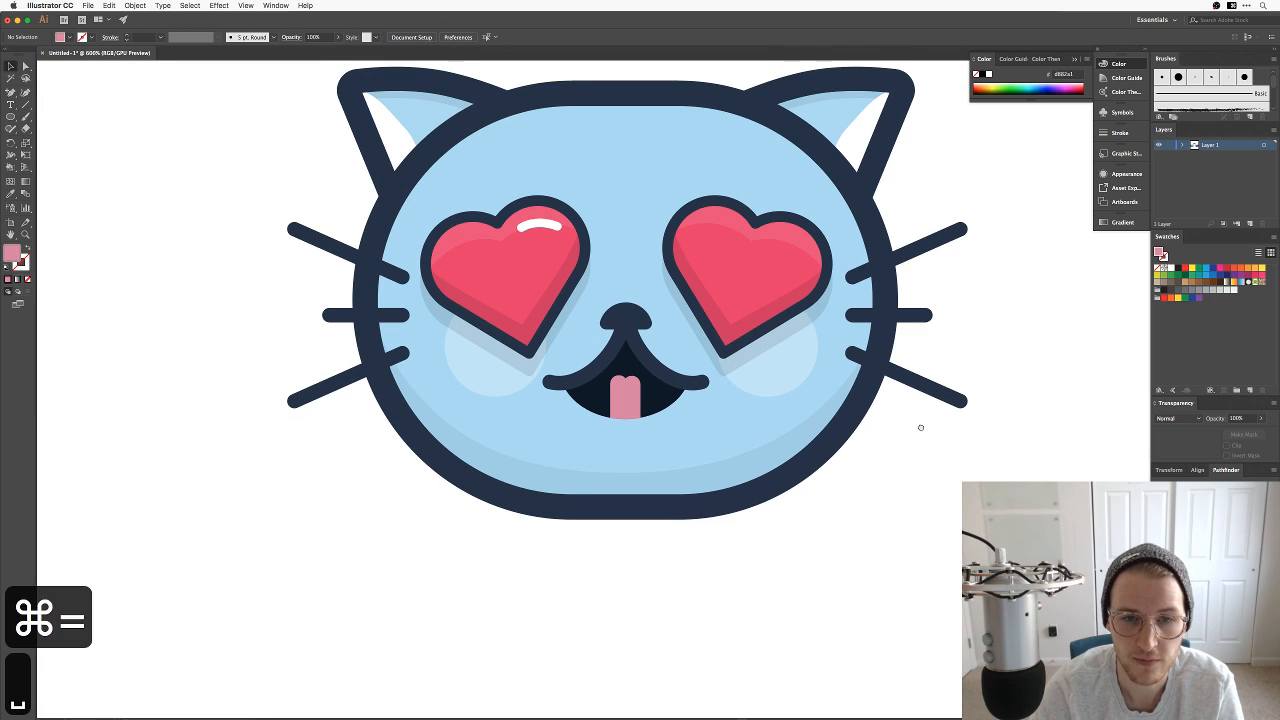
{"action": "key", "text": "space"}
{"action": "left_click_drag", "start_coordinate": [920, 428], "coordinate": [900, 506]}
{"action": "key", "text": "v"}
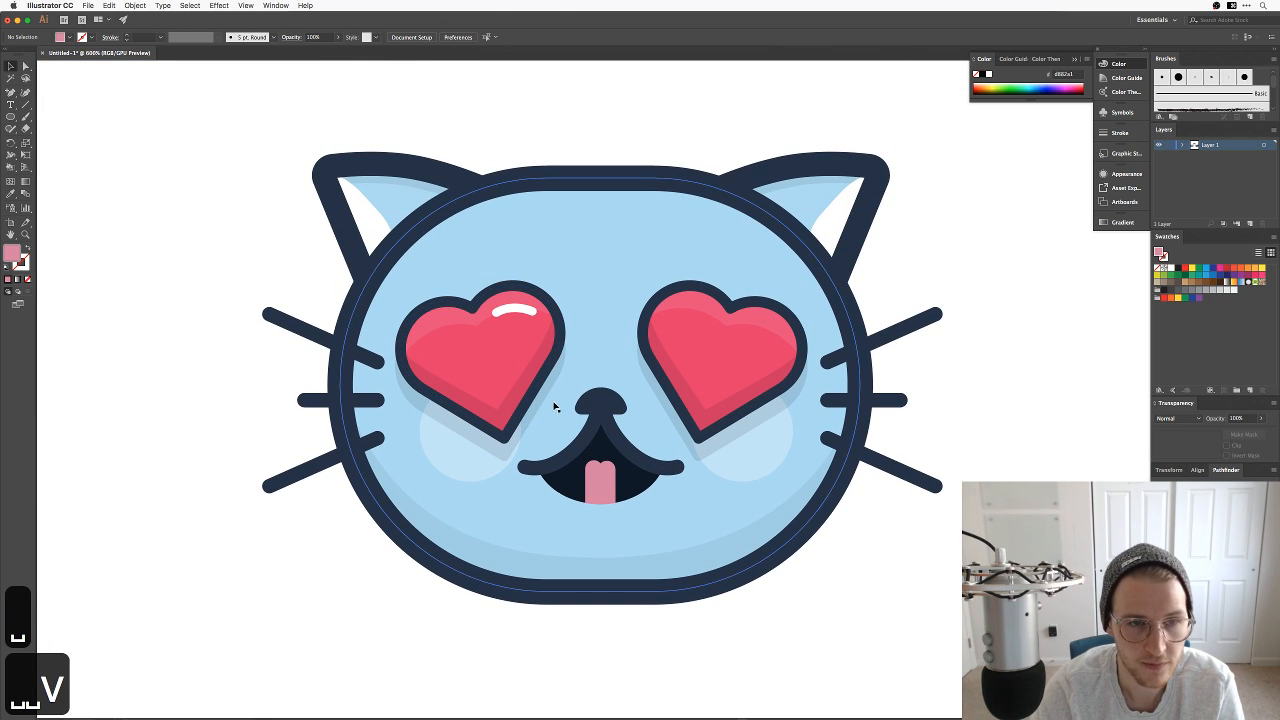
{"action": "key", "text": "space"}
{"action": "left_click_drag", "start_coordinate": [291, 262], "coordinate": [283, 226]}
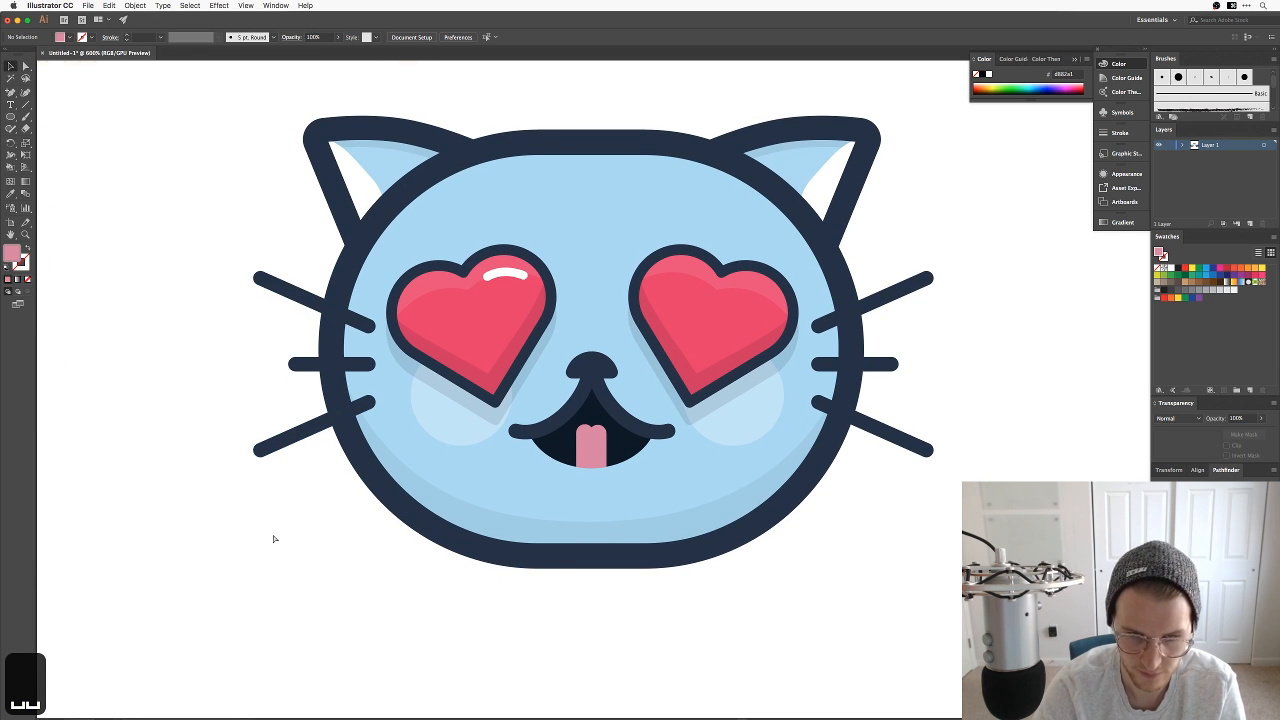
{"action": "key", "text": "super+minus"}
{"action": "key", "text": "super+minus"}
{"action": "key", "text": "super+minus"}
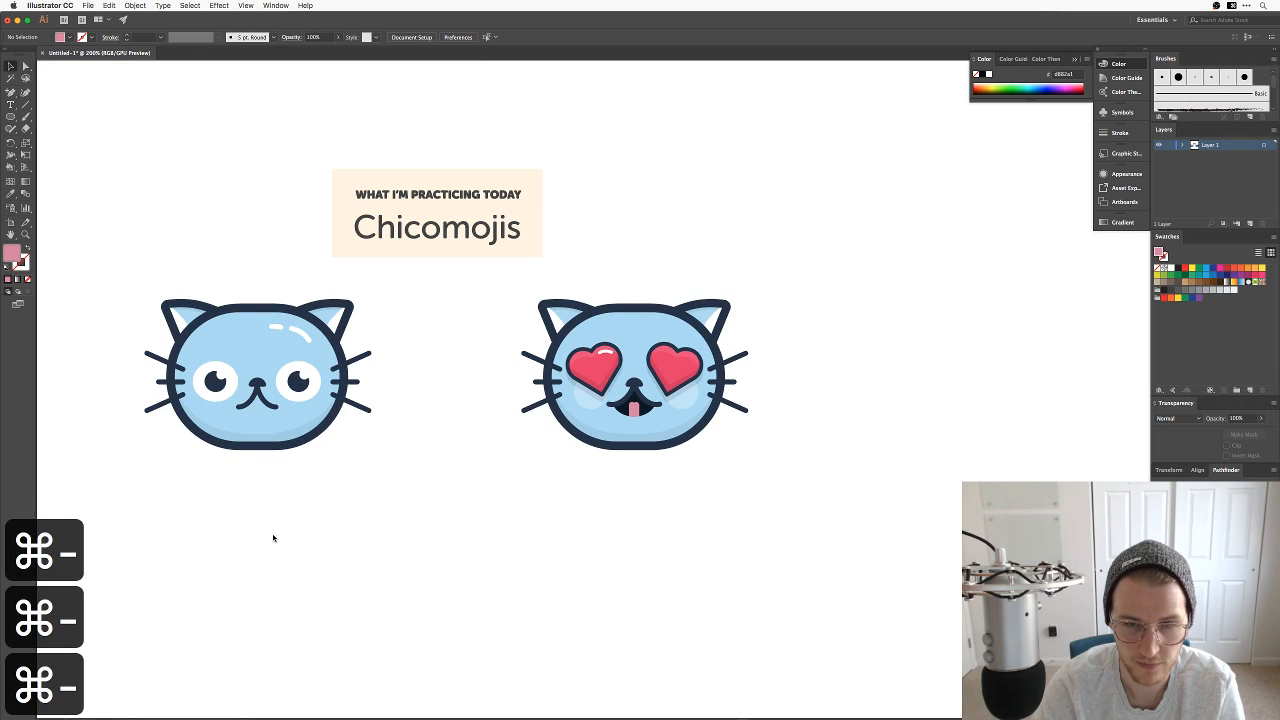
{"action": "key", "text": "super+equal"}
{"action": "key", "text": "super+equal"}
{"action": "key", "text": "super+equal"}
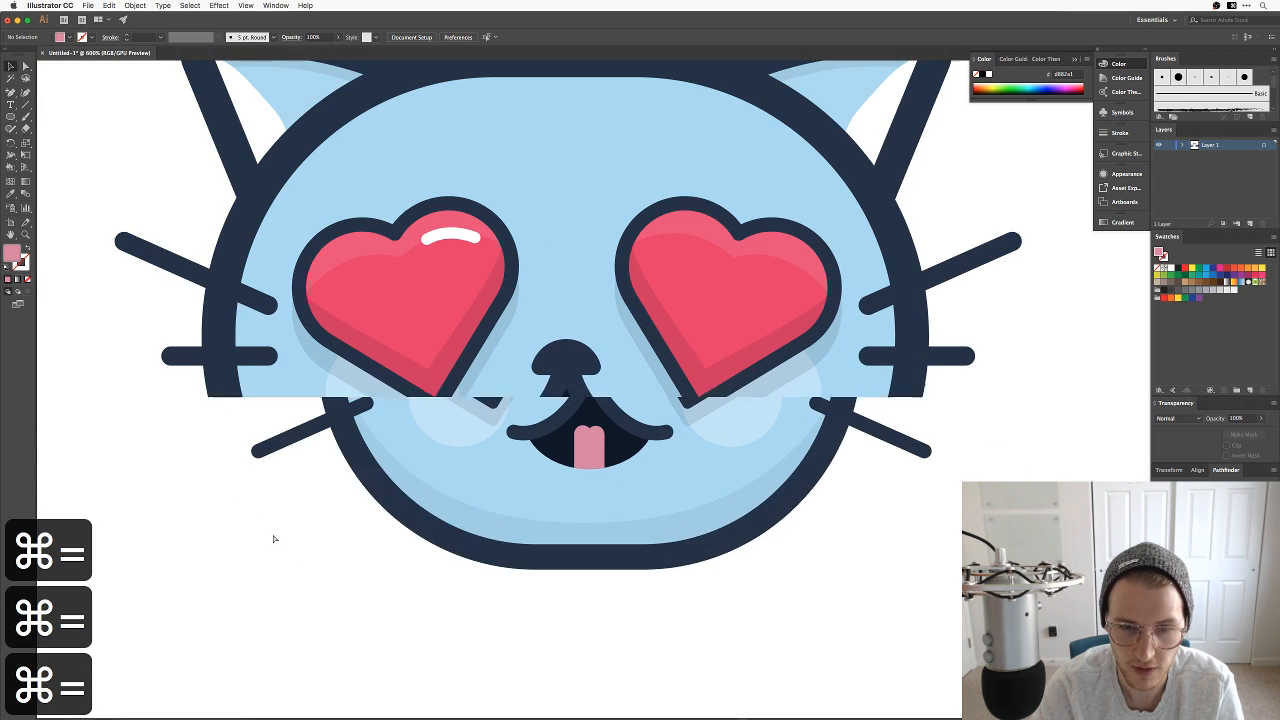
{"action": "key", "text": "super+equal"}
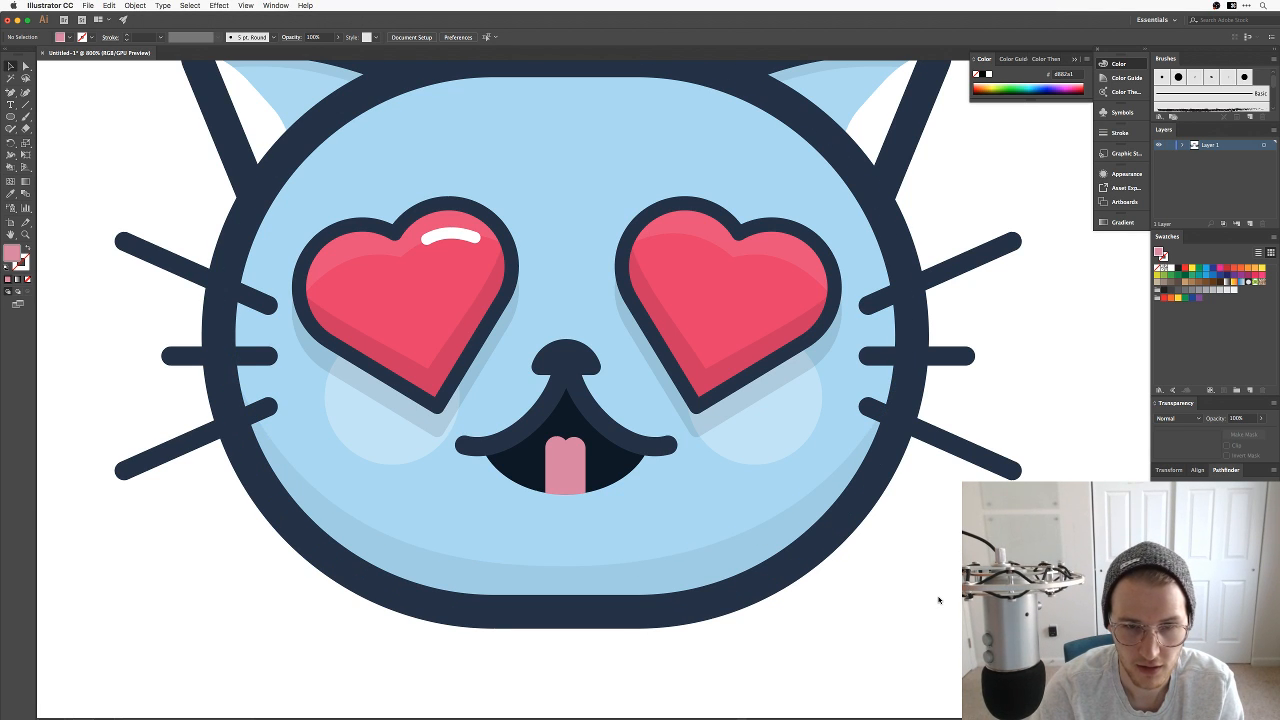
Step: Enlarge the tongue's two lobe circles and body together to about 14.9 by 21.8 pt, extending below the mouth
{"action": "key", "text": "super+equal"}
{"action": "key", "text": "super+equal"}
{"action": "key", "text": "super+equal"}
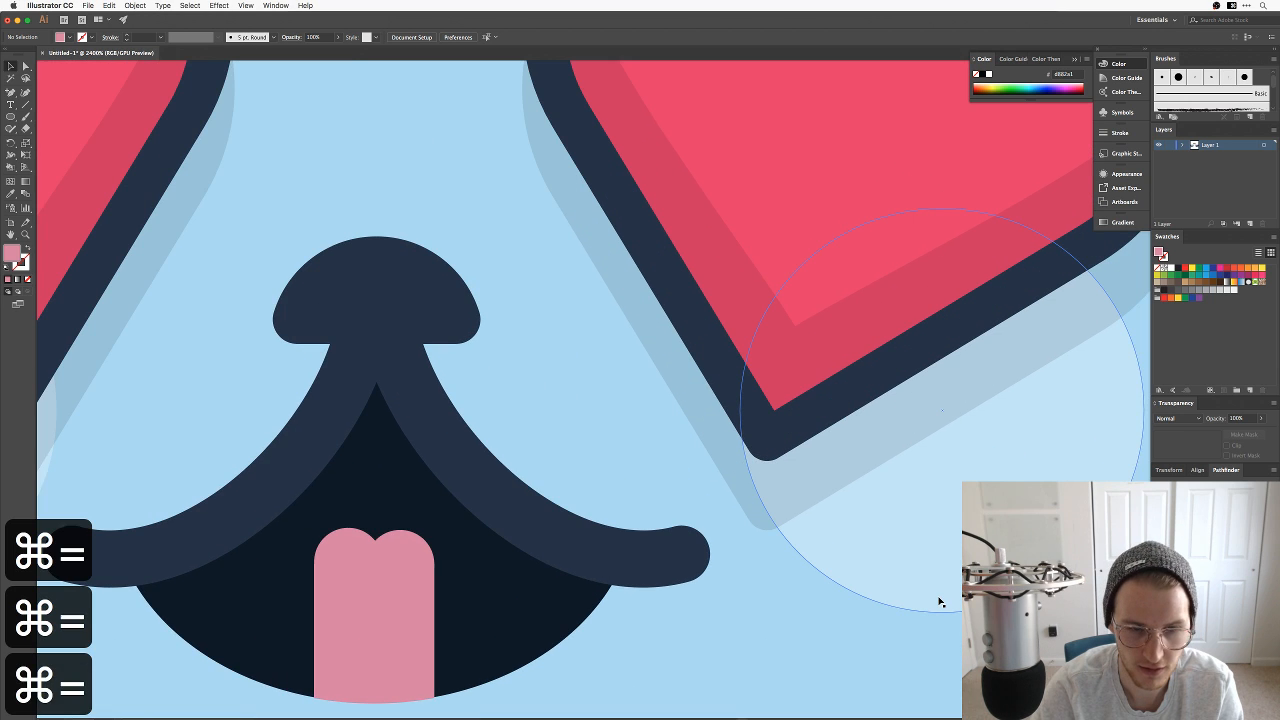
{"action": "key", "text": "space"}
{"action": "left_click_drag", "start_coordinate": [517, 511], "coordinate": [720, 300]}
{"action": "key", "text": "v"}
{"action": "left_click", "coordinate": [539, 381]}
{"action": "left_click", "coordinate": [614, 391], "text": "shift"}
{"action": "left_click", "coordinate": [606, 460], "text": "shift"}
{"action": "left_click_drag", "start_coordinate": [630, 363], "coordinate": [626, 415]}
{"action": "key", "text": "space"}
{"action": "left_click_drag", "start_coordinate": [646, 532], "coordinate": [620, 463]}
{"action": "key", "text": "super+minus"}
{"action": "key", "text": "super+minus"}
{"action": "key", "text": "super+minus"}
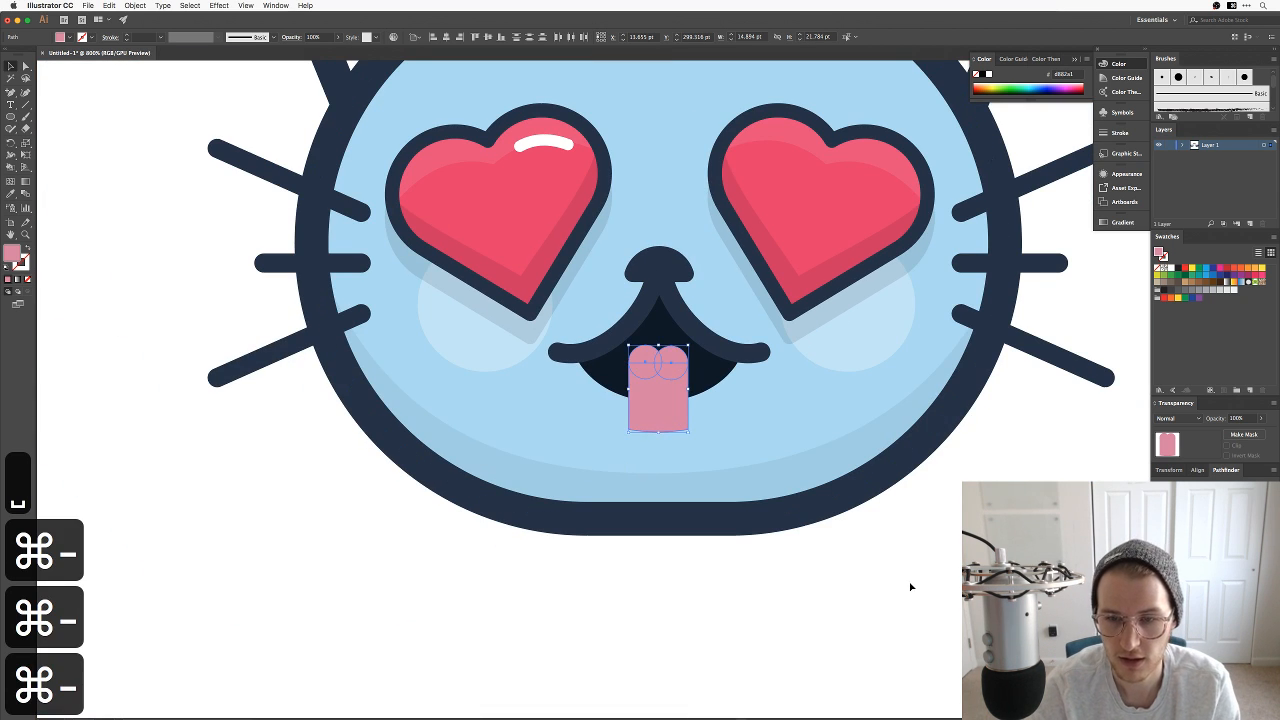
{"action": "left_click", "coordinate": [909, 586]}
Step: Duplicate the dark mouth shape and the tongue body to one side and intersect the copies into a trimmed tongue piece
{"action": "key", "text": "space"}
{"action": "left_click_drag", "start_coordinate": [825, 455], "coordinate": [719, 488]}
{"action": "key", "text": "space"}
{"action": "left_click", "coordinate": [556, 427]}
{"action": "left_click", "coordinate": [586, 416], "text": "shift"}
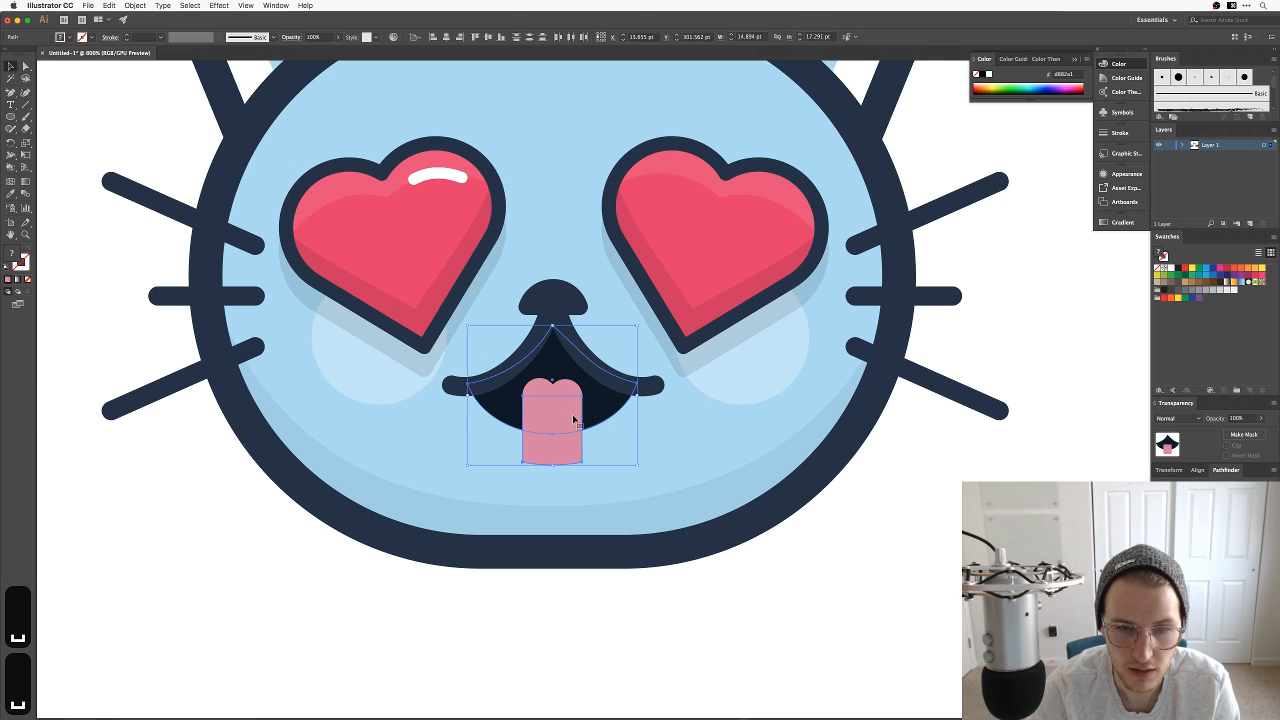
{"action": "left_click_drag", "start_coordinate": [583, 422], "coordinate": [712, 423]}
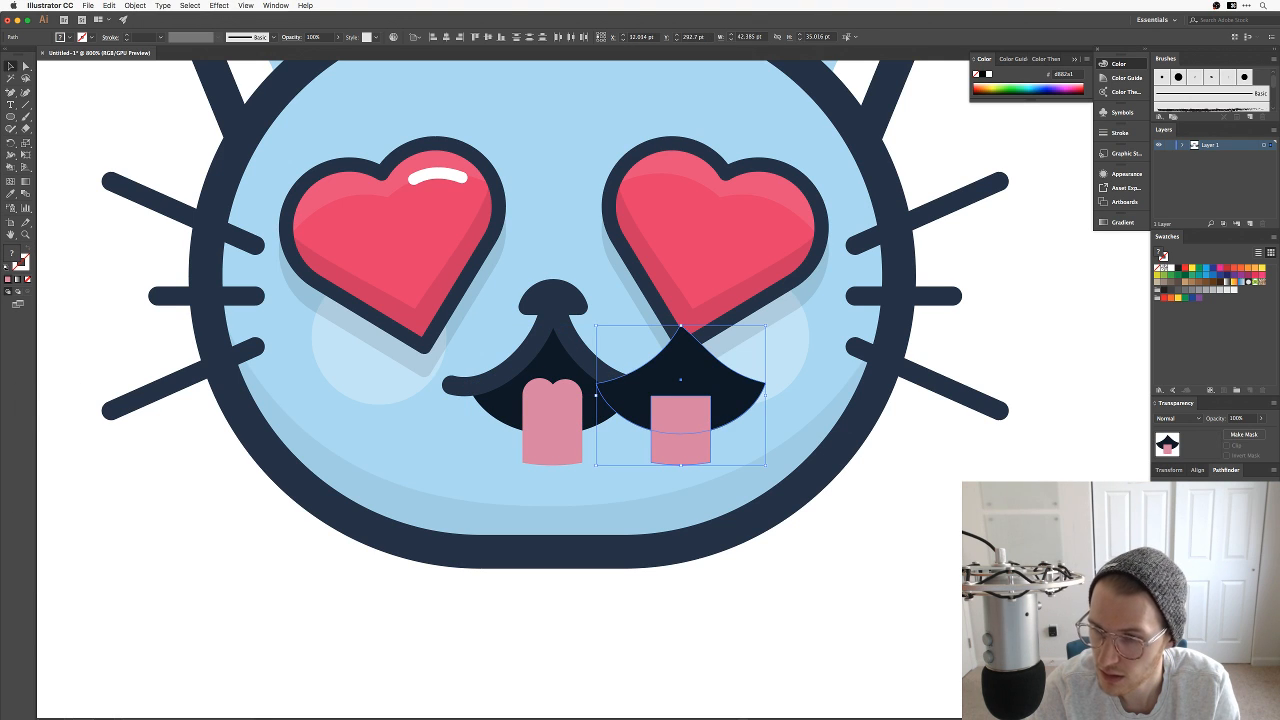
{"action": "key", "text": "super+4"}
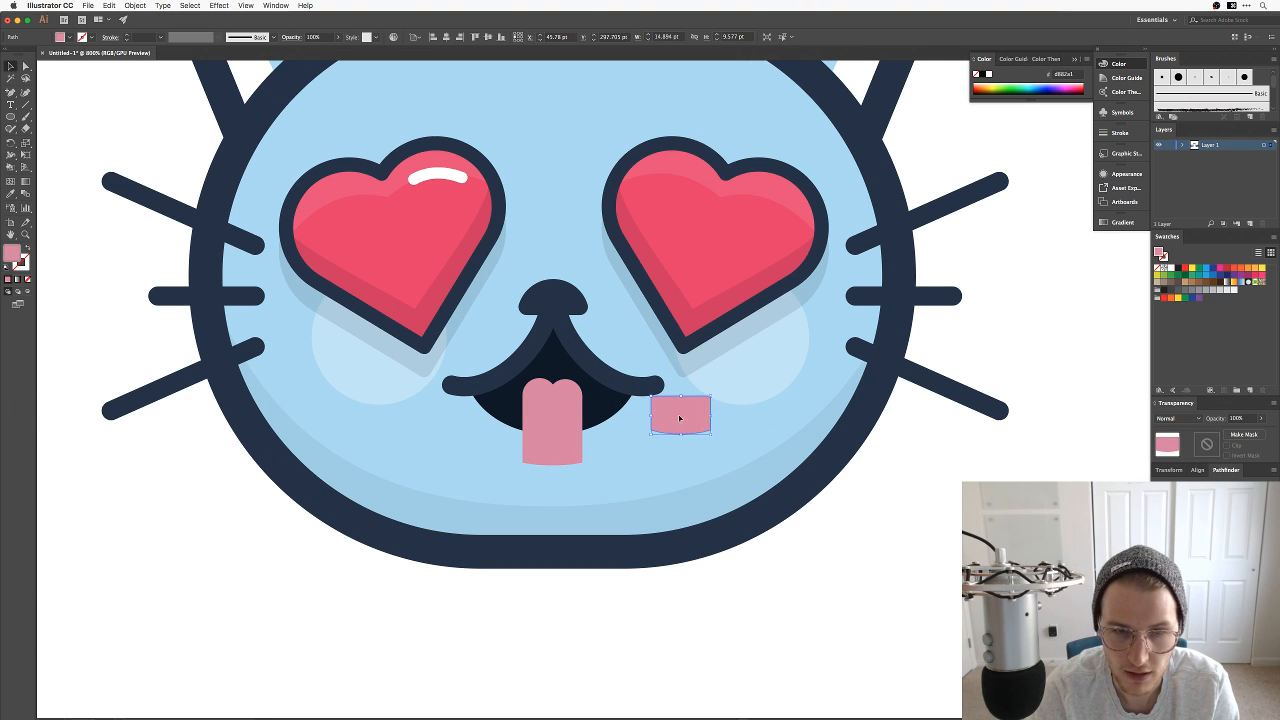
Step: Replace the overhanging tongue body with the trimmed piece, fitted against the mouth's lower edge
{"action": "left_click_drag", "start_coordinate": [680, 416], "coordinate": [609, 479]}
{"action": "left_click", "coordinate": [561, 445]}
{"action": "key", "text": "BackSpace"}
{"action": "key", "text": "space"}
{"action": "key", "text": "v"}
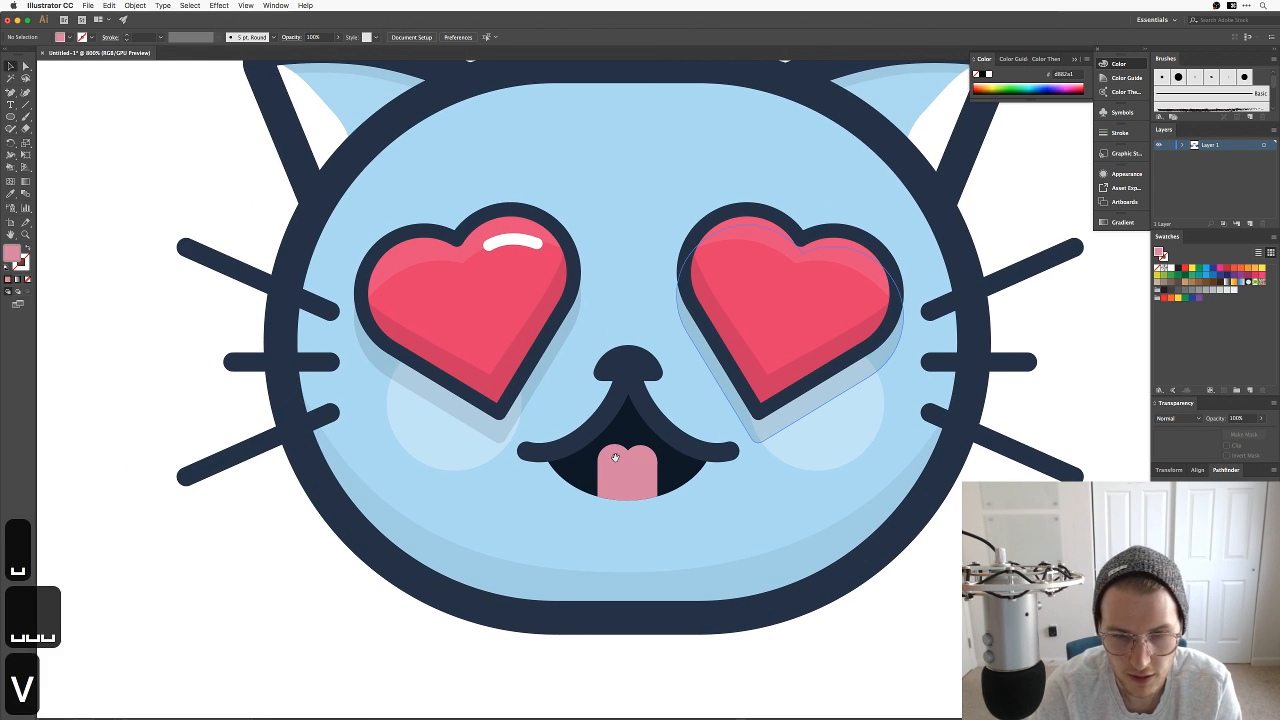
Step: Unite the two lobe circles and the trimmed body into a single tongue shape
{"action": "left_click", "coordinate": [644, 465]}
{"action": "left_click", "coordinate": [635, 492], "text": "shift"}
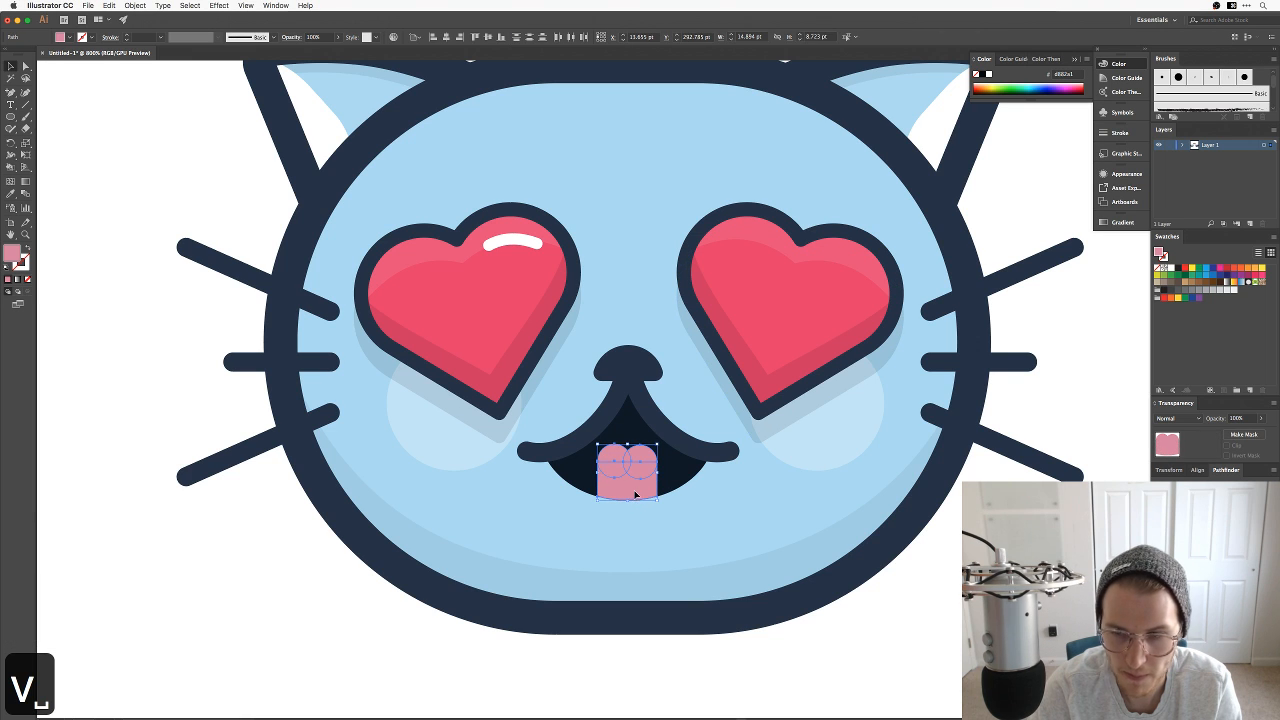
{"action": "left_click", "coordinate": [1163, 497]}
{"action": "left_click", "coordinate": [897, 617]}
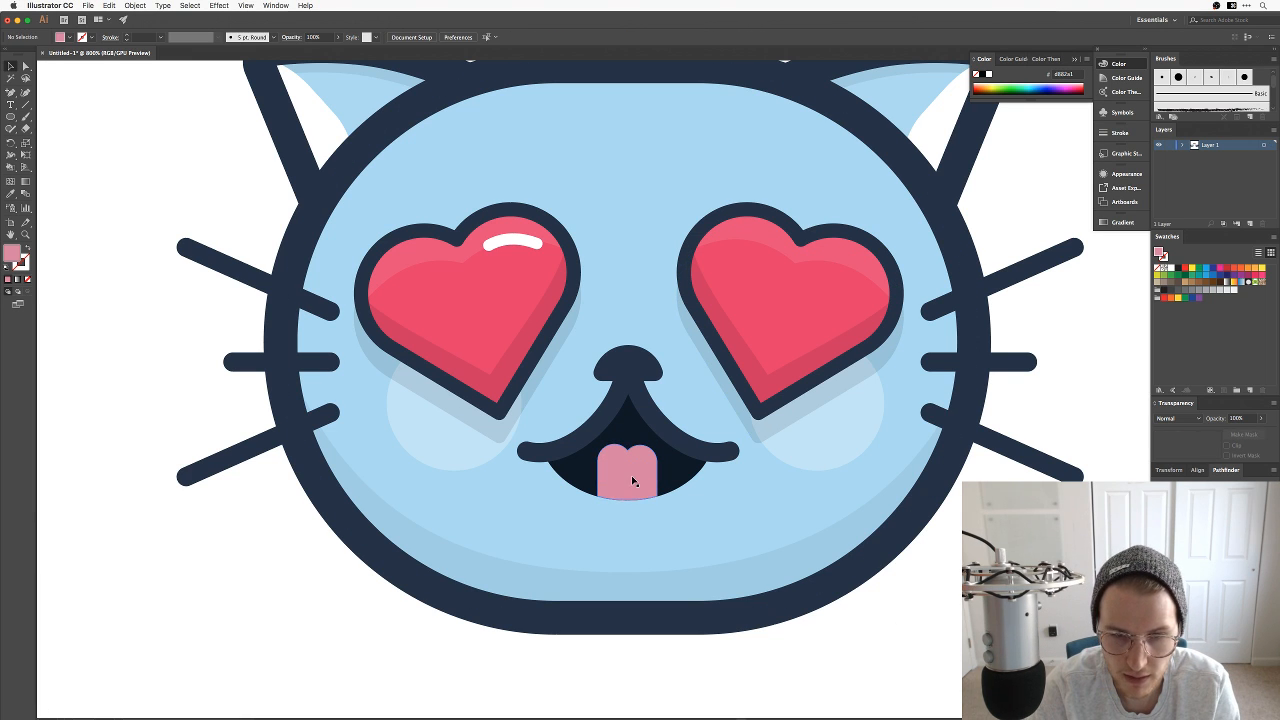
Step: Duplicate the tongue in place and remove the anchor points along the copy's left lobe and left side
{"action": "left_click", "coordinate": [634, 481]}
{"action": "key", "text": "super+c"}
{"action": "key", "text": "super+f"}
{"action": "key", "text": "z"}
{"action": "left_click_drag", "start_coordinate": [686, 451], "coordinate": [760, 414]}
{"action": "key", "text": "a"}
{"action": "key", "text": "-"}
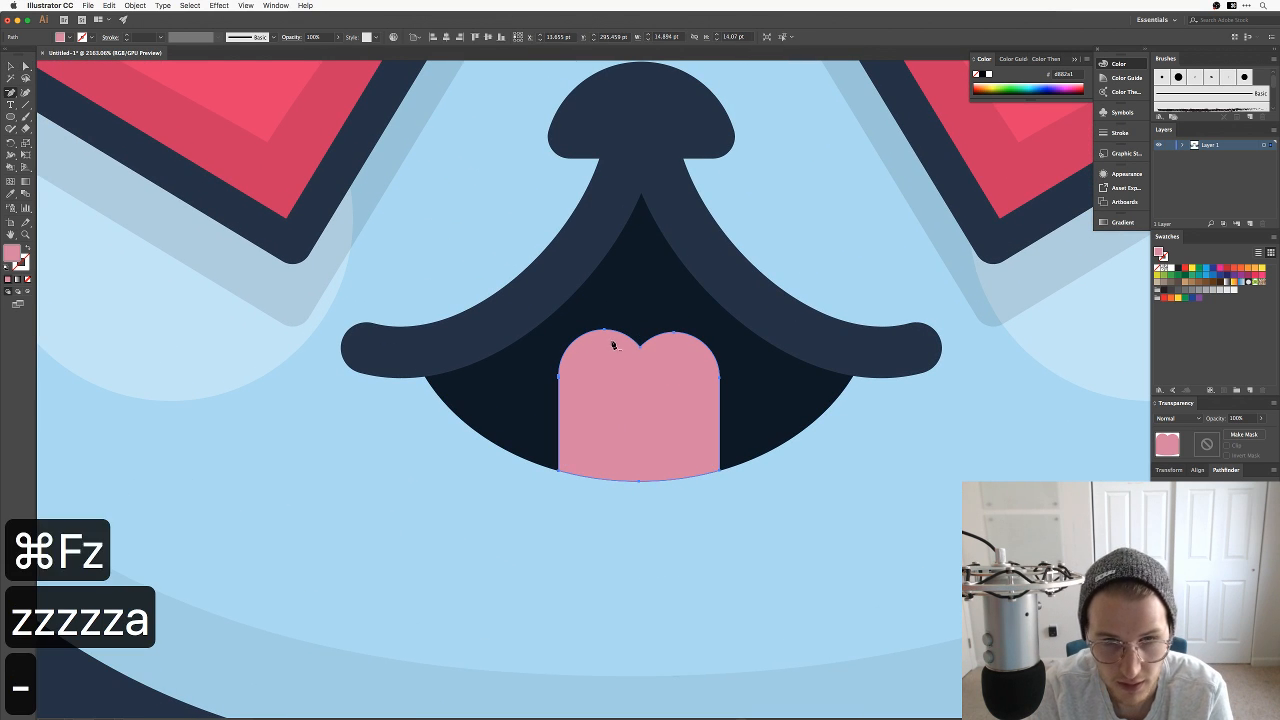
{"action": "left_click", "coordinate": [605, 330]}
{"action": "left_click", "coordinate": [559, 376]}
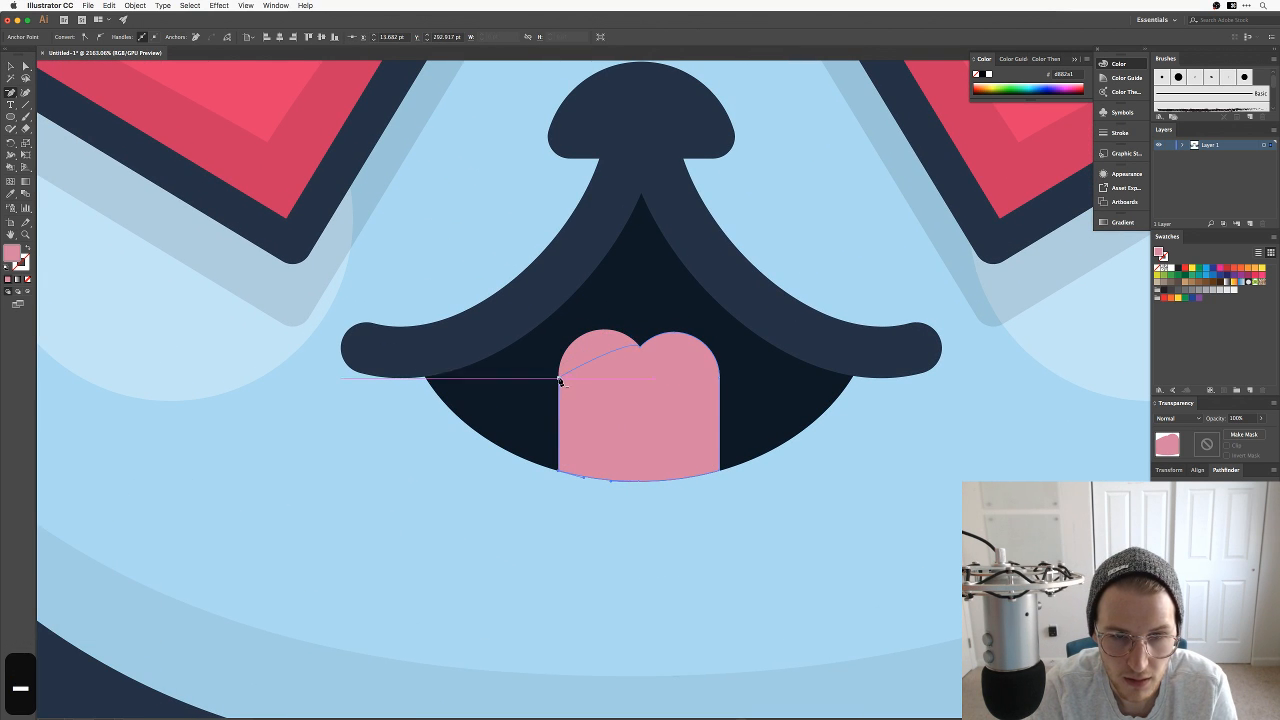
{"action": "left_click", "coordinate": [558, 470]}
Step: Move the copy's bottom anchor to the tongue's centre and pull the upper handle down to reshape its inner edge
{"action": "key", "text": "a"}
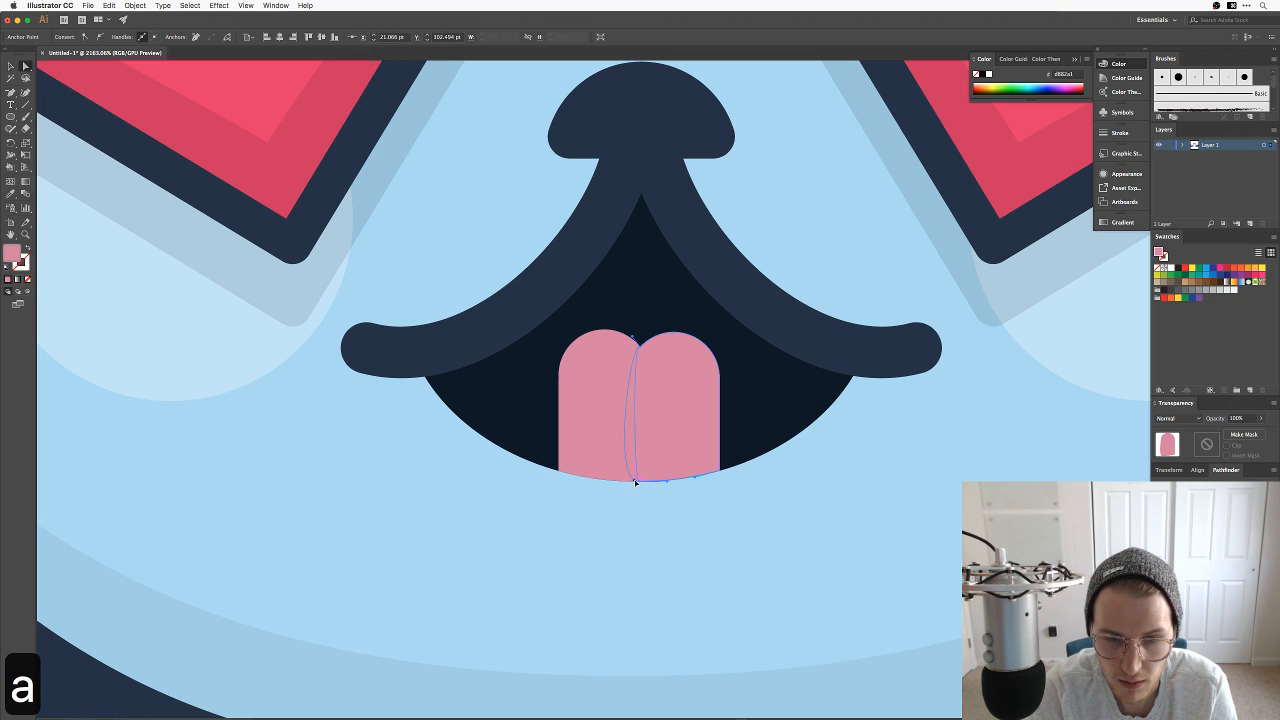
{"action": "left_click_drag", "start_coordinate": [638, 483], "coordinate": [639, 482]}
{"action": "left_click_drag", "start_coordinate": [632, 336], "coordinate": [617, 416]}
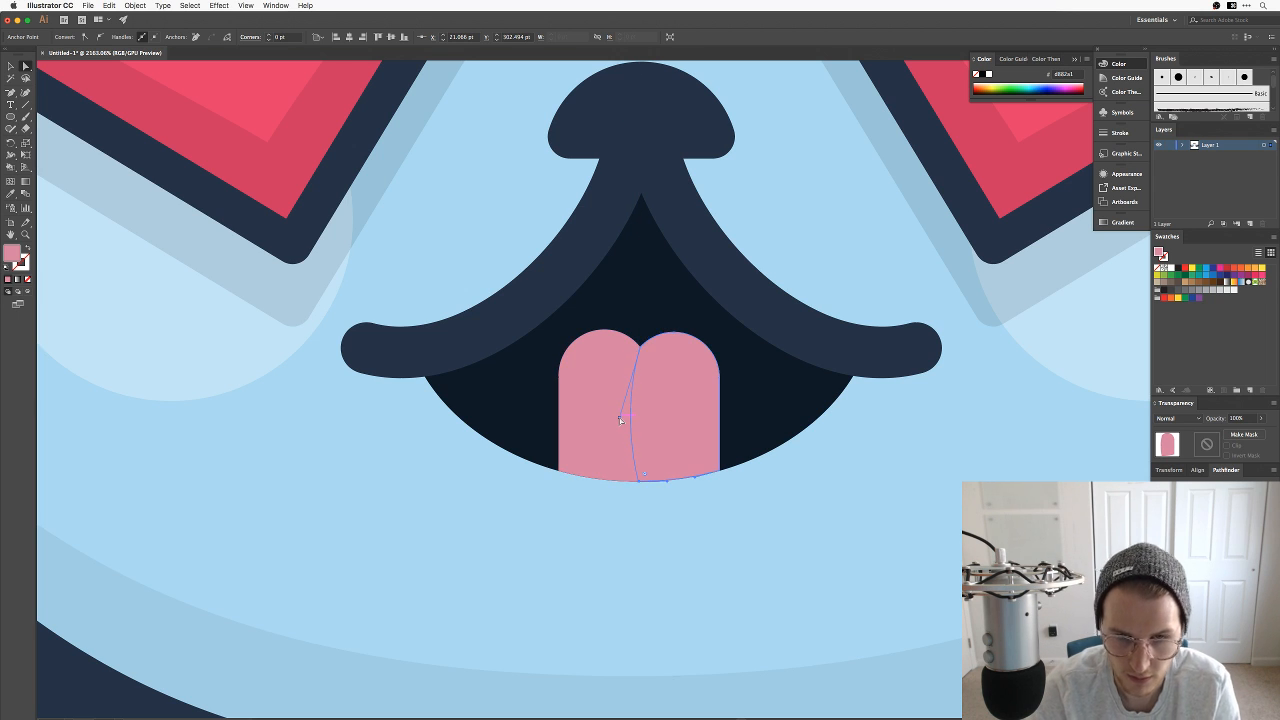
Step: Recolor the right half of the tongue to a lighter pink
{"action": "key", "text": "super+minus"}
{"action": "key", "text": "super+minus"}
{"action": "key", "text": "super+minus"}
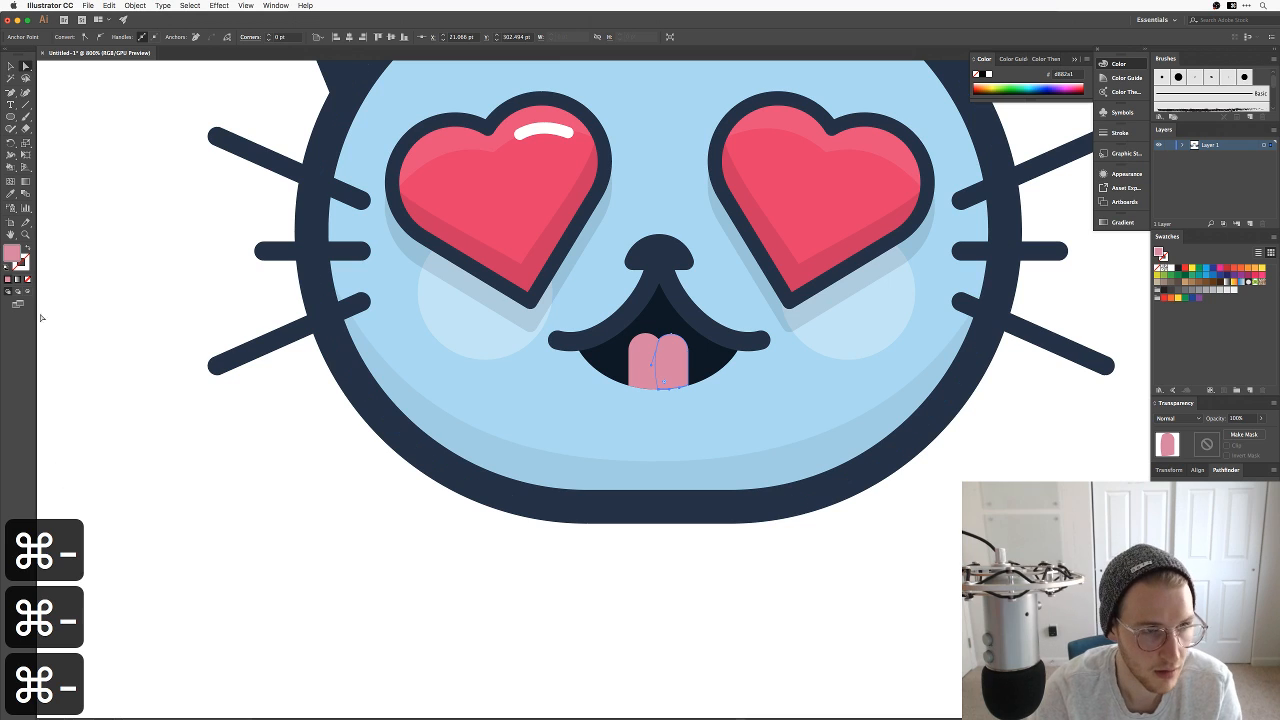
{"action": "double_click", "coordinate": [13, 255]}
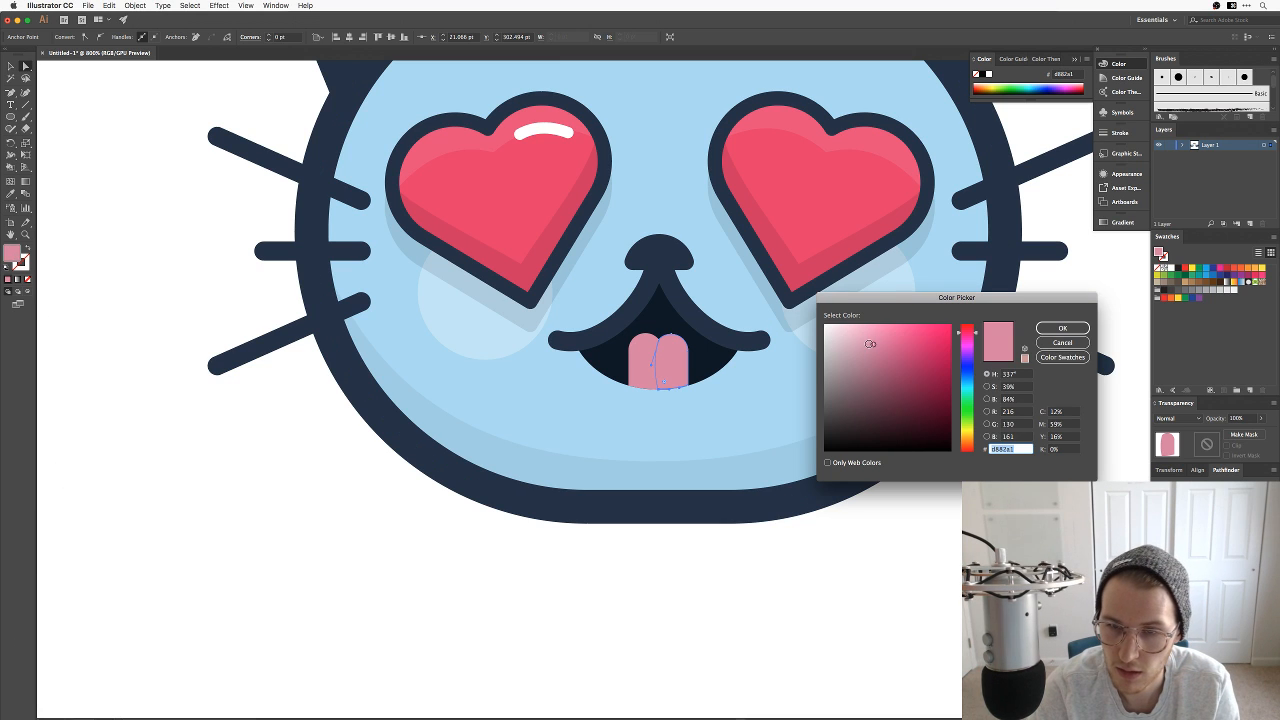
{"action": "key", "text": "Return"}
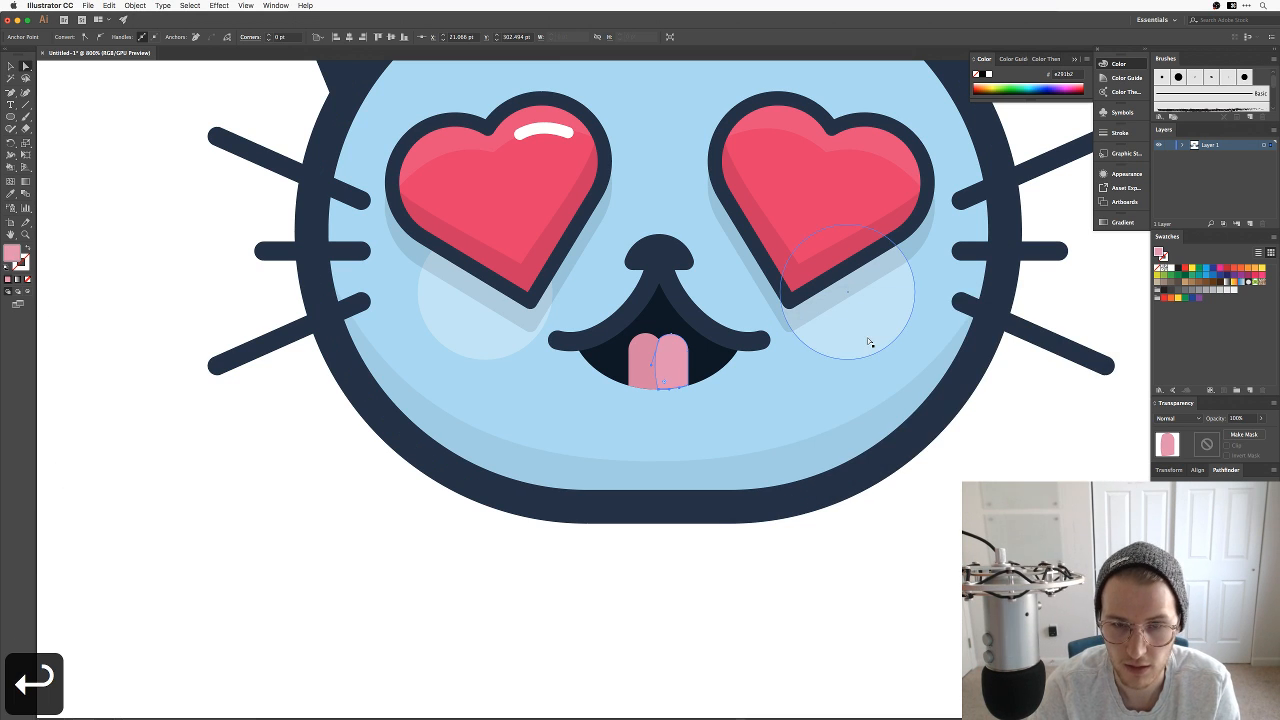
{"action": "left_click", "coordinate": [915, 545]}
{"action": "key", "text": "super+equal"}
{"action": "left_click_drag", "start_coordinate": [893, 513], "coordinate": [894, 521]}
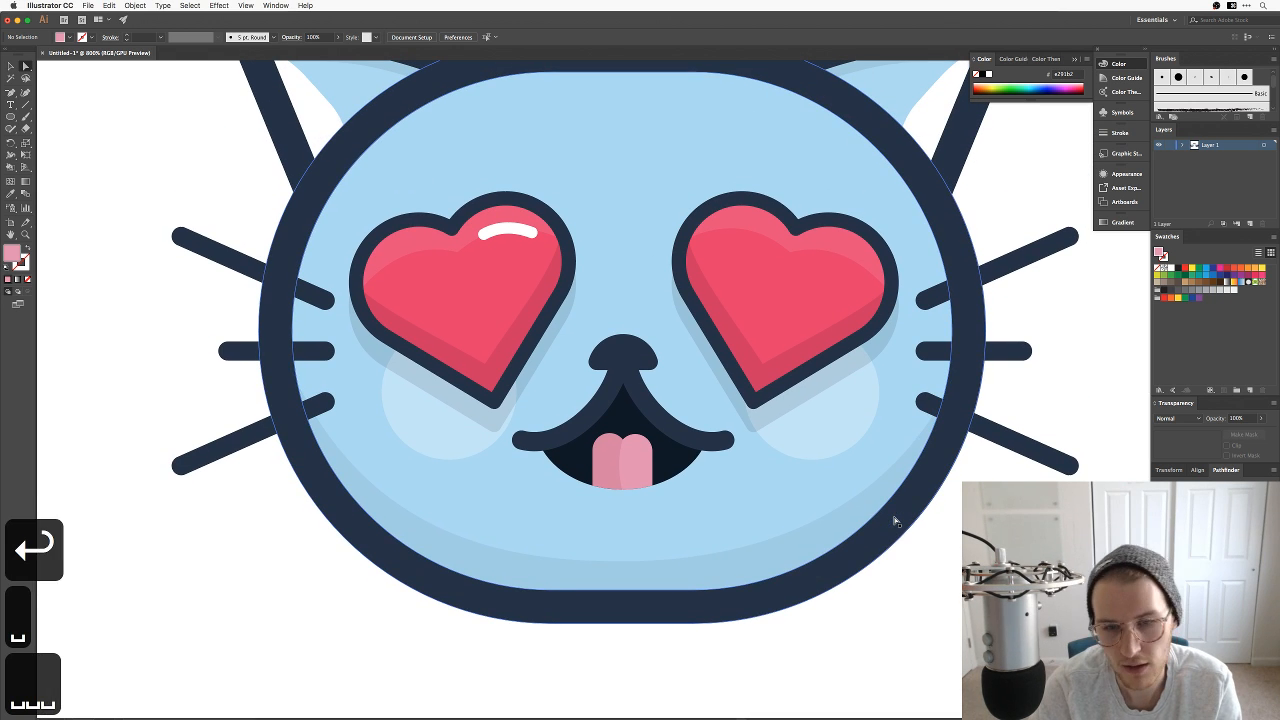
{"action": "key", "text": "a"}
{"action": "left_click", "coordinate": [616, 467]}
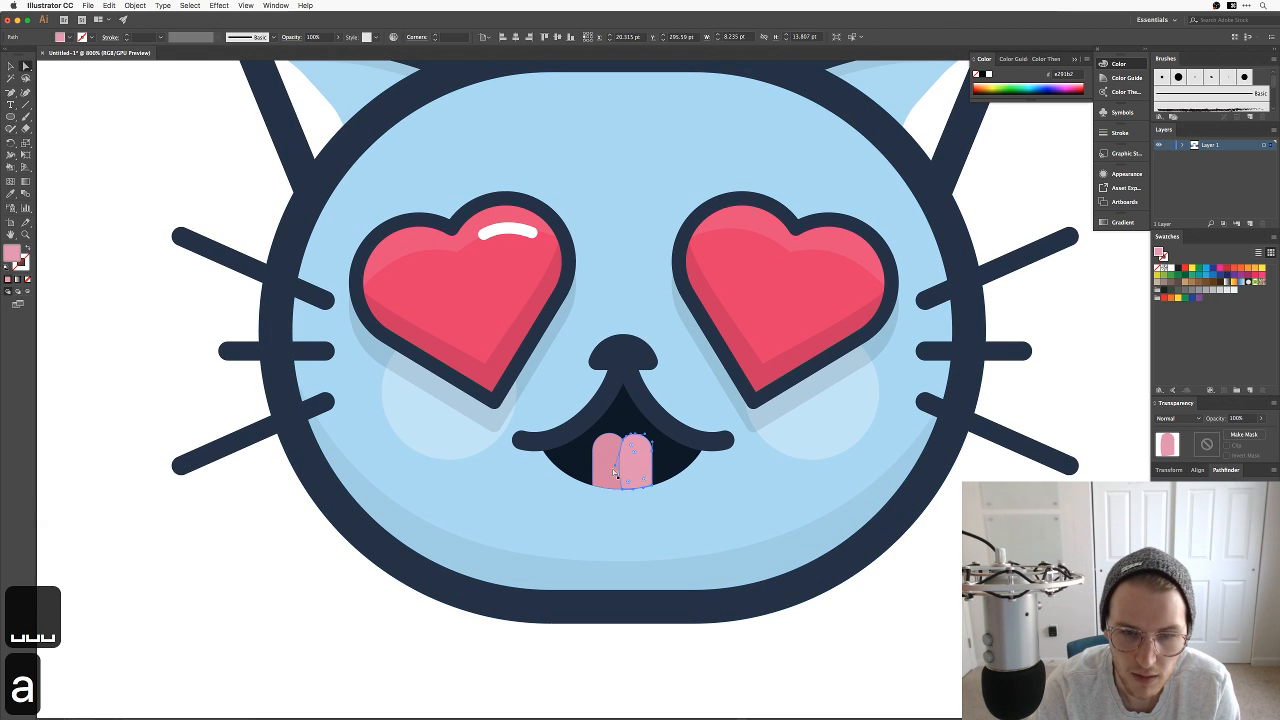
{"action": "left_click_drag", "start_coordinate": [616, 467], "coordinate": [623, 447]}
{"action": "key", "text": "super+z"}
Step: Straighten the inner edge of the lighter tongue half so it runs vertically down the tongue's centre
{"action": "key", "text": "z"}
{"action": "left_click_drag", "start_coordinate": [610, 494], "coordinate": [671, 394]}
{"action": "key", "text": "a"}
{"action": "left_click", "coordinate": [671, 394]}
{"action": "left_click_drag", "start_coordinate": [624, 432], "coordinate": [637, 431]}
{"action": "key", "text": "super+minus"}
{"action": "key", "text": "super+minus"}
{"action": "key", "text": "super+minus"}
{"action": "key", "text": "super+minus"}
{"action": "key", "text": "super+minus"}
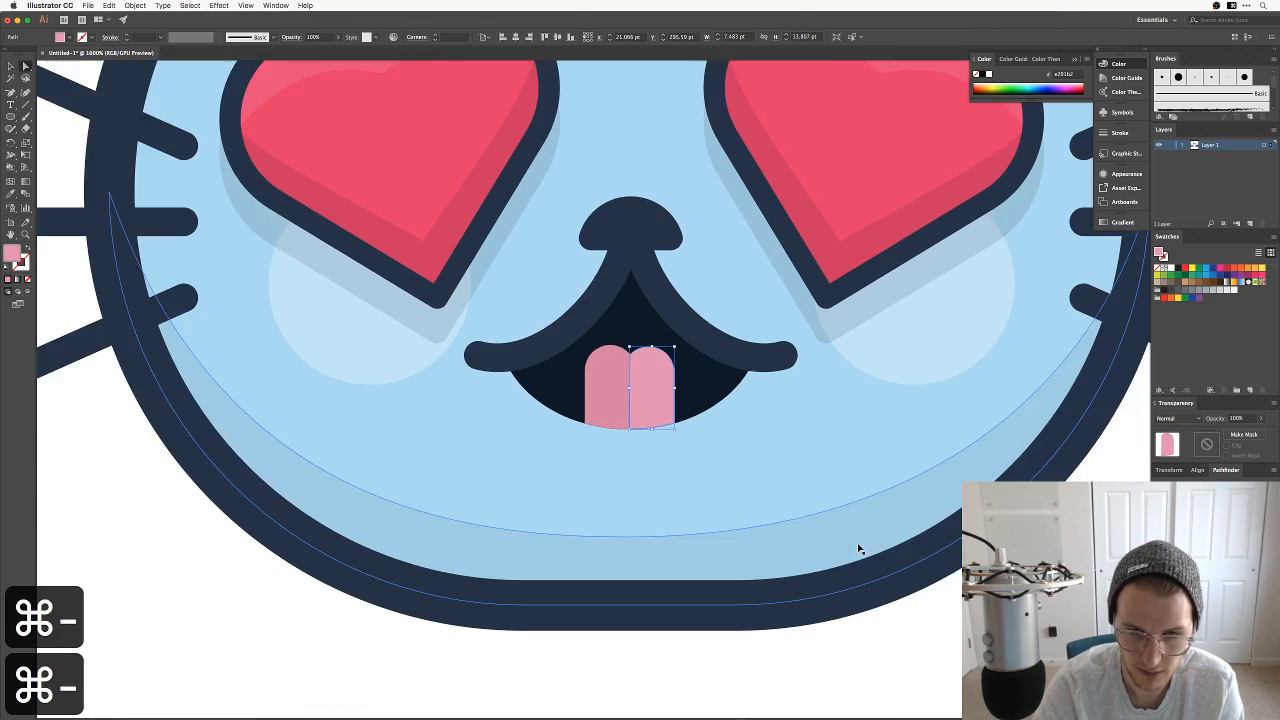
{"action": "left_click", "coordinate": [813, 520]}
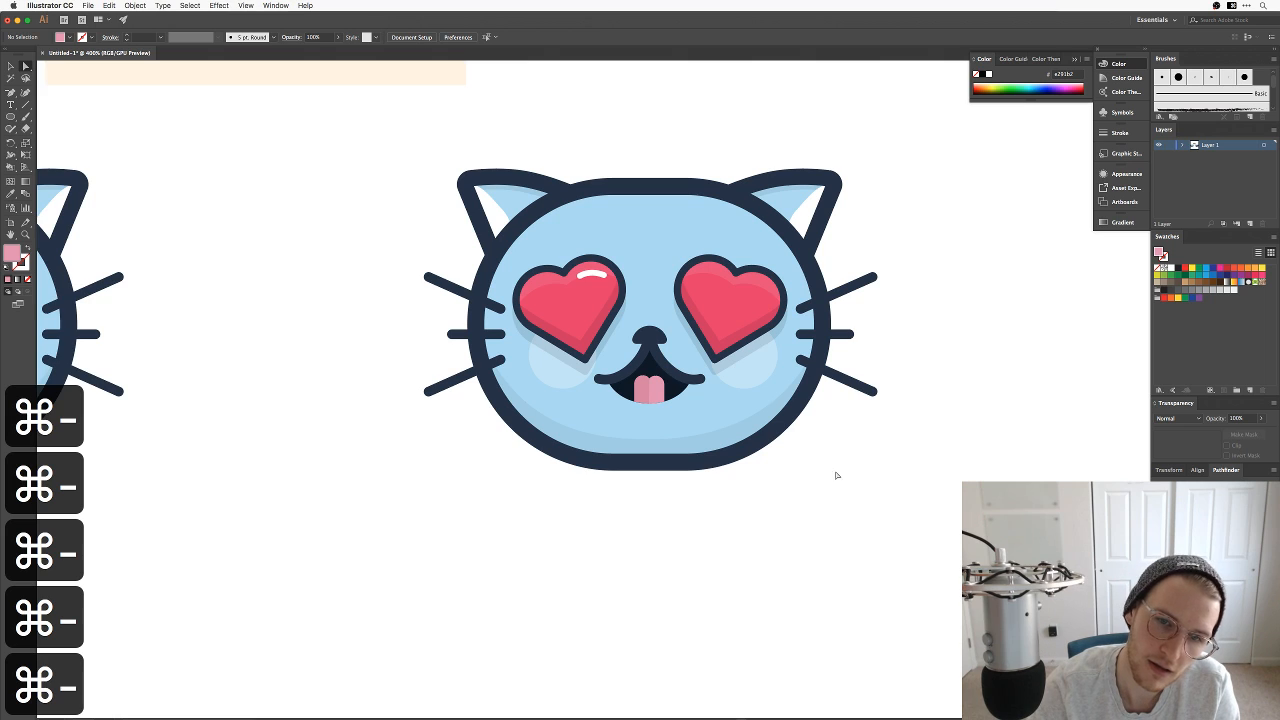
{"action": "left_click_drag", "start_coordinate": [837, 475], "coordinate": [820, 523]}
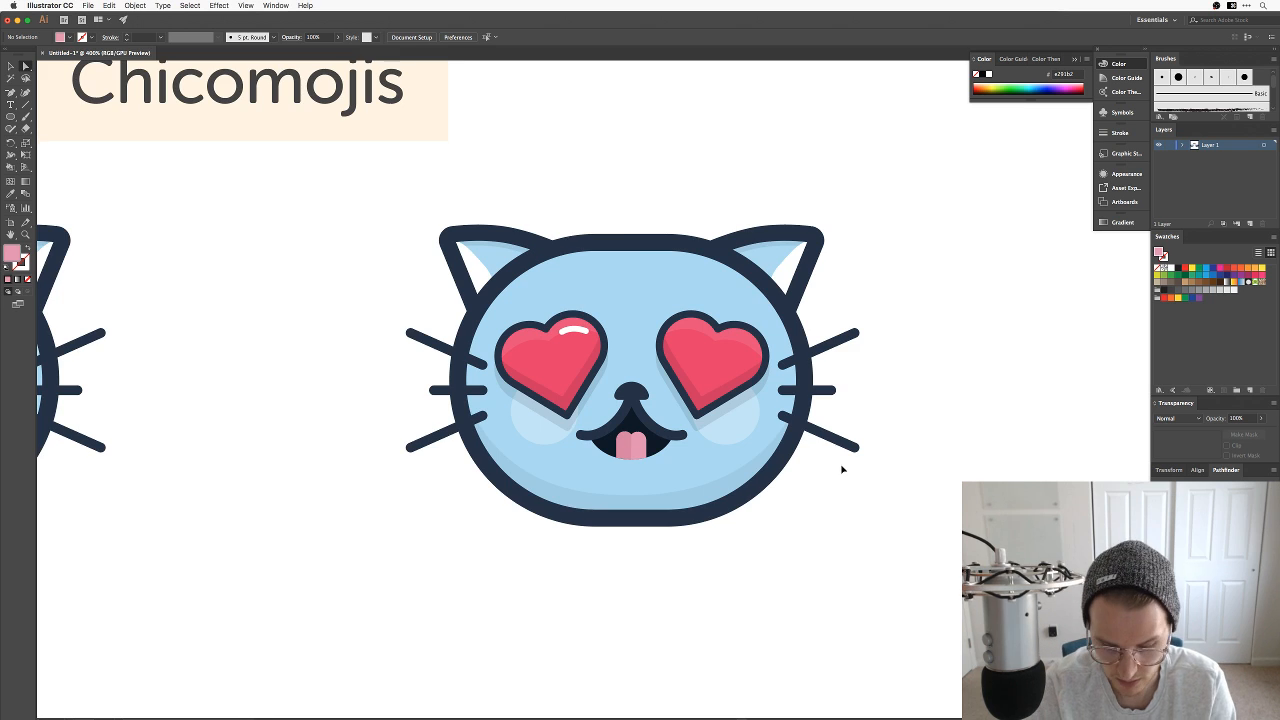
Step: Recolor the dark interior of the mouth to a lighter slate blue (#3b4b5e) derived from the outline colour
{"action": "key", "text": "super+equal"}
{"action": "key", "text": "super+equal"}
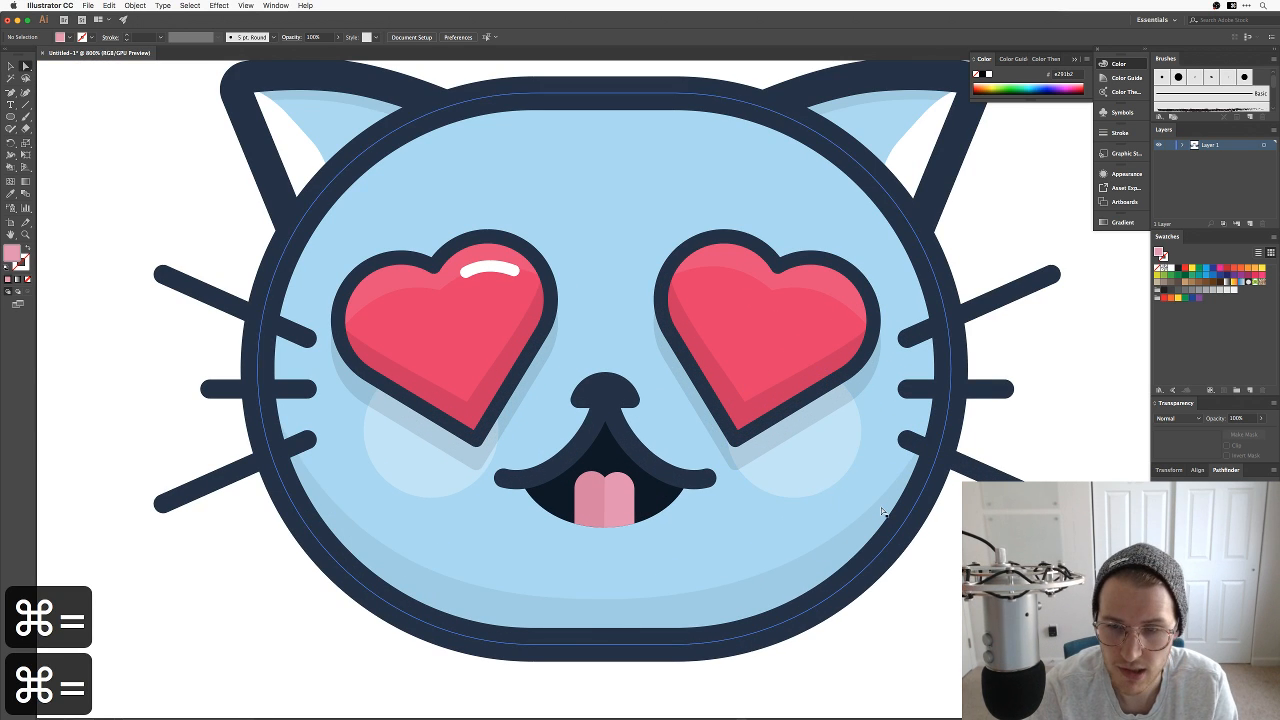
{"action": "key", "text": "v"}
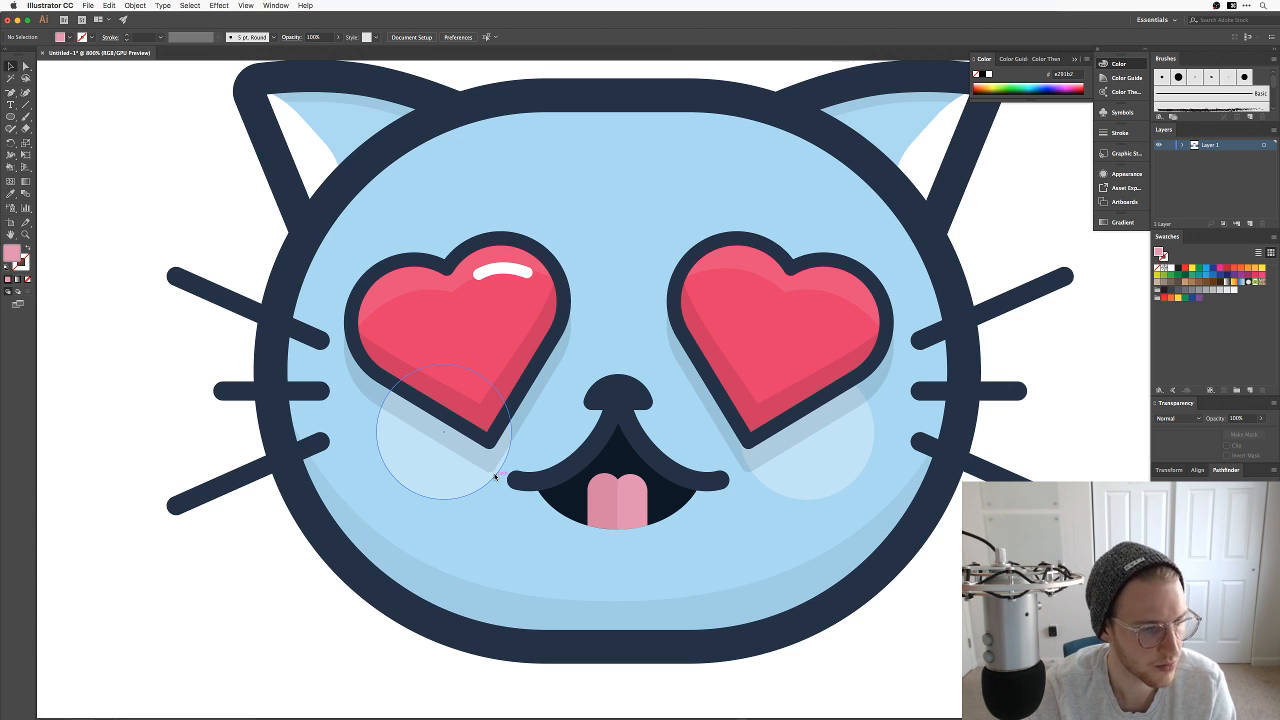
{"action": "left_click_drag", "start_coordinate": [941, 637], "coordinate": [924, 633]}
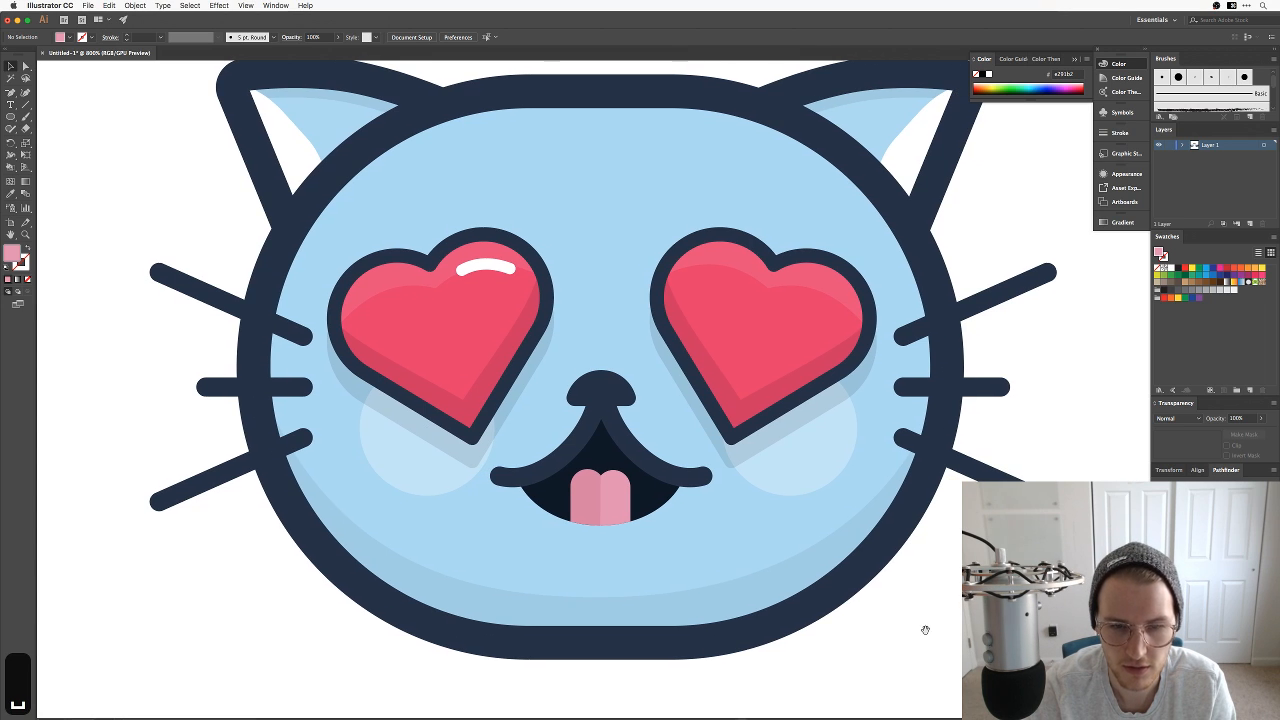
{"action": "key", "text": "space"}
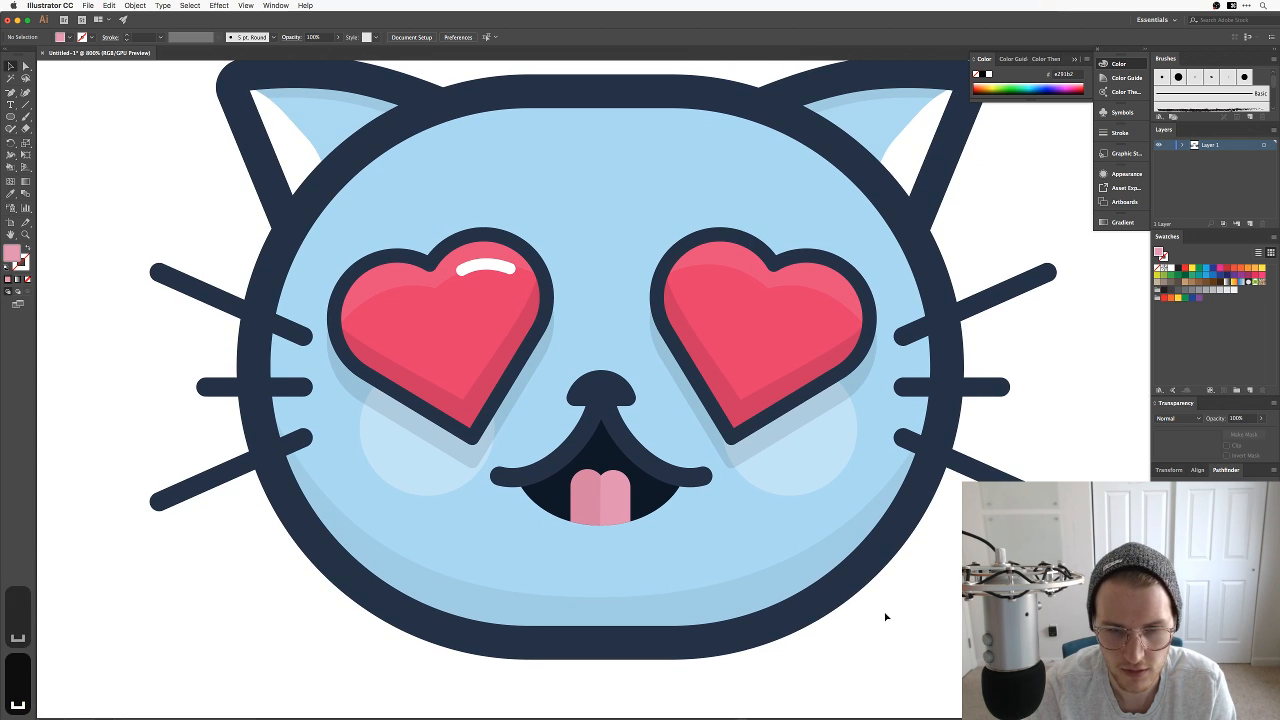
{"action": "left_click", "coordinate": [647, 494]}
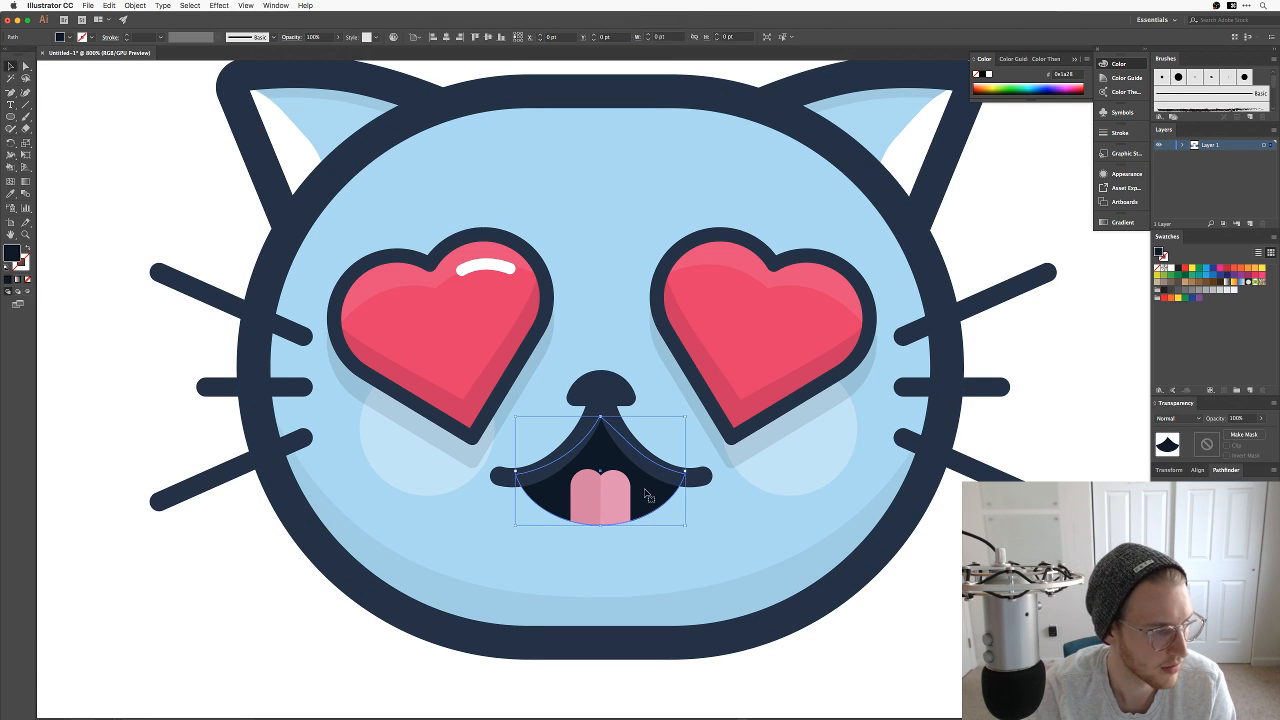
{"action": "double_click", "coordinate": [14, 254]}
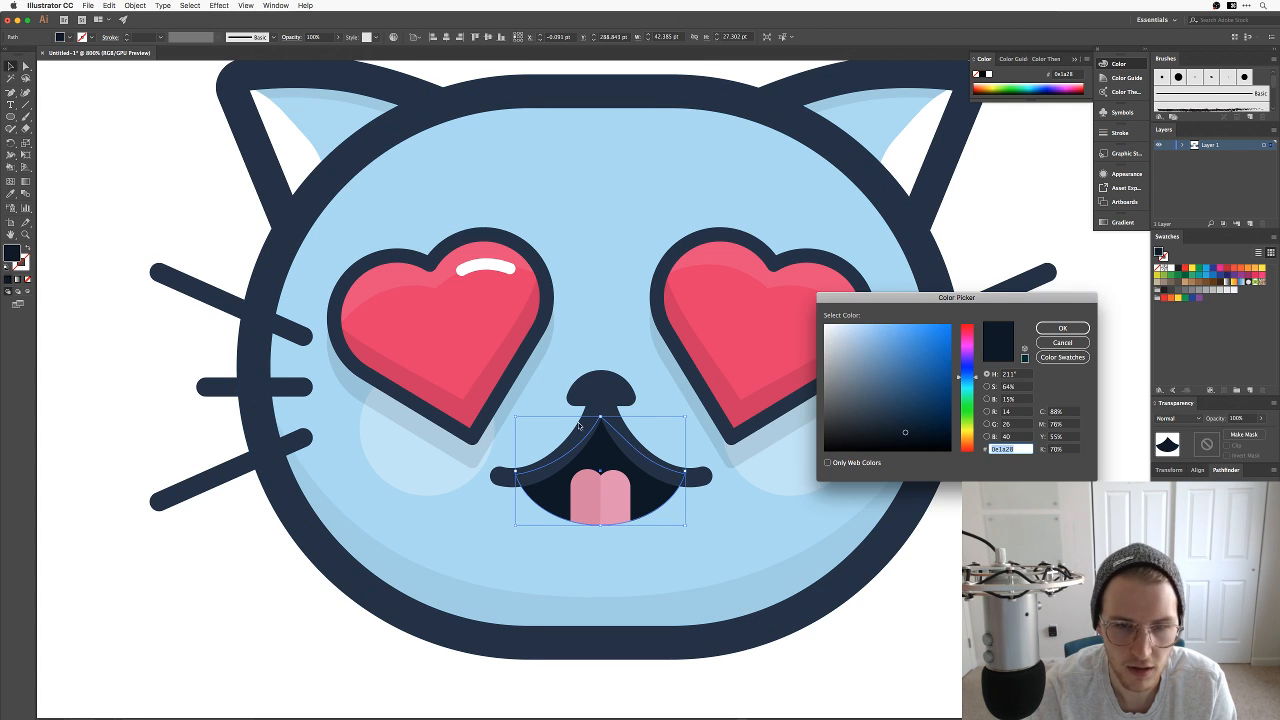
{"action": "key", "text": "shift+super+e"}
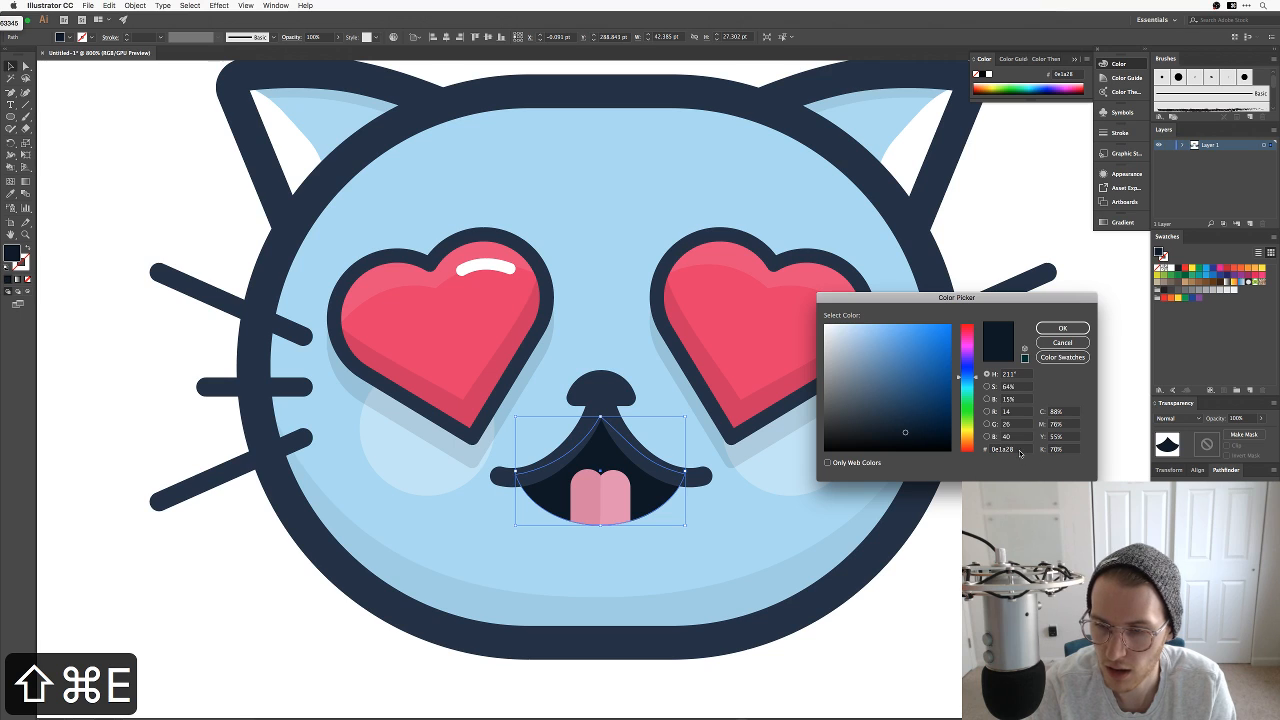
{"action": "double_click", "coordinate": [1003, 449]}
{"action": "key", "text": "super+v"}
{"action": "key", "text": "Tab"}
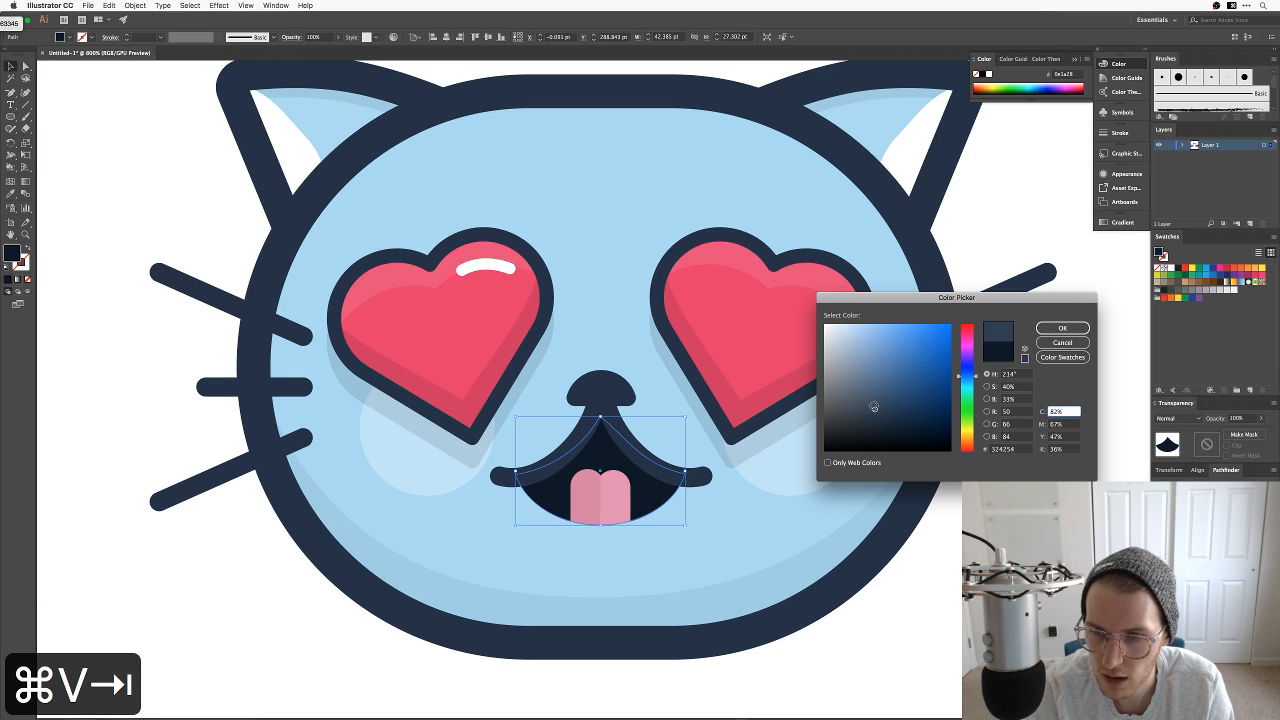
{"action": "left_click", "coordinate": [1062, 327]}
{"action": "key", "text": "v"}
{"action": "left_click", "coordinate": [1064, 324]}
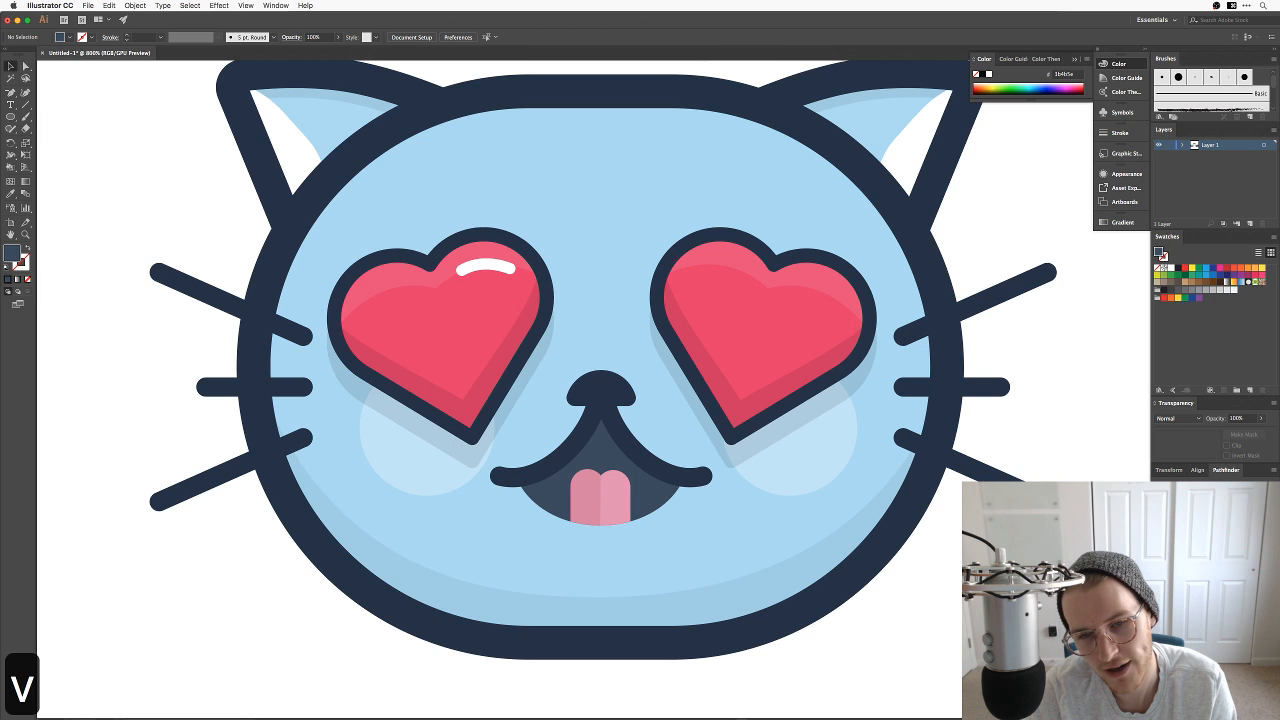
Step: Replace the mouth fill's two corner anchors with slightly lower ones and curve its upper edges inward with their handles
{"action": "left_click", "coordinate": [650, 502]}
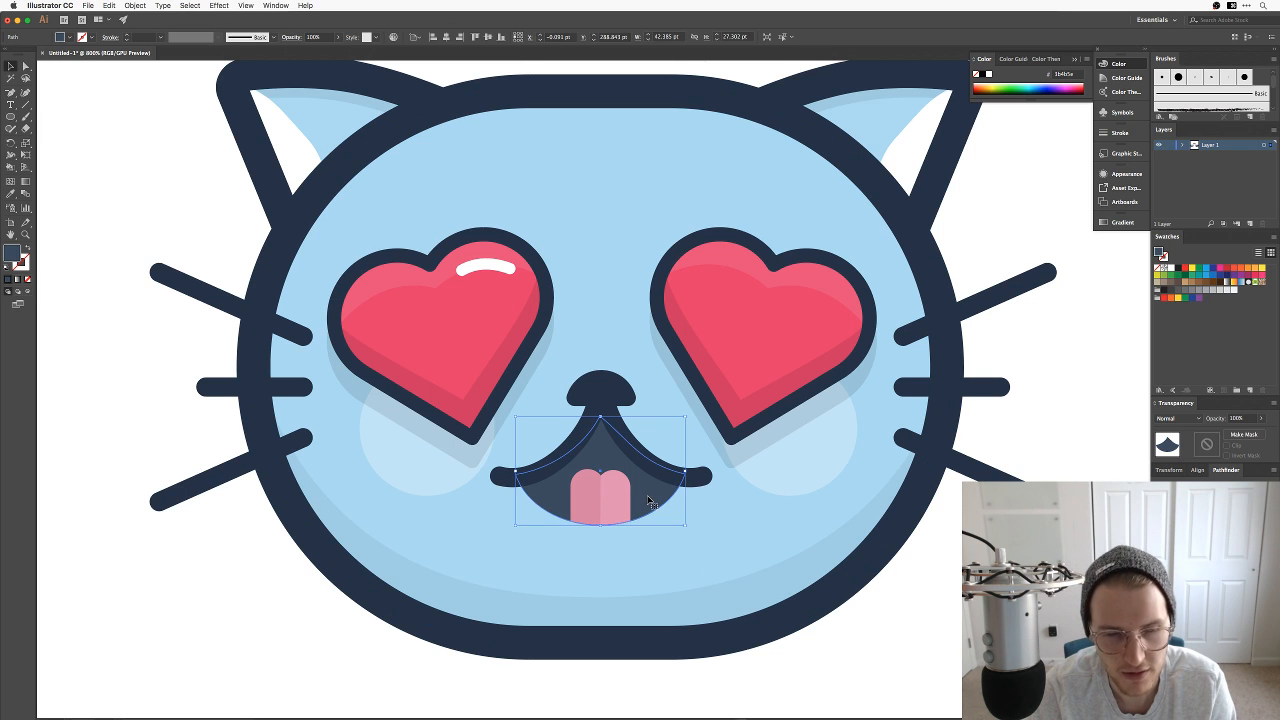
{"action": "key", "text": "a"}
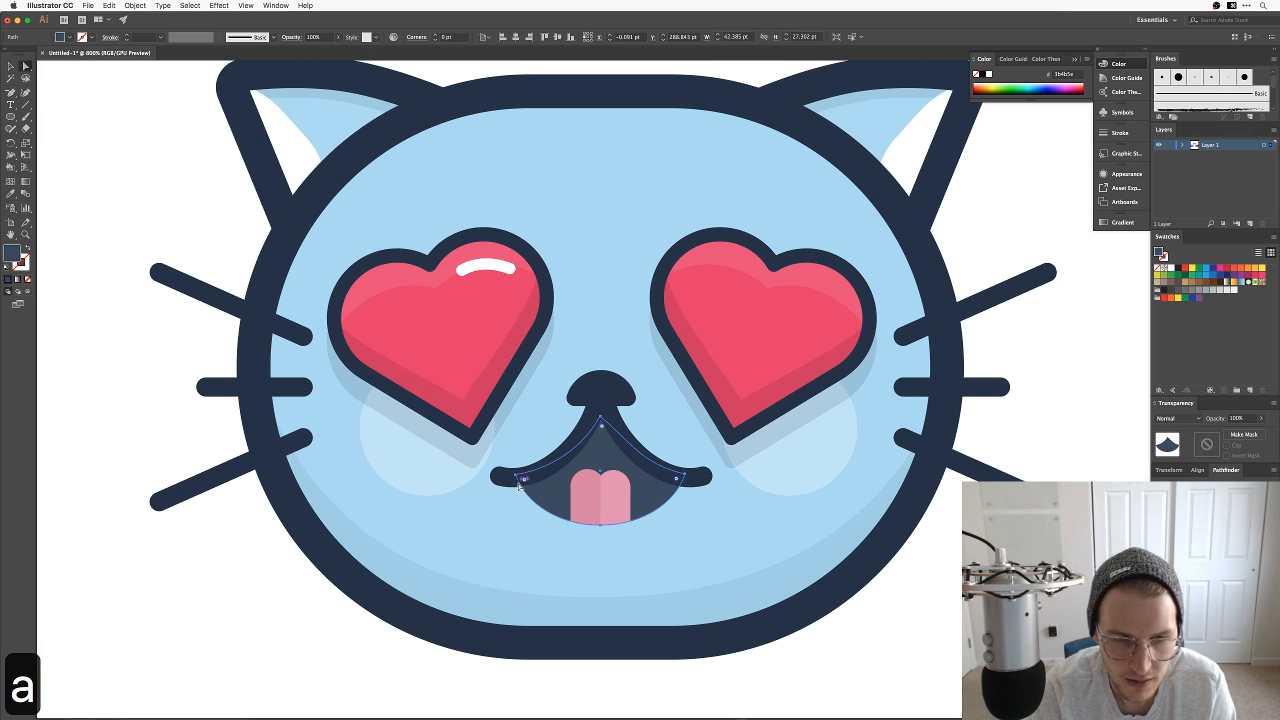
{"action": "left_click", "coordinate": [520, 485]}
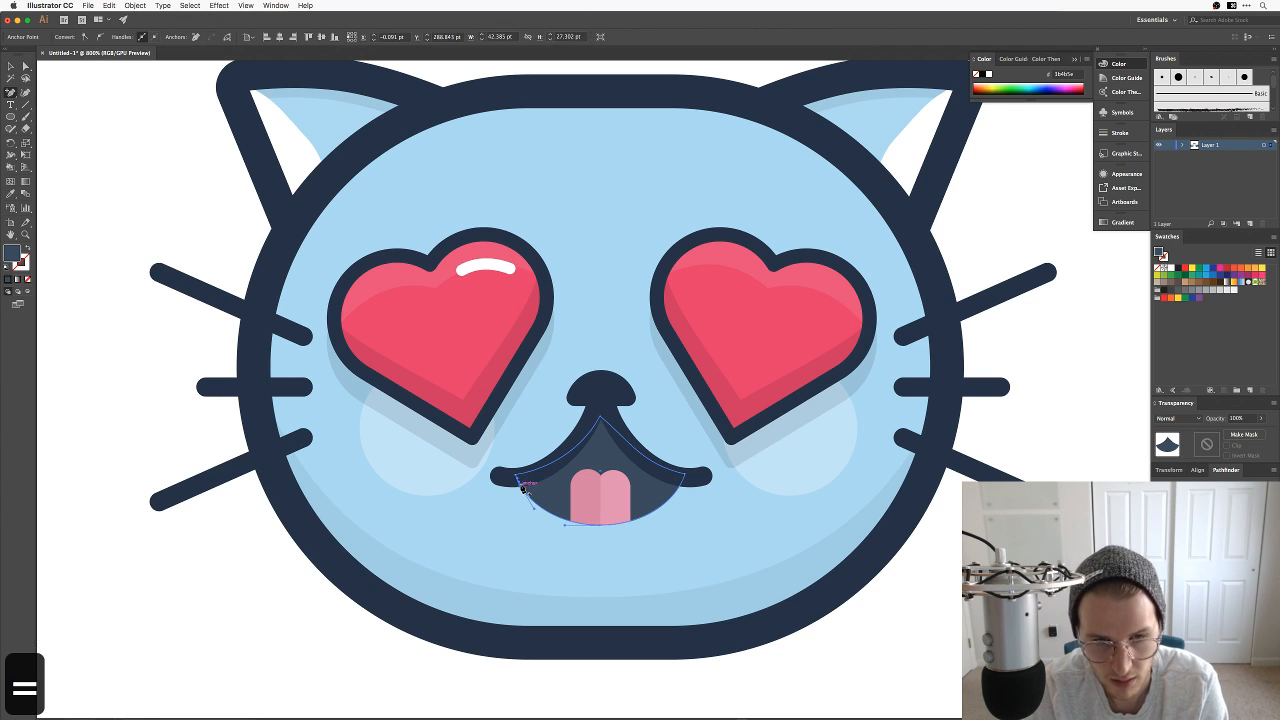
{"action": "key", "text": "-"}
{"action": "left_click", "coordinate": [686, 476]}
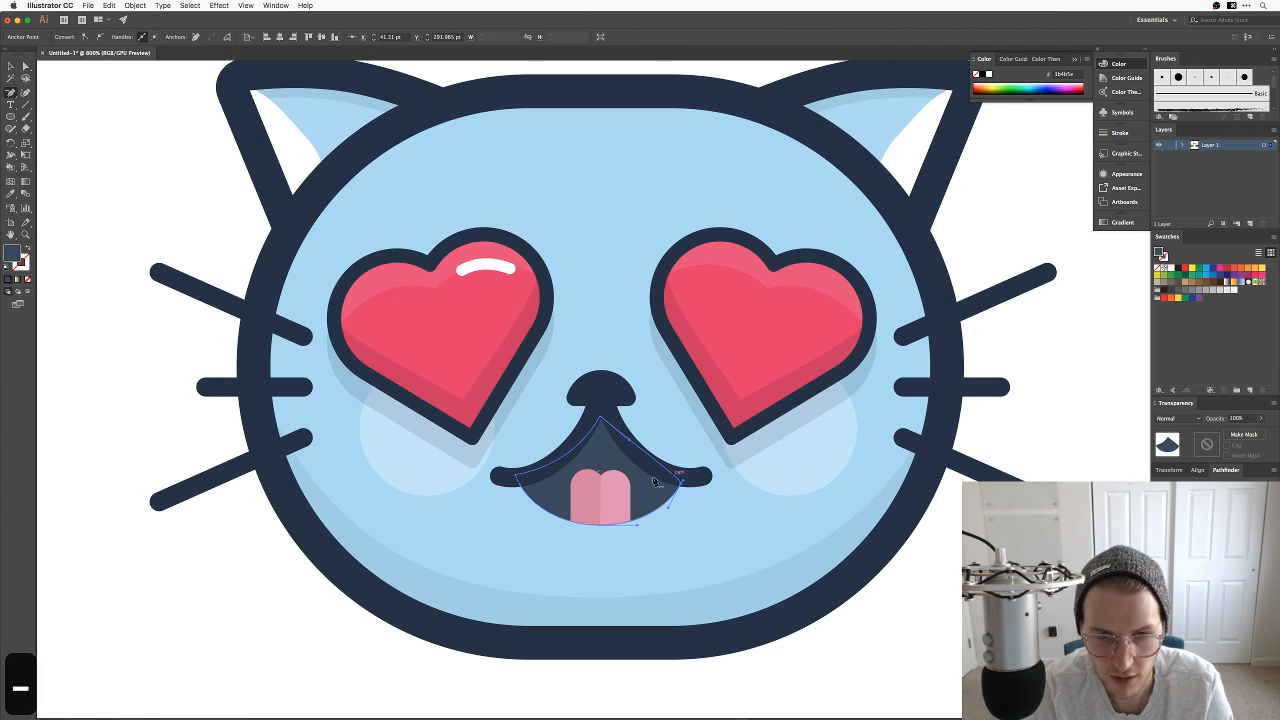
{"action": "key", "text": "a"}
{"action": "left_click", "coordinate": [521, 485]}
{"action": "left_click_drag", "start_coordinate": [523, 485], "coordinate": [557, 467]}
{"action": "left_click_drag", "start_coordinate": [684, 482], "coordinate": [622, 446]}
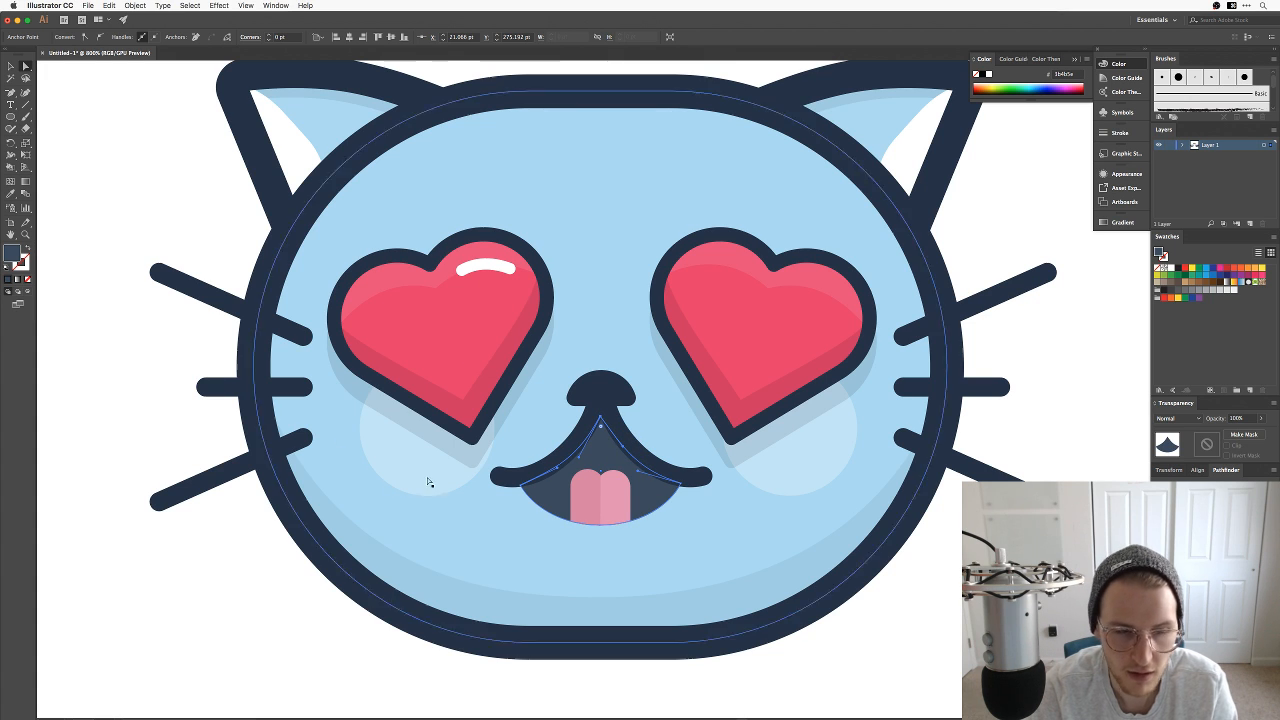
Step: Give the mouth shape a #263346 outline with a stroke weight of 4 pt
{"action": "double_click", "coordinate": [20, 266]}
{"action": "key", "text": "shift+super+e"}
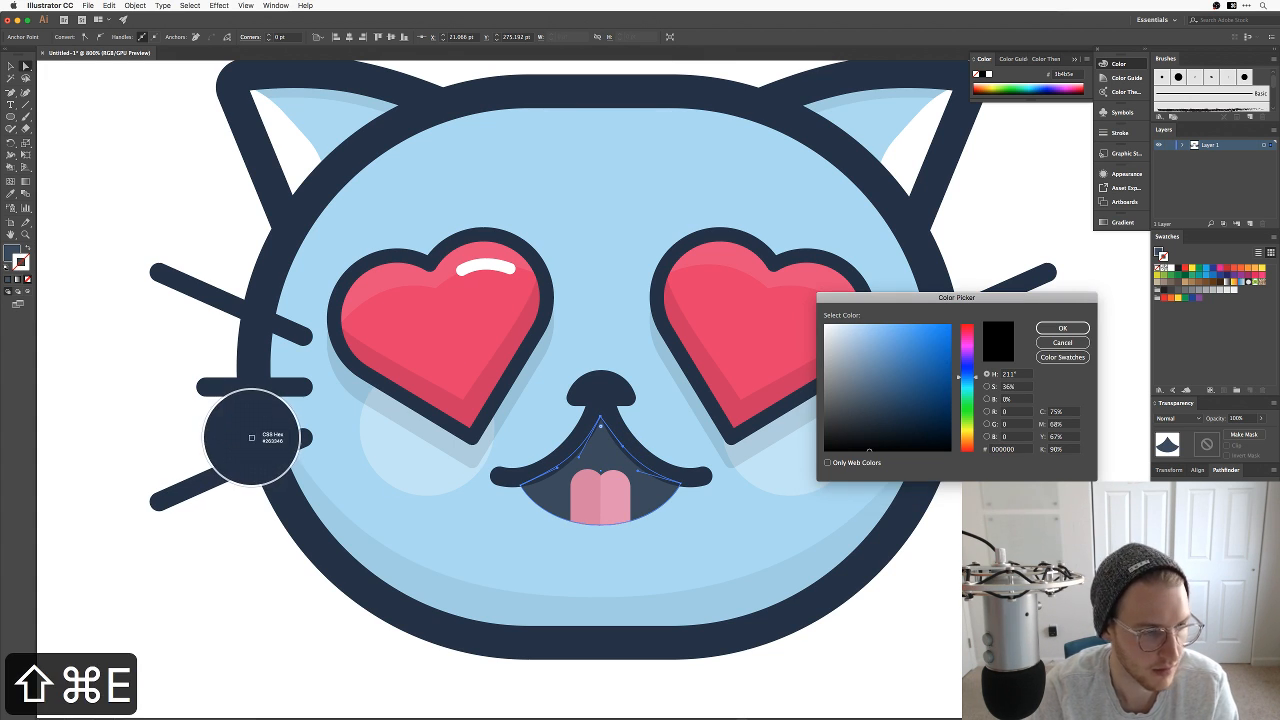
{"action": "left_click", "coordinate": [250, 442]}
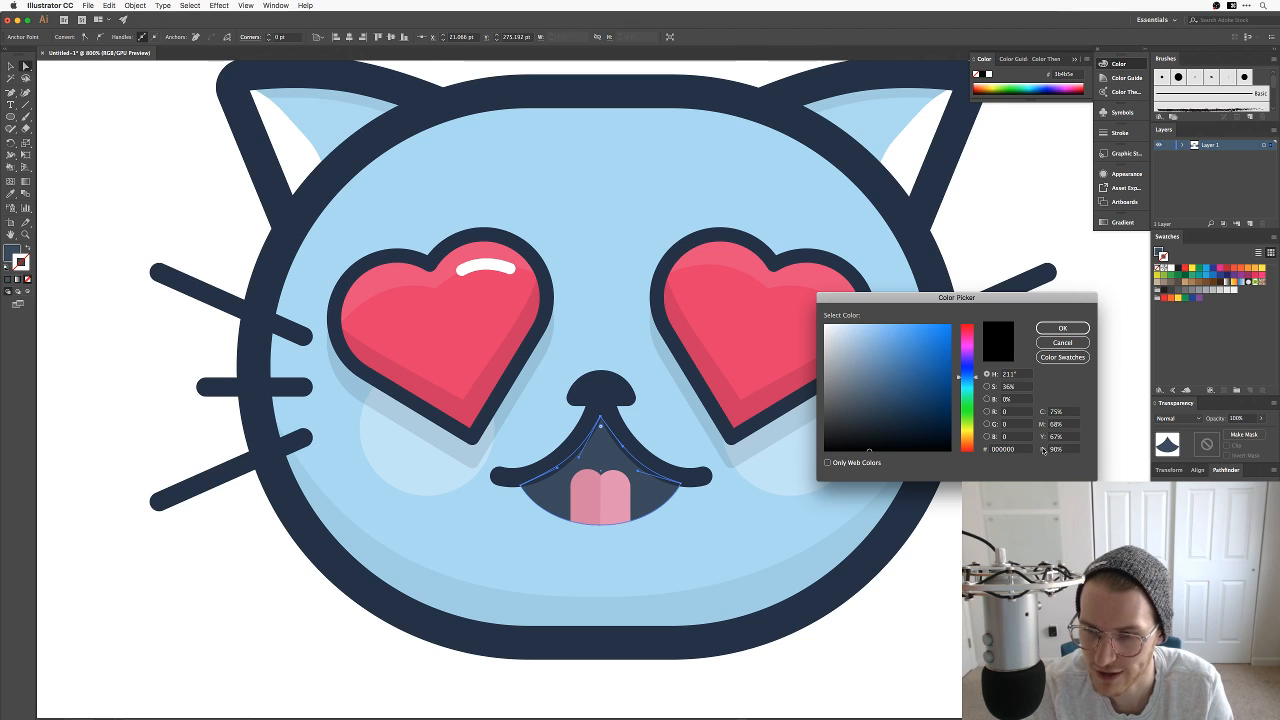
{"action": "left_click", "coordinate": [1005, 449]}
{"action": "type", "text": "#263346"}
{"action": "key", "text": "Tab"}
{"action": "key", "text": "Return"}
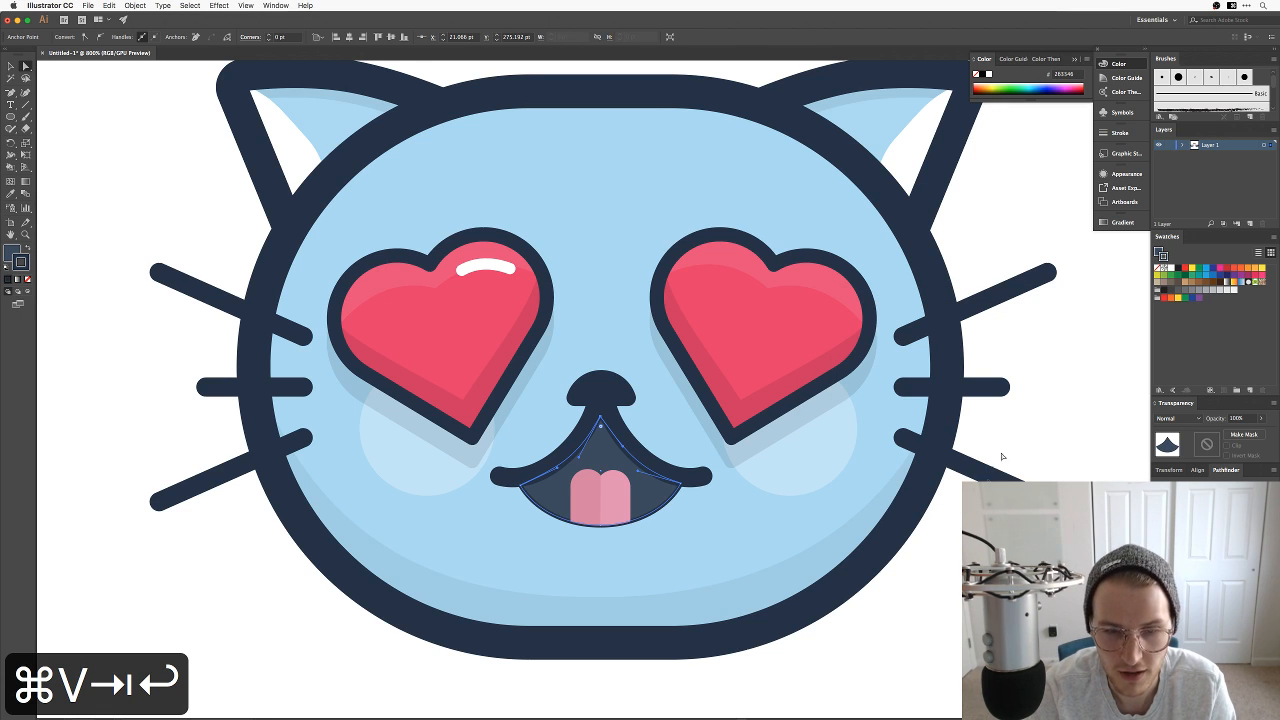
{"action": "key", "text": "v"}
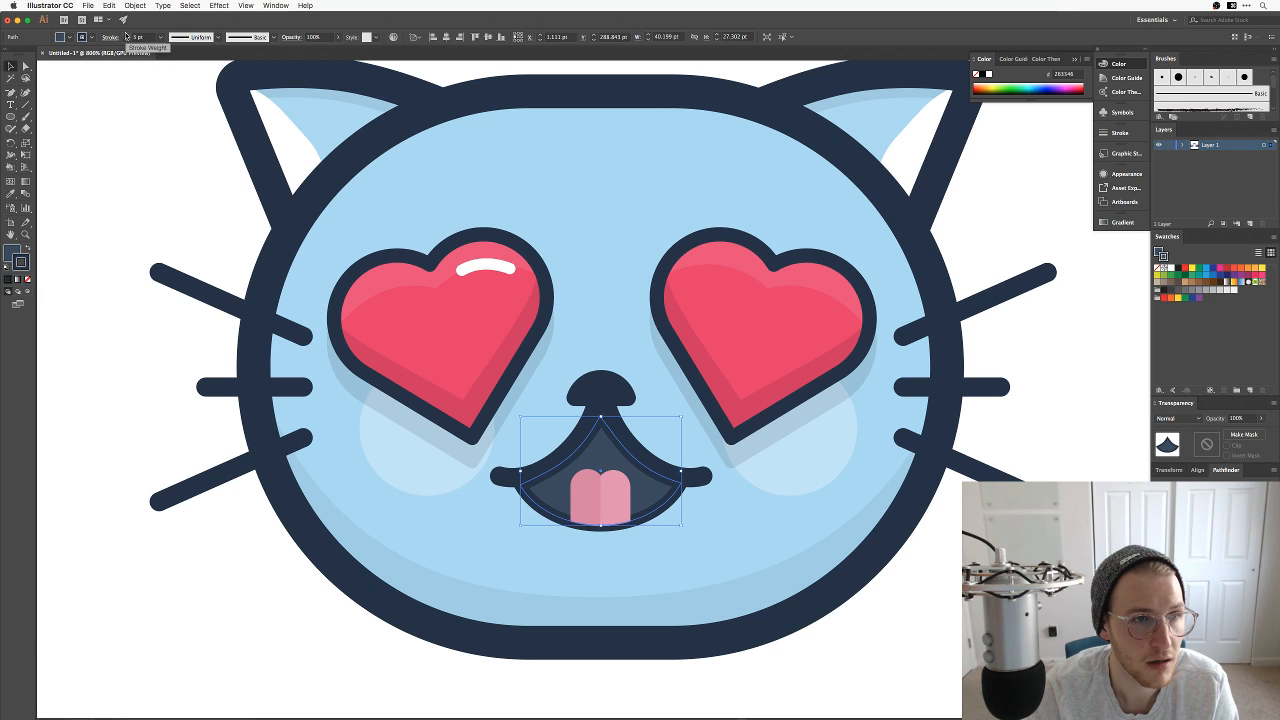
{"action": "left_click", "coordinate": [114, 131]}
Step: Move the two-tone tongue up slightly so that its base clears the lower mouth outline
{"action": "left_click_drag", "start_coordinate": [886, 646], "coordinate": [926, 663]}
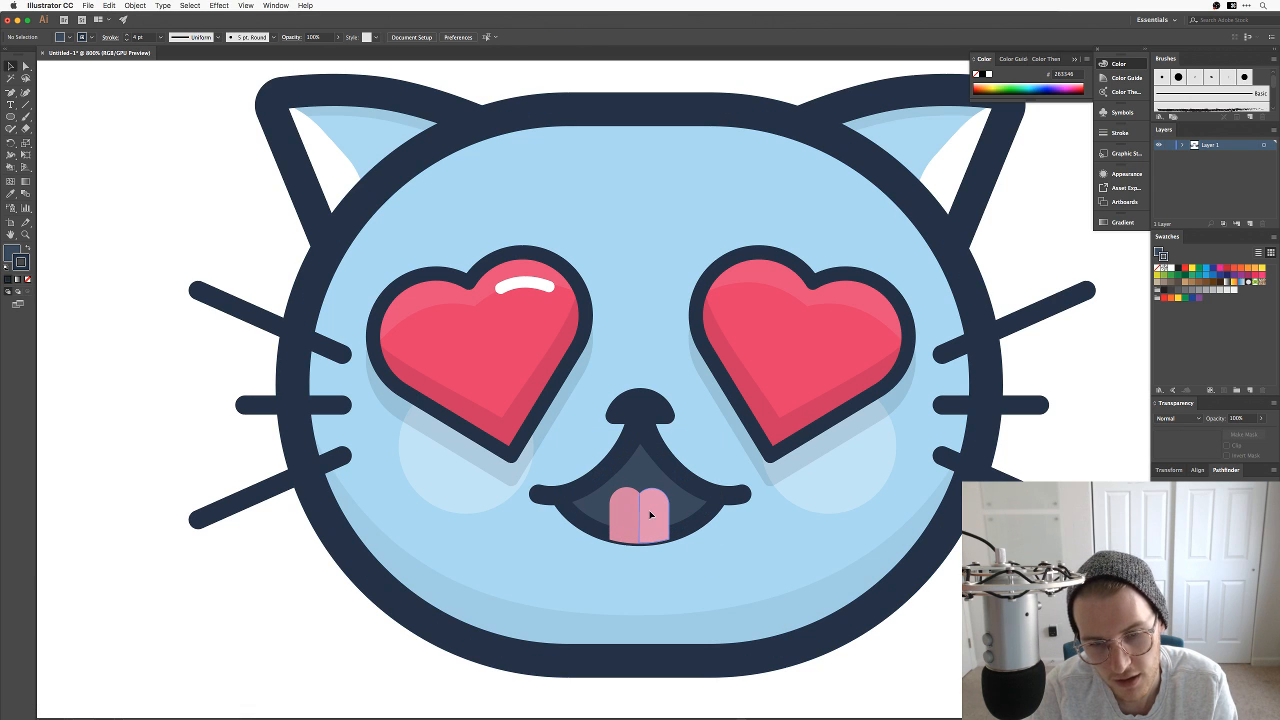
{"action": "left_click_drag", "start_coordinate": [642, 511], "coordinate": [627, 511]}
{"action": "left_click", "coordinate": [872, 628]}
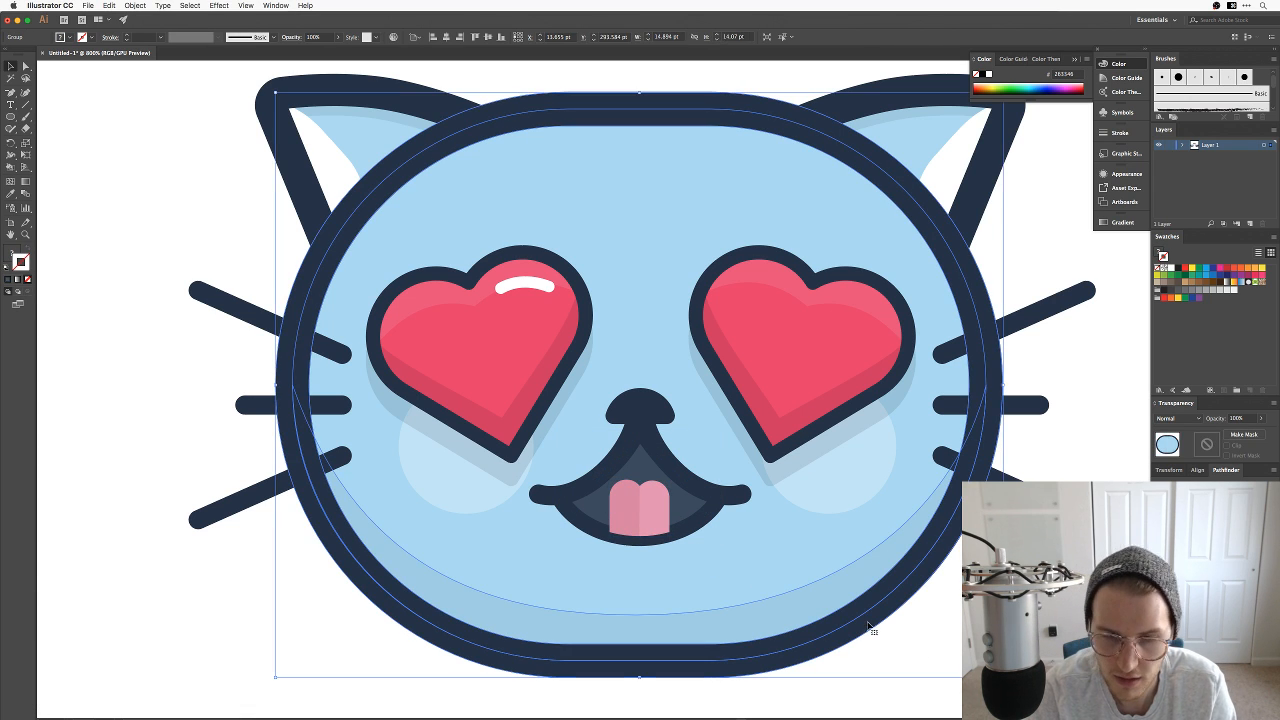
{"action": "left_click", "coordinate": [936, 660]}
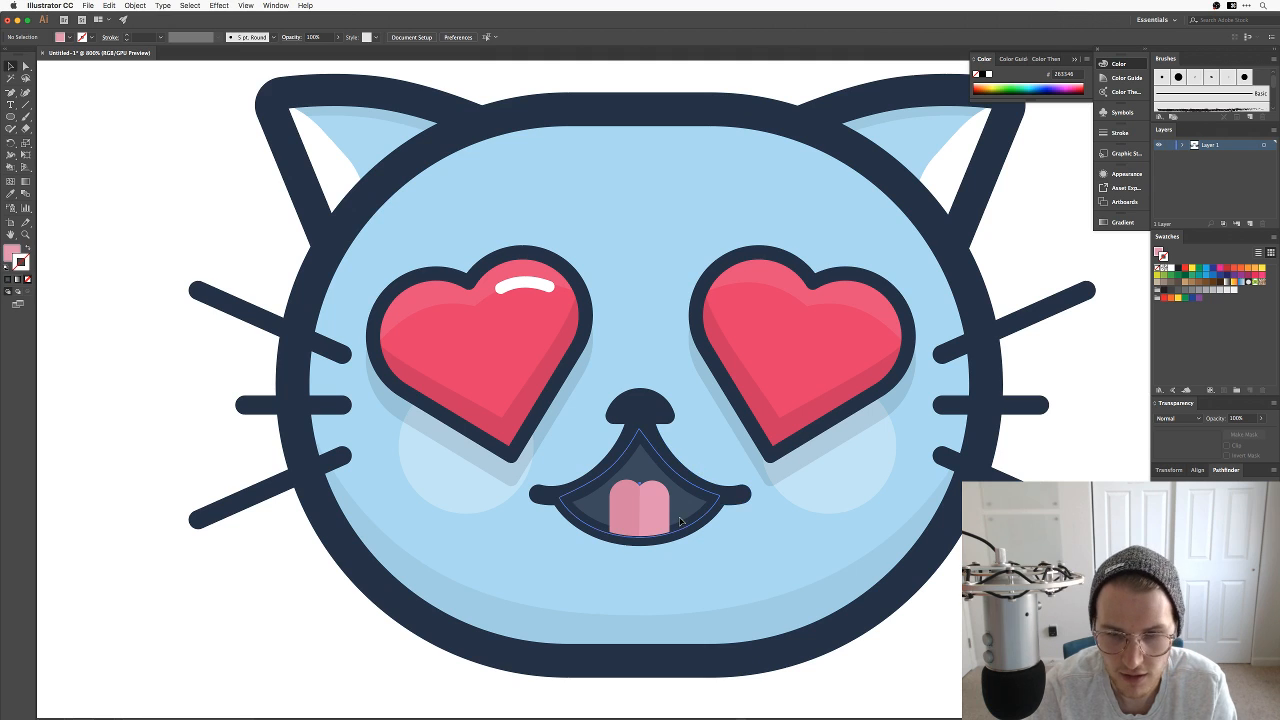
Step: Split the mouth into separate fill and outline shapes by expanding it as Live Paint and ungrouping the result
{"action": "left_click", "coordinate": [681, 514]}
{"action": "key", "text": "k"}
{"action": "left_click", "coordinate": [684, 514]}
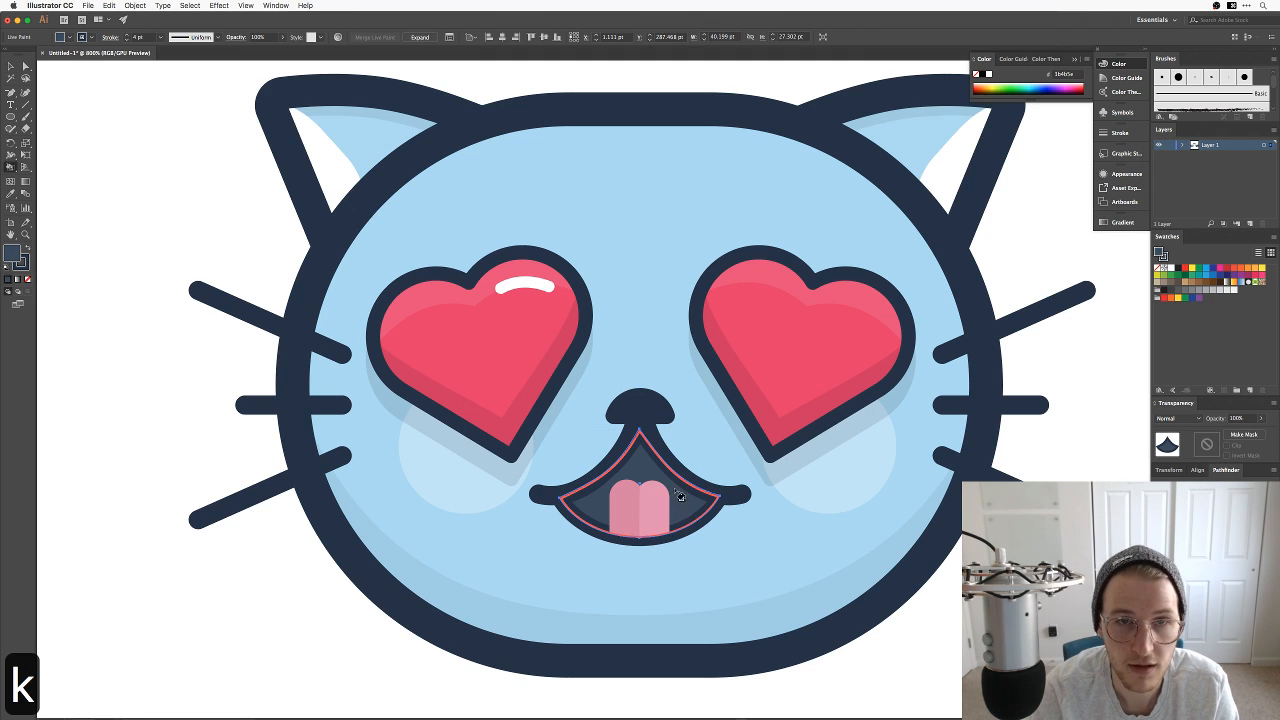
{"action": "left_click", "coordinate": [419, 38]}
{"action": "key", "text": "a"}
{"action": "left_click", "coordinate": [502, 90]}
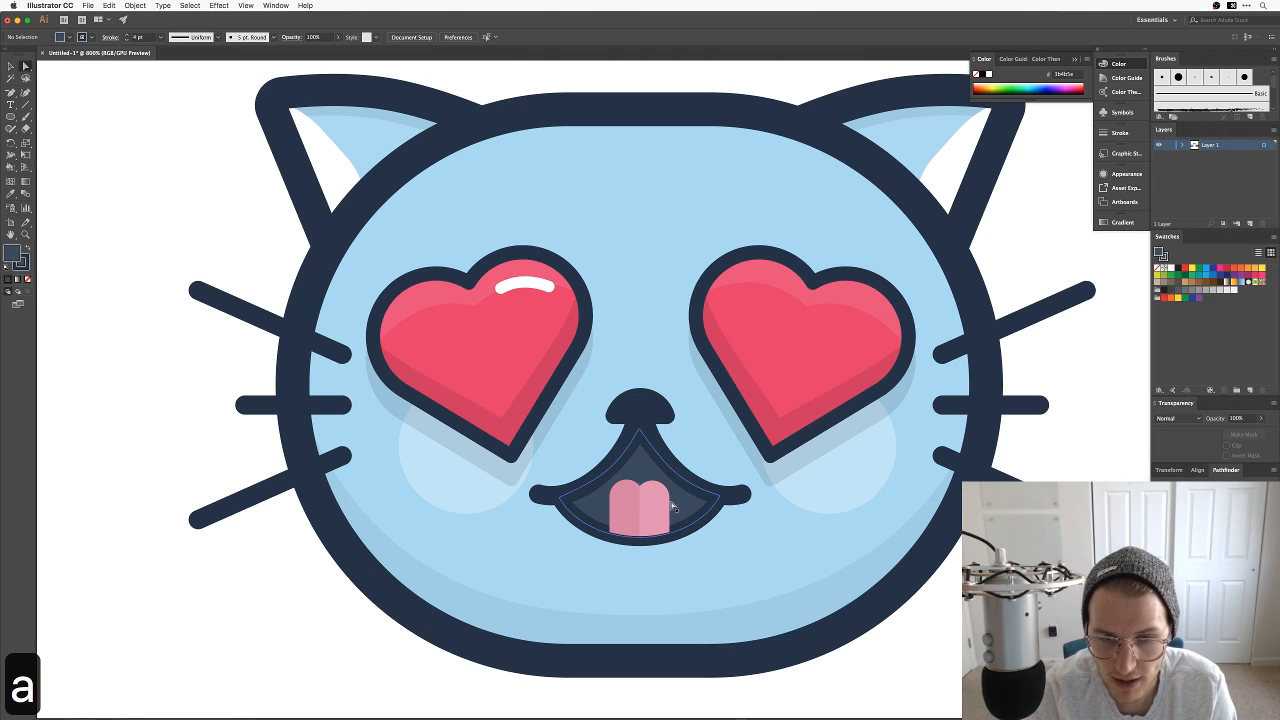
{"action": "key", "text": "v"}
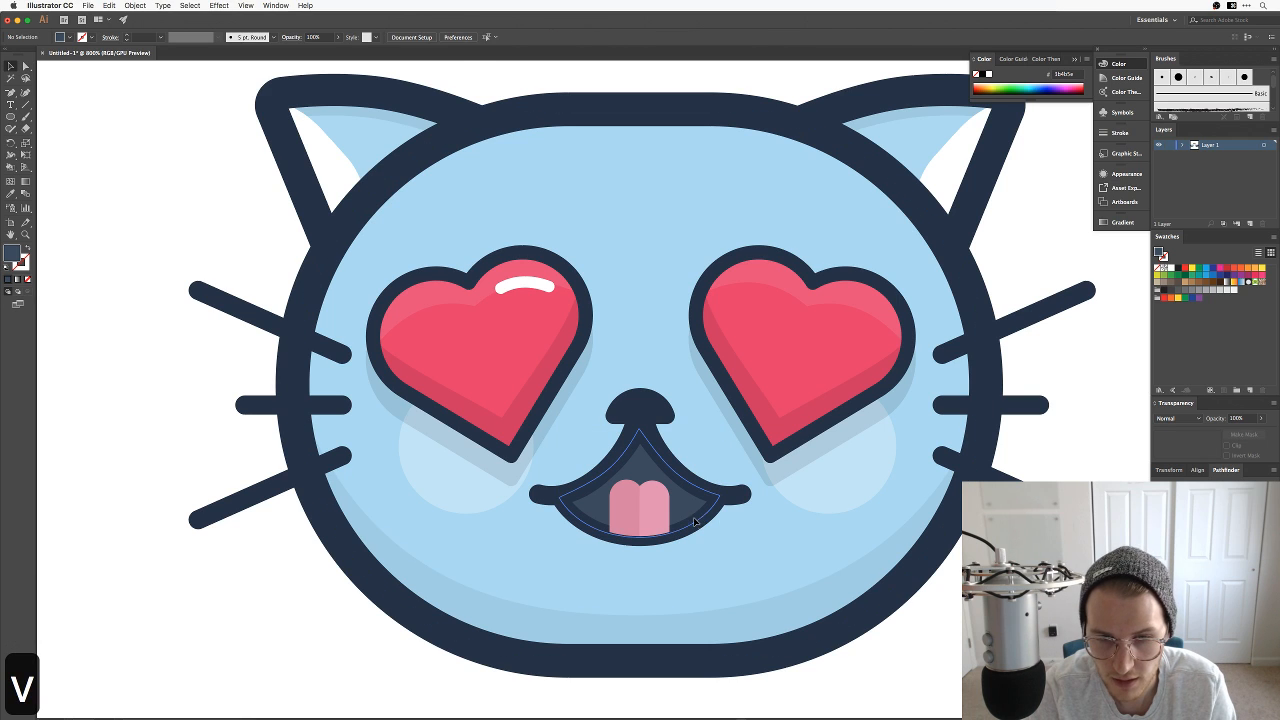
{"action": "right_click", "coordinate": [695, 517]}
{"action": "left_click", "coordinate": [726, 590]}
{"action": "left_click", "coordinate": [926, 628]}
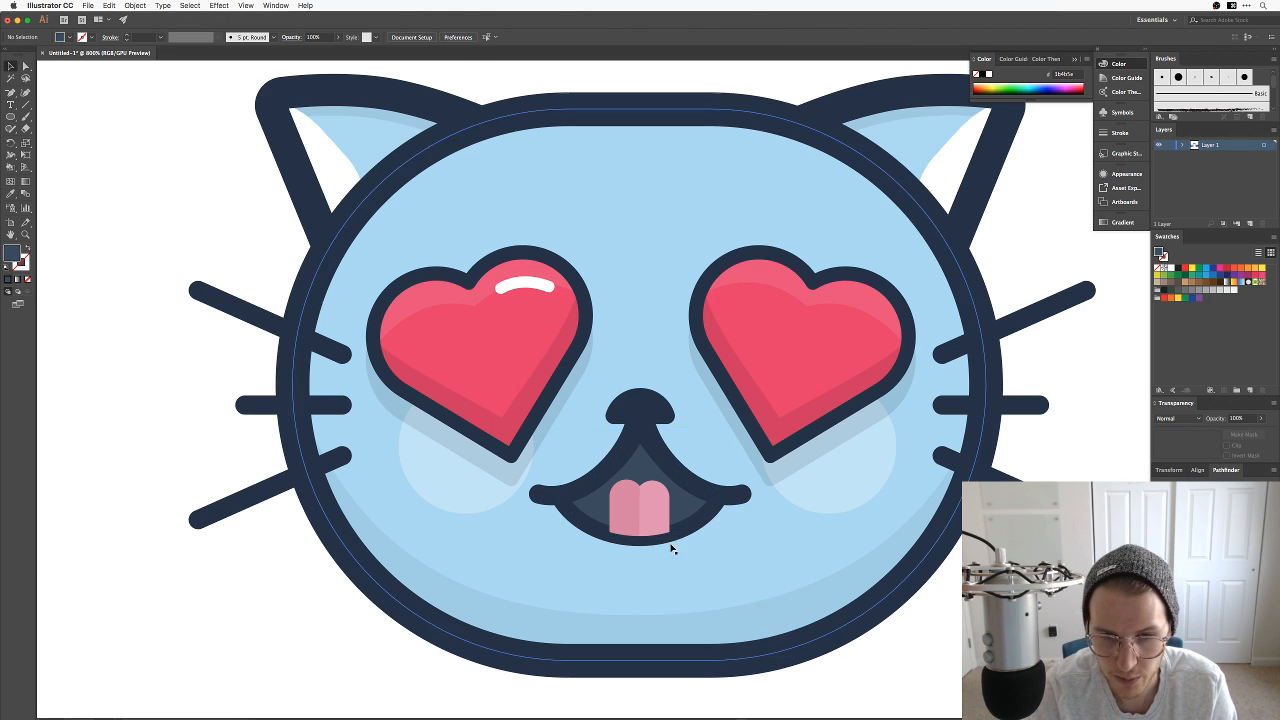
Step: Lower both tongue halves slightly and restack them between the mouth's slate fill and its outline
{"action": "left_click", "coordinate": [621, 511]}
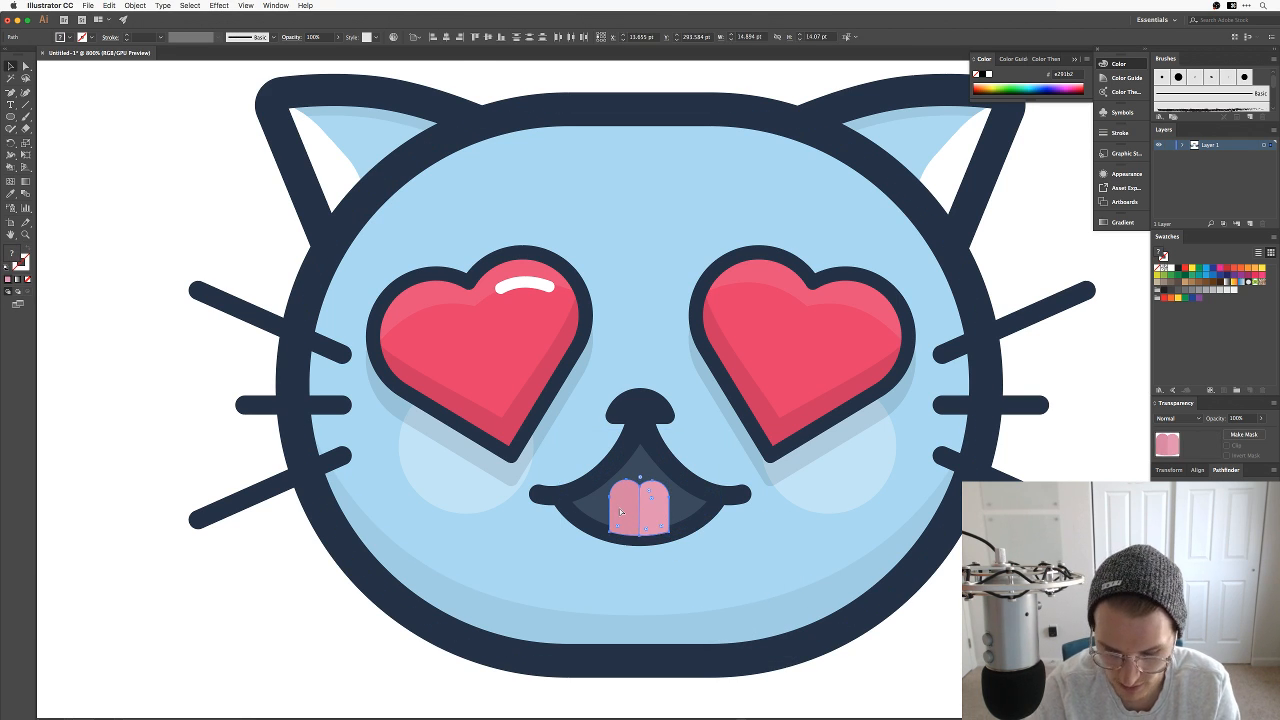
{"action": "key", "text": "super+bracketleft"}
{"action": "key", "text": "super+bracketleft"}
{"action": "key", "text": "super+bracketleft"}
{"action": "key", "text": "super+bracketleft"}
{"action": "key", "text": "super+bracketleft"}
{"action": "key", "text": "super+bracketright"}
{"action": "key", "text": "super+bracketright"}
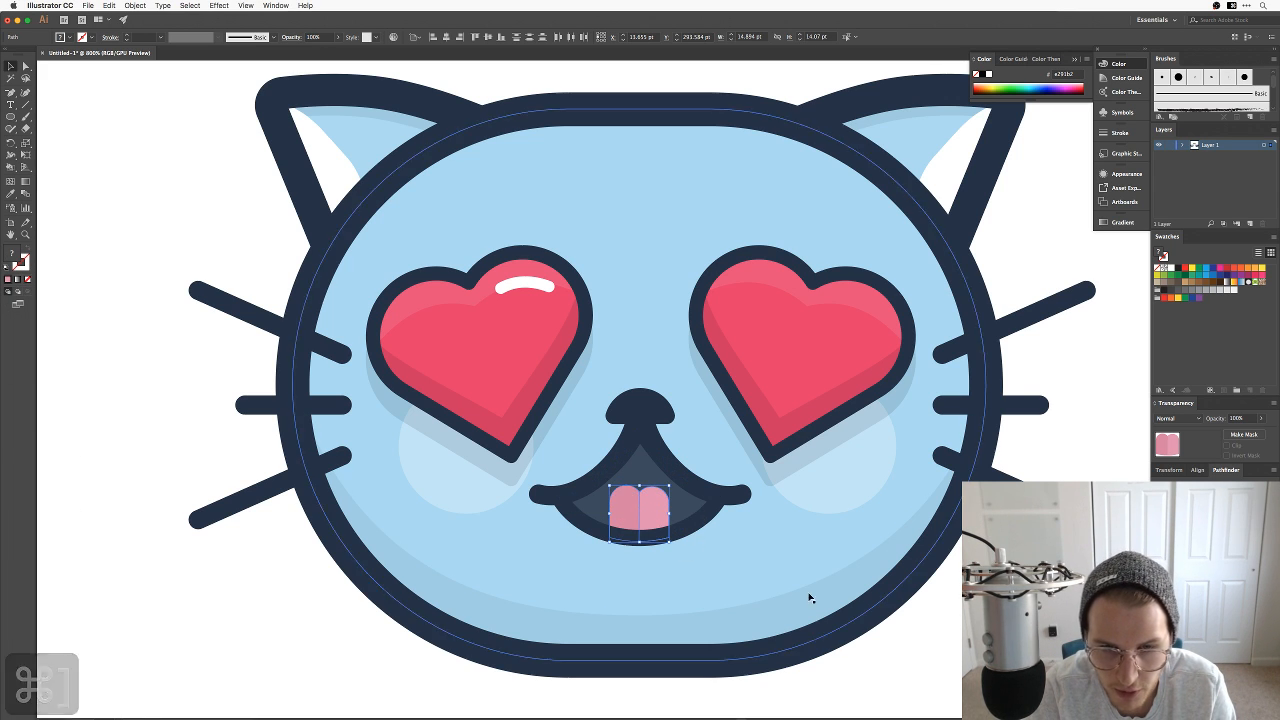
{"action": "left_click", "coordinate": [943, 554]}
Step: Examine the heart-eyed cat's mouth and tongue up close and compare the whole emoji with the original cat
{"action": "key", "text": "super+minus"}
{"action": "key", "text": "super+minus"}
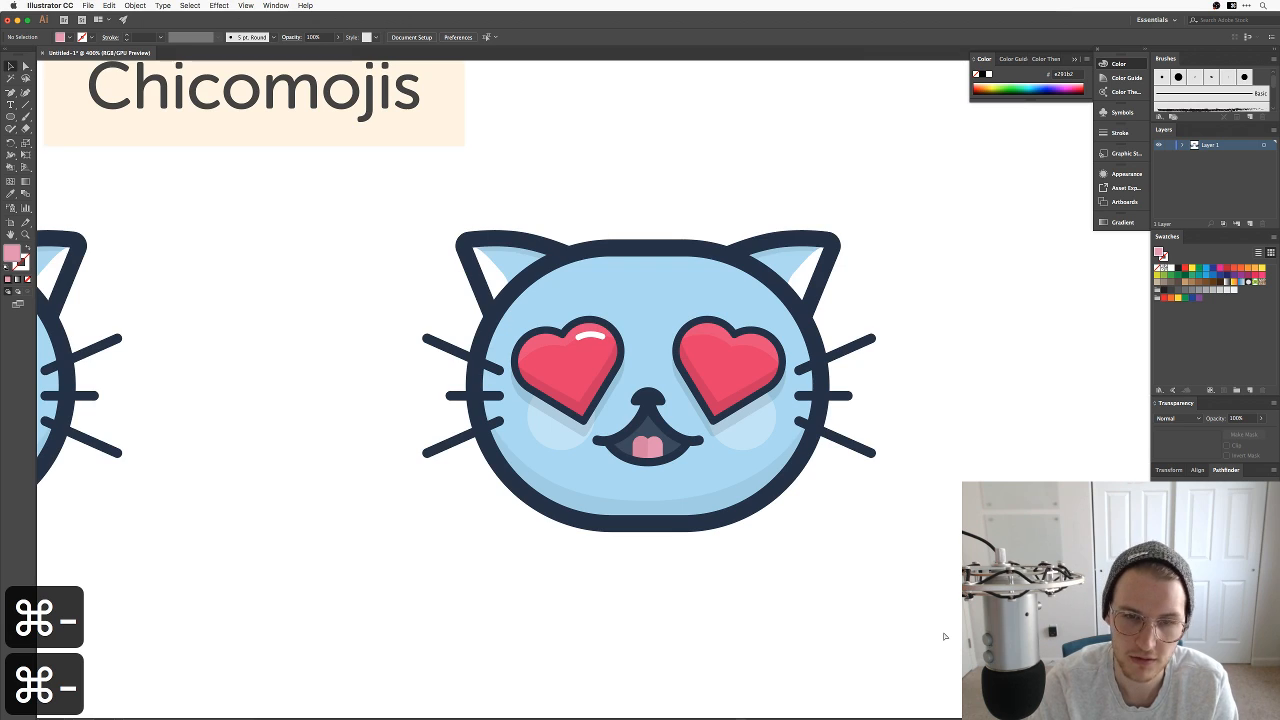
{"action": "key", "text": "super+minus"}
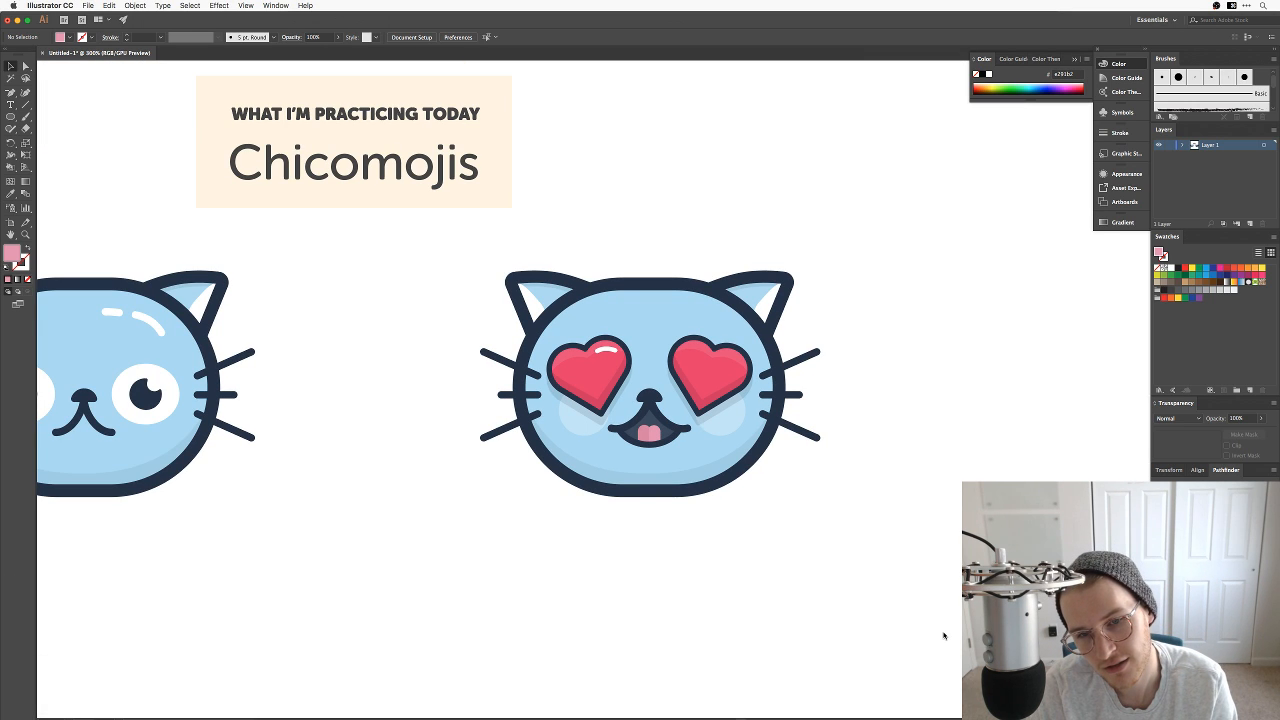
{"action": "key", "text": "super+equal"}
{"action": "key", "text": "super+equal"}
{"action": "key", "text": "super+equal"}
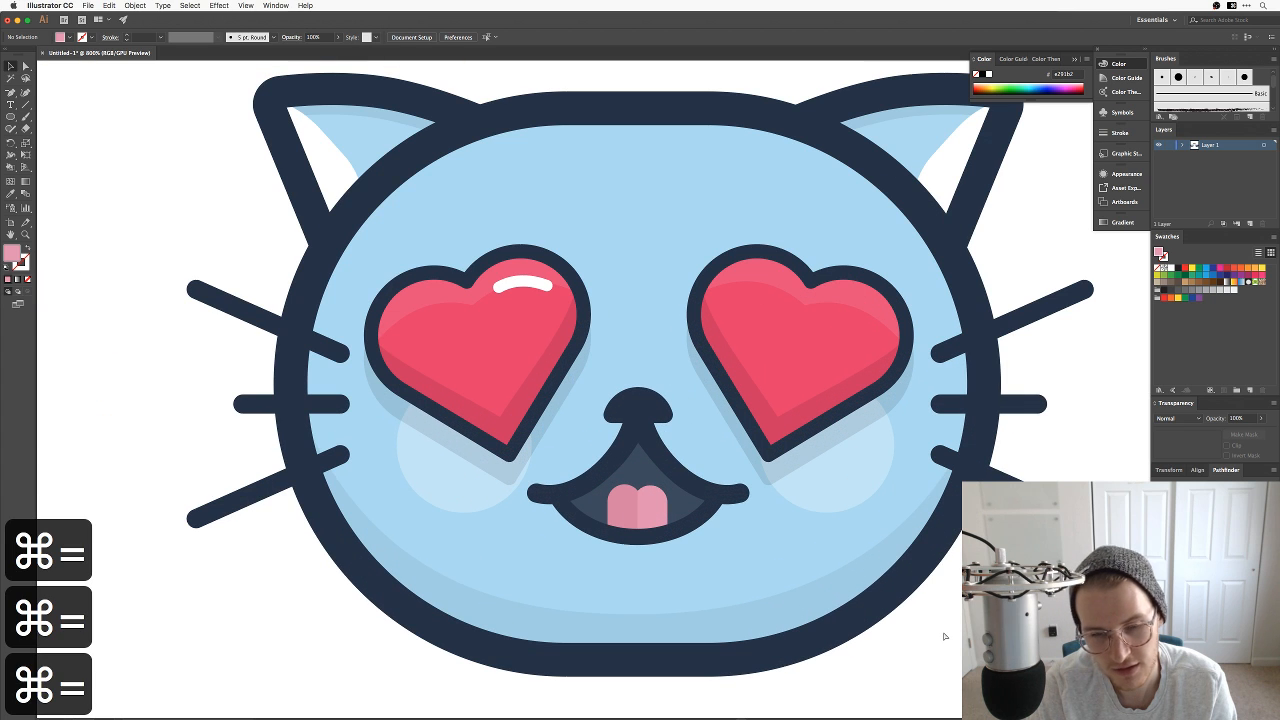
{"action": "left_click_drag", "start_coordinate": [943, 609], "coordinate": [929, 489]}
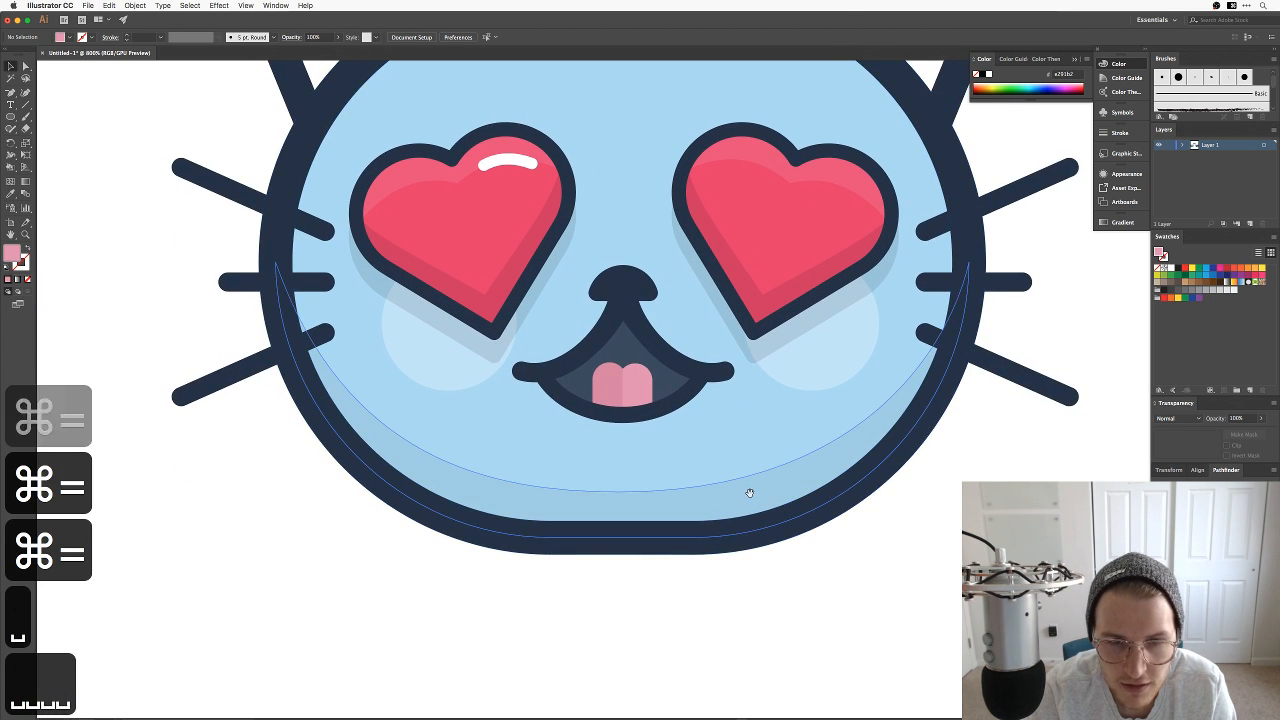
{"action": "left_click_drag", "start_coordinate": [690, 454], "coordinate": [718, 499]}
{"action": "key", "text": "super+minus"}
{"action": "key", "text": "super+minus"}
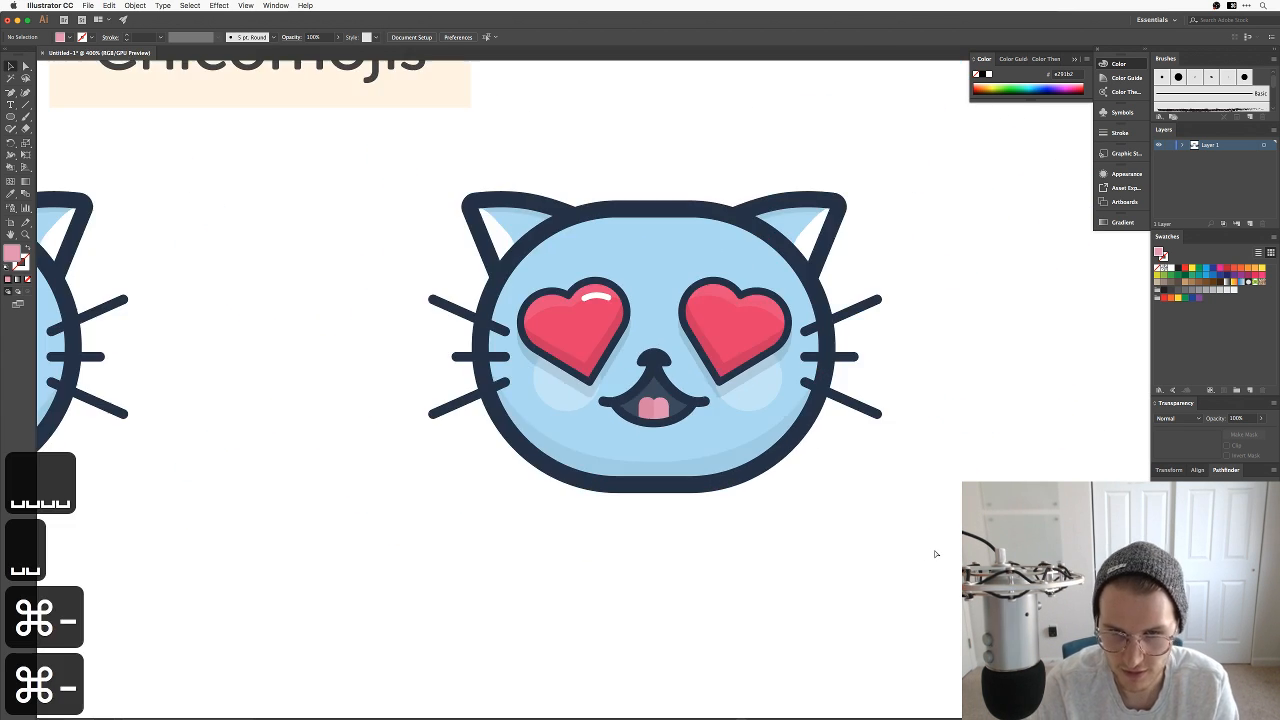
{"action": "key", "text": "super+minus"}
{"action": "key", "text": "super+minus"}
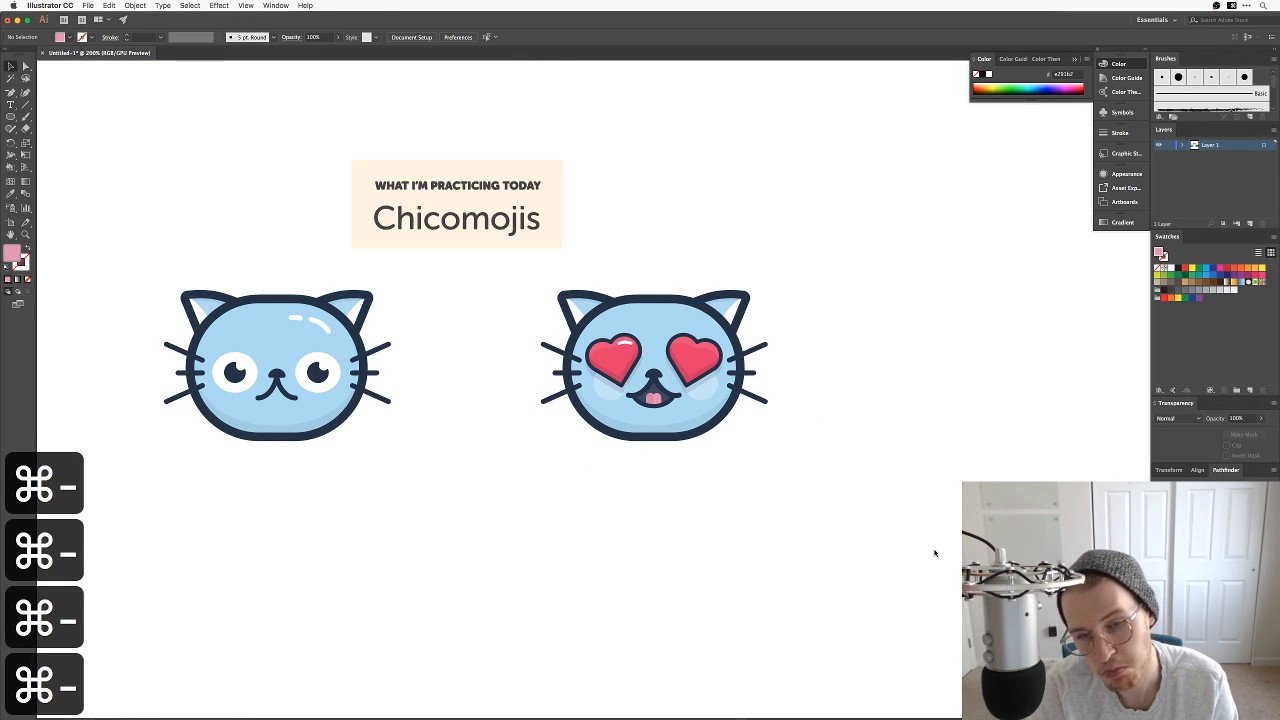
{"action": "key", "text": "super+equal"}
{"action": "key", "text": "super+equal"}
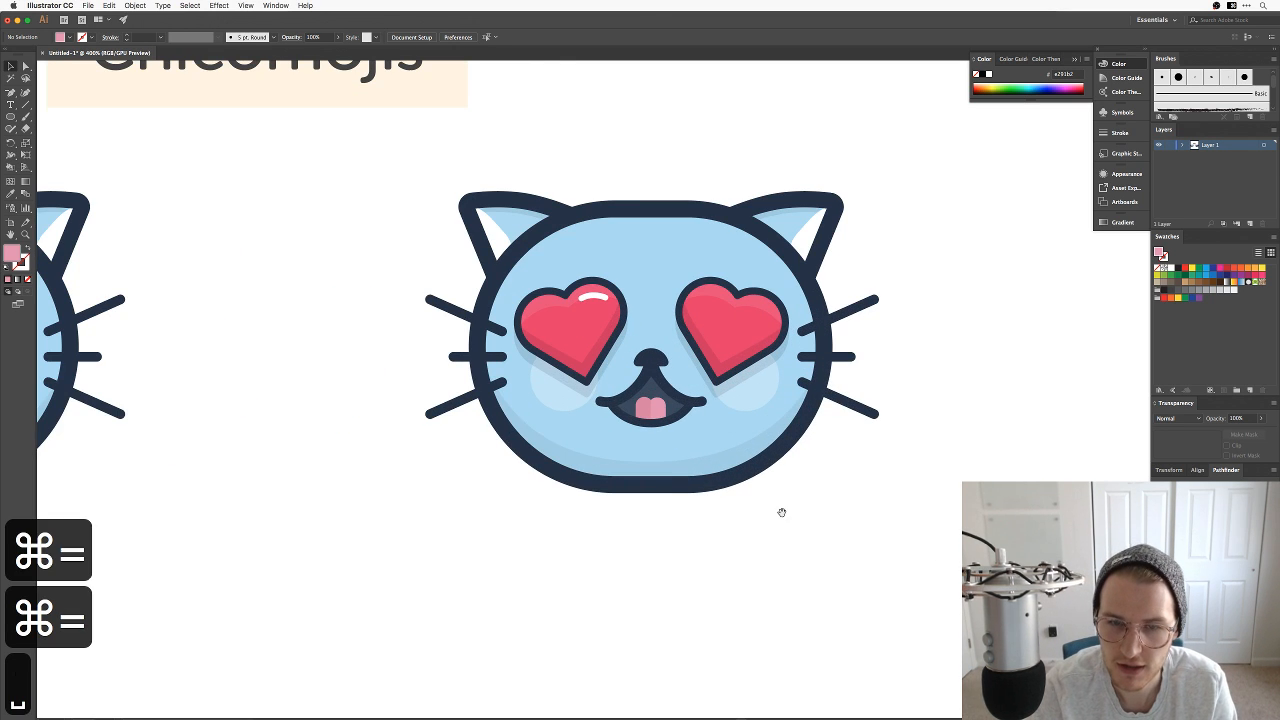
{"action": "key", "text": "space"}
{"action": "key", "text": "super+minus"}
{"action": "key", "text": "super+minus"}
{"action": "key", "text": "super+minus"}
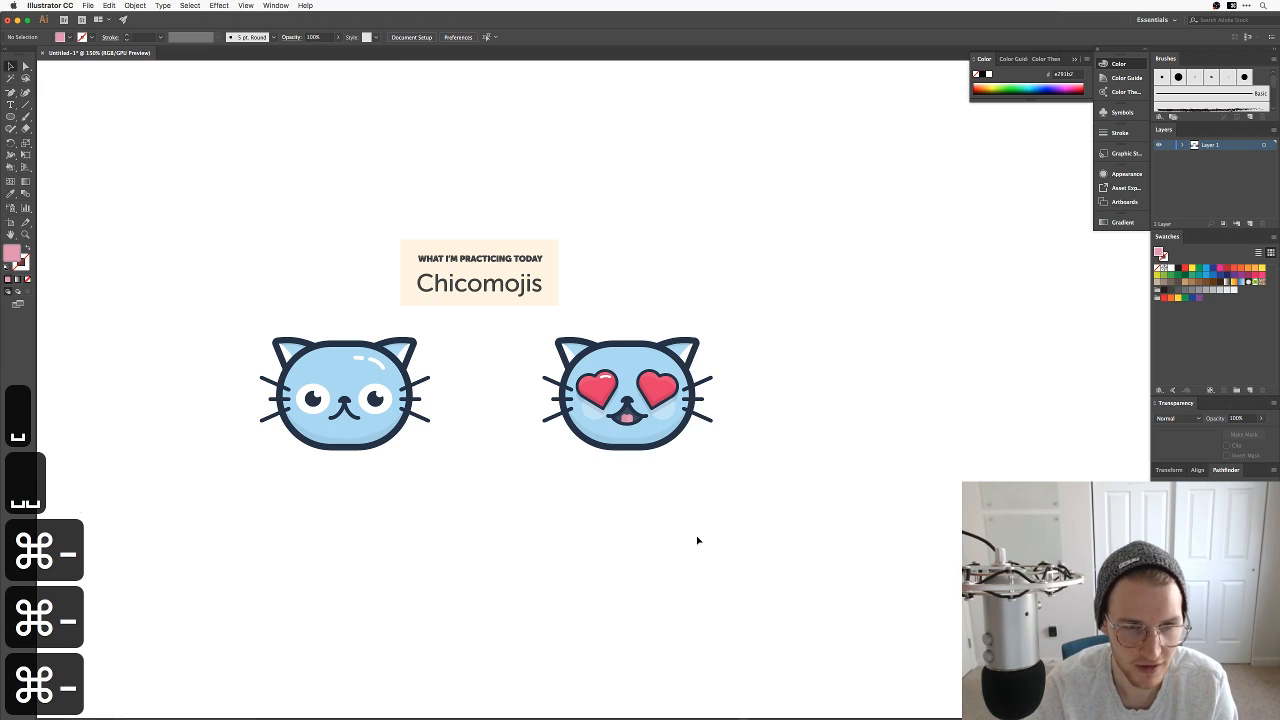
Step: Duplicate the round-eyed blue cat horizontally onto the empty canvas to the right of the heart-eyed cat
{"action": "key", "text": "space"}
{"action": "left_click_drag", "start_coordinate": [556, 506], "coordinate": [574, 431]}
{"action": "key", "text": "v"}
{"action": "left_click_drag", "start_coordinate": [475, 404], "coordinate": [267, 259]}
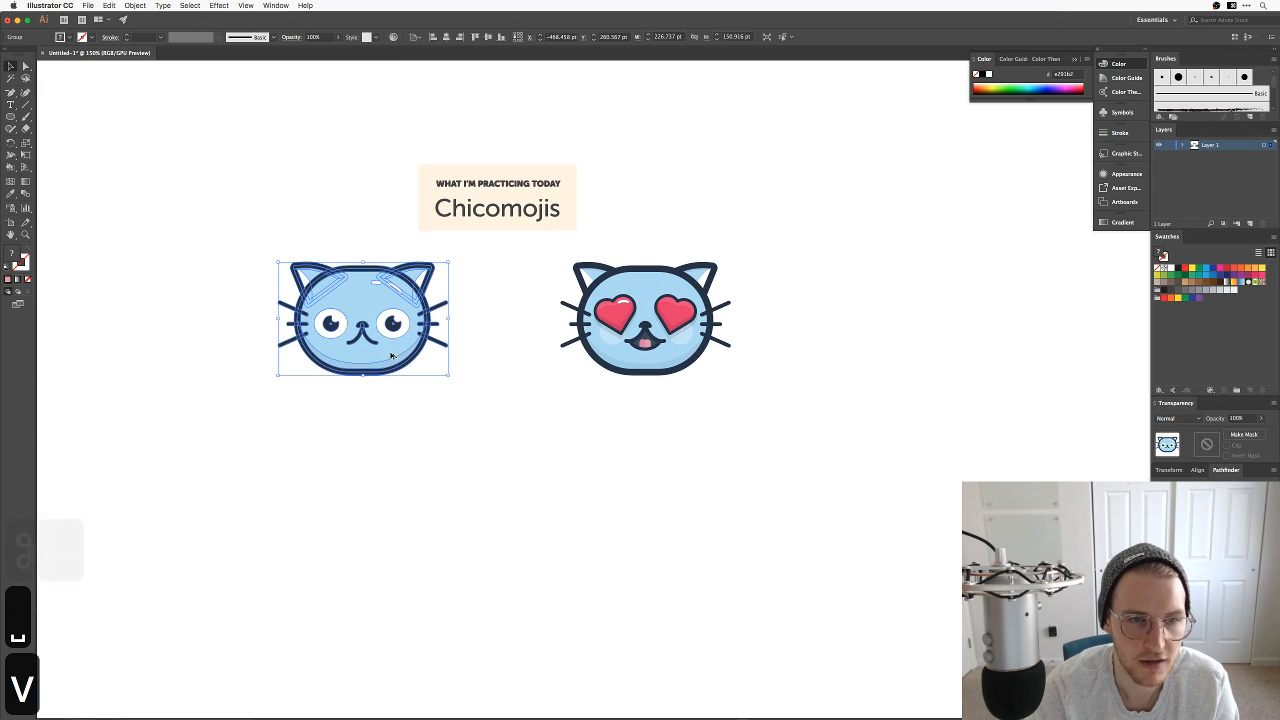
{"action": "left_click_drag", "start_coordinate": [392, 356], "coordinate": [926, 356]}
{"action": "key", "text": "space"}
{"action": "left_click_drag", "start_coordinate": [1034, 354], "coordinate": [828, 415]}
{"action": "left_click", "coordinate": [826, 401]}
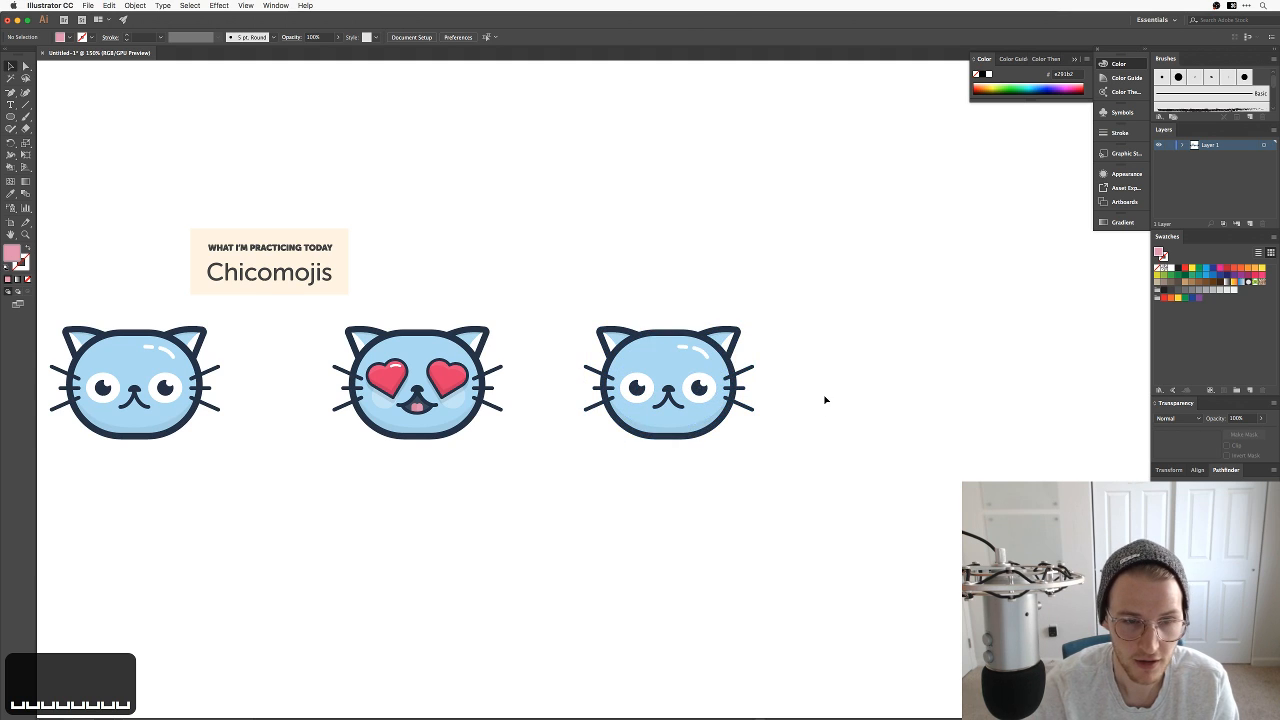
Step: Duplicate the whole heart-eyed cat into the empty area below and between the two cats
{"action": "key", "text": "super+equal"}
{"action": "key", "text": "super+equal"}
{"action": "key", "text": "space"}
{"action": "left_click_drag", "start_coordinate": [560, 480], "coordinate": [614, 474]}
{"action": "key", "text": "v"}
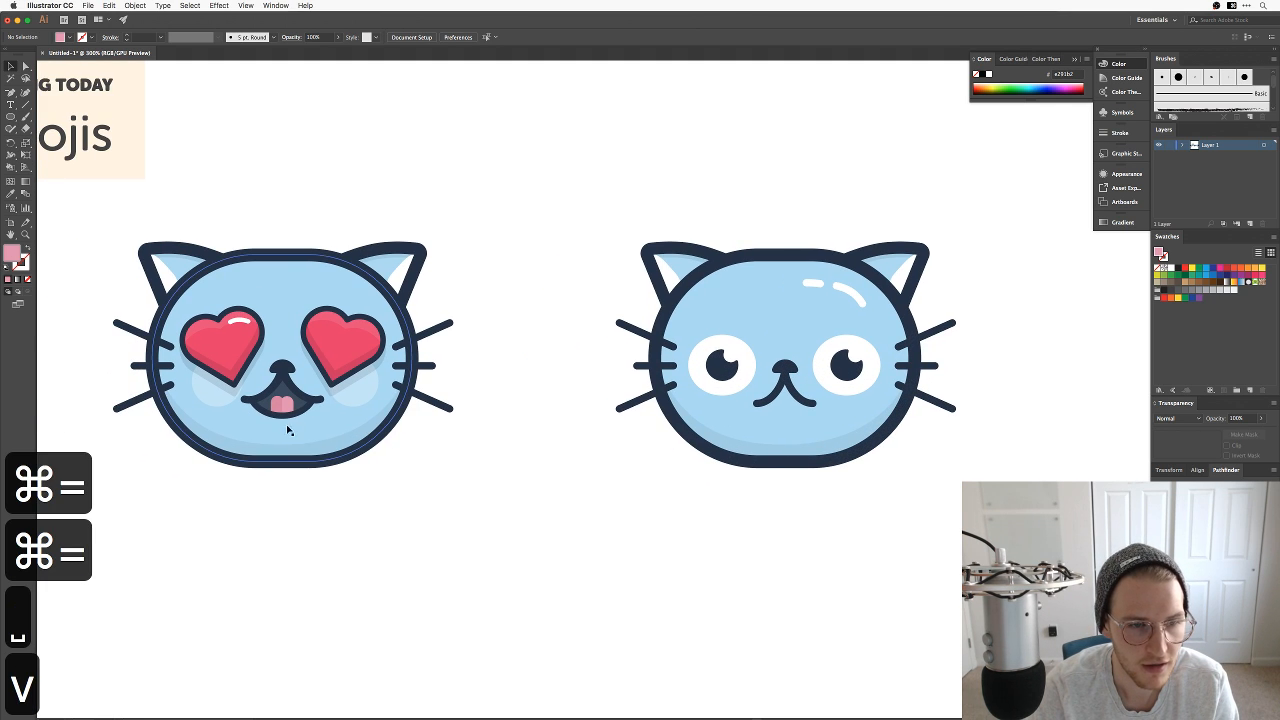
{"action": "left_click_drag", "start_coordinate": [414, 528], "coordinate": [384, 410]}
{"action": "left_click_drag", "start_coordinate": [592, 178], "coordinate": [475, 381]}
{"action": "left_click_drag", "start_coordinate": [440, 563], "coordinate": [120, 200]}
{"action": "left_click_drag", "start_coordinate": [320, 387], "coordinate": [628, 643]}
{"action": "key", "text": "space"}
{"action": "left_click_drag", "start_coordinate": [628, 643], "coordinate": [551, 461]}
{"action": "left_click", "coordinate": [751, 441]}
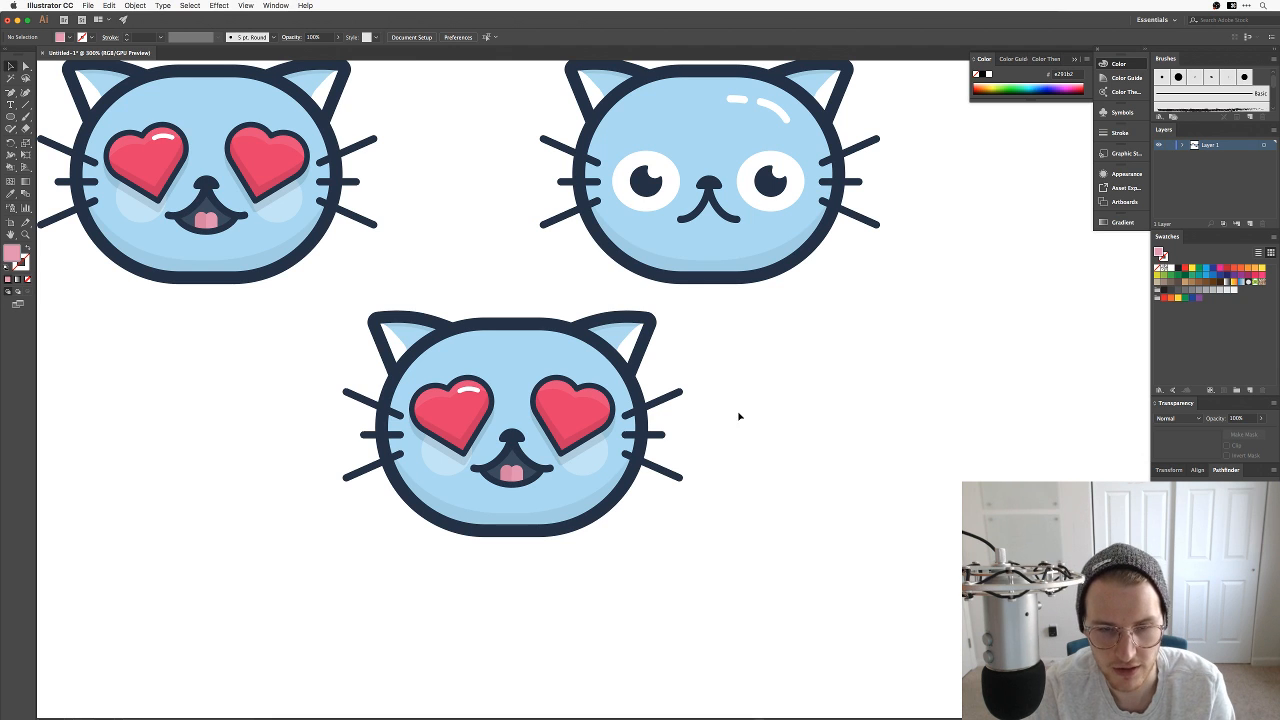
{"action": "left_click_drag", "start_coordinate": [622, 314], "coordinate": [723, 409]}
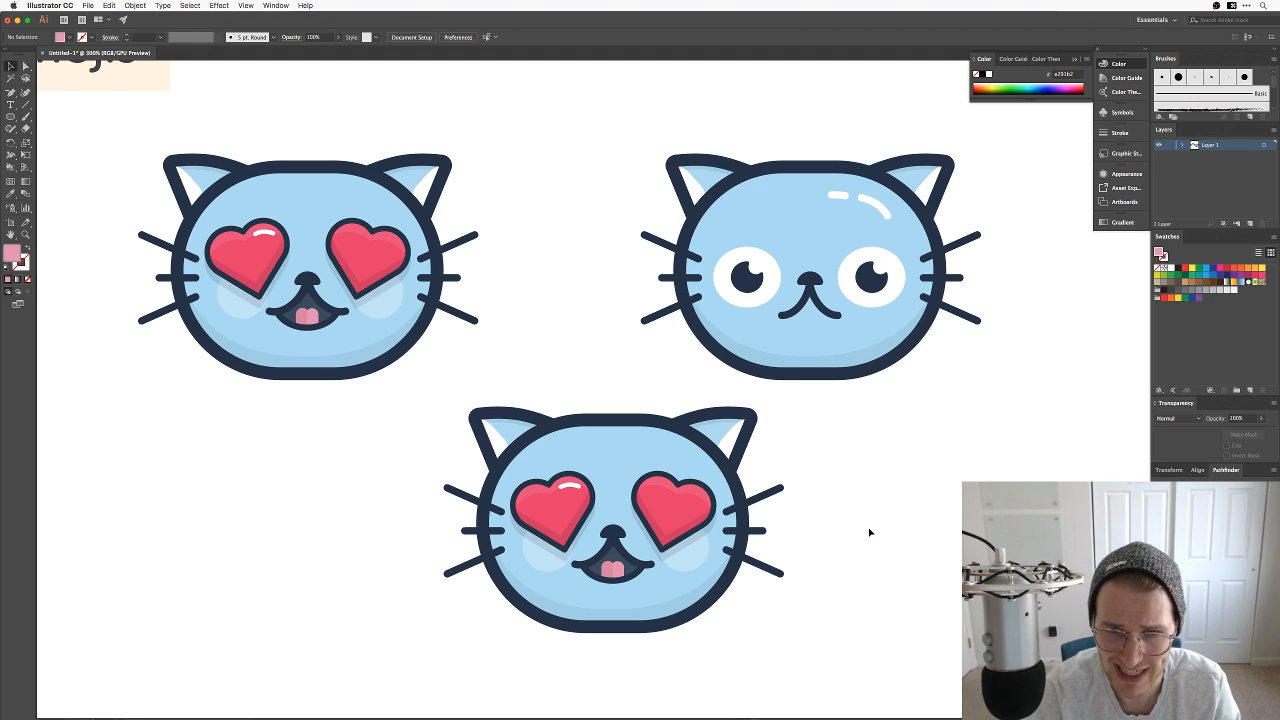
{"action": "left_click_drag", "start_coordinate": [832, 549], "coordinate": [852, 519]}
Step: Delete all of the duplicated heart-eyed cat except its nose and open mouth, and move those below the new round-eyed cat
{"action": "left_click_drag", "start_coordinate": [800, 619], "coordinate": [708, 422]}
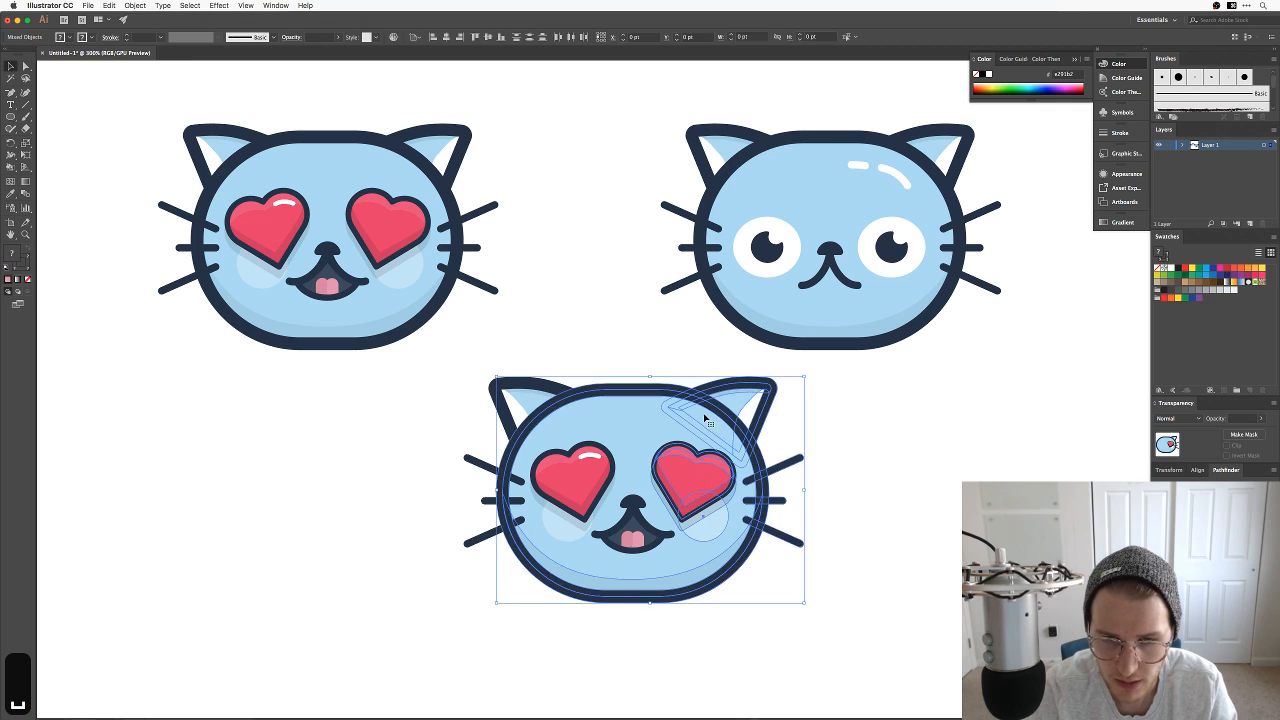
{"action": "key", "text": "BackSpace"}
{"action": "left_click_drag", "start_coordinate": [463, 359], "coordinate": [566, 566]}
{"action": "key", "text": "BackSpace"}
{"action": "left_click_drag", "start_coordinate": [697, 370], "coordinate": [585, 436]}
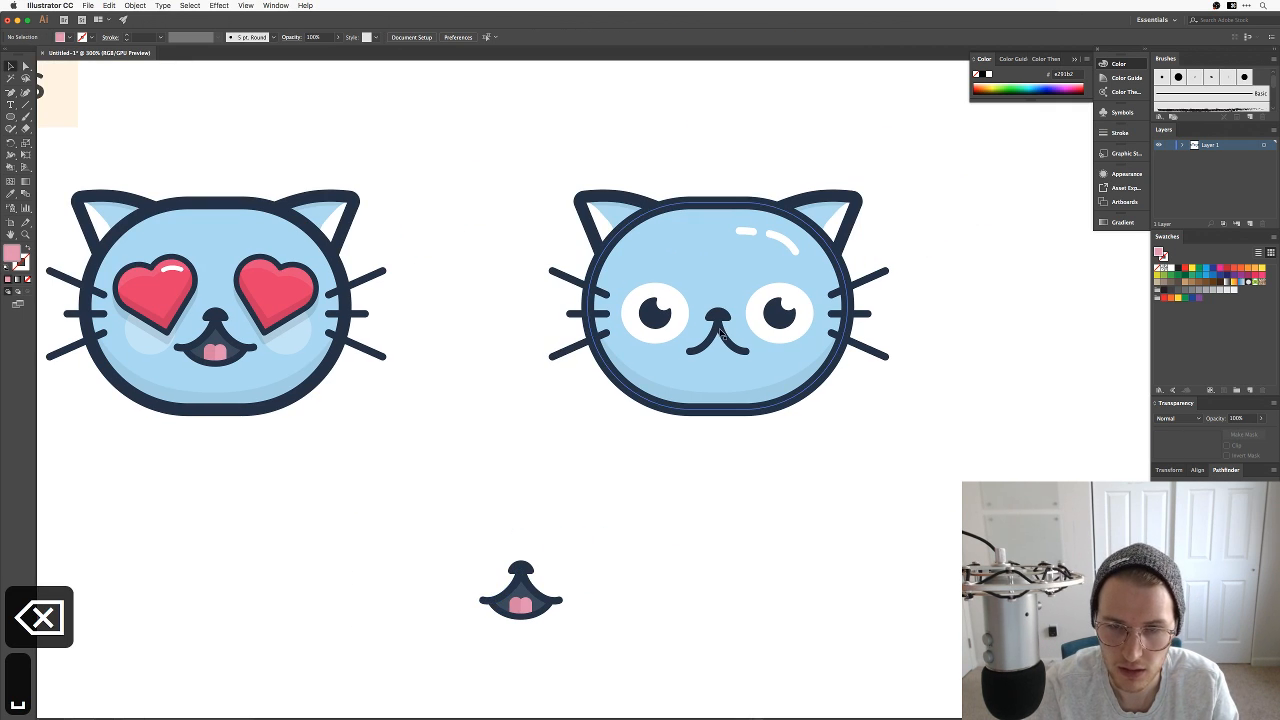
{"action": "left_click_drag", "start_coordinate": [586, 624], "coordinate": [472, 552]}
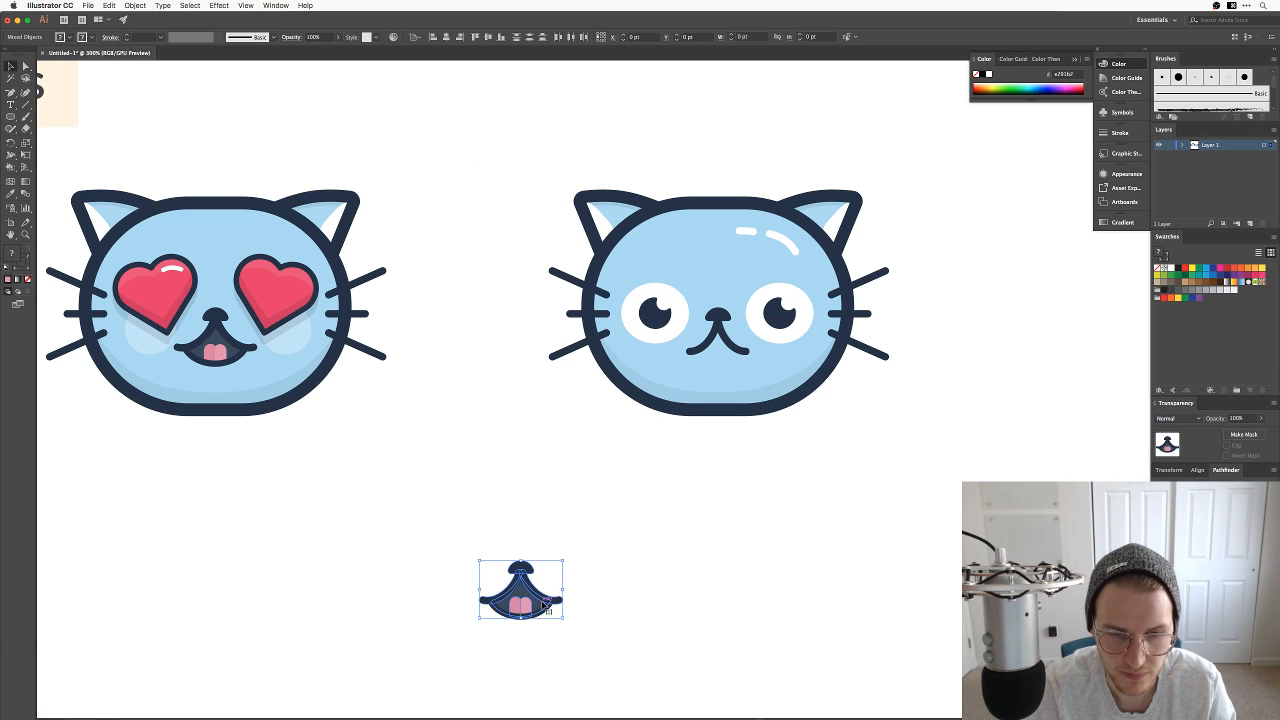
{"action": "left_click_drag", "start_coordinate": [543, 609], "coordinate": [741, 565]}
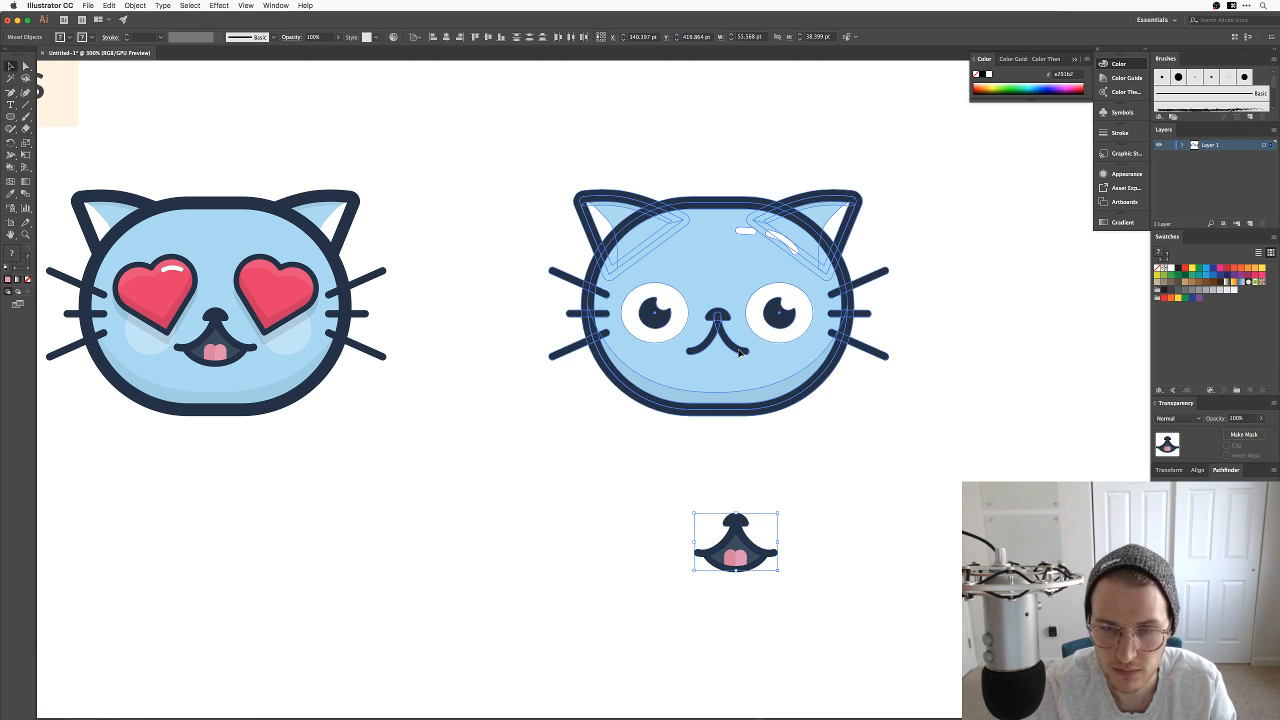
Step: Ungroup the new round-eyed cat and, with its face shapes locked, delete its nose and closed mouth
{"action": "key", "text": "shift+super+g"}
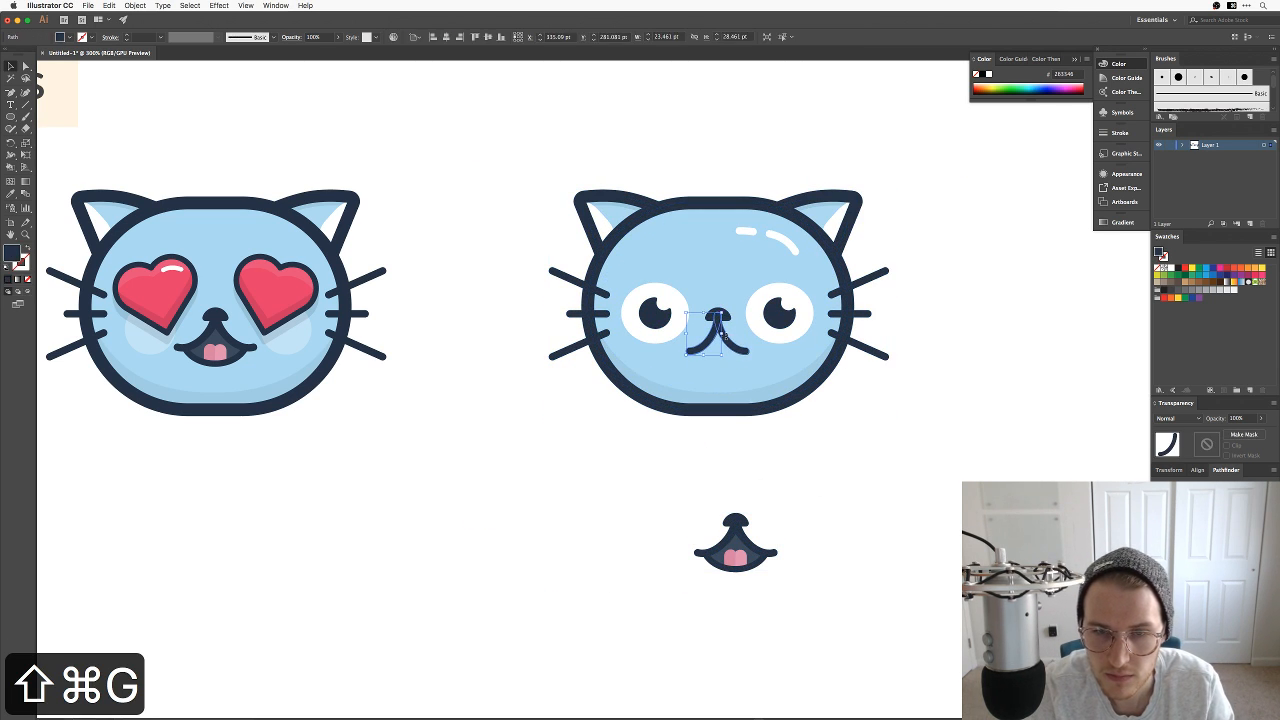
{"action": "left_click_drag", "start_coordinate": [805, 460], "coordinate": [688, 388]}
{"action": "key", "text": "super+2"}
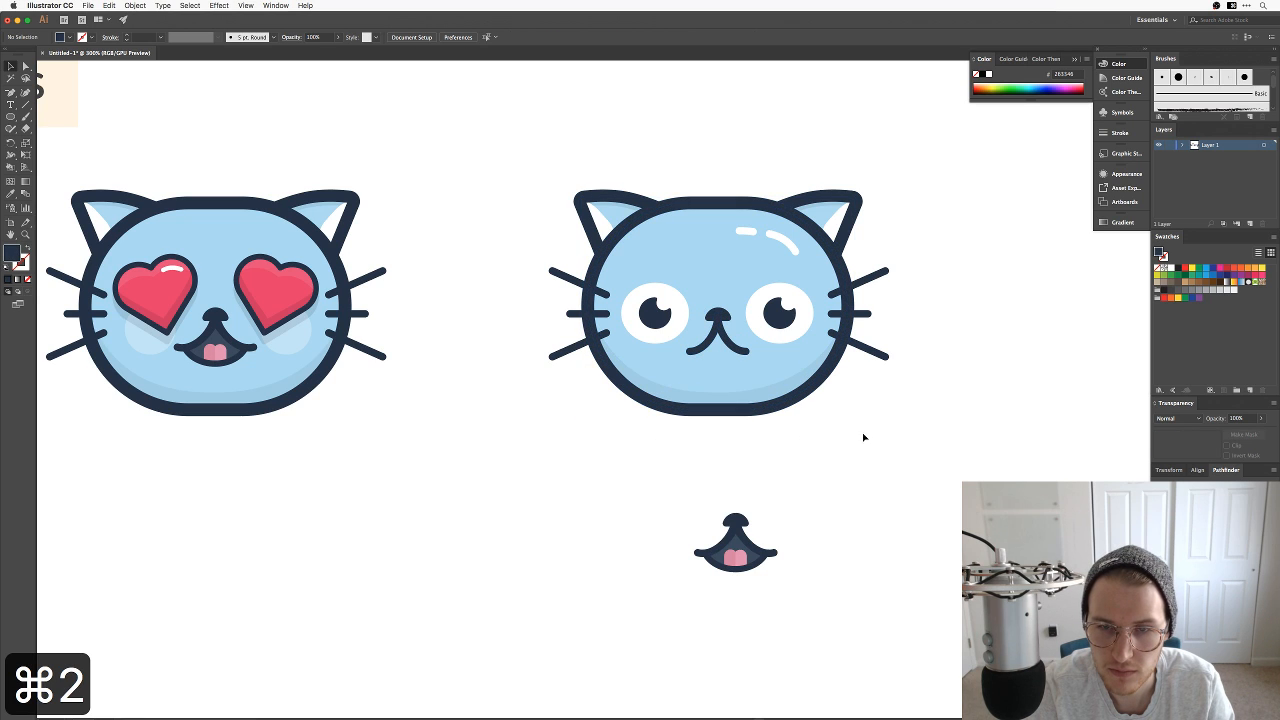
{"action": "left_click_drag", "start_coordinate": [703, 306], "coordinate": [703, 306]}
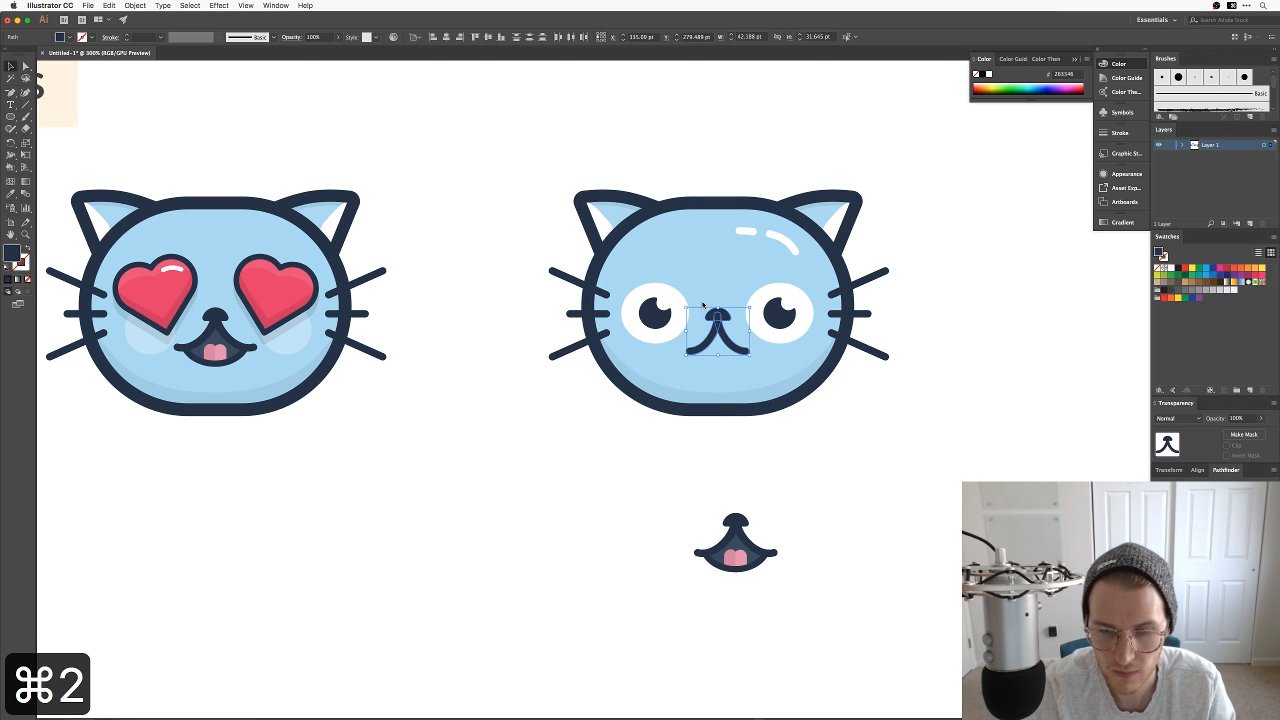
{"action": "key", "text": "BackSpace"}
Step: Move the nose and open mouth onto the new cat's face, centred between the round eyes
{"action": "left_click_drag", "start_coordinate": [671, 539], "coordinate": [712, 346]}
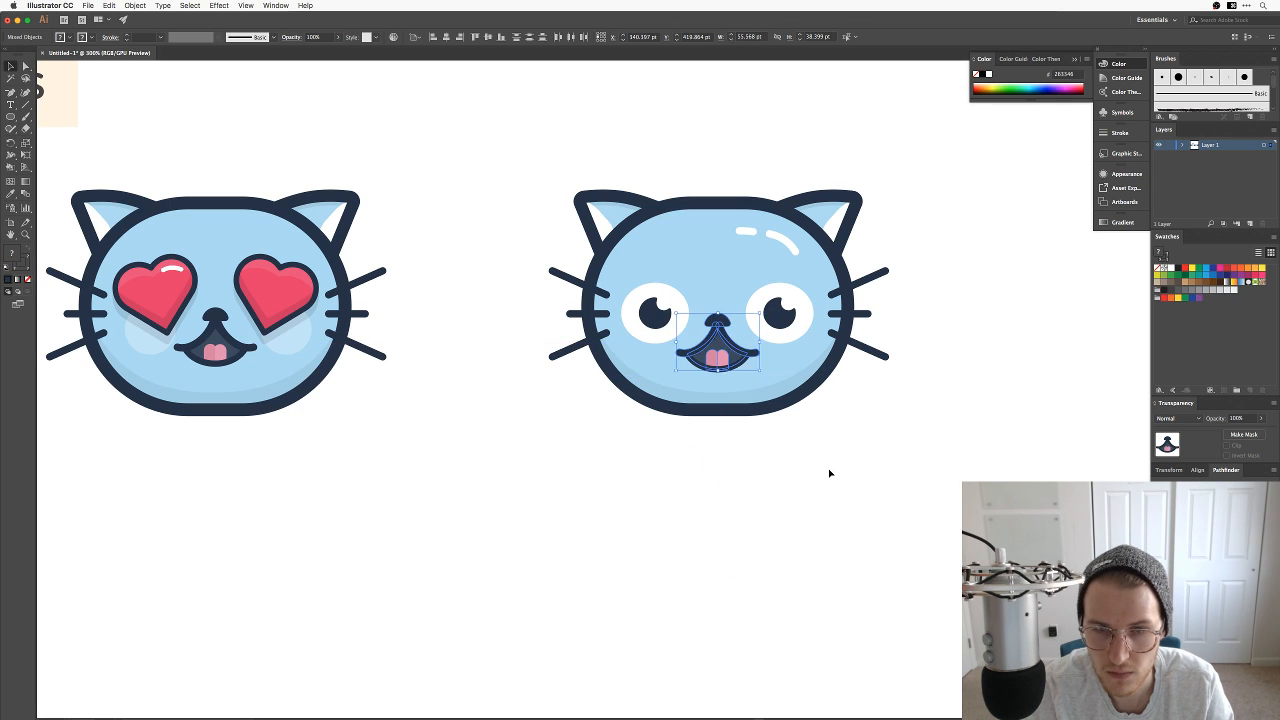
{"action": "left_click", "coordinate": [829, 471]}
{"action": "left_click_drag", "start_coordinate": [800, 393], "coordinate": [766, 486]}
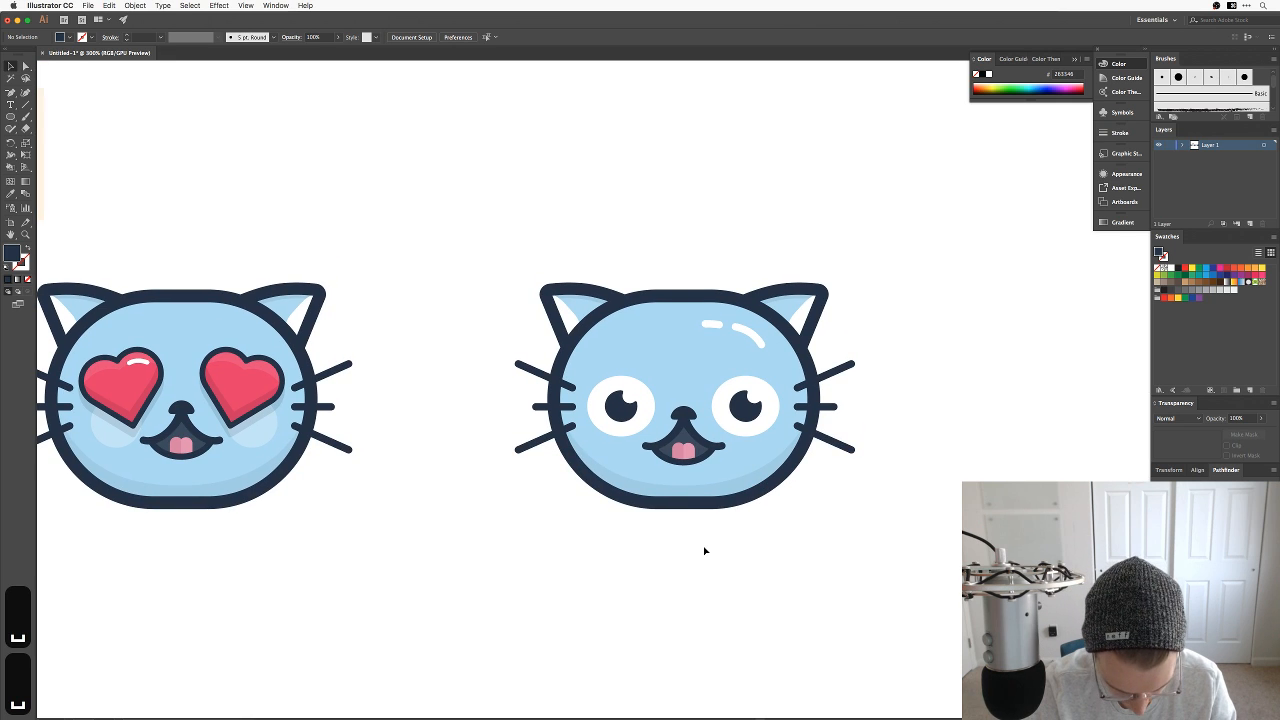
Step: Draw a navy ellipse beside the new cat and stretch its upper anchor upward to form a teardrop
{"action": "left_click_drag", "start_coordinate": [745, 528], "coordinate": [586, 449]}
{"action": "key", "text": "l"}
{"action": "left_click_drag", "start_coordinate": [778, 427], "coordinate": [852, 497]}
{"action": "key", "text": "a"}
{"action": "left_click_drag", "start_coordinate": [815, 428], "coordinate": [824, 380]}
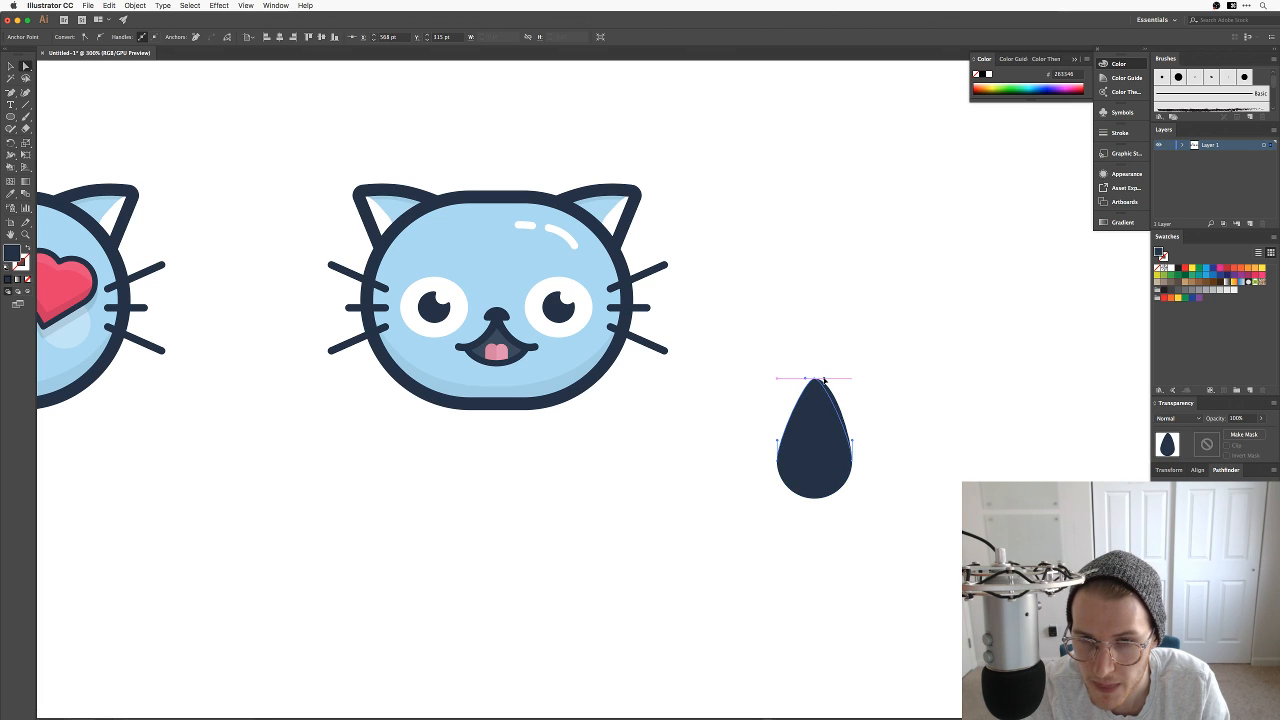
{"action": "key", "text": "super+shift+a"}
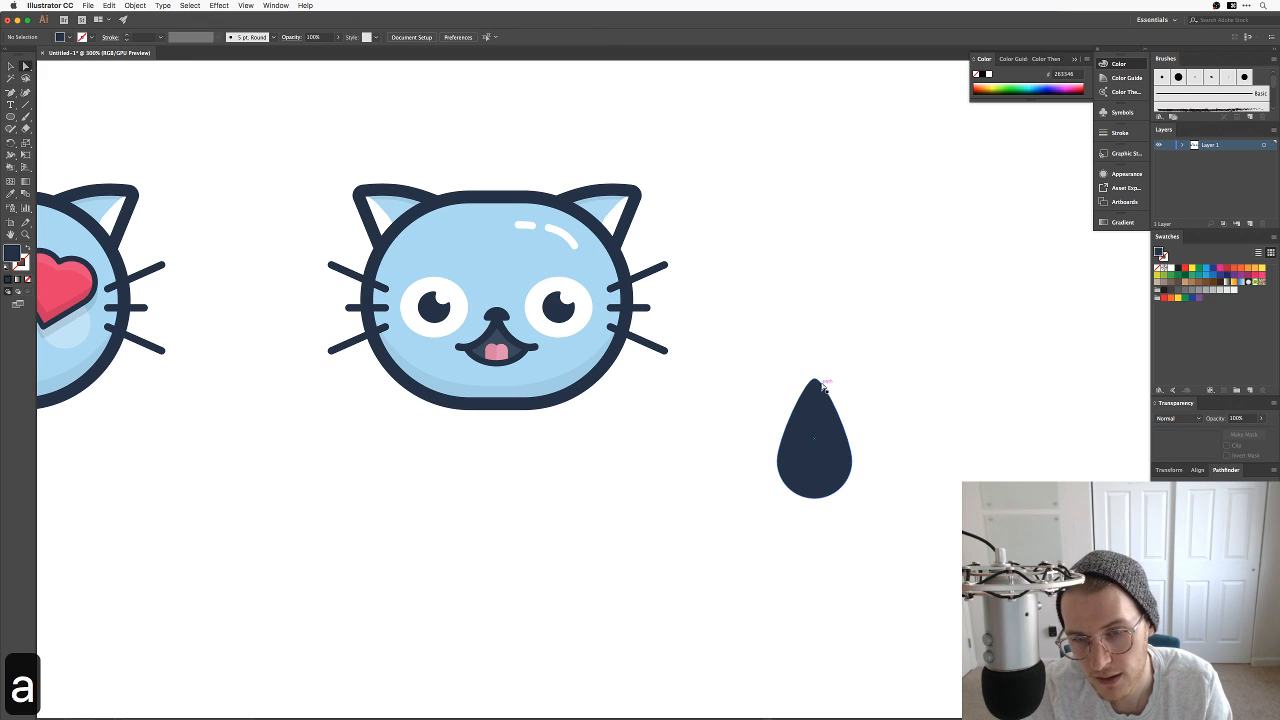
{"action": "left_click", "coordinate": [888, 440]}
Step: Move the teardrop over the lower-left edge of the face and tilt it so its tip points toward the left eye
{"action": "key", "text": "v"}
{"action": "left_click_drag", "start_coordinate": [891, 449], "coordinate": [474, 416]}
{"action": "key", "text": "v"}
{"action": "key", "text": "e"}
{"action": "left_click_drag", "start_coordinate": [520, 374], "coordinate": [572, 393]}
{"action": "key", "text": "v"}
{"action": "left_click", "coordinate": [636, 475]}
{"action": "key", "text": "space"}
{"action": "mouse_move", "coordinate": [565, 463]}
{"action": "left_mouse_down"}
{"action": "mouse_move", "coordinate": [683, 490]}
{"action": "mouse_move", "coordinate": [563, 443]}
{"action": "left_mouse_up"}
{"action": "key", "text": "v"}
{"action": "key", "text": "v"}
{"action": "left_click", "coordinate": [716, 531]}
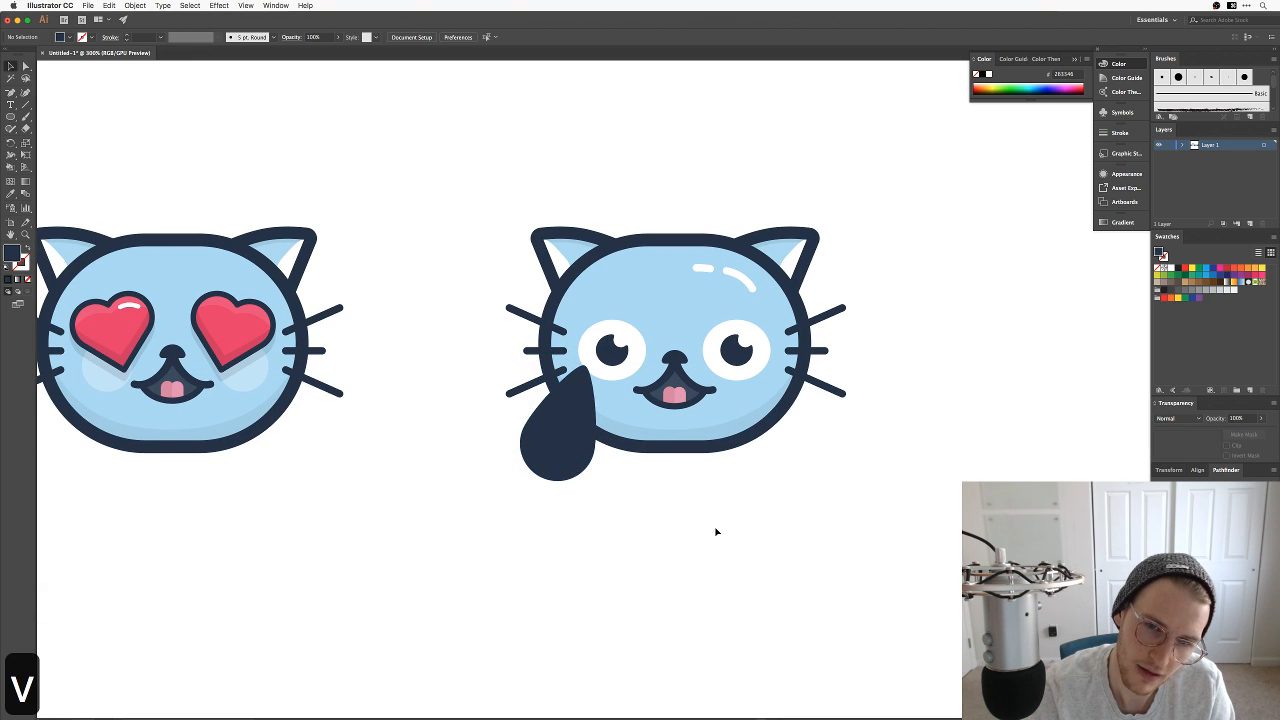
Step: Reshape the left eye white into a squinting arch by raising its bottom anchor and extending both side handles downward
{"action": "key", "text": "space"}
{"action": "left_click_drag", "start_coordinate": [668, 450], "coordinate": [686, 483]}
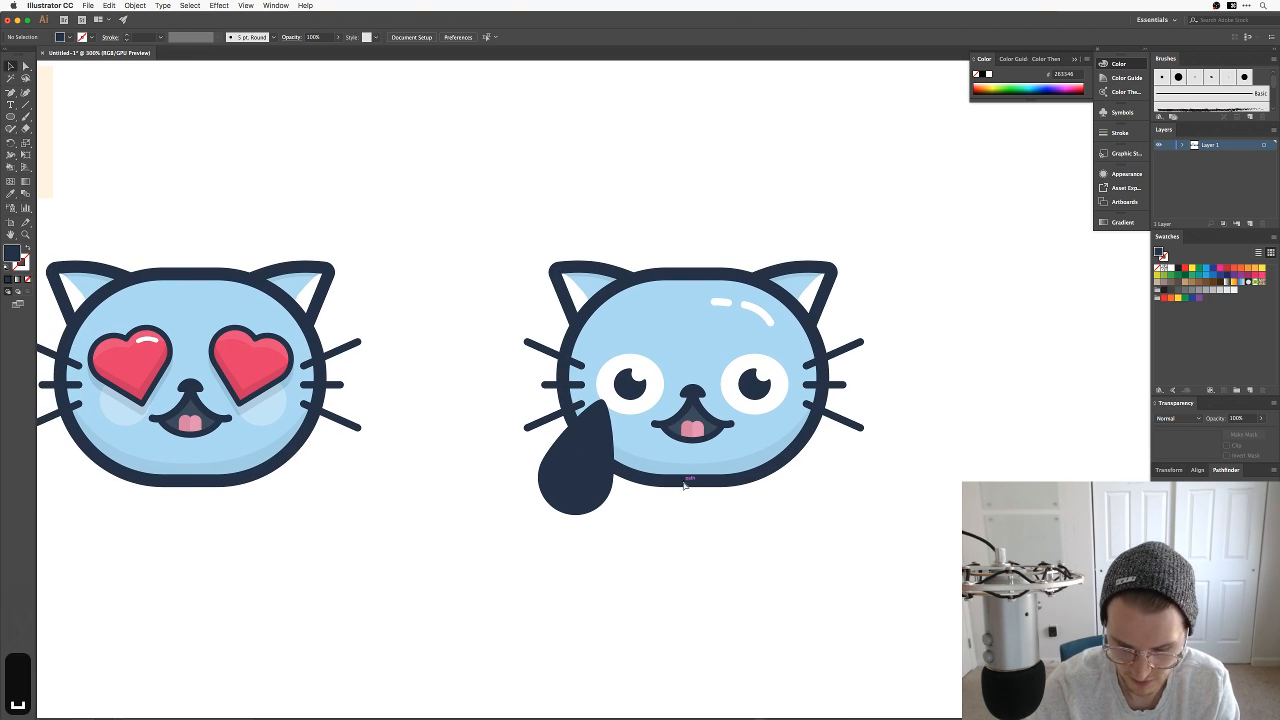
{"action": "key", "text": "super+="}
{"action": "key", "text": "super+="}
{"action": "key", "text": "v"}
{"action": "key", "text": "a"}
{"action": "left_click", "coordinate": [606, 437]}
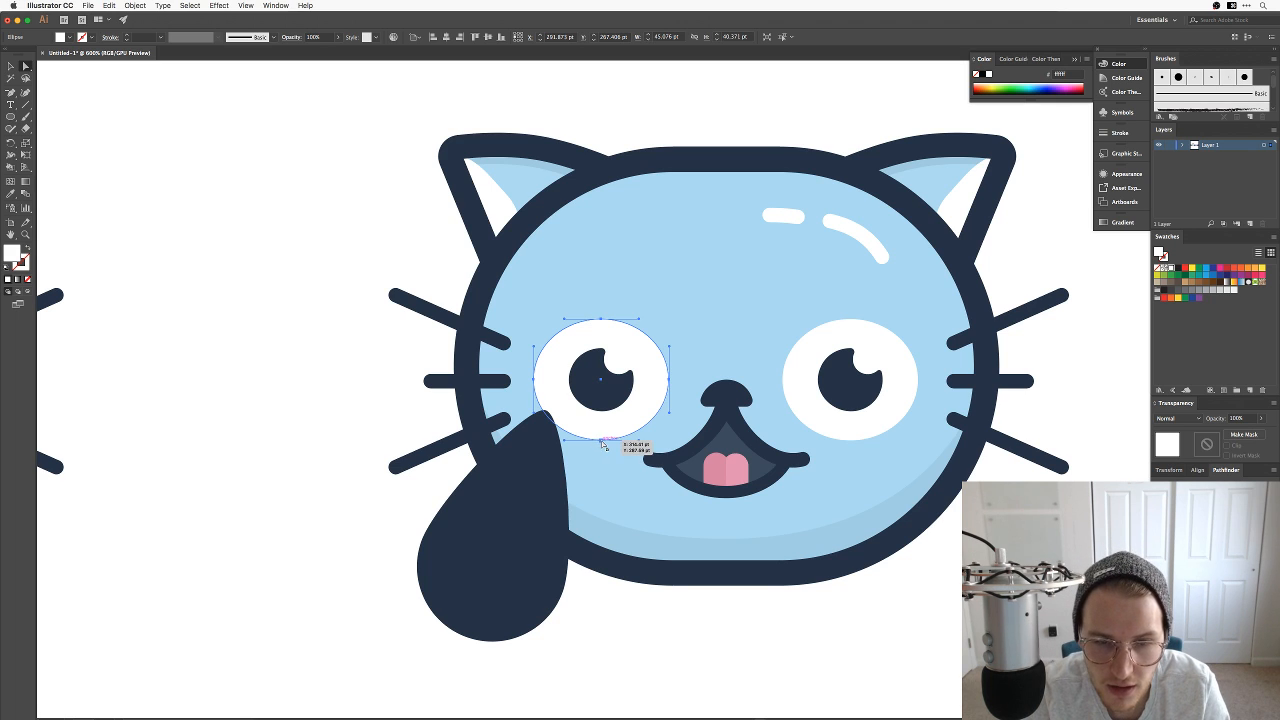
{"action": "left_click", "coordinate": [601, 440]}
{"action": "left_click_drag", "start_coordinate": [601, 441], "coordinate": [604, 390]}
{"action": "key", "text": "a"}
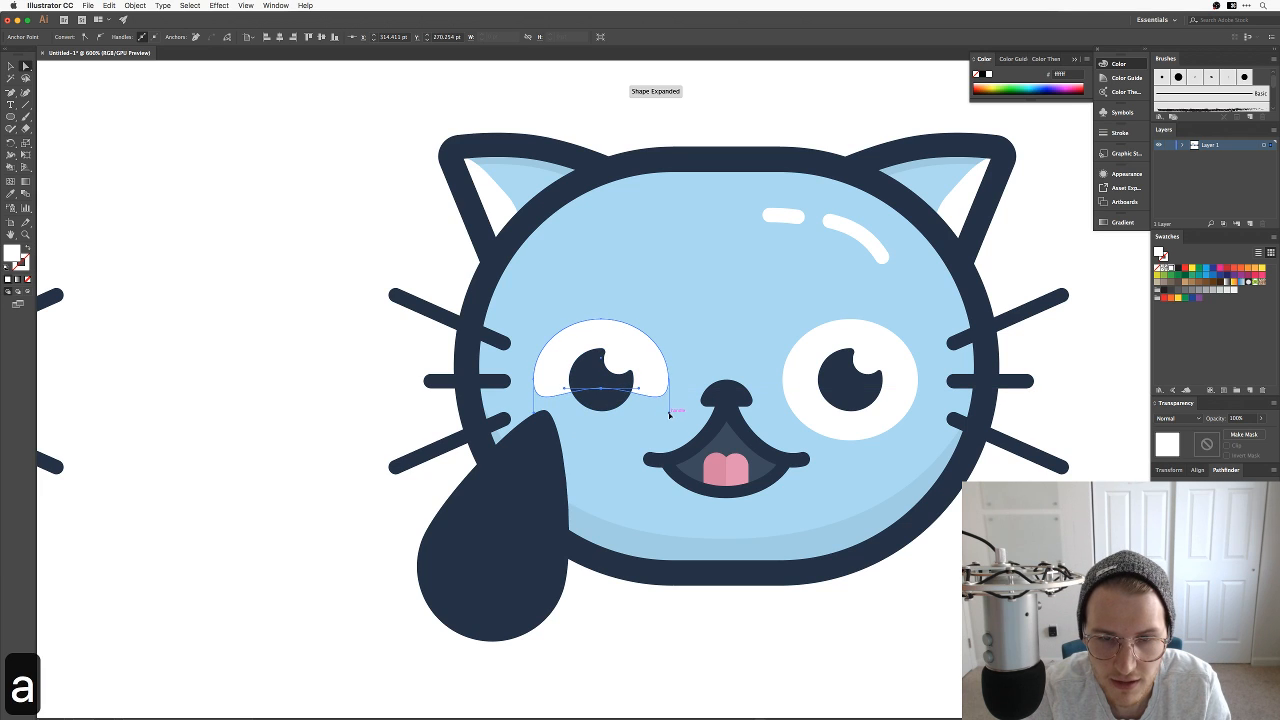
{"action": "left_click_drag", "start_coordinate": [669, 414], "coordinate": [669, 429]}
{"action": "left_click_drag", "start_coordinate": [534, 414], "coordinate": [533, 428]}
Step: Delete the navy pupil from the reshaped left eye
{"action": "key", "text": "v"}
{"action": "left_click", "coordinate": [595, 377]}
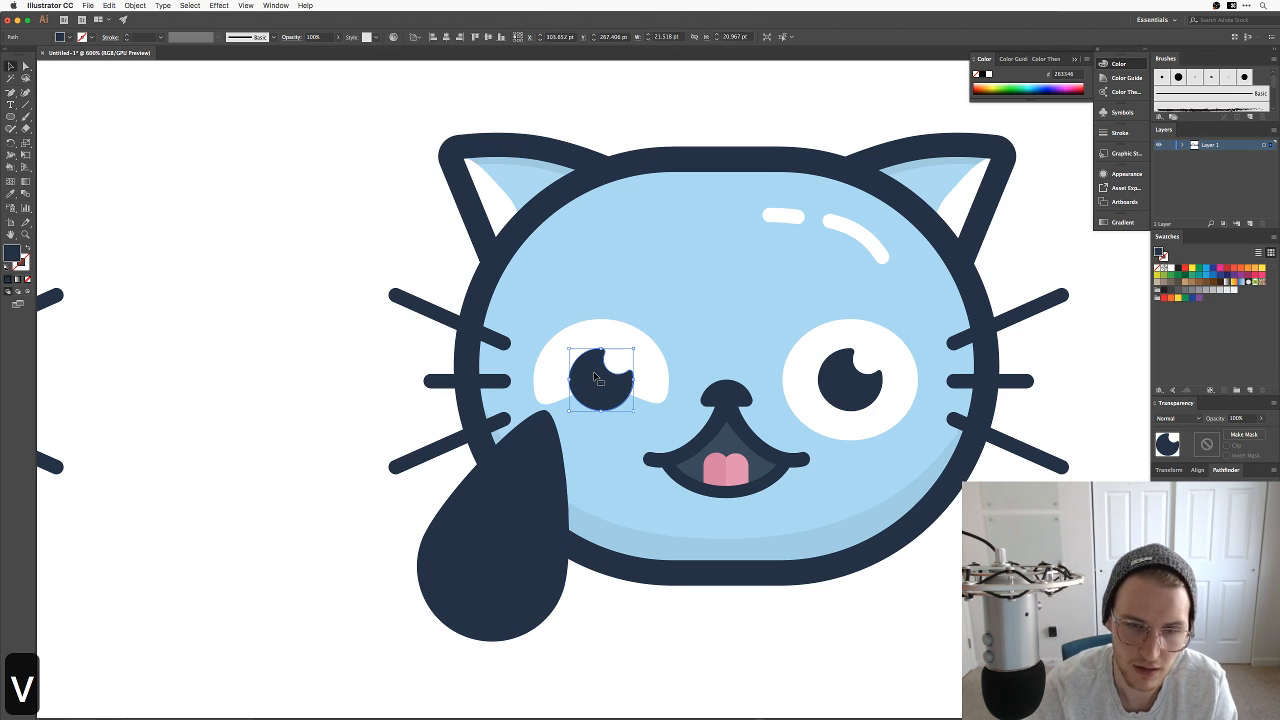
{"action": "key", "text": "BackSpace"}
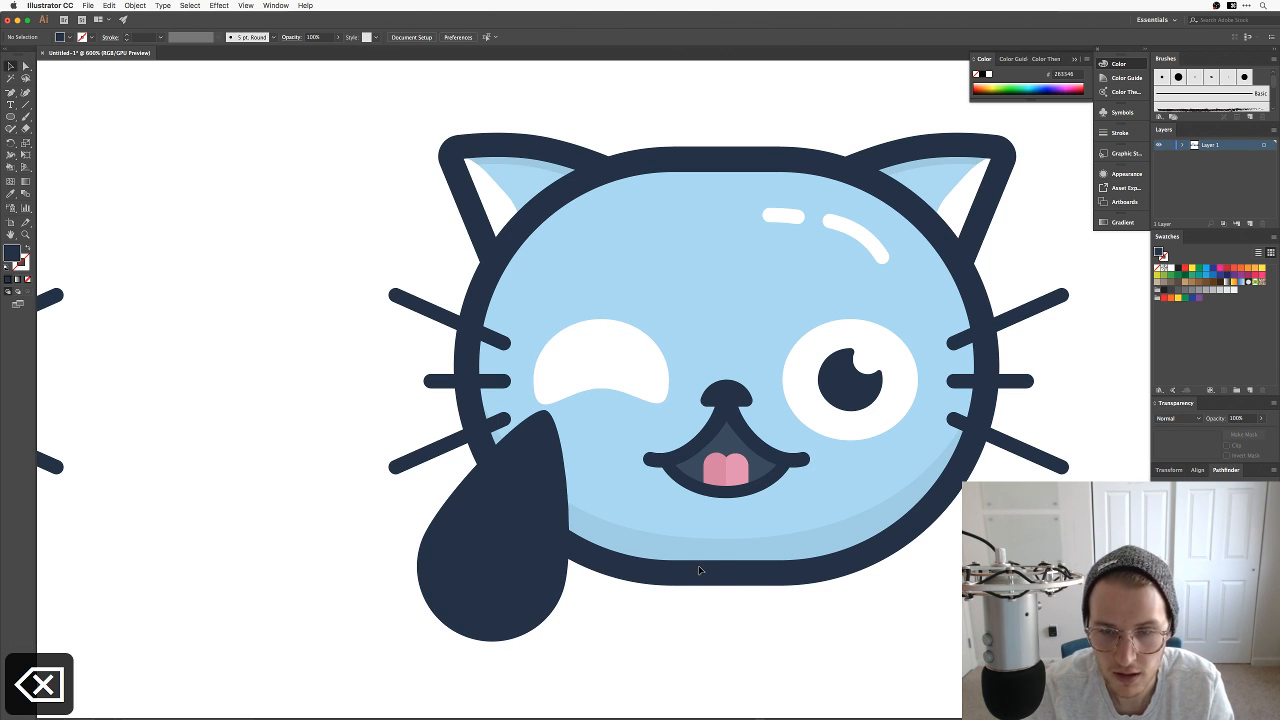
Step: Draw a circle about 25 pt across over the left eye and swap its navy fill to the stroke
{"action": "key", "text": "l"}
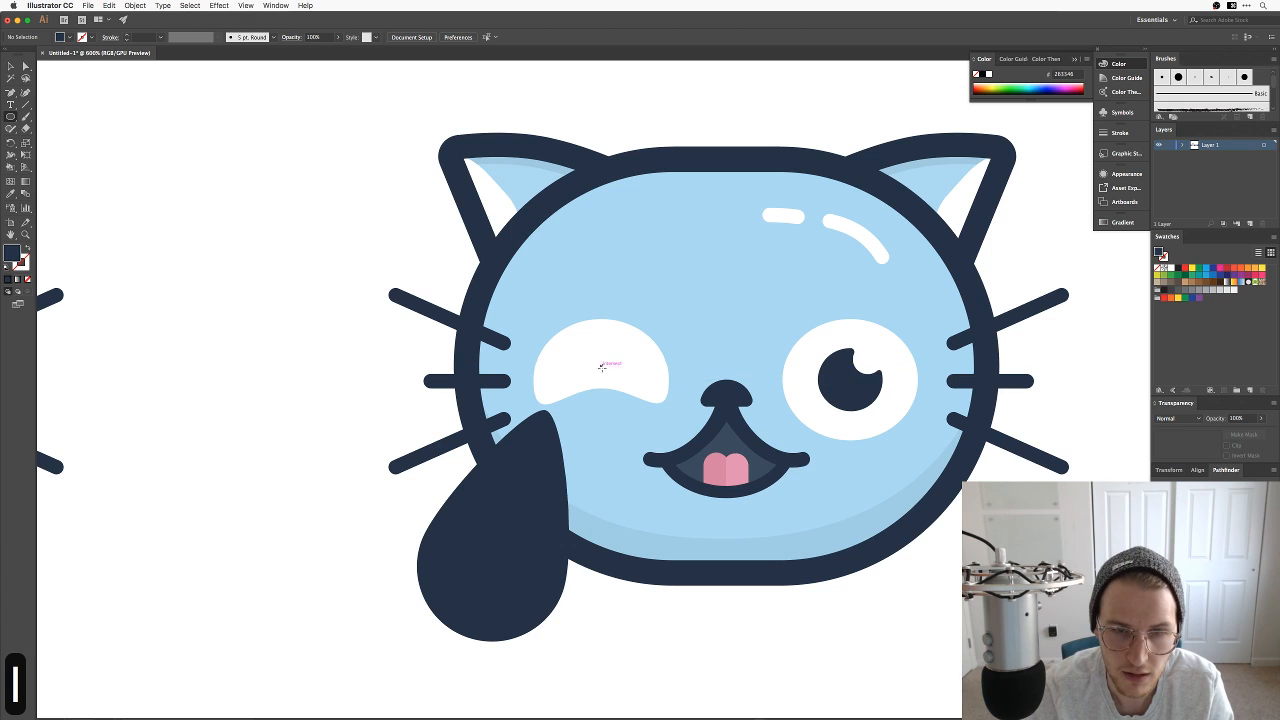
{"action": "left_click_drag", "start_coordinate": [570, 334], "coordinate": [614, 387]}
{"action": "key", "text": "v"}
{"action": "left_click", "coordinate": [26, 248]}
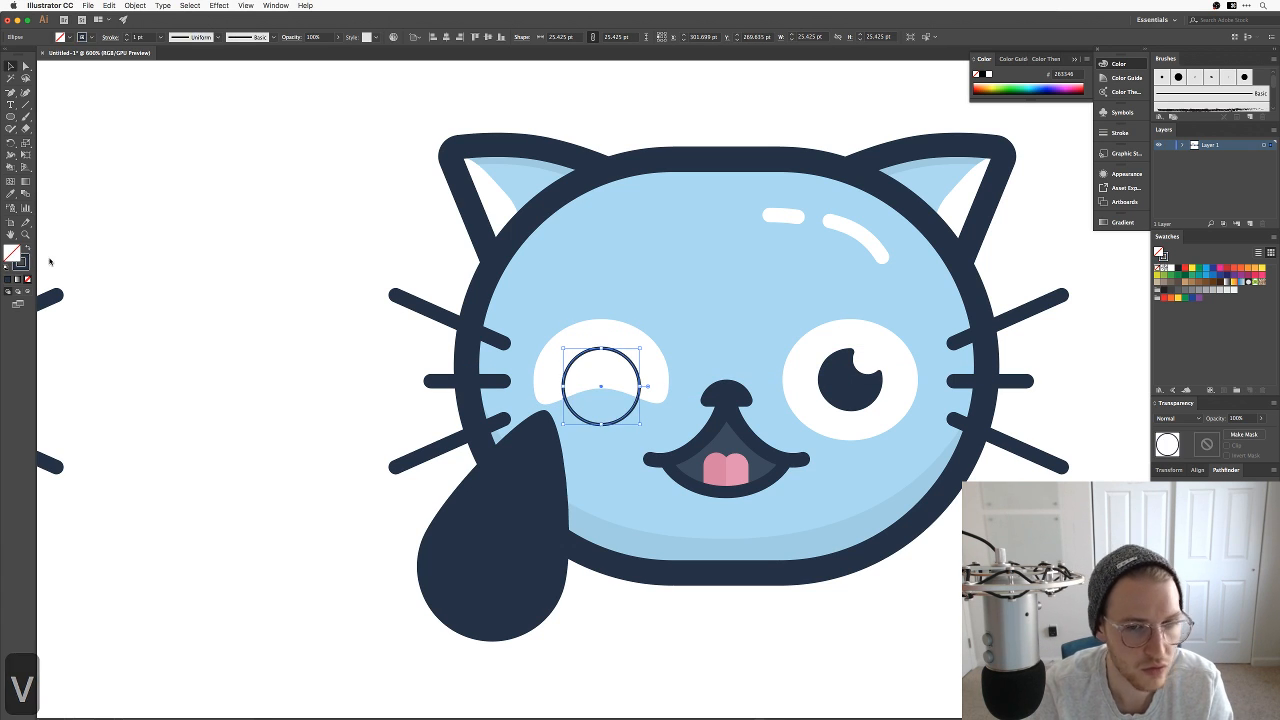
{"action": "left_click", "coordinate": [292, 190]}
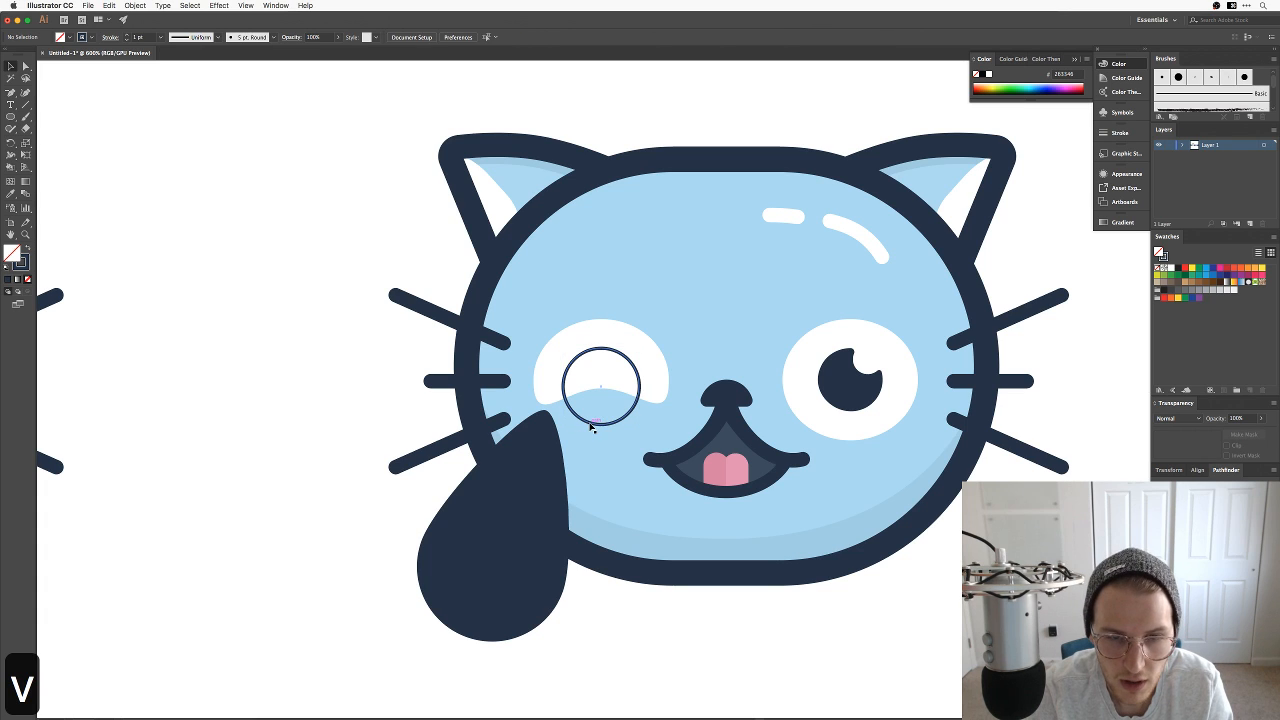
Step: Give the eye circle a 4 pt stroke with round caps and round corners
{"action": "left_click", "coordinate": [594, 424]}
{"action": "left_click", "coordinate": [126, 34]}
{"action": "left_click", "coordinate": [126, 34]}
{"action": "left_click", "coordinate": [126, 34]}
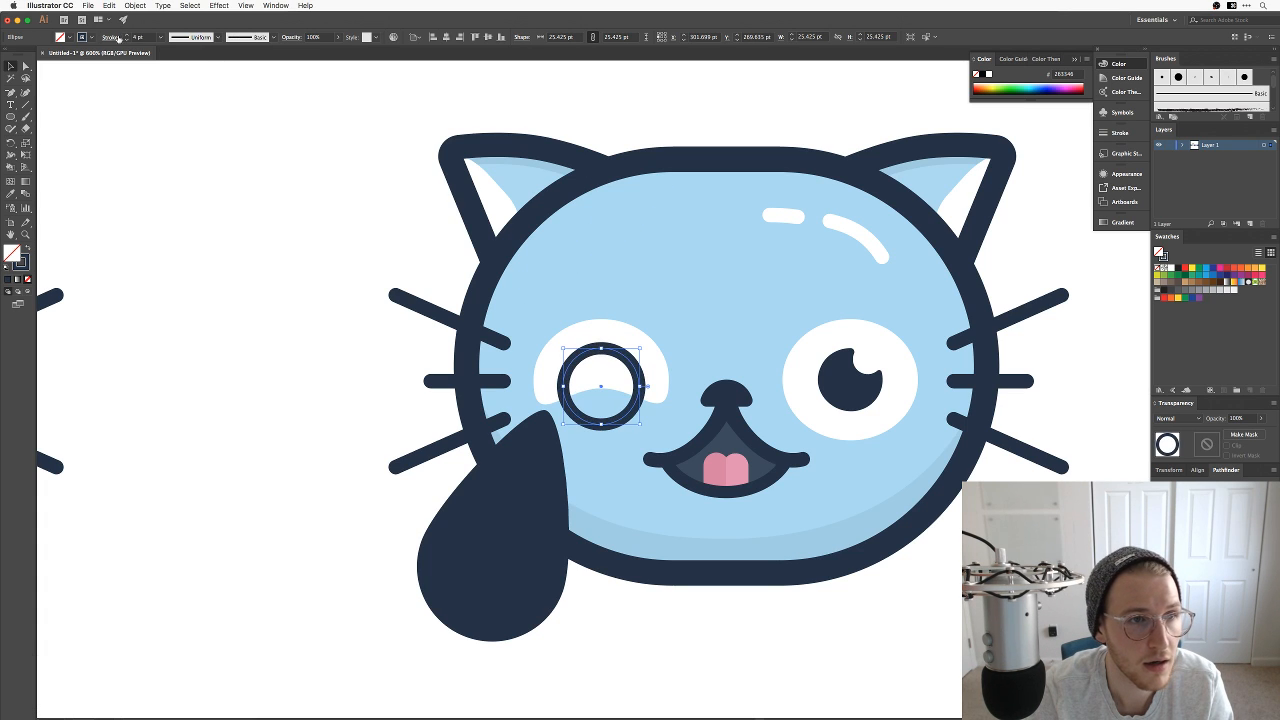
{"action": "left_click", "coordinate": [111, 37]}
{"action": "left_click", "coordinate": [53, 62]}
{"action": "left_click", "coordinate": [53, 75]}
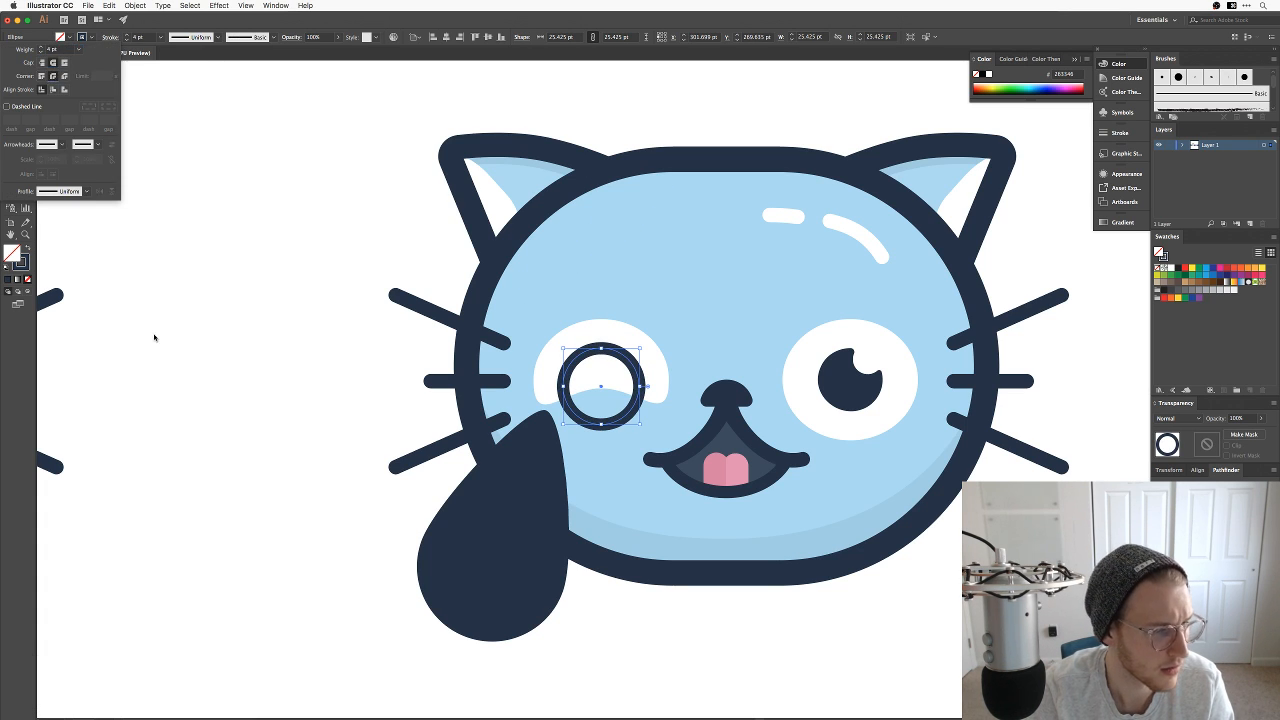
{"action": "left_click", "coordinate": [236, 428]}
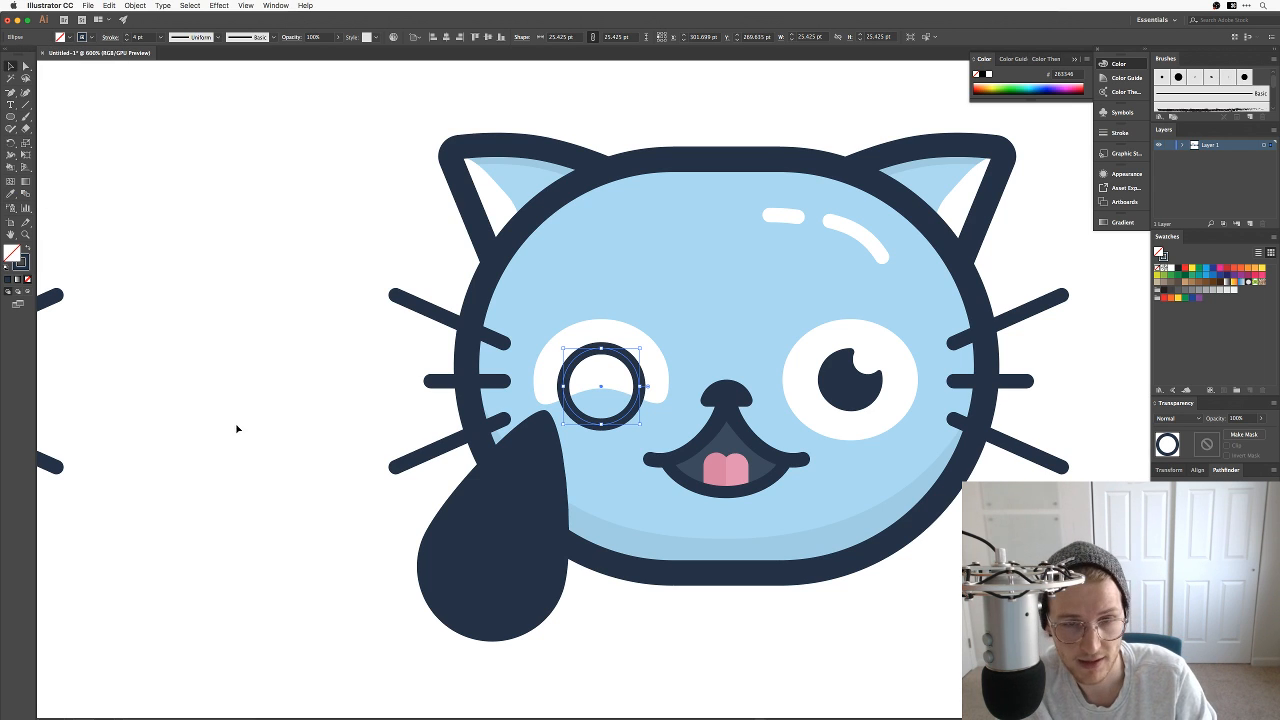
Step: Delete the circle's bottom anchor point to leave an open upward arch as the closed eye
{"action": "key", "text": "a"}
{"action": "left_click", "coordinate": [601, 424]}
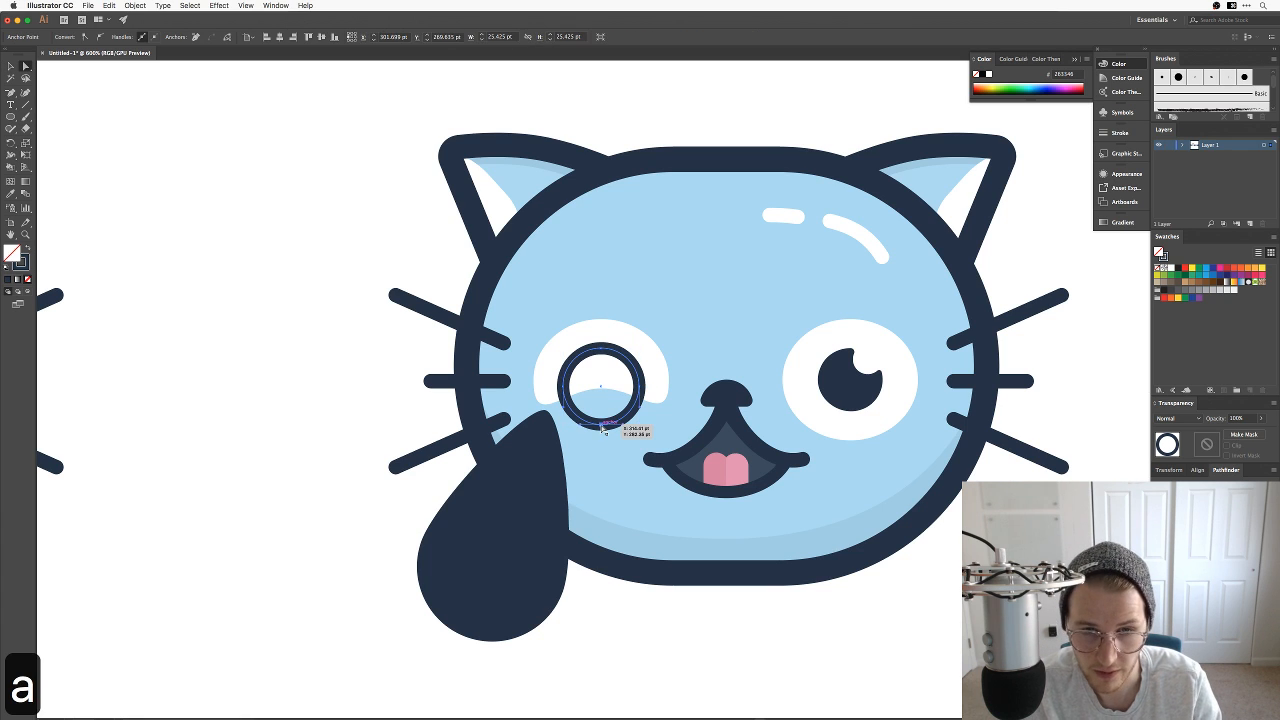
{"action": "key", "text": "BackSpace"}
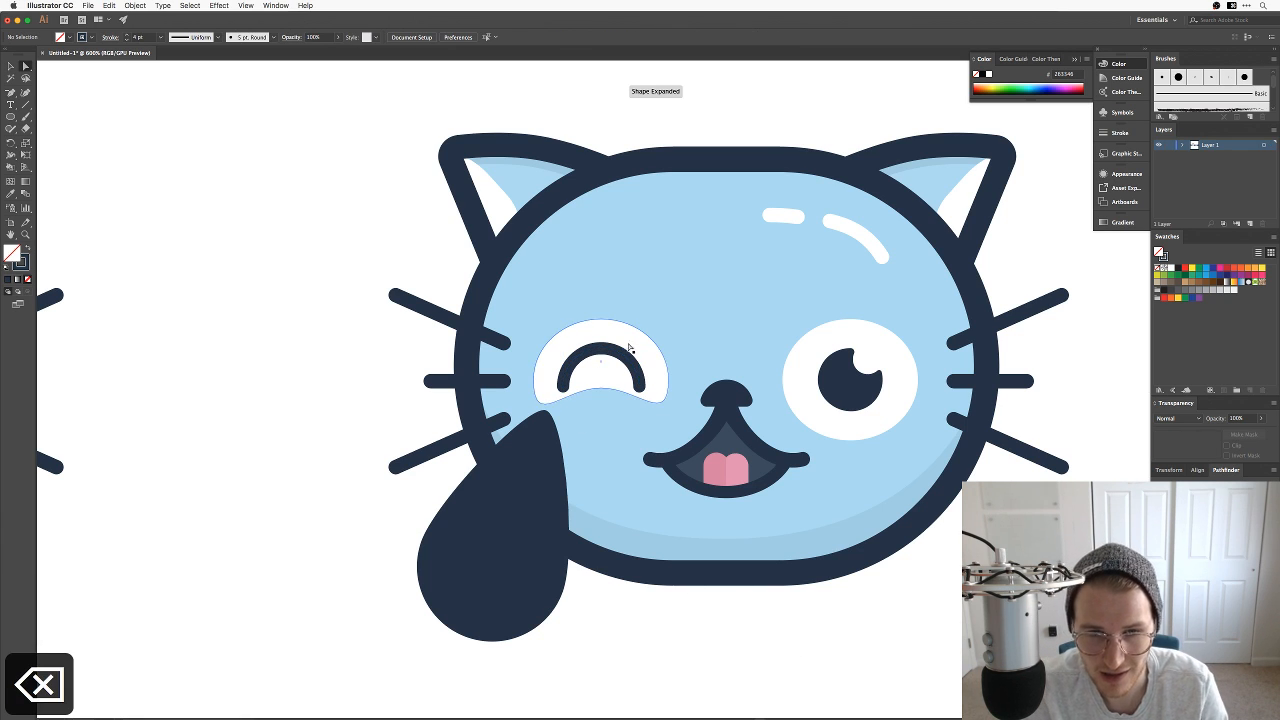
Step: Scale the closed-eye arch down to about 20.5 pt wide and move it up slightly within the eye white
{"action": "key", "text": "v"}
{"action": "left_click_drag", "start_coordinate": [639, 389], "coordinate": [634, 383]}
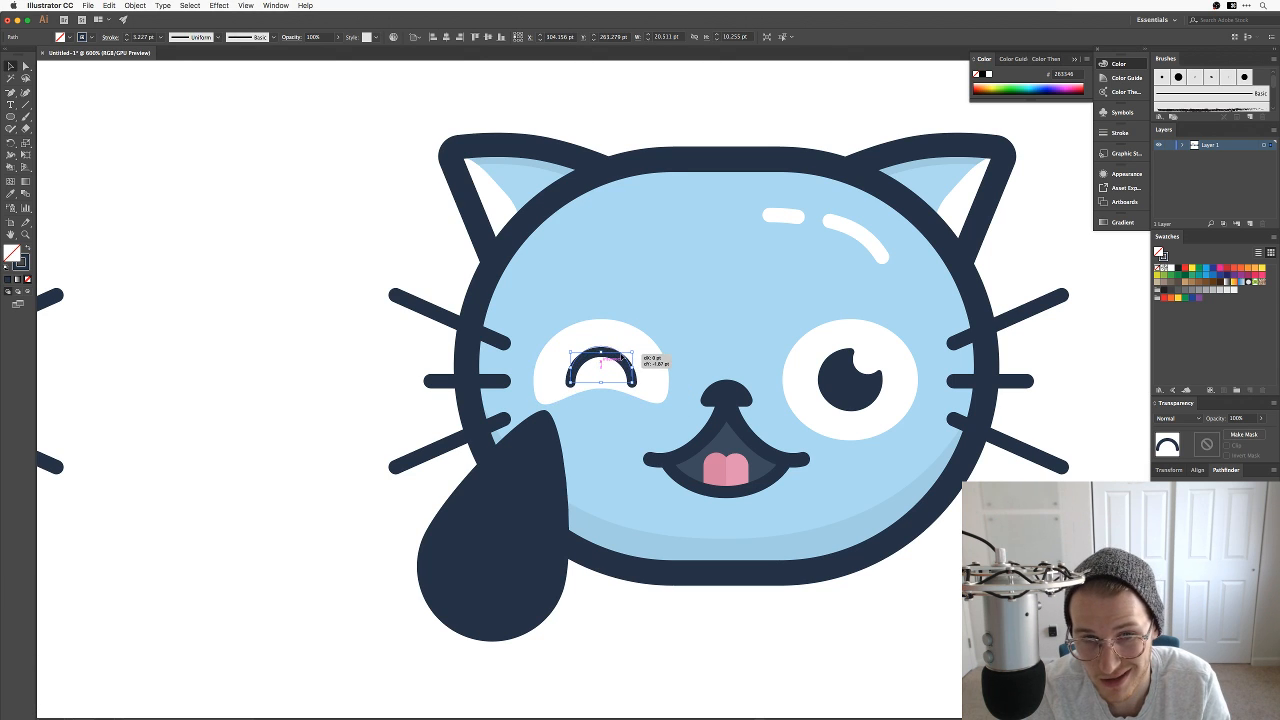
{"action": "left_click", "coordinate": [311, 274]}
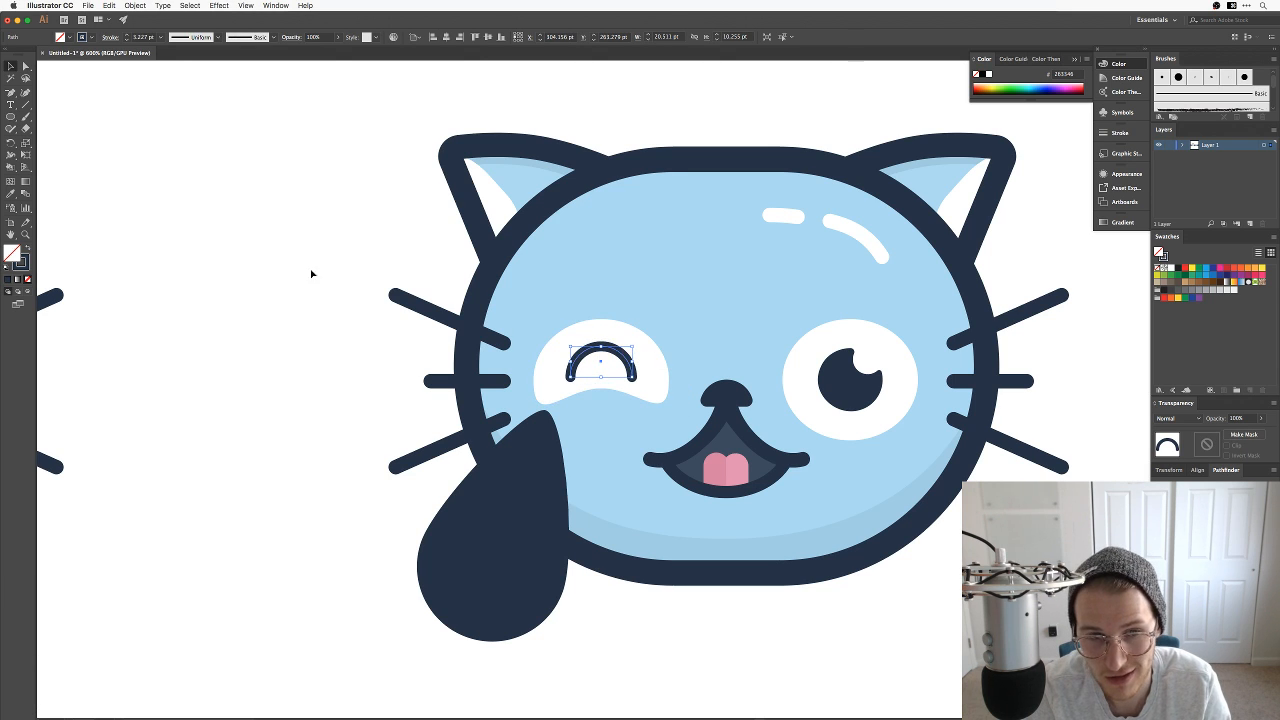
Step: Set the stroke weight of the scaled closed-eye arch to 4 pt
{"action": "left_click", "coordinate": [619, 357]}
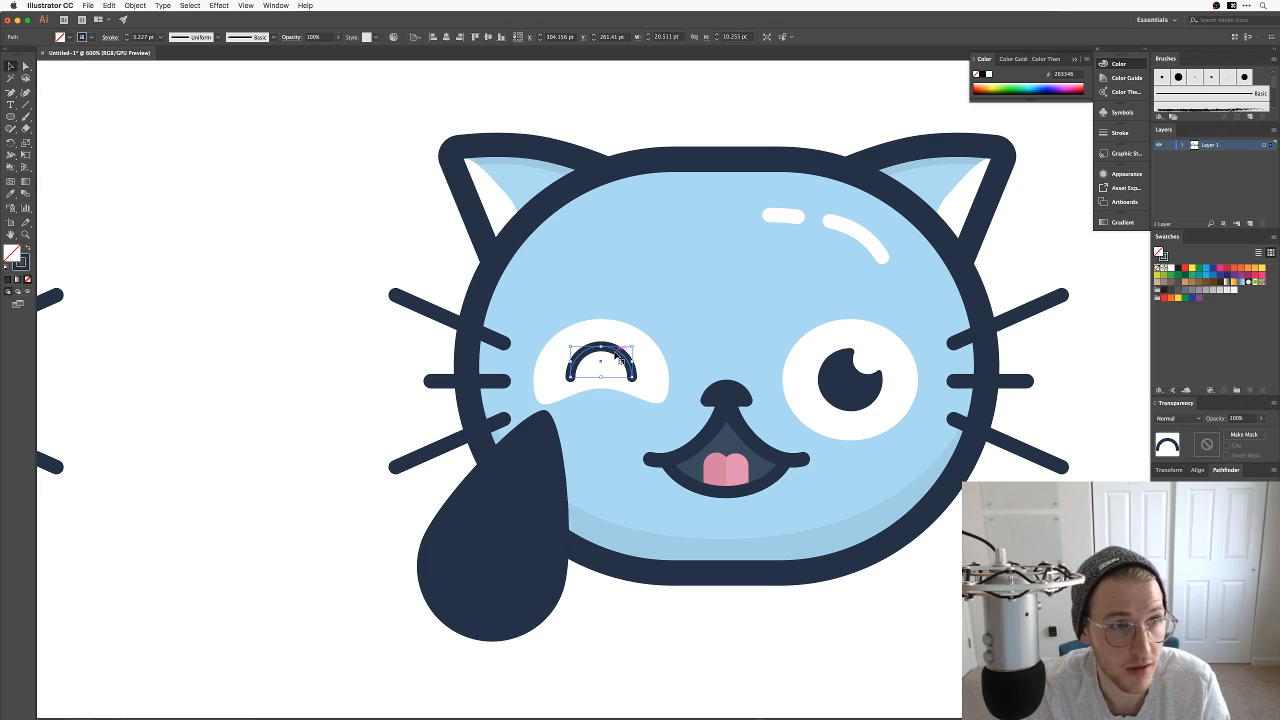
{"action": "left_click", "coordinate": [127, 36]}
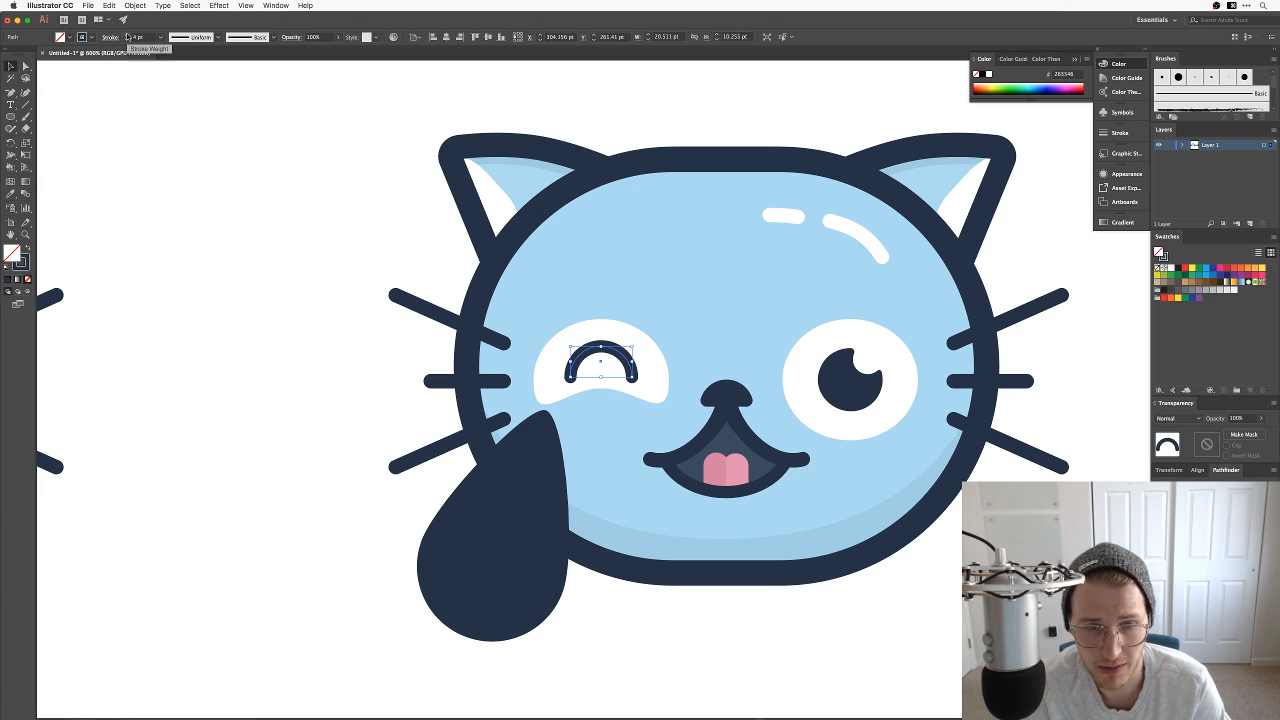
{"action": "left_click", "coordinate": [215, 350]}
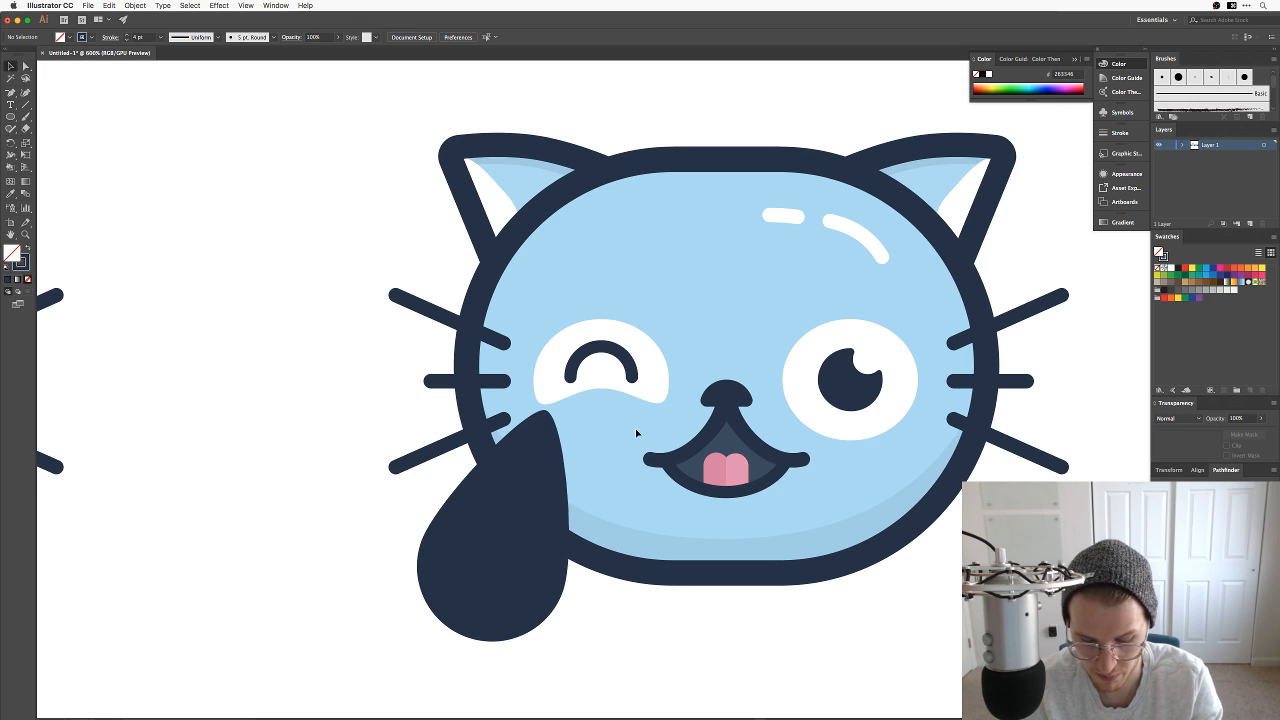
Step: Shorten the closed-eye arch by adding an anchor point just above each end and deleting the two original end points
{"action": "key", "text": "a"}
{"action": "left_click", "coordinate": [574, 371]}
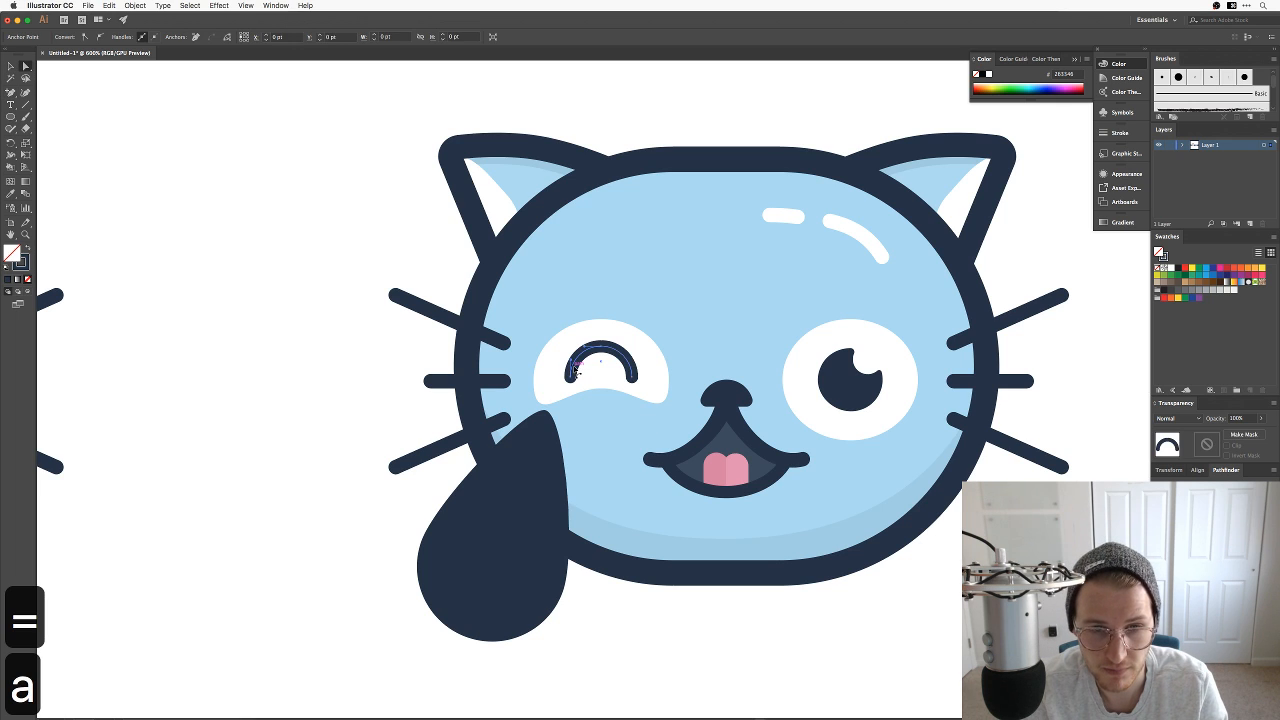
{"action": "key", "text": "="}
{"action": "left_click", "coordinate": [573, 366]}
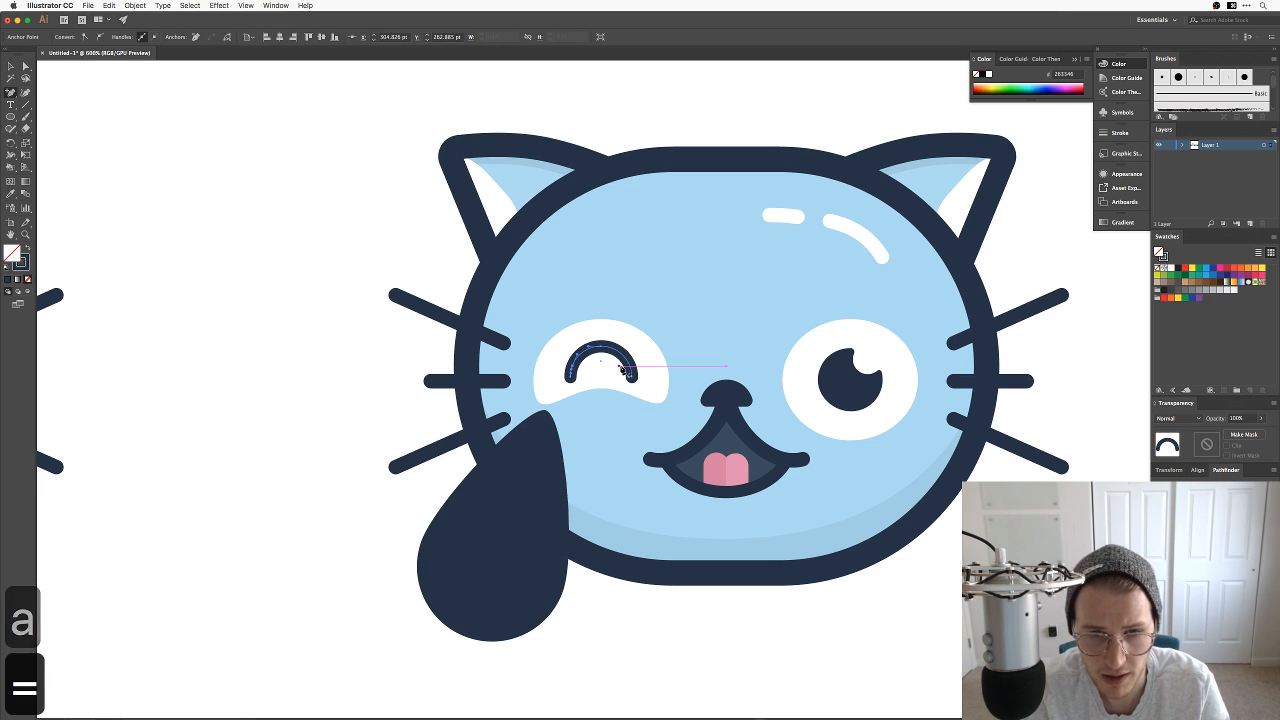
{"action": "key", "text": "minus"}
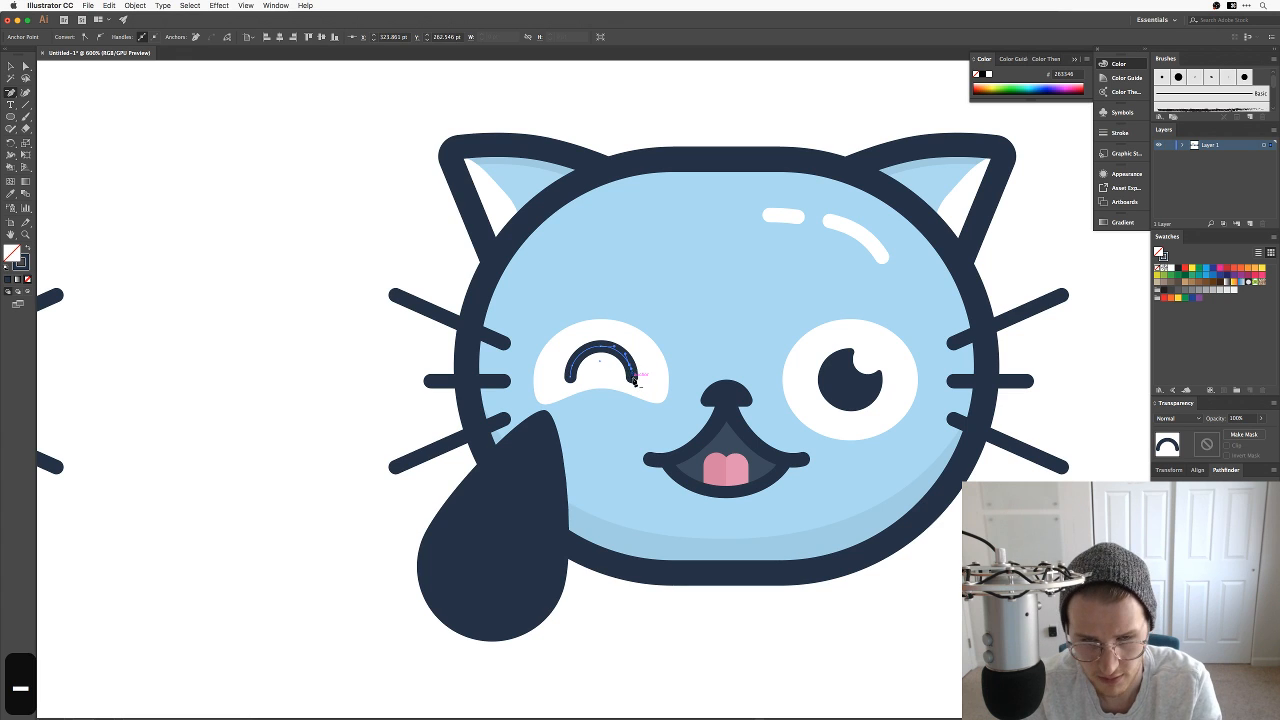
{"action": "left_click", "coordinate": [632, 378]}
{"action": "left_click", "coordinate": [571, 380]}
{"action": "key", "text": "v"}
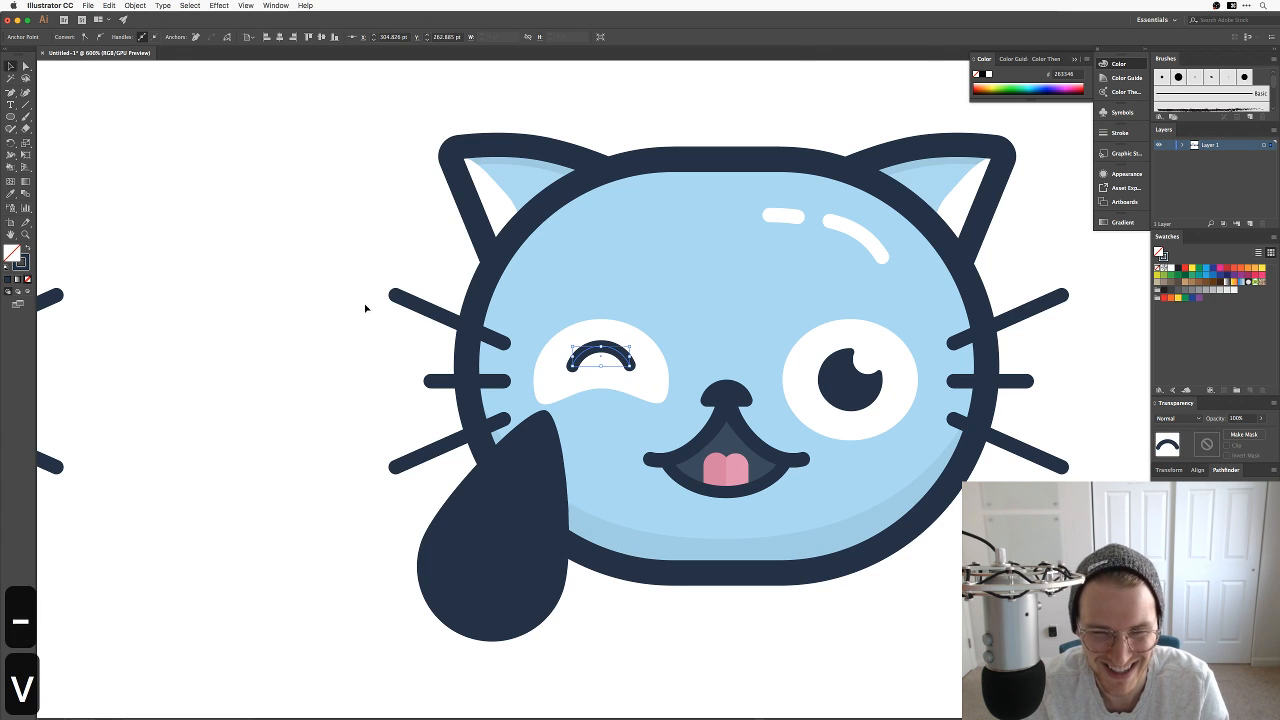
Step: Move the shortened closed-eye arch down slightly within the eye white
{"action": "left_click", "coordinate": [366, 306]}
{"action": "left_click_drag", "start_coordinate": [610, 355], "coordinate": [609, 360]}
{"action": "key", "text": "v"}
{"action": "left_click", "coordinate": [354, 334]}
{"action": "key", "text": "space"}
{"action": "left_click_drag", "start_coordinate": [824, 471], "coordinate": [782, 491]}
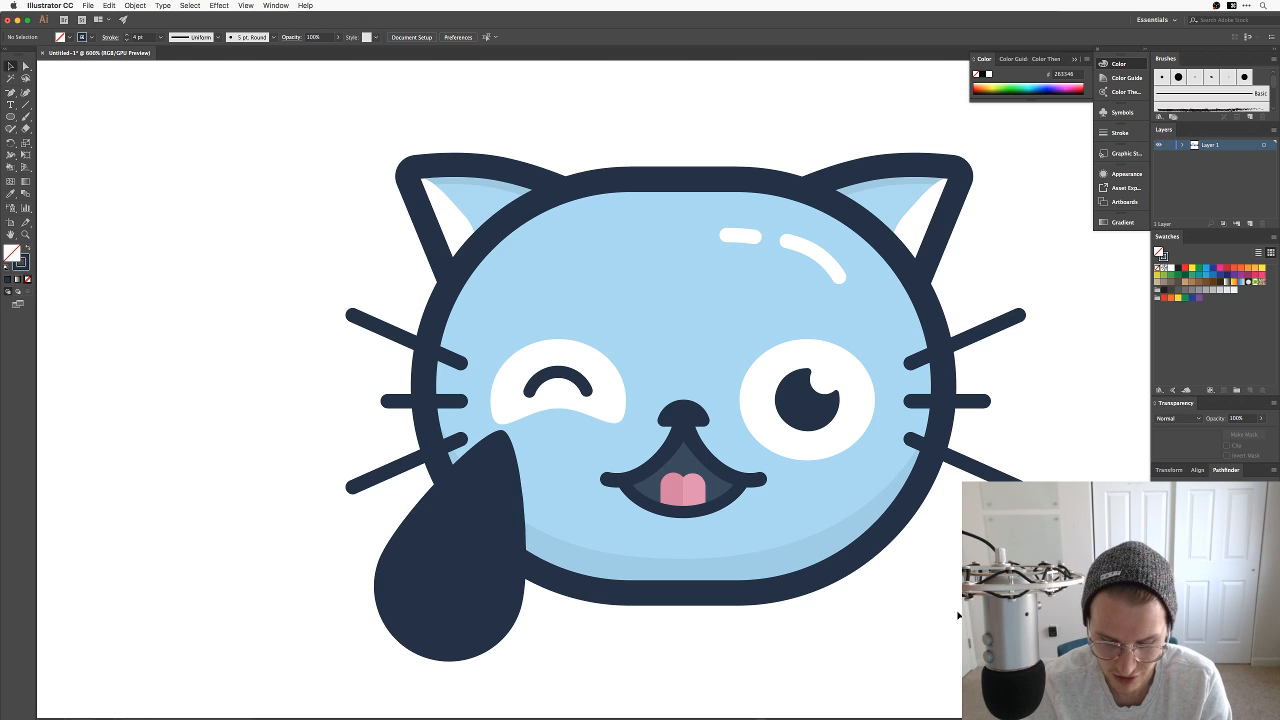
Step: Delete the open eye, both its white and its dark pupil
{"action": "key", "text": "super+="}
{"action": "key", "text": "space"}
{"action": "left_click_drag", "start_coordinate": [911, 612], "coordinate": [829, 585]}
{"action": "key", "text": "v"}
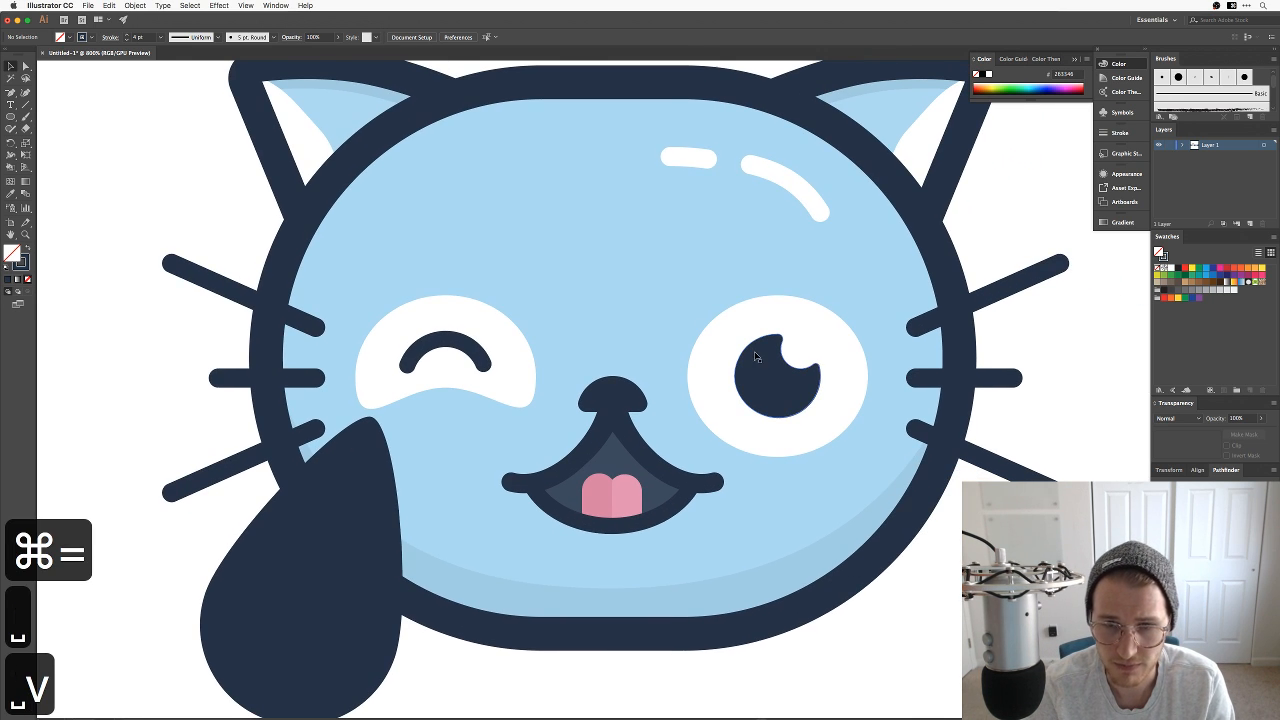
{"action": "left_click", "coordinate": [800, 385]}
{"action": "left_click", "coordinate": [800, 323]}
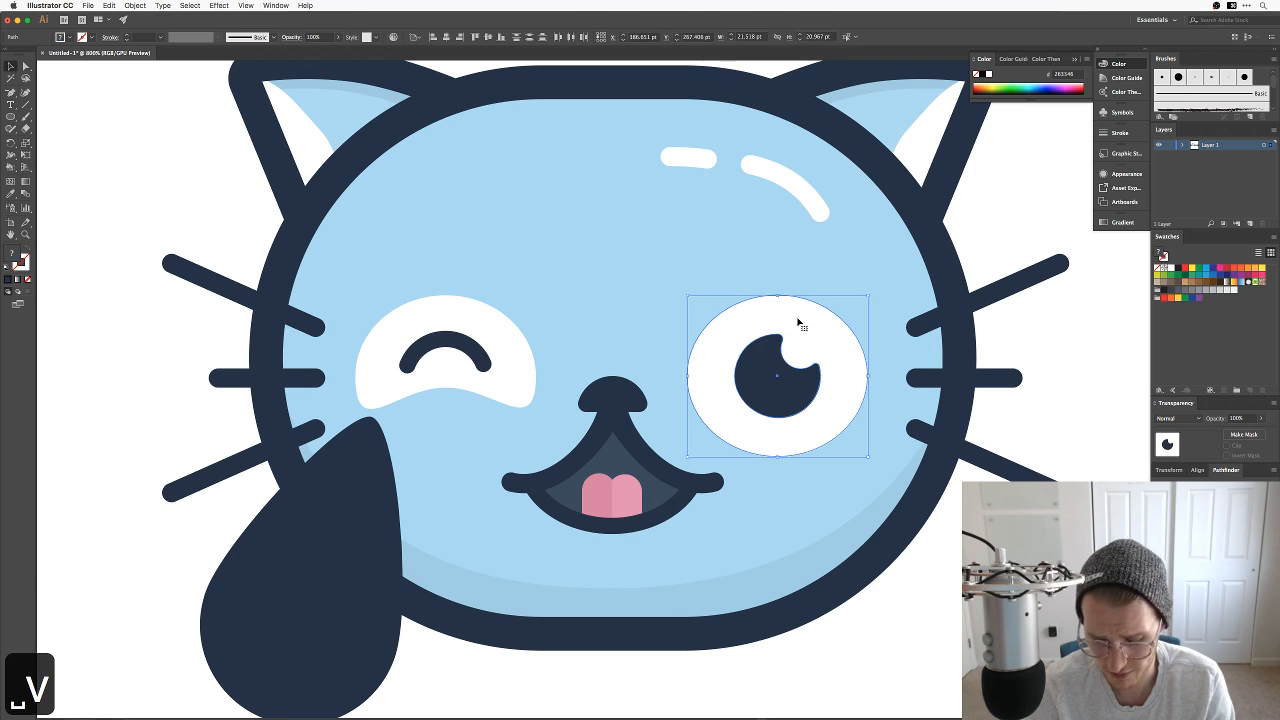
{"action": "key", "text": "BackSpace"}
Step: Duplicate the closed eye's white and arch straight across to the empty side of the face as the second closed eye
{"action": "left_click", "coordinate": [437, 307]}
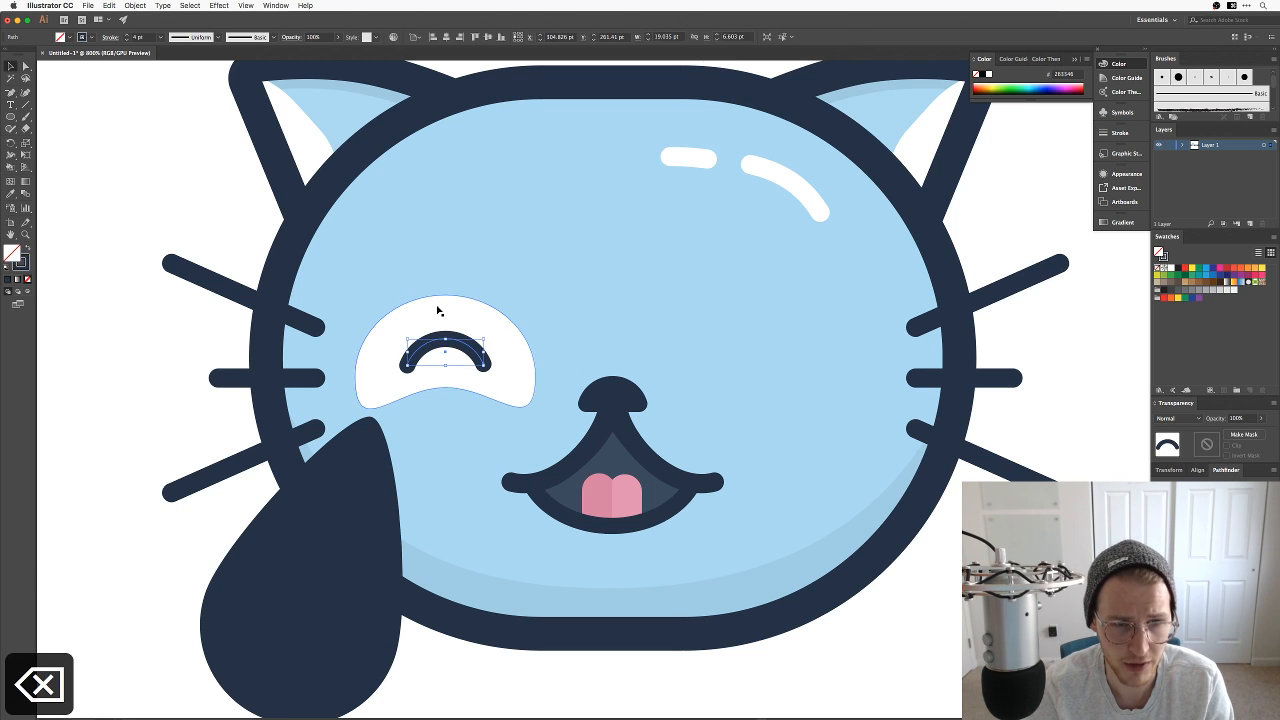
{"action": "left_click_drag", "start_coordinate": [452, 390], "coordinate": [782, 414]}
{"action": "left_click", "coordinate": [943, 557]}
{"action": "key", "text": "super+minus"}
{"action": "key", "text": "super+minus"}
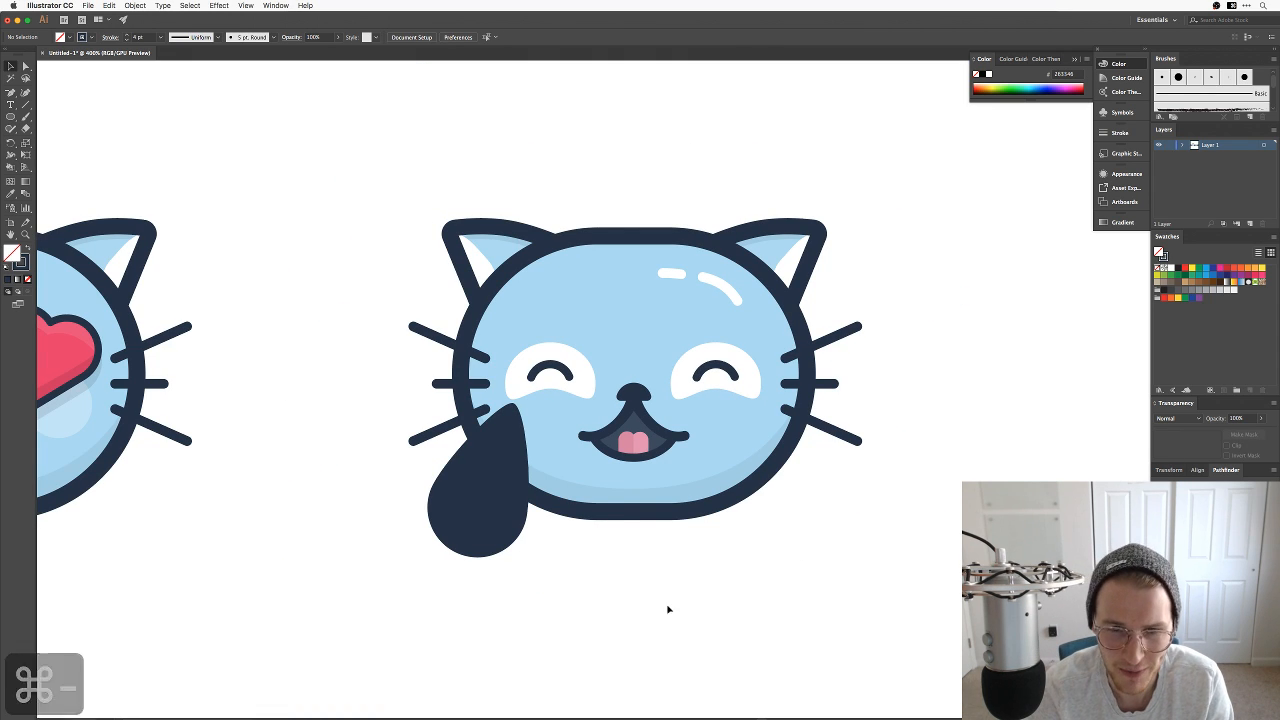
Step: Fill the large dark teardrop with the face's light blue, acdaf1
{"action": "left_click_drag", "start_coordinate": [642, 587], "coordinate": [749, 563]}
{"action": "left_click", "coordinate": [610, 484]}
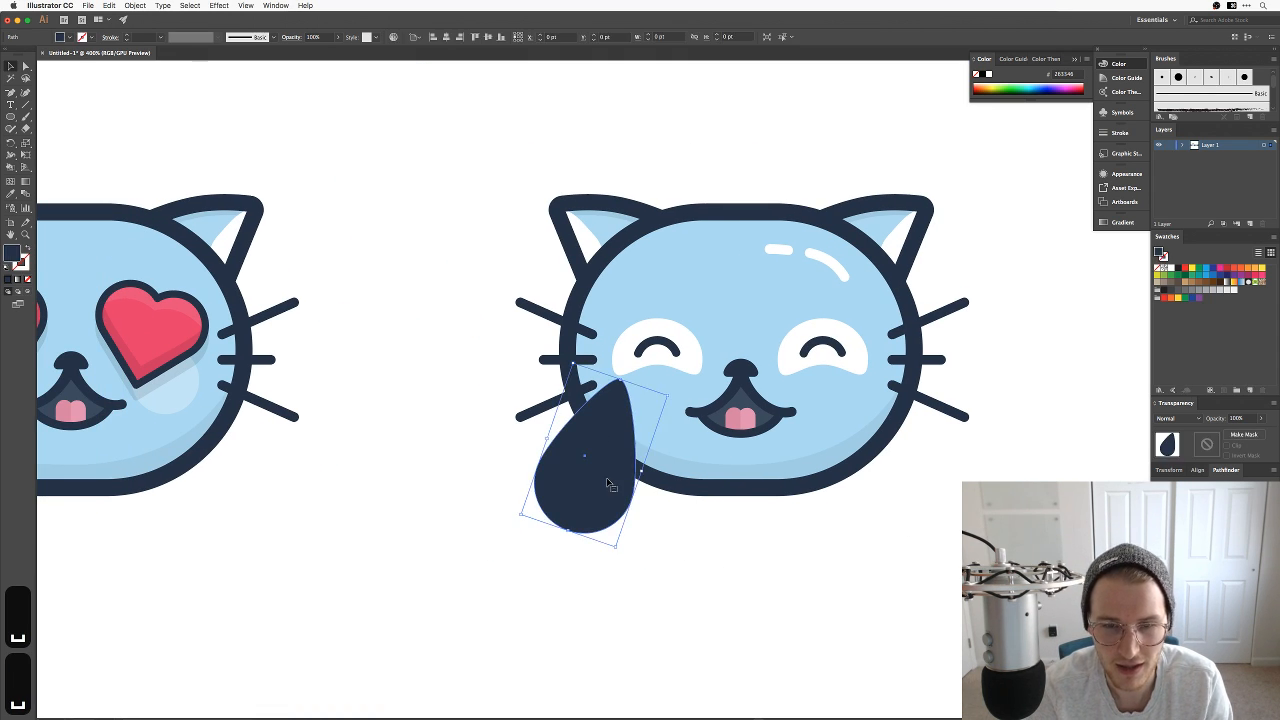
{"action": "key", "text": "shift+super+e"}
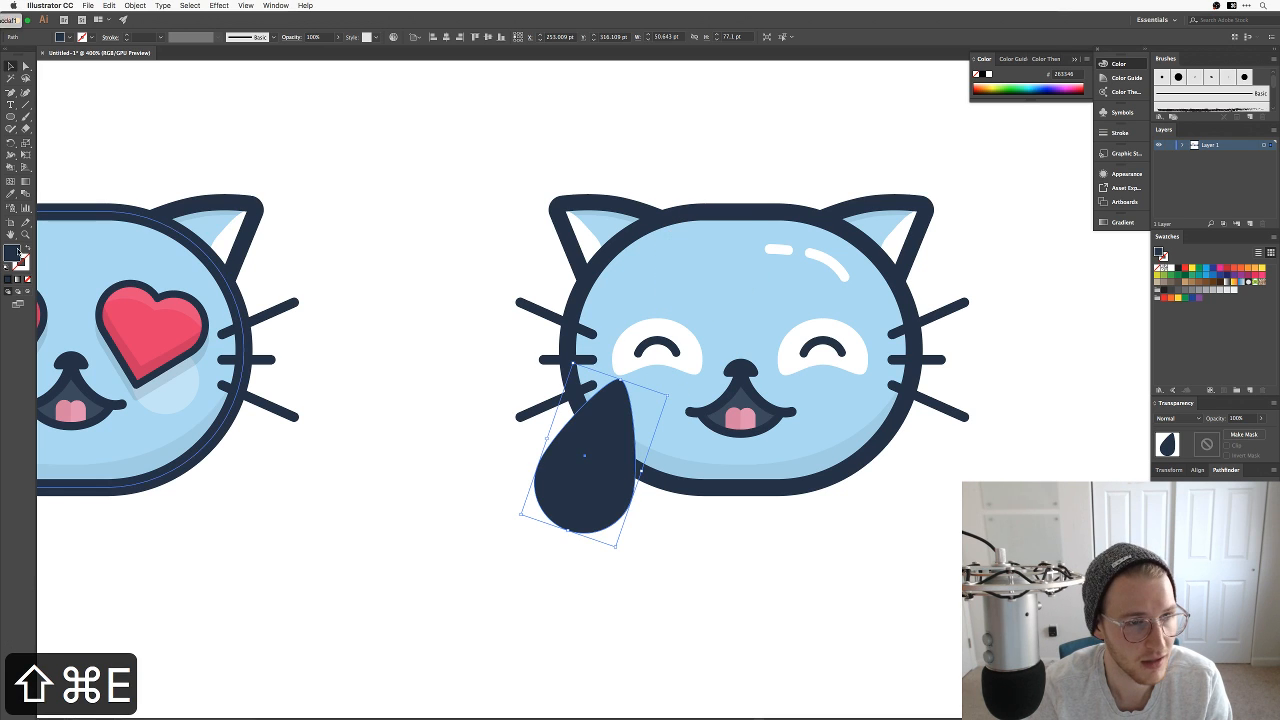
{"action": "double_click", "coordinate": [14, 254]}
{"action": "type", "text": "acd1f1"}
{"action": "key", "text": "Tab"}
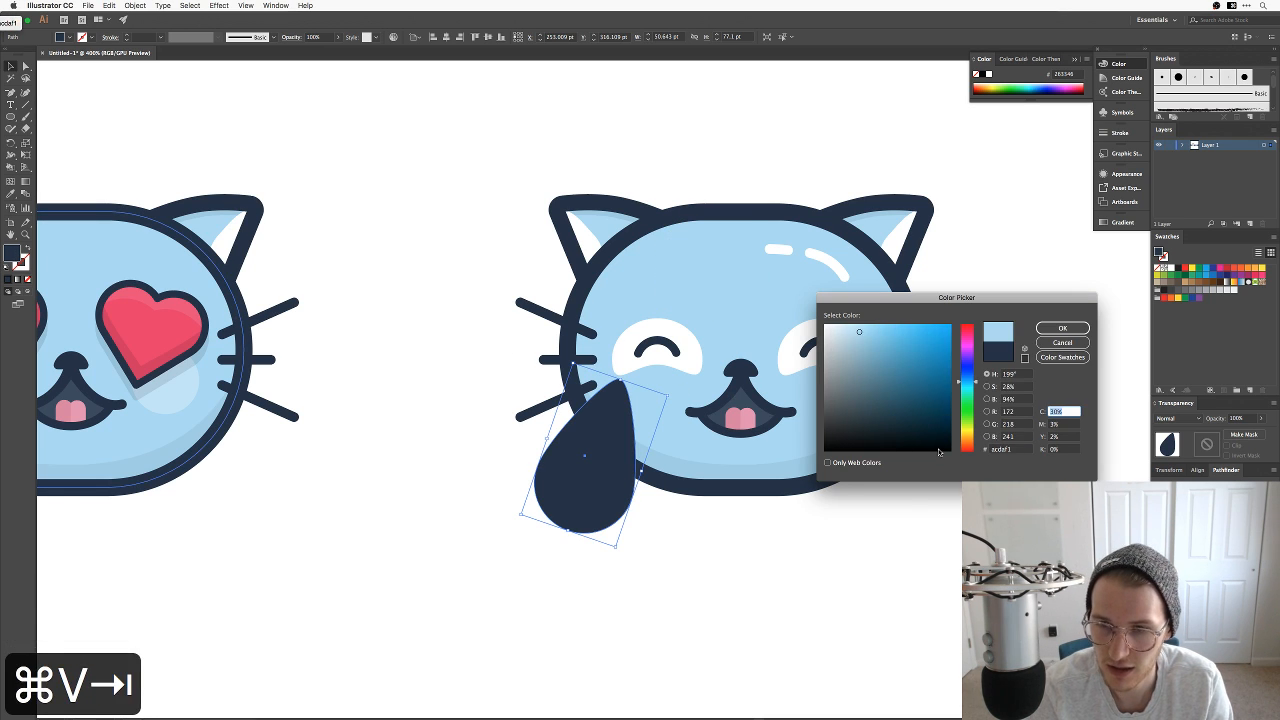
{"action": "key", "text": "Return"}
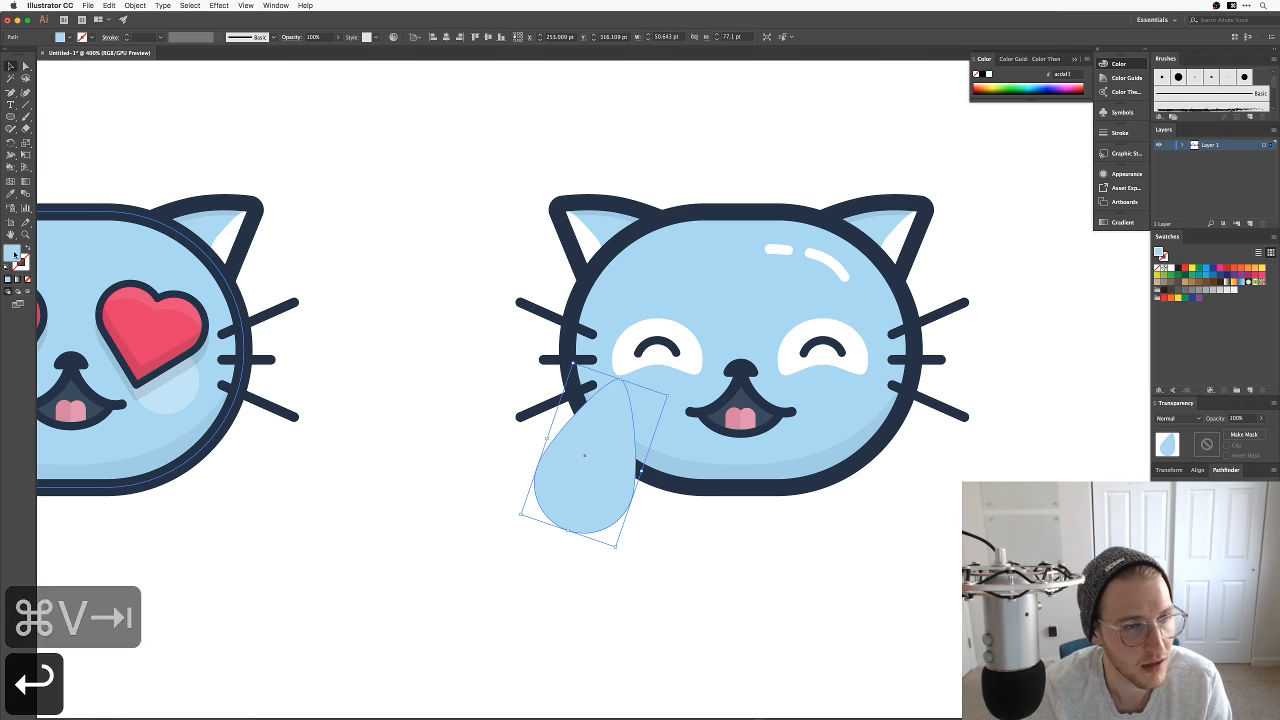
Step: Set the teardrop's fill to a more saturated light blue, 64d3ff
{"action": "double_click", "coordinate": [13, 253]}
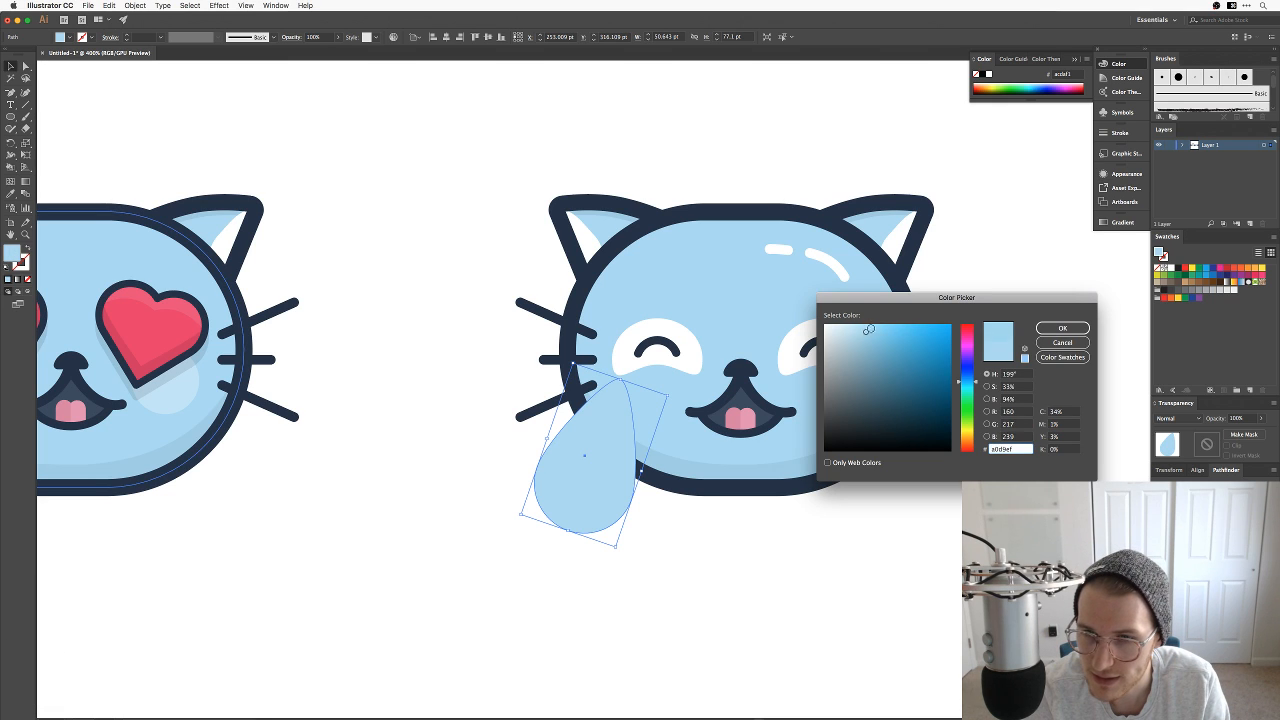
{"action": "left_click_drag", "start_coordinate": [868, 330], "coordinate": [901, 323]}
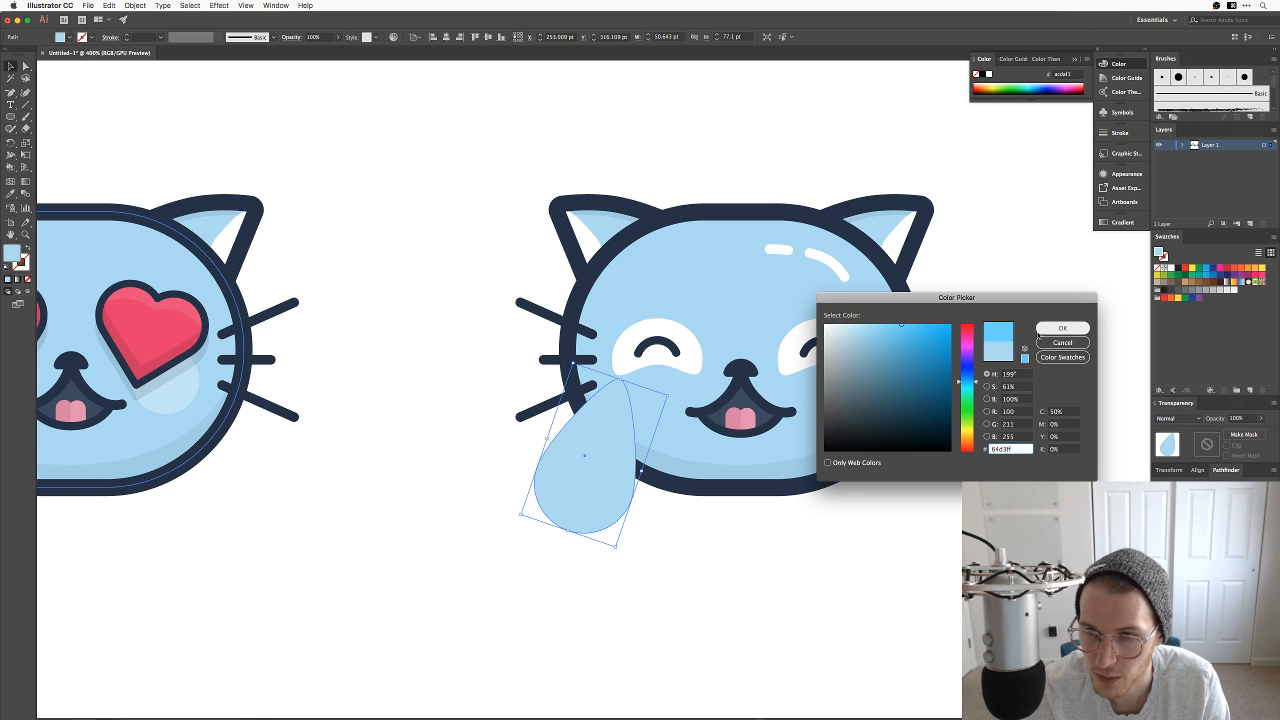
{"action": "left_click", "coordinate": [1038, 333]}
{"action": "key", "text": "v"}
{"action": "left_click", "coordinate": [738, 614]}
{"action": "key", "text": "space"}
{"action": "left_click_drag", "start_coordinate": [734, 607], "coordinate": [548, 602]}
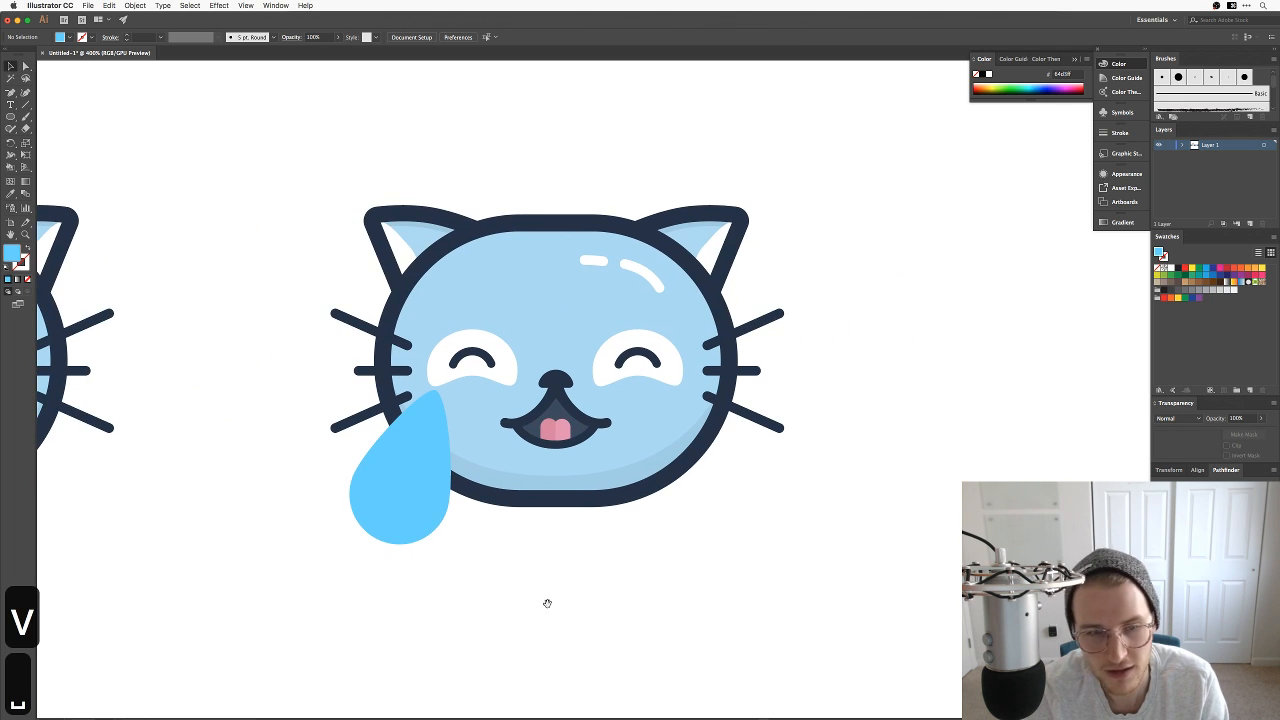
{"action": "key", "text": "space"}
{"action": "left_click_drag", "start_coordinate": [540, 551], "coordinate": [600, 540]}
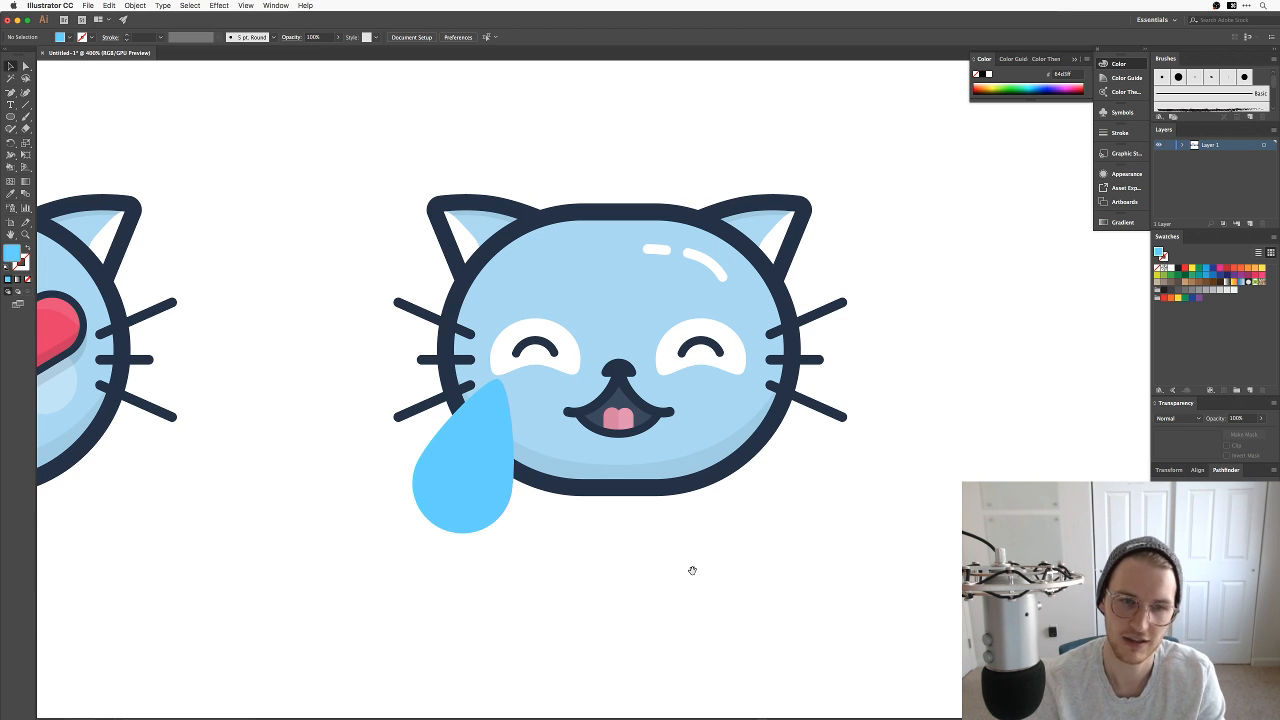
{"action": "key", "text": "space"}
{"action": "left_click_drag", "start_coordinate": [622, 570], "coordinate": [738, 597]}
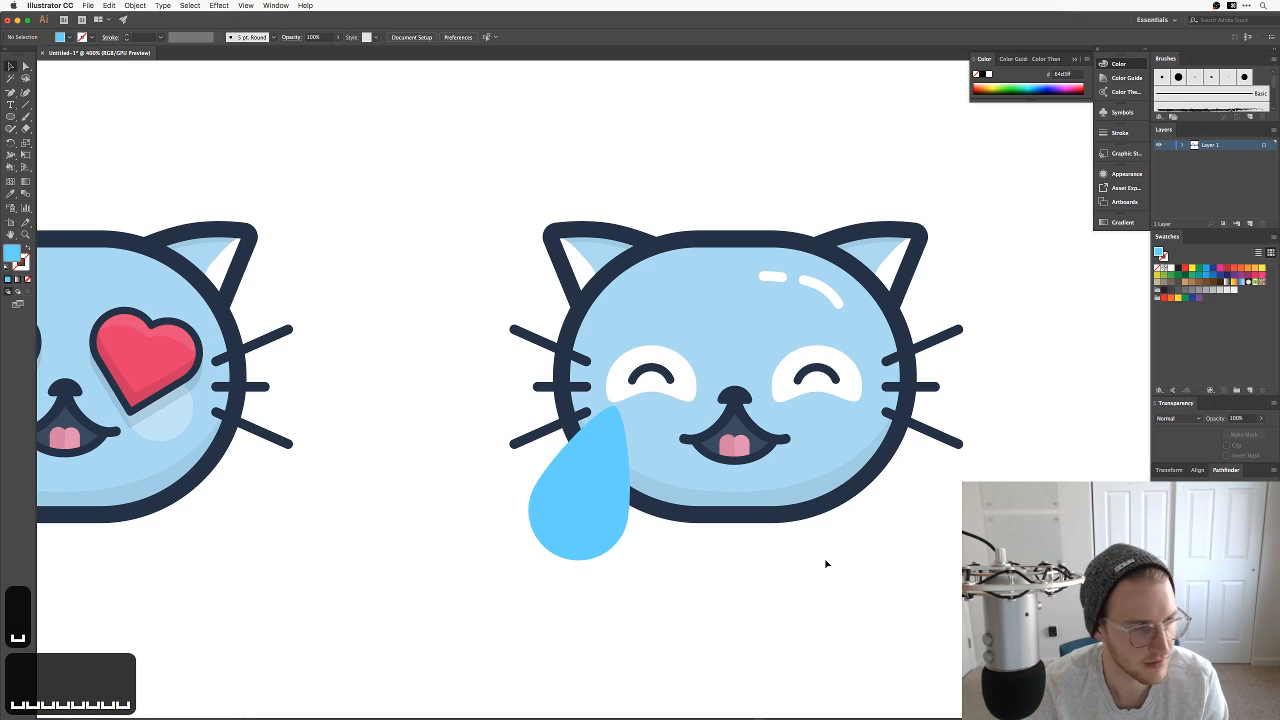
{"action": "key", "text": "space"}
{"action": "left_click_drag", "start_coordinate": [837, 563], "coordinate": [786, 534]}
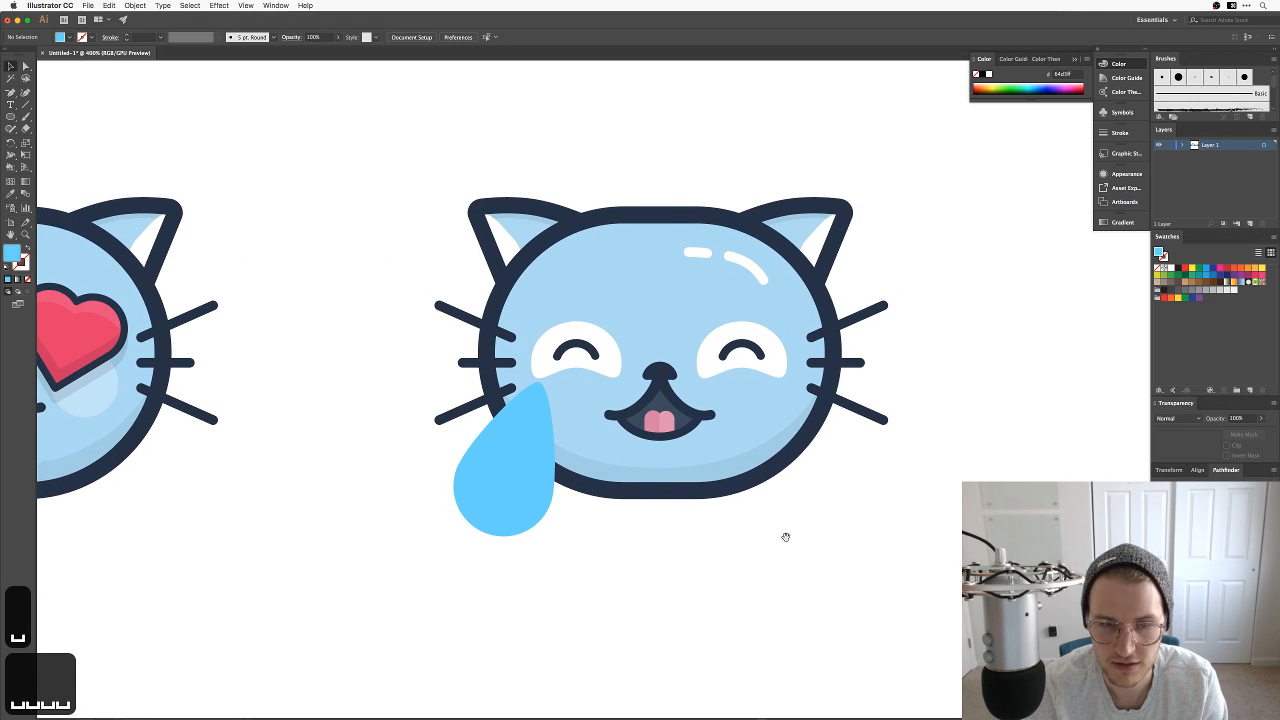
Step: Try sampling the mouth's appearance onto the teardrop, and undo it
{"action": "left_click", "coordinate": [556, 512]}
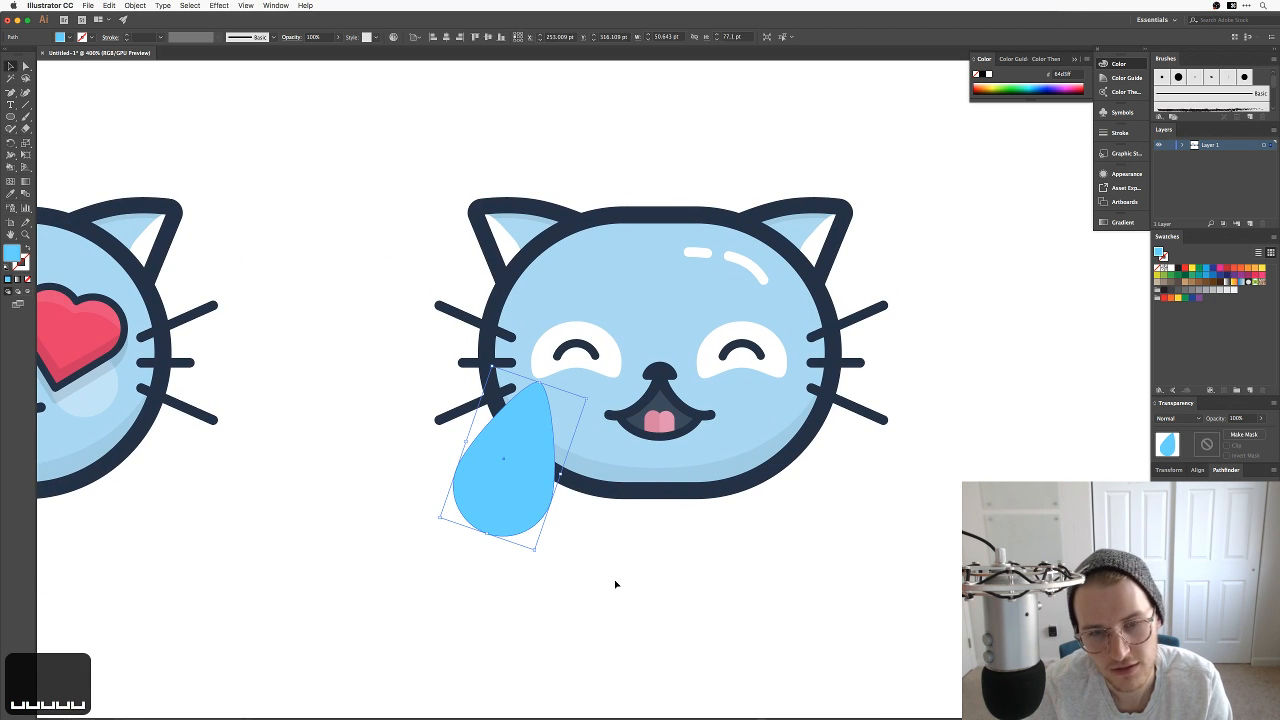
{"action": "left_click", "coordinate": [615, 583]}
{"action": "left_click", "coordinate": [531, 512]}
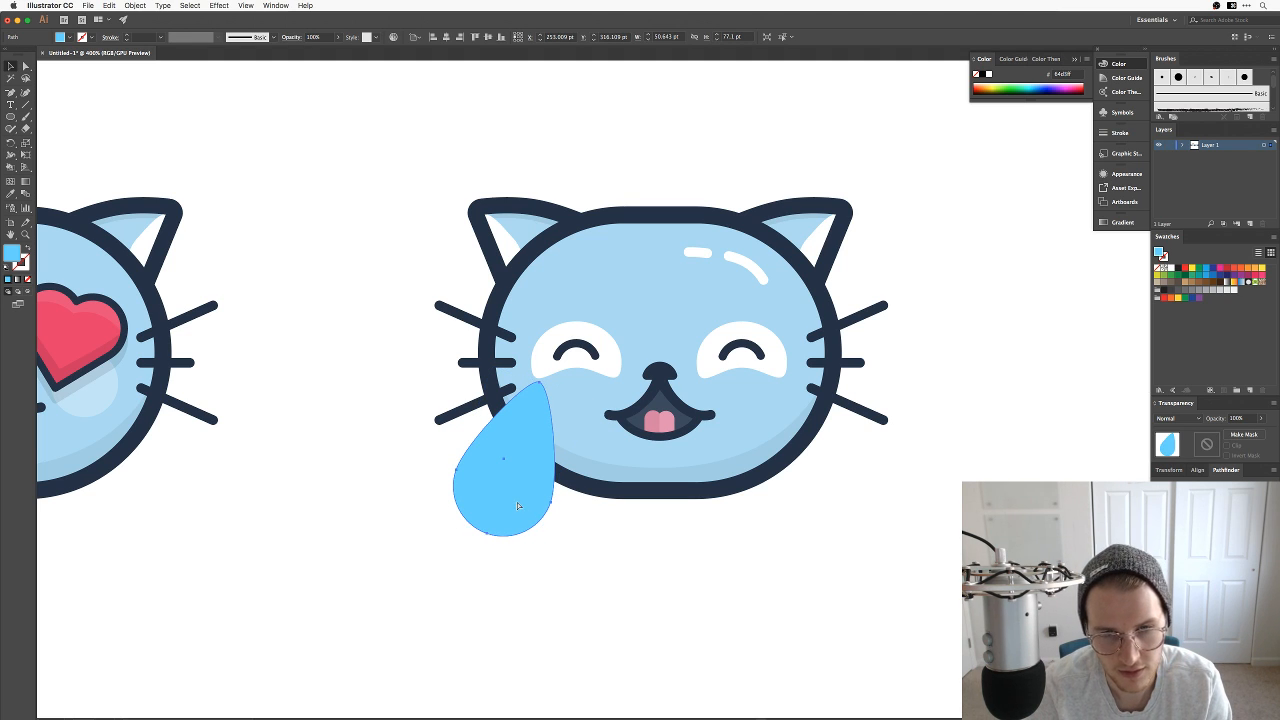
{"action": "key", "text": "i"}
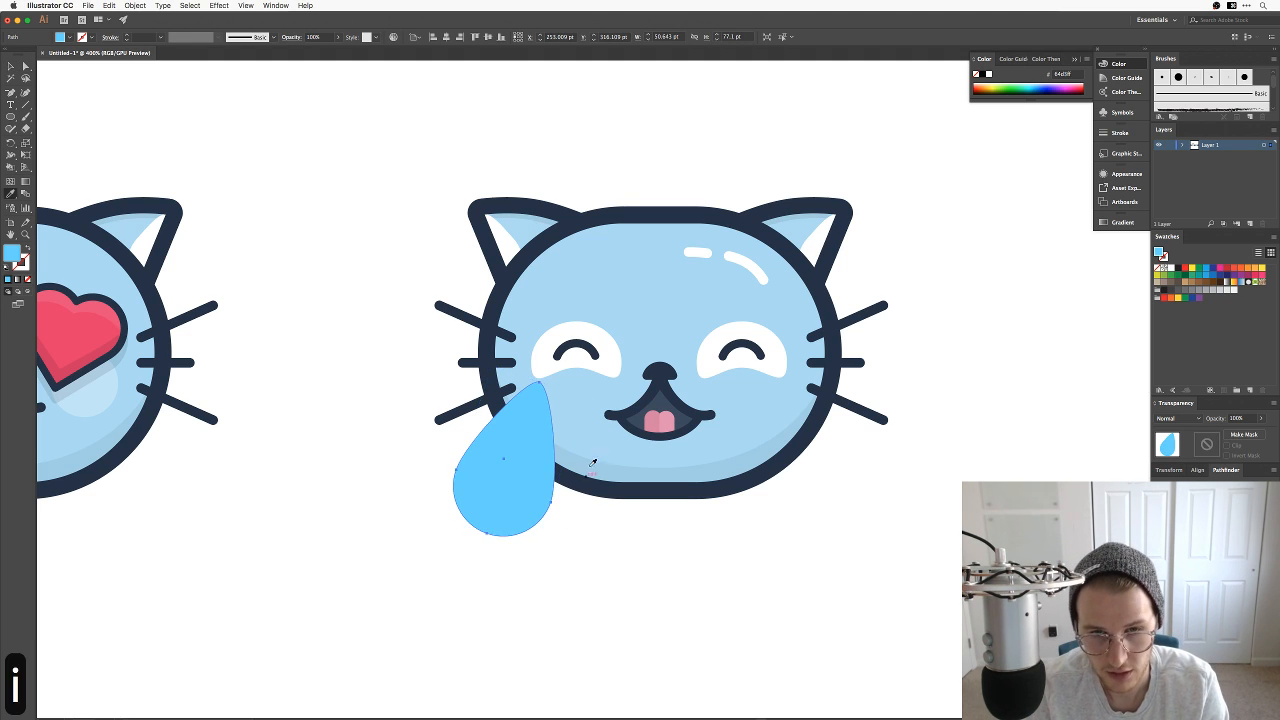
{"action": "left_click", "coordinate": [634, 420]}
{"action": "key", "text": "super+z"}
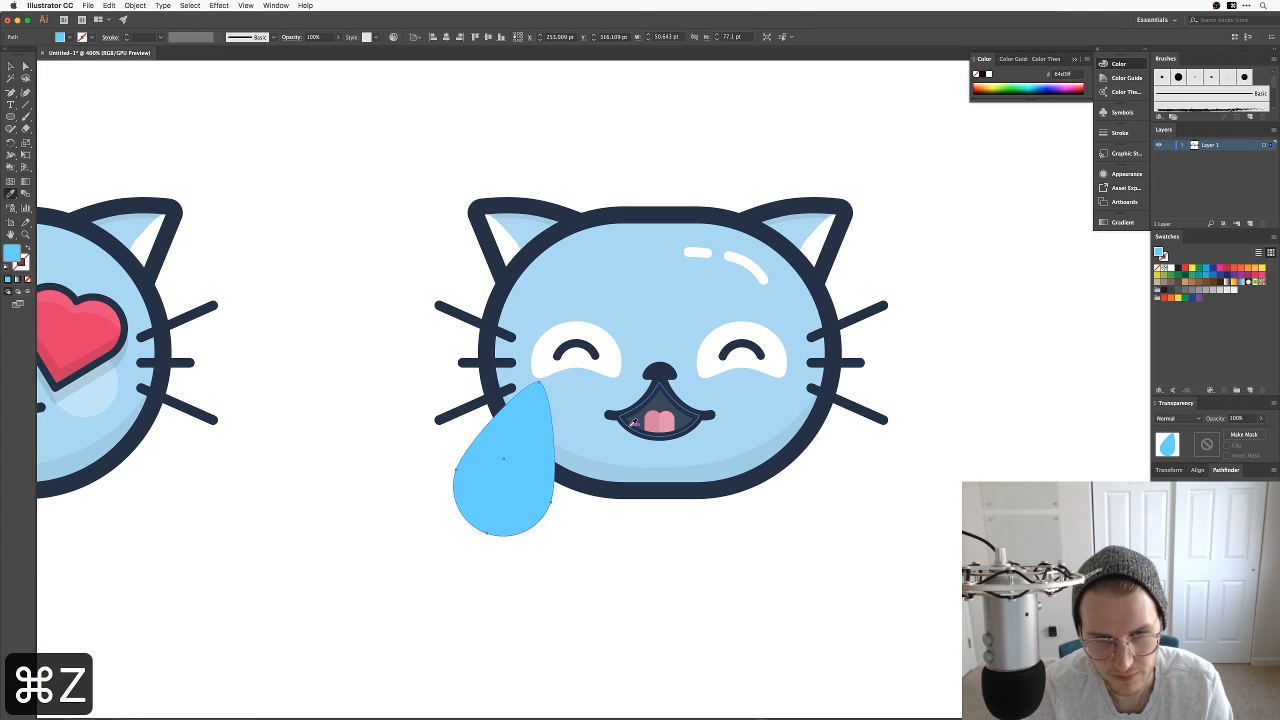
Step: Give the teardrop the mouth's dark 4 pt outline and a light blue 69d3fd fill
{"action": "key", "text": "shift+super+e"}
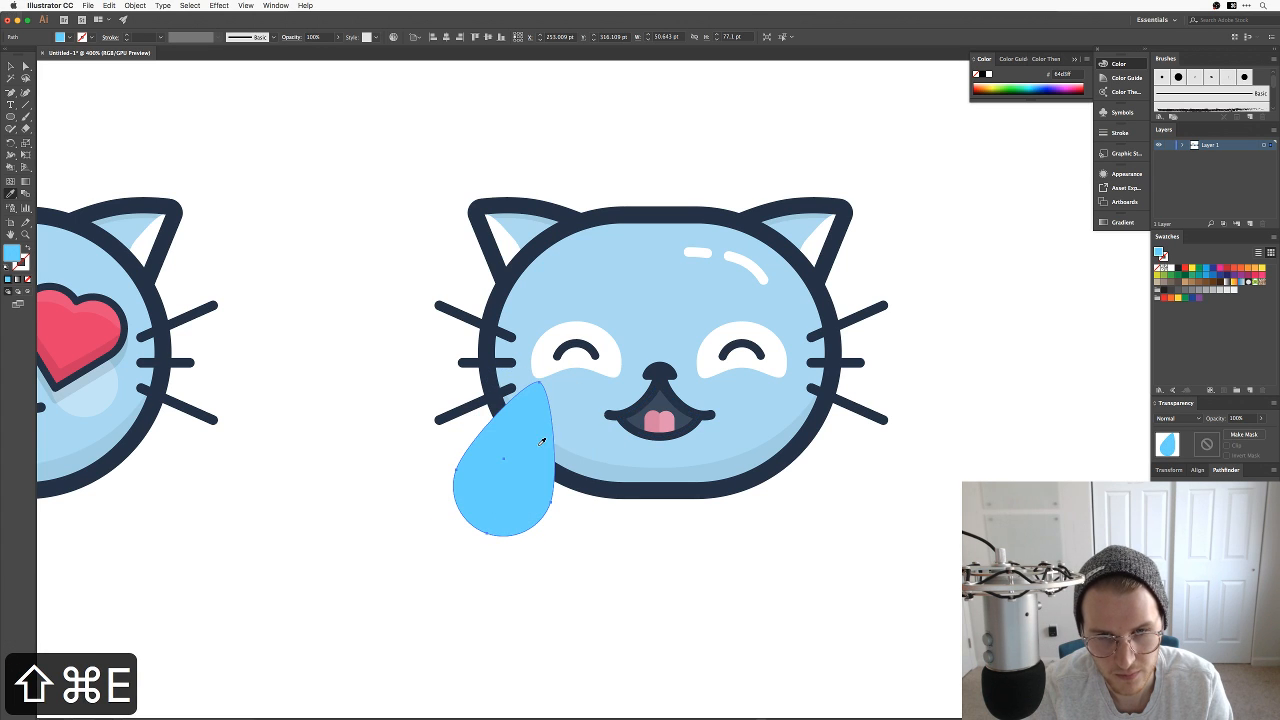
{"action": "left_click", "coordinate": [623, 429]}
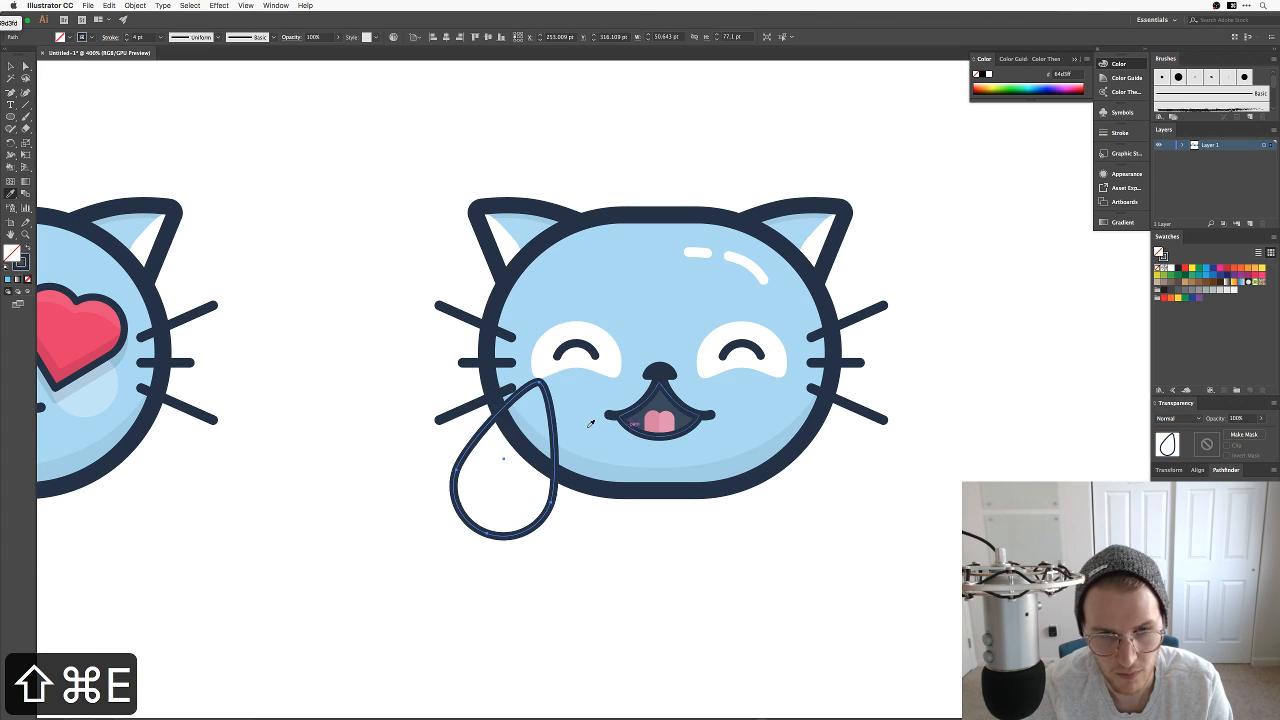
{"action": "double_click", "coordinate": [11, 254]}
{"action": "type", "text": "60d5fd"}
{"action": "key", "text": "Tab"}
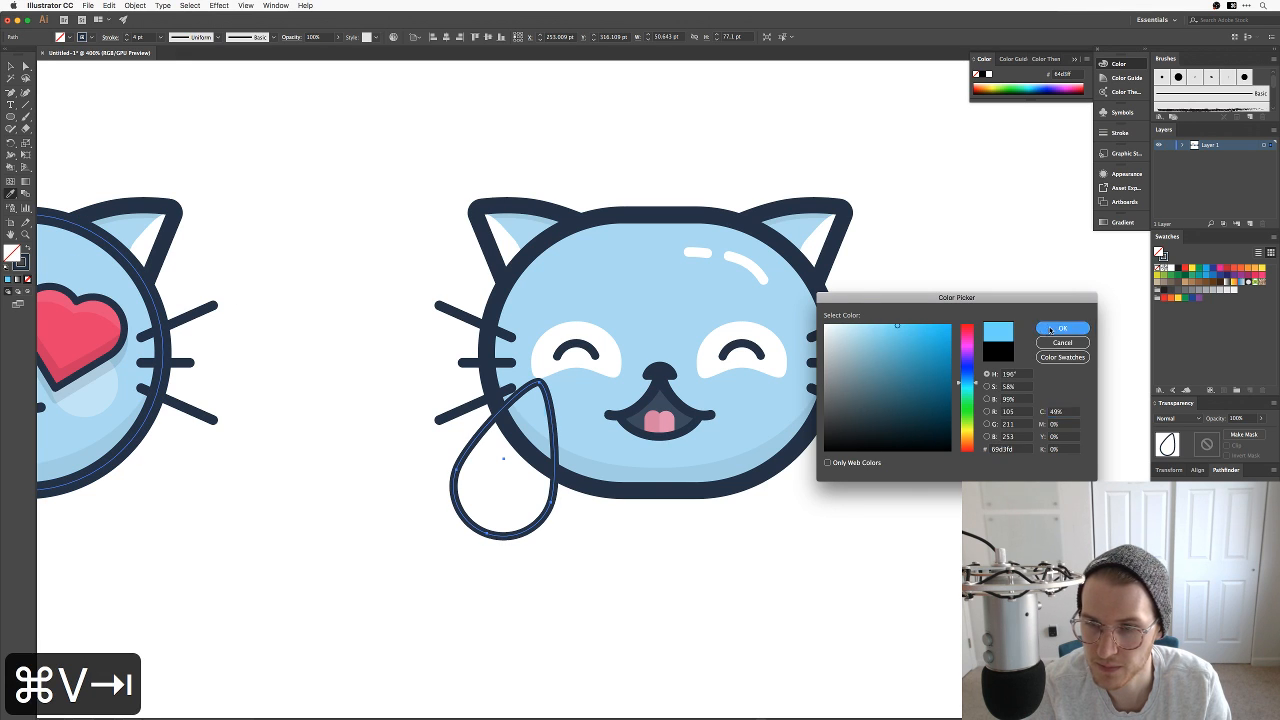
{"action": "left_click", "coordinate": [1062, 328]}
{"action": "key", "text": "v"}
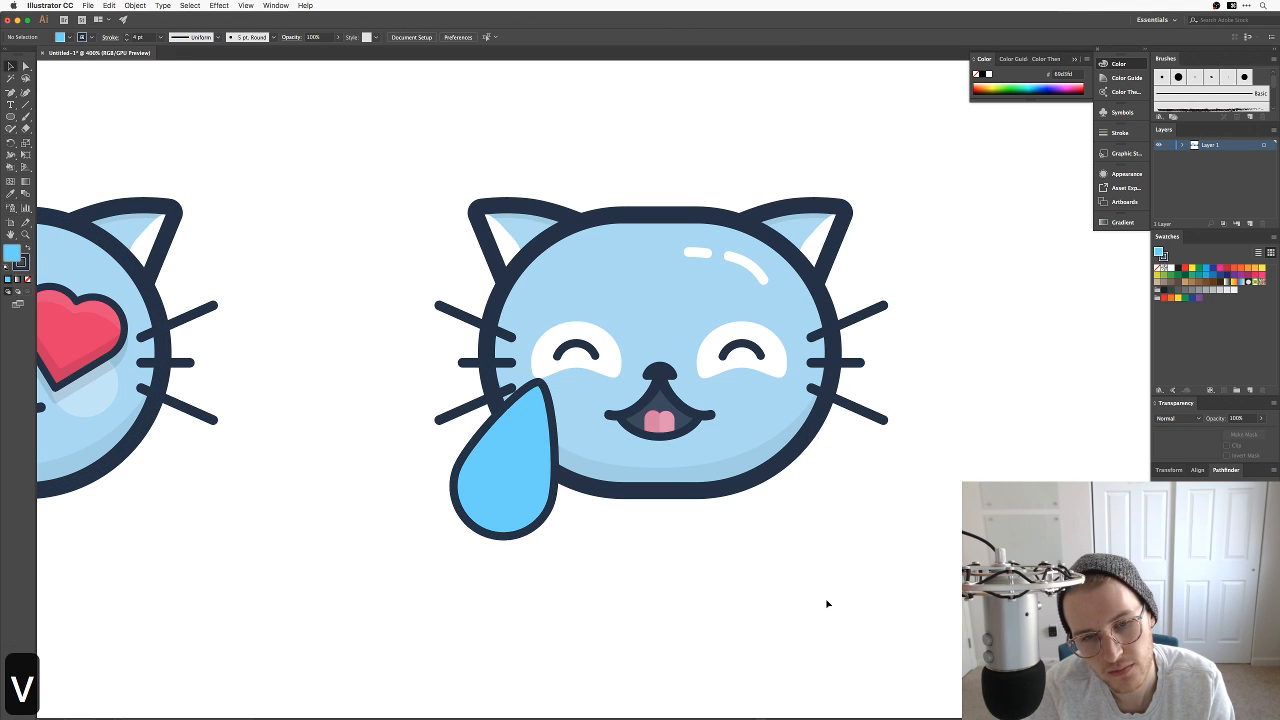
Step: Undo the teardrop's new fill and dark outline
{"action": "key", "text": "super+z"}
{"action": "key", "text": "super+z"}
{"action": "left_click", "coordinate": [672, 593]}
Step: Copy the blue teardrop and paste the duplicate directly in front of it
{"action": "left_click", "coordinate": [532, 475]}
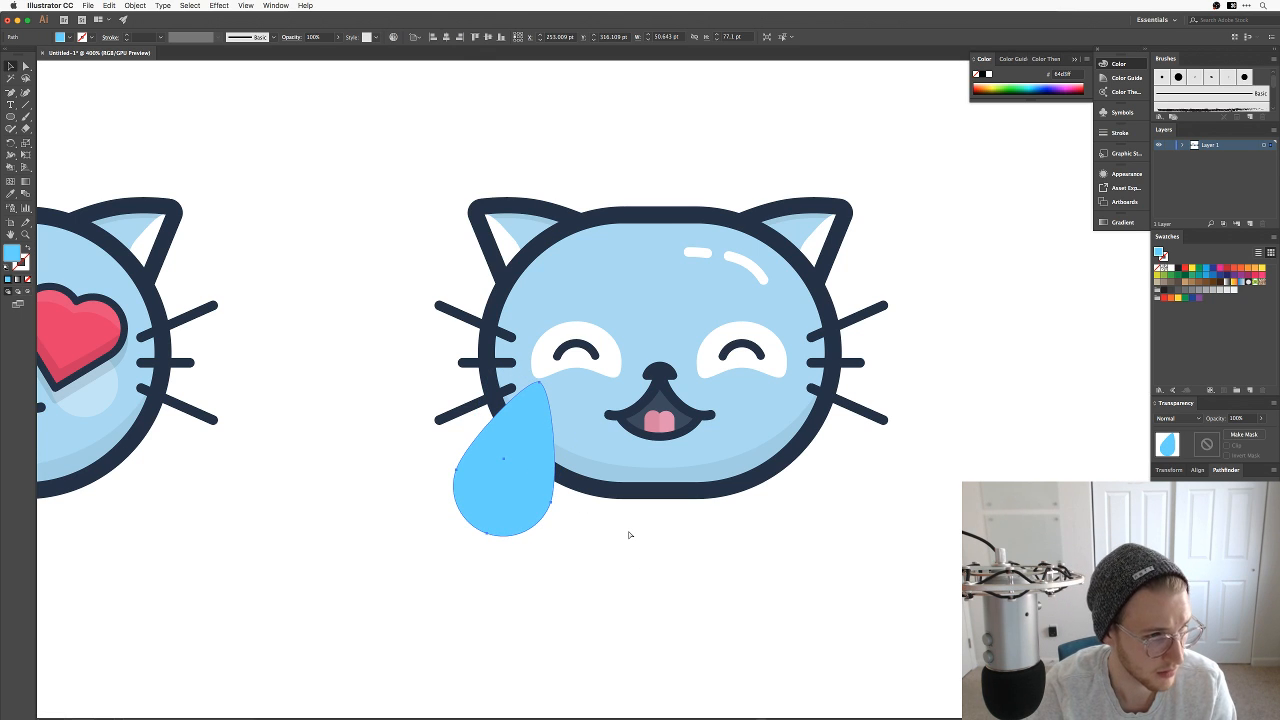
{"action": "key", "text": "super+equal"}
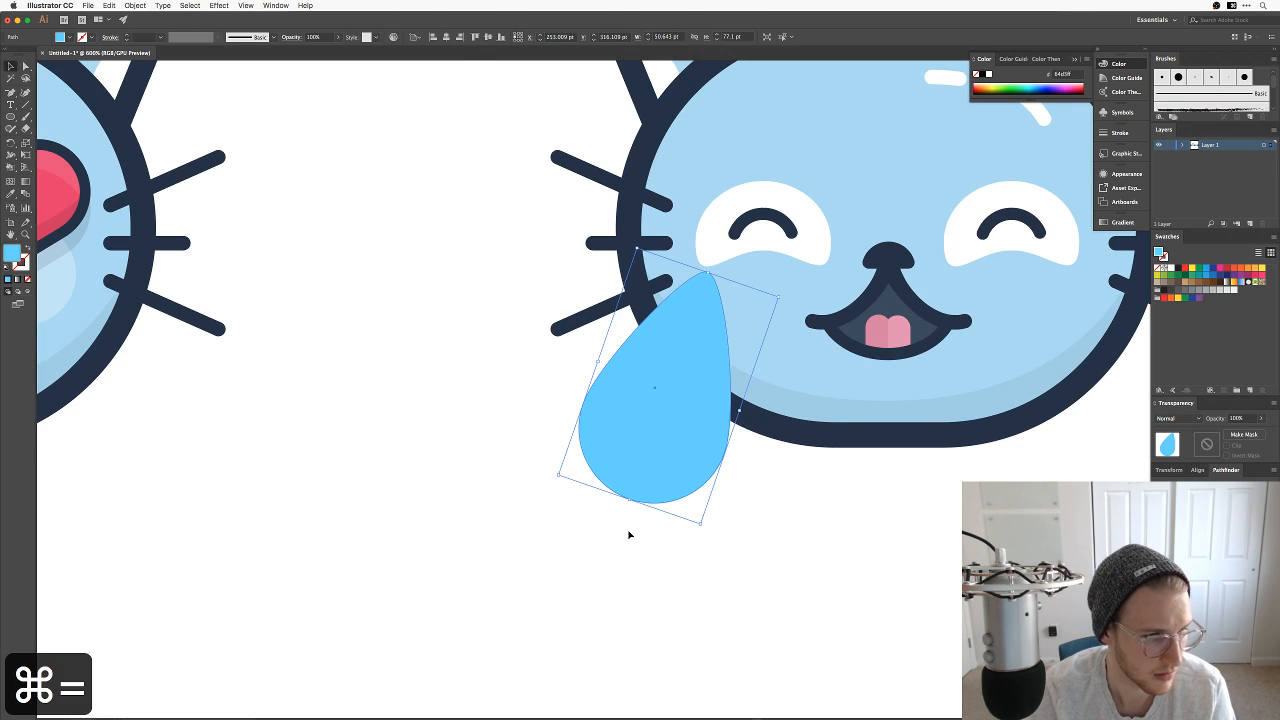
{"action": "left_click", "coordinate": [663, 551]}
{"action": "left_click_drag", "start_coordinate": [802, 484], "coordinate": [624, 524]}
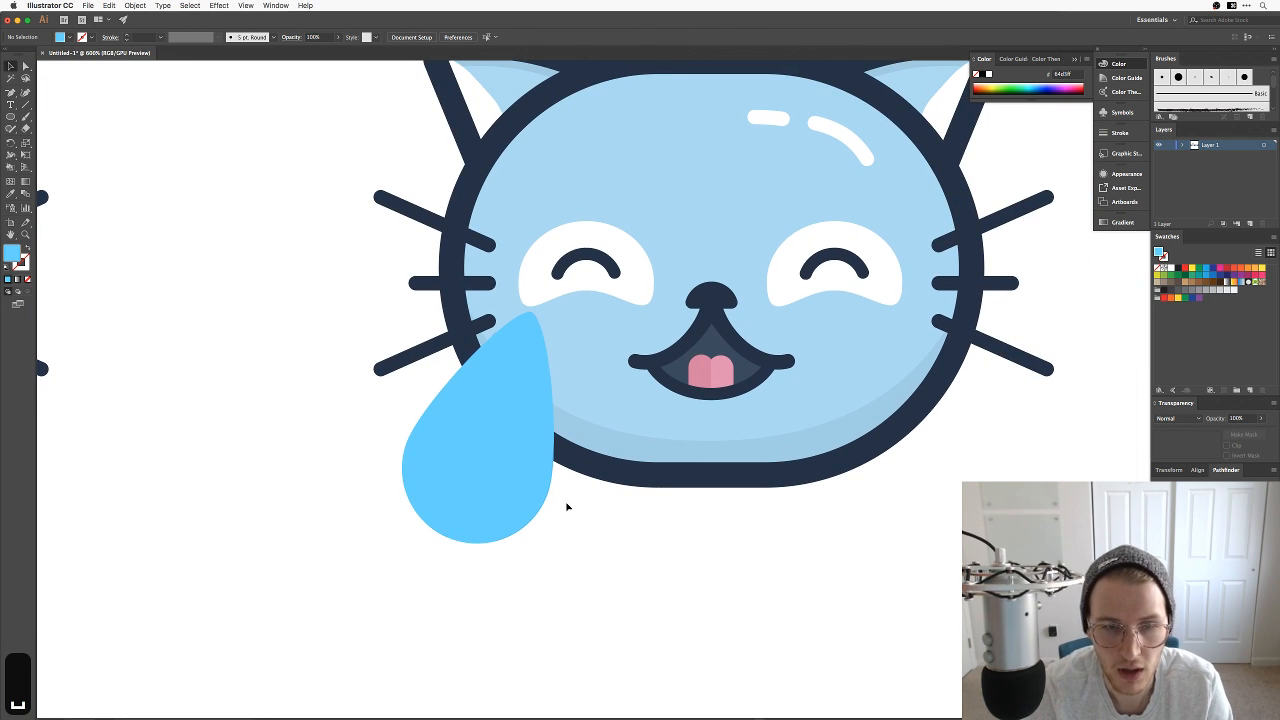
{"action": "left_click", "coordinate": [560, 495]}
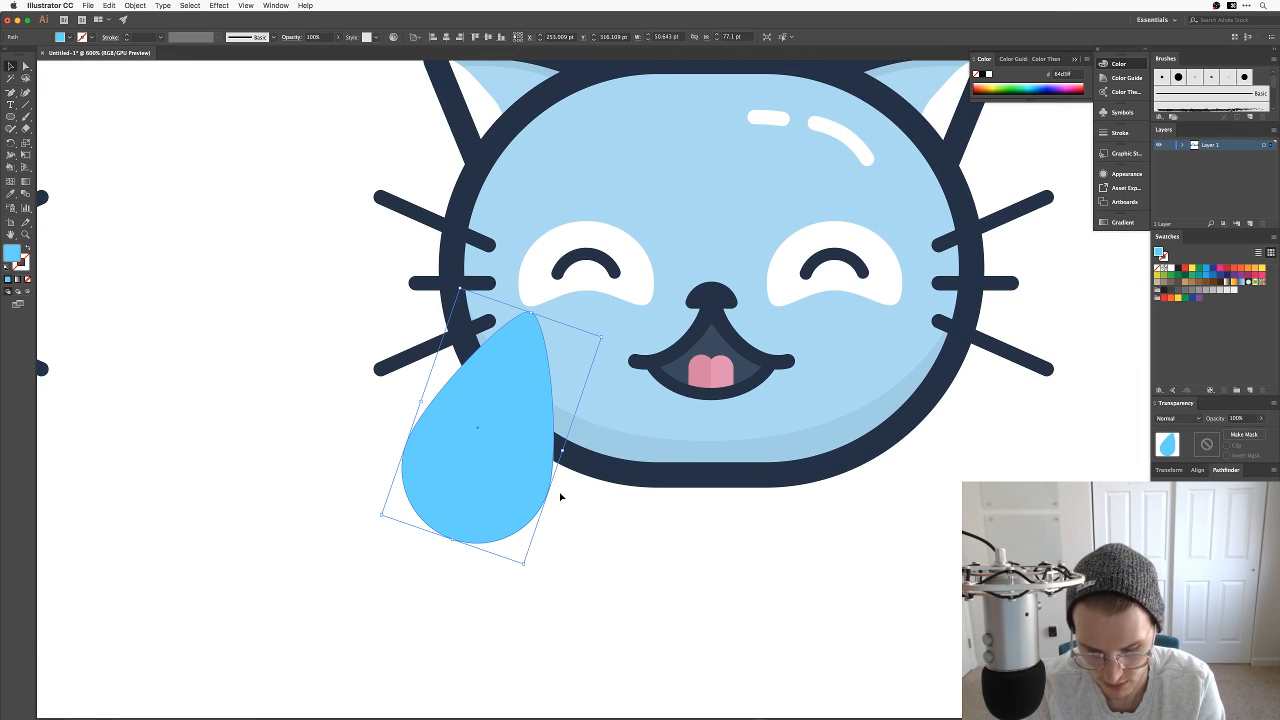
{"action": "key", "text": "super+c"}
{"action": "key", "text": "super+f"}
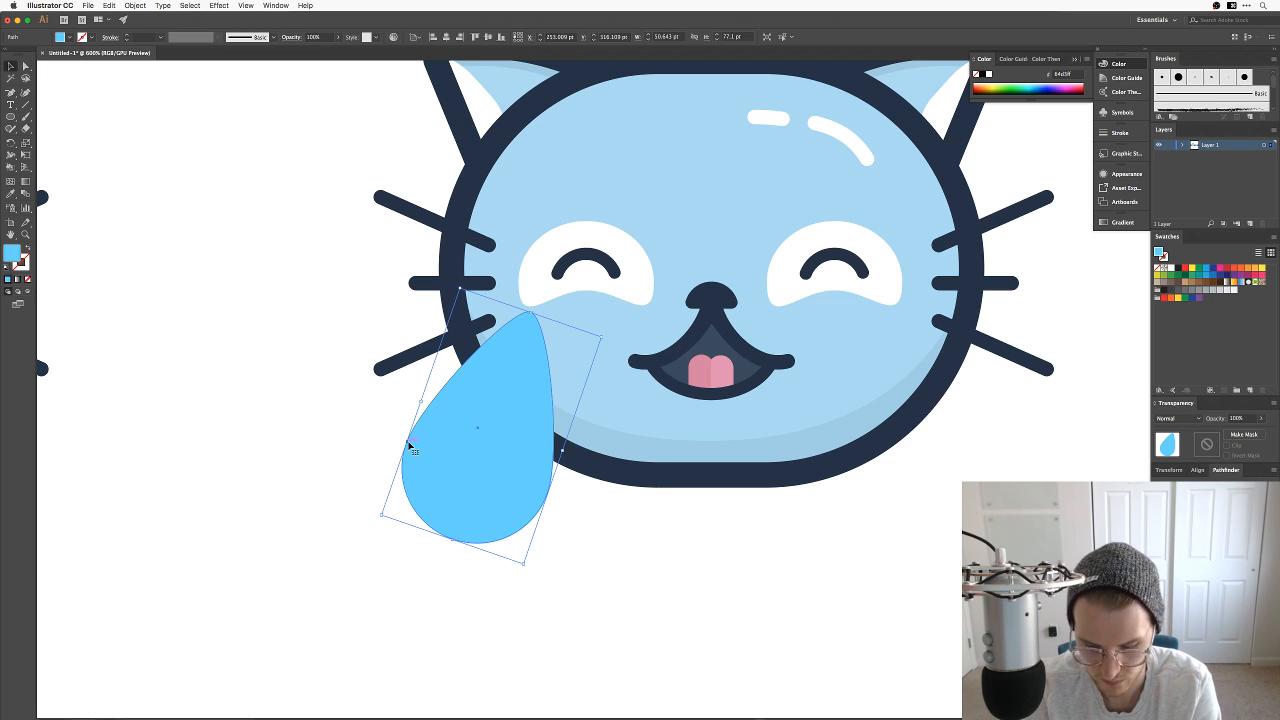
Step: Add anchor points along the sides of the teardrop copy and delete its tip point to leave only the rounded lower part
{"action": "key", "text": "shift+c"}
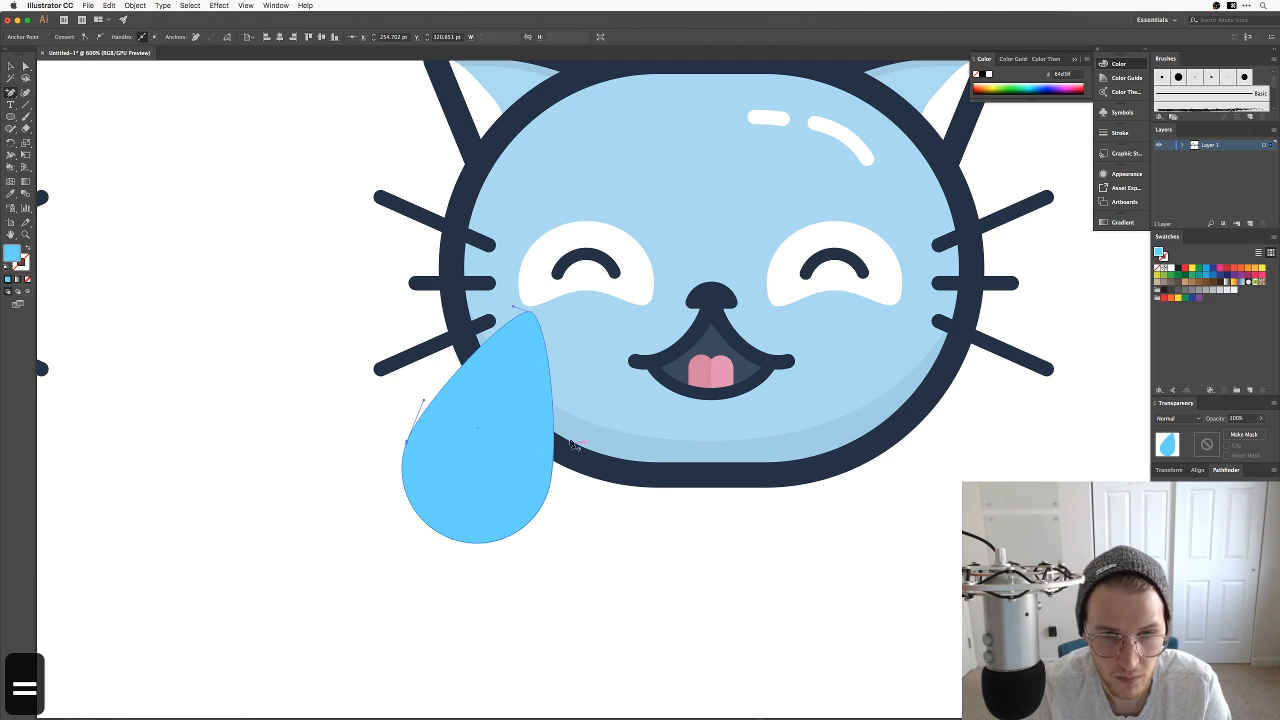
{"action": "key", "text": "a"}
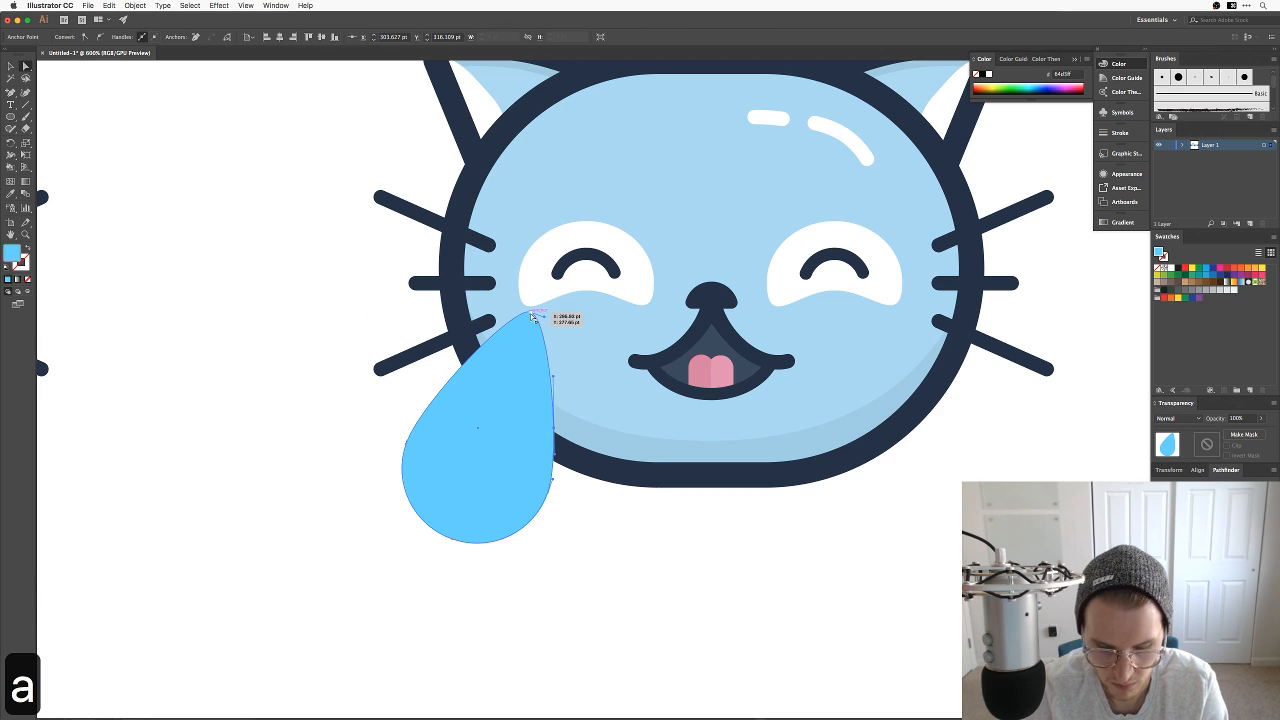
{"action": "key", "text": "-"}
{"action": "left_click", "coordinate": [530, 313]}
{"action": "key", "text": "a"}
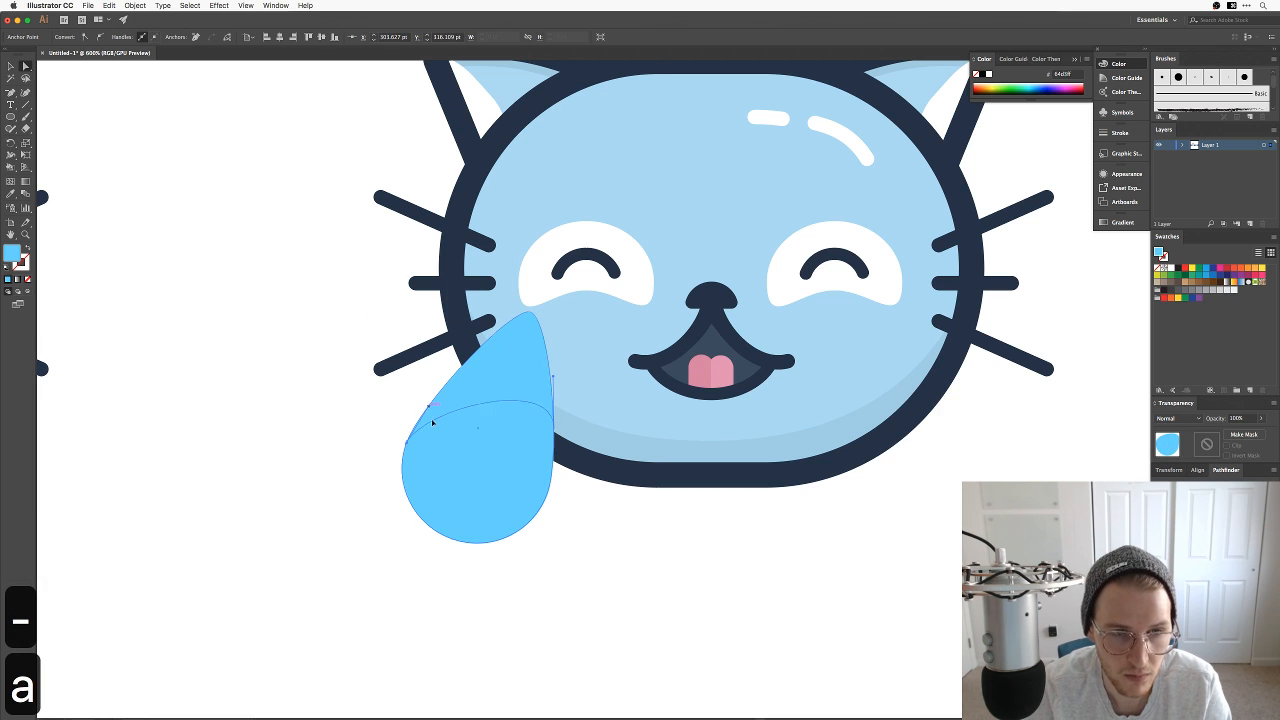
Step: Bend the upper edge of the teardrop copy downward so it leaves a curved shading shape along the drop's bottom
{"action": "left_click_drag", "start_coordinate": [429, 420], "coordinate": [480, 506]}
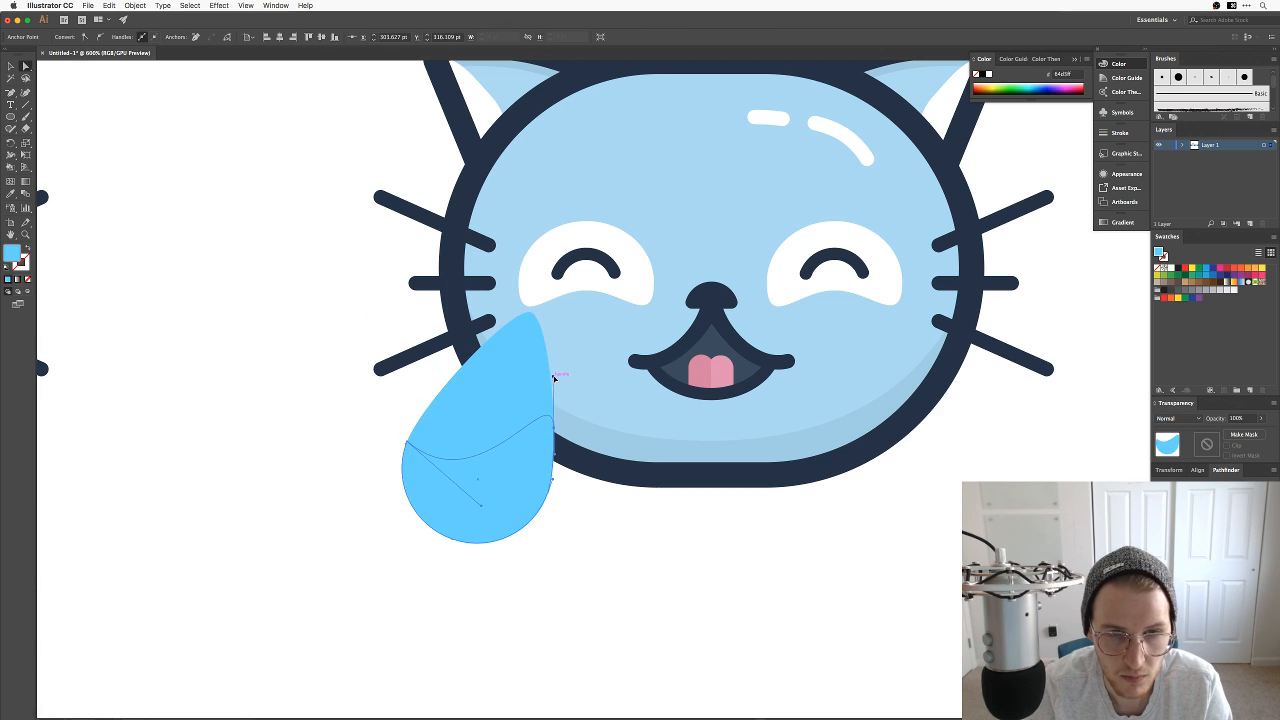
{"action": "left_click_drag", "start_coordinate": [551, 373], "coordinate": [419, 518]}
Step: Fill the teardrop's lower shading shape with the slightly darker blue 56caed
{"action": "double_click", "coordinate": [13, 255]}
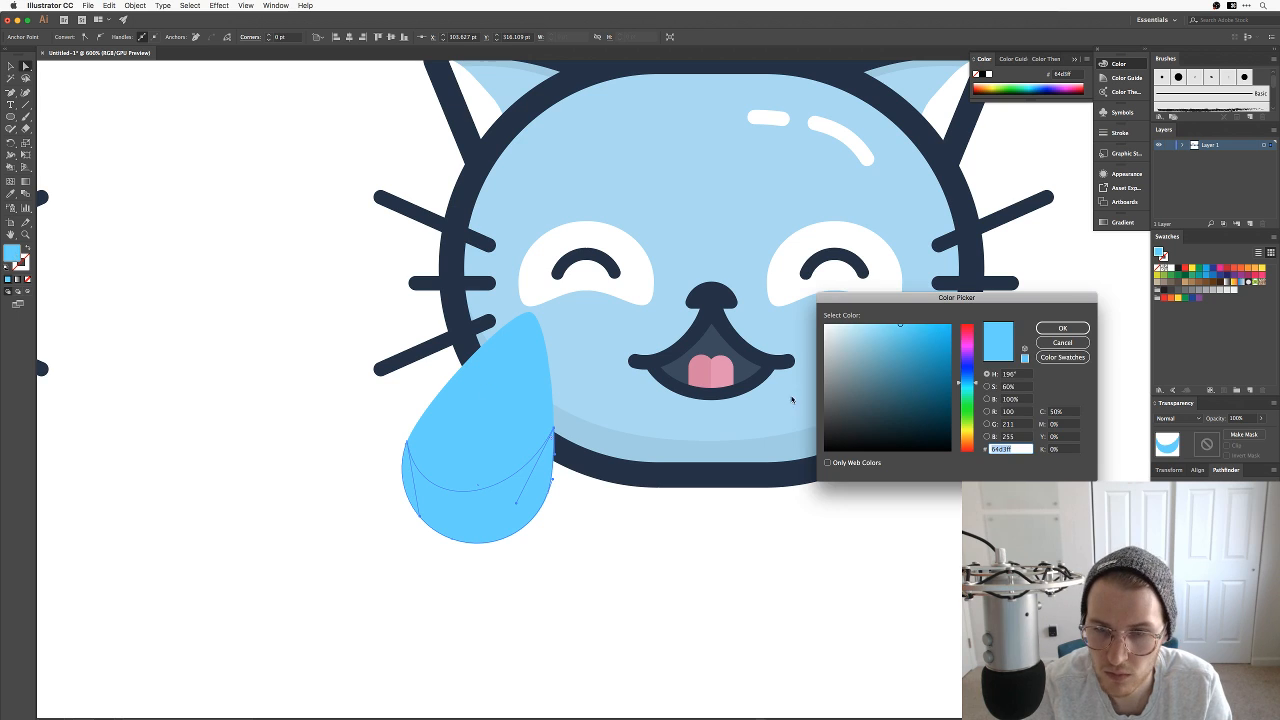
{"action": "left_click_drag", "start_coordinate": [903, 328], "coordinate": [905, 332]}
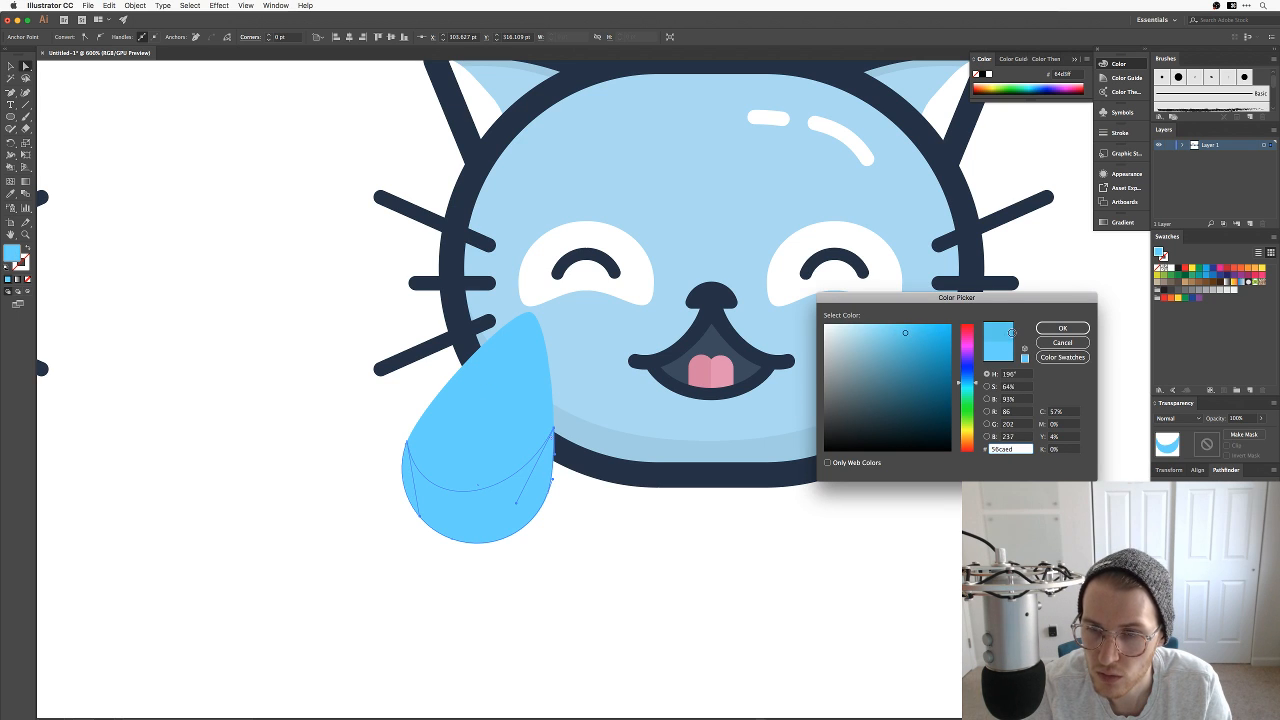
{"action": "left_click", "coordinate": [1062, 328]}
{"action": "key", "text": "v"}
{"action": "left_click", "coordinate": [500, 574]}
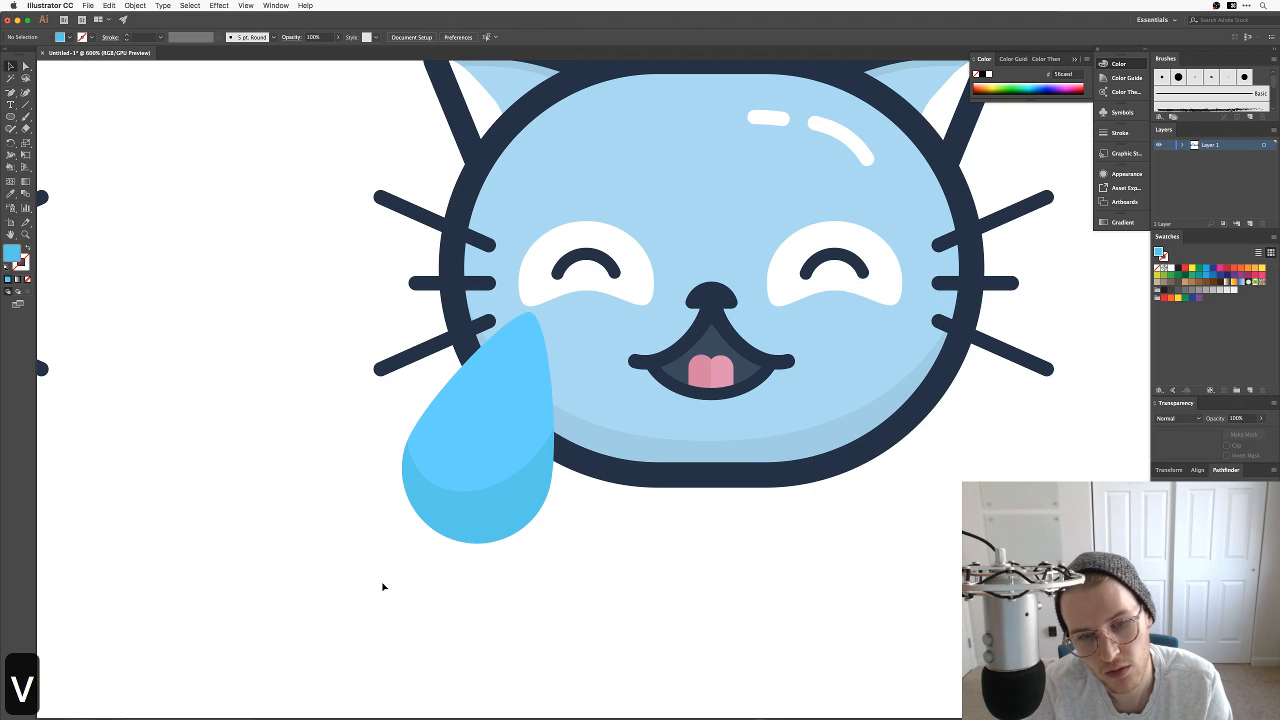
Step: Fill the teardrop's lower shading shape with black at 10% opacity
{"action": "key", "text": "a"}
{"action": "left_click", "coordinate": [510, 515]}
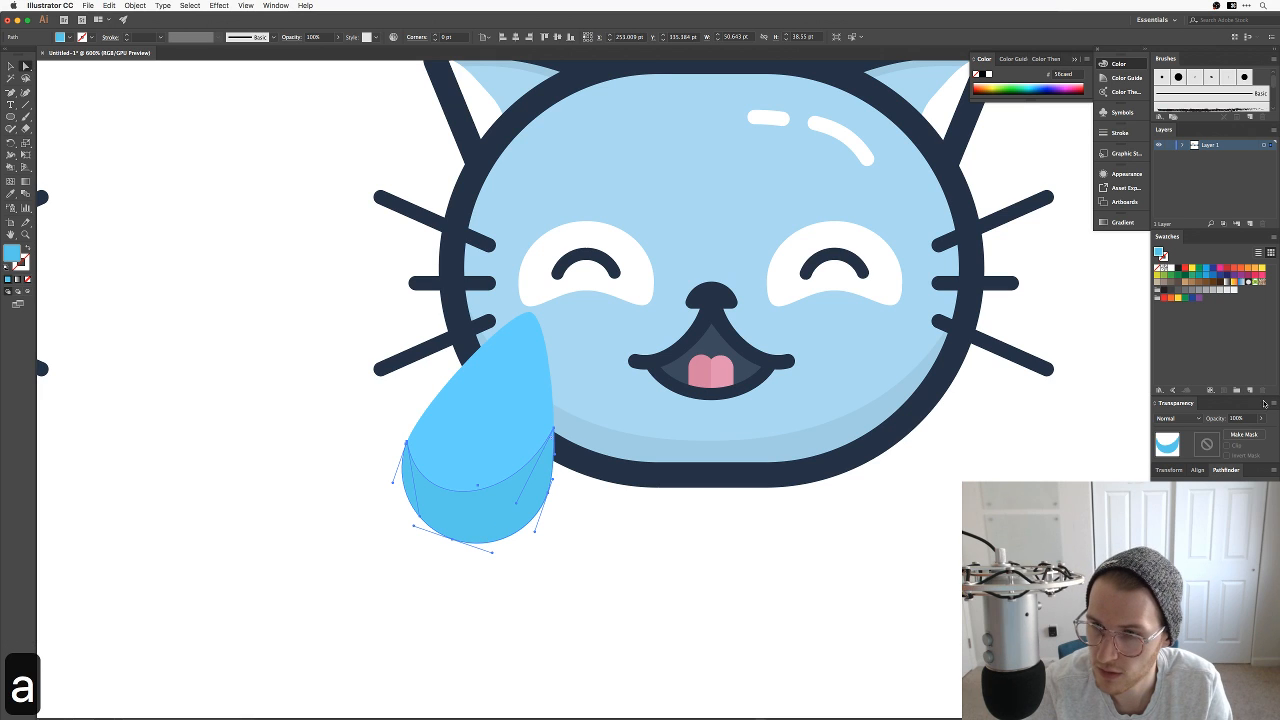
{"action": "left_click", "coordinate": [1178, 268]}
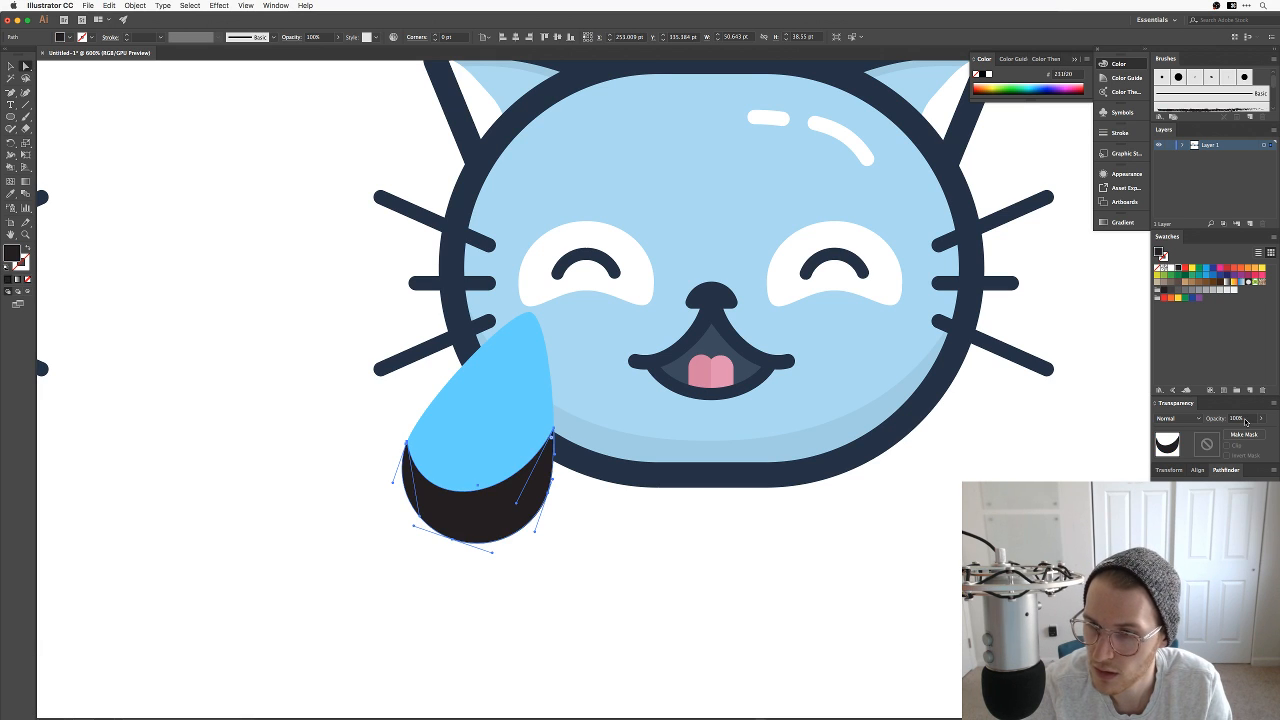
{"action": "left_click", "coordinate": [1240, 418]}
{"action": "type", "text": "10"}
{"action": "key", "text": "Return"}
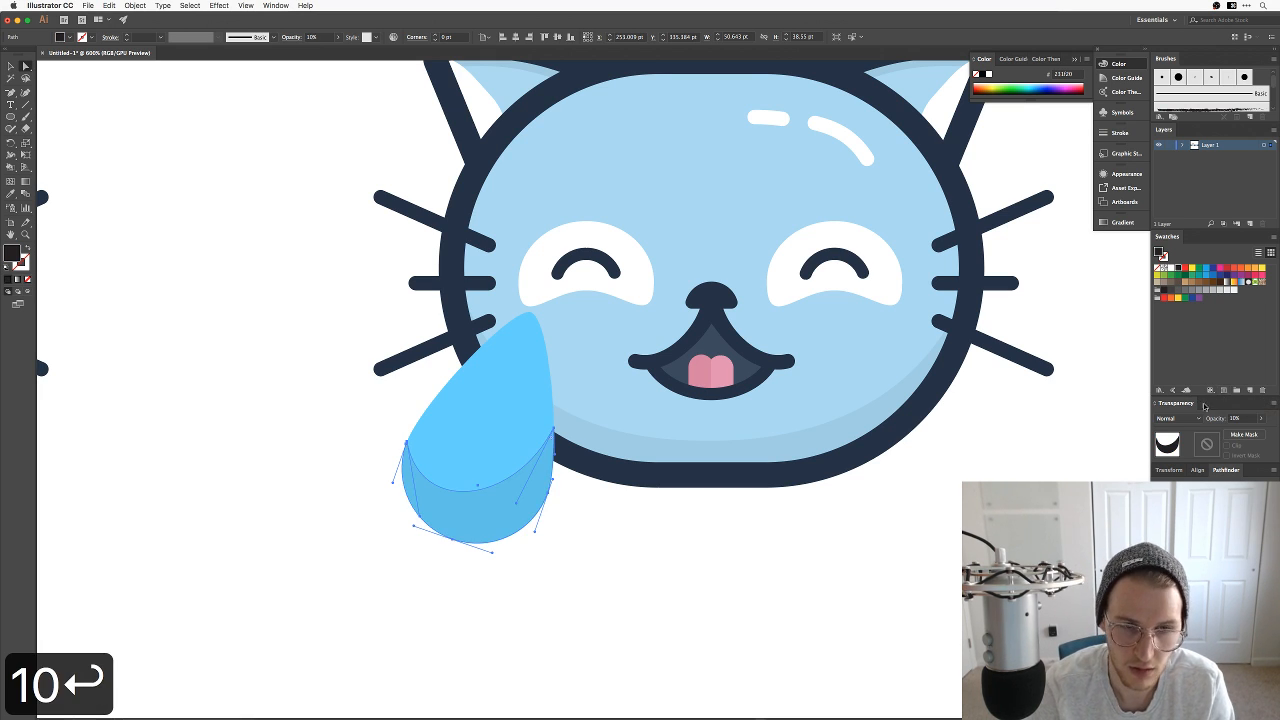
Step: Lower the opacity of the teardrop's black shading shape to 6%
{"action": "left_click", "coordinate": [1229, 419]}
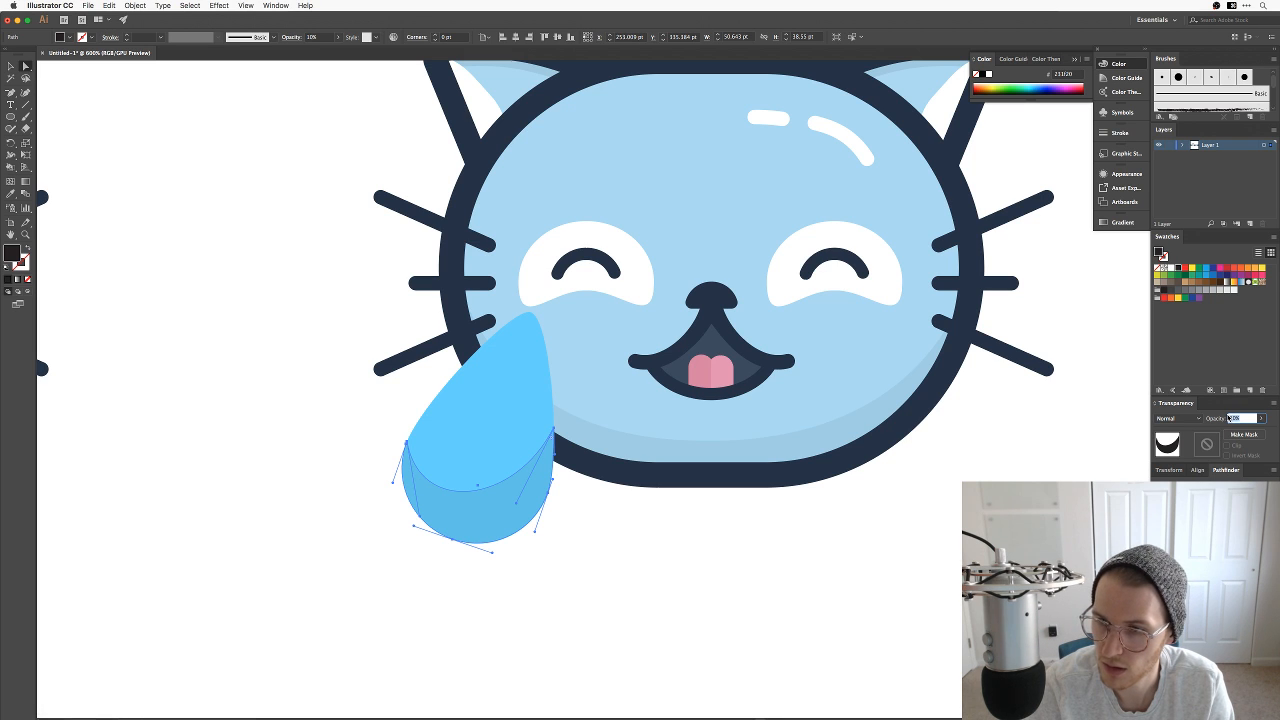
{"action": "key", "text": "Down"}
{"action": "key", "text": "Down"}
{"action": "key", "text": "Down"}
{"action": "key", "text": "Down"}
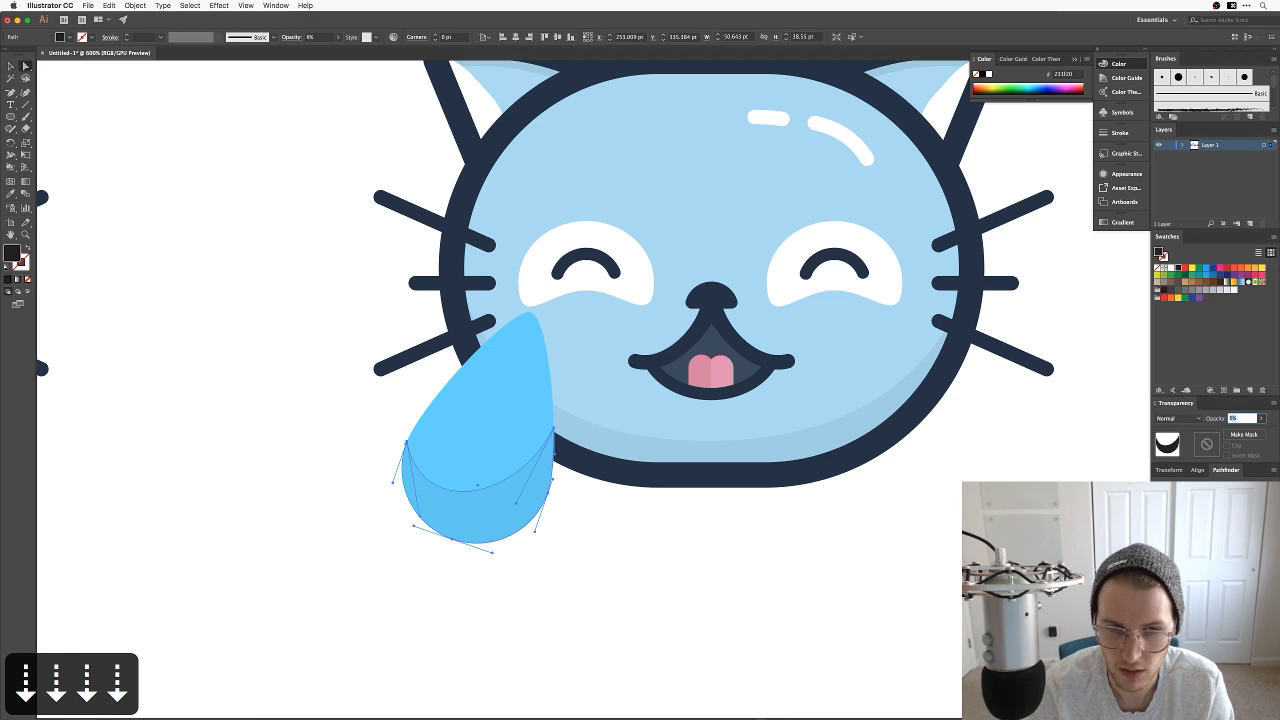
{"action": "left_click", "coordinate": [644, 590]}
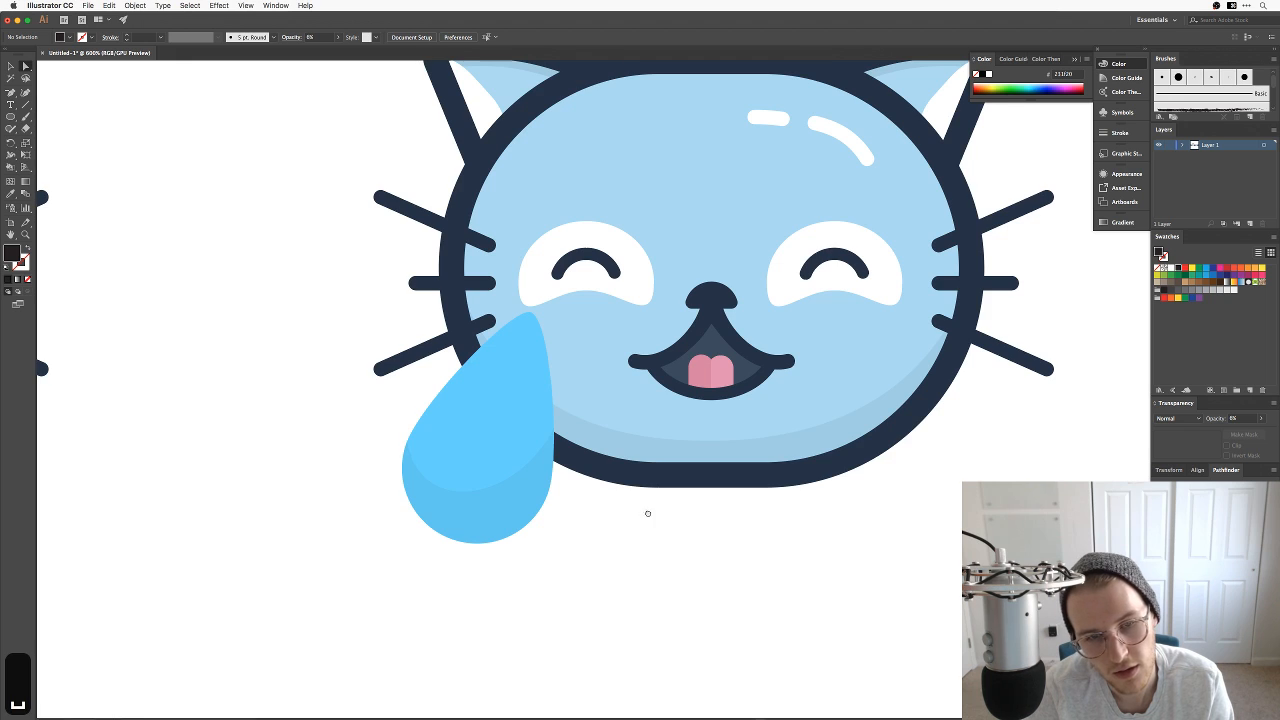
Step: Draw an open curved highlight path with the Pen tool along the teardrop's outer side, below its tip
{"action": "key", "text": "space"}
{"action": "left_click_drag", "start_coordinate": [646, 514], "coordinate": [634, 557]}
{"action": "key", "text": "p"}
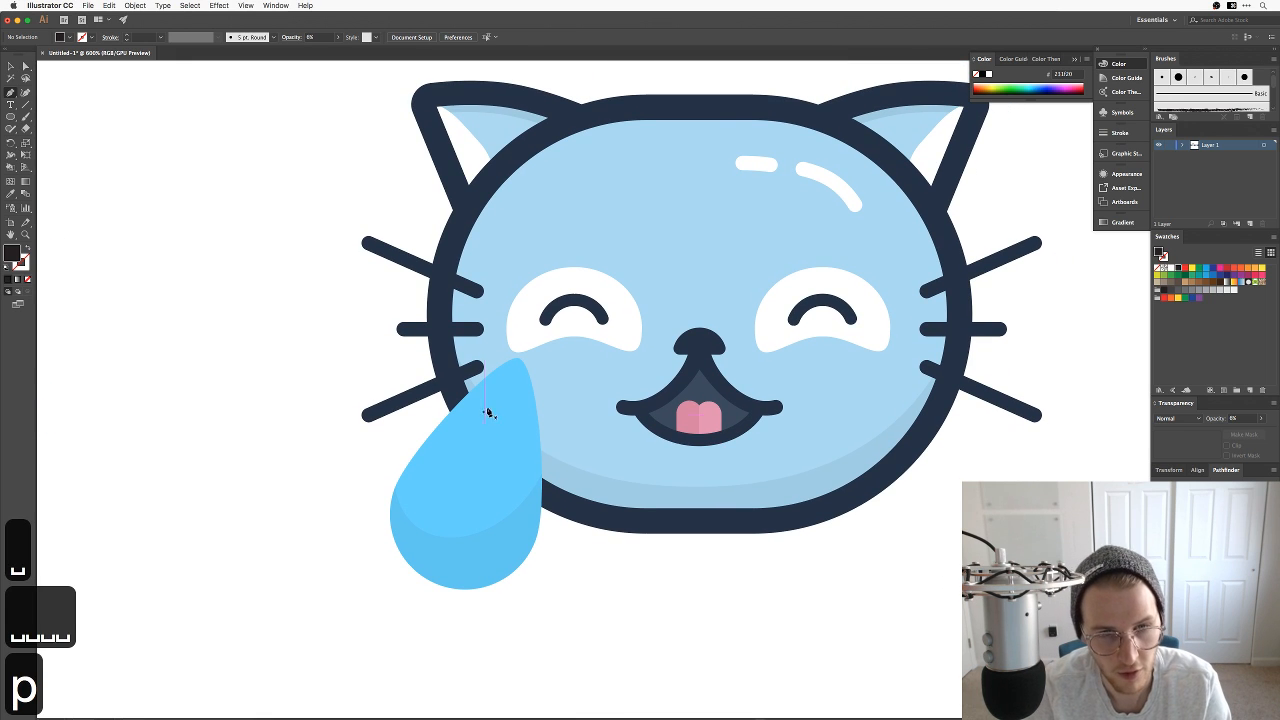
{"action": "left_click", "coordinate": [500, 392]}
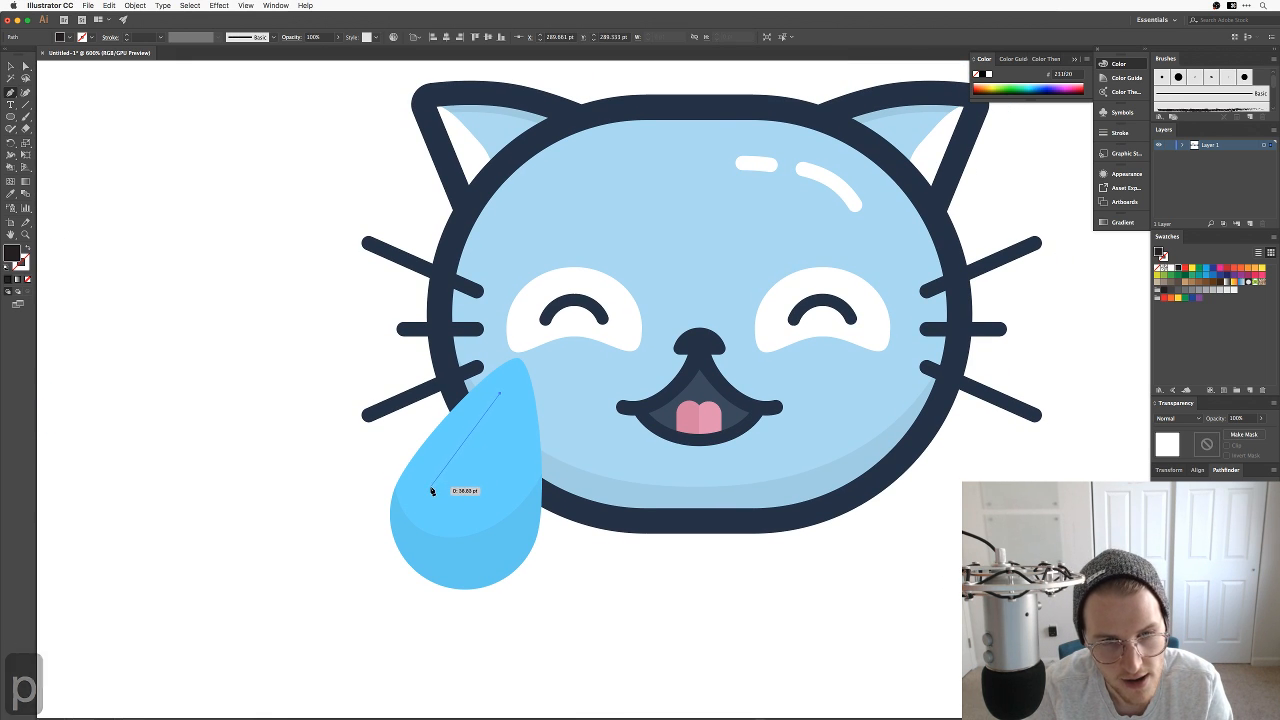
{"action": "left_click_drag", "start_coordinate": [430, 487], "coordinate": [407, 540]}
{"action": "key", "text": "Escape"}
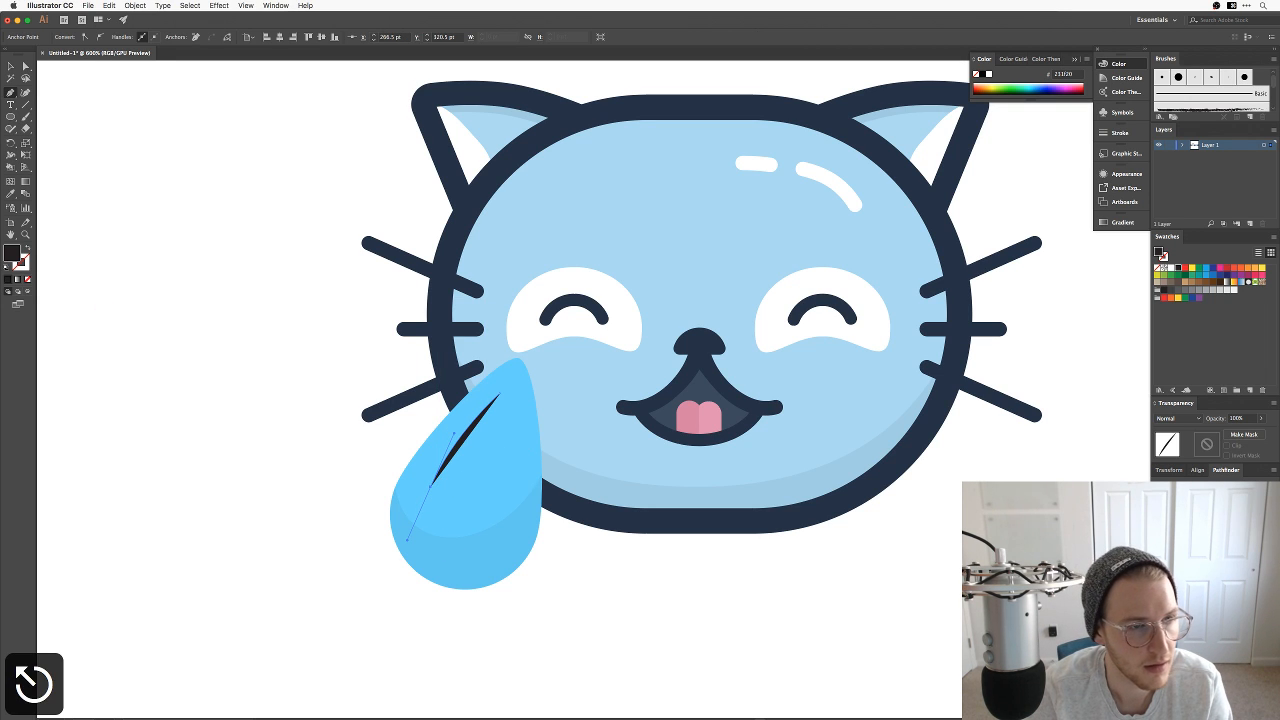
Step: Swap the highlight path's fill to a stroke and colour the stroke white, ffffff
{"action": "left_click", "coordinate": [28, 250]}
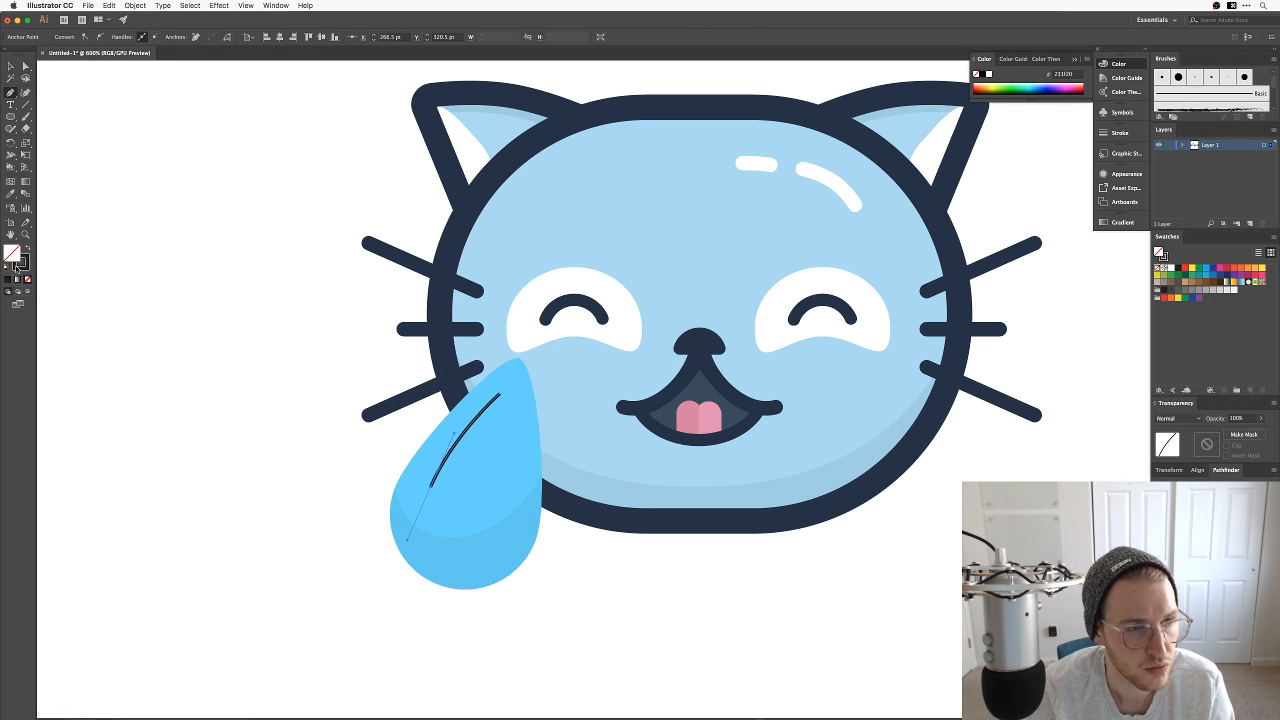
{"action": "double_click", "coordinate": [20, 264]}
{"action": "type", "text": "ffffff"}
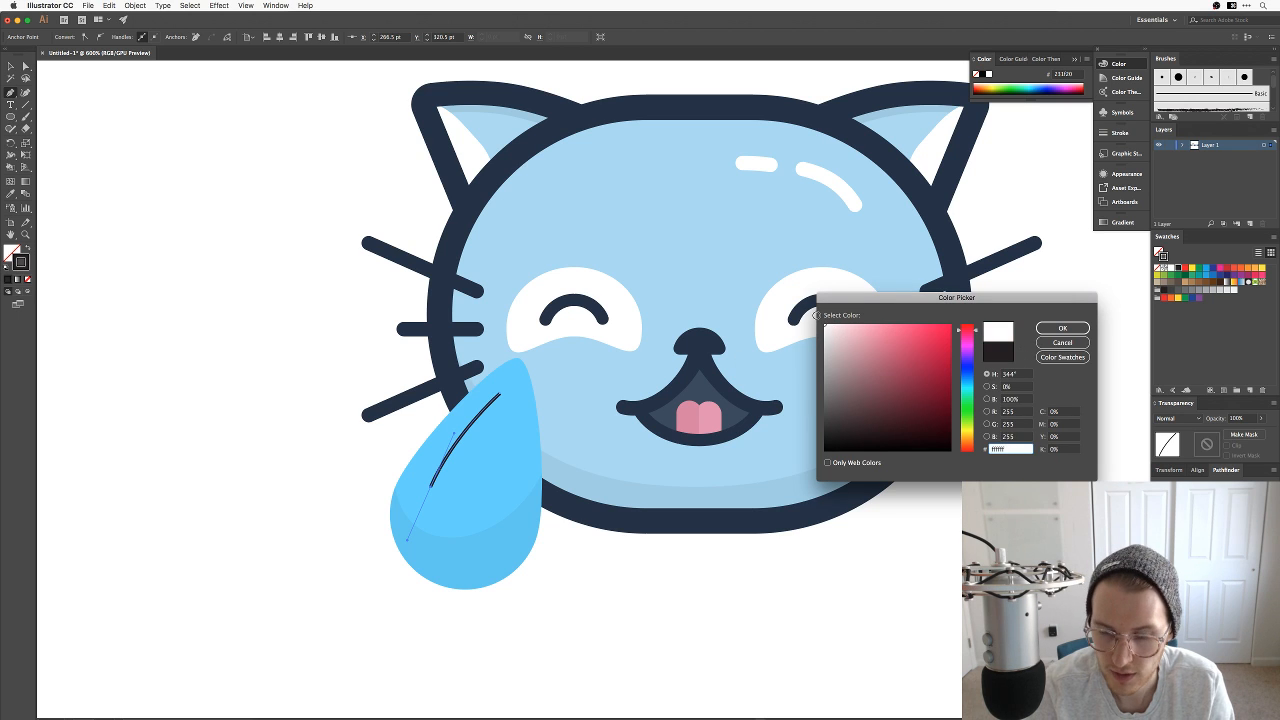
{"action": "key", "text": "Return"}
{"action": "key", "text": "v"}
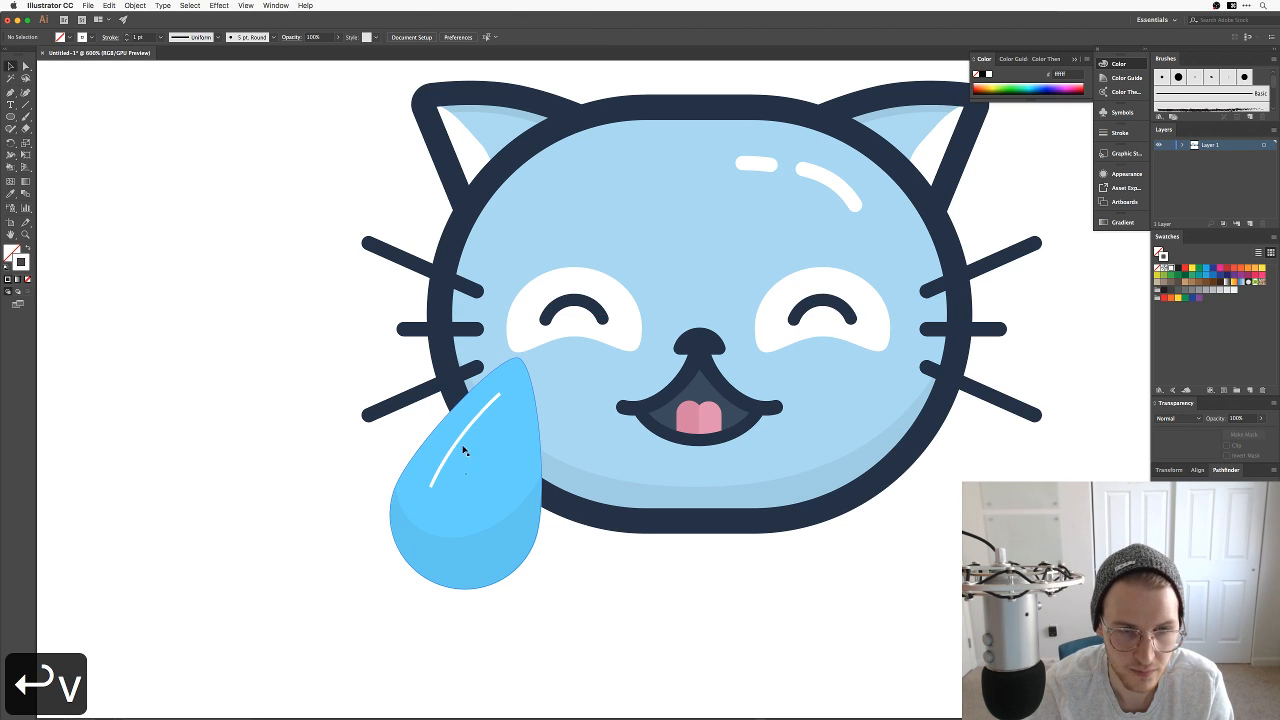
Step: Set the teardrop highlight's stroke weight to 4 pt and give it round caps
{"action": "left_click", "coordinate": [126, 35]}
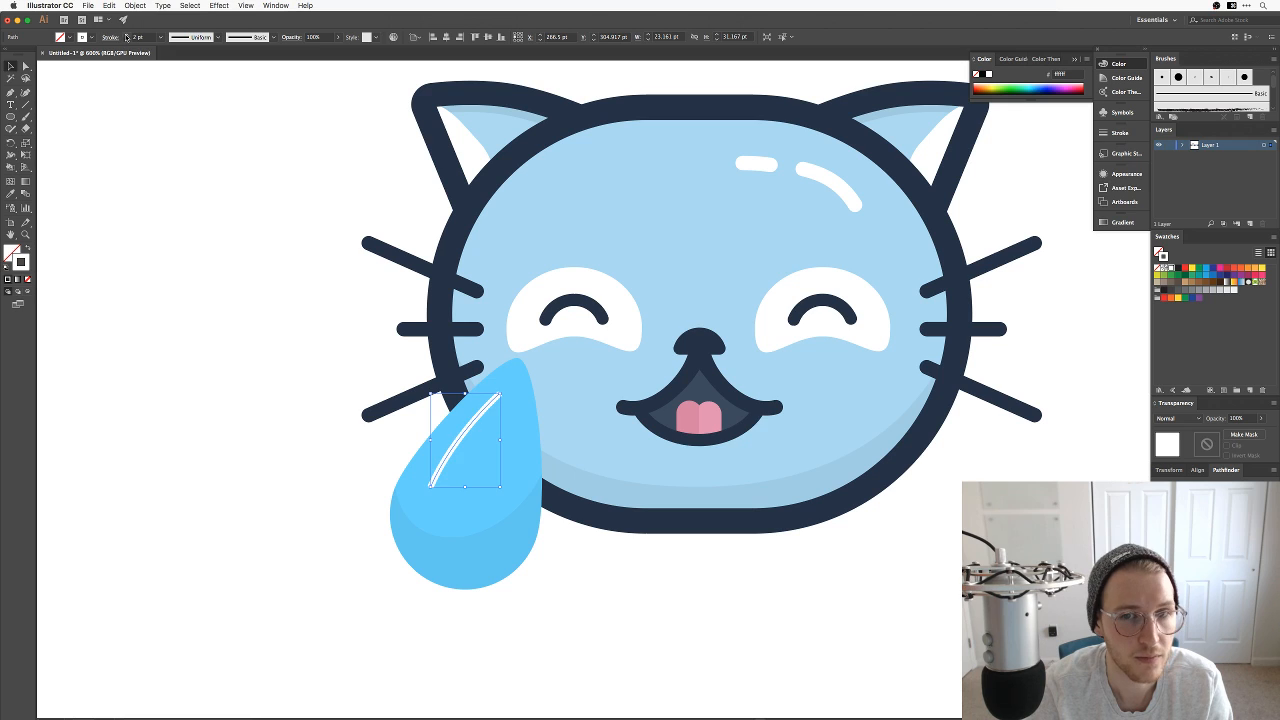
{"action": "left_click", "coordinate": [126, 35]}
{"action": "left_click", "coordinate": [126, 35]}
{"action": "left_click", "coordinate": [106, 38]}
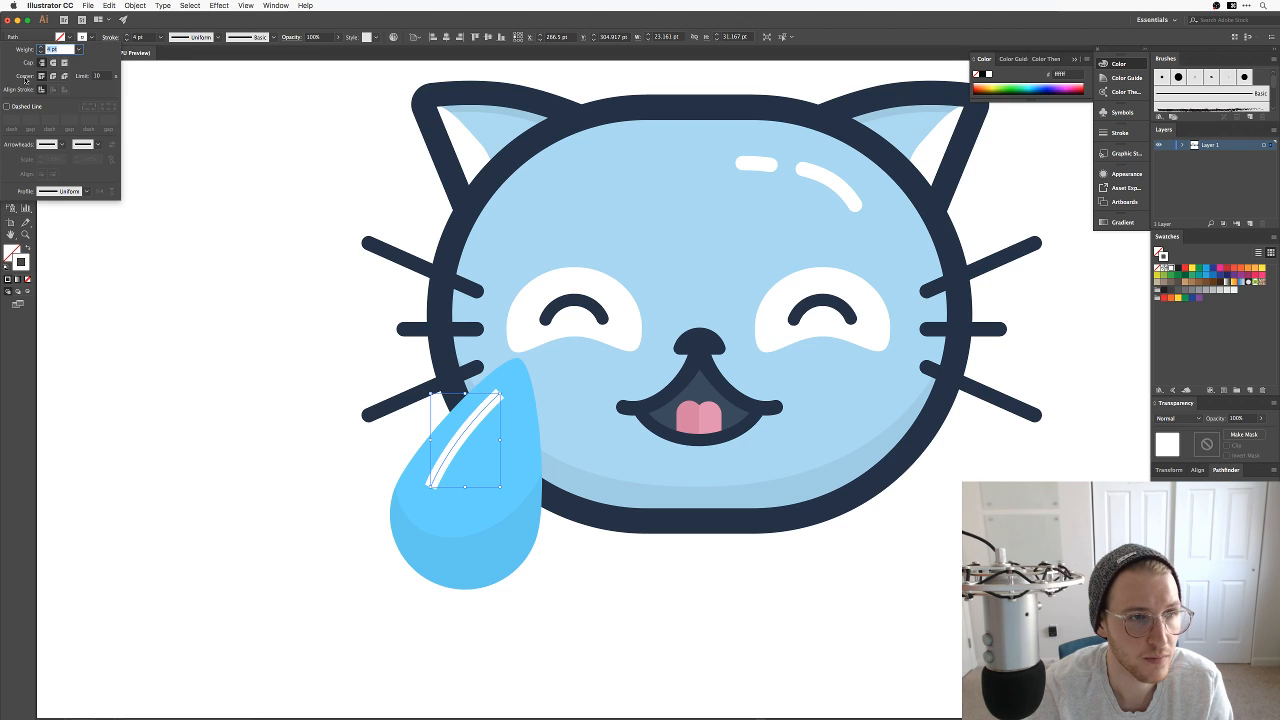
{"action": "left_click", "coordinate": [54, 63]}
{"action": "left_click", "coordinate": [235, 245]}
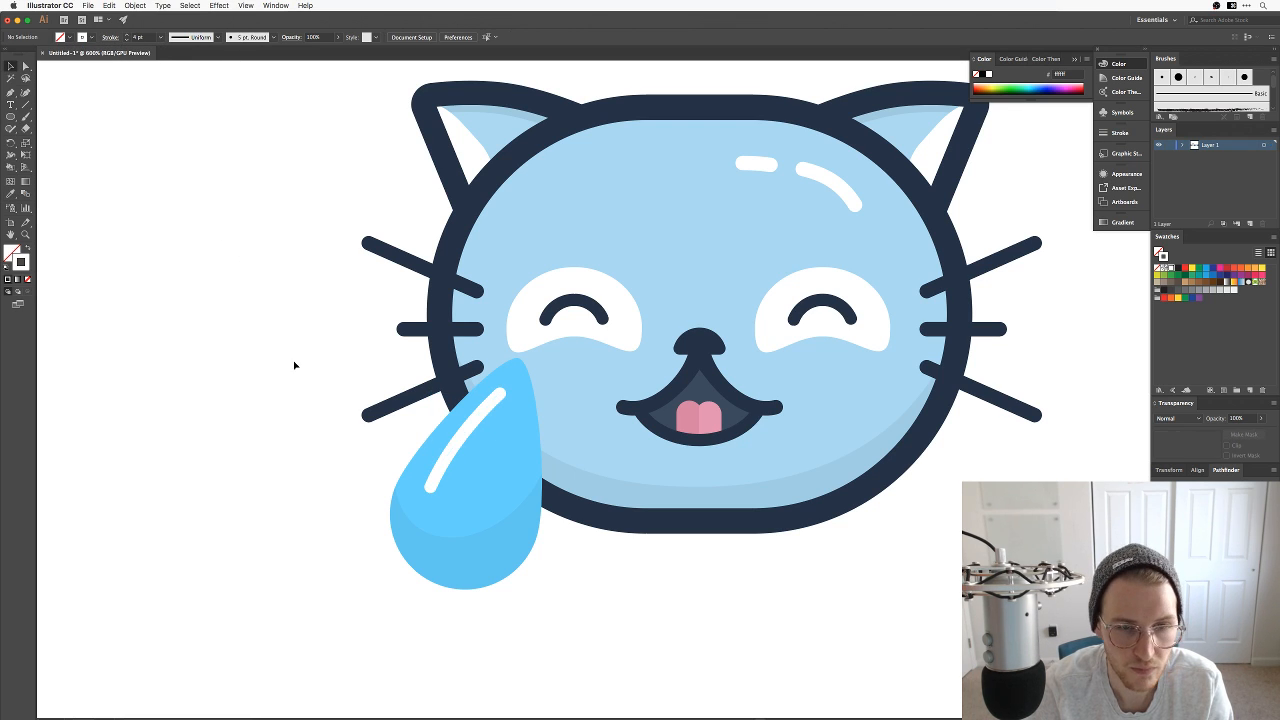
Step: Nudge the lower end of the teardrop highlight outward and adjust its curve handle to follow the drop's edge
{"action": "key", "text": "a"}
{"action": "left_click_drag", "start_coordinate": [430, 487], "coordinate": [427, 484]}
{"action": "left_click_drag", "start_coordinate": [451, 430], "coordinate": [456, 431]}
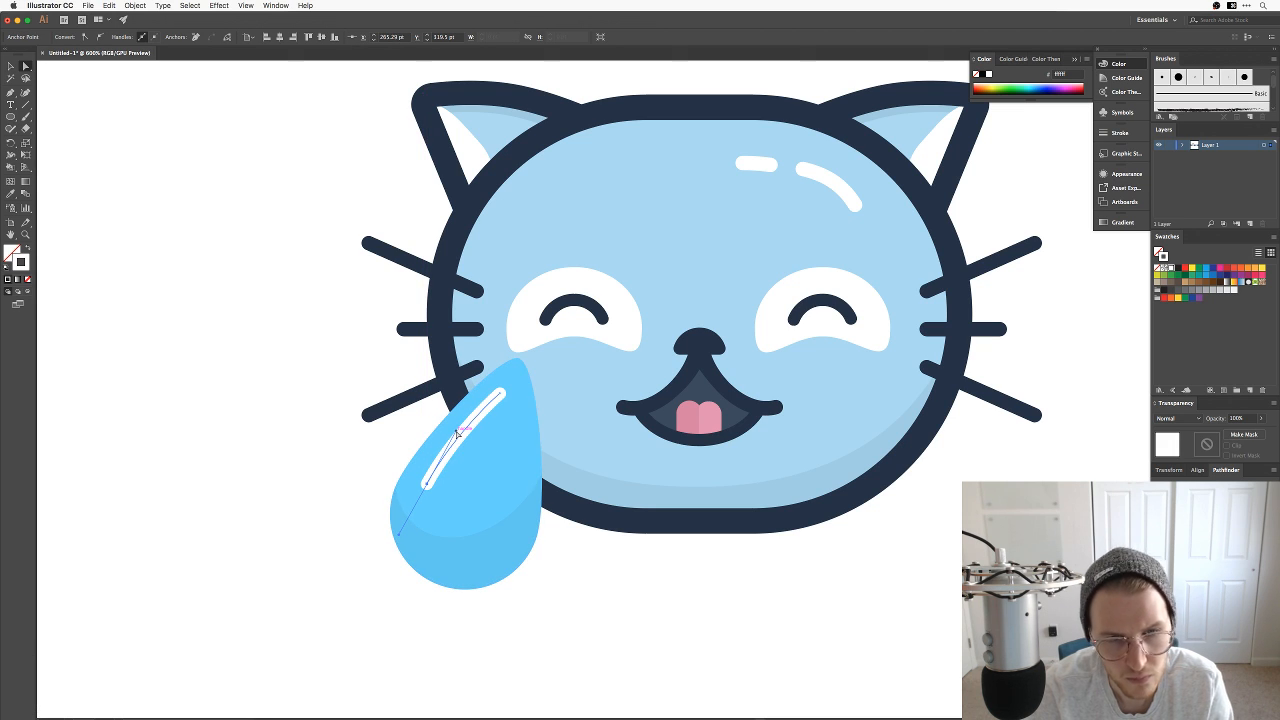
Step: Add anchor points in the lower part of the highlight, cut the path there and delete the short segment between them
{"action": "key", "text": "p"}
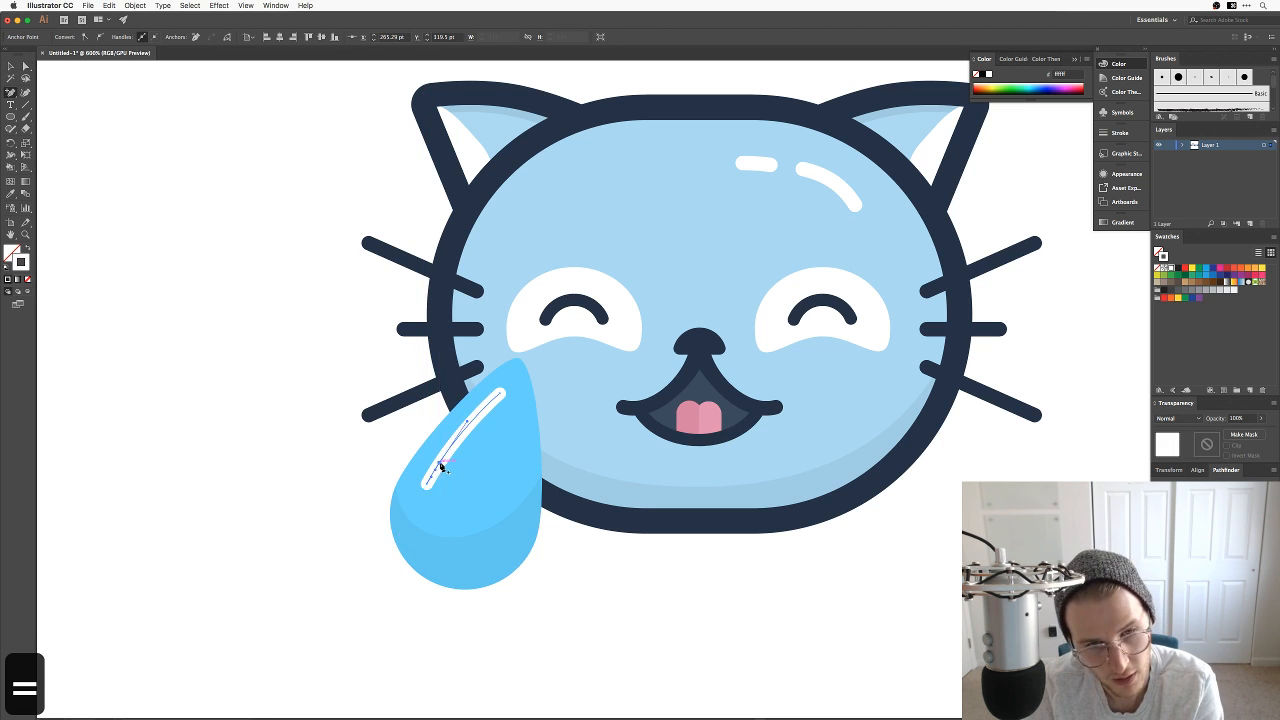
{"action": "key", "text": "a"}
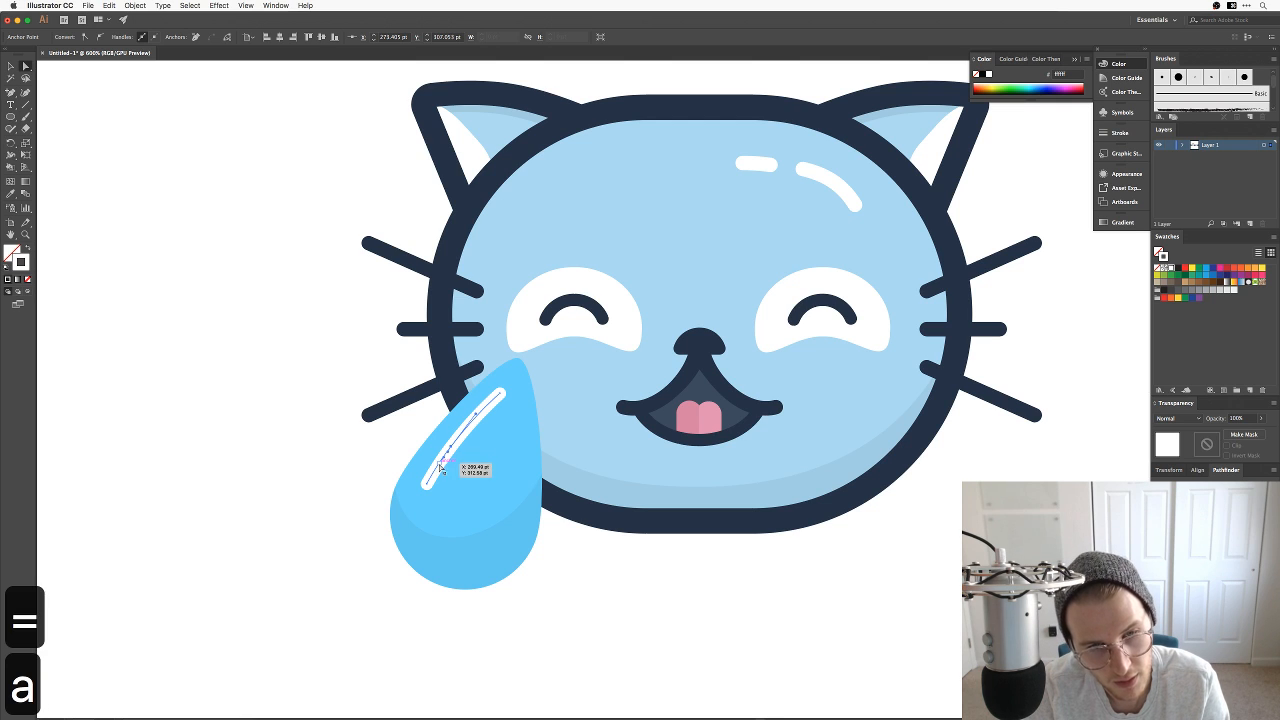
{"action": "left_click", "coordinate": [228, 37]}
{"action": "left_click", "coordinate": [274, 377]}
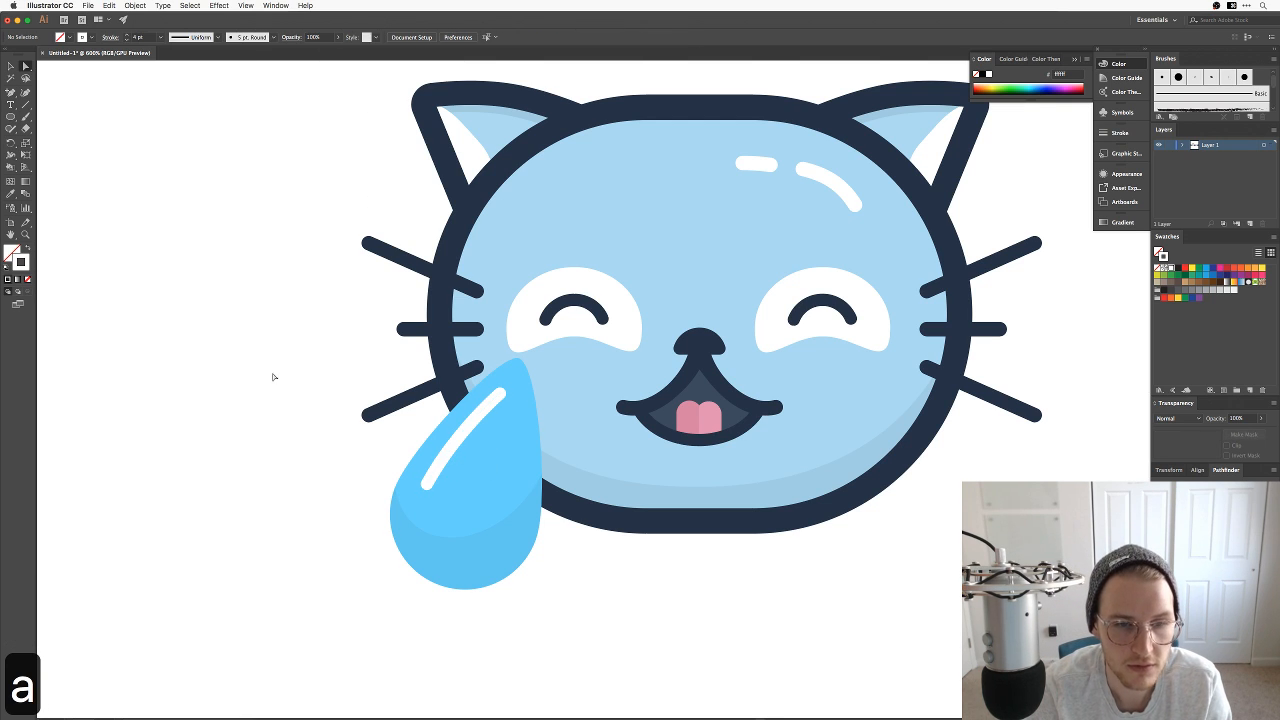
{"action": "left_click", "coordinate": [447, 456]}
{"action": "key", "text": "BackSpace"}
{"action": "key", "text": "BackSpace"}
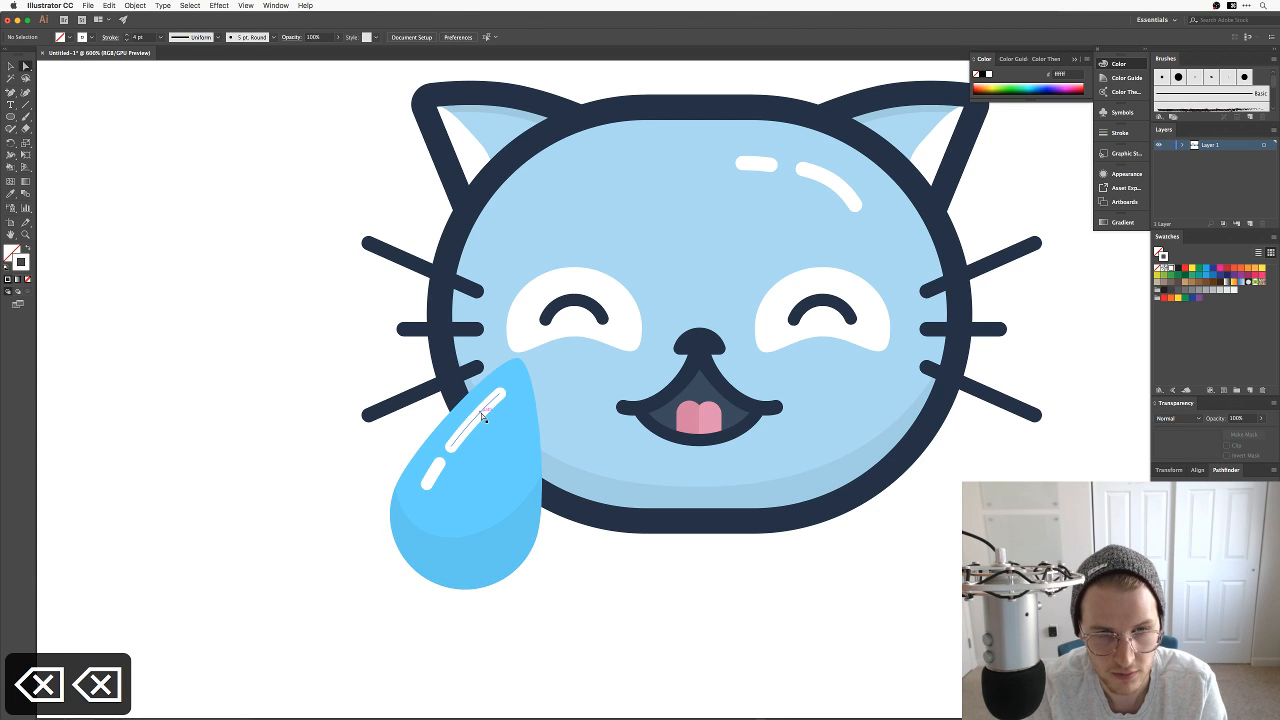
Step: Cut the longer upper highlight dash at added anchor points near its middle and delete the segment between them
{"action": "key", "text": "="}
{"action": "left_click", "coordinate": [476, 419]}
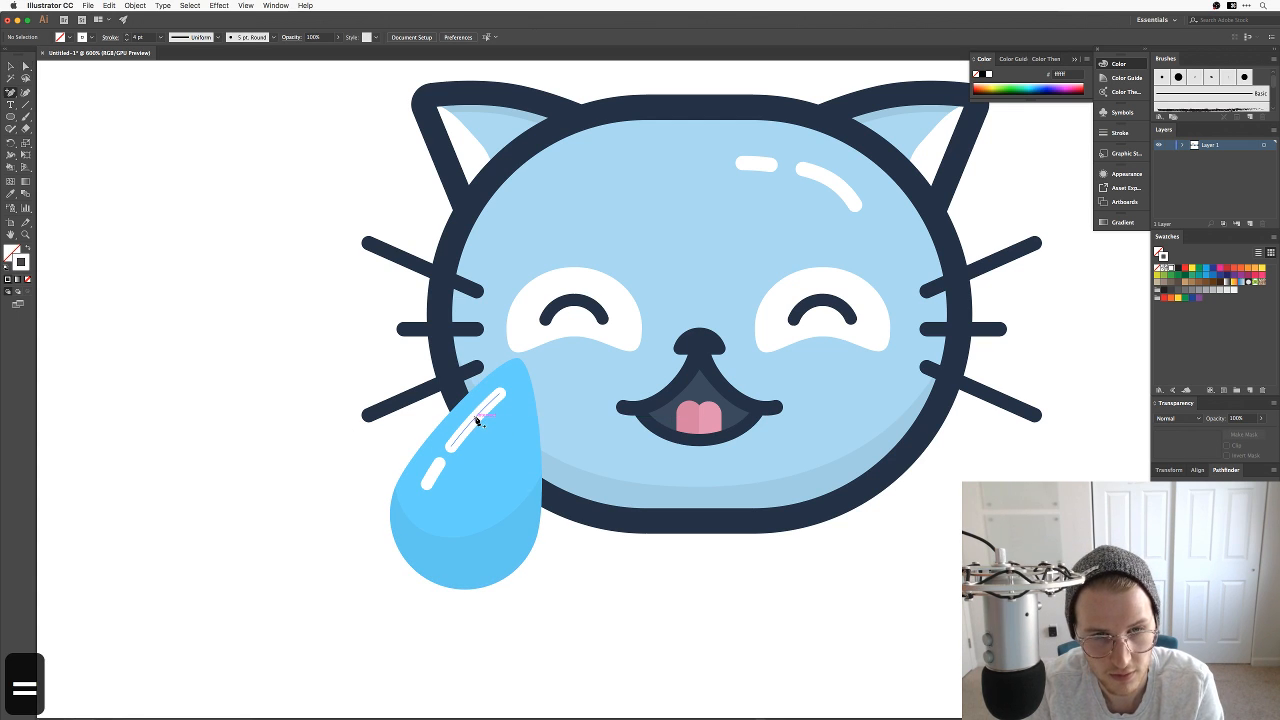
{"action": "key", "text": "a"}
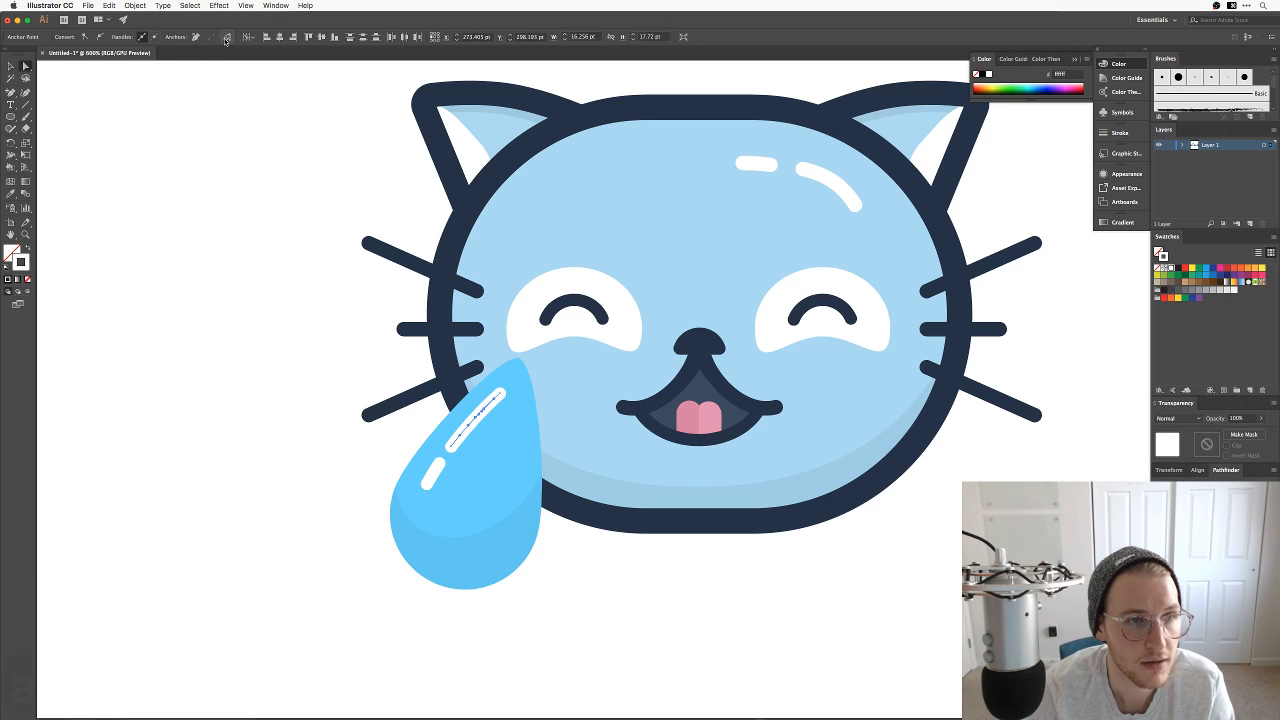
{"action": "left_click", "coordinate": [226, 37]}
{"action": "left_click", "coordinate": [390, 374]}
{"action": "left_click", "coordinate": [481, 416]}
{"action": "key", "text": "BackSpace"}
{"action": "key", "text": "BackSpace"}
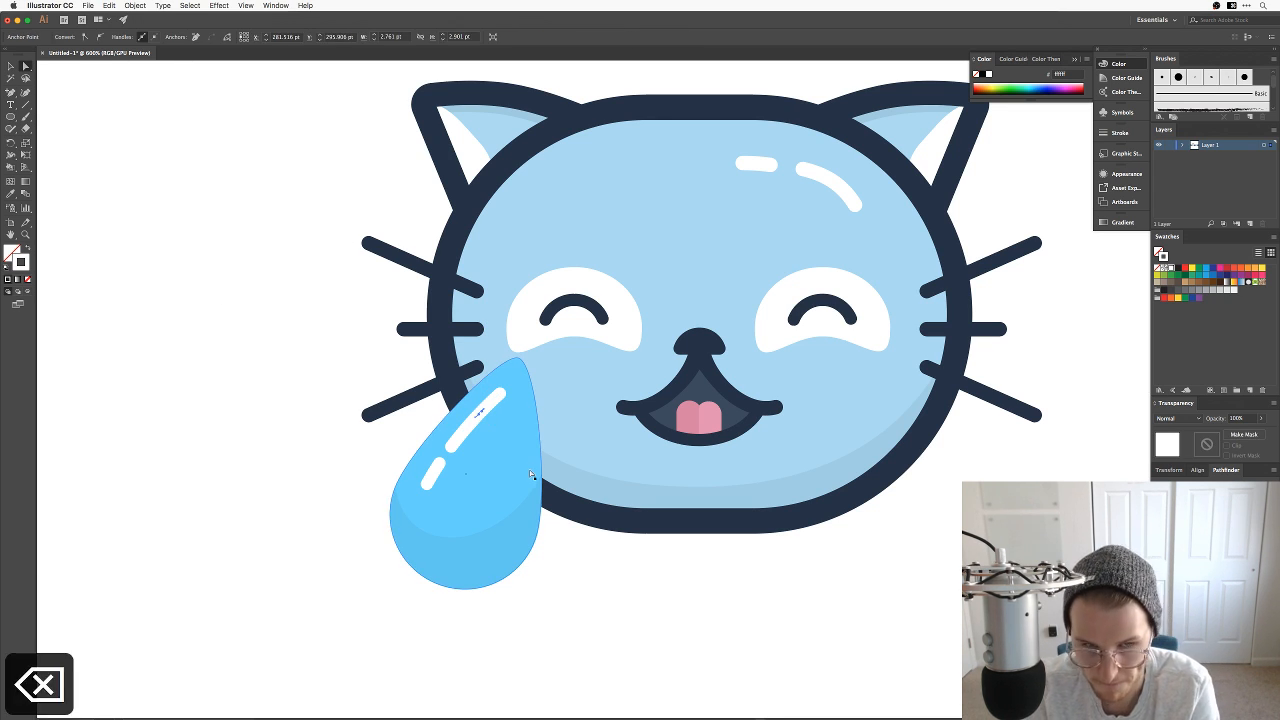
Step: Remove the extra anchor points from the middle highlight dash on the teardrop
{"action": "left_click", "coordinate": [470, 428]}
{"action": "left_click", "coordinate": [476, 422]}
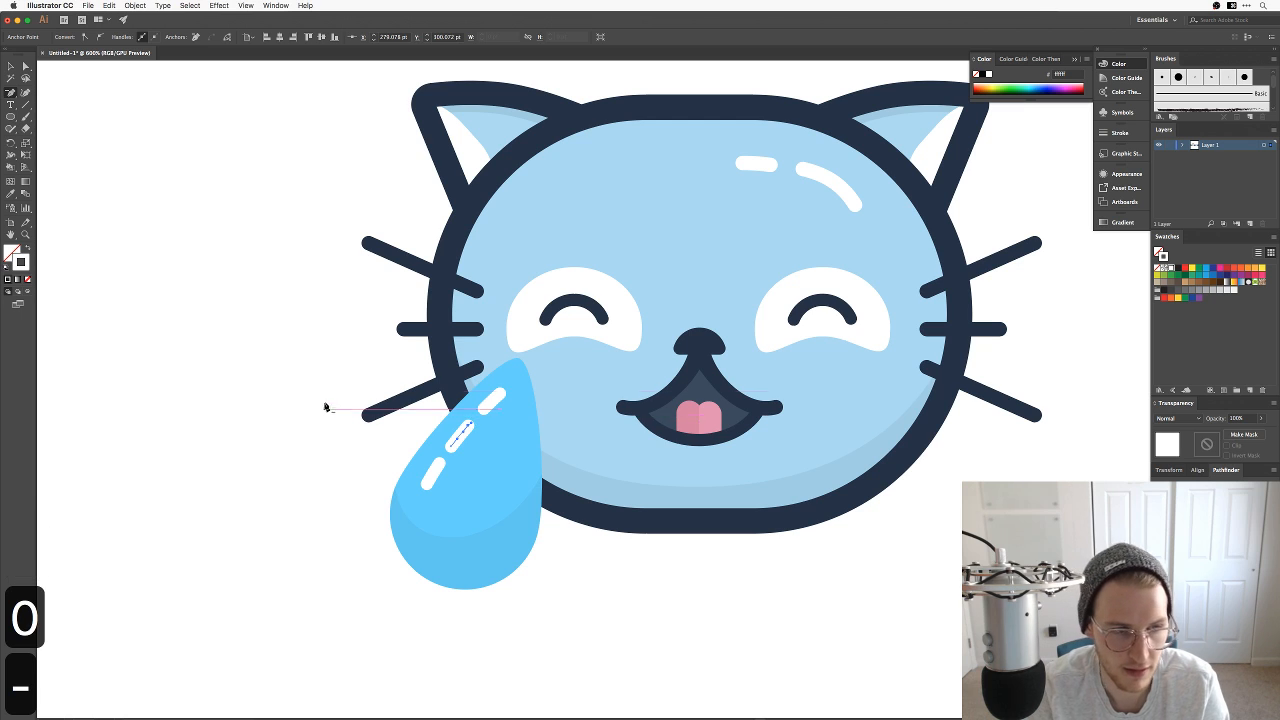
{"action": "key", "text": "minus"}
{"action": "key", "text": "a"}
{"action": "key", "text": "super+minus"}
{"action": "key", "text": "super+minus"}
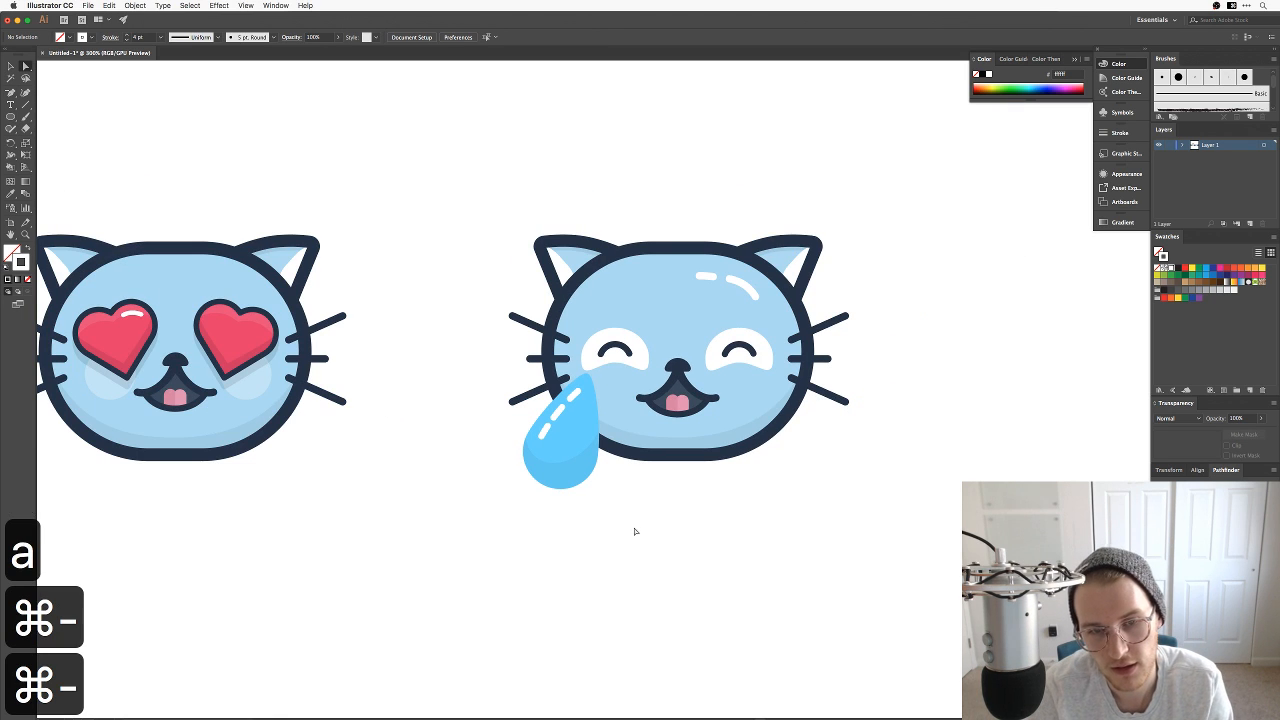
Step: Delete the lowest highlight dash on the teardrop, keeping the upper two
{"action": "key", "text": "v"}
{"action": "left_click", "coordinate": [549, 438]}
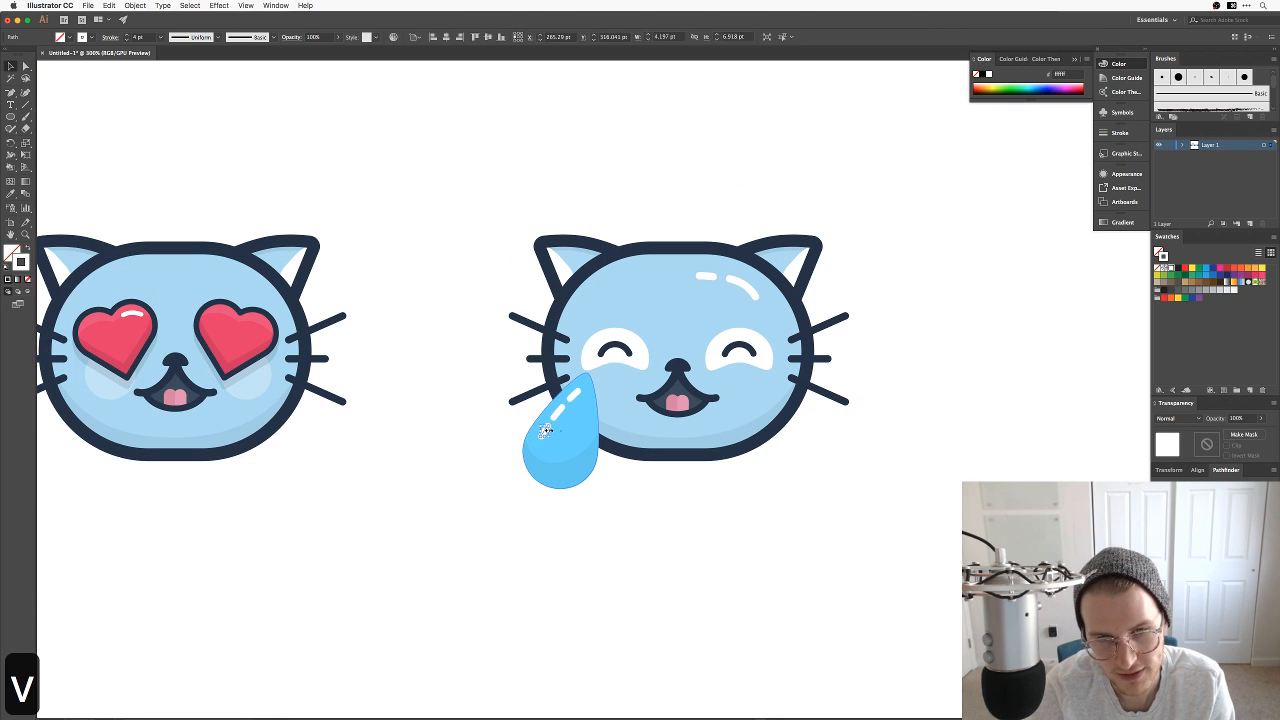
{"action": "key", "text": "BackSpace"}
{"action": "key", "text": "BackSpace"}
{"action": "key", "text": "space"}
{"action": "left_click_drag", "start_coordinate": [643, 500], "coordinate": [586, 531]}
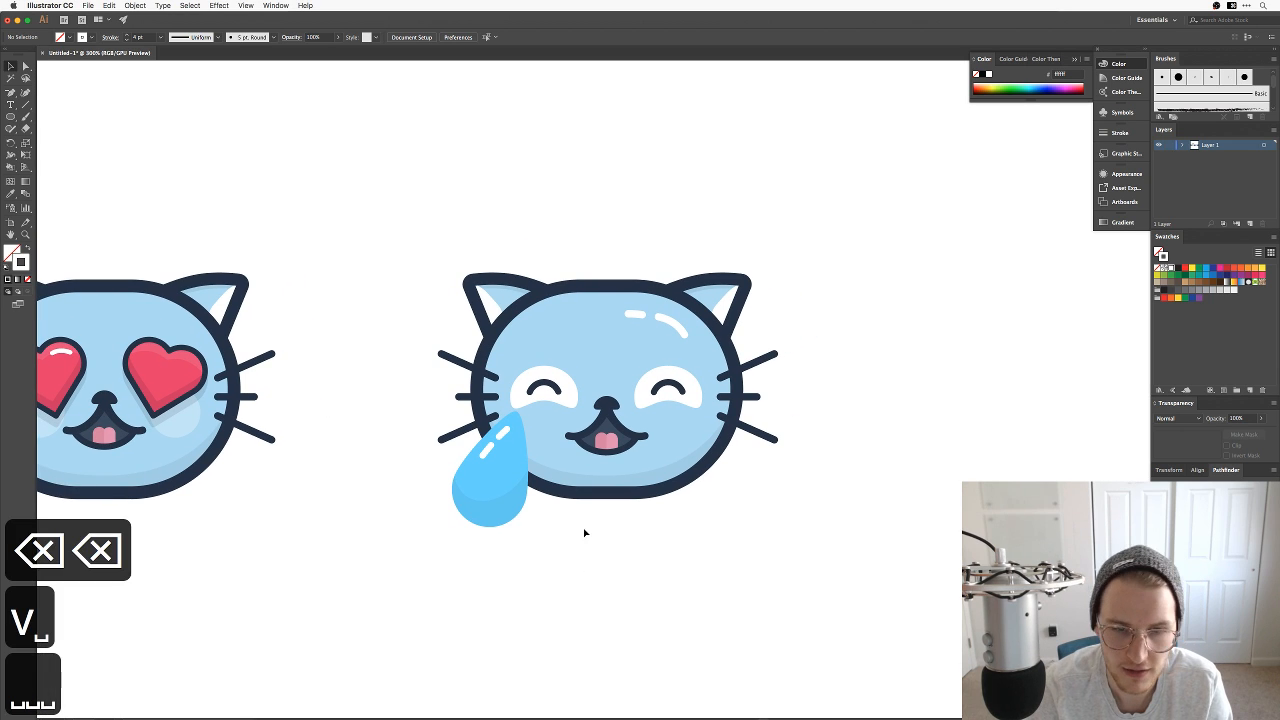
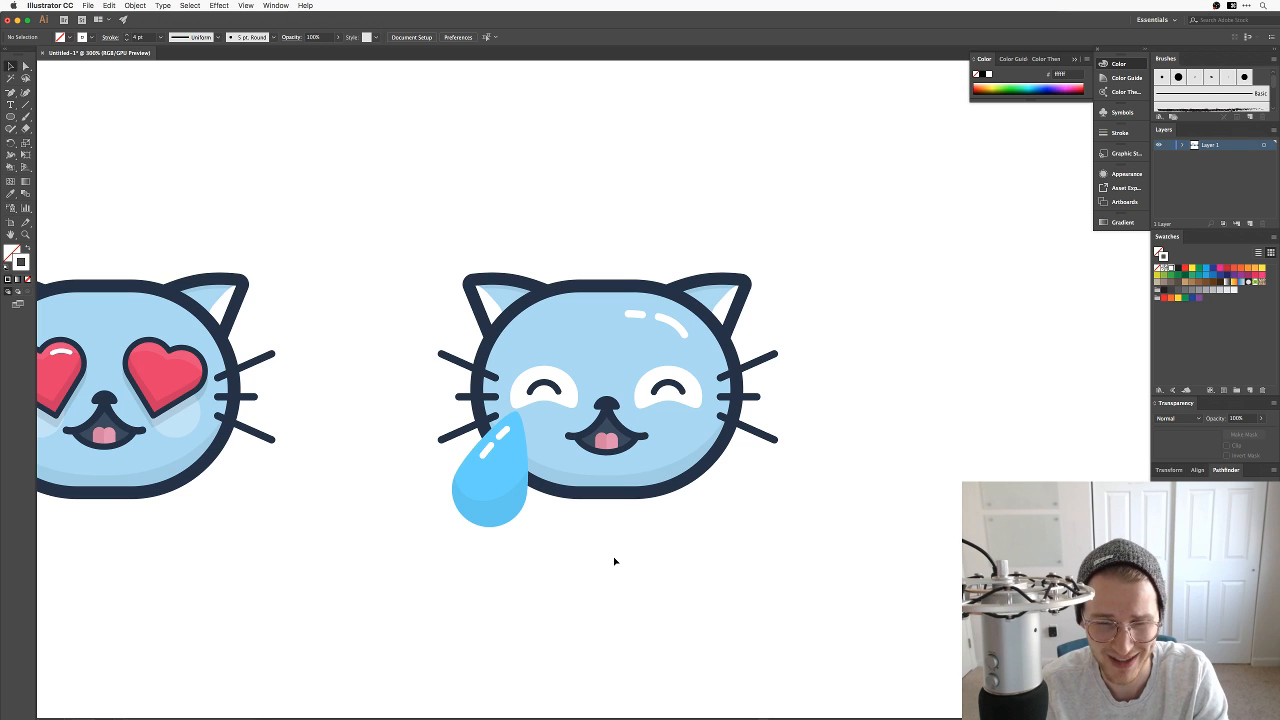
{"action": "key", "text": "super+equal"}
{"action": "key", "text": "super+equal"}
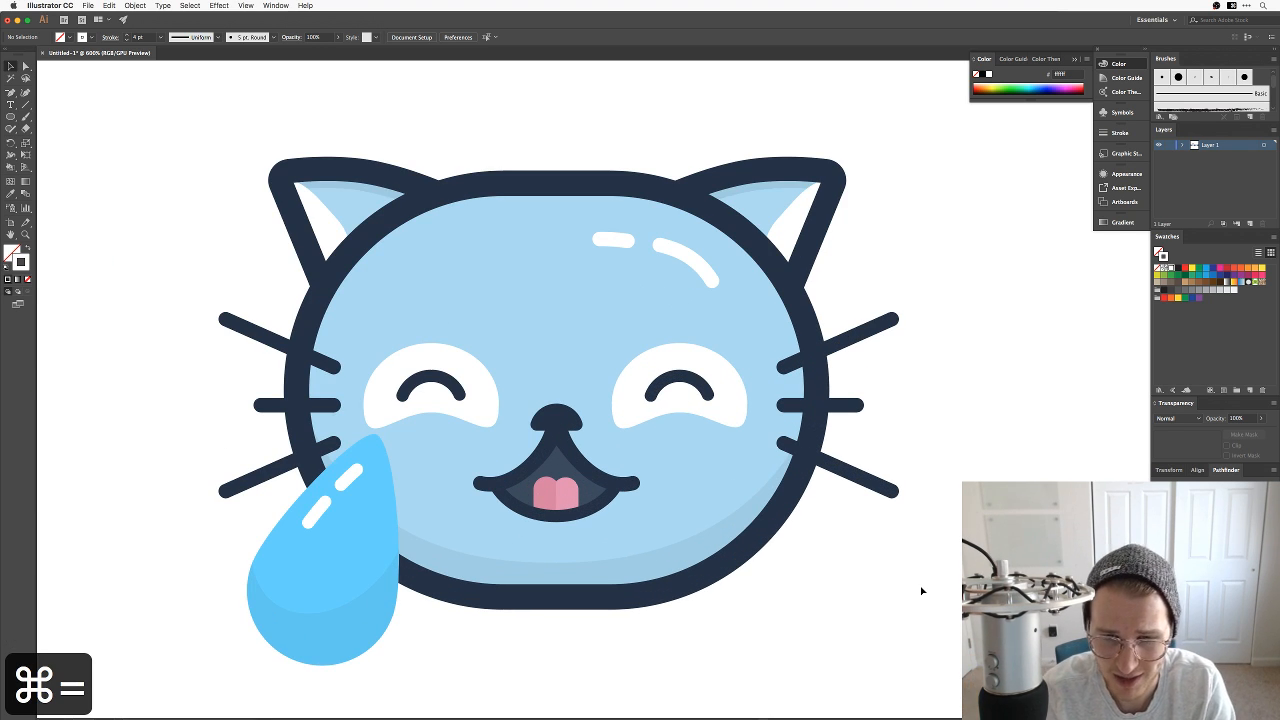
{"action": "left_click_drag", "start_coordinate": [561, 610], "coordinate": [687, 500]}
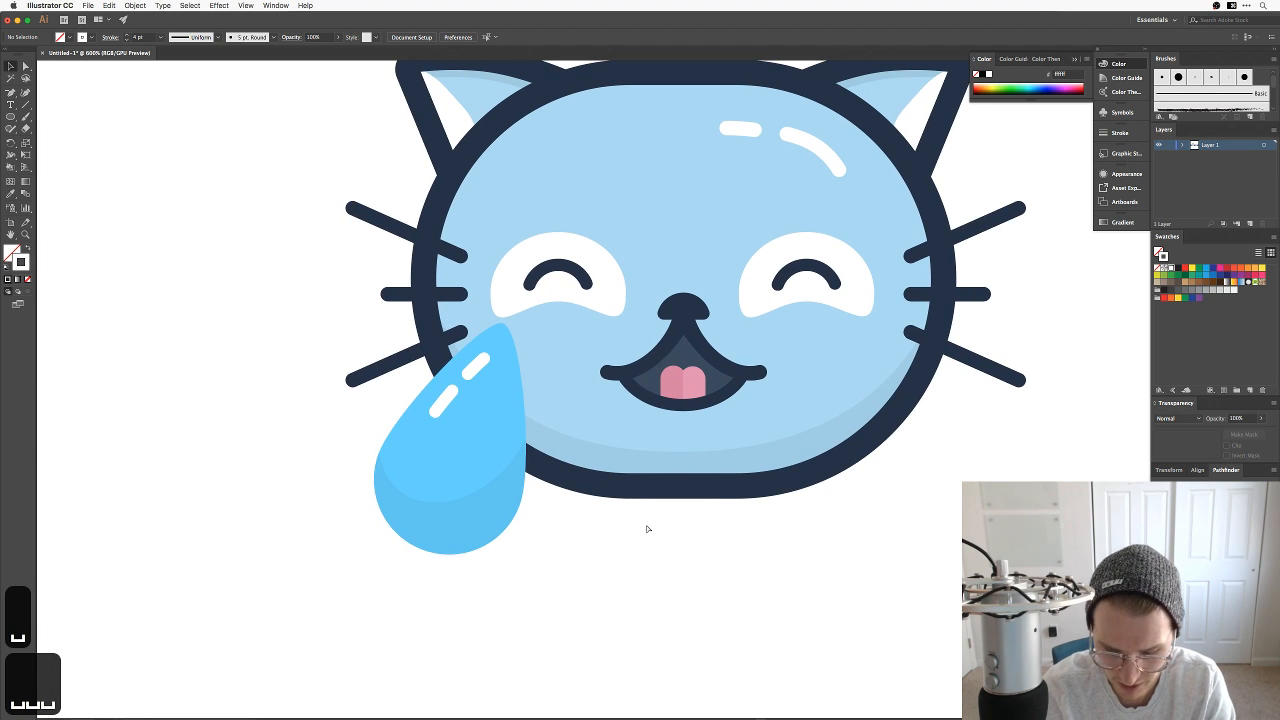
{"action": "key", "text": "super+minus"}
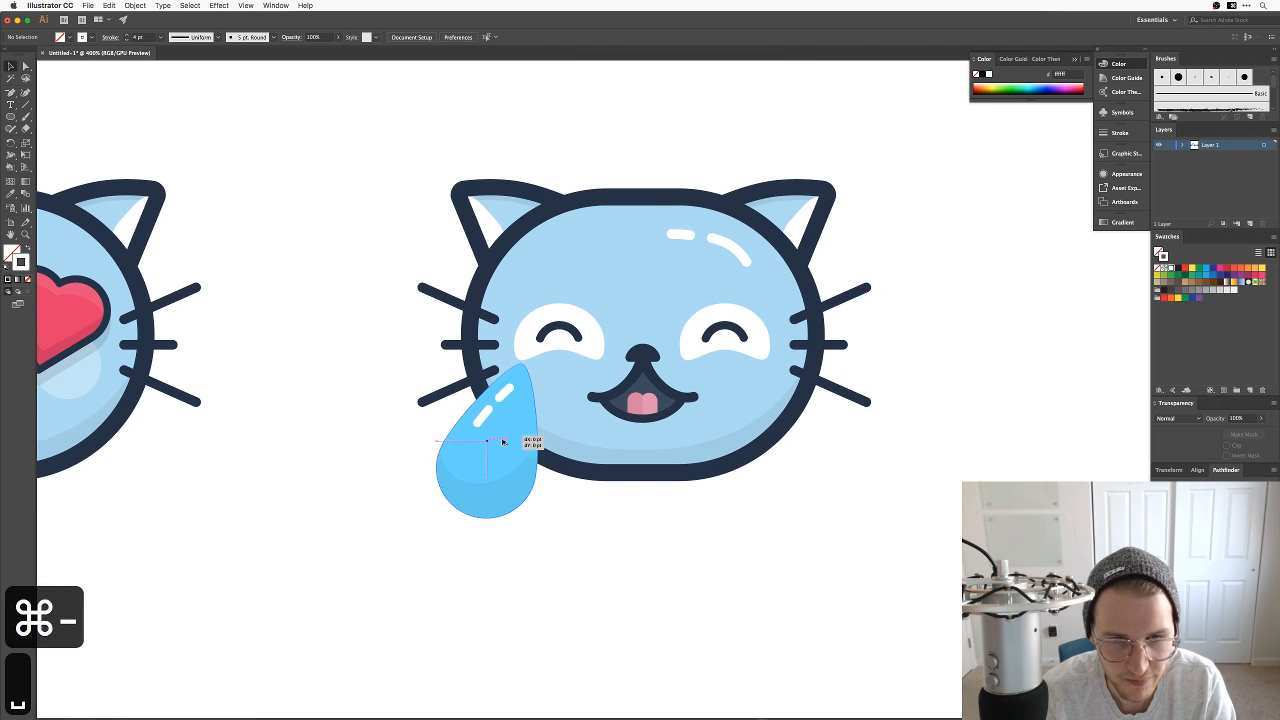
Step: Duplicate the teardrop's base shape, rotate the copy slightly counter-clockwise and offset it down and to the right of the original
{"action": "left_click_drag", "start_coordinate": [503, 441], "coordinate": [507, 448]}
{"action": "key", "text": "e"}
{"action": "left_click_drag", "start_coordinate": [592, 438], "coordinate": [592, 420]}
{"action": "key", "text": "v"}
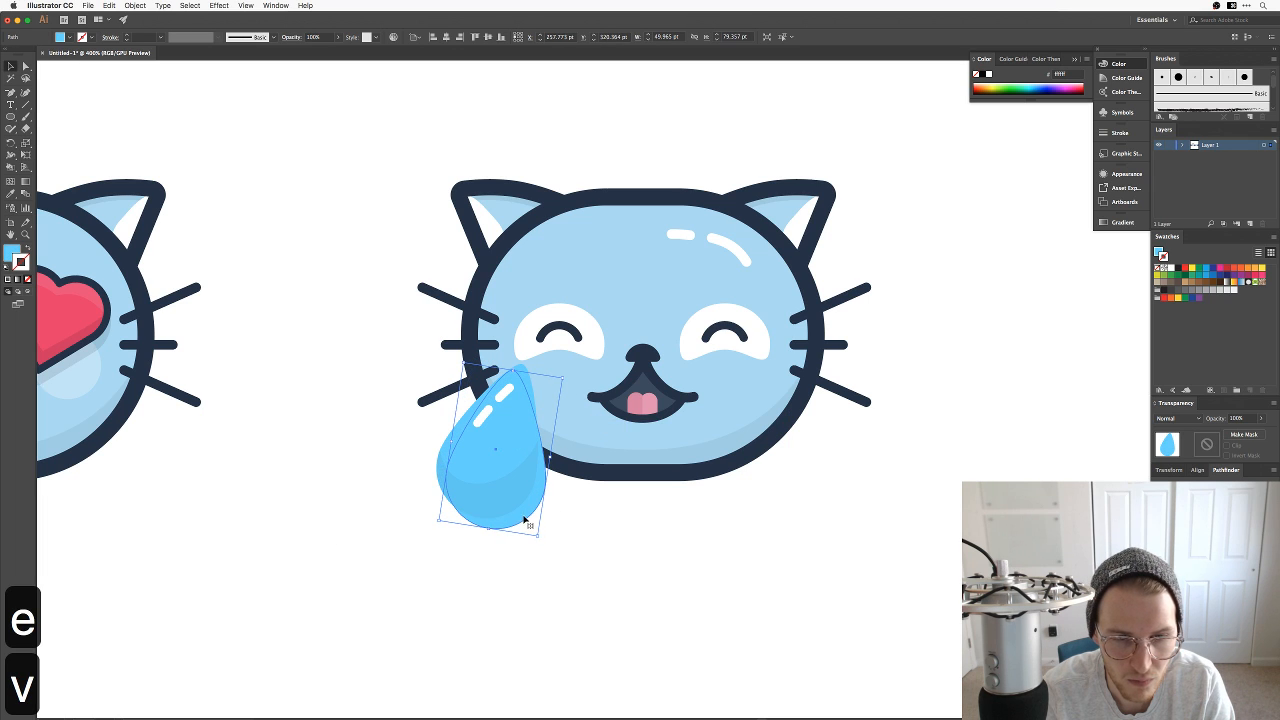
{"action": "left_click_drag", "start_coordinate": [525, 521], "coordinate": [533, 522]}
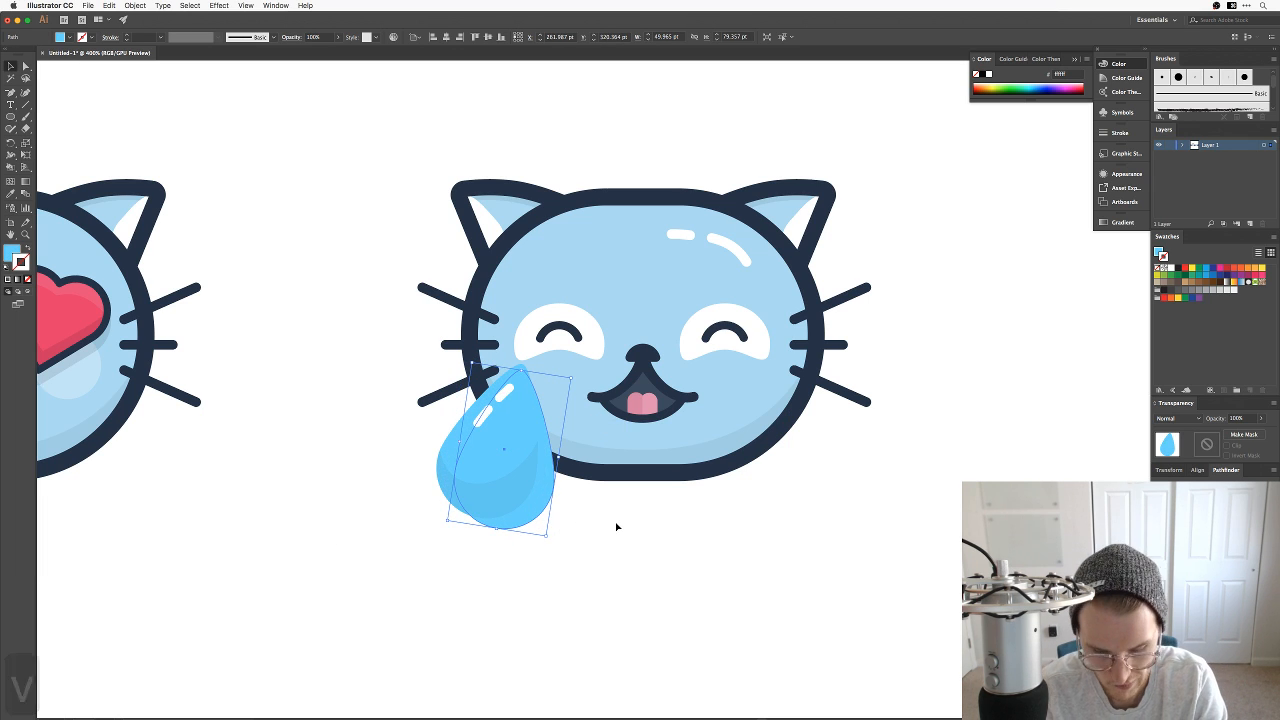
Step: Fill the teardrop copy with black and set its opacity to 10% to make a shadow
{"action": "key", "text": "i"}
{"action": "left_click", "coordinate": [678, 482]}
{"action": "key", "text": "v"}
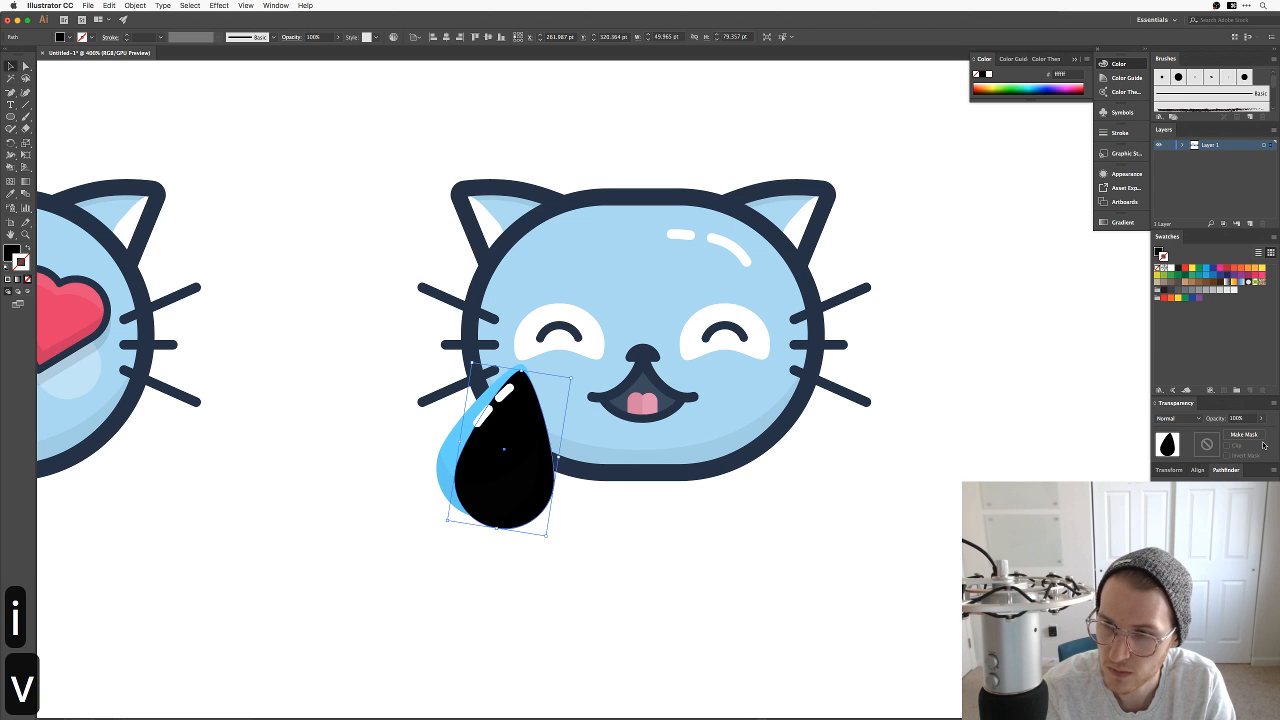
{"action": "left_click", "coordinate": [1240, 418]}
{"action": "type", "text": "10"}
{"action": "key", "text": "Return"}
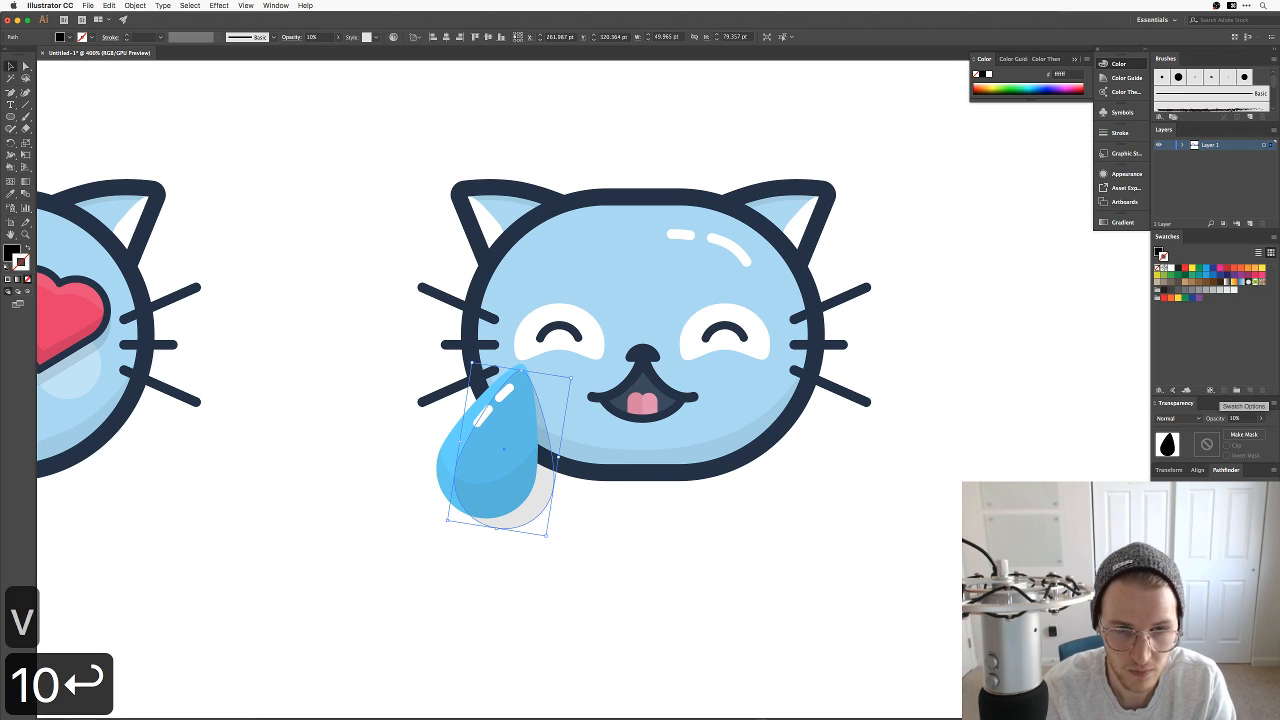
Step: Send the translucent black copy backward until it sits behind the teardrop and its highlights, and deselect it
{"action": "key", "text": "super+bracketleft"}
{"action": "key", "text": "super+bracketleft"}
{"action": "key", "text": "super+bracketleft"}
{"action": "key", "text": "super+bracketleft"}
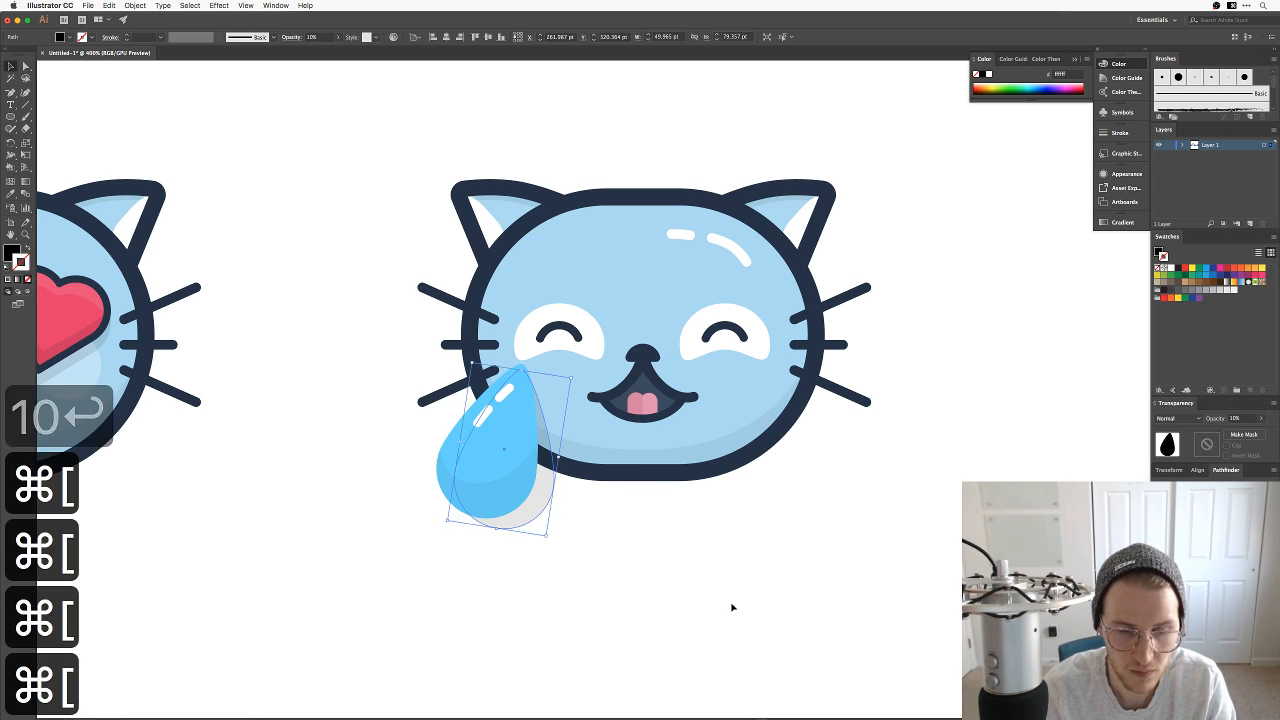
{"action": "key", "text": "v"}
{"action": "left_click", "coordinate": [651, 598]}
Step: Nudge the teardrop's shadow slightly up and to the left, closer to the teardrop
{"action": "key", "text": "space"}
{"action": "left_click_drag", "start_coordinate": [625, 563], "coordinate": [705, 635]}
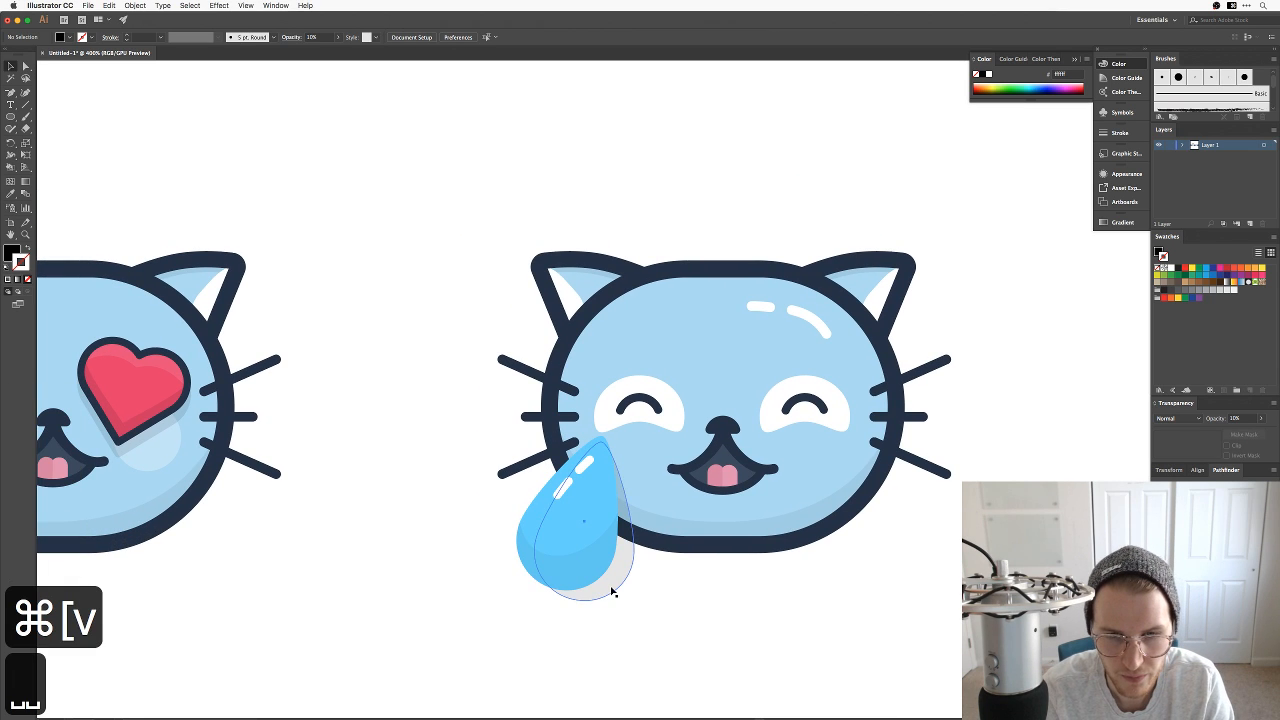
{"action": "left_click_drag", "start_coordinate": [613, 590], "coordinate": [607, 586]}
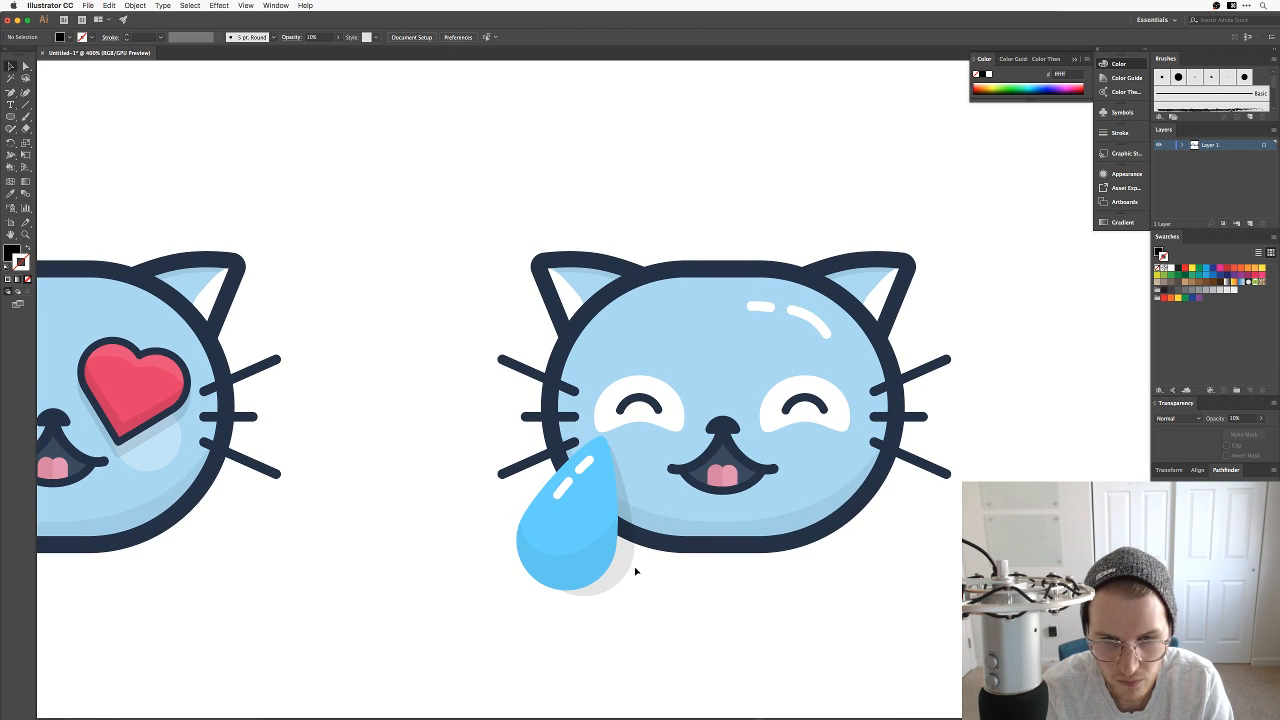
{"action": "left_click", "coordinate": [655, 541]}
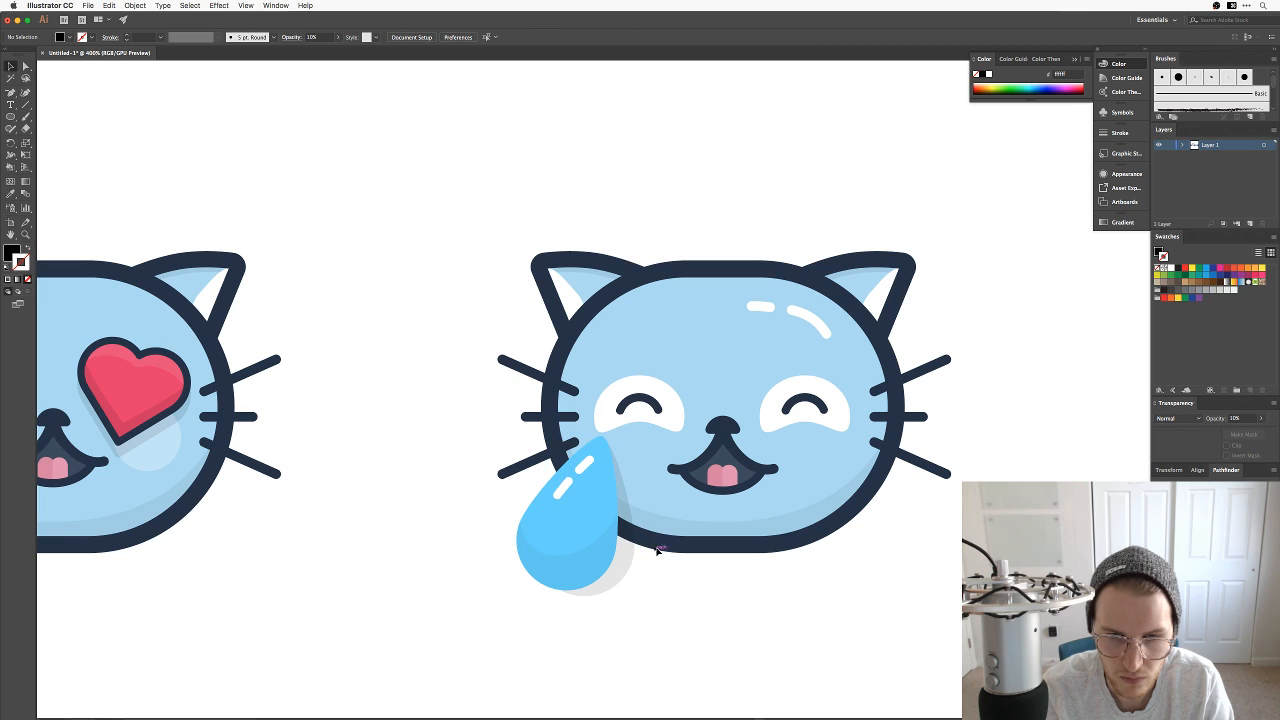
Step: Trim the teardrop's shadow to the cat's head by deleting its bottom anchor point and repositioning the remaining side anchors
{"action": "left_click", "coordinate": [628, 587]}
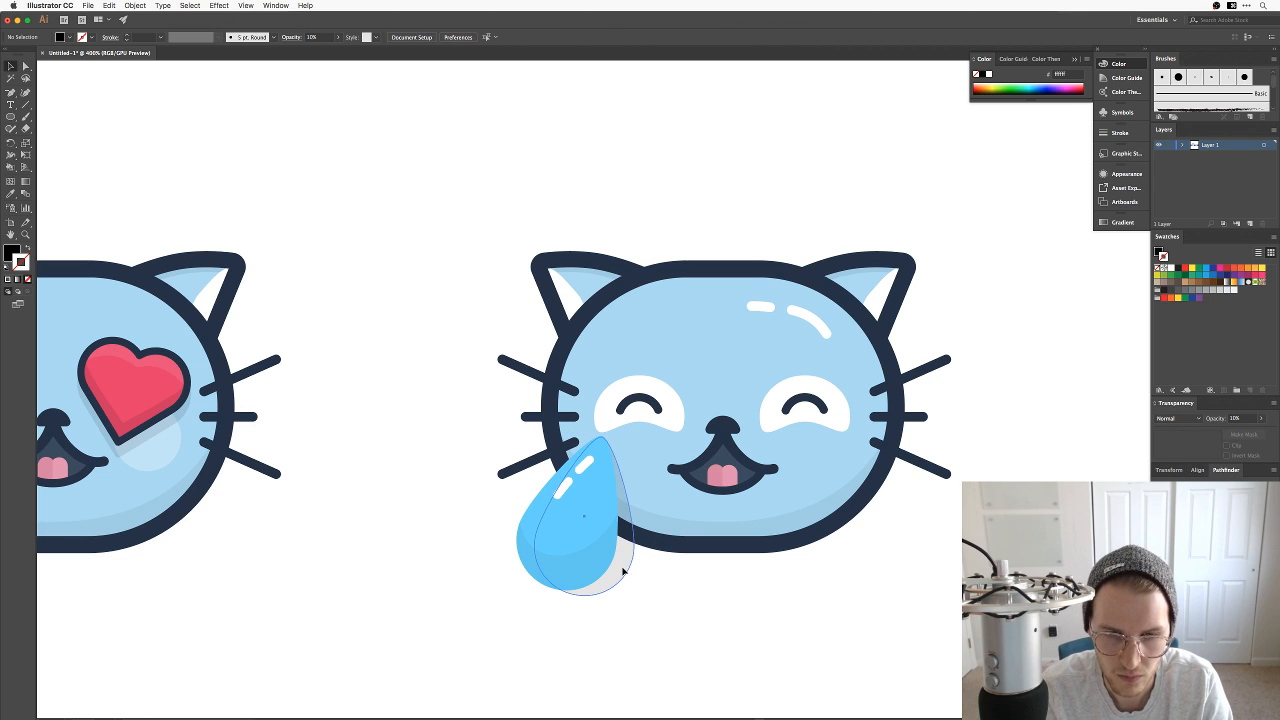
{"action": "key", "text": "a"}
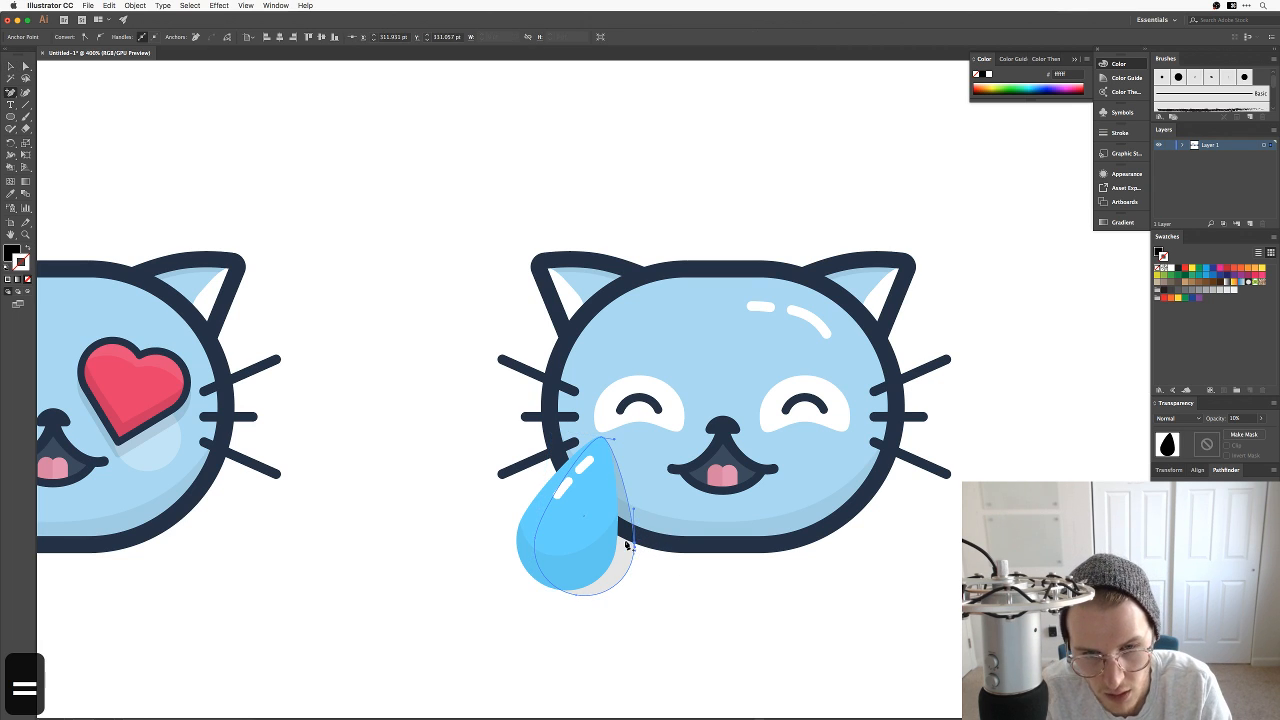
{"action": "key", "text": "minus"}
{"action": "left_click", "coordinate": [580, 597]}
{"action": "left_click", "coordinate": [634, 560]}
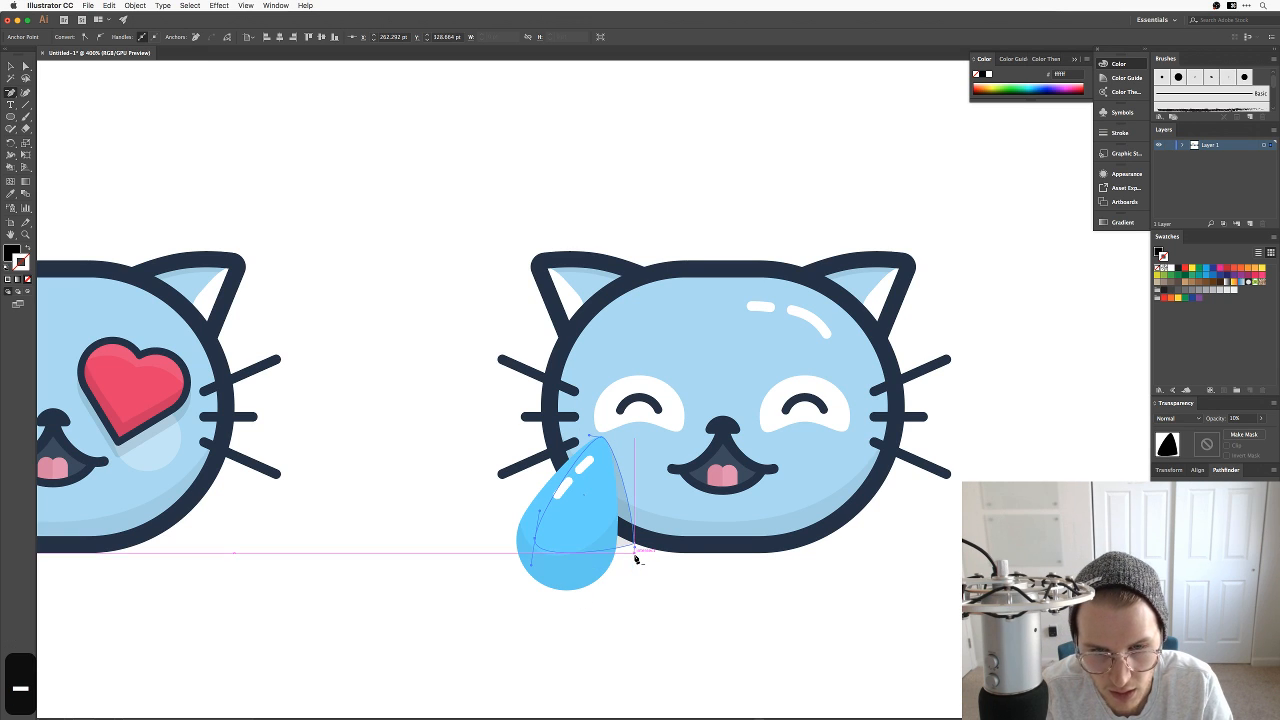
{"action": "key", "text": "a"}
{"action": "left_click_drag", "start_coordinate": [548, 545], "coordinate": [575, 490]}
{"action": "left_click", "coordinate": [632, 545]}
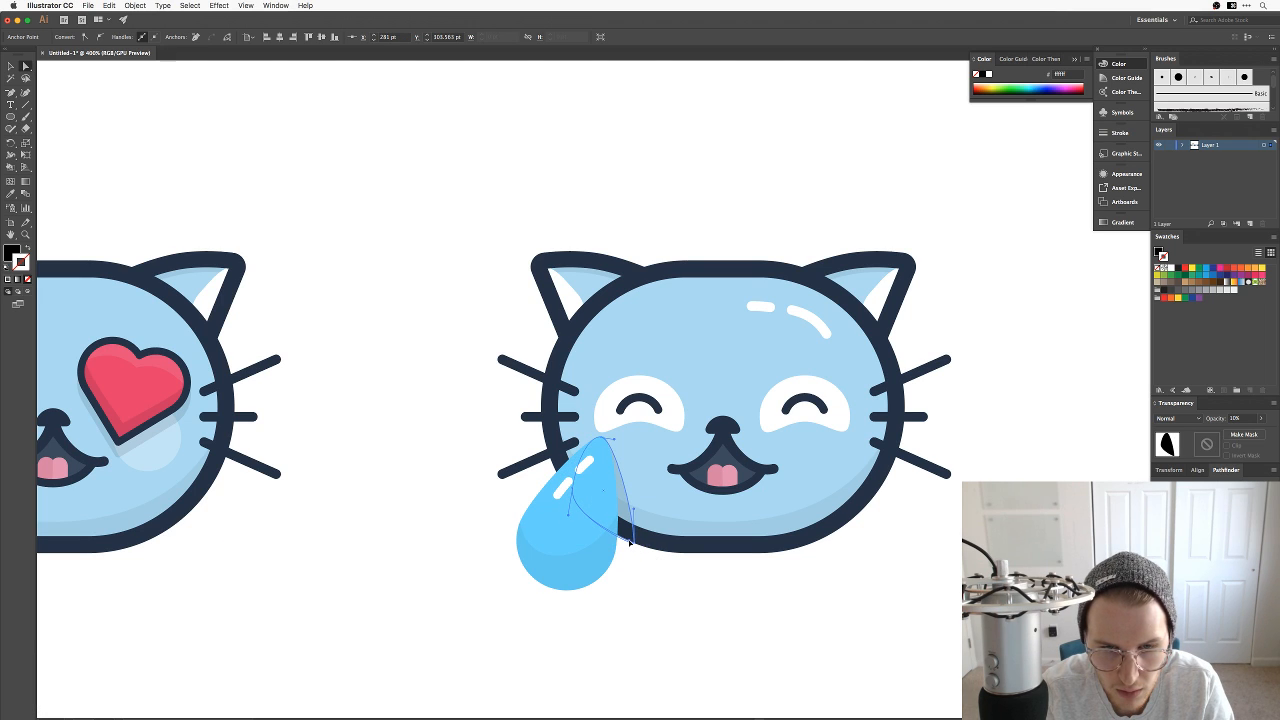
{"action": "left_click", "coordinate": [648, 576]}
Step: Examine the crying cat's face alongside the other two cat emojis
{"action": "left_click_drag", "start_coordinate": [720, 596], "coordinate": [635, 614]}
{"action": "left_click_drag", "start_coordinate": [770, 578], "coordinate": [782, 567]}
{"action": "key", "text": "super+minus"}
{"action": "key", "text": "super+minus"}
{"action": "key", "text": "super+minus"}
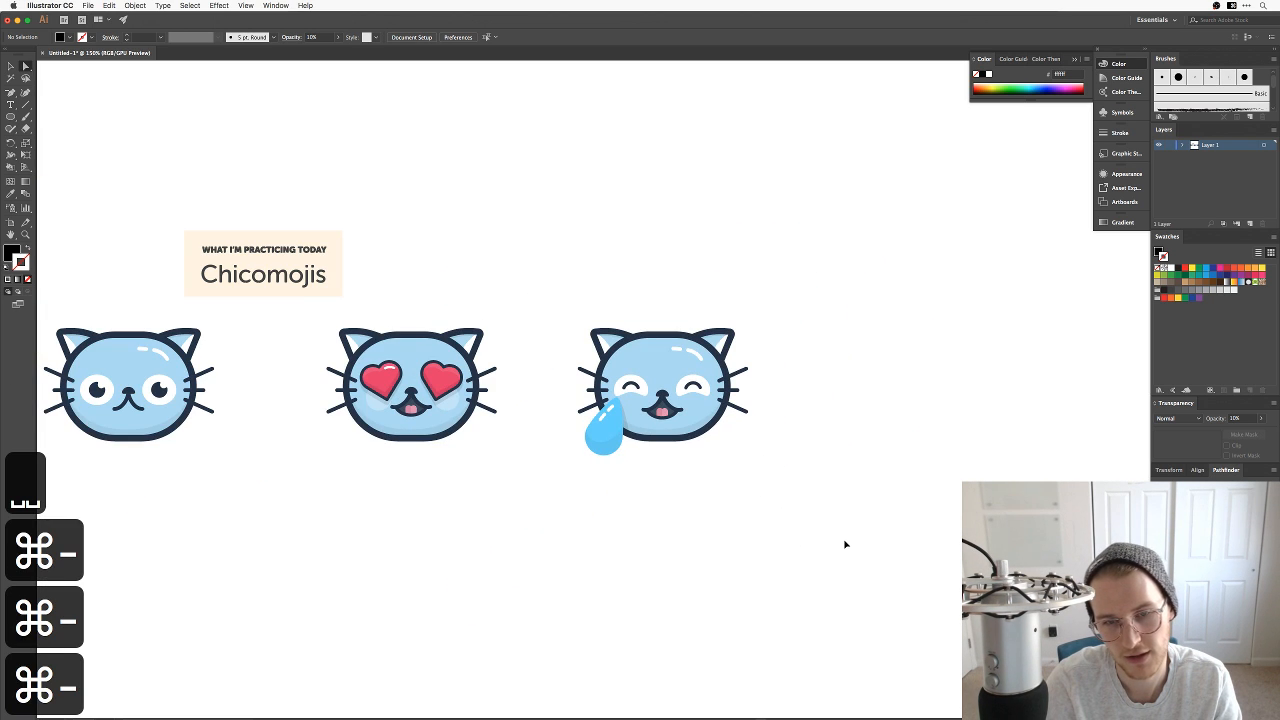
{"action": "key", "text": "super+equal"}
{"action": "key", "text": "super+equal"}
{"action": "key", "text": "super+equal"}
Step: Try removing the tongue, the dark mouth fill and the open-mouth outline from the crying cat
{"action": "key", "text": "v"}
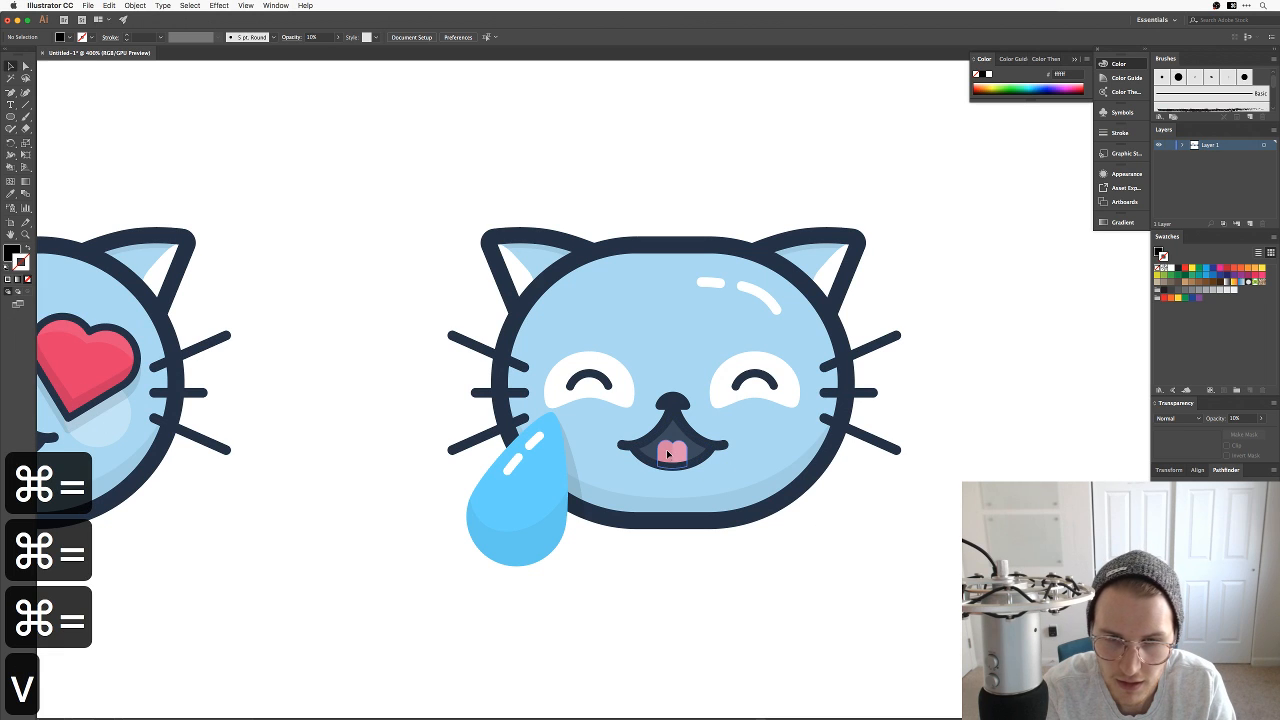
{"action": "left_click", "coordinate": [676, 453]}
{"action": "key", "text": "BackSpace"}
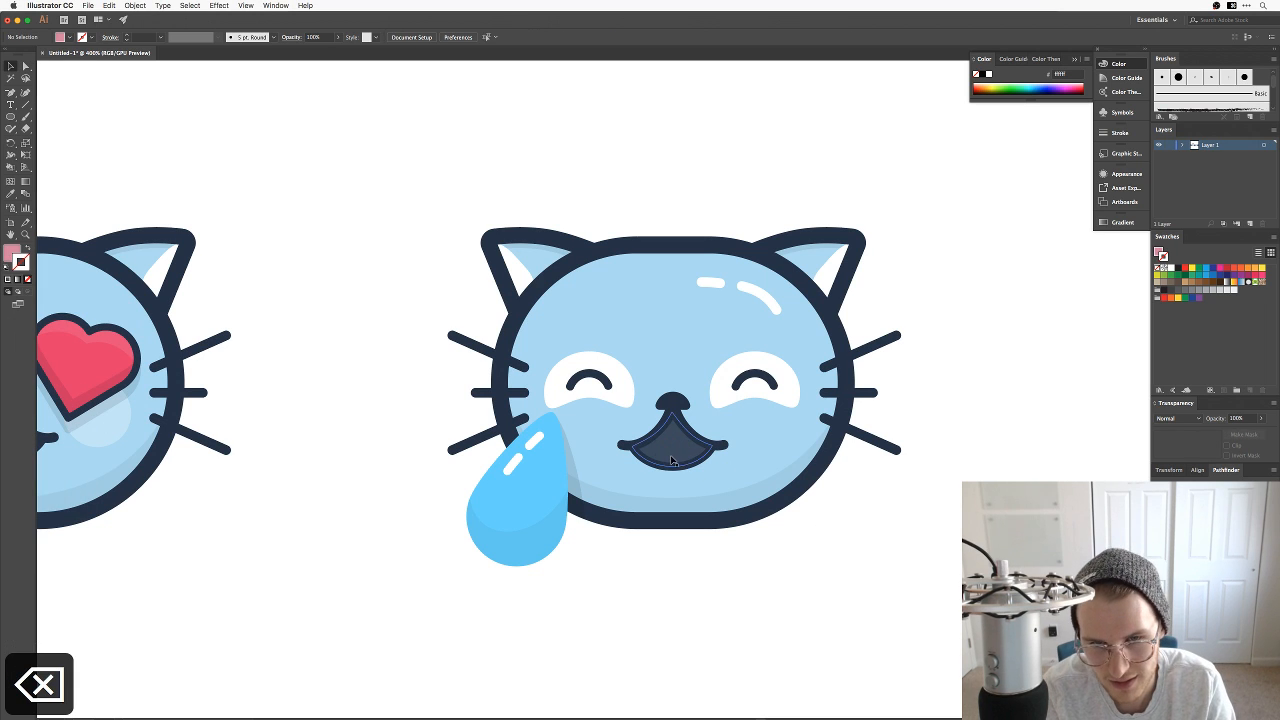
{"action": "left_click", "coordinate": [680, 456]}
{"action": "key", "text": "BackSpace"}
{"action": "left_click", "coordinate": [681, 467]}
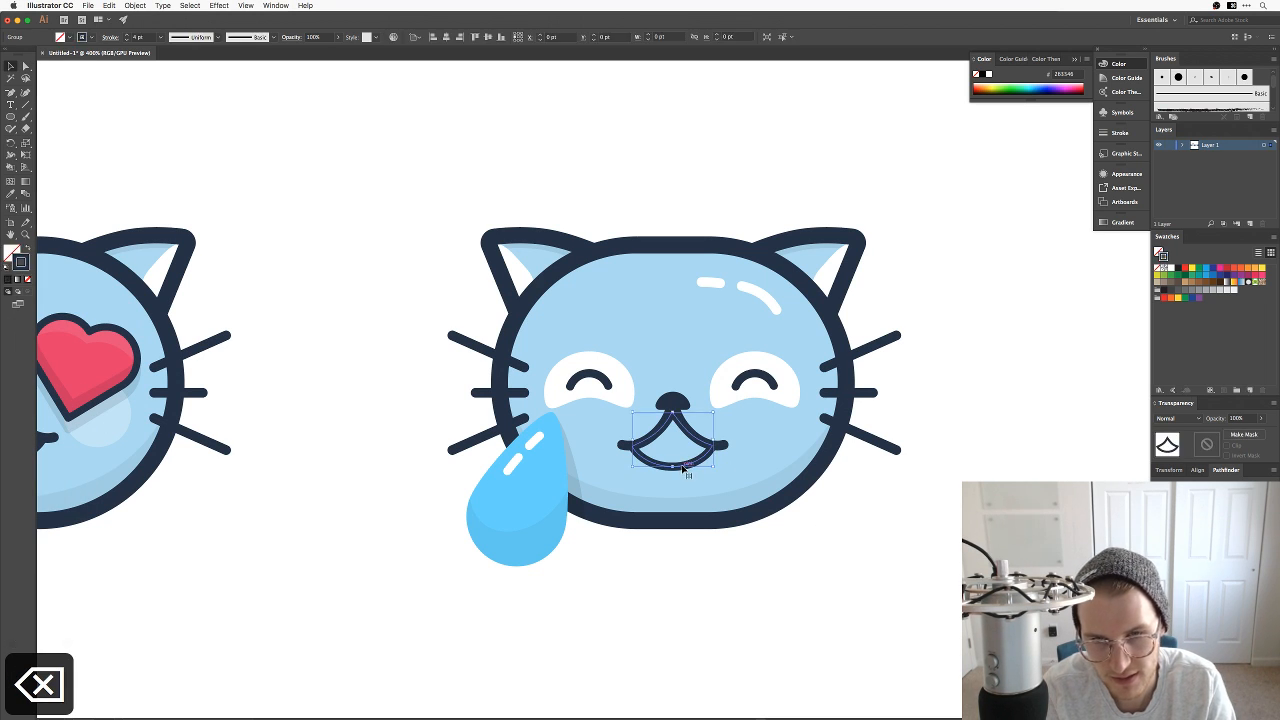
{"action": "key", "text": "BackSpace"}
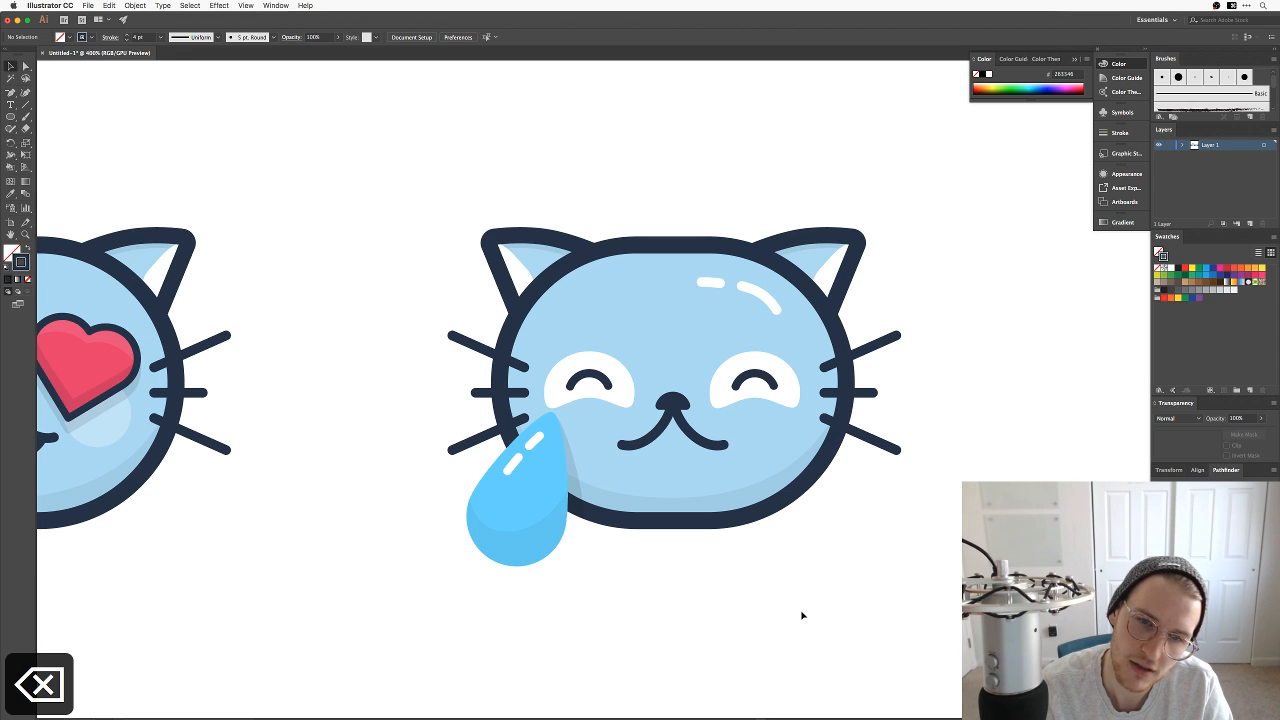
Step: Undo the deletions of the crying cat's tongue, mouth fill and mouth outline
{"action": "key", "text": "super+z"}
{"action": "key", "text": "super+z"}
{"action": "key", "text": "super+z"}
{"action": "key", "text": "super+z"}
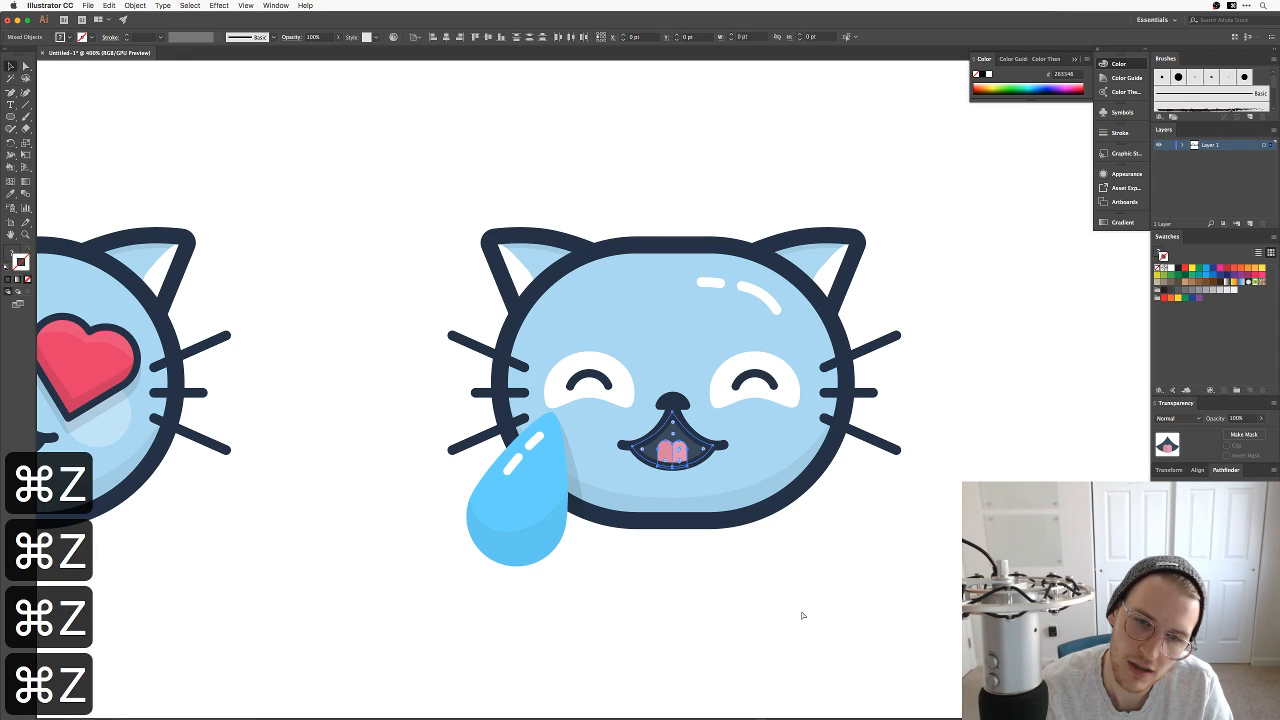
{"action": "key", "text": "super+z"}
{"action": "key", "text": "super+shift+z"}
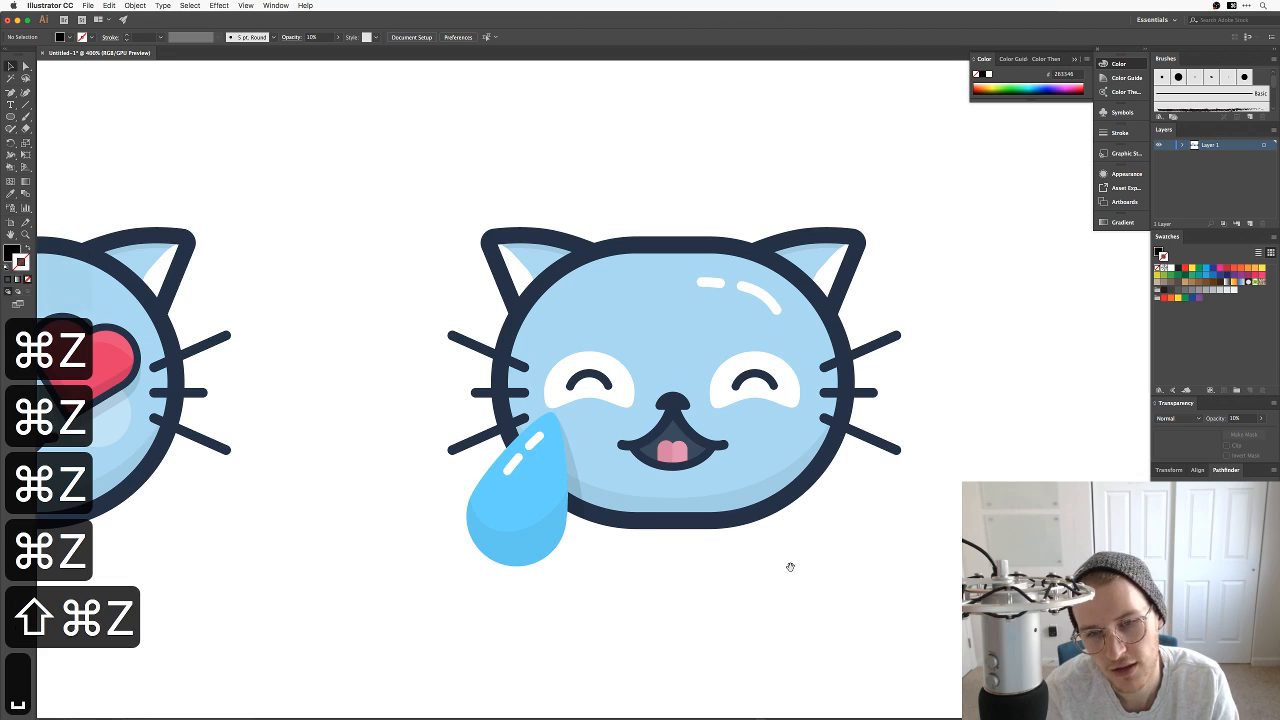
Step: Copy a translucent cheek circle from the heart-eyed cat to beneath the crying cat's left eye
{"action": "left_click_drag", "start_coordinate": [789, 563], "coordinate": [777, 575]}
{"action": "key", "text": "super+minus"}
{"action": "key", "text": "super+minus"}
{"action": "key", "text": "super+minus"}
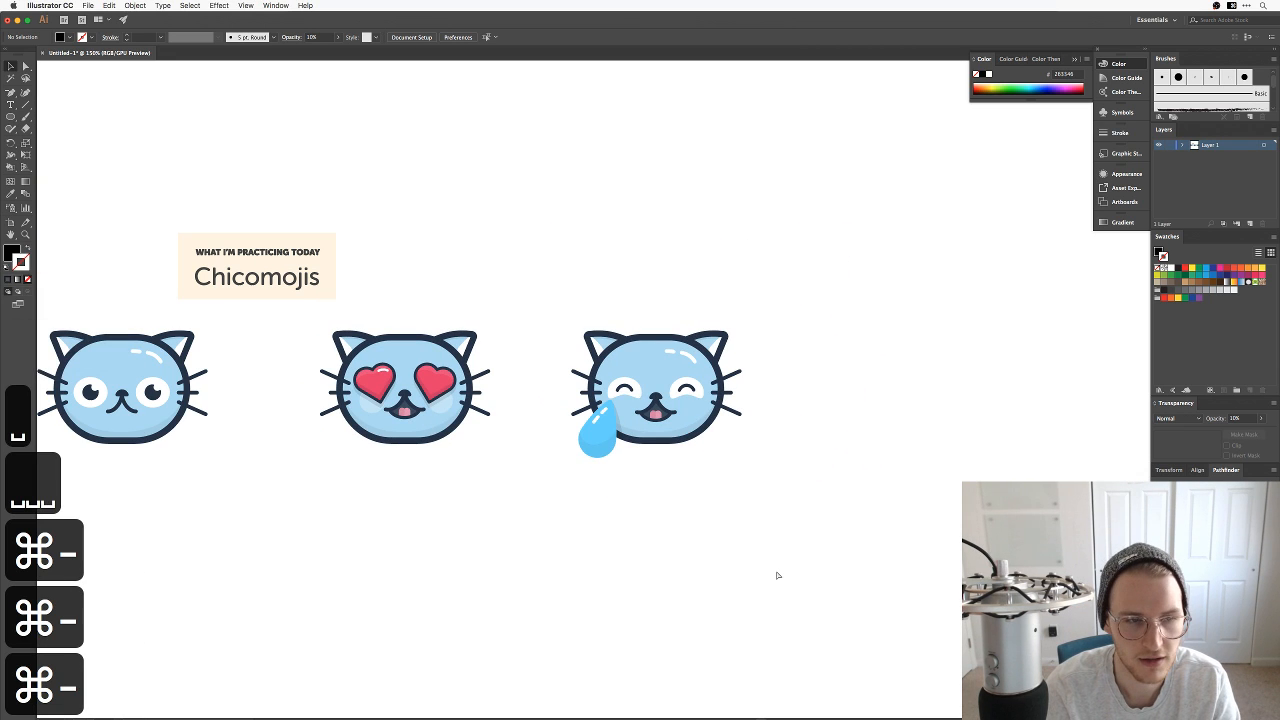
{"action": "left_click_drag", "start_coordinate": [385, 489], "coordinate": [493, 504]}
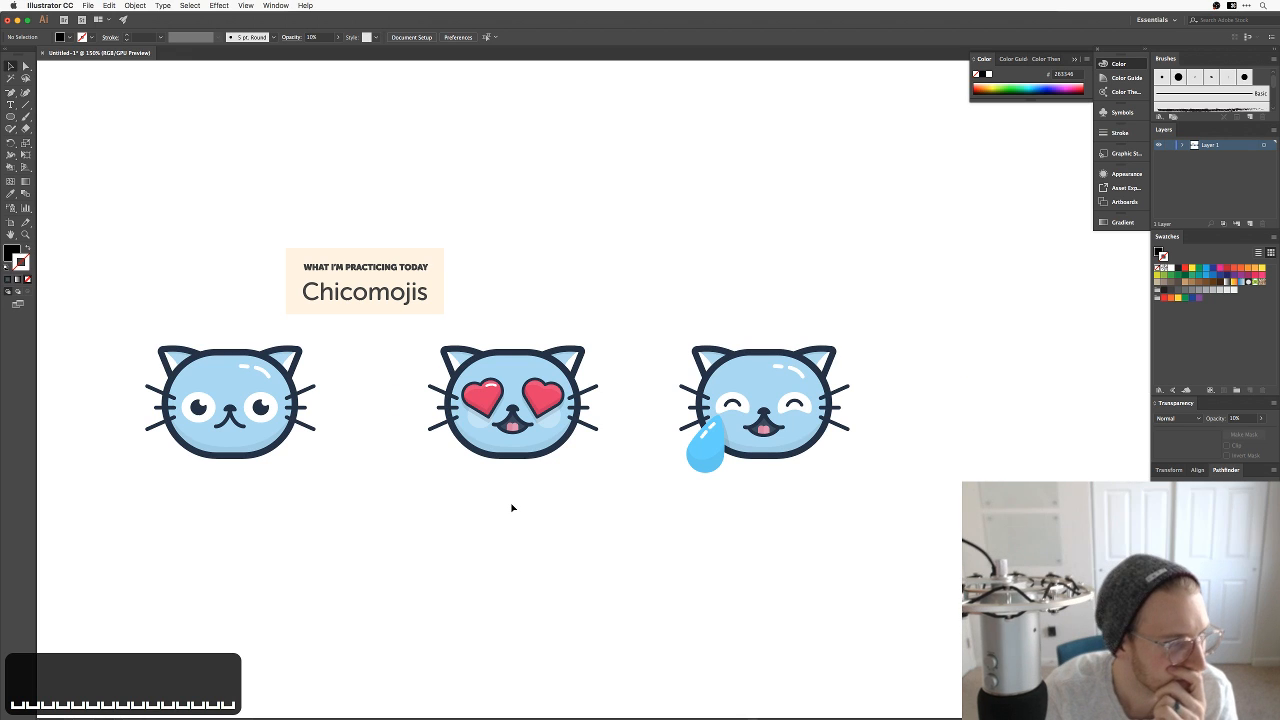
{"action": "scroll", "coordinate": [511, 508], "scroll_direction": "right", "scroll_amount": 3}
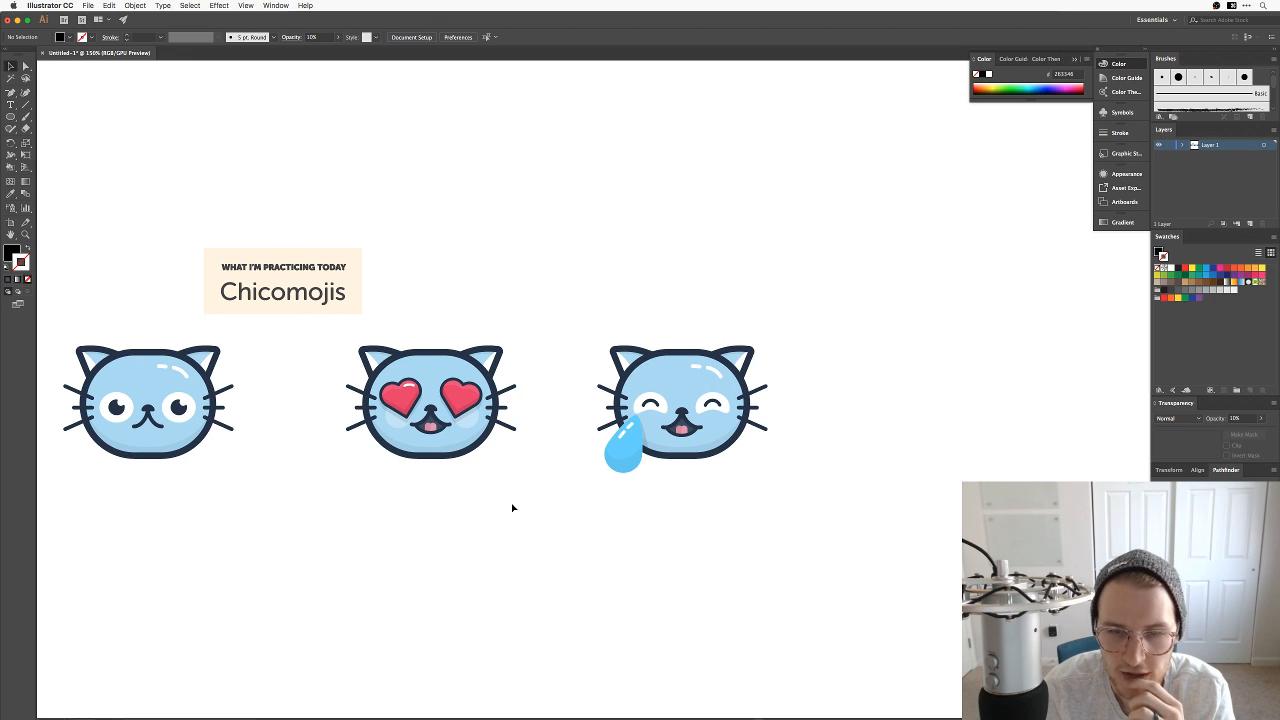
{"action": "key", "text": "super+equal"}
{"action": "key", "text": "super+equal"}
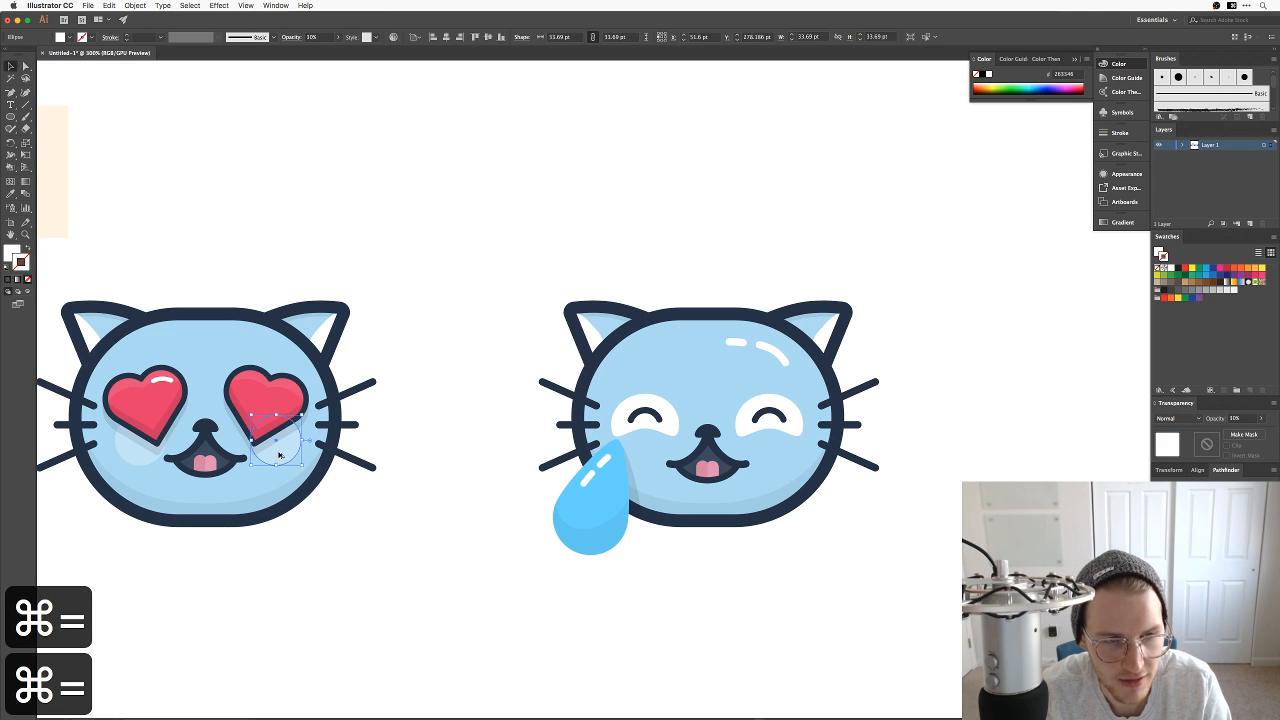
{"action": "left_click_drag", "start_coordinate": [279, 455], "coordinate": [647, 472]}
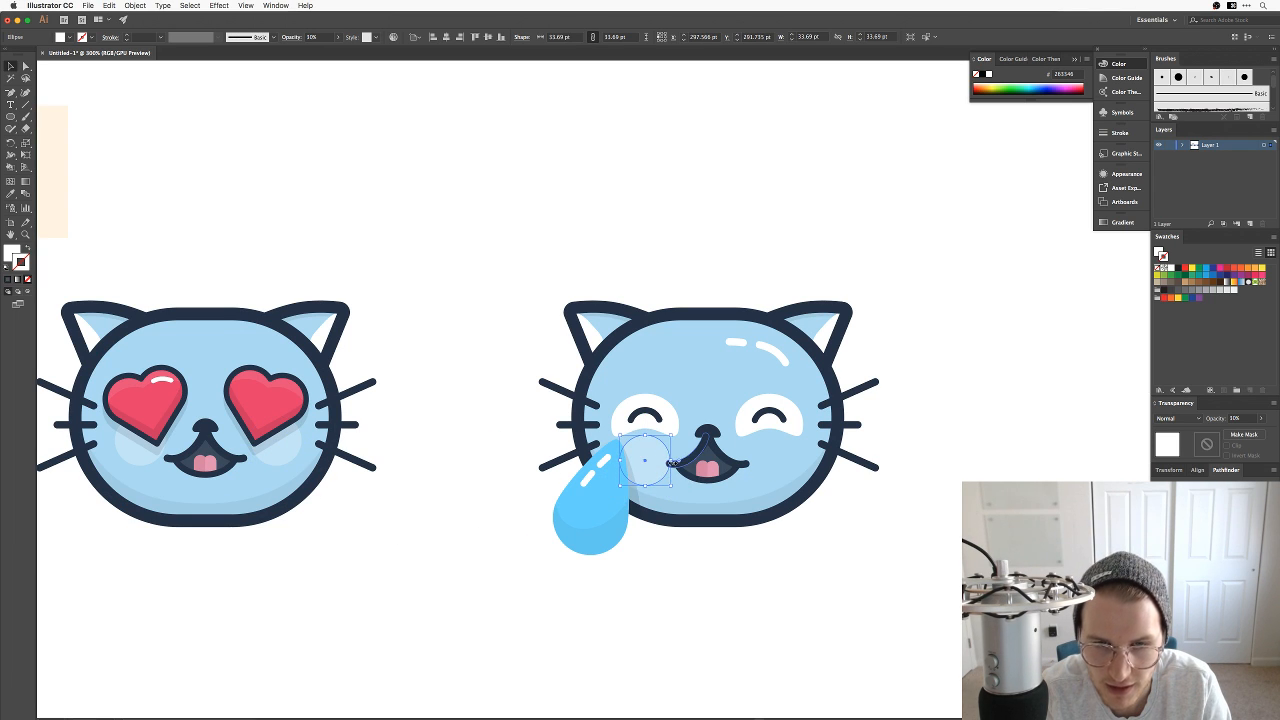
{"action": "key", "text": "v"}
{"action": "left_click", "coordinate": [708, 594]}
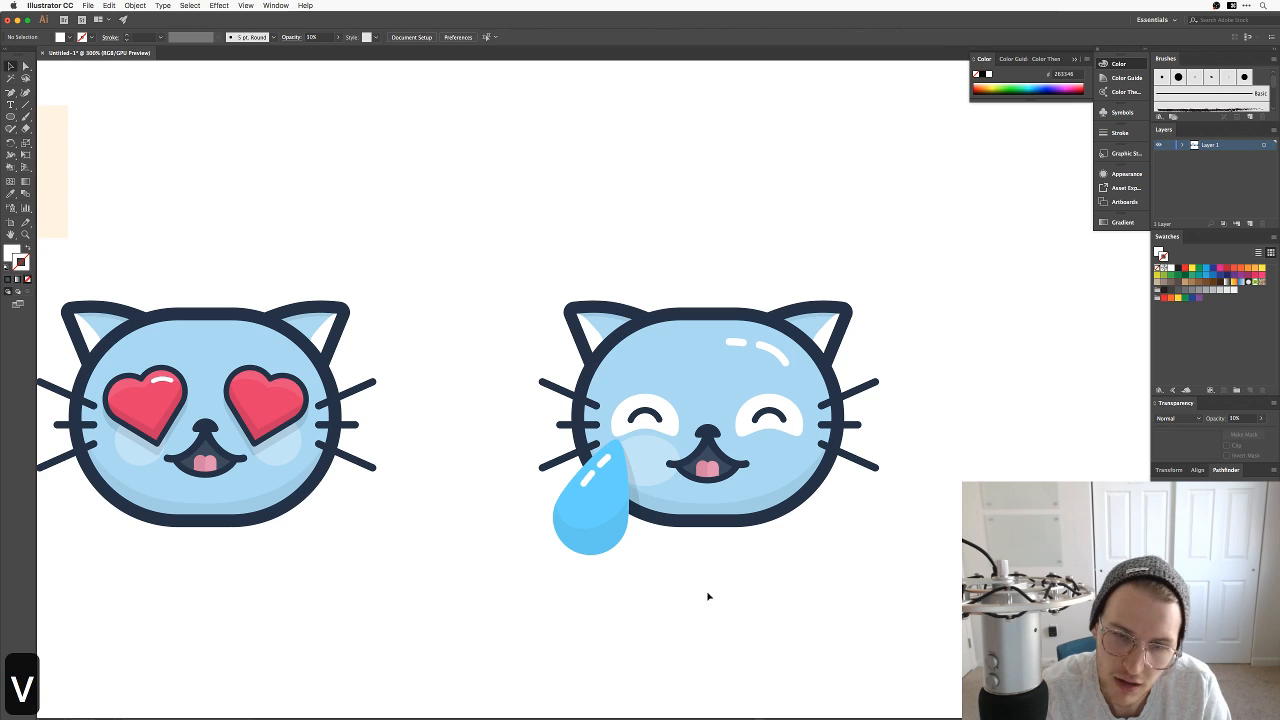
Step: Flatten the new cheek circle into an ellipse and duplicate it level beneath the crying cat's right eye
{"action": "left_click", "coordinate": [646, 466]}
{"action": "left_click_drag", "start_coordinate": [678, 484], "coordinate": [780, 464]}
{"action": "left_click", "coordinate": [660, 591]}
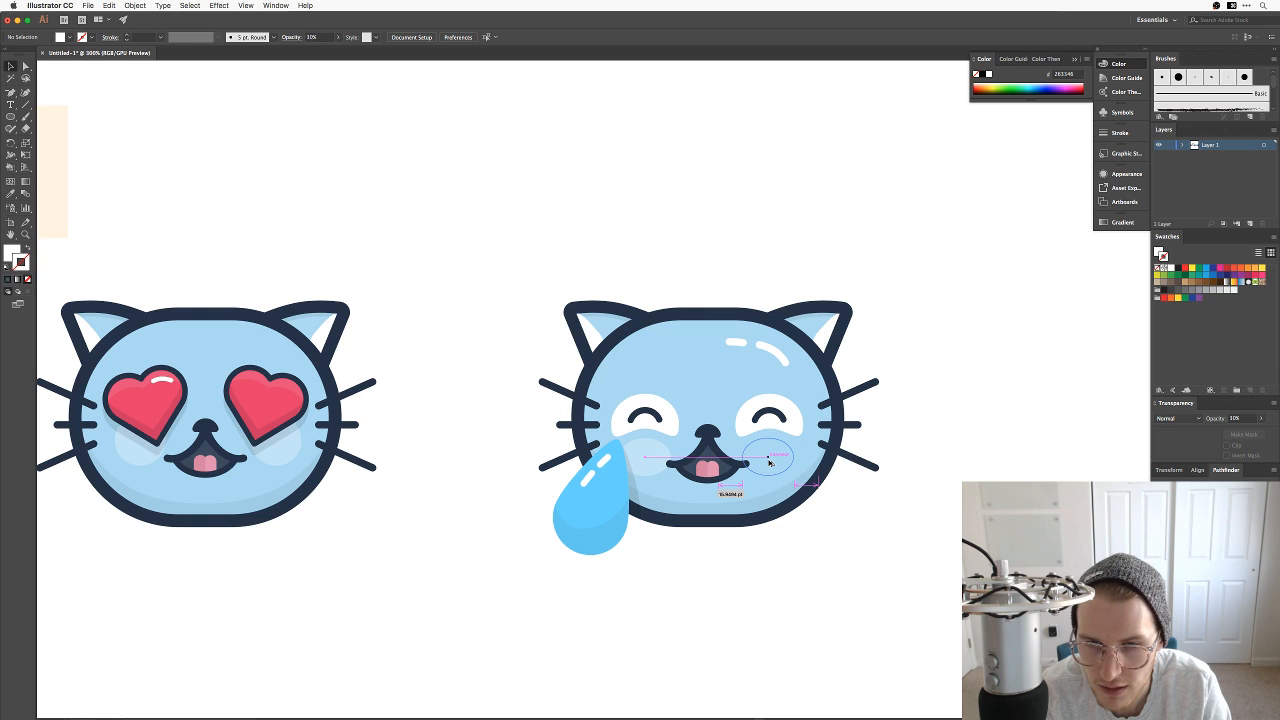
{"action": "left_click", "coordinate": [848, 517]}
Step: Duplicate the complete teardrop, including its highlights, shading and shadow, straight across toward the right of the face
{"action": "scroll", "coordinate": [866, 539], "scroll_direction": "up", "scroll_amount": 2}
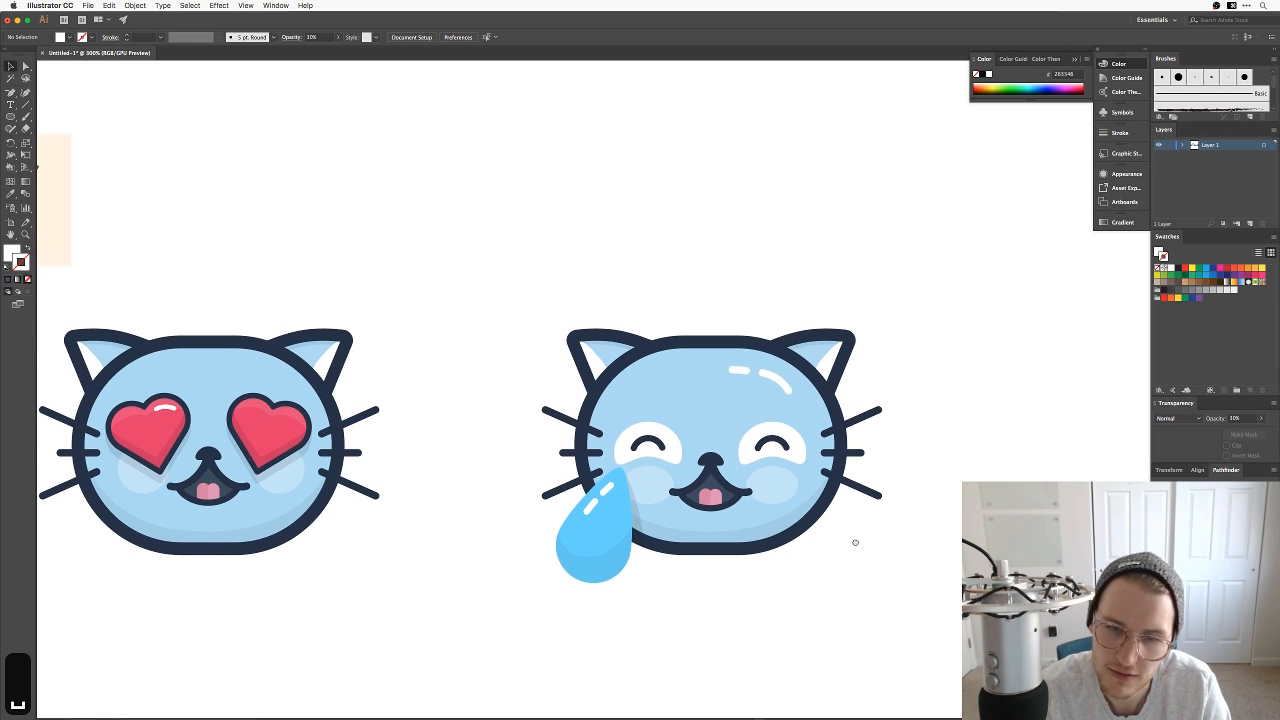
{"action": "key", "text": "space"}
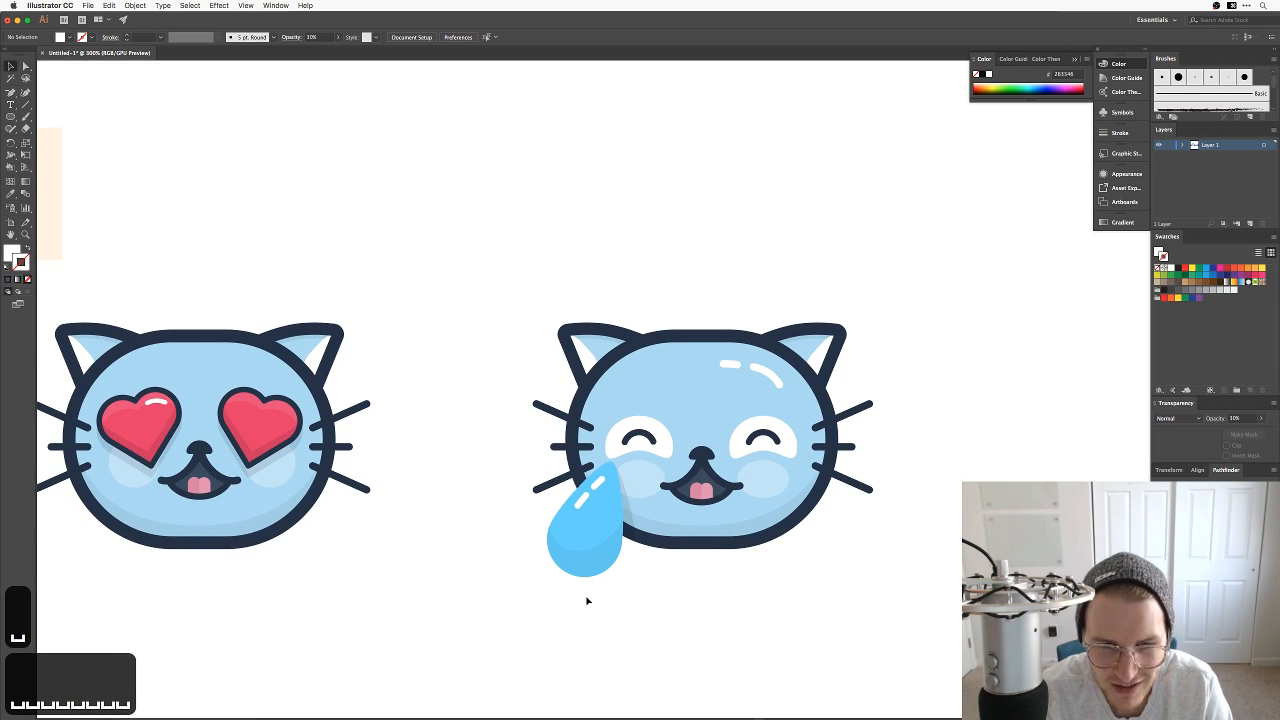
{"action": "left_click", "coordinate": [587, 506]}
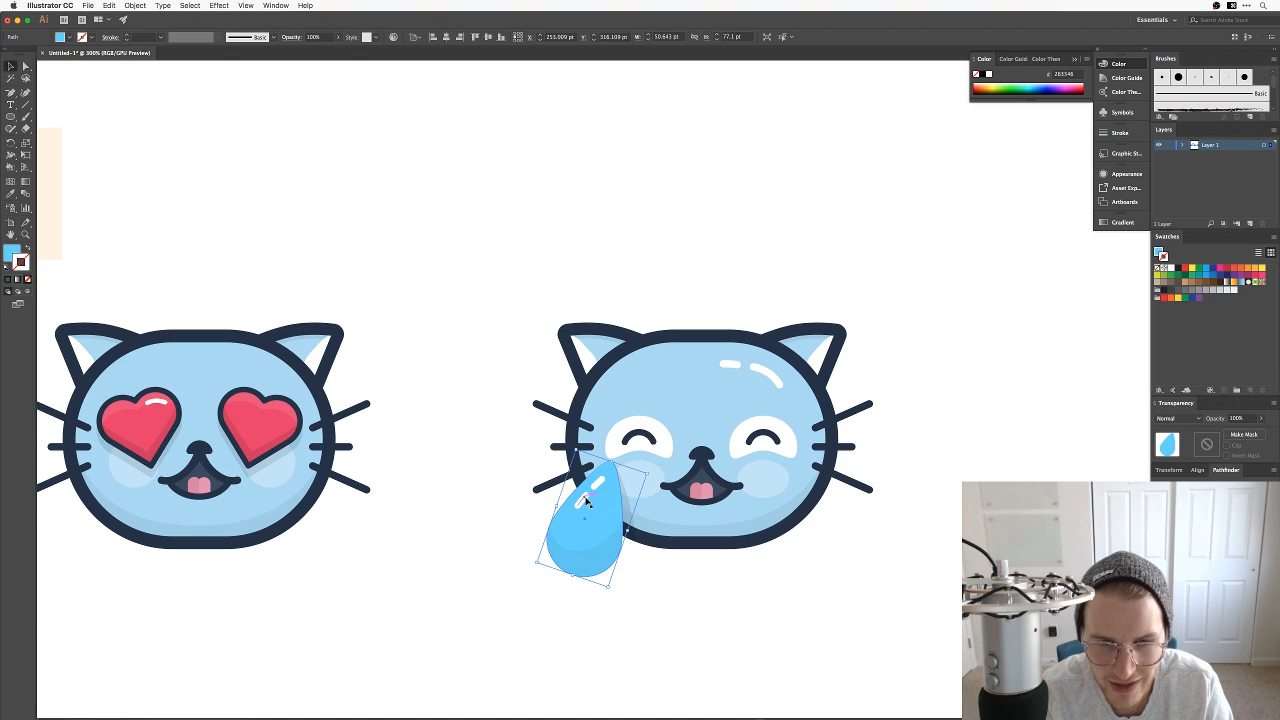
{"action": "left_click", "coordinate": [586, 501]}
{"action": "left_click", "coordinate": [598, 485], "text": "shift"}
{"action": "left_click", "coordinate": [603, 532], "text": "shift"}
{"action": "left_click", "coordinate": [599, 560], "text": "shift"}
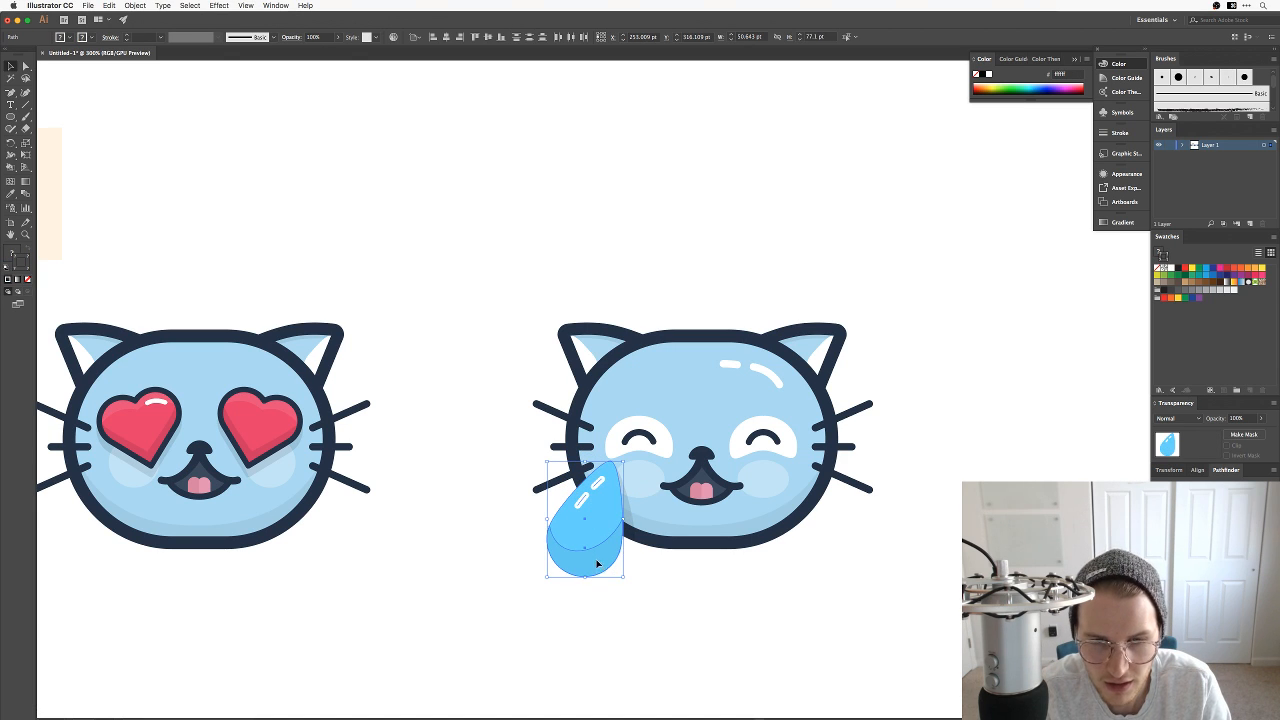
{"action": "left_click", "coordinate": [631, 528], "text": "shift"}
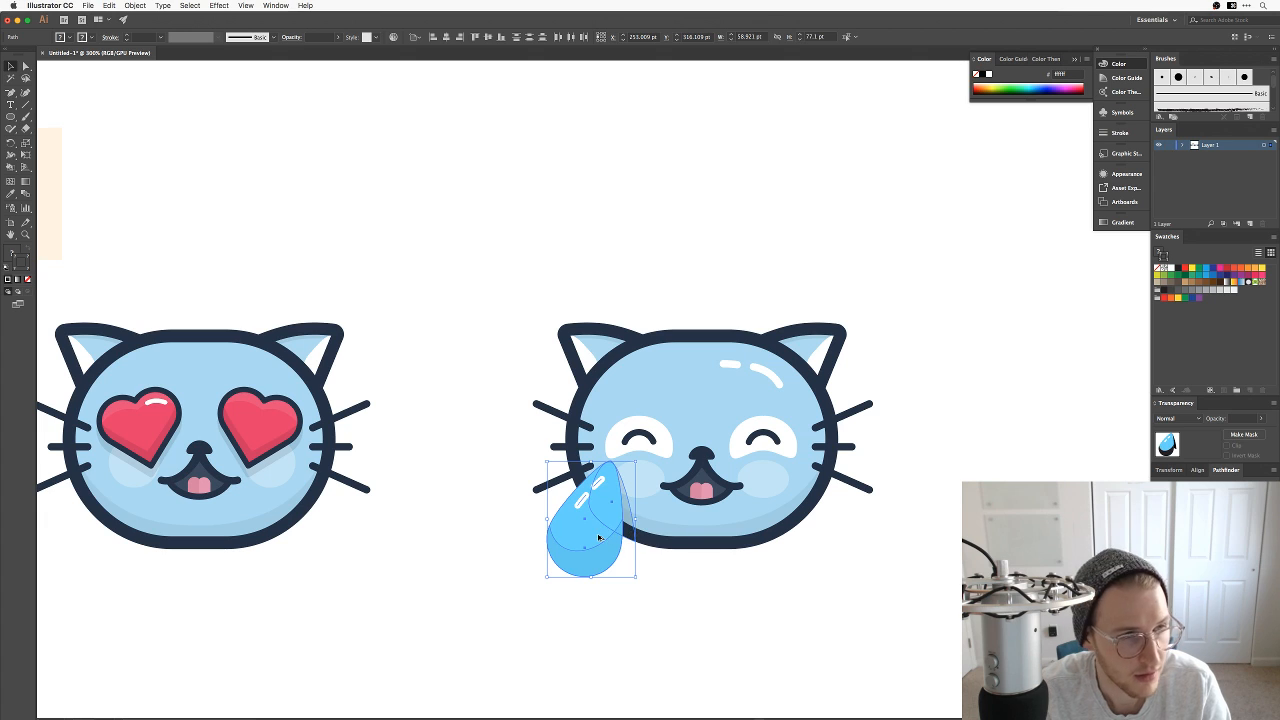
{"action": "left_click_drag", "start_coordinate": [598, 538], "coordinate": [702, 538]}
Step: Reflect the duplicated teardrop into a mirror image and place it beneath the crying cat's right eye
{"action": "right_click", "coordinate": [705, 524]}
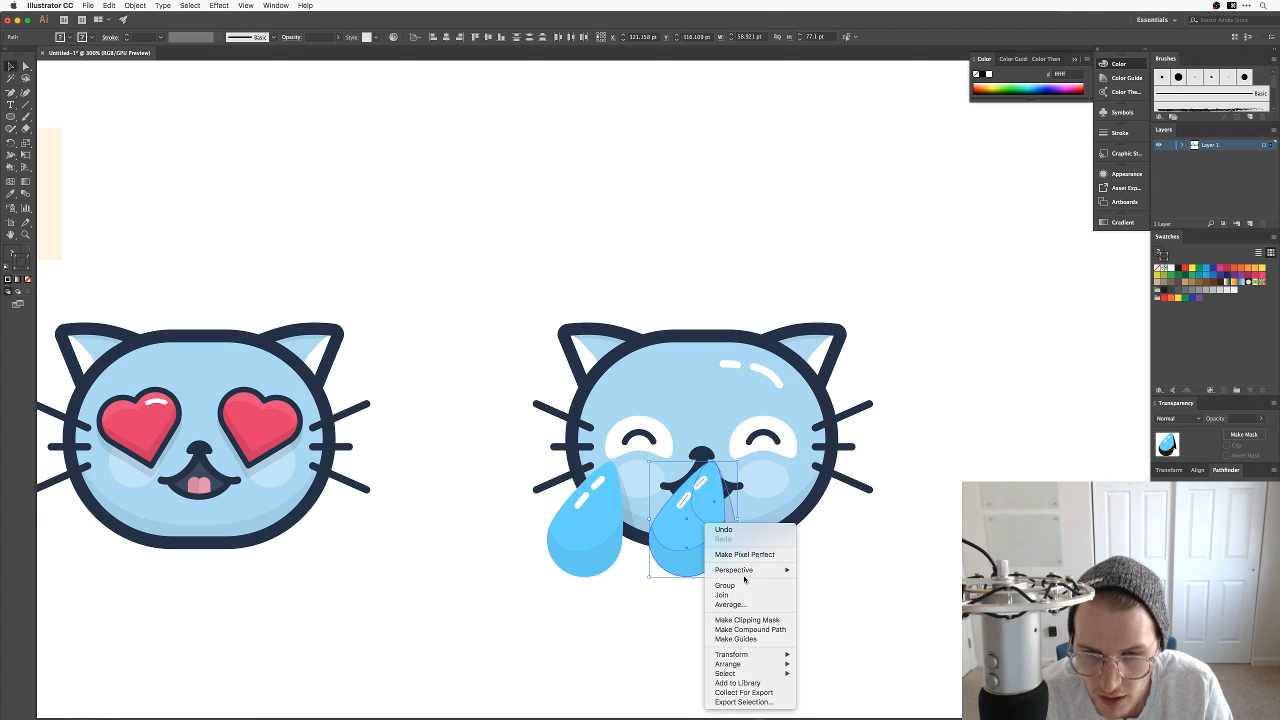
{"action": "mouse_move", "coordinate": [750, 654]}
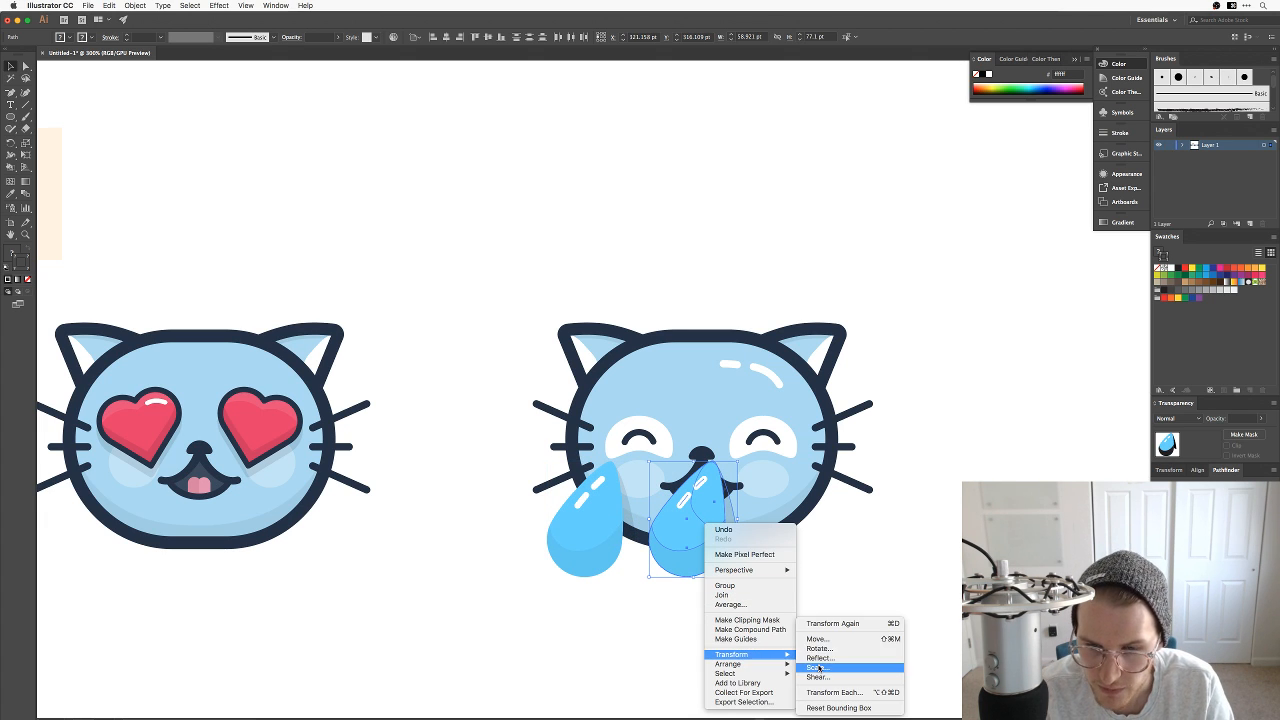
{"action": "left_click", "coordinate": [819, 657]}
{"action": "key", "text": "Return"}
{"action": "left_click_drag", "start_coordinate": [728, 567], "coordinate": [808, 537]}
{"action": "left_click", "coordinate": [789, 626]}
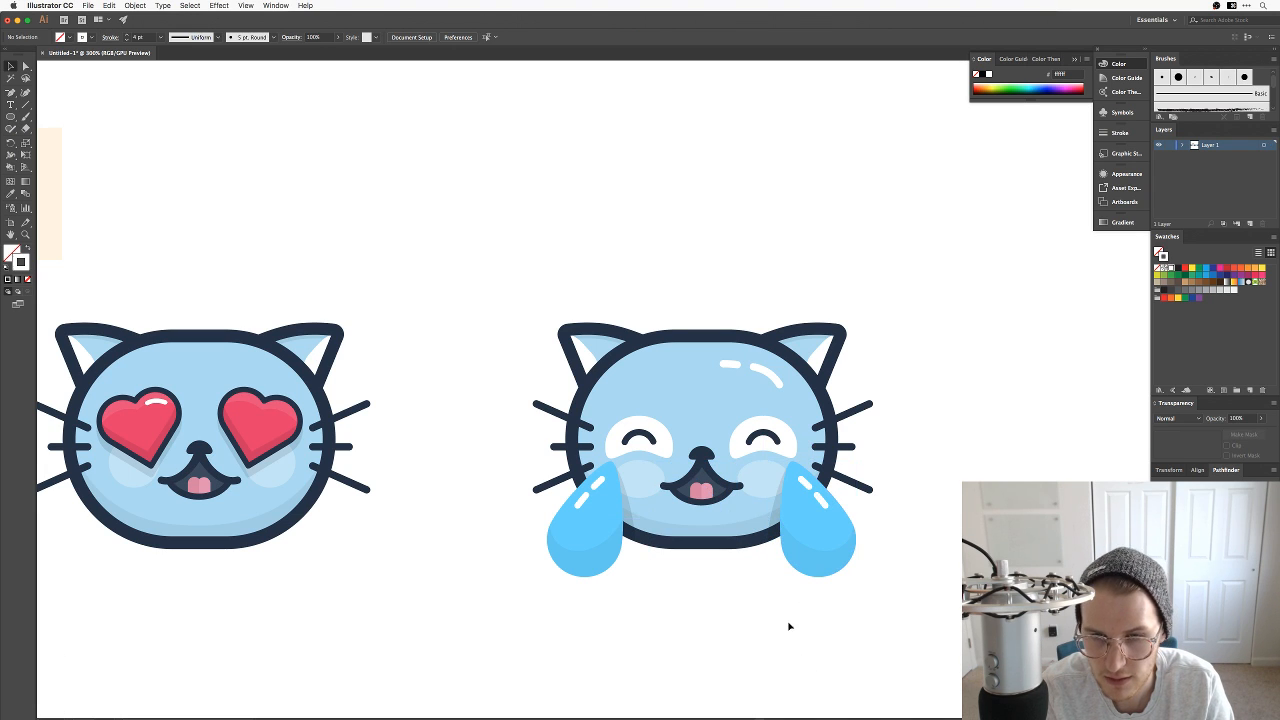
Step: Lock the right and left teardrops together with their shading and shadows
{"action": "key", "text": "super+minus"}
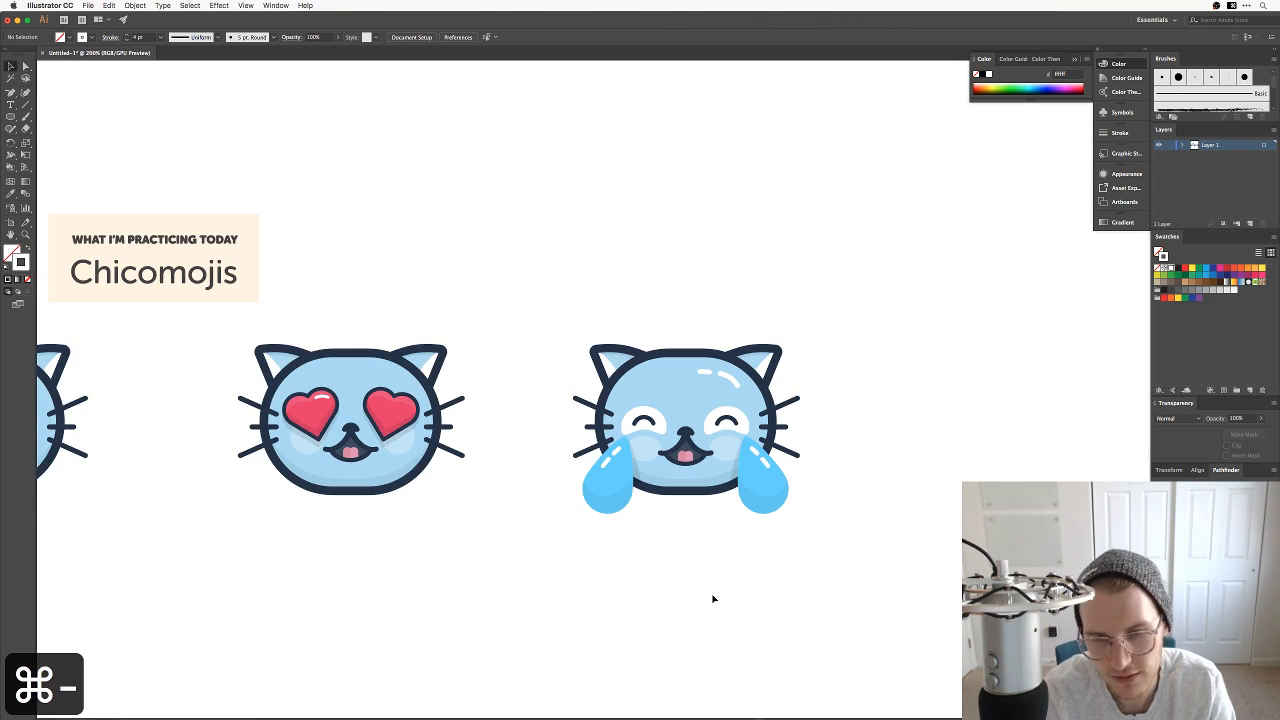
{"action": "key", "text": "super+equal"}
{"action": "left_click_drag", "start_coordinate": [716, 587], "coordinate": [686, 600]}
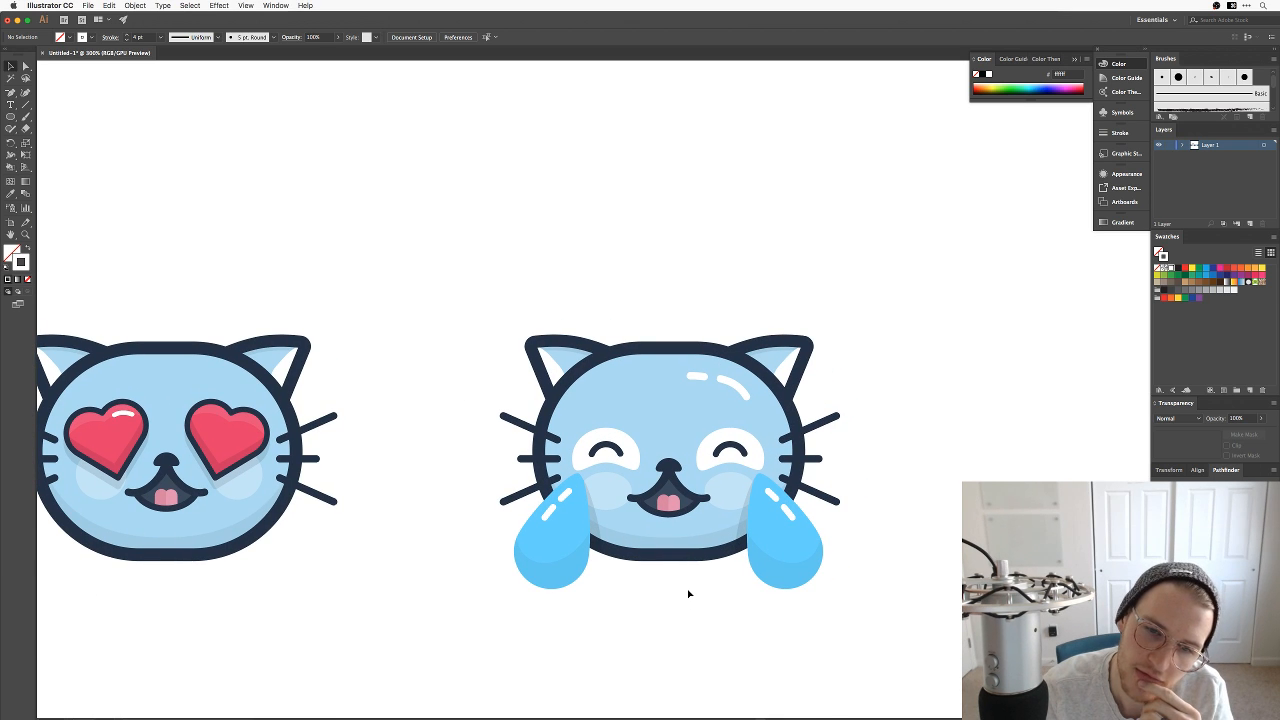
{"action": "left_click_drag", "start_coordinate": [837, 610], "coordinate": [725, 512]}
{"action": "key", "text": "super+2"}
{"action": "left_click_drag", "start_coordinate": [704, 636], "coordinate": [540, 548]}
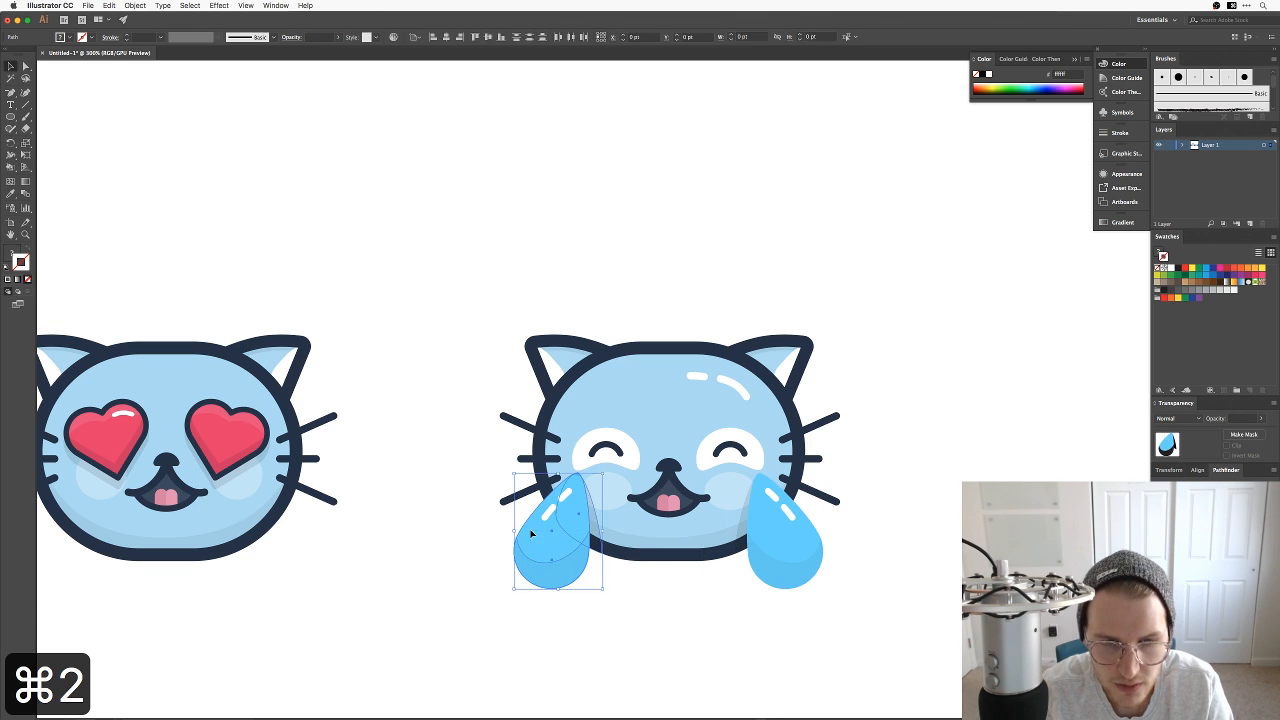
{"action": "key", "text": "super+2"}
Step: Lock the white highlight strokes on both teardrops
{"action": "left_click", "coordinate": [565, 497]}
{"action": "key", "text": "super+2"}
{"action": "left_click", "coordinate": [568, 497]}
{"action": "key", "text": "super+2"}
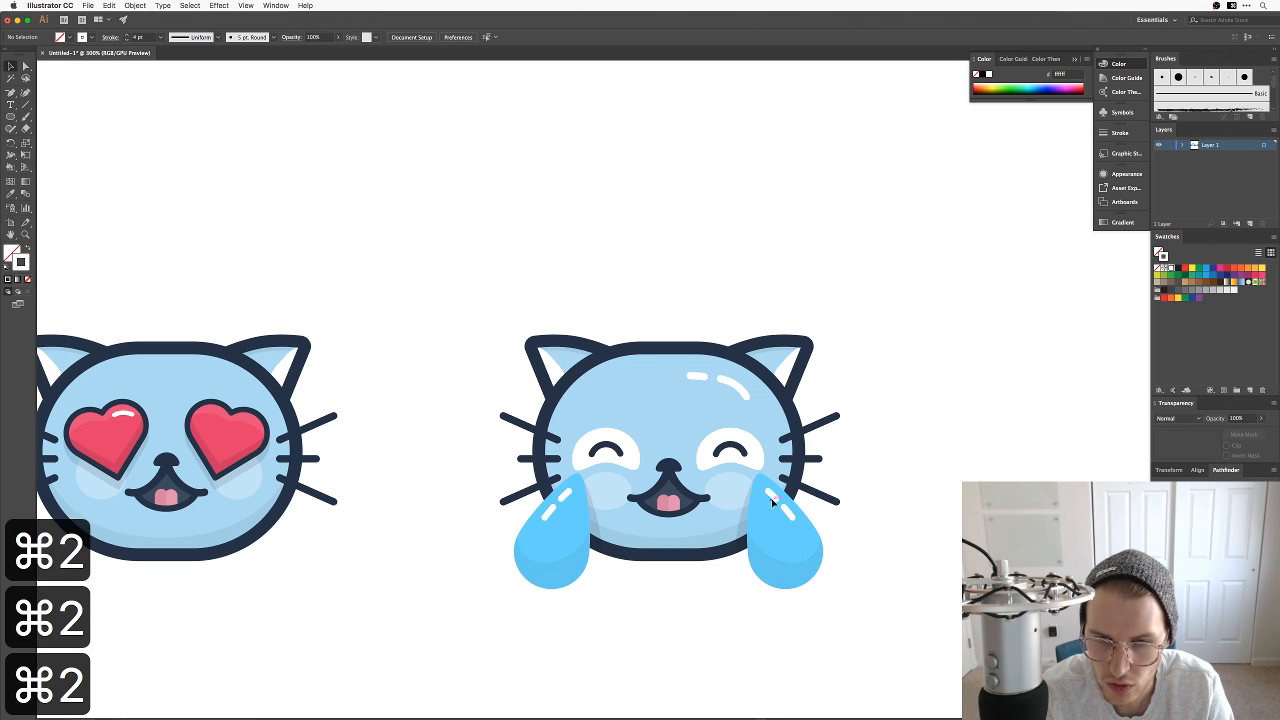
{"action": "left_click", "coordinate": [772, 496]}
{"action": "key", "text": "super+2"}
{"action": "left_click", "coordinate": [787, 514]}
{"action": "key", "text": "super+2"}
Step: Lock the crying cat's head, ears and whiskers on both sides
{"action": "left_click_drag", "start_coordinate": [470, 324], "coordinate": [566, 558]}
{"action": "key", "text": "super+2"}
{"action": "left_click_drag", "start_coordinate": [914, 626], "coordinate": [771, 288]}
{"action": "key", "text": "super+2"}
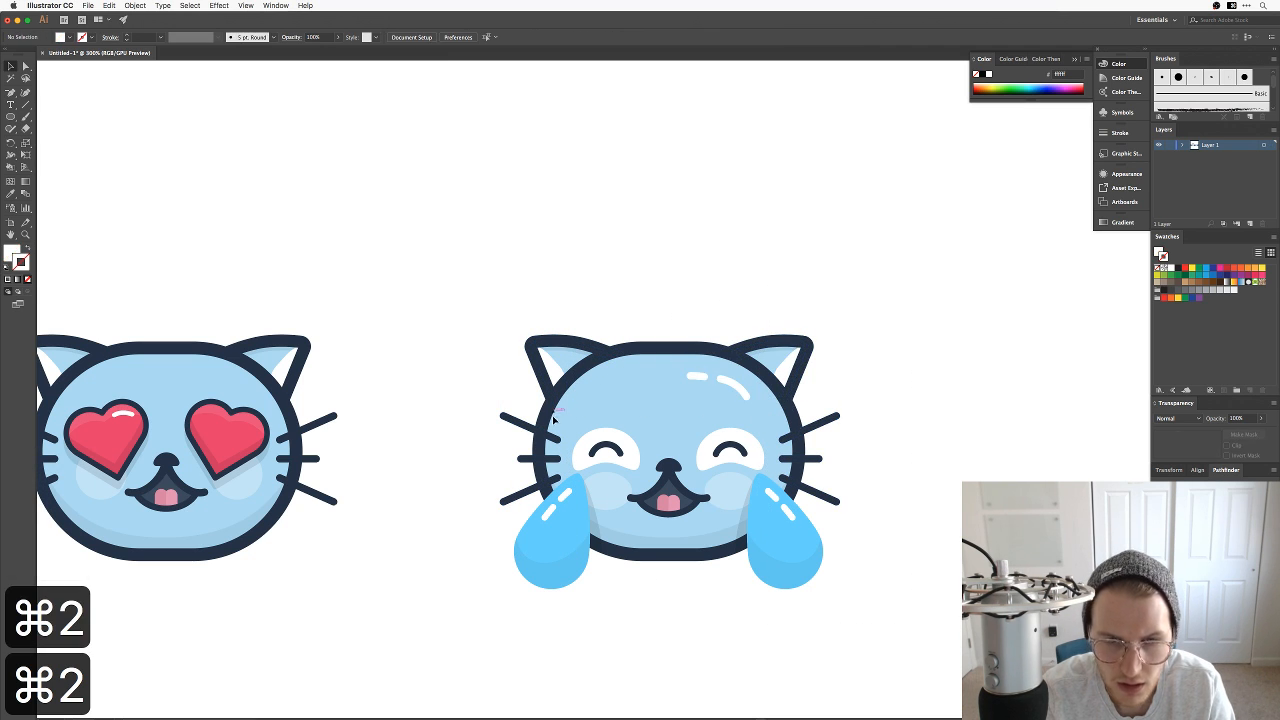
Step: Try moving the crying cat's eyes, cheeks, nose and mouth slightly higher on the face
{"action": "left_click_drag", "start_coordinate": [574, 414], "coordinate": [675, 494]}
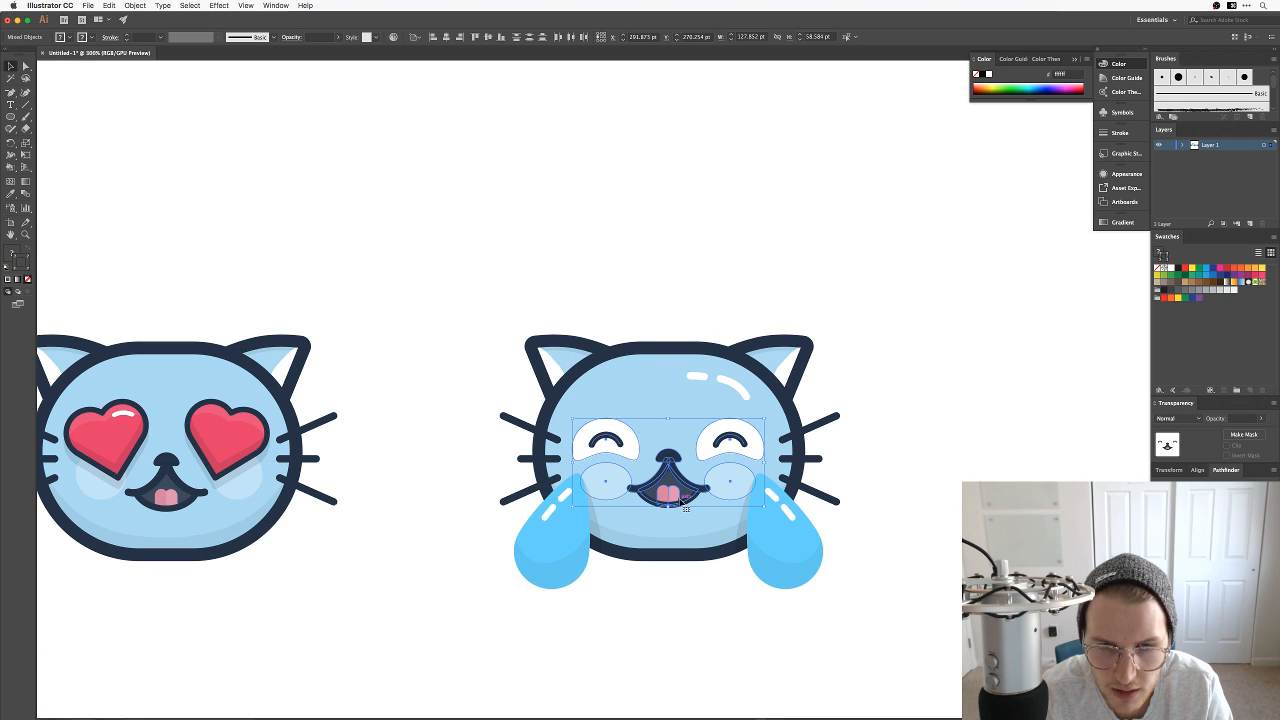
{"action": "left_click", "coordinate": [952, 487]}
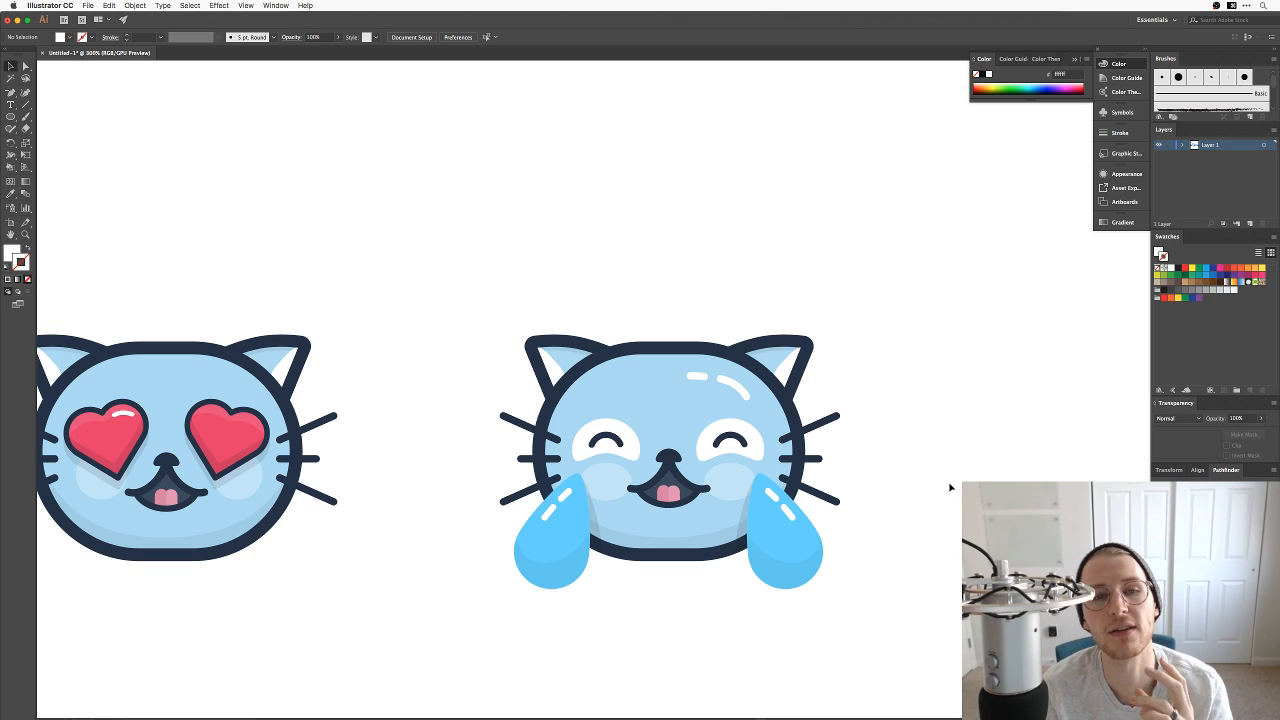
{"action": "key", "text": "super+z"}
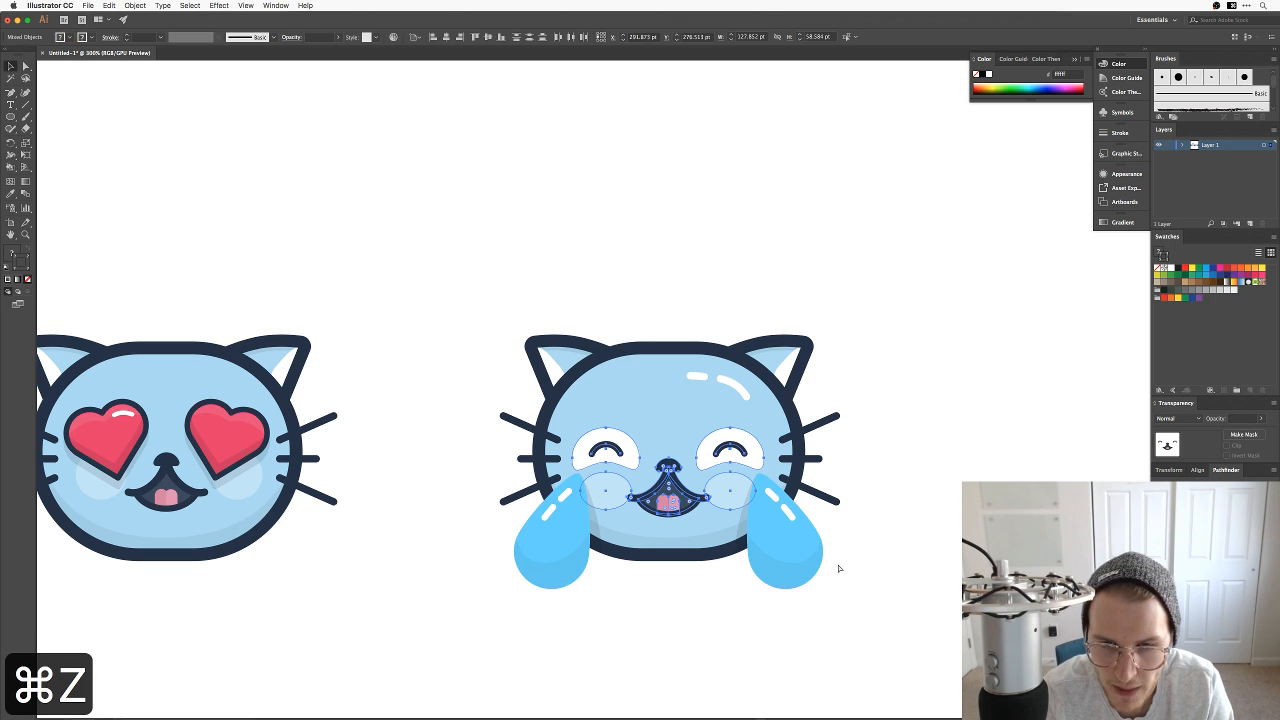
Step: Unlock all artwork and lock the crying cat's head, ears and whiskers on both sides again
{"action": "key", "text": "alt+super+2"}
{"action": "left_click_drag", "start_coordinate": [495, 271], "coordinate": [808, 404]}
{"action": "key", "text": "super+2"}
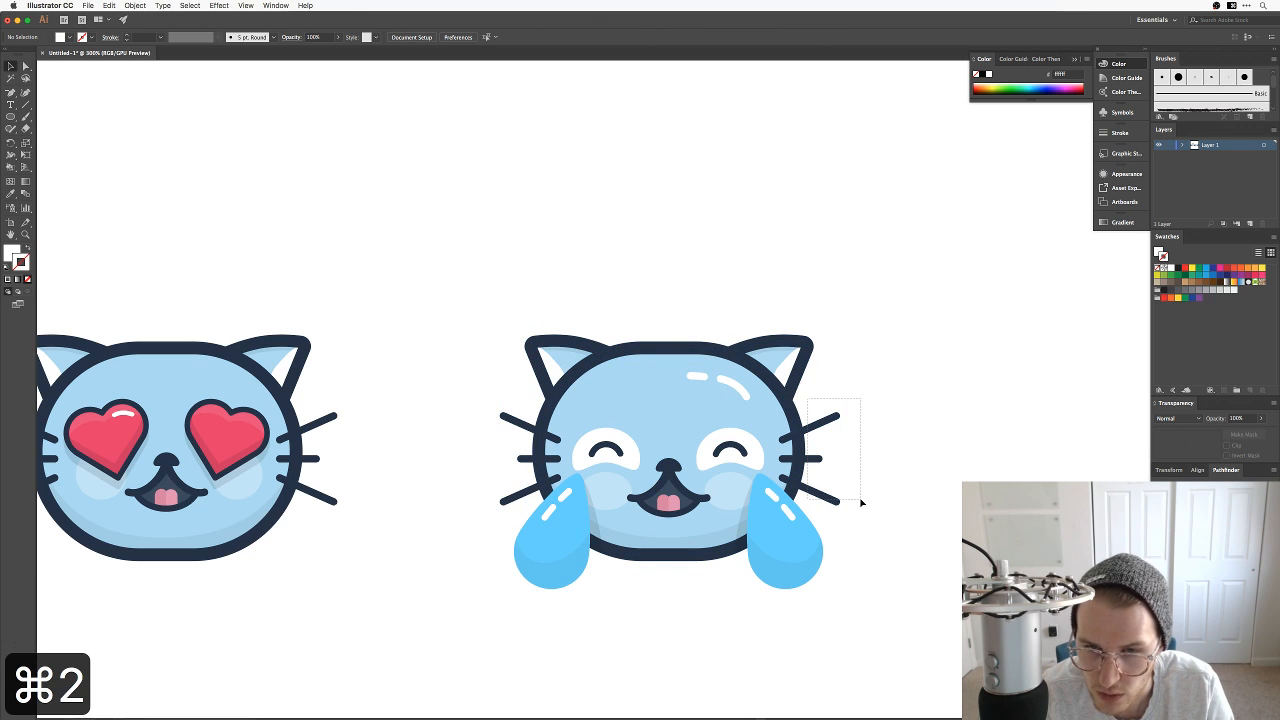
{"action": "key", "text": "super+2"}
{"action": "left_click_drag", "start_coordinate": [694, 573], "coordinate": [659, 538]}
{"action": "left_click_drag", "start_coordinate": [503, 393], "coordinate": [538, 495]}
{"action": "key", "text": "super+2"}
Step: Try moving the crying cat's facial features together with both teardrops higher on the head
{"action": "left_click_drag", "start_coordinate": [536, 410], "coordinate": [780, 529]}
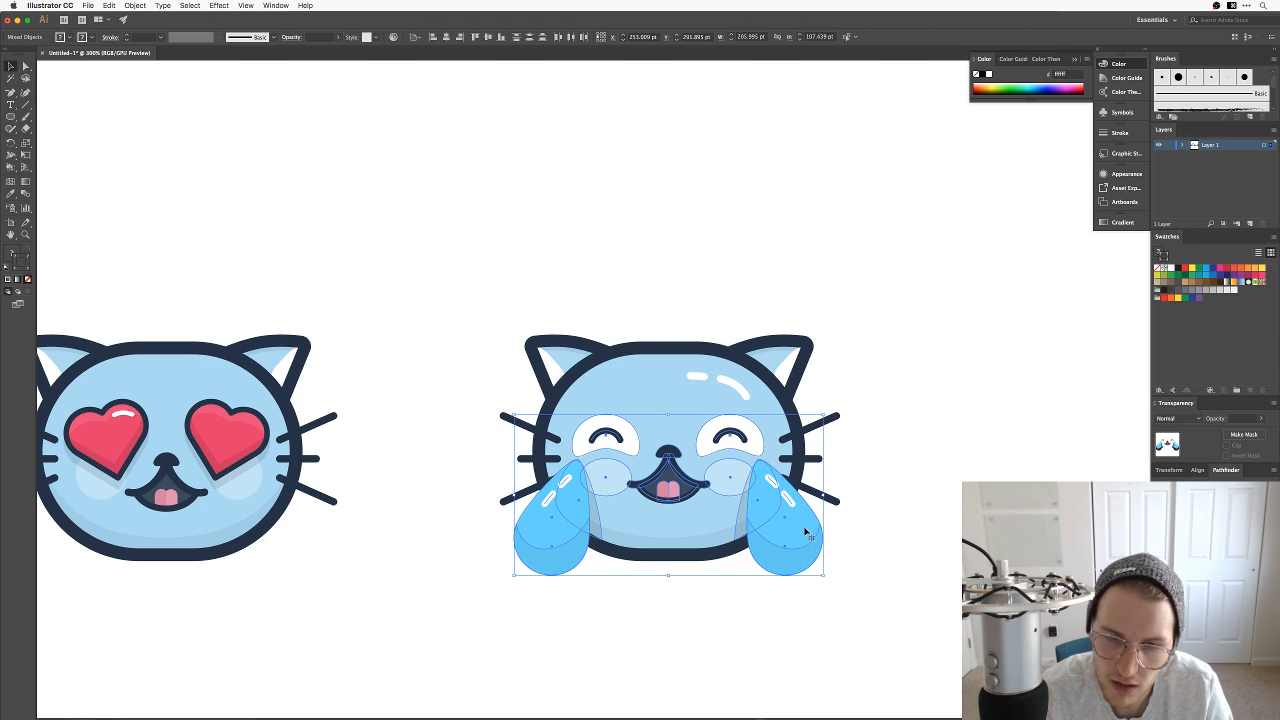
{"action": "left_click", "coordinate": [706, 601]}
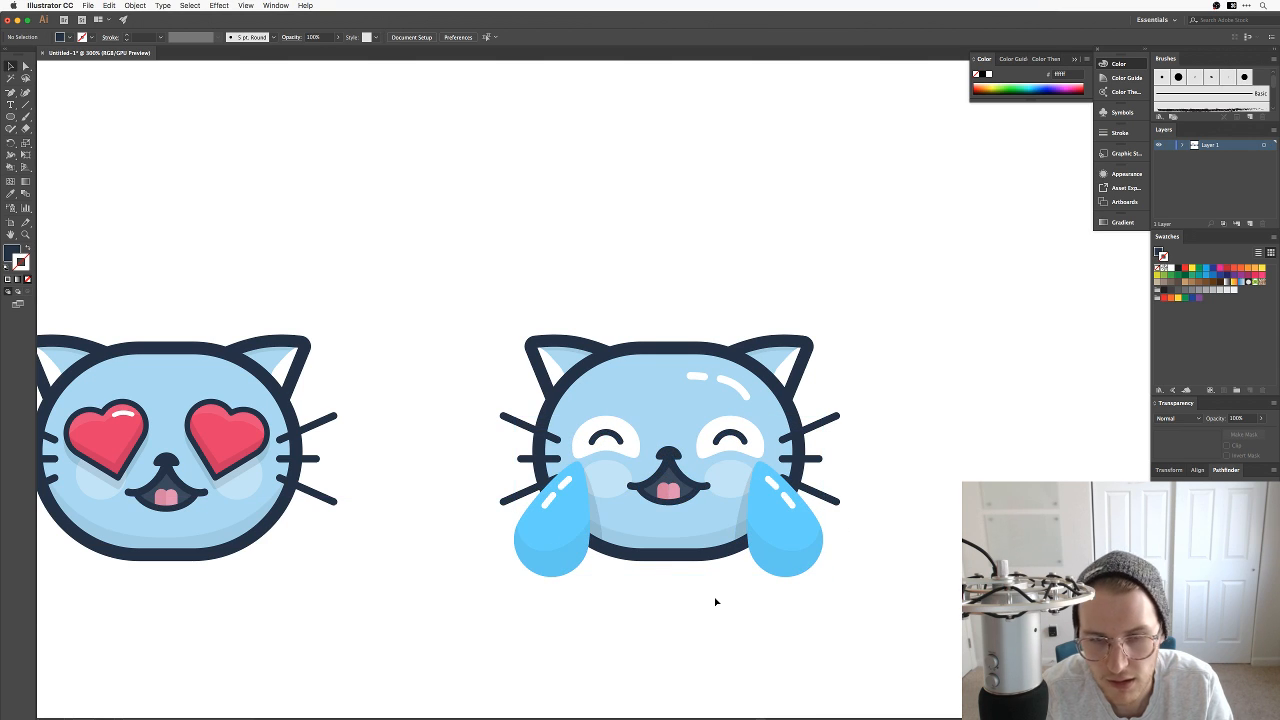
{"action": "key", "text": "space"}
{"action": "left_click_drag", "start_coordinate": [757, 580], "coordinate": [749, 606]}
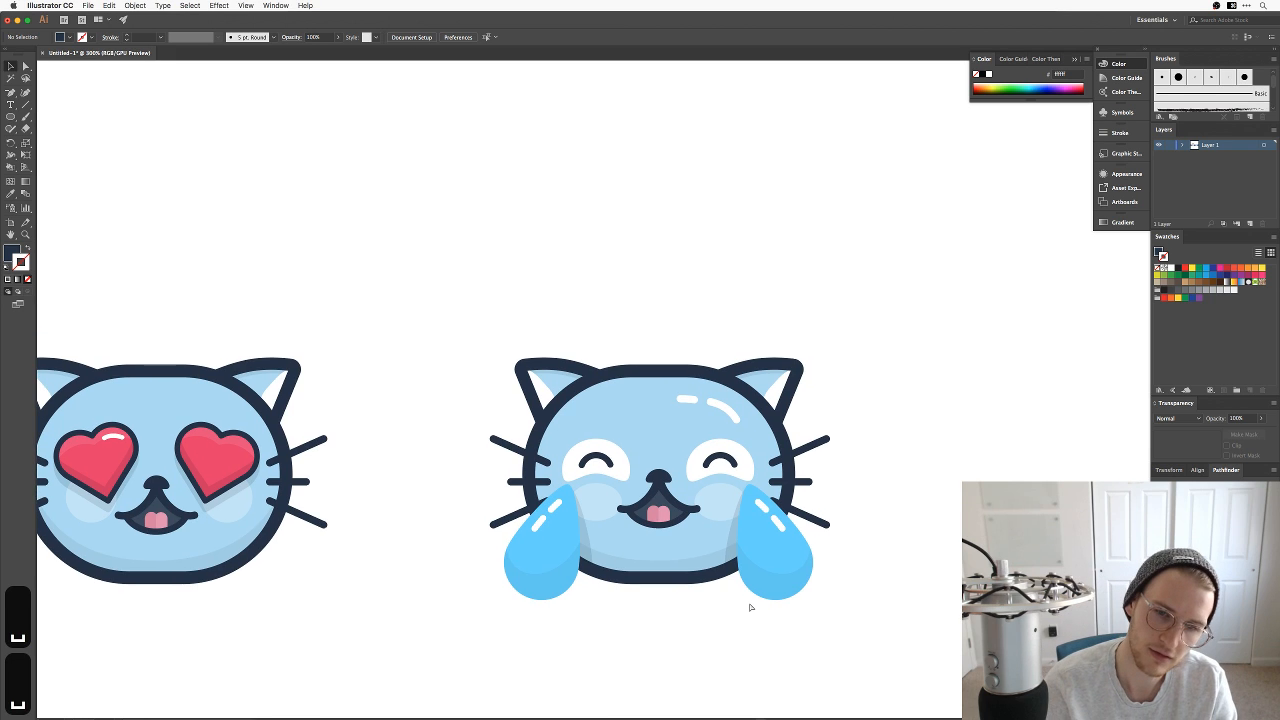
{"action": "key", "text": "super+minus"}
{"action": "key", "text": "super+minus"}
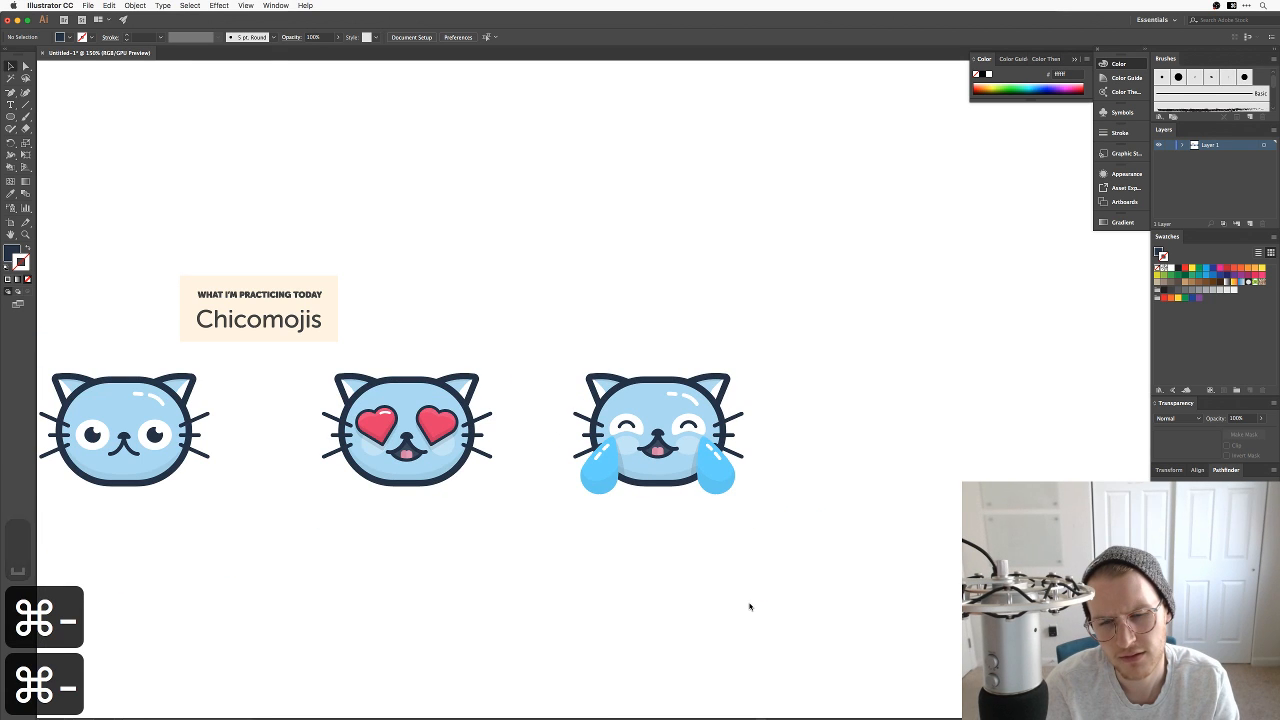
{"action": "key", "text": "super+equal"}
{"action": "key", "text": "super+z"}
{"action": "key", "text": "super+z"}
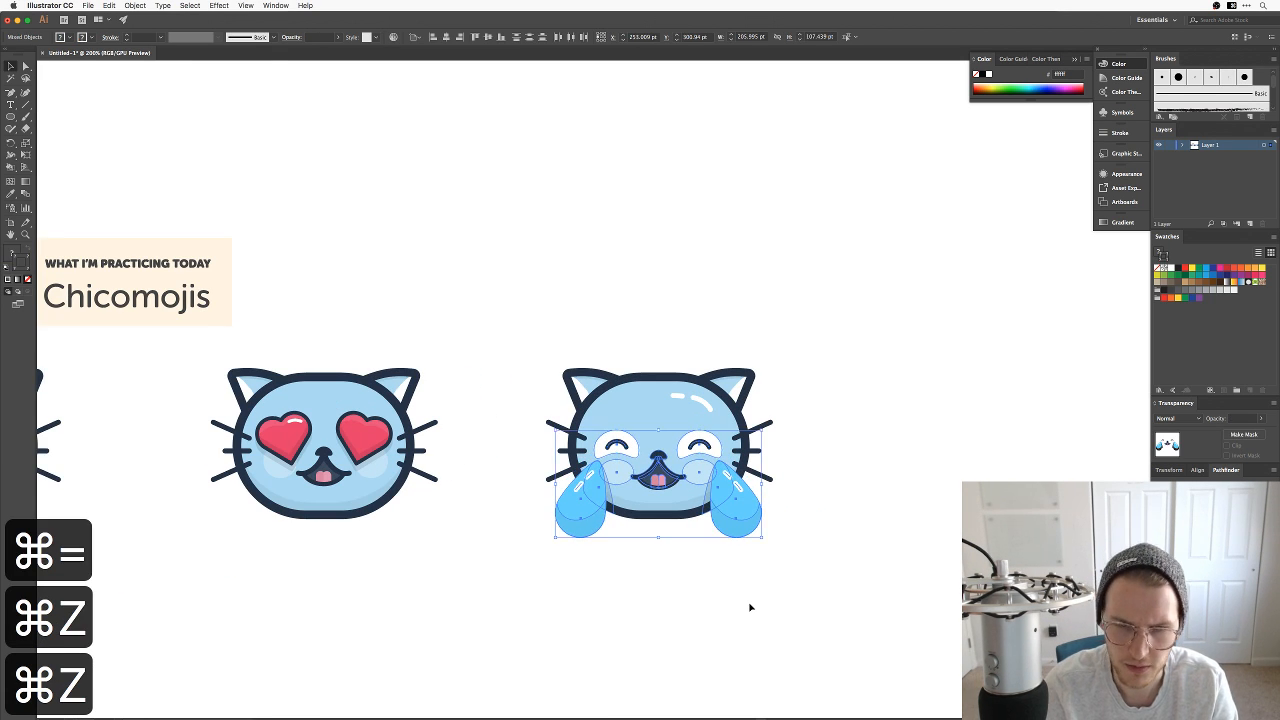
Step: Examine the crying cat's facial features and teardrop placement close up and at a distance
{"action": "left_click", "coordinate": [806, 575]}
{"action": "key", "text": "space"}
{"action": "left_click_drag", "start_coordinate": [757, 560], "coordinate": [725, 528]}
{"action": "key", "text": "space"}
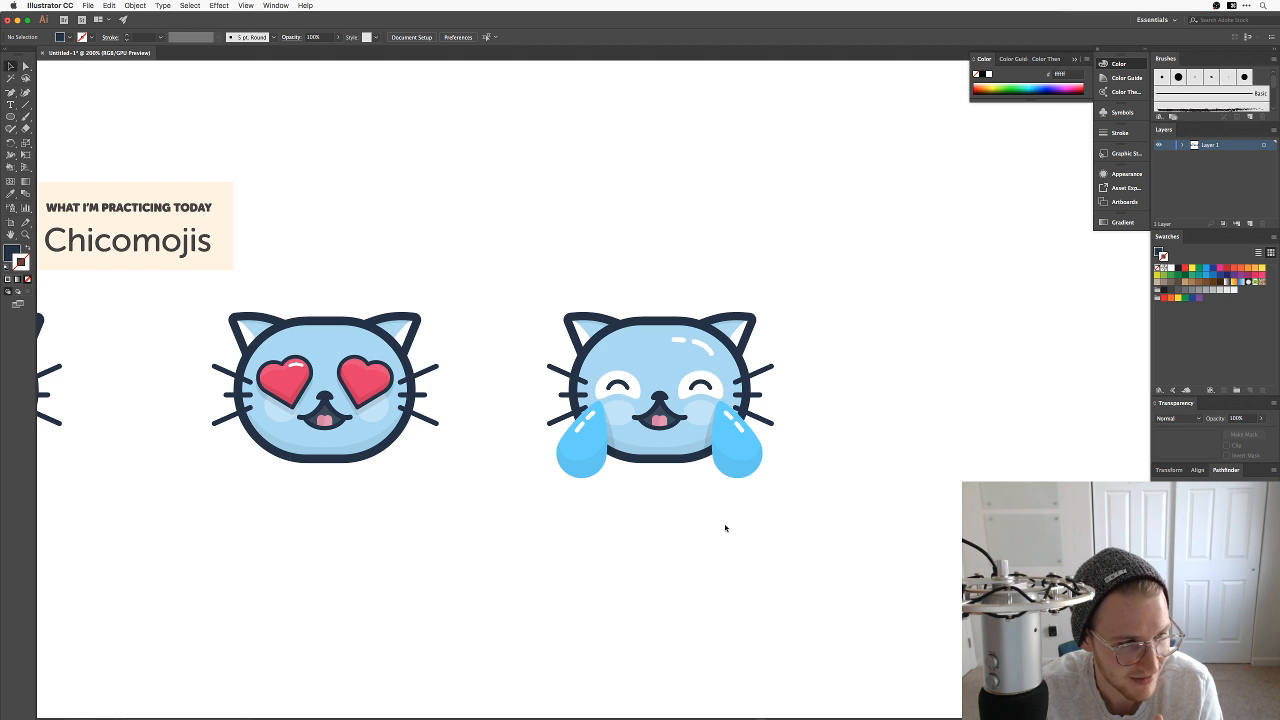
{"action": "key", "text": "super+equal"}
{"action": "key", "text": "super+equal"}
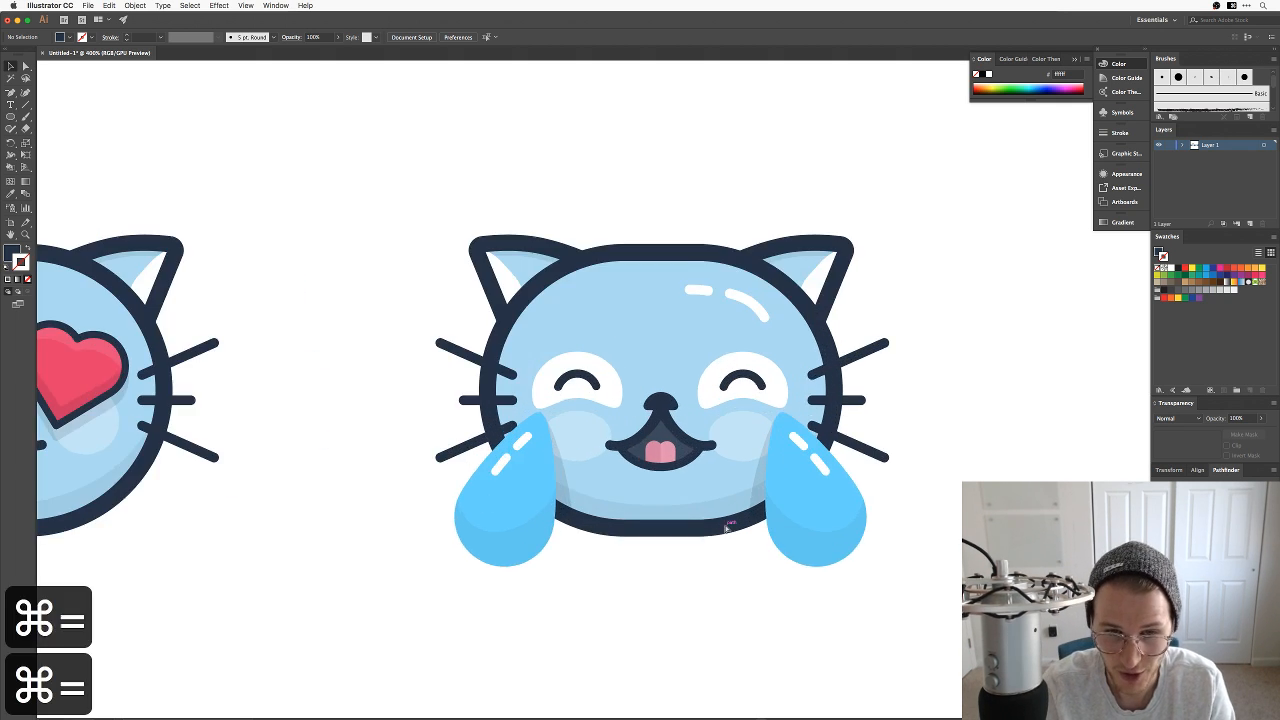
{"action": "key", "text": "super+equal"}
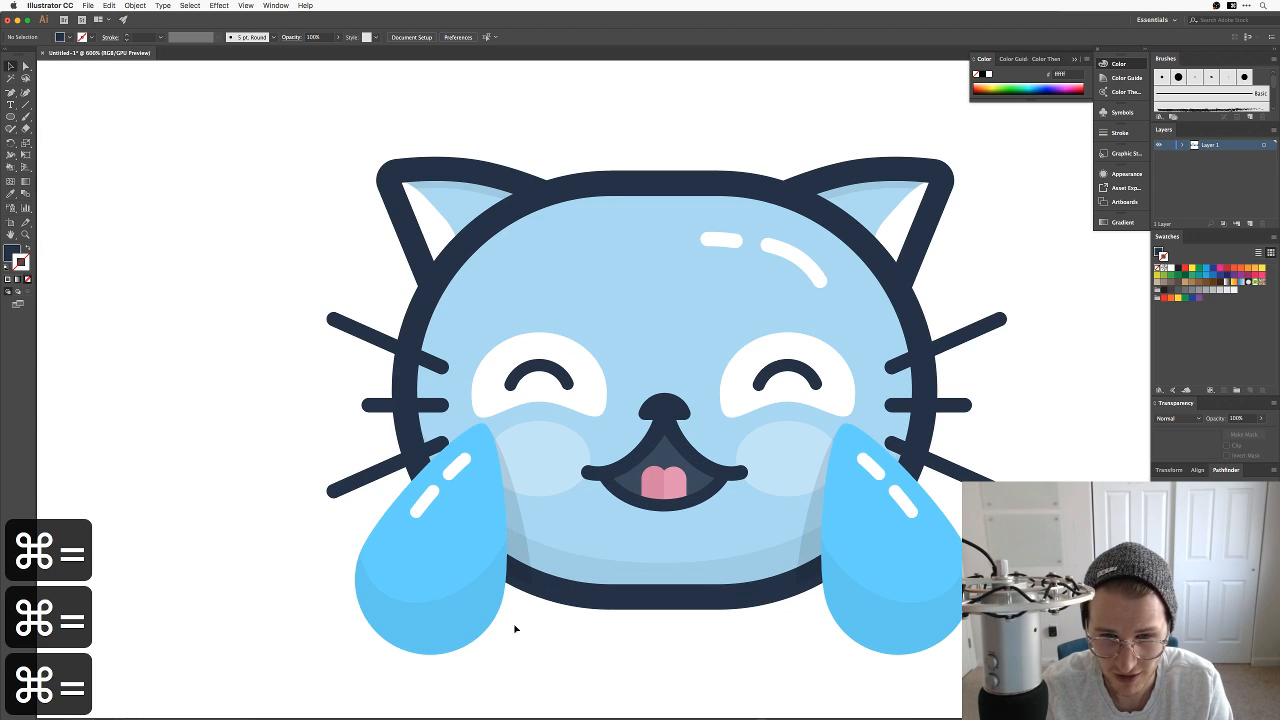
{"action": "left_click_drag", "start_coordinate": [592, 676], "coordinate": [561, 623]}
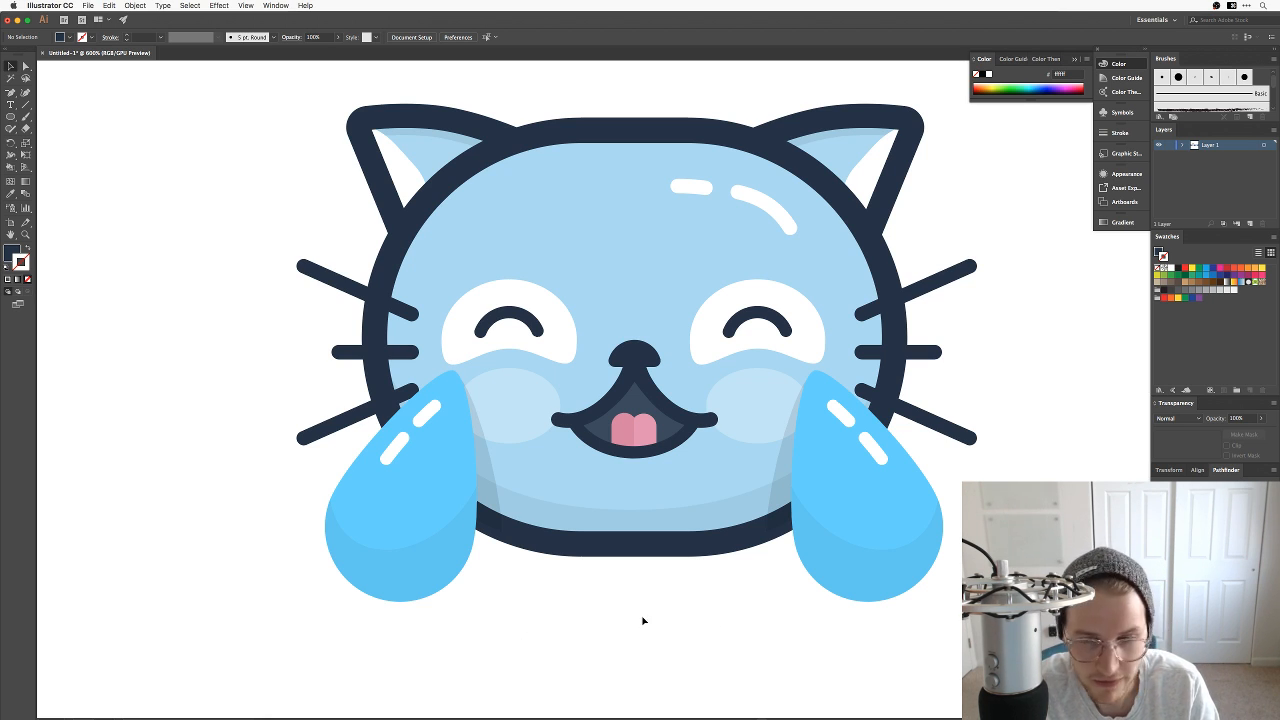
{"action": "key", "text": "super+minus"}
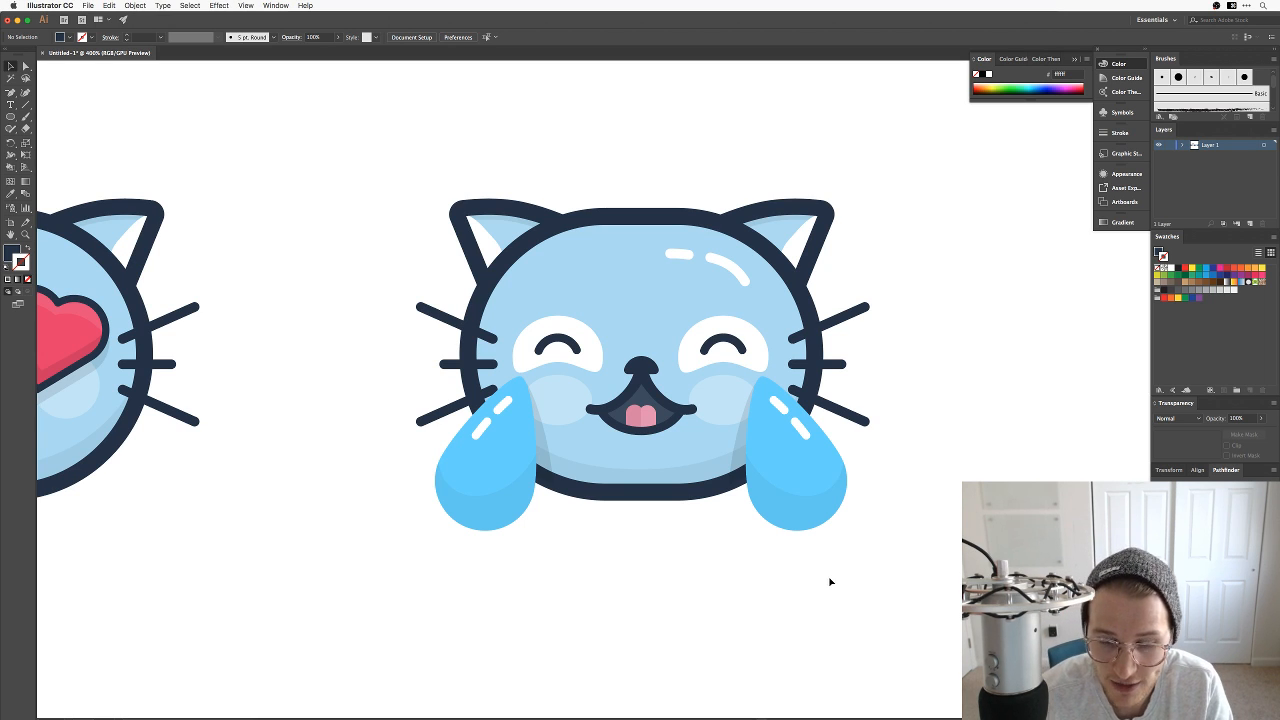
{"action": "key", "text": "super+equal"}
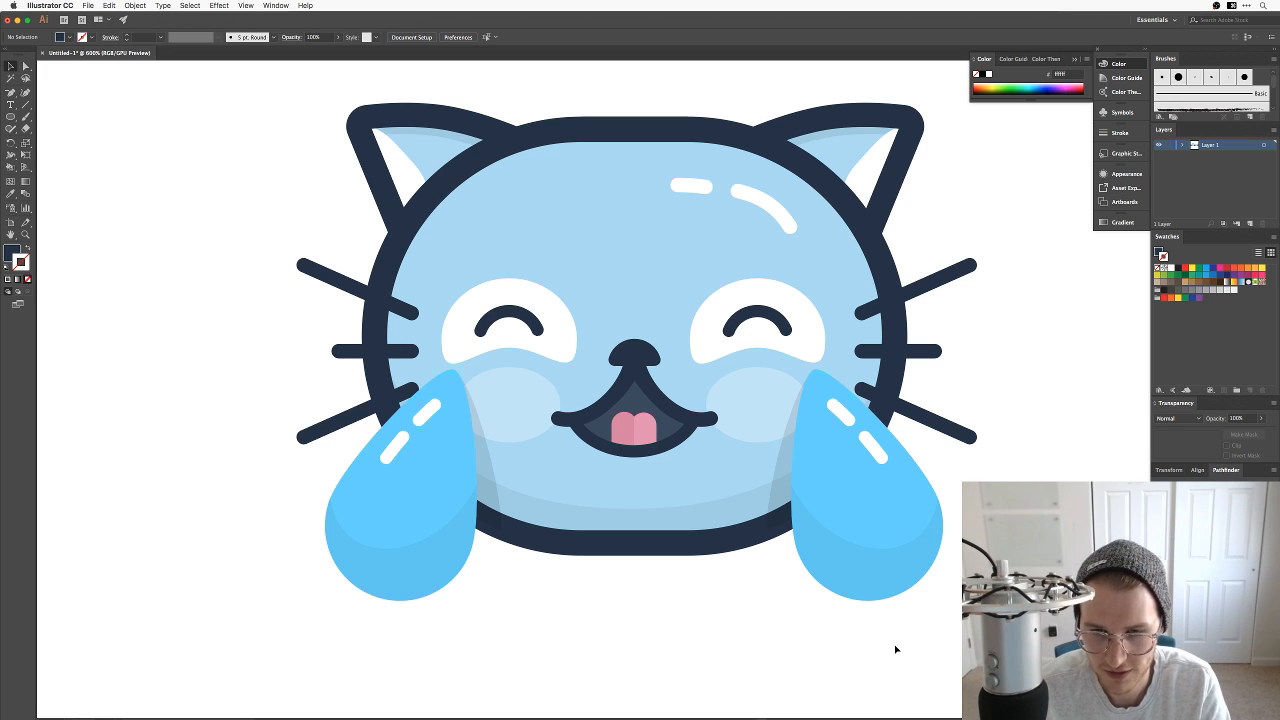
Step: Stretch the shadows beside both teardrops further down over the head's dark lower outline
{"action": "left_click", "coordinate": [494, 511]}
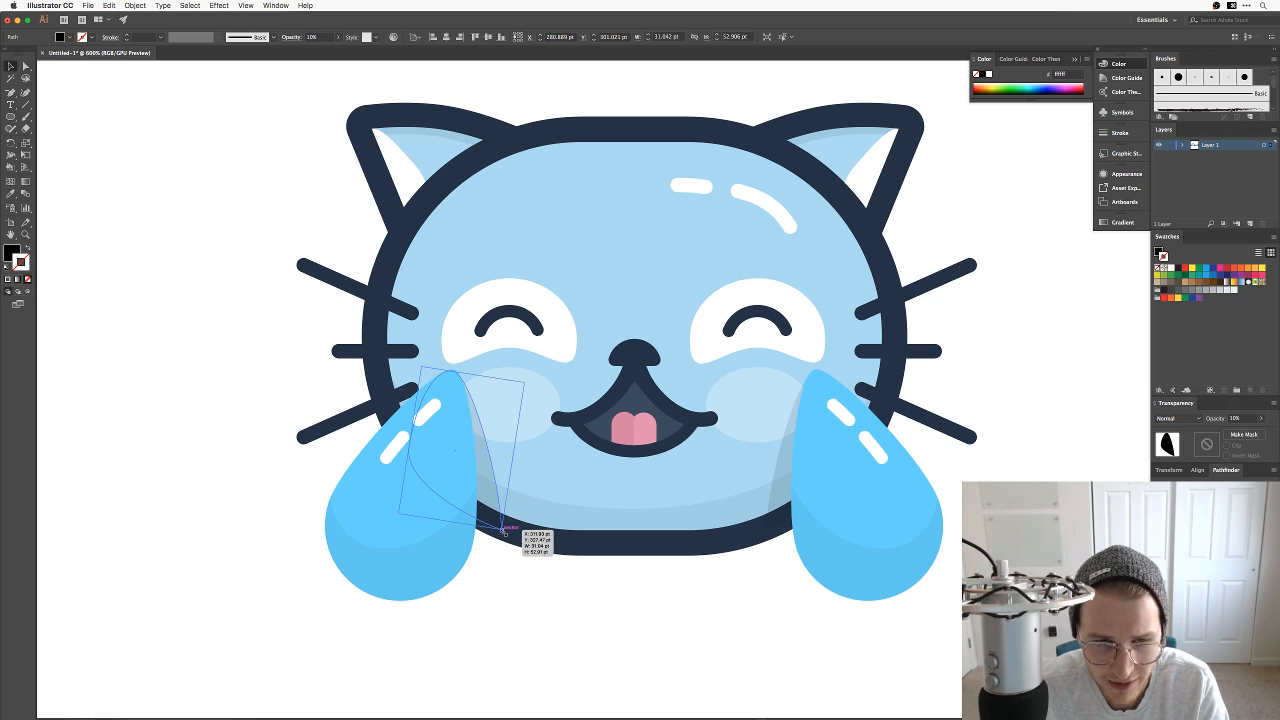
{"action": "left_click_drag", "start_coordinate": [502, 529], "coordinate": [508, 542]}
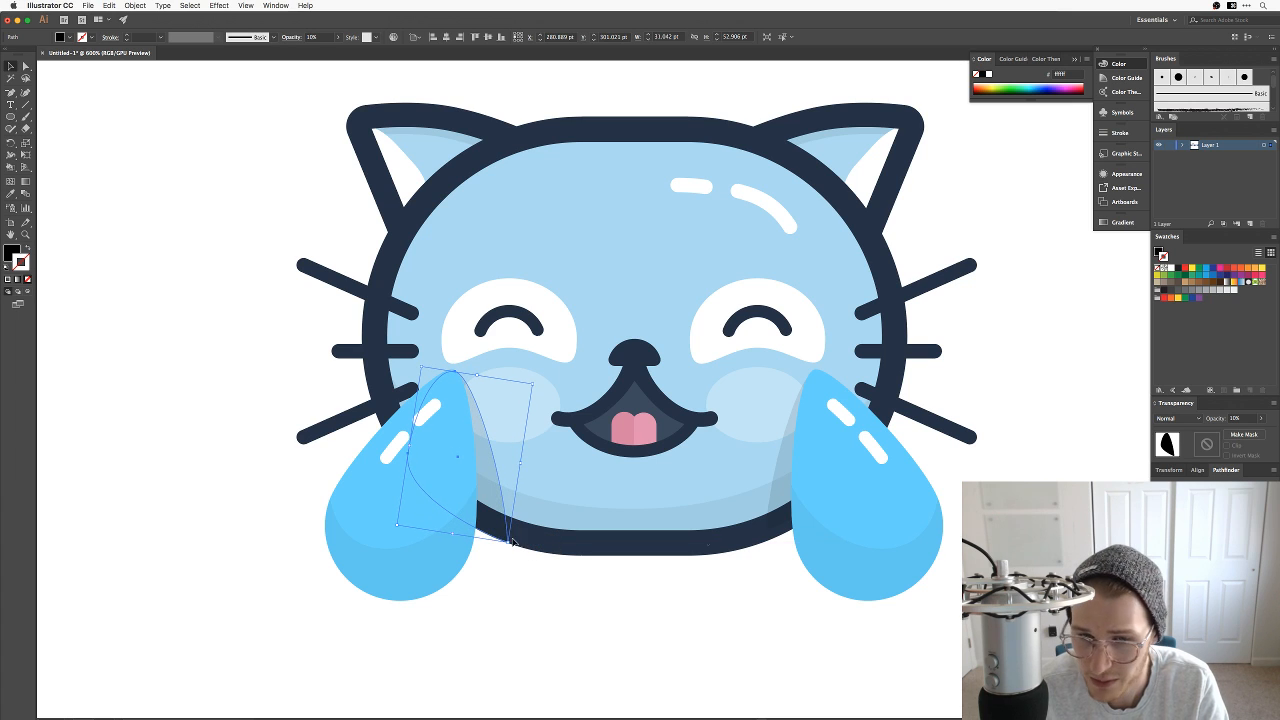
{"action": "left_click", "coordinate": [780, 510]}
{"action": "left_click_drag", "start_coordinate": [766, 531], "coordinate": [757, 546]}
{"action": "left_click", "coordinate": [711, 580]}
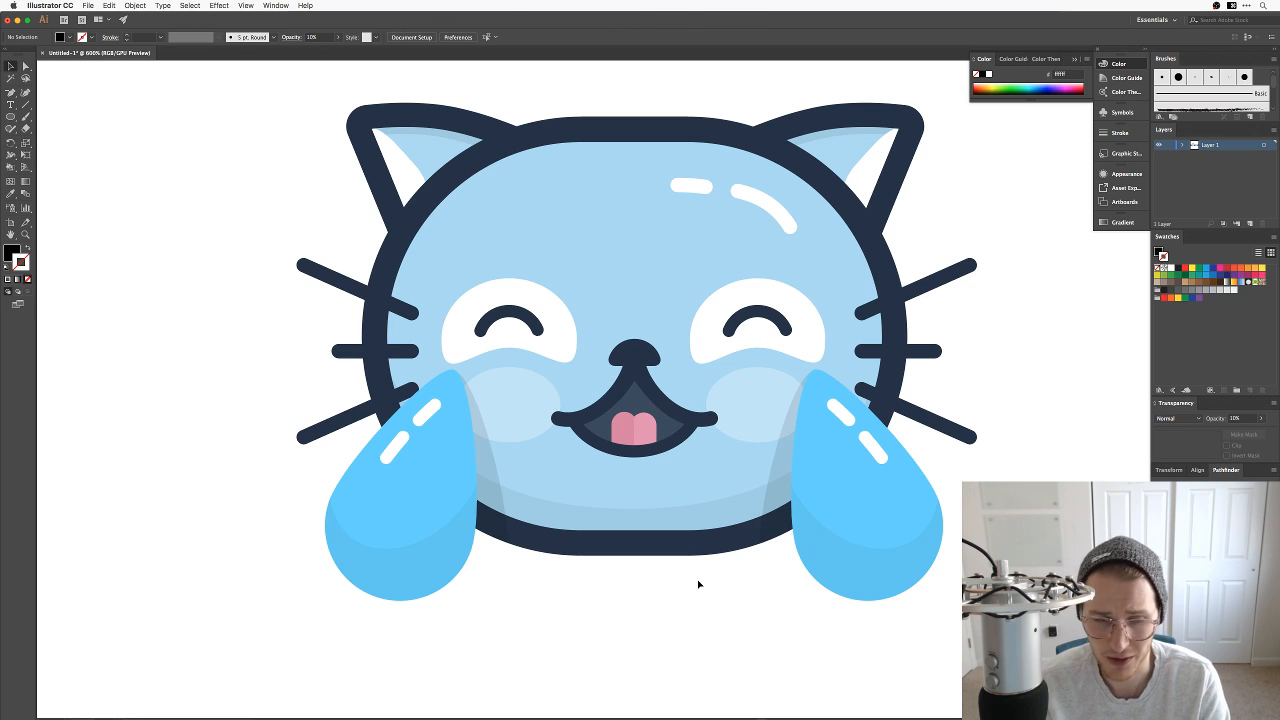
Step: Move the crying cat's eyes, cheeks, nose, mouth and both teardrops slightly higher and compare with the earlier position
{"action": "key", "text": "super+minus"}
{"action": "key", "text": "super+minus"}
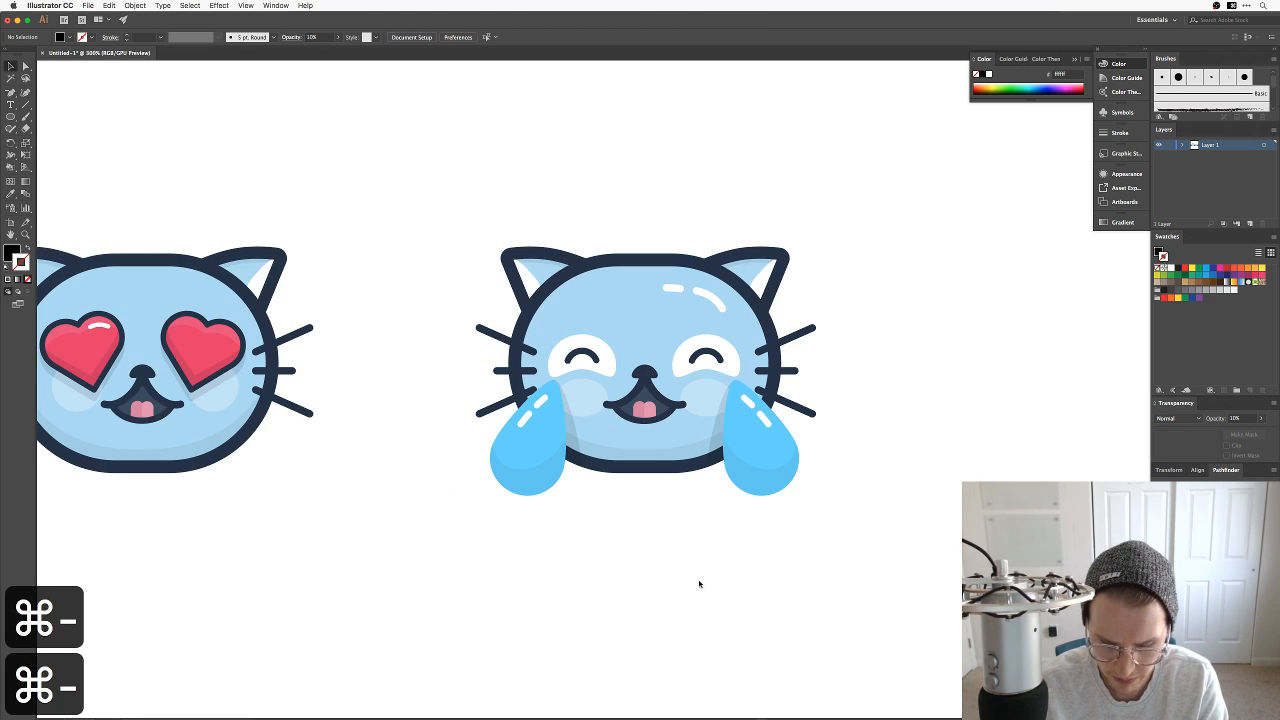
{"action": "key", "text": "super+equal"}
{"action": "left_click_drag", "start_coordinate": [884, 546], "coordinate": [522, 326]}
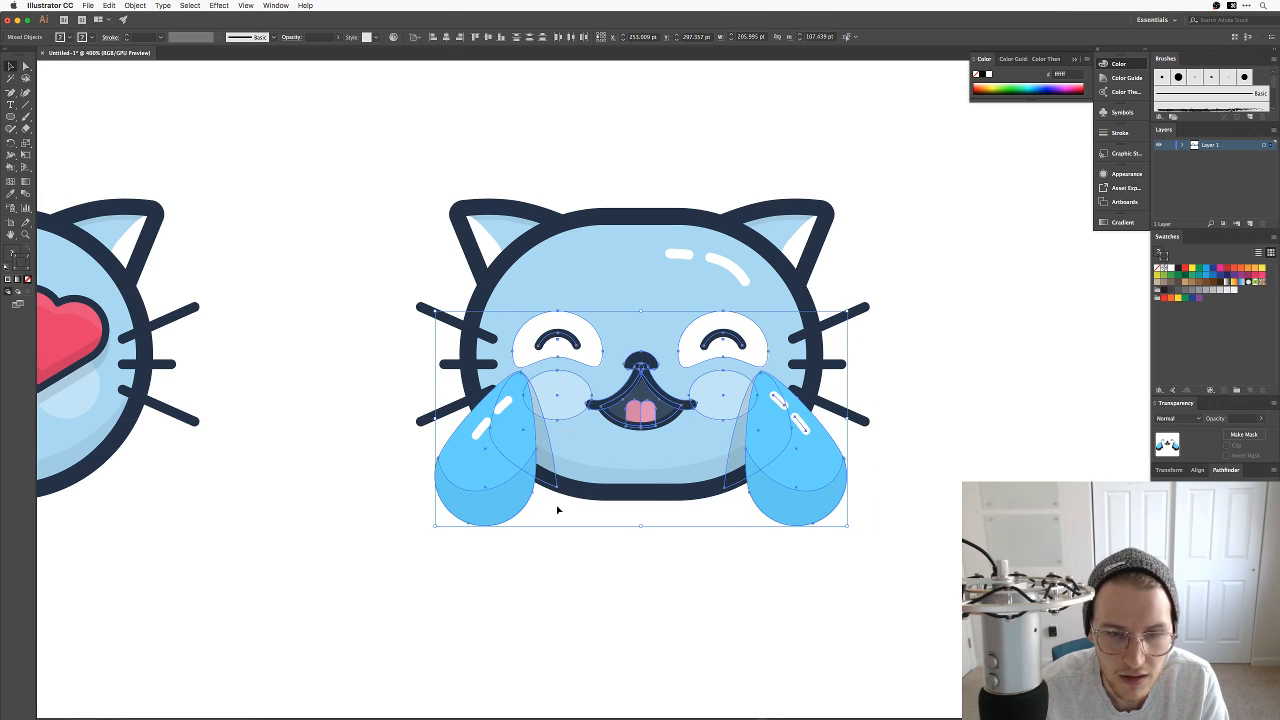
{"action": "left_click", "coordinate": [626, 569]}
{"action": "key", "text": "super+minus"}
{"action": "key", "text": "super+minus"}
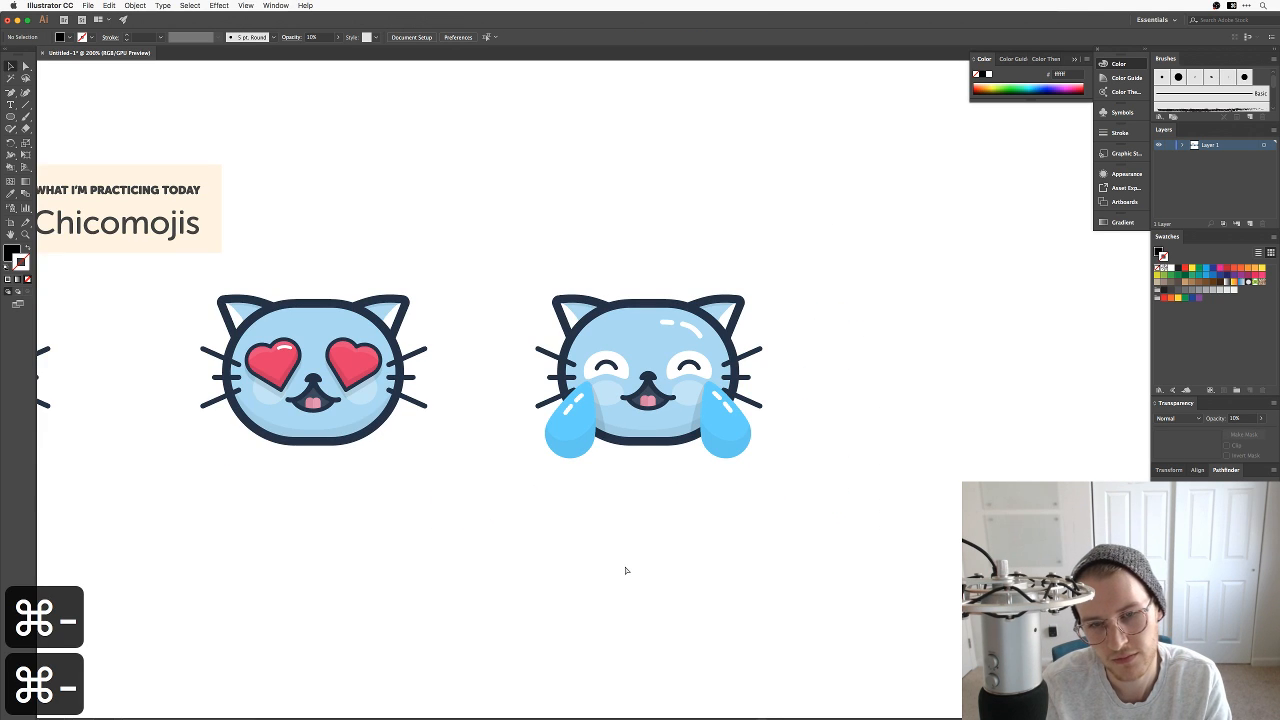
{"action": "key", "text": "super+z"}
{"action": "key", "text": "shift+super+z"}
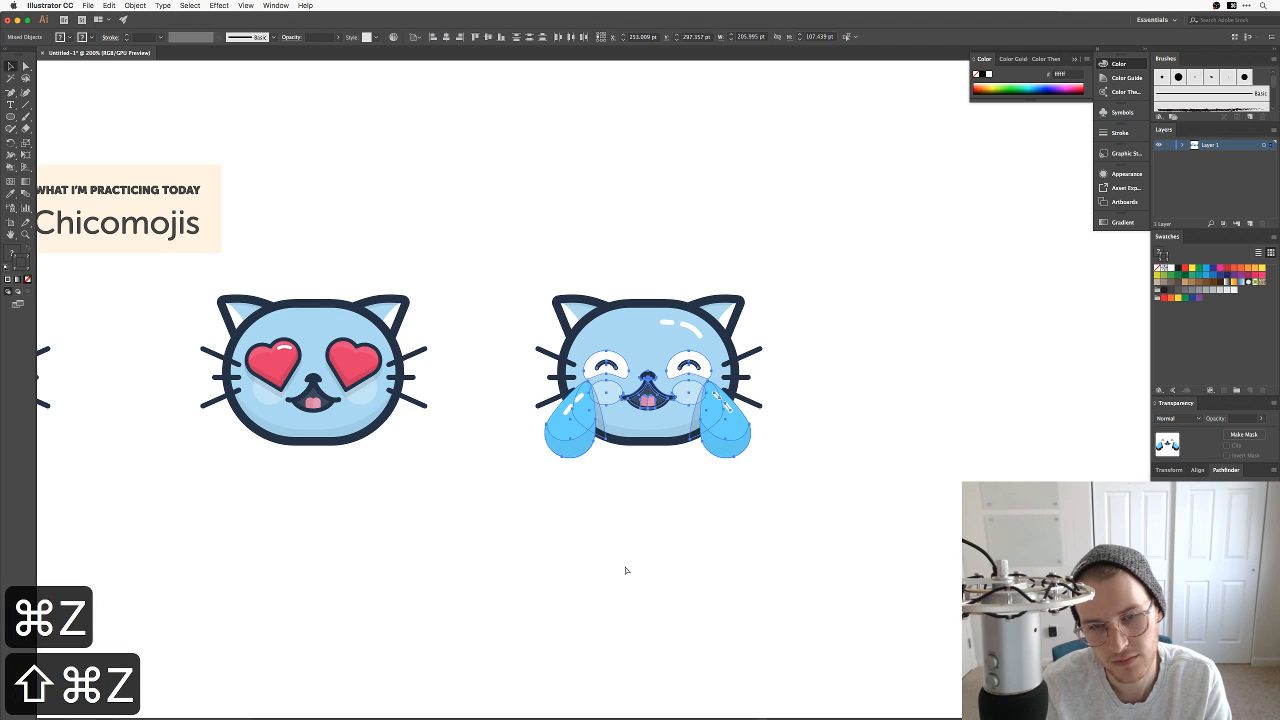
{"action": "left_click", "coordinate": [625, 570]}
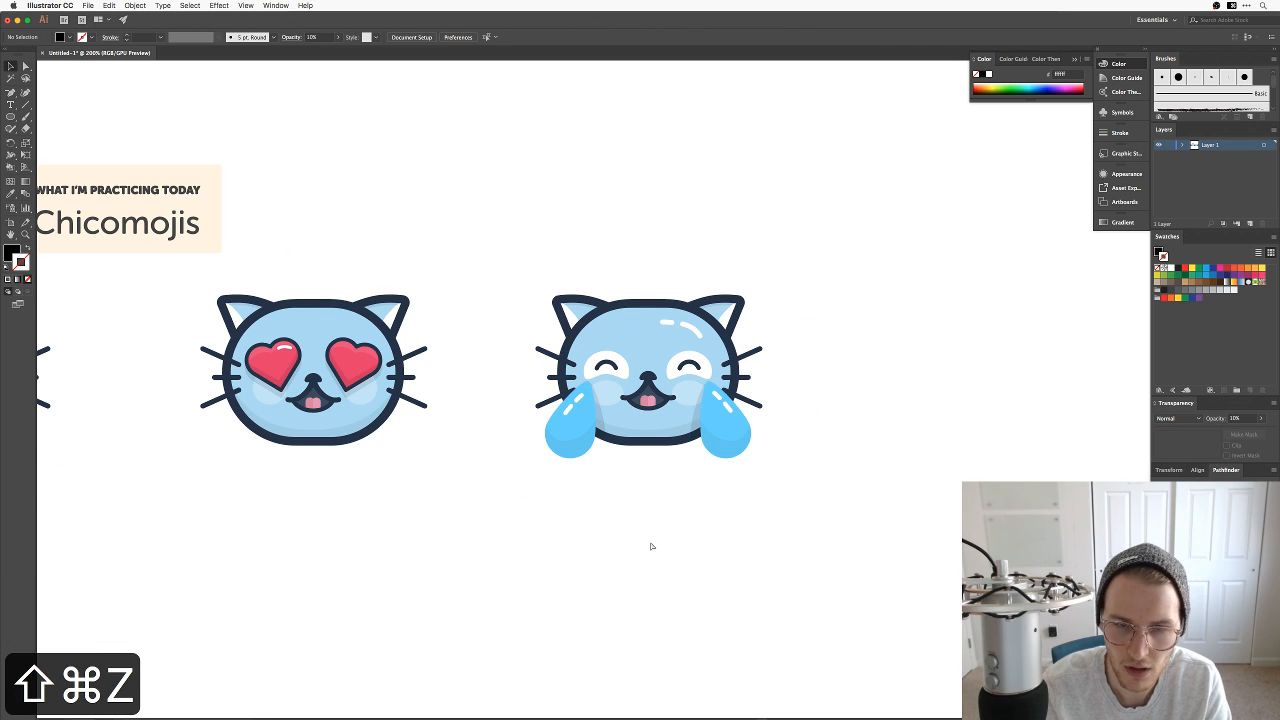
Step: Move both translucent cheek ellipses slightly higher, closer to the eyes
{"action": "key", "text": "super+equal"}
{"action": "key", "text": "super+equal"}
{"action": "key", "text": "super+equal"}
{"action": "mouse_move", "coordinate": [513, 405]}
{"action": "left_mouse_down"}
{"action": "mouse_move", "coordinate": [508, 371]}
{"action": "mouse_move", "coordinate": [509, 386]}
{"action": "left_mouse_up"}
{"action": "key", "text": "super+z"}
{"action": "left_click", "coordinate": [754, 413], "text": "shift"}
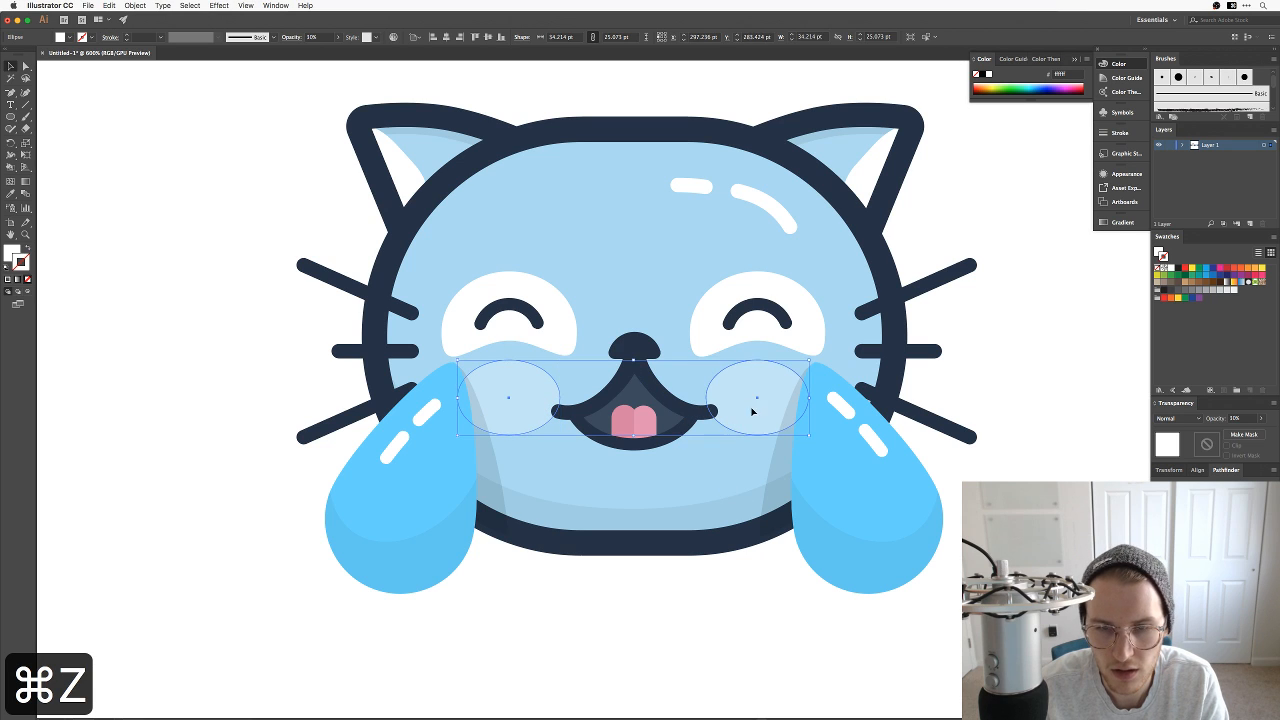
{"action": "left_click_drag", "start_coordinate": [754, 413], "coordinate": [758, 403]}
{"action": "left_click", "coordinate": [796, 620]}
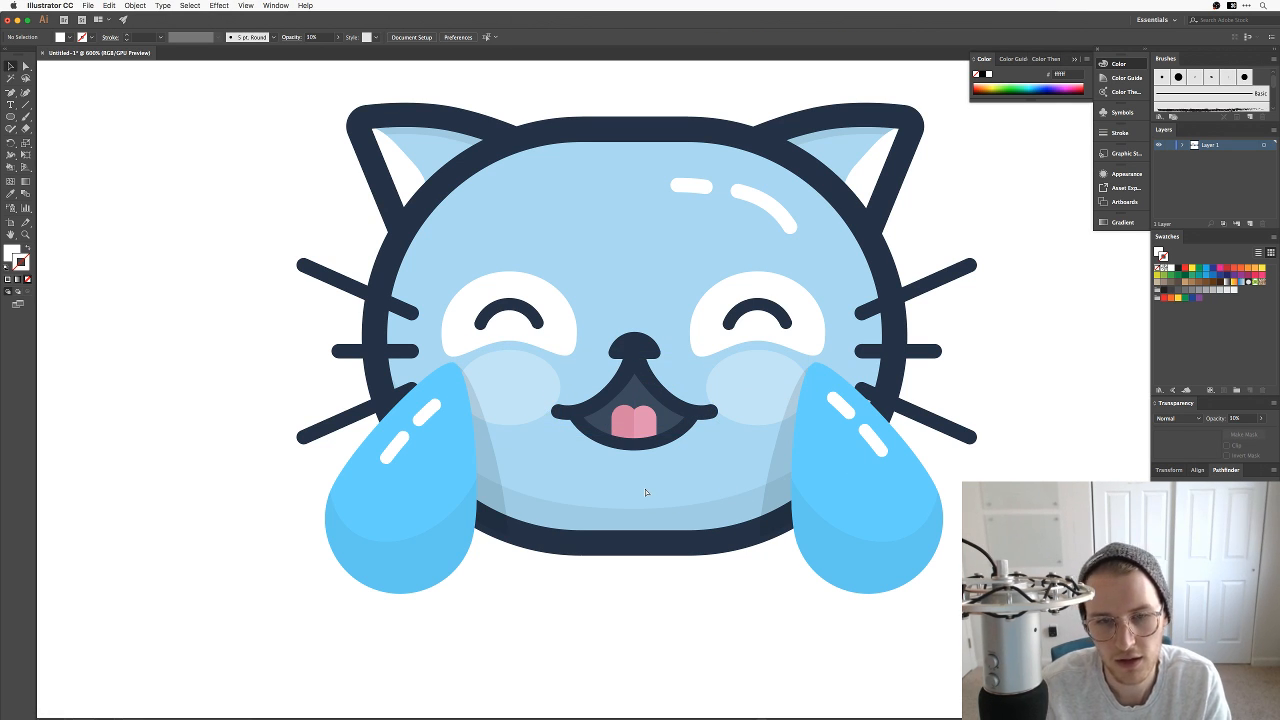
Step: Flatten both cheek ellipses slightly about their centres, keeping their width
{"action": "key", "text": "super+minus"}
{"action": "key", "text": "super+minus"}
{"action": "key", "text": "super+minus"}
{"action": "key", "text": "super+minus"}
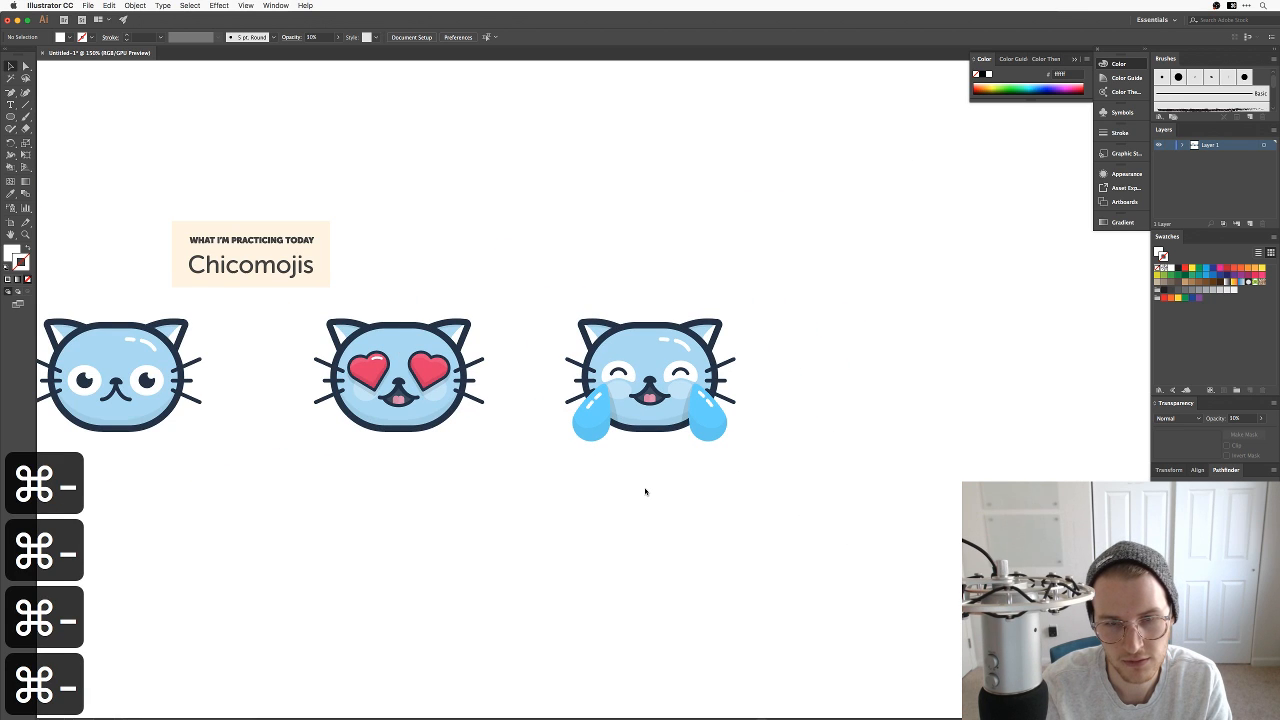
{"action": "key", "text": "super+equal"}
{"action": "key", "text": "super+equal"}
{"action": "key", "text": "super+equal"}
{"action": "key", "text": "super+equal"}
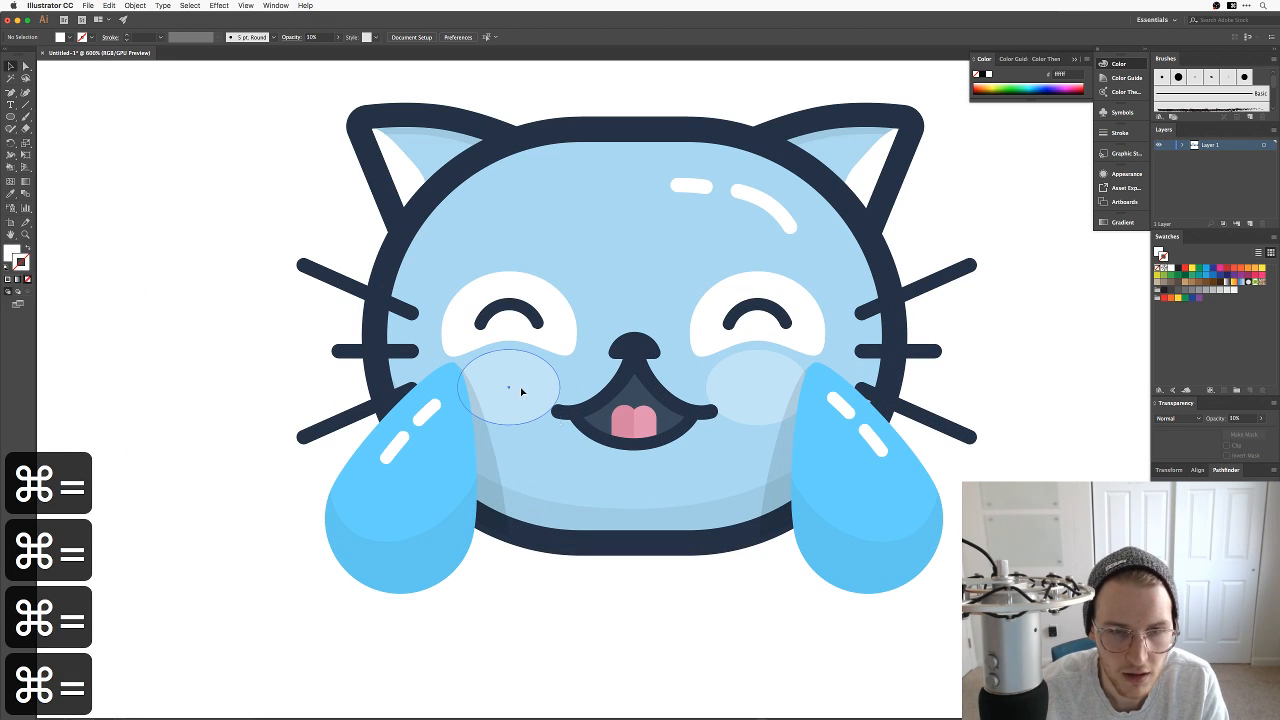
{"action": "left_click", "coordinate": [510, 385]}
{"action": "left_click", "coordinate": [734, 385], "text": "shift"}
{"action": "left_click_drag", "start_coordinate": [634, 350], "coordinate": [634, 356]}
{"action": "left_click", "coordinate": [734, 622]}
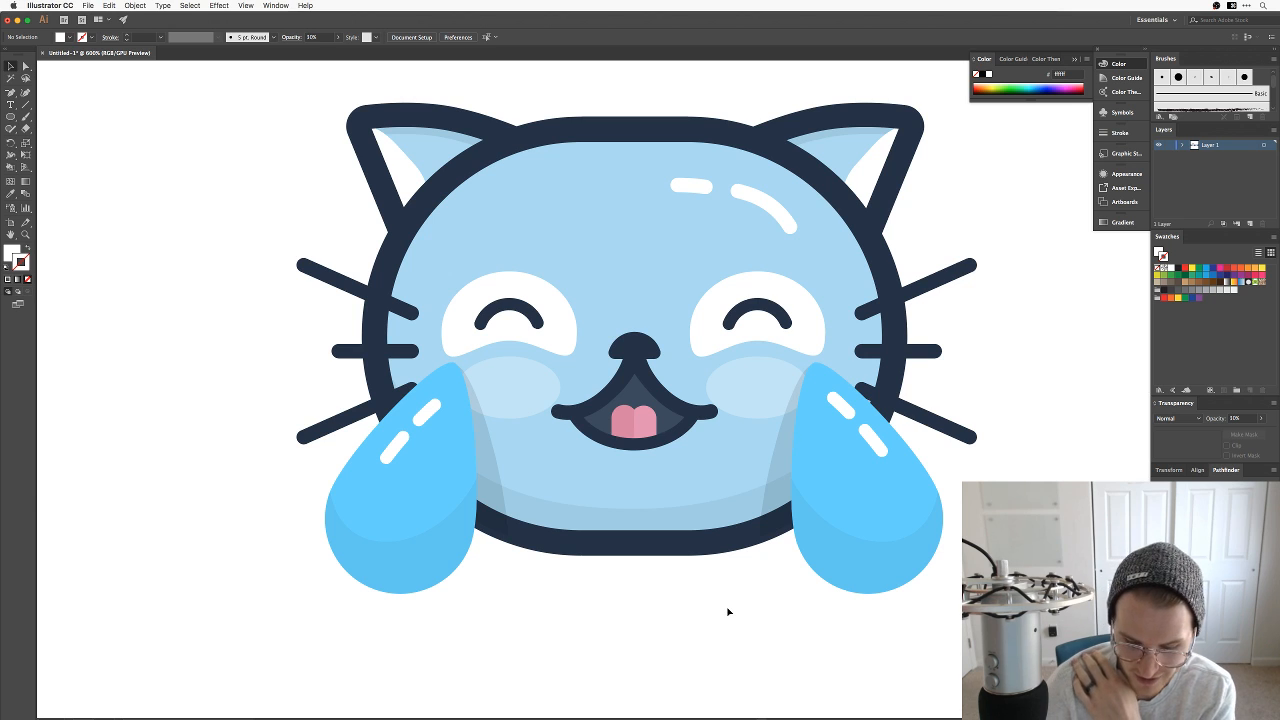
Step: Review the crying cat next to the heart-eyes cat, then inspect its cheeks, shadows and teardrops close up
{"action": "key", "text": "super+minus"}
{"action": "key", "text": "super+minus"}
{"action": "key", "text": "super+minus"}
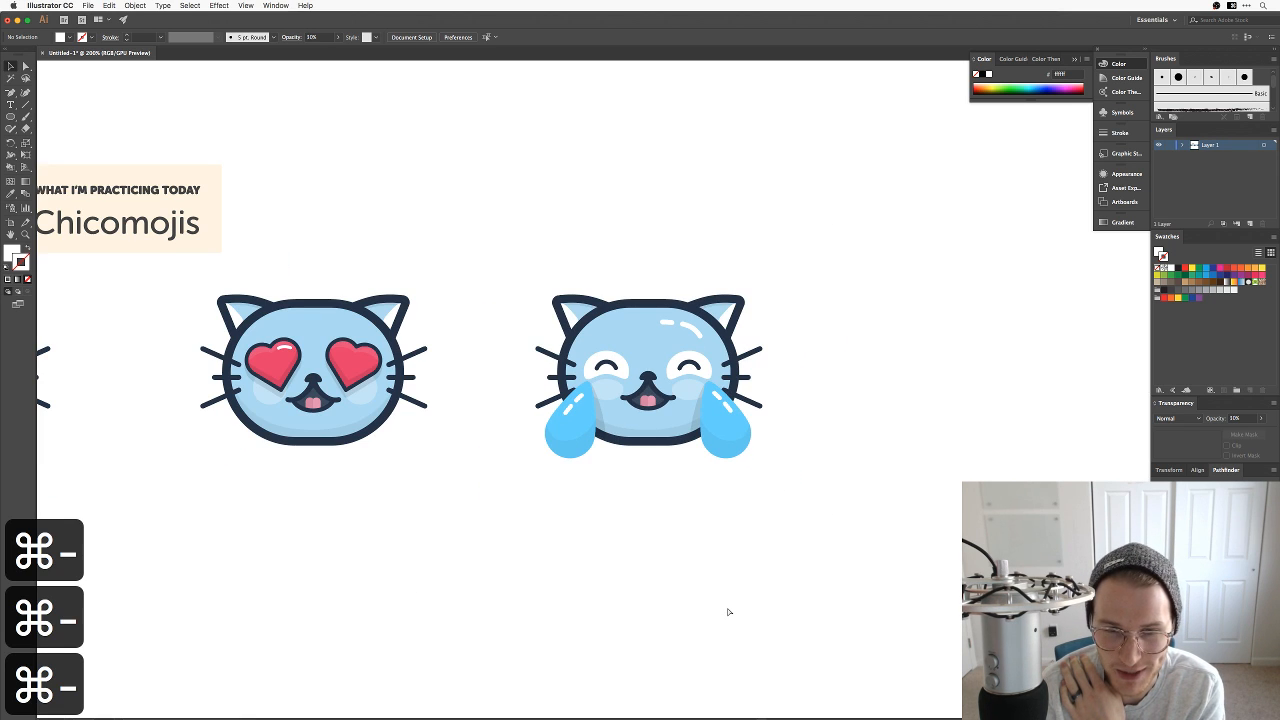
{"action": "scroll", "coordinate": [731, 575], "scroll_direction": "left", "scroll_amount": 5}
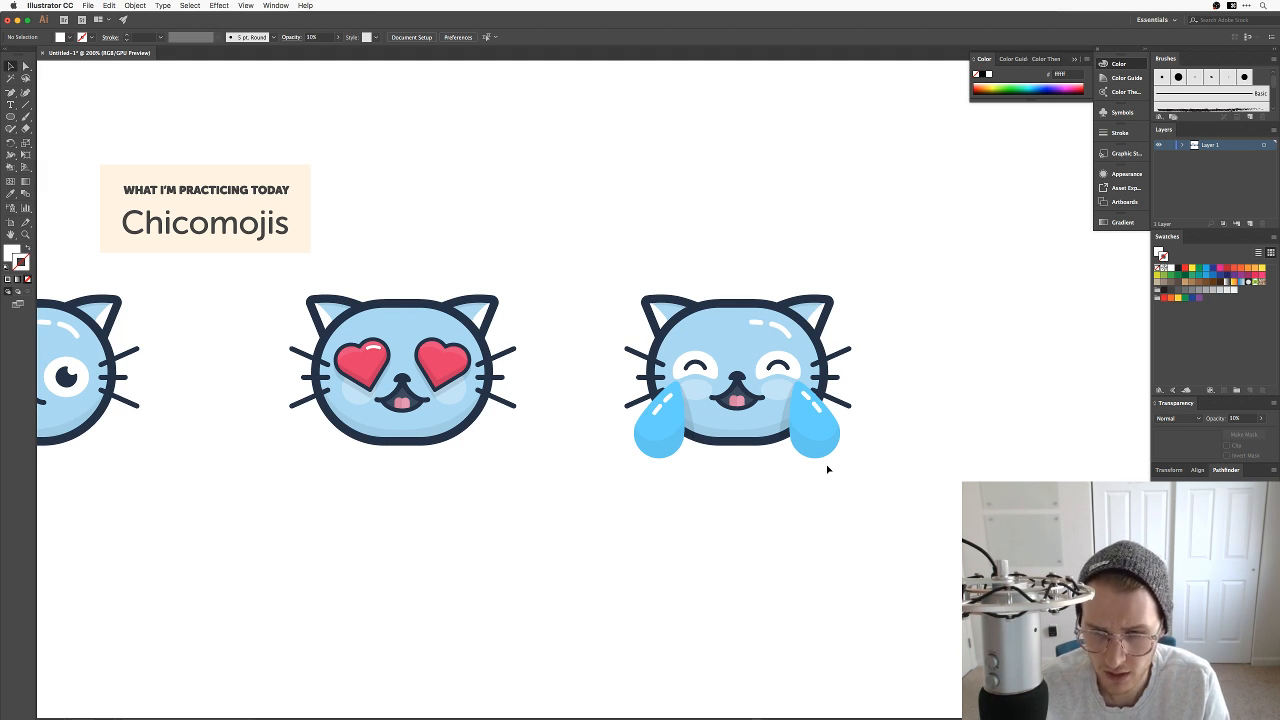
{"action": "key", "text": "super+equal"}
{"action": "key", "text": "super+equal"}
{"action": "key", "text": "space"}
{"action": "left_click_drag", "start_coordinate": [826, 464], "coordinate": [663, 475]}
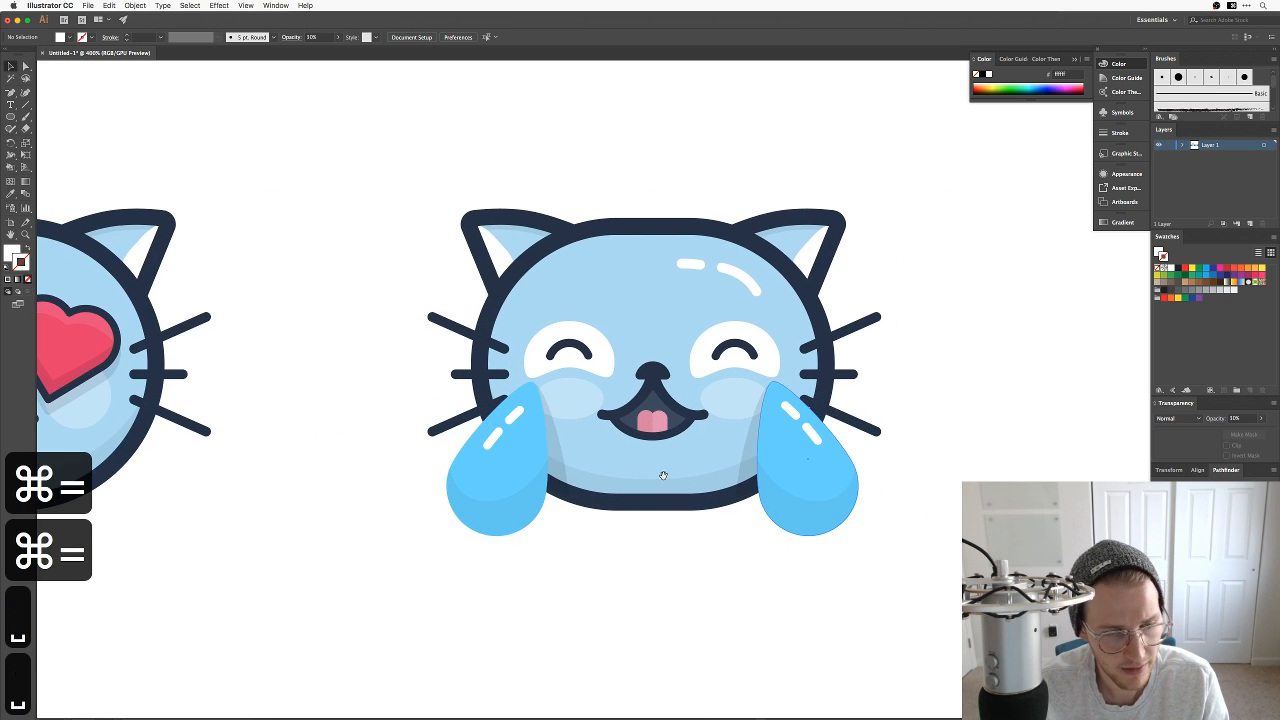
{"action": "key", "text": "super+equal"}
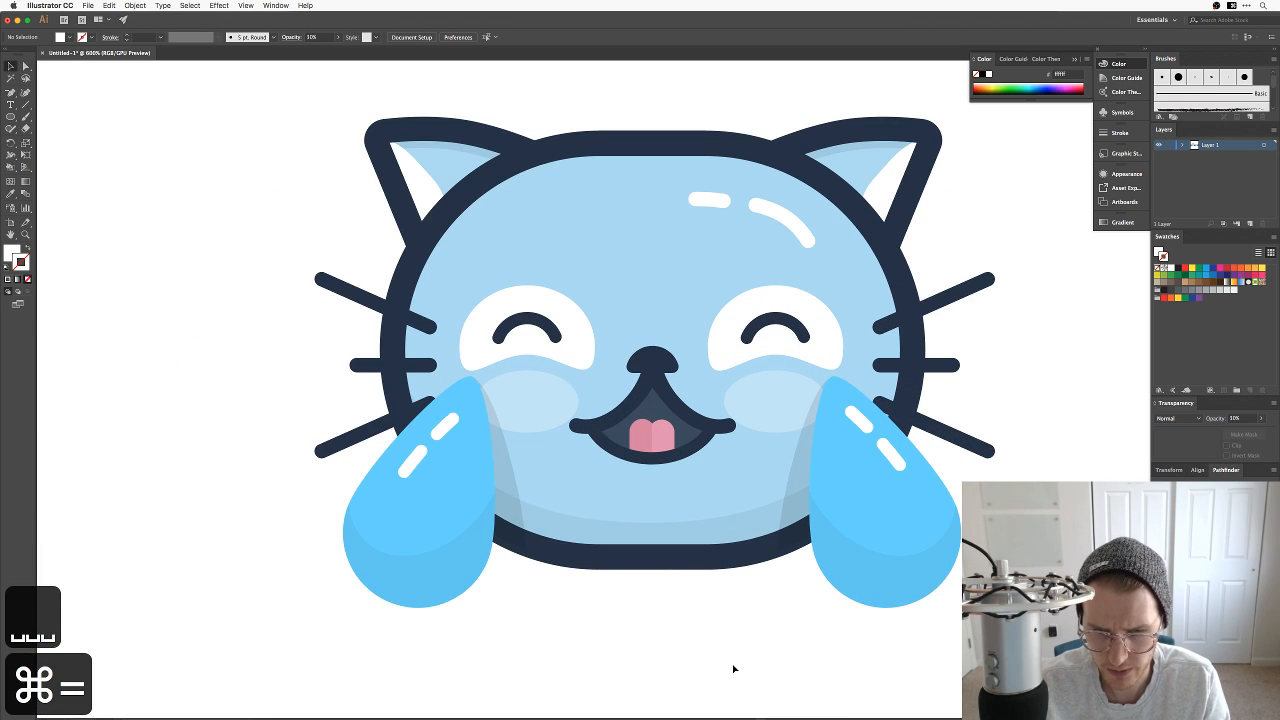
{"action": "key", "text": "space"}
{"action": "left_click_drag", "start_coordinate": [733, 668], "coordinate": [711, 648]}
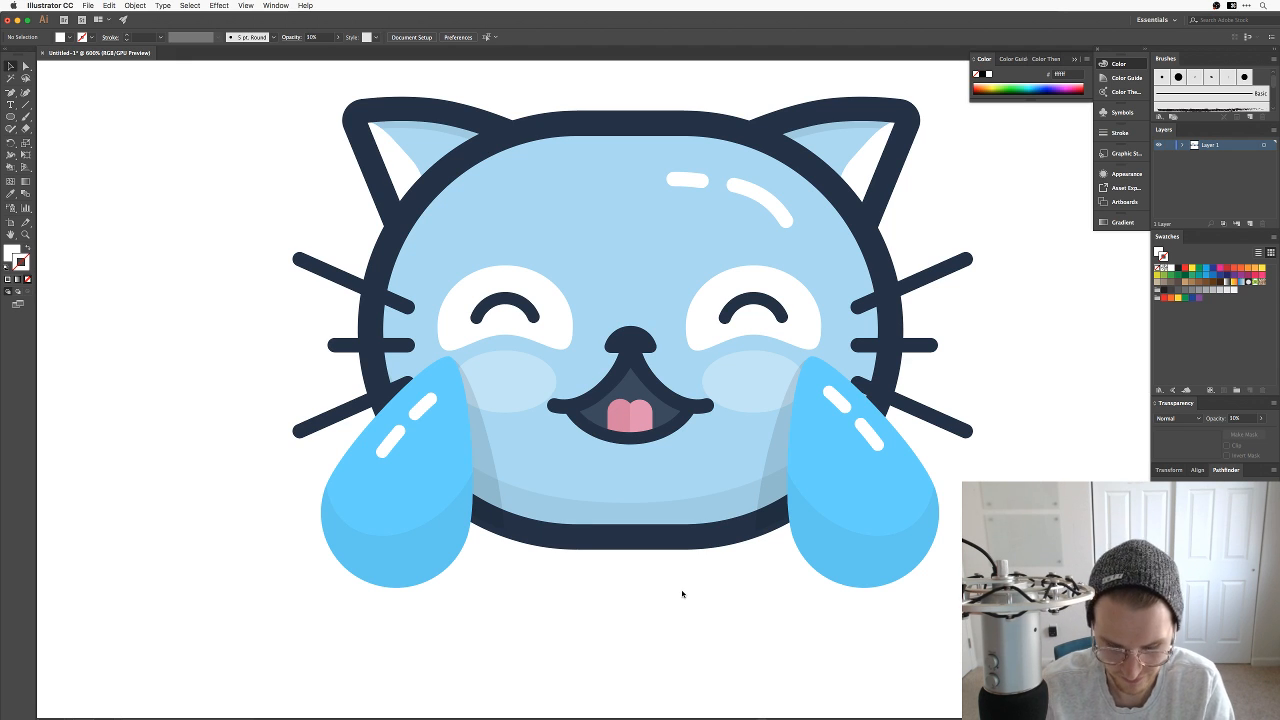
{"action": "key", "text": "super+minus"}
{"action": "key", "text": "super+minus"}
{"action": "key", "text": "super+minus"}
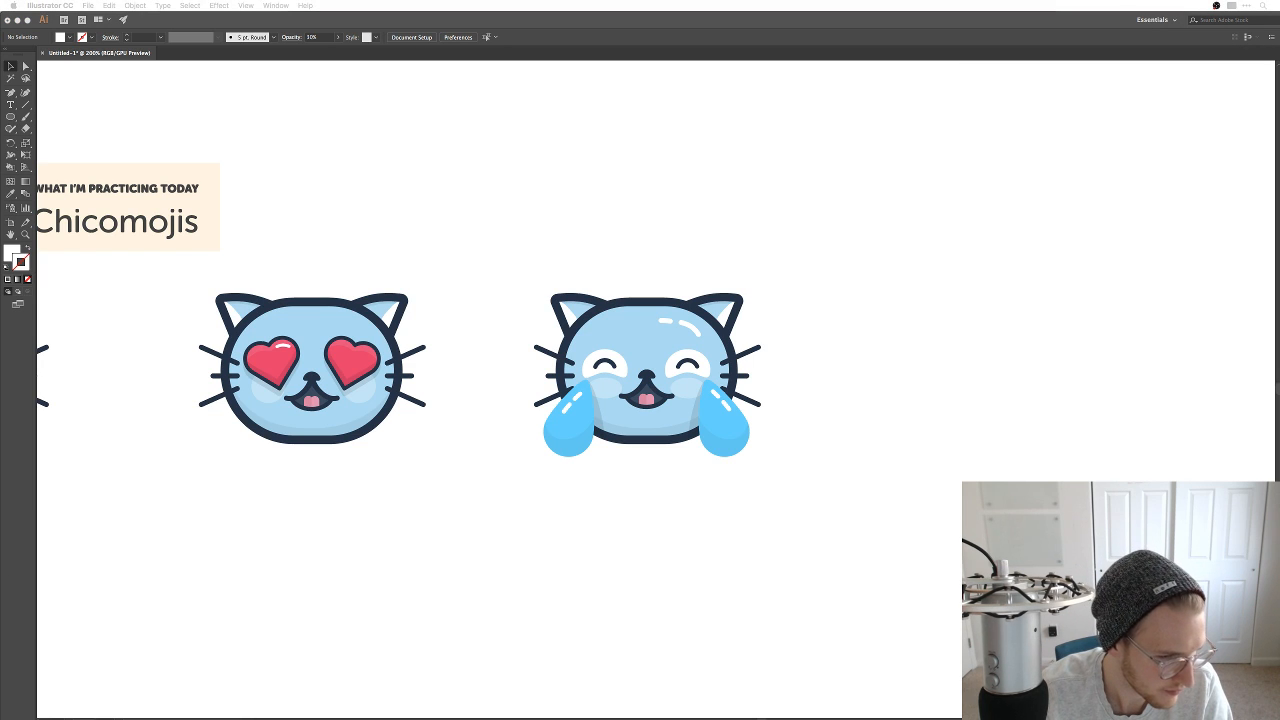
Step: Draw a curved open path about 36 px wide and 20 px high with the Pen tool as an eyebrow above the crying cat's right-hand eye
{"action": "left_click", "coordinate": [753, 432]}
{"action": "key", "text": "super+equal"}
{"action": "key", "text": "super+equal"}
{"action": "key", "text": "super+equal"}
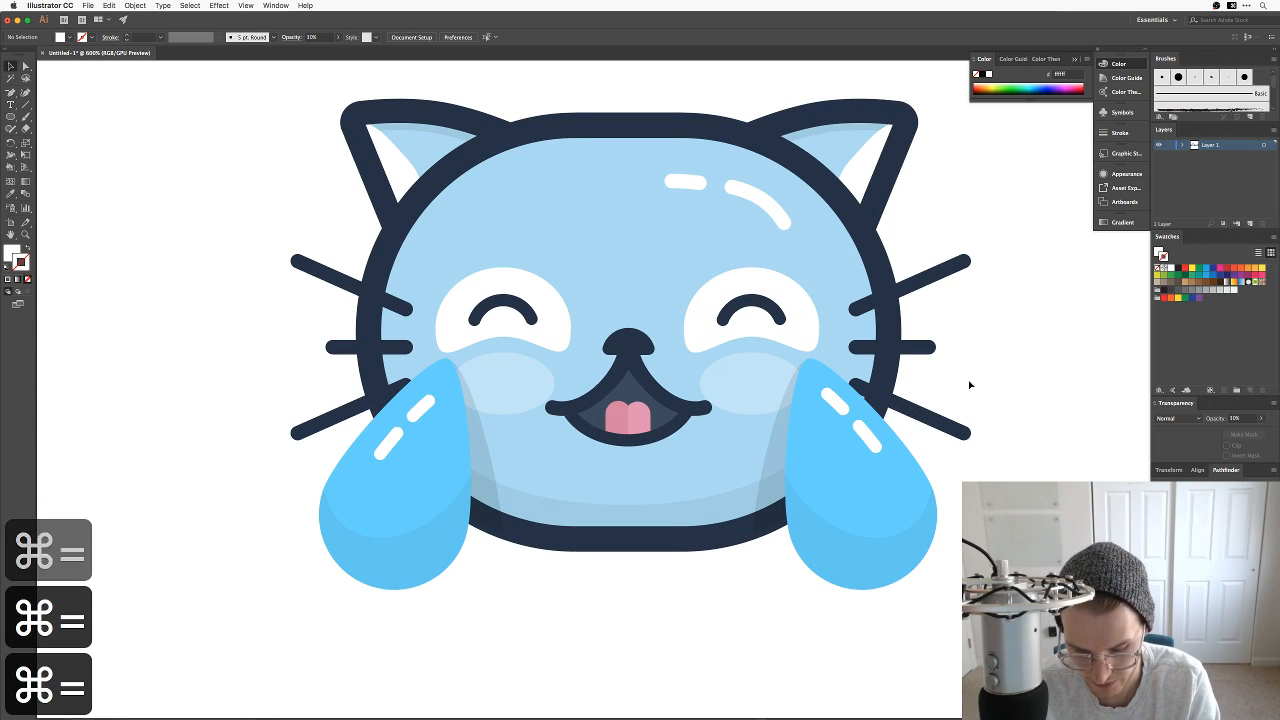
{"action": "key", "text": "p"}
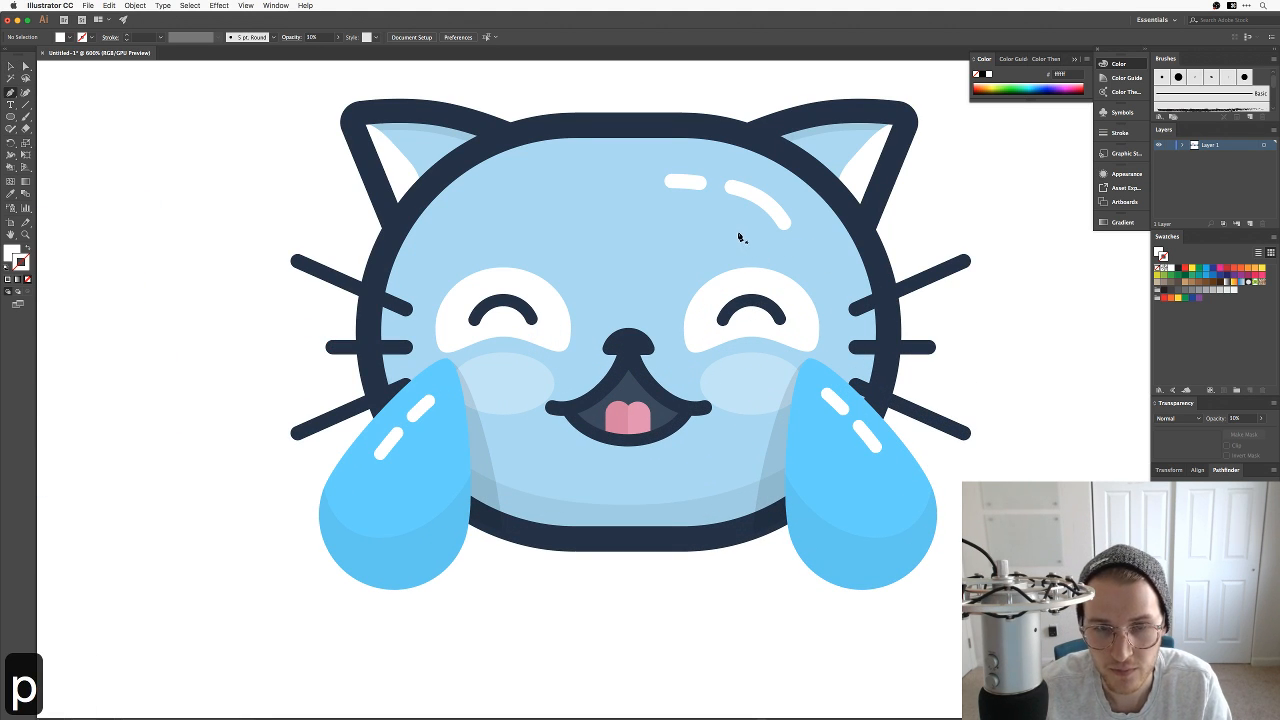
{"action": "left_click_drag", "start_coordinate": [739, 232], "coordinate": [813, 247]}
{"action": "left_click_drag", "start_coordinate": [868, 313], "coordinate": [889, 355]}
{"action": "key", "text": "super+z"}
{"action": "key", "text": "super+z"}
{"action": "left_click", "coordinate": [736, 229]}
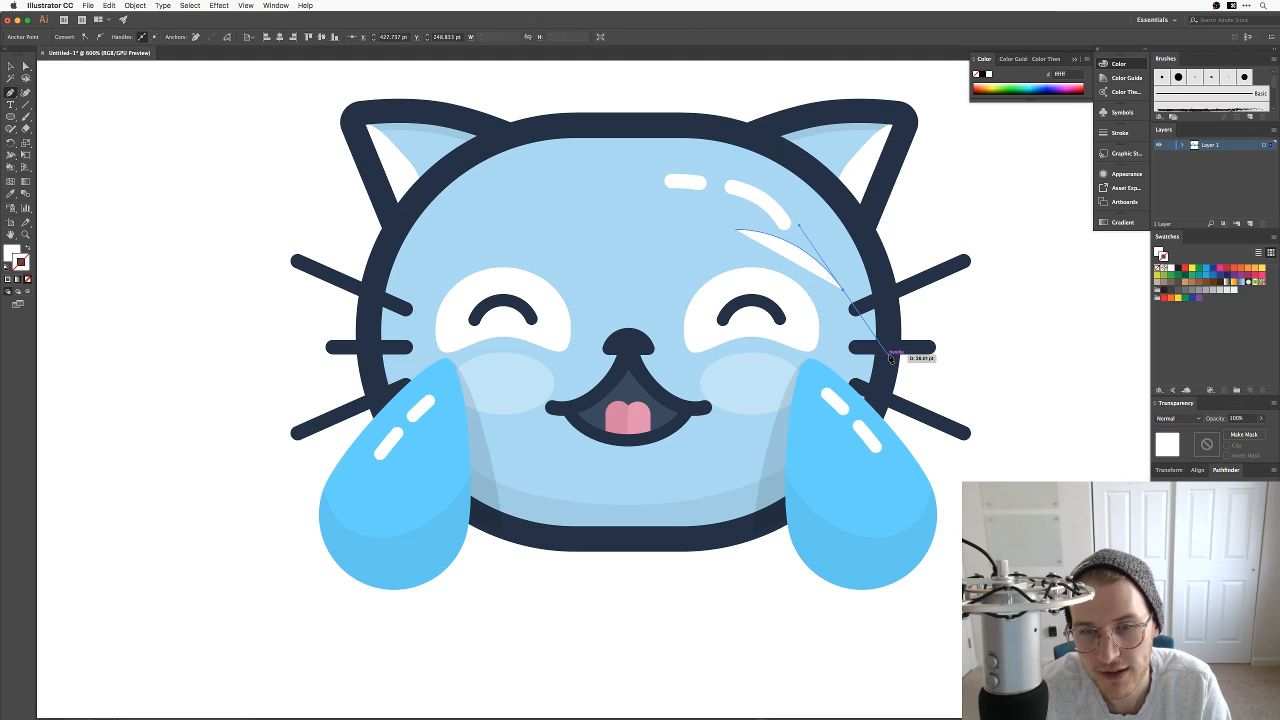
{"action": "key", "text": "Escape"}
Step: Copy the mouth outline's dark 4 pt stroke onto the eyebrow path and give the stroke round caps
{"action": "key", "text": "i"}
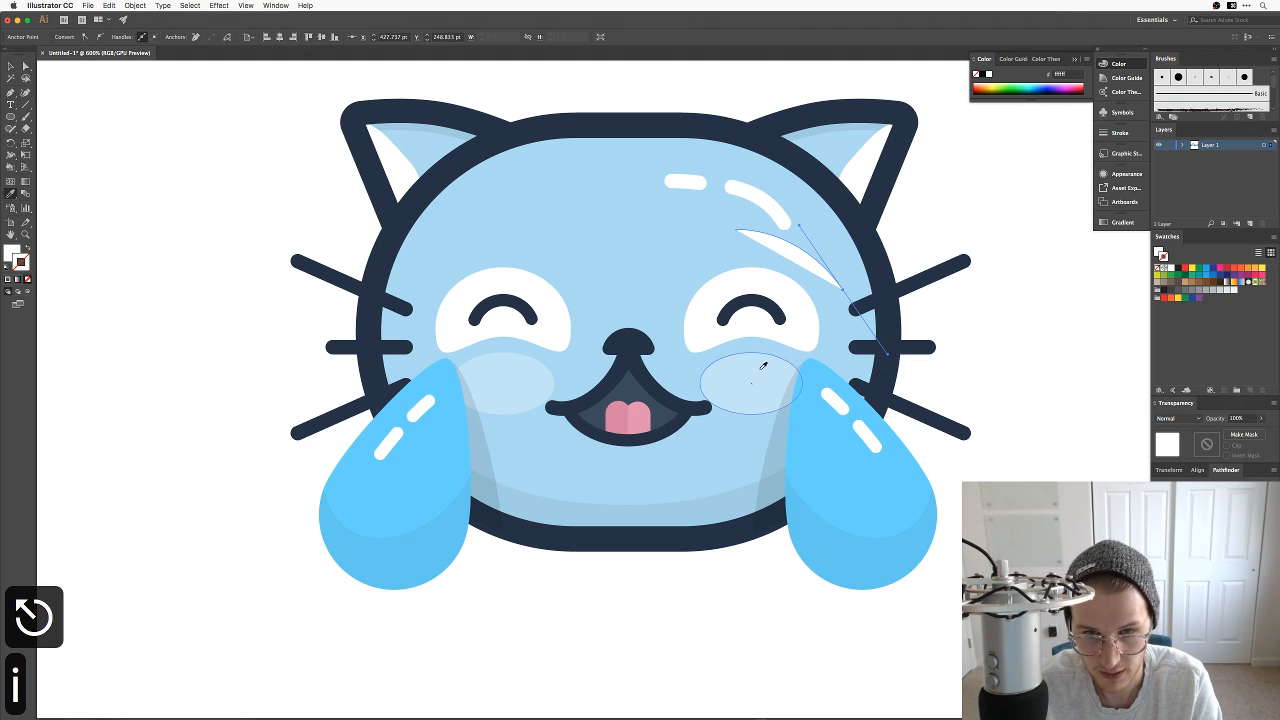
{"action": "left_click", "coordinate": [677, 421]}
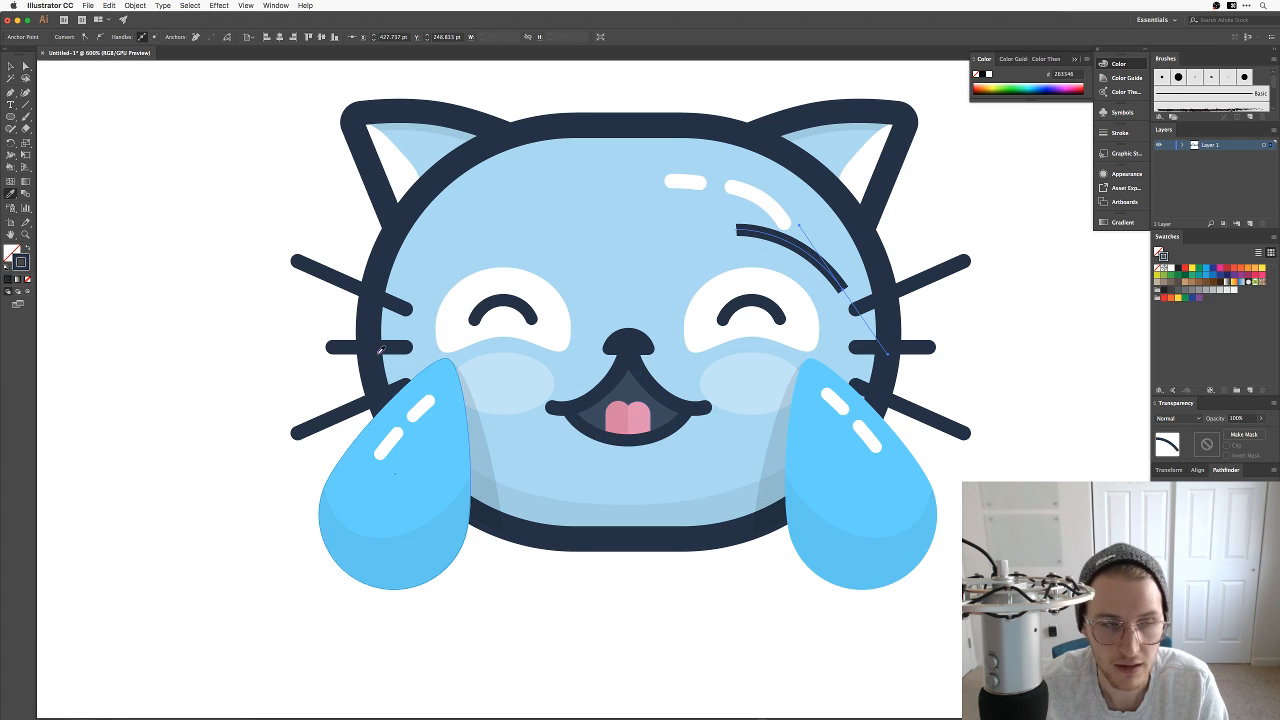
{"action": "key", "text": "v"}
{"action": "left_click", "coordinate": [166, 197]}
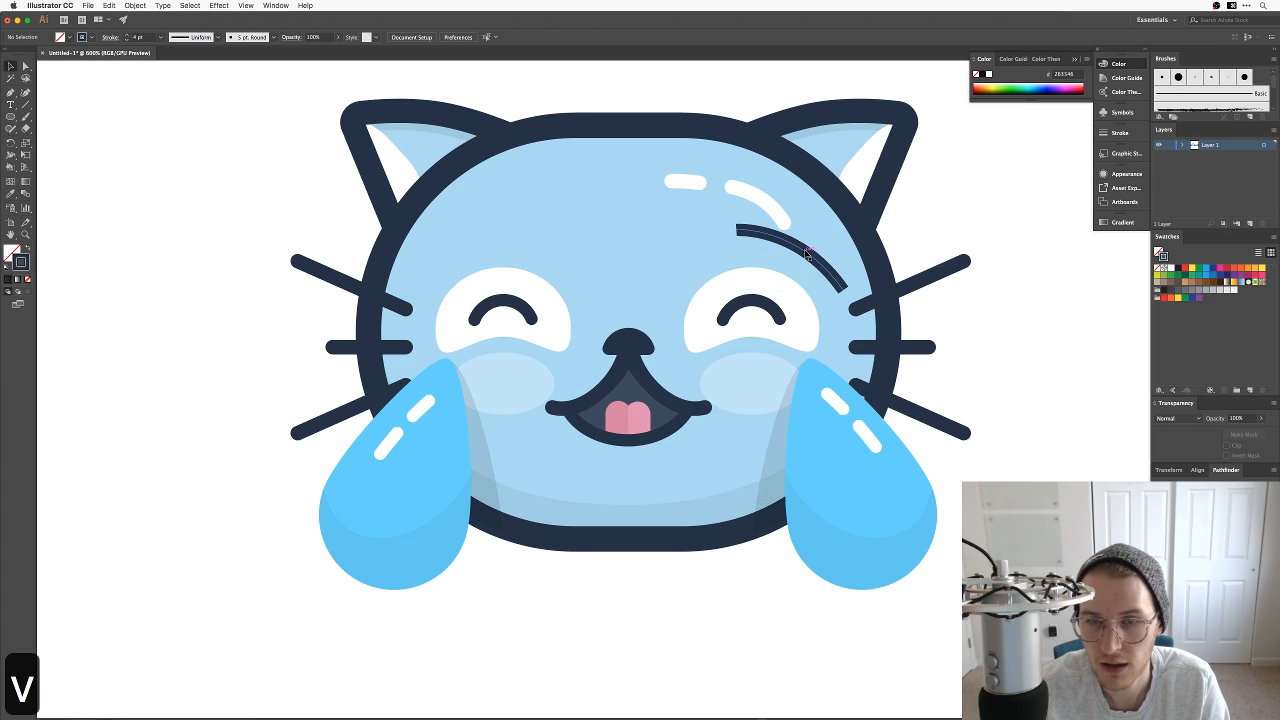
{"action": "left_click", "coordinate": [815, 251]}
{"action": "left_click", "coordinate": [110, 37]}
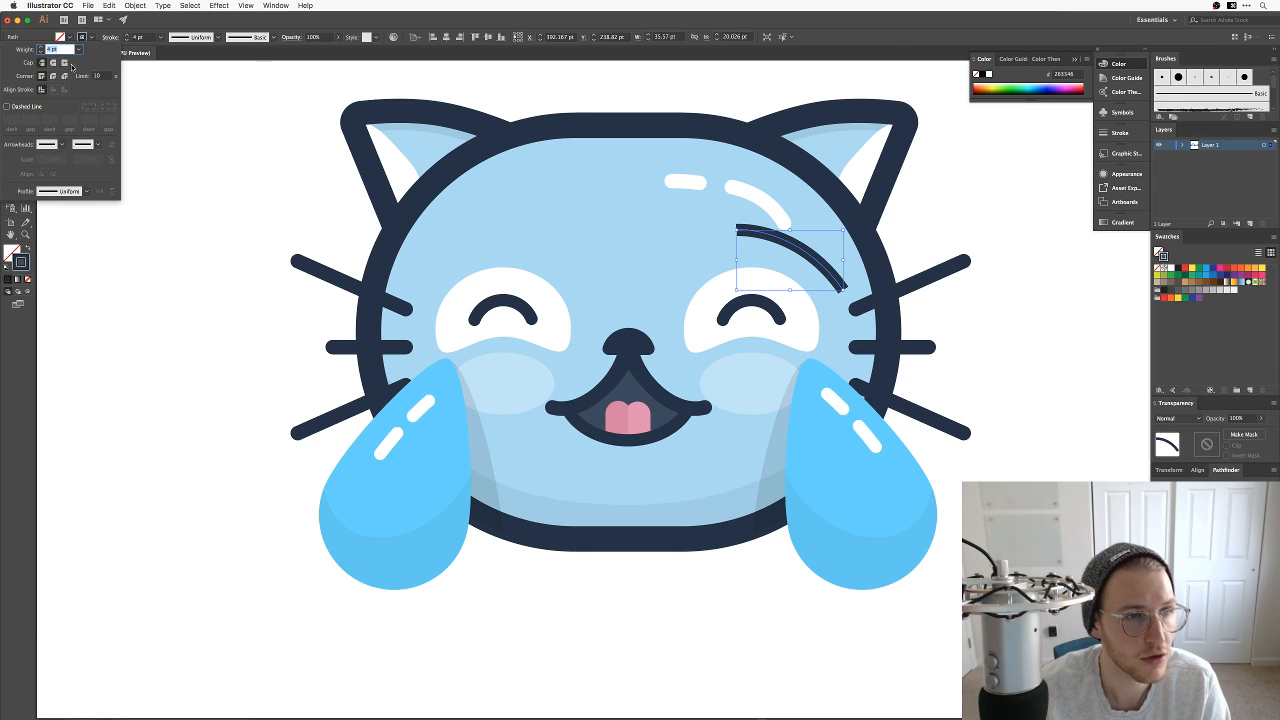
{"action": "left_click", "coordinate": [53, 62]}
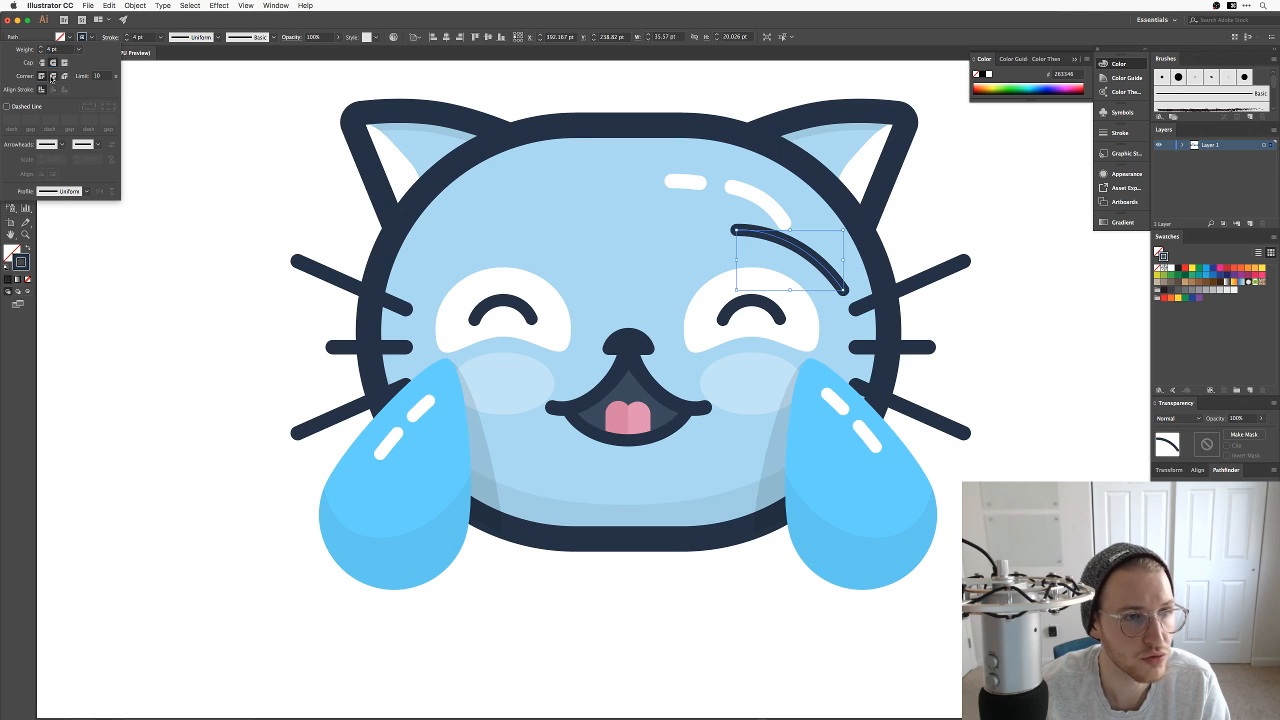
{"action": "left_click", "coordinate": [182, 370]}
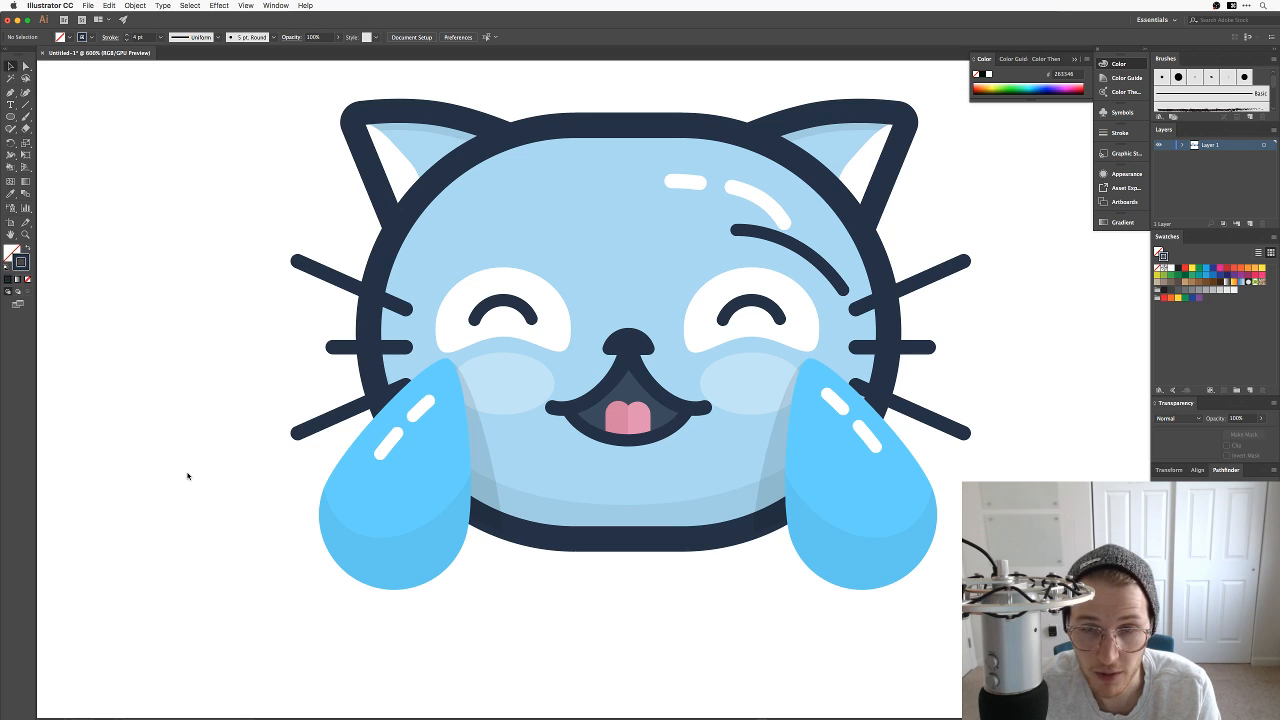
Step: Refine the eyebrow's curve by making the direction handles at its outer anchor point slightly steeper
{"action": "key", "text": "a"}
{"action": "left_click", "coordinate": [808, 247]}
{"action": "left_click_drag", "start_coordinate": [799, 226], "coordinate": [807, 225]}
{"action": "left_click", "coordinate": [846, 291]}
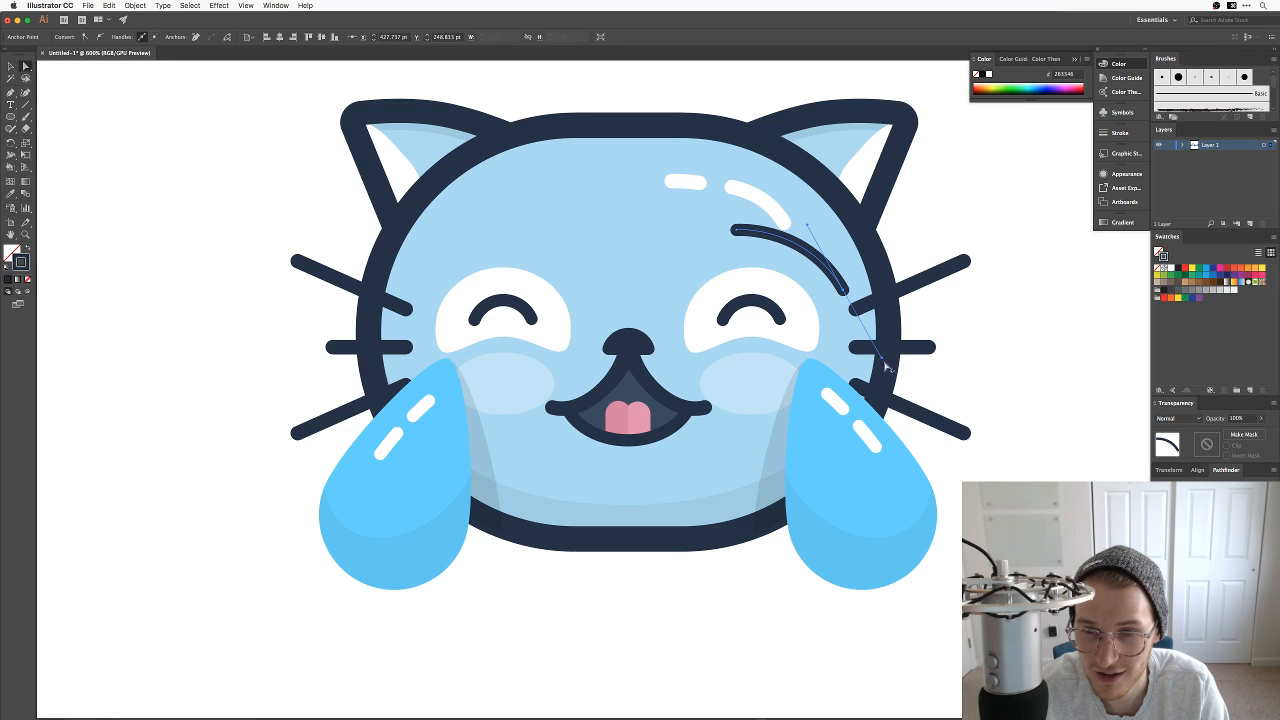
{"action": "left_click_drag", "start_coordinate": [846, 303], "coordinate": [844, 291]}
{"action": "left_click", "coordinate": [914, 216]}
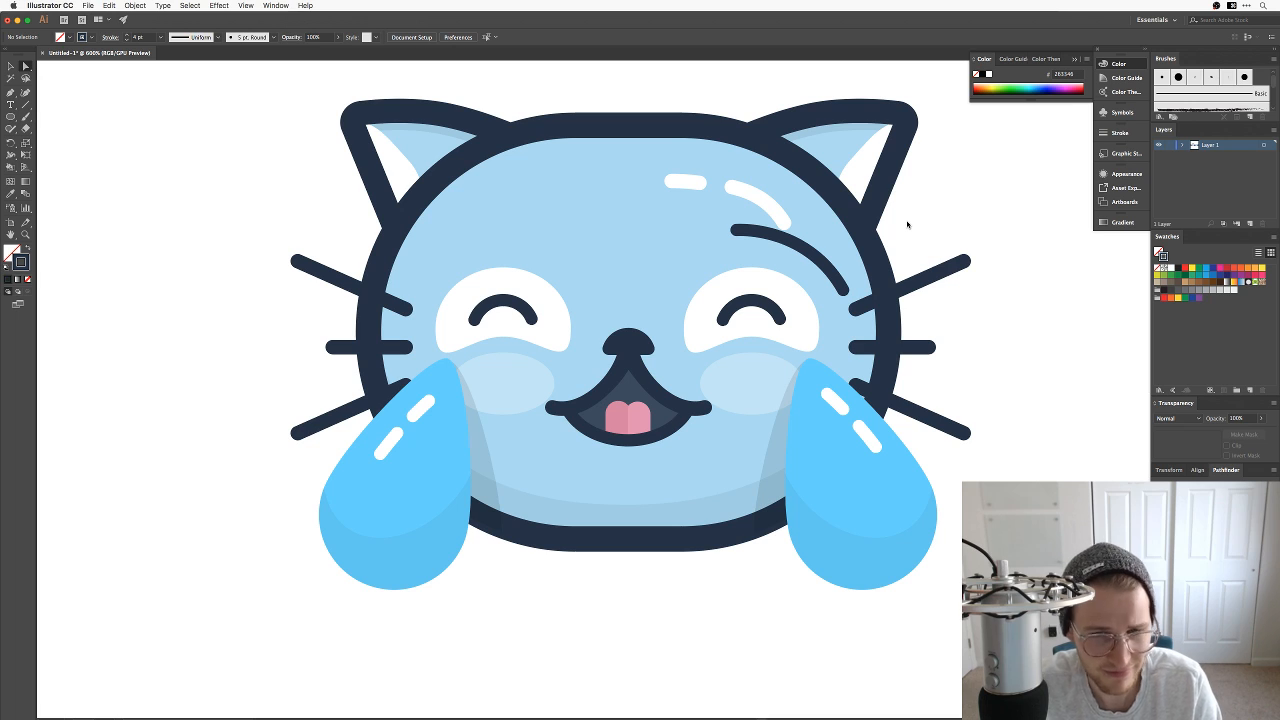
{"action": "left_click", "coordinate": [814, 246]}
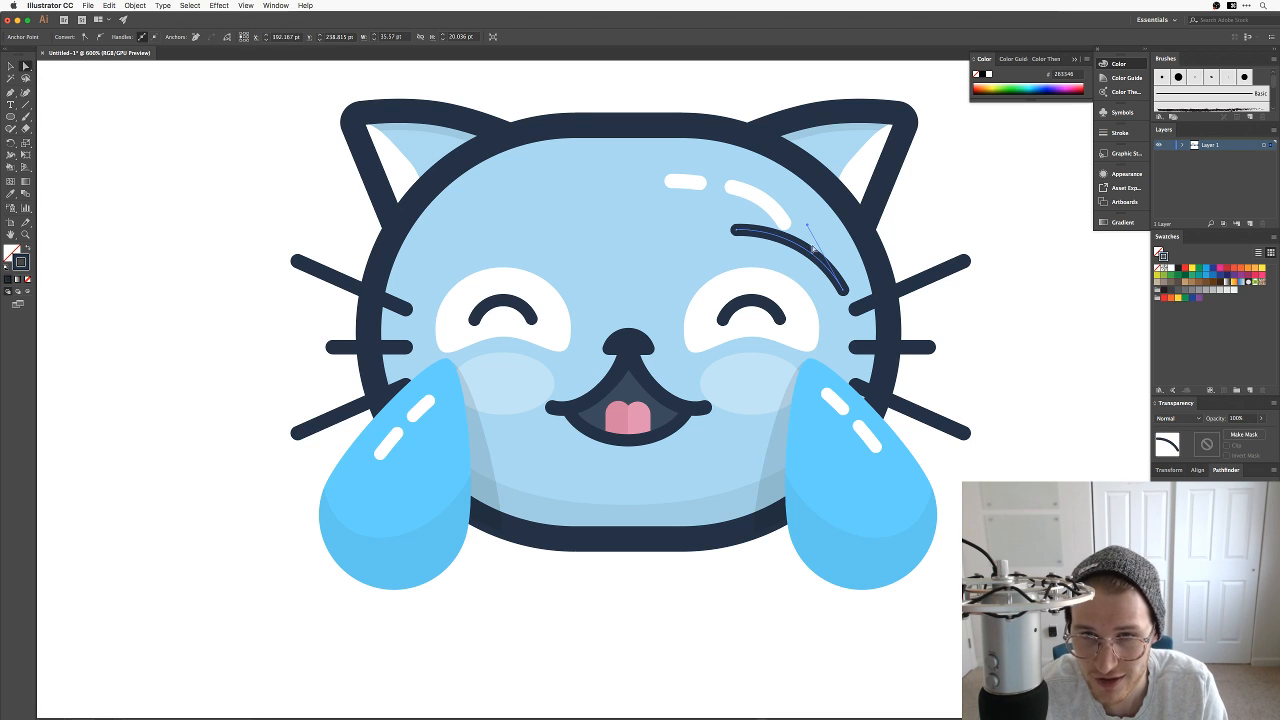
Step: Duplicate the eyebrow, mirror the copy left to right and place it above the other eye at the same height
{"action": "left_click_drag", "start_coordinate": [808, 228], "coordinate": [655, 250]}
{"action": "left_click", "coordinate": [898, 243]}
{"action": "key", "text": "v"}
{"action": "right_click", "coordinate": [655, 250]}
{"action": "mouse_move", "coordinate": [700, 391]}
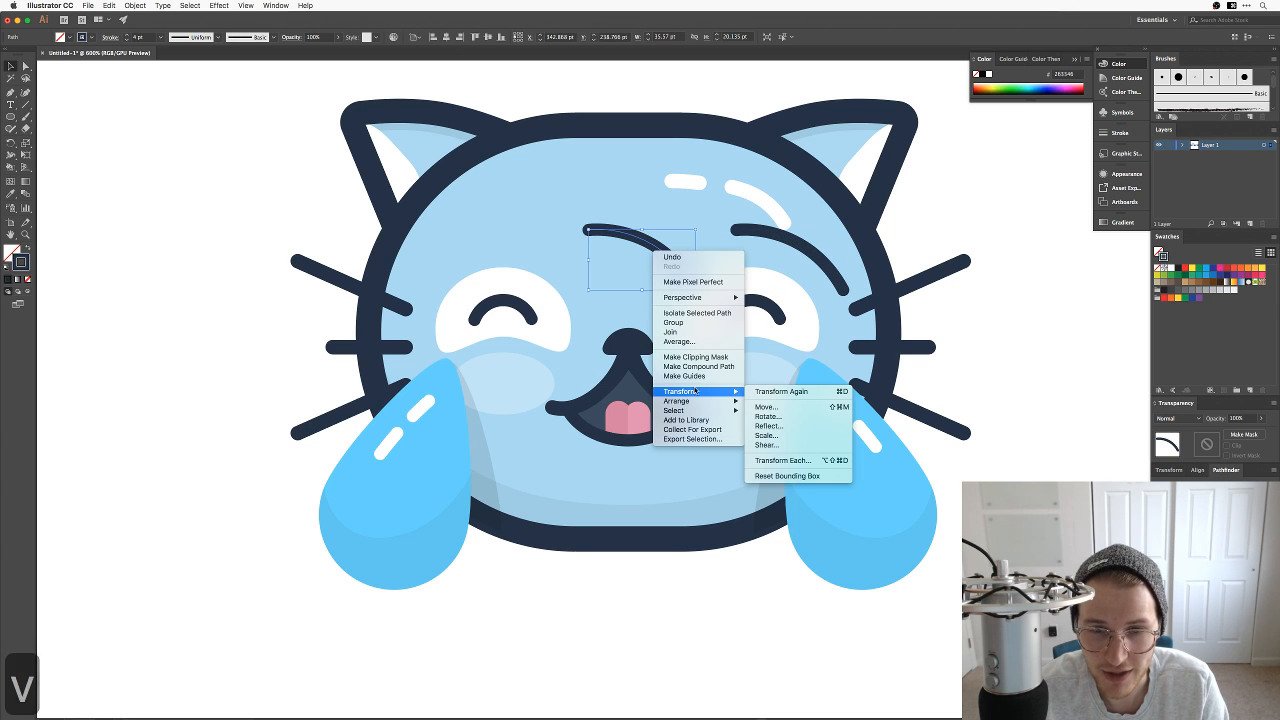
{"action": "left_click", "coordinate": [778, 429]}
{"action": "key", "text": "Return"}
{"action": "left_click_drag", "start_coordinate": [663, 238], "coordinate": [477, 238]}
{"action": "left_click", "coordinate": [312, 198]}
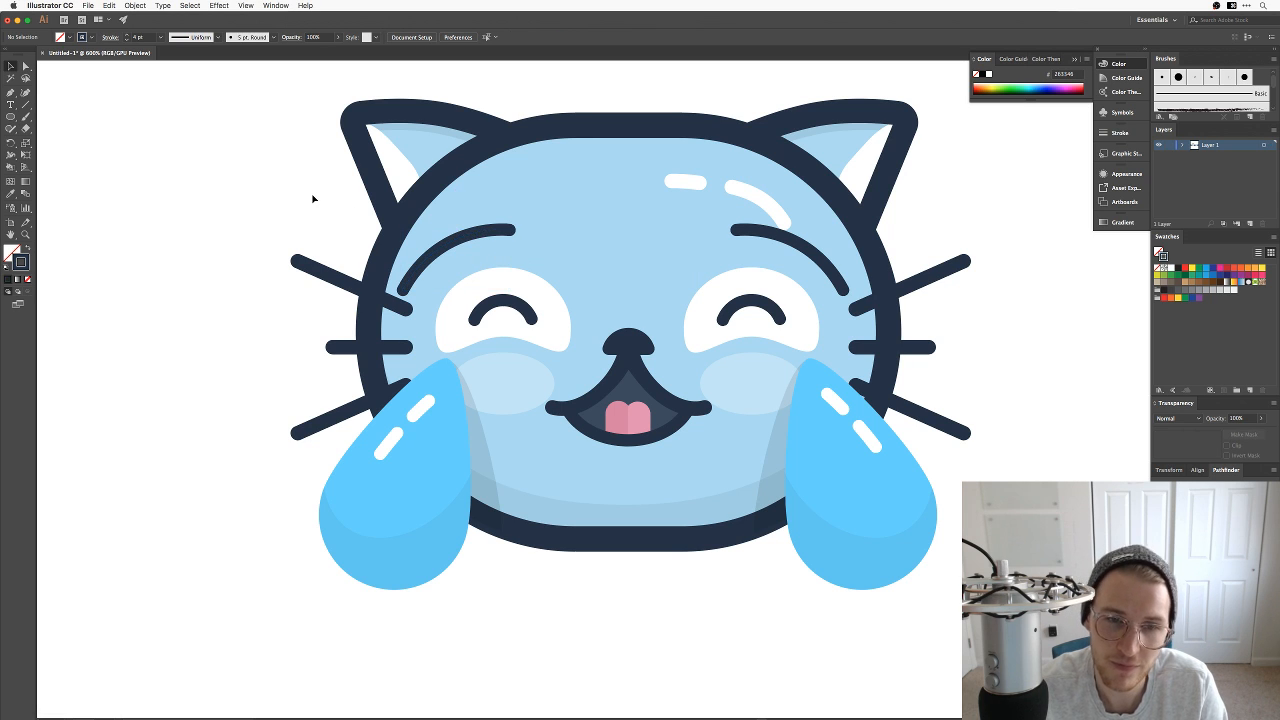
Step: Compare the crying cat's eyebrows with the heart-eyes cat at different zoom levels and select both eyebrows
{"action": "key", "text": "super+minus"}
{"action": "key", "text": "super+minus"}
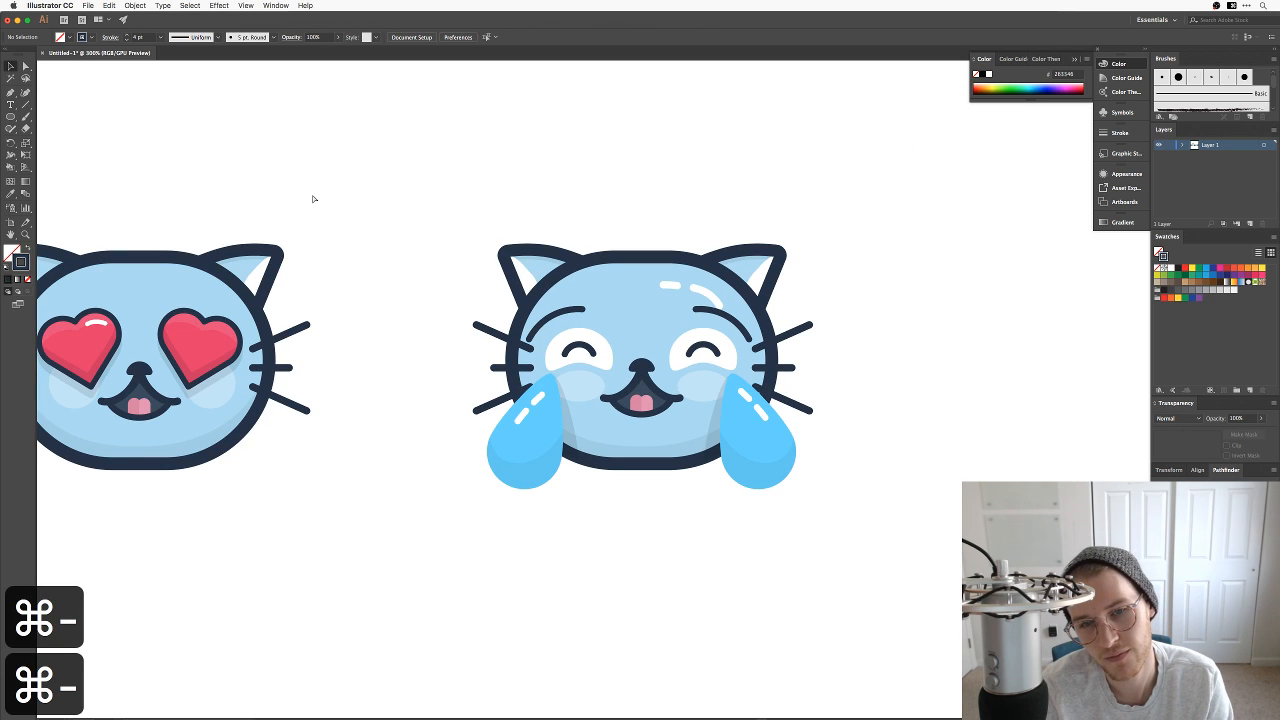
{"action": "key", "text": "super+equal"}
{"action": "key", "text": "super+equal"}
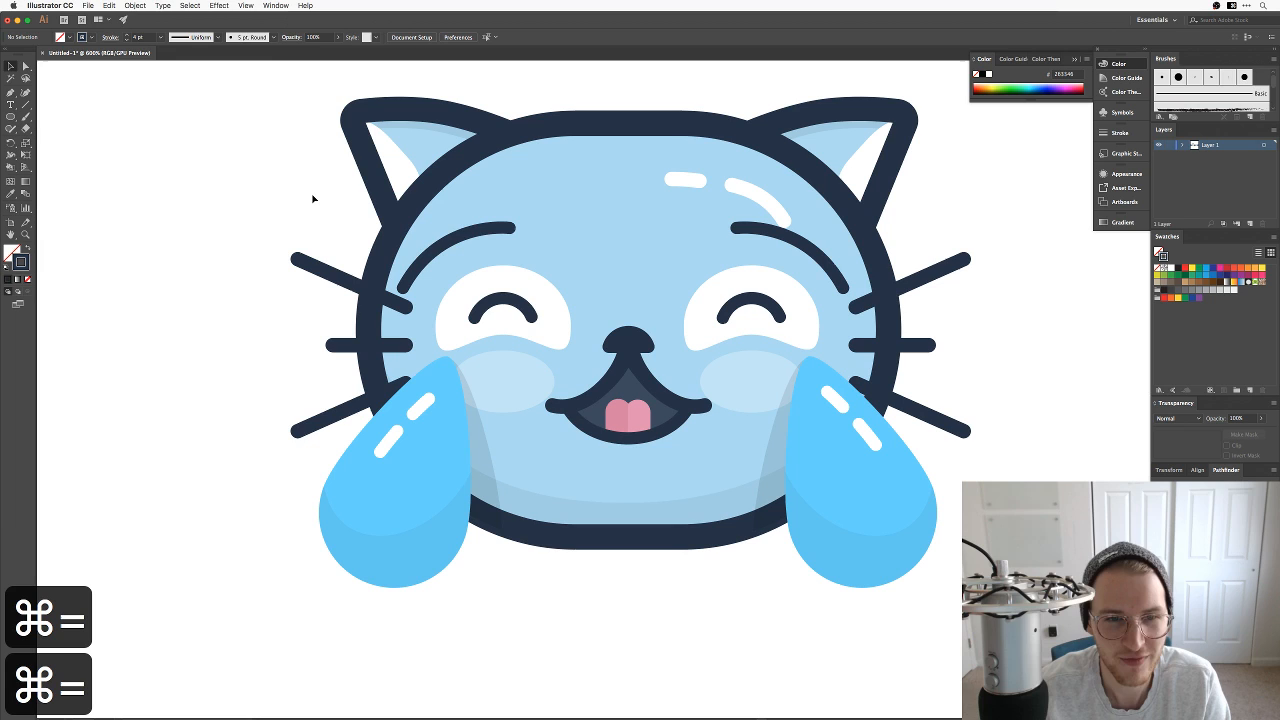
{"action": "left_click", "coordinate": [468, 237]}
{"action": "left_click", "coordinate": [766, 232], "text": "shift"}
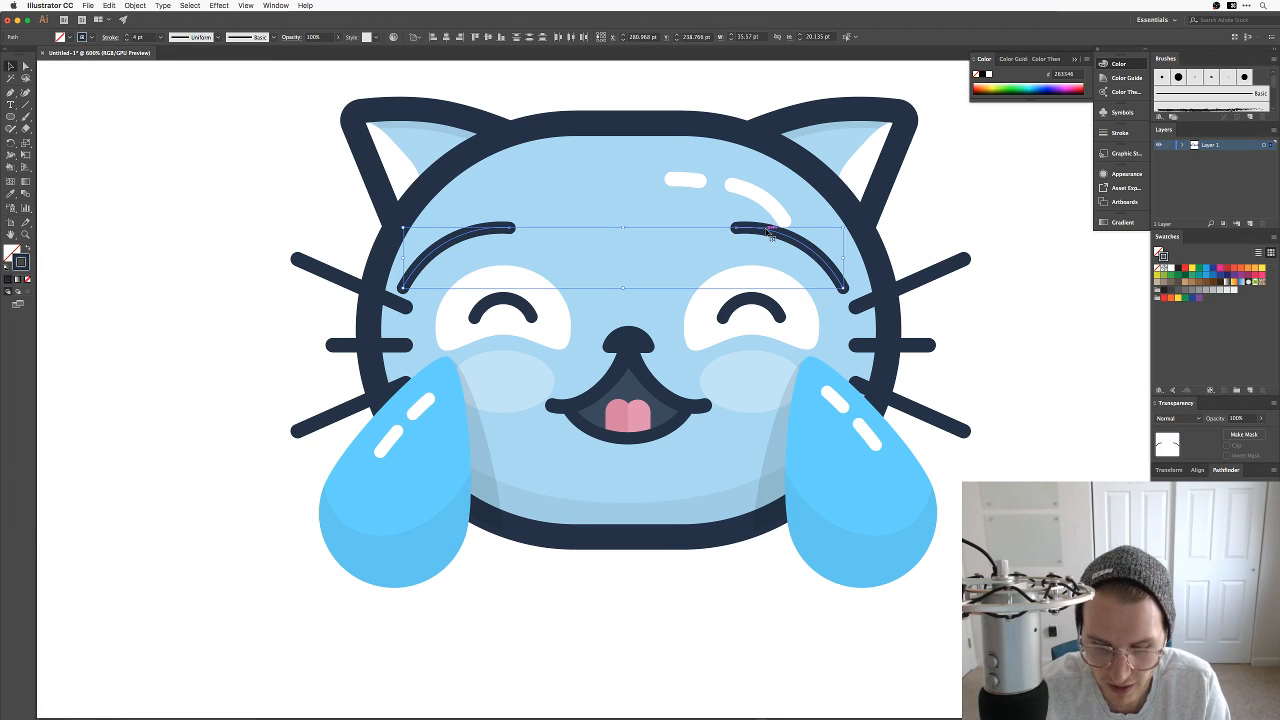
{"action": "key", "text": "super+minus"}
{"action": "key", "text": "super+minus"}
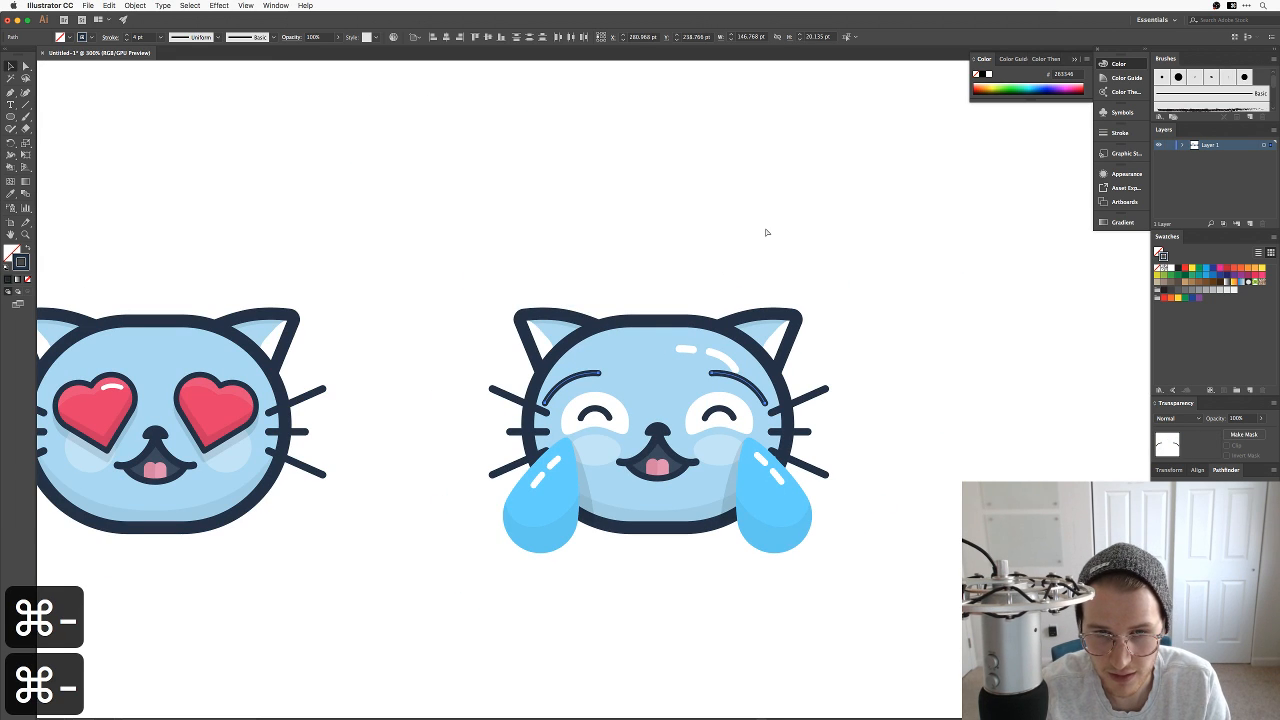
{"action": "key", "text": "super+equal"}
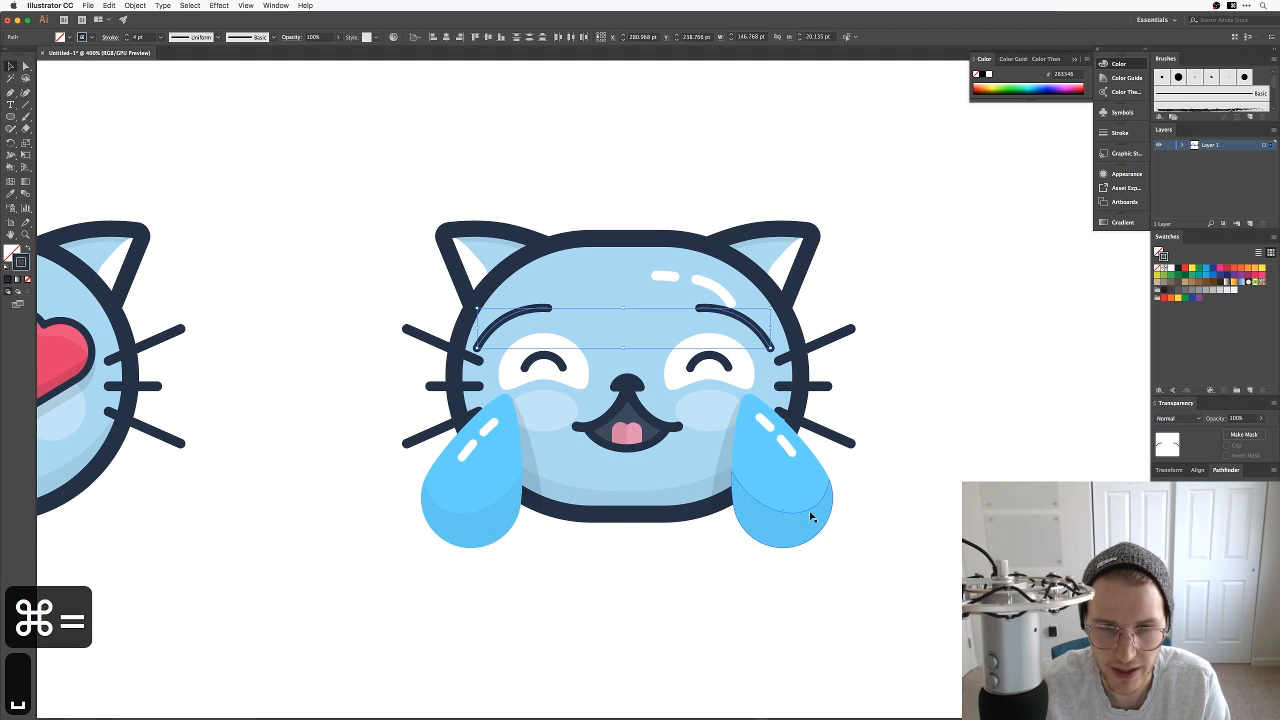
Step: Lower the opacity of both eyebrows to 10% and deselect them to judge the faded look
{"action": "double_click", "coordinate": [20, 262]}
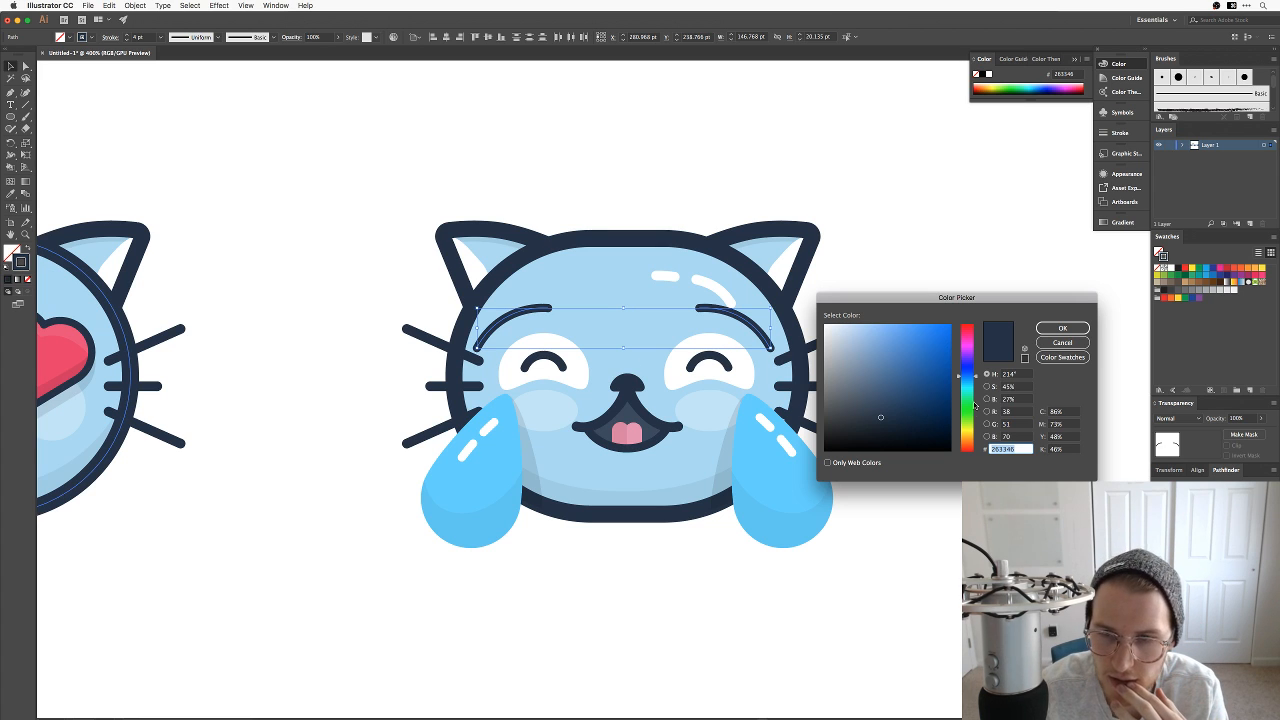
{"action": "left_click", "coordinate": [1072, 343]}
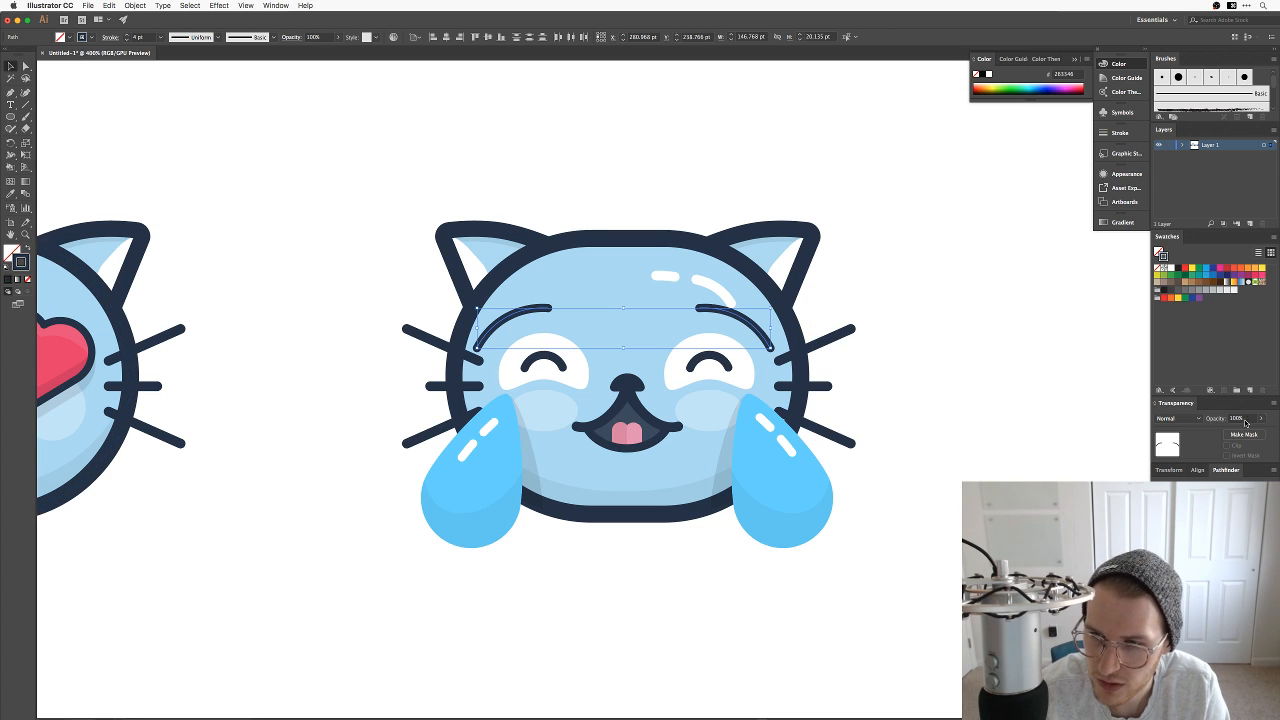
{"action": "left_click", "coordinate": [1245, 424]}
{"action": "key", "text": "shift+Down"}
{"action": "key", "text": "shift+Down"}
{"action": "key", "text": "shift+Down"}
{"action": "key", "text": "shift+Down"}
{"action": "key", "text": "shift+Down"}
{"action": "key", "text": "shift+Down"}
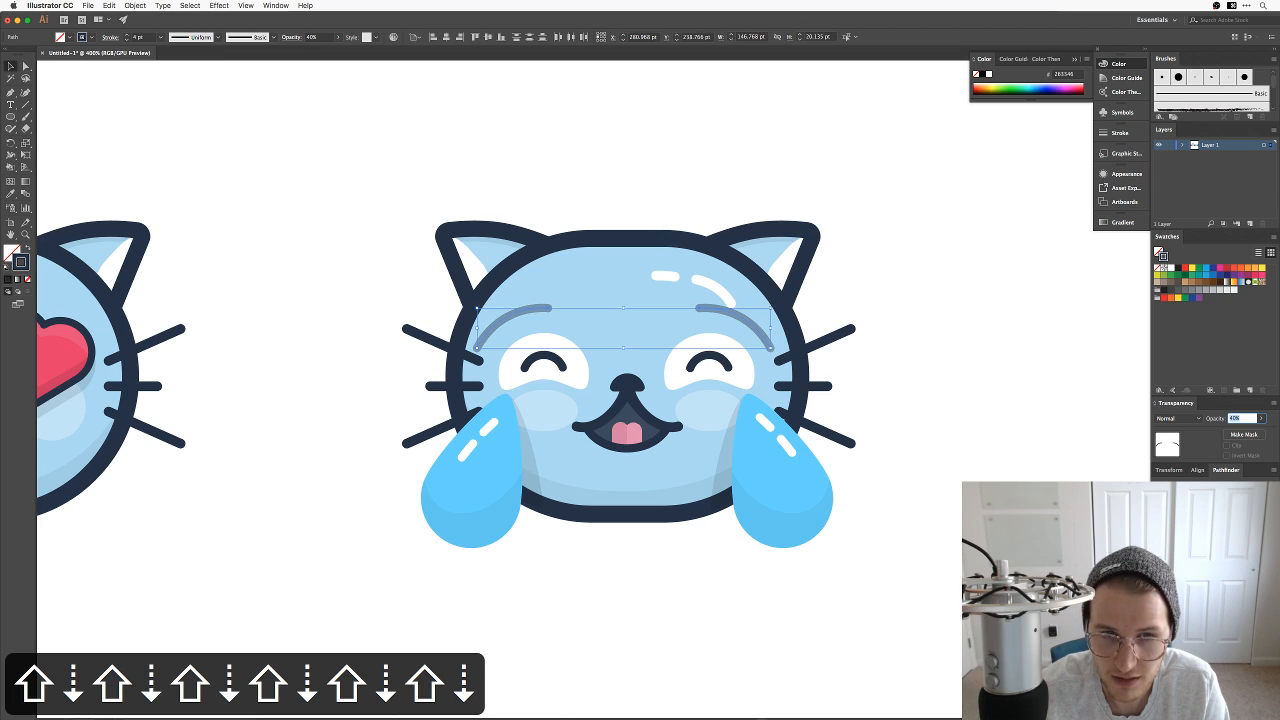
{"action": "key", "text": "shift+Down"}
{"action": "key", "text": "shift+Down"}
{"action": "key", "text": "shift+Down"}
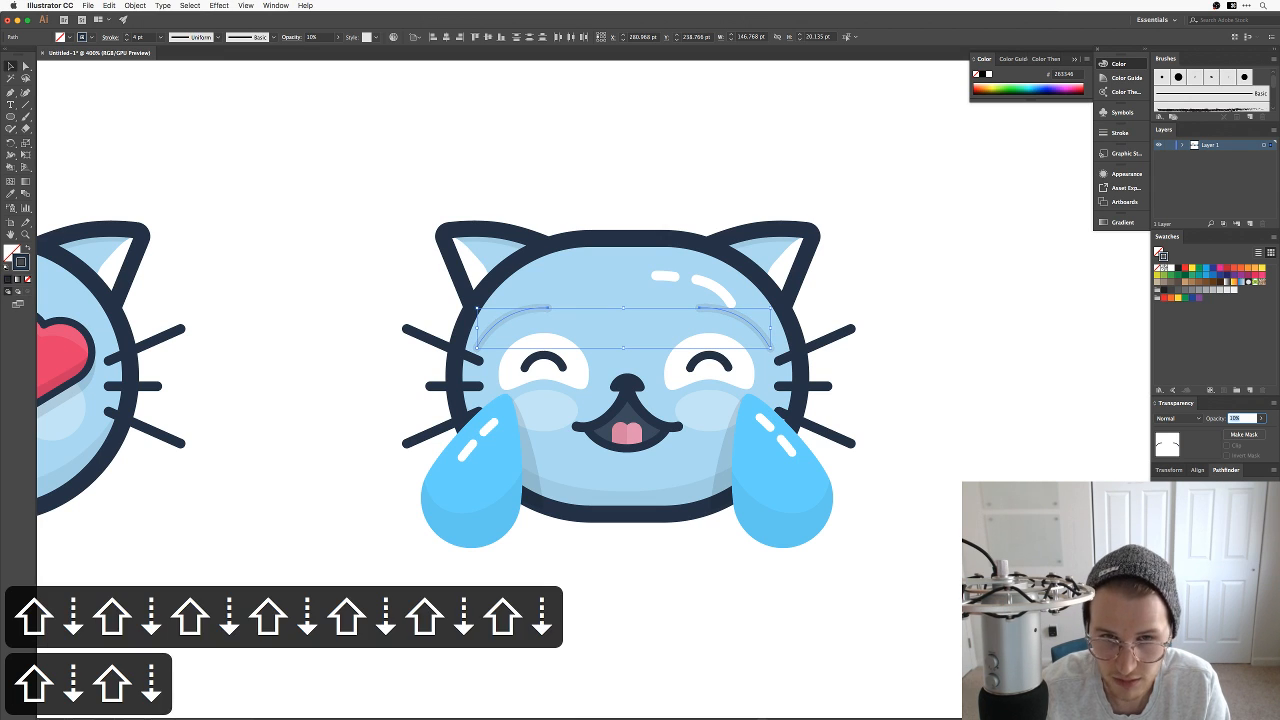
{"action": "left_click", "coordinate": [903, 528]}
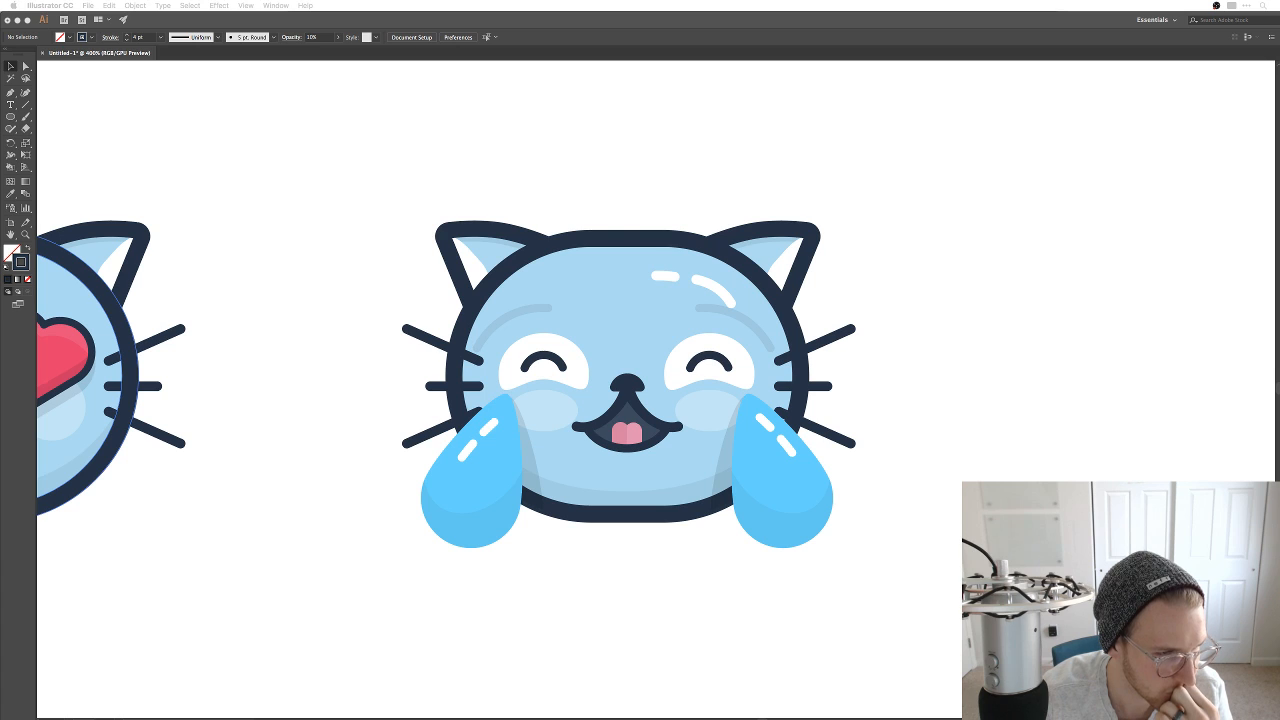
{"action": "left_click", "coordinate": [971, 411]}
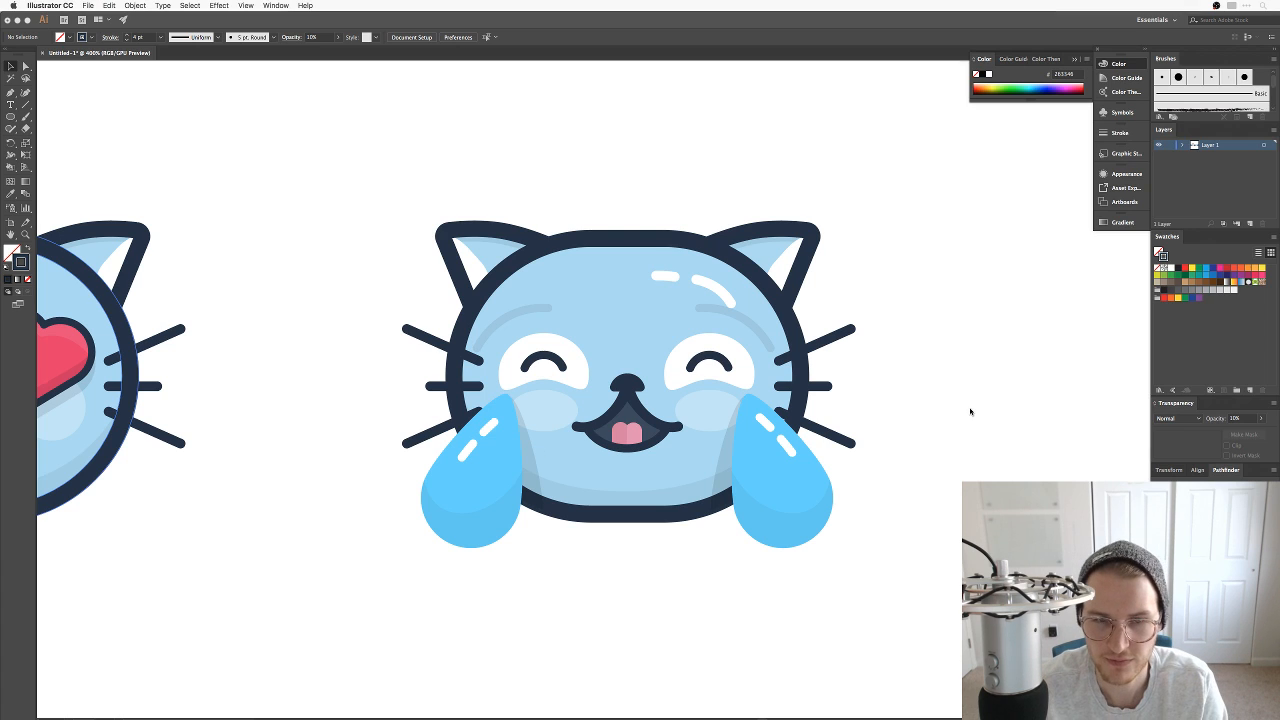
Step: Delete both faded eyebrows to preview the face without them and undo the deletion
{"action": "left_click", "coordinate": [750, 323]}
{"action": "left_click", "coordinate": [528, 311], "text": "shift"}
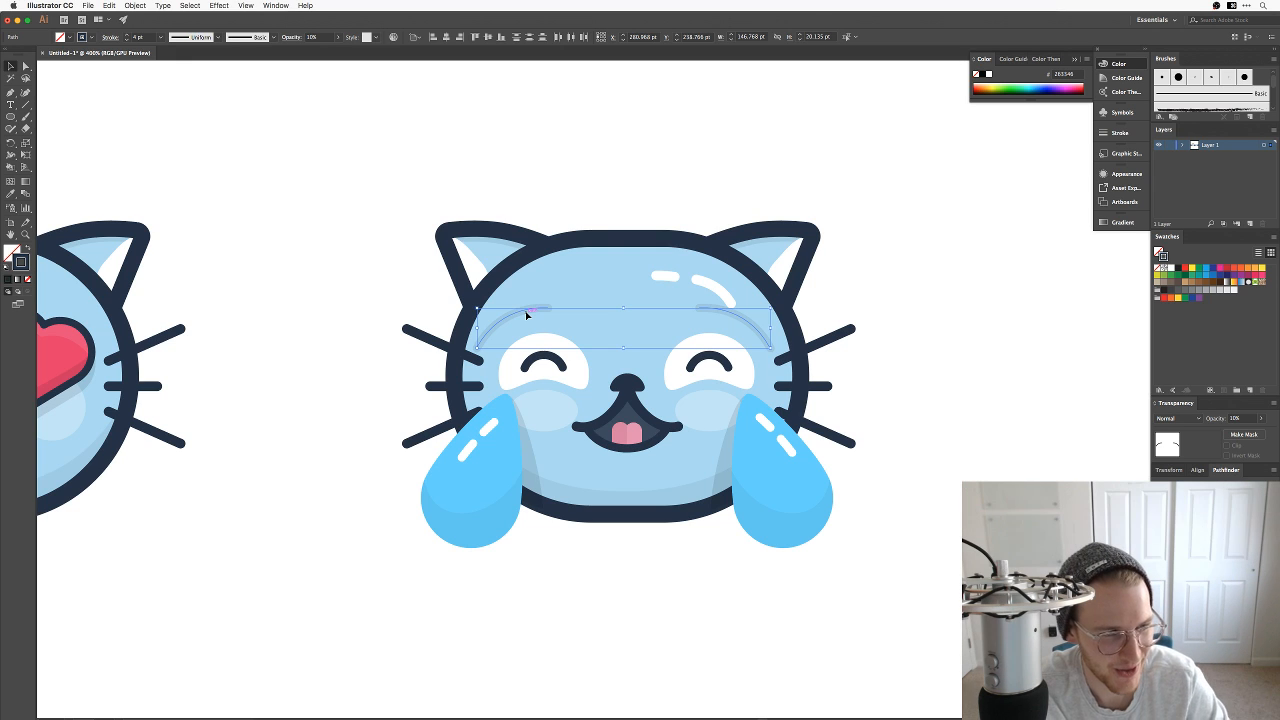
{"action": "key", "text": "BackSpace"}
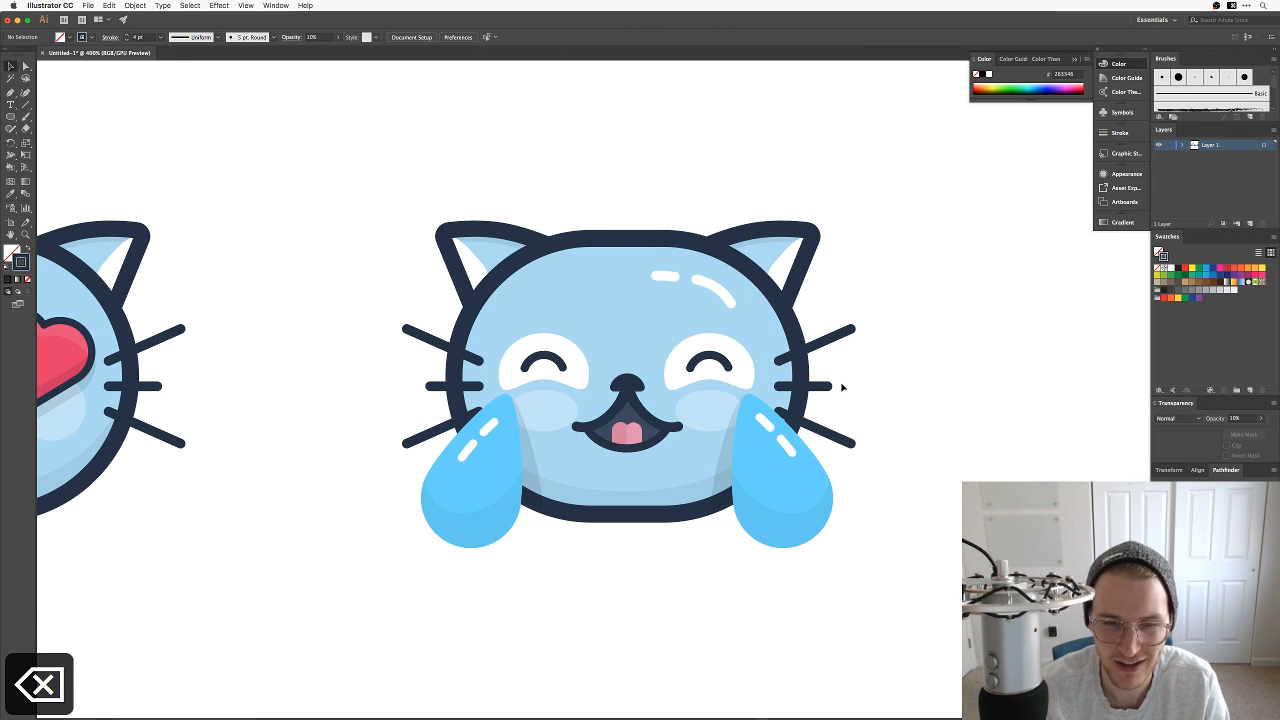
{"action": "key", "text": "super+z"}
{"action": "left_click", "coordinate": [913, 325]}
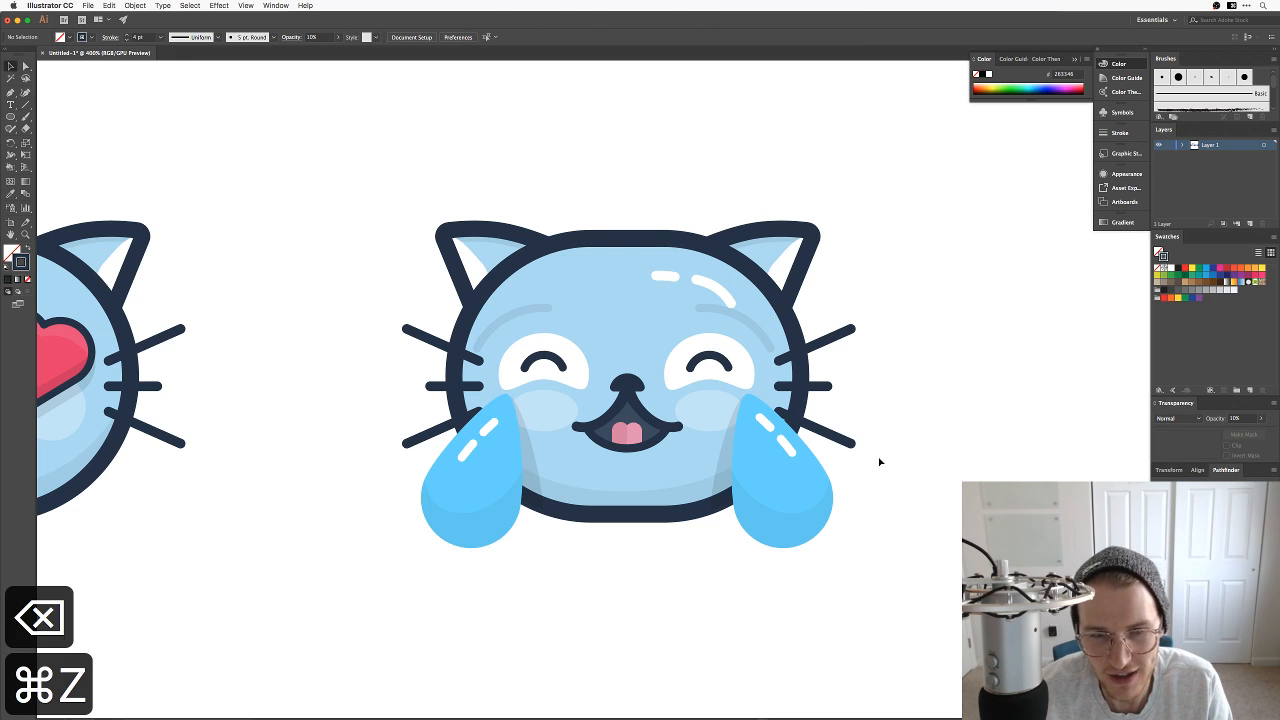
Step: Select both faded eyebrows on the crying cat and delete them
{"action": "left_click", "coordinate": [746, 340]}
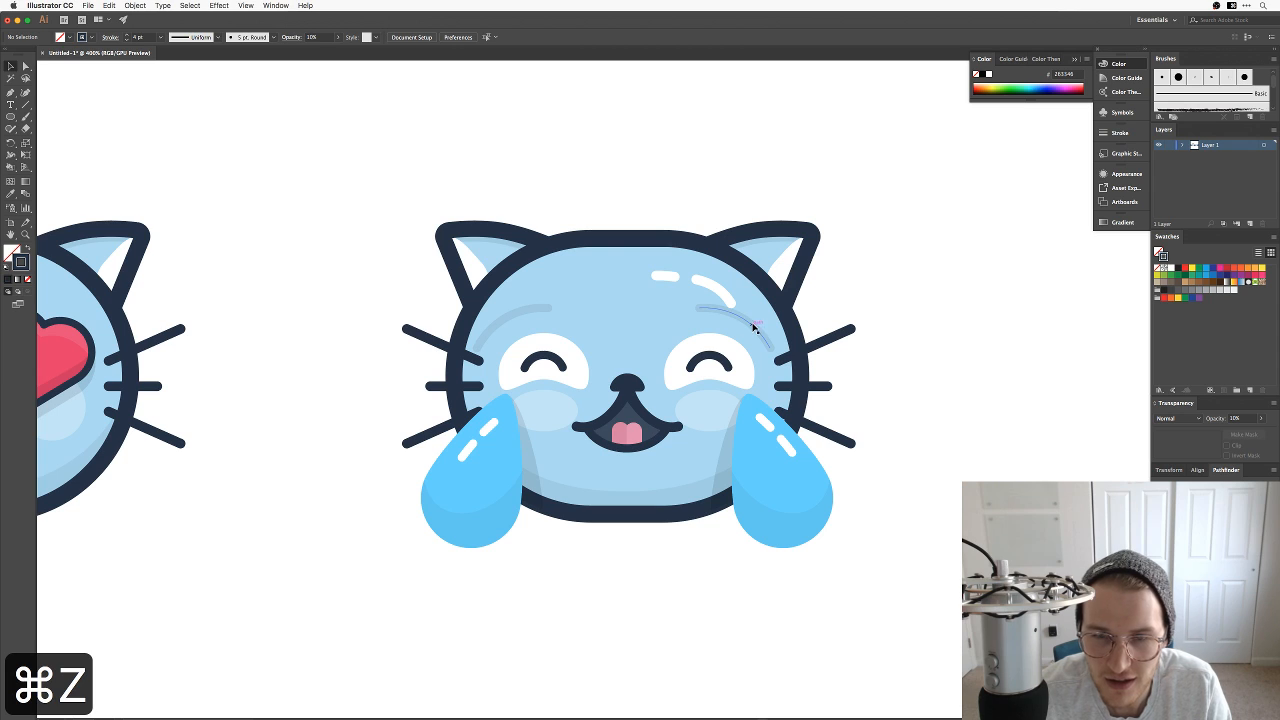
{"action": "left_click", "coordinate": [528, 311], "text": "shift"}
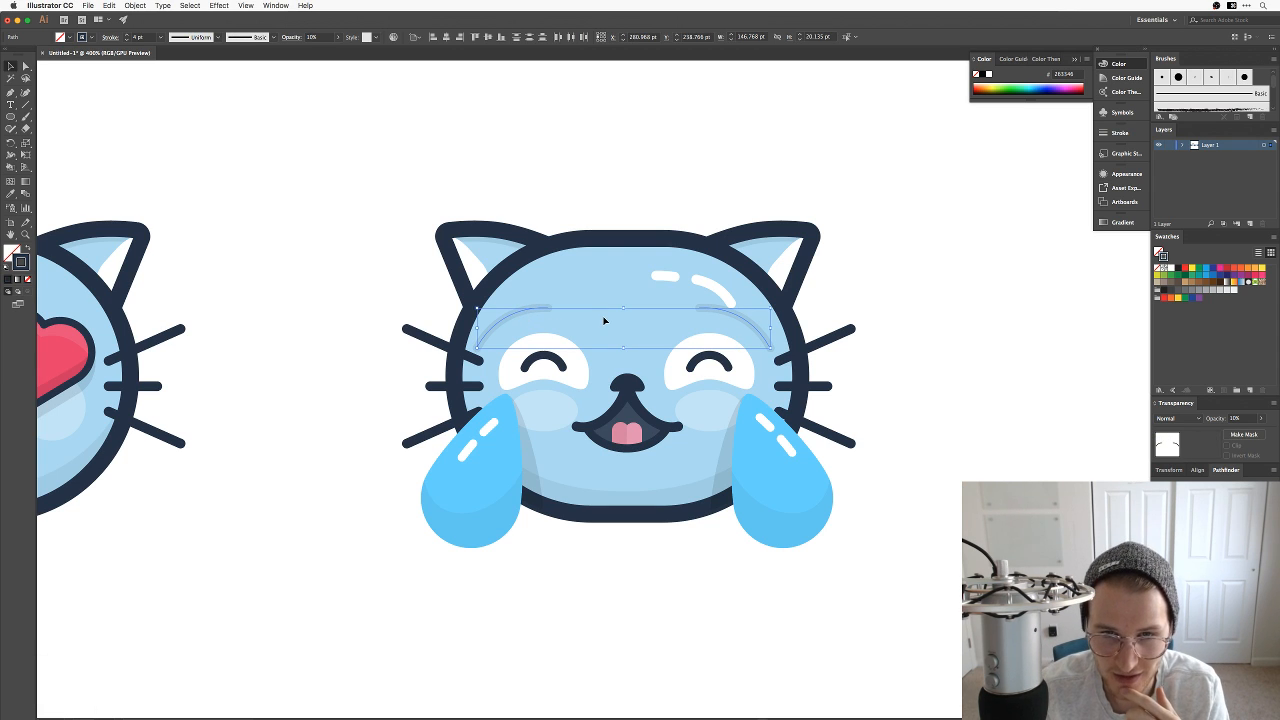
{"action": "key", "text": "BackSpace"}
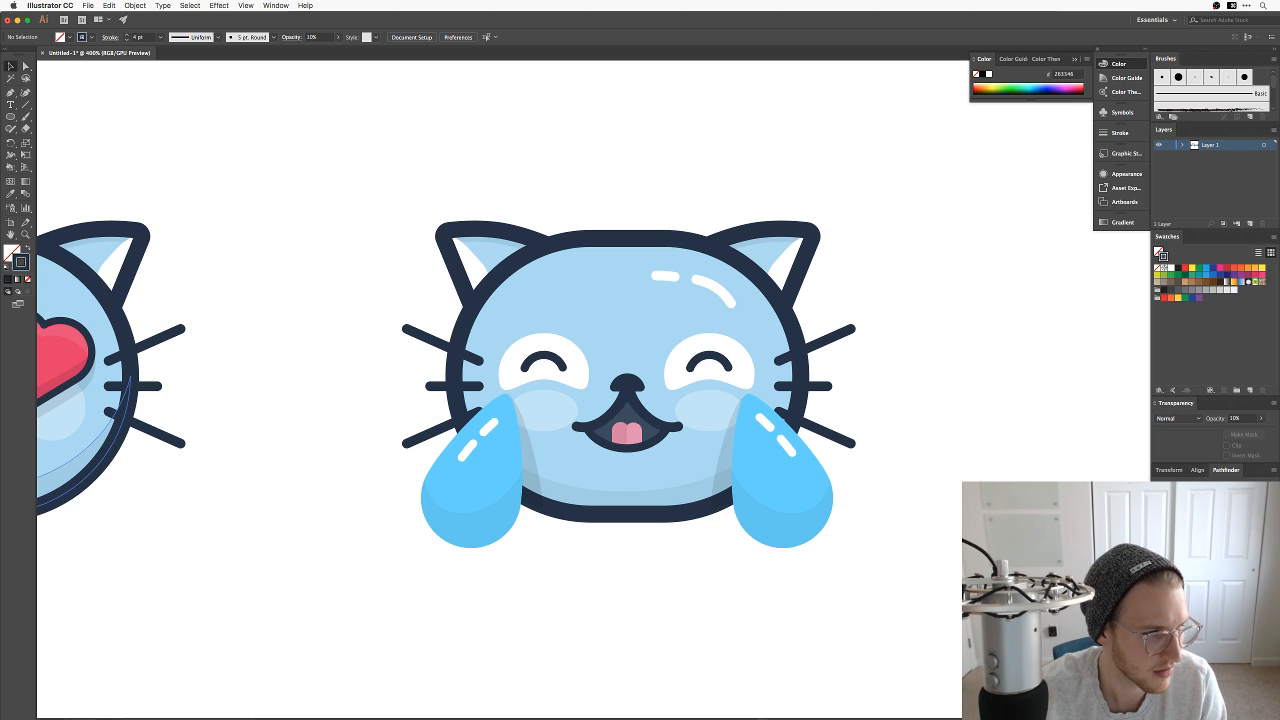
Step: Switch to Chrome and open amazon.com in a new browser window
{"action": "key", "text": "super+n"}
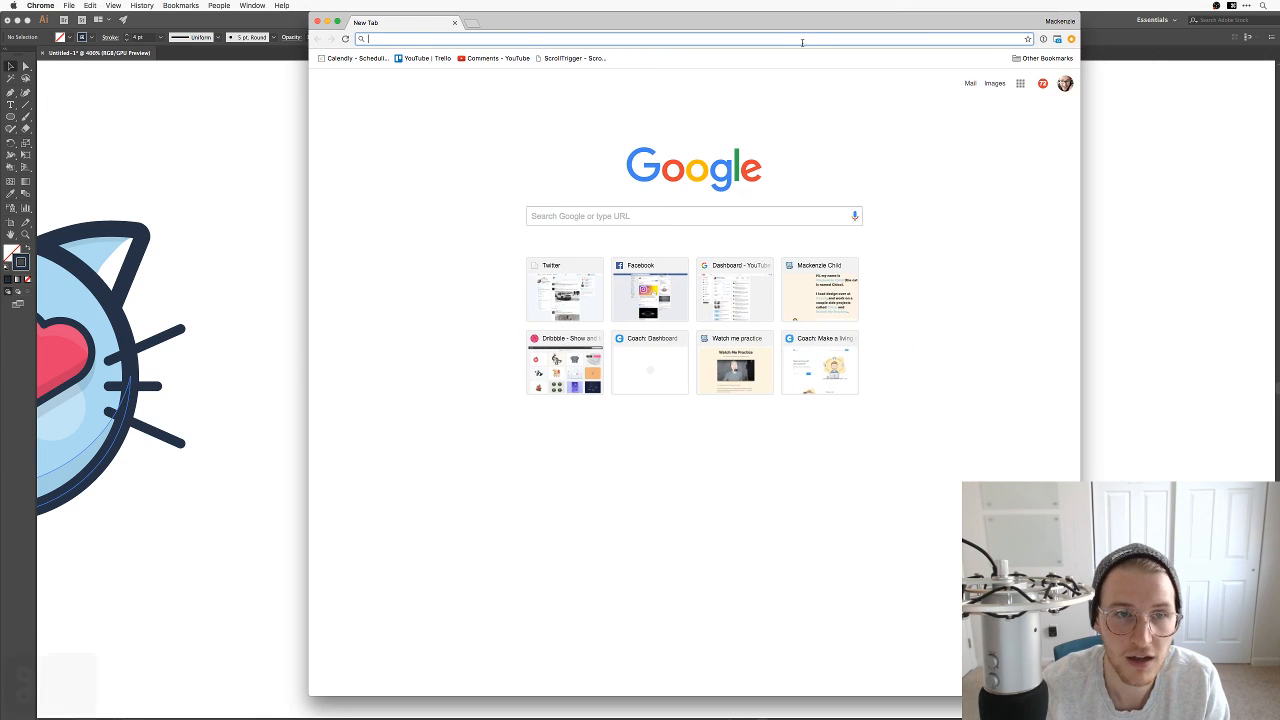
{"action": "type", "text": "amazon.com"}
{"action": "key", "text": "Return"}
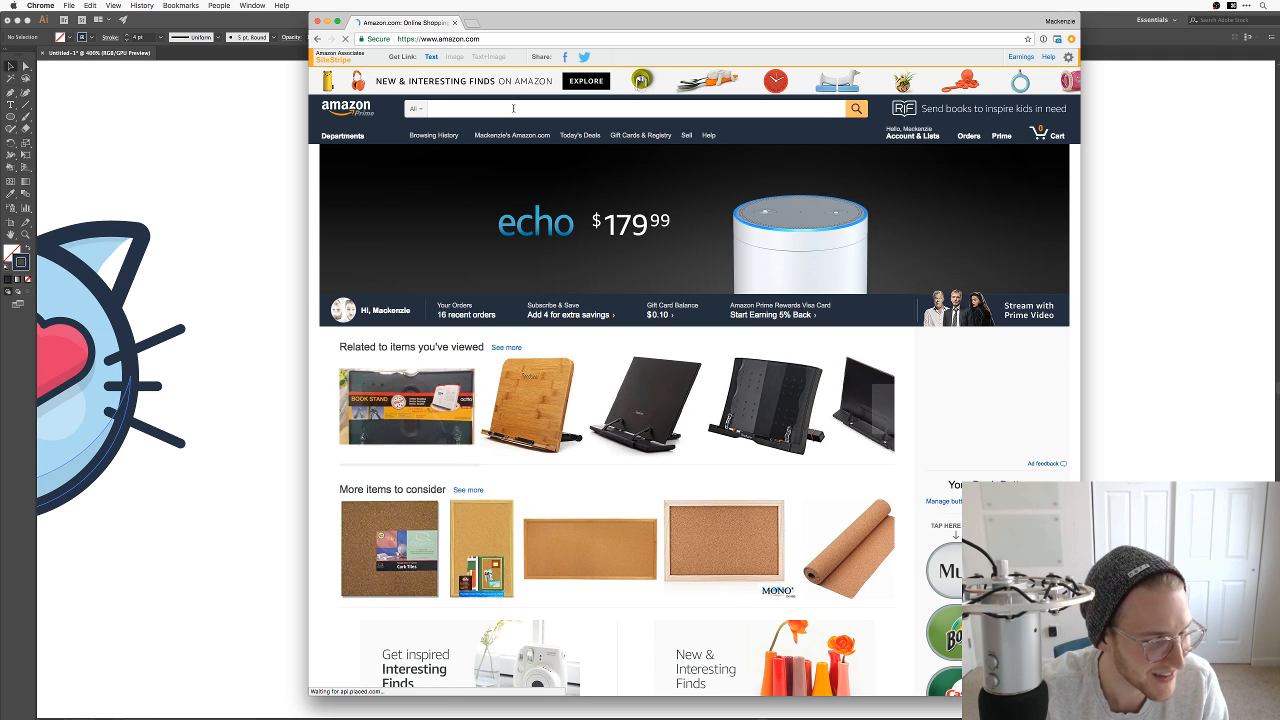
Step: Search Amazon for "deep work" and open the listing for the book Deep Work: Rules for Focused Success in a Distracted World
{"action": "type", "text": "deep work"}
{"action": "key", "text": "Return"}
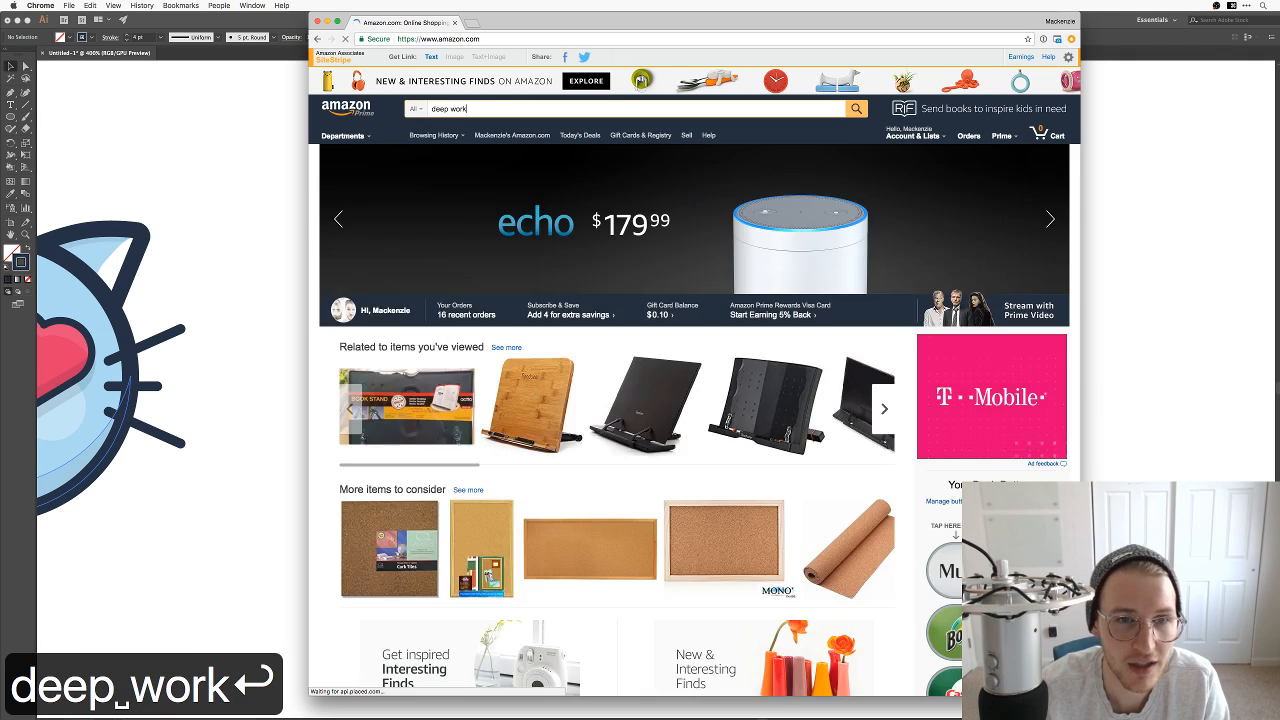
{"action": "left_click", "coordinate": [590, 185]}
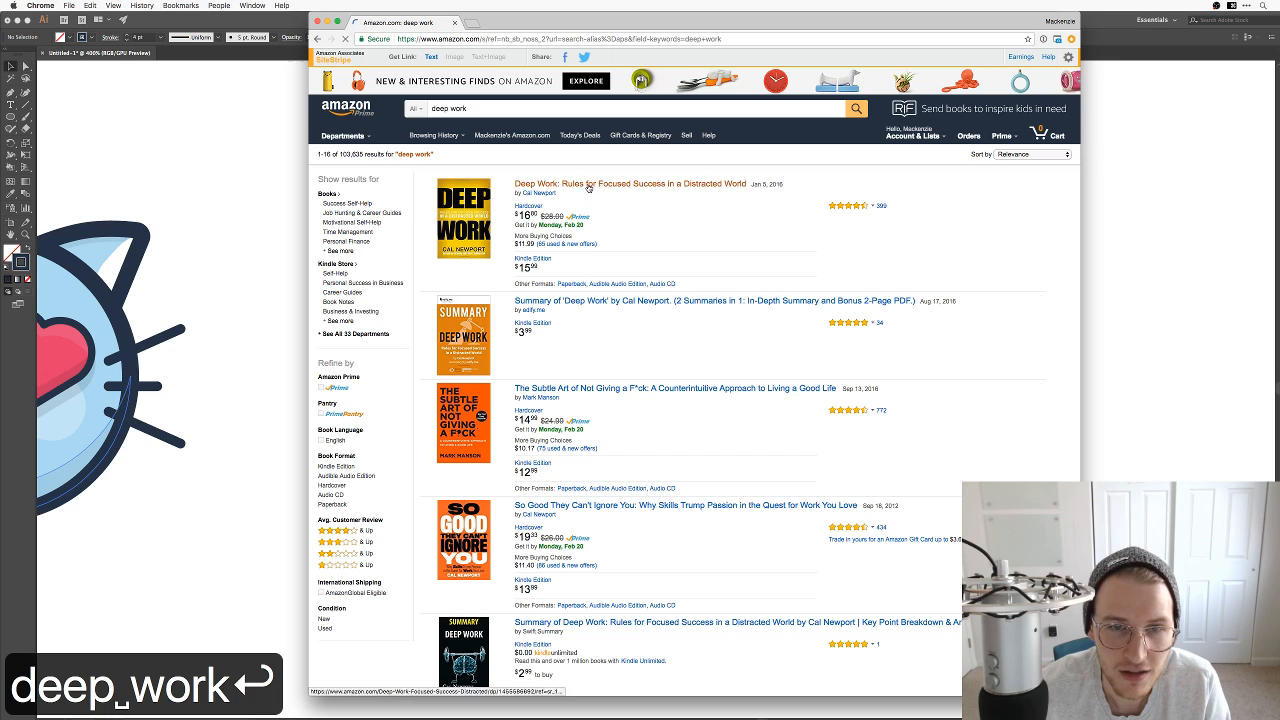
Step: Open amazon.com in a new tab, search for "stealing fire" and open the listing for the Stealing Fire hardcover
{"action": "key", "text": "super+t"}
{"action": "type", "text": "amazon.com"}
{"action": "key", "text": "Return"}
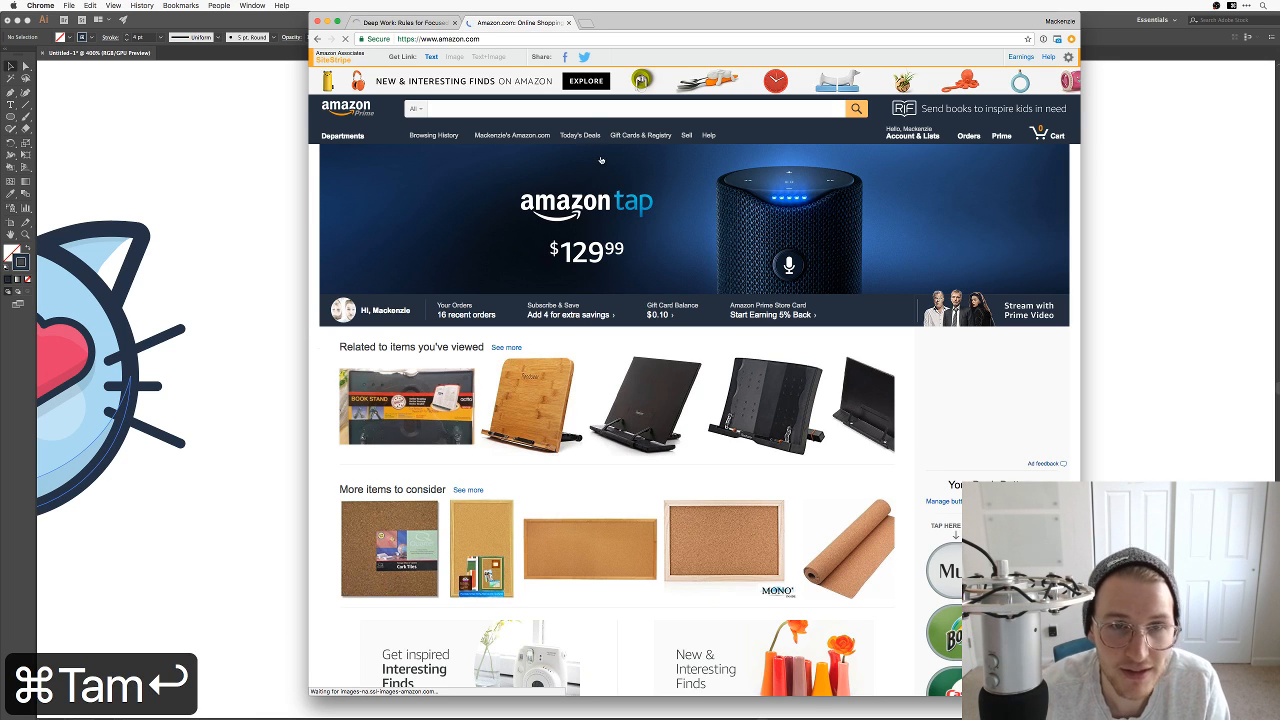
{"action": "left_click", "coordinate": [571, 111]}
{"action": "type", "text": "stealing fire"}
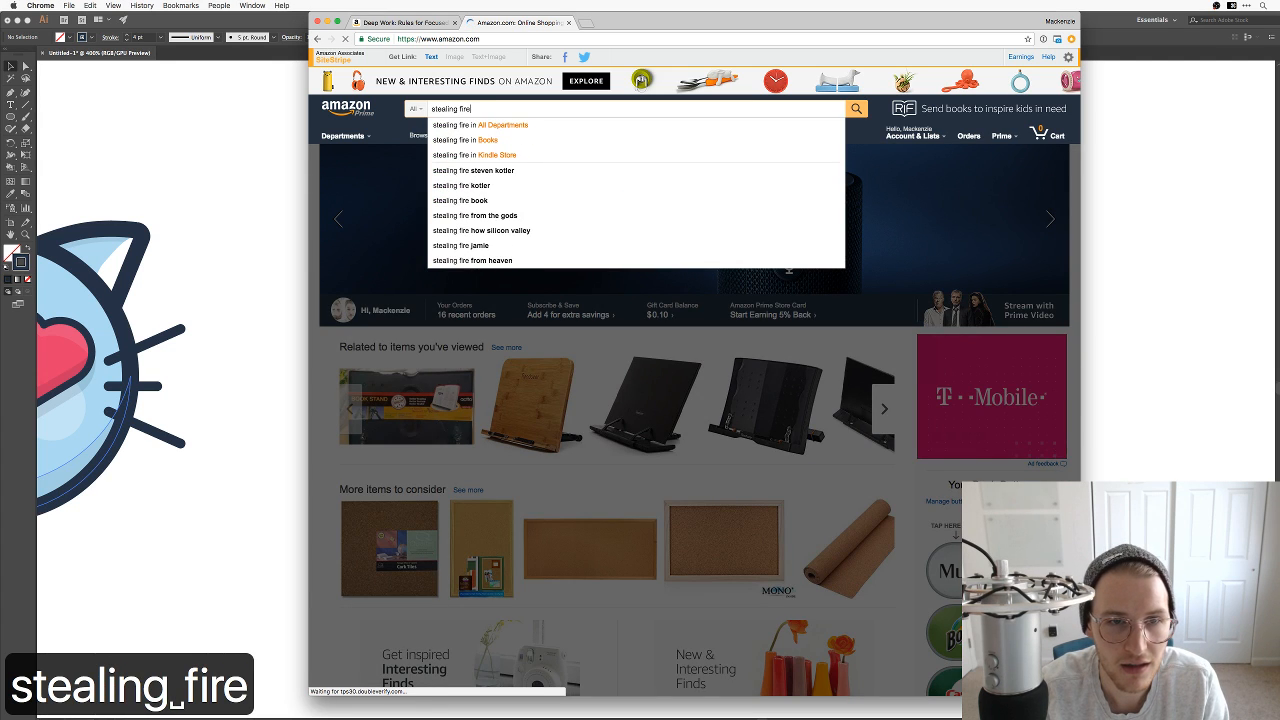
{"action": "key", "text": "Return"}
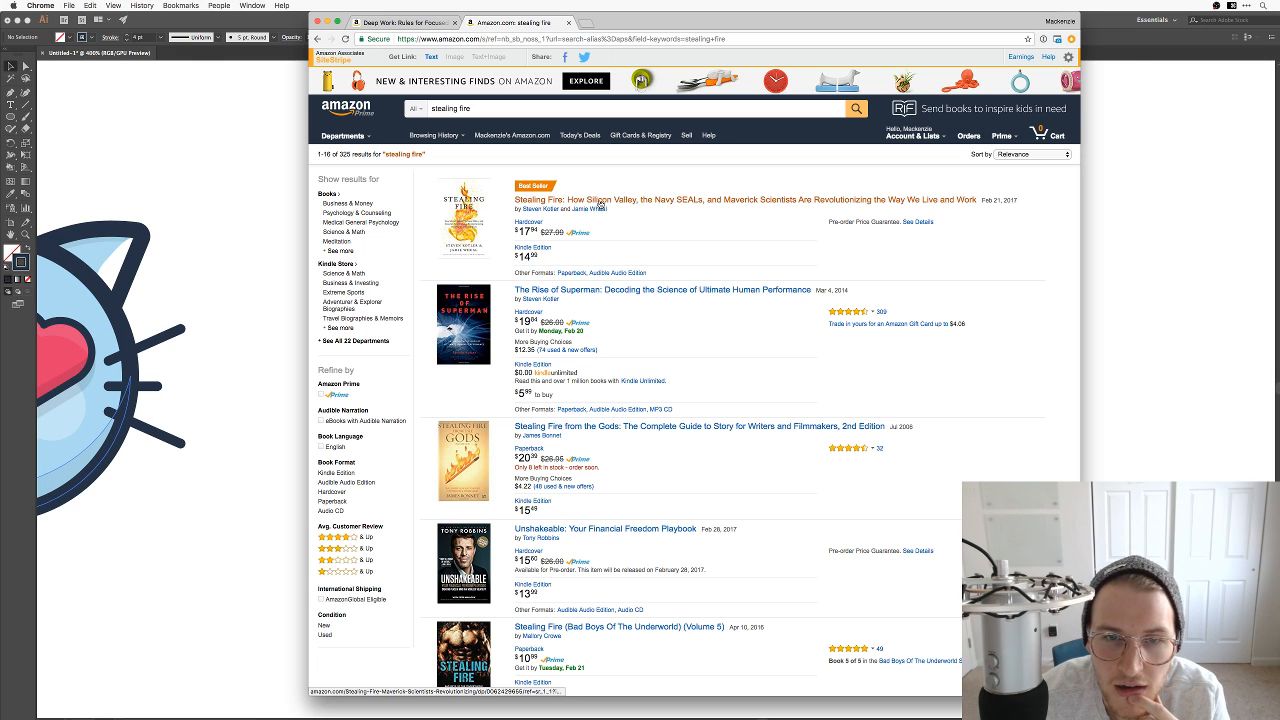
{"action": "left_click", "coordinate": [700, 202]}
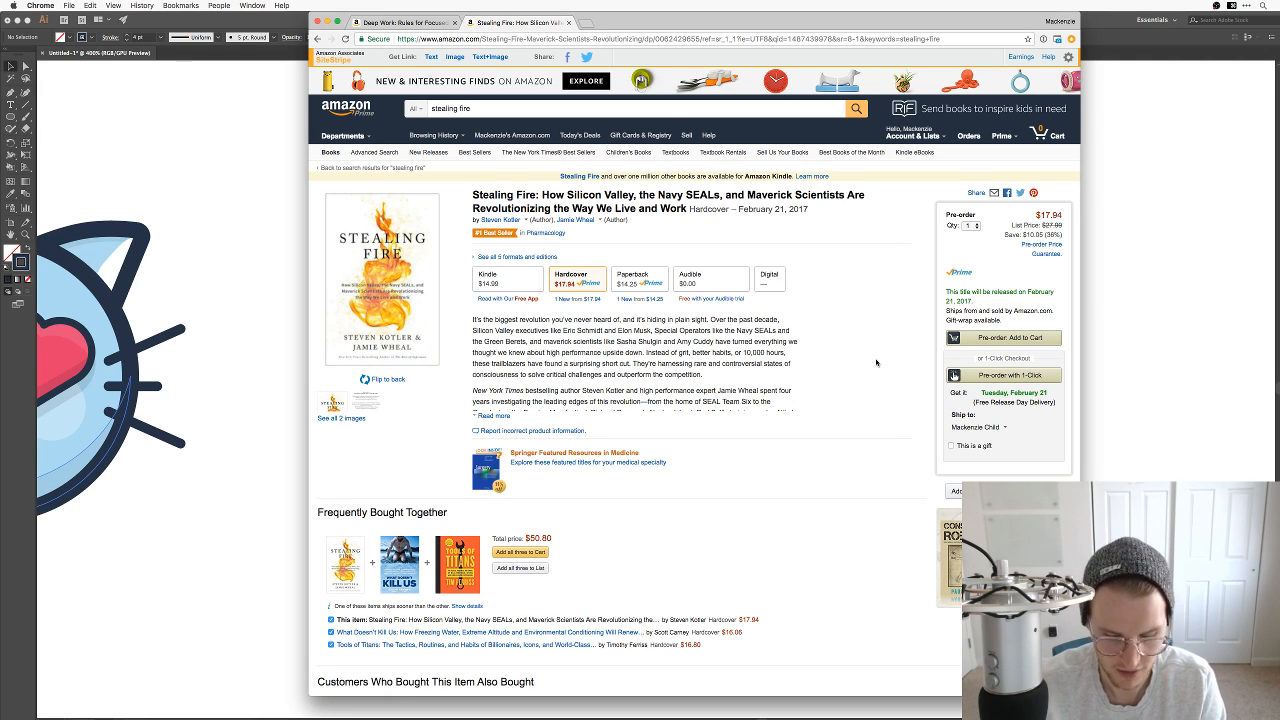
Step: Open Amazon in another new tab, search for "shoe dog" and open the listing for Shoe Dog: A Memoir by the Creator of Nike
{"action": "key", "text": "super+t"}
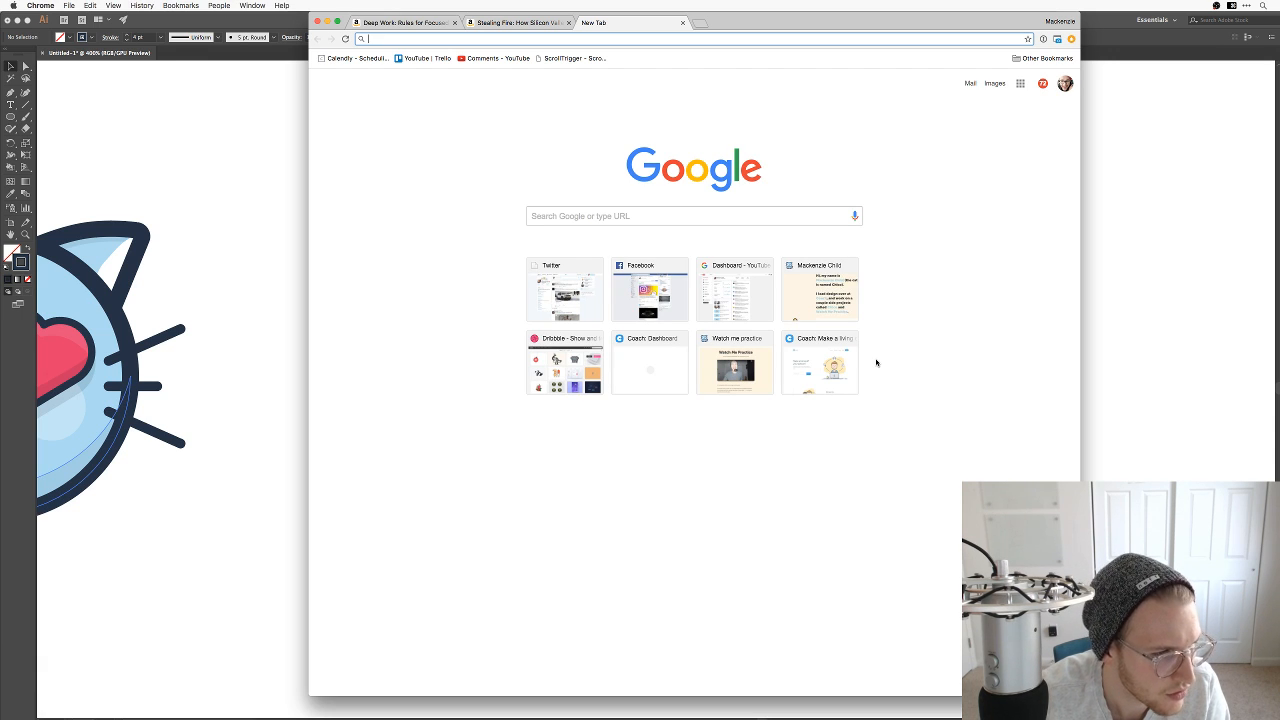
{"action": "type", "text": "ama"}
{"action": "key", "text": "Return"}
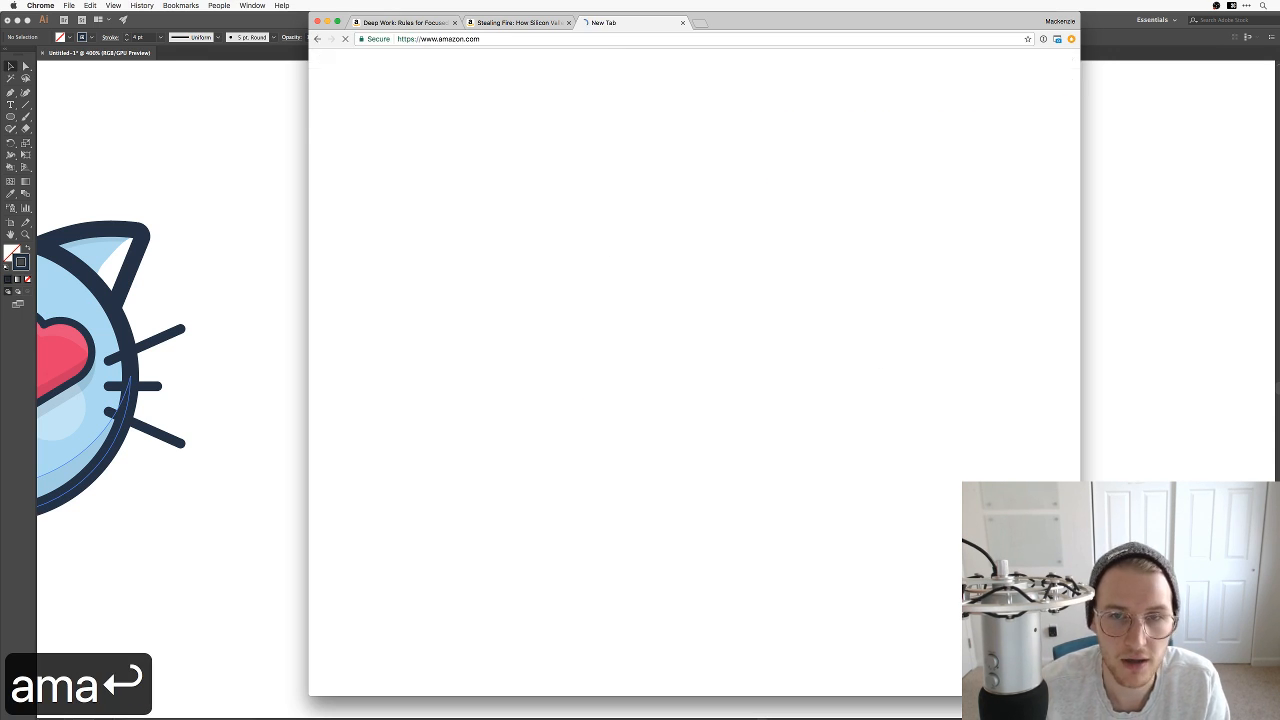
{"action": "type", "text": "shoe dog"}
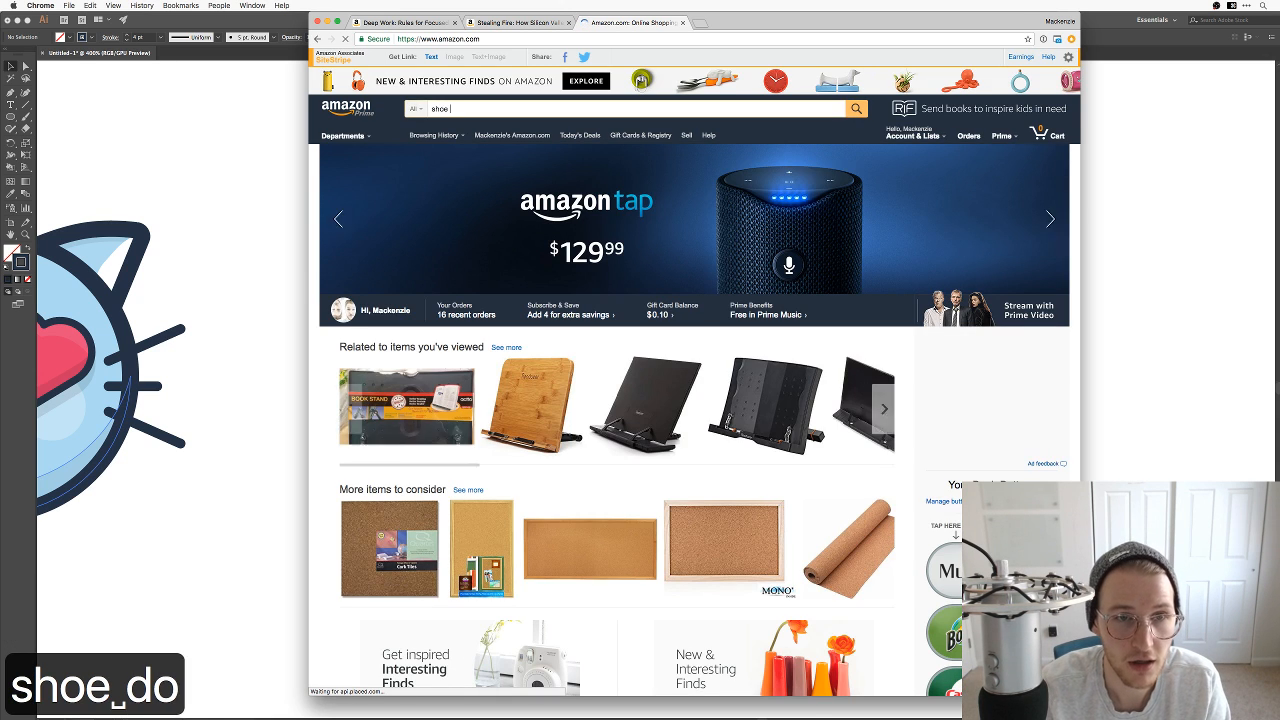
{"action": "key", "text": "Return"}
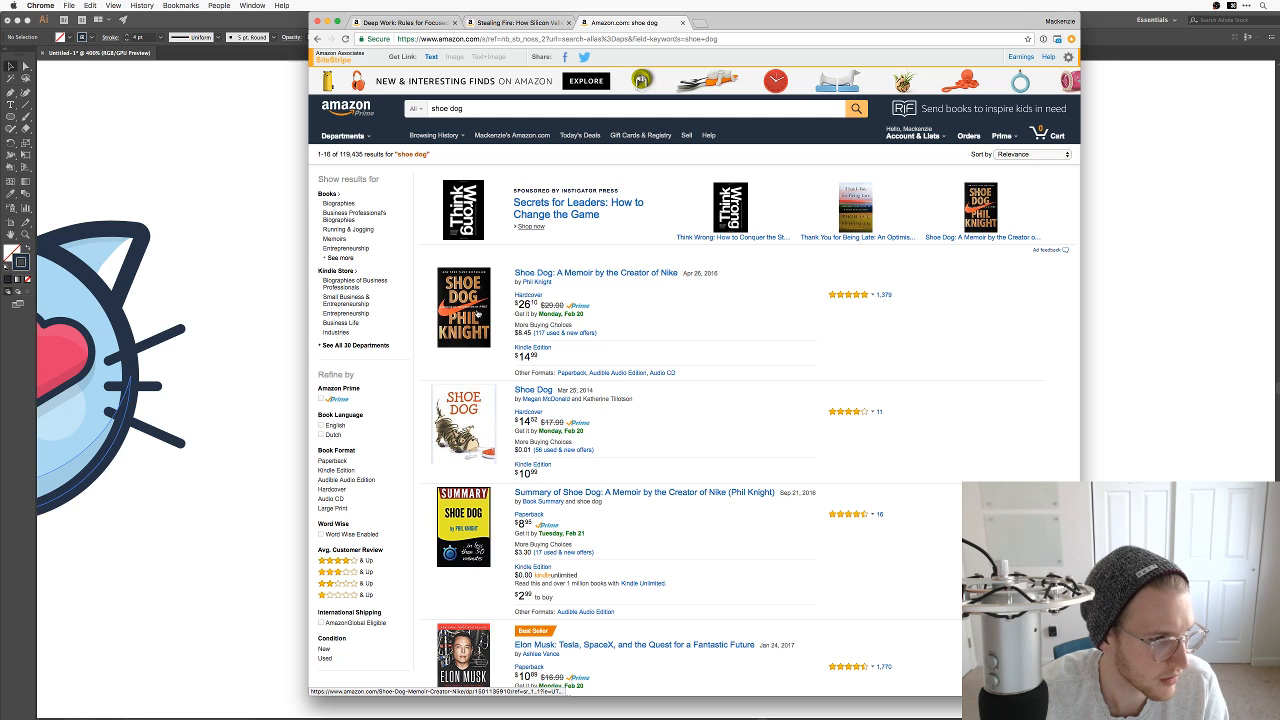
{"action": "left_click", "coordinate": [477, 314]}
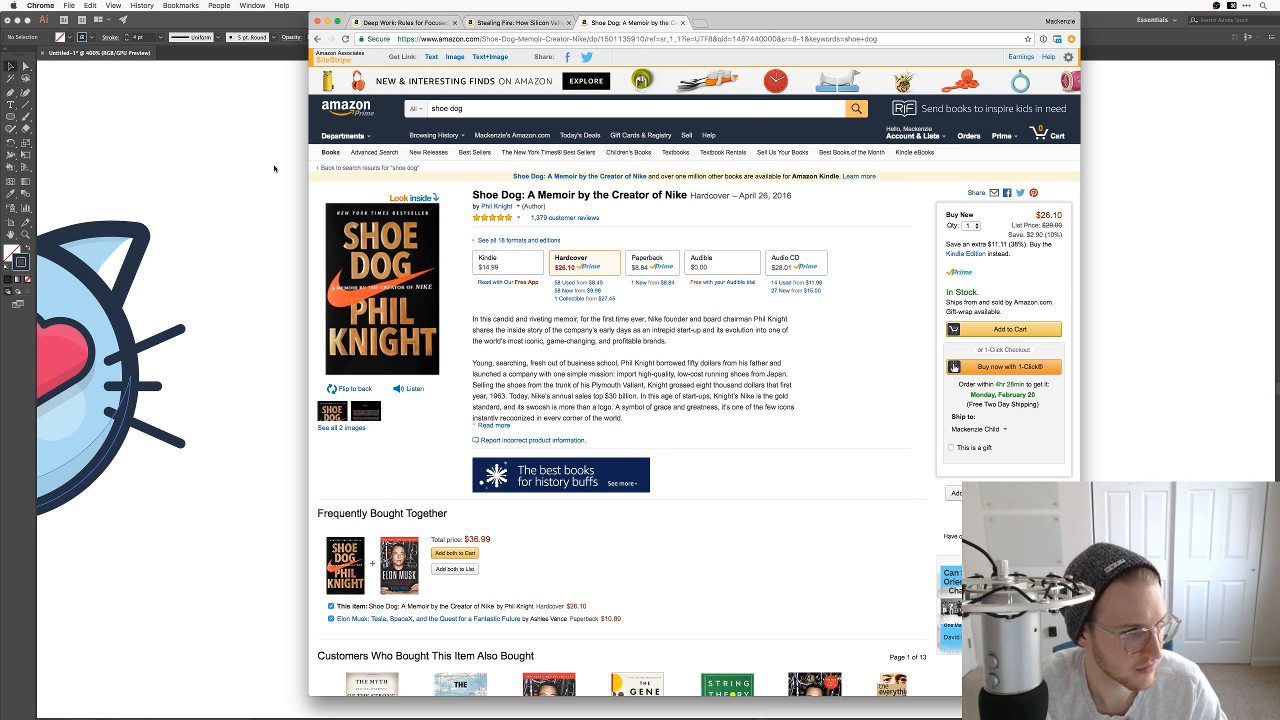
Step: Switch briefly to Illustrator and back to Chrome, skip the offered Java update, and load amazon.com in a new tab
{"action": "left_click", "coordinate": [274, 168]}
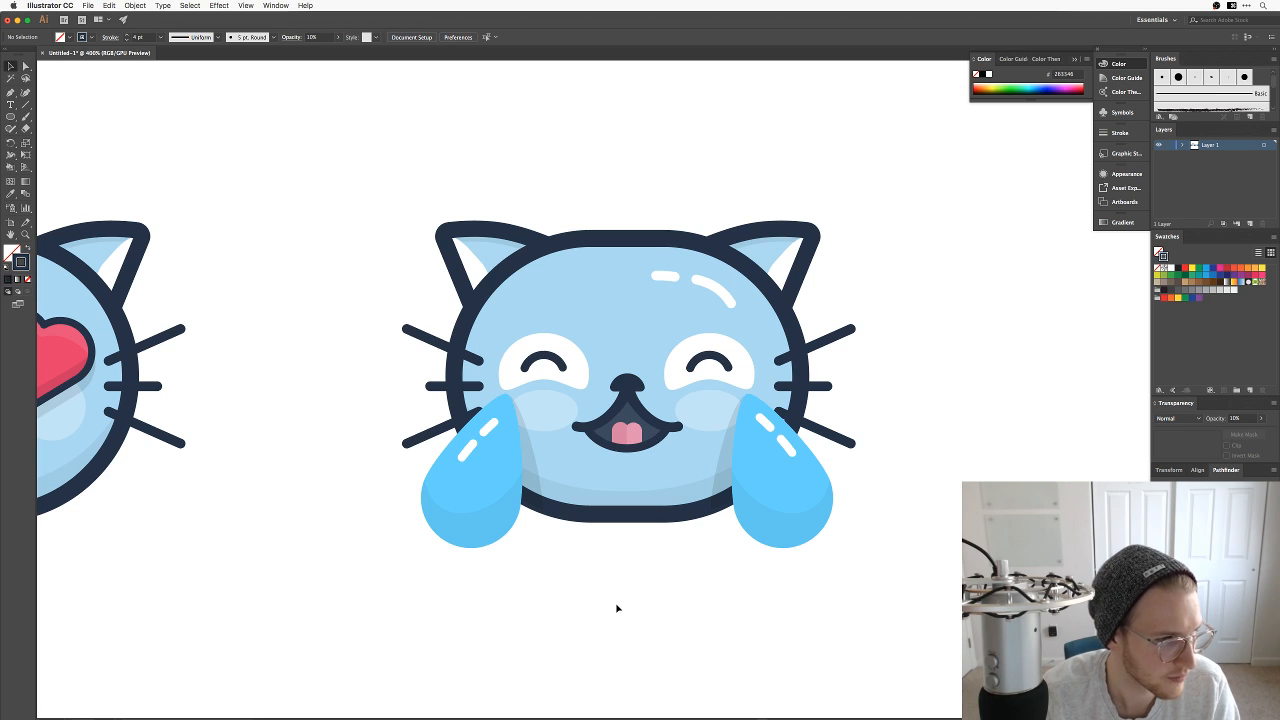
{"action": "key", "text": "super+Tab"}
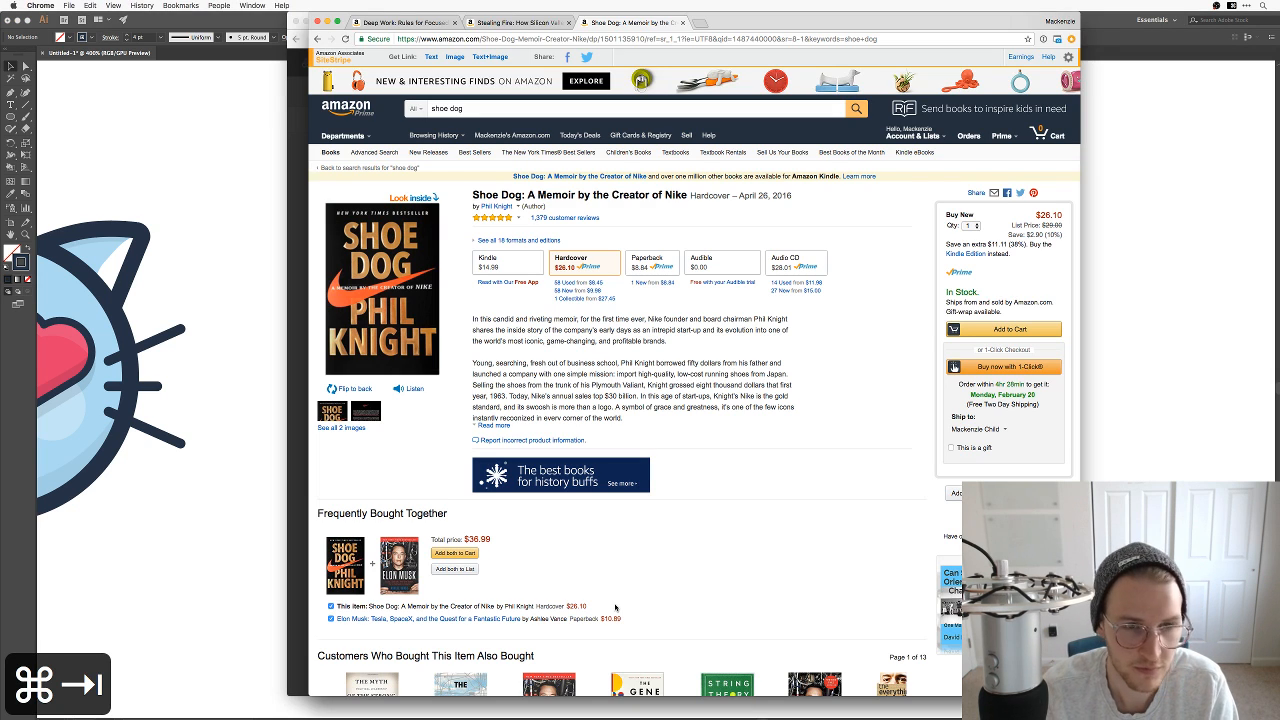
{"action": "key", "text": "super+t"}
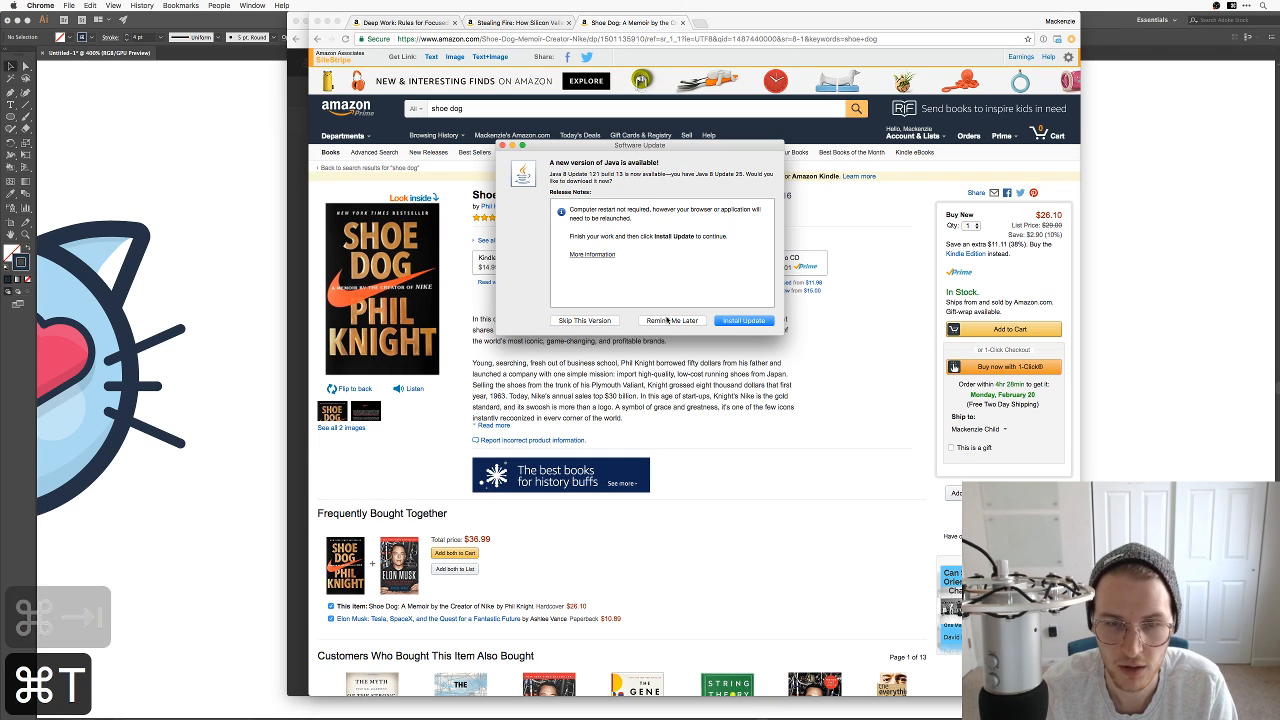
{"action": "left_click", "coordinate": [580, 321]}
{"action": "key", "text": "super+t"}
{"action": "type", "text": "amazon.com"}
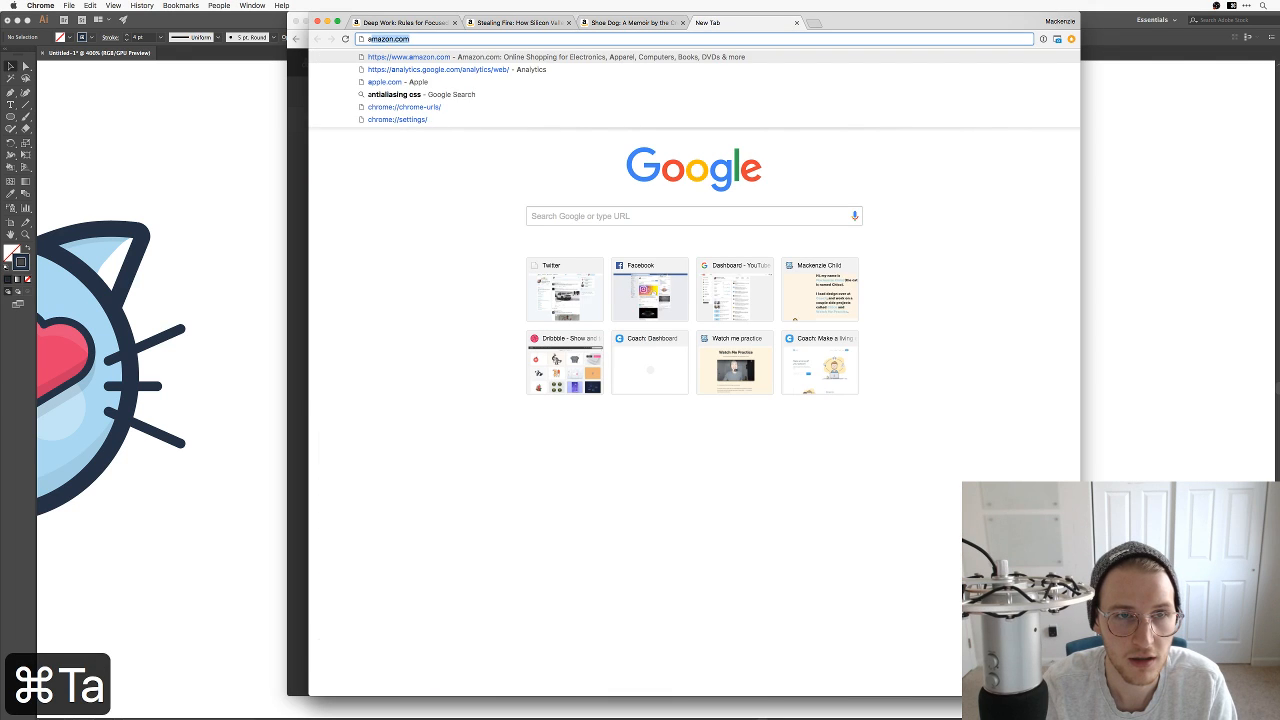
{"action": "key", "text": "Return"}
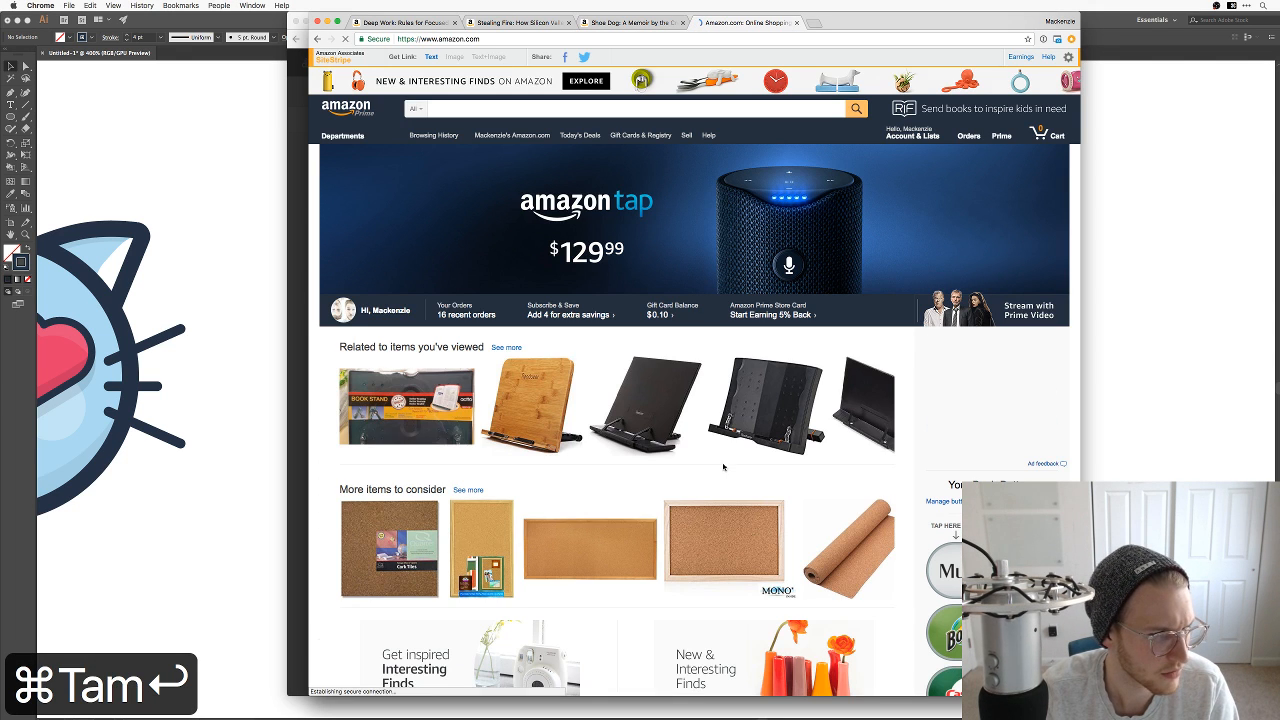
Step: Search Amazon for "the hard things about hard things" and open the listing for the book The Hard Thing About Hard Things
{"action": "left_click", "coordinate": [634, 112]}
{"action": "type", "text": "th"}
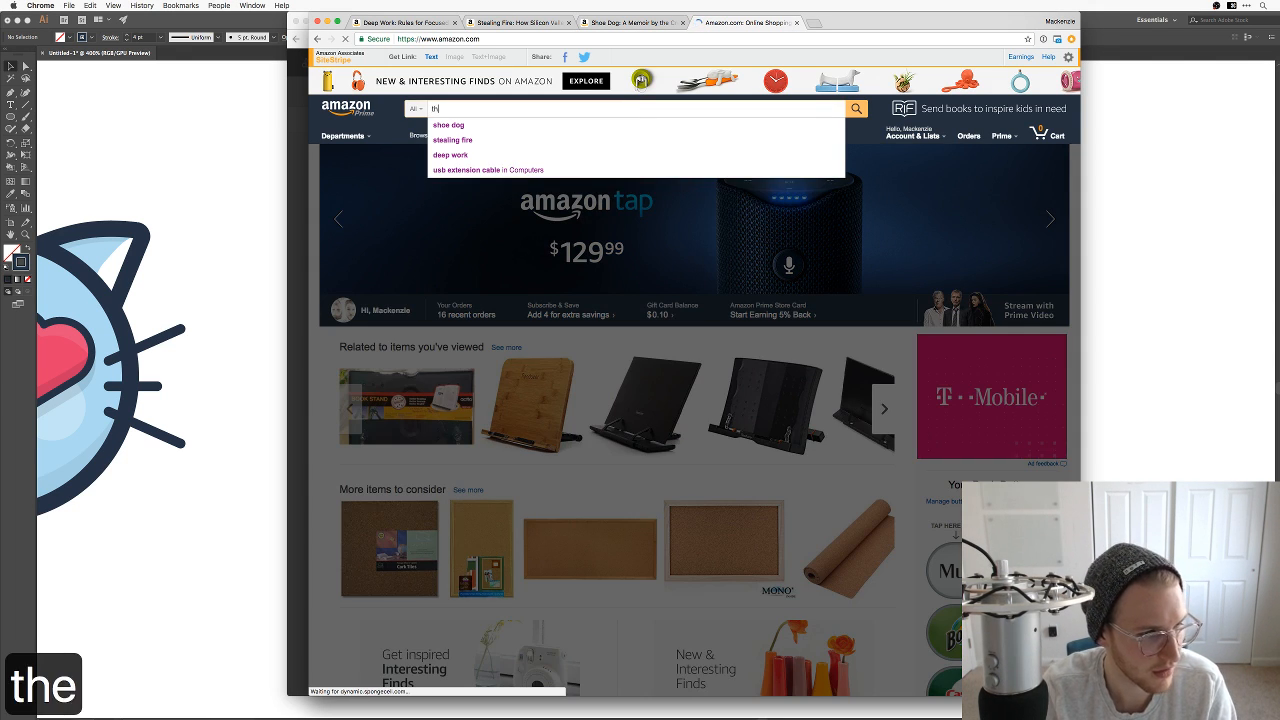
{"action": "type", "text": "e hard things"}
{"action": "key", "text": "Down"}
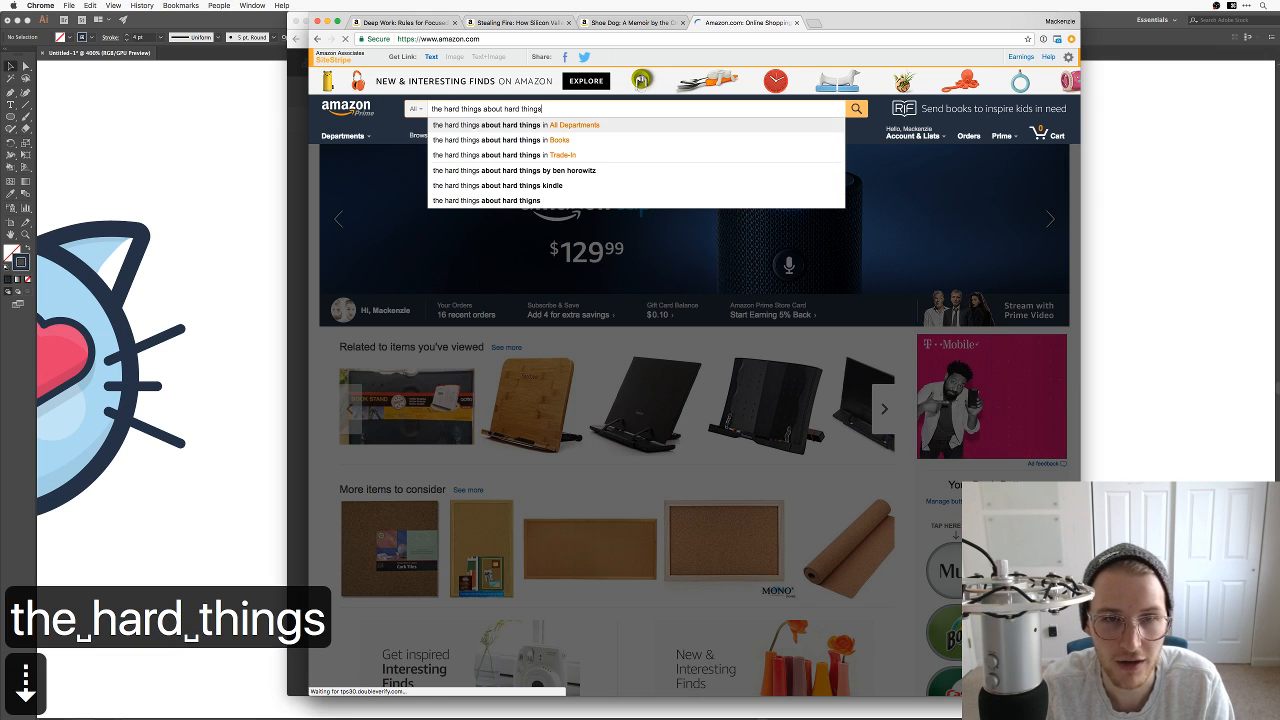
{"action": "key", "text": "Return"}
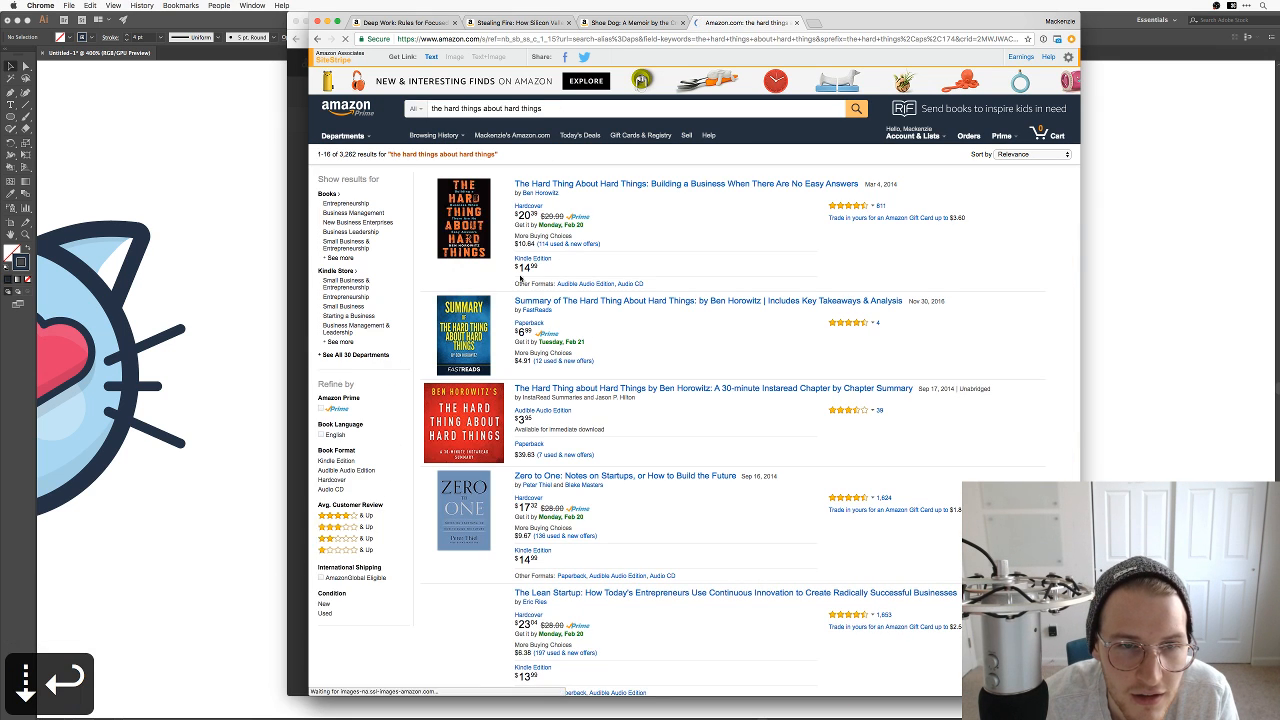
{"action": "left_click", "coordinate": [540, 184]}
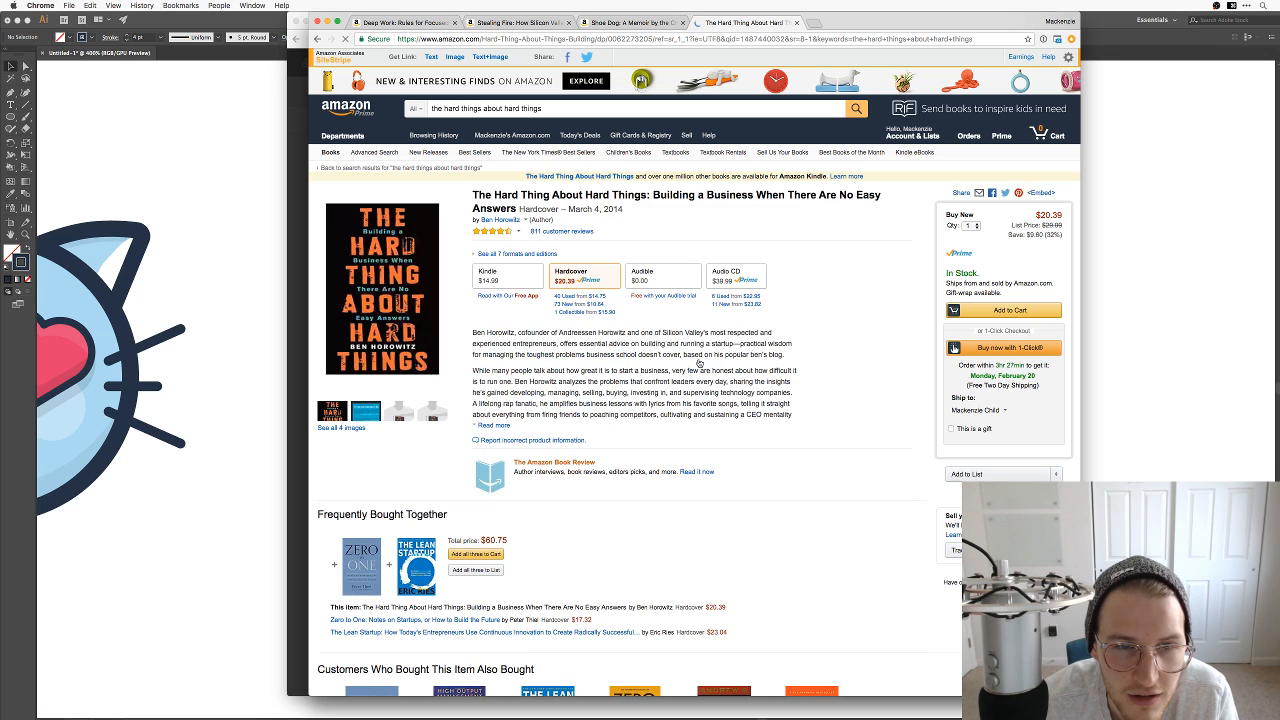
Step: Switch to Illustrator and examine the proportions of the crying cat's face and tears at different zoom levels
{"action": "left_click", "coordinate": [277, 281]}
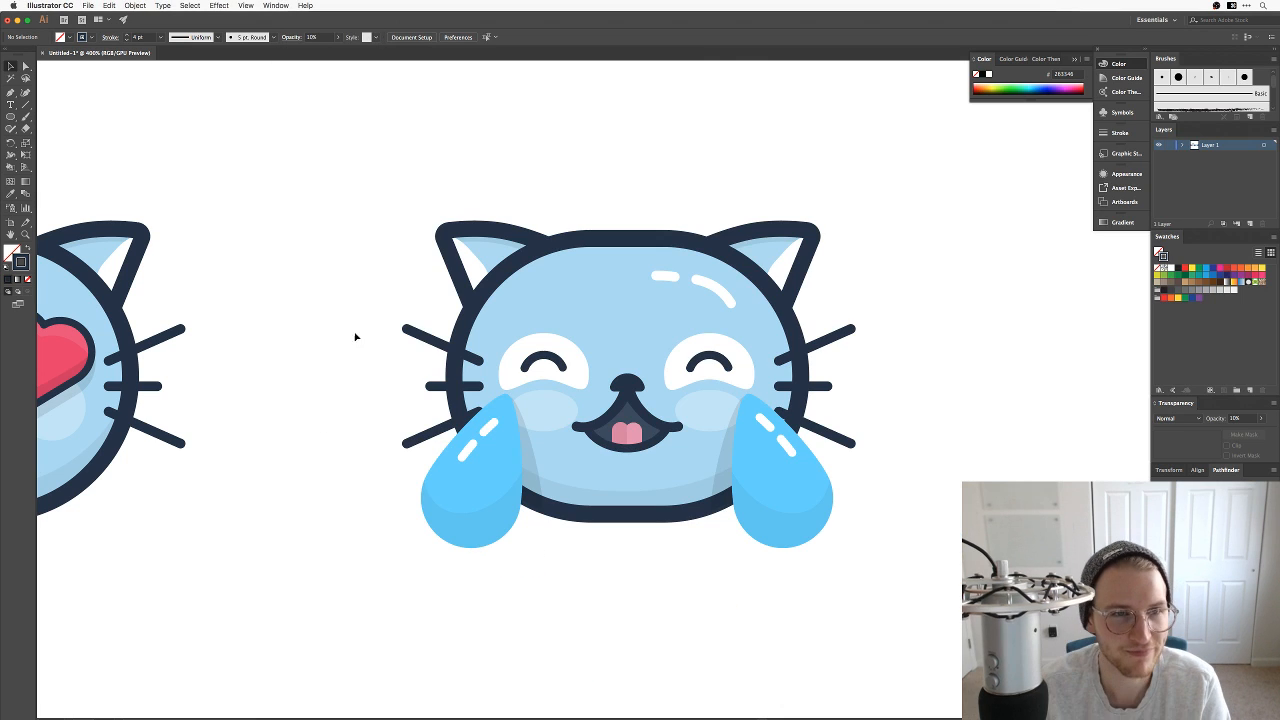
{"action": "key", "text": "space"}
{"action": "left_click_drag", "start_coordinate": [612, 578], "coordinate": [687, 565]}
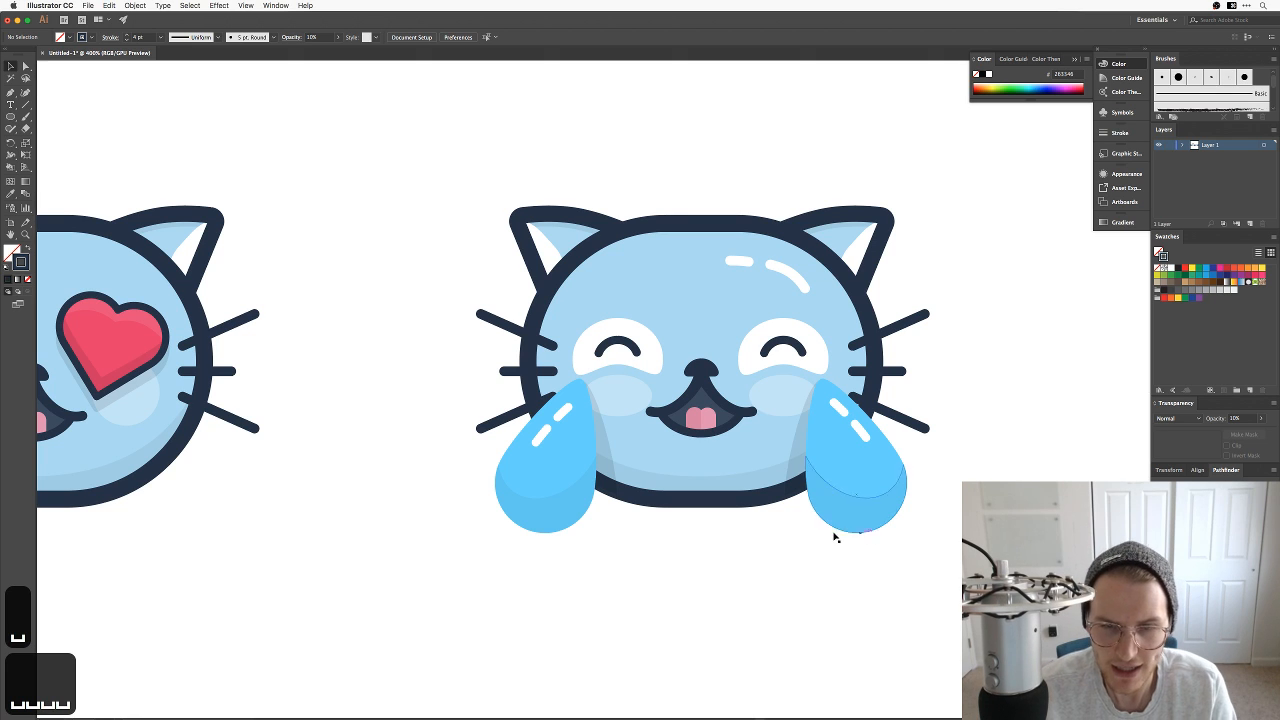
{"action": "key", "text": "space"}
{"action": "left_click_drag", "start_coordinate": [980, 454], "coordinate": [935, 471]}
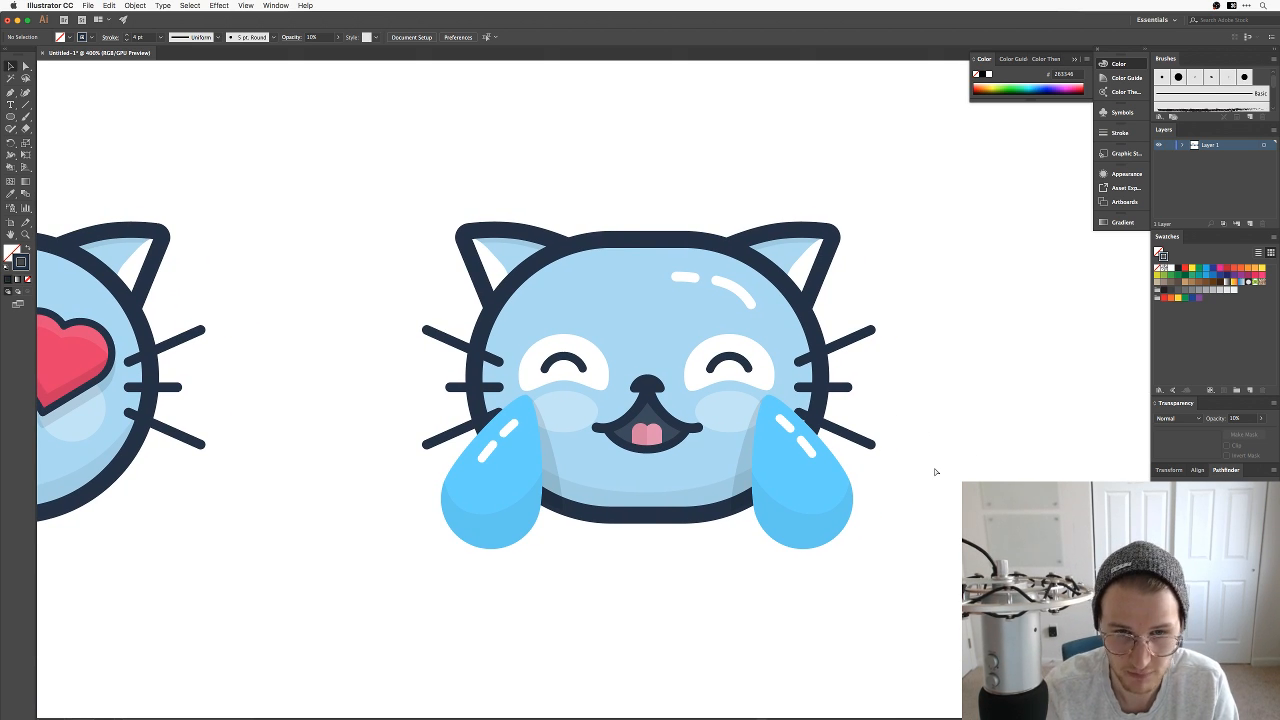
{"action": "key", "text": "super+minus"}
{"action": "key", "text": "super+minus"}
{"action": "key", "text": "super+equal"}
{"action": "key", "text": "super+equal"}
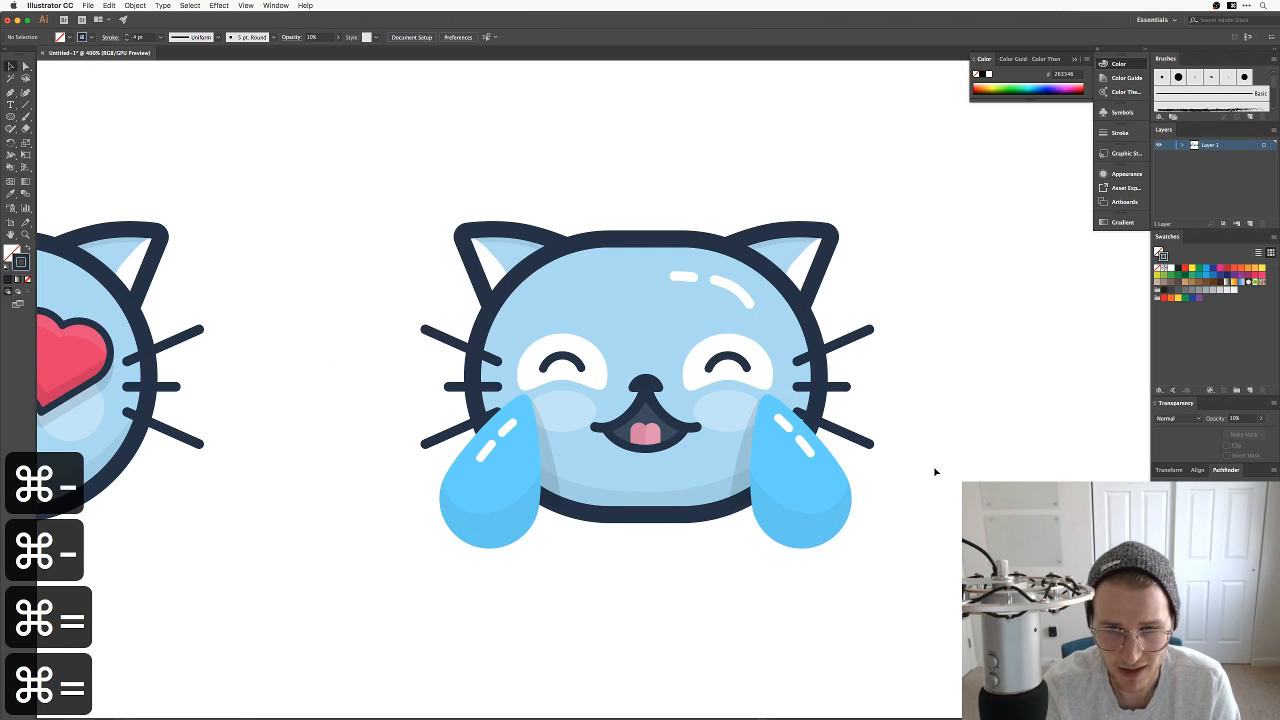
Step: Select the crying cat's right tear with its highlights and shadow, scale it down, and position it below the right eye
{"action": "key", "text": "v"}
{"action": "left_click_drag", "start_coordinate": [883, 600], "coordinate": [827, 491]}
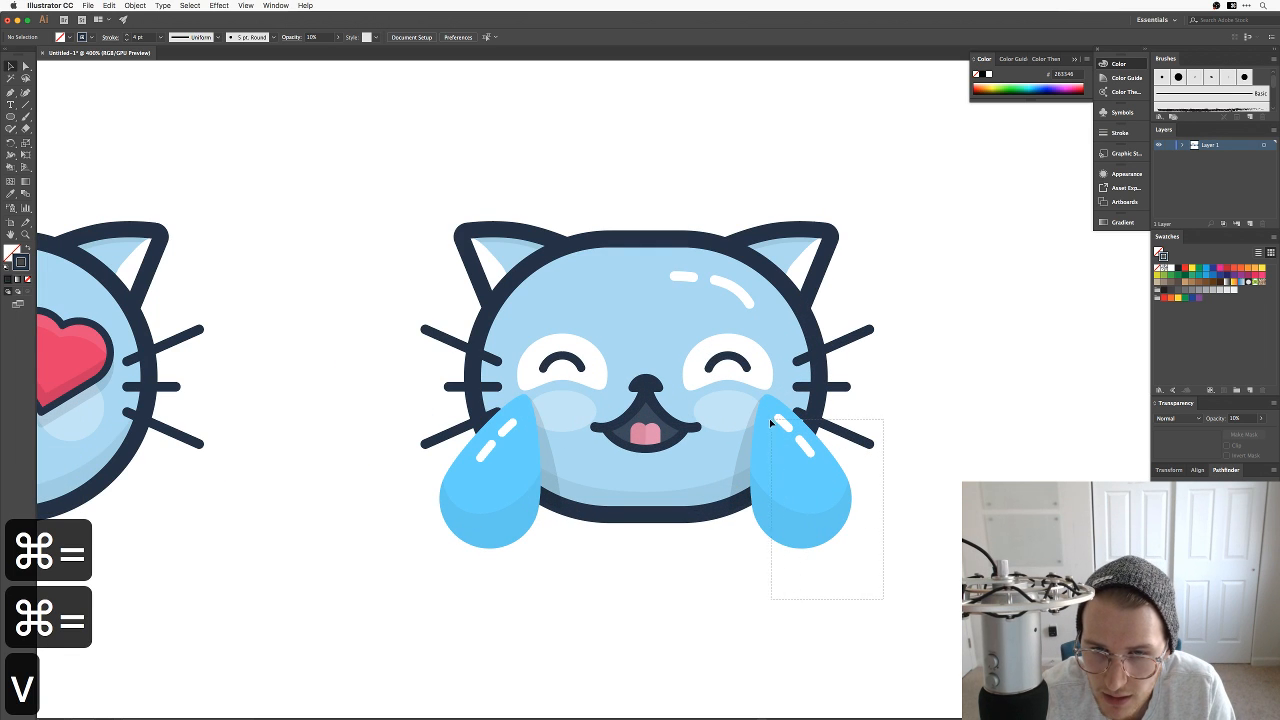
{"action": "left_click_drag", "start_coordinate": [769, 418], "coordinate": [767, 419]}
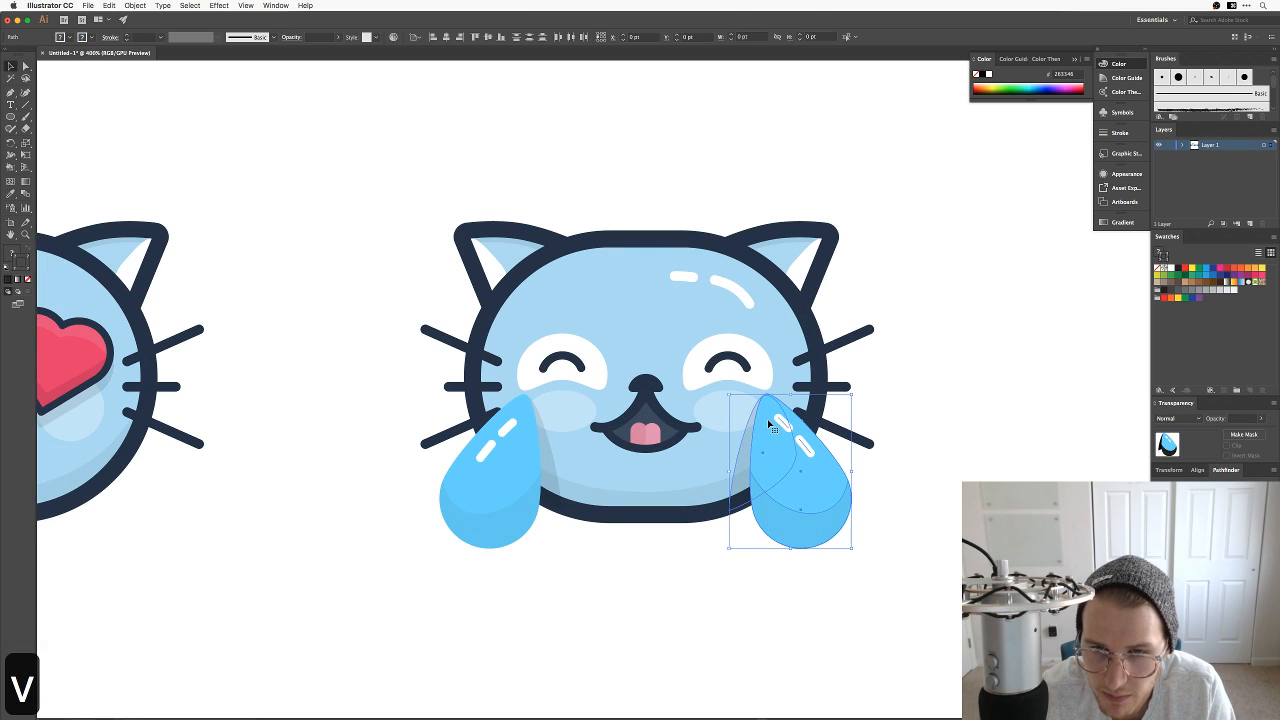
{"action": "left_click_drag", "start_coordinate": [851, 549], "coordinate": [836, 525]}
{"action": "left_click_drag", "start_coordinate": [796, 475], "coordinate": [759, 491]}
{"action": "left_click", "coordinate": [869, 565]}
{"action": "left_click", "coordinate": [770, 597]}
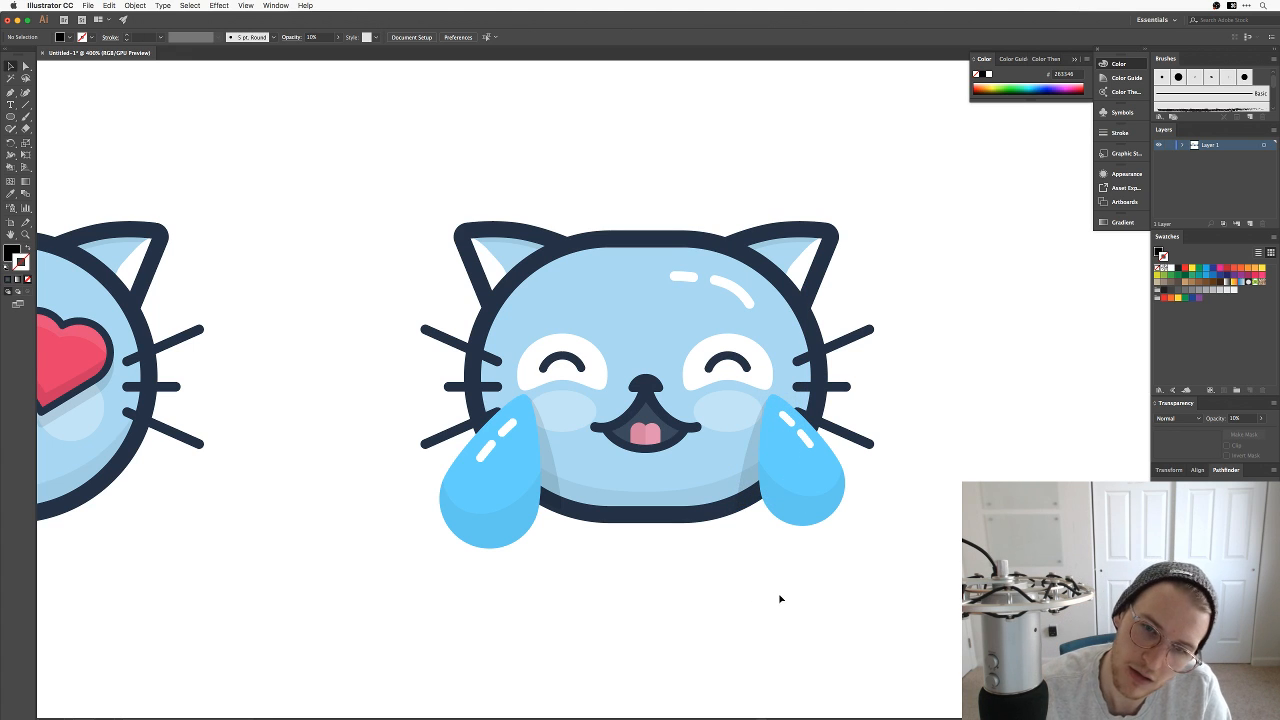
Step: Delete the crying cat's larger left tear with its highlights and shadow, keeping the cheek ellipse
{"action": "left_click_drag", "start_coordinate": [829, 566], "coordinate": [845, 581]}
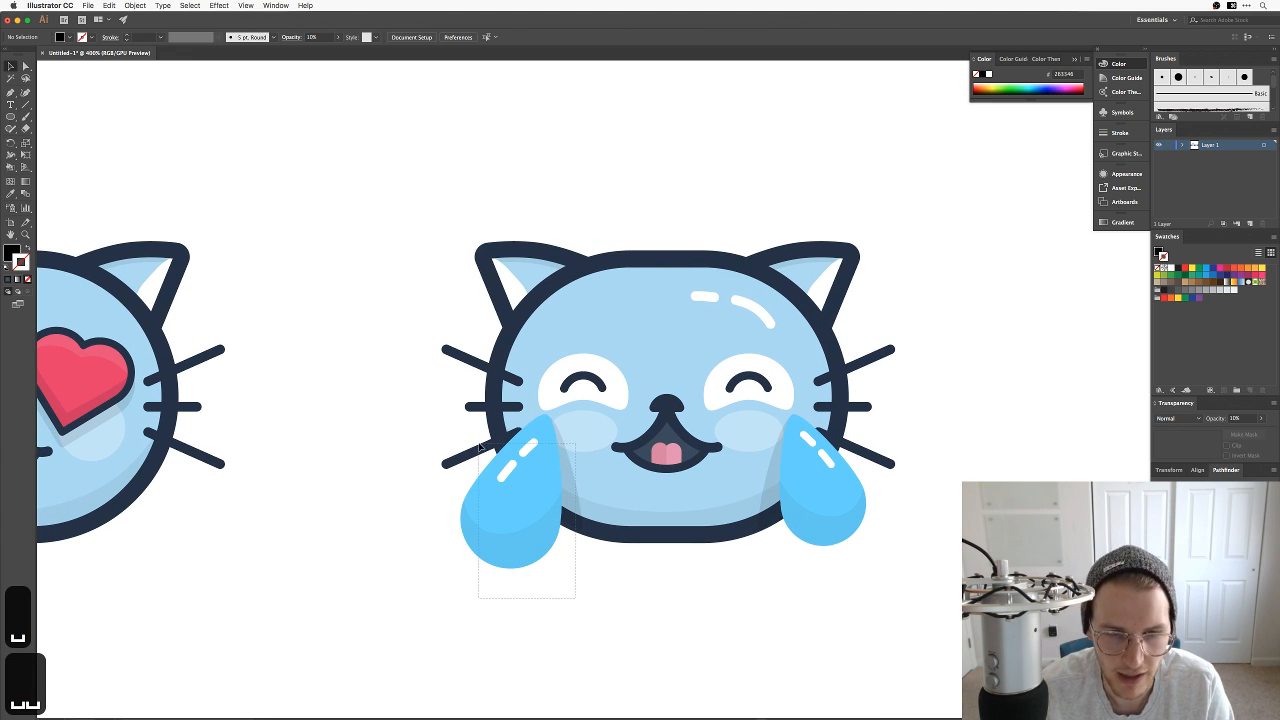
{"action": "left_click_drag", "start_coordinate": [484, 450], "coordinate": [486, 453]}
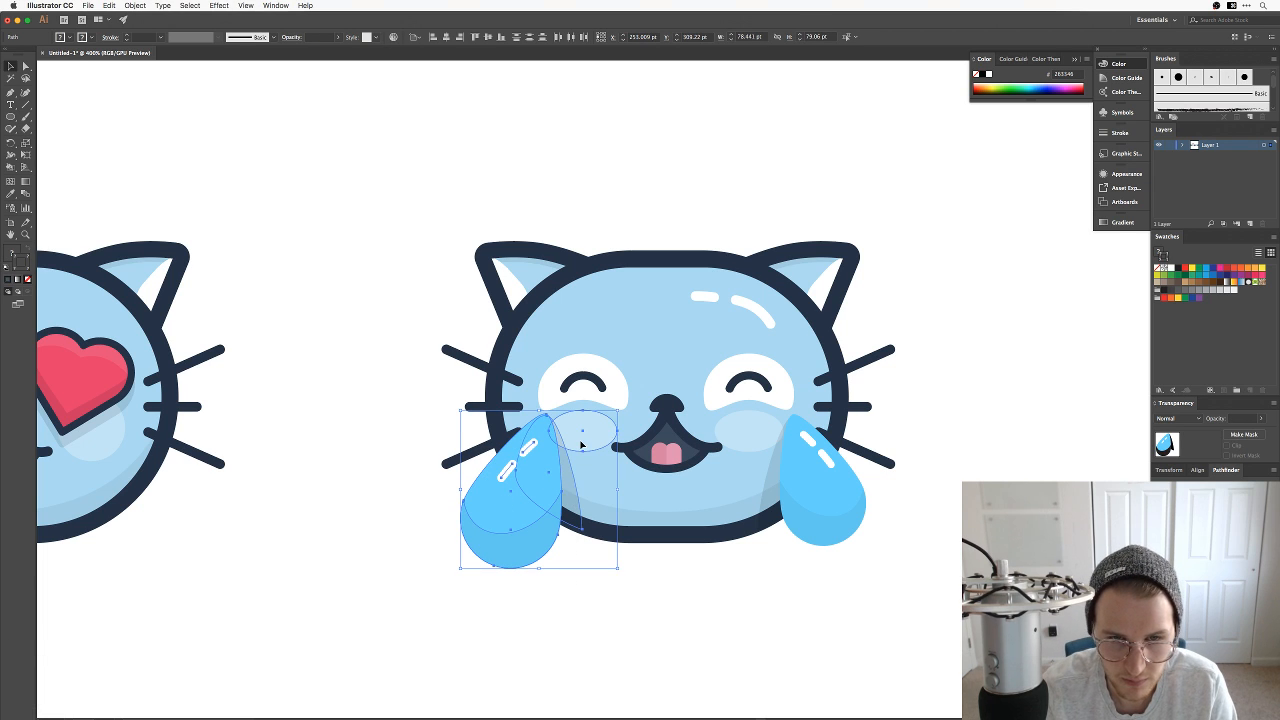
{"action": "key", "text": "BackSpace"}
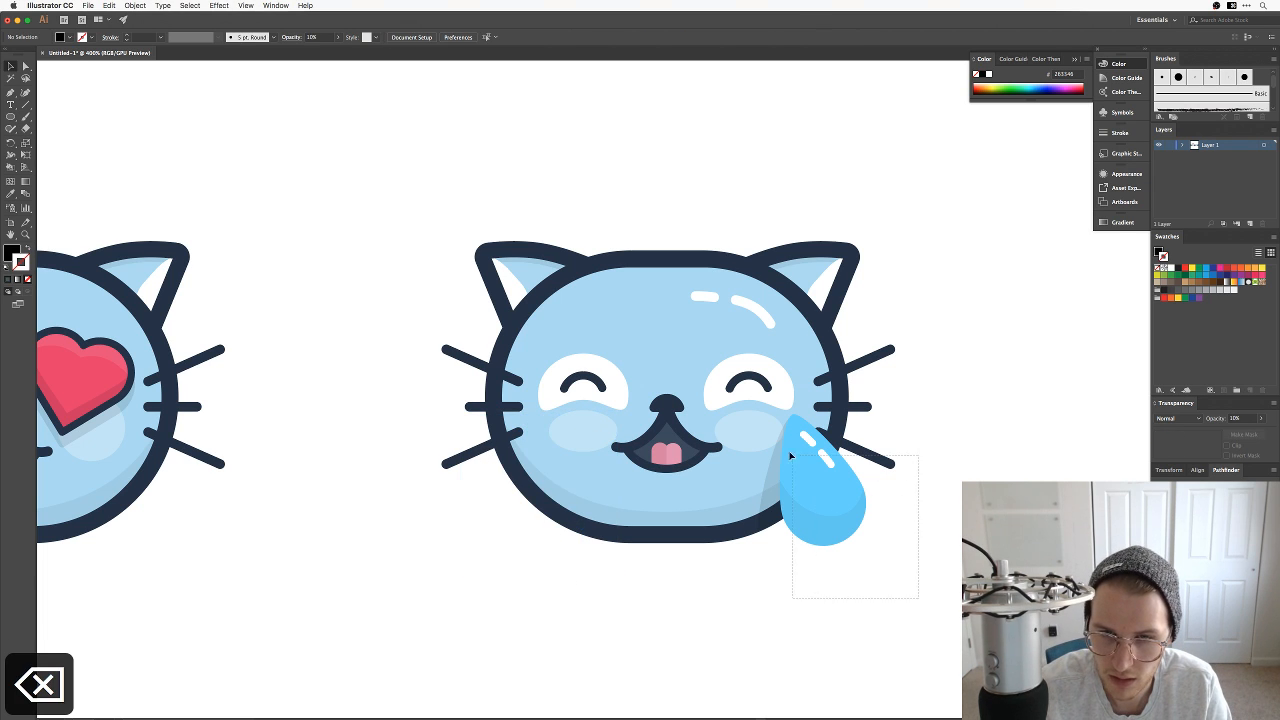
Step: Duplicate the smaller right tear with its highlights and shadow, reflect the copy, and place it symmetrically below the left eye
{"action": "left_click_drag", "start_coordinate": [790, 455], "coordinate": [605, 455]}
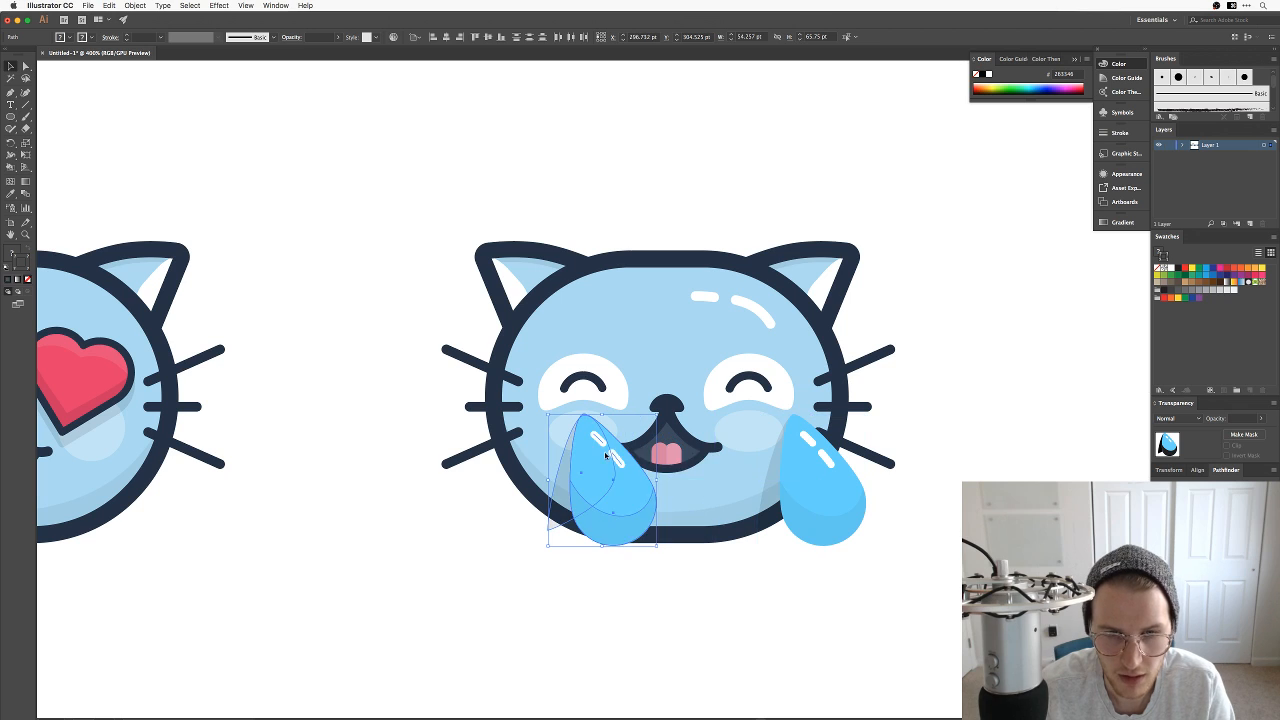
{"action": "right_click", "coordinate": [605, 455]}
{"action": "mouse_move", "coordinate": [640, 587]}
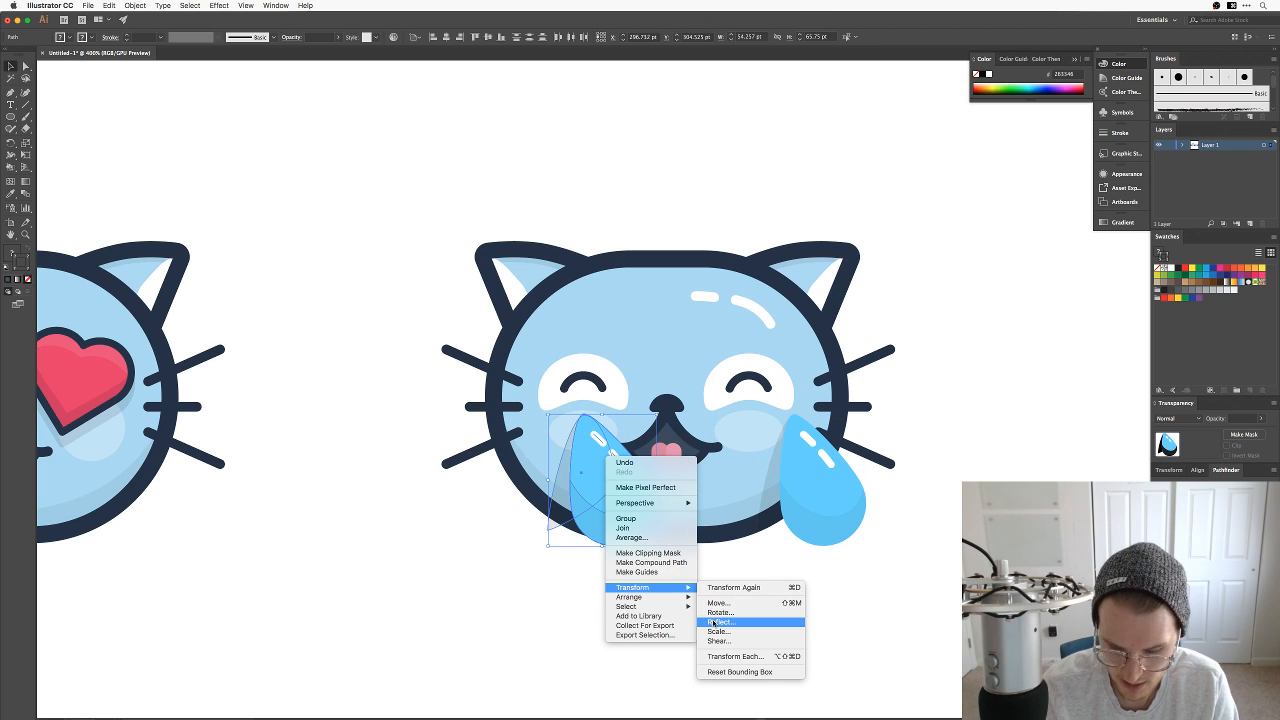
{"action": "left_click", "coordinate": [713, 622]}
{"action": "key", "text": "Return"}
{"action": "left_click_drag", "start_coordinate": [579, 455], "coordinate": [534, 468]}
{"action": "left_click", "coordinate": [588, 608]}
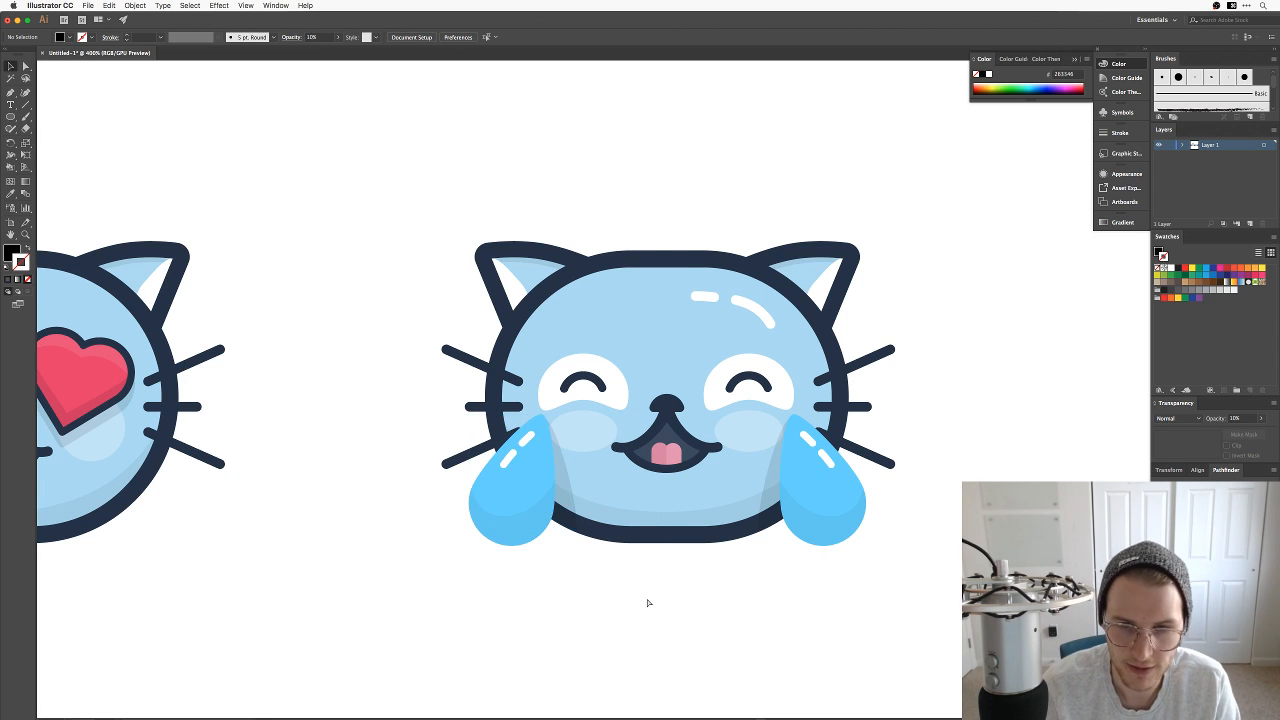
{"action": "key", "text": "super+minus"}
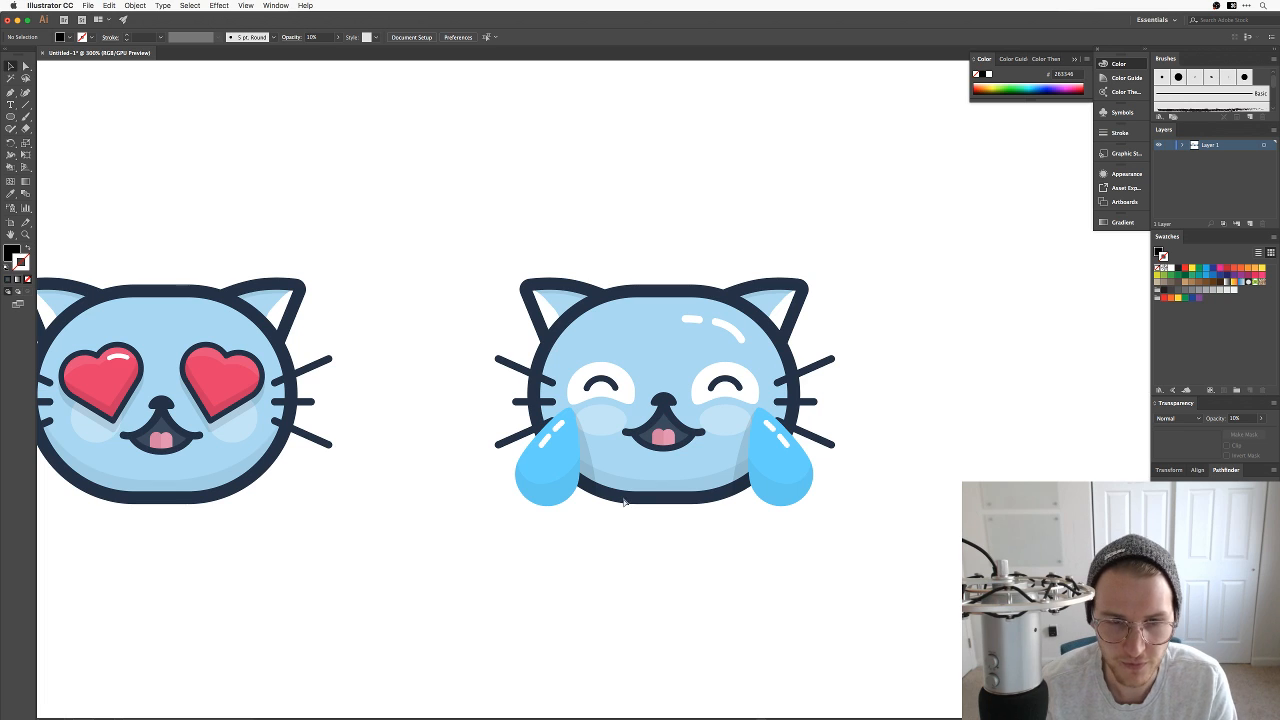
Step: Switch to Chrome, open Amazon in a new tab, search for "the secret", and open the product page of the hardcover "The Secret"
{"action": "key", "text": "super+Tab"}
{"action": "key", "text": "super+t"}
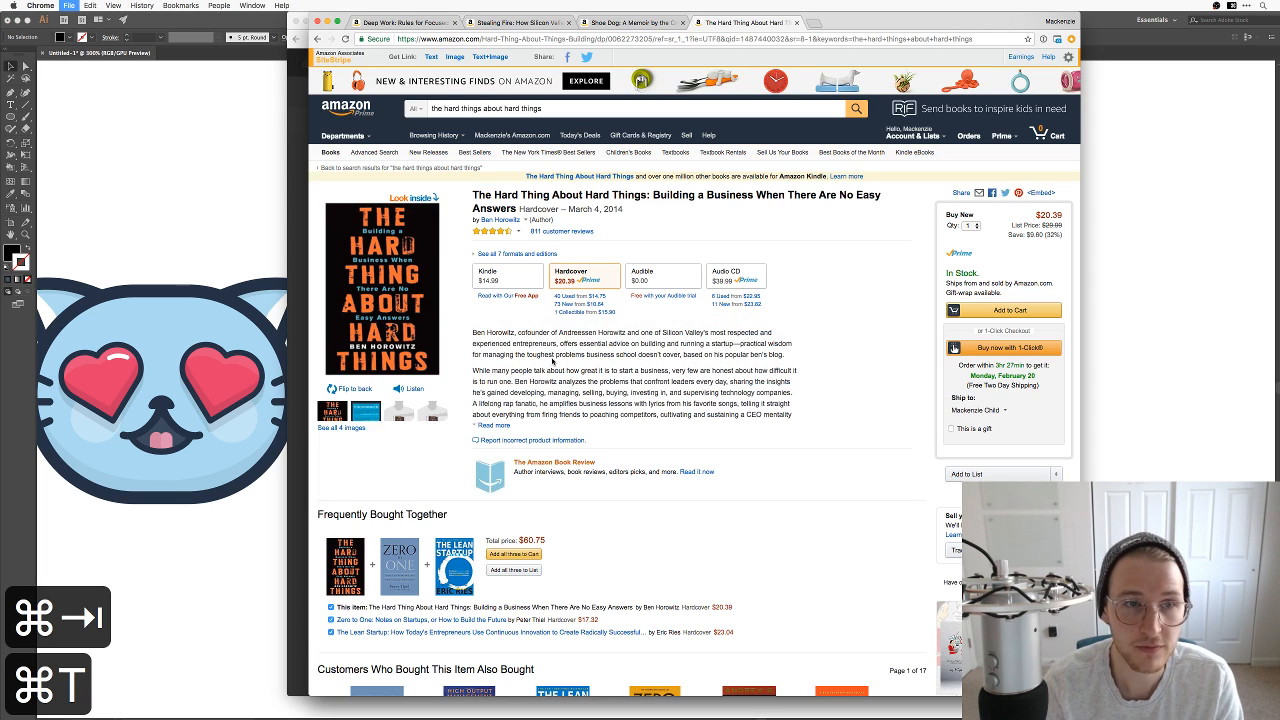
{"action": "type", "text": "ama"}
{"action": "key", "text": "Return"}
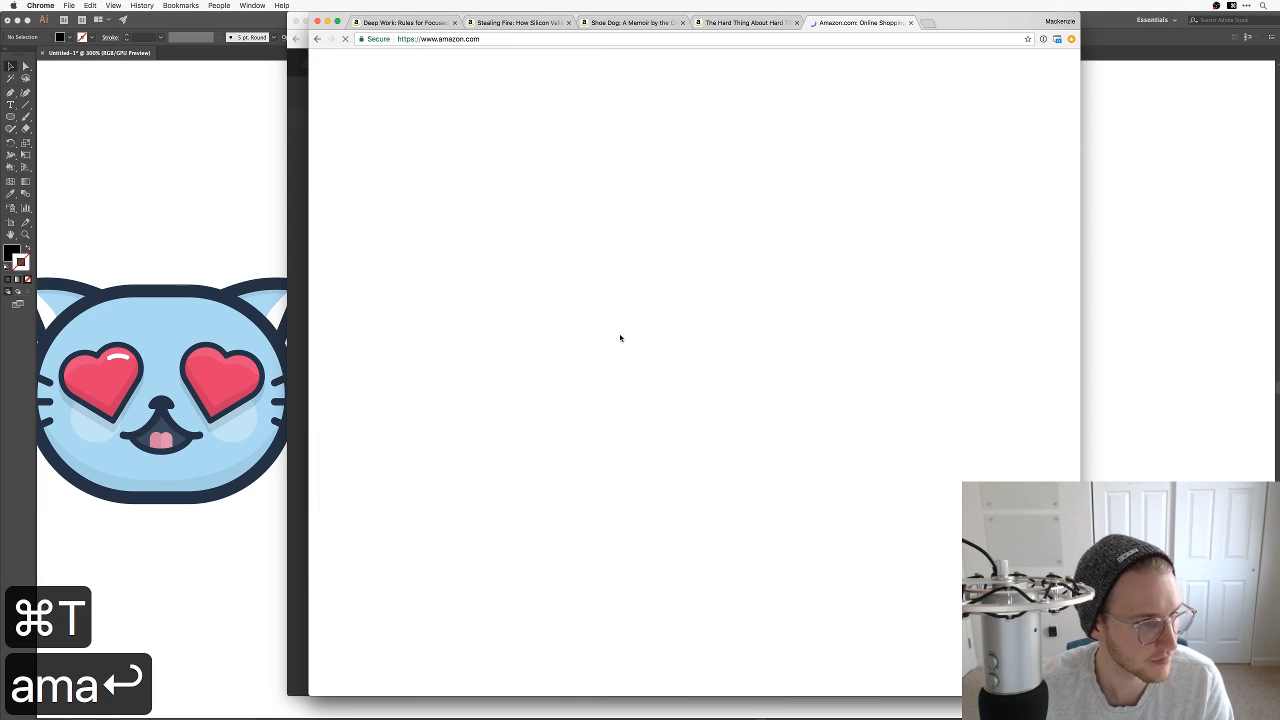
{"action": "type", "text": "the "}
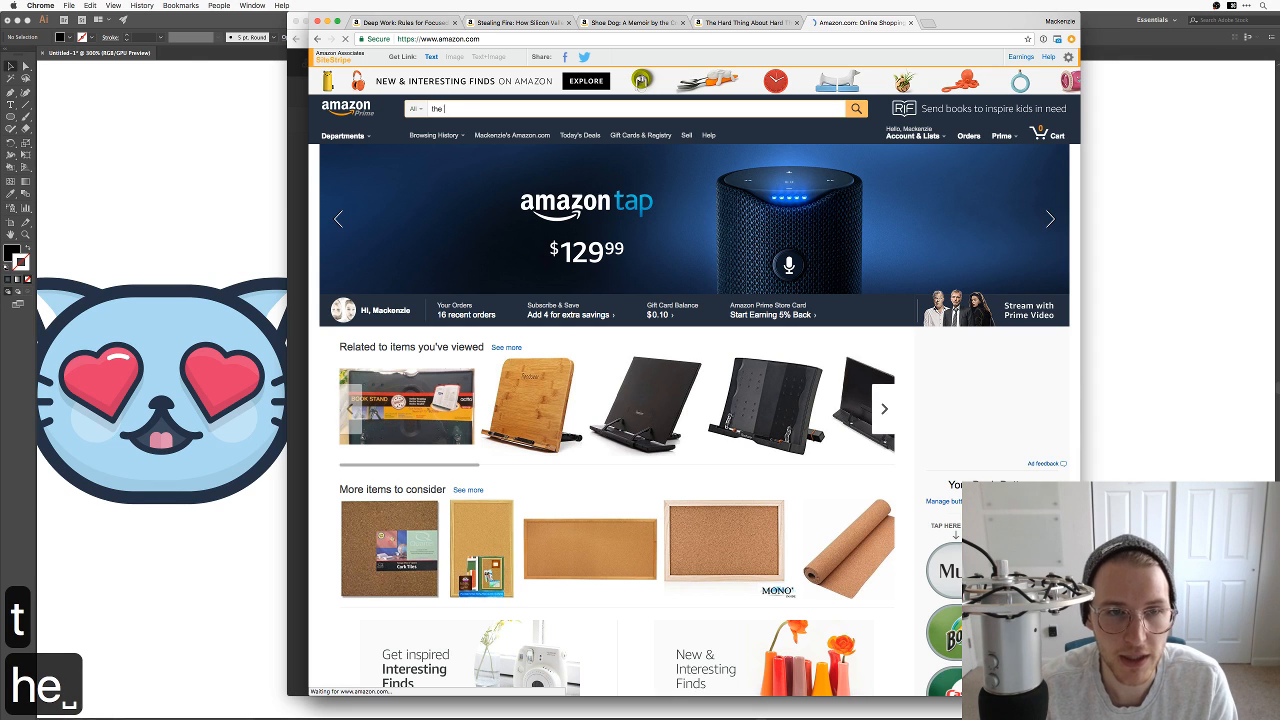
{"action": "type", "text": "secrete"}
{"action": "key", "text": "BackSpace"}
{"action": "key", "text": "Return"}
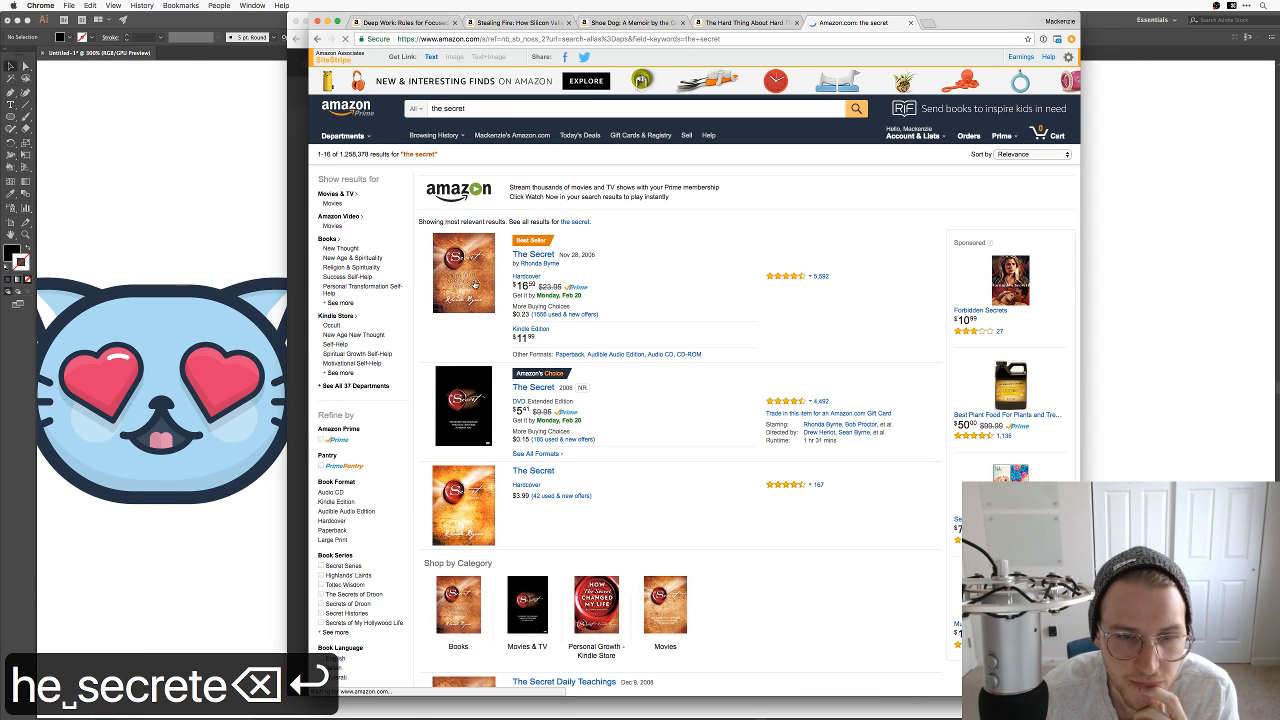
{"action": "left_click", "coordinate": [475, 285]}
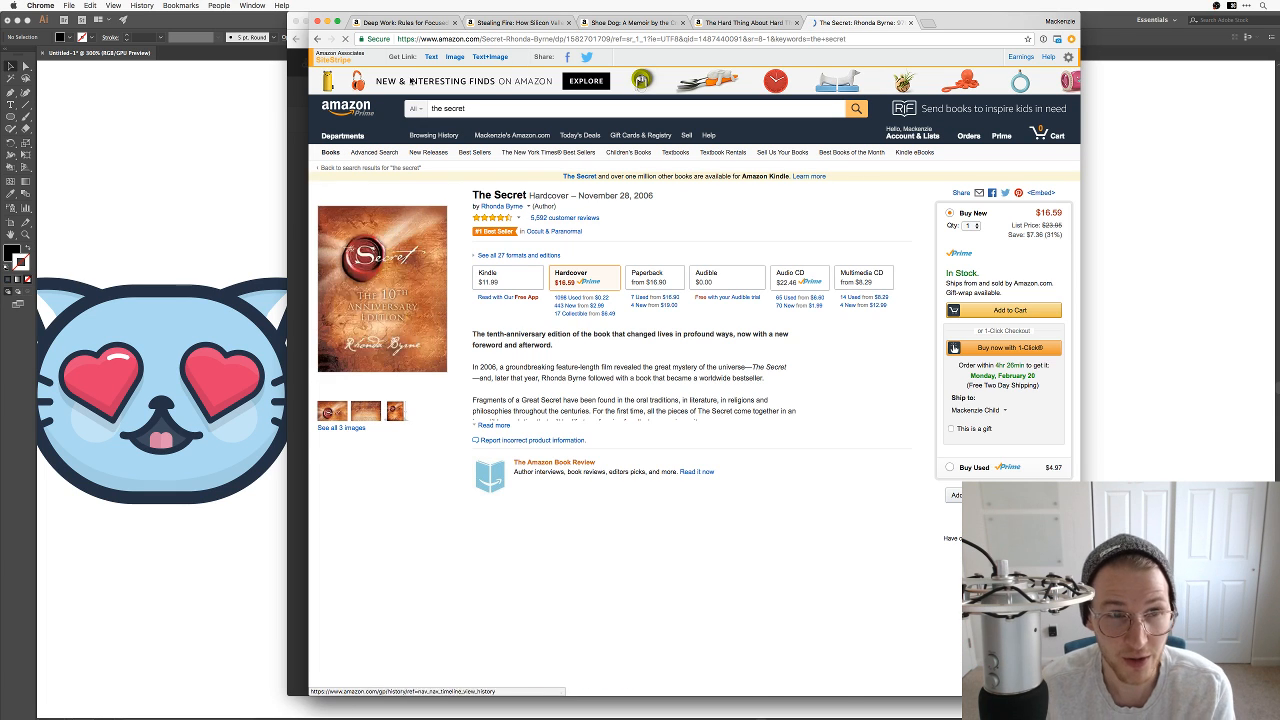
Step: Bring forward the Dribbble window, view the coloured rebound ":p + color" of the line-art face, and return to Illustrator
{"action": "left_click", "coordinate": [305, 96]}
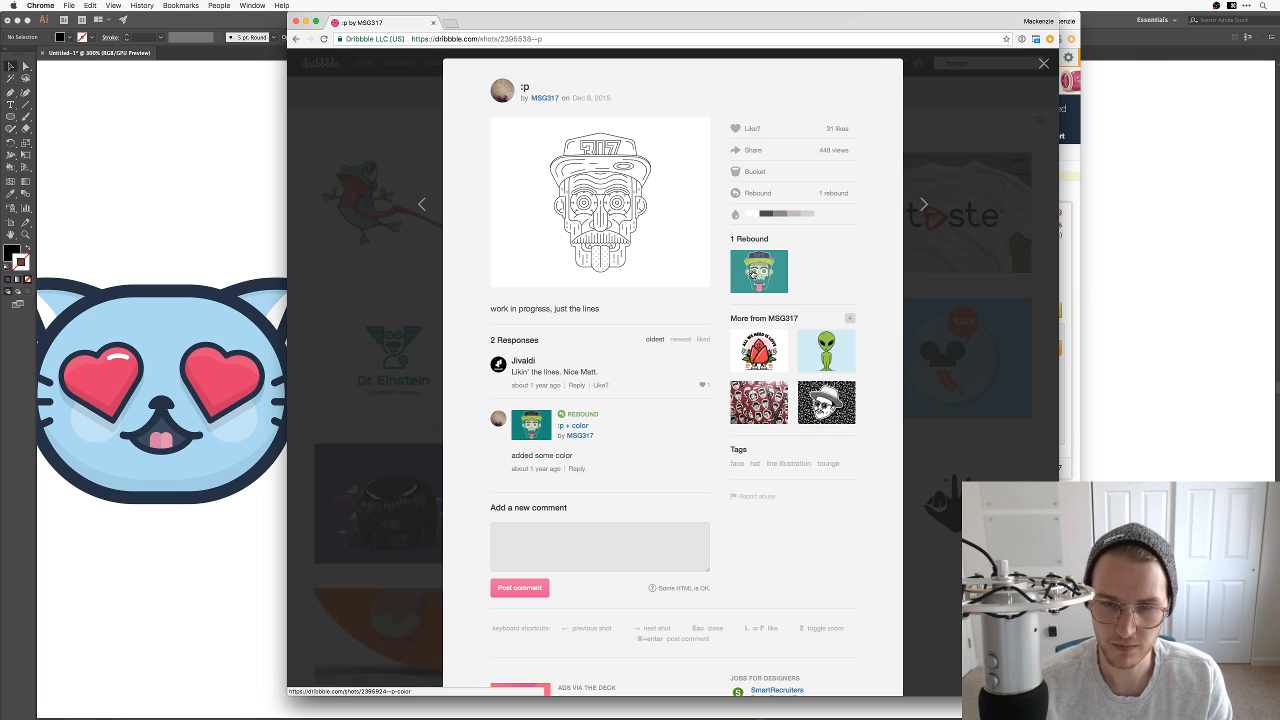
{"action": "left_click", "coordinate": [758, 271]}
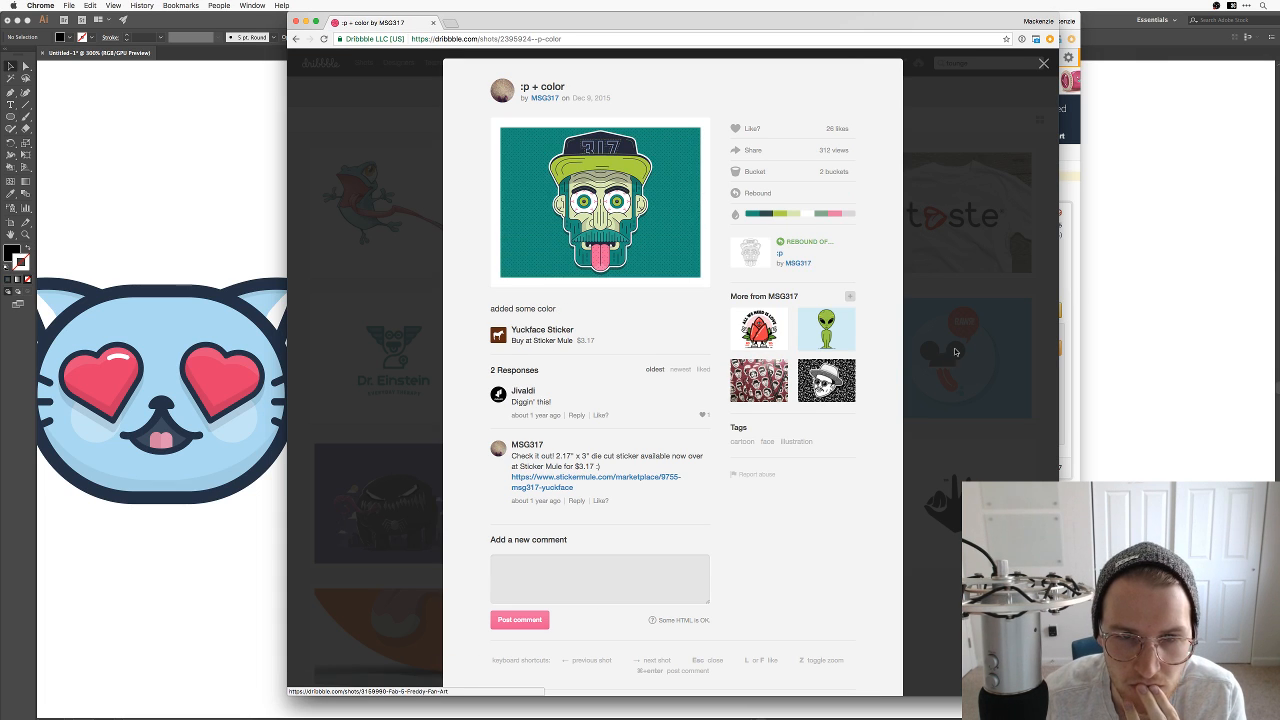
{"action": "left_click", "coordinate": [1138, 339]}
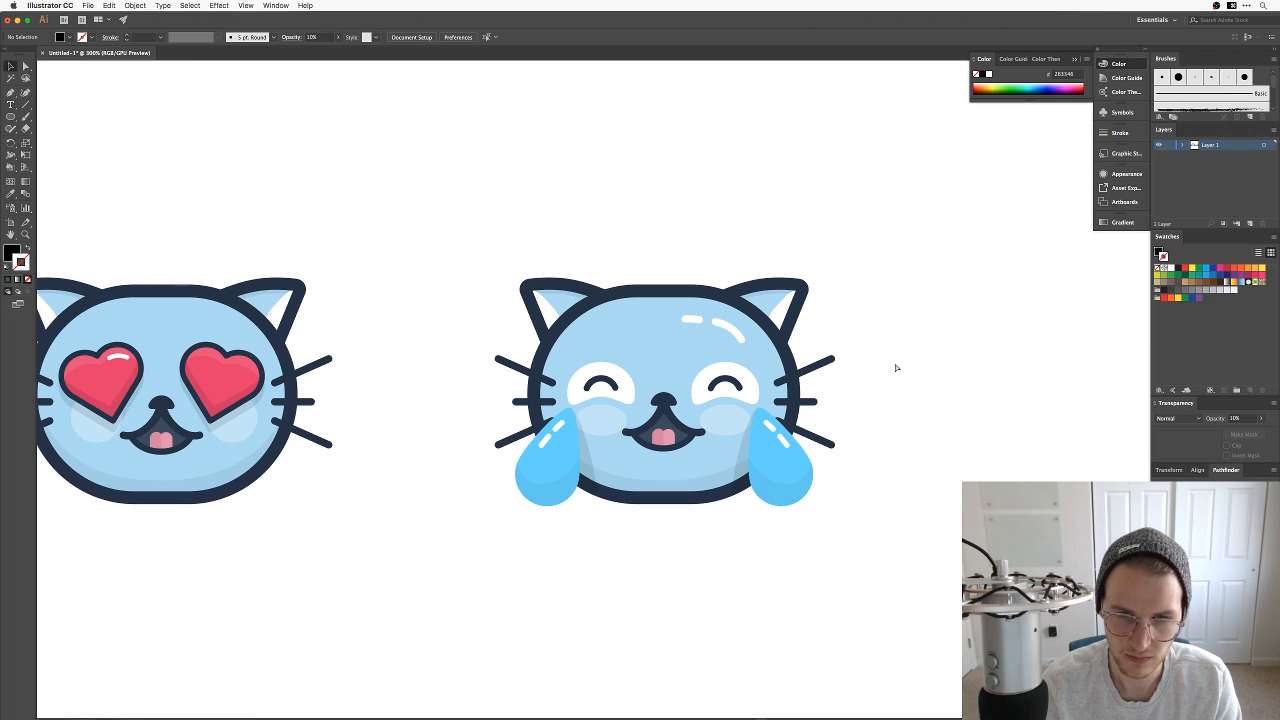
Step: Unlock all locked artwork so the crying cat's head can be selected together with its face and tears
{"action": "key", "text": "space"}
{"action": "left_click_drag", "start_coordinate": [811, 427], "coordinate": [889, 355]}
{"action": "key", "text": "super+minus"}
{"action": "key", "text": "super+minus"}
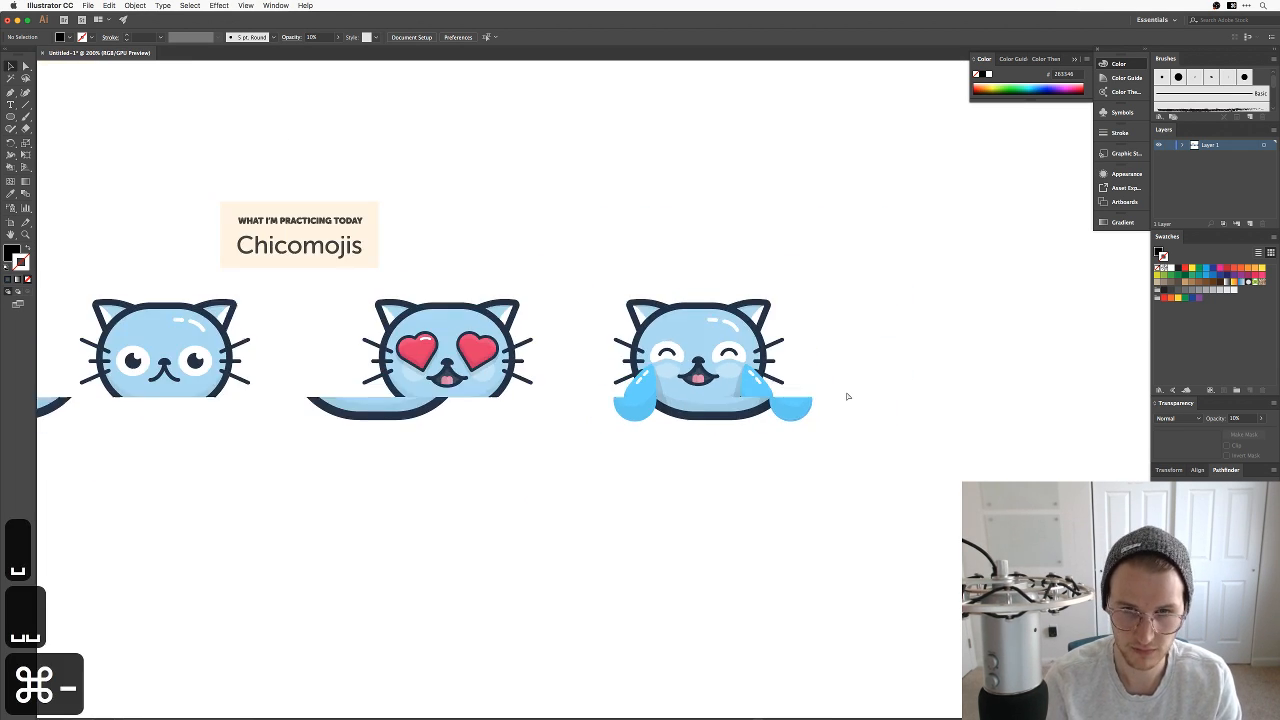
{"action": "key", "text": "v"}
{"action": "left_click_drag", "start_coordinate": [823, 454], "coordinate": [620, 256]}
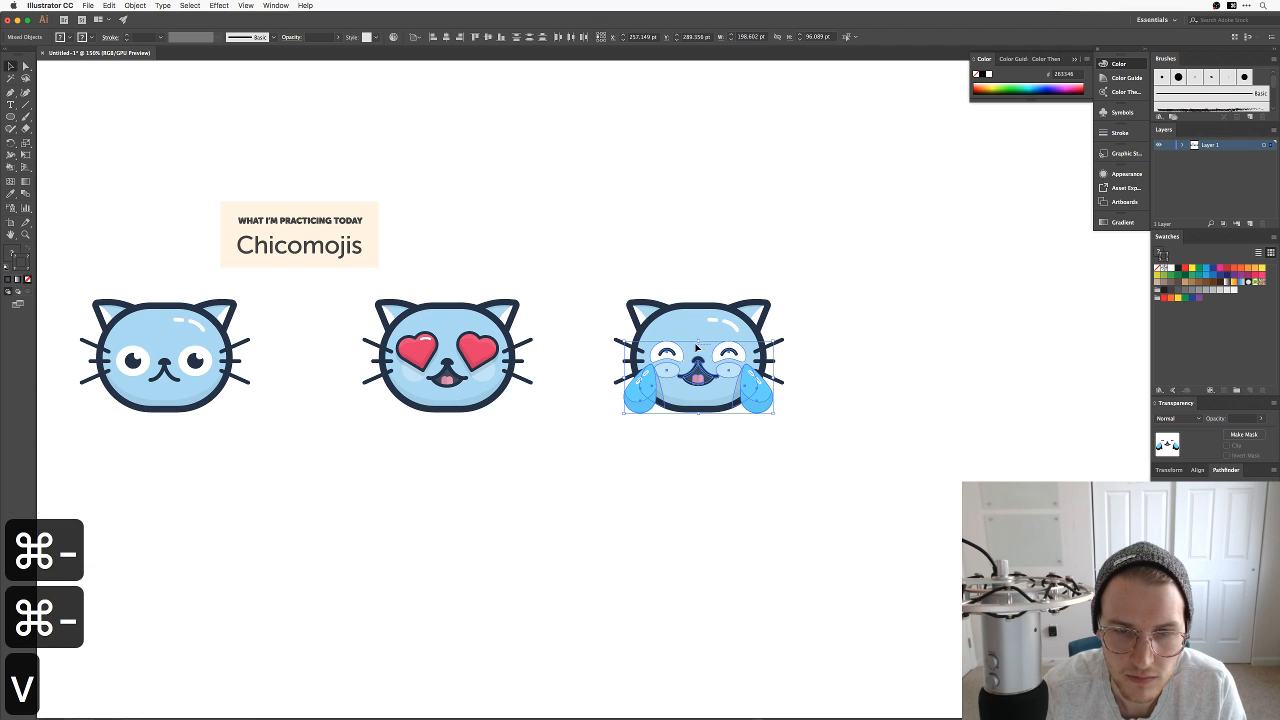
{"action": "left_click", "coordinate": [700, 263]}
{"action": "key", "text": "alt+super+2"}
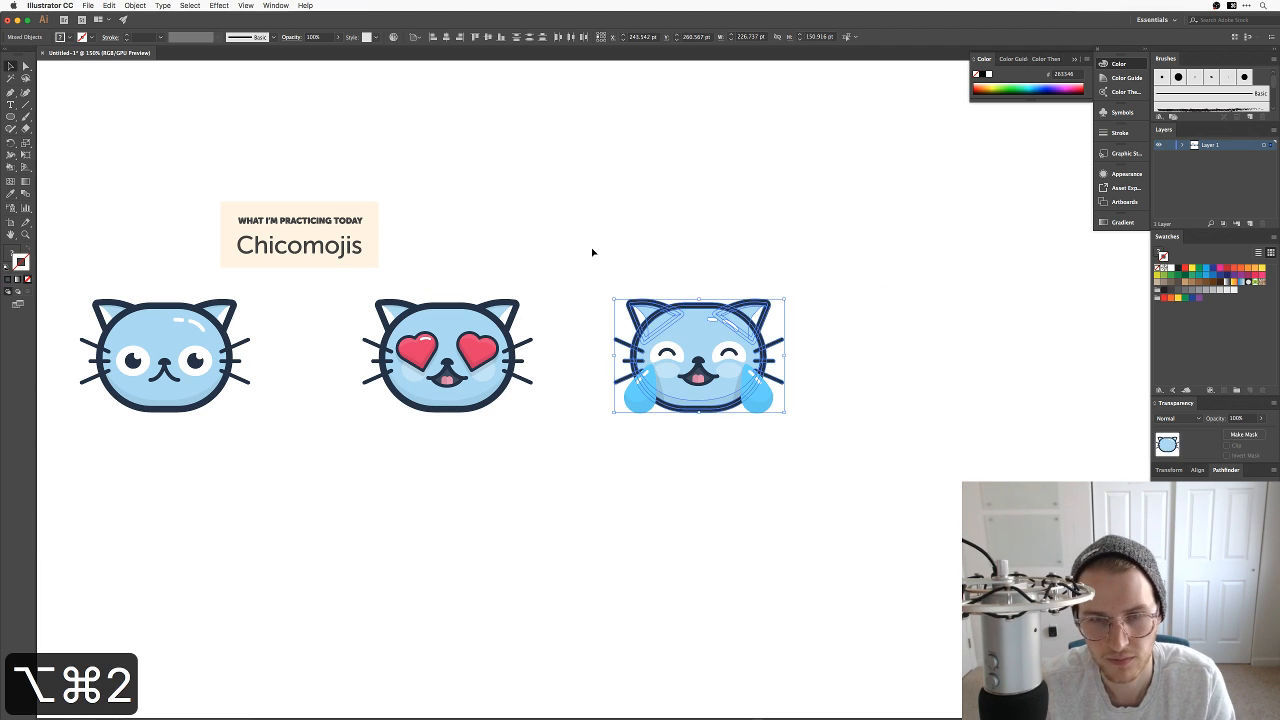
Step: Select the entire crying cat and move it horizontally closer to the heart-eyed cat
{"action": "left_click_drag", "start_coordinate": [588, 259], "coordinate": [855, 479]}
{"action": "left_click_drag", "start_coordinate": [721, 376], "coordinate": [694, 376]}
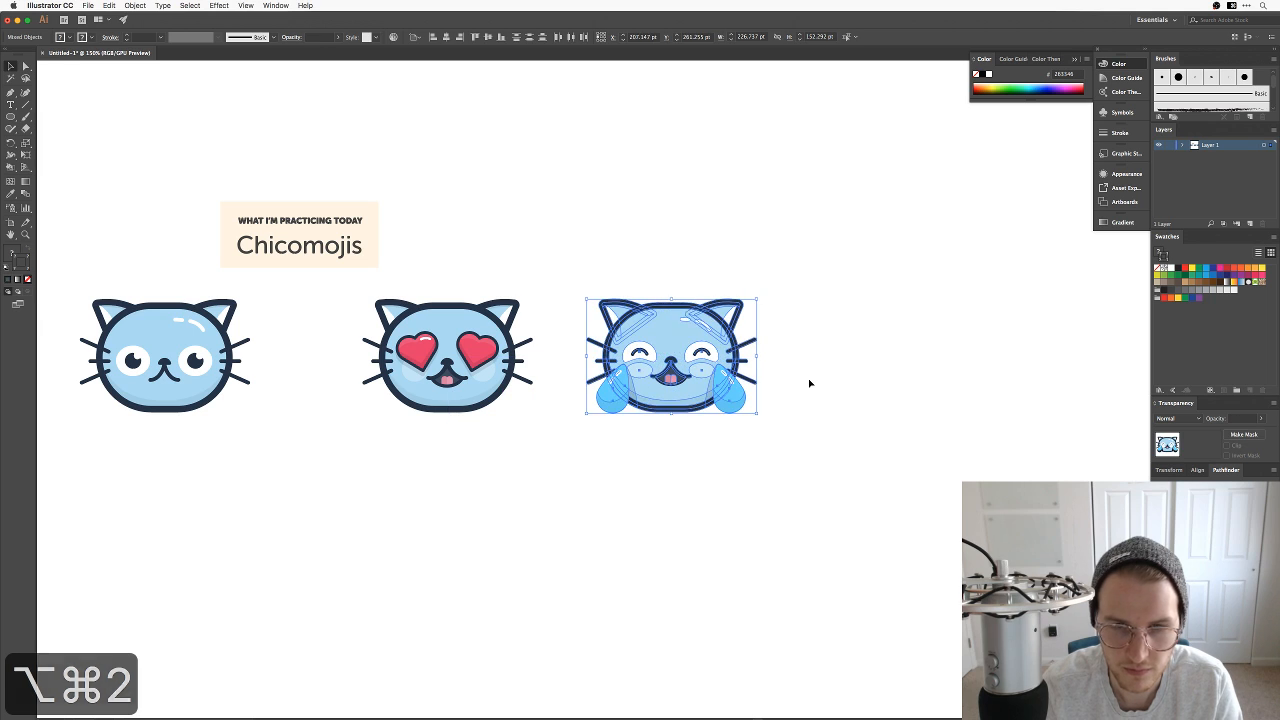
{"action": "left_click", "coordinate": [809, 383]}
{"action": "key", "text": "space"}
{"action": "mouse_move", "coordinate": [762, 459]}
{"action": "left_mouse_down"}
{"action": "mouse_move", "coordinate": [787, 451]}
{"action": "mouse_move", "coordinate": [769, 459]}
{"action": "left_mouse_up"}
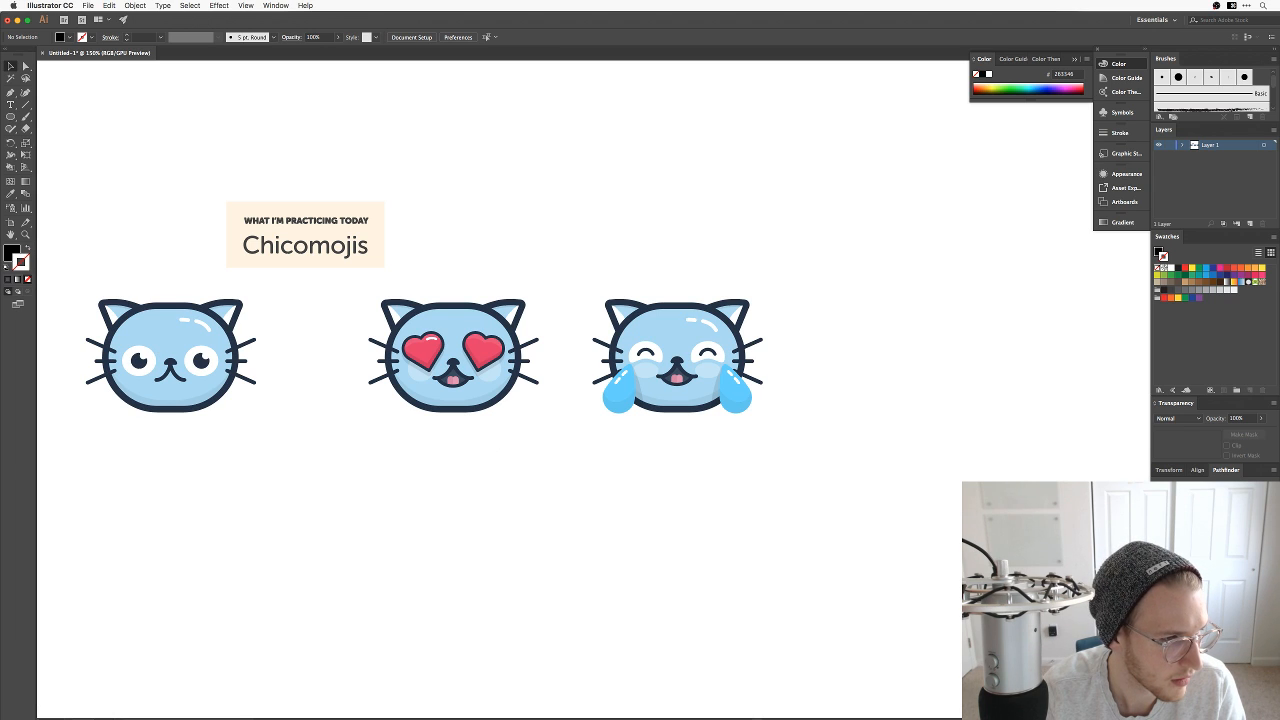
Step: Switch to the Chrome window with the book tabs and open Amazon in a new tab
{"action": "key", "text": "super+Tab"}
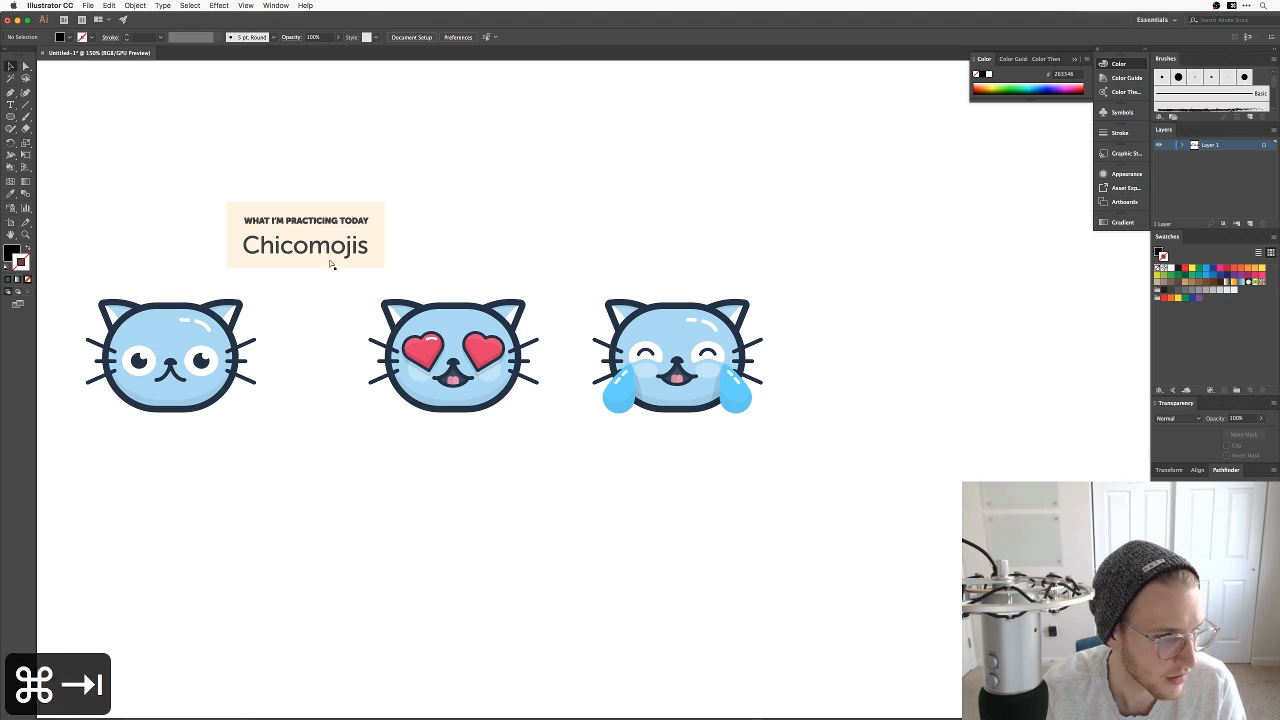
{"action": "key", "text": "super+grave"}
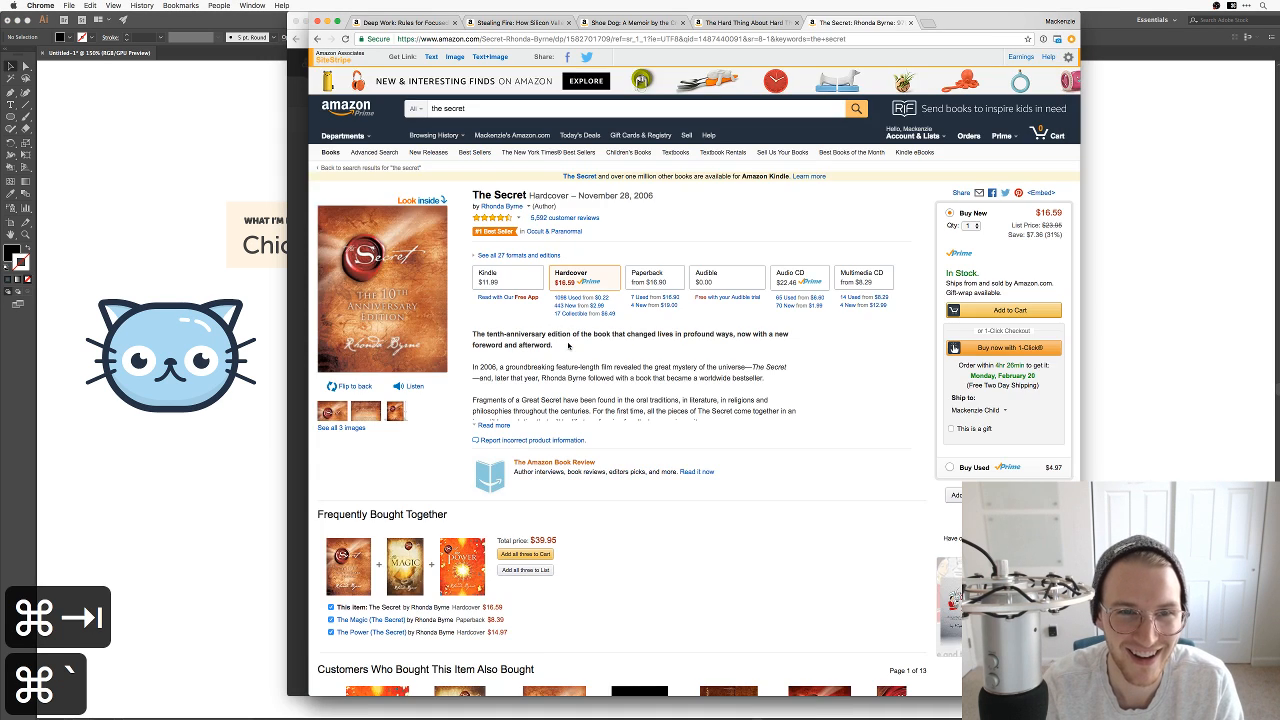
{"action": "key", "text": "super+t"}
{"action": "type", "text": "ama"}
{"action": "key", "text": "Return"}
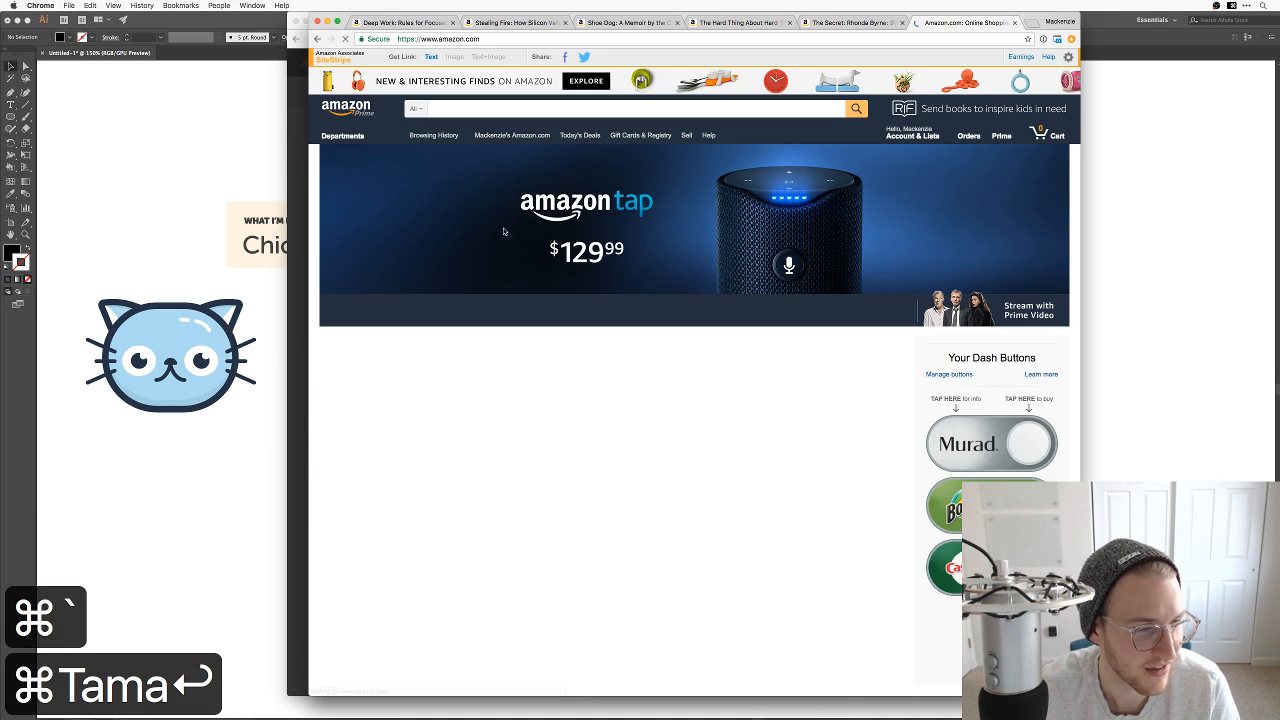
Step: Search Amazon for "essentialism" and open the product page of "Essentialism: The Disciplined Pursuit of Less"
{"action": "left_click", "coordinate": [485, 107]}
{"action": "type", "text": "el"}
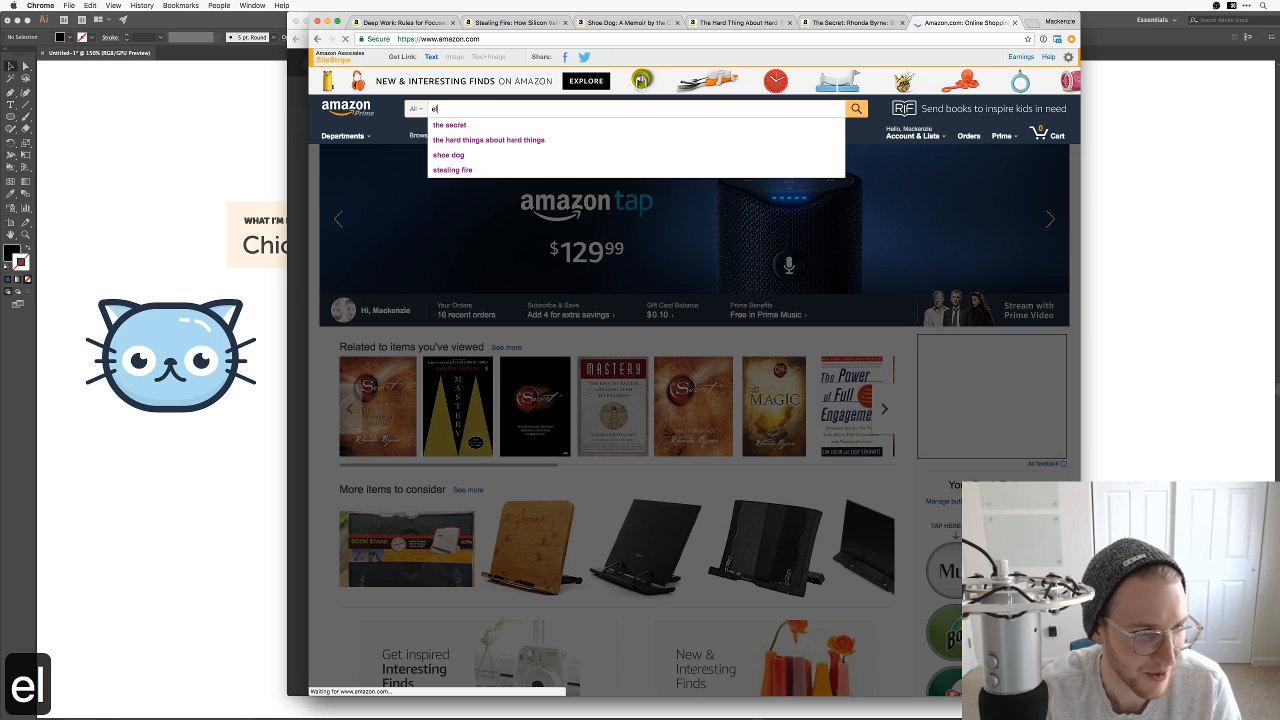
{"action": "key", "text": "BackSpace"}
{"action": "key", "text": "BackSpace"}
{"action": "type", "text": "essentailism"}
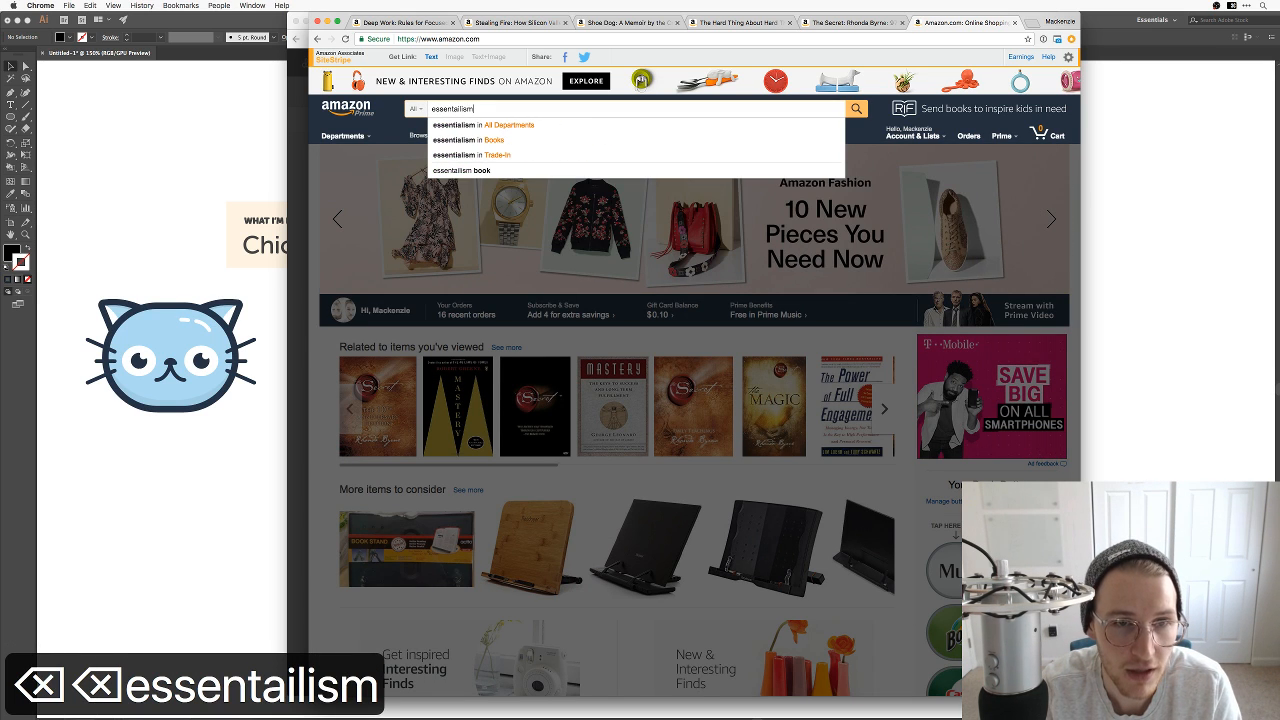
{"action": "key", "text": "Down"}
{"action": "key", "text": "Return"}
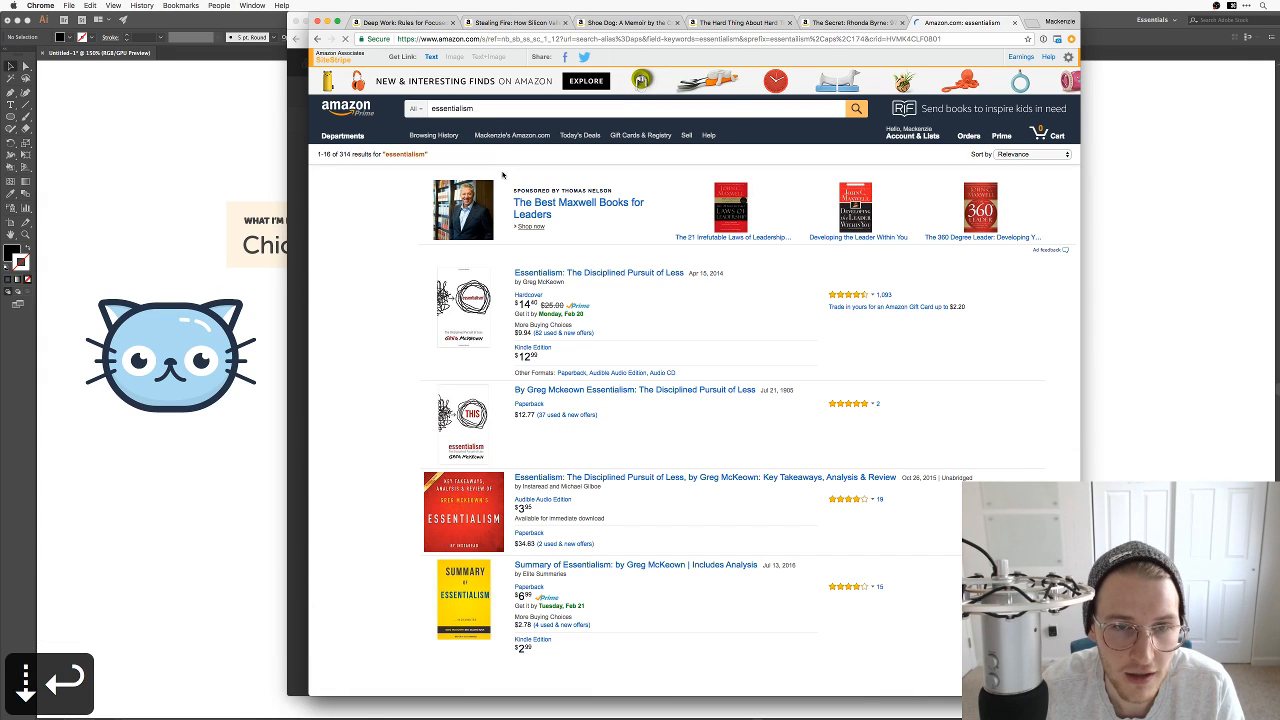
{"action": "left_click", "coordinate": [564, 275]}
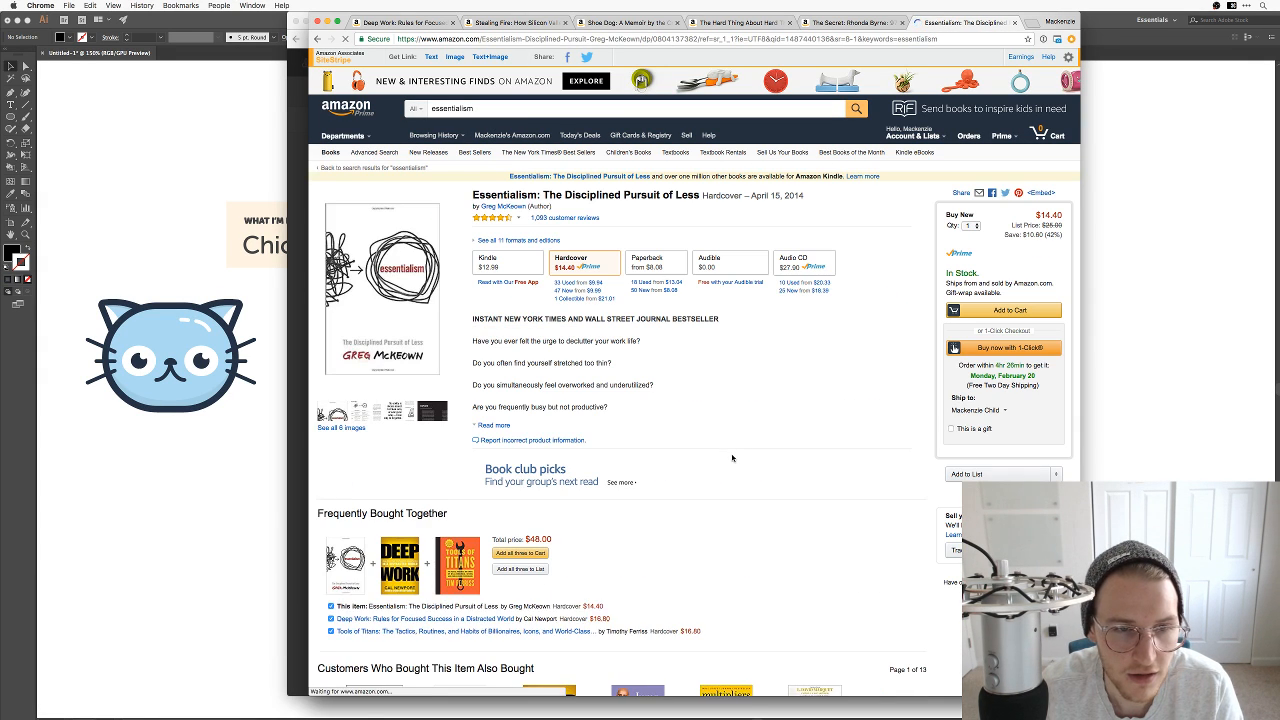
Step: Return to Illustrator and duplicate the heart-eyed cat into the empty space to the right of the crying cat
{"action": "left_click", "coordinate": [1165, 363]}
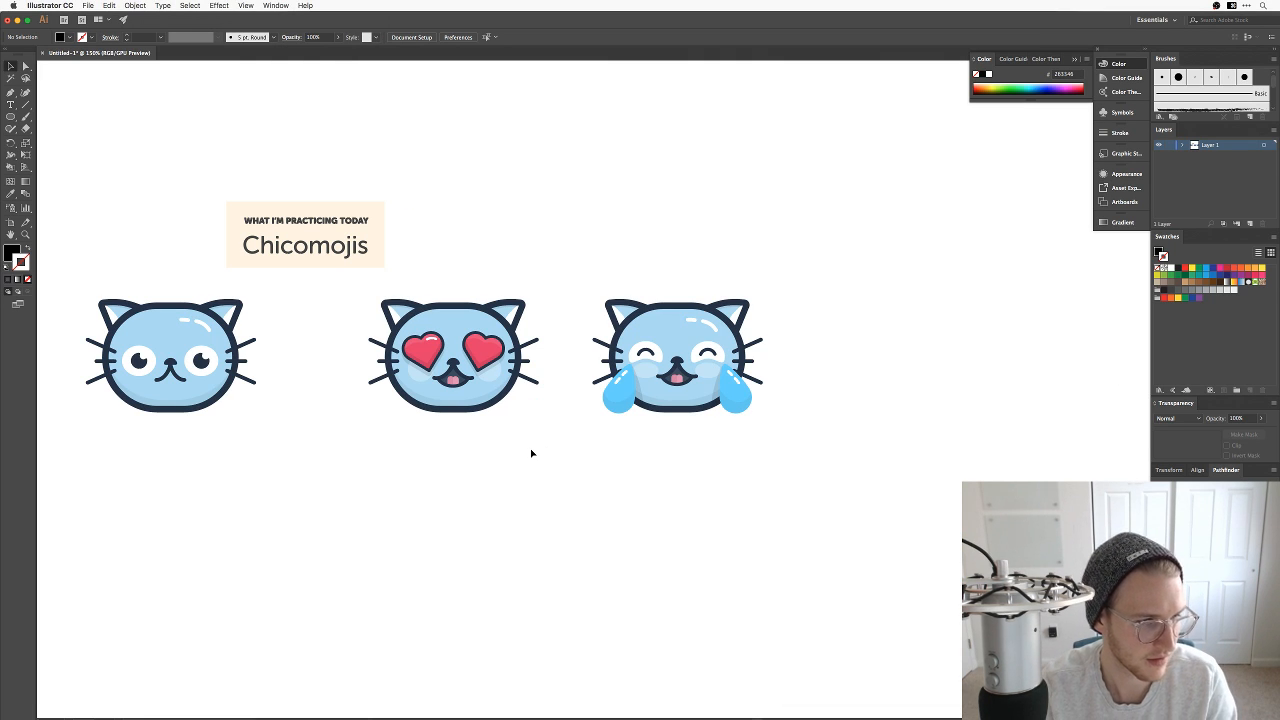
{"action": "scroll", "coordinate": [705, 478], "scroll_direction": "down", "scroll_amount": 2}
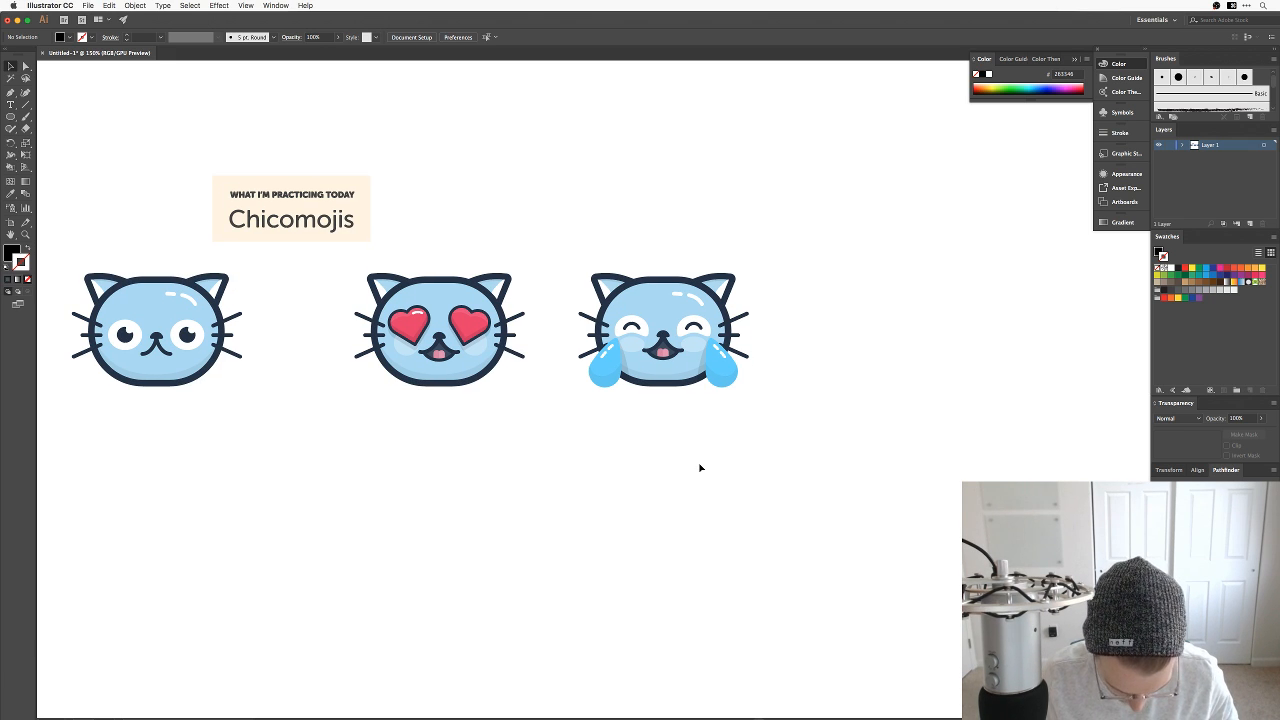
{"action": "key", "text": "v"}
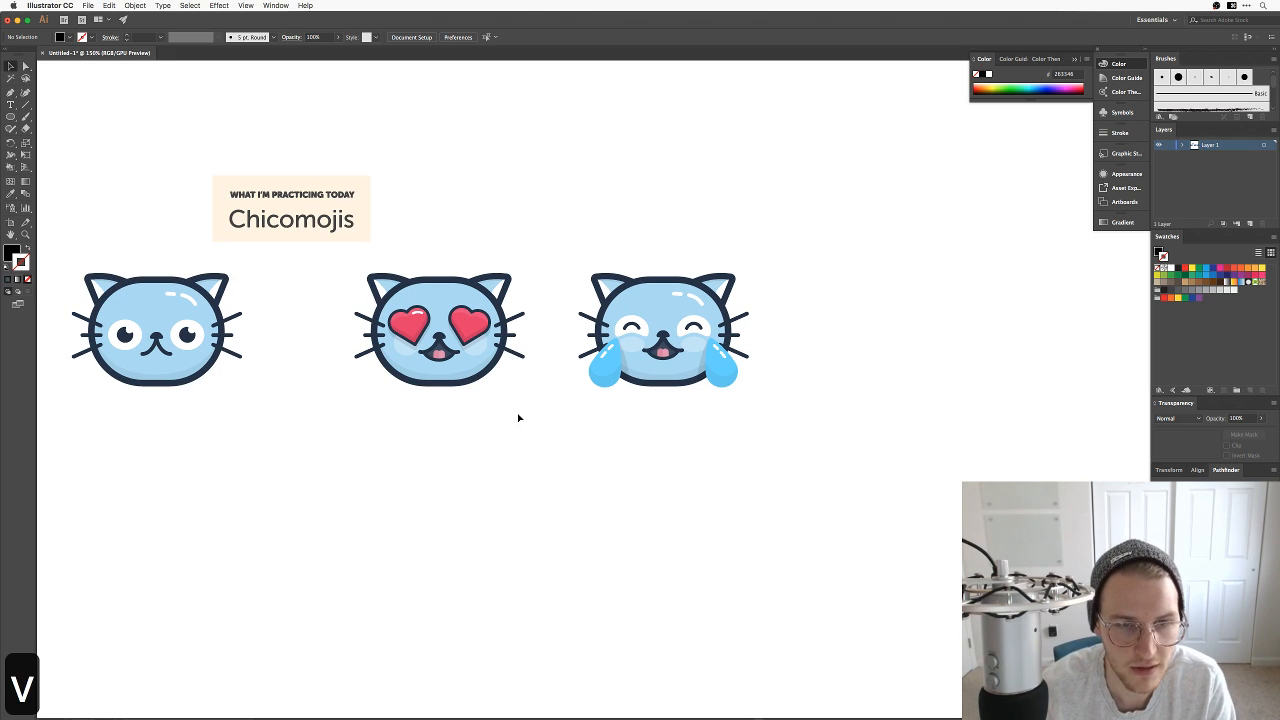
{"action": "left_click", "coordinate": [398, 298]}
{"action": "left_click_drag", "start_coordinate": [460, 357], "coordinate": [886, 368]}
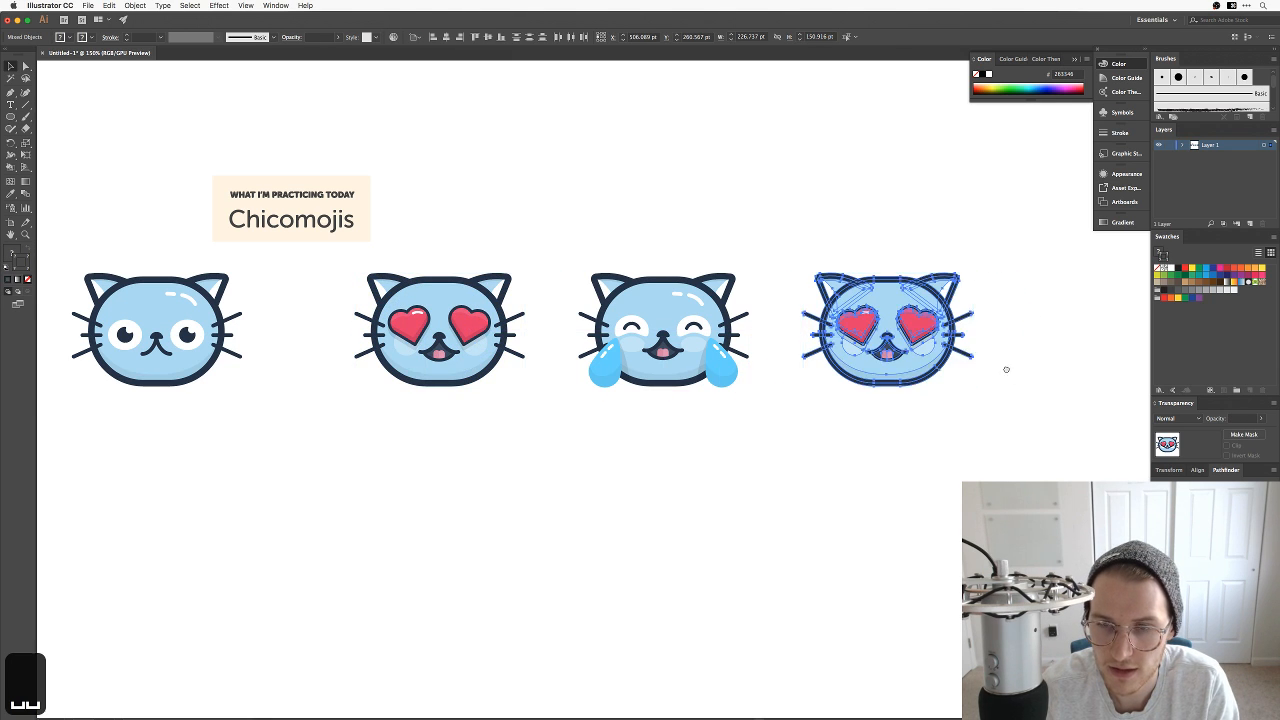
{"action": "left_click_drag", "start_coordinate": [1003, 366], "coordinate": [769, 425]}
{"action": "key", "text": "super+equal"}
{"action": "key", "text": "super+equal"}
{"action": "key", "text": "super+equal"}
{"action": "left_click", "coordinate": [717, 566]}
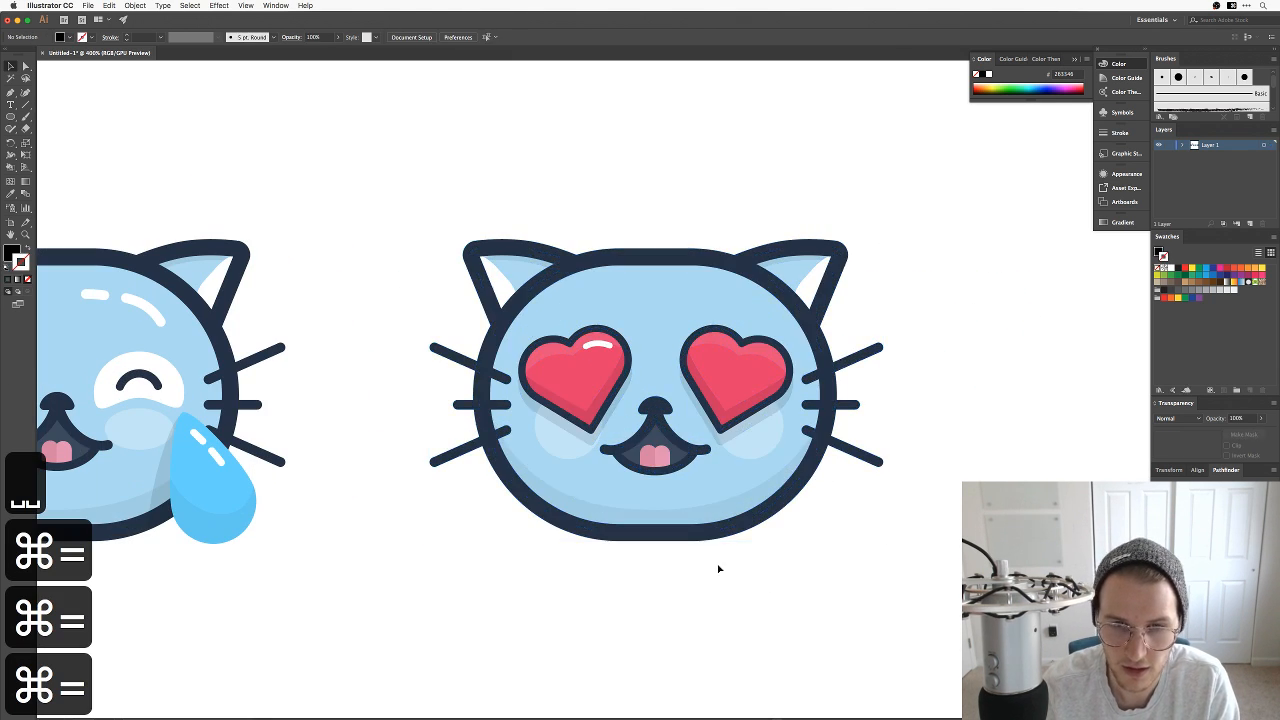
Step: Duplicate the plain wide-eyed base cat to the right end of the emoji row, beside the heart-eyed copy
{"action": "left_click_drag", "start_coordinate": [717, 566], "coordinate": [699, 442]}
{"action": "key", "text": "super+minus"}
{"action": "key", "text": "super+minus"}
{"action": "key", "text": "super+minus"}
{"action": "key", "text": "super+minus"}
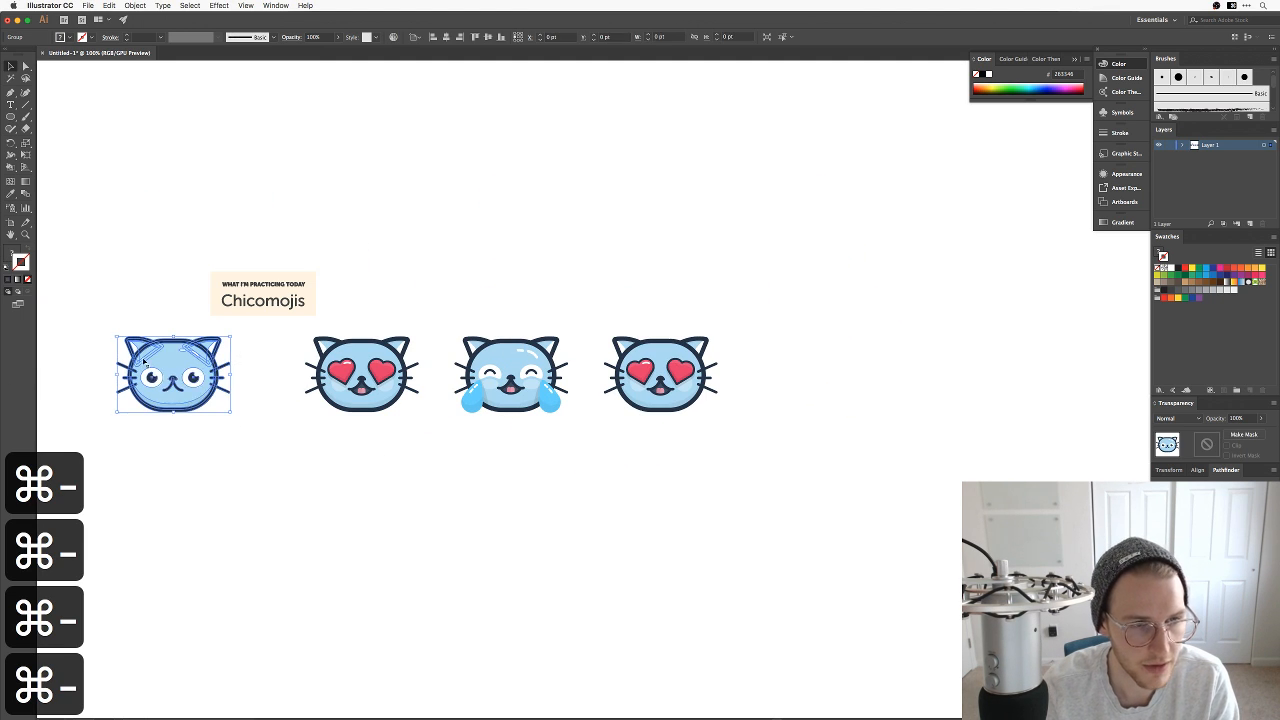
{"action": "left_click_drag", "start_coordinate": [205, 398], "coordinate": [822, 398]}
{"action": "left_click", "coordinate": [743, 434]}
{"action": "key", "text": "z"}
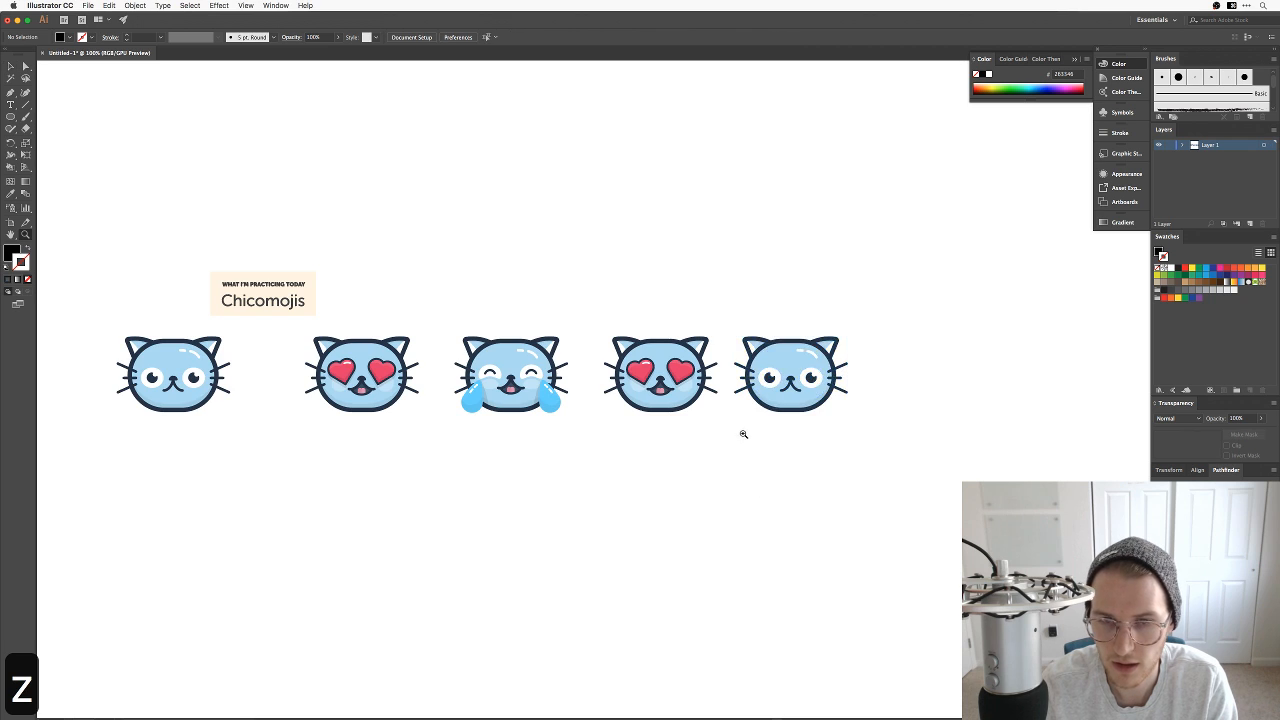
{"action": "mouse_move", "coordinate": [743, 434]}
{"action": "left_mouse_down"}
{"action": "mouse_move", "coordinate": [949, 269]}
{"action": "mouse_move", "coordinate": [895, 276]}
{"action": "mouse_move", "coordinate": [749, 445]}
{"action": "left_mouse_up"}
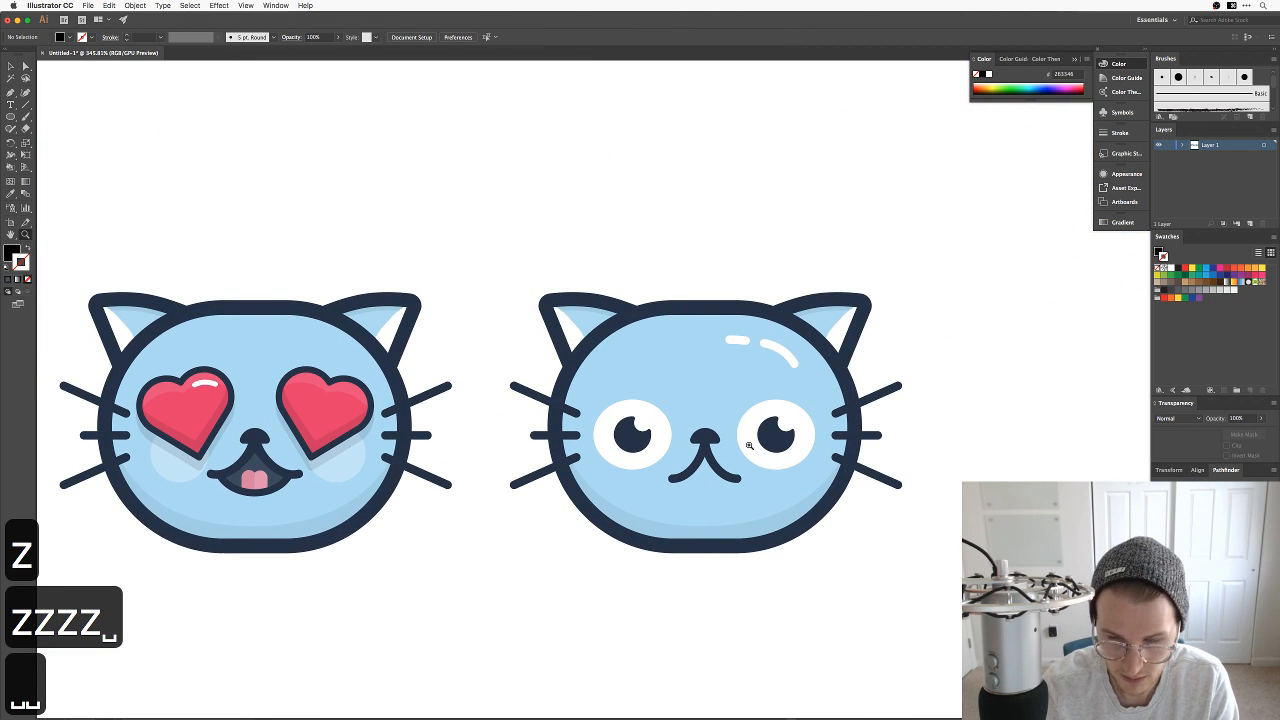
{"action": "left_click_drag", "start_coordinate": [740, 540], "coordinate": [720, 446]}
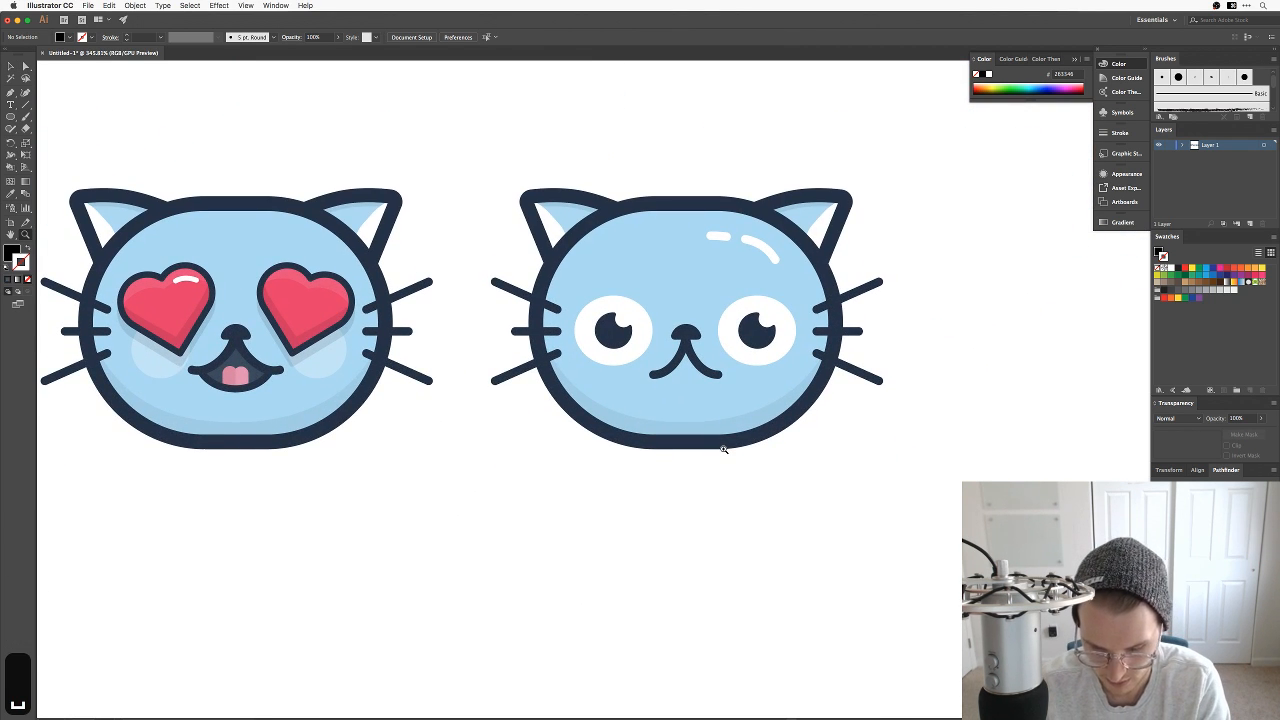
Step: Draw a vertical zigzag path with the Pen tool below the base cat copy's mouth and sample the heart-eyed cat's dark mouth stroke onto it
{"action": "key", "text": "p"}
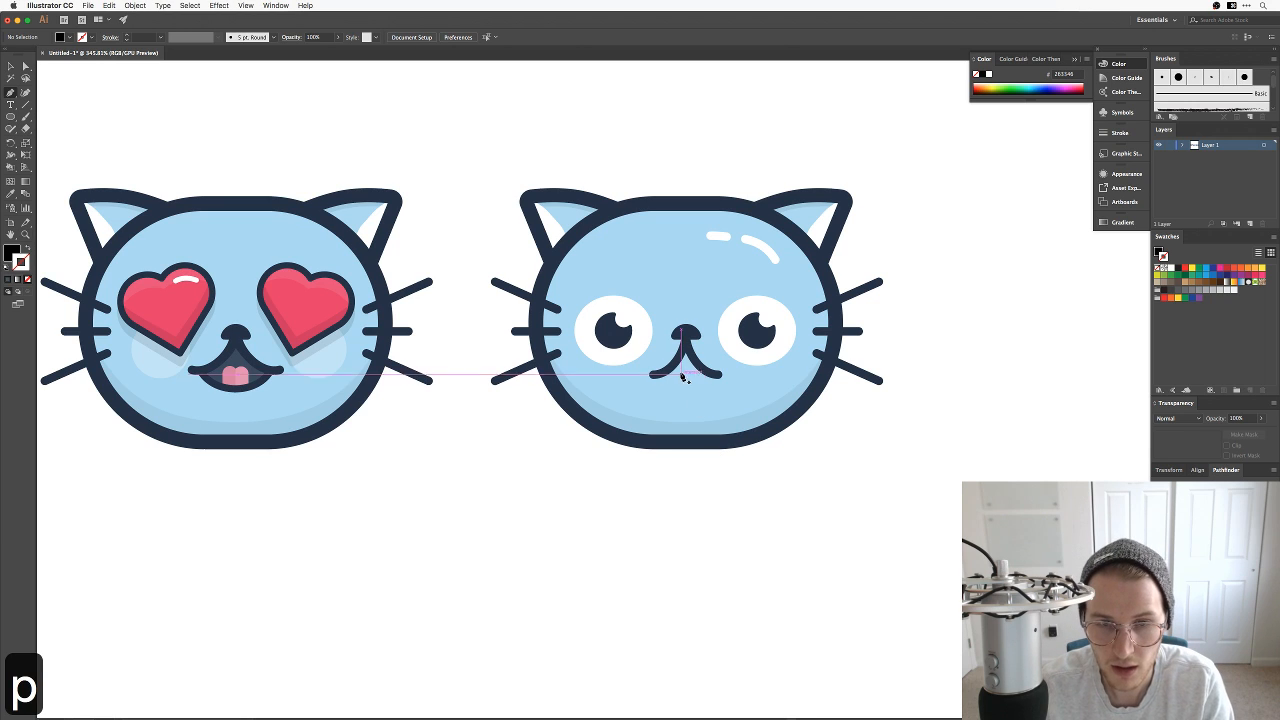
{"action": "left_click", "coordinate": [651, 373]}
{"action": "left_click", "coordinate": [697, 388]}
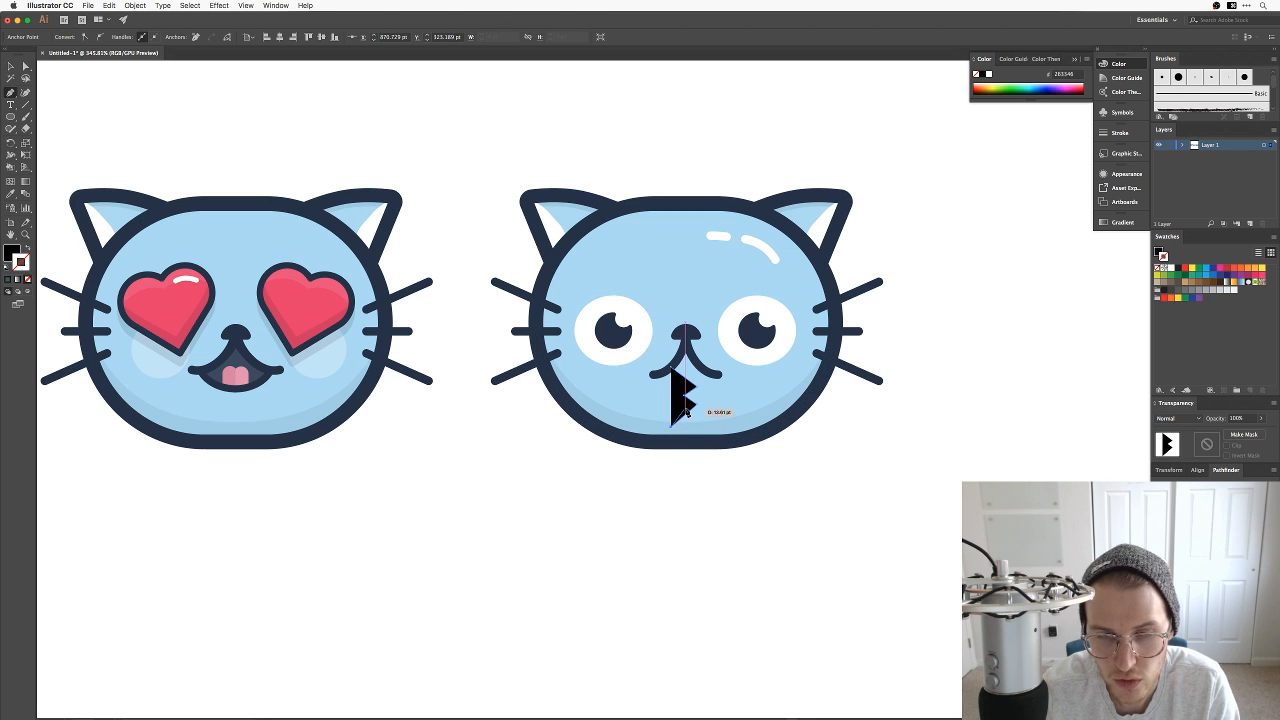
{"action": "key", "text": "i"}
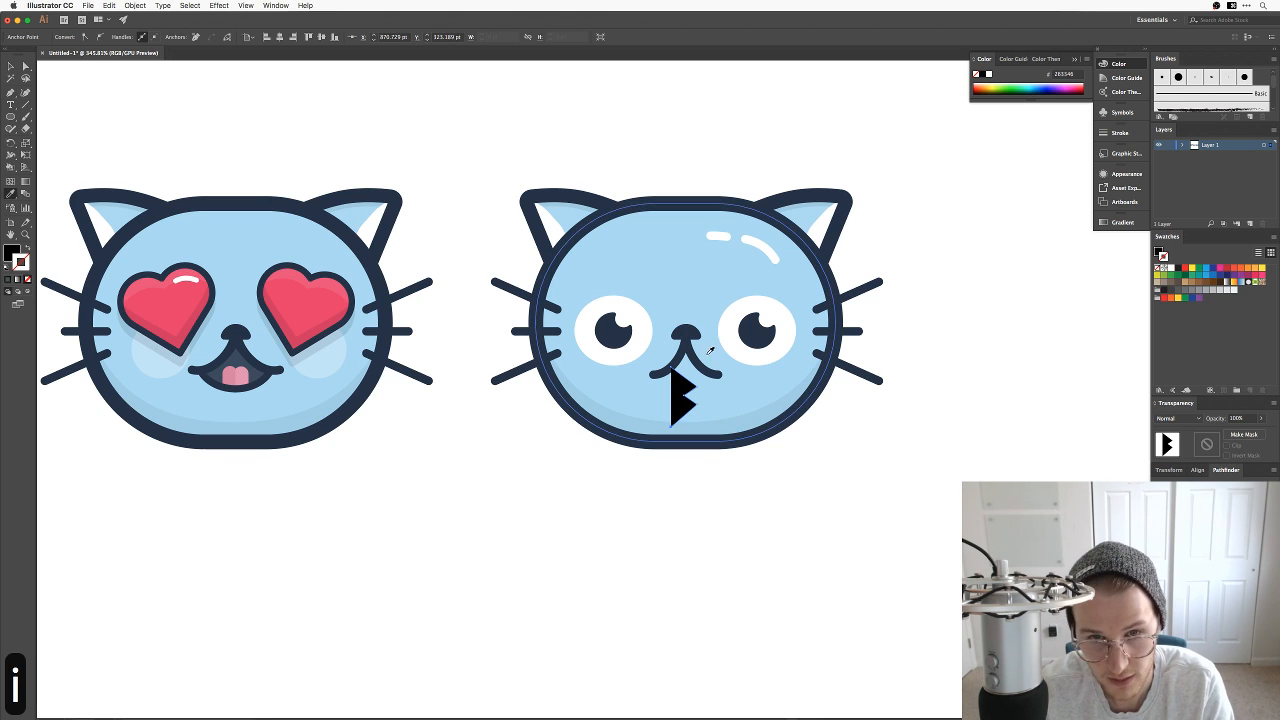
{"action": "left_click", "coordinate": [268, 376]}
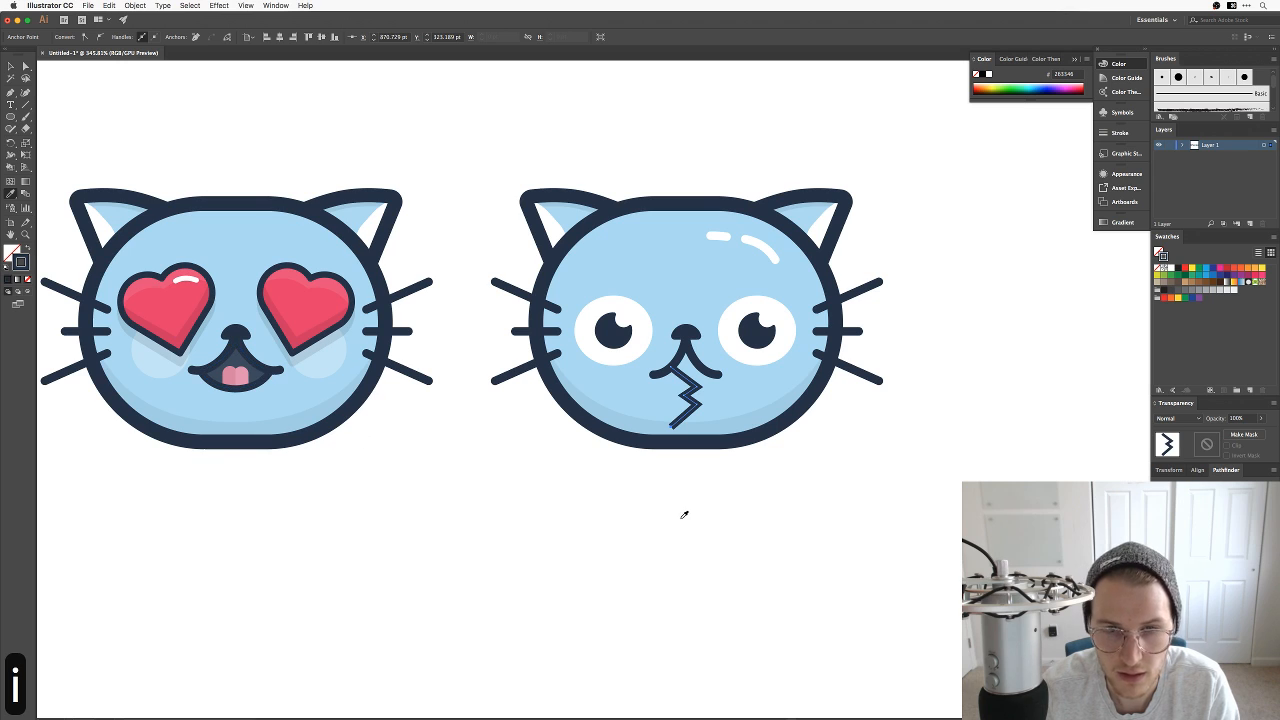
Step: Give the zigzag path below the mouth round stroke caps and round corner joins
{"action": "key", "text": "v"}
{"action": "left_click", "coordinate": [698, 405]}
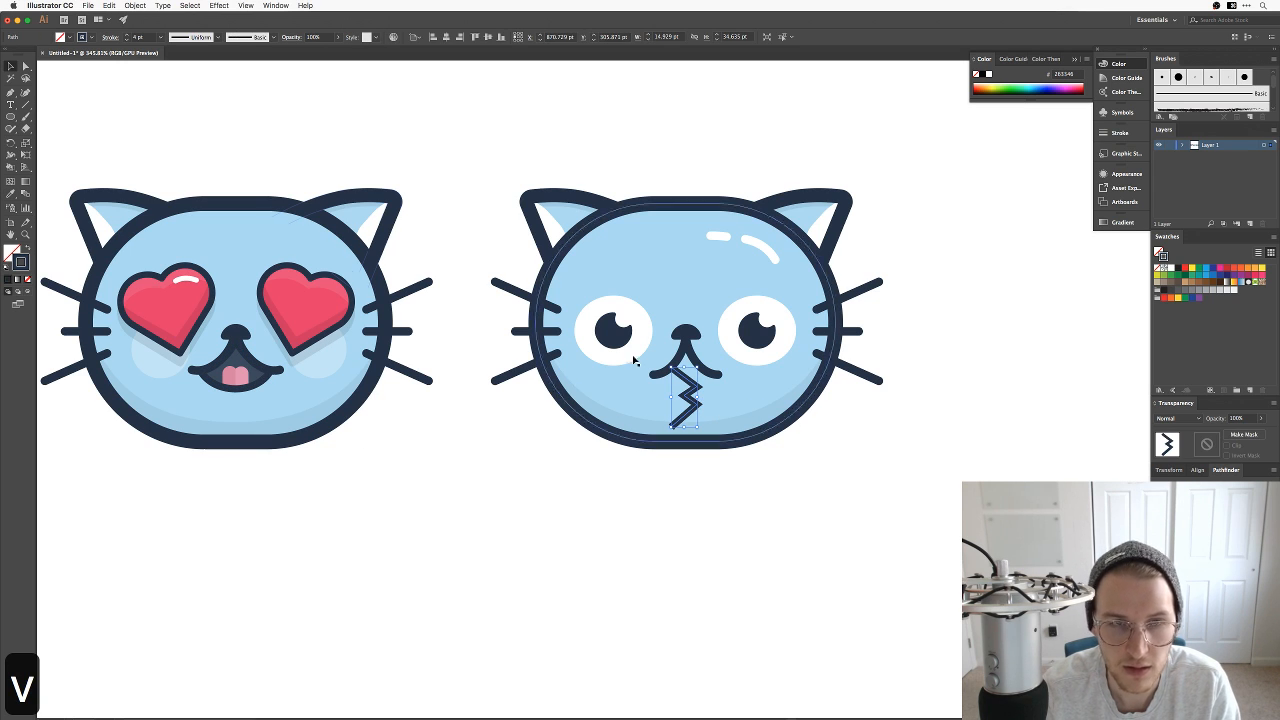
{"action": "left_click", "coordinate": [107, 39]}
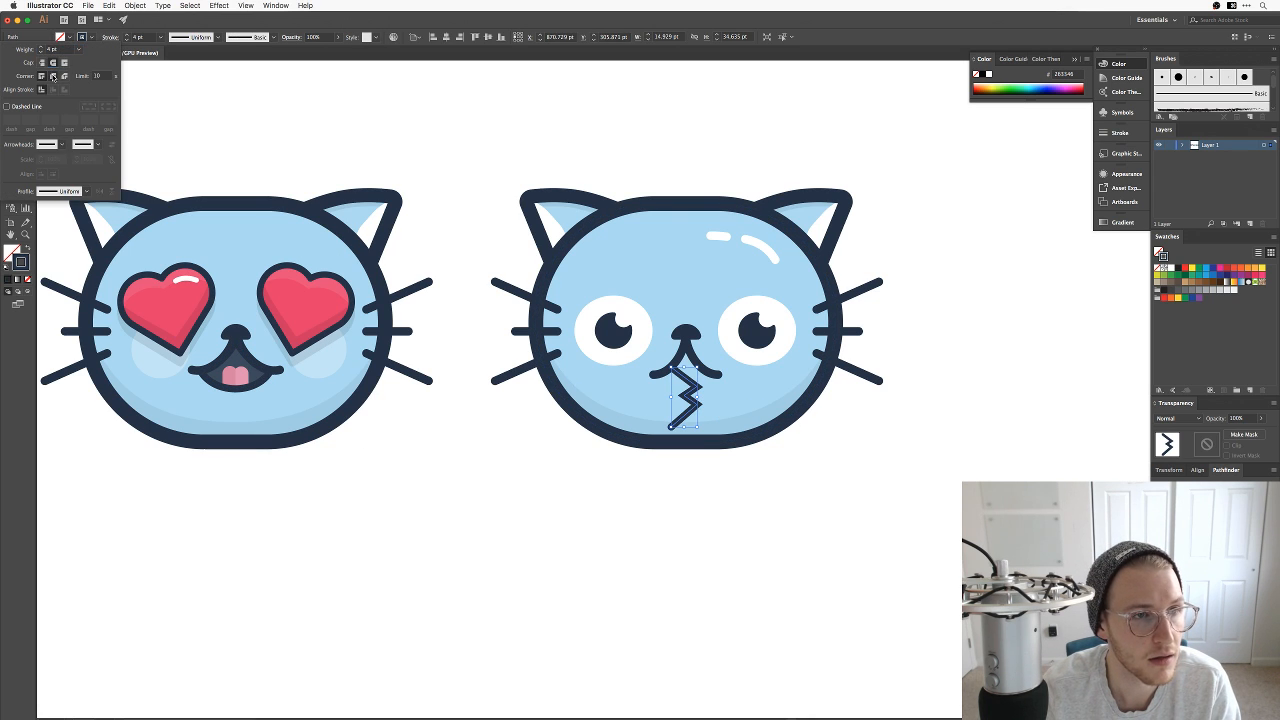
{"action": "left_click", "coordinate": [411, 118]}
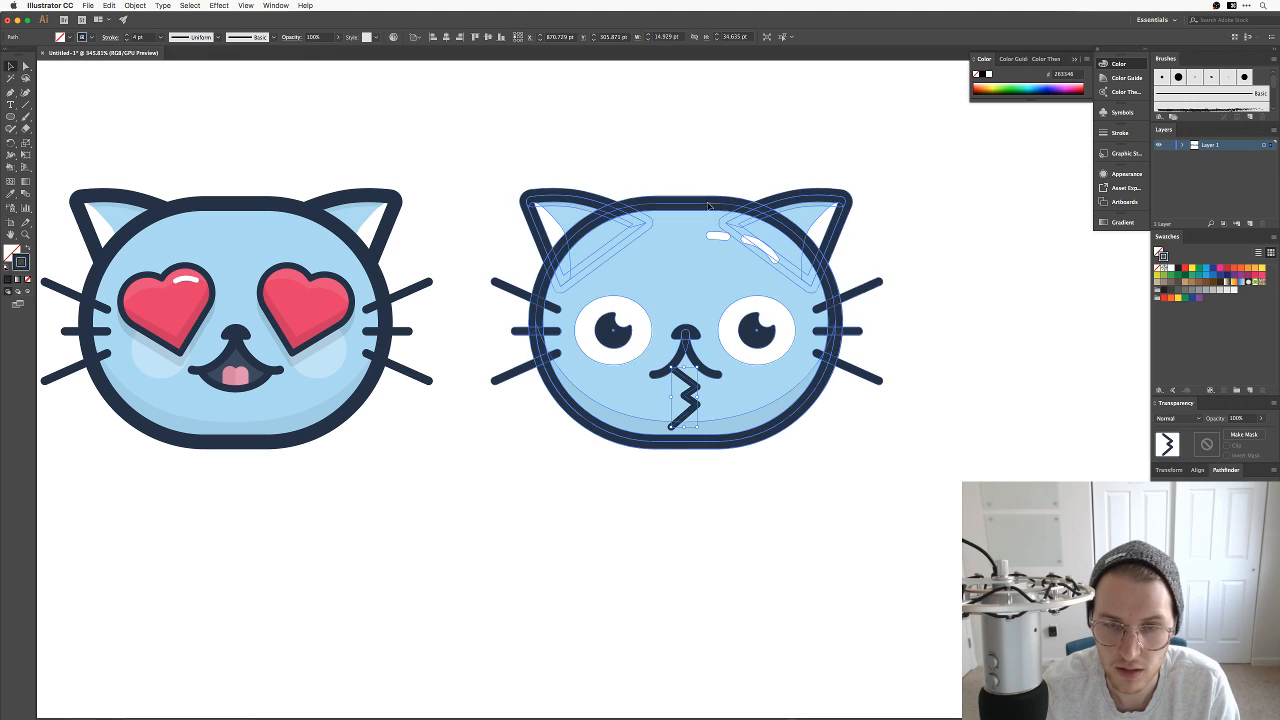
Step: Ungroup the base cat copy's nose and mouth and delete the mouth curve
{"action": "left_click", "coordinate": [680, 360]}
{"action": "key", "text": "ctrl+shift+g"}
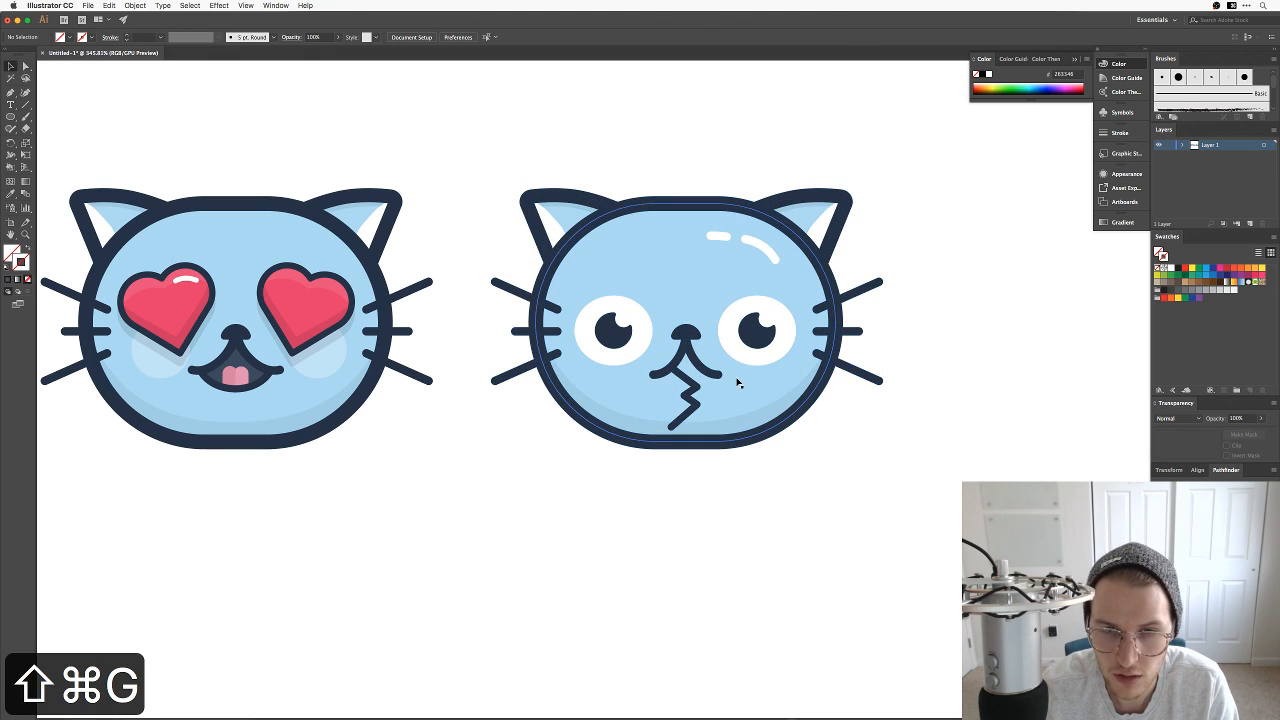
{"action": "left_click", "coordinate": [678, 368]}
{"action": "key", "text": "BackSpace"}
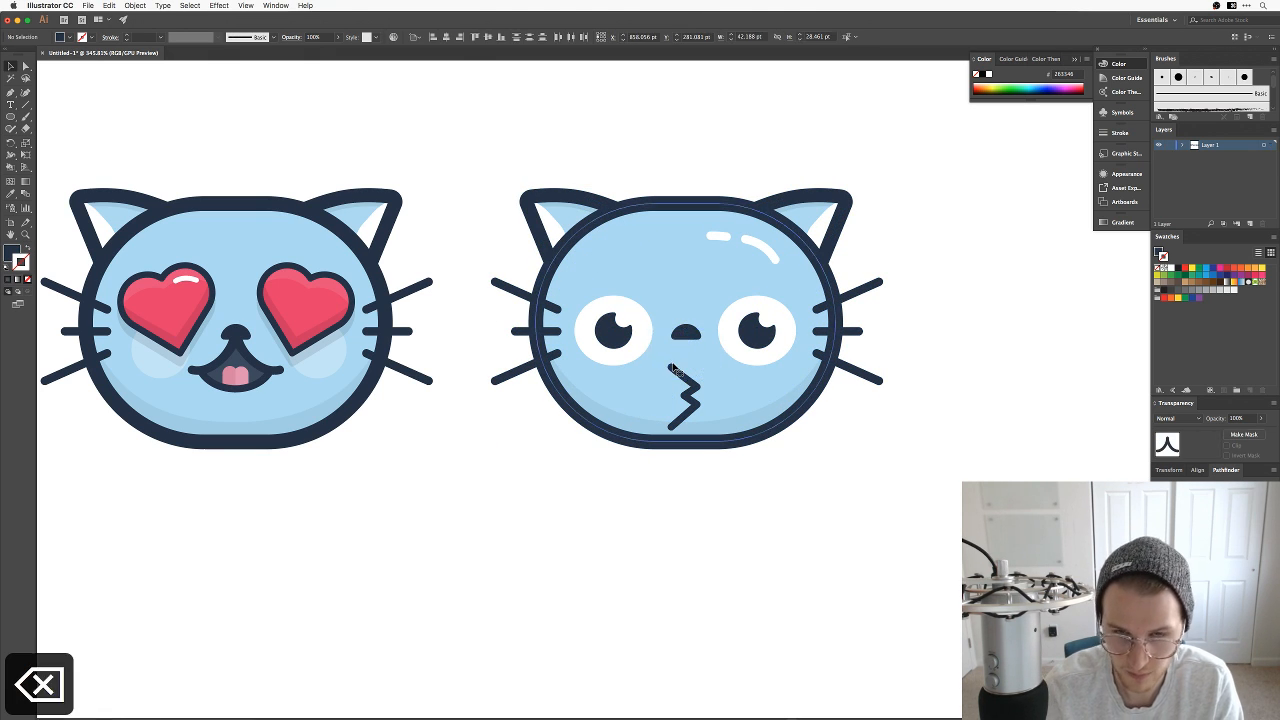
Step: Round off the inner bends of the zigzag path with live corners
{"action": "key", "text": "a"}
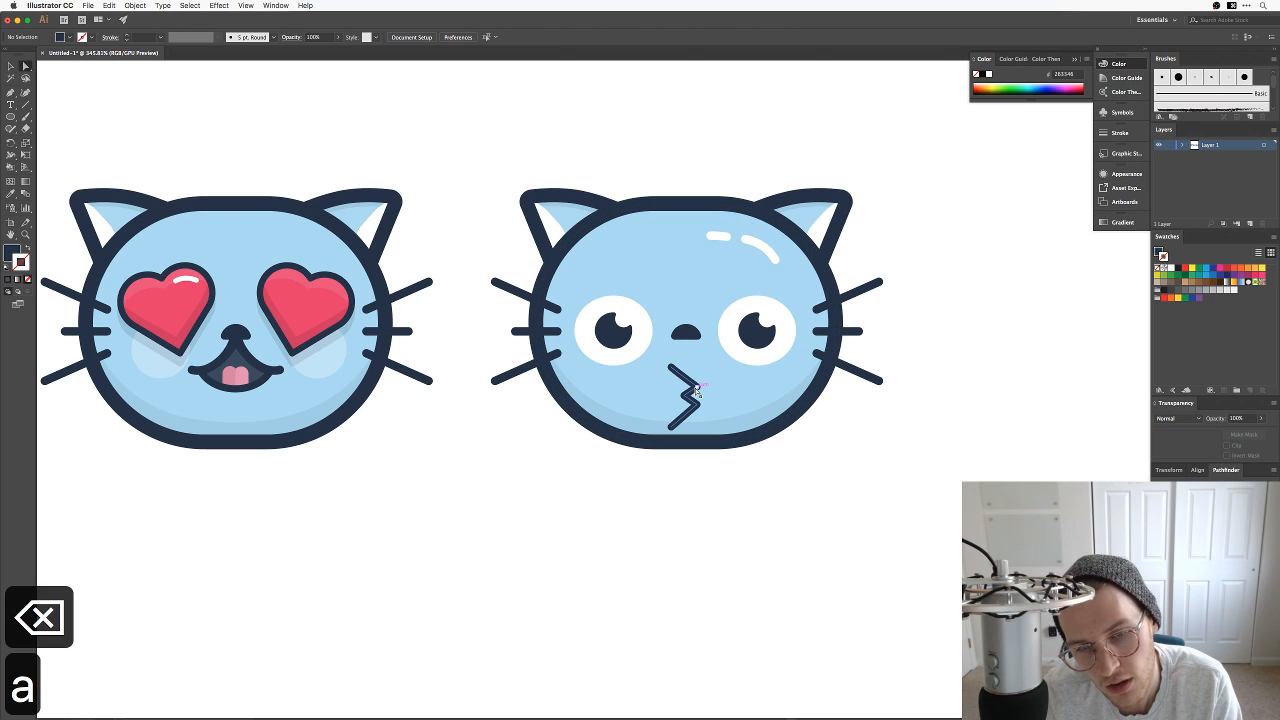
{"action": "left_click", "coordinate": [695, 400]}
{"action": "left_click_drag", "start_coordinate": [692, 410], "coordinate": [690, 407]}
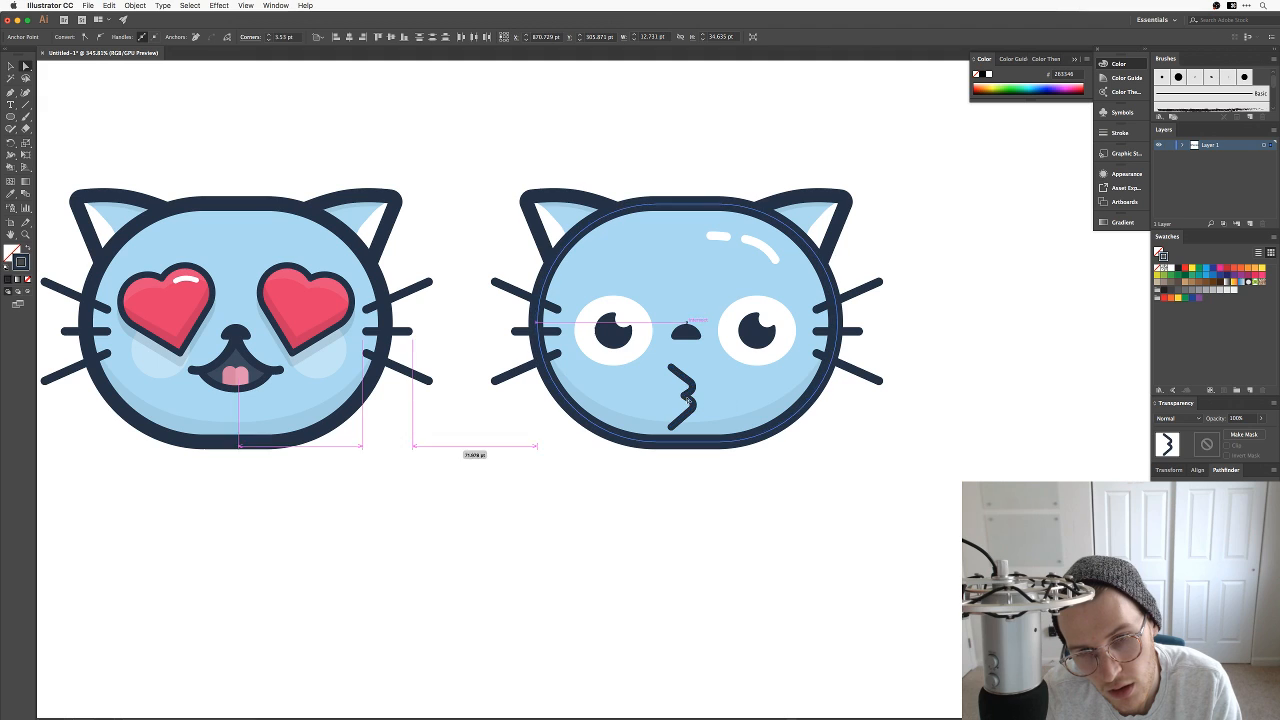
{"action": "key", "text": "super+z"}
{"action": "left_click_drag", "start_coordinate": [690, 398], "coordinate": [691, 399]}
{"action": "key", "text": "v"}
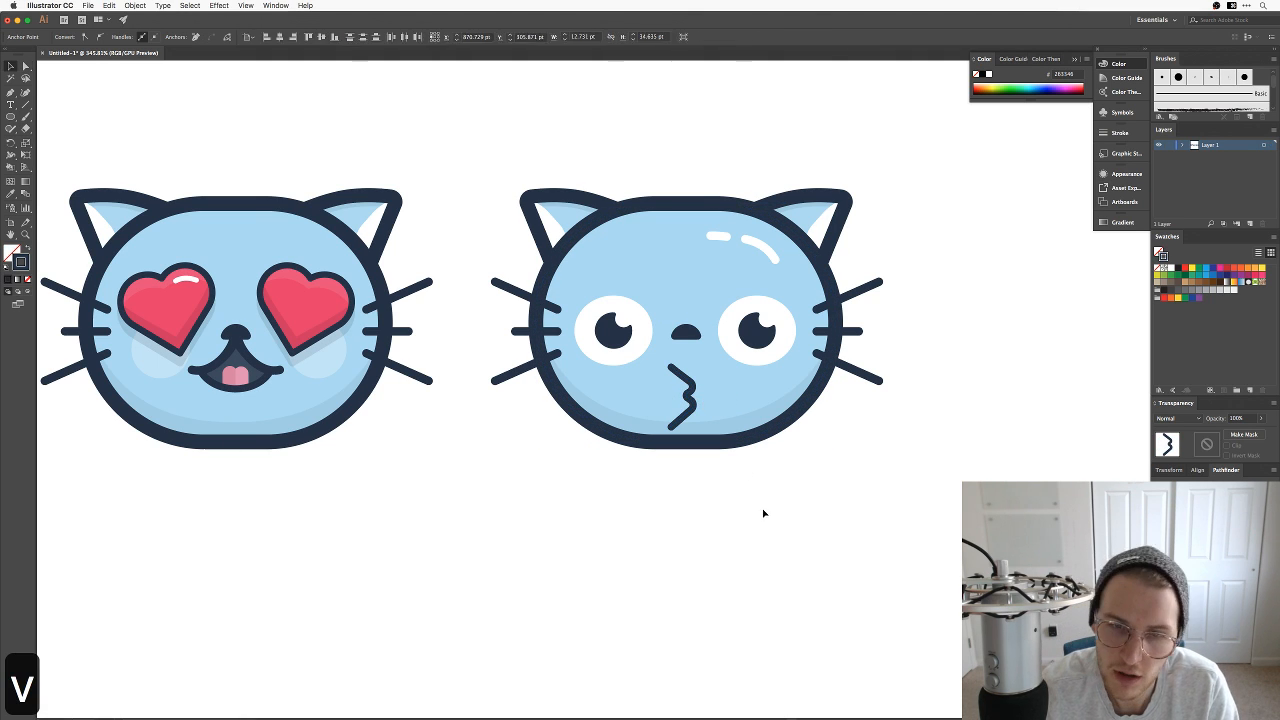
{"action": "left_click", "coordinate": [763, 514]}
{"action": "key", "text": "a"}
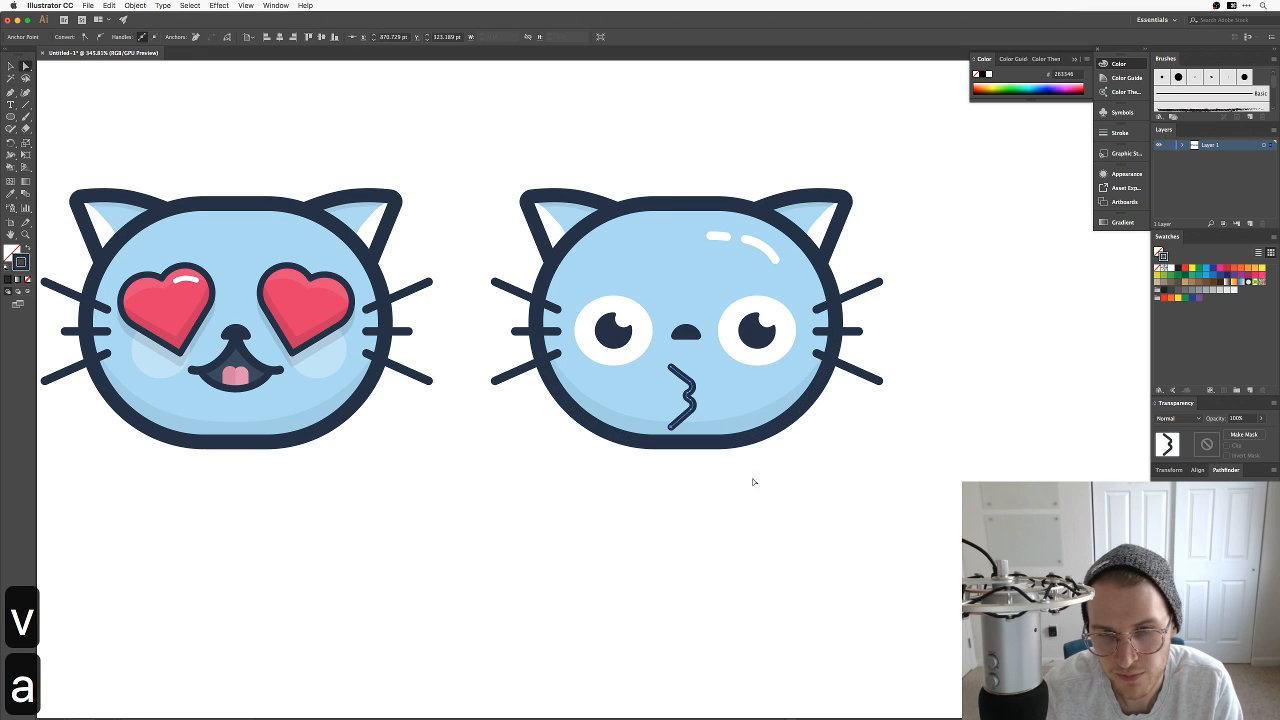
Step: Move the rounded zigzag up so it sits directly beneath the nose
{"action": "key", "text": "v"}
{"action": "left_click_drag", "start_coordinate": [694, 420], "coordinate": [697, 378]}
{"action": "key", "text": "super+z"}
{"action": "key", "text": "v"}
{"action": "left_click", "coordinate": [797, 471]}
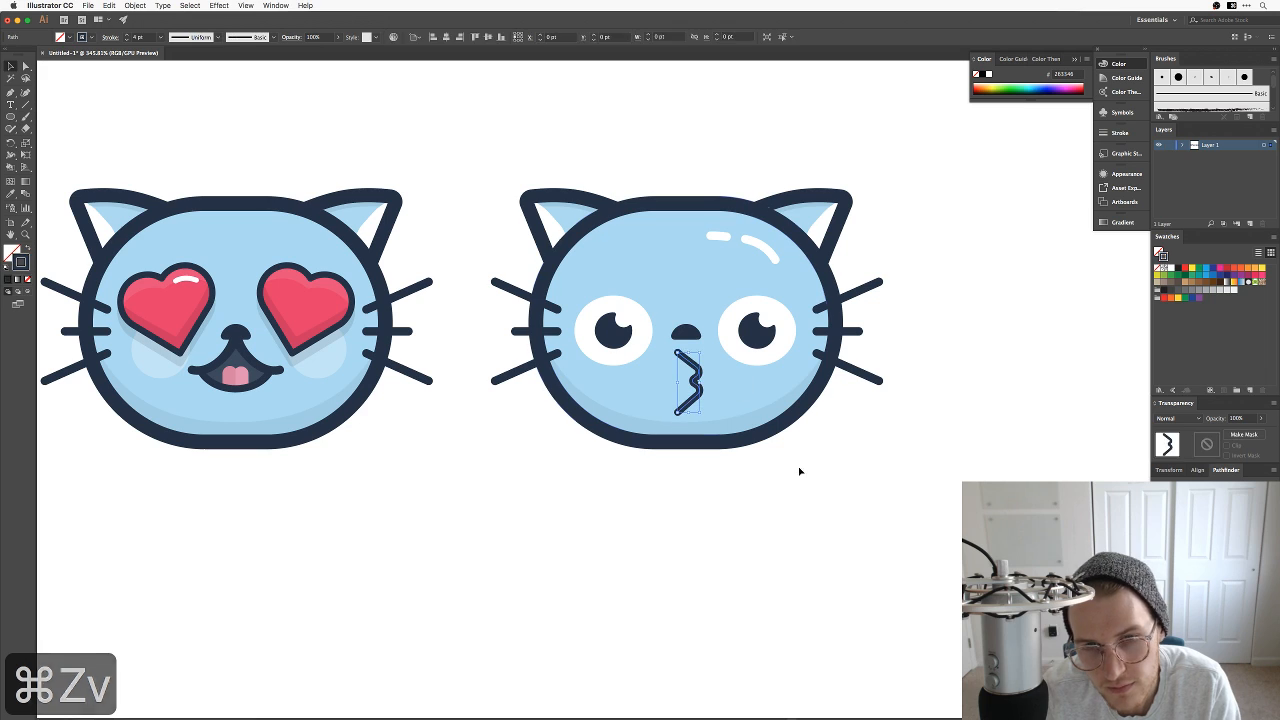
Step: Scale the zigzag down proportionally about its centre beneath the nose
{"action": "key", "text": "a"}
{"action": "key", "text": "a"}
{"action": "left_click", "coordinate": [697, 385]}
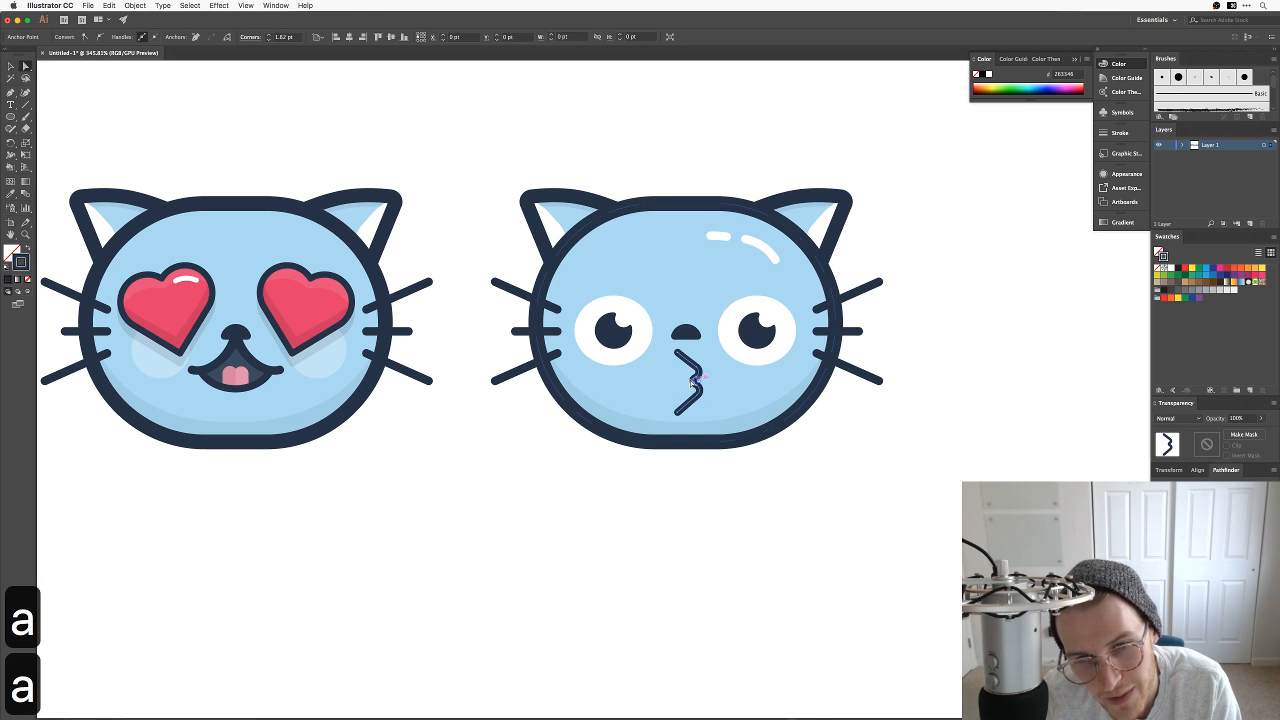
{"action": "key", "text": "v"}
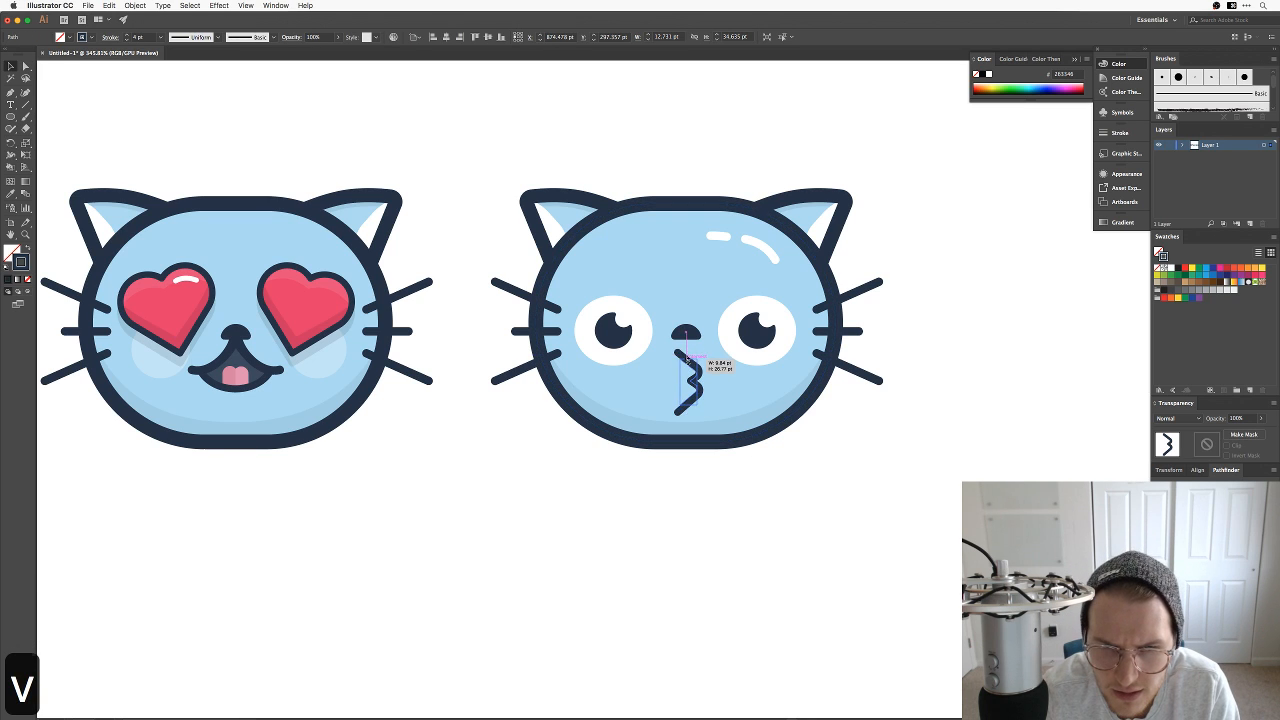
{"action": "left_click", "coordinate": [786, 506]}
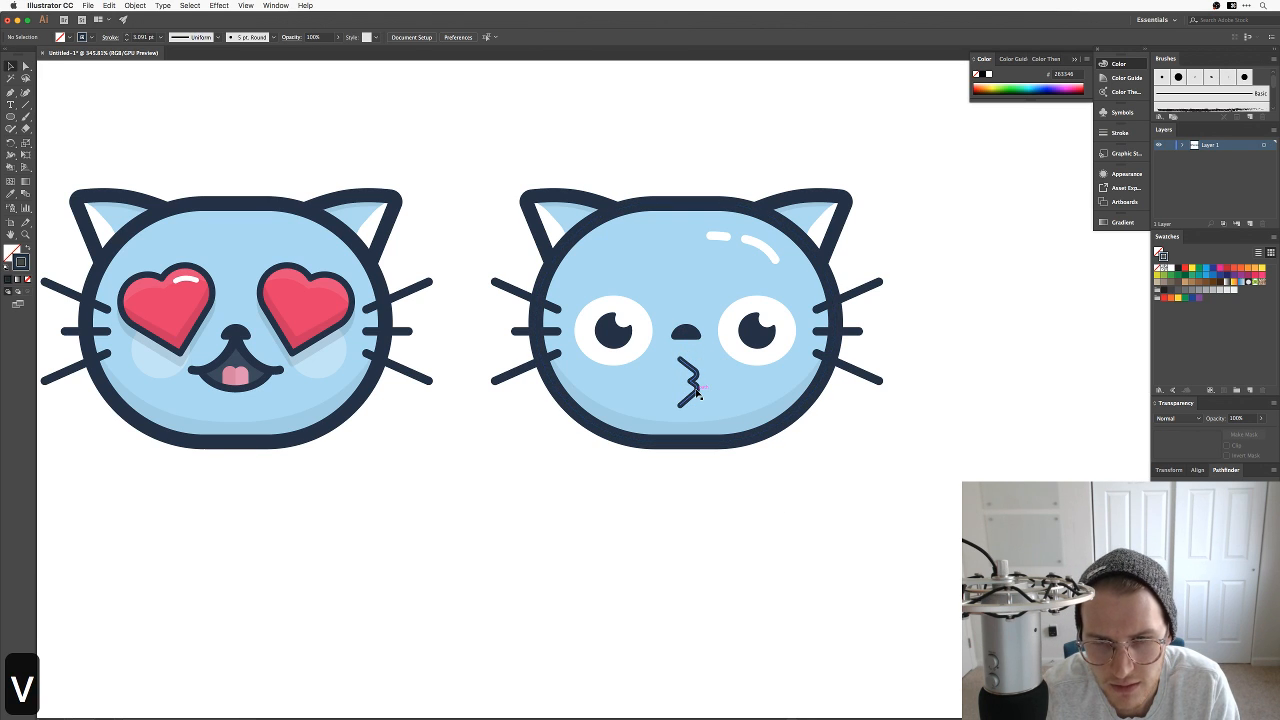
Step: Try to reshape the two outer corner points of the scaled zigzag
{"action": "key", "text": "a"}
{"action": "left_click", "coordinate": [697, 393]}
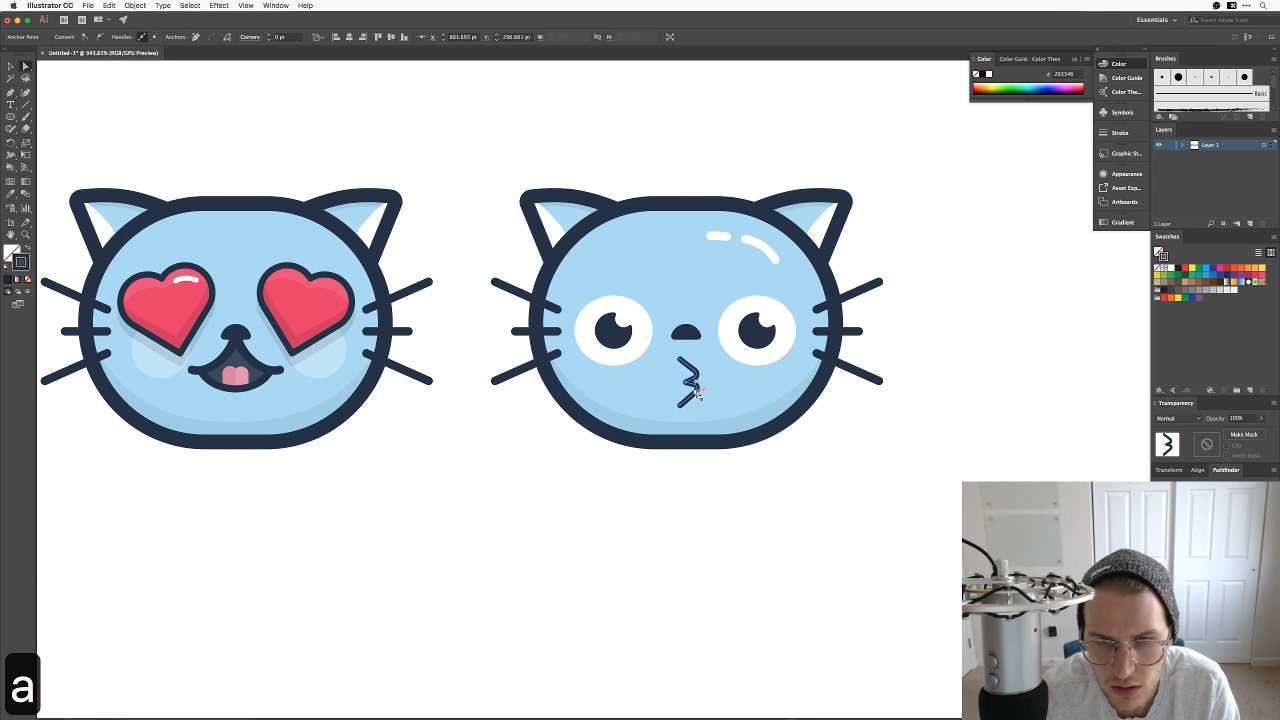
{"action": "key", "text": "z"}
{"action": "key", "text": "a"}
{"action": "left_click", "coordinate": [697, 381]}
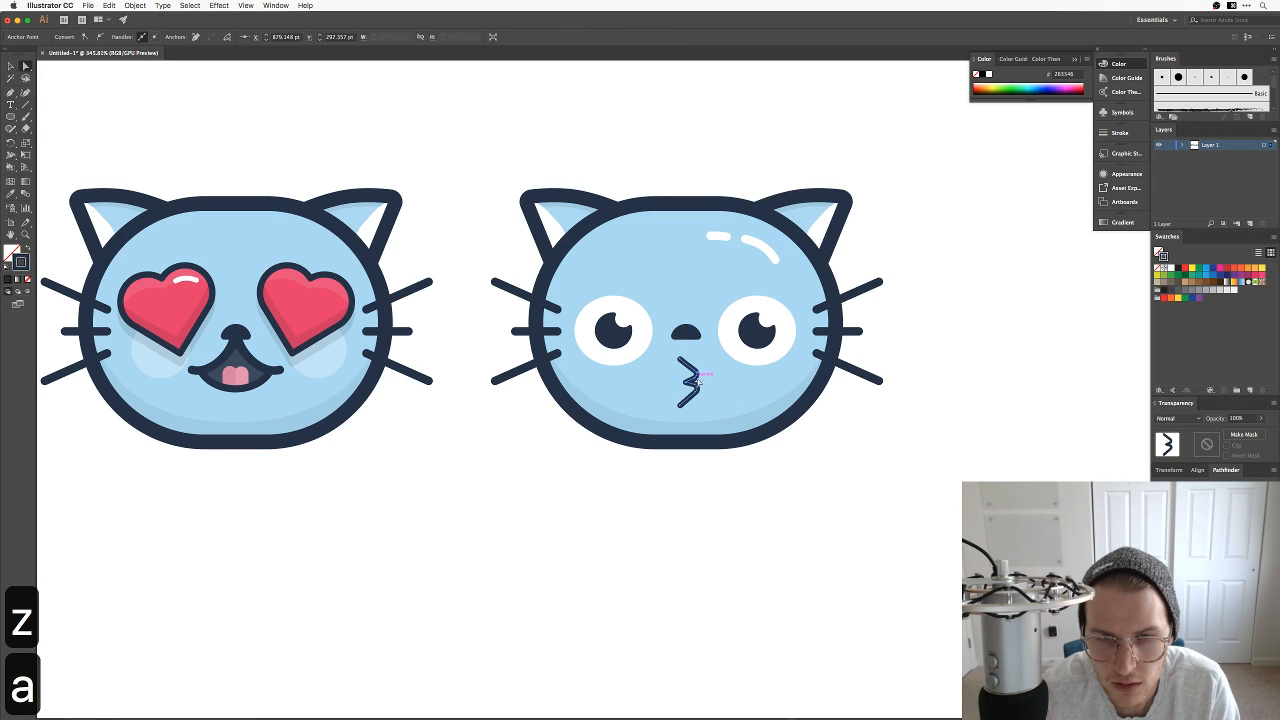
{"action": "left_click", "coordinate": [697, 381], "text": "shift"}
{"action": "mouse_move", "coordinate": [697, 397]}
{"action": "left_mouse_down"}
{"action": "mouse_move", "coordinate": [697, 350]}
{"action": "mouse_move", "coordinate": [697, 380]}
{"action": "left_mouse_up"}
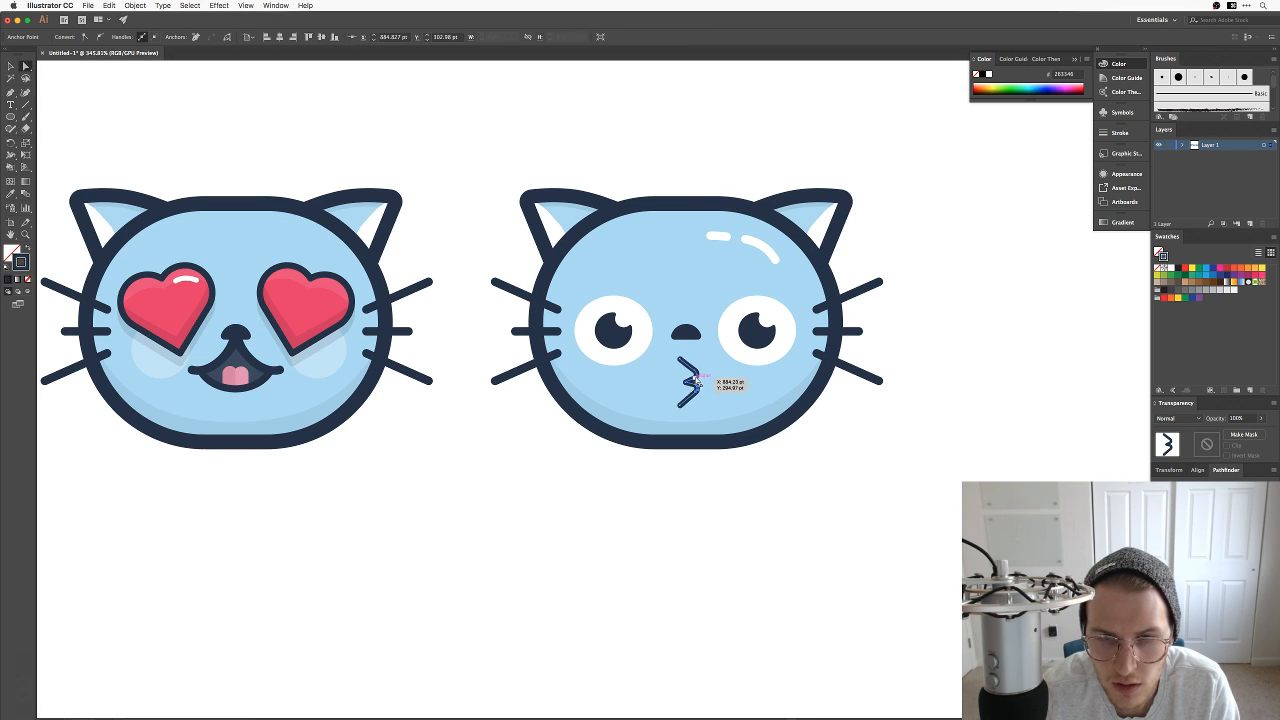
Step: Undo the zigzag's reshaping, scaling, move and corner rounding, back to the sharp-cornered path
{"action": "key", "text": "super+z"}
{"action": "key", "text": "super+z"}
{"action": "key", "text": "super+z"}
{"action": "key", "text": "super+z"}
{"action": "key", "text": "super+z"}
{"action": "key", "text": "super+z"}
{"action": "key", "text": "super+z"}
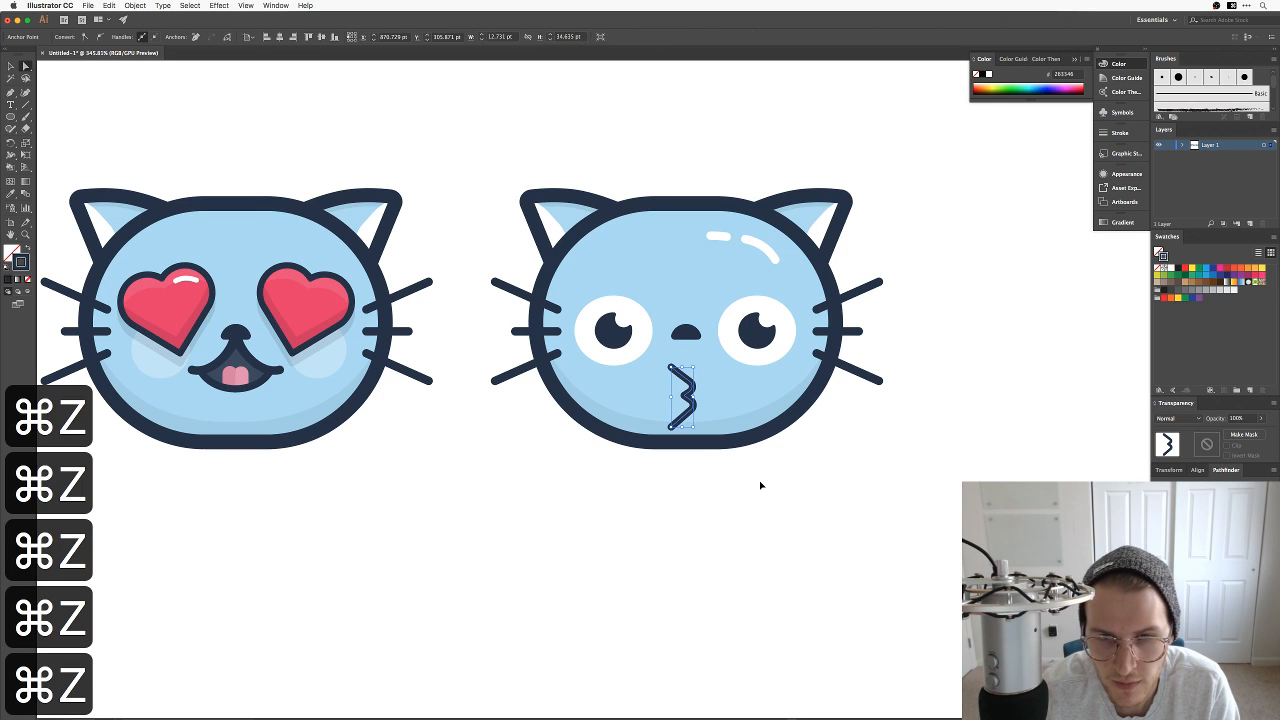
{"action": "key", "text": "shift+super+z"}
{"action": "key", "text": "v"}
{"action": "left_click", "coordinate": [760, 481]}
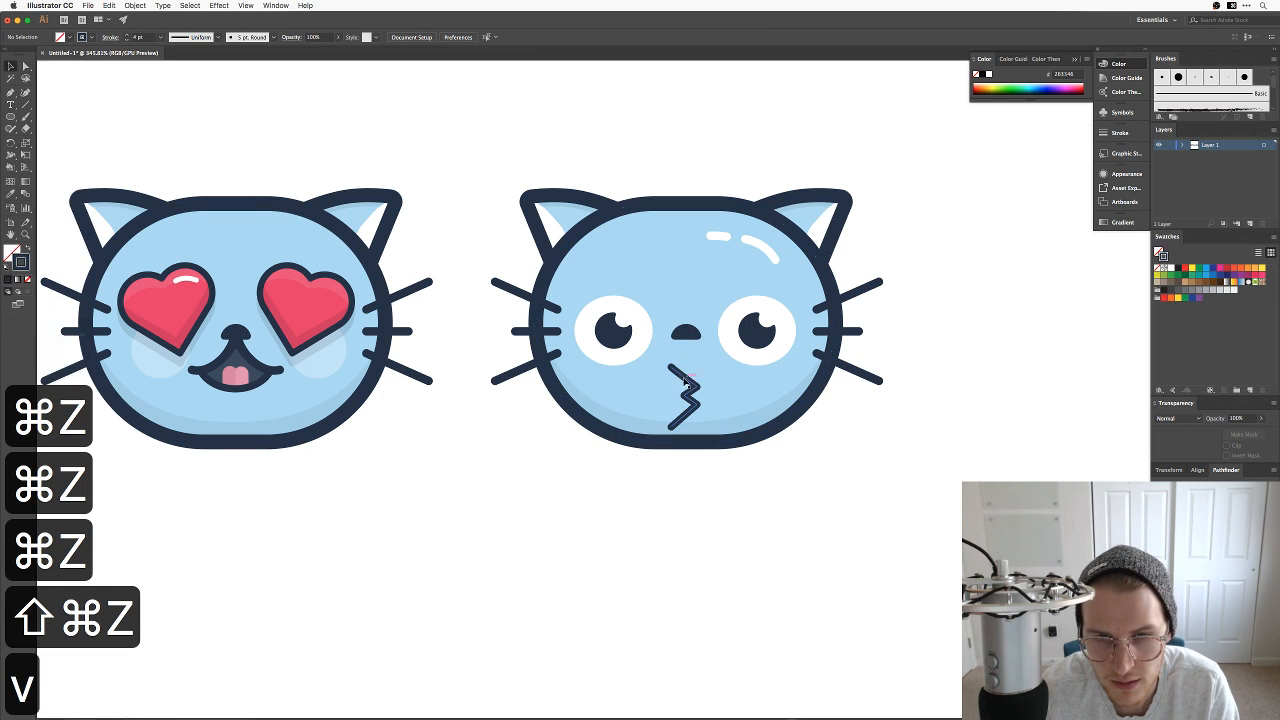
Step: Pull the zigzag's two end points inward to shorten it and place it beneath the nose
{"action": "key", "text": "a"}
{"action": "left_click", "coordinate": [671, 369]}
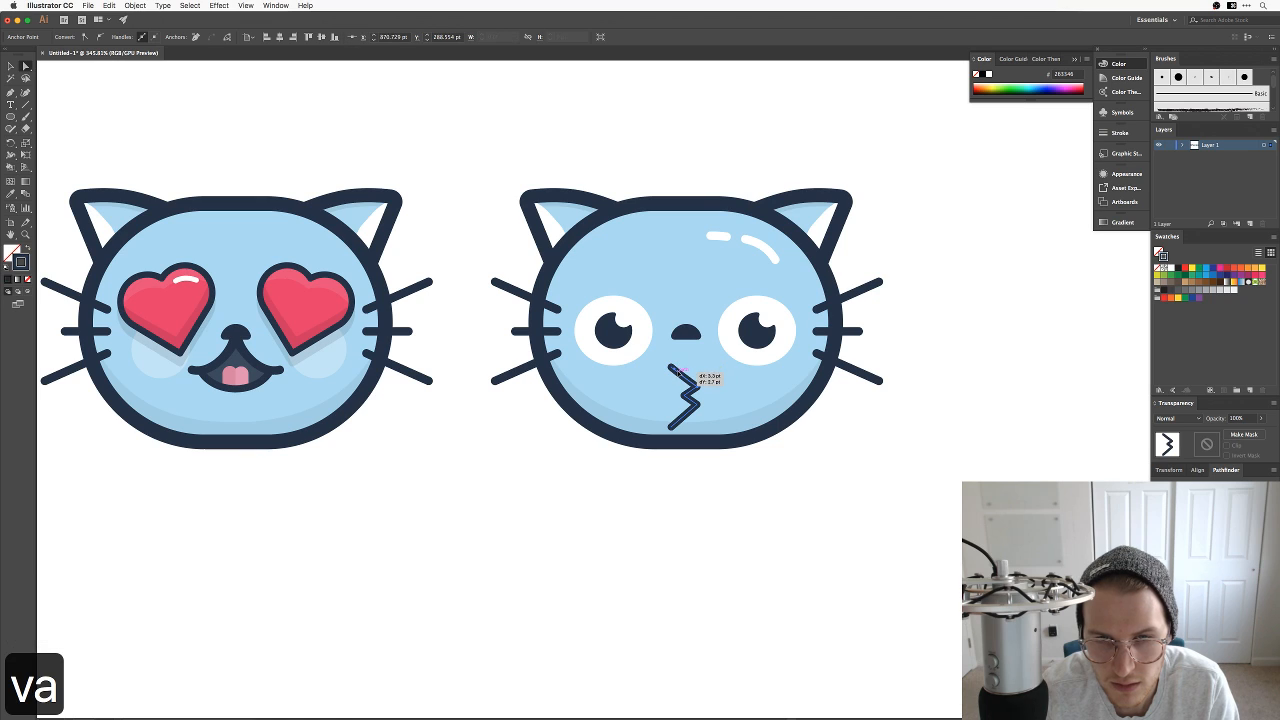
{"action": "left_click_drag", "start_coordinate": [673, 427], "coordinate": [698, 378]}
{"action": "key", "text": "v"}
{"action": "left_click", "coordinate": [734, 491]}
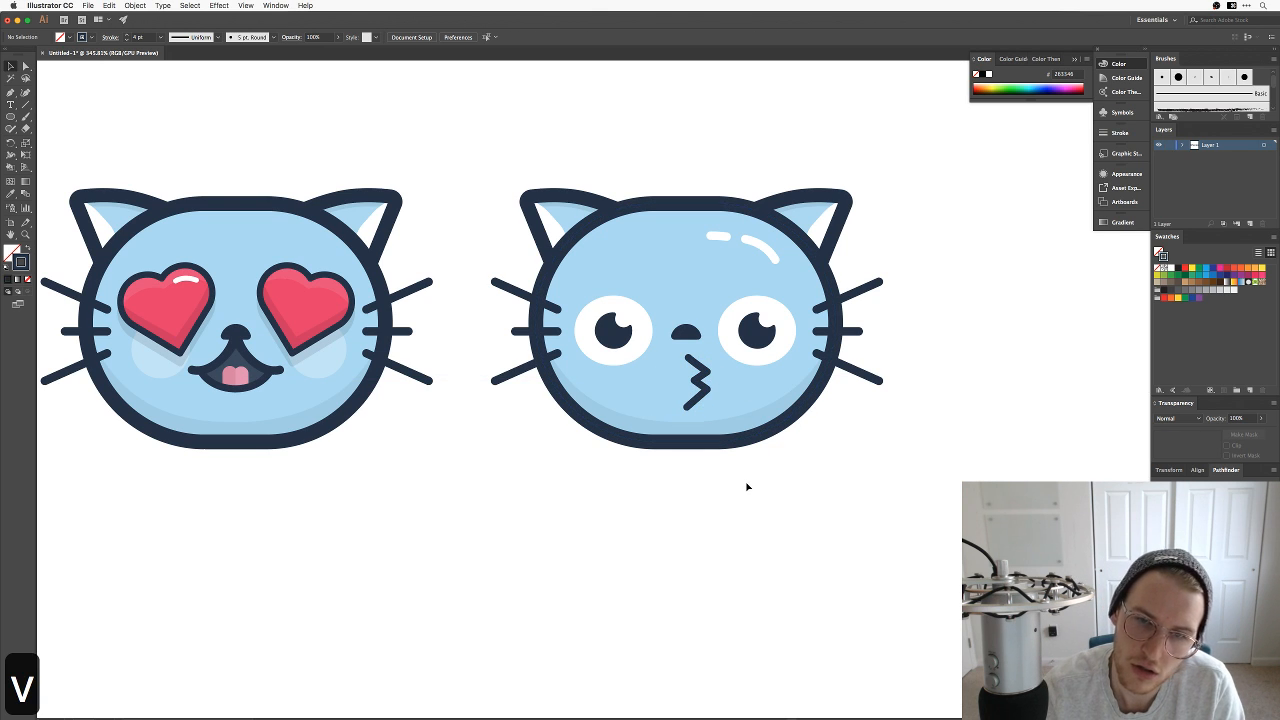
Step: Copy the shortened zigzag to the clipboard
{"action": "left_click_drag", "start_coordinate": [554, 457], "coordinate": [580, 460]}
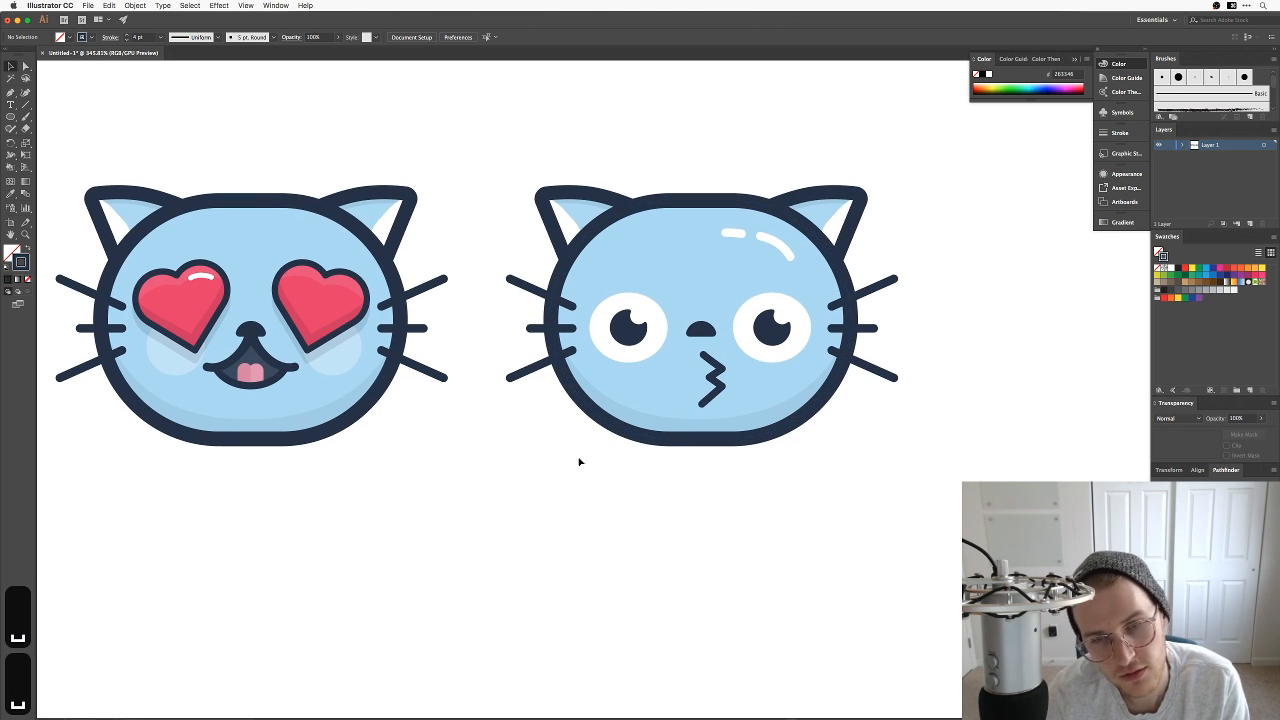
{"action": "key", "text": "v"}
{"action": "left_click", "coordinate": [710, 402]}
{"action": "key", "text": "super+c"}
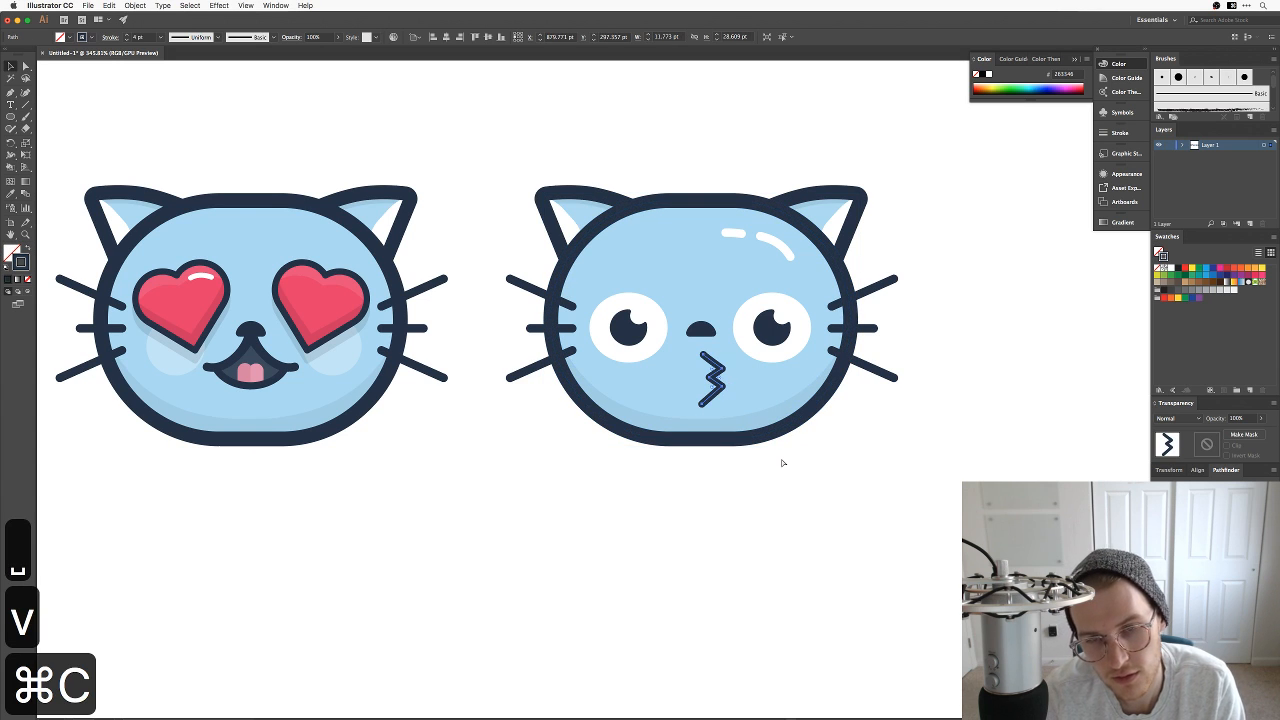
Step: Undo the recent zigzag edits and the mouth deletion to bring back the original mouth curve
{"action": "key", "text": "super+z"}
{"action": "key", "text": "super+z"}
{"action": "key", "text": "super+z"}
{"action": "key", "text": "super+z"}
{"action": "key", "text": "super+z"}
{"action": "key", "text": "super+z"}
{"action": "key", "text": "shift+super+z"}
{"action": "key", "text": "shift+super+z"}
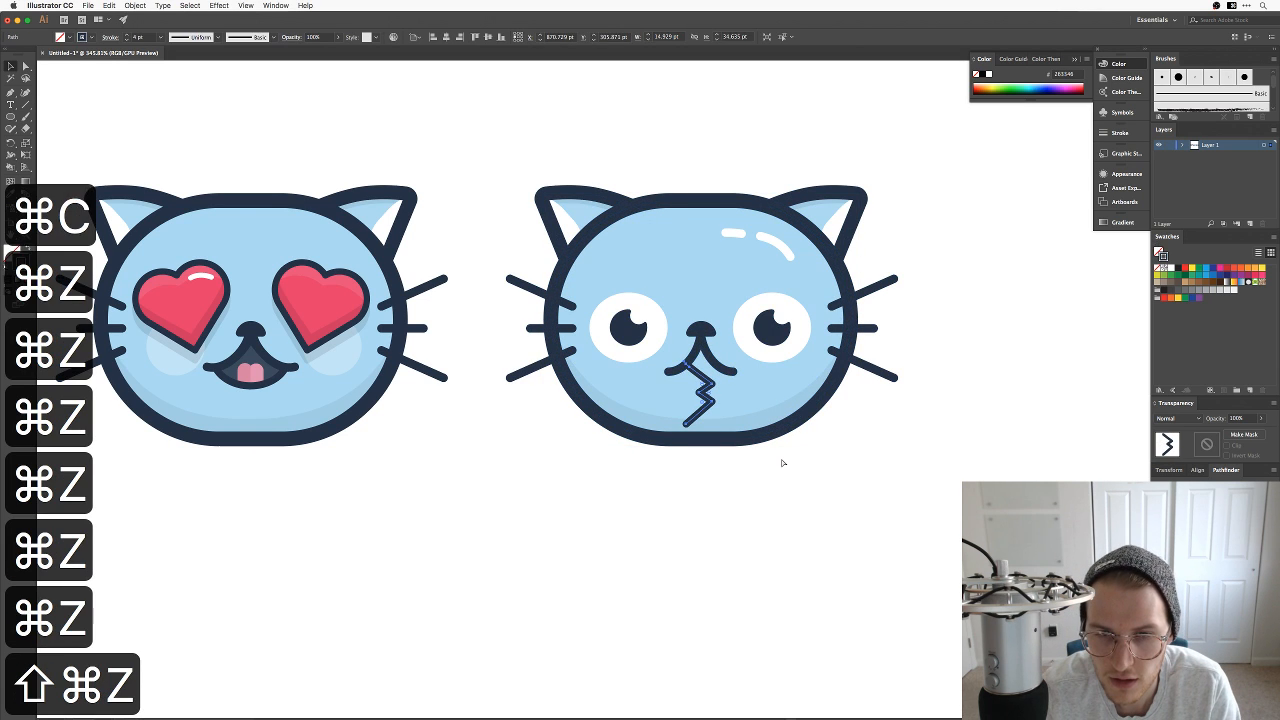
{"action": "key", "text": "shift+super+z"}
{"action": "key", "text": "super+z"}
{"action": "left_click", "coordinate": [783, 462]}
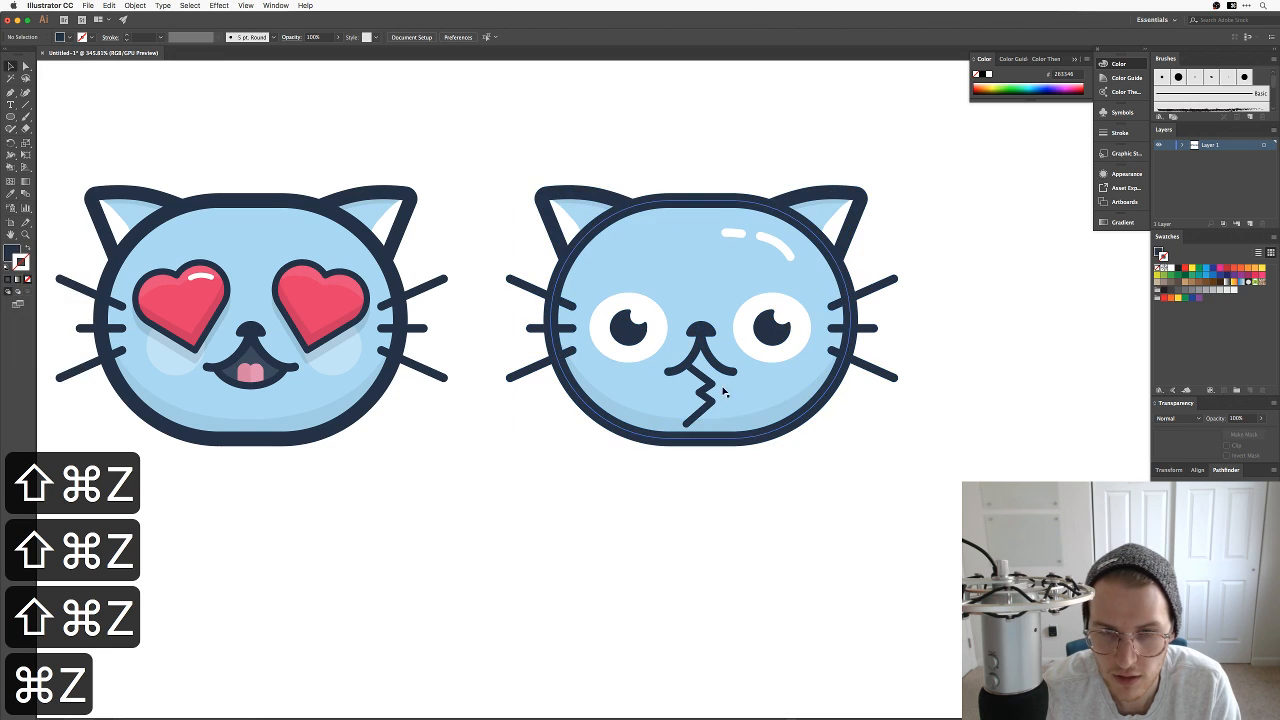
Step: Paste the shortened zigzag in place of the old longer one and position it just beneath the nose
{"action": "key", "text": "super+v"}
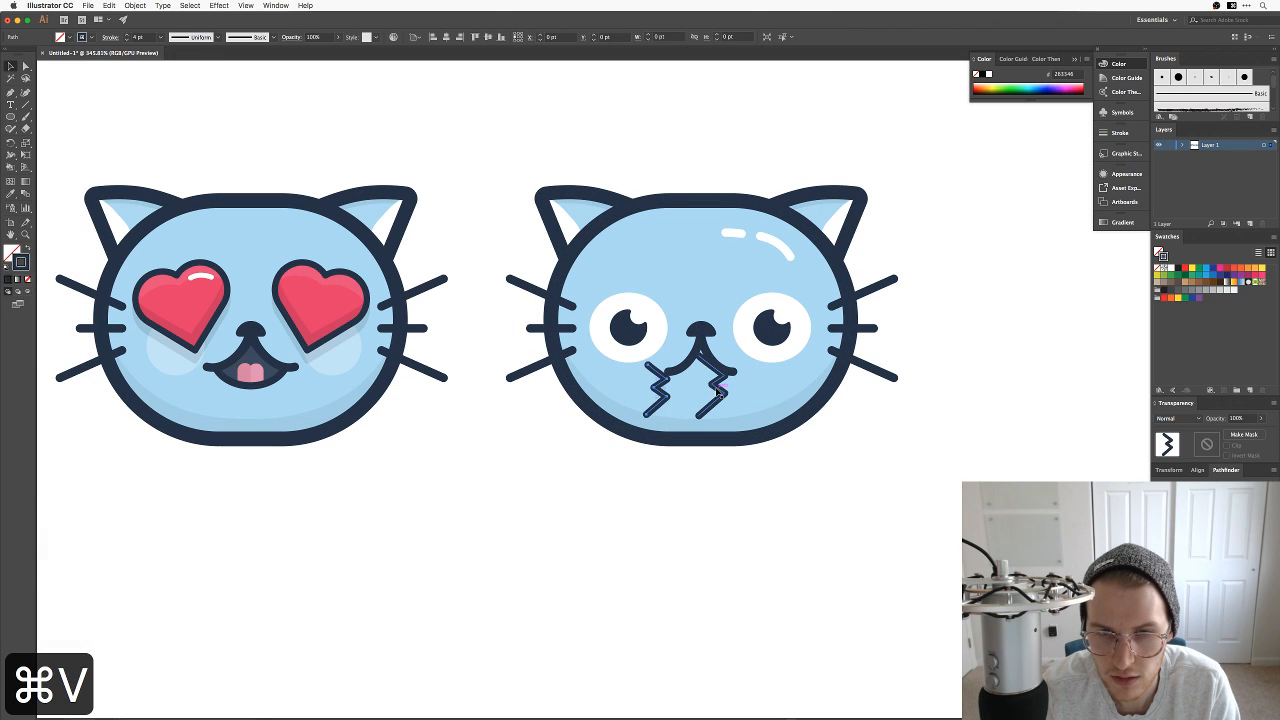
{"action": "left_click", "coordinate": [716, 393]}
{"action": "left_click", "coordinate": [721, 391]}
{"action": "key", "text": "BackSpace"}
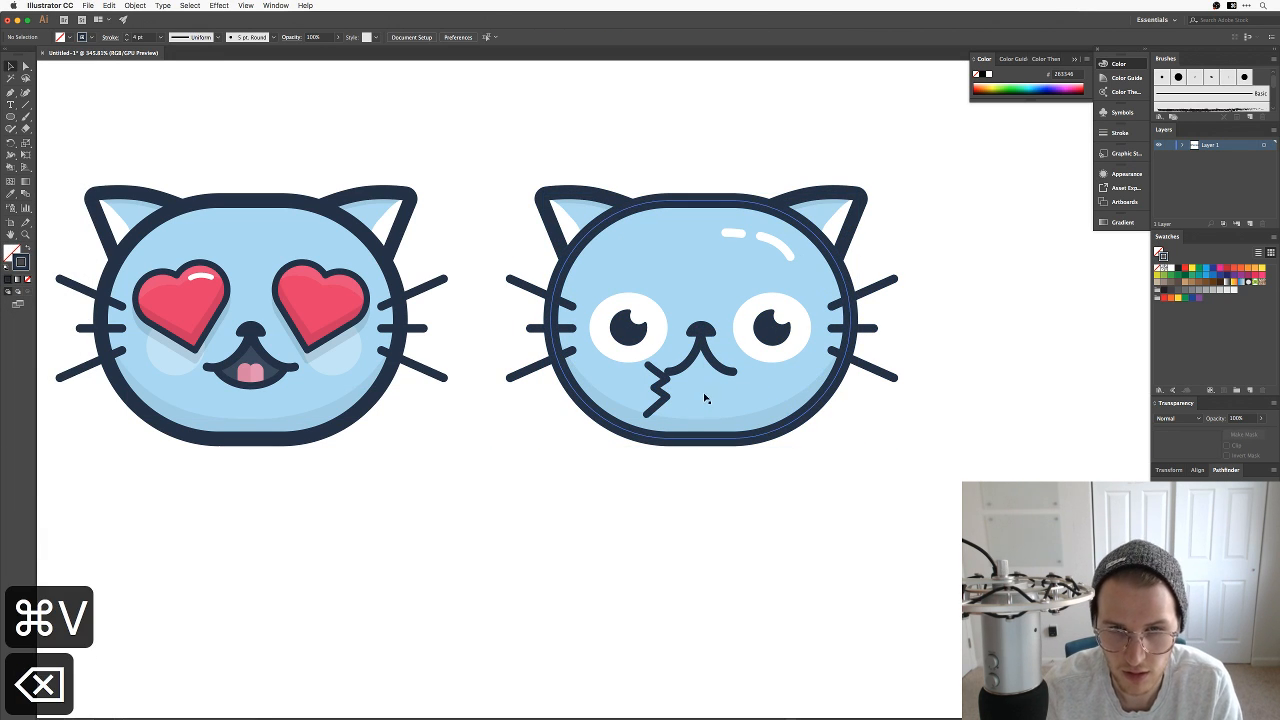
{"action": "left_click_drag", "start_coordinate": [665, 402], "coordinate": [722, 383]}
Step: Delete both halves of the original mouth curve, keeping the nose and the zigzag
{"action": "key", "text": "a"}
{"action": "left_click", "coordinate": [730, 371]}
{"action": "key", "text": "BackSpace"}
{"action": "key", "text": "BackSpace"}
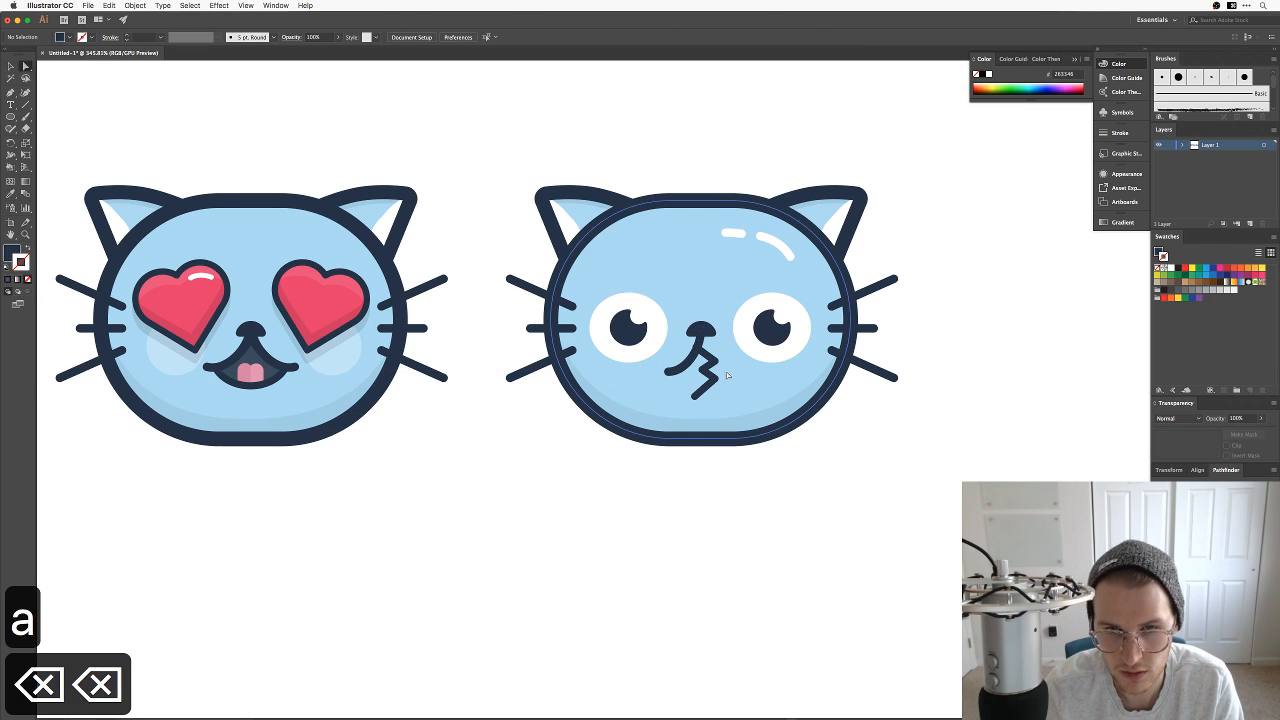
{"action": "key", "text": "v"}
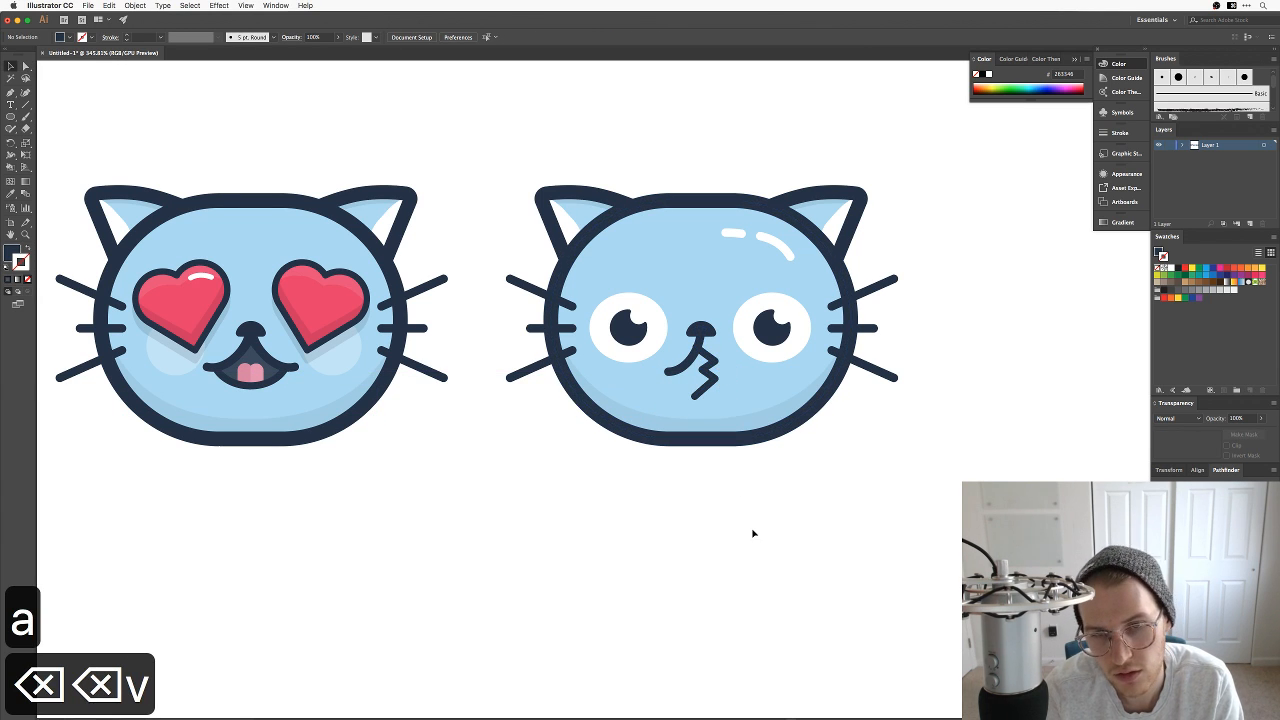
{"action": "left_click", "coordinate": [690, 371]}
{"action": "key", "text": "BackSpace"}
{"action": "key", "text": "BackSpace"}
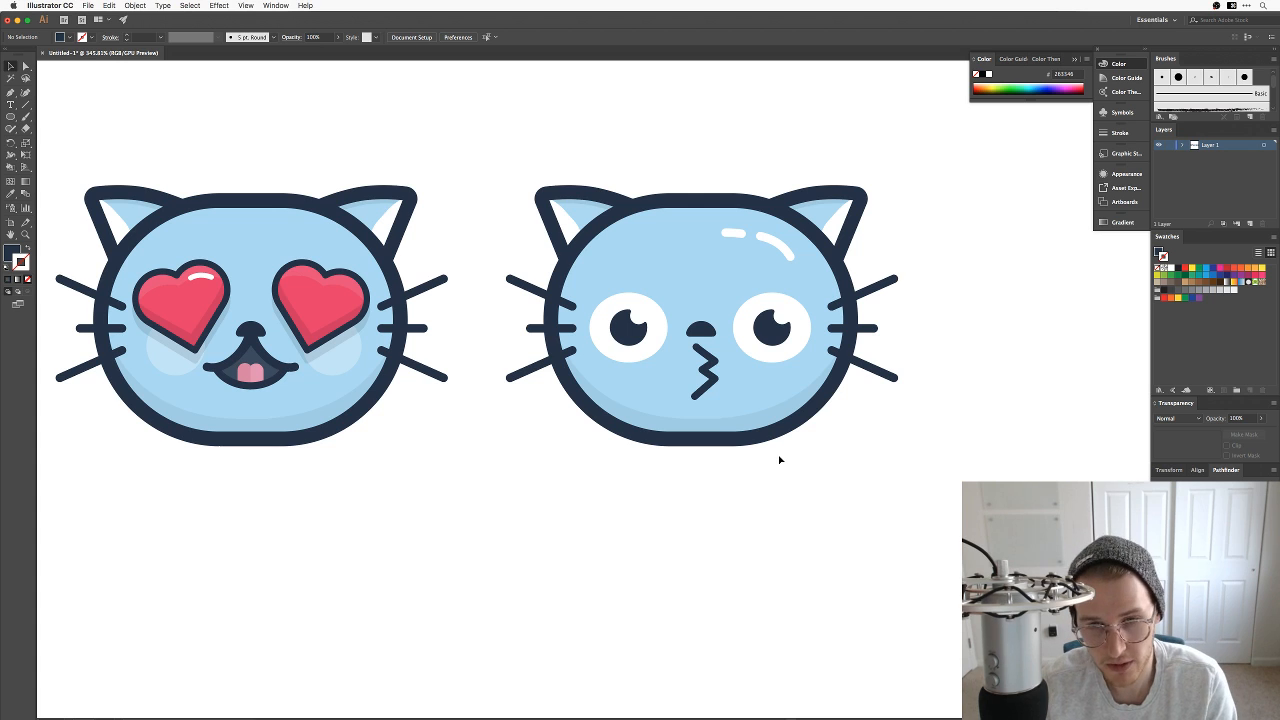
Step: Shift the zigzag's inner corner point slightly toward its outer corners to make the middle notch shallower
{"action": "key", "text": "super+equal"}
{"action": "key", "text": "super+equal"}
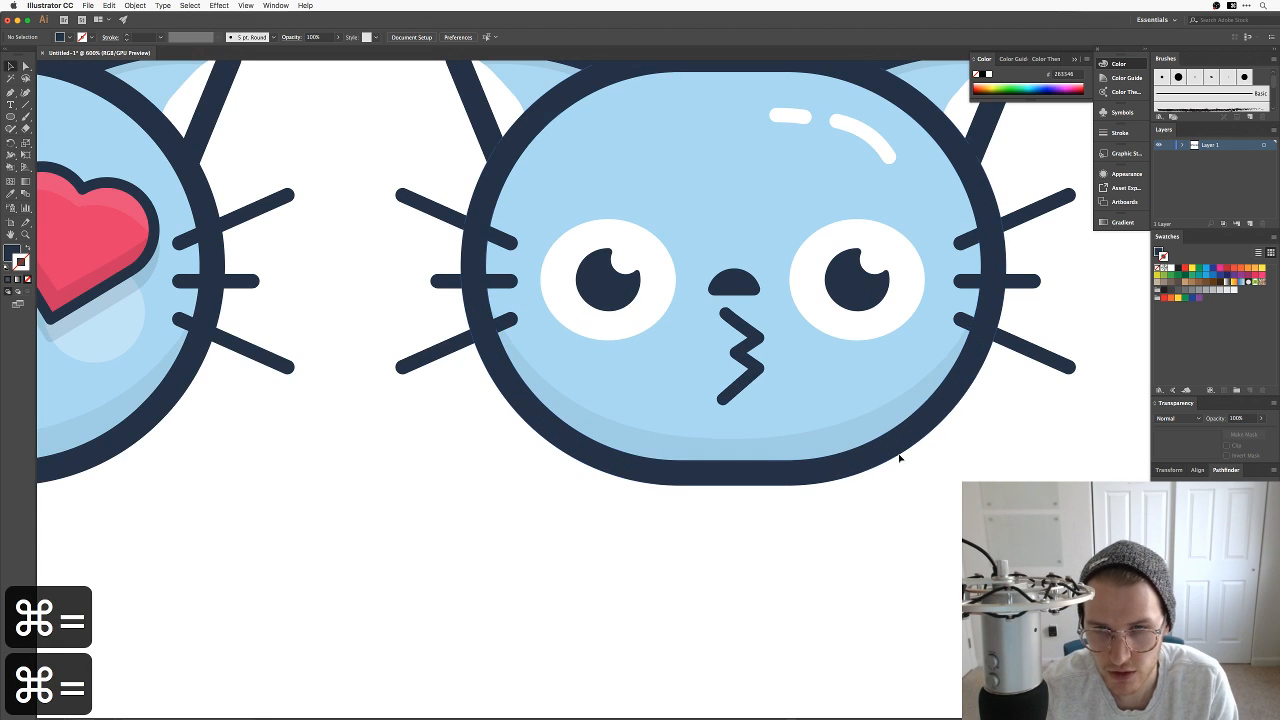
{"action": "scroll", "coordinate": [791, 449], "scroll_direction": "right", "scroll_amount": 2}
{"action": "scroll", "coordinate": [791, 449], "scroll_direction": "up", "scroll_amount": 1}
{"action": "left_click", "coordinate": [668, 418]}
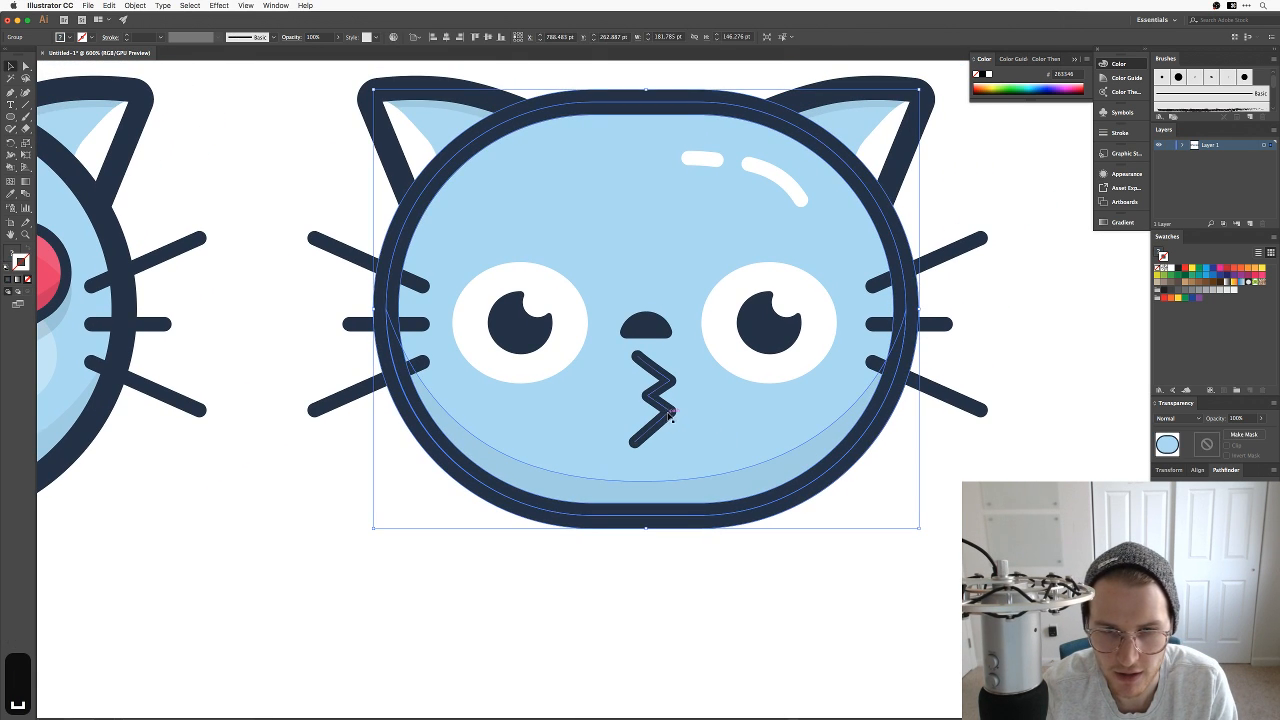
{"action": "key", "text": "super+z"}
{"action": "left_click", "coordinate": [766, 543]}
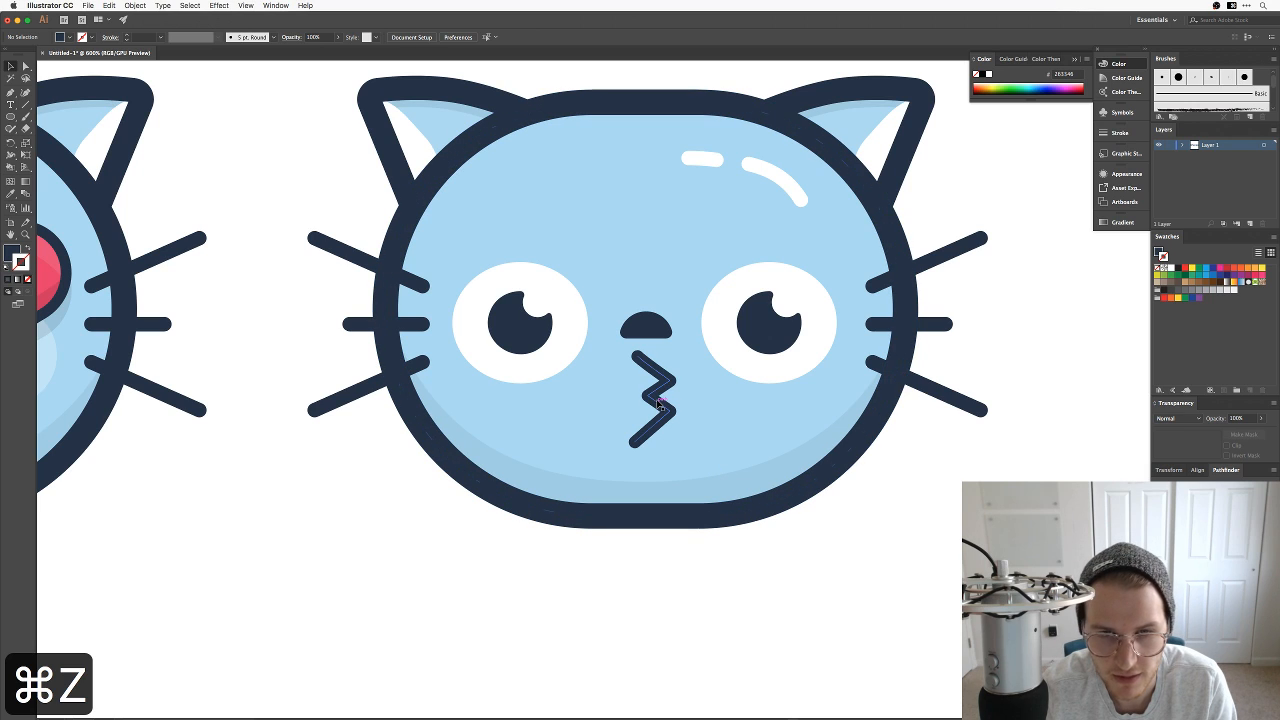
{"action": "key", "text": "a"}
{"action": "left_click", "coordinate": [649, 398]}
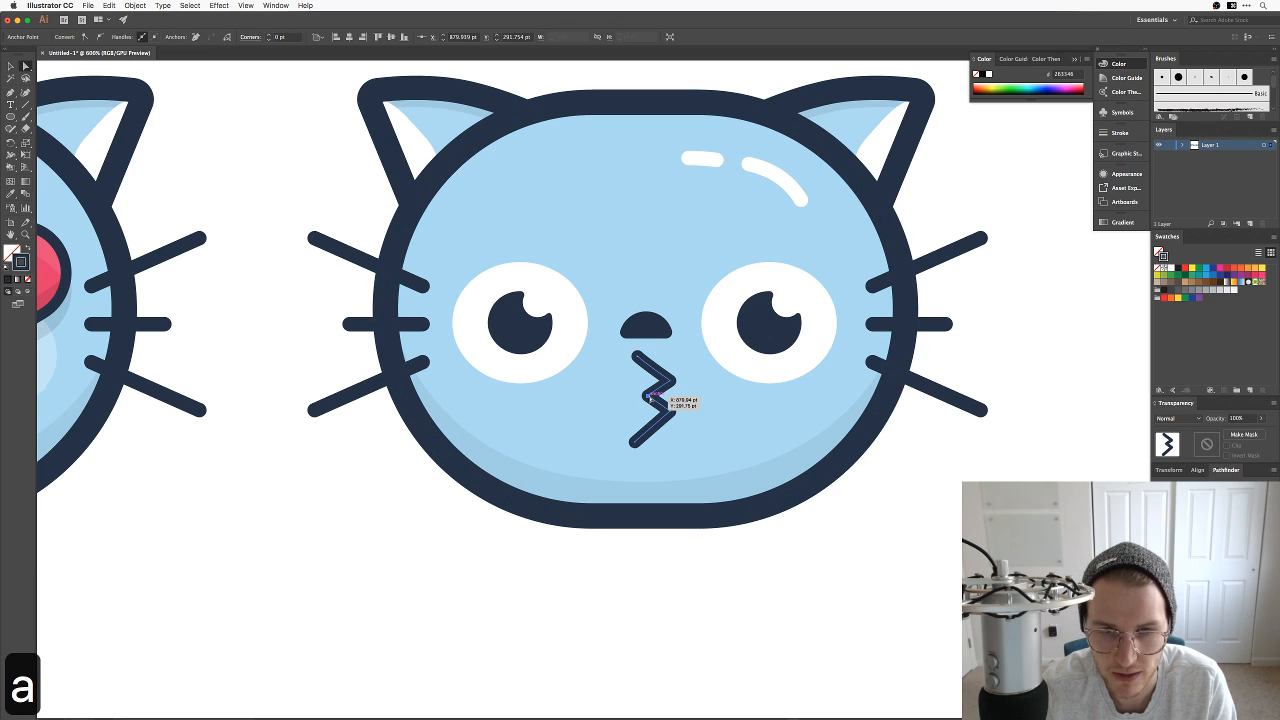
{"action": "left_click", "coordinate": [800, 550]}
{"action": "key", "text": "v"}
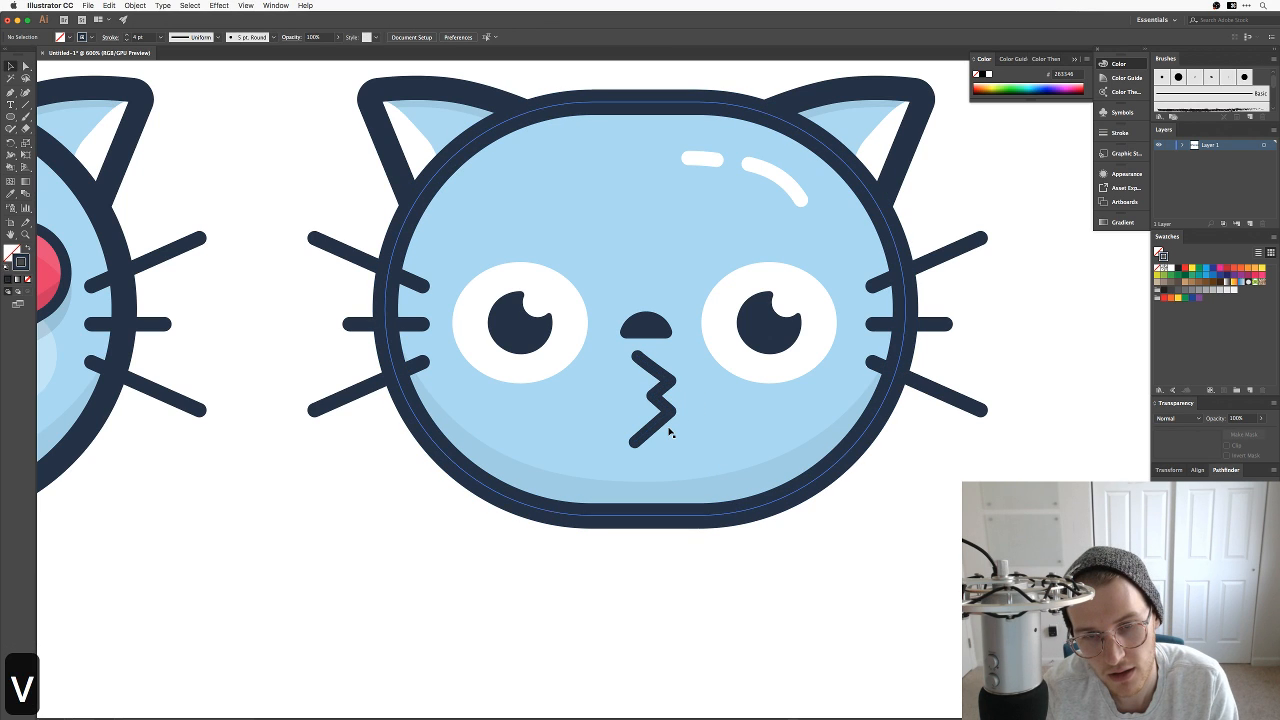
{"action": "key", "text": "super+minus"}
{"action": "key", "text": "super+minus"}
{"action": "key", "text": "super+minus"}
{"action": "key", "text": "super+equal"}
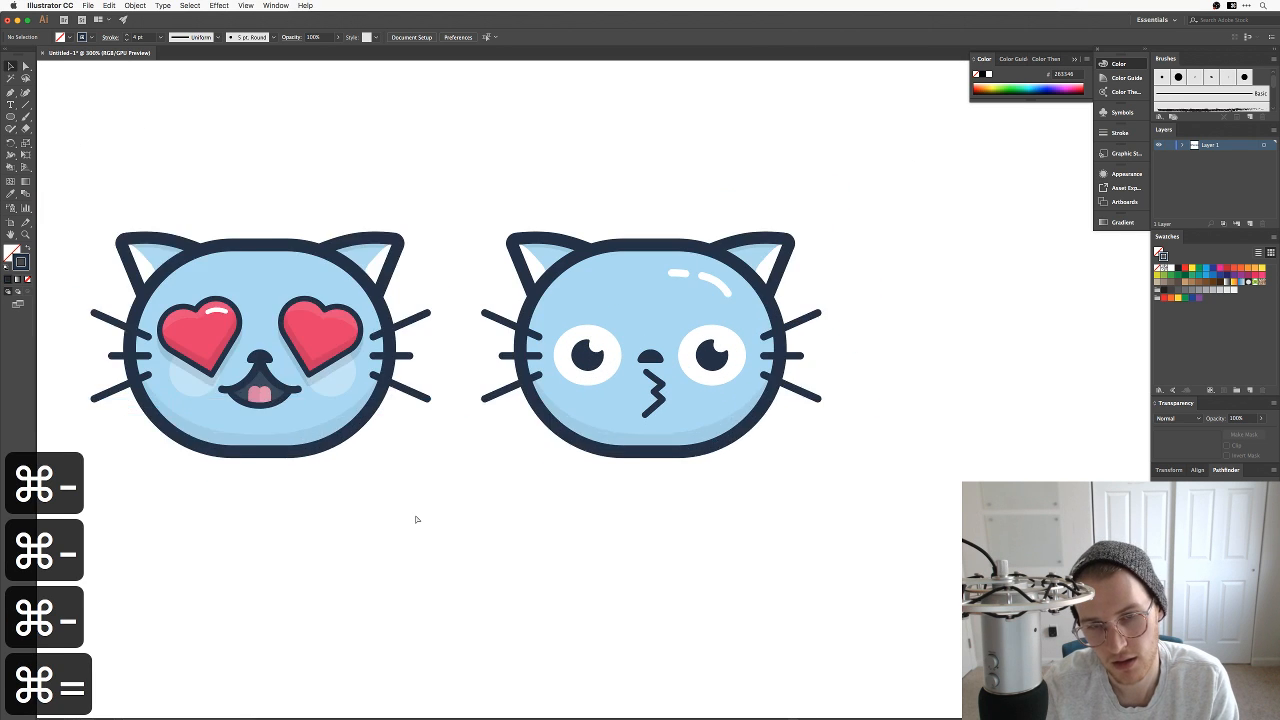
Step: Move the zigzag mouth slightly to the left and down beneath the nose of the kissing cat
{"action": "key", "text": "super+equal"}
{"action": "key", "text": "super+equal"}
{"action": "key", "text": "super+minus"}
{"action": "key", "text": "super+minus"}
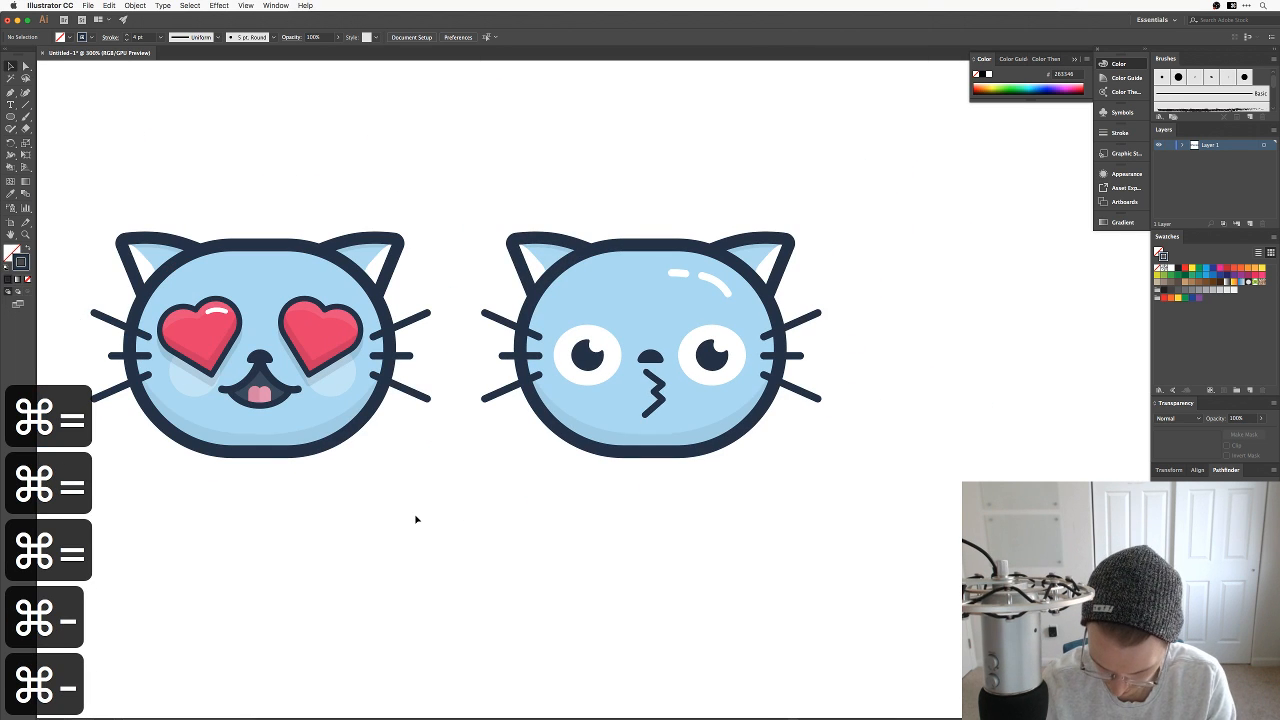
{"action": "key", "text": "v"}
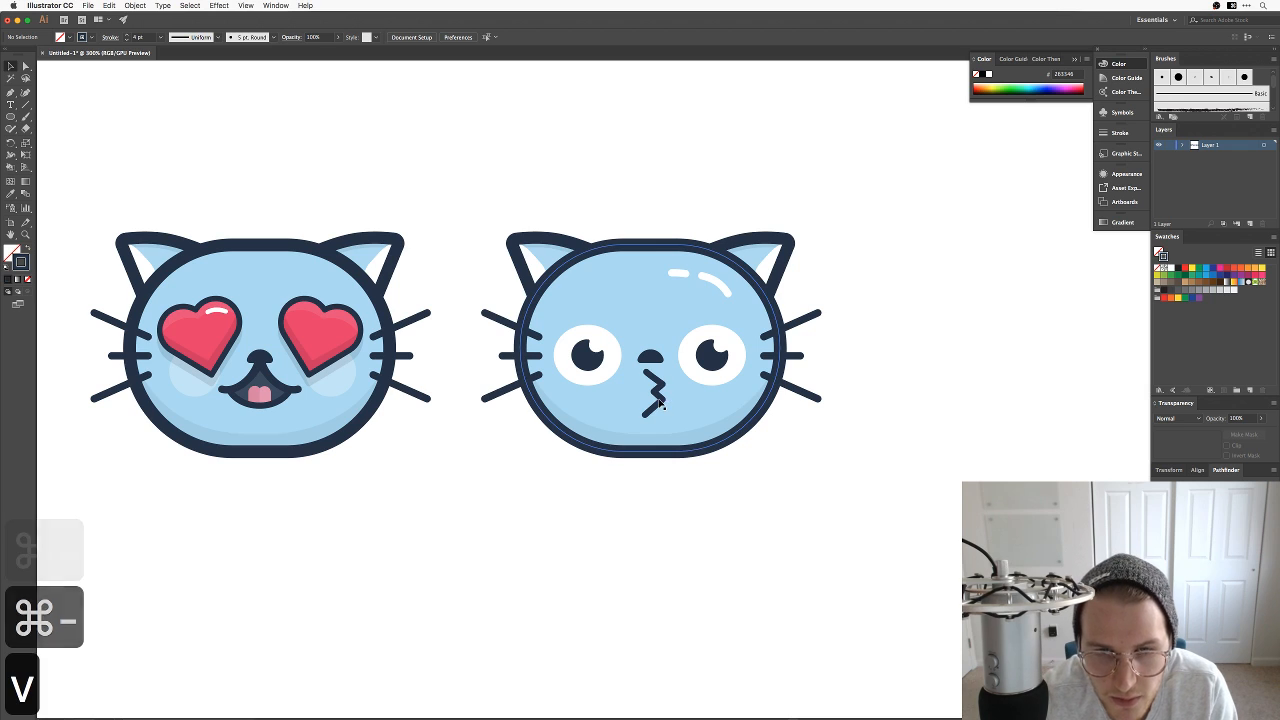
{"action": "left_click", "coordinate": [657, 400]}
{"action": "key", "text": "super+z"}
{"action": "mouse_move", "coordinate": [657, 400]}
{"action": "left_mouse_down"}
{"action": "mouse_move", "coordinate": [636, 406]}
{"action": "mouse_move", "coordinate": [650, 408]}
{"action": "left_mouse_up"}
{"action": "left_click", "coordinate": [745, 548]}
{"action": "key", "text": "super+z"}
{"action": "left_click", "coordinate": [716, 562]}
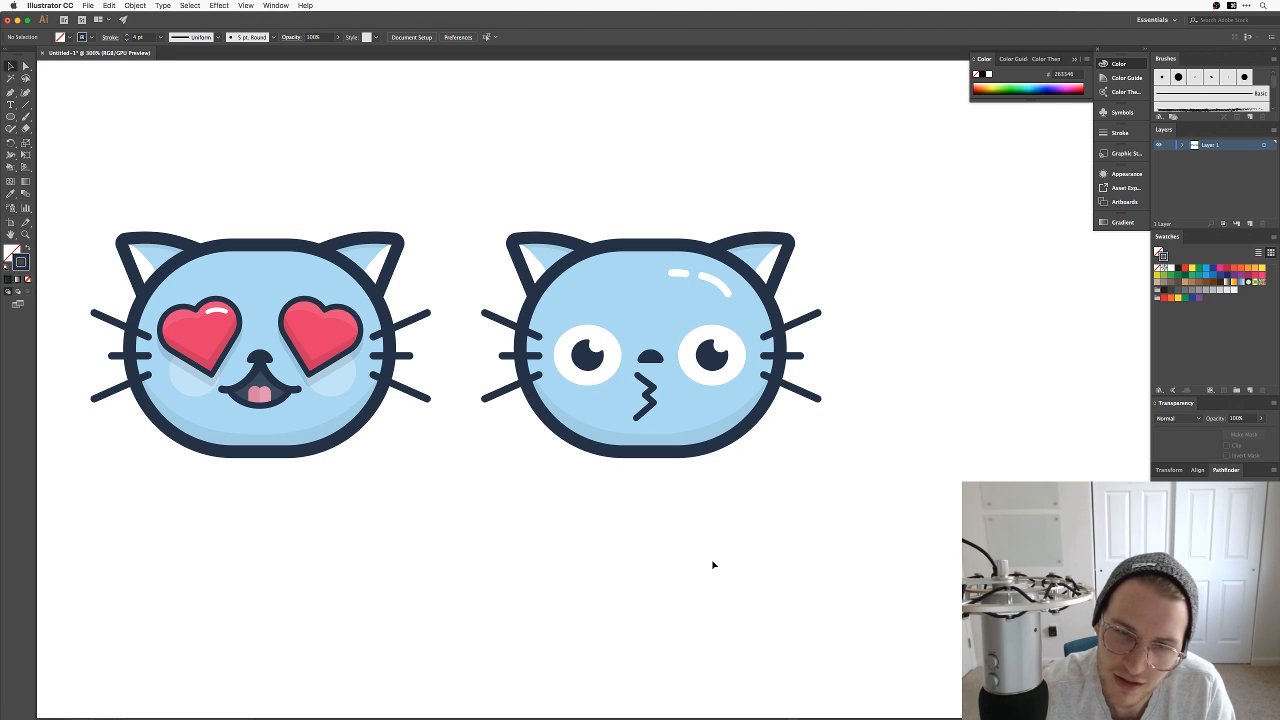
{"action": "key", "text": "Tab"}
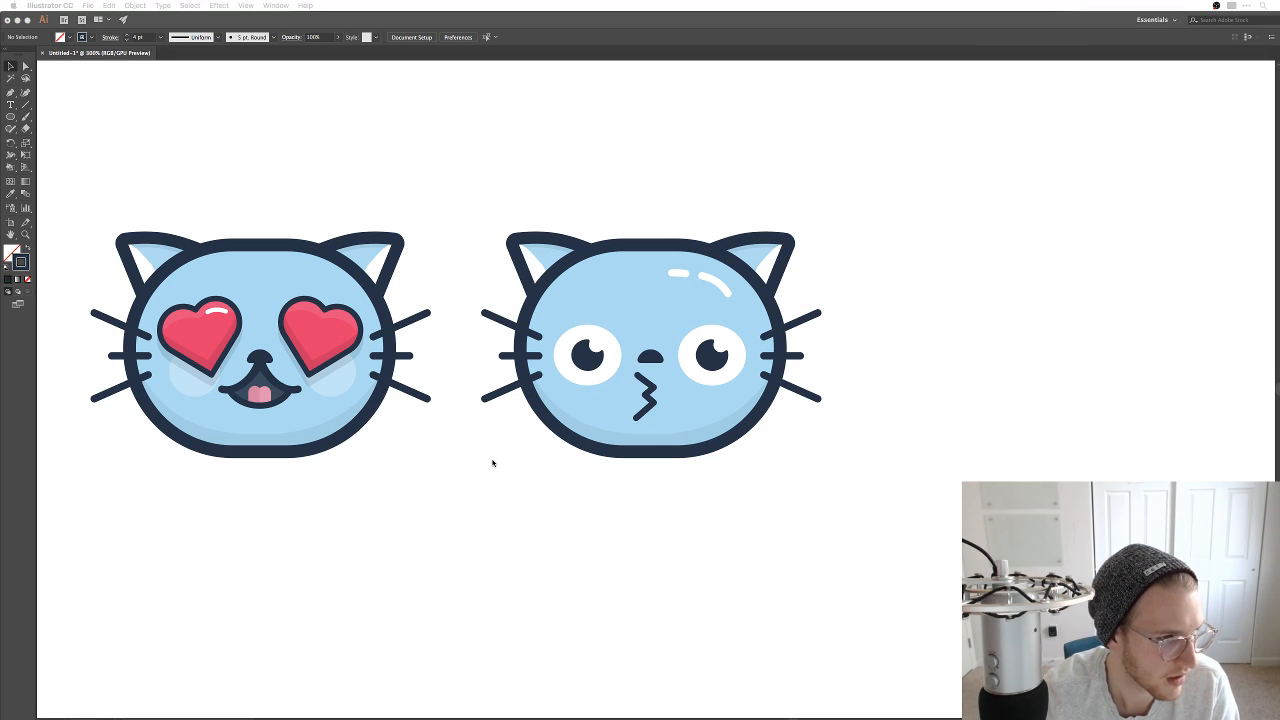
{"action": "key", "text": "Tab"}
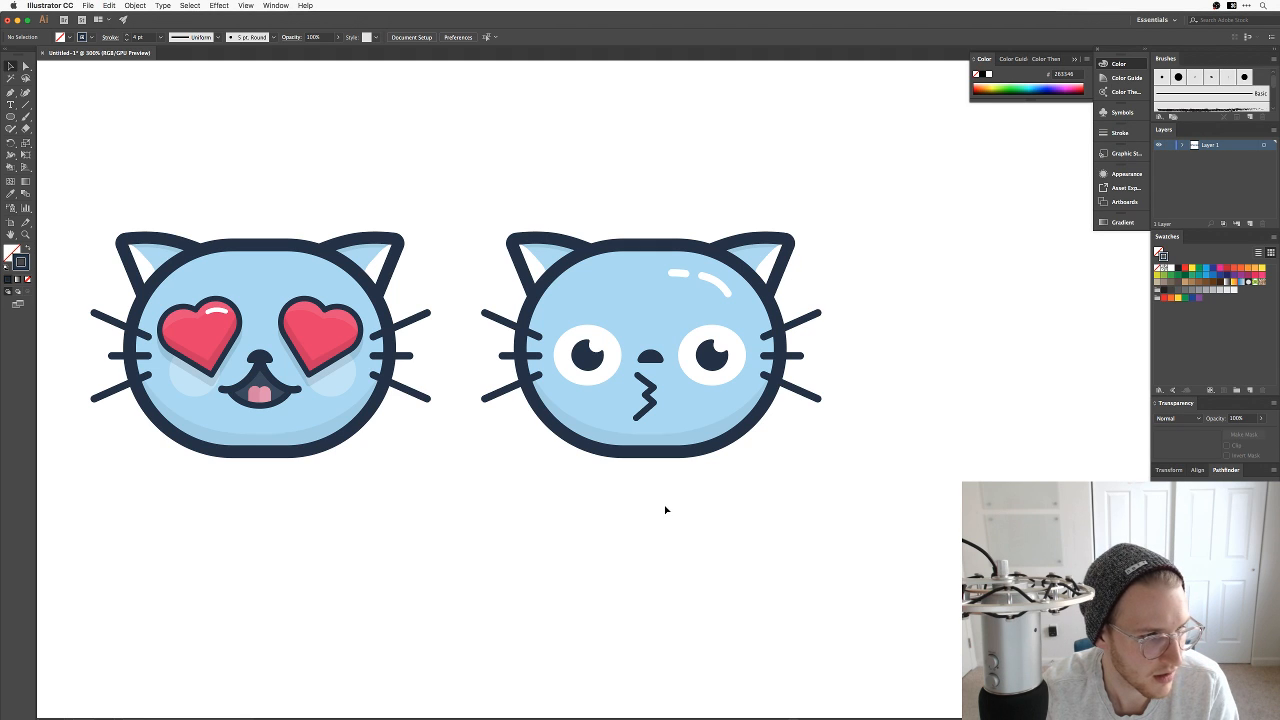
{"action": "key", "text": "super+equal"}
{"action": "key", "text": "super+equal"}
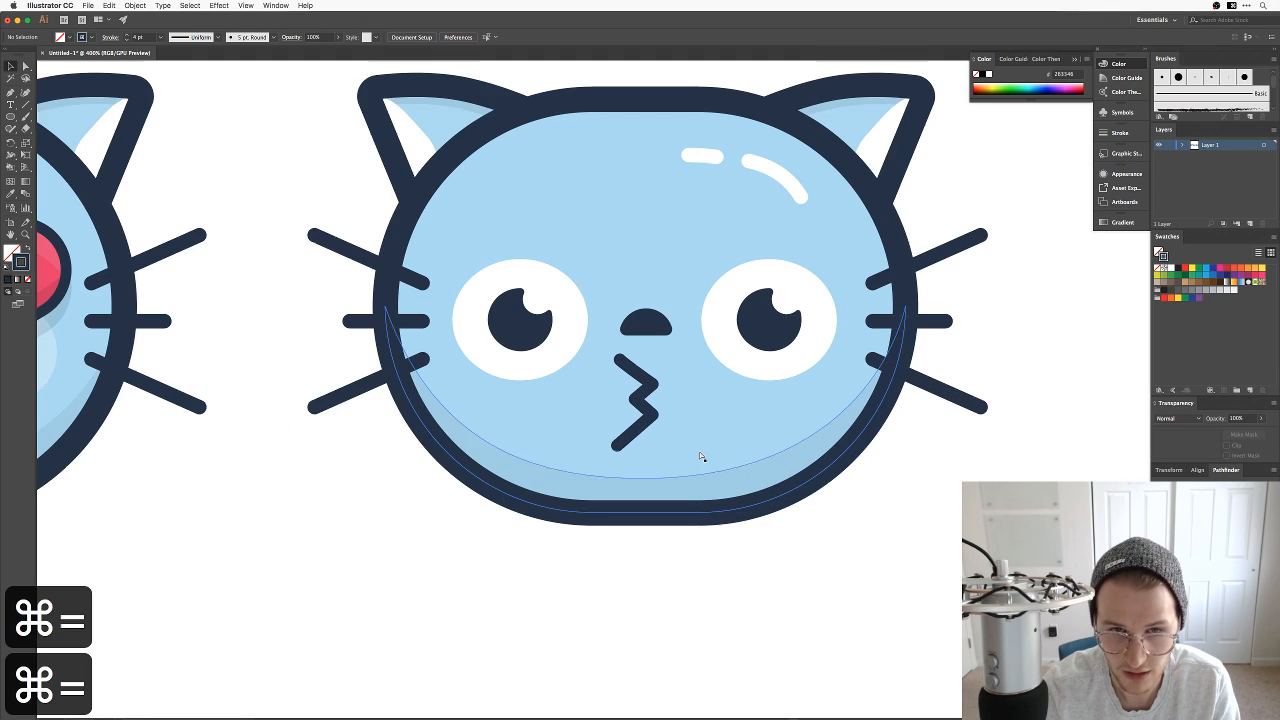
{"action": "left_click_drag", "start_coordinate": [766, 533], "coordinate": [748, 563]}
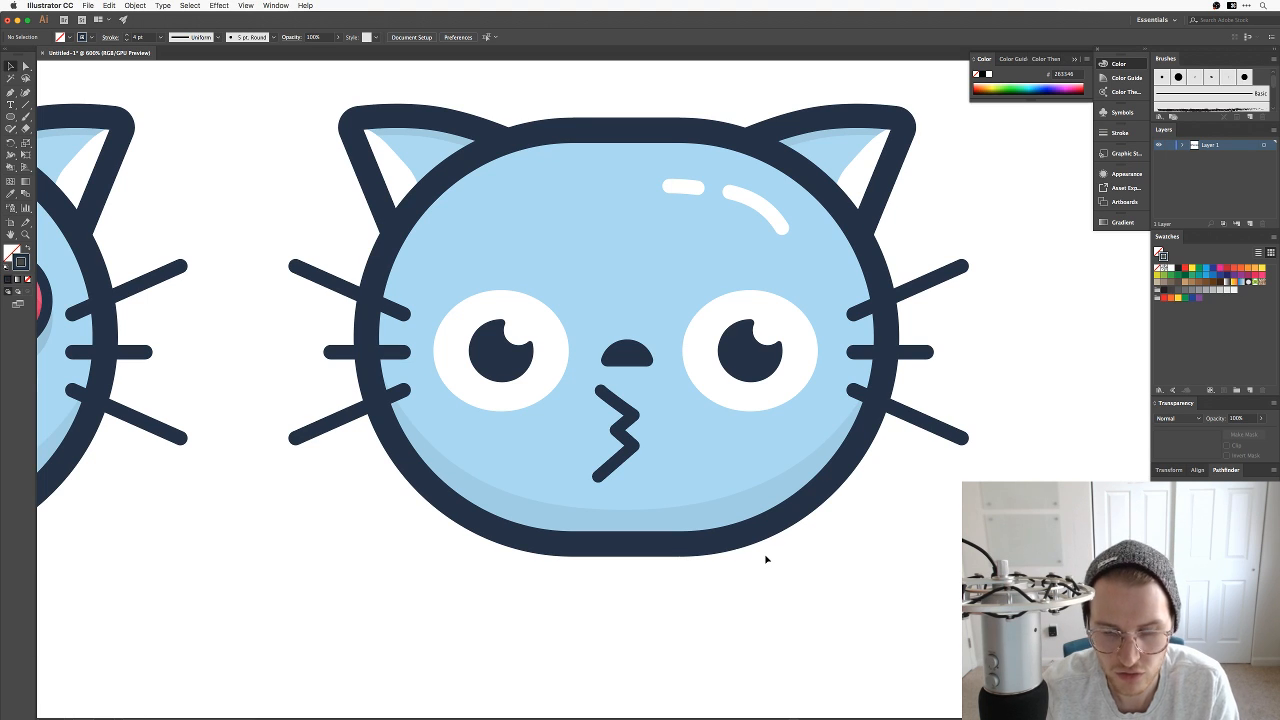
{"action": "key", "text": "super+minus"}
{"action": "key", "text": "super+minus"}
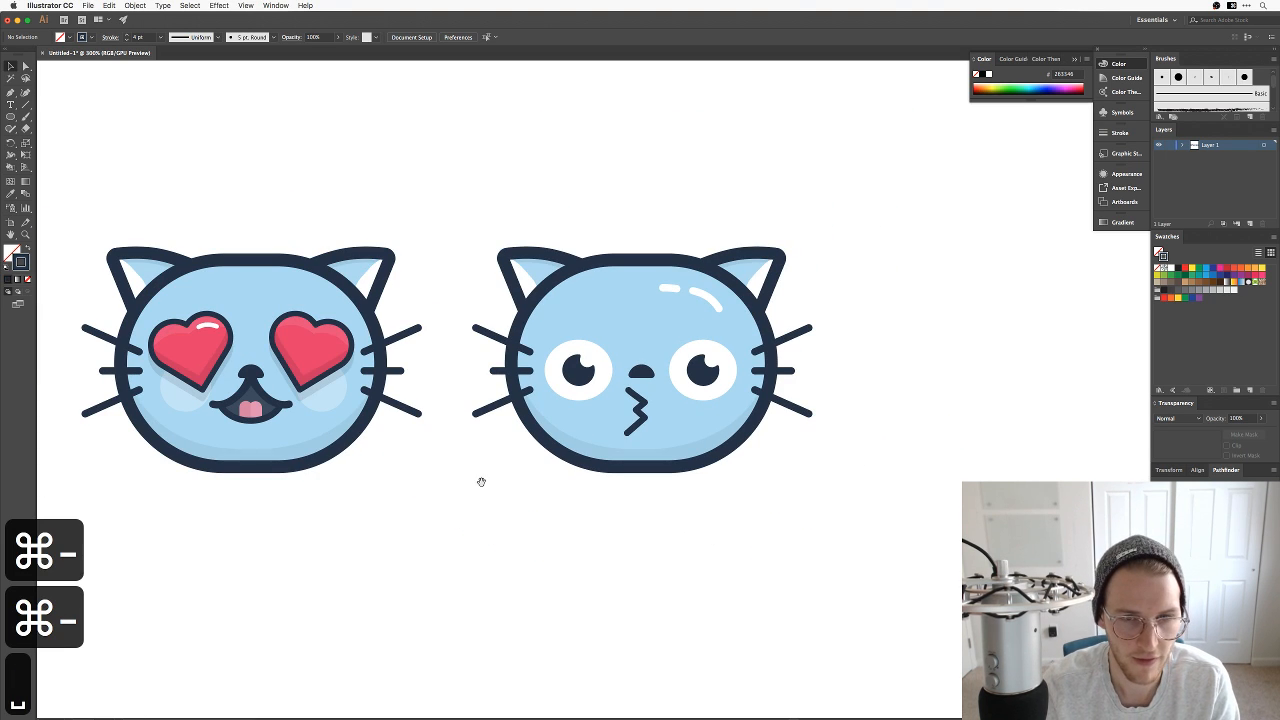
Step: Copy the right heart eye of the heart-eyed cat beside the zigzag mouth, scaled down to about 26 by 24 pt
{"action": "left_click", "coordinate": [310, 348]}
{"action": "left_click_drag", "start_coordinate": [310, 348], "coordinate": [668, 410]}
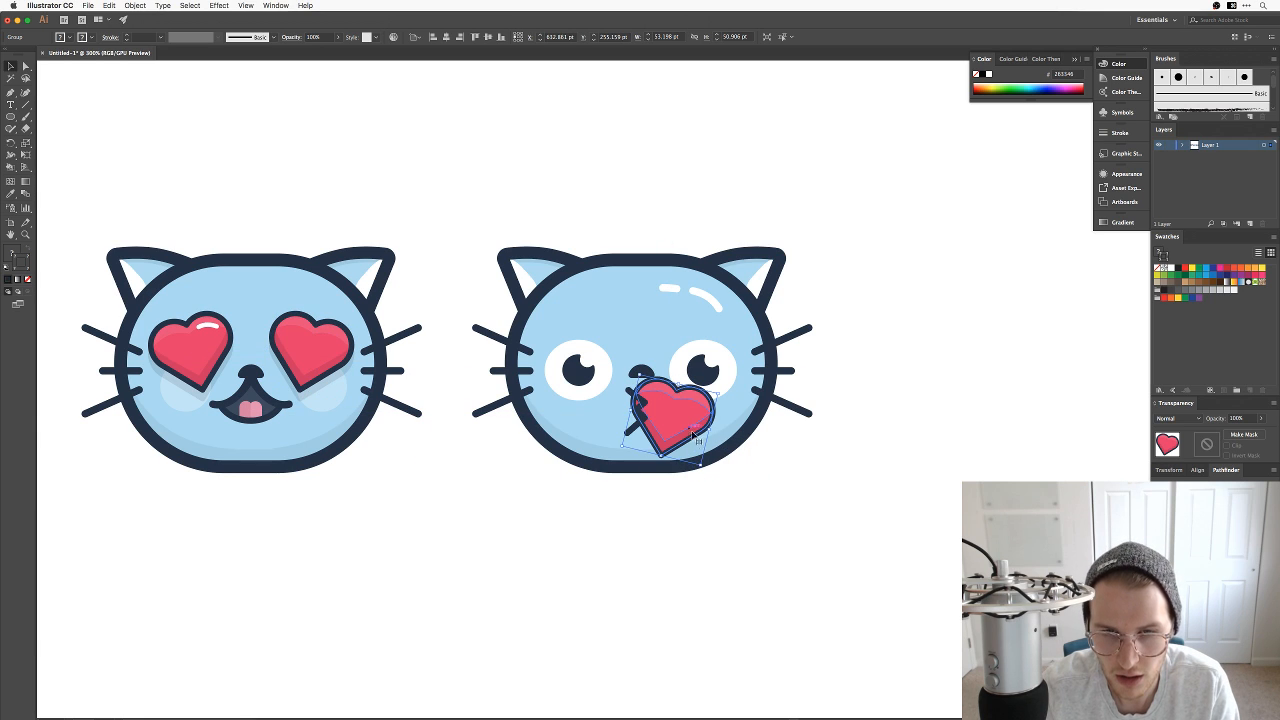
{"action": "left_click_drag", "start_coordinate": [710, 456], "coordinate": [690, 437]}
{"action": "key", "text": "e"}
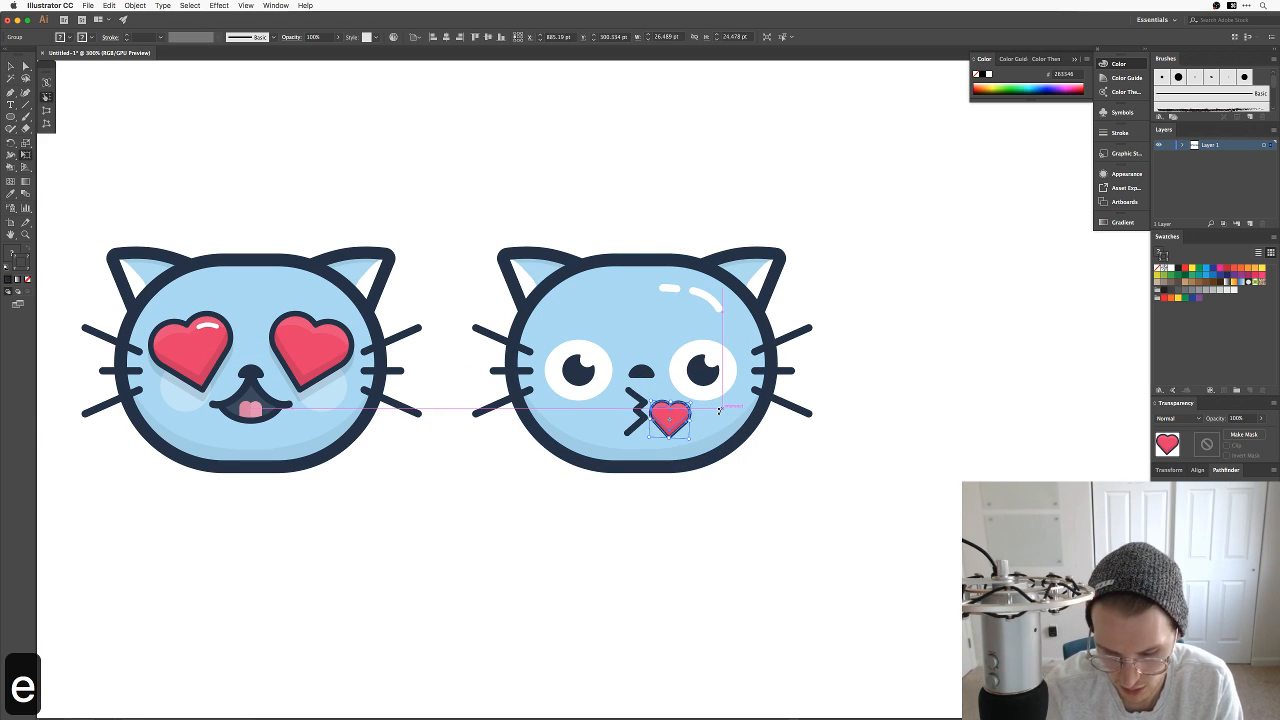
{"action": "key", "text": "alt+shift+bracketright"}
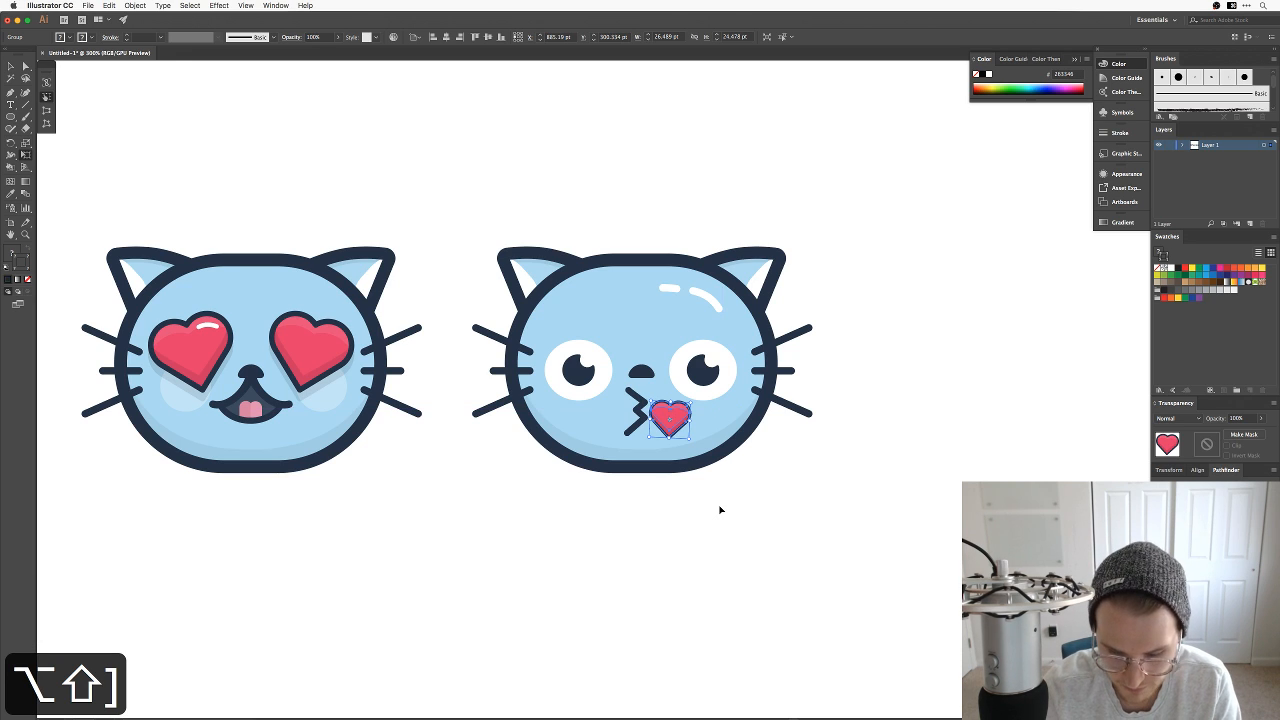
Step: Bring the small heart to the front and tilt it right beside the zigzag mouth
{"action": "key", "text": "shift+super+bracketright"}
{"action": "key", "text": "v"}
{"action": "left_click", "coordinate": [722, 510]}
{"action": "mouse_move", "coordinate": [669, 413]}
{"action": "left_mouse_down"}
{"action": "mouse_move", "coordinate": [664, 402]}
{"action": "mouse_move", "coordinate": [660, 417]}
{"action": "left_mouse_up"}
{"action": "key", "text": "v"}
{"action": "key", "text": "e"}
{"action": "key", "text": "v"}
{"action": "left_click", "coordinate": [791, 505]}
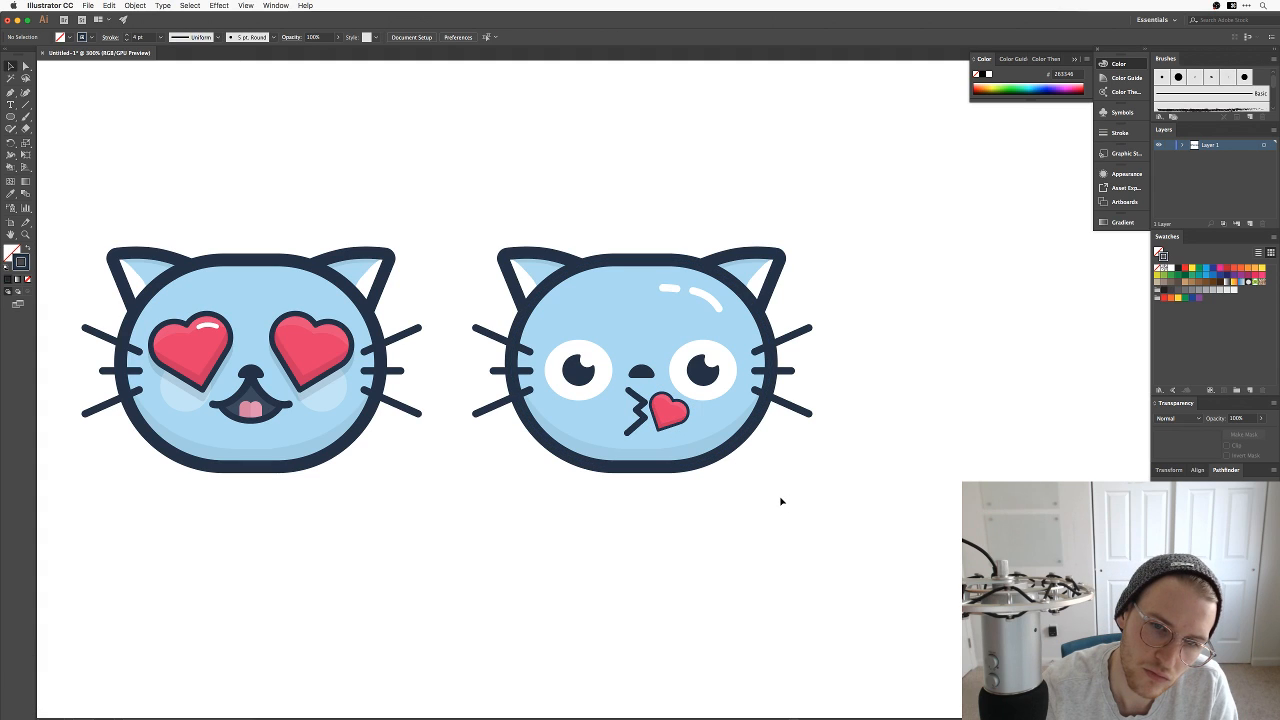
Step: Delete the small heart and the entire kissing cat, keeping the heart-eyed cat beside it
{"action": "left_click", "coordinate": [672, 418]}
{"action": "key", "text": "BackSpace"}
{"action": "left_click_drag", "start_coordinate": [912, 551], "coordinate": [517, 180]}
{"action": "key", "text": "BackSpace"}
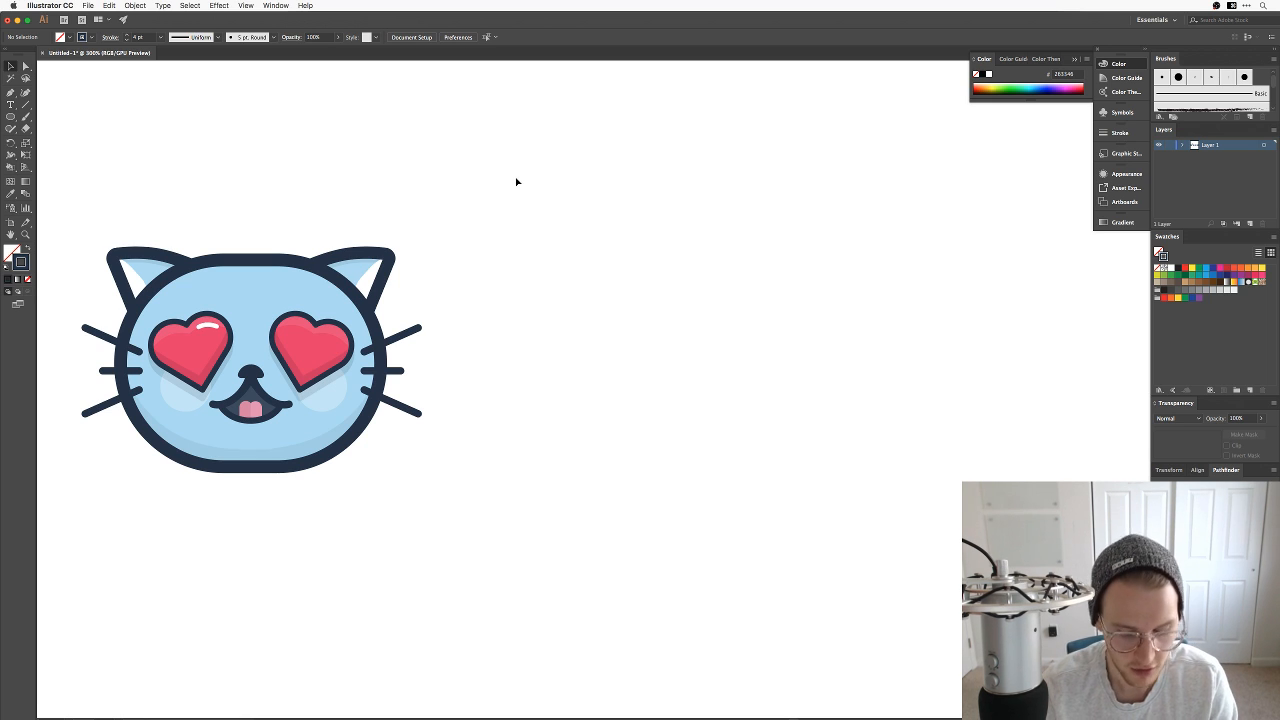
Step: Duplicate the cat with tears of joy to the end of the row, beside the last heart-eyed cat
{"action": "key", "text": "super+minus"}
{"action": "key", "text": "super+minus"}
{"action": "key", "text": "super+minus"}
{"action": "key", "text": "space"}
{"action": "left_click_drag", "start_coordinate": [538, 547], "coordinate": [587, 534]}
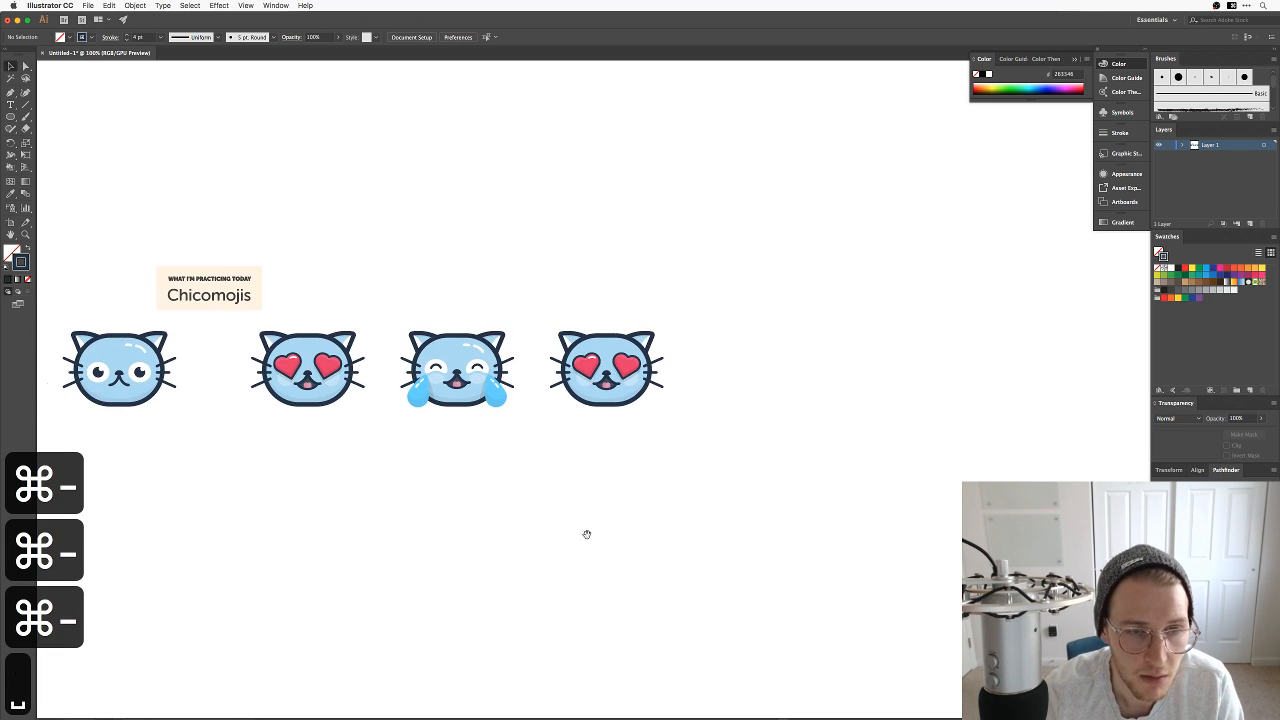
{"action": "key", "text": "v"}
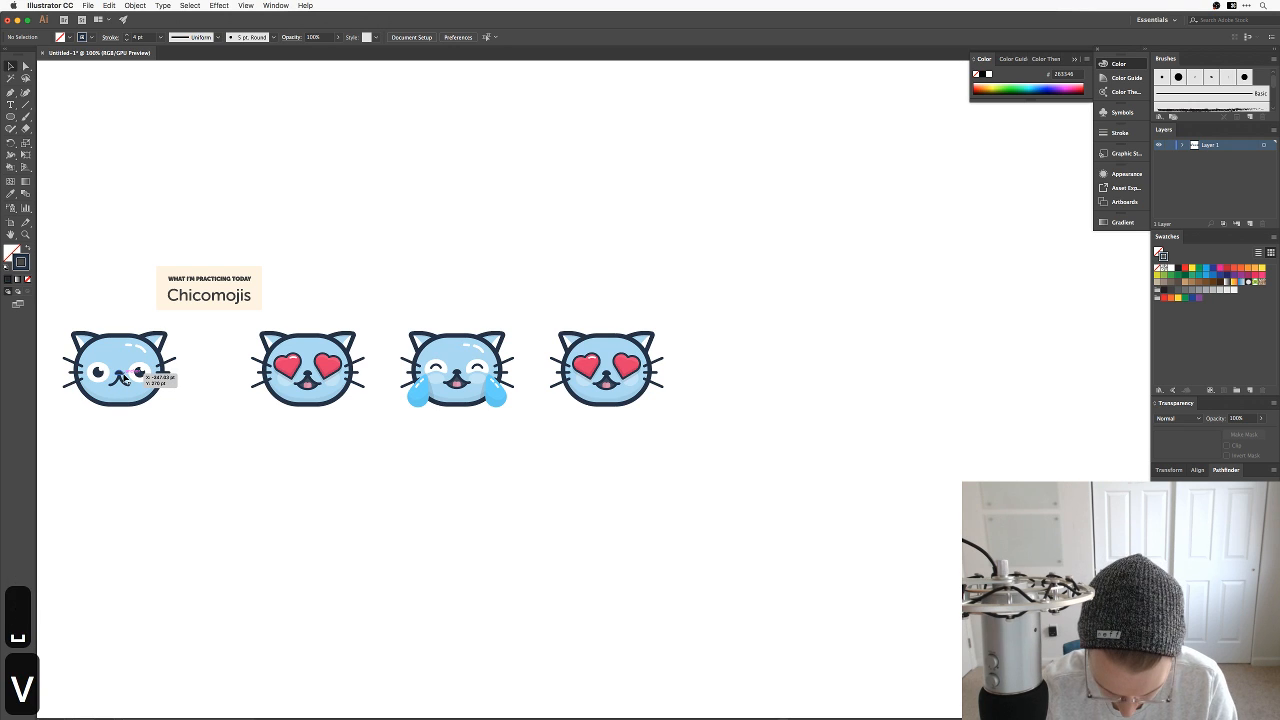
{"action": "left_click_drag", "start_coordinate": [386, 306], "coordinate": [516, 444]}
{"action": "left_click_drag", "start_coordinate": [484, 385], "coordinate": [784, 389]}
{"action": "left_click", "coordinate": [733, 451]}
Step: Delete the left teardrop with its shading, highlights and cast shadow from the duplicated cat
{"action": "key", "text": "z"}
{"action": "key", "text": "z"}
{"action": "mouse_move", "coordinate": [733, 451]}
{"action": "left_mouse_down"}
{"action": "mouse_move", "coordinate": [866, 326]}
{"action": "mouse_move", "coordinate": [666, 463]}
{"action": "left_mouse_up"}
{"action": "key", "text": "space"}
{"action": "key", "text": "v"}
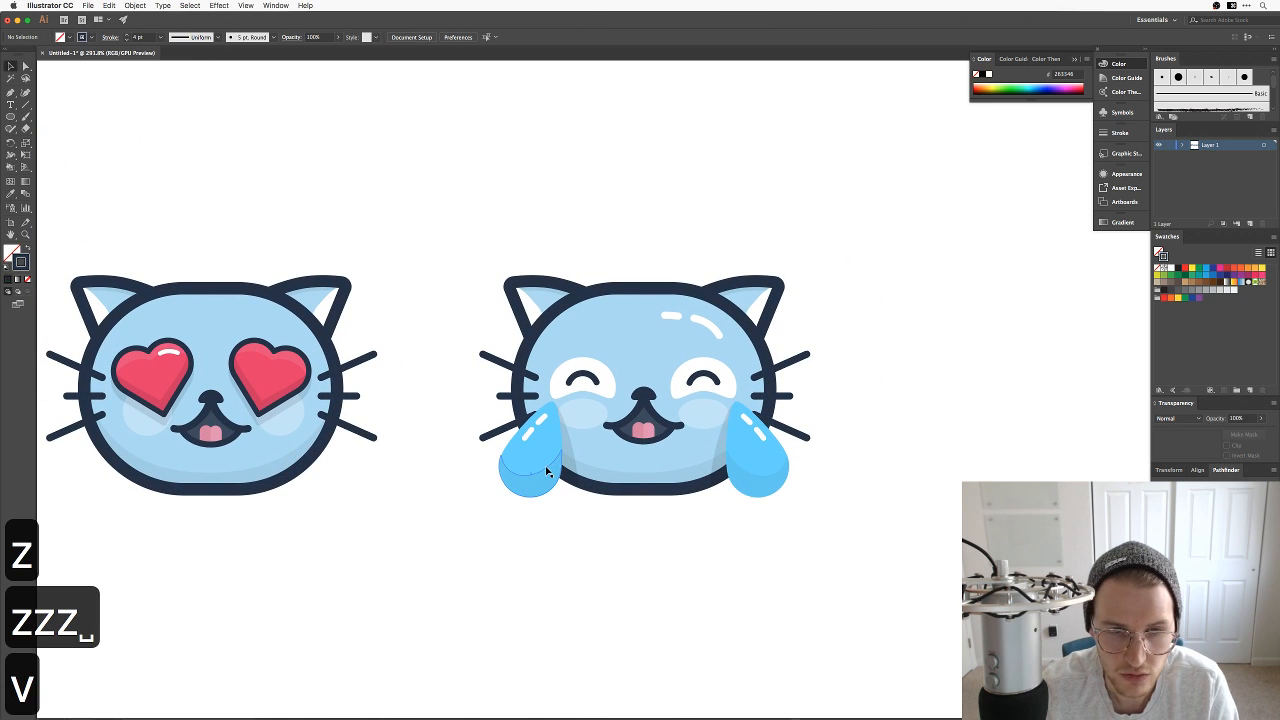
{"action": "left_click", "coordinate": [536, 464]}
{"action": "left_click", "coordinate": [534, 447], "text": "shift"}
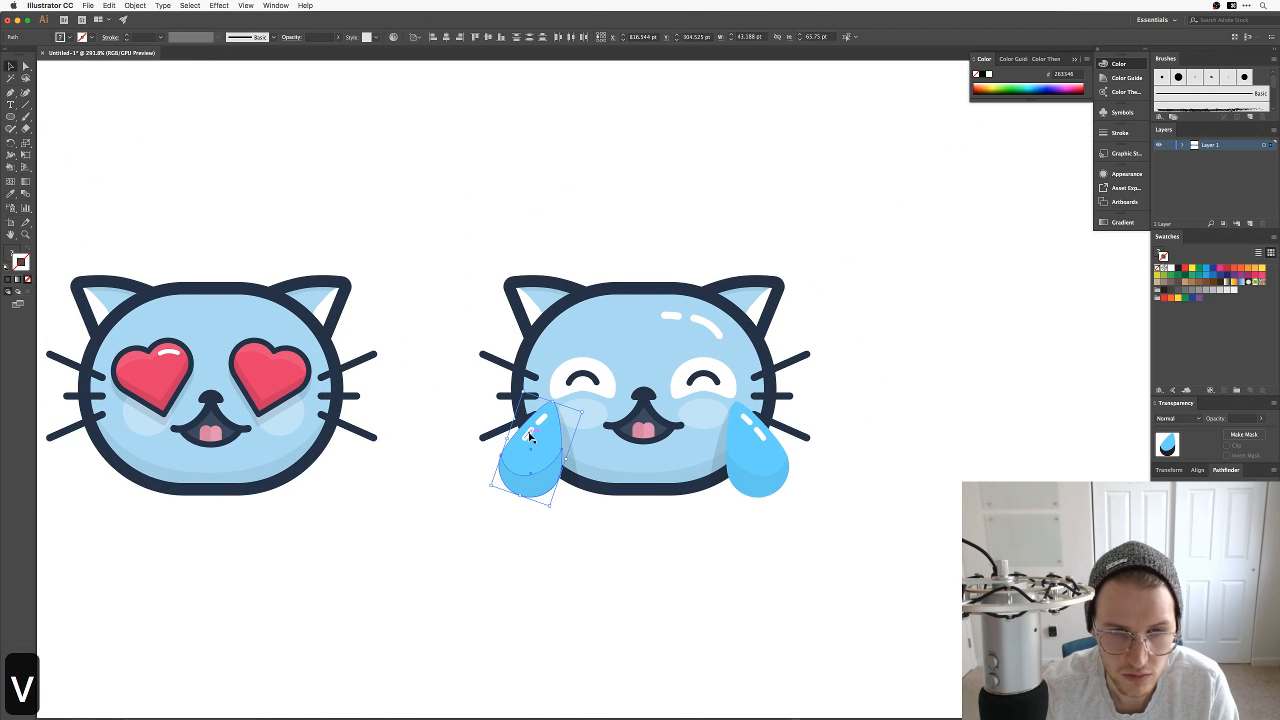
{"action": "left_click", "coordinate": [529, 434], "text": "shift"}
{"action": "key", "text": "BackSpace"}
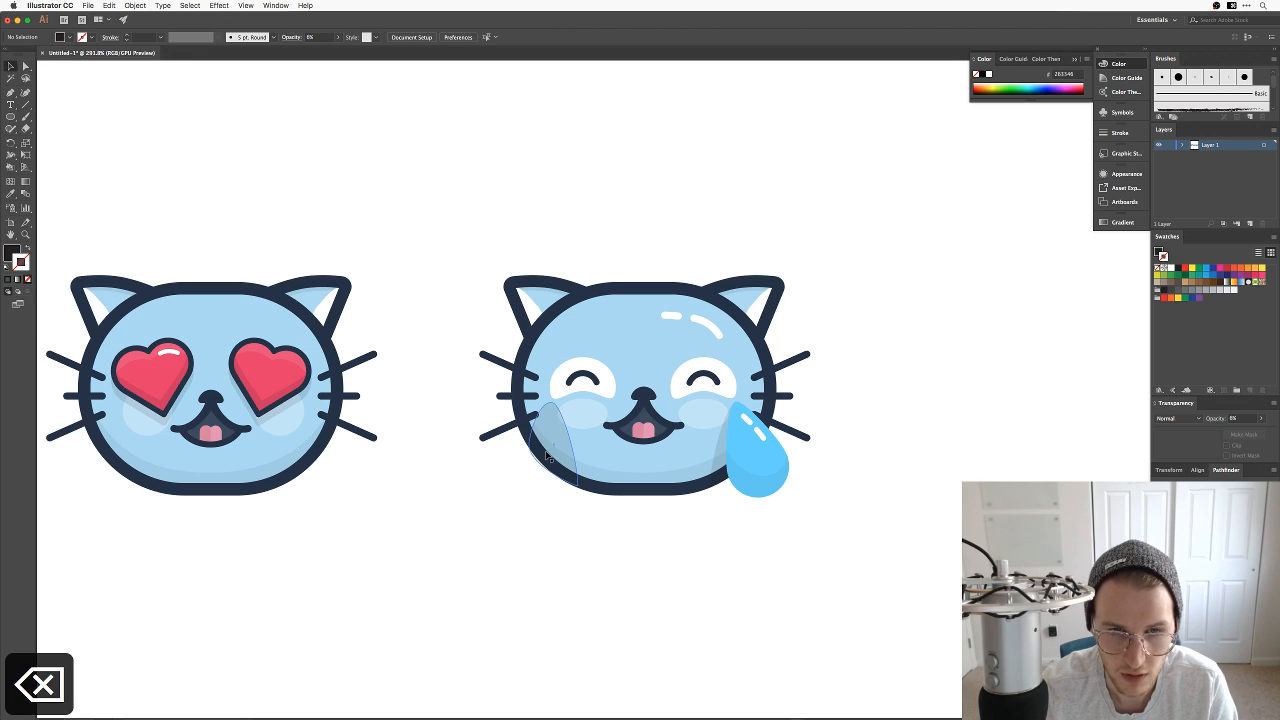
{"action": "key", "text": "BackSpace"}
{"action": "left_click", "coordinate": [556, 457]}
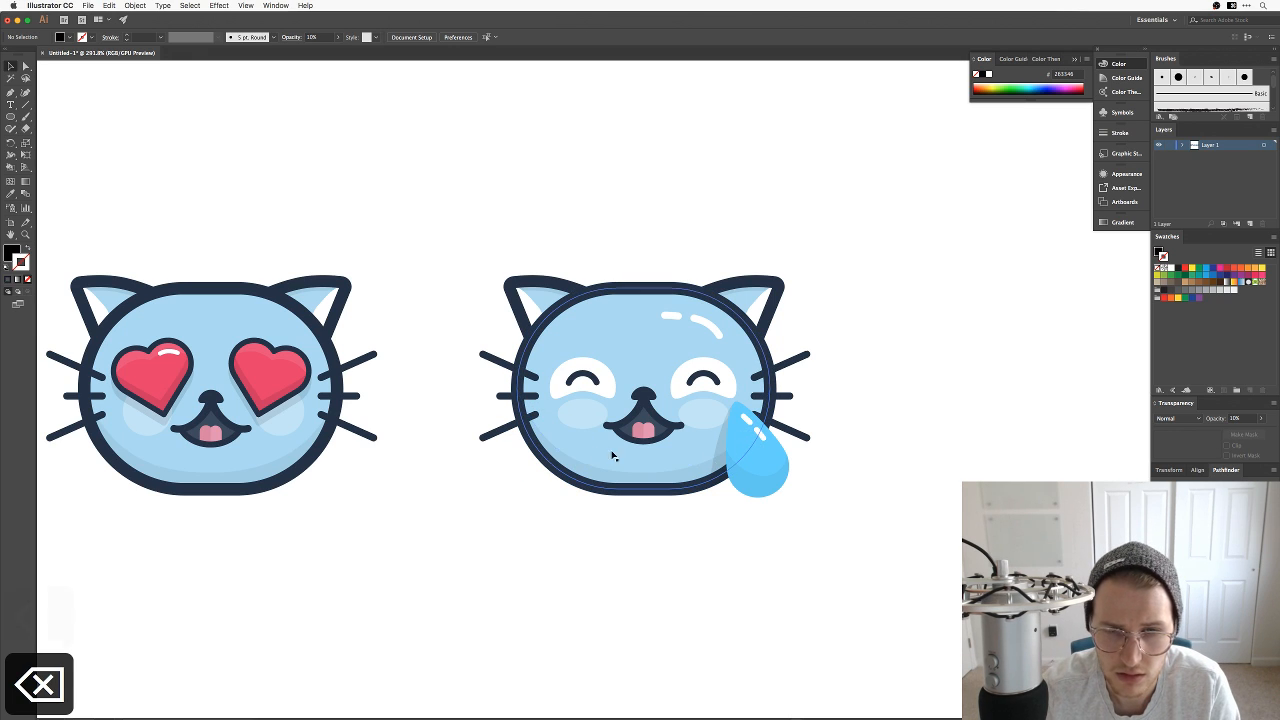
Step: Delete the right teardrop together with its cast shadow and leftover shading shape
{"action": "left_click", "coordinate": [745, 428]}
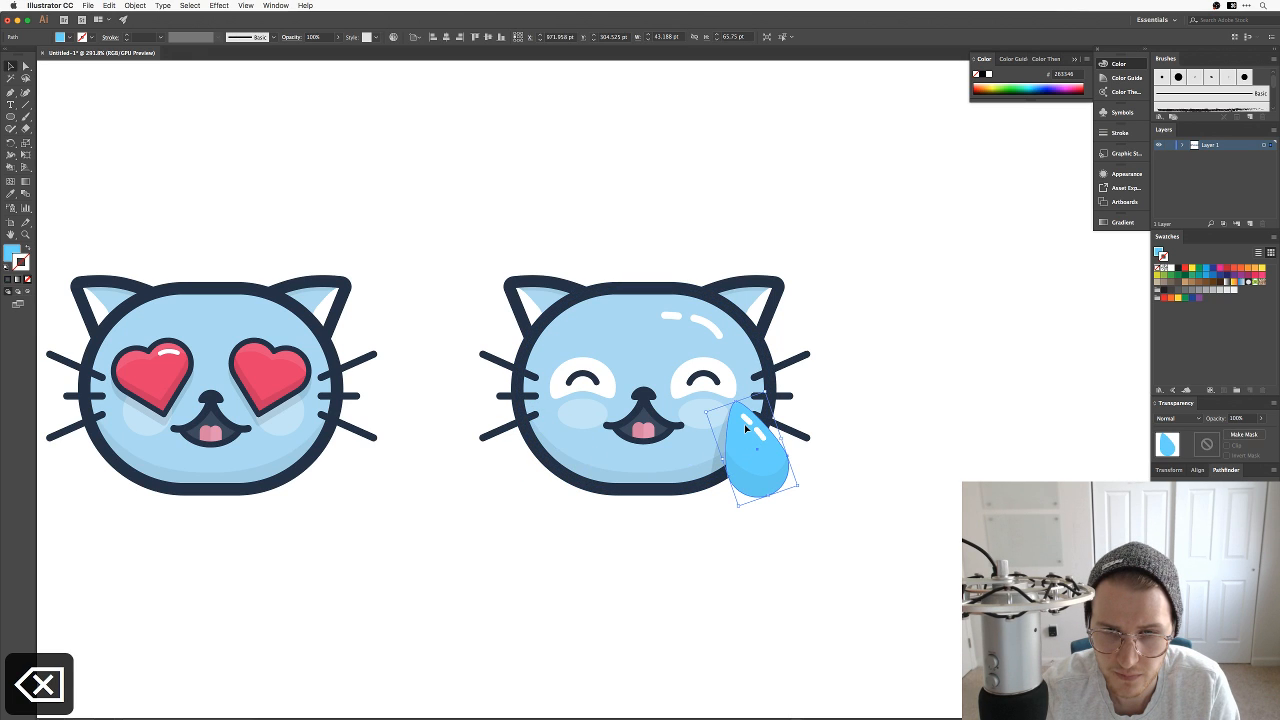
{"action": "key", "text": "BackSpace"}
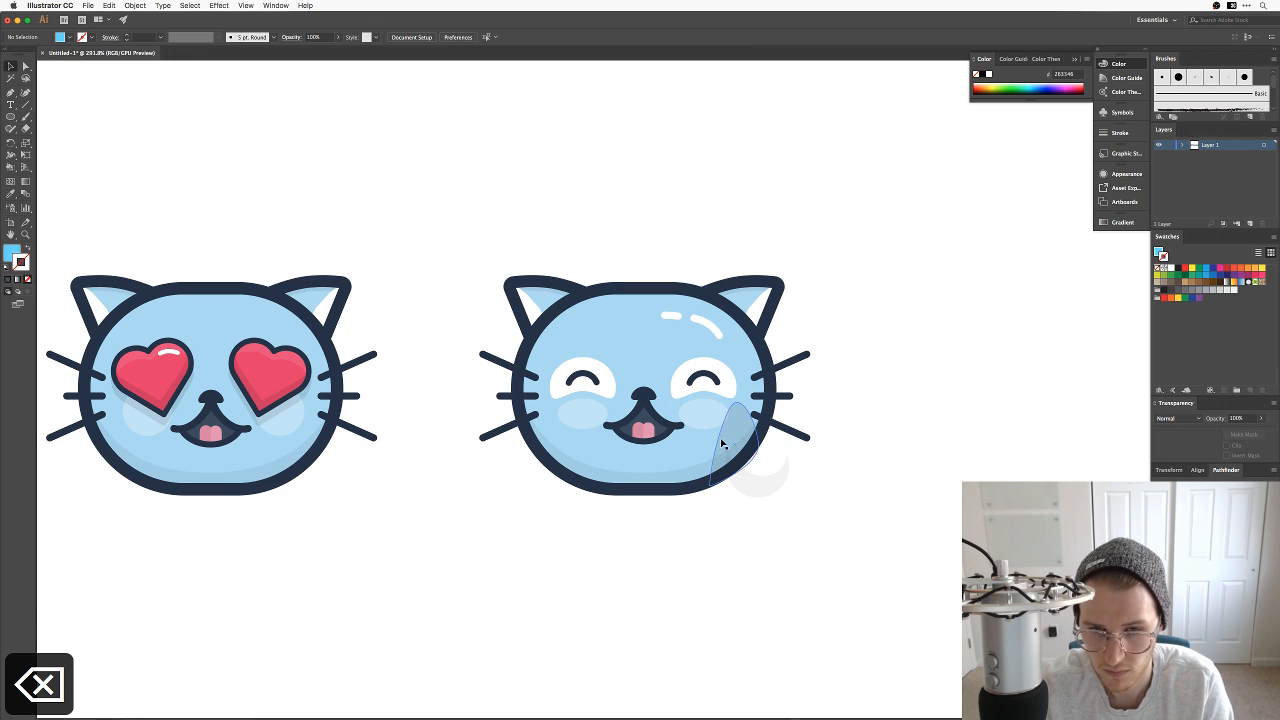
{"action": "left_click", "coordinate": [723, 443]}
{"action": "key", "text": "BackSpace"}
{"action": "left_click", "coordinate": [755, 489]}
{"action": "key", "text": "BackSpace"}
Step: Delete the pale cheek ellipses beneath both eyes of the duplicated cat
{"action": "left_click", "coordinate": [703, 418]}
{"action": "key", "text": "BackSpace"}
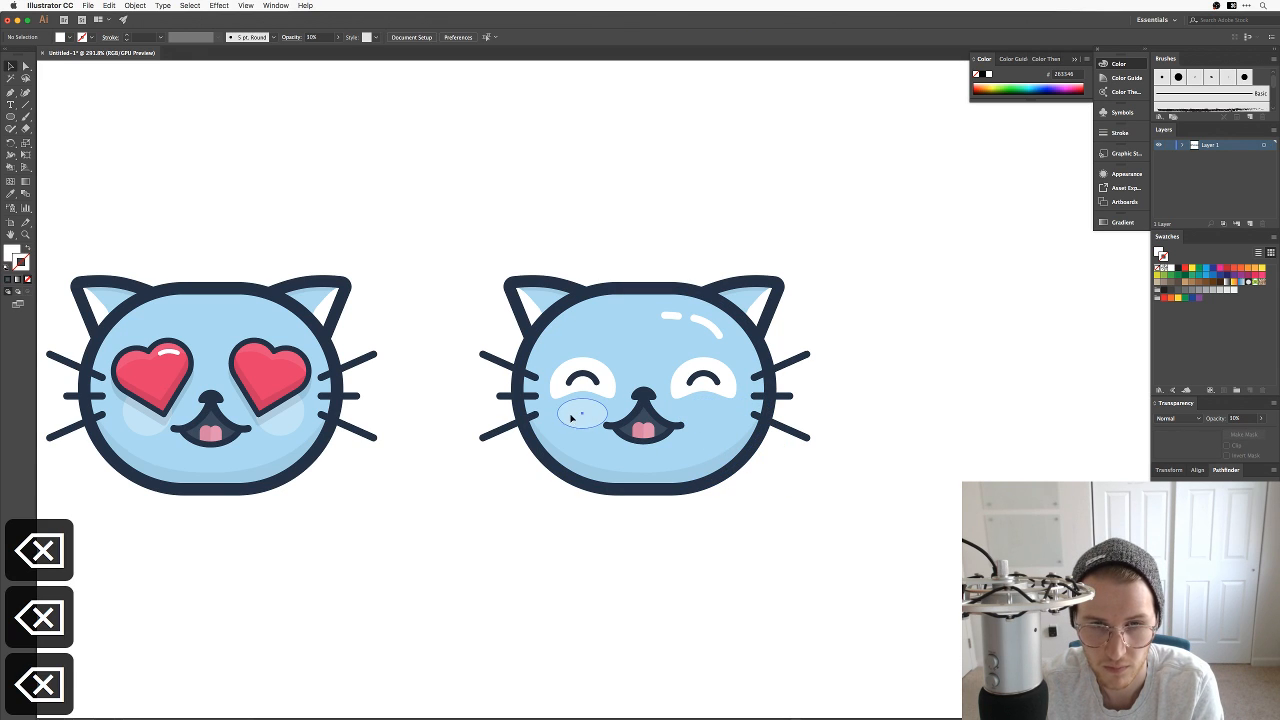
{"action": "left_click", "coordinate": [571, 416]}
{"action": "key", "text": "BackSpace"}
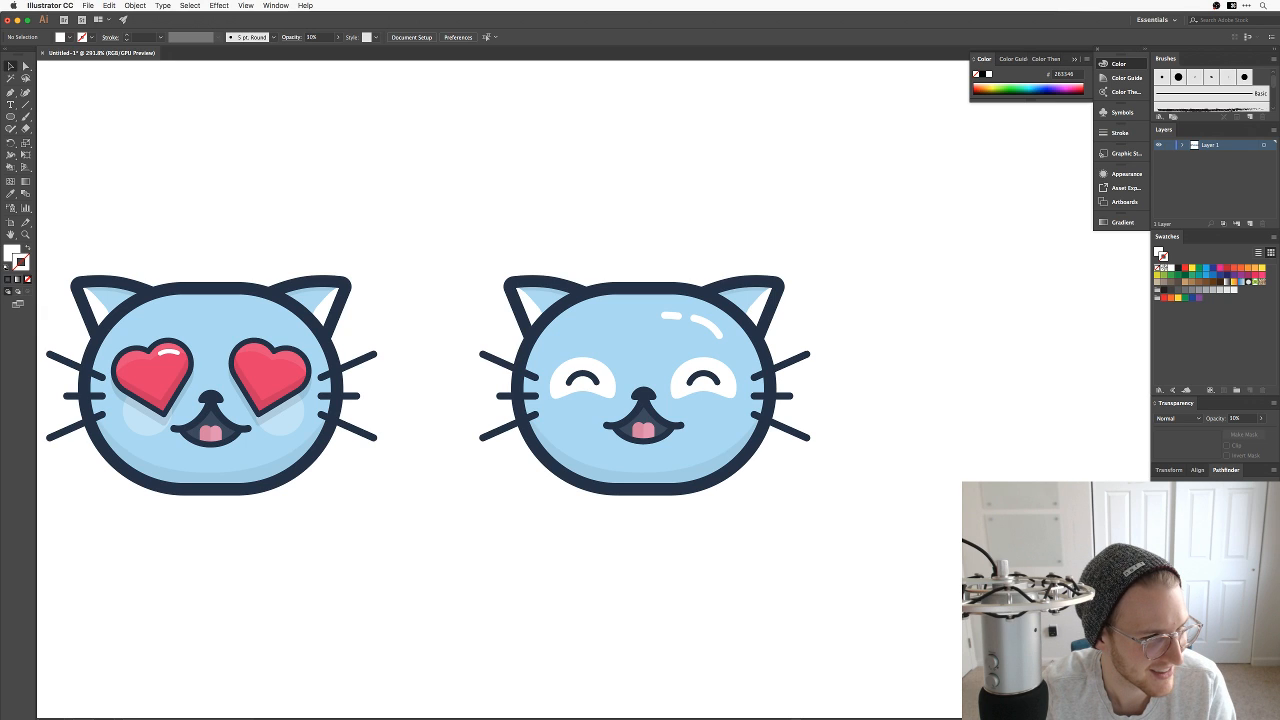
Step: Browse the Smileys & People emoji and examine the crying cat face and loudly crying face as references
{"action": "key", "text": "shift+Tab"}
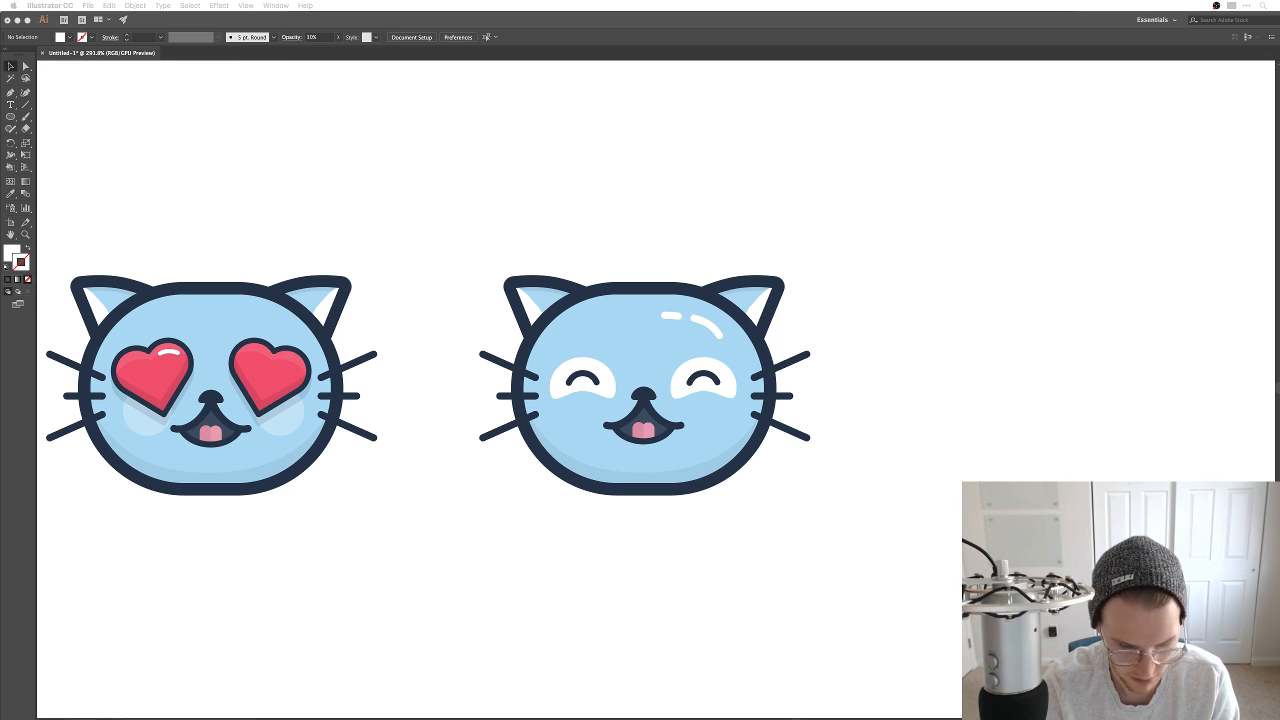
{"action": "key", "text": "ctrl+super+space"}
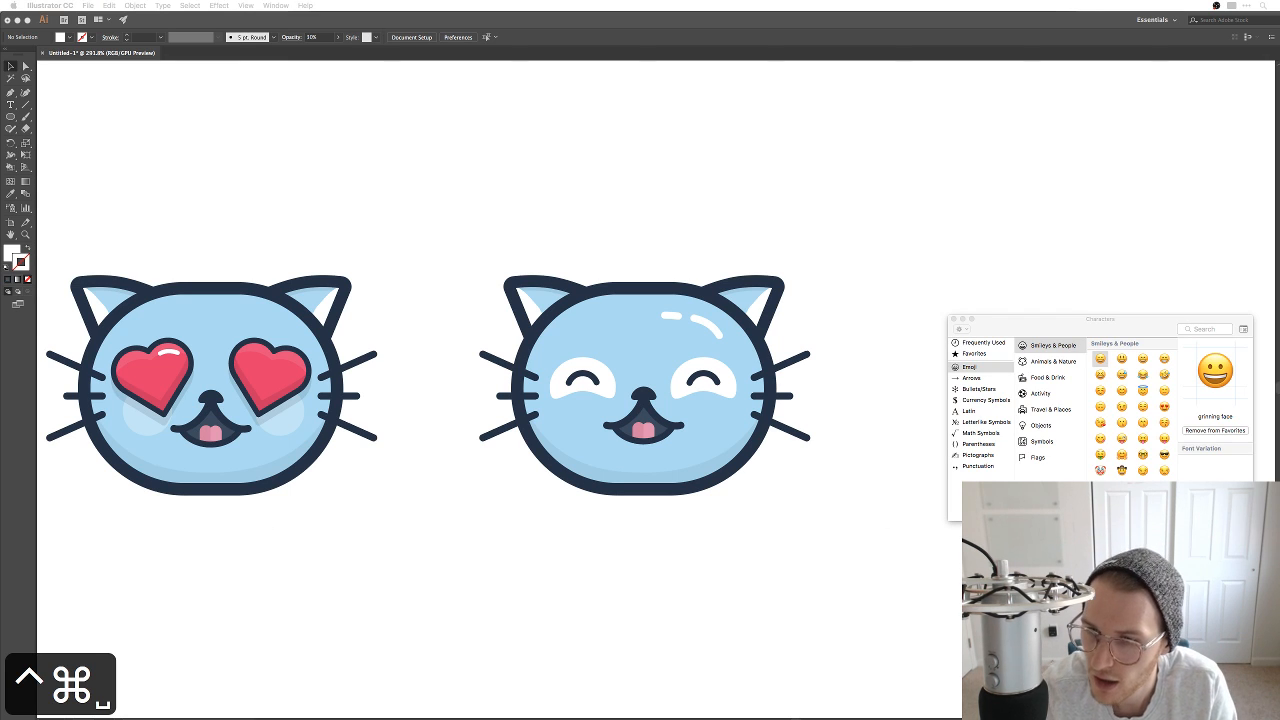
{"action": "scroll", "coordinate": [1121, 441], "scroll_direction": "down", "scroll_amount": 3}
{"action": "scroll", "coordinate": [1121, 441], "scroll_direction": "down", "scroll_amount": 5}
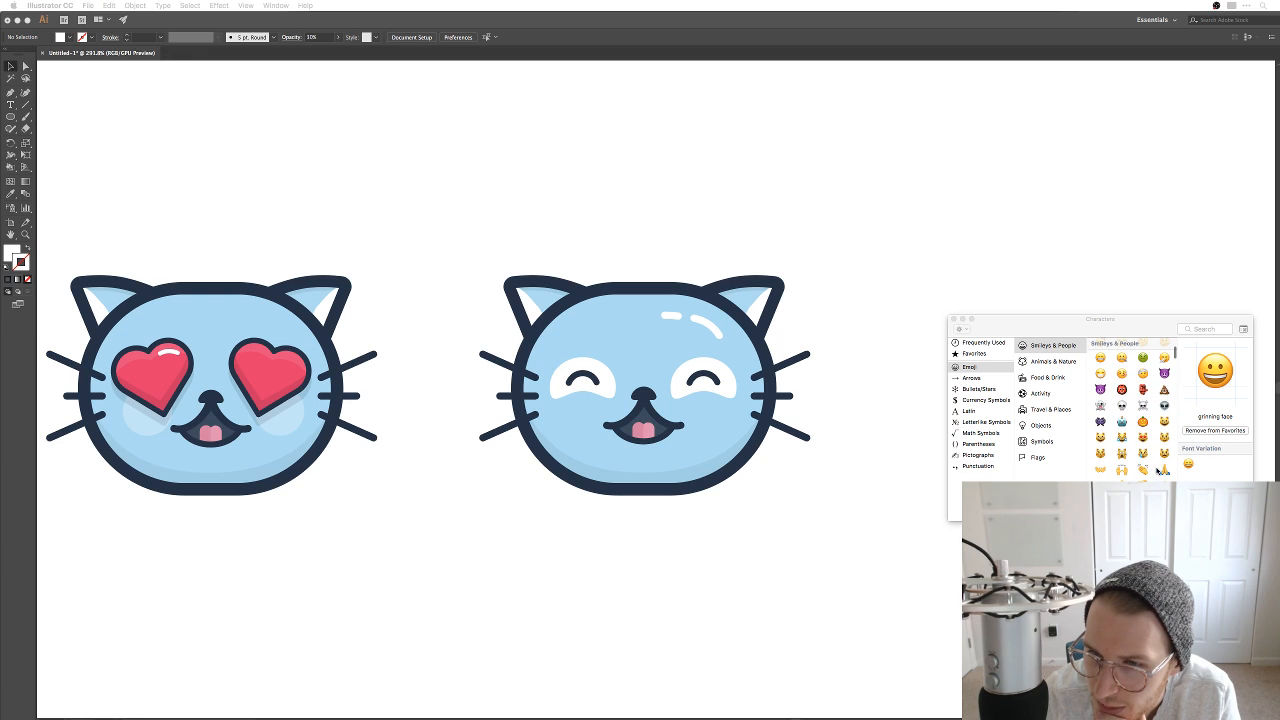
{"action": "left_click", "coordinate": [1142, 454]}
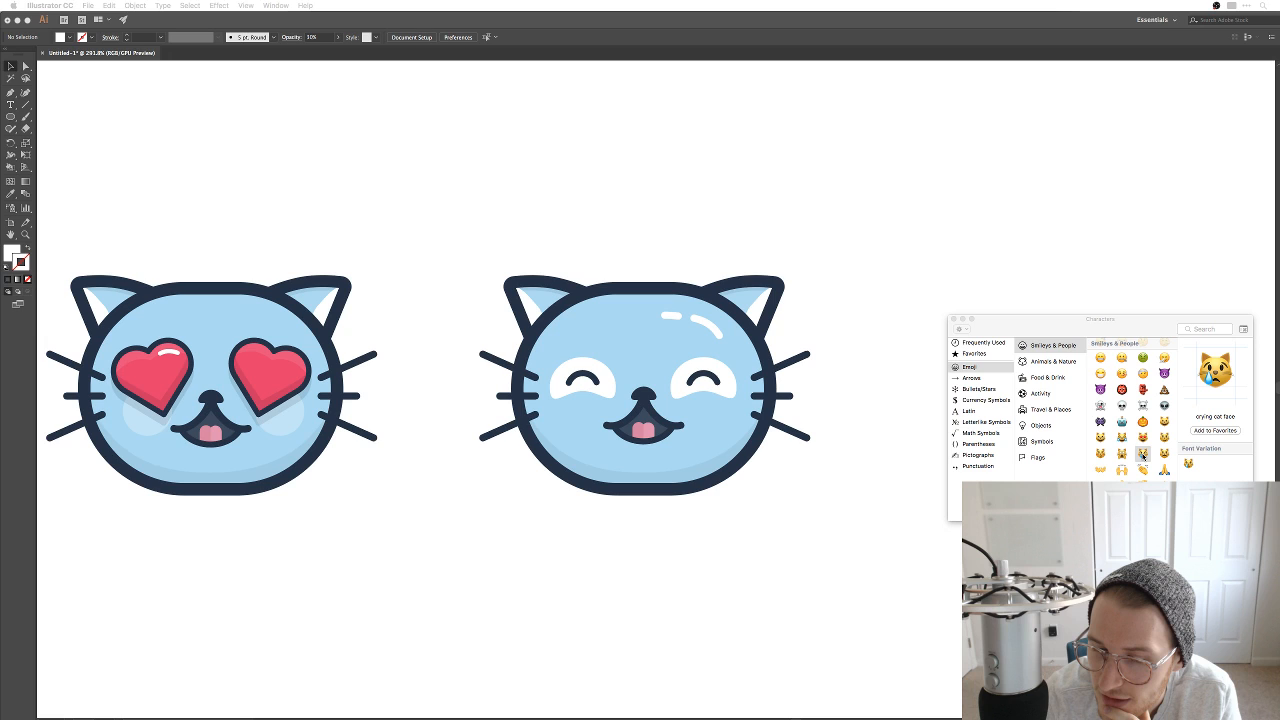
{"action": "scroll", "coordinate": [1143, 456], "scroll_direction": "up", "scroll_amount": 5}
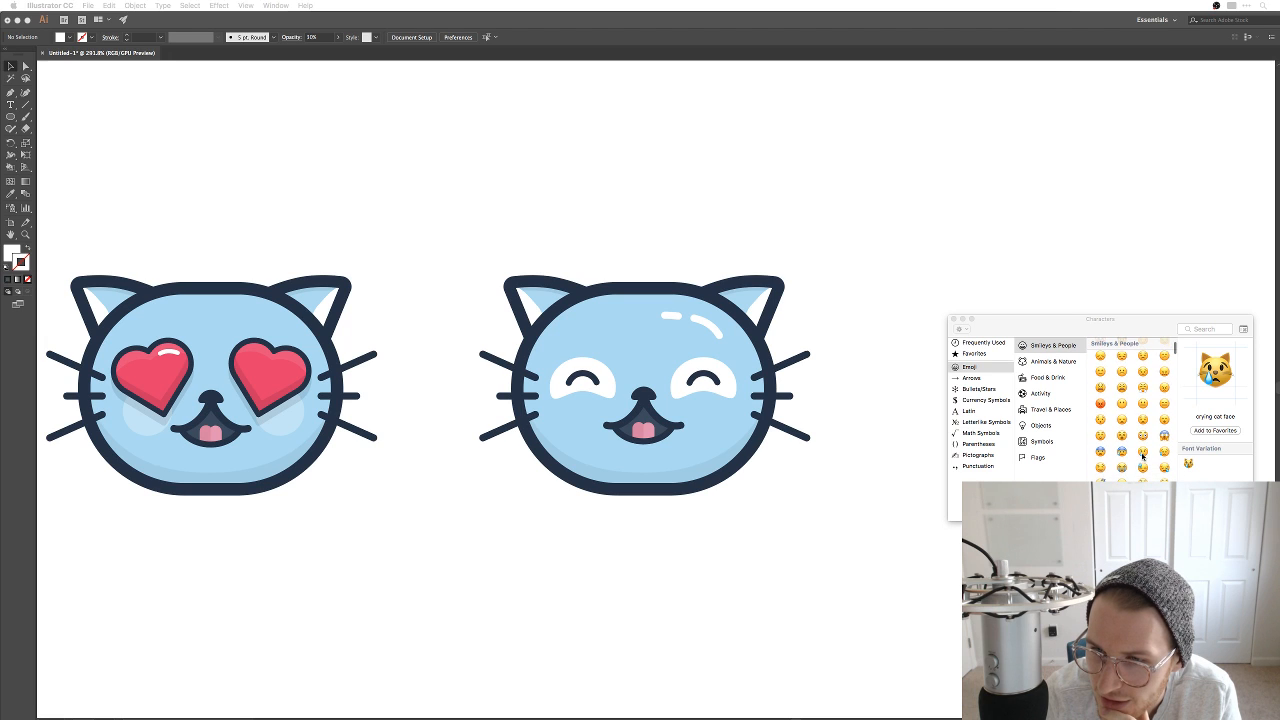
{"action": "scroll", "coordinate": [1143, 456], "scroll_direction": "up", "scroll_amount": 5}
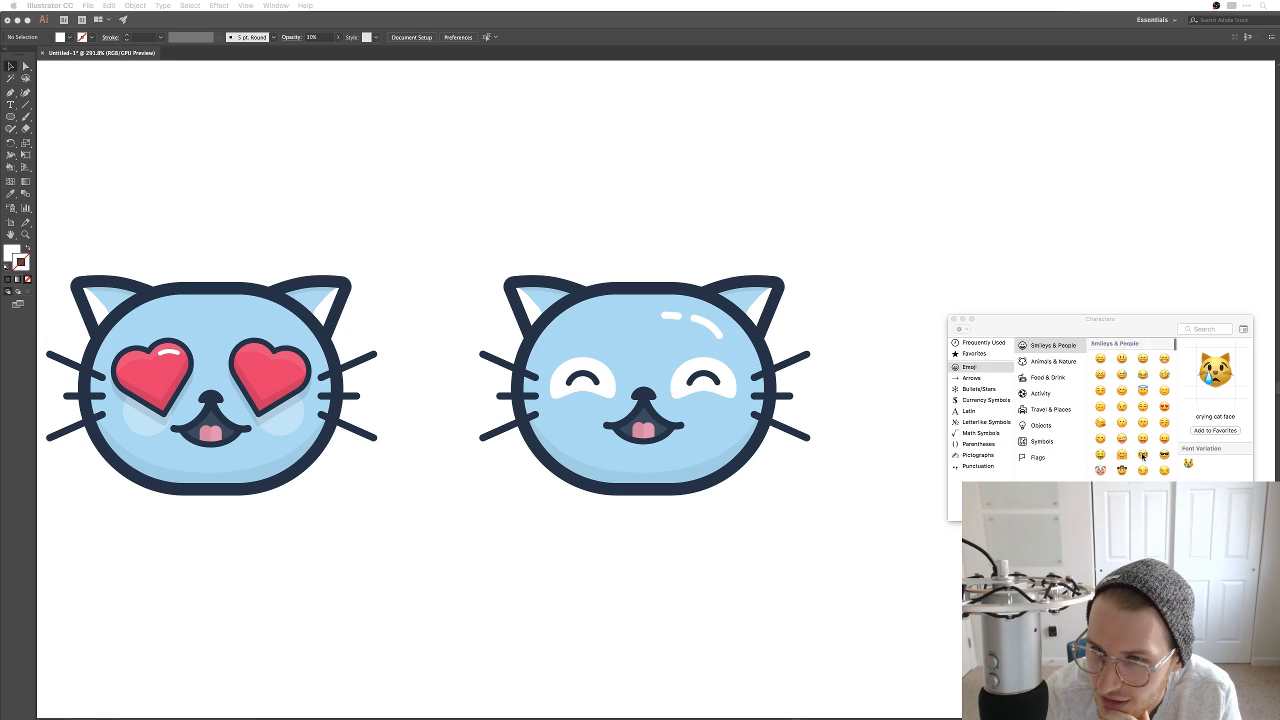
{"action": "scroll", "coordinate": [1143, 456], "scroll_direction": "down", "scroll_amount": 5}
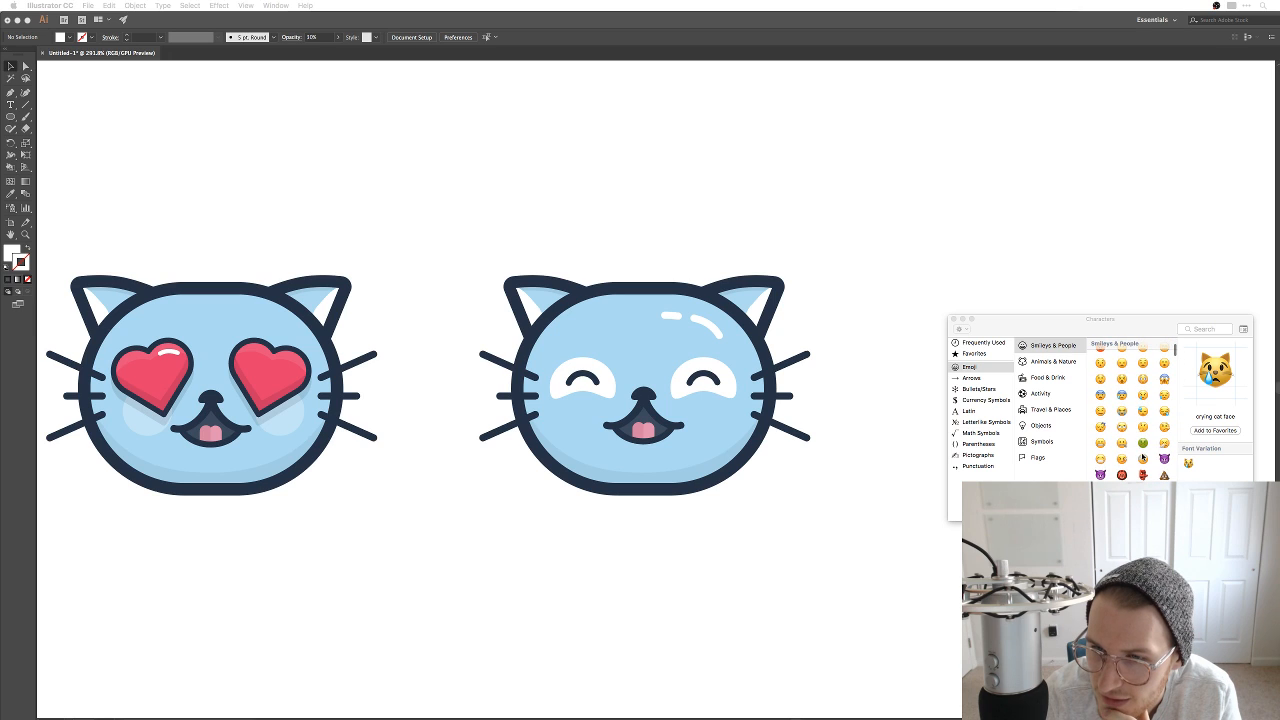
{"action": "left_click", "coordinate": [1122, 412]}
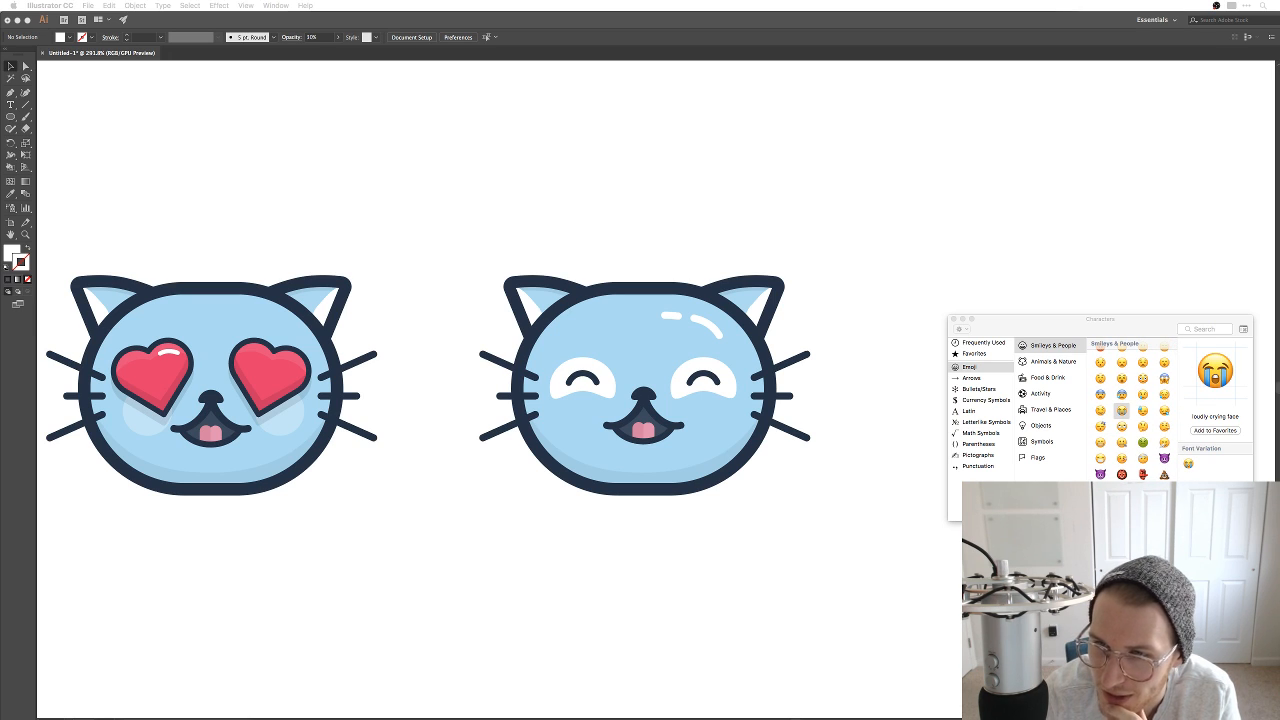
{"action": "left_click", "coordinate": [824, 537]}
Step: Draw a white rectangle about 30 pt wide and 97 pt tall, running down from the left eye past the chin
{"action": "key", "text": "l"}
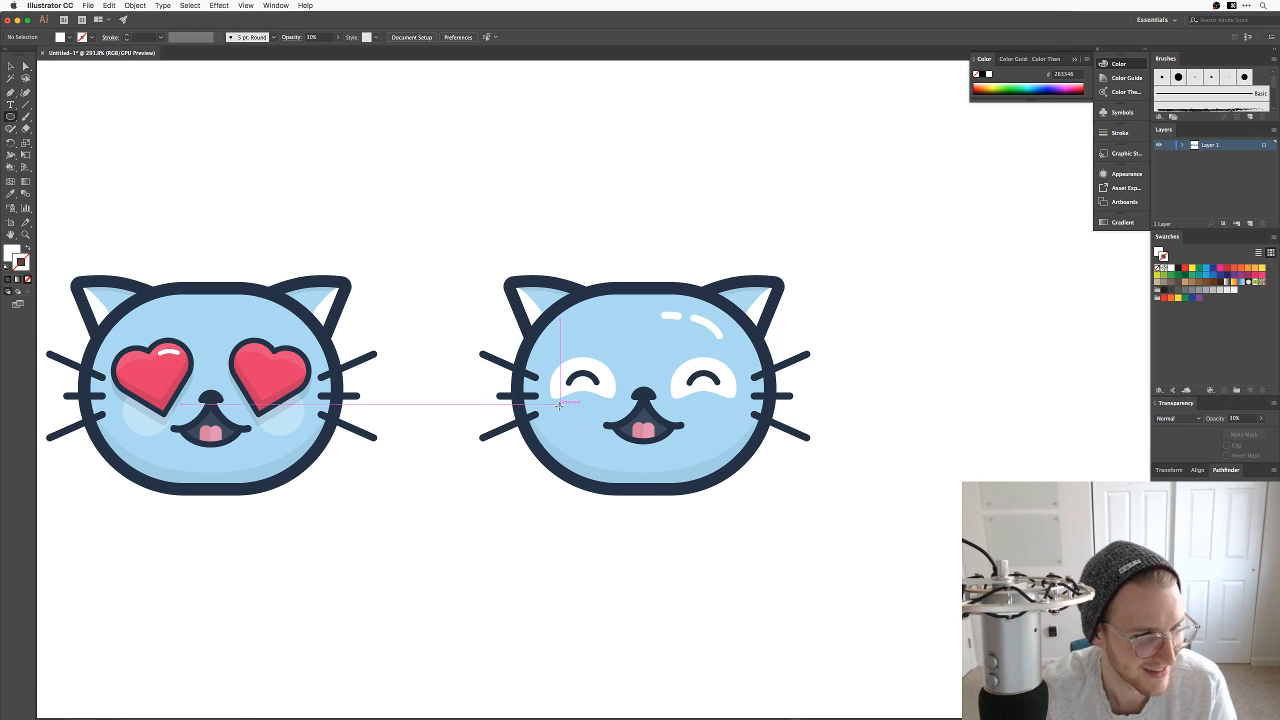
{"action": "key", "text": "m"}
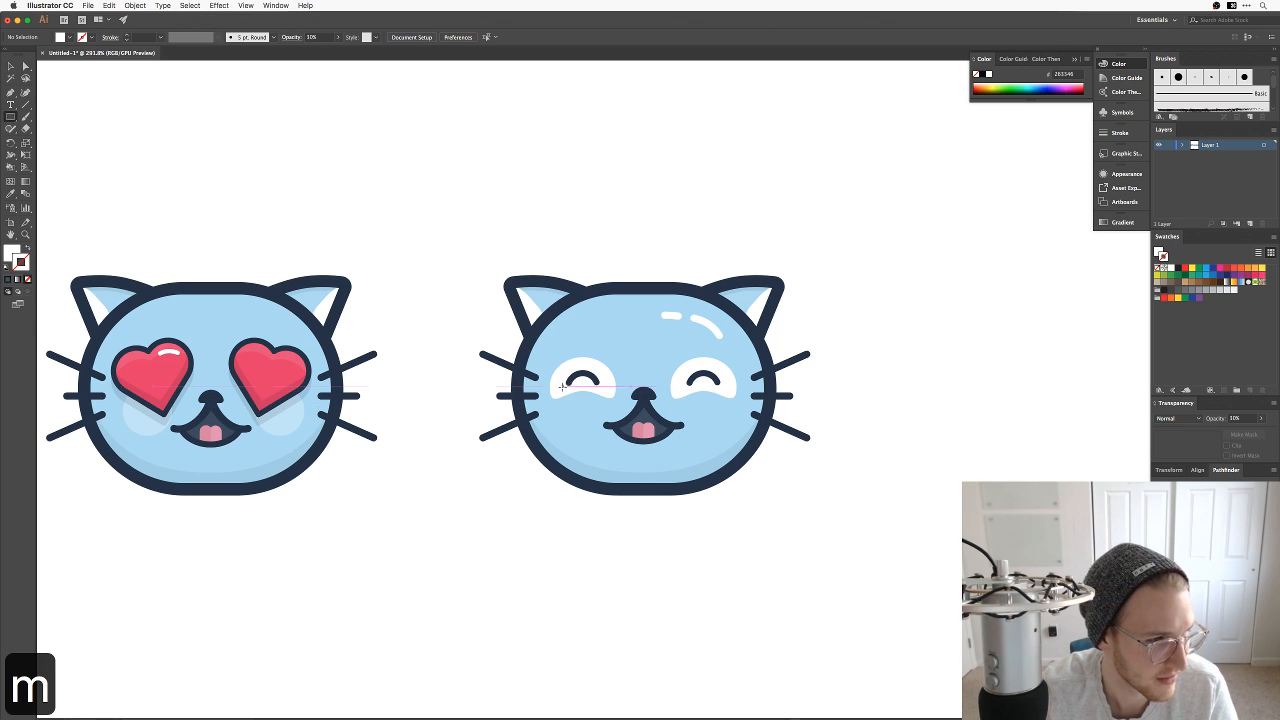
{"action": "left_click_drag", "start_coordinate": [560, 381], "coordinate": [600, 508]}
{"action": "key", "text": "v"}
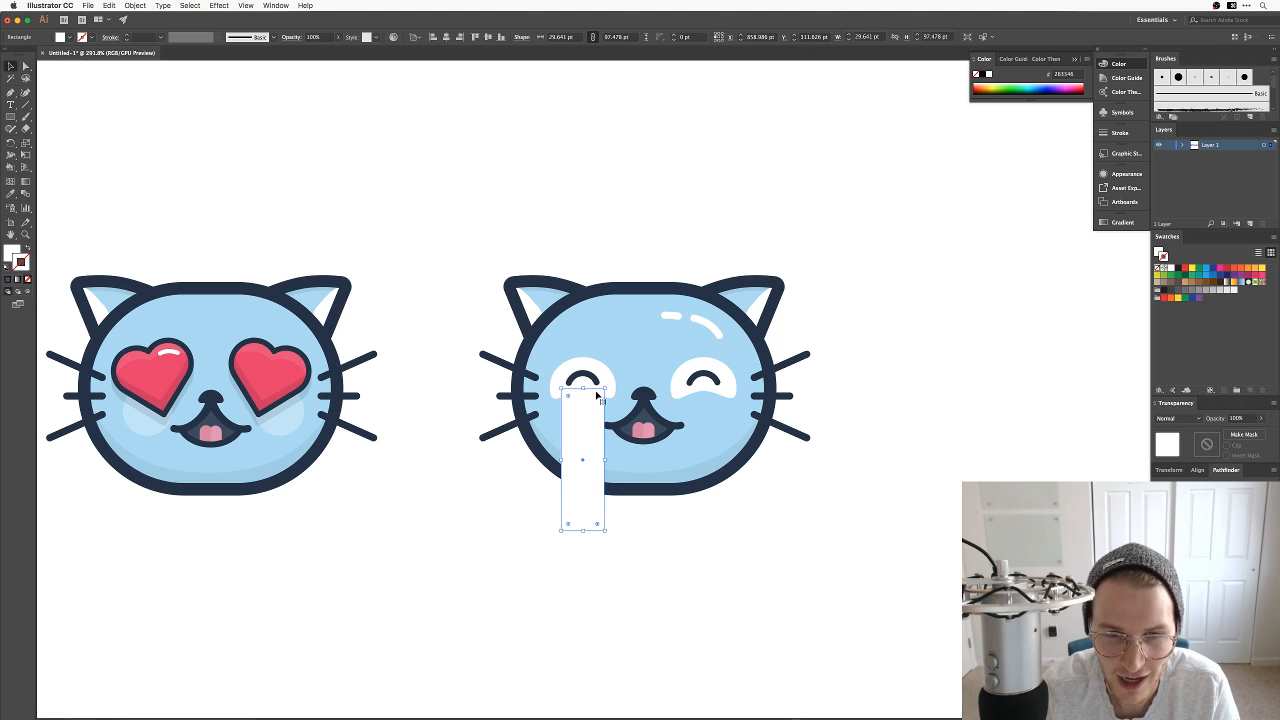
{"action": "key", "text": "a"}
{"action": "key", "text": "a"}
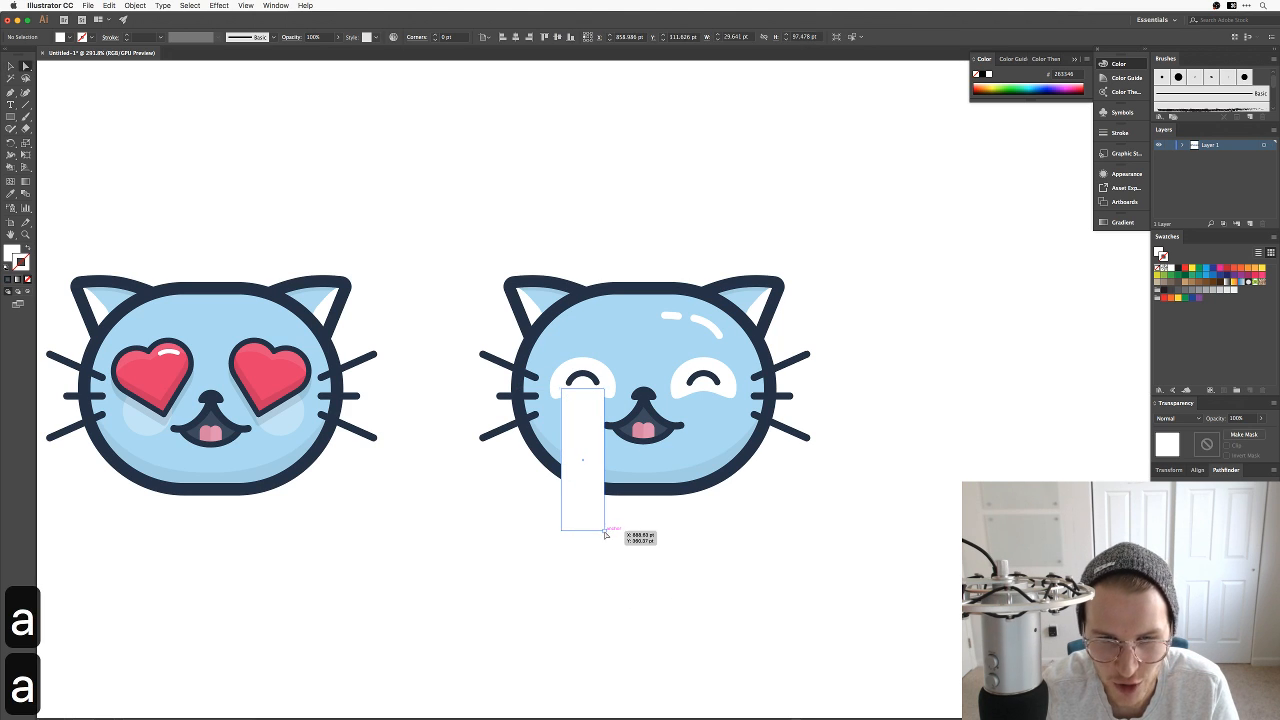
Step: Round the two bottom corners of the white tear rectangle by about 14.8 pt so the stream ends in a semicircle
{"action": "left_click", "coordinate": [604, 531]}
{"action": "left_click", "coordinate": [561, 531], "text": "shift"}
{"action": "left_click_drag", "start_coordinate": [574, 524], "coordinate": [572, 478]}
Step: Fill the rounded tear stream with the light blue sampled from the tears-of-joy cat's teardrop
{"action": "scroll", "coordinate": [697, 496], "scroll_direction": "left", "scroll_amount": 5}
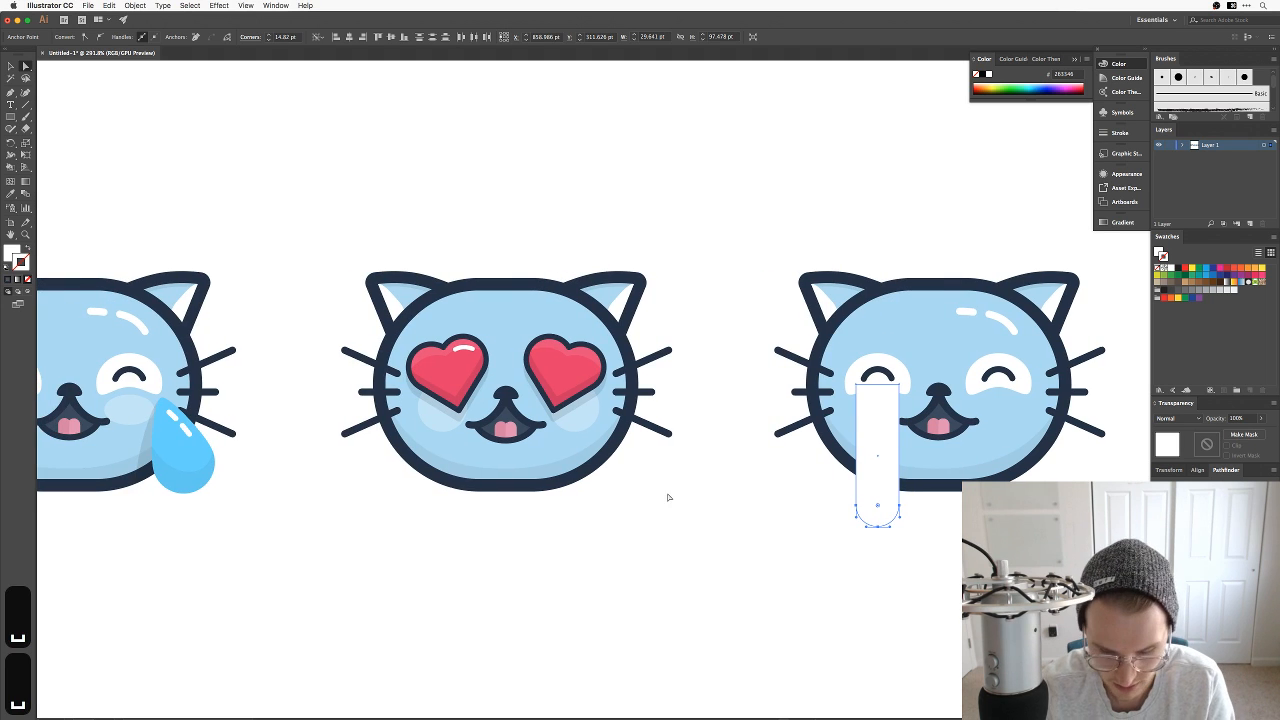
{"action": "key", "text": "i"}
{"action": "left_click", "coordinate": [196, 450]}
{"action": "key", "text": "v"}
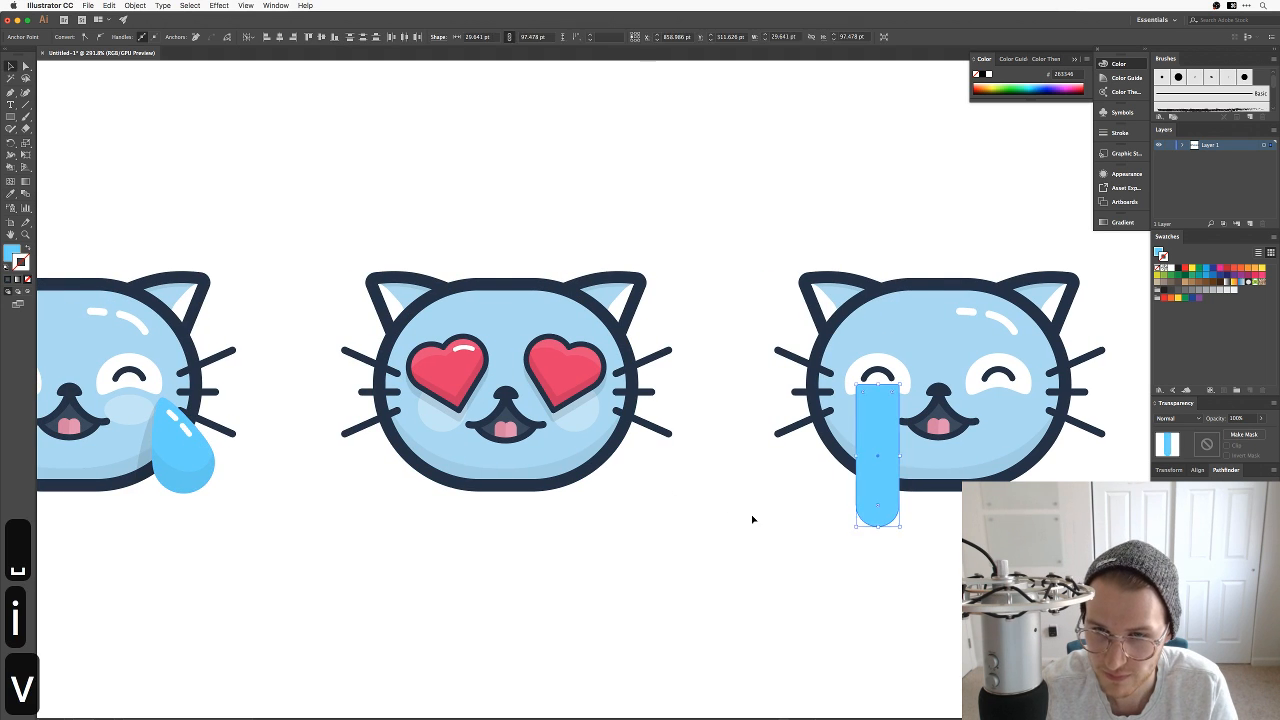
{"action": "left_click", "coordinate": [751, 517]}
Step: Bring the left eye's white shape in front of the tear stream so the stream flows from beneath the eye
{"action": "scroll", "coordinate": [697, 563], "scroll_direction": "right", "scroll_amount": 5}
{"action": "left_click", "coordinate": [642, 416]}
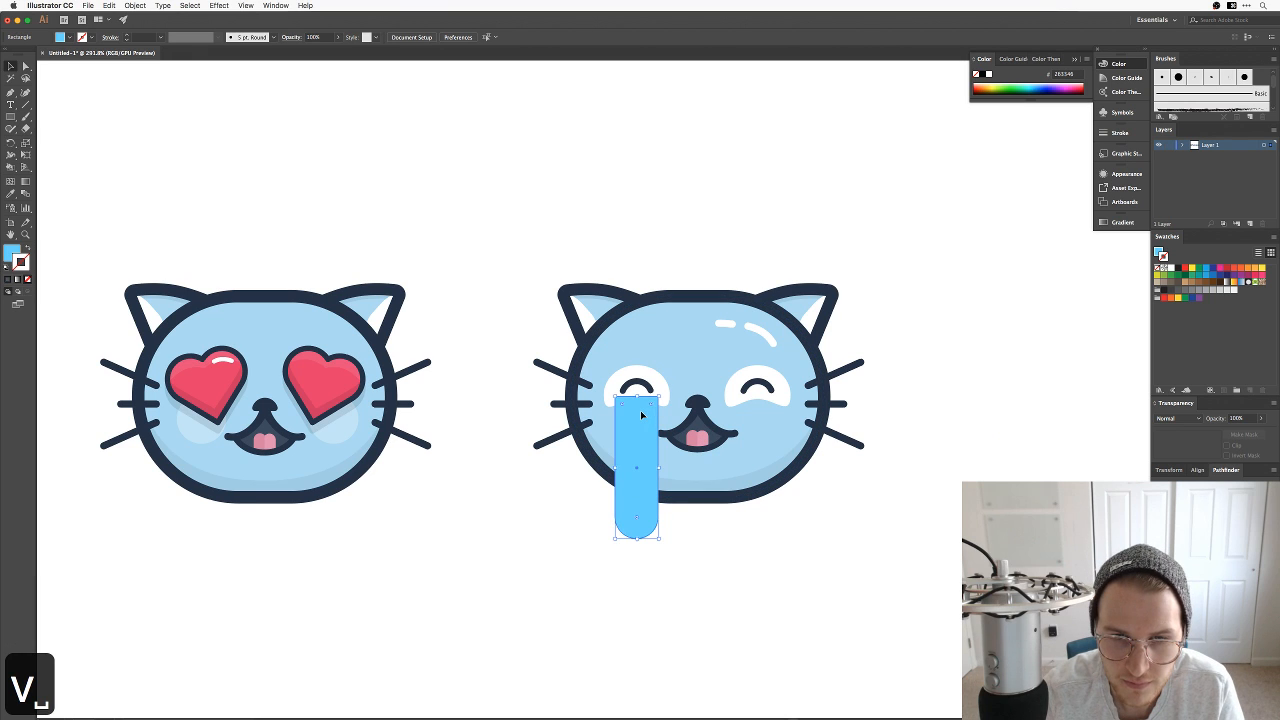
{"action": "key", "text": "super+bracketleft"}
{"action": "key", "text": "v"}
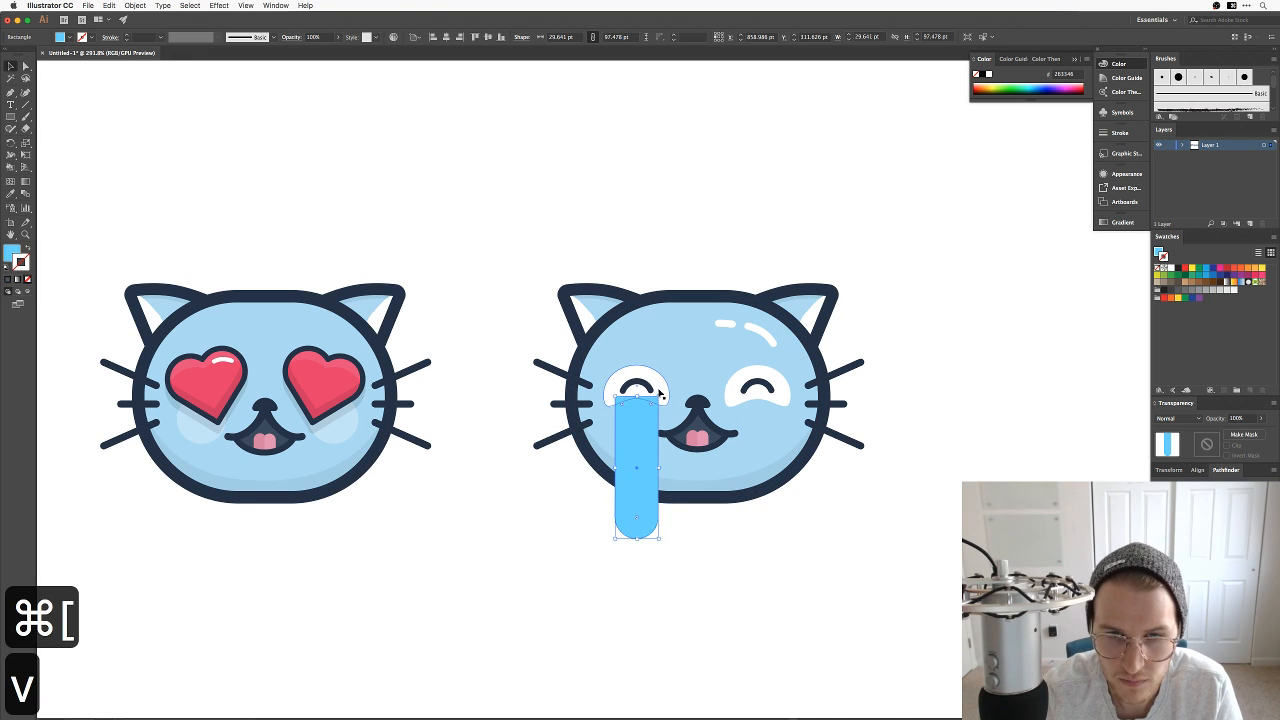
{"action": "left_click", "coordinate": [653, 392]}
{"action": "key", "text": "super+shift+bracketright"}
{"action": "key", "text": "v"}
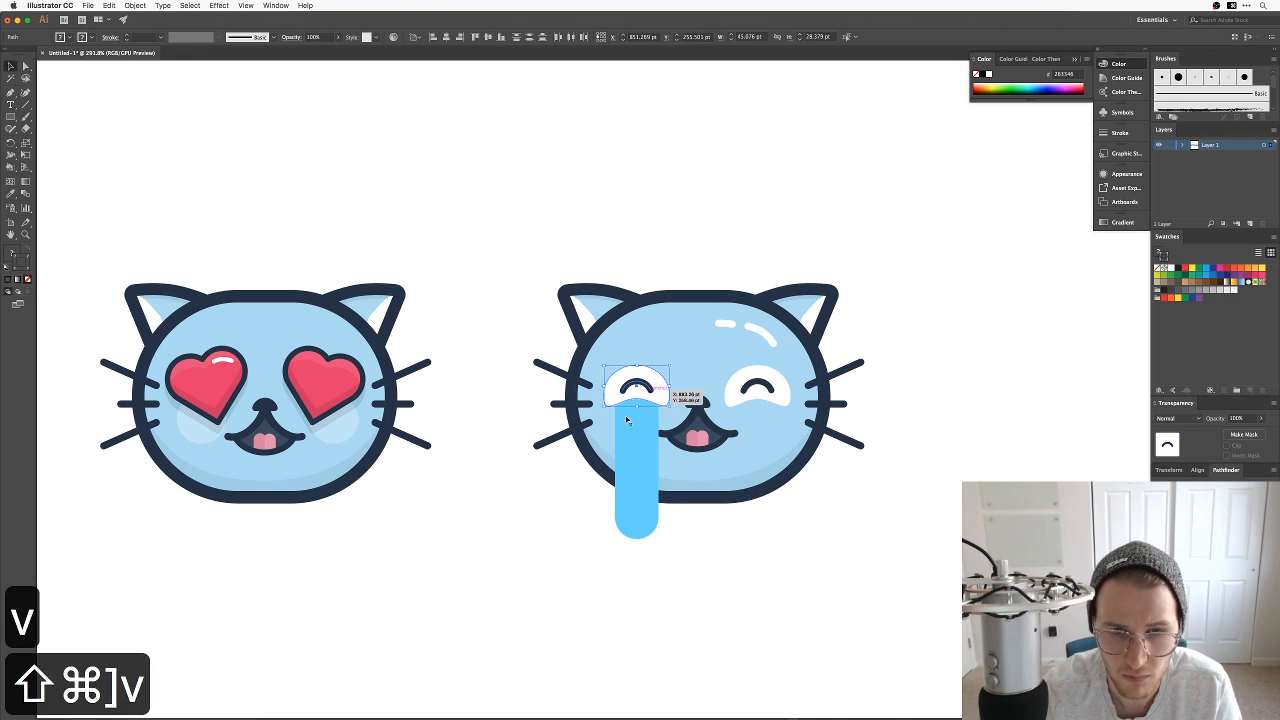
{"action": "left_click", "coordinate": [540, 549]}
Step: Delete the open mouth filling and tongue from the crying cat, keeping only the curved mouth line
{"action": "left_click_drag", "start_coordinate": [589, 487], "coordinate": [450, 510]}
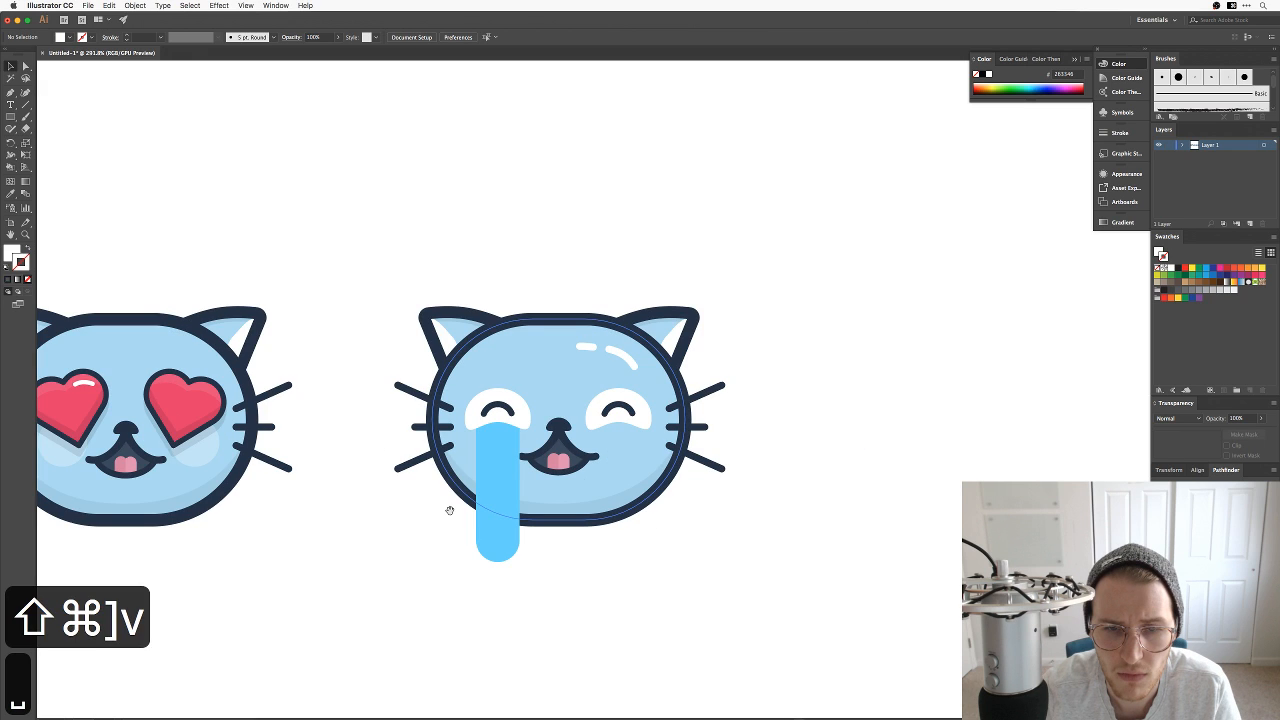
{"action": "left_click", "coordinate": [545, 464]}
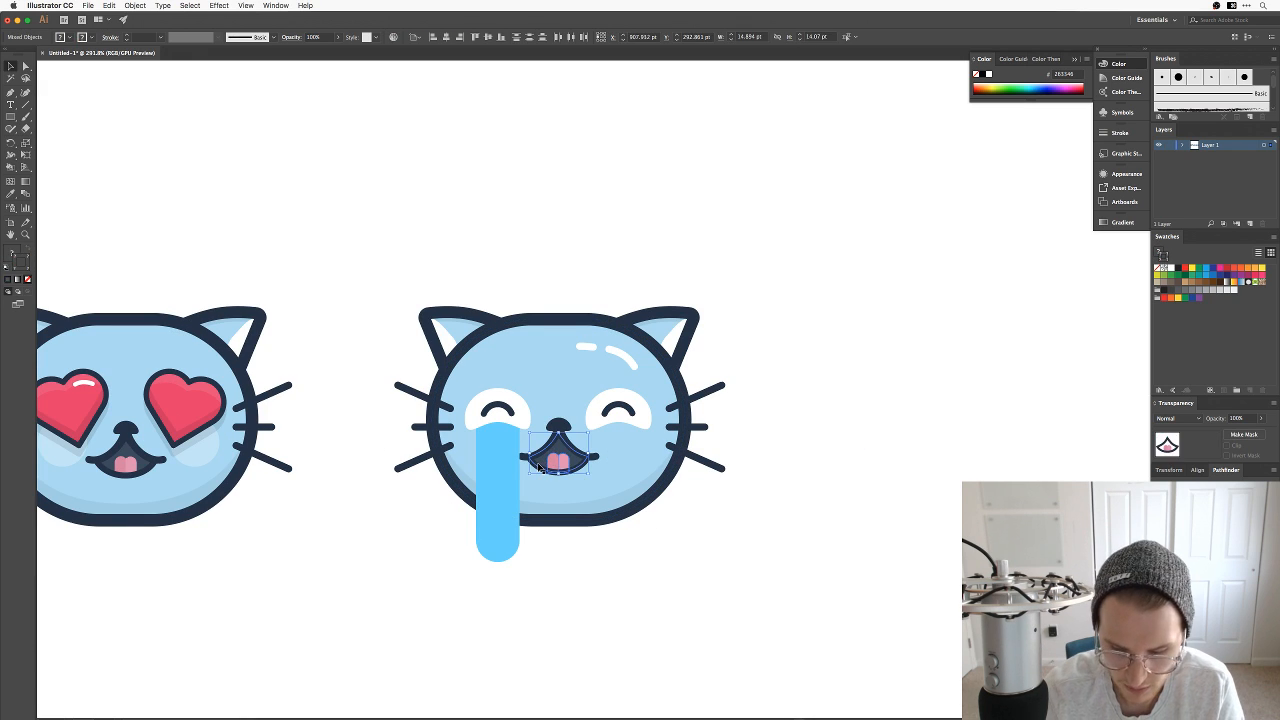
{"action": "key", "text": "Delete"}
{"action": "left_click", "coordinate": [540, 466]}
{"action": "key", "text": "Delete"}
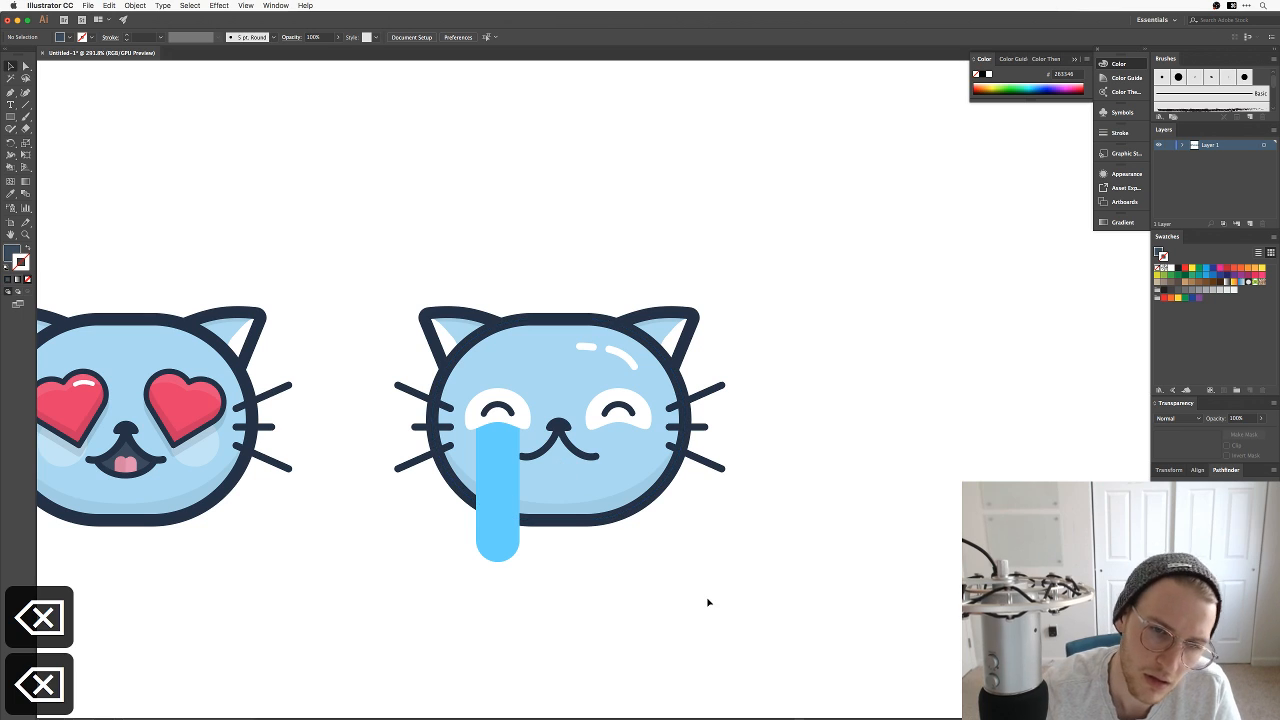
Step: Copy the tear stream across to the right eye and send the copy behind that eye's white shape
{"action": "left_click_drag", "start_coordinate": [680, 588], "coordinate": [674, 517]}
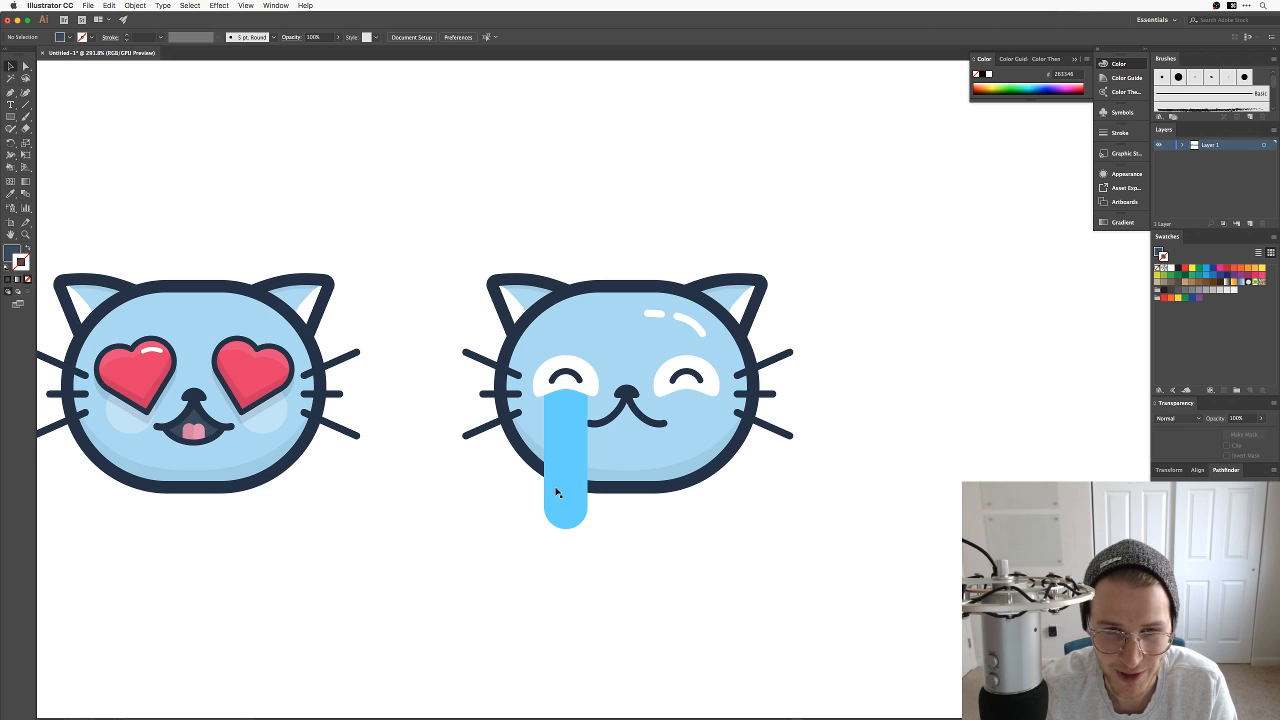
{"action": "scroll", "coordinate": [651, 511], "scroll_direction": "up", "scroll_amount": 1}
{"action": "left_click_drag", "start_coordinate": [565, 507], "coordinate": [688, 508]}
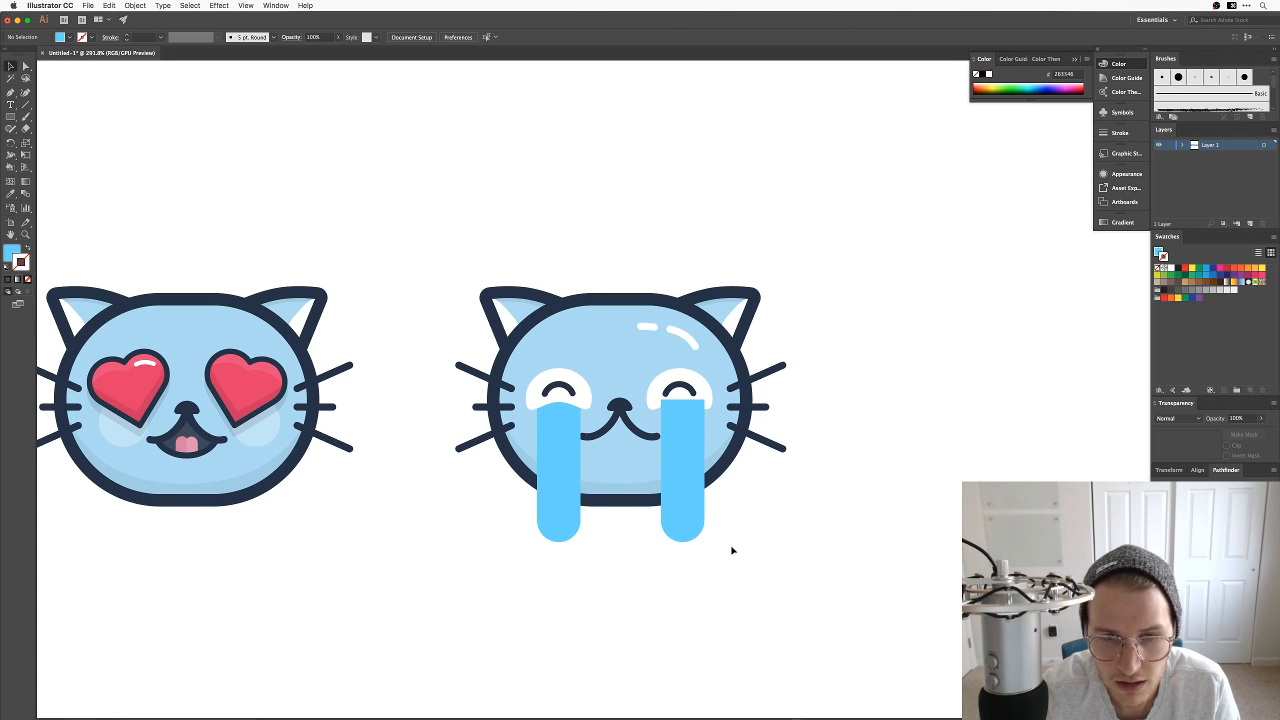
{"action": "left_click", "coordinate": [681, 506]}
{"action": "key", "text": "super+bracketleft"}
{"action": "key", "text": "super+bracketleft"}
{"action": "key", "text": "super+bracketleft"}
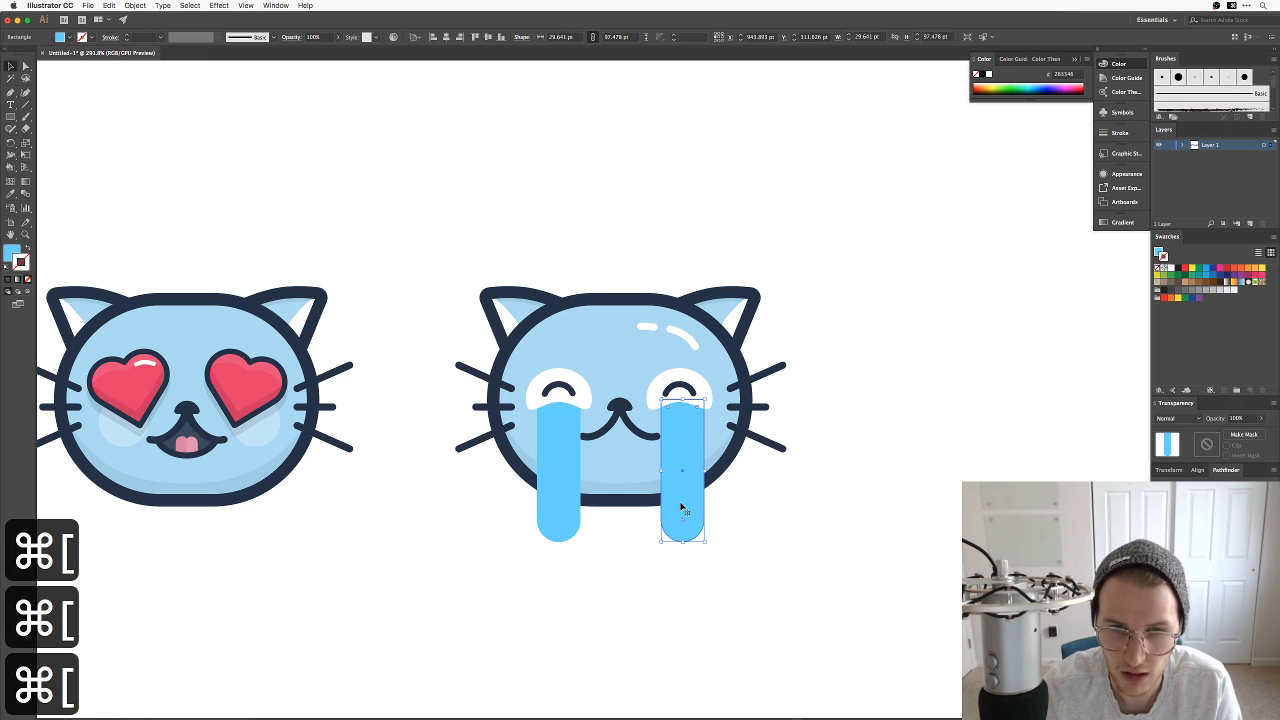
{"action": "key", "text": "super+bracketleft"}
{"action": "left_click", "coordinate": [757, 543]}
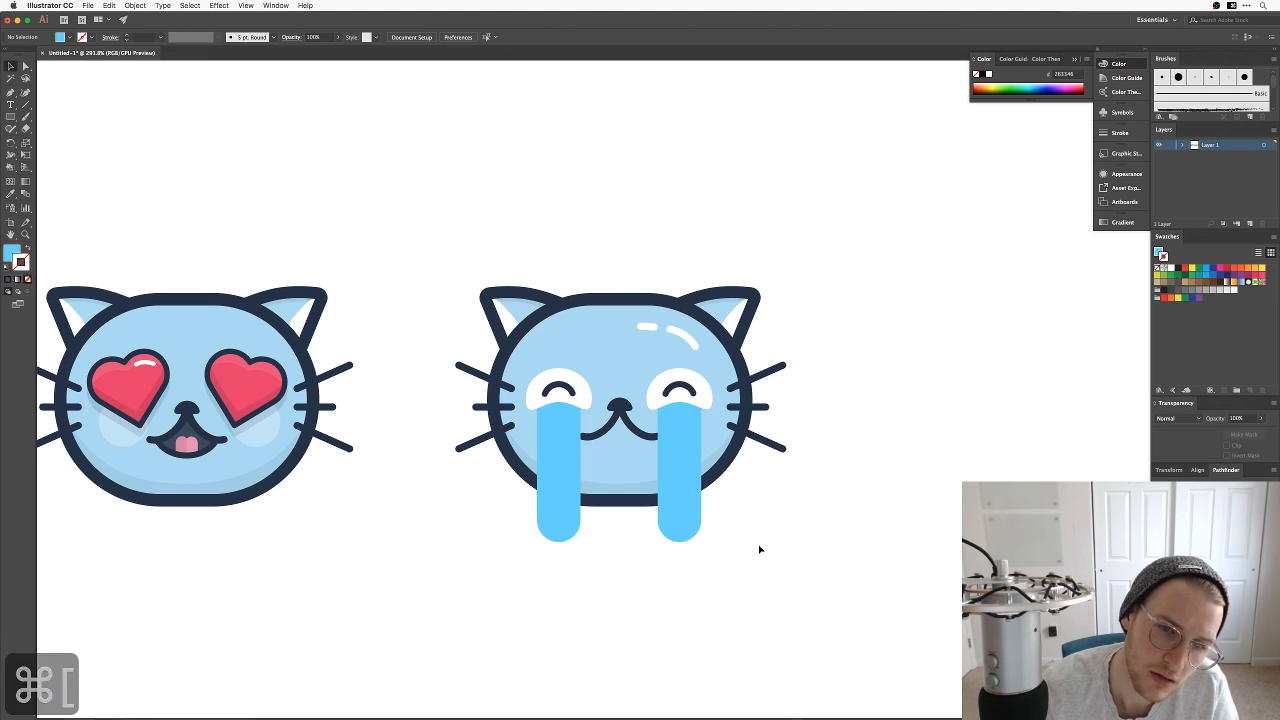
Step: Switch to the character viewer to check the loudly crying face emoji as a mouth reference, and return to the artwork
{"action": "left_click", "coordinate": [607, 427]}
{"action": "left_click", "coordinate": [825, 562]}
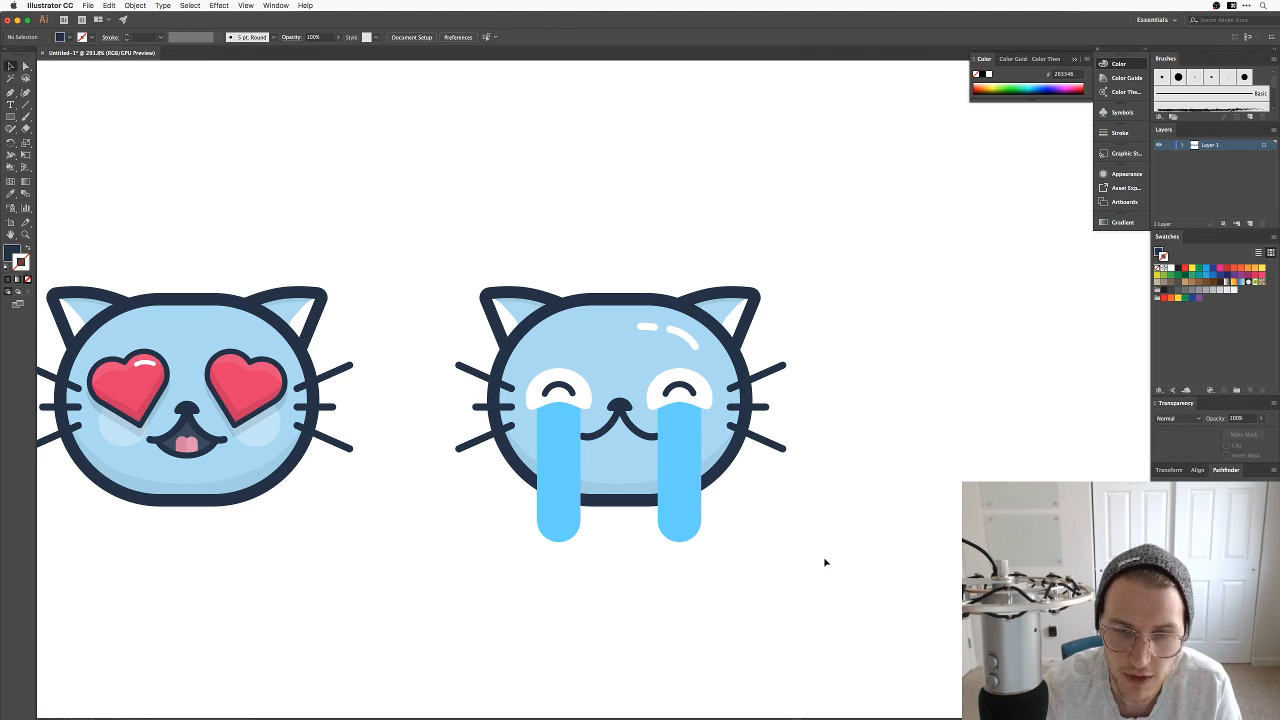
{"action": "key", "text": "super+Tab"}
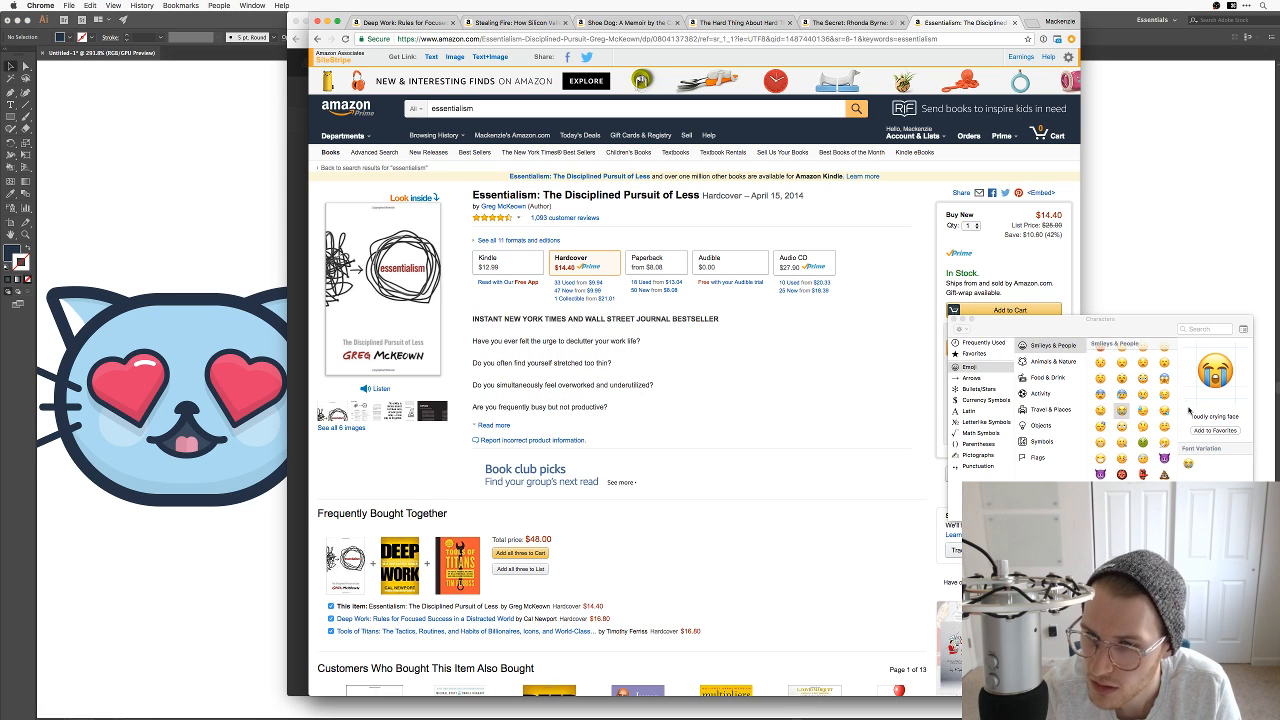
{"action": "key", "text": "super+Tab"}
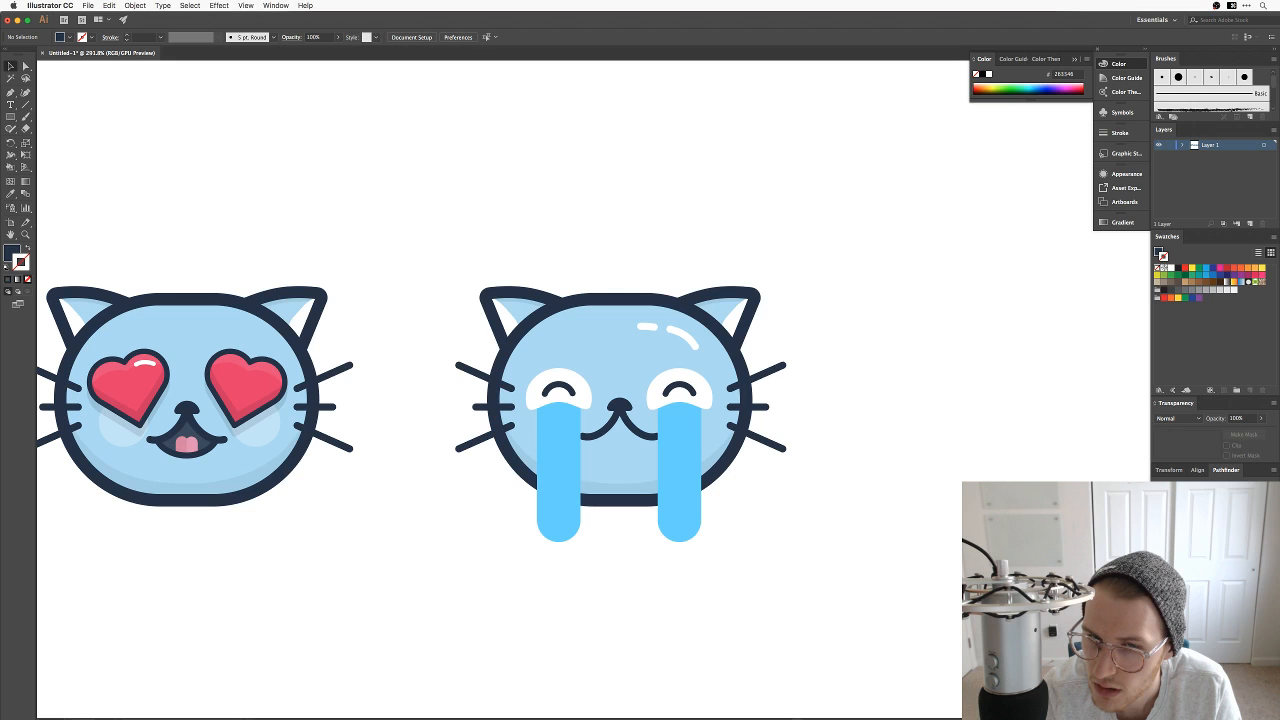
{"action": "key", "text": "super+Tab"}
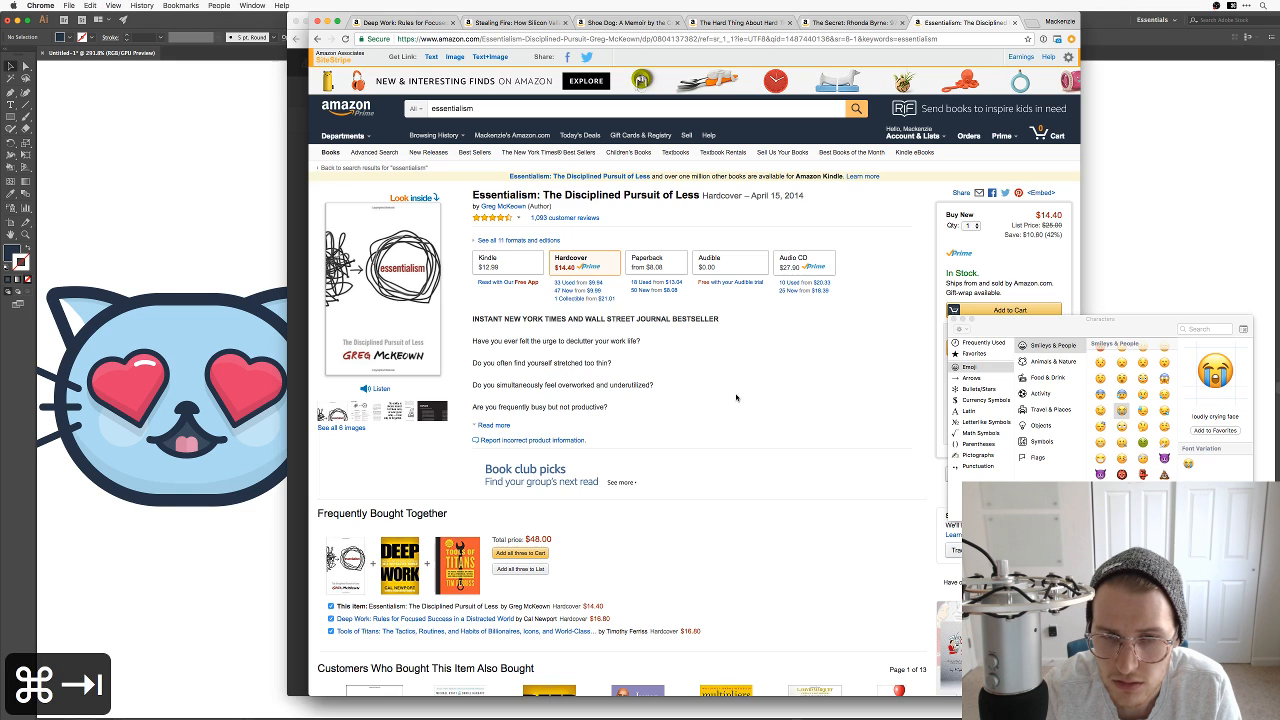
{"action": "key", "text": "super+Tab"}
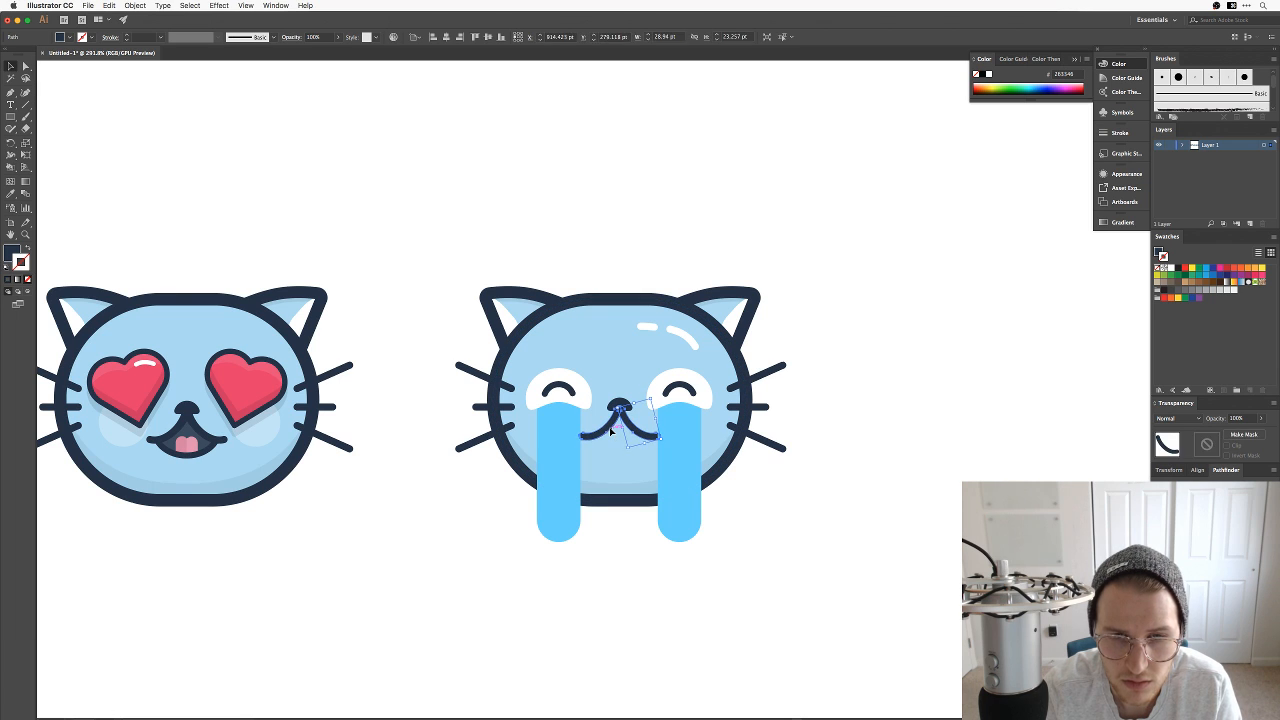
Step: Try replacing the curved mouth line with a dark circle below the nose
{"action": "left_click", "coordinate": [626, 423]}
{"action": "key", "text": "BackSpace"}
{"action": "key", "text": "l"}
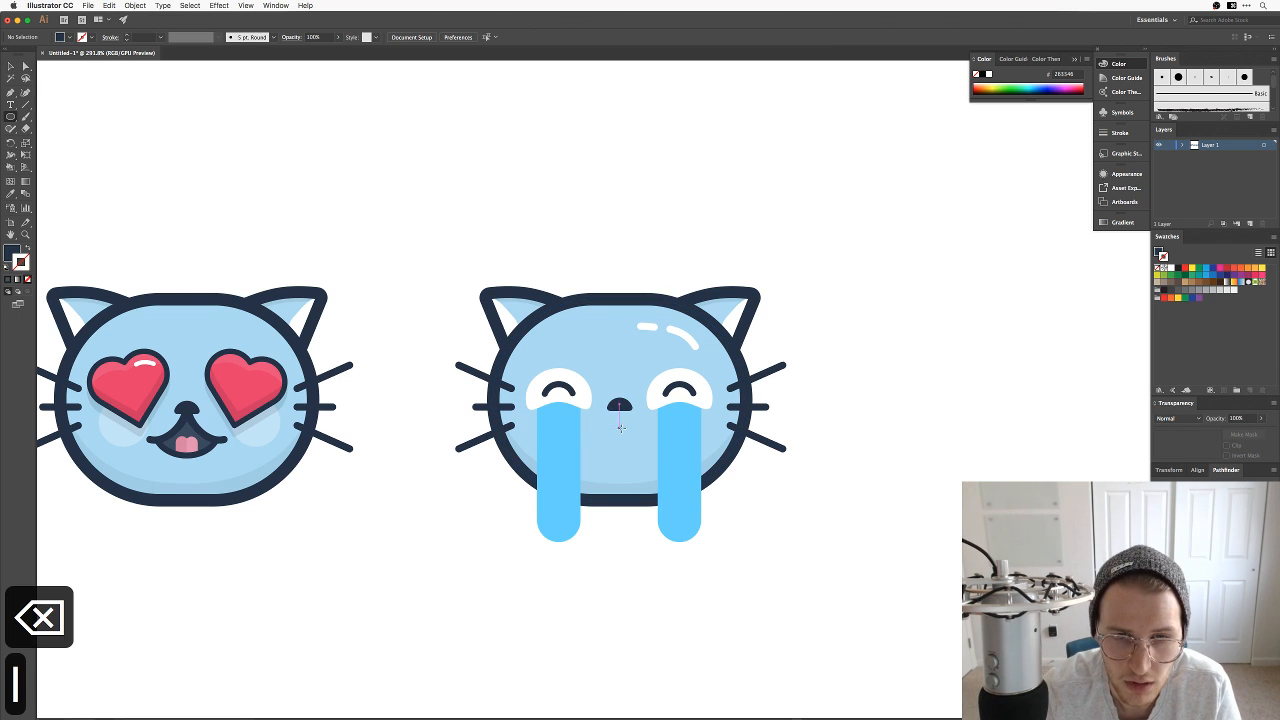
{"action": "left_click_drag", "start_coordinate": [600, 413], "coordinate": [626, 454]}
{"action": "key", "text": "v"}
{"action": "key", "text": "v"}
{"action": "left_click", "coordinate": [840, 537]}
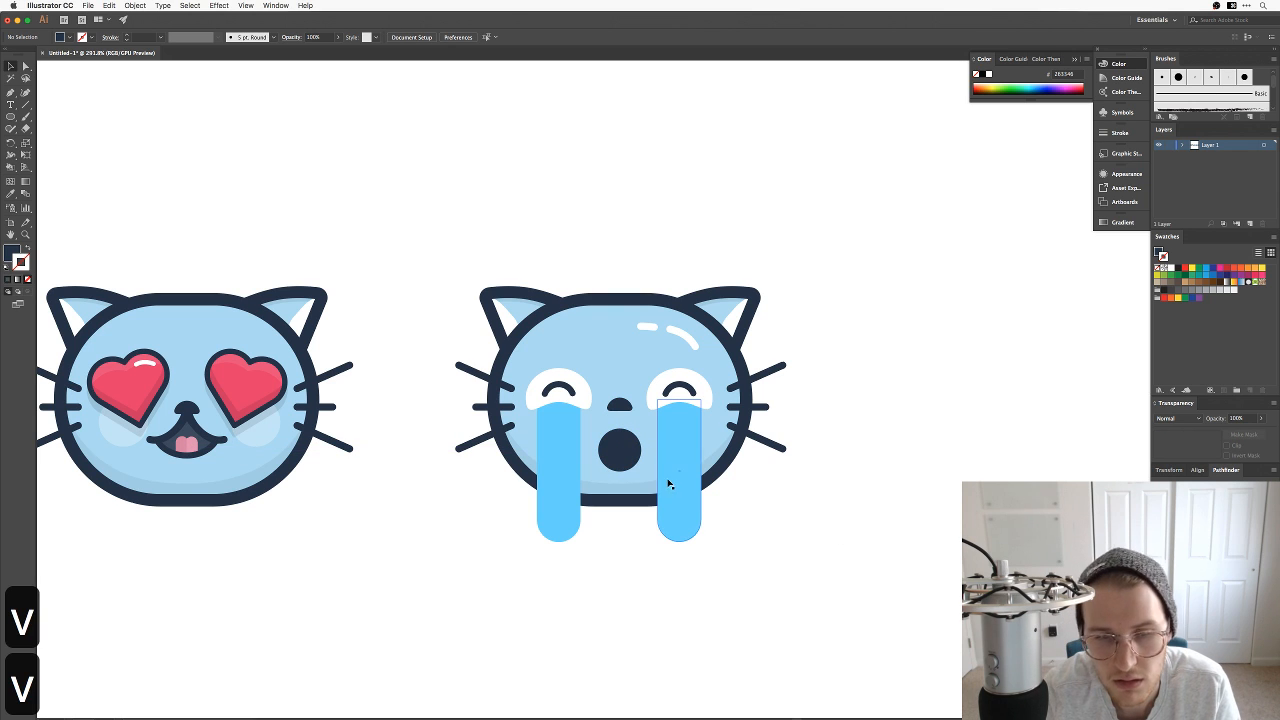
Step: Undo the circular mouth and the deletion of the curved mouth line
{"action": "key", "text": "super+equal"}
{"action": "key", "text": "super+equal"}
{"action": "key", "text": "super+equal"}
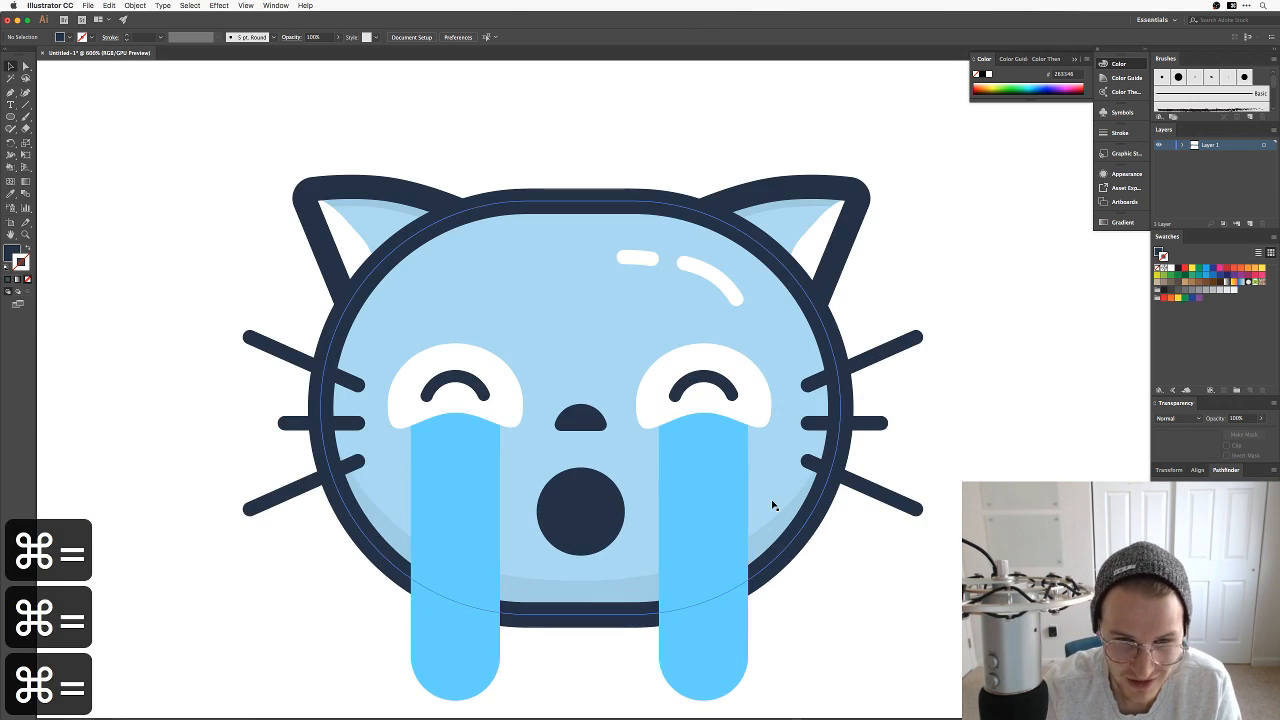
{"action": "left_click_drag", "start_coordinate": [771, 503], "coordinate": [797, 463]}
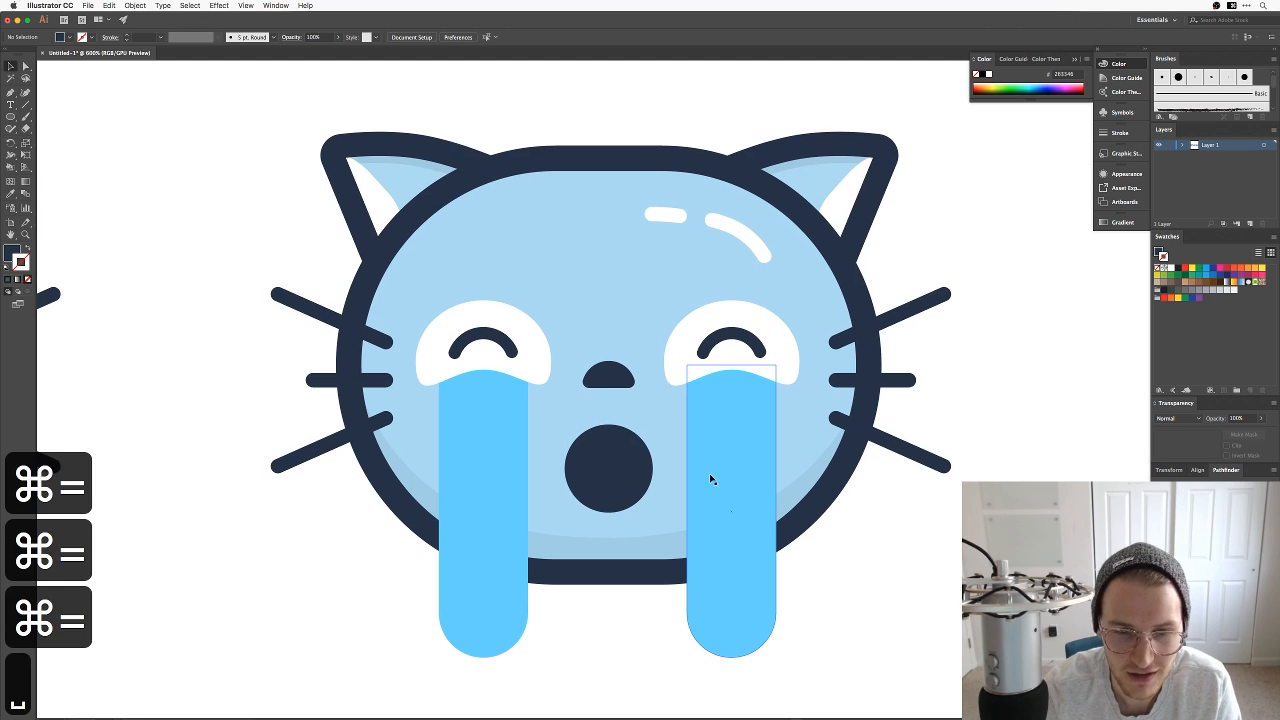
{"action": "key", "text": "super+z"}
{"action": "key", "text": "super+z"}
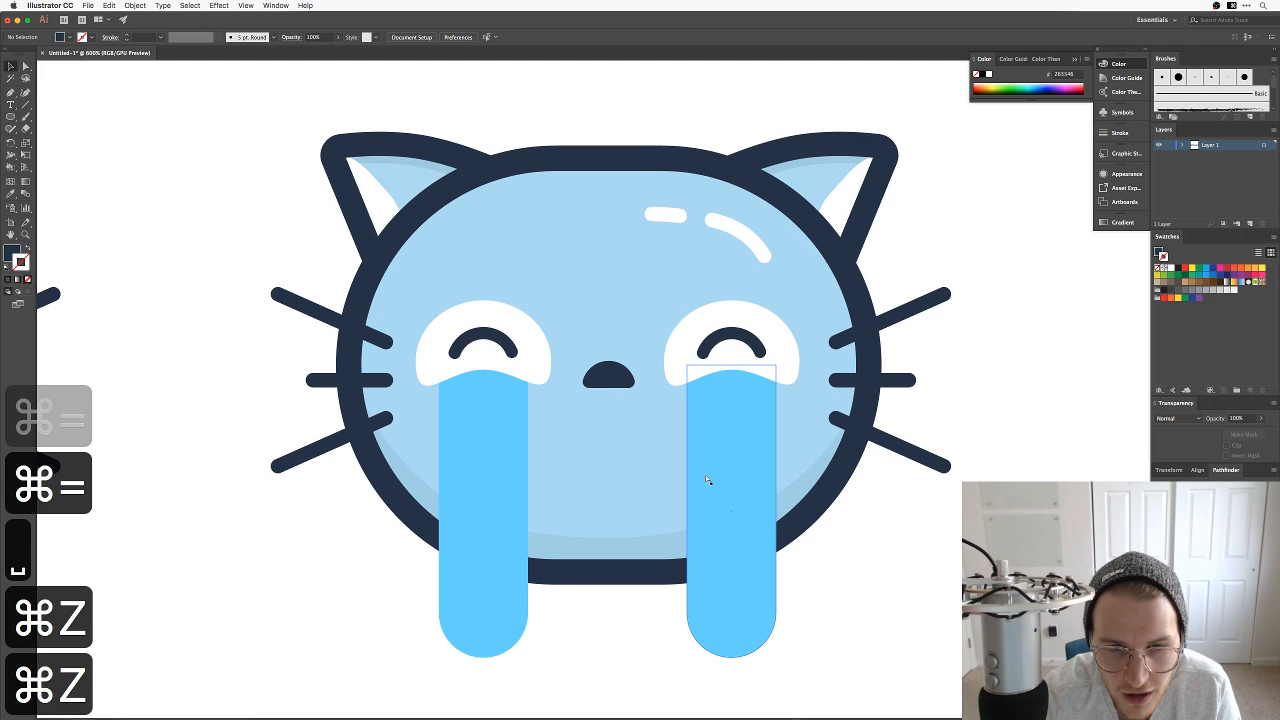
Step: Draw a dark circle about 27 pt across over the mouth line and pull its top point up to the nose as a teardrop-shaped mouth
{"action": "key", "text": "l"}
{"action": "left_click_drag", "start_coordinate": [608, 455], "coordinate": [647, 495]}
{"action": "key", "text": "v"}
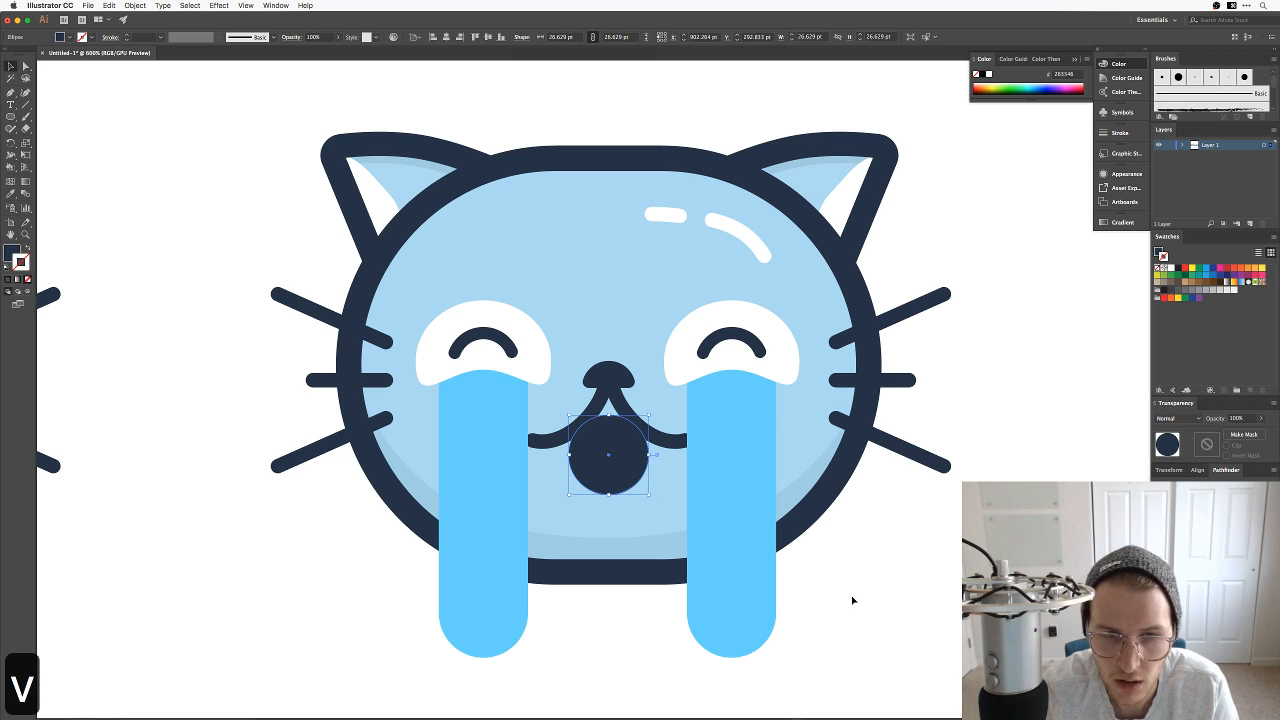
{"action": "key", "text": "a"}
{"action": "left_click", "coordinate": [604, 437]}
{"action": "left_click_drag", "start_coordinate": [608, 419], "coordinate": [611, 393]}
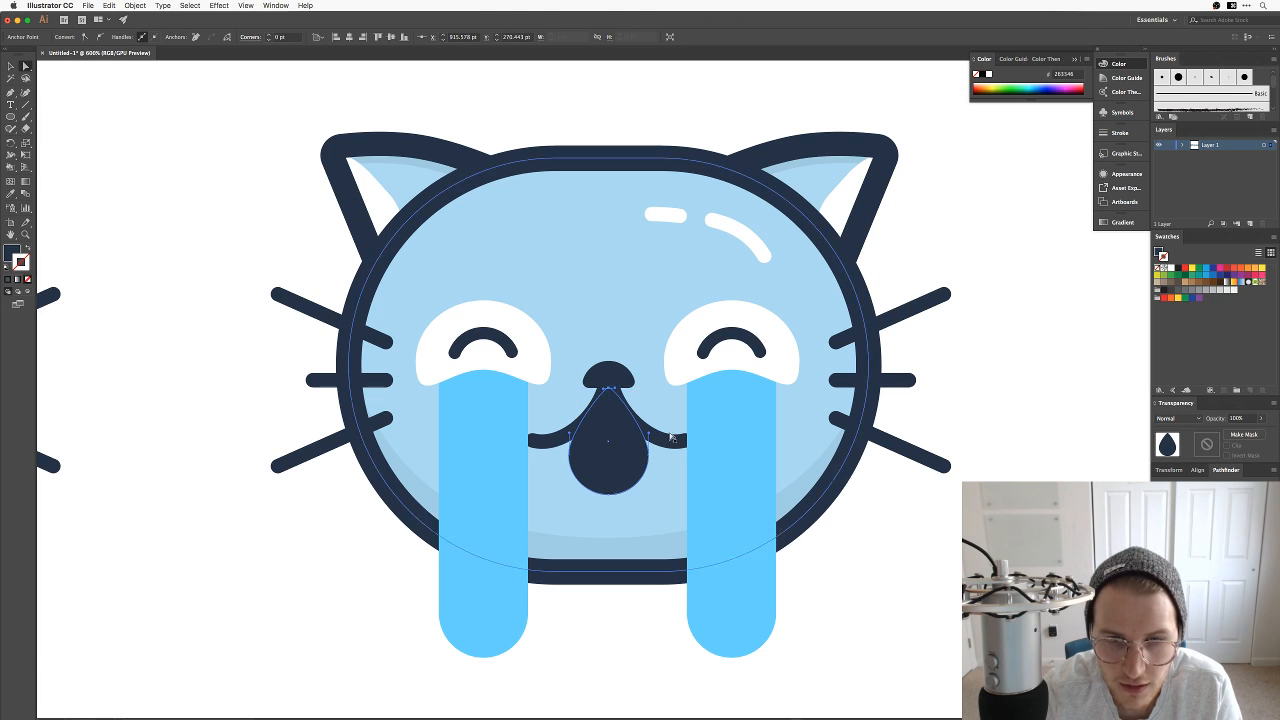
{"action": "key", "text": "v"}
{"action": "left_click", "coordinate": [865, 585]}
Step: Delete the curved mouth line and move the teardrop-shaped mouth up about 3 pt so its tip tucks into the nose
{"action": "key", "text": "super+minus"}
{"action": "key", "text": "super+minus"}
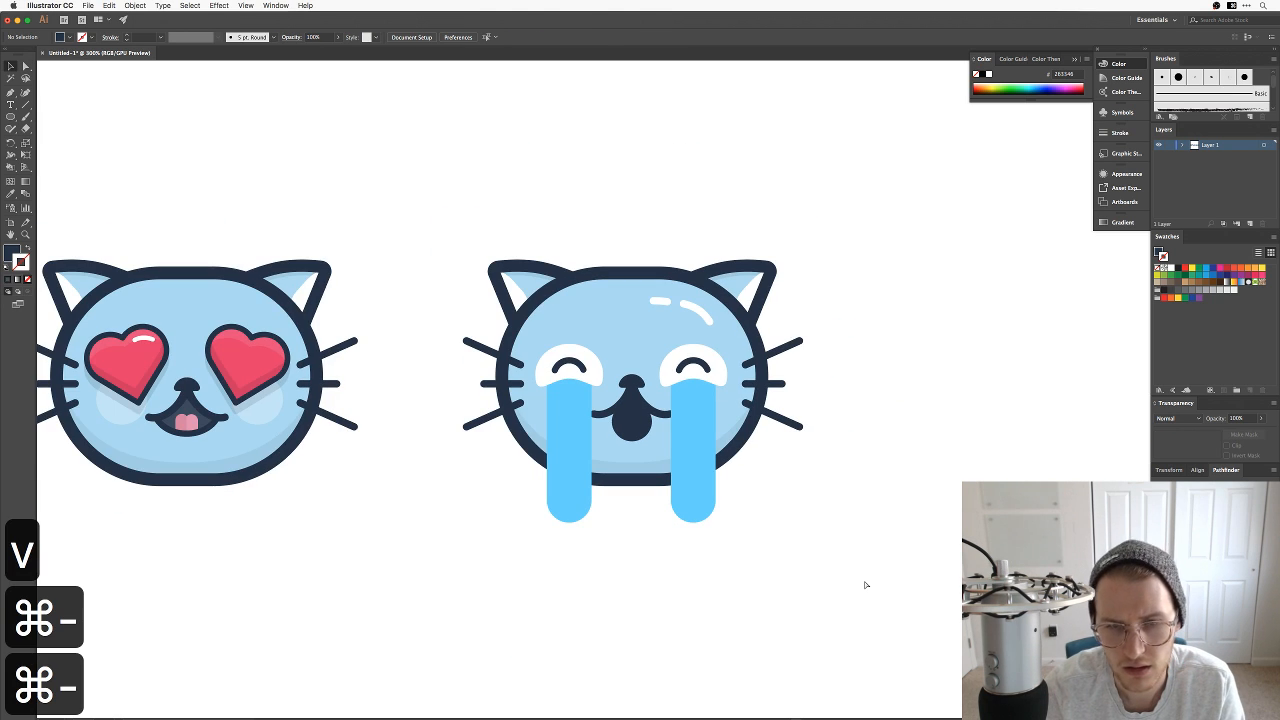
{"action": "key", "text": "super+equal"}
{"action": "key", "text": "super+equal"}
{"action": "key", "text": "v"}
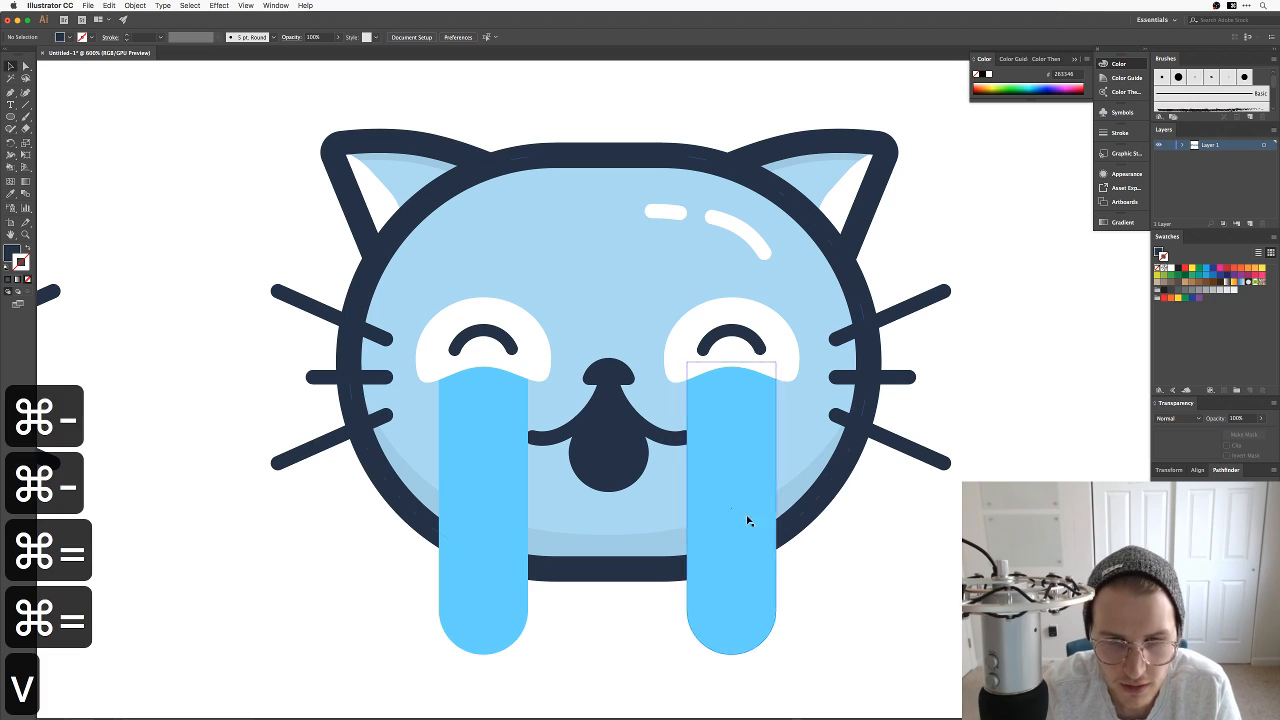
{"action": "left_click", "coordinate": [670, 437]}
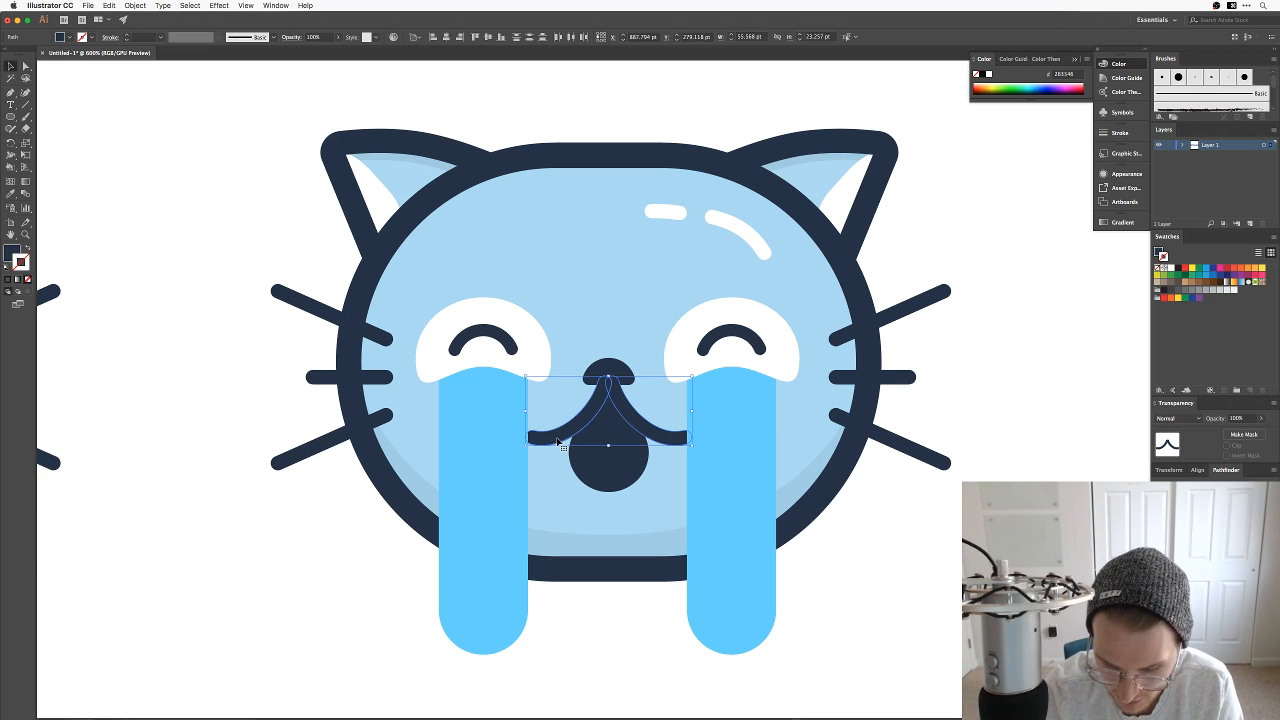
{"action": "key", "text": "BackSpace"}
{"action": "key", "text": "v"}
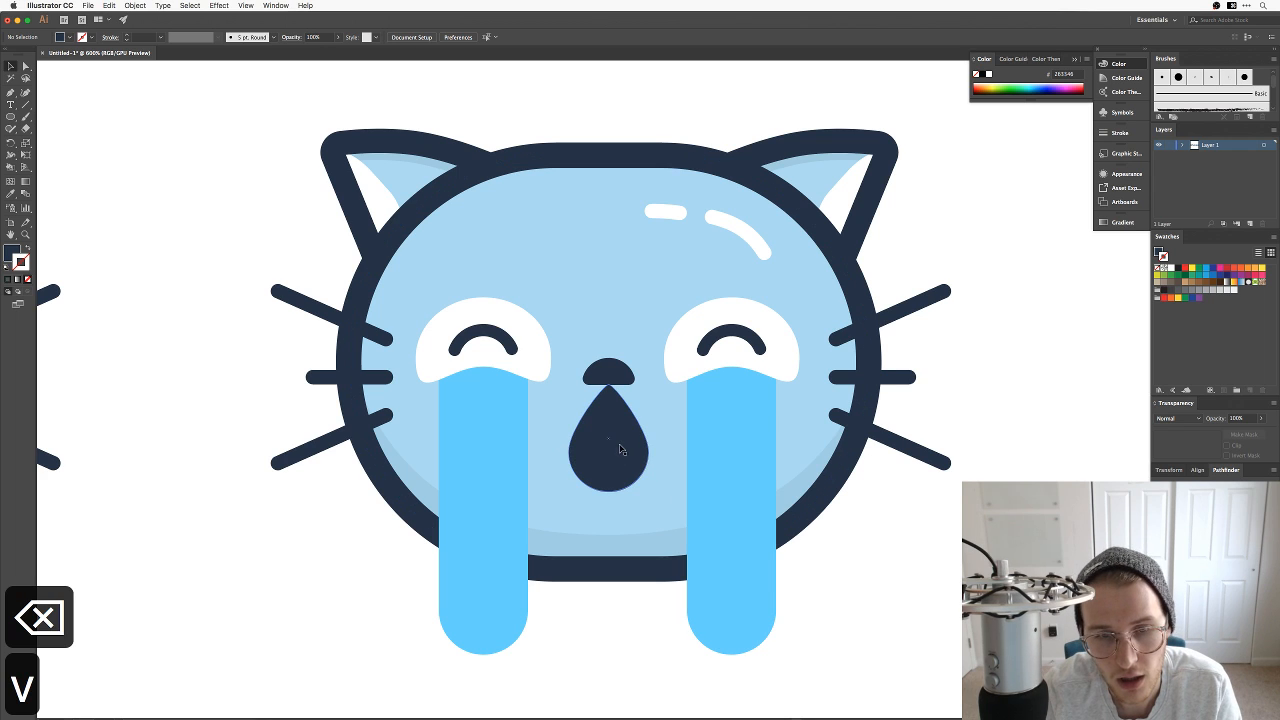
{"action": "left_click_drag", "start_coordinate": [618, 458], "coordinate": [618, 440]}
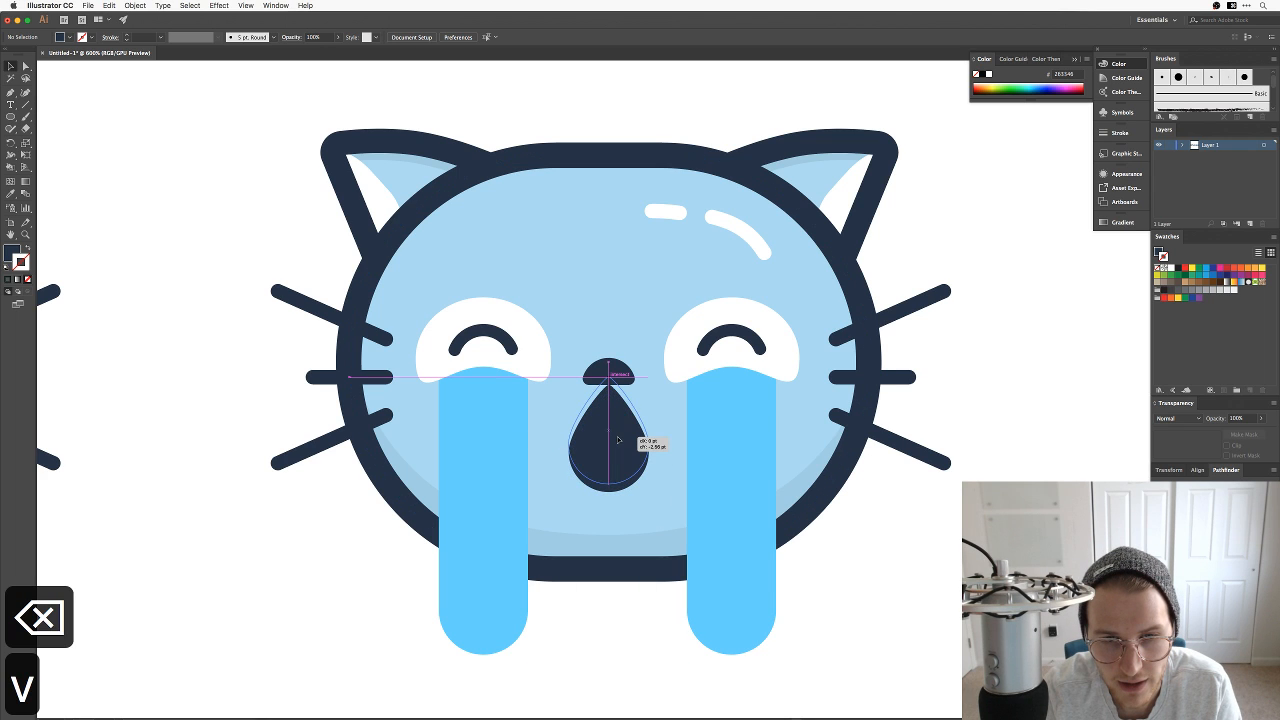
{"action": "key", "text": "super+minus"}
{"action": "key", "text": "super+minus"}
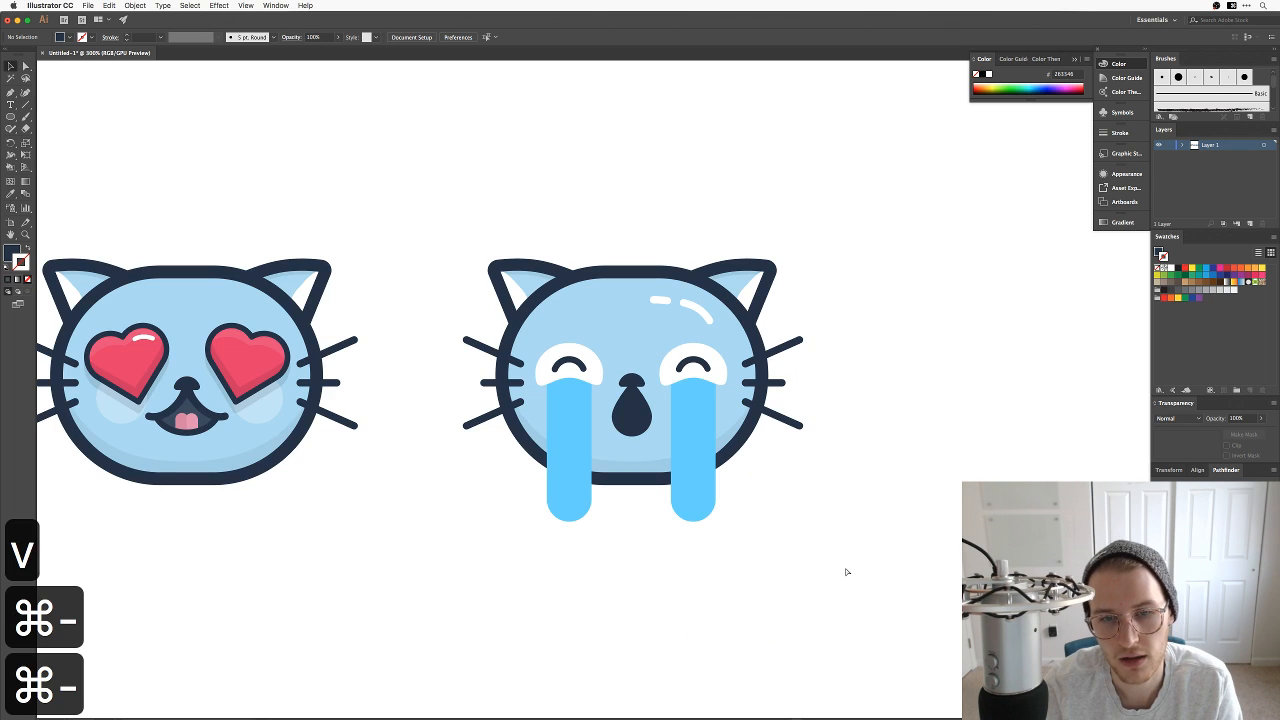
Step: Inspect the crying cat's mouth and tear streams up close and compare the face with the neighbouring cats
{"action": "key", "text": "super+equal"}
{"action": "key", "text": "super+equal"}
{"action": "key", "text": "super+equal"}
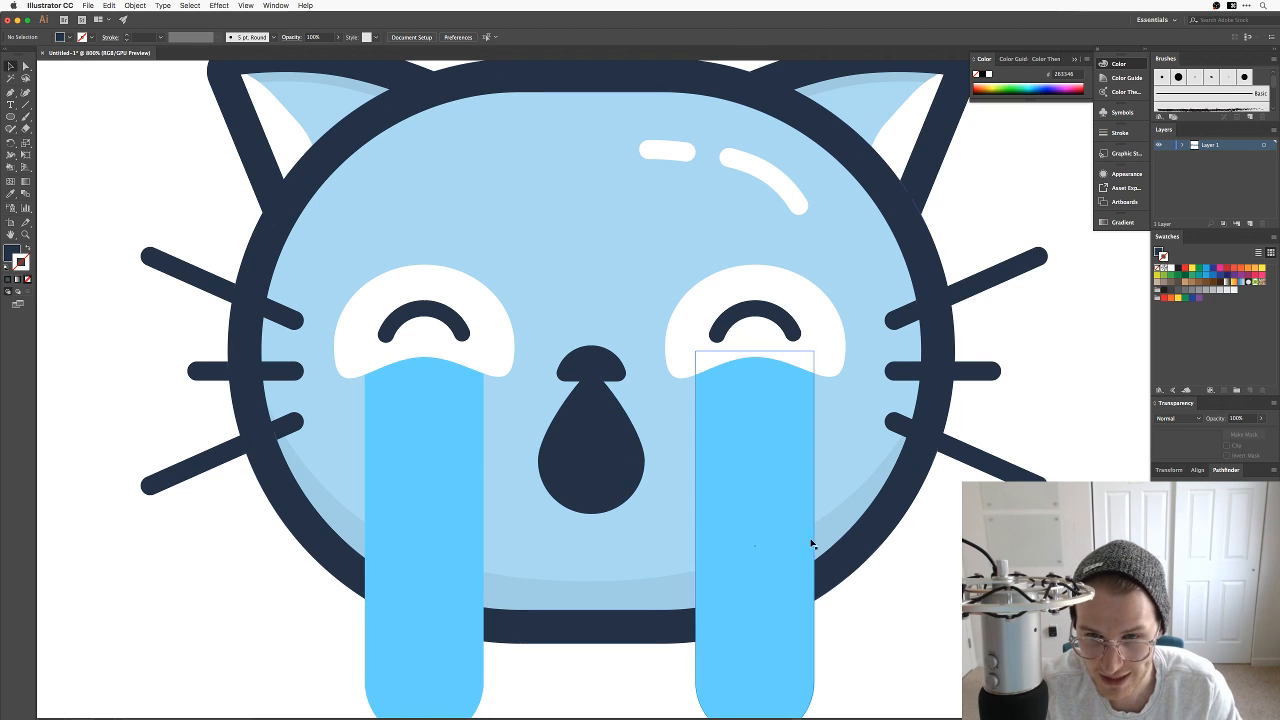
{"action": "key", "text": "super+minus"}
{"action": "key", "text": "super+minus"}
{"action": "key", "text": "super+minus"}
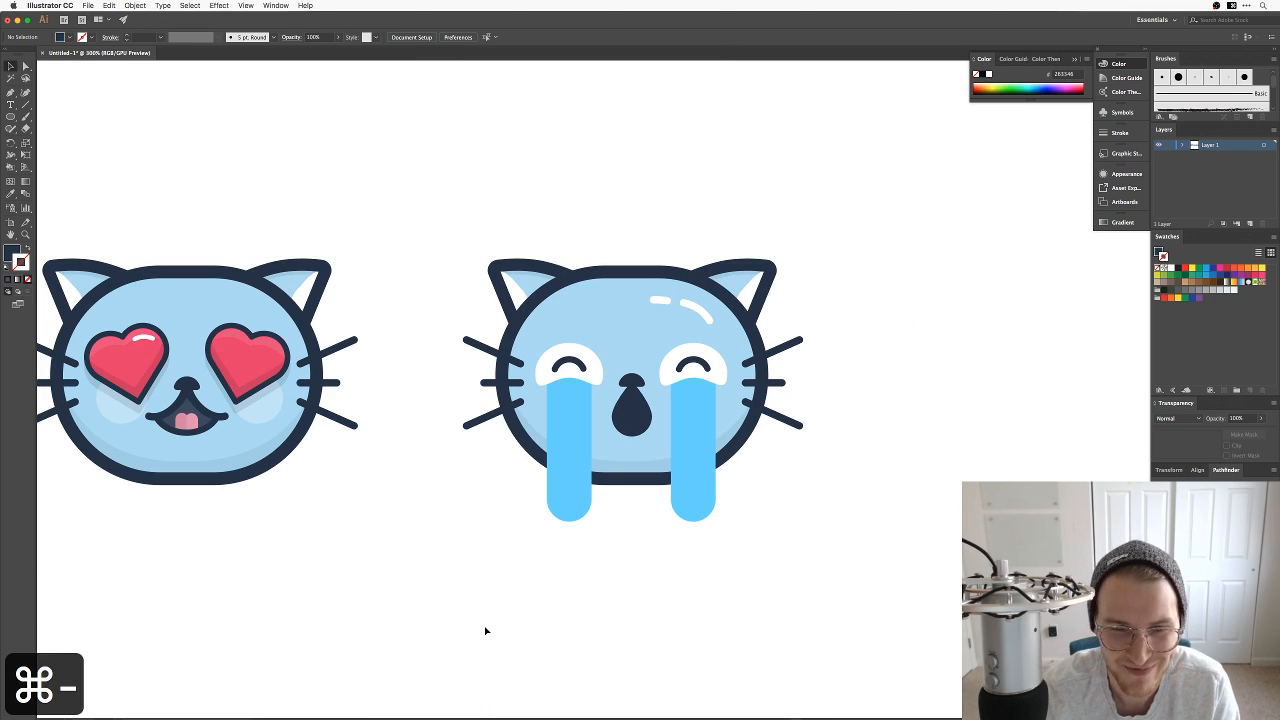
{"action": "left_click_drag", "start_coordinate": [403, 557], "coordinate": [689, 534]}
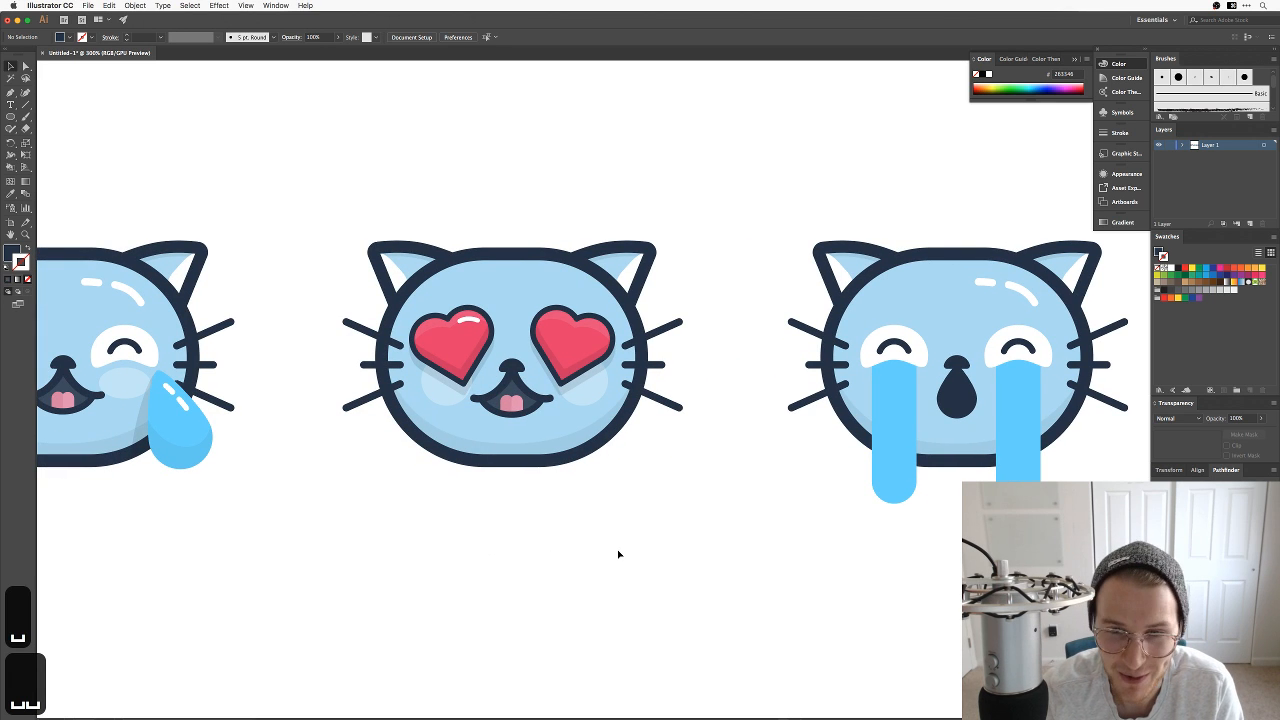
{"action": "left_click_drag", "start_coordinate": [868, 517], "coordinate": [648, 526]}
{"action": "key", "text": "super+equal"}
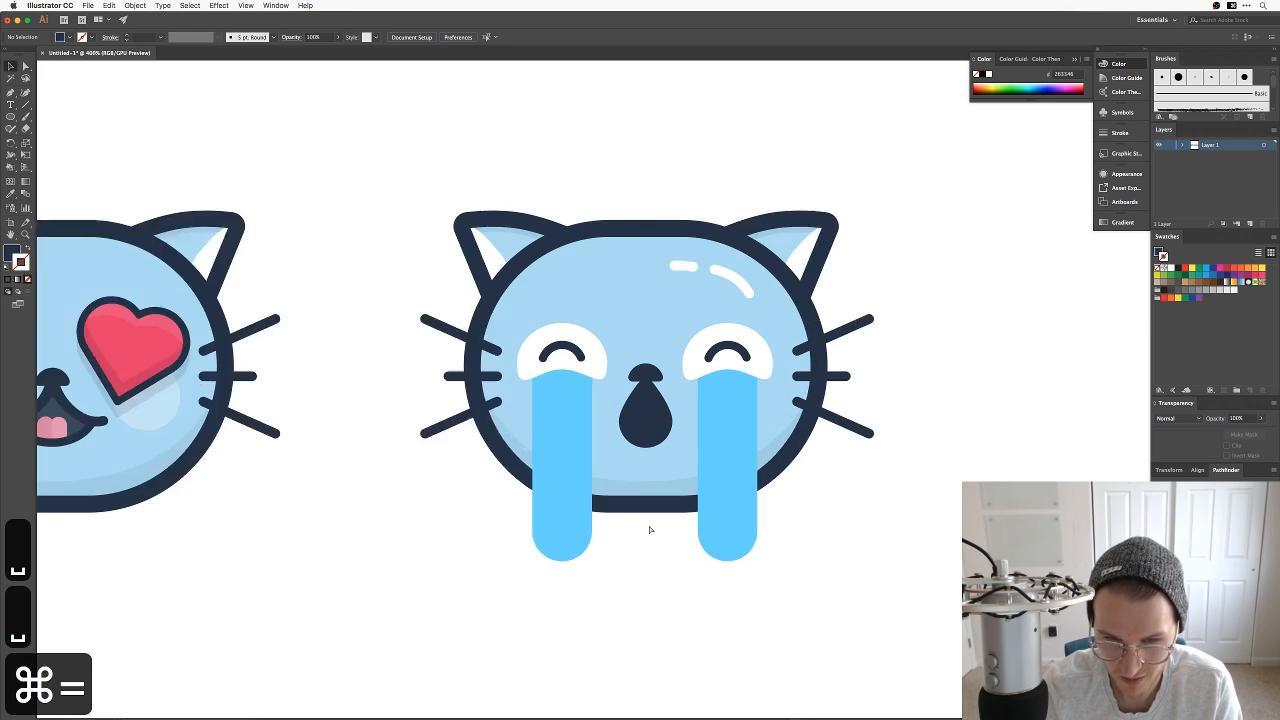
{"action": "key", "text": "super+equal"}
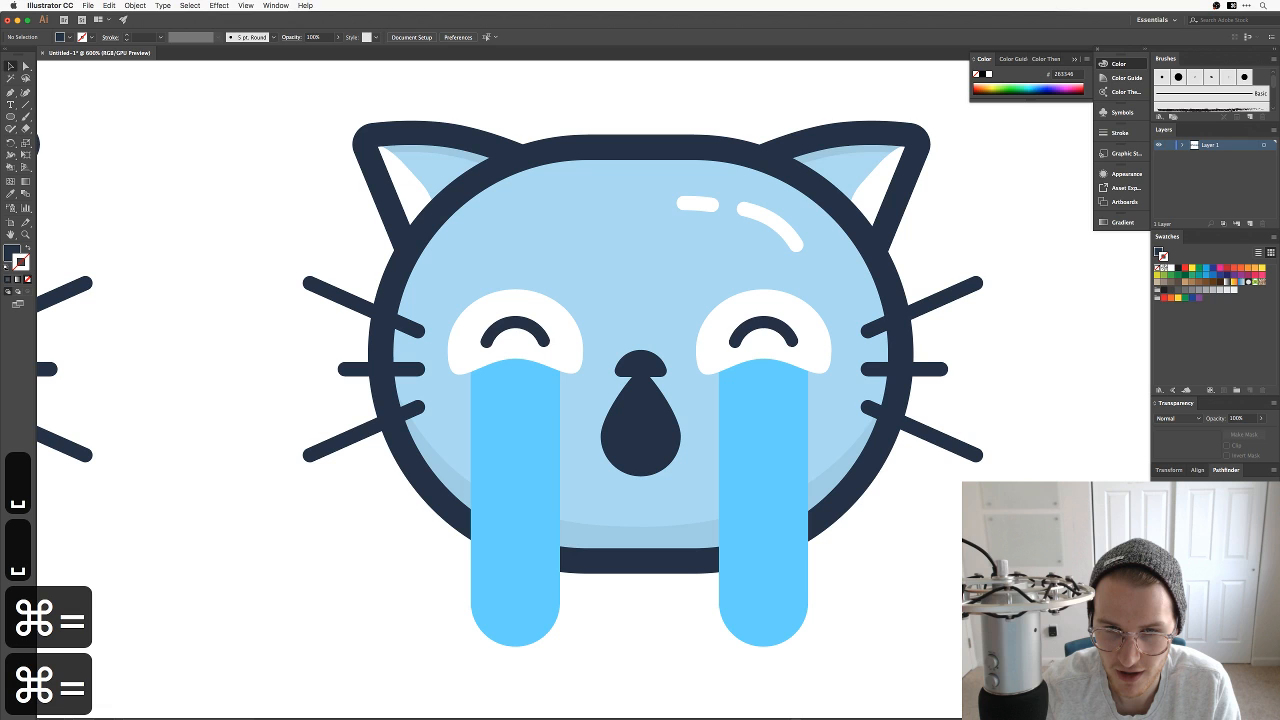
Step: Review the crying cat's whole face at several magnifications and against the heart-eyed cat beside it
{"action": "key", "text": "super+equal"}
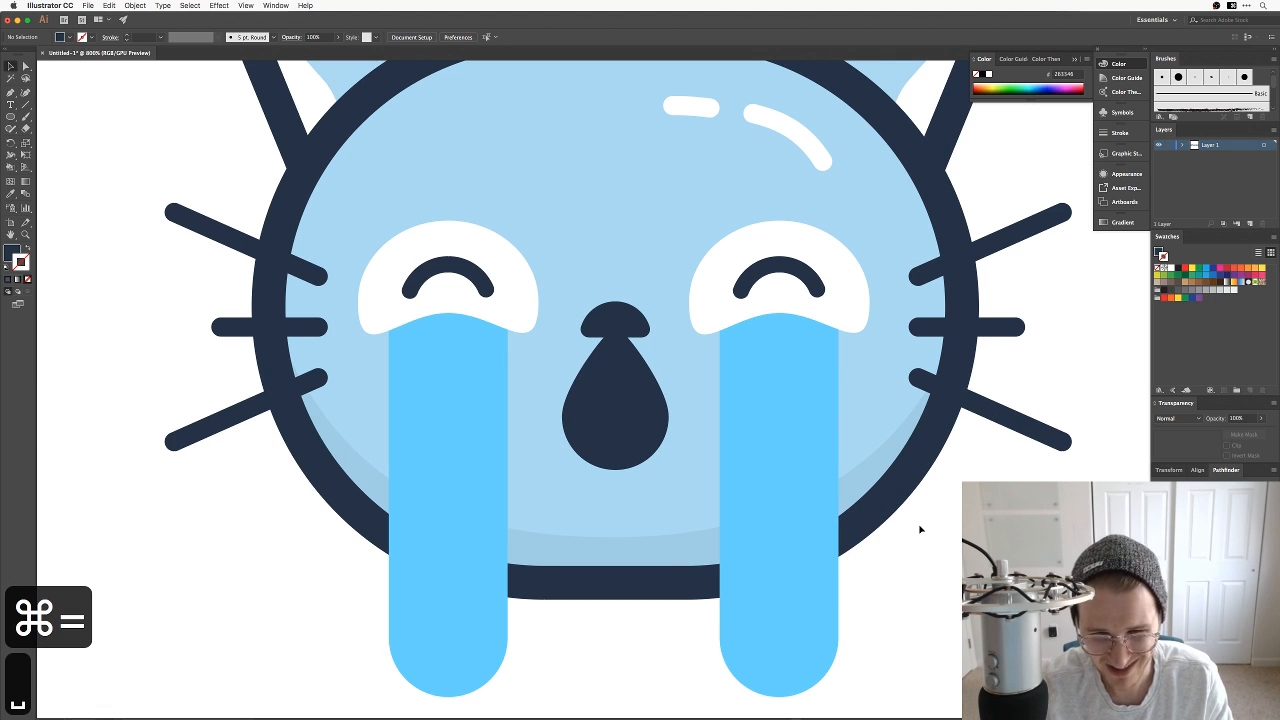
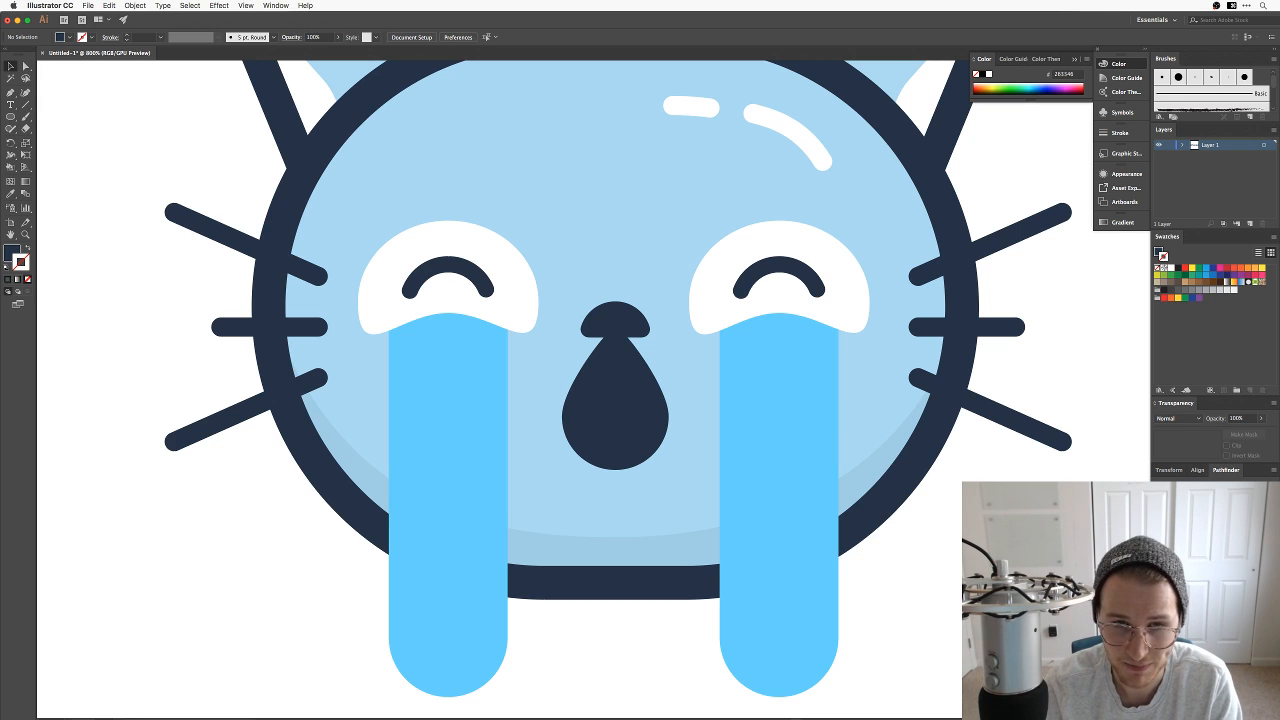
{"action": "key", "text": "super+minus"}
{"action": "key", "text": "super+minus"}
{"action": "key", "text": "super+minus"}
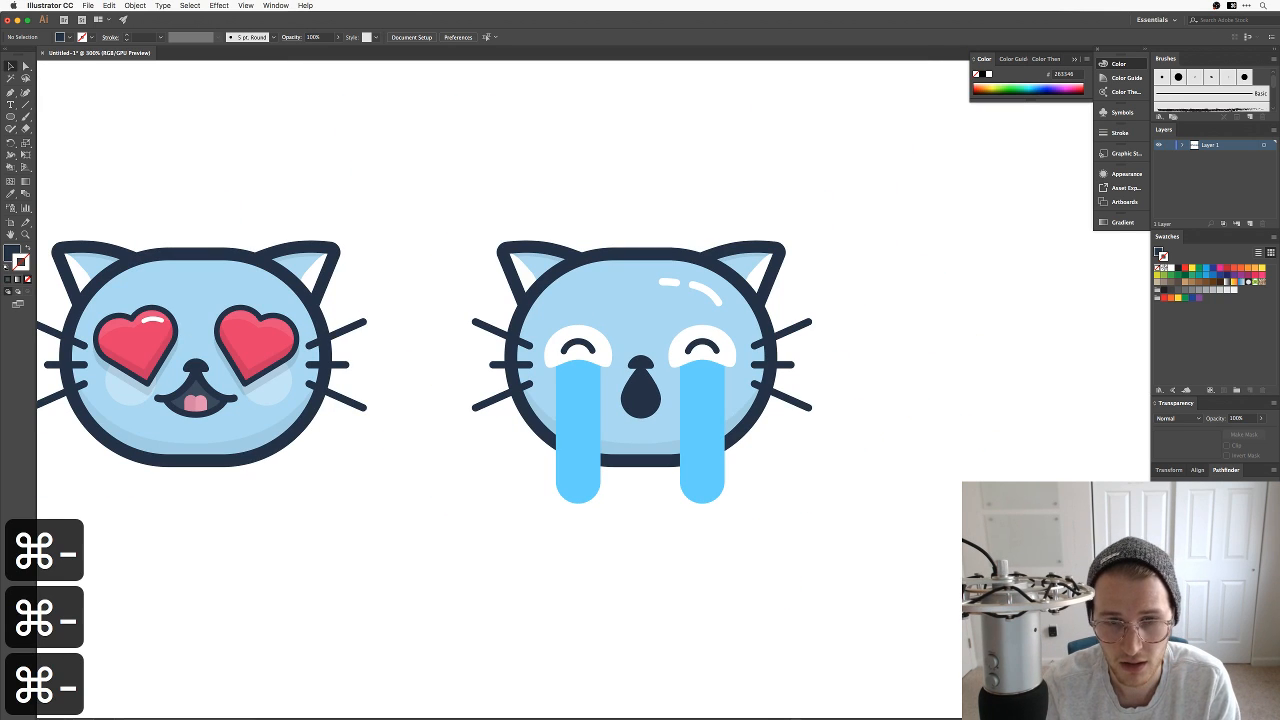
{"action": "key", "text": "super+equal"}
{"action": "key", "text": "super+equal"}
{"action": "key", "text": "super+equal"}
{"action": "key", "text": "super+equal"}
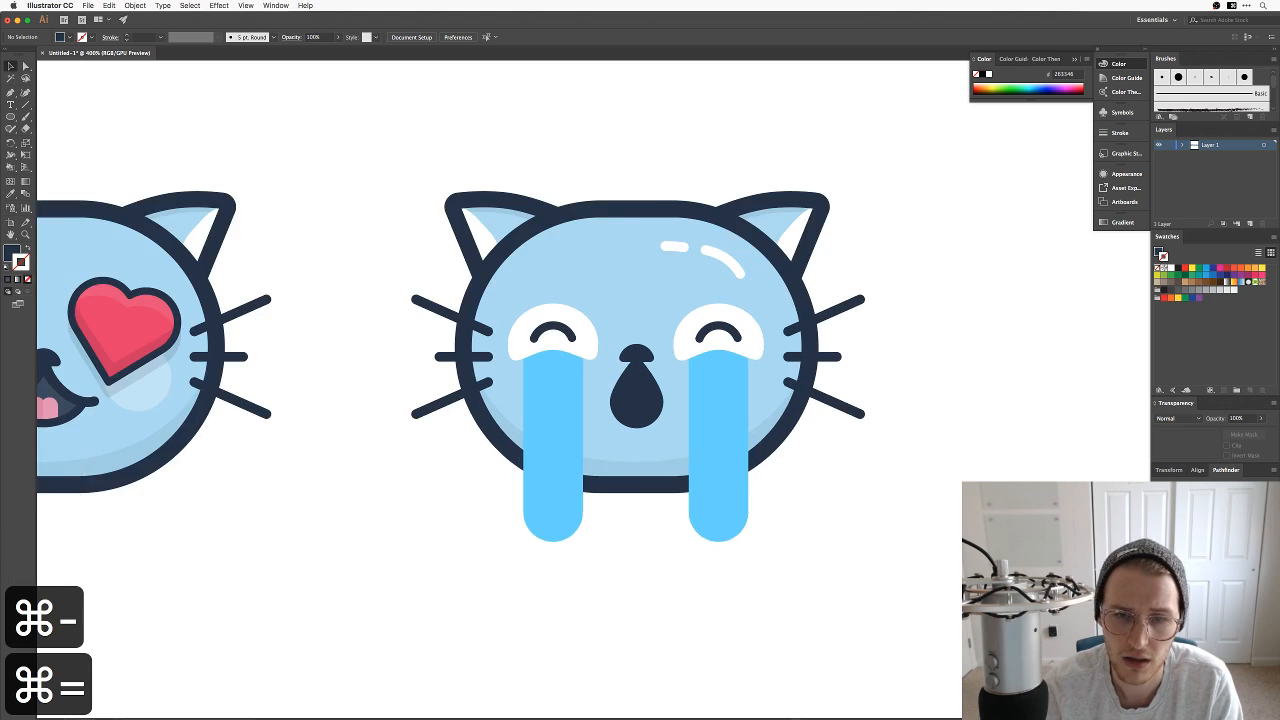
{"action": "key", "text": "super+minus"}
{"action": "key", "text": "super+minus"}
{"action": "key", "text": "super+minus"}
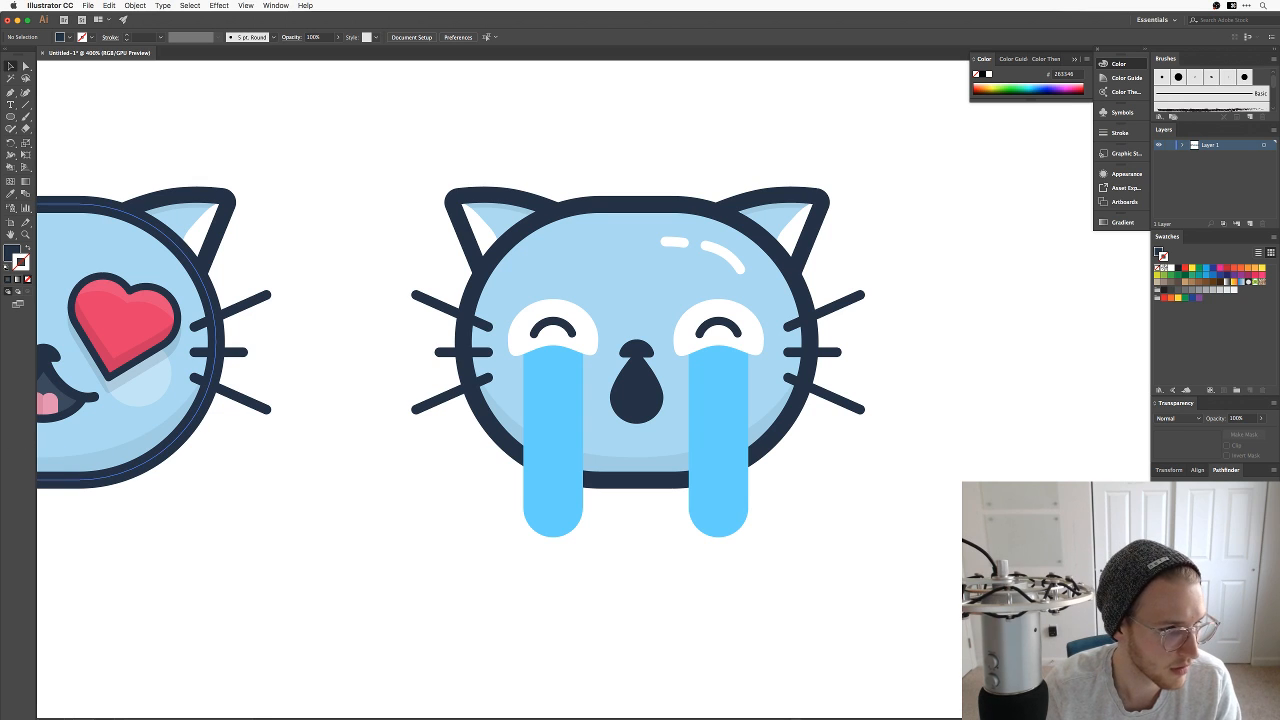
Step: Switch to a new Chrome window and search Google Images for "snapchat puking rainbow" as visual reference
{"action": "key", "text": "super+n"}
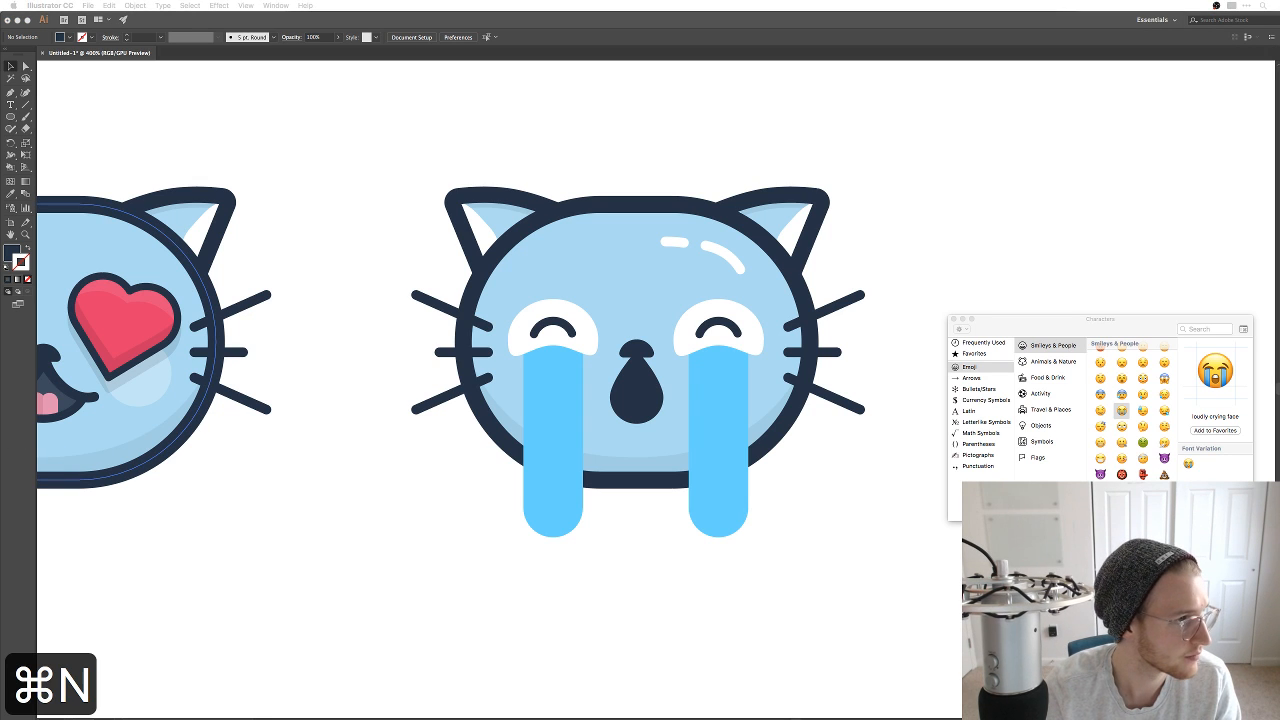
{"action": "type", "text": "sna"}
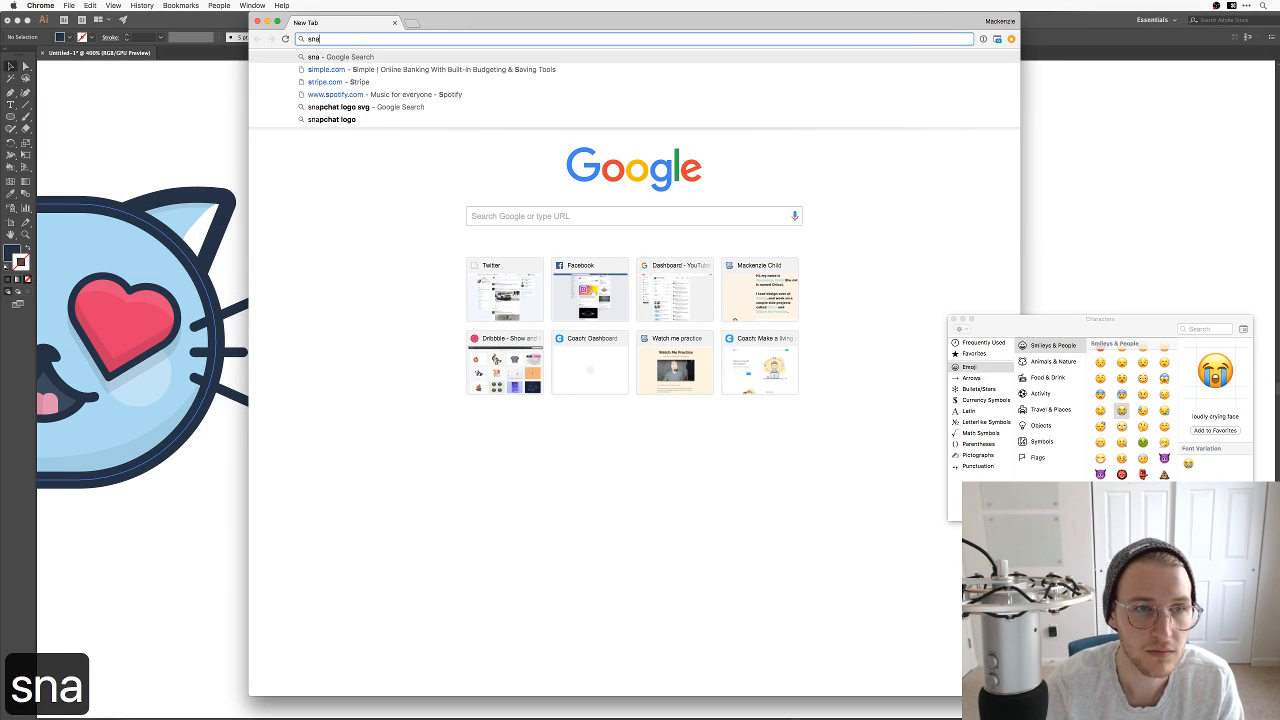
{"action": "type", "text": "m"}
{"action": "key", "text": "BackSpace"}
{"action": "type", "text": "pchat p"}
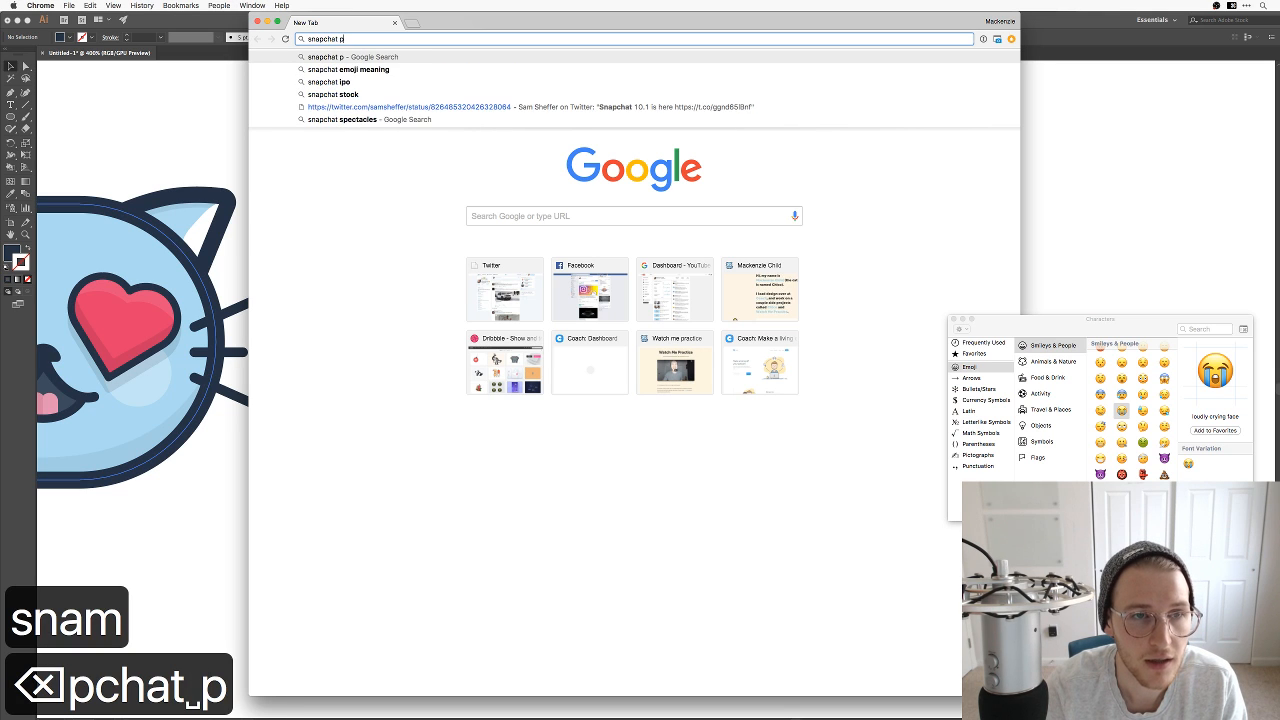
{"action": "type", "text": "uking rainbo"}
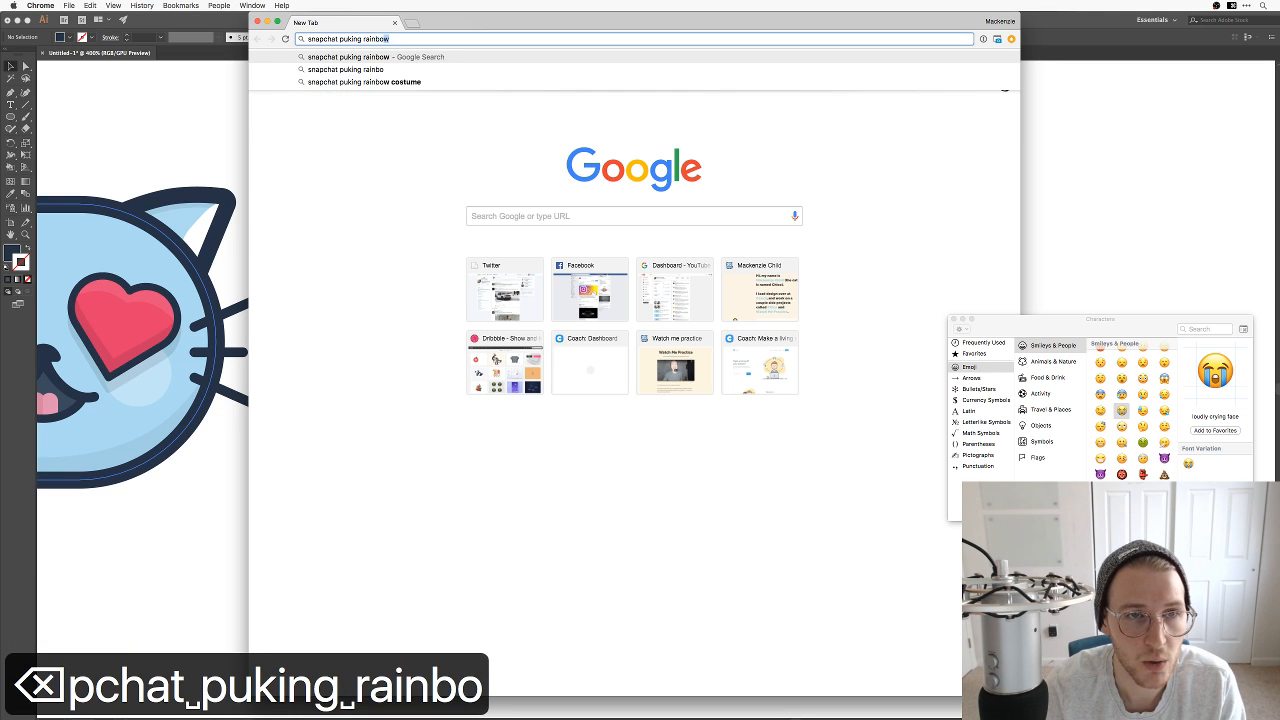
{"action": "type", "text": "w"}
{"action": "key", "text": "Return"}
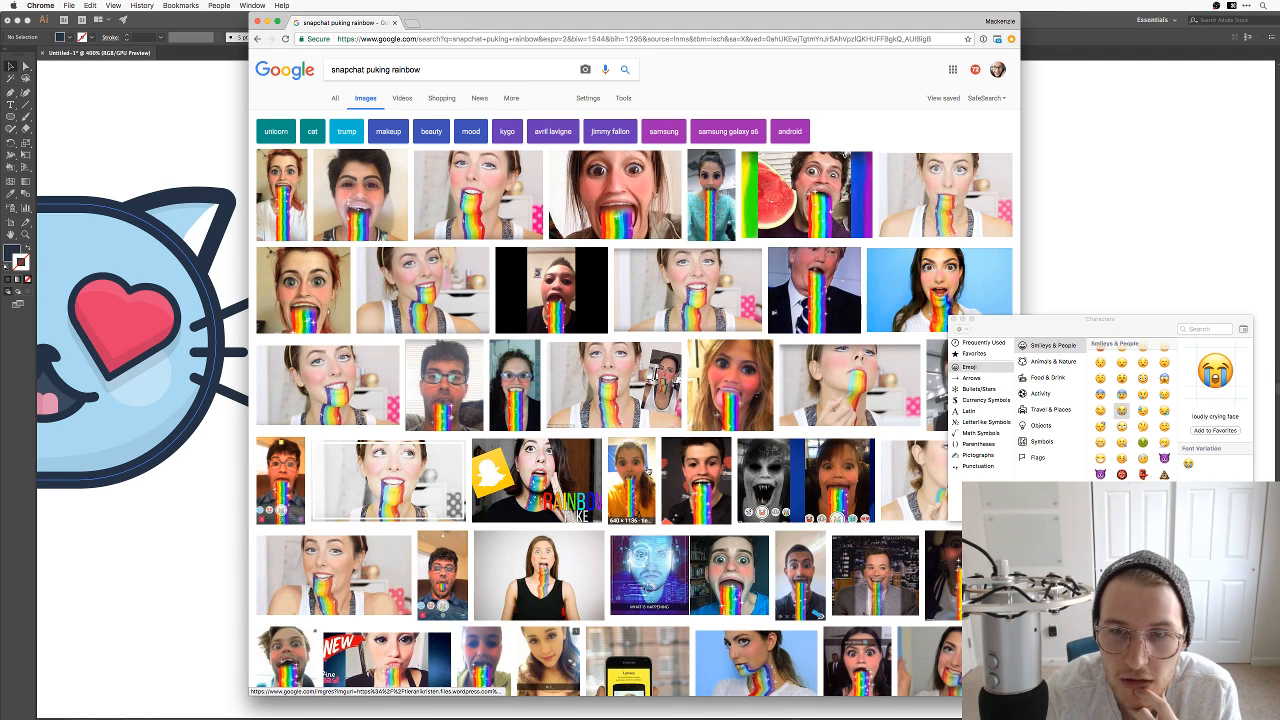
{"action": "left_click", "coordinate": [284, 195]}
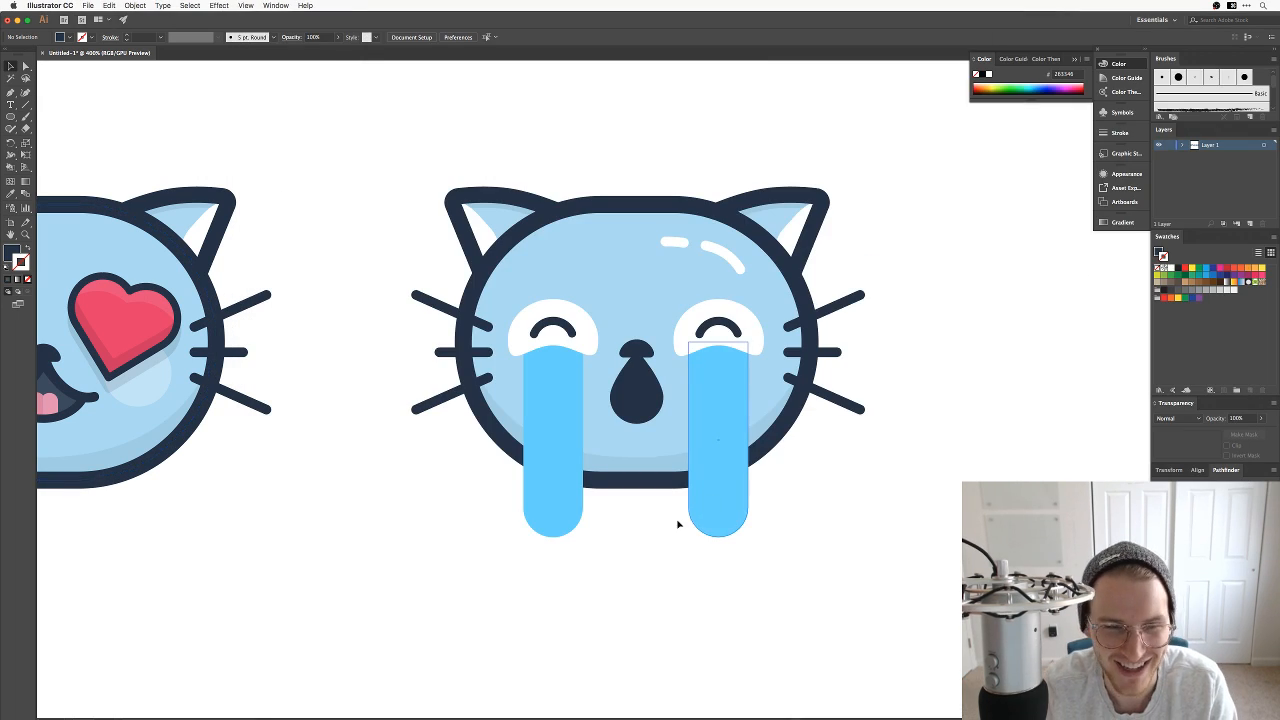
Step: Select the whole tears-of-joy cat between the two heart-eyed cats in the row and copy it
{"action": "key", "text": "super+minus"}
{"action": "key", "text": "super+minus"}
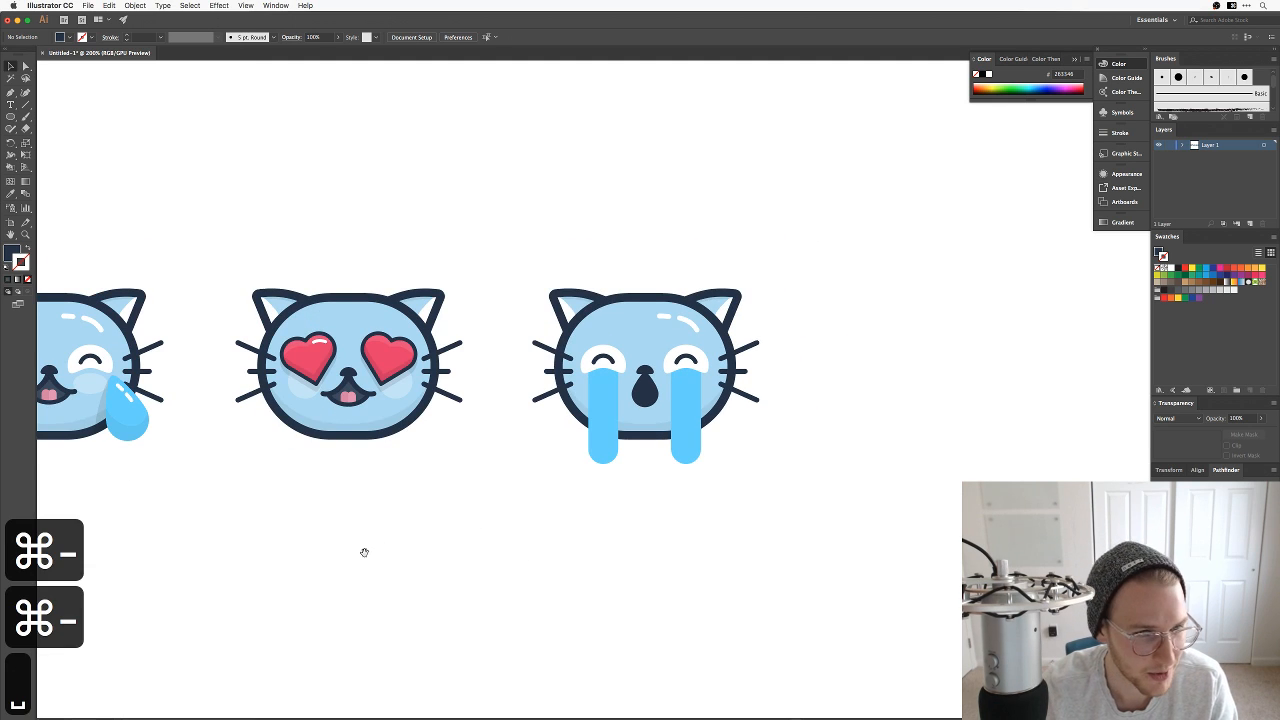
{"action": "left_click_drag", "start_coordinate": [363, 551], "coordinate": [794, 528]}
{"action": "left_click_drag", "start_coordinate": [354, 480], "coordinate": [549, 482]}
{"action": "key", "text": "v"}
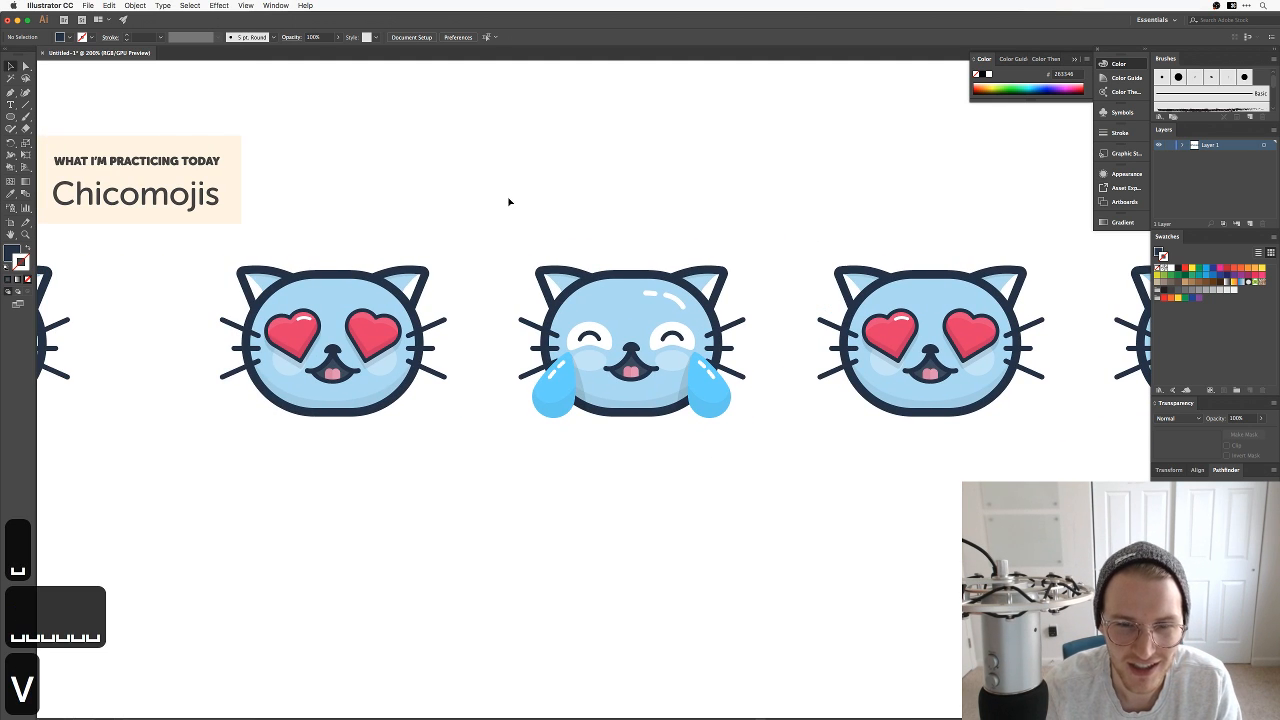
{"action": "left_click_drag", "start_coordinate": [509, 200], "coordinate": [766, 468]}
{"action": "key", "text": "super+c"}
Step: Paste the copied tears-of-joy cat into the empty space below the row and shift it slightly up and to the right
{"action": "left_click_drag", "start_coordinate": [977, 454], "coordinate": [750, 377]}
{"action": "left_click_drag", "start_coordinate": [250, 549], "coordinate": [848, 409]}
{"action": "left_click_drag", "start_coordinate": [491, 408], "coordinate": [666, 408]}
{"action": "scroll", "coordinate": [600, 405], "scroll_direction": "down", "scroll_amount": 3}
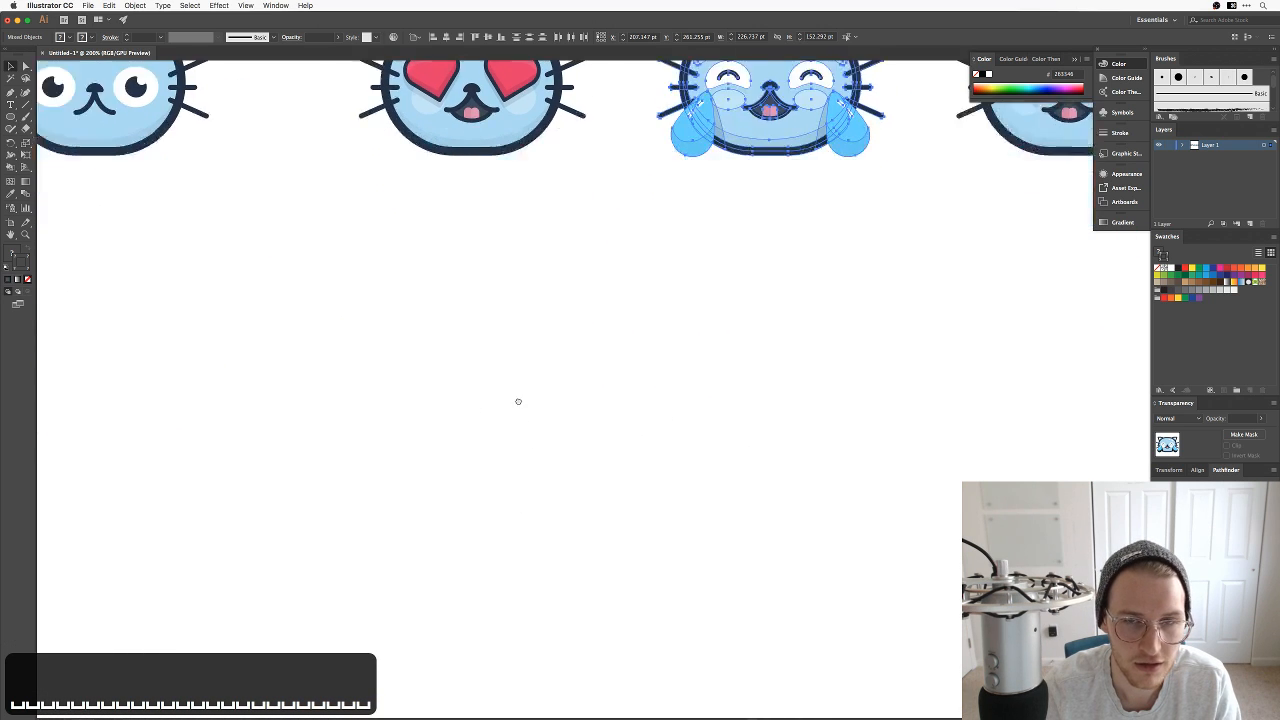
{"action": "key", "text": "super+v"}
{"action": "left_click", "coordinate": [704, 520]}
{"action": "left_click_drag", "start_coordinate": [829, 540], "coordinate": [520, 263]}
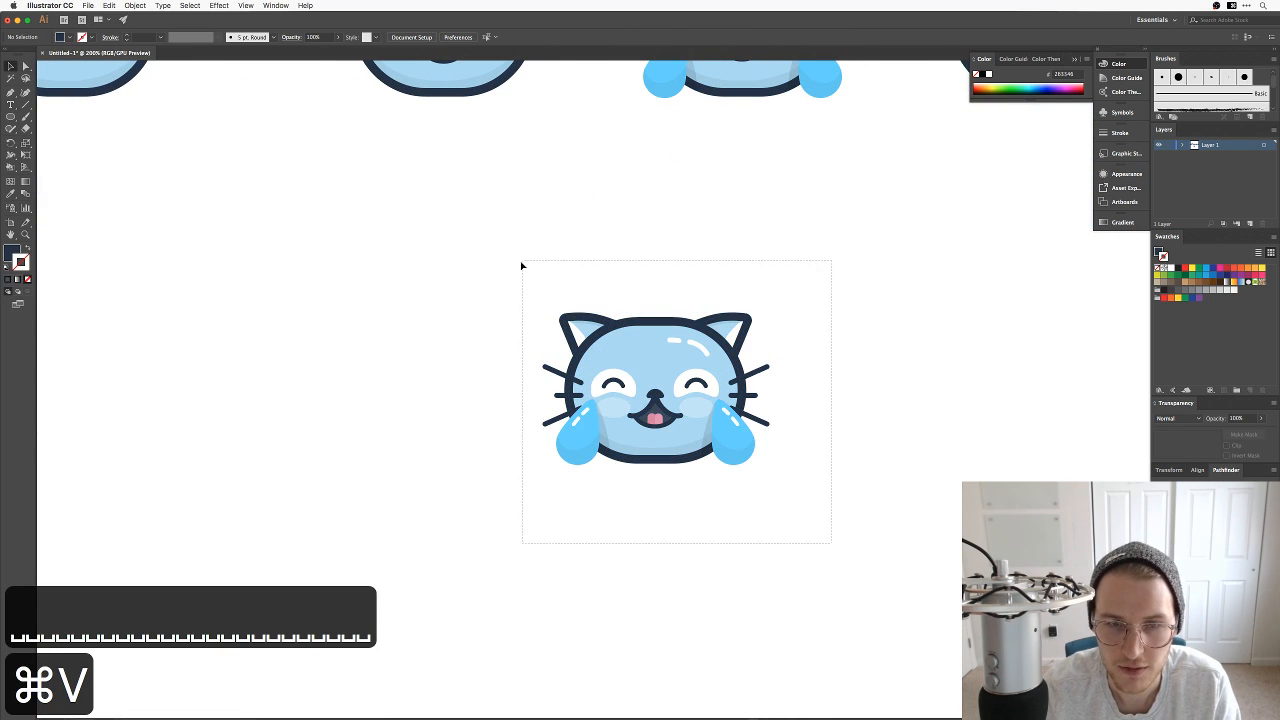
{"action": "left_click_drag", "start_coordinate": [757, 450], "coordinate": [841, 387]}
{"action": "left_click", "coordinate": [868, 342]}
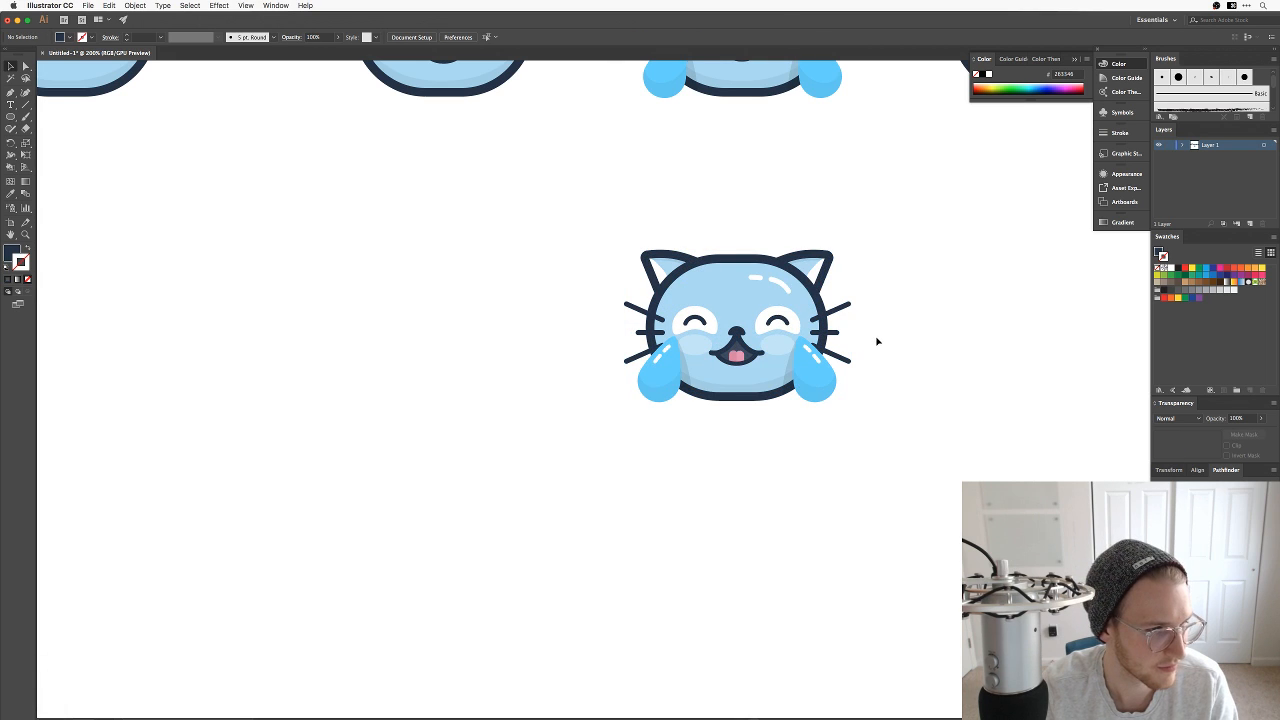
Step: Draw a straight vertical path about 205 pt tall with the Pen tool in the empty space right of the pasted cat
{"action": "left_click_drag", "start_coordinate": [860, 317], "coordinate": [680, 366]}
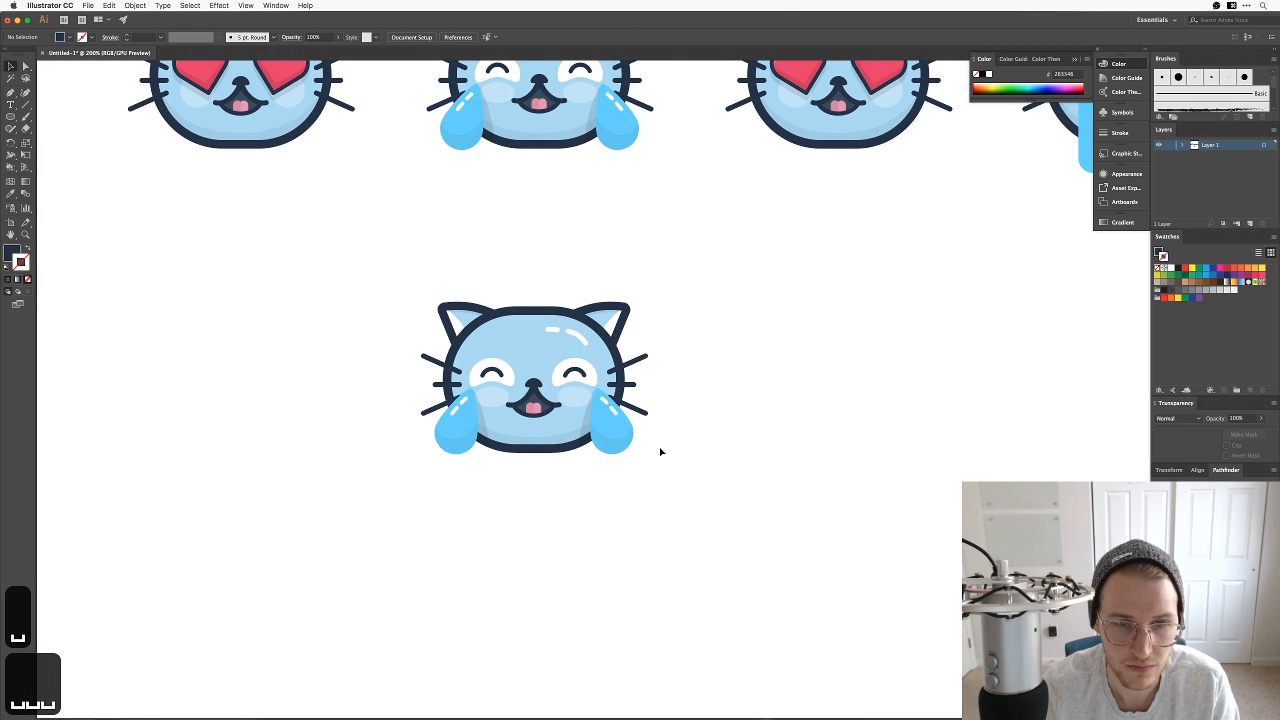
{"action": "left_click_drag", "start_coordinate": [660, 452], "coordinate": [691, 449]}
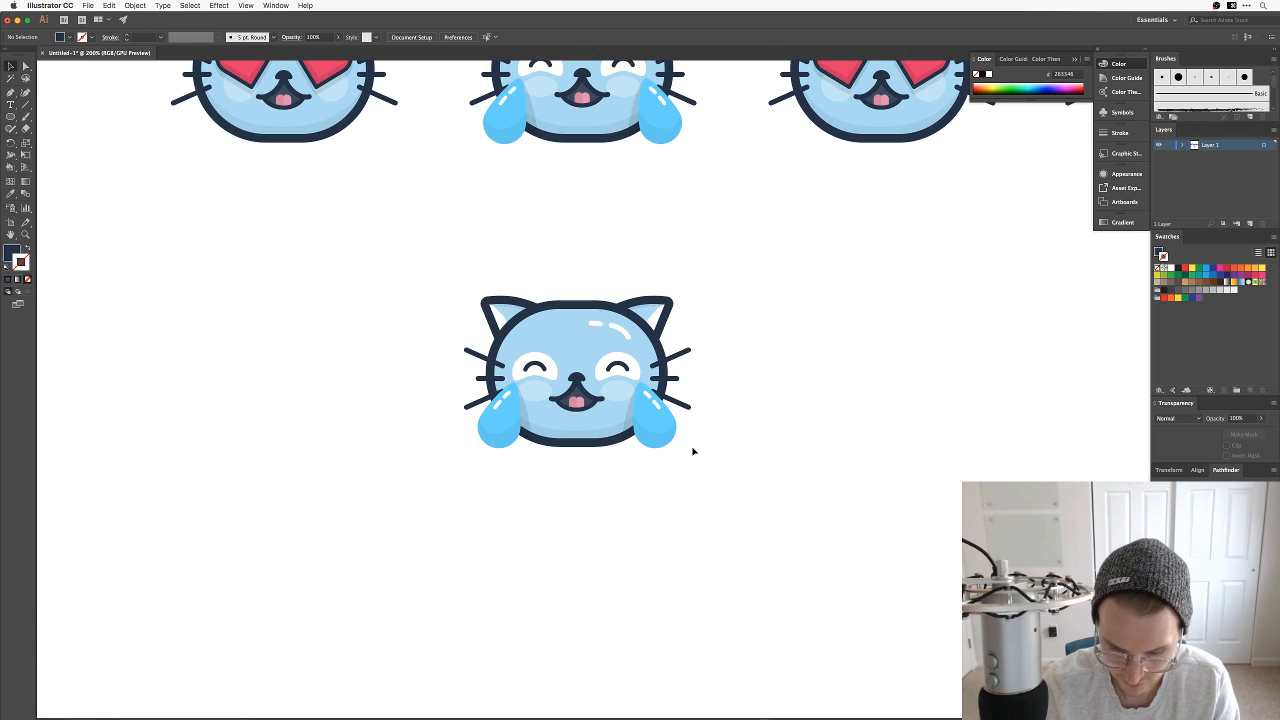
{"action": "key", "text": "super+equal"}
{"action": "key", "text": "super+equal"}
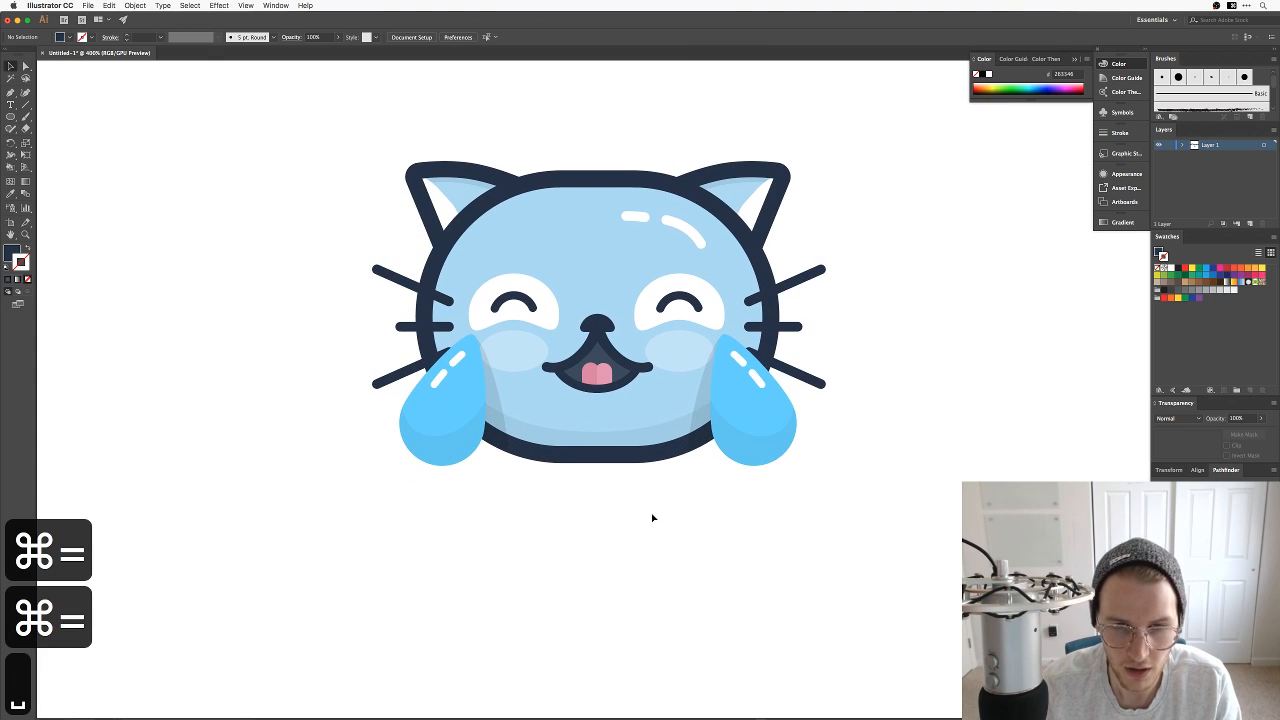
{"action": "left_click_drag", "start_coordinate": [652, 518], "coordinate": [414, 409]}
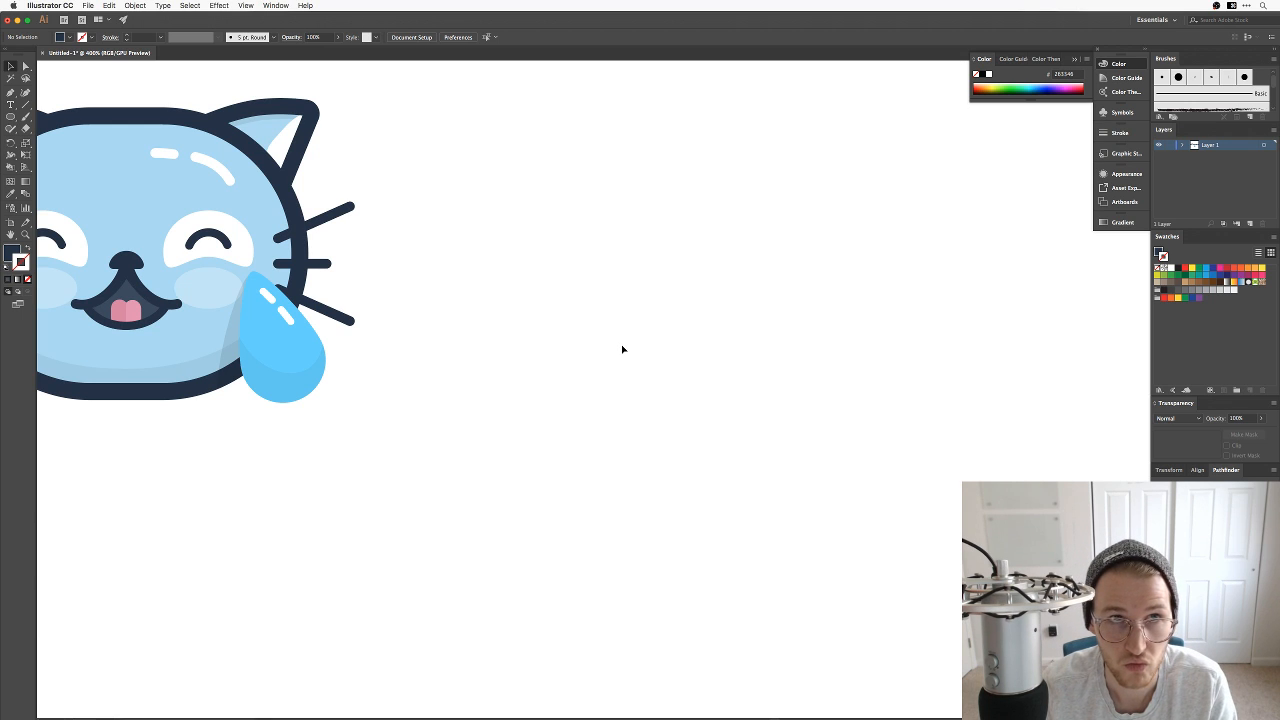
{"action": "key", "text": "p"}
{"action": "left_click", "coordinate": [646, 171]}
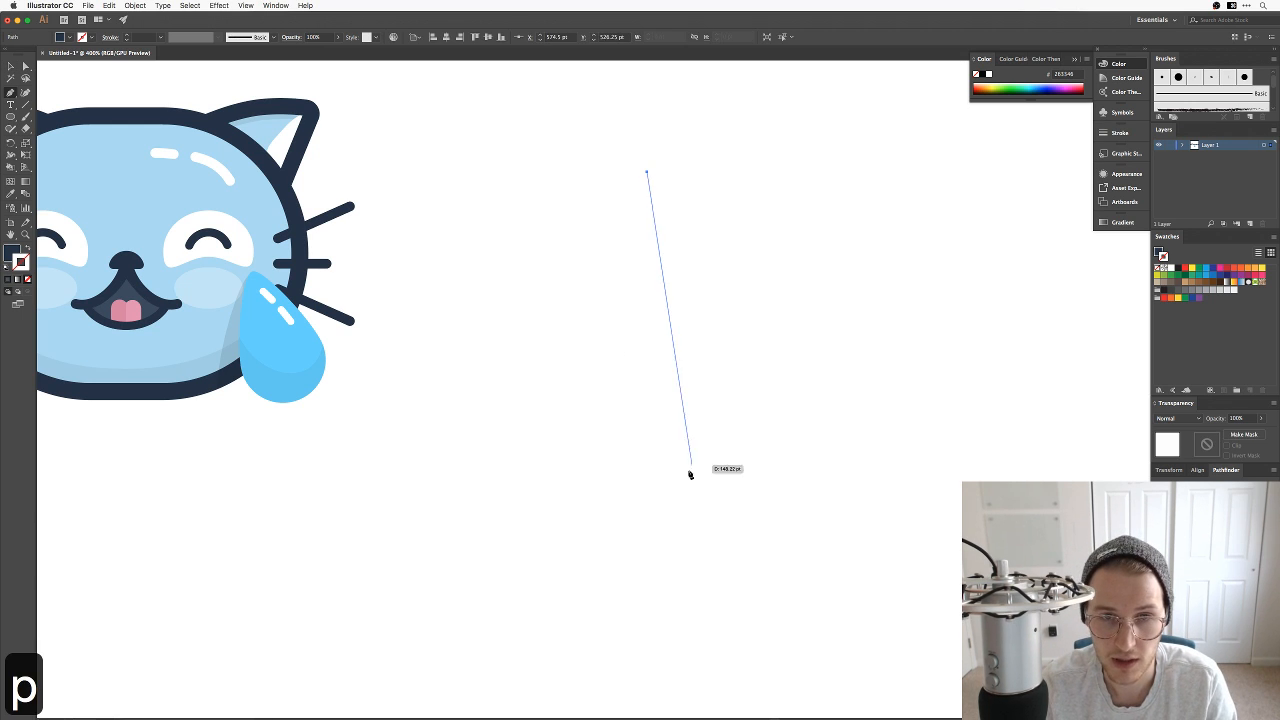
{"action": "left_click", "coordinate": [666, 583], "text": "shift"}
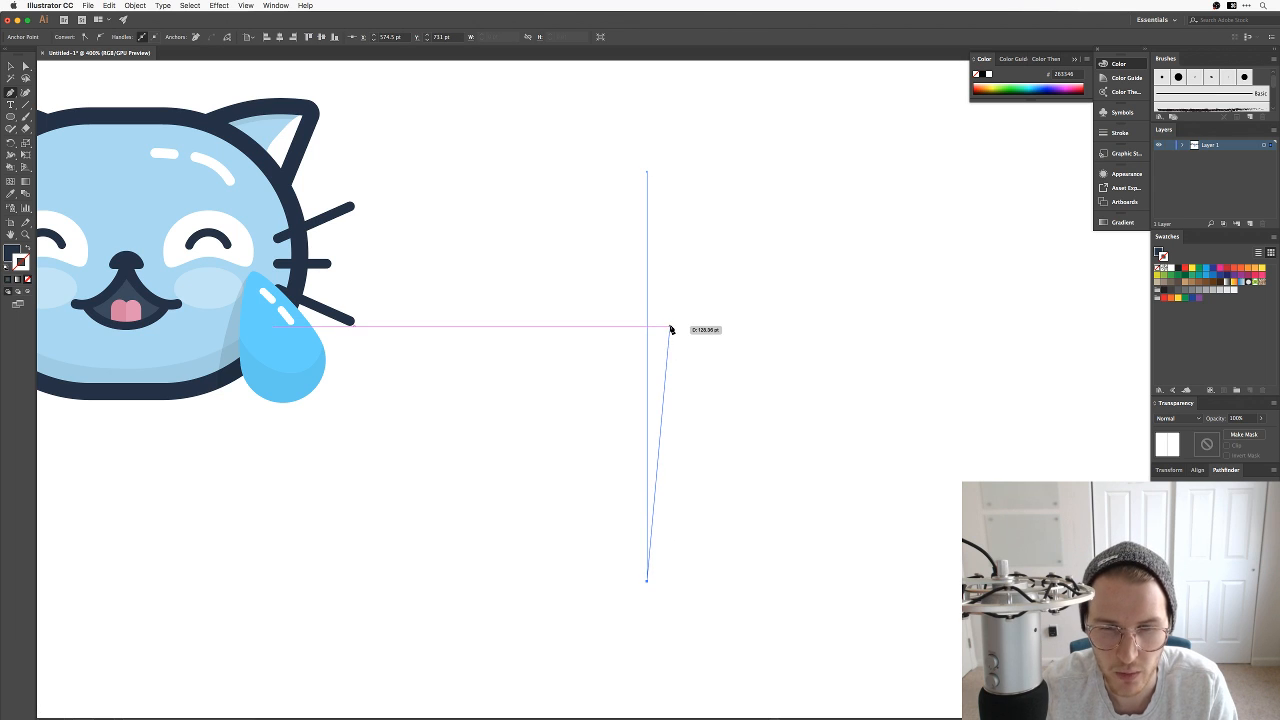
{"action": "key", "text": "Escape"}
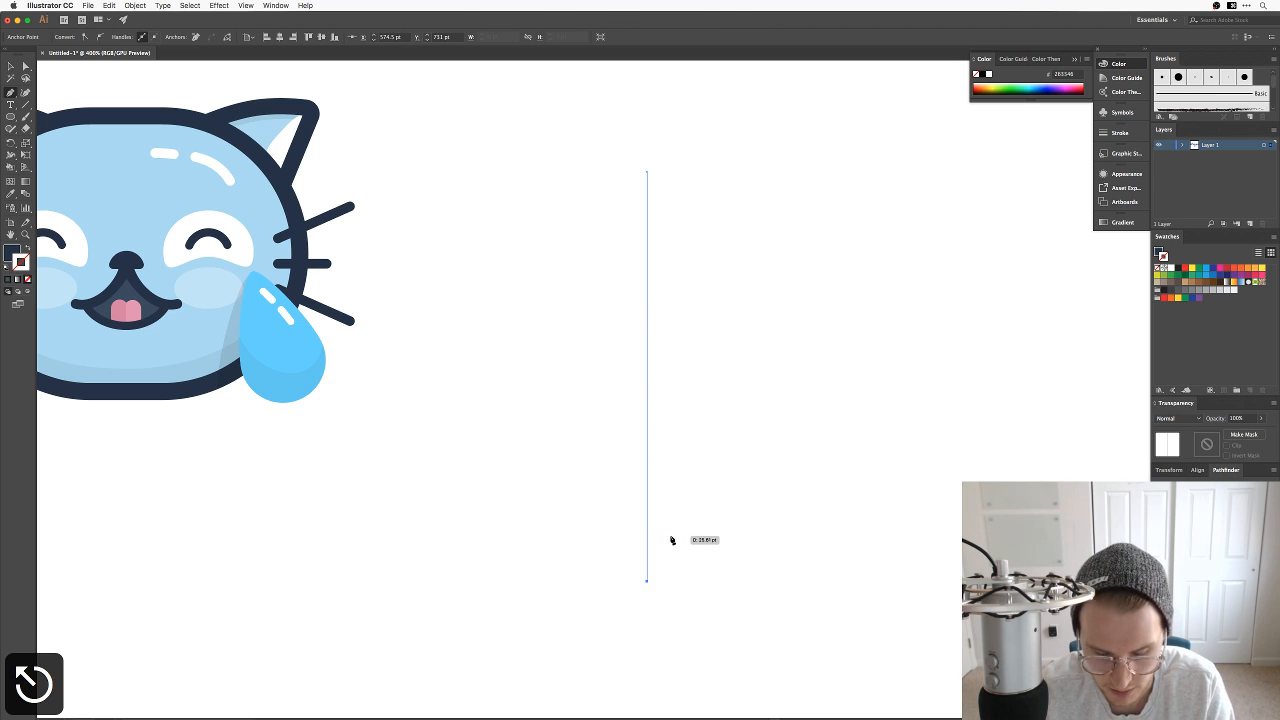
Step: Swap the vertical line's fill and stroke, giving it a dark 1 pt stroke and no fill
{"action": "left_click", "coordinate": [28, 247]}
{"action": "key", "text": "v"}
{"action": "left_click", "coordinate": [554, 321]}
{"action": "left_click", "coordinate": [647, 205]}
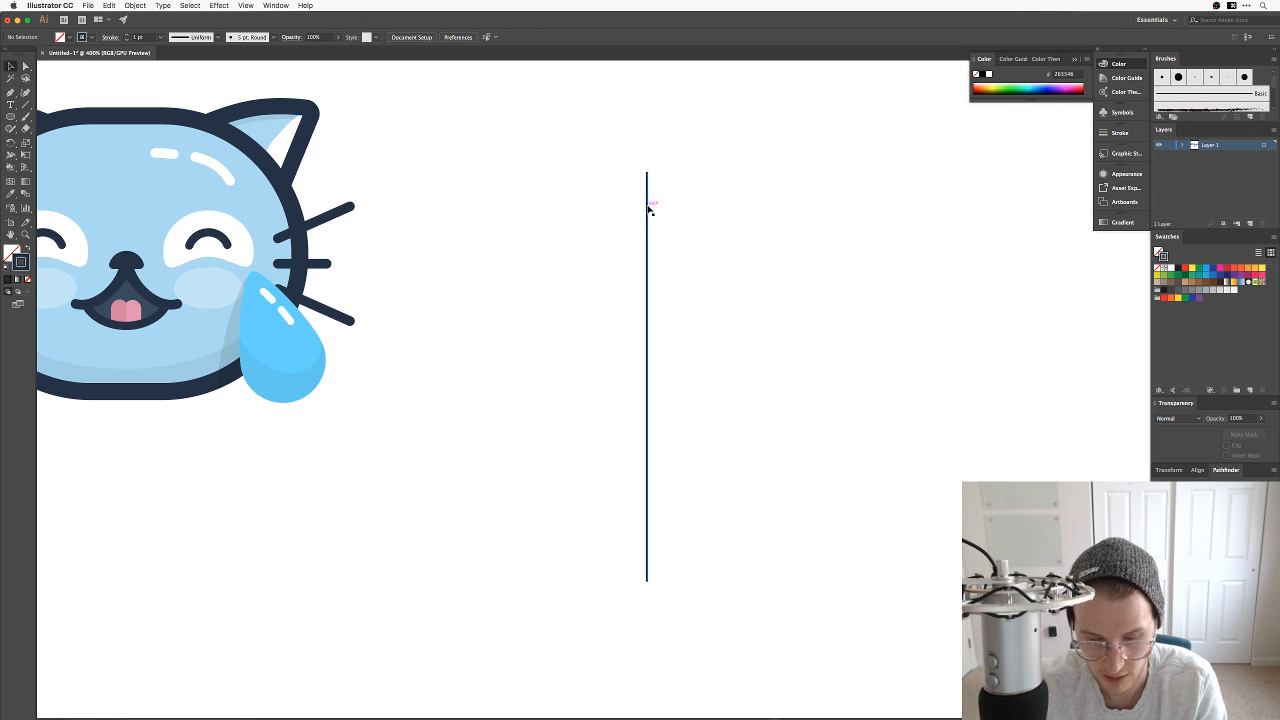
Step: Add roughly evenly spaced anchor points down the length of the vertical line with the Reshape tool
{"action": "left_click", "coordinate": [26, 146]}
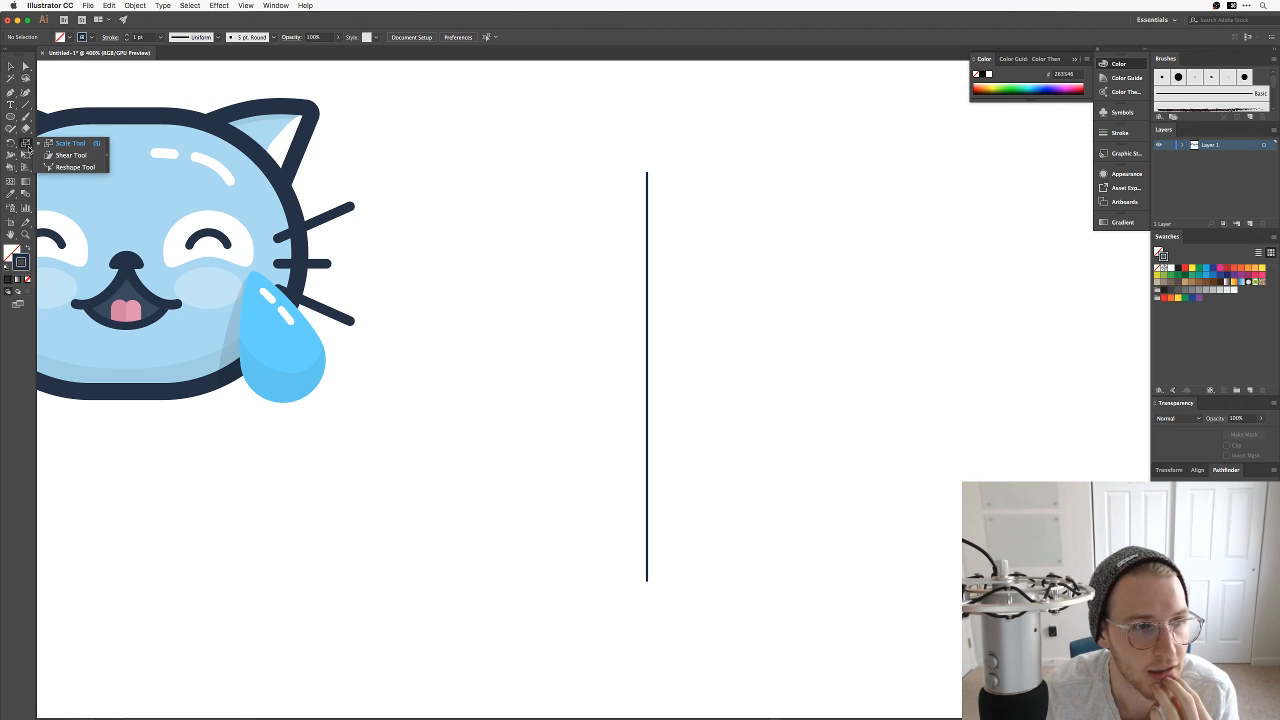
{"action": "left_click", "coordinate": [56, 167]}
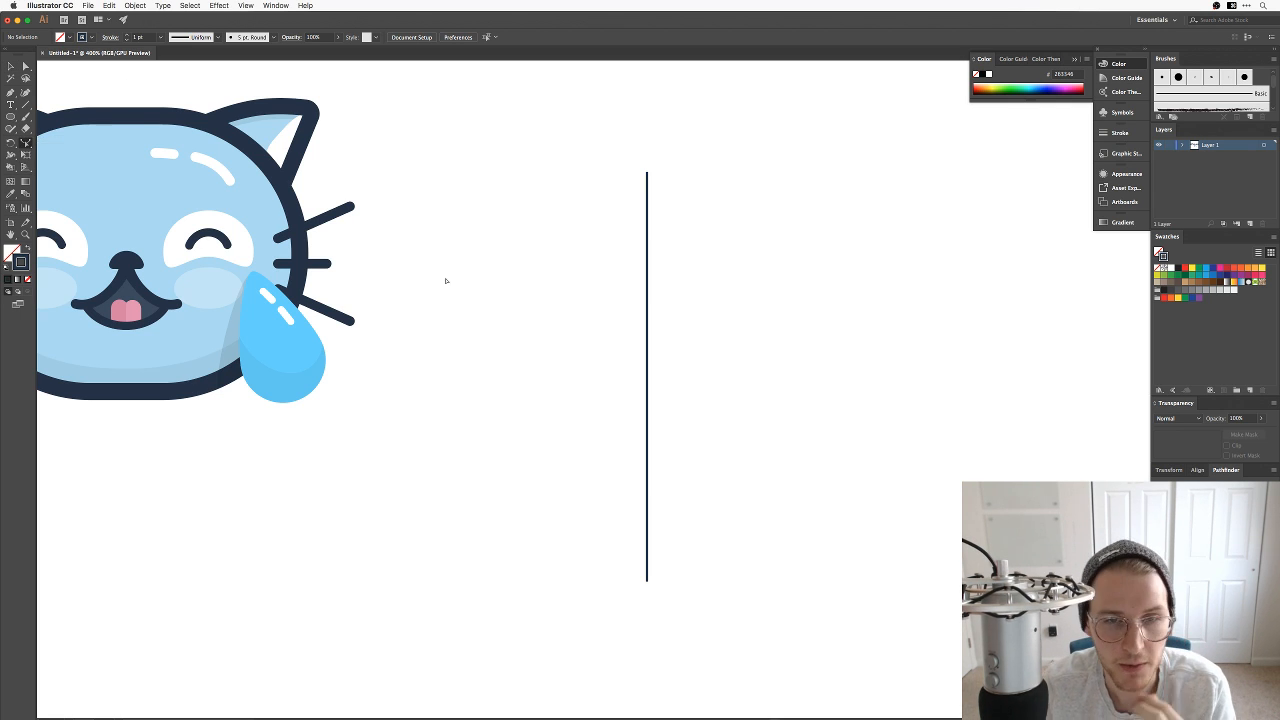
{"action": "key", "text": "a"}
{"action": "left_click", "coordinate": [648, 208]}
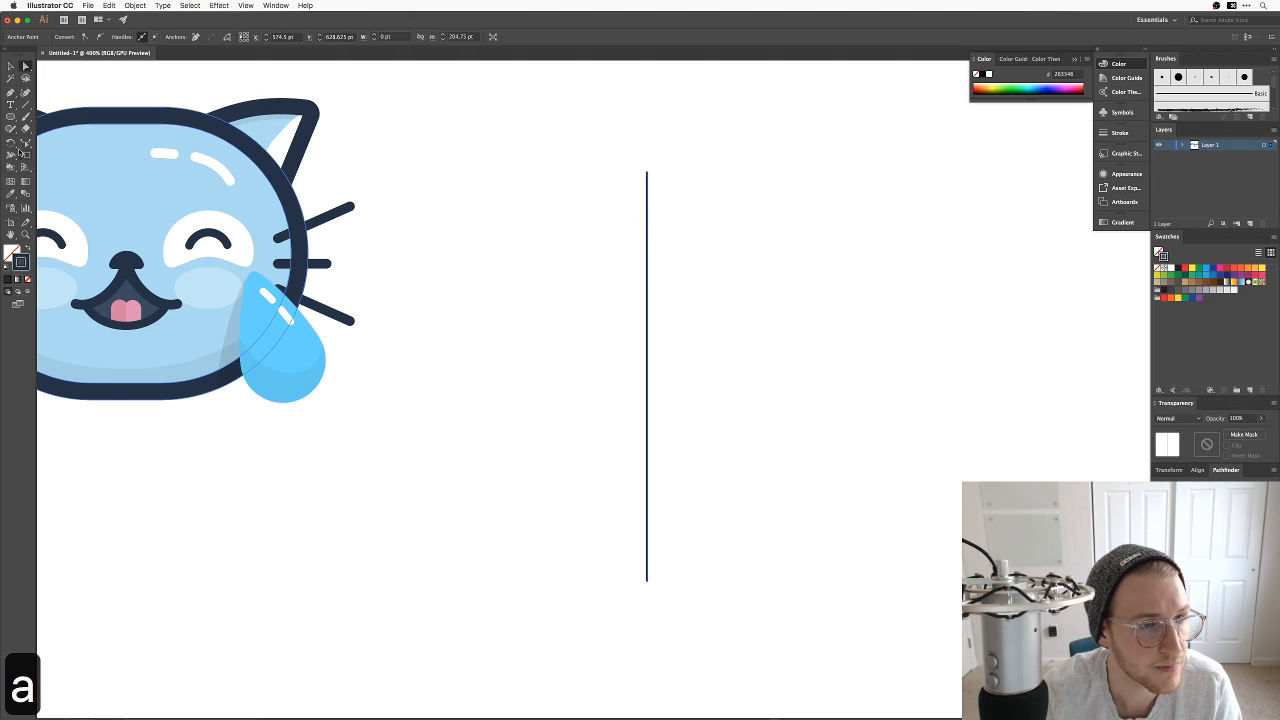
{"action": "left_click", "coordinate": [25, 144]}
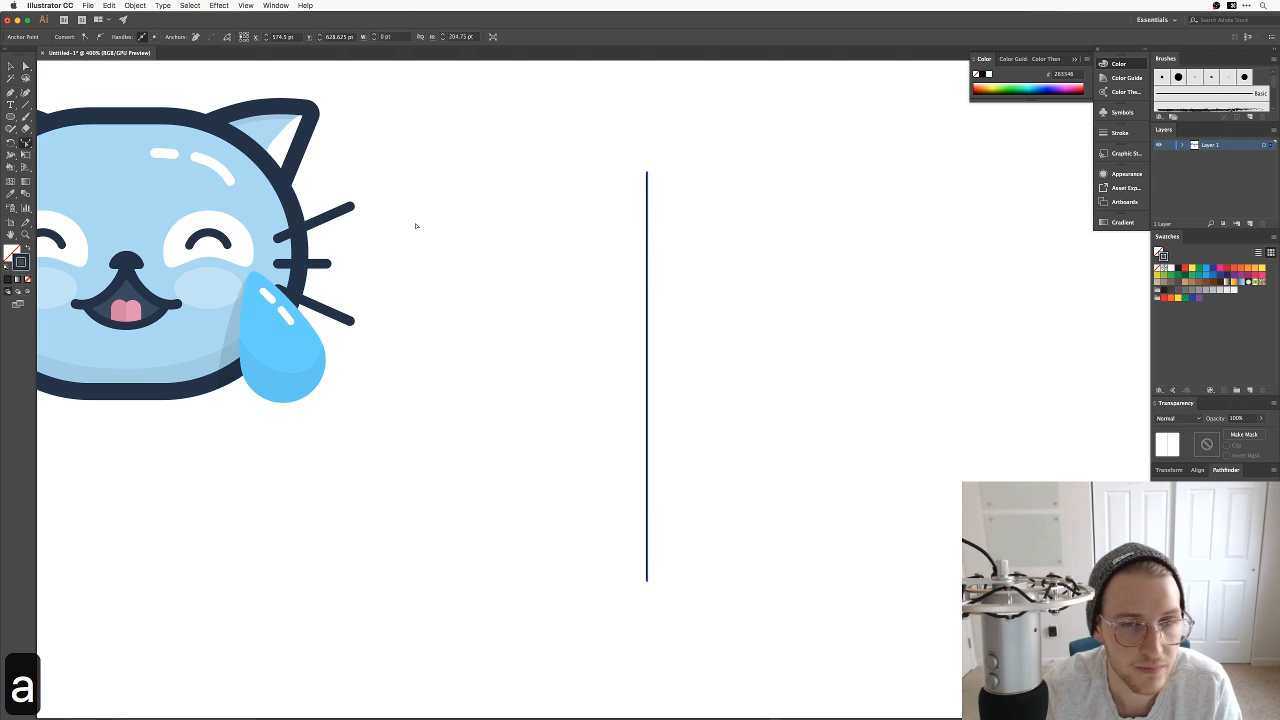
{"action": "left_click", "coordinate": [647, 199]}
{"action": "left_click", "coordinate": [647, 241]}
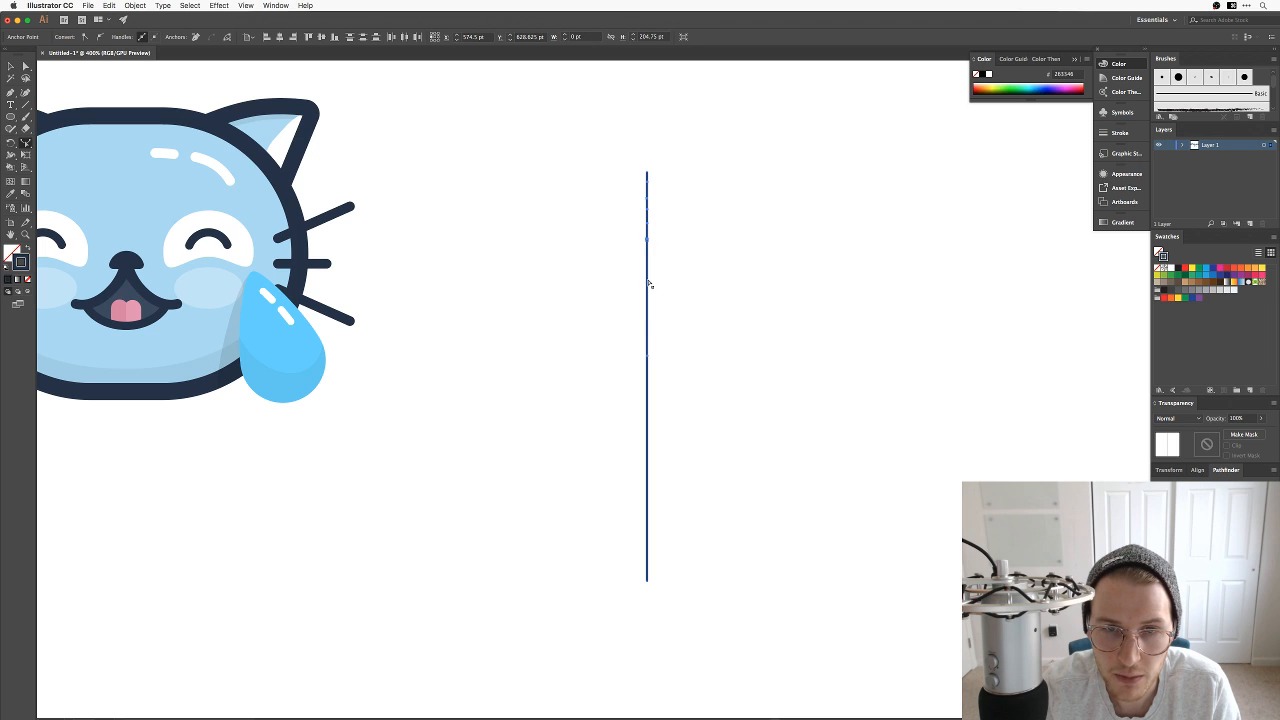
{"action": "left_click", "coordinate": [648, 292]}
{"action": "left_click", "coordinate": [647, 337]}
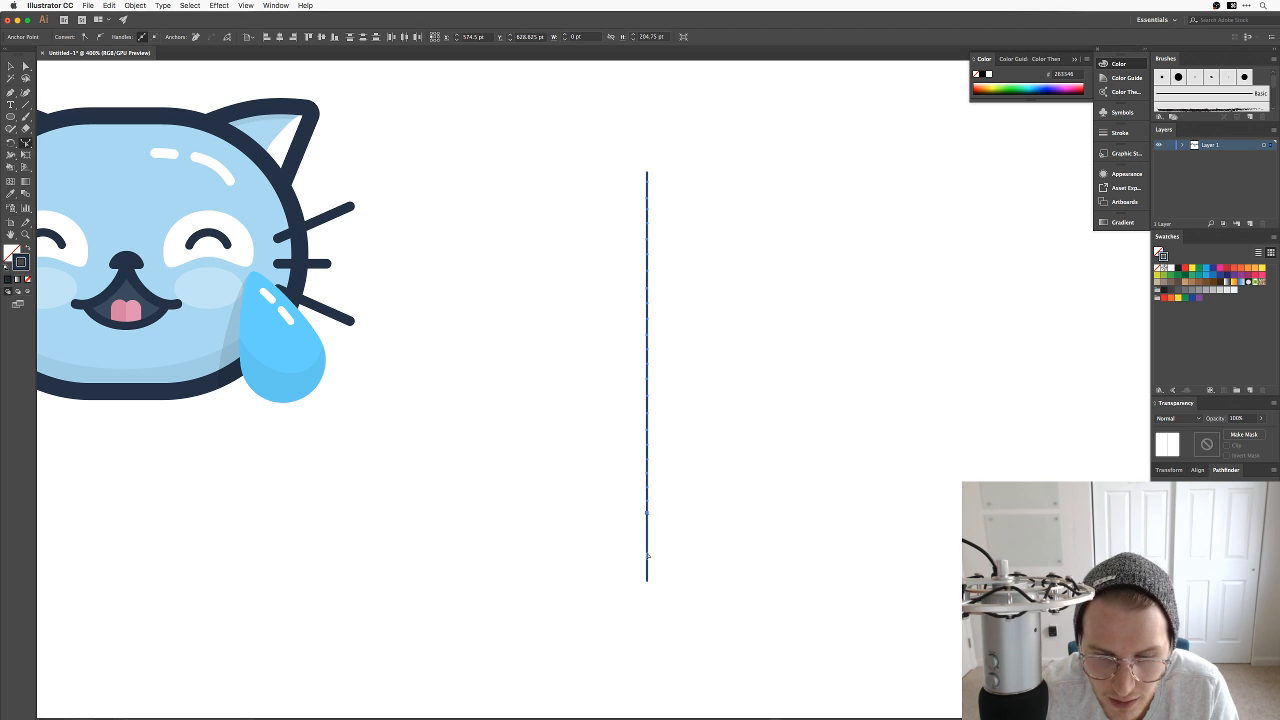
Step: Try nudging the uppermost added anchor point of the line 2 pt to the left, and undo the nudges
{"action": "key", "text": "a"}
{"action": "left_click", "coordinate": [648, 200]}
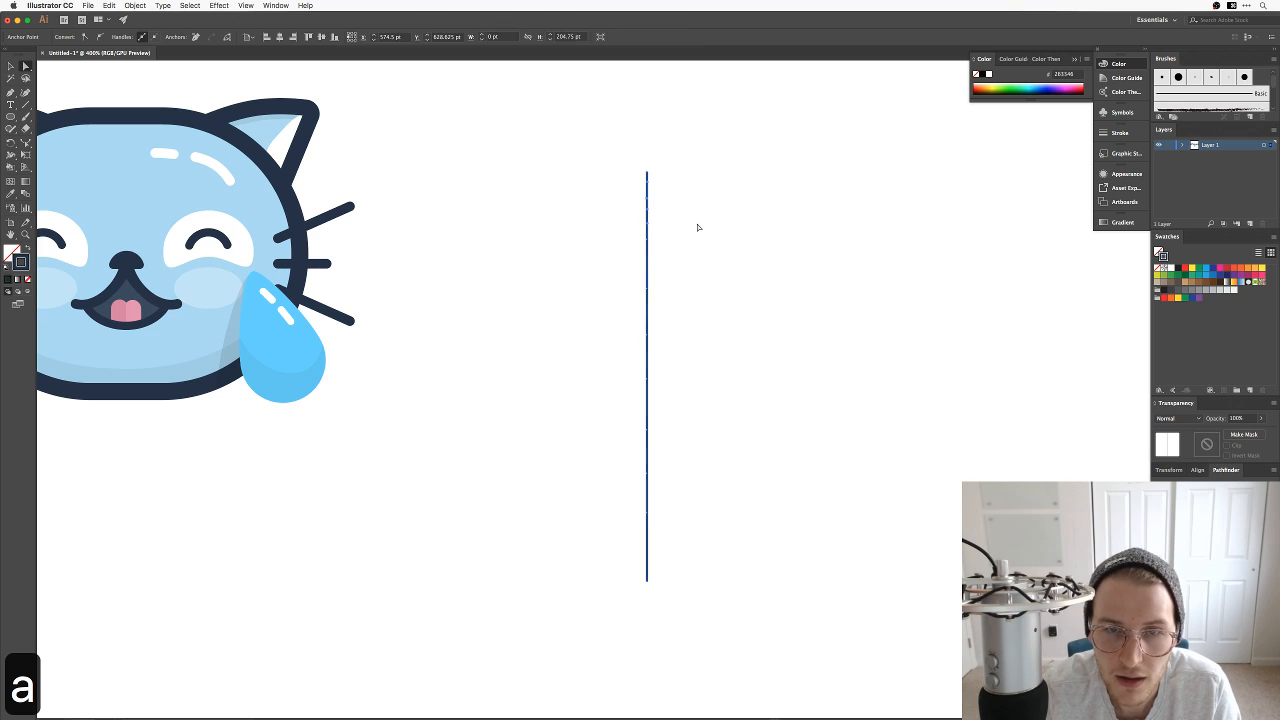
{"action": "key", "text": "Left"}
{"action": "key", "text": "Left"}
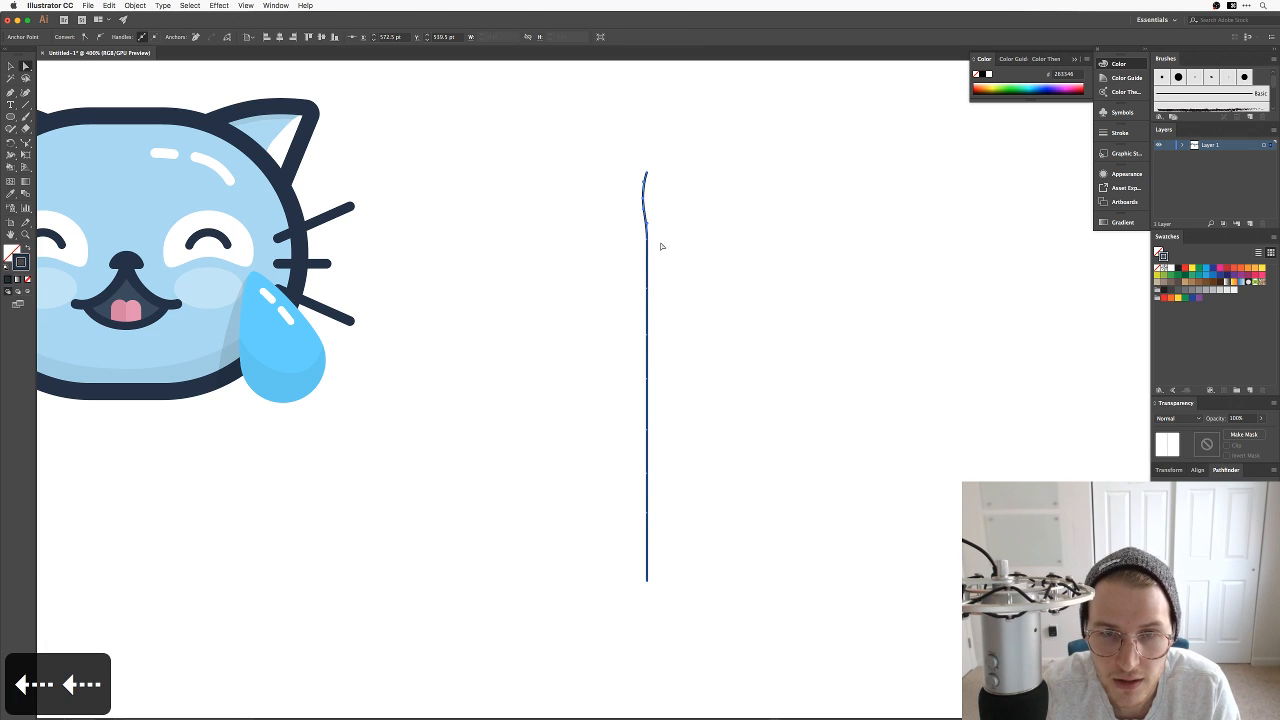
{"action": "key", "text": "super+z"}
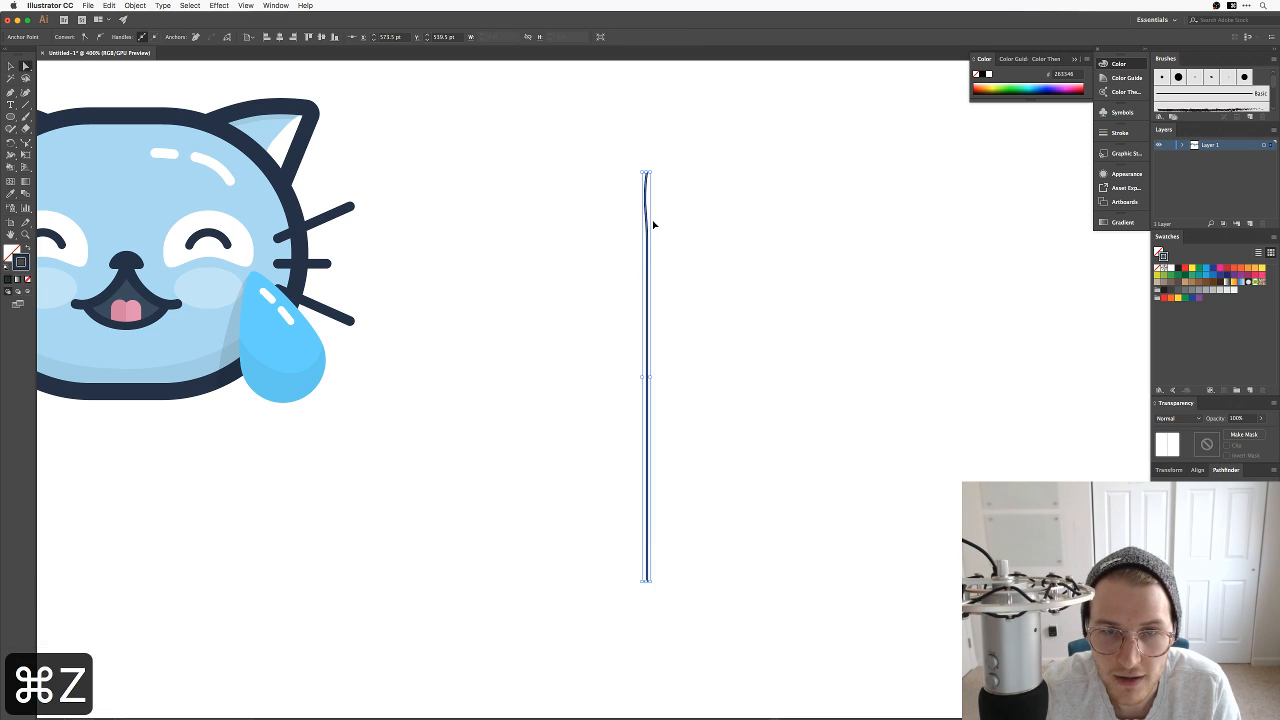
{"action": "key", "text": "super+z"}
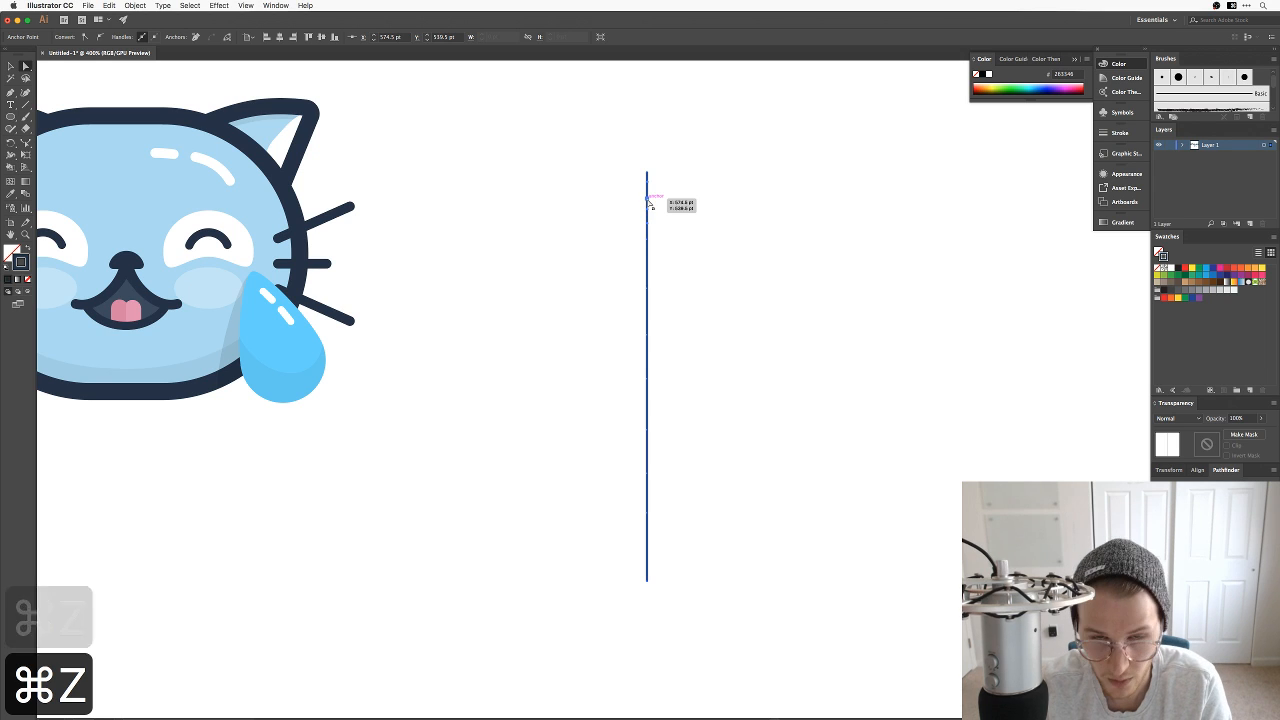
Step: Nudge the vertical line's added anchor points alternately 1 pt left and right down its length to form a wave
{"action": "key", "text": "Left"}
{"action": "key", "text": "Right"}
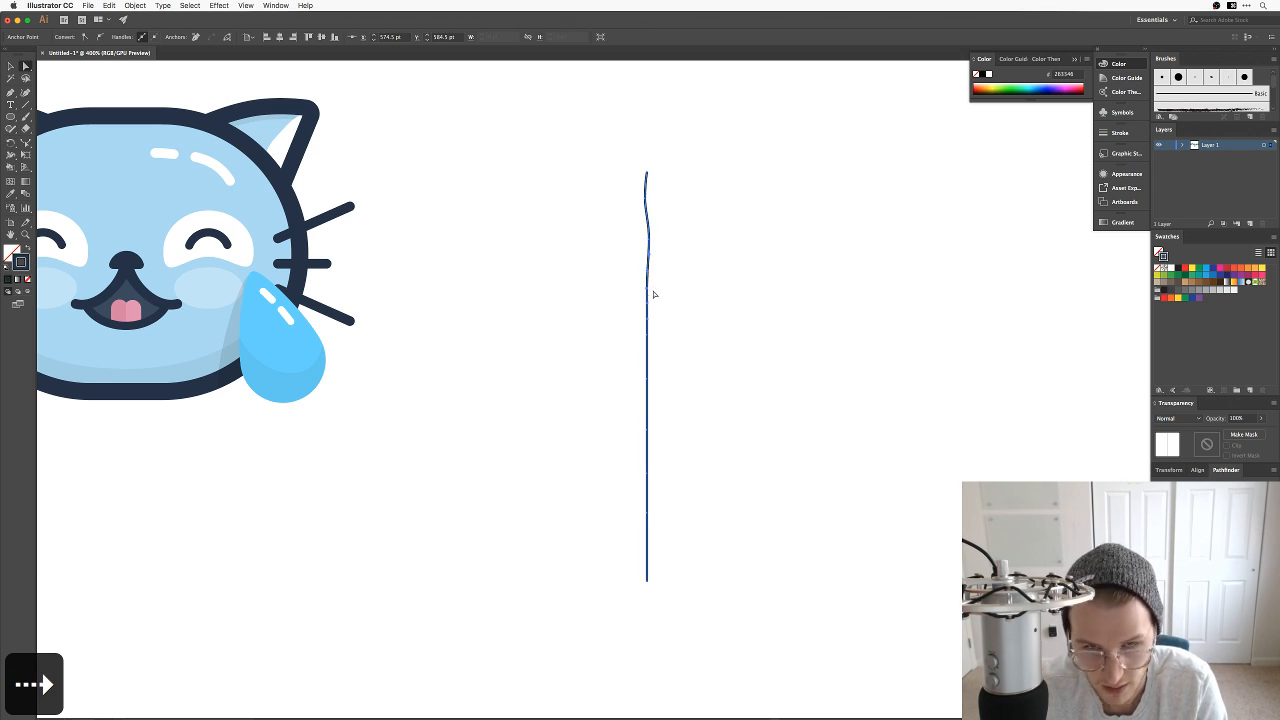
{"action": "key", "text": "Left"}
{"action": "key", "text": "Left"}
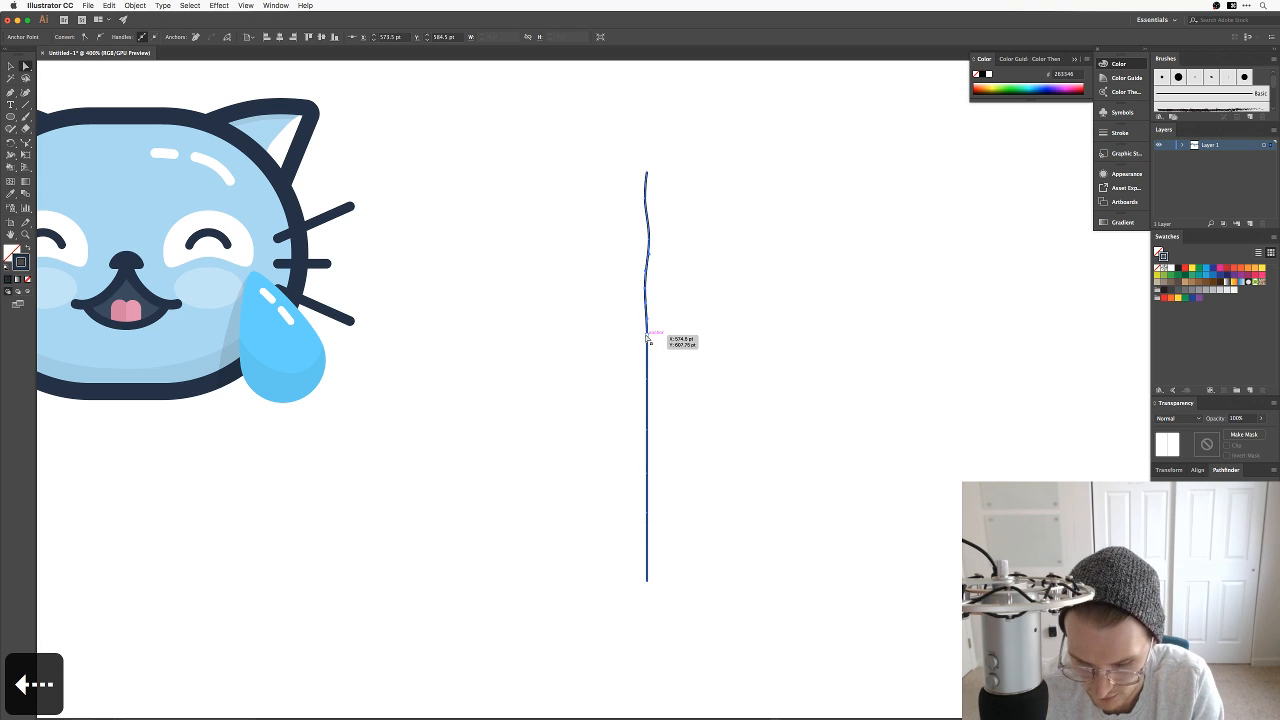
{"action": "key", "text": "Right"}
{"action": "left_click", "coordinate": [649, 385]}
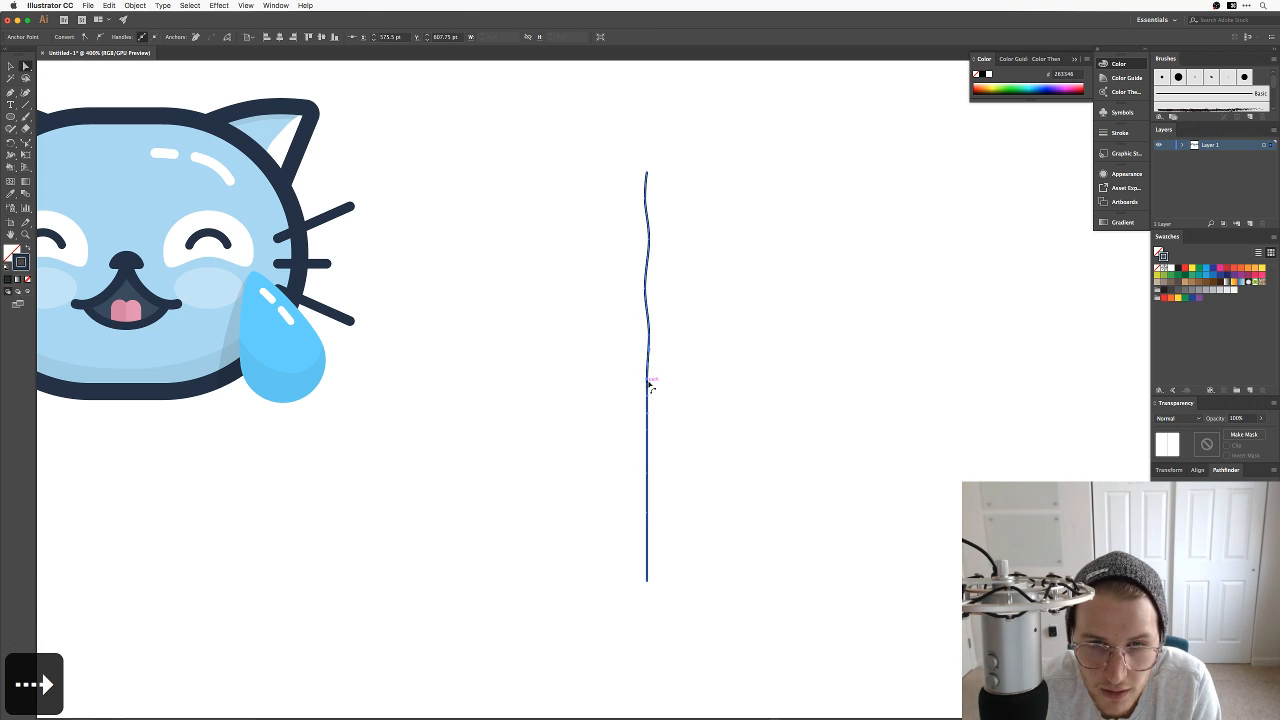
{"action": "left_click", "coordinate": [648, 382]}
{"action": "key", "text": "Left"}
{"action": "left_click", "coordinate": [648, 429]}
{"action": "key", "text": "Right"}
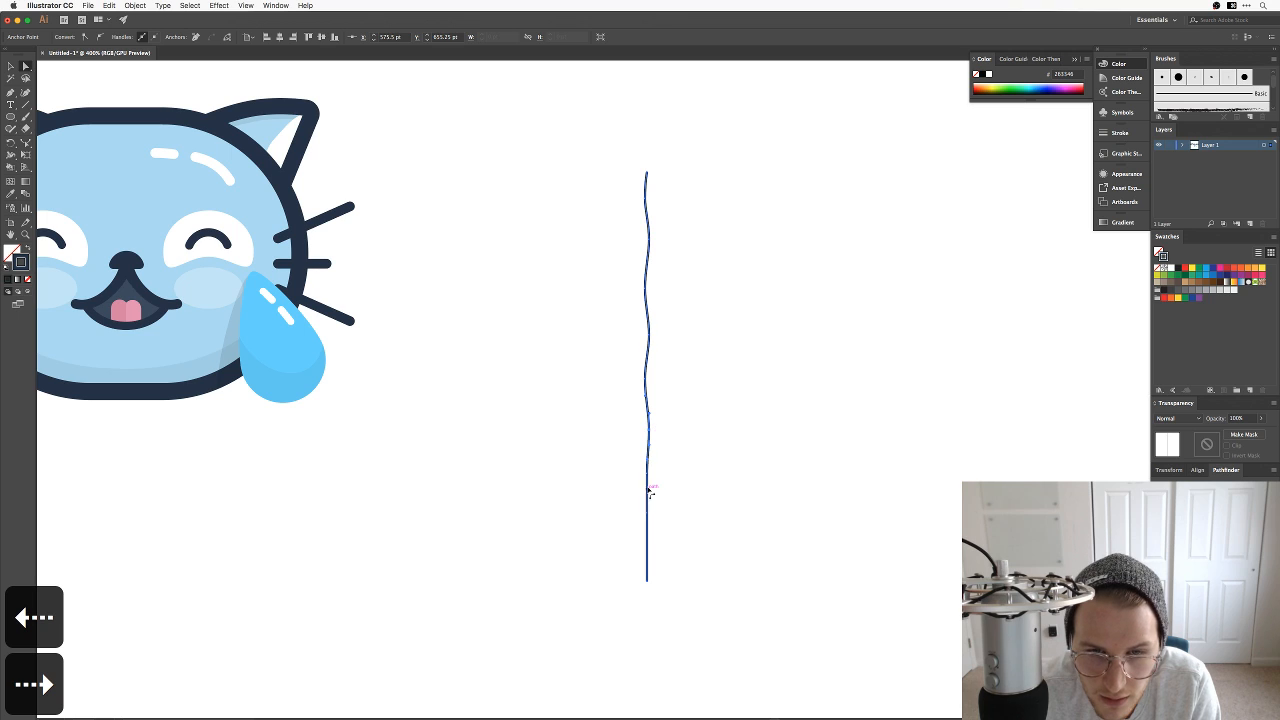
{"action": "key", "text": "Left"}
{"action": "left_click", "coordinate": [650, 514]}
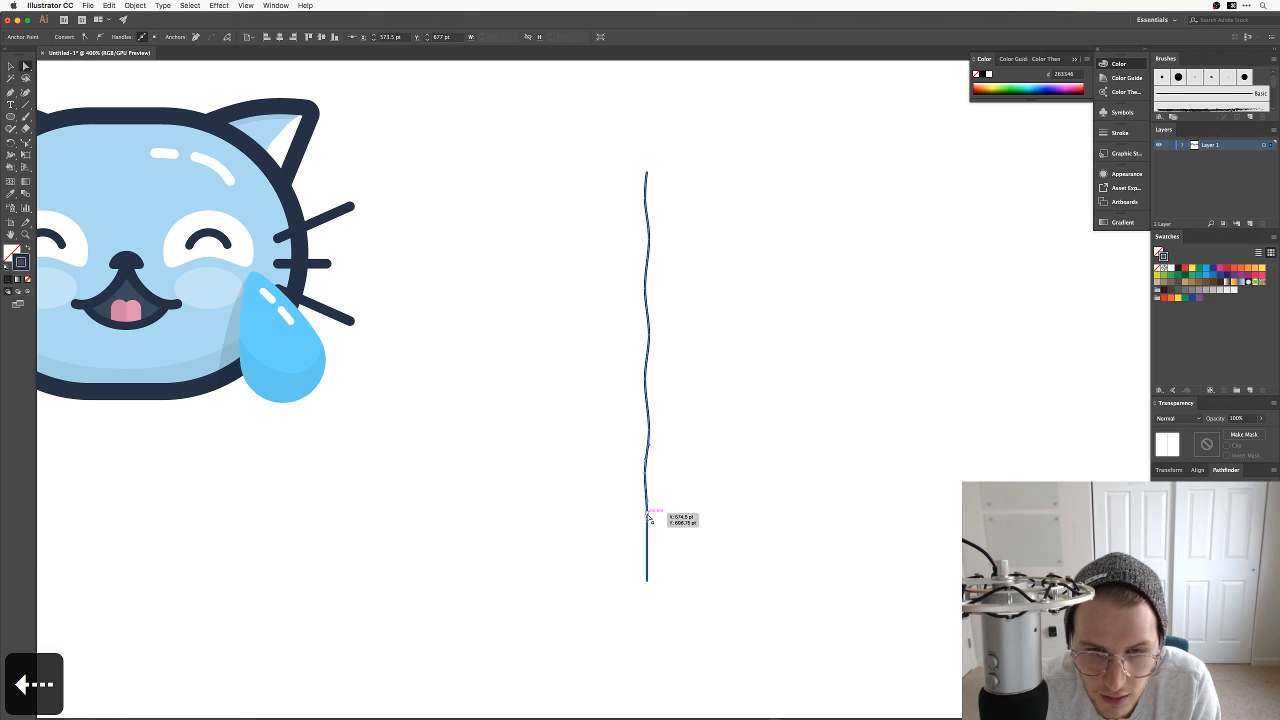
{"action": "key", "text": "Right"}
Step: Add an anchor point near the wavy line's lower end with the Reshape tool, nudge it left and adjust its handle
{"action": "left_click", "coordinate": [650, 552]}
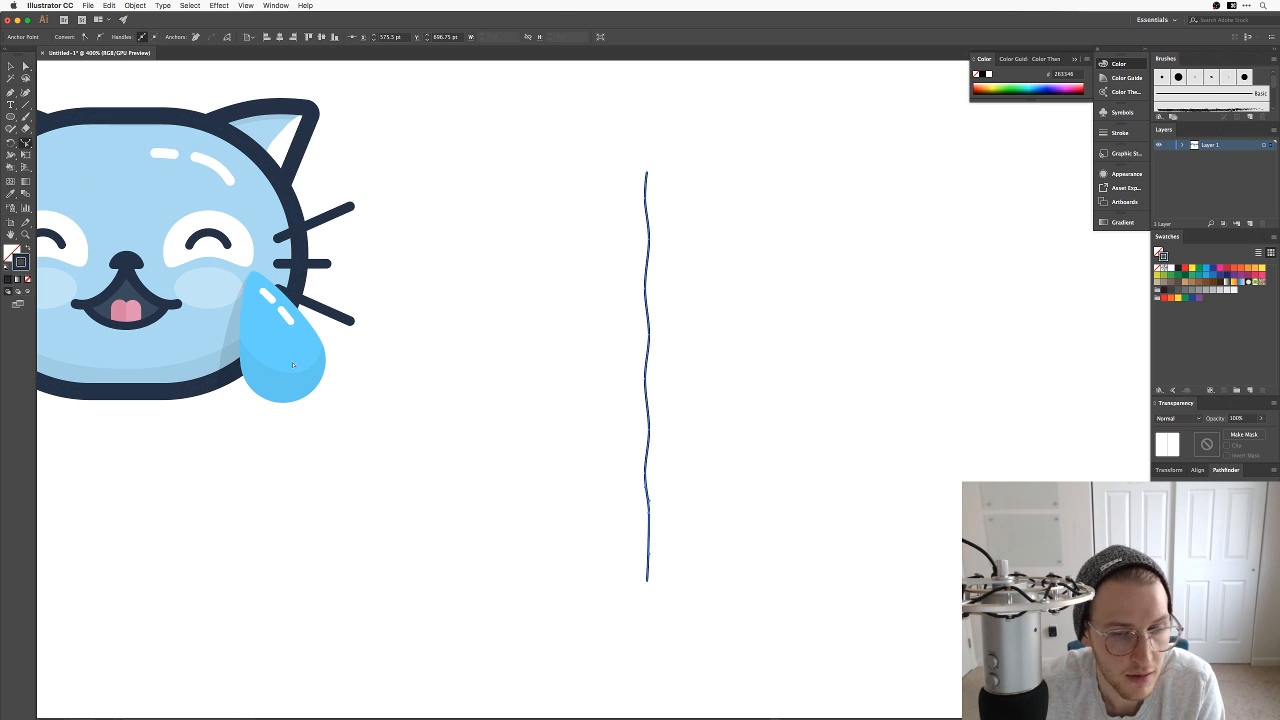
{"action": "left_click", "coordinate": [650, 548], "text": "shift"}
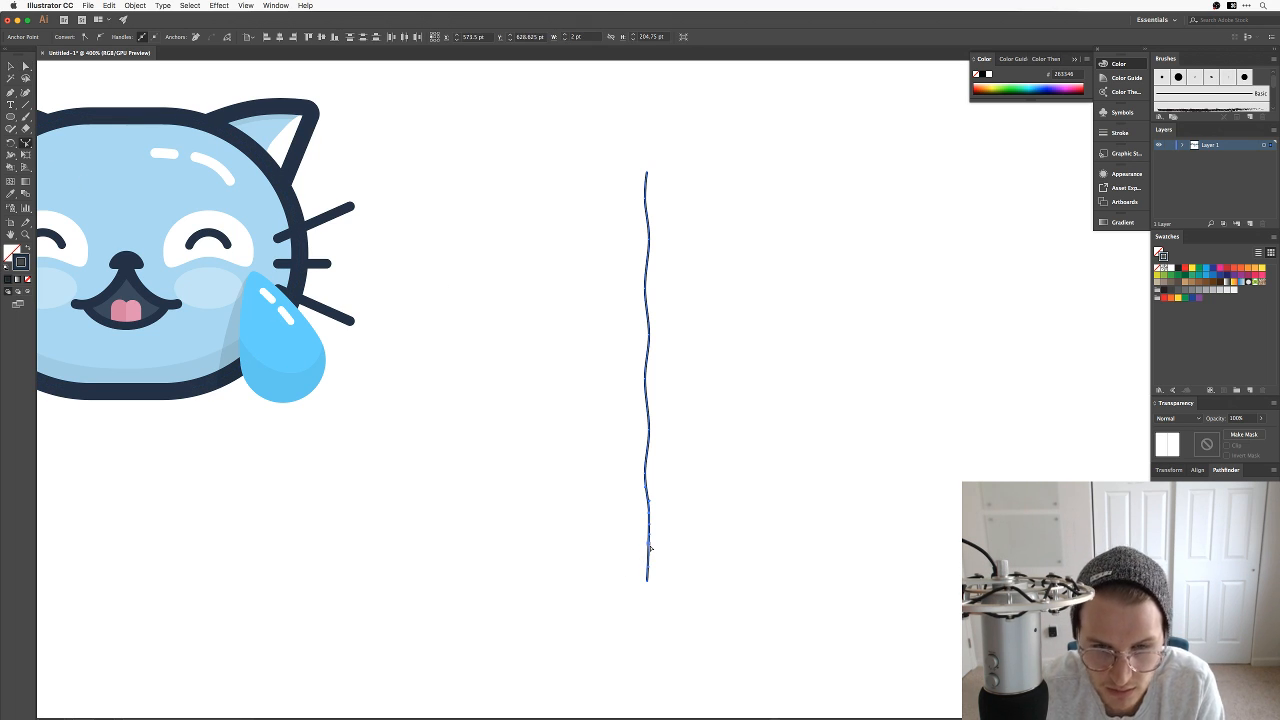
{"action": "key", "text": "a"}
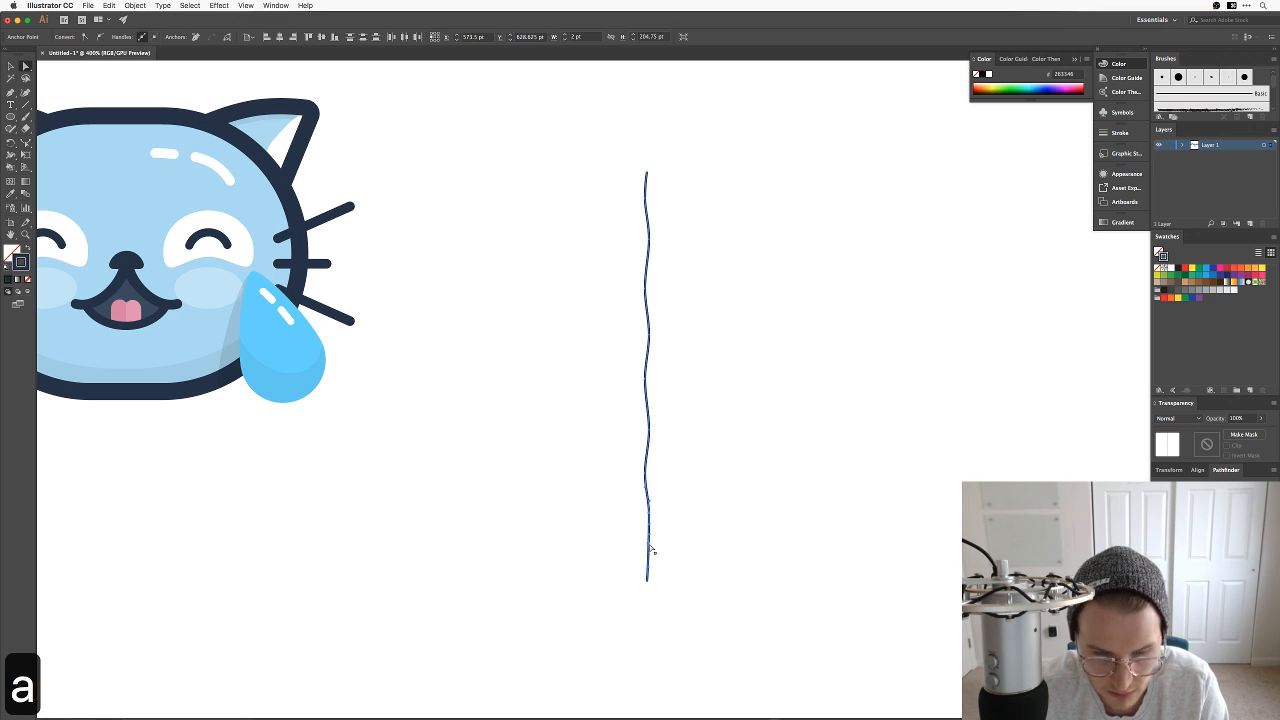
{"action": "key", "text": "BackSpace"}
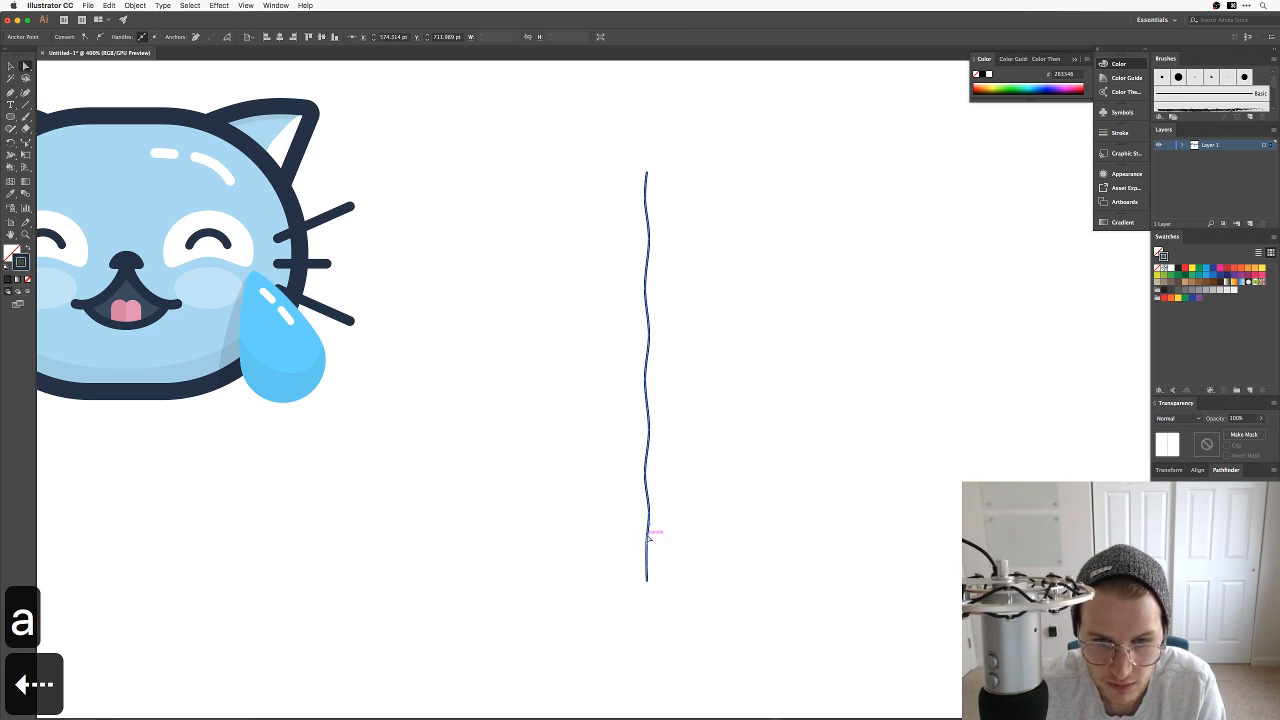
{"action": "left_click_drag", "start_coordinate": [648, 532], "coordinate": [647, 549]}
Step: Set the whole wavy line's stroke weight to 5 pt
{"action": "left_click_drag", "start_coordinate": [803, 557], "coordinate": [560, 142]}
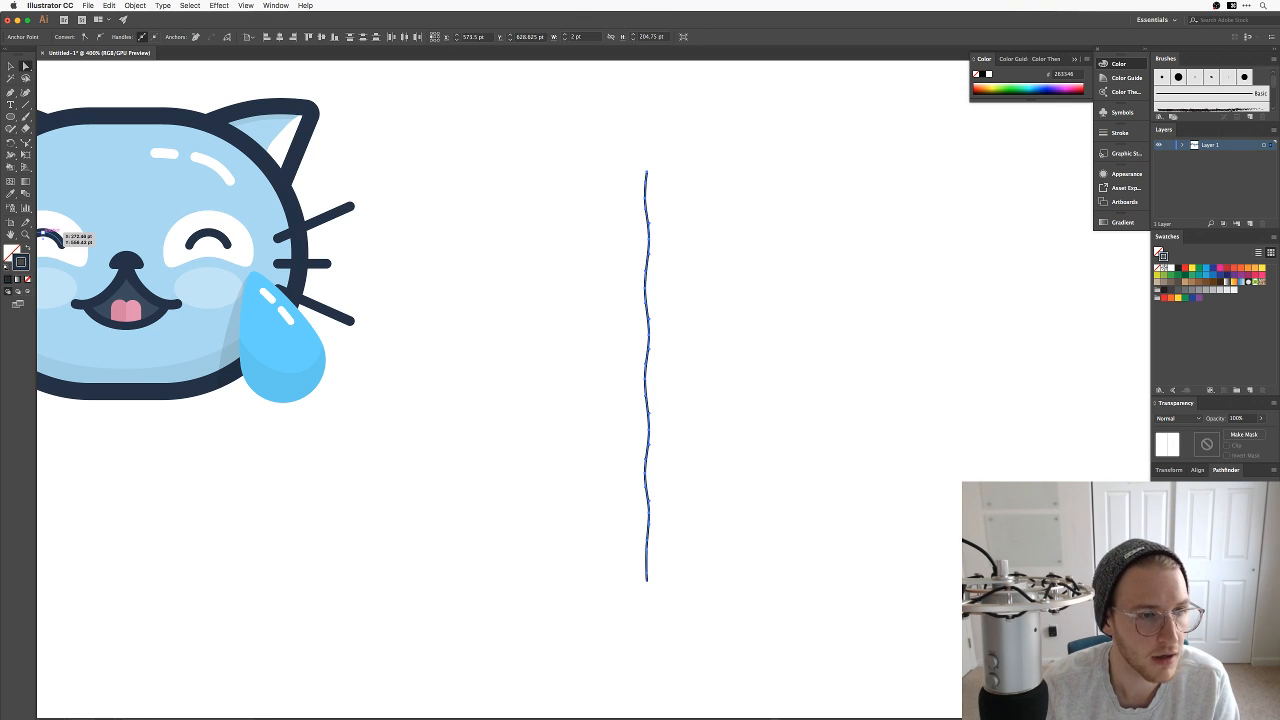
{"action": "key", "text": "v"}
{"action": "left_click_drag", "start_coordinate": [571, 194], "coordinate": [769, 349]}
{"action": "left_click", "coordinate": [126, 34], "text": "shift"}
{"action": "left_click", "coordinate": [126, 34], "text": "shift"}
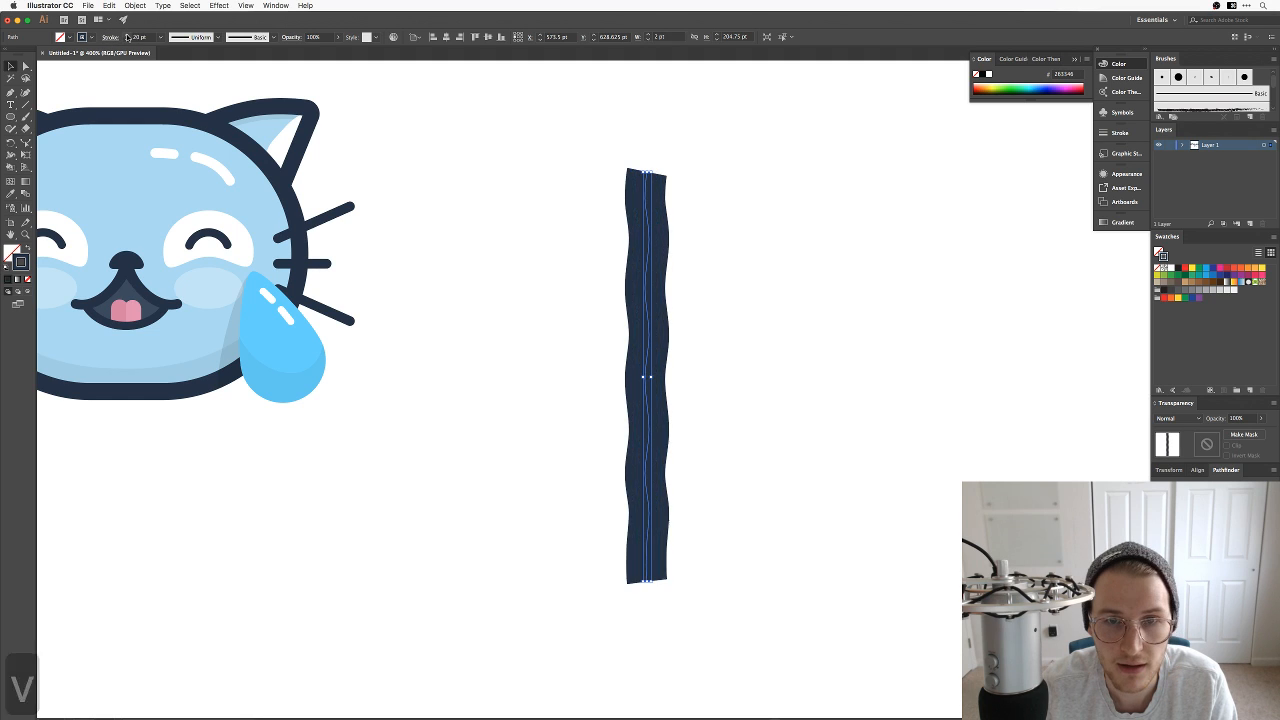
{"action": "left_click", "coordinate": [126, 34], "text": "shift"}
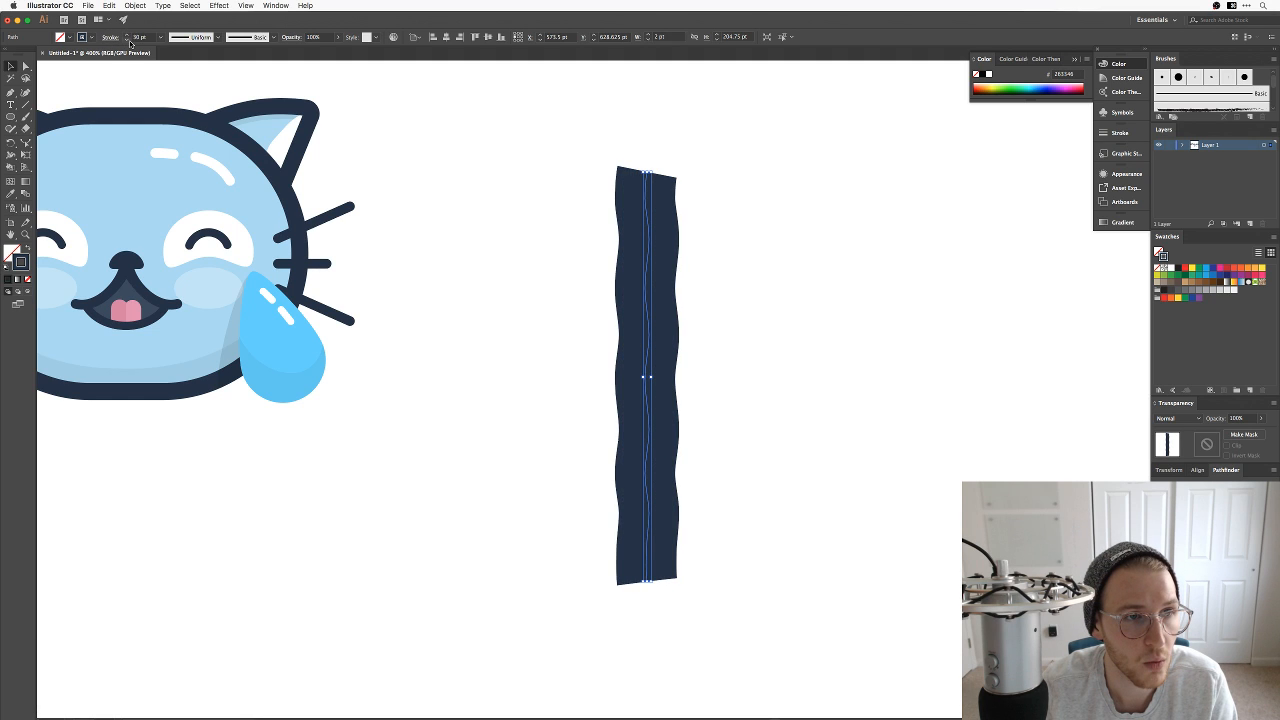
{"action": "left_click", "coordinate": [127, 40], "text": "shift"}
{"action": "left_click", "coordinate": [127, 40], "text": "shift"}
{"action": "left_click", "coordinate": [127, 40]}
{"action": "left_click", "coordinate": [127, 40]}
{"action": "left_click", "coordinate": [127, 40]}
{"action": "left_click", "coordinate": [127, 40]}
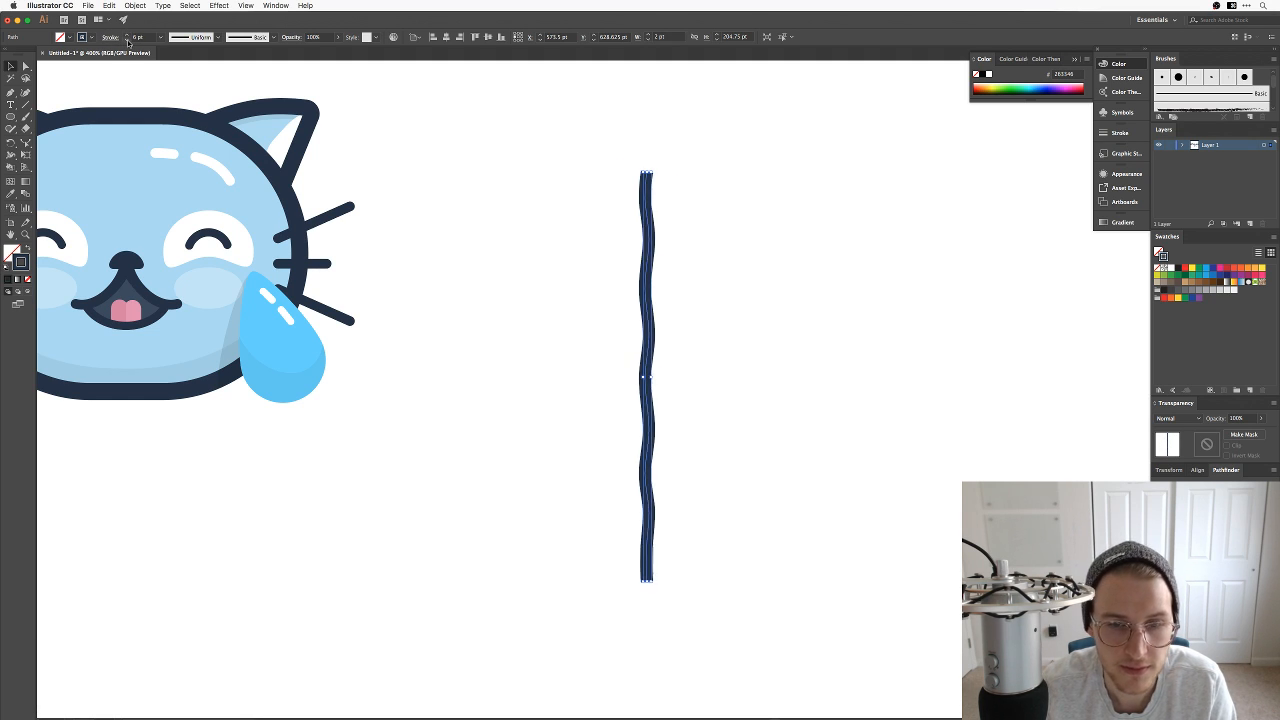
{"action": "left_click", "coordinate": [127, 40]}
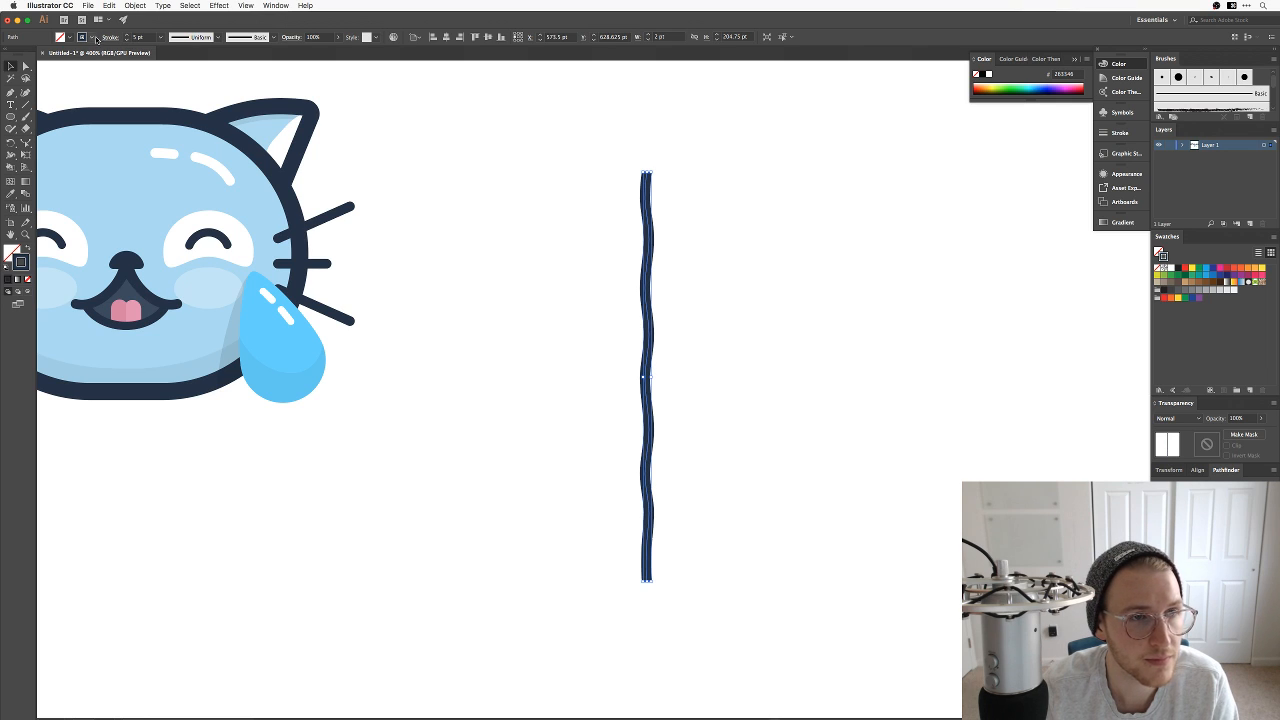
Step: Duplicate the 5 pt wavy line and place the copy directly against the original's right side
{"action": "left_click", "coordinate": [540, 169]}
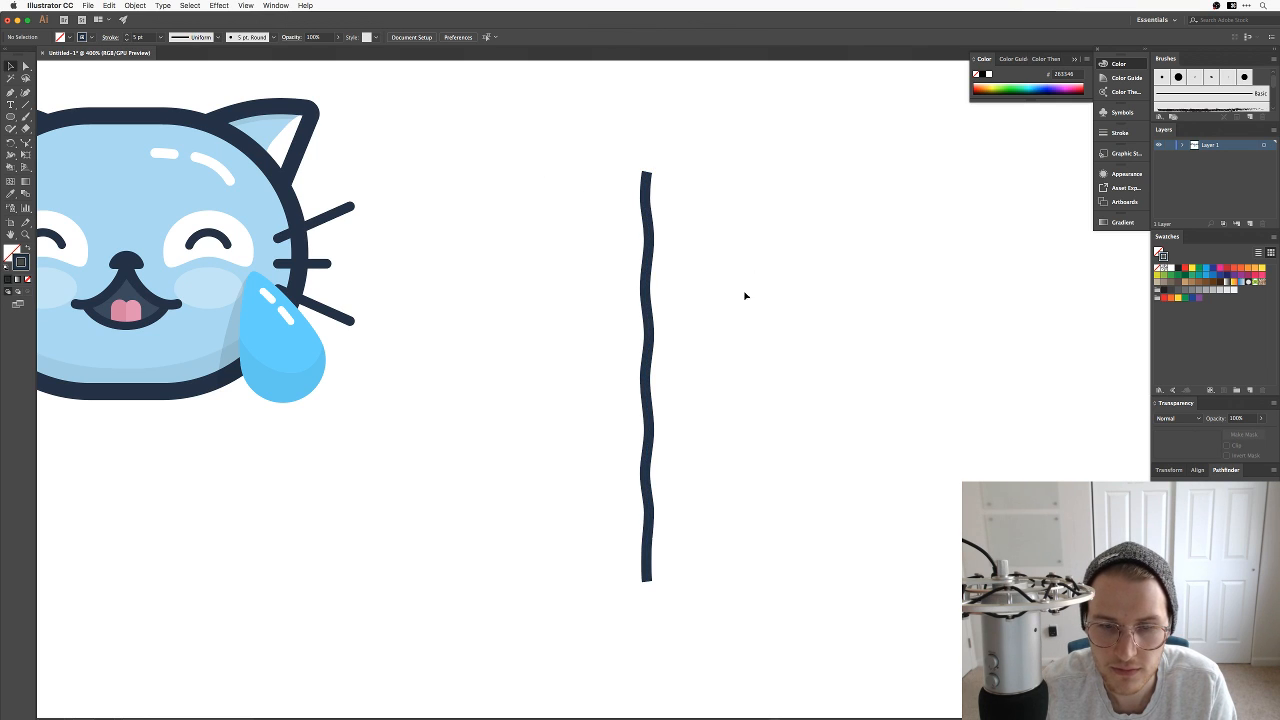
{"action": "left_click_drag", "start_coordinate": [651, 333], "coordinate": [661, 338]}
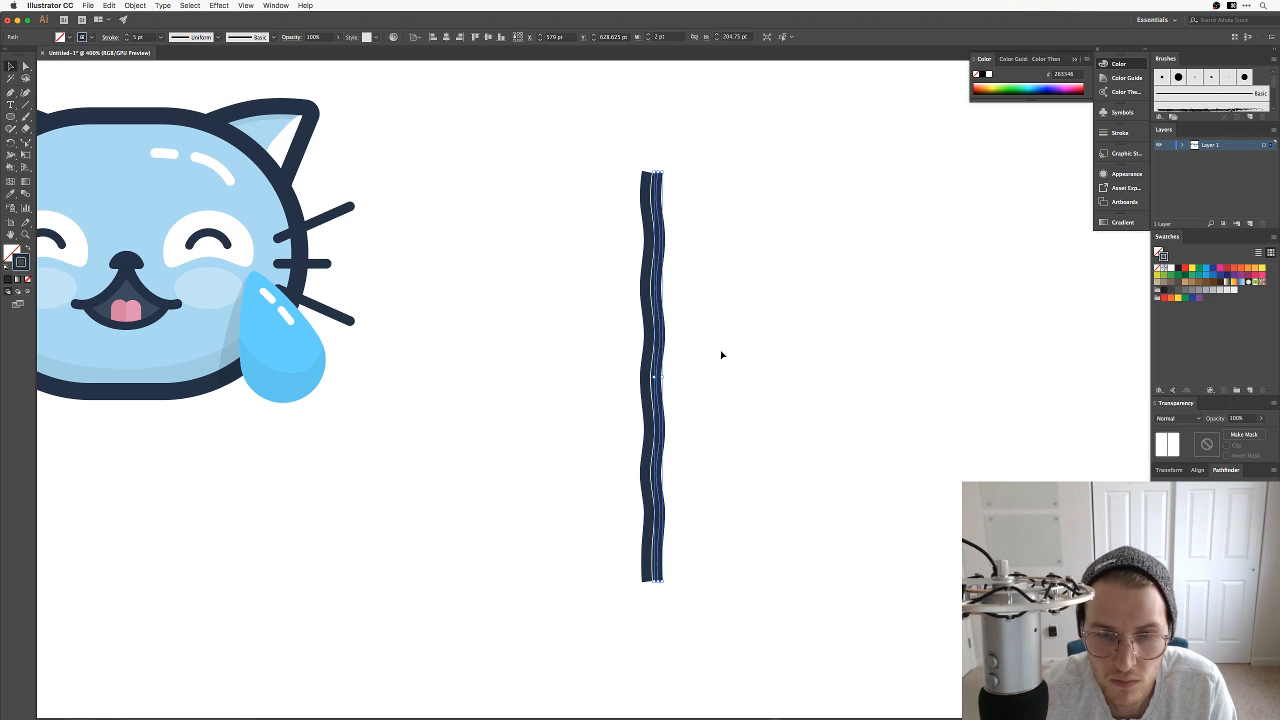
{"action": "key", "text": "Left"}
Step: Switch to Chrome, sample the red of the rainbow in the reference photo, and return to Illustrator
{"action": "key", "text": "super+Tab"}
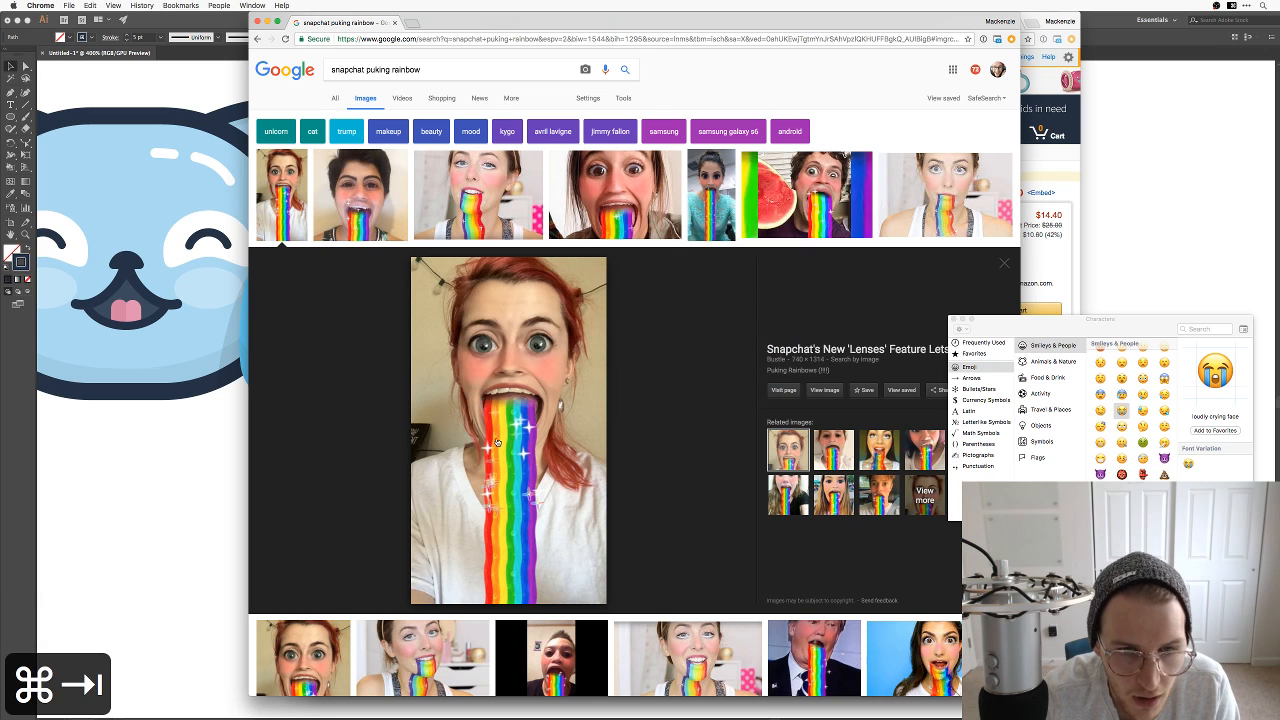
{"action": "key", "text": "shift+super+e"}
{"action": "key", "text": "super+Tab"}
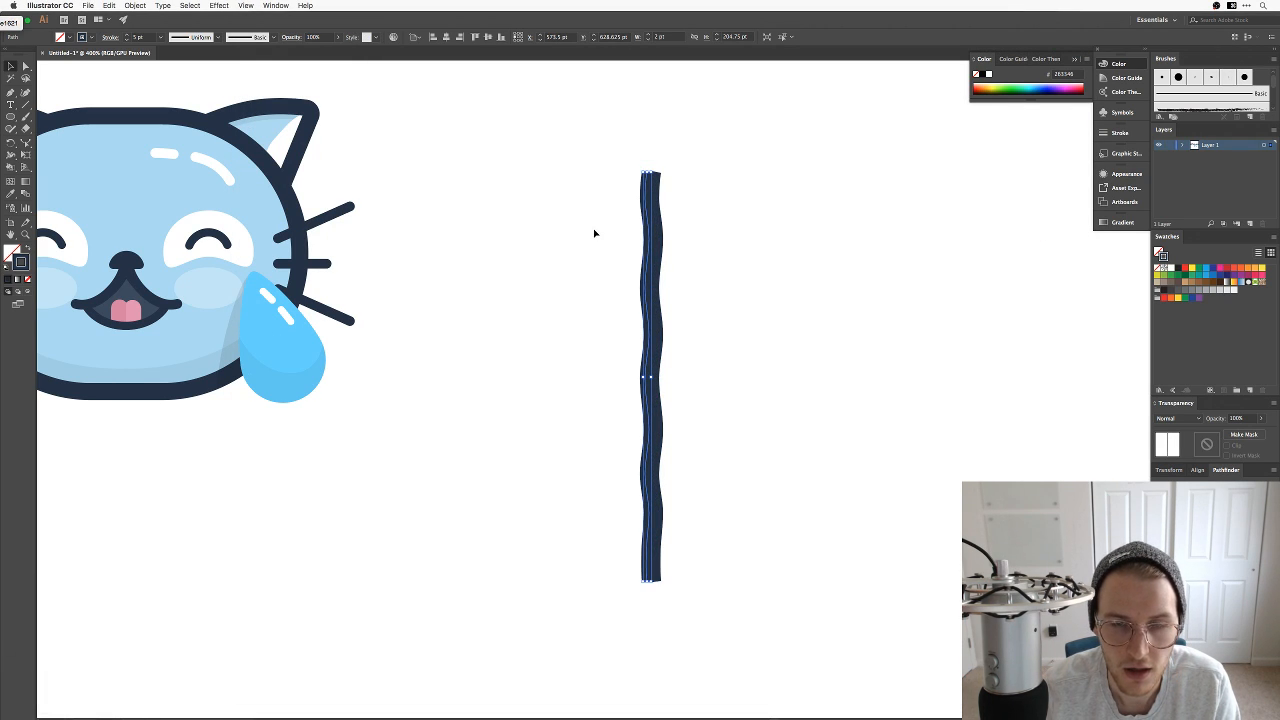
Step: Duplicate a wavy line about 100 pt to the right of the pair and convert the copy's stroke to outlines
{"action": "key", "text": "space"}
{"action": "mouse_move", "coordinate": [659, 336]}
{"action": "left_mouse_down"}
{"action": "mouse_move", "coordinate": [380, 327]}
{"action": "mouse_move", "coordinate": [579, 327]}
{"action": "left_mouse_up"}
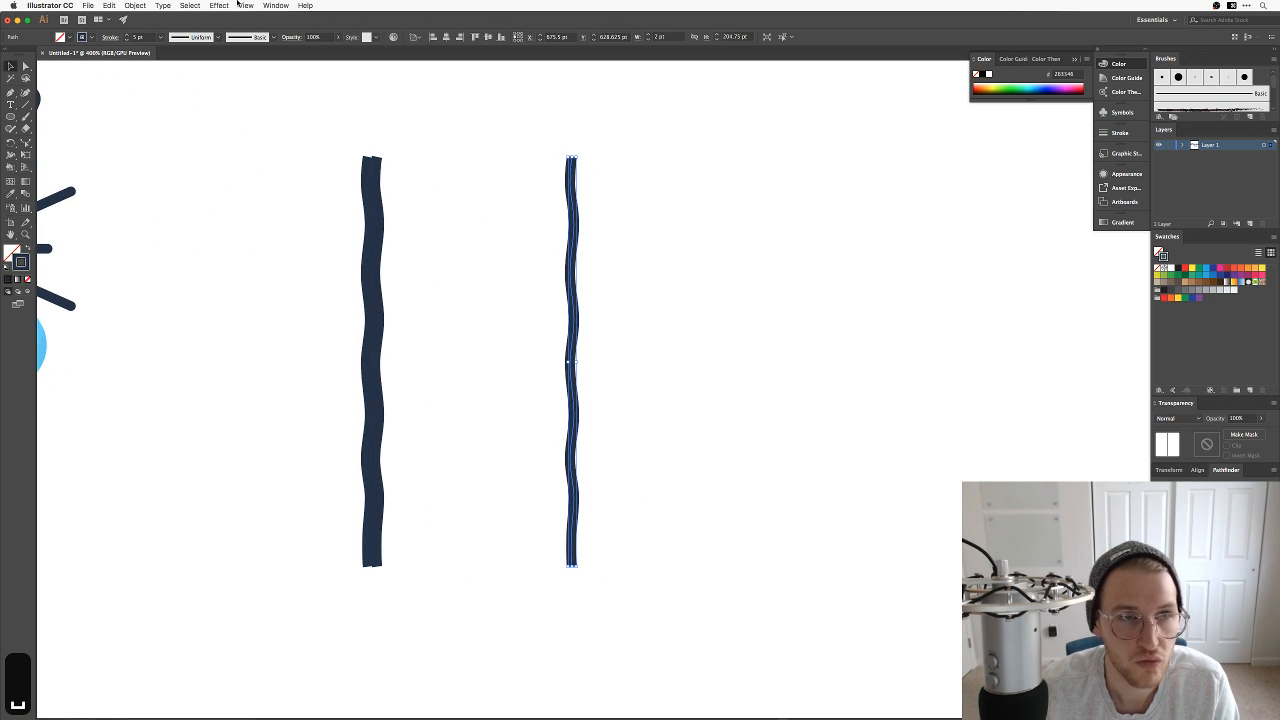
{"action": "left_click", "coordinate": [136, 5]}
{"action": "mouse_move", "coordinate": [200, 209]}
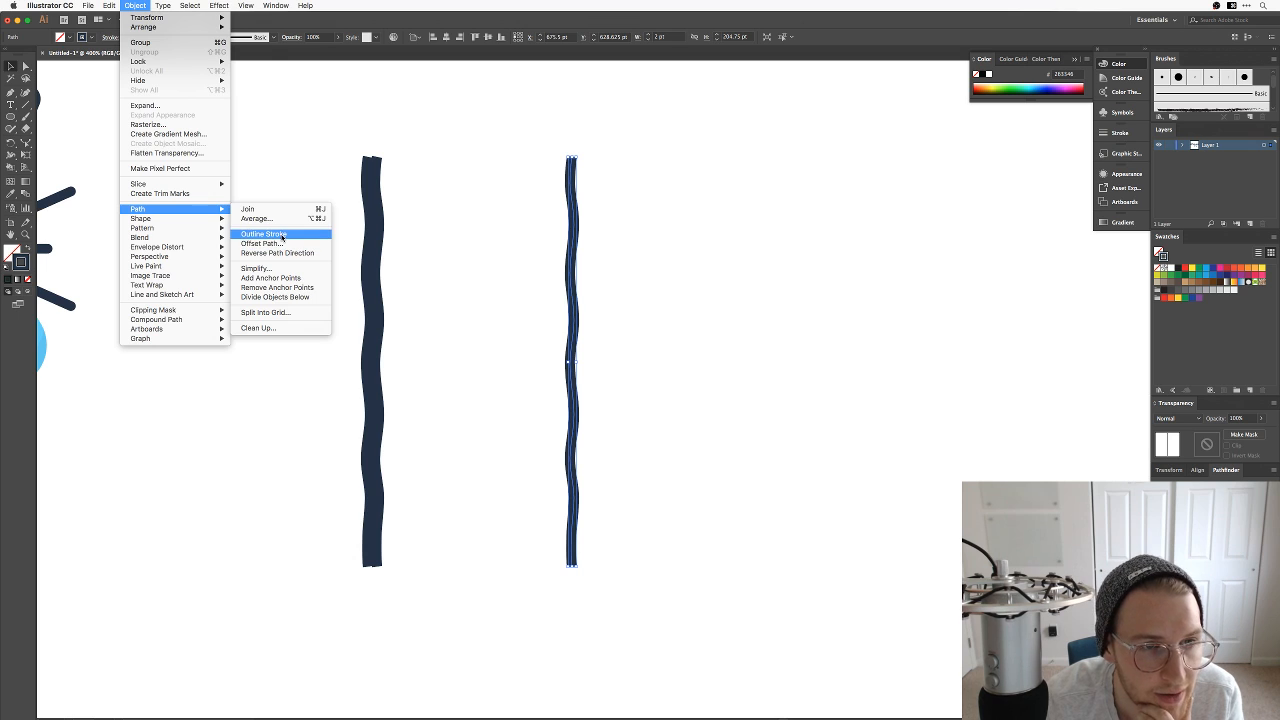
{"action": "left_click", "coordinate": [280, 234]}
{"action": "left_click", "coordinate": [532, 328]}
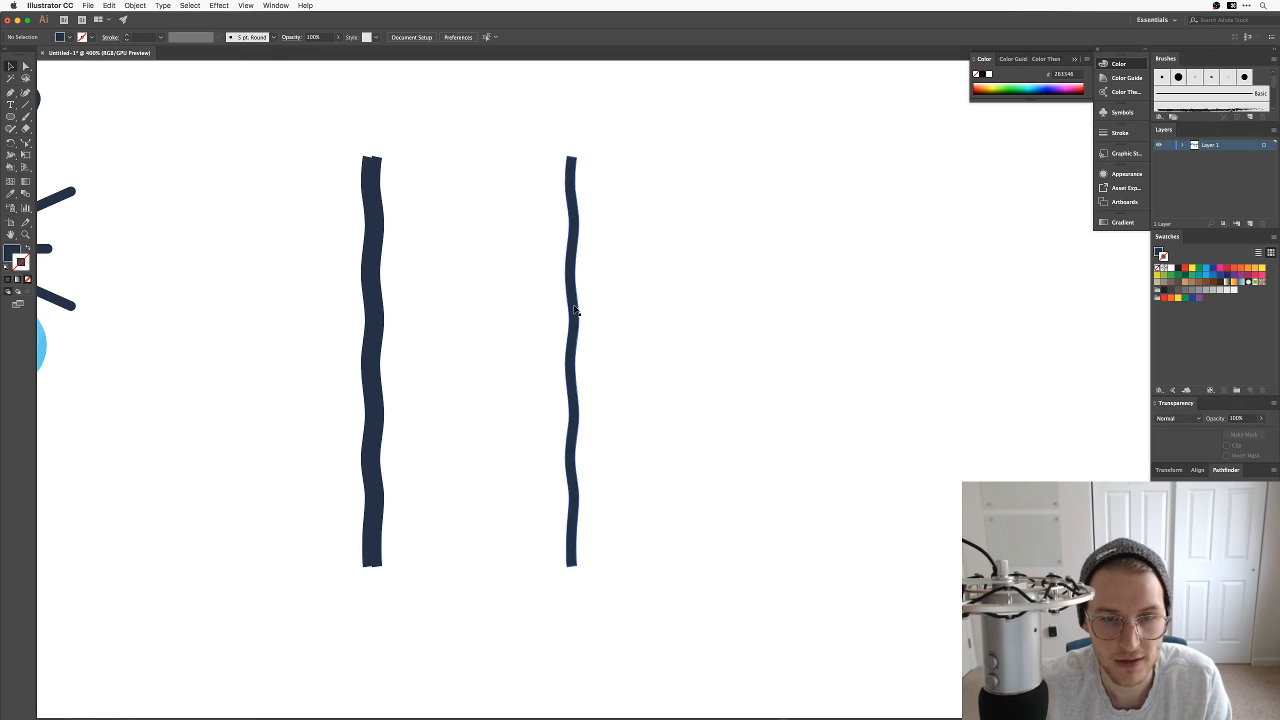
Step: Fill the outlined wavy stripe with the sampled red, #ee1621
{"action": "left_click", "coordinate": [574, 318]}
{"action": "double_click", "coordinate": [12, 252]}
{"action": "key", "text": "super+v"}
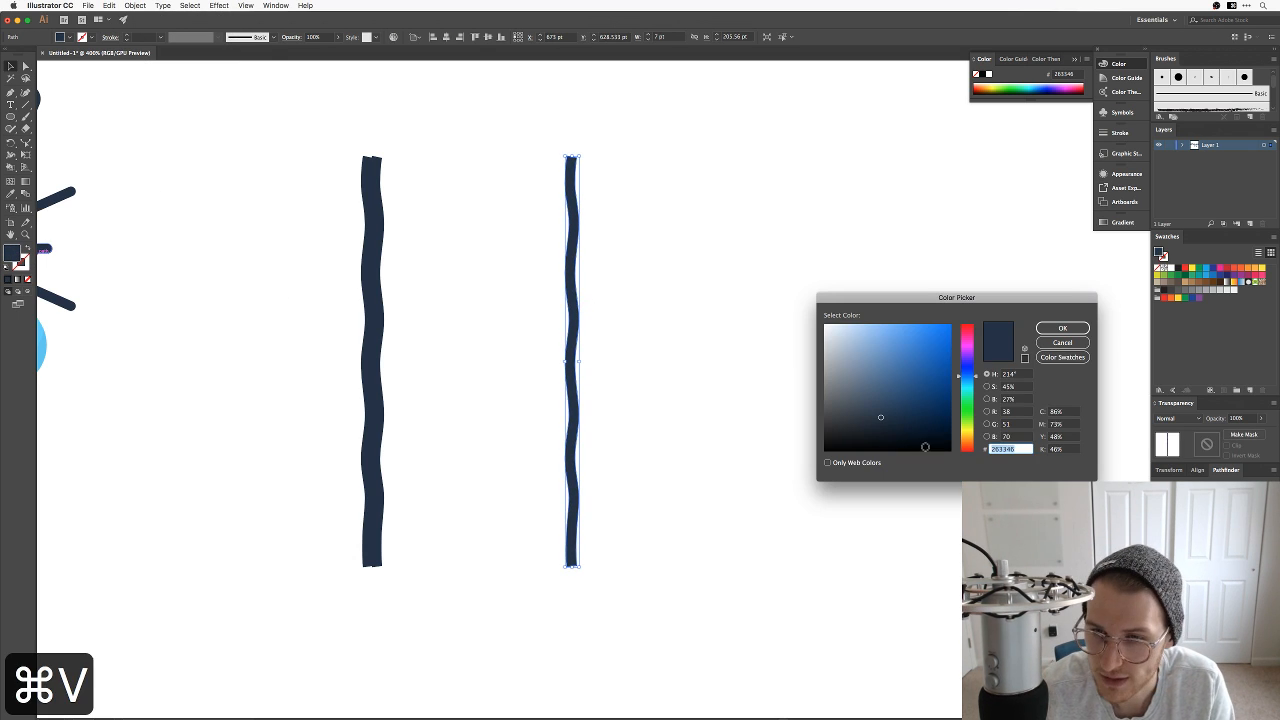
{"action": "key", "text": "Tab"}
{"action": "key", "text": "Return"}
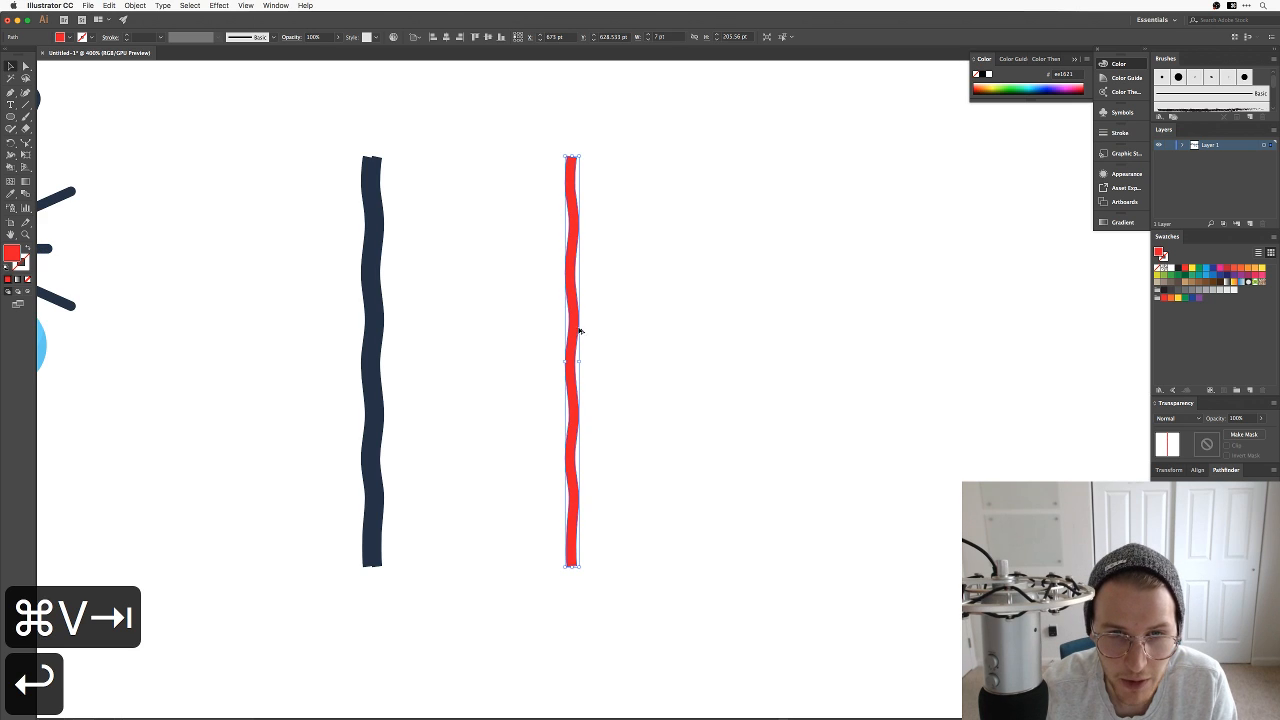
Step: Duplicate the red stripe directly to its right and check the rainbow reference photo in Chrome
{"action": "left_click_drag", "start_coordinate": [579, 330], "coordinate": [585, 328]}
{"action": "key", "text": "super+Tab"}
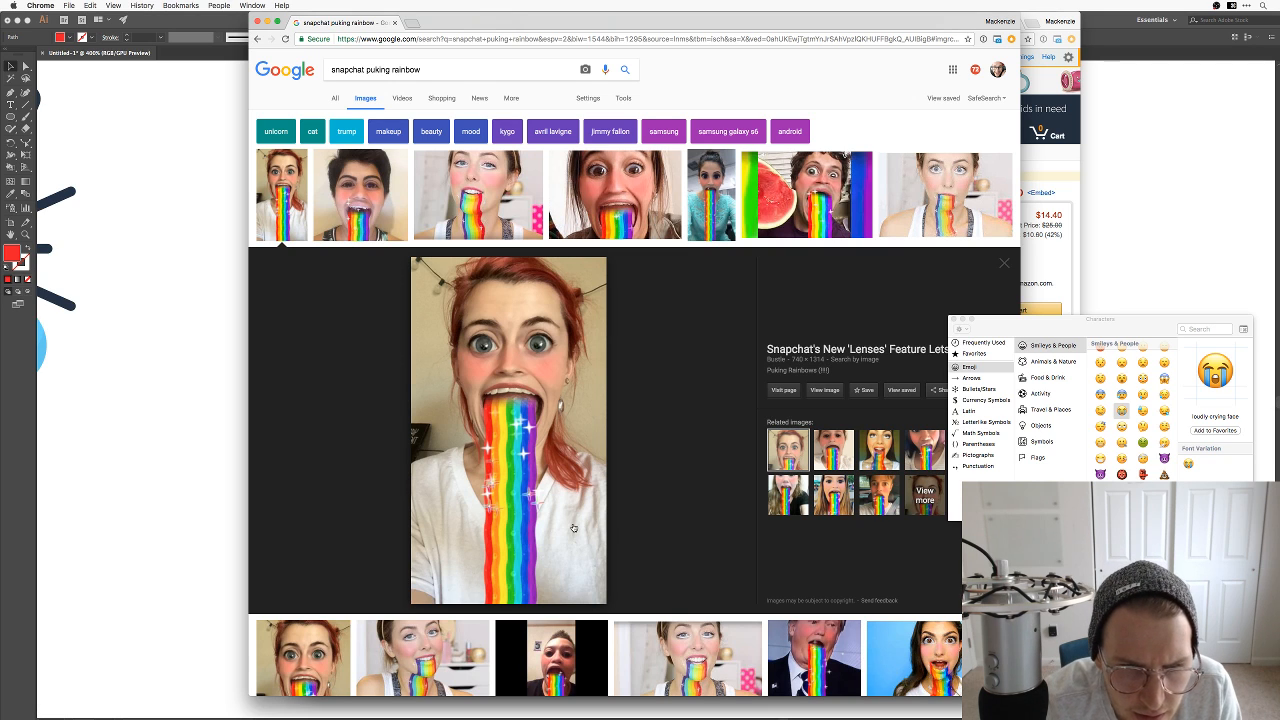
{"action": "key", "text": "super+Tab"}
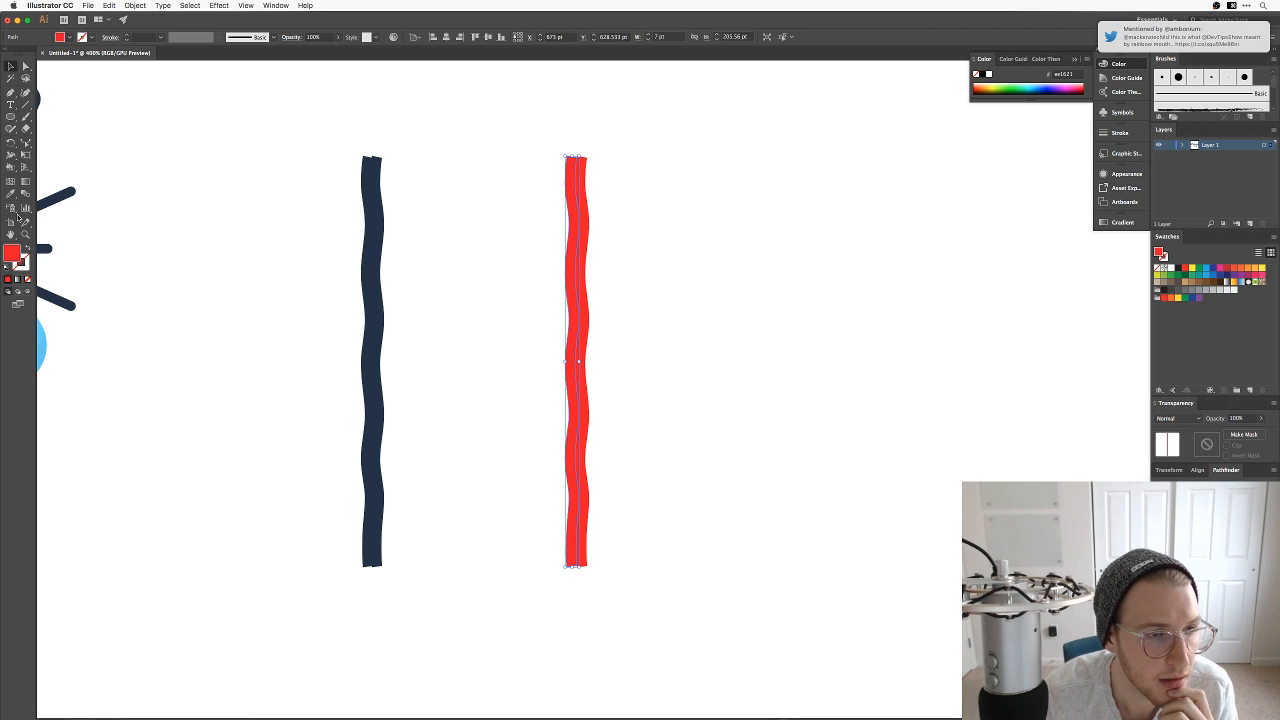
Step: Soften the first red stripe's fill to #e85866 and copy that colour to its duplicate with the Eyedropper
{"action": "double_click", "coordinate": [12, 253]}
{"action": "left_click_drag", "start_coordinate": [944, 347], "coordinate": [902, 335]}
{"action": "left_click", "coordinate": [1062, 329]}
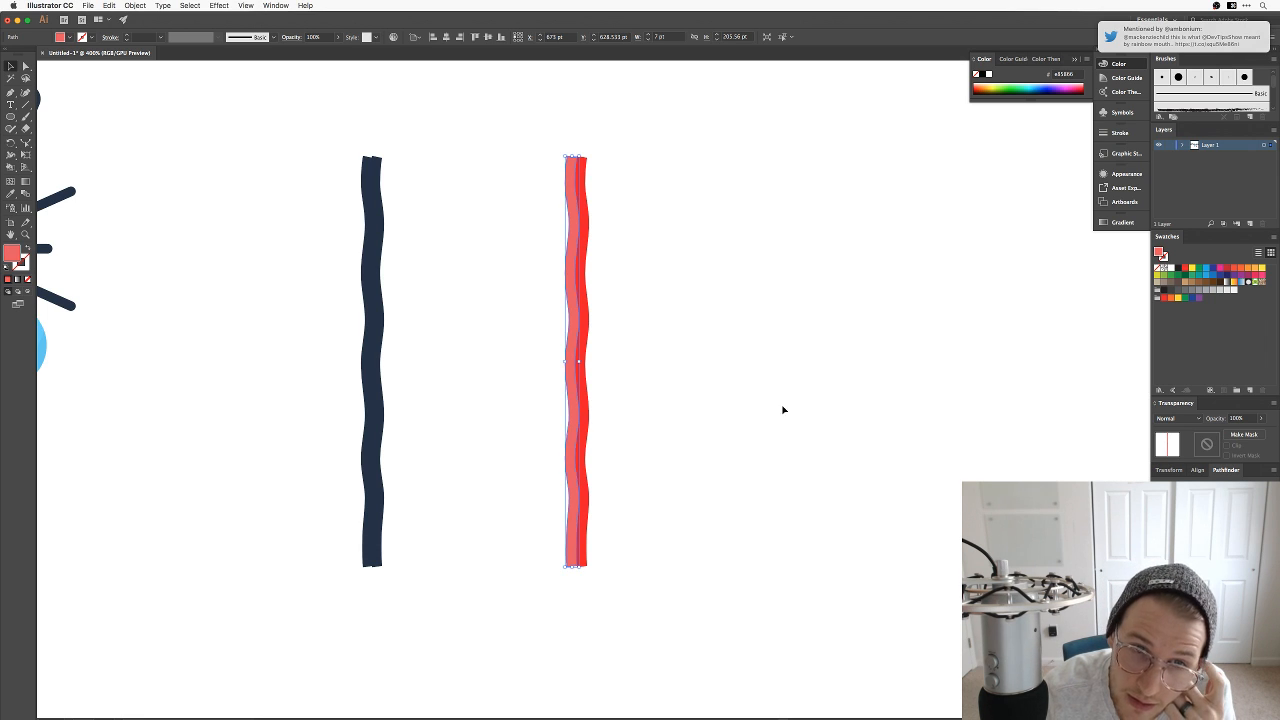
{"action": "left_click", "coordinate": [584, 321]}
{"action": "key", "text": "i"}
{"action": "left_click", "coordinate": [572, 321]}
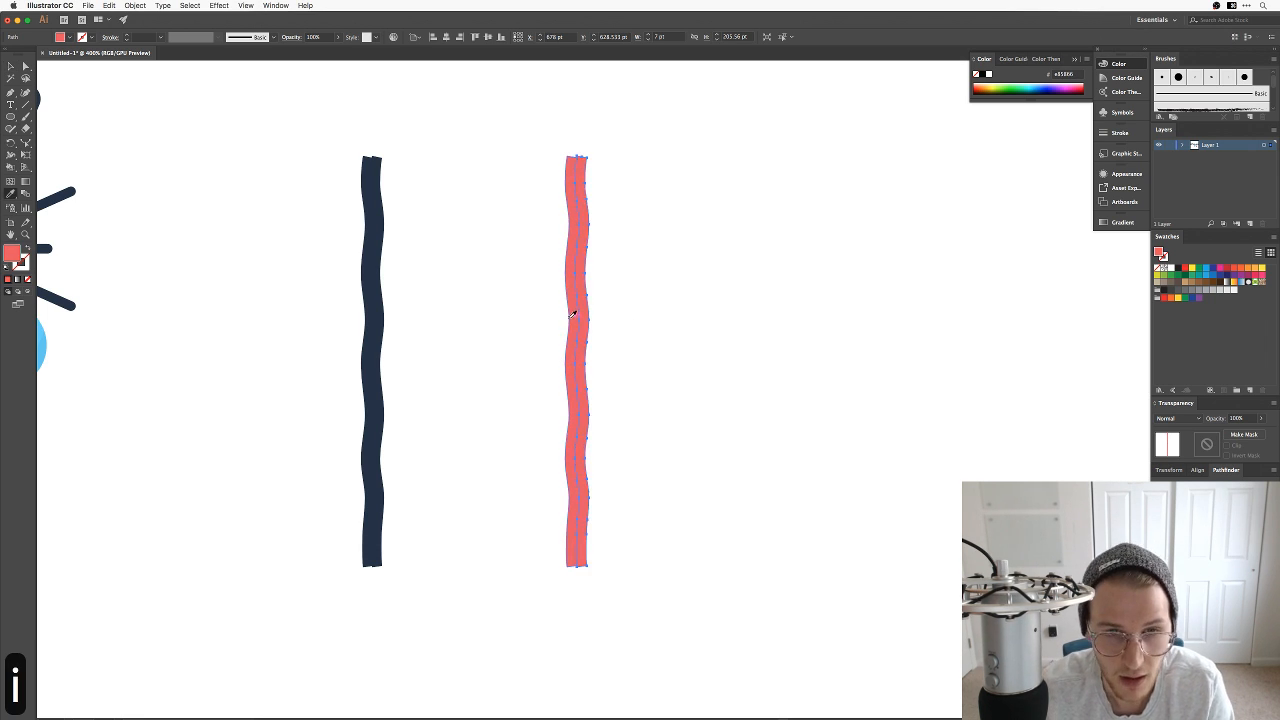
Step: Change the second stripe's fill to orange #efa052 and deselect it
{"action": "double_click", "coordinate": [14, 255]}
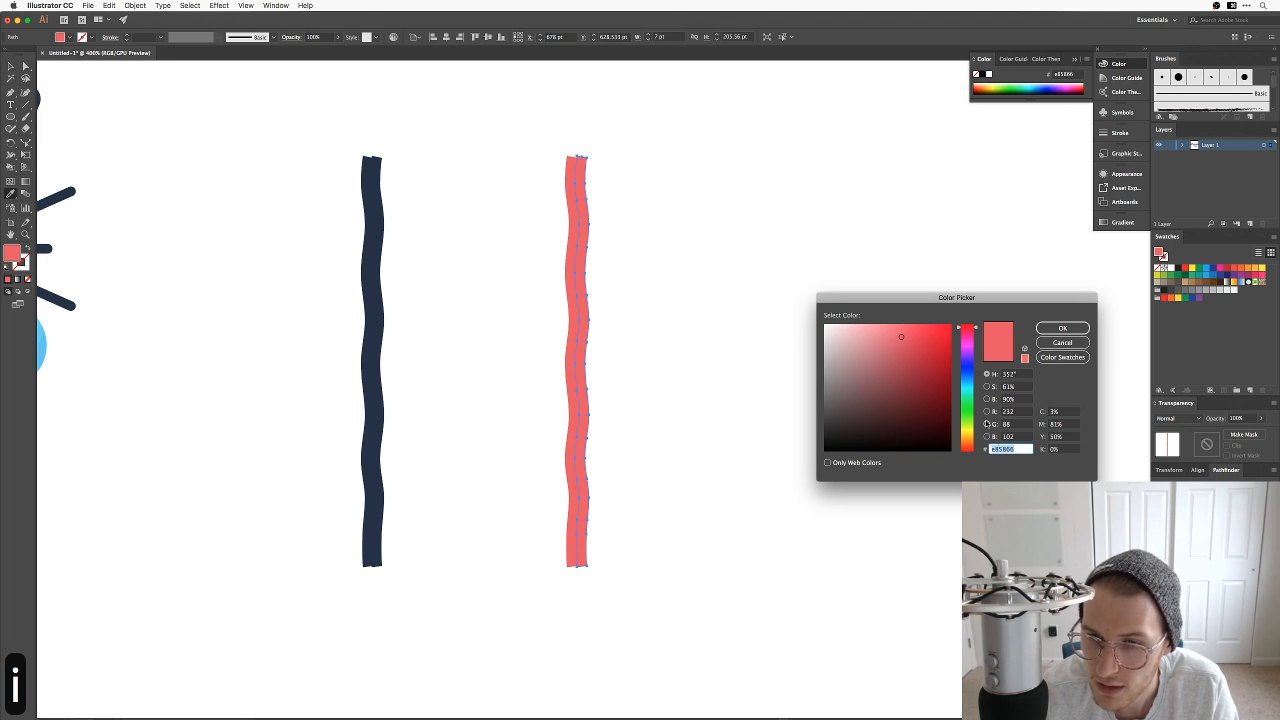
{"action": "left_click", "coordinate": [967, 435]}
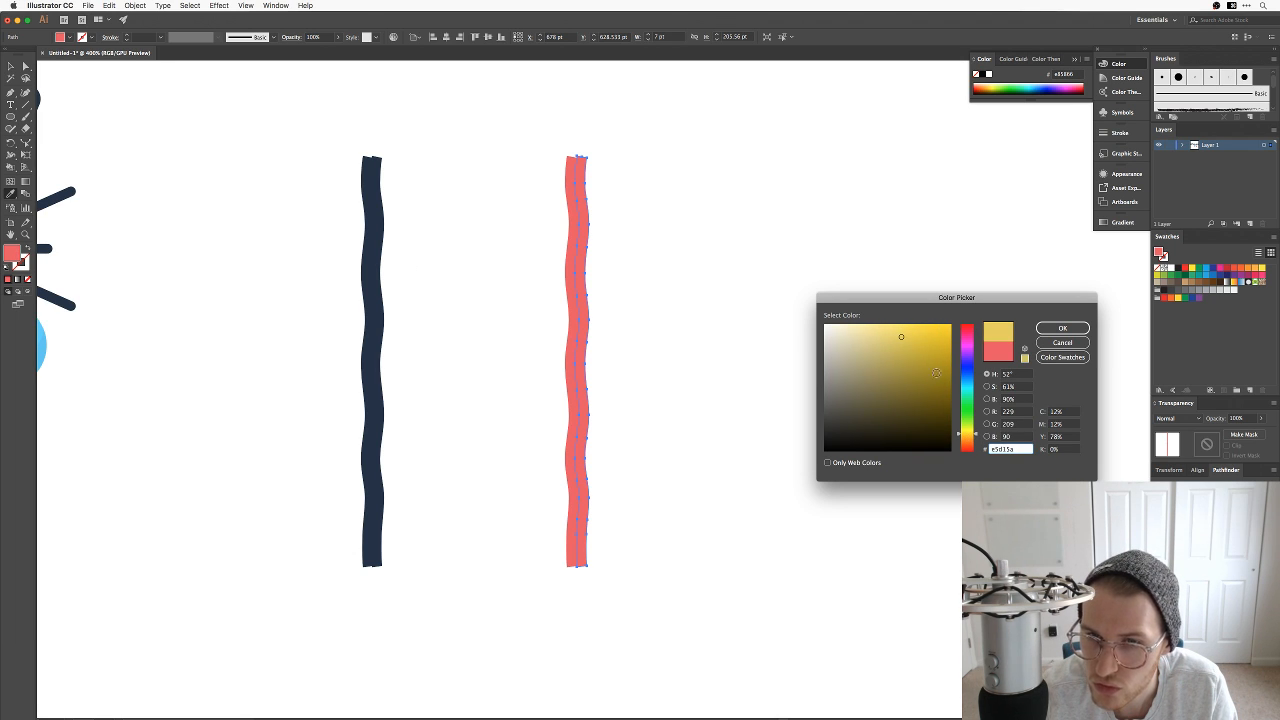
{"action": "mouse_move", "coordinate": [912, 350]}
{"action": "left_mouse_down"}
{"action": "mouse_move", "coordinate": [894, 327]}
{"action": "mouse_move", "coordinate": [906, 331]}
{"action": "left_mouse_up"}
{"action": "left_click", "coordinate": [973, 444]}
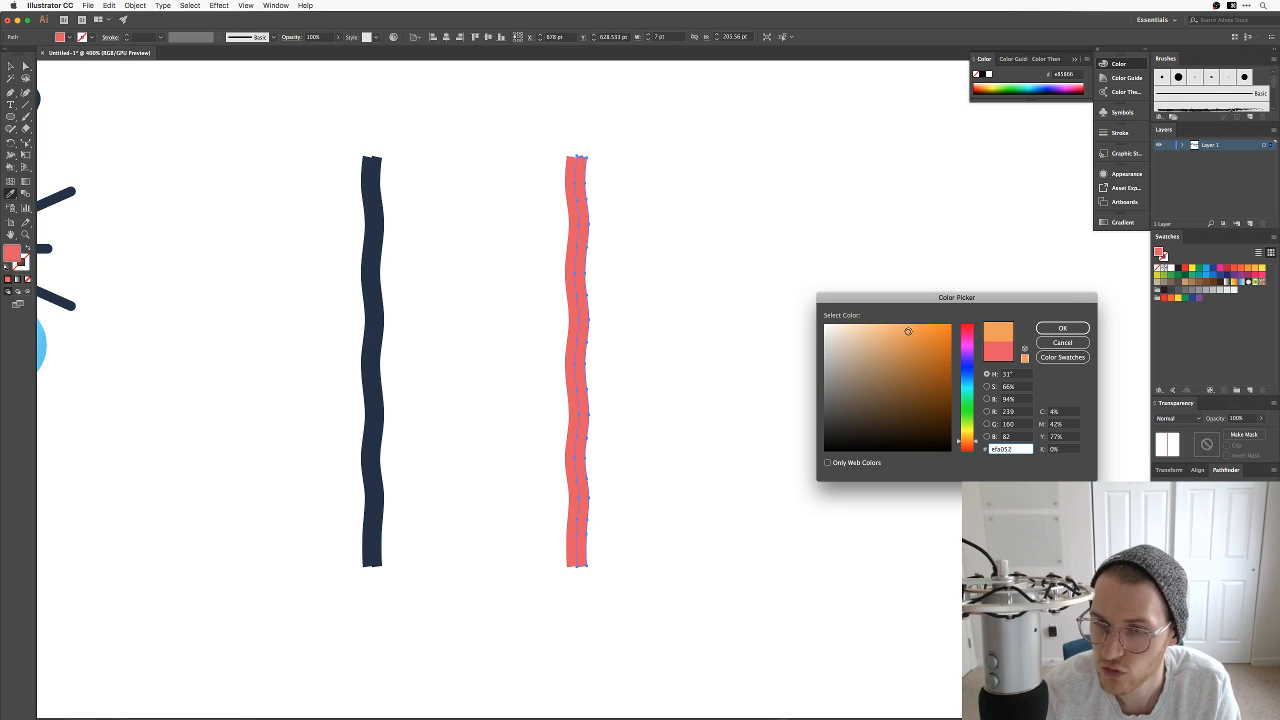
{"action": "left_click", "coordinate": [1062, 328]}
{"action": "key", "text": "v"}
{"action": "left_click", "coordinate": [555, 223]}
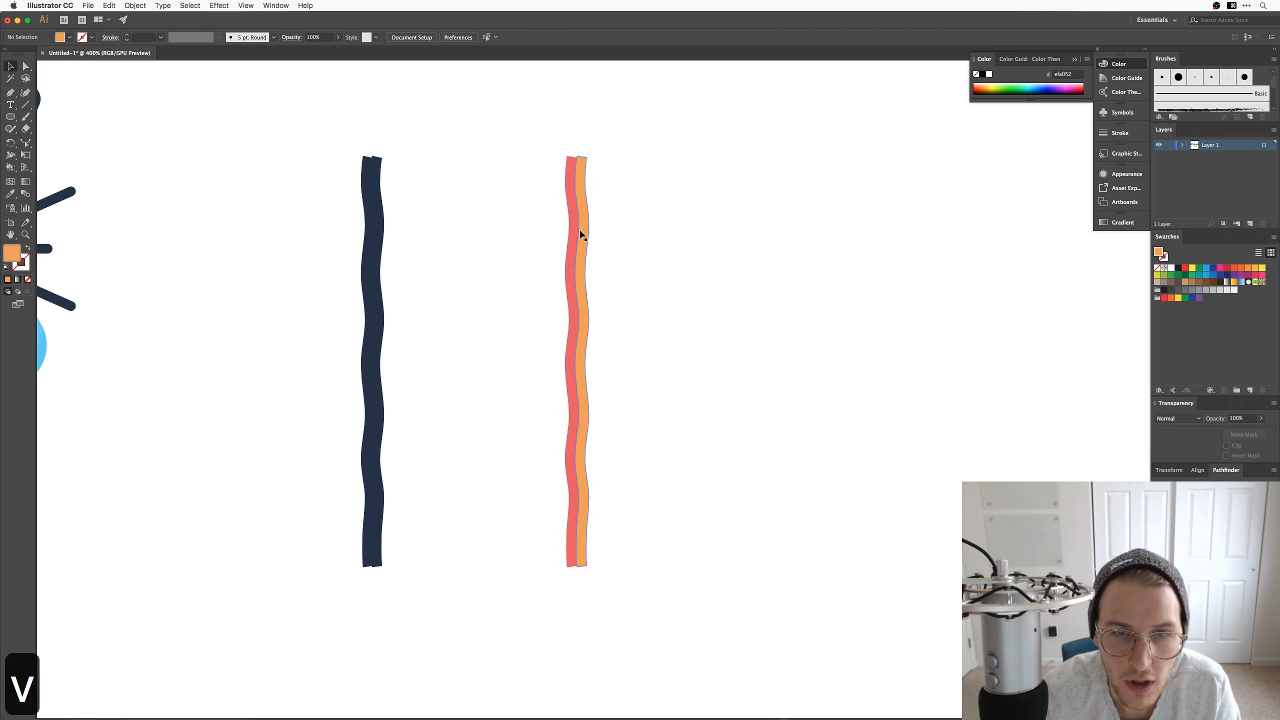
Step: Duplicate the orange stripe directly to its right and fill the copy with pale yellow at a hue of about 59°
{"action": "left_click_drag", "start_coordinate": [580, 234], "coordinate": [592, 235]}
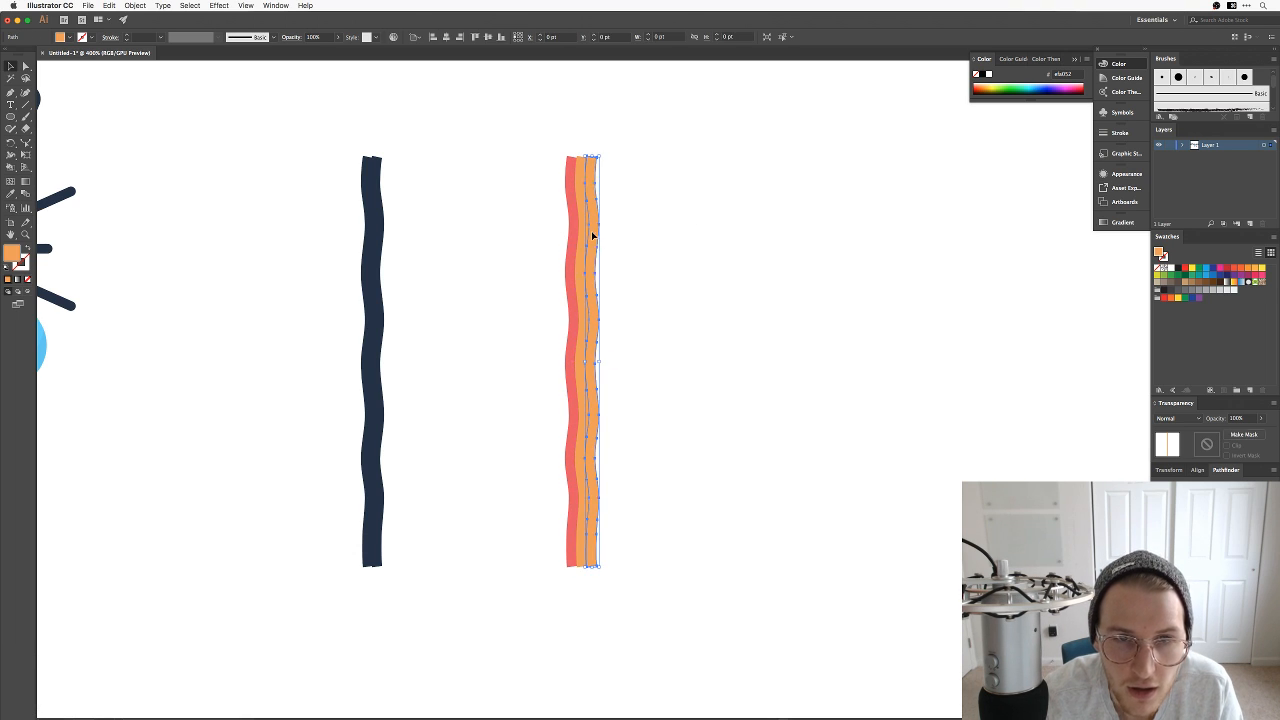
{"action": "double_click", "coordinate": [16, 256]}
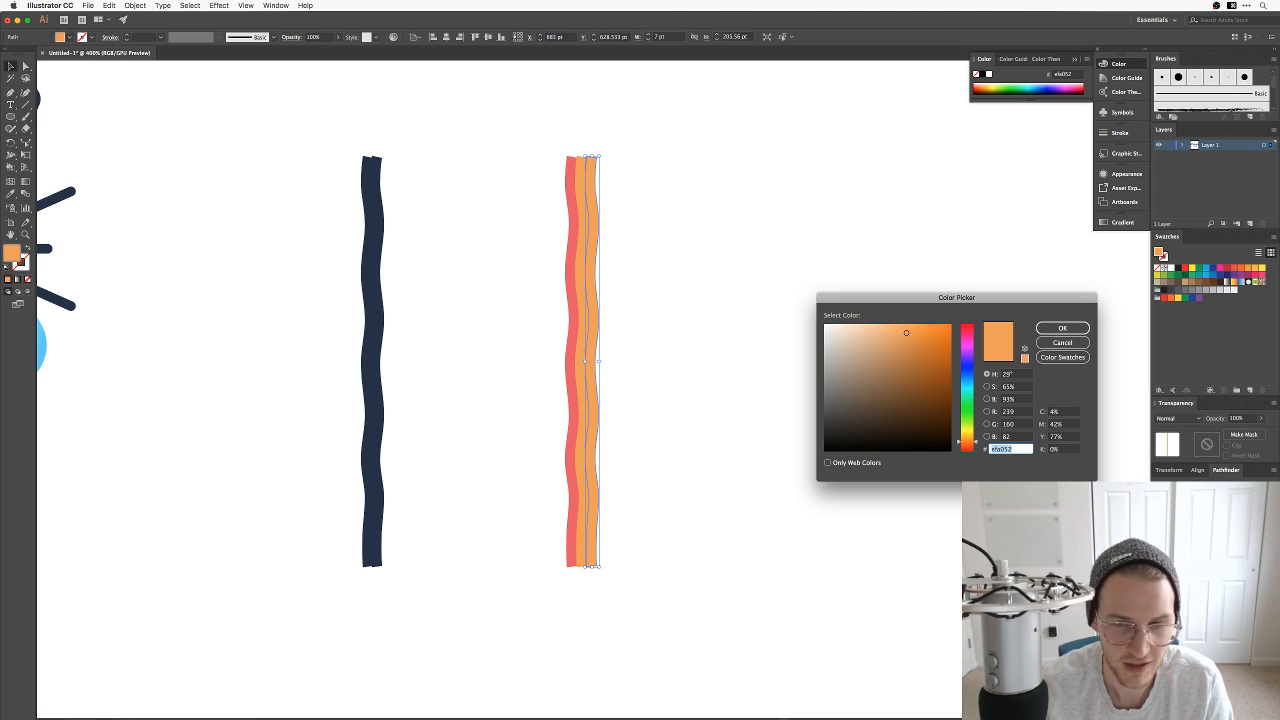
{"action": "left_click_drag", "start_coordinate": [970, 435], "coordinate": [970, 431]}
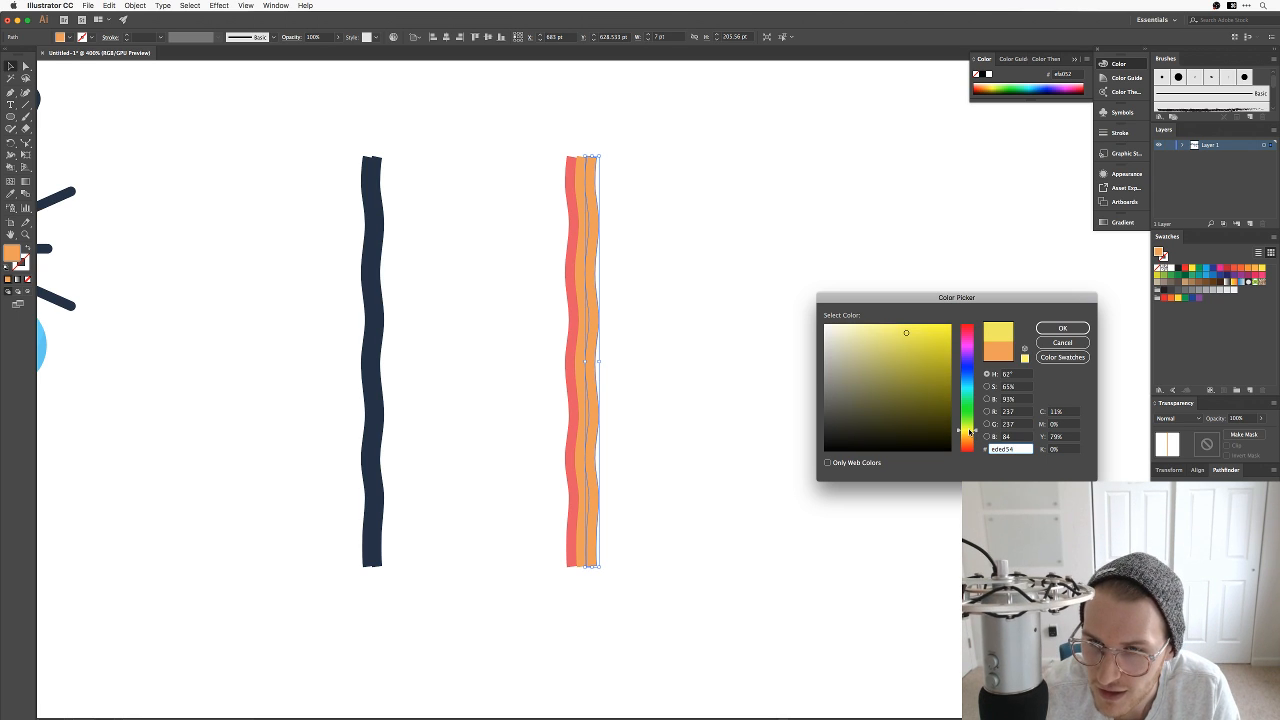
{"action": "left_click_drag", "start_coordinate": [905, 333], "coordinate": [890, 331]}
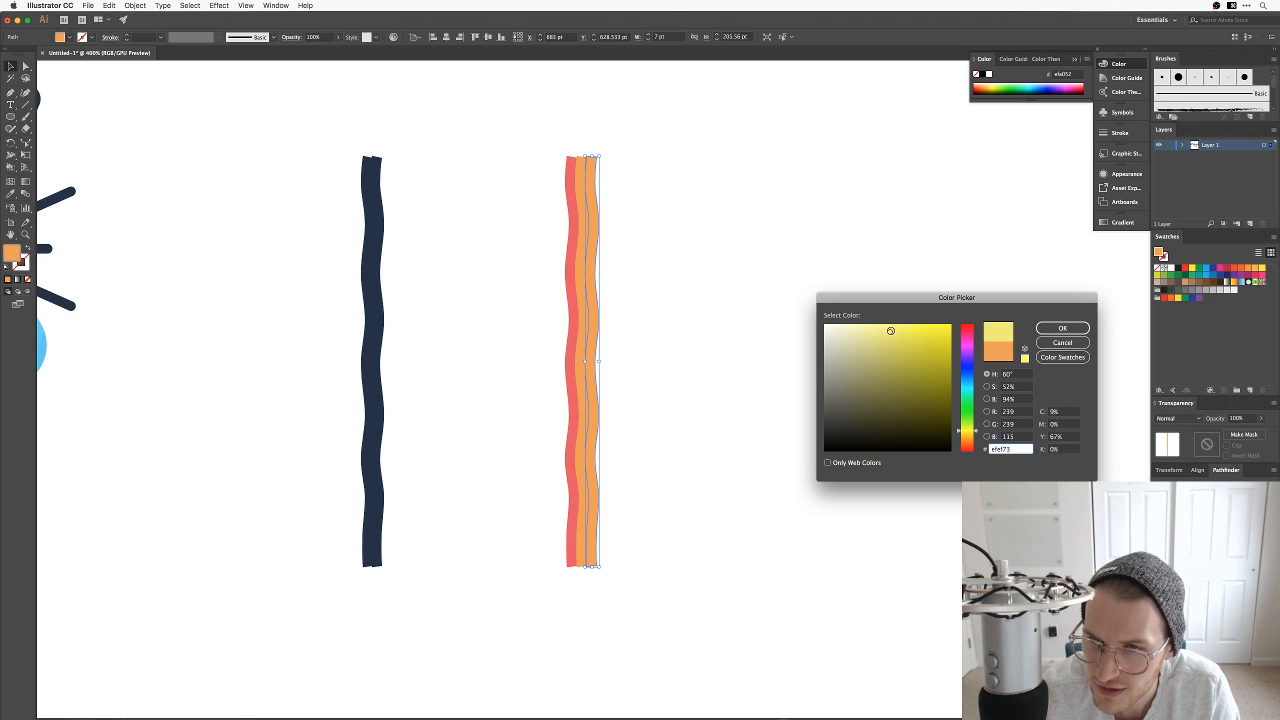
{"action": "left_click", "coordinate": [1062, 328]}
{"action": "key", "text": "v"}
Step: Check the rainbow reference photo in Chrome, then add four more evenly spaced copies of the yellow stripe extending to its right
{"action": "key", "text": "super+Tab"}
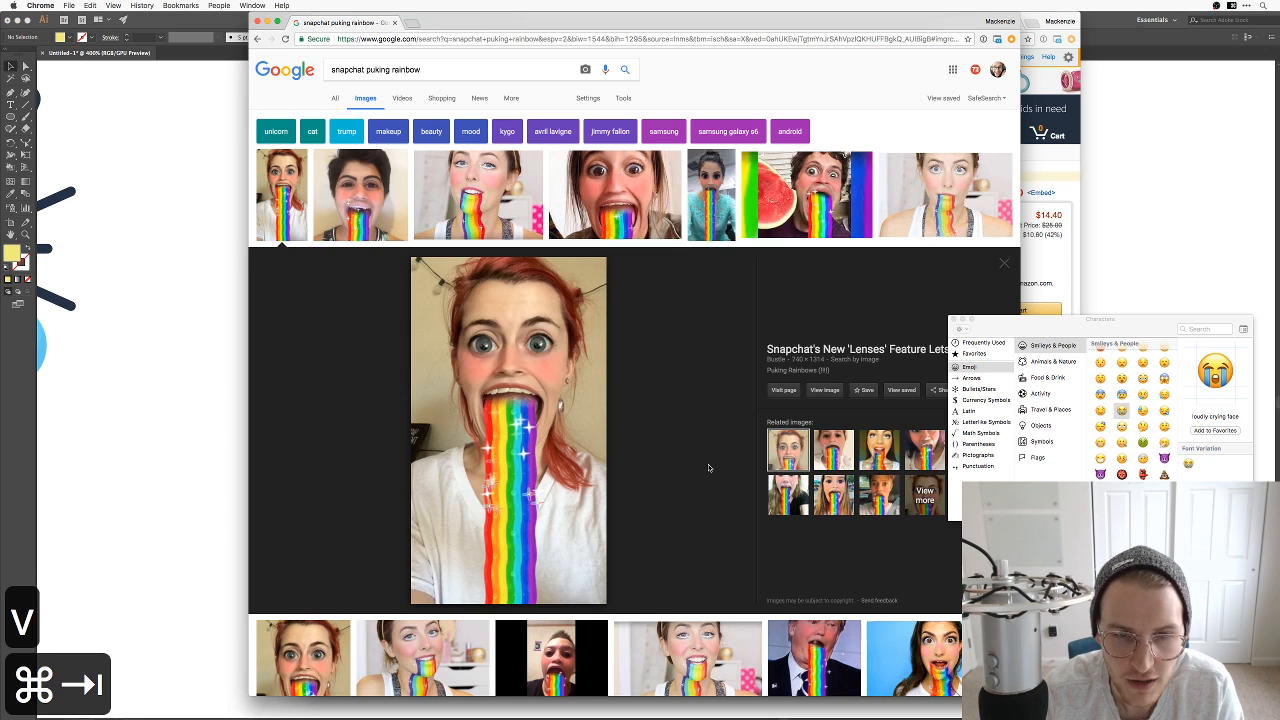
{"action": "key", "text": "super+Tab"}
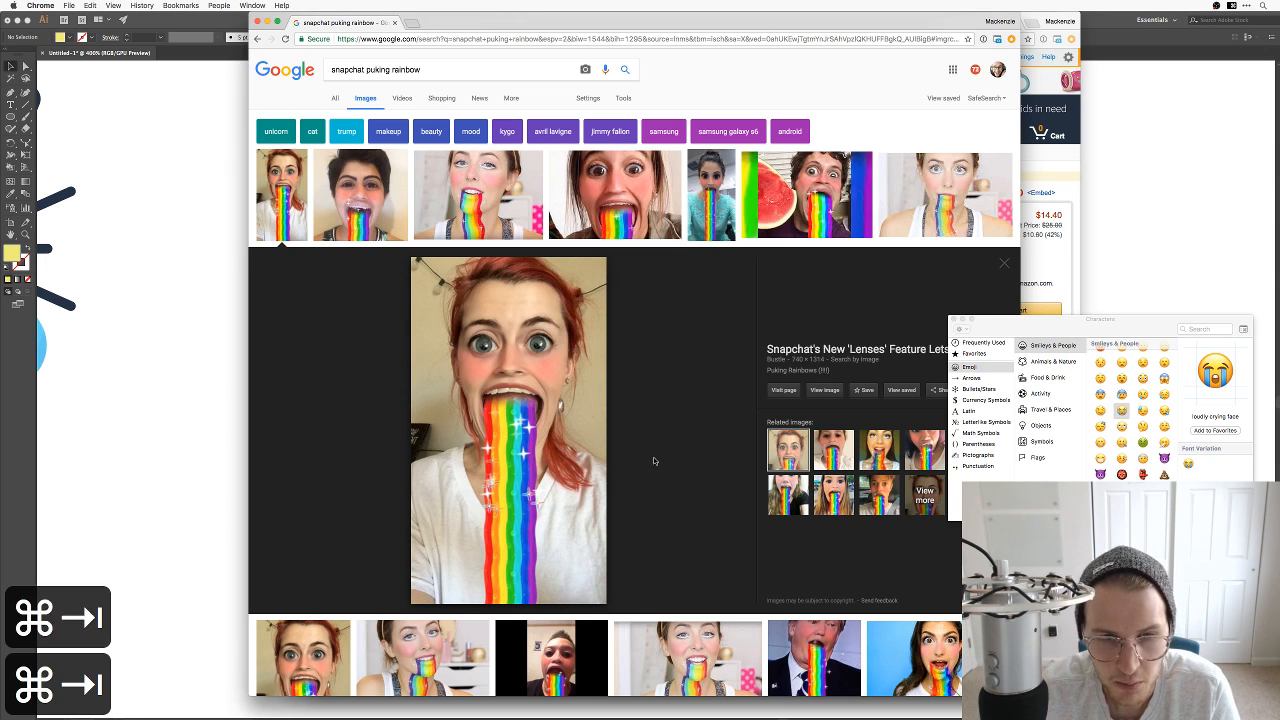
{"action": "left_click_drag", "start_coordinate": [597, 320], "coordinate": [607, 323]}
{"action": "key", "text": "super+d"}
{"action": "key", "text": "super+d"}
{"action": "key", "text": "super+d"}
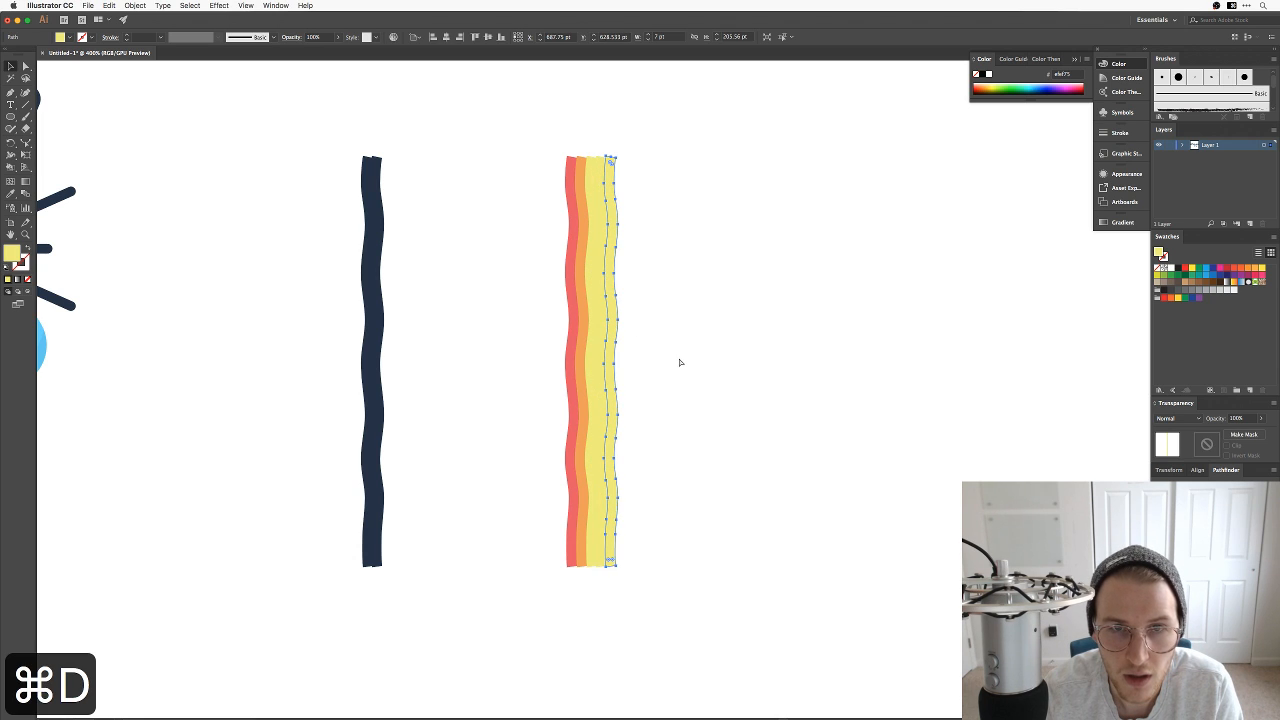
Step: Change the fourth stripe's fill to light green at a hue of about 114°
{"action": "left_click", "coordinate": [597, 178]}
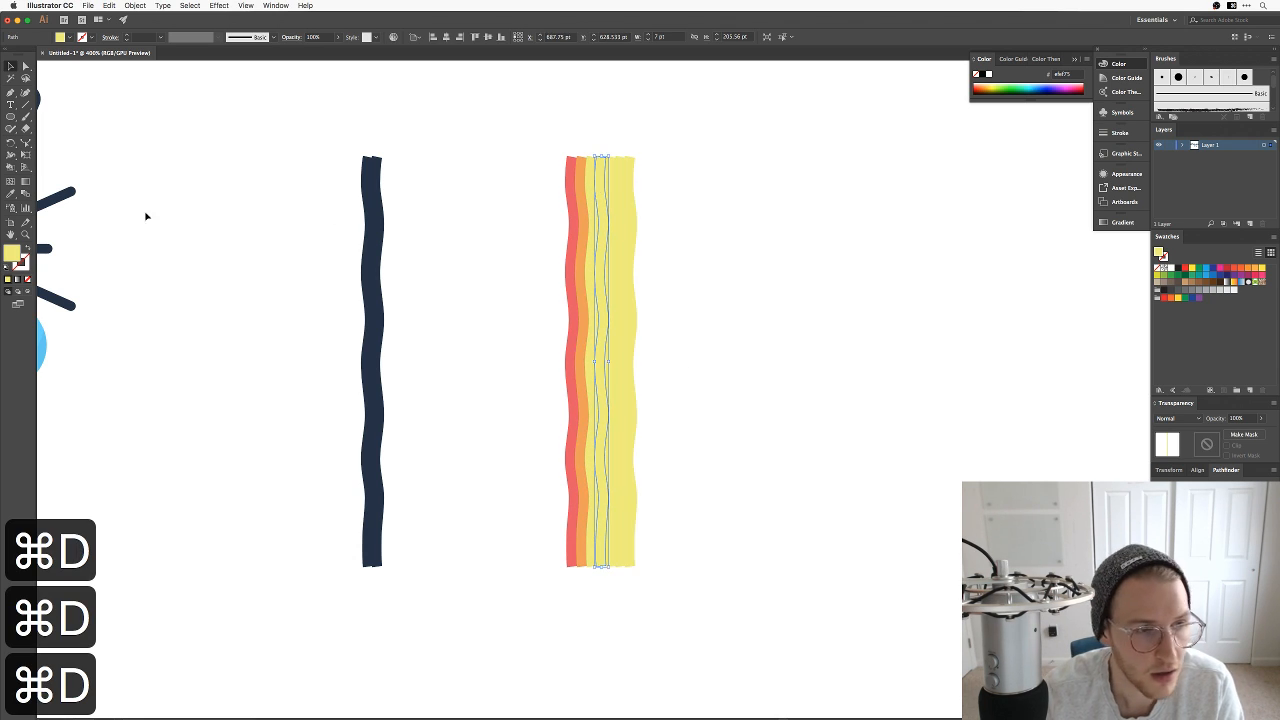
{"action": "double_click", "coordinate": [14, 258]}
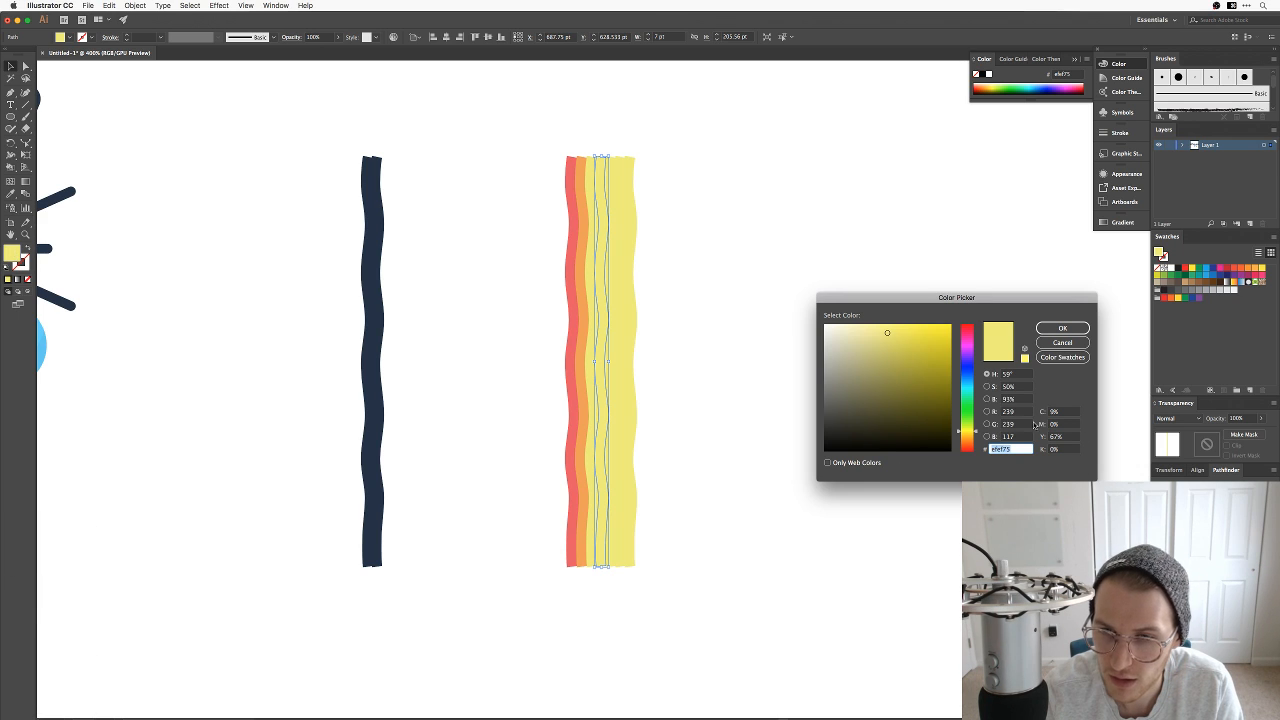
{"action": "left_click_drag", "start_coordinate": [967, 421], "coordinate": [967, 413]}
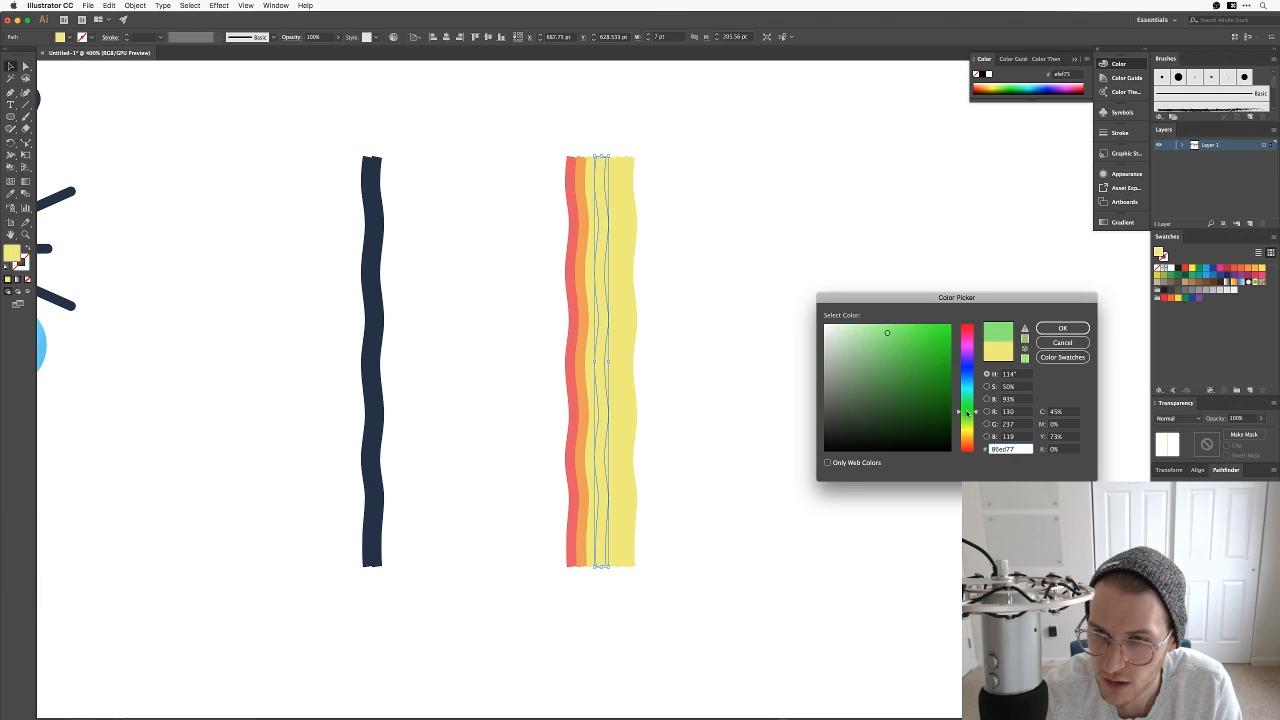
{"action": "left_click", "coordinate": [1064, 328]}
Step: Sample the green onto the fifth stripe with the Eyedropper and shift its fill to light blue #78d9ea
{"action": "left_click", "coordinate": [612, 292]}
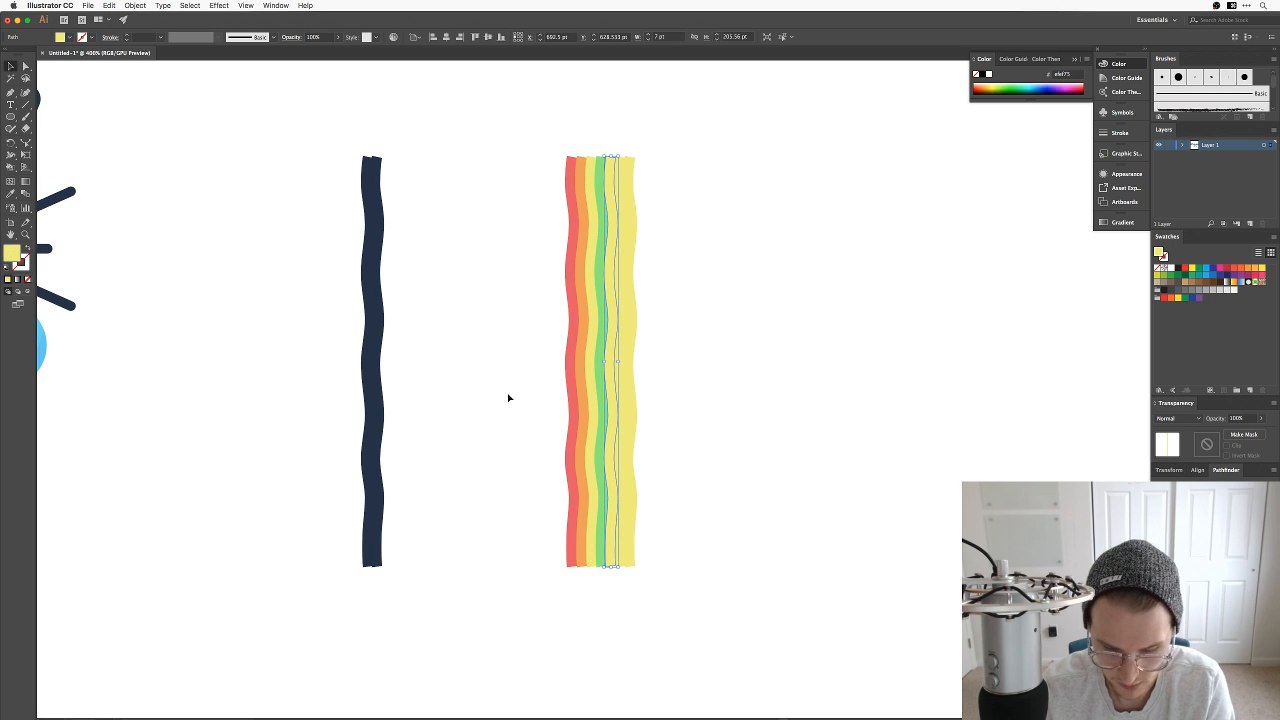
{"action": "left_click", "coordinate": [604, 357]}
{"action": "left_click", "coordinate": [604, 357]}
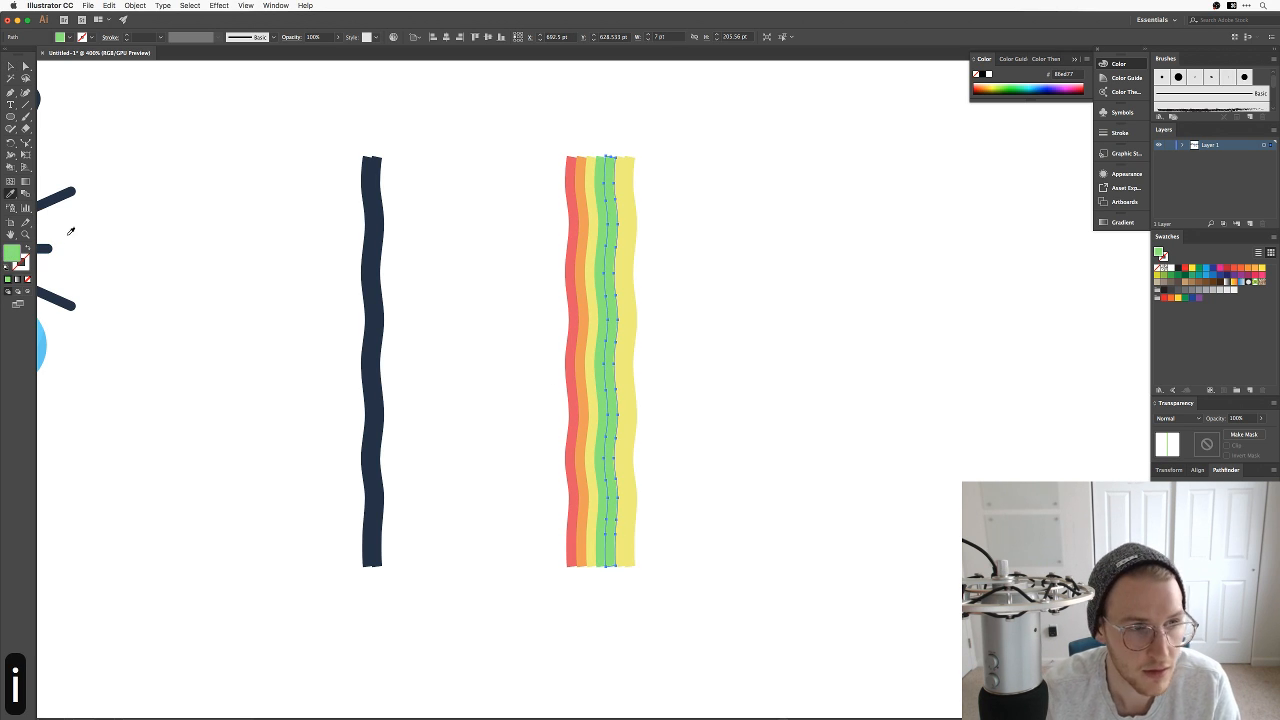
{"action": "double_click", "coordinate": [12, 251]}
{"action": "left_click_drag", "start_coordinate": [968, 418], "coordinate": [969, 385]}
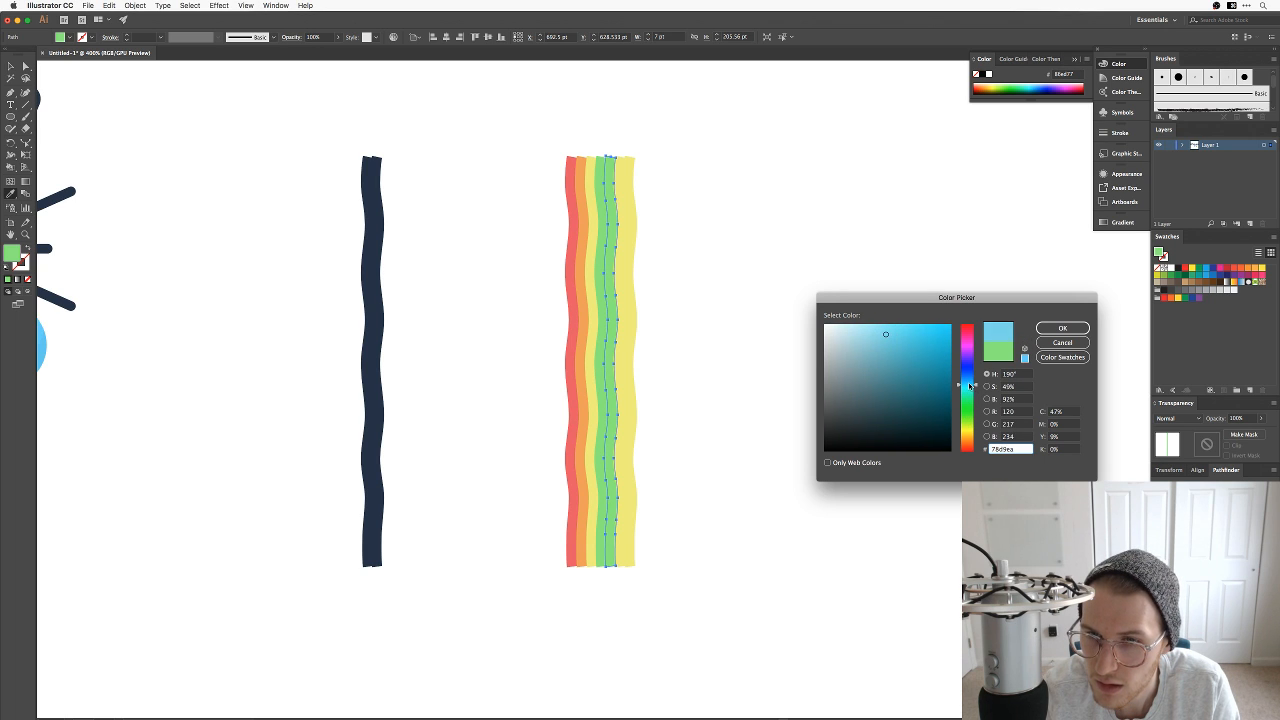
{"action": "left_click", "coordinate": [1062, 328]}
Step: Sample the light blue onto the sixth stripe, shift its fill to periwinkle blue, and check the reference photo in Chrome
{"action": "key", "text": "v"}
{"action": "left_click", "coordinate": [620, 258]}
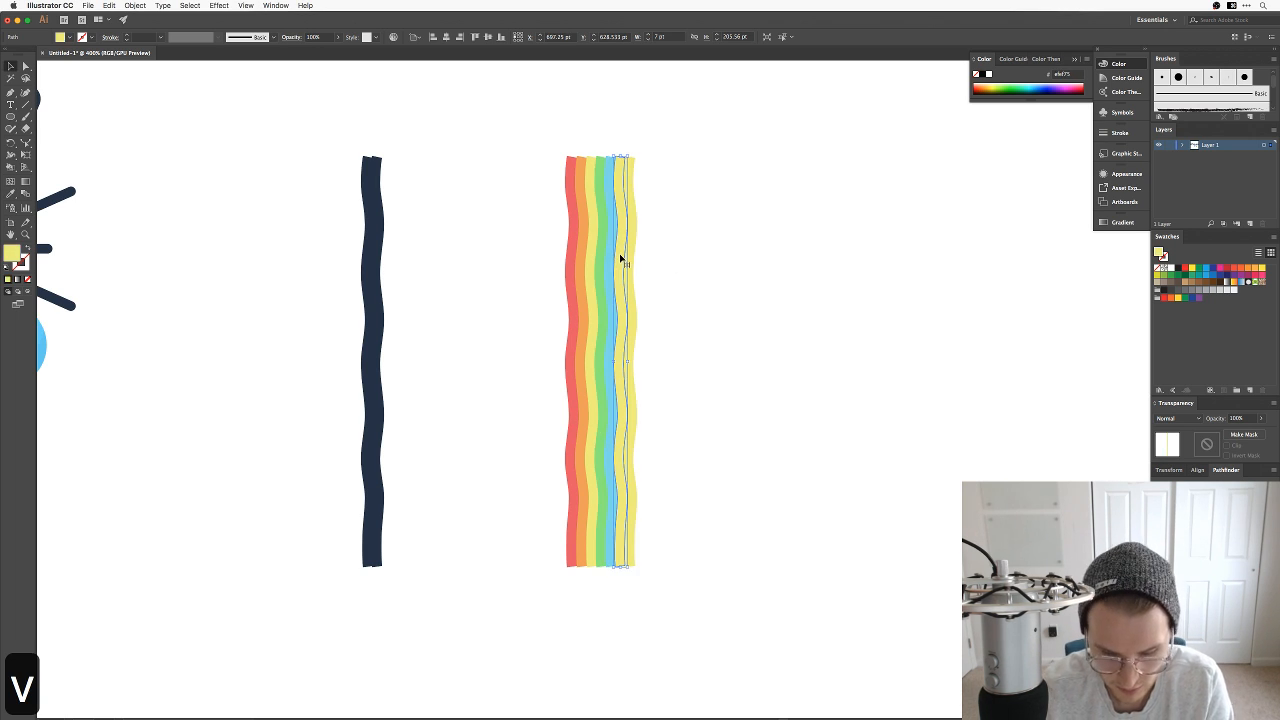
{"action": "key", "text": "i"}
{"action": "left_click", "coordinate": [608, 245]}
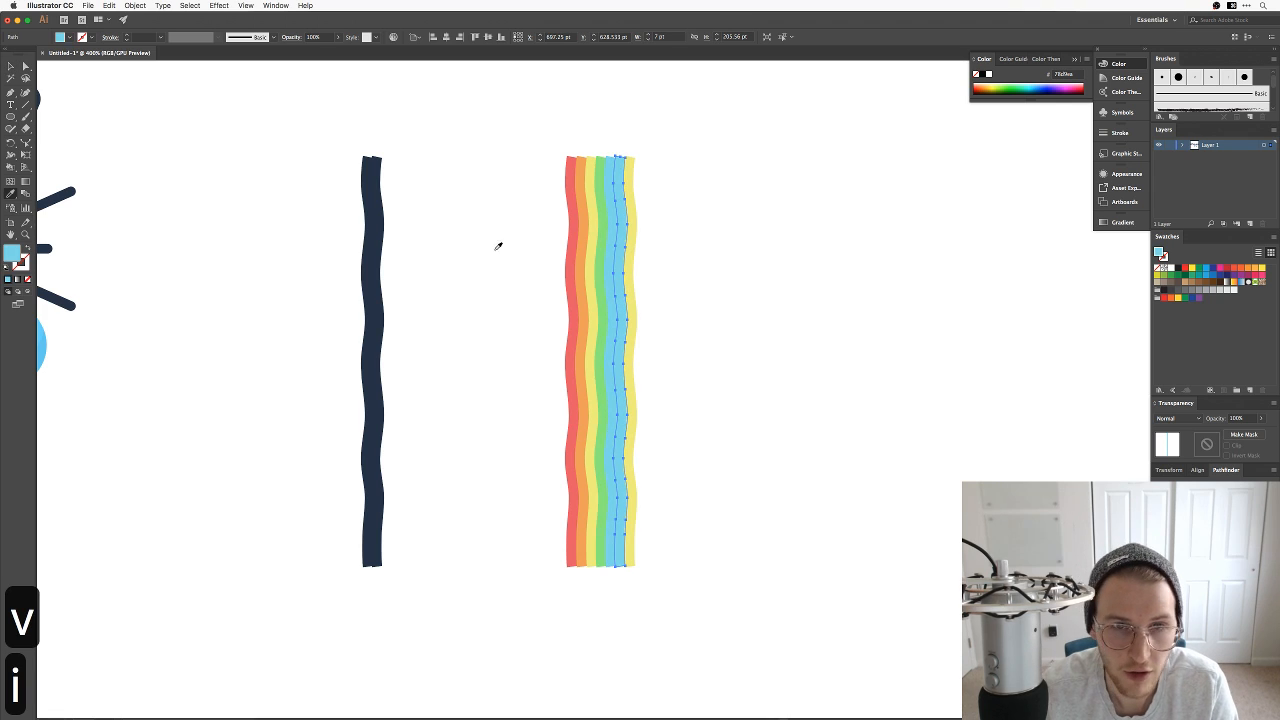
{"action": "double_click", "coordinate": [15, 253]}
{"action": "left_click_drag", "start_coordinate": [967, 386], "coordinate": [968, 372]}
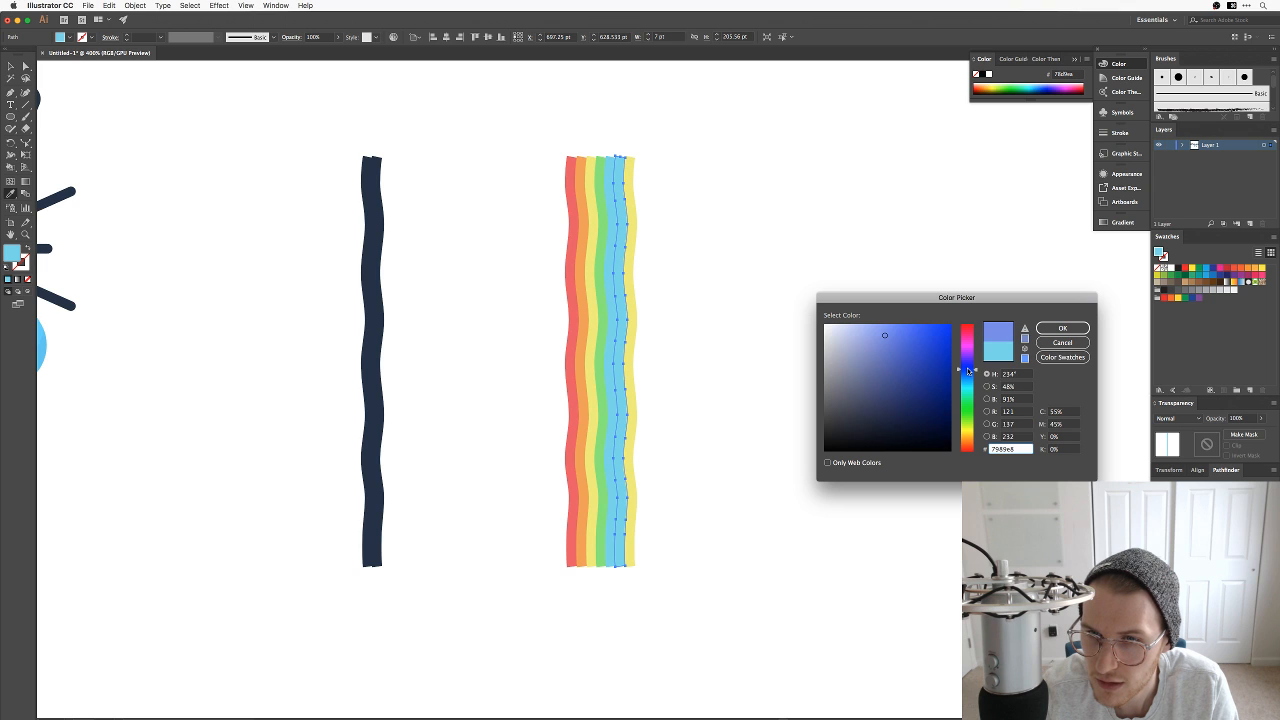
{"action": "key", "text": "super+Tab"}
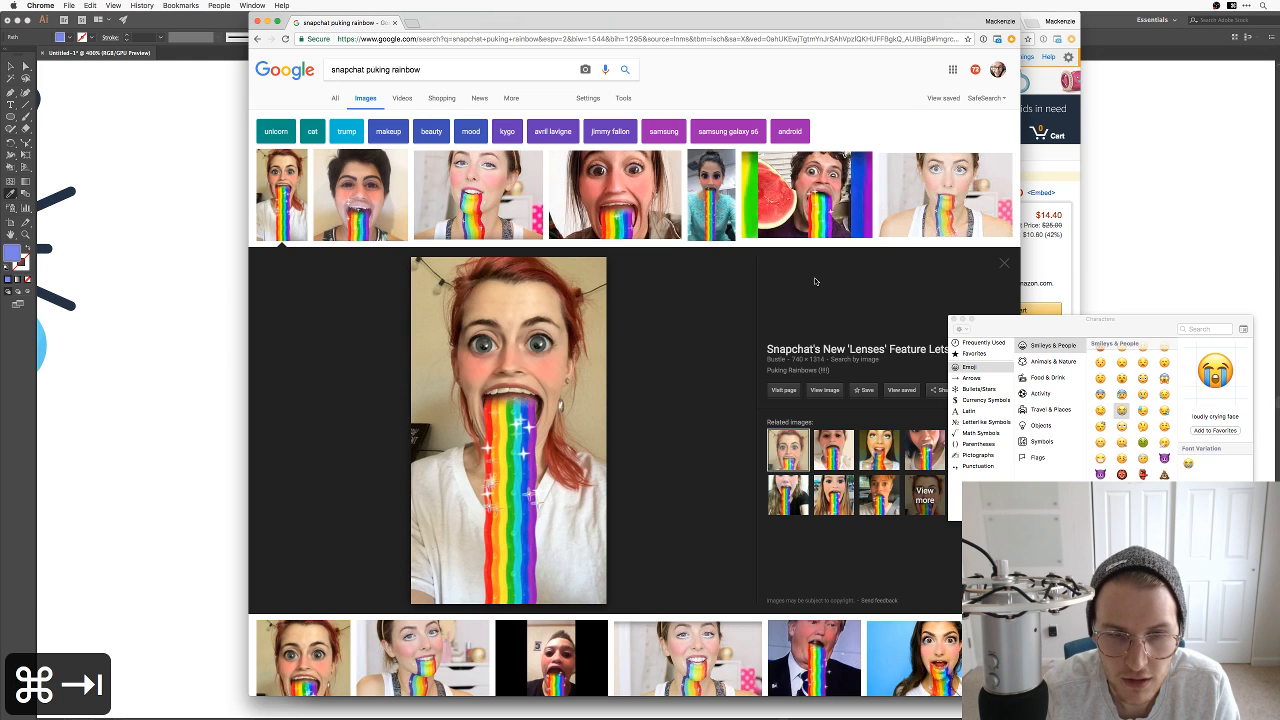
{"action": "key", "text": "super+Tab"}
Step: Sample the periwinkle onto the last yellow stripe with the Eyedropper and shift its fill to light purple #c37ae5
{"action": "key", "text": "v"}
{"action": "left_click", "coordinate": [632, 249]}
{"action": "key", "text": "i"}
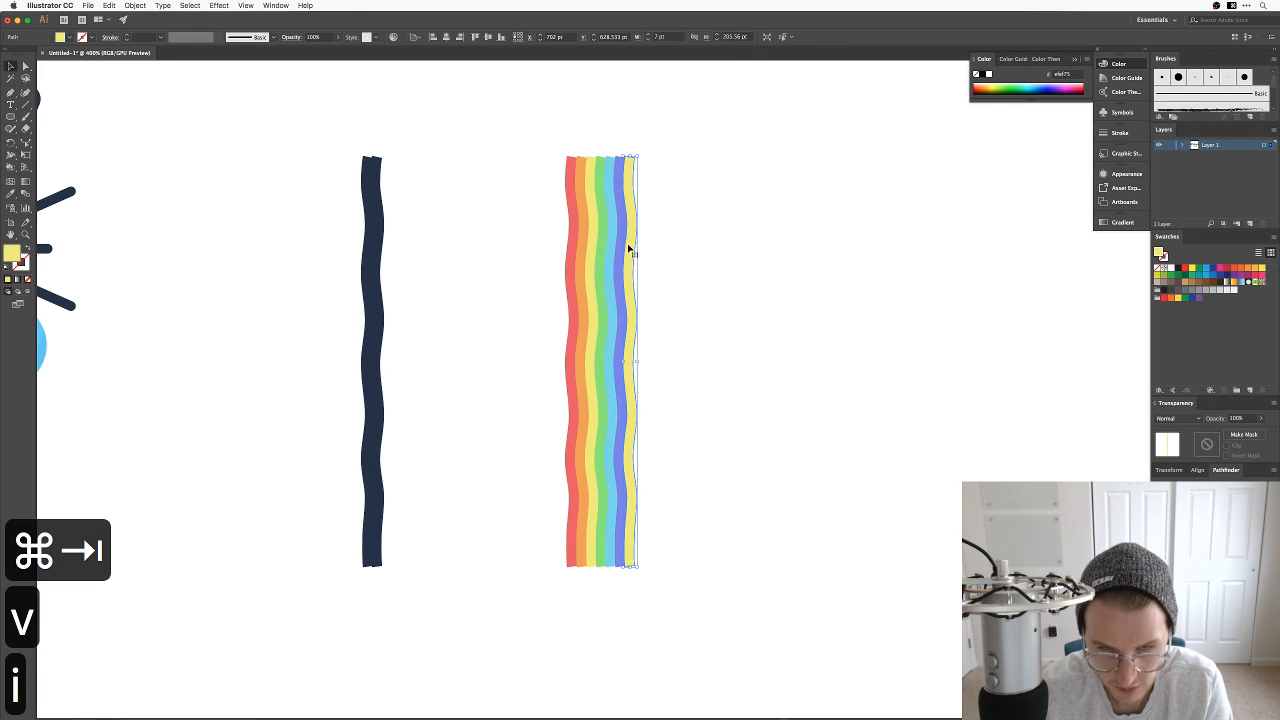
{"action": "left_click", "coordinate": [623, 243]}
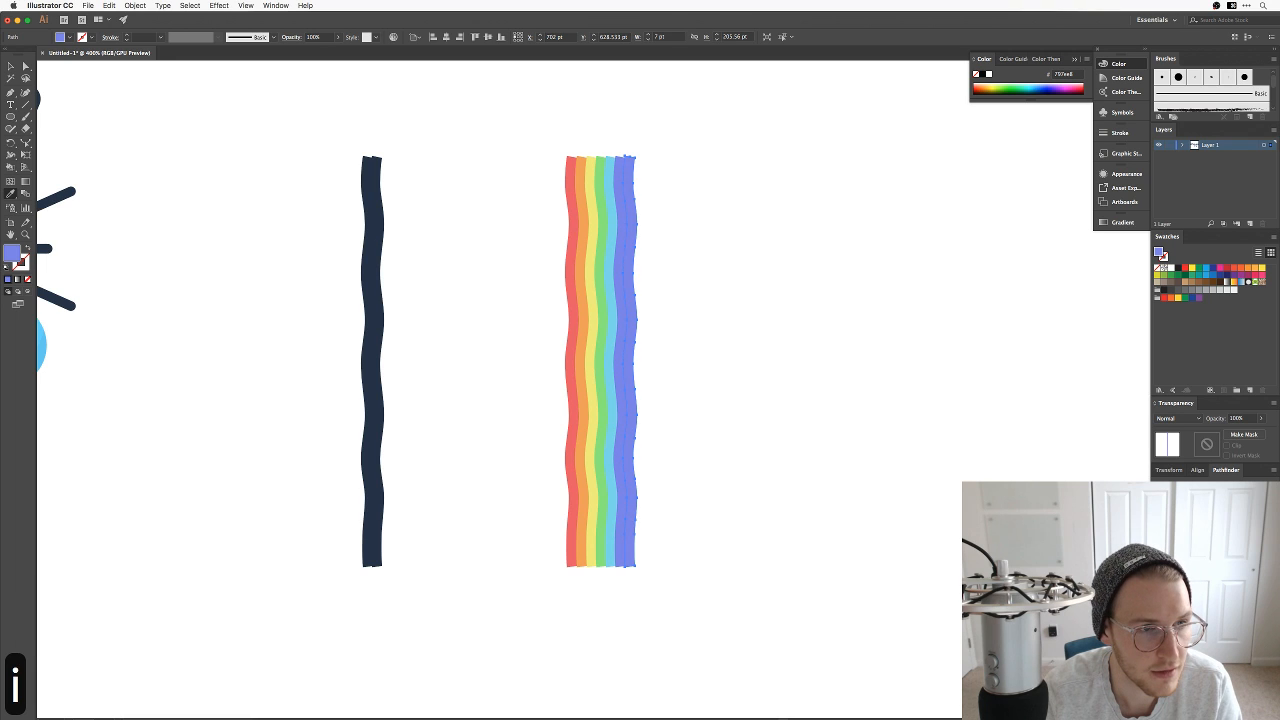
{"action": "double_click", "coordinate": [12, 254]}
{"action": "left_click_drag", "start_coordinate": [967, 362], "coordinate": [966, 354]}
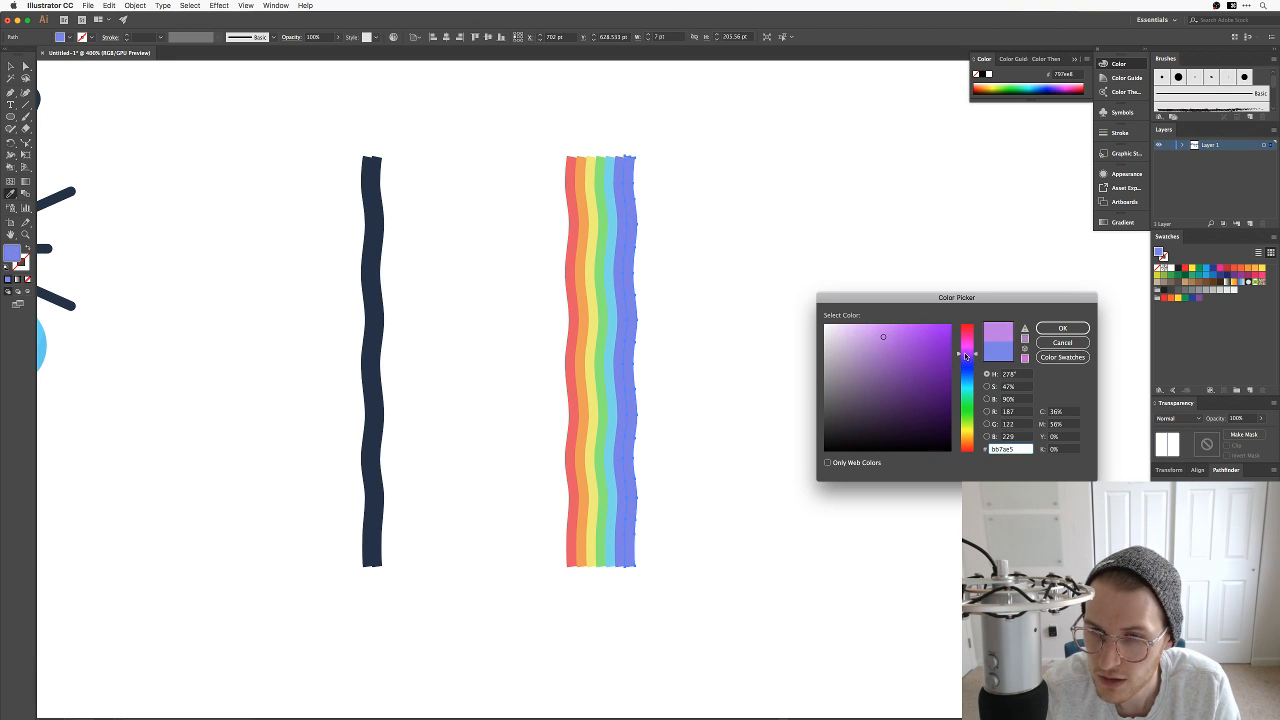
{"action": "left_click", "coordinate": [1062, 328]}
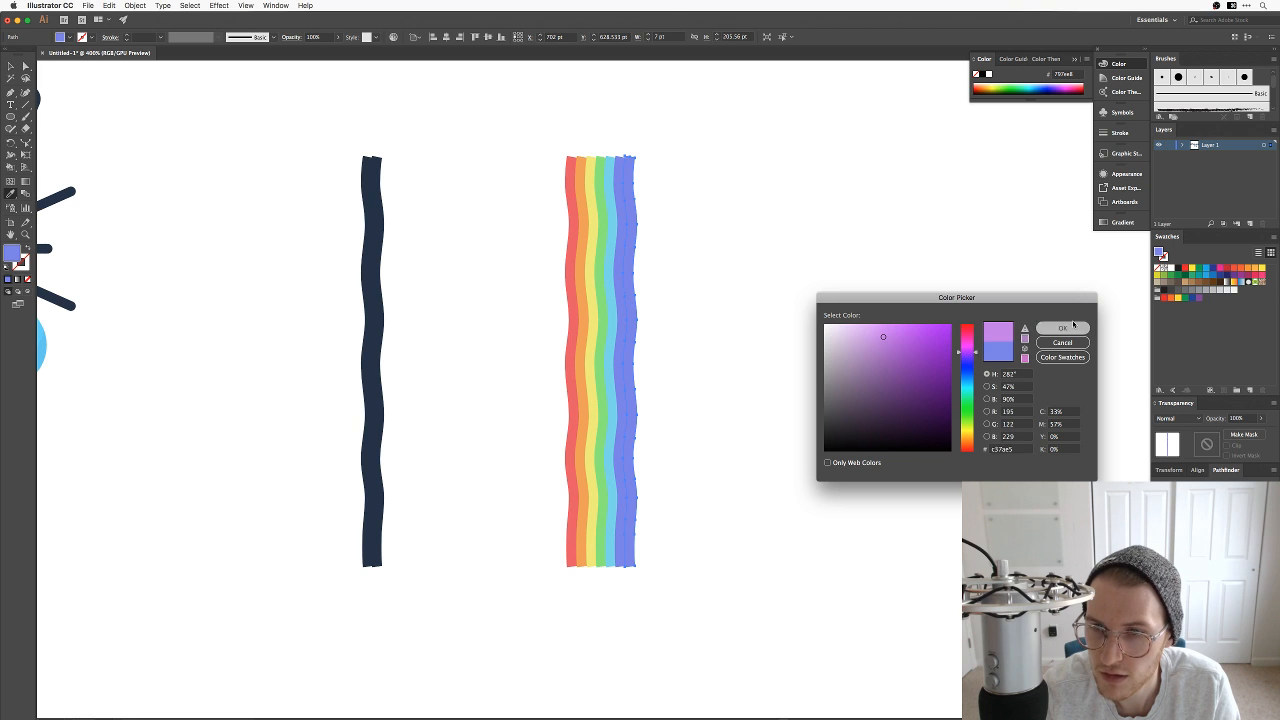
Step: Select all seven rainbow stripes together and compare them with the reference photo in Chrome
{"action": "key", "text": "v"}
{"action": "left_click", "coordinate": [722, 477]}
{"action": "left_click_drag", "start_coordinate": [721, 477], "coordinate": [875, 467]}
{"action": "left_click_drag", "start_coordinate": [926, 420], "coordinate": [650, 295]}
{"action": "key", "text": "super+Tab"}
{"action": "key", "text": "super+Tab"}
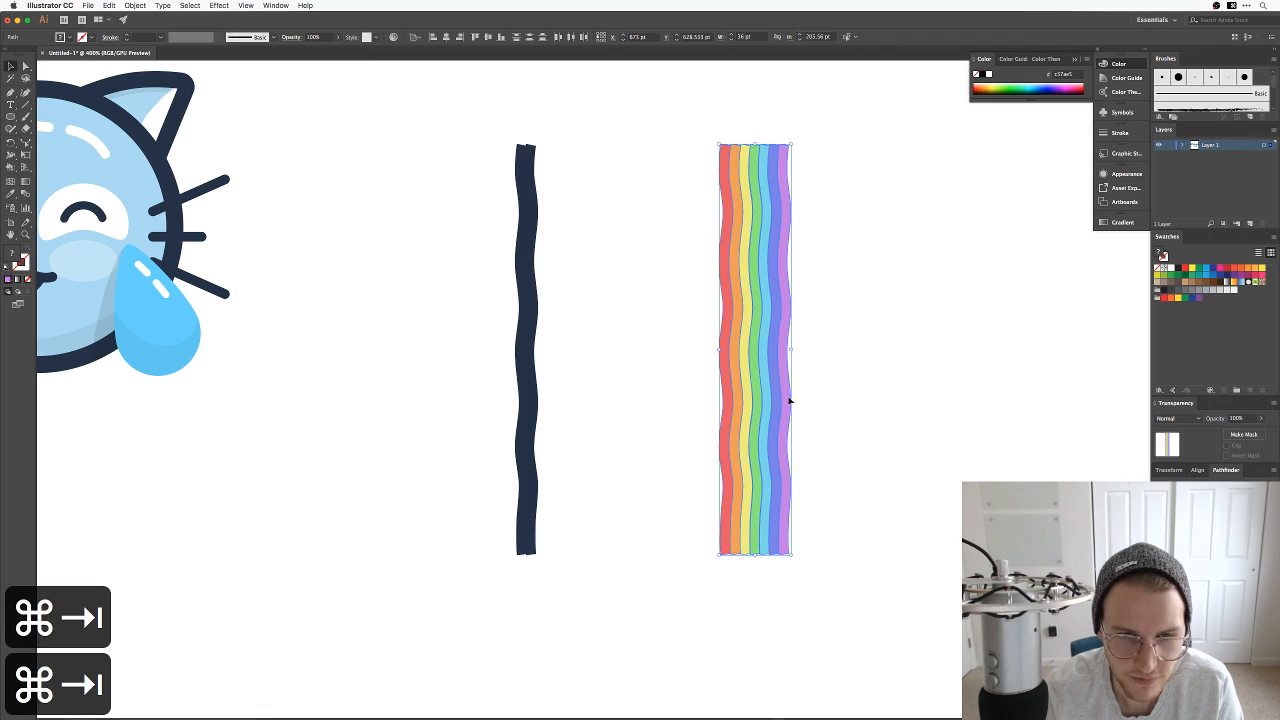
Step: Draw an upright four-pointed star about 36 pt wide in the empty area beside the rainbow stripes
{"action": "left_click", "coordinate": [877, 413]}
{"action": "key", "text": "super+equal"}
{"action": "key", "text": "super+equal"}
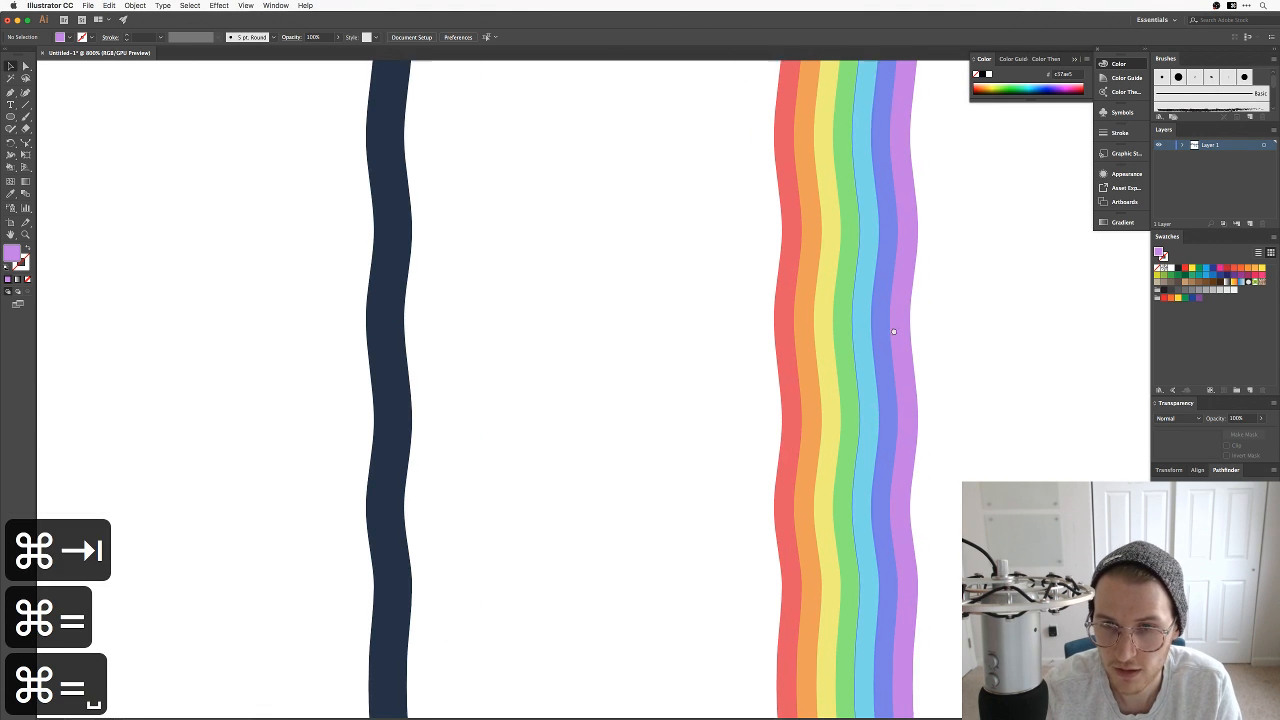
{"action": "left_click_drag", "start_coordinate": [877, 413], "coordinate": [656, 456]}
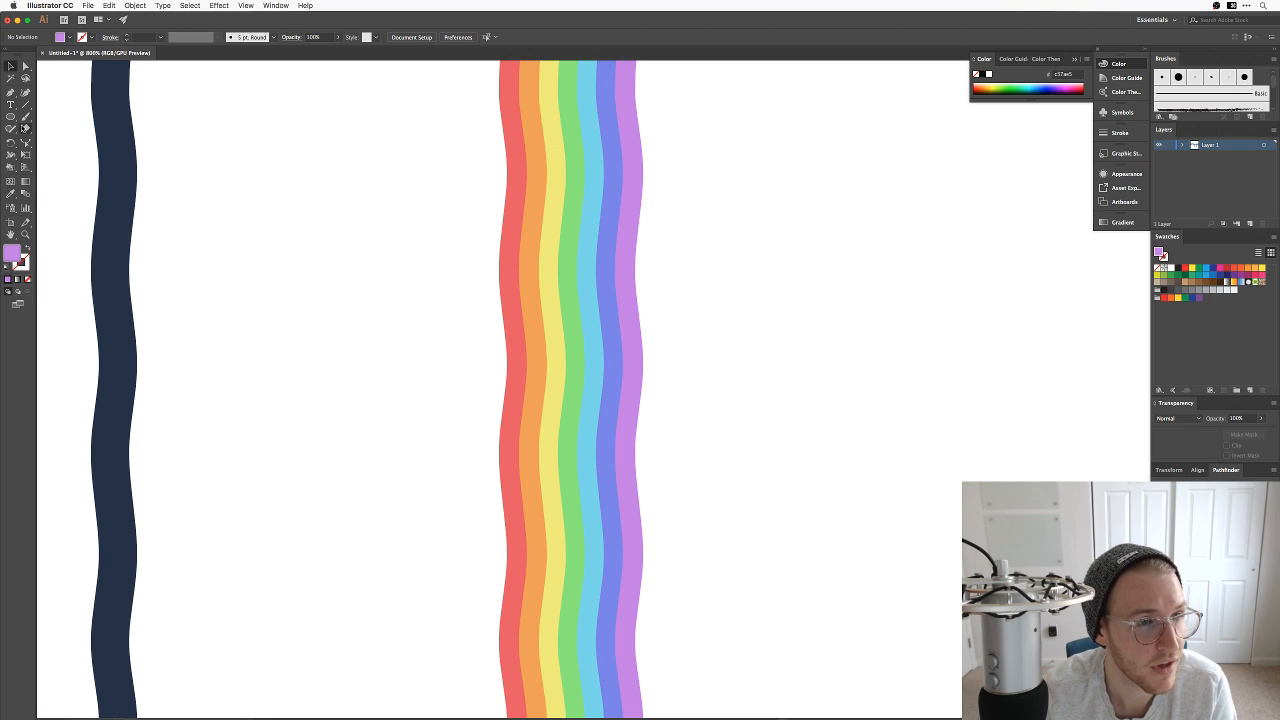
{"action": "left_click", "coordinate": [11, 117]}
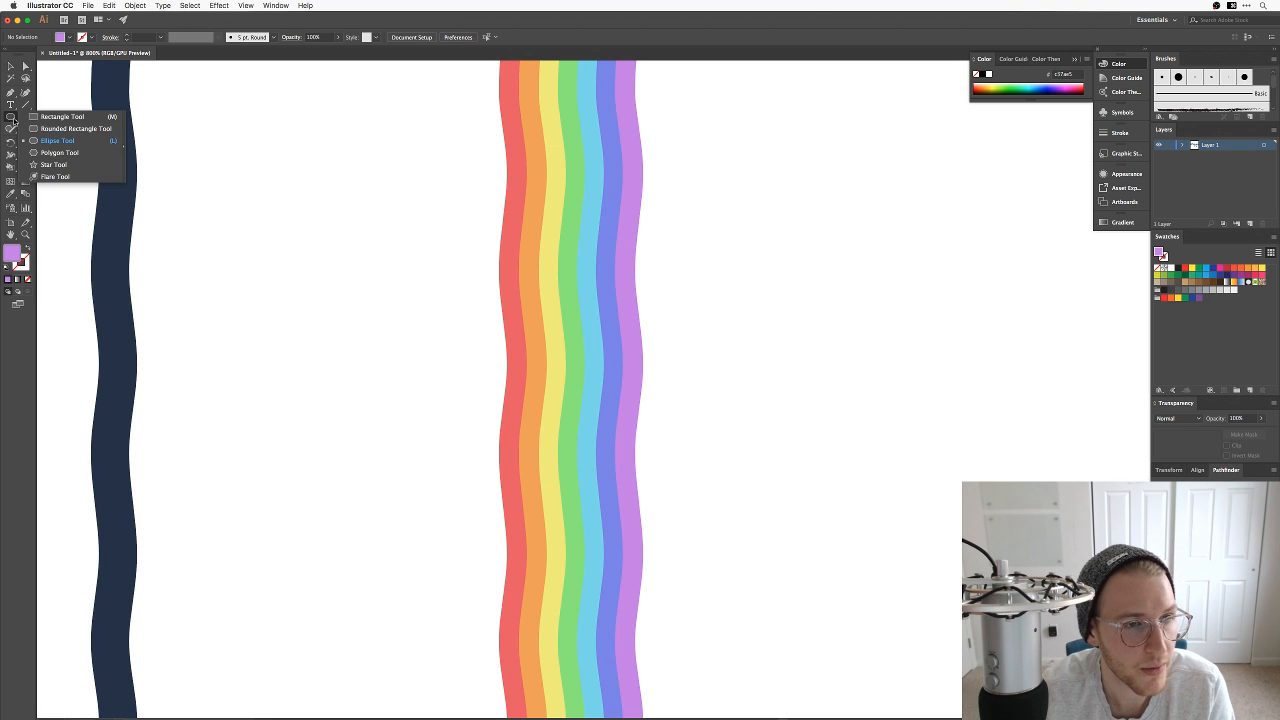
{"action": "left_click", "coordinate": [53, 164]}
{"action": "left_click_drag", "start_coordinate": [768, 247], "coordinate": [816, 299]}
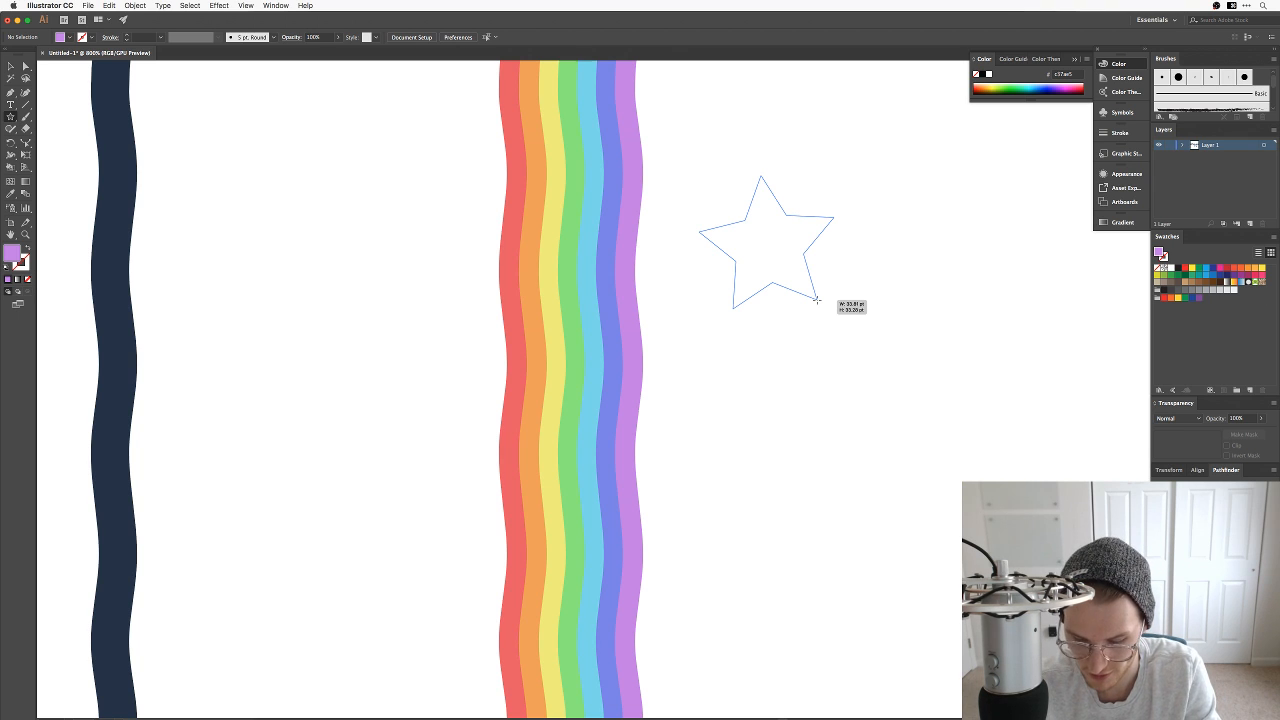
{"action": "key", "text": "Down"}
{"action": "key", "text": "Up"}
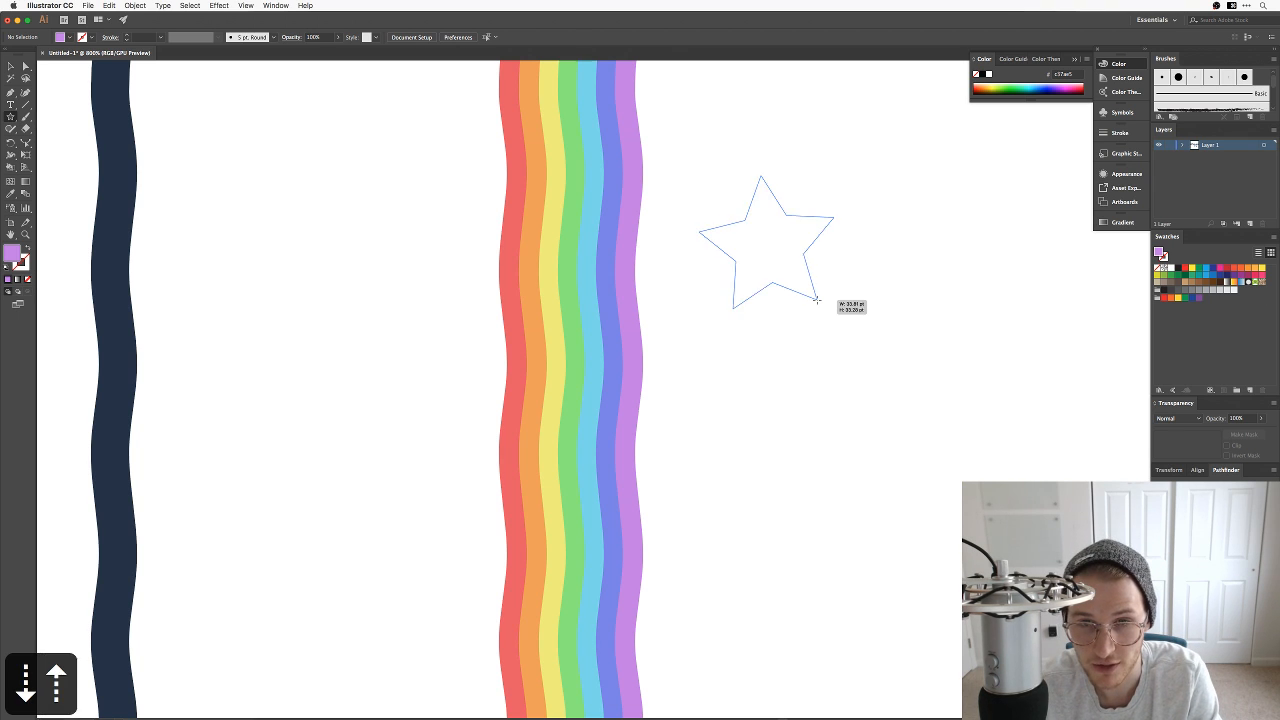
{"action": "key", "text": "Up"}
{"action": "key", "text": "Up"}
{"action": "key", "text": "Down"}
{"action": "key", "text": "Down"}
{"action": "key", "text": "Down"}
{"action": "key", "text": "Up"}
{"action": "key", "text": "Up"}
{"action": "key", "text": "Up"}
{"action": "key", "text": "Up"}
{"action": "key", "text": "Up"}
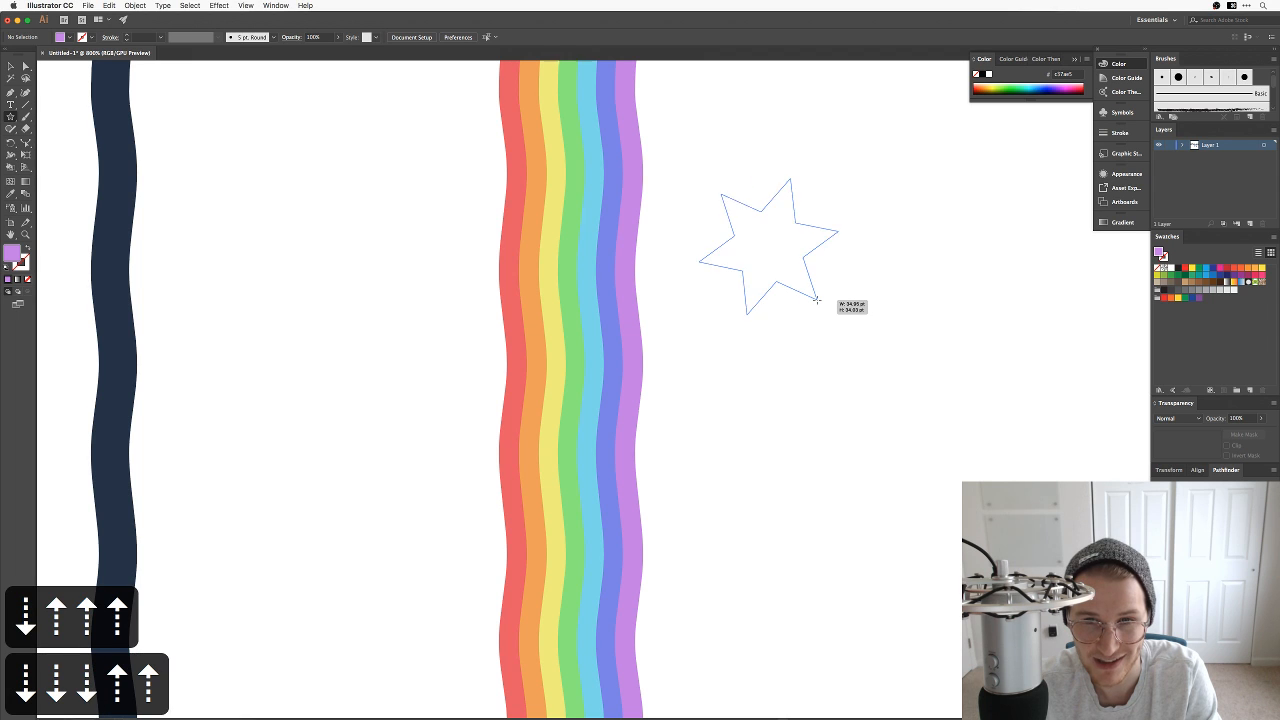
{"action": "key", "text": "Down"}
{"action": "key", "text": "Down"}
{"action": "key", "text": "Down"}
{"action": "key", "text": "Down"}
{"action": "key", "text": "Down"}
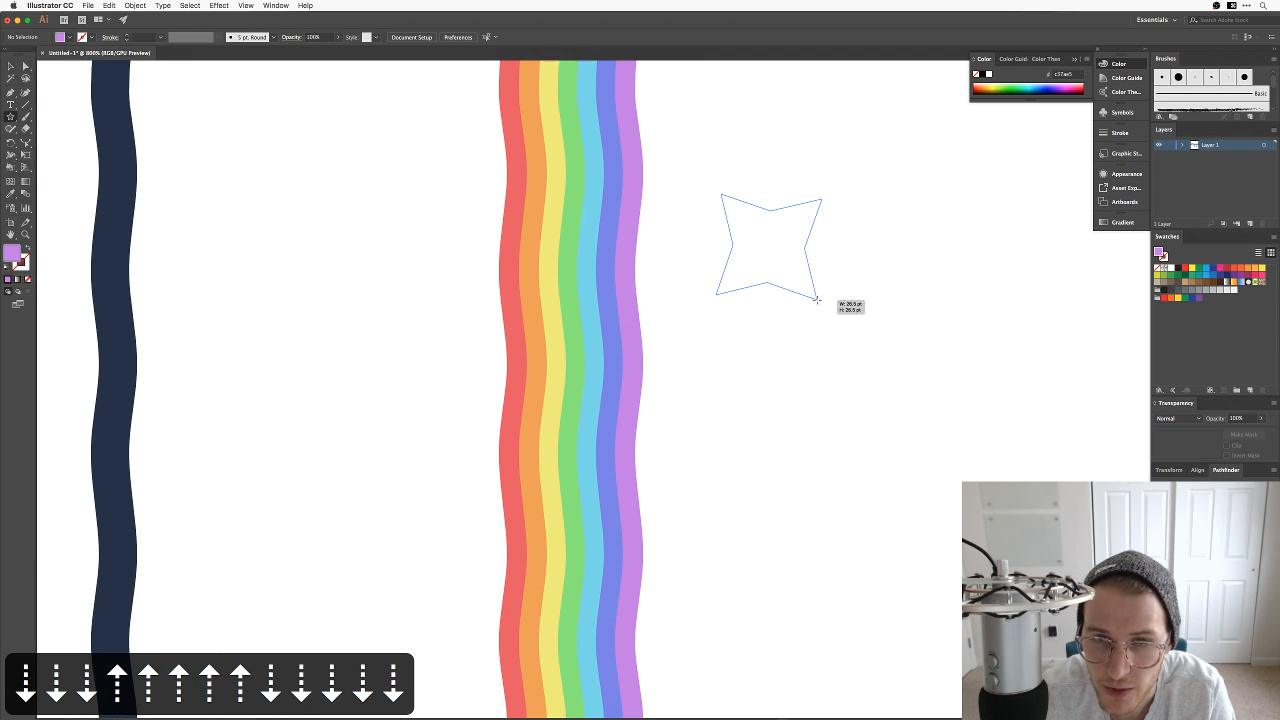
{"action": "key", "text": "shift"}
{"action": "left_click_drag", "start_coordinate": [816, 299], "coordinate": [816, 299]}
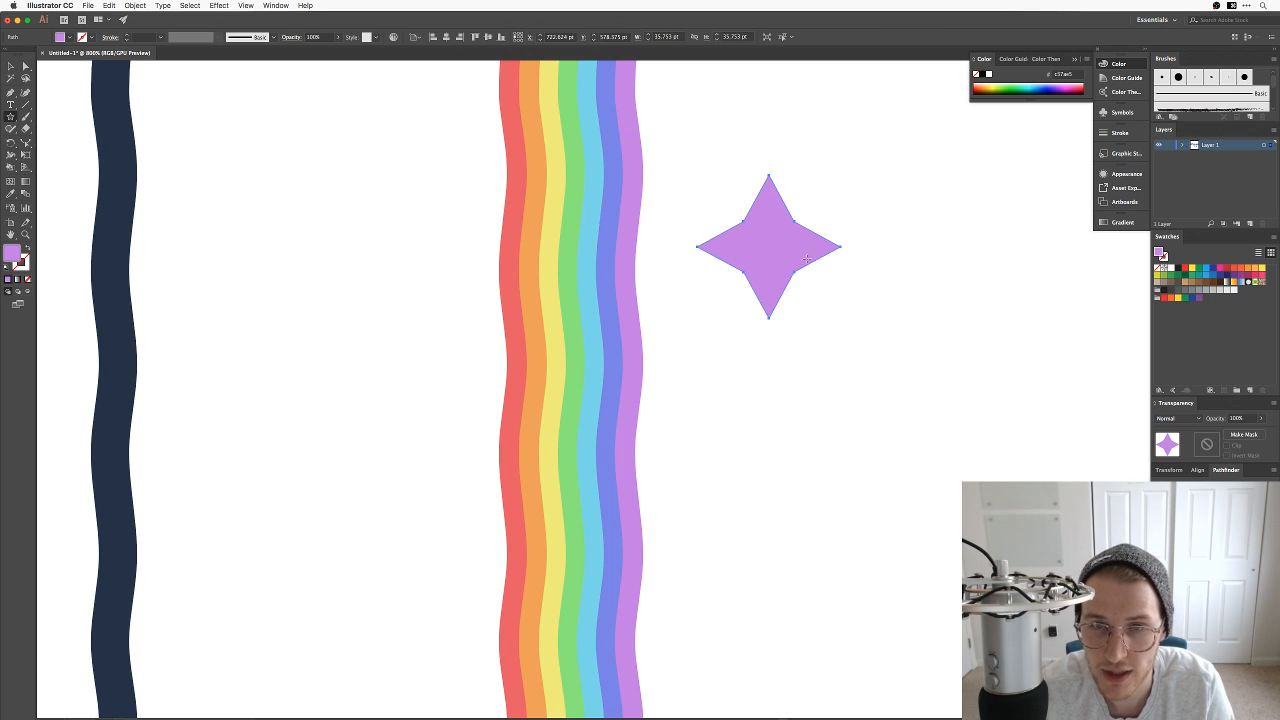
Step: Nudge the star's upper-left inner anchor point 2 pt right and 2 pt down toward the centre
{"action": "key", "text": "a"}
{"action": "key", "text": "a"}
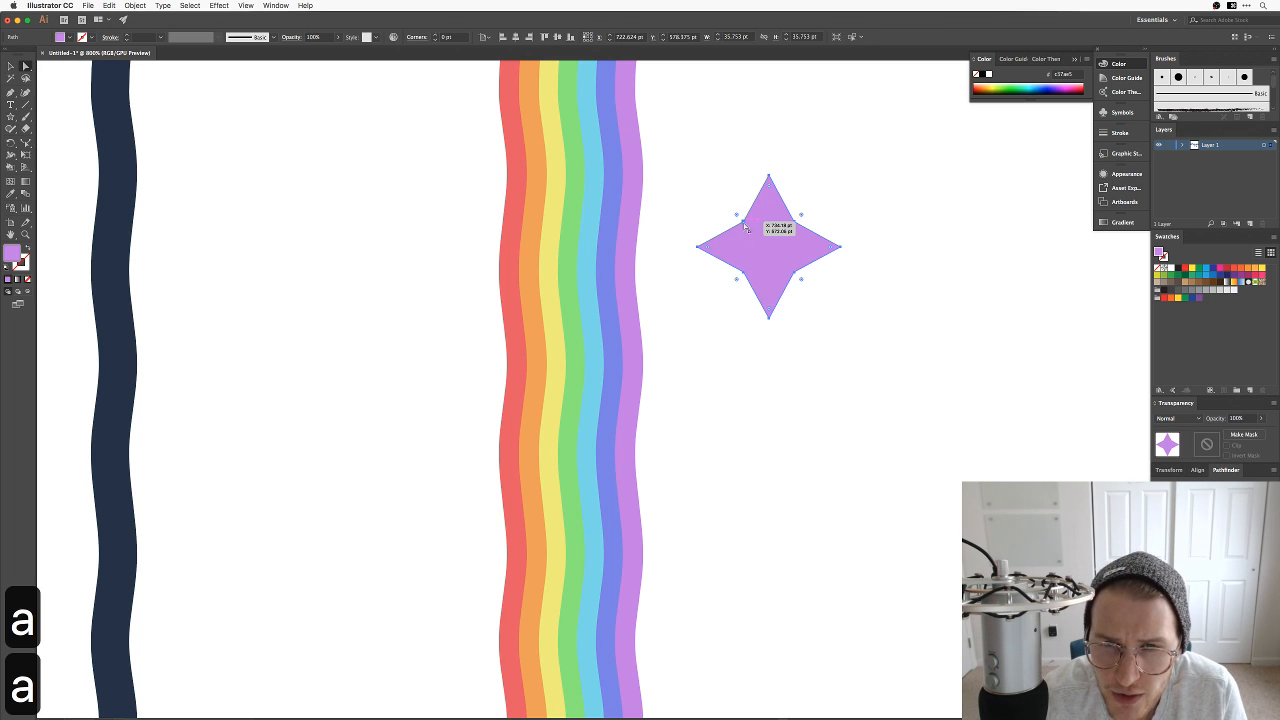
{"action": "left_click", "coordinate": [737, 213]}
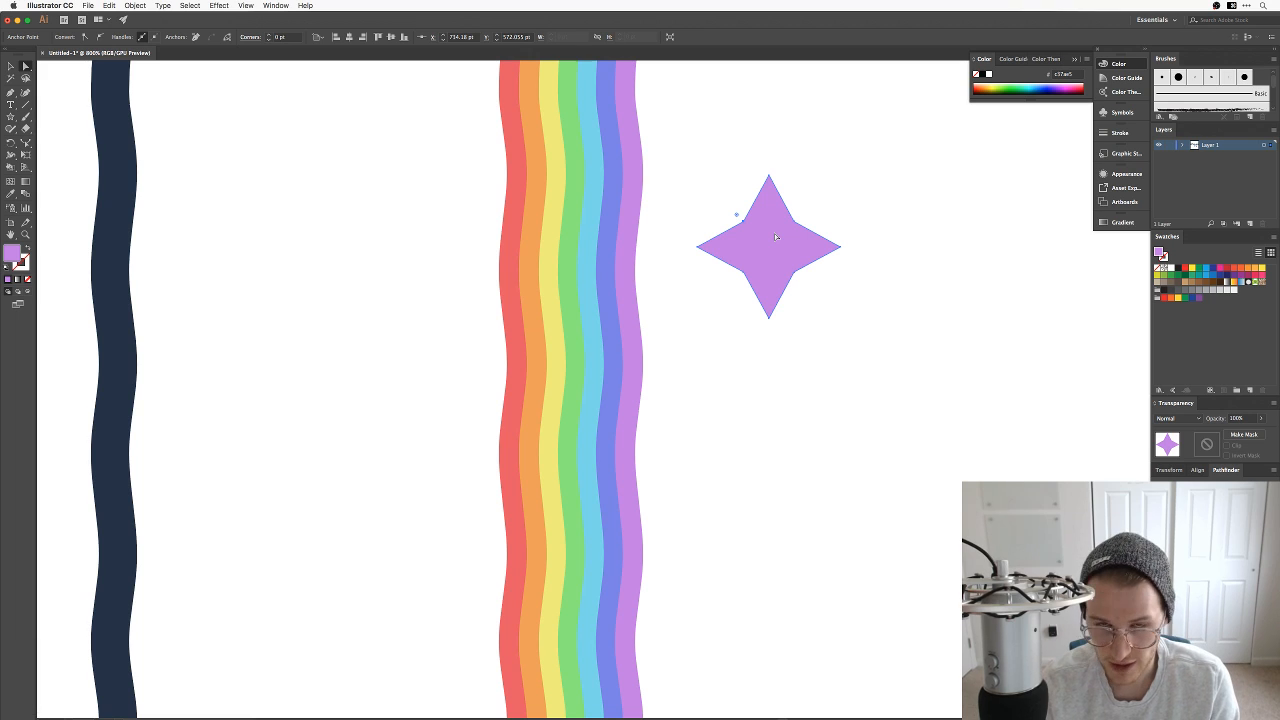
{"action": "key", "text": "shift+Right"}
{"action": "key", "text": "cmd+z"}
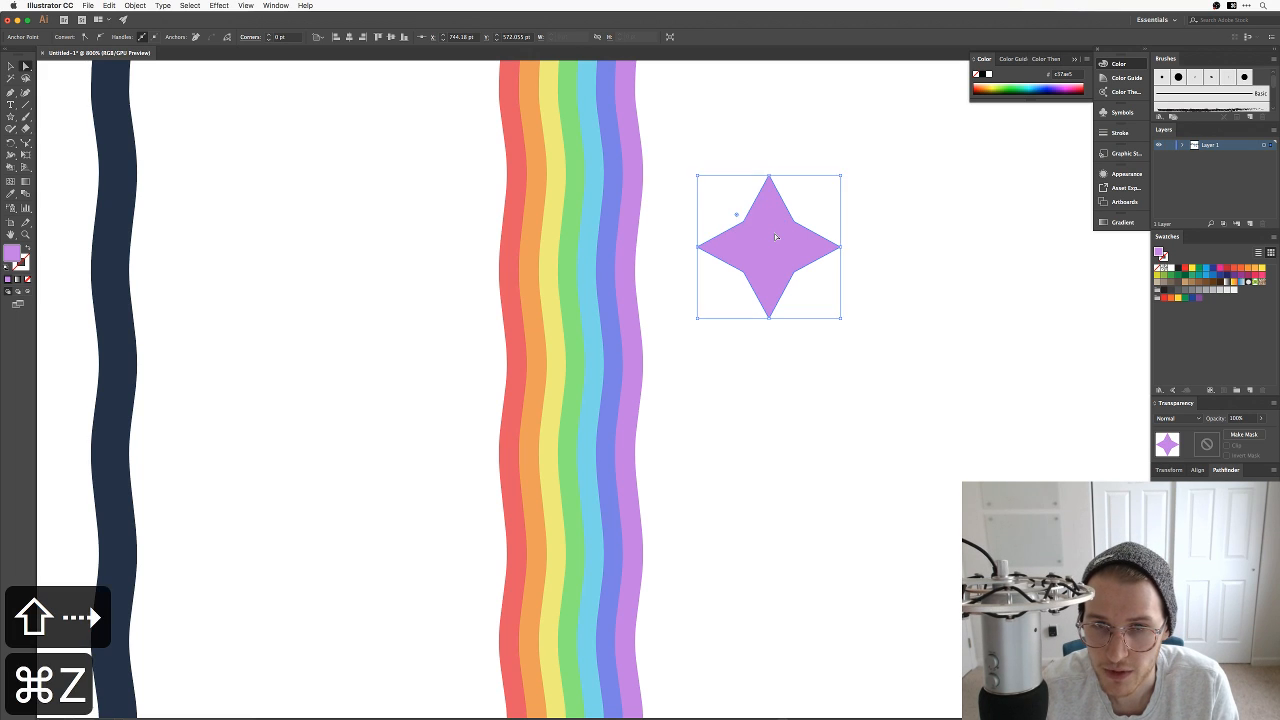
{"action": "key", "text": "Right"}
{"action": "key", "text": "Right"}
{"action": "key", "text": "Down"}
{"action": "key", "text": "Down"}
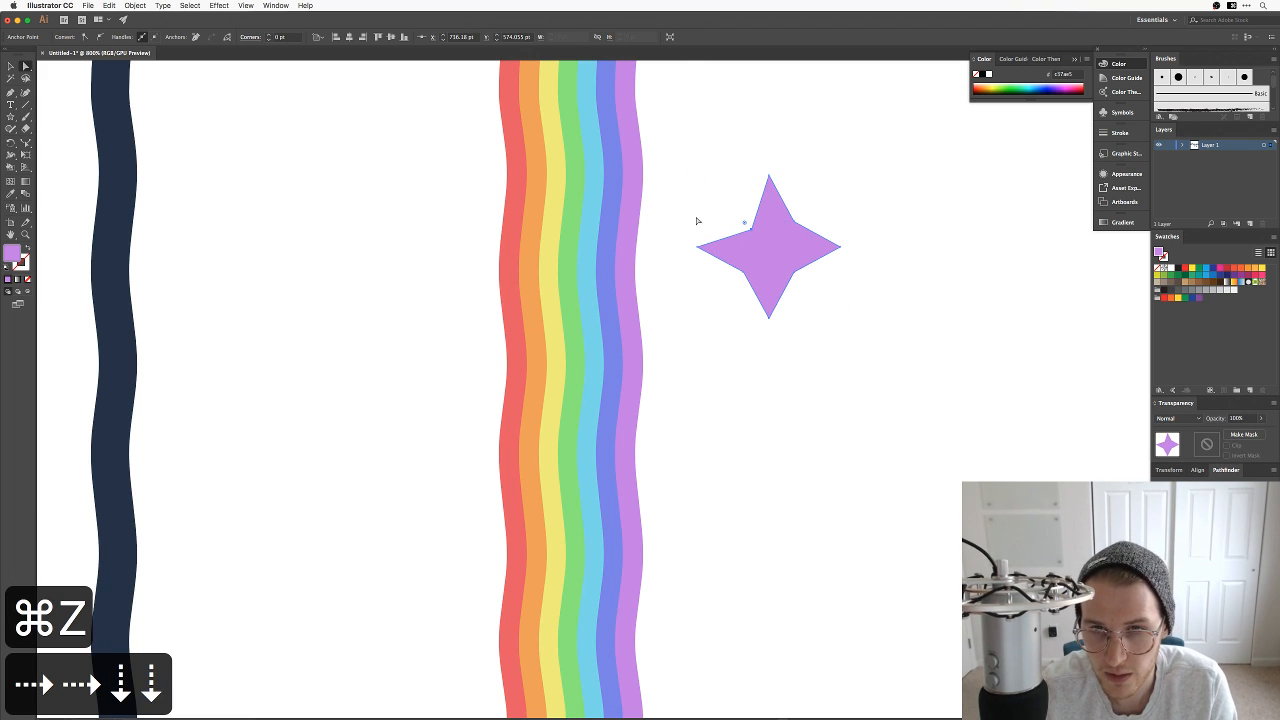
Step: Nudge the star's upper-right inner anchor point 2 pt left and 2 pt down toward the centre
{"action": "left_click", "coordinate": [793, 230]}
{"action": "key", "text": "Left"}
{"action": "key", "text": "Left"}
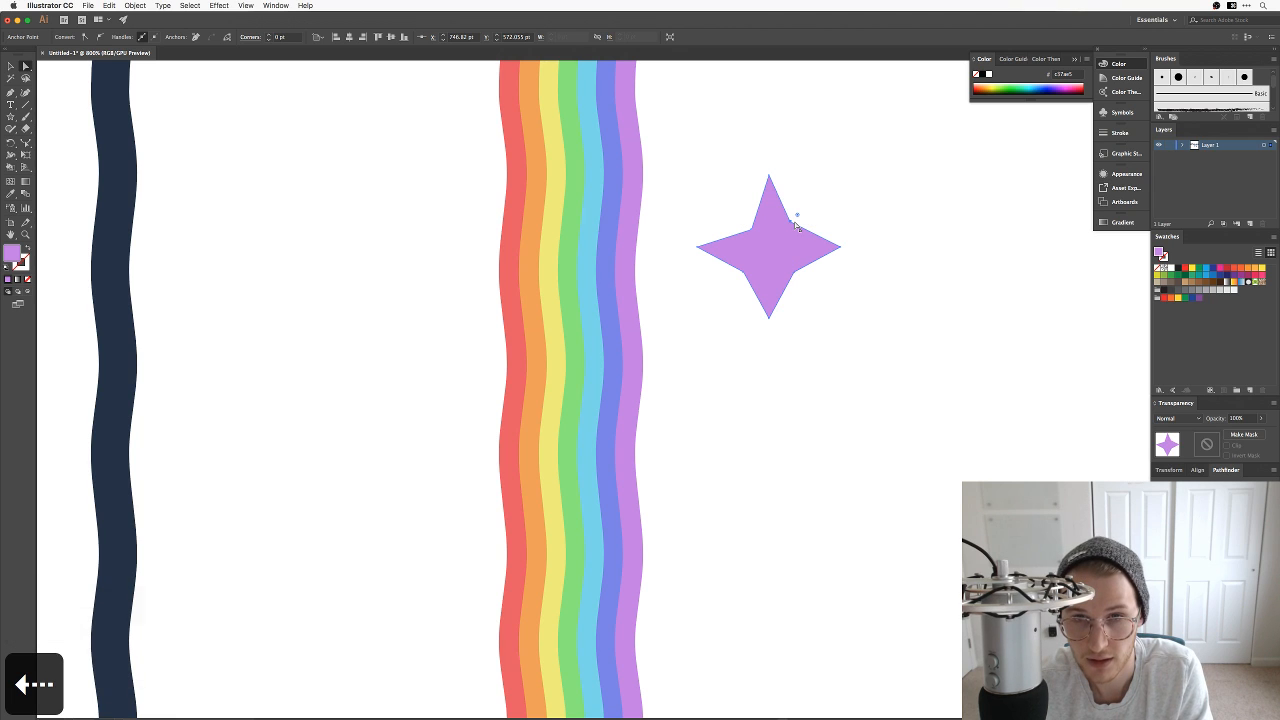
{"action": "key", "text": "Down"}
{"action": "key", "text": "Down"}
{"action": "key", "text": "Down"}
{"action": "key", "text": "Up"}
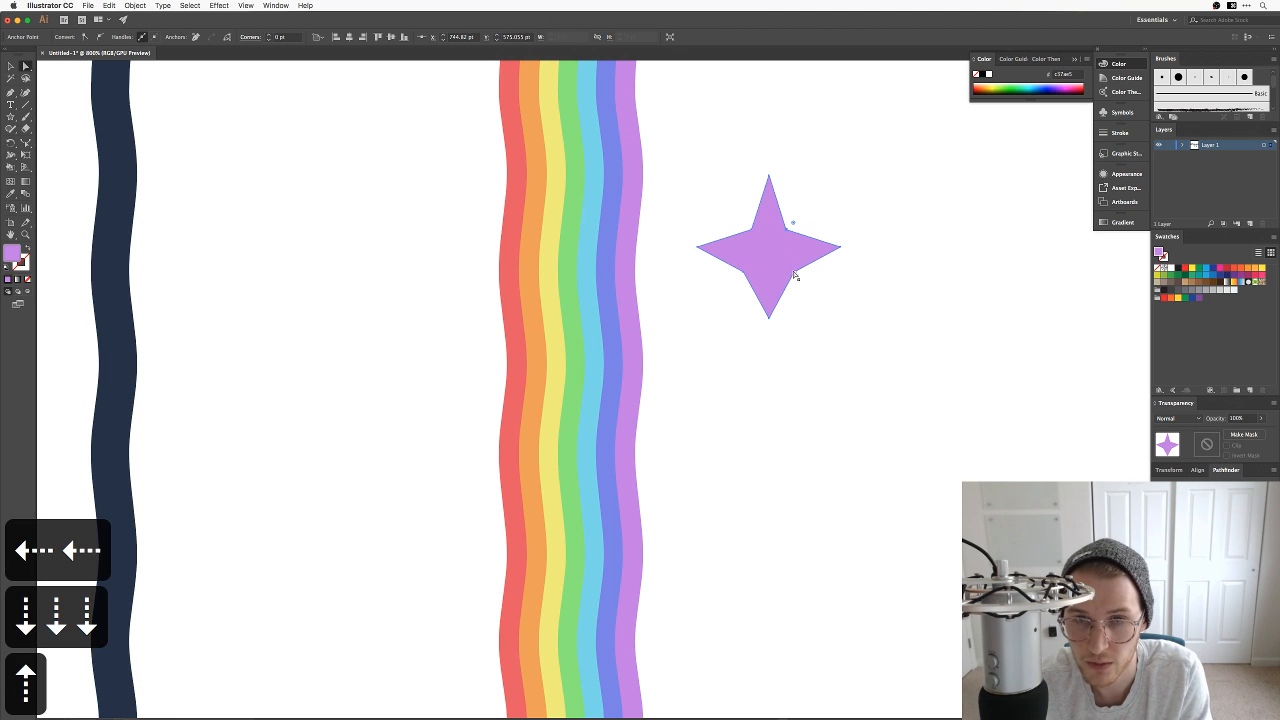
Step: Nudge the star's two lower inner anchor points 2 pt up and 2 pt inward to match the upper ones
{"action": "left_click", "coordinate": [797, 275]}
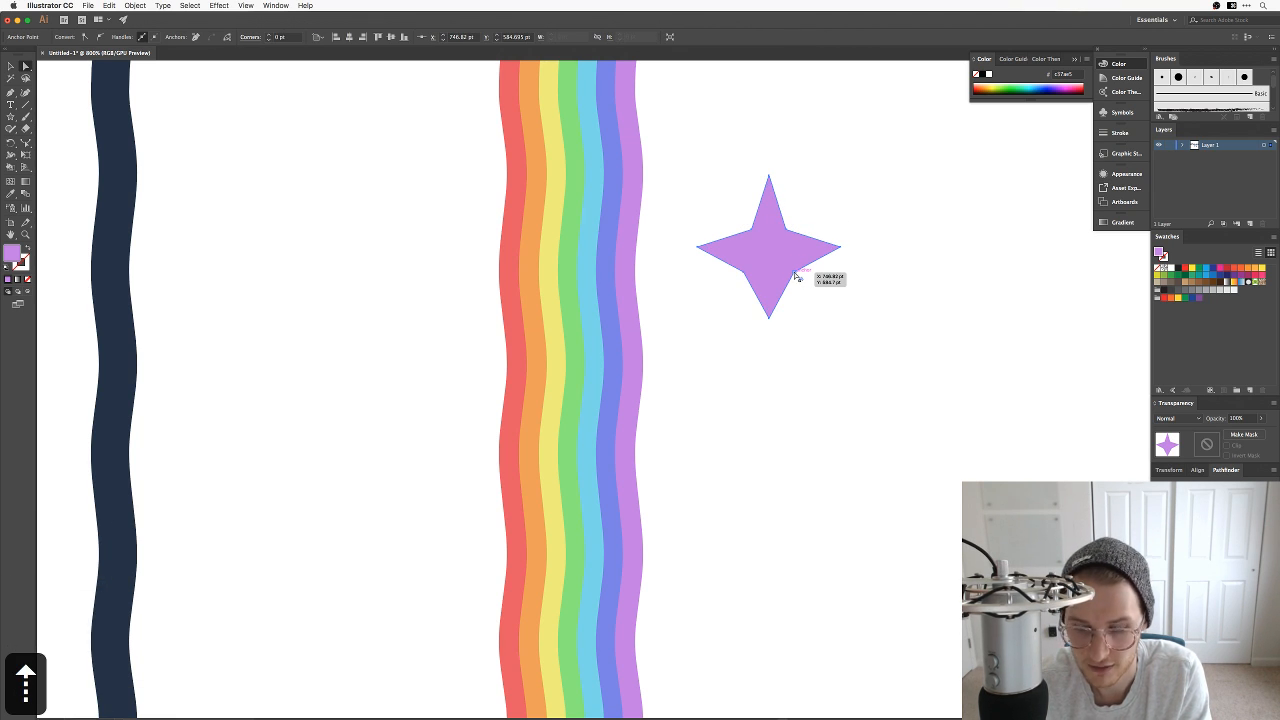
{"action": "key", "text": "Up"}
{"action": "key", "text": "Up"}
{"action": "key", "text": "Left"}
{"action": "key", "text": "Left"}
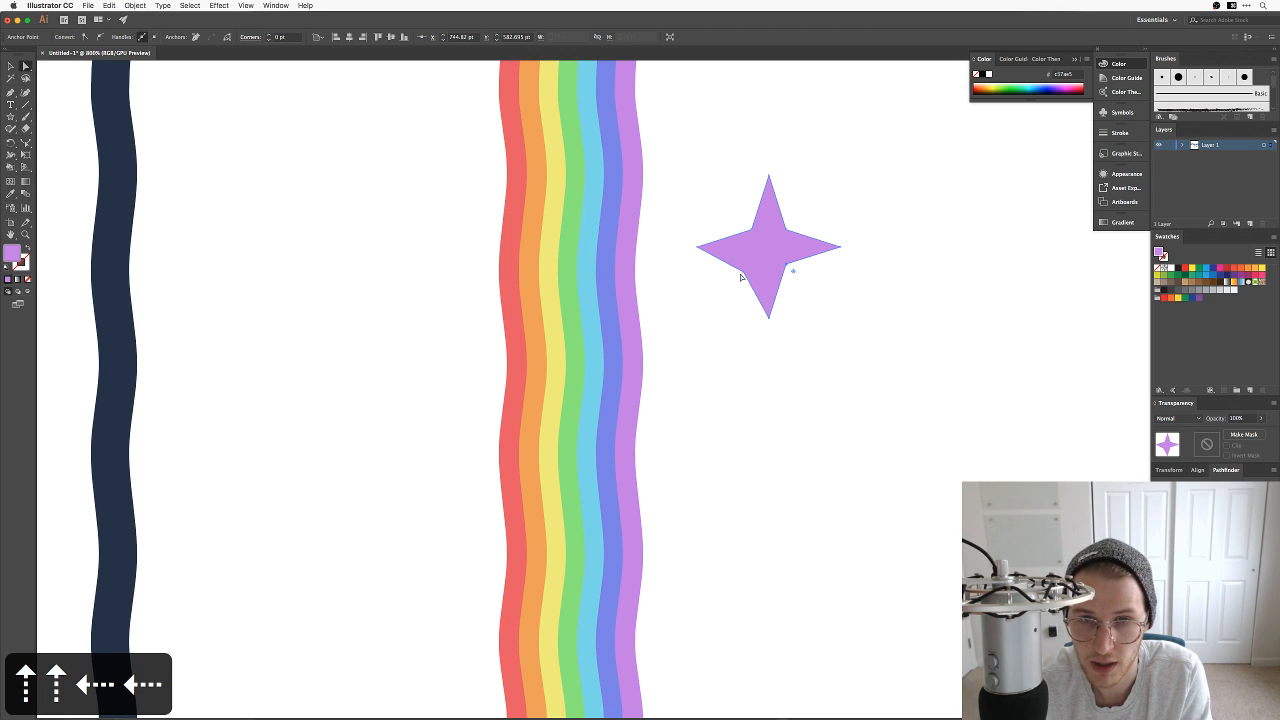
{"action": "left_click", "coordinate": [742, 273]}
{"action": "key", "text": "Up"}
{"action": "key", "text": "Up"}
{"action": "key", "text": "Right"}
{"action": "key", "text": "Right"}
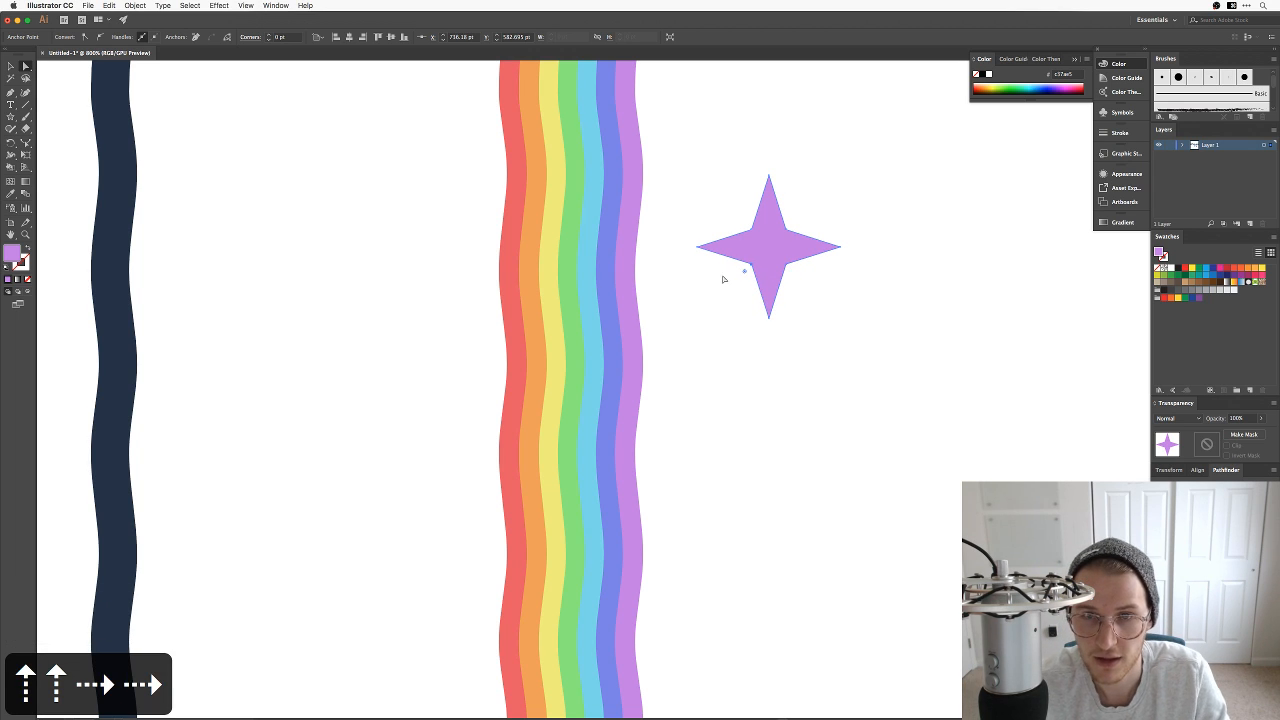
Step: Round the star's tips with a corner radius of about 6 pt
{"action": "left_click", "coordinate": [768, 329]}
{"action": "key", "text": "a"}
{"action": "left_click", "coordinate": [777, 243]}
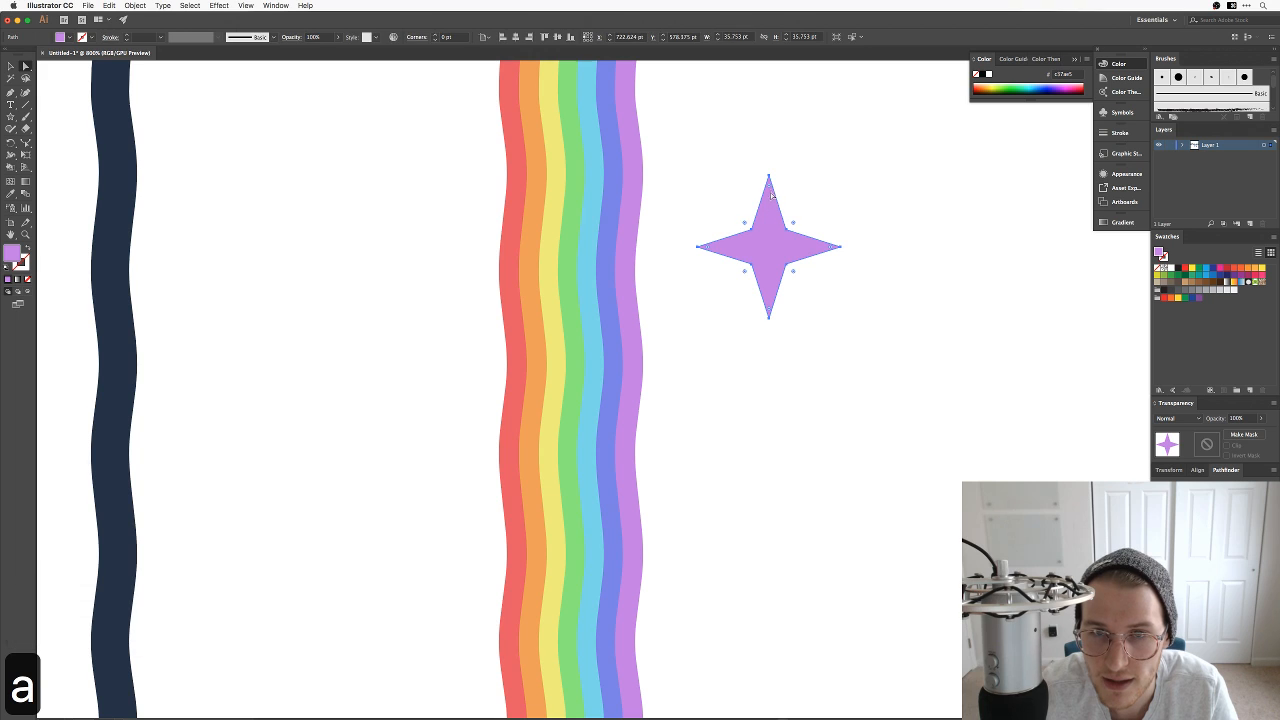
{"action": "left_click_drag", "start_coordinate": [771, 194], "coordinate": [778, 208]}
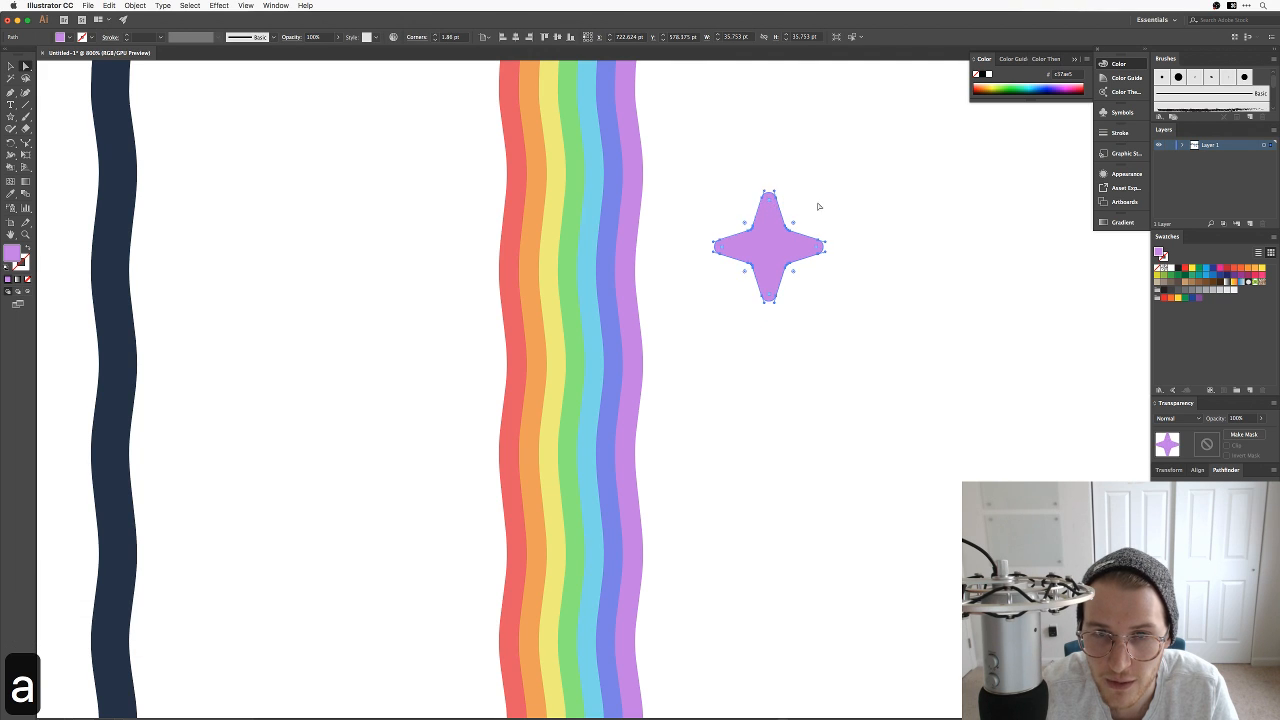
{"action": "left_click", "coordinate": [818, 206]}
Step: Scale the star down proportionally around its centre to about 11.5 pt wide
{"action": "key", "text": "v"}
{"action": "left_click", "coordinate": [777, 251]}
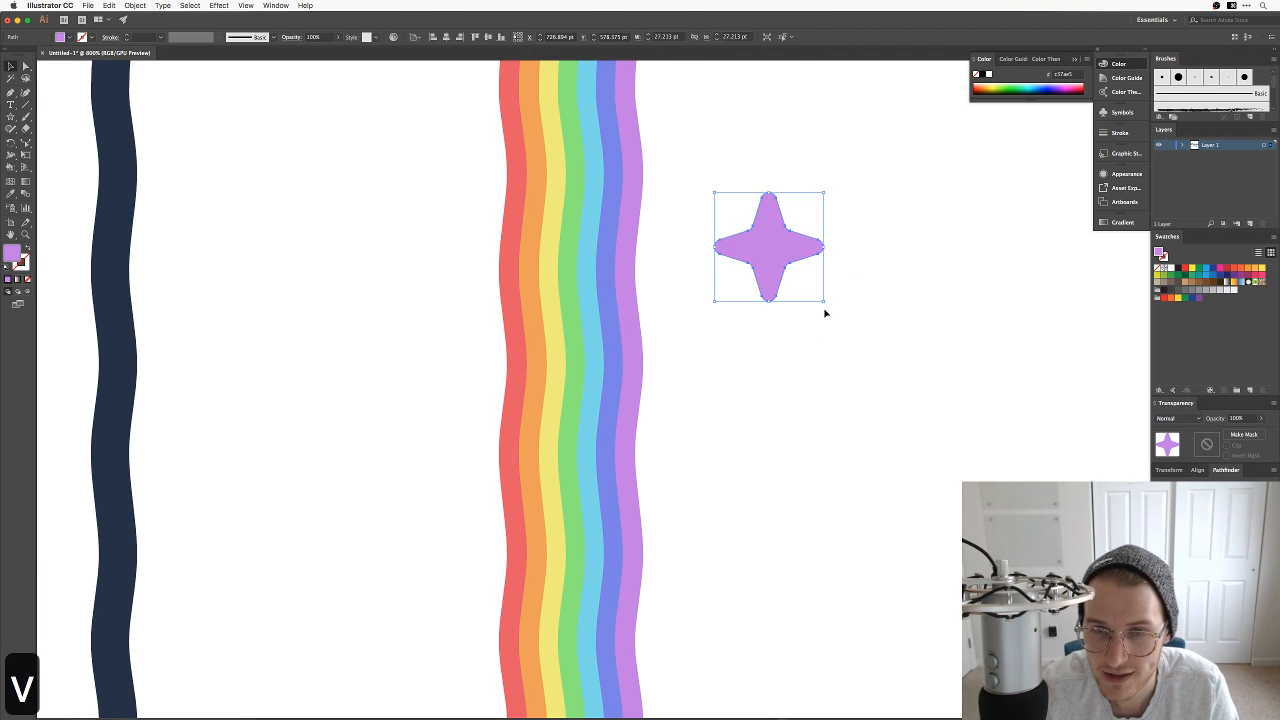
{"action": "left_click_drag", "start_coordinate": [824, 301], "coordinate": [793, 270]}
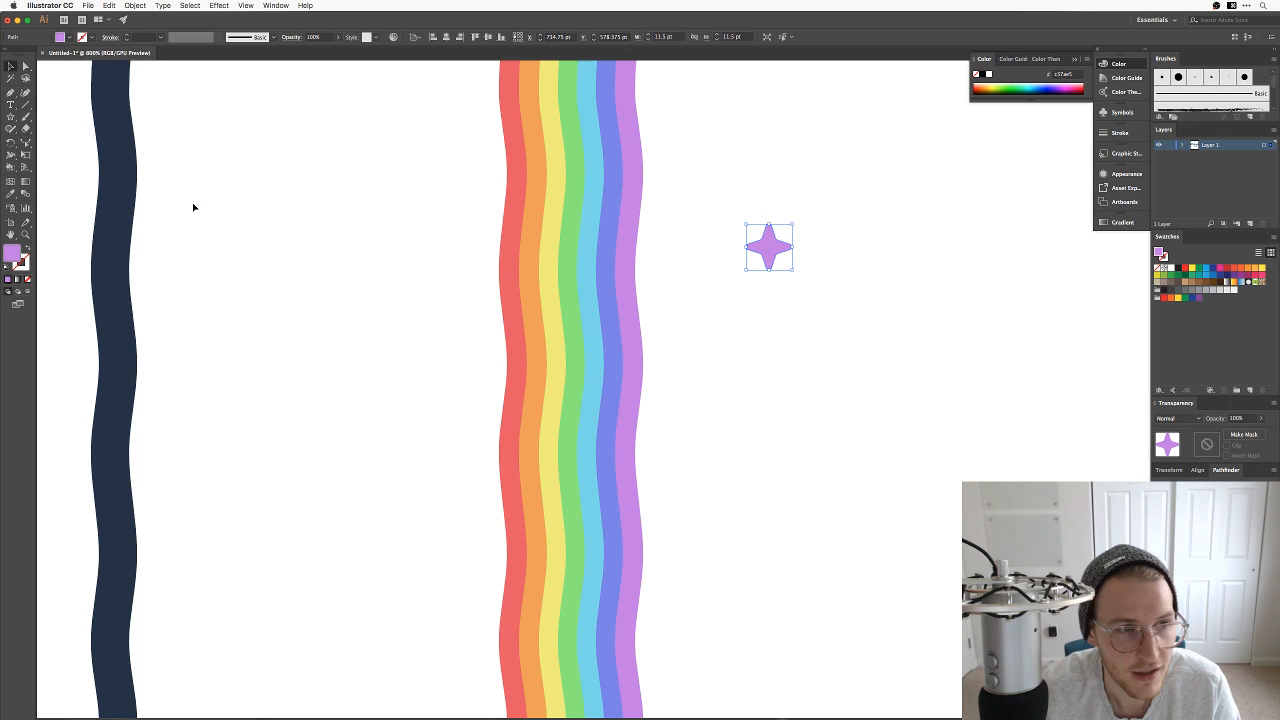
Step: Swap the star's fill and stroke, and set the stroke colour to white (ffffff)
{"action": "left_click", "coordinate": [27, 256]}
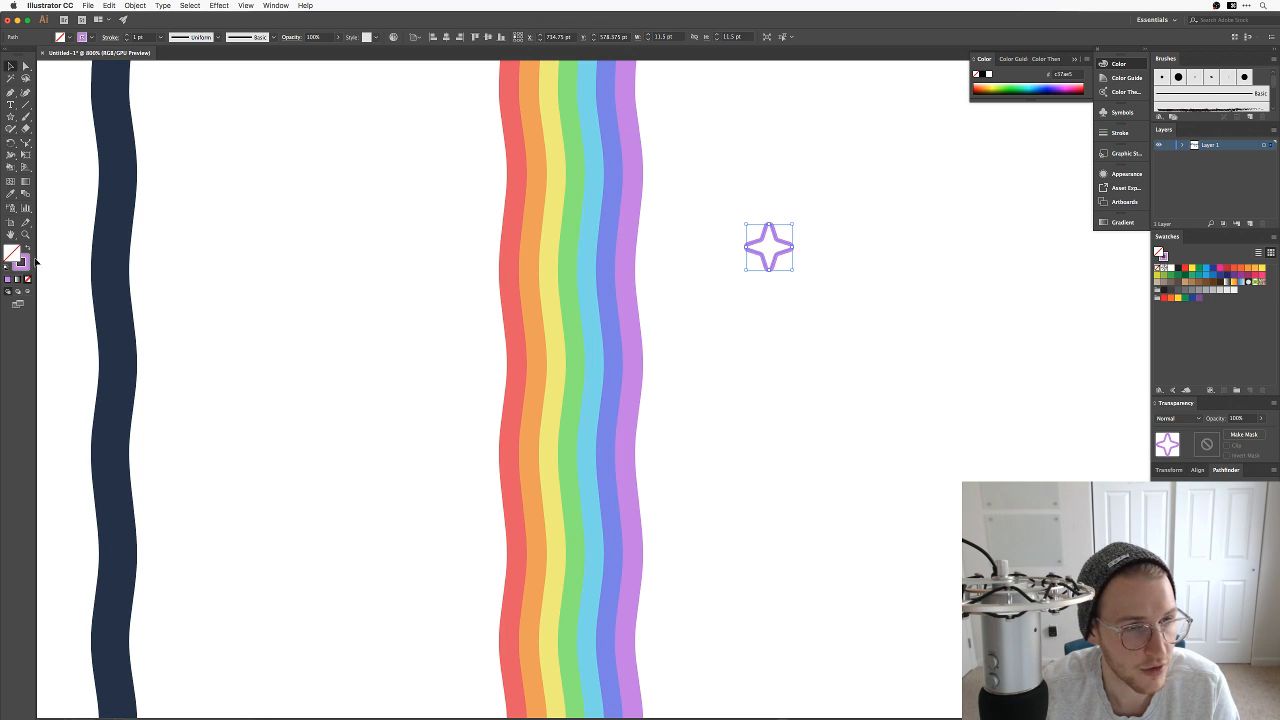
{"action": "double_click", "coordinate": [21, 261]}
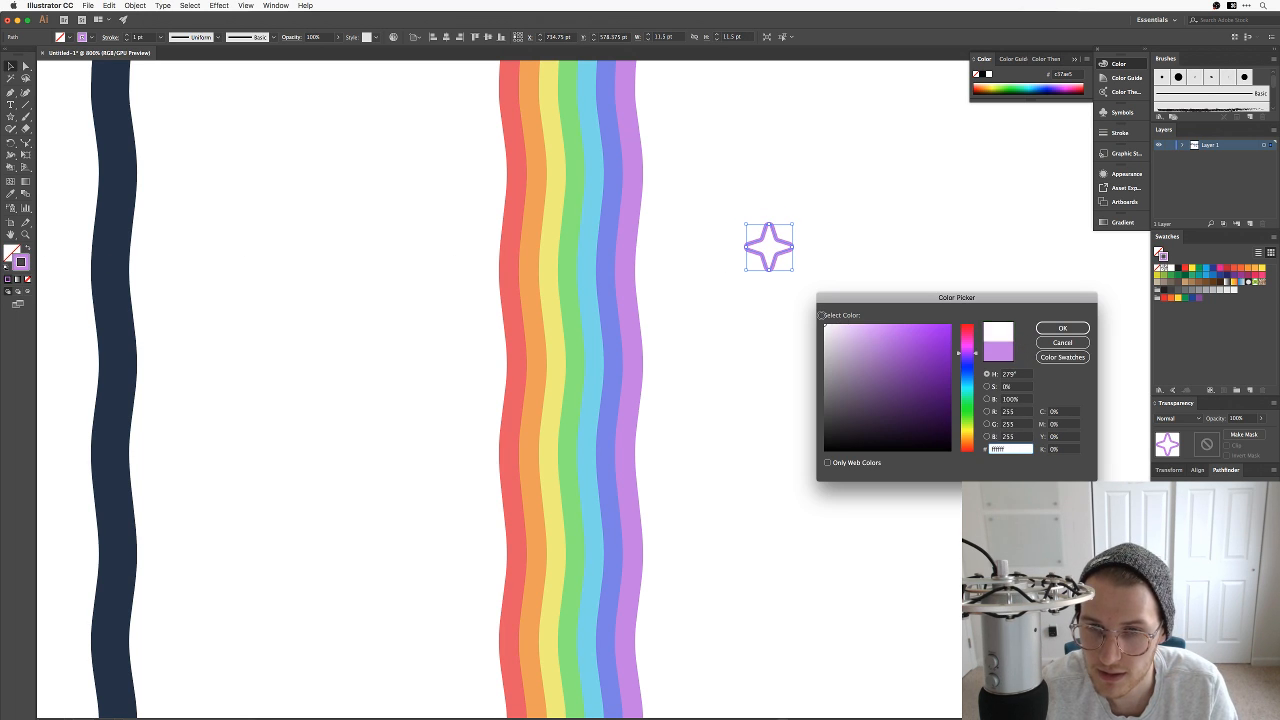
{"action": "left_click", "coordinate": [1061, 328]}
{"action": "key", "text": "v"}
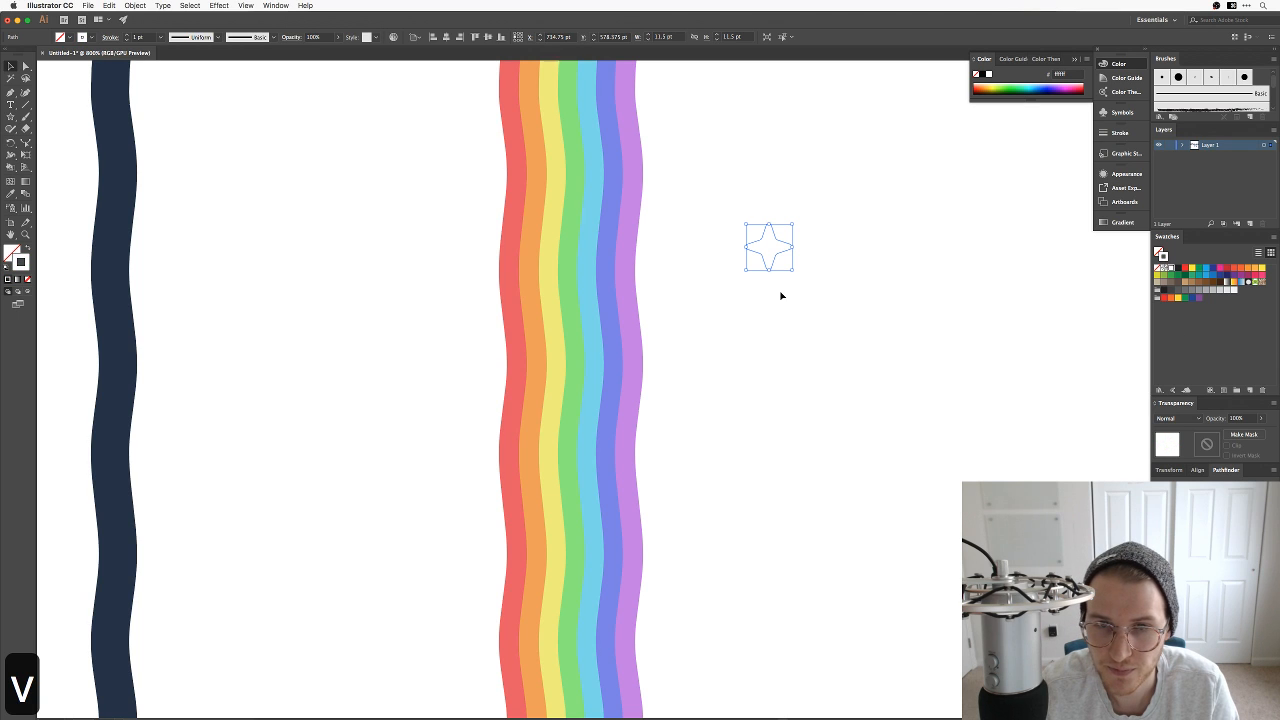
Step: Place the star over the rainbow's green stripe at about 7 pt wide and set its stroke weight to 2 pt
{"action": "left_click_drag", "start_coordinate": [777, 251], "coordinate": [597, 337]}
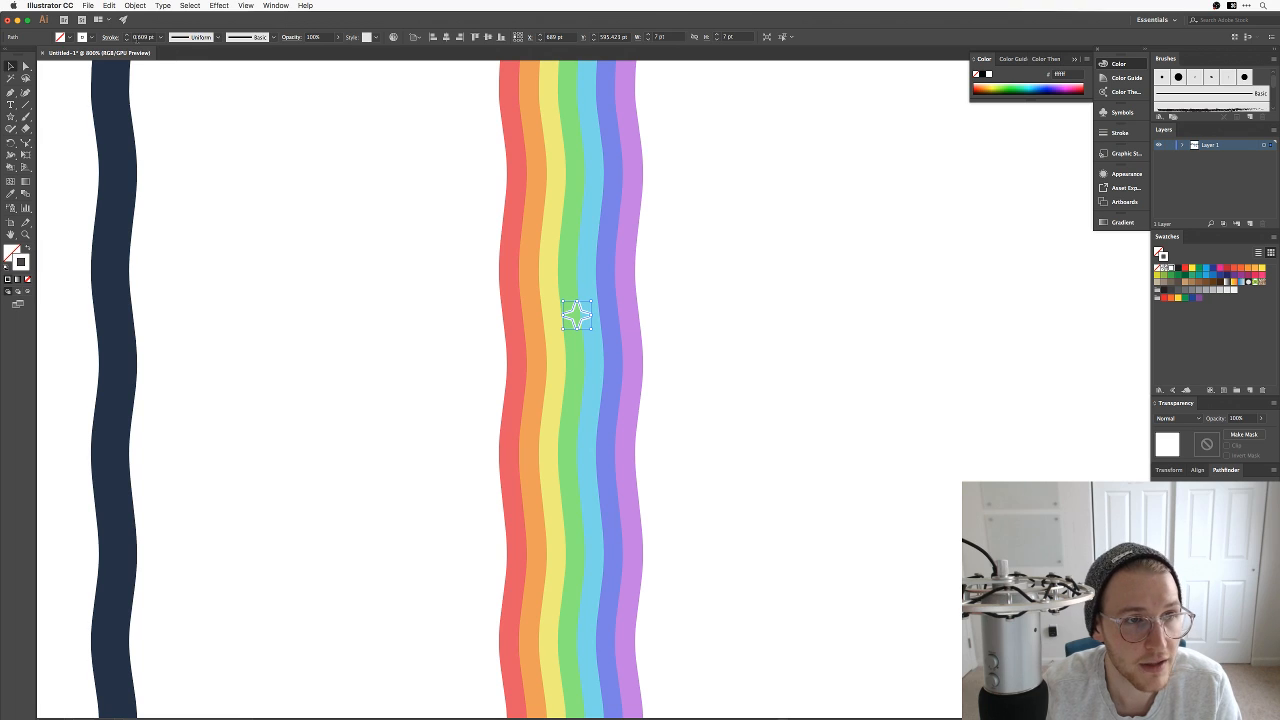
{"action": "left_click", "coordinate": [127, 35]}
{"action": "left_click", "coordinate": [127, 35]}
{"action": "left_click", "coordinate": [127, 35]}
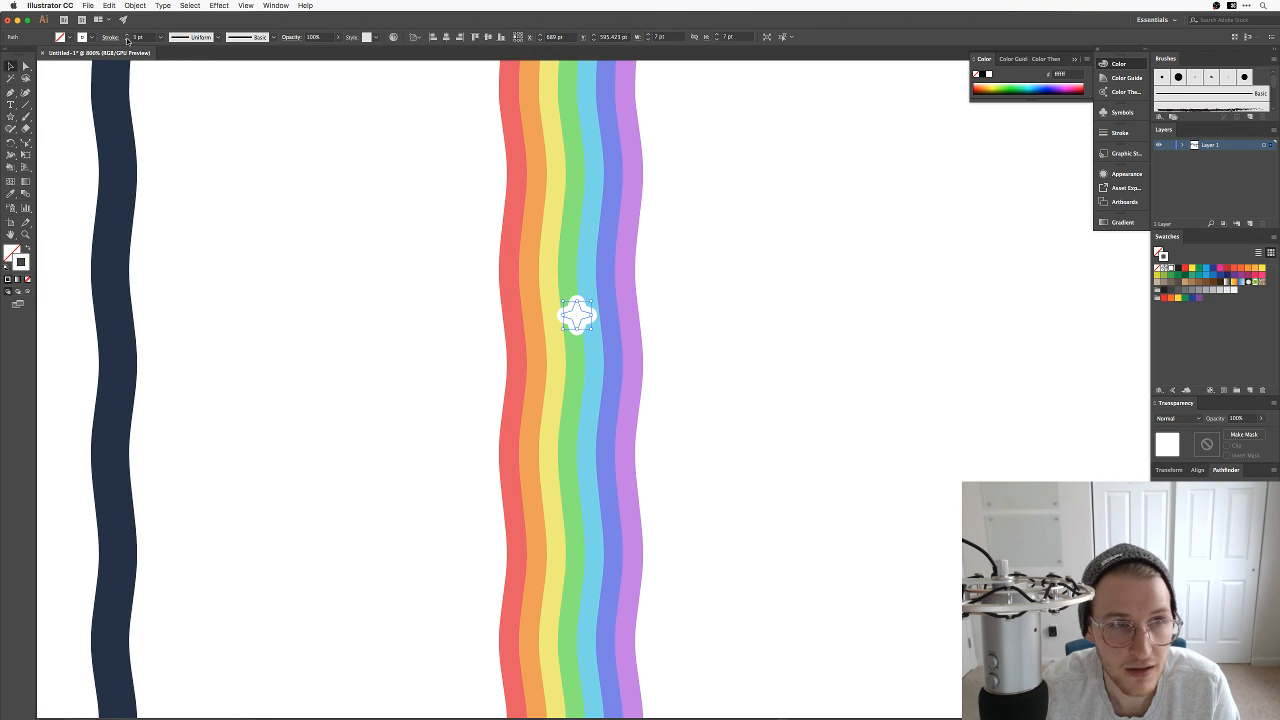
{"action": "left_click", "coordinate": [127, 40]}
{"action": "left_click", "coordinate": [323, 286]}
{"action": "left_click_drag", "start_coordinate": [715, 317], "coordinate": [780, 346]}
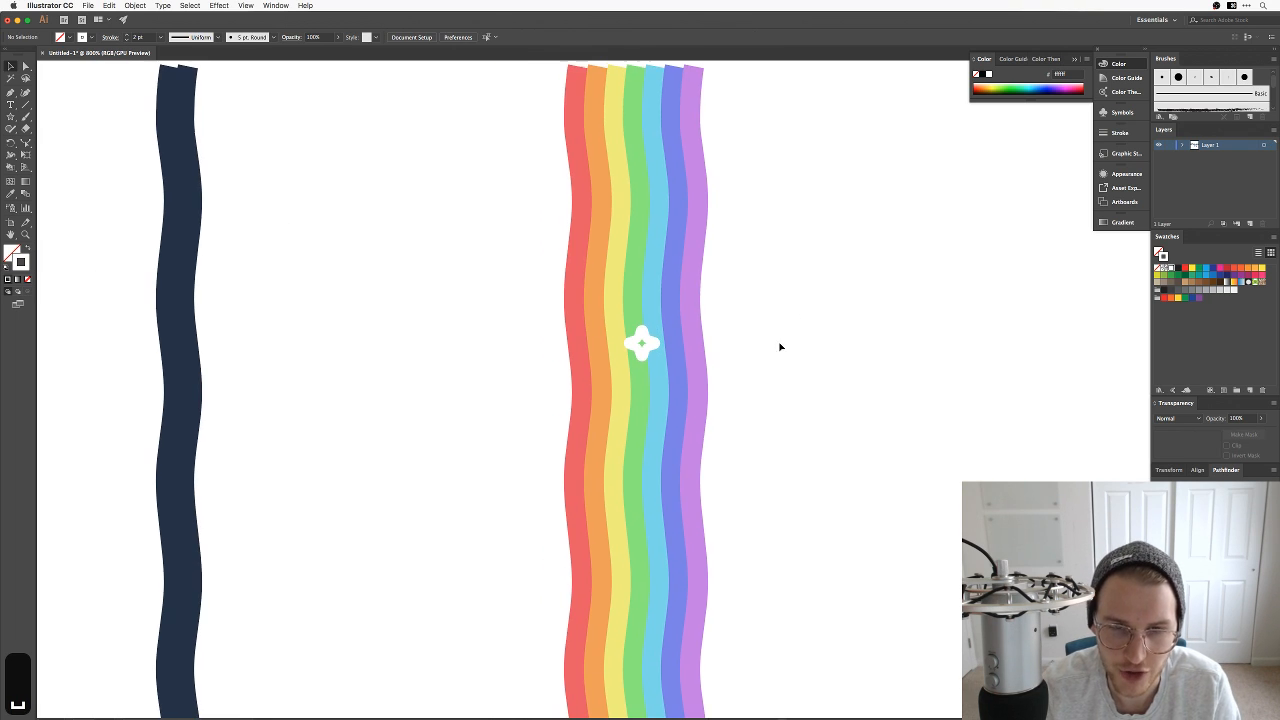
Step: Duplicate the star onto the dark blue stripe nearer the rainbow's top and rotate the copy slightly
{"action": "left_click_drag", "start_coordinate": [655, 352], "coordinate": [712, 194]}
{"action": "key", "text": "e"}
{"action": "key", "text": "v"}
{"action": "left_click", "coordinate": [777, 271]}
{"action": "key", "text": "super+minus"}
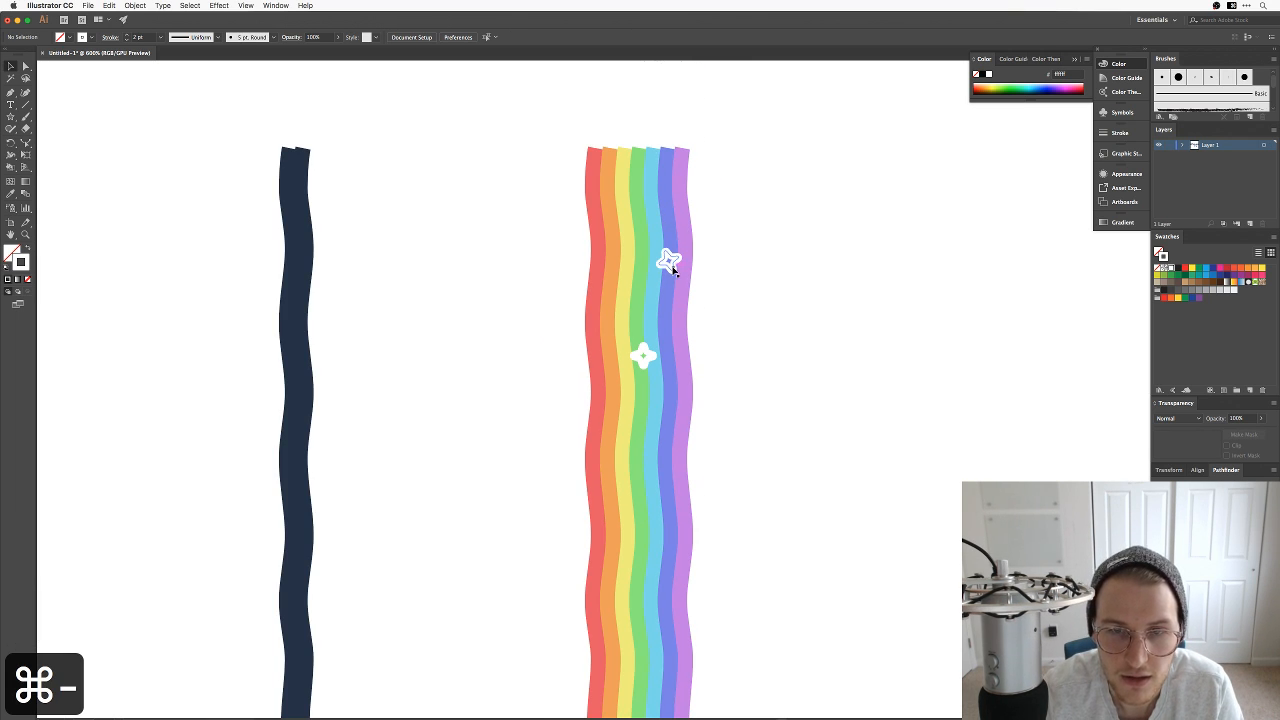
Step: Lock the rainbow stripes, and place a rotated star copy near the top over the orange and yellow stripes
{"action": "left_click_drag", "start_coordinate": [824, 168], "coordinate": [518, 138]}
{"action": "key", "text": "super+2"}
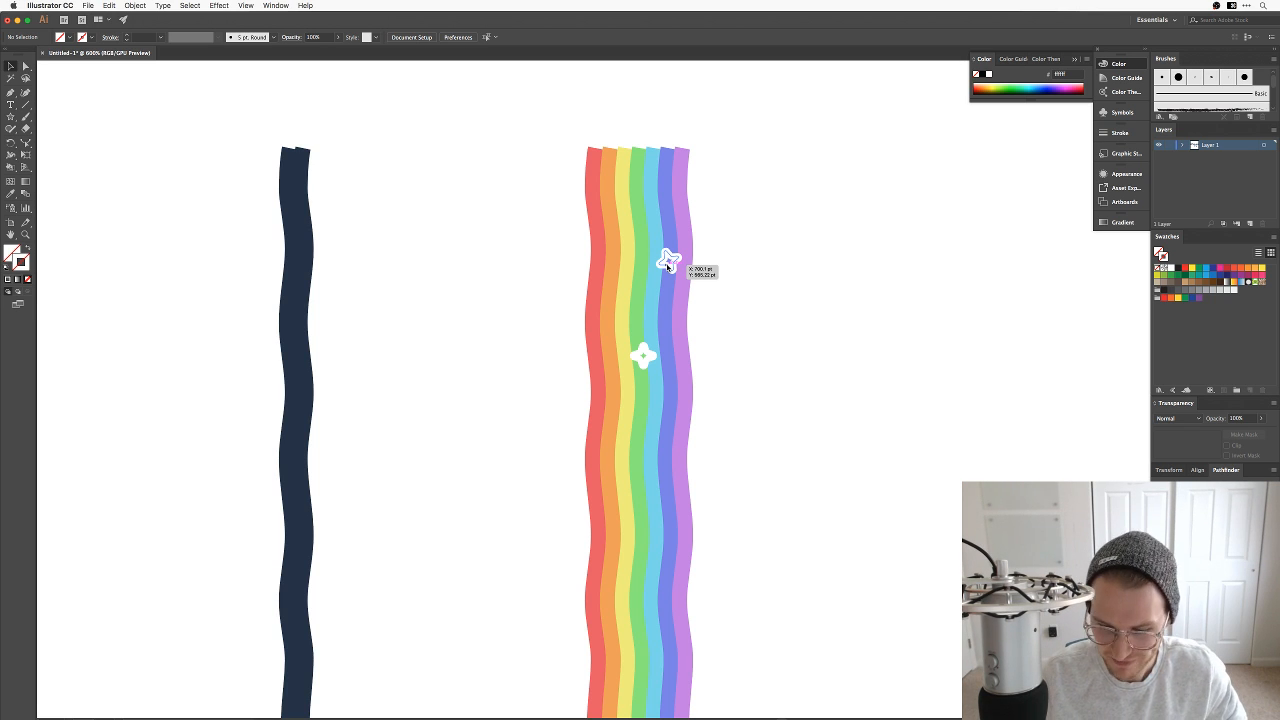
{"action": "left_click_drag", "start_coordinate": [668, 265], "coordinate": [641, 224]}
{"action": "key", "text": "e"}
{"action": "key", "text": "v"}
{"action": "left_click", "coordinate": [760, 234]}
{"action": "key", "text": "space"}
{"action": "left_click_drag", "start_coordinate": [736, 341], "coordinate": [751, 261]}
Step: Place two rotated star copies lower on the rainbow, one on the yellow stripe near its end and one on the light blue stripe
{"action": "left_click_drag", "start_coordinate": [640, 132], "coordinate": [647, 632]}
{"action": "key", "text": "e"}
{"action": "key", "text": "v"}
{"action": "left_click", "coordinate": [725, 468]}
{"action": "key", "text": "e"}
{"action": "left_click_drag", "start_coordinate": [673, 621], "coordinate": [666, 656]}
{"action": "key", "text": "v"}
{"action": "left_click", "coordinate": [757, 600]}
Step: Draw a small white-outlined circle between the two lower stars on the blue stripes and set its stroke to 1 pt
{"action": "key", "text": "l"}
{"action": "left_click_drag", "start_coordinate": [679, 566], "coordinate": [685, 571]}
{"action": "key", "text": "v"}
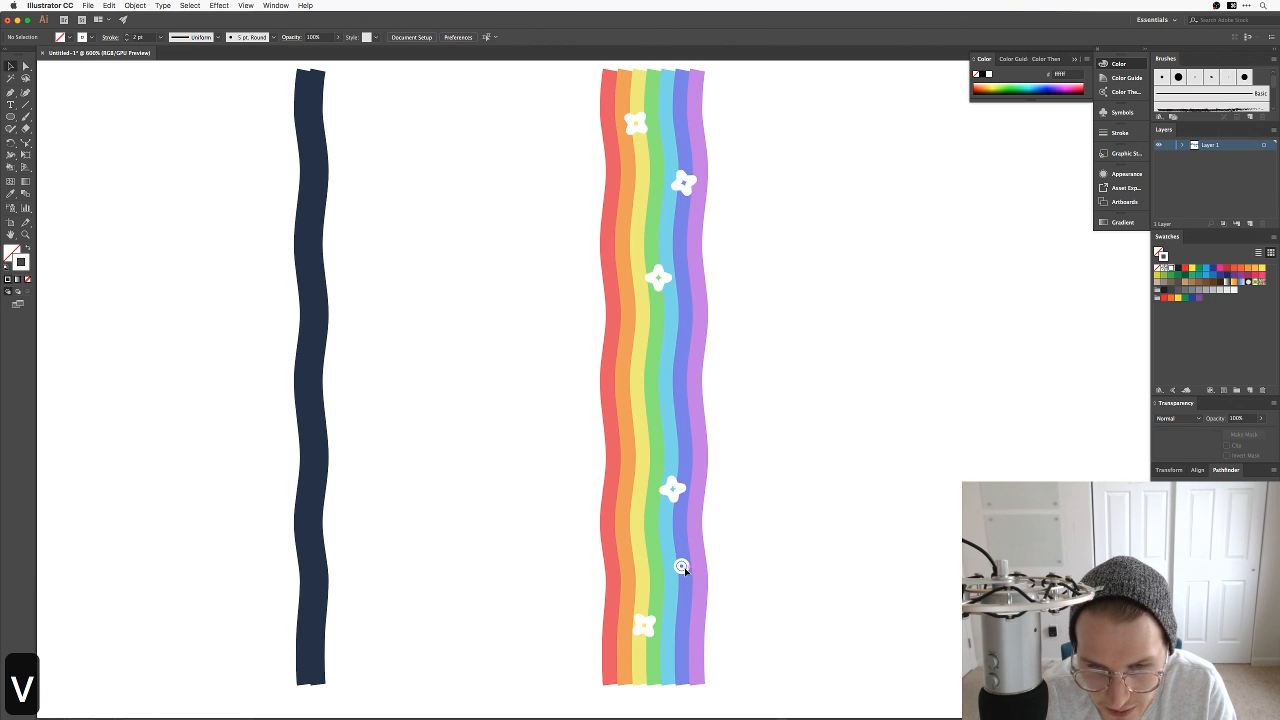
{"action": "left_click", "coordinate": [681, 566]}
{"action": "left_click", "coordinate": [126, 39]}
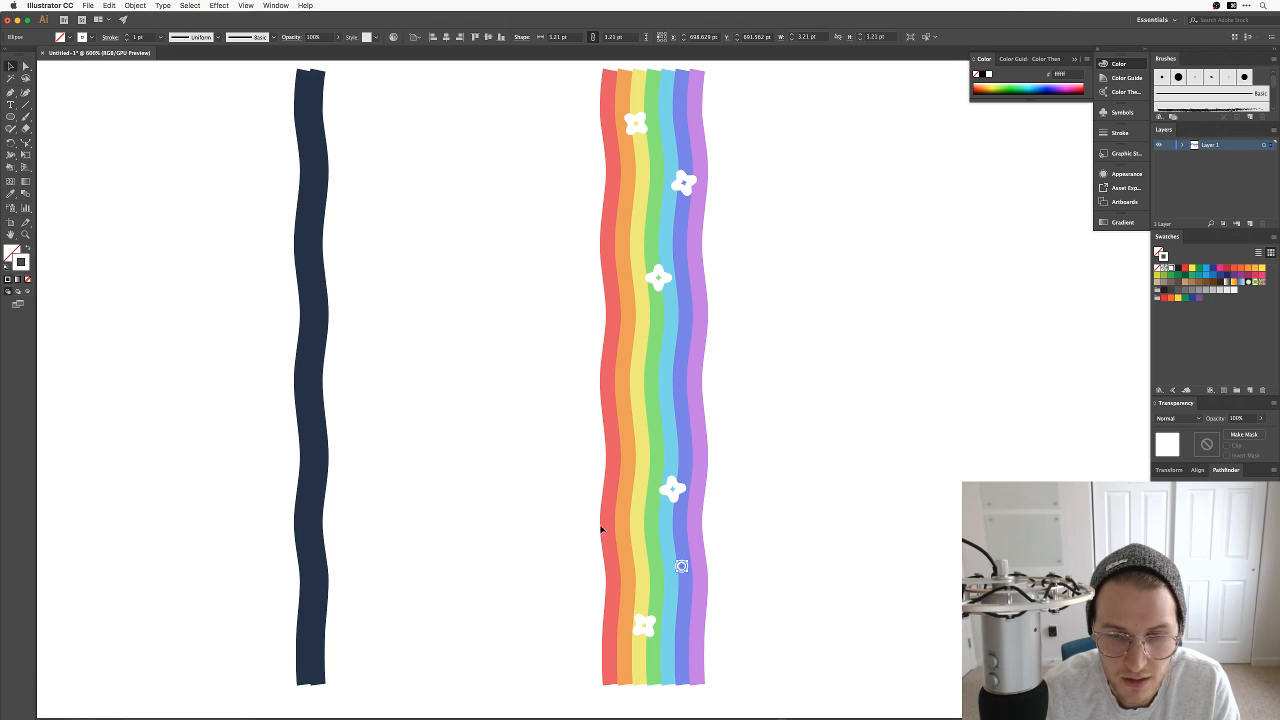
{"action": "left_click", "coordinate": [599, 528]}
{"action": "left_click", "coordinate": [682, 567]}
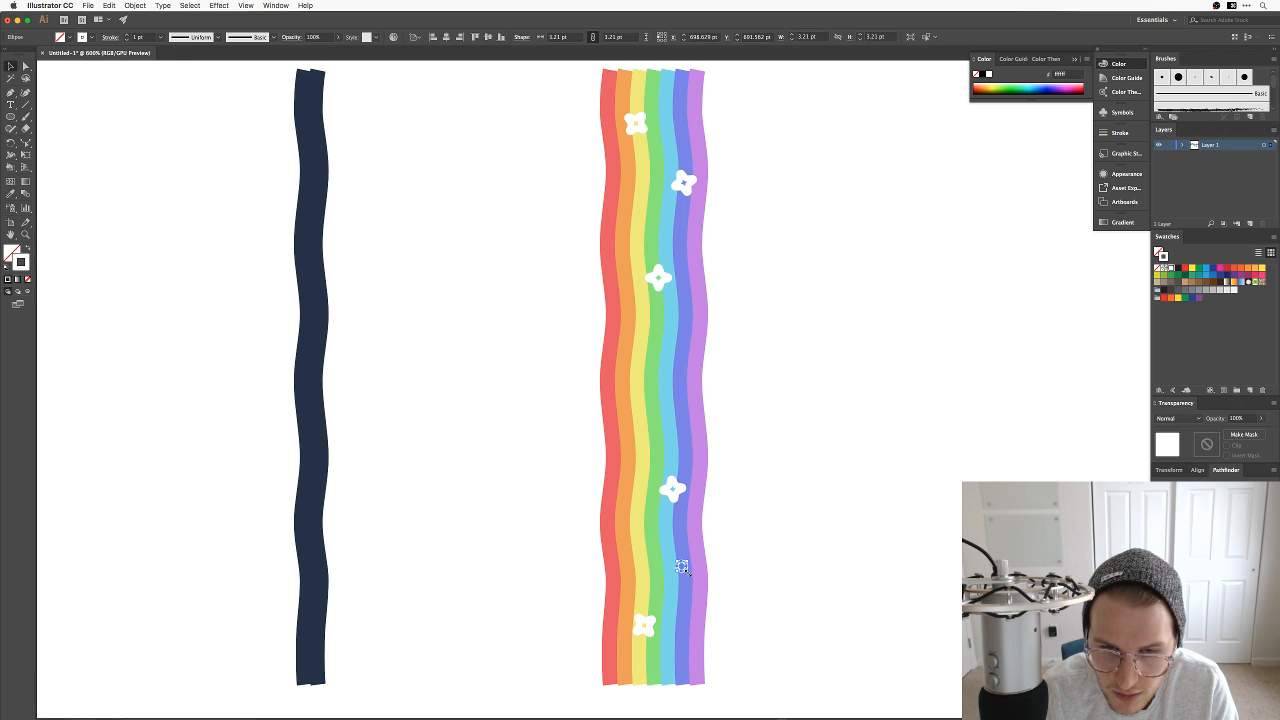
{"action": "left_click", "coordinate": [760, 583]}
Step: Check the rainbow reference photo in Chrome, return to Illustrator, and place an enlarged 9.5 pt star copy overlapping the middle star
{"action": "key", "text": "super+Tab"}
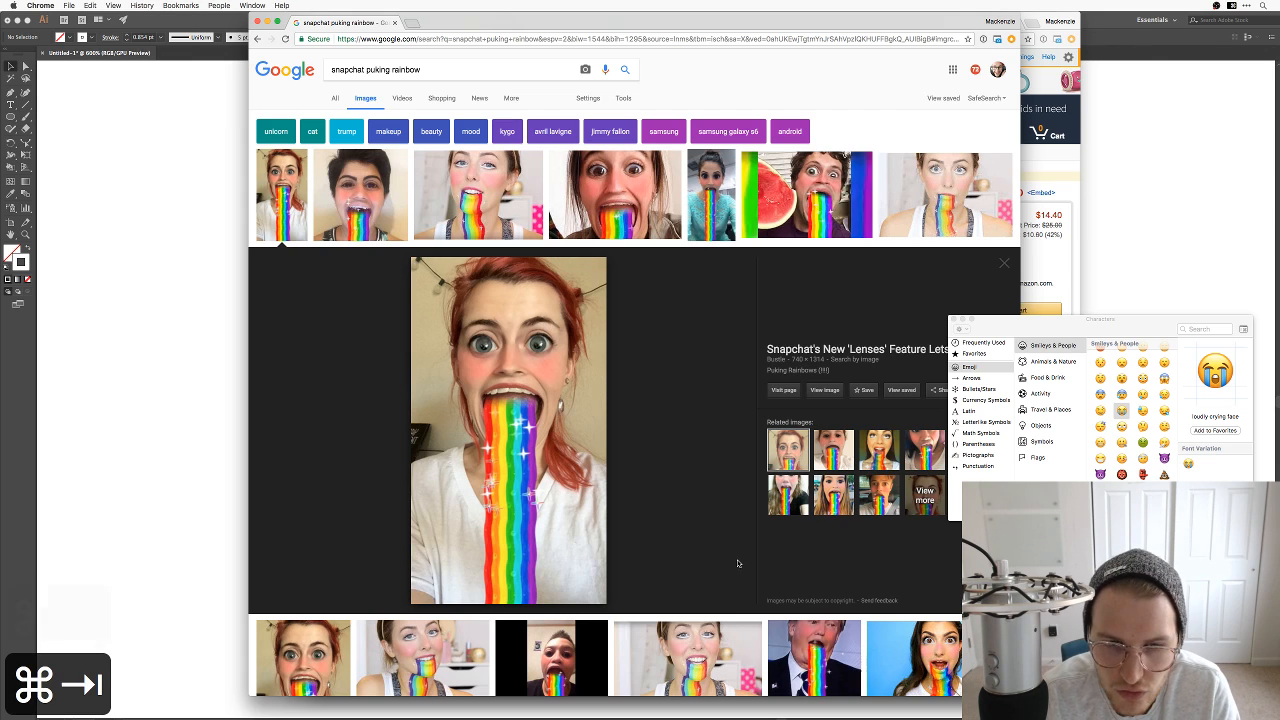
{"action": "key", "text": "super+Tab"}
{"action": "key", "text": "space"}
{"action": "mouse_move", "coordinate": [640, 281]}
{"action": "left_mouse_down"}
{"action": "mouse_move", "coordinate": [609, 374]}
{"action": "mouse_move", "coordinate": [636, 367]}
{"action": "mouse_move", "coordinate": [641, 349]}
{"action": "mouse_move", "coordinate": [657, 369]}
{"action": "left_mouse_up"}
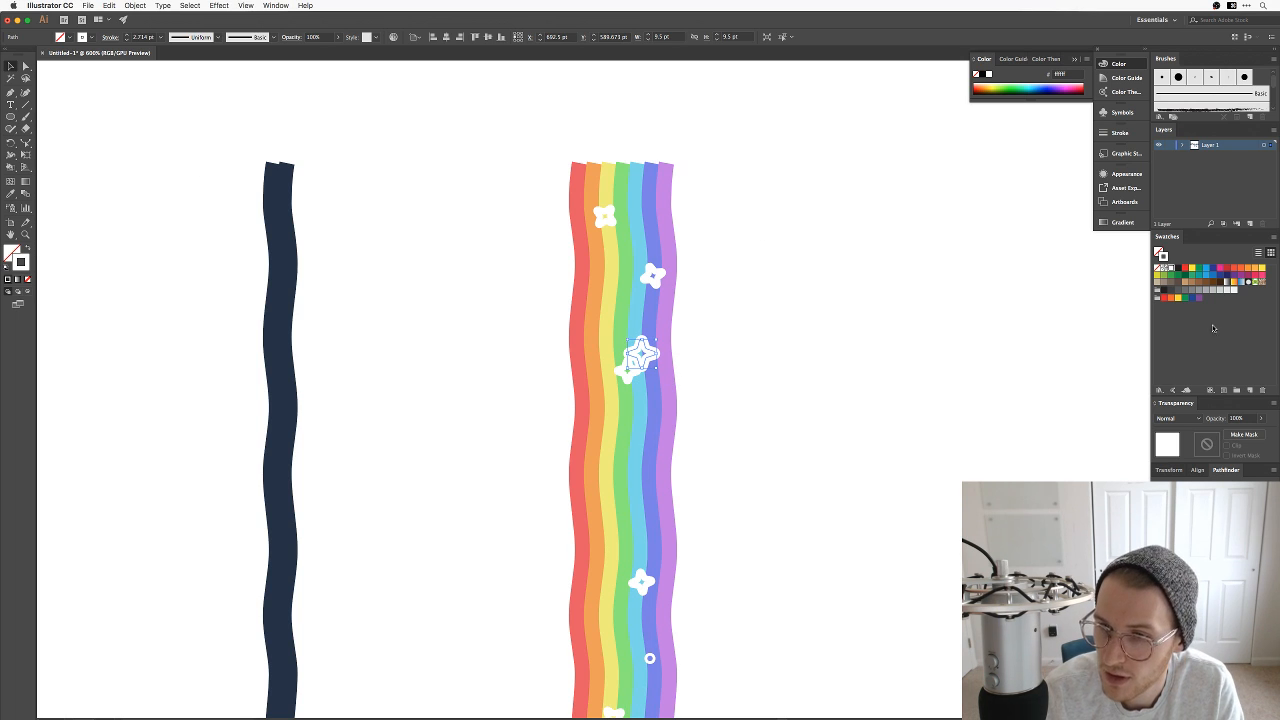
Step: Reduce the enlarged star copy's opacity to 70%
{"action": "key", "text": "shift+Down"}
{"action": "key", "text": "shift+Down"}
{"action": "key", "text": "shift+Down"}
{"action": "key", "text": "shift+Down"}
{"action": "key", "text": "shift+Up"}
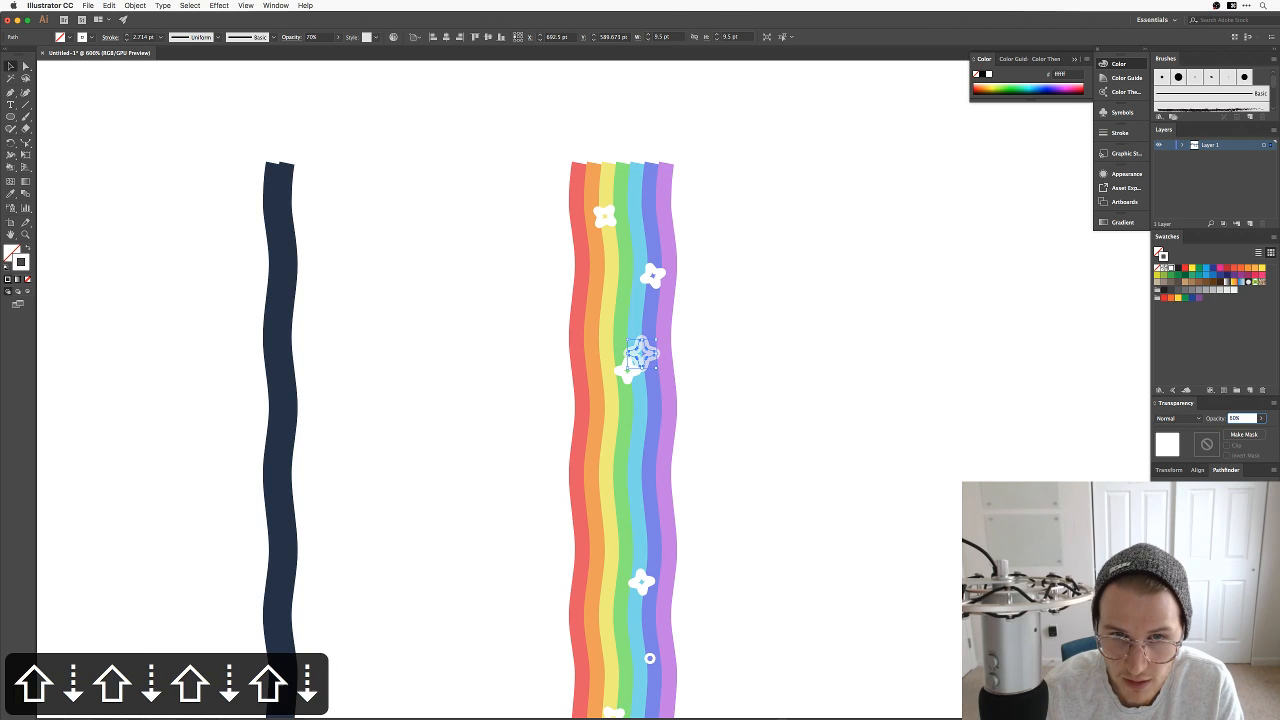
Step: Lower the opacity of the enlarged star copy beside the middle star to 50%
{"action": "key", "text": "shift+Down"}
{"action": "key", "text": "shift+Down"}
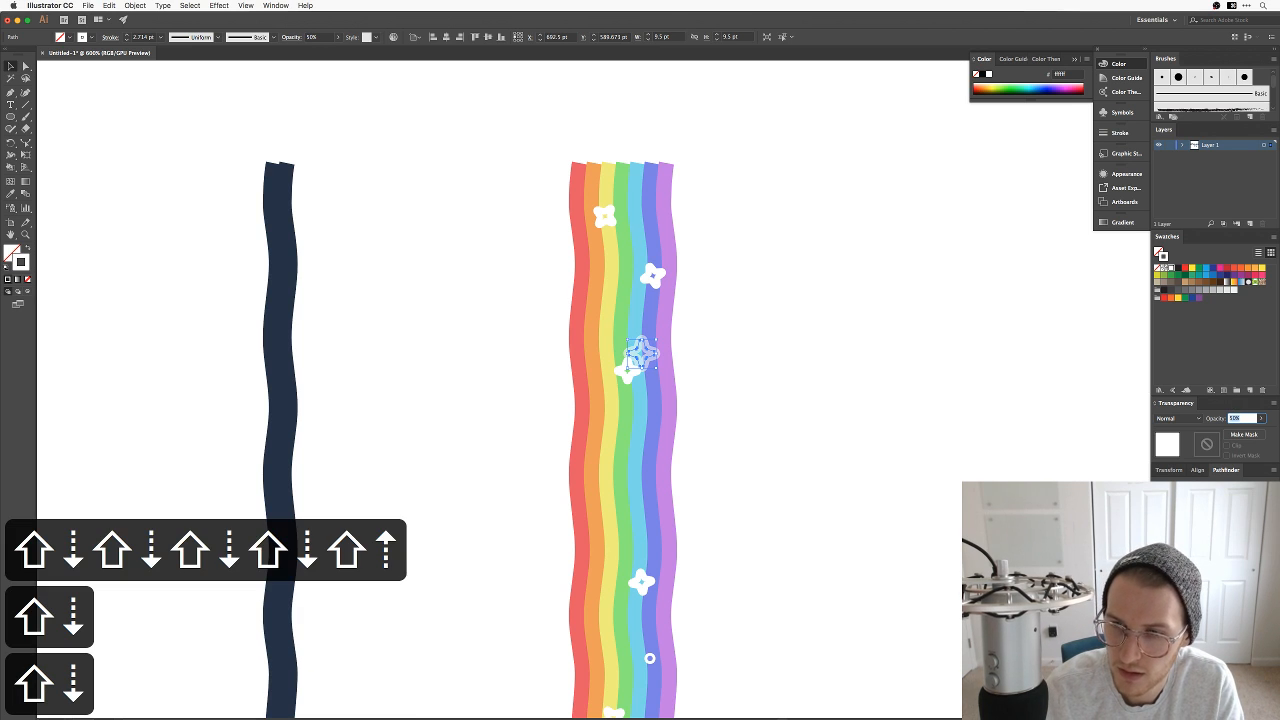
{"action": "left_click", "coordinate": [958, 547]}
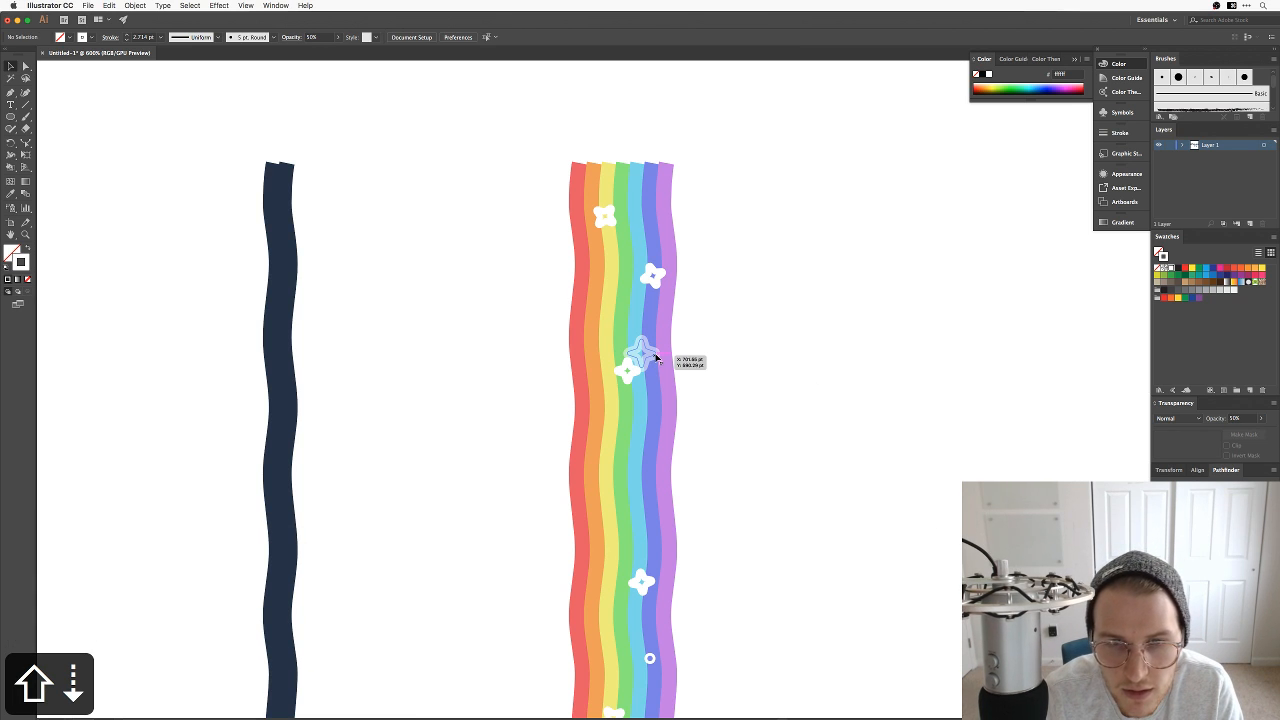
Step: Place smaller copies of the translucent star overlapping the two upper stars, one on the blue stripes and one on the orange stripe
{"action": "left_click_drag", "start_coordinate": [654, 353], "coordinate": [629, 281]}
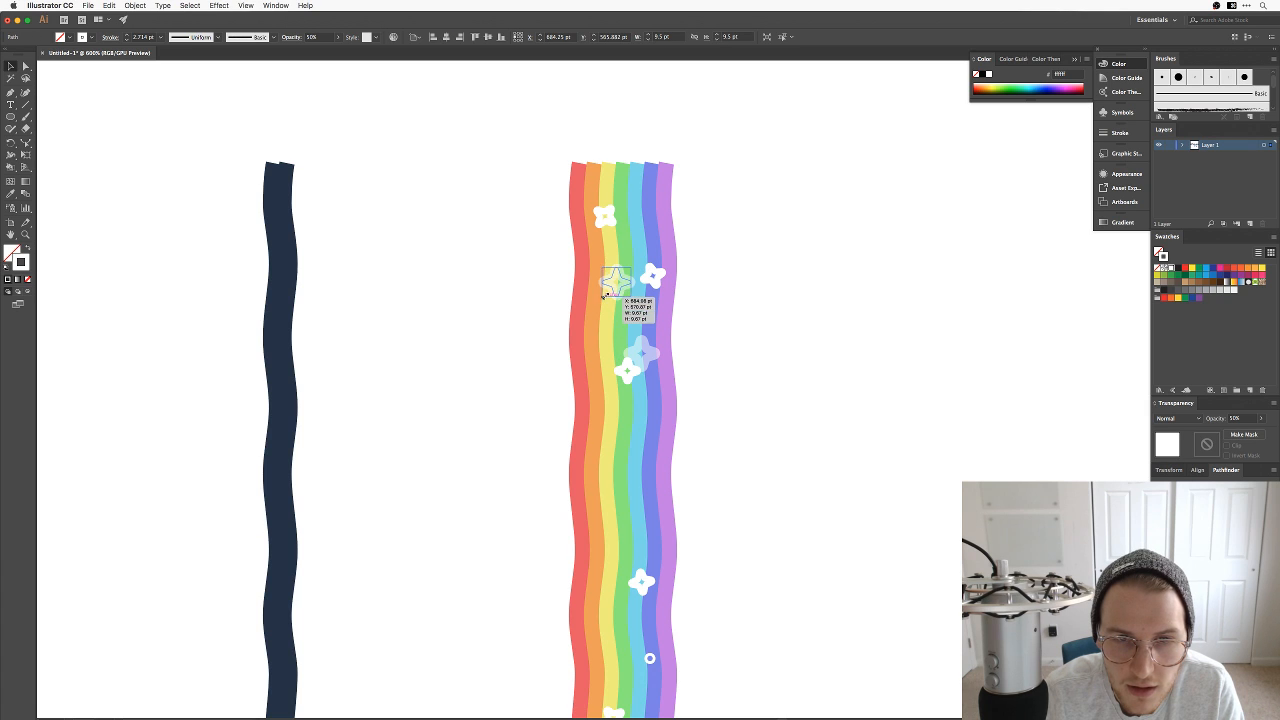
{"action": "key", "text": "v"}
{"action": "left_click", "coordinate": [771, 346]}
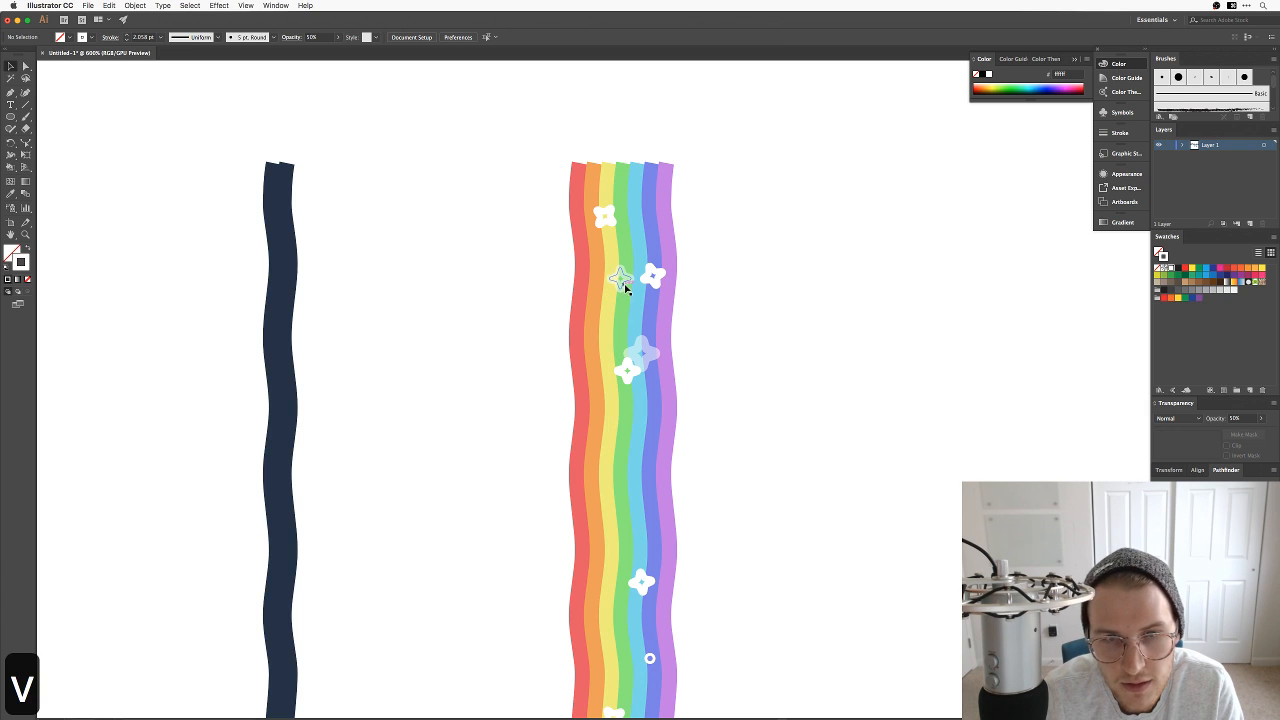
{"action": "left_click_drag", "start_coordinate": [624, 287], "coordinate": [599, 228]}
{"action": "left_click", "coordinate": [767, 350]}
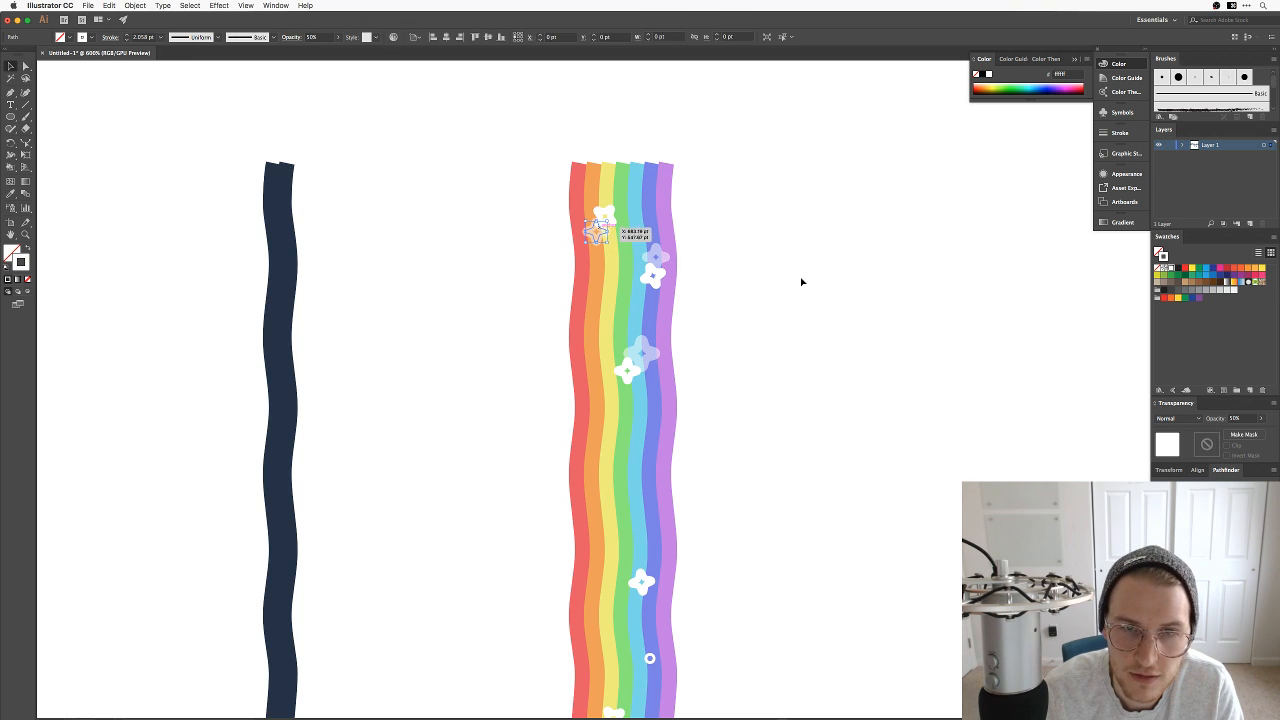
{"action": "left_click", "coordinate": [846, 394]}
Step: Delete the enlarged translucent star beside the middle star
{"action": "scroll", "coordinate": [803, 414], "scroll_direction": "down", "scroll_amount": 3}
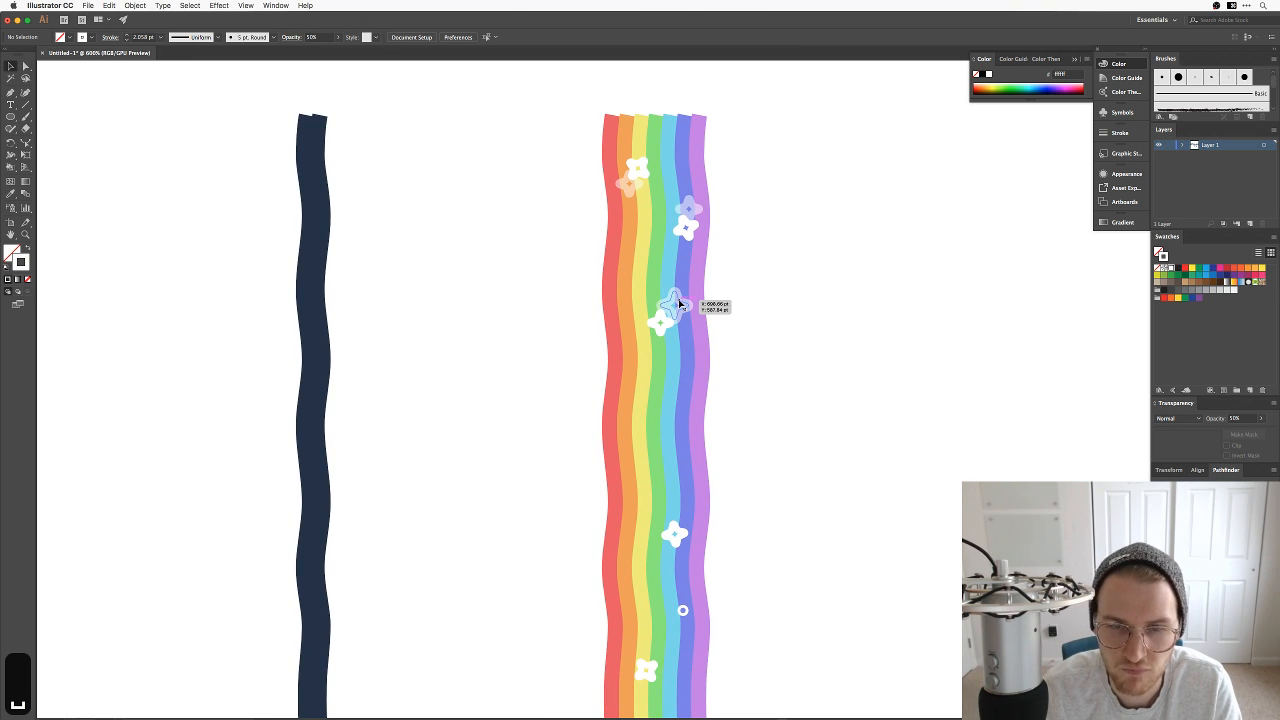
{"action": "left_click", "coordinate": [678, 305]}
{"action": "key", "text": "BackSpace"}
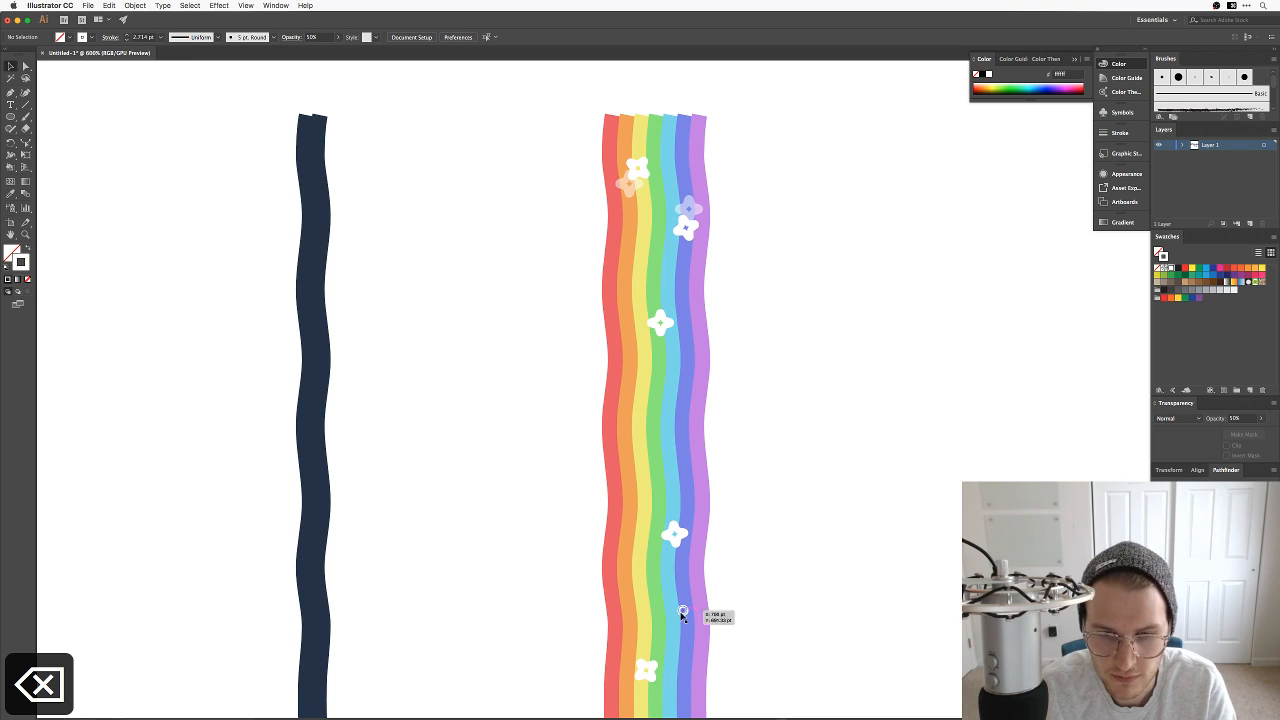
Step: Place four copies of the small white circle on the orange and blue stripes, spread between the stars and near the rainbow's upper end
{"action": "left_click_drag", "start_coordinate": [682, 612], "coordinate": [680, 613]}
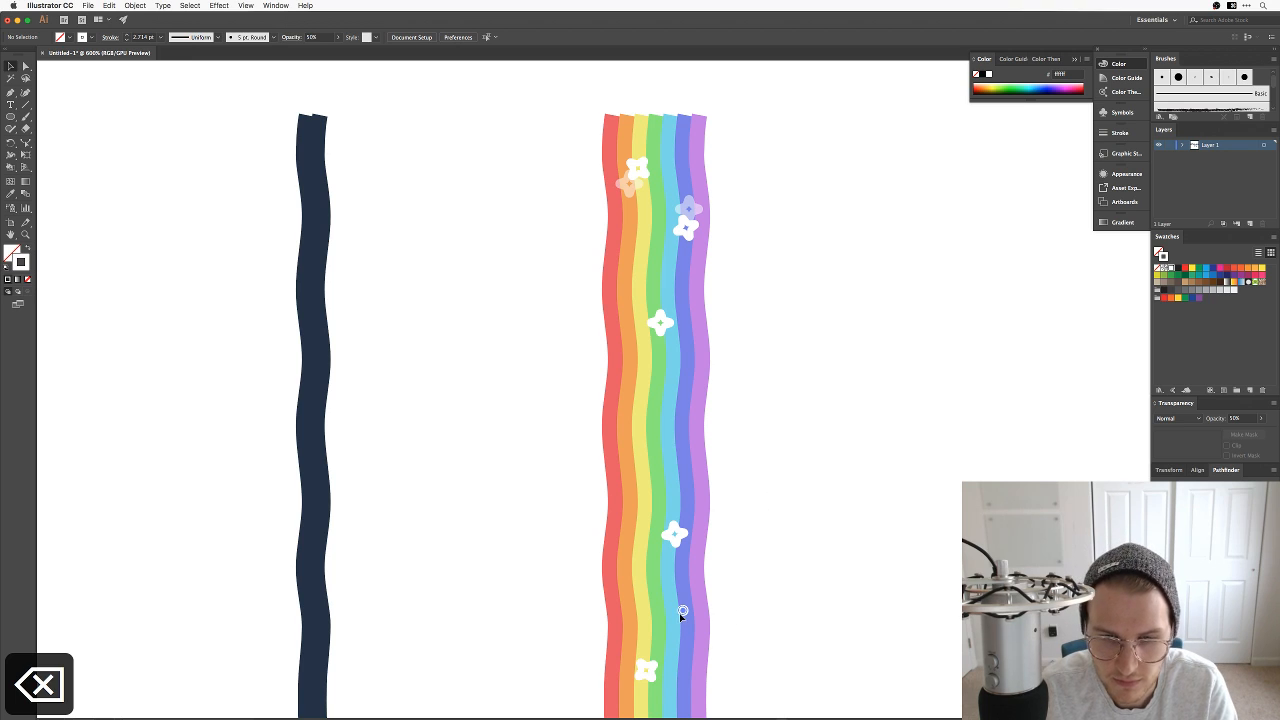
{"action": "left_click", "coordinate": [666, 440]}
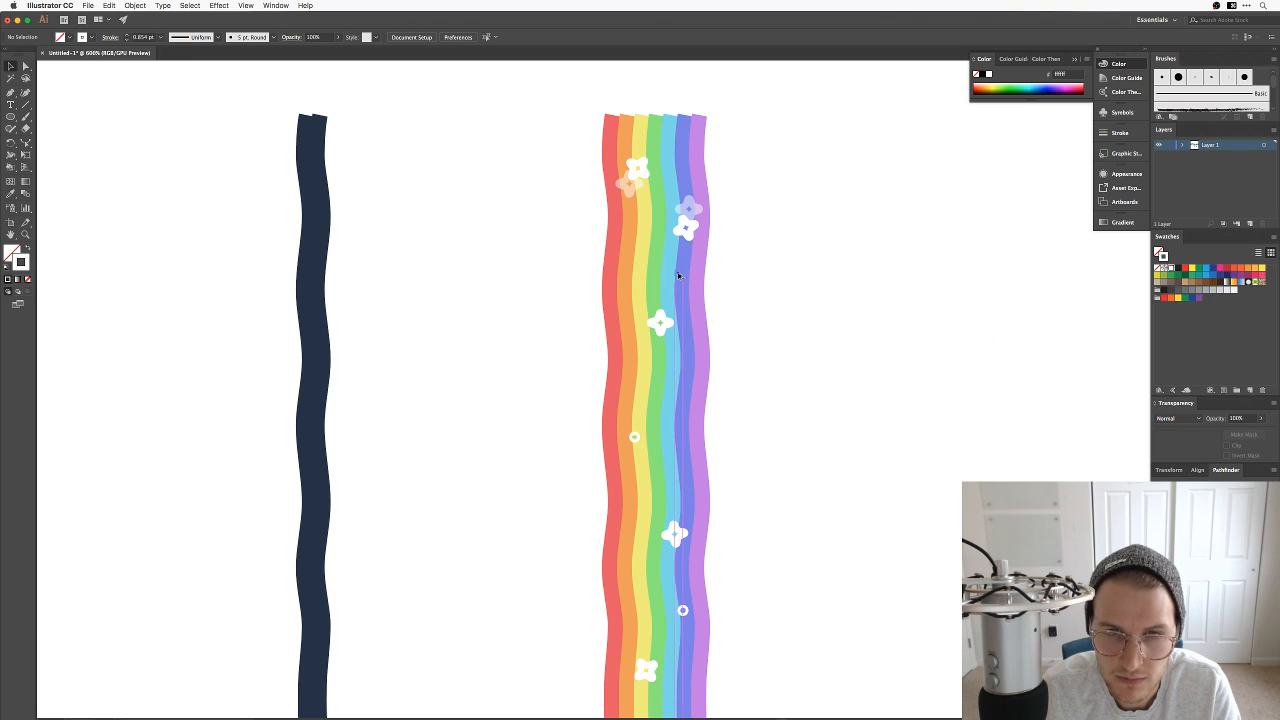
{"action": "left_click_drag", "start_coordinate": [678, 274], "coordinate": [630, 239]}
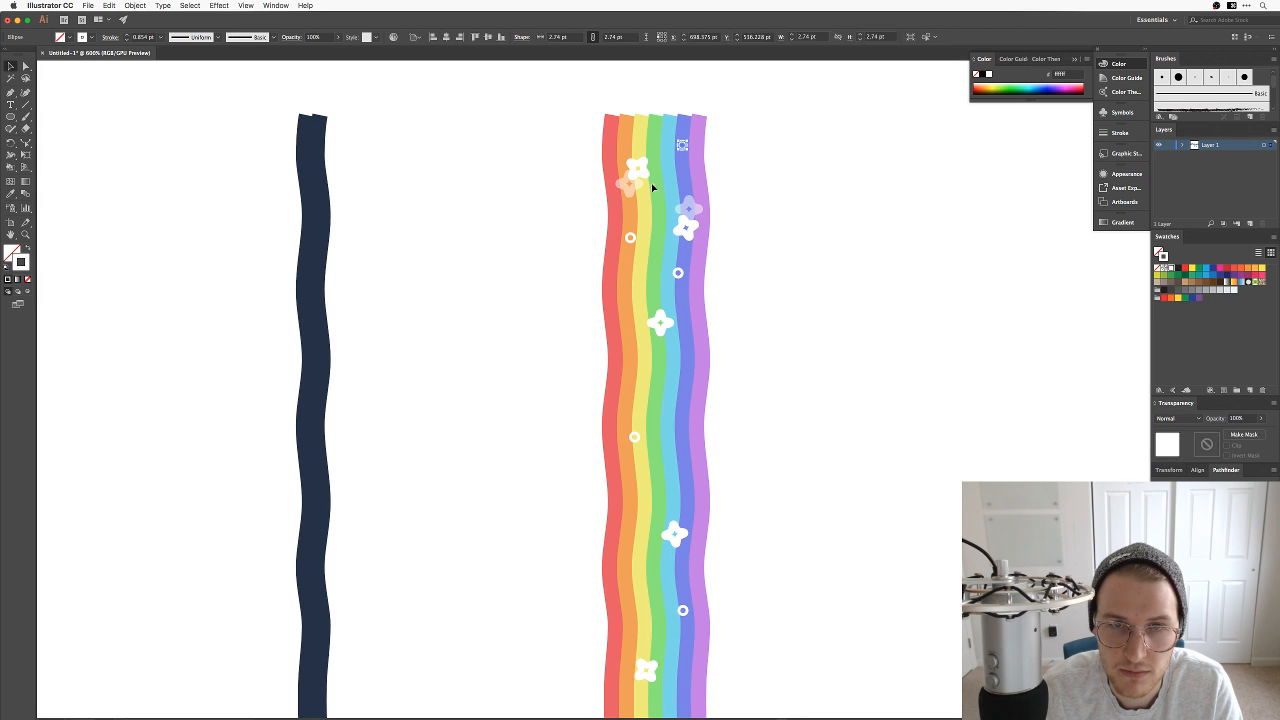
{"action": "left_click", "coordinate": [651, 188]}
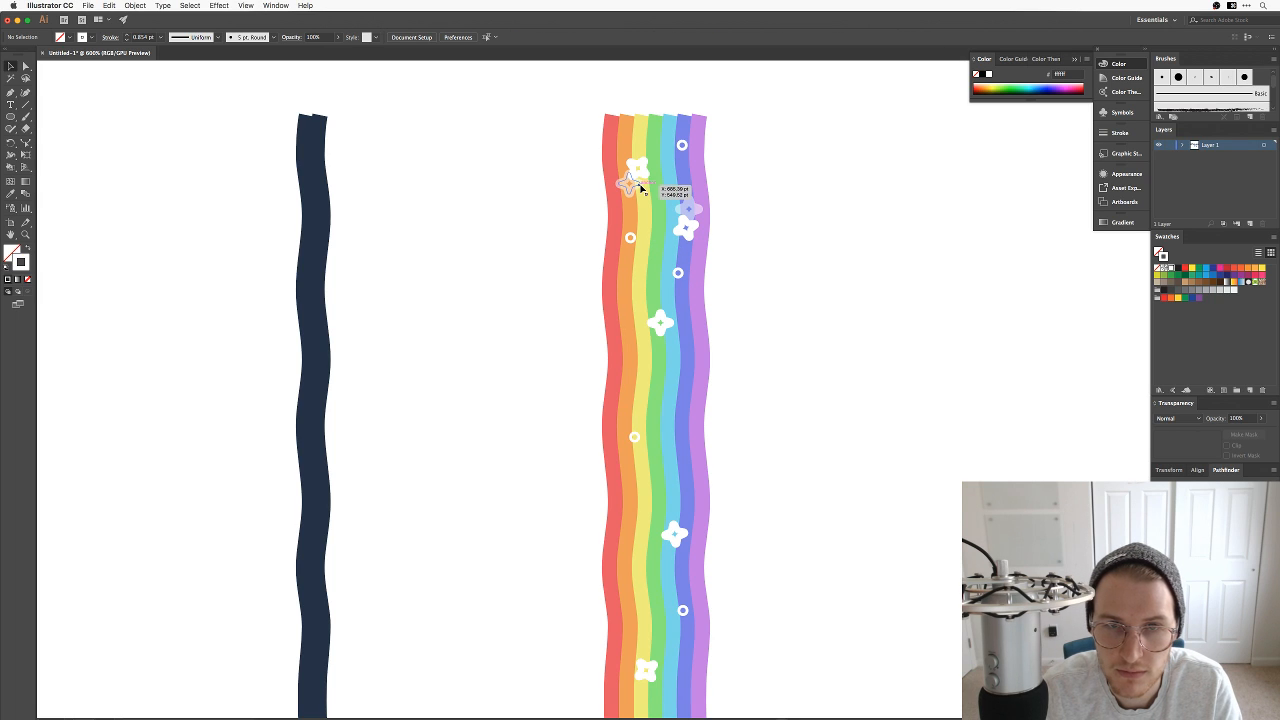
Step: Delete the two remaining translucent stars beside the upper white stars
{"action": "left_click", "coordinate": [637, 186]}
{"action": "left_click", "coordinate": [681, 211], "text": "shift"}
{"action": "key", "text": "BackSpace"}
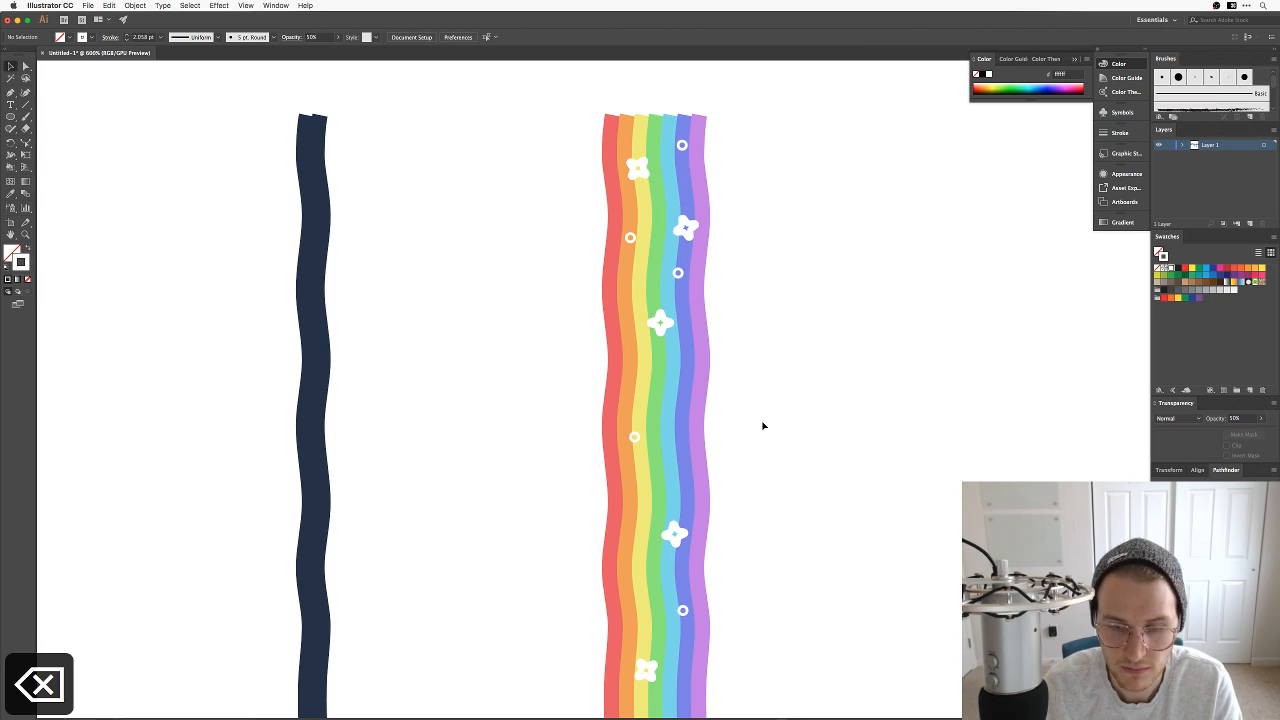
Step: Unlock all objects and group the rainbow stripes with their star and circle sparkles
{"action": "key", "text": "super+minus"}
{"action": "key", "text": "super+minus"}
{"action": "scroll", "coordinate": [763, 426], "scroll_direction": "left", "scroll_amount": 3}
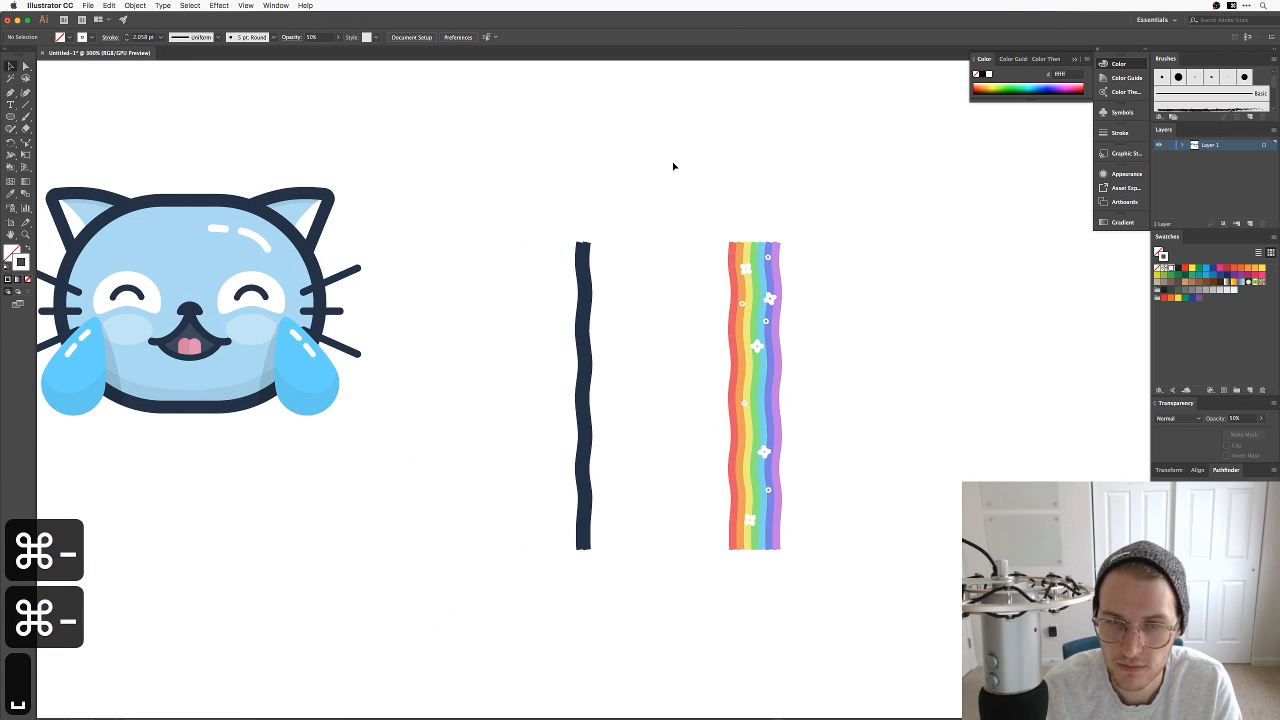
{"action": "key", "text": "v"}
{"action": "key", "text": "alt+super+2"}
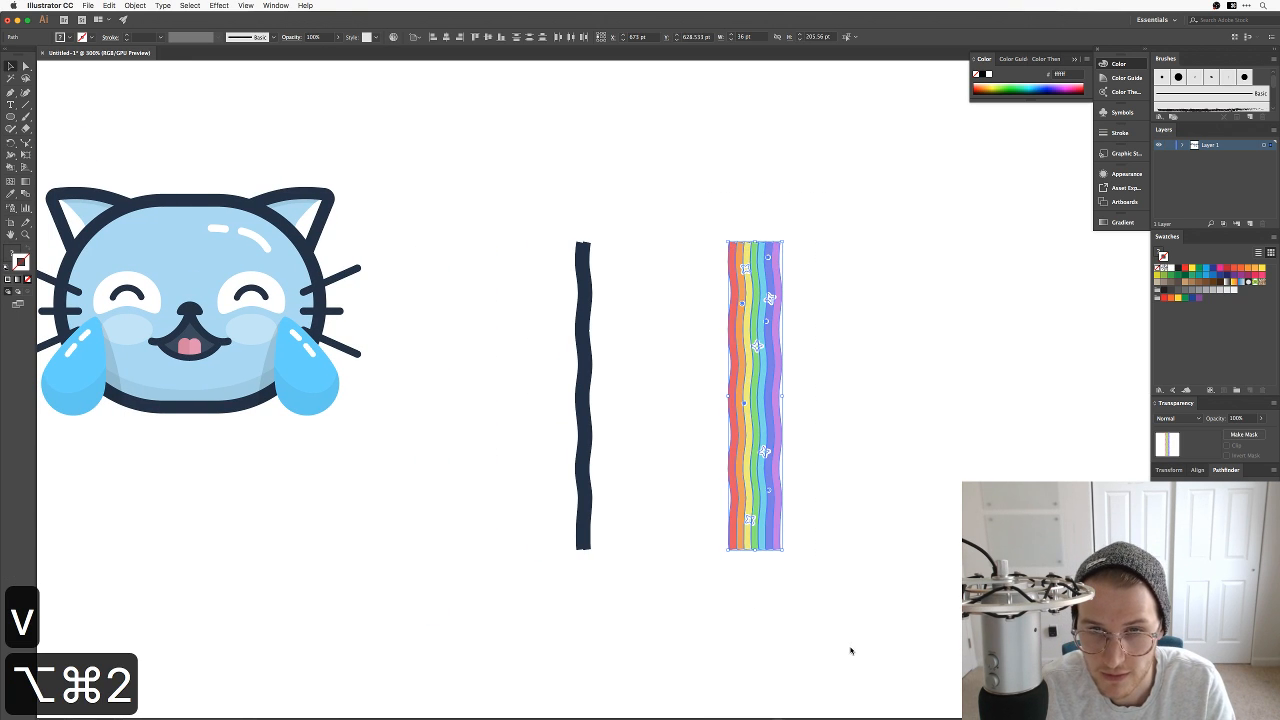
{"action": "key", "text": "super+g"}
{"action": "left_click", "coordinate": [700, 590]}
Step: Delete the dark wavy strip and move the rainbow group directly beneath the cat's head
{"action": "left_click_drag", "start_coordinate": [642, 597], "coordinate": [511, 421]}
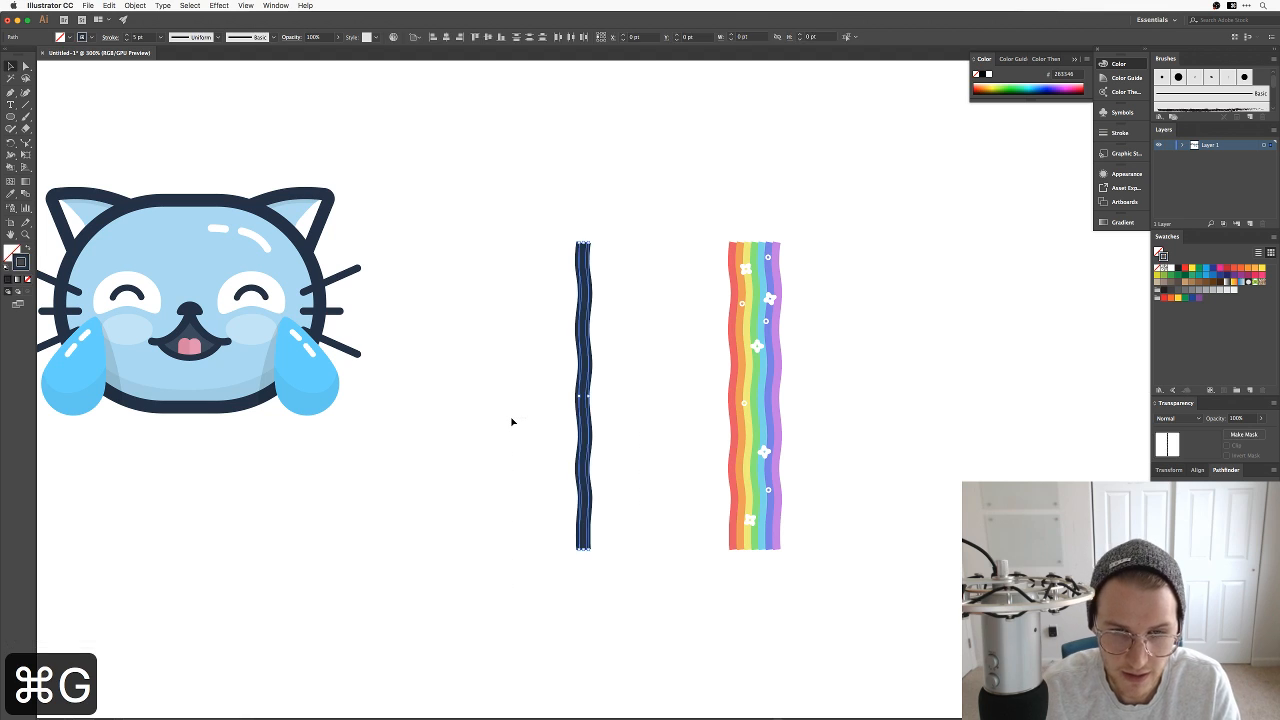
{"action": "key", "text": "BackSpace"}
{"action": "scroll", "coordinate": [517, 423], "scroll_direction": "left", "scroll_amount": 2}
{"action": "mouse_move", "coordinate": [830, 375]}
{"action": "left_mouse_down"}
{"action": "mouse_move", "coordinate": [390, 505]}
{"action": "mouse_move", "coordinate": [287, 552]}
{"action": "left_mouse_up"}
{"action": "key", "text": "space"}
{"action": "left_click_drag", "start_coordinate": [423, 474], "coordinate": [626, 486]}
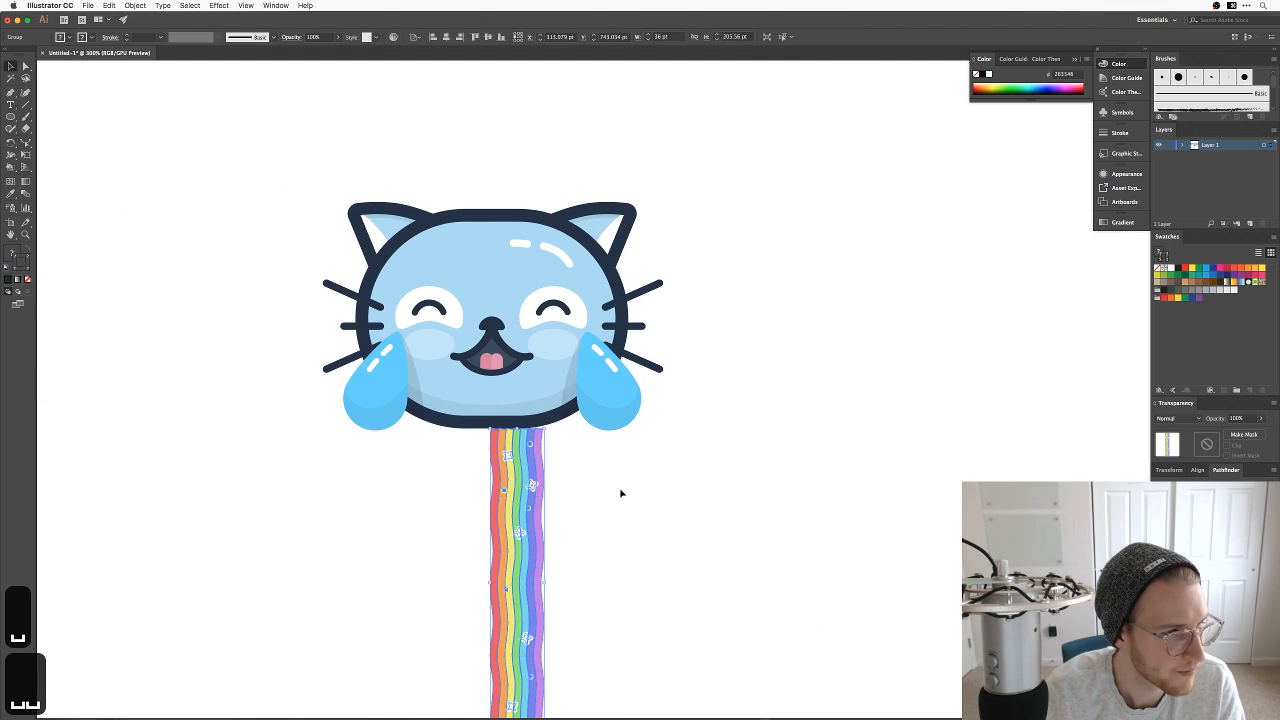
Step: Check the rainbow reference photo in Chrome, return to Illustrator and deselect the rainbow group
{"action": "key", "text": "super+Tab"}
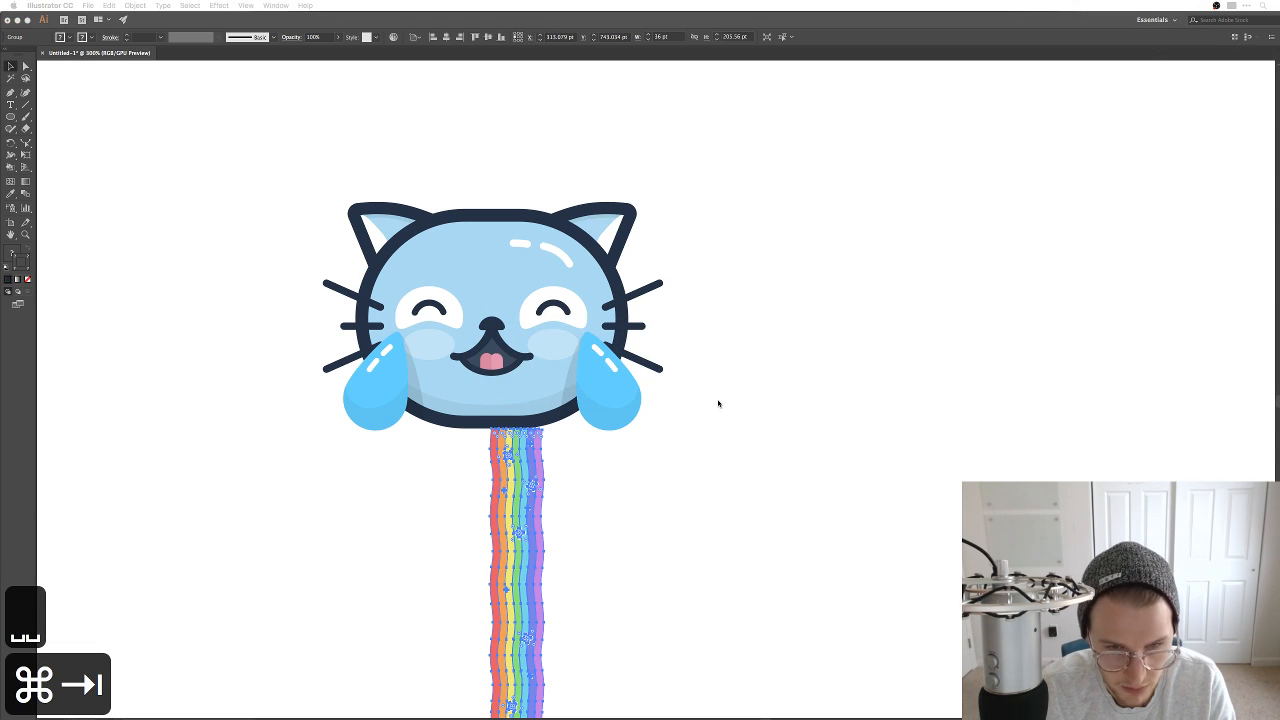
{"action": "key", "text": "super+Tab"}
{"action": "key", "text": "super+Tab"}
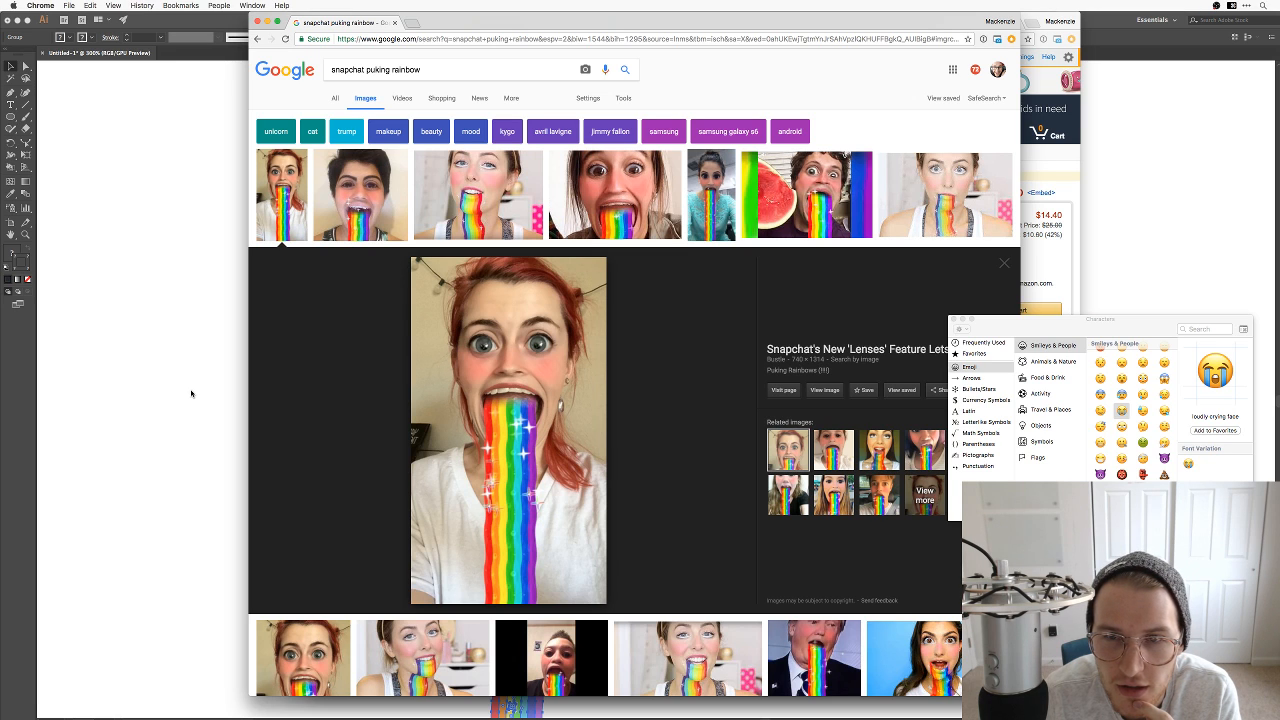
{"action": "key", "text": "super+Tab"}
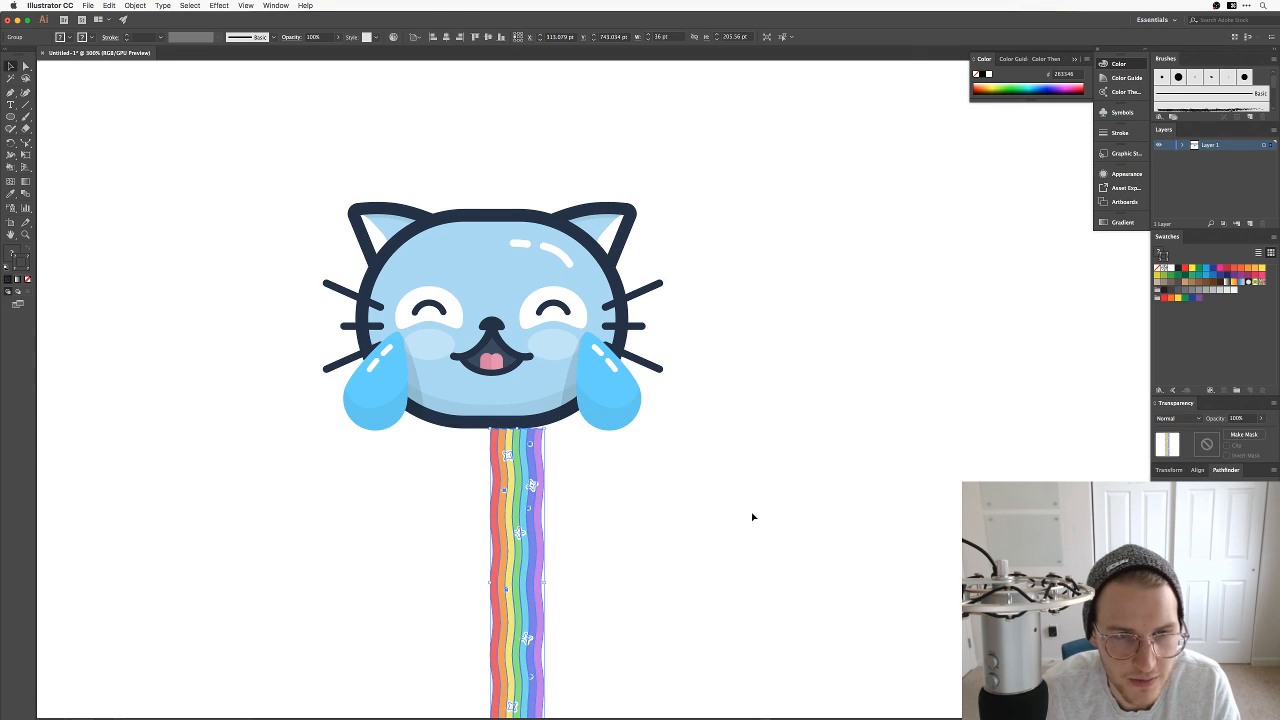
{"action": "left_click", "coordinate": [753, 517]}
Step: Delete the teardrop on the left side of the cat's face together with its highlights and shading
{"action": "left_click_drag", "start_coordinate": [489, 260], "coordinate": [584, 254]}
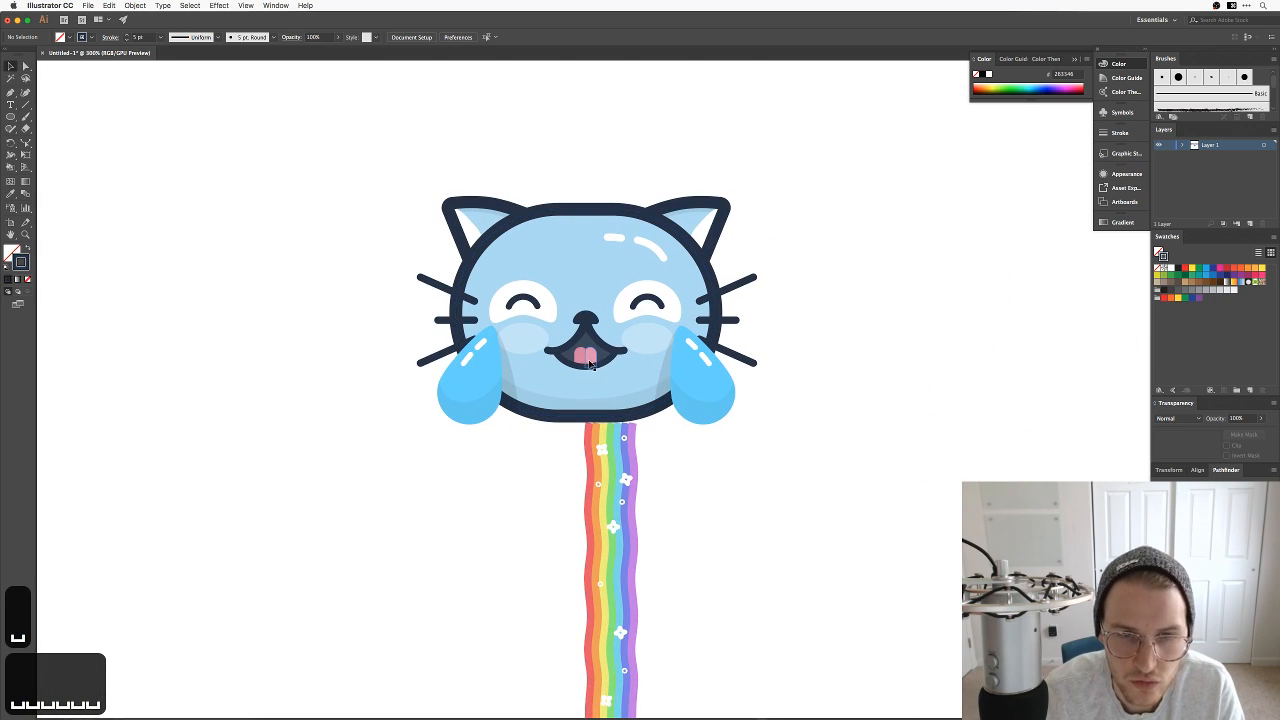
{"action": "left_click", "coordinate": [484, 396]}
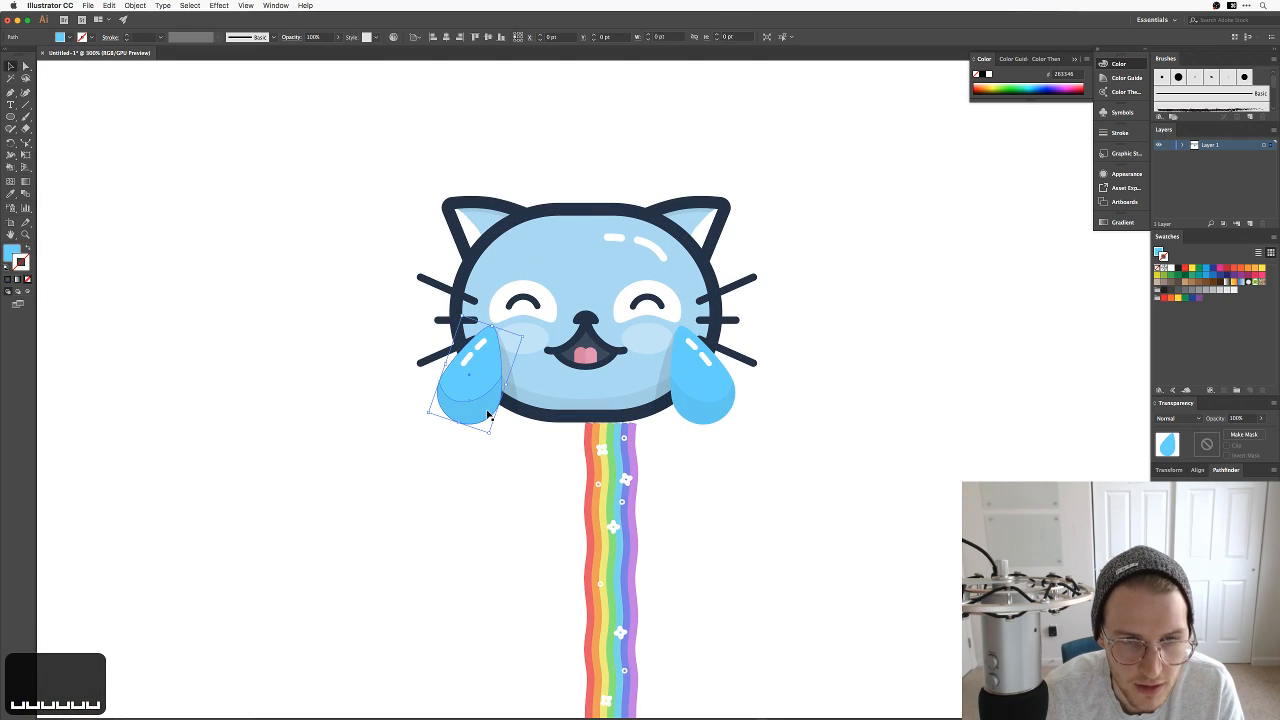
{"action": "left_click", "coordinate": [472, 360]}
{"action": "left_click", "coordinate": [469, 361], "text": "shift"}
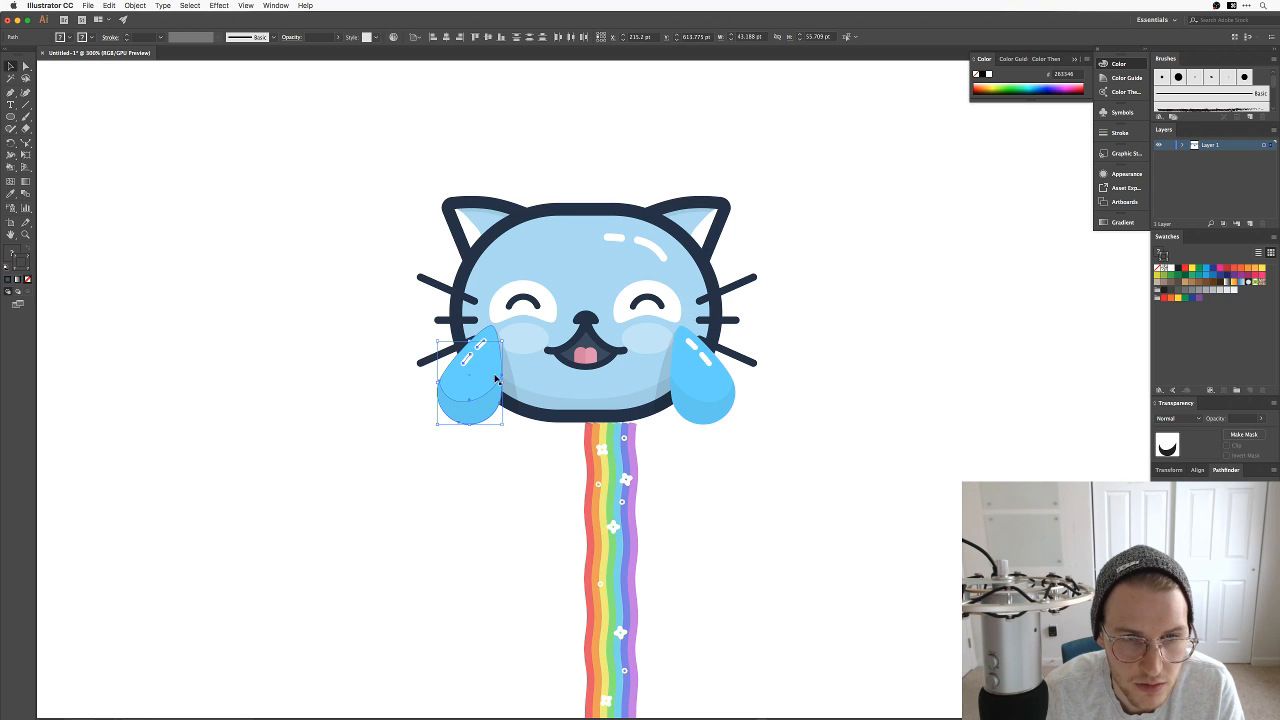
{"action": "key", "text": "BackSpace"}
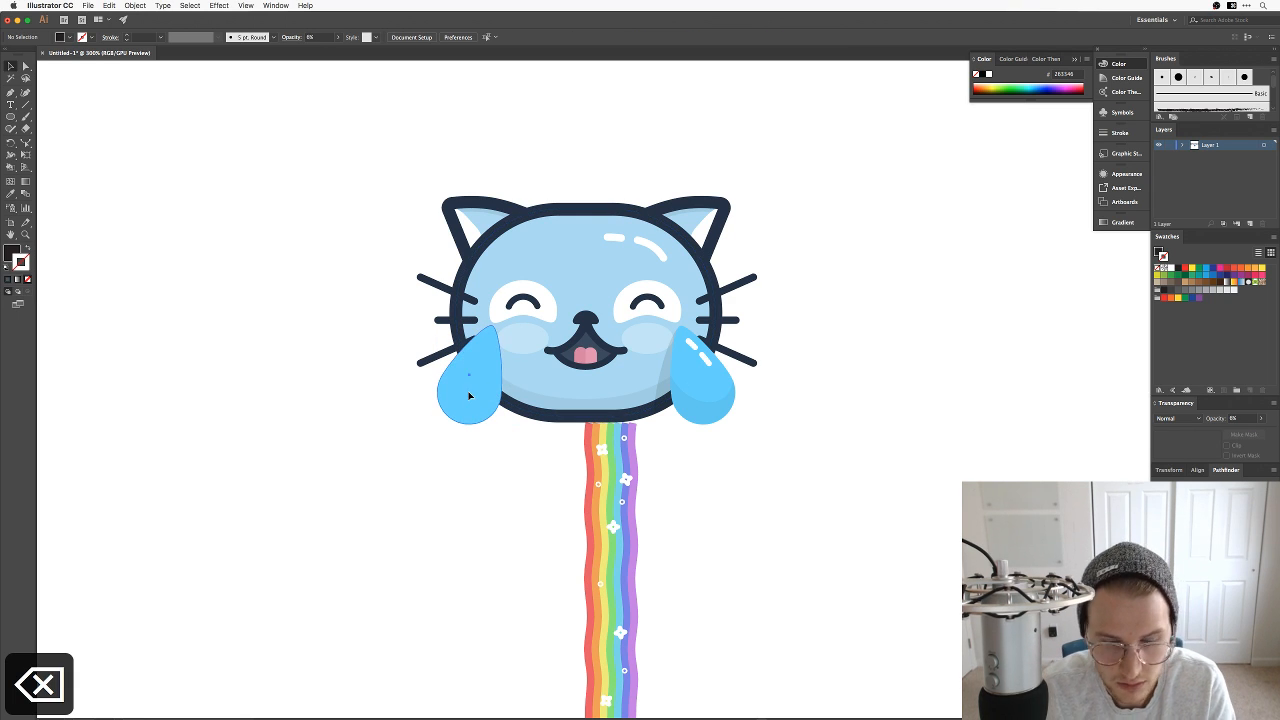
{"action": "left_click", "coordinate": [471, 363]}
{"action": "key", "text": "BackSpace"}
Step: Delete the teardrop on the right side of the cat's face together with its highlights and shading
{"action": "left_click", "coordinate": [650, 400]}
{"action": "key", "text": "BackSpace"}
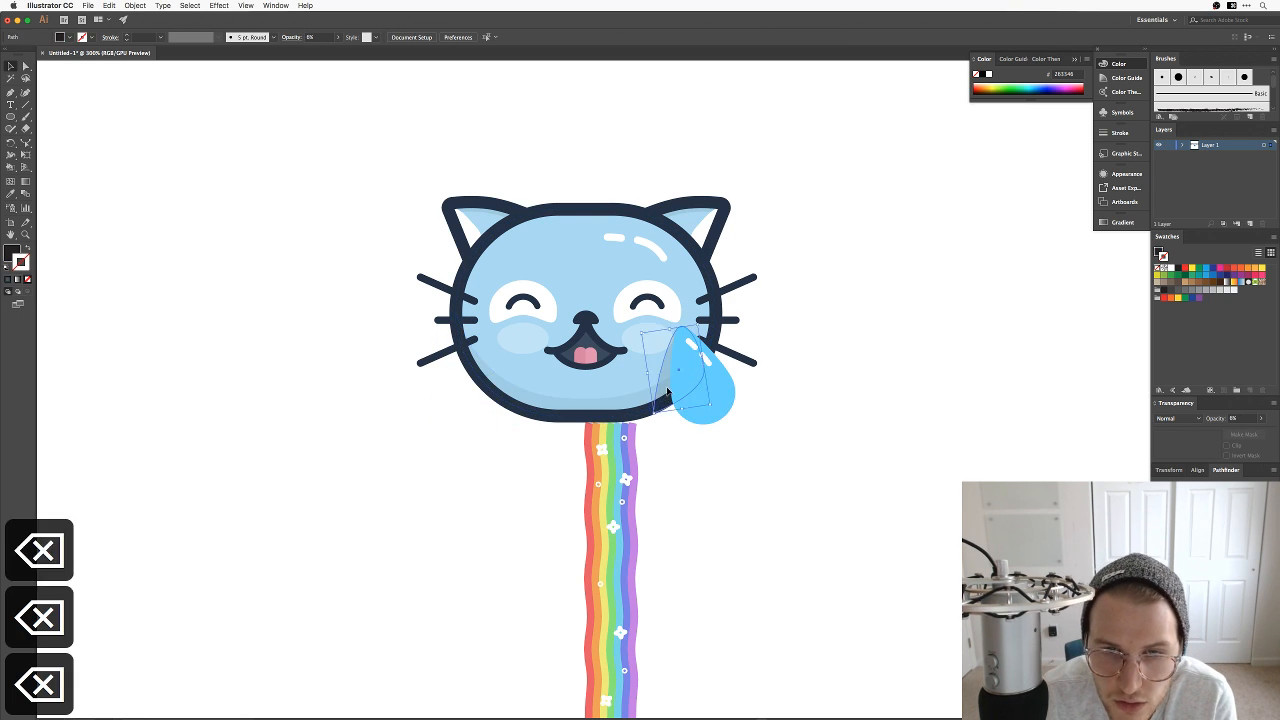
{"action": "left_click", "coordinate": [705, 362]}
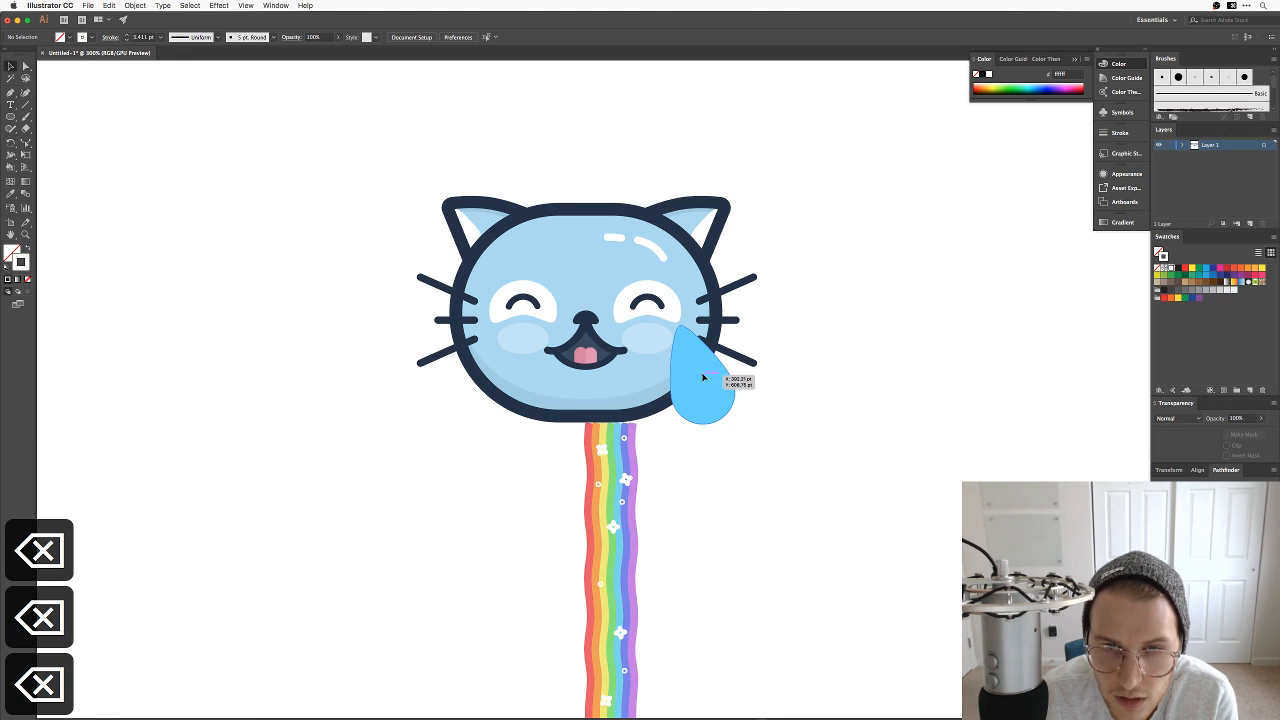
{"action": "key", "text": "BackSpace"}
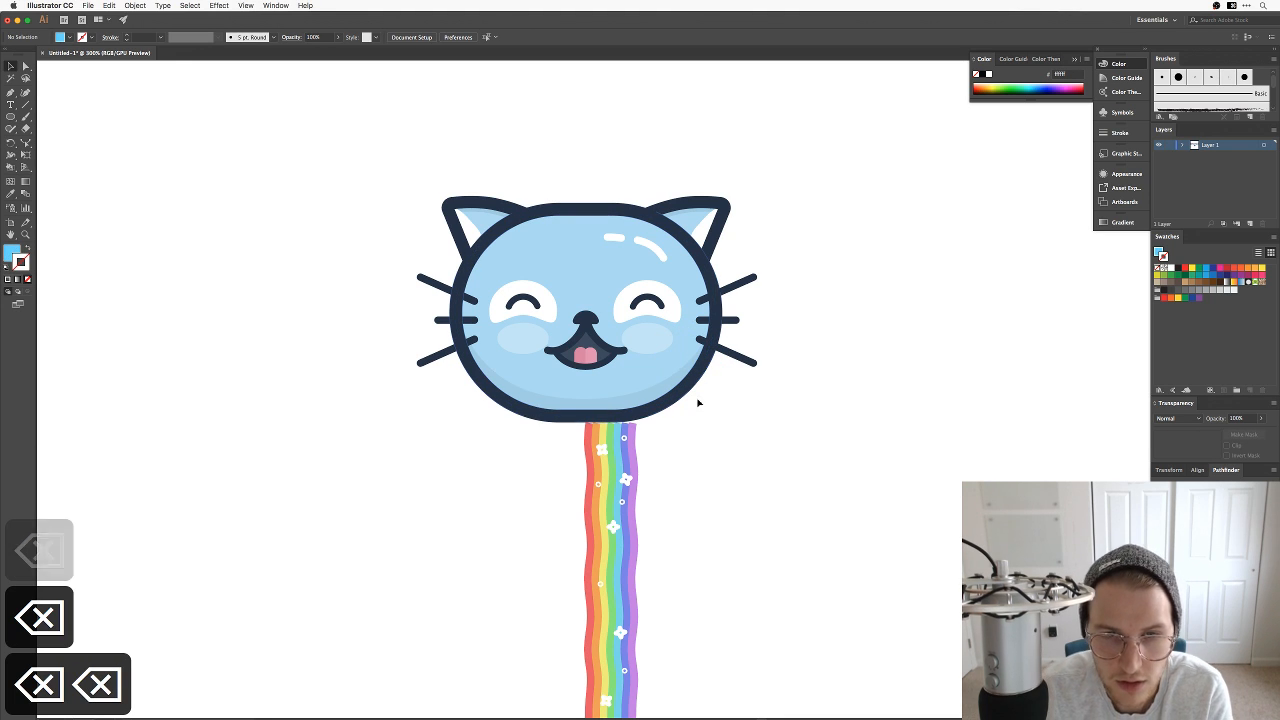
Step: Delete the pink tongue and move the rainbow group up so it starts inside the cat's mouth
{"action": "left_click", "coordinate": [578, 356]}
{"action": "key", "text": "BackSpace"}
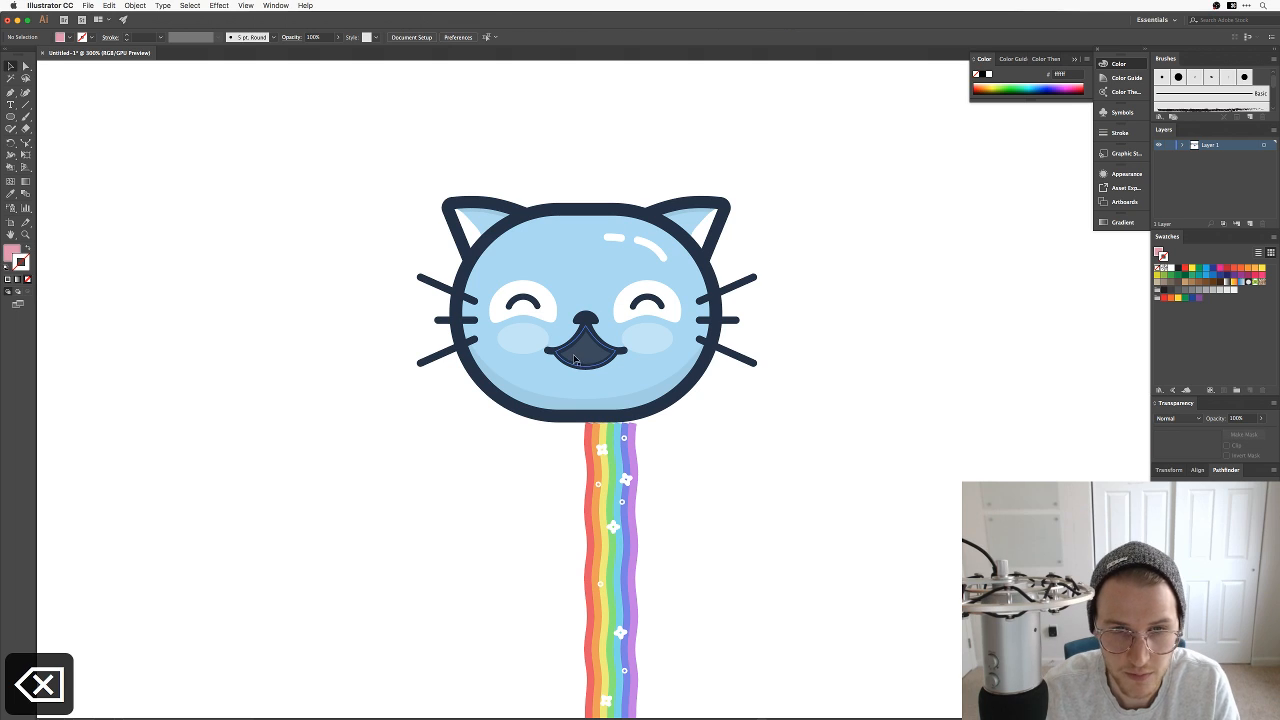
{"action": "left_click_drag", "start_coordinate": [616, 536], "coordinate": [597, 476]}
Step: Recheck the reference photo in Chrome, return to Illustrator and move the rainbow group off the face to below the head
{"action": "key", "text": "super+Tab"}
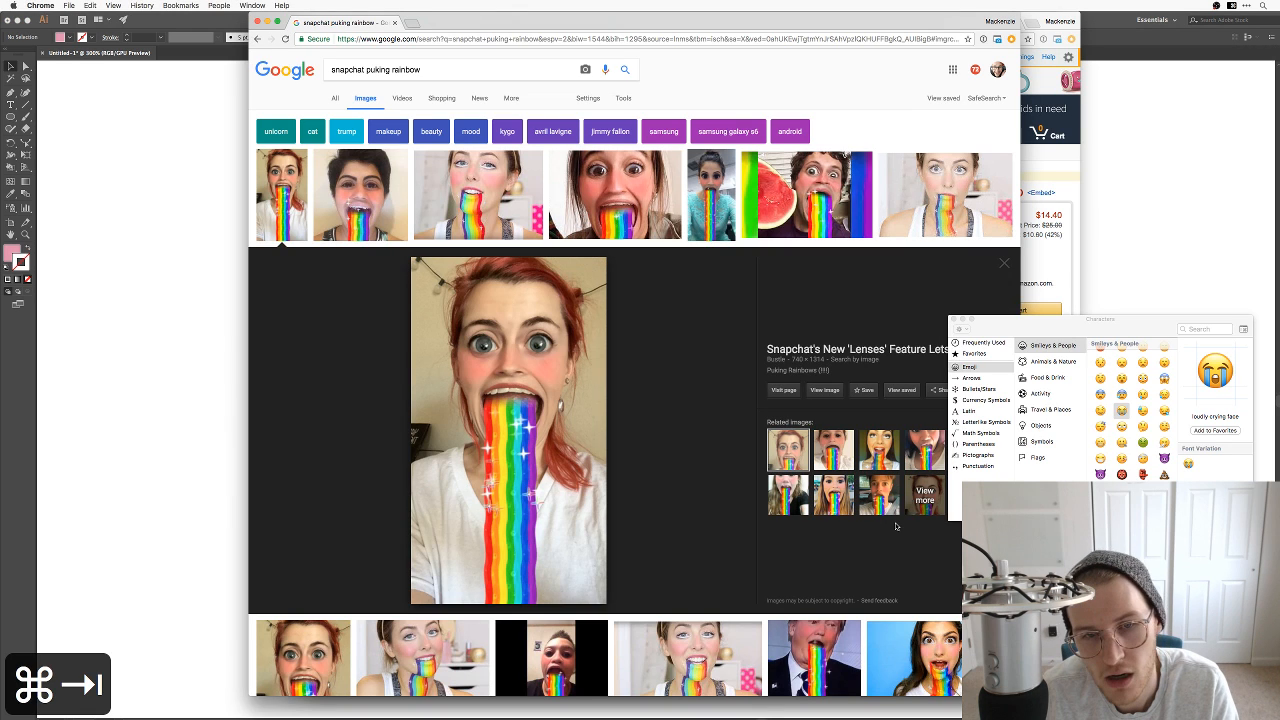
{"action": "key", "text": "super+Tab"}
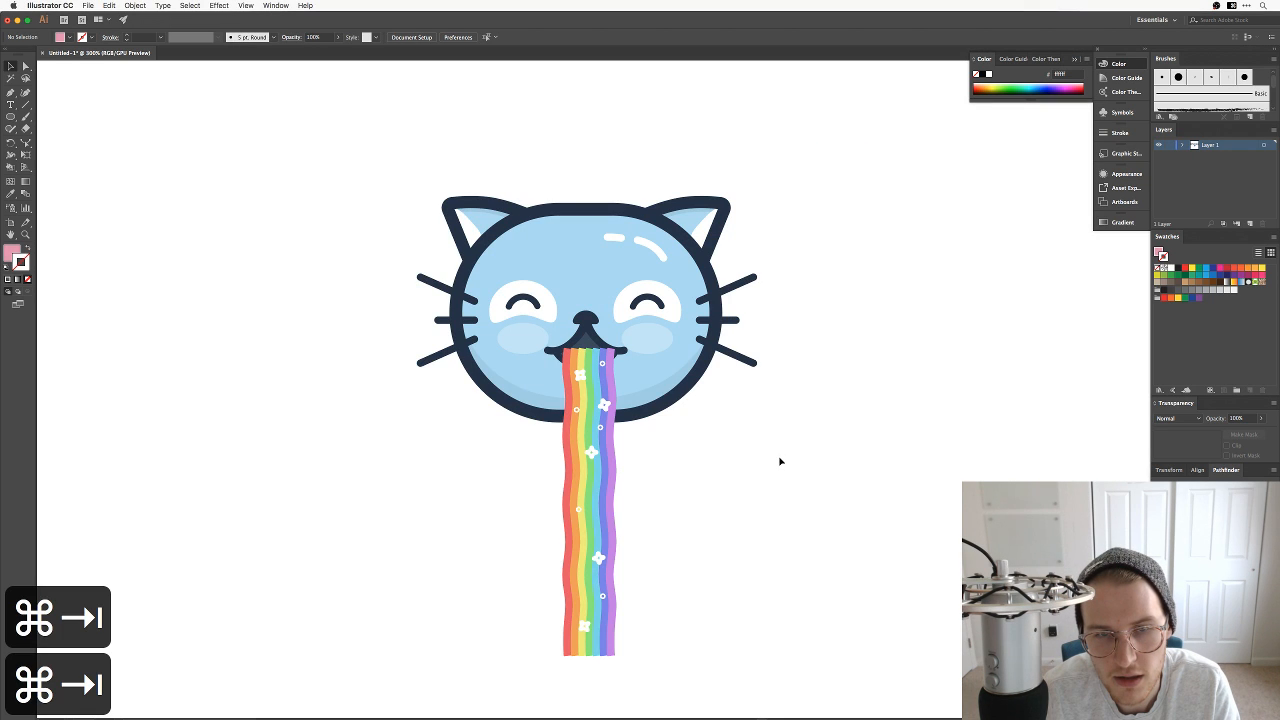
{"action": "left_click_drag", "start_coordinate": [598, 352], "coordinate": [498, 444]}
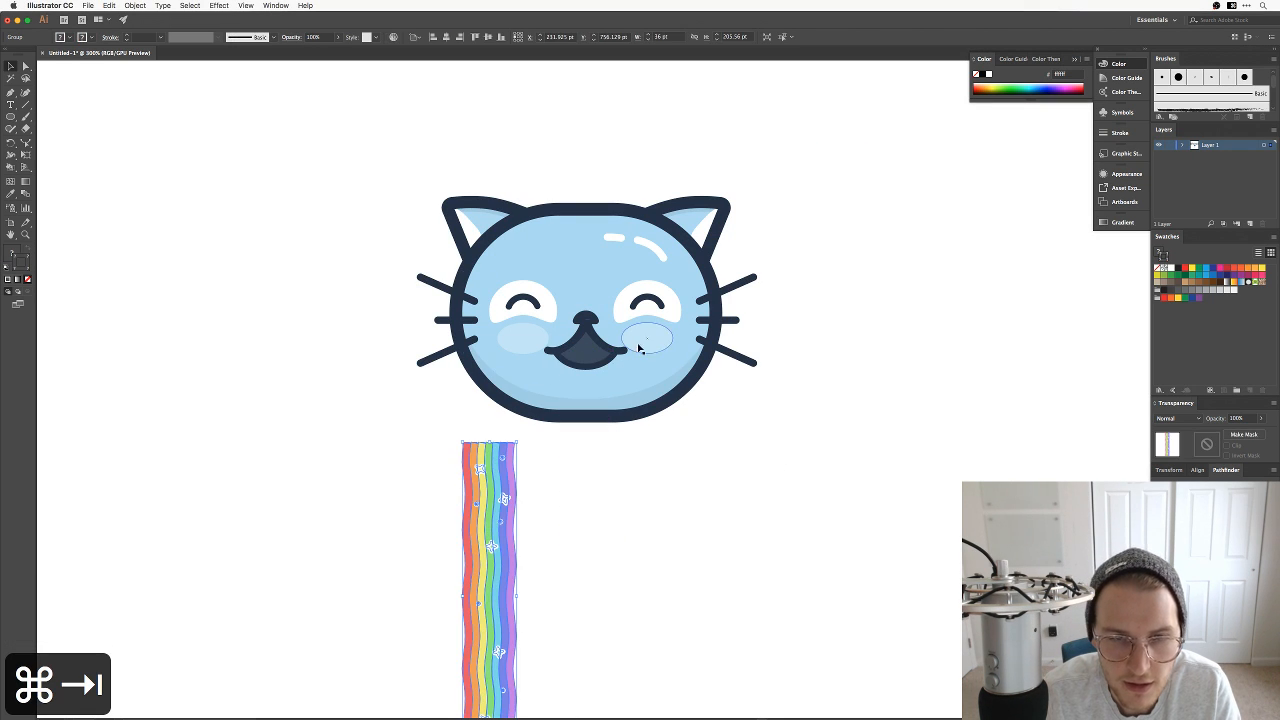
Step: Try to move the selected mouth shapes off the cat's face, and undo the move
{"action": "left_click", "coordinate": [583, 353]}
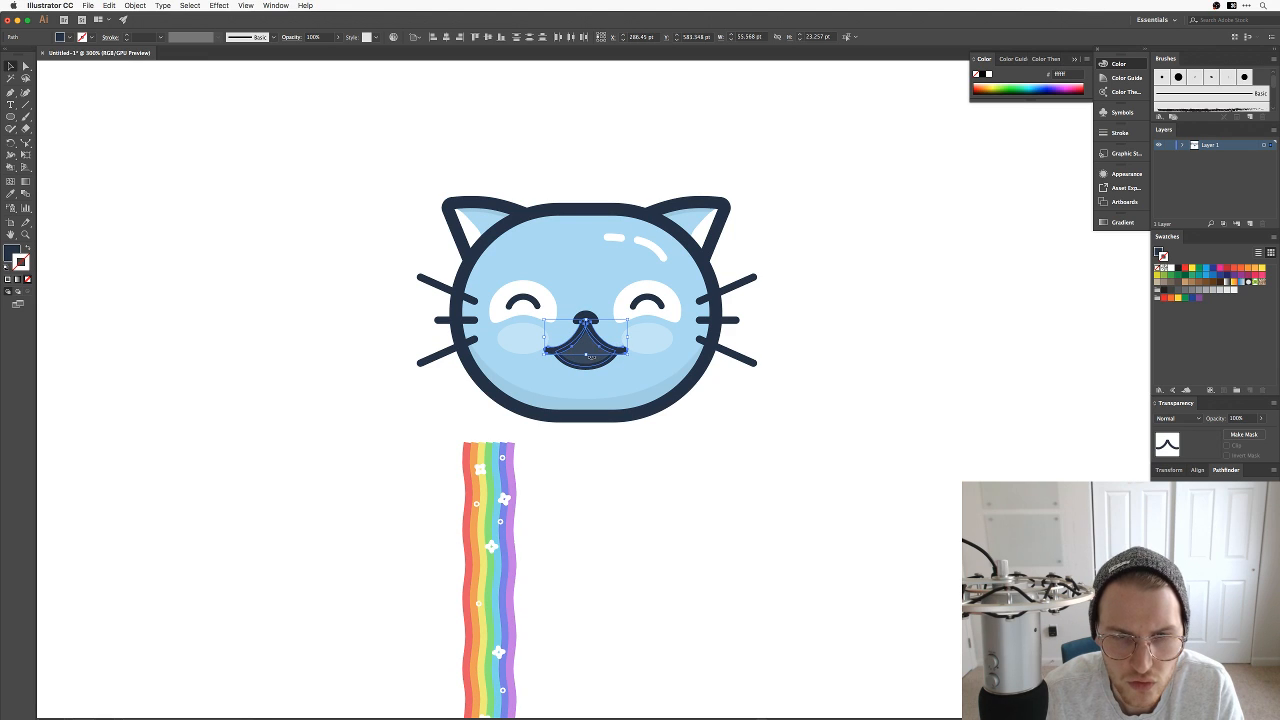
{"action": "left_click", "coordinate": [592, 370], "text": "shift"}
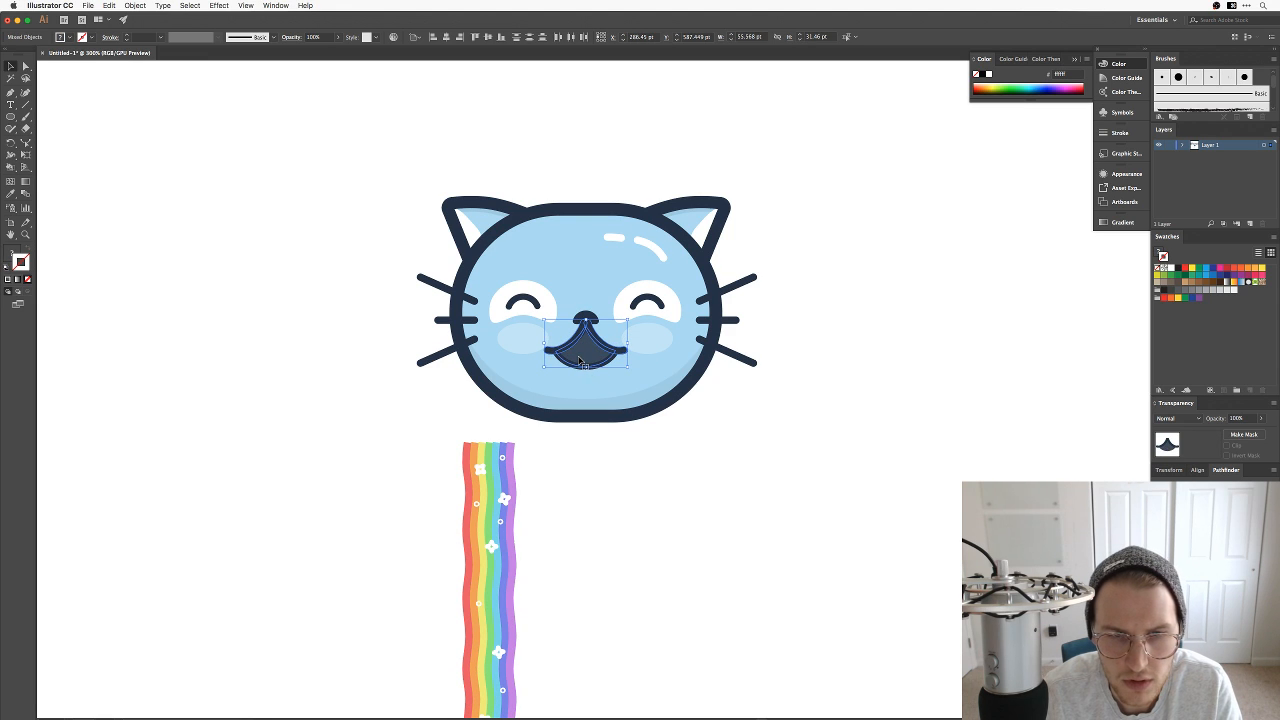
{"action": "left_click_drag", "start_coordinate": [580, 360], "coordinate": [895, 361]}
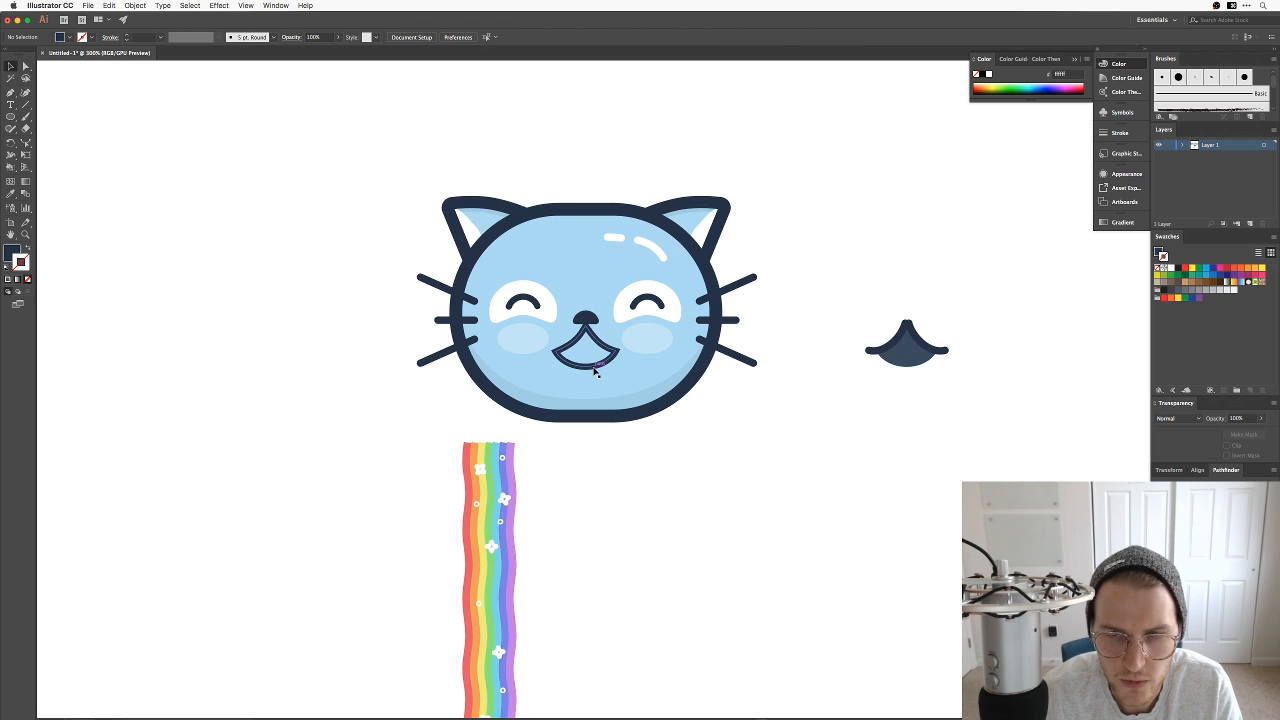
{"action": "key", "text": "super+z"}
{"action": "key", "text": "super+z"}
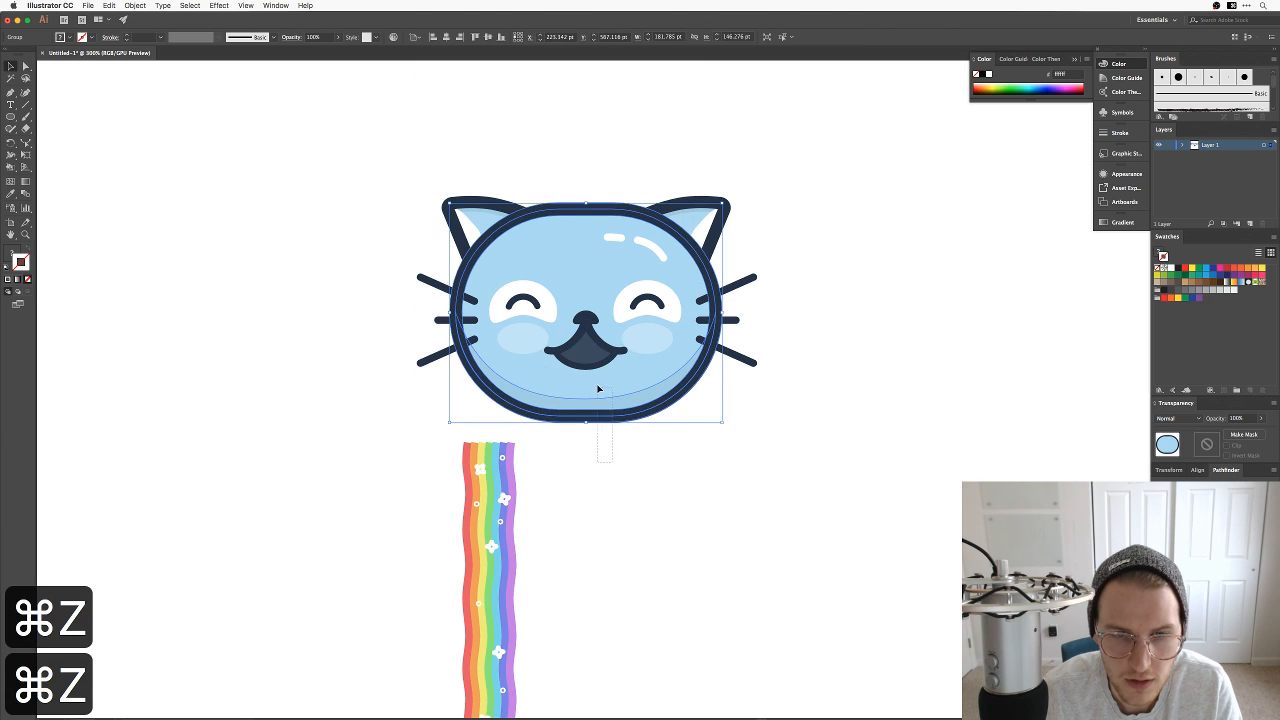
Step: Lock the cat's head shapes and move the complete mouth off the face to the empty area beside the head
{"action": "key", "text": "super+2"}
{"action": "left_click", "coordinate": [597, 346]}
{"action": "left_click_drag", "start_coordinate": [597, 346], "coordinate": [852, 348]}
Step: Draw a dark ellipse about 57 × 30 pt for the open mouth, centred below the cat's nose
{"action": "key", "text": "l"}
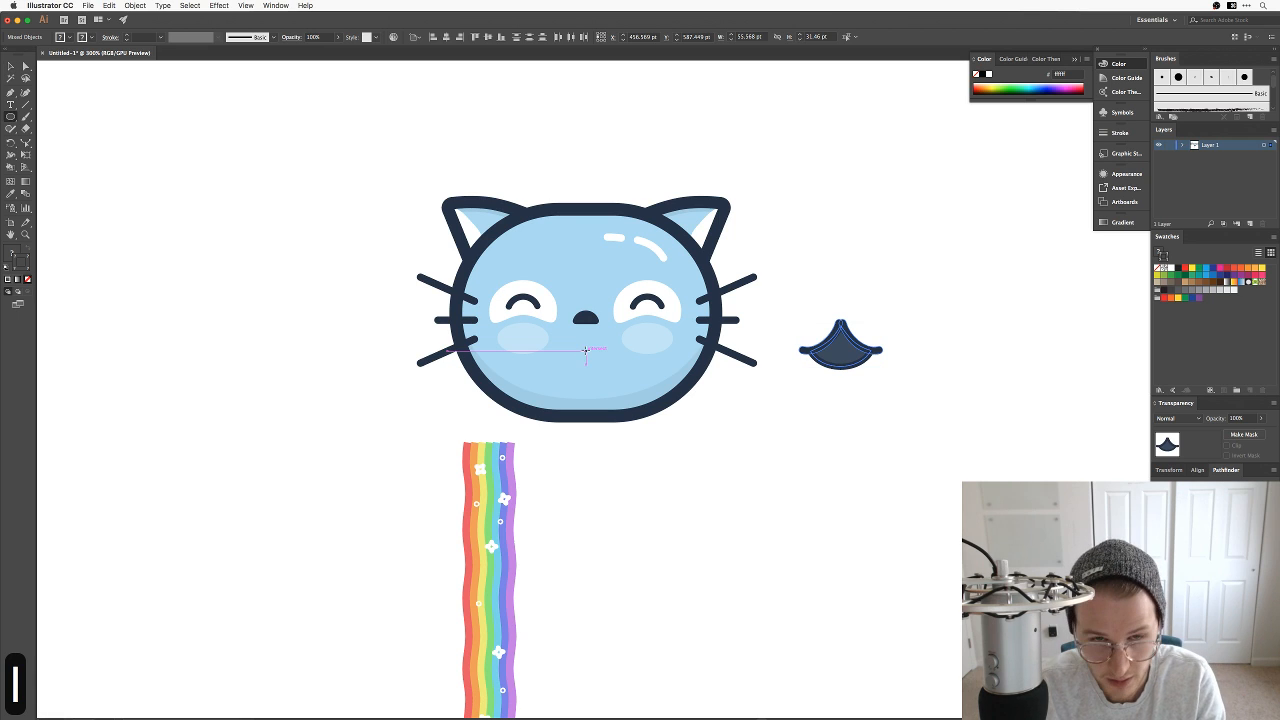
{"action": "mouse_move", "coordinate": [585, 350]}
{"action": "left_mouse_down"}
{"action": "mouse_move", "coordinate": [606, 368]}
{"action": "mouse_move", "coordinate": [590, 366]}
{"action": "mouse_move", "coordinate": [629, 373]}
{"action": "left_mouse_up"}
{"action": "key", "text": "v"}
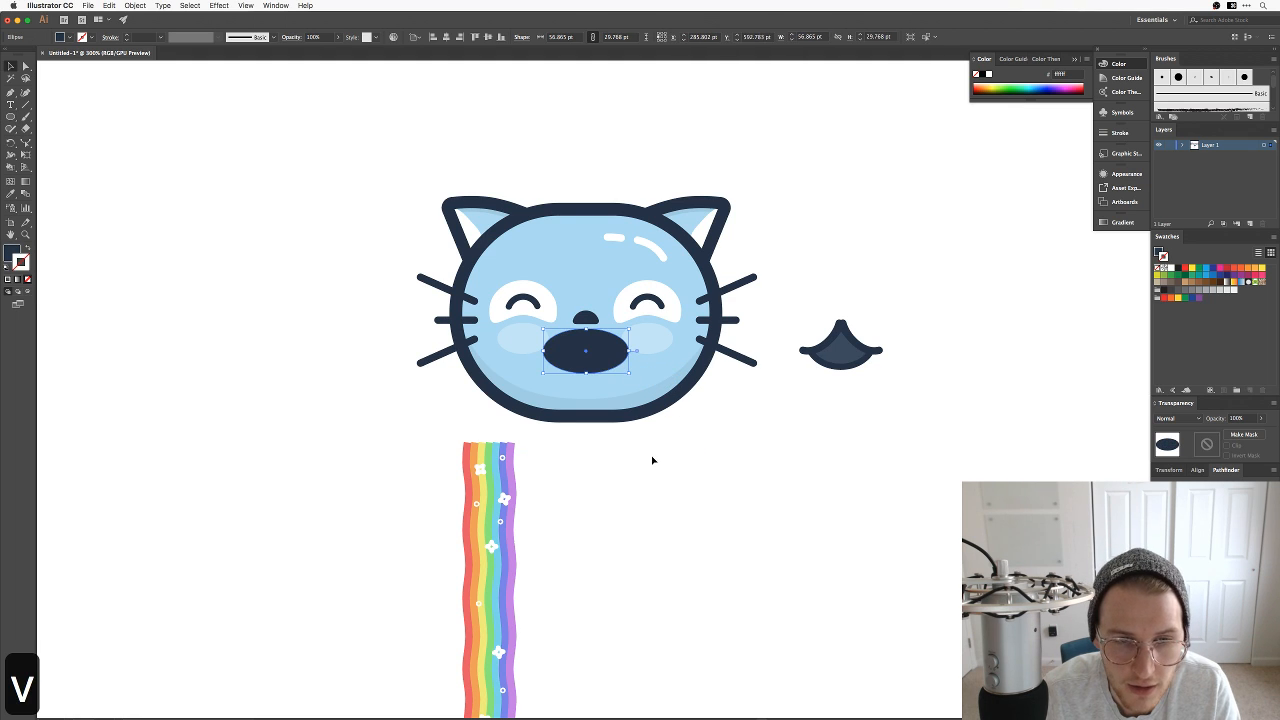
Step: Move the rainbow group sideways so it hangs centred beneath the cat's head
{"action": "left_click", "coordinate": [561, 530]}
{"action": "left_click_drag", "start_coordinate": [590, 522], "coordinate": [623, 491]}
{"action": "left_click_drag", "start_coordinate": [512, 489], "coordinate": [603, 481]}
Step: Draw a dark ellipse about 48 × 31 pt over the upper end of the rainbow
{"action": "key", "text": "z"}
{"action": "left_click_drag", "start_coordinate": [615, 480], "coordinate": [635, 430]}
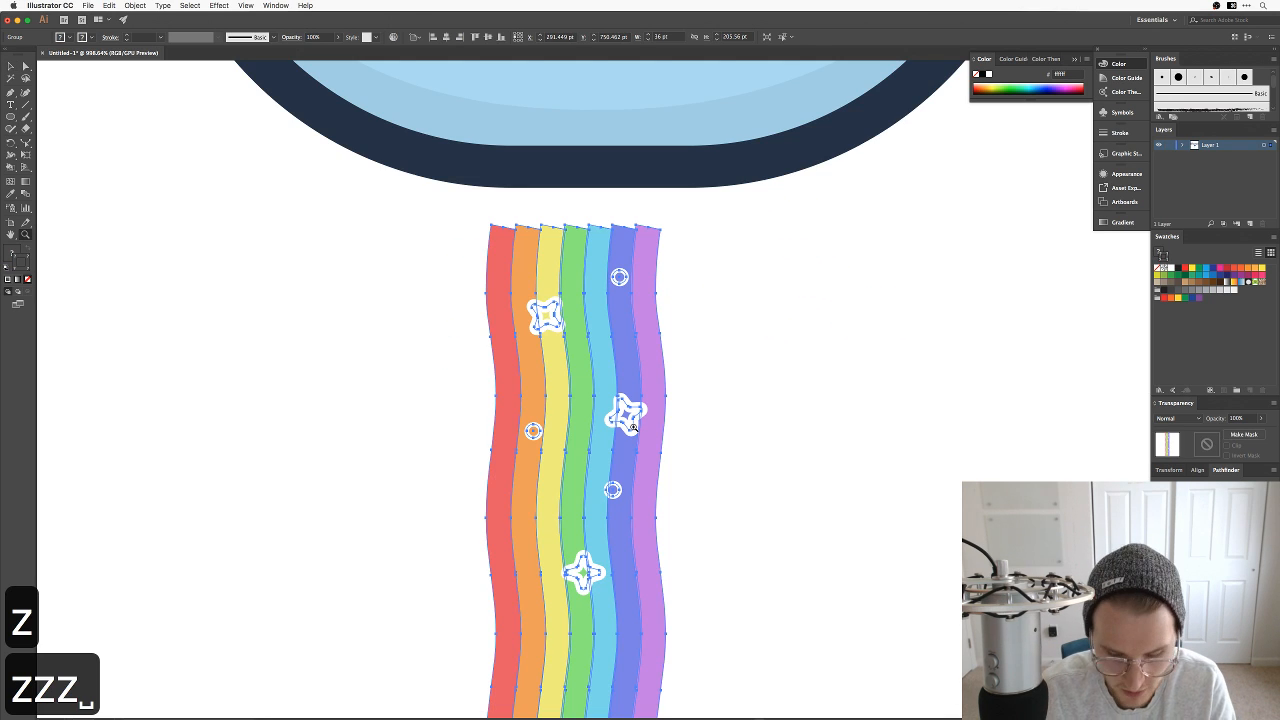
{"action": "key", "text": "l"}
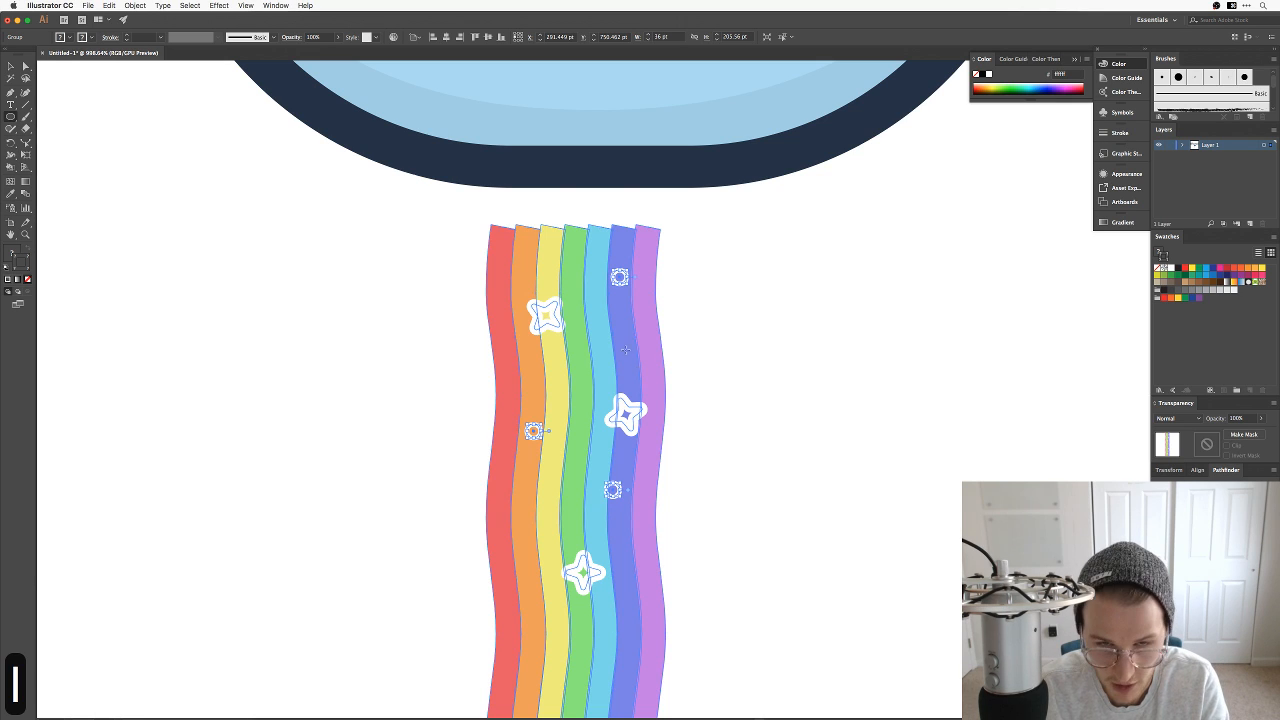
{"action": "left_click_drag", "start_coordinate": [583, 323], "coordinate": [702, 407]}
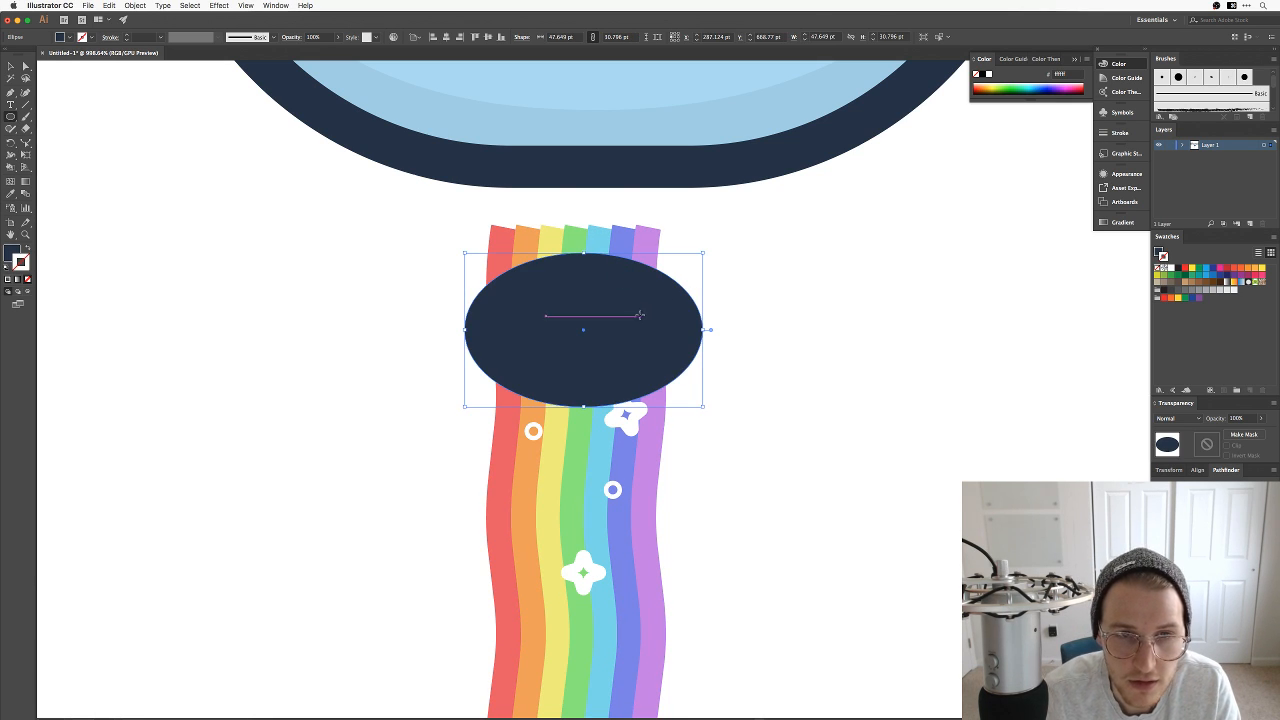
{"action": "mouse_move", "coordinate": [699, 268]}
{"action": "left_mouse_down"}
{"action": "mouse_move", "coordinate": [704, 452]}
{"action": "mouse_move", "coordinate": [714, 282]}
{"action": "left_mouse_up"}
{"action": "key", "text": "v"}
{"action": "key", "text": "v"}
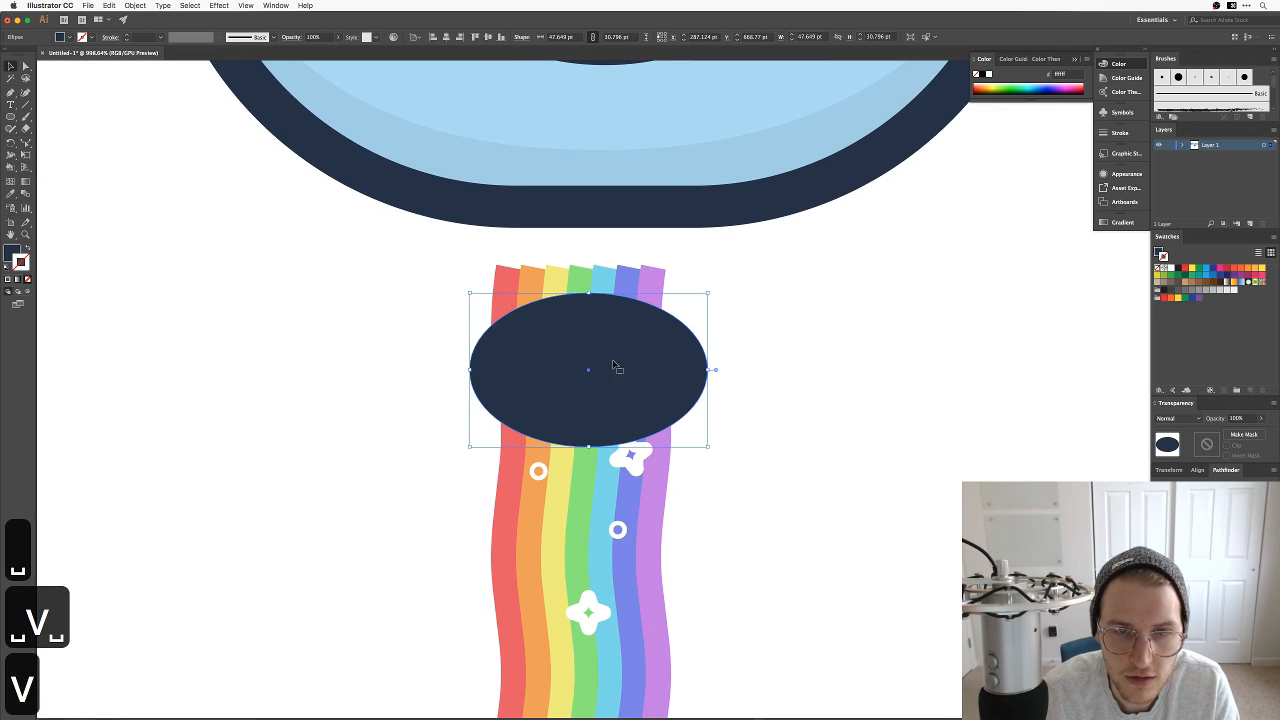
Step: Place a copy of the mouth ellipse over the rainbow's upper end and delete the smaller ellipse there
{"action": "left_click_drag", "start_coordinate": [657, 240], "coordinate": [671, 443]}
{"action": "left_click", "coordinate": [633, 207]}
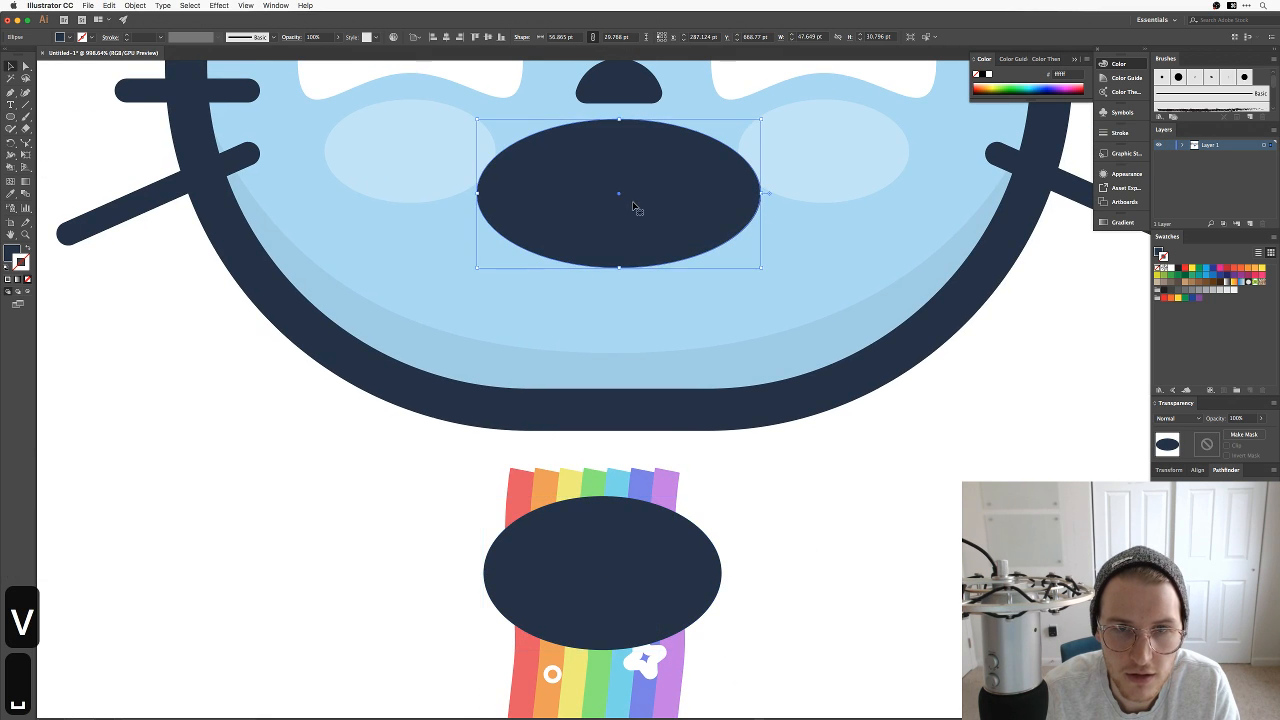
{"action": "left_click_drag", "start_coordinate": [634, 206], "coordinate": [665, 583]}
{"action": "left_click", "coordinate": [667, 610]}
{"action": "key", "text": "BackSpace"}
{"action": "key", "text": "space"}
{"action": "left_click_drag", "start_coordinate": [672, 583], "coordinate": [709, 532]}
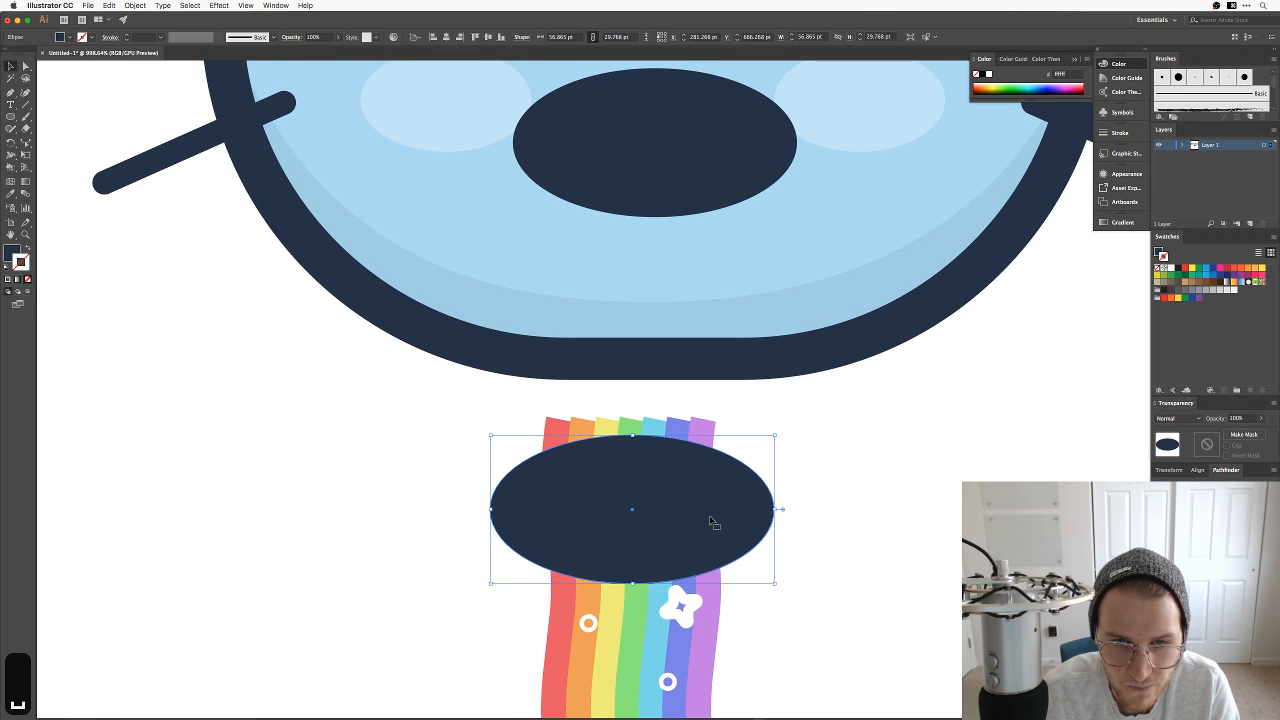
Step: Ungroup the rainbow so its colour strips can be selected as individual paths
{"action": "left_click", "coordinate": [709, 589], "text": "shift"}
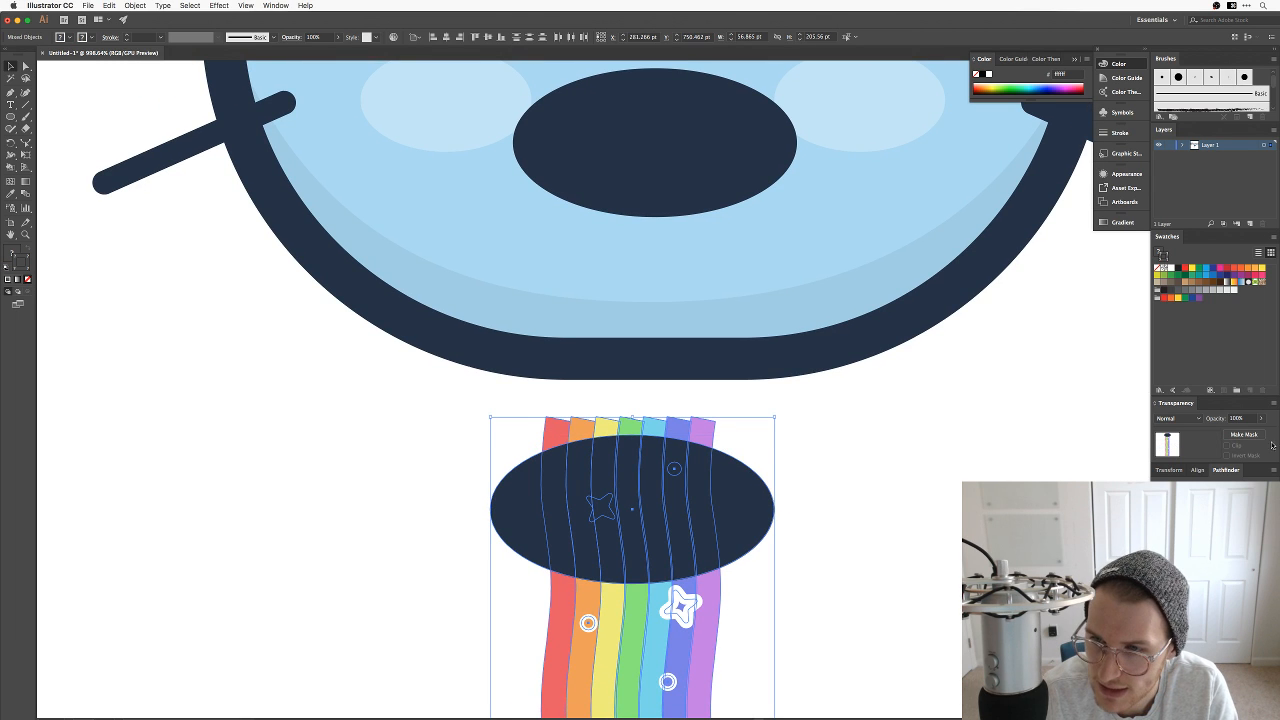
{"action": "key", "text": "a"}
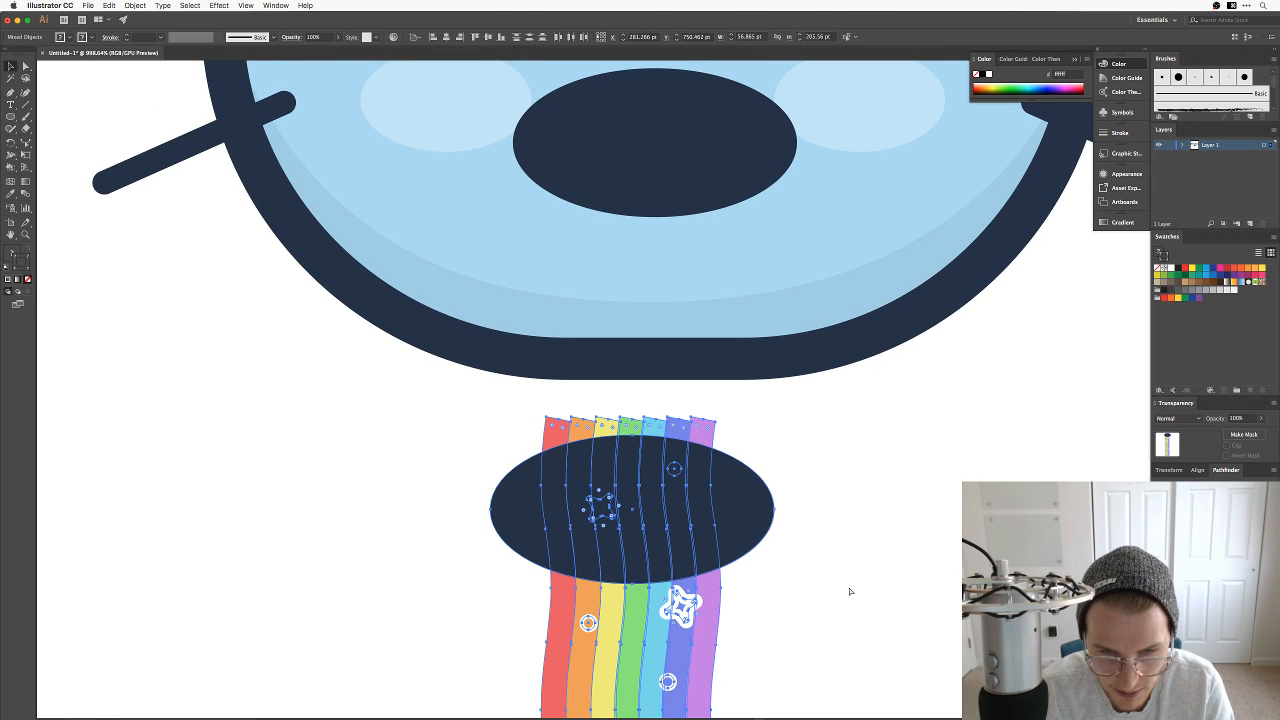
{"action": "key", "text": "alt+super+g"}
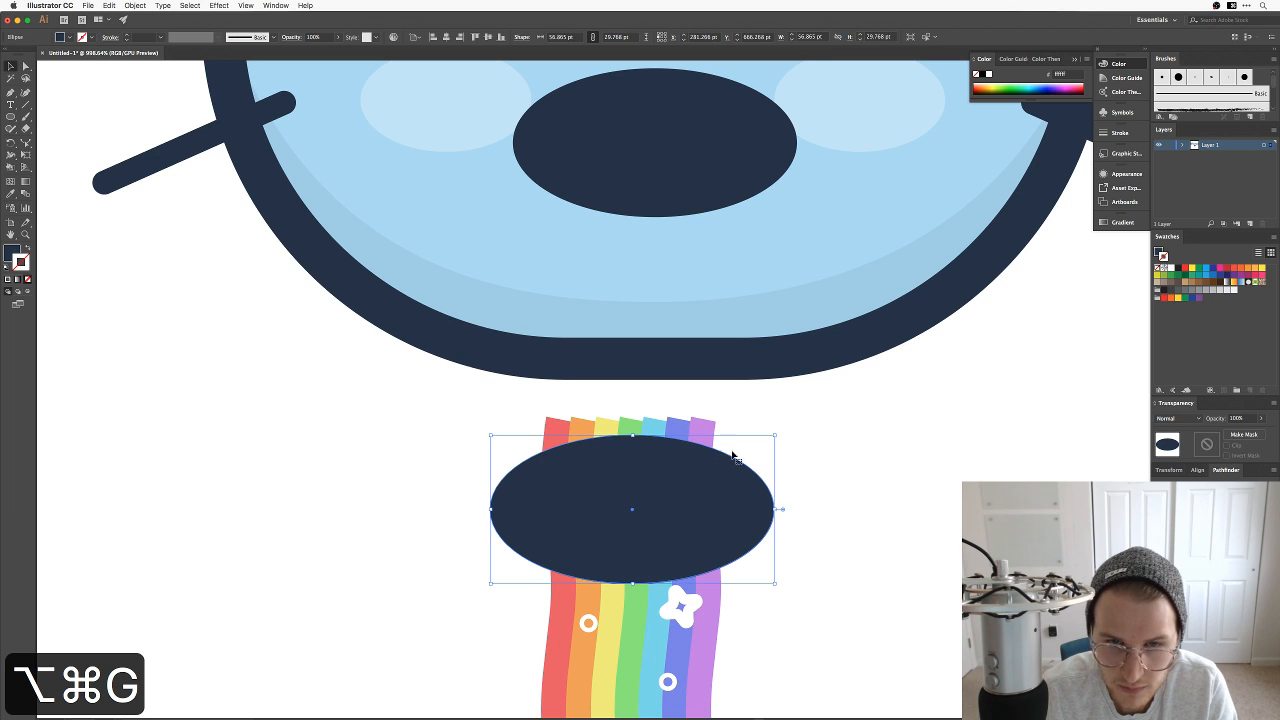
{"action": "left_click_drag", "start_coordinate": [569, 408], "coordinate": [745, 454]}
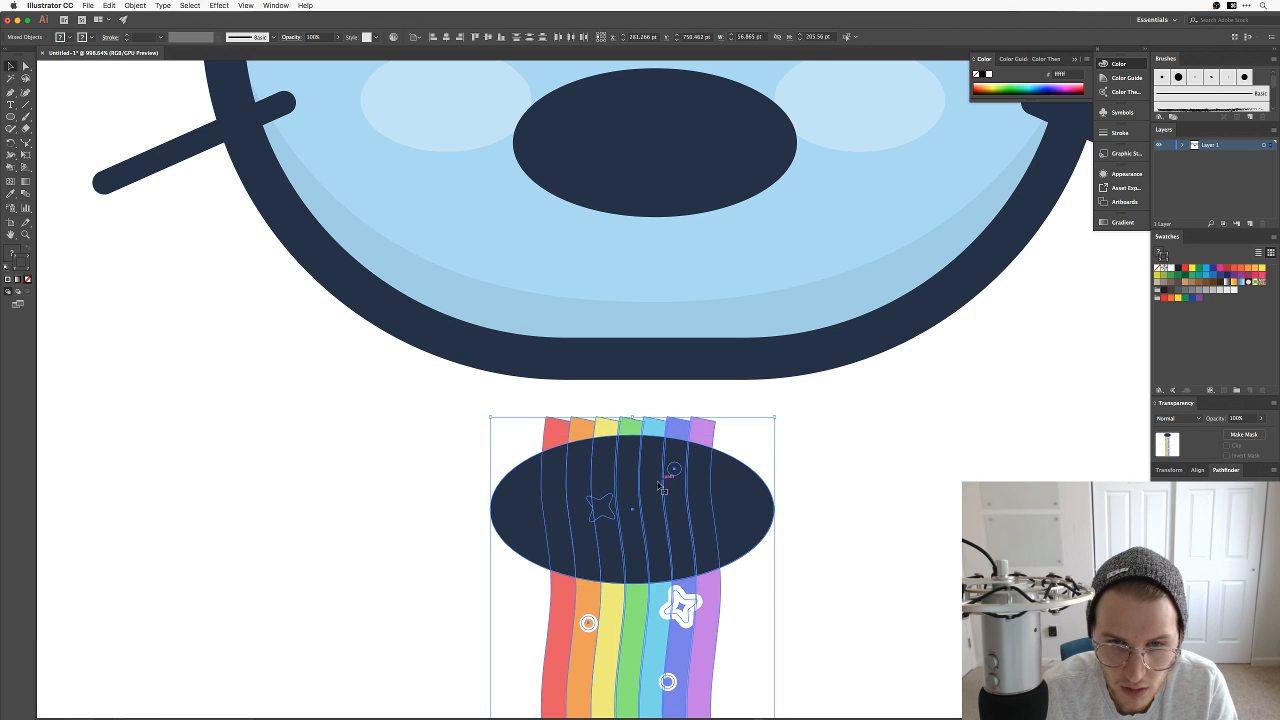
{"action": "left_click", "coordinate": [865, 498]}
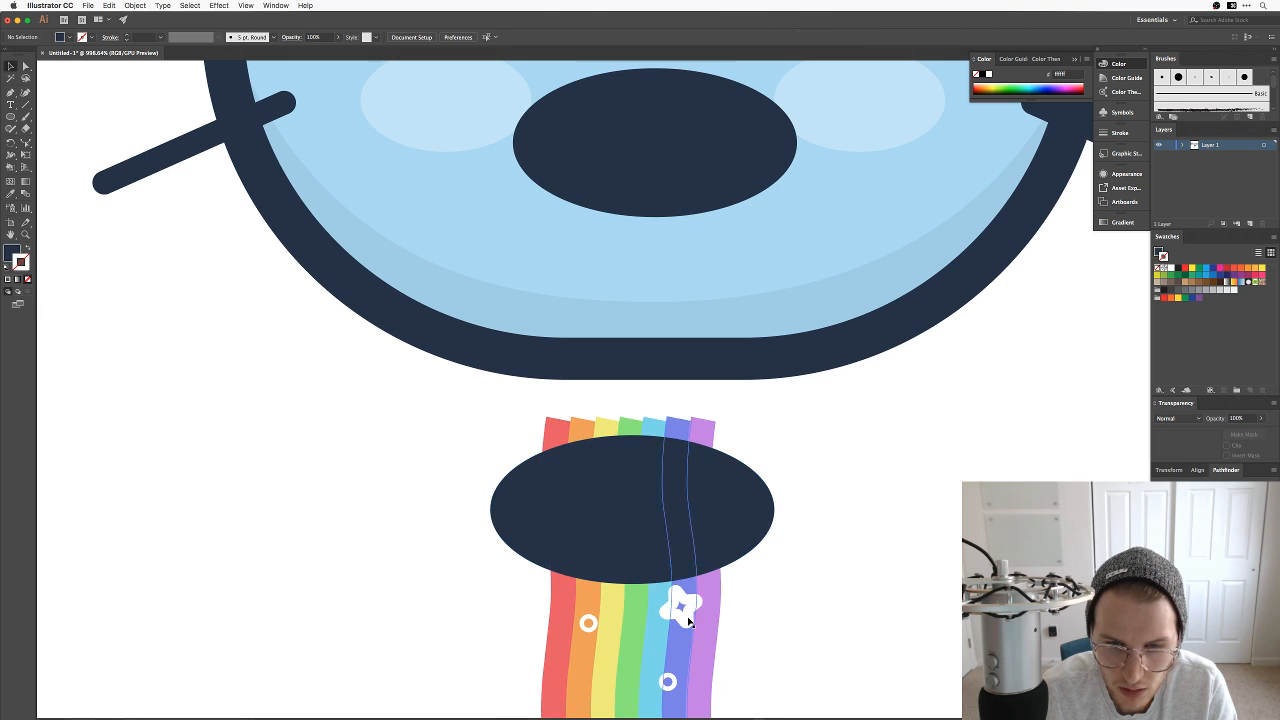
{"action": "left_click", "coordinate": [686, 614]}
{"action": "key", "text": "super+shift+g"}
{"action": "left_click", "coordinate": [745, 595]}
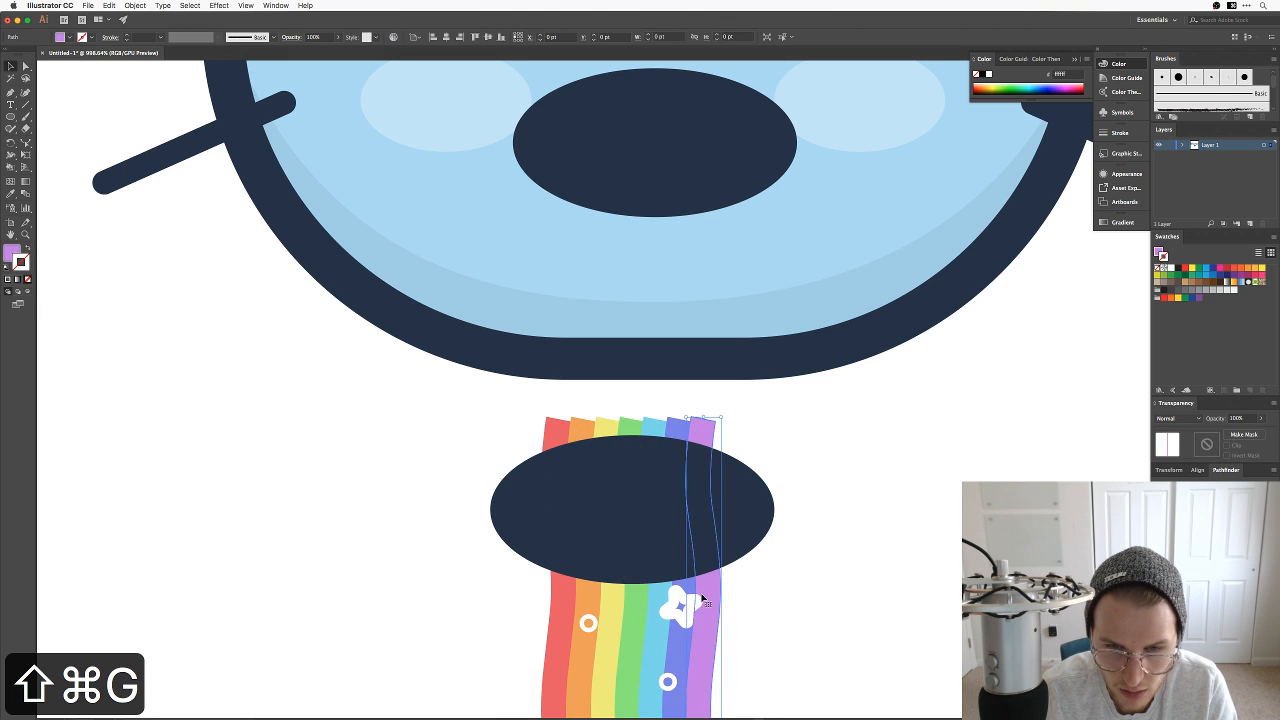
Step: Select the copied ellipse with all rainbow strips and split them into separate pieces along their overlaps using Pathfinder
{"action": "left_click_drag", "start_coordinate": [753, 394], "coordinate": [538, 450]}
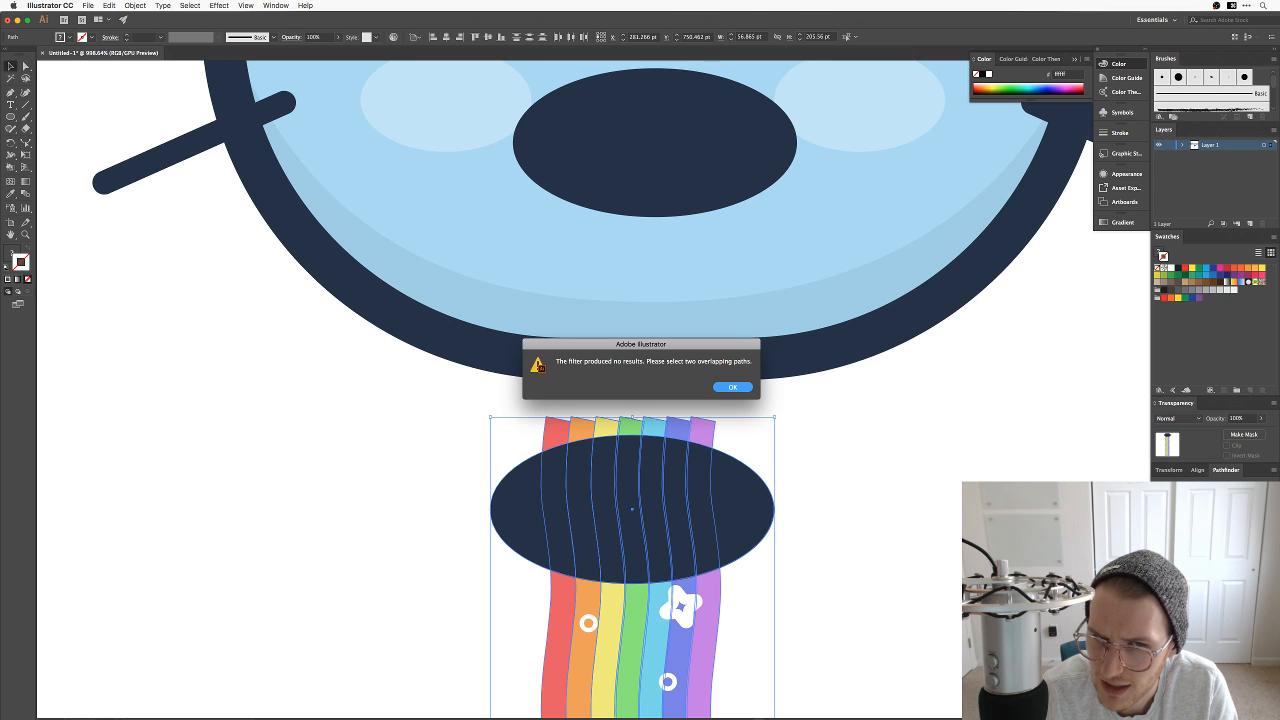
{"action": "left_click", "coordinate": [731, 387]}
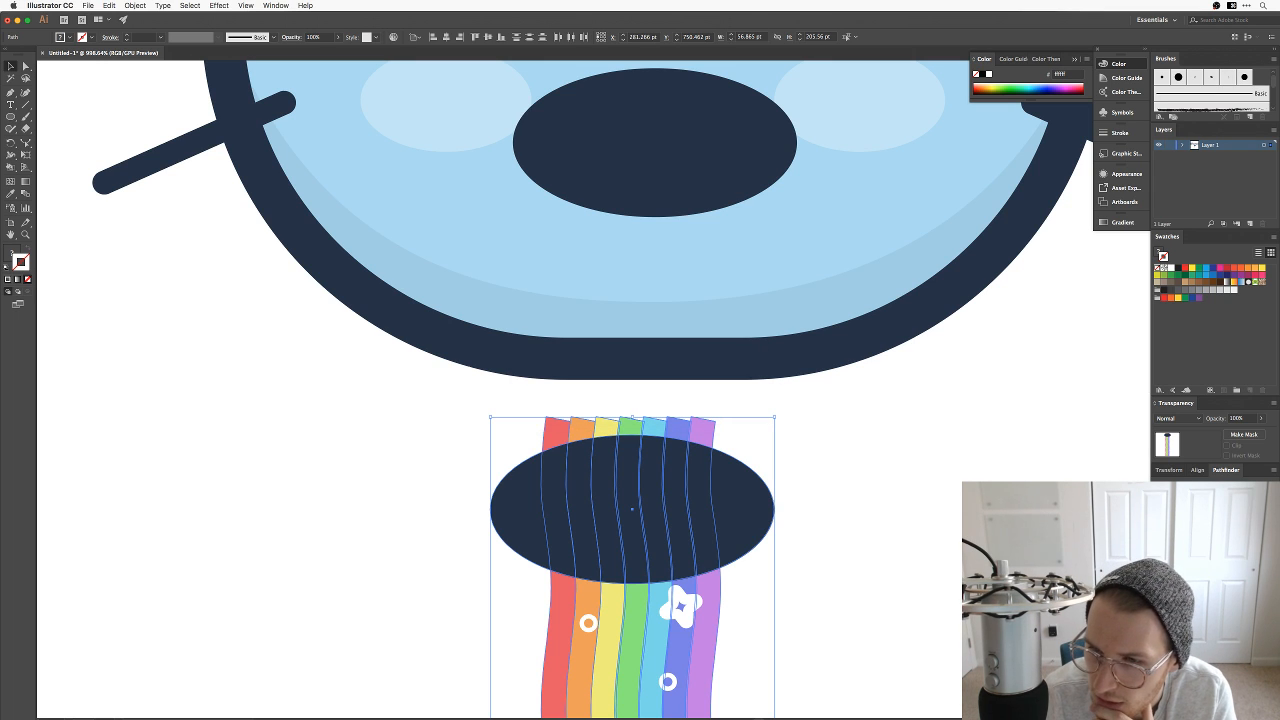
{"action": "key", "text": "super+z"}
{"action": "key", "text": "super+z"}
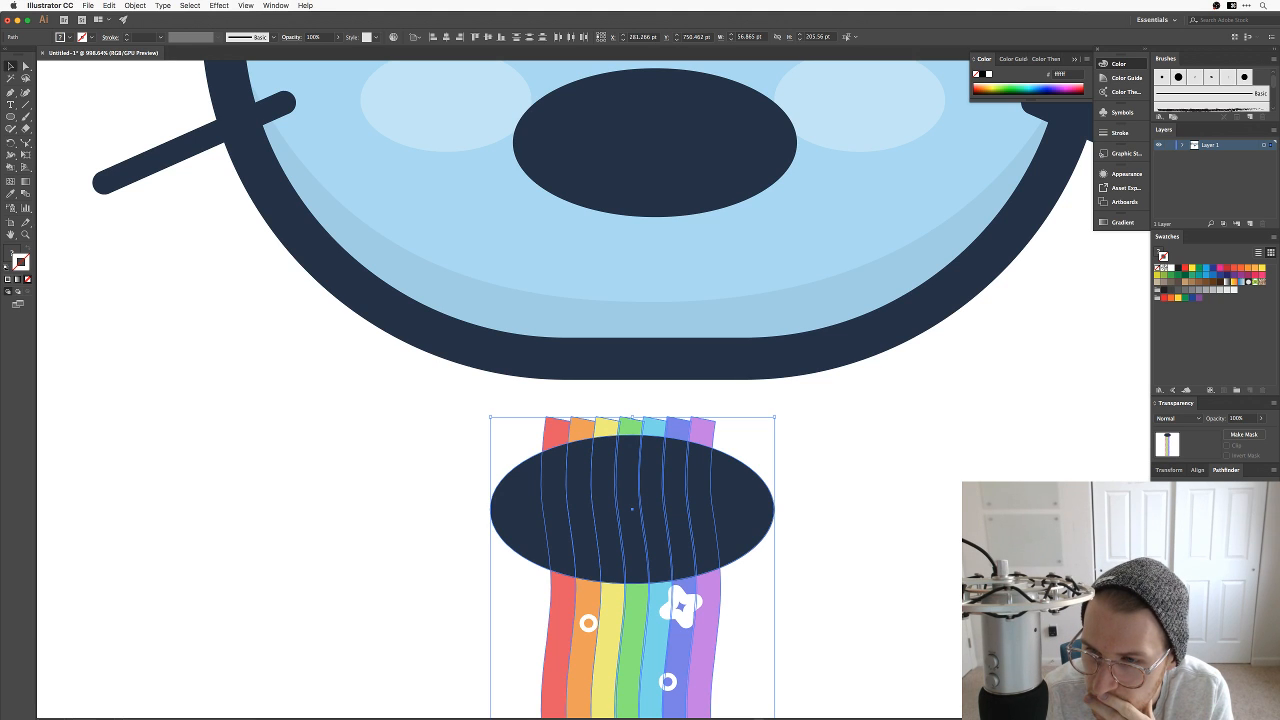
{"action": "key", "text": "super+z"}
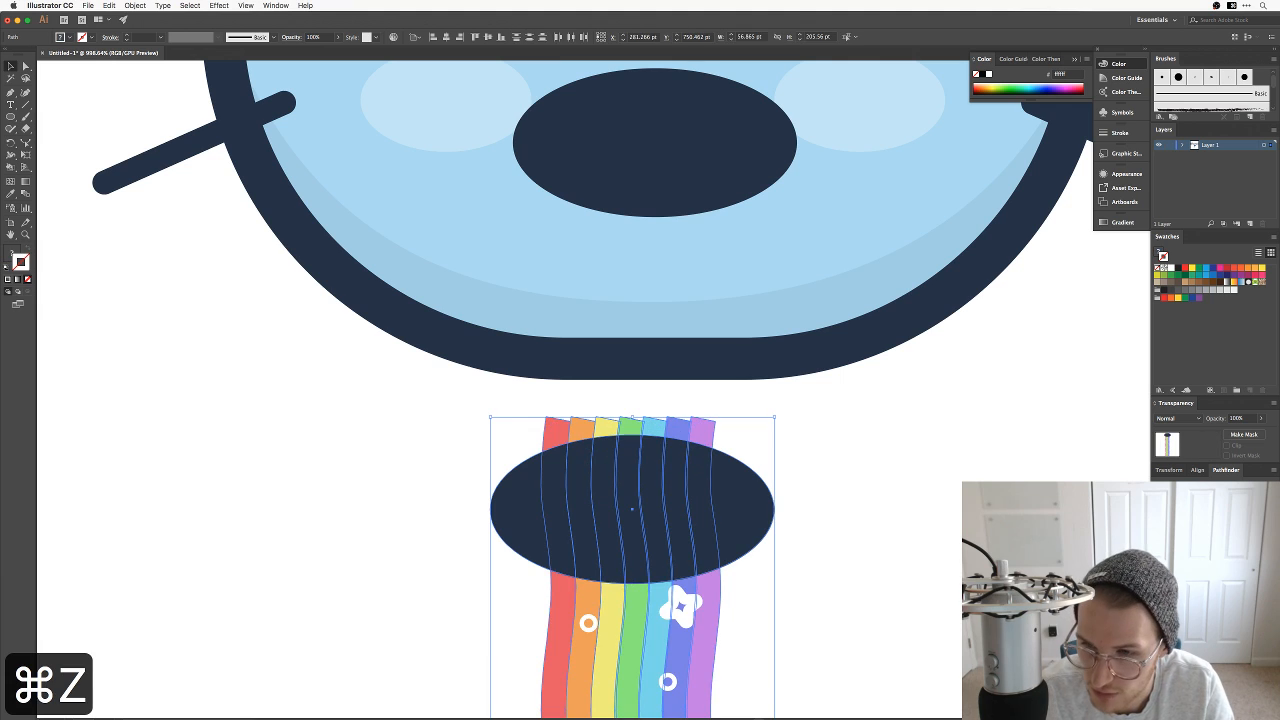
{"action": "key", "text": "super+z"}
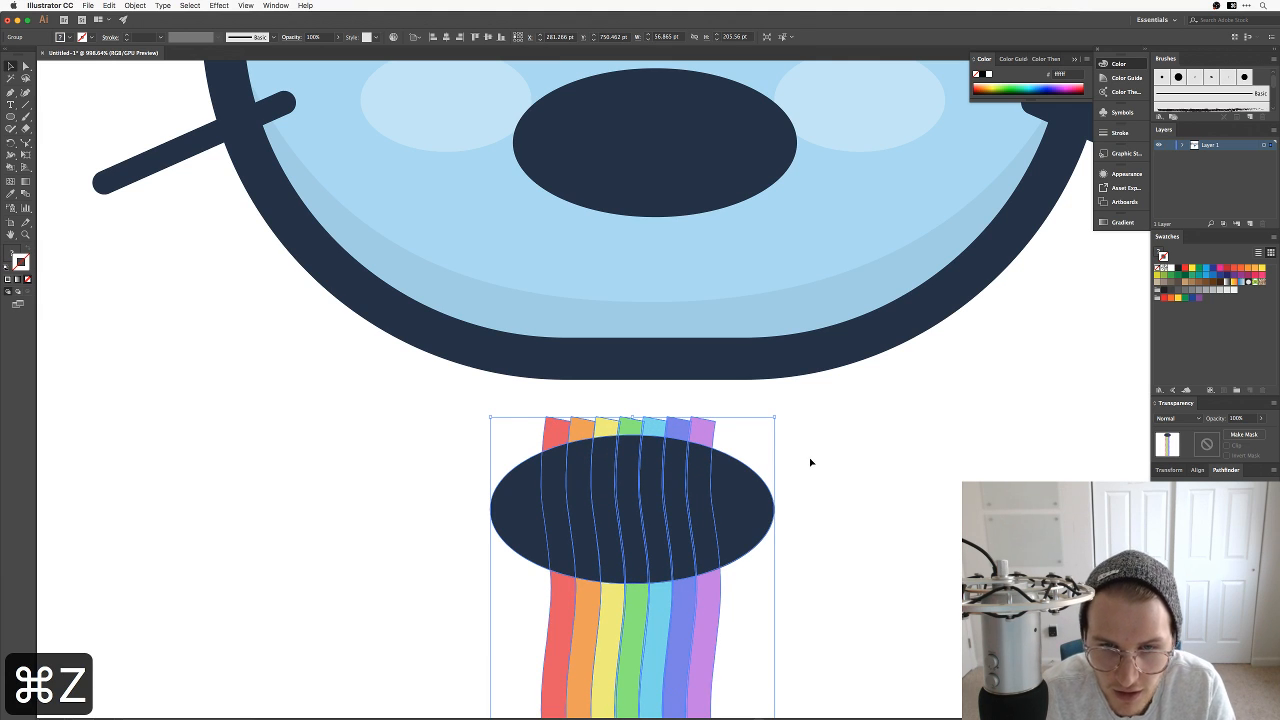
Step: Delete the ellipse pieces beside the rainbow and the strip ends sticking out above the ellipse
{"action": "left_click", "coordinate": [811, 462]}
{"action": "key", "text": "a"}
{"action": "left_click", "coordinate": [719, 474]}
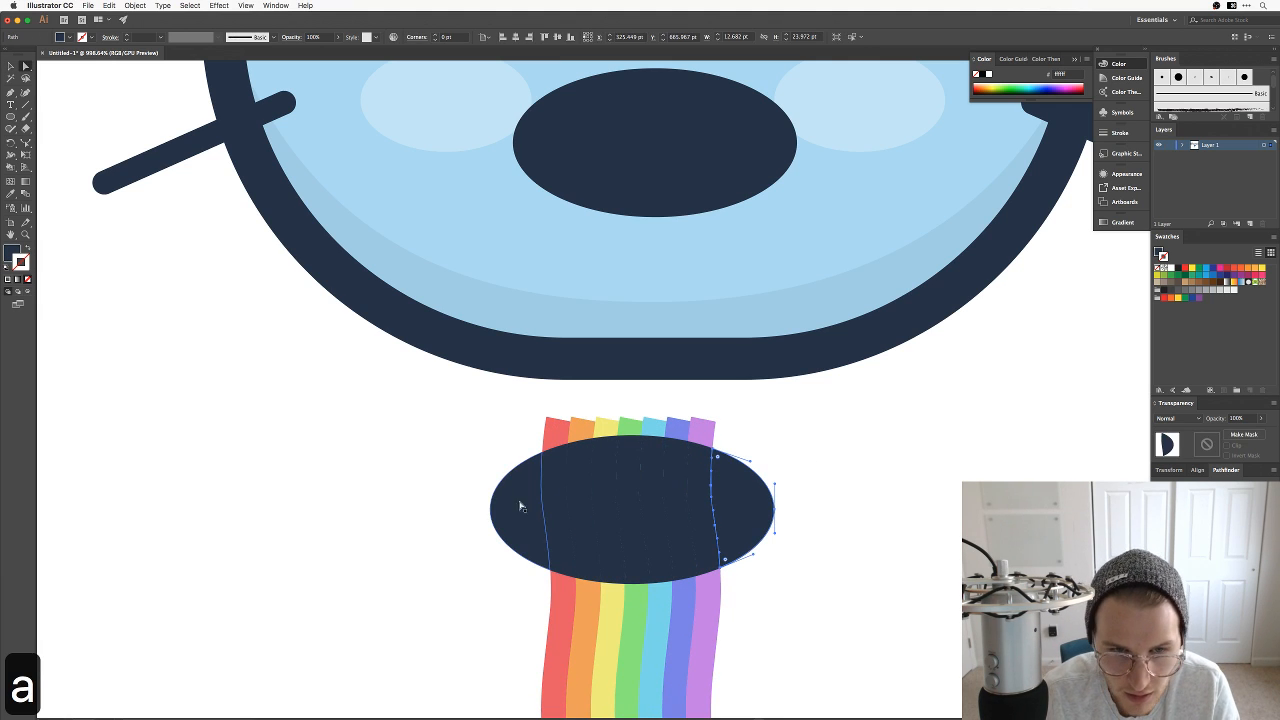
{"action": "key", "text": "BackSpace"}
{"action": "key", "text": "BackSpace"}
{"action": "left_click_drag", "start_coordinate": [514, 413], "coordinate": [730, 434]}
{"action": "key", "text": "BackSpace"}
{"action": "key", "text": "BackSpace"}
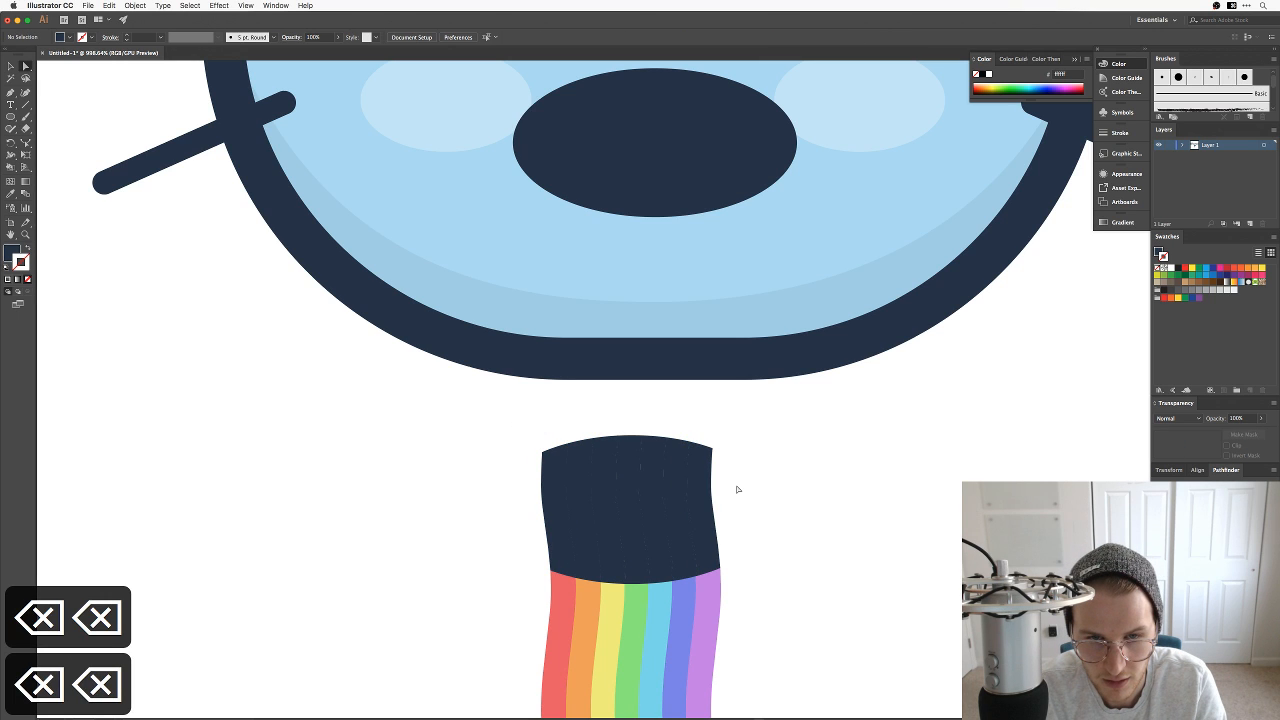
Step: Undo the last deletion and recolour the dark segment above the purple strip with the strip's purple
{"action": "key", "text": "super+z"}
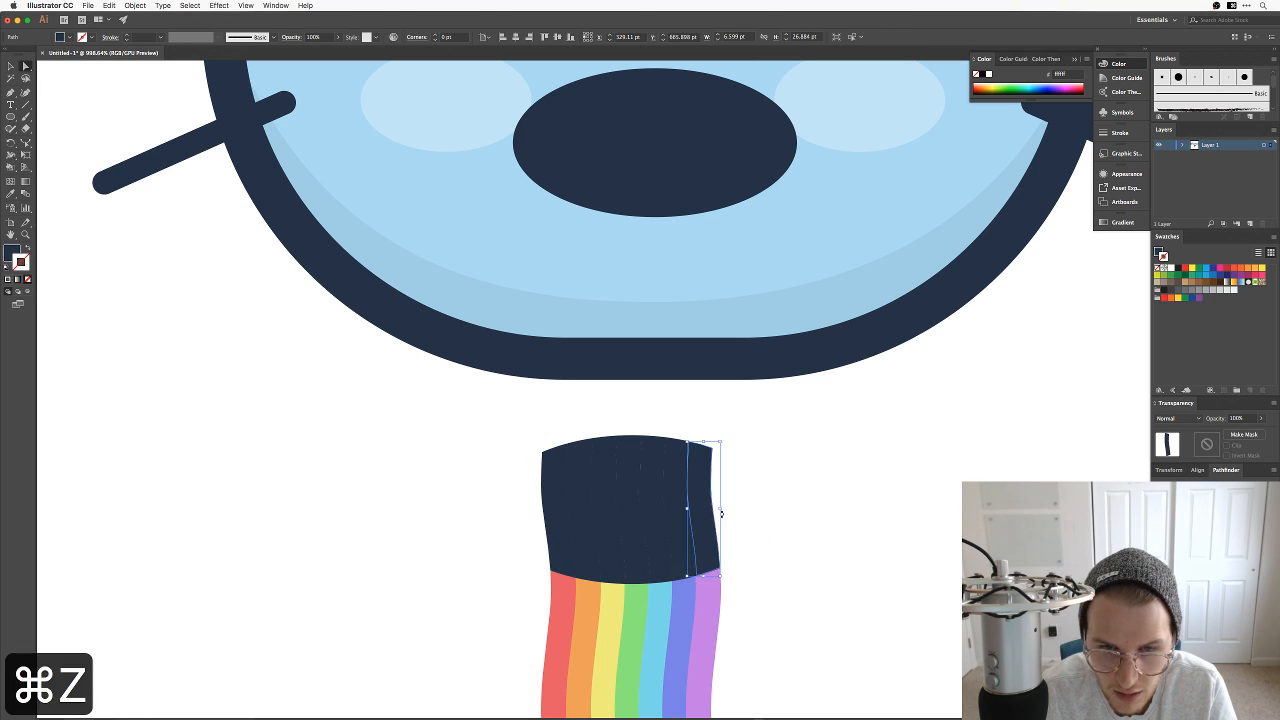
{"action": "key", "text": "i"}
{"action": "left_click", "coordinate": [716, 592]}
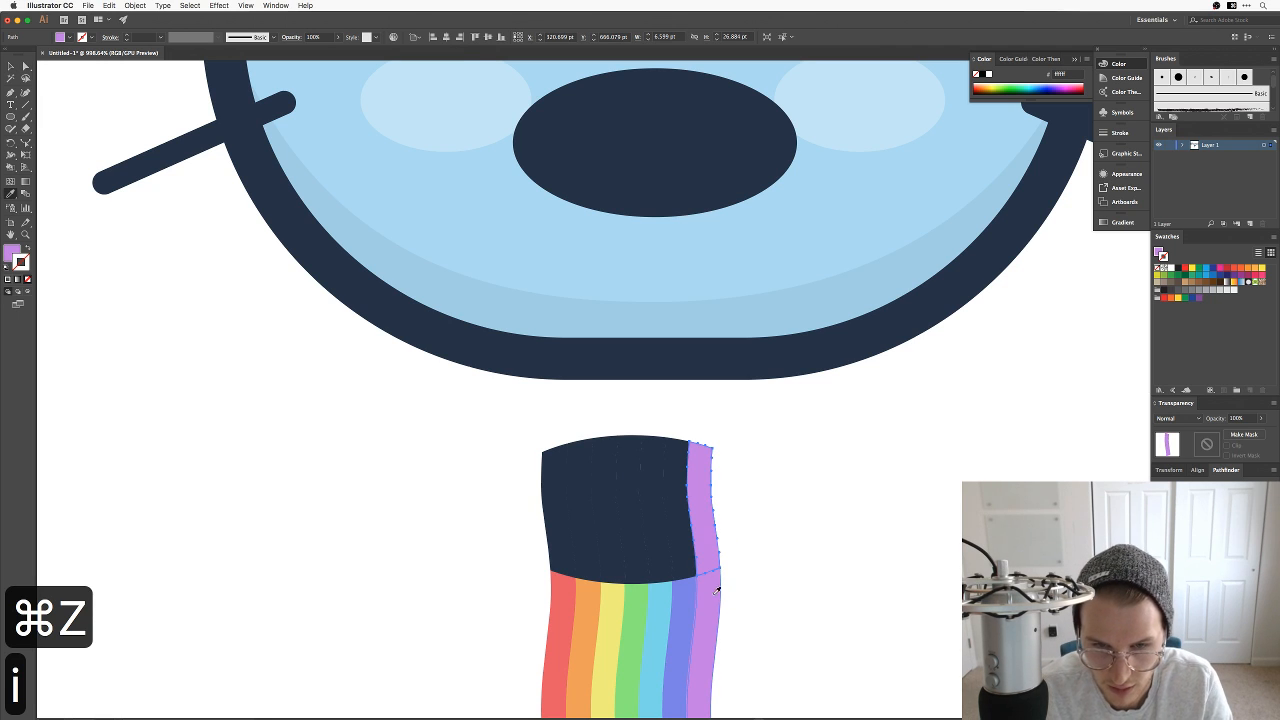
{"action": "key", "text": "a"}
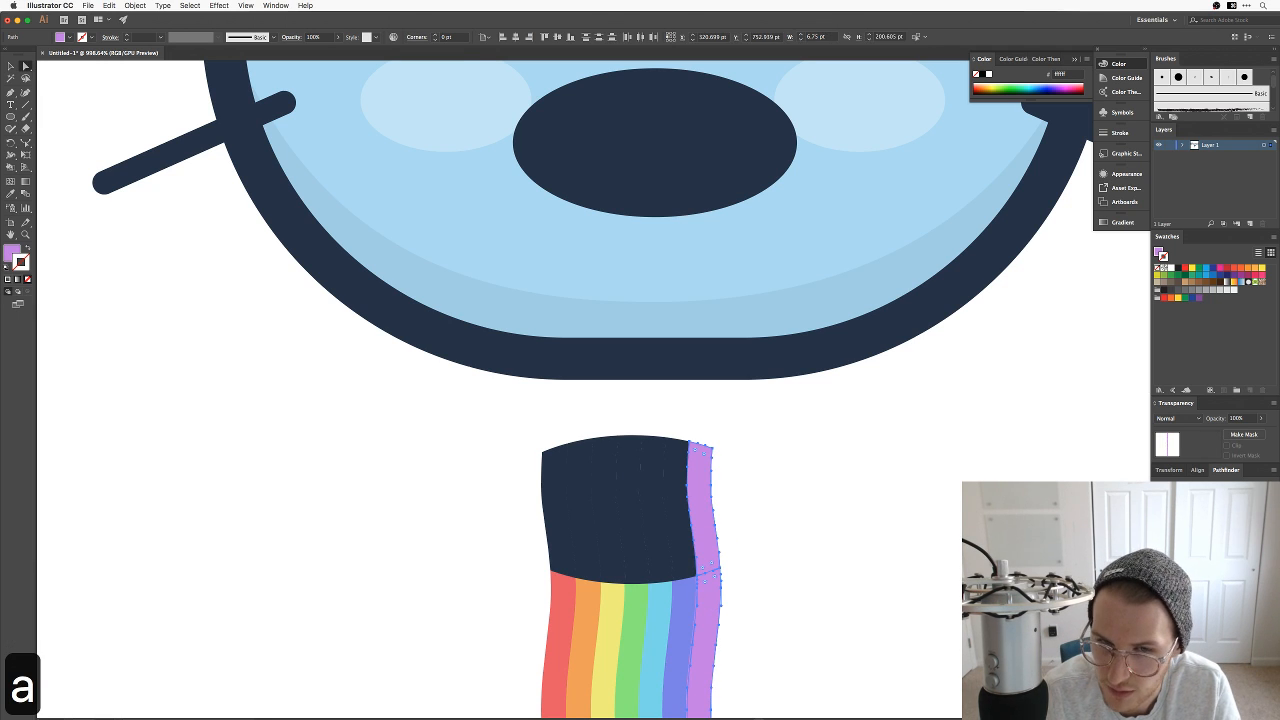
{"action": "left_click", "coordinate": [834, 514]}
Step: Recolour the dark segment above the blue-violet strip with that strip's sampled colour
{"action": "key", "text": "a"}
{"action": "left_click", "coordinate": [689, 560]}
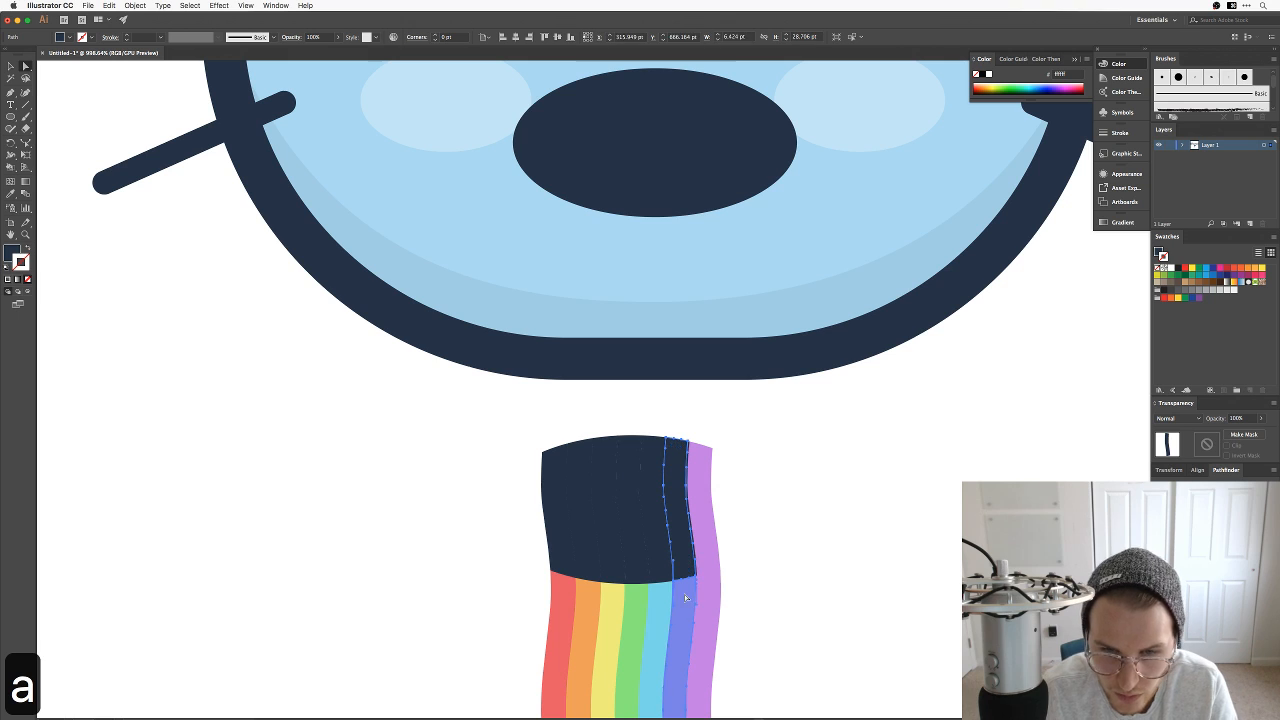
{"action": "key", "text": "i"}
{"action": "left_click", "coordinate": [684, 594]}
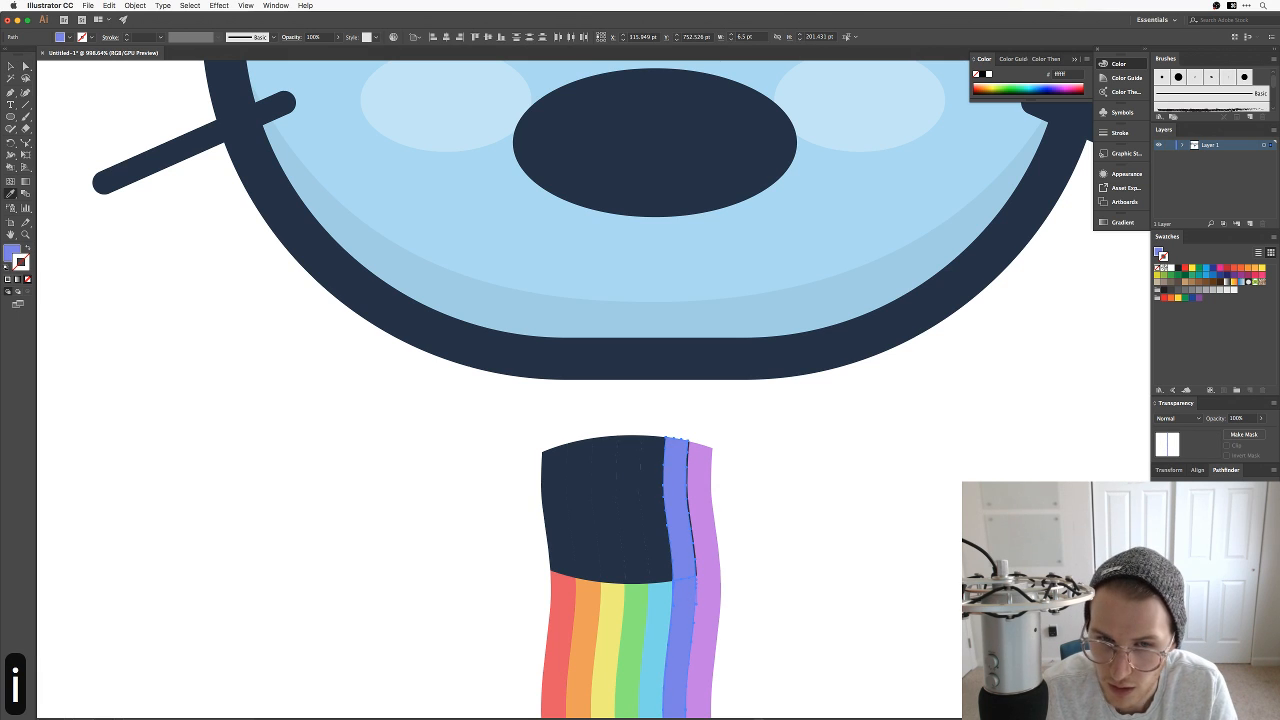
{"action": "left_click", "coordinate": [834, 526]}
{"action": "key", "text": "a"}
{"action": "left_click", "coordinate": [657, 530]}
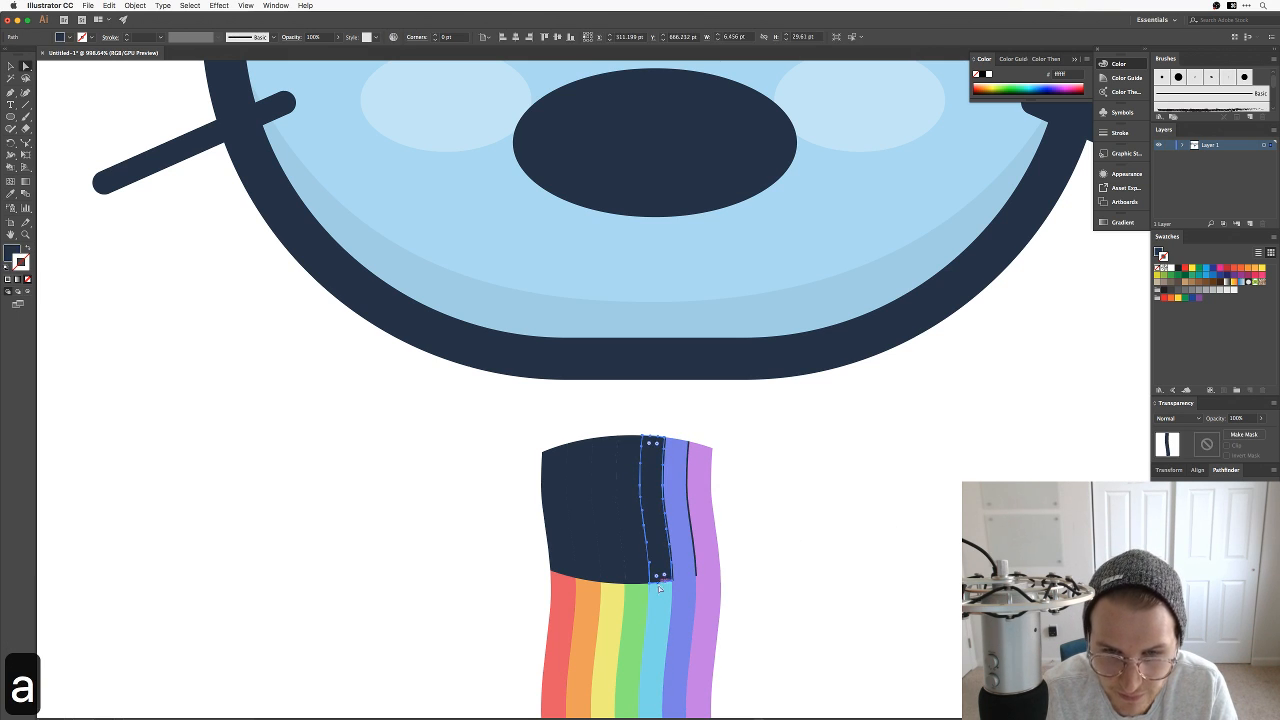
{"action": "left_click", "coordinate": [829, 557]}
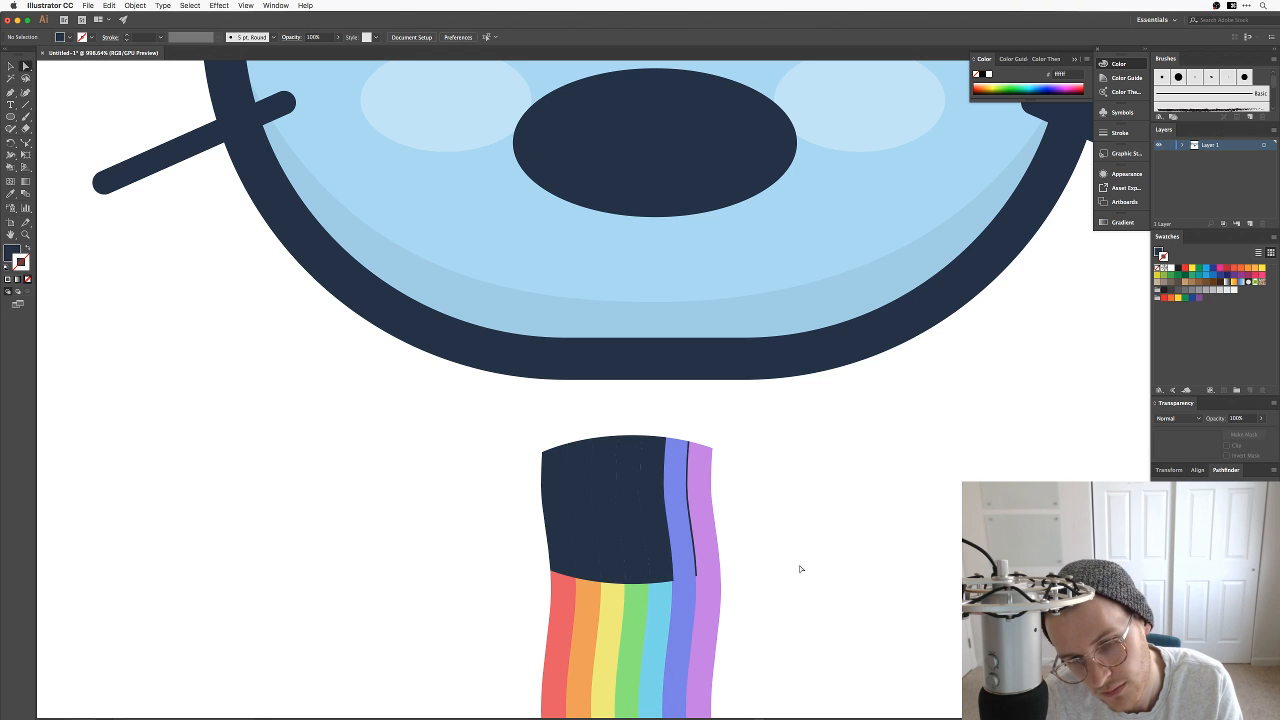
Step: Fill the thin dark sliver between the blue-violet and purple strips with the sampled purple
{"action": "key", "text": "z"}
{"action": "left_click_drag", "start_coordinate": [700, 585], "coordinate": [850, 487]}
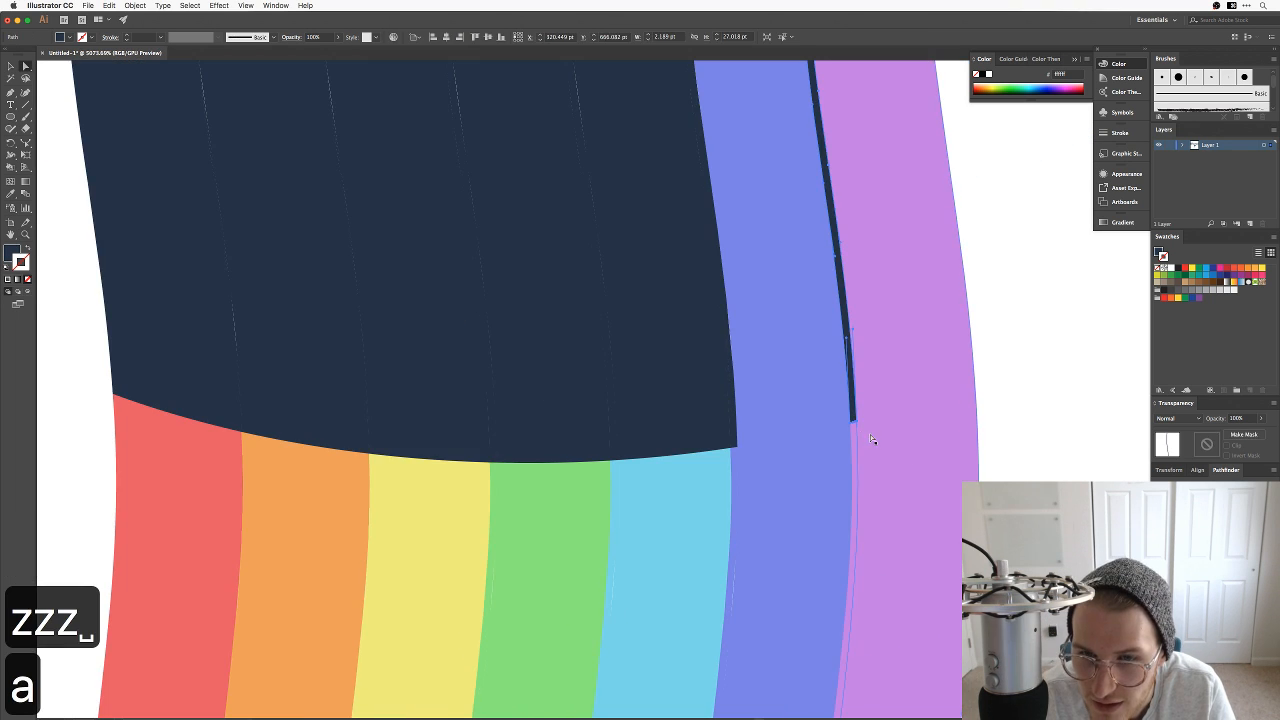
{"action": "left_click", "coordinate": [853, 437]}
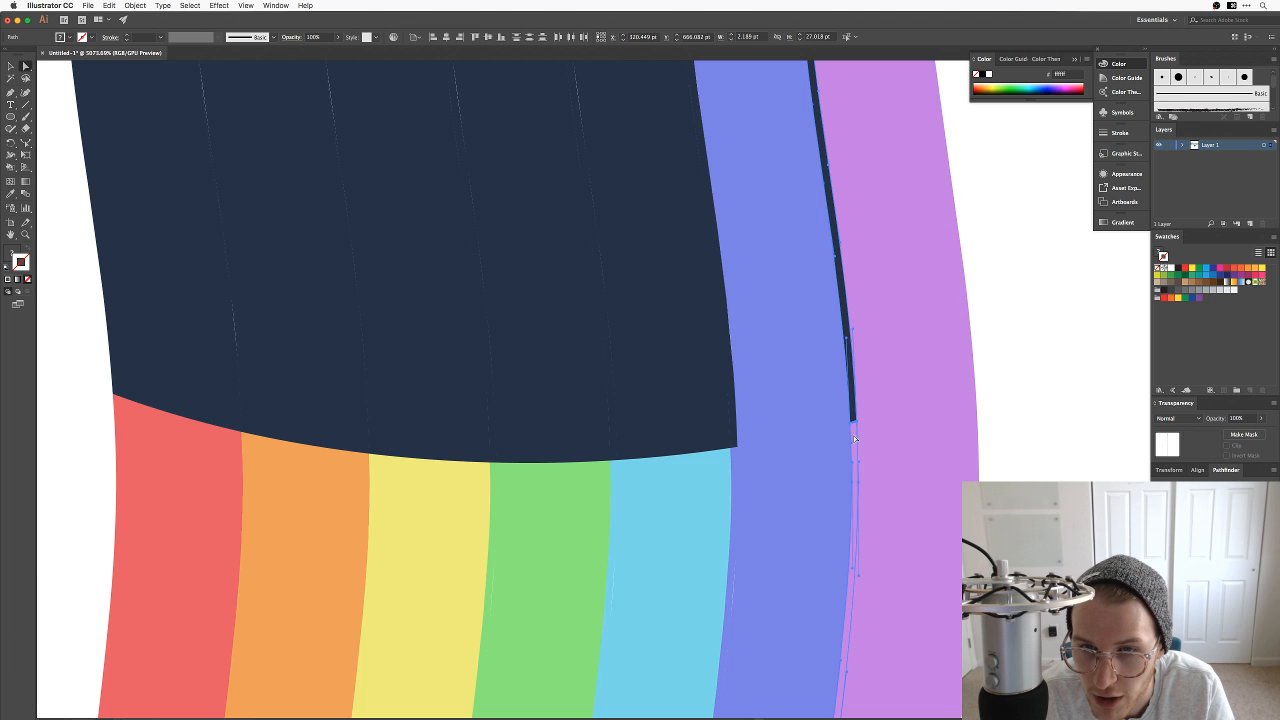
{"action": "key", "text": "i"}
{"action": "left_click", "coordinate": [891, 394]}
{"action": "key", "text": "a"}
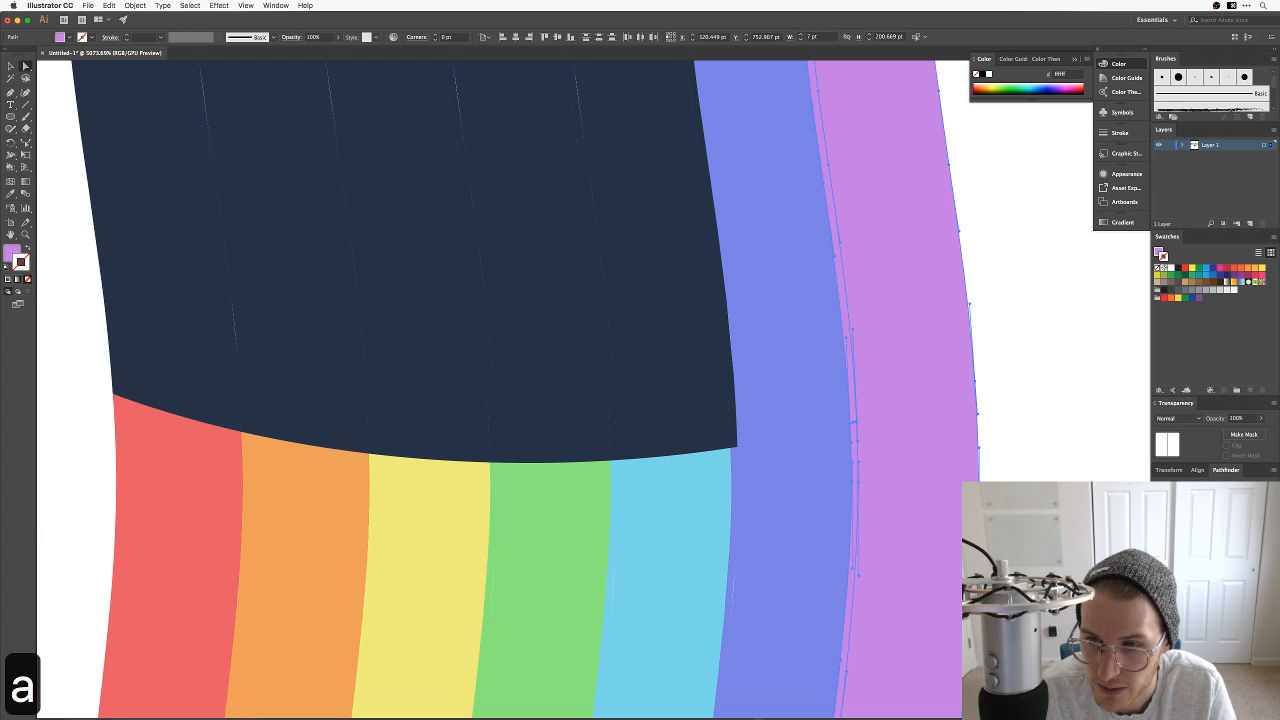
Step: Fill the thin dark sliver along the inner edge of the blue-violet strip with that strip's colour
{"action": "scroll", "coordinate": [800, 430], "scroll_direction": "left", "scroll_amount": 3}
{"action": "left_click", "coordinate": [801, 429]}
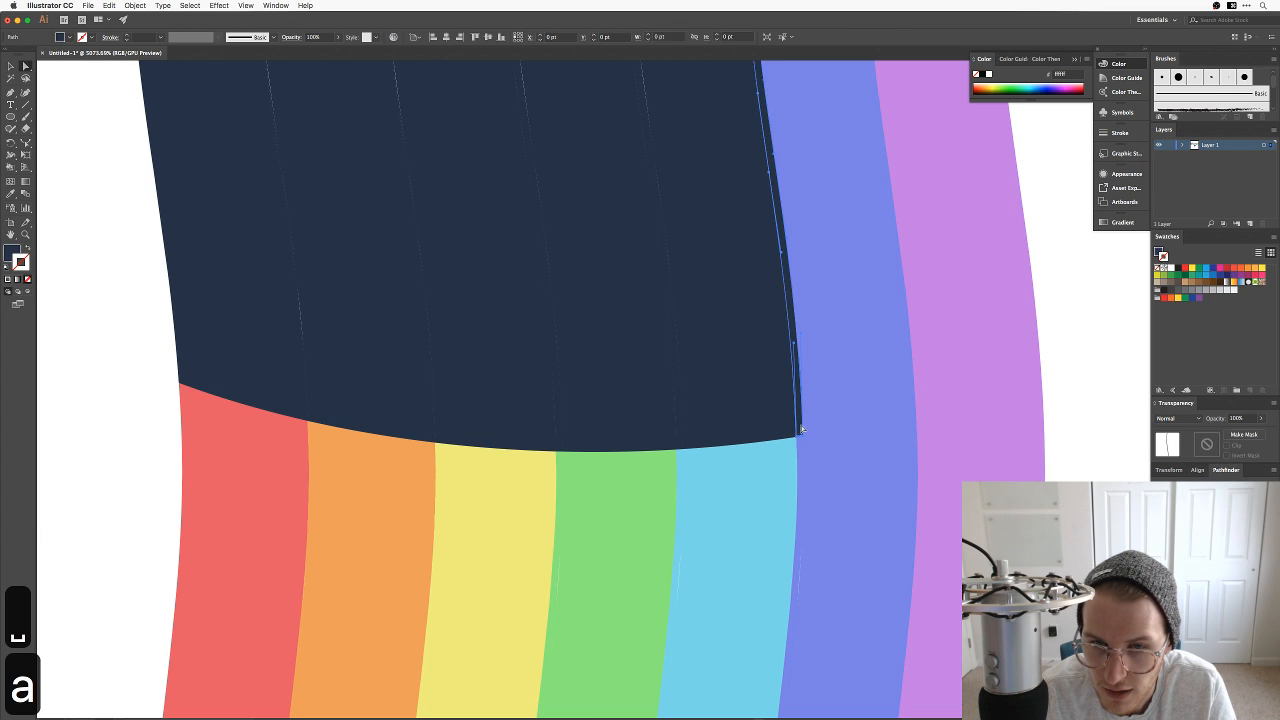
{"action": "left_click", "coordinate": [814, 477]}
{"action": "key", "text": "i"}
{"action": "key", "text": "a"}
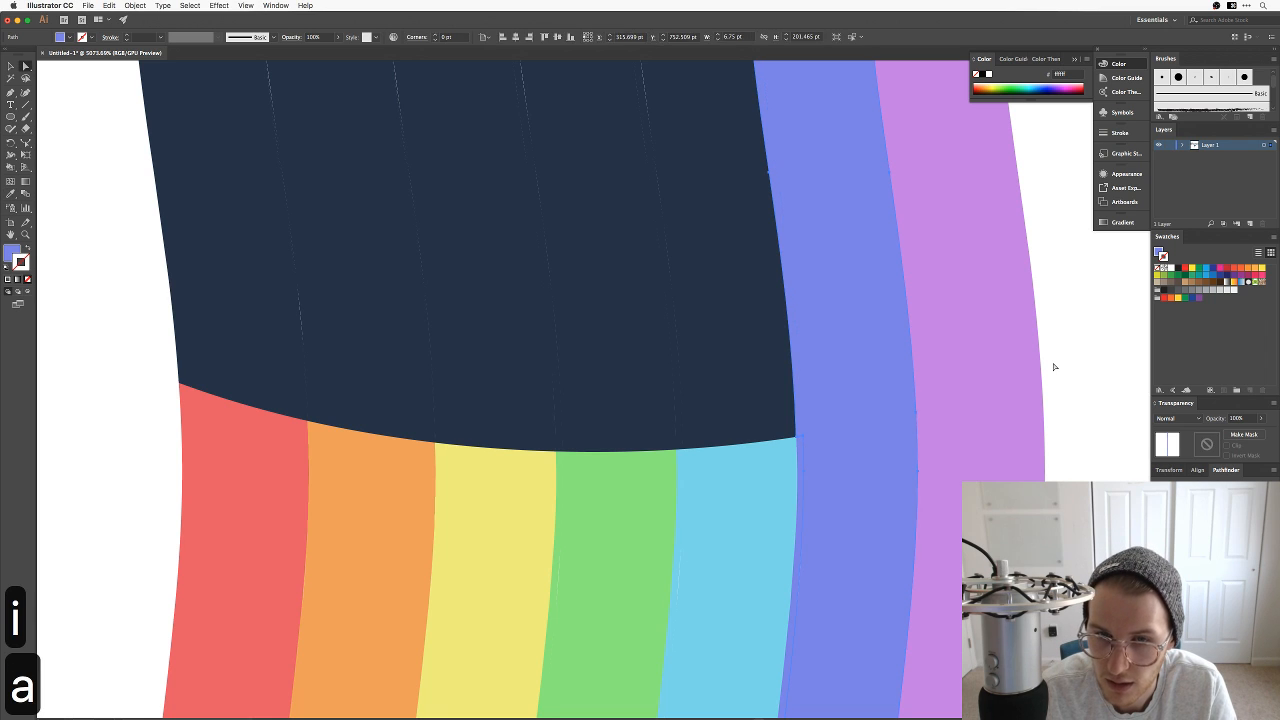
{"action": "left_click", "coordinate": [1054, 366]}
Step: Recolour the dark segment above the light blue strip with that strip's sampled colour
{"action": "left_click_drag", "start_coordinate": [836, 398], "coordinate": [892, 436]}
{"action": "key", "text": "a"}
{"action": "left_click", "coordinate": [738, 428]}
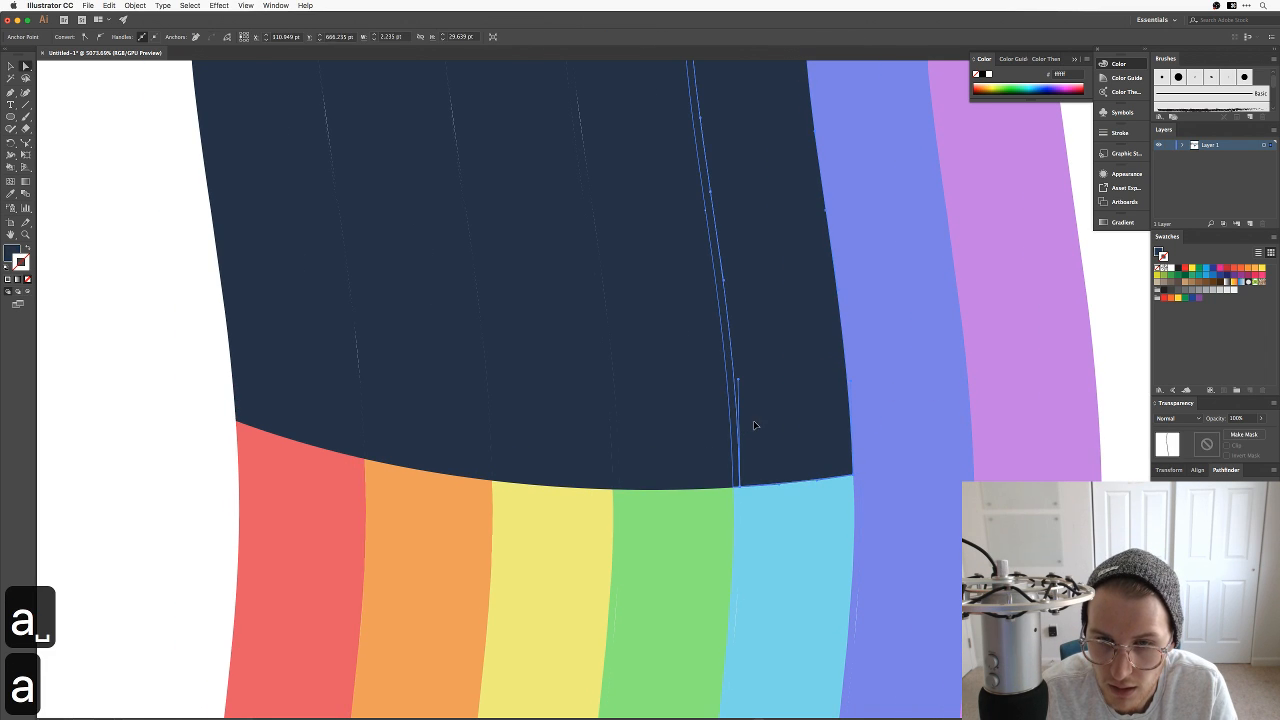
{"action": "left_click", "coordinate": [754, 426], "text": "shift"}
{"action": "left_click", "coordinate": [769, 520], "text": "shift"}
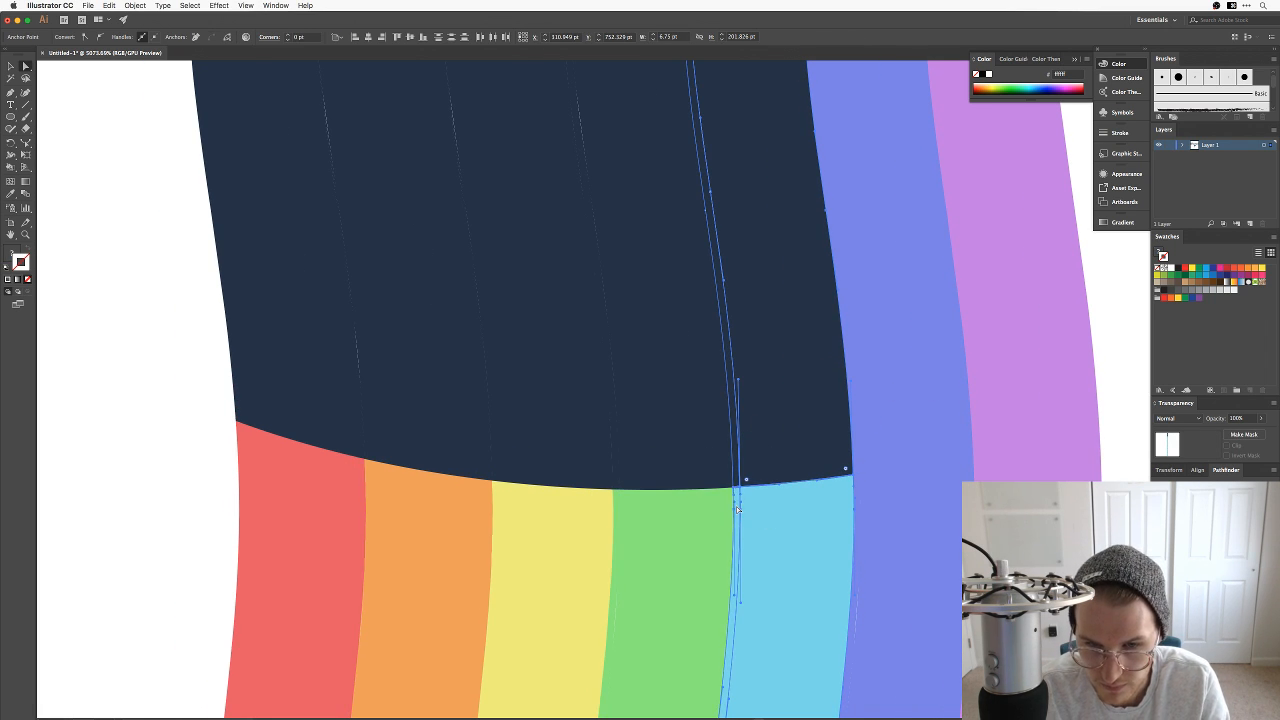
{"action": "key", "text": "i"}
{"action": "left_click", "coordinate": [785, 516]}
{"action": "left_click", "coordinate": [1161, 498]}
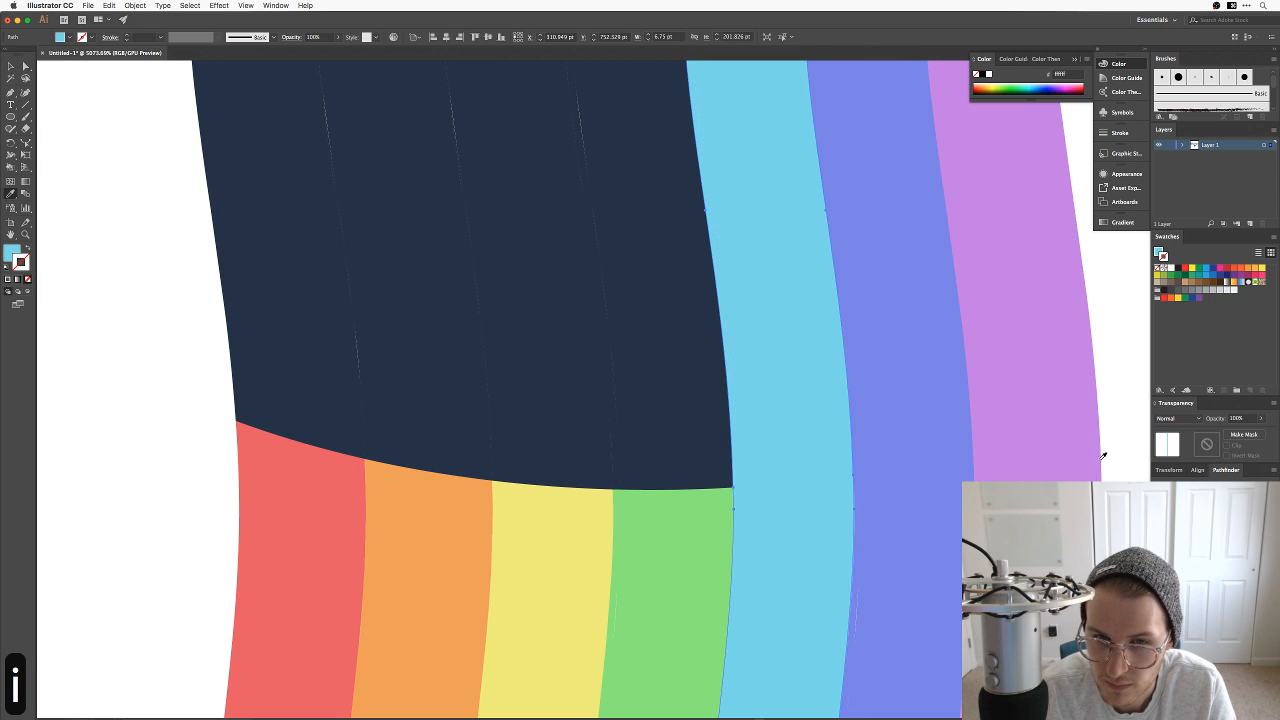
Step: Recolour the dark segment above the green strip with the strip's sampled green
{"action": "key", "text": "a"}
{"action": "left_click_drag", "start_coordinate": [614, 455], "coordinate": [702, 460]}
{"action": "key", "text": "a"}
{"action": "left_click", "coordinate": [703, 458]}
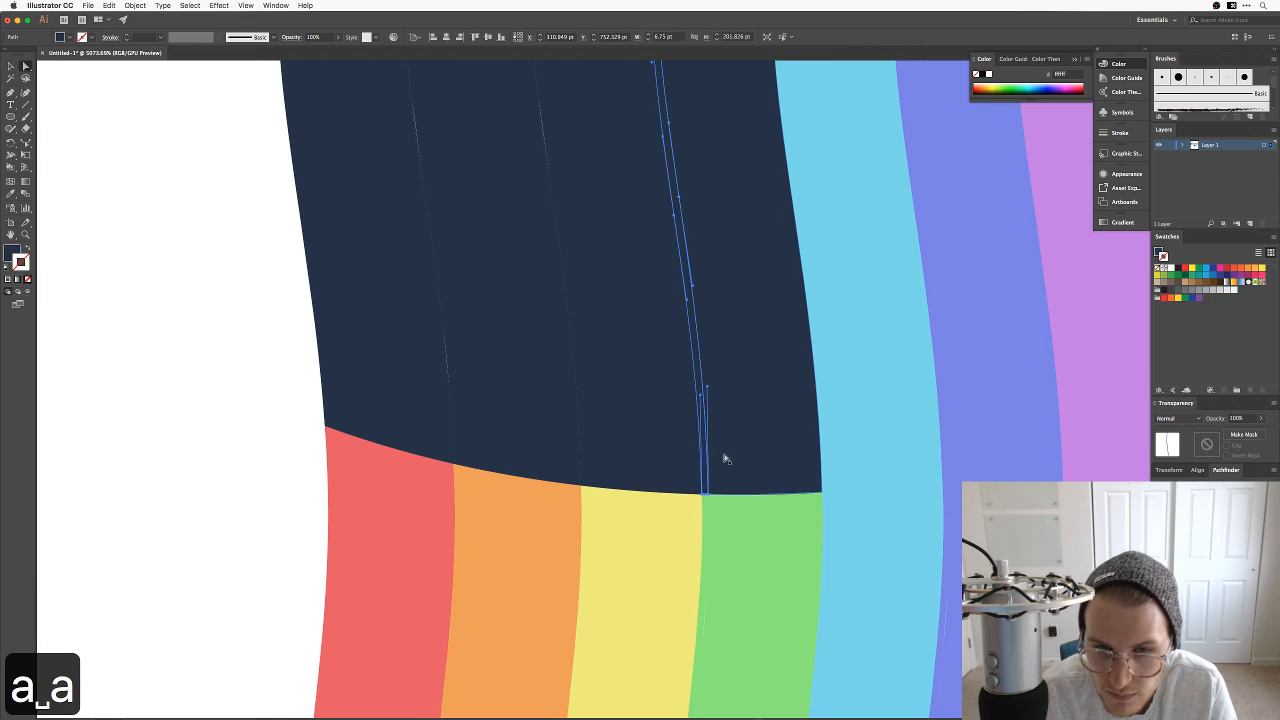
{"action": "left_click", "coordinate": [726, 458], "text": "shift"}
{"action": "left_click", "coordinate": [723, 528], "text": "shift"}
{"action": "left_click", "coordinate": [704, 519], "text": "shift"}
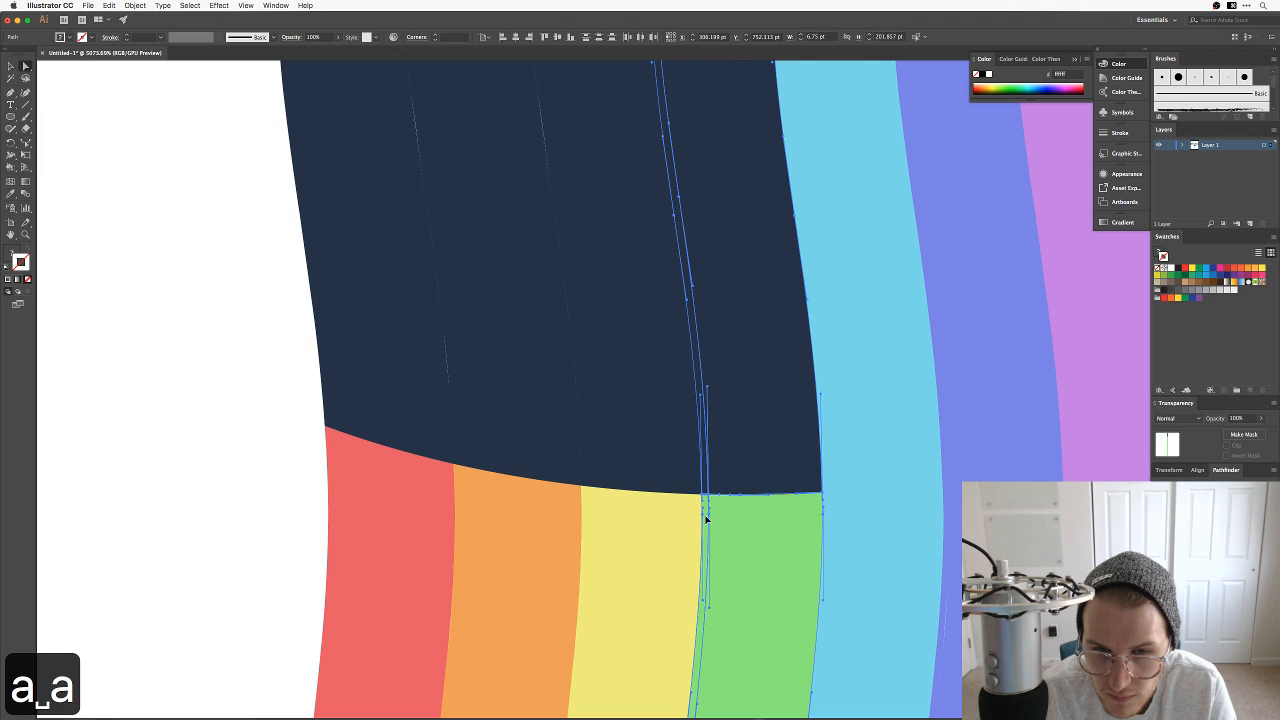
{"action": "key", "text": "super+z"}
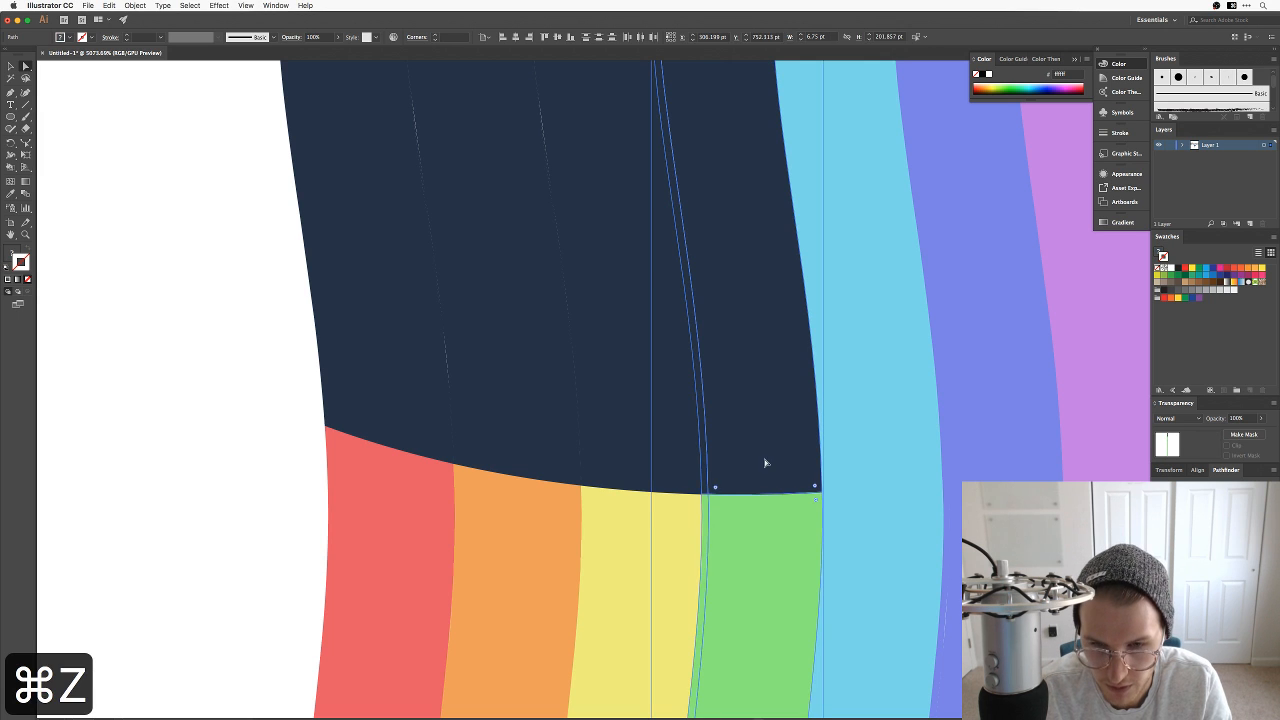
{"action": "key", "text": "i"}
{"action": "left_click", "coordinate": [821, 532]}
{"action": "left_click", "coordinate": [1161, 498]}
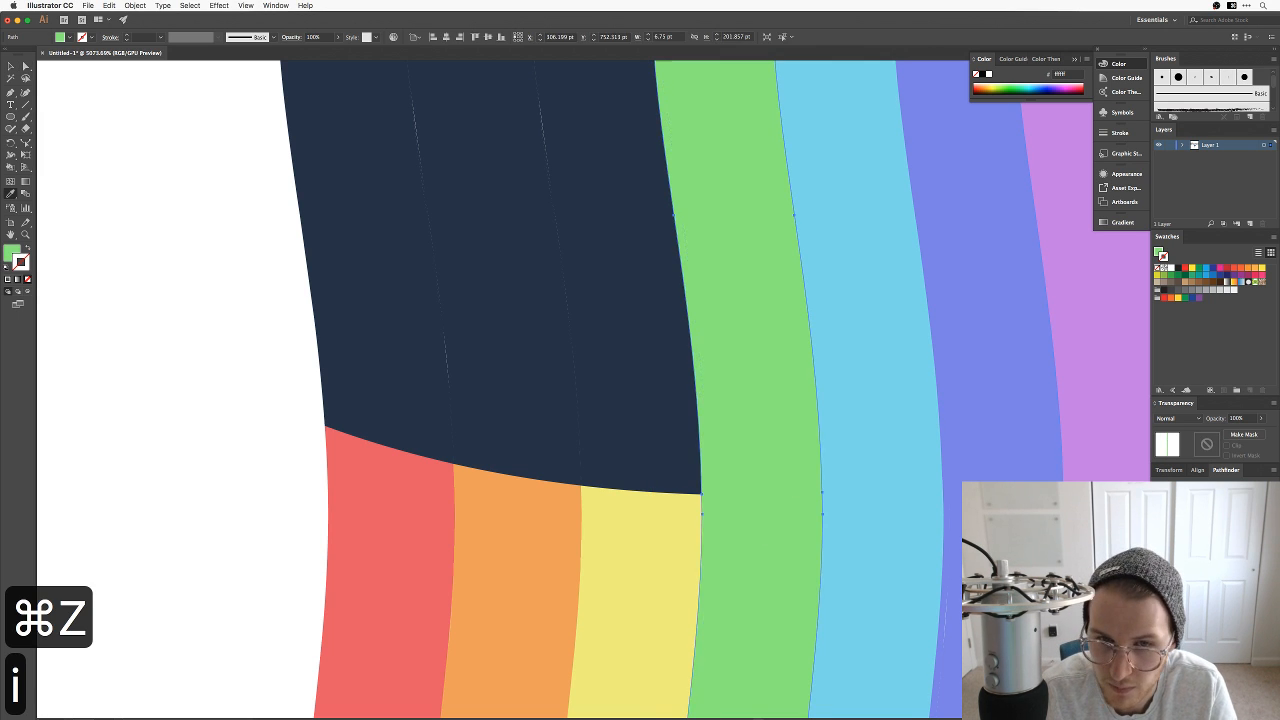
Step: Recolour the dark segment above the yellow strip with the strip's sampled yellow
{"action": "key", "text": "a"}
{"action": "left_click", "coordinate": [638, 453]}
{"action": "left_click", "coordinate": [607, 533], "text": "shift"}
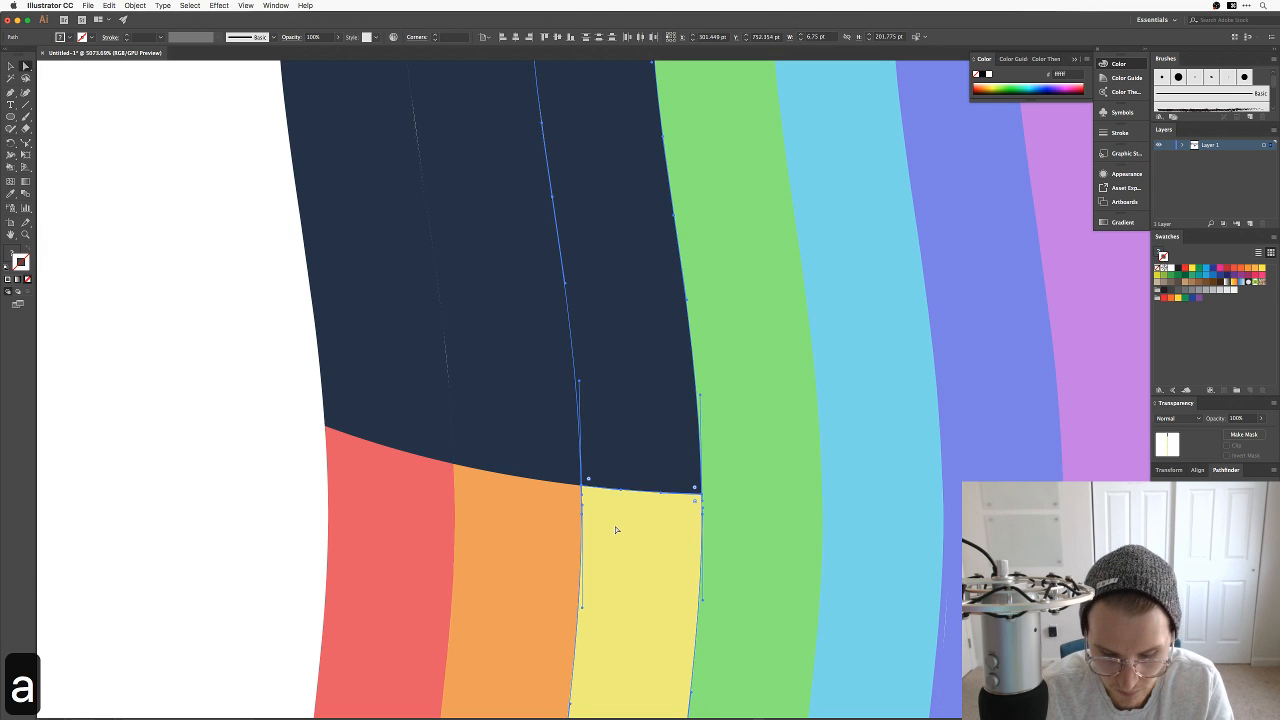
{"action": "key", "text": "i"}
{"action": "left_click", "coordinate": [612, 530]}
{"action": "left_click", "coordinate": [1161, 498]}
Step: Recolour the dark segment above the orange strip with the strip's sampled orange
{"action": "key", "text": "a"}
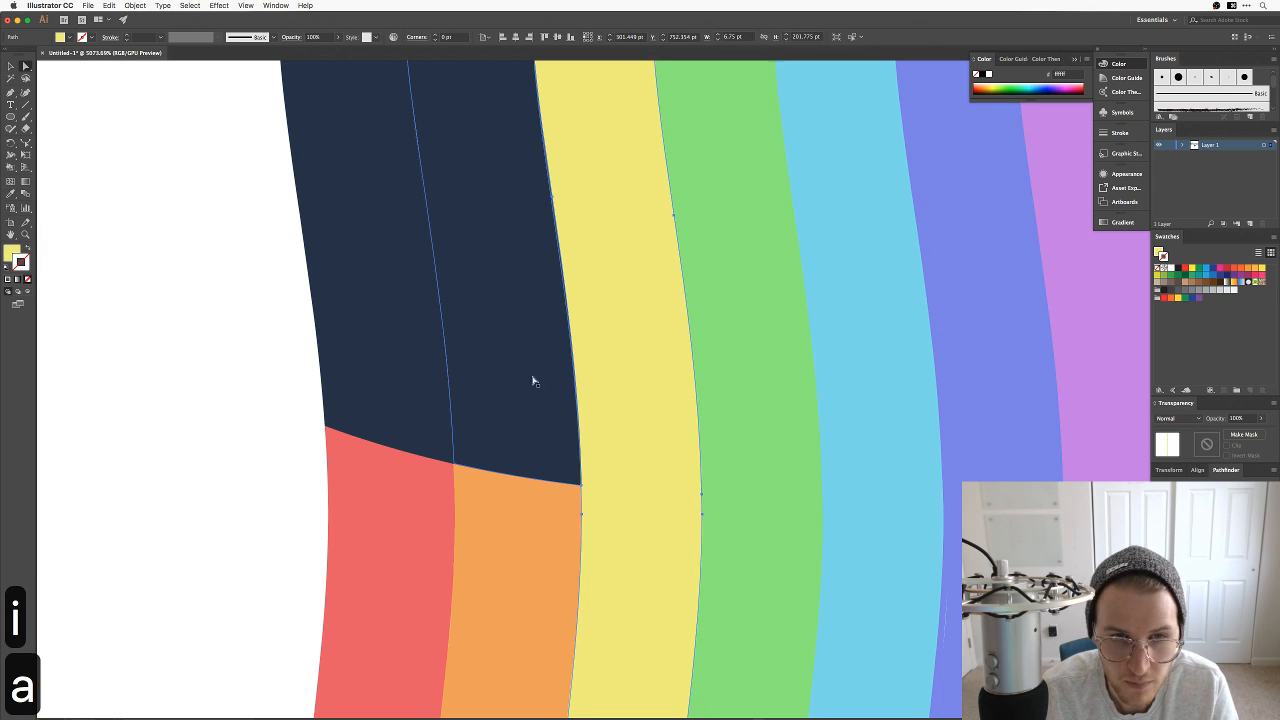
{"action": "left_click", "coordinate": [523, 380]}
{"action": "left_click", "coordinate": [509, 571], "text": "shift"}
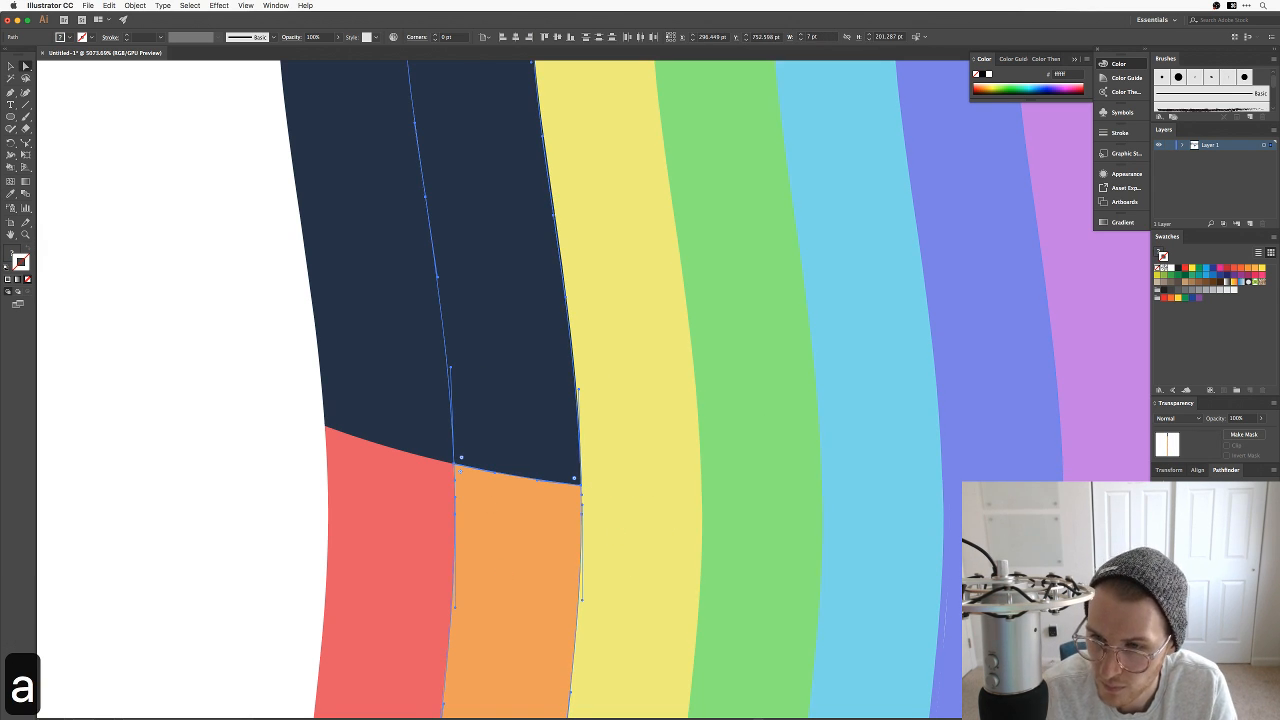
{"action": "left_click", "coordinate": [1161, 498]}
{"action": "key", "text": "super+z"}
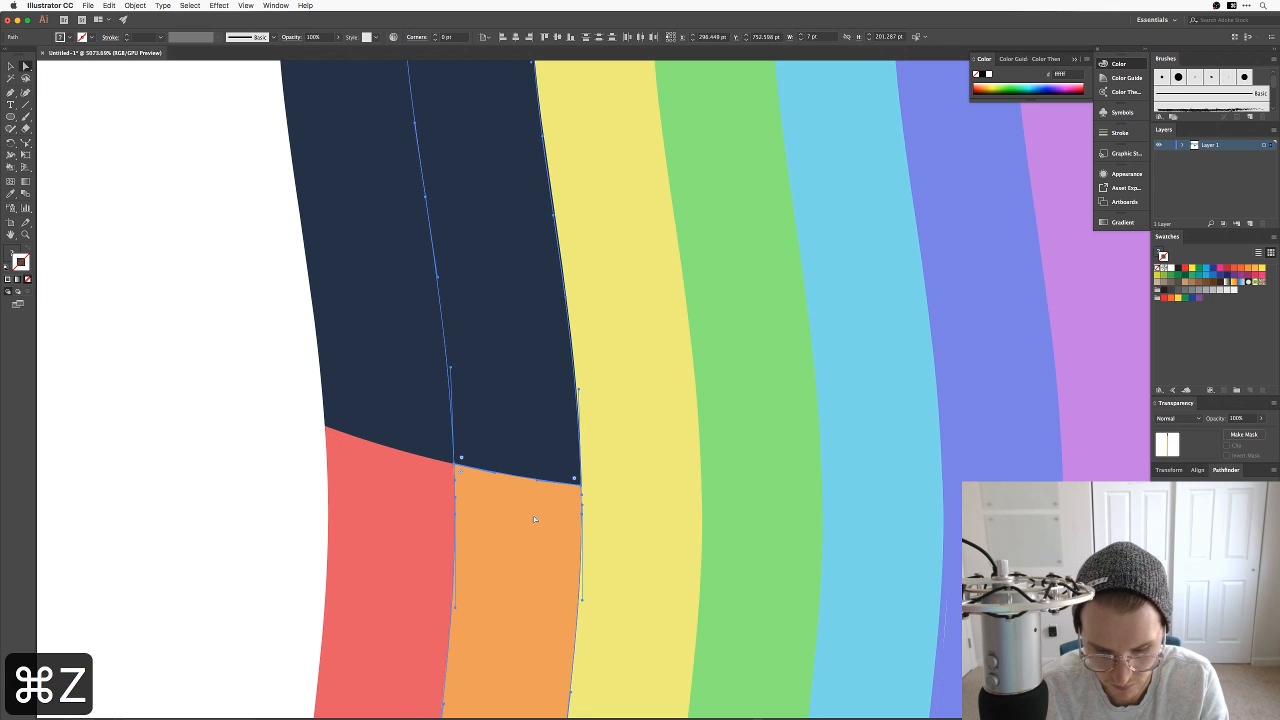
{"action": "key", "text": "i"}
{"action": "left_click", "coordinate": [542, 511]}
{"action": "key", "text": "a"}
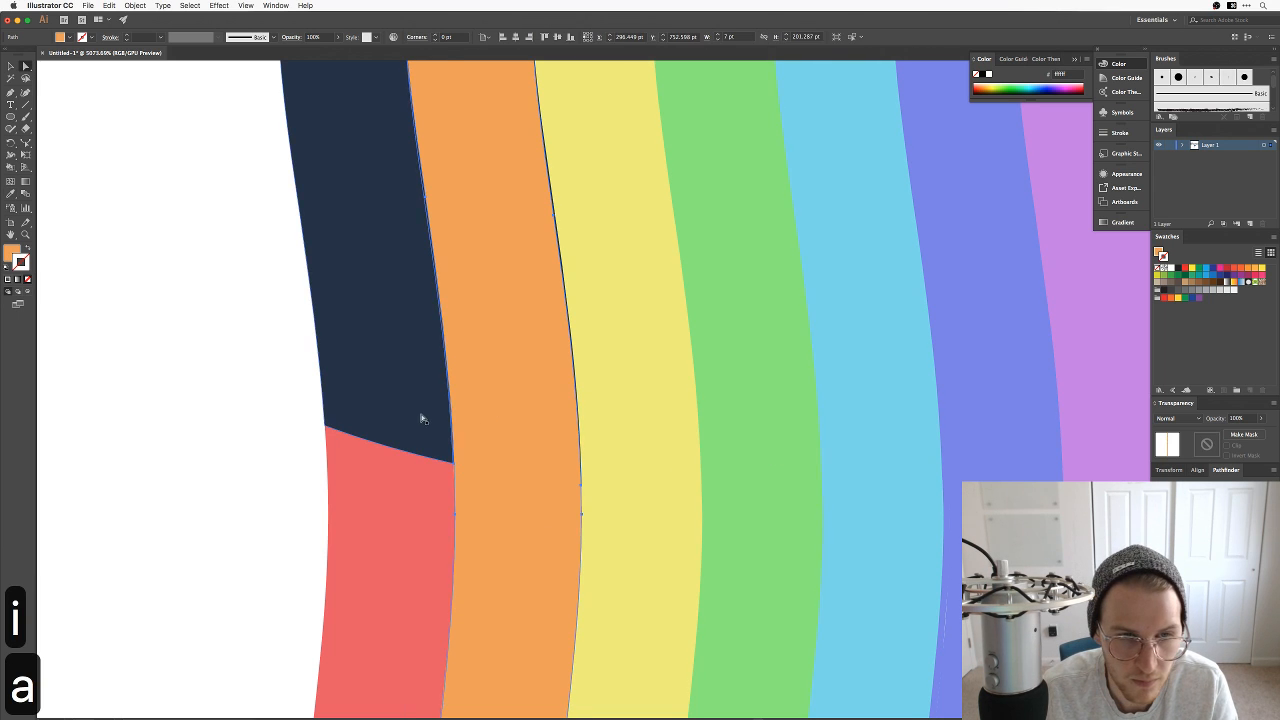
Step: Recolour the dark segment above the red strip with the strip's sampled red
{"action": "left_click", "coordinate": [406, 486]}
{"action": "key", "text": "i"}
{"action": "left_click", "coordinate": [441, 479]}
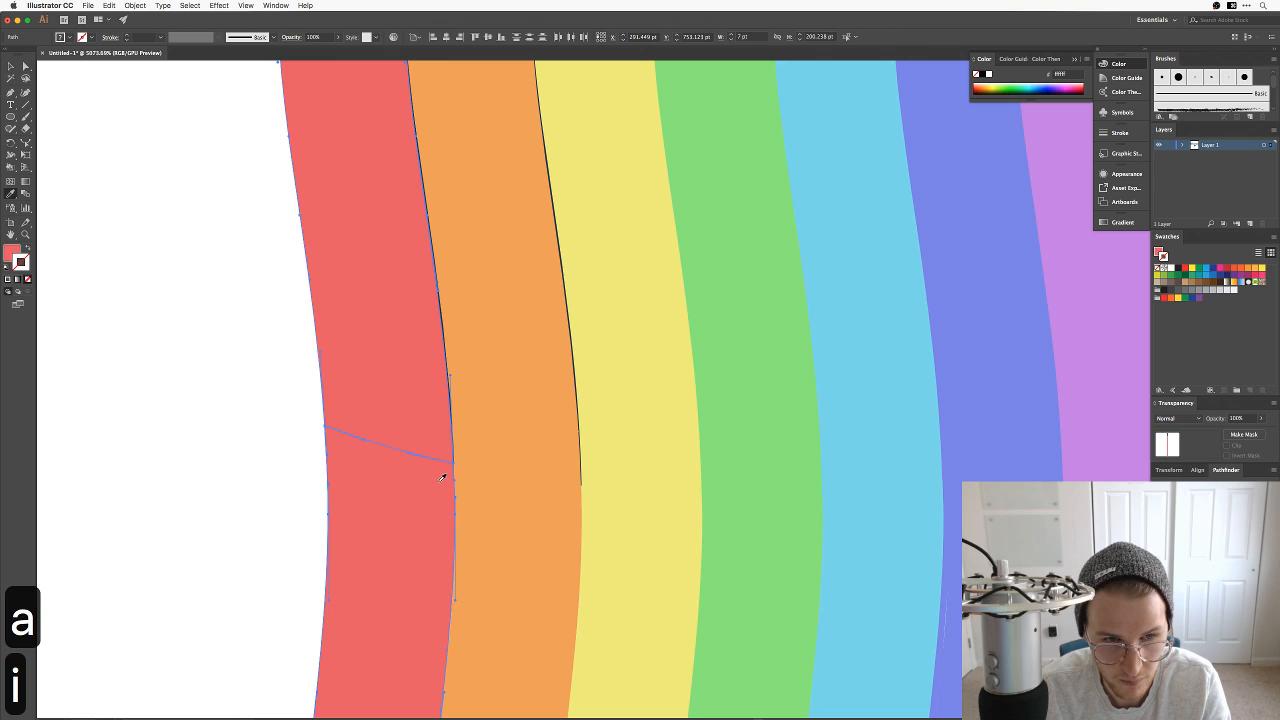
{"action": "key", "text": "a"}
{"action": "left_click", "coordinate": [266, 434]}
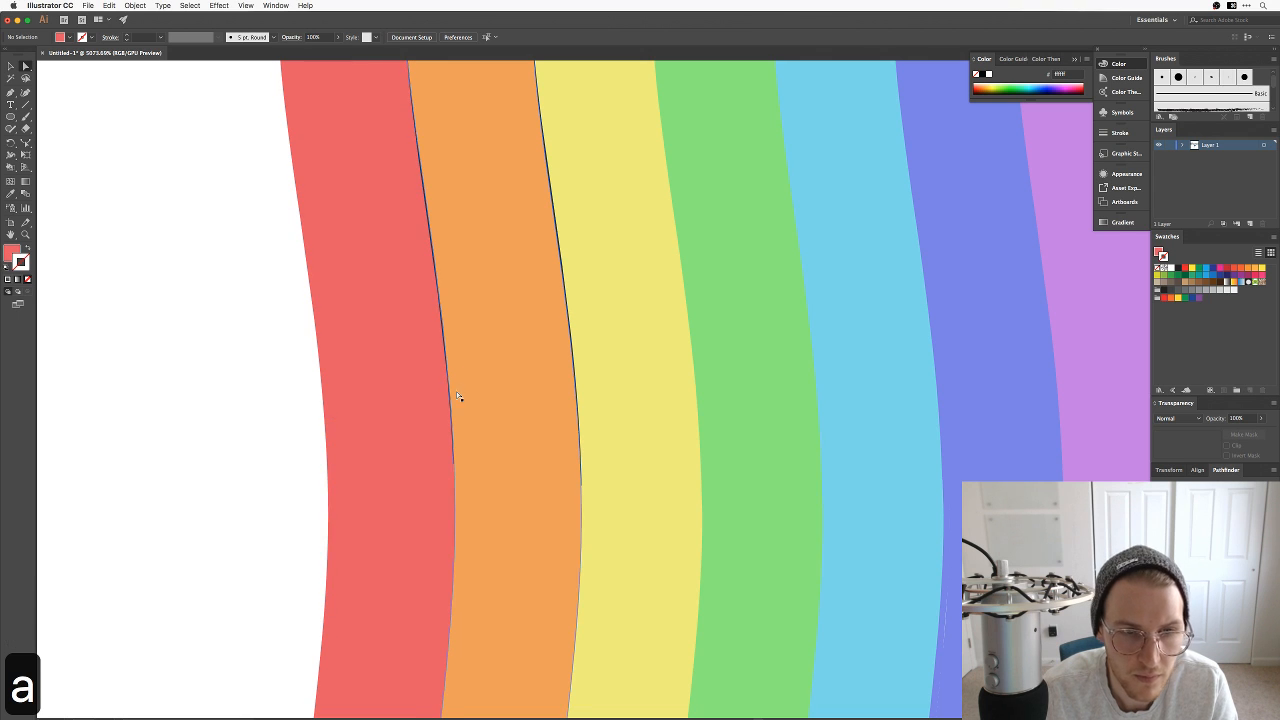
Step: Fill the thin dark sliver between the red and orange strips with the sampled red
{"action": "key", "text": "a"}
{"action": "left_click", "coordinate": [451, 410]}
{"action": "key", "text": "i"}
{"action": "left_click", "coordinate": [417, 395]}
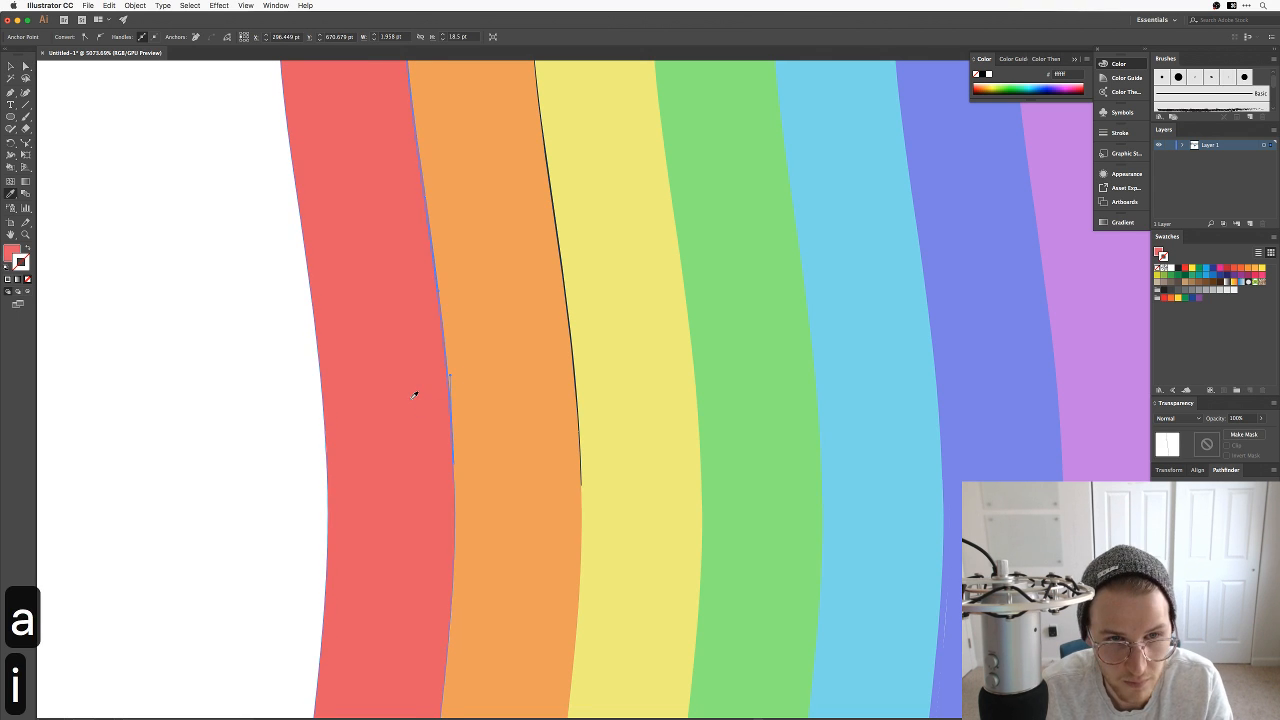
{"action": "key", "text": "a"}
{"action": "left_click", "coordinate": [414, 400]}
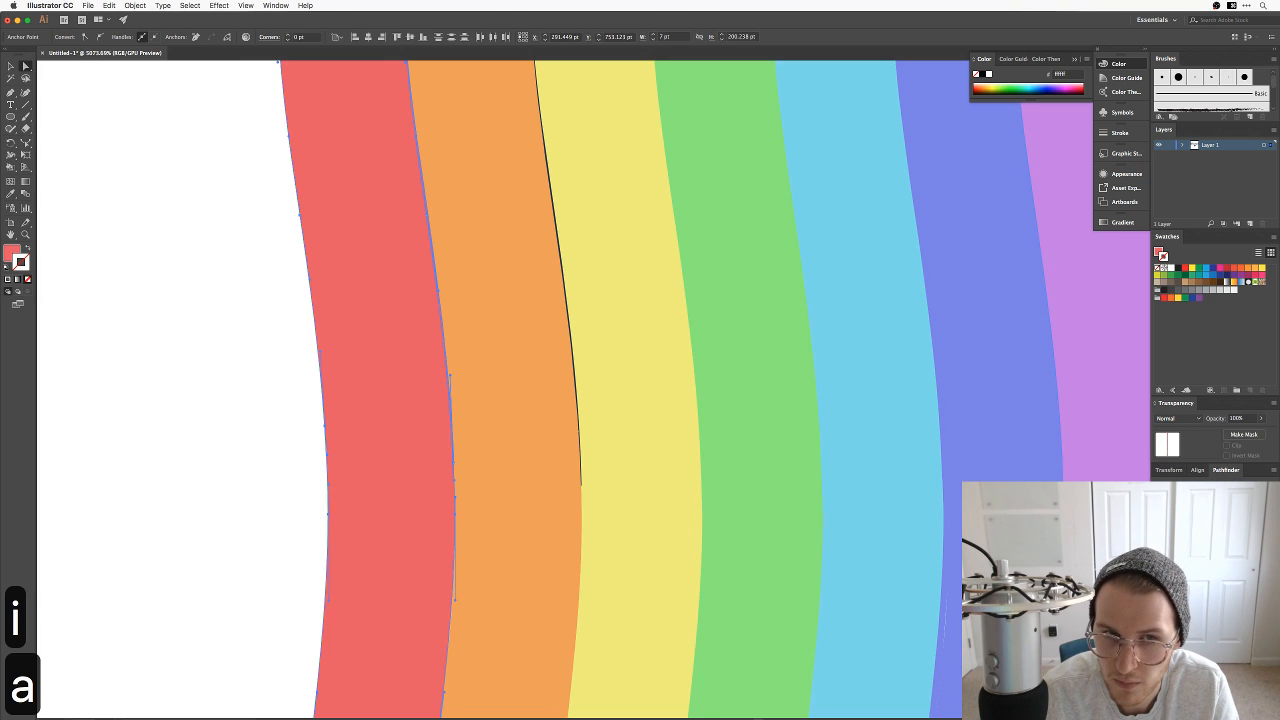
Step: Fill the thin dark sliver between the orange and yellow strips with the sampled orange
{"action": "left_click", "coordinate": [575, 350]}
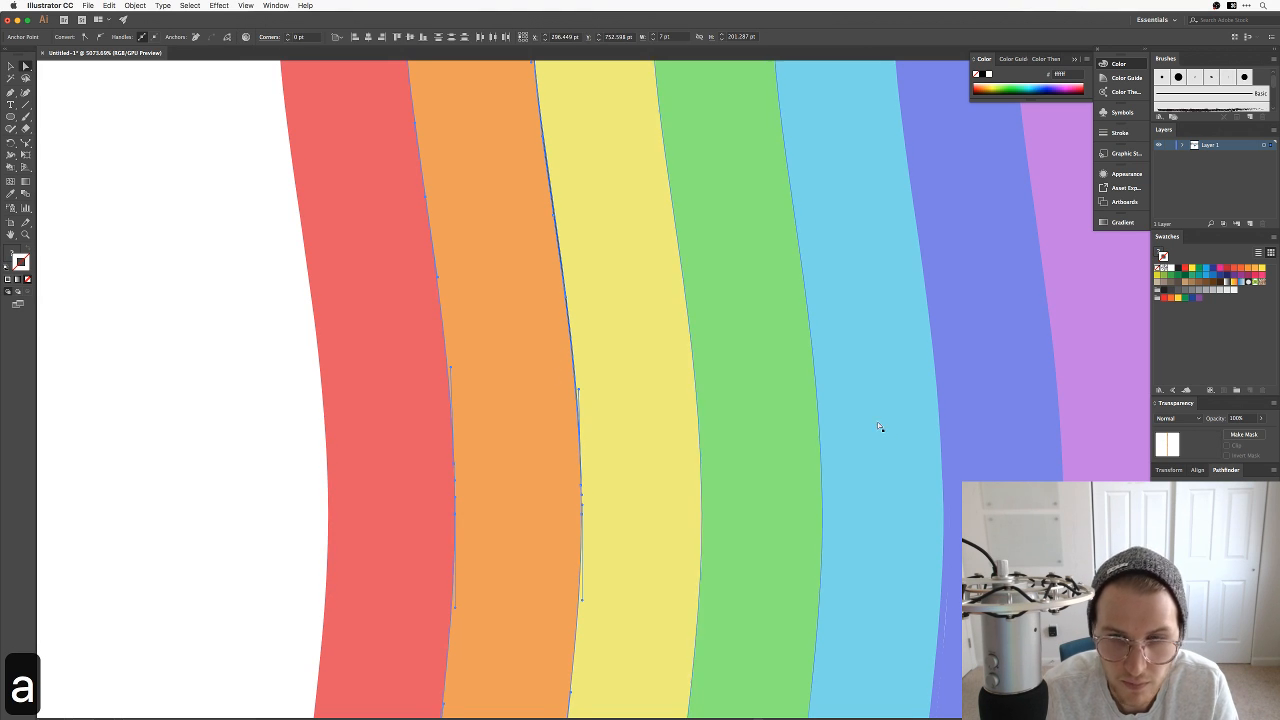
{"action": "key", "text": "i"}
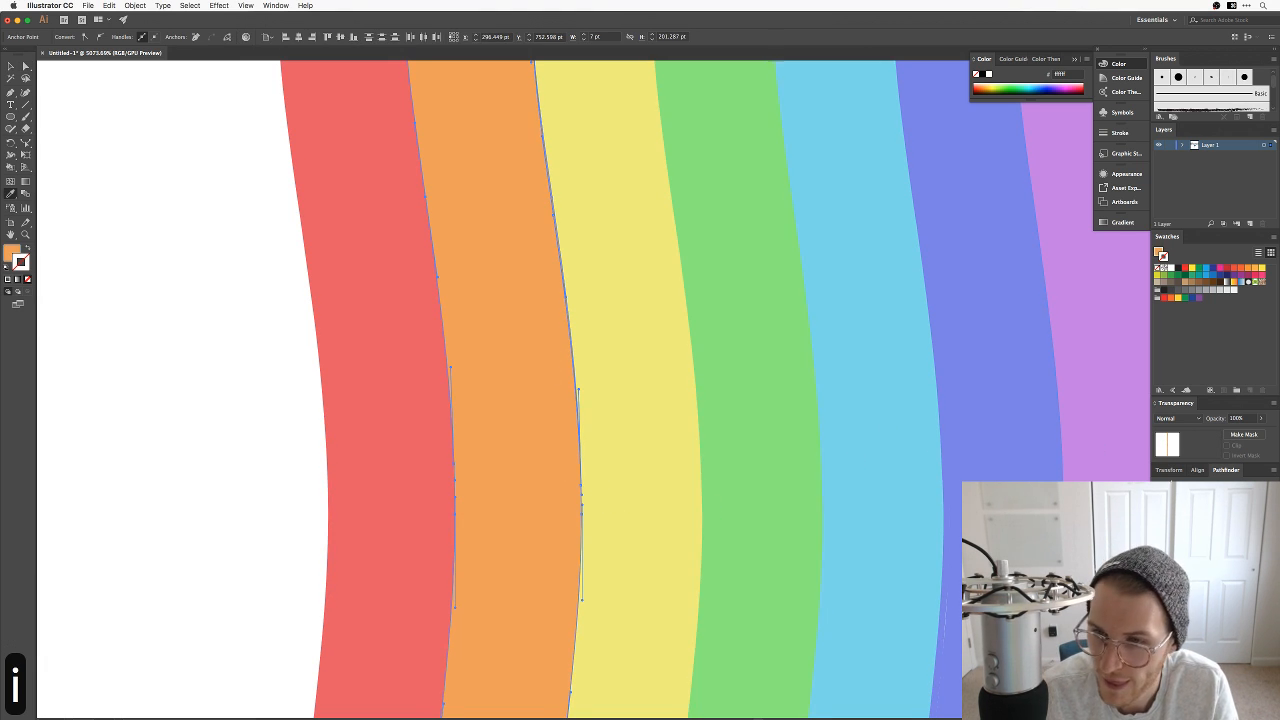
{"action": "key", "text": "v"}
{"action": "left_click", "coordinate": [268, 401]}
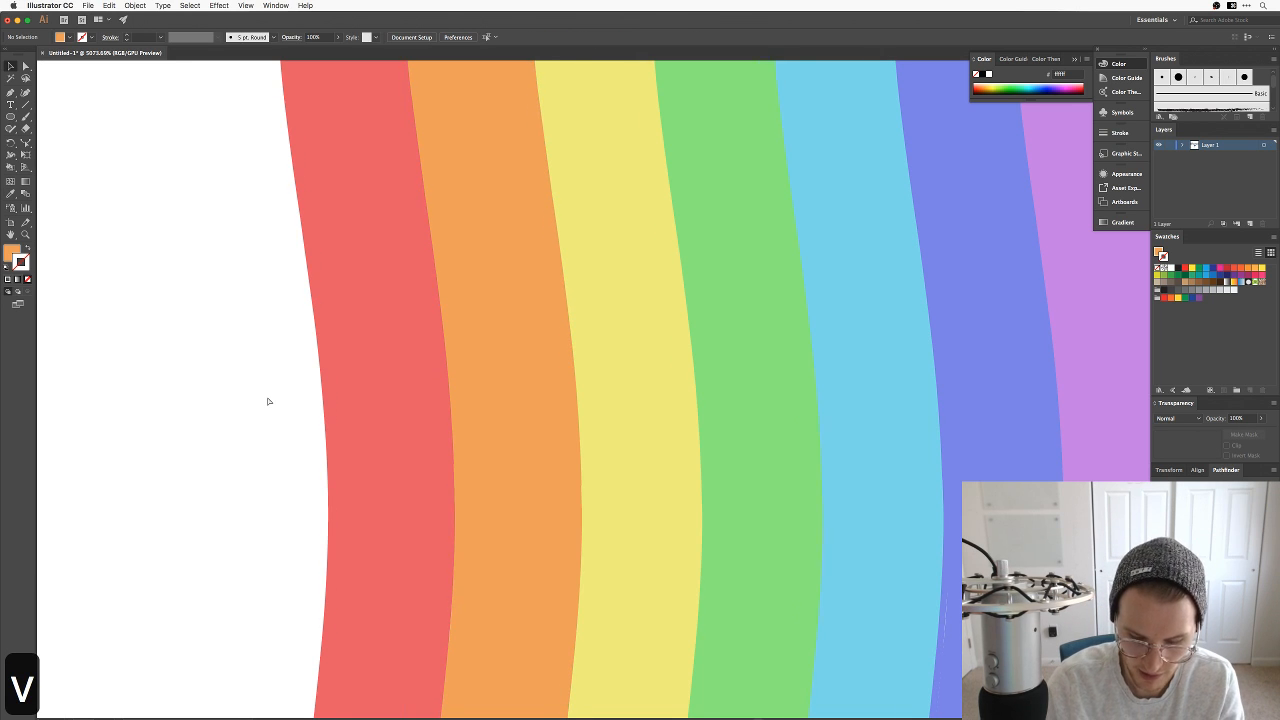
Step: Fill the remaining dark sliver between the orange and yellow strips at the rainbow's top edge with the sampled yellow
{"action": "key", "text": "super+minus"}
{"action": "key", "text": "super+minus"}
{"action": "key", "text": "super+minus"}
{"action": "key", "text": "super+minus"}
{"action": "key", "text": "super+minus"}
{"action": "key", "text": "super+minus"}
{"action": "key", "text": "super+minus"}
{"action": "key", "text": "super+minus"}
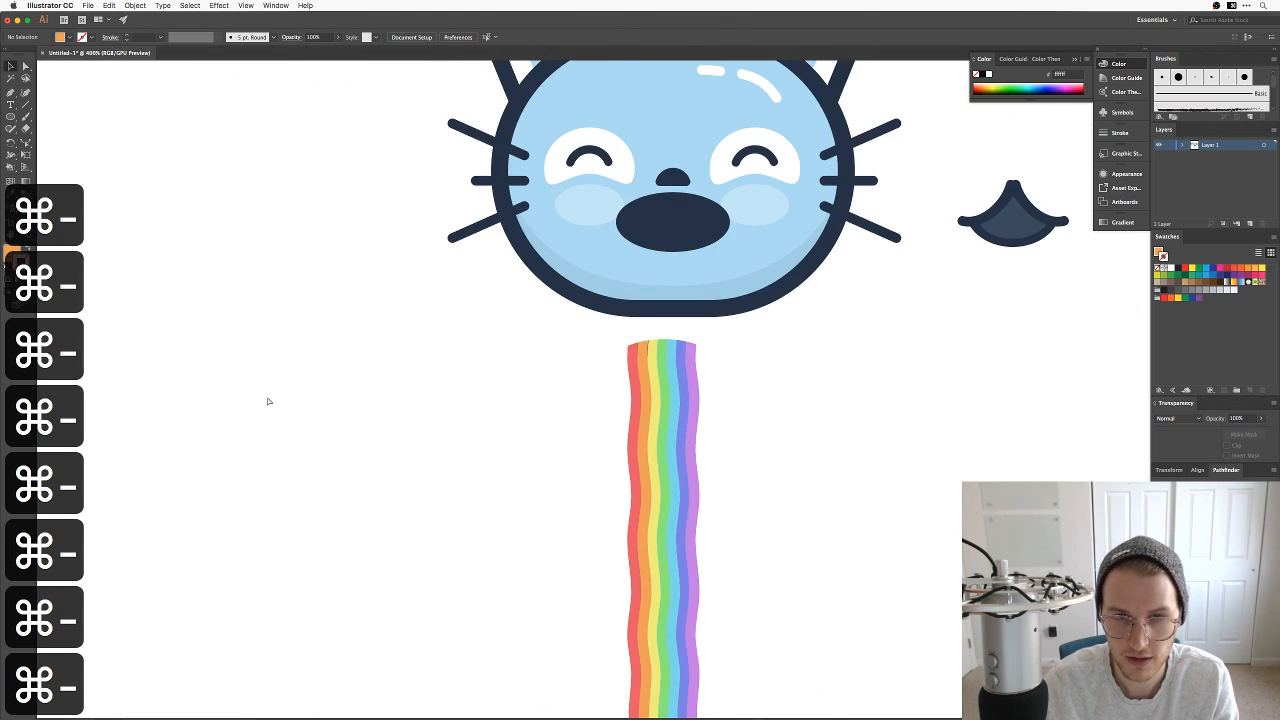
{"action": "key", "text": "super+equal"}
{"action": "key", "text": "super+equal"}
{"action": "key", "text": "super+equal"}
{"action": "key", "text": "super+equal"}
{"action": "key", "text": "super+equal"}
{"action": "key", "text": "super+equal"}
{"action": "key", "text": "space"}
{"action": "mouse_move", "coordinate": [681, 45]}
{"action": "left_mouse_down"}
{"action": "mouse_move", "coordinate": [692, 226]}
{"action": "mouse_move", "coordinate": [657, 48]}
{"action": "left_mouse_up"}
{"action": "key", "text": "space"}
{"action": "left_click_drag", "start_coordinate": [609, 189], "coordinate": [566, 377]}
{"action": "key", "text": "z"}
{"action": "left_click_drag", "start_coordinate": [496, 276], "coordinate": [749, 189]}
{"action": "key", "text": "a"}
{"action": "left_click", "coordinate": [753, 199]}
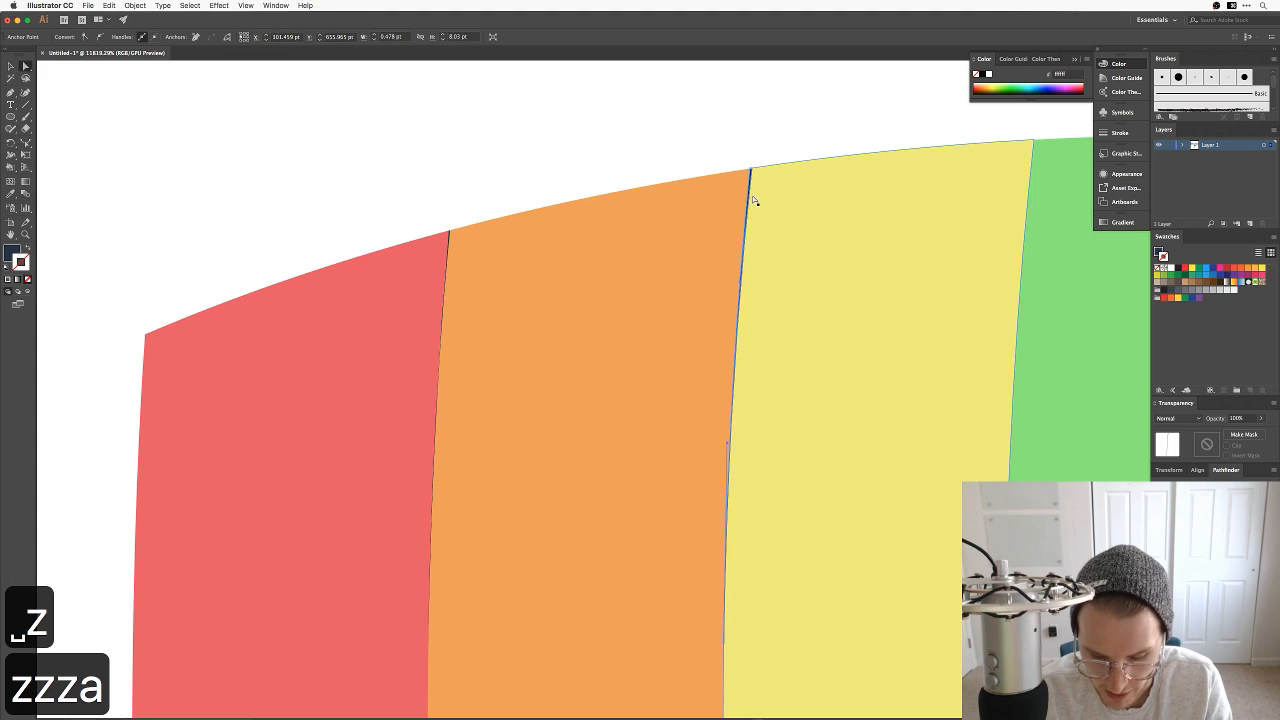
{"action": "key", "text": "i"}
{"action": "left_click", "coordinate": [795, 214]}
{"action": "key", "text": "a"}
{"action": "left_click", "coordinate": [791, 218]}
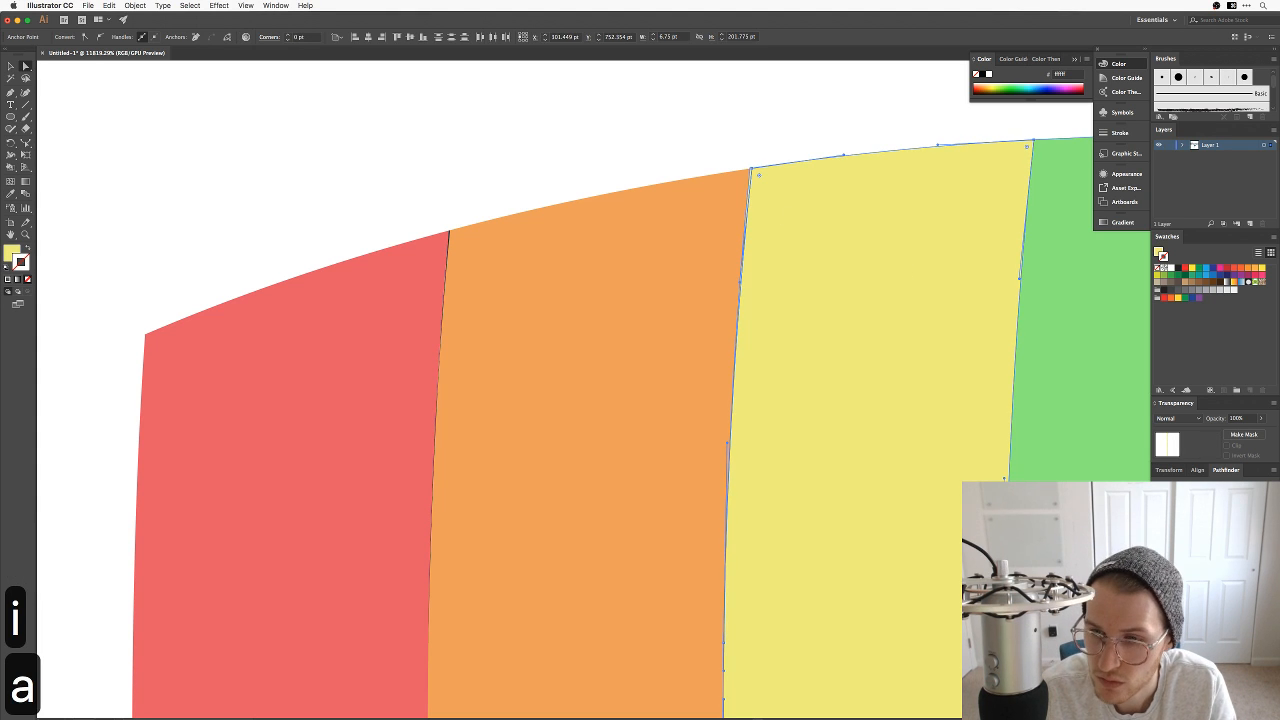
Step: Fill the remaining dark sliver between the red and orange strips at the rainbow's top edge with the sampled orange
{"action": "left_click", "coordinate": [543, 285]}
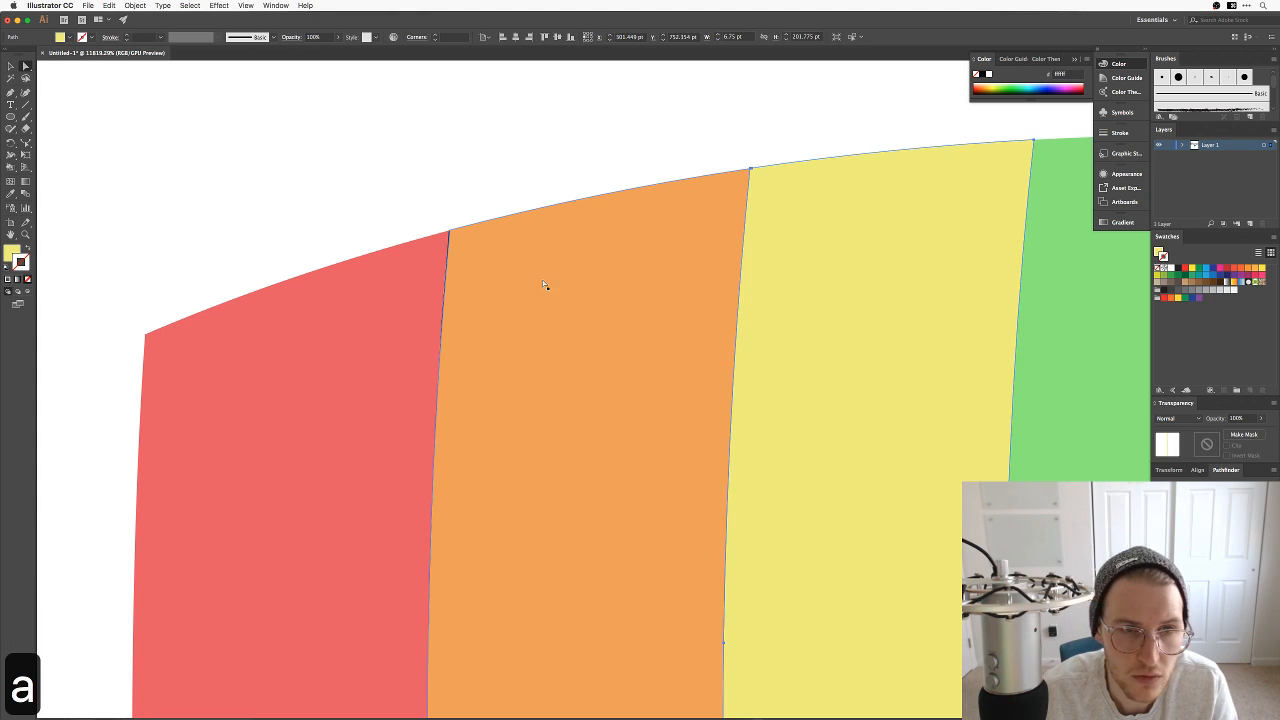
{"action": "left_click", "coordinate": [450, 236]}
{"action": "key", "text": "i"}
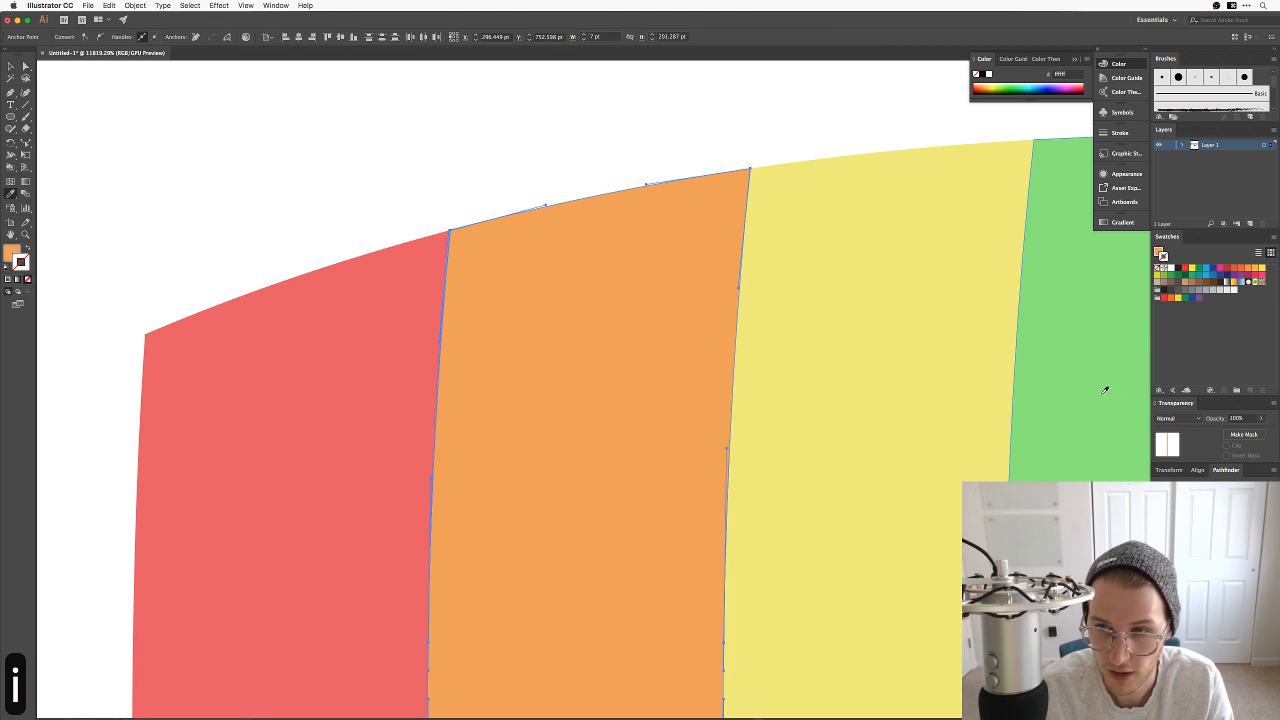
{"action": "key", "text": "a"}
{"action": "left_click", "coordinate": [517, 163]}
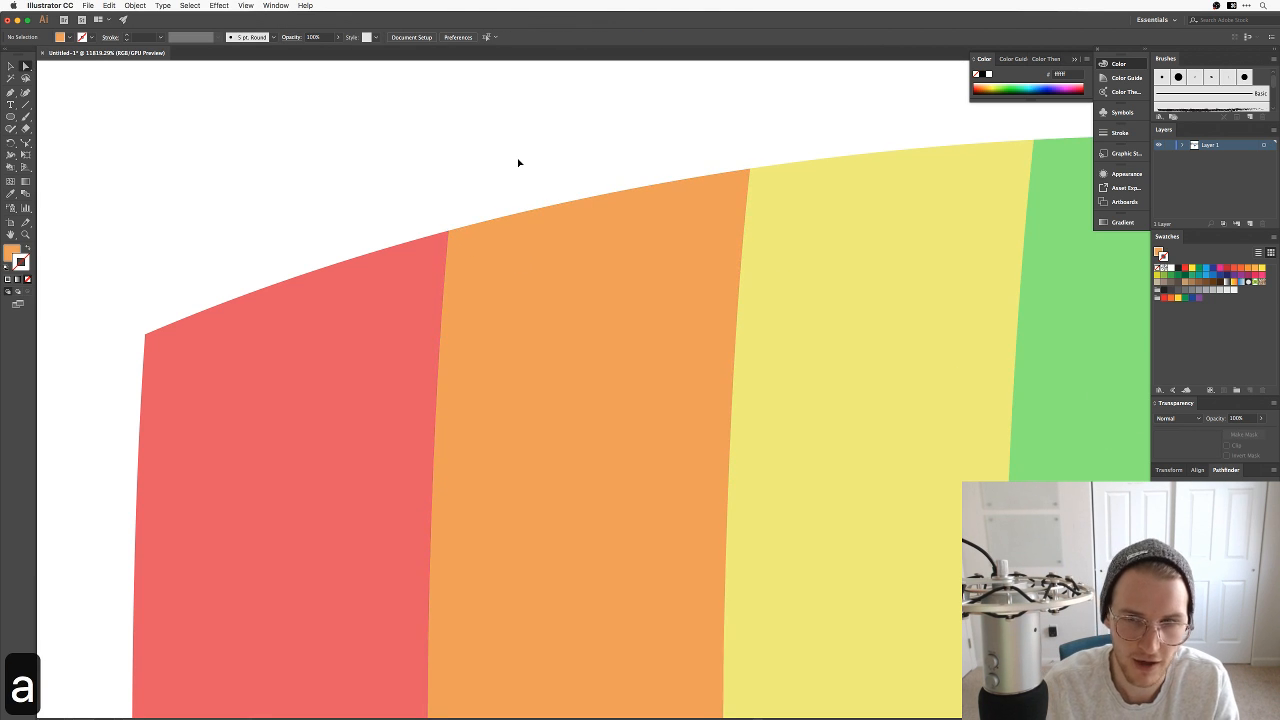
Step: Select all the rainbow strips and send them to the back, behind the white sparkles and circles
{"action": "key", "text": "super+minus"}
{"action": "key", "text": "super+minus"}
{"action": "key", "text": "super+minus"}
{"action": "key", "text": "super+minus"}
{"action": "key", "text": "super+minus"}
{"action": "key", "text": "super+minus"}
{"action": "key", "text": "super+minus"}
{"action": "key", "text": "super+minus"}
{"action": "key", "text": "super+minus"}
{"action": "key", "text": "super+minus"}
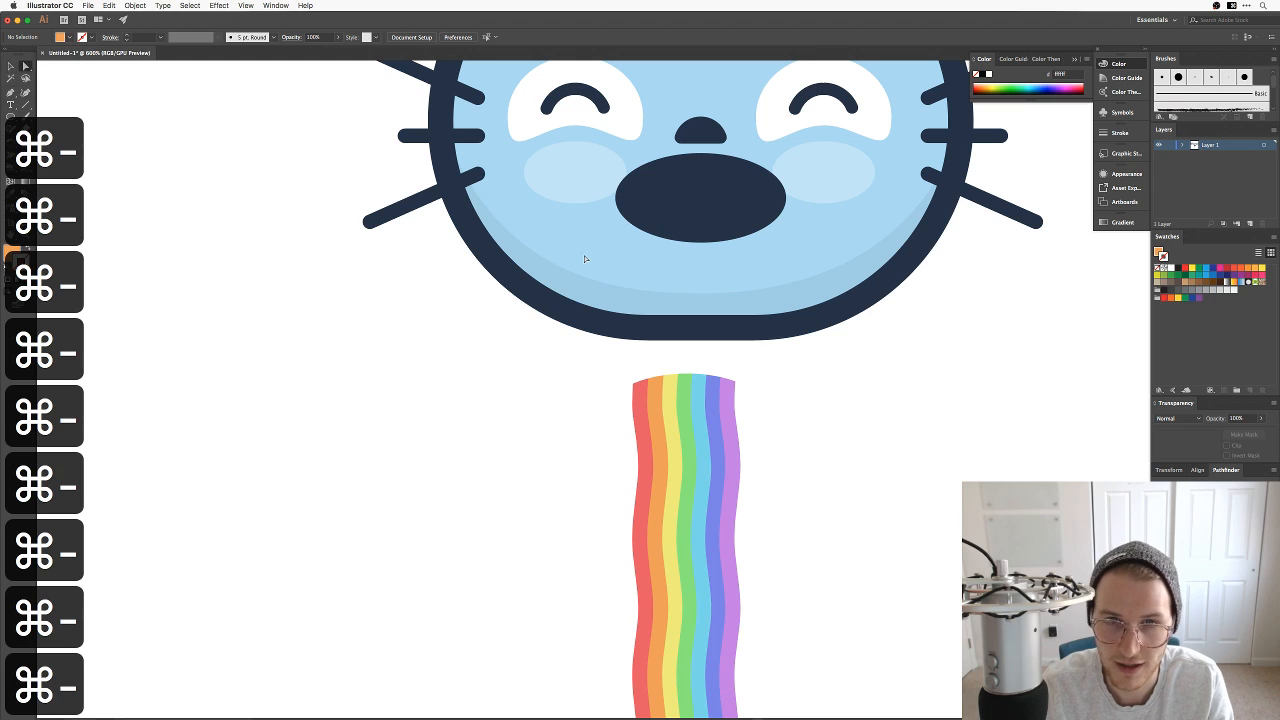
{"action": "key", "text": "v"}
{"action": "scroll", "coordinate": [757, 523], "scroll_direction": "down", "scroll_amount": 5}
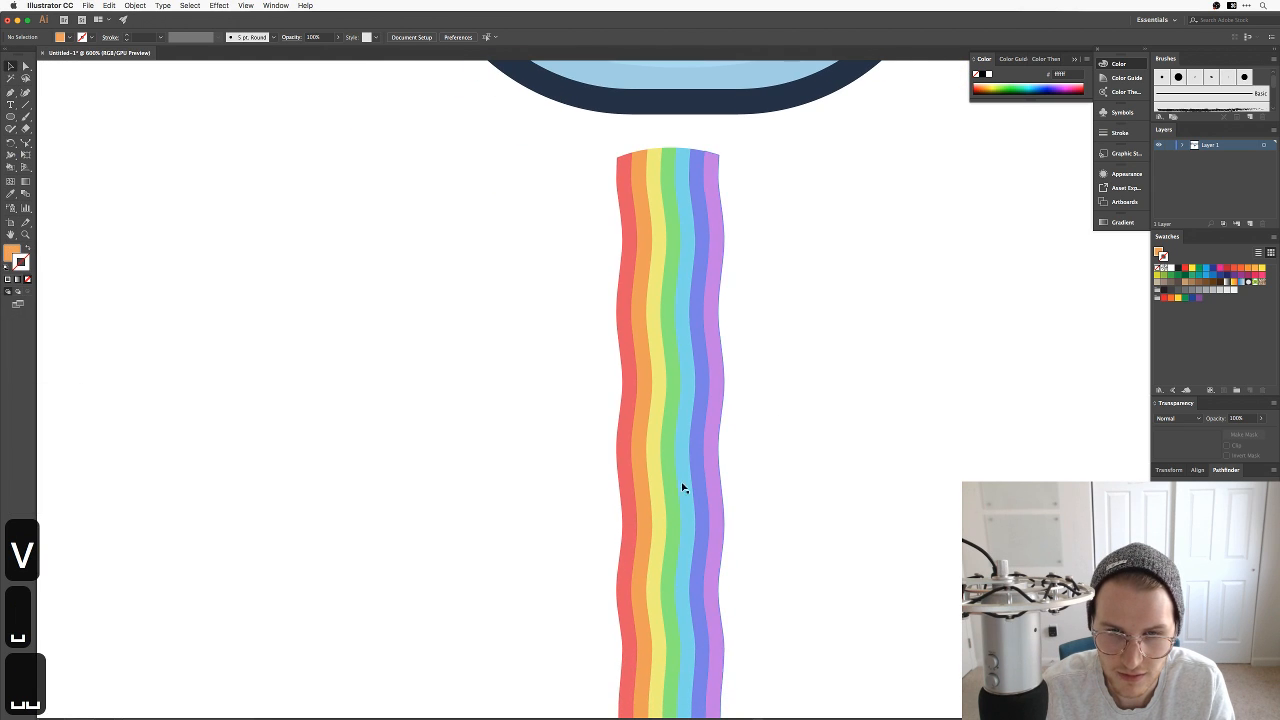
{"action": "left_click", "coordinate": [618, 478]}
{"action": "left_click_drag", "start_coordinate": [597, 474], "coordinate": [836, 507]}
{"action": "key", "text": "super+shift+bracketleft"}
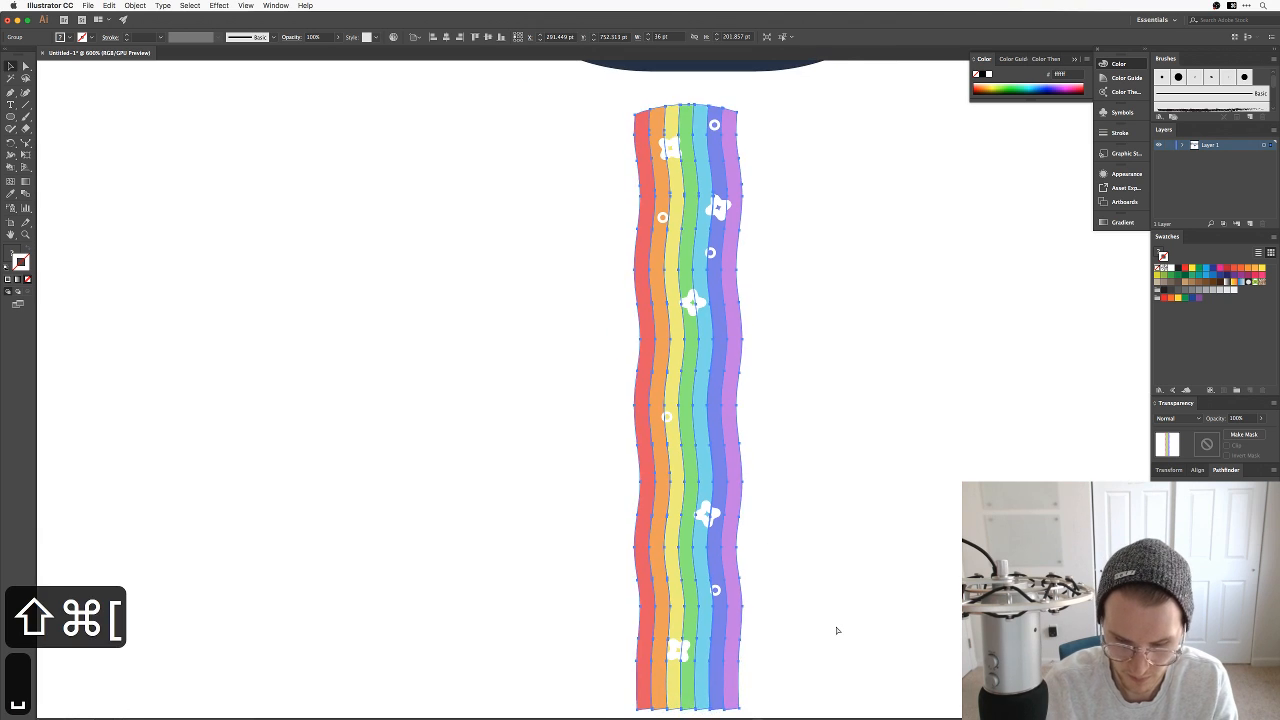
Step: Select the rainbow strips together with the white sparkles and circles and group them
{"action": "key", "text": "super+minus"}
{"action": "key", "text": "super+minus"}
{"action": "left_click_drag", "start_coordinate": [792, 603], "coordinate": [580, 243]}
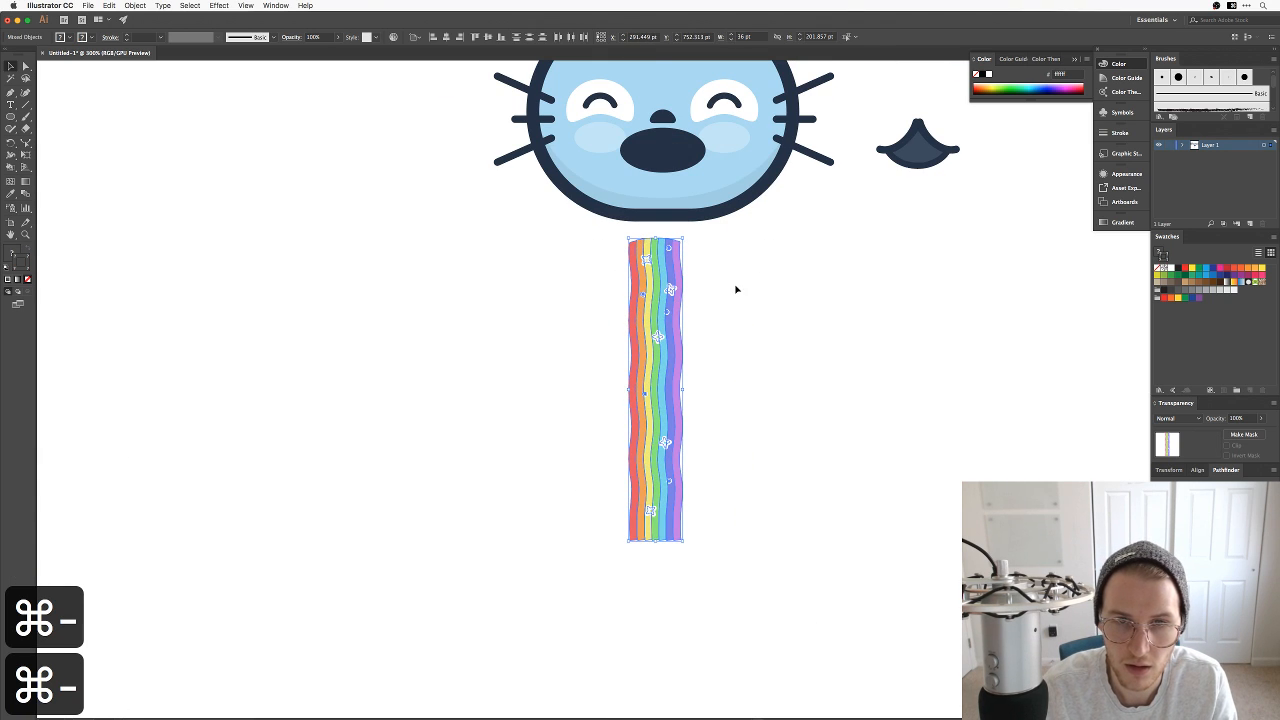
{"action": "key", "text": "super+g"}
Step: Move the rainbow group up into the cat's open mouth, bring it to the front, and centre it in the mouth
{"action": "left_click_drag", "start_coordinate": [666, 294], "coordinate": [676, 201]}
{"action": "left_click", "coordinate": [811, 274]}
{"action": "left_click", "coordinate": [672, 300]}
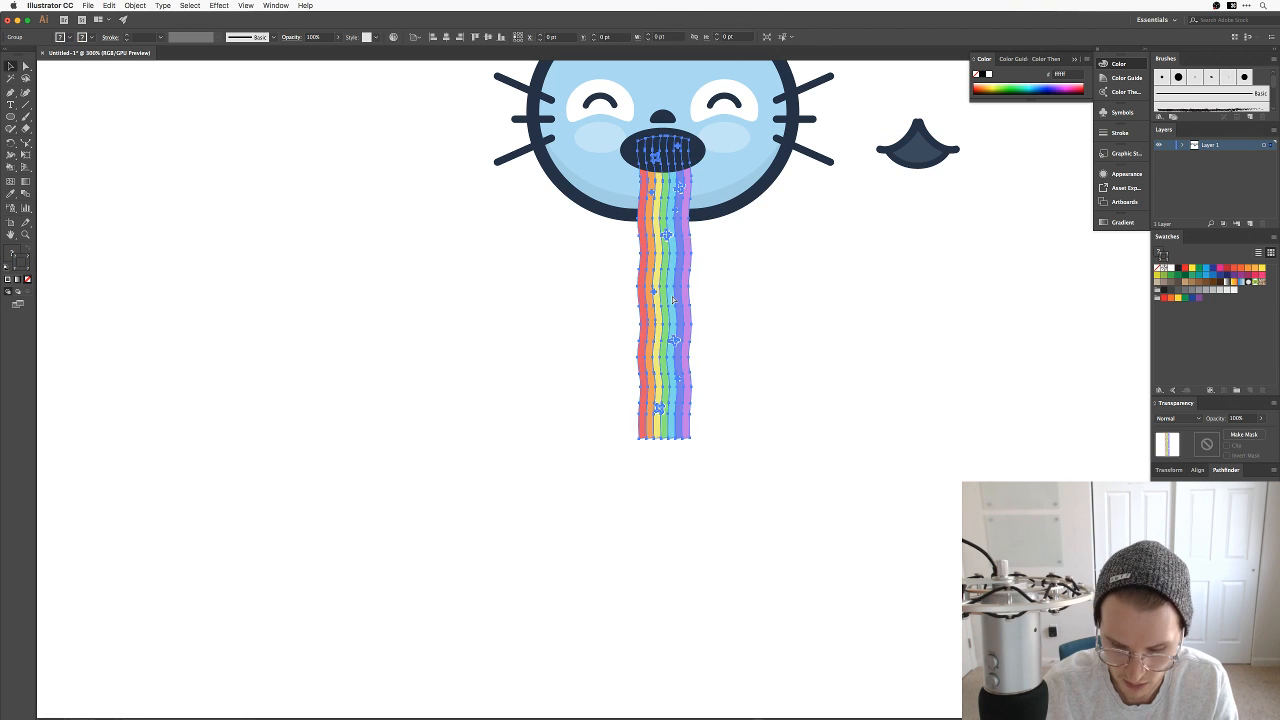
{"action": "key", "text": "shift+super+bracketright"}
{"action": "left_click", "coordinate": [843, 291]}
{"action": "left_click_drag", "start_coordinate": [807, 232], "coordinate": [823, 511]}
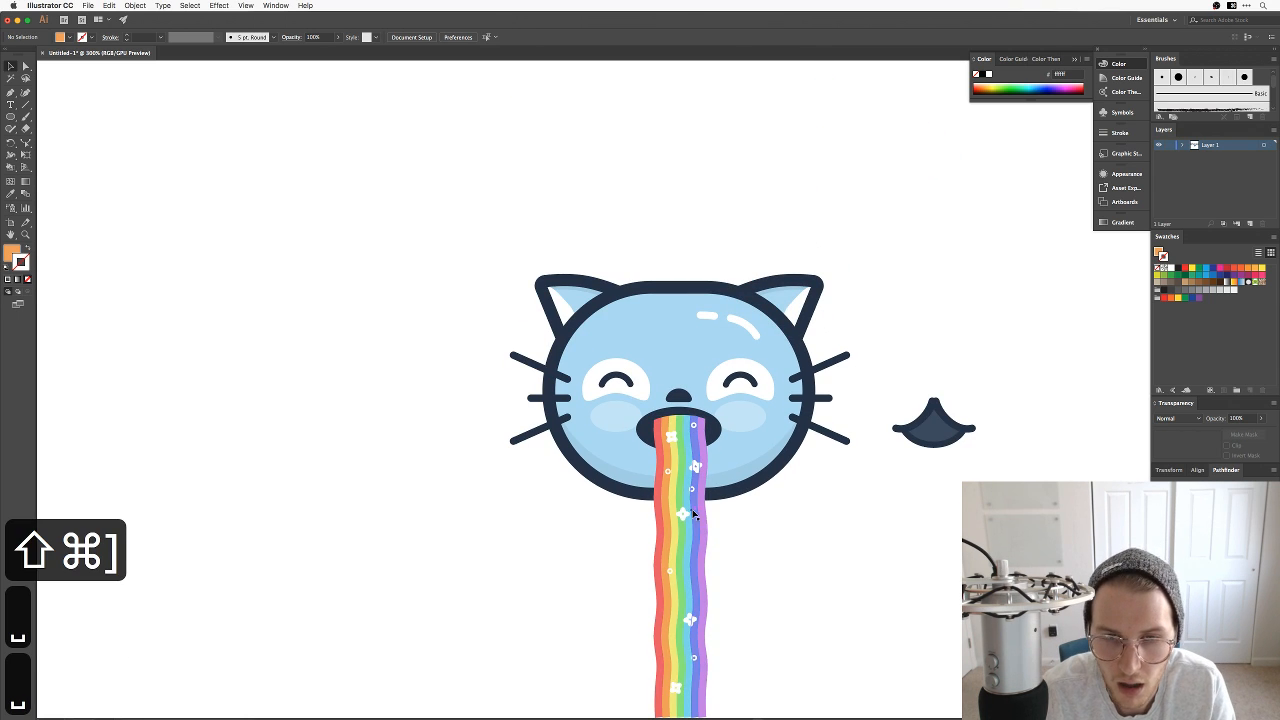
{"action": "left_click_drag", "start_coordinate": [694, 512], "coordinate": [688, 511]}
{"action": "left_click", "coordinate": [843, 580]}
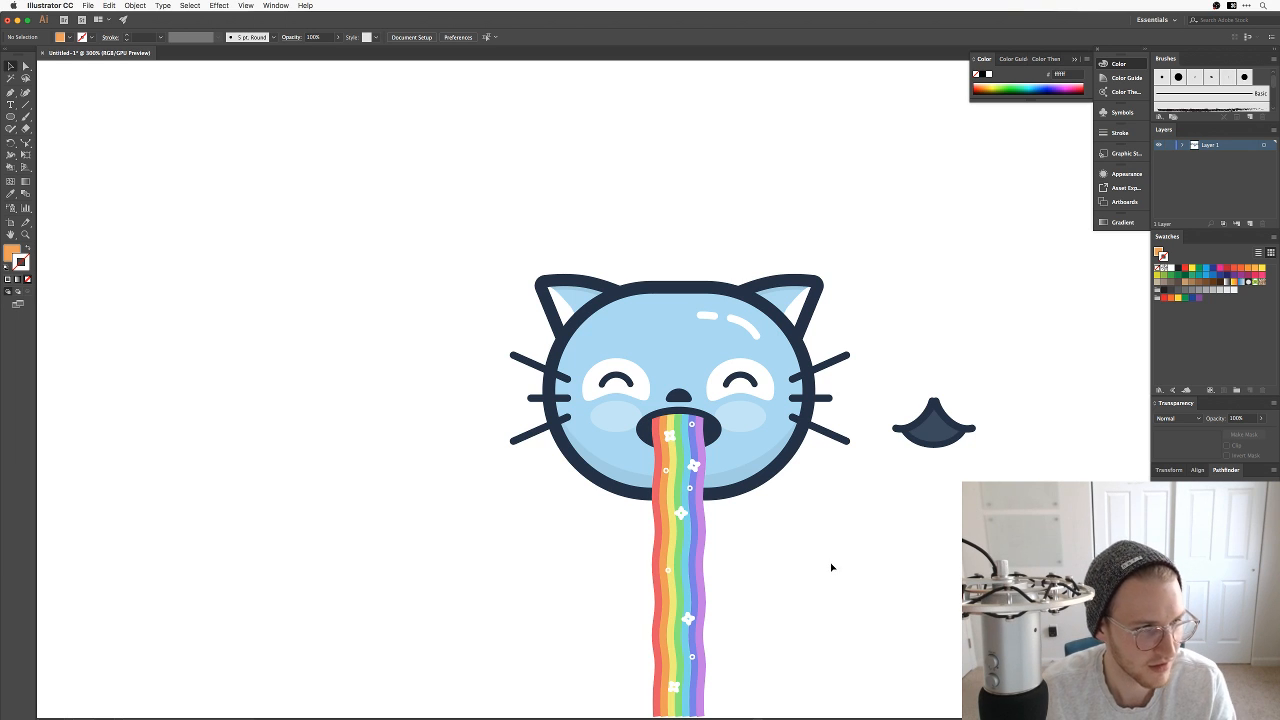
Step: Switch to Chrome and compare the cat with the reference photo of the Snapchat rainbow effect
{"action": "key", "text": "super+Tab"}
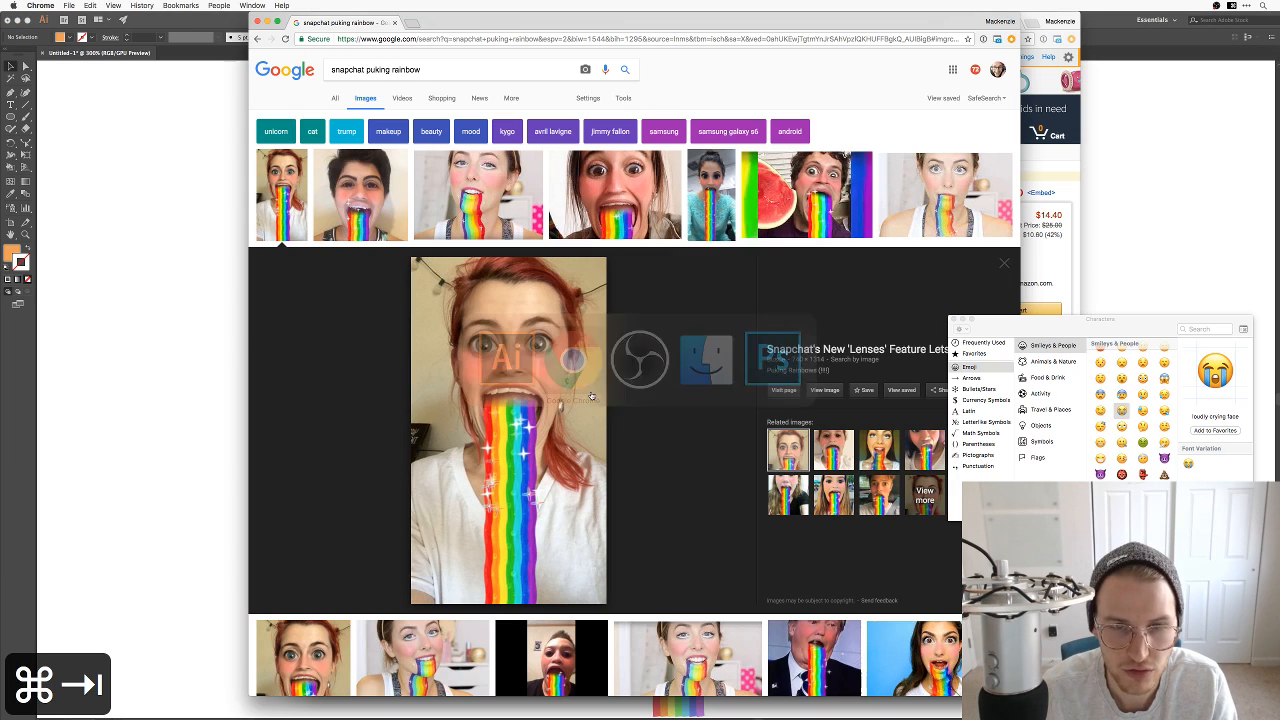
{"action": "key", "text": "super+Tab"}
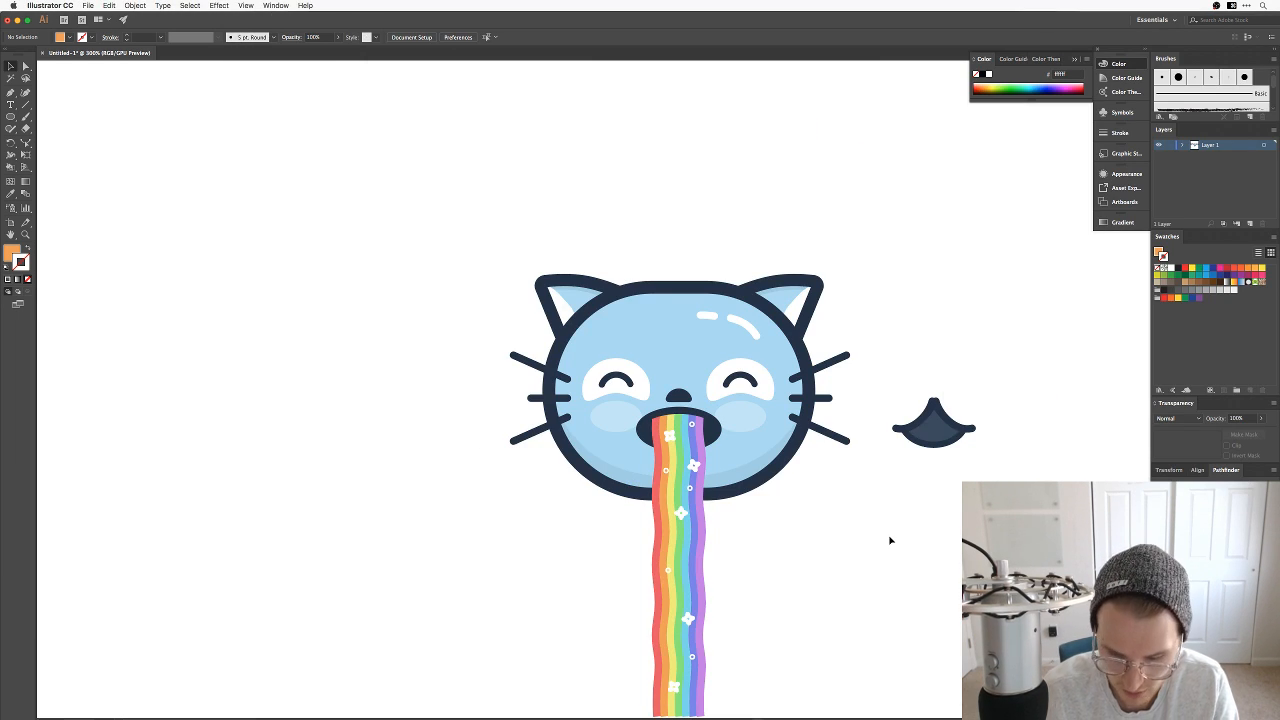
{"action": "key", "text": "super+Tab"}
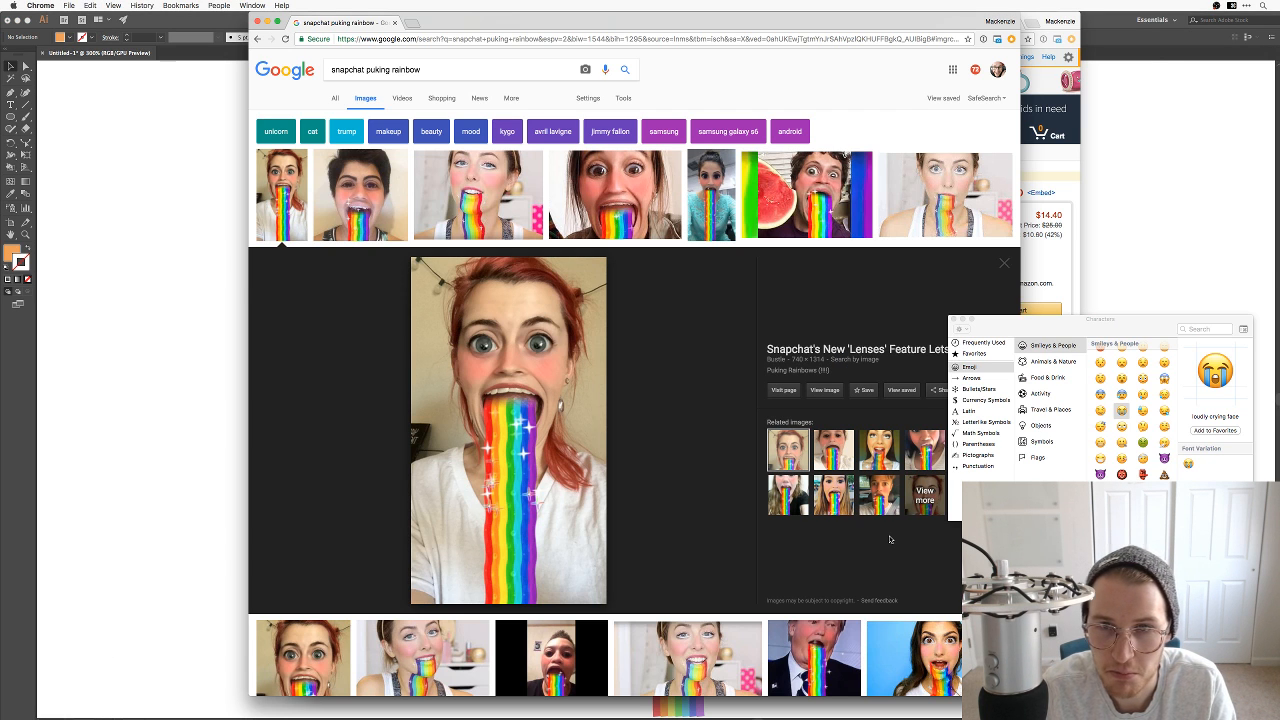
Step: Return to Illustrator and duplicate the plain open-eyed cat into the empty area beside the rainbow cat
{"action": "key", "text": "super+Tab"}
{"action": "key", "text": "super+minus"}
{"action": "key", "text": "super+minus"}
{"action": "key", "text": "super+minus"}
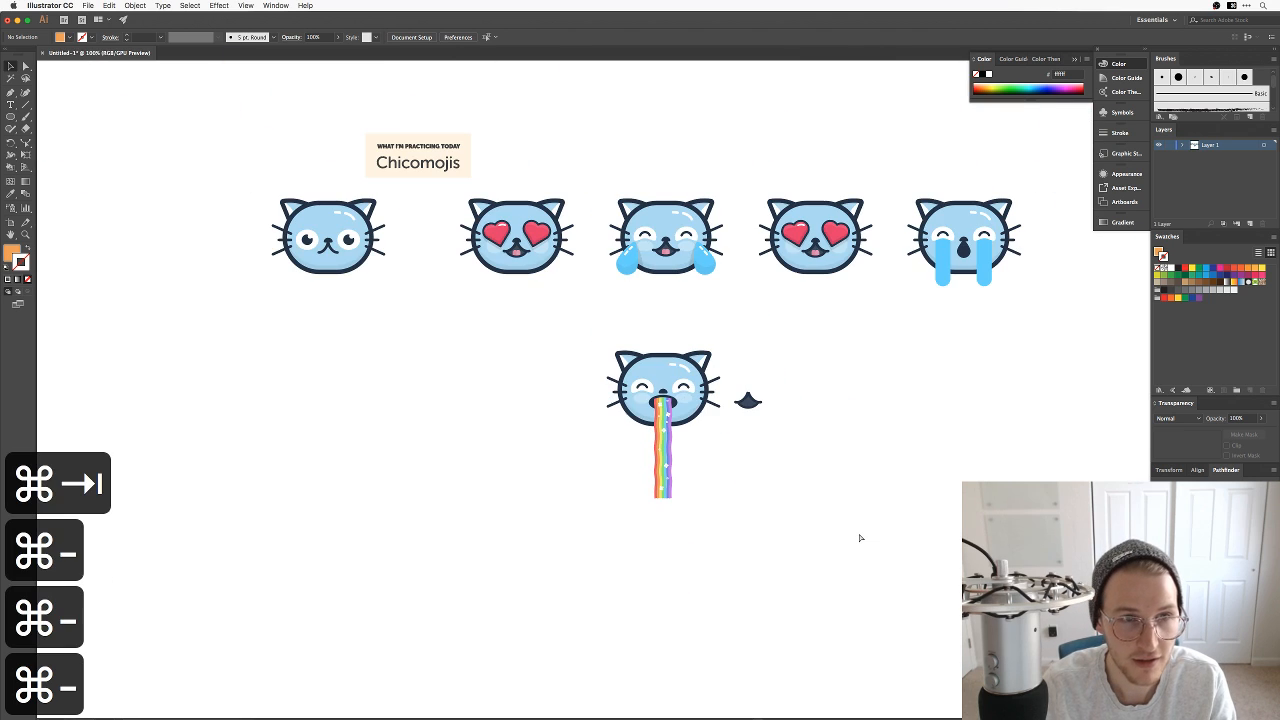
{"action": "left_click_drag", "start_coordinate": [340, 243], "coordinate": [530, 432], "text": "alt"}
{"action": "key", "text": "z"}
{"action": "left_click_drag", "start_coordinate": [464, 487], "coordinate": [628, 426]}
{"action": "key", "text": "space"}
{"action": "key", "text": "v"}
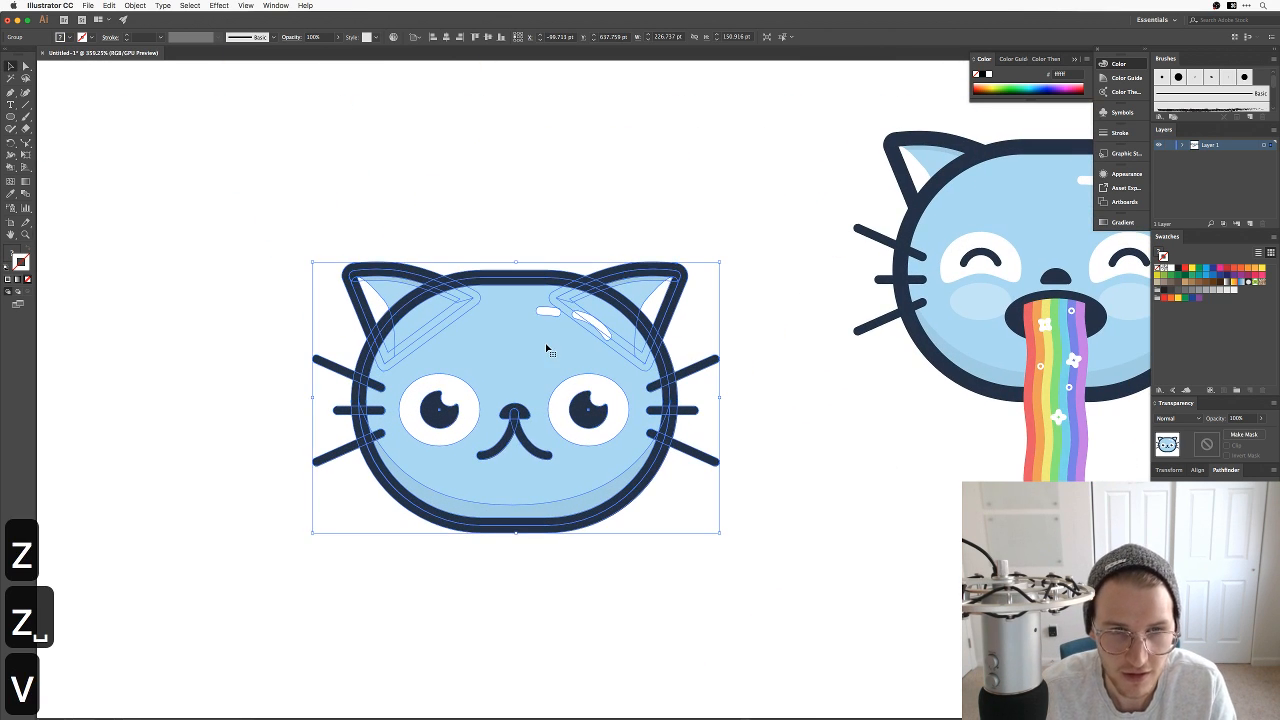
Step: Ungroup the duplicated open-eyed cat so its eyes can be selected separately from the head
{"action": "key", "text": "shift+super+g"}
{"action": "key", "text": "v"}
{"action": "left_click", "coordinate": [428, 231]}
{"action": "left_click_drag", "start_coordinate": [302, 216], "coordinate": [707, 340]}
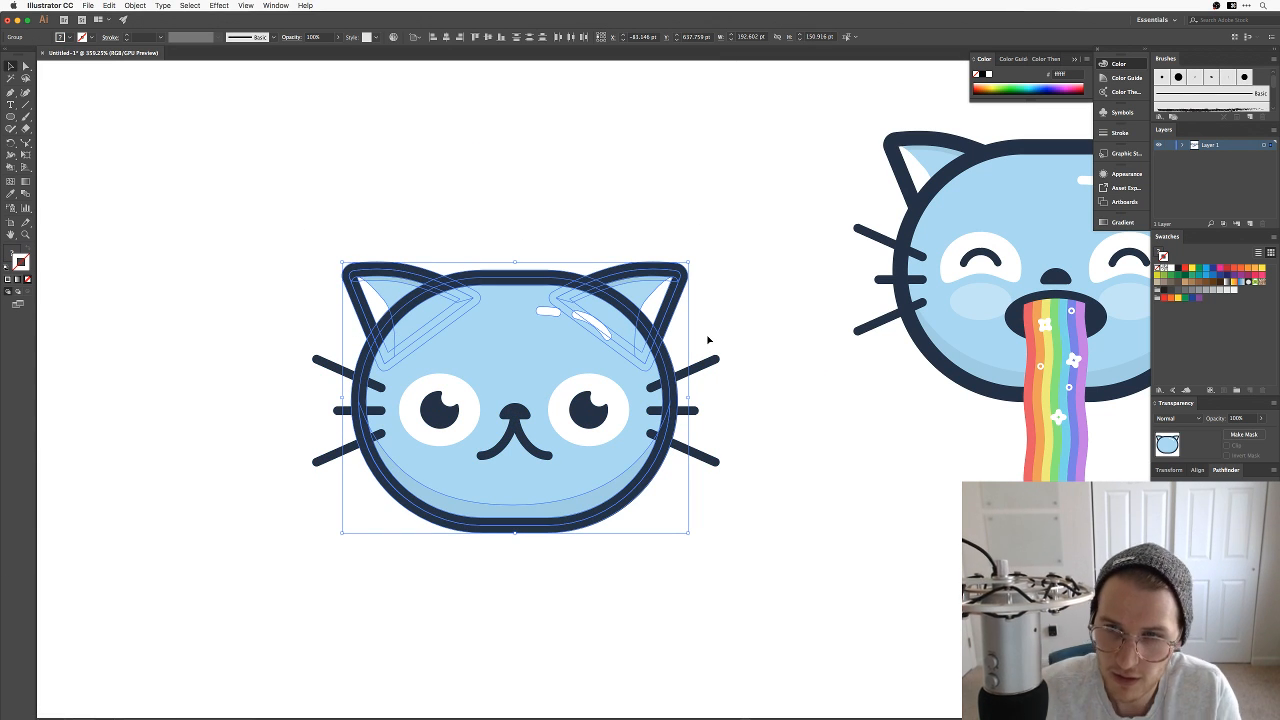
{"action": "left_click", "coordinate": [840, 526]}
Step: Switch to Chrome and sample the pink blush colour from the cheek in the reference photo
{"action": "key", "text": "space"}
{"action": "left_click_drag", "start_coordinate": [901, 445], "coordinate": [761, 494]}
{"action": "key", "text": "super+Tab"}
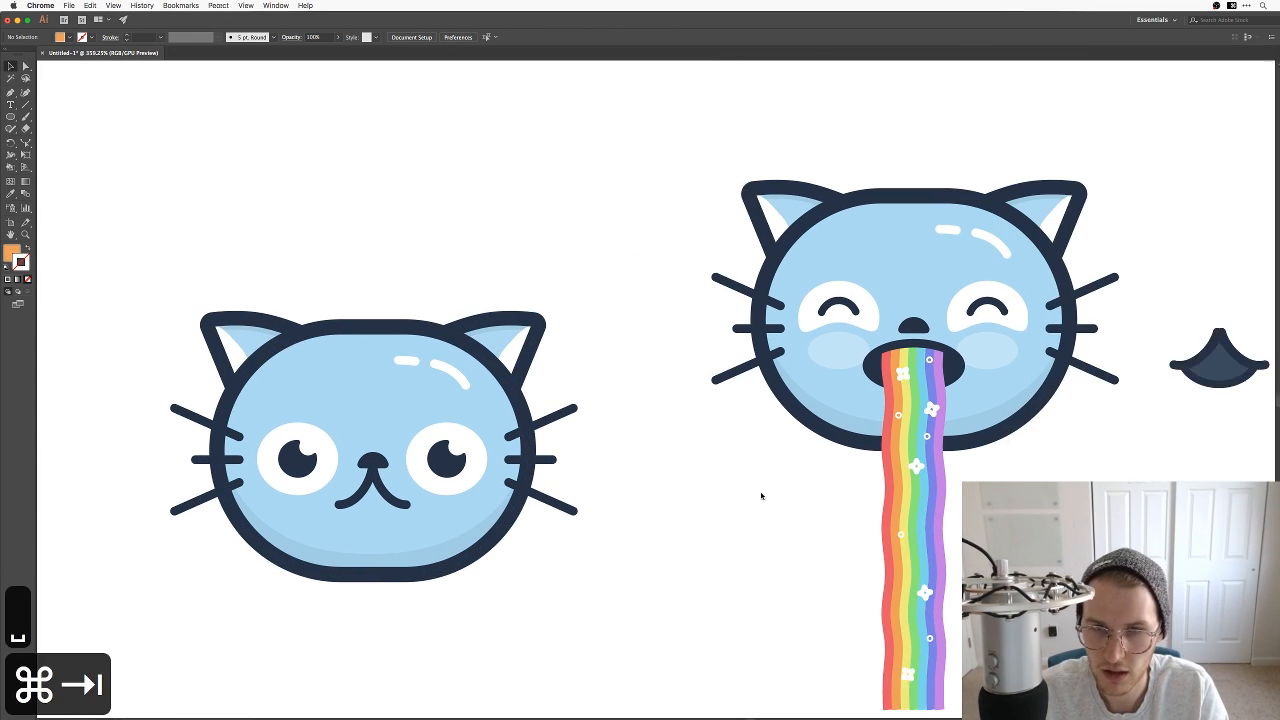
{"action": "key", "text": "super+Tab"}
{"action": "key", "text": "super+Tab"}
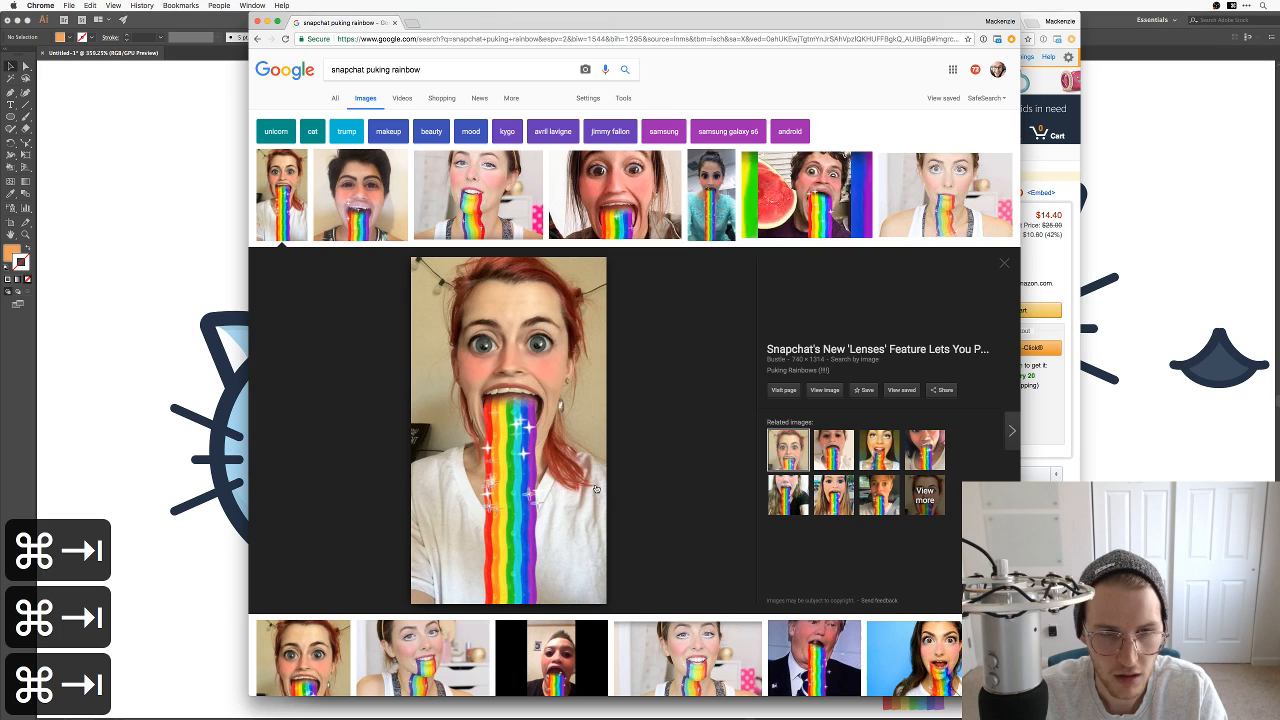
{"action": "key", "text": "shift+super+e"}
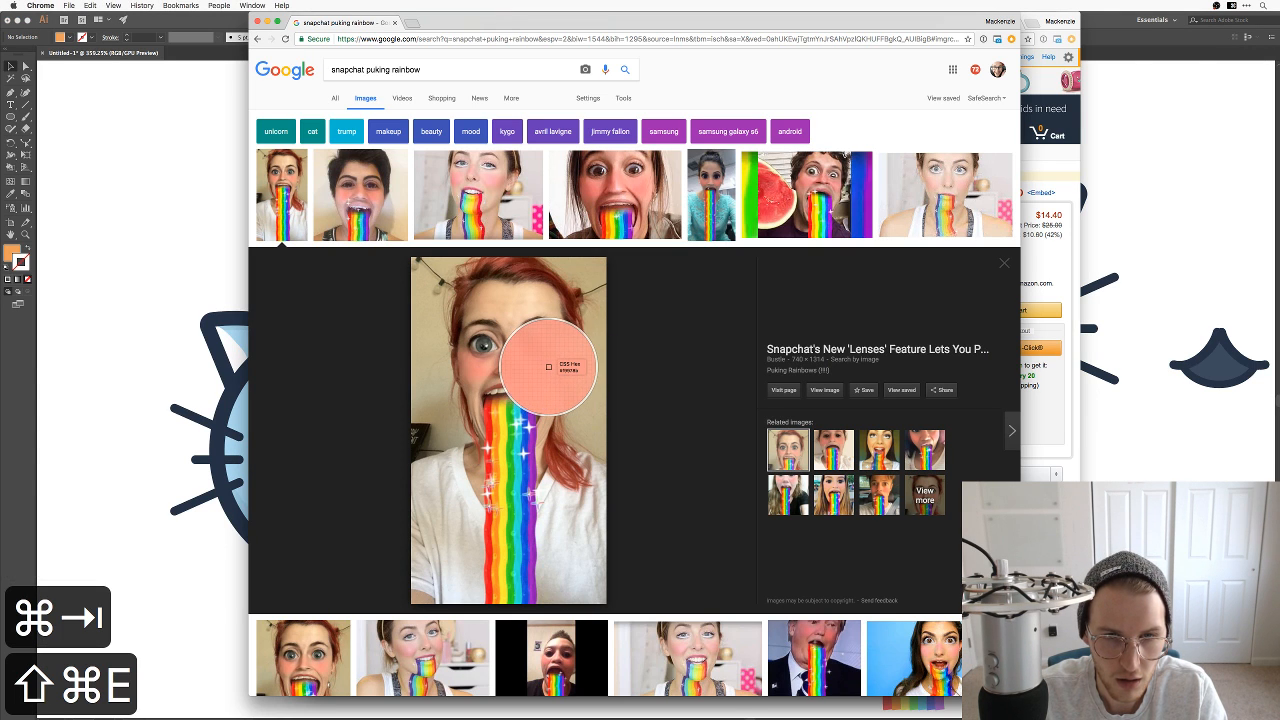
{"action": "left_click", "coordinate": [538, 366]}
Step: Back in Illustrator, fill both cheek ellipses of the rainbow cat with #F9978B and set their opacity to 100%
{"action": "key", "text": "super+Tab"}
{"action": "key", "text": "a"}
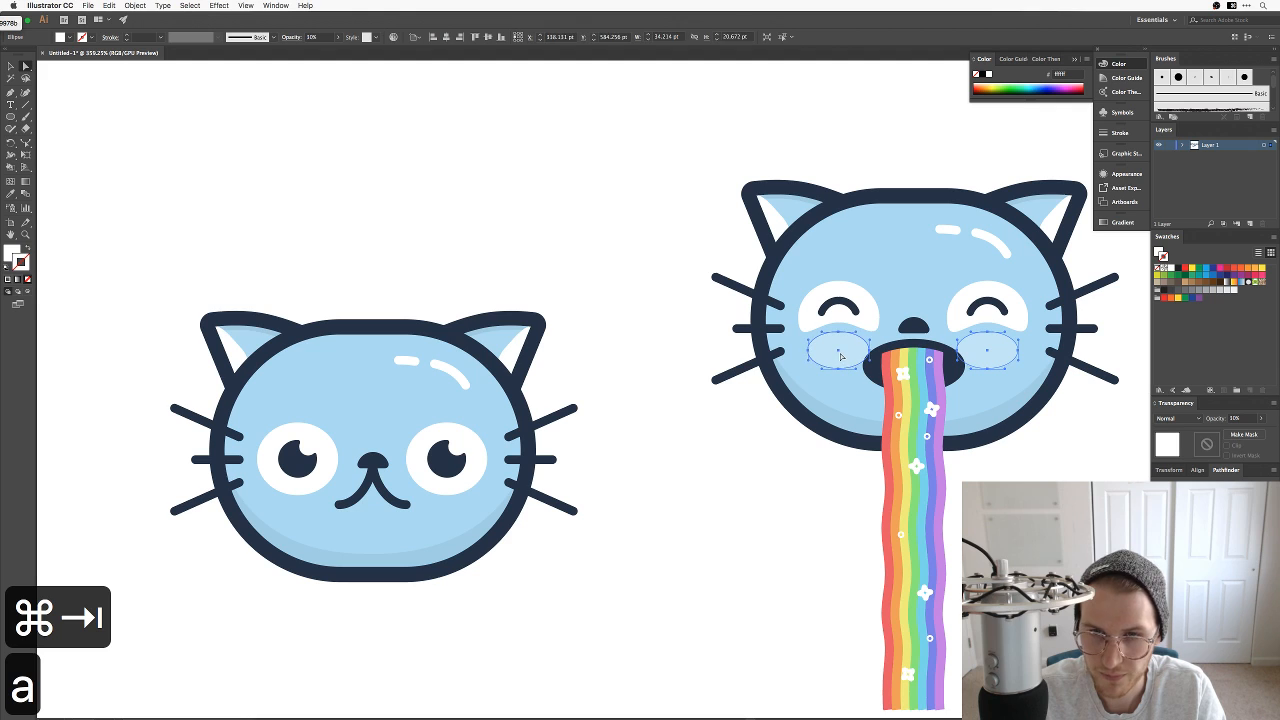
{"action": "left_click", "coordinate": [841, 357], "text": "shift"}
{"action": "double_click", "coordinate": [13, 253]}
{"action": "type", "text": "f9978b"}
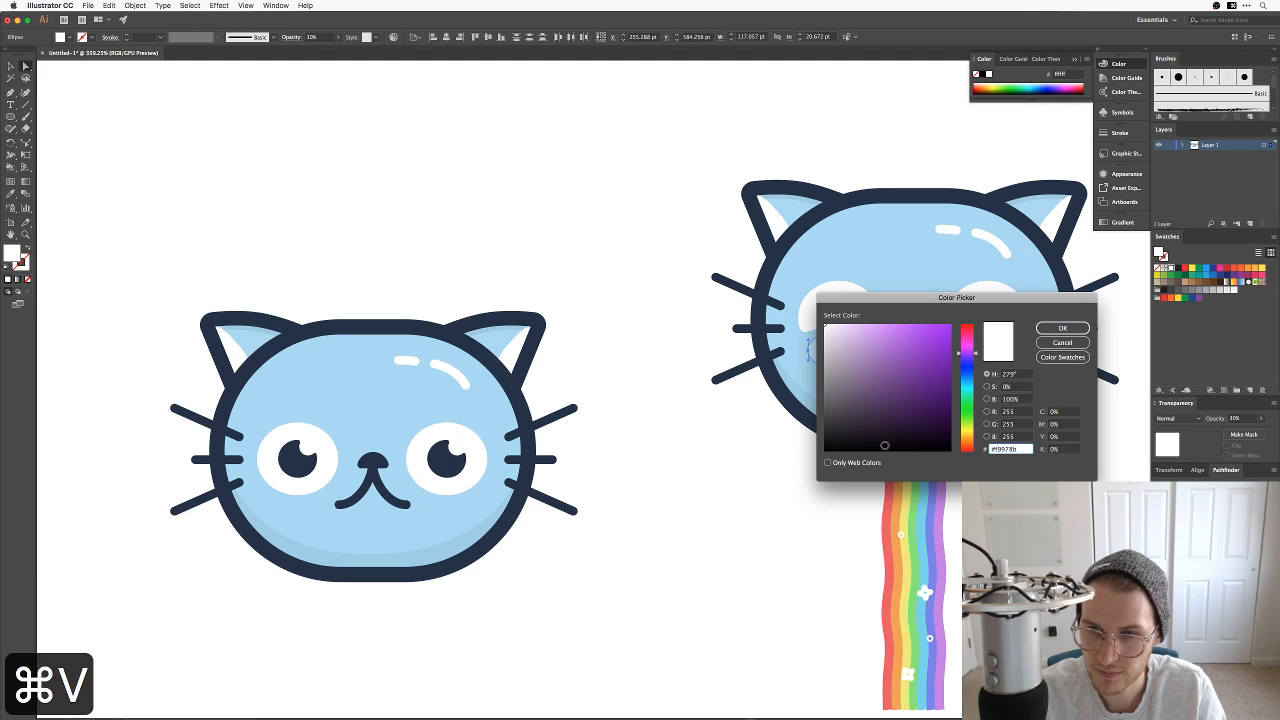
{"action": "key", "text": "Tab"}
{"action": "left_click", "coordinate": [1062, 328]}
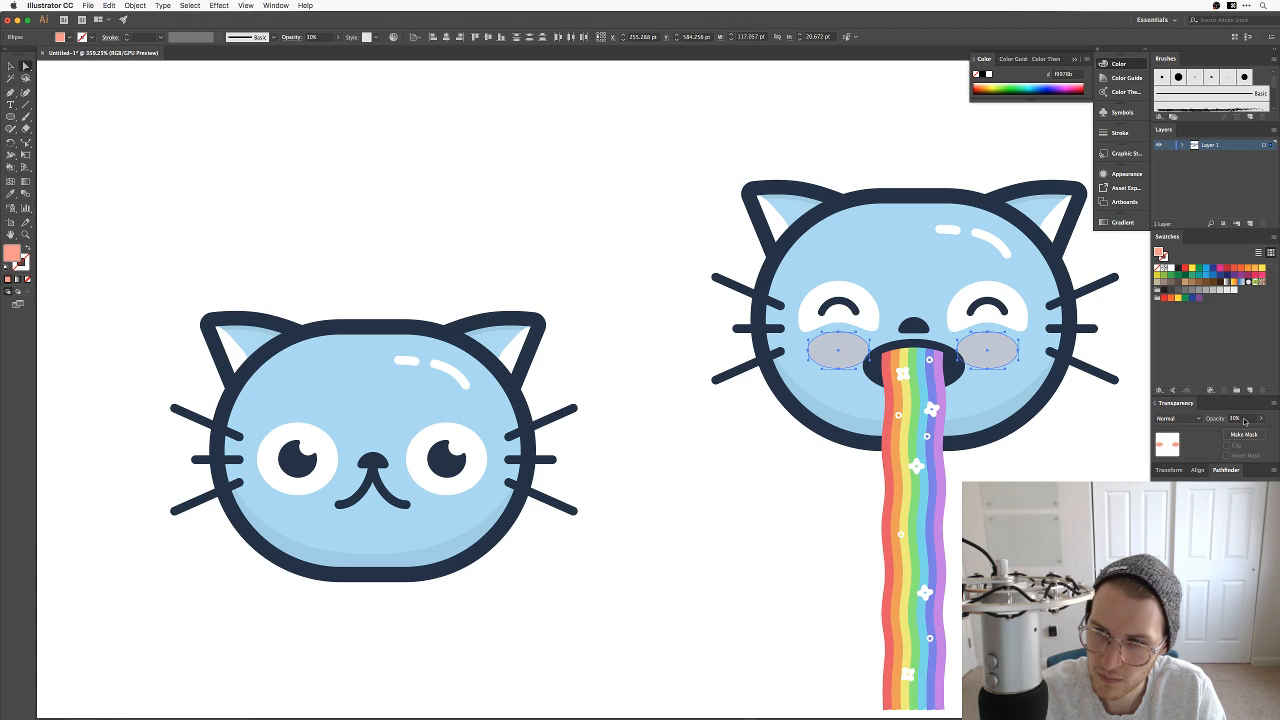
{"action": "type", "text": "100"}
{"action": "key", "text": "Return"}
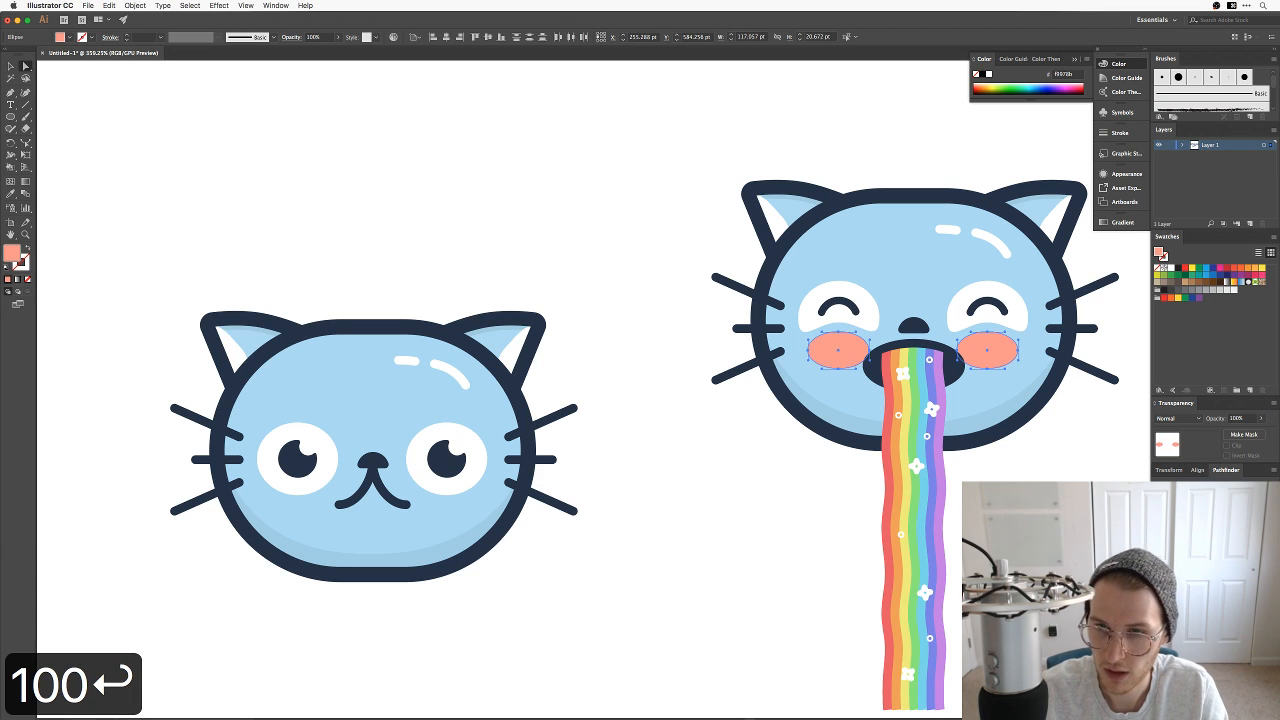
{"action": "left_click", "coordinate": [1063, 426]}
Step: Compare the rainbow cat's eyes and cheeks with the Snapchat reference photo in Chrome
{"action": "key", "text": "space"}
{"action": "left_click_drag", "start_coordinate": [1063, 426], "coordinate": [949, 487]}
{"action": "key", "text": "super+Tab"}
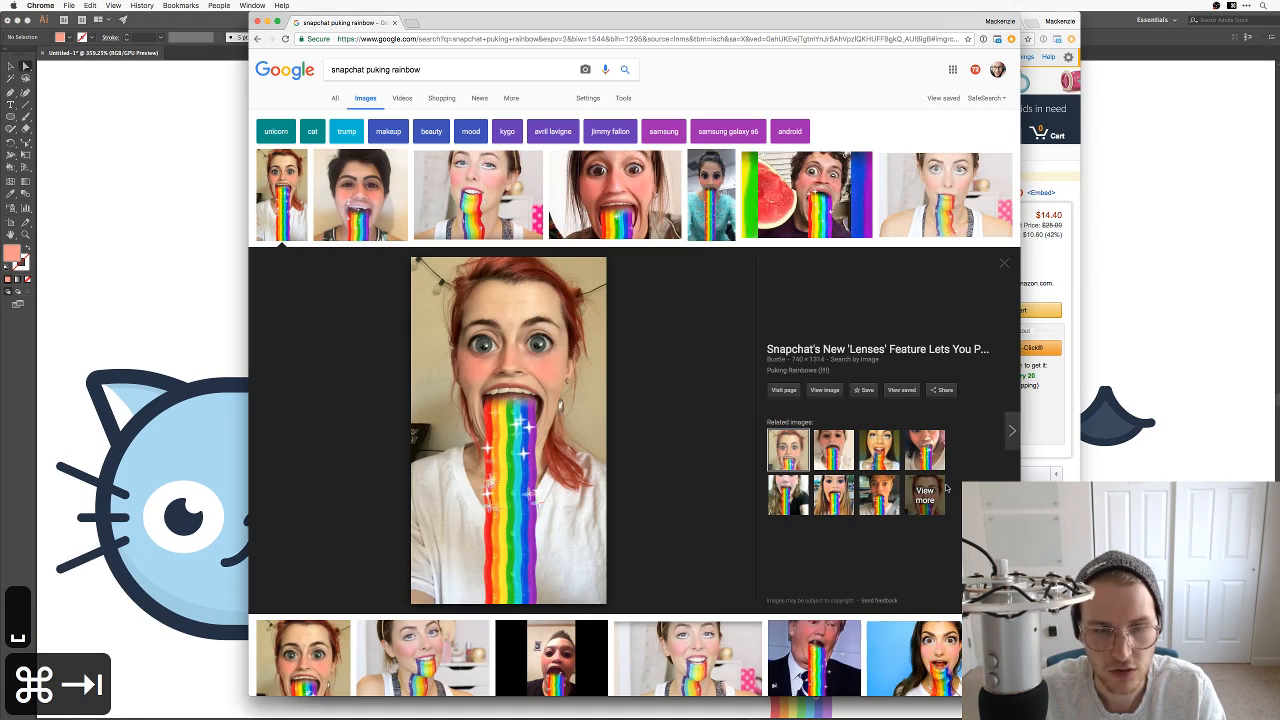
{"action": "key", "text": "super+Tab"}
{"action": "key", "text": "super+Tab"}
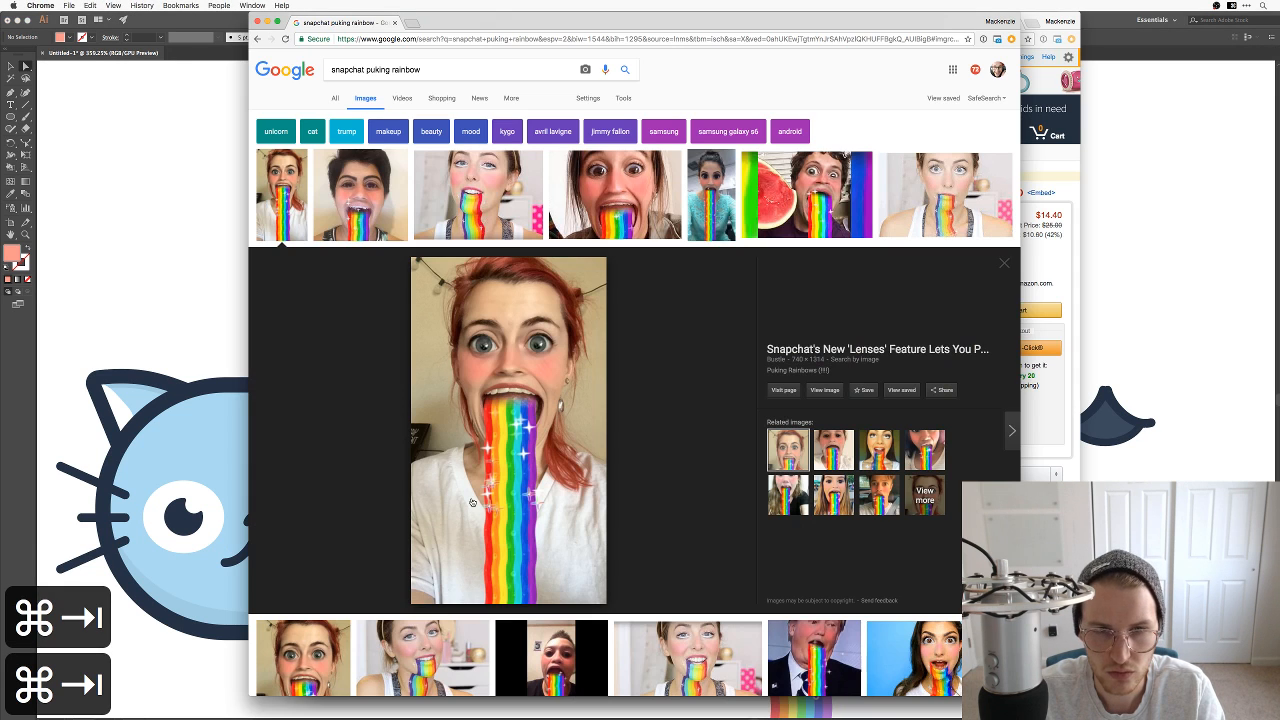
{"action": "key", "text": "super+Tab"}
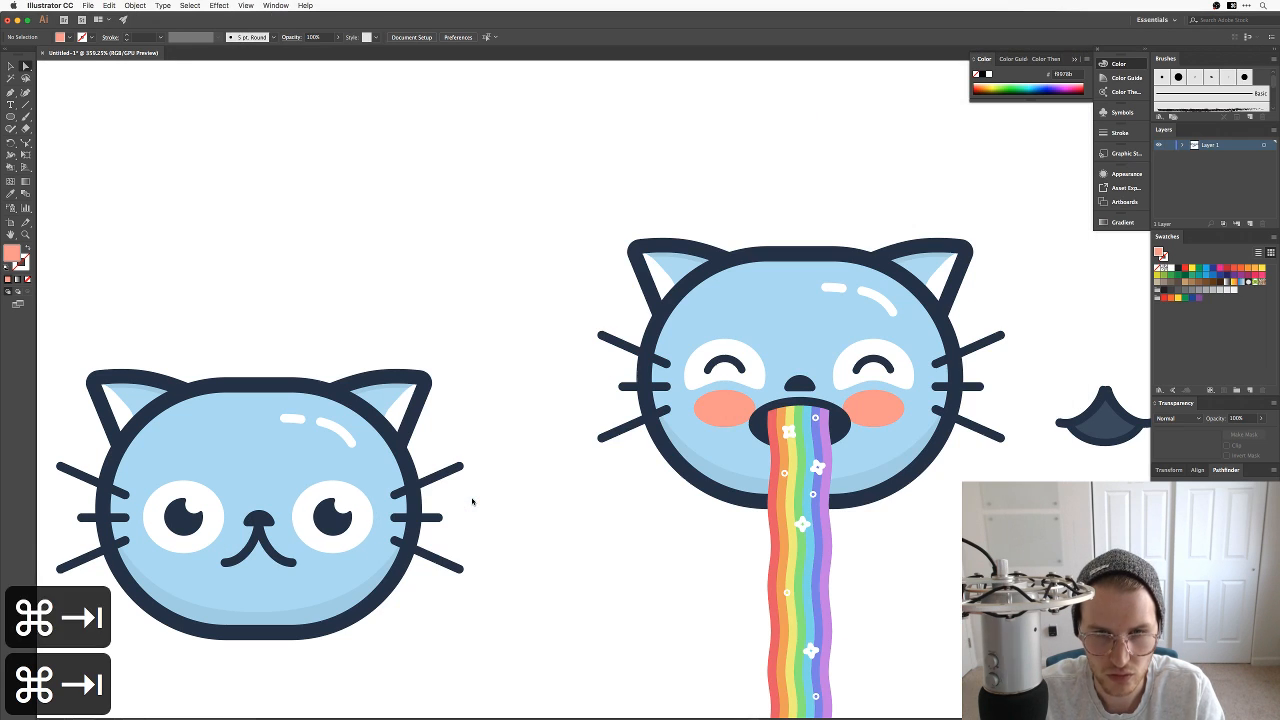
{"action": "key", "text": "a"}
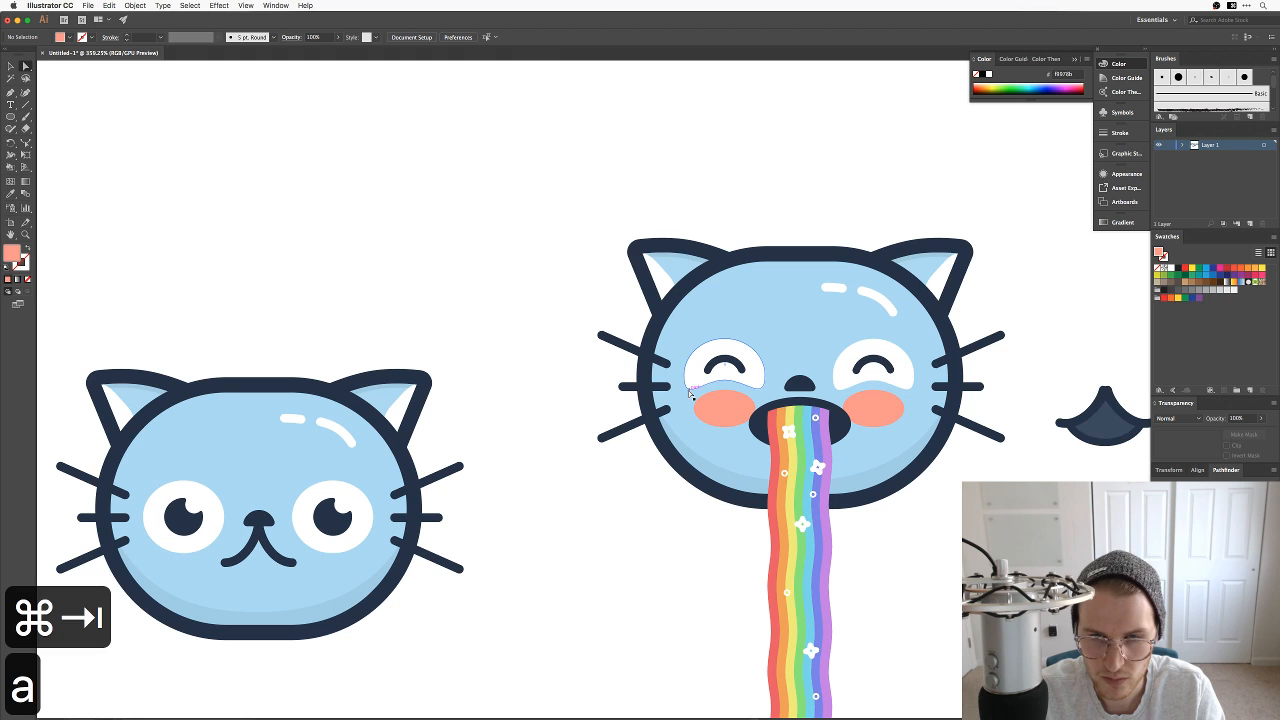
{"action": "key", "text": "super+Tab"}
{"action": "key", "text": "super+Tab"}
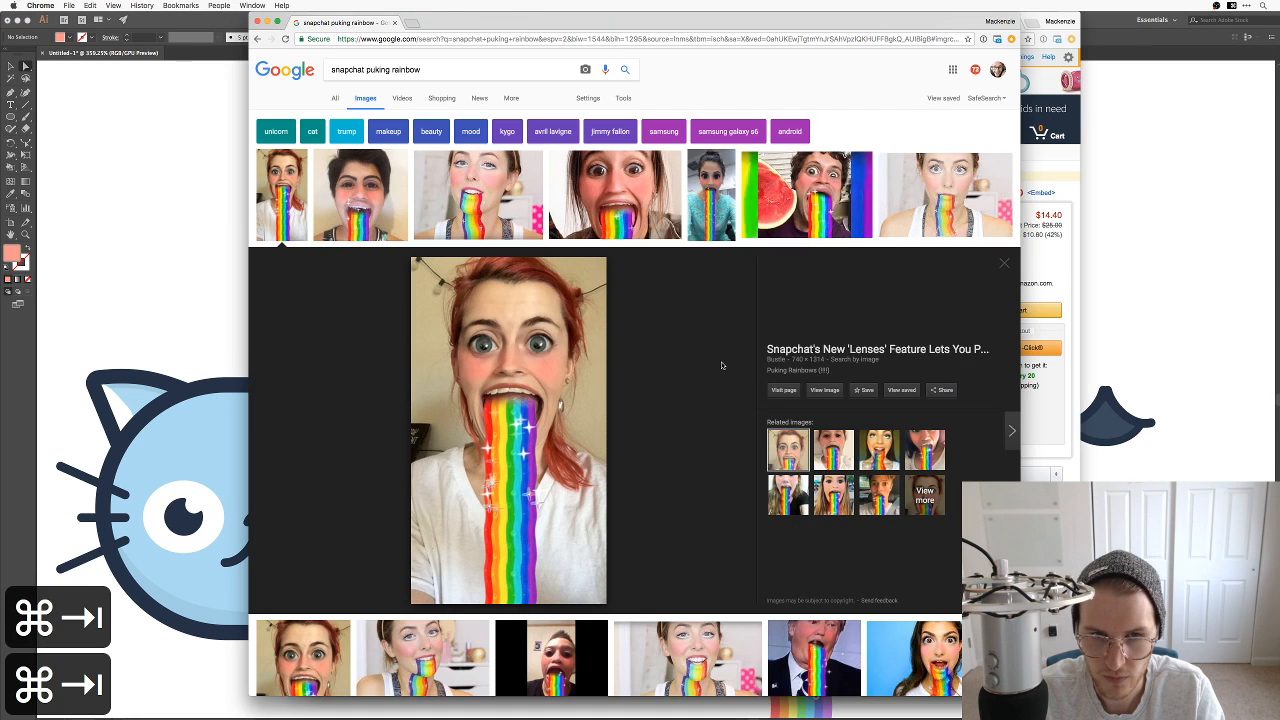
Step: Replace the rainbow cat's left closed-eye arc with a copy of the open-eyed cat's round pupil
{"action": "key", "text": "v"}
{"action": "left_click", "coordinate": [724, 364]}
{"action": "key", "text": "BackSpace"}
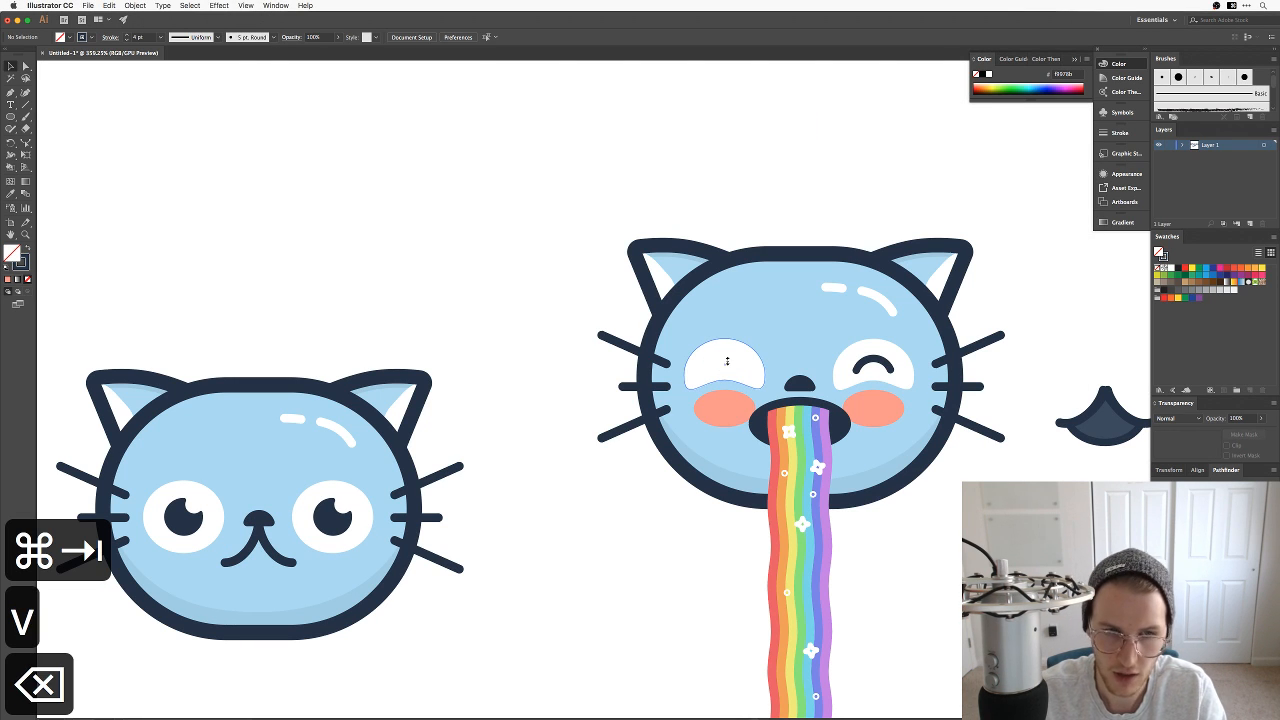
{"action": "left_click", "coordinate": [183, 518]}
{"action": "key", "text": "a"}
{"action": "key", "text": "super+c"}
{"action": "key", "text": "super+v"}
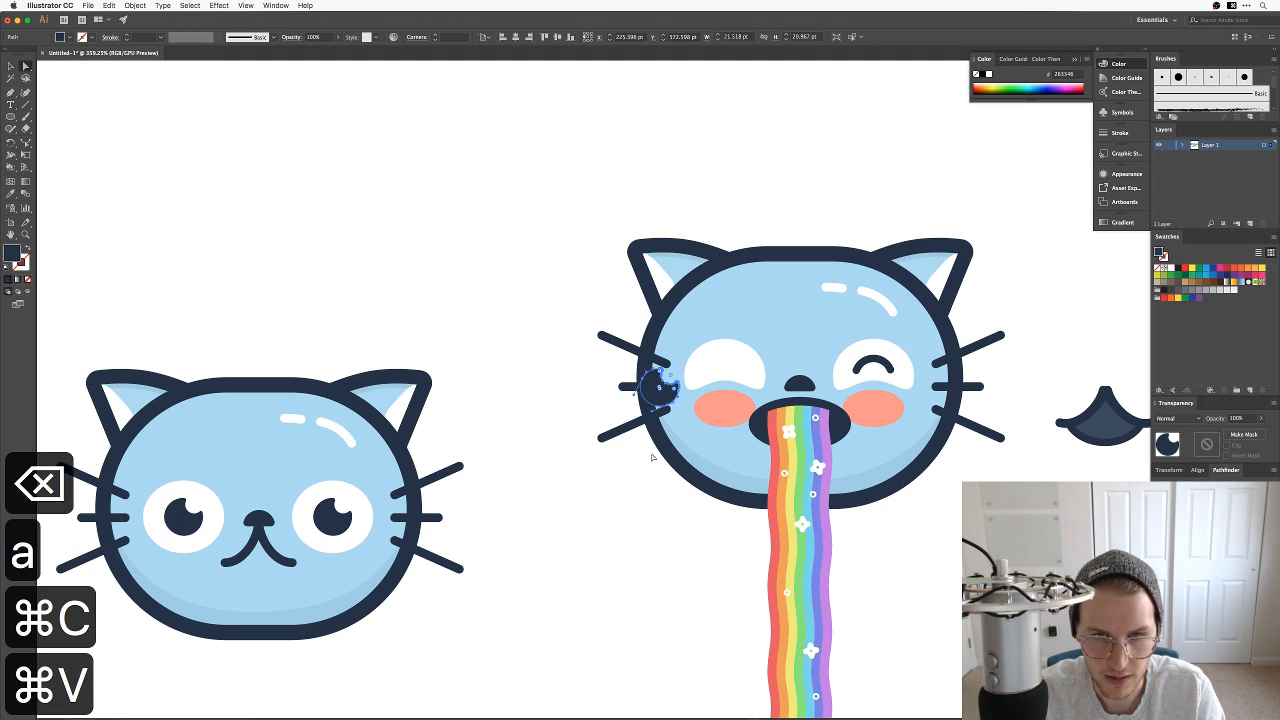
{"action": "left_click_drag", "start_coordinate": [658, 390], "coordinate": [724, 368]}
{"action": "key", "text": "v"}
{"action": "left_click", "coordinate": [543, 409]}
Step: Delete the right closed-eye arc and duplicate the left pupil into the right eye
{"action": "left_click_drag", "start_coordinate": [682, 564], "coordinate": [476, 594]}
{"action": "left_click", "coordinate": [676, 402]}
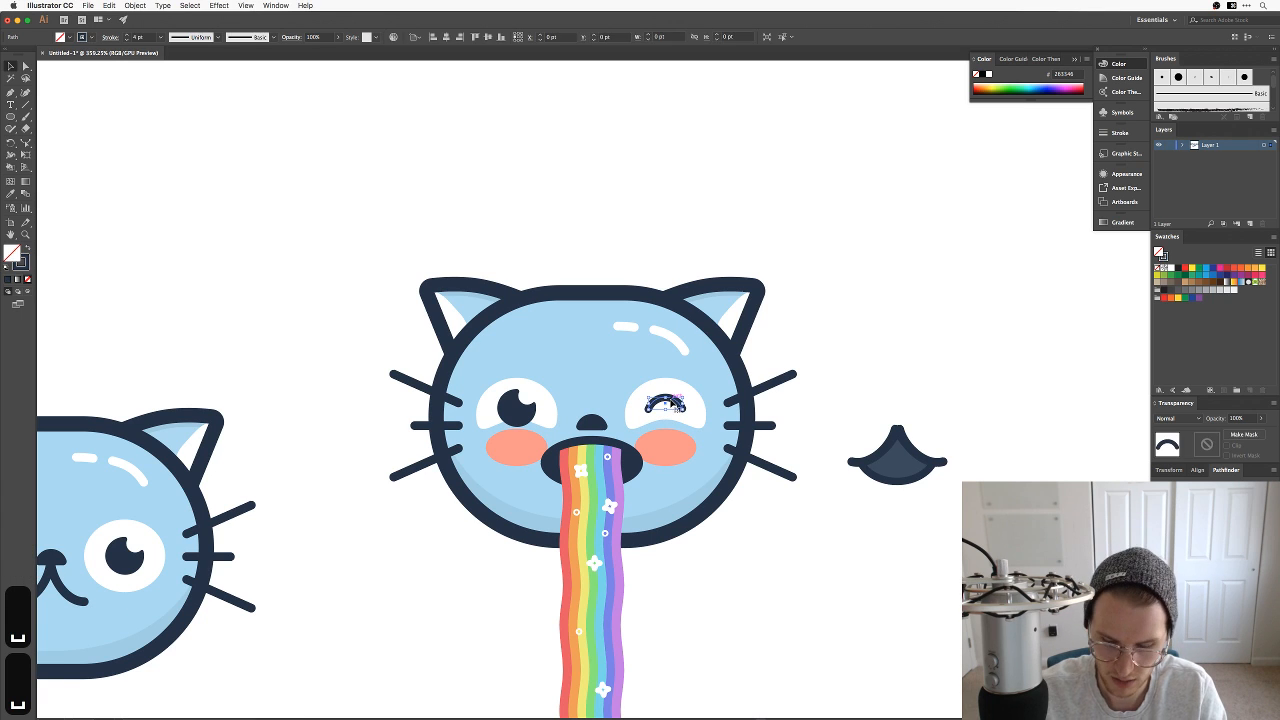
{"action": "key", "text": "BackSpace"}
{"action": "left_click_drag", "start_coordinate": [516, 418], "coordinate": [664, 419]}
{"action": "left_click", "coordinate": [778, 567]}
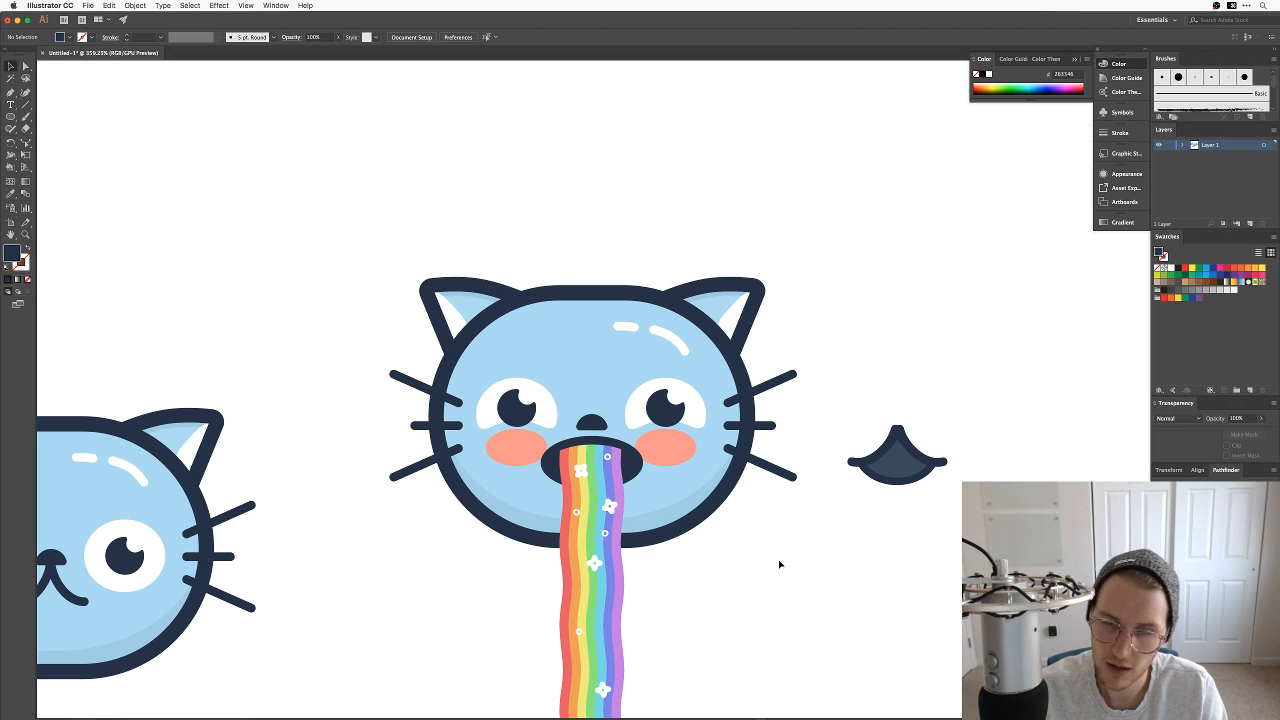
Step: Pull the curved lower edge of the left eye's white shape down toward the cheek to round it out
{"action": "key", "text": "a"}
{"action": "left_click", "coordinate": [481, 412]}
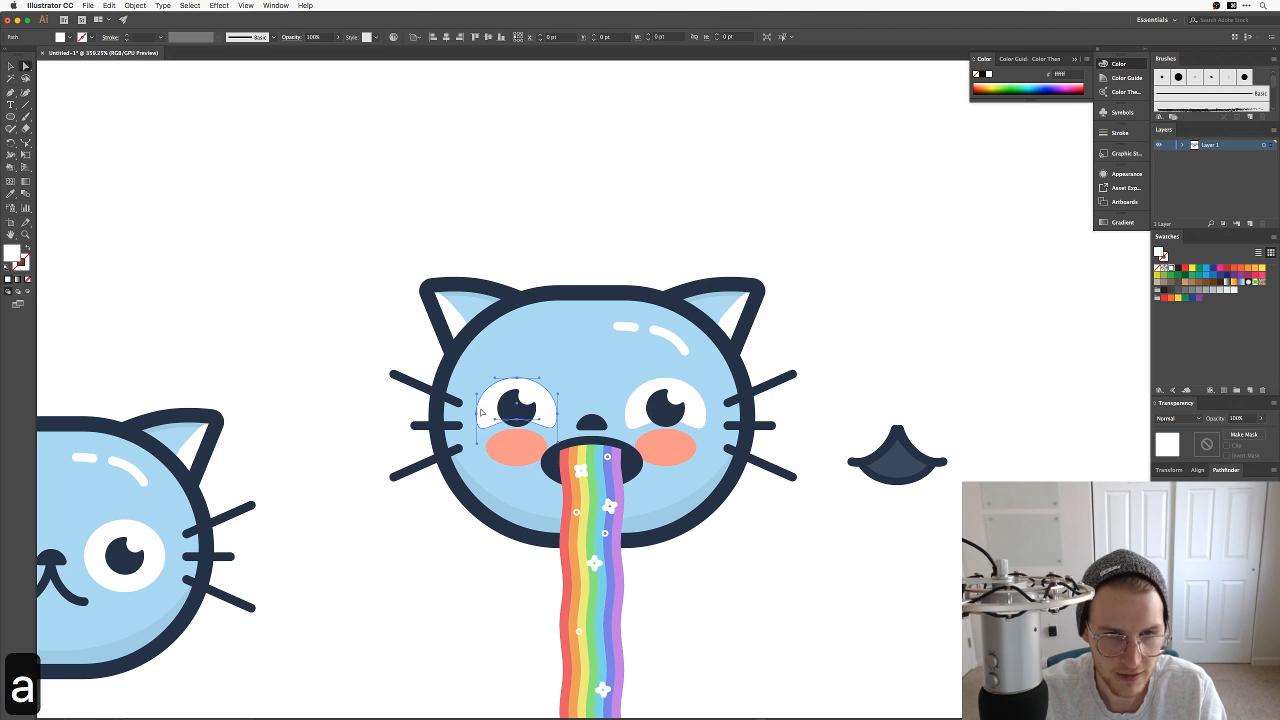
{"action": "left_click_drag", "start_coordinate": [519, 425], "coordinate": [516, 450]}
{"action": "left_click", "coordinate": [411, 593]}
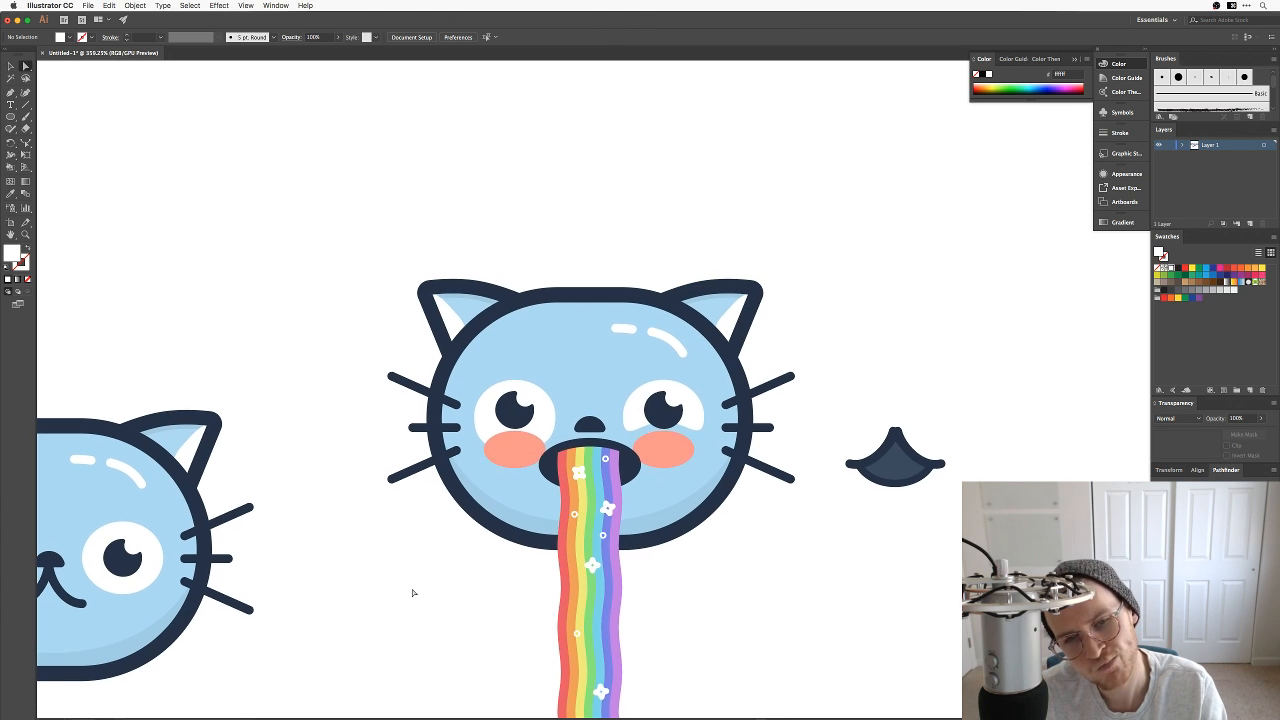
Step: Copy the open-eyed cat's whole left eye, white and pupil, onto the rainbow cat and bring it to the front
{"action": "left_click_drag", "start_coordinate": [412, 593], "coordinate": [652, 518]}
{"action": "key", "text": "v"}
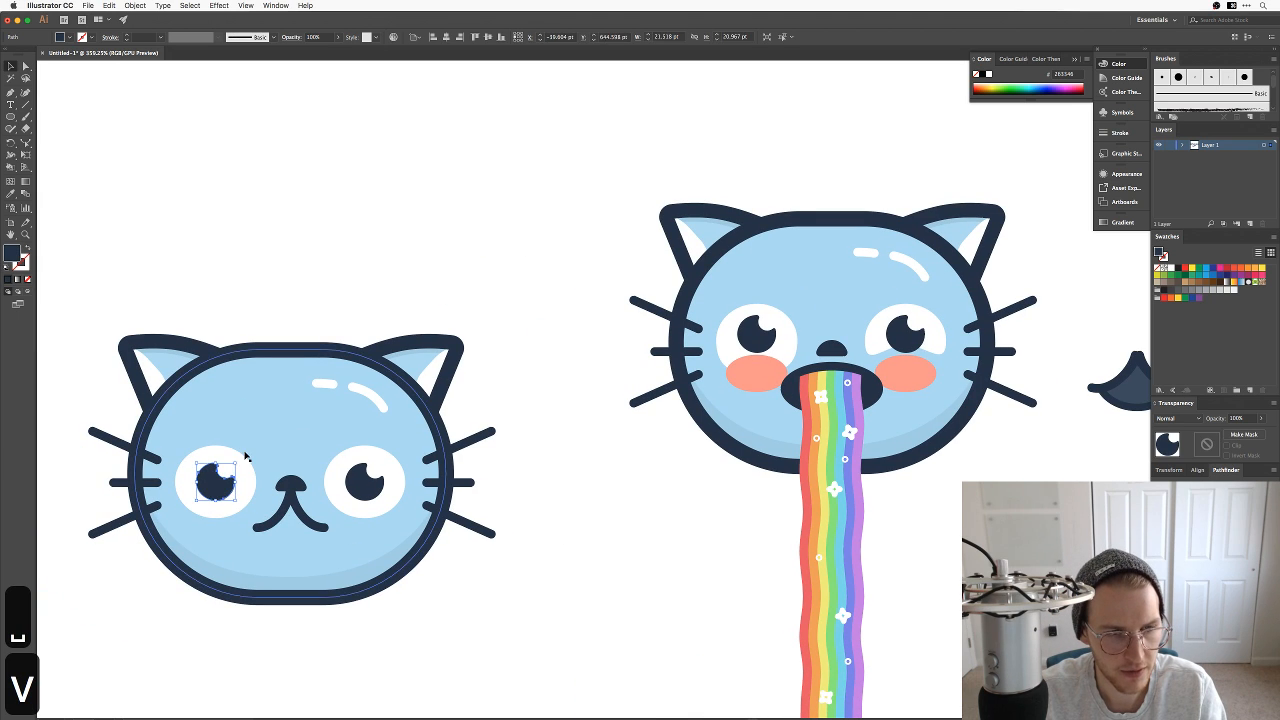
{"action": "left_click", "coordinate": [226, 496]}
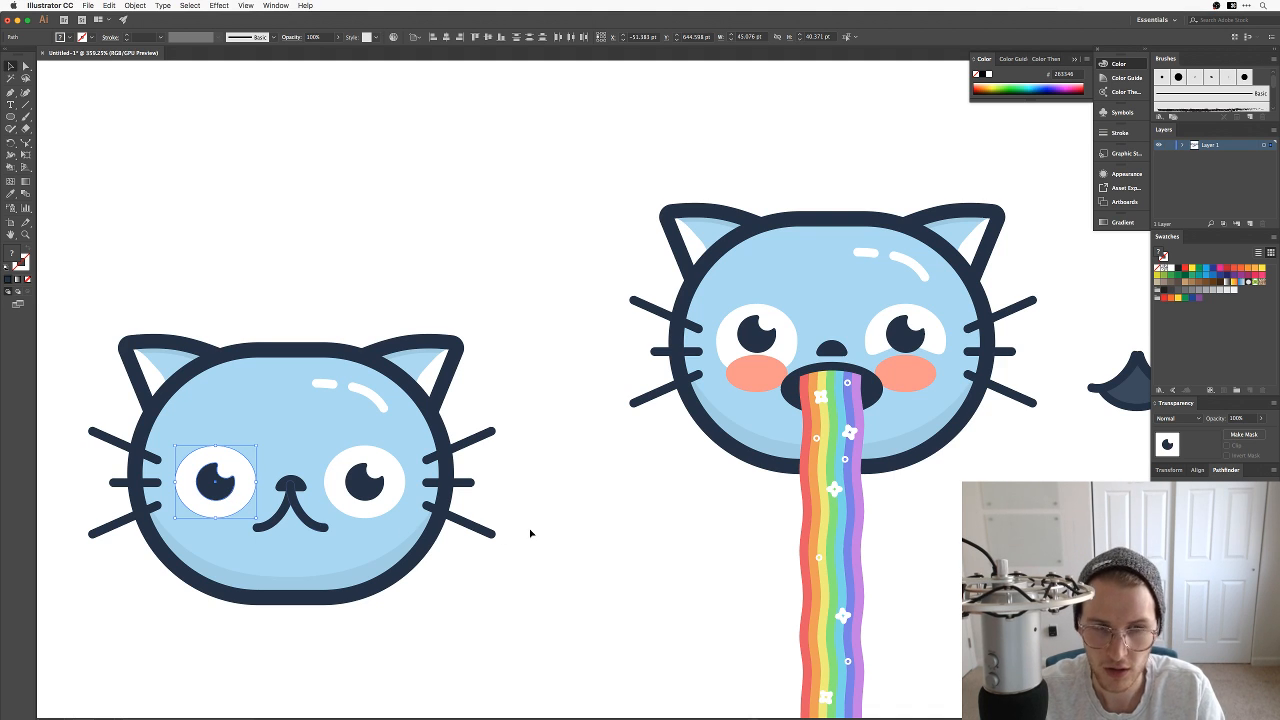
{"action": "left_click_drag", "start_coordinate": [208, 492], "coordinate": [738, 426]}
{"action": "left_click_drag", "start_coordinate": [697, 481], "coordinate": [486, 583]}
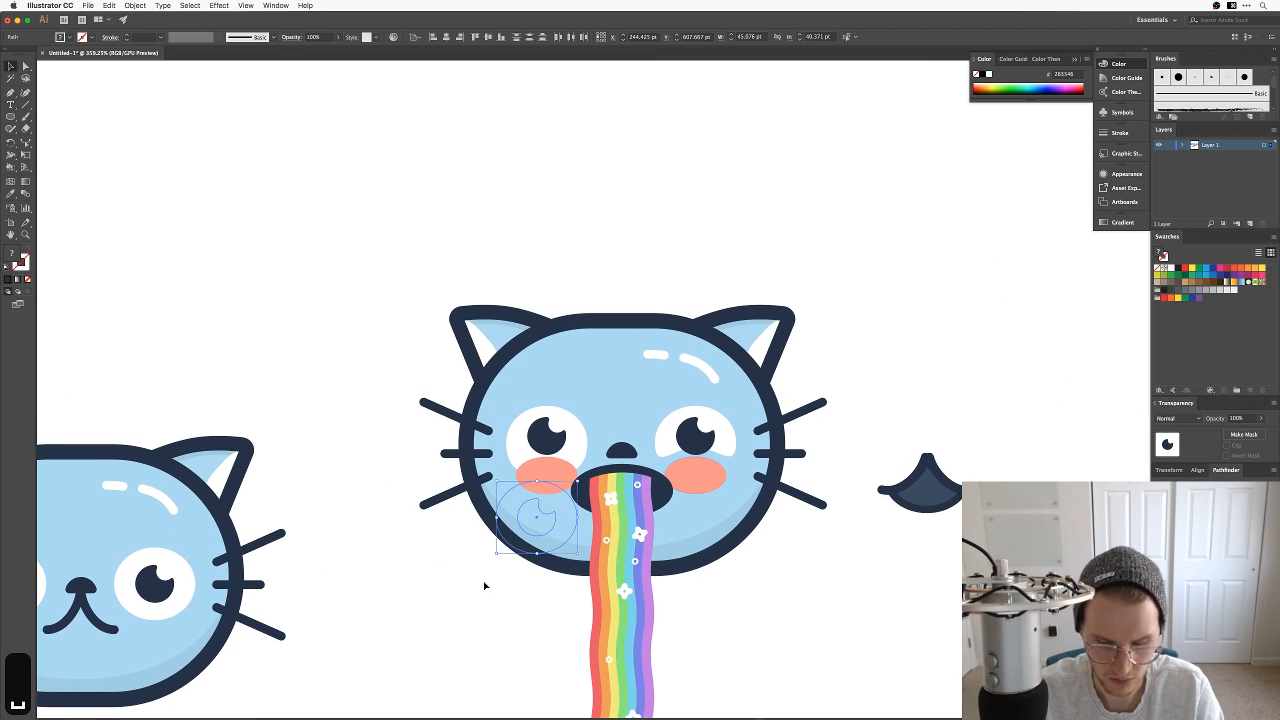
{"action": "key", "text": "shift+super+bracketright"}
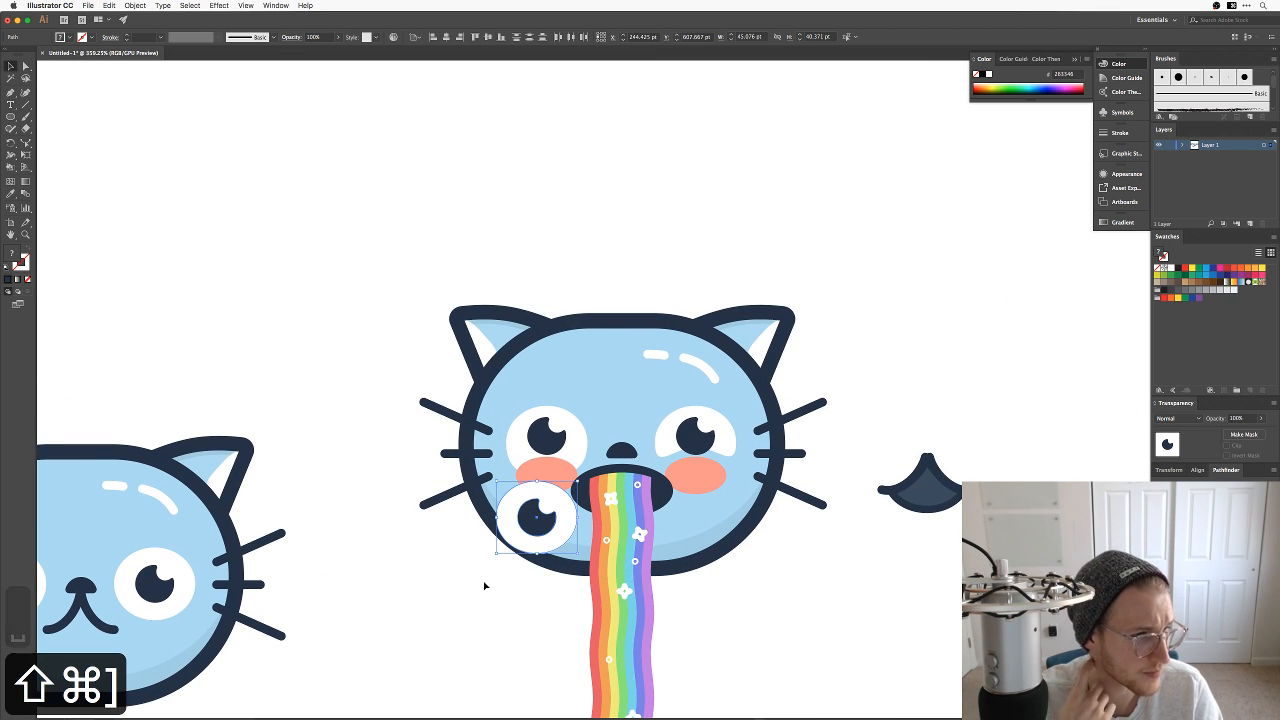
Step: Delete the rainbow cat's old left eye and move the copied round eye into its place above the cheek
{"action": "left_click_drag", "start_coordinate": [540, 516], "coordinate": [550, 438]}
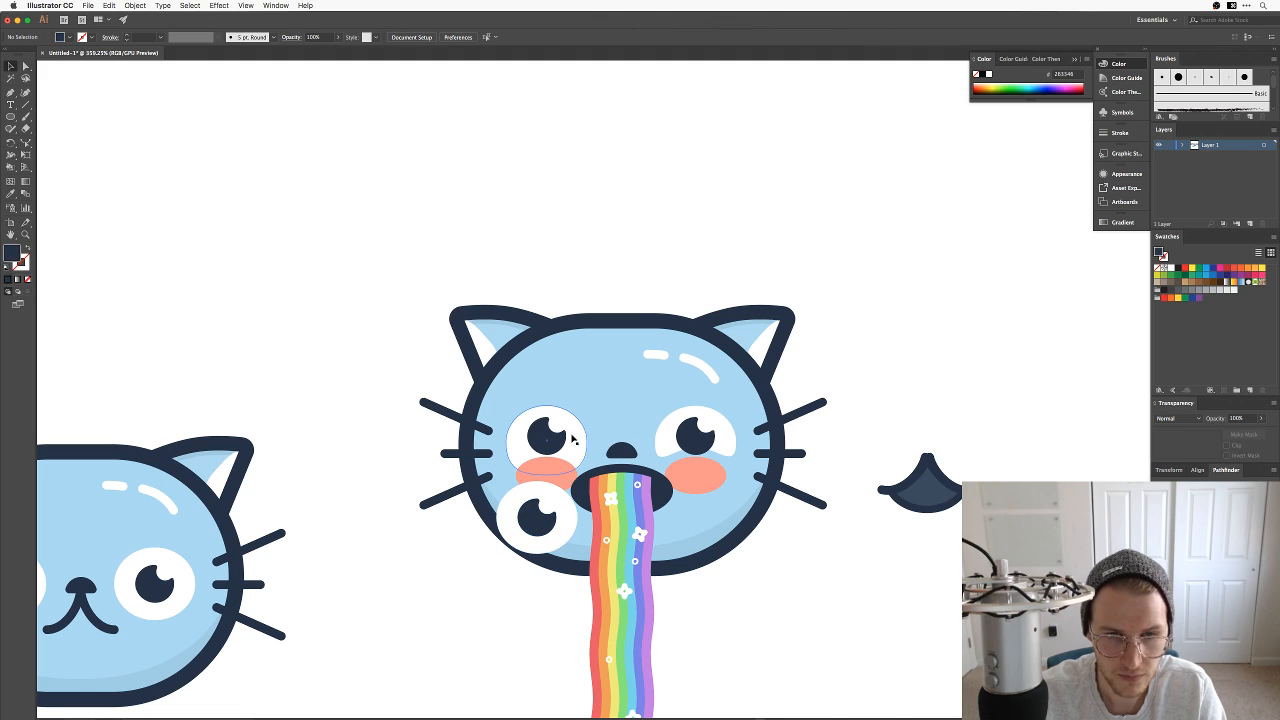
{"action": "key", "text": "BackSpace"}
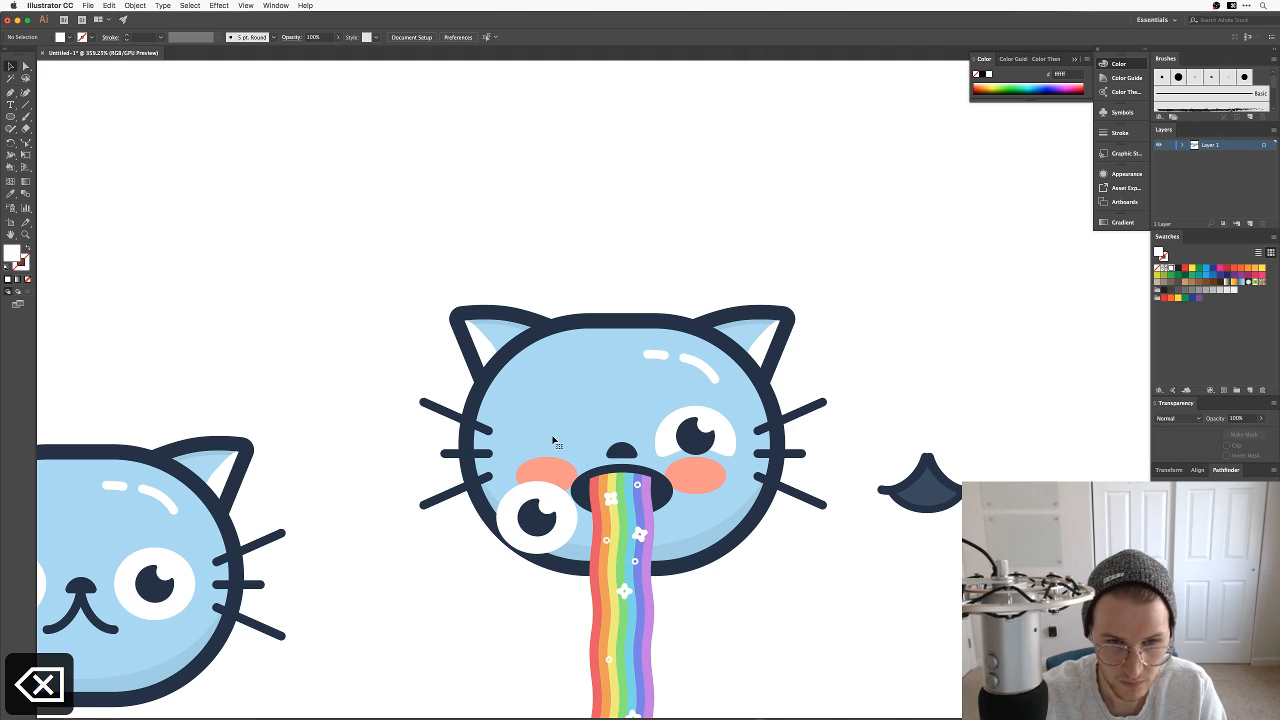
{"action": "left_click", "coordinate": [560, 518]}
{"action": "left_click_drag", "start_coordinate": [565, 519], "coordinate": [563, 460]}
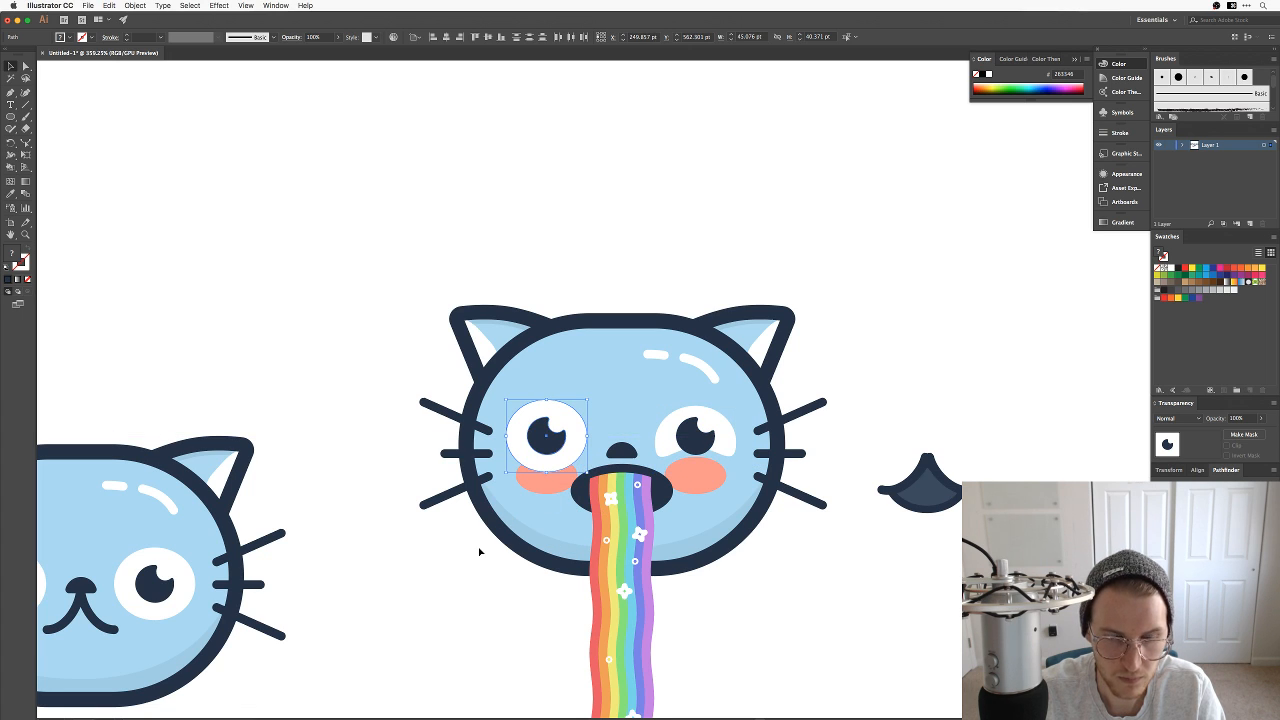
Step: Enlarge the left eye's pupil proportionally from its centre to about 30 by 29 pt
{"action": "left_click", "coordinate": [414, 544]}
{"action": "left_click", "coordinate": [541, 440]}
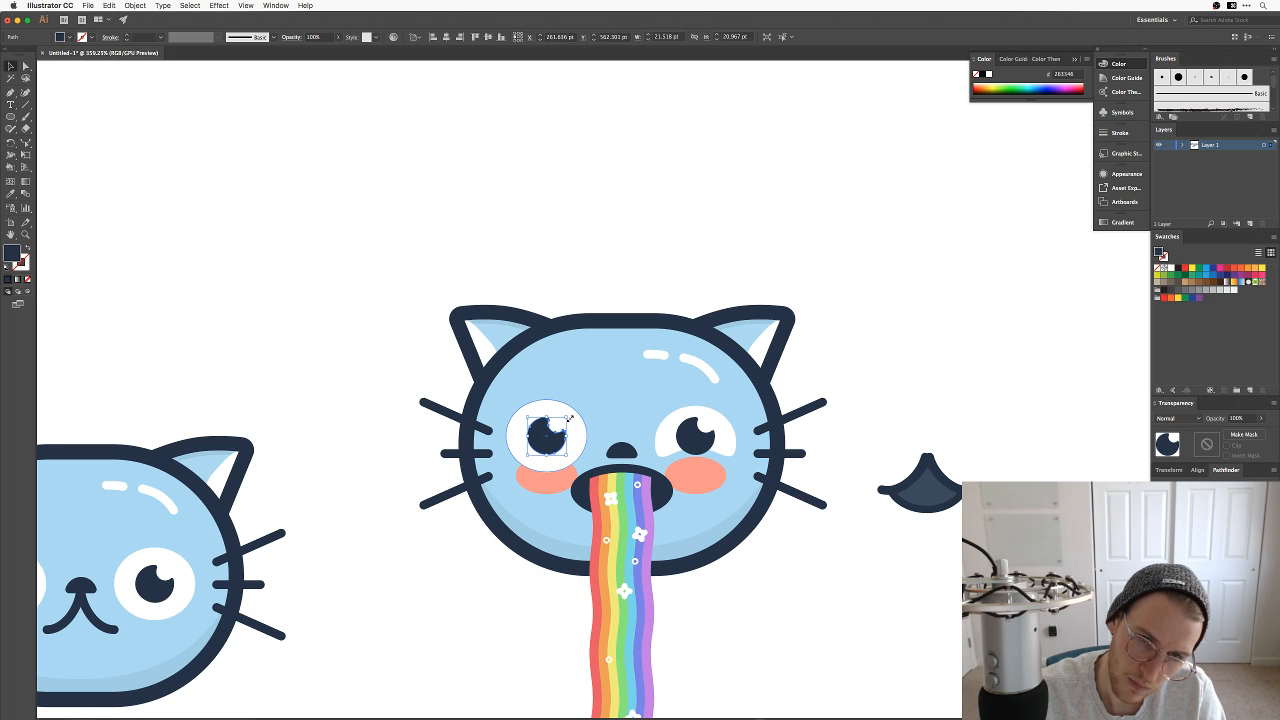
{"action": "left_click_drag", "start_coordinate": [577, 410], "coordinate": [582, 410]}
{"action": "key", "text": "v"}
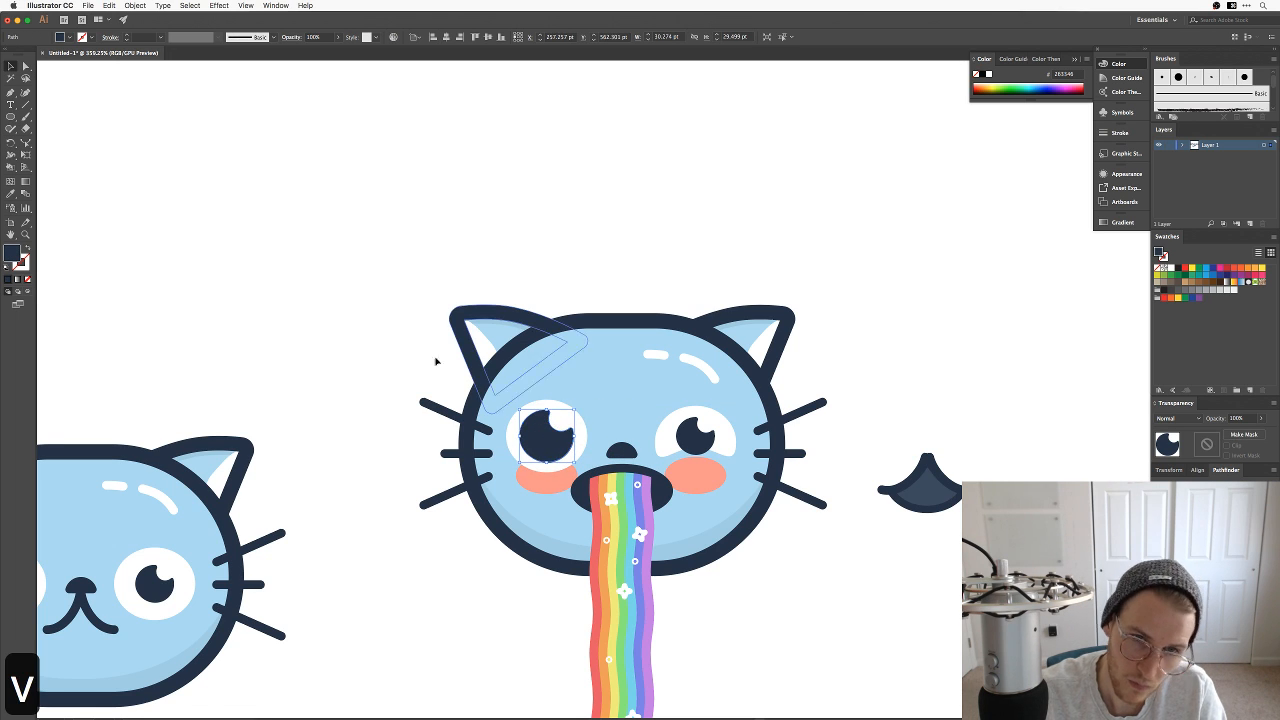
{"action": "left_click", "coordinate": [434, 363]}
Step: Delete the right eye and replace it with a duplicate of the left eye with the enlarged pupil
{"action": "left_click", "coordinate": [697, 428]}
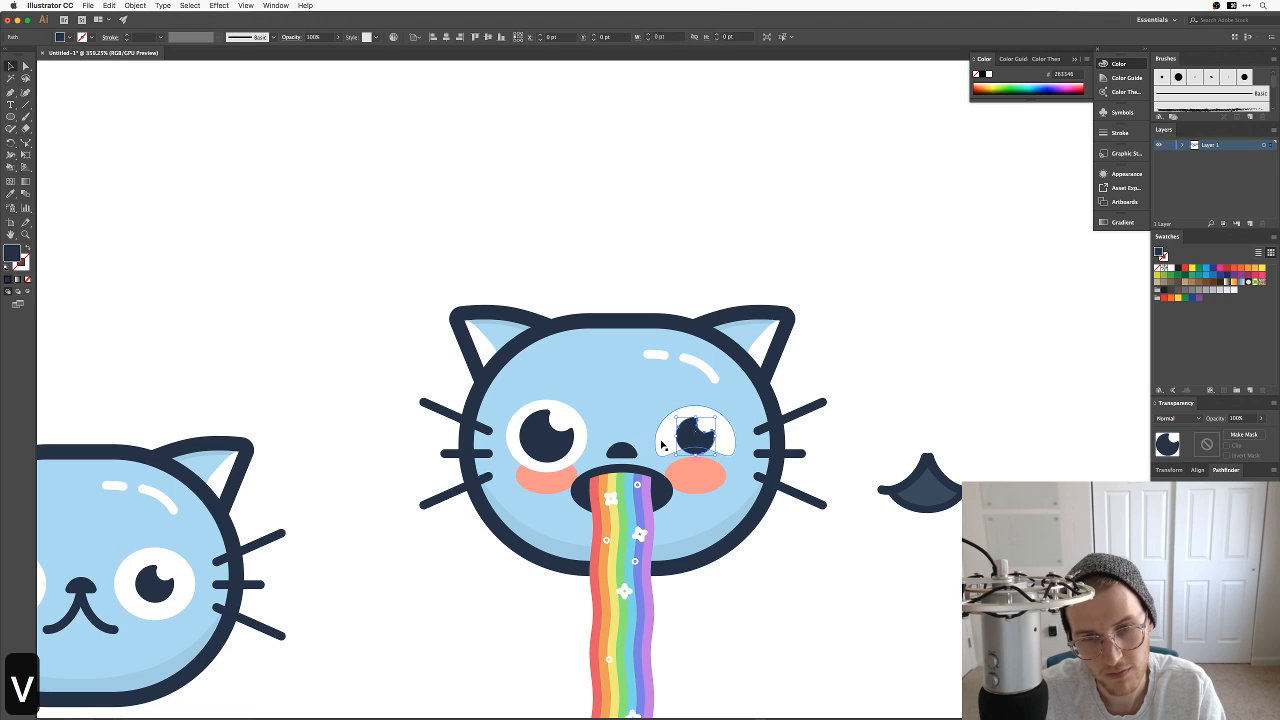
{"action": "key", "text": "BackSpace"}
{"action": "left_click", "coordinate": [566, 447]}
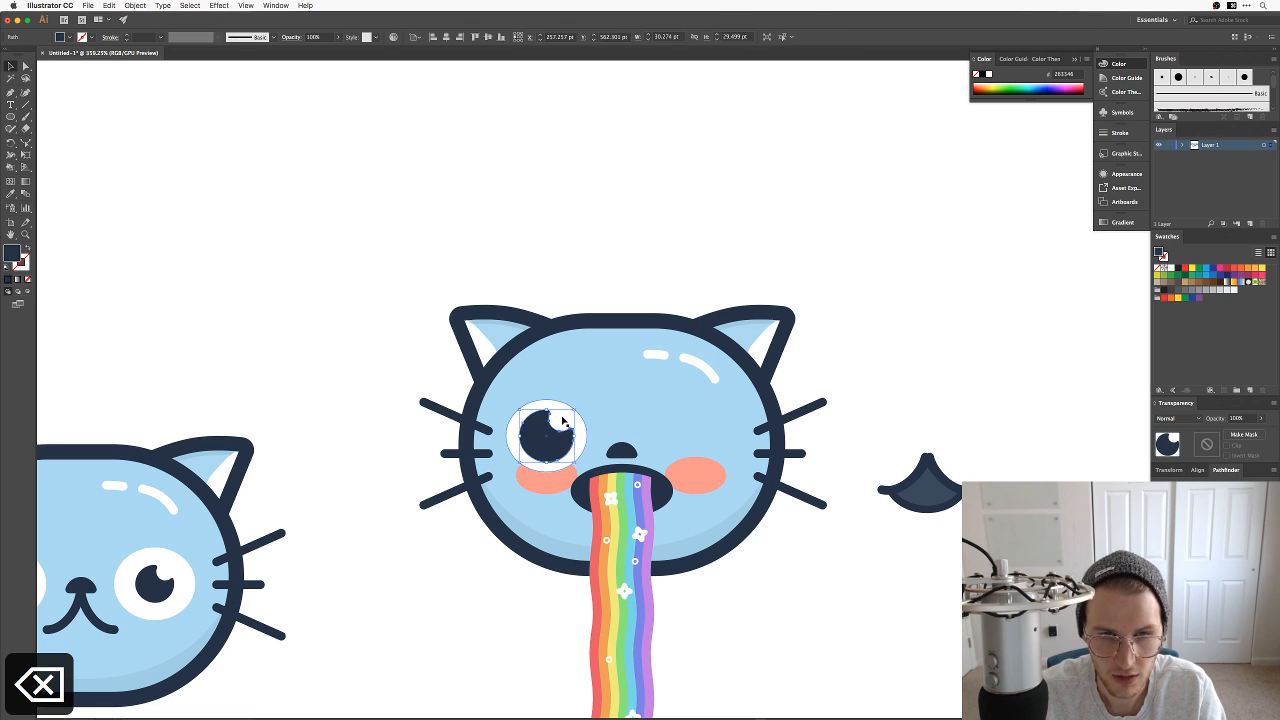
{"action": "left_click_drag", "start_coordinate": [546, 465], "coordinate": [692, 466]}
{"action": "left_click", "coordinate": [797, 593]}
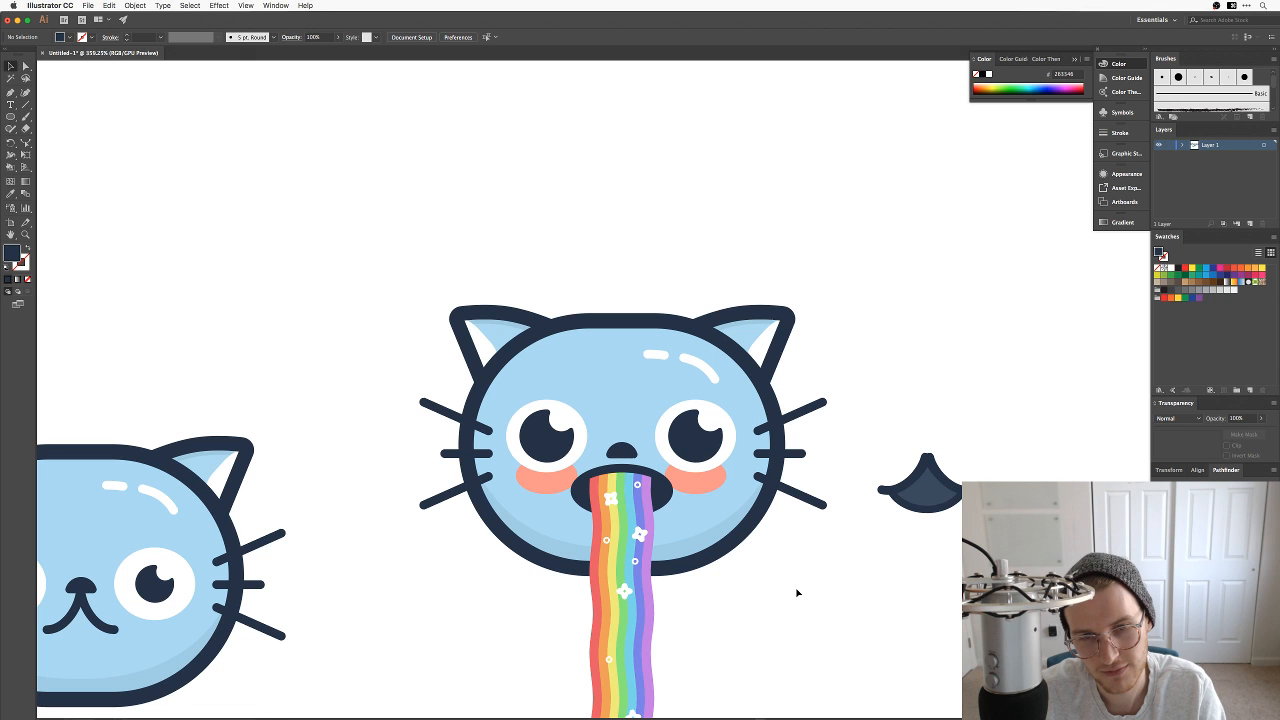
{"action": "key", "text": "super+minus"}
{"action": "key", "text": "super+minus"}
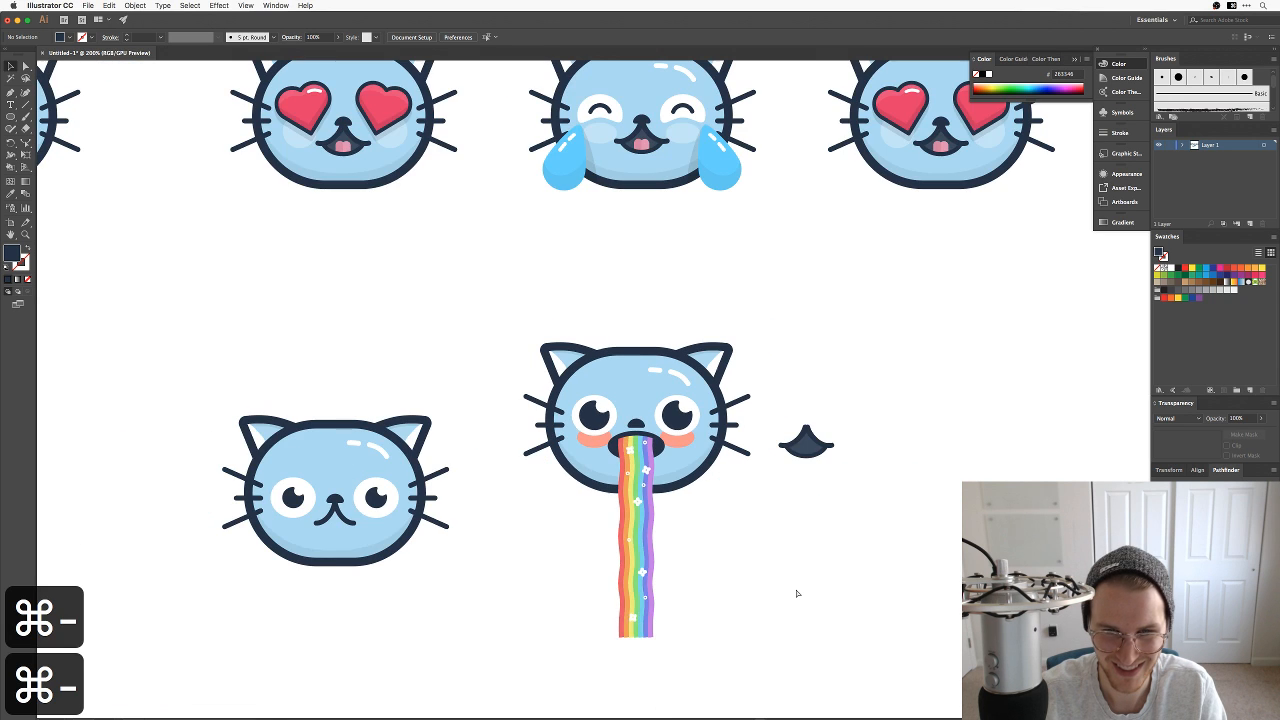
{"action": "key", "text": "super+equal"}
{"action": "key", "text": "super+equal"}
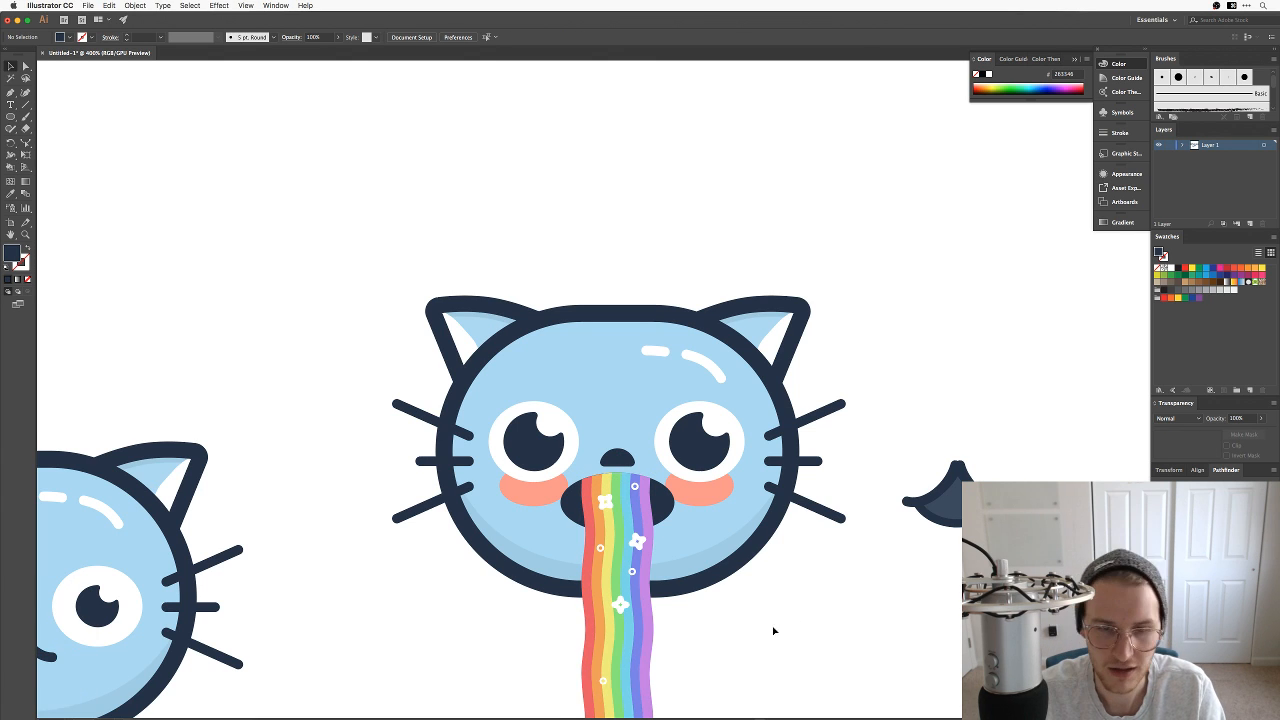
Step: Reduce the opacity of the rainbow cat's pink cheeks to 80%
{"action": "left_click_drag", "start_coordinate": [773, 630], "coordinate": [817, 471]}
{"action": "key", "text": "super+z"}
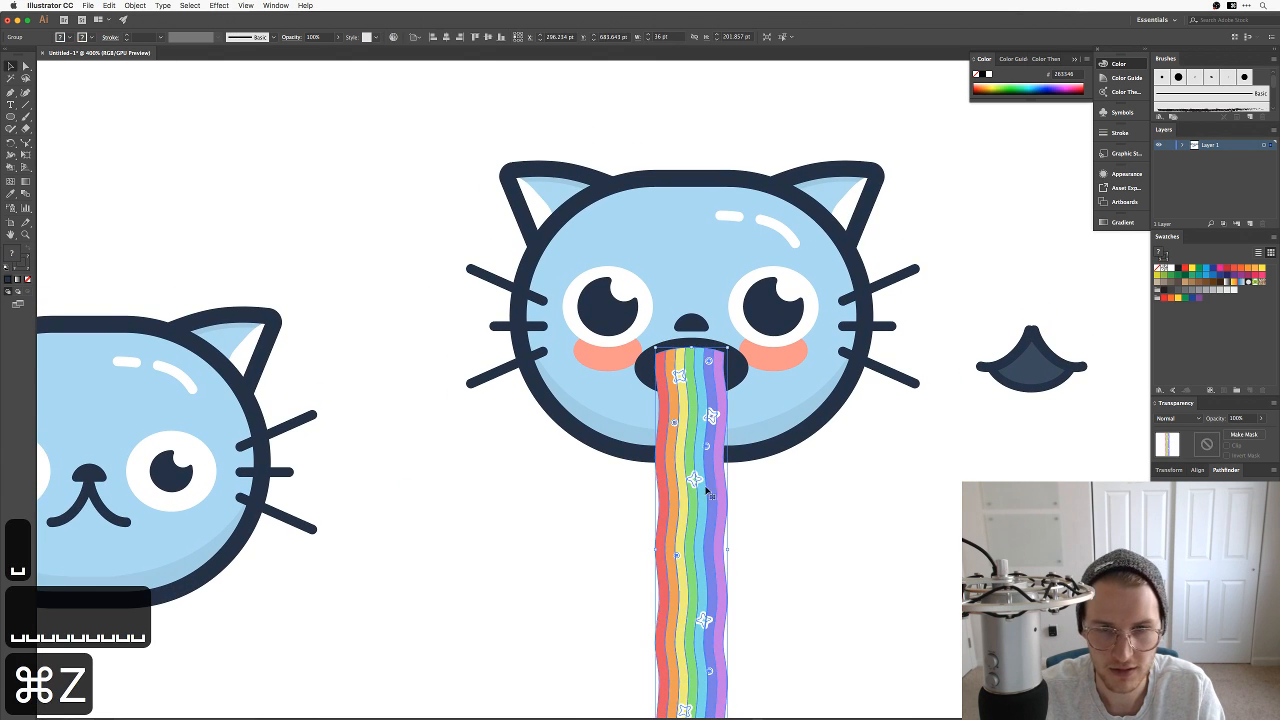
{"action": "left_click", "coordinate": [831, 512]}
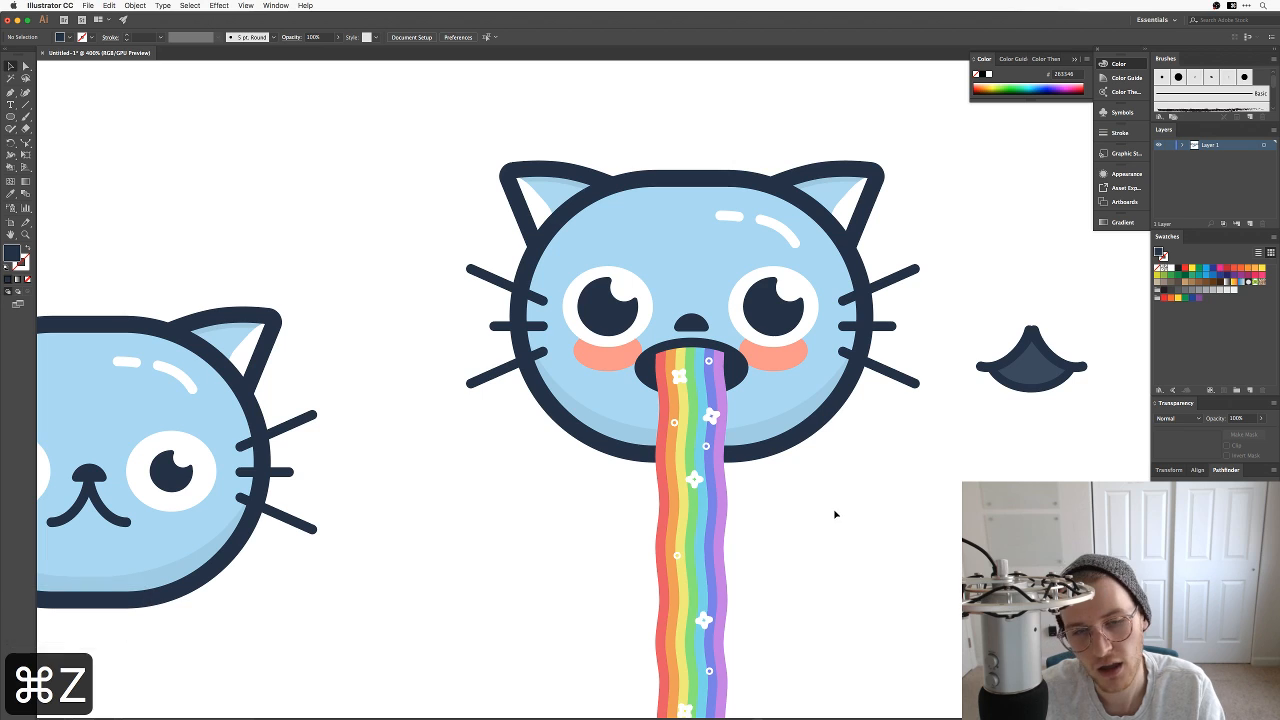
{"action": "left_click", "coordinate": [785, 362]}
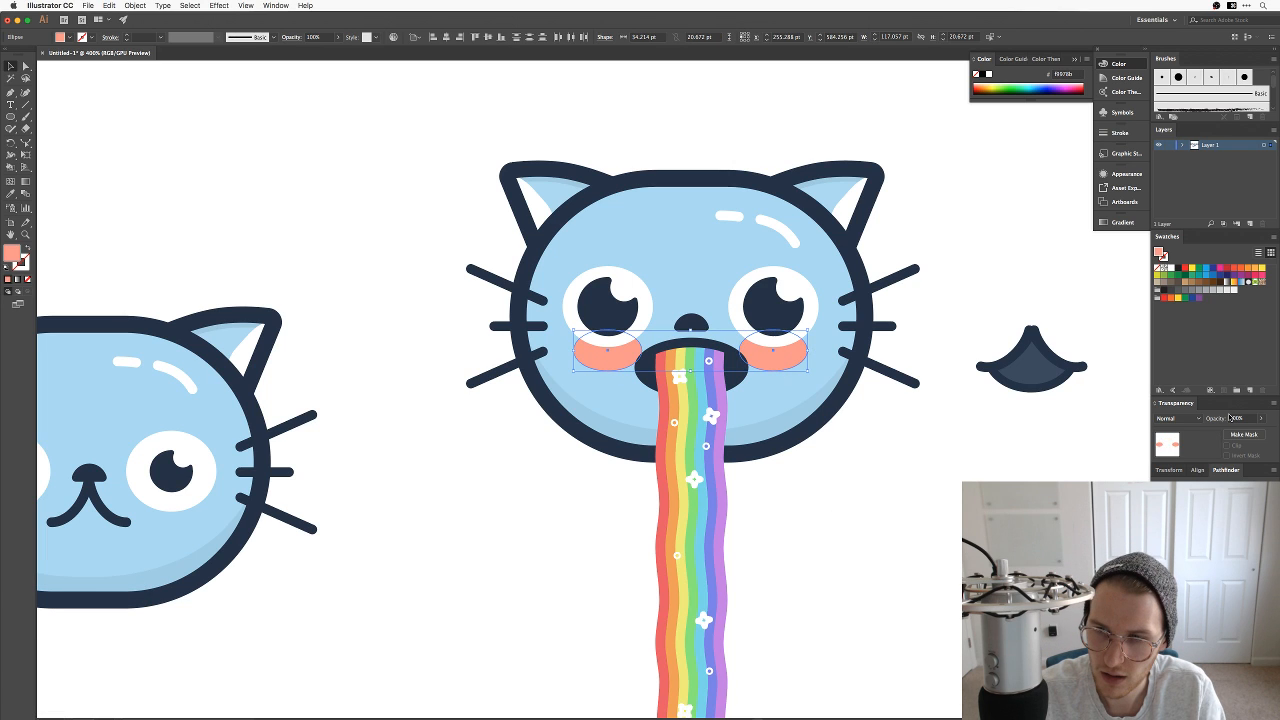
{"action": "left_click", "coordinate": [1229, 417]}
{"action": "key", "text": "shift+Down"}
{"action": "key", "text": "shift+Down"}
{"action": "left_click", "coordinate": [922, 597]}
Step: Delete the leftover mouth shape lying beside the rainbow cat
{"action": "left_click_drag", "start_coordinate": [928, 383], "coordinate": [900, 441]}
{"action": "left_click_drag", "start_coordinate": [920, 359], "coordinate": [1040, 486]}
{"action": "key", "text": "BackSpace"}
{"action": "key", "text": "super+minus"}
{"action": "key", "text": "super+minus"}
{"action": "key", "text": "super+minus"}
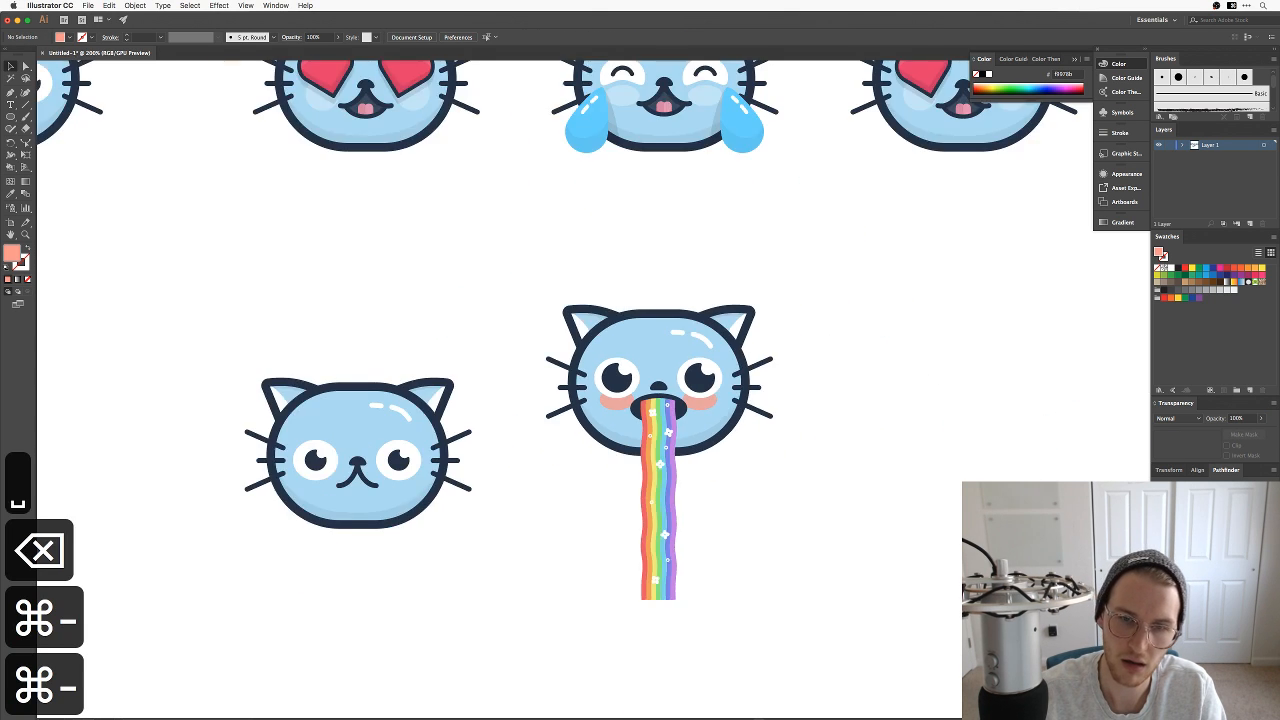
Step: Scale up the rainbow stream with its sparkles to nearly the mouth's width and centre it under the mouth's upper rim
{"action": "key", "text": "super+equal"}
{"action": "key", "text": "super+equal"}
{"action": "key", "text": "super+equal"}
{"action": "left_click_drag", "start_coordinate": [691, 442], "coordinate": [780, 210]}
{"action": "key", "text": "v"}
{"action": "left_click", "coordinate": [731, 322]}
{"action": "left_click_drag", "start_coordinate": [713, 259], "coordinate": [716, 341]}
{"action": "left_click", "coordinate": [840, 485]}
{"action": "key", "text": "space"}
{"action": "left_click_drag", "start_coordinate": [840, 424], "coordinate": [798, 512]}
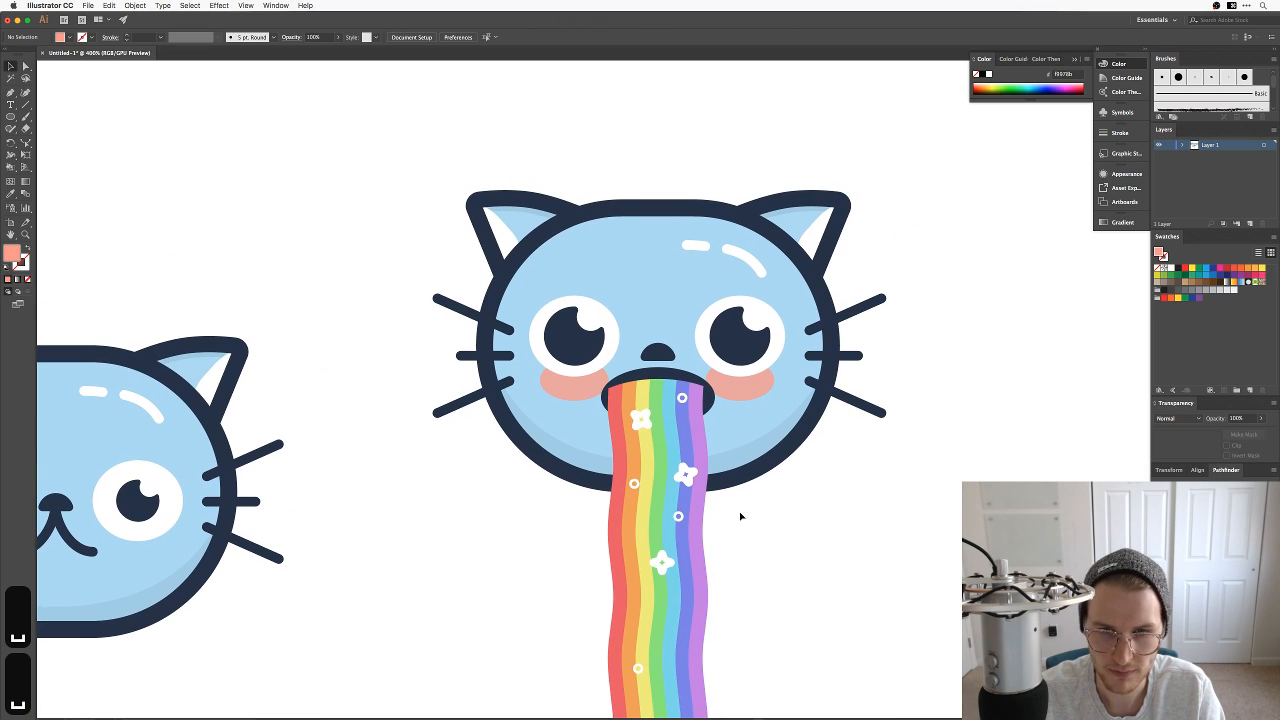
{"action": "left_click_drag", "start_coordinate": [673, 518], "coordinate": [694, 512]}
{"action": "left_click", "coordinate": [820, 517]}
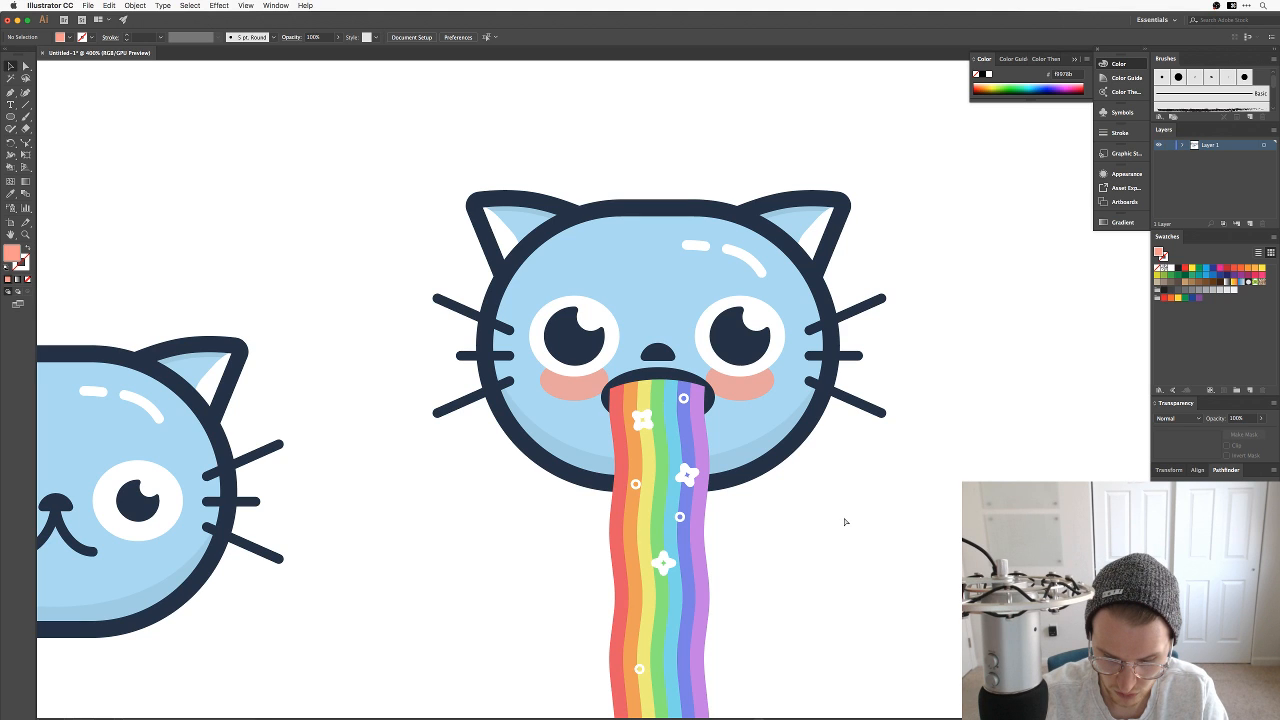
Step: Duplicate the dark mouth ellipse together with the rainbow stream onto the empty area beside the cat
{"action": "key", "text": "super+minus"}
{"action": "key", "text": "super+equal"}
{"action": "key", "text": "space"}
{"action": "left_click_drag", "start_coordinate": [668, 369], "coordinate": [557, 317]}
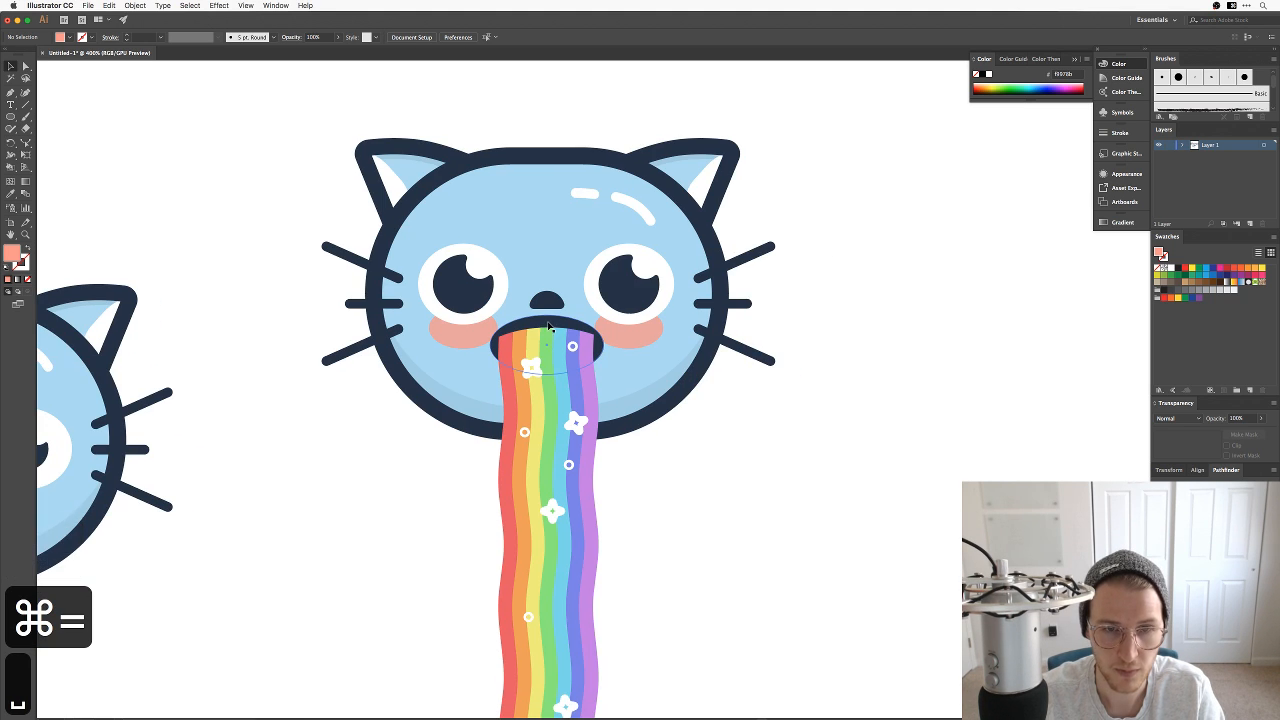
{"action": "left_click", "coordinate": [551, 320]}
{"action": "left_click", "coordinate": [546, 437], "text": "shift"}
{"action": "left_click_drag", "start_coordinate": [546, 437], "coordinate": [887, 487]}
{"action": "left_click", "coordinate": [980, 314]}
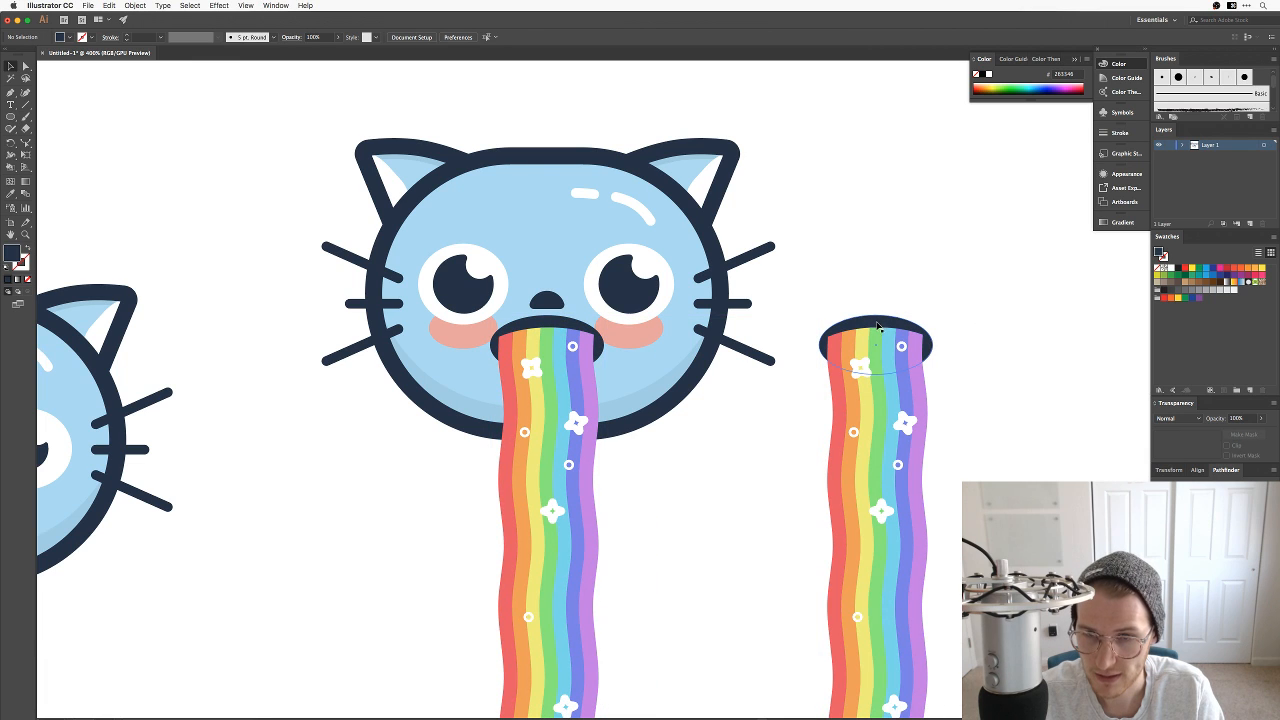
Step: Bring the duplicate mouth ellipse to the front and lower it until its curved upper edge crosses the rainbow's upper end
{"action": "left_click", "coordinate": [876, 325]}
{"action": "key", "text": "super+shift+bracketright"}
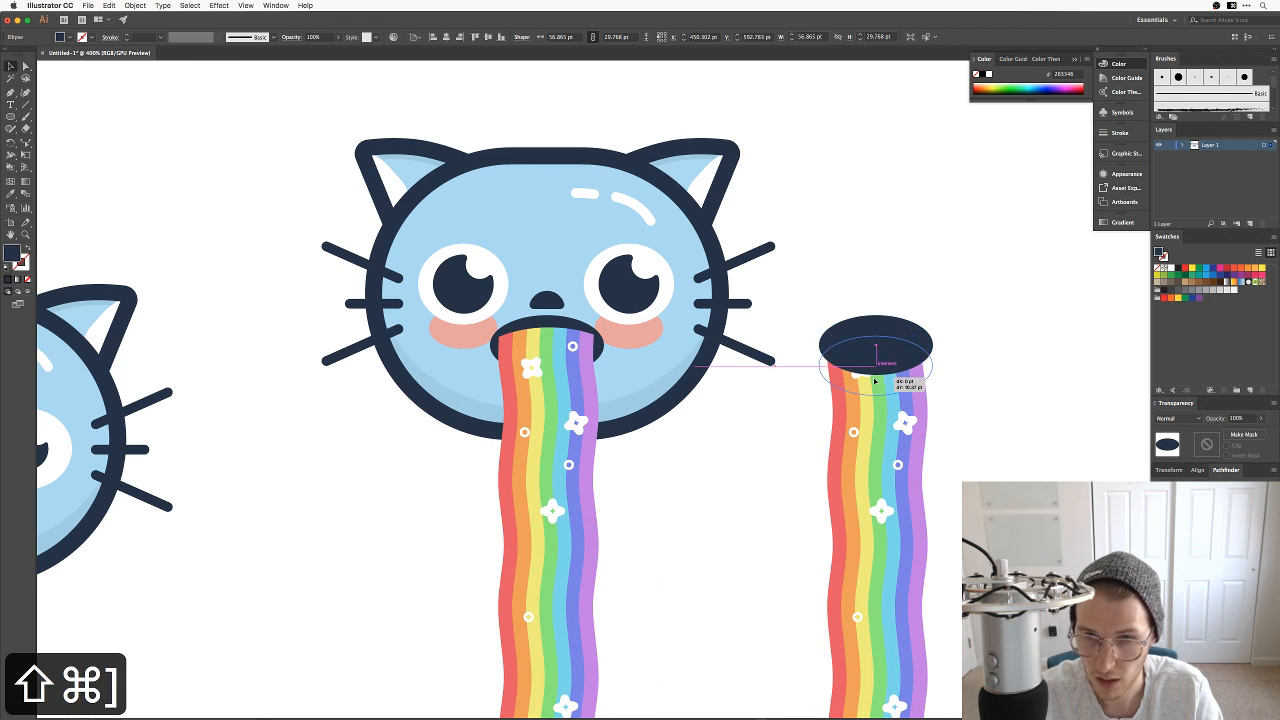
{"action": "left_click_drag", "start_coordinate": [875, 360], "coordinate": [893, 403]}
{"action": "scroll", "coordinate": [893, 403], "scroll_direction": "down", "scroll_amount": 5}
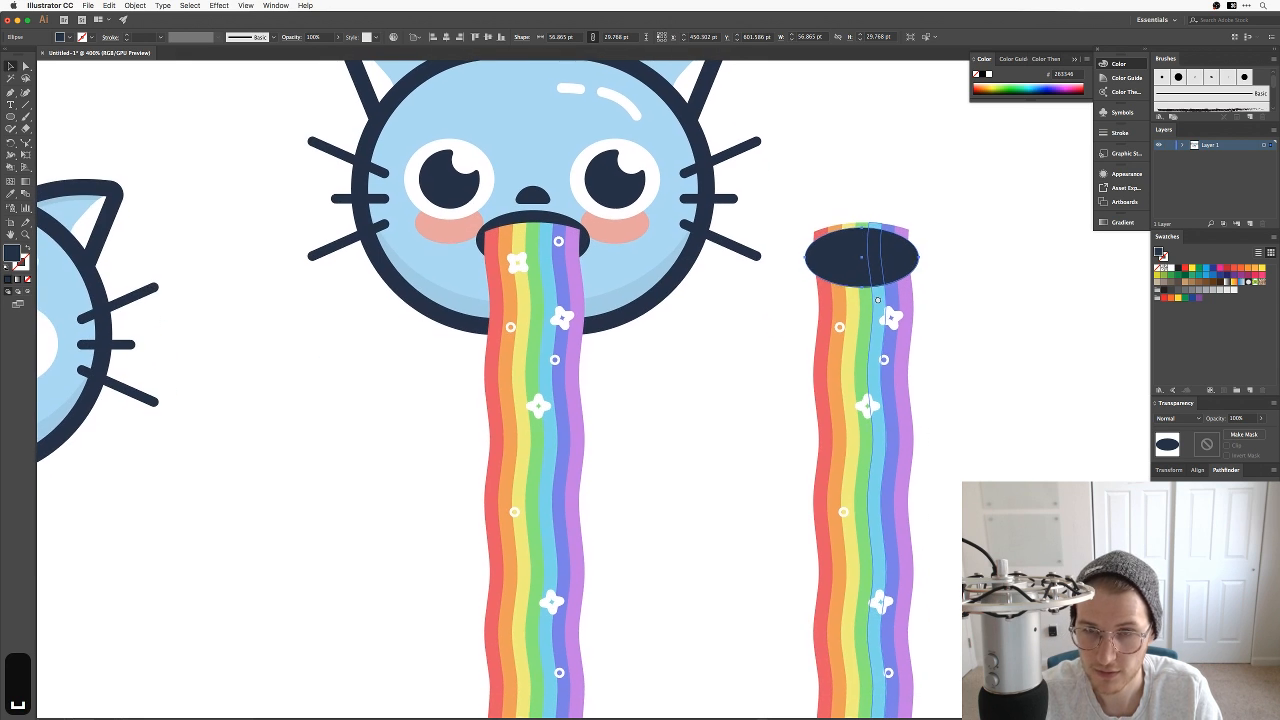
{"action": "key", "text": "space"}
{"action": "key", "text": "space"}
{"action": "key", "text": "m"}
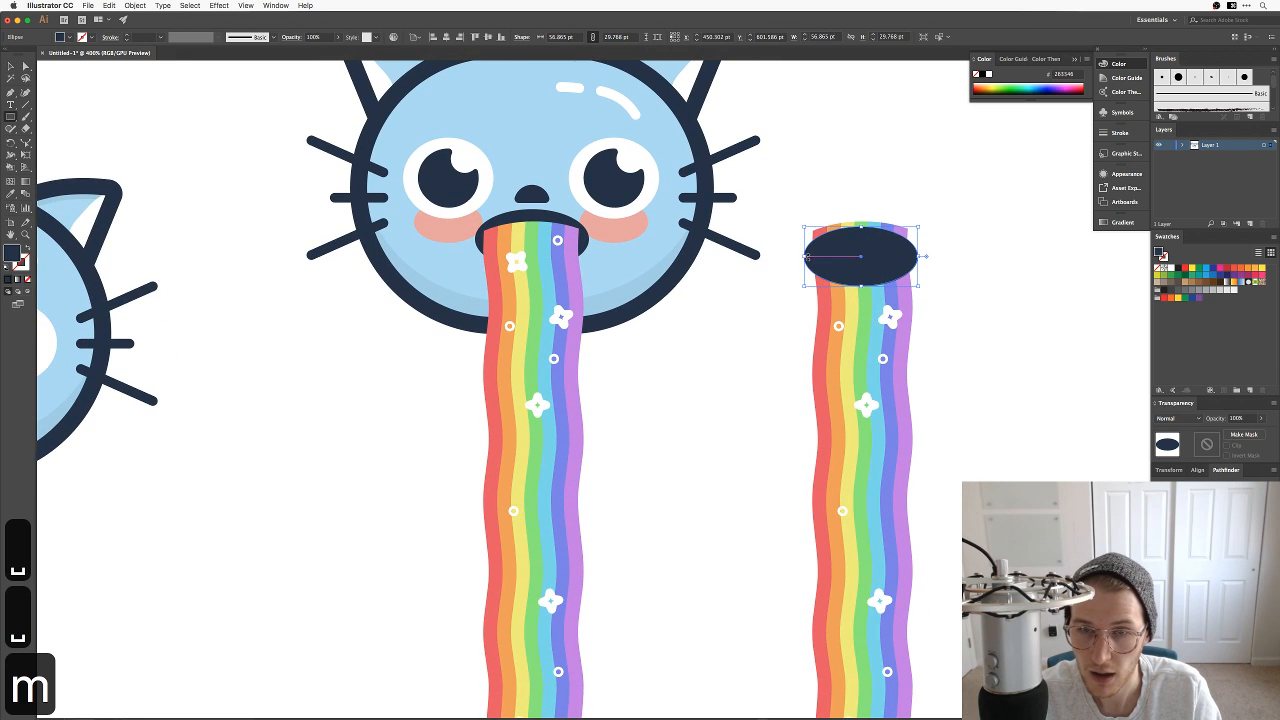
{"action": "left_click_drag", "start_coordinate": [800, 262], "coordinate": [808, 285]}
{"action": "key", "text": "super+z"}
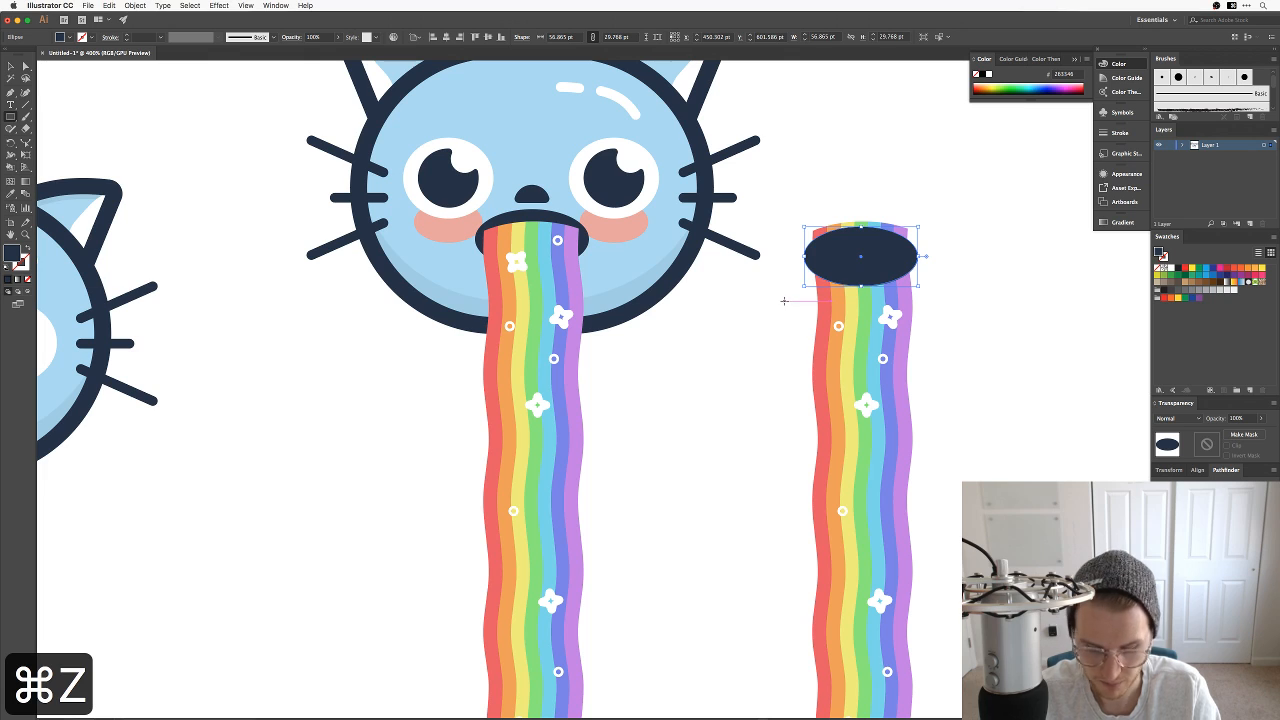
Step: Draw a rectangle from the ellipse's middle at its full width, extend it down over the rainbow's length, and unite it with the ellipse
{"action": "key", "text": "m"}
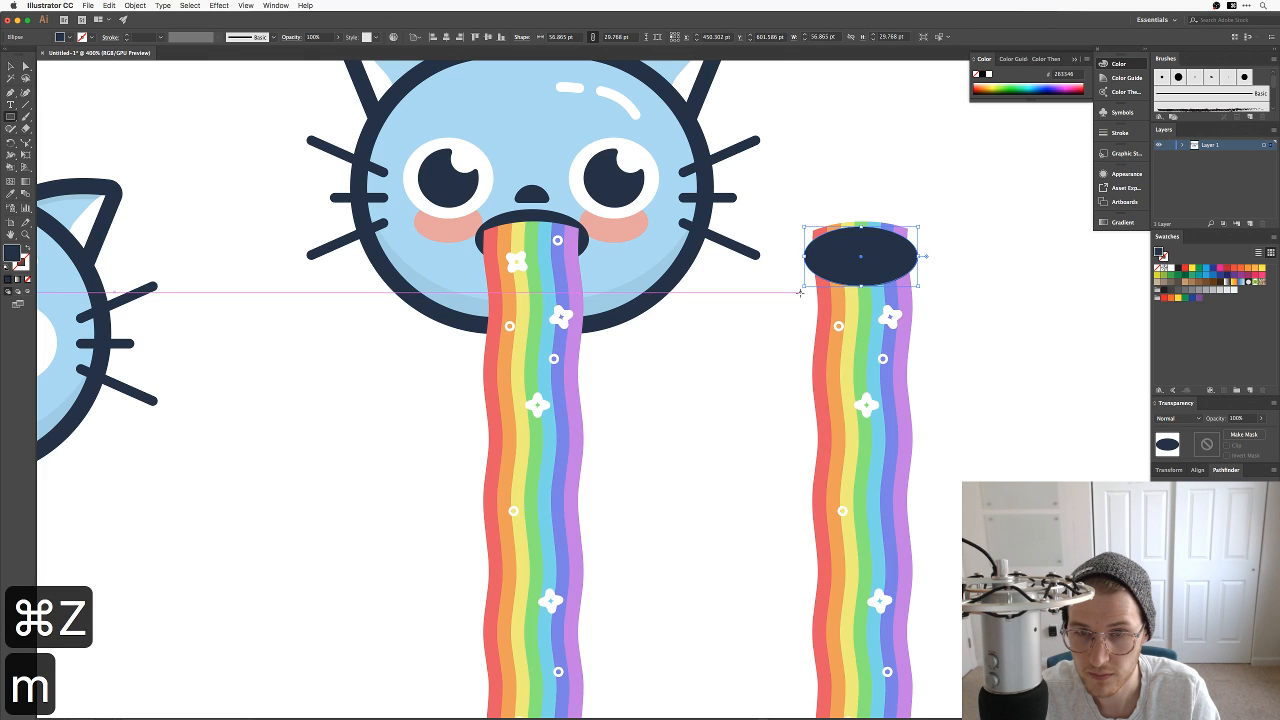
{"action": "left_click_drag", "start_coordinate": [804, 297], "coordinate": [918, 254]}
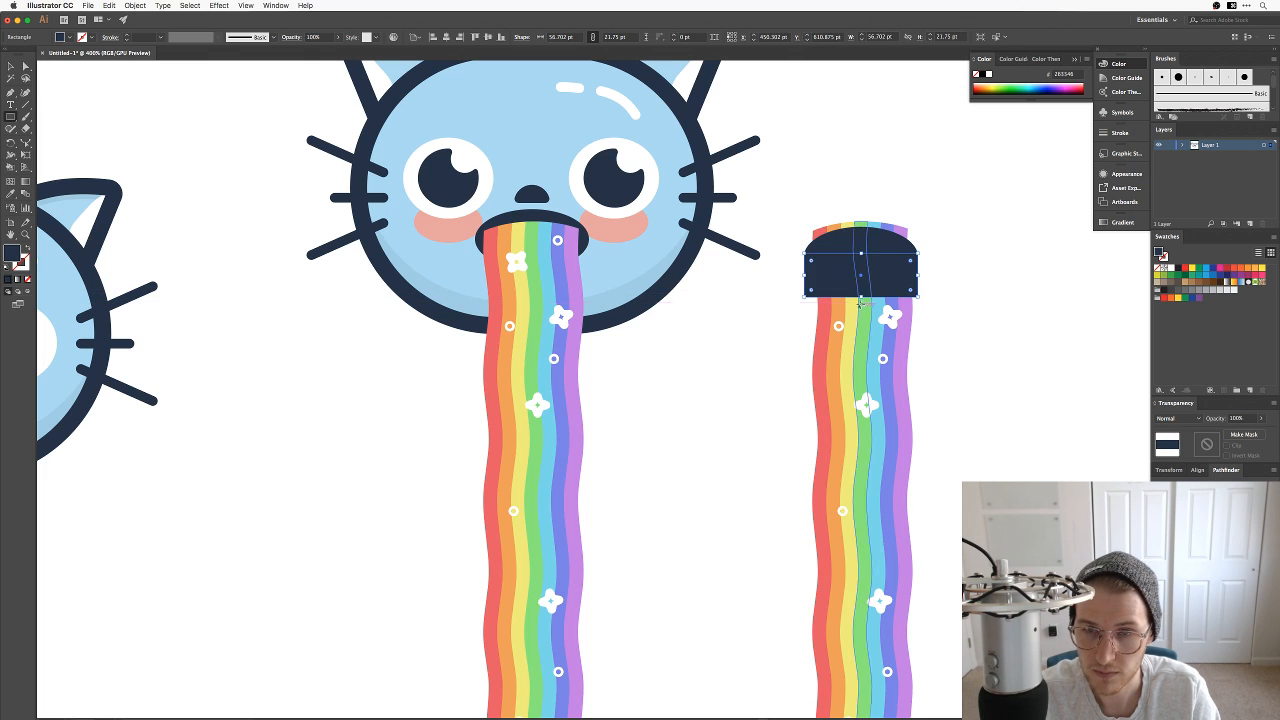
{"action": "key", "text": "v"}
{"action": "mouse_move", "coordinate": [861, 297]}
{"action": "left_mouse_down"}
{"action": "mouse_move", "coordinate": [882, 562]}
{"action": "mouse_move", "coordinate": [860, 238]}
{"action": "mouse_move", "coordinate": [843, 263]}
{"action": "mouse_move", "coordinate": [863, 504]}
{"action": "left_mouse_up"}
{"action": "left_click_drag", "start_coordinate": [983, 219], "coordinate": [923, 538]}
{"action": "left_click", "coordinate": [815, 270], "text": "shift"}
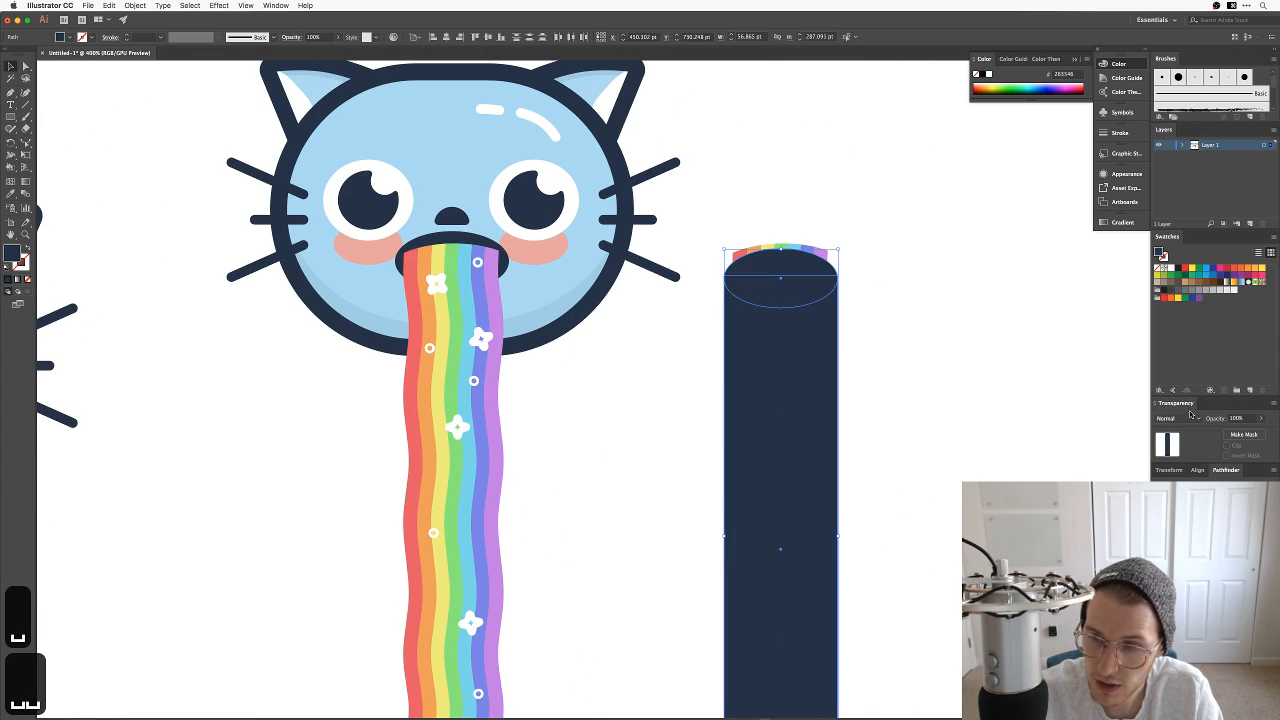
Step: Clip the duplicate rainbow and its sparkles with the round-topped dark shape as a clipping mask
{"action": "left_click_drag", "start_coordinate": [748, 206], "coordinate": [837, 357]}
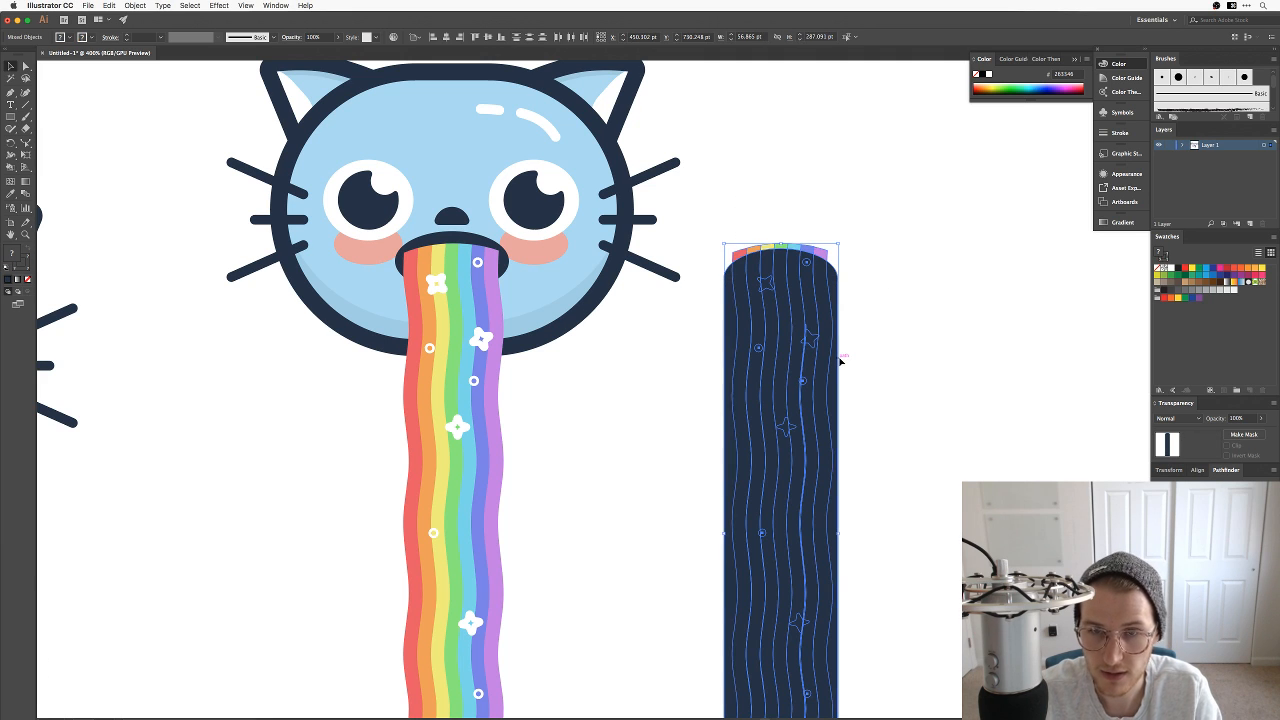
{"action": "key", "text": "super+7"}
{"action": "left_click", "coordinate": [617, 363]}
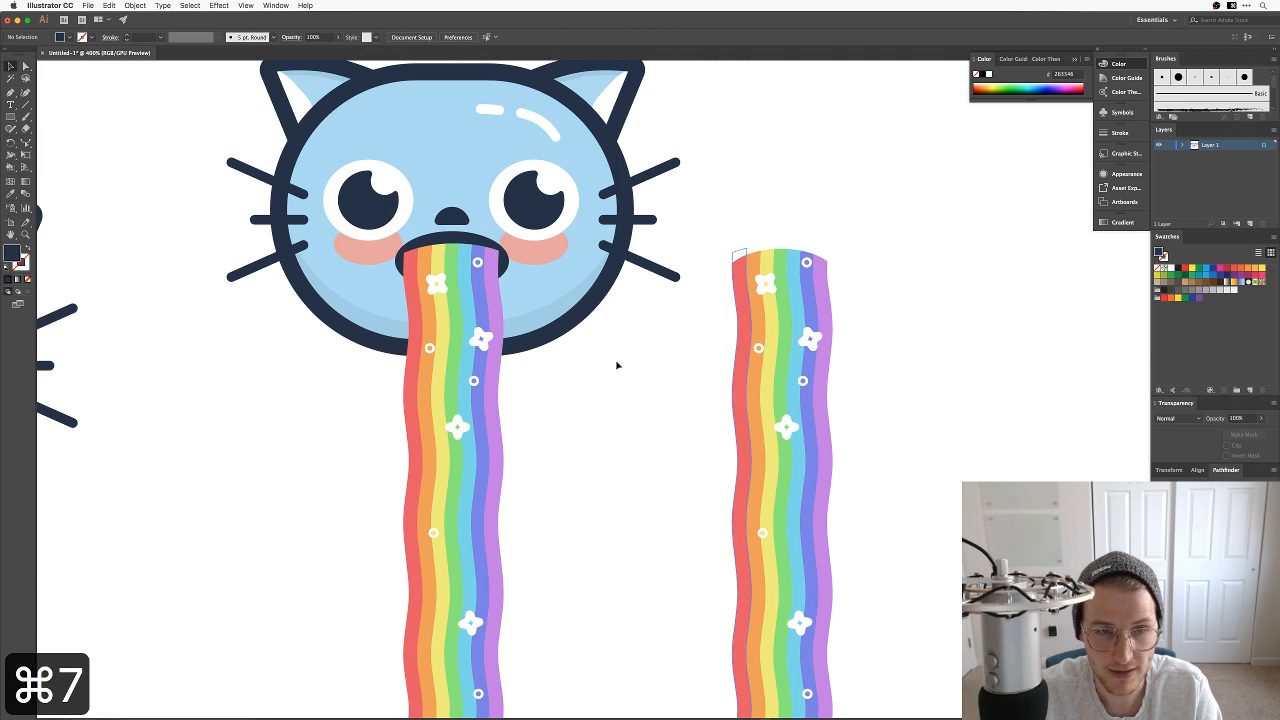
Step: Delete the original rainbow from the cat and move the clipped rainbow into the mouth in its place
{"action": "left_click", "coordinate": [443, 364]}
{"action": "key", "text": "BackSpace"}
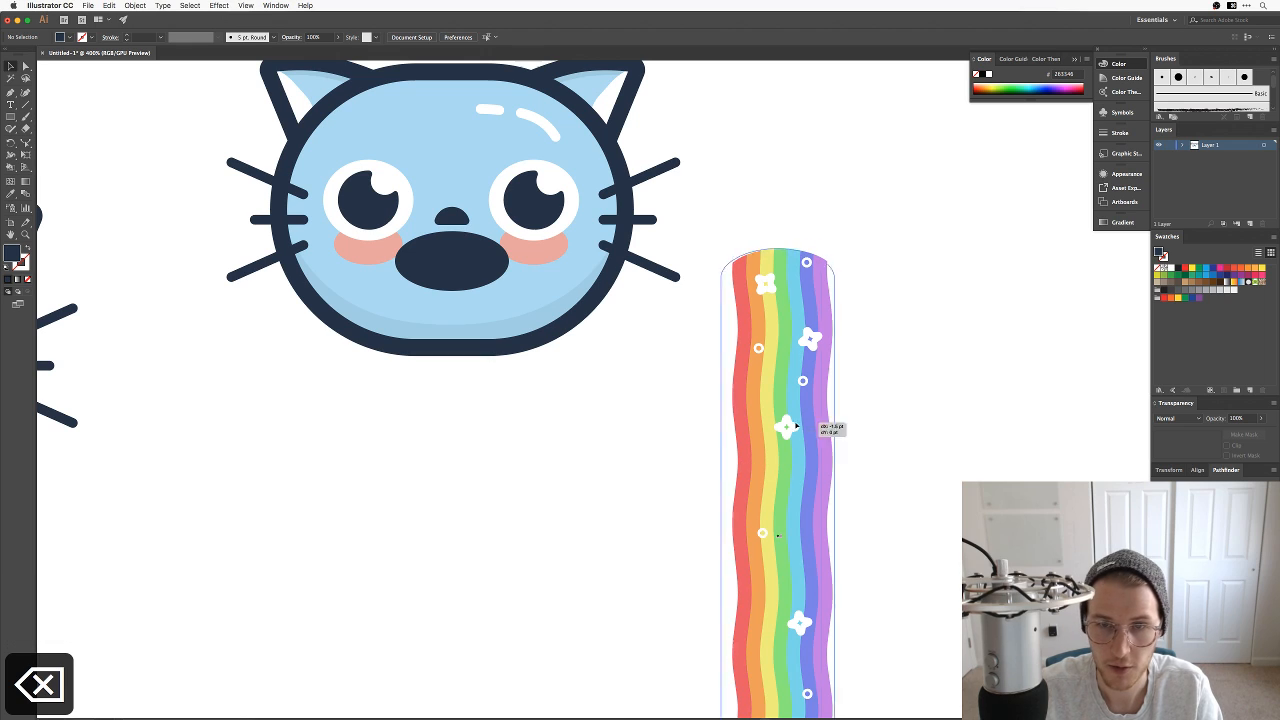
{"action": "left_click_drag", "start_coordinate": [471, 416], "coordinate": [577, 458]}
{"action": "left_click", "coordinate": [591, 400]}
{"action": "left_click", "coordinate": [703, 508]}
{"action": "left_click", "coordinate": [729, 454]}
{"action": "left_click_drag", "start_coordinate": [729, 454], "coordinate": [843, 497]}
Step: Check the cat at a smaller zoom and compare it with the Snapchat rainbow reference photo in Chrome
{"action": "key", "text": "super+minus"}
{"action": "key", "text": "super+minus"}
{"action": "key", "text": "super+minus"}
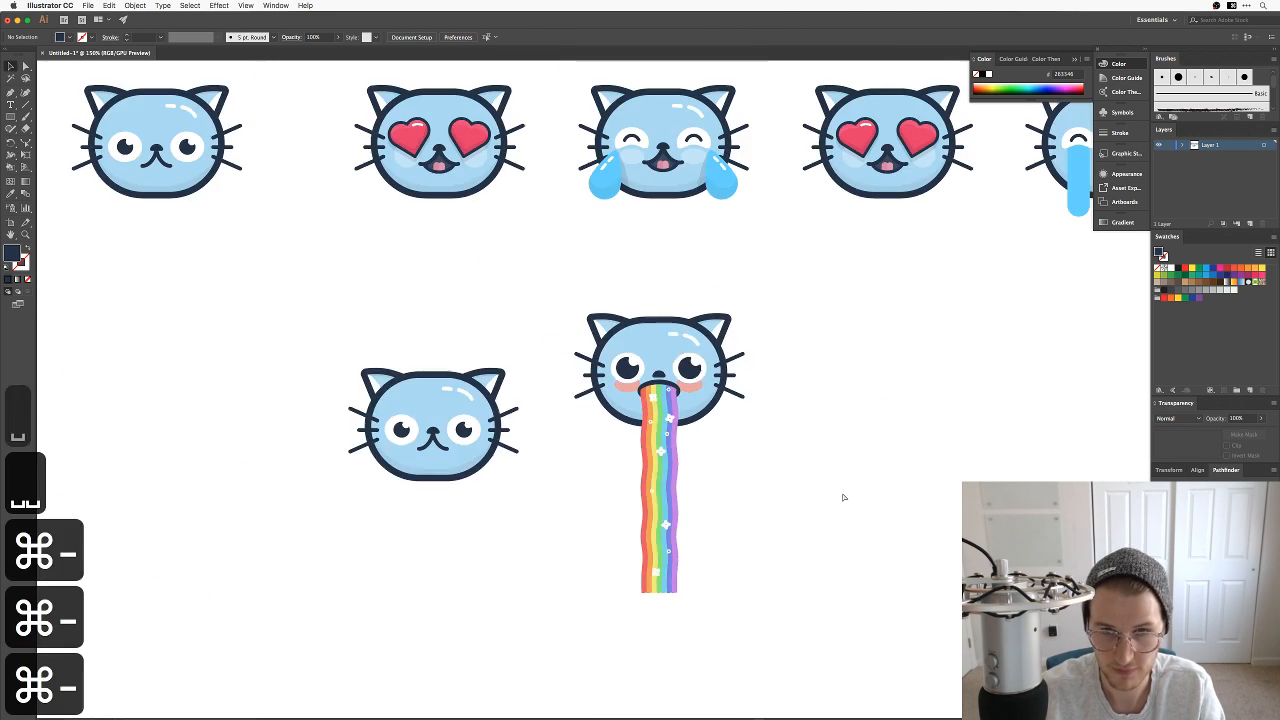
{"action": "key", "text": "super+equal"}
{"action": "key", "text": "super+equal"}
{"action": "key", "text": "super+equal"}
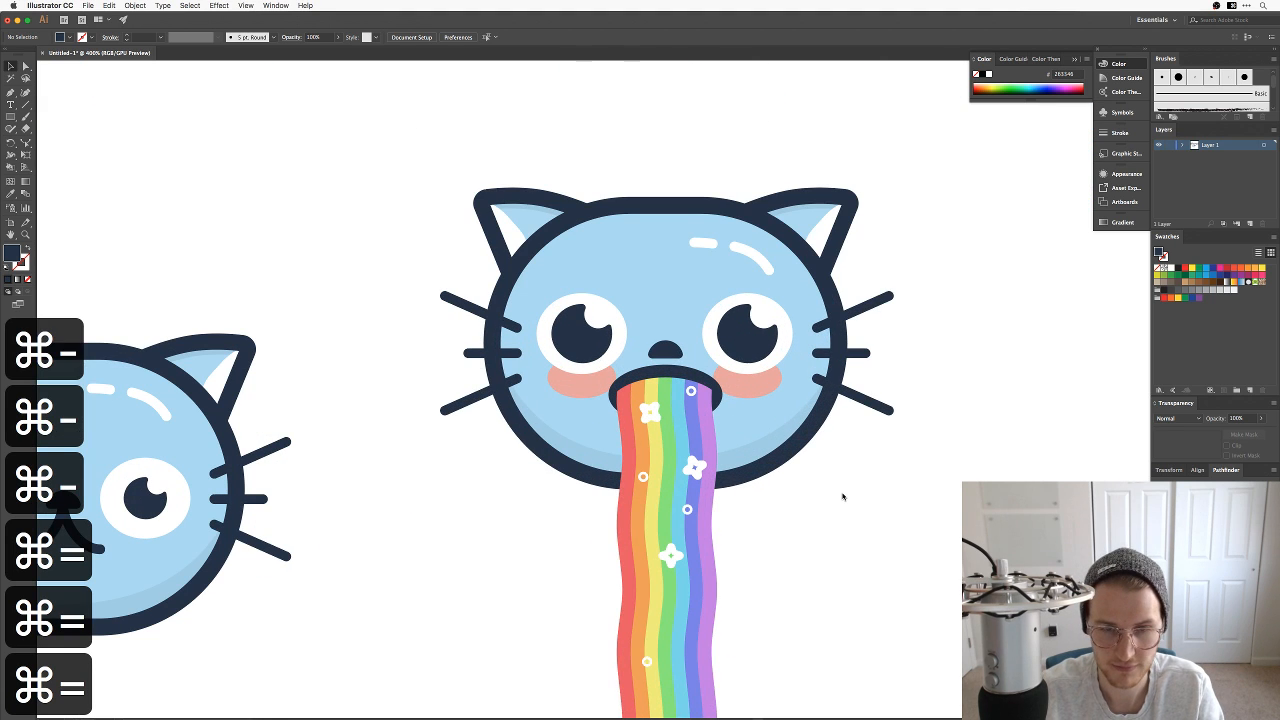
{"action": "key", "text": "super+Tab"}
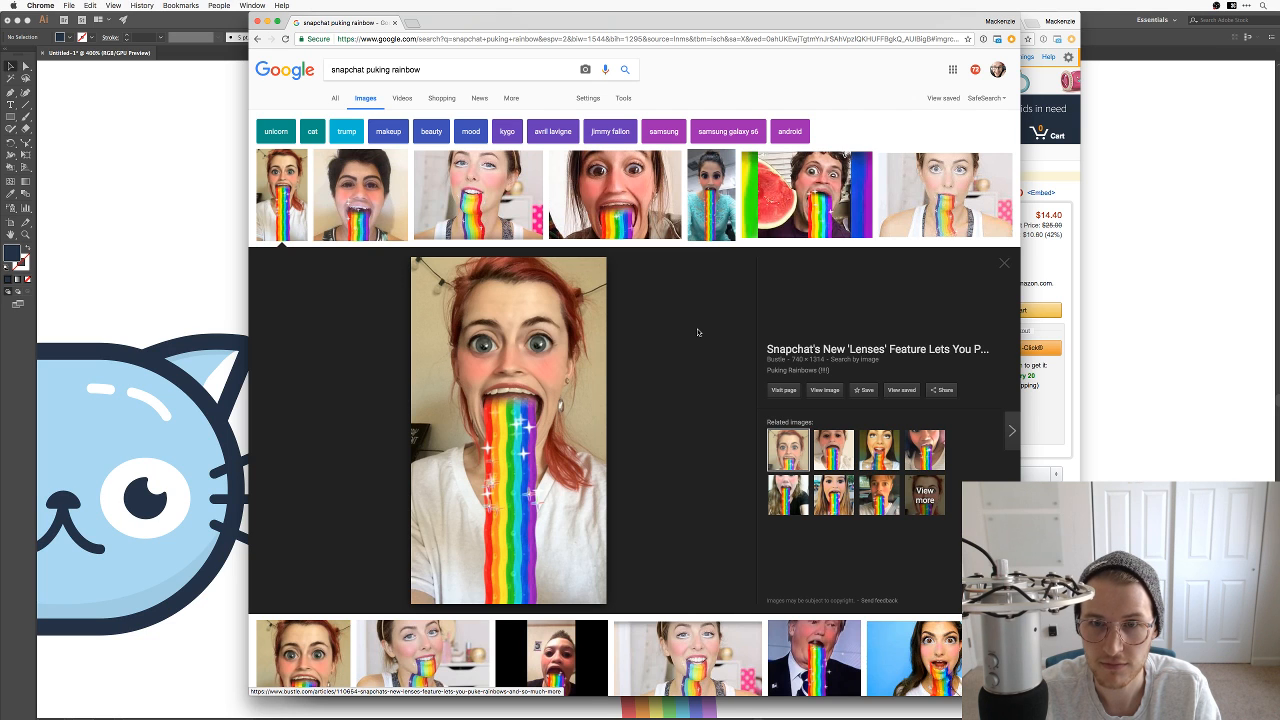
{"action": "key", "text": "super+Tab"}
{"action": "key", "text": "super+Tab"}
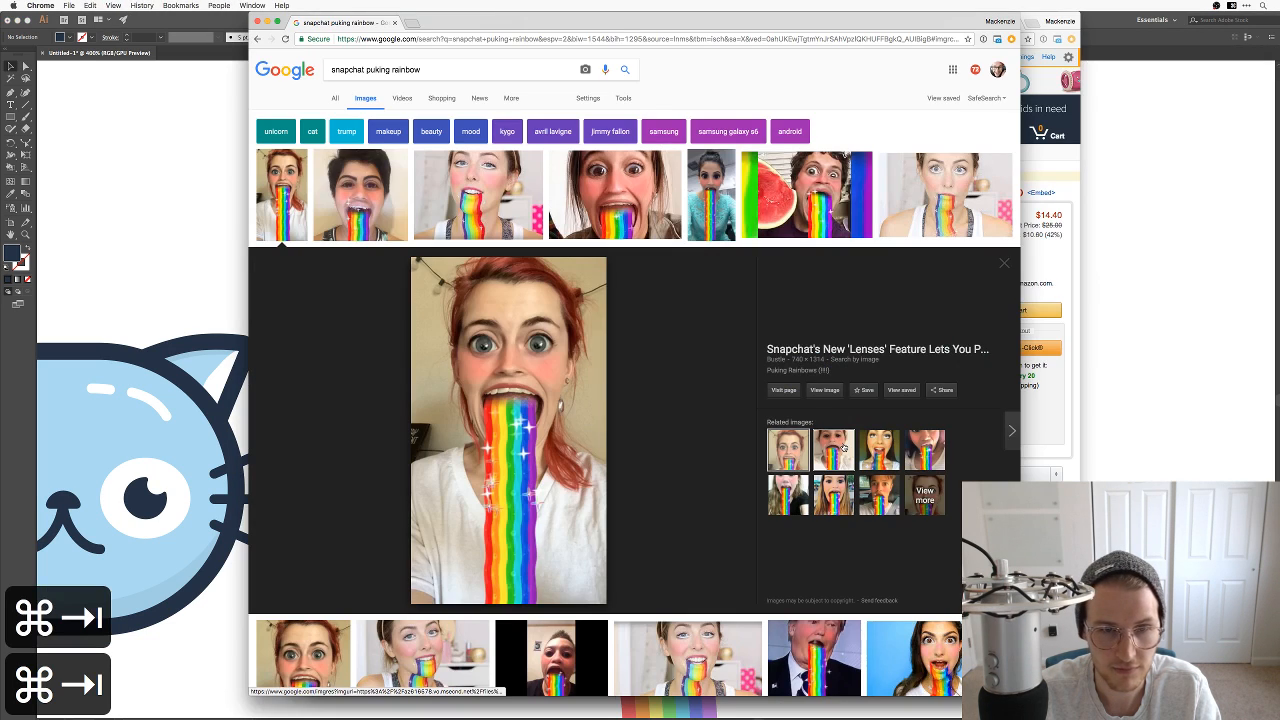
{"action": "key", "text": "super+Tab"}
Step: Select both pink cheeks on the rainbow cat and bring them to the front, over the eyes
{"action": "key", "text": "v"}
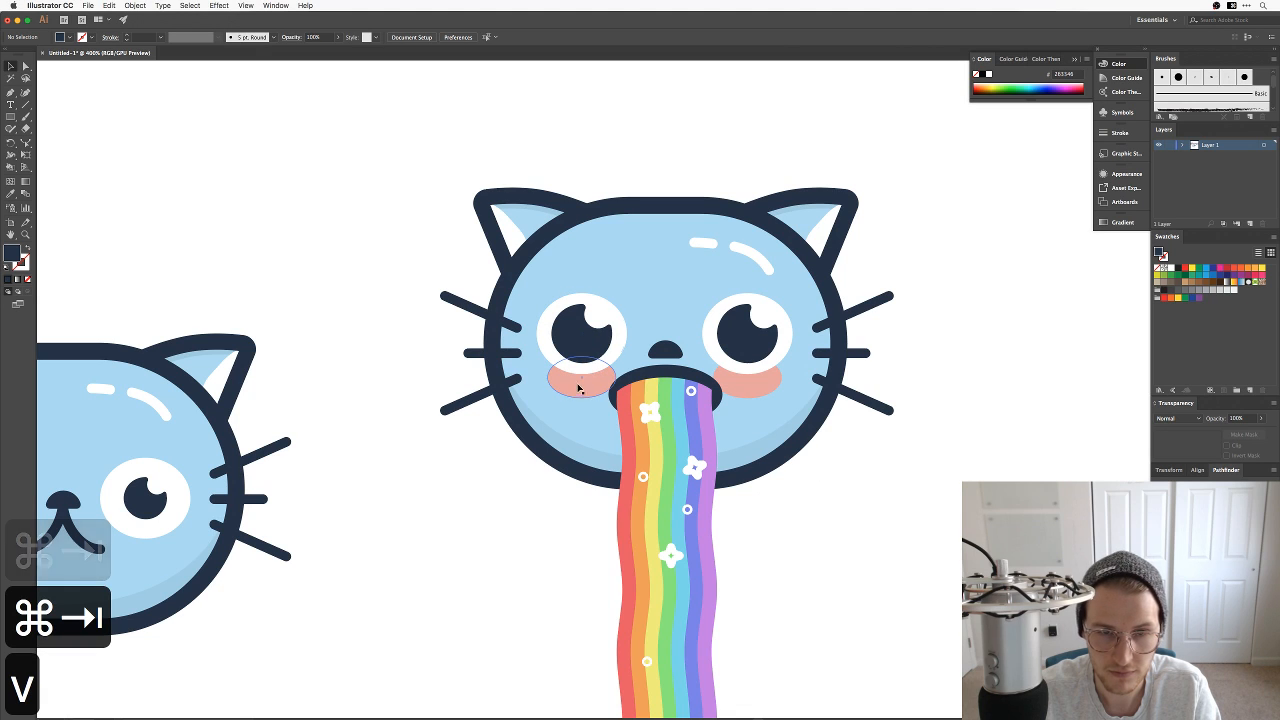
{"action": "left_click", "coordinate": [580, 386]}
{"action": "left_click", "coordinate": [765, 390], "text": "shift"}
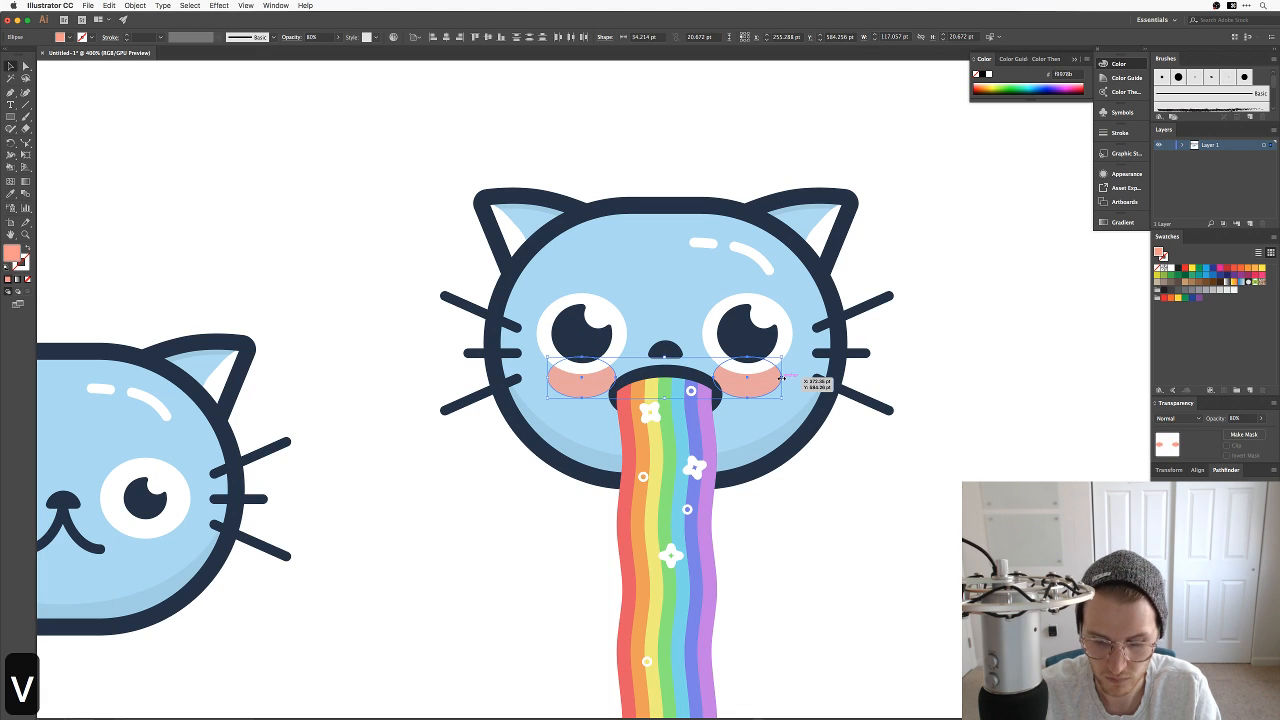
{"action": "key", "text": "shift+super+bracketright"}
{"action": "left_click", "coordinate": [843, 477]}
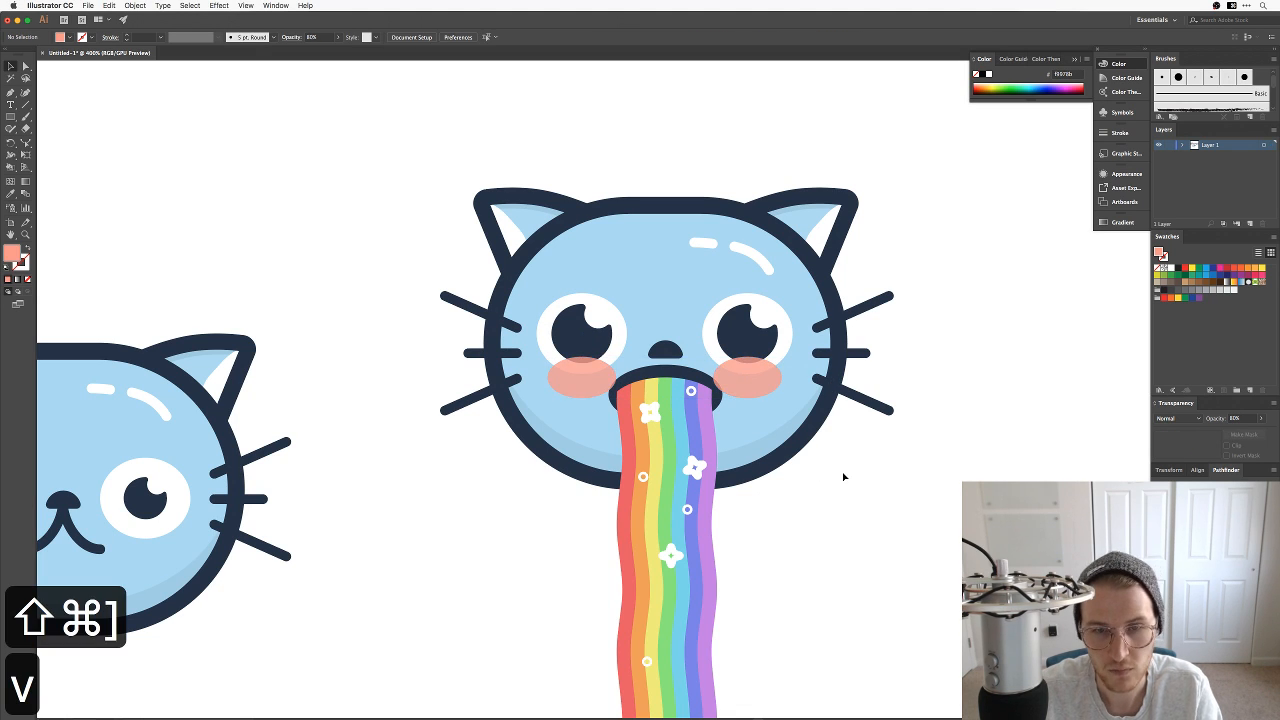
Step: Move both cheeks outward and slightly down, away from the mouth and beneath the outer edges of the eyes
{"action": "left_click", "coordinate": [590, 390]}
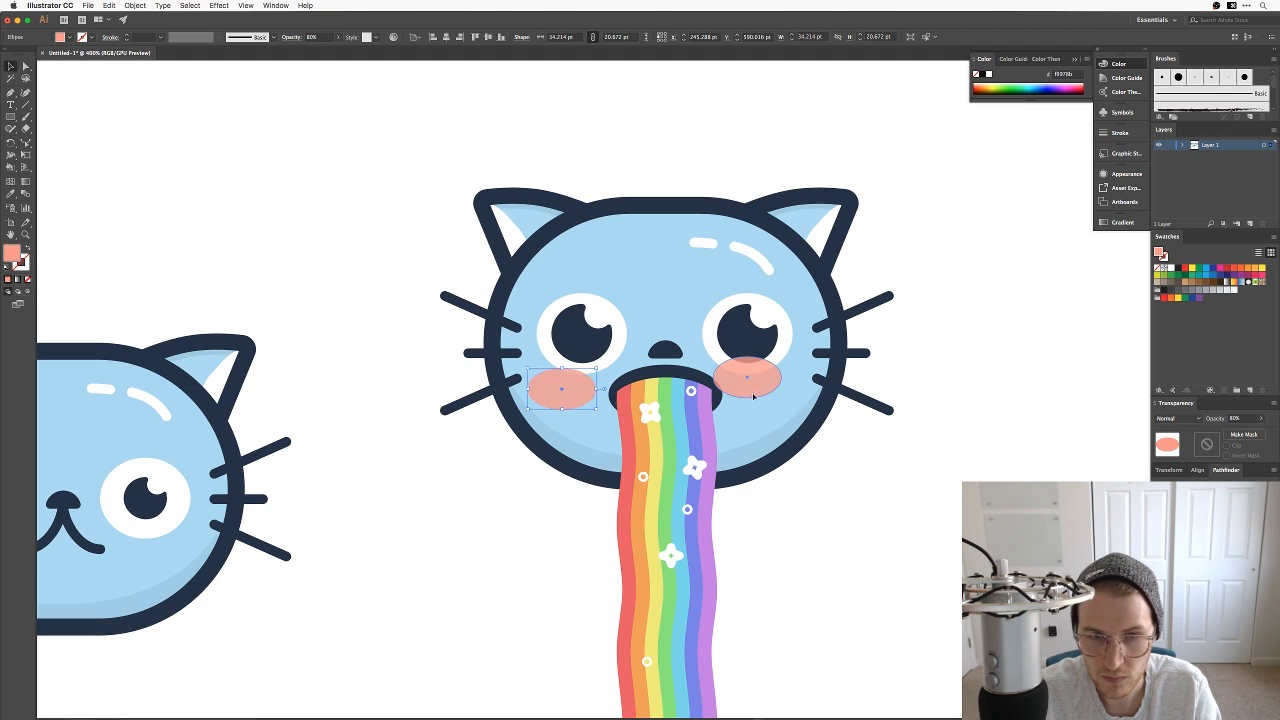
{"action": "mouse_move", "coordinate": [784, 398]}
{"action": "left_mouse_down"}
{"action": "mouse_move", "coordinate": [806, 408]}
{"action": "mouse_move", "coordinate": [775, 394]}
{"action": "left_mouse_up"}
{"action": "left_click", "coordinate": [870, 478]}
{"action": "left_click", "coordinate": [870, 483]}
{"action": "left_click", "coordinate": [776, 400]}
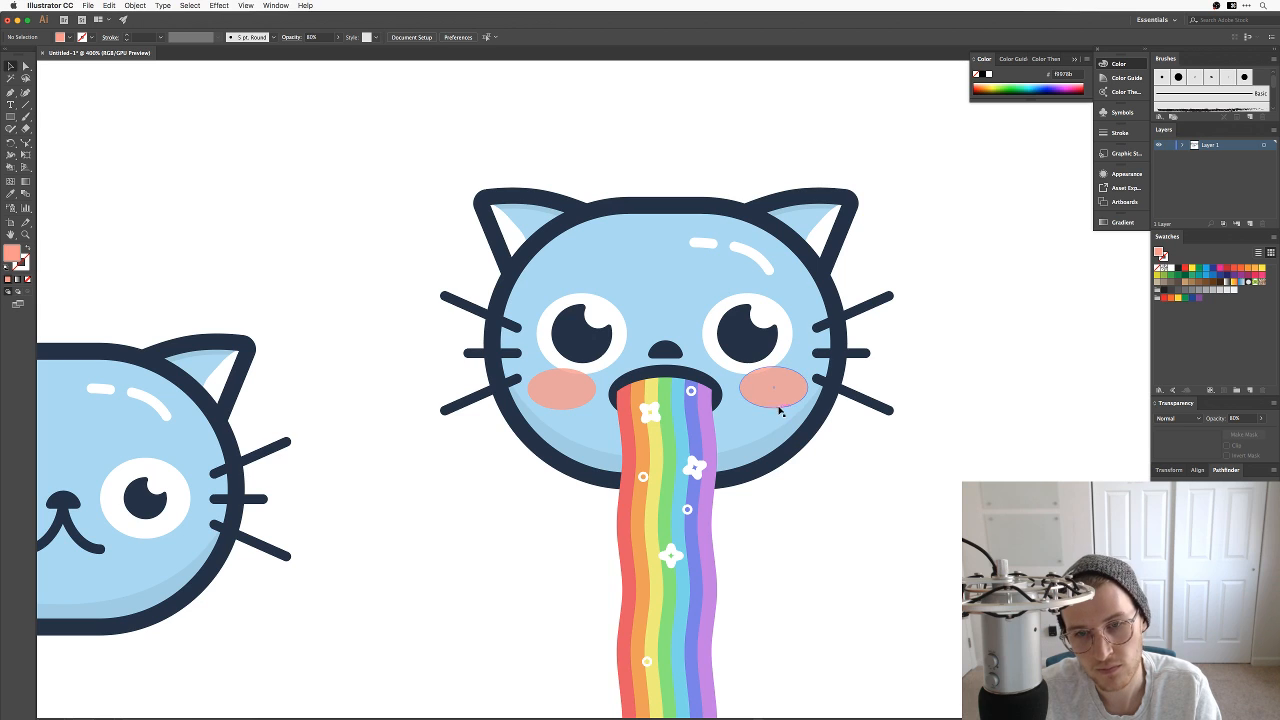
Step: Send both cheeks backward in the stacking order until they sit behind the eyes
{"action": "left_click", "coordinate": [573, 398], "text": "shift"}
{"action": "key", "text": "super+bracketleft"}
{"action": "key", "text": "super+bracketleft"}
{"action": "key", "text": "super+bracketleft"}
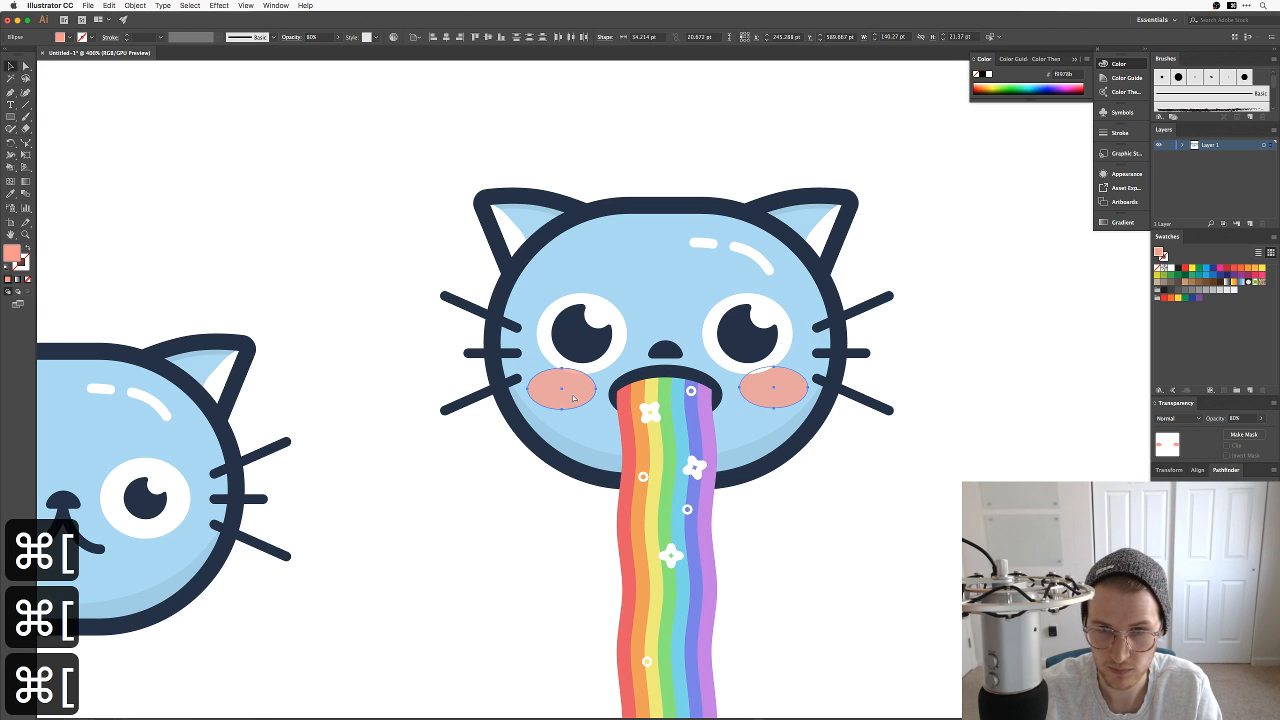
{"action": "key", "text": "super+bracketleft"}
{"action": "key", "text": "super+bracketleft"}
{"action": "left_click", "coordinate": [541, 588]}
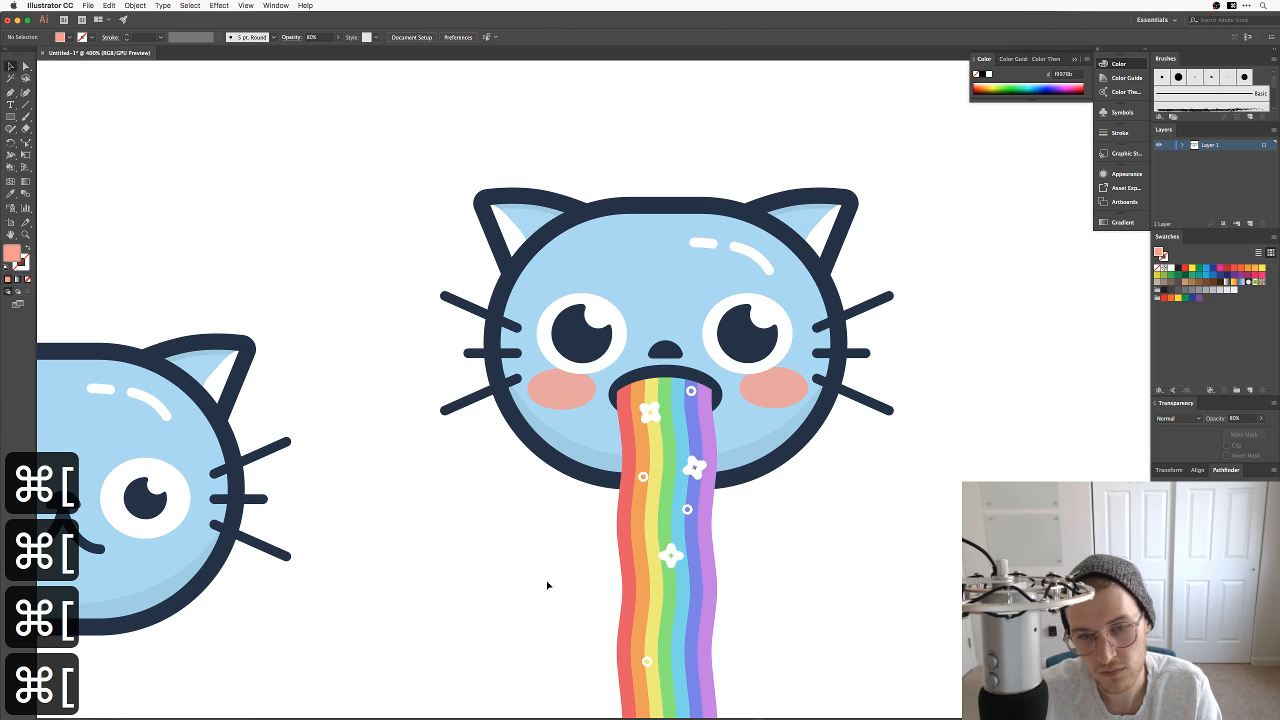
Step: Change both cheeks' fill to the lighter pink fcccc8
{"action": "left_click", "coordinate": [553, 389]}
{"action": "left_click", "coordinate": [774, 388], "text": "shift"}
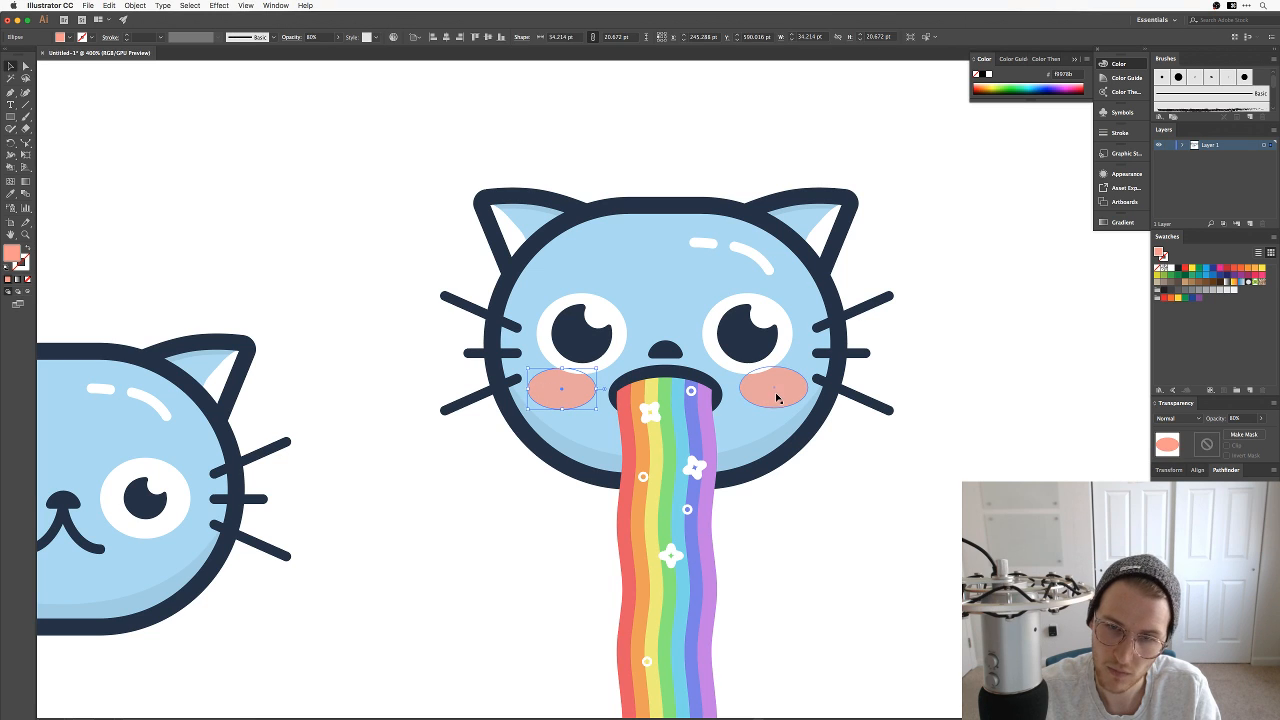
{"action": "double_click", "coordinate": [12, 253]}
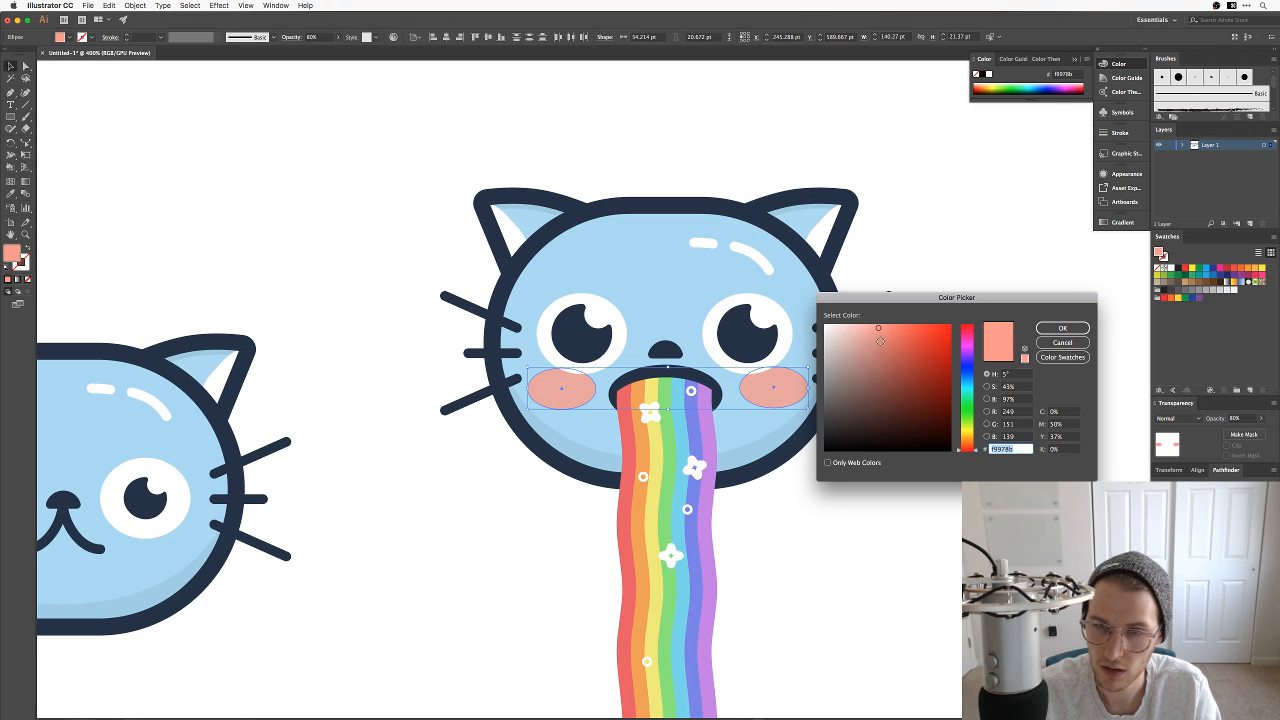
{"action": "left_click_drag", "start_coordinate": [880, 341], "coordinate": [851, 325]}
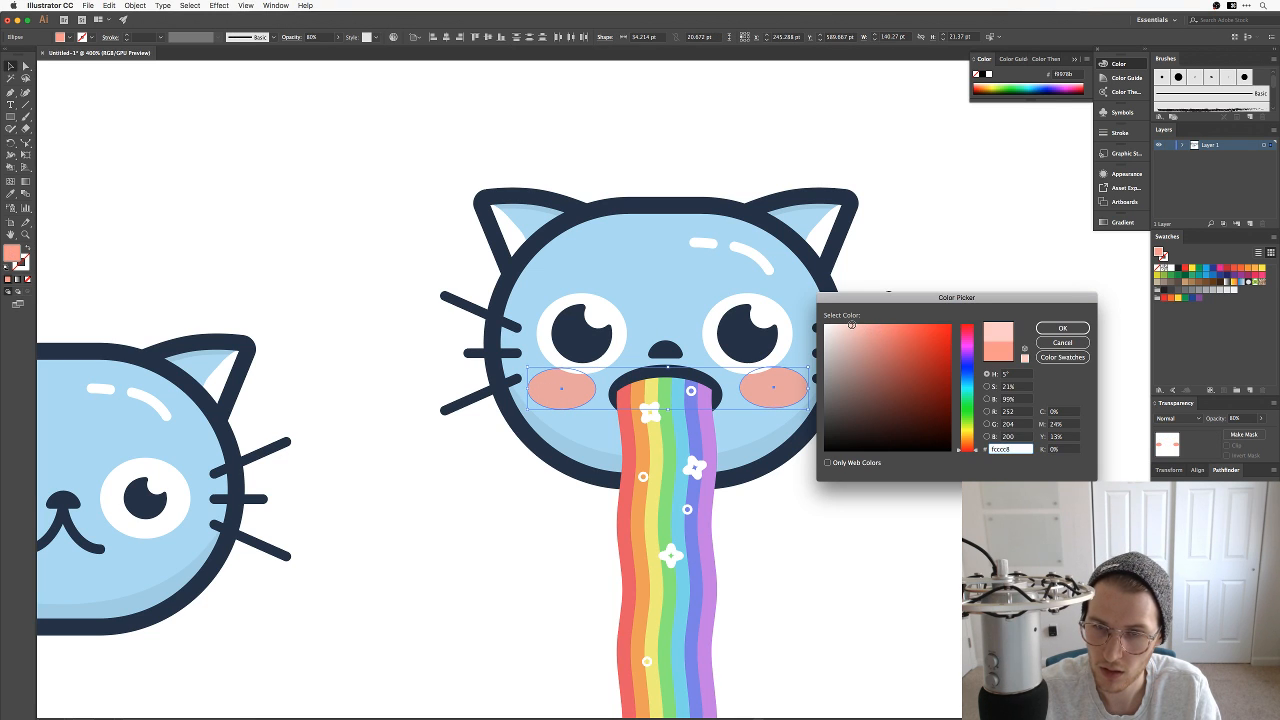
{"action": "left_click", "coordinate": [1062, 328]}
{"action": "left_click", "coordinate": [899, 504]}
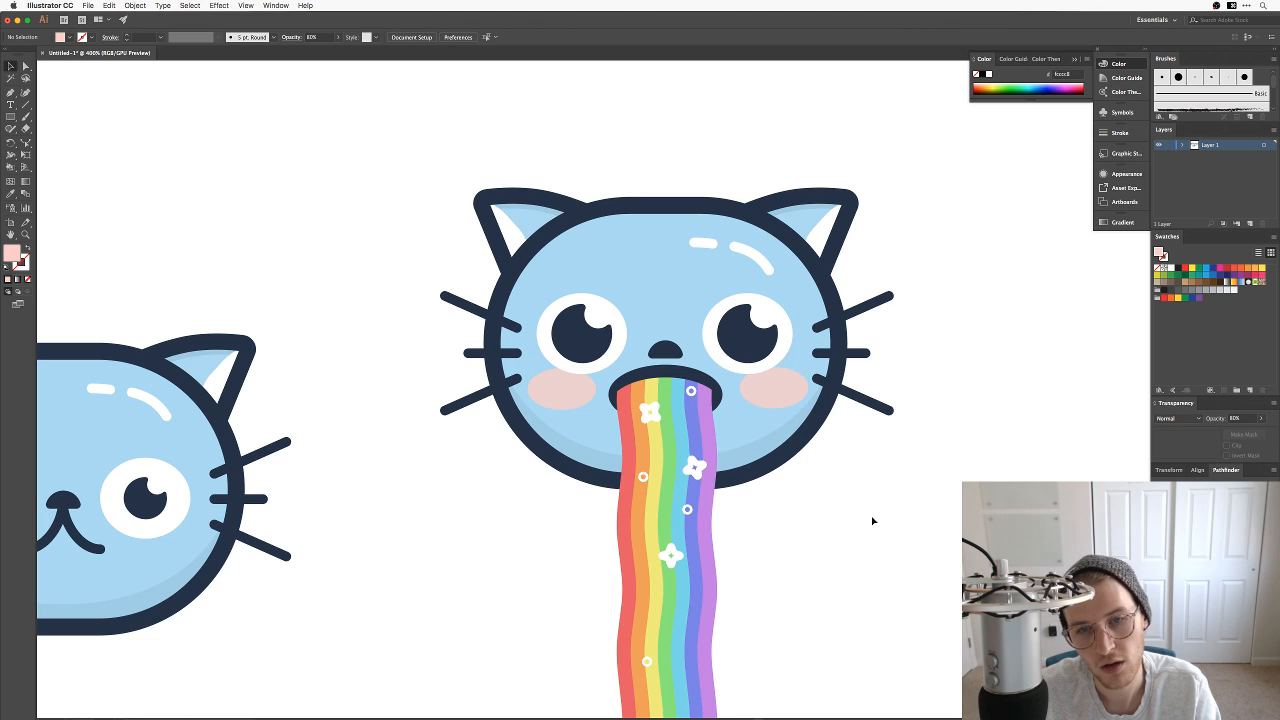
Step: Stretch the rainbow cat's right cheek vertically to a rounder shape about 30 pt tall, keeping its width
{"action": "left_click", "coordinate": [780, 392]}
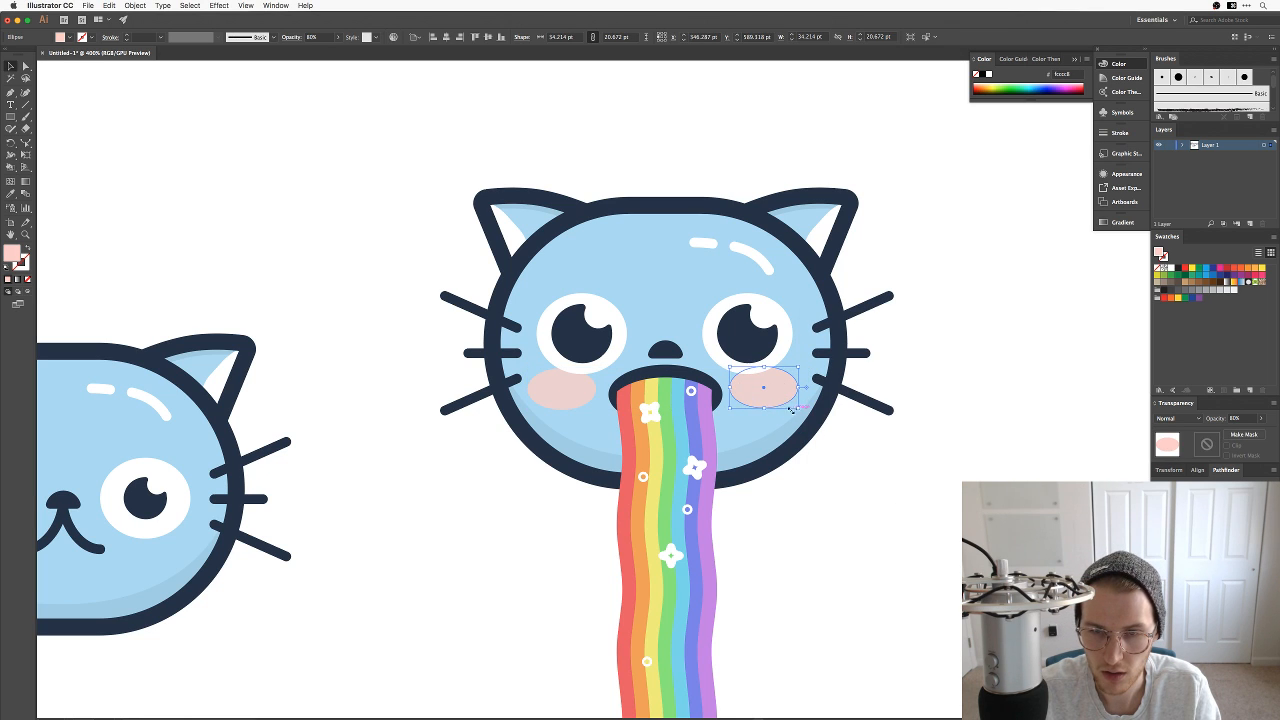
{"action": "key", "text": "v"}
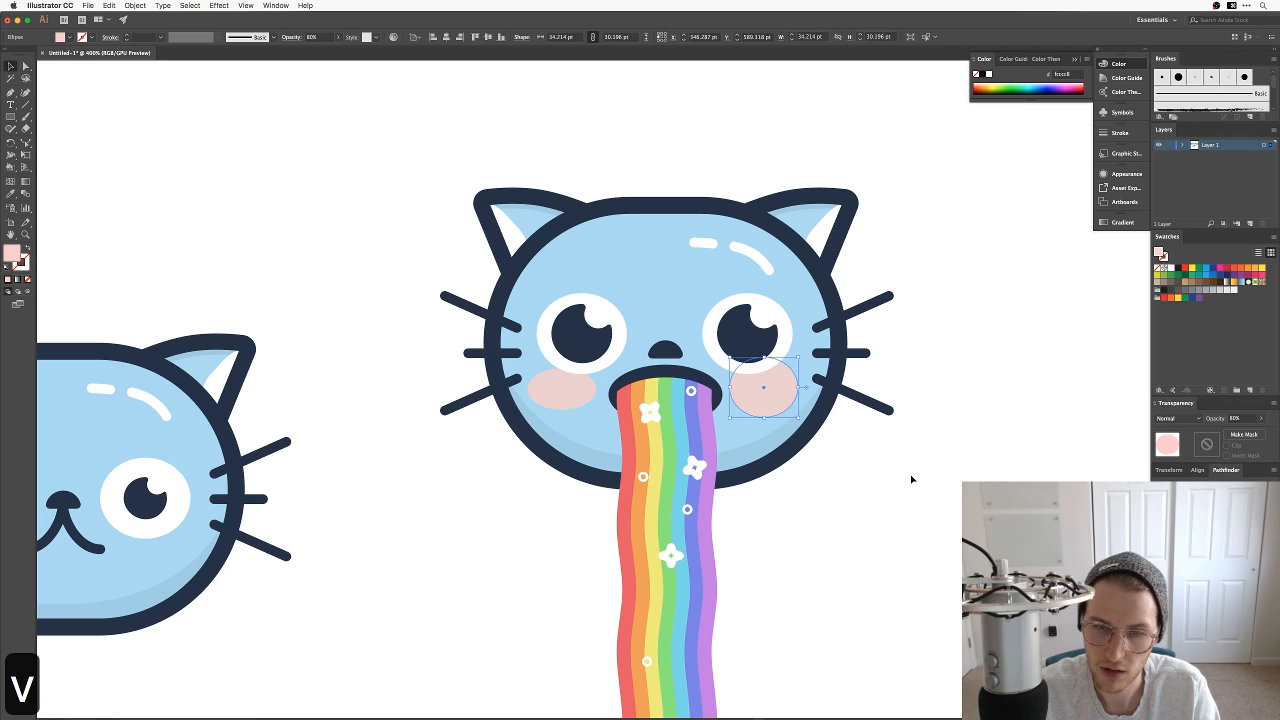
{"action": "left_click", "coordinate": [831, 473]}
Step: Delete the left cheek and replace it with a copy of the rounder right cheek beneath the left eye
{"action": "left_click", "coordinate": [543, 385]}
{"action": "key", "text": "BackSpace"}
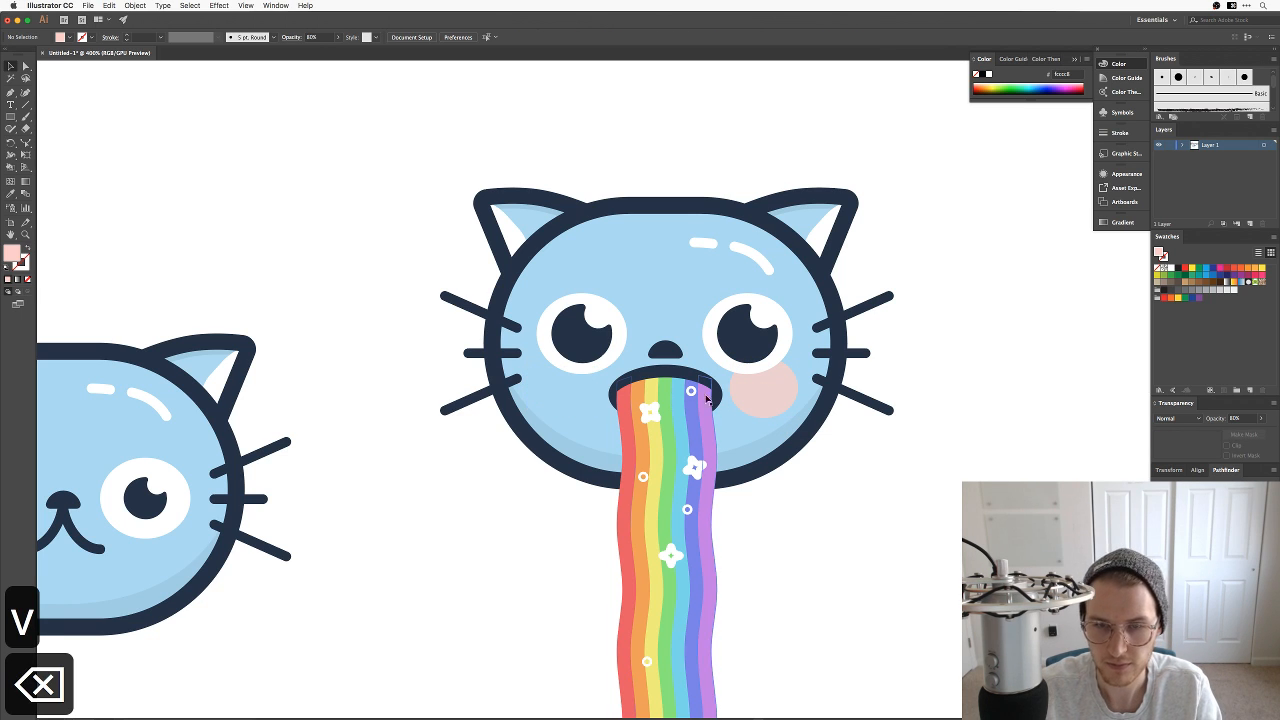
{"action": "left_click", "coordinate": [764, 404]}
{"action": "left_click_drag", "start_coordinate": [764, 404], "coordinate": [568, 397]}
{"action": "left_click", "coordinate": [503, 459]}
{"action": "key", "text": "super+minus"}
{"action": "key", "text": "super+minus"}
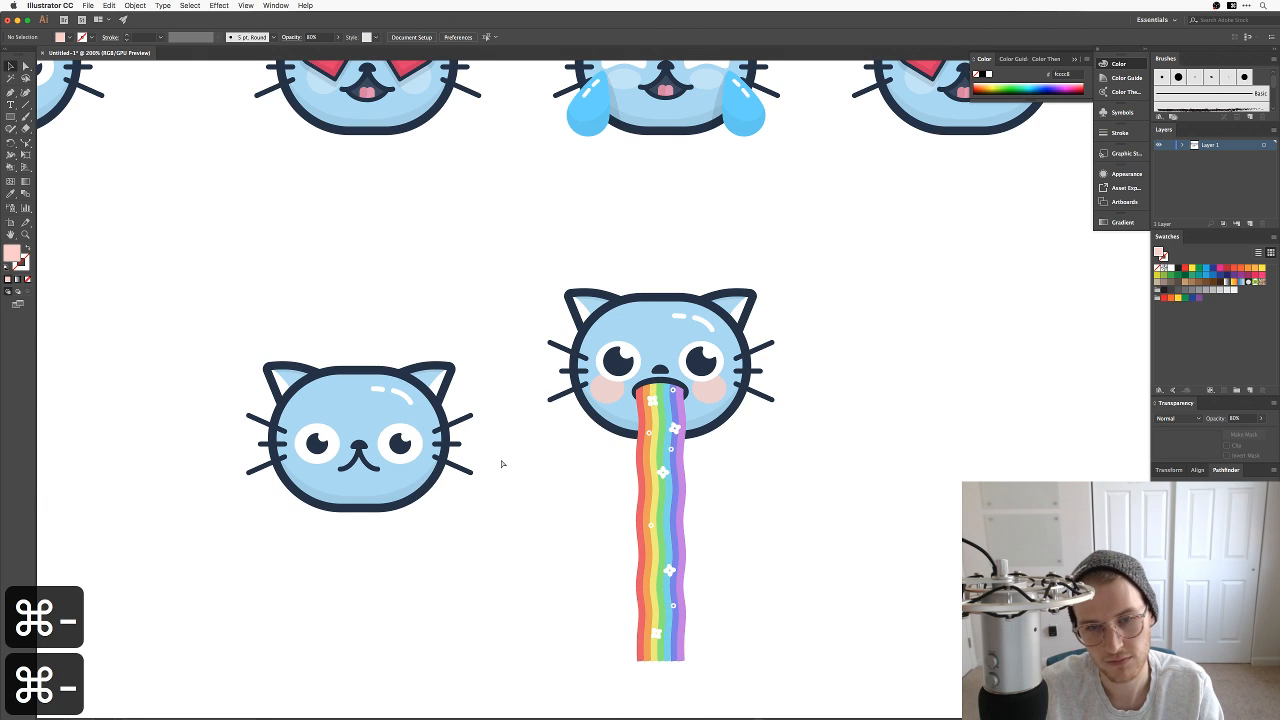
{"action": "key", "text": "super+equal"}
{"action": "key", "text": "super+equal"}
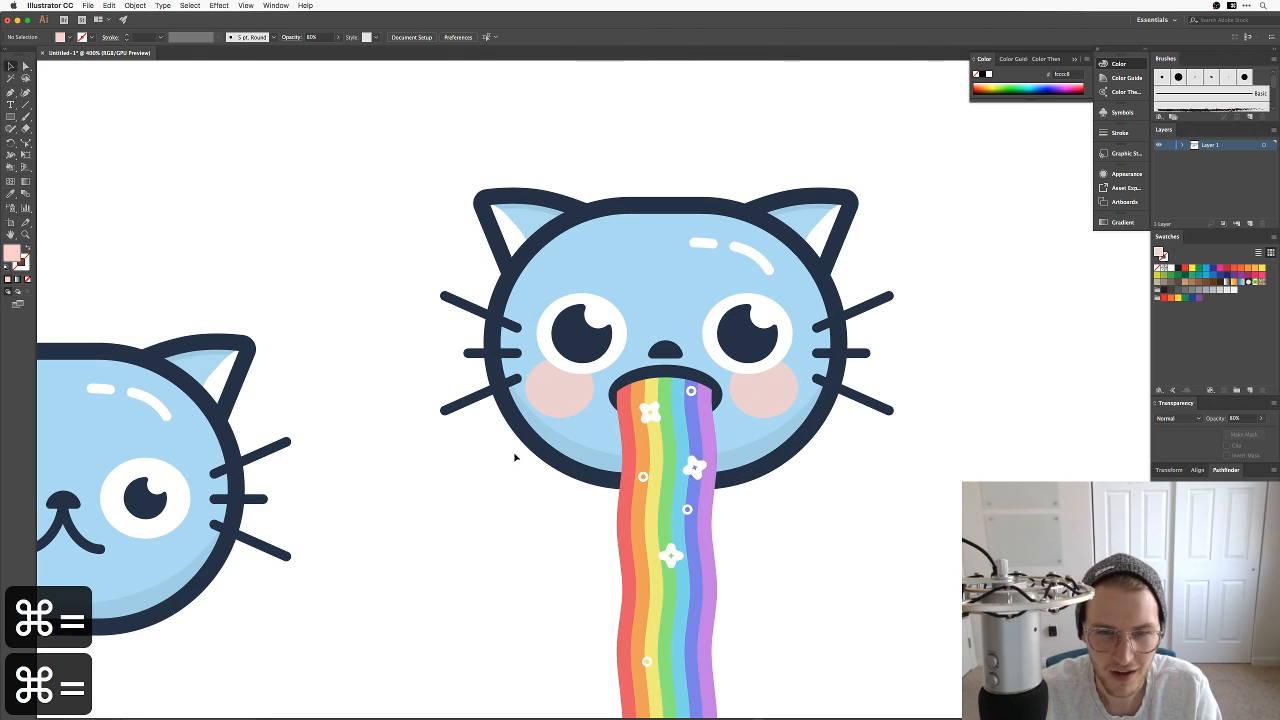
Step: Compare the rainbow cat with the Snapchat rainbow reference photo in Chrome and with the other cat emojis
{"action": "key", "text": "super+Tab"}
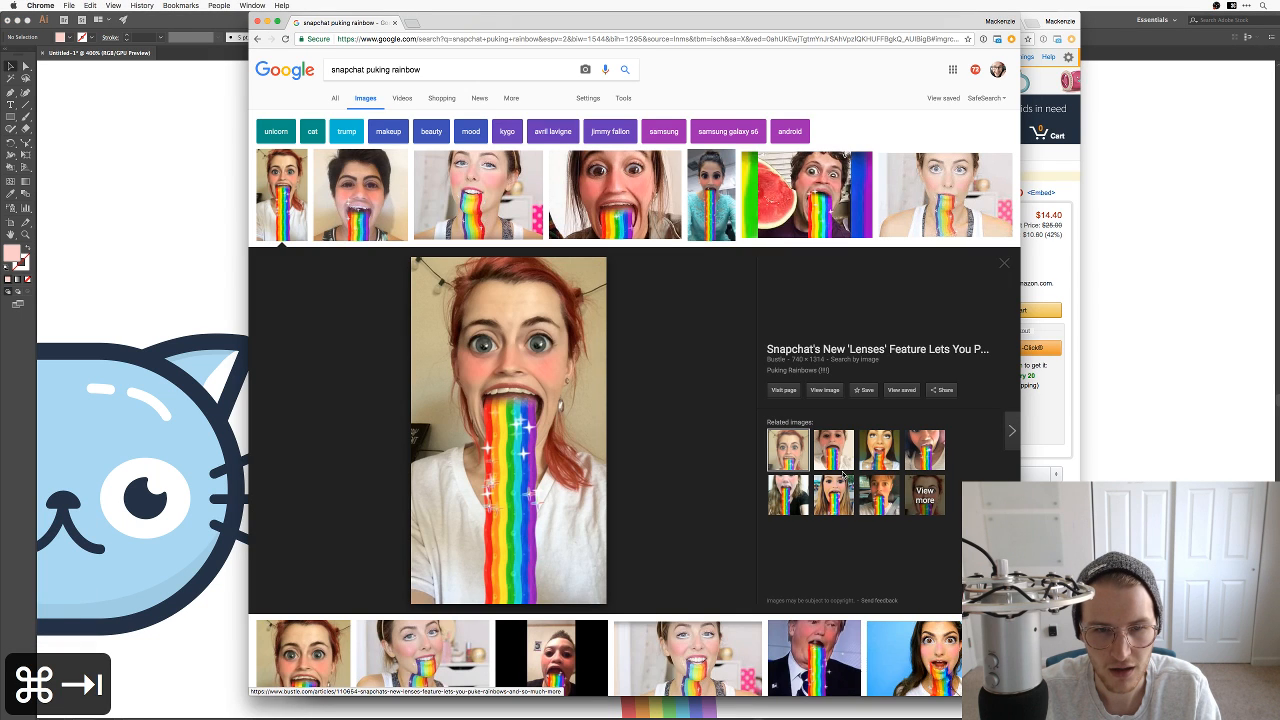
{"action": "key", "text": "super+Tab"}
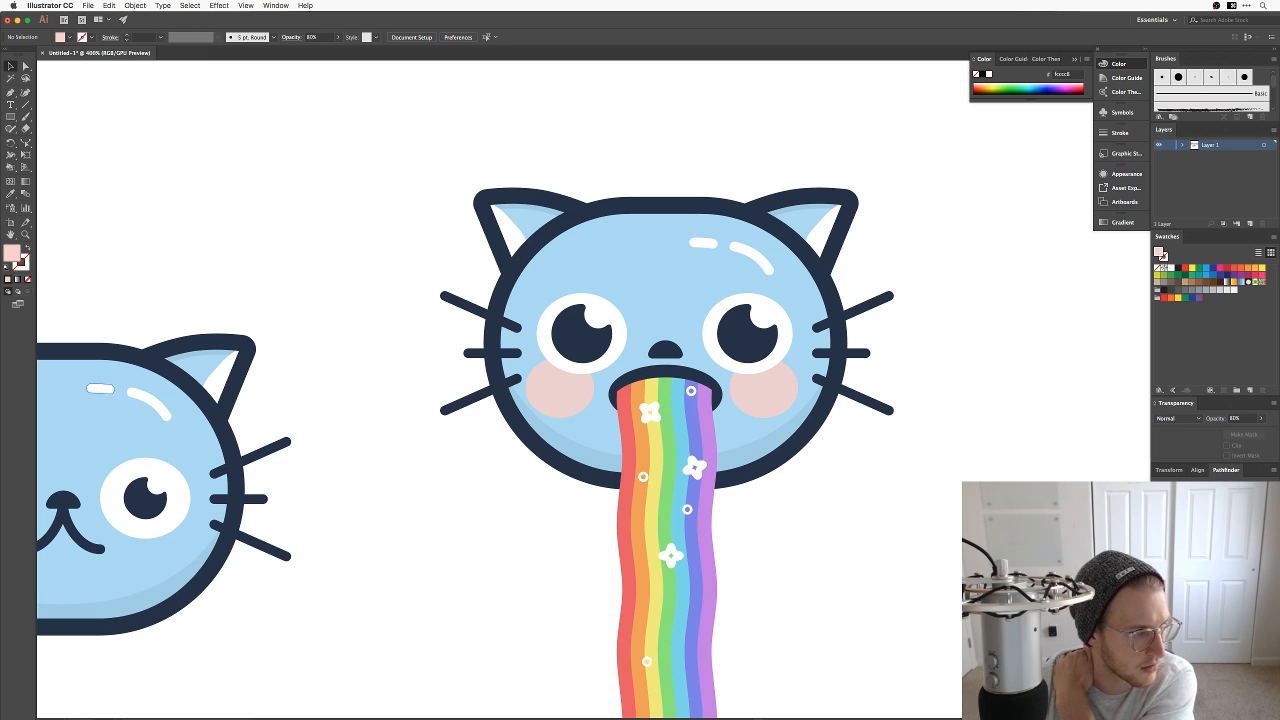
{"action": "key", "text": "super+Tab"}
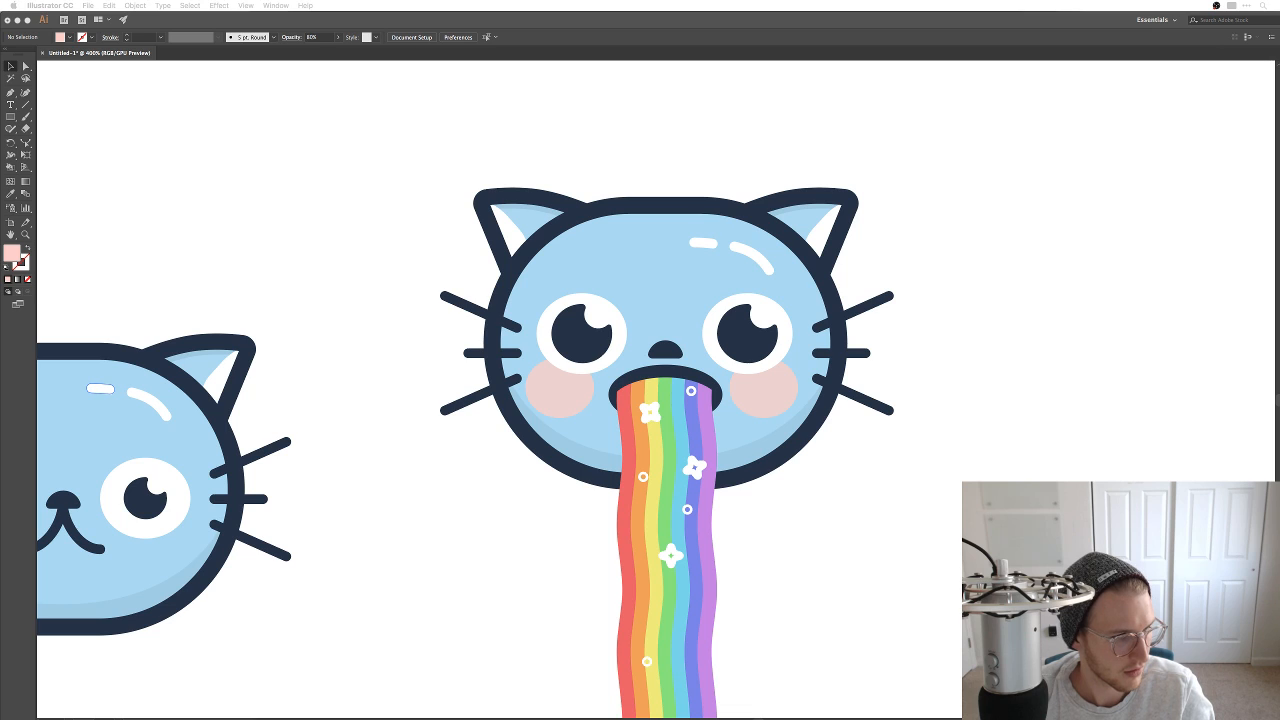
{"action": "key", "text": "super+r"}
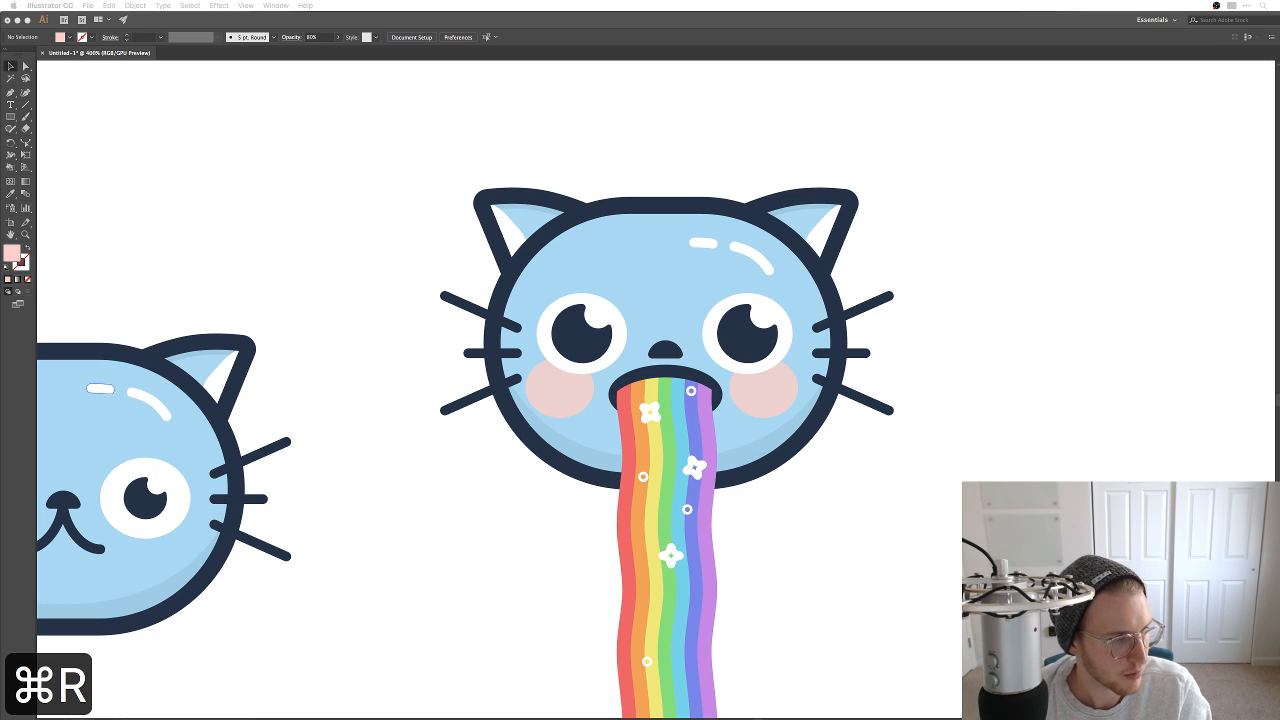
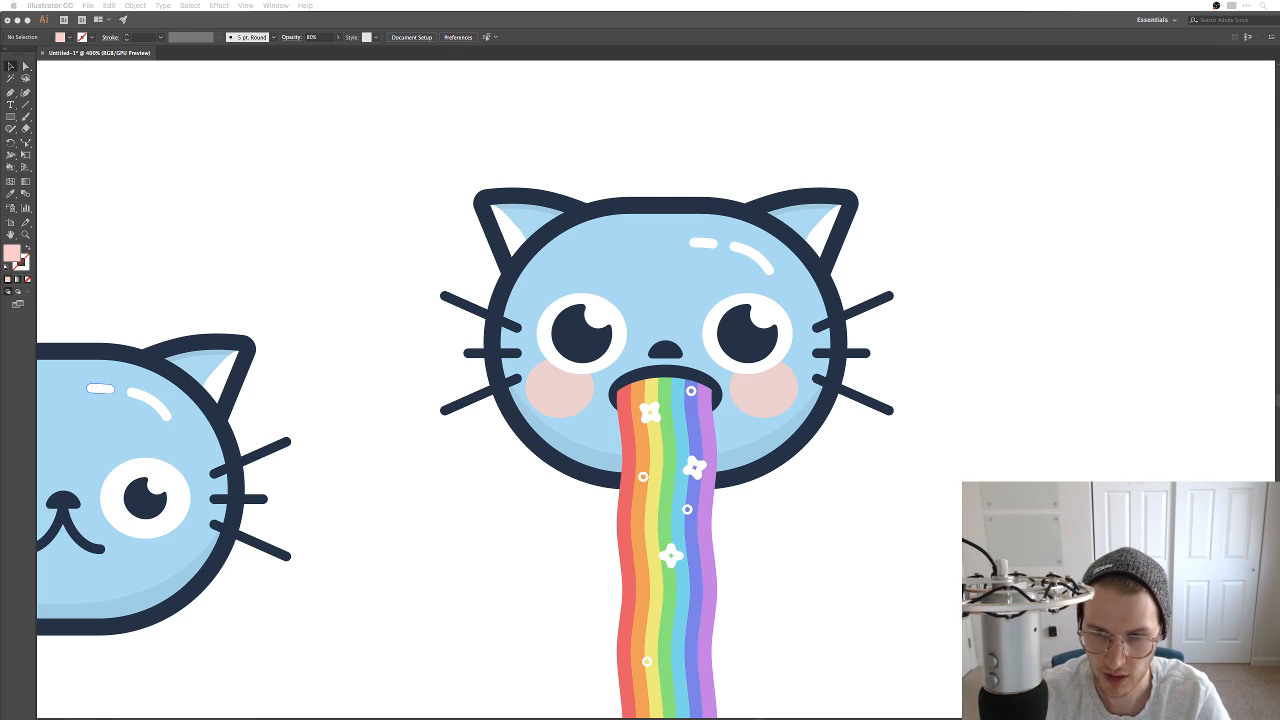
{"action": "key", "text": "super+equal"}
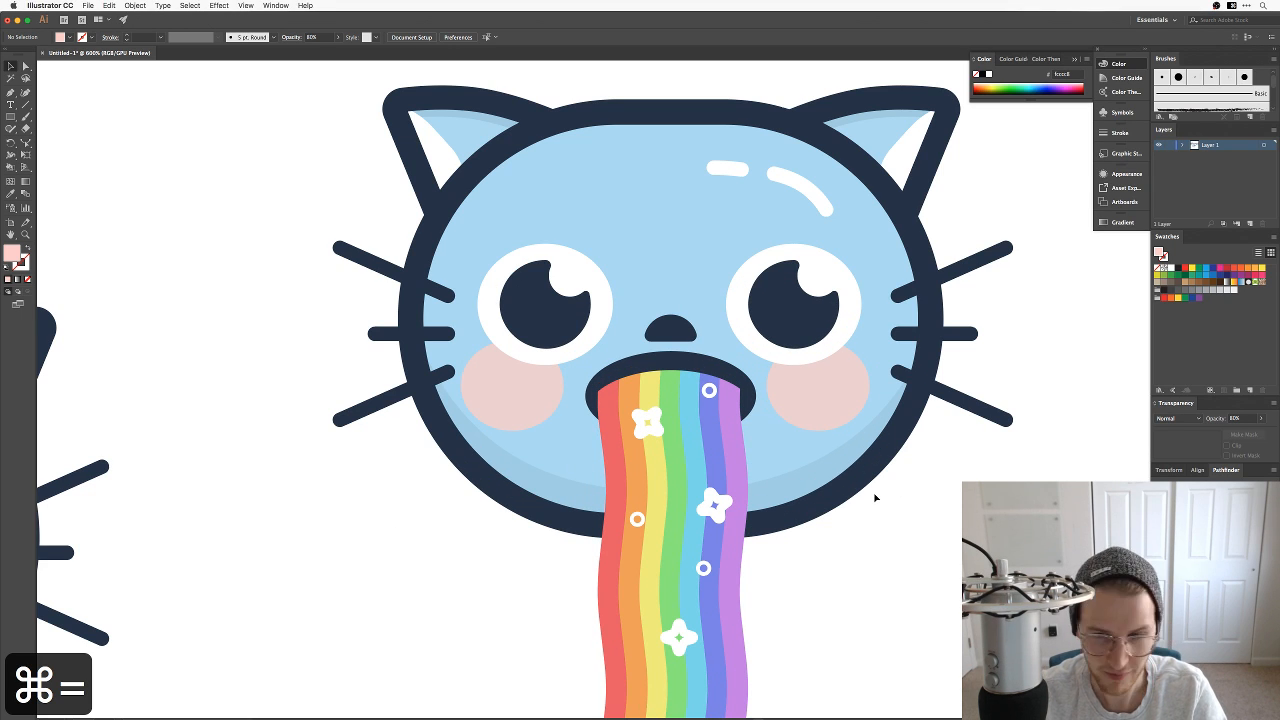
{"action": "key", "text": "super+minus"}
{"action": "key", "text": "super+minus"}
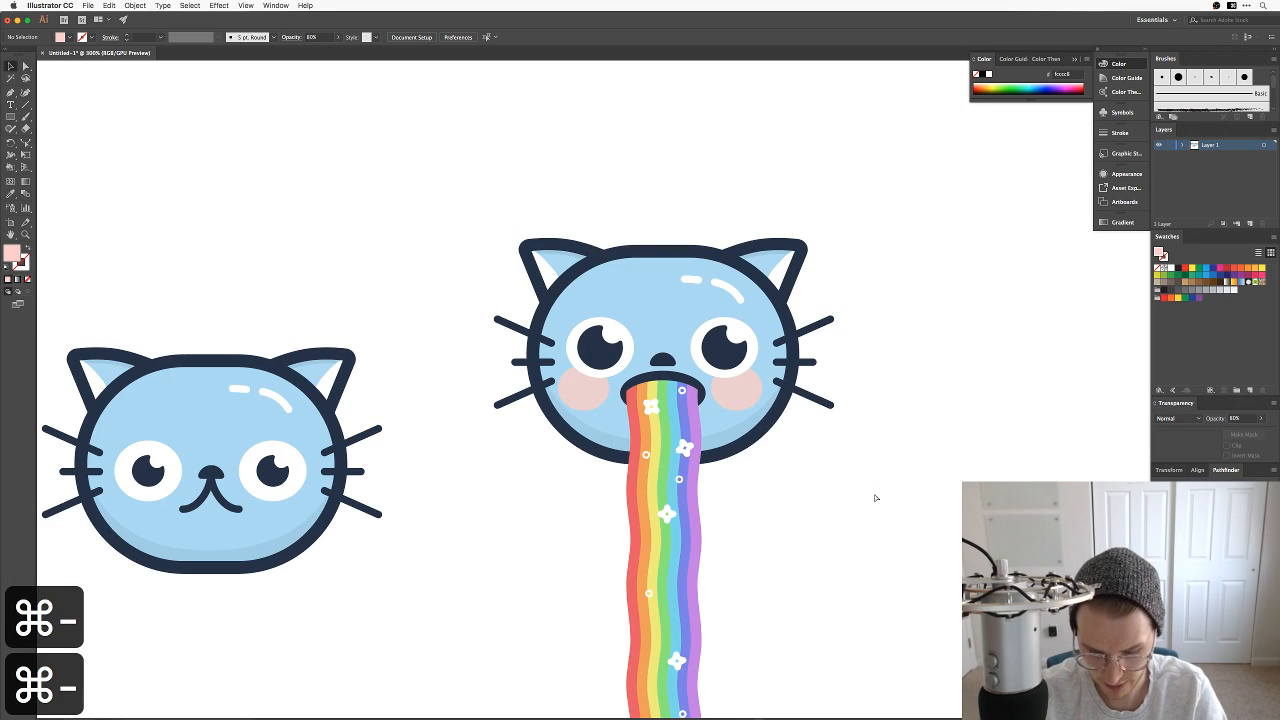
{"action": "key", "text": "super+minus"}
{"action": "key", "text": "super+minus"}
{"action": "left_click_drag", "start_coordinate": [746, 537], "coordinate": [766, 491]}
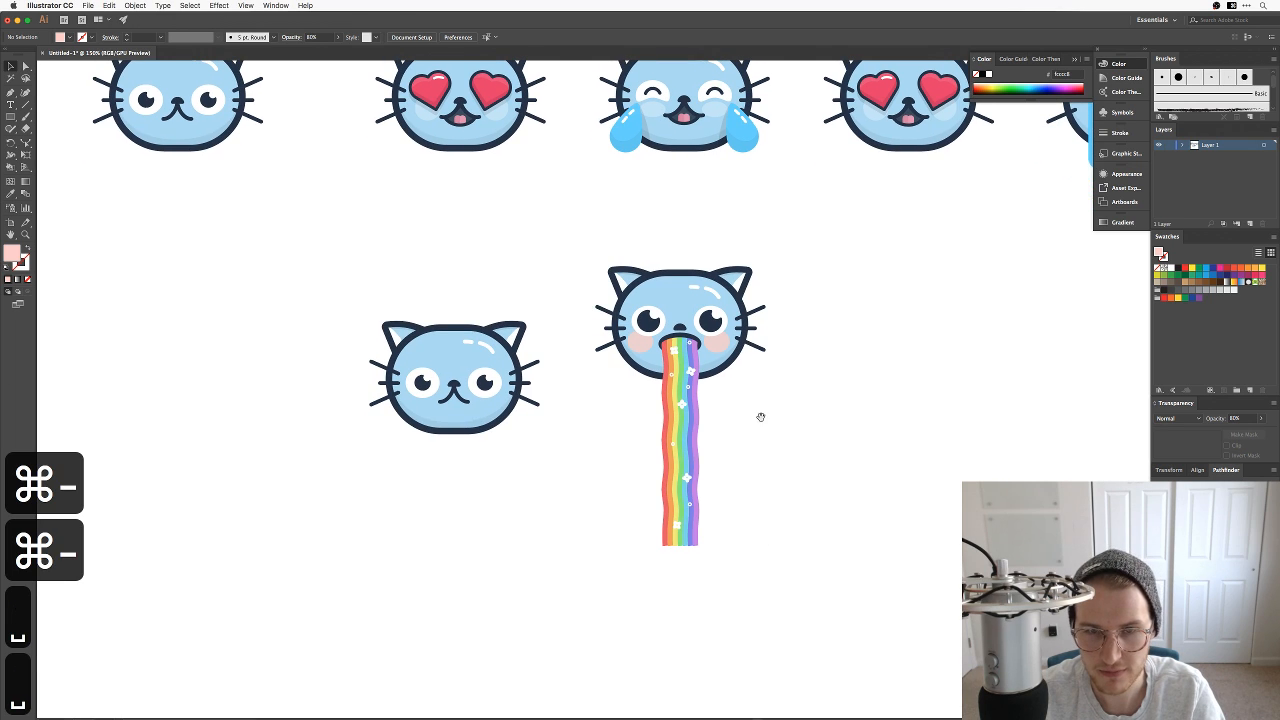
{"action": "left_click_drag", "start_coordinate": [760, 418], "coordinate": [741, 488]}
{"action": "key", "text": "space"}
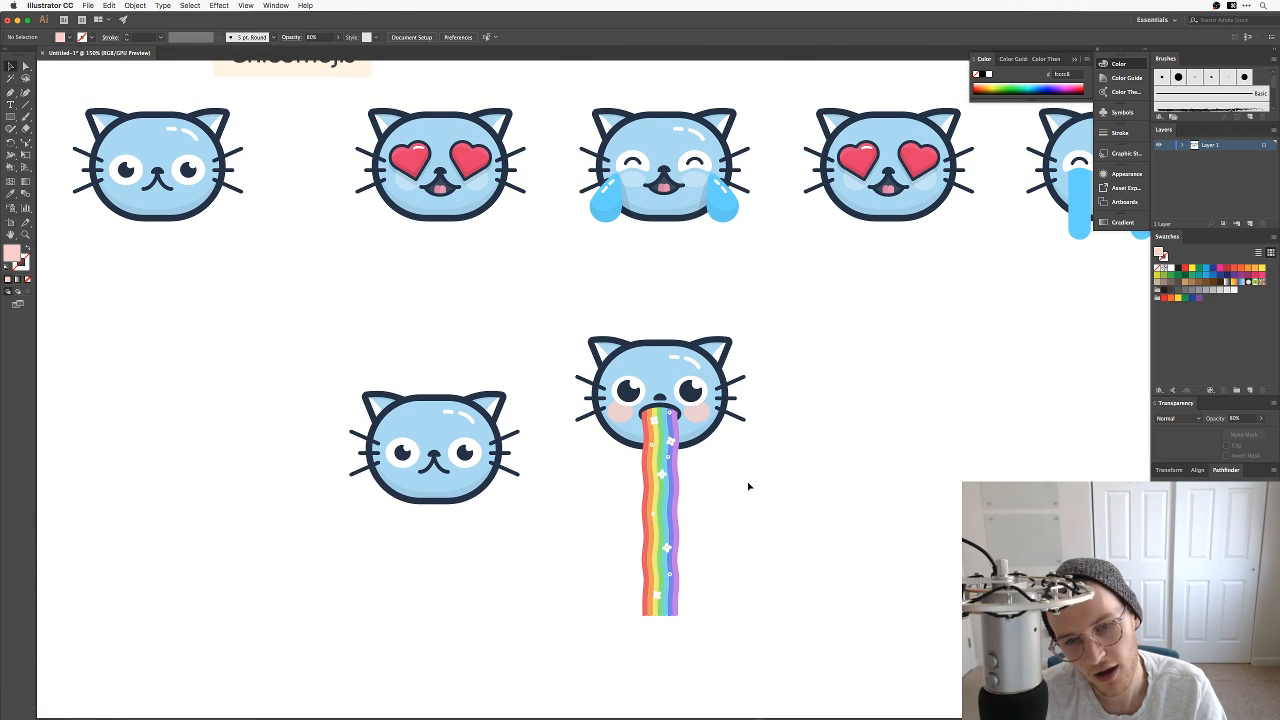
{"action": "key", "text": "super+Tab"}
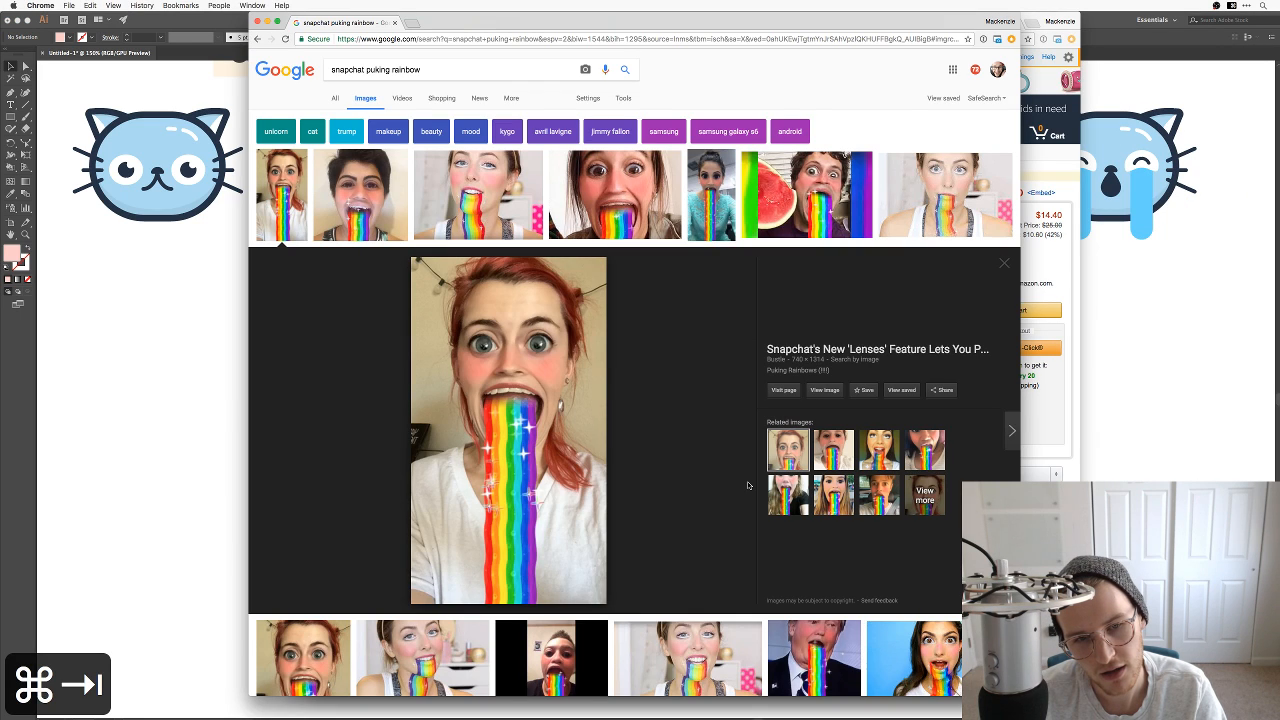
{"action": "scroll", "coordinate": [747, 486], "scroll_direction": "down", "scroll_amount": 5}
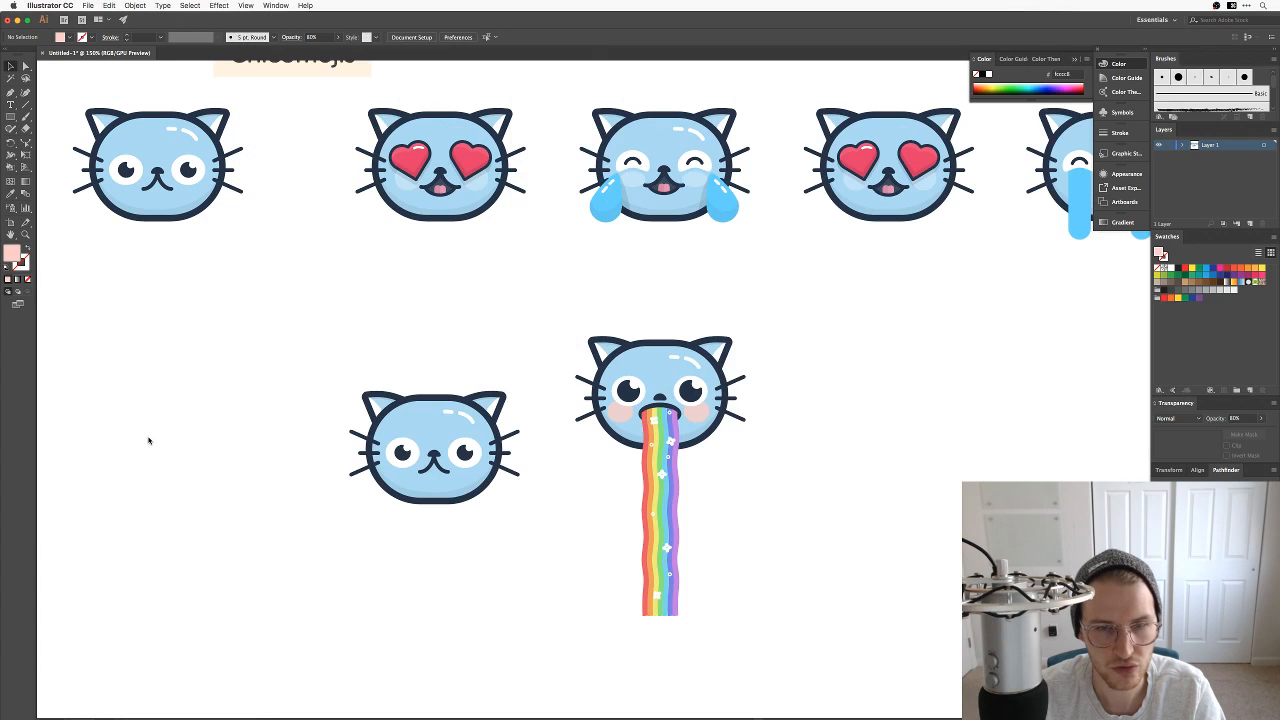
{"action": "left_click", "coordinate": [150, 440]}
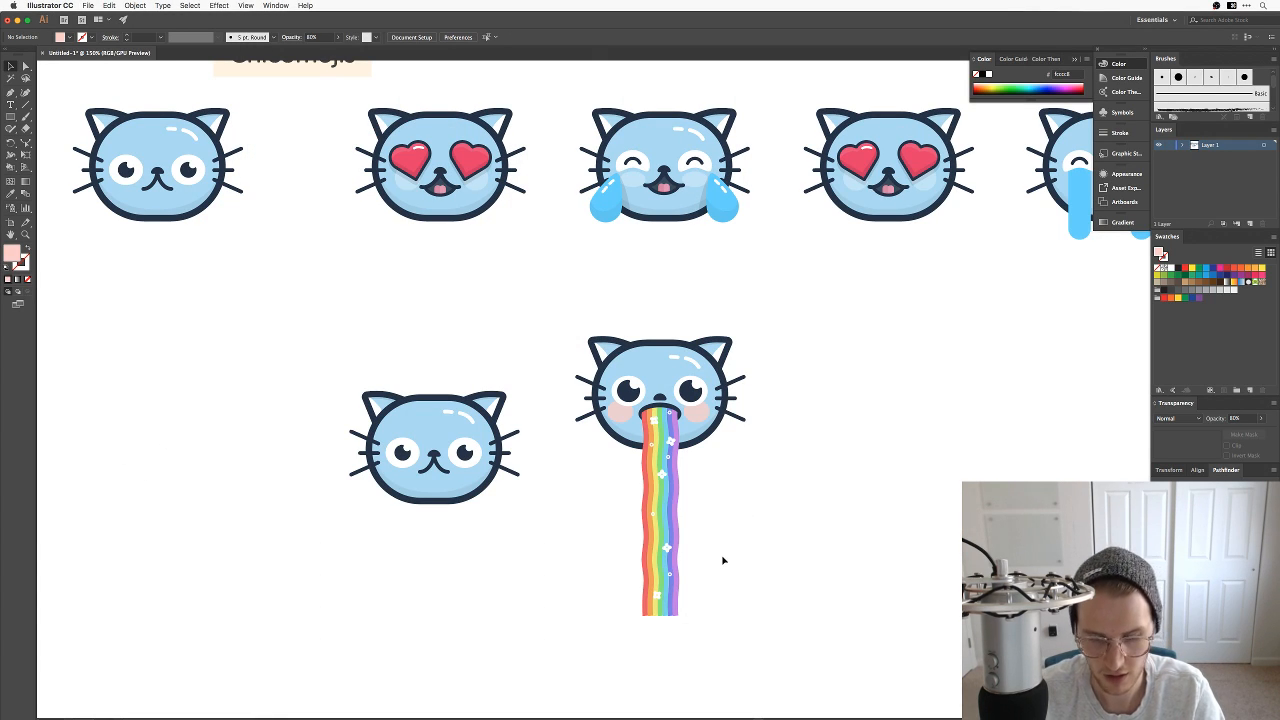
Step: Shorten the rainbow by raising the bottom edge of its clipping mask by nearly half the rainbow's length
{"action": "key", "text": "i"}
{"action": "key", "text": "v"}
{"action": "left_click", "coordinate": [662, 522]}
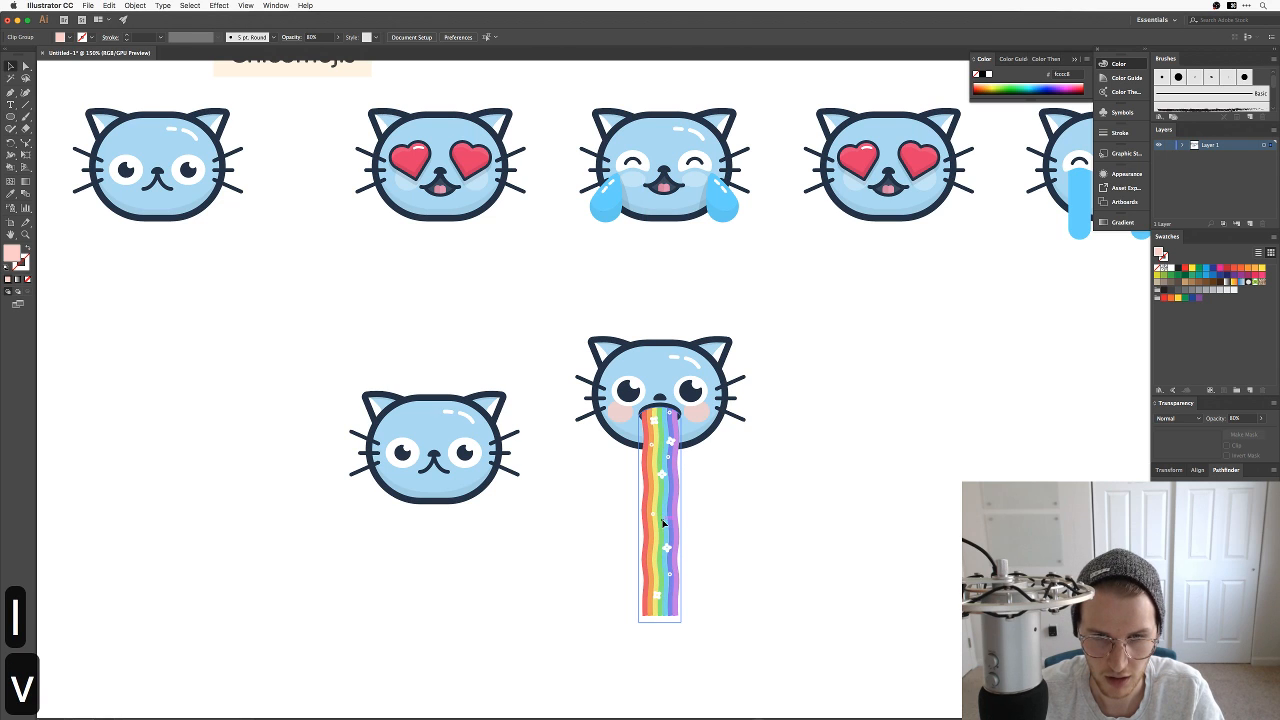
{"action": "key", "text": "a"}
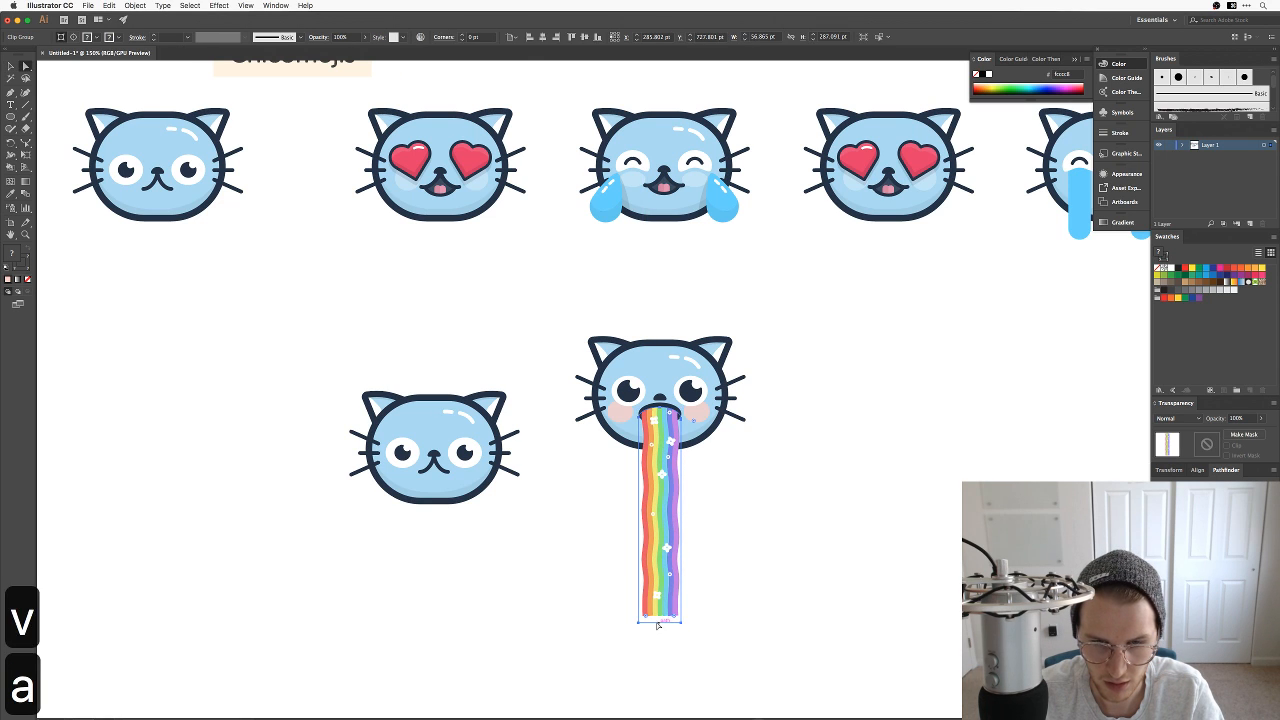
{"action": "left_click", "coordinate": [680, 622]}
{"action": "left_click_drag", "start_coordinate": [680, 625], "coordinate": [681, 525]}
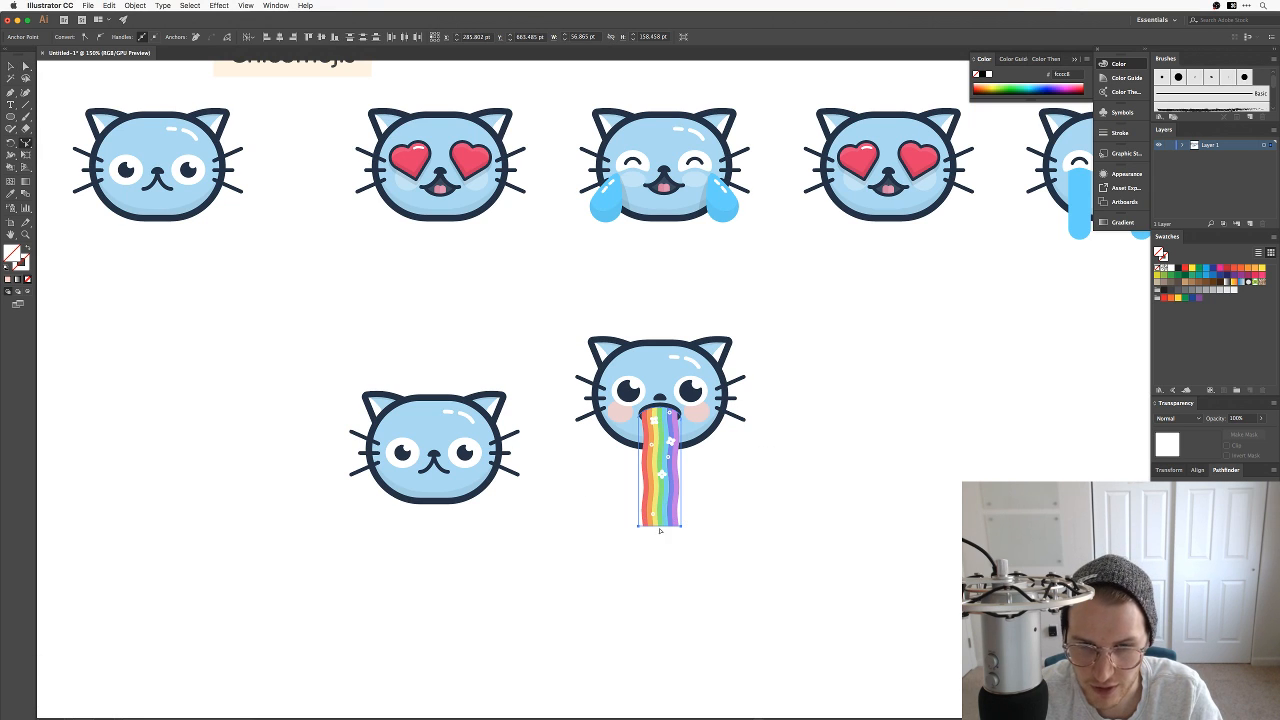
Step: Bend the bottom edge of the rainbow's clipping mask slightly downward into a shallow curve
{"action": "key", "text": "a"}
{"action": "left_click_drag", "start_coordinate": [660, 530], "coordinate": [660, 535]}
{"action": "key", "text": "v"}
{"action": "left_click", "coordinate": [729, 531]}
Step: Delete the spare plain cat face beside the rainbow cat
{"action": "key", "text": "space"}
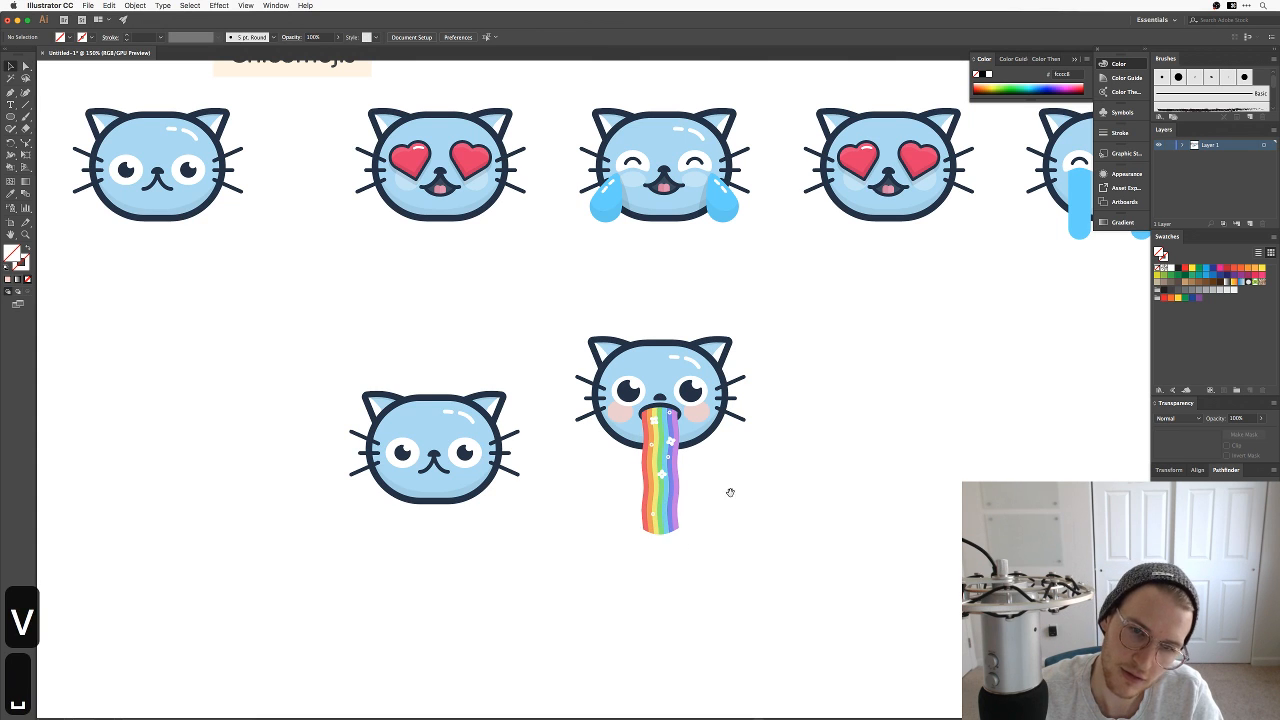
{"action": "left_click_drag", "start_coordinate": [729, 491], "coordinate": [739, 517]}
{"action": "key", "text": "v"}
{"action": "left_click_drag", "start_coordinate": [794, 601], "coordinate": [562, 298]}
{"action": "left_click", "coordinate": [836, 455]}
{"action": "key", "text": "space"}
{"action": "left_click_drag", "start_coordinate": [834, 444], "coordinate": [844, 457]}
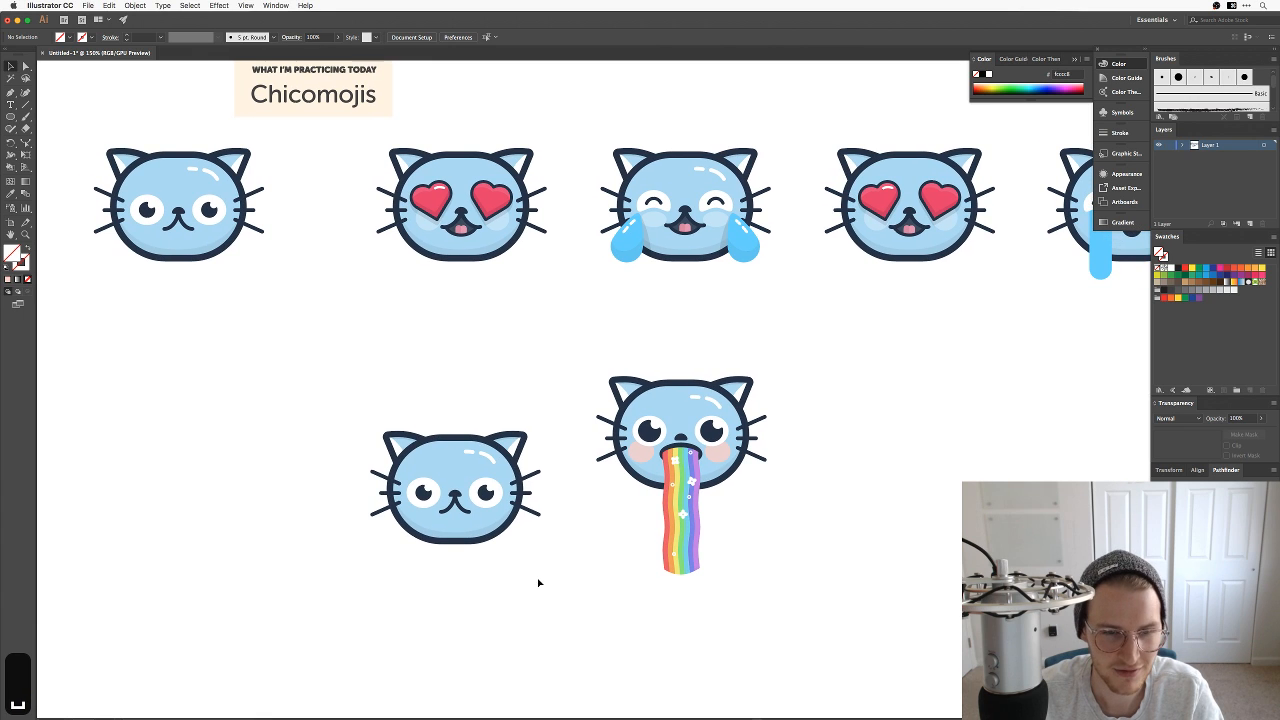
{"action": "left_click_drag", "start_coordinate": [537, 580], "coordinate": [390, 411]}
{"action": "key", "text": "BackSpace"}
{"action": "left_click_drag", "start_coordinate": [537, 351], "coordinate": [817, 603]}
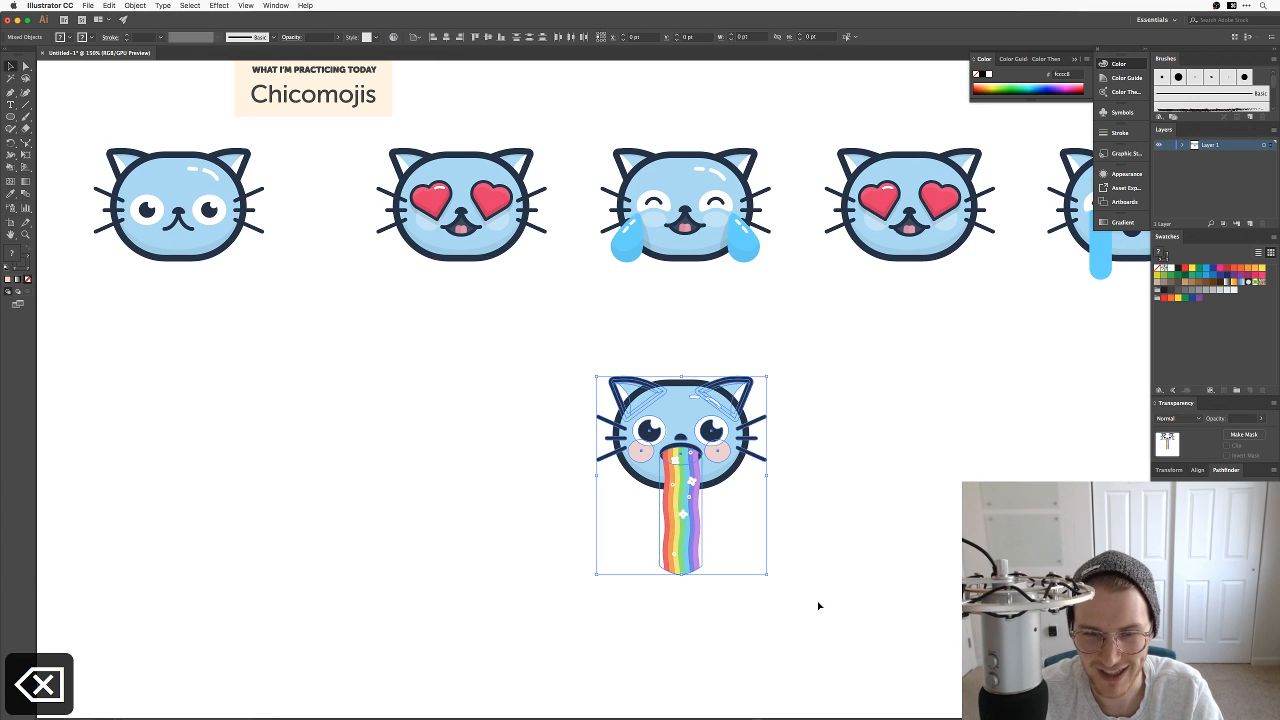
{"action": "left_click_drag", "start_coordinate": [672, 466], "coordinate": [450, 398]}
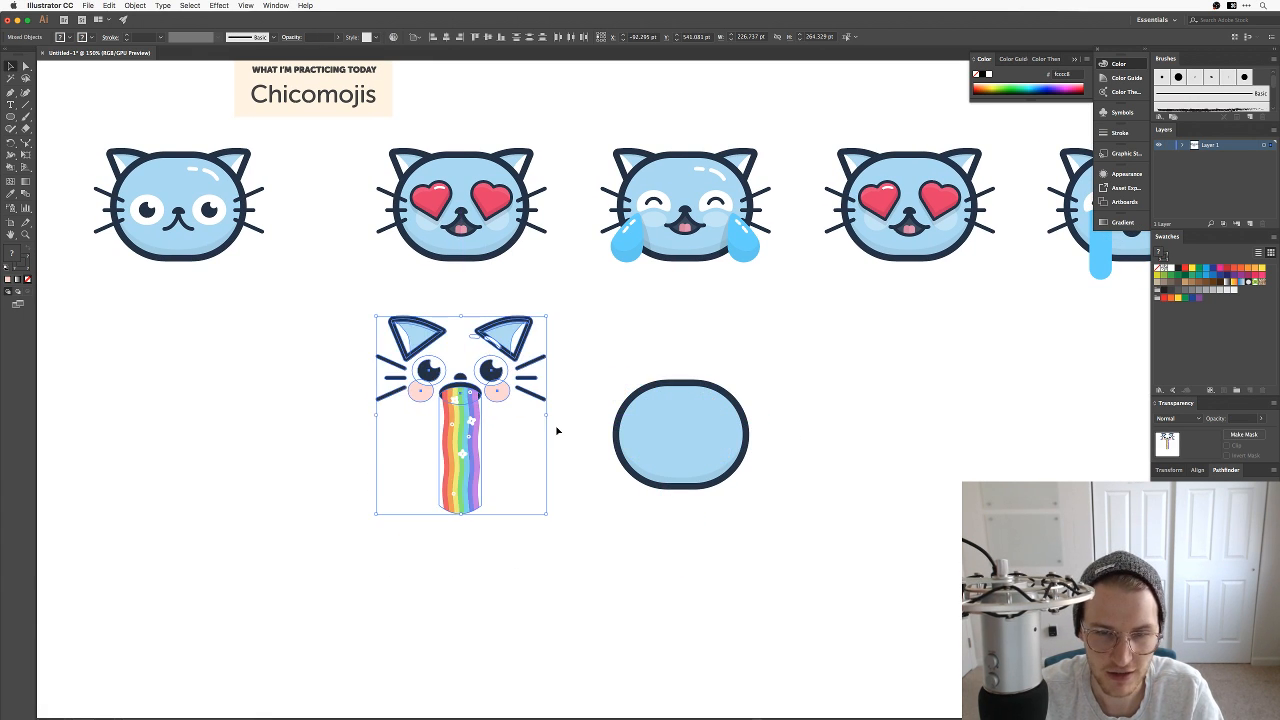
{"action": "key", "text": "super+z"}
Step: Unlock all objects and move the complete rainbow cat directly below the first heart-eyed cat
{"action": "key", "text": "alt+super+2"}
{"action": "left_click_drag", "start_coordinate": [849, 591], "coordinate": [514, 323]}
{"action": "left_click_drag", "start_coordinate": [680, 440], "coordinate": [458, 374]}
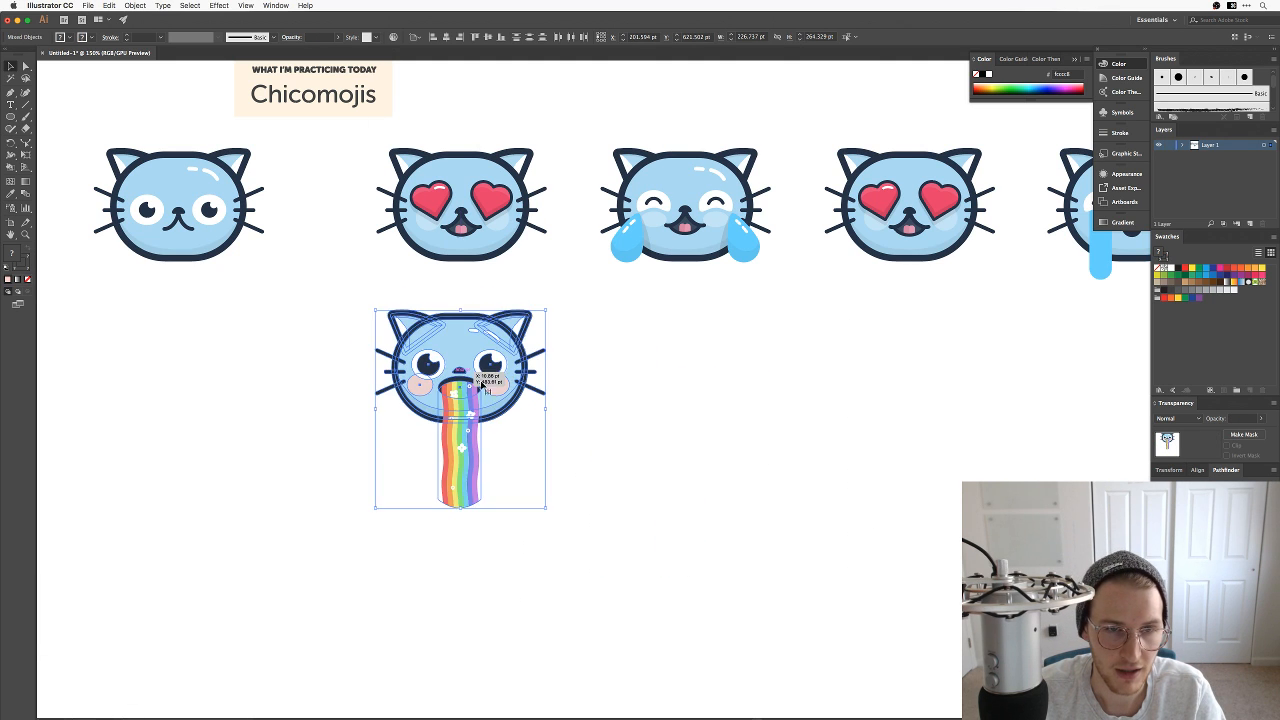
{"action": "key", "text": "super+shift+a"}
{"action": "left_click_drag", "start_coordinate": [742, 316], "coordinate": [606, 394]}
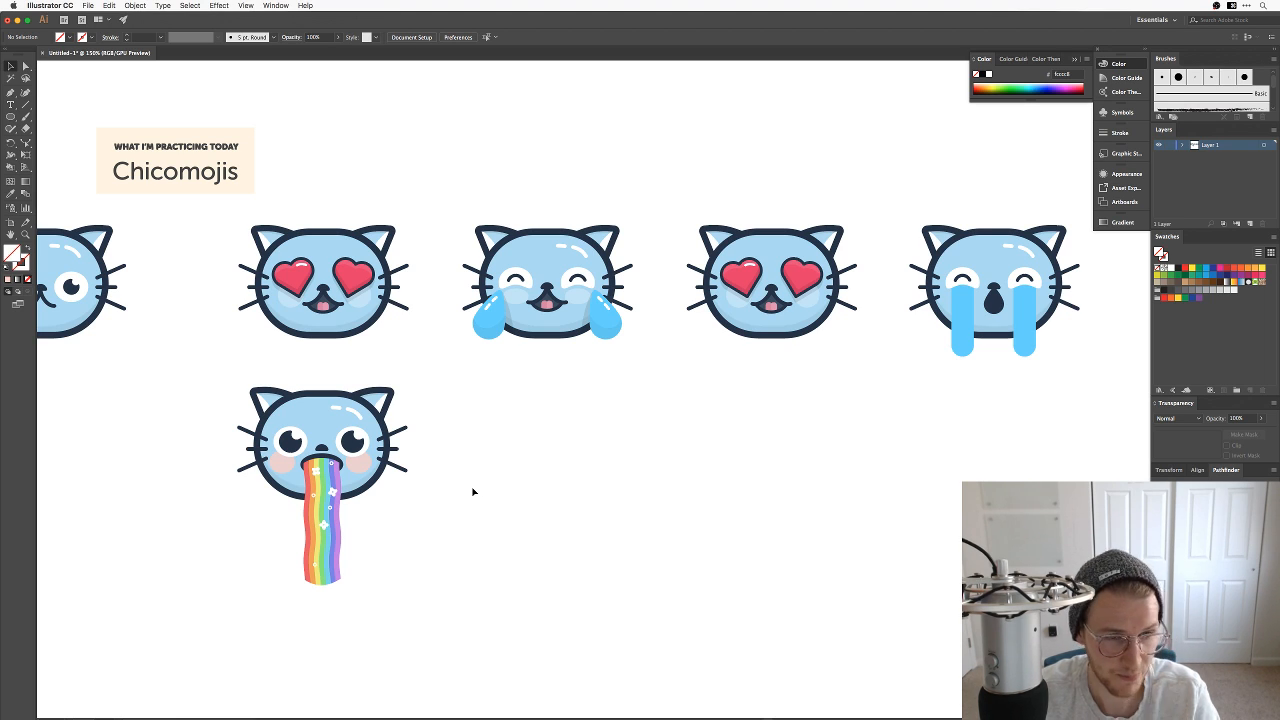
Step: Isolate the rainbow's clipping group and select the striped rainbow group with its sparkles
{"action": "left_click_drag", "start_coordinate": [412, 514], "coordinate": [737, 477]}
{"action": "key", "text": "super+equal"}
{"action": "key", "text": "super+equal"}
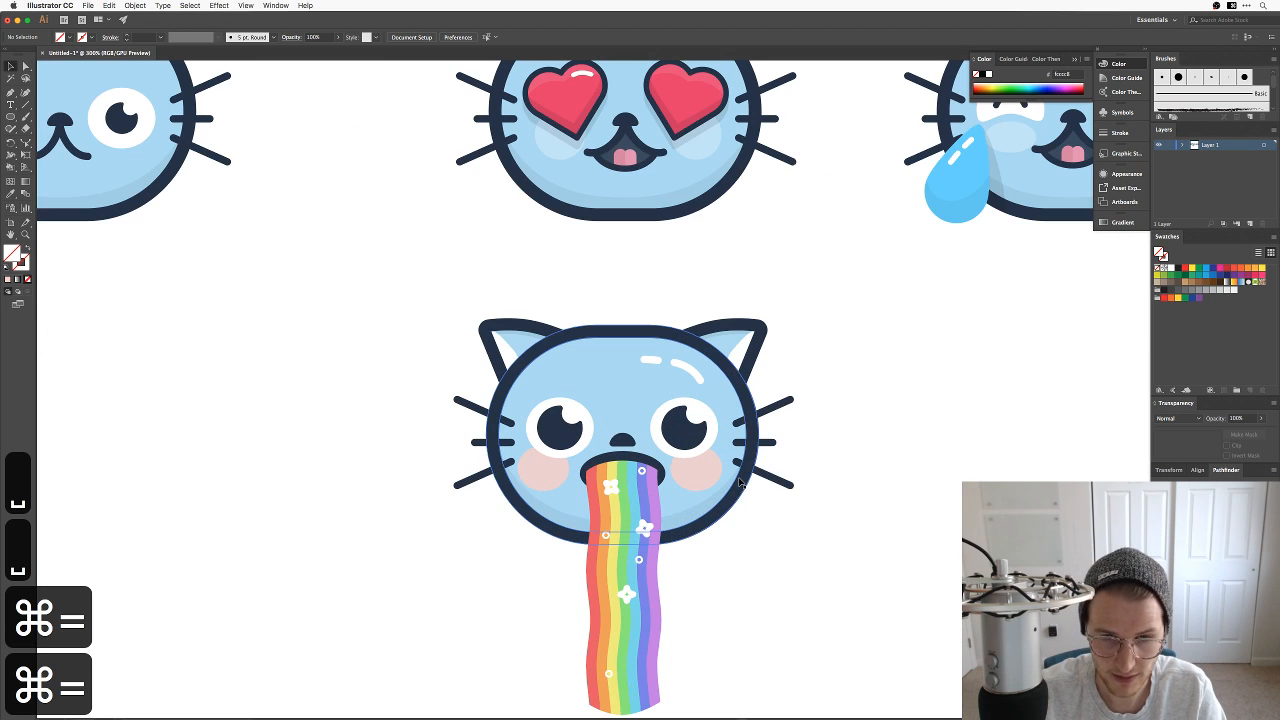
{"action": "key", "text": "super+equal"}
{"action": "key", "text": "super+equal"}
{"action": "left_click_drag", "start_coordinate": [729, 530], "coordinate": [857, 378]}
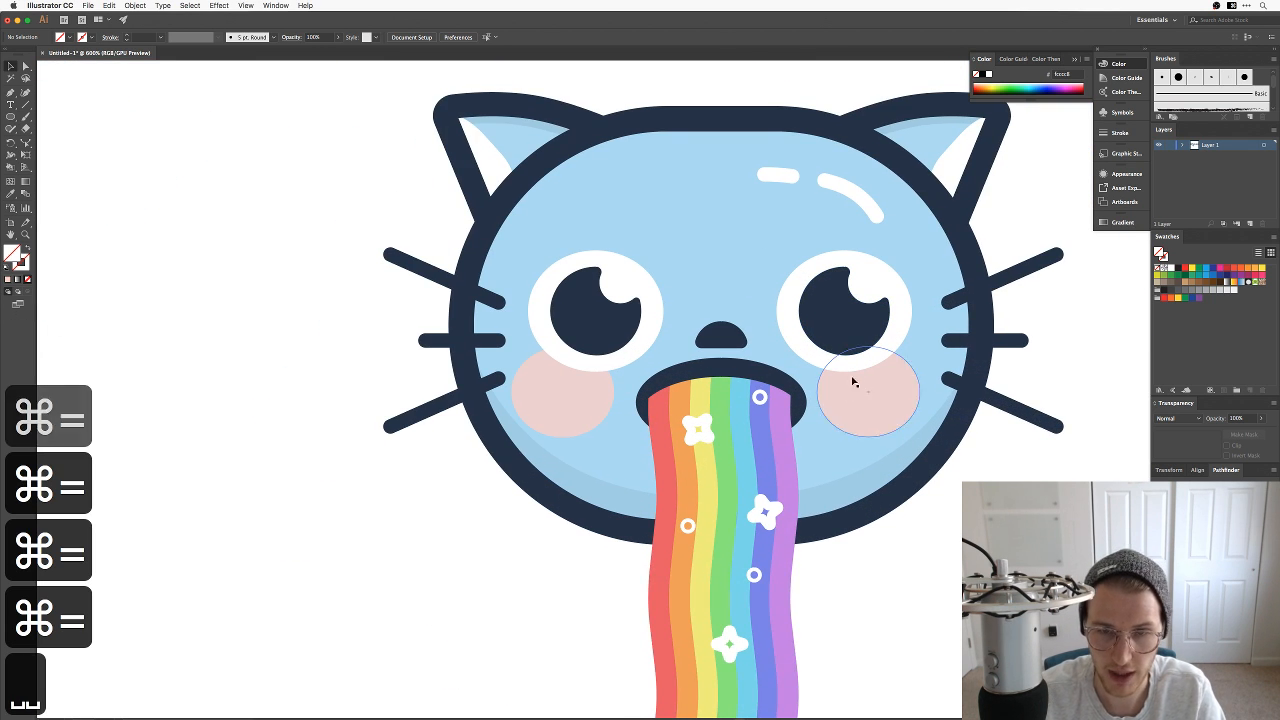
{"action": "left_click_drag", "start_coordinate": [788, 532], "coordinate": [747, 506]}
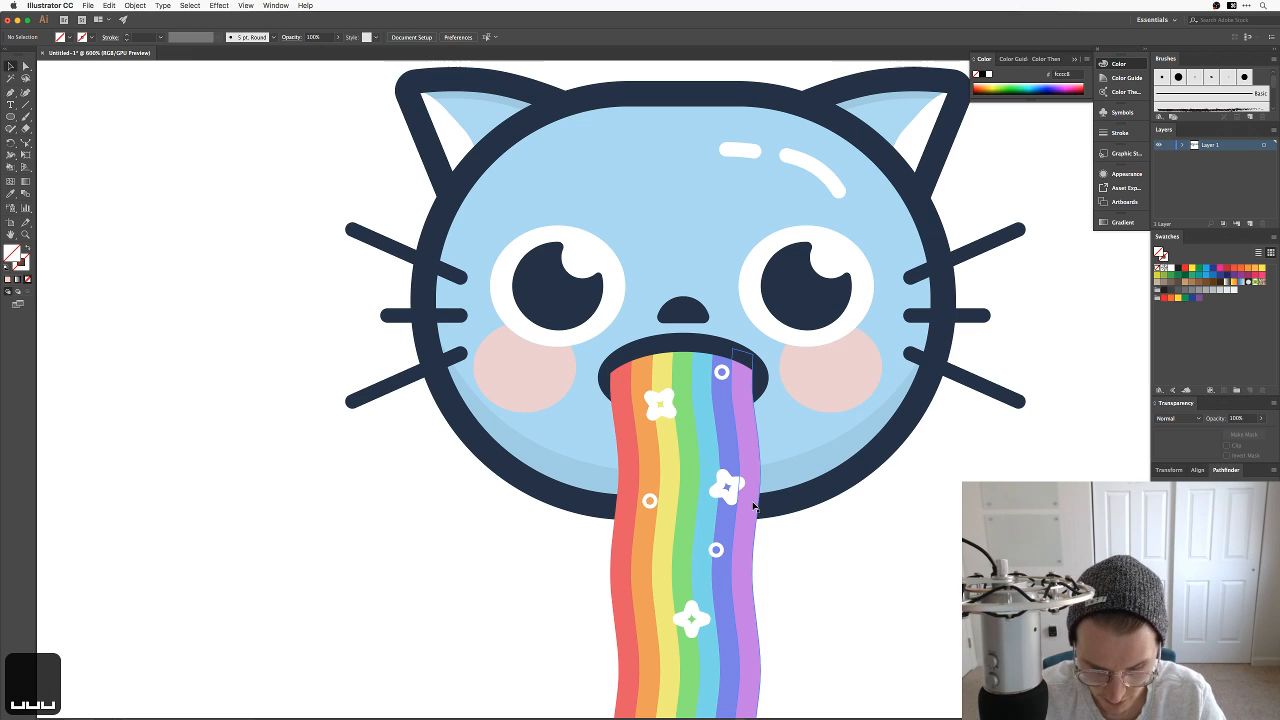
{"action": "double_click", "coordinate": [703, 376]}
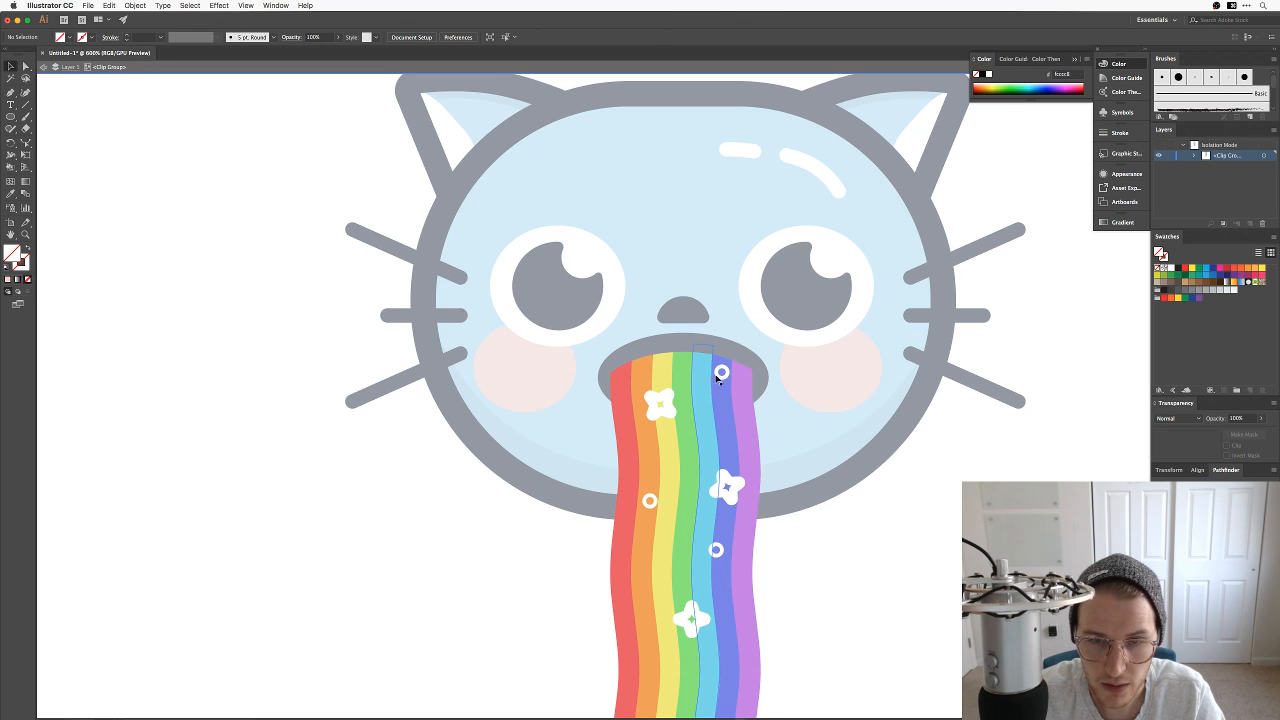
{"action": "left_click", "coordinate": [748, 387]}
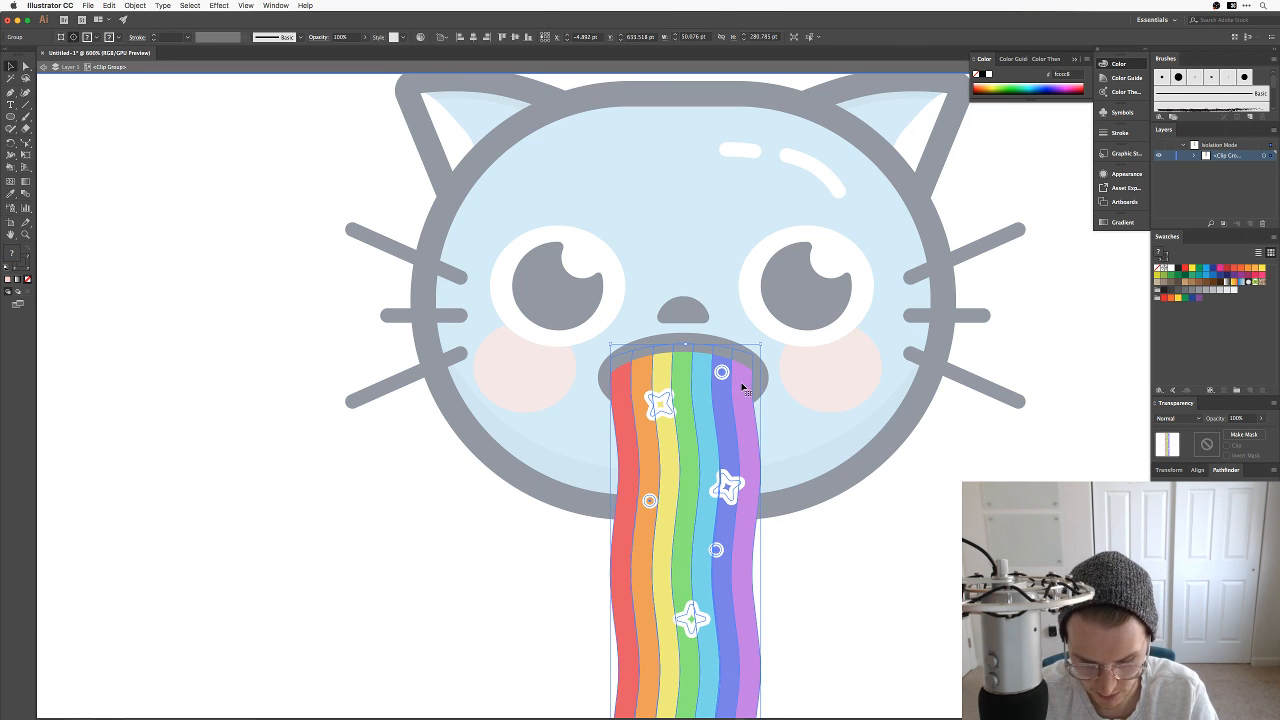
Step: Draw an ellipse about 57 by 31 pt over the top of the rainbow, spanning the mouth's width
{"action": "key", "text": "l"}
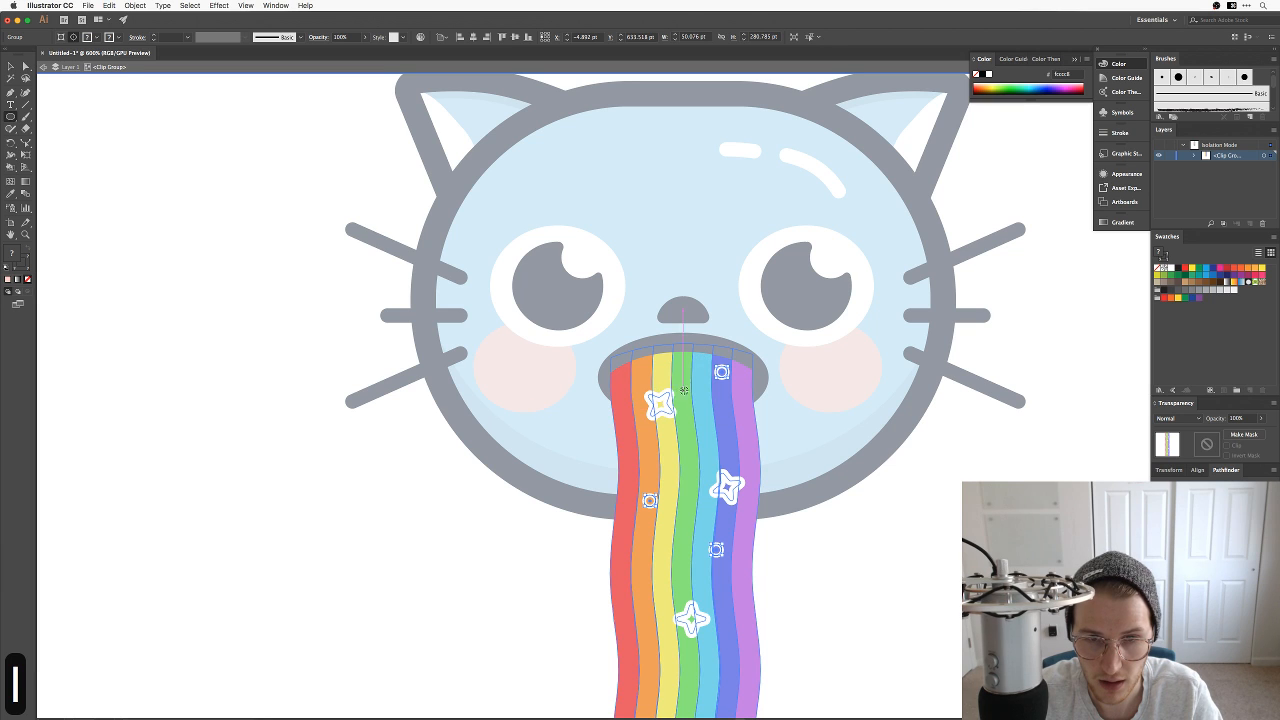
{"action": "left_click_drag", "start_coordinate": [683, 390], "coordinate": [760, 377]}
{"action": "key", "text": "v"}
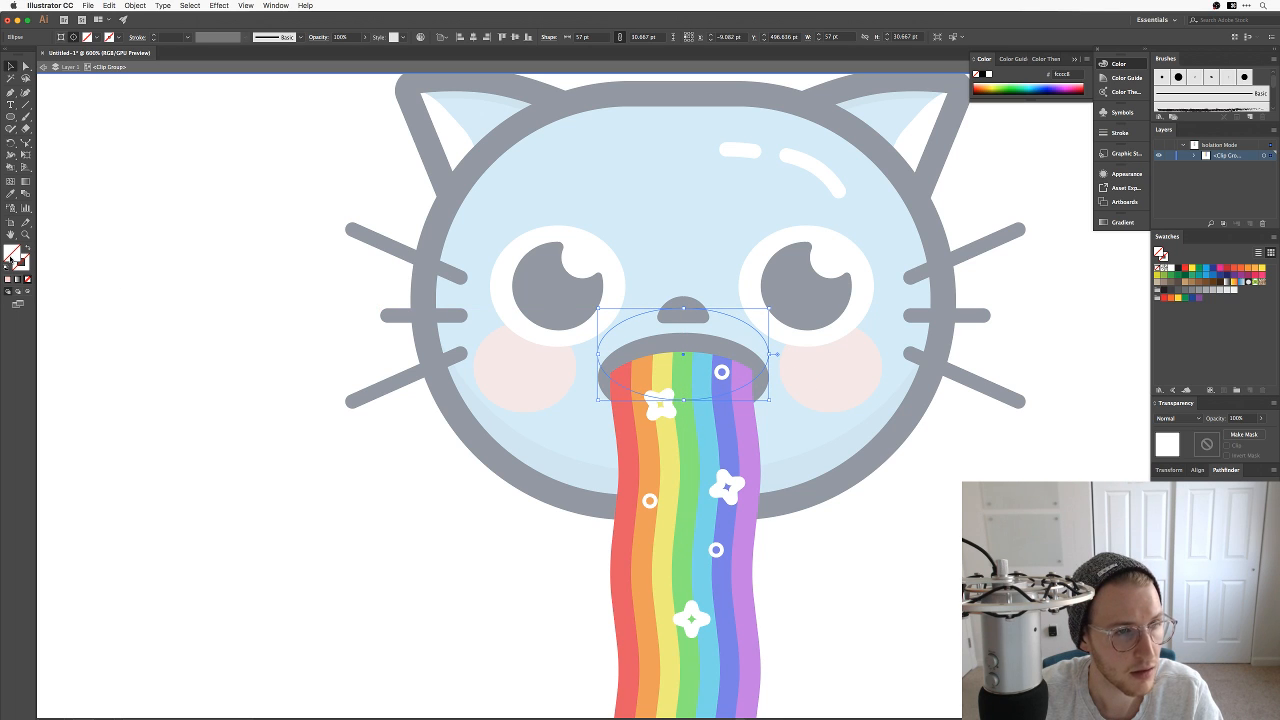
Step: Fill the ellipse over the top of the rainbow with black, 000000
{"action": "double_click", "coordinate": [11, 257]}
{"action": "left_click_drag", "start_coordinate": [876, 446], "coordinate": [869, 459]}
{"action": "key", "text": "Return"}
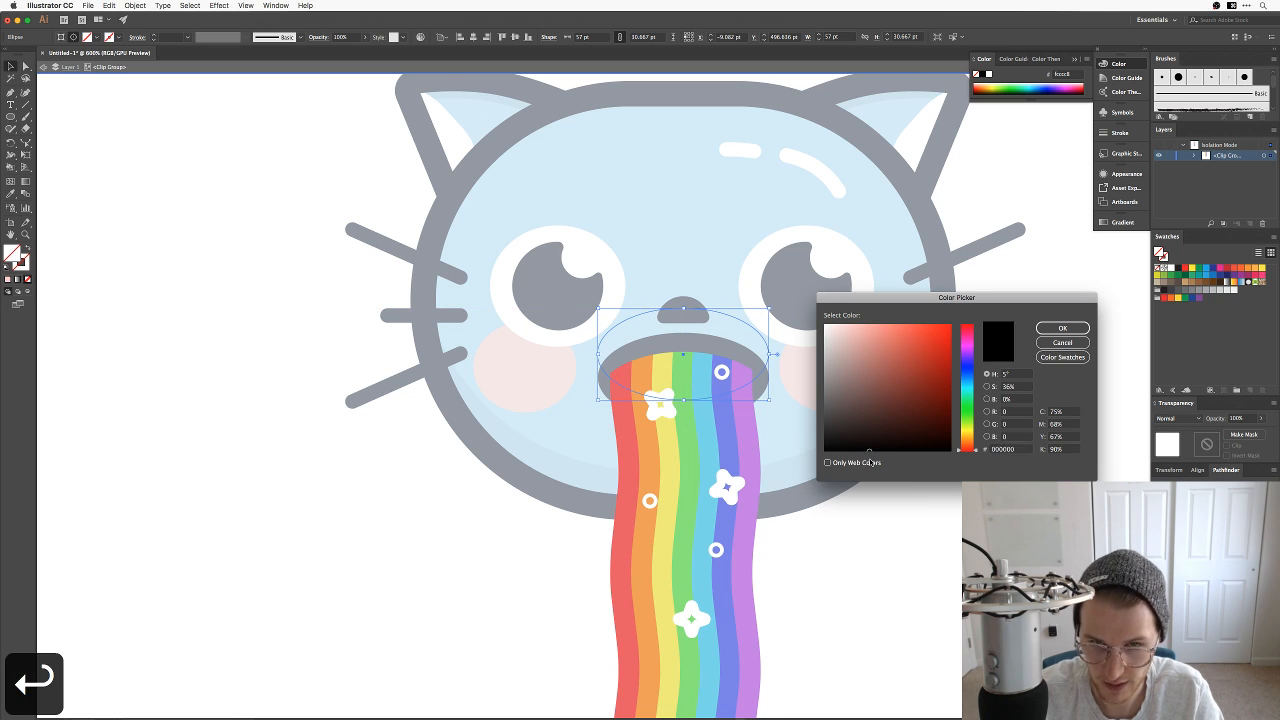
{"action": "double_click", "coordinate": [11, 257]}
{"action": "left_click_drag", "start_coordinate": [853, 428], "coordinate": [850, 453]}
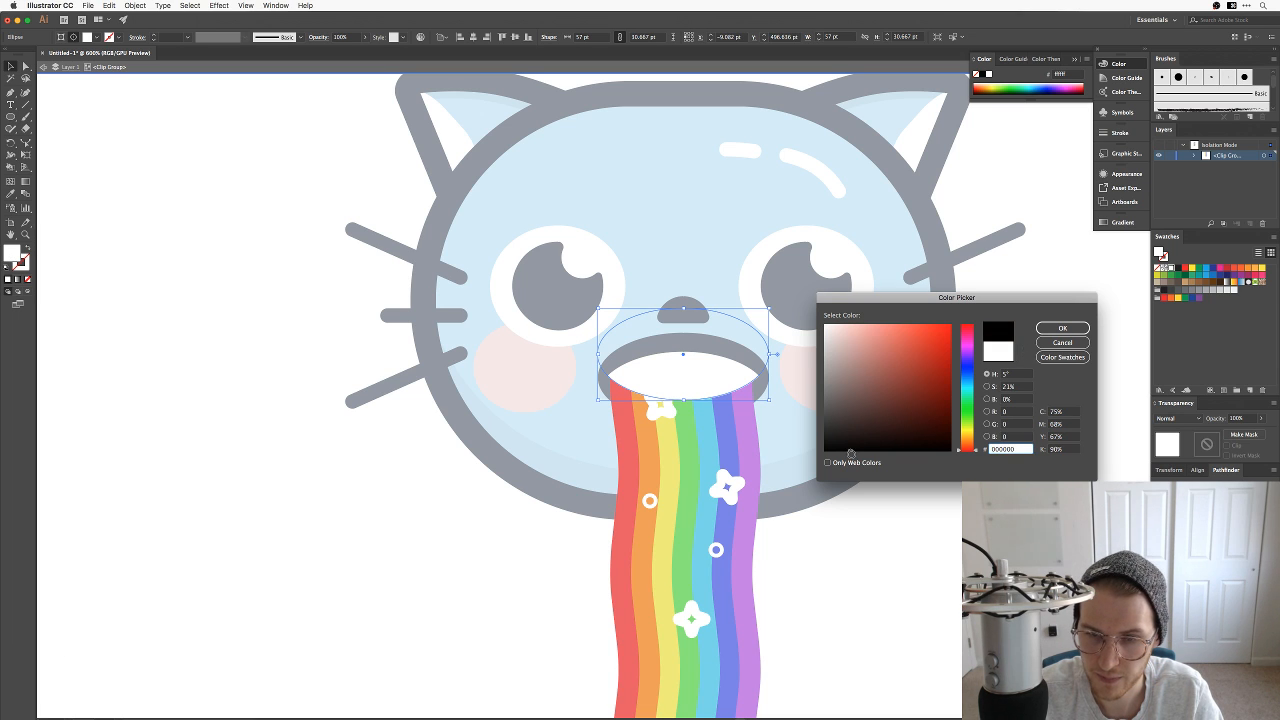
{"action": "key", "text": "Return"}
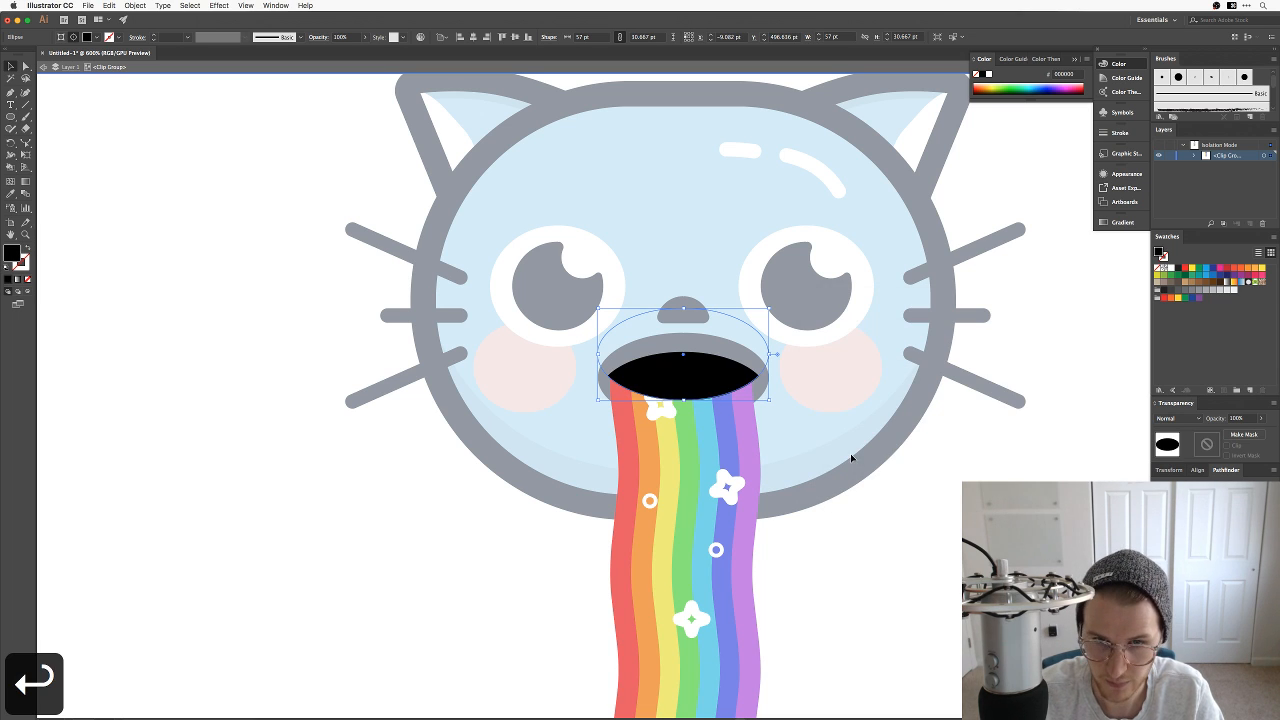
Step: Lower the black ellipse's opacity to 30% and leave the clipping group's isolation
{"action": "left_click", "coordinate": [1238, 418]}
{"action": "key", "text": "shift+Down"}
{"action": "key", "text": "shift+Down"}
{"action": "key", "text": "shift+Down"}
{"action": "key", "text": "shift+Down"}
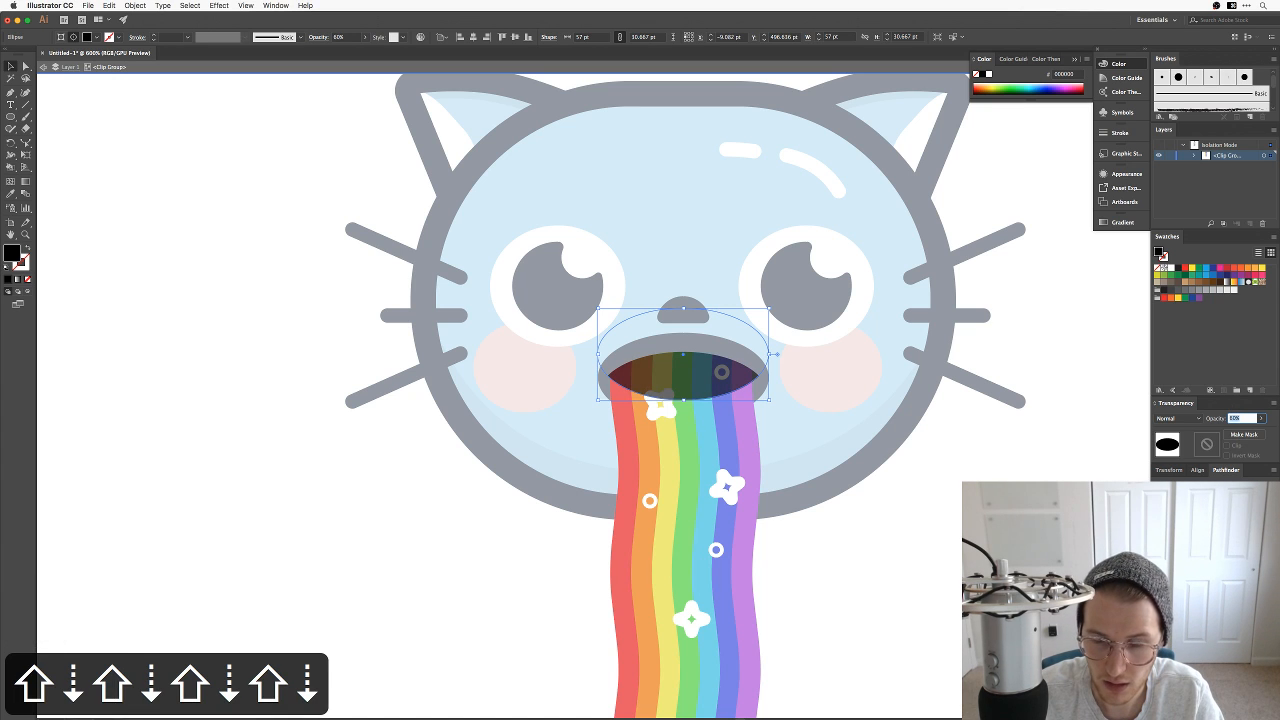
{"action": "key", "text": "shift+Down"}
{"action": "key", "text": "shift+Down"}
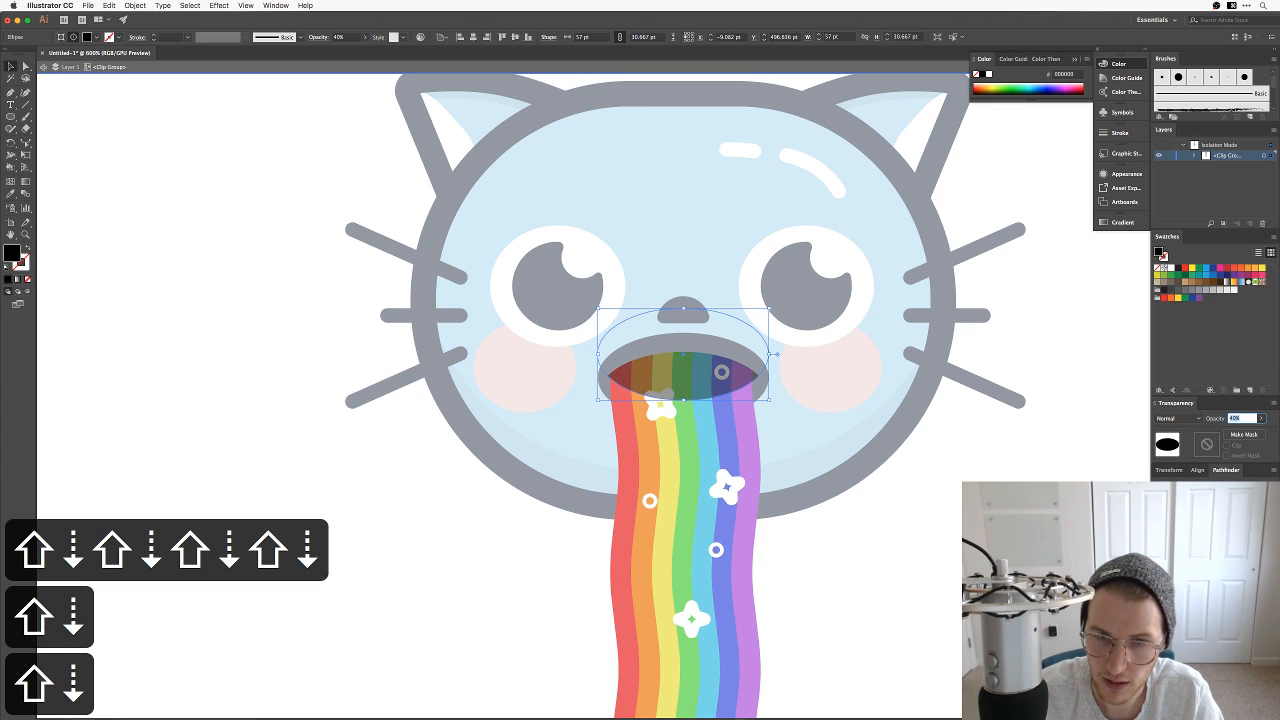
{"action": "key", "text": "shift+Down"}
{"action": "key", "text": "shift+Down"}
{"action": "key", "text": "shift+Down"}
{"action": "double_click", "coordinate": [960, 480]}
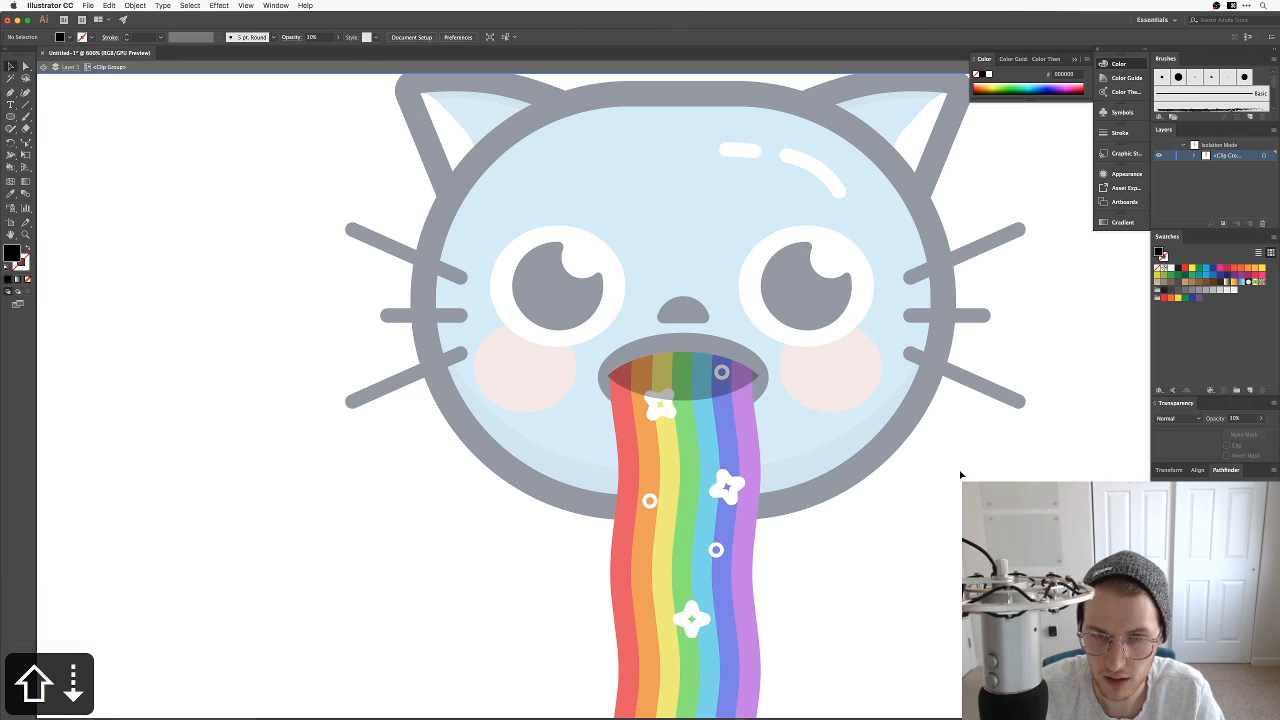
Step: Reduce the black shading ellipse's opacity to 20% and raise it slightly in the mouth
{"action": "key", "text": "a"}
{"action": "left_click", "coordinate": [683, 371]}
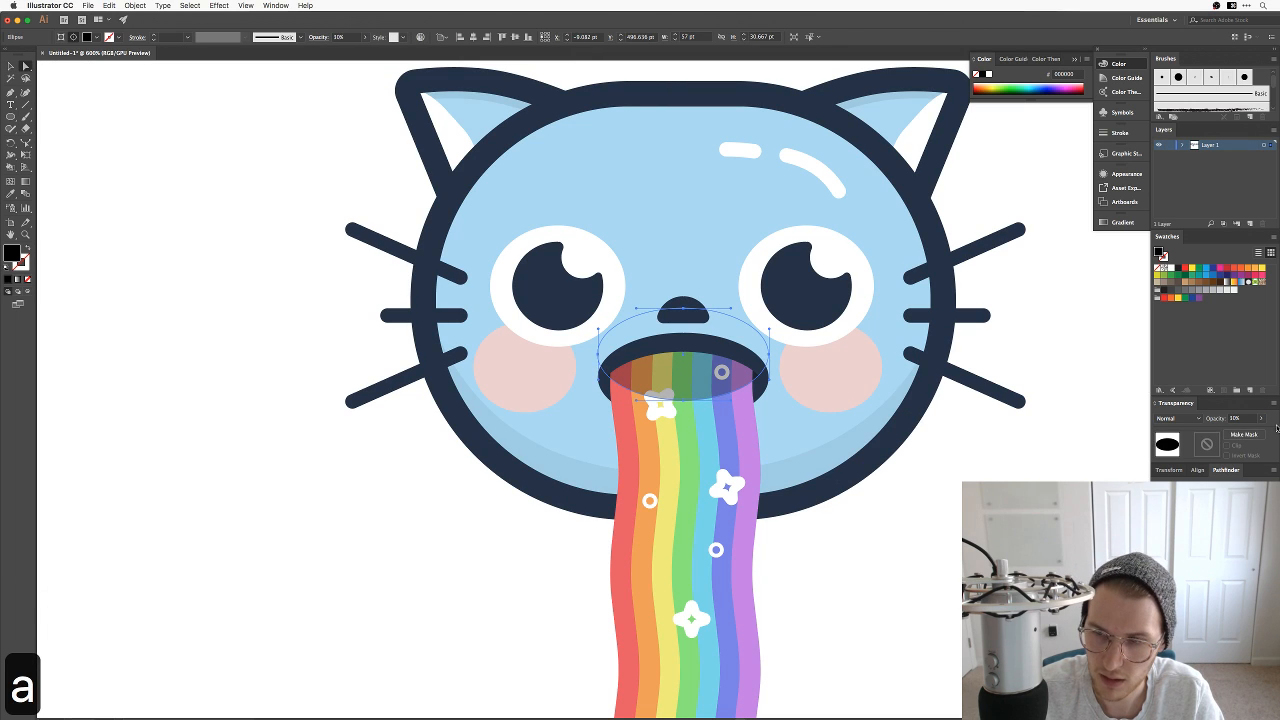
{"action": "left_click", "coordinate": [1238, 418]}
{"action": "key", "text": "shift+Down"}
{"action": "key", "text": "shift+Down"}
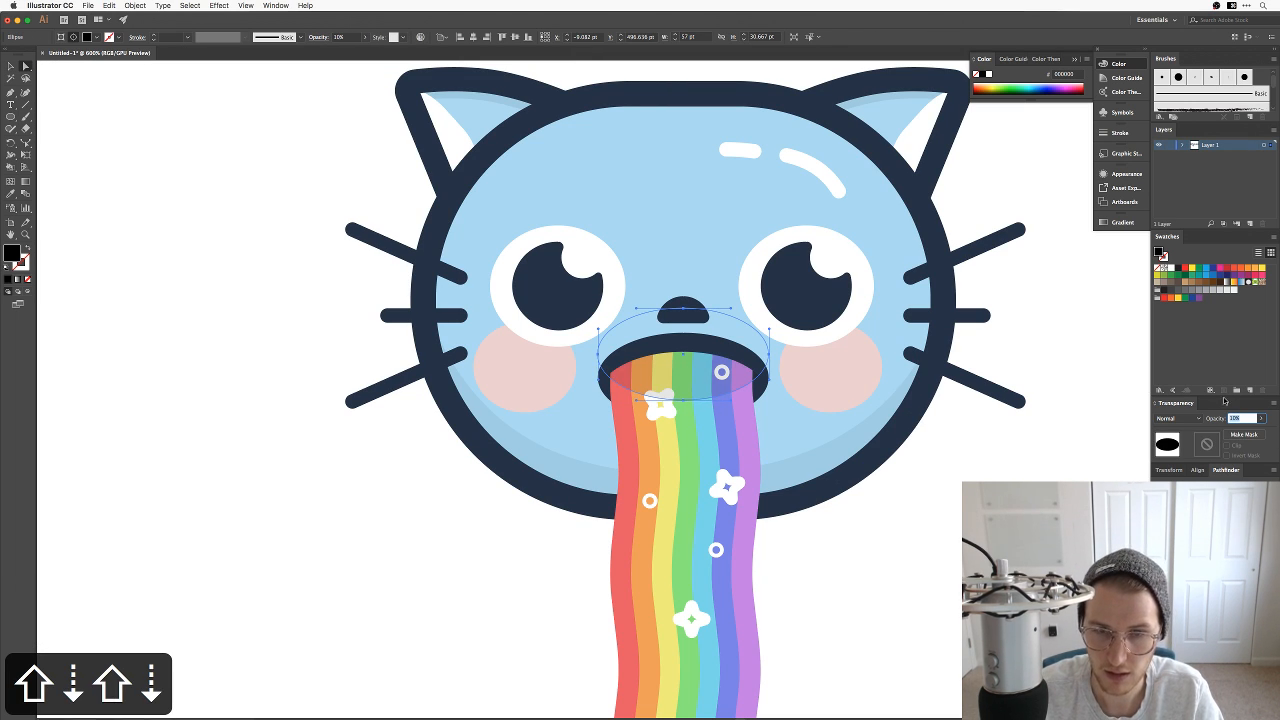
{"action": "key", "text": "shift+Up"}
{"action": "left_click", "coordinate": [940, 429]}
{"action": "key", "text": "a"}
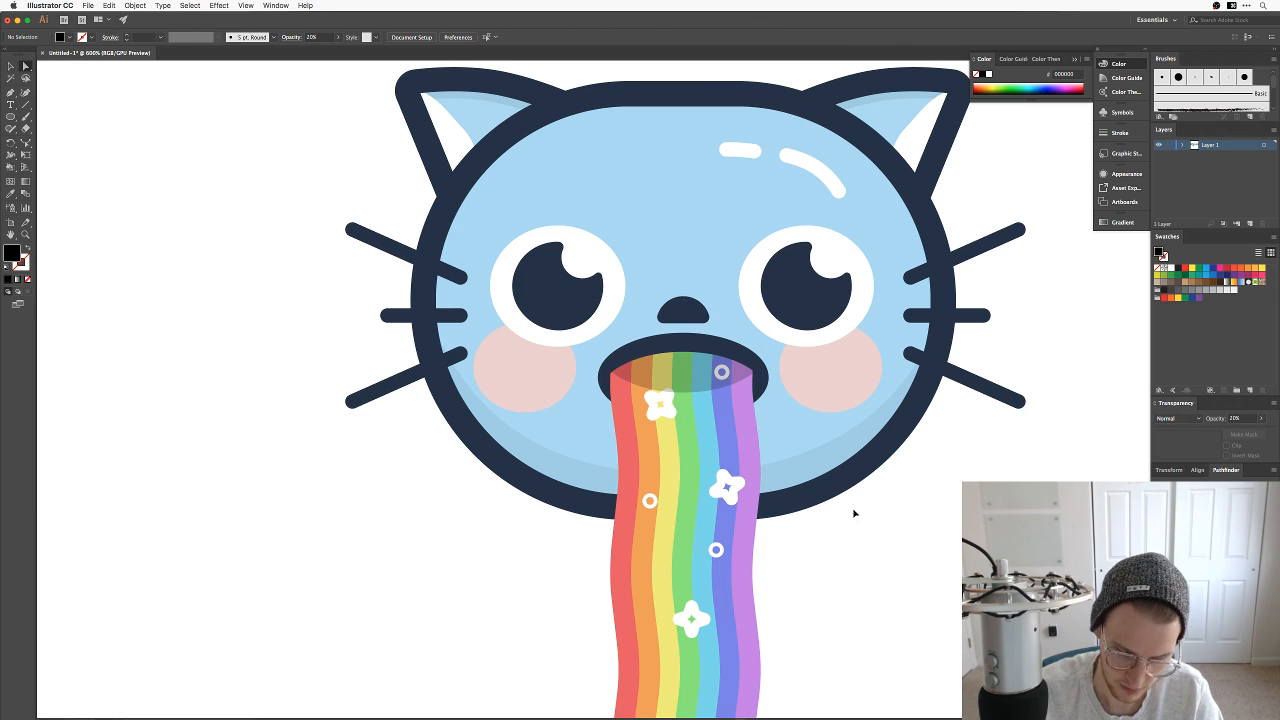
{"action": "key", "text": "super+minus"}
{"action": "key", "text": "super+minus"}
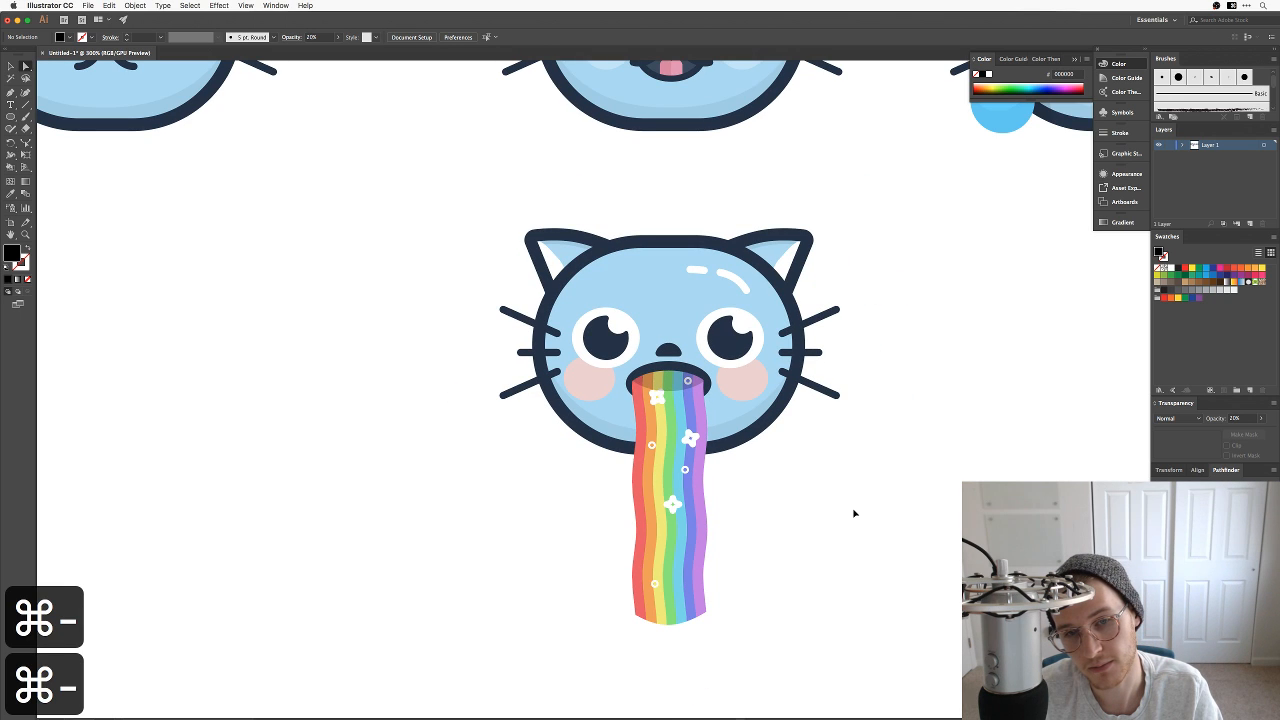
{"action": "key", "text": "super+equal"}
{"action": "key", "text": "super+minus"}
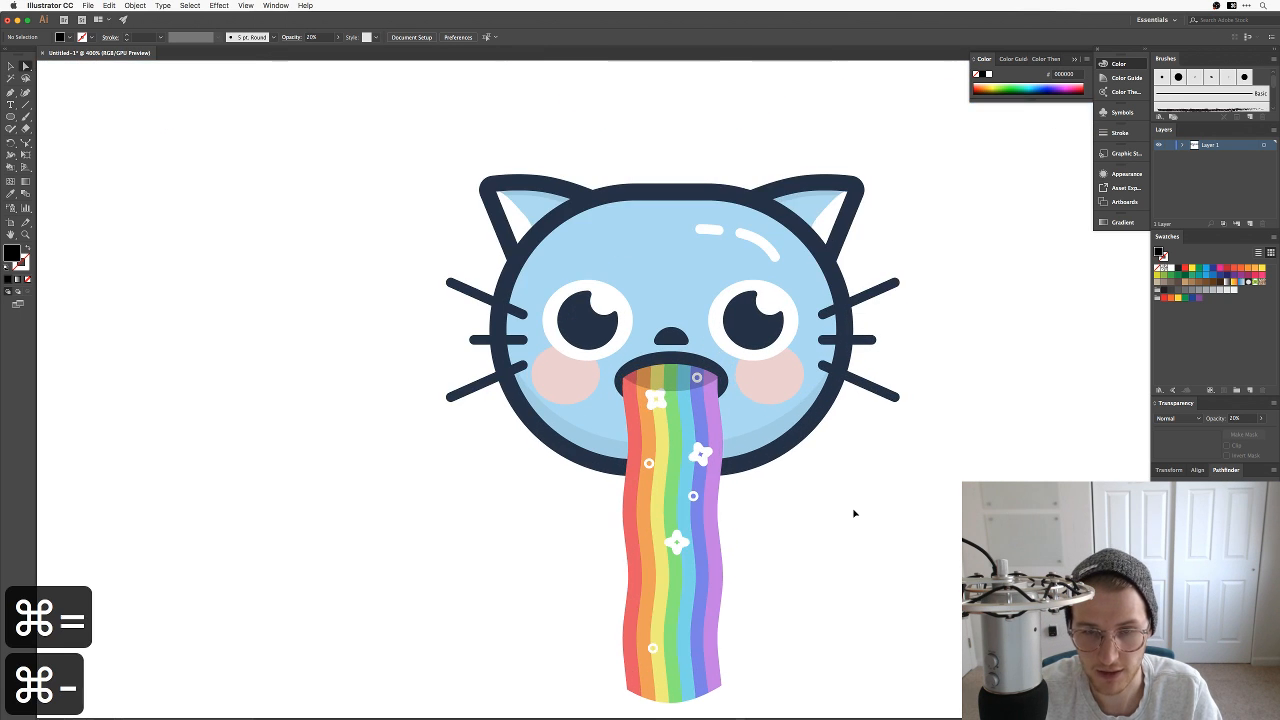
{"action": "key", "text": "super+equal"}
{"action": "key", "text": "super+equal"}
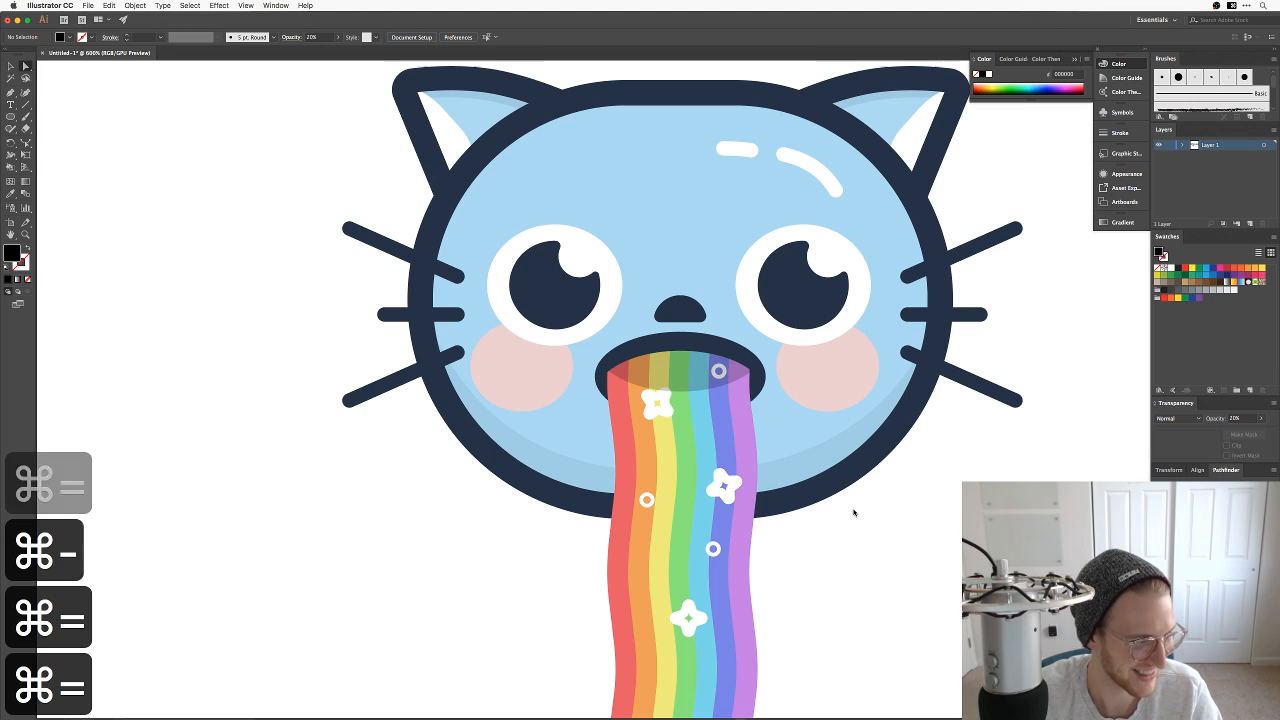
Step: Try lowering the shading ellipse and the top of the mouth shape, and undo both moves
{"action": "left_click_drag", "start_coordinate": [830, 447], "coordinate": [816, 458]}
{"action": "key", "text": "a"}
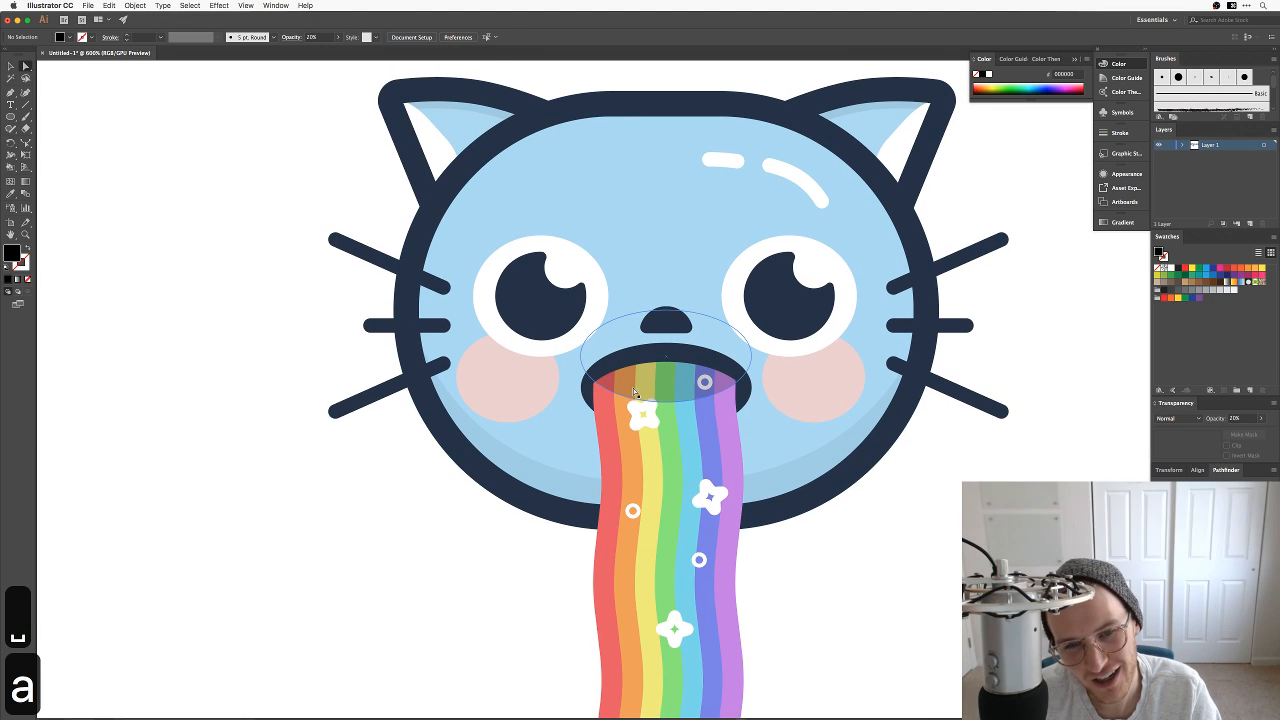
{"action": "left_click_drag", "start_coordinate": [651, 388], "coordinate": [651, 413]}
{"action": "left_click", "coordinate": [840, 531]}
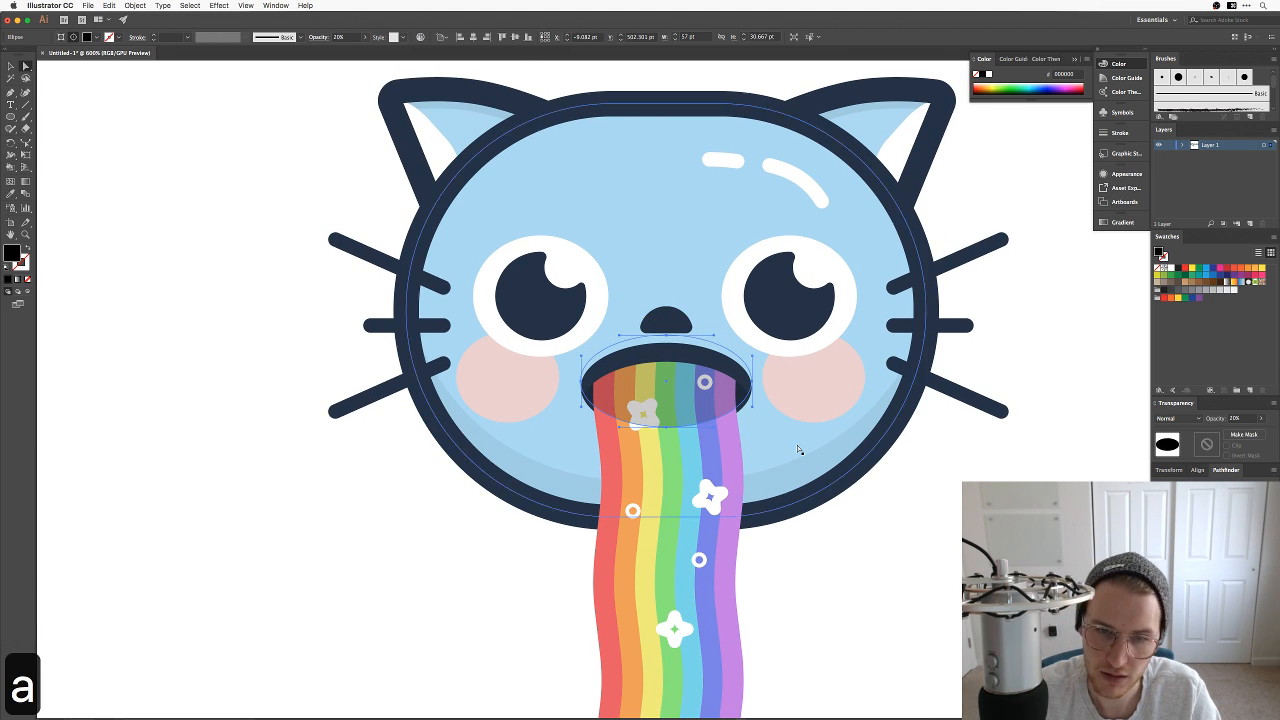
{"action": "left_click_drag", "start_coordinate": [736, 373], "coordinate": [737, 378]}
{"action": "left_click", "coordinate": [948, 531]}
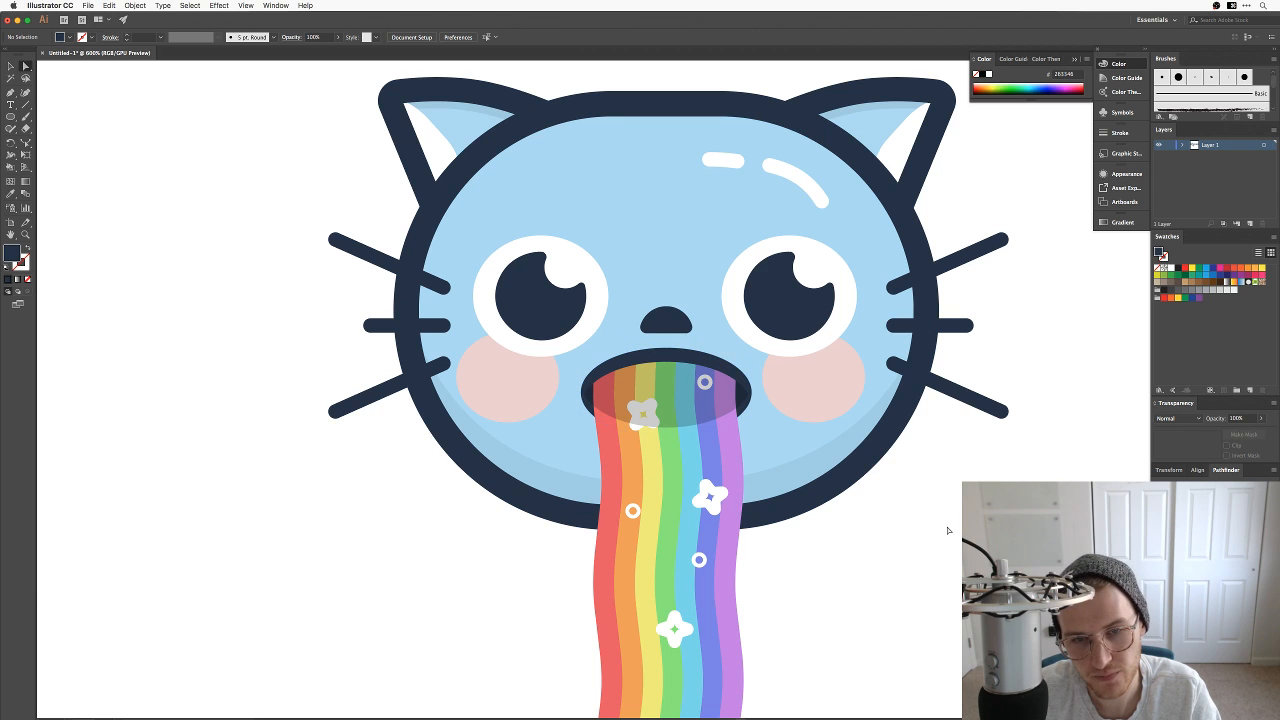
{"action": "key", "text": "super+z"}
{"action": "key", "text": "super+z"}
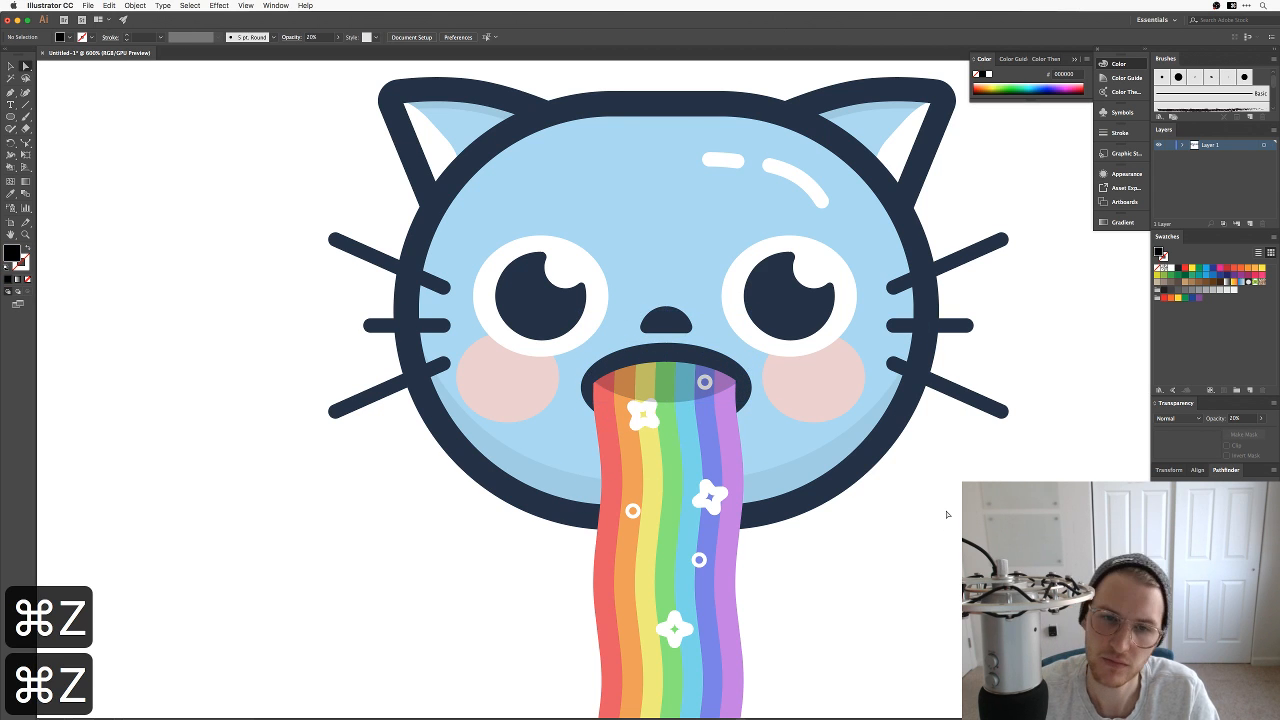
Step: Check the rainbow reference photos in Chrome and return to Illustrator
{"action": "key", "text": "super+minus"}
{"action": "key", "text": "super+Tab"}
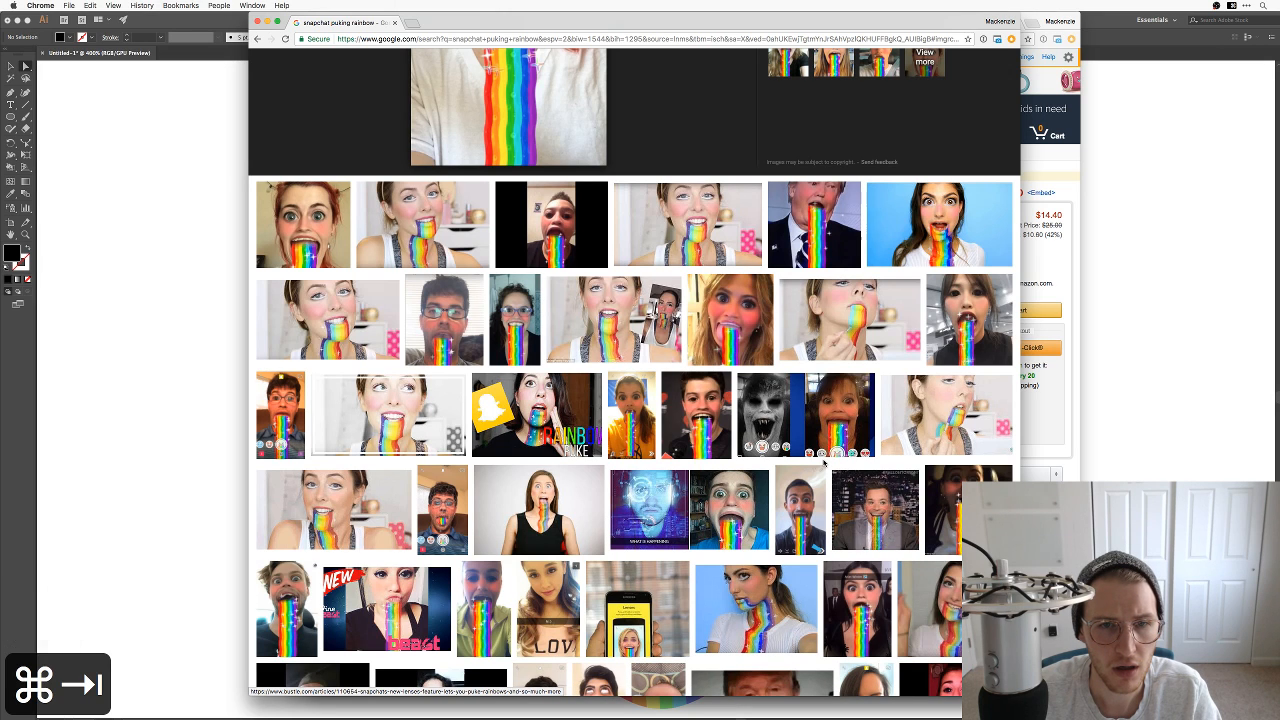
{"action": "key", "text": "super+Tab"}
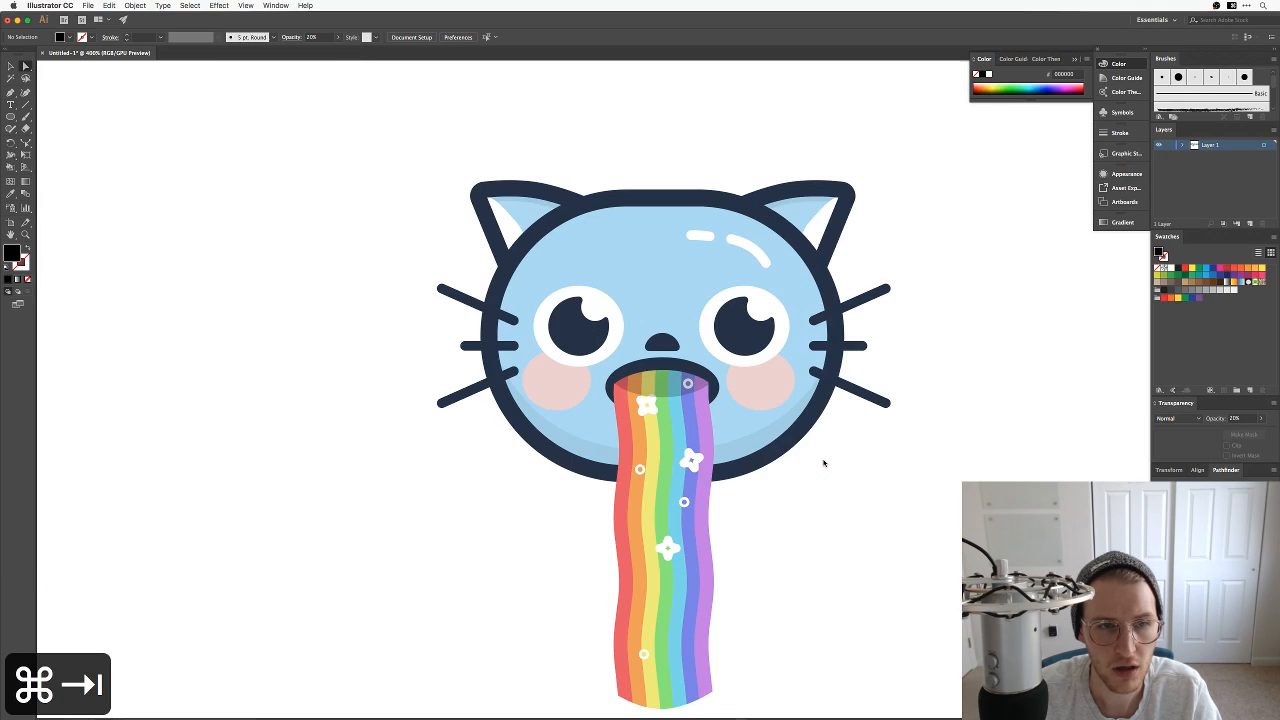
Step: Duplicate the shading ellipse straight down so the overlapping pair spans about 57 by 46 pt
{"action": "key", "text": "super+equal"}
{"action": "key", "text": "super+equal"}
{"action": "key", "text": "v"}
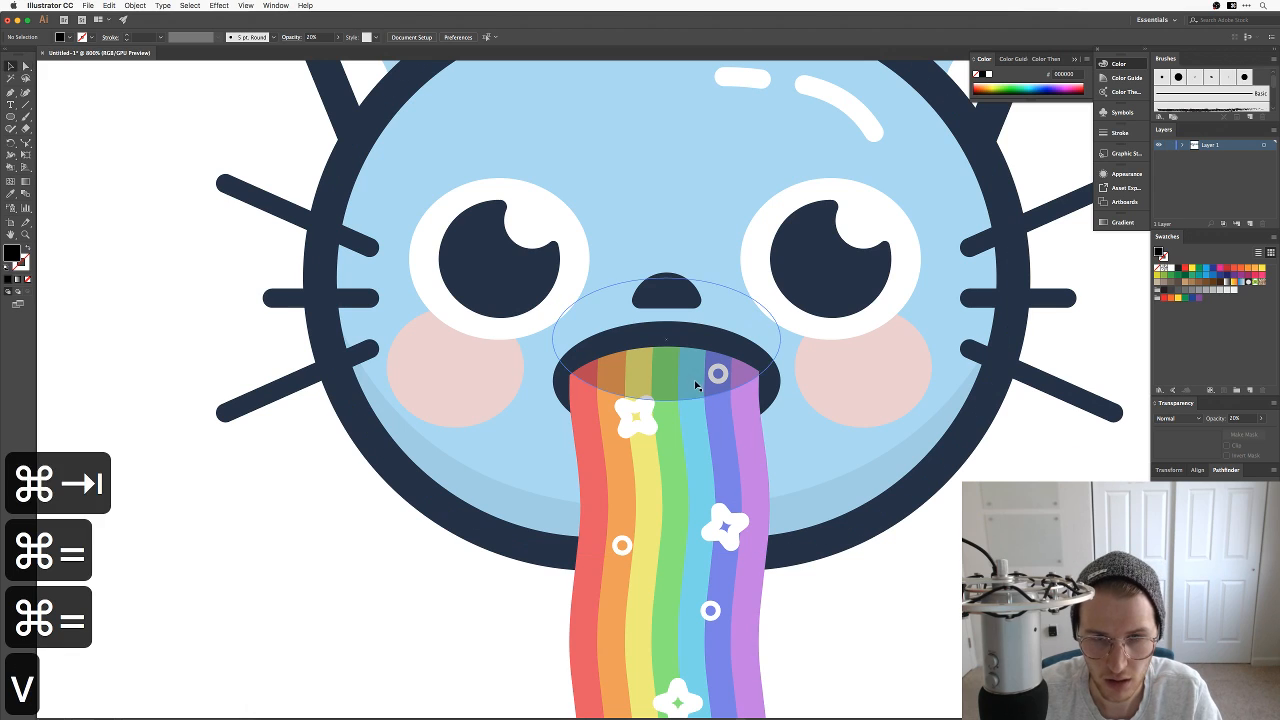
{"action": "left_click", "coordinate": [688, 378]}
{"action": "key", "text": "a"}
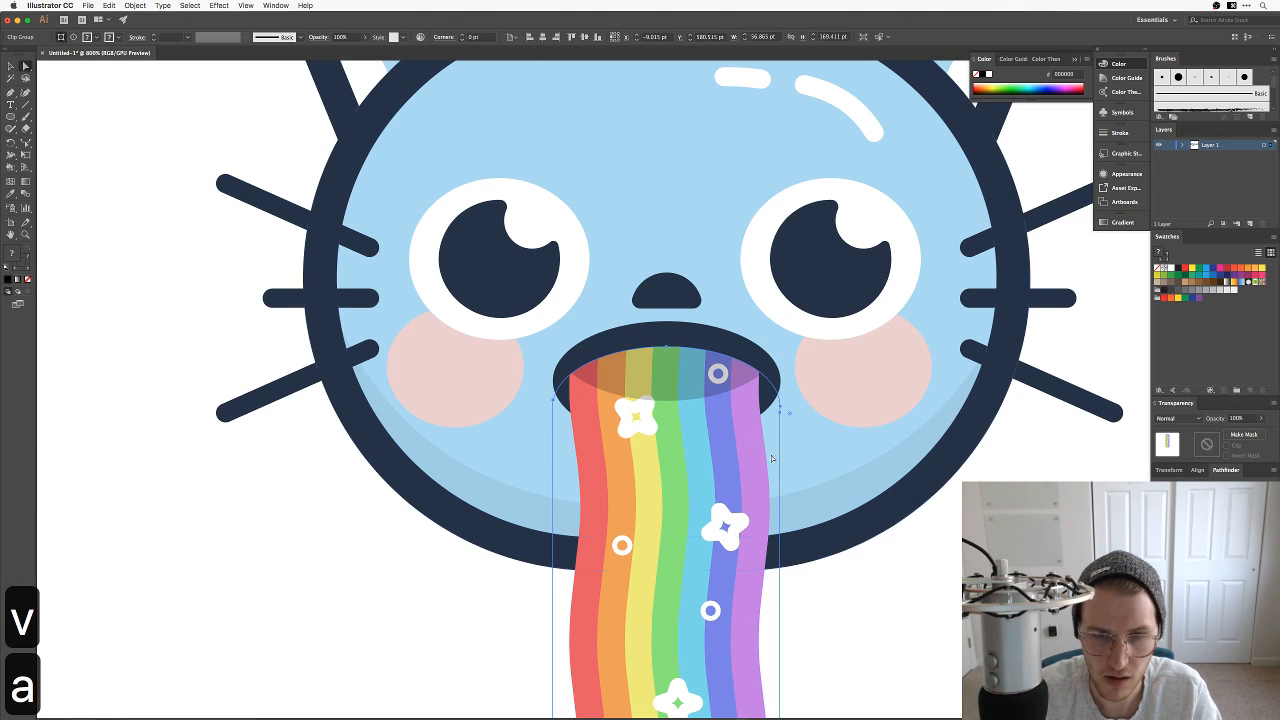
{"action": "left_click", "coordinate": [720, 394]}
{"action": "left_click_drag", "start_coordinate": [699, 380], "coordinate": [696, 410]}
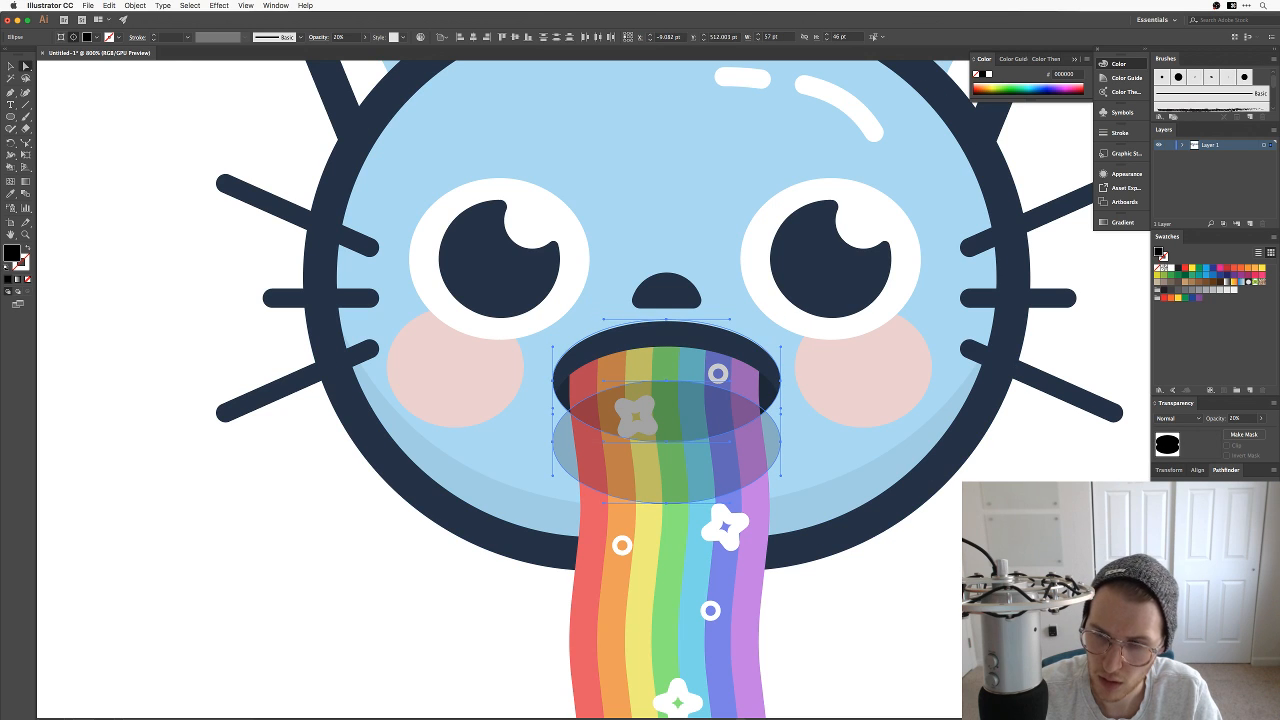
Step: Undo the trial shape combinations of the two overlapping shading ellipses
{"action": "key", "text": "super+z"}
{"action": "key", "text": "super+z"}
{"action": "key", "text": "super+z"}
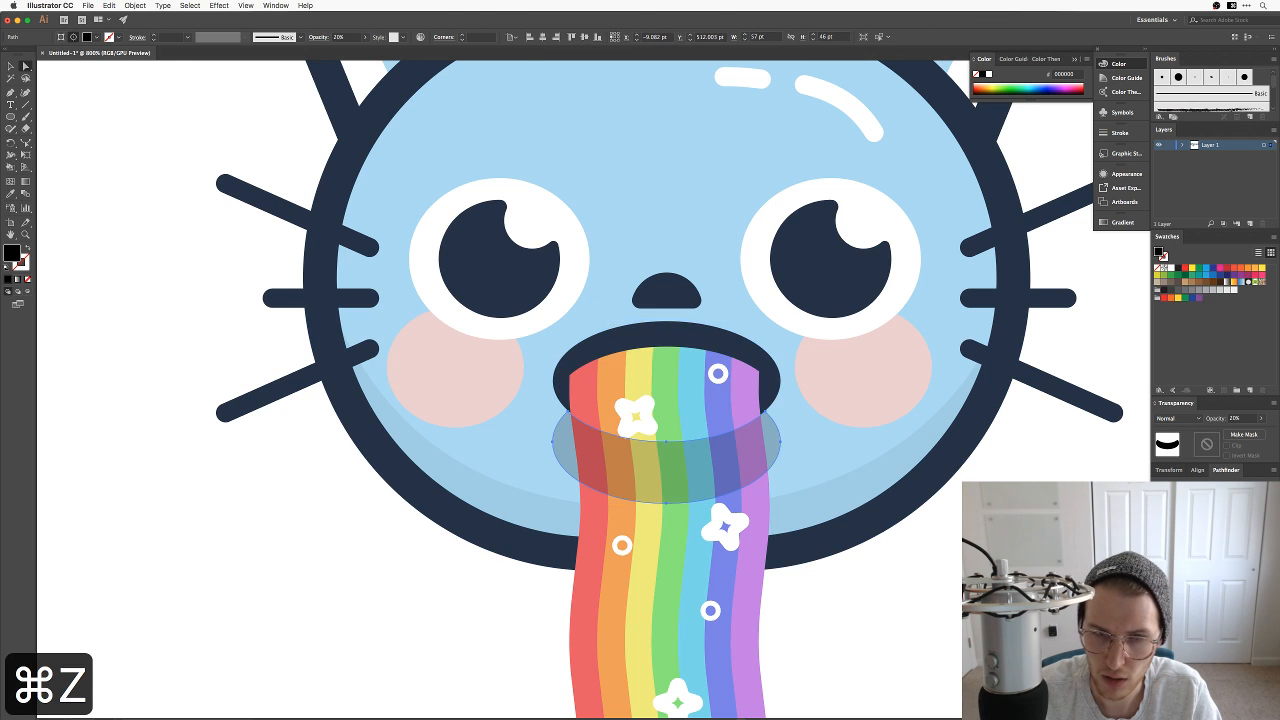
{"action": "key", "text": "super+z"}
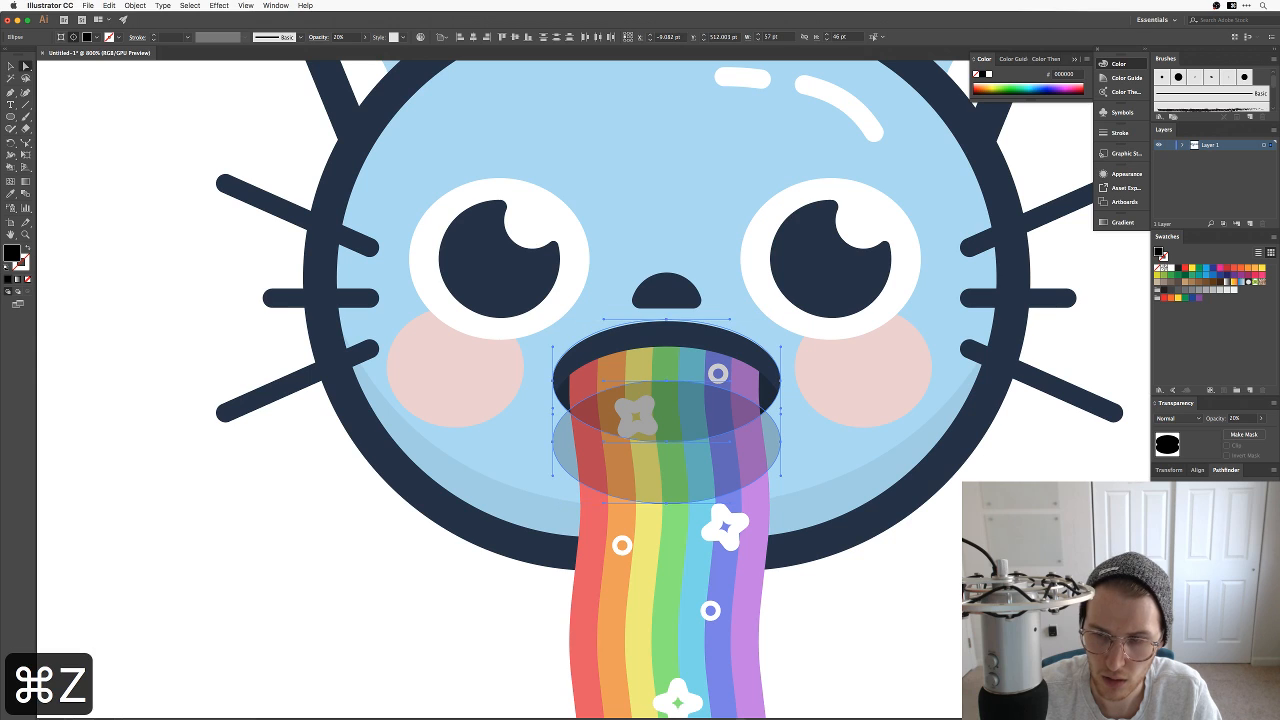
{"action": "key", "text": "super+z"}
{"action": "key", "text": "super+z"}
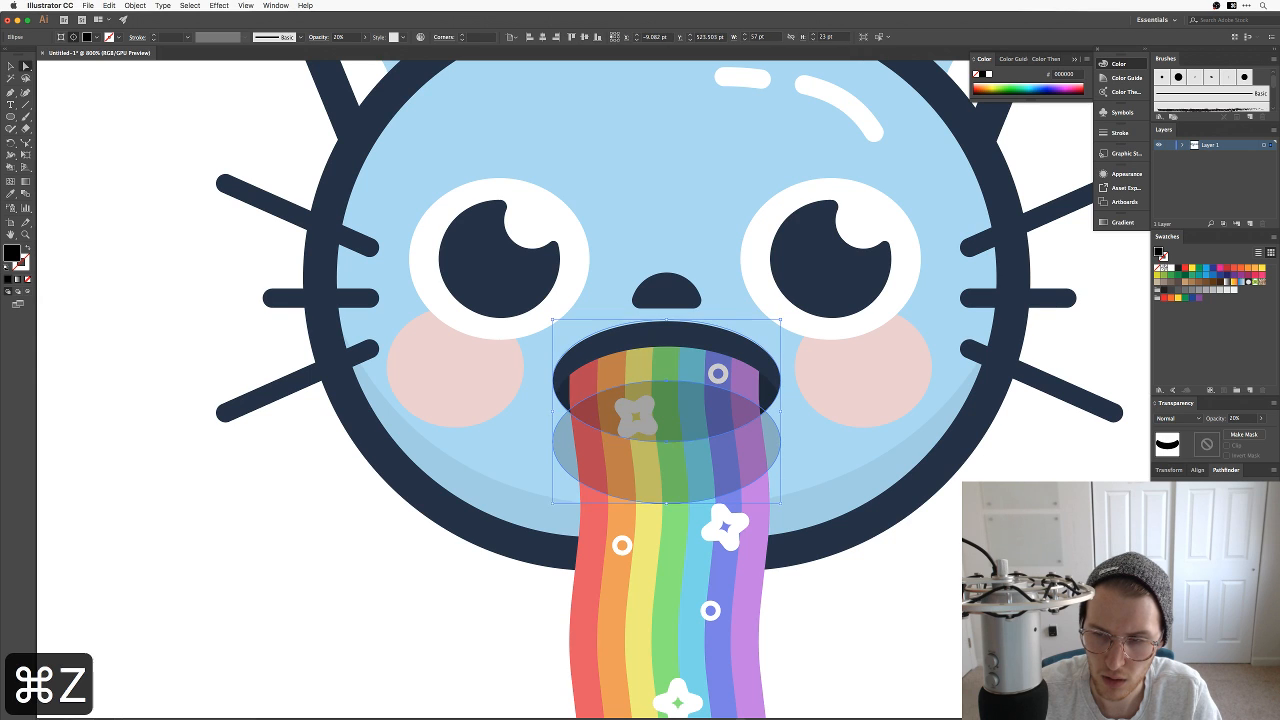
Step: Cut the overlap out of the two shading ellipses and delete the lower crescent
{"action": "key", "text": "a"}
{"action": "key", "text": "a"}
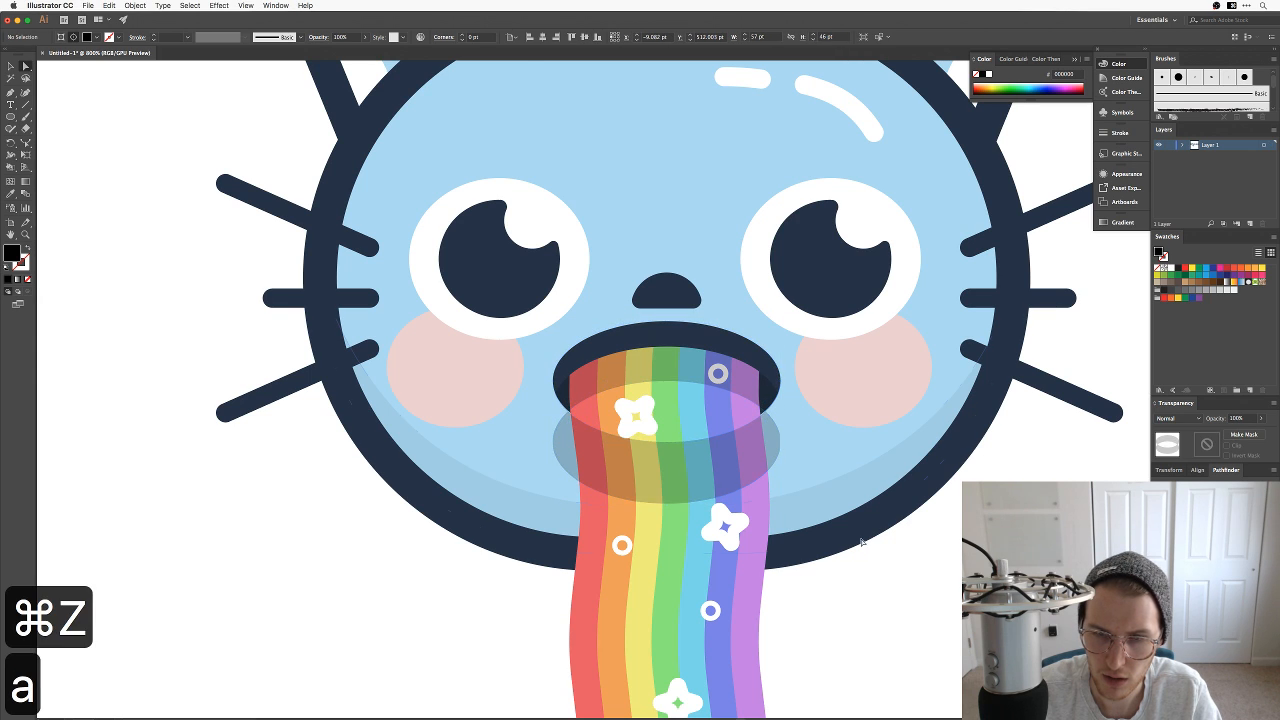
{"action": "key", "text": "BackSpace"}
{"action": "key", "text": "BackSpace"}
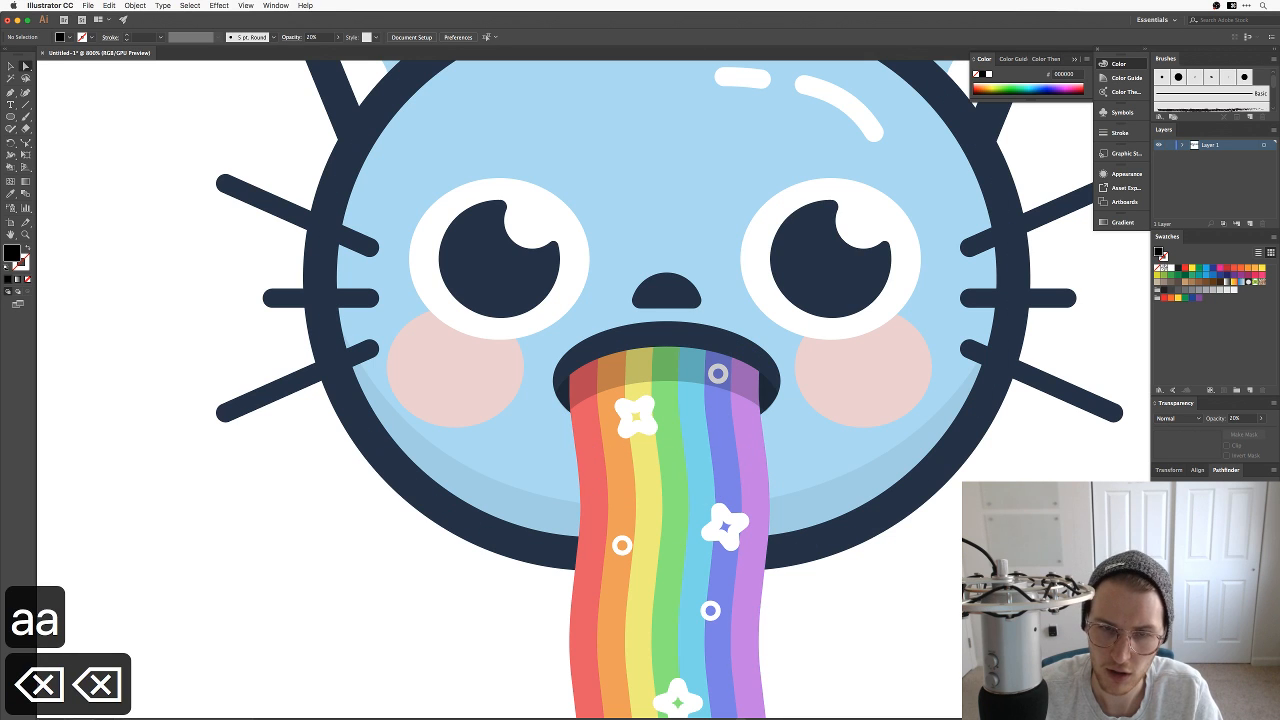
Step: Nudge the shading crescent's two lower corner anchors slightly inward at the sides of the mouth
{"action": "key", "text": "super+minus"}
{"action": "key", "text": "super+minus"}
{"action": "key", "text": "super+minus"}
{"action": "key", "text": "super+minus"}
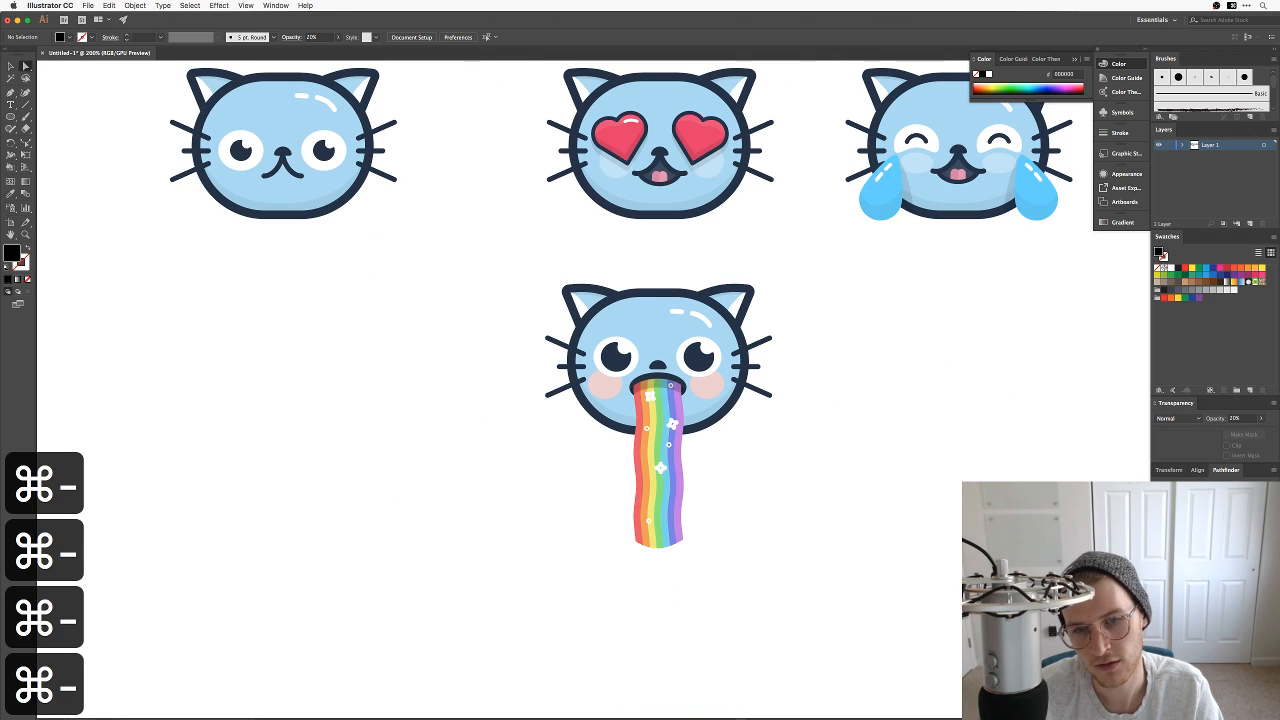
{"action": "key", "text": "super+equal"}
{"action": "key", "text": "super+equal"}
{"action": "key", "text": "super+equal"}
{"action": "key", "text": "super+equal"}
{"action": "key", "text": "super+equal"}
{"action": "key", "text": "a"}
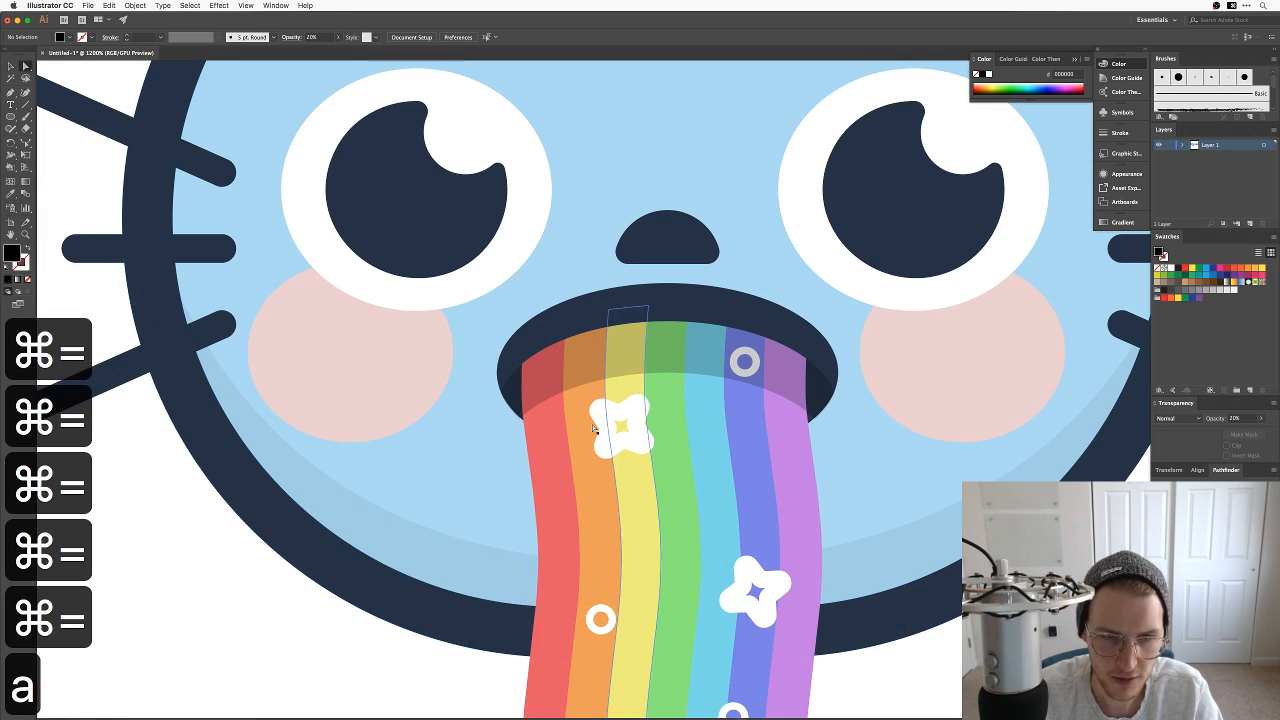
{"action": "left_click", "coordinate": [521, 421]}
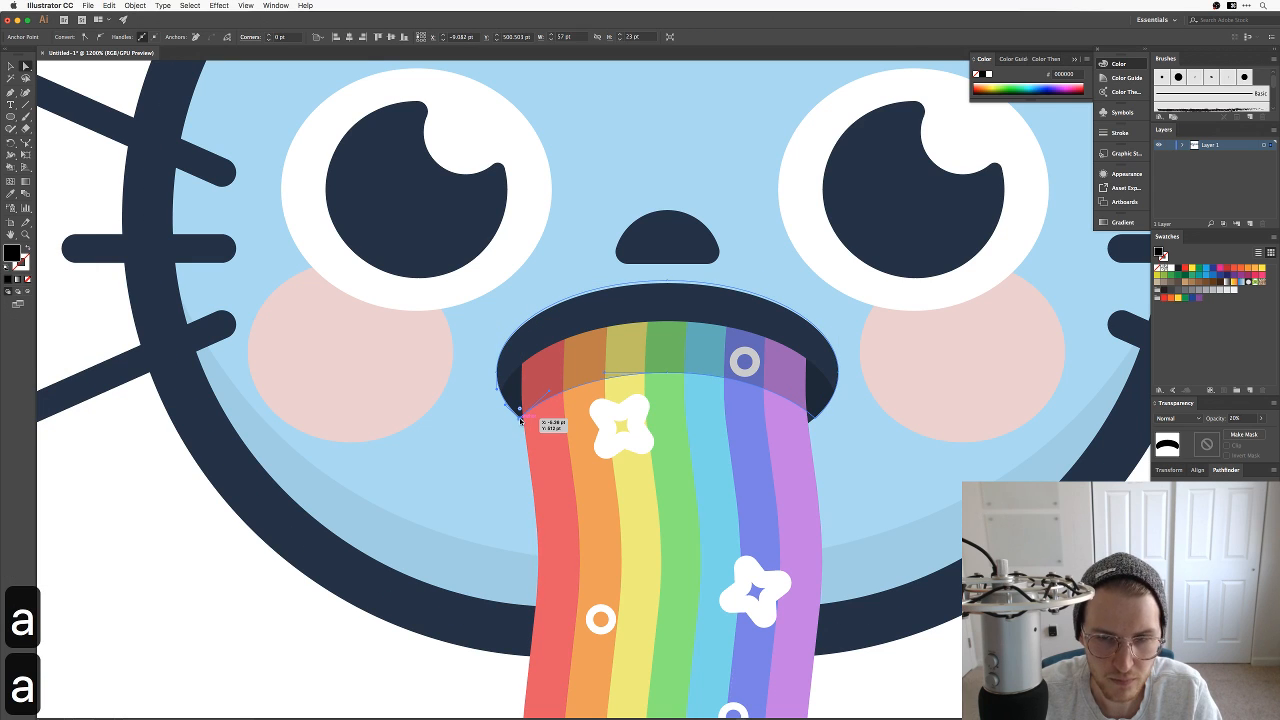
{"action": "left_click_drag", "start_coordinate": [520, 421], "coordinate": [522, 420]}
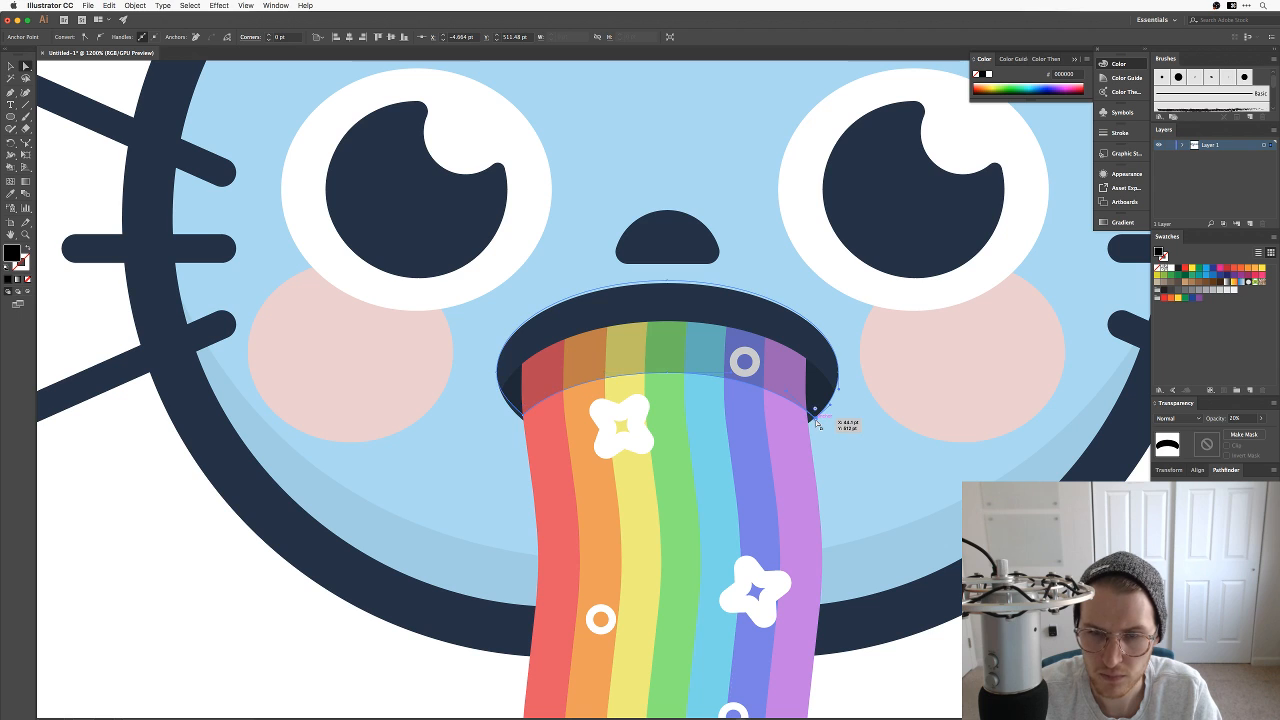
{"action": "left_click_drag", "start_coordinate": [816, 420], "coordinate": [814, 417]}
{"action": "key", "text": "super+shift+a"}
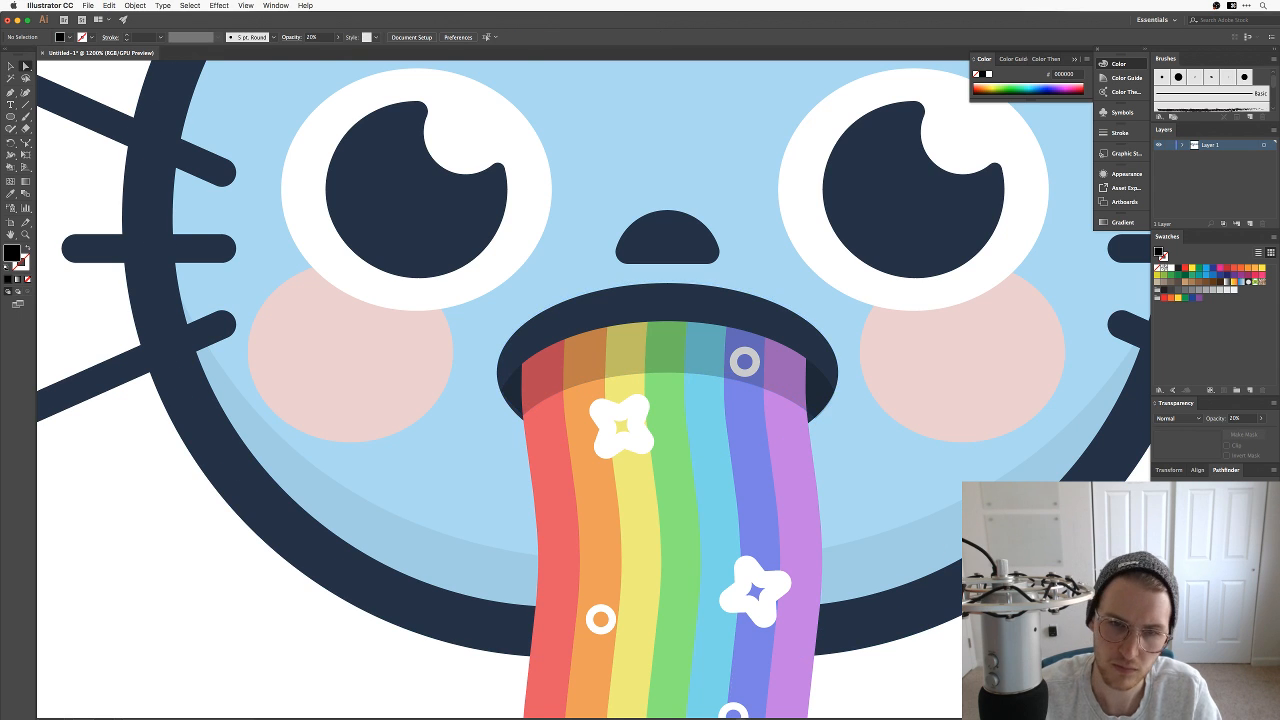
Step: Move the rainbow's clipping group up until its top meets the upper edge of the mouth
{"action": "key", "text": "super+minus"}
{"action": "key", "text": "super+minus"}
{"action": "key", "text": "super+minus"}
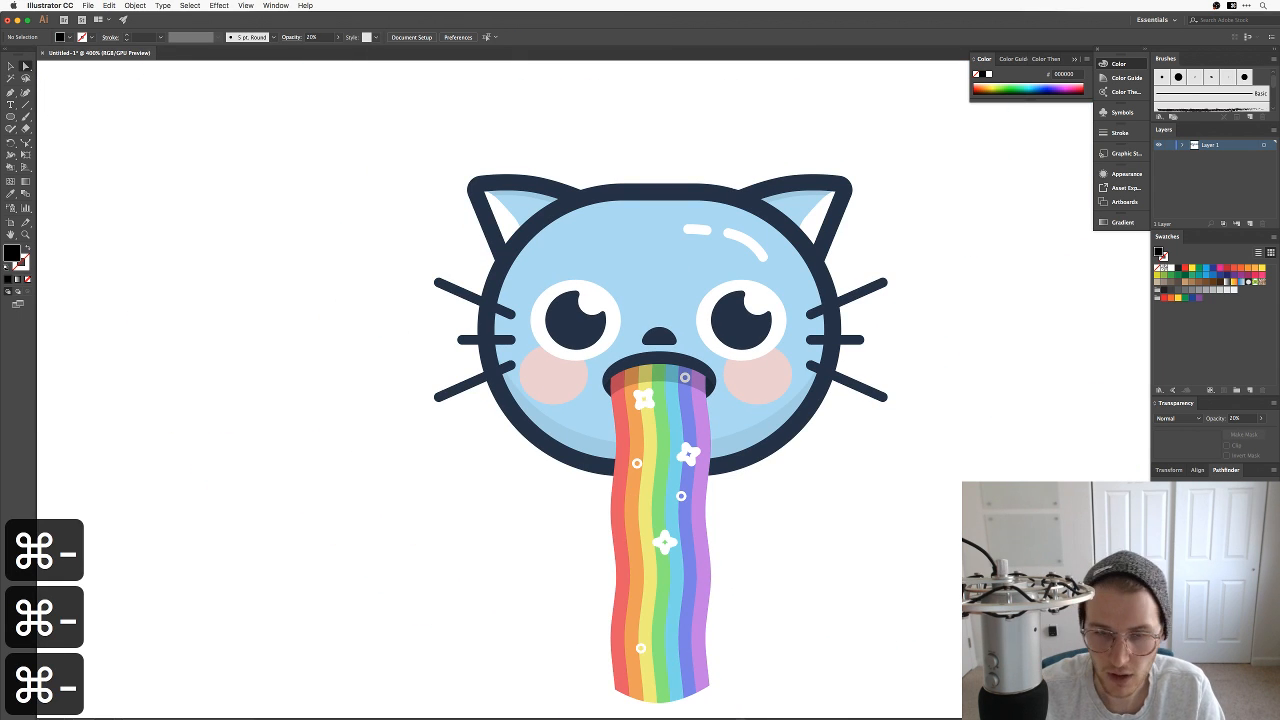
{"action": "key", "text": "space"}
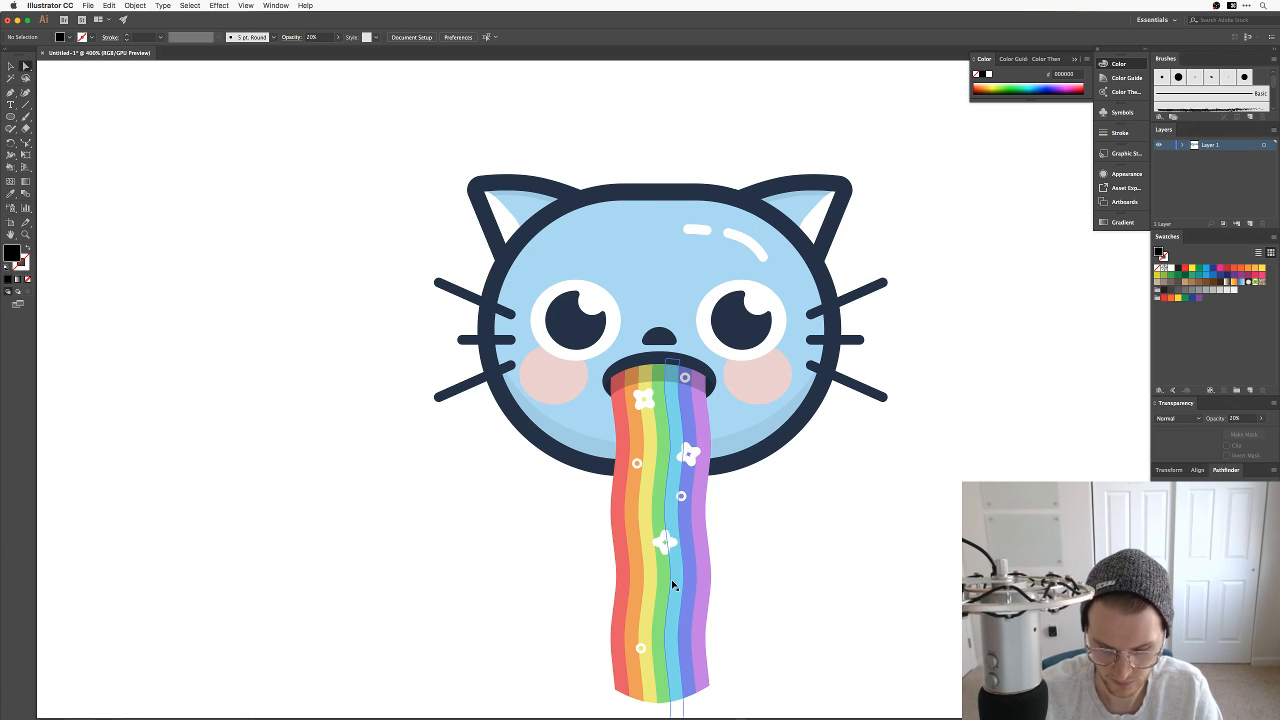
{"action": "key", "text": "super+equal"}
{"action": "key", "text": "v"}
{"action": "left_click_drag", "start_coordinate": [670, 419], "coordinate": [671, 353]}
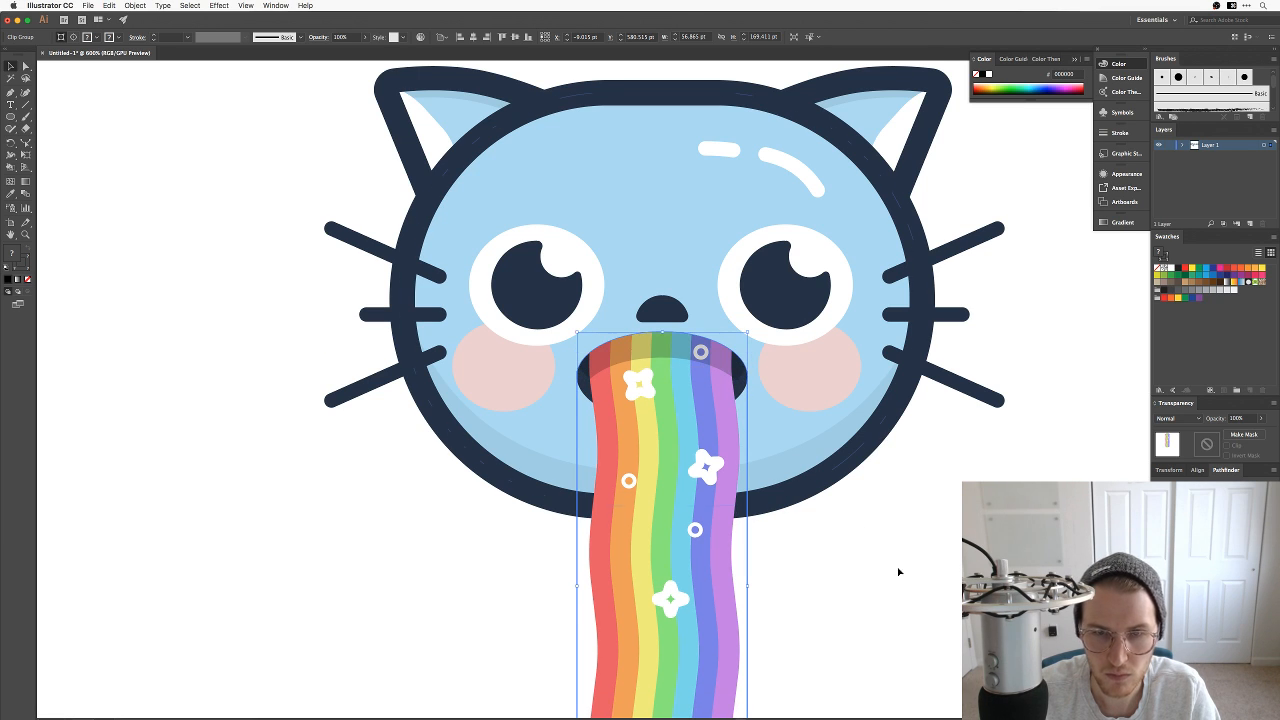
{"action": "left_click", "coordinate": [911, 587]}
{"action": "key", "text": "super+minus"}
{"action": "key", "text": "super+minus"}
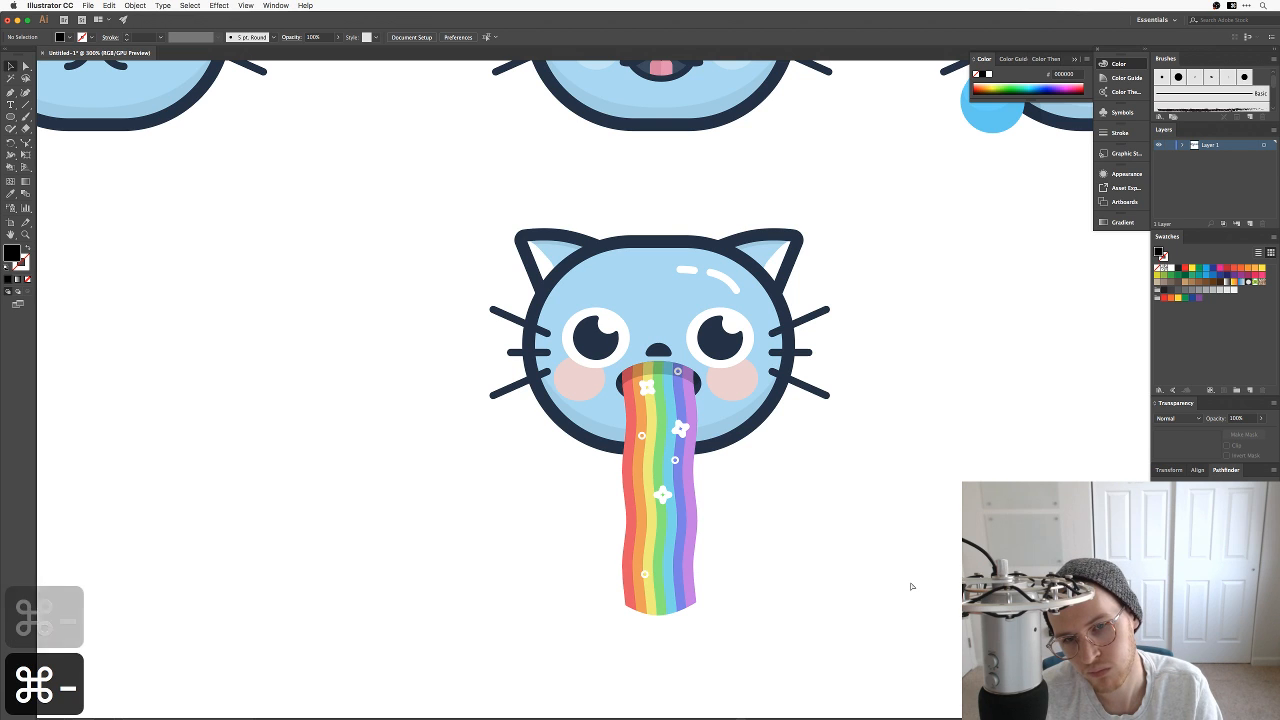
Step: Isolate the rainbow's clipping group down to the group of individual colour stripes and select the red stripe
{"action": "key", "text": "super+equal"}
{"action": "left_click_drag", "start_coordinate": [911, 587], "coordinate": [830, 532]}
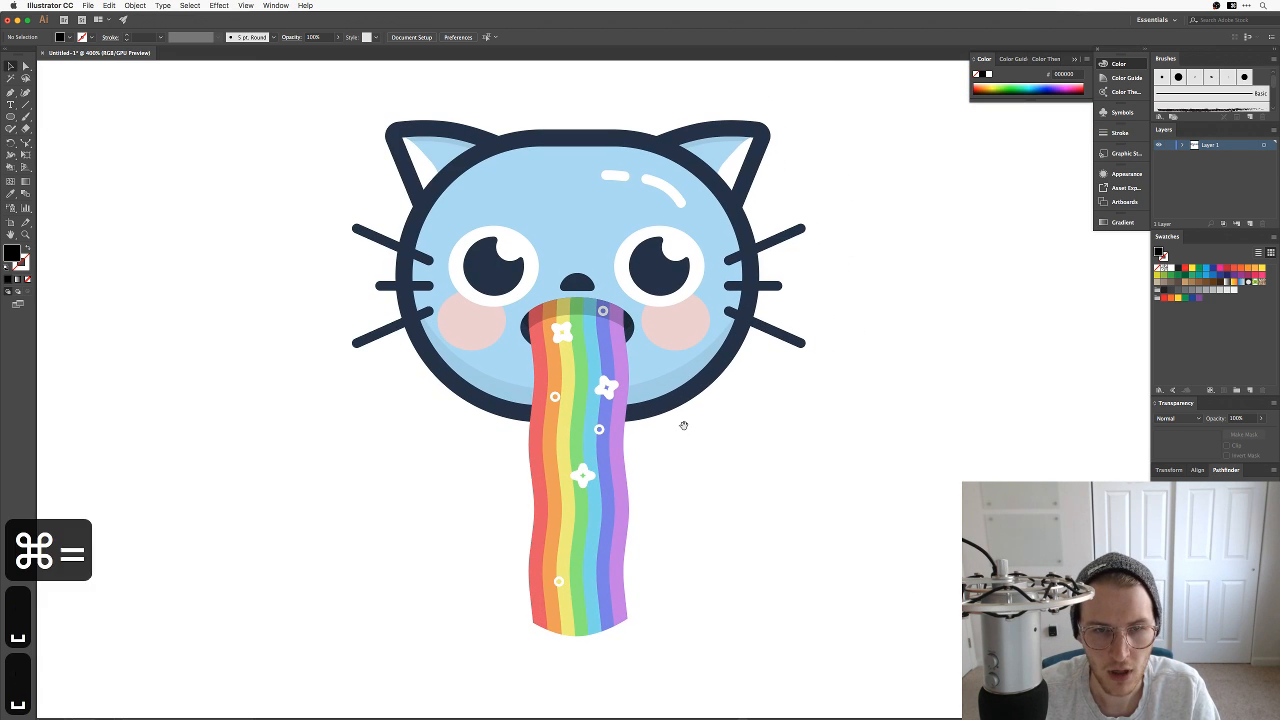
{"action": "left_click", "coordinate": [611, 521]}
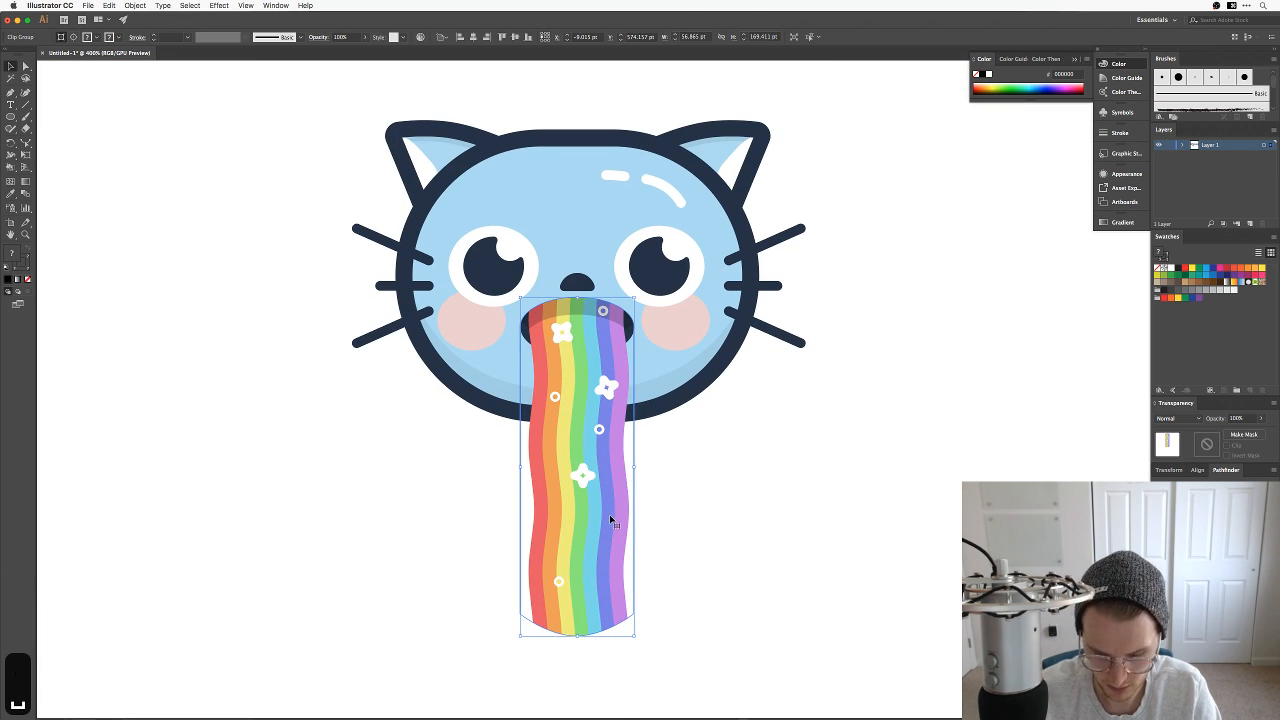
{"action": "key", "text": "super+equal"}
{"action": "key", "text": "super+equal"}
{"action": "left_click_drag", "start_coordinate": [679, 440], "coordinate": [657, 563]}
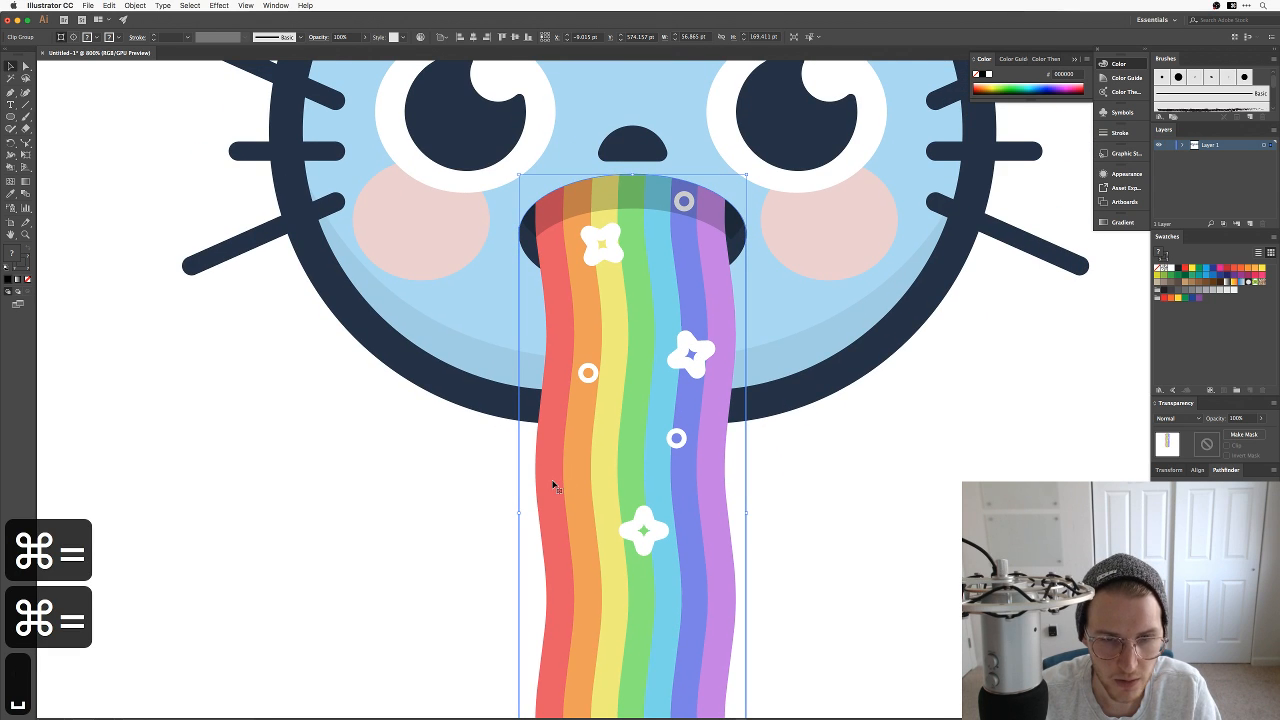
{"action": "double_click", "coordinate": [623, 486]}
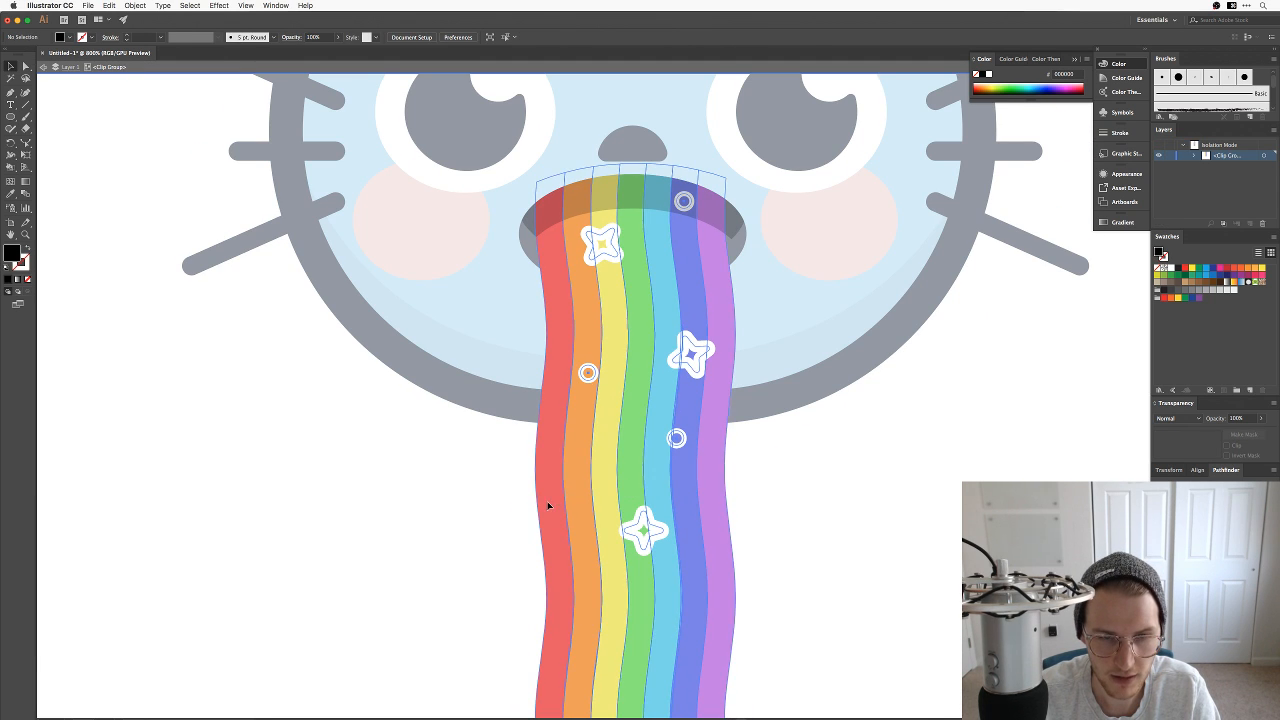
{"action": "double_click", "coordinate": [555, 494]}
{"action": "left_click", "coordinate": [560, 504]}
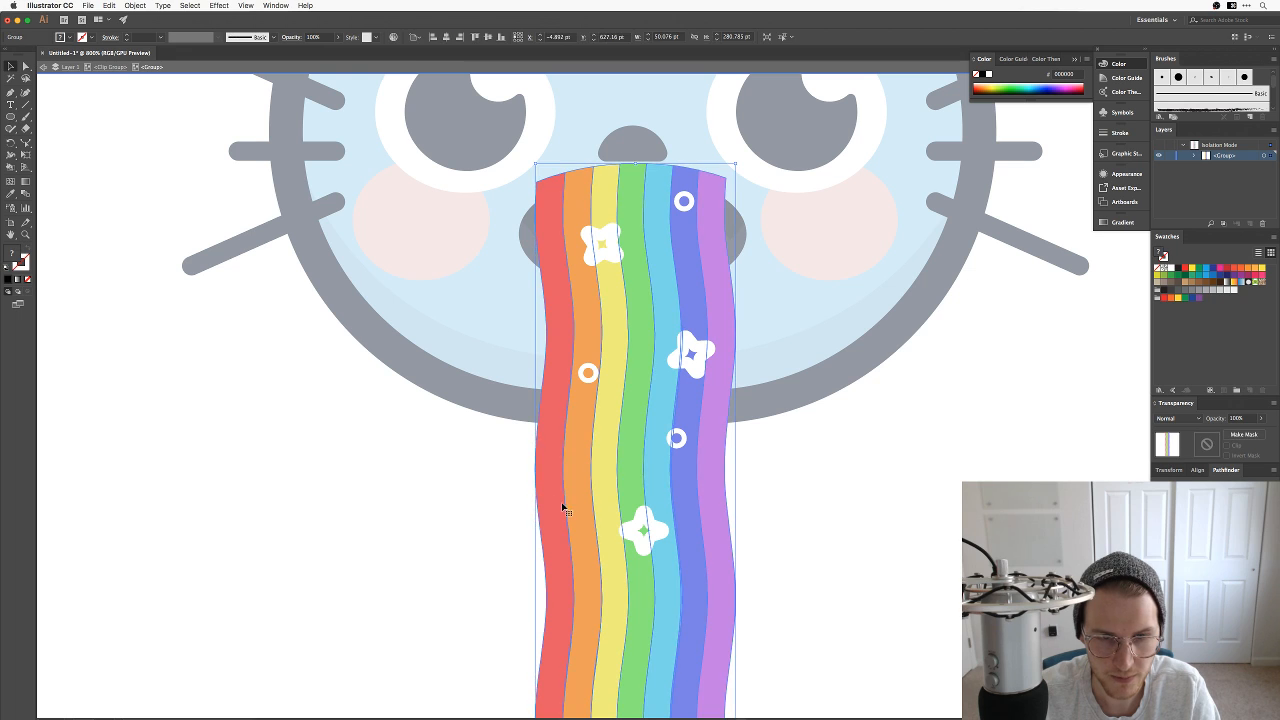
{"action": "double_click", "coordinate": [557, 505]}
{"action": "left_click", "coordinate": [553, 514]}
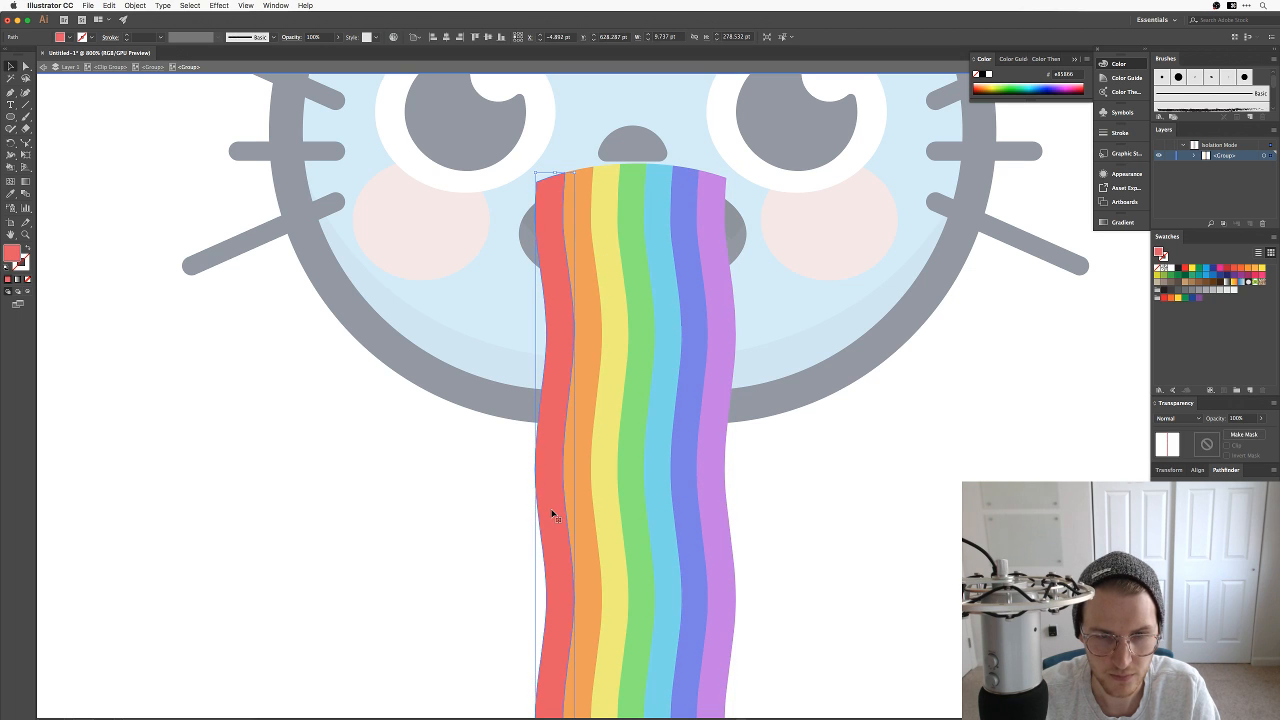
Step: Duplicate the red stripe about 5.5 pt to the right, beneath the orange stripe, and fill the copy with white
{"action": "left_click_drag", "start_coordinate": [551, 513], "coordinate": [576, 507]}
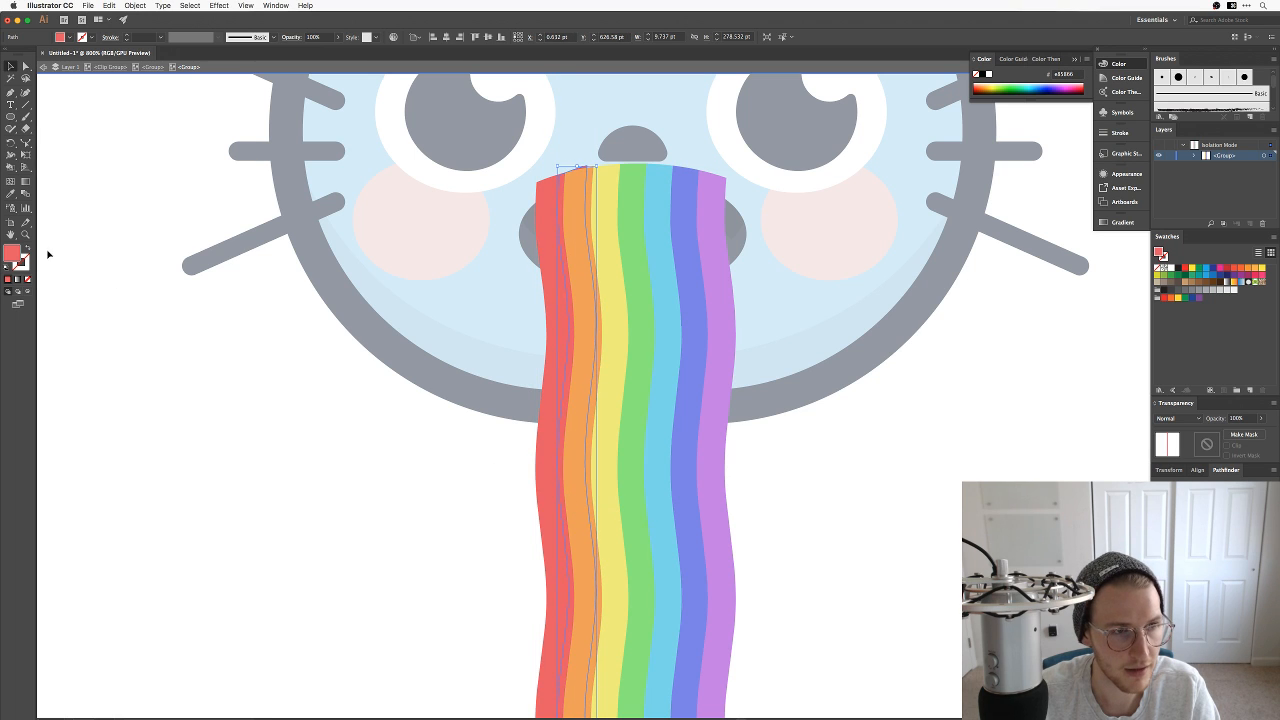
{"action": "double_click", "coordinate": [13, 254]}
{"action": "left_click_drag", "start_coordinate": [836, 336], "coordinate": [818, 316]}
{"action": "key", "text": "Return"}
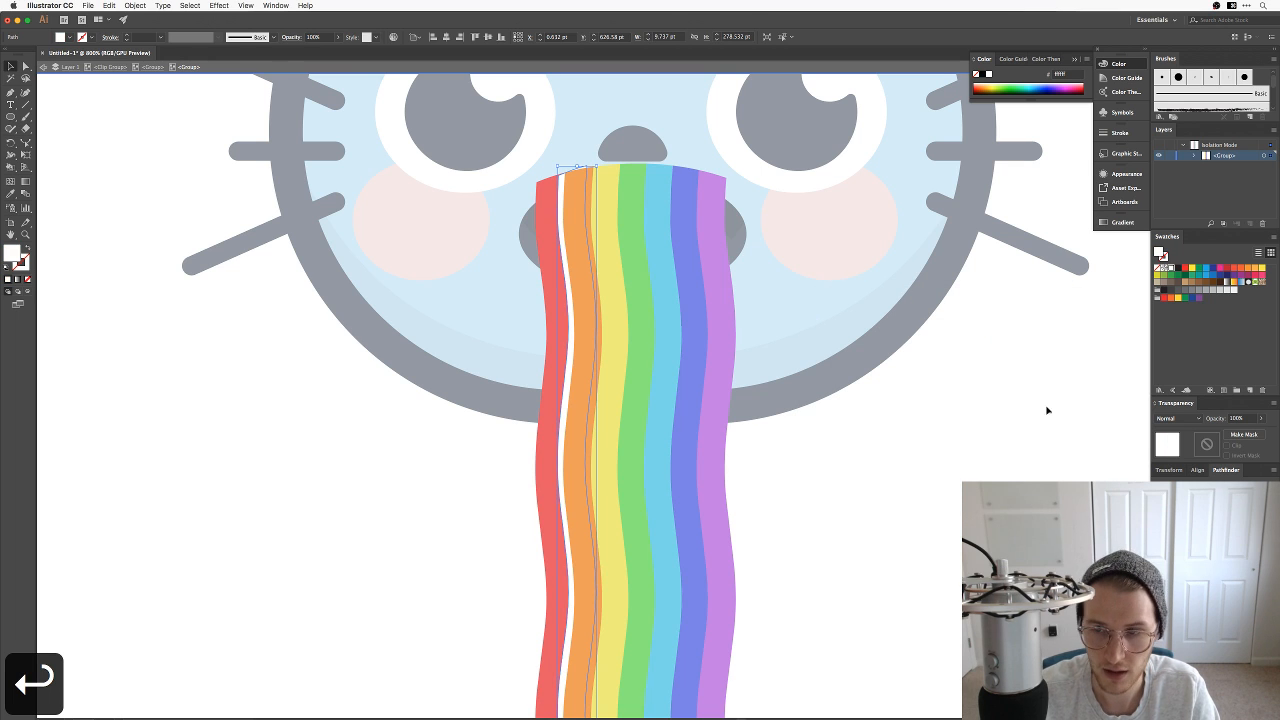
Step: Lower the opacity of the white stripe copy between the red and orange stripes to 30%
{"action": "key", "text": "super+a"}
{"action": "key", "text": "shift+Down"}
{"action": "key", "text": "shift+Down"}
{"action": "key", "text": "shift+Down"}
{"action": "key", "text": "shift+Down"}
{"action": "key", "text": "shift+Down"}
{"action": "key", "text": "shift+Down"}
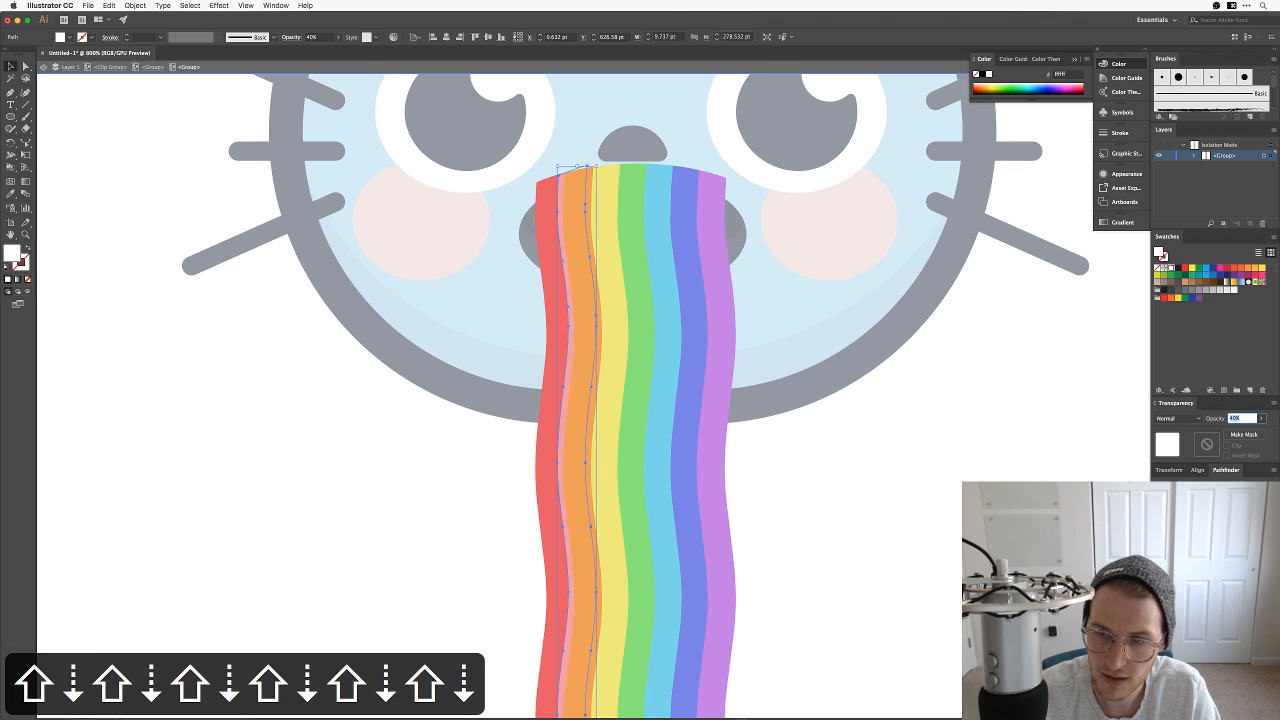
{"action": "key", "text": "shift+Down"}
{"action": "left_click", "coordinate": [865, 559]}
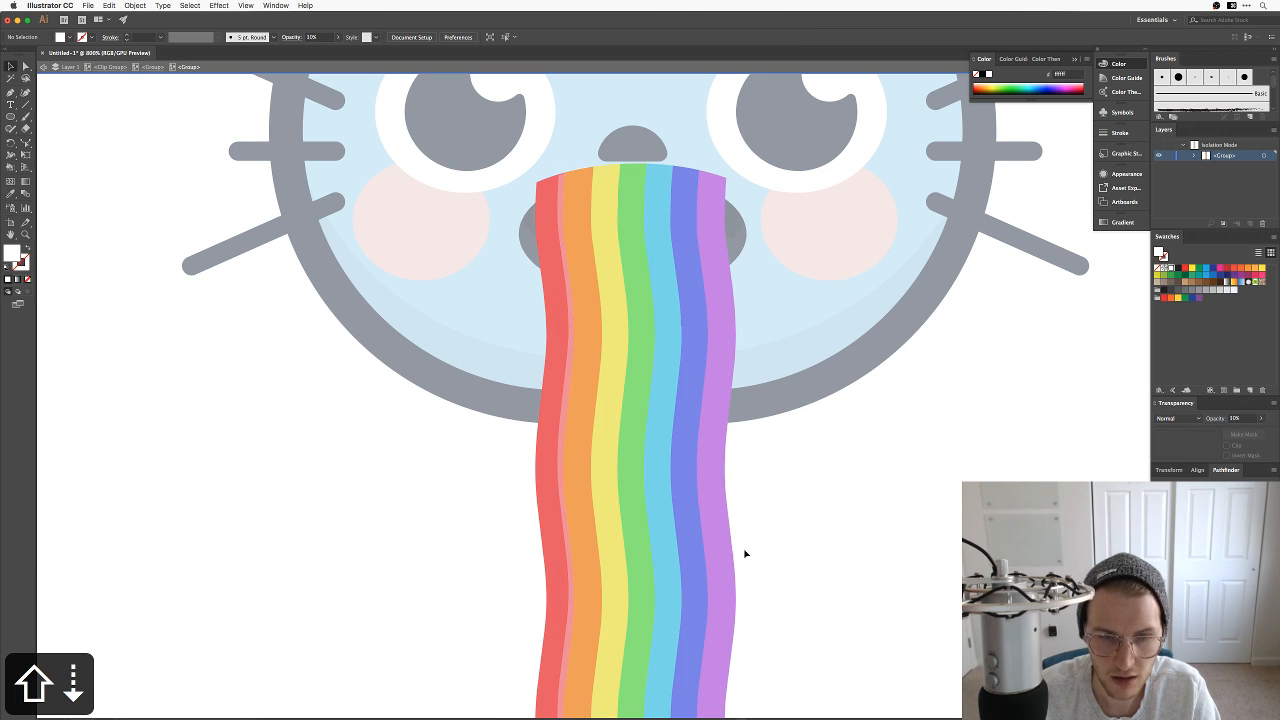
Step: Recolour the strip along the red stripe's edge to black (000000) and set its opacity to 10%
{"action": "left_click", "coordinate": [561, 510]}
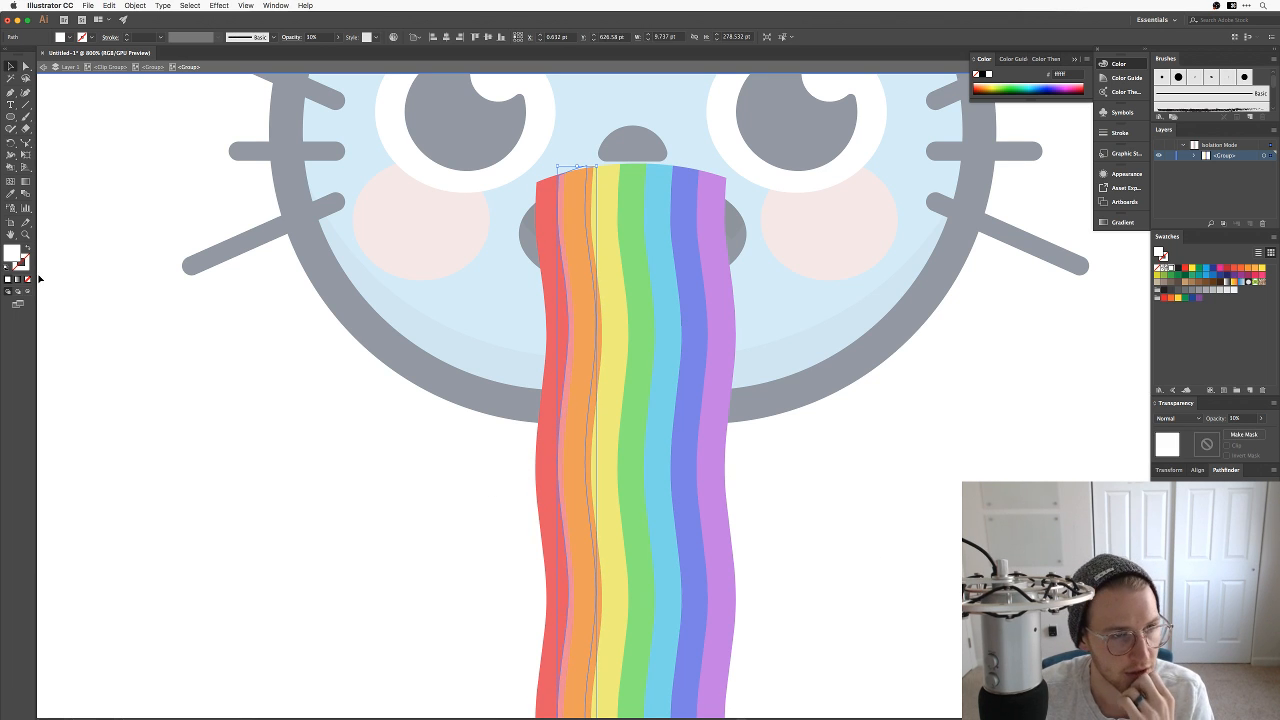
{"action": "double_click", "coordinate": [11, 253]}
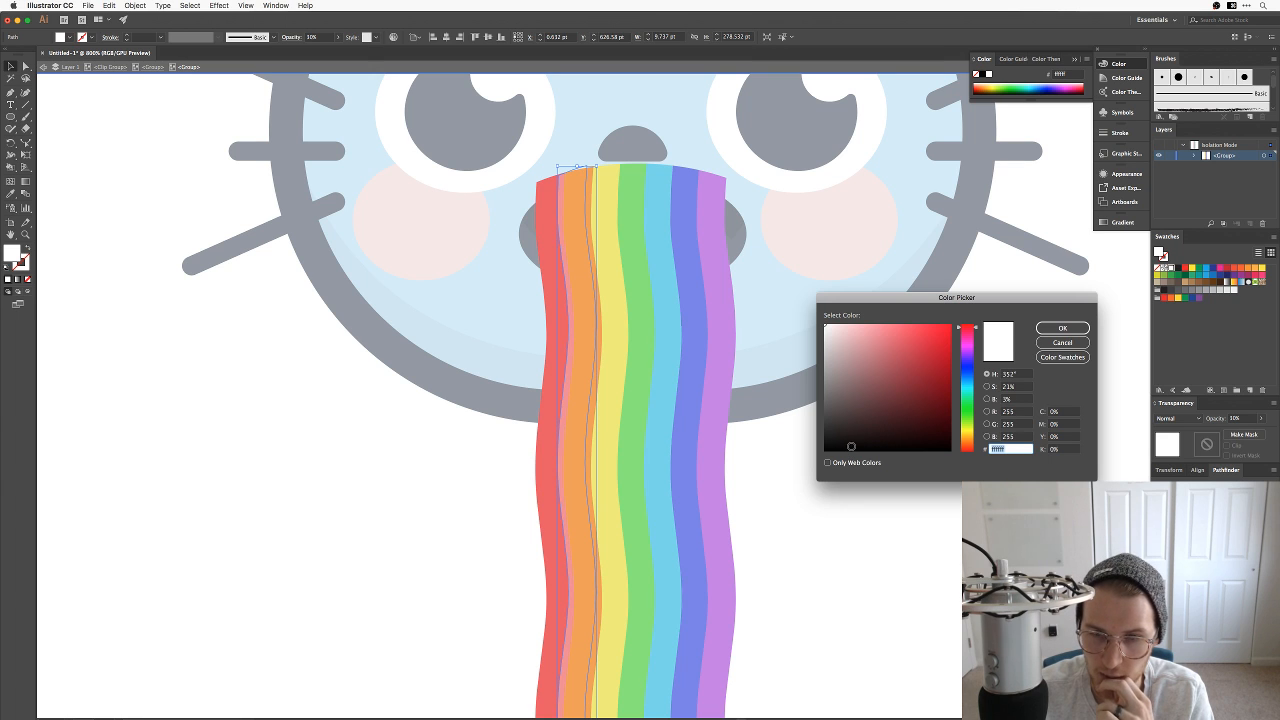
{"action": "type", "text": "000000"}
{"action": "key", "text": "Return"}
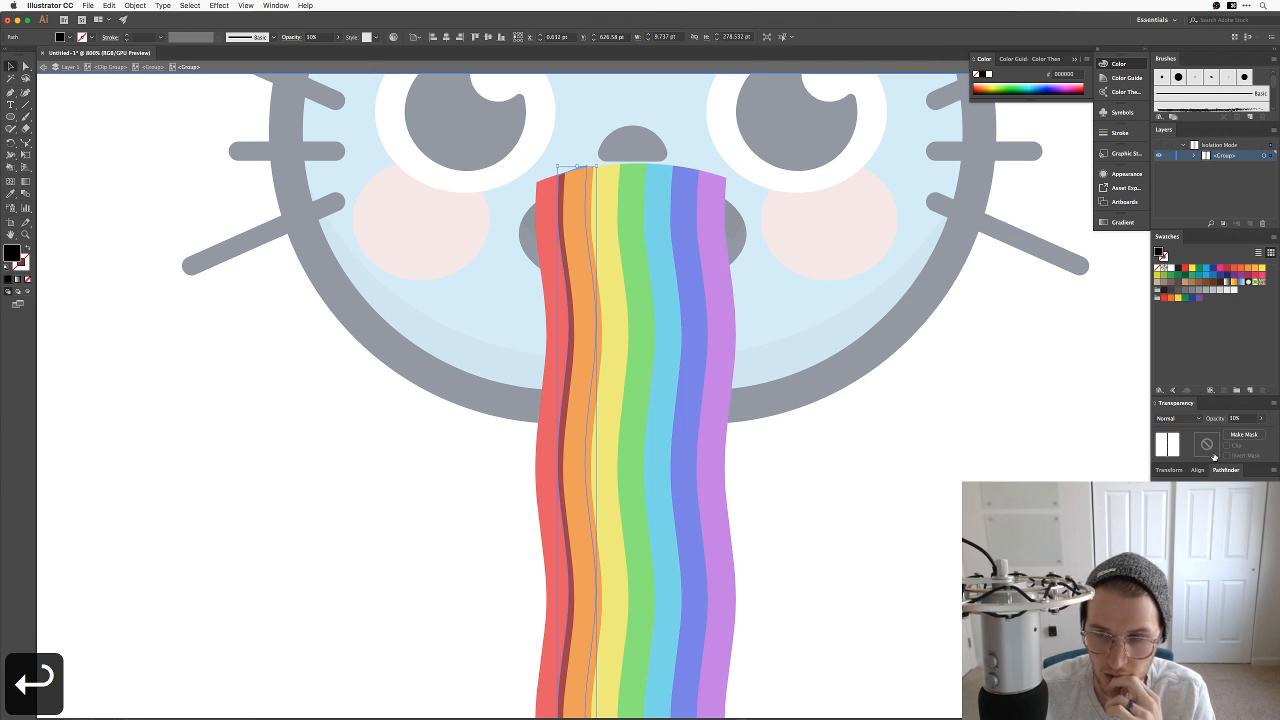
{"action": "left_click", "coordinate": [1242, 419]}
{"action": "key", "text": "shift+Down"}
{"action": "key", "text": "shift+Down"}
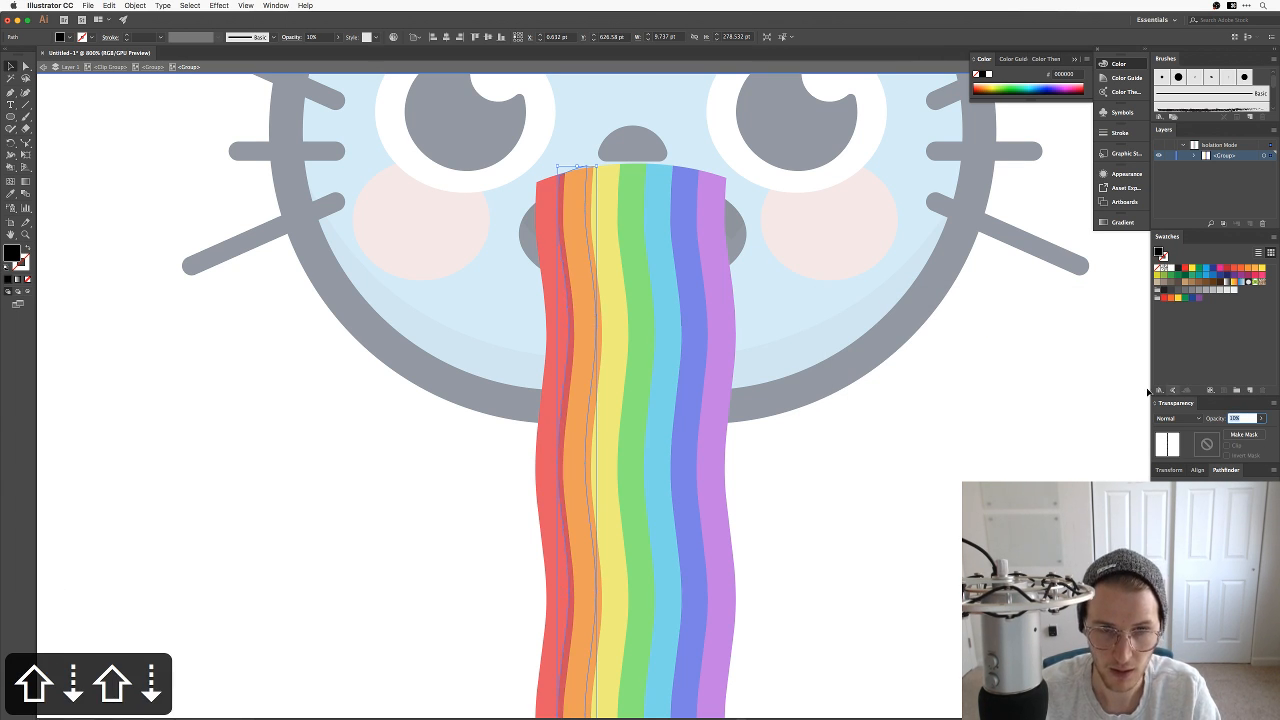
{"action": "left_click", "coordinate": [961, 488]}
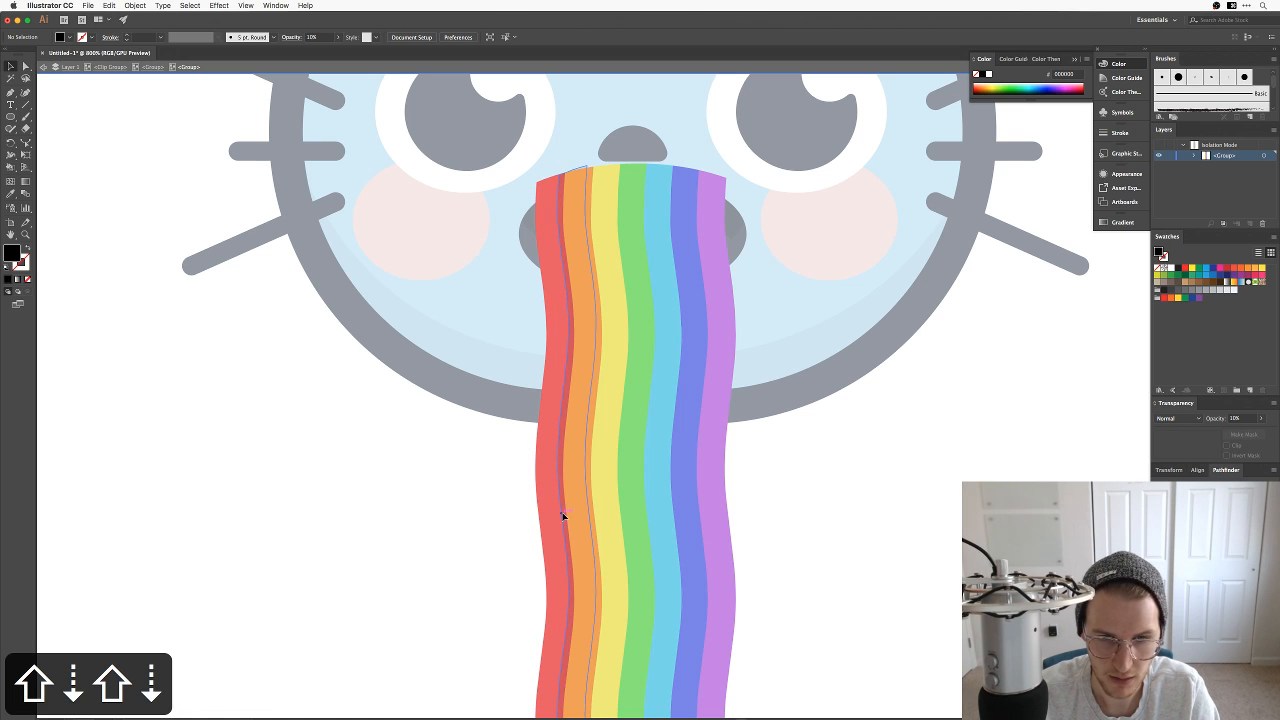
Step: Try to reuse the dark strip by copying it onto the edges of the orange and yellow stripes, adjusting its stacking and position
{"action": "left_click_drag", "start_coordinate": [562, 515], "coordinate": [591, 515]}
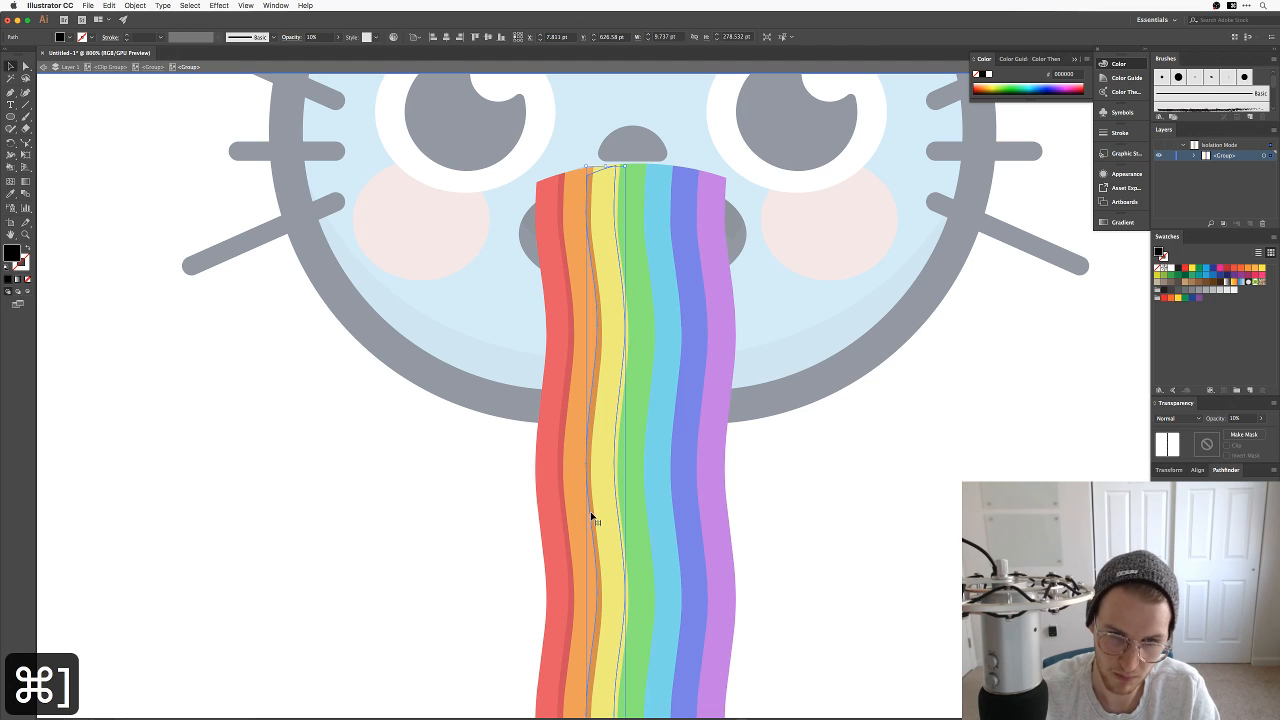
{"action": "left_click_drag", "start_coordinate": [592, 516], "coordinate": [643, 521]}
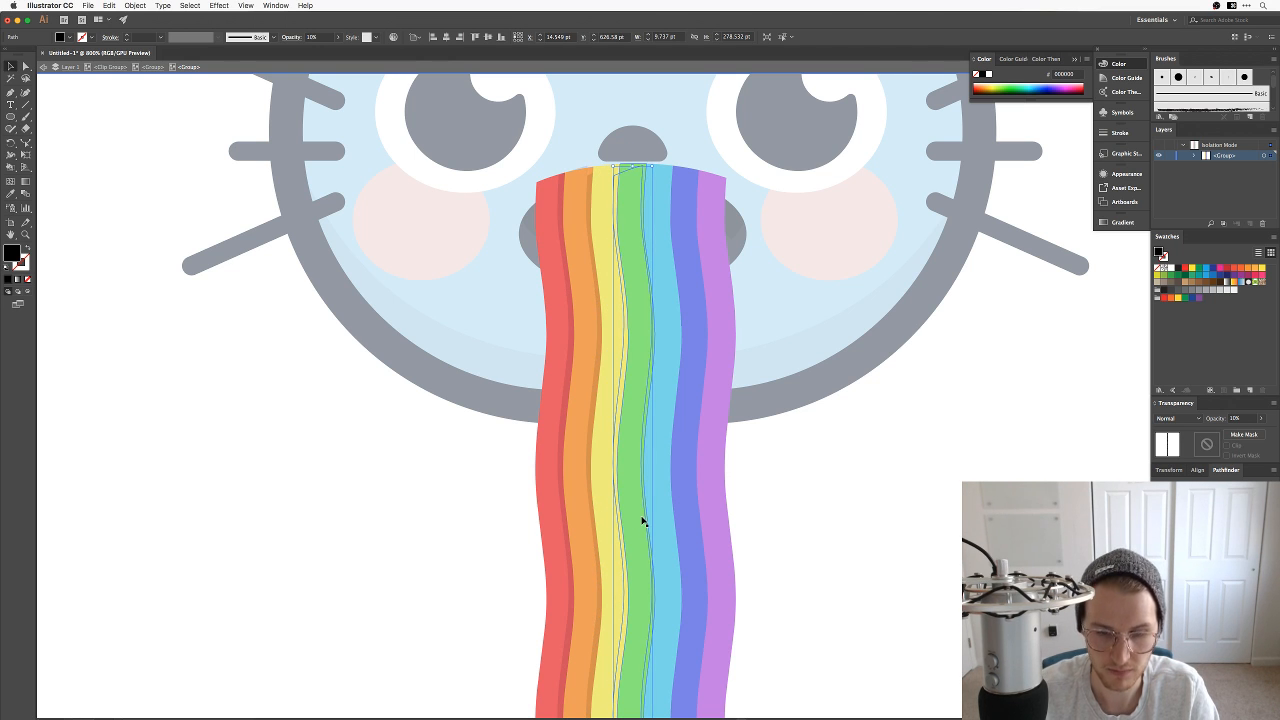
{"action": "key", "text": "super+bracketright"}
{"action": "key", "text": "Up"}
{"action": "key", "text": "Up"}
{"action": "key", "text": "Up"}
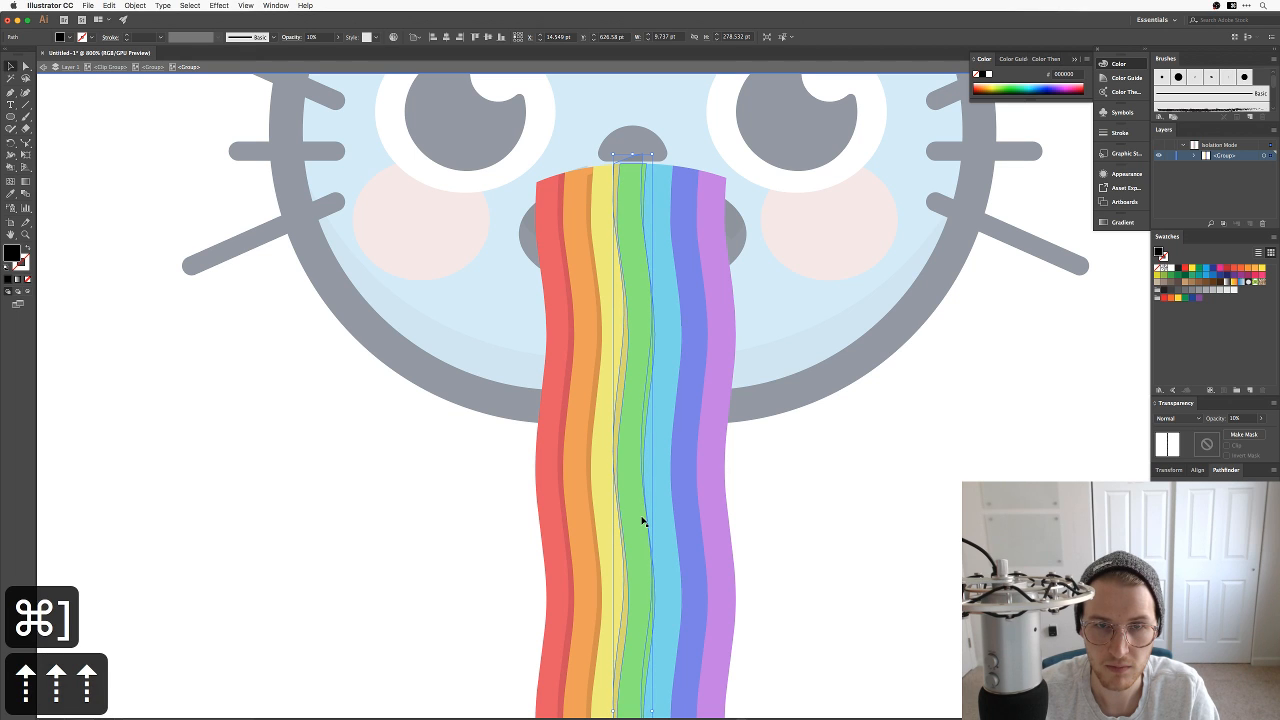
{"action": "key", "text": "Left"}
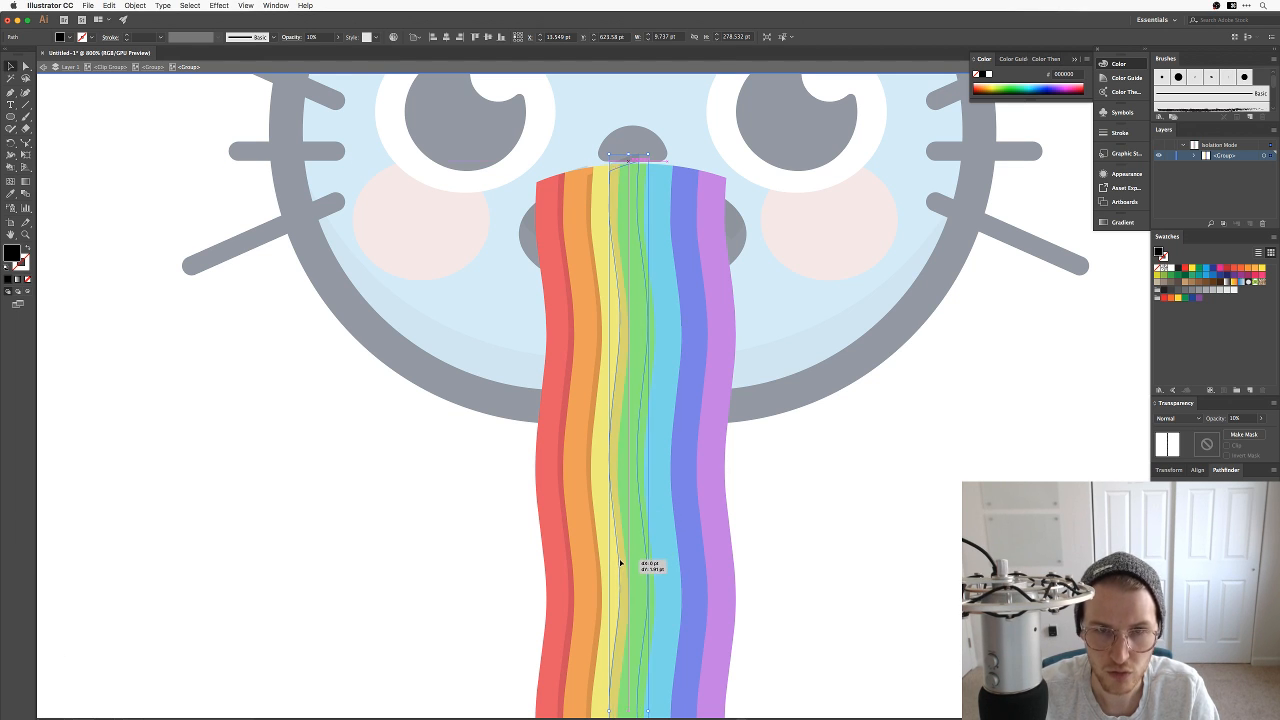
{"action": "left_click", "coordinate": [853, 600]}
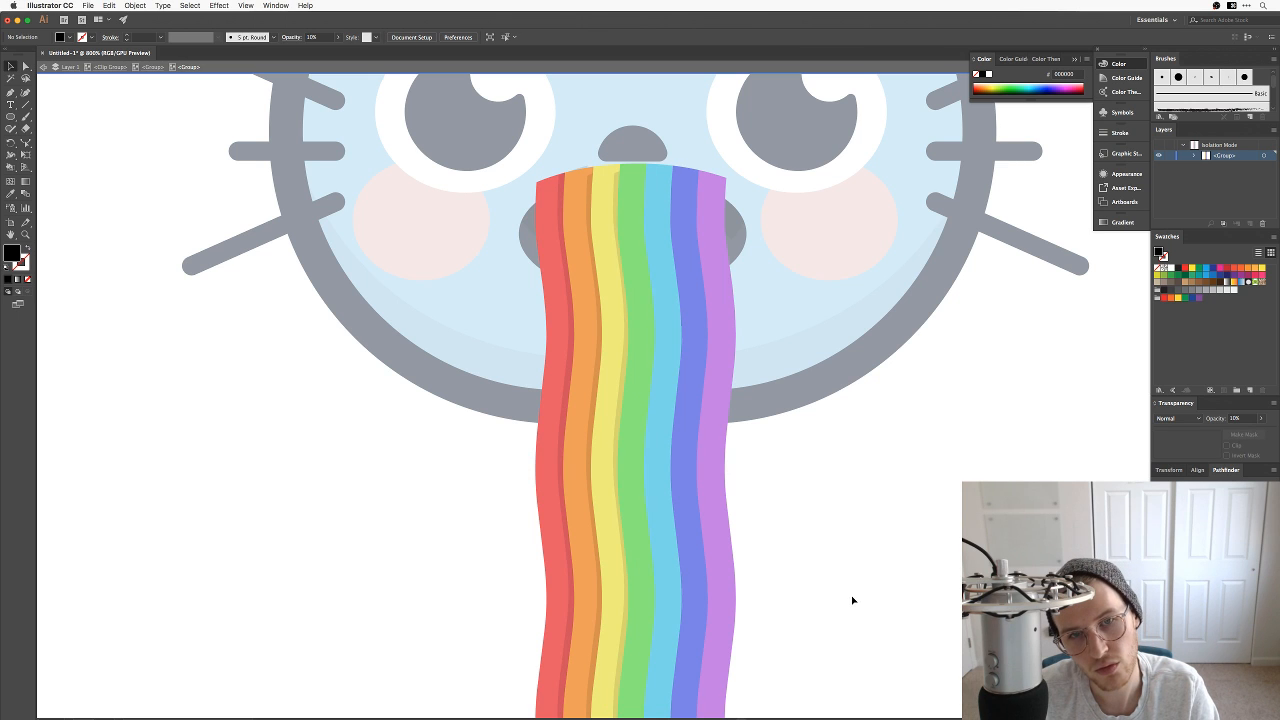
Step: Undo the copied dark strips on the orange and yellow stripes, keeping only the one on the red stripe
{"action": "key", "text": "super+z"}
{"action": "key", "text": "super+z"}
{"action": "key", "text": "super+z"}
{"action": "key", "text": "super+z"}
{"action": "key", "text": "super+z"}
{"action": "key", "text": "super+z"}
{"action": "key", "text": "super+z"}
{"action": "key", "text": "super+z"}
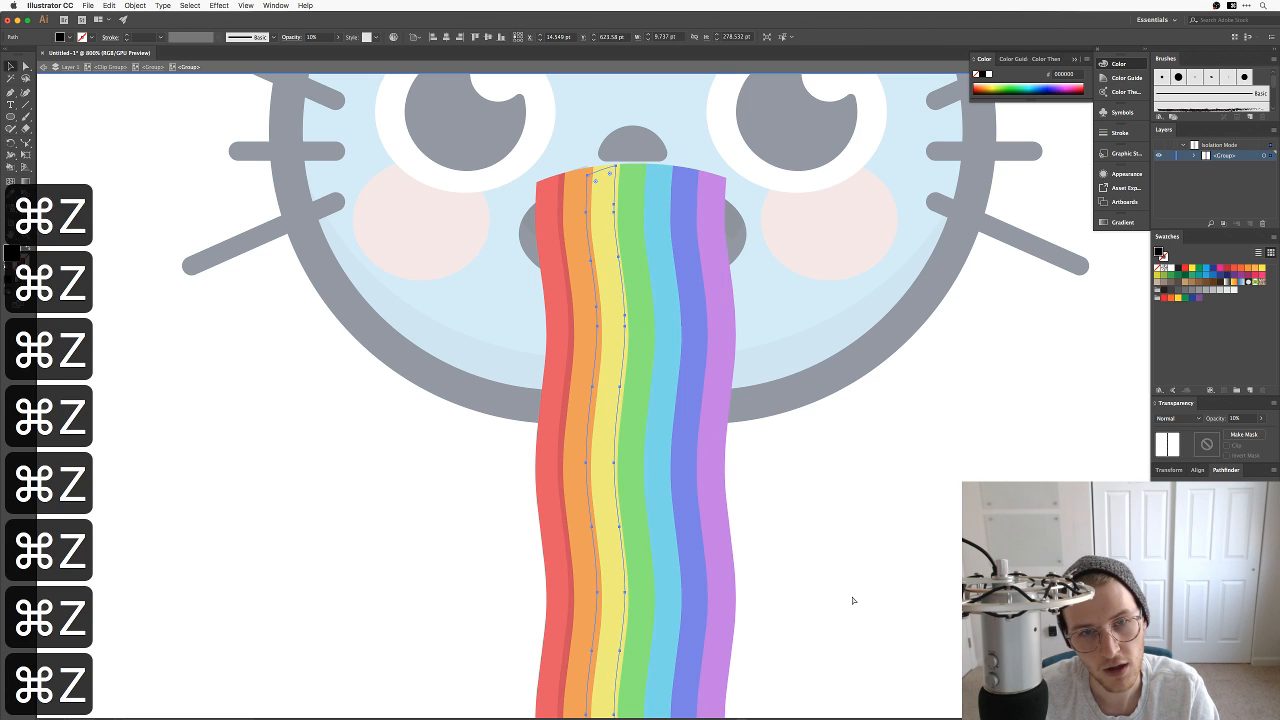
{"action": "key", "text": "super+z"}
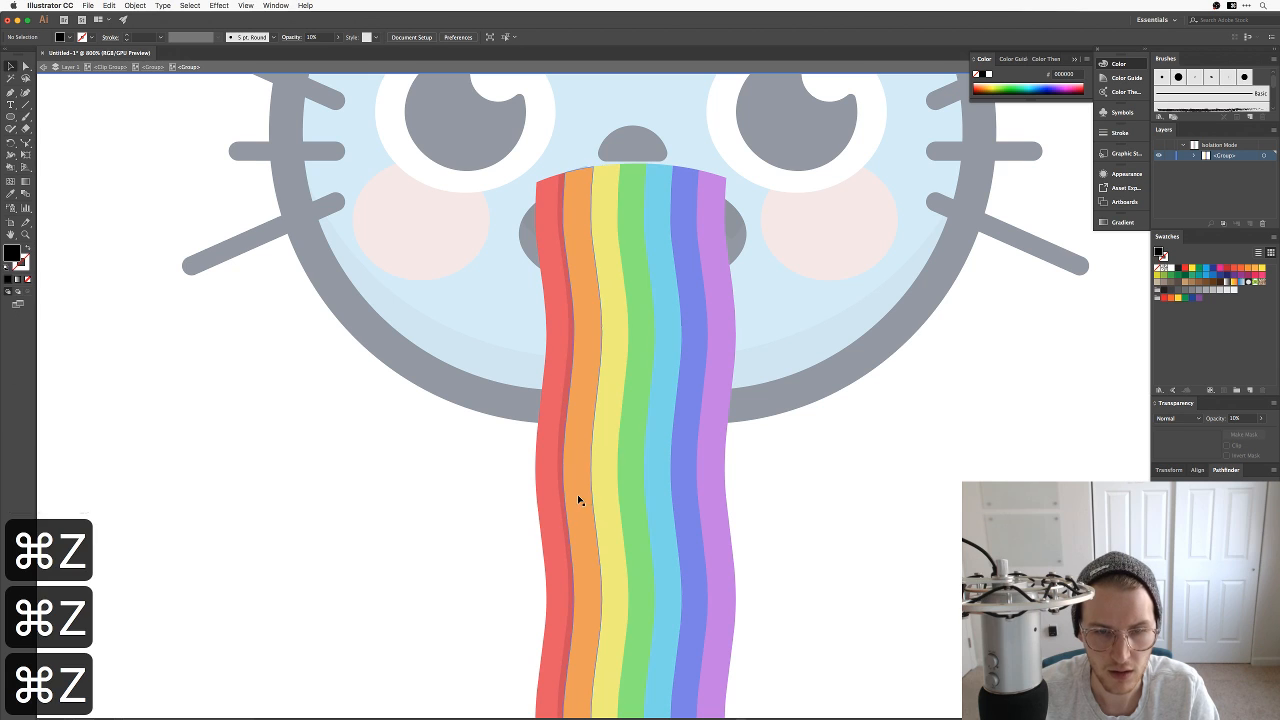
Step: Duplicate the orange and yellow stripes slightly to the right and give both copies the 10% black shading with the Eyedropper
{"action": "left_click_drag", "start_coordinate": [577, 503], "coordinate": [600, 510]}
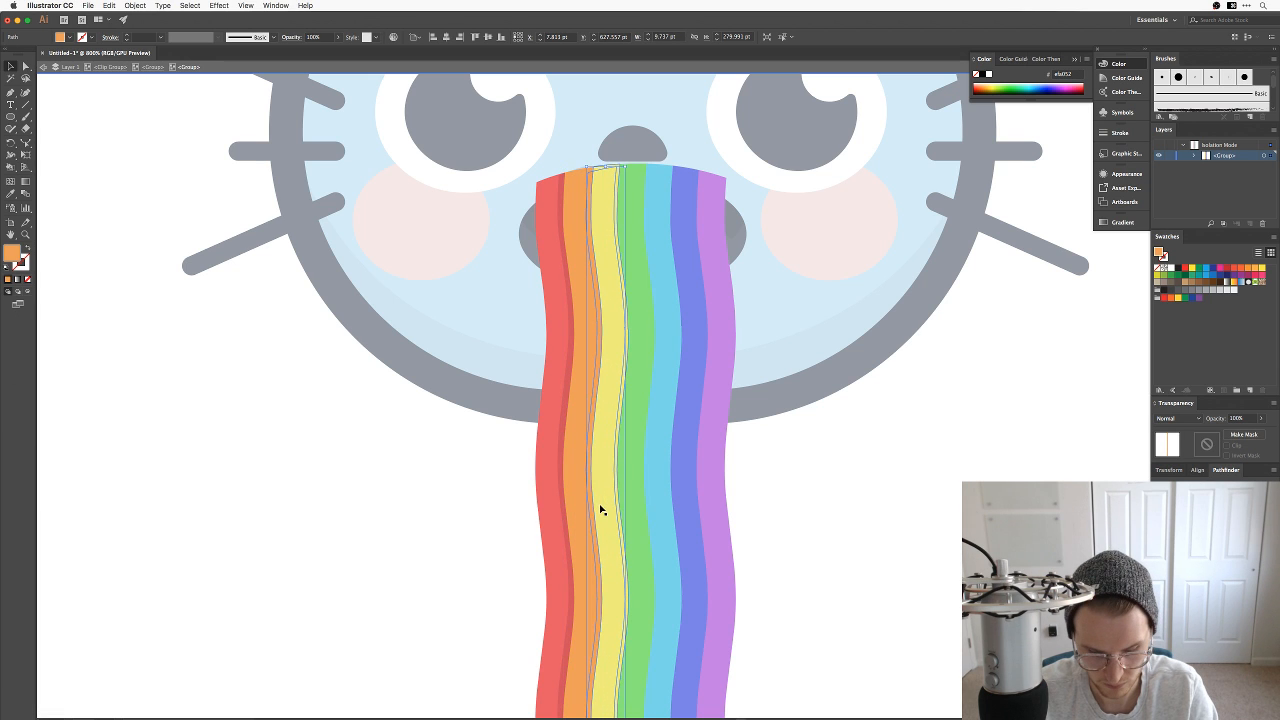
{"action": "key", "text": "v"}
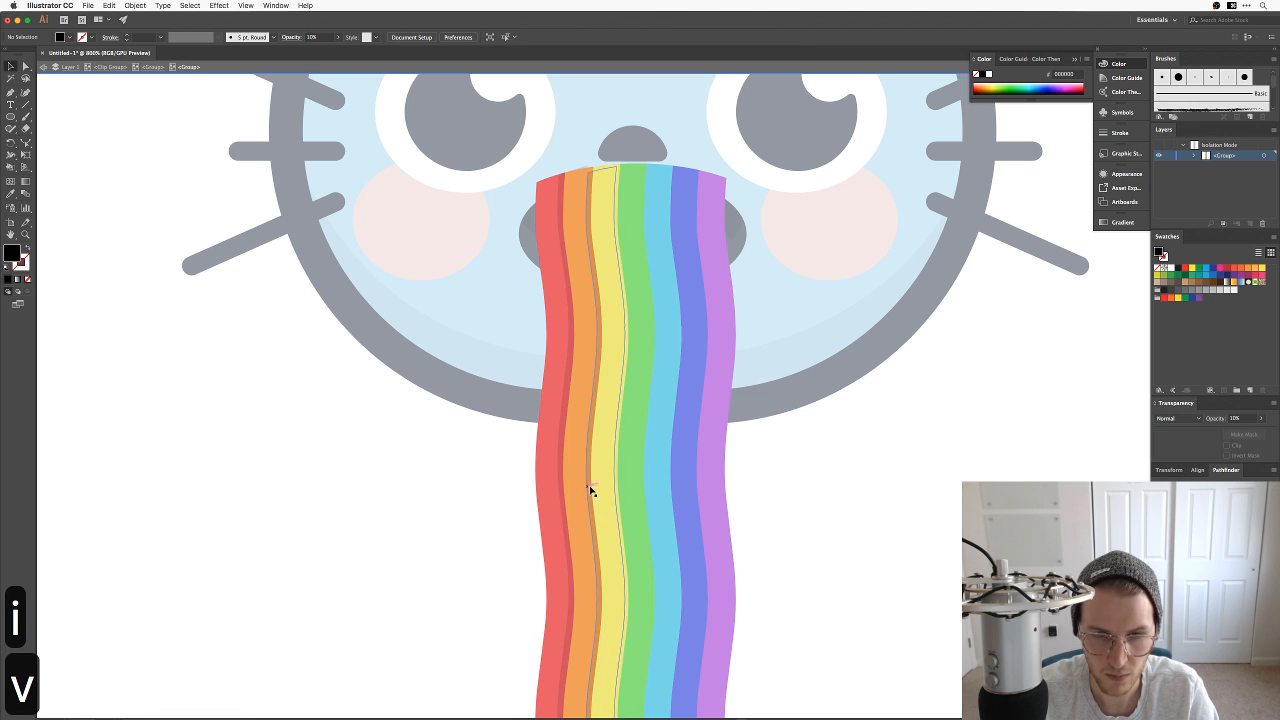
{"action": "left_click_drag", "start_coordinate": [603, 489], "coordinate": [625, 489]}
{"action": "key", "text": "Left"}
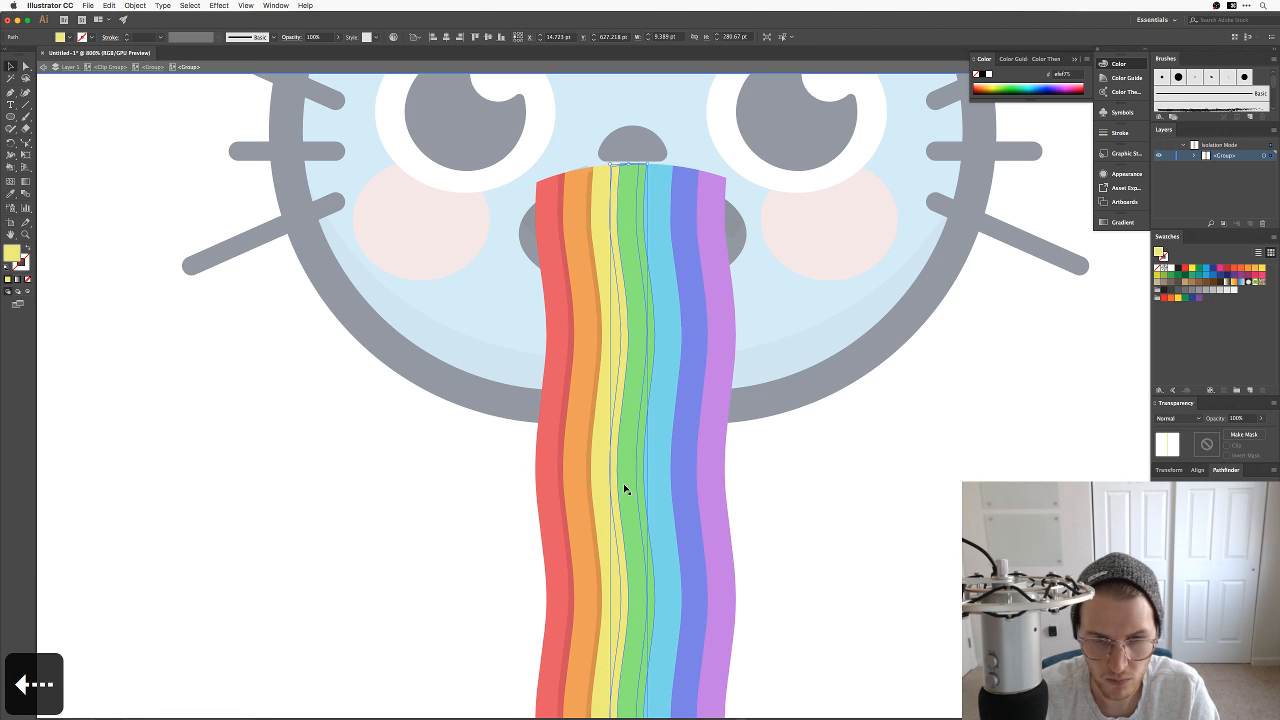
{"action": "scroll", "coordinate": [626, 488], "scroll_direction": "right", "scroll_amount": 1}
{"action": "key", "text": "z"}
{"action": "left_click_drag", "start_coordinate": [522, 534], "coordinate": [783, 449]}
{"action": "key", "text": "v"}
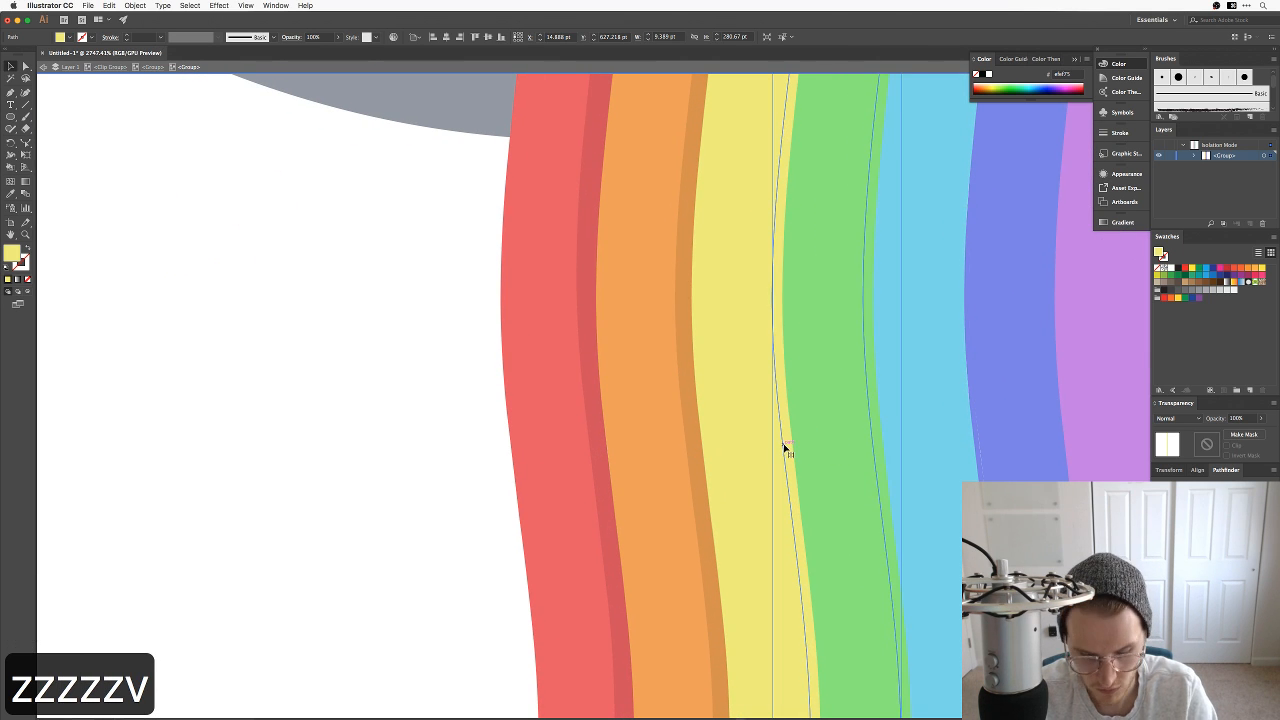
{"action": "key", "text": "i"}
{"action": "left_click", "coordinate": [703, 449]}
{"action": "scroll", "coordinate": [660, 455], "scroll_direction": "right", "scroll_amount": 3}
{"action": "left_click", "coordinate": [573, 453]}
{"action": "key", "text": "v"}
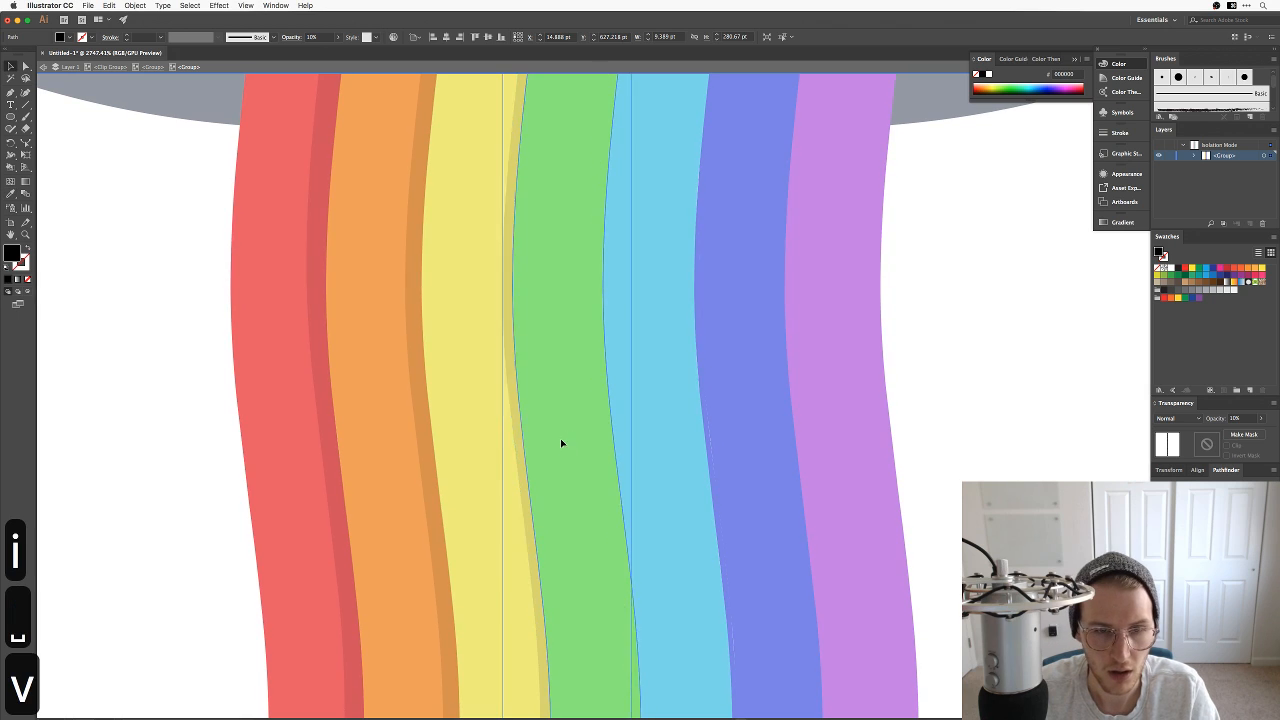
Step: Duplicate the green stripe slightly to the right and apply the 10% black shading to the copy with the Eyedropper
{"action": "left_click_drag", "start_coordinate": [566, 457], "coordinate": [643, 457]}
{"action": "key", "text": "i"}
{"action": "left_click", "coordinate": [518, 446]}
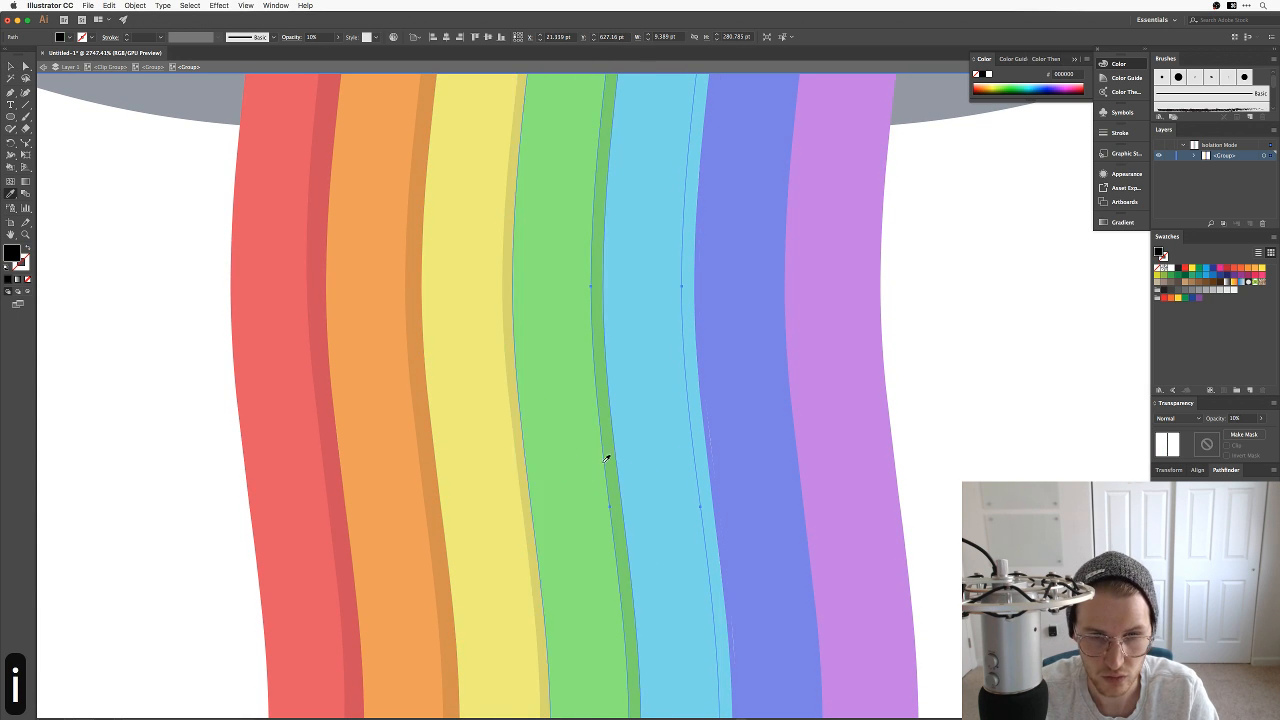
{"action": "key", "text": "v"}
Step: Duplicate the light blue stripe slightly to the right and sample the 10% black shading onto the copy
{"action": "left_click", "coordinate": [691, 457]}
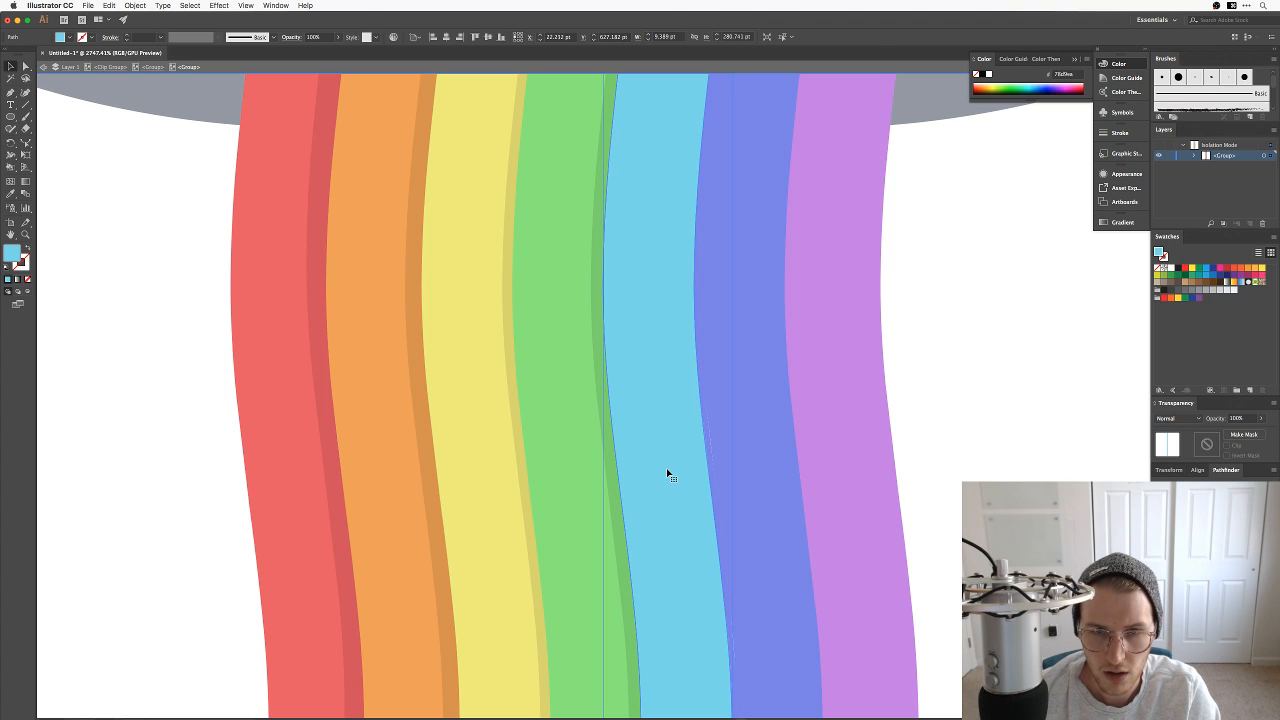
{"action": "key", "text": "super+z"}
{"action": "key", "text": "shift+super+z"}
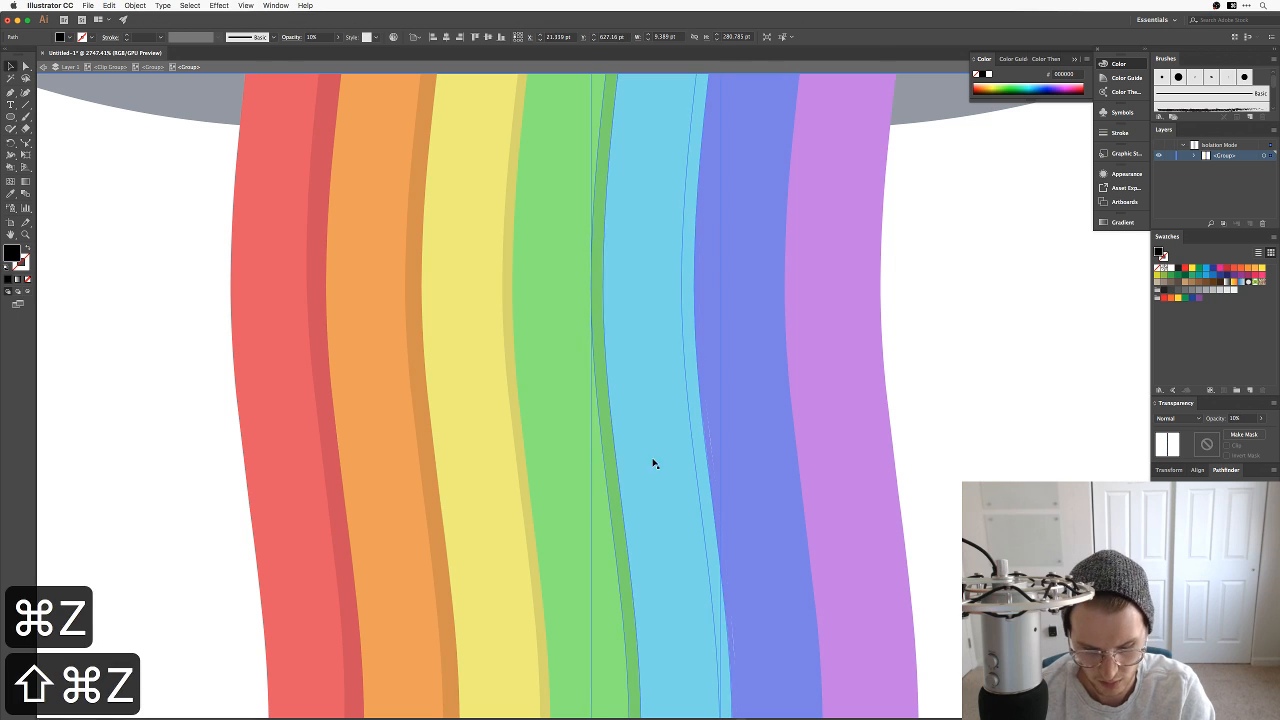
{"action": "key", "text": "i"}
{"action": "left_click", "coordinate": [608, 446]}
{"action": "left_click", "coordinate": [648, 448]}
{"action": "key", "text": "v"}
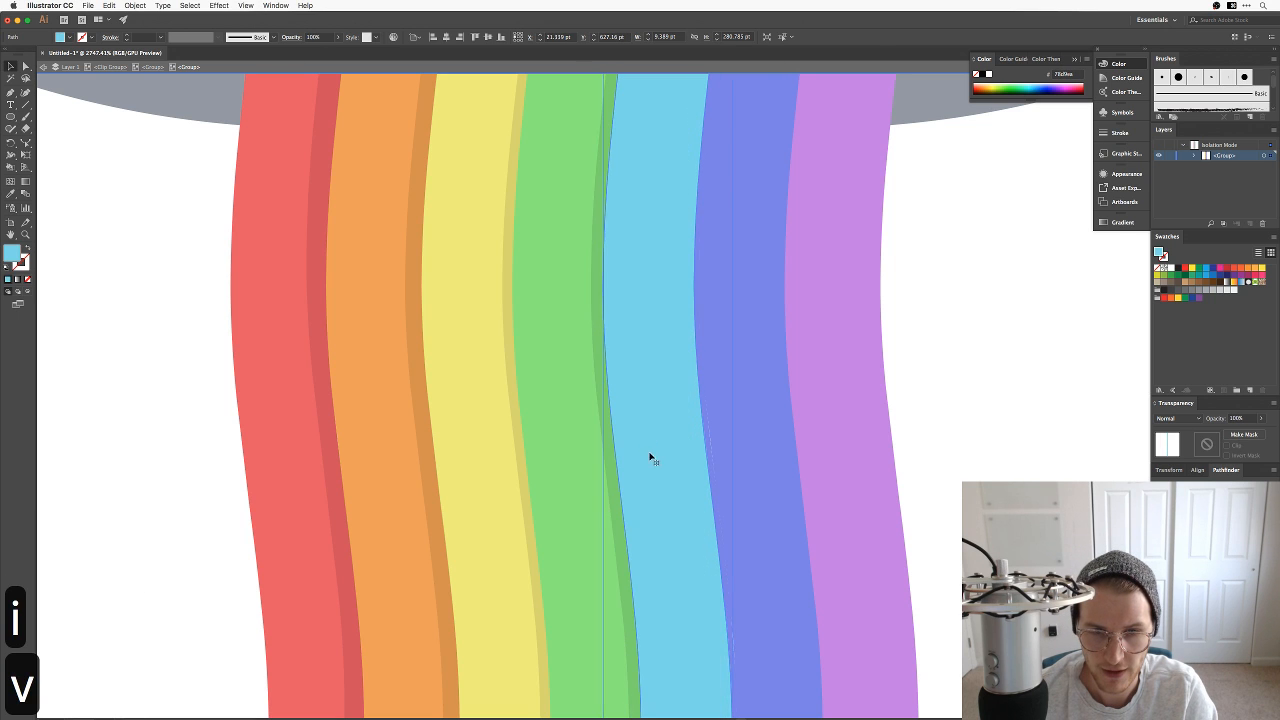
{"action": "left_click_drag", "start_coordinate": [644, 469], "coordinate": [726, 472]}
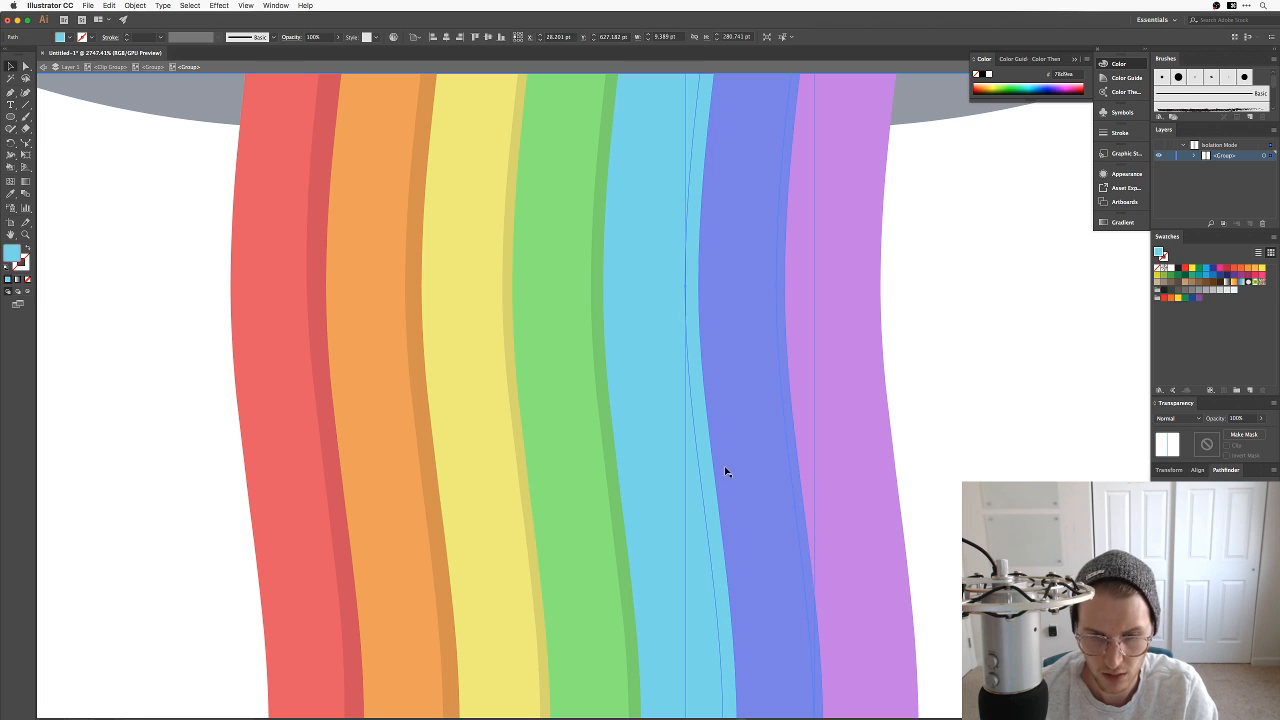
{"action": "left_click", "coordinate": [604, 467]}
{"action": "key", "text": "v"}
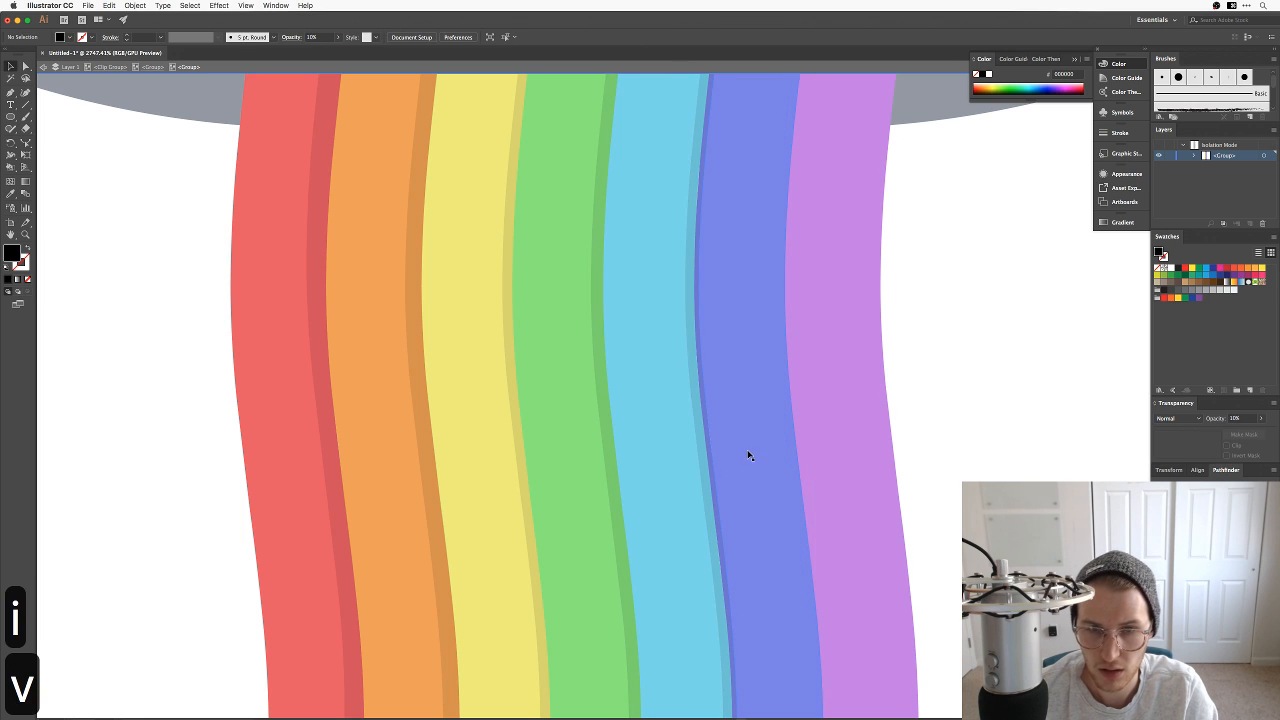
Step: Duplicate the indigo stripe slightly to the right and match the copy to the 10% black shading strips
{"action": "left_click_drag", "start_coordinate": [749, 447], "coordinate": [824, 454]}
{"action": "key", "text": "i"}
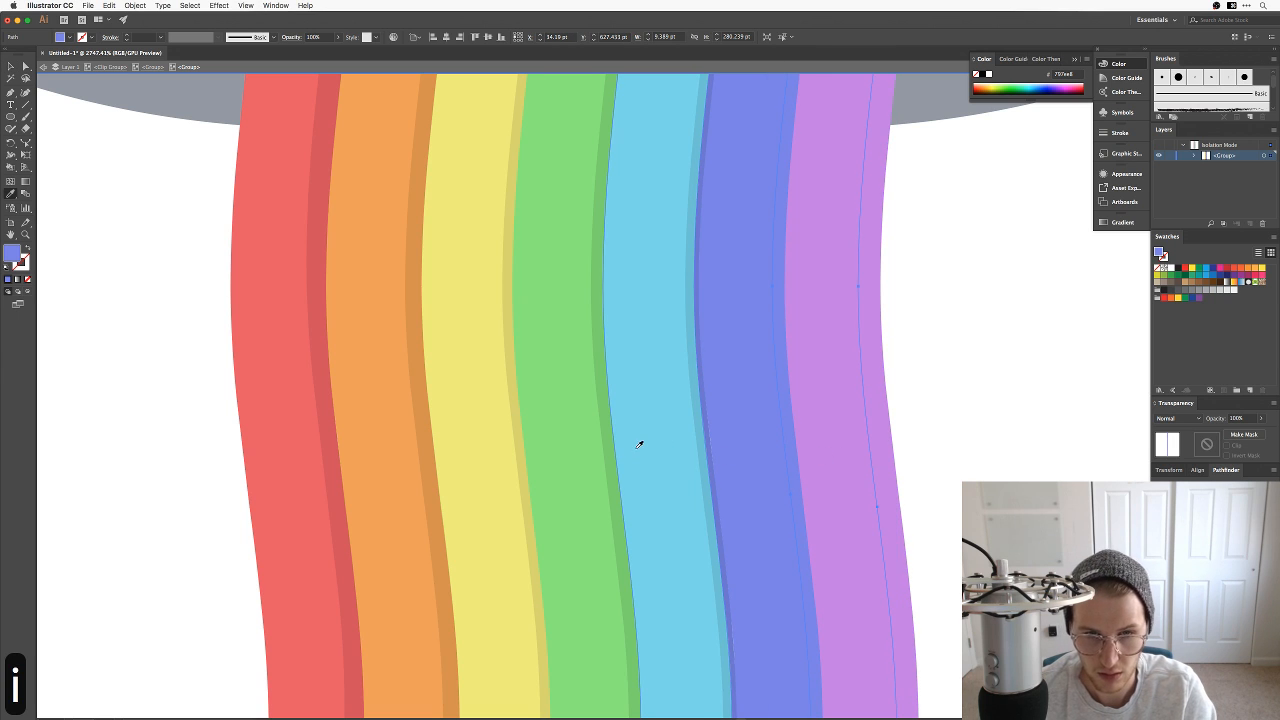
{"action": "left_click", "coordinate": [614, 446]}
{"action": "key", "text": "v"}
{"action": "left_click", "coordinate": [902, 440]}
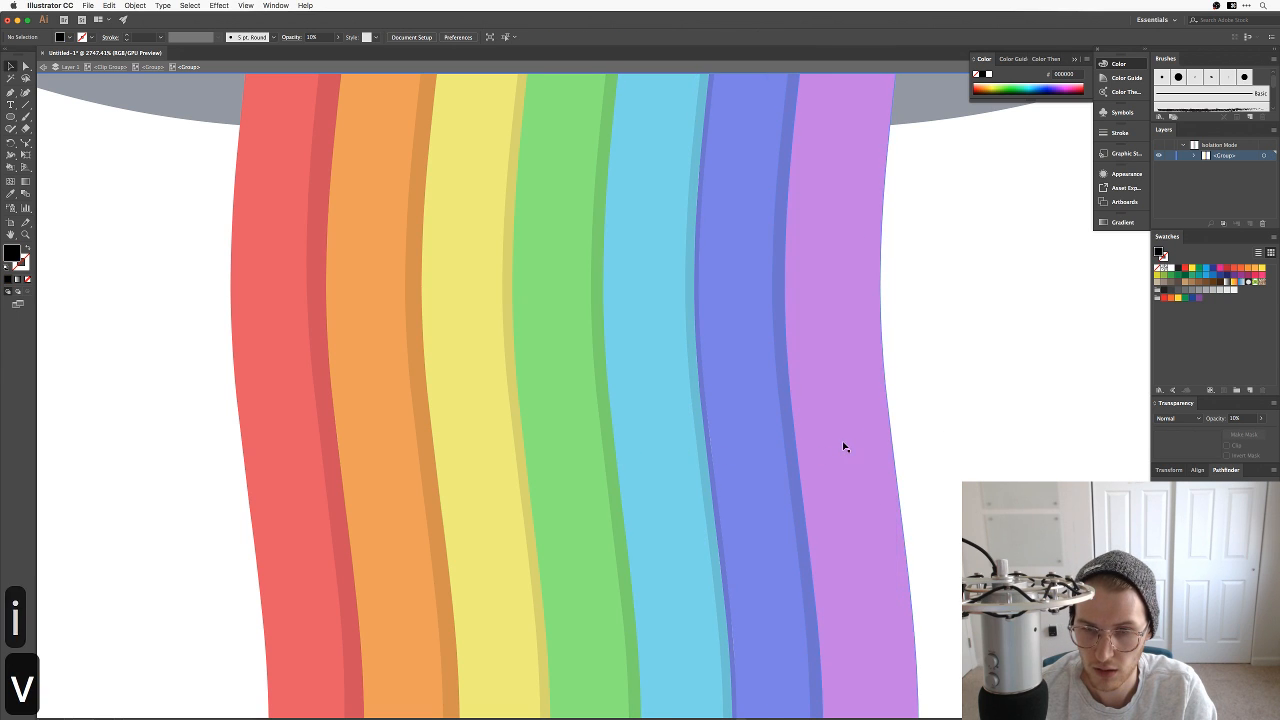
Step: Duplicate the purple stripe slightly to the right and sample the 10% black shading onto the copy
{"action": "left_click_drag", "start_coordinate": [843, 447], "coordinate": [925, 447]}
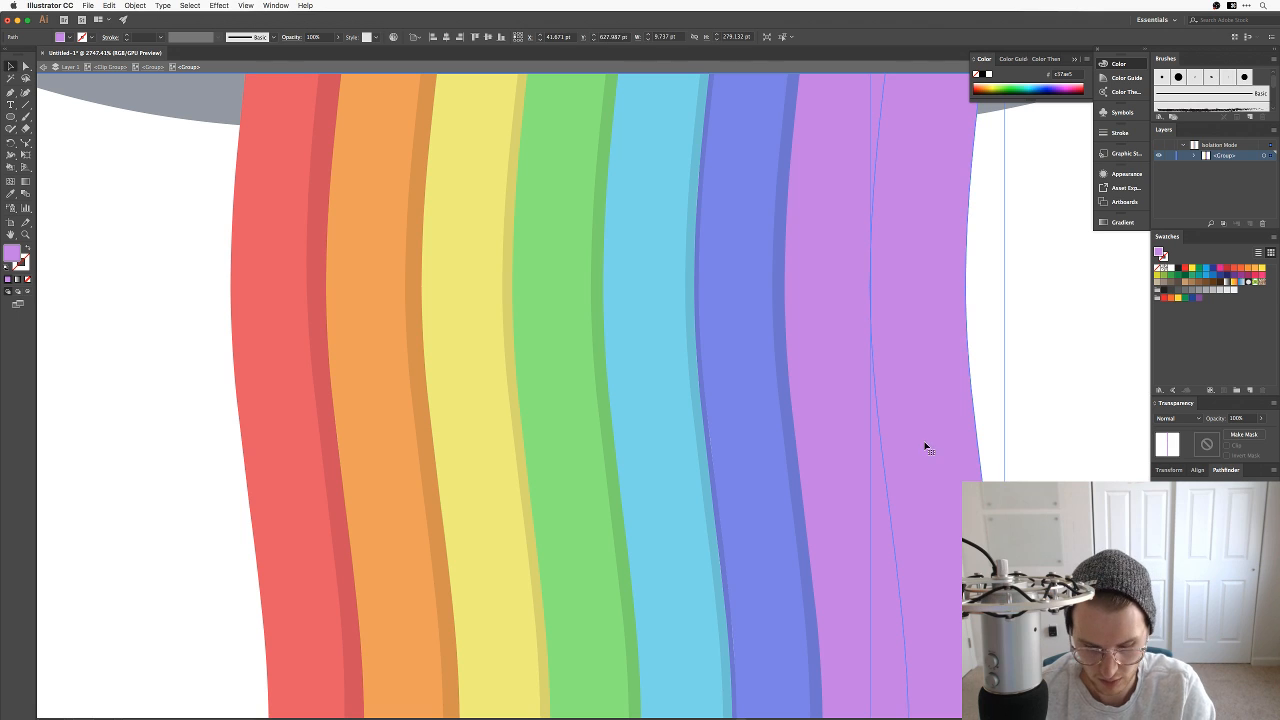
{"action": "key", "text": "i"}
{"action": "left_click", "coordinate": [791, 425]}
{"action": "key", "text": "v"}
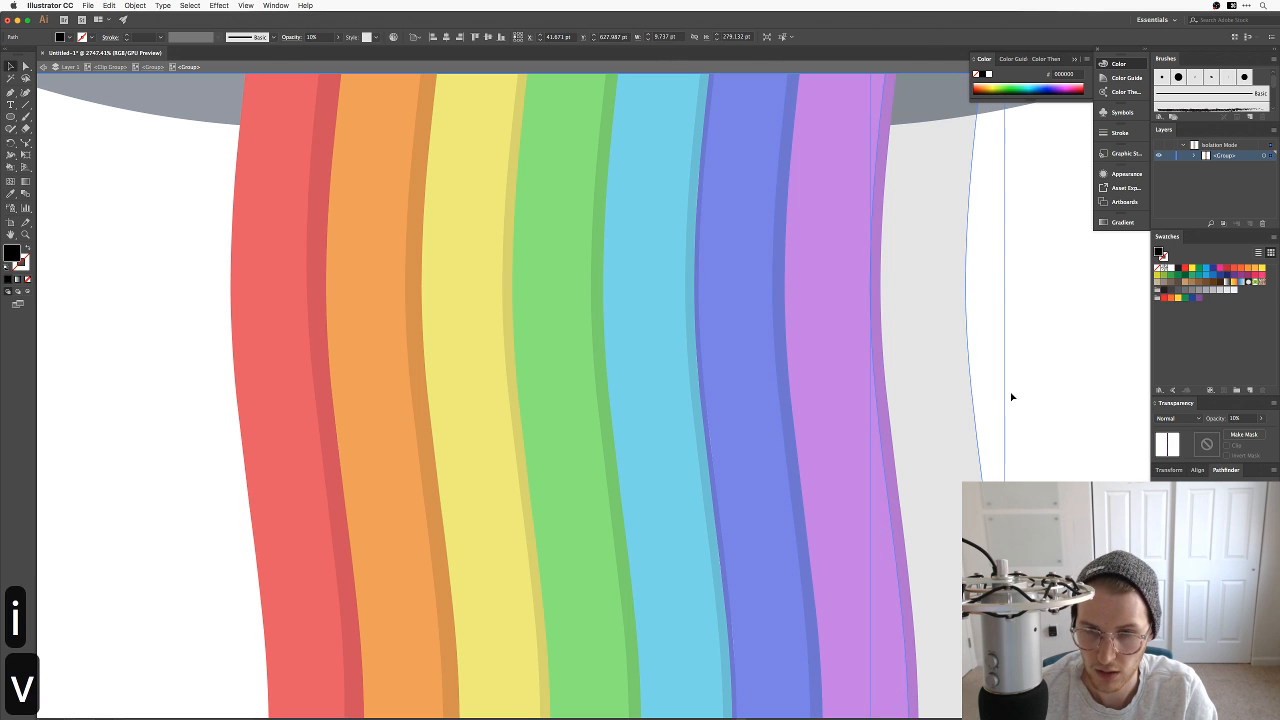
Step: Intersect copies of the purple stripe and its shading, place the strip on the stripe's right edge, delete the wide shading, and leave isolation mode
{"action": "left_click", "coordinate": [841, 421], "text": "shift"}
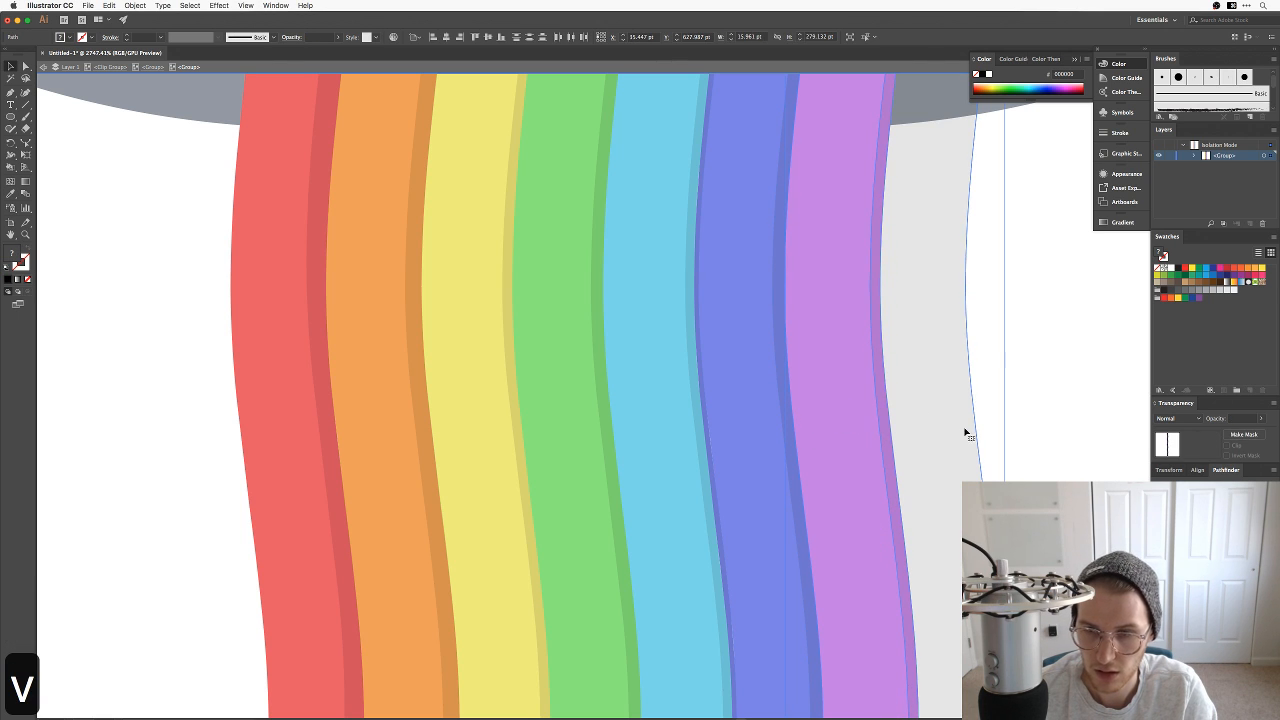
{"action": "left_click_drag", "start_coordinate": [866, 431], "coordinate": [944, 433]}
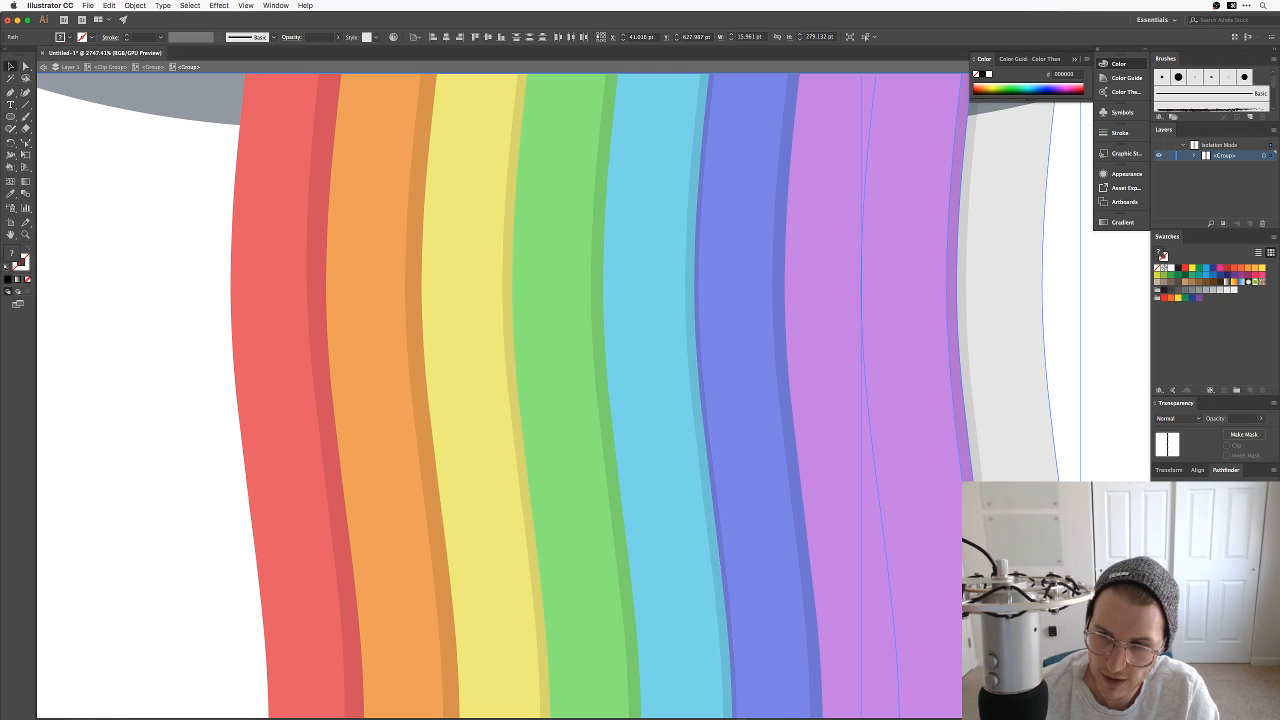
{"action": "key", "text": "super+4"}
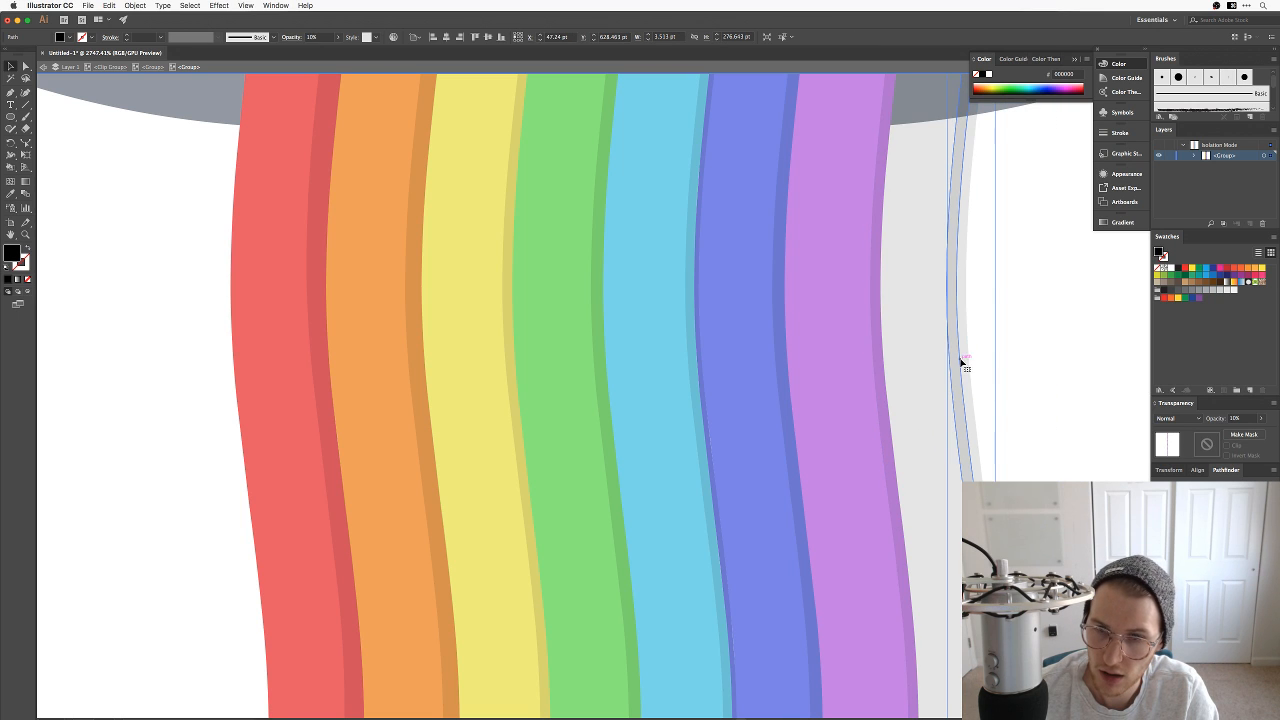
{"action": "left_click_drag", "start_coordinate": [960, 357], "coordinate": [877, 362]}
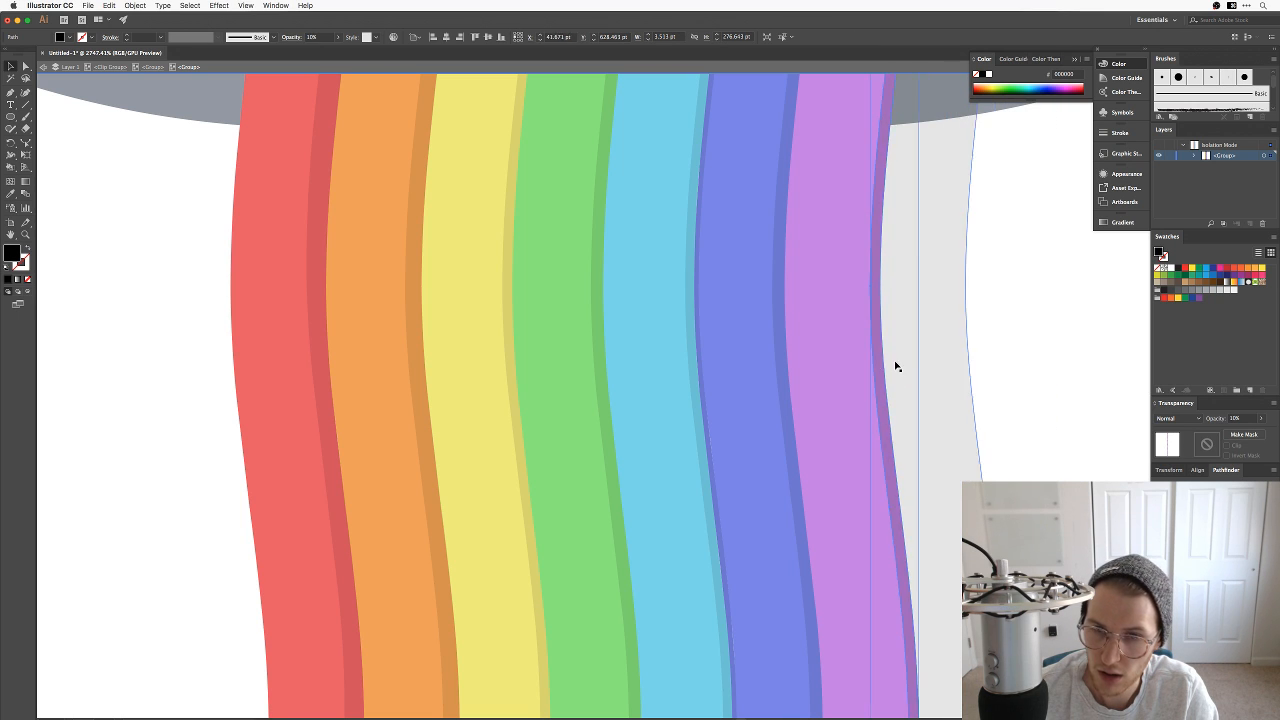
{"action": "key", "text": "BackSpace"}
{"action": "key", "text": "super+minus"}
{"action": "key", "text": "super+minus"}
{"action": "key", "text": "super+minus"}
{"action": "key", "text": "super+minus"}
{"action": "key", "text": "super+minus"}
{"action": "key", "text": "super+minus"}
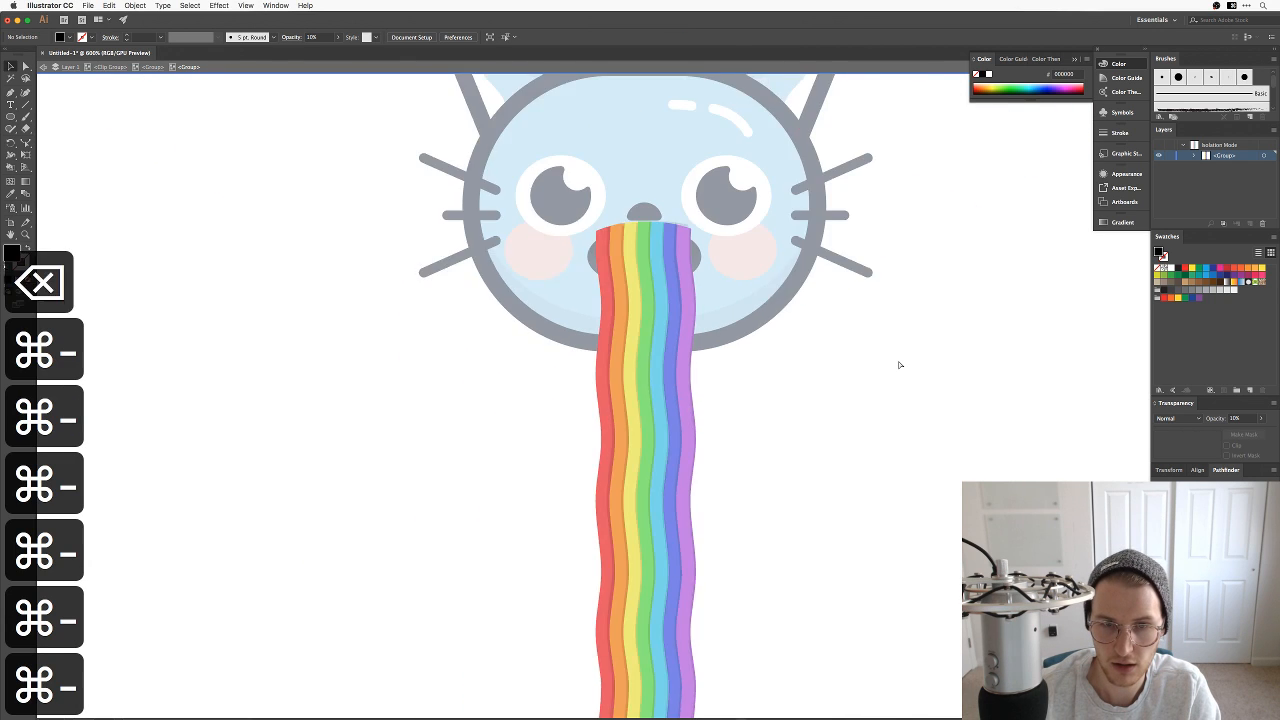
{"action": "key", "text": "super+minus"}
{"action": "key", "text": "super+minus"}
{"action": "double_click", "coordinate": [868, 368]}
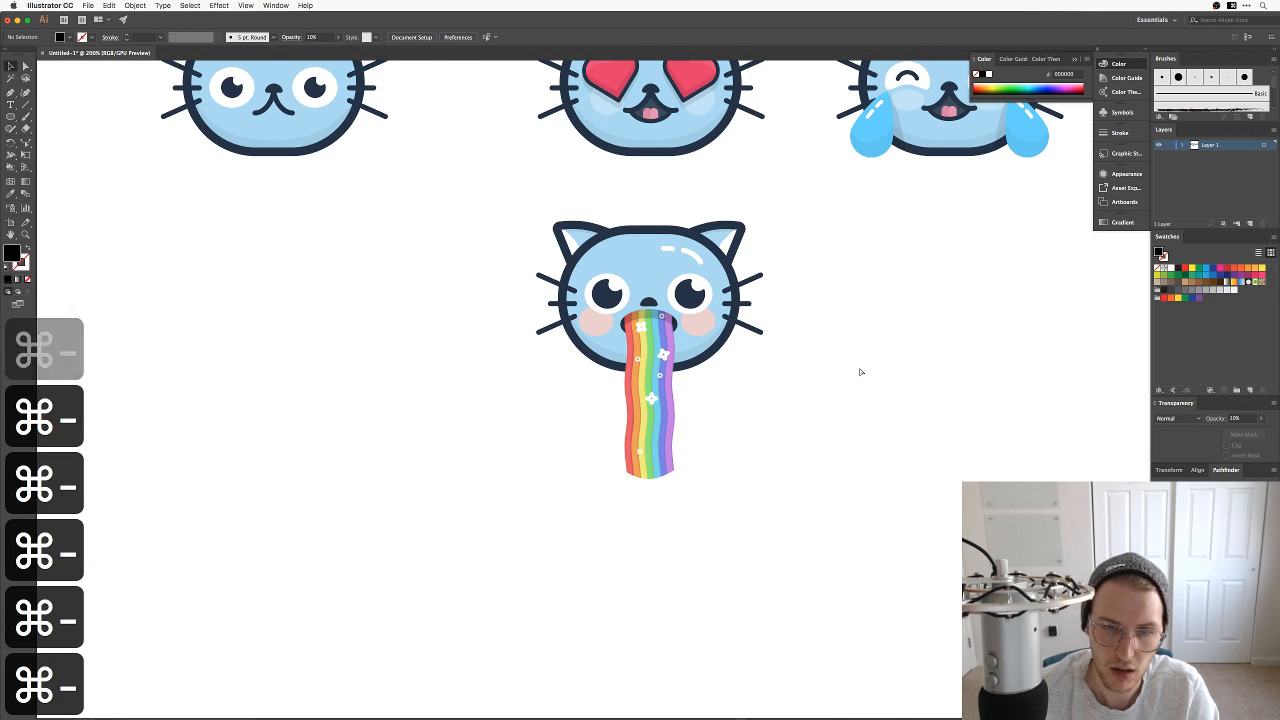
Step: Examine the shaded rainbow on the cat's face up close and compare the emoji with the others
{"action": "key", "text": "super+equal"}
{"action": "key", "text": "super+equal"}
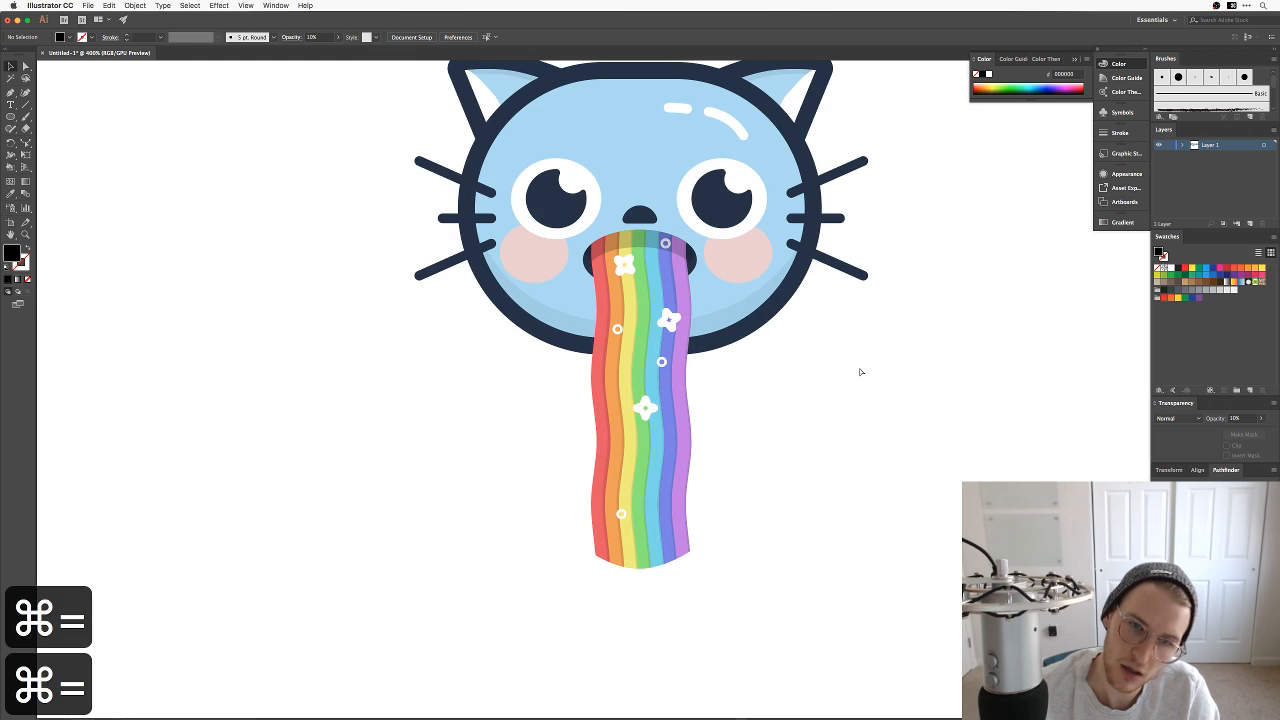
{"action": "key", "text": "space"}
{"action": "left_click_drag", "start_coordinate": [866, 340], "coordinate": [855, 417]}
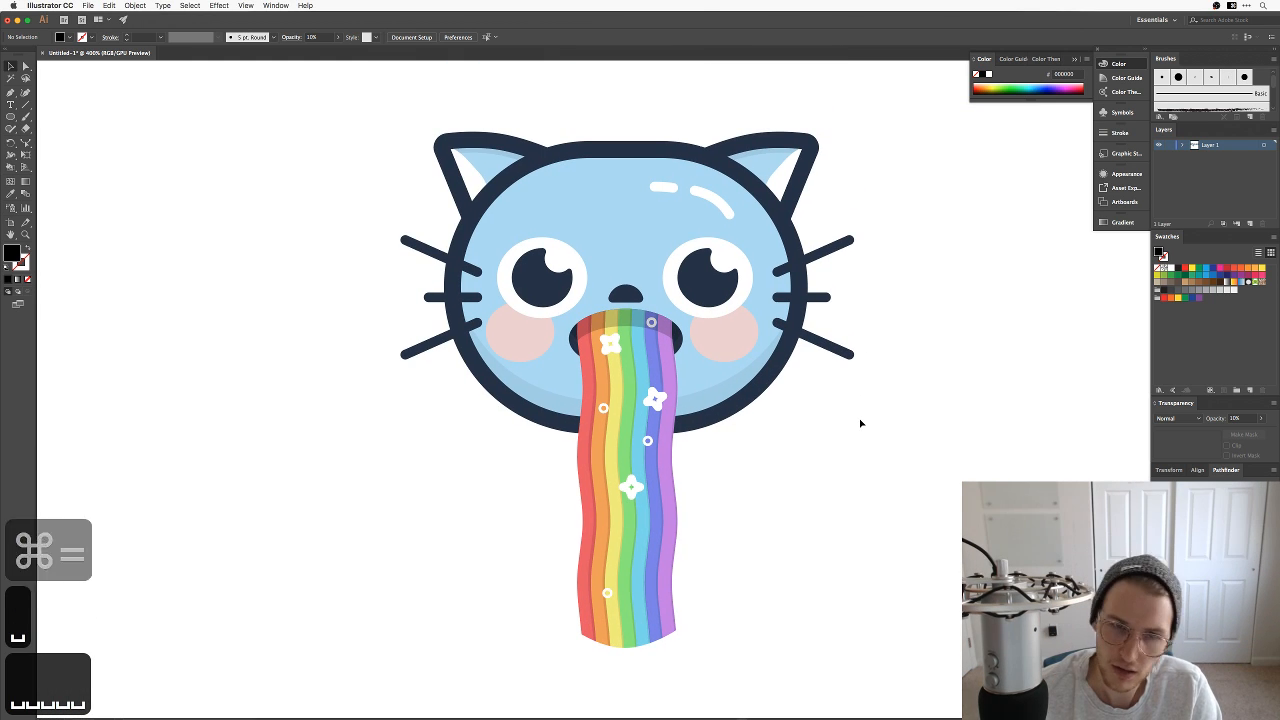
{"action": "left_click", "coordinate": [632, 320]}
{"action": "key", "text": "a"}
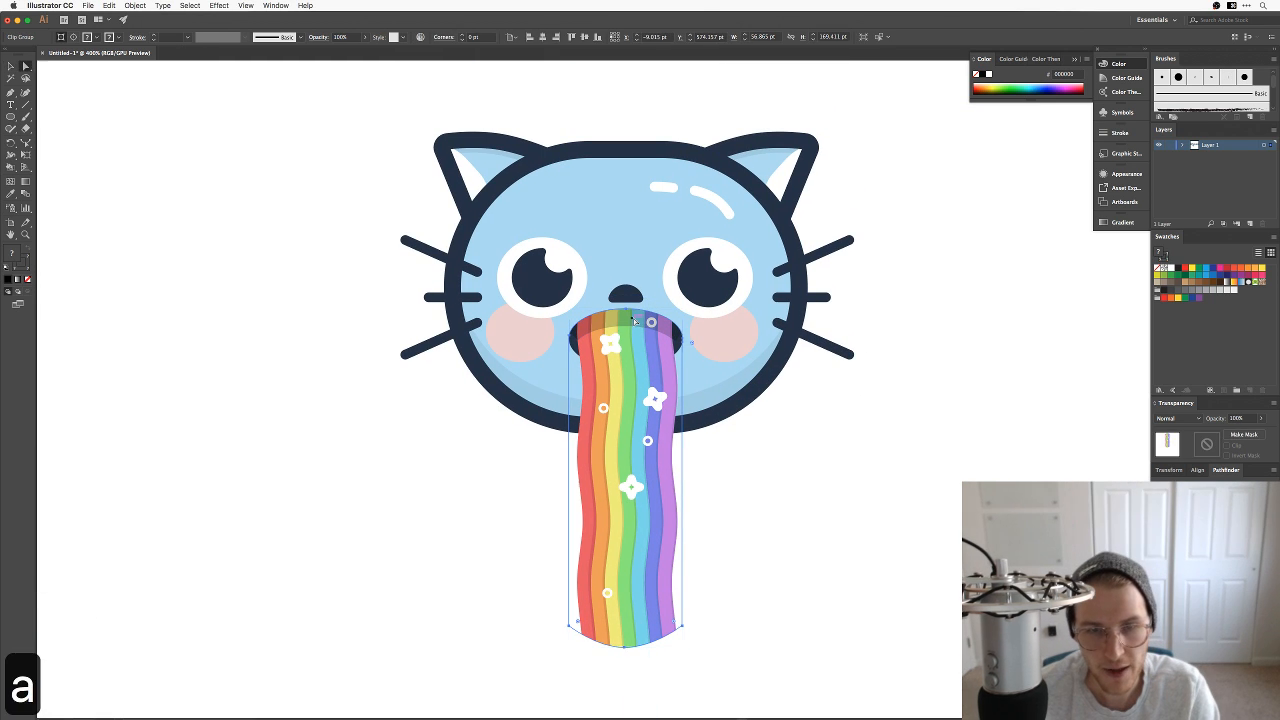
{"action": "left_click", "coordinate": [650, 320]}
{"action": "key", "text": "space"}
{"action": "left_click_drag", "start_coordinate": [650, 320], "coordinate": [658, 422]}
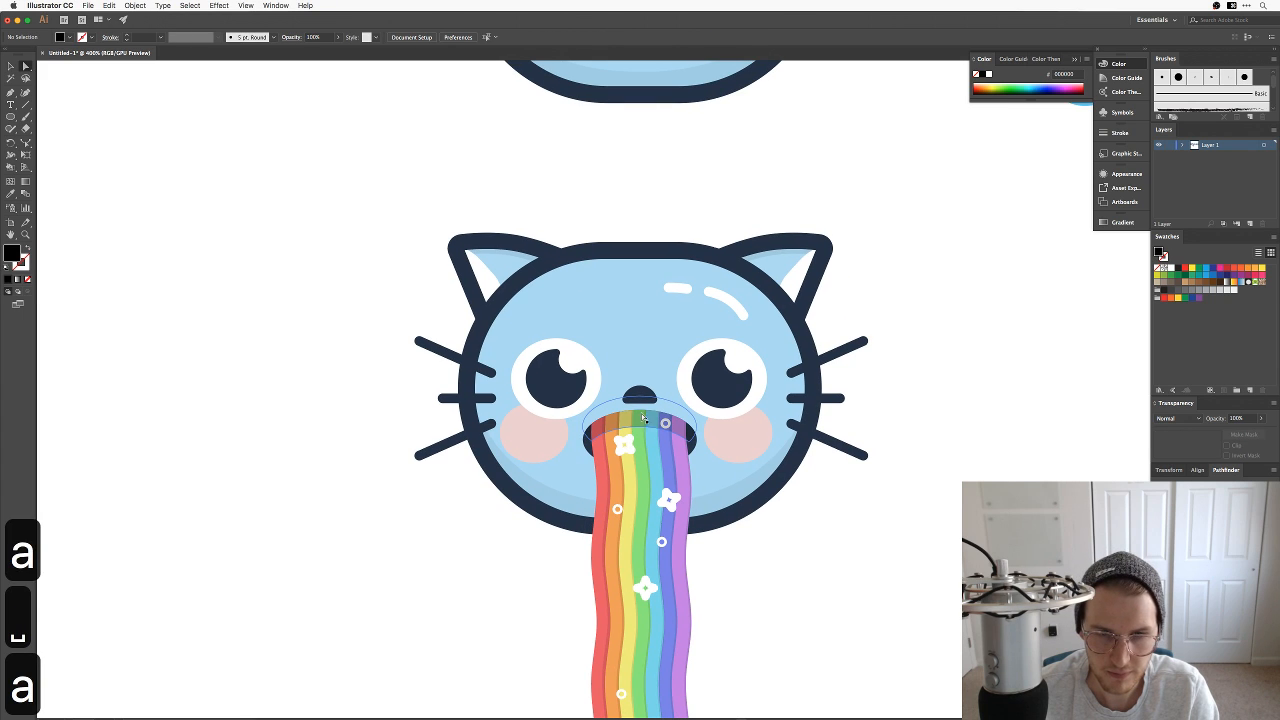
{"action": "left_click", "coordinate": [847, 555]}
{"action": "key", "text": "super+minus"}
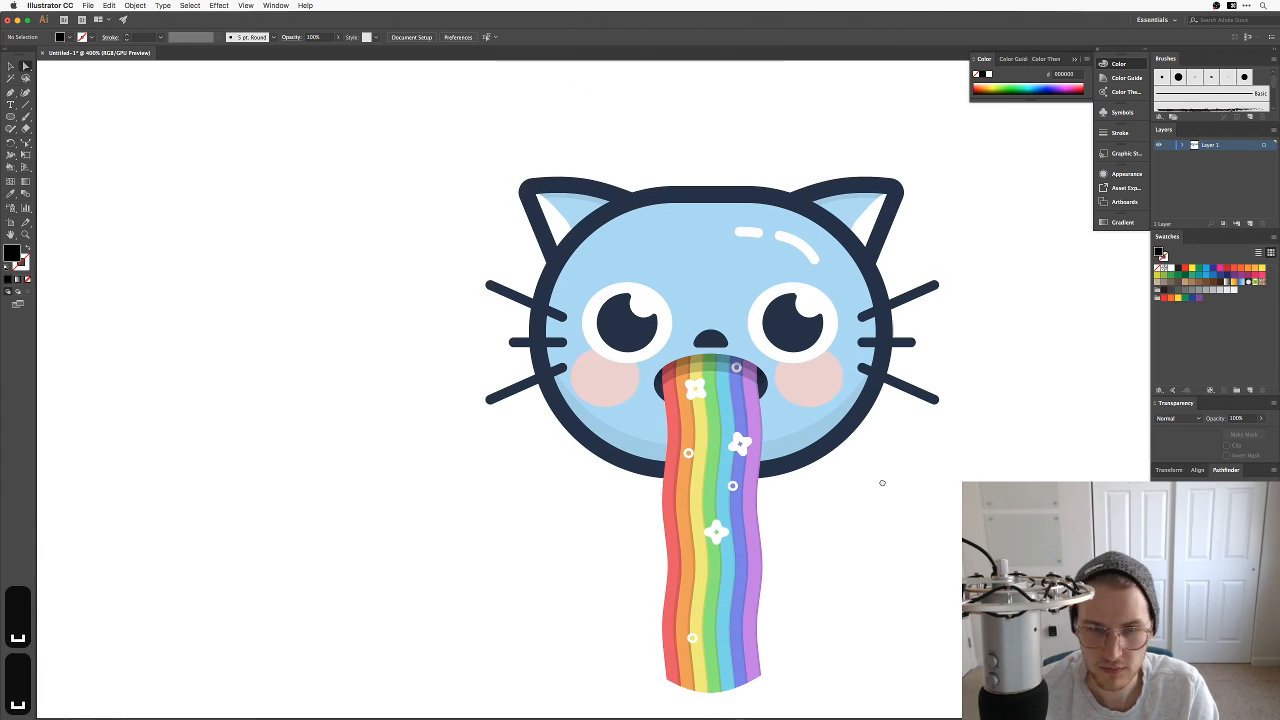
{"action": "key", "text": "super+minus"}
{"action": "key", "text": "super+minus"}
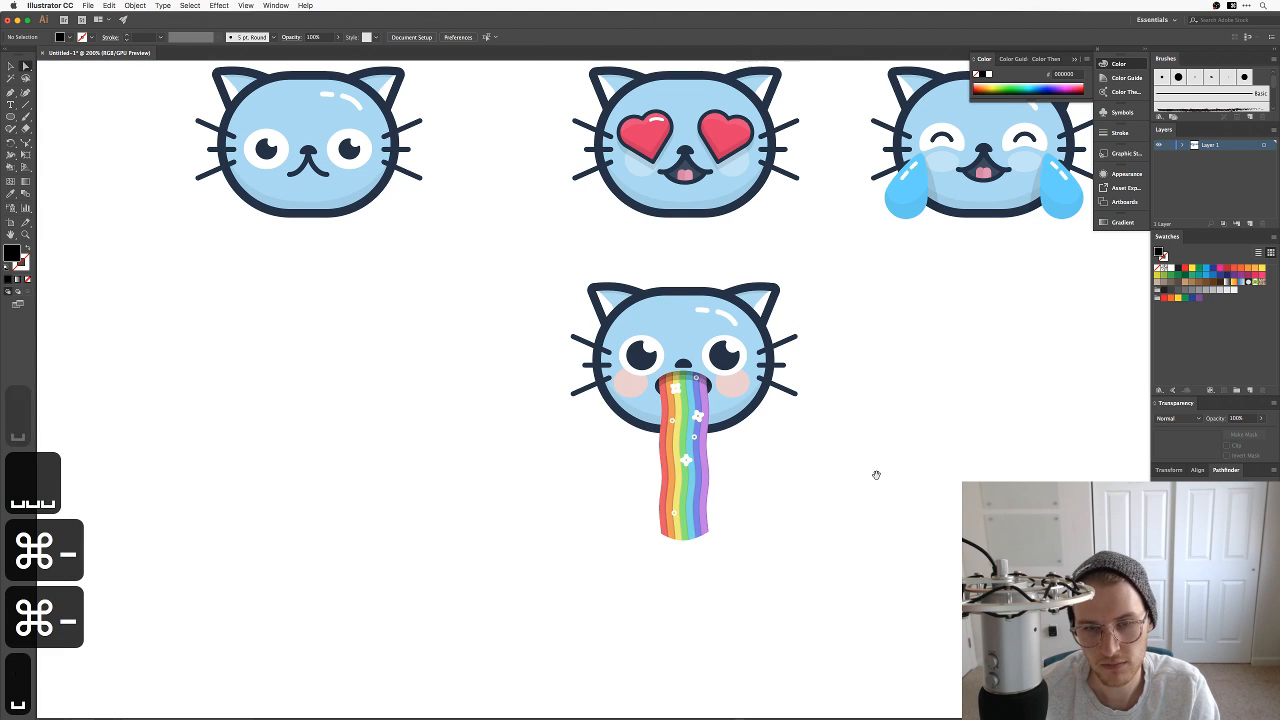
Step: Replace the left eye's notched pupil with a full dark navy circle about 30 pt in diameter
{"action": "key", "text": "super+equal"}
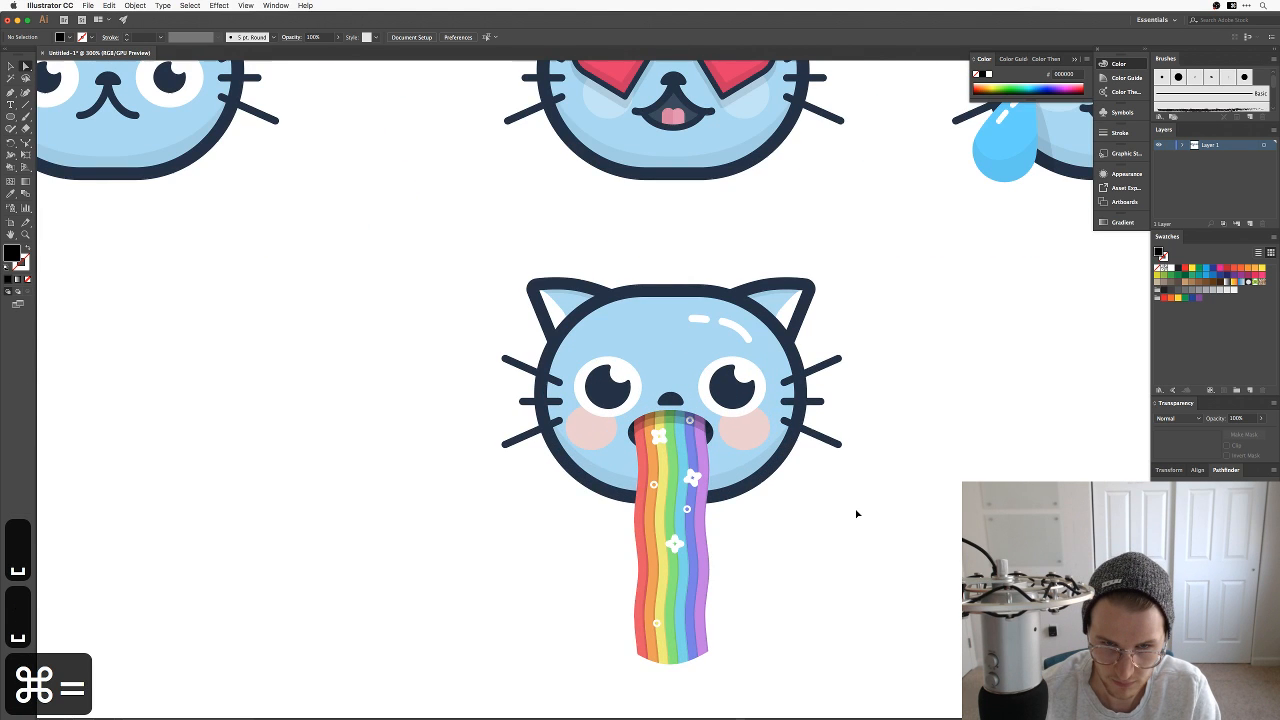
{"action": "key", "text": "super+equal"}
{"action": "key", "text": "super+equal"}
{"action": "key", "text": "super+equal"}
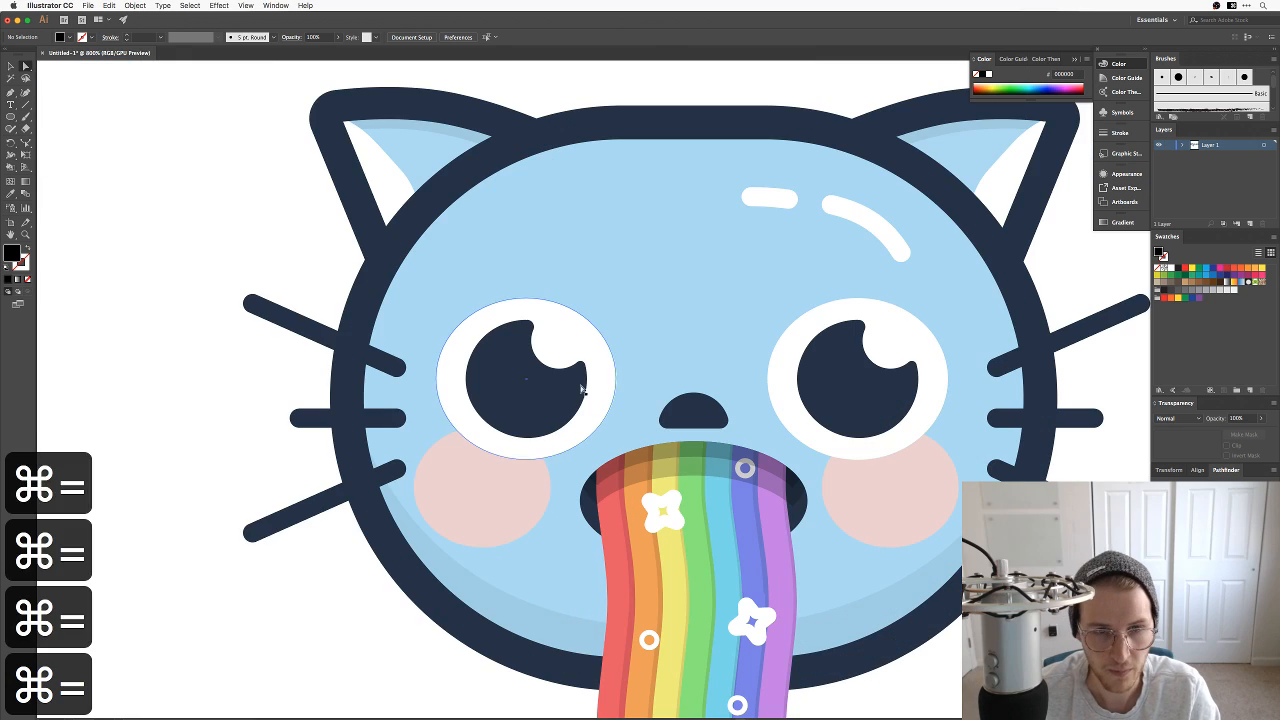
{"action": "left_click", "coordinate": [527, 388]}
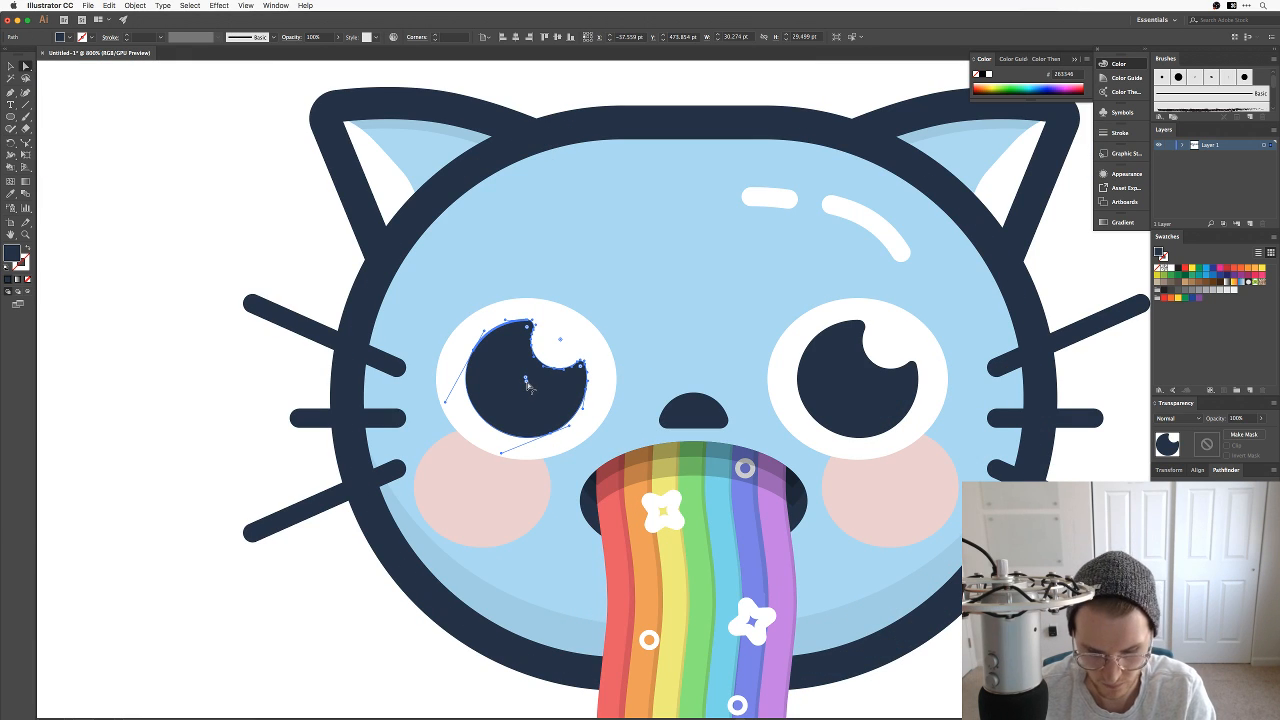
{"action": "key", "text": "l"}
{"action": "left_click_drag", "start_coordinate": [526, 382], "coordinate": [565, 440]}
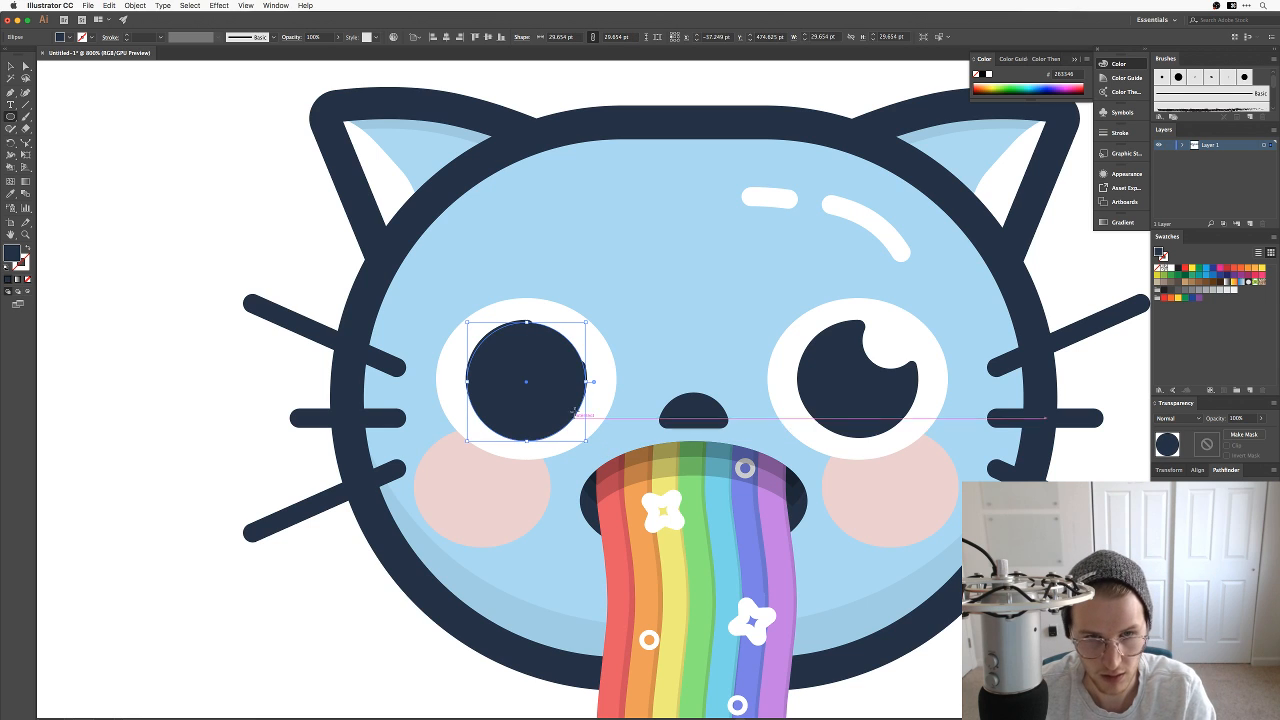
{"action": "key", "text": "a"}
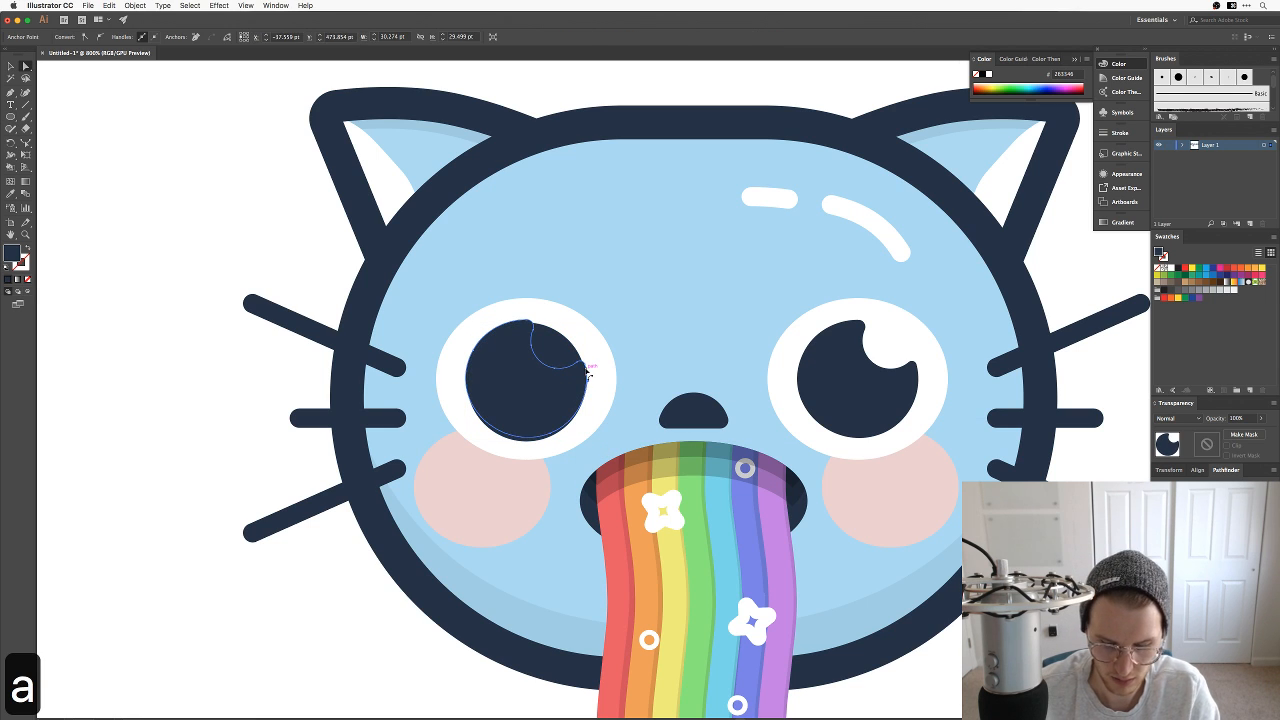
{"action": "key", "text": "BackSpace"}
{"action": "key", "text": "BackSpace"}
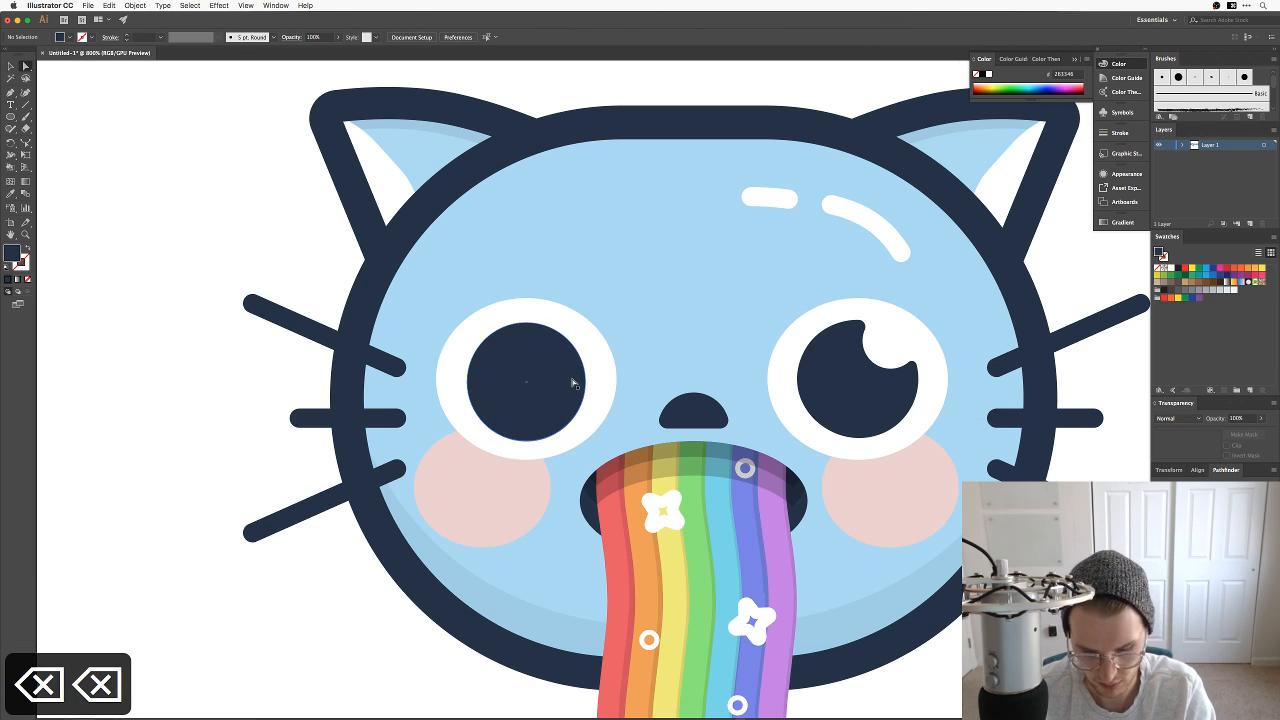
{"action": "key", "text": "o"}
{"action": "left_click", "coordinate": [564, 368], "text": "alt"}
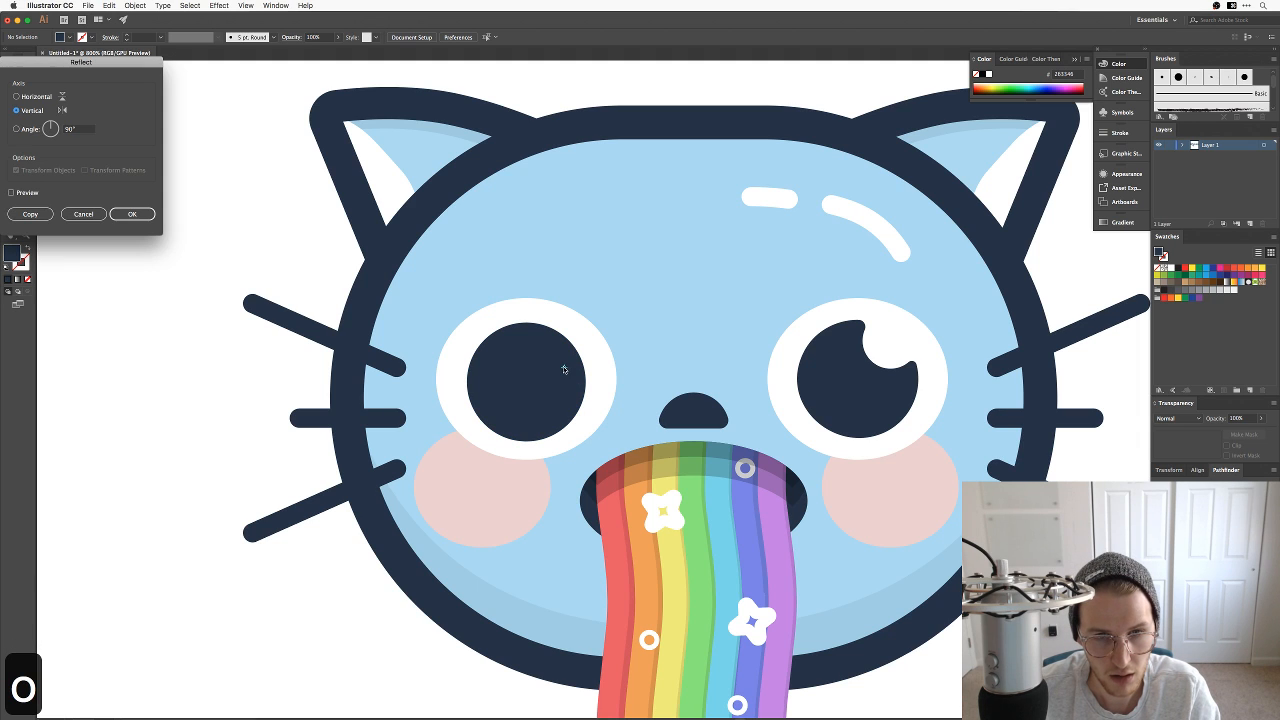
{"action": "key", "text": "super+z"}
{"action": "left_click", "coordinate": [84, 214]}
{"action": "key", "text": "v"}
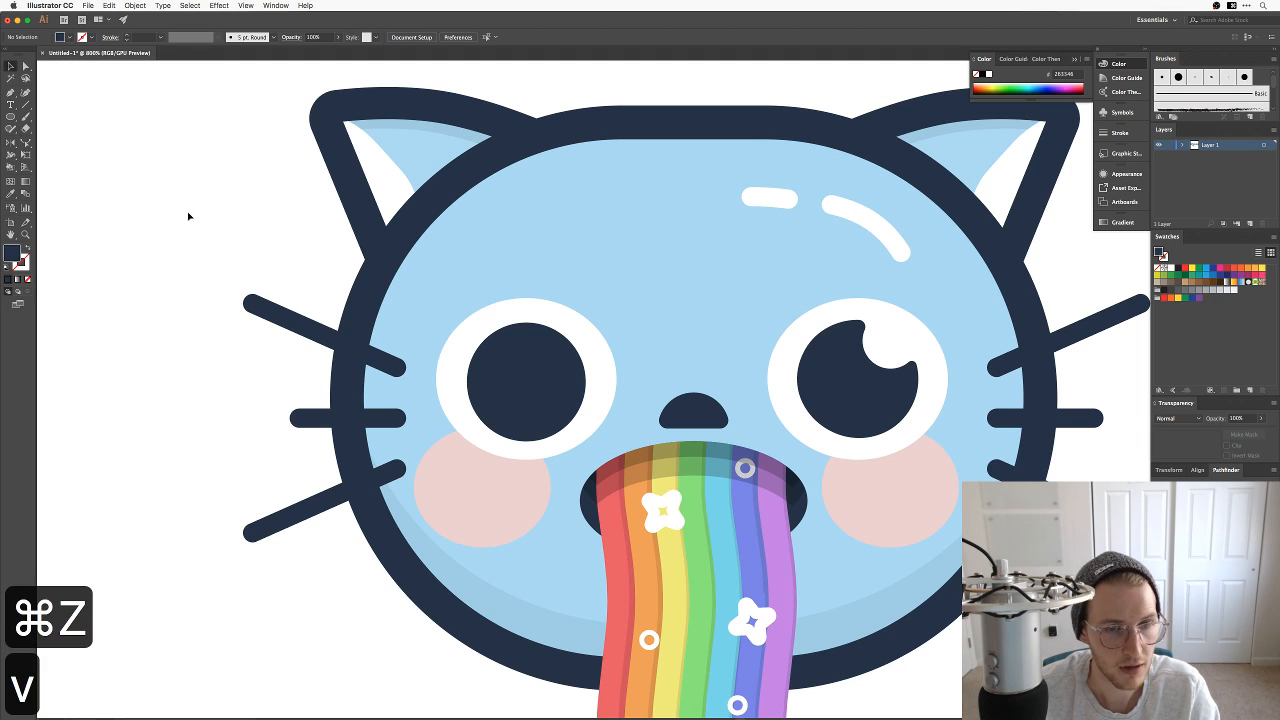
Step: Align the left pupil and its white ellipse on their vertical centers and shift both slightly up
{"action": "left_click", "coordinate": [555, 369]}
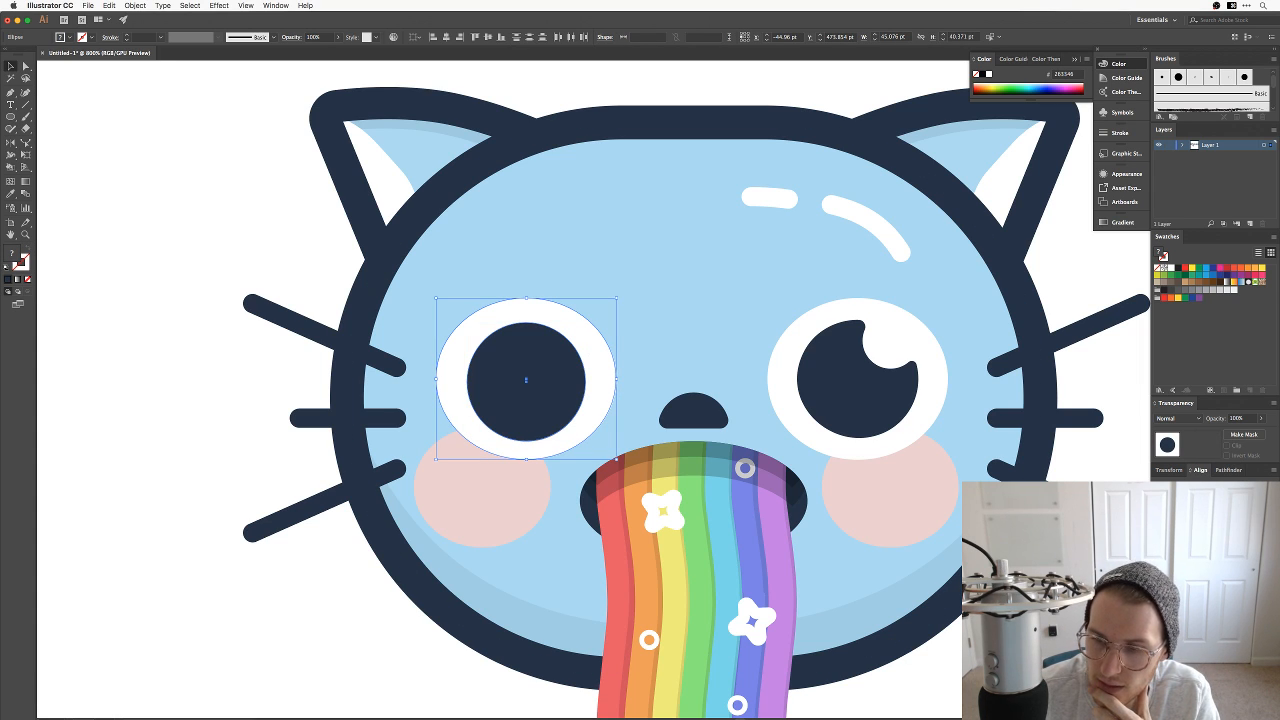
{"action": "left_click", "coordinate": [1236, 498]}
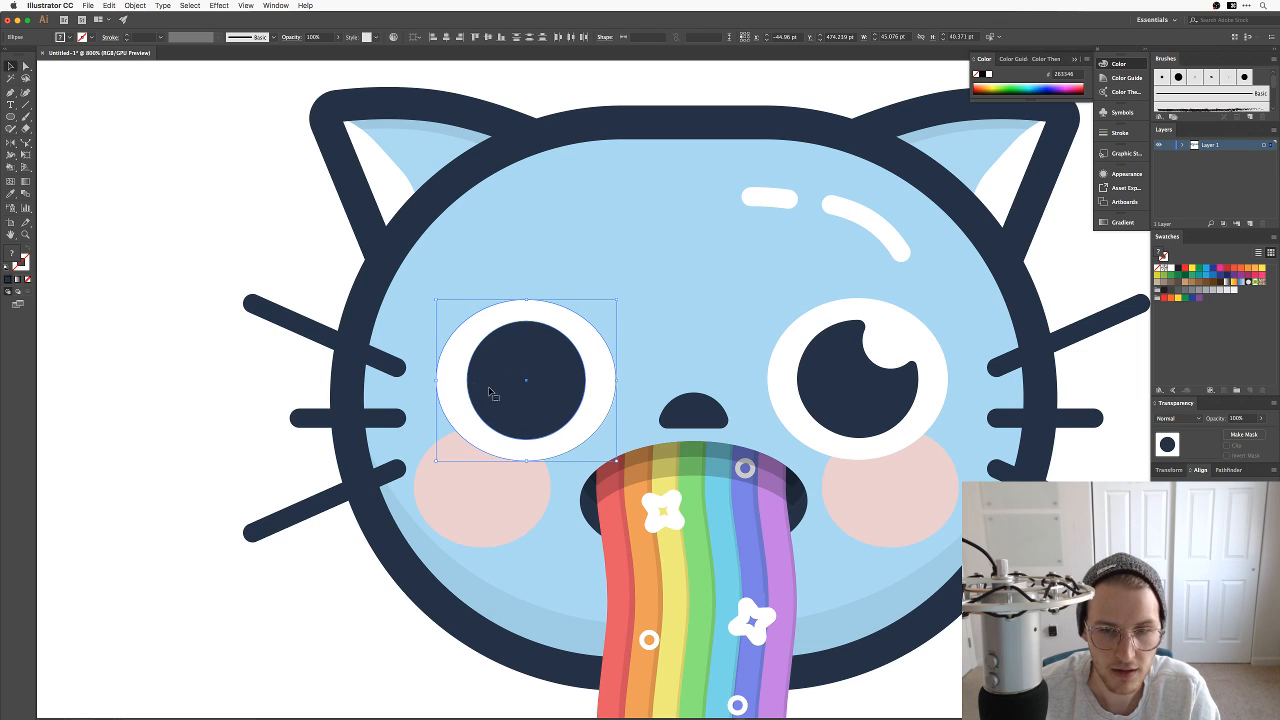
{"action": "left_click_drag", "start_coordinate": [493, 390], "coordinate": [493, 388]}
{"action": "key", "text": "super+shift+a"}
{"action": "key", "text": "o"}
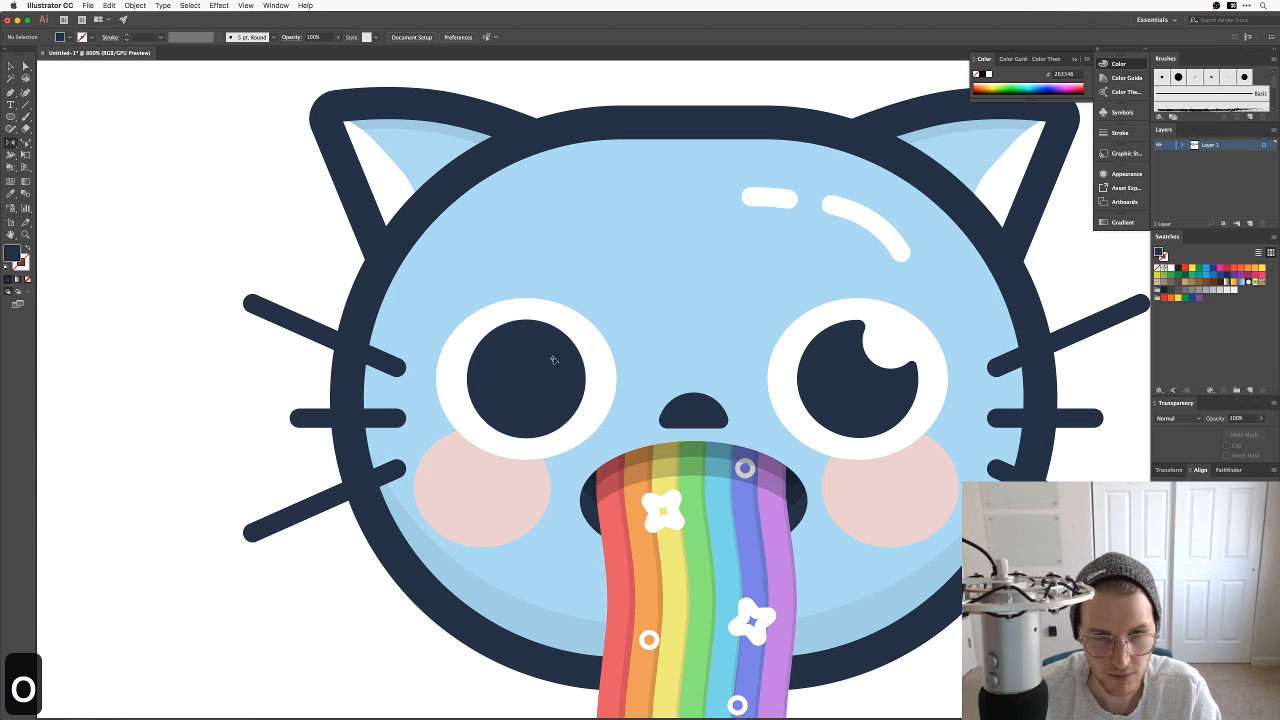
{"action": "key", "text": "super+z"}
{"action": "key", "text": "super+shift+z"}
{"action": "key", "text": "a"}
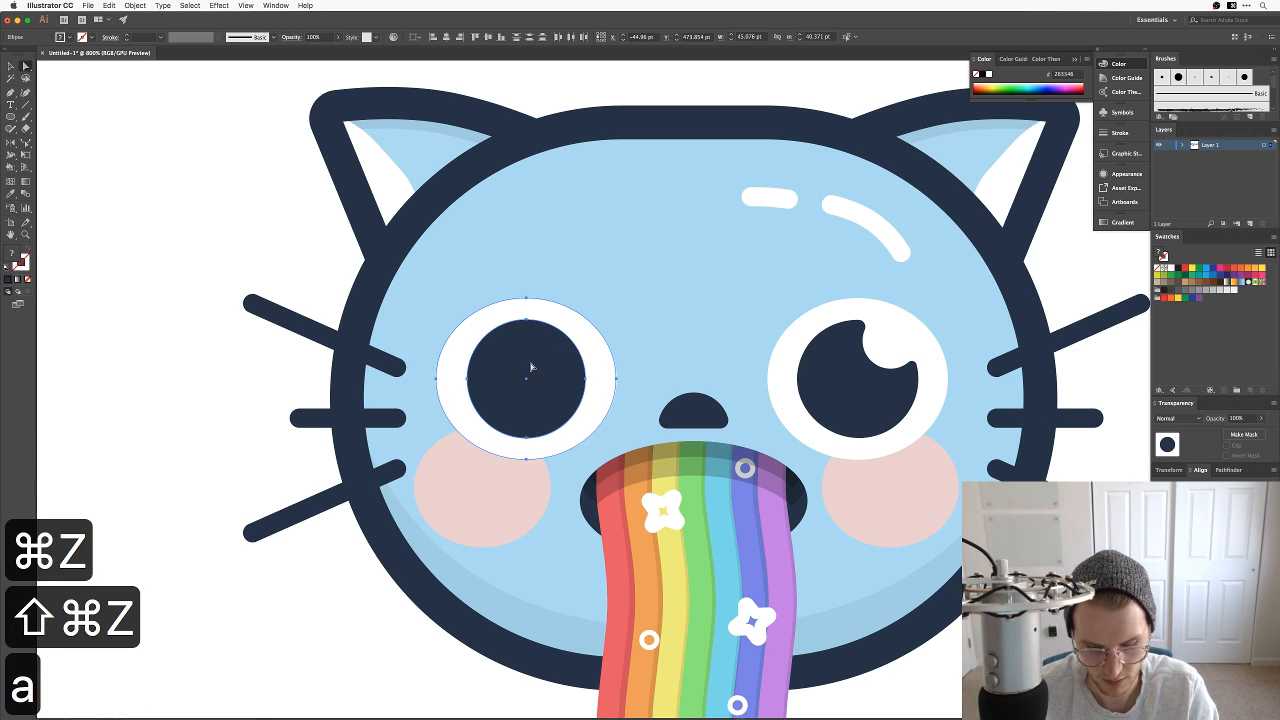
Step: Draw a small highlight circle about 4.5 pt wide on the left pupil and fill it with the eye's sampled white
{"action": "key", "text": "l"}
{"action": "left_click_drag", "start_coordinate": [544, 354], "coordinate": [560, 367]}
{"action": "key", "text": "v"}
{"action": "key", "text": "super+z"}
{"action": "key", "text": "super+z"}
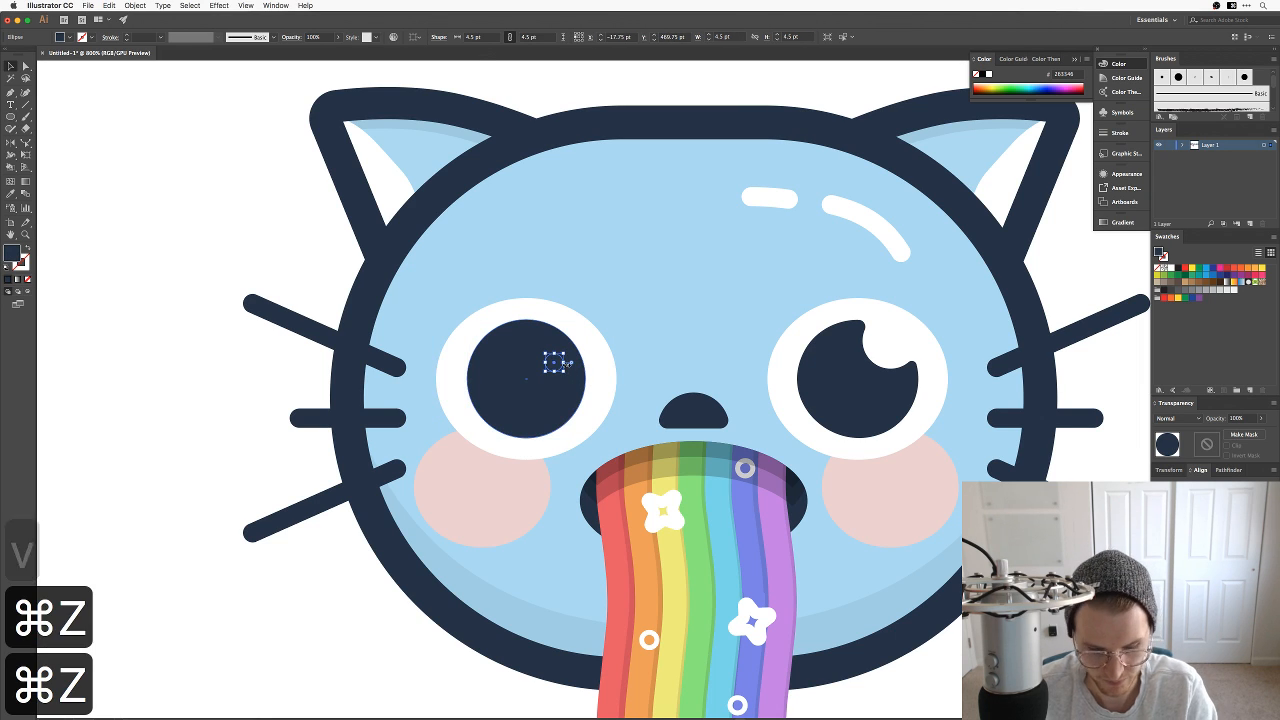
{"action": "key", "text": "i"}
{"action": "left_click", "coordinate": [590, 357]}
{"action": "key", "text": "v"}
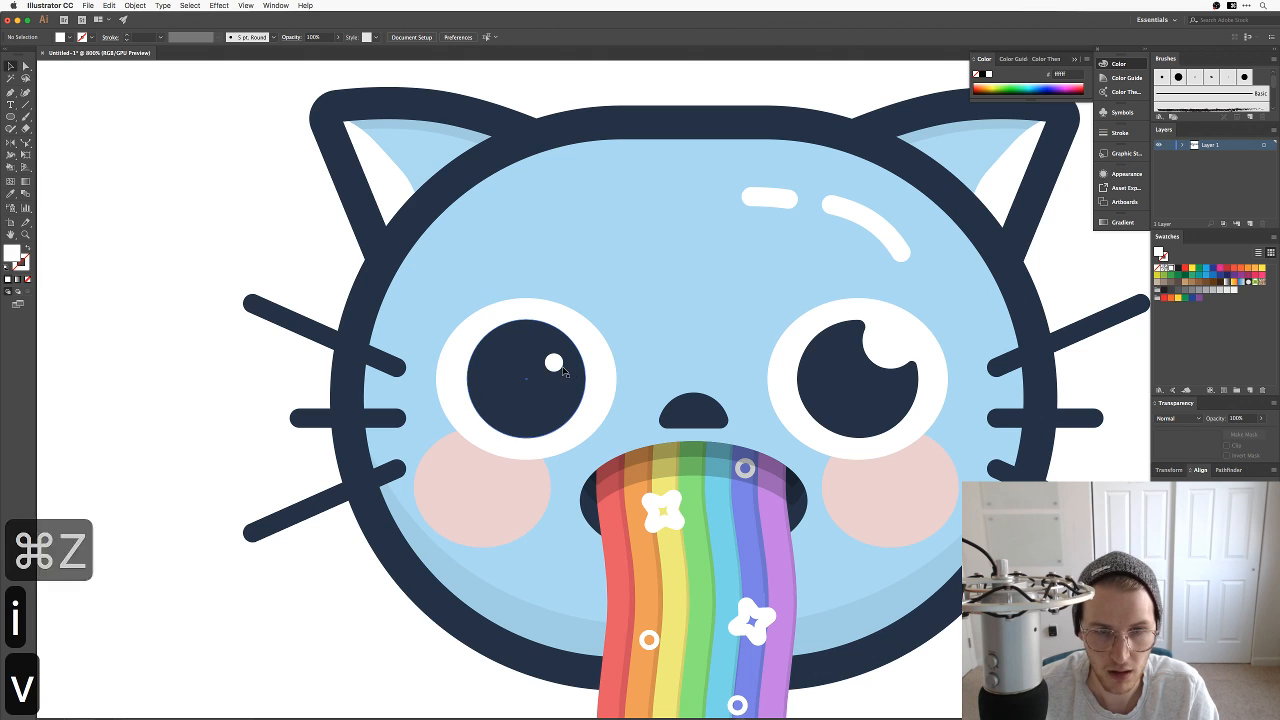
Step: Move the small highlight to the left pupil's upper right and add a larger white highlight circle at its lower left
{"action": "mouse_move", "coordinate": [553, 361]}
{"action": "left_mouse_down"}
{"action": "mouse_move", "coordinate": [505, 404]}
{"action": "mouse_move", "coordinate": [522, 419]}
{"action": "mouse_move", "coordinate": [514, 399]}
{"action": "mouse_move", "coordinate": [548, 349]}
{"action": "left_mouse_up"}
{"action": "key", "text": "v"}
{"action": "left_click", "coordinate": [284, 366]}
{"action": "left_click", "coordinate": [257, 229]}
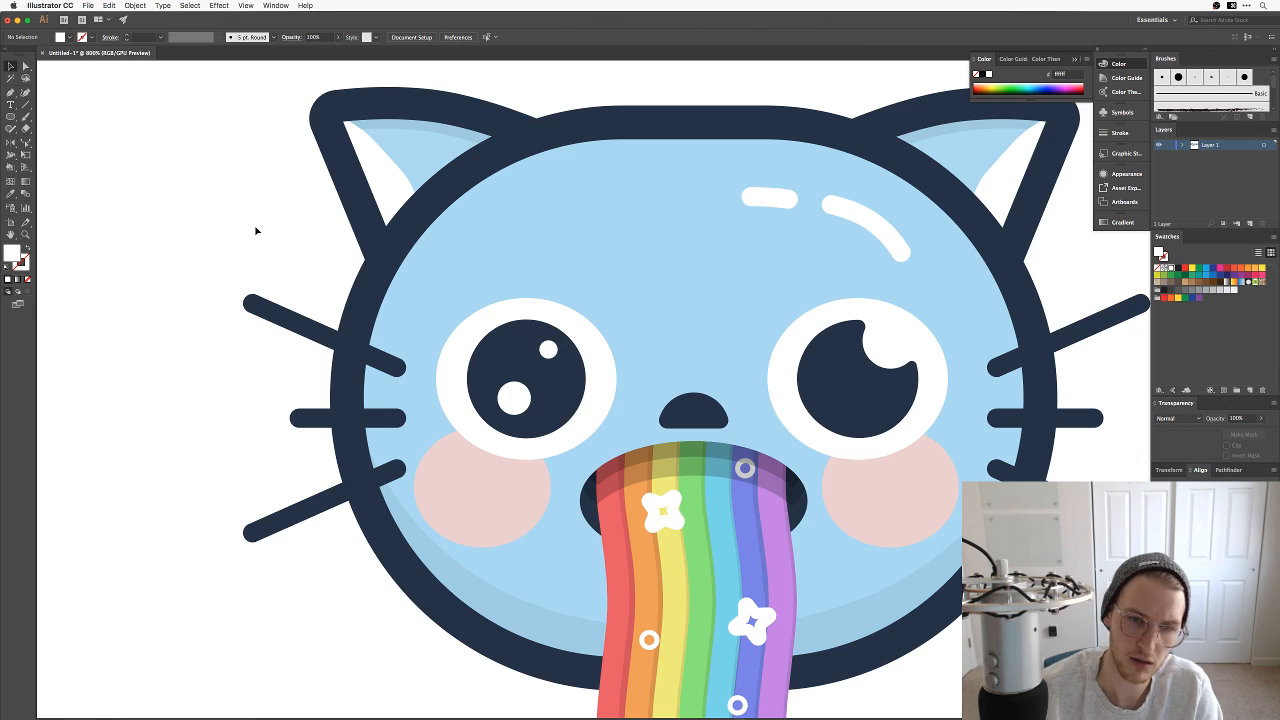
Step: Delete the right eye's white ellipse and notched pupil from the rainbow cat
{"action": "key", "text": "super+0"}
{"action": "key", "text": "super+0"}
{"action": "key", "text": "super+0"}
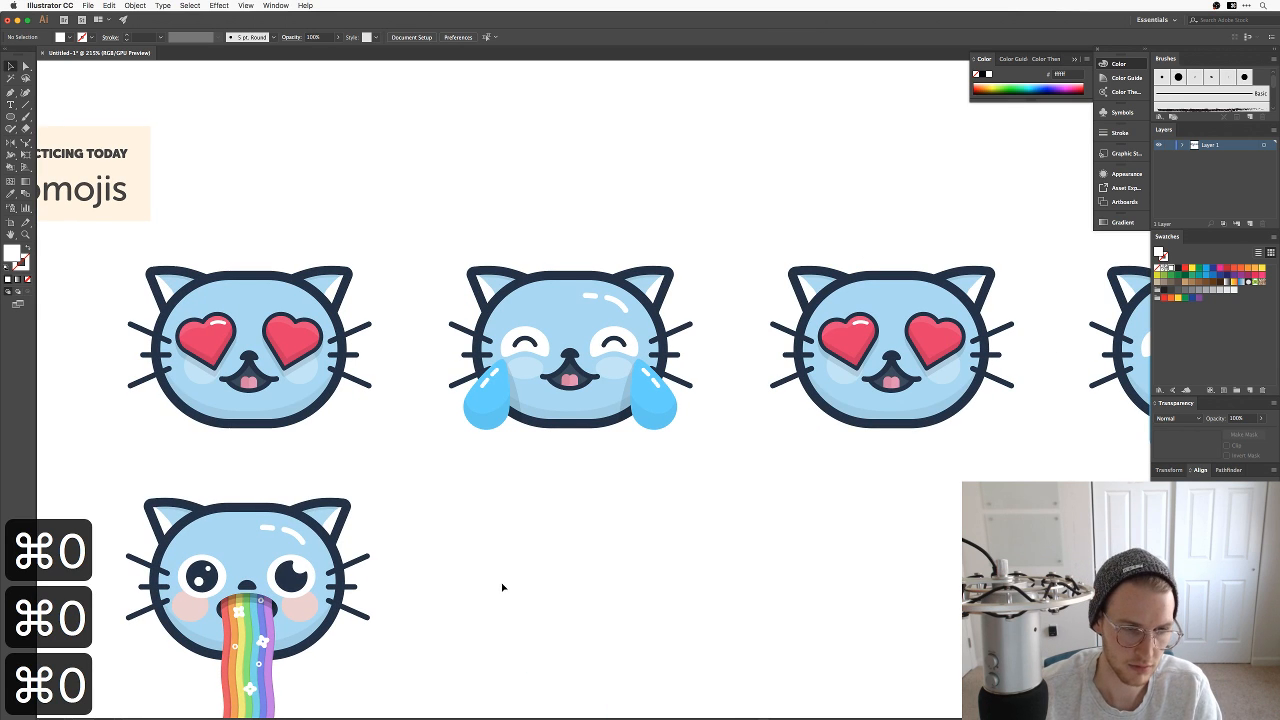
{"action": "key", "text": "space"}
{"action": "left_click_drag", "start_coordinate": [409, 606], "coordinate": [774, 463]}
{"action": "key", "text": "super+equal"}
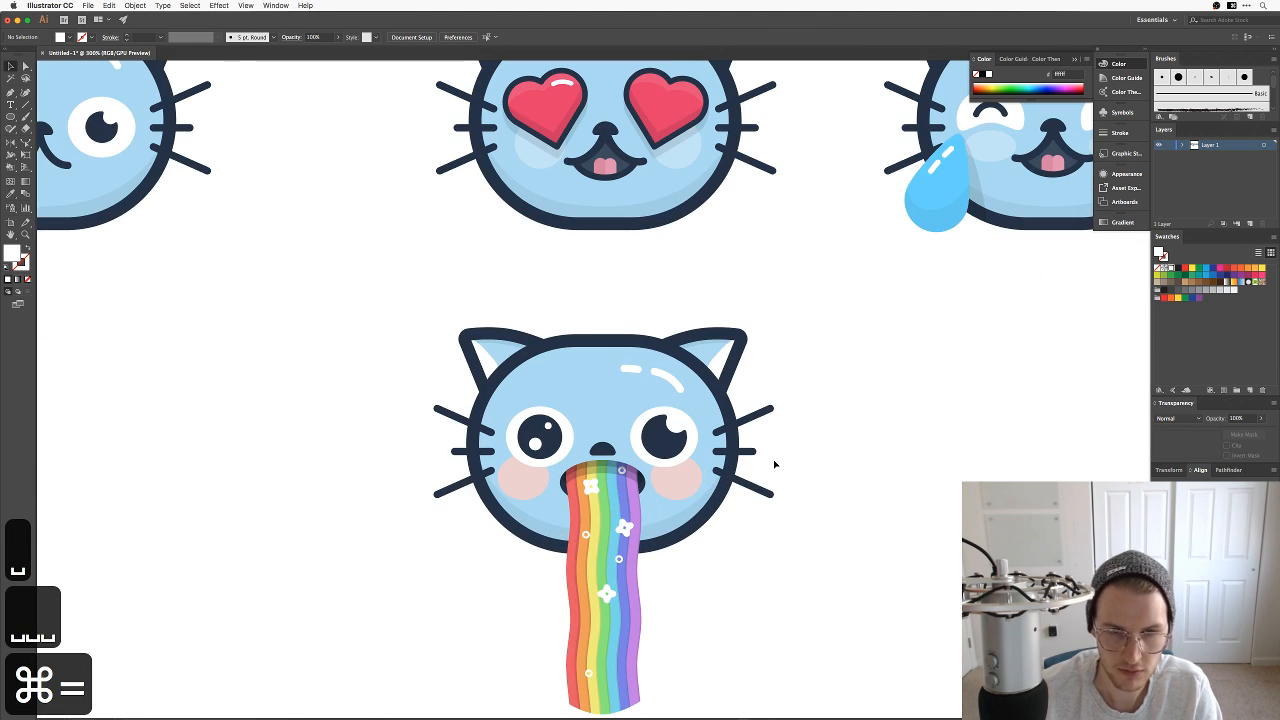
{"action": "left_click", "coordinate": [638, 446], "text": "super"}
{"action": "key", "text": "BackSpace"}
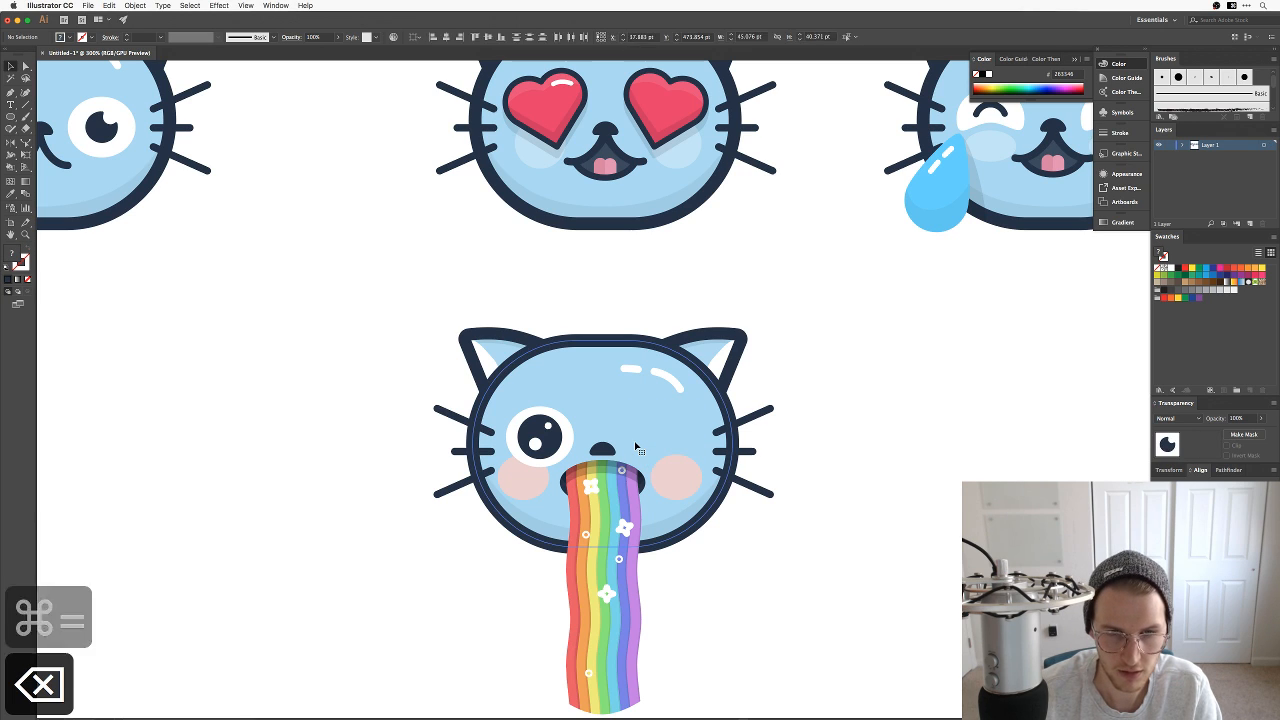
Step: Duplicate the finished left eye horizontally to the right side of the cat's face
{"action": "left_click", "coordinate": [512, 437]}
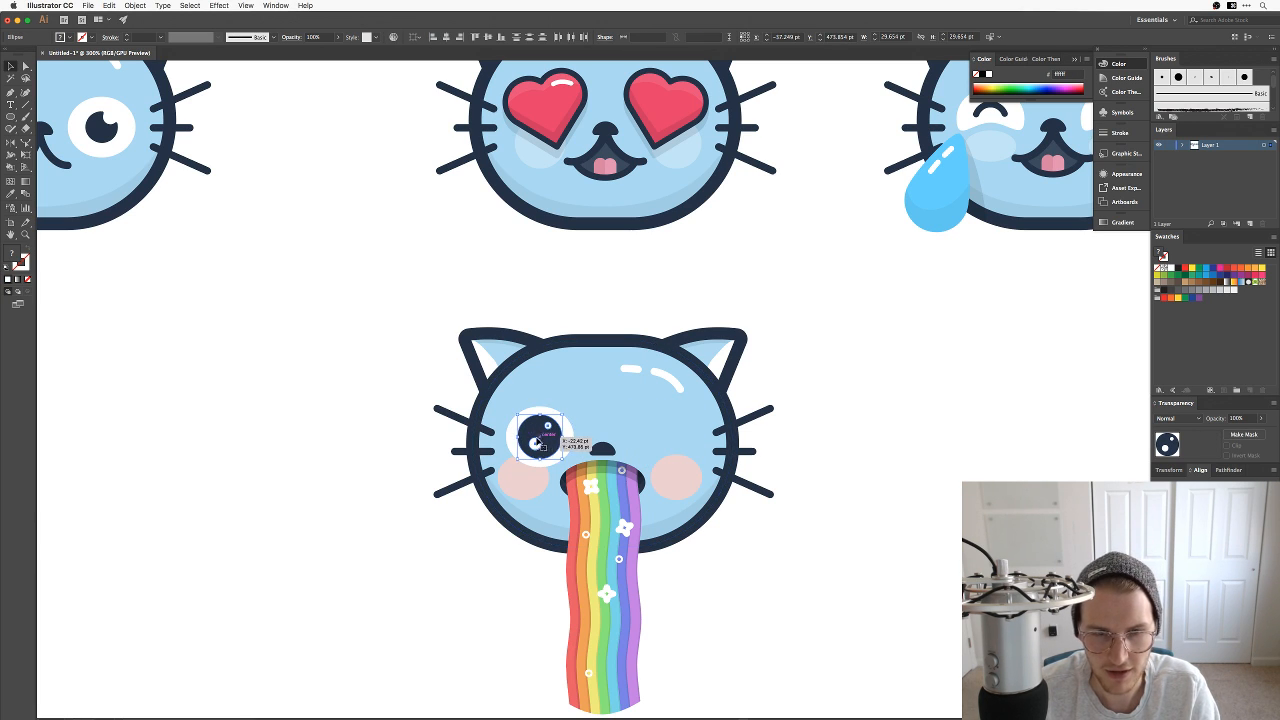
{"action": "left_click_drag", "start_coordinate": [538, 440], "coordinate": [664, 440]}
{"action": "left_click", "coordinate": [834, 486]}
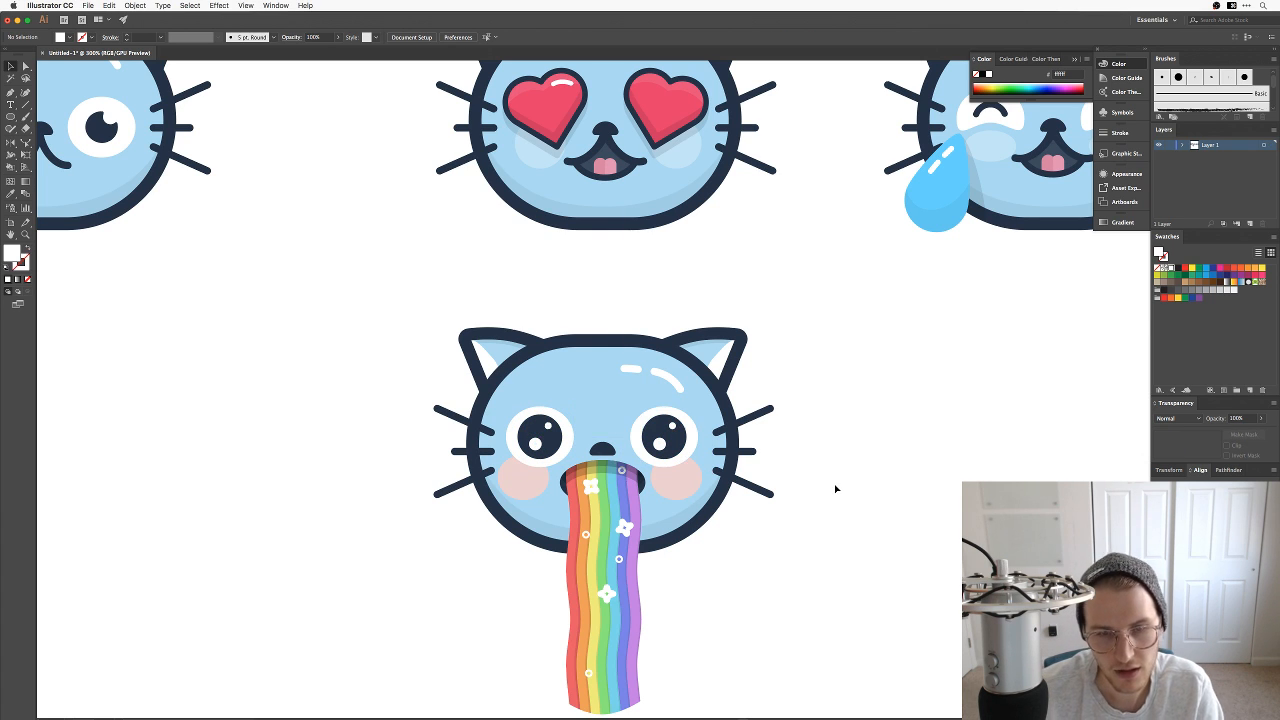
{"action": "left_click_drag", "start_coordinate": [833, 473], "coordinate": [861, 473]}
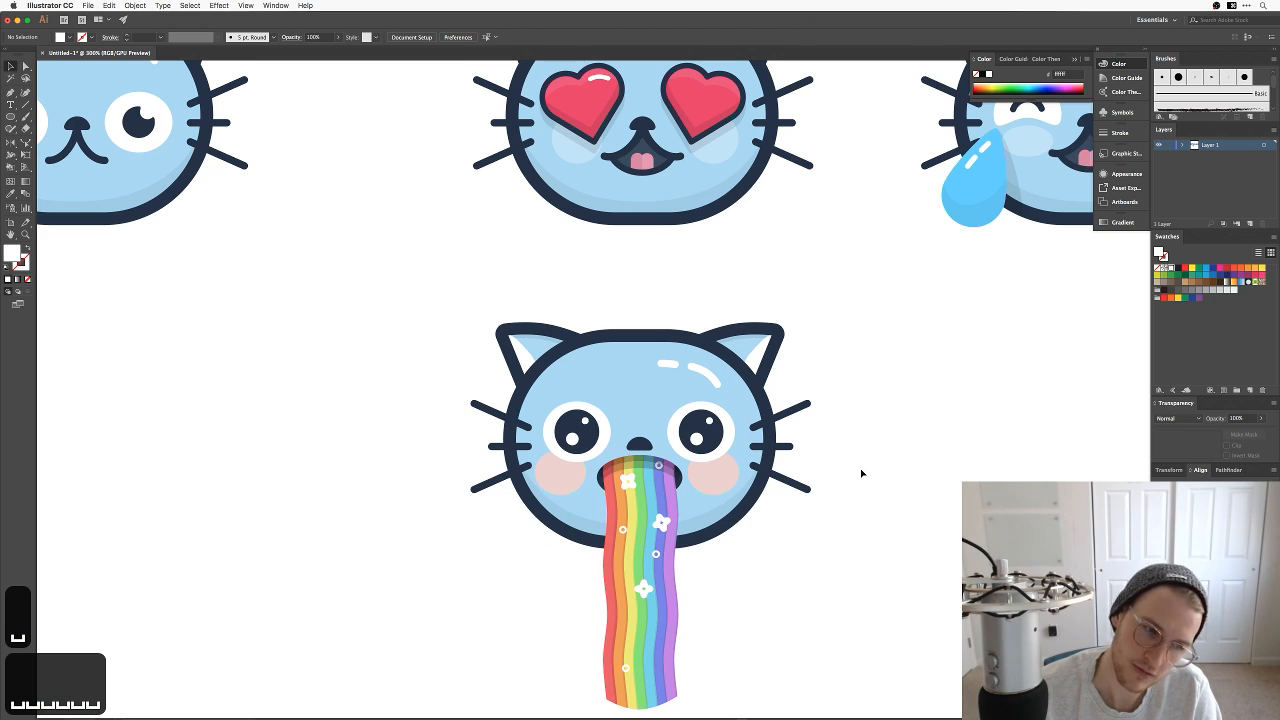
Step: Move the pink right cheek circle horizontally inward so it sits directly beneath the rainbow cat's right eye
{"action": "left_click_drag", "start_coordinate": [822, 520], "coordinate": [846, 488]}
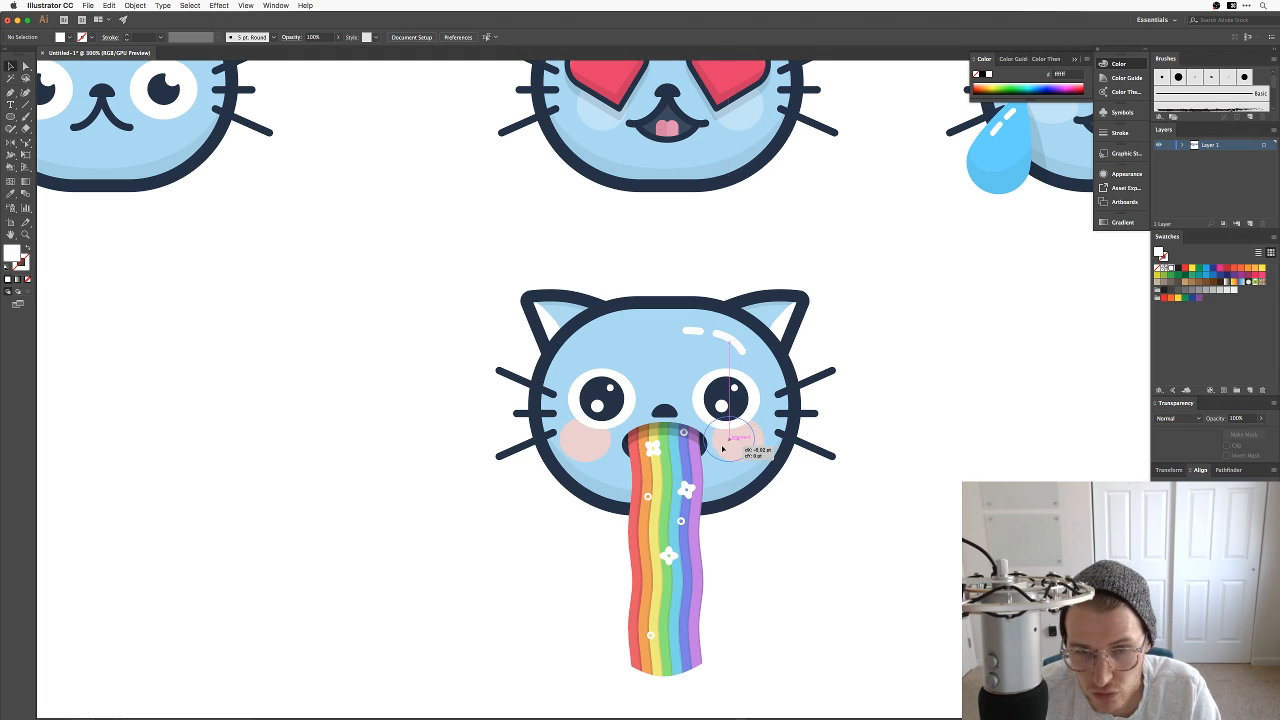
{"action": "left_click_drag", "start_coordinate": [720, 448], "coordinate": [714, 450]}
{"action": "left_click", "coordinate": [800, 495]}
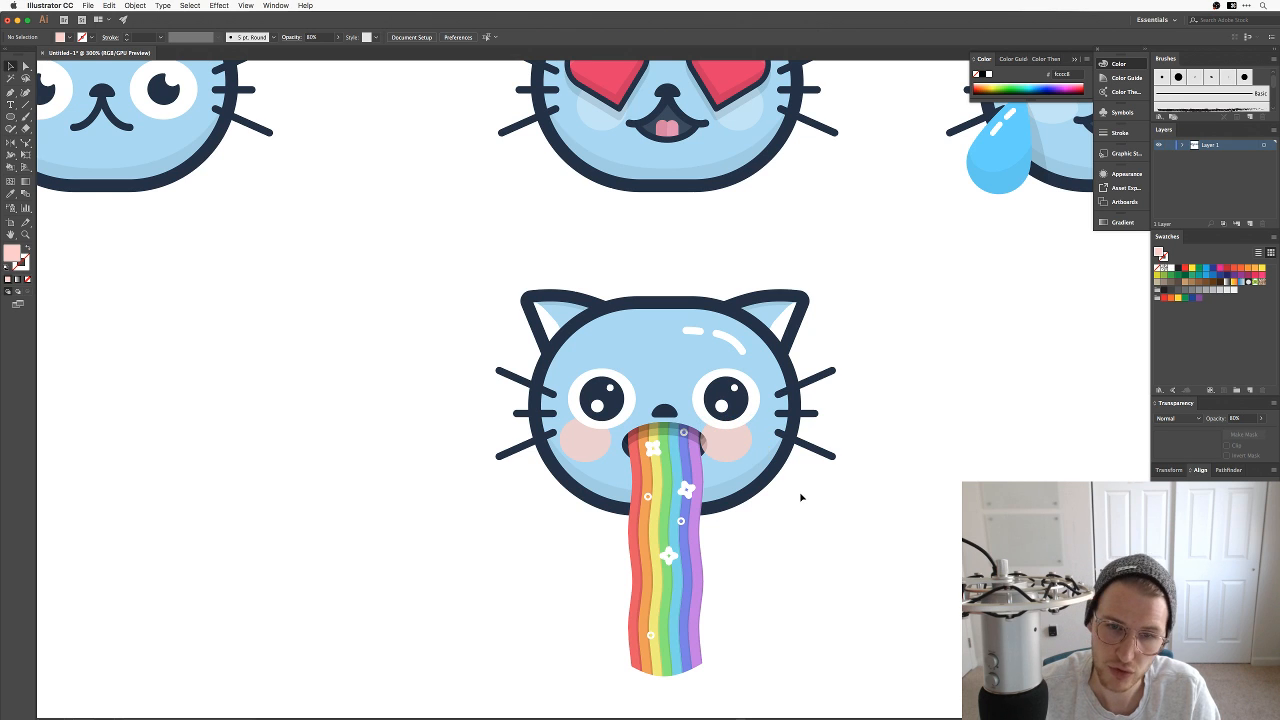
Step: Reshape the right cheek circle by raising its lowest anchor point so the underside curves inward beneath the eye
{"action": "key", "text": "cmd+equal"}
{"action": "key", "text": "cmd+equal"}
{"action": "key", "text": "space"}
{"action": "left_click_drag", "start_coordinate": [803, 491], "coordinate": [731, 456]}
{"action": "key", "text": "a"}
{"action": "left_click", "coordinate": [757, 472]}
{"action": "key", "text": "a"}
{"action": "key", "text": "v"}
{"action": "left_click", "coordinate": [876, 567]}
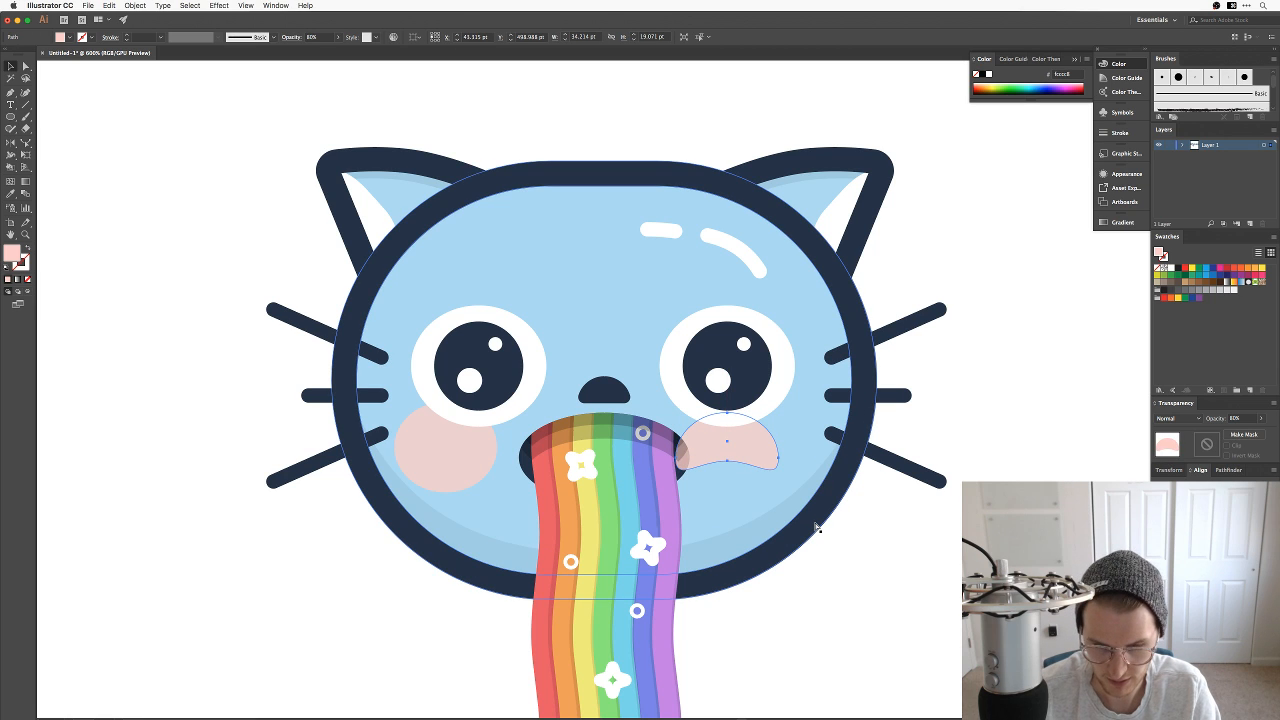
Step: Send the reshaped right cheek backward in the stacking order, behind the cat's eye and mouth
{"action": "key", "text": "super+bracketleft"}
{"action": "key", "text": "super+bracketleft"}
{"action": "key", "text": "super+bracketleft"}
{"action": "key", "text": "super+bracketleft"}
{"action": "key", "text": "super+bracketleft"}
{"action": "key", "text": "super+bracketleft"}
{"action": "key", "text": "super+bracketleft"}
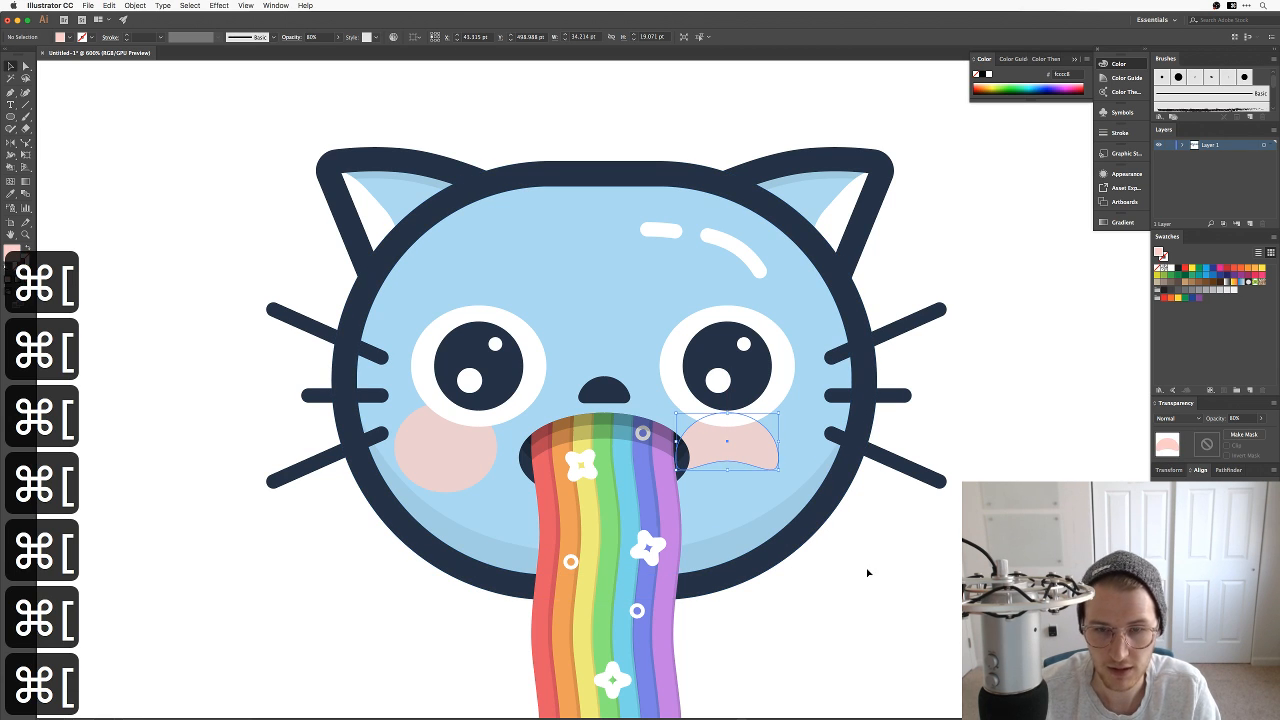
Step: Delete the round left cheek and replace it with a horizontally aligned copy of the reshaped right cheek
{"action": "left_click", "coordinate": [468, 448]}
{"action": "key", "text": "BackSpace"}
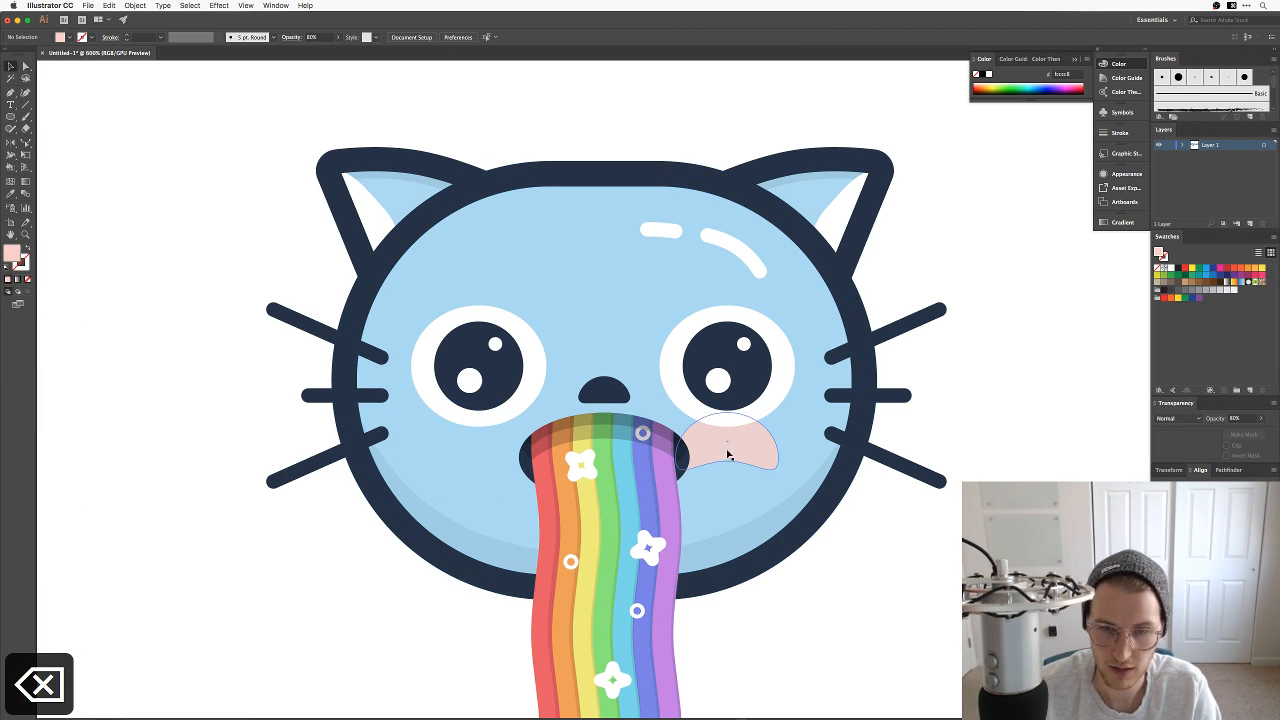
{"action": "left_click_drag", "start_coordinate": [733, 455], "coordinate": [478, 449]}
{"action": "left_click", "coordinate": [340, 595]}
Step: Recolor both cheeks of the rainbow cat with the translucent white sampled from the heart-eyed cat's cheek
{"action": "key", "text": "super+minus"}
{"action": "key", "text": "super+minus"}
{"action": "key", "text": "super+minus"}
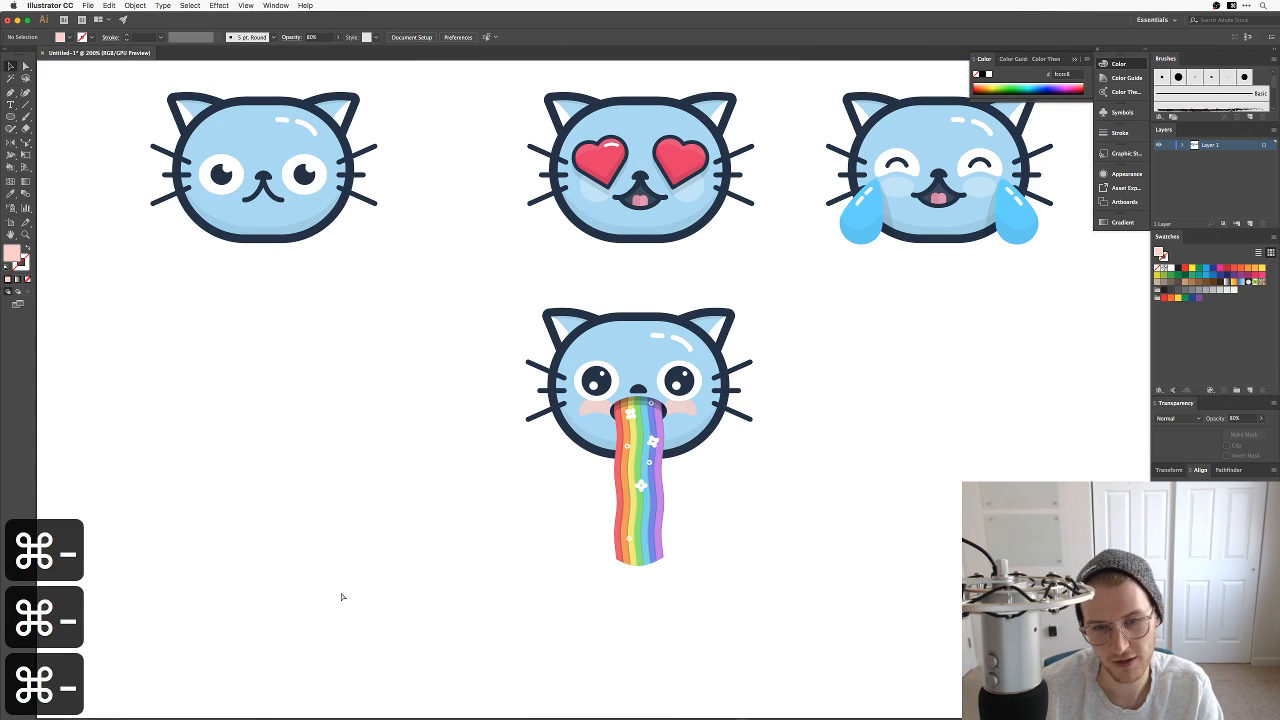
{"action": "key", "text": "super+equal"}
{"action": "key", "text": "super+equal"}
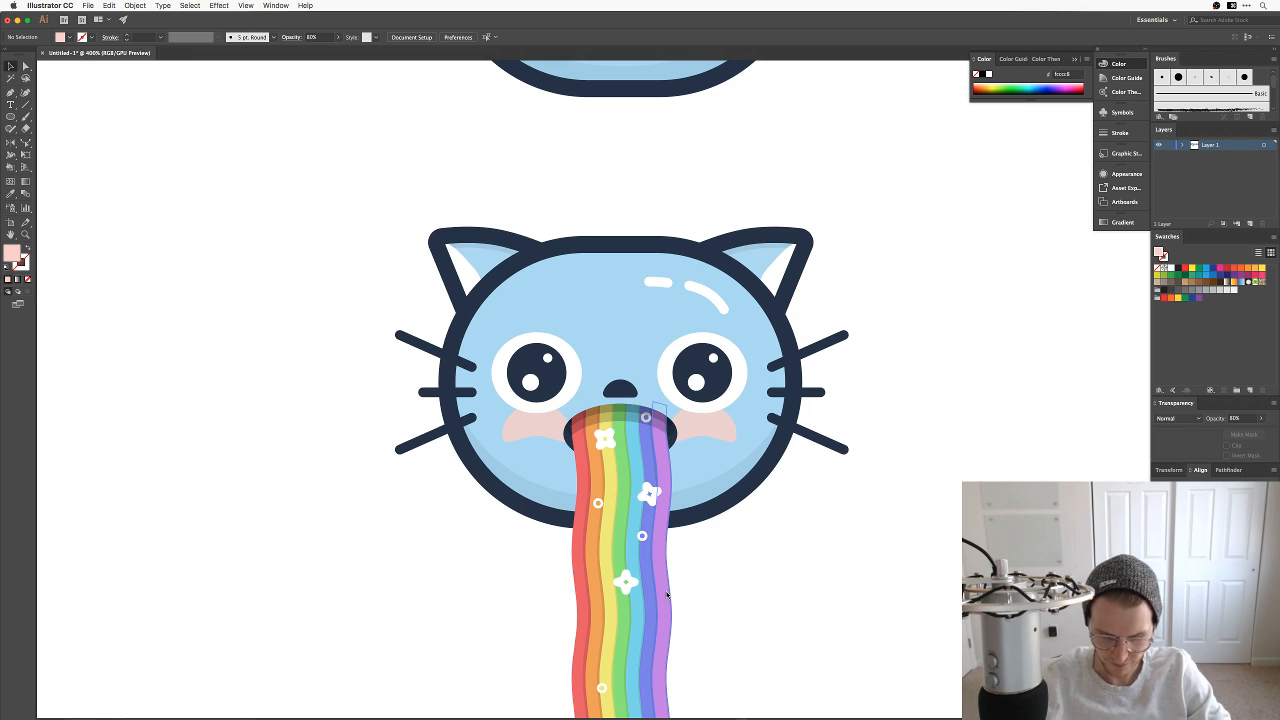
{"action": "key", "text": "super+minus"}
{"action": "key", "text": "super+minus"}
{"action": "left_click_drag", "start_coordinate": [817, 507], "coordinate": [777, 567]}
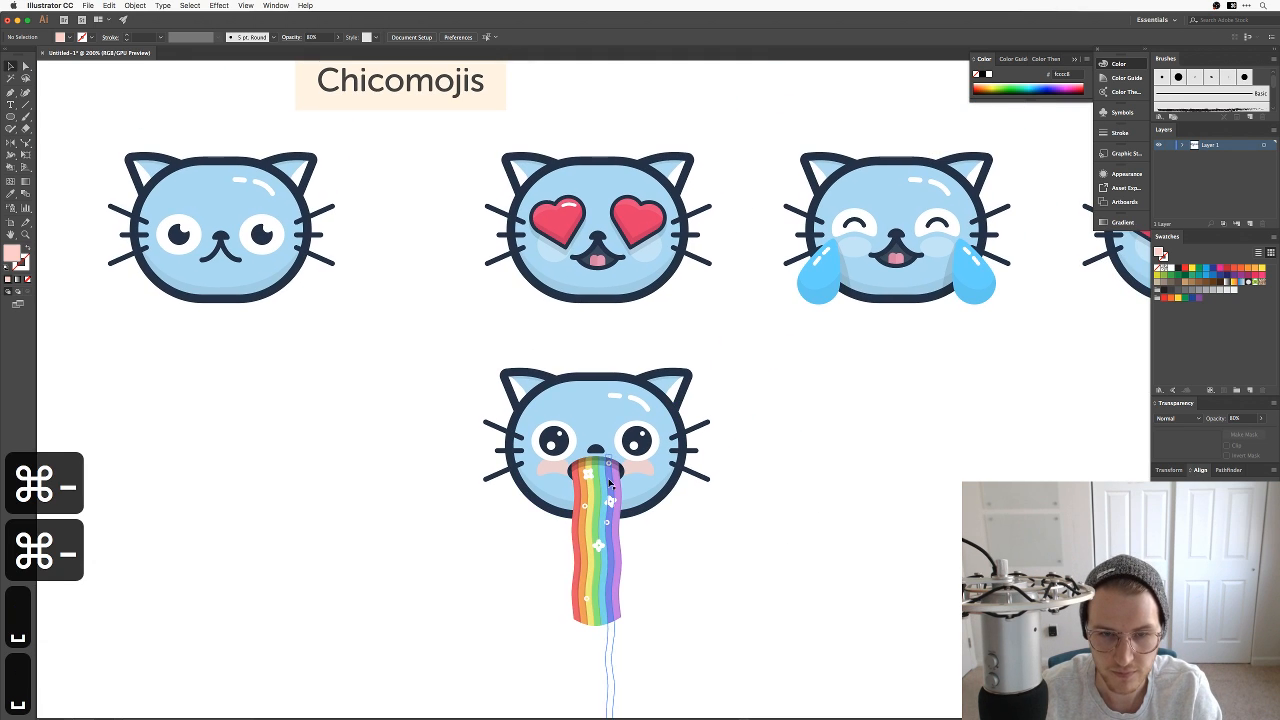
{"action": "key", "text": "a"}
{"action": "left_click", "coordinate": [557, 473]}
{"action": "key", "text": "i"}
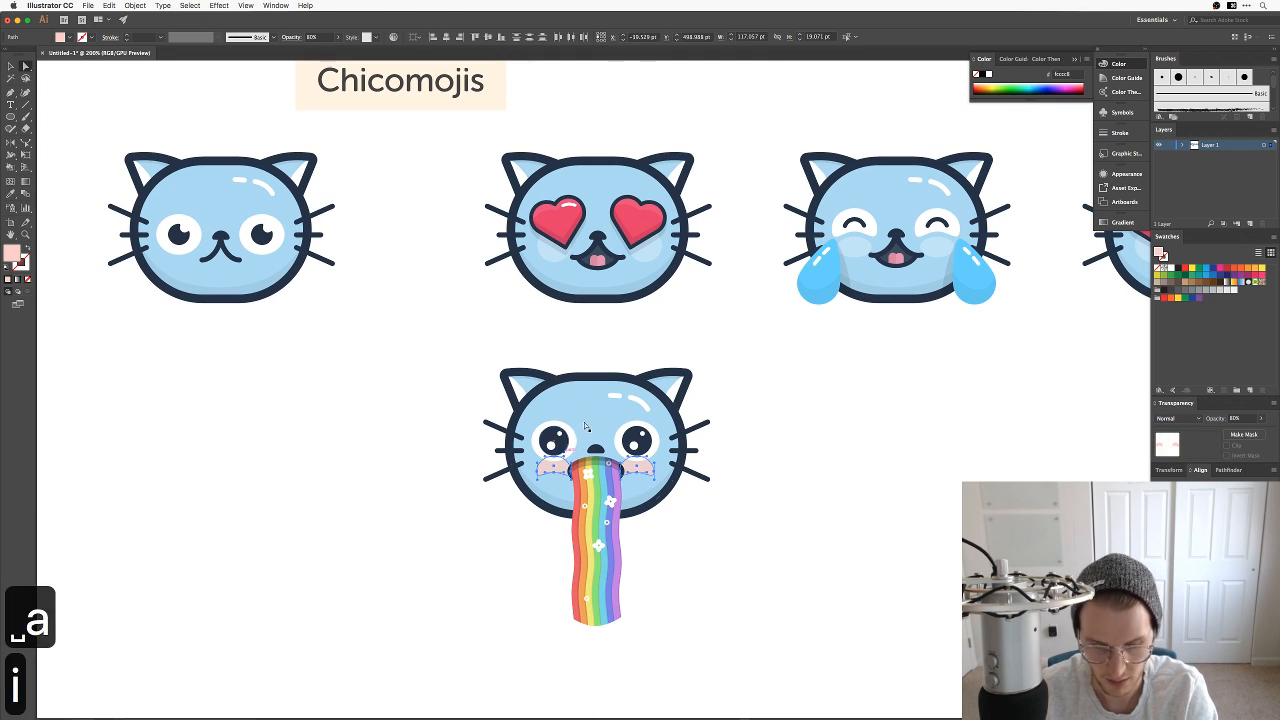
{"action": "left_click", "coordinate": [648, 257]}
{"action": "key", "text": "v"}
{"action": "left_click", "coordinate": [753, 538]}
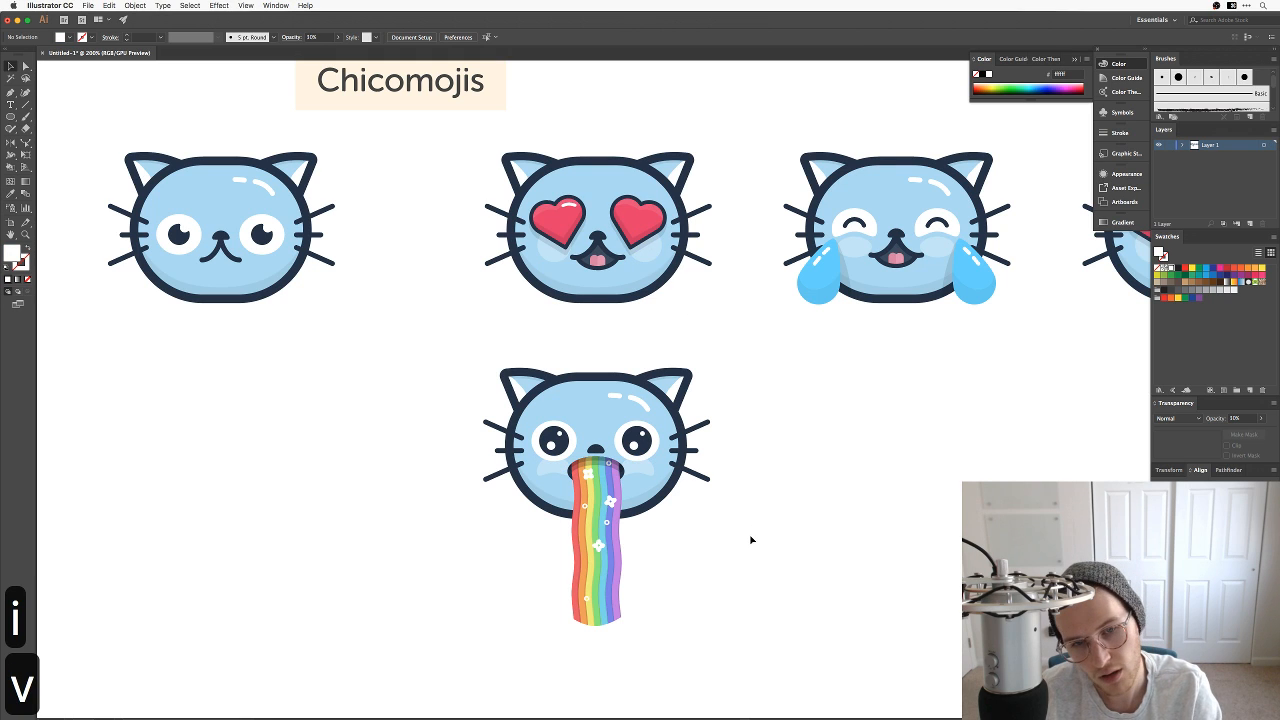
Step: Set the opacity of both rainbow cat cheeks to 40%
{"action": "left_click", "coordinate": [645, 470]}
{"action": "left_click", "coordinate": [546, 470], "text": "shift"}
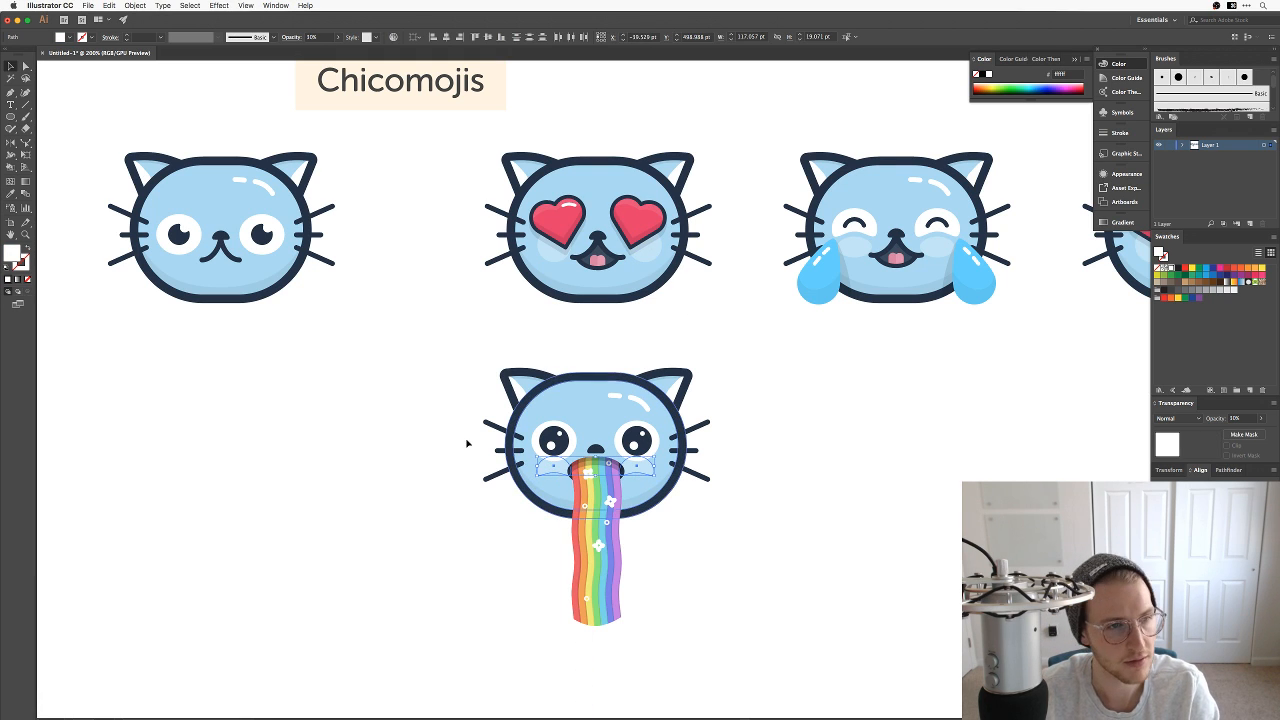
{"action": "key", "text": "shift+Up"}
{"action": "key", "text": "shift+Up"}
{"action": "key", "text": "shift+Up"}
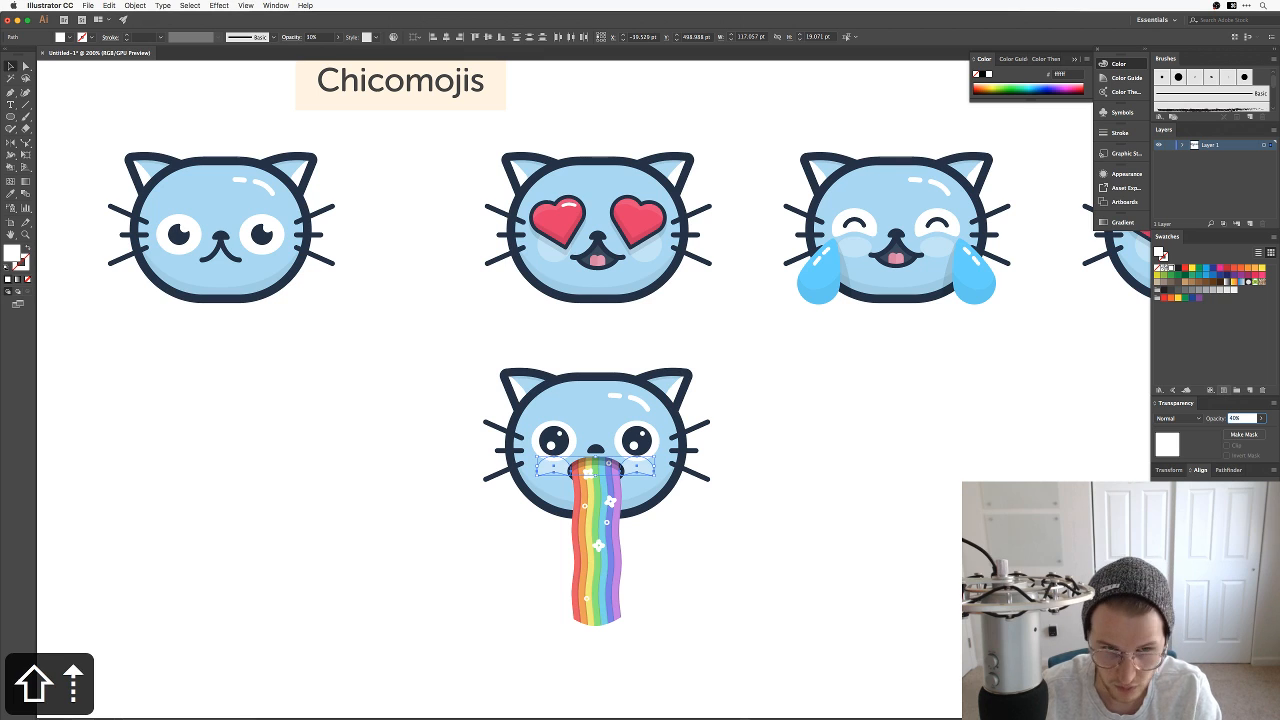
{"action": "left_click", "coordinate": [782, 394]}
Step: Select the clipped rainbow group and prepare its lower end for direct anchor-point editing
{"action": "left_click_drag", "start_coordinate": [859, 420], "coordinate": [784, 417]}
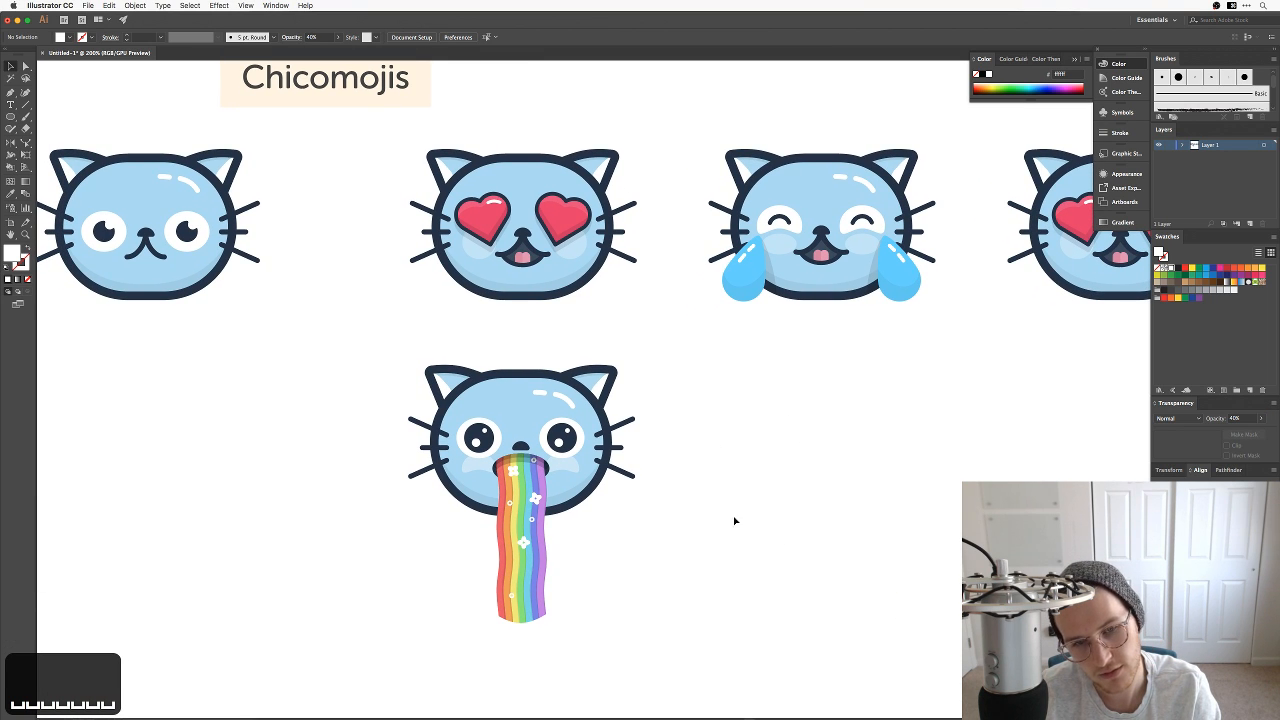
{"action": "left_click_drag", "start_coordinate": [734, 520], "coordinate": [751, 511]}
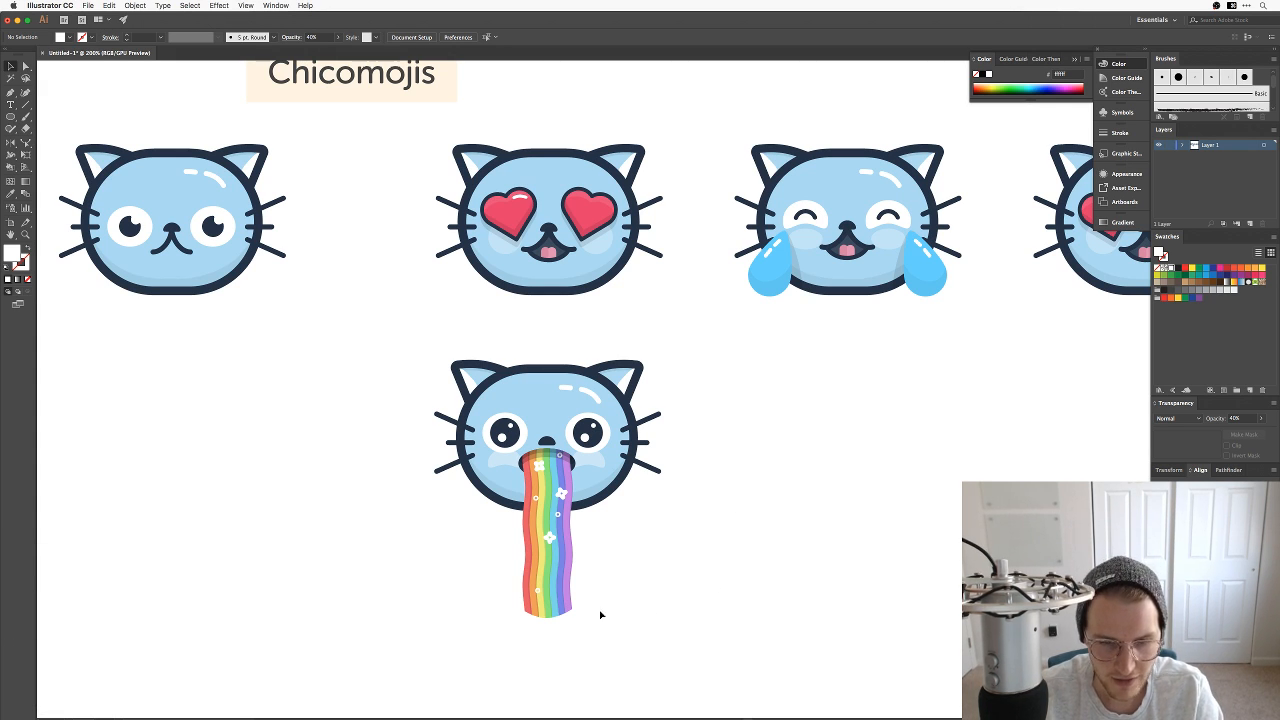
{"action": "left_click", "coordinate": [562, 614]}
{"action": "key", "text": "a"}
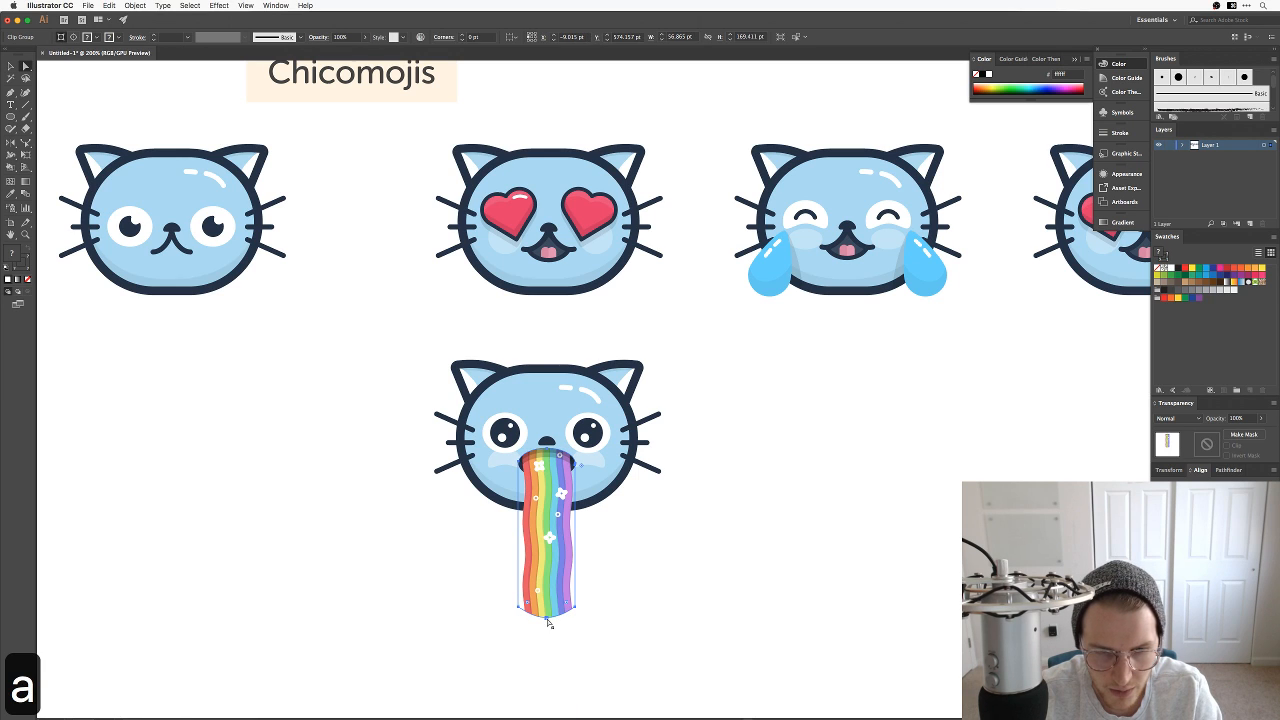
Step: Shorten the rainbow below the bottom cat's mouth by raising the lower anchors of its clipping shape
{"action": "left_click", "coordinate": [522, 608]}
{"action": "left_click", "coordinate": [519, 608]}
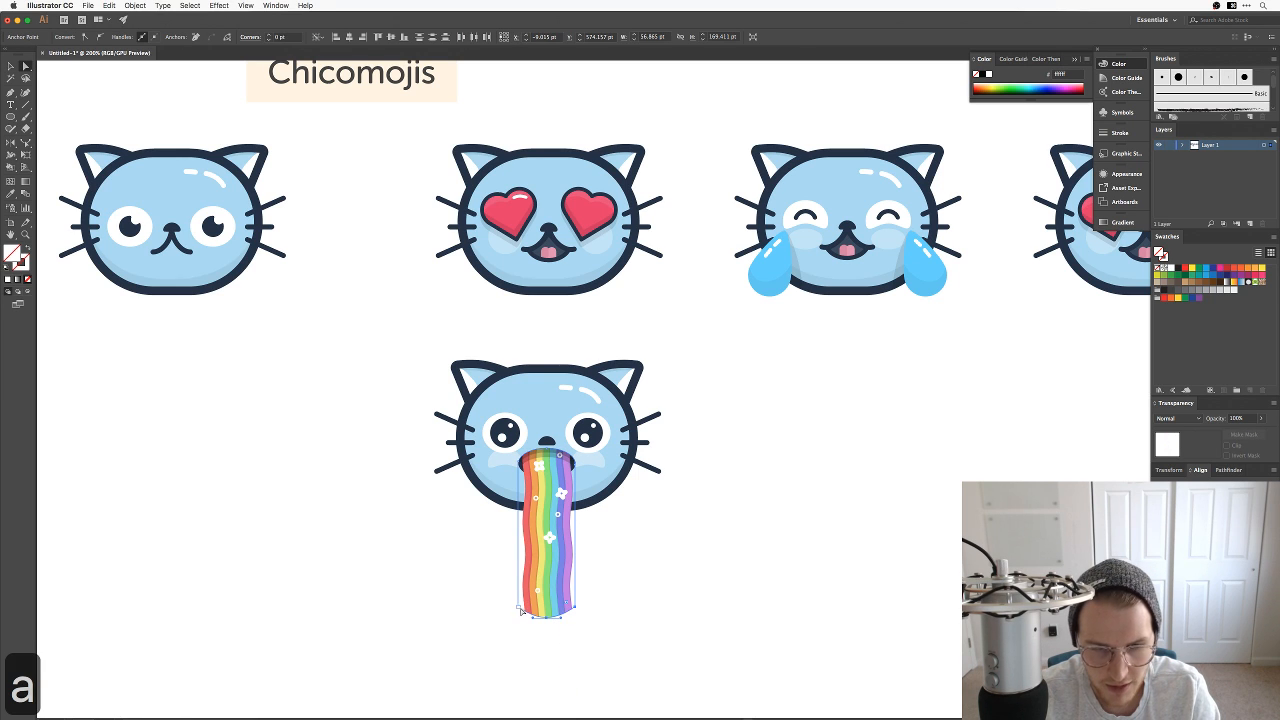
{"action": "left_click_drag", "start_coordinate": [518, 608], "coordinate": [518, 552]}
{"action": "key", "text": "v"}
{"action": "left_click", "coordinate": [701, 553]}
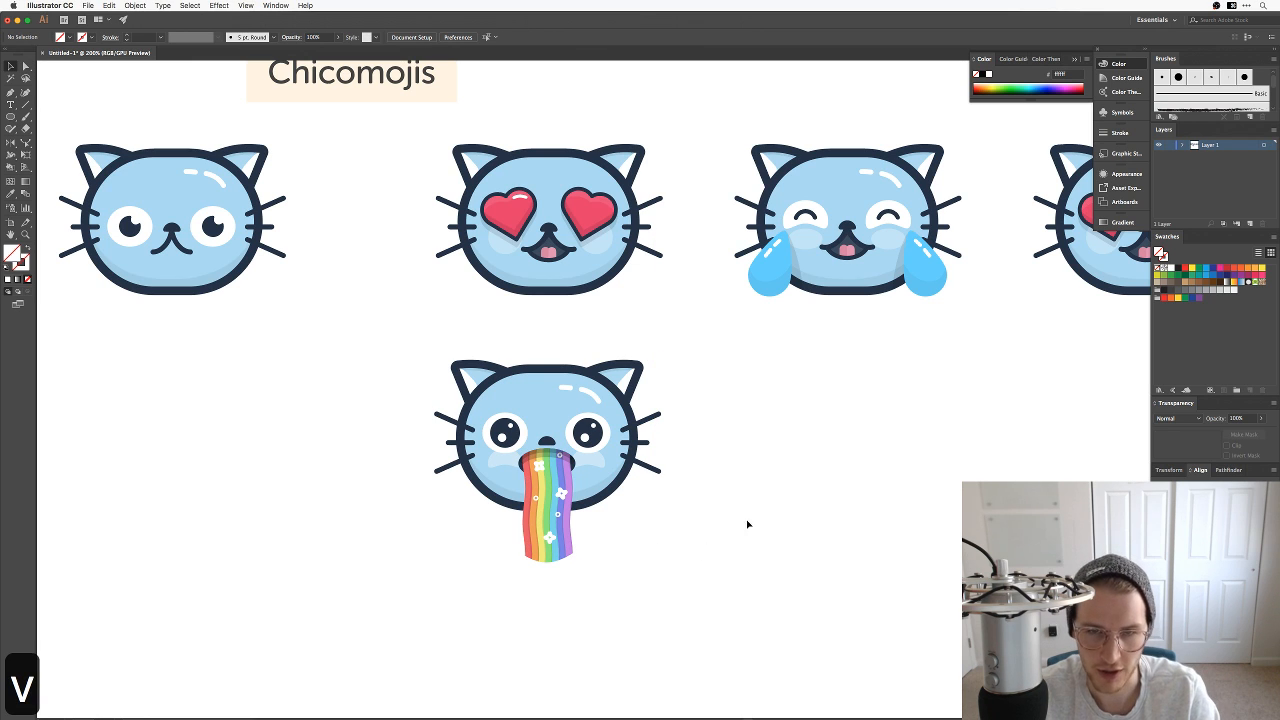
Step: Delete the duplicate heart-eyed cat between the laughing cat and the crying cat in the top row
{"action": "key", "text": "a"}
{"action": "left_click_drag", "start_coordinate": [634, 511], "coordinate": [597, 568]}
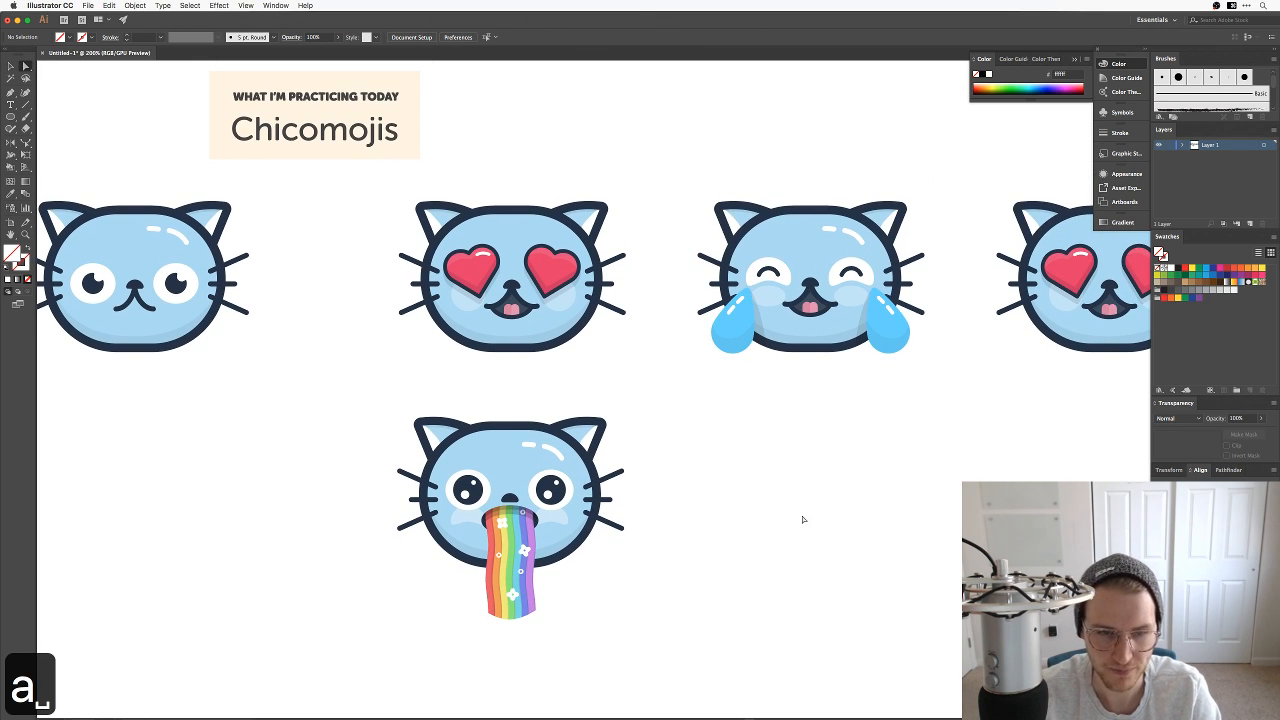
{"action": "left_click_drag", "start_coordinate": [719, 455], "coordinate": [695, 437]}
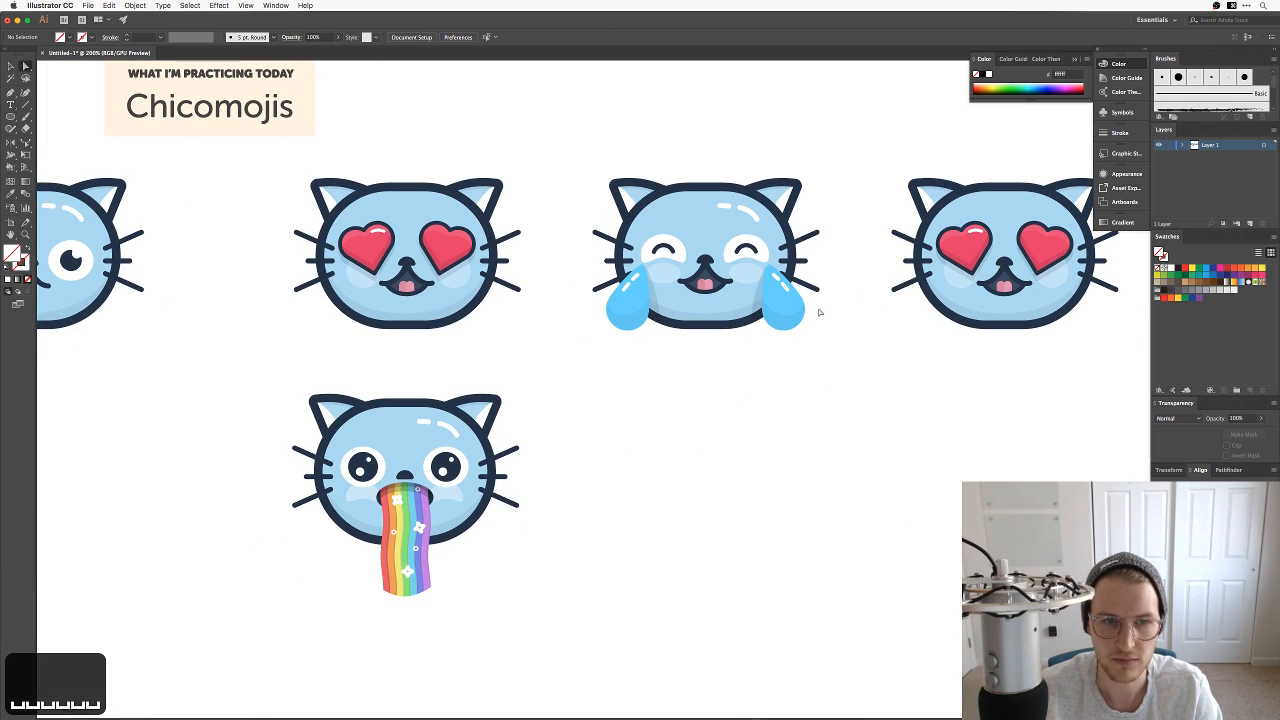
{"action": "left_click_drag", "start_coordinate": [820, 320], "coordinate": [597, 354]}
{"action": "key", "text": "v"}
{"action": "left_click_drag", "start_coordinate": [660, 135], "coordinate": [866, 386]}
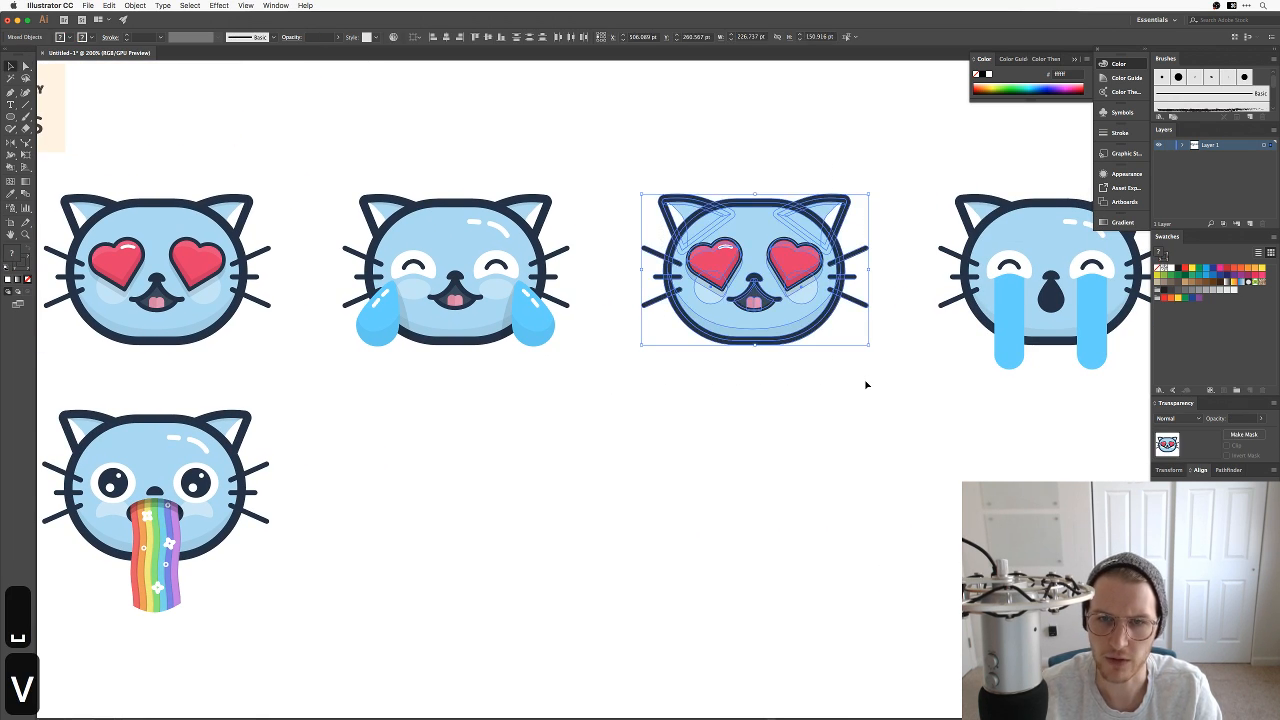
{"action": "key", "text": "BackSpace"}
Step: Move the crying cat with the open mouth horizontally into the empty spot beside the laughing cat
{"action": "left_click_drag", "start_coordinate": [913, 220], "coordinate": [653, 244]}
{"action": "key", "text": "v"}
{"action": "left_click_drag", "start_coordinate": [650, 189], "coordinate": [934, 409]}
{"action": "left_click_drag", "start_coordinate": [796, 330], "coordinate": [510, 330]}
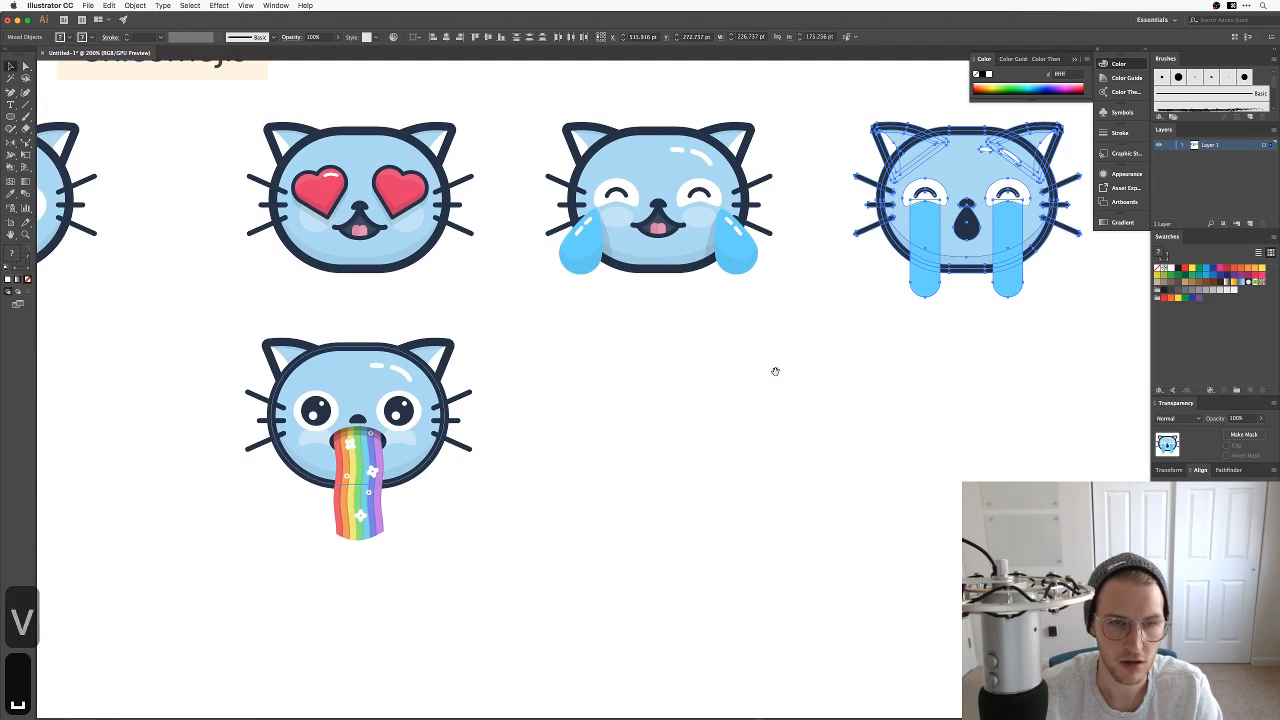
{"action": "left_click_drag", "start_coordinate": [771, 371], "coordinate": [680, 429]}
Step: Reshape the dark shadow on the heart-eyed cat's left heart into a smooth curve across its lower part
{"action": "scroll", "coordinate": [729, 528], "scroll_direction": "left", "scroll_amount": 5}
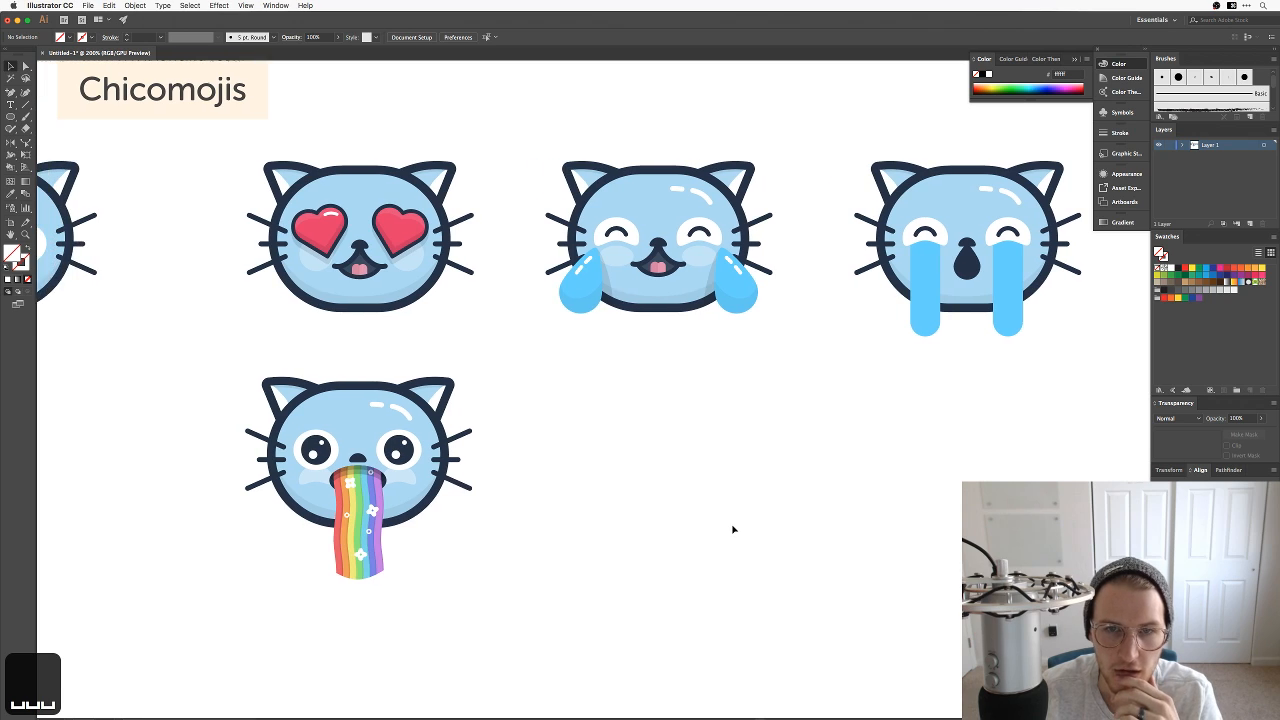
{"action": "scroll", "coordinate": [729, 528], "scroll_direction": "up", "scroll_amount": 1}
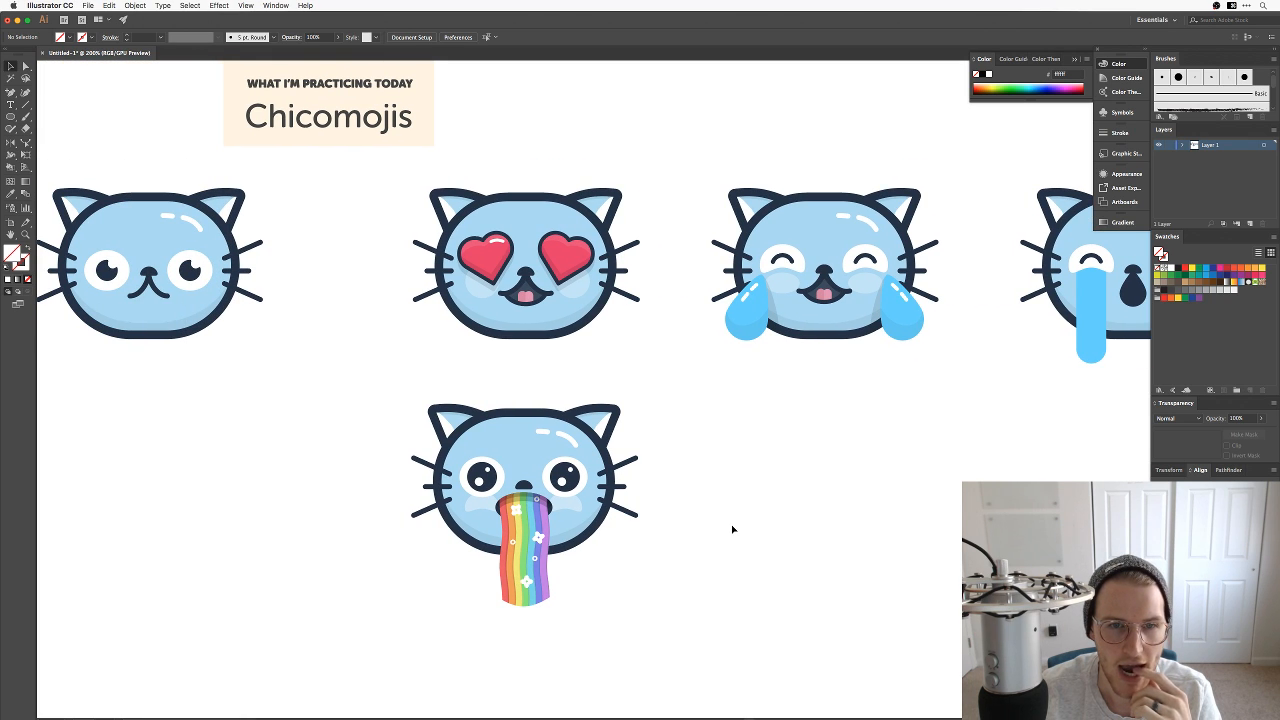
{"action": "left_click_drag", "start_coordinate": [580, 359], "coordinate": [714, 514]}
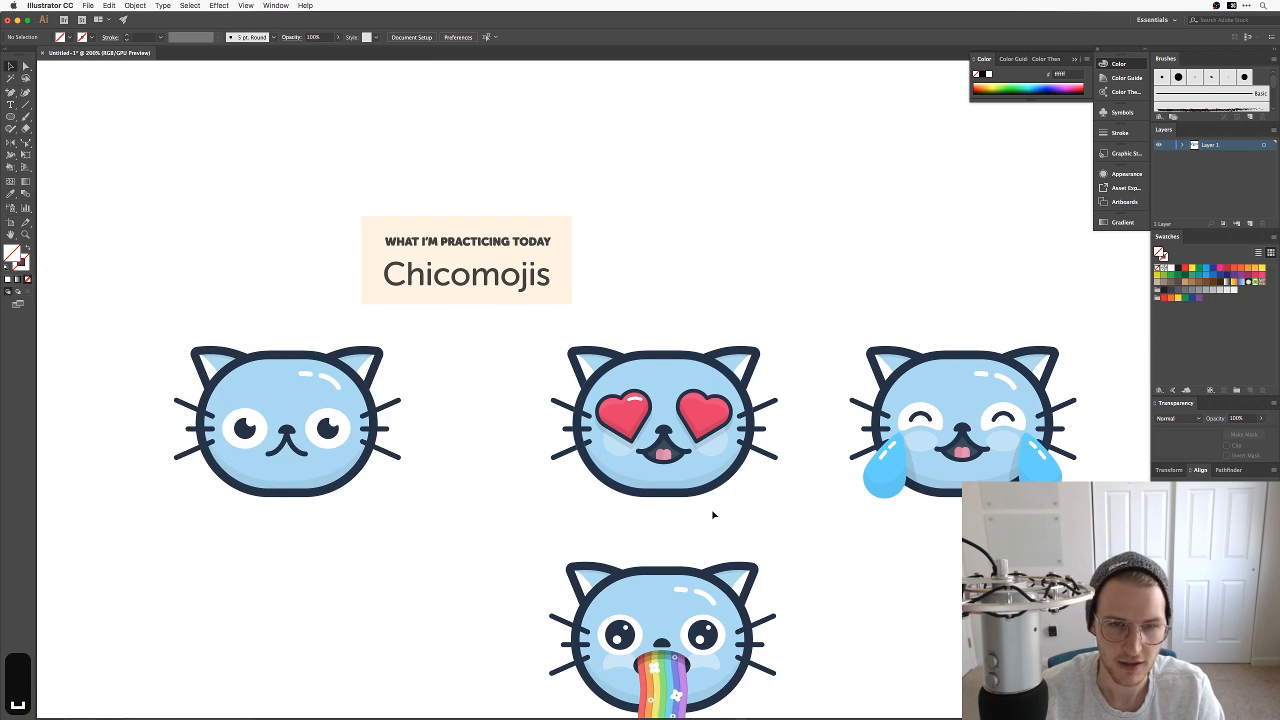
{"action": "key", "text": "z"}
{"action": "left_click_drag", "start_coordinate": [541, 494], "coordinate": [603, 514]}
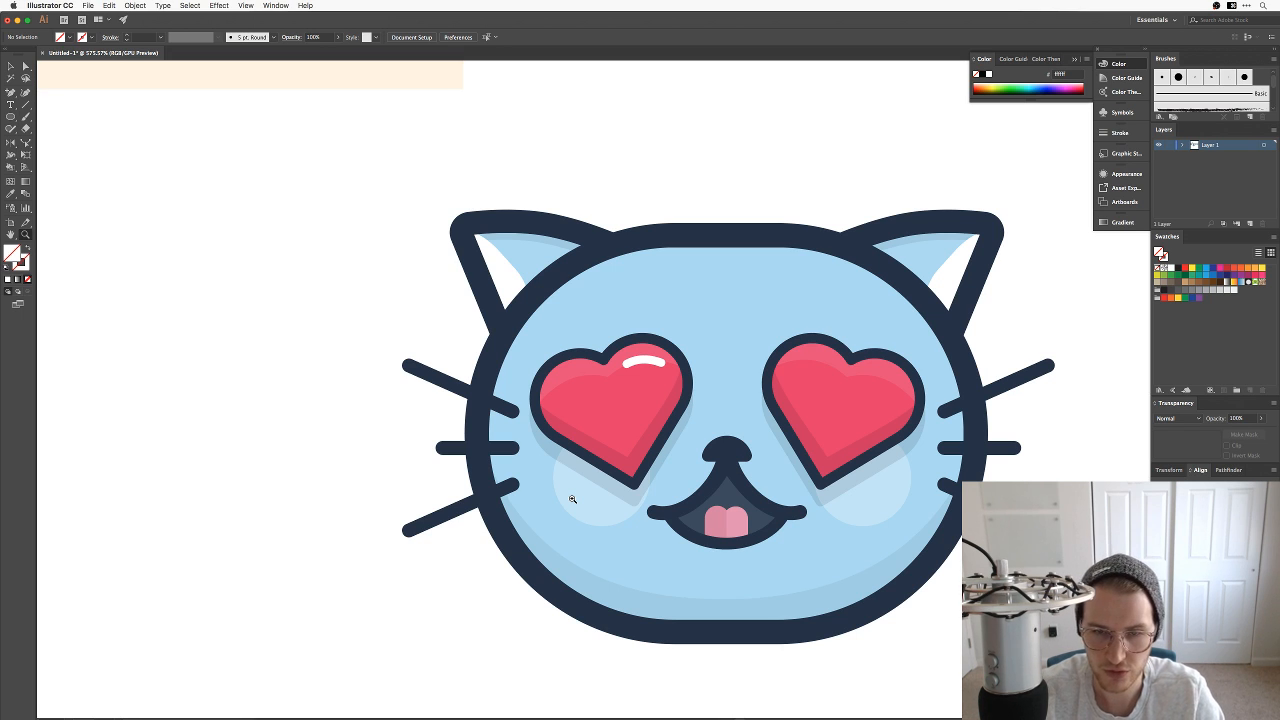
{"action": "key", "text": "z"}
{"action": "left_click_drag", "start_coordinate": [568, 540], "coordinate": [649, 489]}
{"action": "key", "text": "z"}
{"action": "key", "text": "space"}
{"action": "left_click_drag", "start_coordinate": [763, 362], "coordinate": [743, 400]}
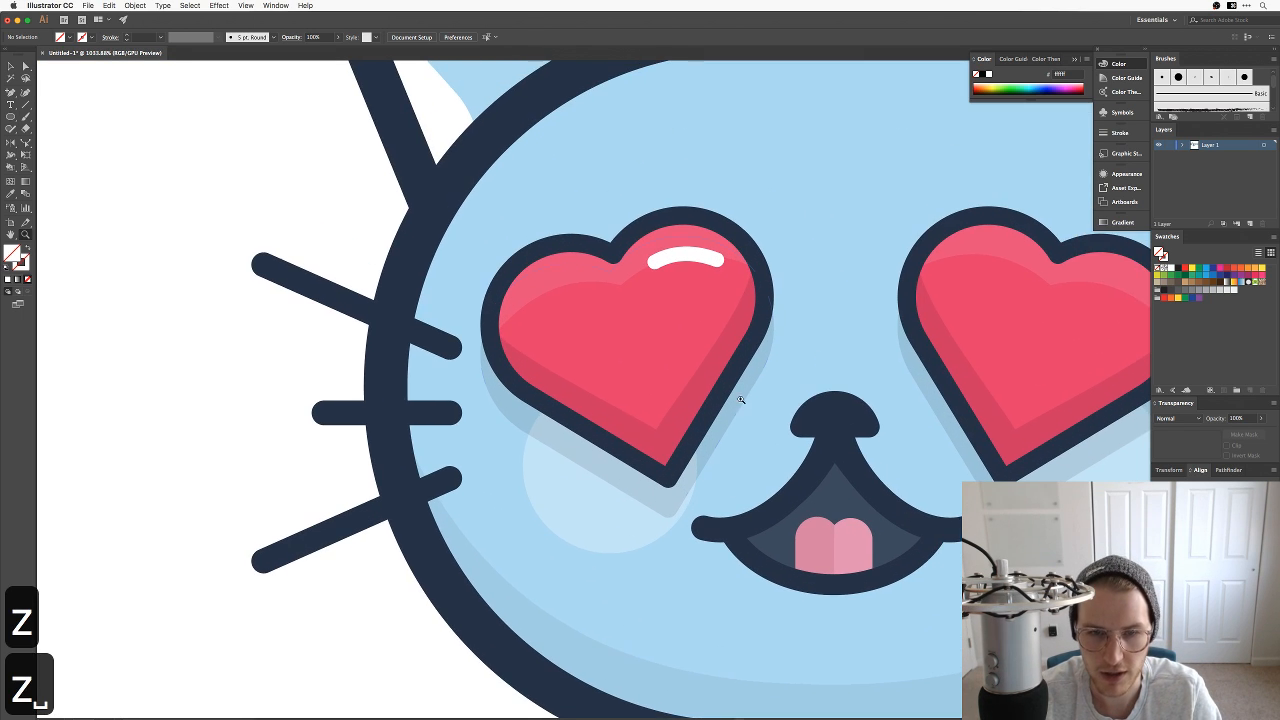
{"action": "key", "text": "a"}
{"action": "left_click", "coordinate": [660, 443]}
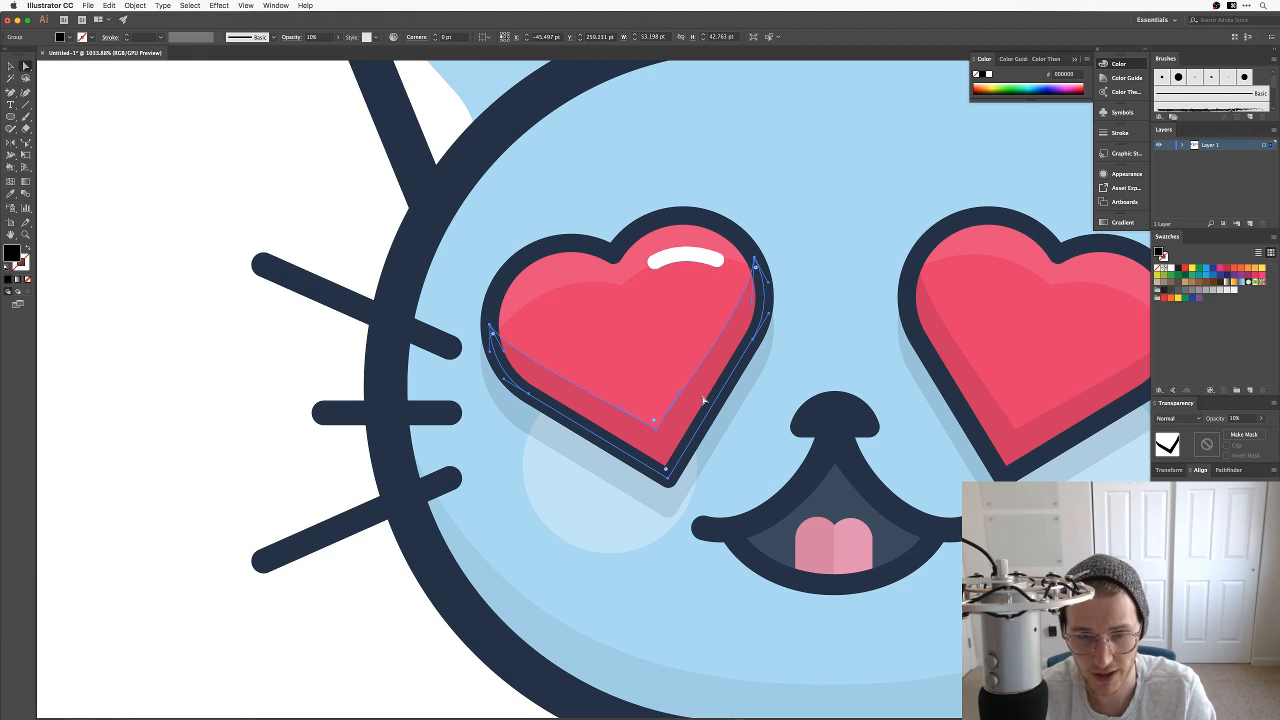
{"action": "mouse_move", "coordinate": [655, 430]}
{"action": "left_mouse_down"}
{"action": "mouse_move", "coordinate": [714, 406]}
{"action": "mouse_move", "coordinate": [710, 393]}
{"action": "left_mouse_up"}
{"action": "left_click_drag", "start_coordinate": [489, 328], "coordinate": [495, 297]}
{"action": "mouse_move", "coordinate": [675, 383]}
{"action": "left_mouse_down"}
{"action": "mouse_move", "coordinate": [603, 436]}
{"action": "mouse_move", "coordinate": [596, 419]}
{"action": "left_mouse_up"}
Step: Remove the surplus anchors on the right side of the left heart's shadow and pull its corner onto the curve's end
{"action": "key", "text": "a"}
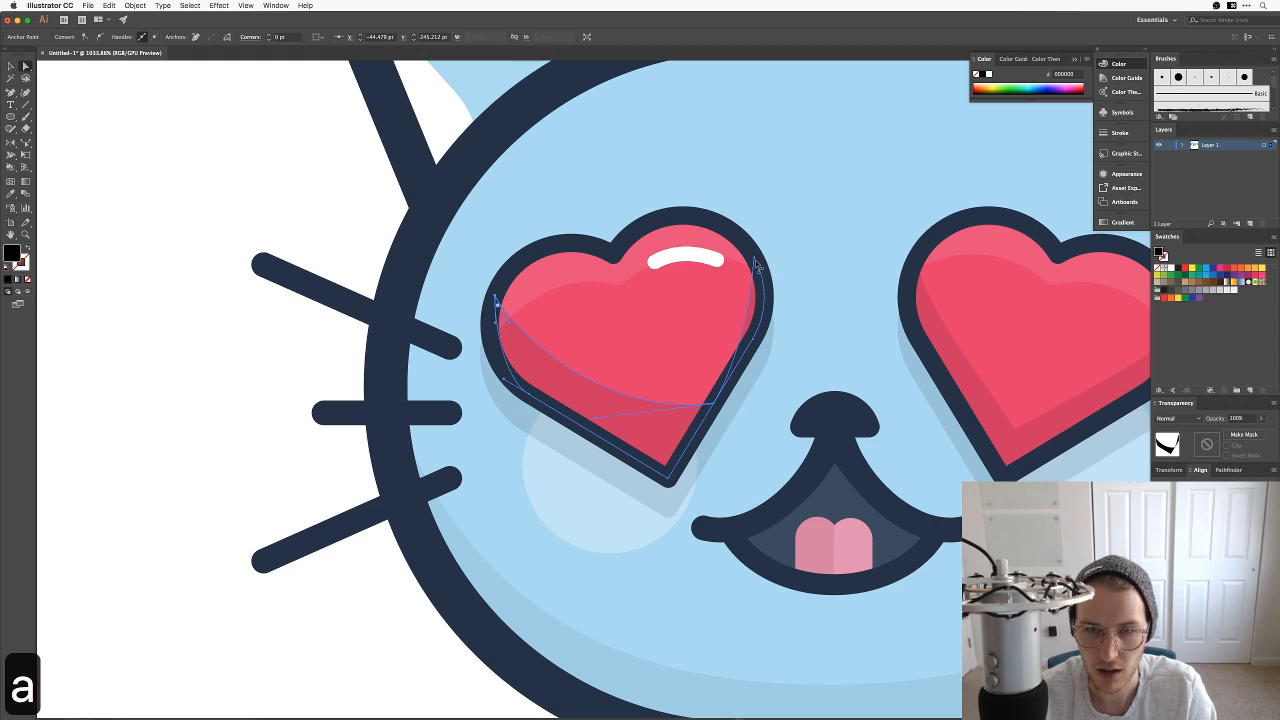
{"action": "key", "text": "minus"}
{"action": "left_click", "coordinate": [755, 258]}
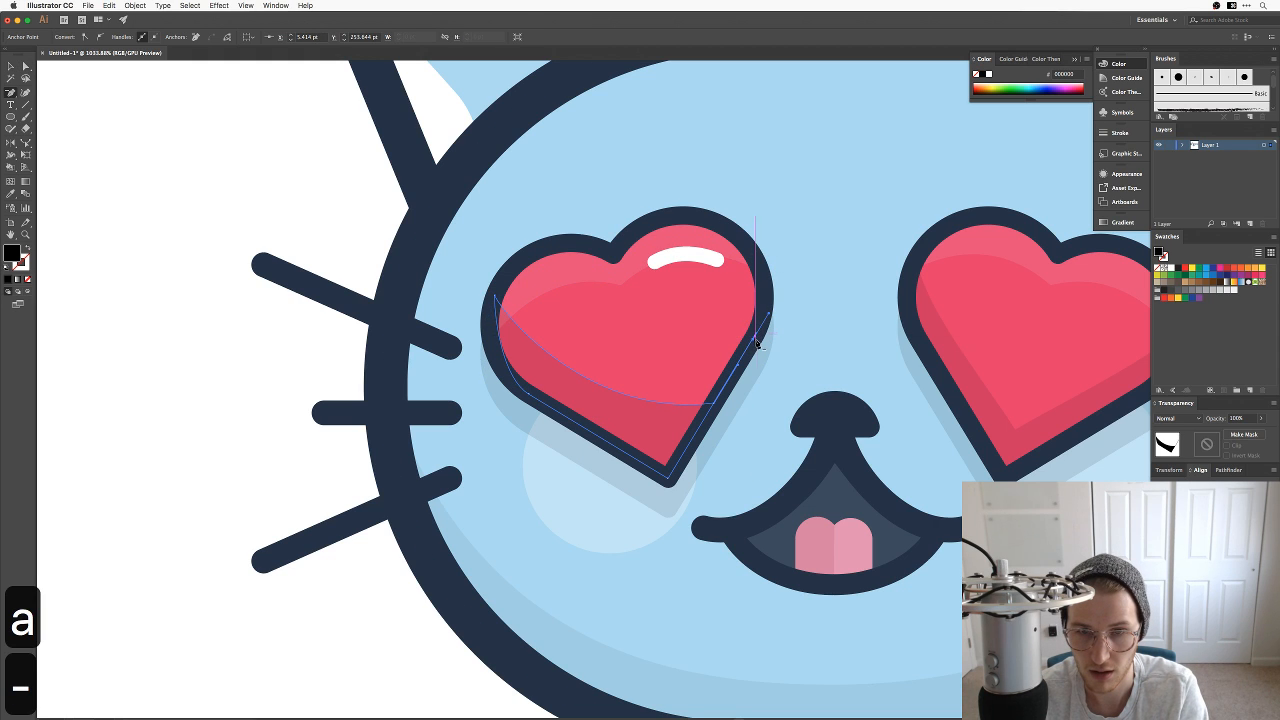
{"action": "left_click", "coordinate": [757, 342]}
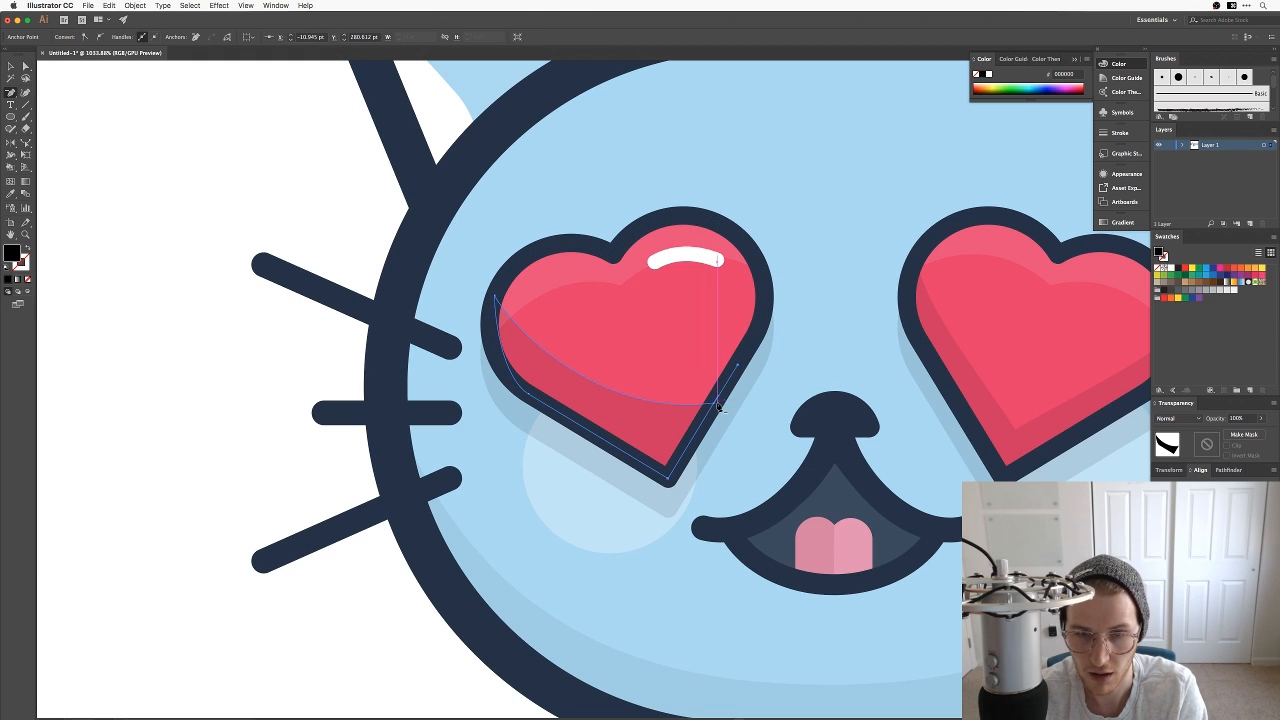
{"action": "key", "text": "a"}
{"action": "left_click_drag", "start_coordinate": [737, 366], "coordinate": [714, 403]}
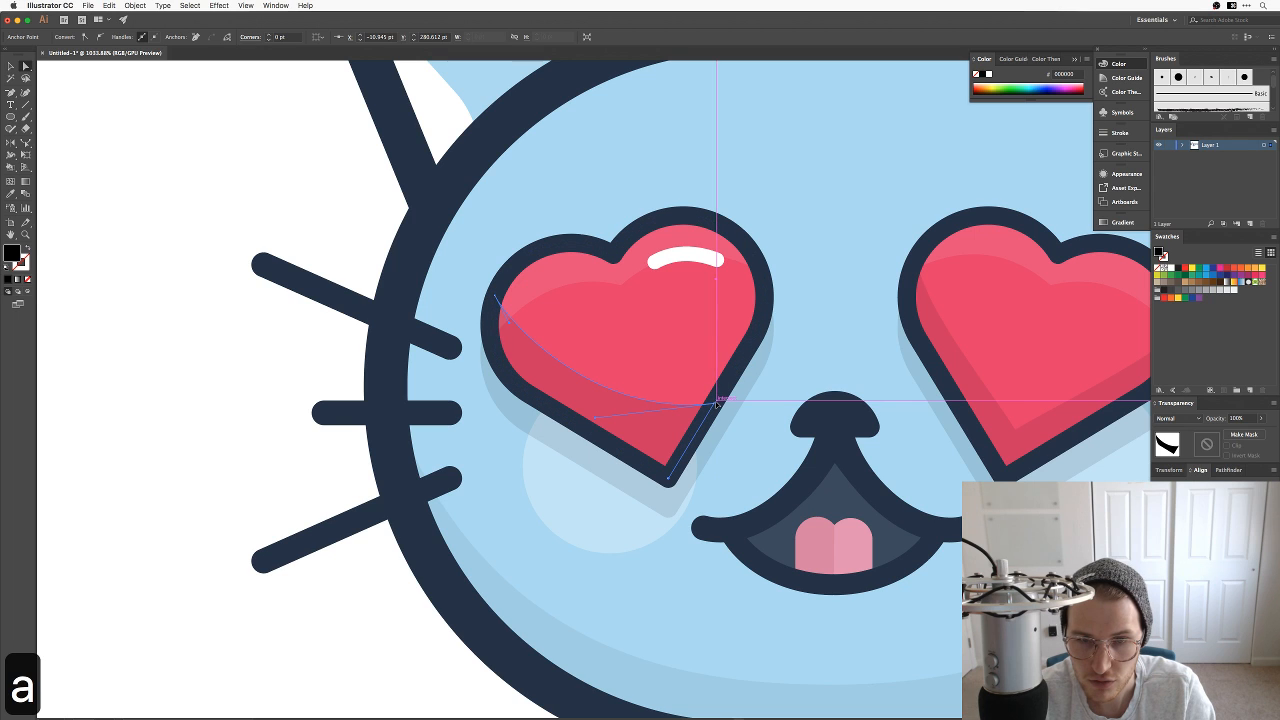
{"action": "left_click", "coordinate": [323, 220]}
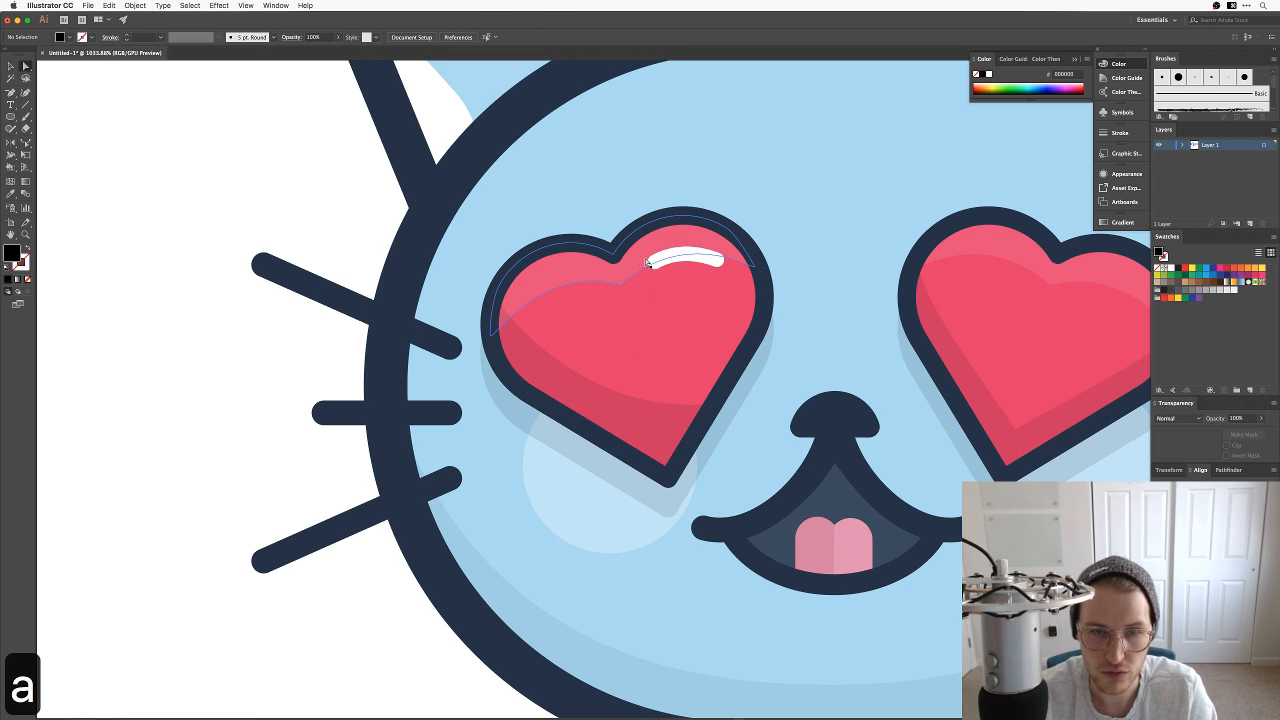
Step: Reshape the left heart's pale highlight by raising its middle anchor to the notch and curving its right end lower
{"action": "left_click", "coordinate": [615, 270]}
{"action": "mouse_move", "coordinate": [619, 281]}
{"action": "left_mouse_down"}
{"action": "mouse_move", "coordinate": [634, 284]}
{"action": "mouse_move", "coordinate": [636, 268]}
{"action": "mouse_move", "coordinate": [619, 261]}
{"action": "left_mouse_up"}
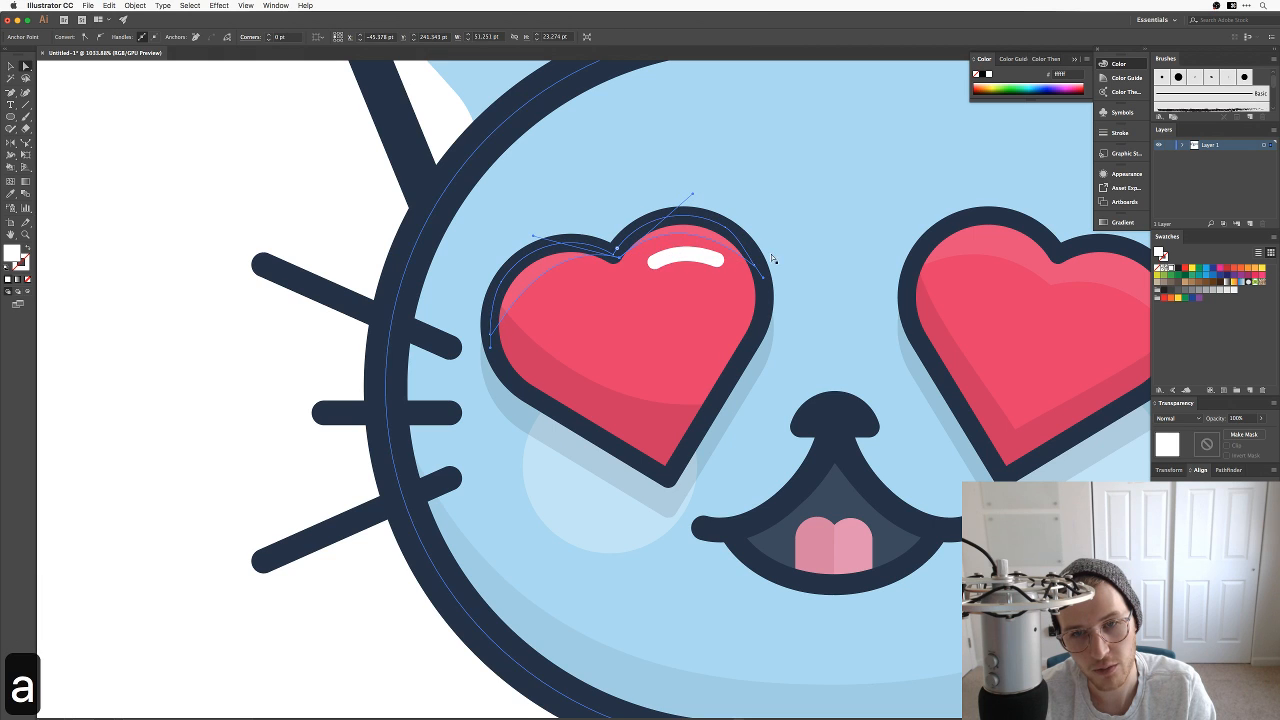
{"action": "left_click_drag", "start_coordinate": [754, 268], "coordinate": [766, 309]}
{"action": "left_click_drag", "start_coordinate": [737, 234], "coordinate": [782, 257]}
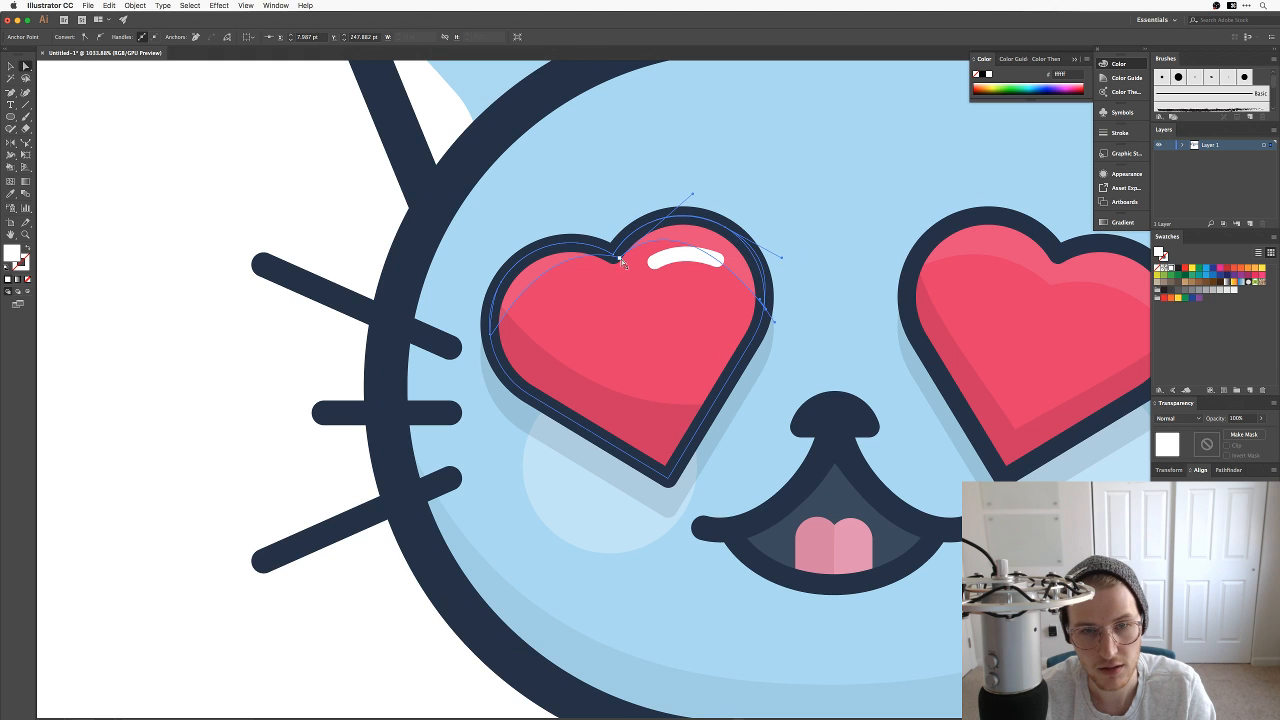
{"action": "left_click_drag", "start_coordinate": [619, 258], "coordinate": [620, 262]}
{"action": "left_click_drag", "start_coordinate": [693, 198], "coordinate": [697, 231]}
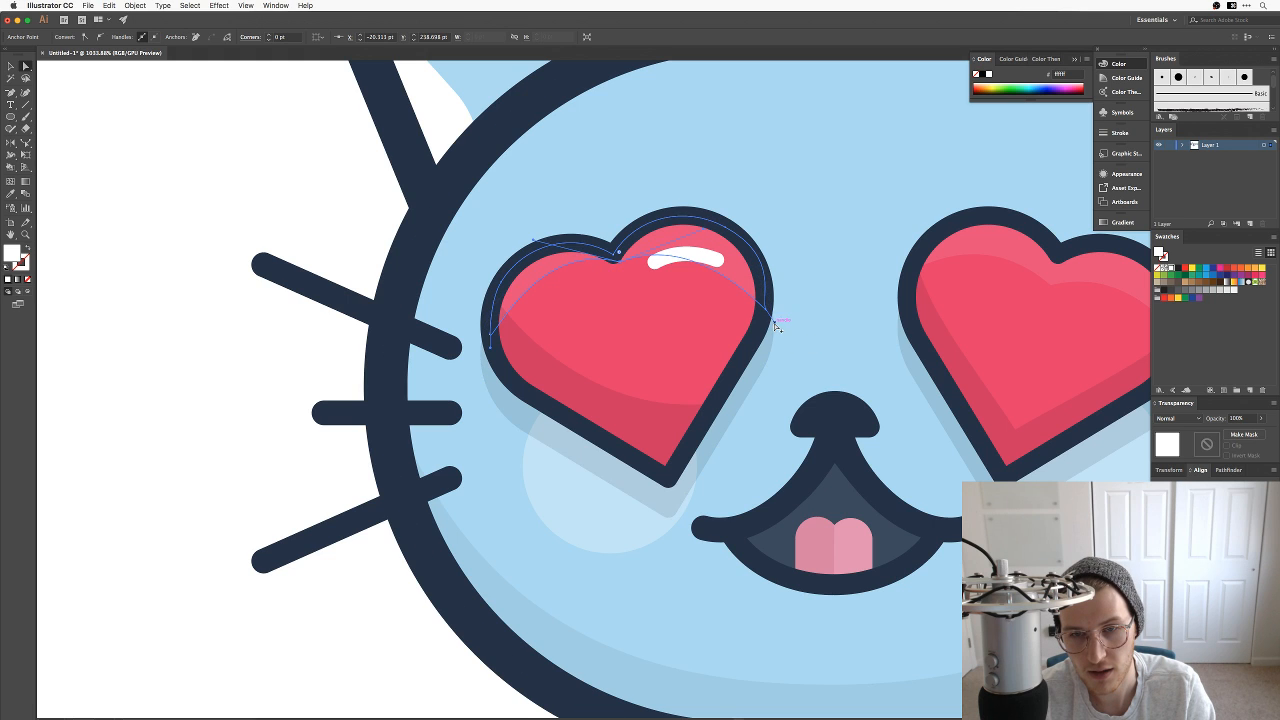
{"action": "left_click_drag", "start_coordinate": [774, 323], "coordinate": [766, 306]}
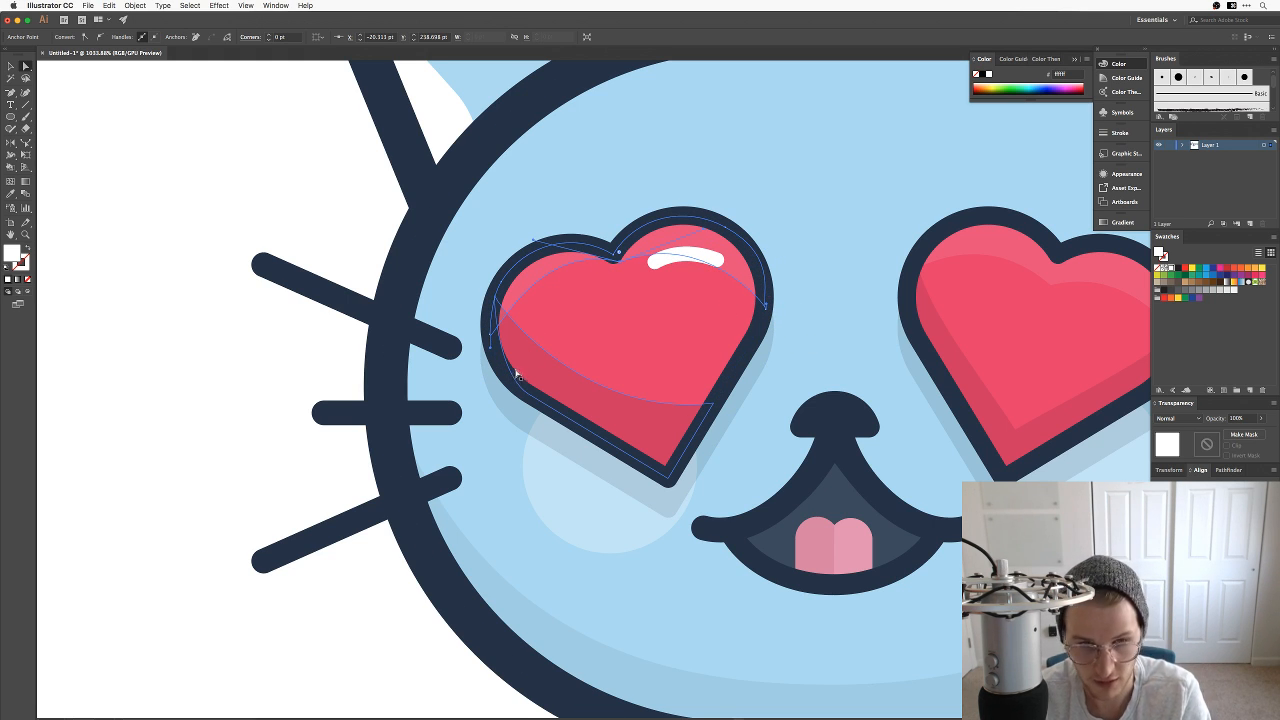
Step: Remove the highlight's anchors on the left lobe so the pale highlight covers only the heart's right lobe
{"action": "key", "text": "minus"}
{"action": "left_click", "coordinate": [491, 335]}
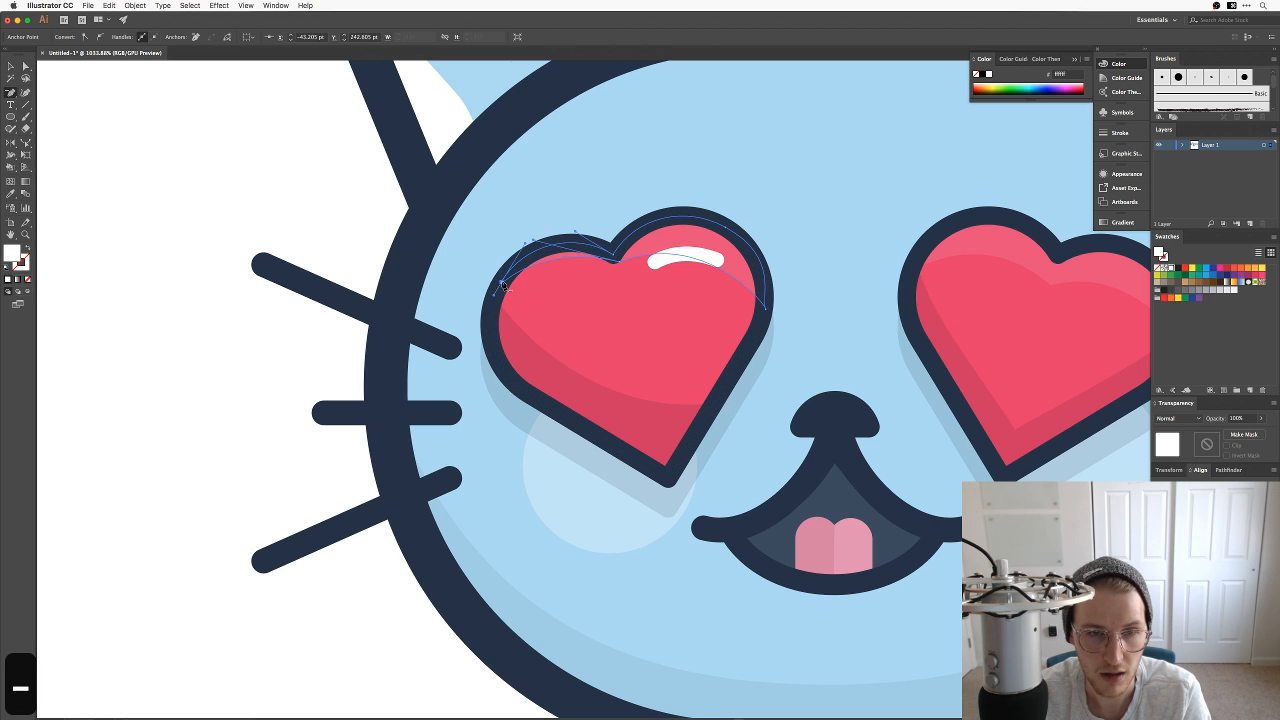
{"action": "left_click", "coordinate": [500, 278]}
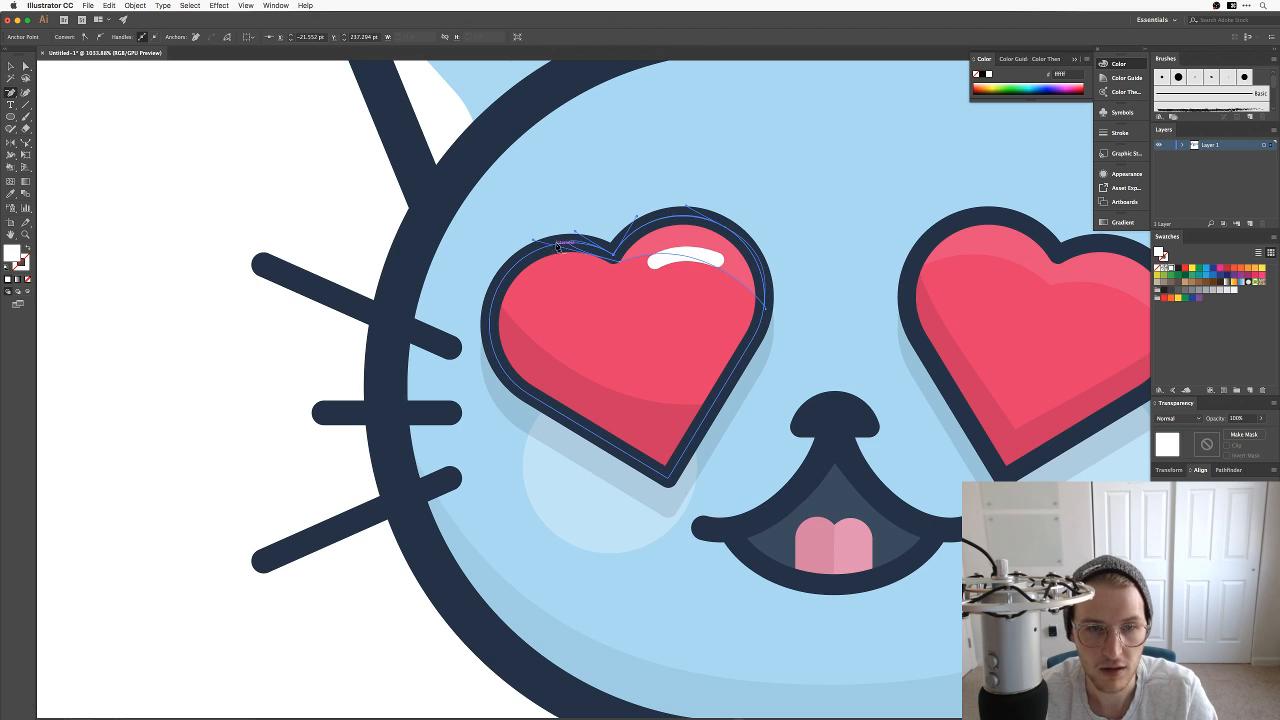
{"action": "key", "text": "a"}
{"action": "left_click_drag", "start_coordinate": [533, 240], "coordinate": [591, 245]}
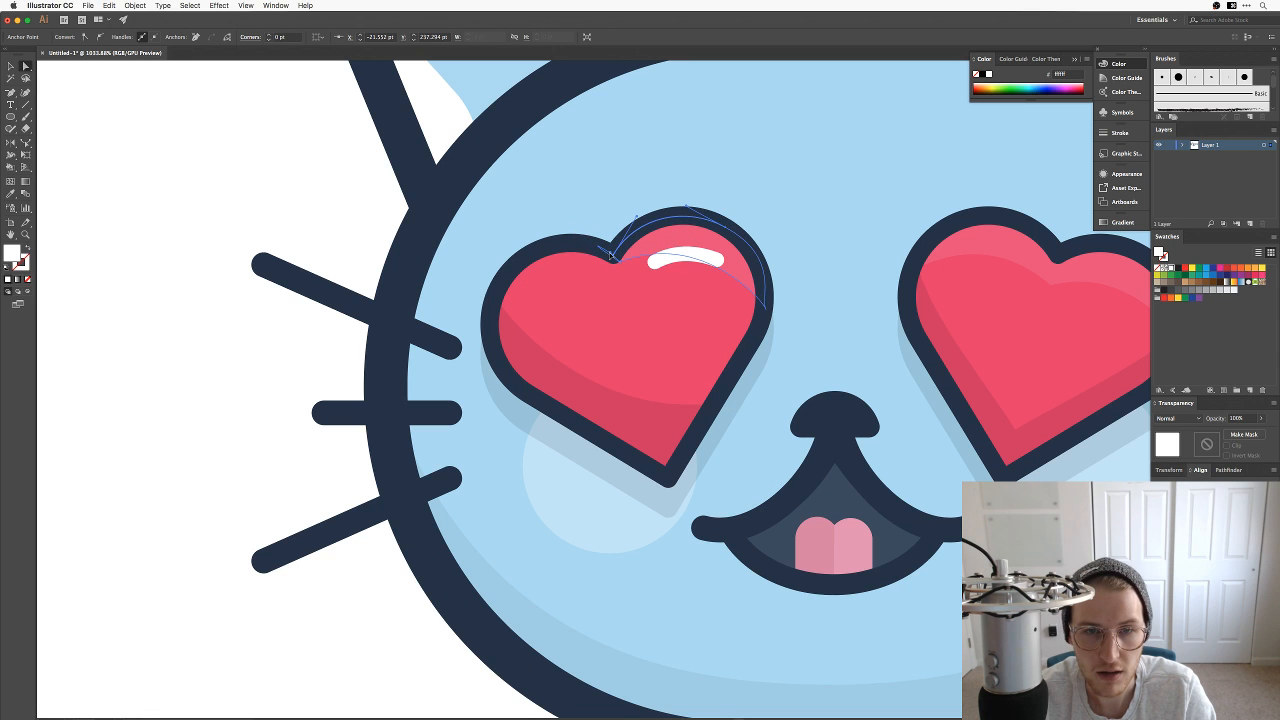
{"action": "left_click", "coordinate": [312, 161]}
Step: Move the white shine stroke to the left lobe of the left heart and rotate it to follow the outline
{"action": "key", "text": "super+minus"}
{"action": "key", "text": "super+minus"}
{"action": "key", "text": "super+minus"}
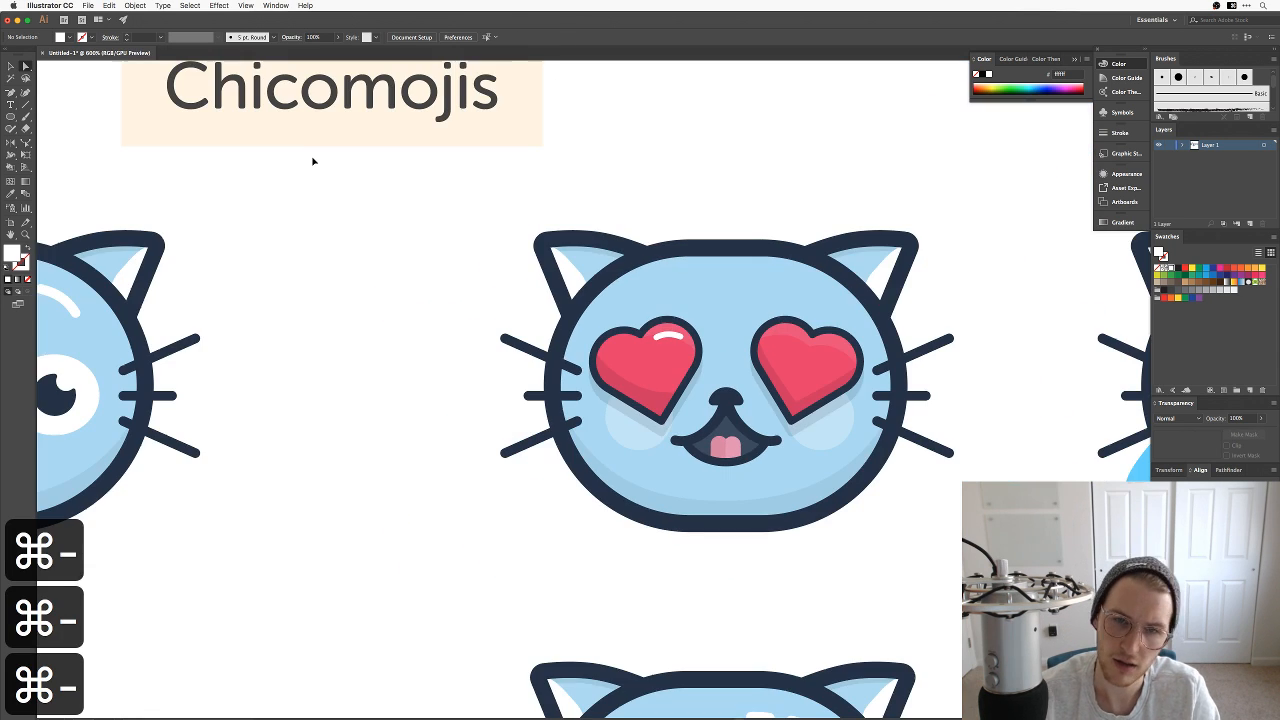
{"action": "key", "text": "super+equal"}
{"action": "key", "text": "v"}
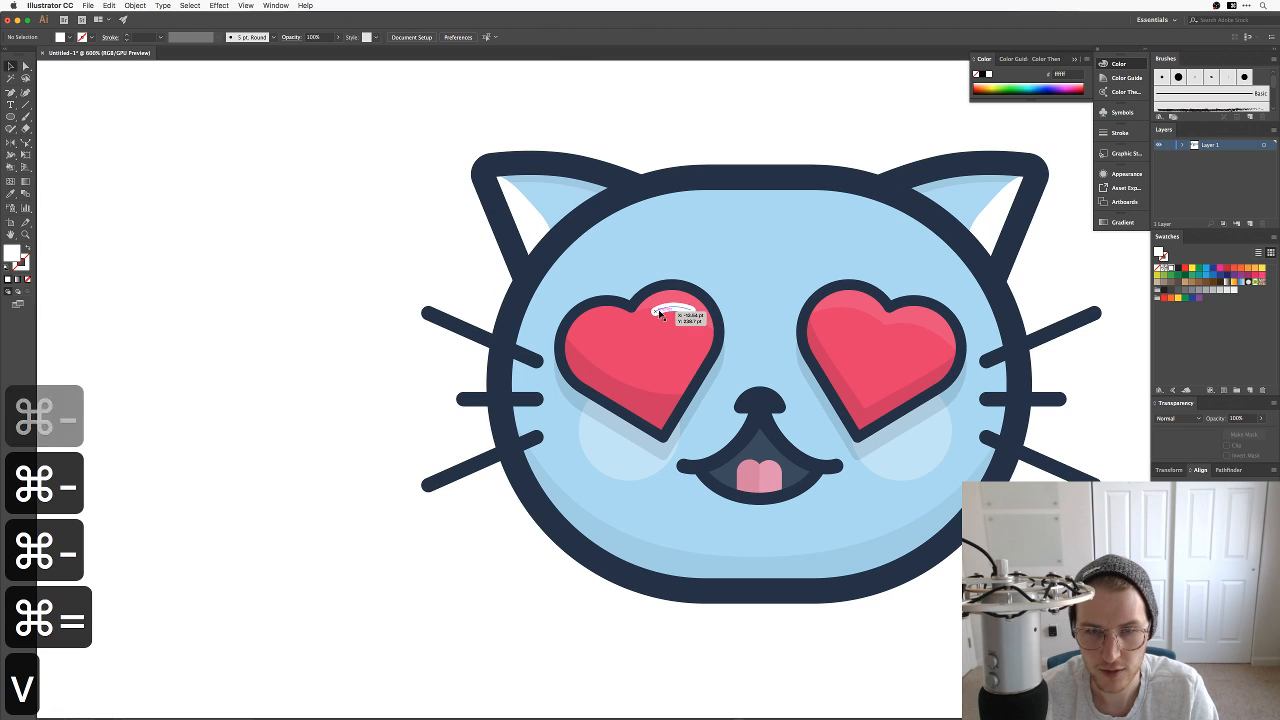
{"action": "left_click_drag", "start_coordinate": [673, 312], "coordinate": [598, 335]}
{"action": "key", "text": "e"}
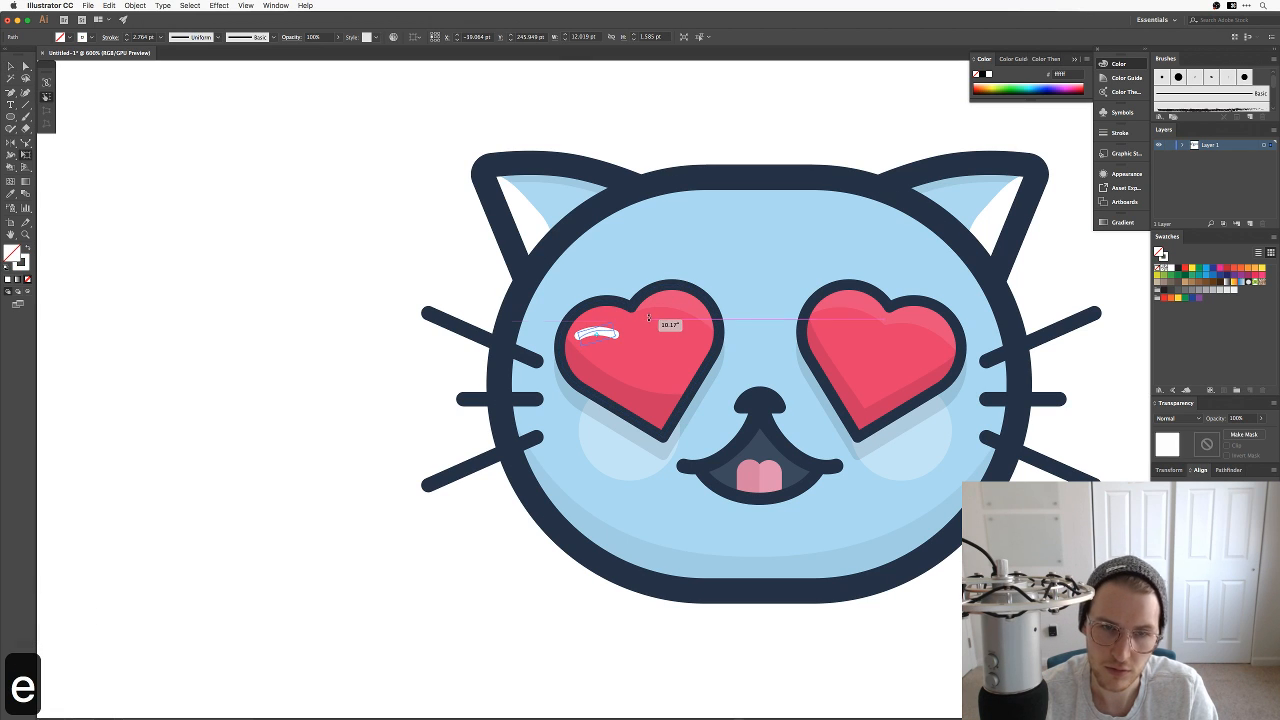
{"action": "key", "text": "v"}
{"action": "left_click", "coordinate": [424, 267]}
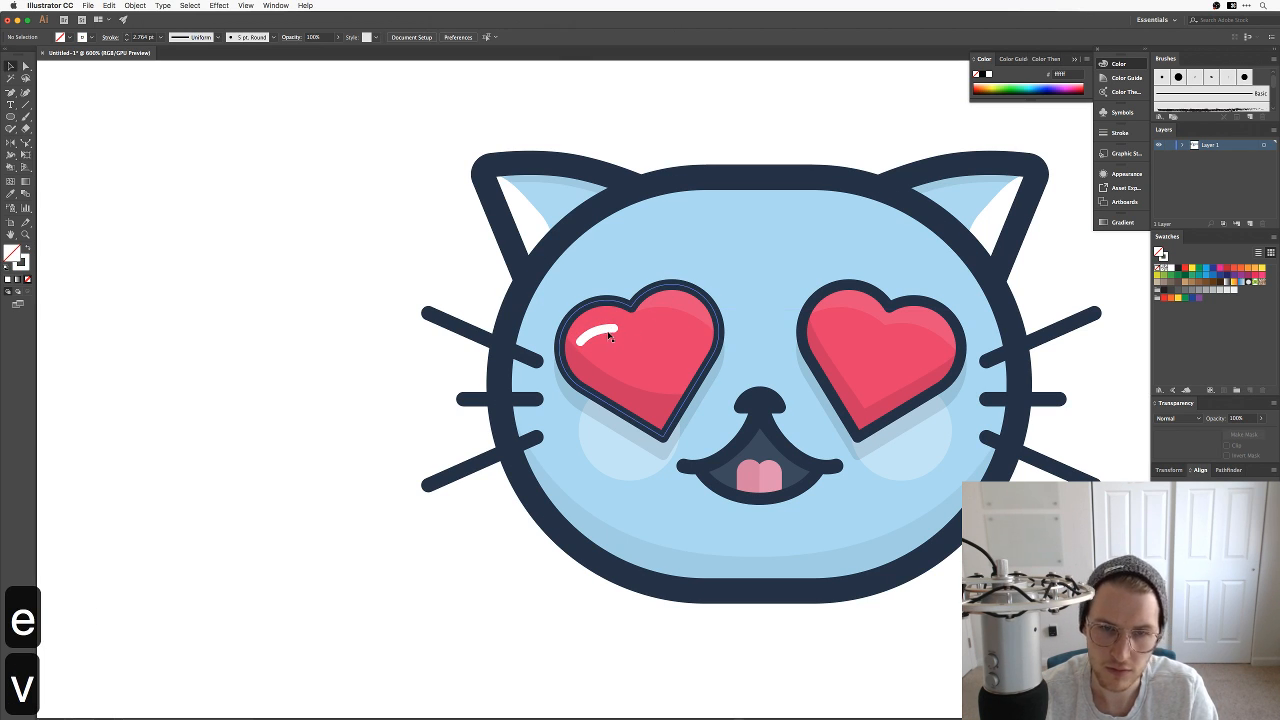
Step: Fine-tune the white shine stroke's placement and angle along the left lobe's curve
{"action": "left_click", "coordinate": [610, 337]}
{"action": "key", "text": "e"}
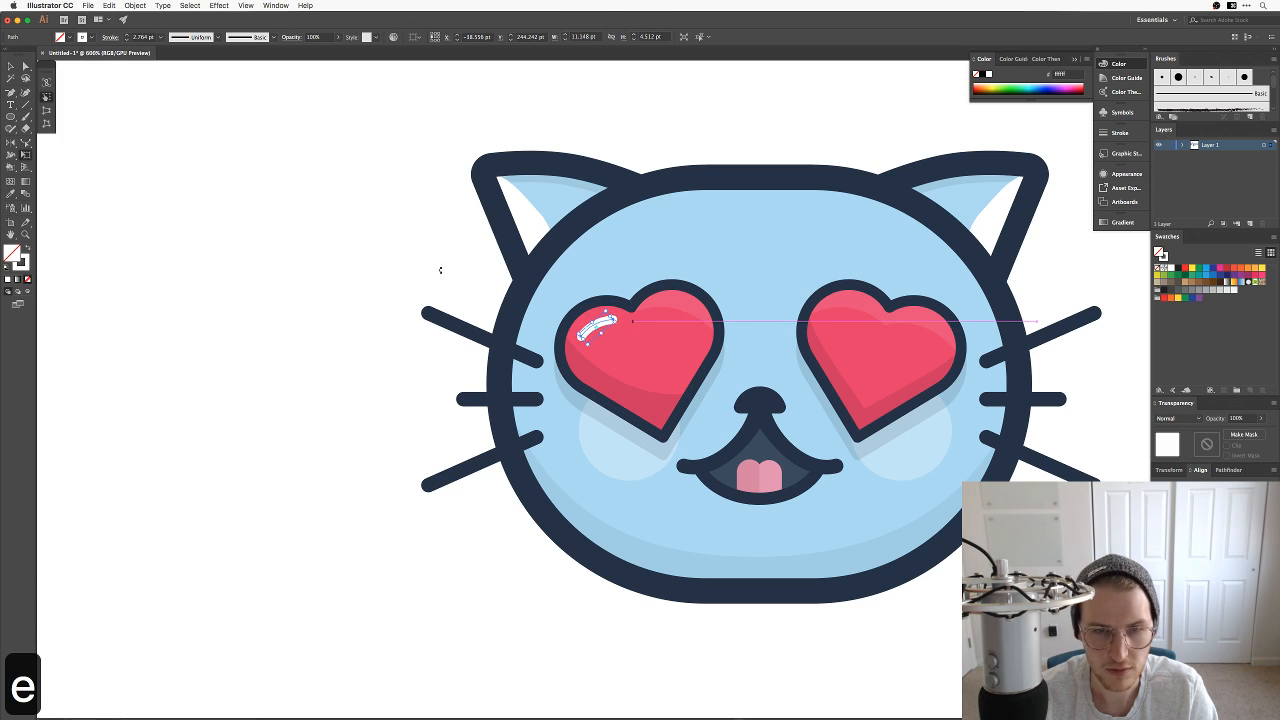
{"action": "key", "text": "v"}
{"action": "left_click_drag", "start_coordinate": [423, 271], "coordinate": [357, 277]}
Step: Delete the cat's right heart eye while keeping its drop shadow on the face
{"action": "key", "text": "v"}
{"action": "left_click", "coordinate": [778, 357]}
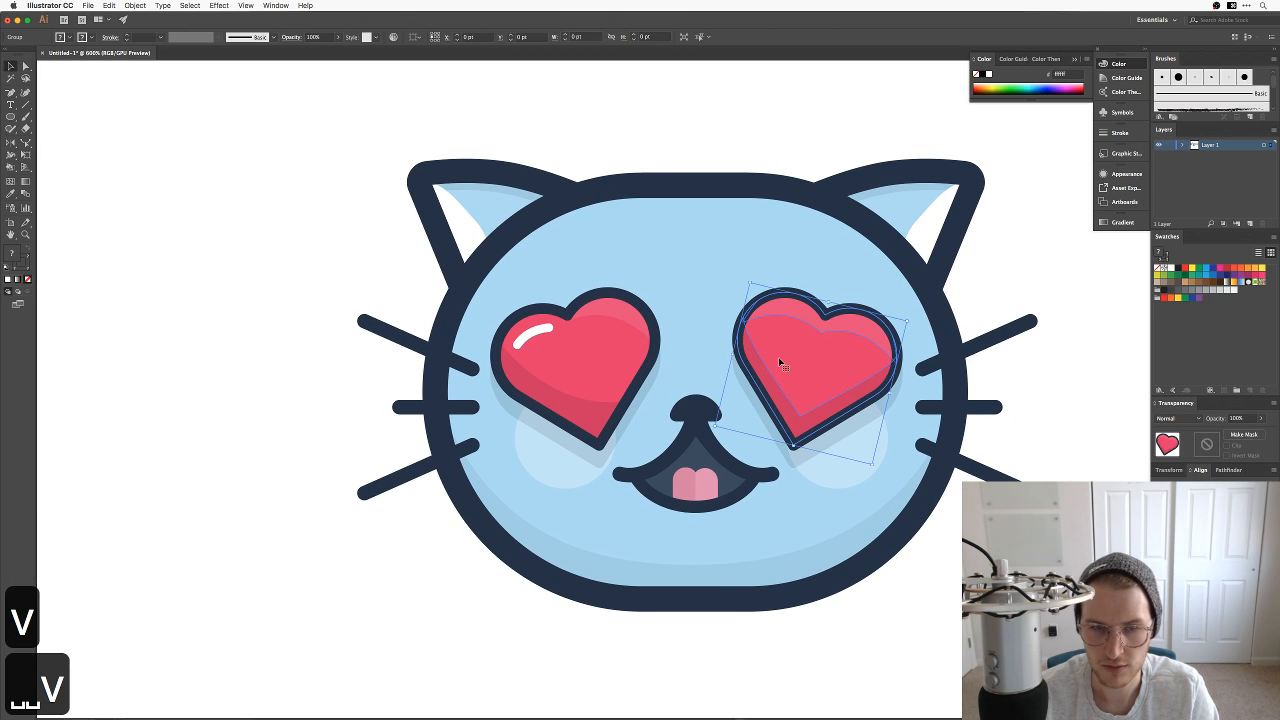
{"action": "key", "text": "BackSpace"}
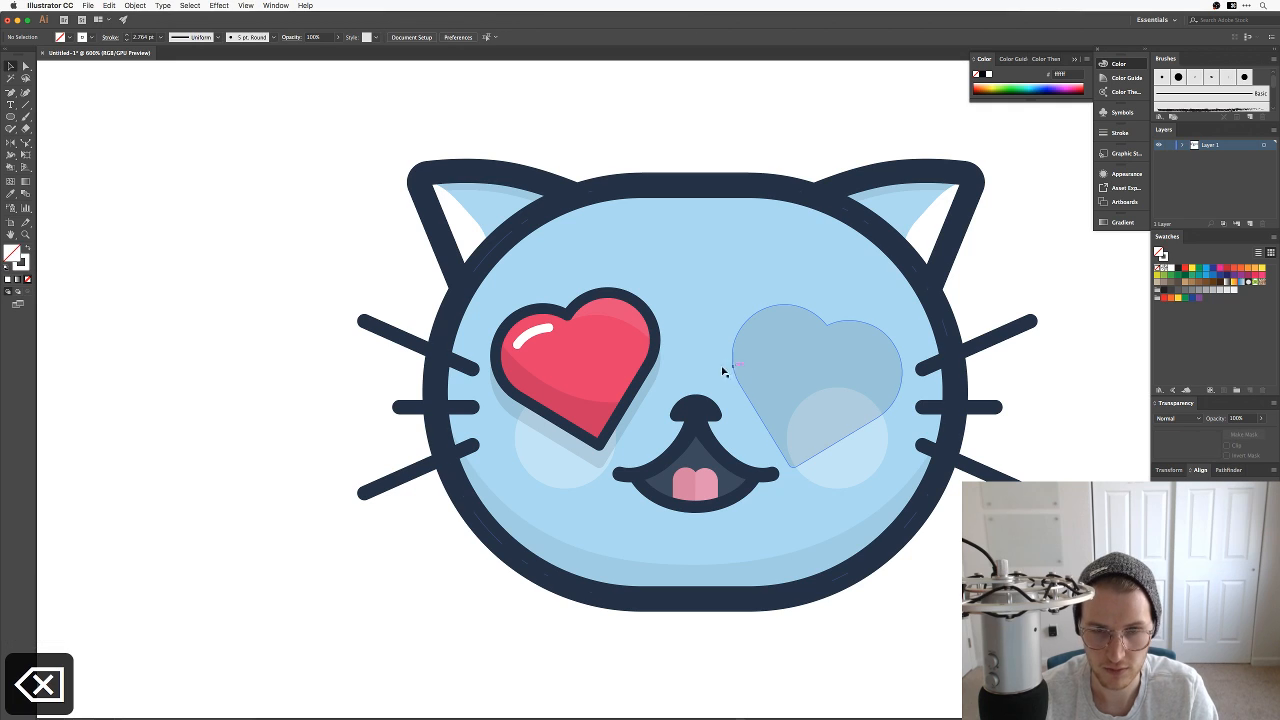
Step: Duplicate the left heart with its shine, reflect the copy horizontally and align it over the right eye's drop shadow
{"action": "left_click", "coordinate": [583, 373]}
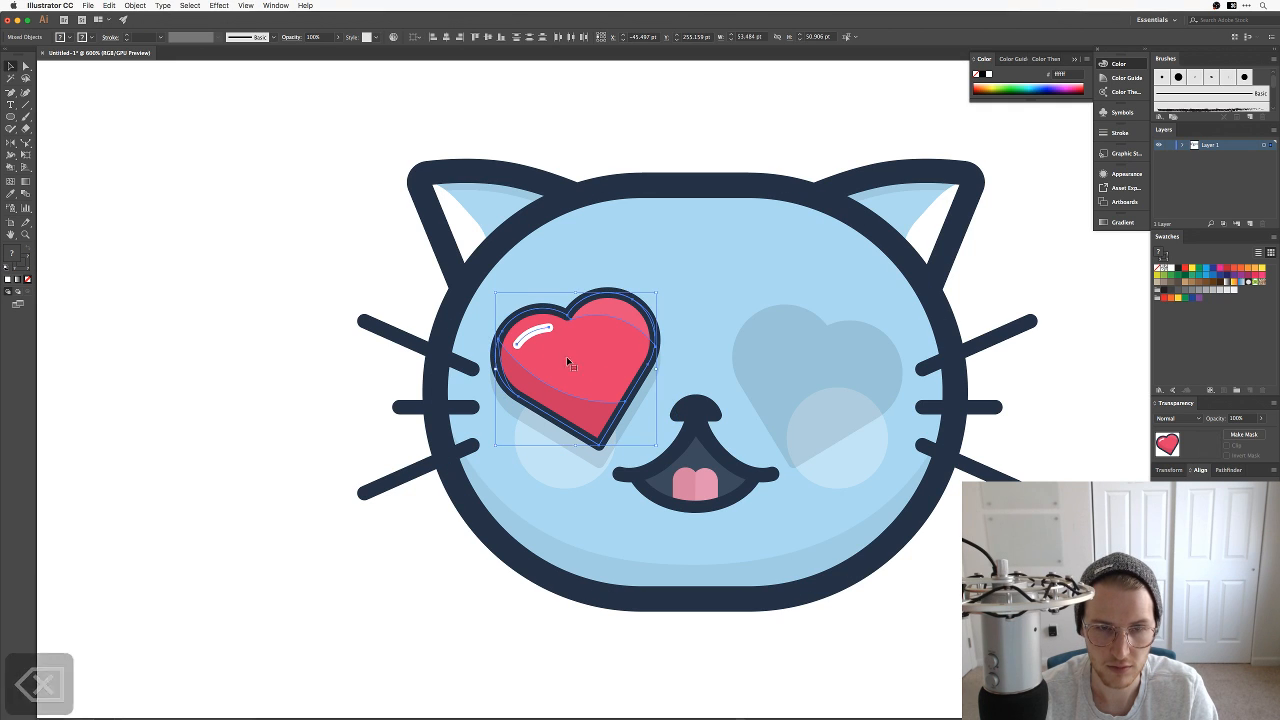
{"action": "left_click_drag", "start_coordinate": [571, 363], "coordinate": [797, 370]}
{"action": "right_click", "coordinate": [797, 372]}
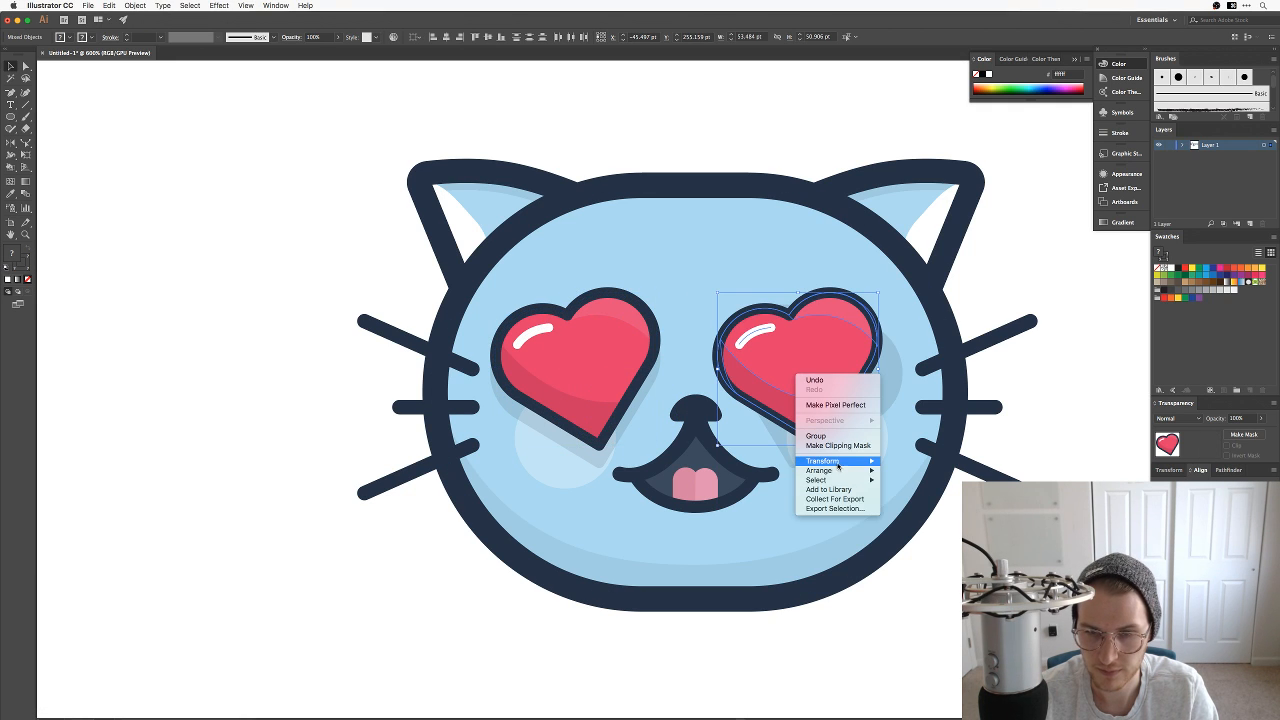
{"action": "mouse_move", "coordinate": [838, 461]}
{"action": "left_click", "coordinate": [905, 500]}
{"action": "key", "text": "Return"}
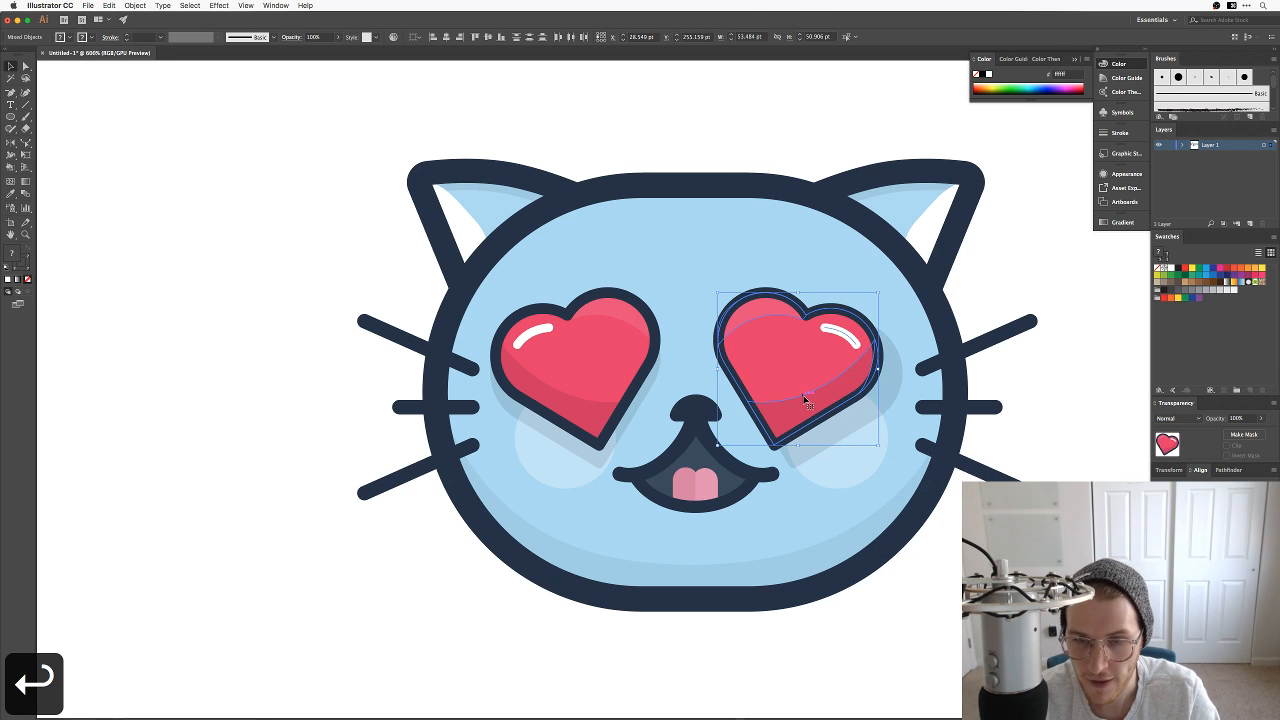
{"action": "left_click_drag", "start_coordinate": [806, 400], "coordinate": [827, 399]}
{"action": "key", "text": "super+shift+a"}
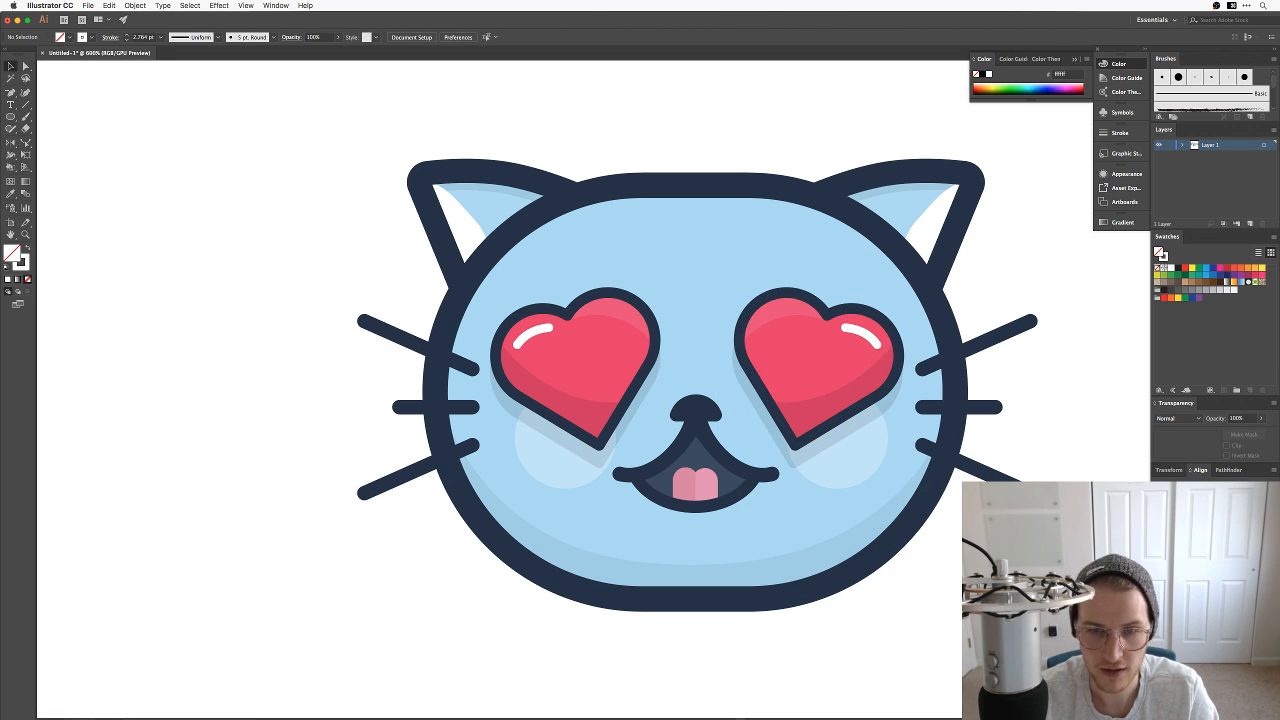
{"action": "key", "text": "super+minus"}
{"action": "key", "text": "super+minus"}
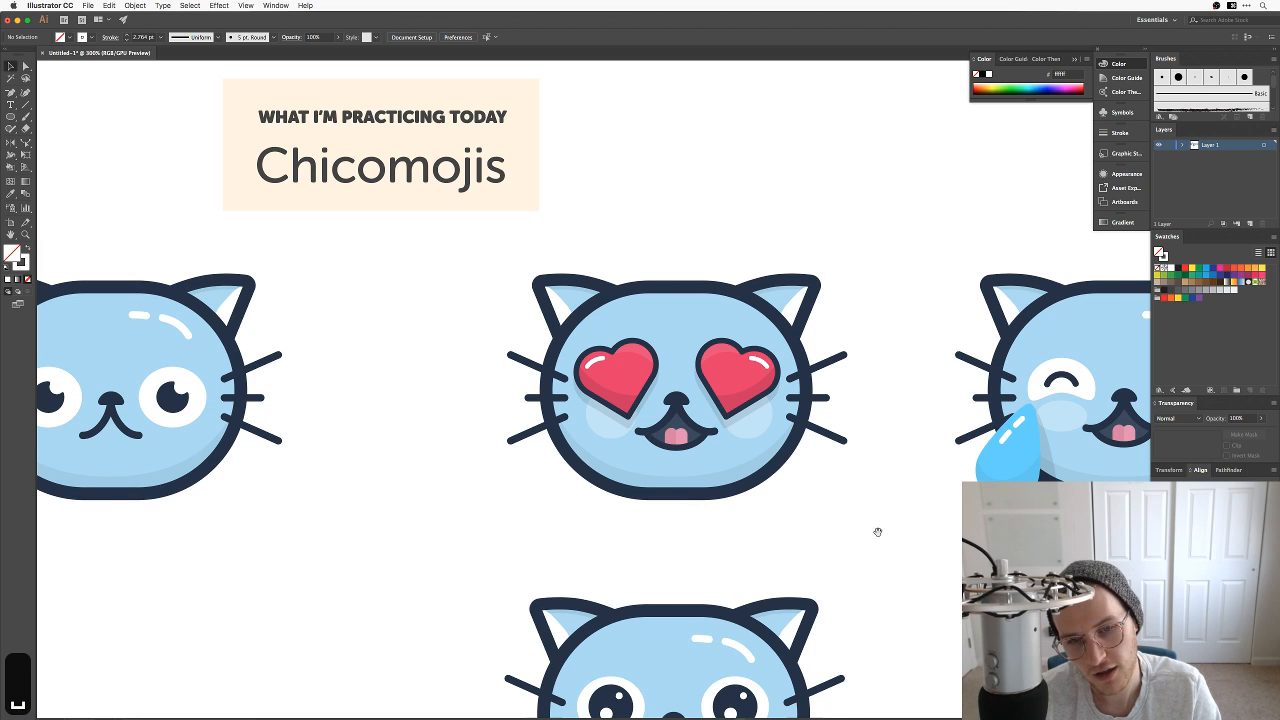
{"action": "left_click_drag", "start_coordinate": [877, 528], "coordinate": [877, 557]}
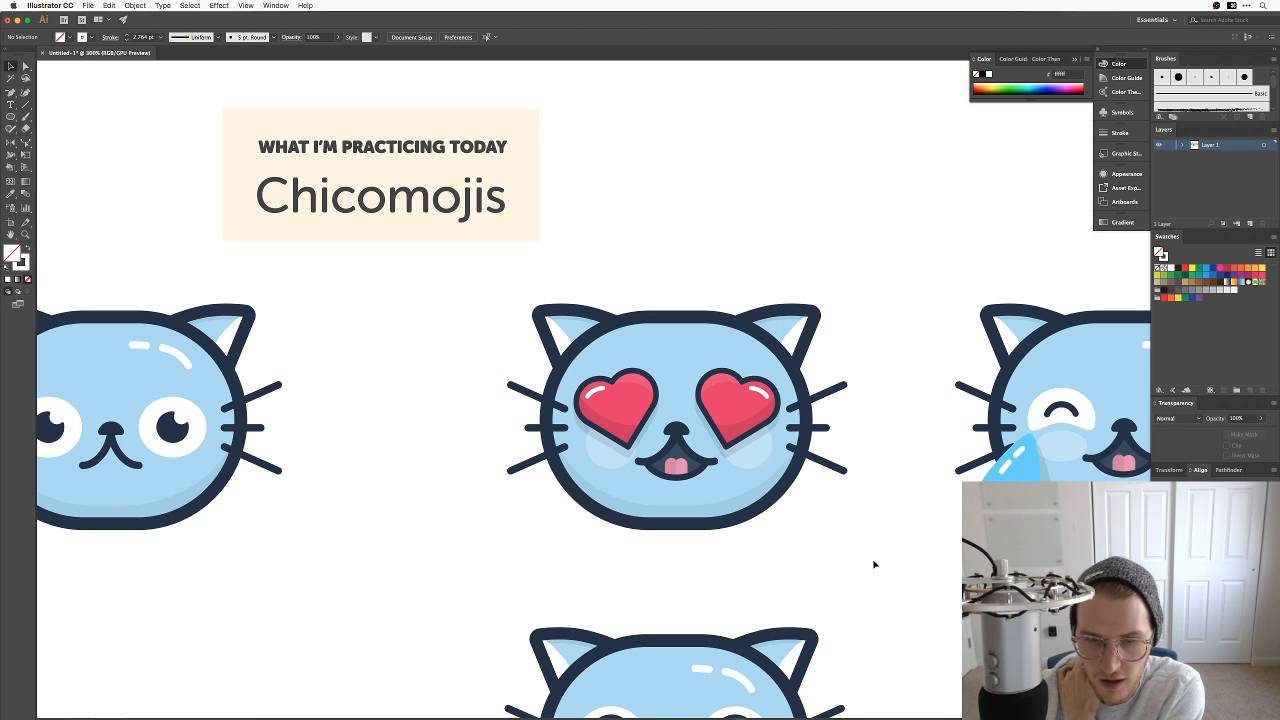
{"action": "scroll", "coordinate": [873, 564], "scroll_direction": "down", "scroll_amount": 5}
{"action": "scroll", "coordinate": [873, 564], "scroll_direction": "up", "scroll_amount": 2}
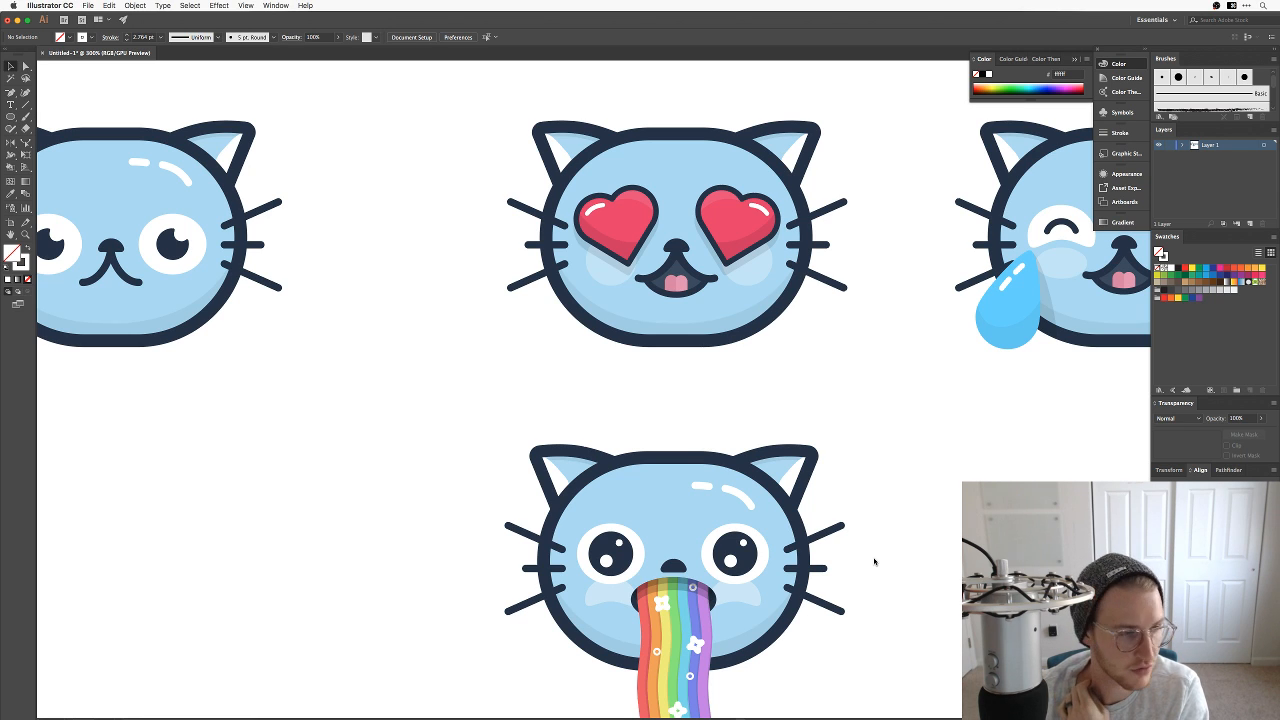
Step: Smooth the notch between the heart-eyed cat's tongue lobes and raise the lighter half's inner top anchor point to match the curve
{"action": "key", "text": "z"}
{"action": "left_click_drag", "start_coordinate": [677, 292], "coordinate": [970, 192]}
{"action": "key", "text": "space"}
{"action": "key", "text": "a"}
{"action": "left_click_drag", "start_coordinate": [687, 184], "coordinate": [688, 345]}
{"action": "left_click", "coordinate": [703, 394]}
{"action": "left_click", "coordinate": [686, 370]}
{"action": "key", "text": "a"}
{"action": "left_click", "coordinate": [708, 384]}
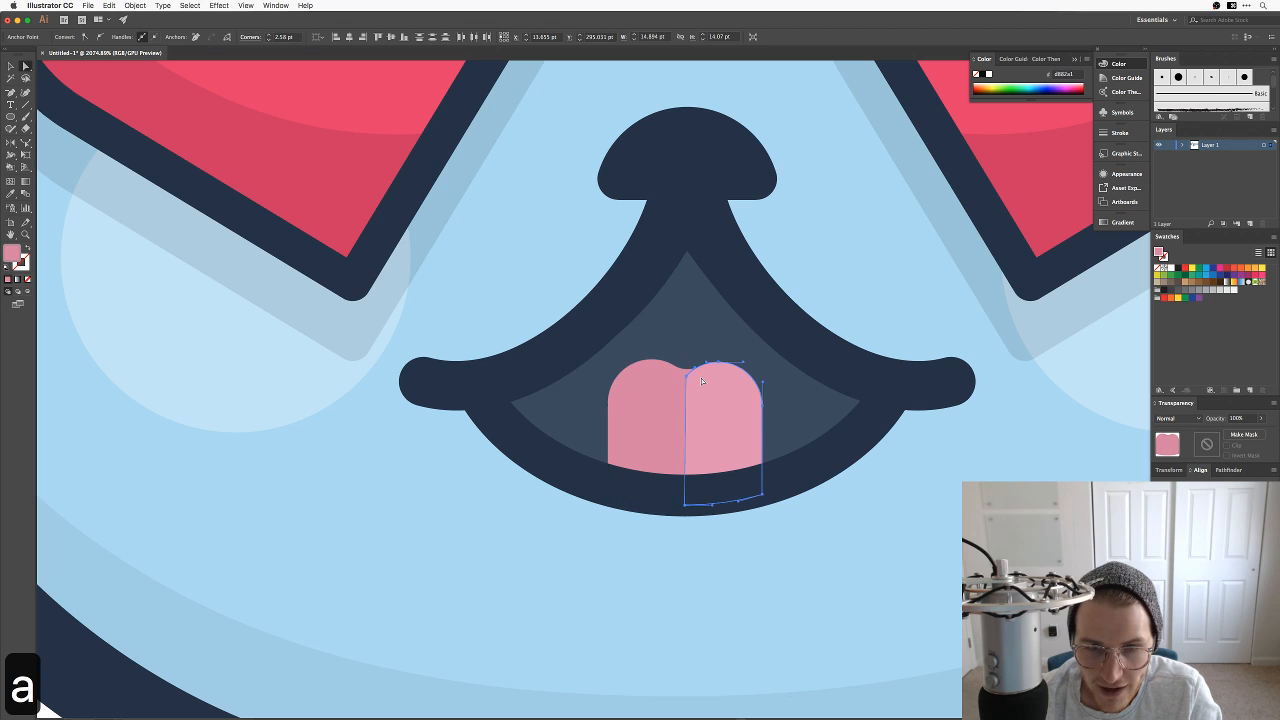
{"action": "left_click", "coordinate": [690, 381]}
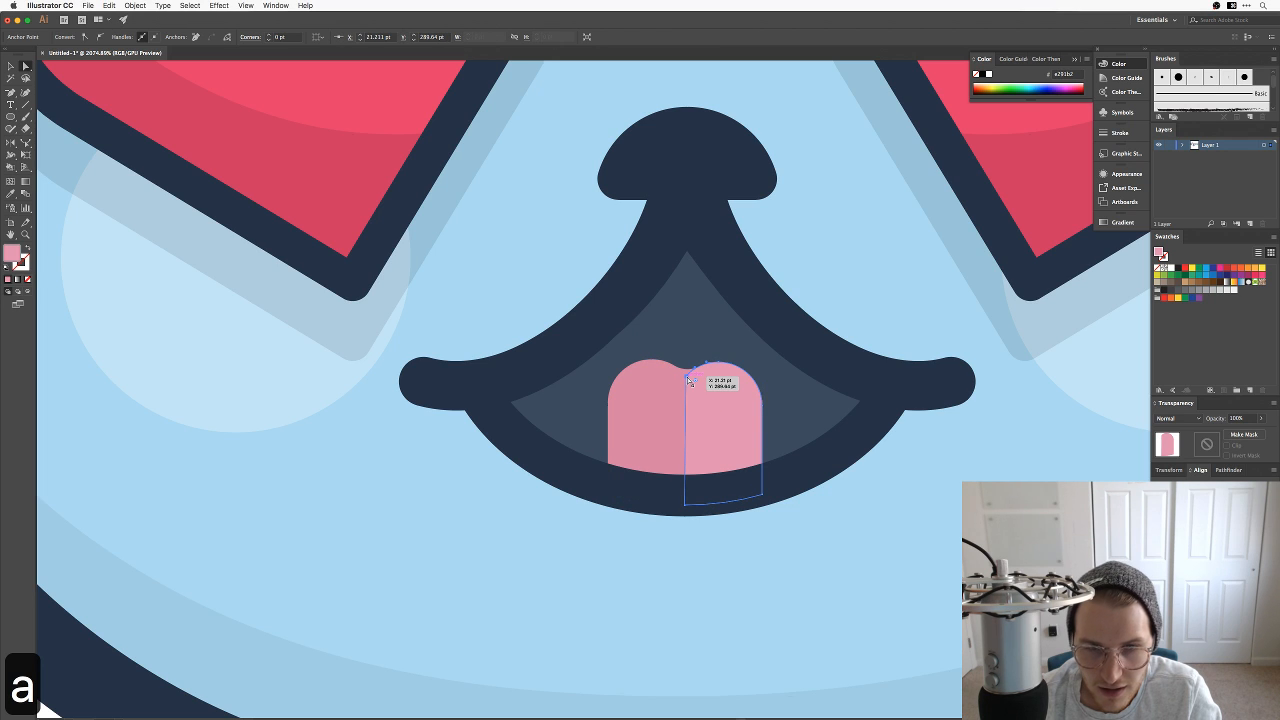
{"action": "left_click_drag", "start_coordinate": [689, 381], "coordinate": [699, 375]}
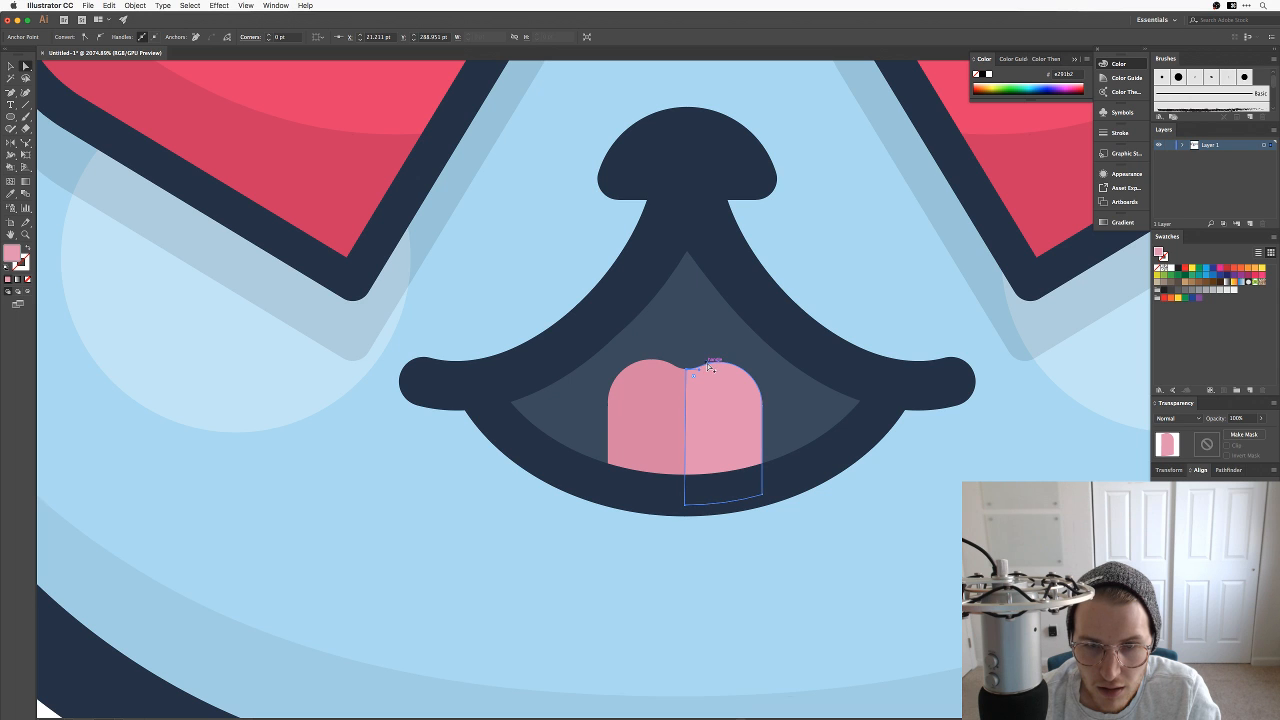
{"action": "left_click", "coordinate": [820, 540]}
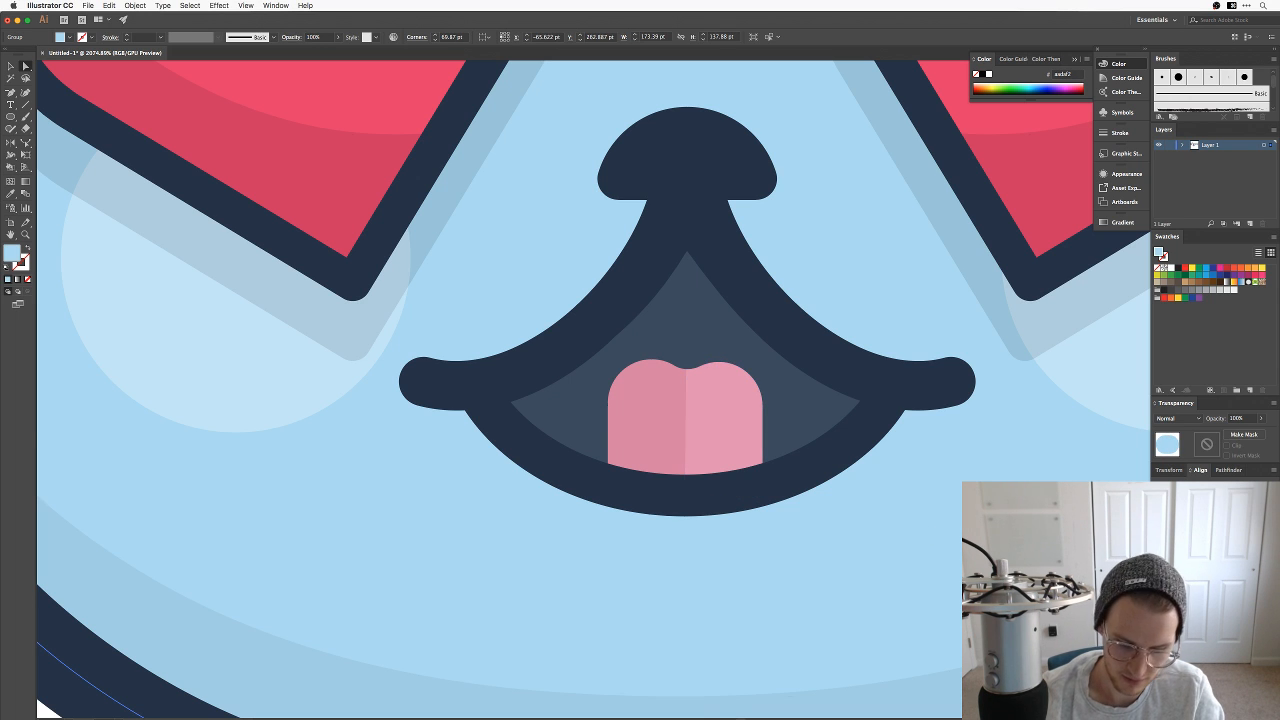
Step: Copy both halves of the heart-eyed cat's reshaped tongue over the tongue of the laughing cat with tears
{"action": "key", "text": "super+minus"}
{"action": "key", "text": "super+minus"}
{"action": "key", "text": "super+minus"}
{"action": "key", "text": "super+minus"}
{"action": "key", "text": "super+minus"}
{"action": "key", "text": "super+minus"}
{"action": "left_click", "coordinate": [885, 609]}
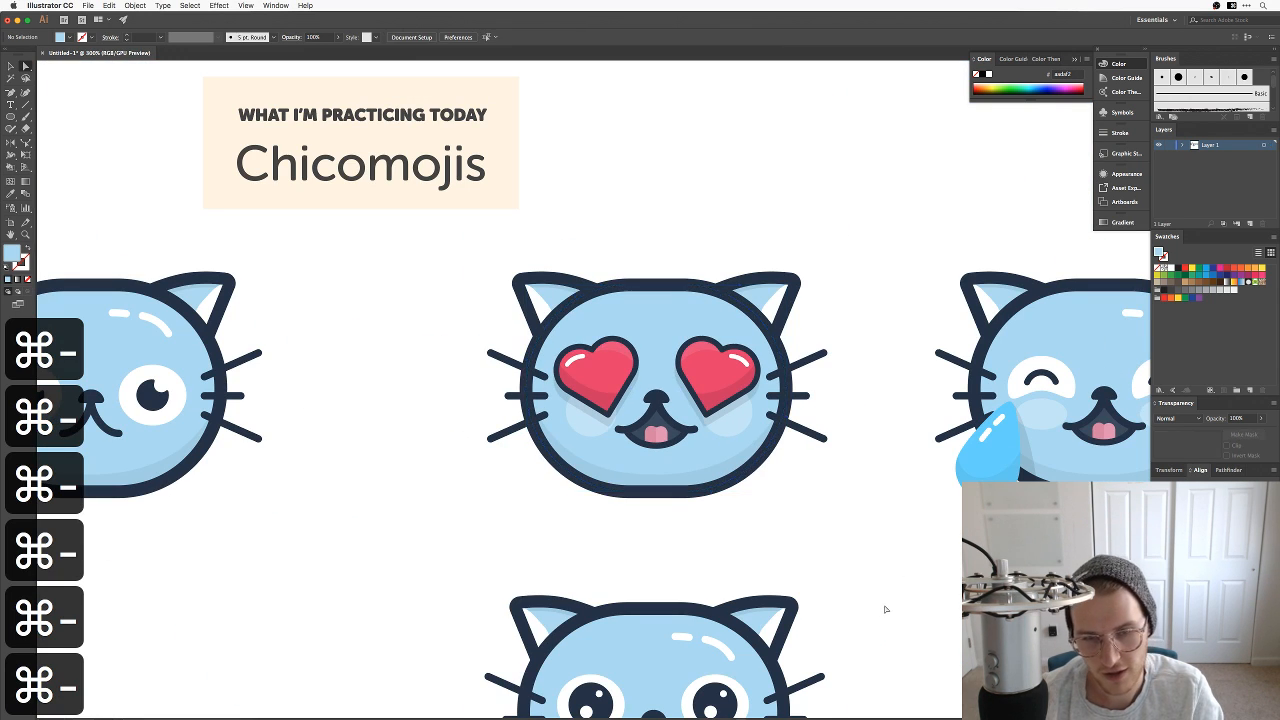
{"action": "left_click_drag", "start_coordinate": [885, 609], "coordinate": [840, 567]}
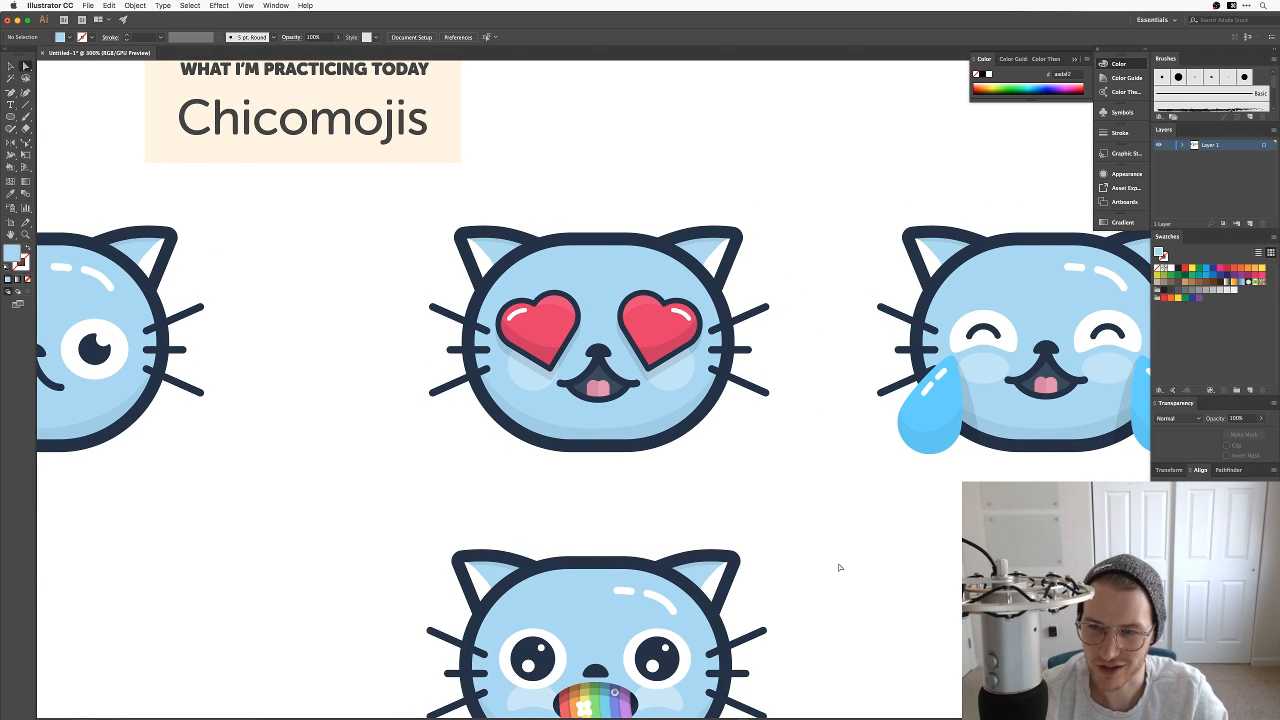
{"action": "left_click_drag", "start_coordinate": [843, 457], "coordinate": [720, 482]}
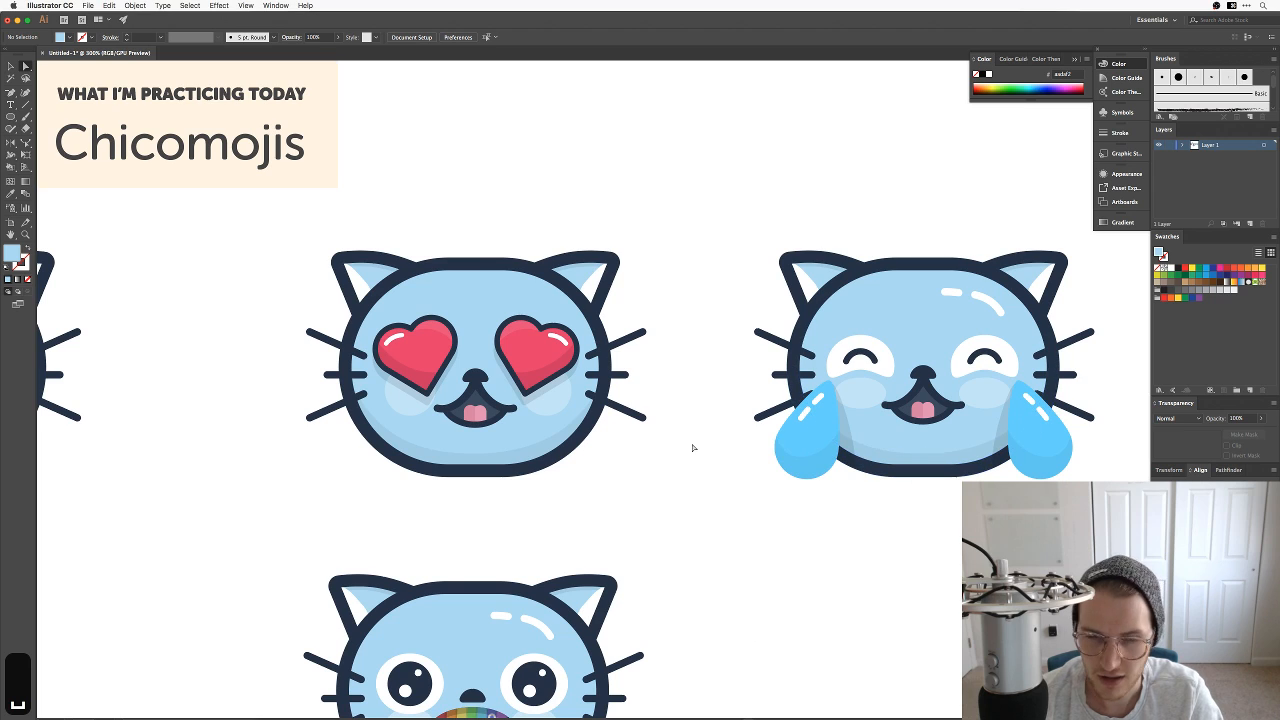
{"action": "key", "text": "v"}
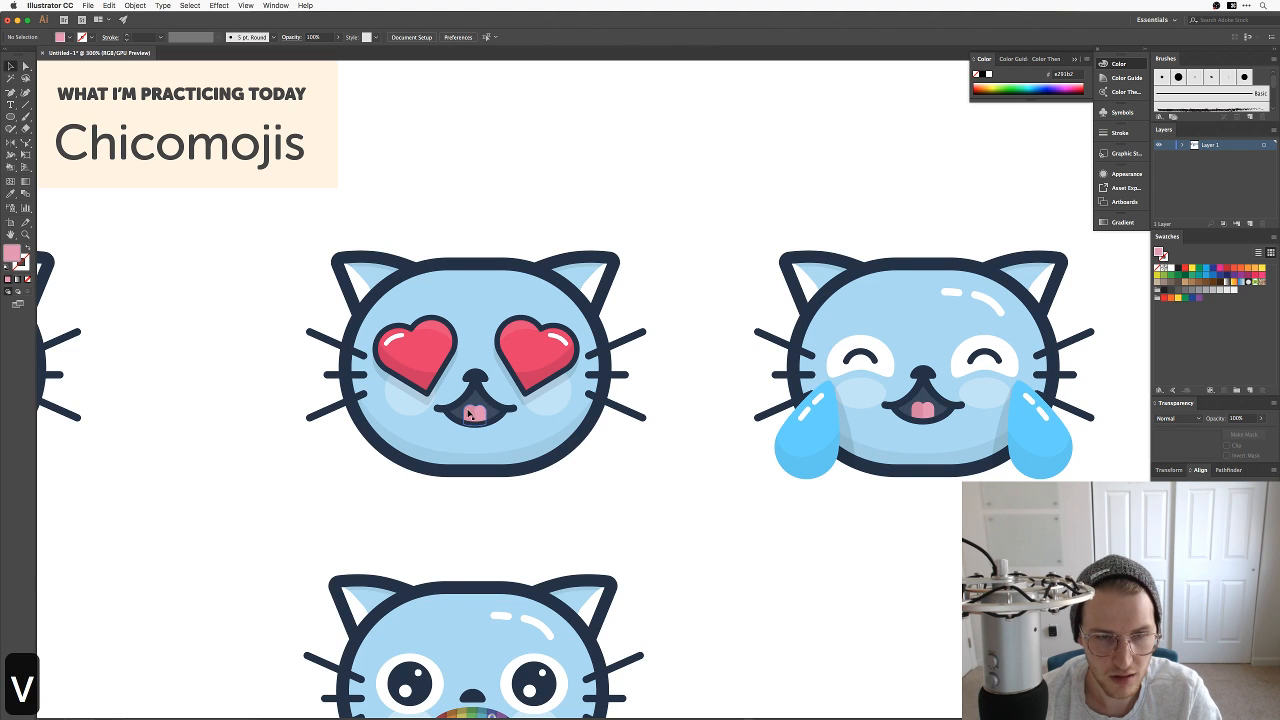
{"action": "left_click", "coordinate": [478, 416]}
{"action": "left_click_drag", "start_coordinate": [478, 416], "coordinate": [757, 510]}
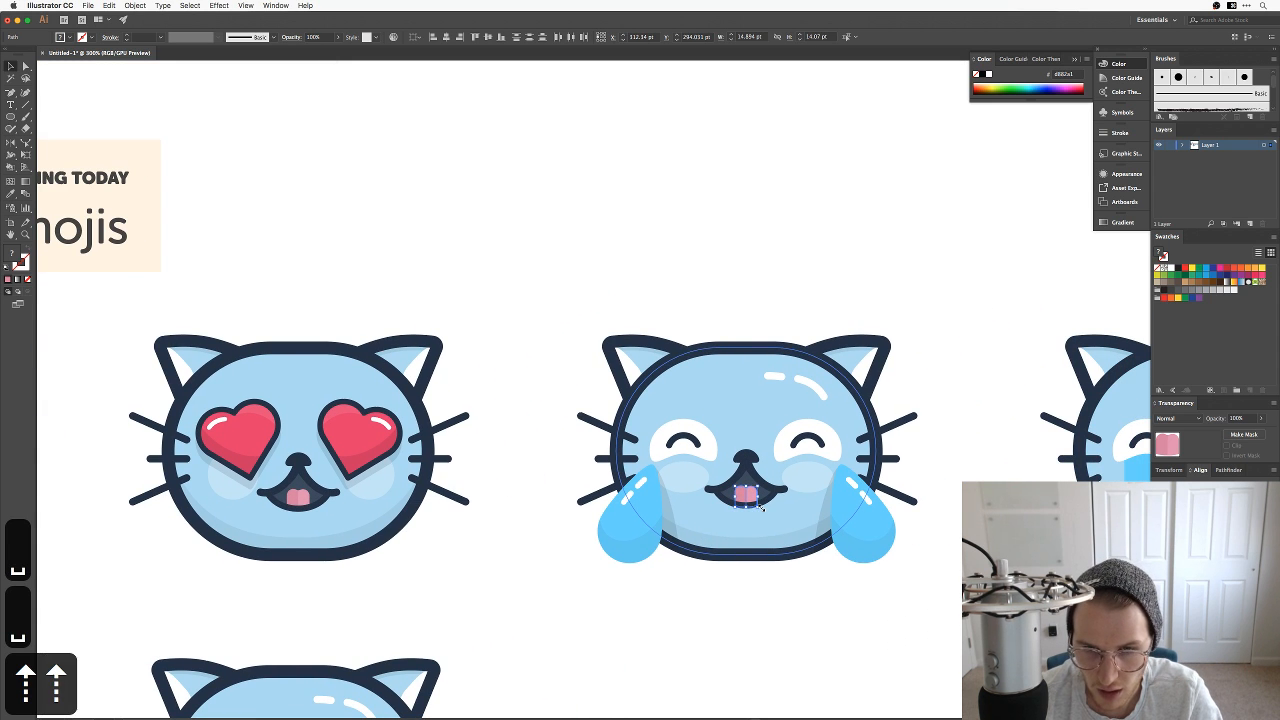
Step: Adjust the copied tongue's stacking order so it sits behind the laughing cat's mouth outline and in front of the mouth fill
{"action": "key", "text": "super+equal"}
{"action": "key", "text": "super+equal"}
{"action": "key", "text": "super+equal"}
{"action": "key", "text": "super+equal"}
{"action": "key", "text": "super+equal"}
{"action": "key", "text": "super+equal"}
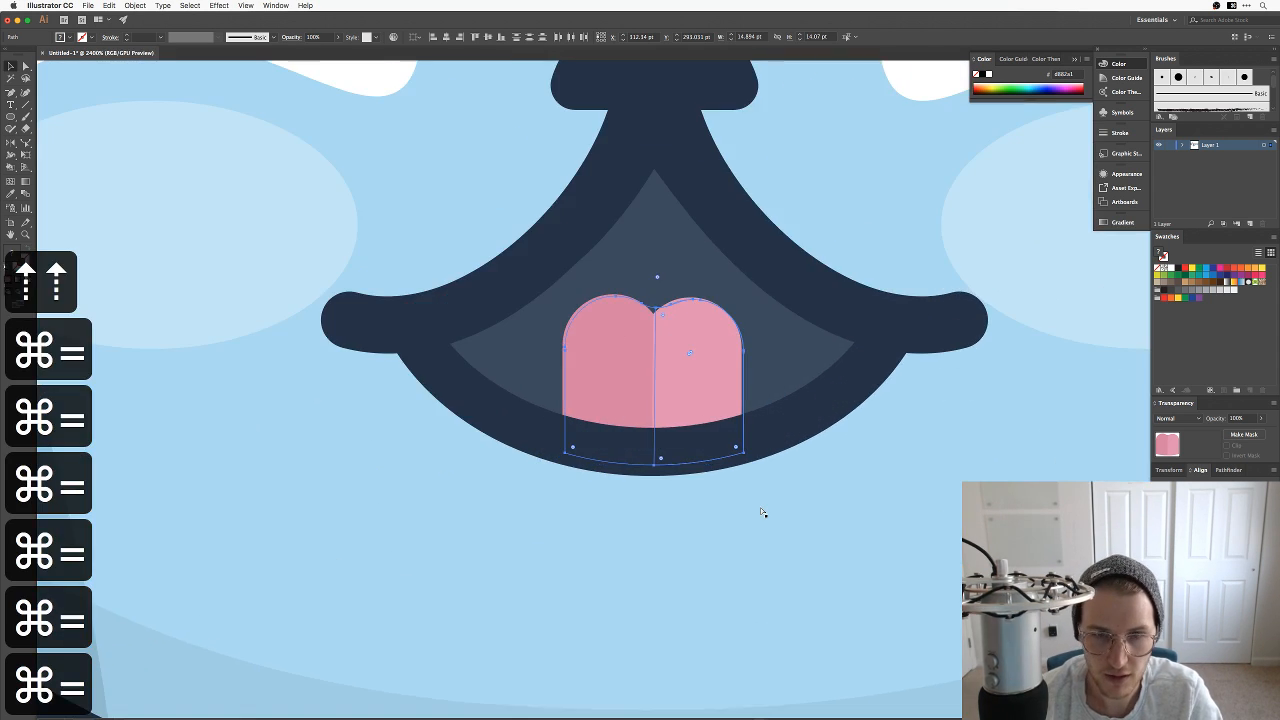
{"action": "key", "text": "shift+super+bracketright"}
{"action": "key", "text": "super+bracketleft"}
{"action": "key", "text": "super+bracketleft"}
{"action": "key", "text": "super+bracketleft"}
{"action": "key", "text": "super+bracketleft"}
{"action": "key", "text": "super+bracketleft"}
{"action": "key", "text": "super+bracketleft"}
{"action": "key", "text": "super+bracketleft"}
{"action": "key", "text": "super+bracketleft"}
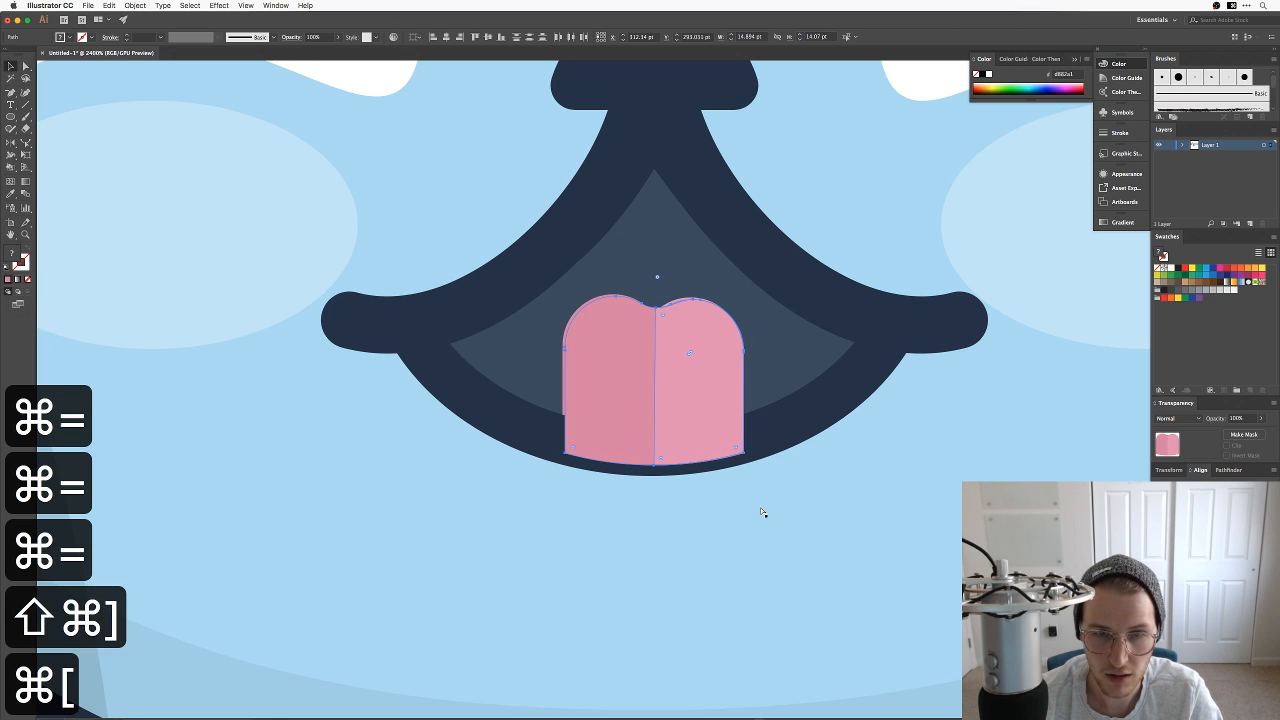
{"action": "key", "text": "super+bracketleft"}
{"action": "key", "text": "super+bracketleft"}
{"action": "key", "text": "super+bracketleft"}
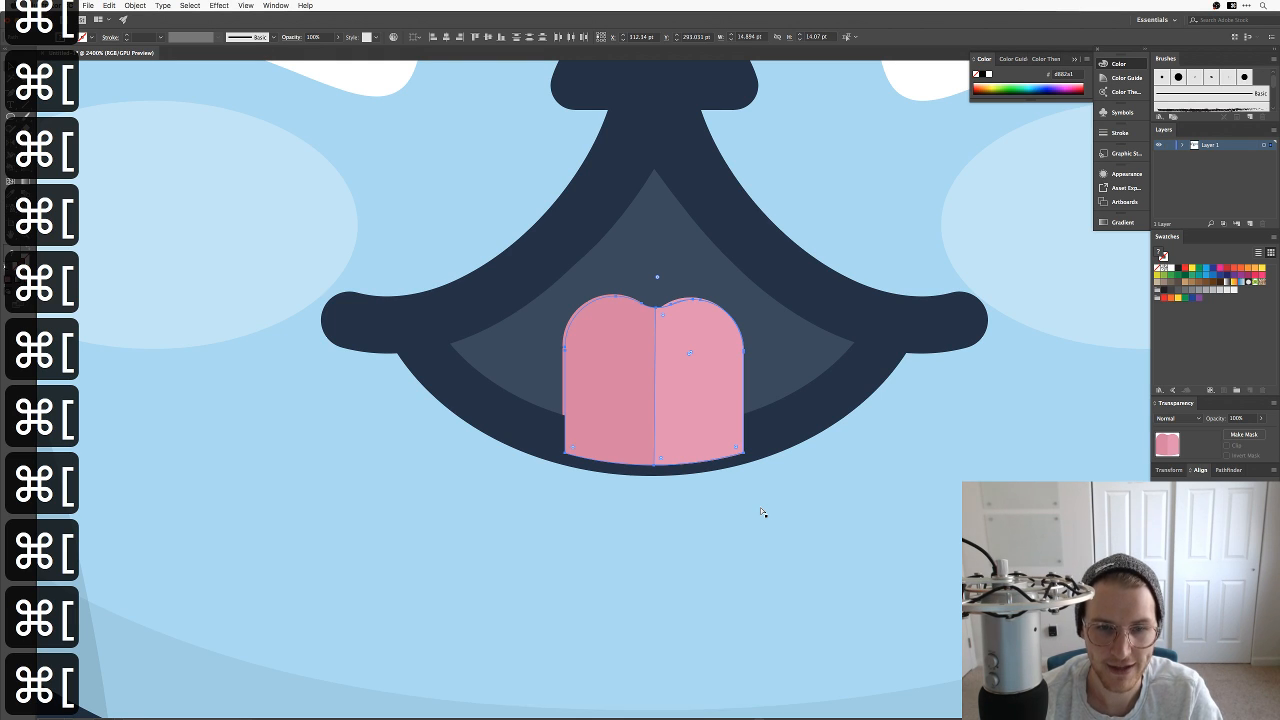
{"action": "key", "text": "super+bracketleft"}
{"action": "key", "text": "super+bracketright"}
{"action": "key", "text": "super+bracketright"}
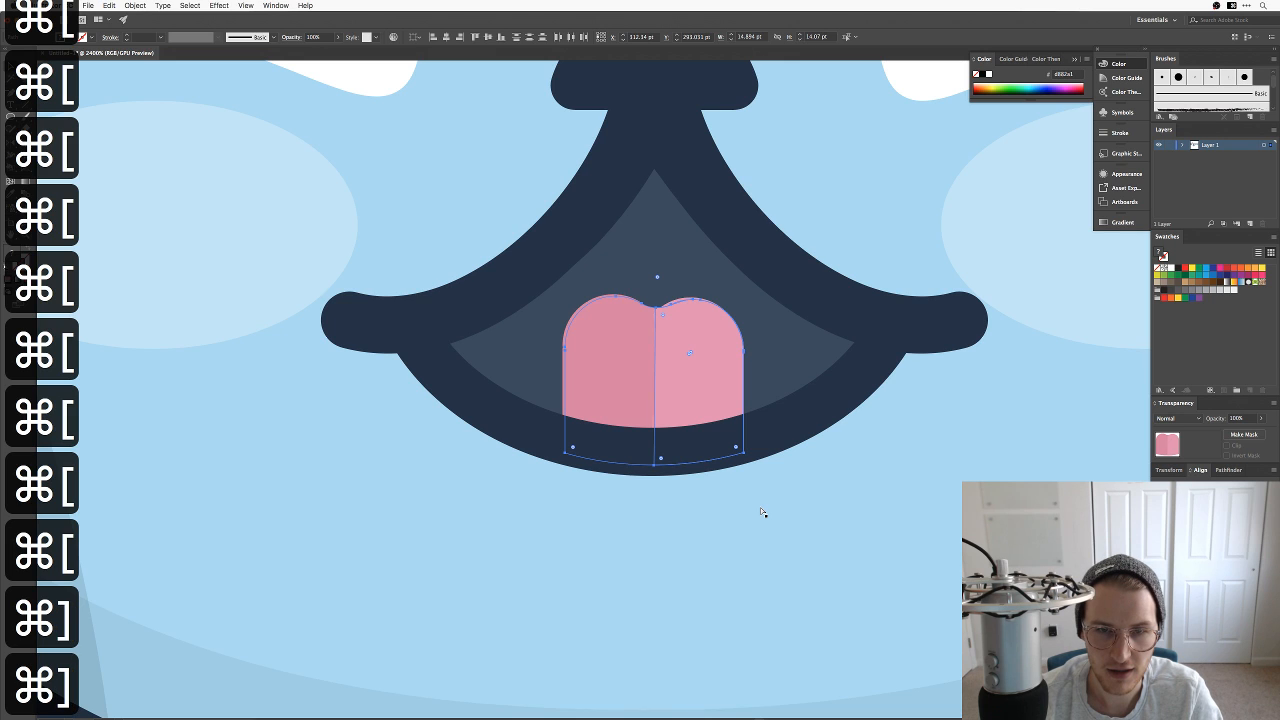
{"action": "key", "text": "super+bracketleft"}
{"action": "key", "text": "super+bracketleft"}
{"action": "key", "text": "super+bracketleft"}
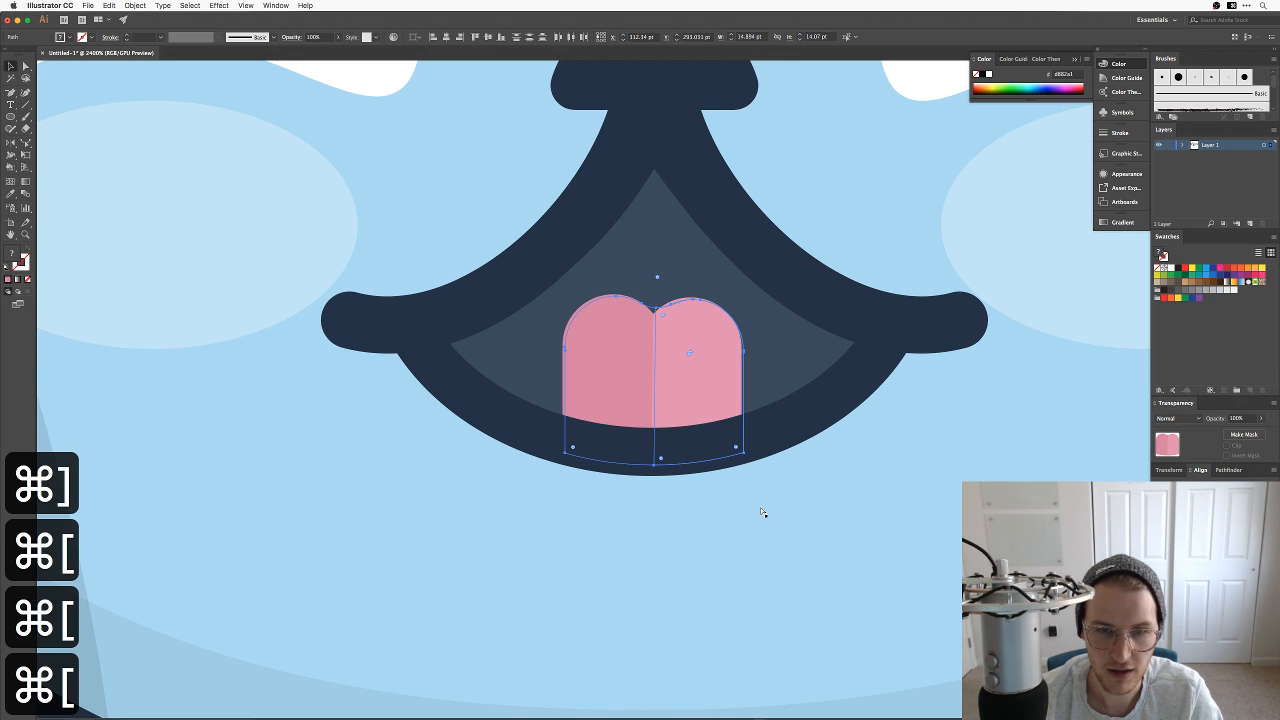
{"action": "key", "text": "super+bracketleft"}
{"action": "key", "text": "v"}
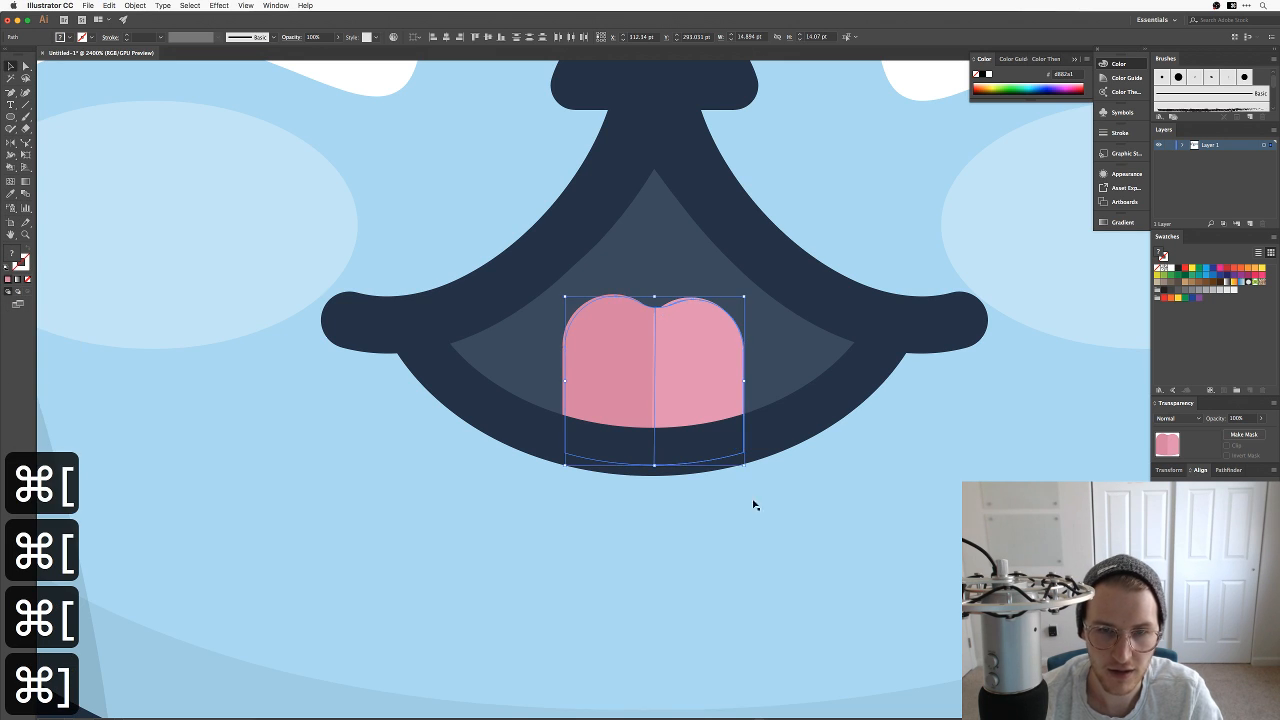
{"action": "key", "text": "super+bracketright"}
Step: Delete both halves of the old notched tongue in the laughing cat's mouth
{"action": "left_click", "coordinate": [641, 359]}
{"action": "key", "text": "BackSpace"}
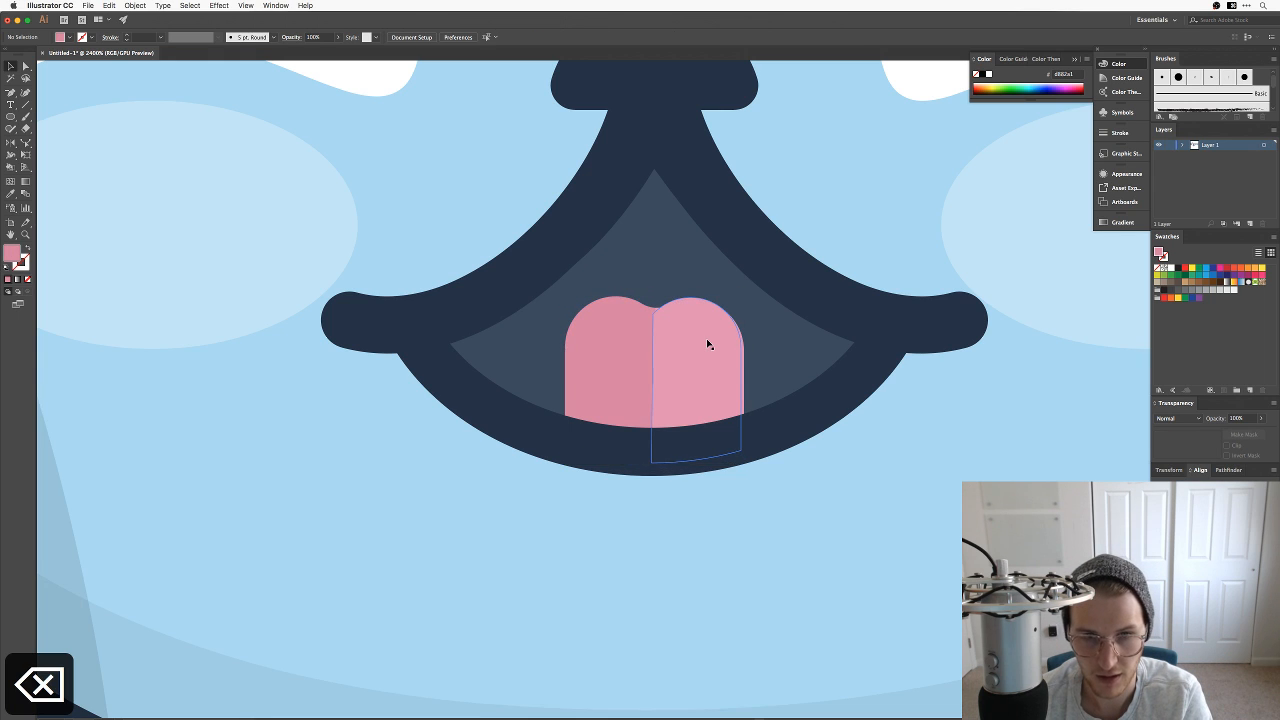
{"action": "left_click", "coordinate": [707, 340]}
{"action": "key", "text": "BackSpace"}
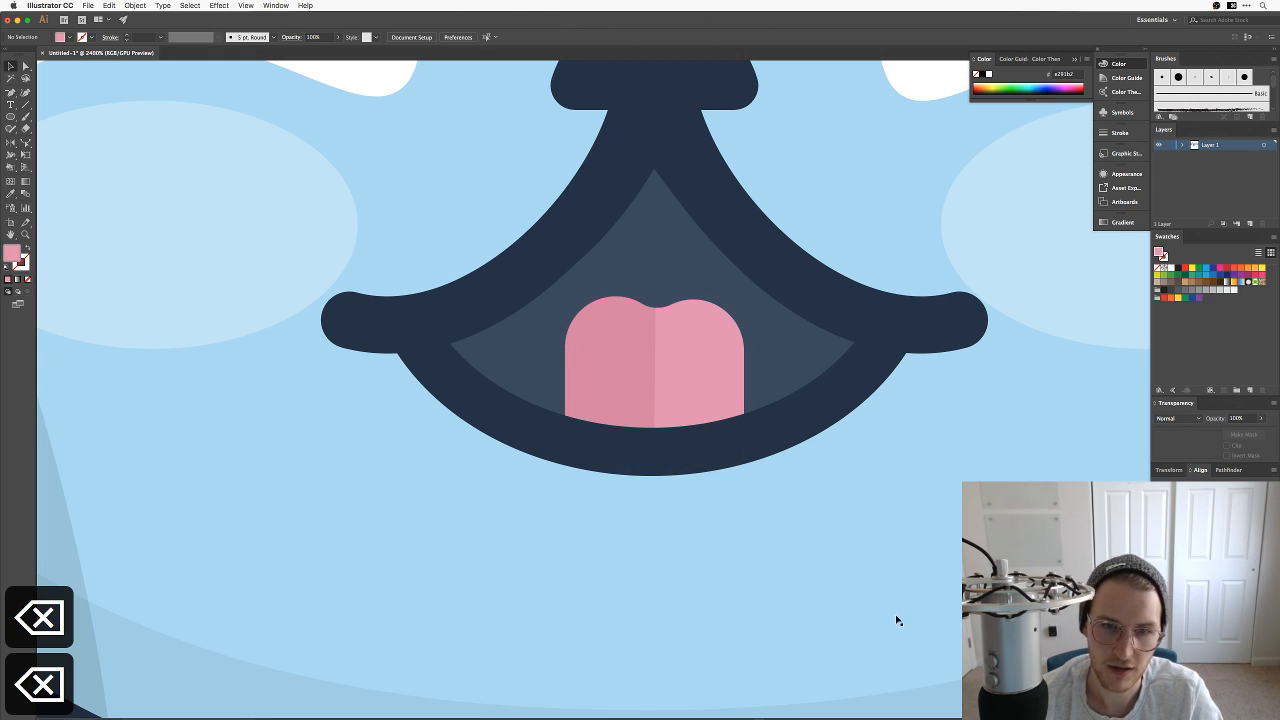
Step: Select both halves of the laughing cat's new tongue and nudge them horizontally to centre them in the mouth
{"action": "left_click", "coordinate": [637, 374]}
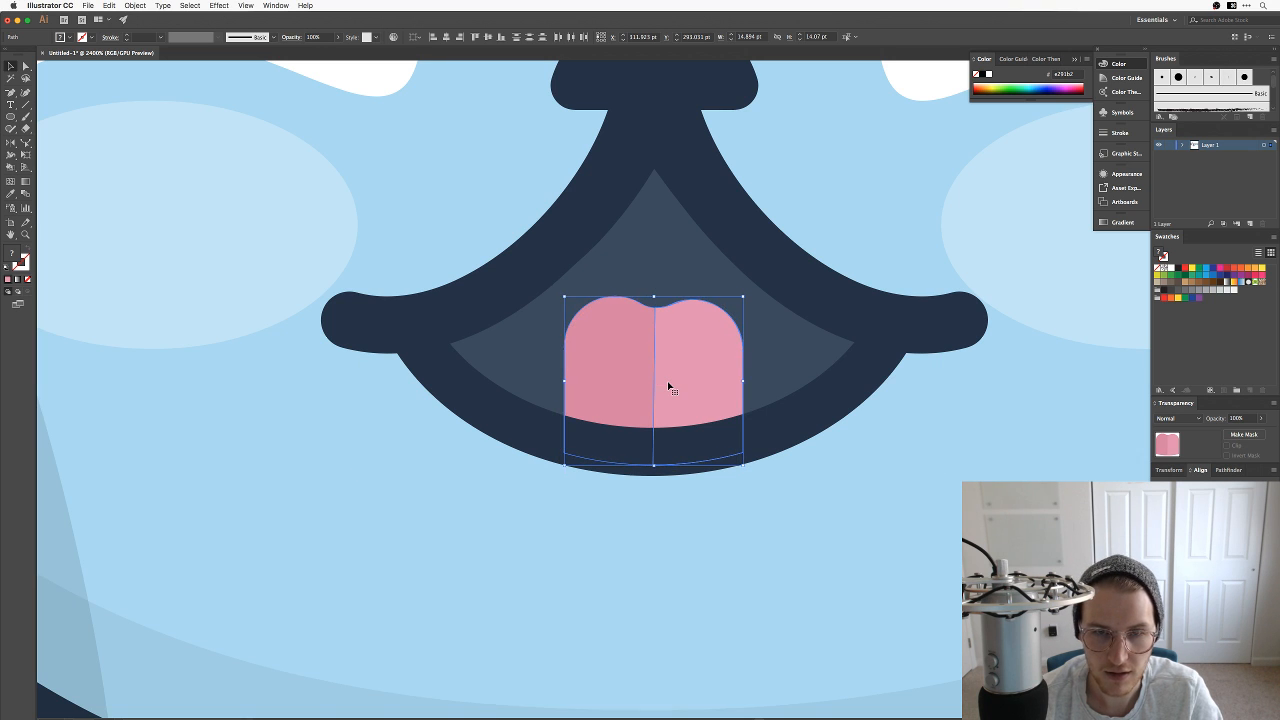
{"action": "key", "text": "super+minus"}
{"action": "key", "text": "super+minus"}
{"action": "key", "text": "super+minus"}
{"action": "key", "text": "super+minus"}
{"action": "key", "text": "super+minus"}
{"action": "key", "text": "super+minus"}
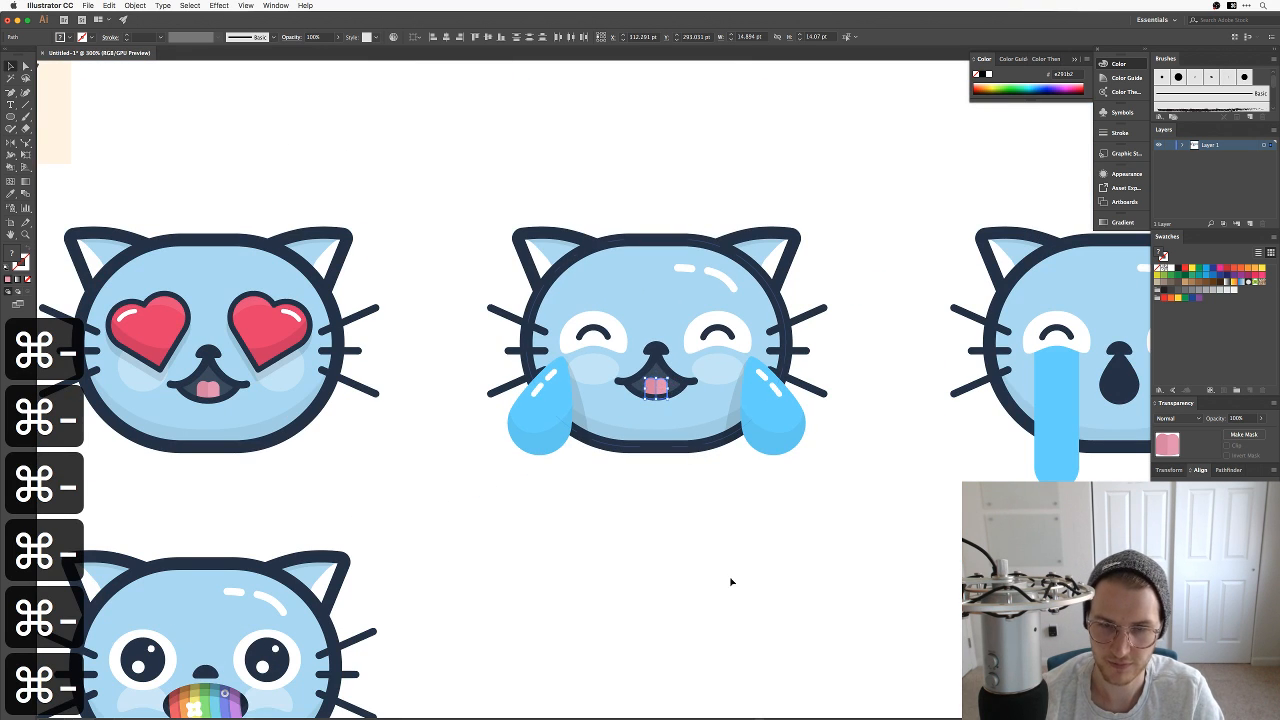
{"action": "left_click", "coordinate": [731, 583]}
Step: Move the whole sobbing cat below the laughing cat, beside the rainbow-mouthed cat in the second row
{"action": "left_click_drag", "start_coordinate": [650, 616], "coordinate": [742, 562]}
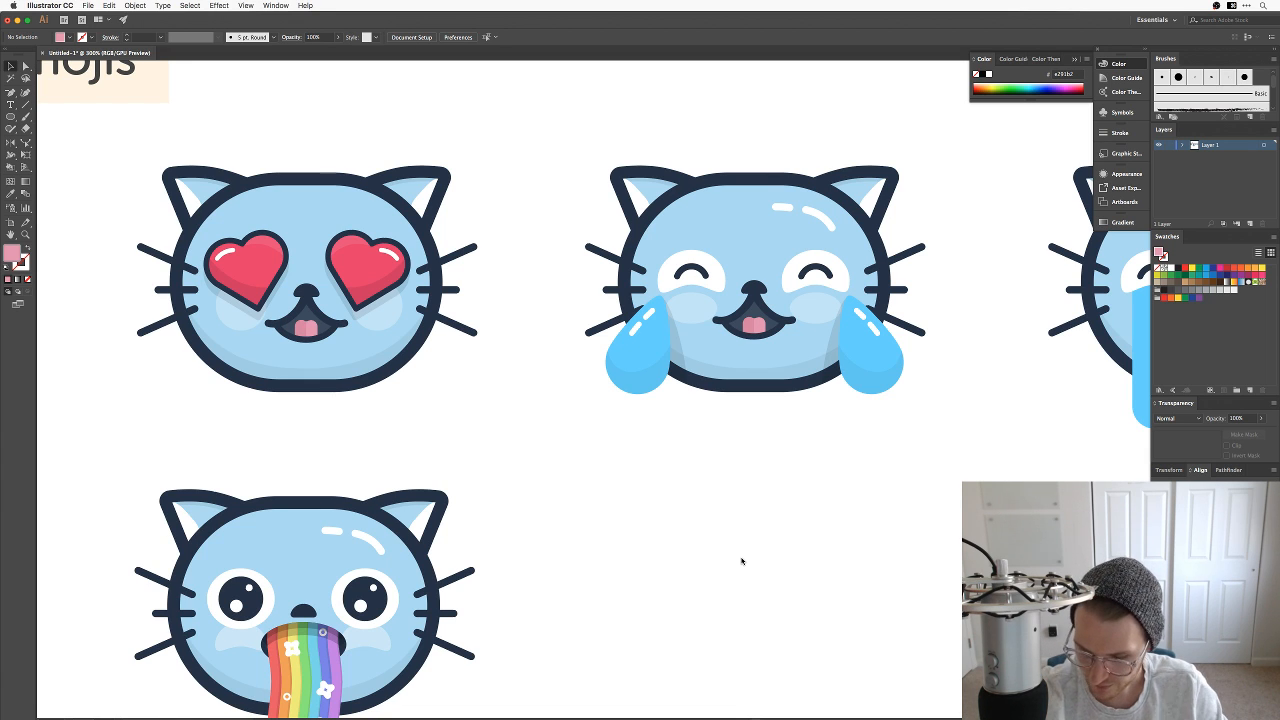
{"action": "key", "text": "super+minus"}
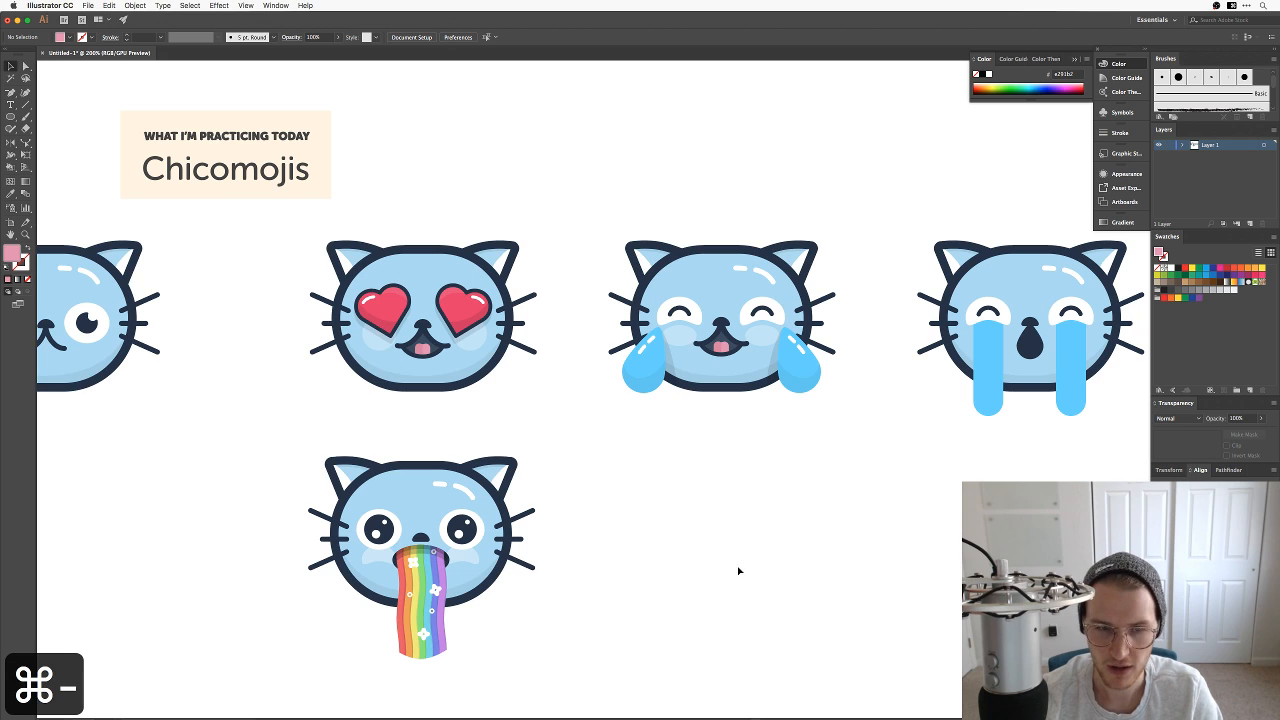
{"action": "left_click_drag", "start_coordinate": [695, 649], "coordinate": [606, 617]}
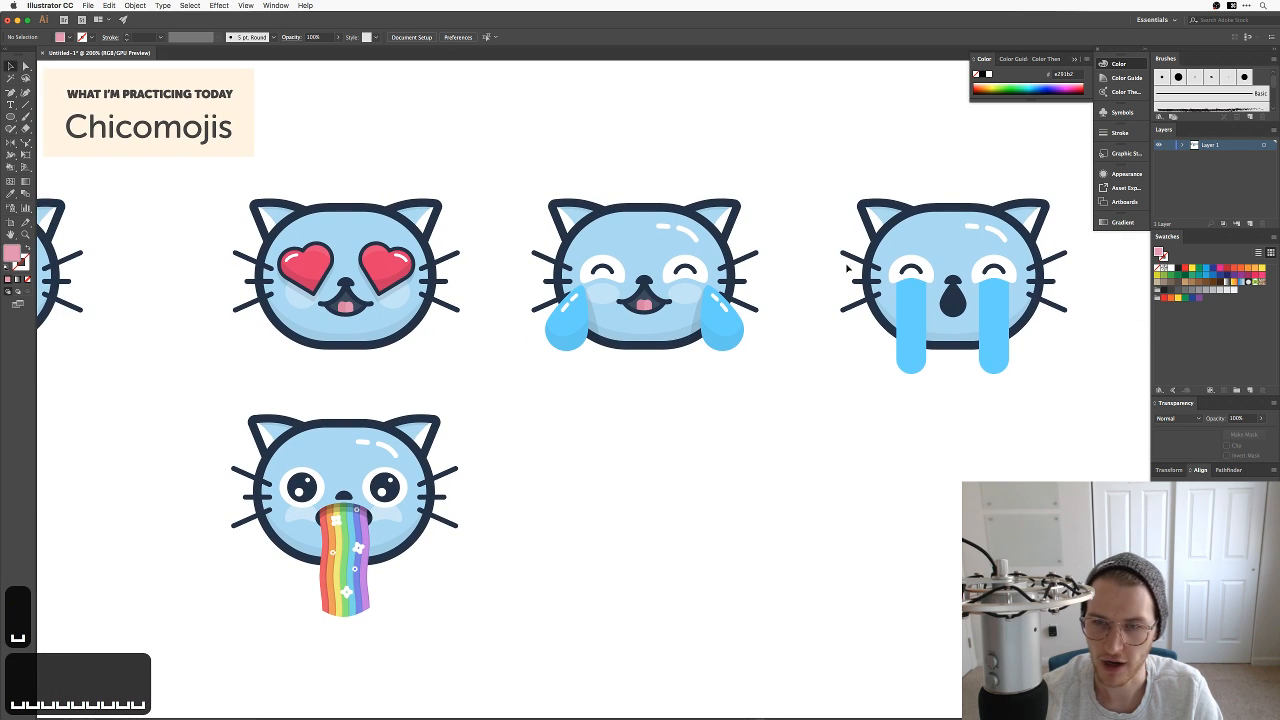
{"action": "left_click_drag", "start_coordinate": [808, 157], "coordinate": [862, 238]}
{"action": "left_click_drag", "start_coordinate": [994, 275], "coordinate": [685, 484]}
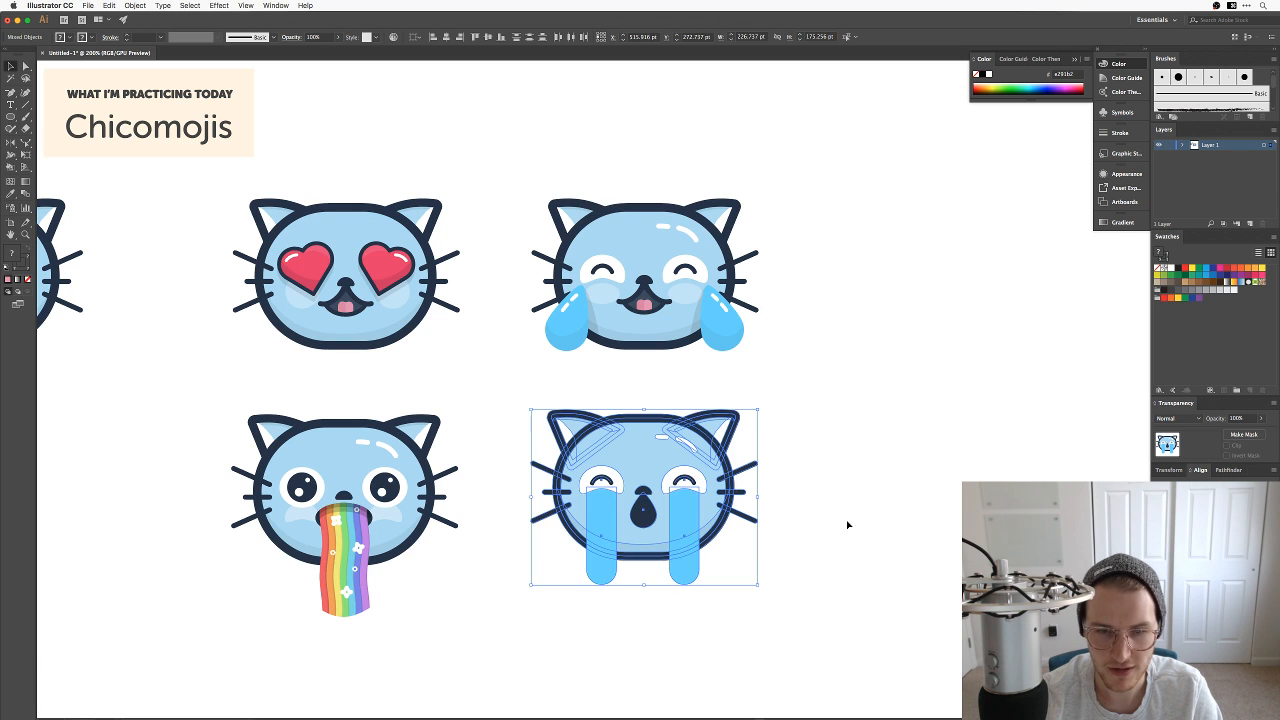
{"action": "left_click", "coordinate": [849, 526]}
{"action": "left_click_drag", "start_coordinate": [821, 545], "coordinate": [743, 596]}
{"action": "key", "text": "super+equal"}
{"action": "left_click_drag", "start_coordinate": [608, 346], "coordinate": [761, 369]}
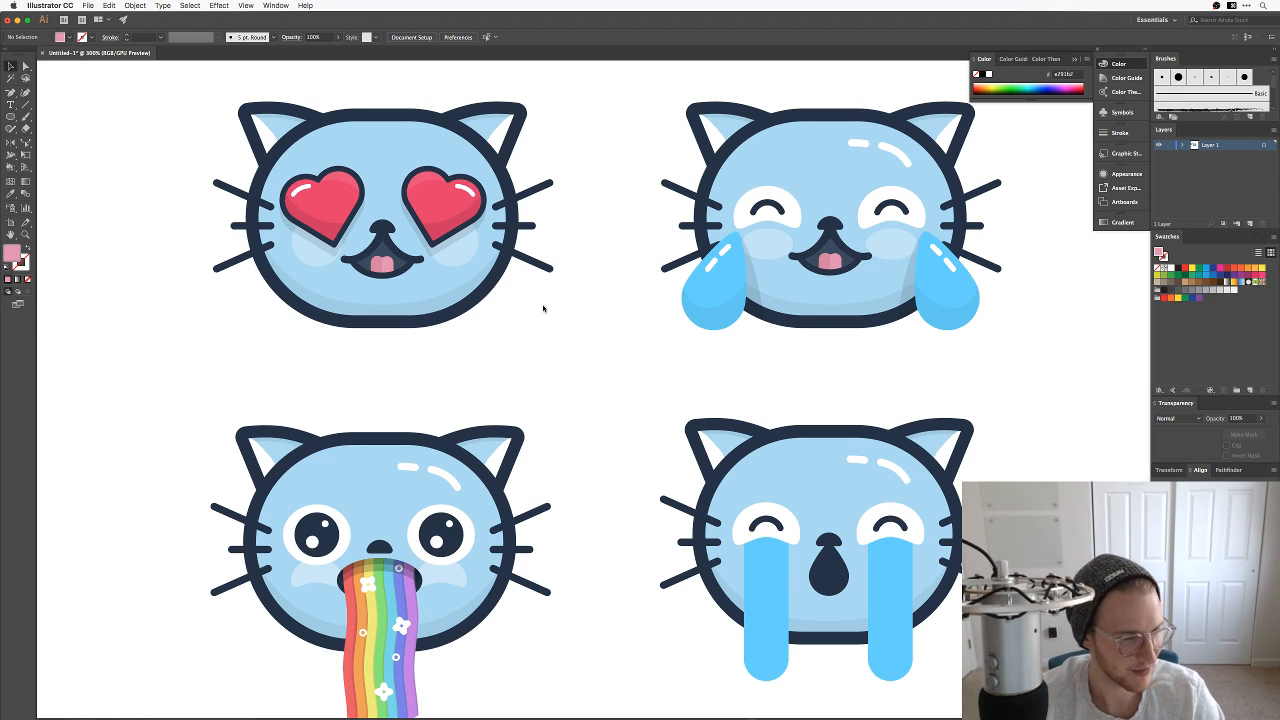
{"action": "scroll", "coordinate": [716, 490], "scroll_direction": "down", "scroll_amount": 2}
{"action": "scroll", "coordinate": [716, 490], "scroll_direction": "right", "scroll_amount": 3}
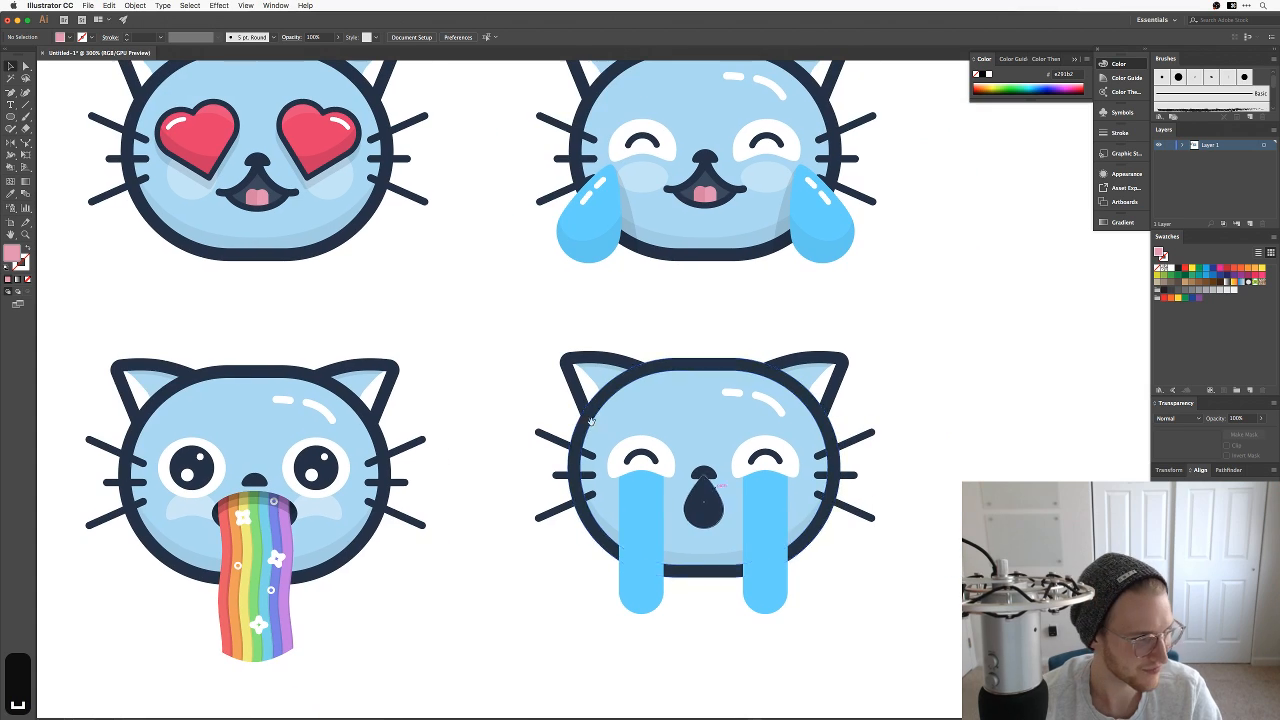
Step: Switch to another app to clip the clipboard contents as a note, and return to Illustrator
{"action": "key", "text": "super+Tab"}
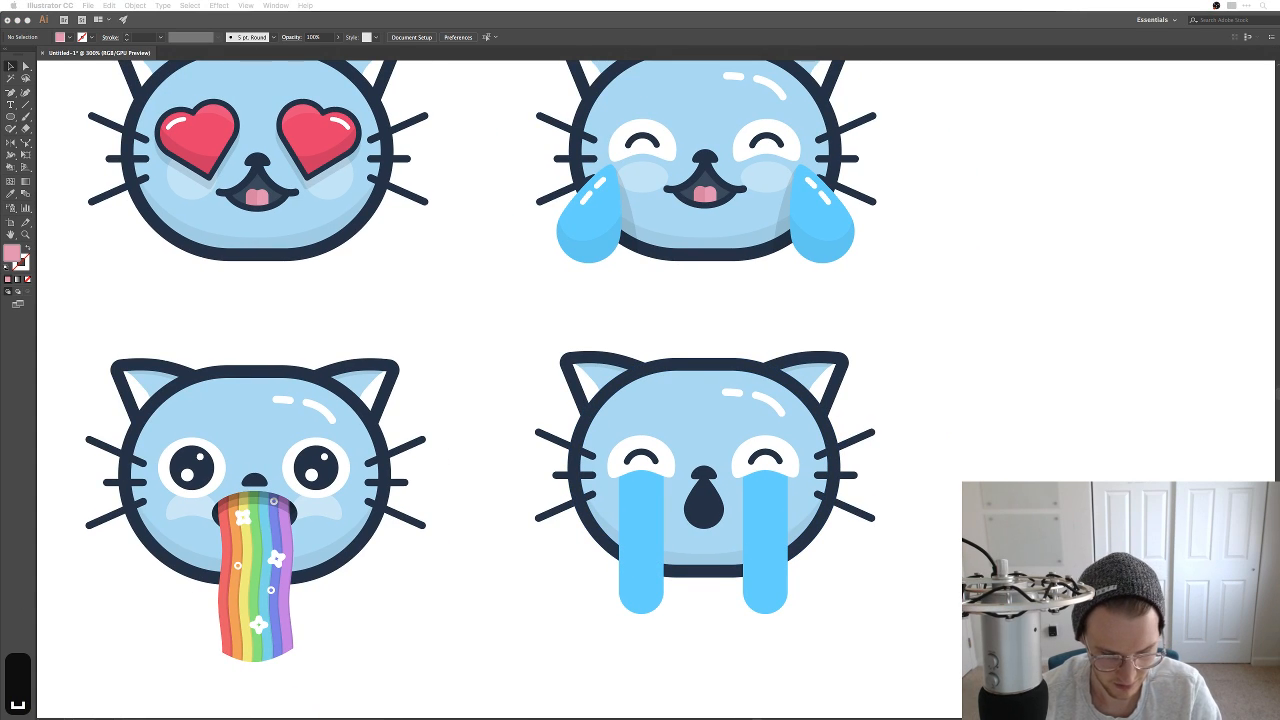
{"action": "key", "text": "ctrl+super+v"}
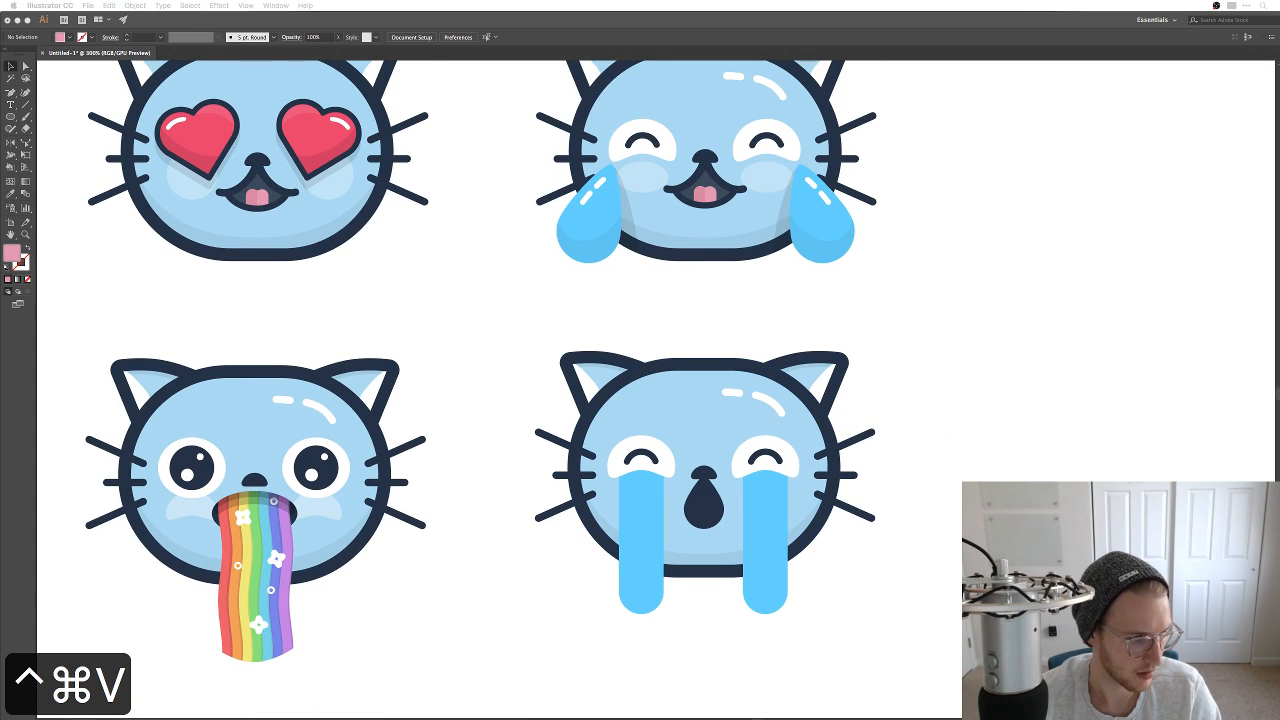
{"action": "key", "text": "super+Tab"}
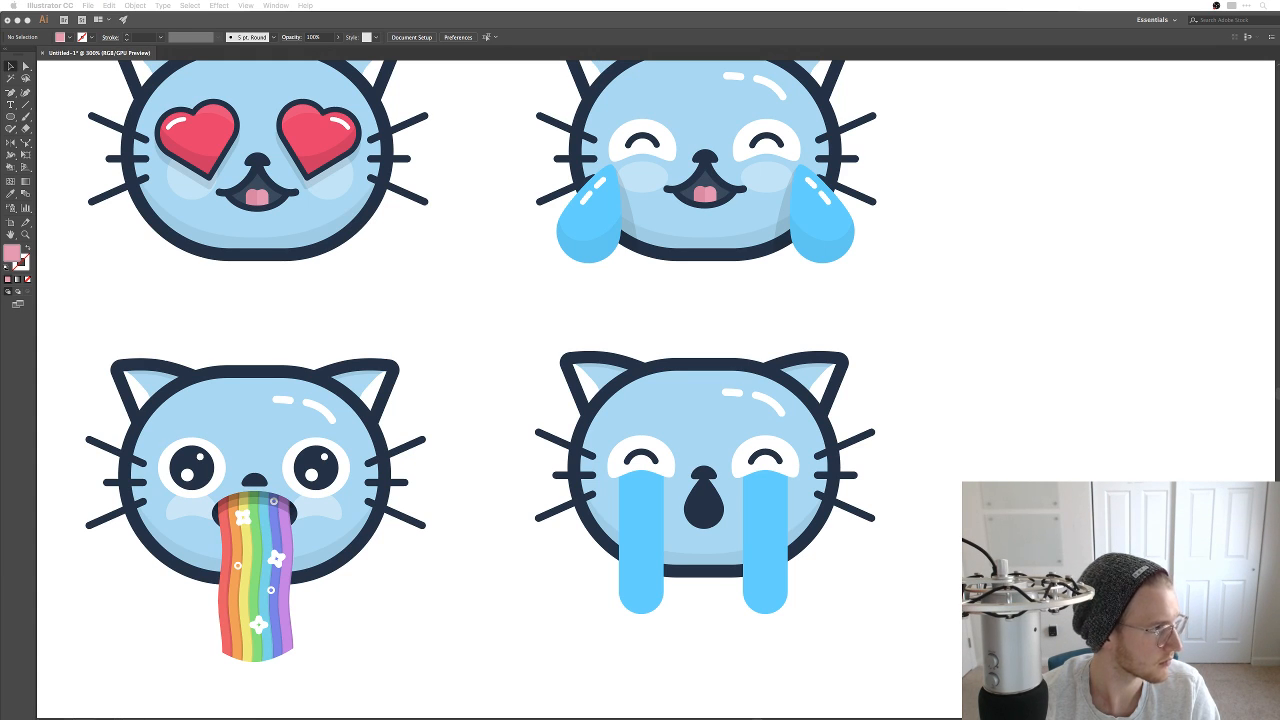
{"action": "key", "text": "super+q"}
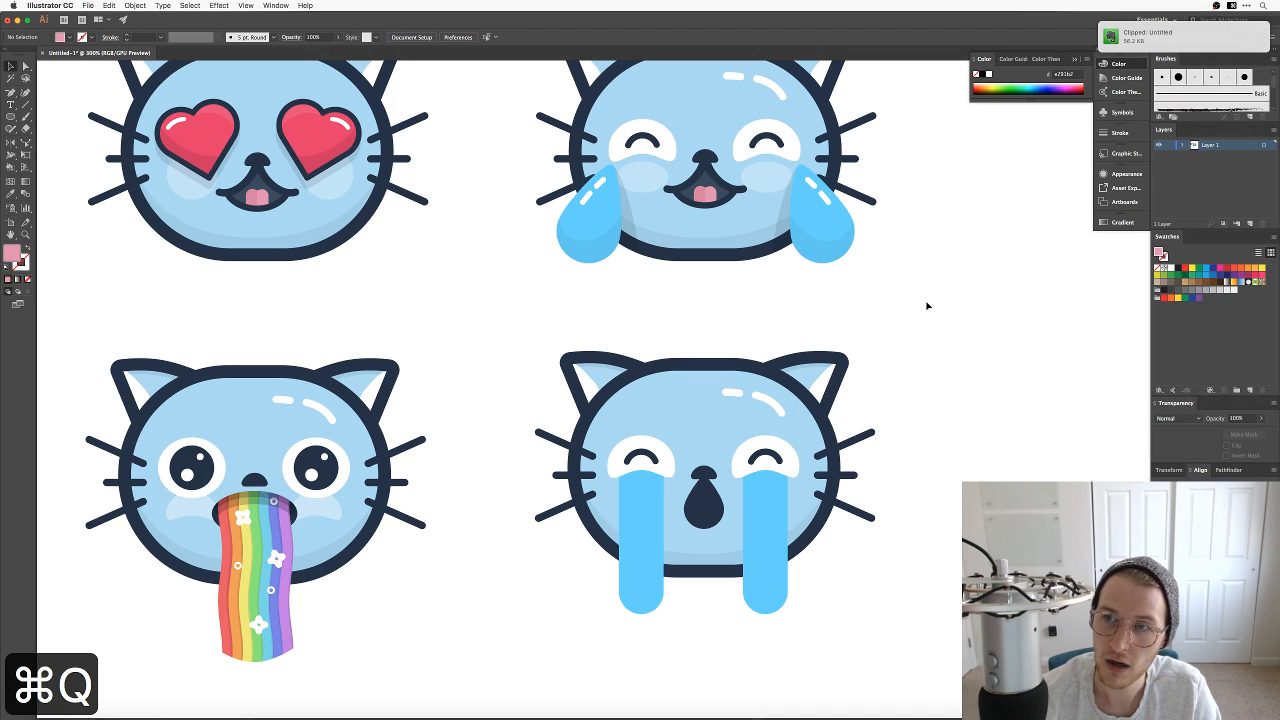
{"action": "left_click_drag", "start_coordinate": [889, 466], "coordinate": [921, 428]}
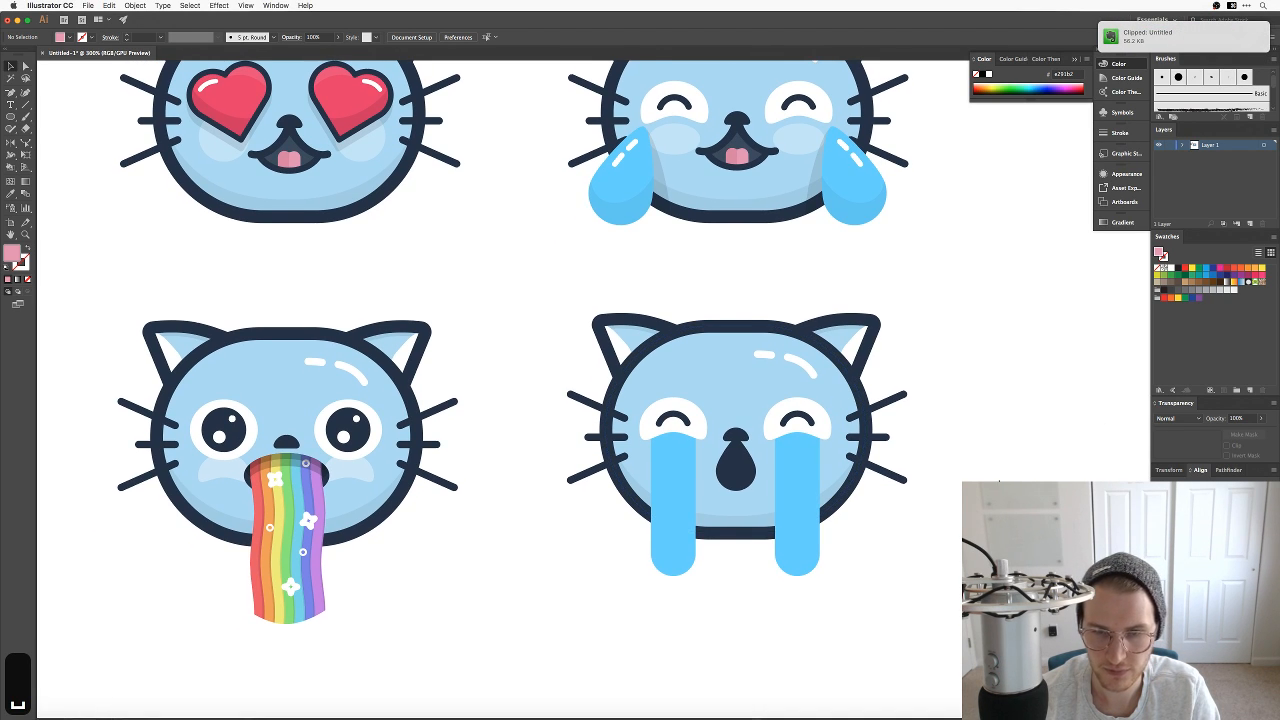
{"action": "left_click_drag", "start_coordinate": [995, 477], "coordinate": [917, 475]}
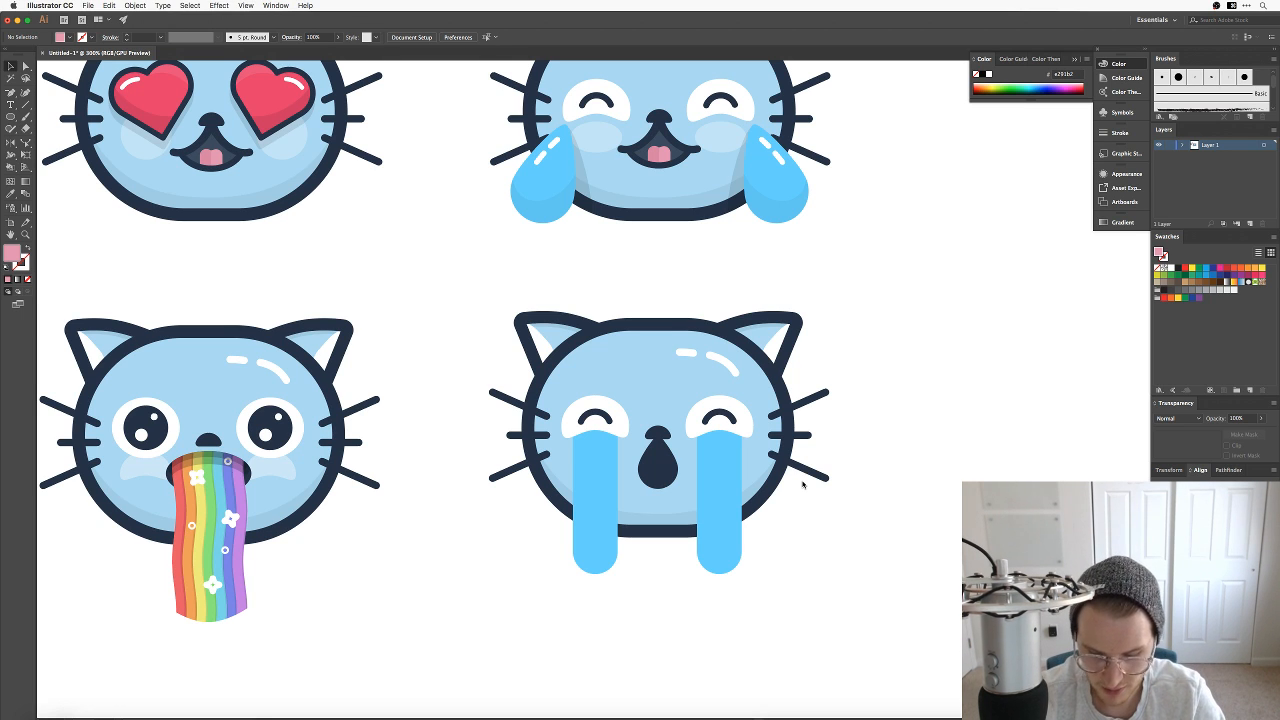
{"action": "key", "text": "super+equal"}
{"action": "scroll", "coordinate": [700, 230], "scroll_direction": "up", "scroll_amount": 4}
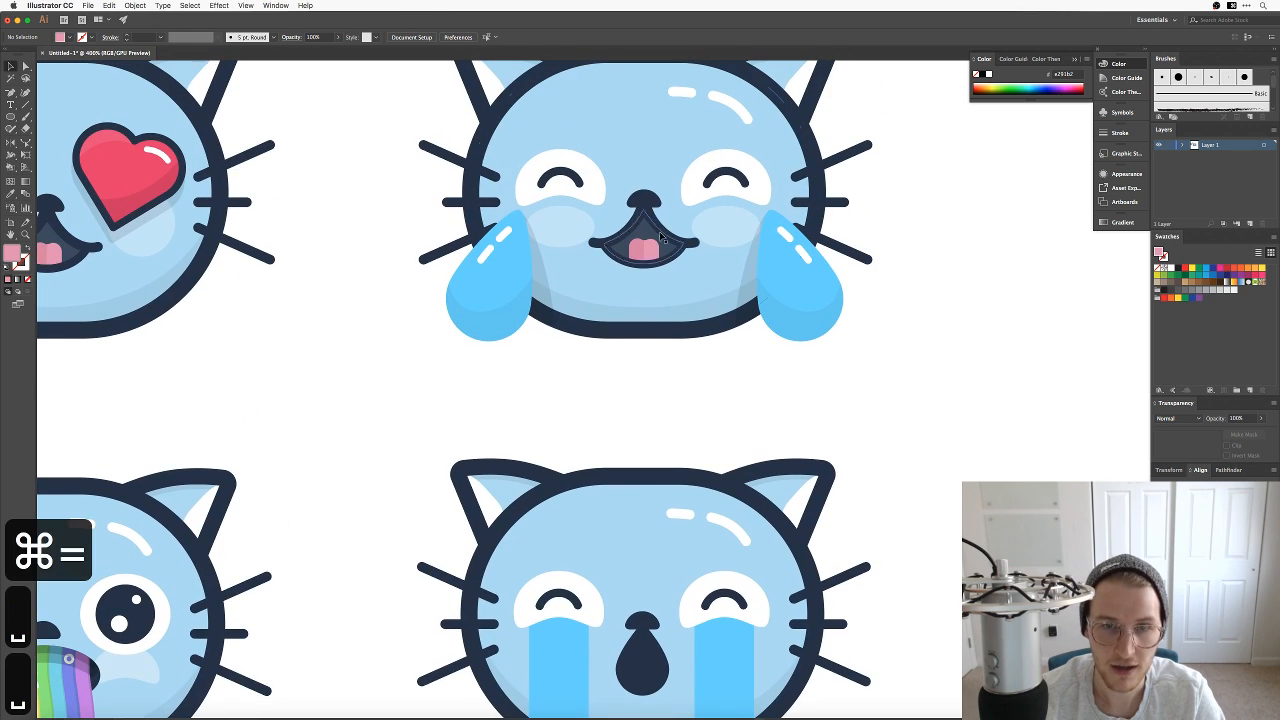
Step: Copy the laughing cat's tongue into the sobbing cat's mouth and bring it to the front
{"action": "left_click", "coordinate": [646, 250]}
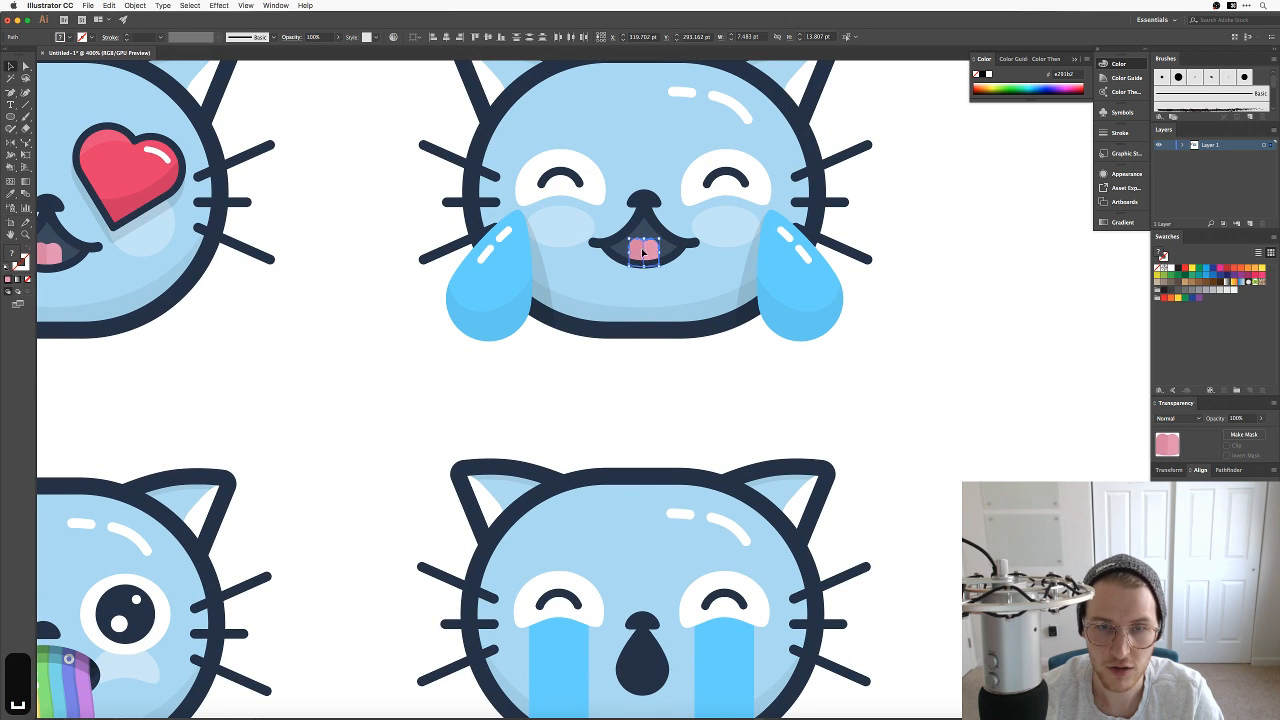
{"action": "left_click_drag", "start_coordinate": [643, 253], "coordinate": [660, 672]}
{"action": "scroll", "coordinate": [660, 672], "scroll_direction": "down", "scroll_amount": 4}
{"action": "key", "text": "shift+super+bracketright"}
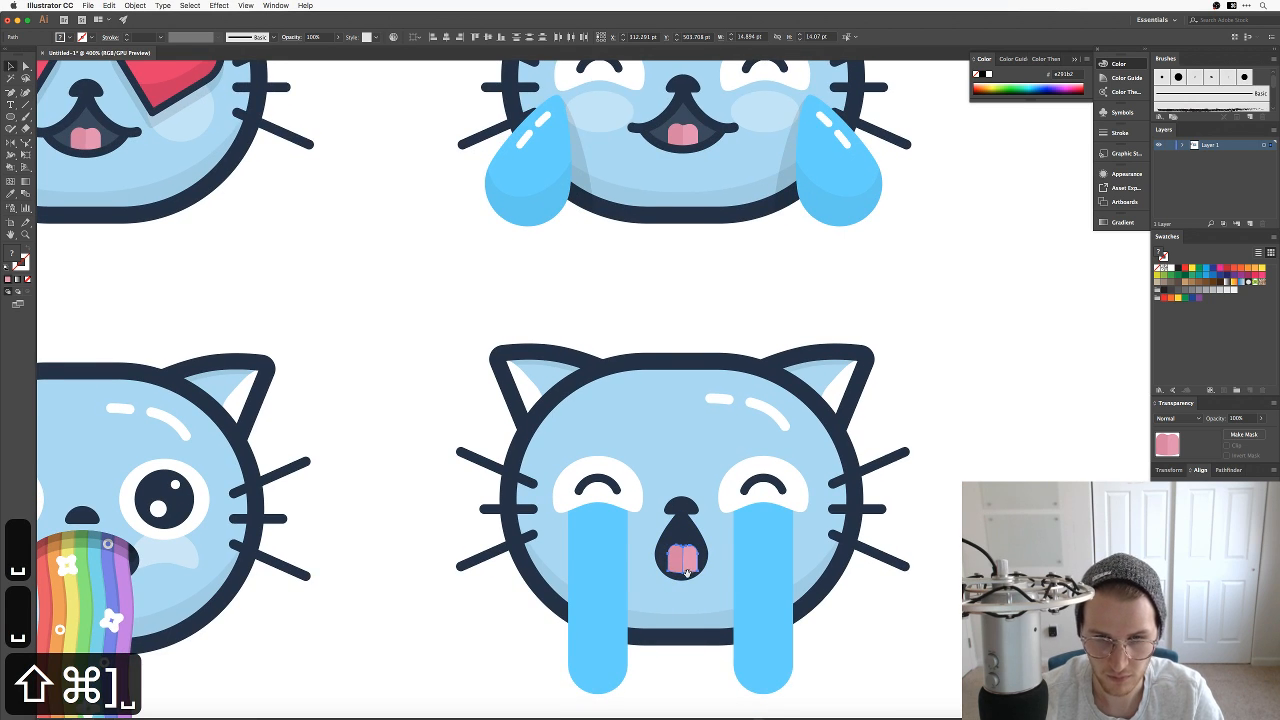
{"action": "scroll", "coordinate": [686, 572], "scroll_direction": "down", "scroll_amount": 2}
{"action": "left_click", "coordinate": [849, 554]}
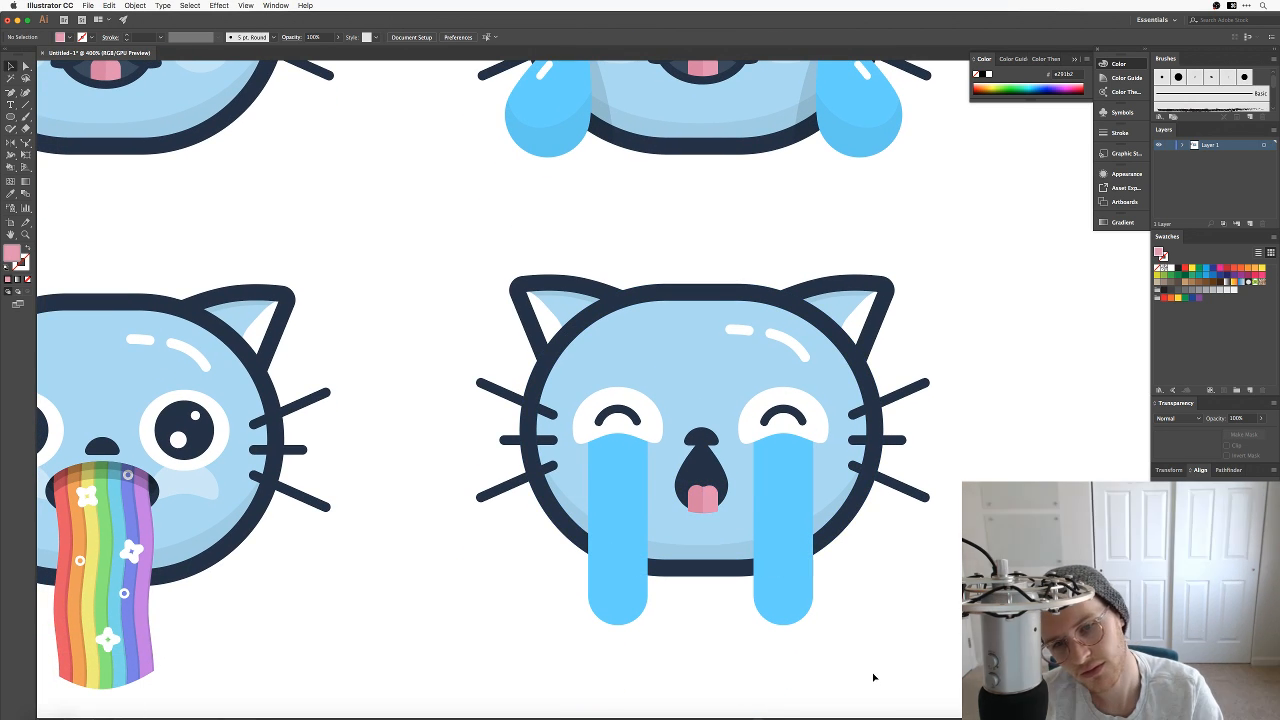
Step: Group the two halves of the sobbing cat's tongue and align the tongue and mouth horizontally
{"action": "left_click", "coordinate": [712, 506]}
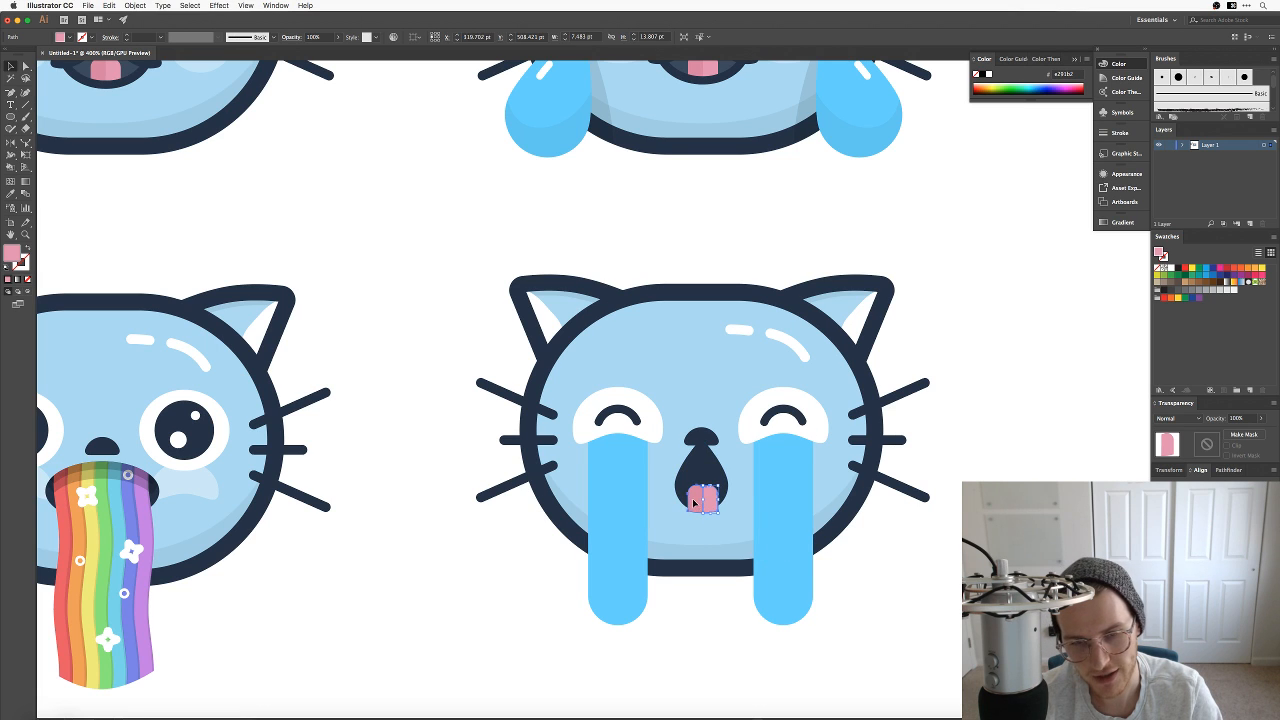
{"action": "left_click", "coordinate": [694, 502], "text": "shift"}
{"action": "left_click", "coordinate": [704, 458], "text": "shift"}
{"action": "key", "text": "super+z"}
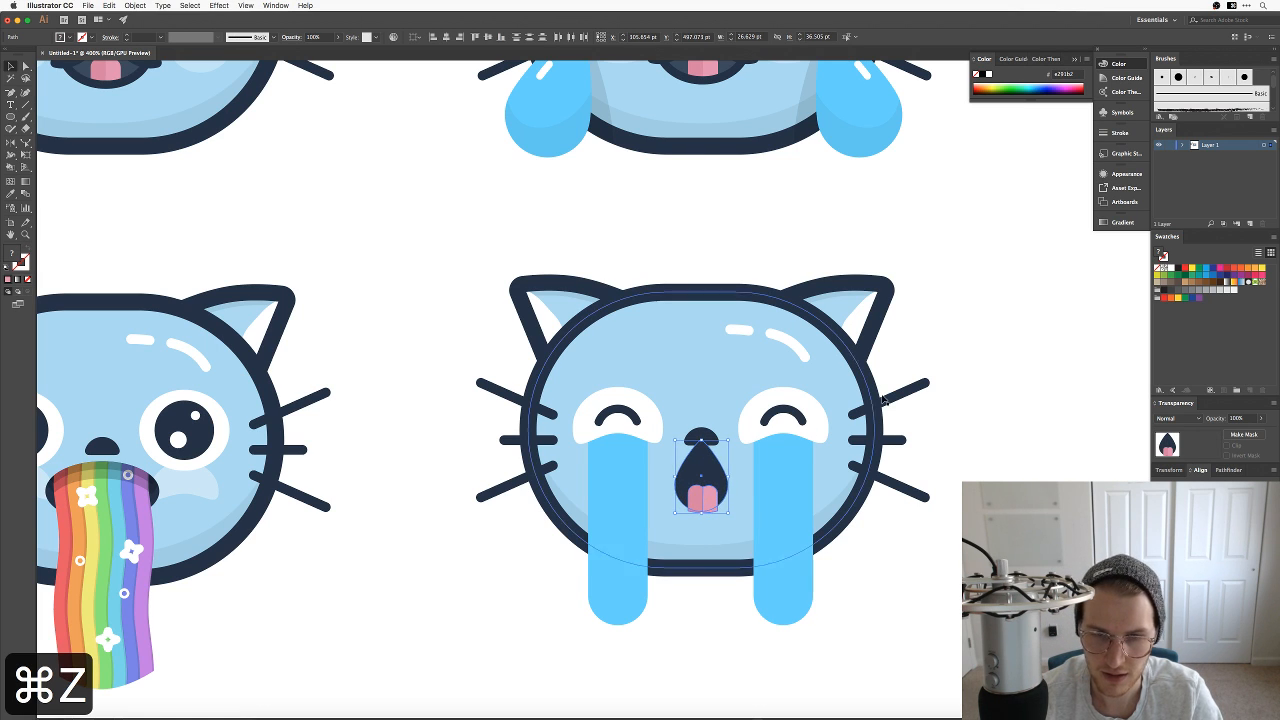
{"action": "left_click", "coordinate": [688, 502]}
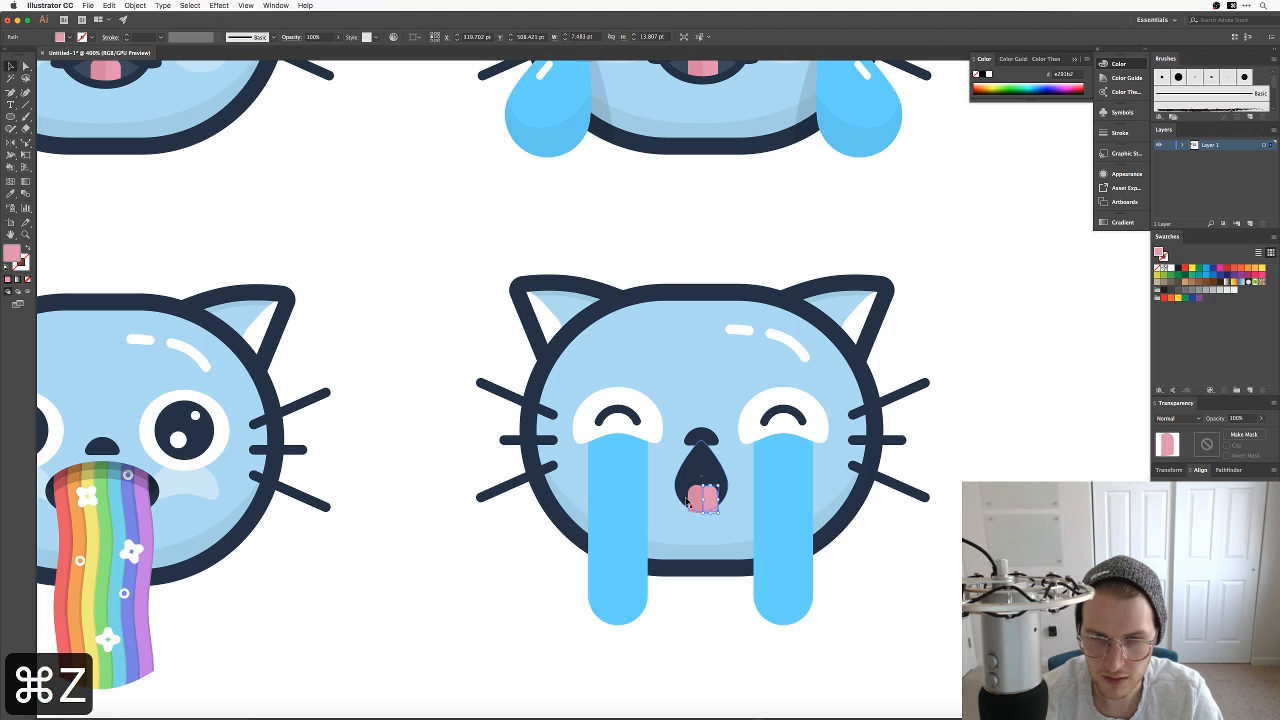
{"action": "left_click", "coordinate": [702, 455], "text": "shift"}
{"action": "key", "text": "super+g"}
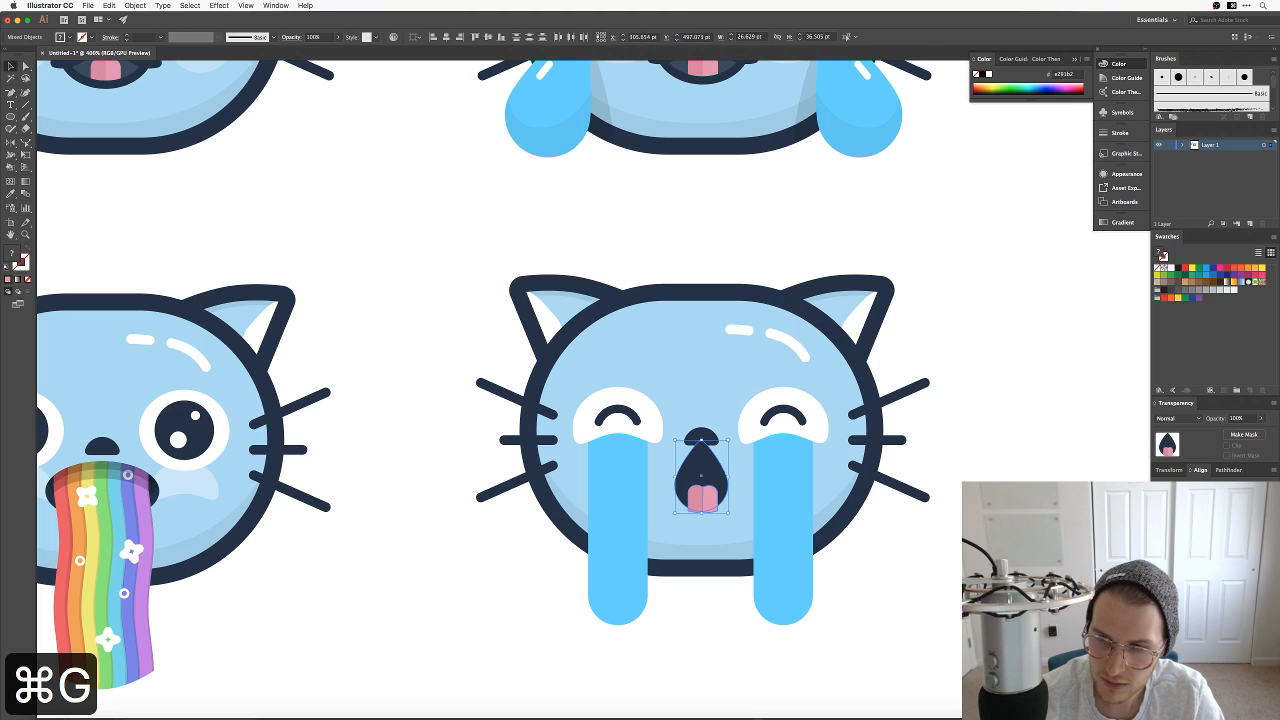
{"action": "key", "text": "Right"}
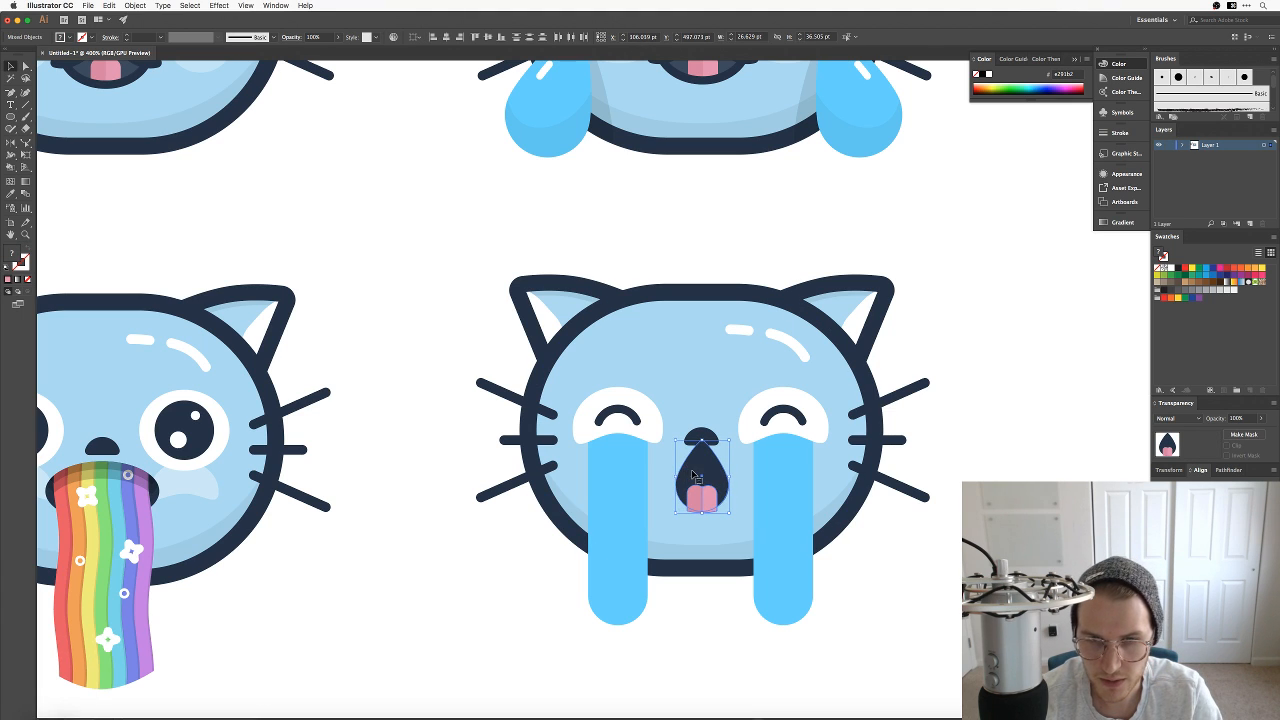
Step: Align the sobbing cat's nose horizontally with its mouth and tongue
{"action": "left_click", "coordinate": [702, 433], "text": "shift"}
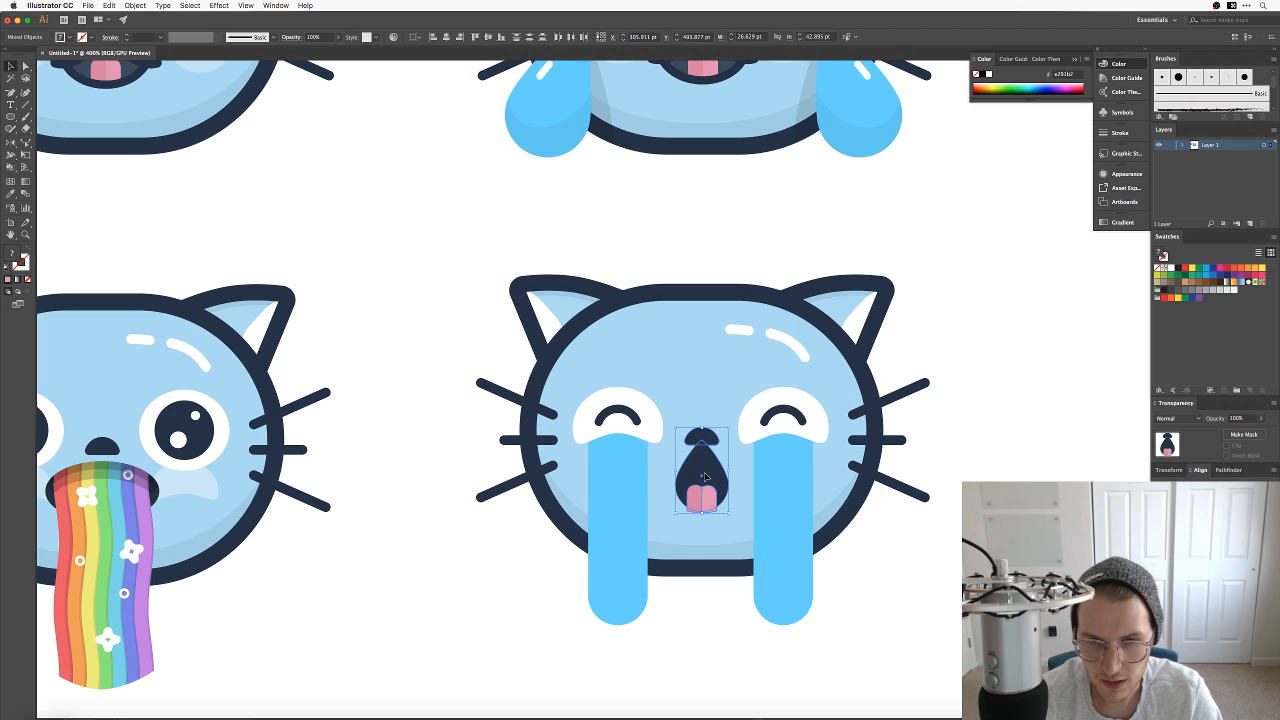
{"action": "left_click_drag", "start_coordinate": [710, 481], "coordinate": [704, 478]}
{"action": "key", "text": "super+shift+a"}
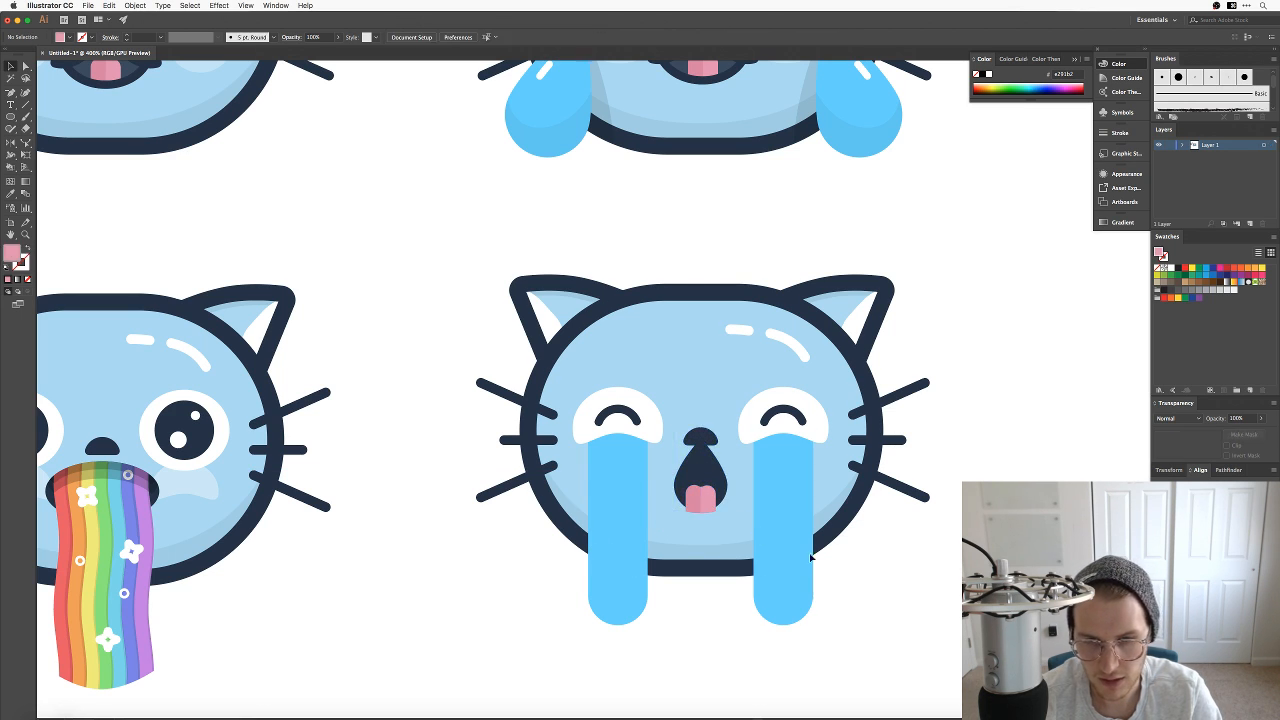
Step: Duplicate the sobbing cat's mouth and tongue beside the original and split the copy's overlapping shapes with Pathfinder Divide
{"action": "left_click", "coordinate": [716, 482]}
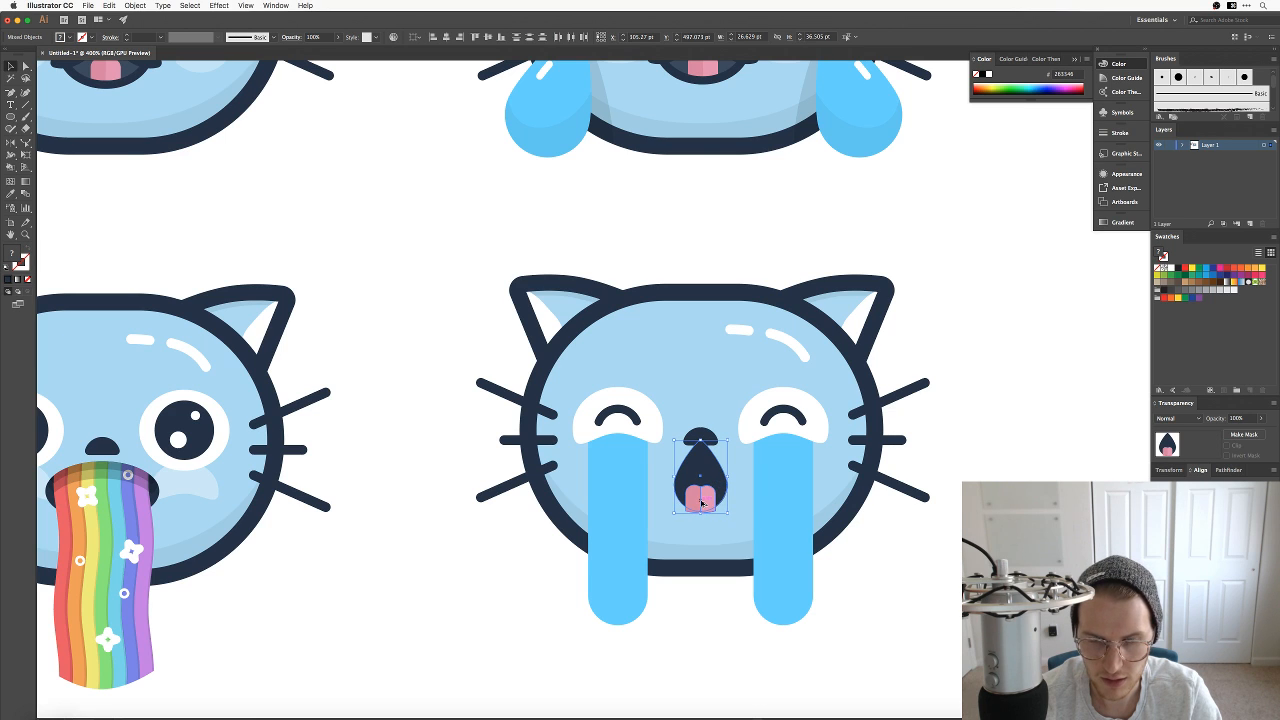
{"action": "left_click_drag", "start_coordinate": [716, 482], "coordinate": [774, 503]}
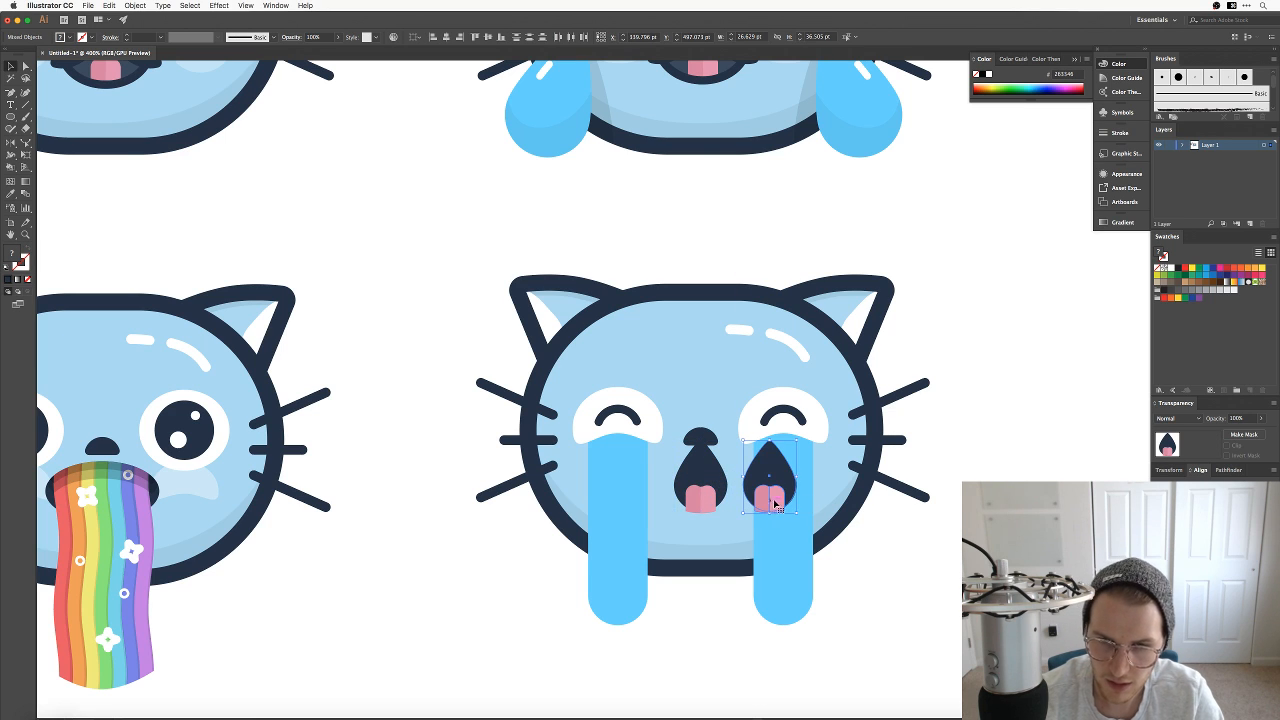
{"action": "left_click", "coordinate": [1227, 470]}
{"action": "key", "text": "super+z"}
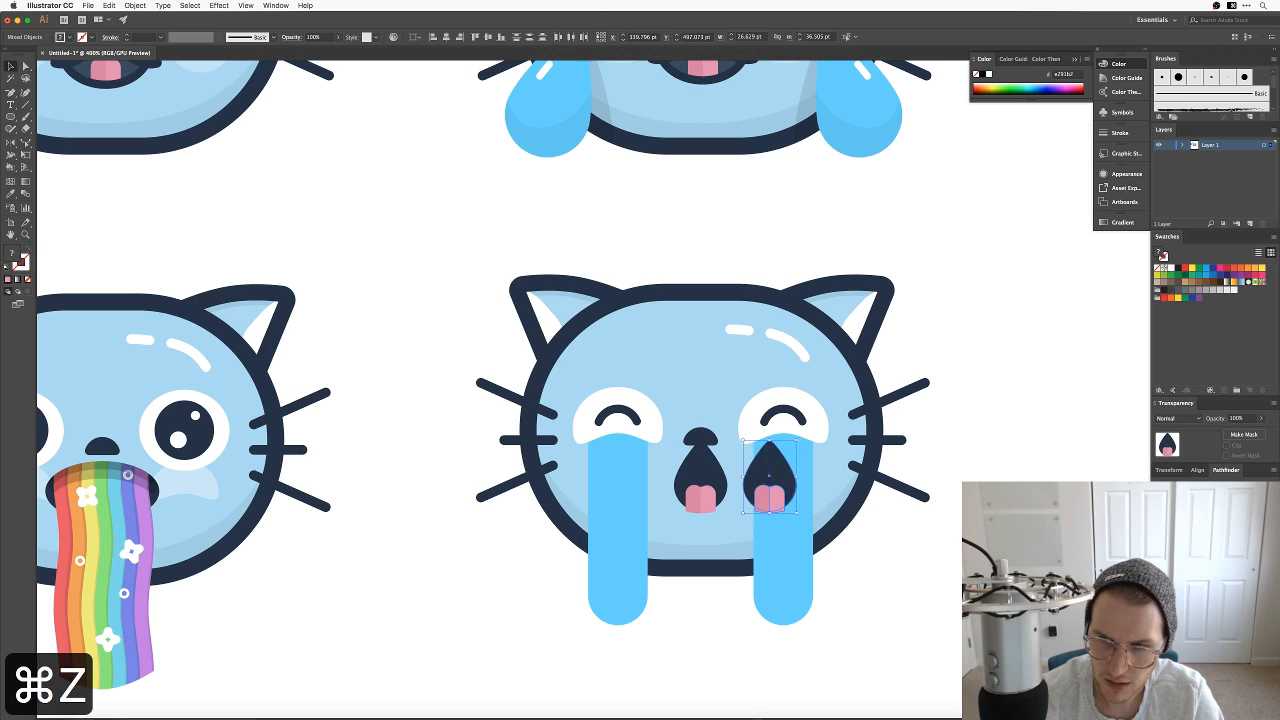
{"action": "key", "text": "super+z"}
{"action": "key", "text": "super+z"}
{"action": "key", "text": "super+z"}
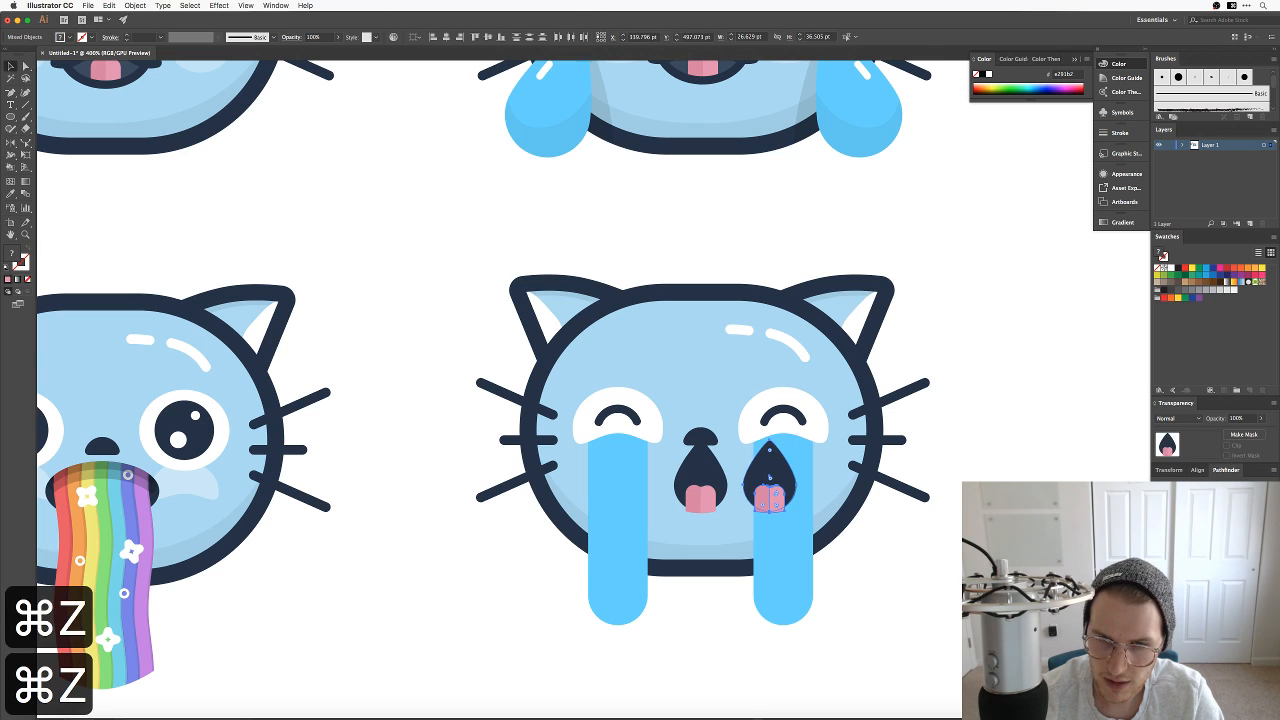
{"action": "left_click", "coordinate": [769, 492]}
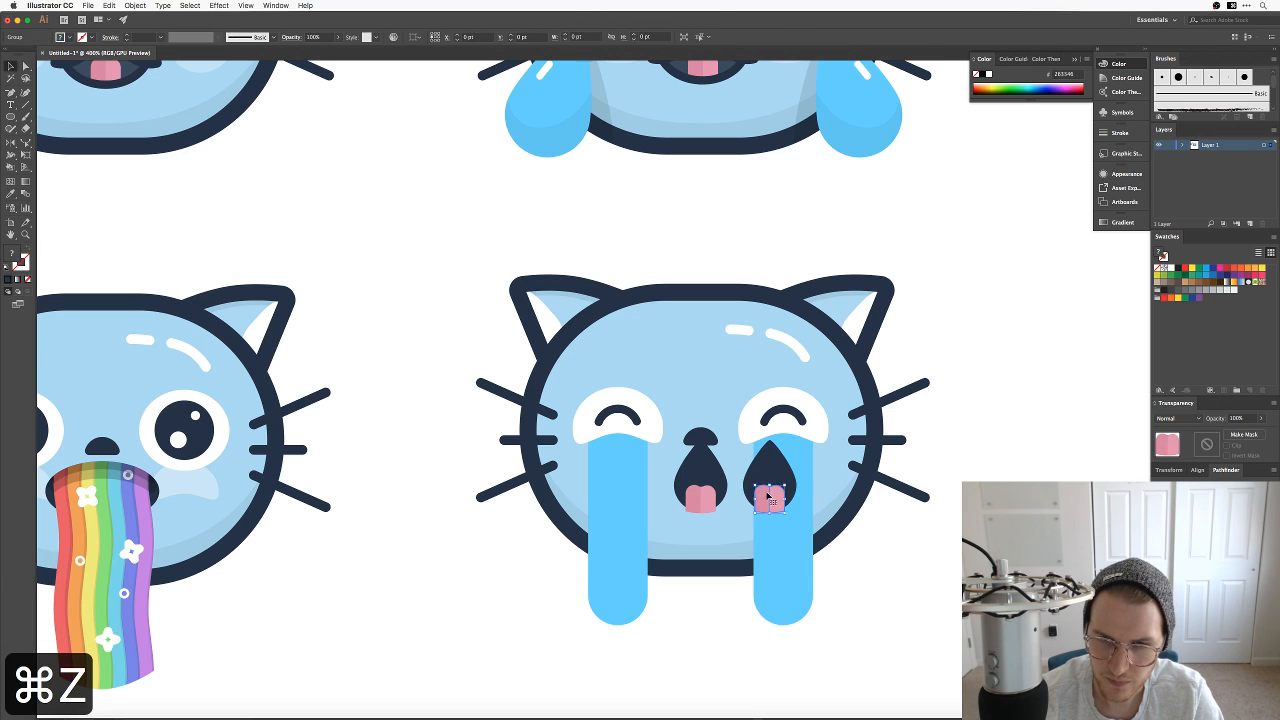
{"action": "left_click", "coordinate": [772, 465], "text": "shift"}
{"action": "left_click", "coordinate": [1164, 532]}
{"action": "left_click", "coordinate": [925, 520]}
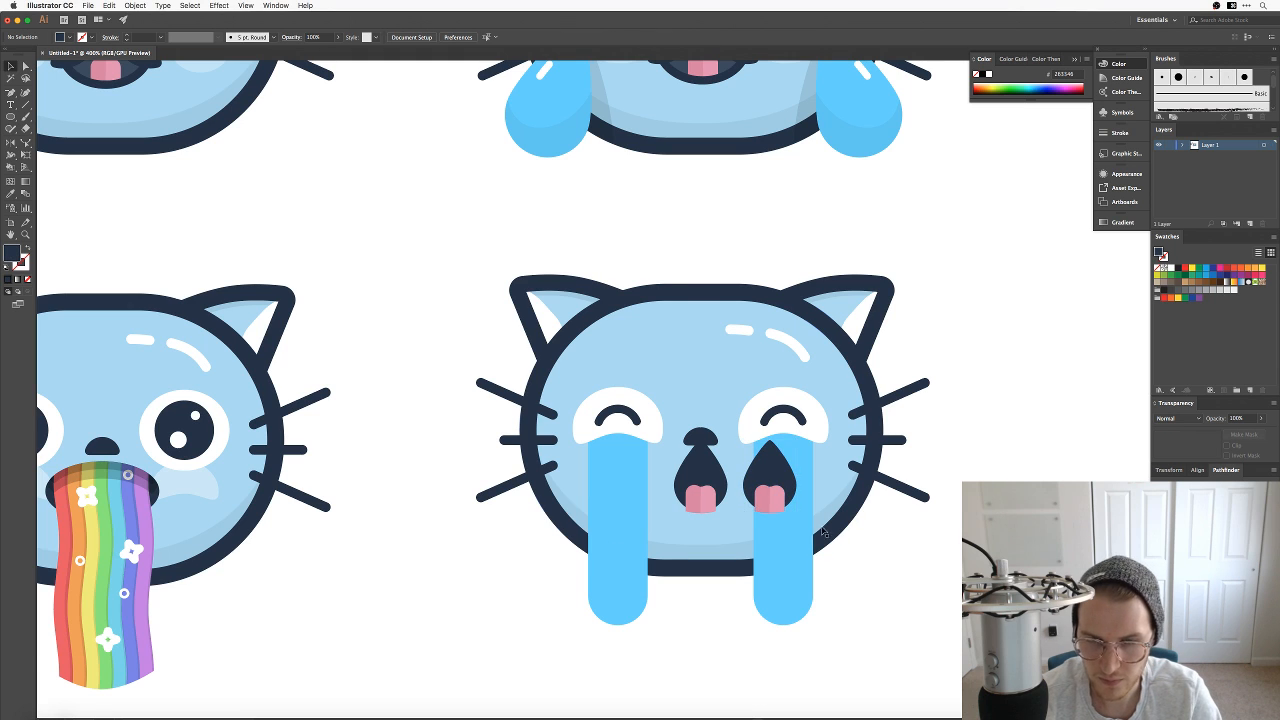
Step: Delete the tongue slivers outside the copied mouth's outline and the dark mouth piece, keeping only the trimmed tongue
{"action": "key", "text": "a"}
{"action": "left_click", "coordinate": [762, 516]}
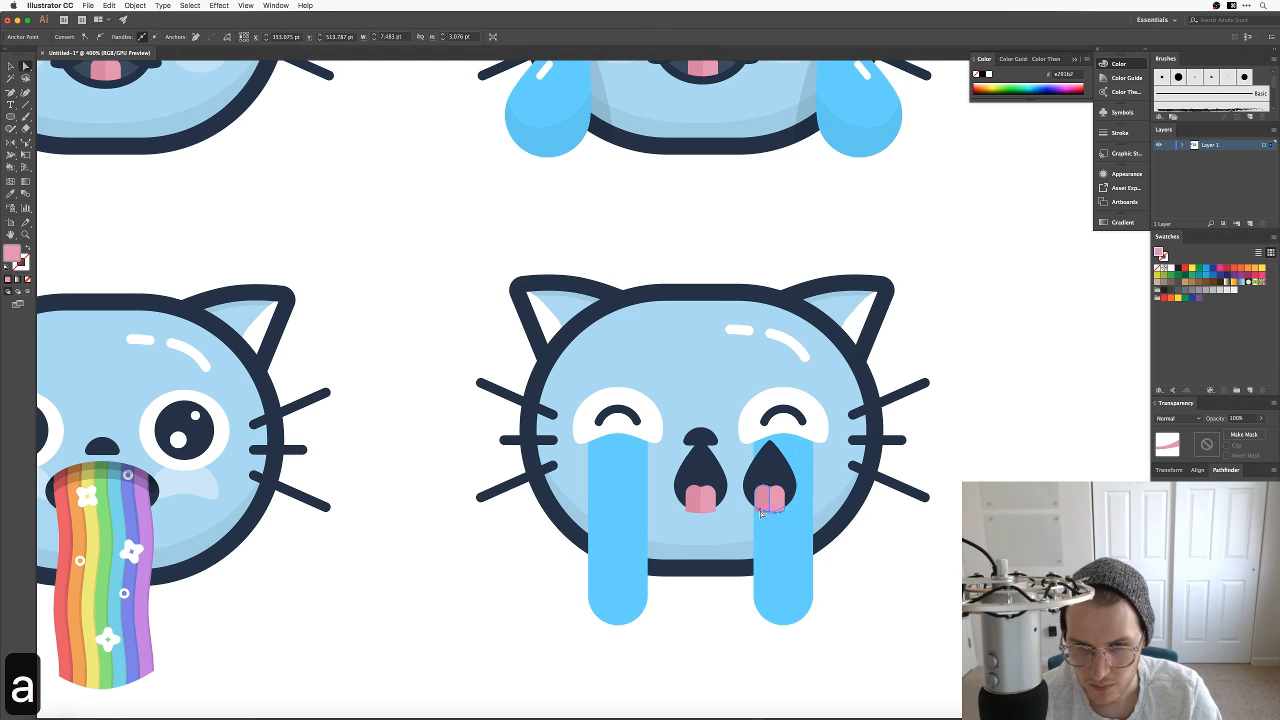
{"action": "key", "text": "BackSpace"}
{"action": "key", "text": "BackSpace"}
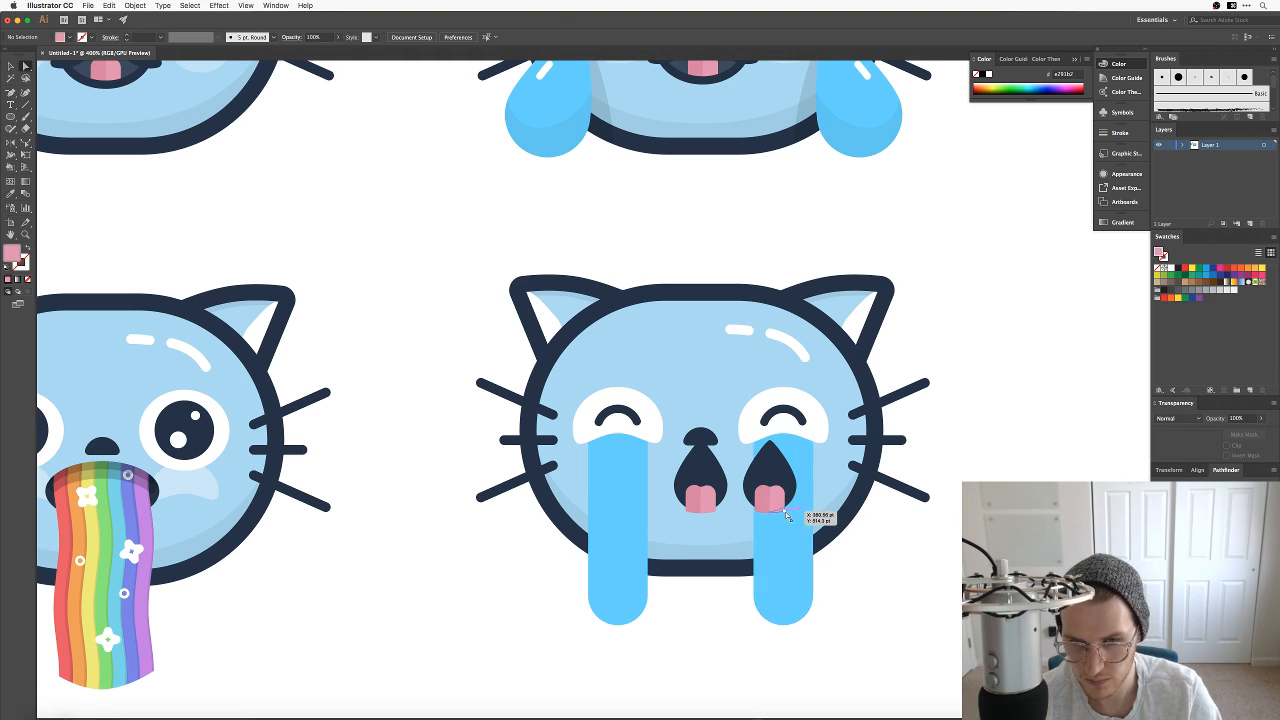
{"action": "key", "text": "BackSpace"}
{"action": "key", "text": "BackSpace"}
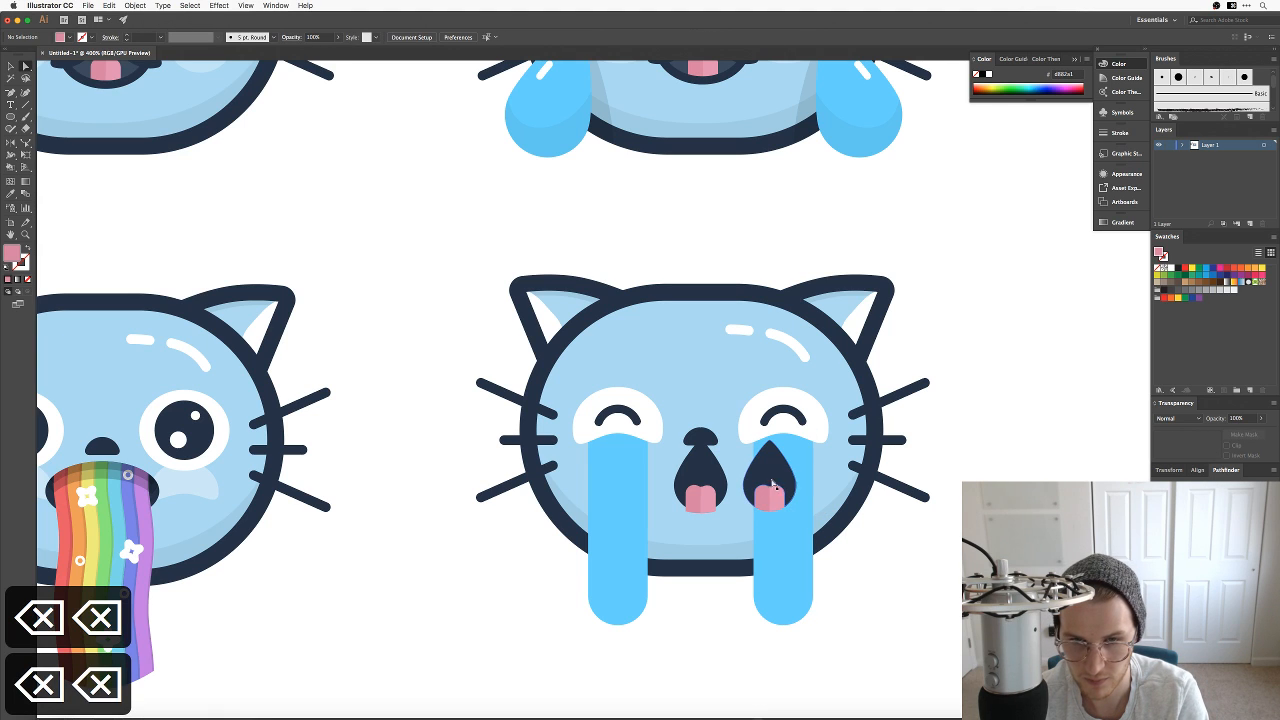
{"action": "left_click", "coordinate": [771, 478]}
{"action": "key", "text": "BackSpace"}
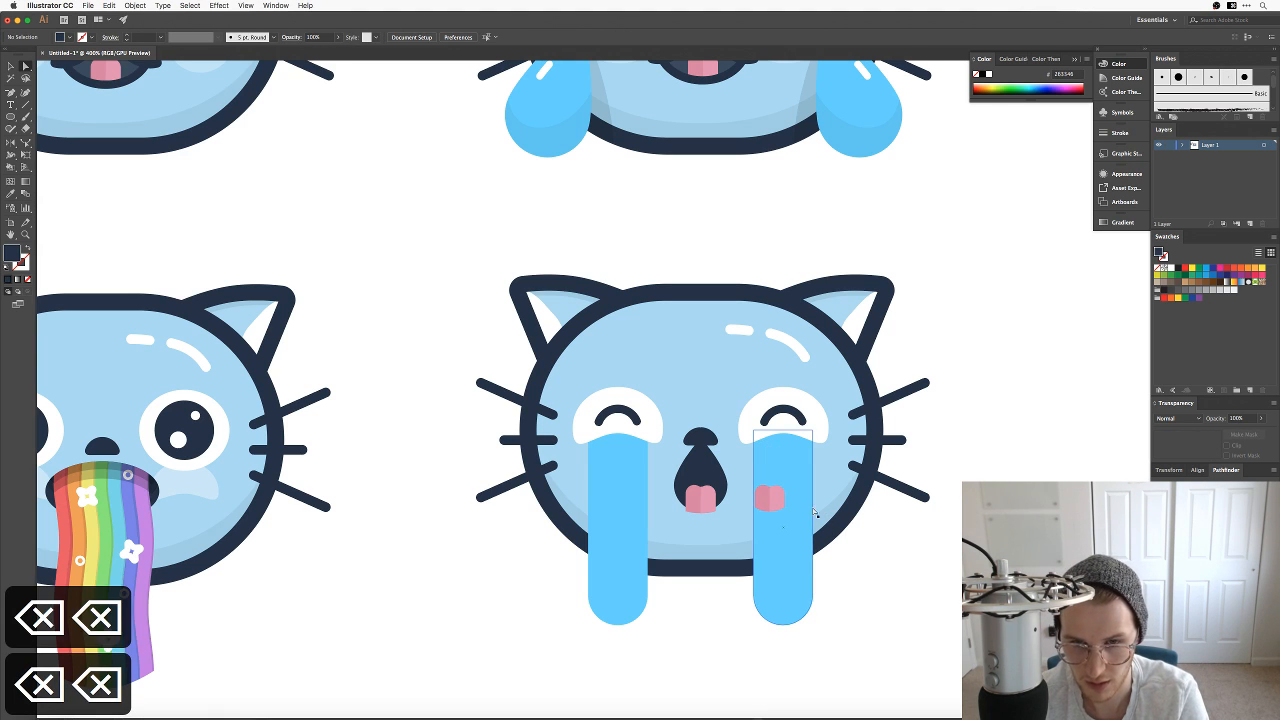
Step: Delete the untrimmed tongue from the sobbing cat's mouth and move the trimmed tongue into its place
{"action": "key", "text": "v"}
{"action": "left_click", "coordinate": [706, 500]}
{"action": "key", "text": "BackSpace"}
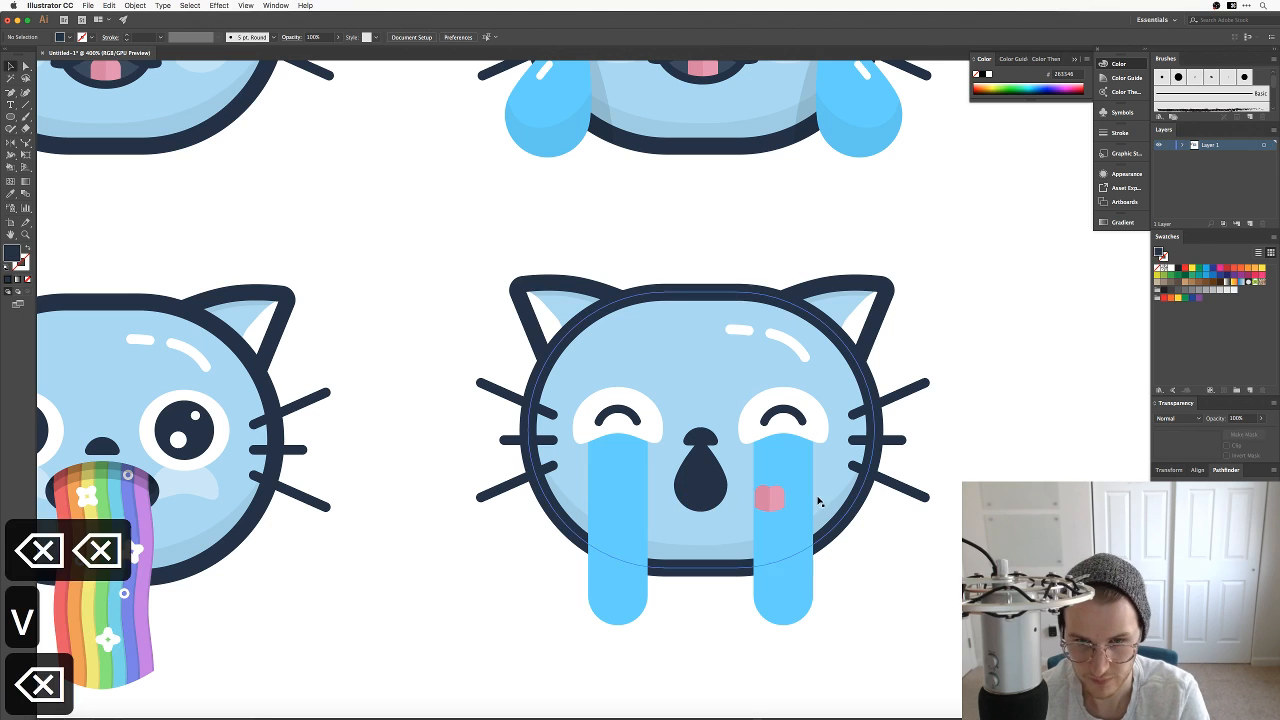
{"action": "left_click_drag", "start_coordinate": [767, 496], "coordinate": [701, 501]}
{"action": "left_click", "coordinate": [891, 610]}
Step: Compare the sobbing cat with the neighbouring cats and examine its face close up
{"action": "key", "text": "super+minus"}
{"action": "key", "text": "super+minus"}
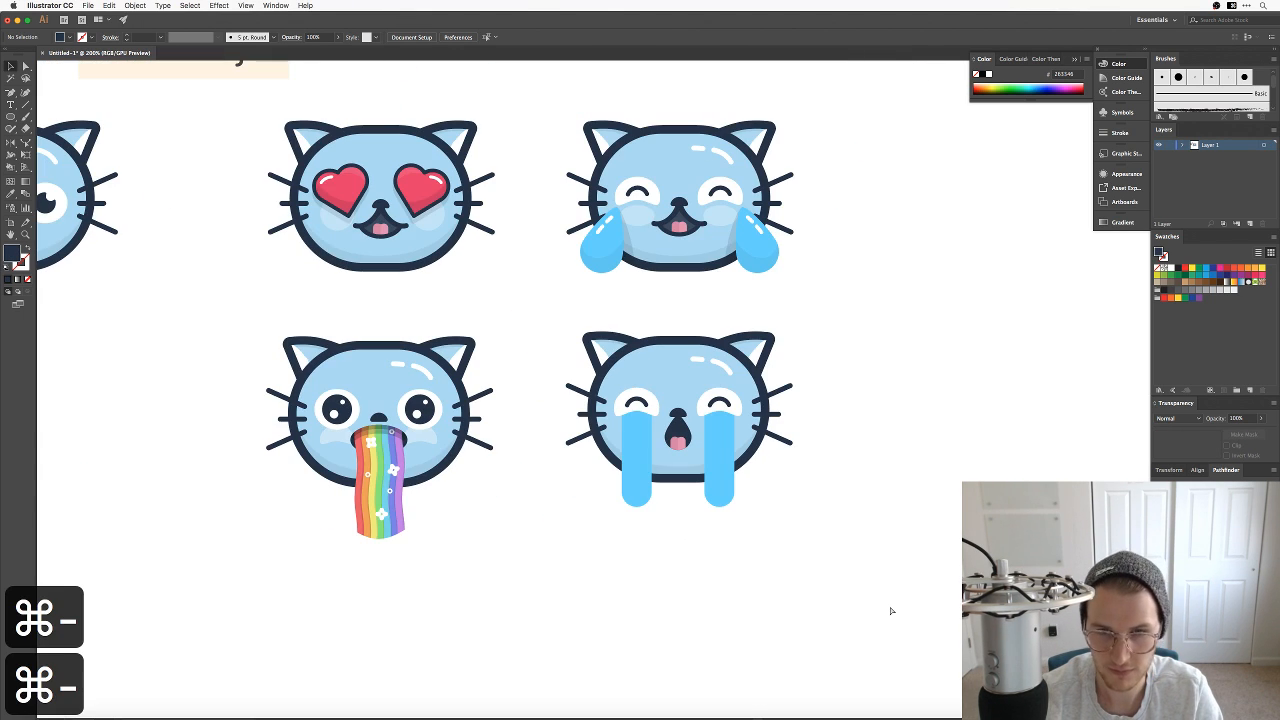
{"action": "key", "text": "super+equal"}
{"action": "key", "text": "super+equal"}
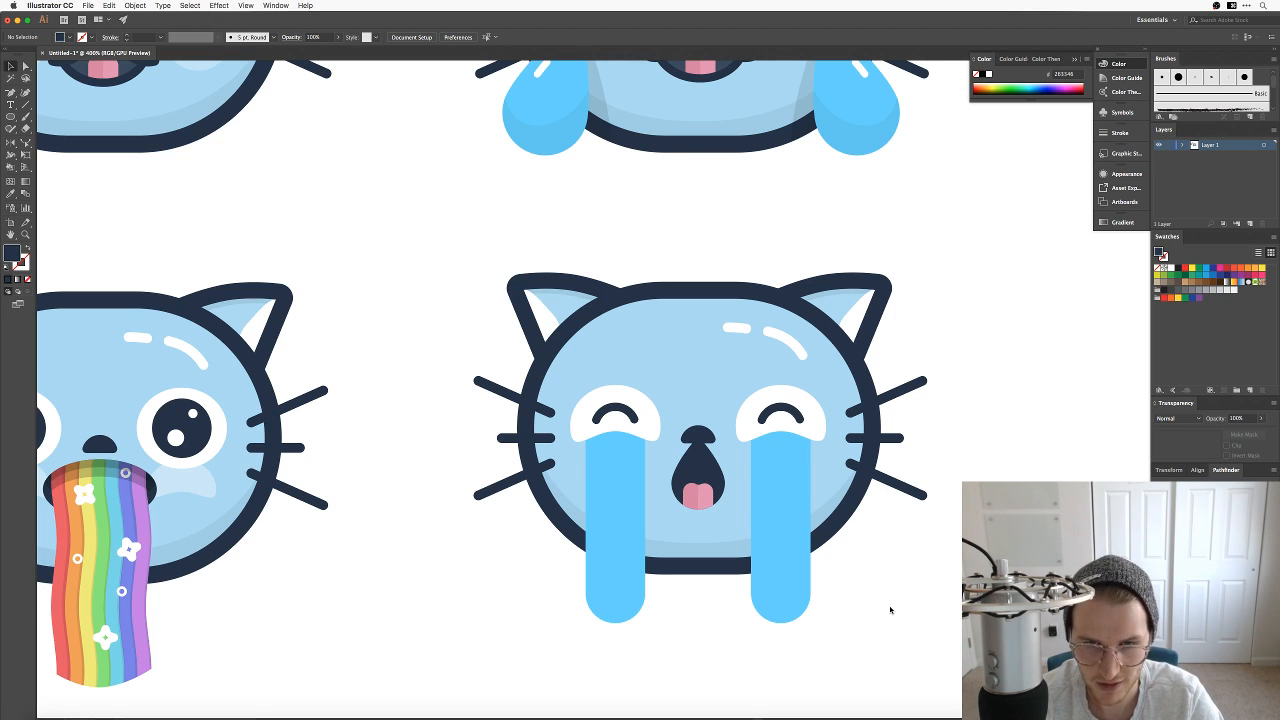
{"action": "key", "text": "super+equal"}
{"action": "key", "text": "super+minus"}
{"action": "key", "text": "super+minus"}
{"action": "key", "text": "super+minus"}
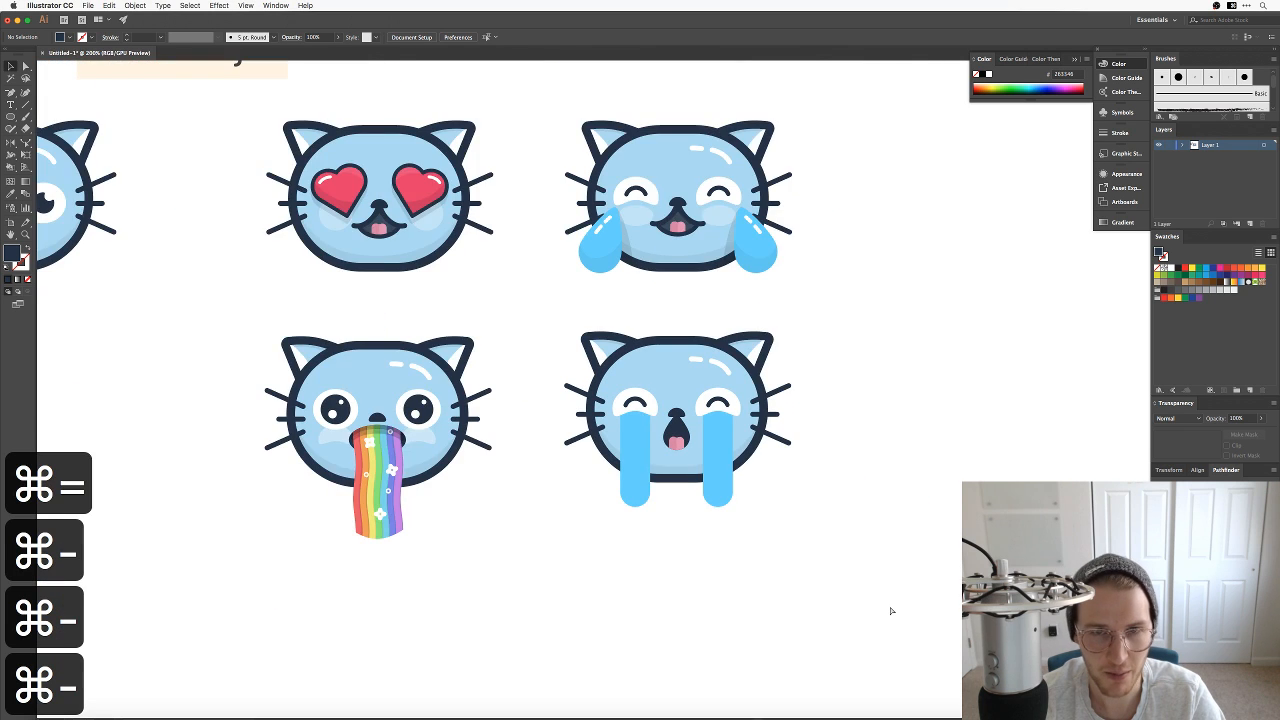
{"action": "key", "text": "super+equal"}
{"action": "key", "text": "super+equal"}
{"action": "key", "text": "super+equal"}
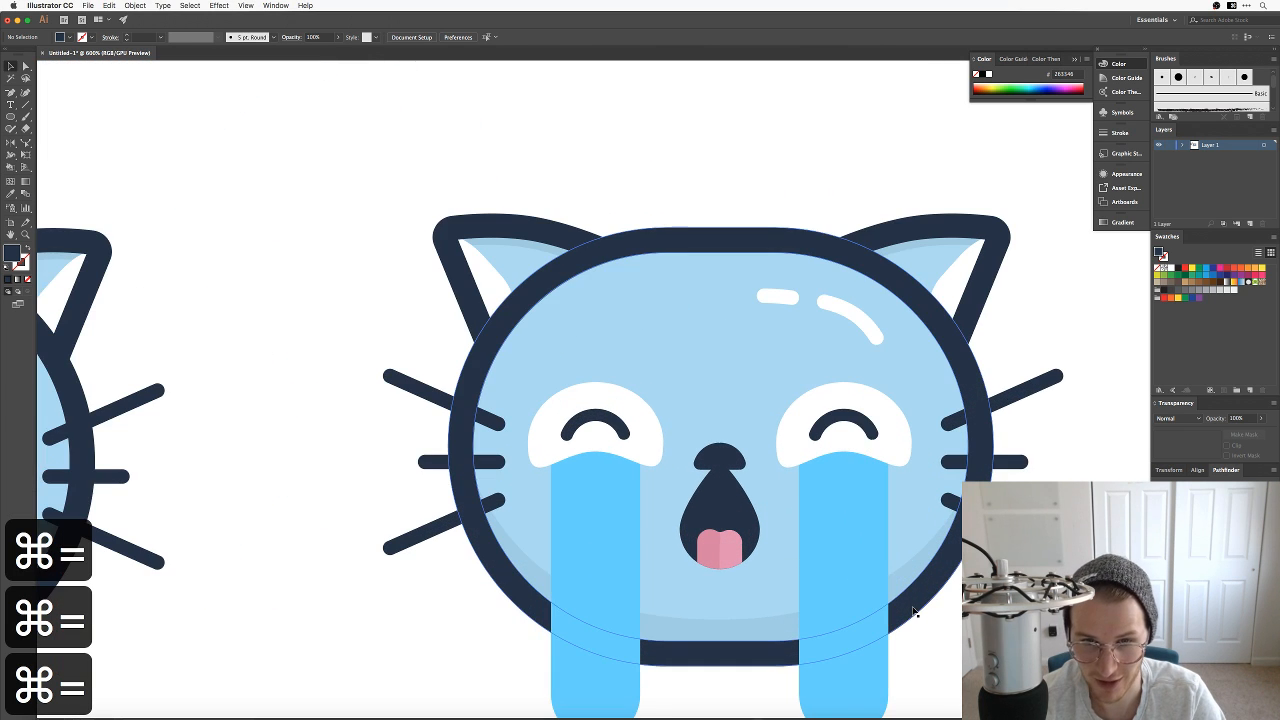
{"action": "key", "text": "space"}
{"action": "left_click_drag", "start_coordinate": [913, 612], "coordinate": [868, 548]}
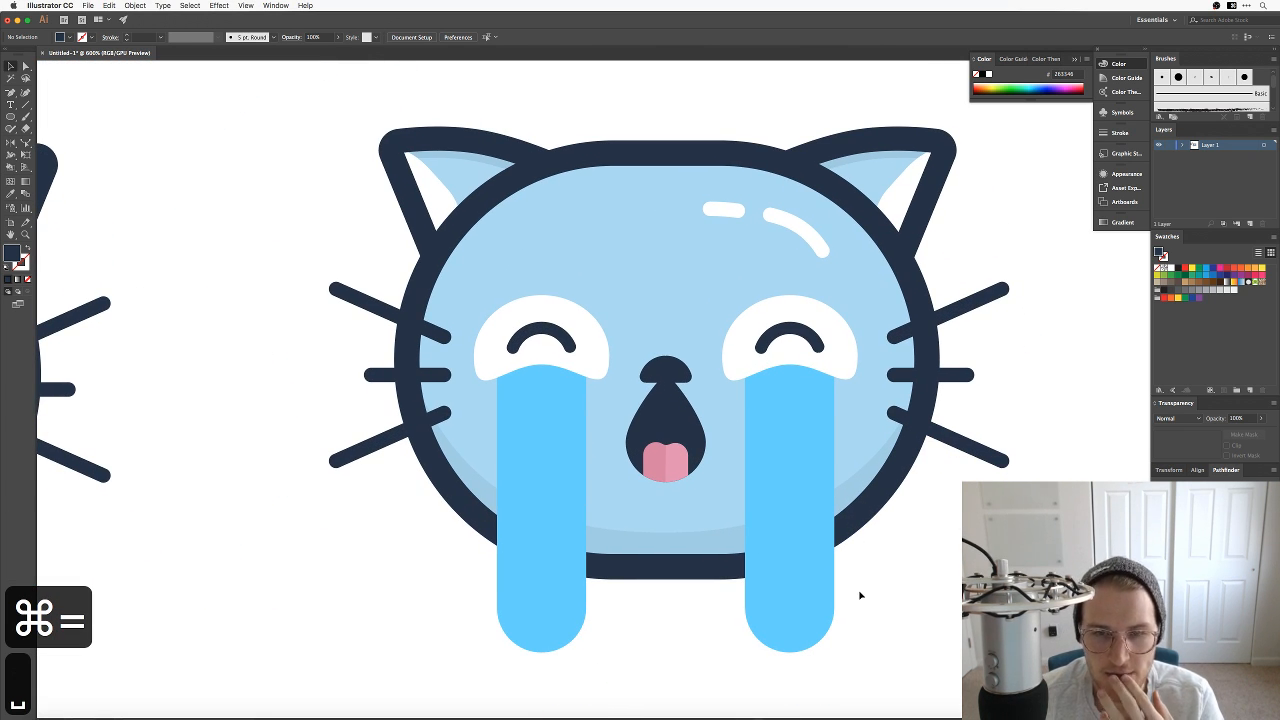
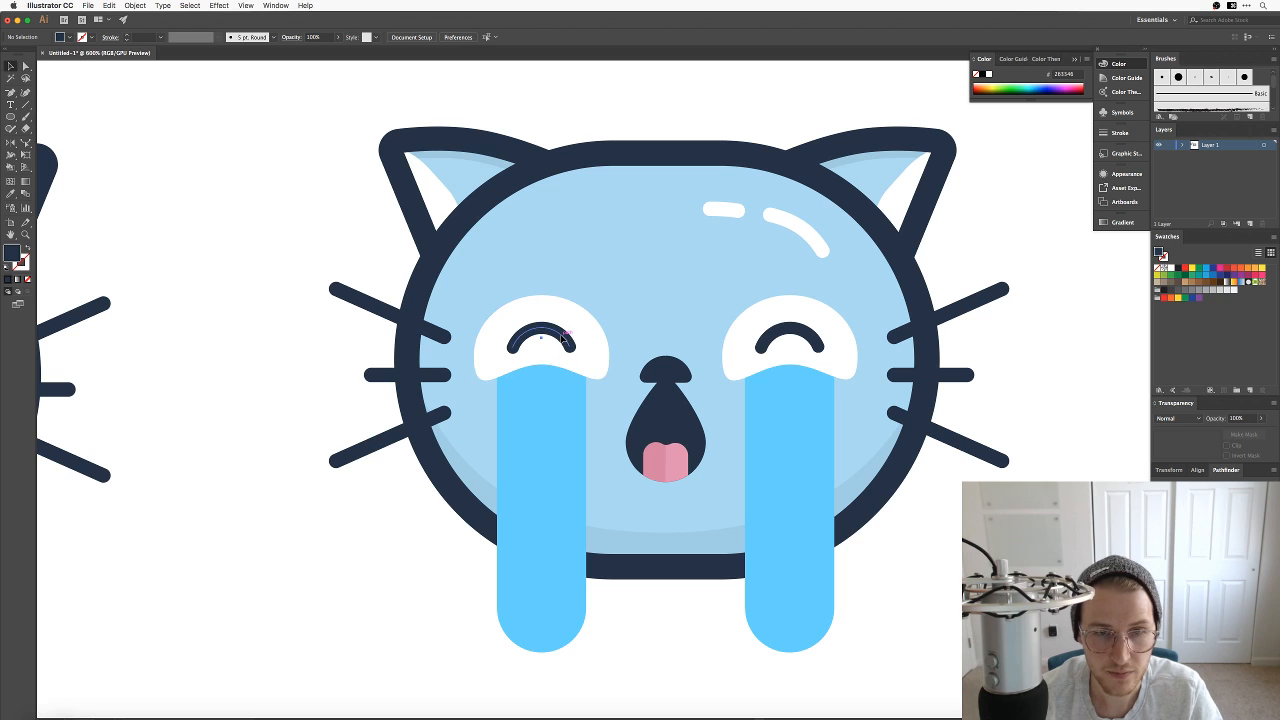
Step: Try deleting the sobbing cat's two closed-eye arcs, and undo the deletion
{"action": "left_click", "coordinate": [566, 342]}
{"action": "left_click", "coordinate": [770, 342], "text": "shift"}
{"action": "key", "text": "BackSpace"}
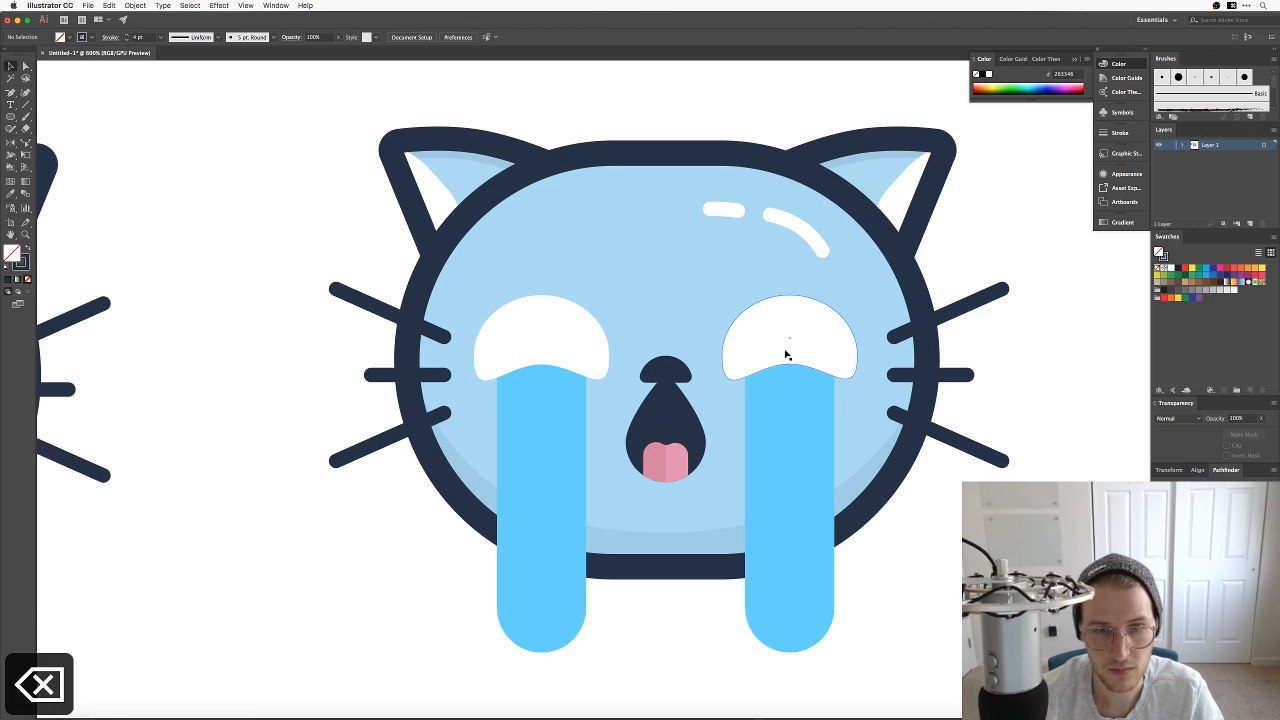
{"action": "key", "text": "super+z"}
{"action": "left_click", "coordinate": [887, 522]}
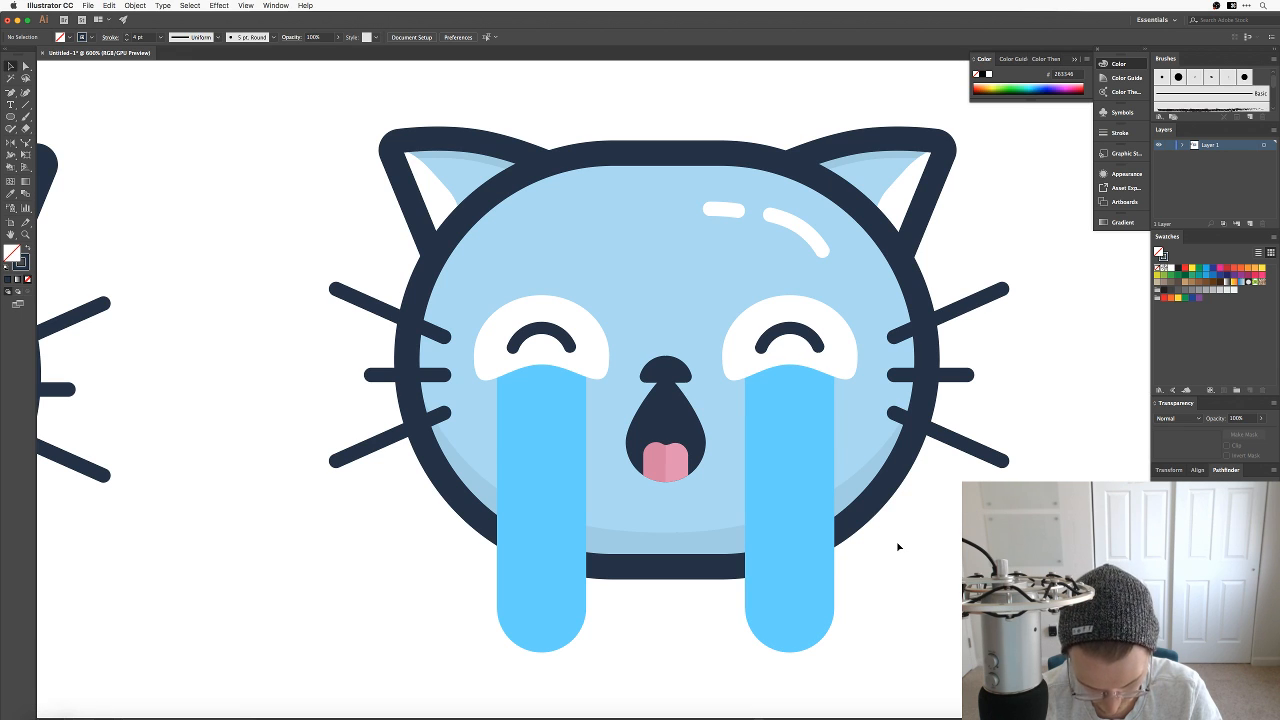
Step: Duplicate the sobbing cat's right tear stream in place, directly in front of the original
{"action": "left_click", "coordinate": [794, 552]}
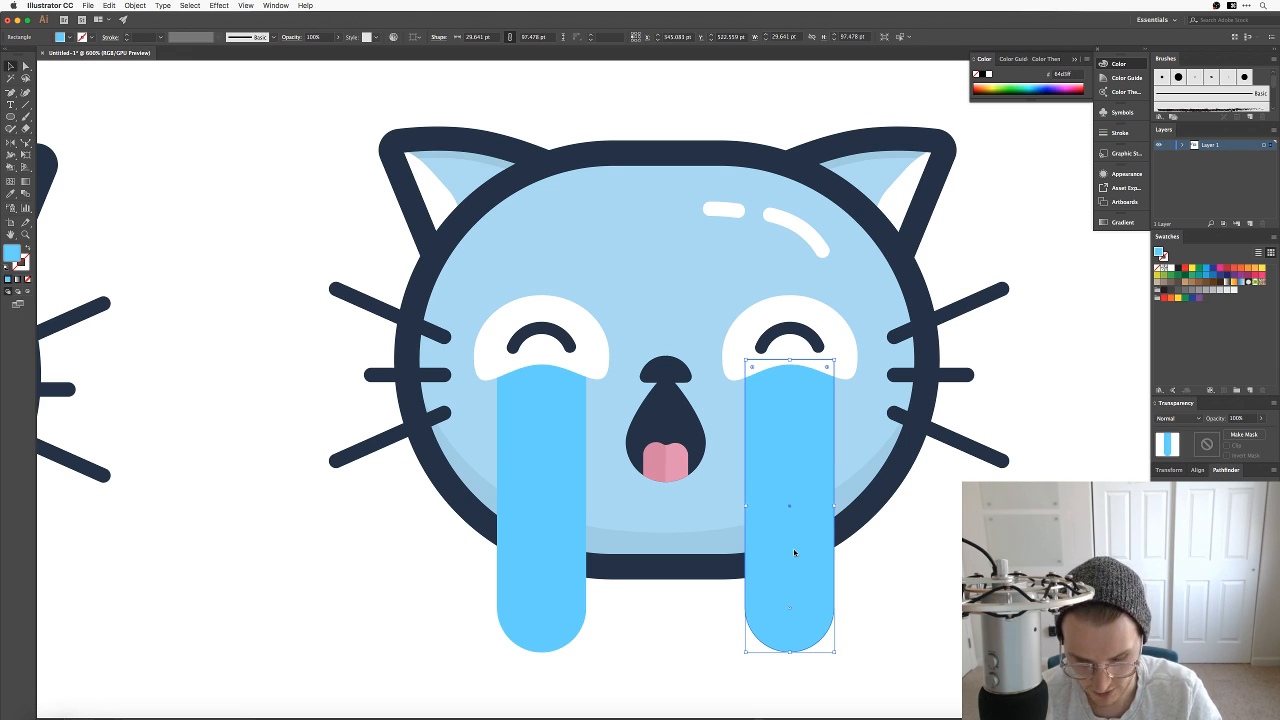
{"action": "key", "text": "super+c"}
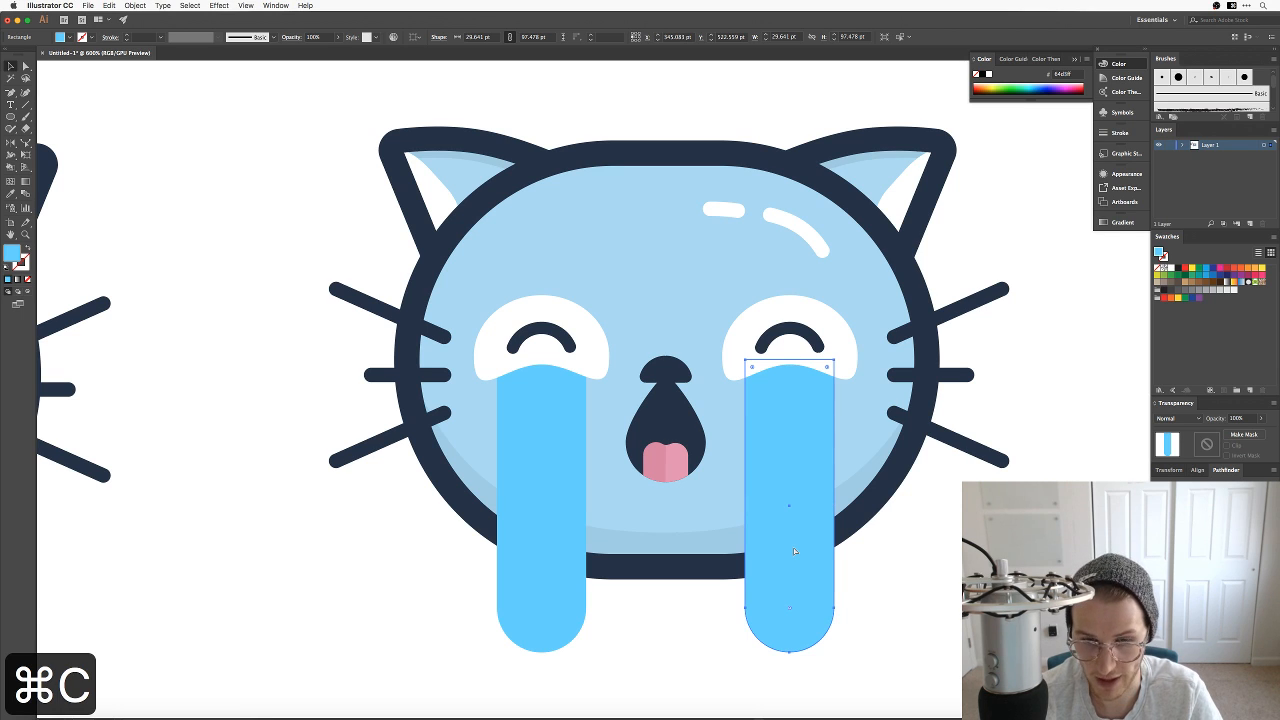
{"action": "key", "text": "super+f"}
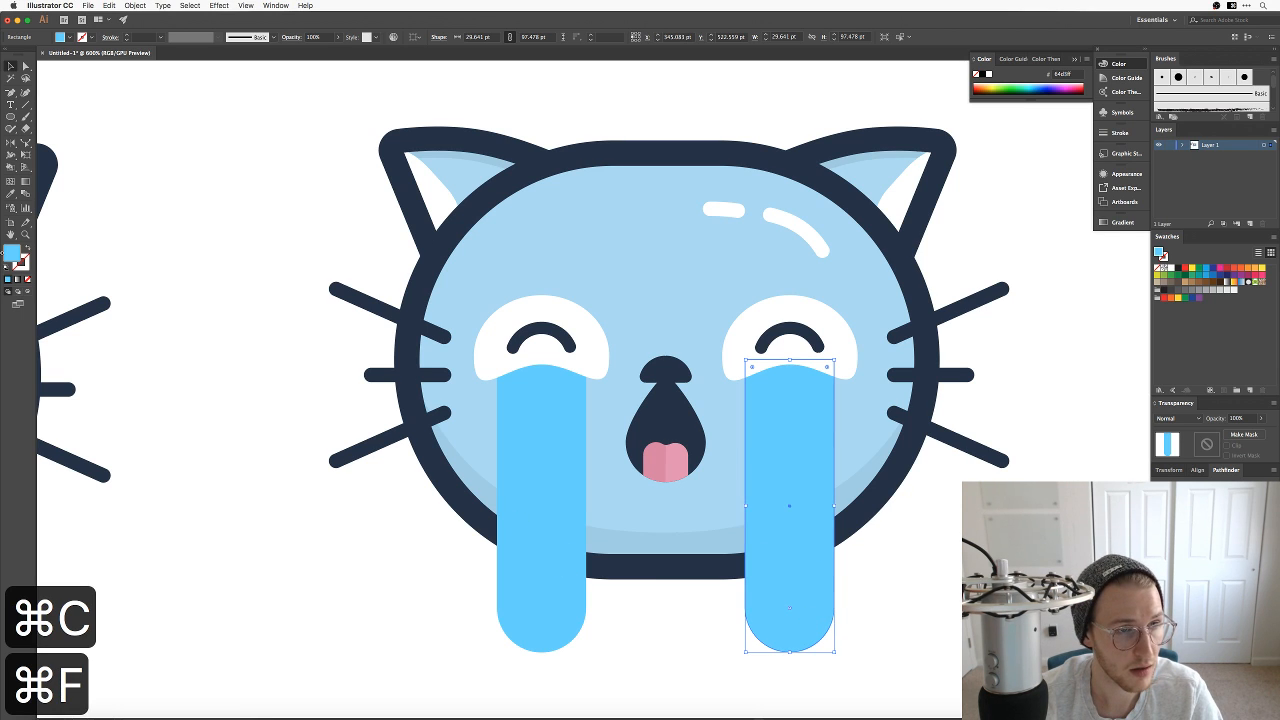
Step: Fill the duplicated tear stream with black and set its opacity to 10%
{"action": "double_click", "coordinate": [12, 256]}
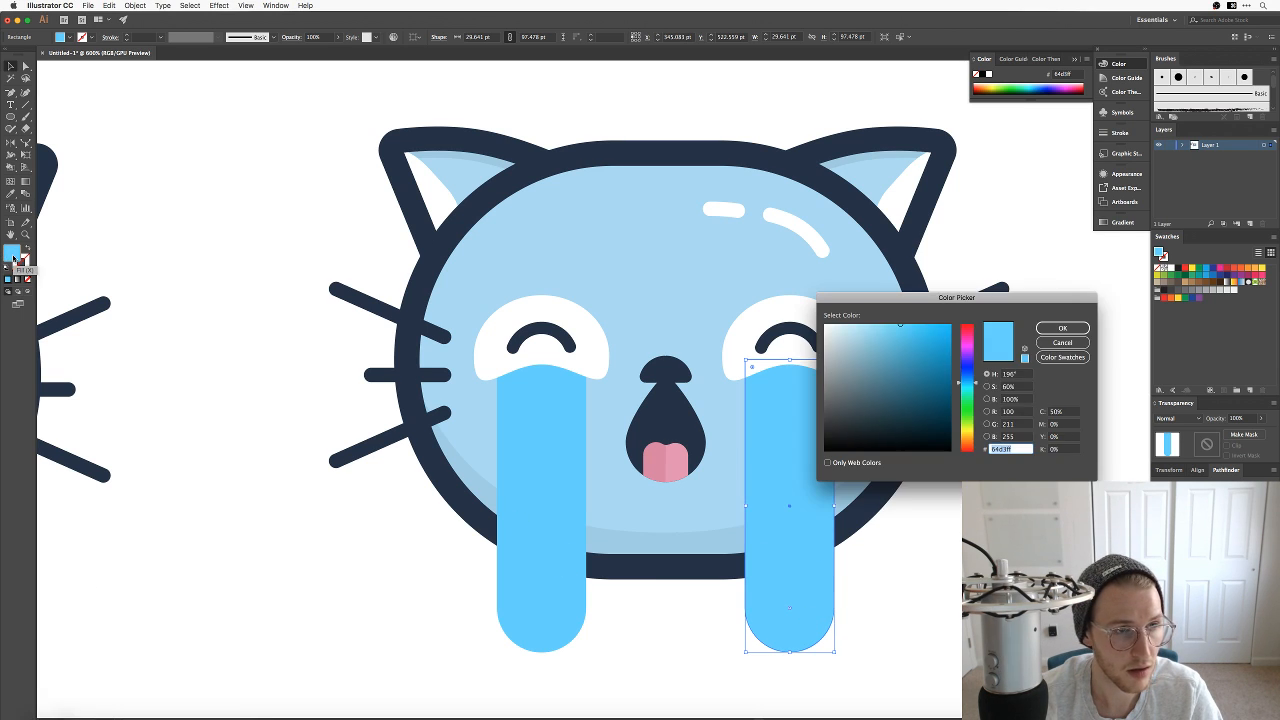
{"action": "left_click", "coordinate": [904, 330]}
{"action": "left_click_drag", "start_coordinate": [905, 417], "coordinate": [898, 456]}
{"action": "key", "text": "Return"}
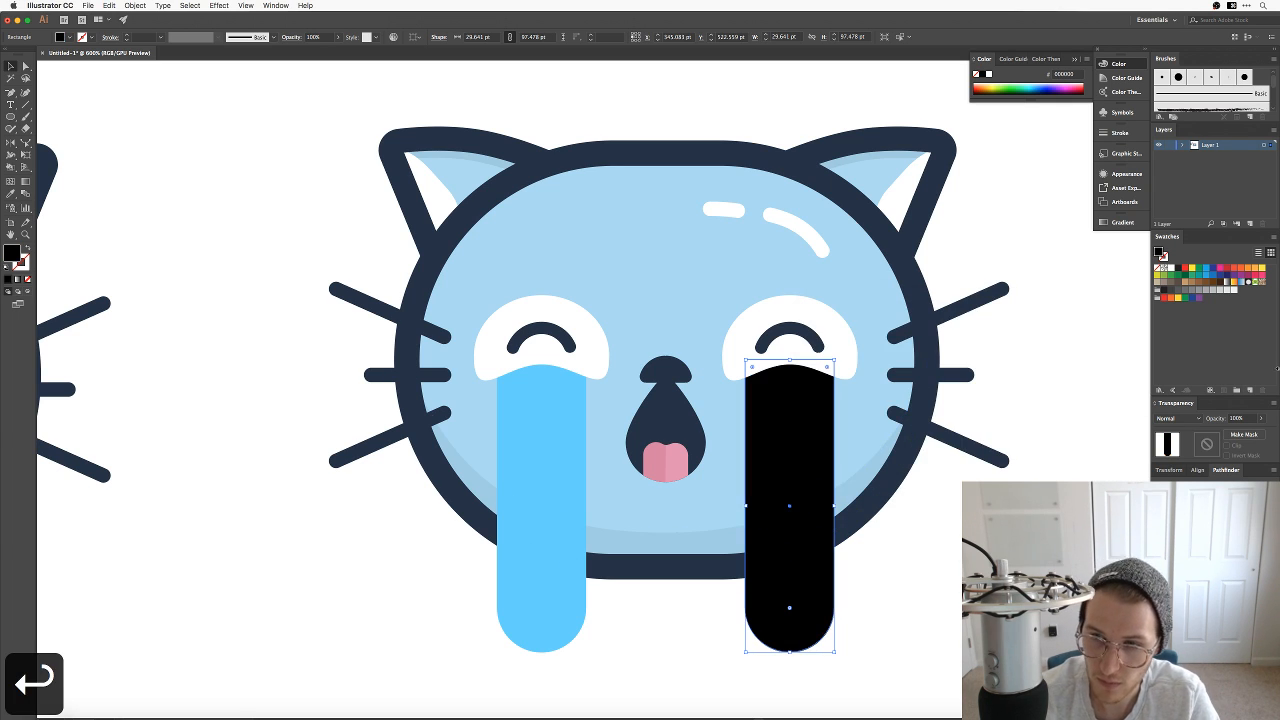
{"action": "left_click", "coordinate": [1240, 418]}
{"action": "type", "text": "10"}
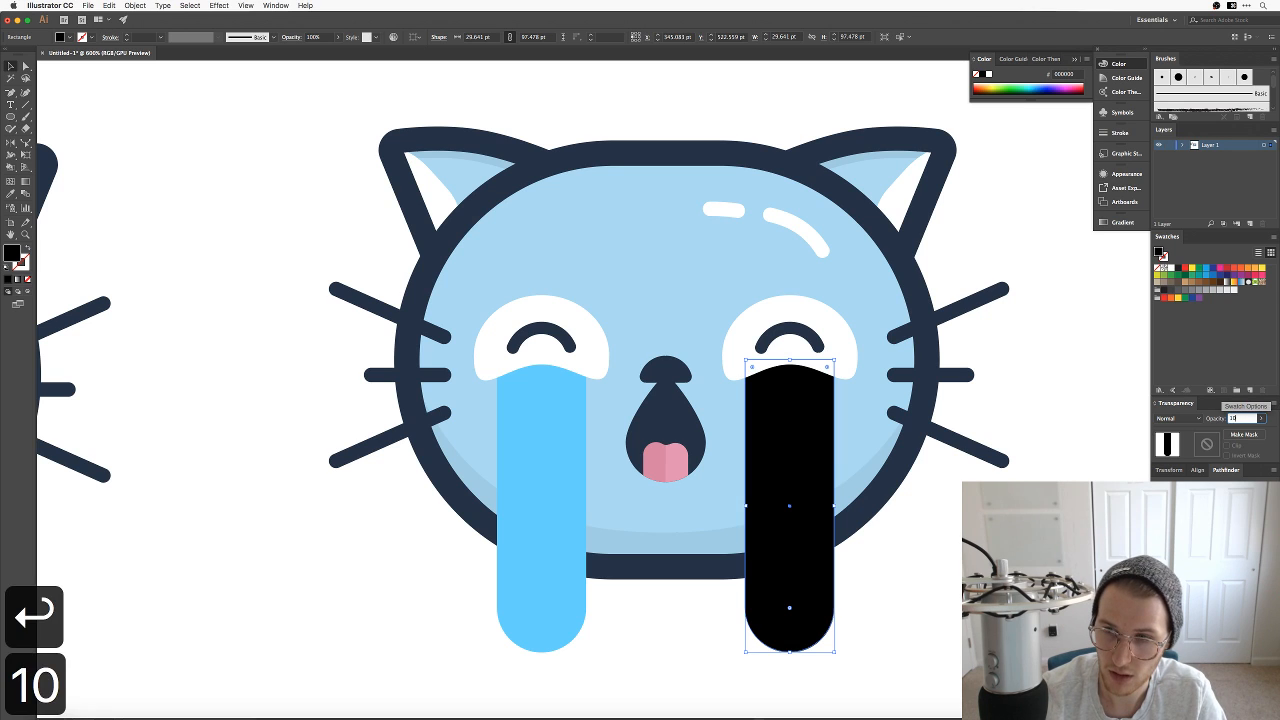
{"action": "key", "text": "Return"}
Step: Pull the dark tear overlay's upper right corner inward, close to its upper left corner
{"action": "key", "text": "a"}
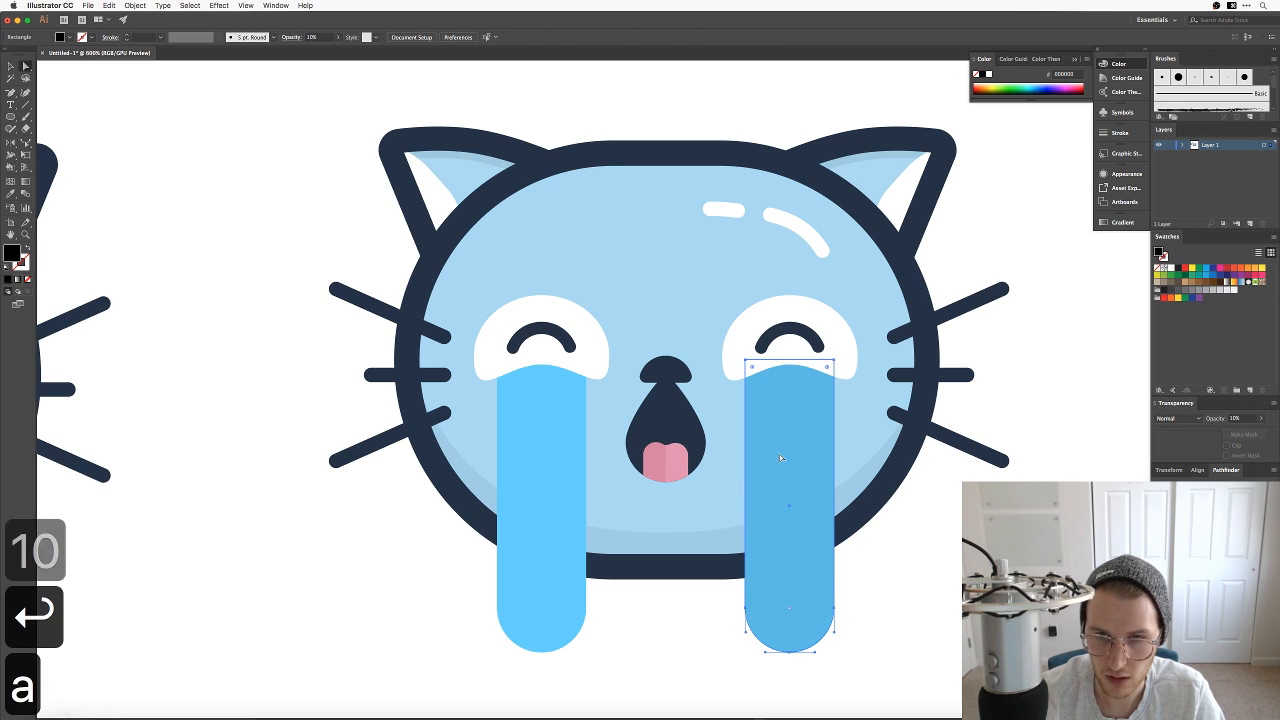
{"action": "key", "text": "a"}
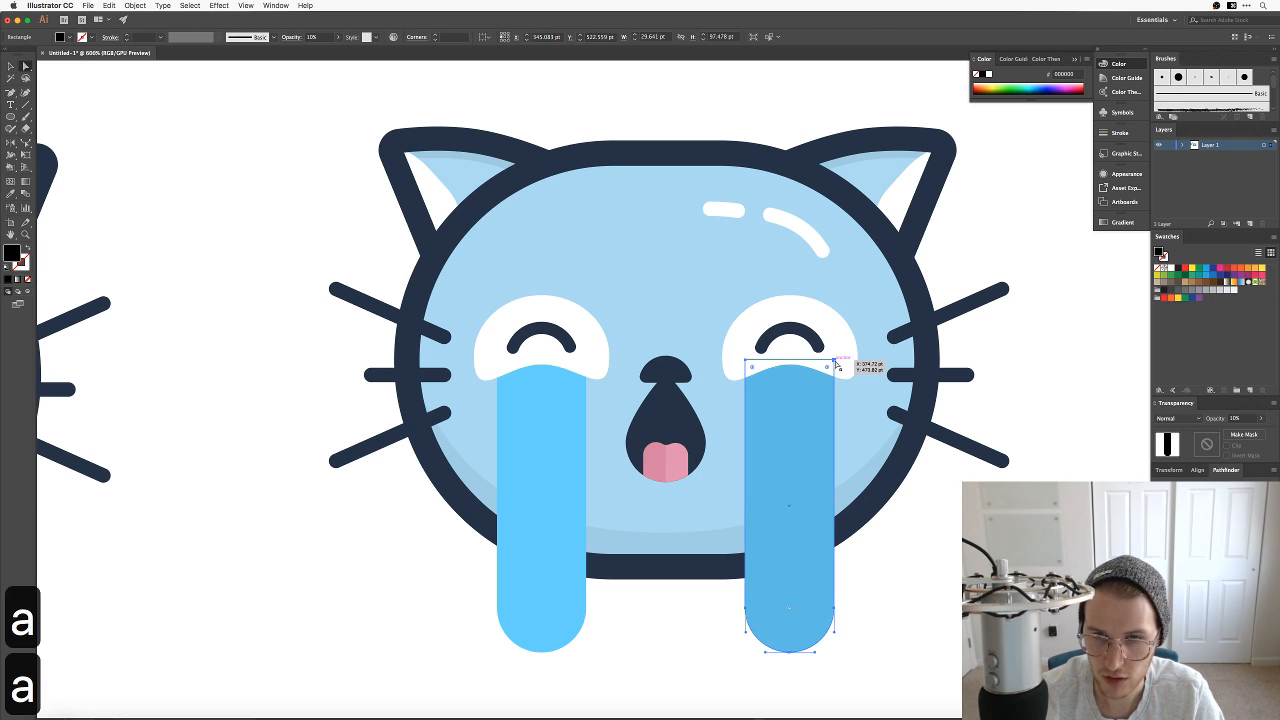
{"action": "left_click", "coordinate": [834, 360]}
{"action": "left_click_drag", "start_coordinate": [834, 360], "coordinate": [761, 360]}
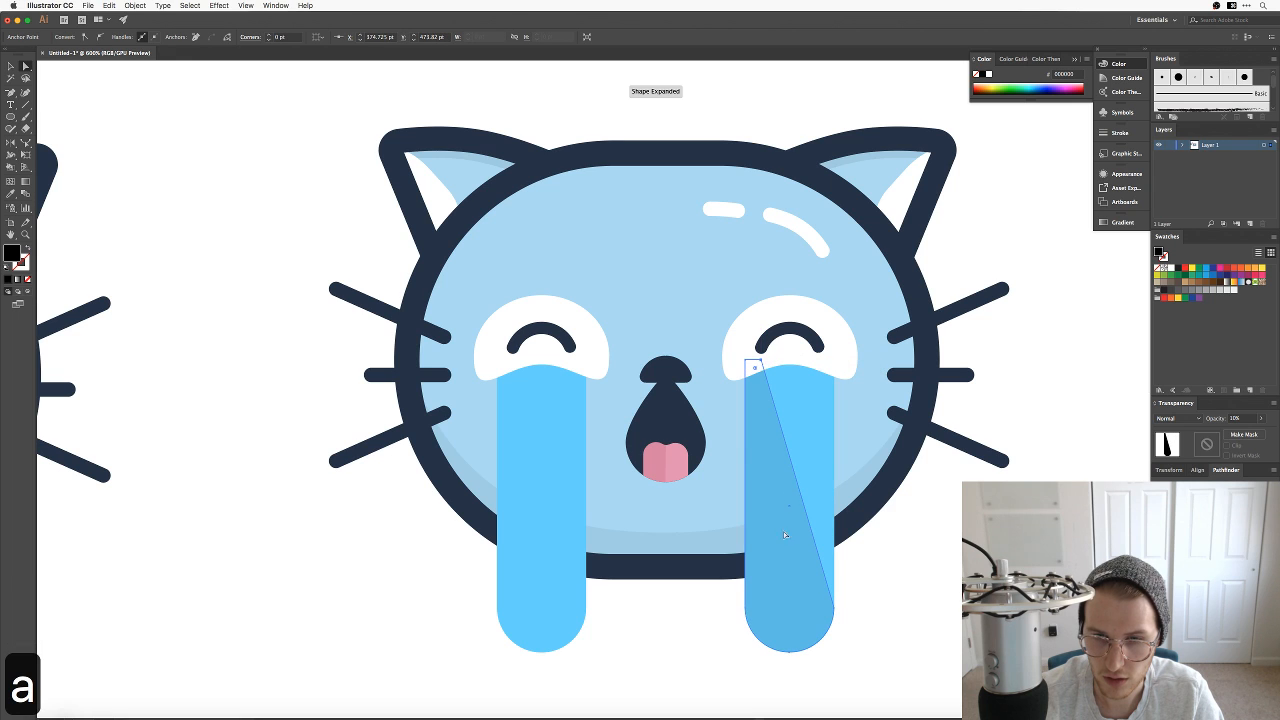
Step: Try removing the anchor point at the overlay's lower right side, and undo the removal
{"action": "key", "text": "minus"}
{"action": "left_click", "coordinate": [834, 610]}
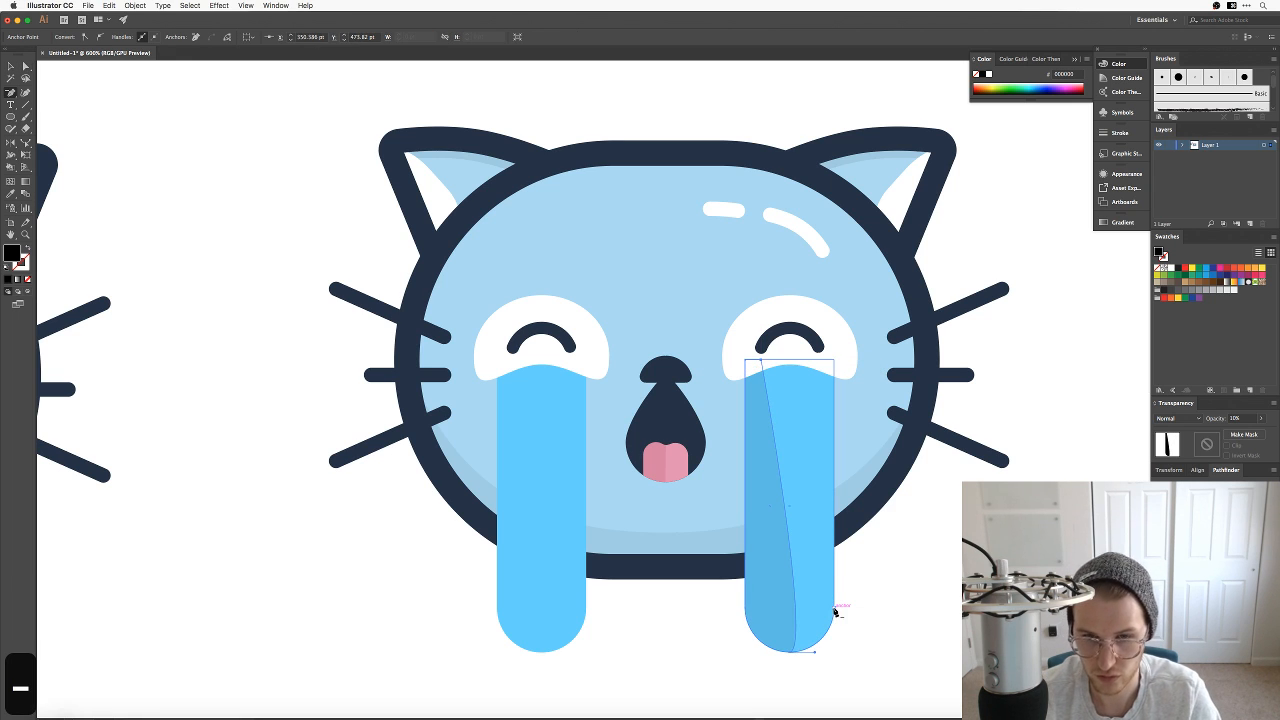
{"action": "key", "text": "a"}
{"action": "left_click", "coordinate": [953, 622]}
{"action": "key", "text": "a"}
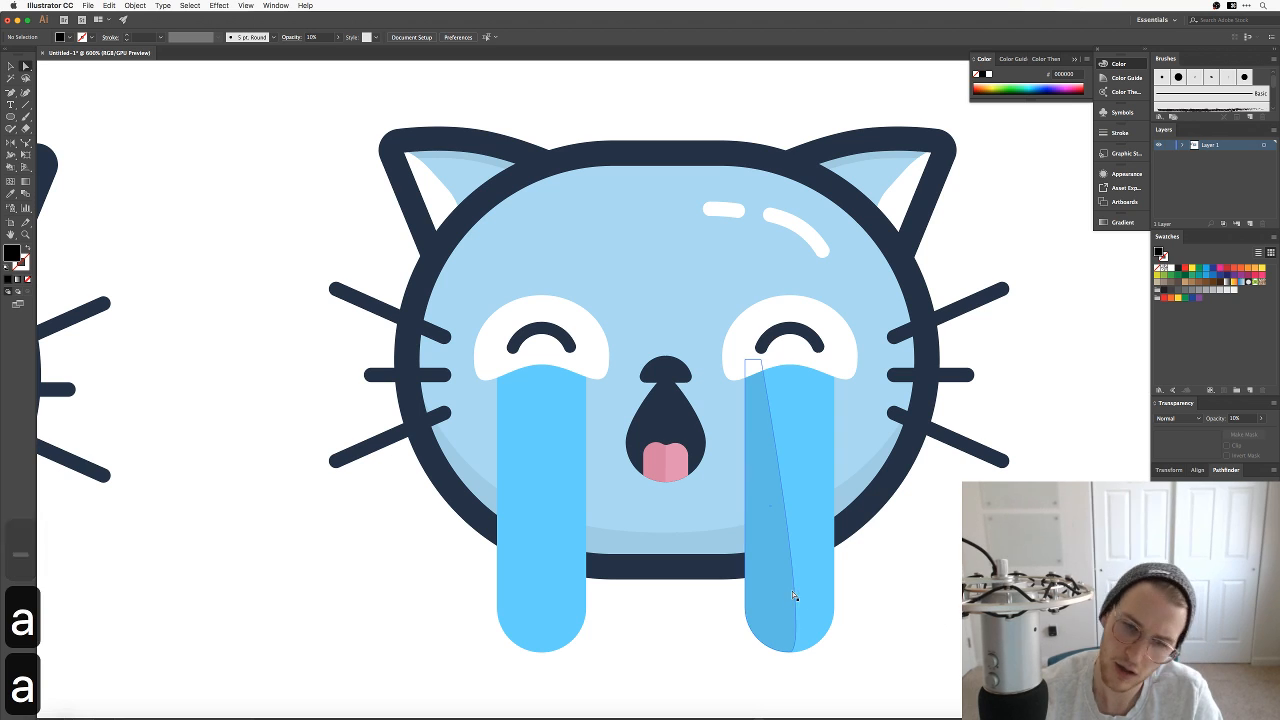
{"action": "left_click", "coordinate": [766, 588]}
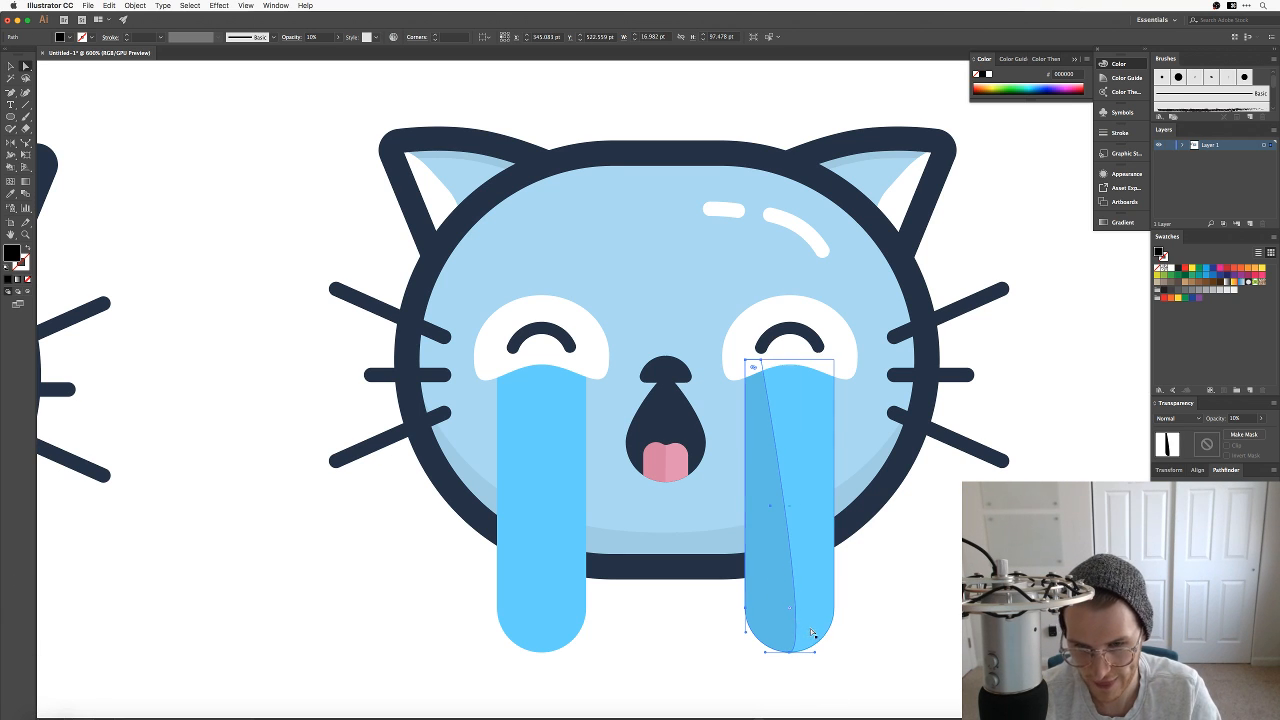
{"action": "key", "text": "super+z"}
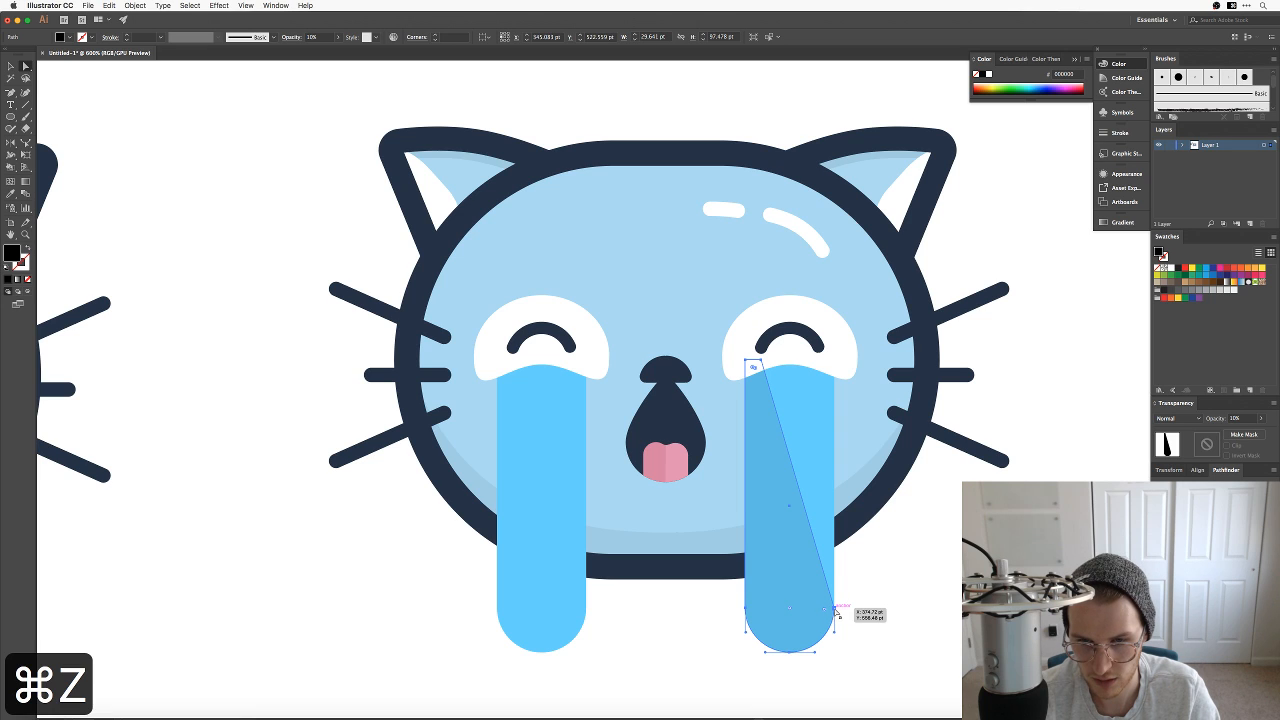
Step: Add an anchor on the overlay's rounded lower end, remove the old side anchor, and bend the diagonal edge into an inward curve
{"action": "key", "text": "="}
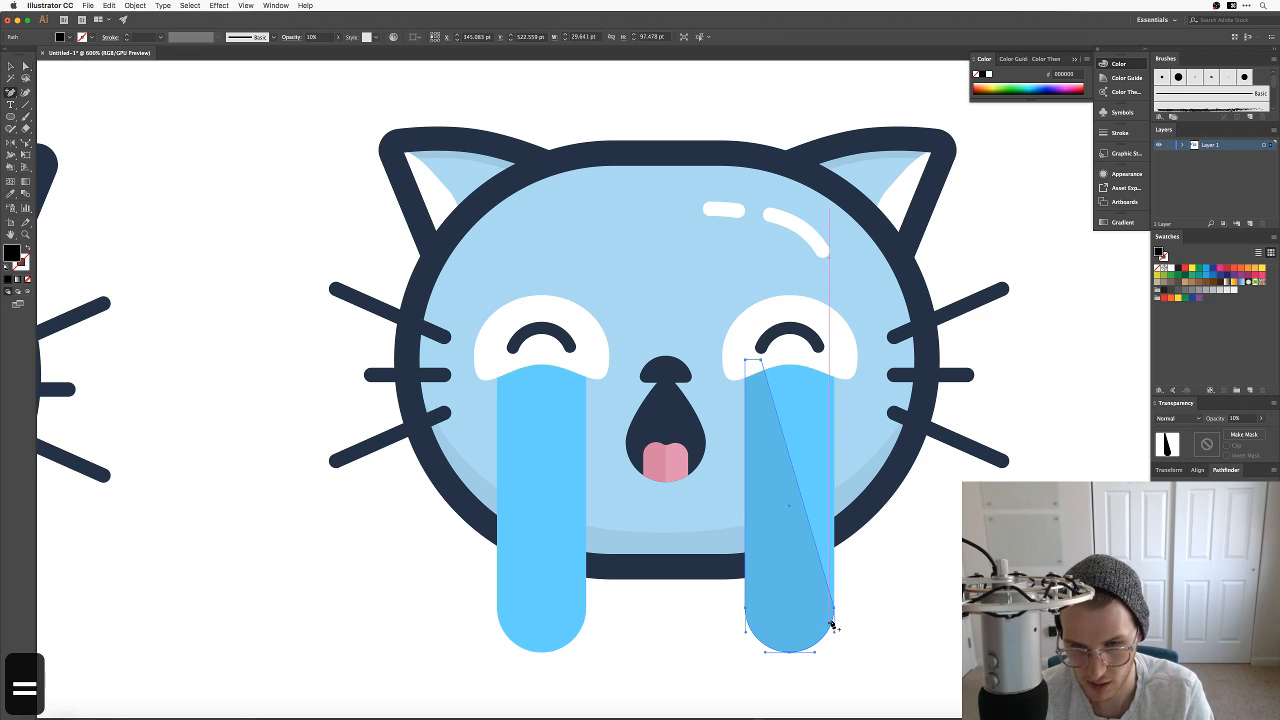
{"action": "left_click", "coordinate": [829, 630]}
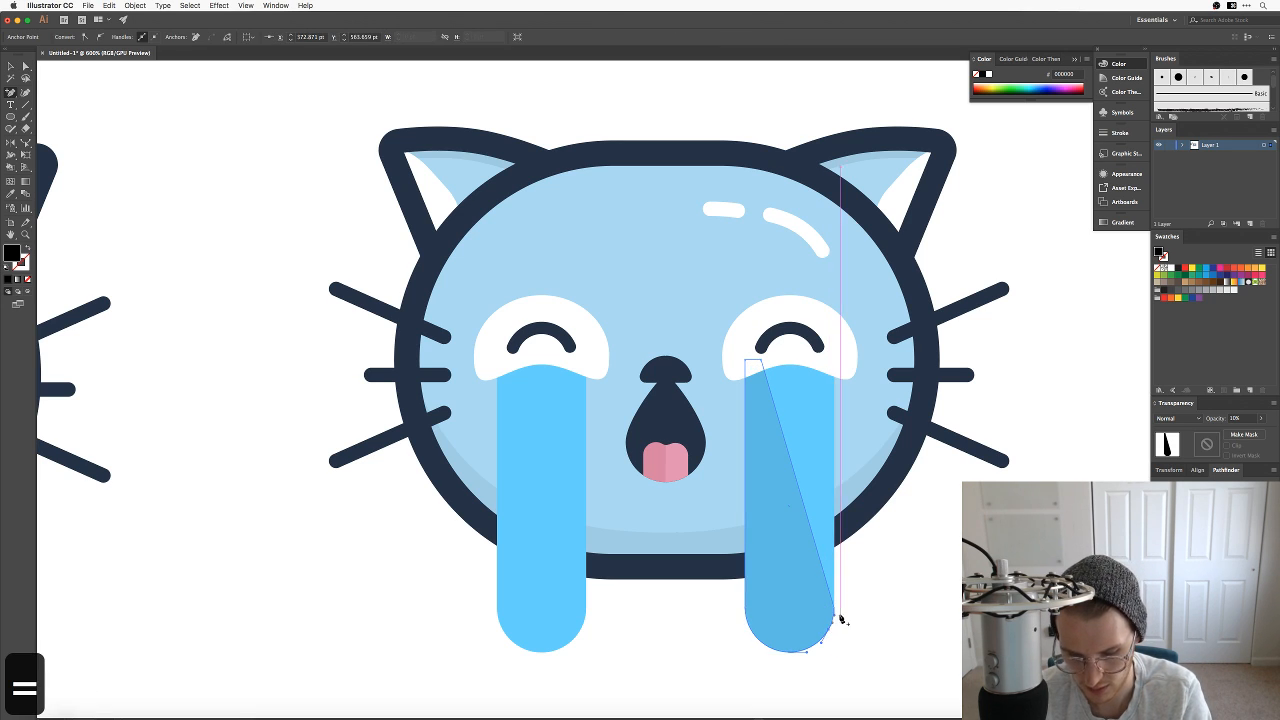
{"action": "key", "text": "minus"}
{"action": "key", "text": "a"}
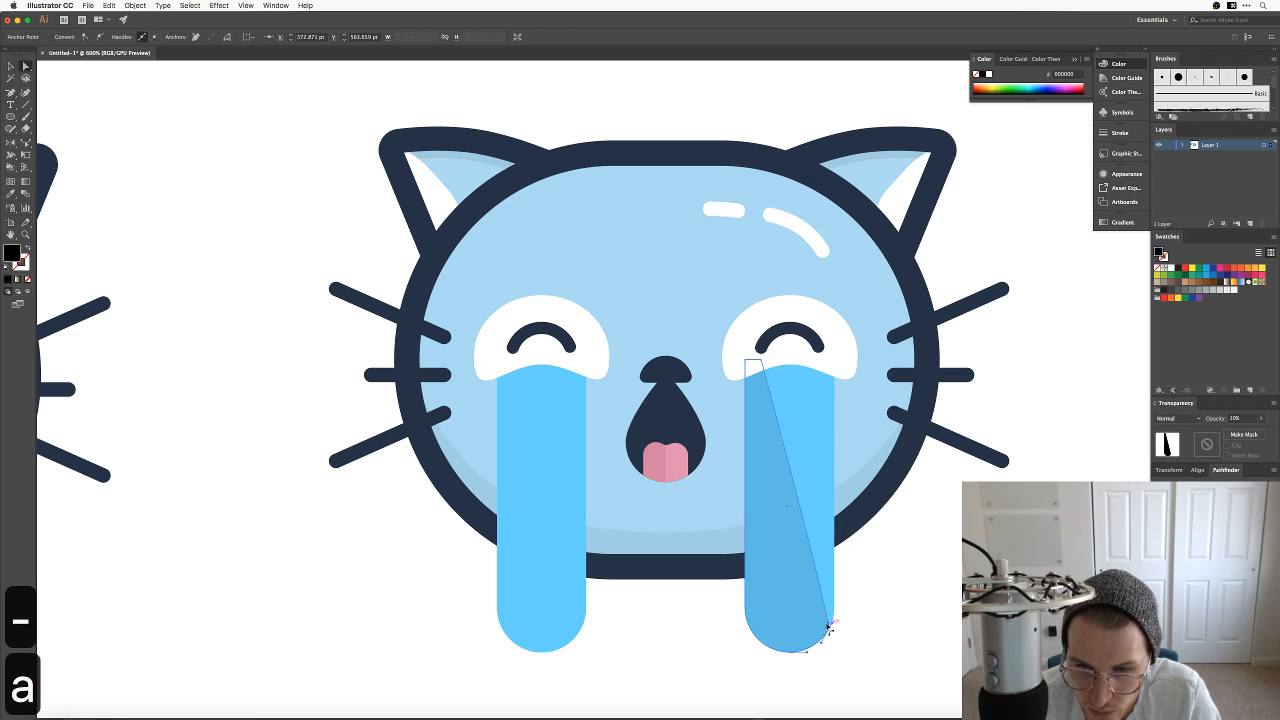
{"action": "left_click_drag", "start_coordinate": [835, 626], "coordinate": [758, 560]}
{"action": "key", "text": "v"}
{"action": "left_click", "coordinate": [906, 680]}
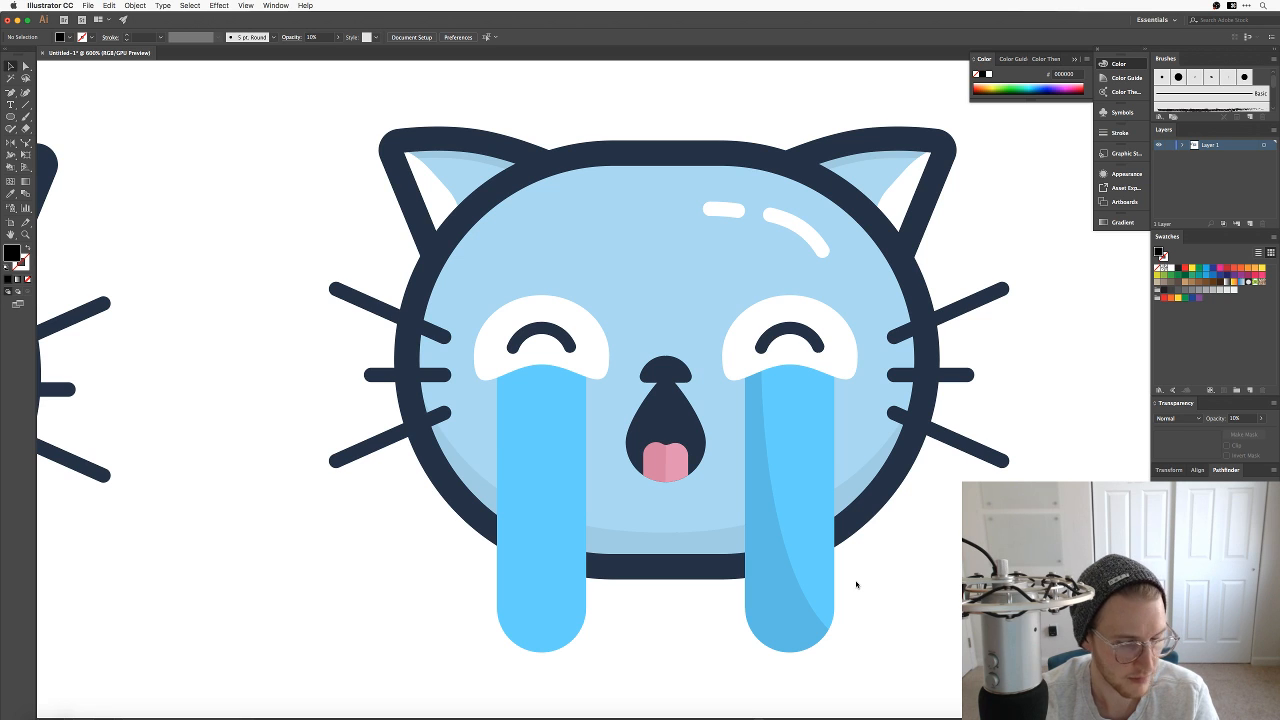
Step: Compare the sobbing cat's curved tear shading with the neighbouring cats, both zoomed out and close up
{"action": "left_click_drag", "start_coordinate": [922, 631], "coordinate": [906, 610]}
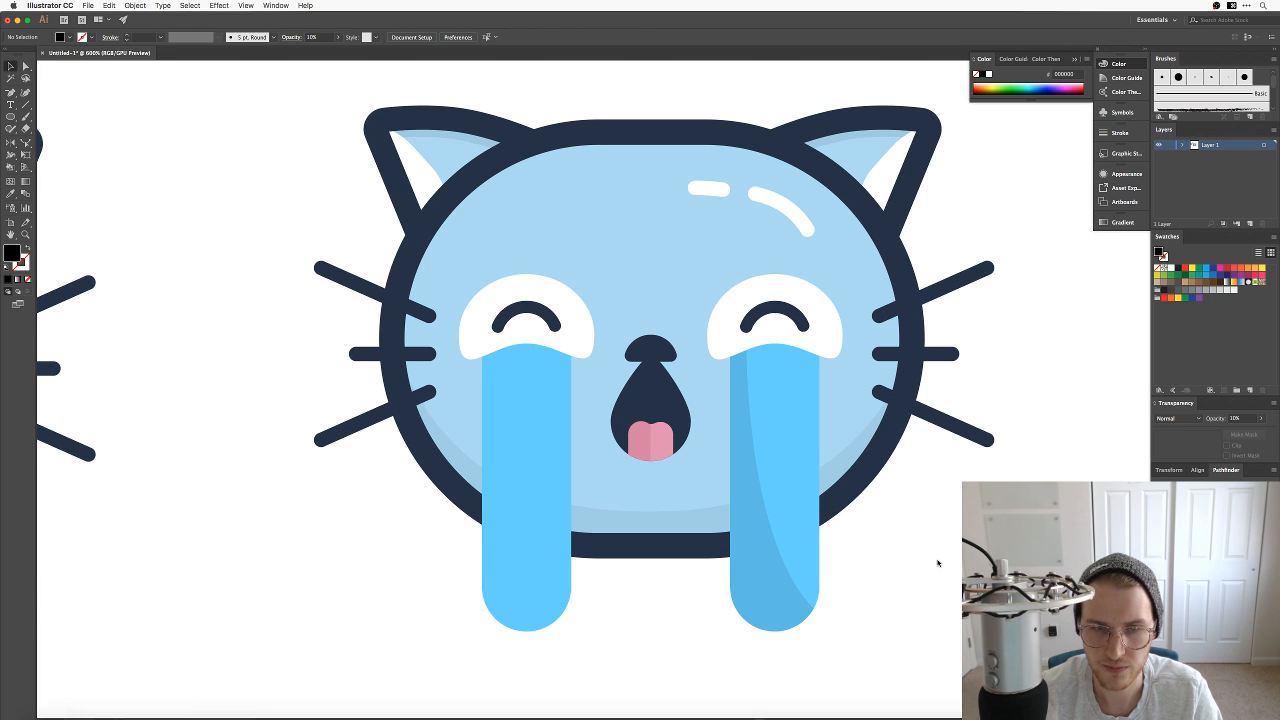
{"action": "key", "text": "super+minus"}
{"action": "key", "text": "super+minus"}
{"action": "key", "text": "super+minus"}
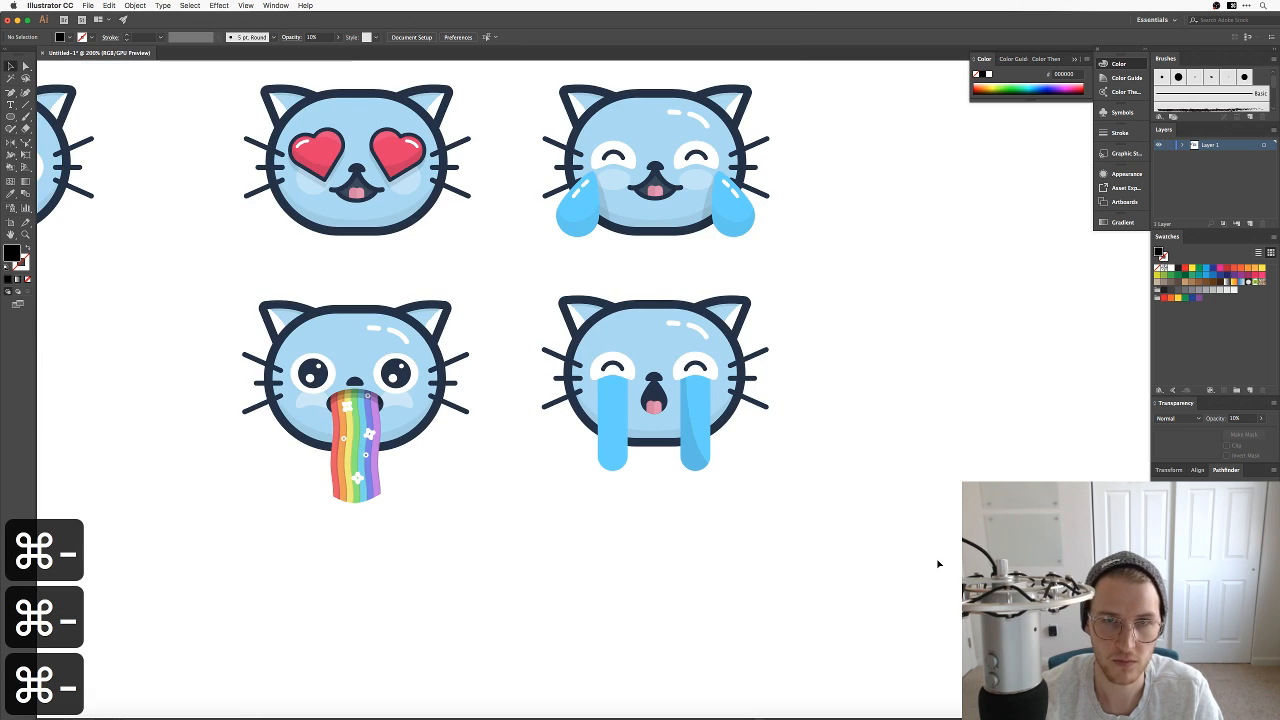
{"action": "key", "text": "v"}
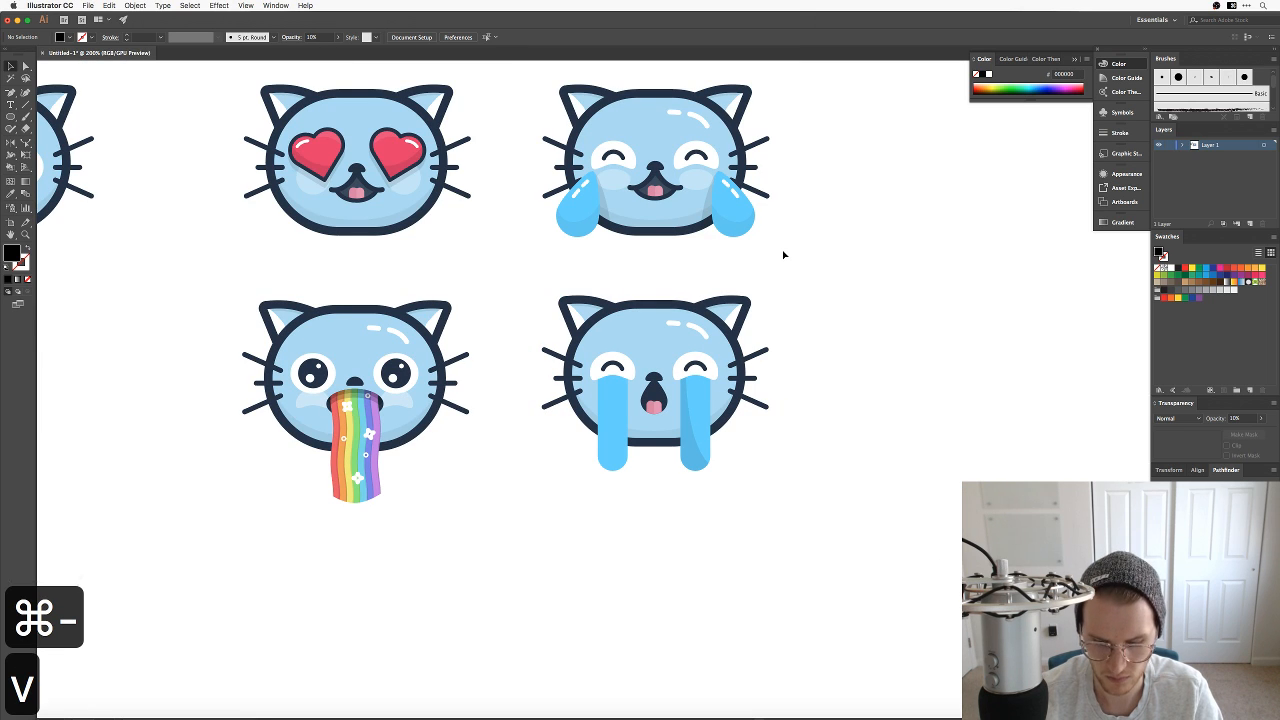
{"action": "key", "text": "super+equal"}
{"action": "key", "text": "super+equal"}
{"action": "key", "text": "super+equal"}
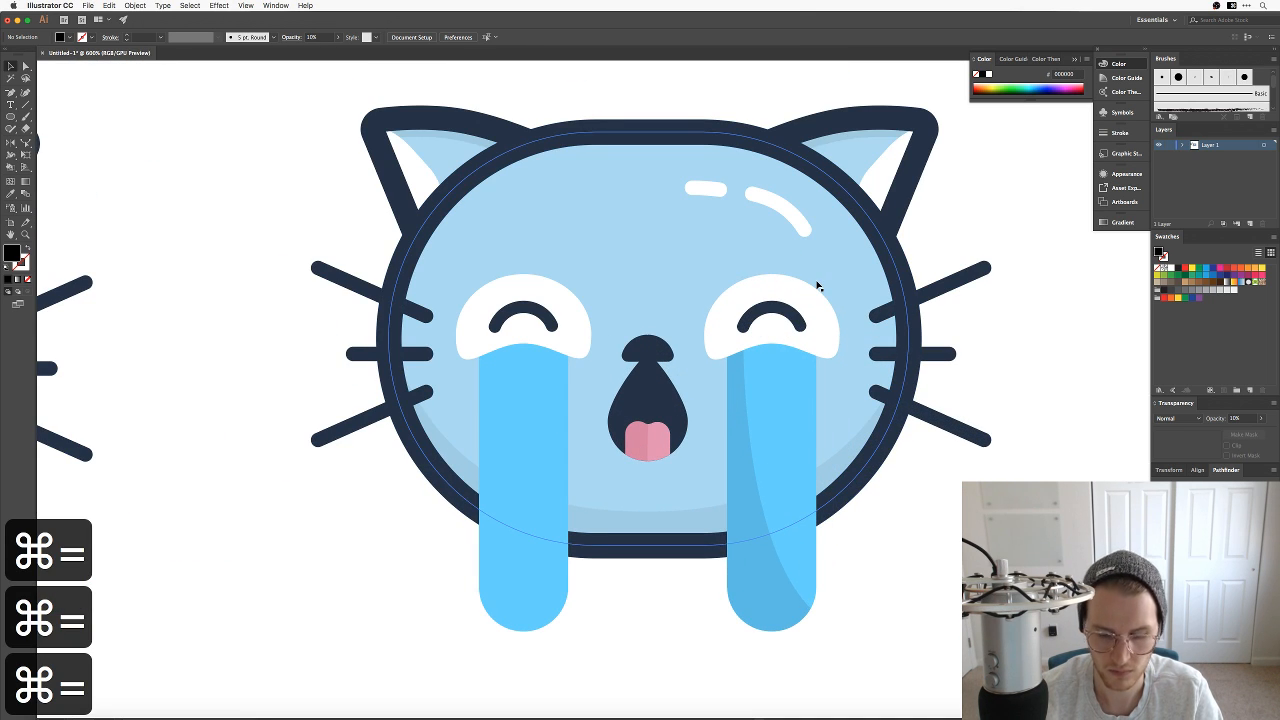
{"action": "key", "text": "super+minus"}
{"action": "key", "text": "super+minus"}
{"action": "key", "text": "super+minus"}
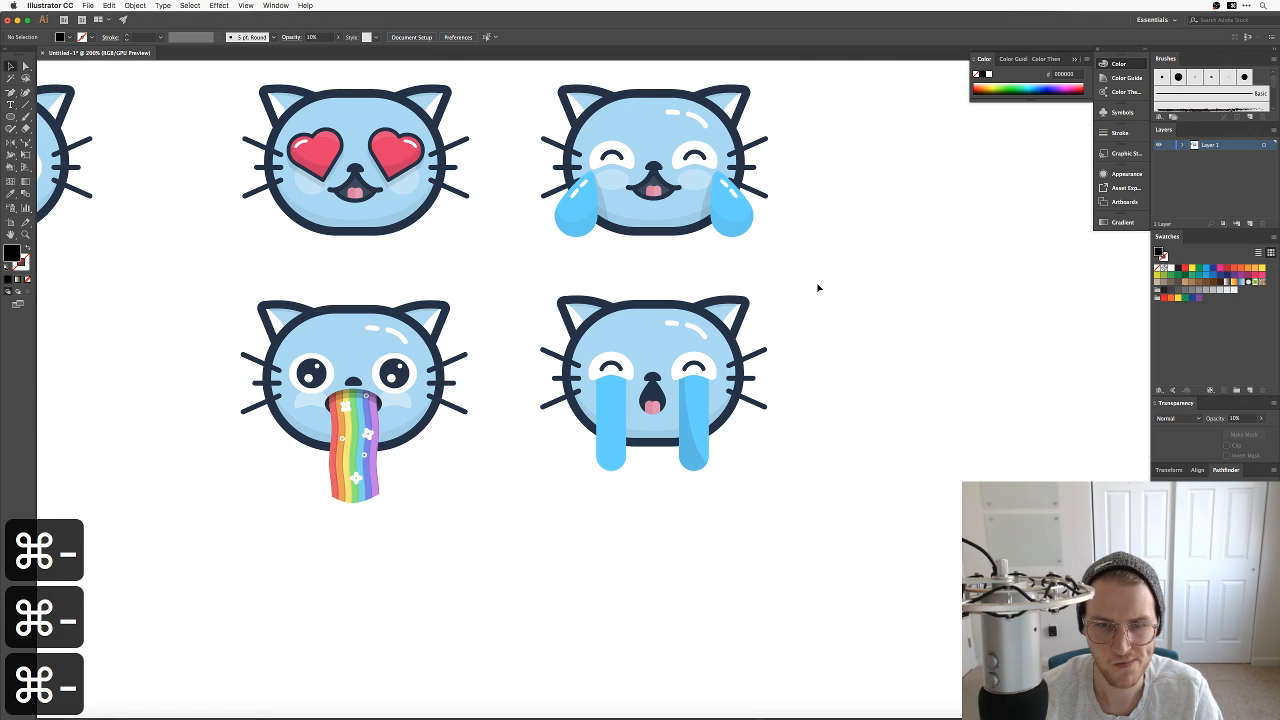
{"action": "key", "text": "super+equal"}
{"action": "key", "text": "super+equal"}
{"action": "key", "text": "super+equal"}
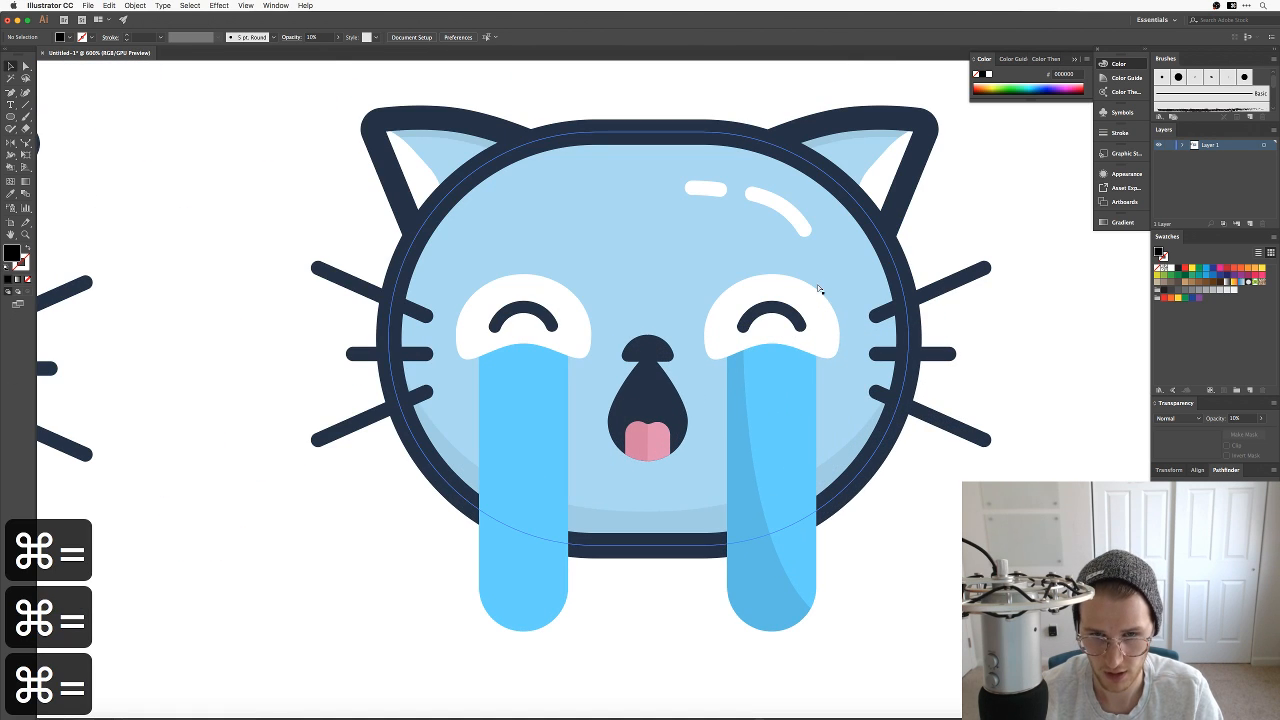
Step: Undo the diagonal reshaping of the dark overlay on the right tear stream
{"action": "left_click", "coordinate": [743, 586]}
{"action": "key", "text": "a"}
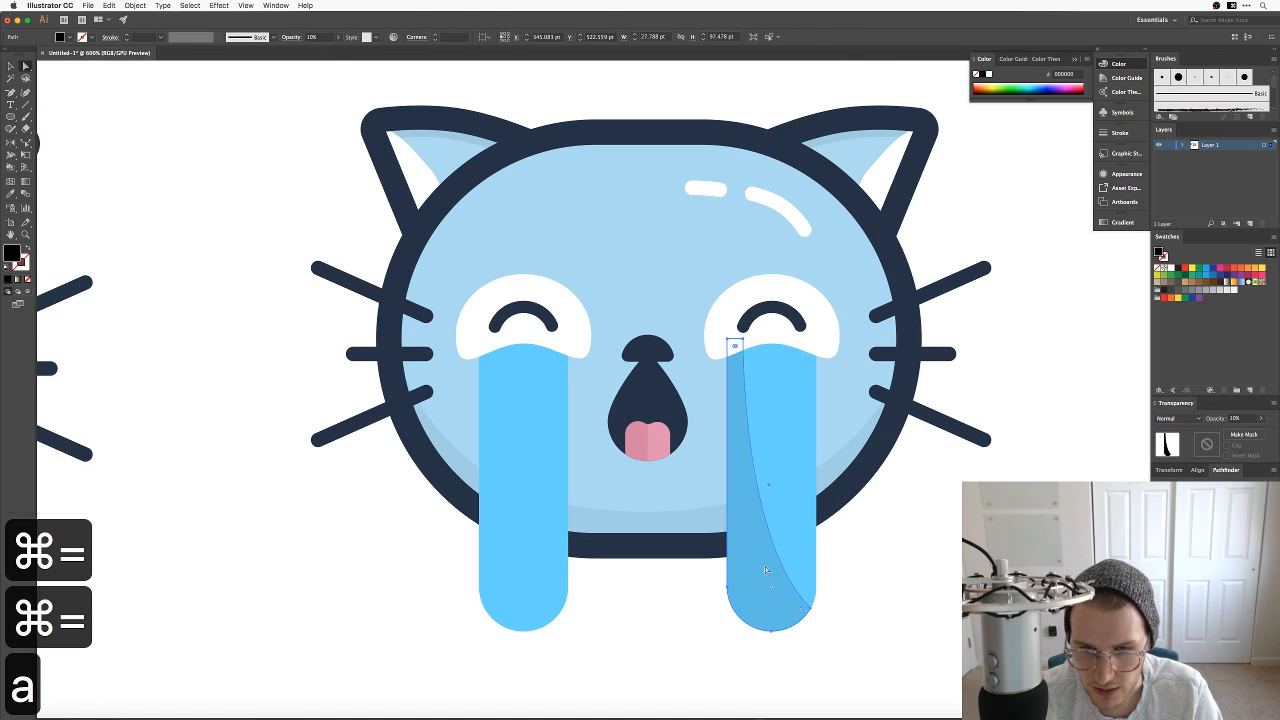
{"action": "key", "text": "super+z"}
{"action": "key", "text": "super+z"}
{"action": "key", "text": "super+z"}
{"action": "key", "text": "super+z"}
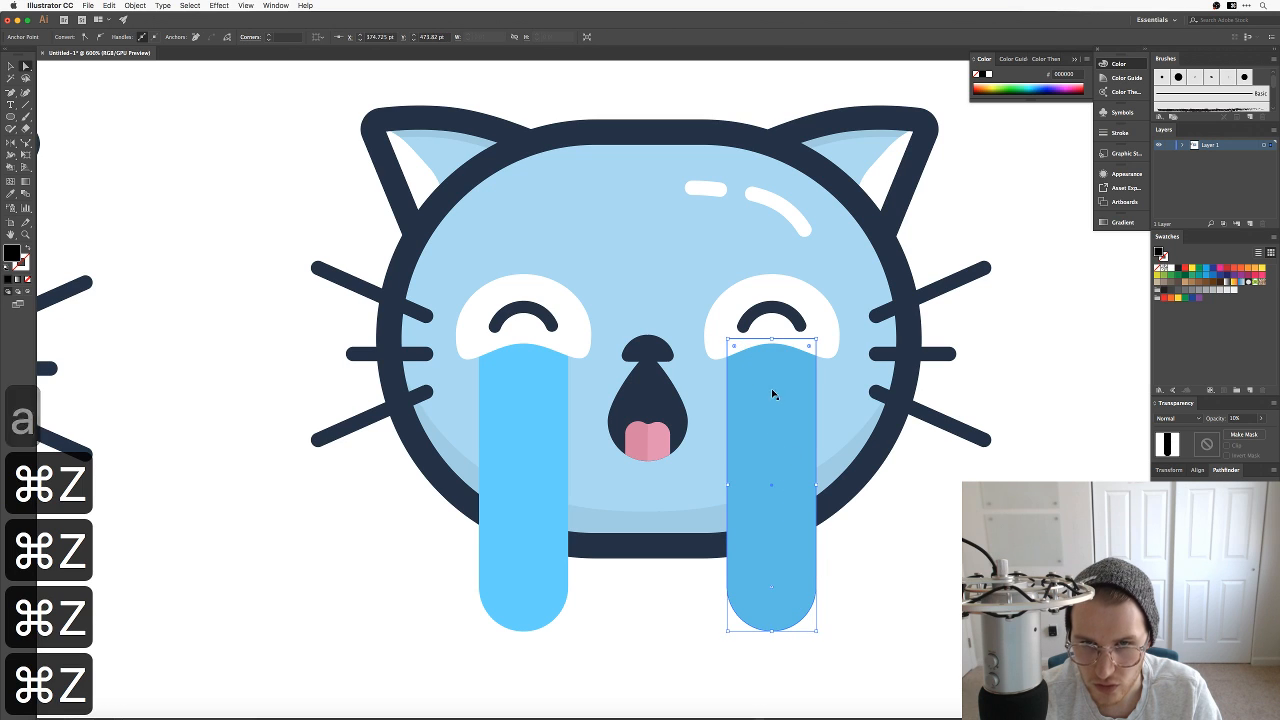
Step: Shorten the dark overlay to the tear stream's lower end and bend its upper edge into a downward curve
{"action": "key", "text": "a"}
{"action": "left_click", "coordinate": [815, 346]}
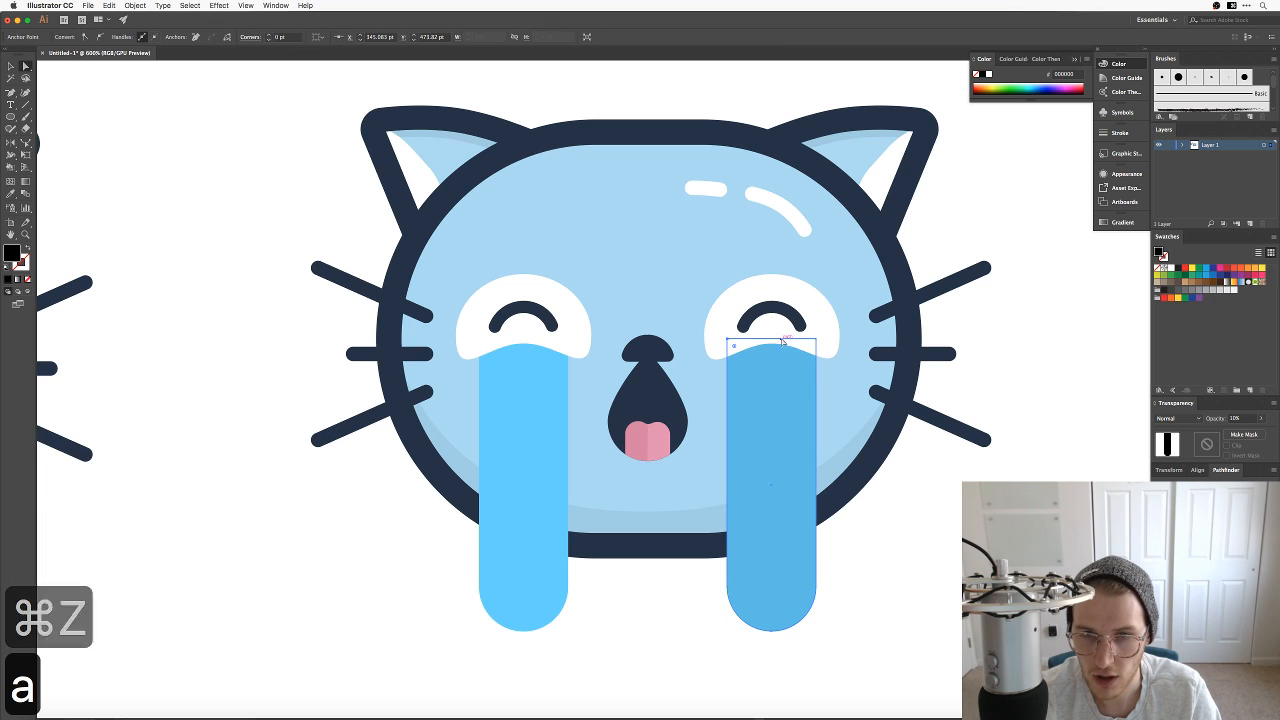
{"action": "left_click_drag", "start_coordinate": [815, 346], "coordinate": [810, 532]}
{"action": "left_click", "coordinate": [25, 145]}
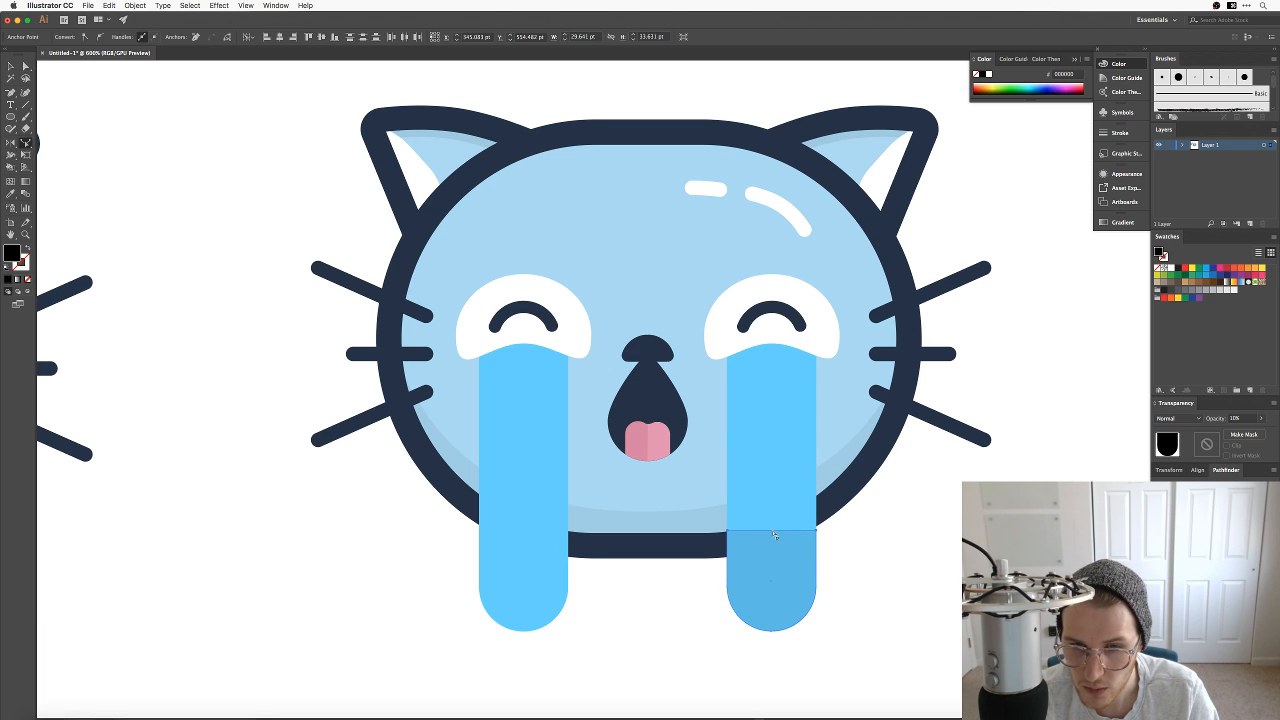
{"action": "key", "text": "a"}
{"action": "left_click_drag", "start_coordinate": [775, 536], "coordinate": [828, 556]}
{"action": "left_click", "coordinate": [926, 569]}
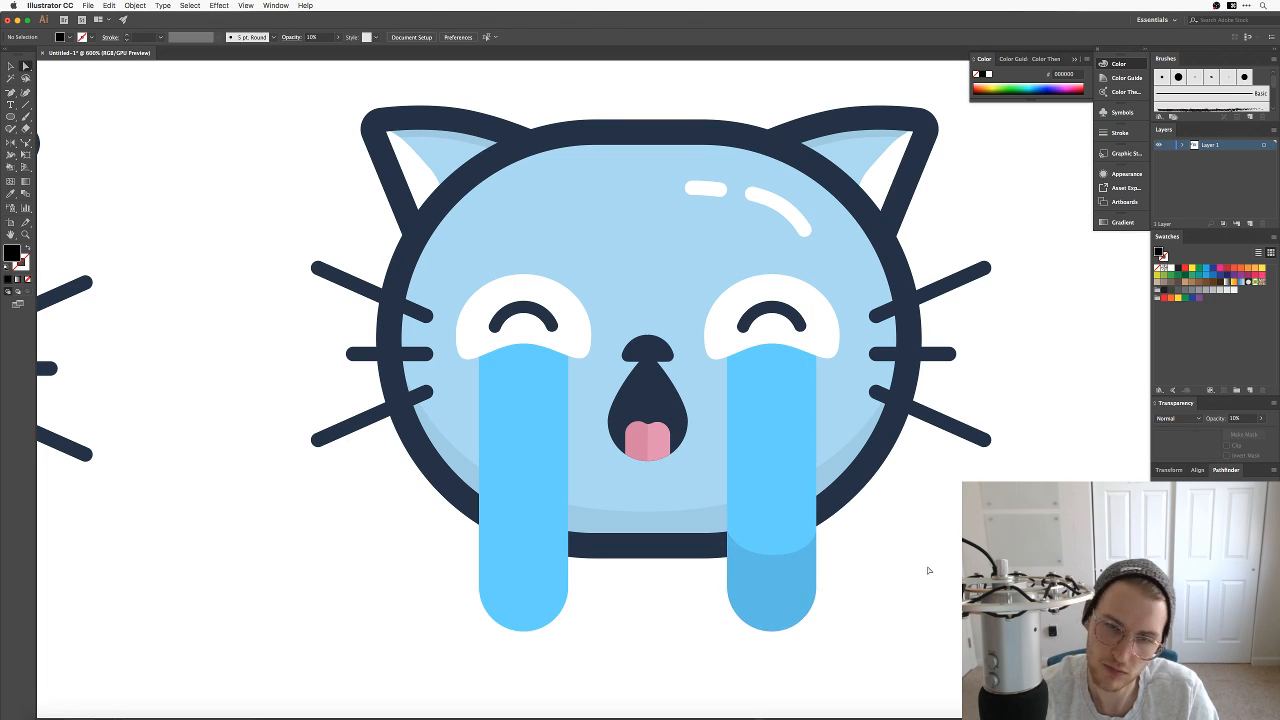
Step: Try moving the right tear stream and its shading up so they end within the head outline
{"action": "key", "text": "a"}
{"action": "key", "text": "v"}
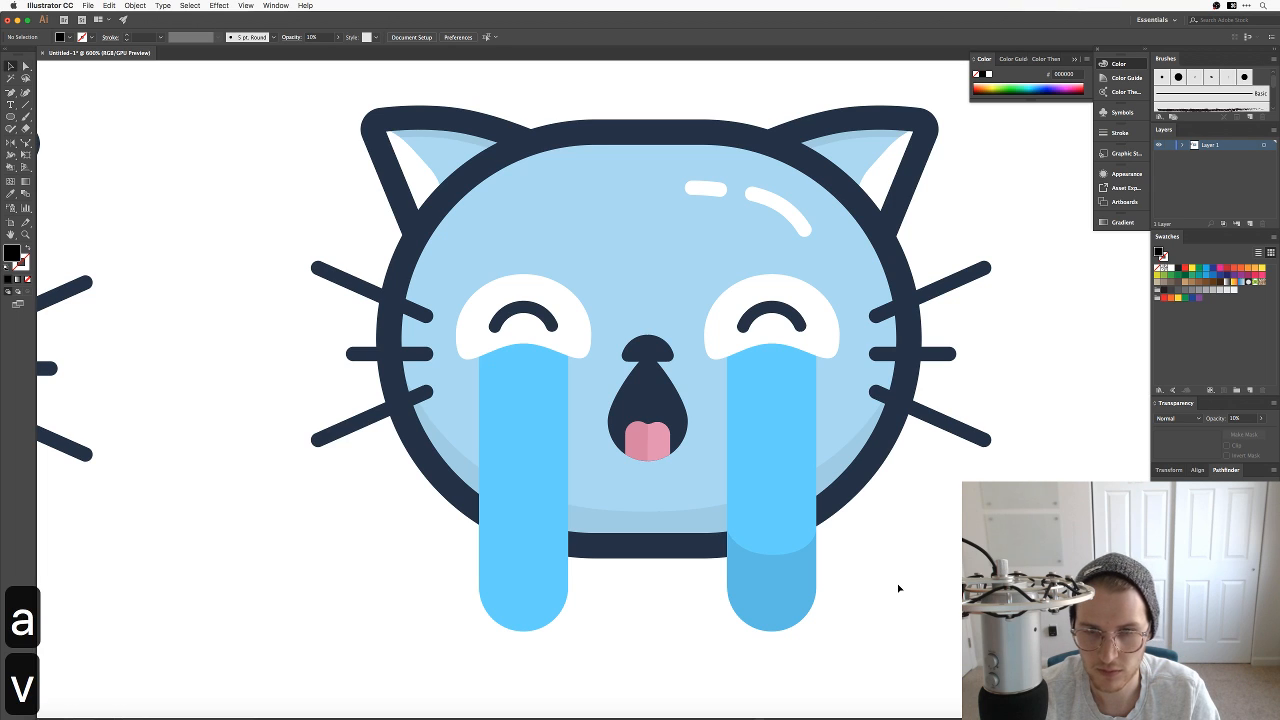
{"action": "left_click", "coordinate": [796, 590]}
{"action": "left_click", "coordinate": [782, 522], "text": "shift"}
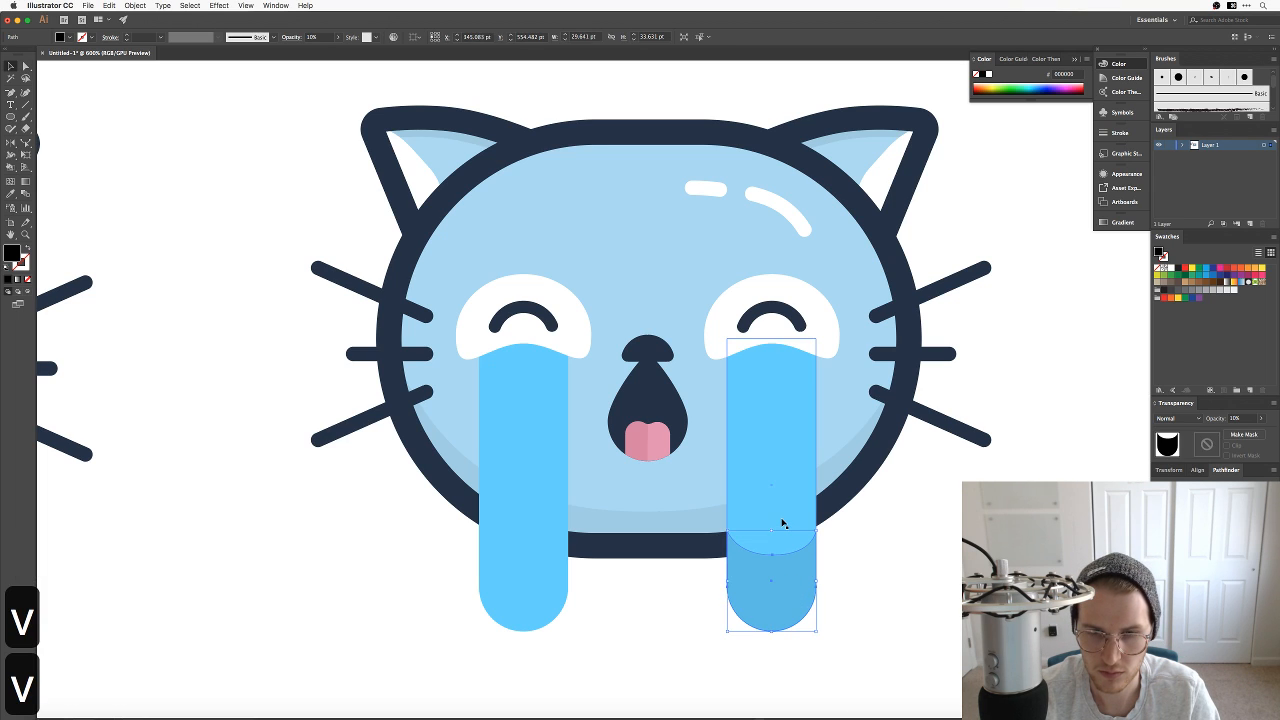
{"action": "left_click_drag", "start_coordinate": [786, 577], "coordinate": [785, 518]}
Step: Try lowering the raised tear stream's upper corners to hide the part sticking out above the eye
{"action": "key", "text": "a"}
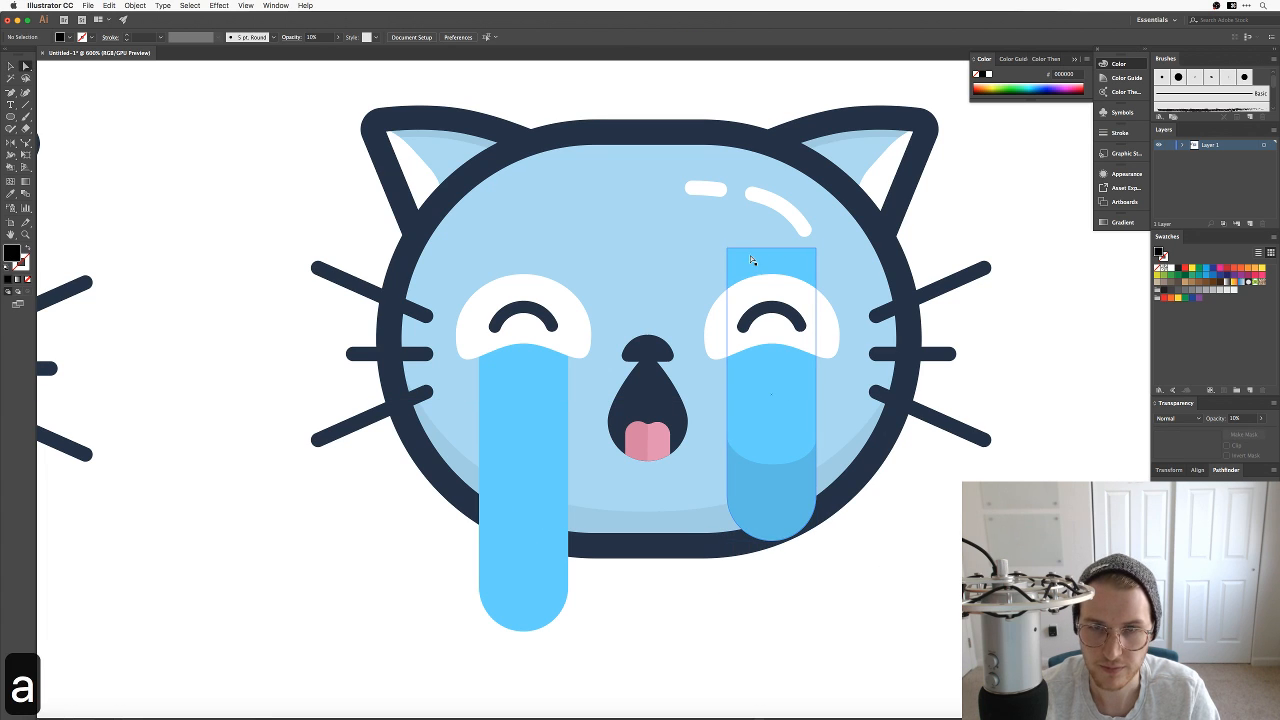
{"action": "left_click", "coordinate": [733, 251]}
{"action": "left_click", "coordinate": [735, 250]}
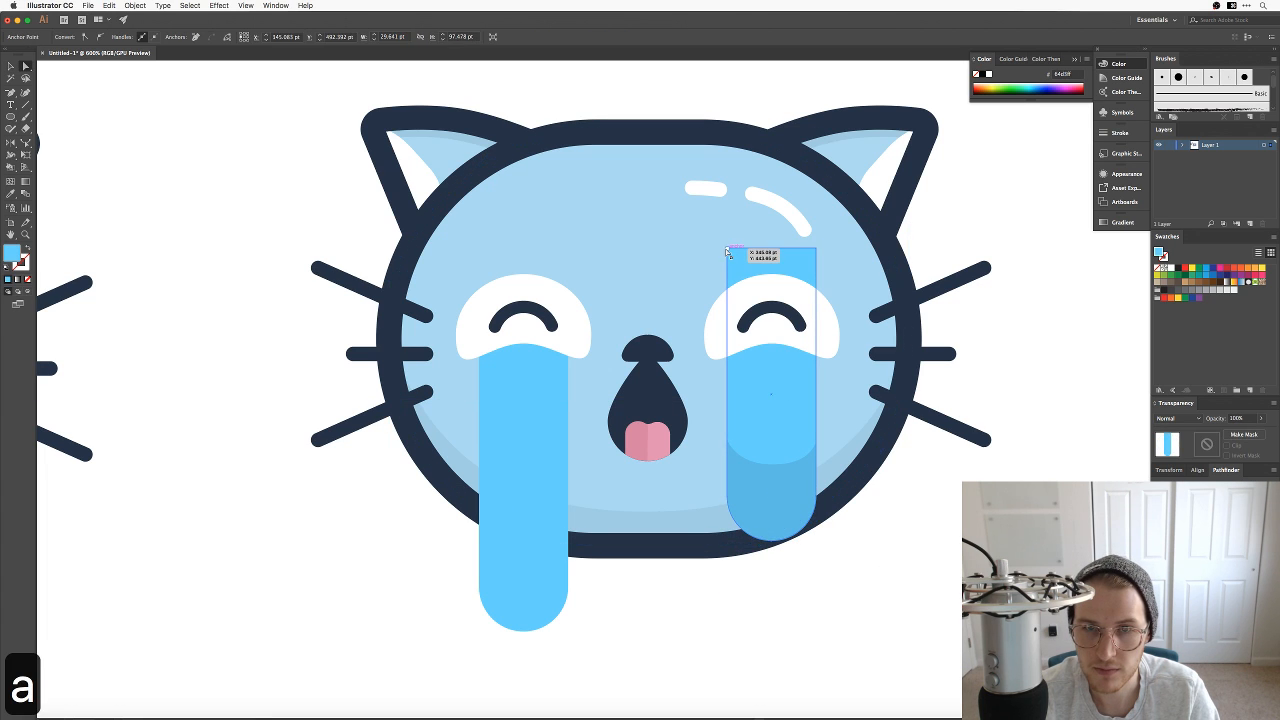
{"action": "left_click_drag", "start_coordinate": [816, 252], "coordinate": [808, 338]}
{"action": "left_click", "coordinate": [918, 609]}
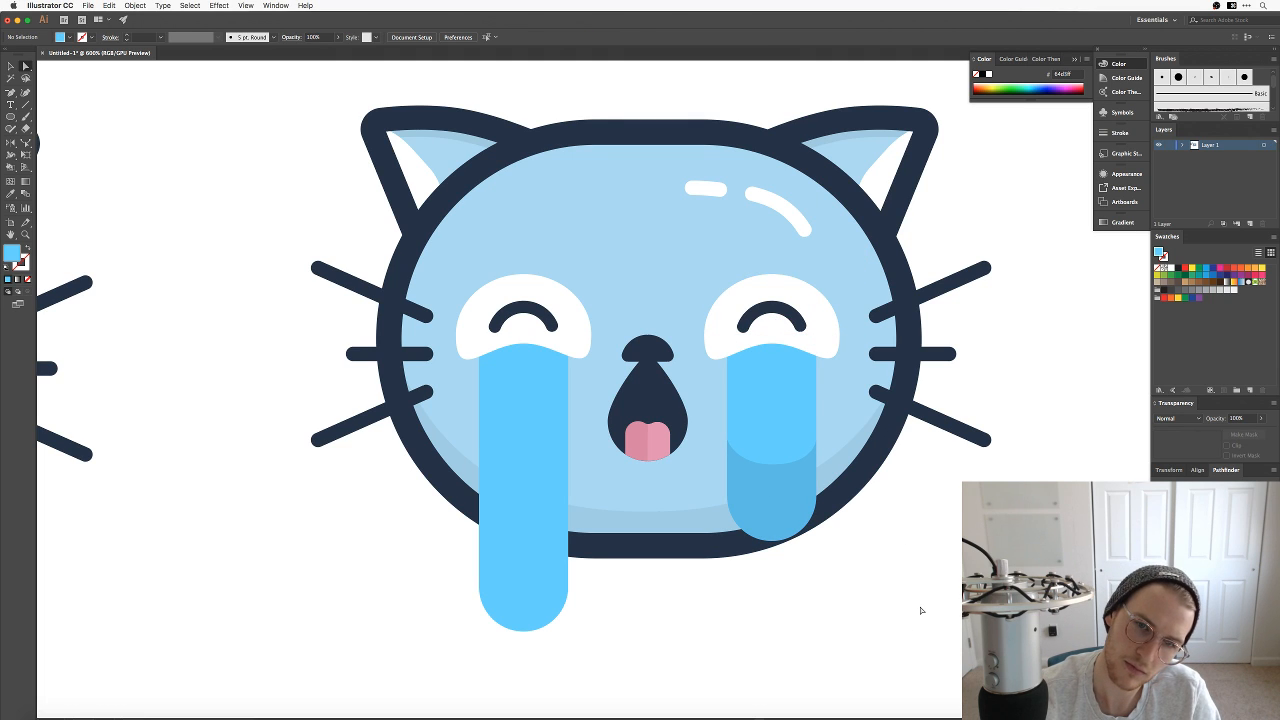
Step: Undo the right tear stream's shortened upper end and its upward move
{"action": "key", "text": "super+z"}
{"action": "key", "text": "super+z"}
{"action": "left_click", "coordinate": [920, 604]}
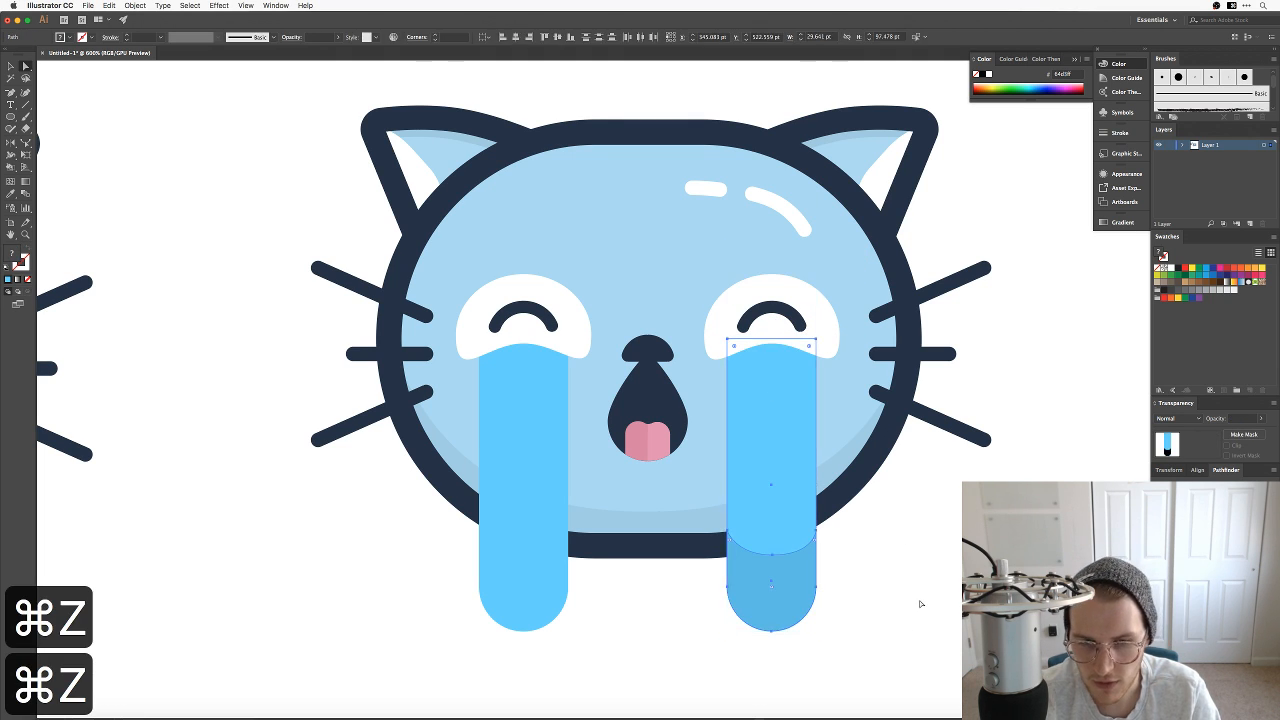
Step: Draw a short vertical line with the Pen tool near the upper outer part of the right tear stream
{"action": "left_click_drag", "start_coordinate": [820, 623], "coordinate": [885, 634]}
{"action": "left_click_drag", "start_coordinate": [914, 518], "coordinate": [863, 540]}
{"action": "key", "text": "l"}
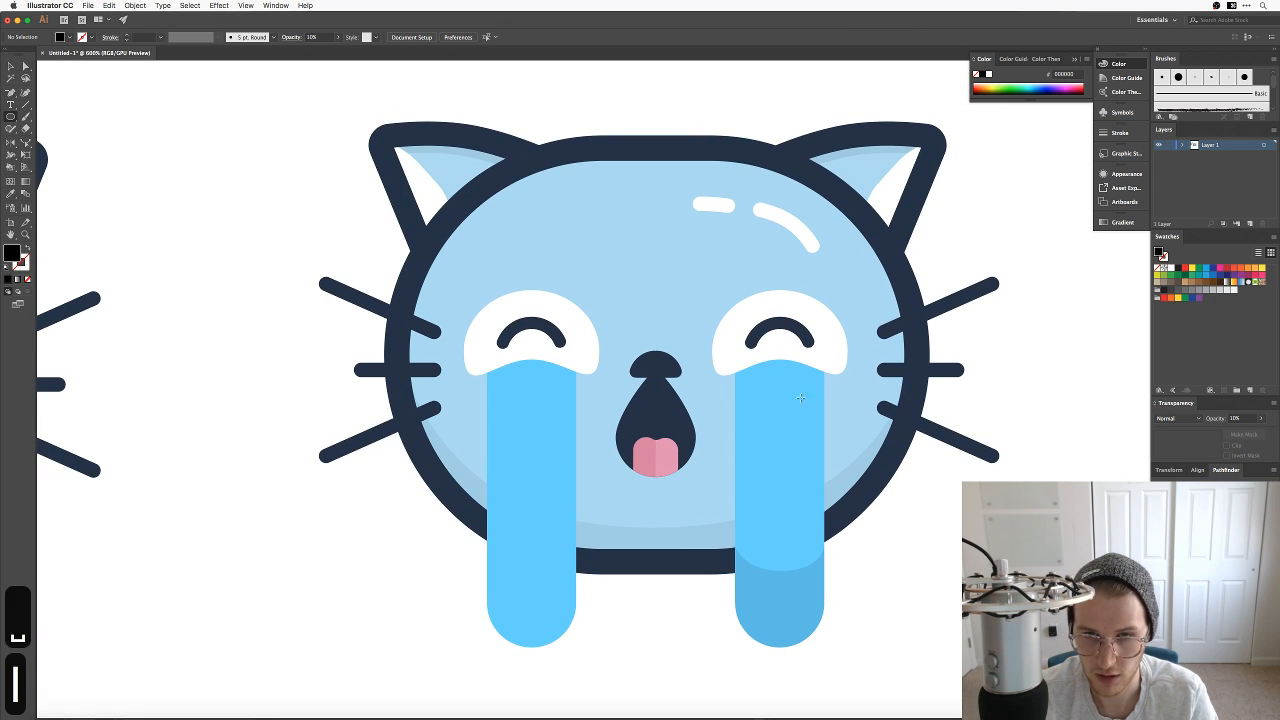
{"action": "key", "text": "p"}
{"action": "left_click", "coordinate": [802, 391]}
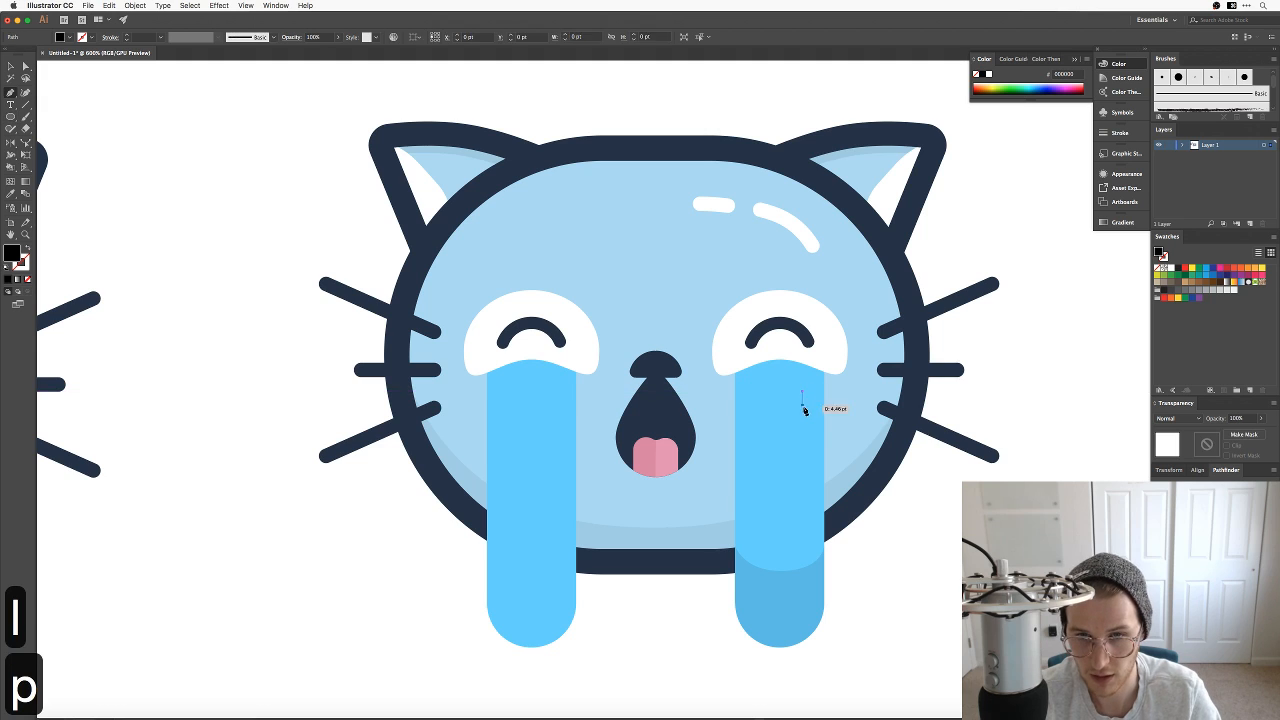
{"action": "left_click", "coordinate": [802, 440]}
{"action": "key", "text": "v"}
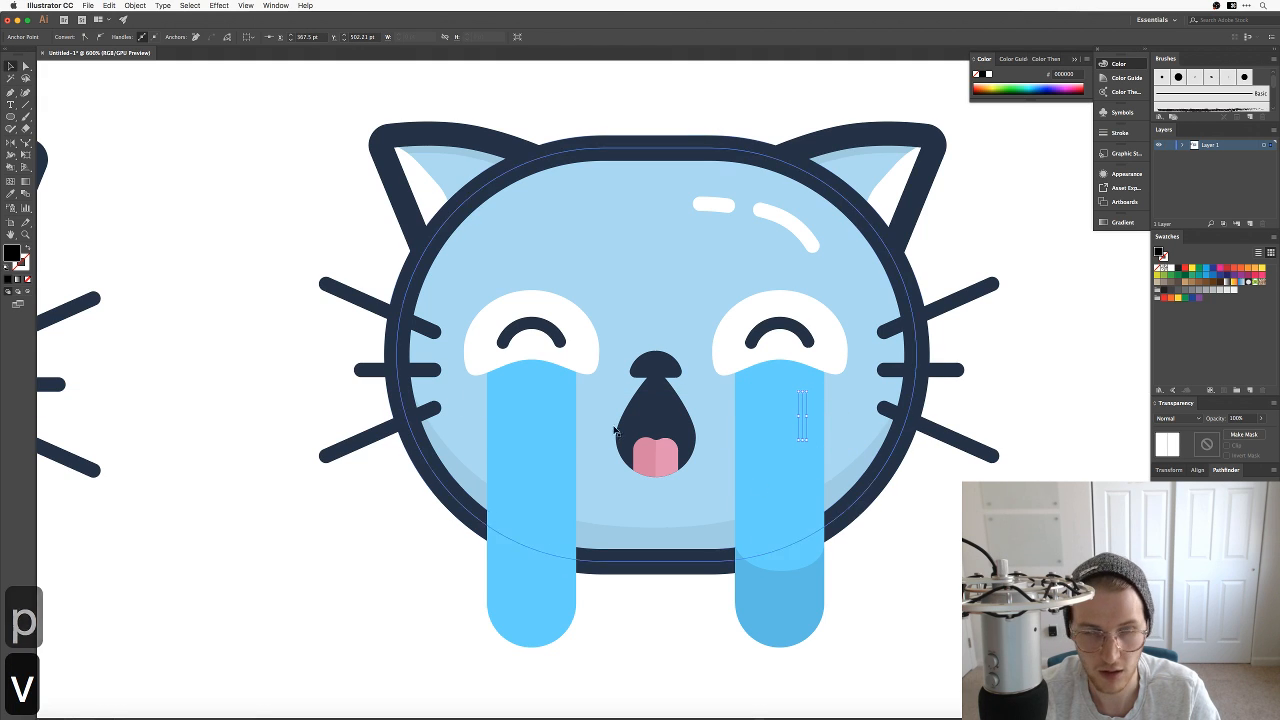
Step: Give the vertical line no fill and a white 3 pt stroke with round caps
{"action": "left_click", "coordinate": [29, 249]}
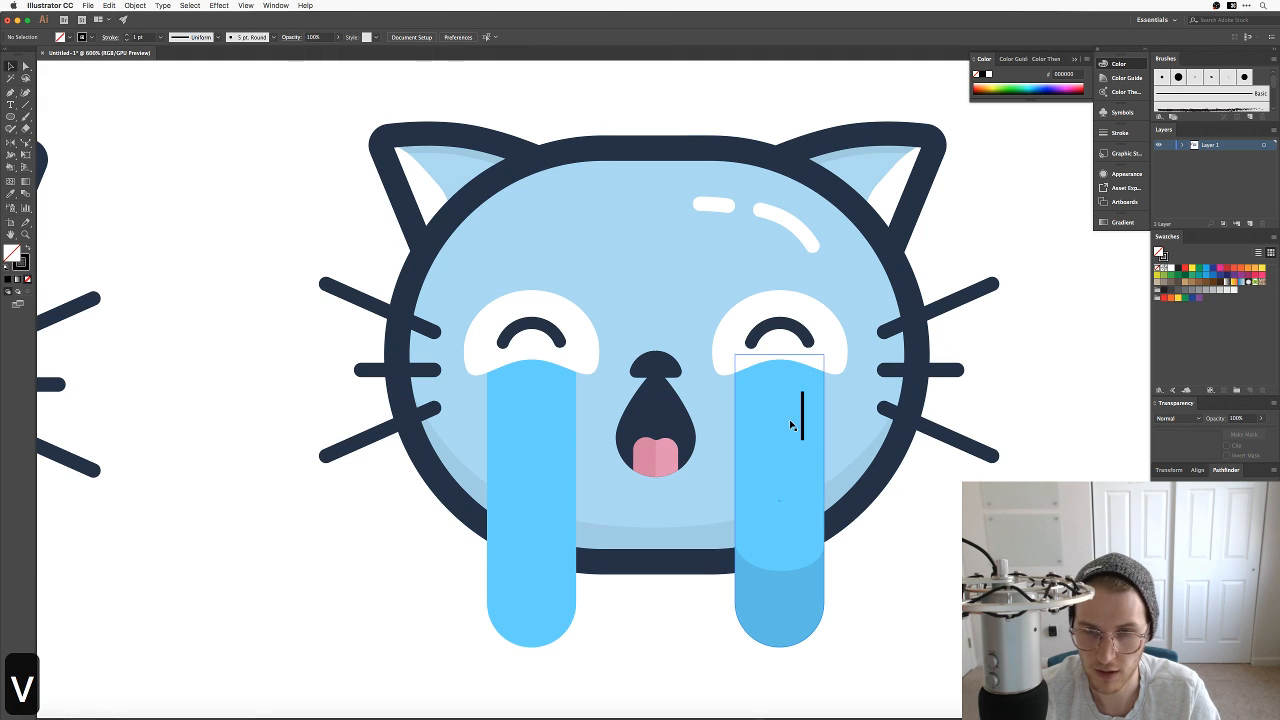
{"action": "left_click", "coordinate": [802, 420]}
{"action": "key", "text": "i"}
{"action": "left_click", "coordinate": [262, 322]}
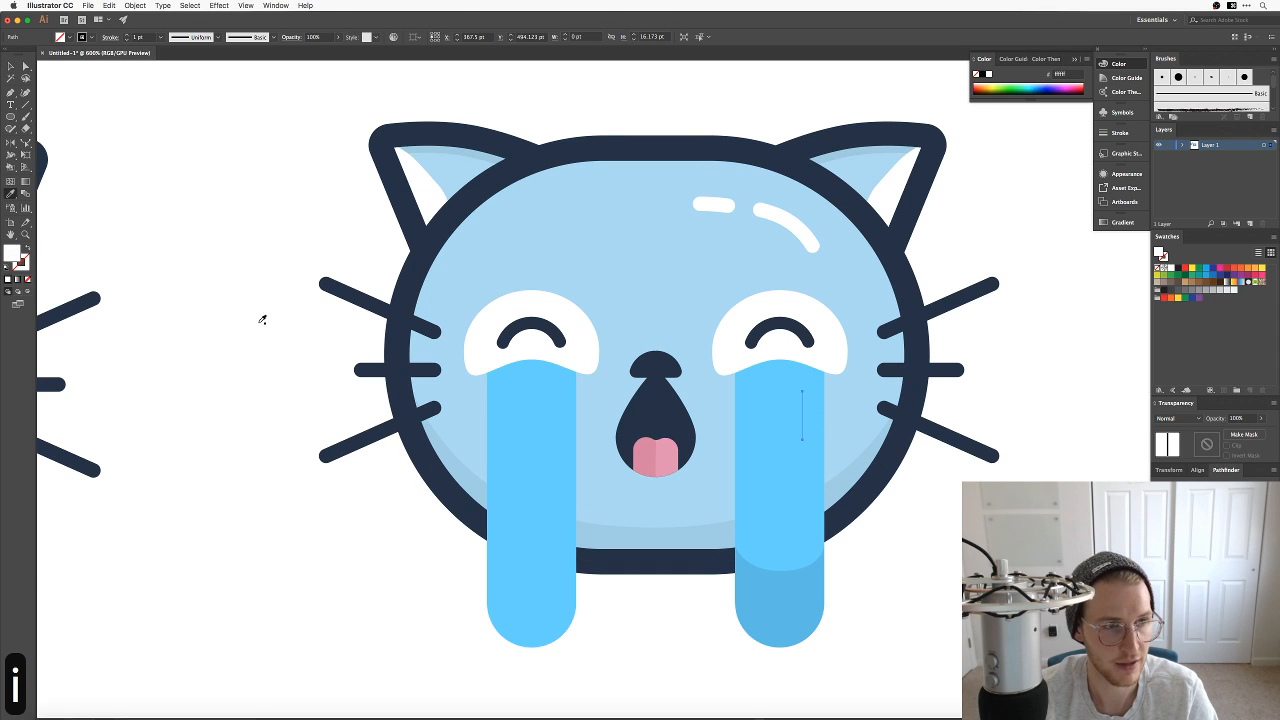
{"action": "left_click", "coordinate": [28, 249]}
{"action": "key", "text": "v"}
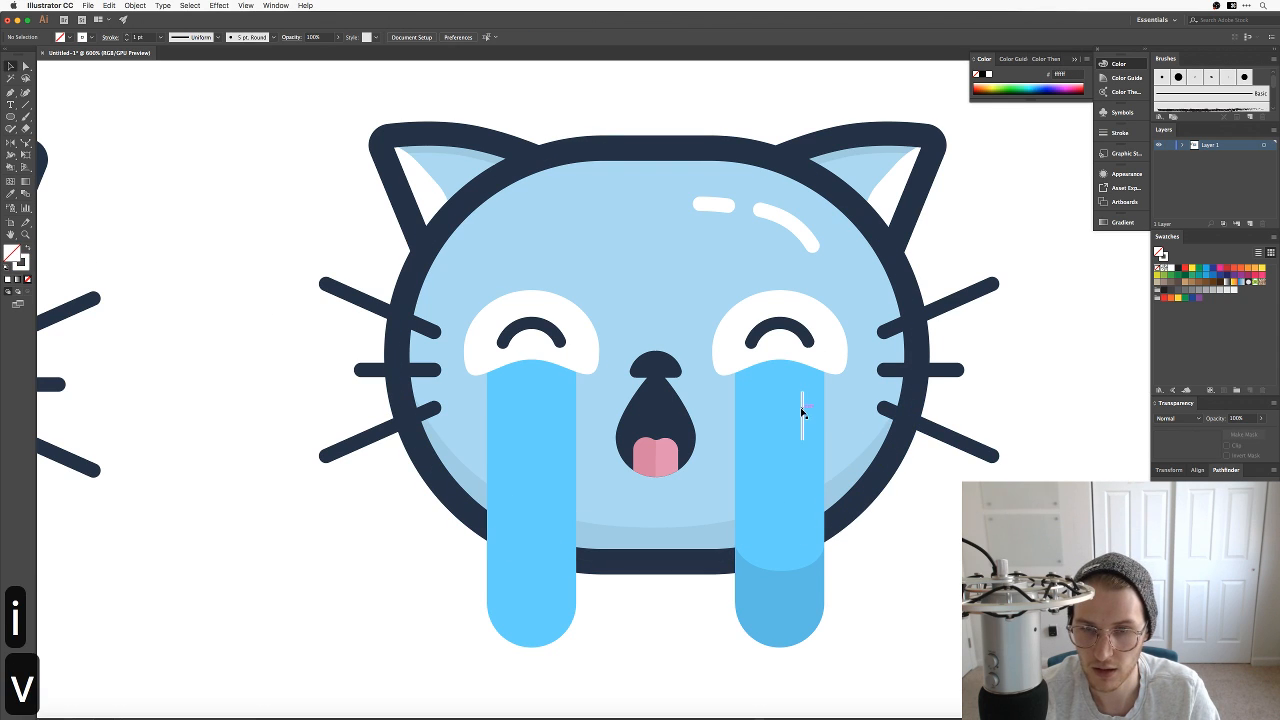
{"action": "left_click", "coordinate": [115, 38]}
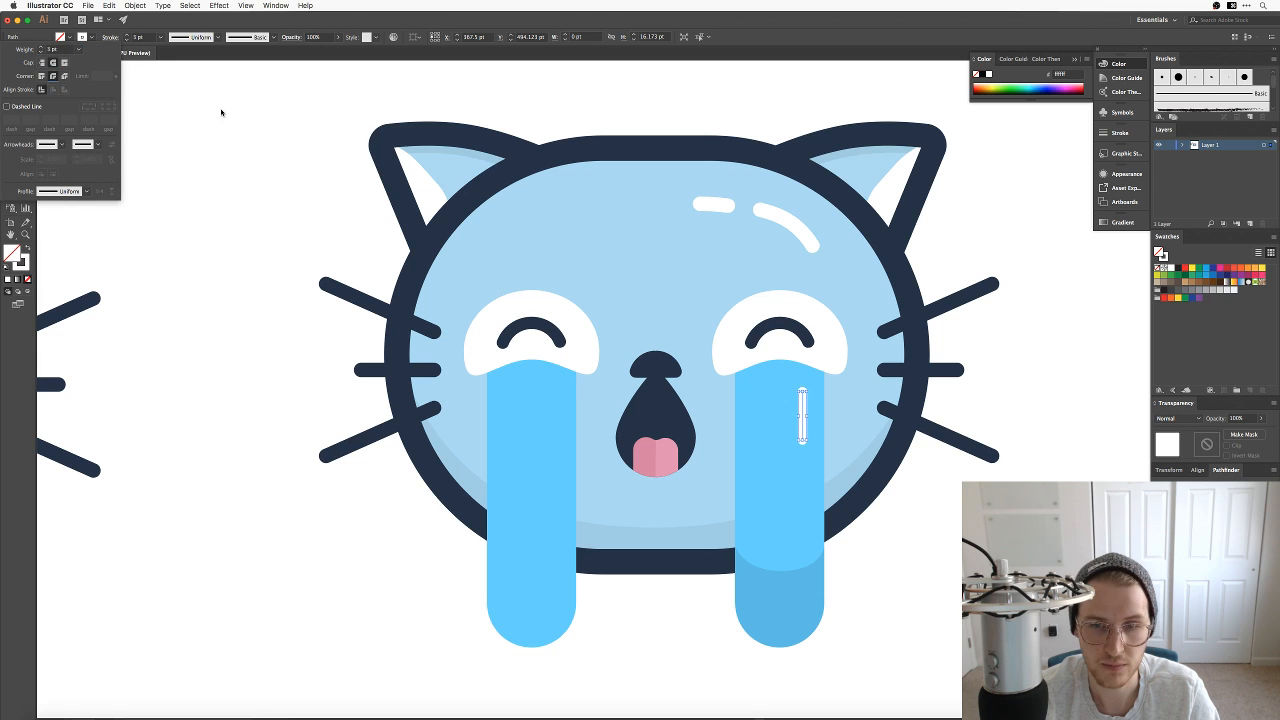
{"action": "left_click", "coordinate": [880, 591]}
Step: Shorten the white line into a dash and place a second dash about 4 pt long directly below it
{"action": "key", "text": "a"}
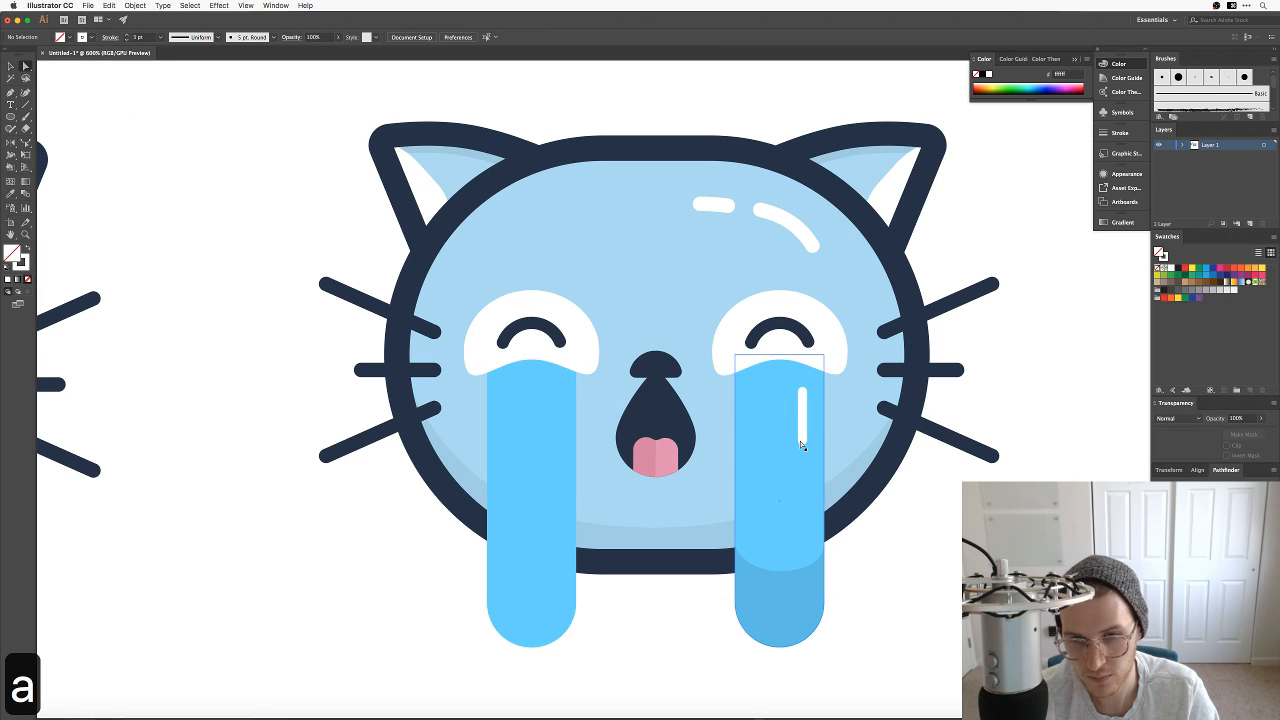
{"action": "mouse_move", "coordinate": [801, 440]}
{"action": "left_mouse_down"}
{"action": "mouse_move", "coordinate": [802, 420]}
{"action": "mouse_move", "coordinate": [802, 449]}
{"action": "left_mouse_up"}
{"action": "key", "text": "v"}
{"action": "key", "text": "a"}
{"action": "left_click", "coordinate": [873, 505]}
{"action": "key", "text": "v"}
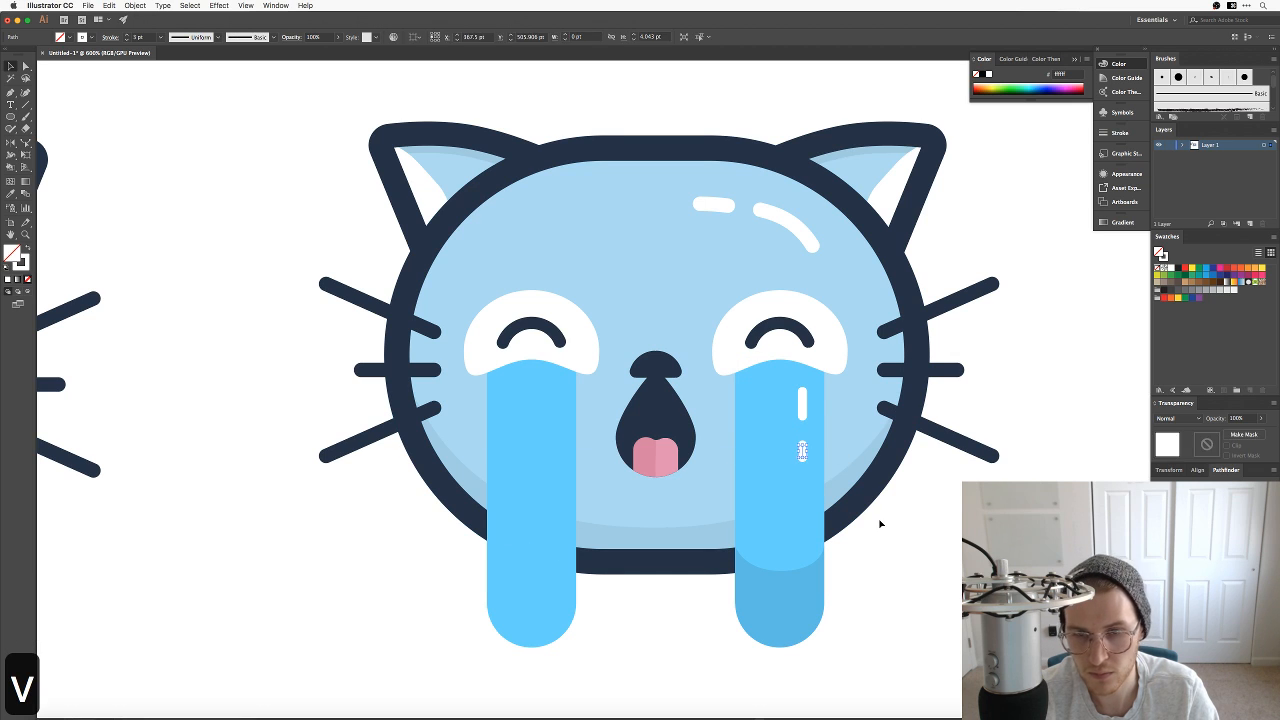
{"action": "left_click", "coordinate": [880, 523]}
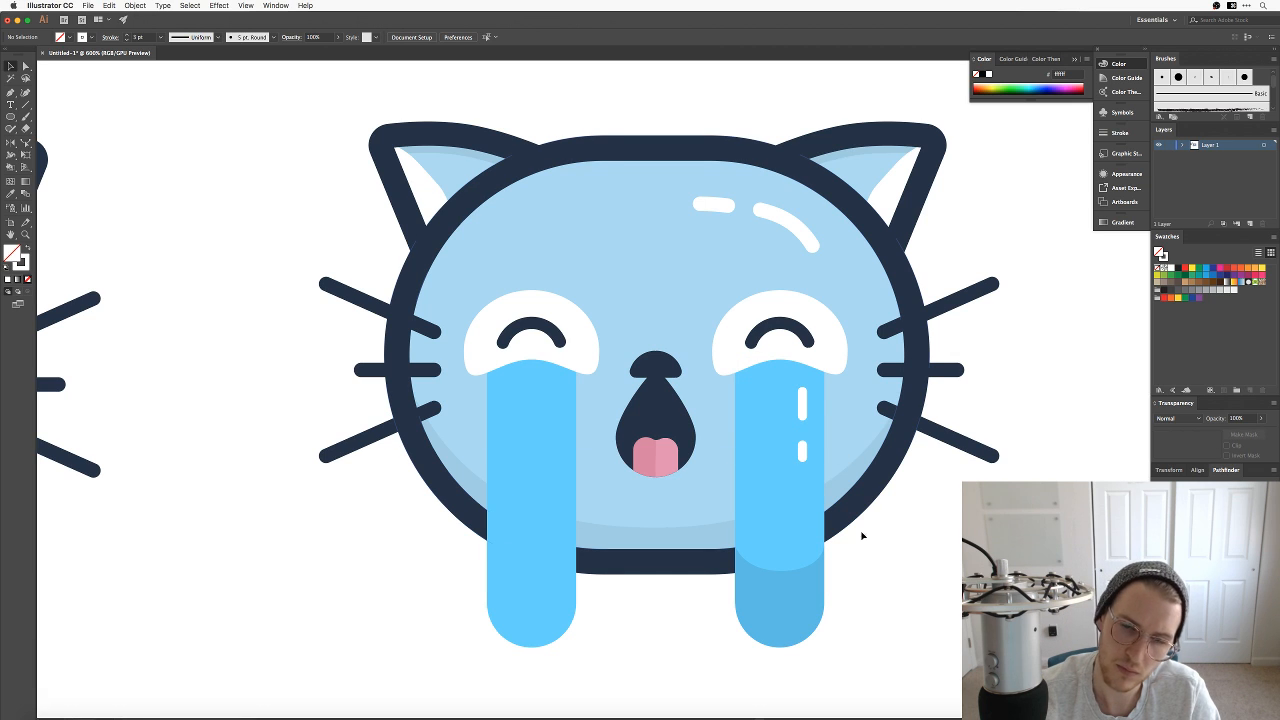
Step: Duplicate both white dashes lower down along the inner side of the right tear stream
{"action": "left_click", "coordinate": [801, 405]}
{"action": "left_click", "coordinate": [803, 453], "text": "shift"}
{"action": "left_click_drag", "start_coordinate": [803, 453], "coordinate": [768, 520]}
{"action": "left_click", "coordinate": [906, 569]}
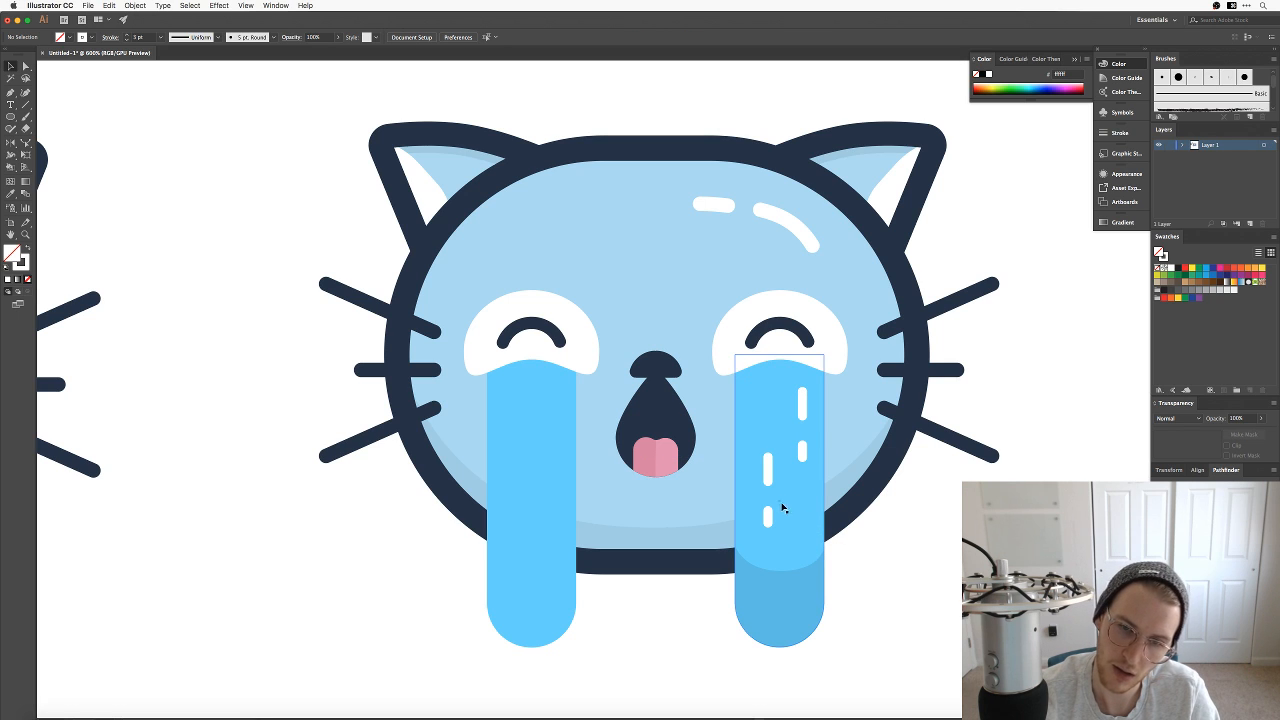
{"action": "left_click", "coordinate": [768, 470]}
{"action": "key", "text": "BackSpace"}
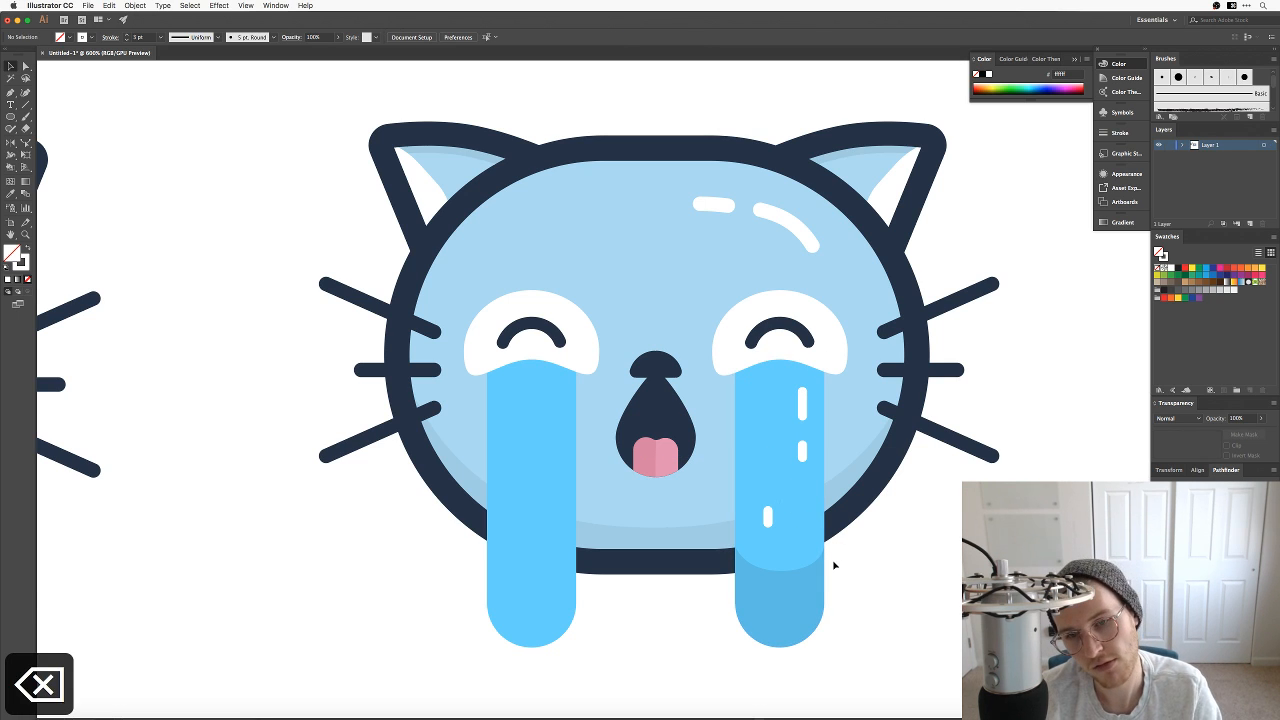
{"action": "key", "text": "super+z"}
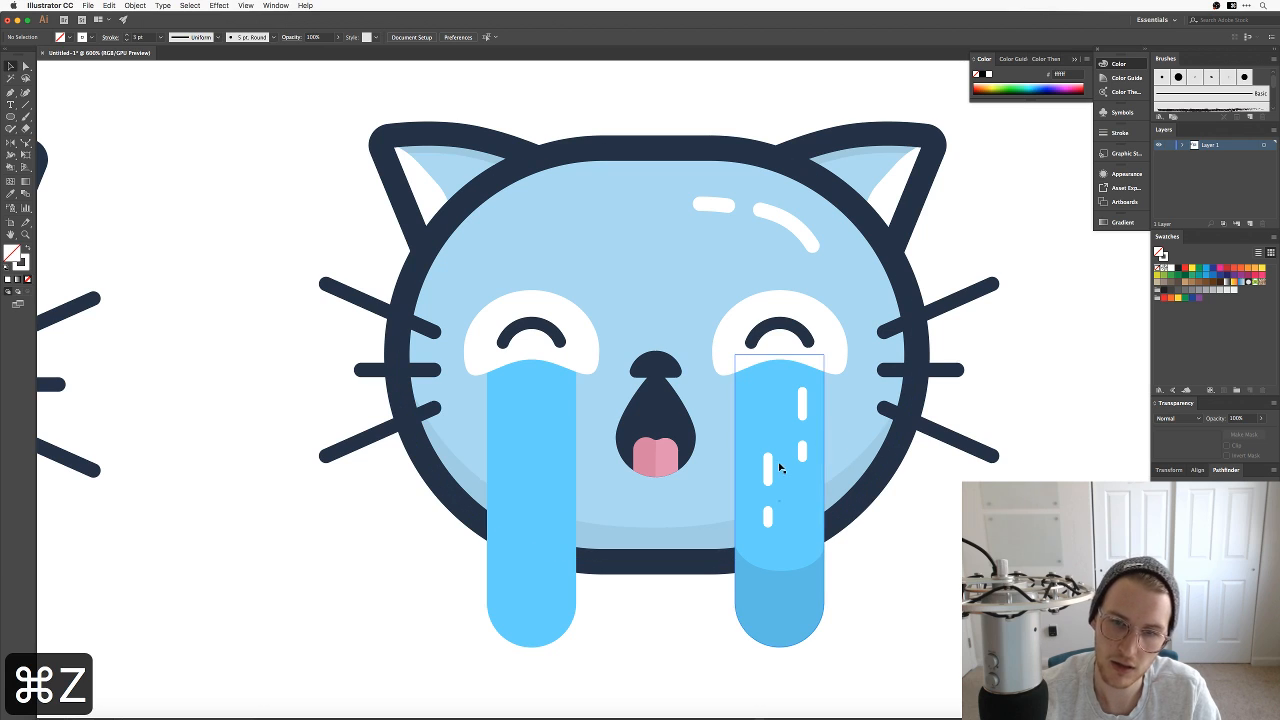
Step: Copy the short inner dash straight up to the upper end of the right tear stream
{"action": "left_click_drag", "start_coordinate": [768, 516], "coordinate": [769, 387], "text": "alt"}
{"action": "left_click", "coordinate": [930, 590]}
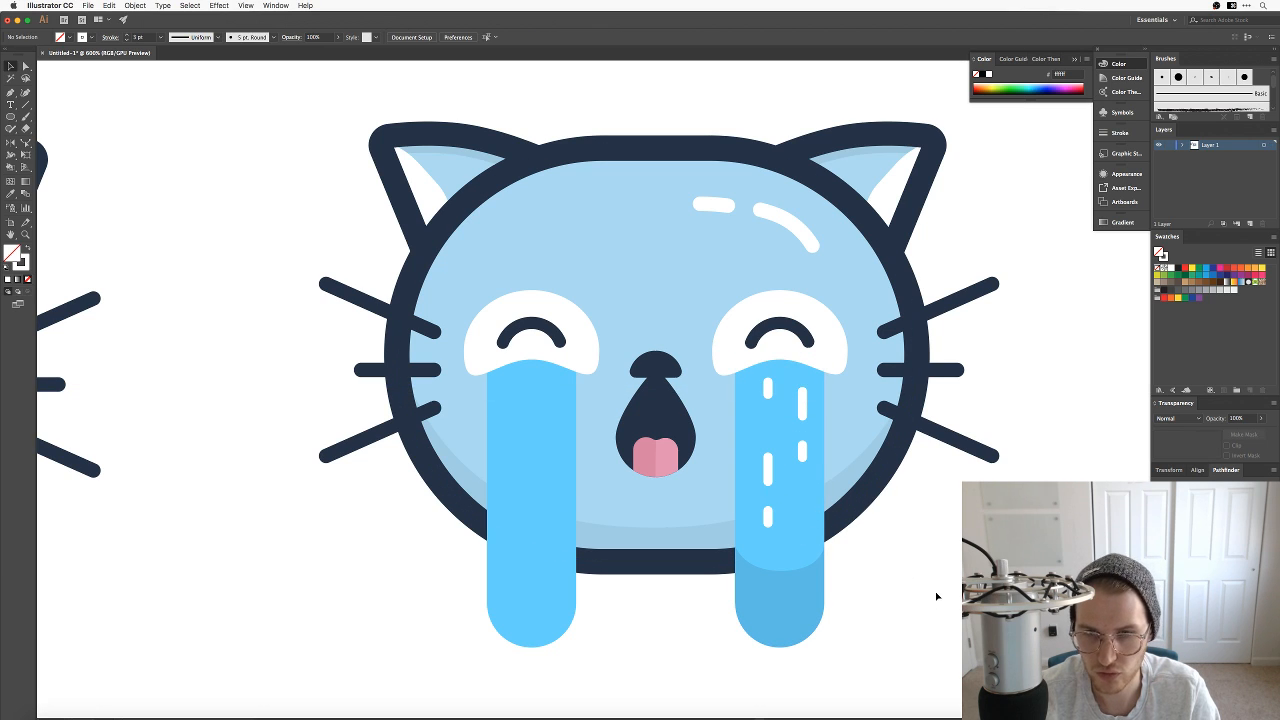
{"action": "key", "text": "space"}
{"action": "key", "text": "super+minus"}
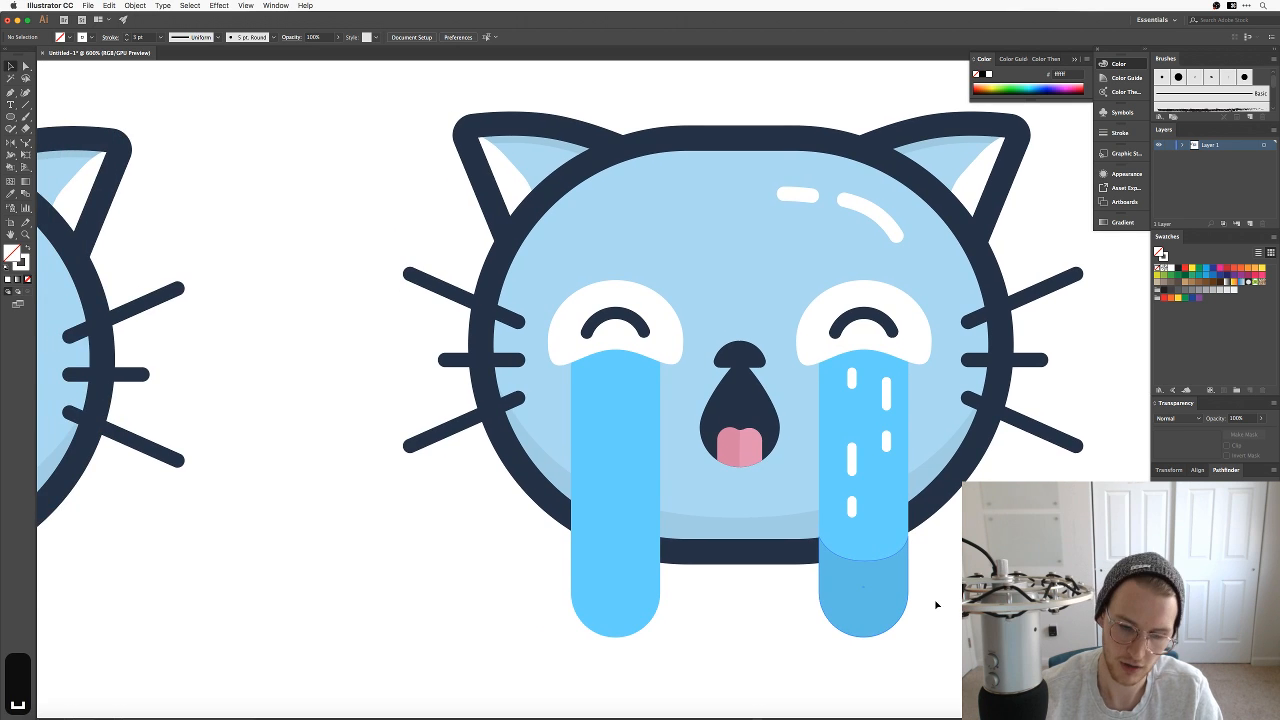
{"action": "key", "text": "super+minus"}
{"action": "key", "text": "super+equal"}
{"action": "key", "text": "super+equal"}
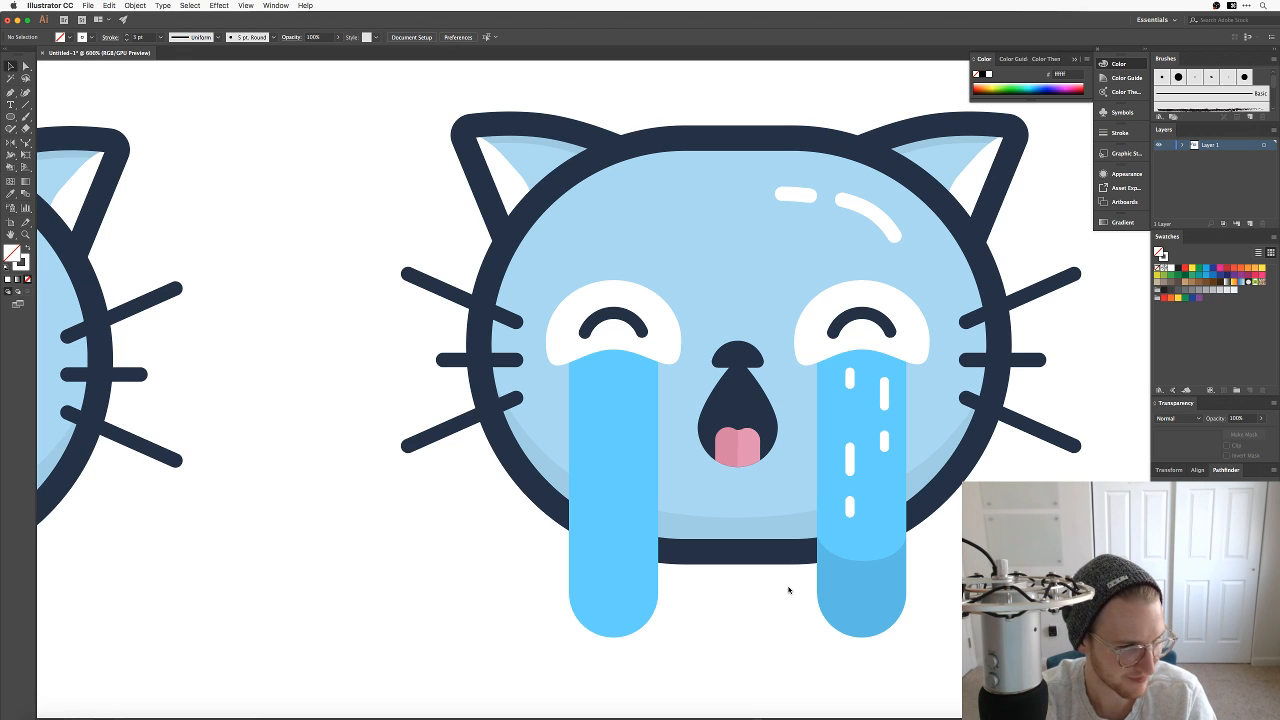
Step: Lock the head, nose and mouth shapes, and delete the plain left tear stream
{"action": "key", "text": "v"}
{"action": "left_click_drag", "start_coordinate": [787, 601], "coordinate": [706, 363]}
{"action": "key", "text": "super+2"}
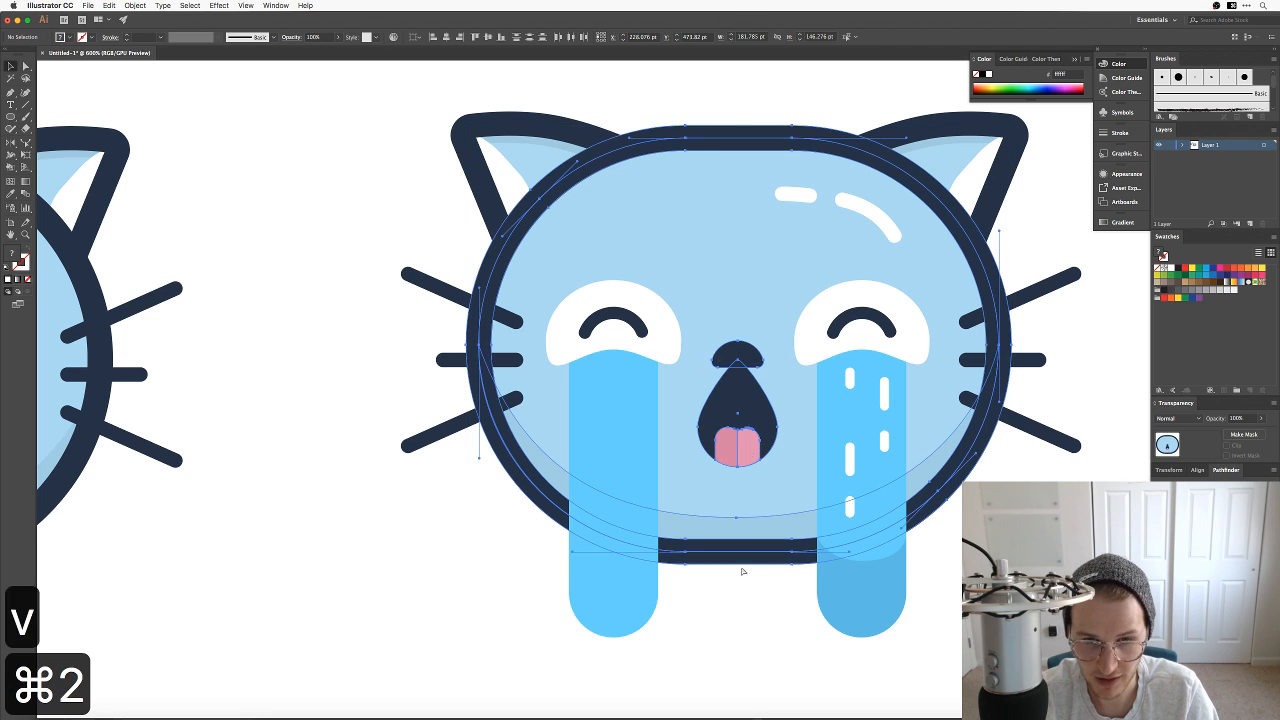
{"action": "left_click", "coordinate": [592, 596]}
{"action": "key", "text": "BackSpace"}
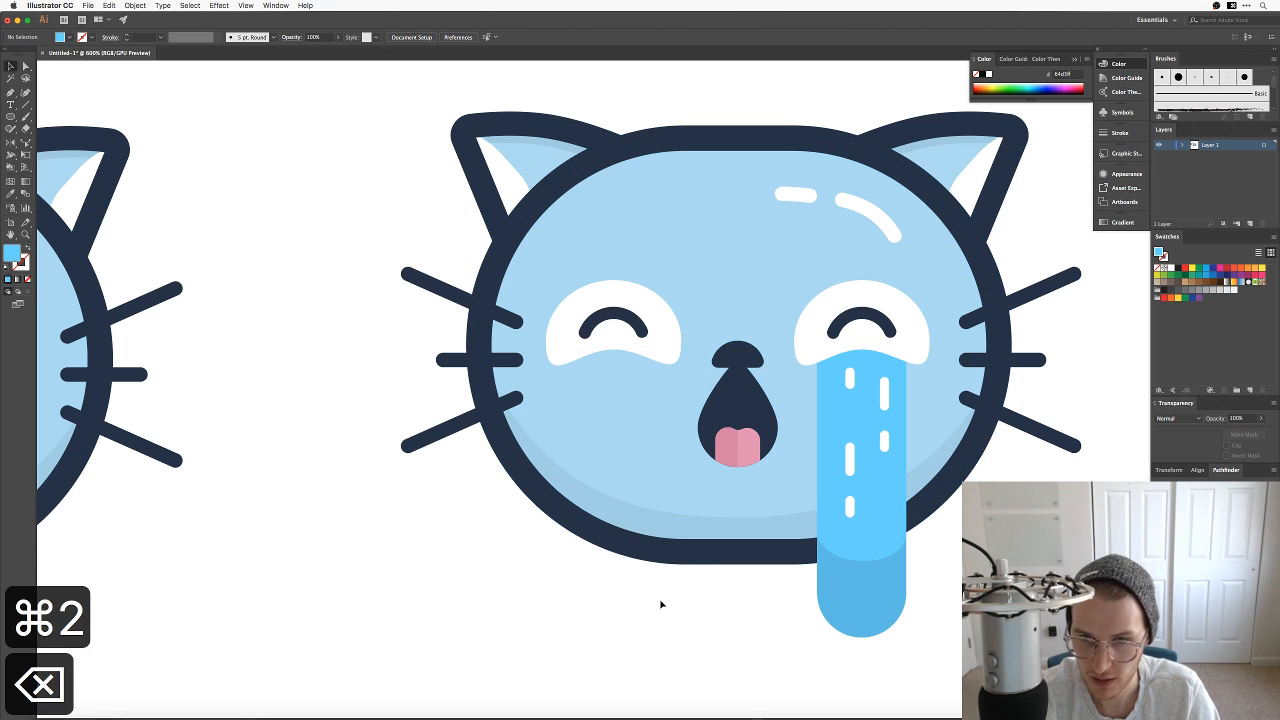
Step: Copy the right tear stream with its shading and white dashes straight across to beneath the left eye
{"action": "left_click", "coordinate": [907, 396]}
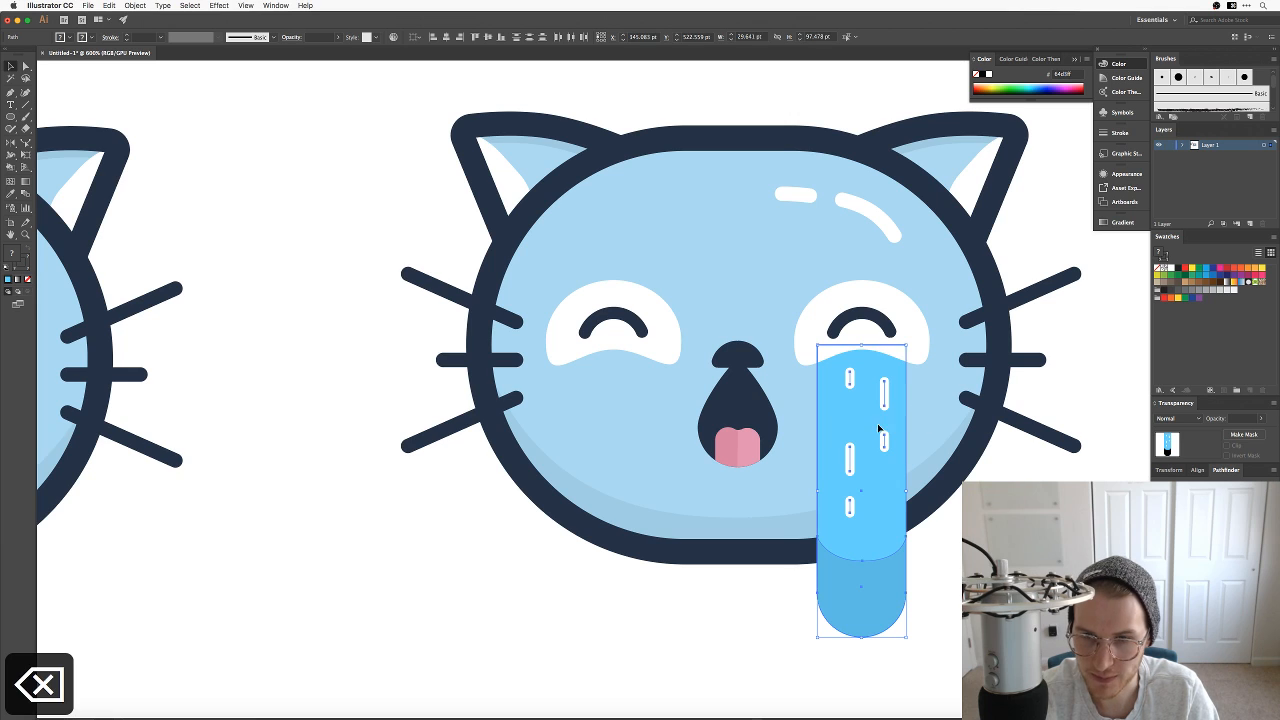
{"action": "left_click_drag", "start_coordinate": [878, 426], "coordinate": [631, 424]}
{"action": "left_click", "coordinate": [463, 519]}
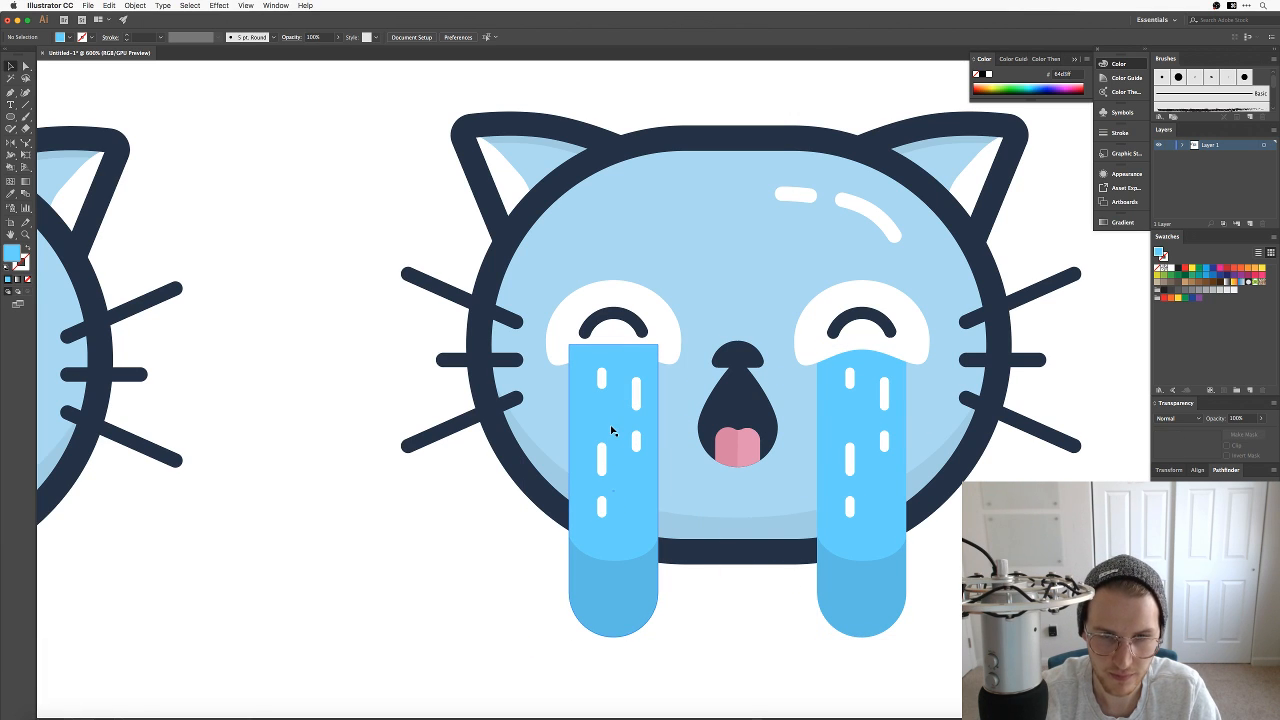
Step: Send the left tear stream with its shading and dashes backward until its upper end sits behind the white eye shape
{"action": "left_click", "coordinate": [612, 430]}
{"action": "key", "text": "super+bracketleft"}
{"action": "key", "text": "super+bracketleft"}
{"action": "key", "text": "super+bracketleft"}
{"action": "key", "text": "super+bracketleft"}
{"action": "key", "text": "super+bracketleft"}
{"action": "key", "text": "super+bracketleft"}
{"action": "key", "text": "super+bracketleft"}
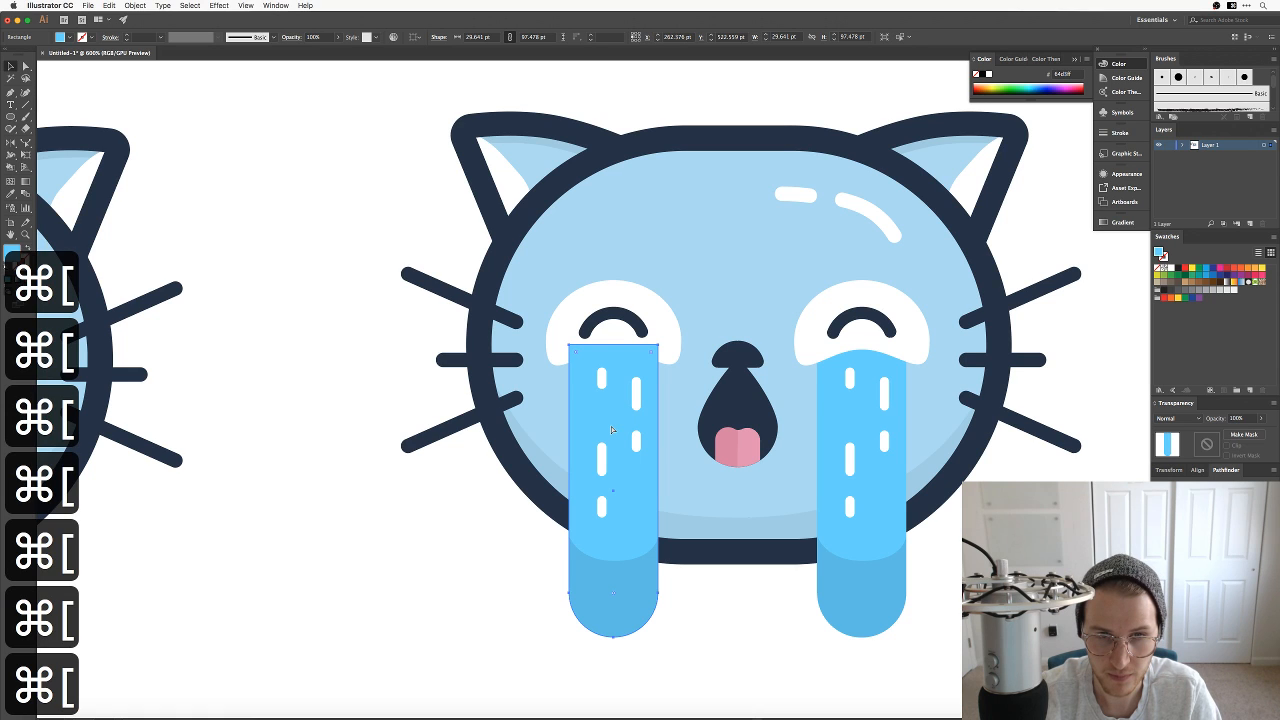
{"action": "key", "text": "super+bracketleft"}
{"action": "key", "text": "super+bracketleft"}
{"action": "key", "text": "super+bracketleft"}
{"action": "key", "text": "super+bracketleft"}
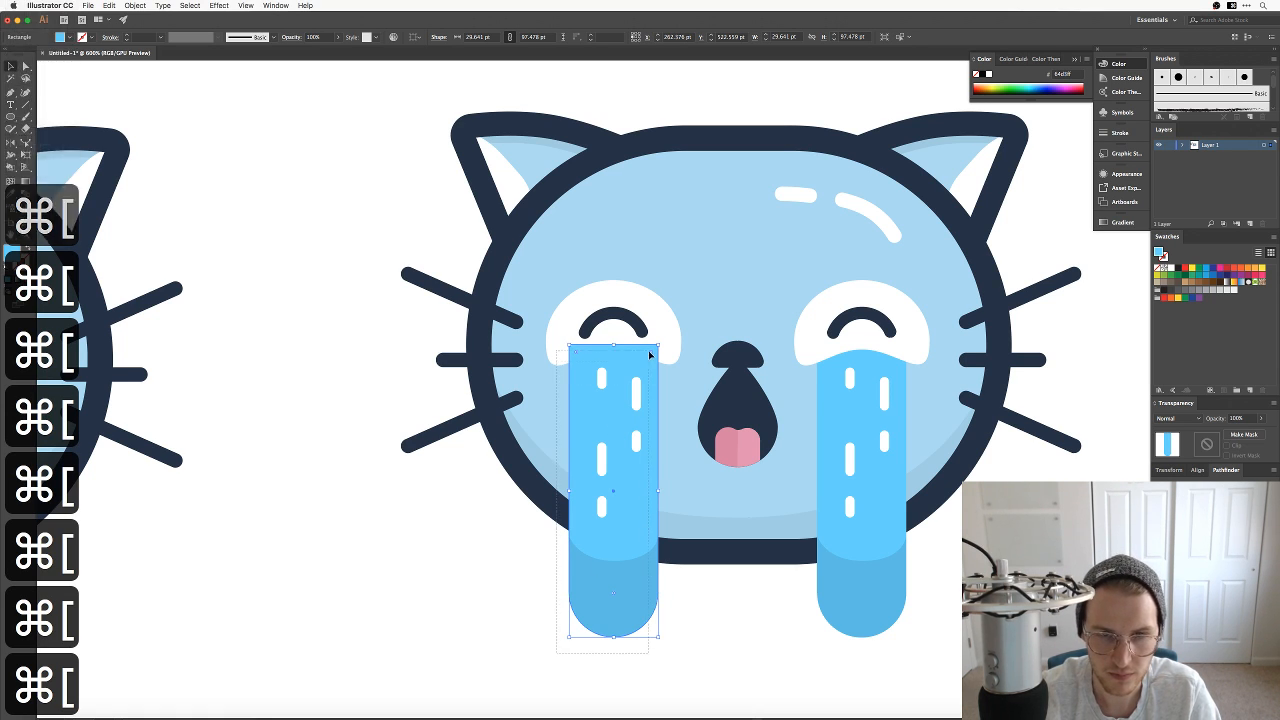
{"action": "key", "text": "super+bracketleft"}
{"action": "key", "text": "super+bracketleft"}
{"action": "key", "text": "super+bracketleft"}
{"action": "key", "text": "super+bracketleft"}
{"action": "key", "text": "super+bracketleft"}
{"action": "key", "text": "super+bracketleft"}
{"action": "key", "text": "super+bracketleft"}
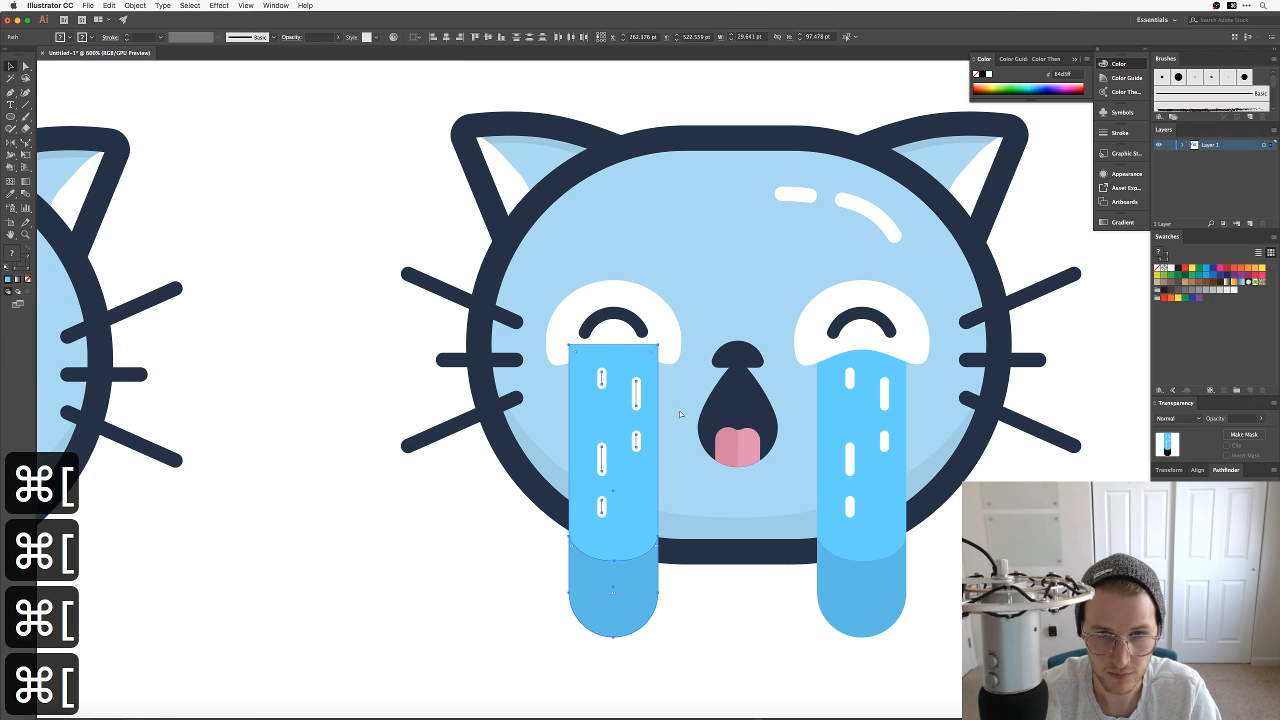
{"action": "left_click", "coordinate": [524, 490]}
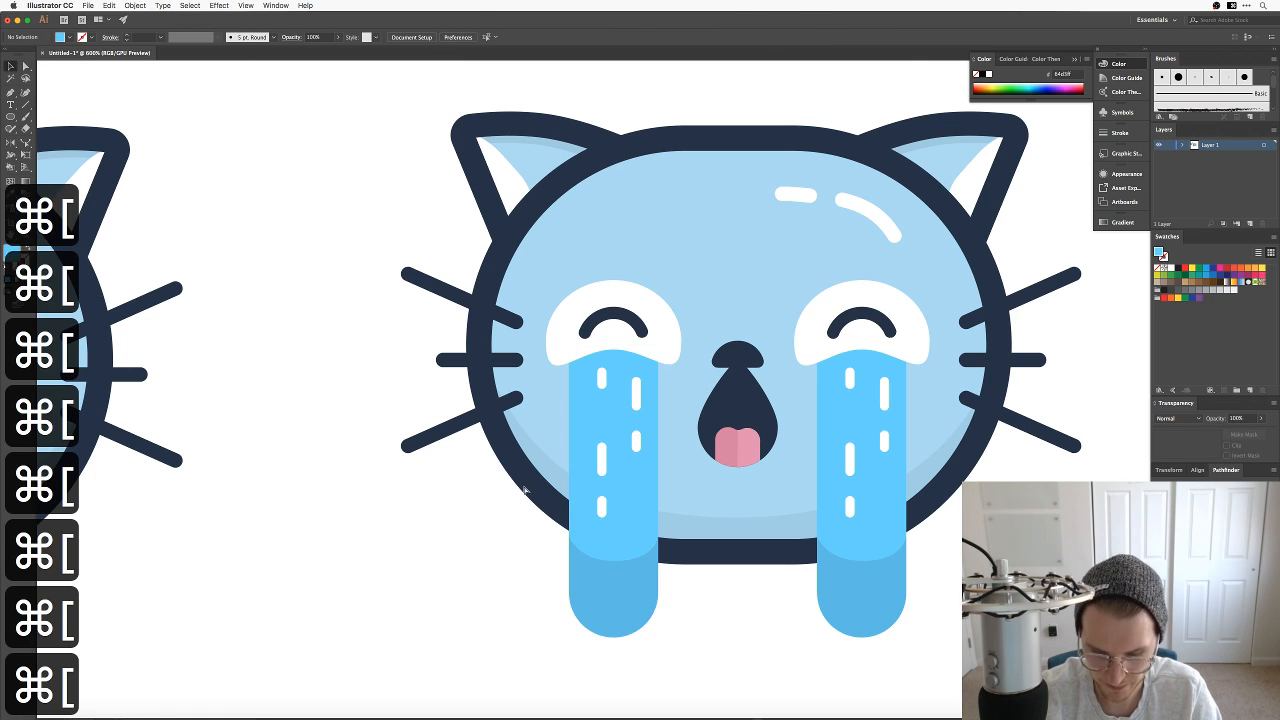
Step: Lower the upper edge of the right tear stream's shading so it covers only the rounded tip
{"action": "key", "text": "super+minus"}
{"action": "key", "text": "super+minus"}
{"action": "left_click_drag", "start_coordinate": [889, 467], "coordinate": [913, 495]}
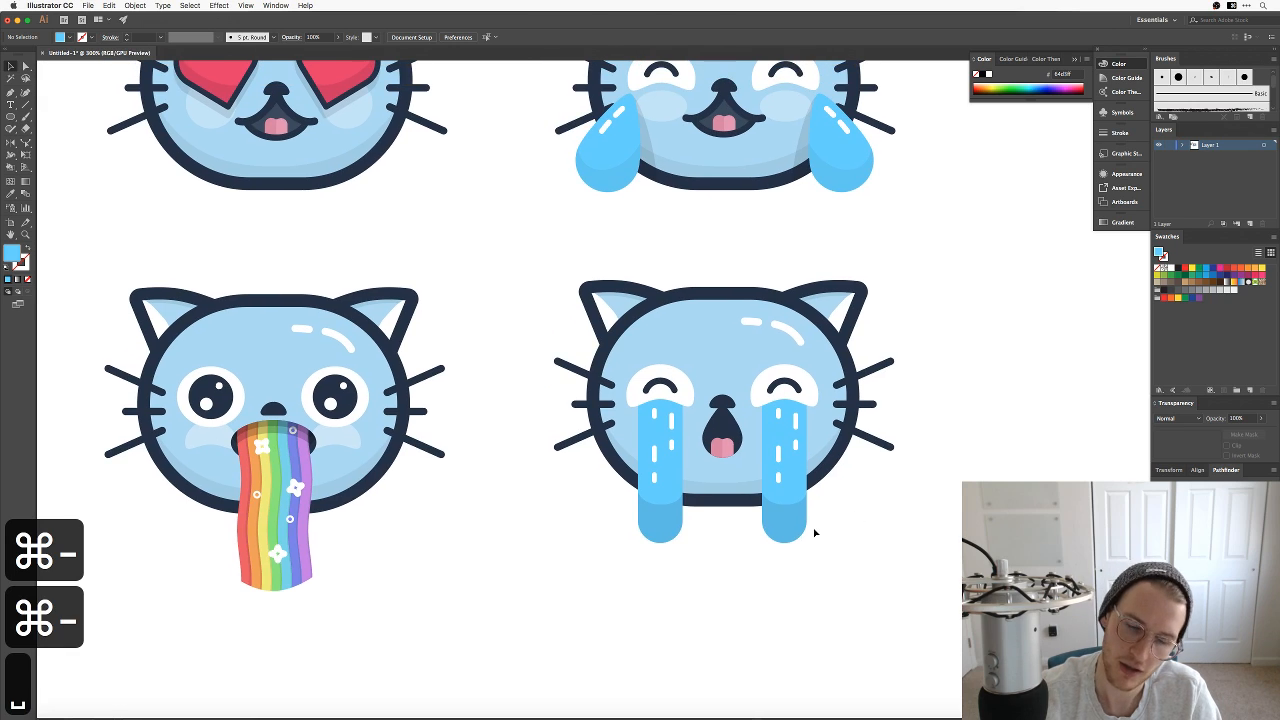
{"action": "key", "text": "a"}
{"action": "left_click", "coordinate": [786, 513]}
{"action": "key", "text": "a"}
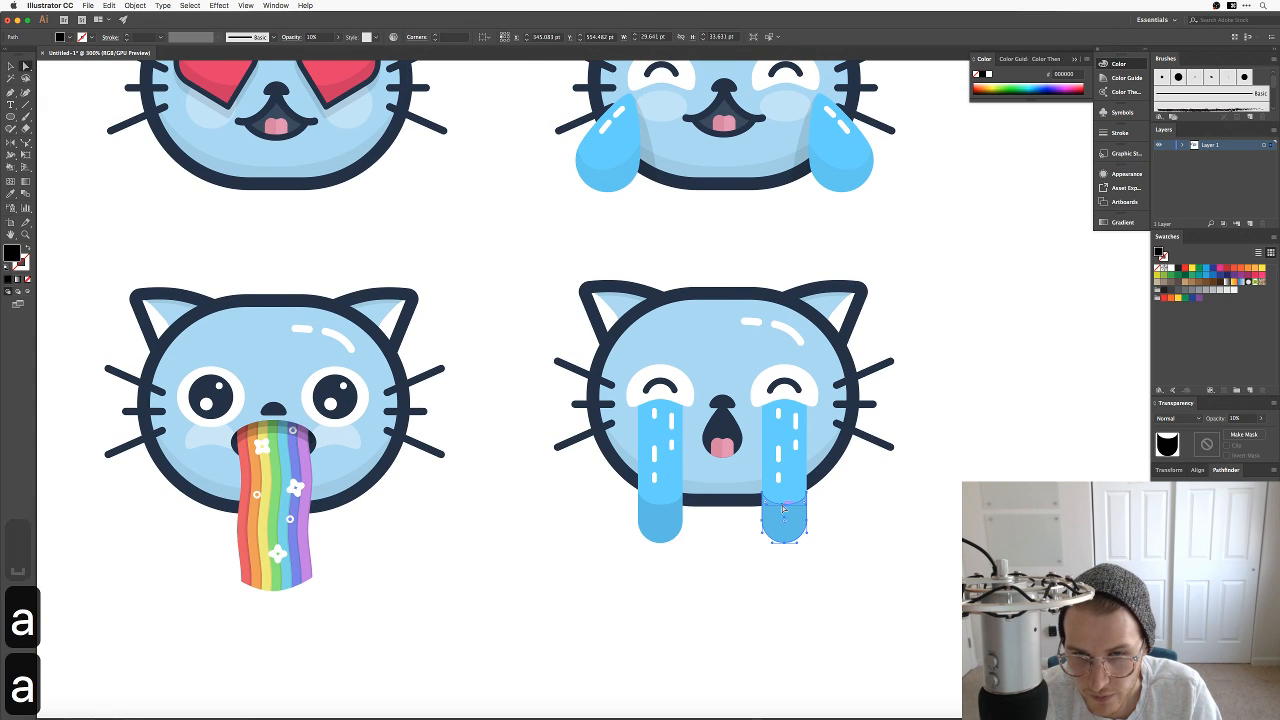
{"action": "left_click", "coordinate": [807, 505]}
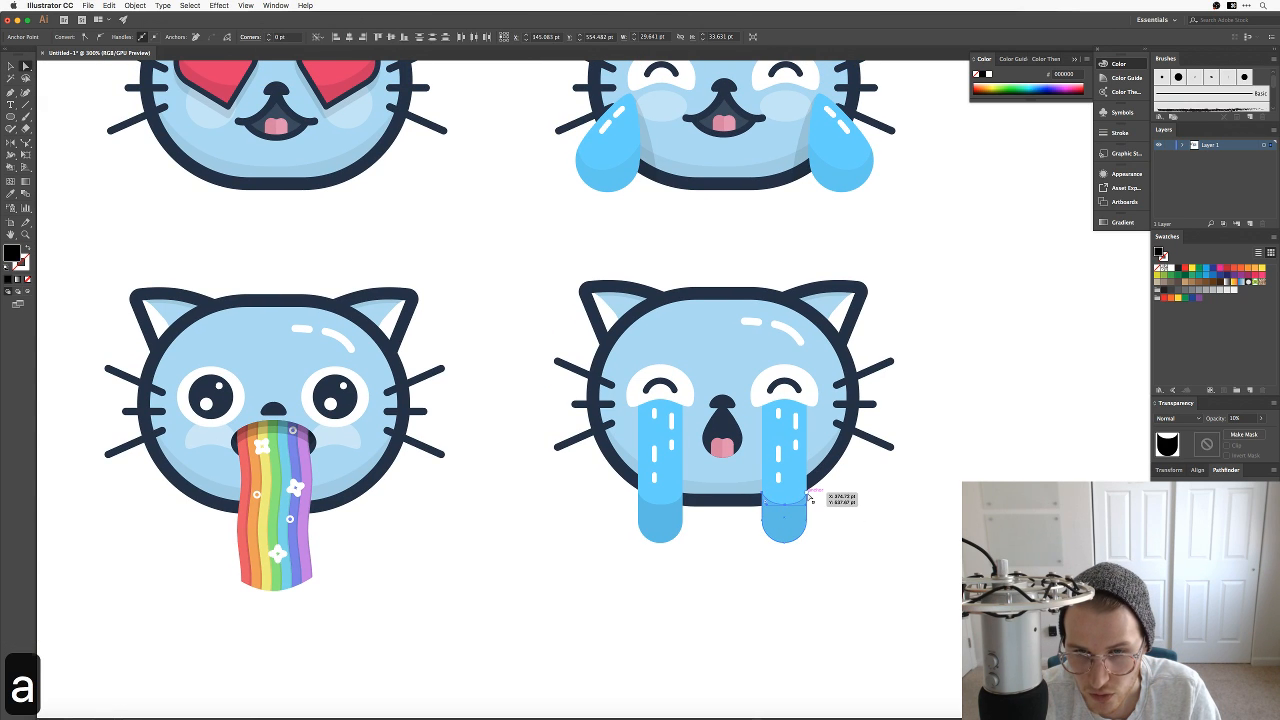
{"action": "left_click_drag", "start_coordinate": [808, 498], "coordinate": [808, 516]}
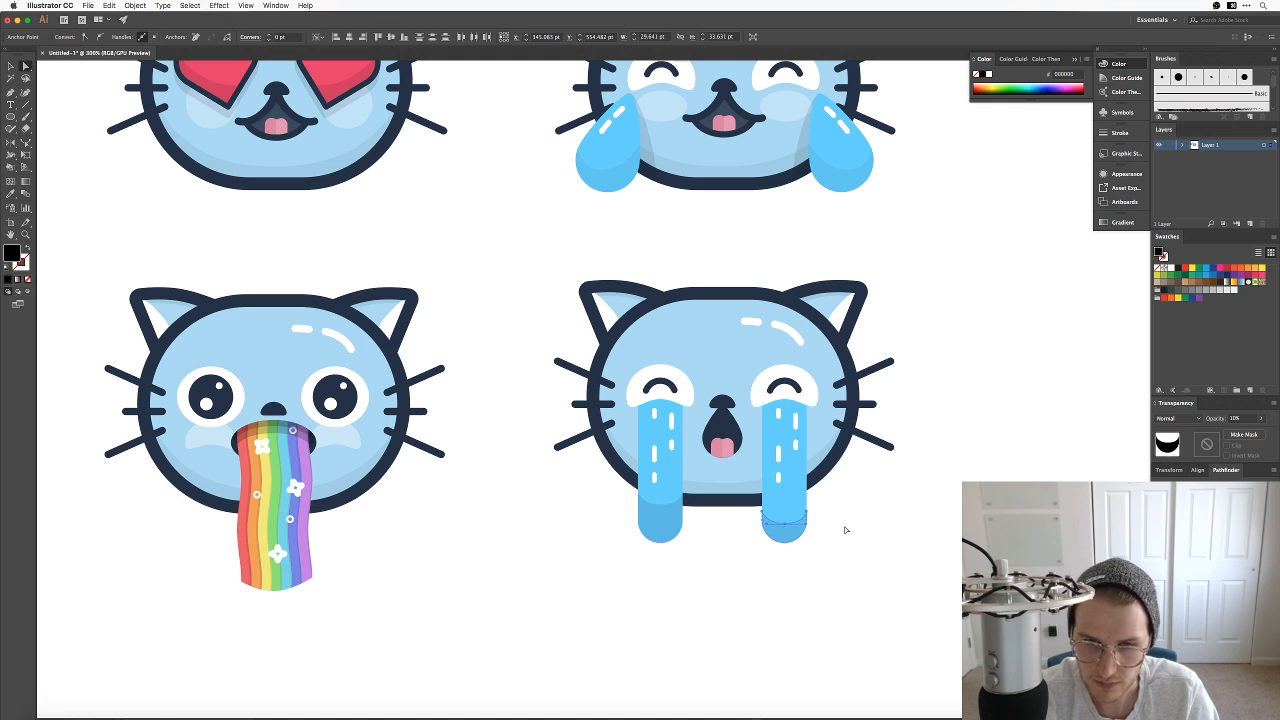
{"action": "left_click", "coordinate": [846, 529]}
Step: Lower the upper edge of the left tear stream's shading to match, making it about 21 pt high
{"action": "key", "text": "a"}
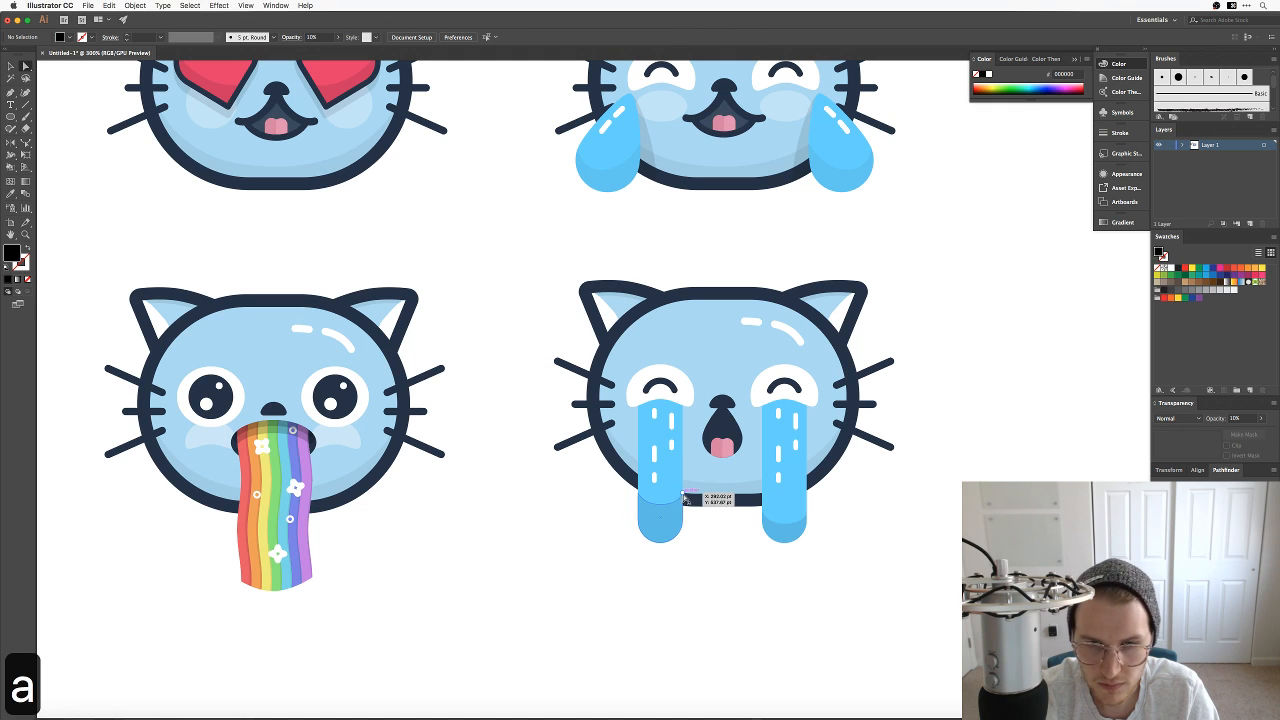
{"action": "left_click", "coordinate": [682, 496]}
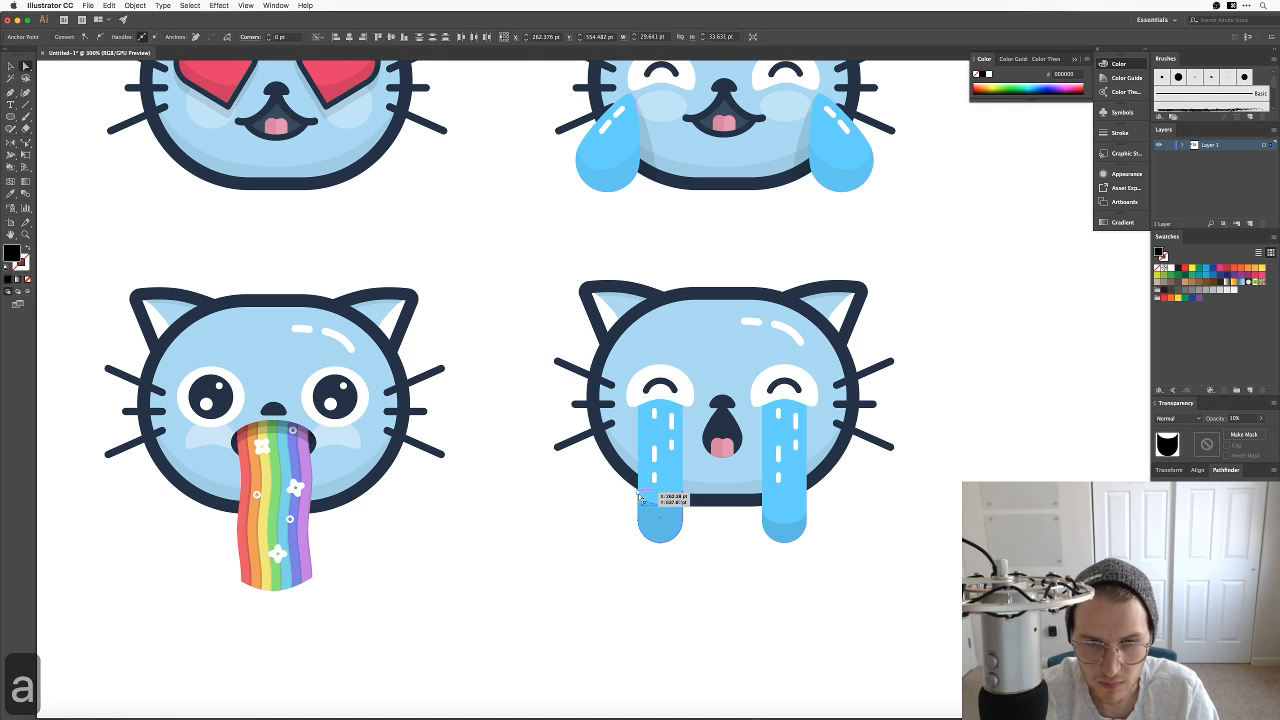
{"action": "left_click_drag", "start_coordinate": [656, 507], "coordinate": [640, 514]}
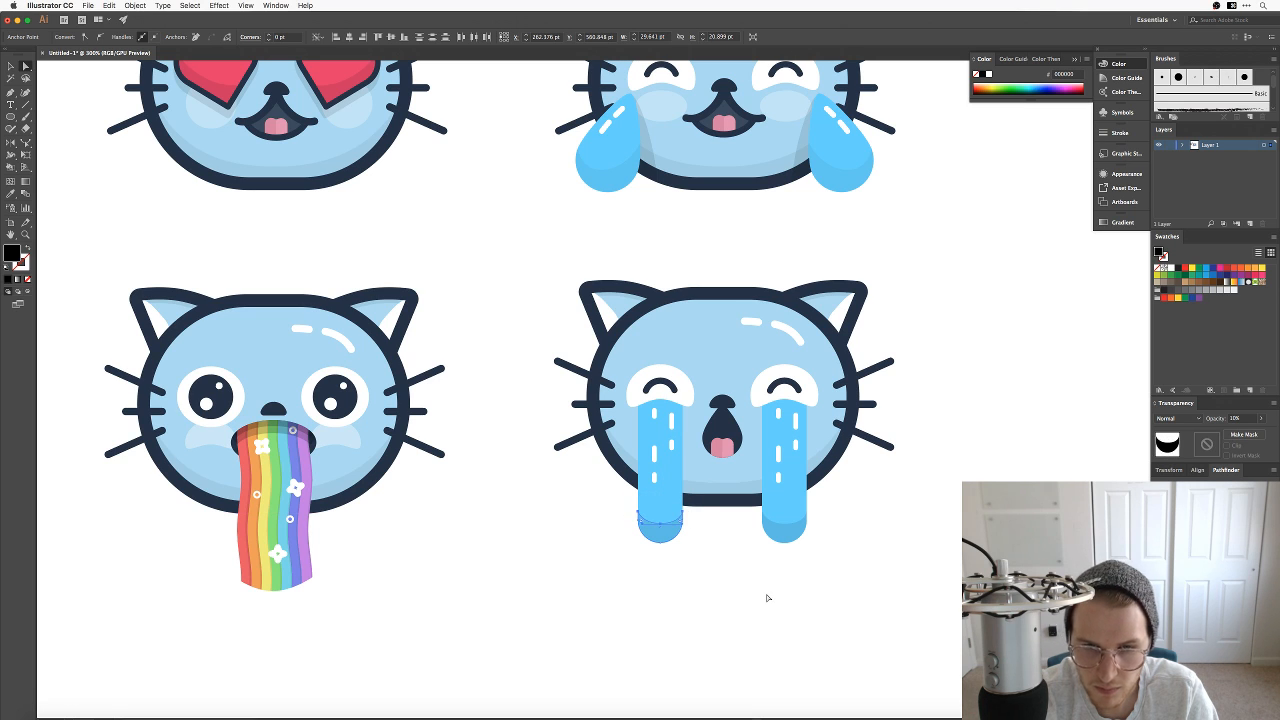
{"action": "left_click", "coordinate": [922, 614]}
Step: Copy a short dash down near the left tear stream's lower end and delete the stream's long inner dash
{"action": "left_click_drag", "start_coordinate": [887, 549], "coordinate": [871, 577]}
{"action": "key", "text": "v"}
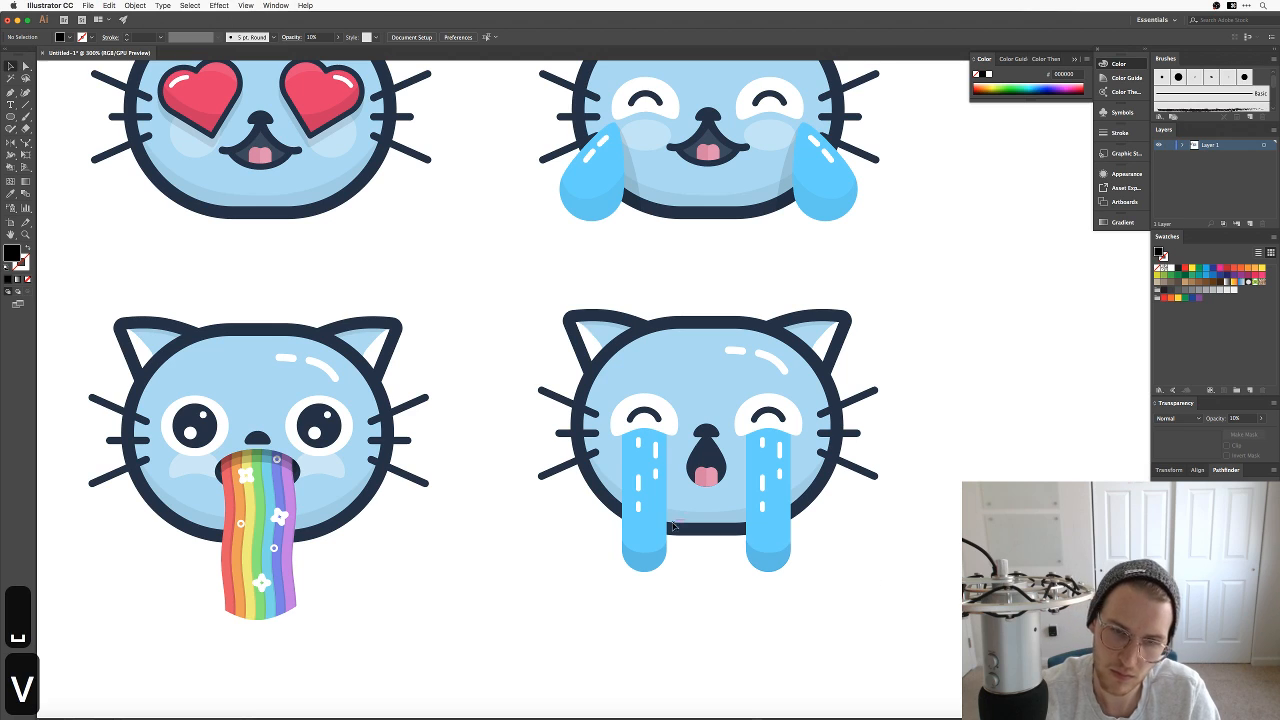
{"action": "left_click_drag", "start_coordinate": [656, 475], "coordinate": [655, 535]}
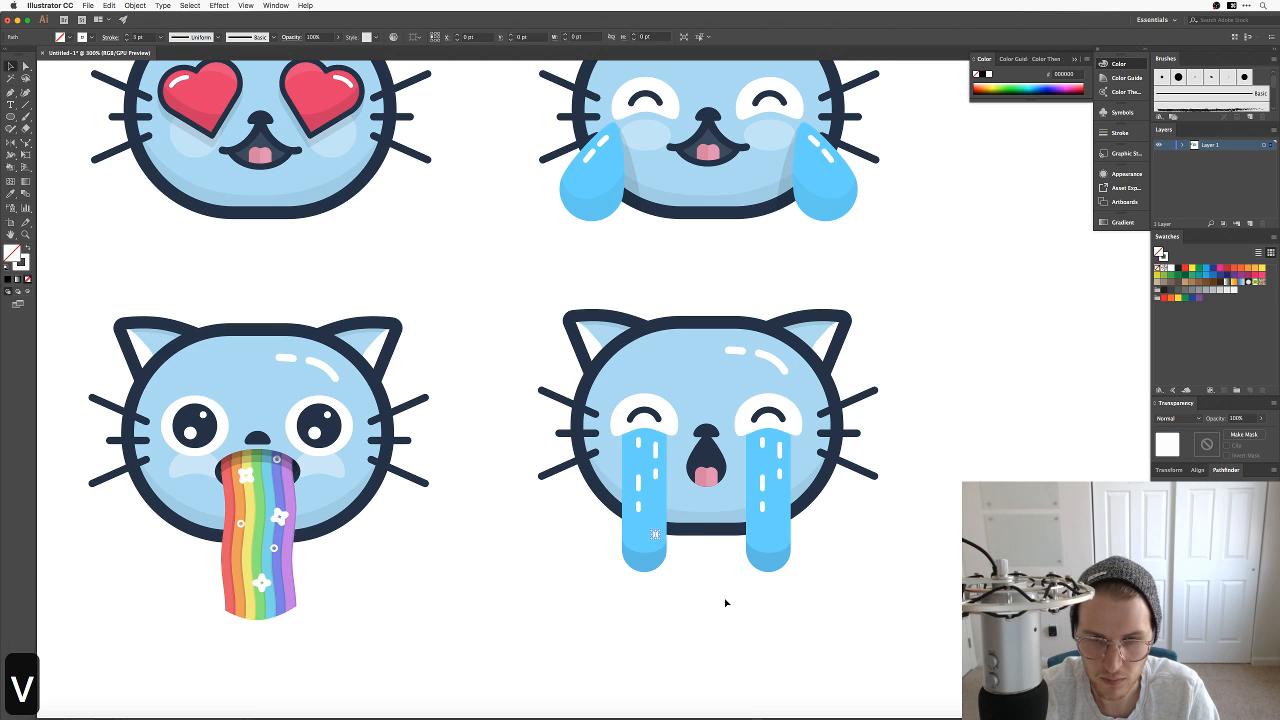
{"action": "left_click", "coordinate": [726, 603]}
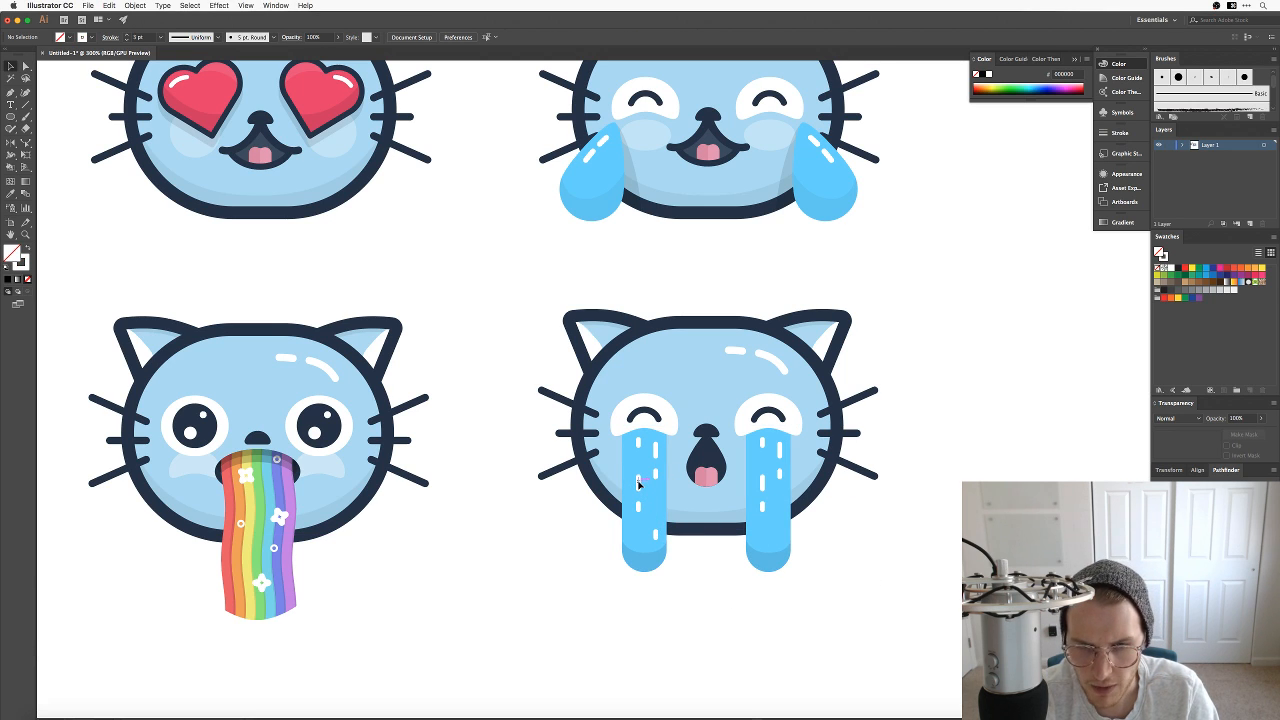
{"action": "key", "text": "BackSpace"}
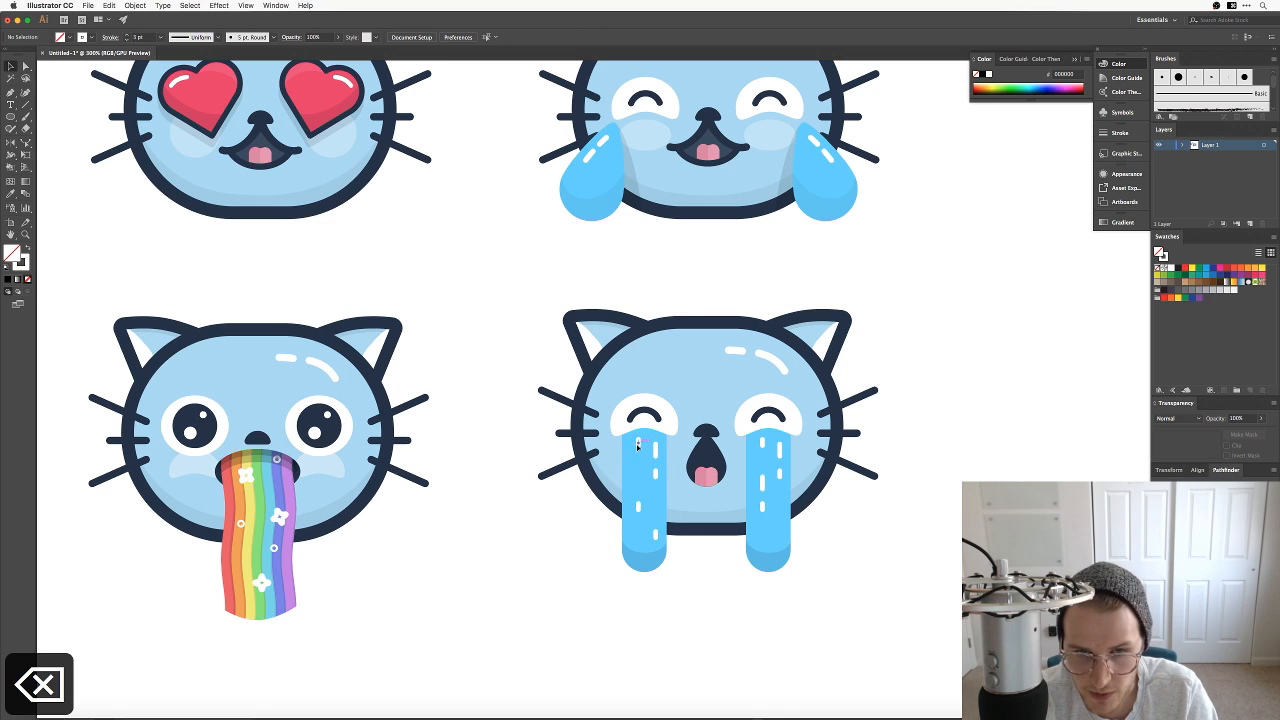
Step: Lower two short dashes on the left tear stream to space them out, and nudge all of its dashes slightly left
{"action": "left_click", "coordinate": [640, 468]}
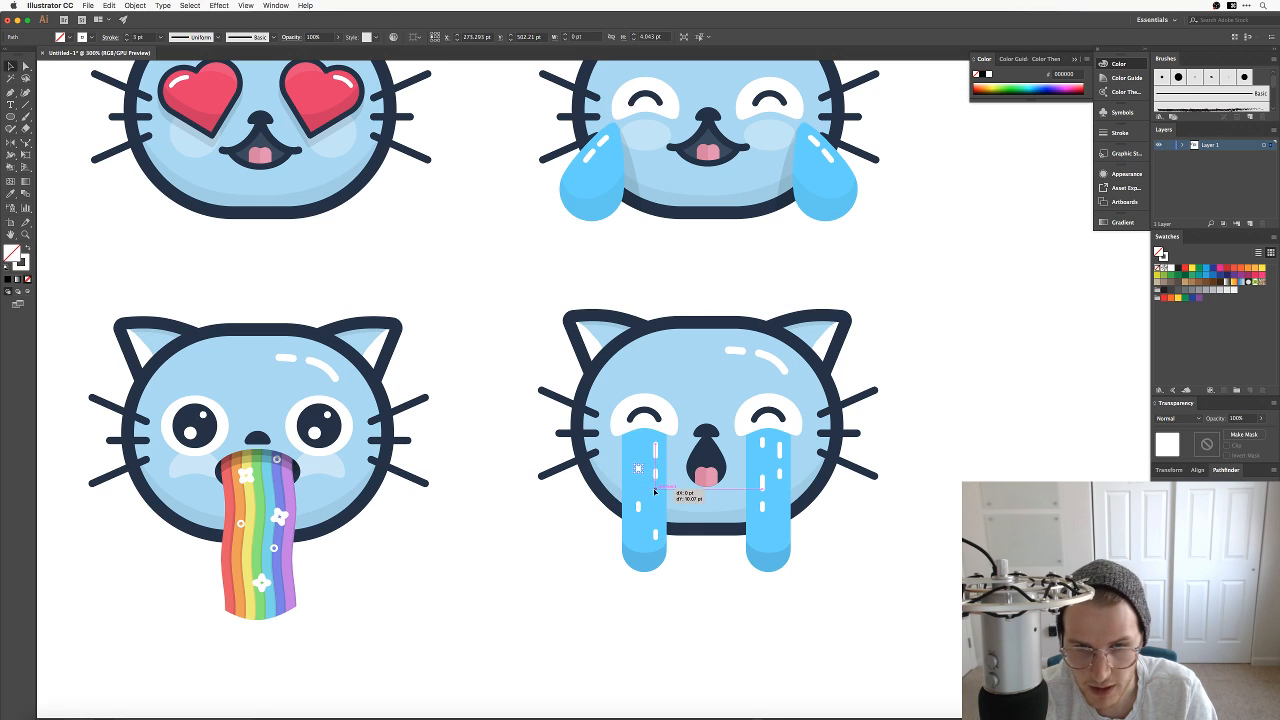
{"action": "left_click", "coordinate": [706, 604]}
{"action": "left_click", "coordinate": [646, 452]}
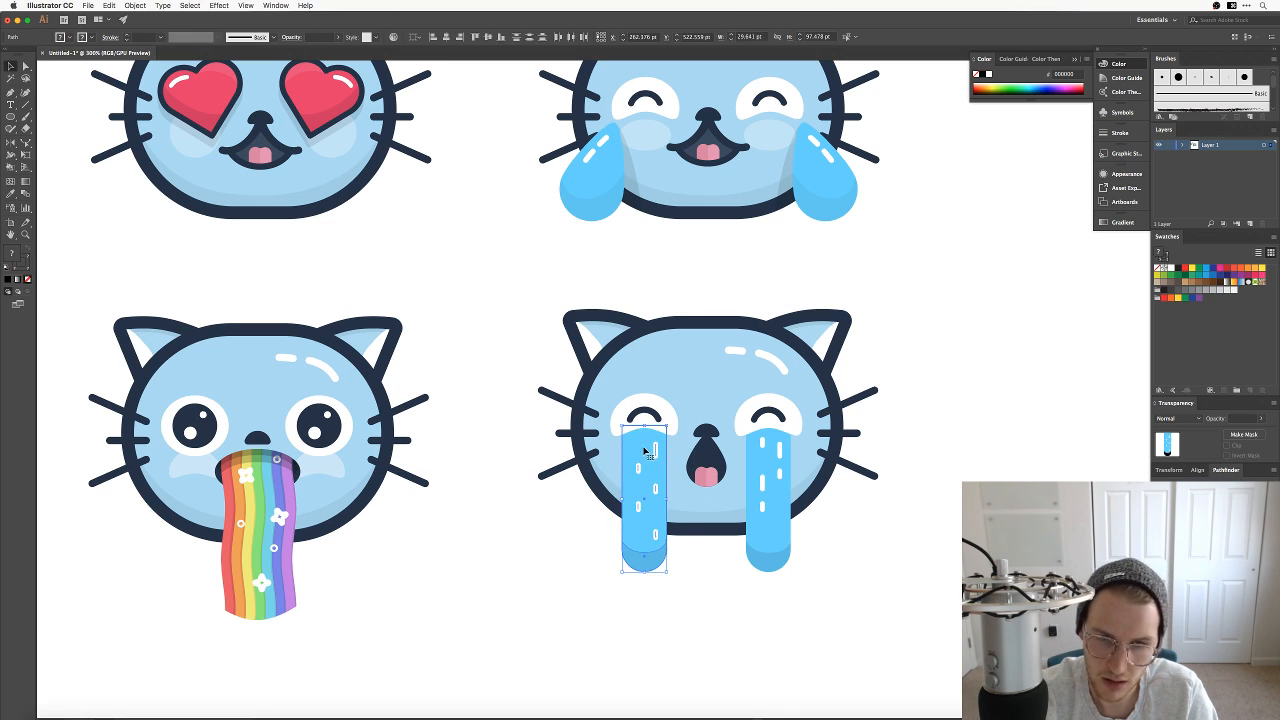
{"action": "left_click", "coordinate": [655, 488]}
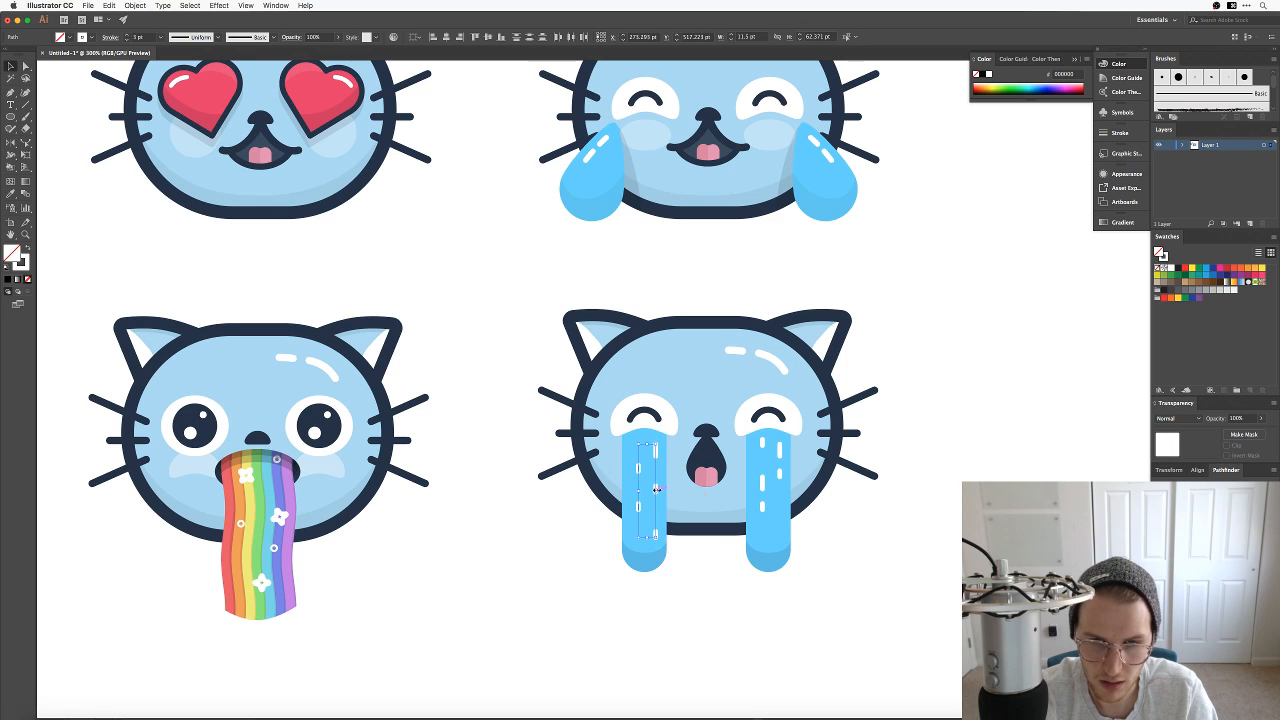
{"action": "key", "text": "Left"}
{"action": "key", "text": "Left"}
{"action": "key", "text": "Right"}
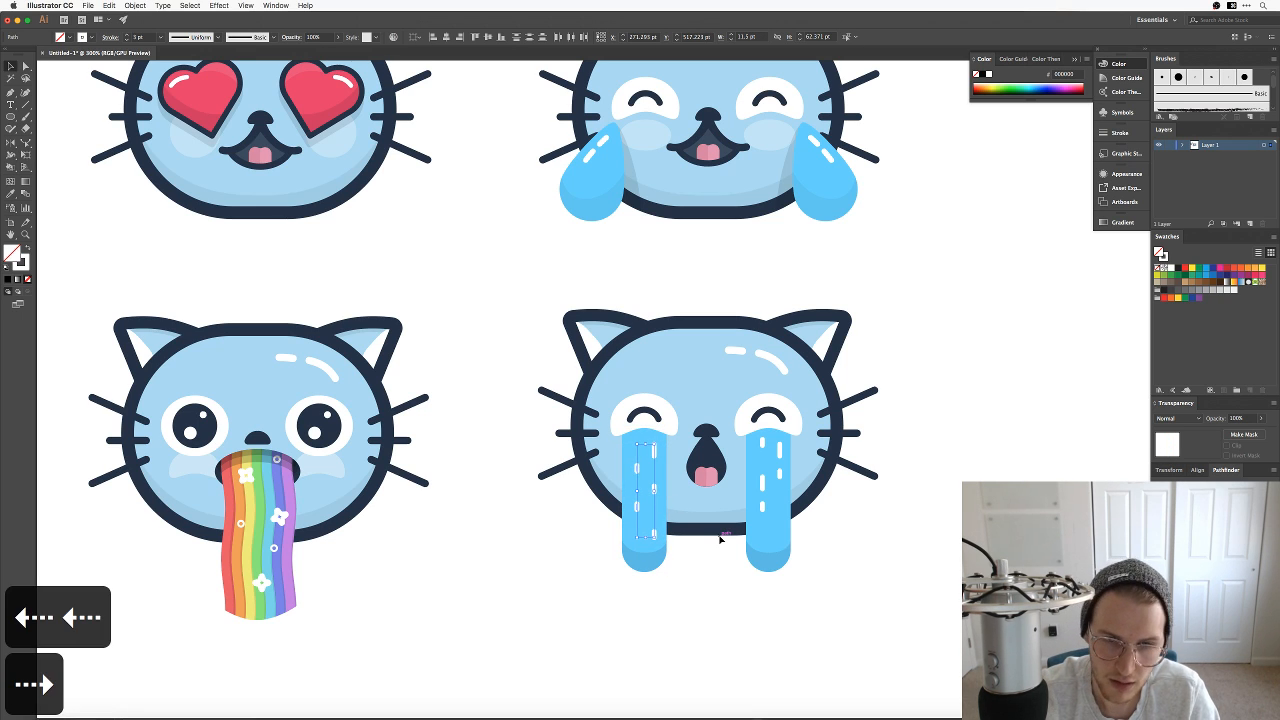
{"action": "key", "text": "Left"}
{"action": "left_click", "coordinate": [730, 560]}
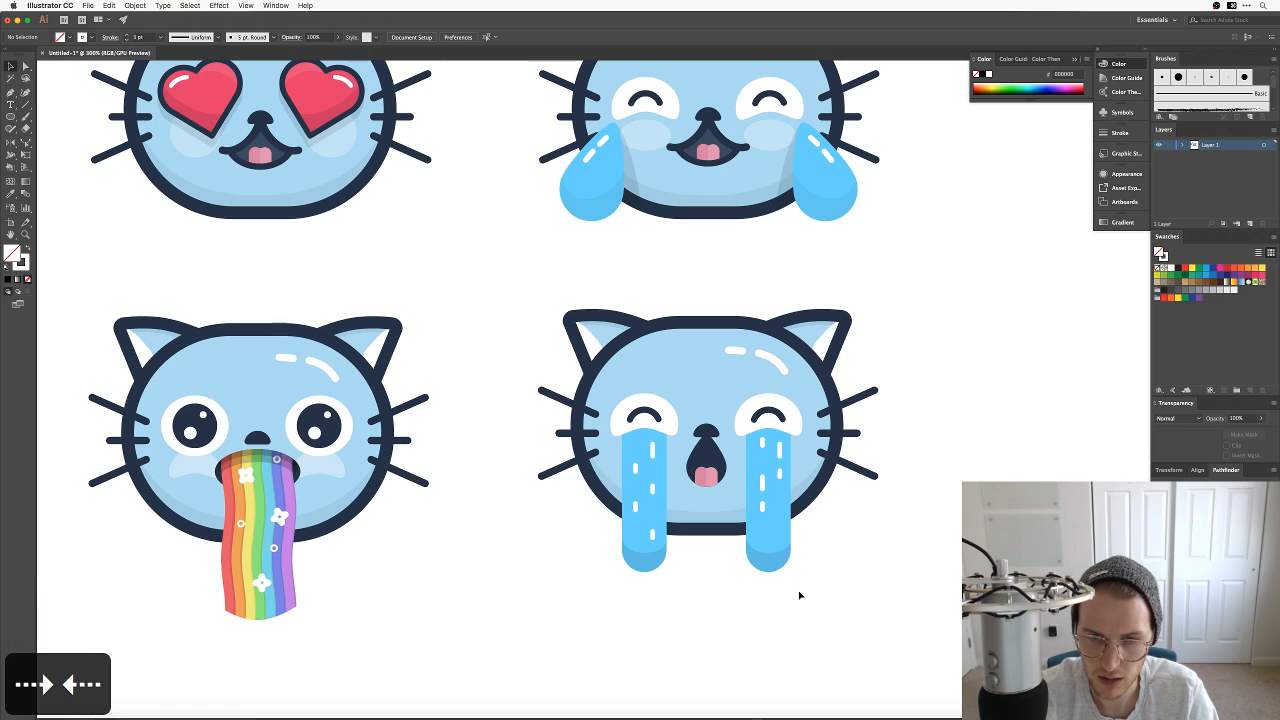
Step: Nudge the right tear stream's dashes slightly left and down, and copy a short dash down near its lower end
{"action": "left_click_drag", "start_coordinate": [742, 435], "coordinate": [746, 432]}
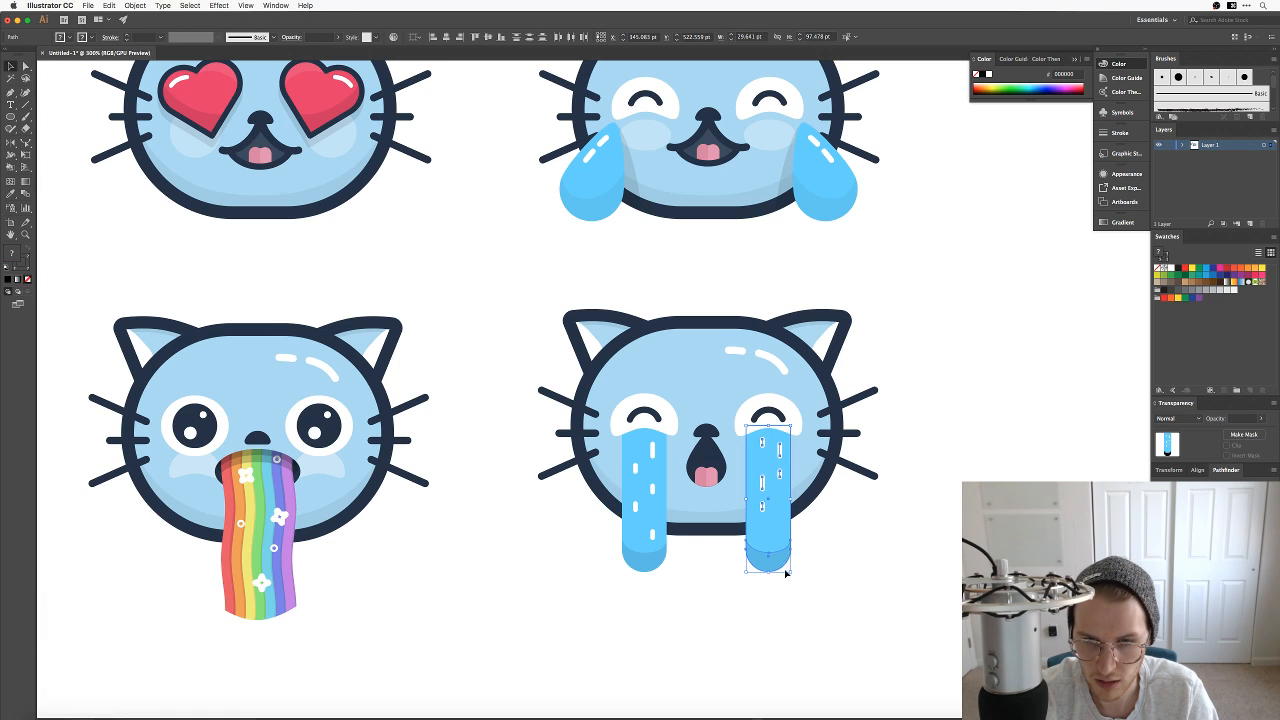
{"action": "left_click_drag", "start_coordinate": [758, 545], "coordinate": [758, 543]}
{"action": "key", "text": "Left"}
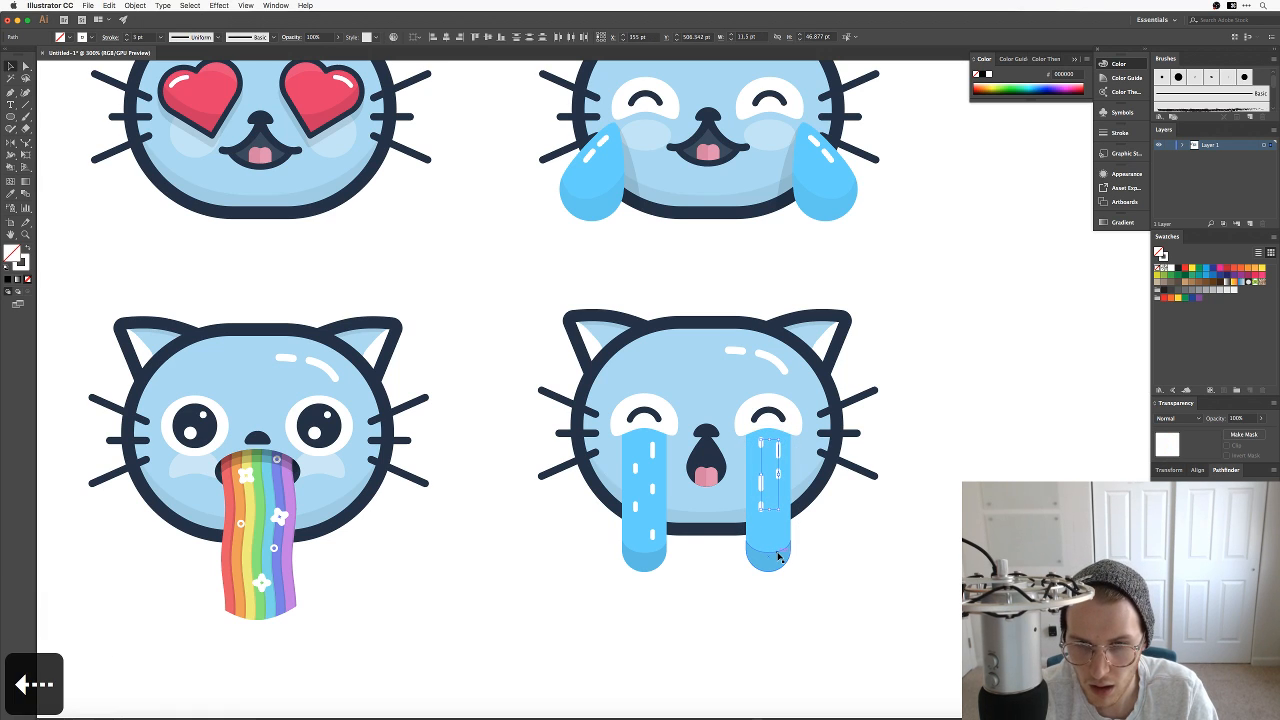
{"action": "key", "text": "Down"}
{"action": "key", "text": "Down"}
{"action": "left_click", "coordinate": [829, 508]}
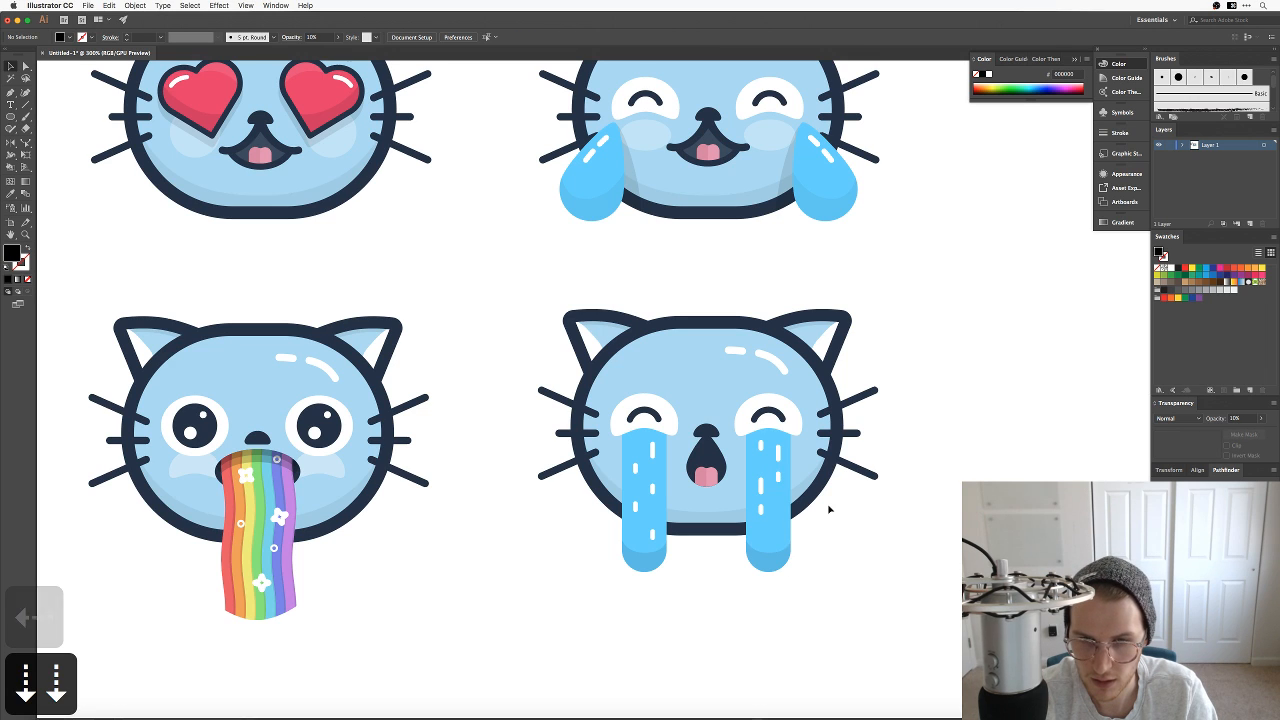
{"action": "left_click_drag", "start_coordinate": [779, 481], "coordinate": [813, 594]}
{"action": "left_click", "coordinate": [852, 605]}
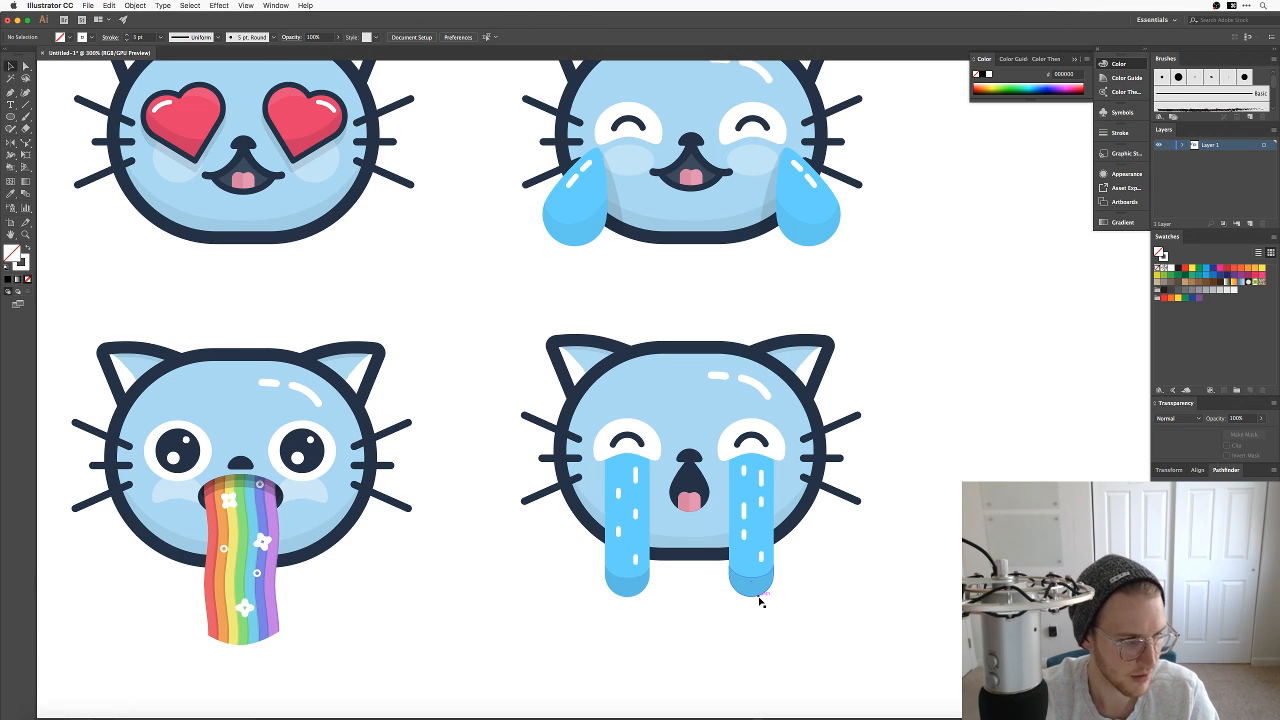
Step: Group both of the sobbing cat's tear streams together with their shading and dashes
{"action": "key", "text": "v"}
{"action": "left_click_drag", "start_coordinate": [776, 641], "coordinate": [737, 548]}
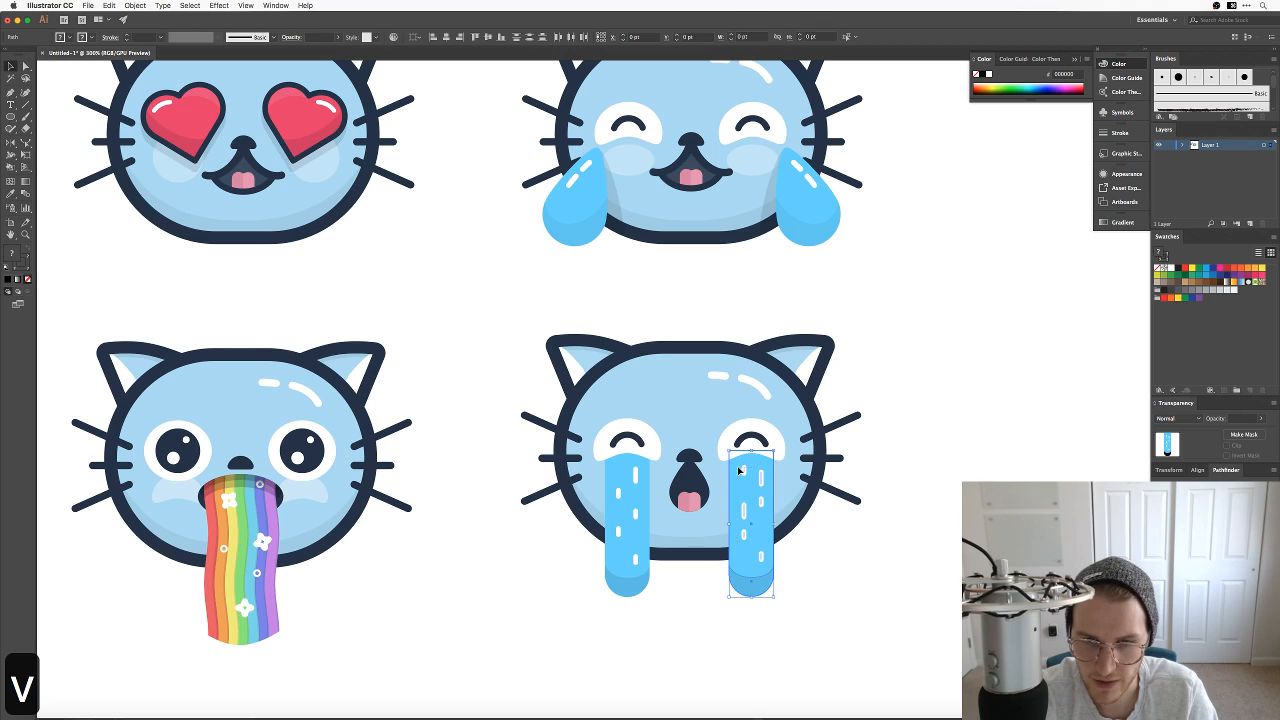
{"action": "left_click_drag", "start_coordinate": [611, 476], "coordinate": [608, 470]}
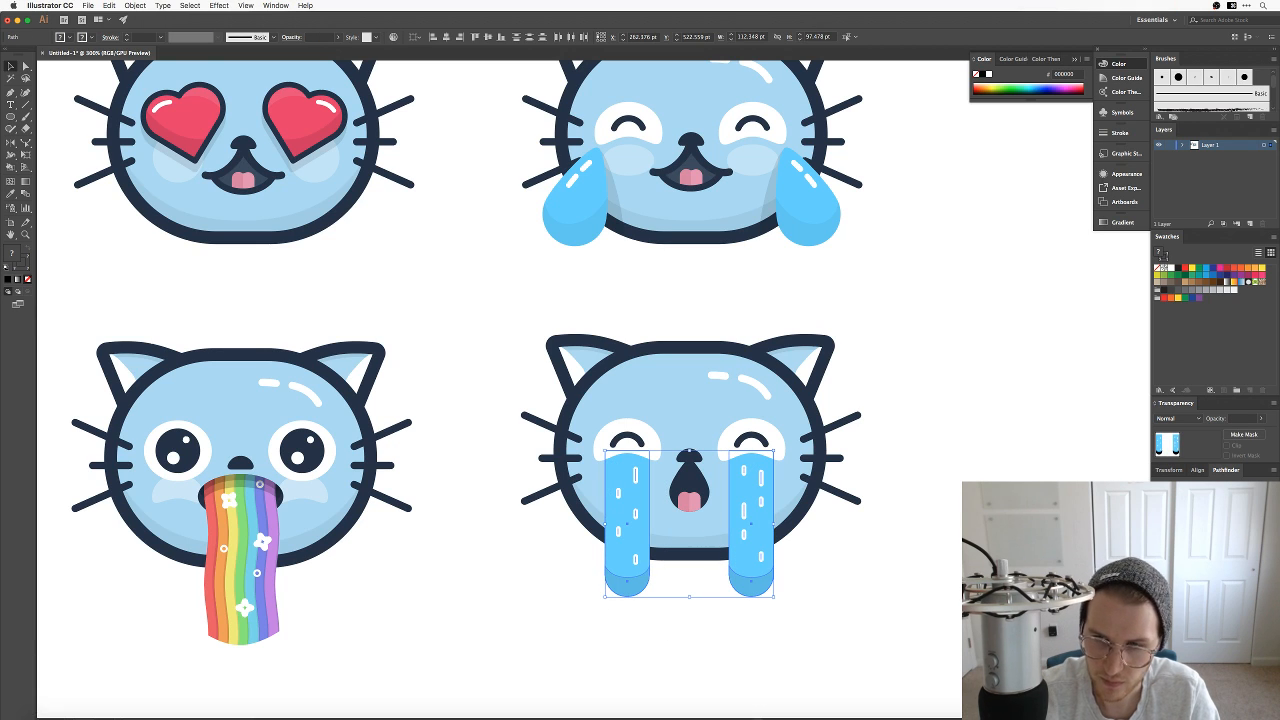
{"action": "key", "text": "super+g"}
Step: Try an opacity of 60% on the whole group of tear streams
{"action": "left_click", "coordinate": [1244, 416]}
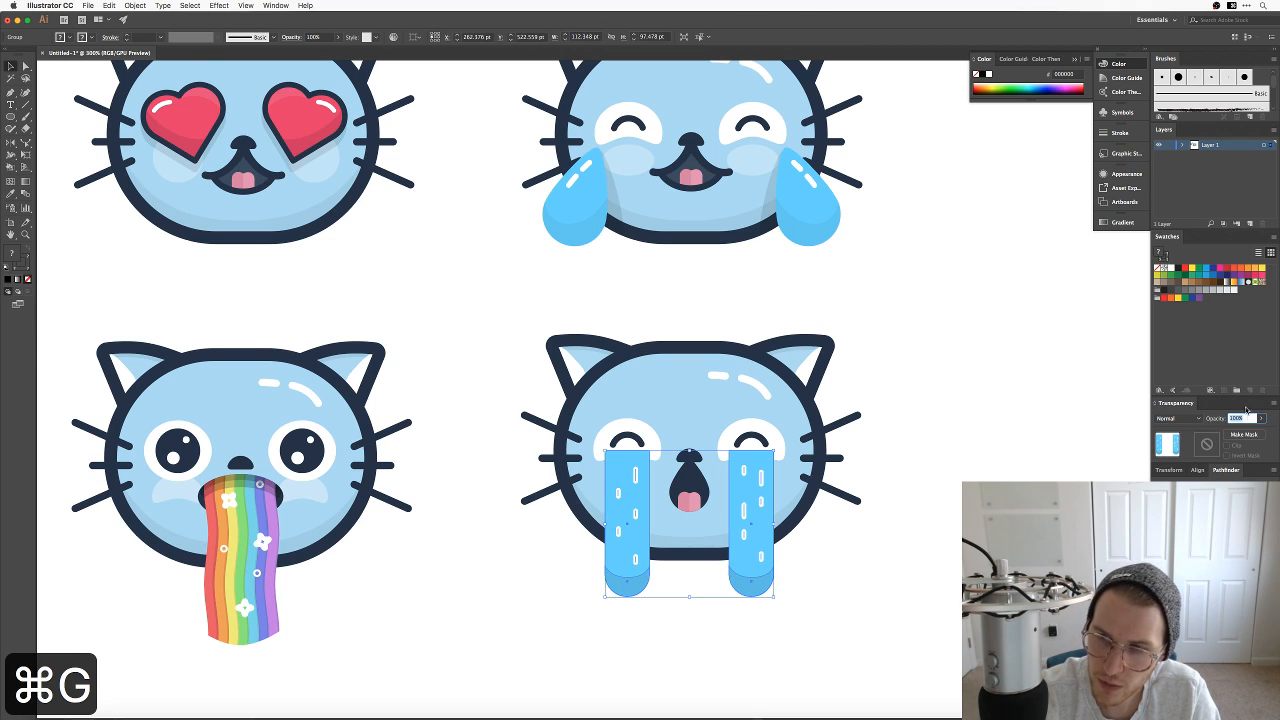
{"action": "key", "text": "shift+Down"}
{"action": "key", "text": "shift+Down"}
{"action": "key", "text": "shift+Down"}
{"action": "key", "text": "shift+Down"}
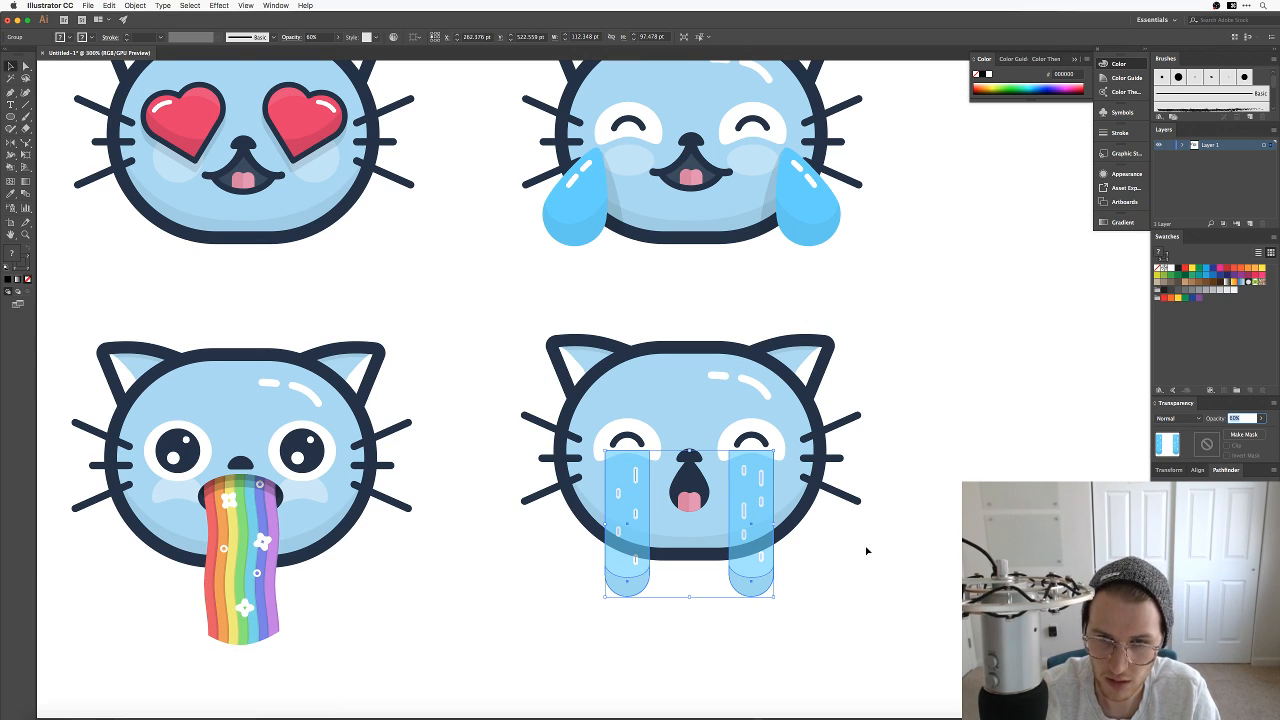
Step: Send the translucent tear stream group backward until its upper ends sit behind the white eye shapes
{"action": "key", "text": "super+bracketleft"}
{"action": "key", "text": "super+bracketleft"}
{"action": "key", "text": "super+bracketleft"}
{"action": "key", "text": "super+bracketleft"}
{"action": "key", "text": "super+bracketleft"}
{"action": "key", "text": "super+bracketleft"}
{"action": "key", "text": "super+bracketleft"}
{"action": "key", "text": "super+bracketleft"}
{"action": "key", "text": "super+bracketleft"}
{"action": "key", "text": "super+bracketleft"}
{"action": "key", "text": "super+bracketleft"}
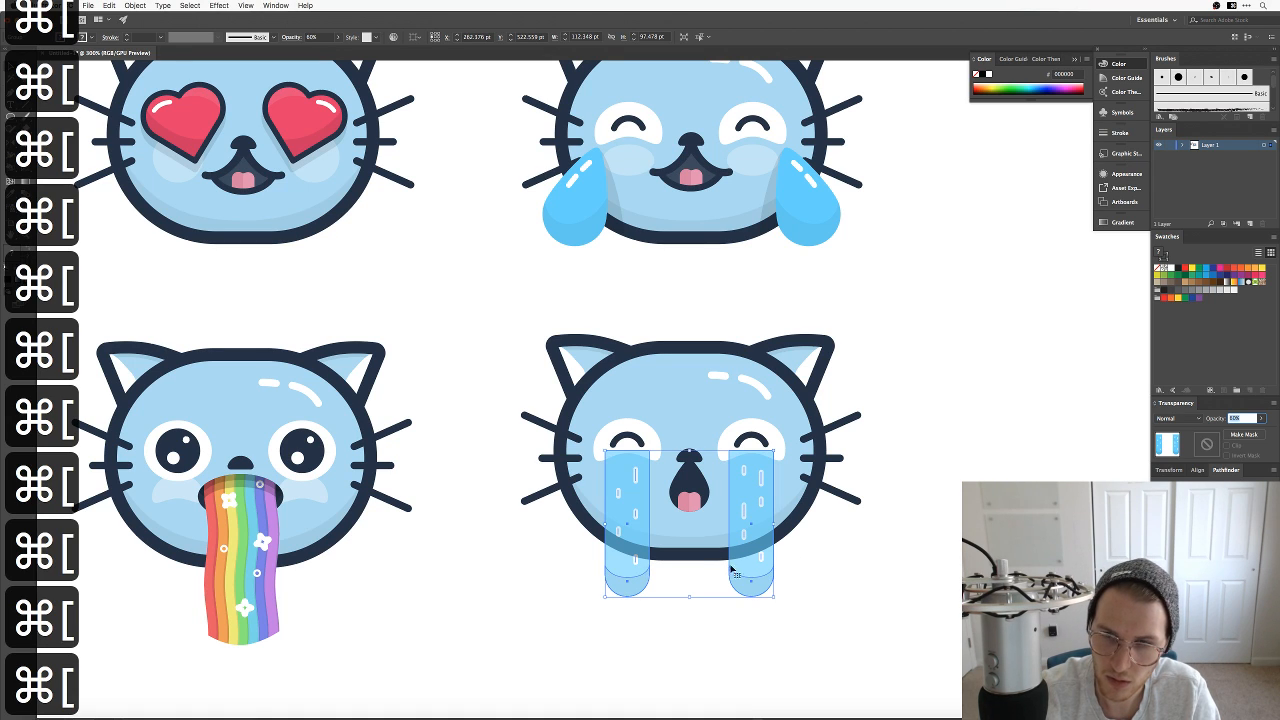
{"action": "left_click", "coordinate": [851, 577]}
{"action": "left_click_drag", "start_coordinate": [791, 623], "coordinate": [627, 578]}
{"action": "key", "text": "super+bracketleft"}
{"action": "key", "text": "super+bracketleft"}
{"action": "key", "text": "super+bracketleft"}
{"action": "key", "text": "super+bracketleft"}
{"action": "key", "text": "super+bracketleft"}
{"action": "key", "text": "super+bracketleft"}
{"action": "key", "text": "super+bracketleft"}
{"action": "key", "text": "super+bracketleft"}
{"action": "key", "text": "super+bracketleft"}
{"action": "key", "text": "super+bracketleft"}
{"action": "key", "text": "super+bracketleft"}
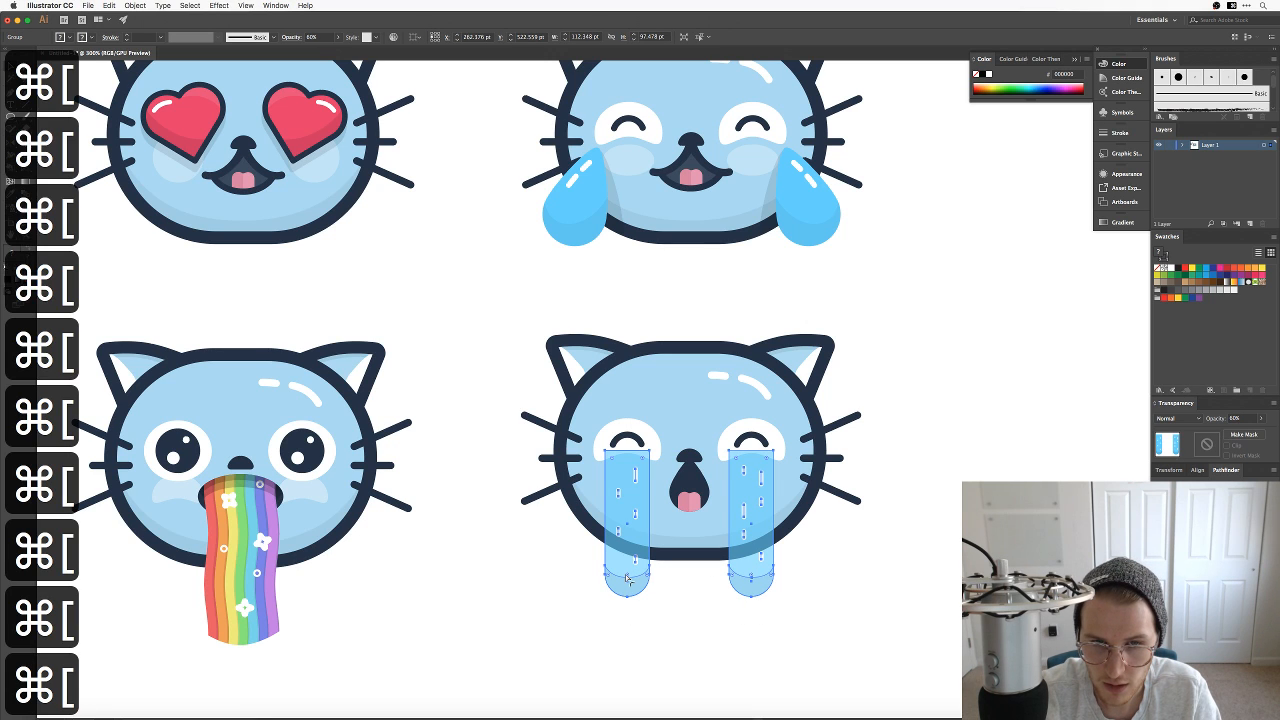
{"action": "left_click", "coordinate": [900, 628]}
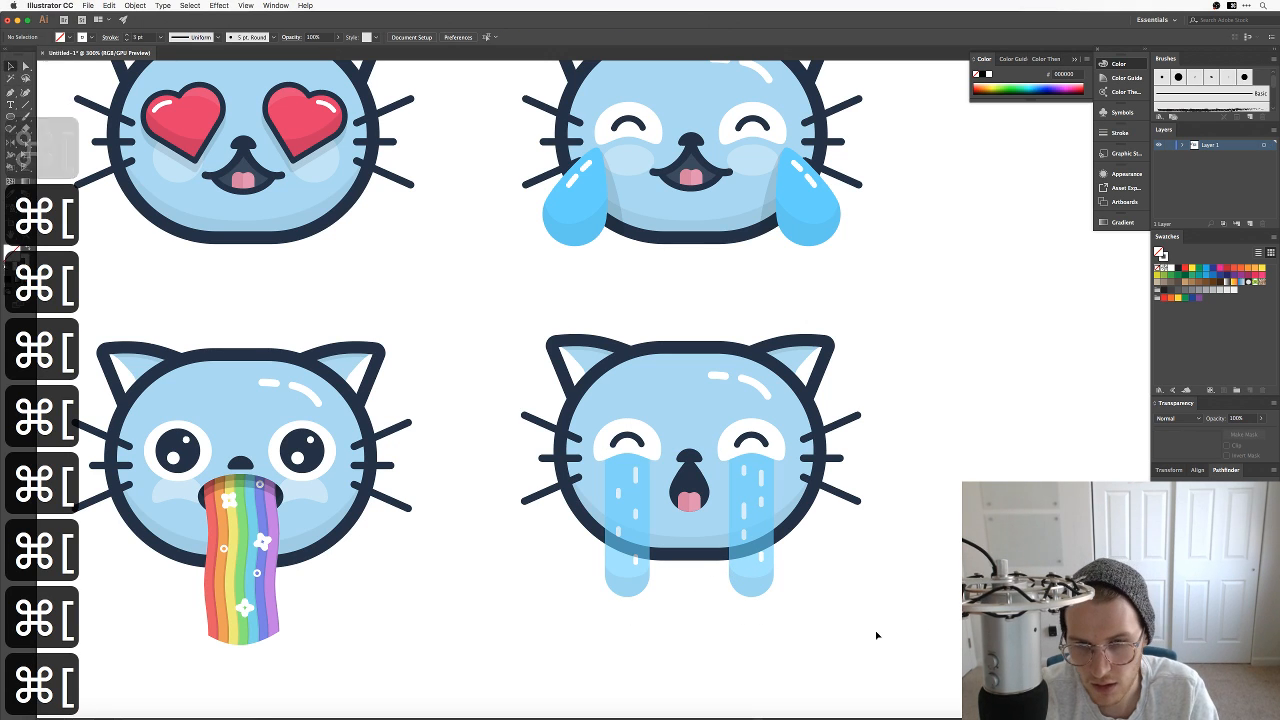
Step: Try an even lower opacity on the grouped tear streams
{"action": "left_click_drag", "start_coordinate": [825, 632], "coordinate": [594, 545]}
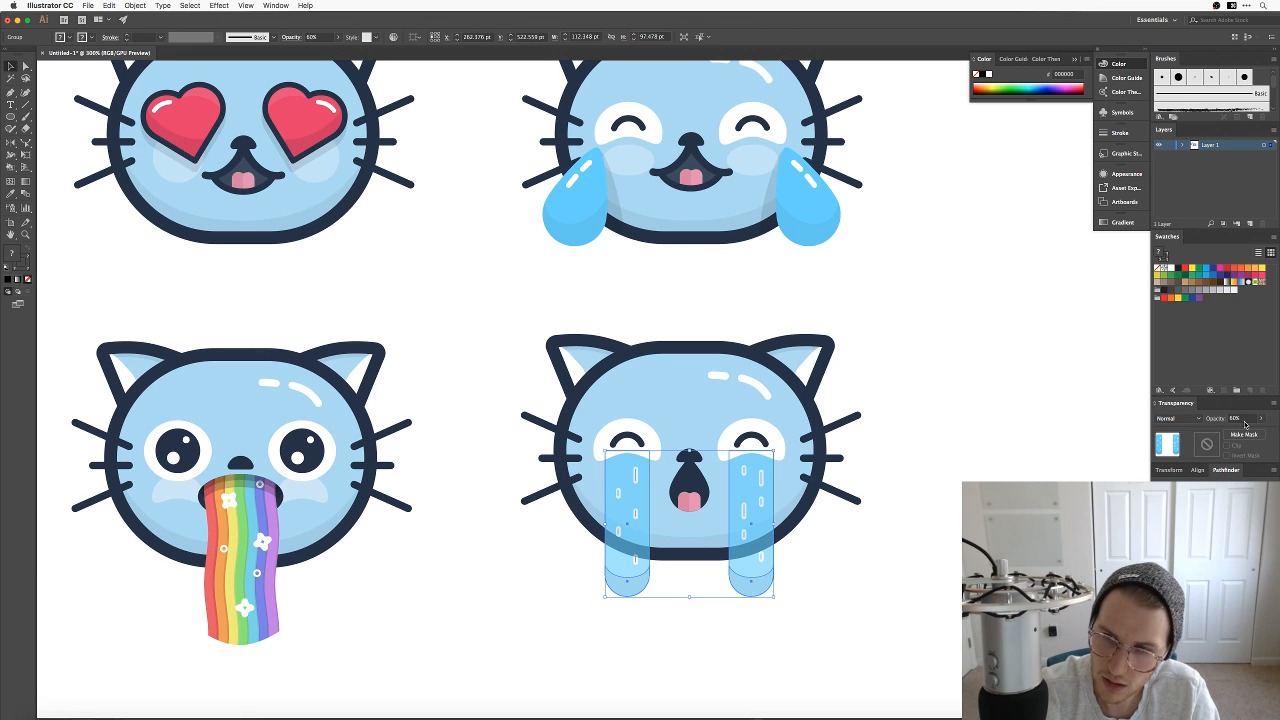
{"action": "left_click", "coordinate": [1238, 418]}
{"action": "key", "text": "shift+Down"}
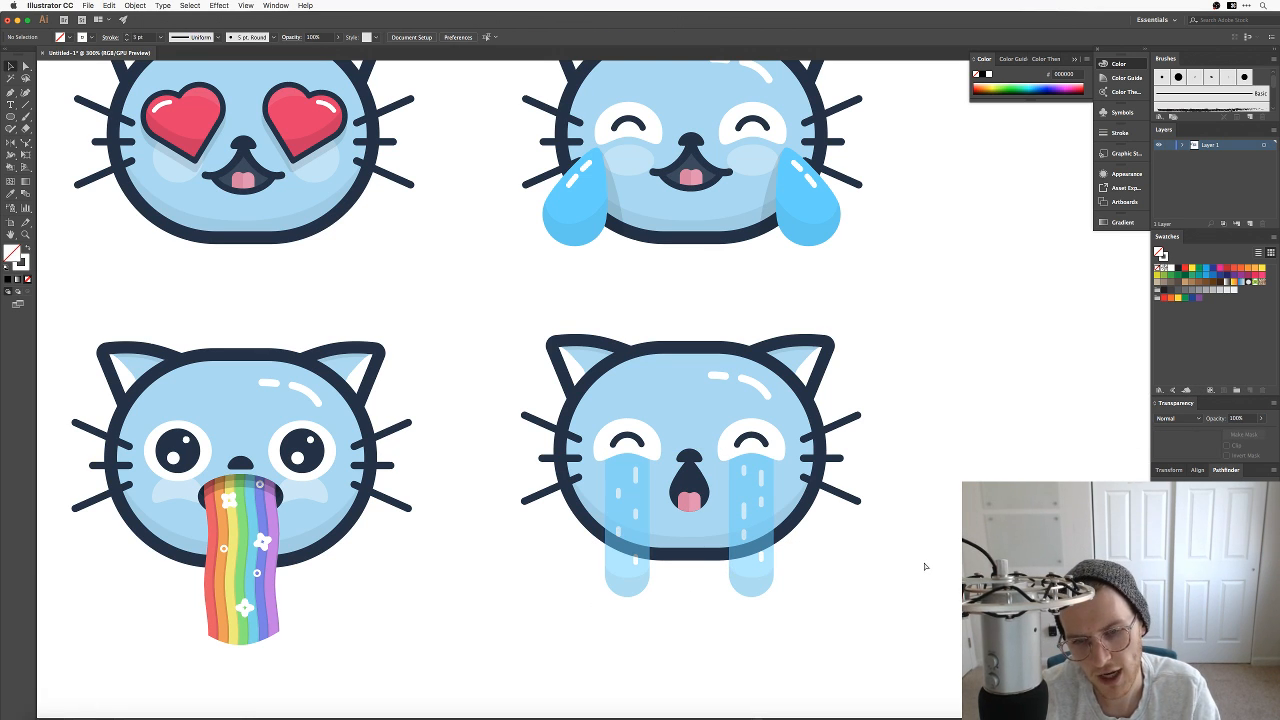
Step: Undo the group's opacity and stacking-order changes back to the point where both tear streams are grouped
{"action": "key", "text": "super+z"}
{"action": "key", "text": "super+z"}
{"action": "key", "text": "super+z"}
{"action": "key", "text": "super+z"}
{"action": "key", "text": "super+z"}
{"action": "key", "text": "super+z"}
{"action": "key", "text": "super+z"}
{"action": "key", "text": "super+z"}
{"action": "key", "text": "super+z"}
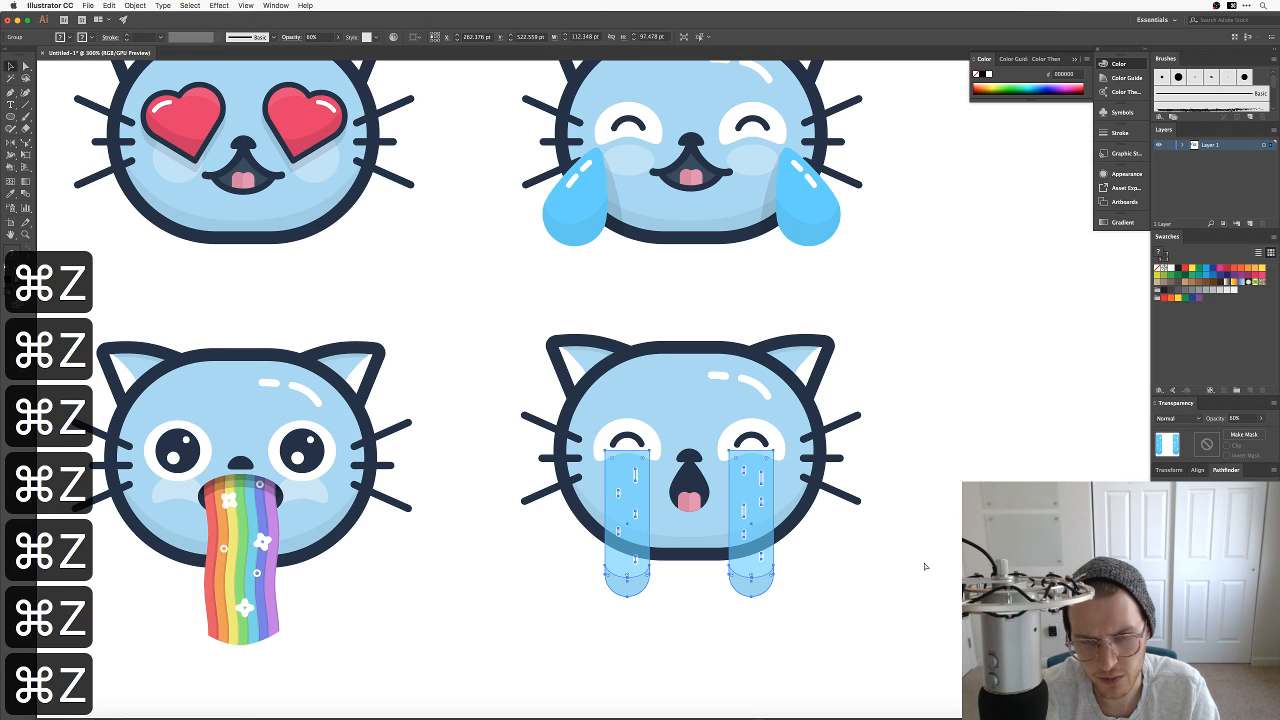
{"action": "key", "text": "super+z"}
{"action": "key", "text": "super+z"}
{"action": "key", "text": "super+z"}
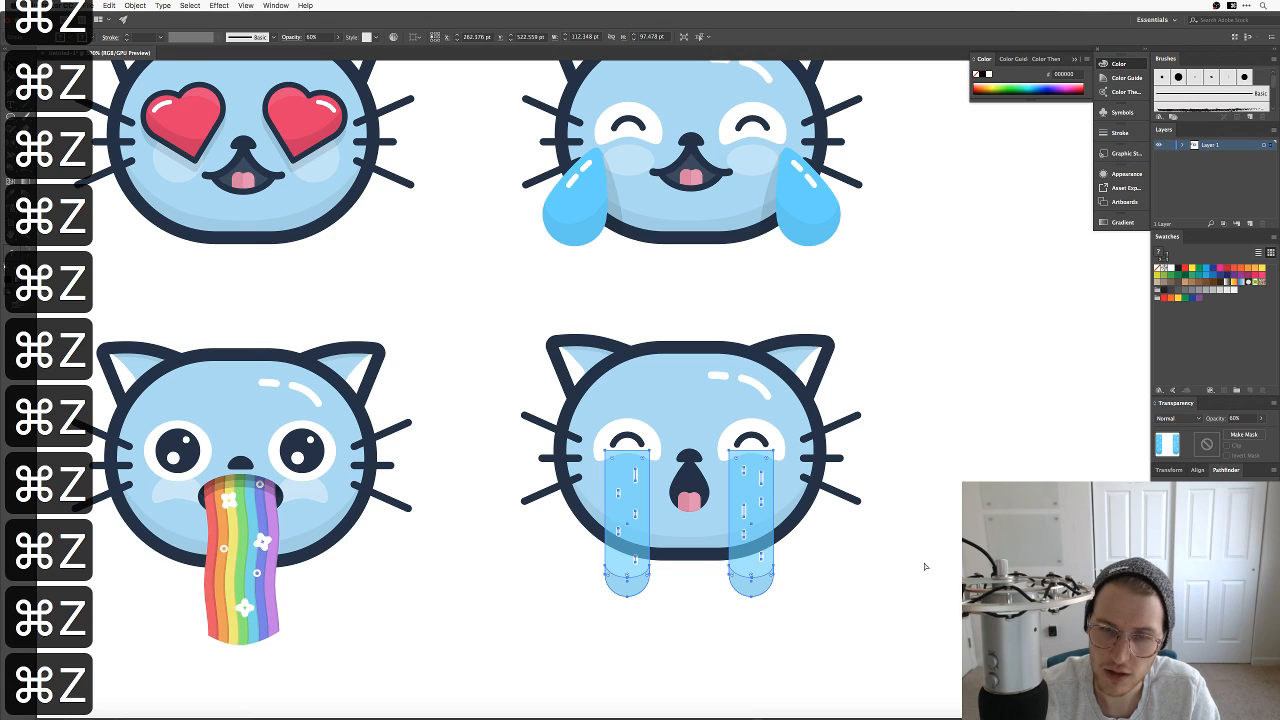
{"action": "key", "text": "super+z"}
{"action": "key", "text": "super+z"}
{"action": "key", "text": "super+z"}
{"action": "key", "text": "shift+super+z"}
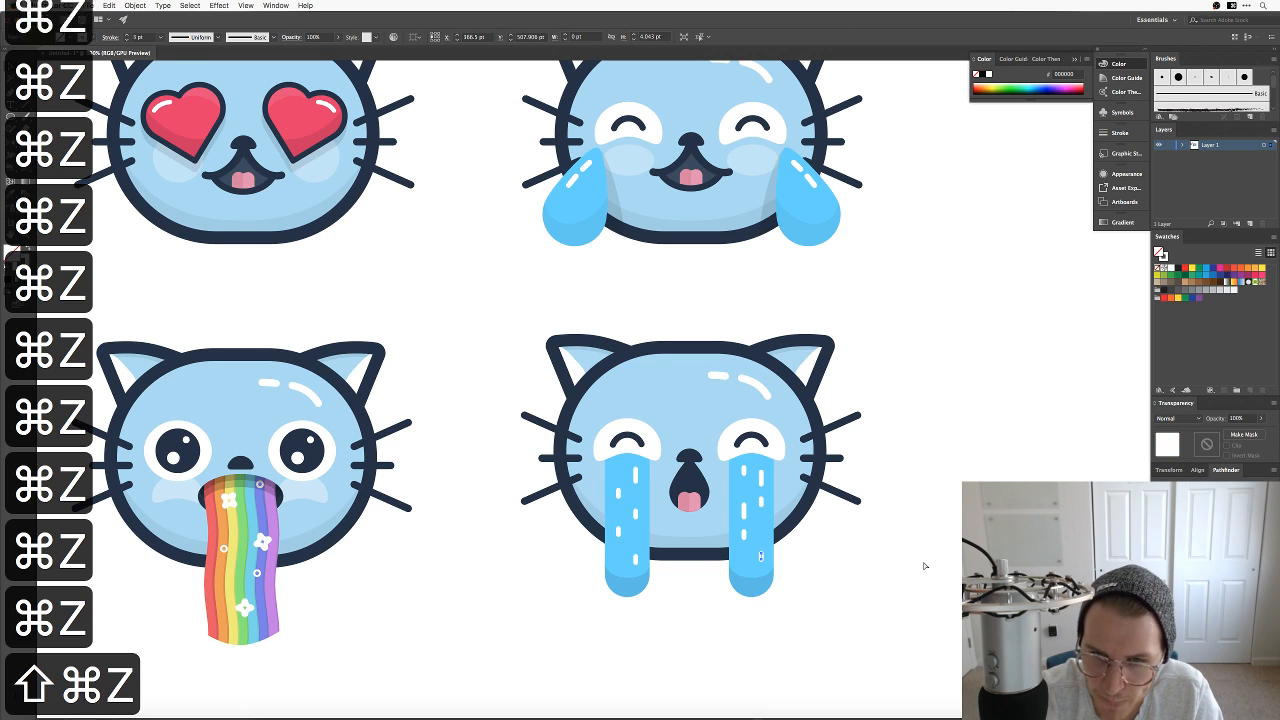
{"action": "key", "text": "shift+super+z"}
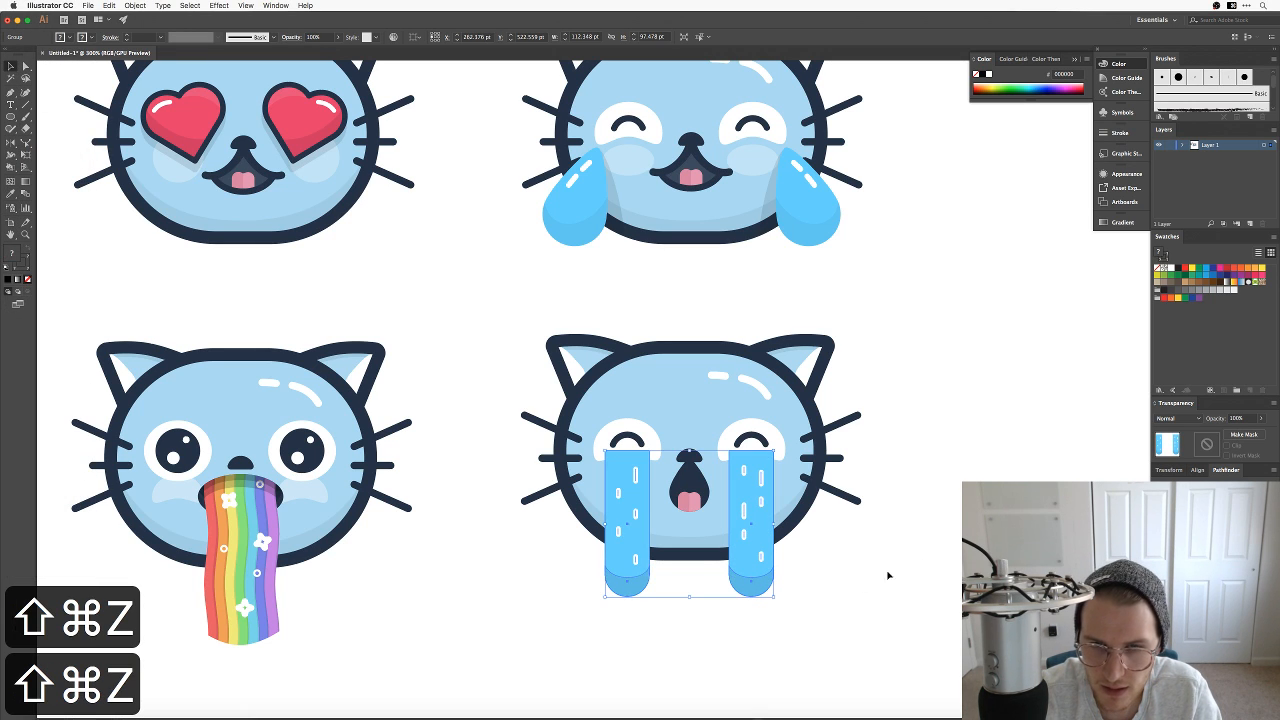
Step: Send the grouped tear streams at full opacity backward until their upper ends sit behind the white eye shapes
{"action": "left_click", "coordinate": [808, 614]}
{"action": "left_click_drag", "start_coordinate": [788, 625], "coordinate": [605, 575]}
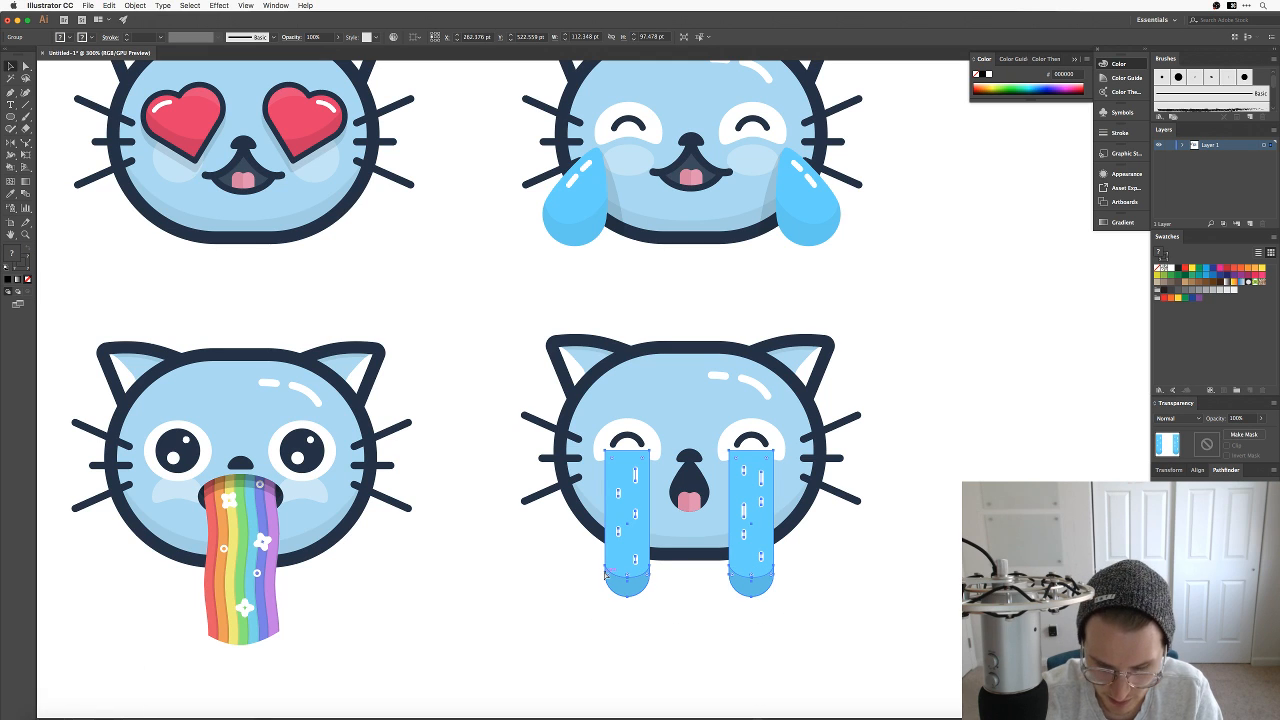
{"action": "key", "text": "super+bracketleft"}
{"action": "key", "text": "super+bracketleft"}
{"action": "key", "text": "super+bracketleft"}
{"action": "key", "text": "super+bracketleft"}
{"action": "key", "text": "super+bracketleft"}
{"action": "key", "text": "super+bracketleft"}
{"action": "key", "text": "super+bracketleft"}
{"action": "key", "text": "super+bracketleft"}
{"action": "key", "text": "super+bracketleft"}
{"action": "key", "text": "super+bracketleft"}
{"action": "key", "text": "super+bracketleft"}
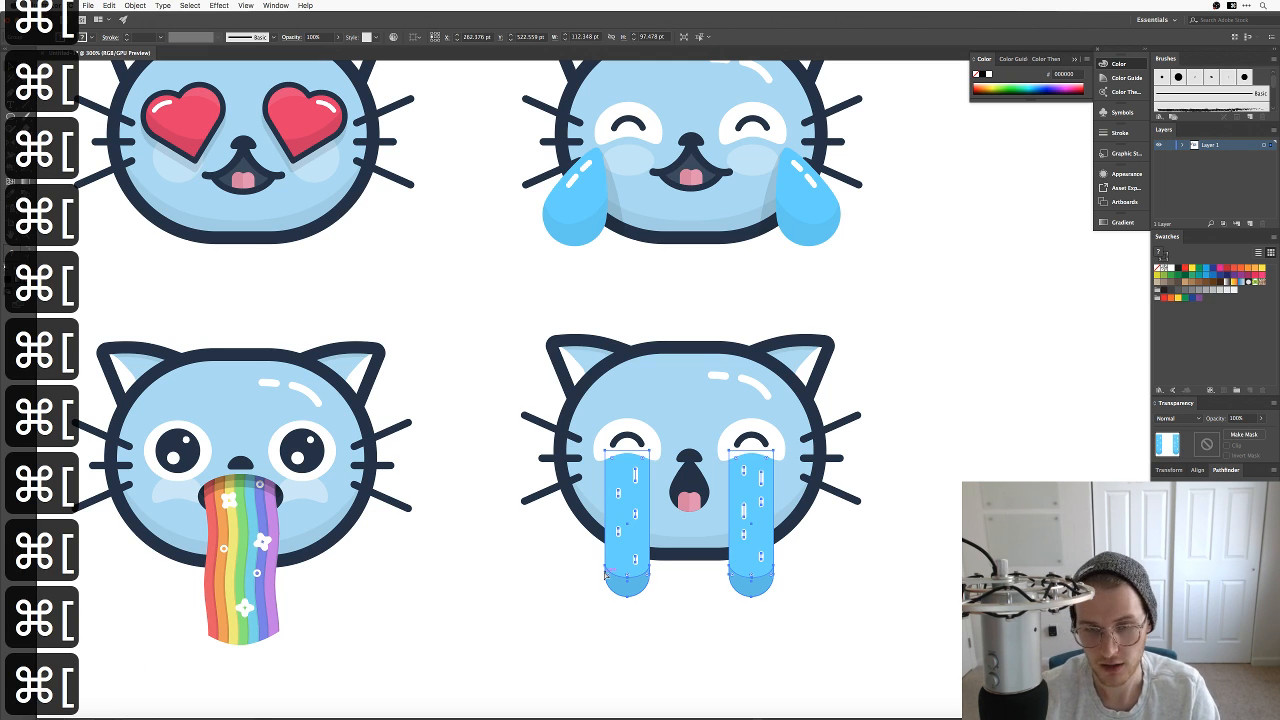
{"action": "left_click", "coordinate": [657, 603]}
Step: Set the opacity of only the two blue tear stream shapes inside the group to 65%, leaving out the dashes and shading
{"action": "key", "text": "a"}
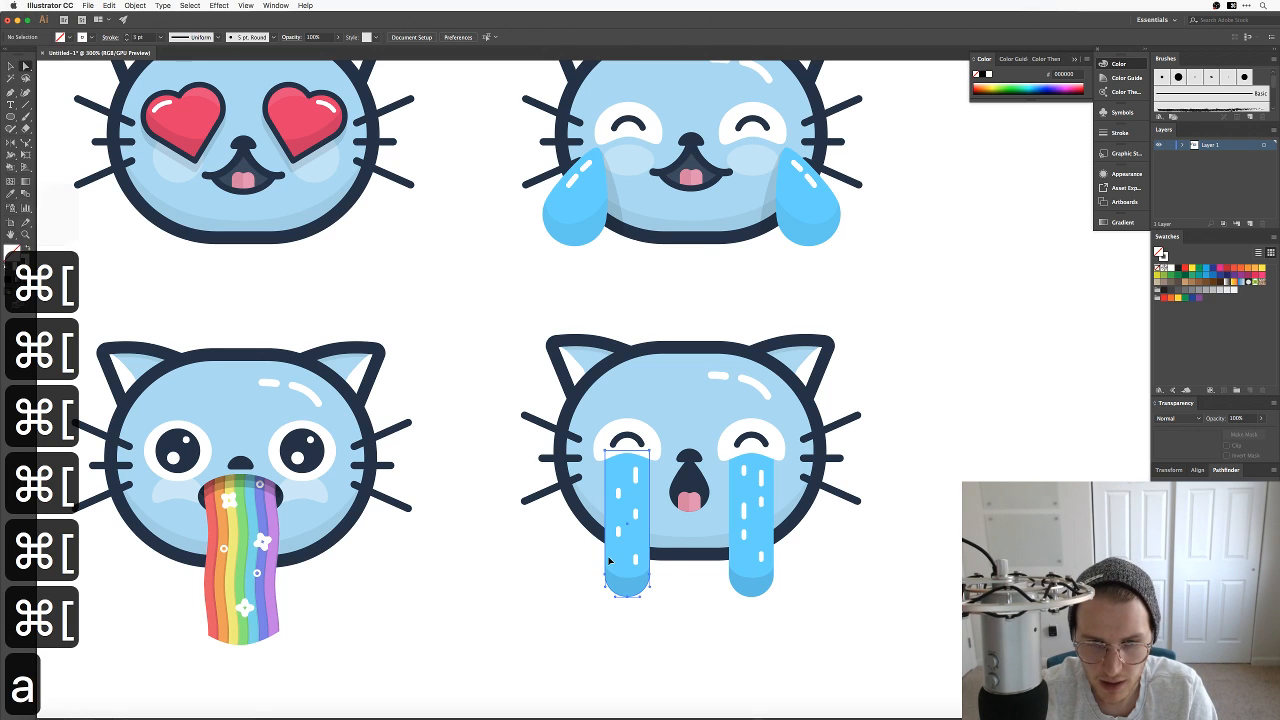
{"action": "left_click", "coordinate": [610, 559]}
{"action": "left_click", "coordinate": [738, 553], "text": "shift"}
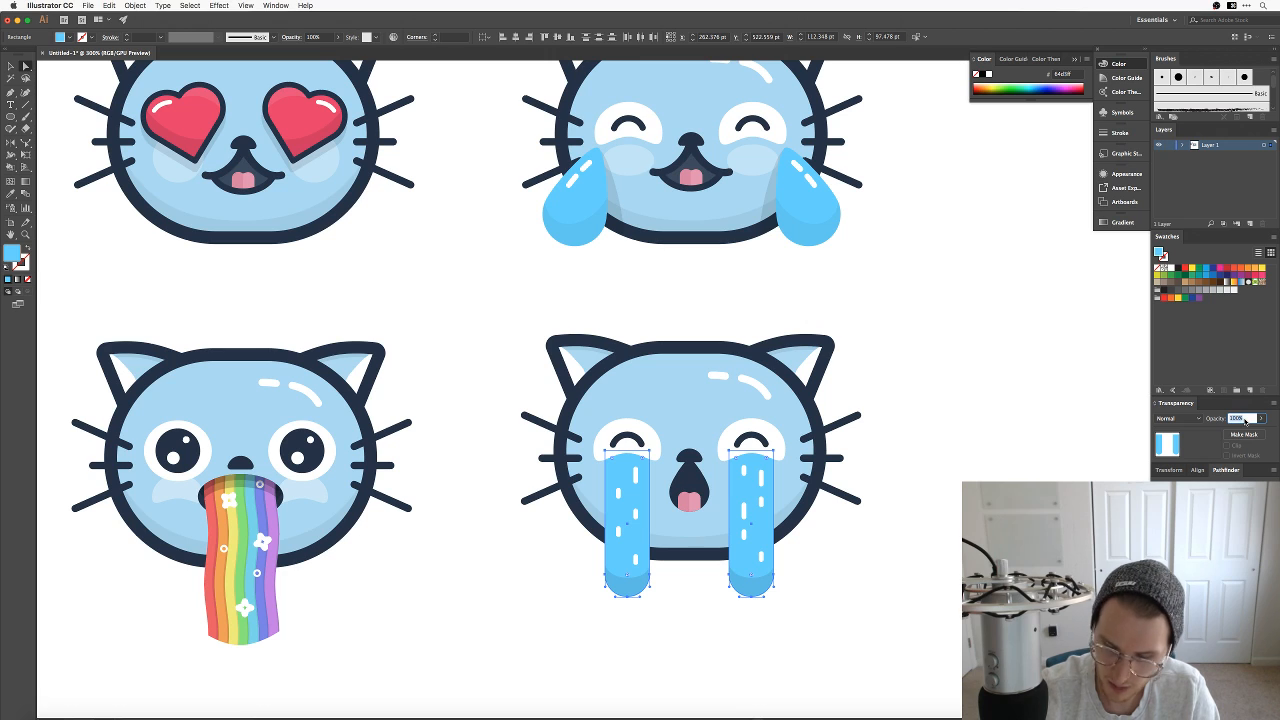
{"action": "key", "text": "shift+Down"}
{"action": "key", "text": "shift+Down"}
{"action": "key", "text": "shift+Down"}
{"action": "key", "text": "shift+Down"}
{"action": "key", "text": "shift+Down"}
{"action": "key", "text": "shift+Down"}
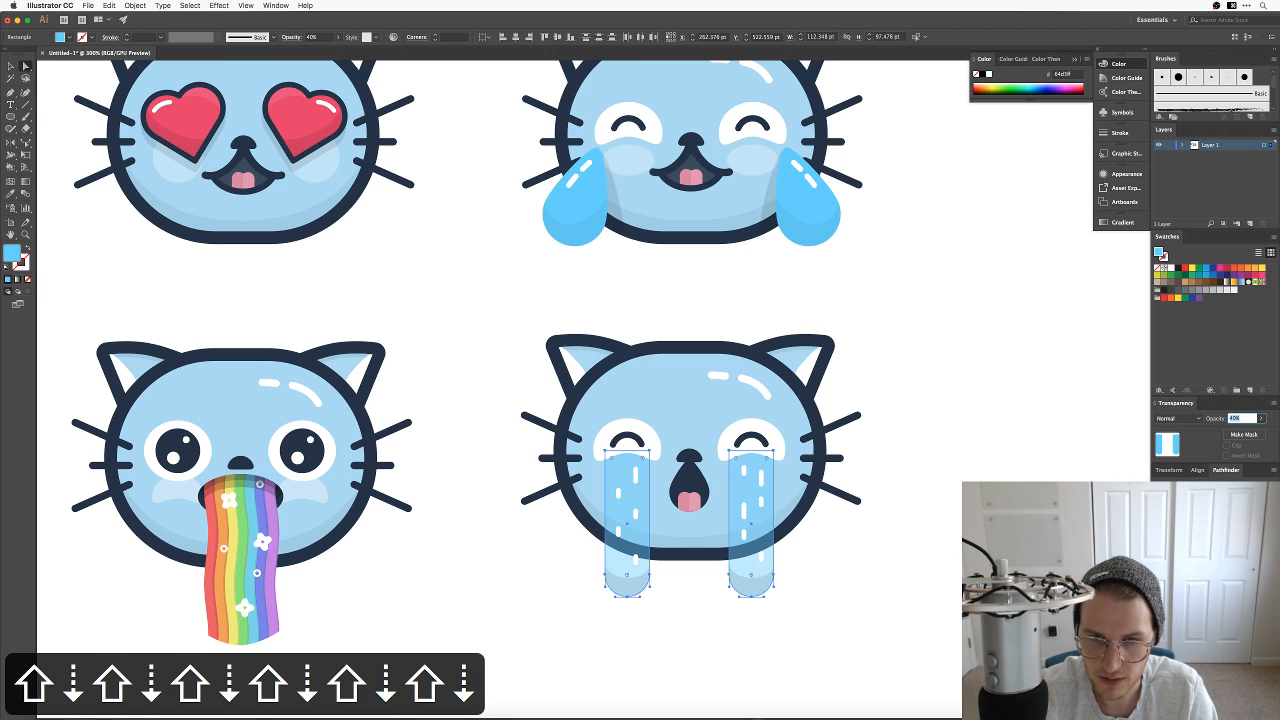
{"action": "key", "text": "shift+Up"}
{"action": "key", "text": "shift+Up"}
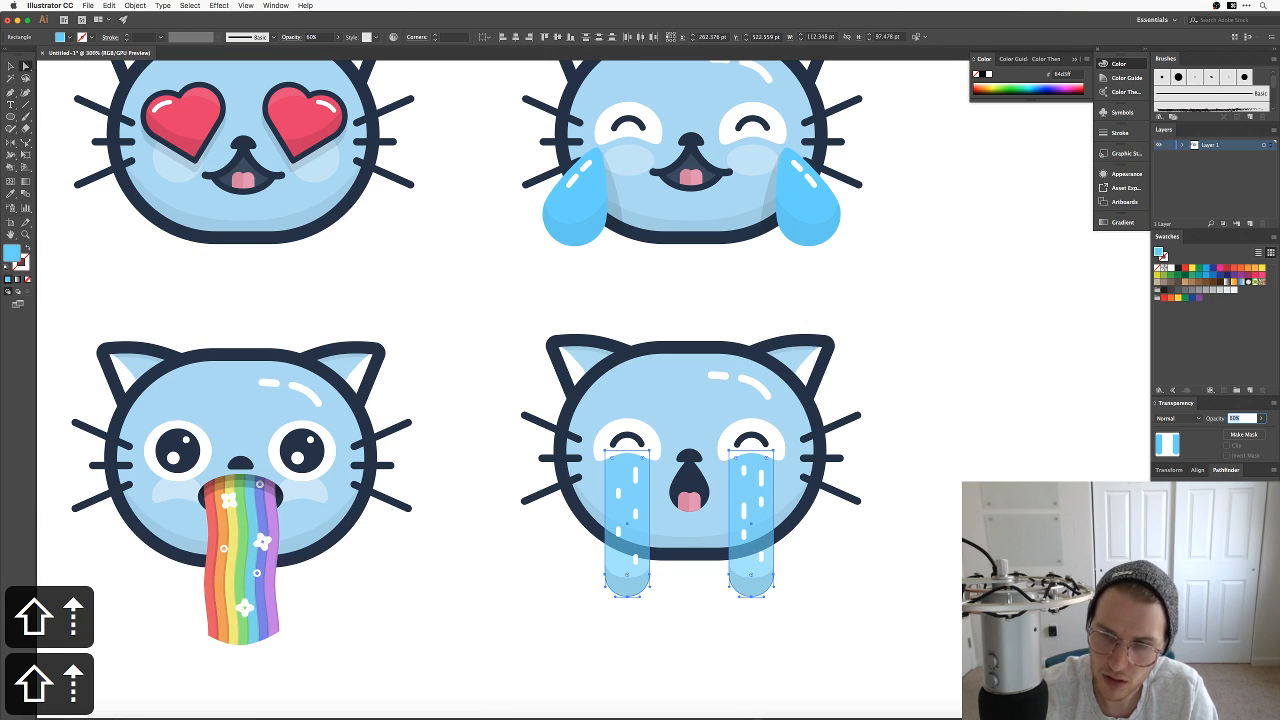
{"action": "key", "text": "Up"}
{"action": "key", "text": "Up"}
{"action": "key", "text": "Up"}
{"action": "key", "text": "Up"}
{"action": "key", "text": "Up"}
{"action": "key", "text": "Up"}
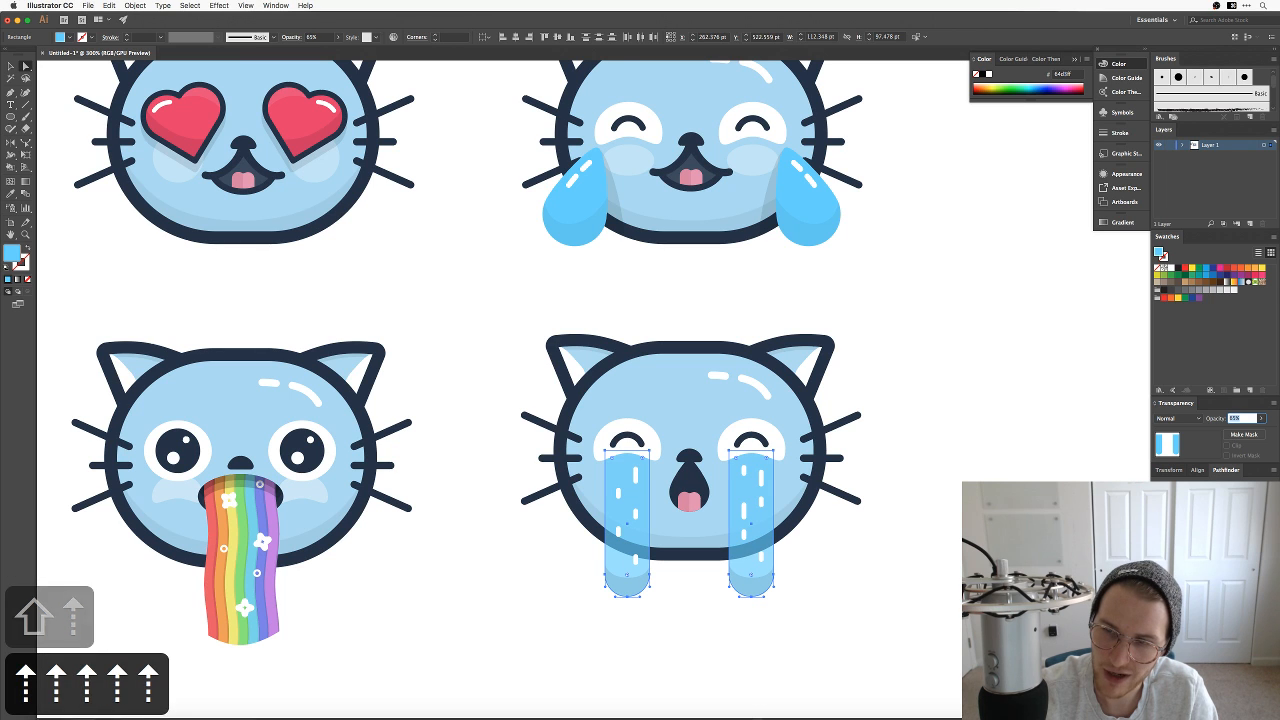
{"action": "key", "text": "Down"}
{"action": "left_click", "coordinate": [940, 529]}
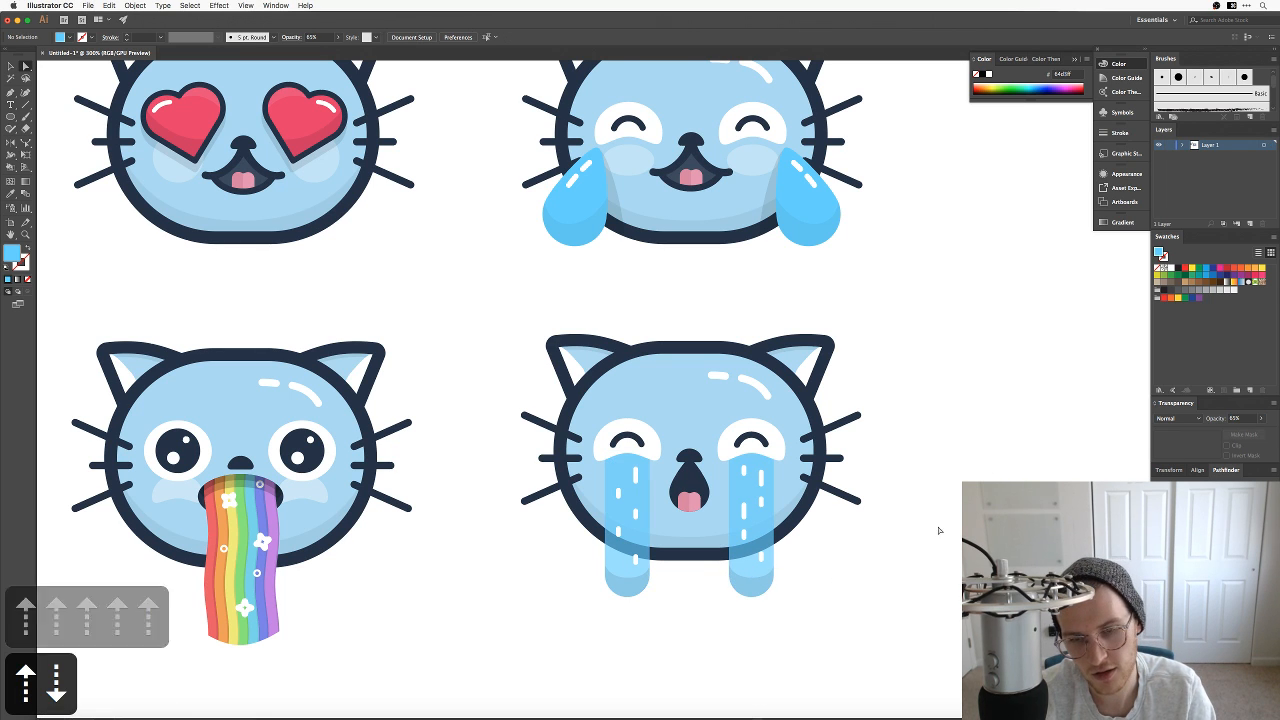
Step: Check the sobbing cat's translucent tear streams against the whole emoji set and up close
{"action": "key", "text": "space"}
{"action": "mouse_move", "coordinate": [932, 457]}
{"action": "left_mouse_down"}
{"action": "mouse_move", "coordinate": [949, 460]}
{"action": "mouse_move", "coordinate": [966, 434]}
{"action": "mouse_move", "coordinate": [948, 455]}
{"action": "left_mouse_up"}
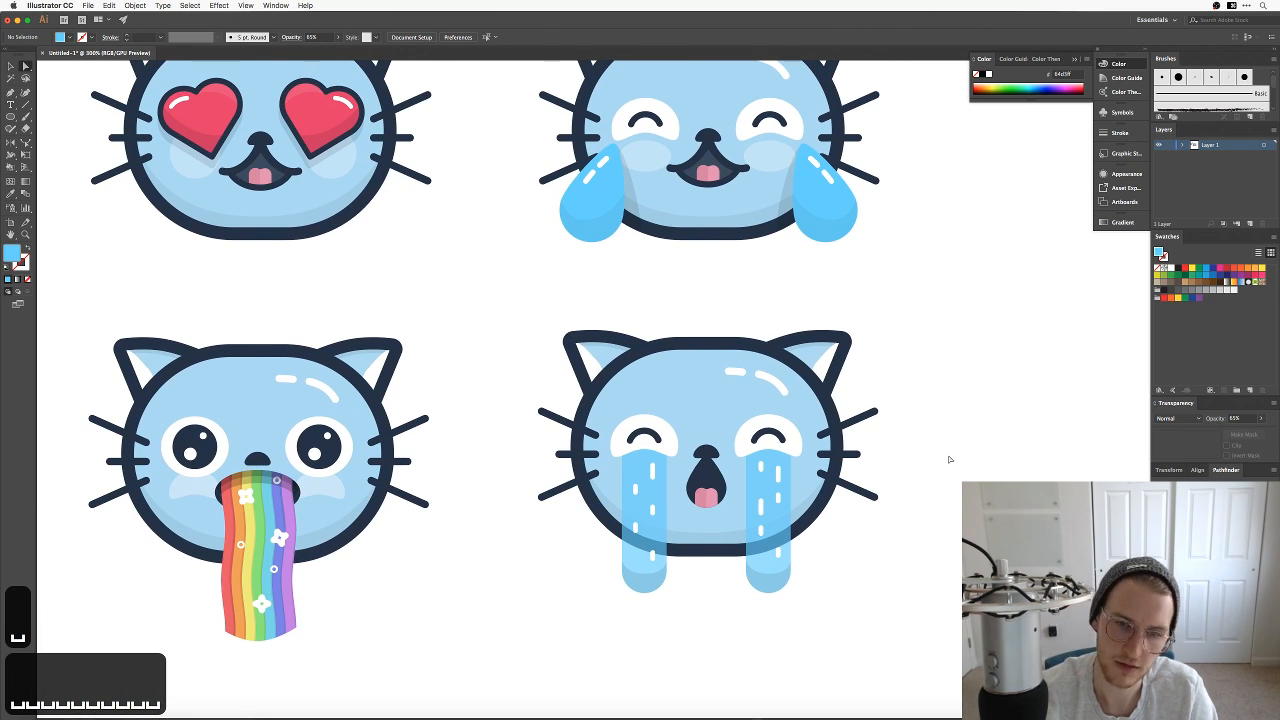
{"action": "key", "text": "super+minus"}
{"action": "key", "text": "super+minus"}
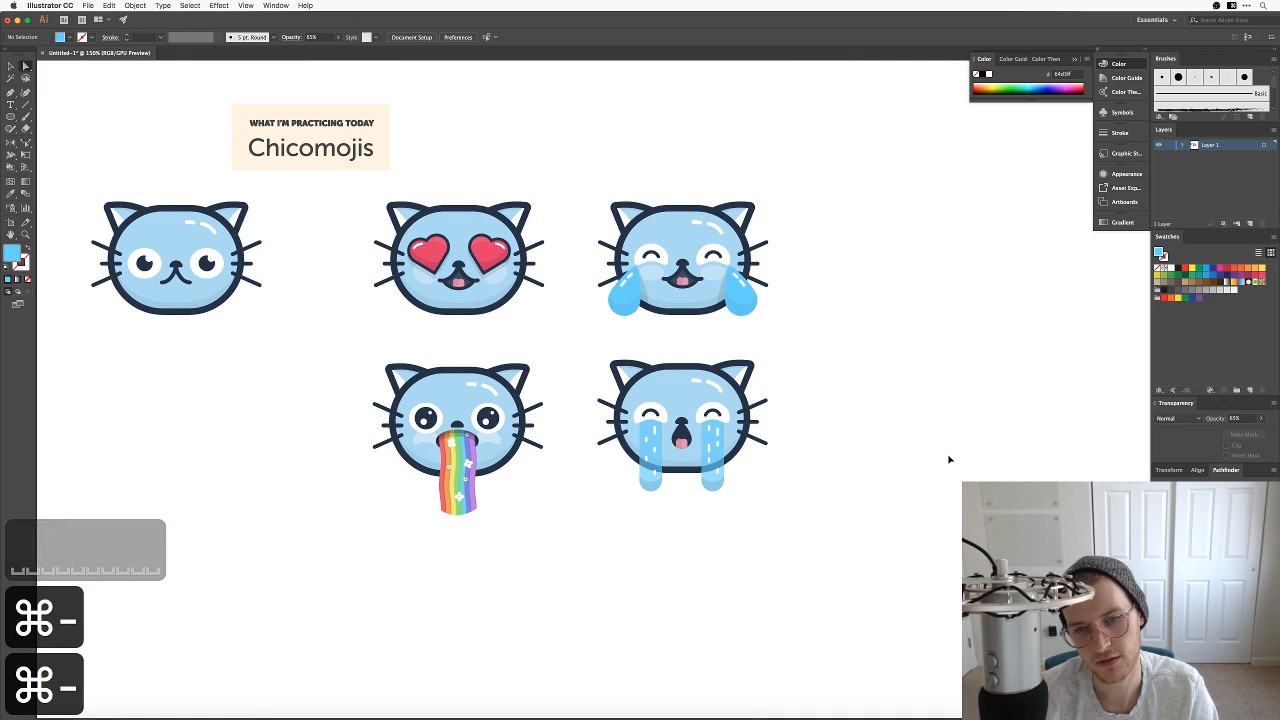
{"action": "key", "text": "super+equal"}
{"action": "key", "text": "super+equal"}
{"action": "key", "text": "super+equal"}
{"action": "key", "text": "space"}
{"action": "left_click_drag", "start_coordinate": [870, 598], "coordinate": [859, 454]}
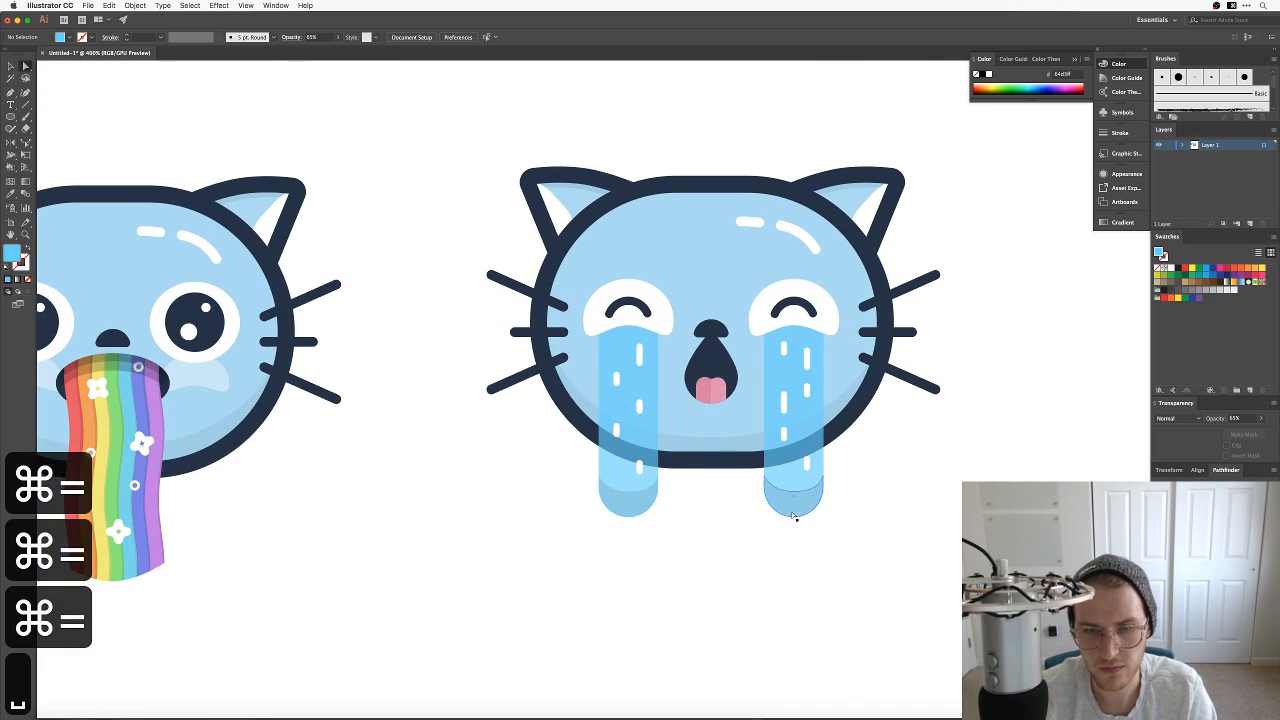
Step: Undo the last opacity changes and set the two blue tear stream shapes back to 100% opacity
{"action": "key", "text": "v"}
{"action": "left_click", "coordinate": [807, 361]}
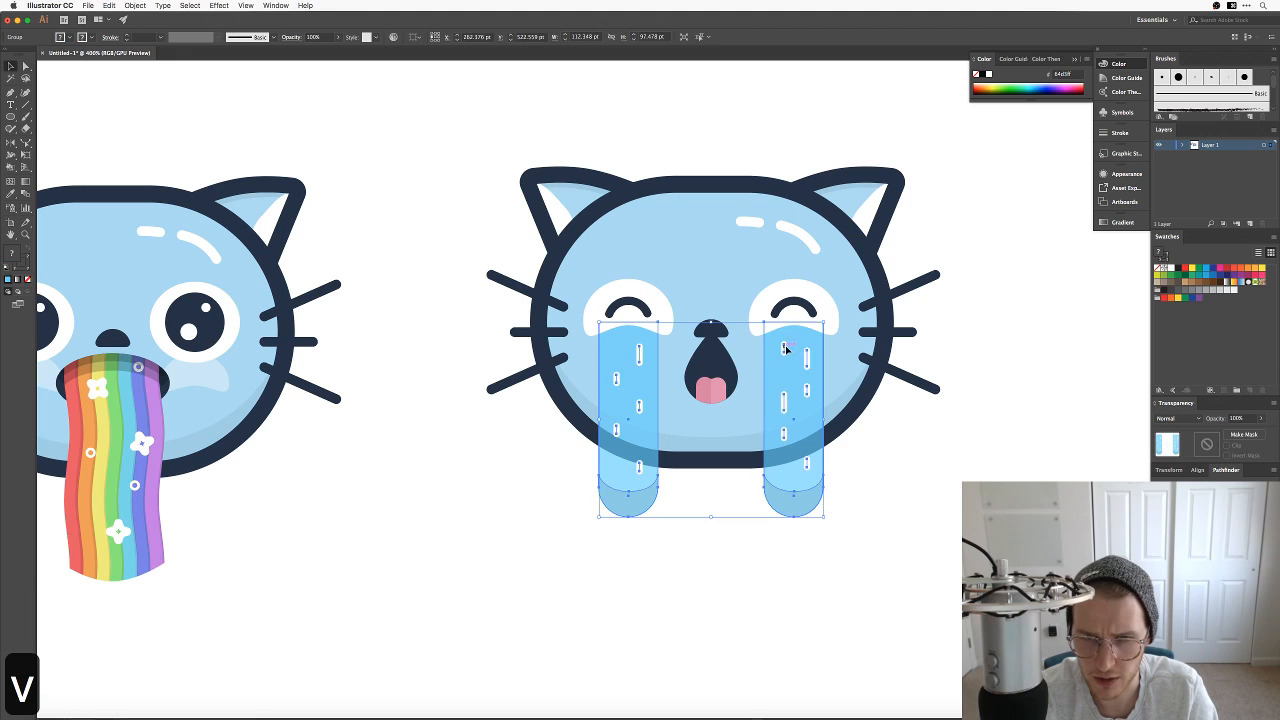
{"action": "key", "text": "super+z"}
{"action": "key", "text": "super+z"}
{"action": "key", "text": "super+z"}
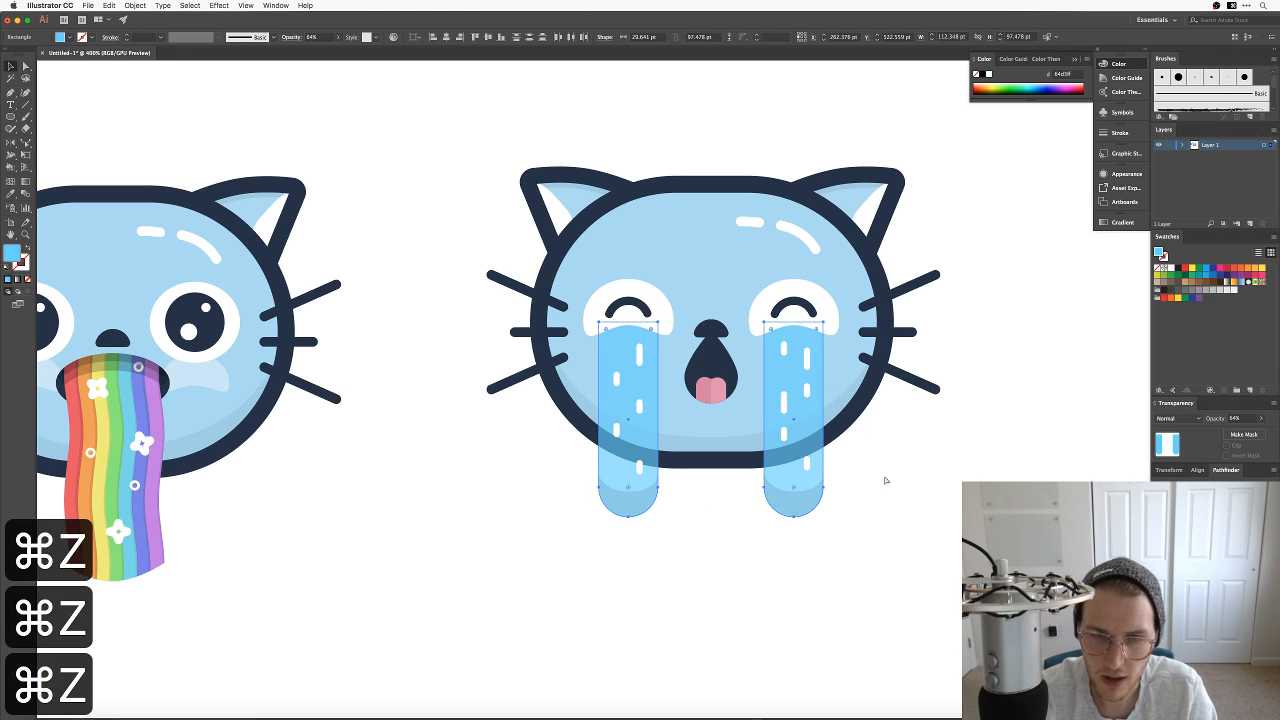
{"action": "key", "text": "super+z"}
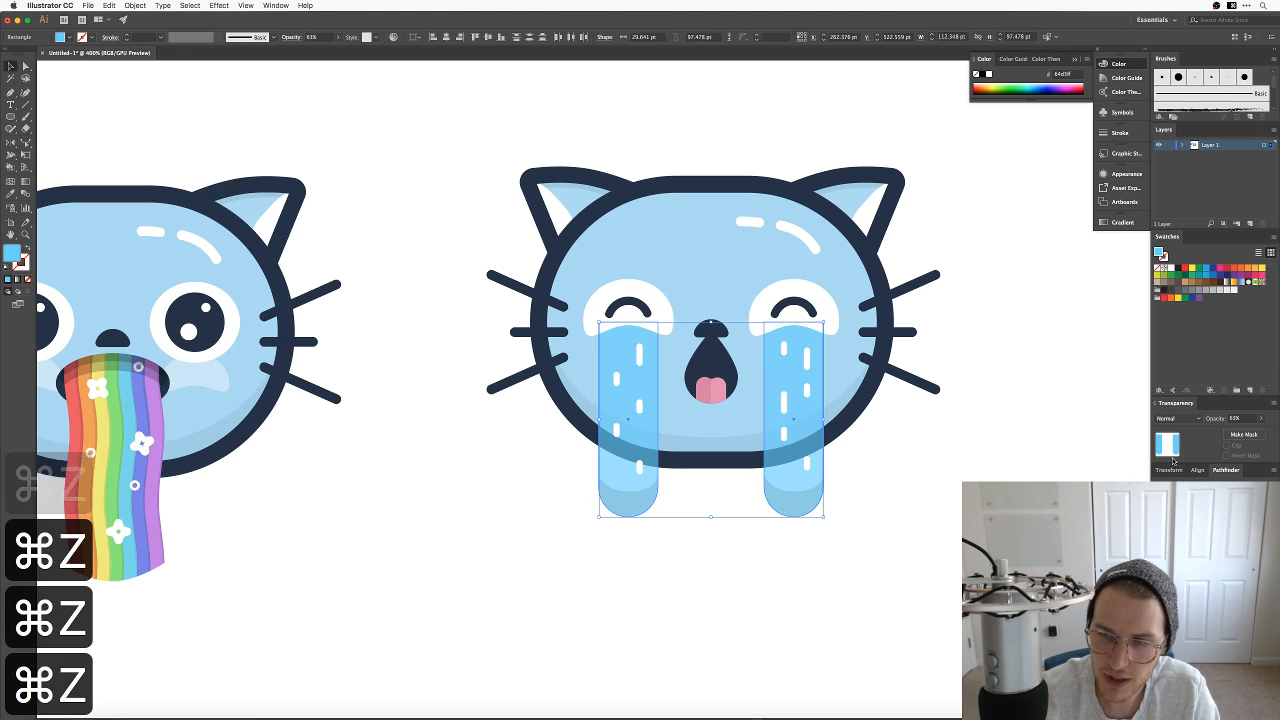
{"action": "left_click", "coordinate": [1238, 419]}
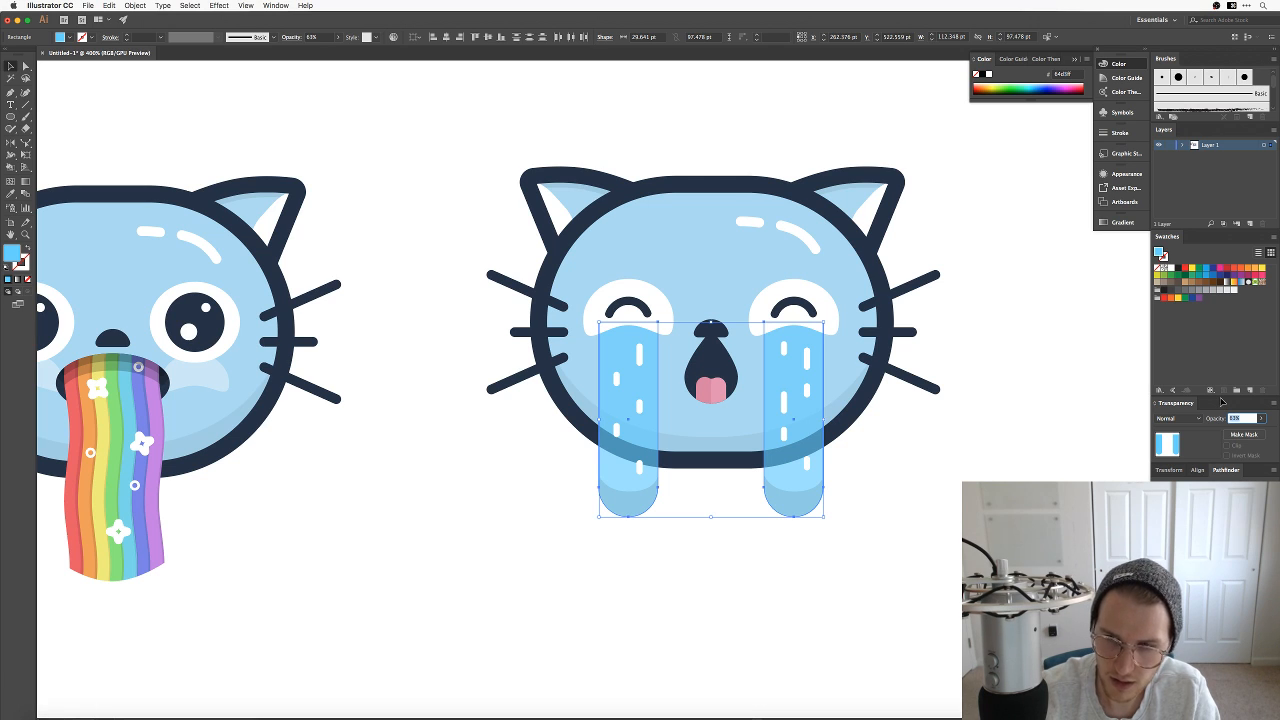
{"action": "type", "text": "100"}
{"action": "key", "text": "Return"}
{"action": "left_click", "coordinate": [832, 486]}
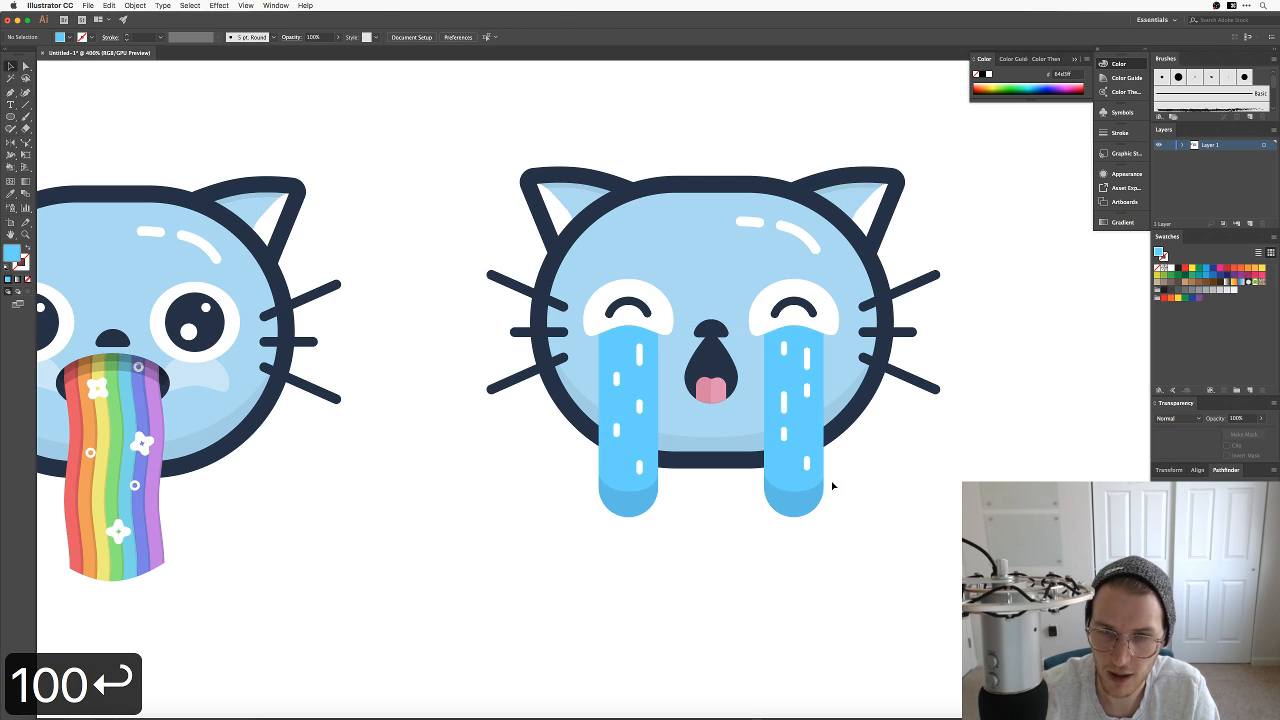
Step: Set the opacity of the whole tear stream group, including its dashes and shading, to 75%
{"action": "left_click", "coordinate": [812, 481]}
{"action": "left_click", "coordinate": [1240, 418]}
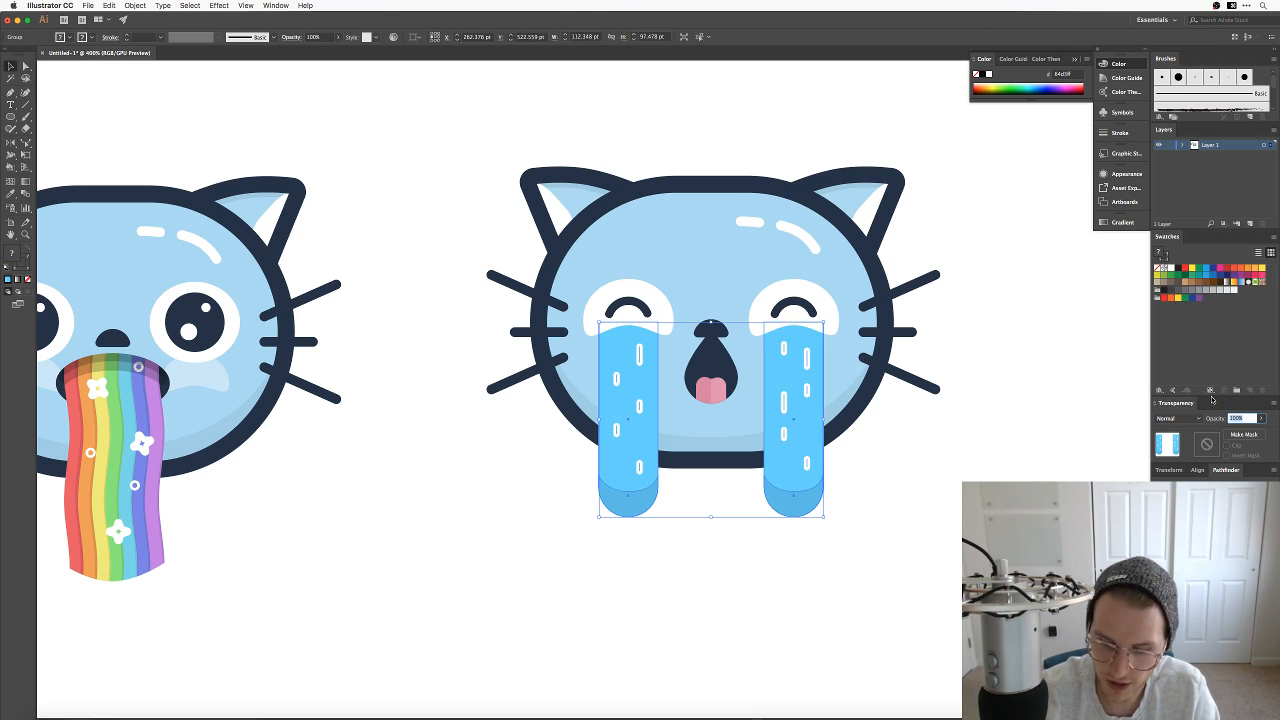
{"action": "key", "text": "Down"}
{"action": "key", "text": "Down"}
{"action": "key", "text": "Down"}
{"action": "key", "text": "Down"}
{"action": "key", "text": "Down"}
{"action": "key", "text": "Down"}
{"action": "key", "text": "Down"}
{"action": "key", "text": "Down"}
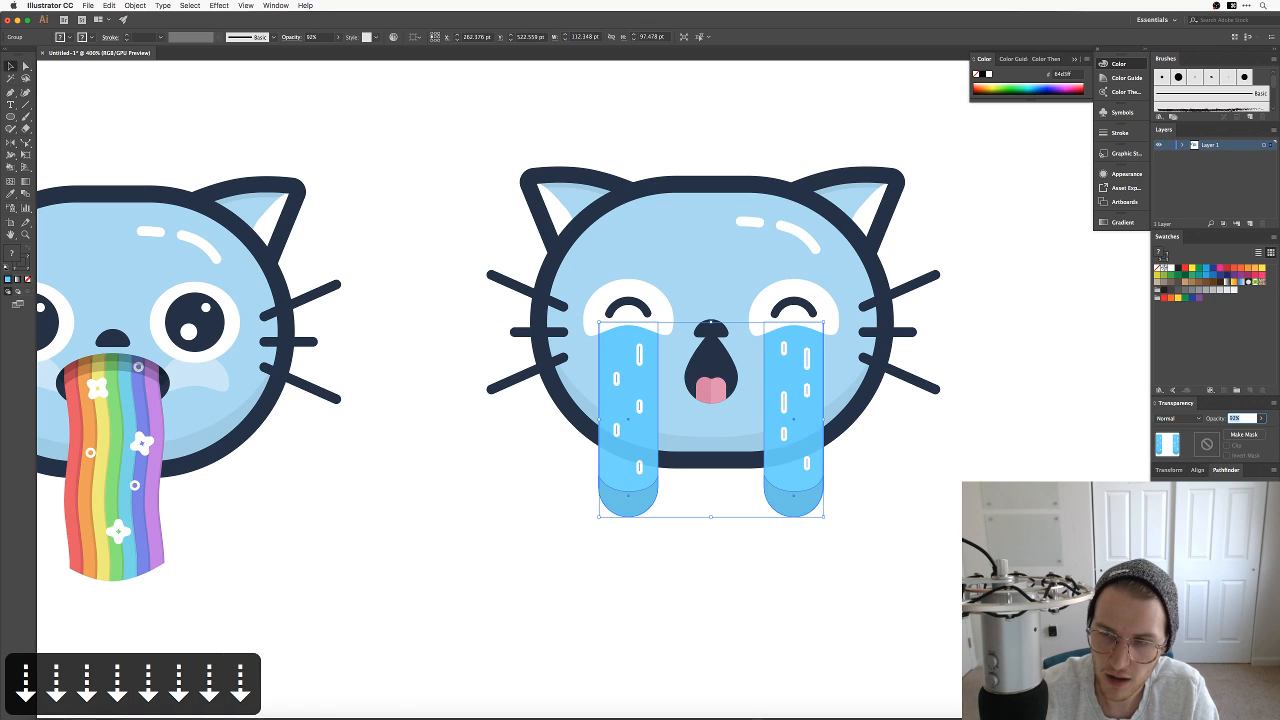
{"action": "key", "text": "Down"}
{"action": "key", "text": "Down"}
{"action": "key", "text": "shift+Down"}
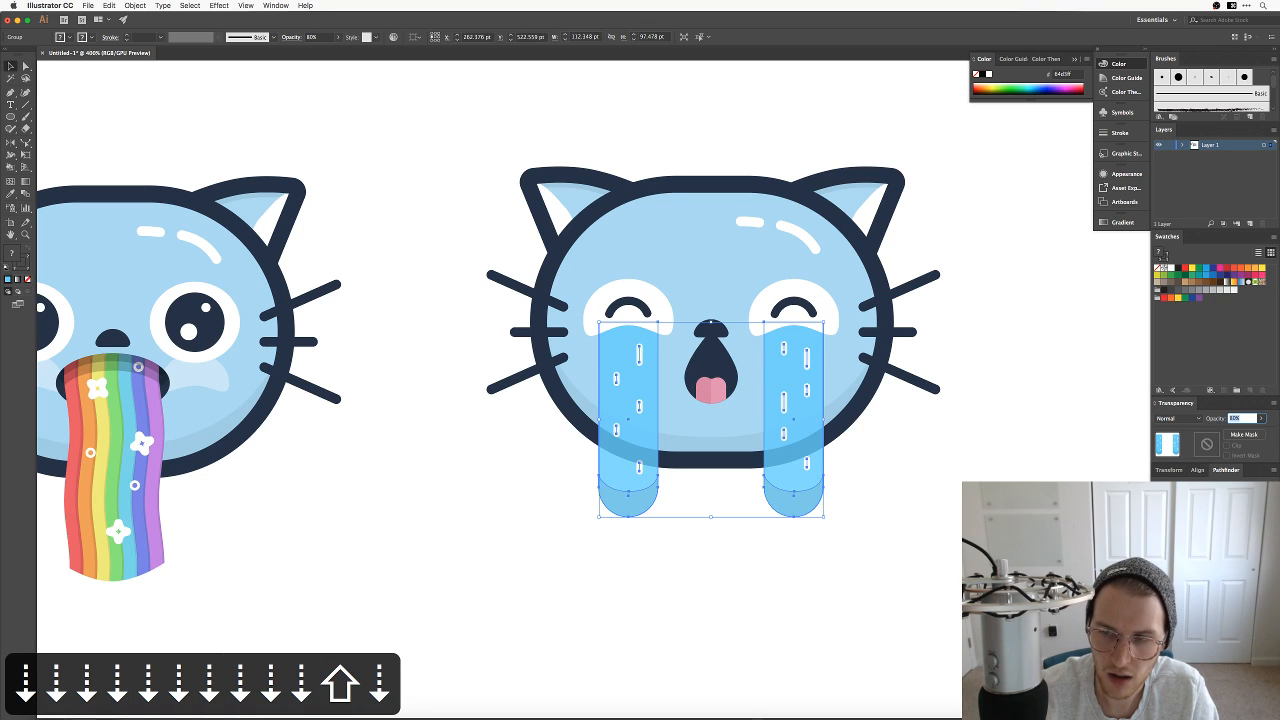
{"action": "key", "text": "Down"}
{"action": "key", "text": "Down"}
{"action": "key", "text": "Down"}
{"action": "key", "text": "Down"}
{"action": "key", "text": "Down"}
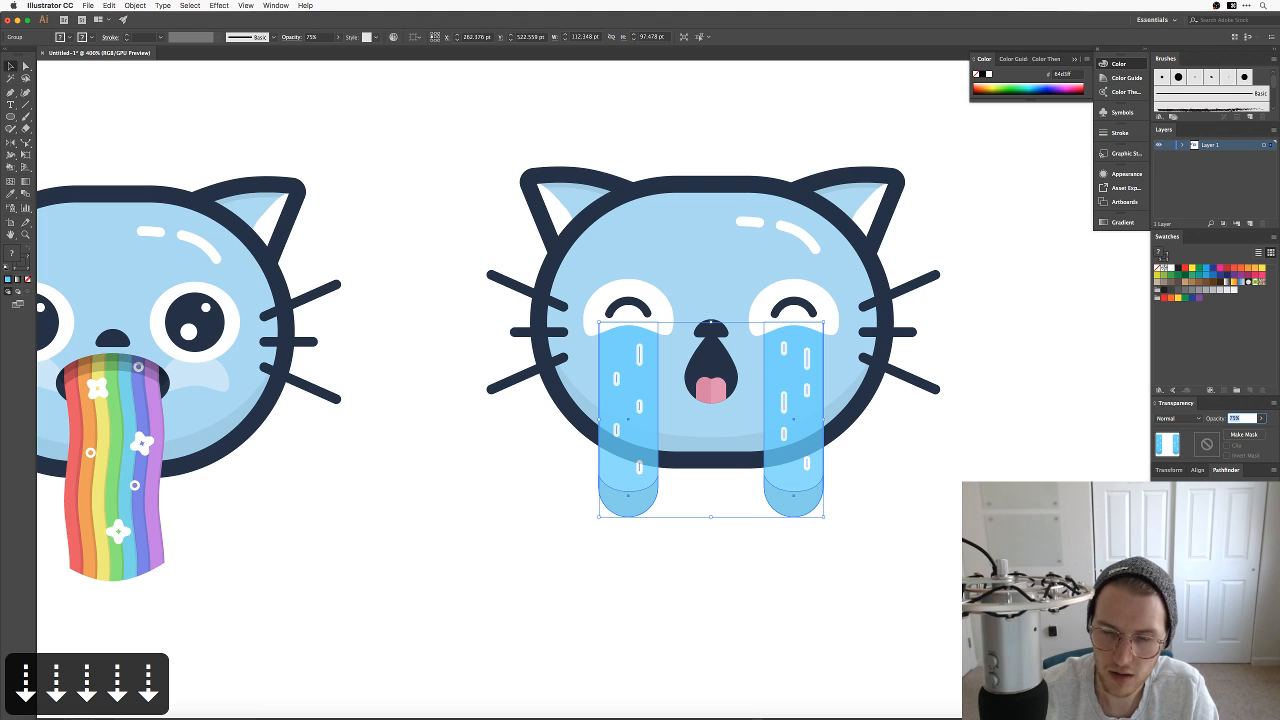
{"action": "left_click", "coordinate": [886, 564]}
{"action": "key", "text": "super+minus"}
{"action": "key", "text": "super+minus"}
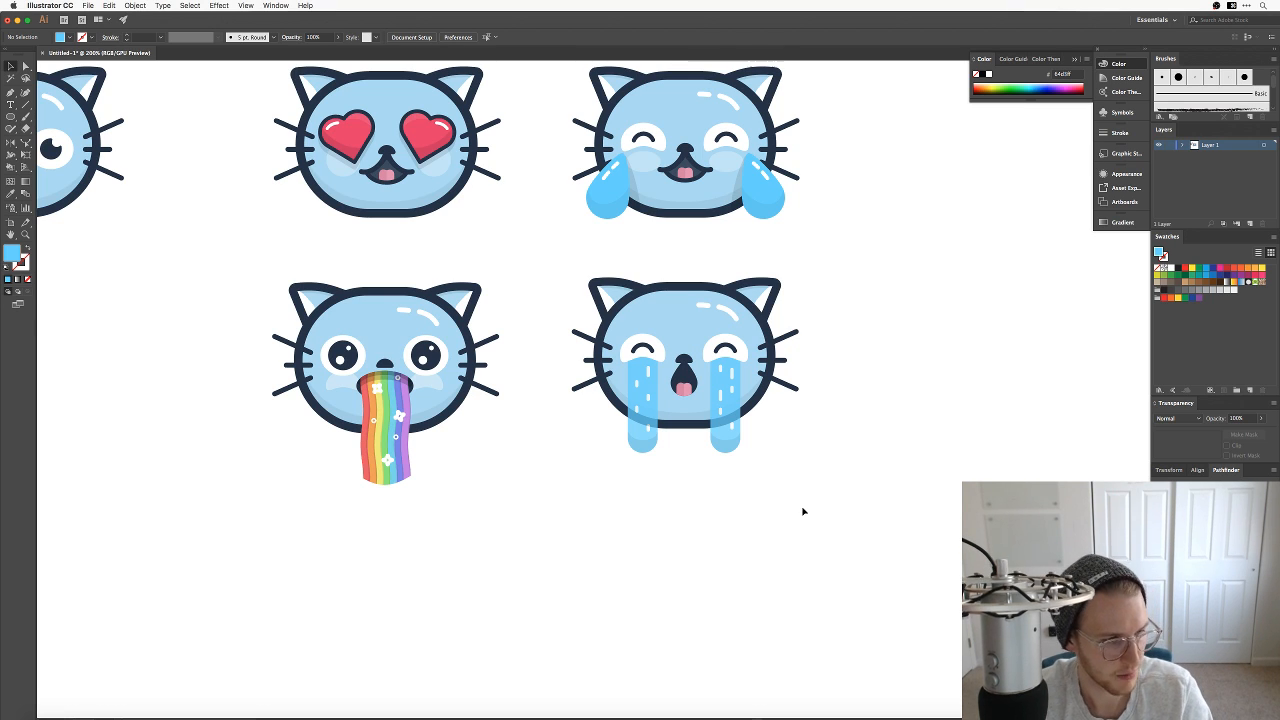
Step: Switch to Chrome, search for "musketon instagram" in a new tab and open the musketon Instagram profile
{"action": "key", "text": "super+Tab"}
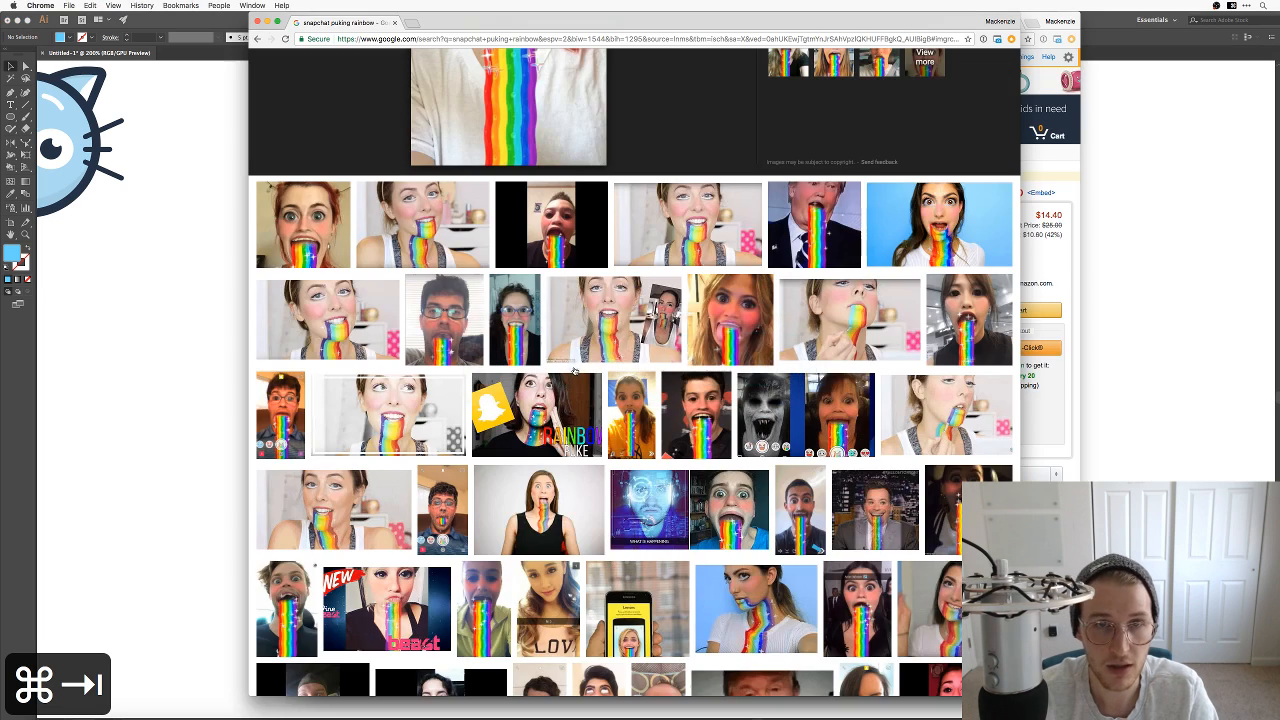
{"action": "key", "text": "super+t"}
{"action": "type", "text": "mus"}
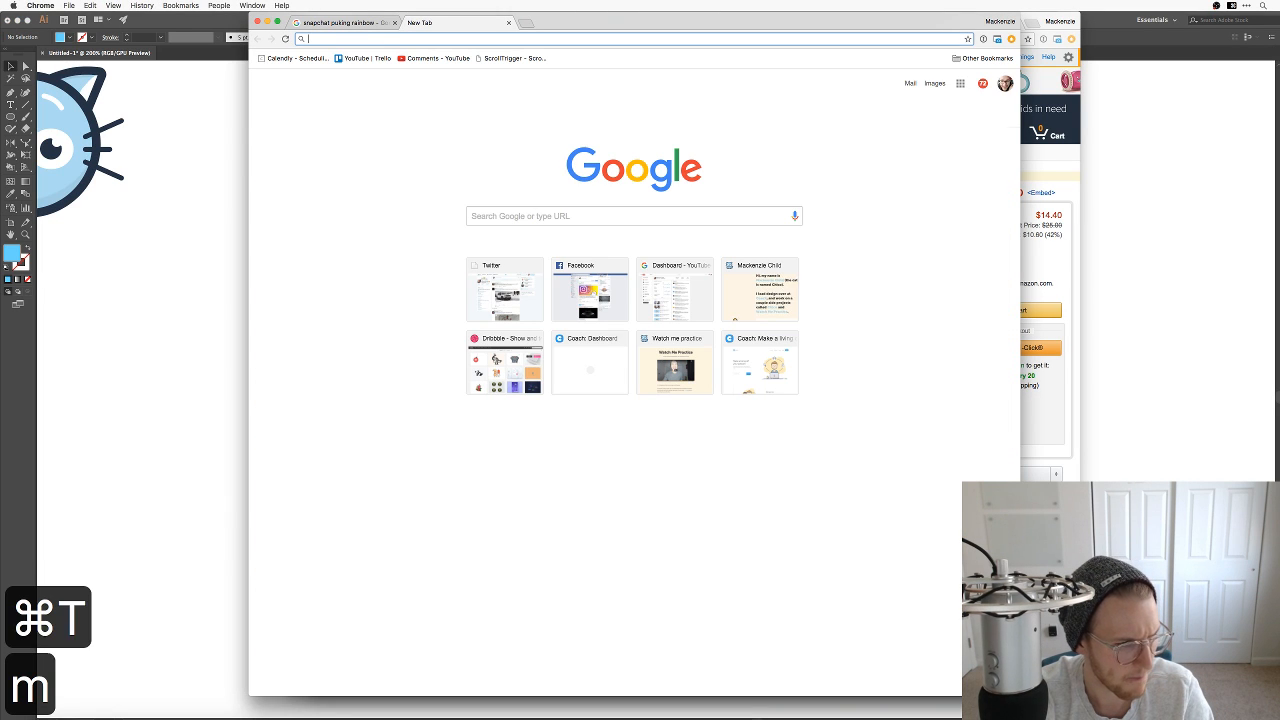
{"action": "type", "text": "keton "}
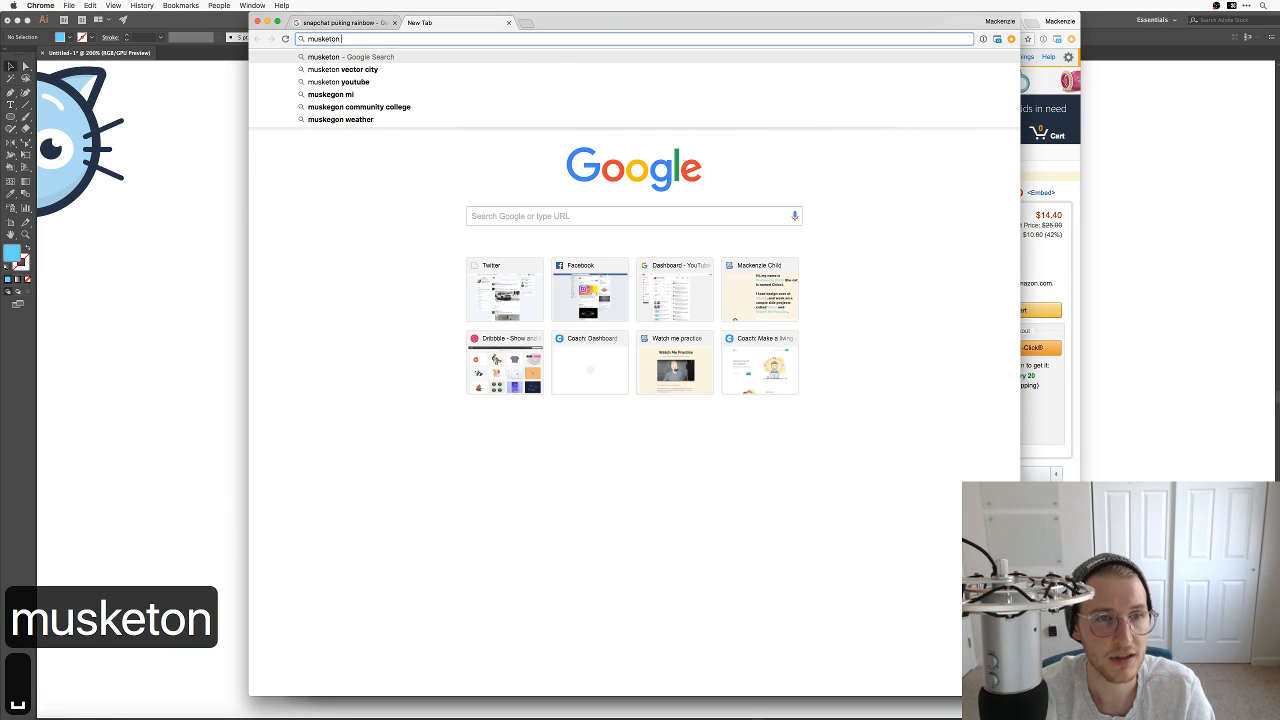
{"action": "type", "text": "instagram"}
{"action": "key", "text": "Return"}
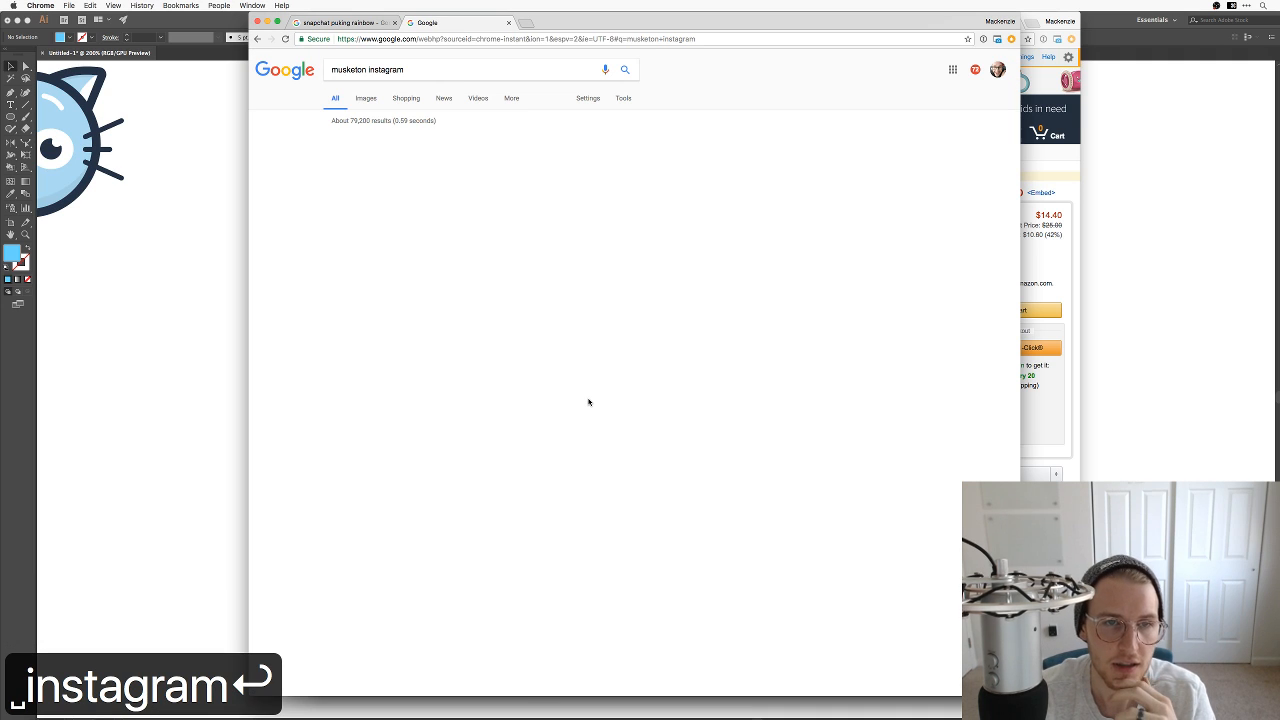
{"action": "left_click", "coordinate": [417, 141]}
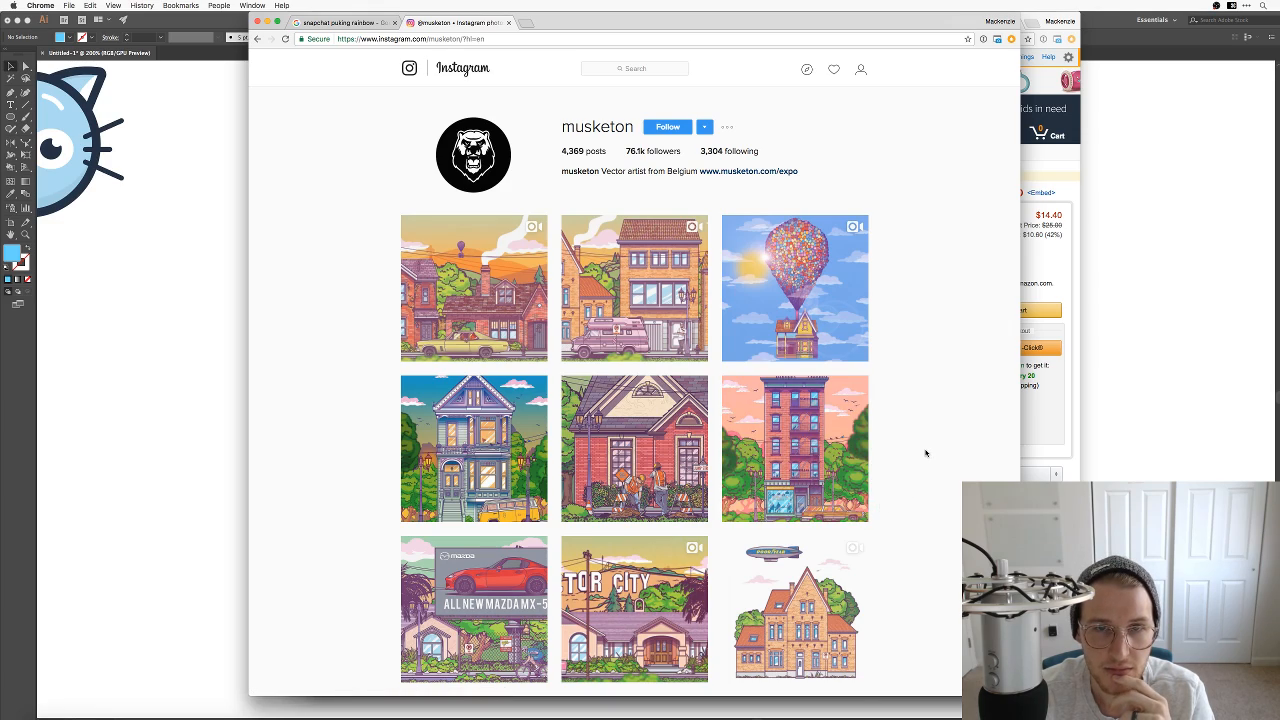
Step: Look through musketon's vector illustration posts, loading more of them, and return to the profile header
{"action": "scroll", "coordinate": [925, 453], "scroll_direction": "down", "scroll_amount": 5}
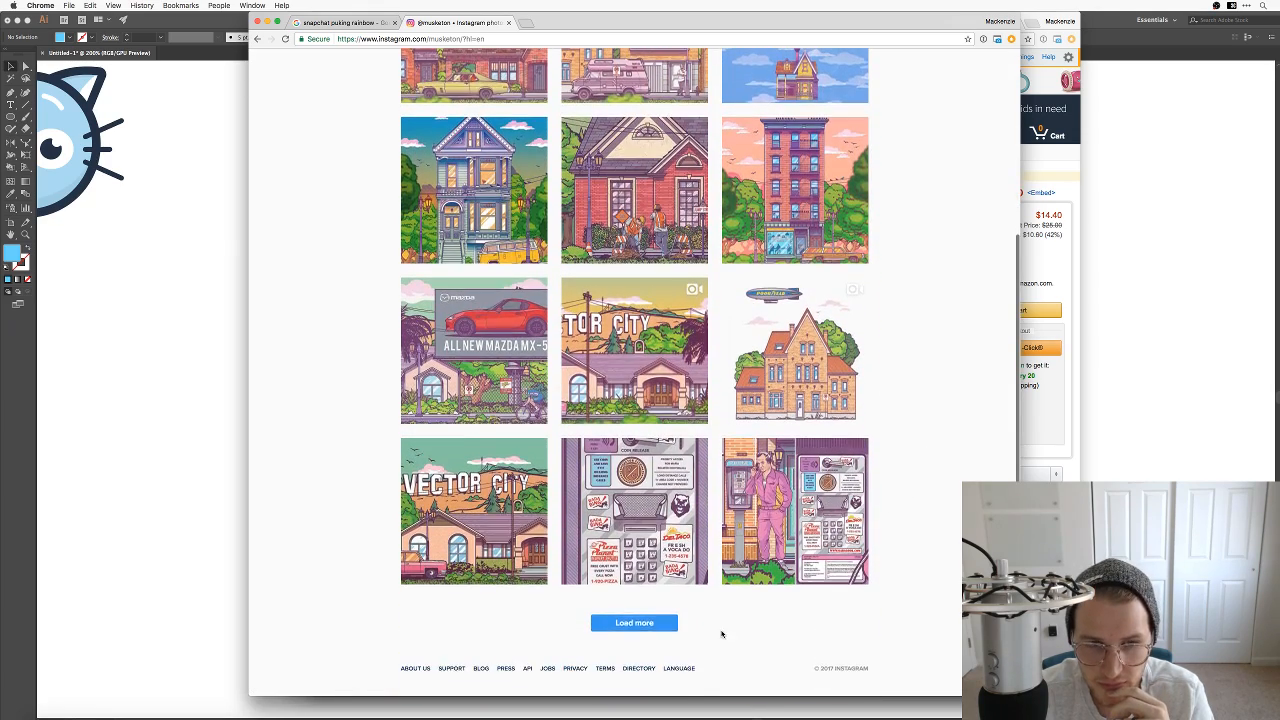
{"action": "left_click", "coordinate": [645, 627]}
{"action": "scroll", "coordinate": [931, 620], "scroll_direction": "down", "scroll_amount": 5}
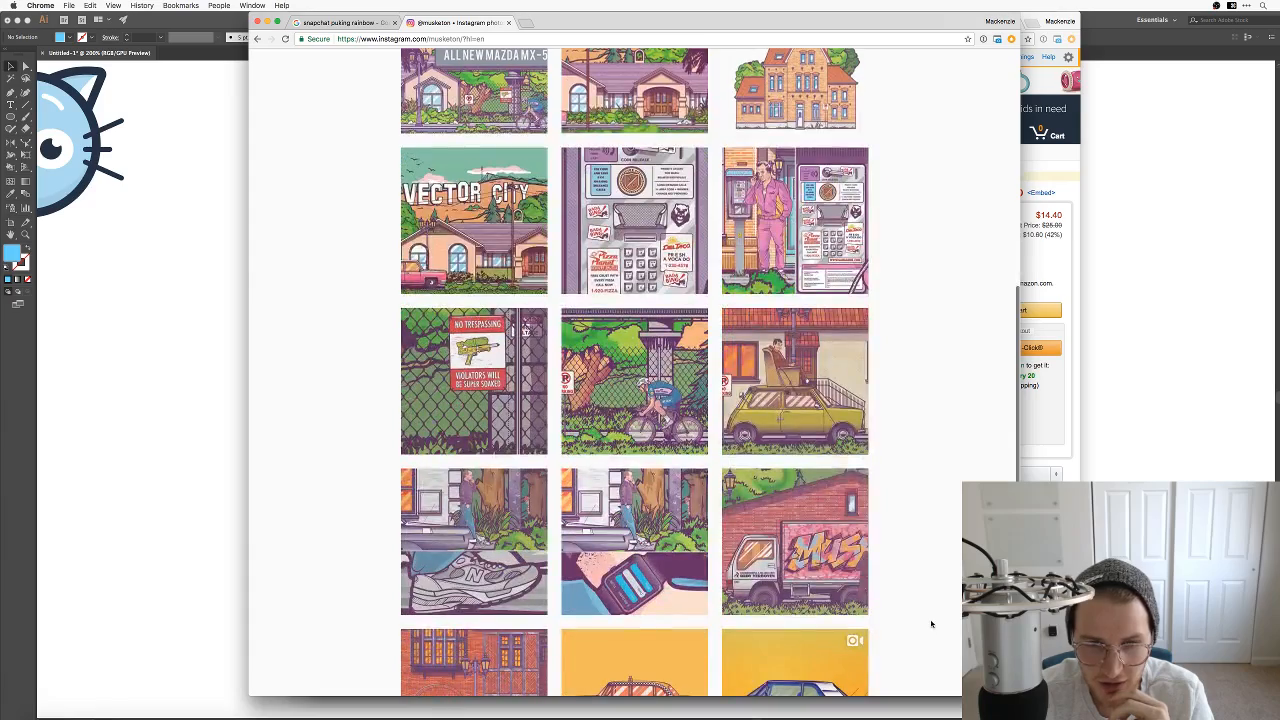
{"action": "scroll", "coordinate": [931, 624], "scroll_direction": "down", "scroll_amount": 9}
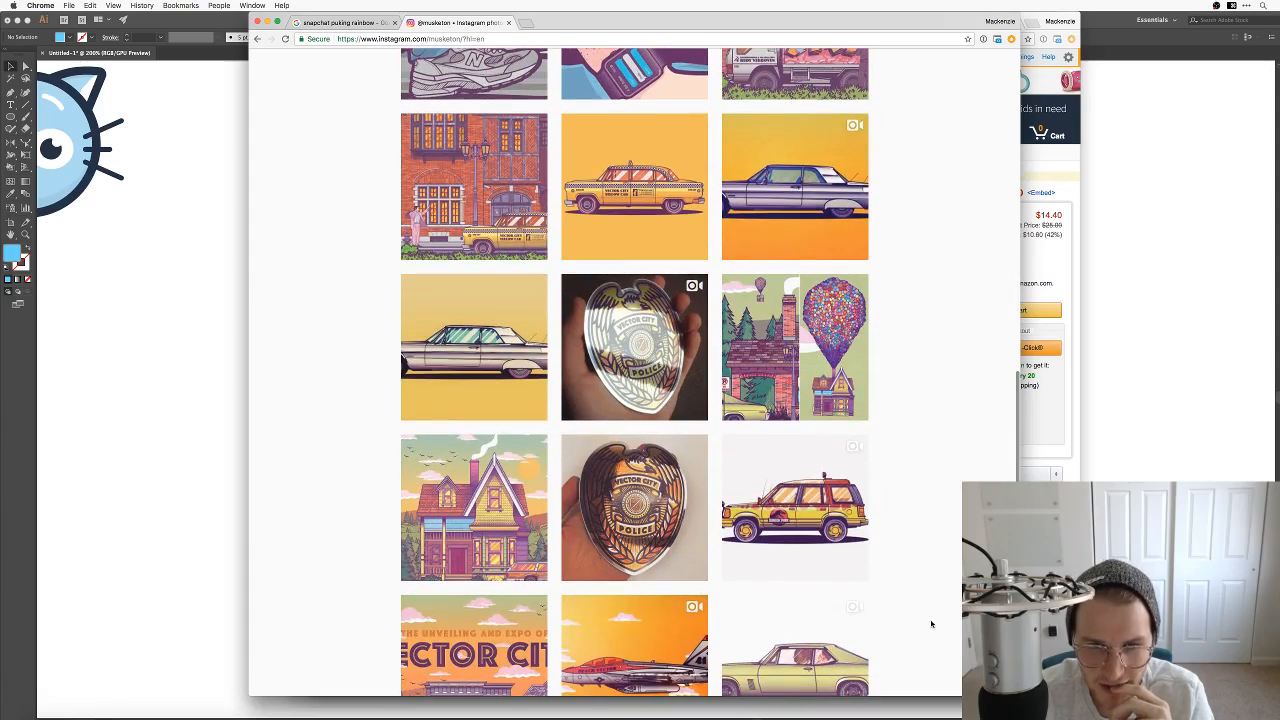
{"action": "scroll", "coordinate": [931, 624], "scroll_direction": "down", "scroll_amount": 5}
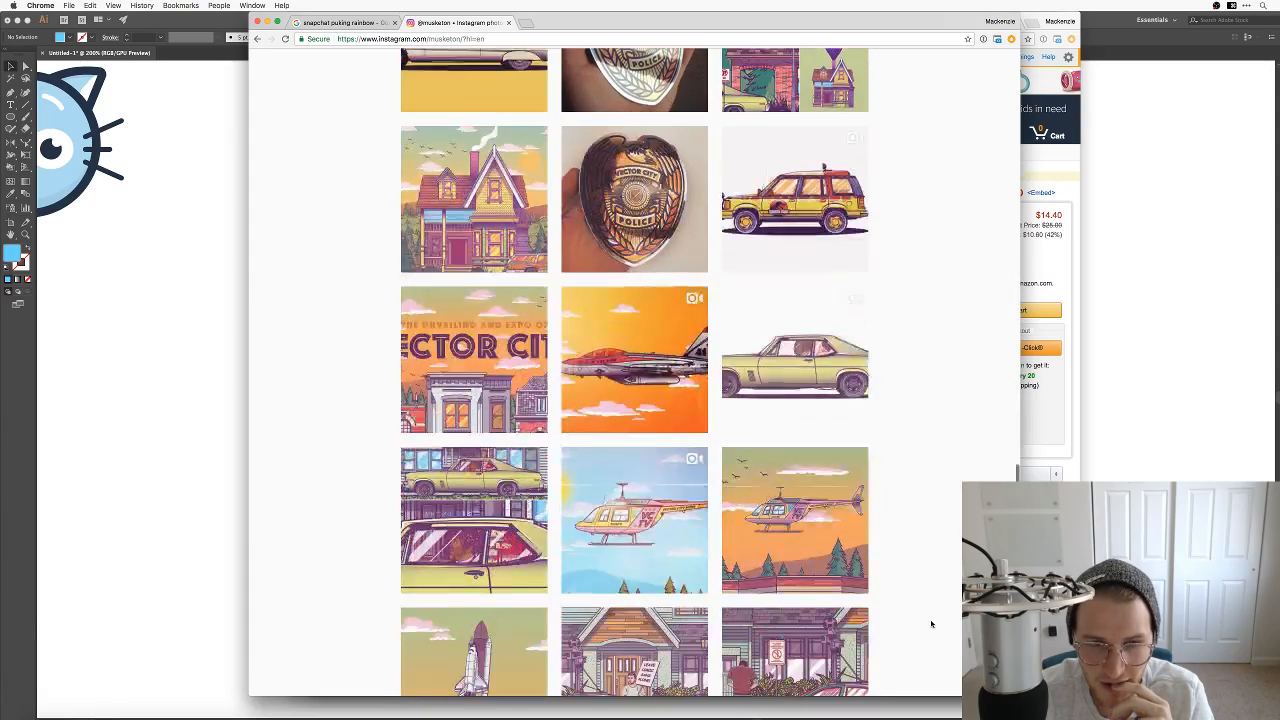
{"action": "scroll", "coordinate": [931, 624], "scroll_direction": "down", "scroll_amount": 1}
{"action": "scroll", "coordinate": [931, 624], "scroll_direction": "down", "scroll_amount": 3}
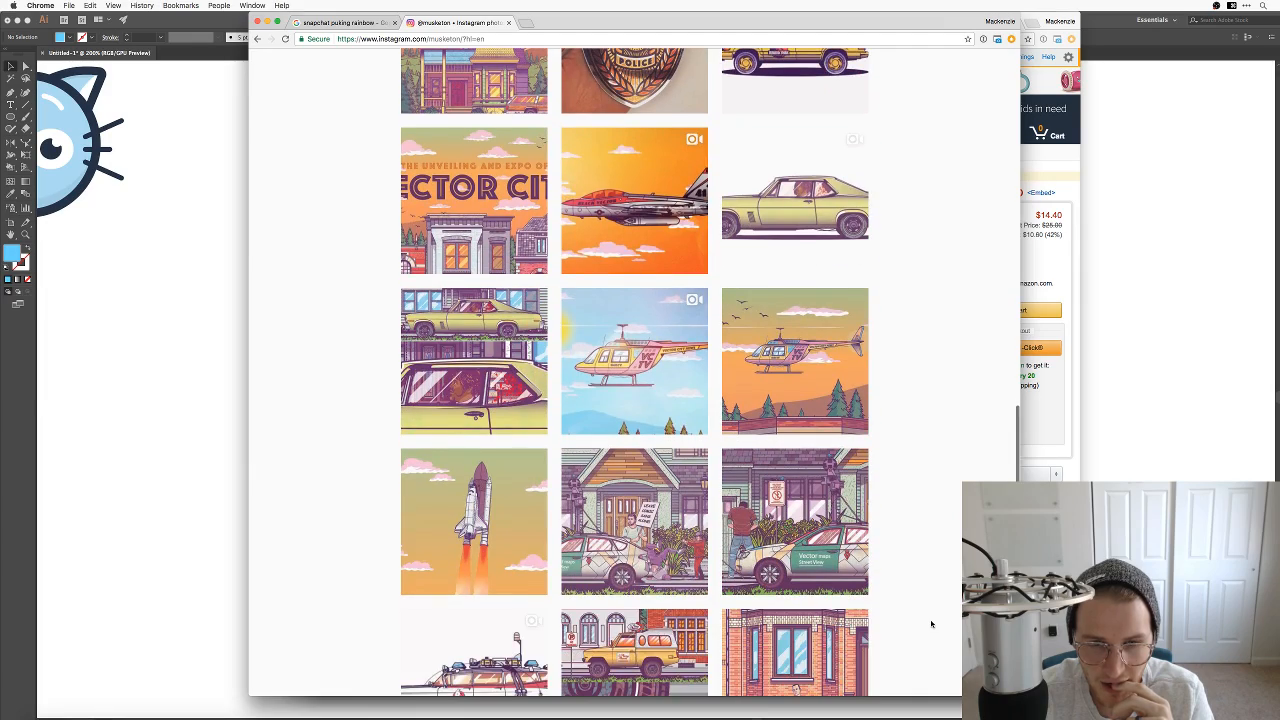
{"action": "scroll", "coordinate": [931, 624], "scroll_direction": "up", "scroll_amount": 15}
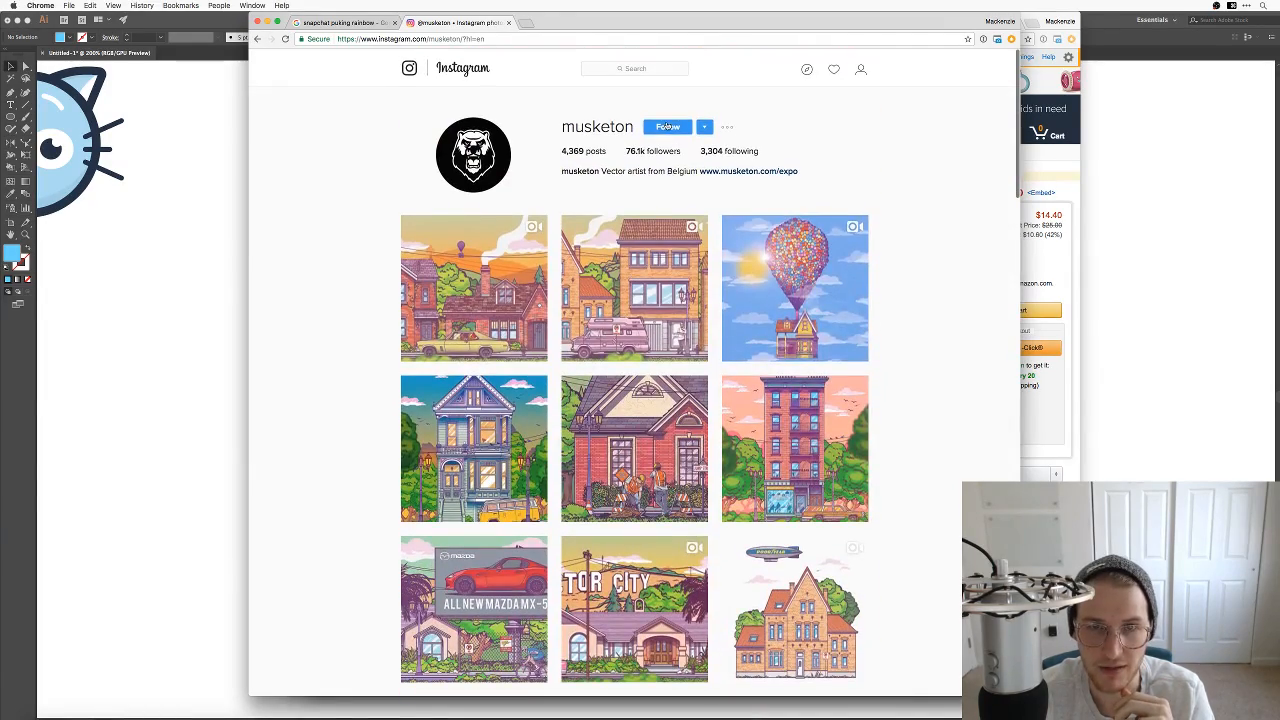
Step: Follow the musketon account and switch back to the cat emoji set in Illustrator
{"action": "left_click", "coordinate": [668, 127]}
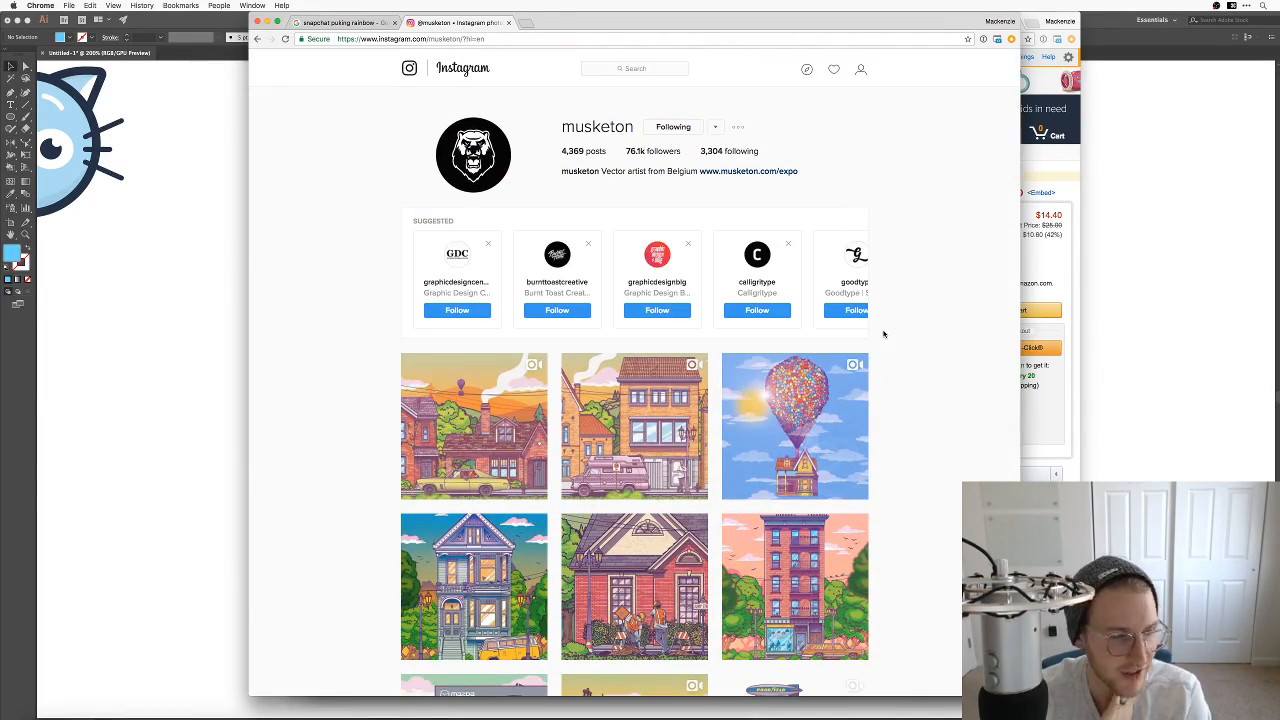
{"action": "left_click", "coordinate": [178, 355]}
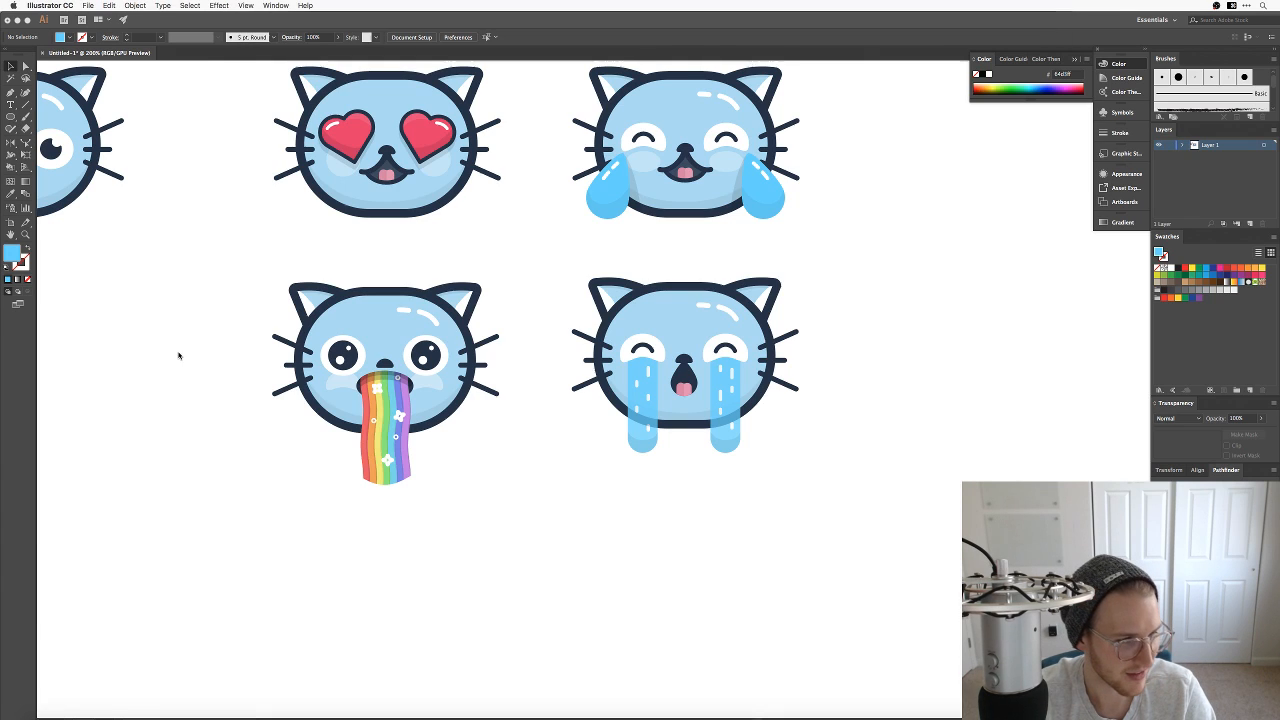
{"action": "scroll", "coordinate": [626, 451], "scroll_direction": "up", "scroll_amount": 2}
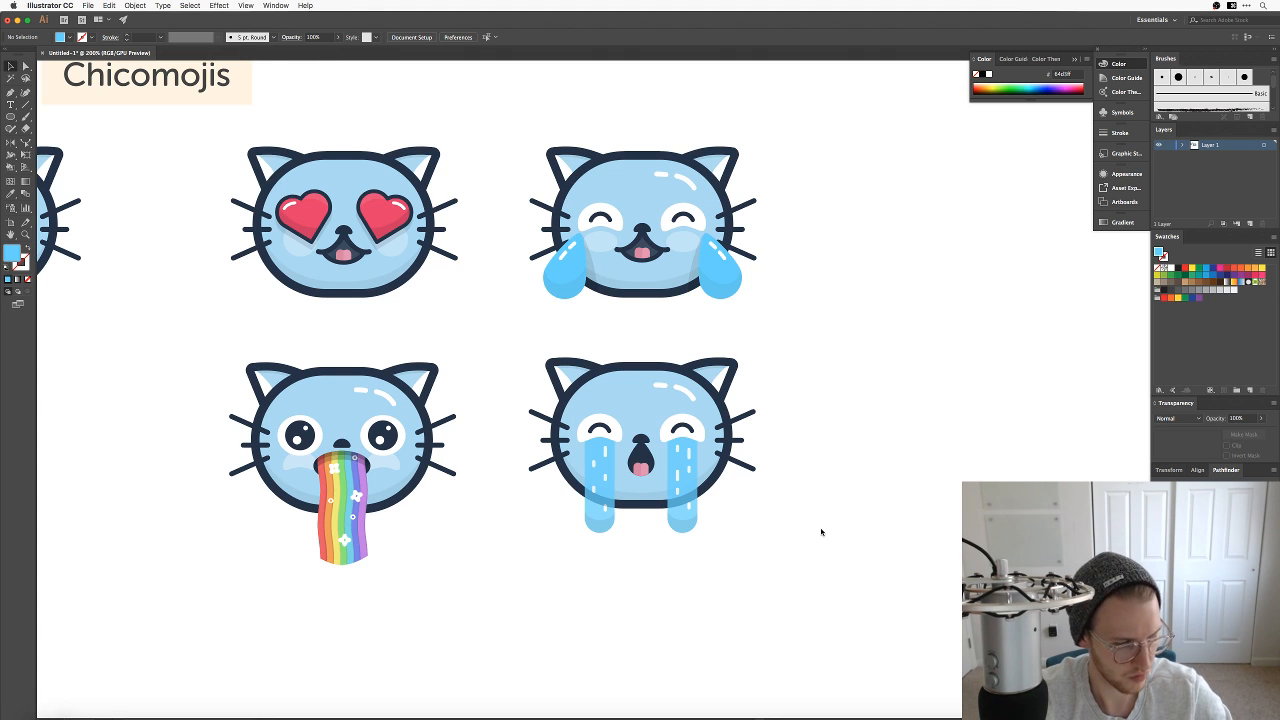
Step: Add an anchor point on the upper-left edge of the sobbing cat's left white eye shape and move it inward
{"action": "key", "text": "super+equal"}
{"action": "key", "text": "super+equal"}
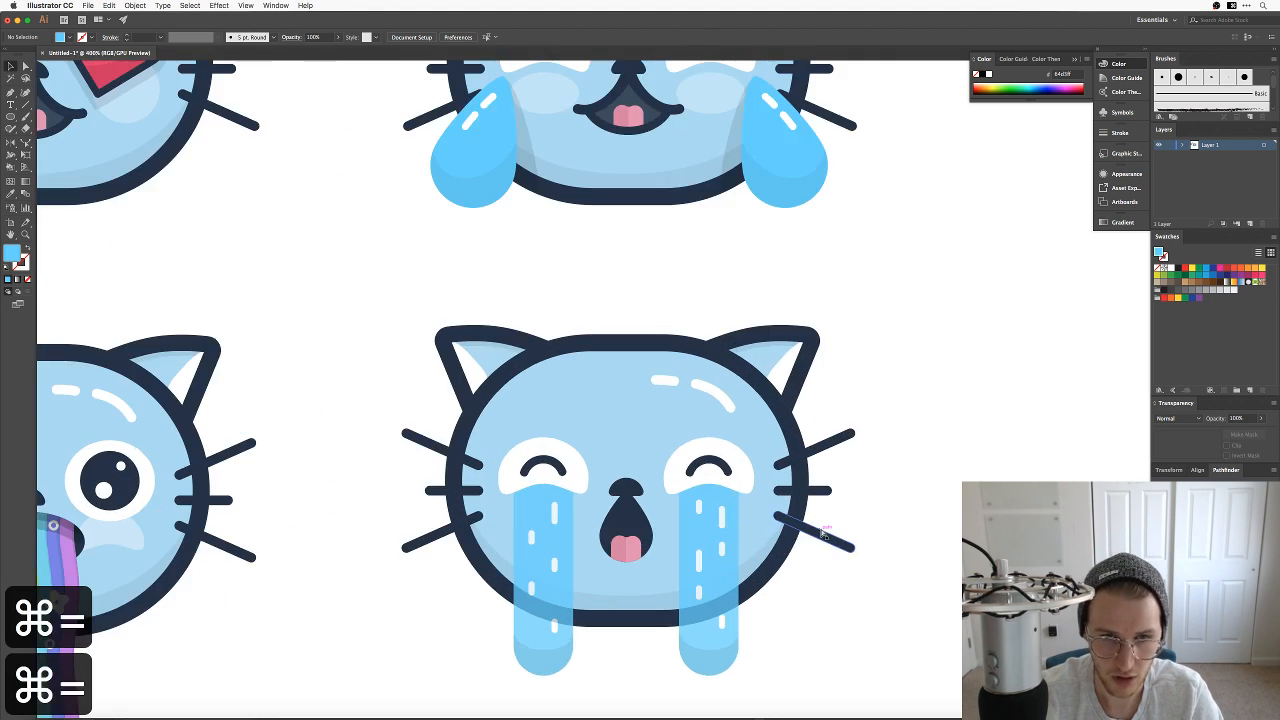
{"action": "key", "text": "a"}
{"action": "left_click", "coordinate": [515, 450]}
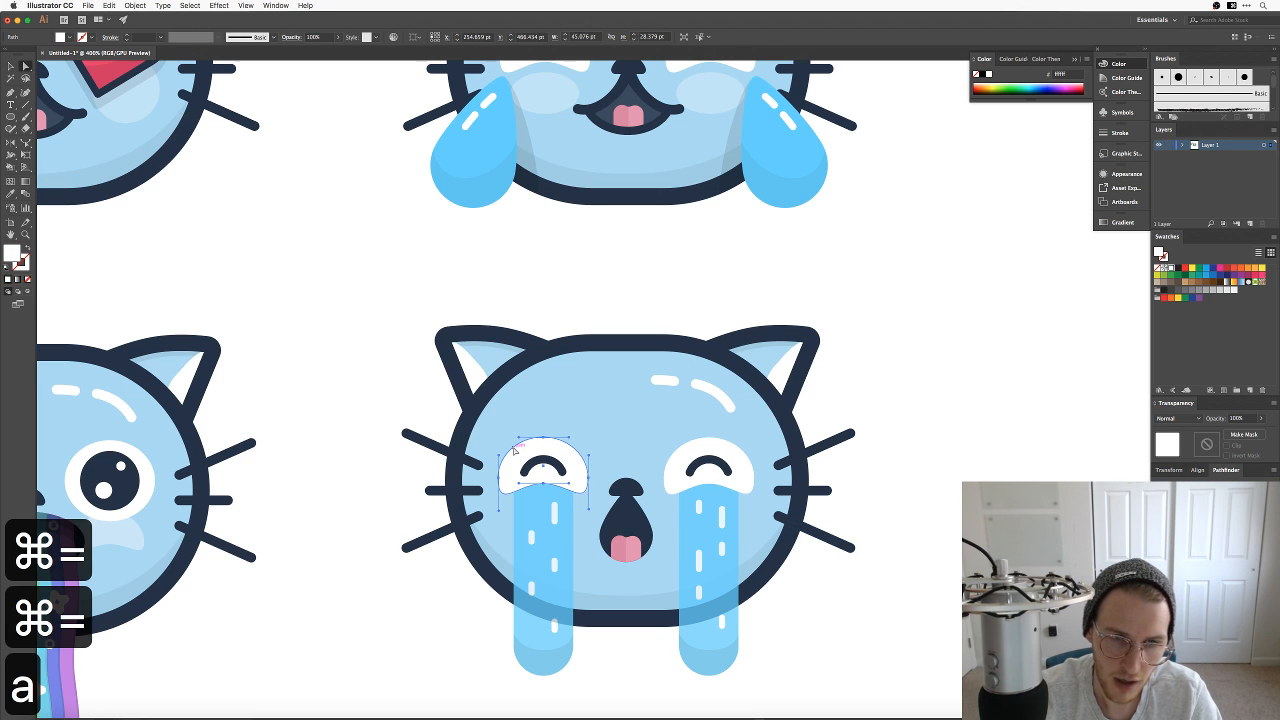
{"action": "key", "text": "equal"}
{"action": "left_click", "coordinate": [514, 449]}
{"action": "key", "text": "a"}
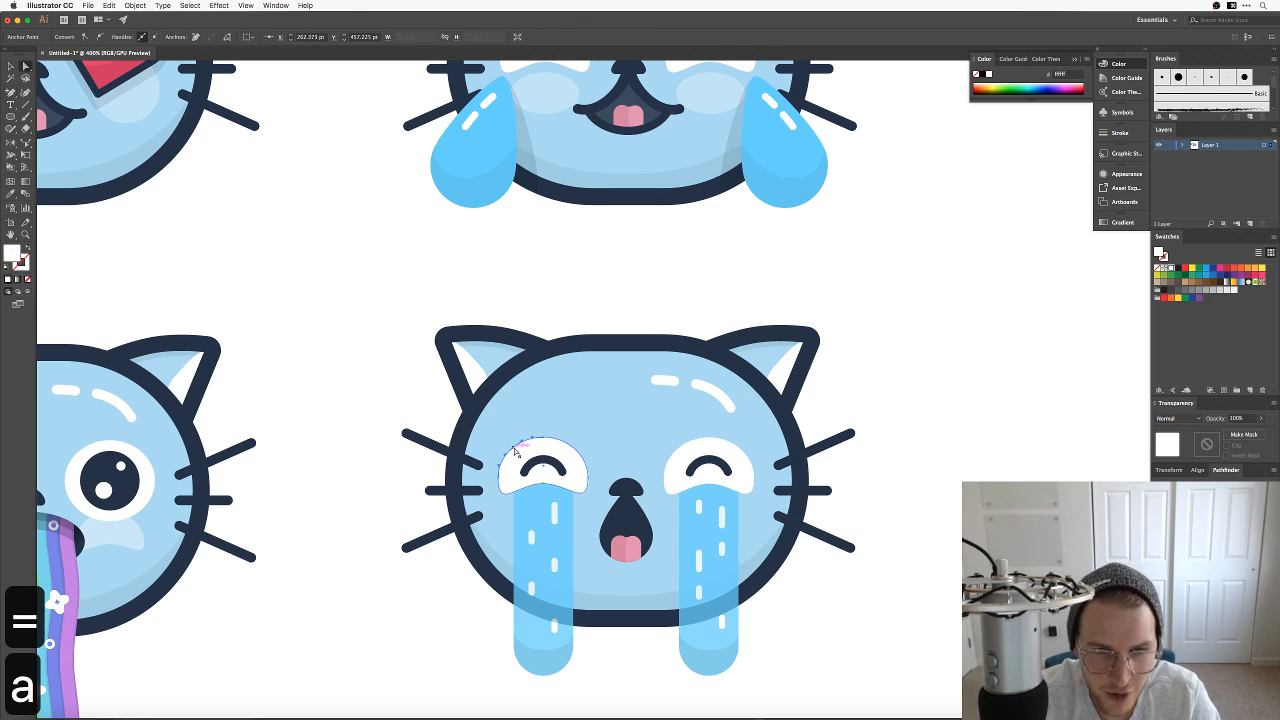
{"action": "left_click_drag", "start_coordinate": [514, 448], "coordinate": [522, 452]}
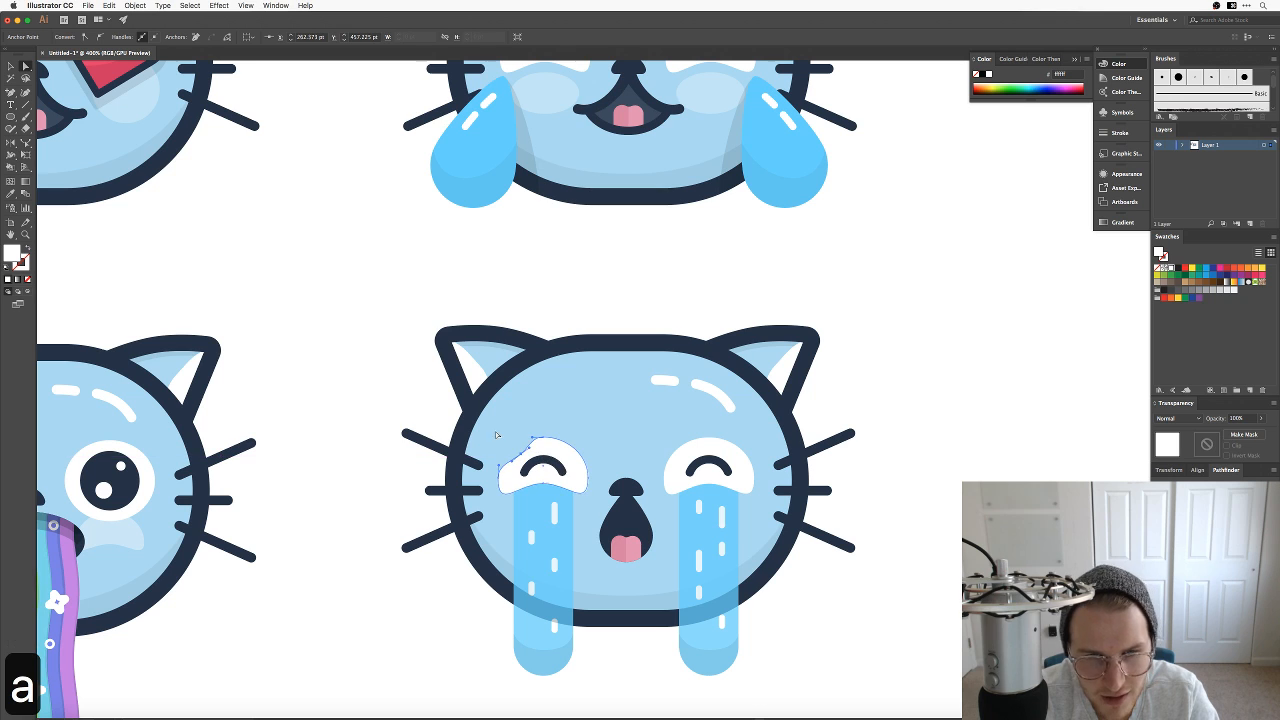
{"action": "left_click", "coordinate": [399, 363]}
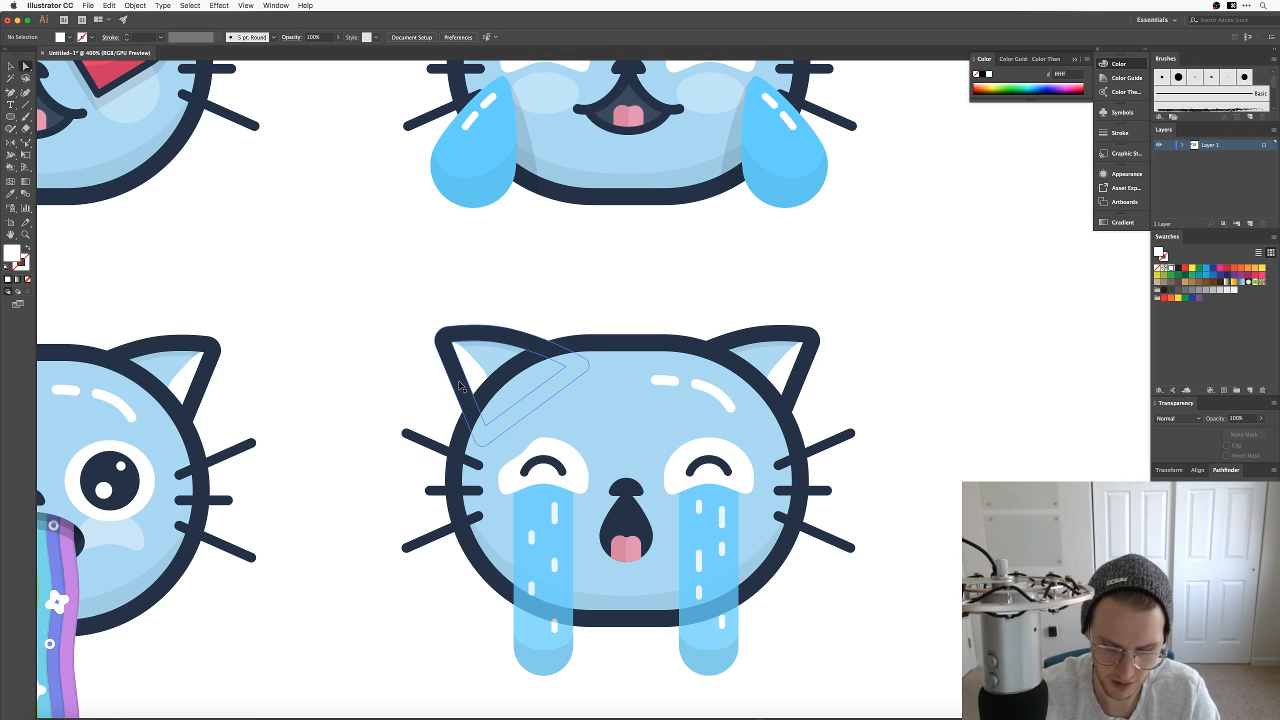
Step: Retract the outer handle of the left eye shape's top anchor point to flatten the slanted edge
{"action": "key", "text": "super+equal"}
{"action": "key", "text": "super+equal"}
{"action": "key", "text": "a"}
{"action": "left_click", "coordinate": [603, 414]}
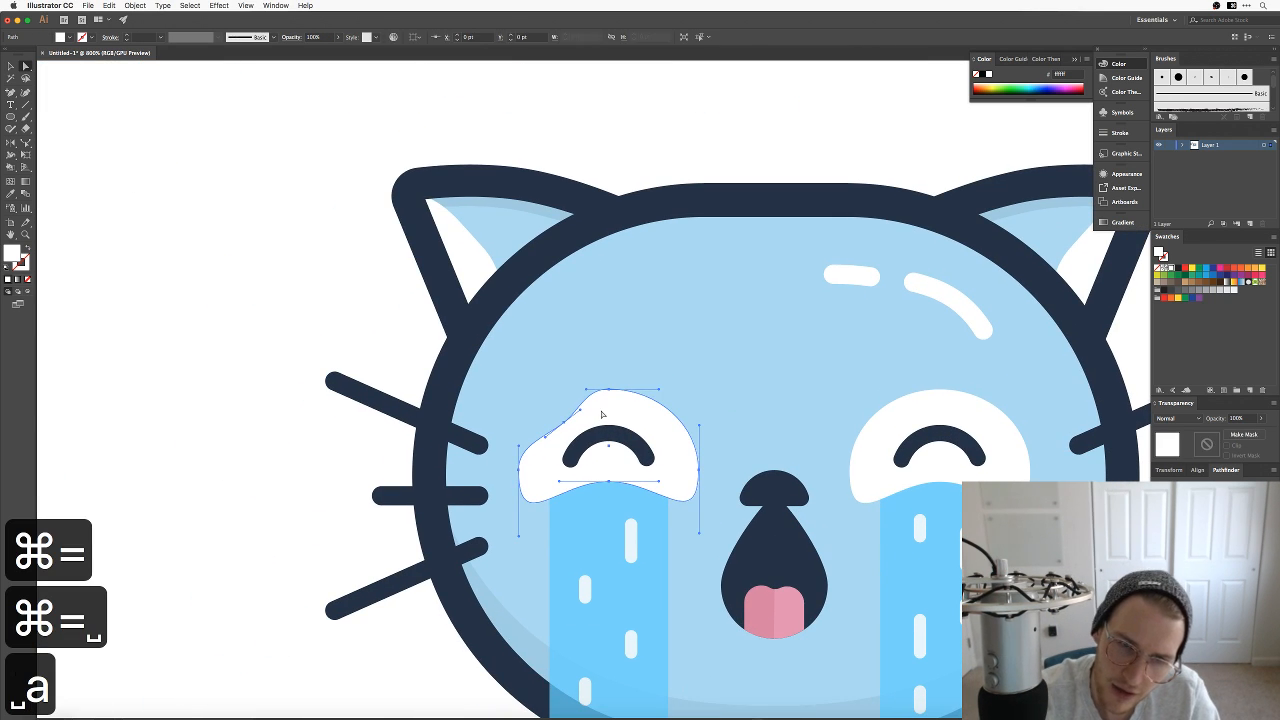
{"action": "left_click_drag", "start_coordinate": [589, 397], "coordinate": [611, 397]}
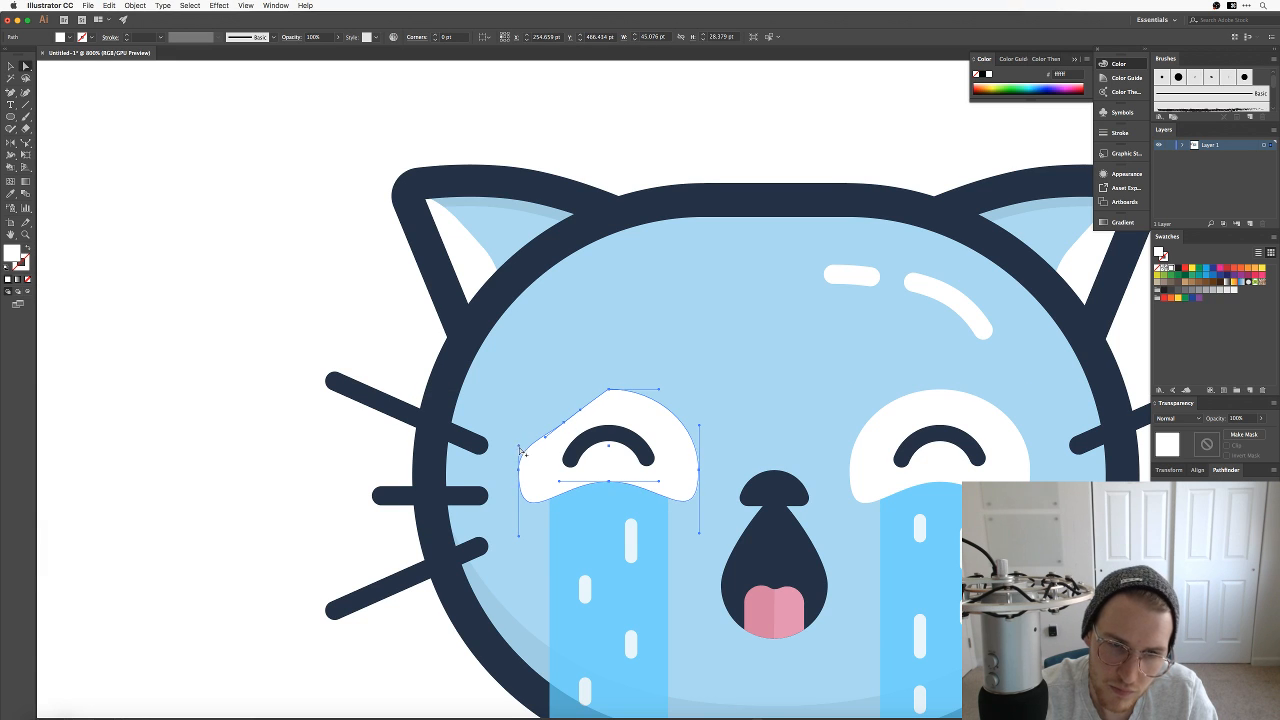
{"action": "key", "text": "super+shift+a"}
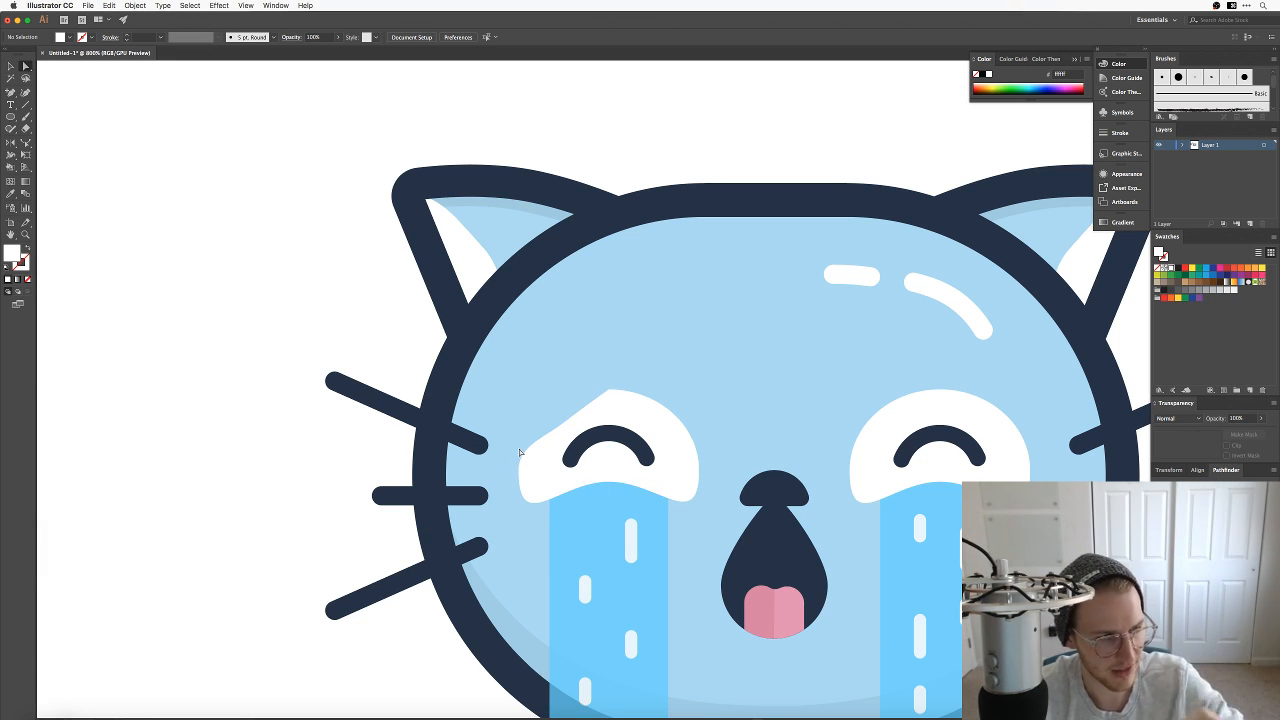
Step: Move the middle anchor point of the left eye's slanted edge inward and adjust its direction handles
{"action": "key", "text": "a"}
{"action": "left_click", "coordinate": [579, 428]}
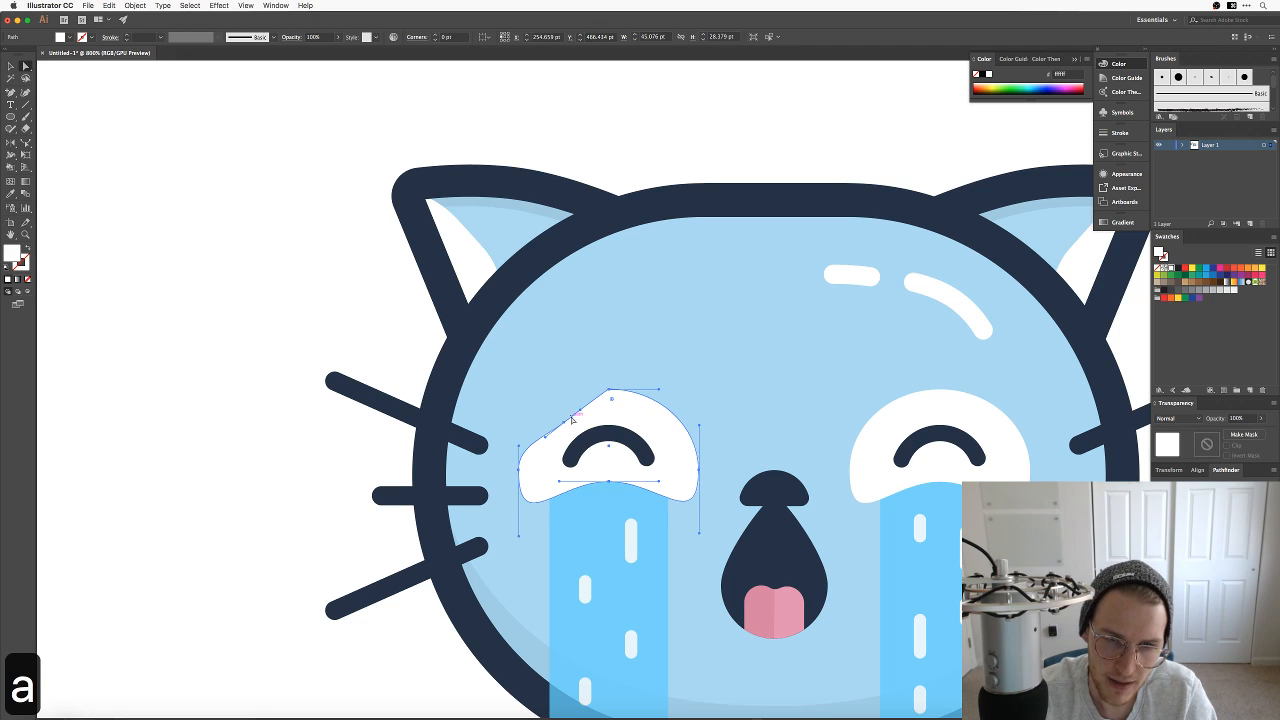
{"action": "left_click", "coordinate": [563, 427]}
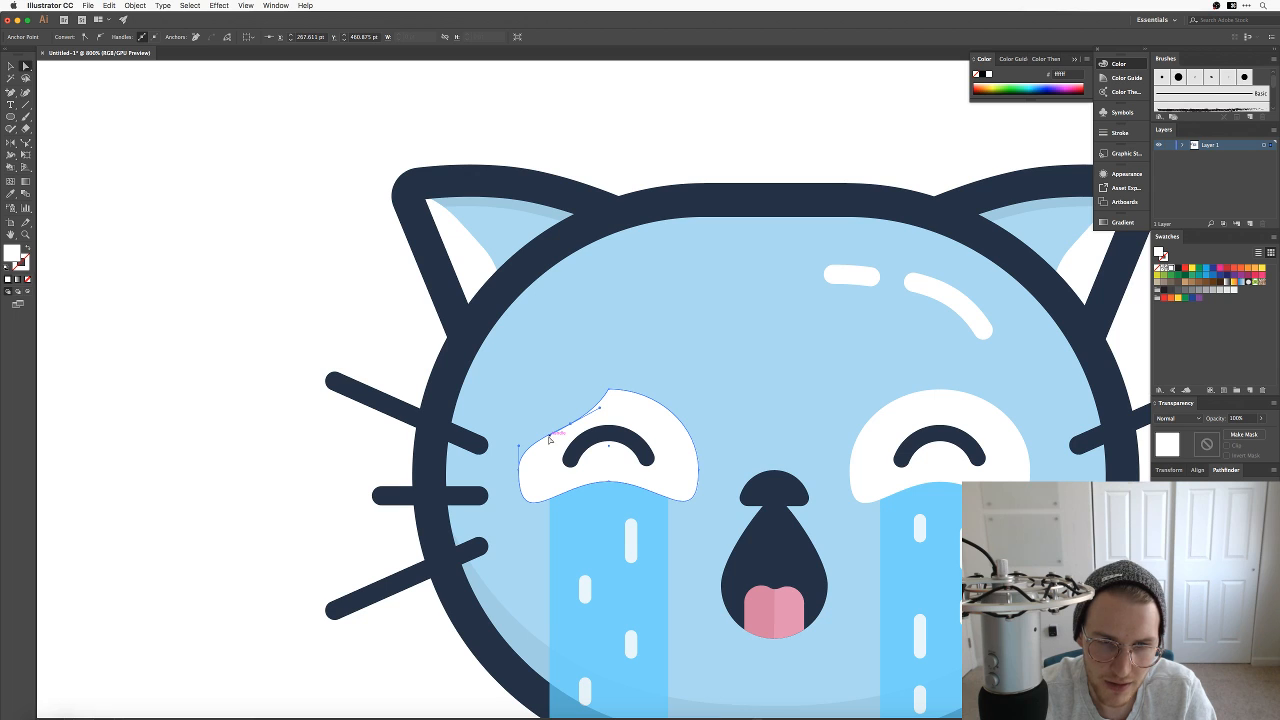
{"action": "left_click_drag", "start_coordinate": [549, 437], "coordinate": [522, 447]}
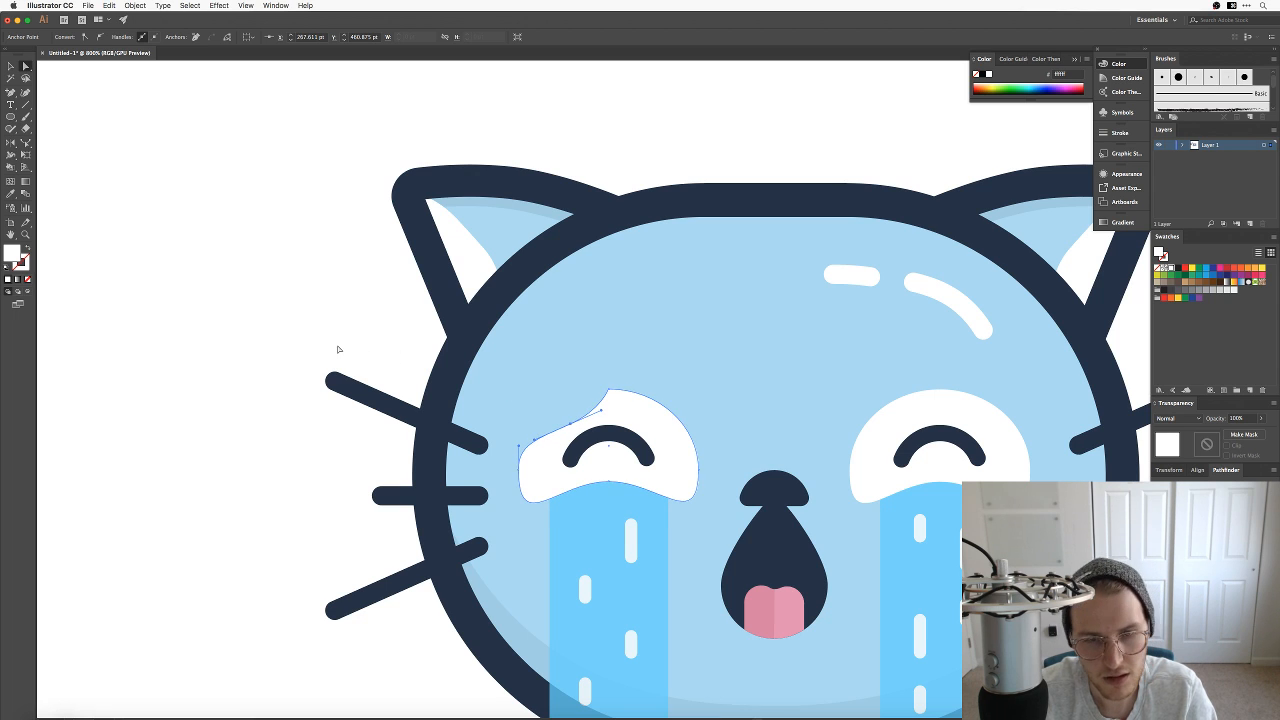
Step: Try rounding the top corner of the sobbing cat's left white eye shape
{"action": "key", "text": "a"}
{"action": "left_click", "coordinate": [610, 391]}
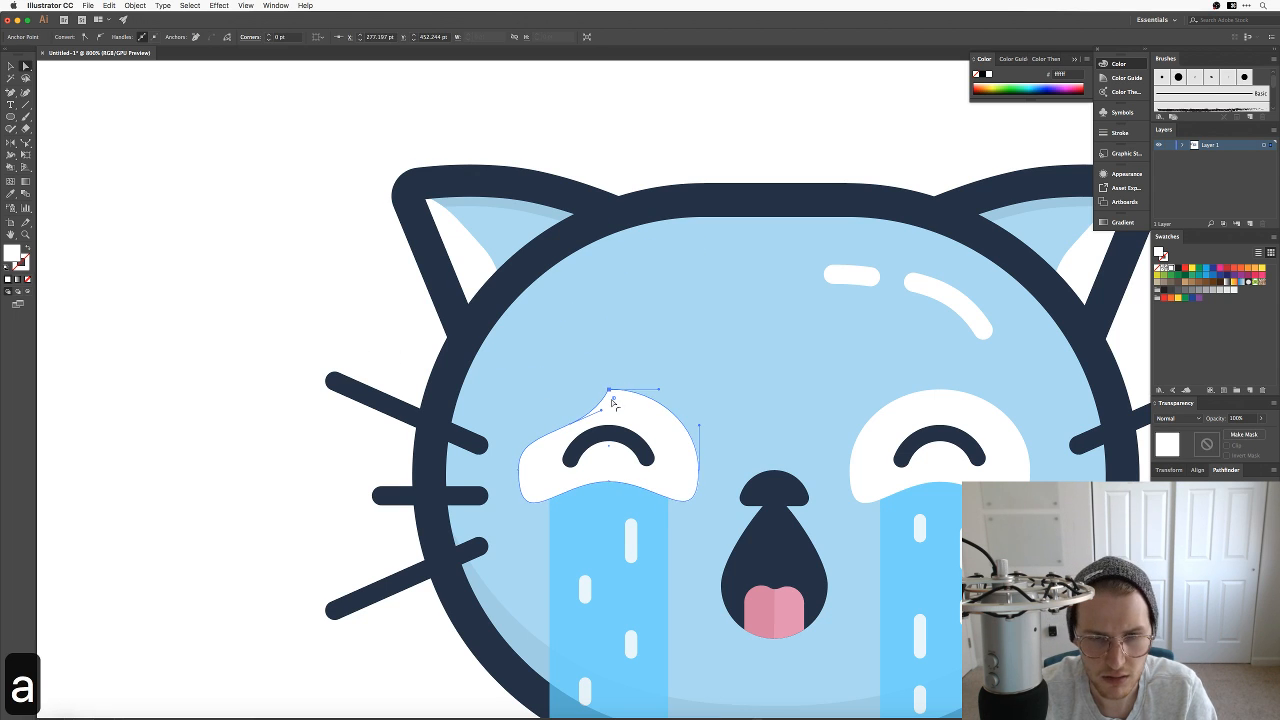
{"action": "left_click_drag", "start_coordinate": [613, 402], "coordinate": [617, 406]}
{"action": "key", "text": "v"}
{"action": "left_click", "coordinate": [390, 347]}
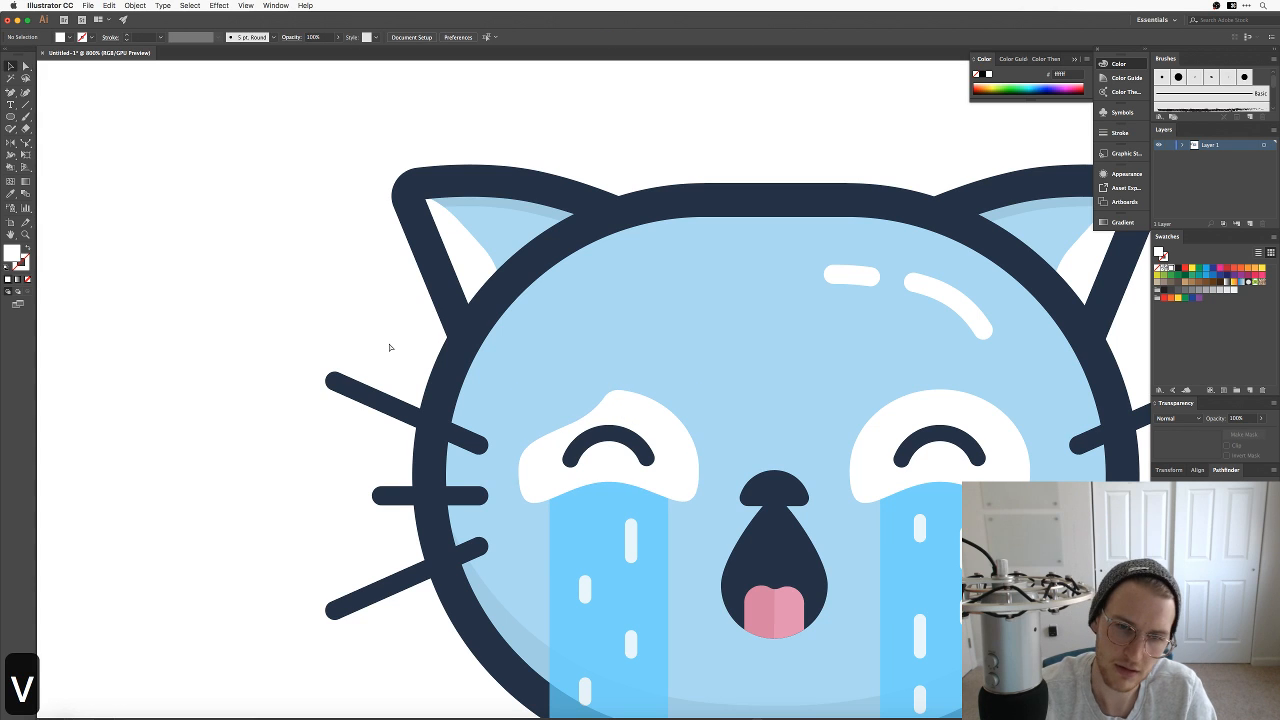
Step: Undo the edits to the left eye's white shape back to its full rounded outline
{"action": "key", "text": "super+minus"}
{"action": "key", "text": "super+minus"}
{"action": "key", "text": "super+minus"}
{"action": "key", "text": "super+minus"}
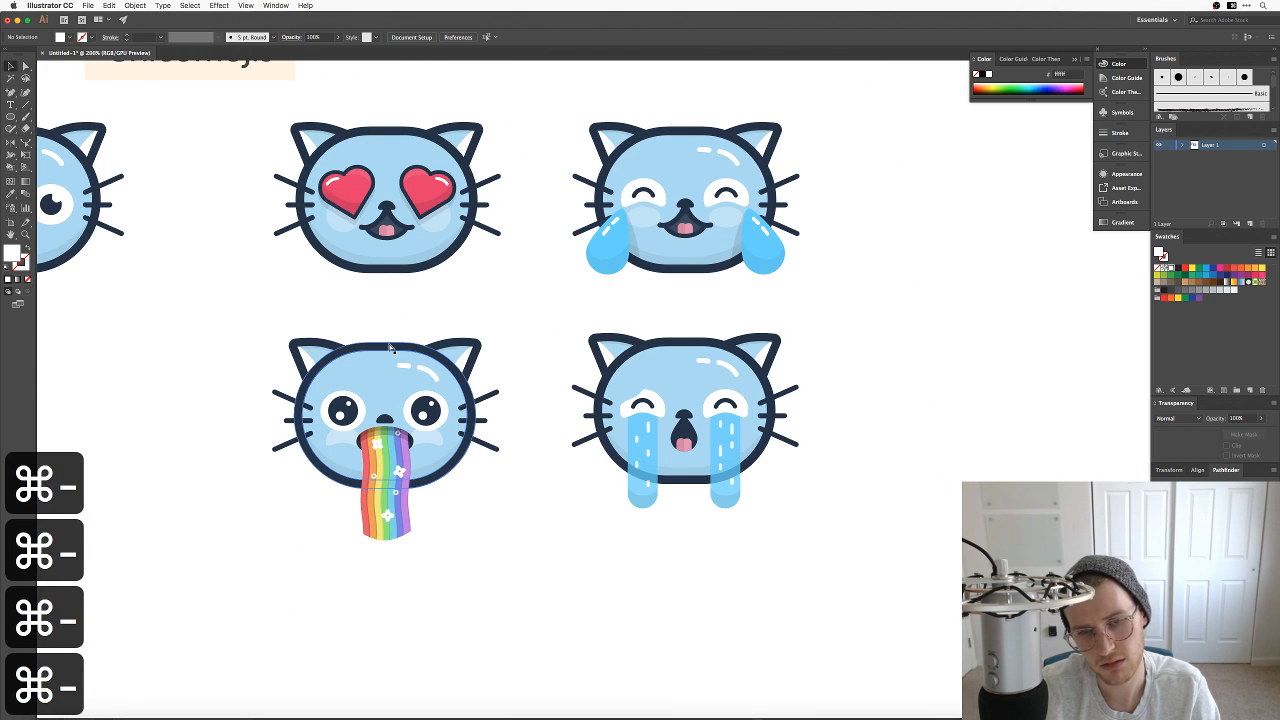
{"action": "key", "text": "super+z"}
{"action": "key", "text": "super+z"}
{"action": "key", "text": "super+z"}
{"action": "key", "text": "super+z"}
{"action": "key", "text": "super+z"}
{"action": "key", "text": "super+z"}
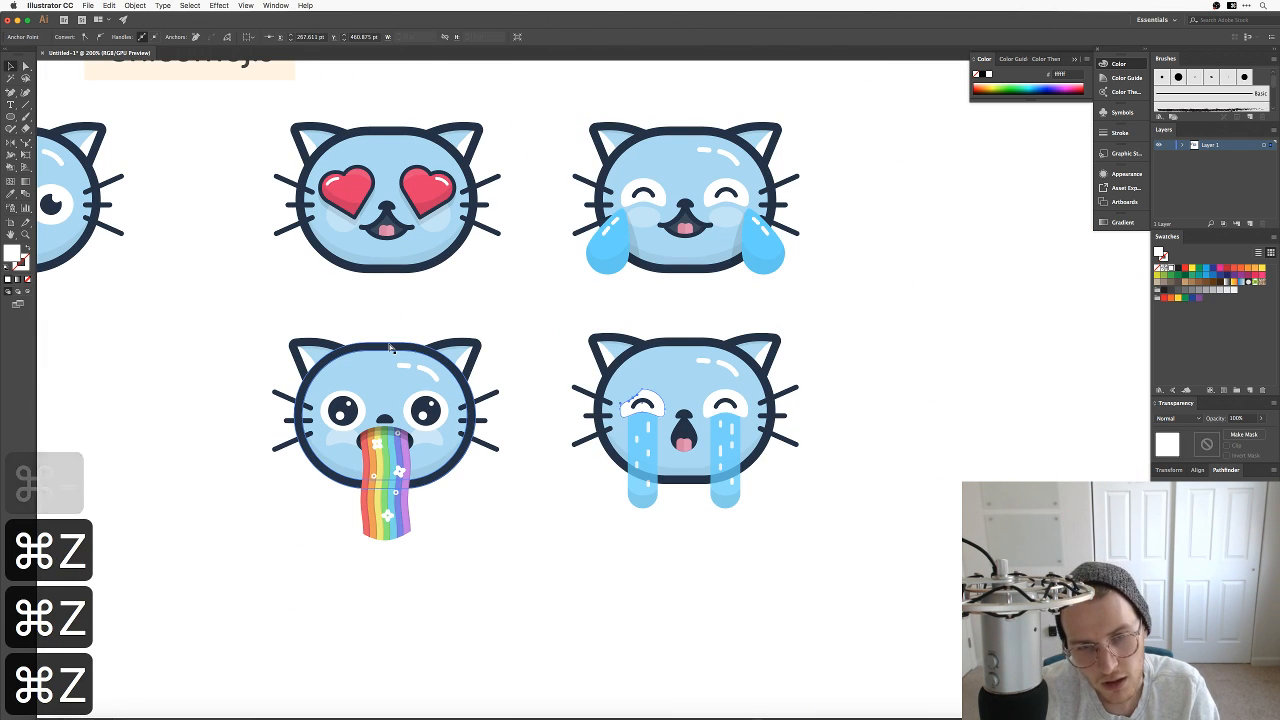
{"action": "key", "text": "shift+super+z"}
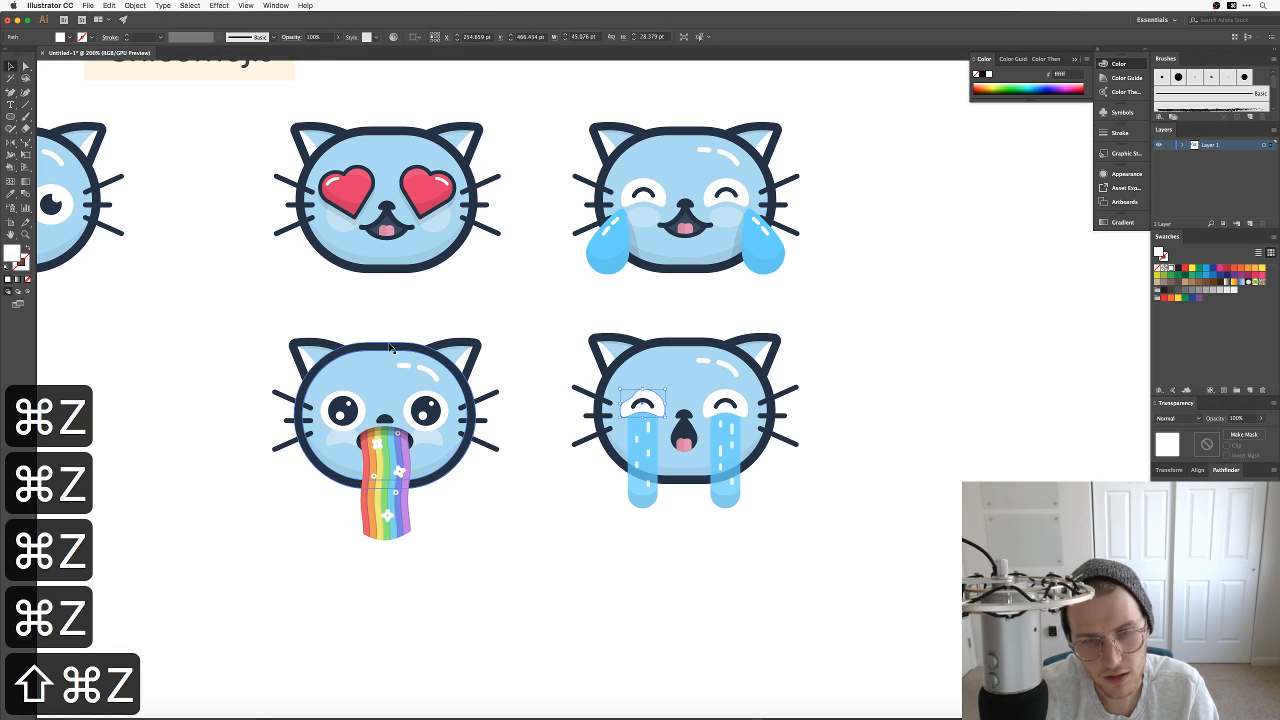
{"action": "key", "text": "super+equal"}
{"action": "key", "text": "super+equal"}
{"action": "key", "text": "super+equal"}
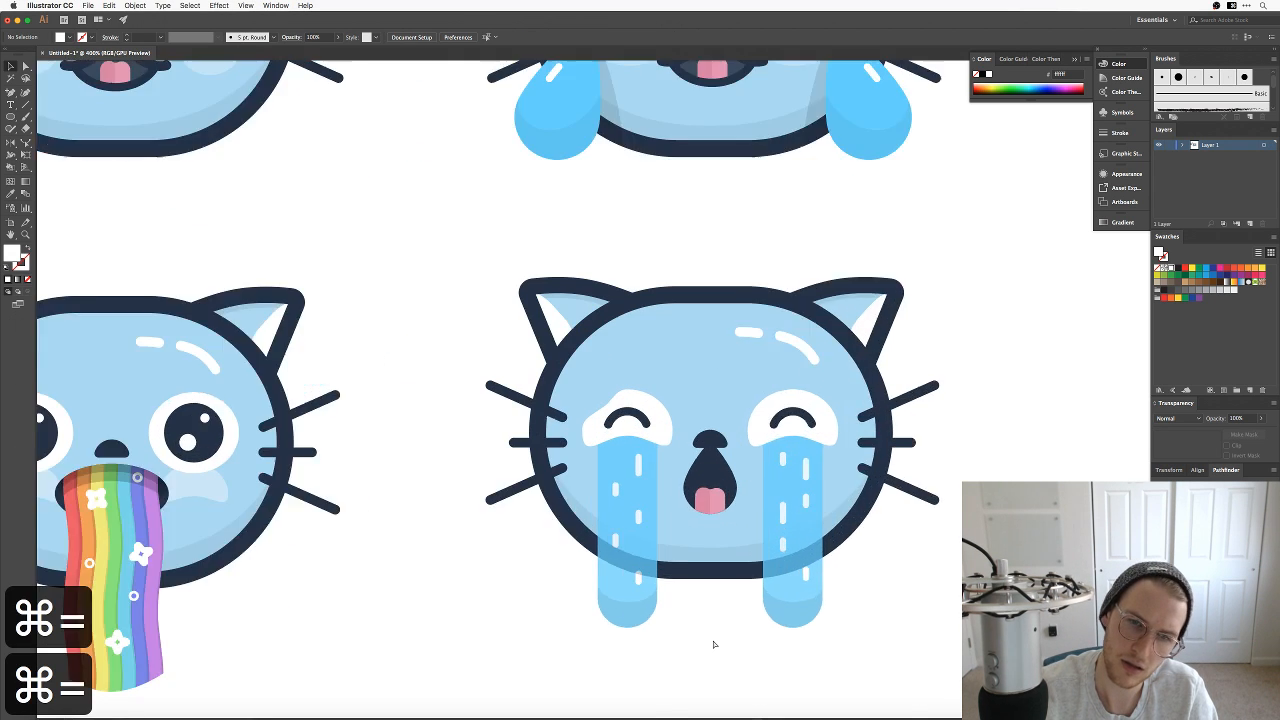
{"action": "mouse_move", "coordinate": [723, 571]}
{"action": "left_mouse_down"}
{"action": "mouse_move", "coordinate": [713, 565]}
{"action": "mouse_move", "coordinate": [739, 577]}
{"action": "left_mouse_up"}
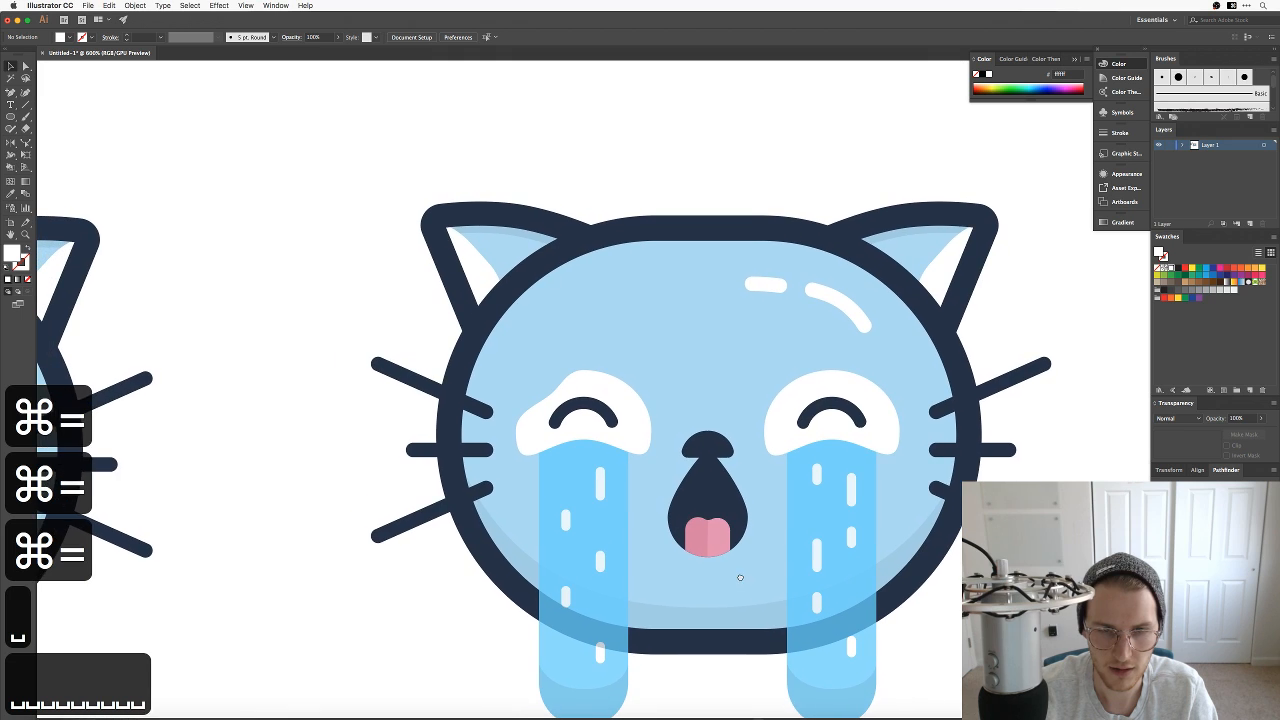
{"action": "key", "text": "p"}
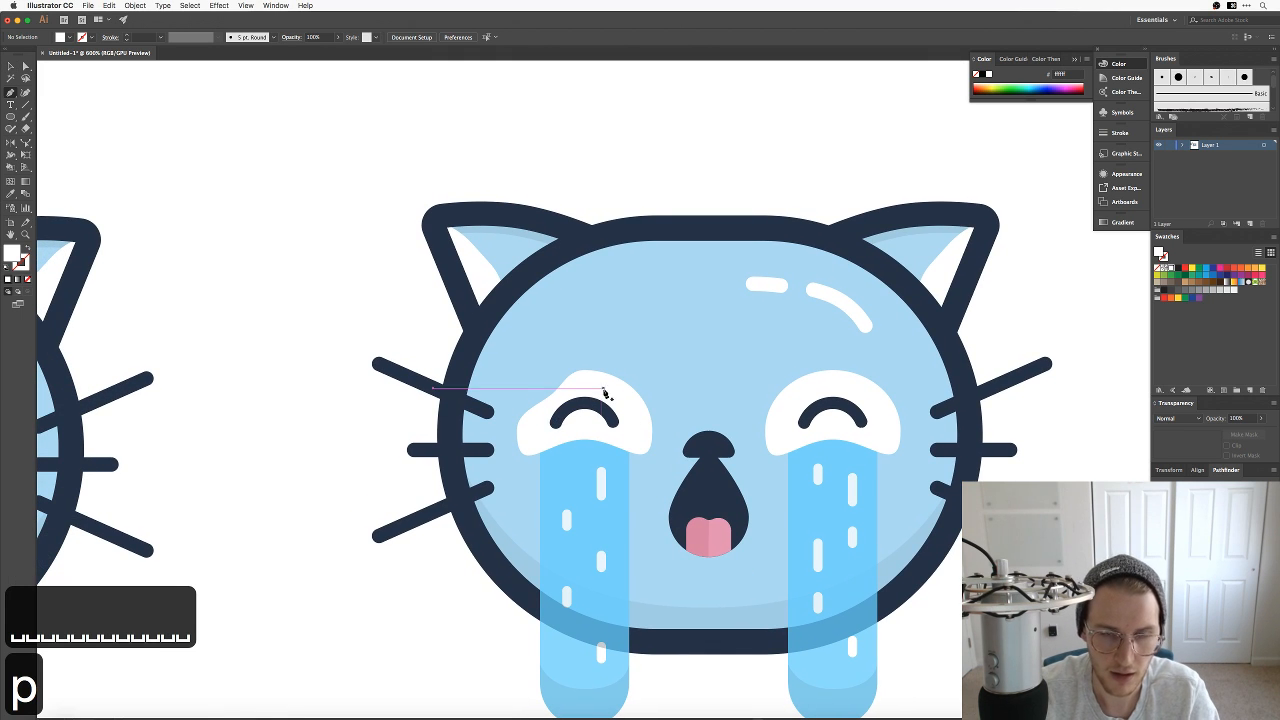
{"action": "key", "text": "super+z"}
{"action": "key", "text": "super+z"}
{"action": "key", "text": "p"}
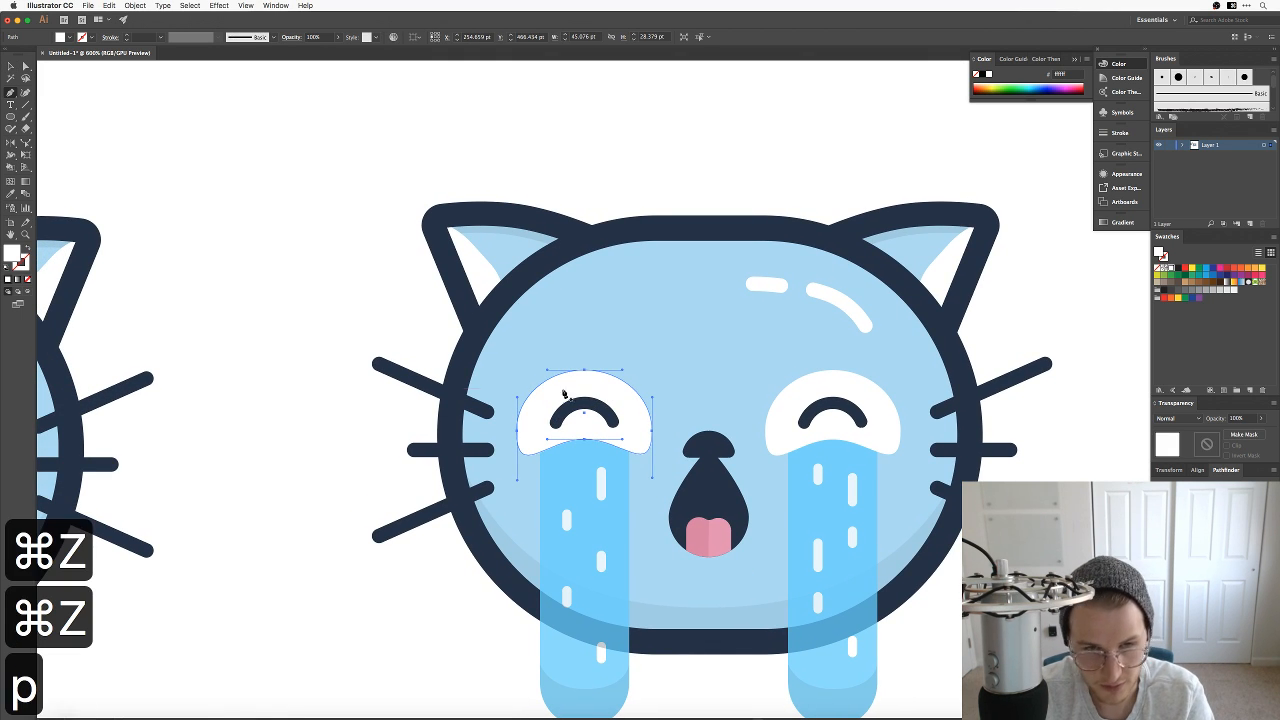
Step: Draw an ellipse about 48.5 pt wide overlapping the left eye's upper-left edge and give it a 4 pt white outline without fill
{"action": "key", "text": "l"}
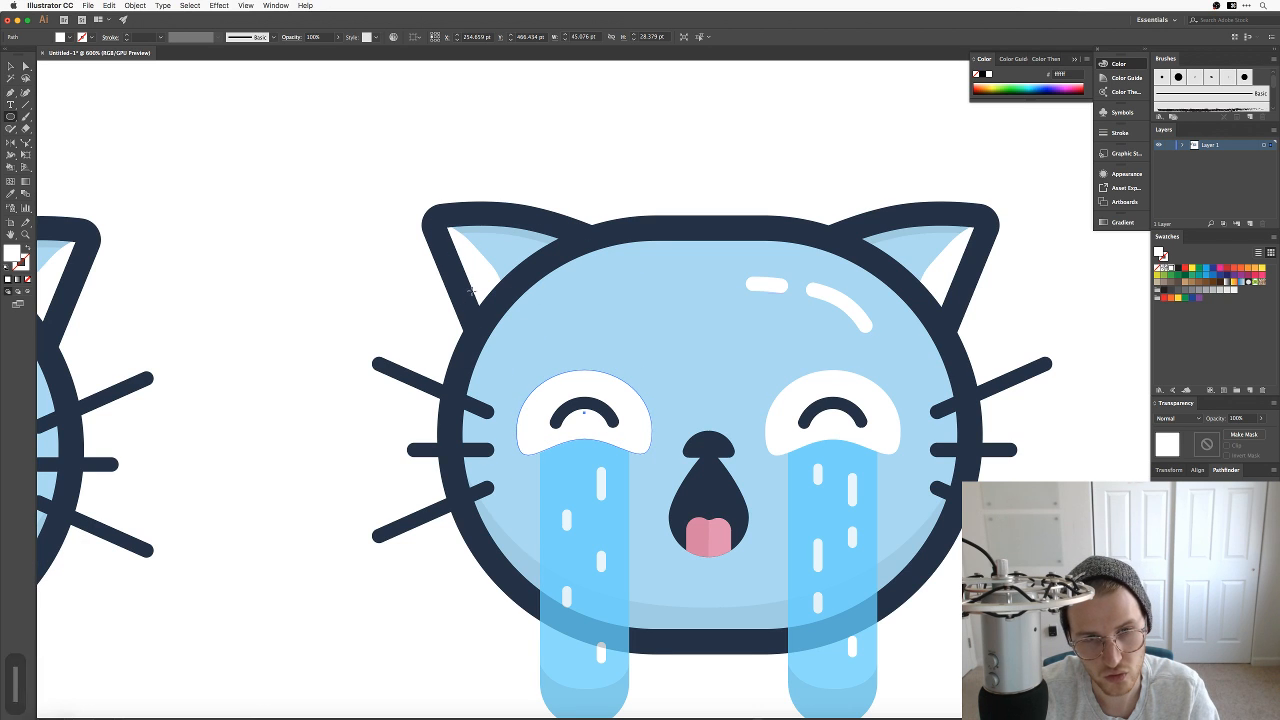
{"action": "left_click_drag", "start_coordinate": [476, 291], "coordinate": [551, 358]}
{"action": "key", "text": "v"}
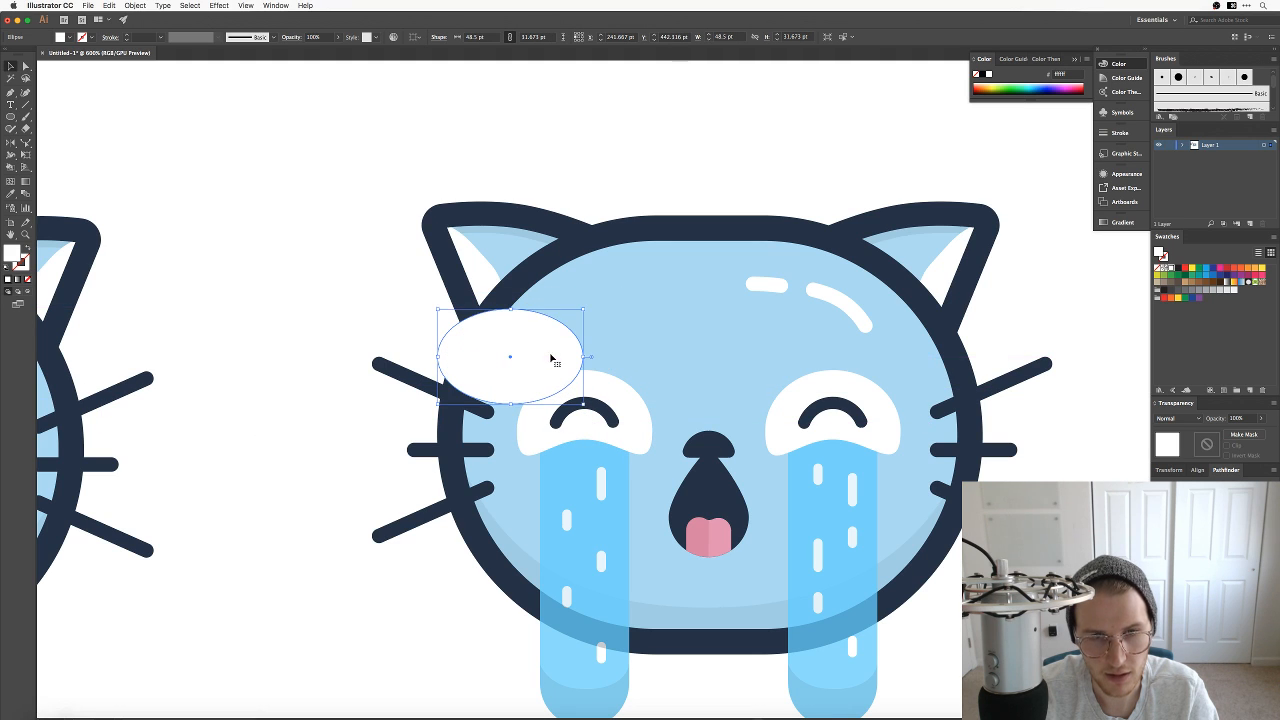
{"action": "left_click", "coordinate": [25, 245]}
{"action": "key", "text": "v"}
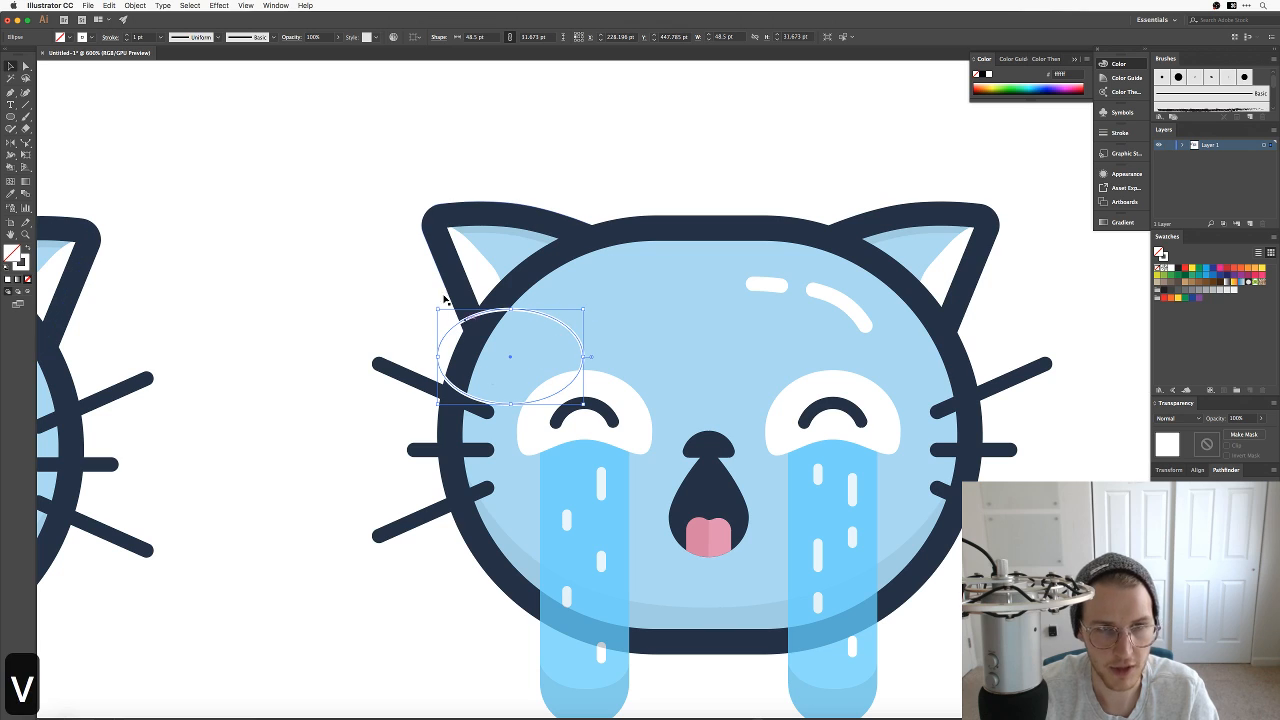
{"action": "left_click", "coordinate": [126, 35]}
{"action": "left_click", "coordinate": [126, 35]}
{"action": "left_click", "coordinate": [126, 35]}
{"action": "left_click", "coordinate": [109, 37]}
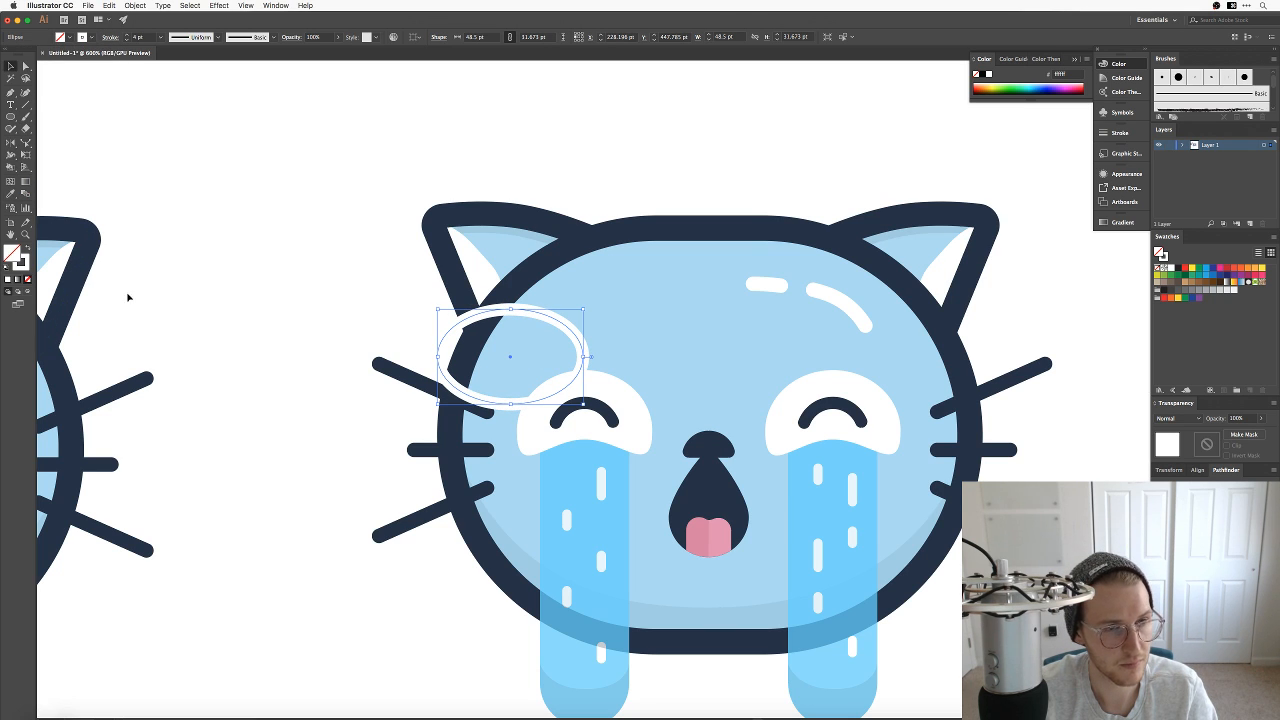
Step: Recolour the ellipse's outline with the dark navy sampled from the closed-eye arc
{"action": "key", "text": "super+shift+e"}
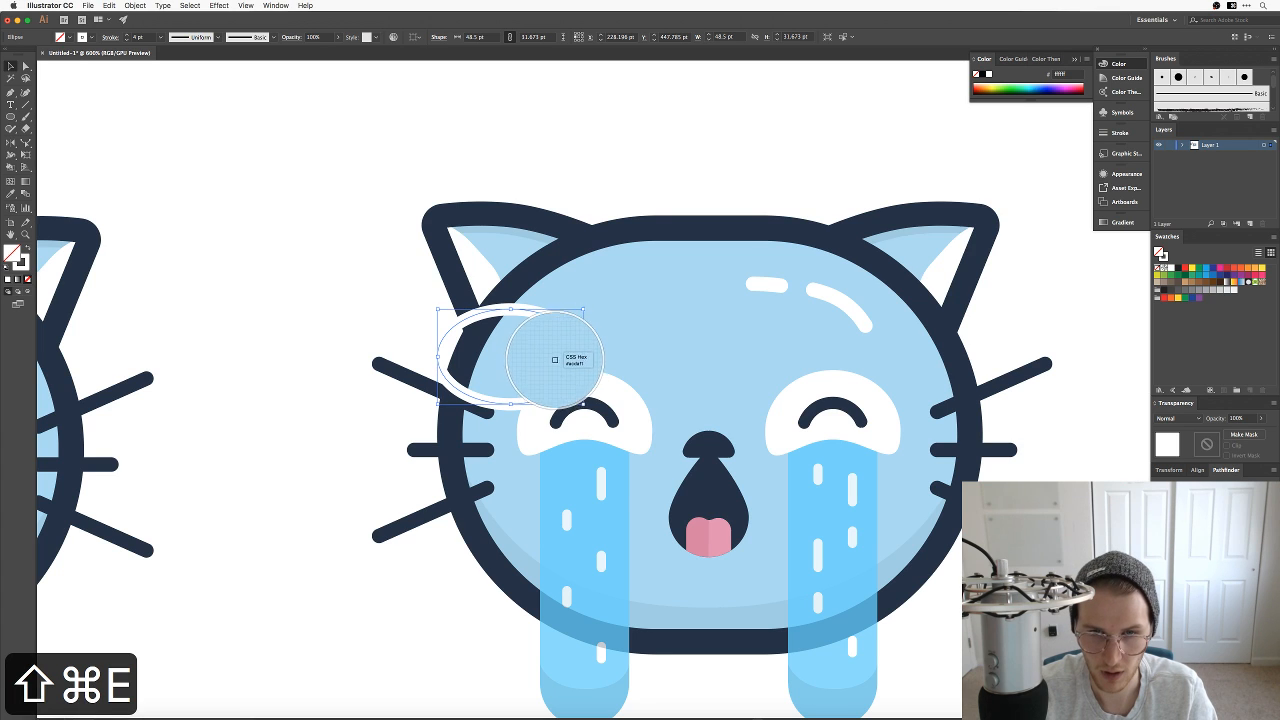
{"action": "key", "text": "i"}
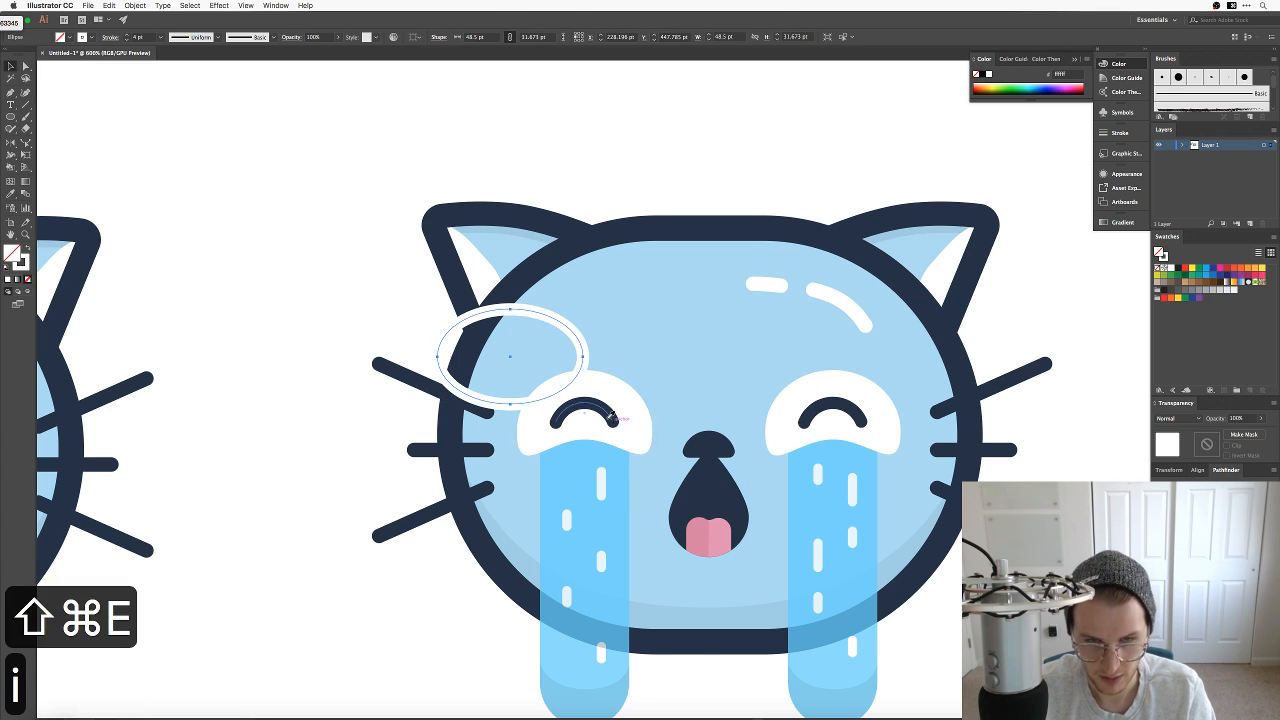
{"action": "left_click", "coordinate": [608, 415]}
{"action": "key", "text": "v"}
{"action": "left_click", "coordinate": [382, 326]}
Step: Delete the ellipse's top and left anchor points to leave a curved eyebrow stroke above the left eye
{"action": "key", "text": "a"}
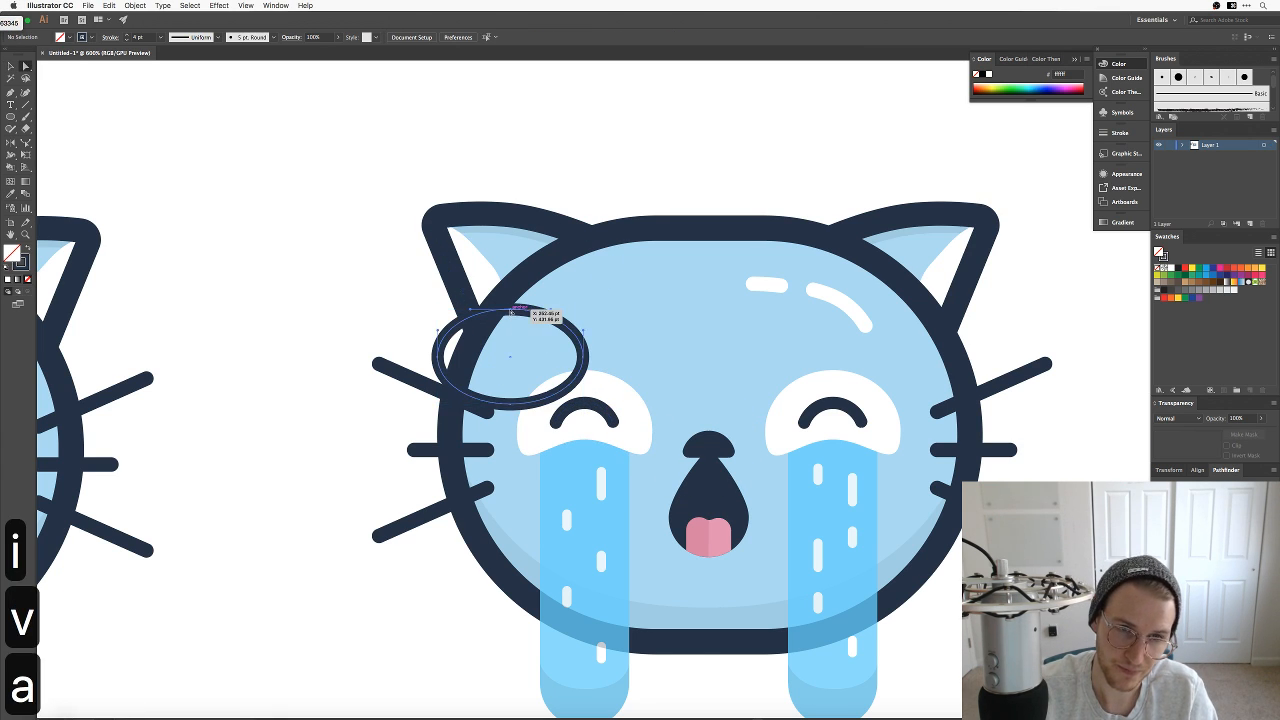
{"action": "left_click", "coordinate": [510, 306]}
{"action": "key", "text": "BackSpace"}
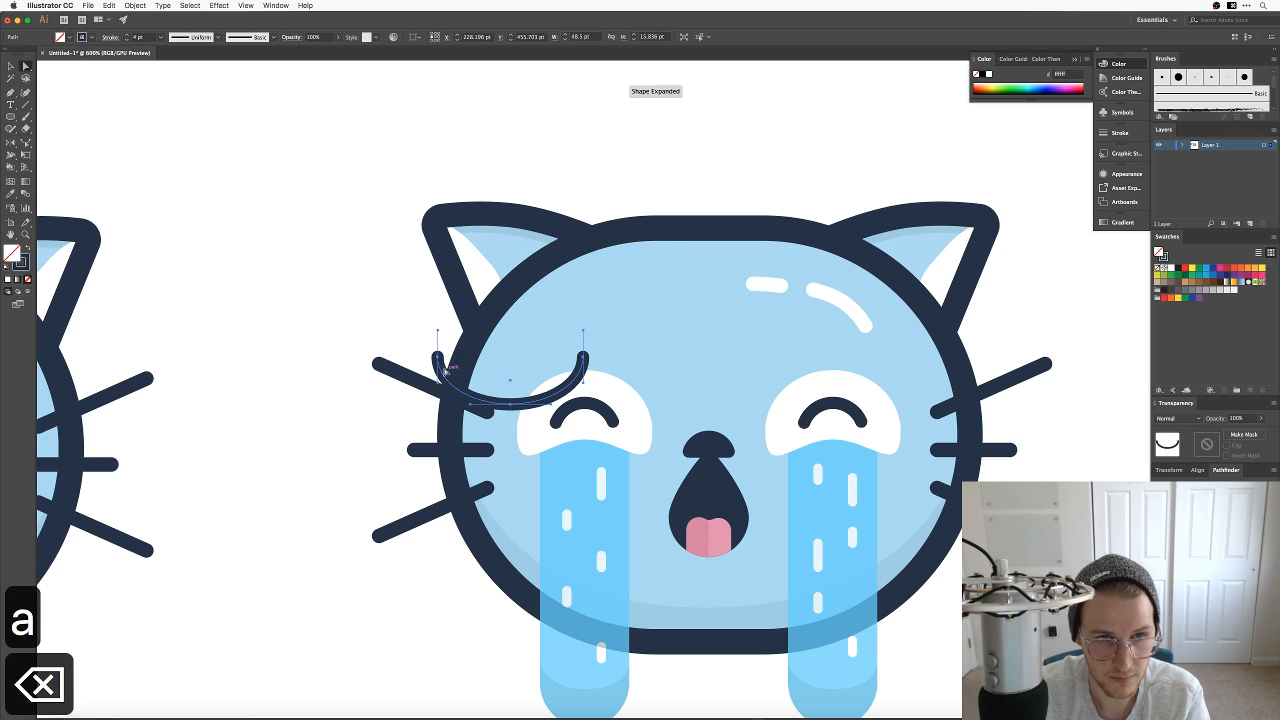
{"action": "left_click", "coordinate": [437, 358]}
{"action": "key", "text": "BackSpace"}
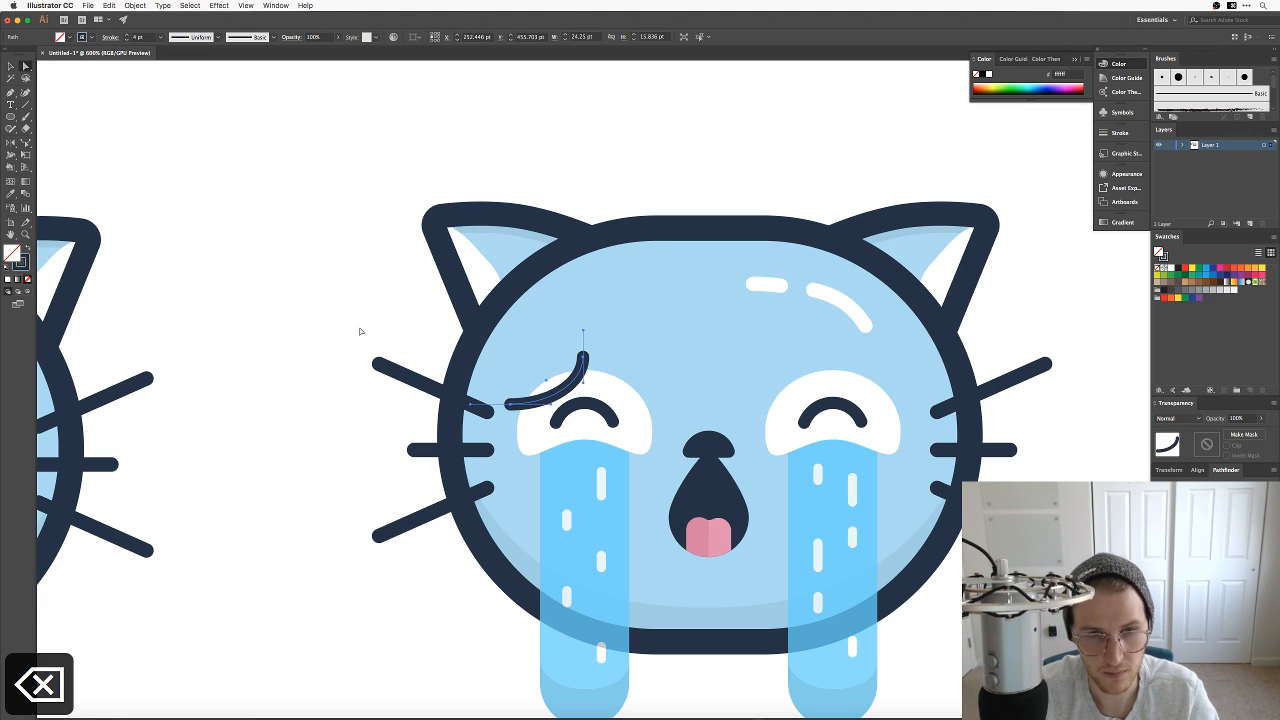
{"action": "key", "text": "v"}
{"action": "left_click", "coordinate": [358, 328]}
Step: Raise the eyebrow's upper end slightly and shift the whole eyebrow a little to the left
{"action": "key", "text": "a"}
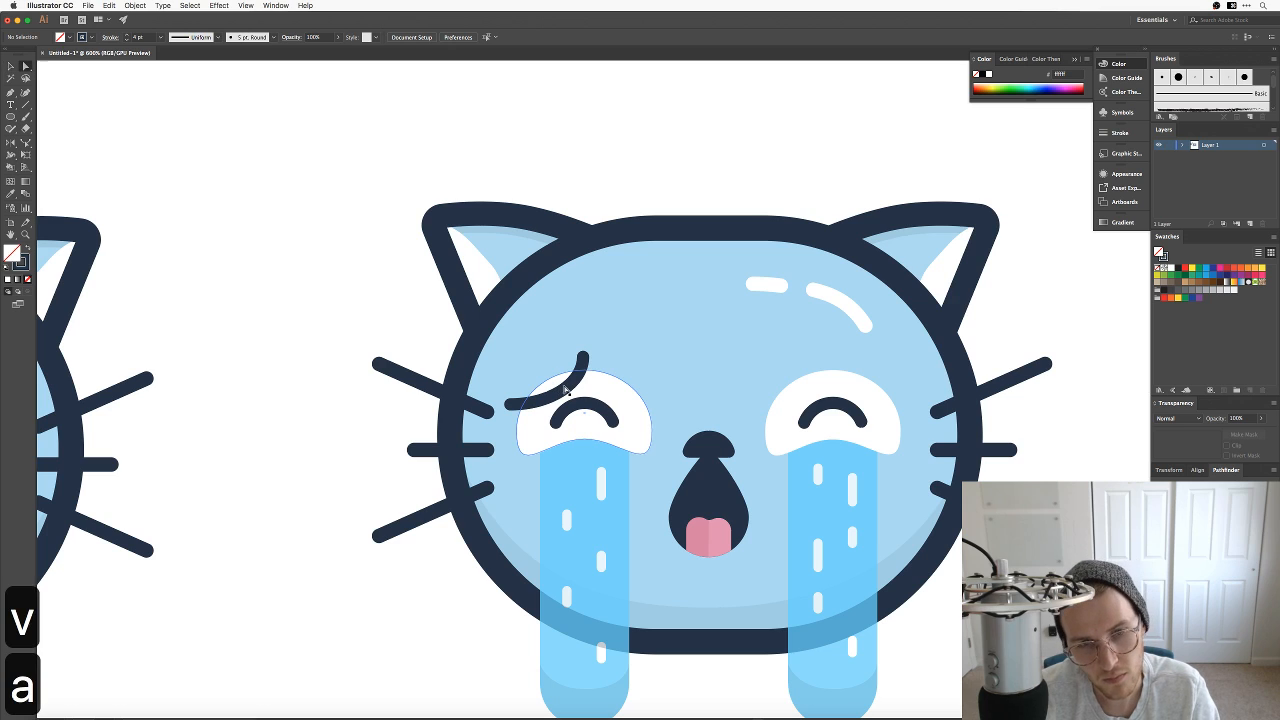
{"action": "left_click_drag", "start_coordinate": [583, 357], "coordinate": [584, 349]}
{"action": "key", "text": "v"}
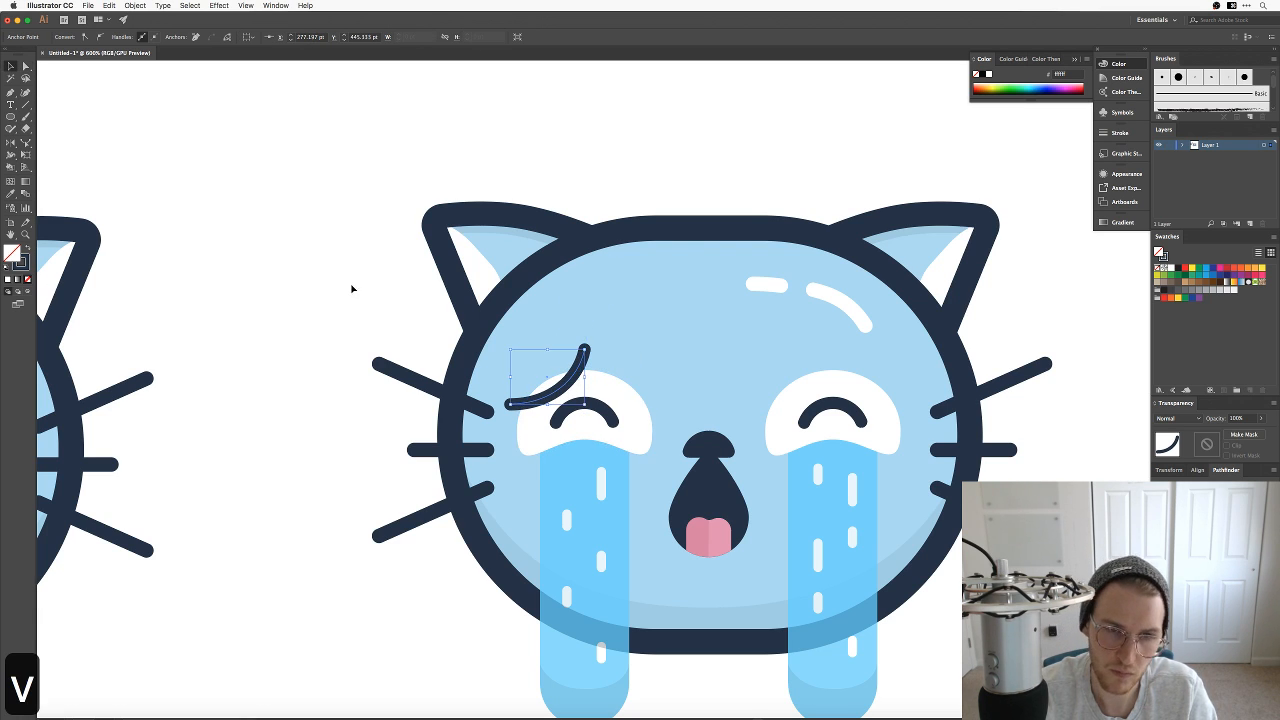
{"action": "left_click", "coordinate": [340, 292]}
{"action": "key", "text": "v"}
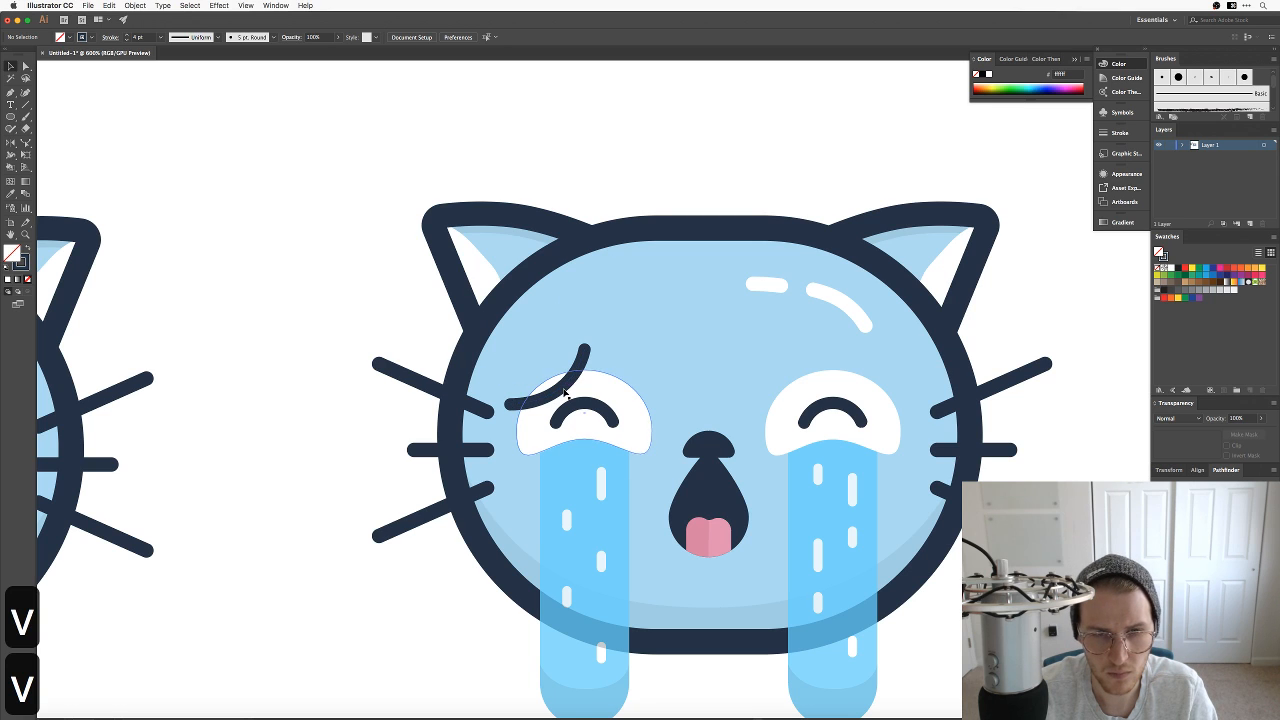
{"action": "left_click_drag", "start_coordinate": [564, 392], "coordinate": [558, 392]}
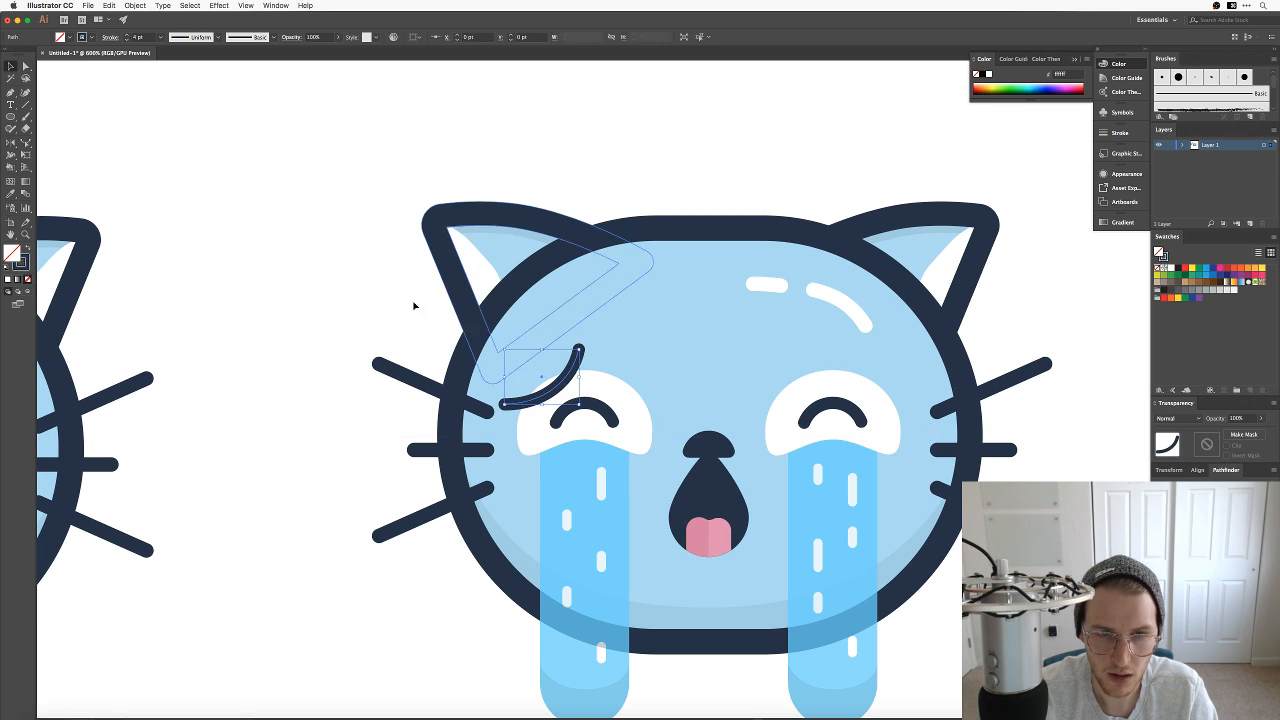
Step: Add anchor points where the eyebrow crosses the left eye's white outline and pull that edge in behind the eyebrow
{"action": "left_click", "coordinate": [413, 305]}
{"action": "key", "text": "a"}
{"action": "left_click", "coordinate": [545, 385]}
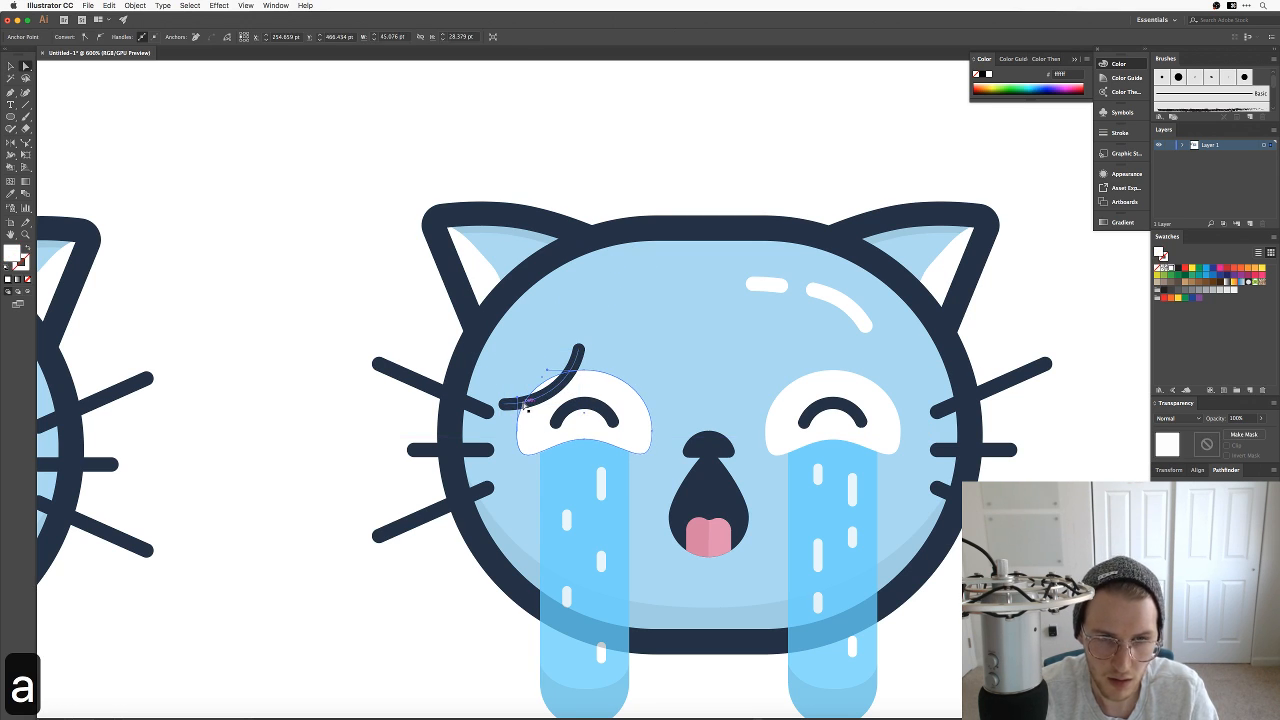
{"action": "key", "text": "p"}
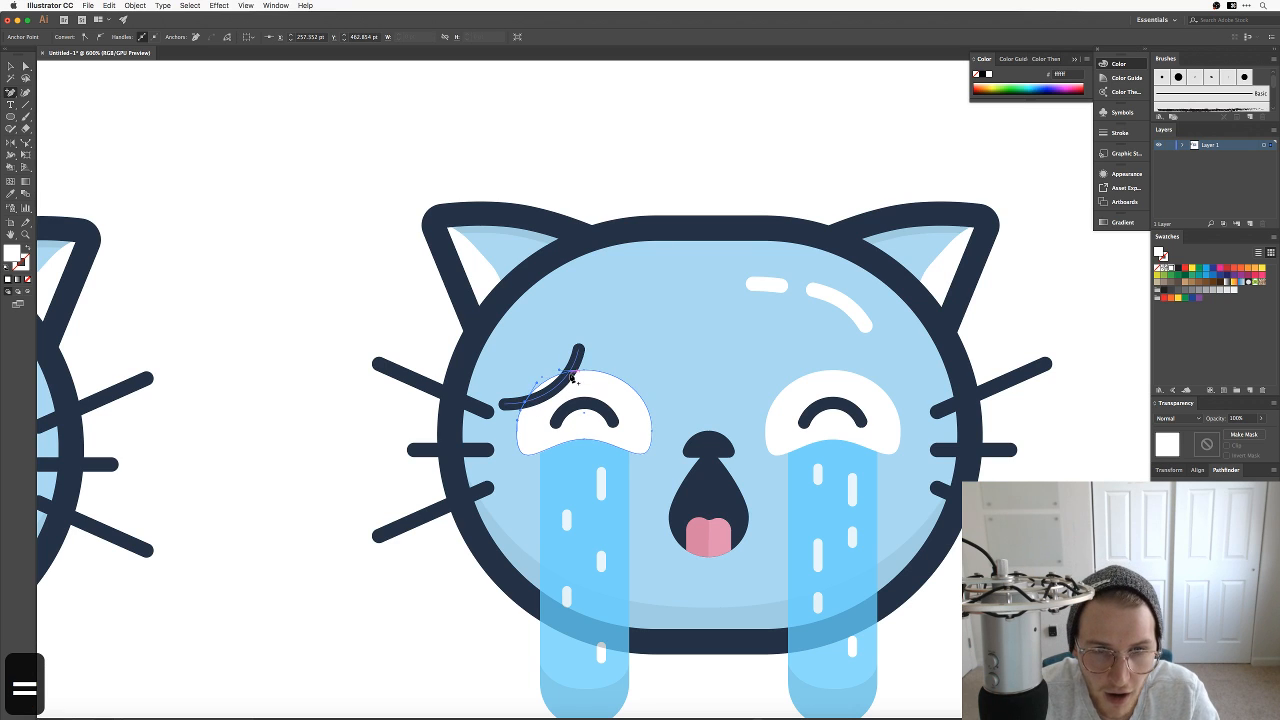
{"action": "key", "text": "a"}
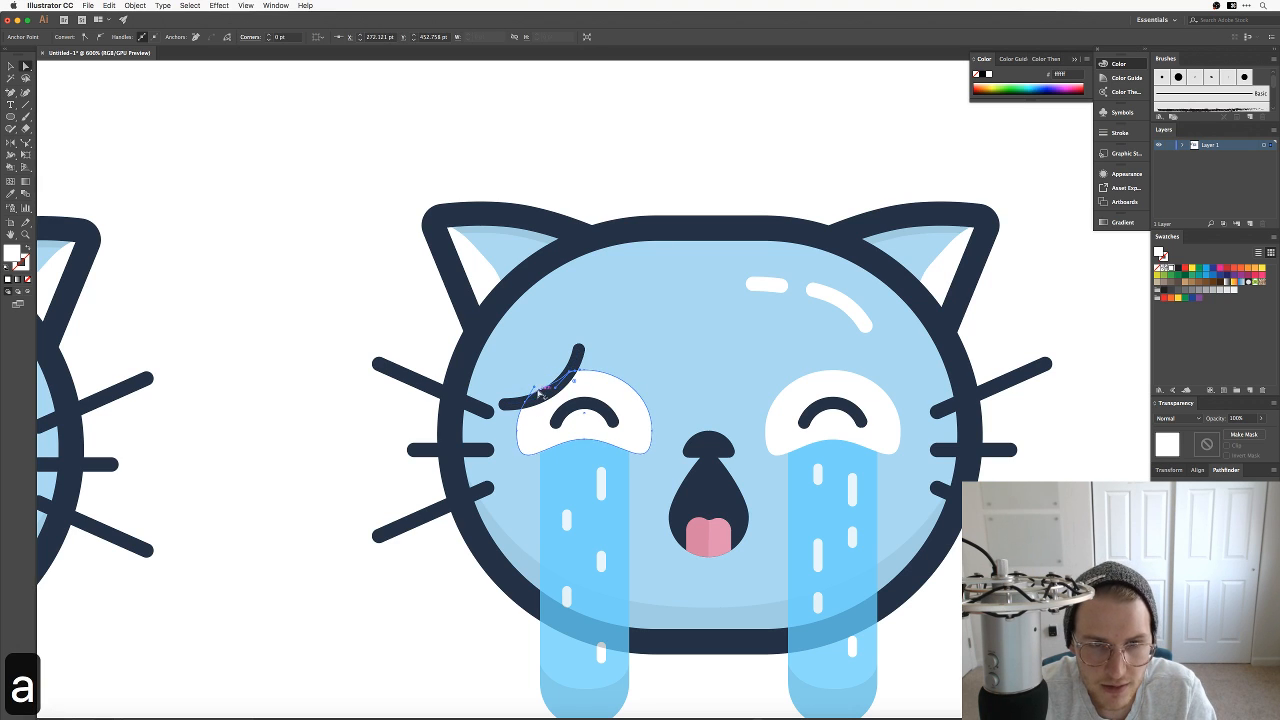
{"action": "left_click", "coordinate": [374, 292]}
{"action": "key", "text": "super+minus"}
{"action": "key", "text": "super+minus"}
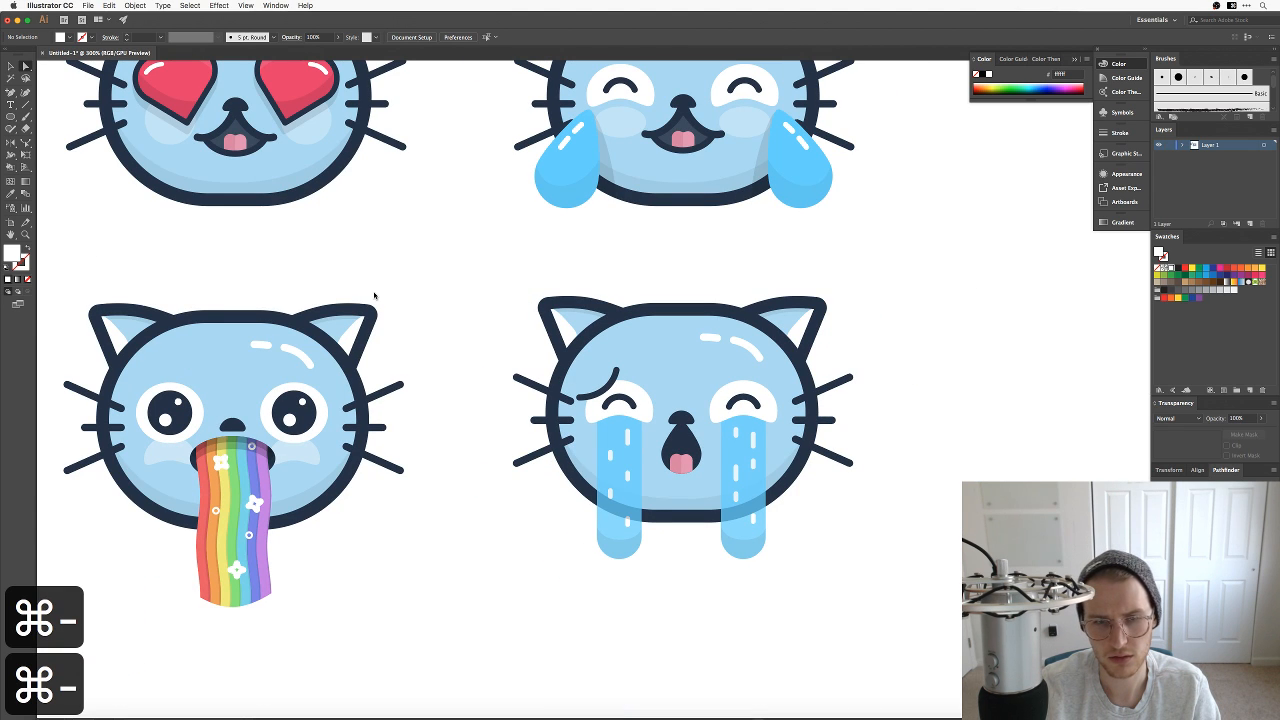
{"action": "key", "text": "super+equal"}
{"action": "key", "text": "super+equal"}
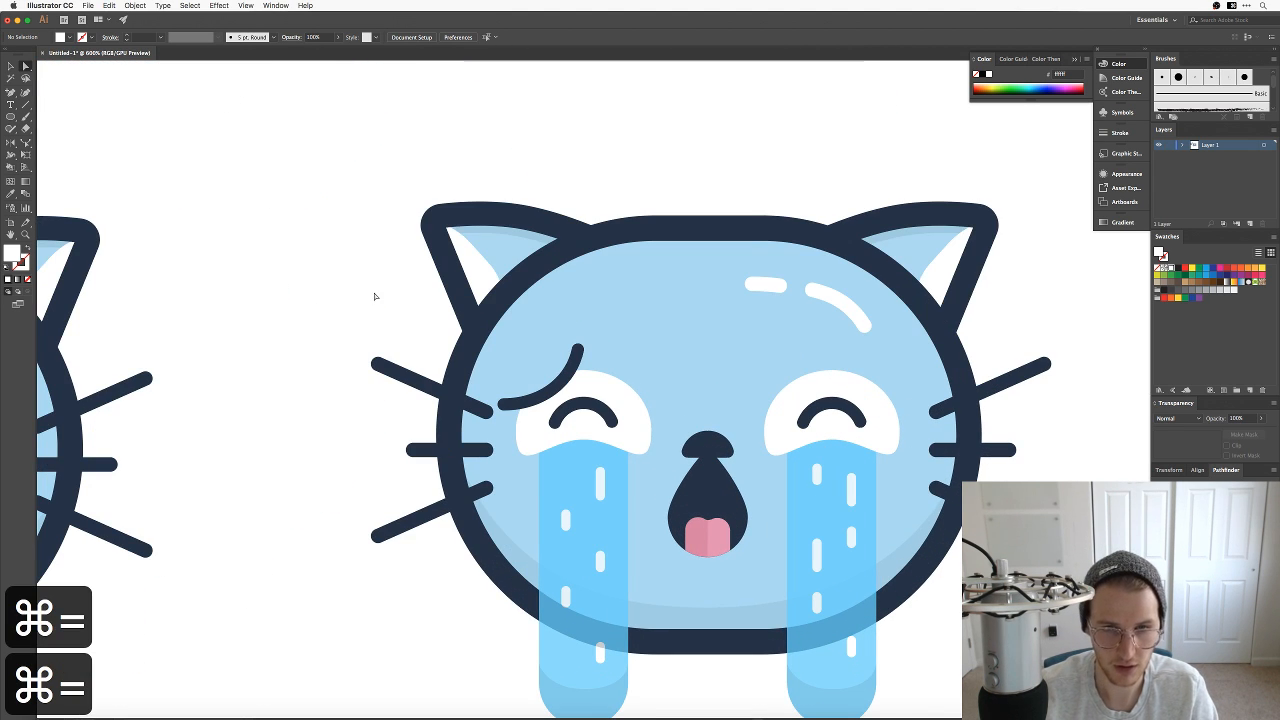
Step: Delete the dark closed-eye arc from the sobbing cat's left eye
{"action": "key", "text": "space"}
{"action": "left_click_drag", "start_coordinate": [384, 414], "coordinate": [350, 404]}
{"action": "key", "text": "v"}
{"action": "left_click", "coordinate": [572, 402]}
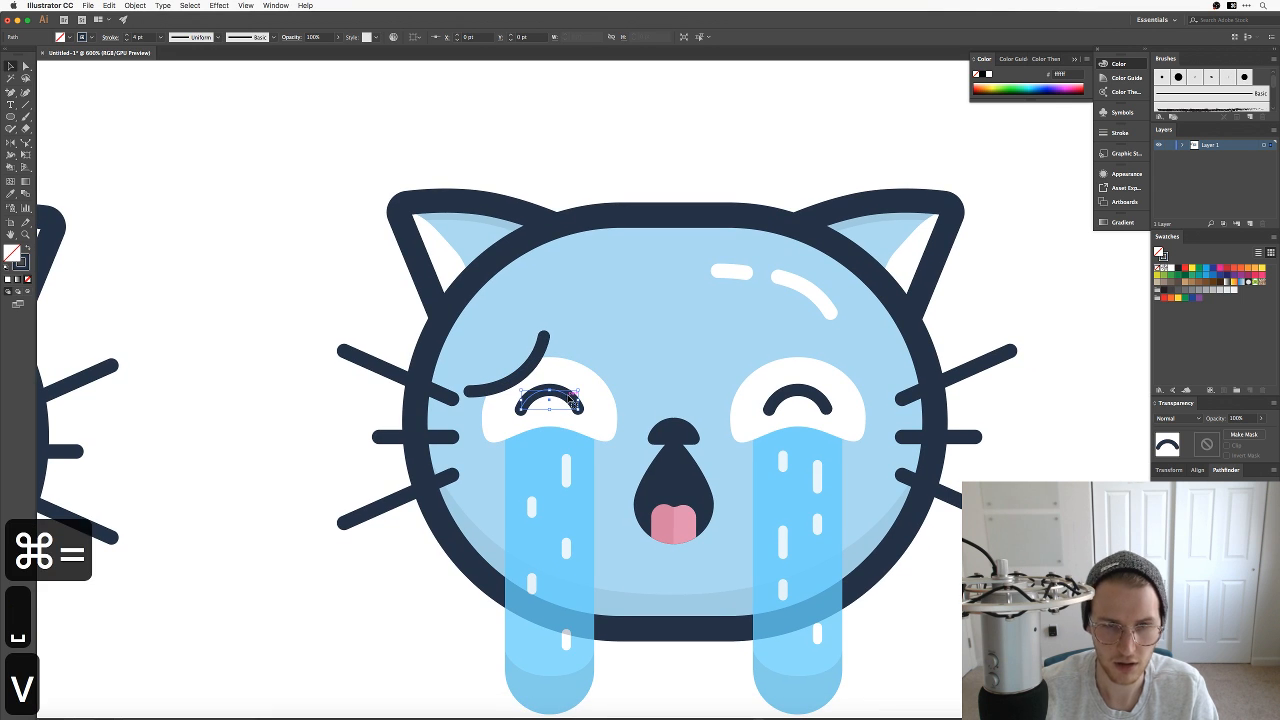
{"action": "key", "text": "super+minus"}
{"action": "key", "text": "BackSpace"}
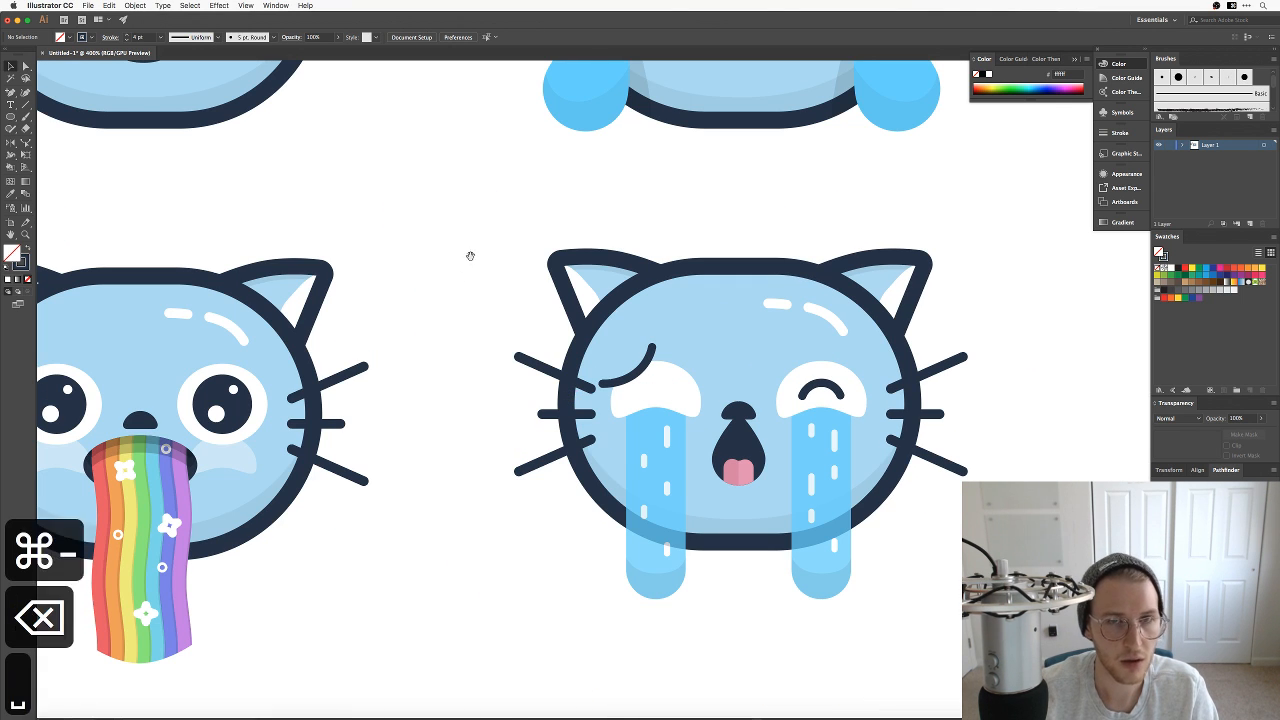
Step: Copy the dark notched pupil from an open eye of another cat in the set
{"action": "key", "text": "space"}
{"action": "left_click_drag", "start_coordinate": [469, 251], "coordinate": [914, 428]}
{"action": "mouse_move", "coordinate": [362, 325]}
{"action": "left_mouse_down"}
{"action": "mouse_move", "coordinate": [798, 535]}
{"action": "mouse_move", "coordinate": [357, 327]}
{"action": "left_mouse_up"}
{"action": "key", "text": "a"}
{"action": "left_click", "coordinate": [304, 440]}
{"action": "key", "text": "super+c"}
Step: Paste the copied pupil and position it inside the sobbing cat's left white eye shape
{"action": "key", "text": "space"}
{"action": "left_click_drag", "start_coordinate": [832, 484], "coordinate": [549, 354]}
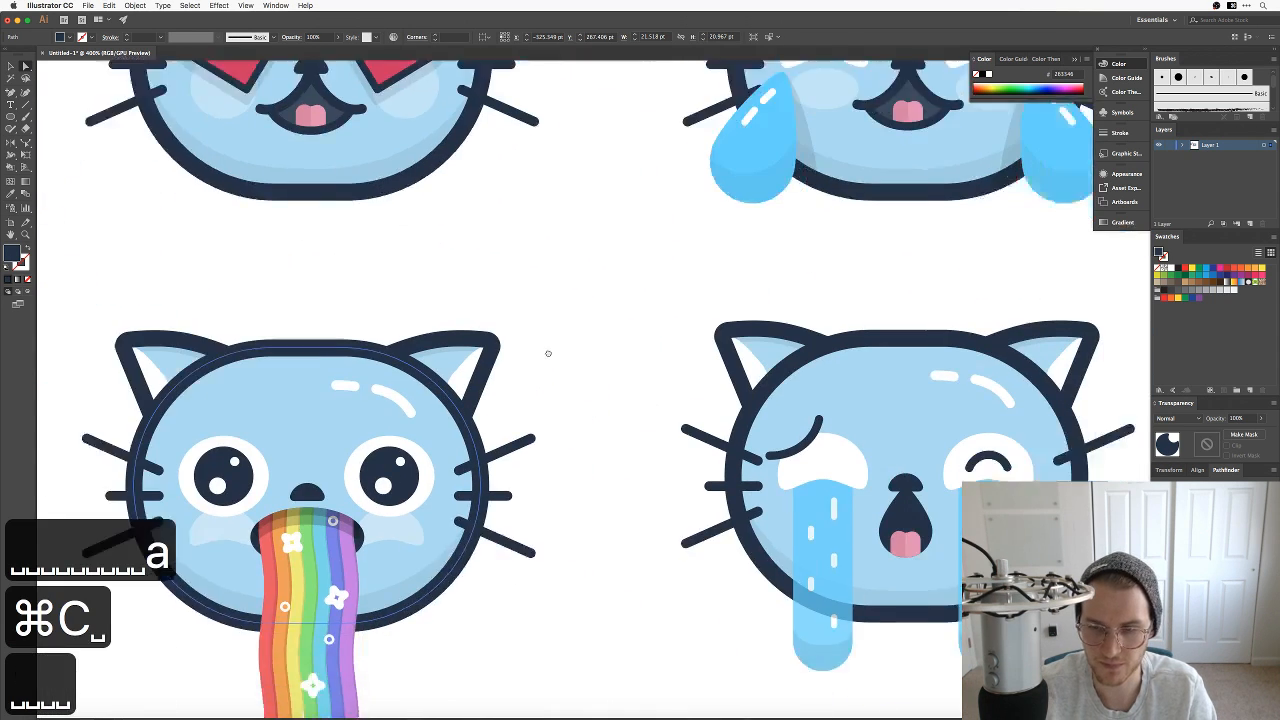
{"action": "left_click_drag", "start_coordinate": [770, 509], "coordinate": [562, 419]}
{"action": "key", "text": "super+v"}
{"action": "left_click_drag", "start_coordinate": [642, 393], "coordinate": [570, 400]}
{"action": "key", "text": "v"}
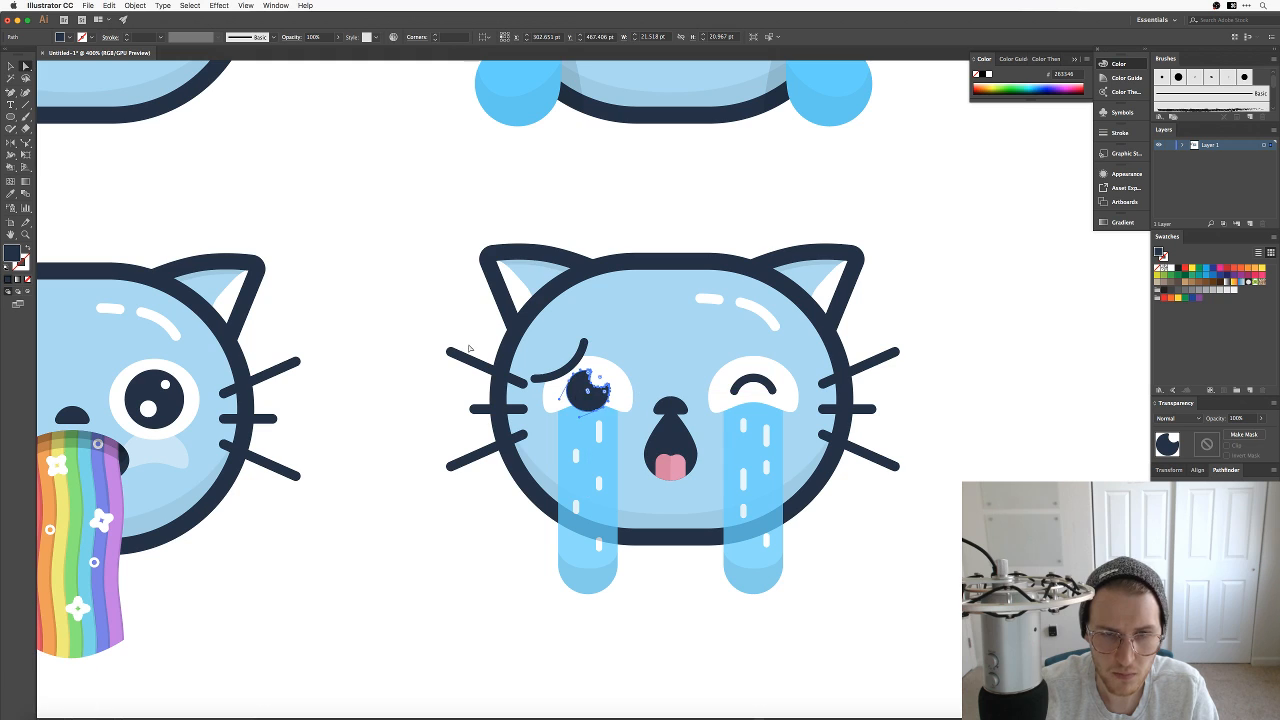
{"action": "left_click", "coordinate": [419, 299]}
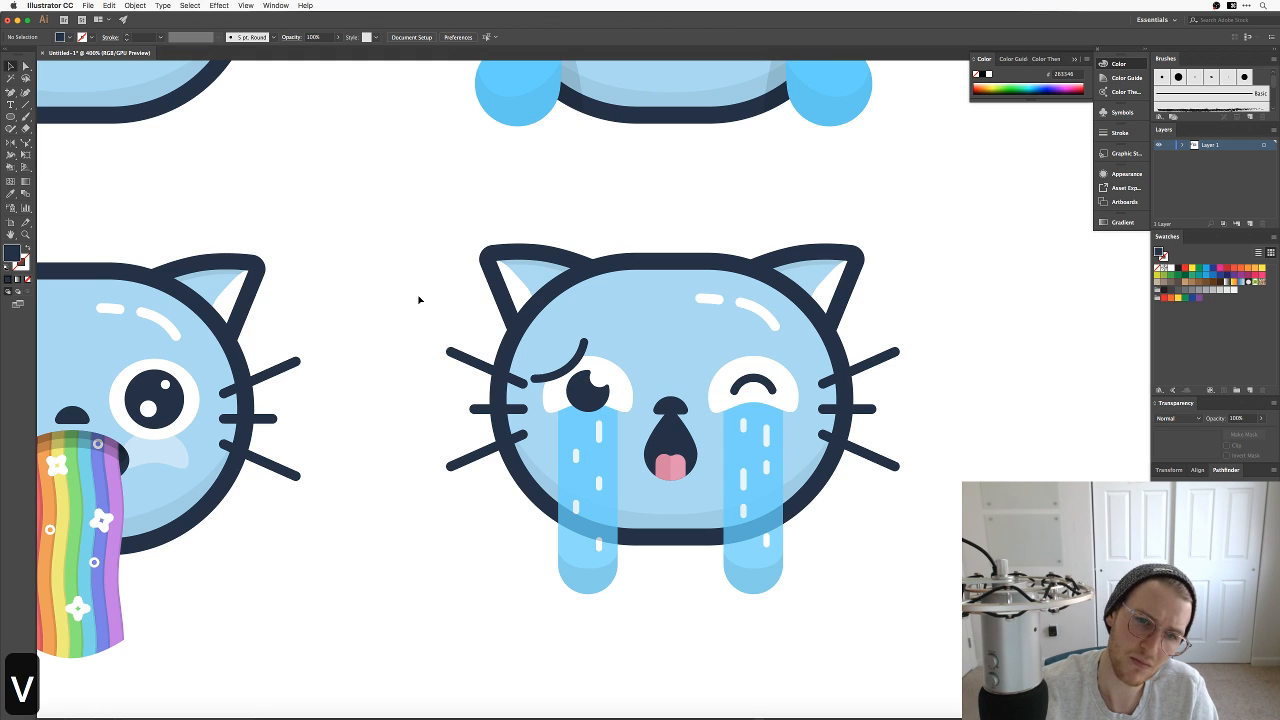
Step: Intersect duplicates of the left pupil and white eye shape, and replace the original pupil with the clipped result
{"action": "left_click", "coordinate": [597, 402]}
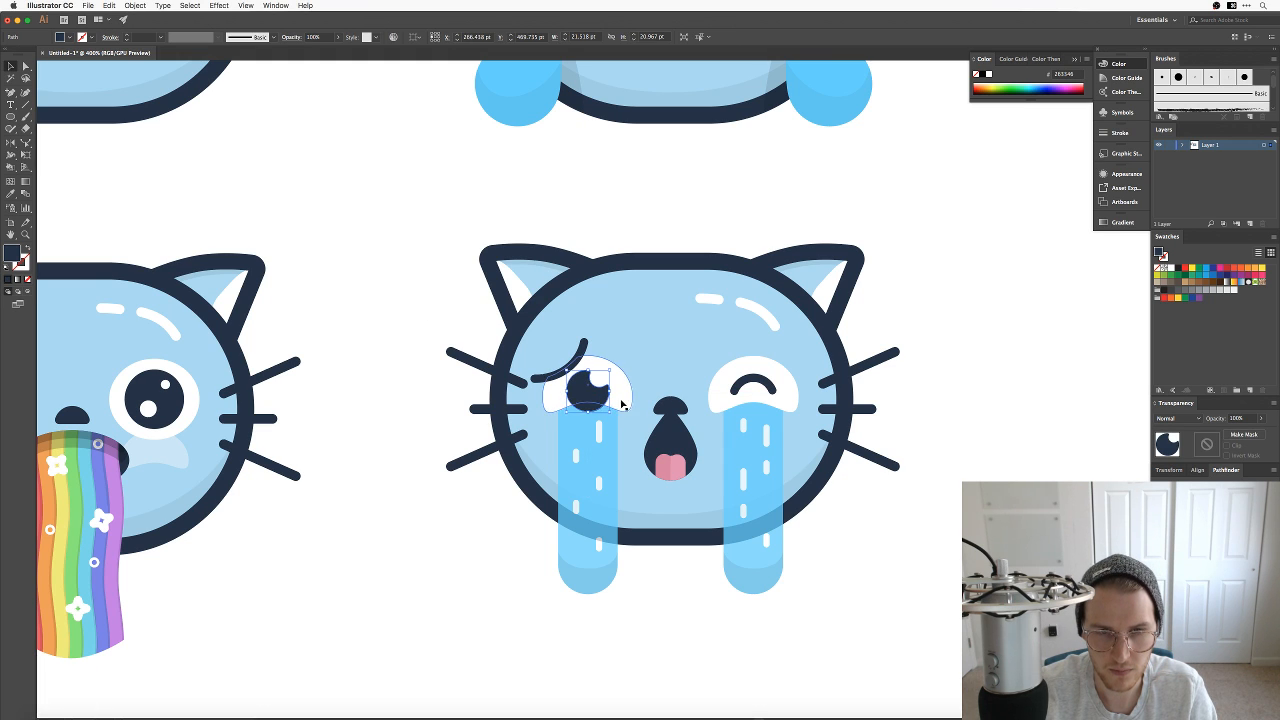
{"action": "left_click_drag", "start_coordinate": [615, 402], "coordinate": [685, 403]}
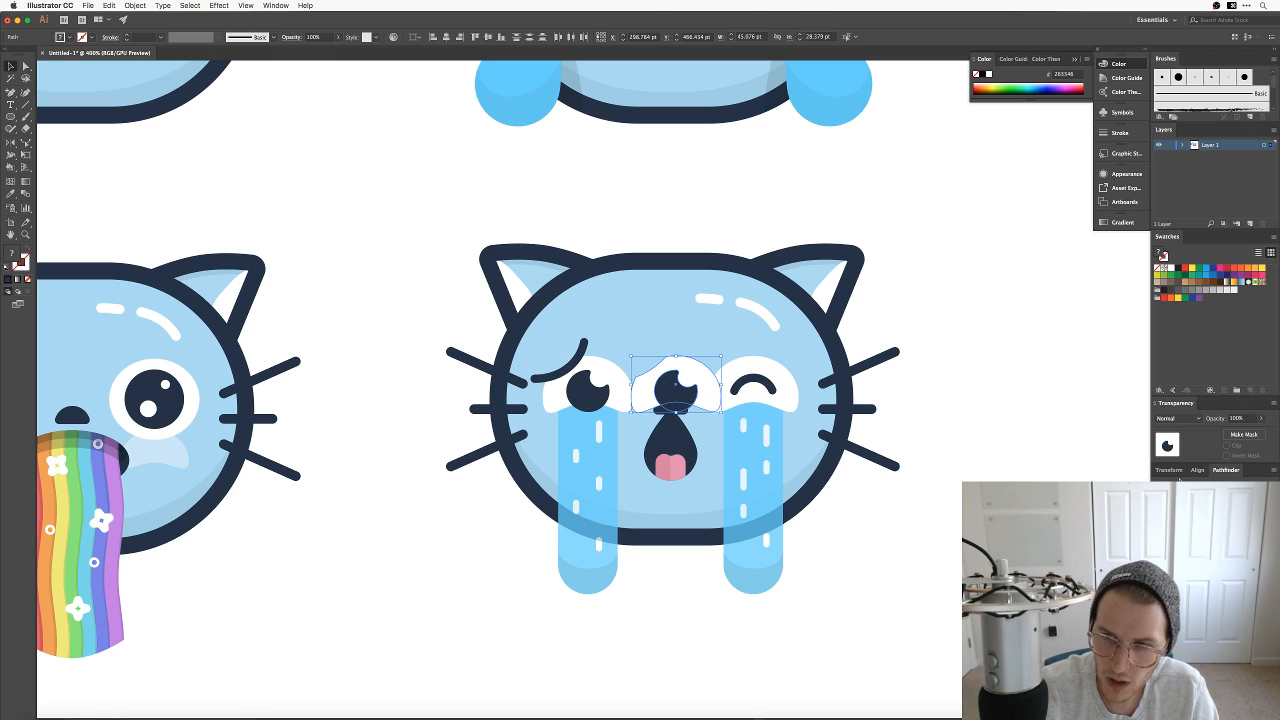
{"action": "key", "text": "super+4"}
{"action": "left_click", "coordinate": [590, 392]}
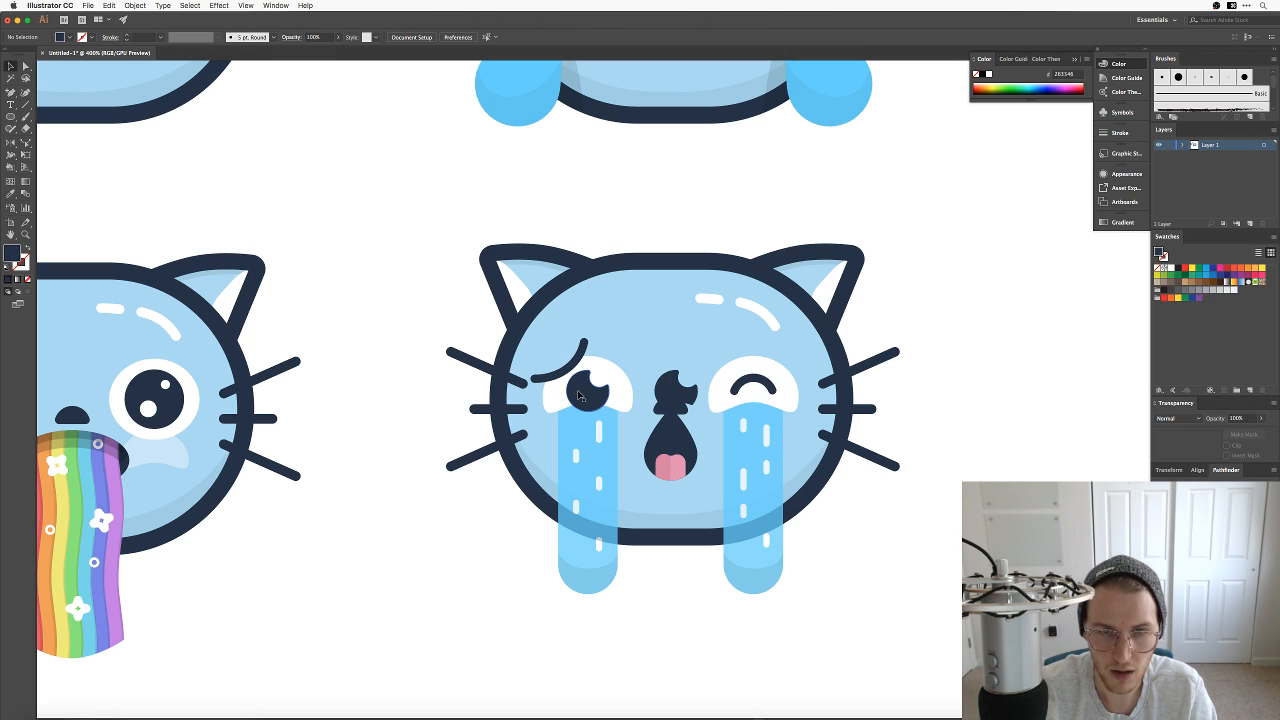
{"action": "key", "text": "BackSpace"}
{"action": "left_click_drag", "start_coordinate": [672, 390], "coordinate": [590, 387]}
{"action": "left_click", "coordinate": [409, 291]}
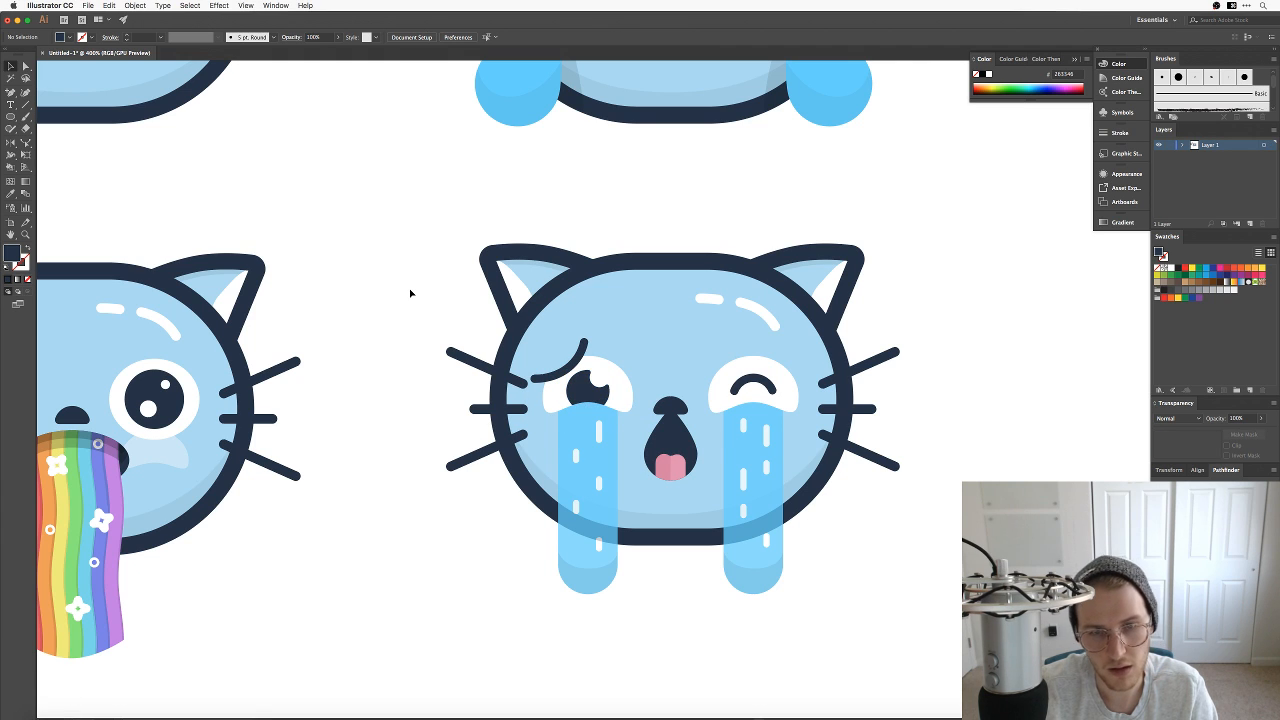
Step: Delete the sobbing cat's right closed eye and duplicate the left eye, pupil and eyebrow onto that side
{"action": "key", "text": "space"}
{"action": "left_click_drag", "start_coordinate": [464, 273], "coordinate": [407, 285]}
{"action": "key", "text": "space"}
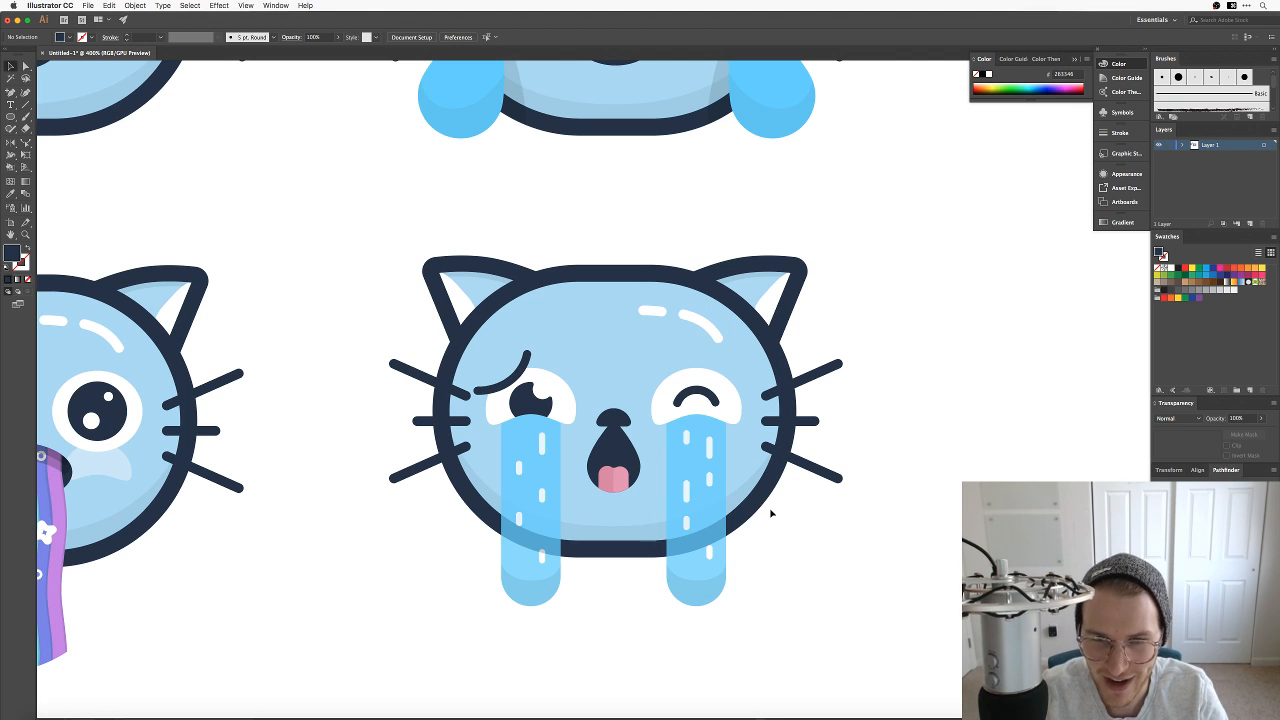
{"action": "left_click", "coordinate": [699, 399]}
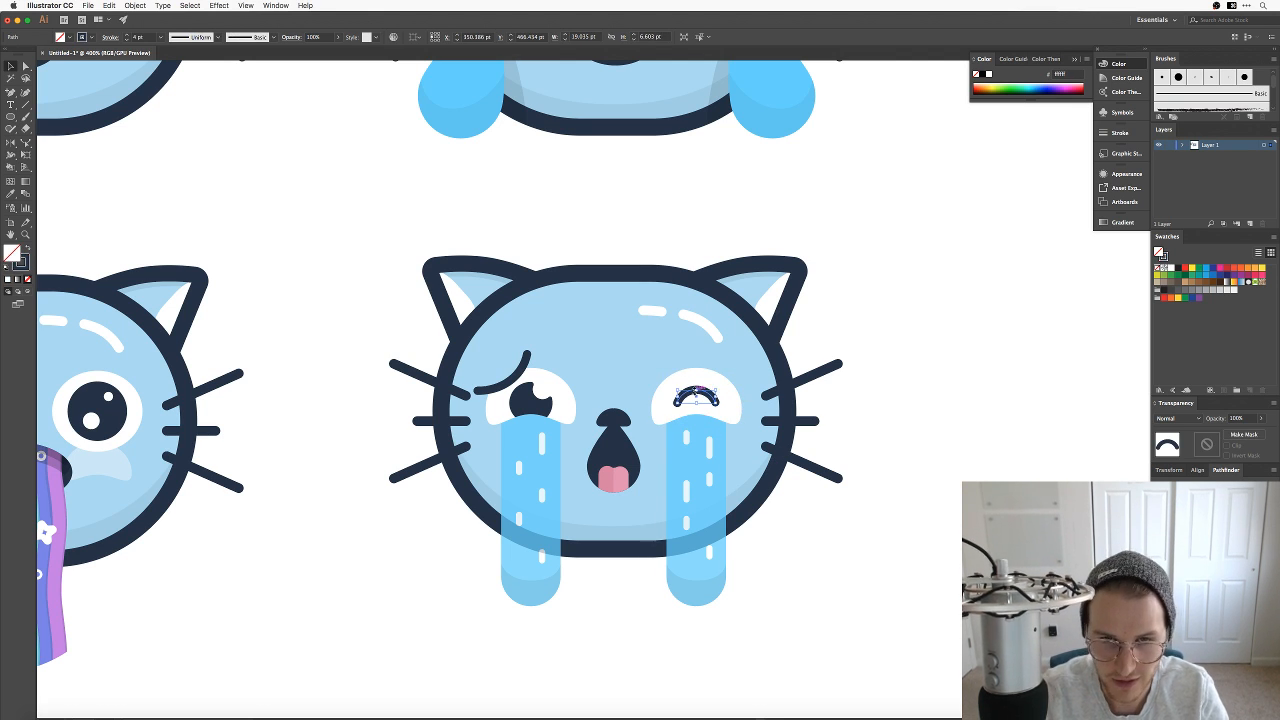
{"action": "key", "text": "BackSpace"}
{"action": "left_click_drag", "start_coordinate": [500, 377], "coordinate": [684, 397]}
{"action": "key", "text": "super+z"}
{"action": "key", "text": "super+2"}
Step: Mirror the duplicated eye and eyebrow horizontally and position them above the right tear stream
{"action": "right_click", "coordinate": [681, 396]}
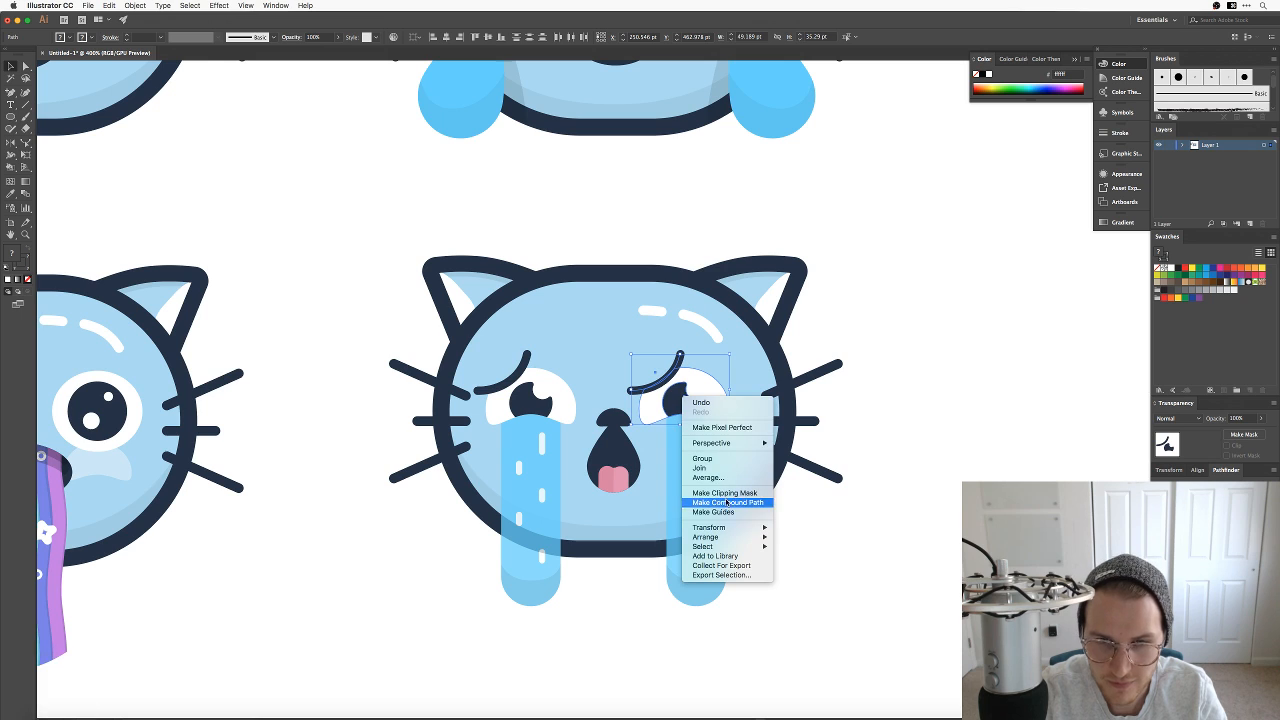
{"action": "mouse_move", "coordinate": [712, 527]}
{"action": "left_click", "coordinate": [789, 565]}
{"action": "key", "text": "Return"}
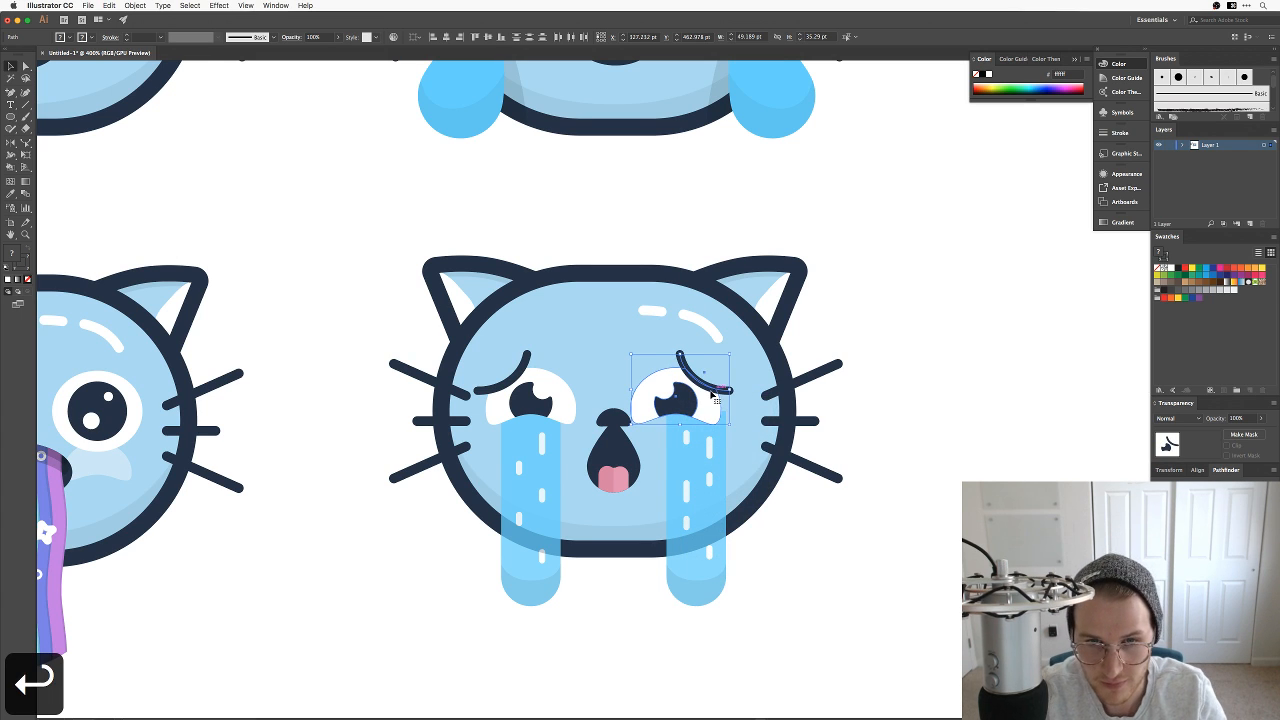
{"action": "left_click_drag", "start_coordinate": [712, 394], "coordinate": [720, 398]}
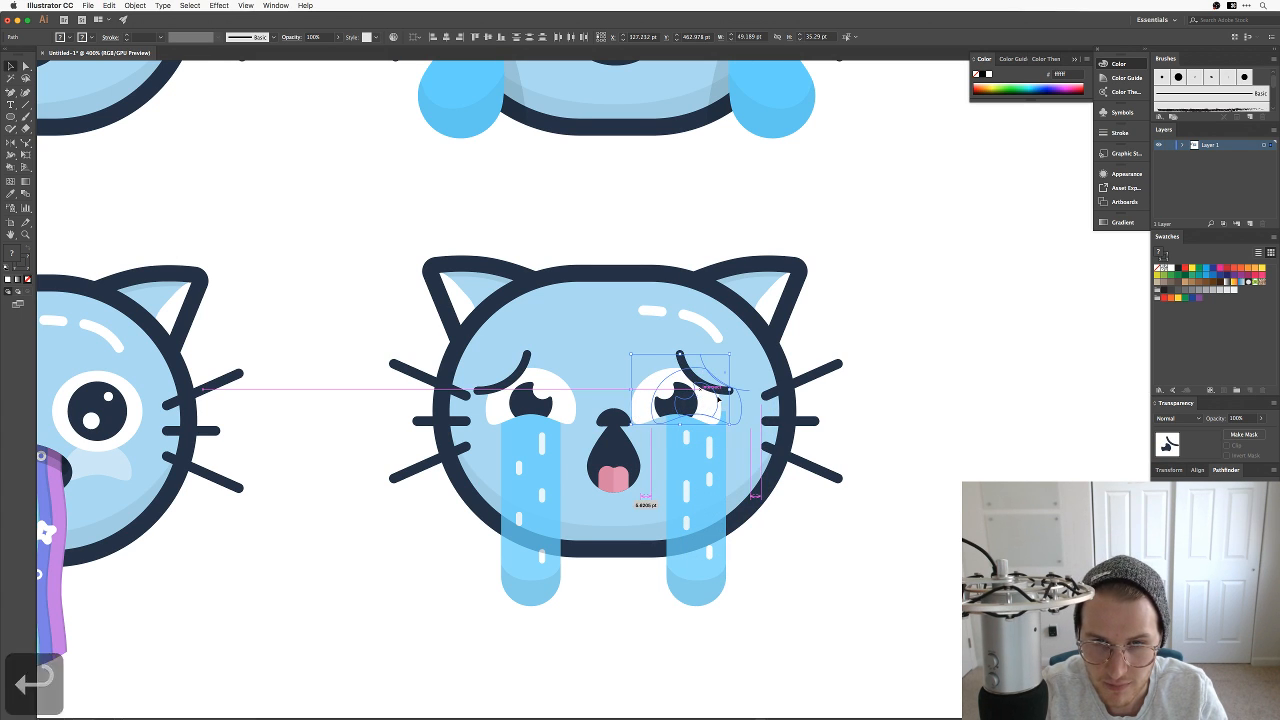
{"action": "left_click", "coordinate": [855, 579]}
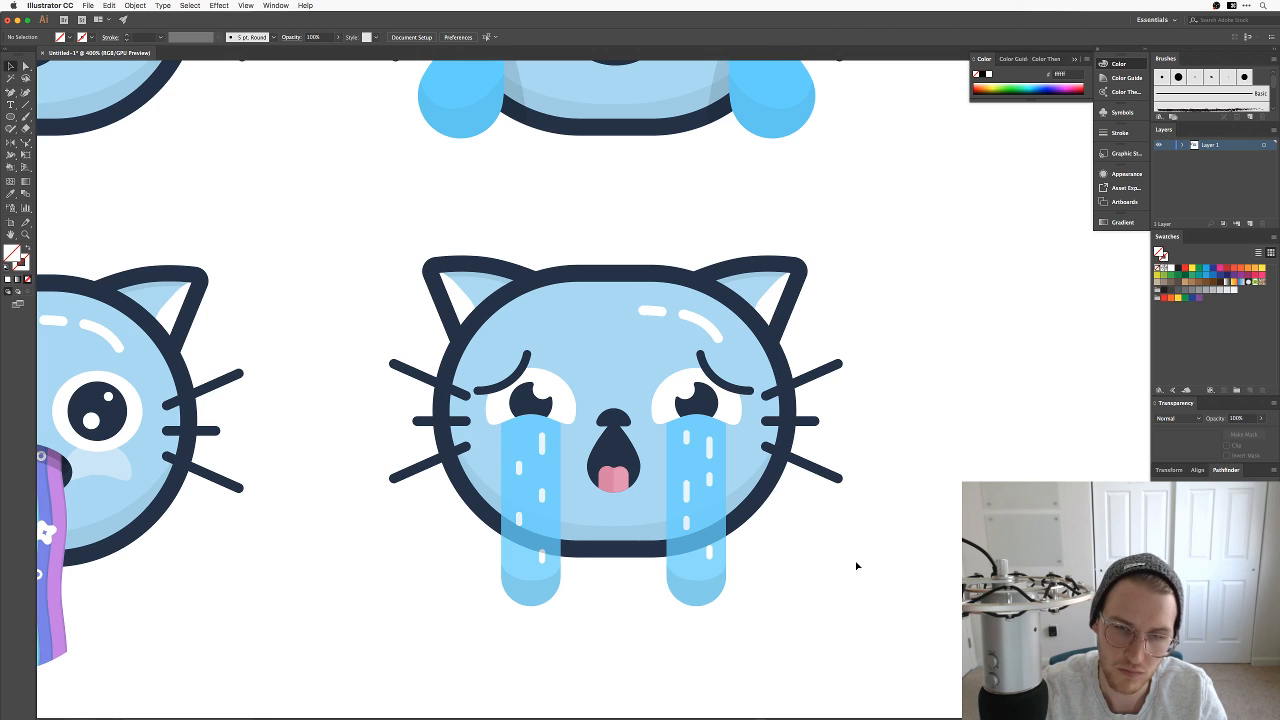
Step: Reflect the right pupil so its notch faces the same direction as the left pupil's notch
{"action": "key", "text": "a"}
{"action": "right_click", "coordinate": [711, 401]}
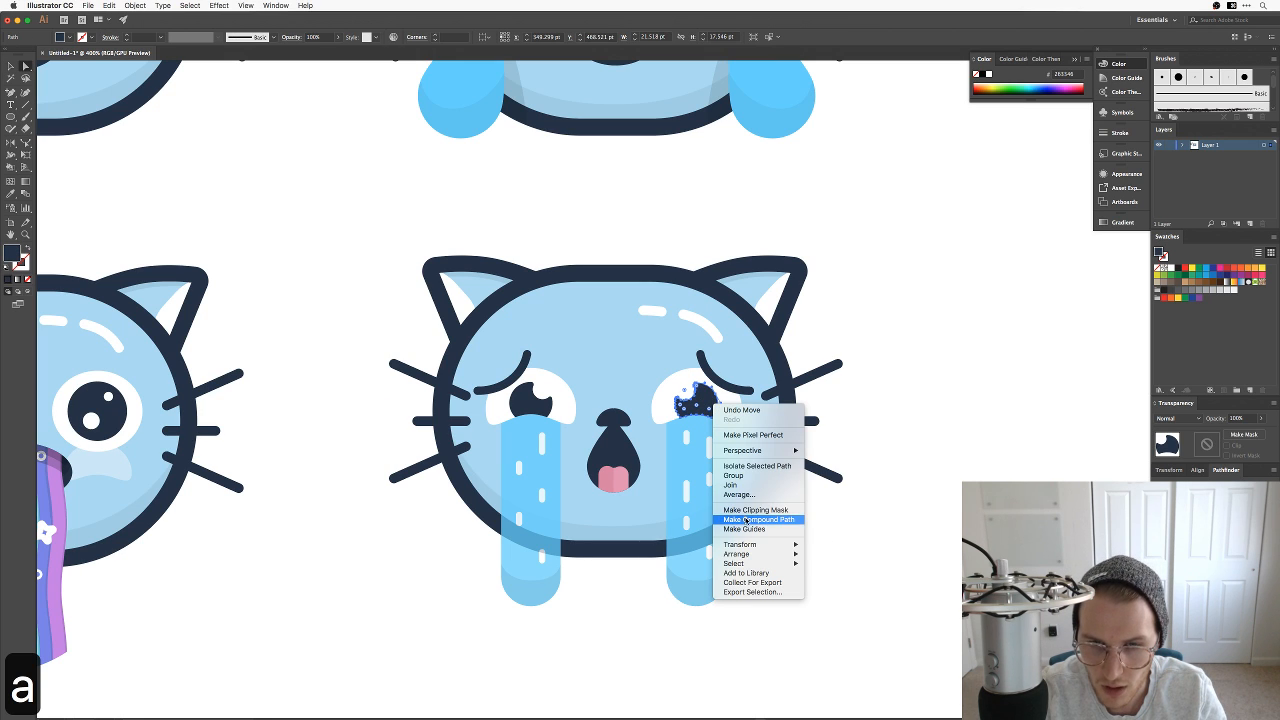
{"action": "mouse_move", "coordinate": [760, 544]}
{"action": "left_click", "coordinate": [821, 580]}
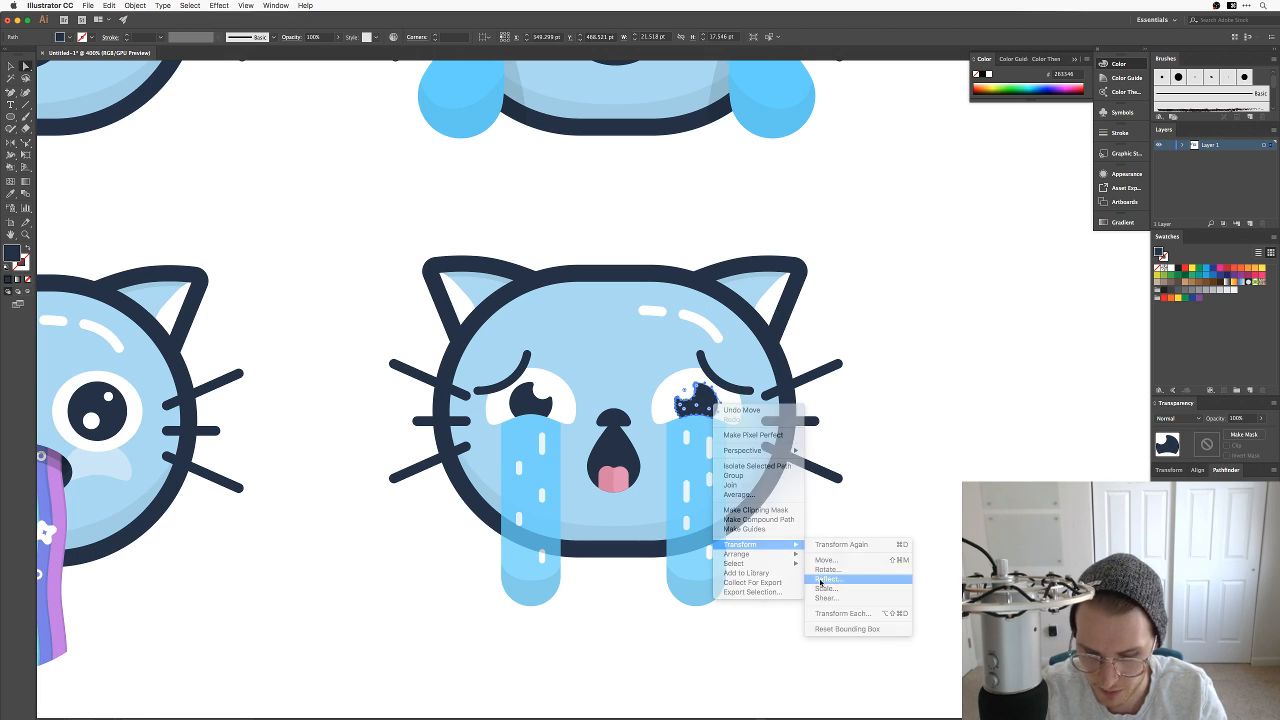
{"action": "key", "text": "Return"}
{"action": "left_click", "coordinate": [823, 573]}
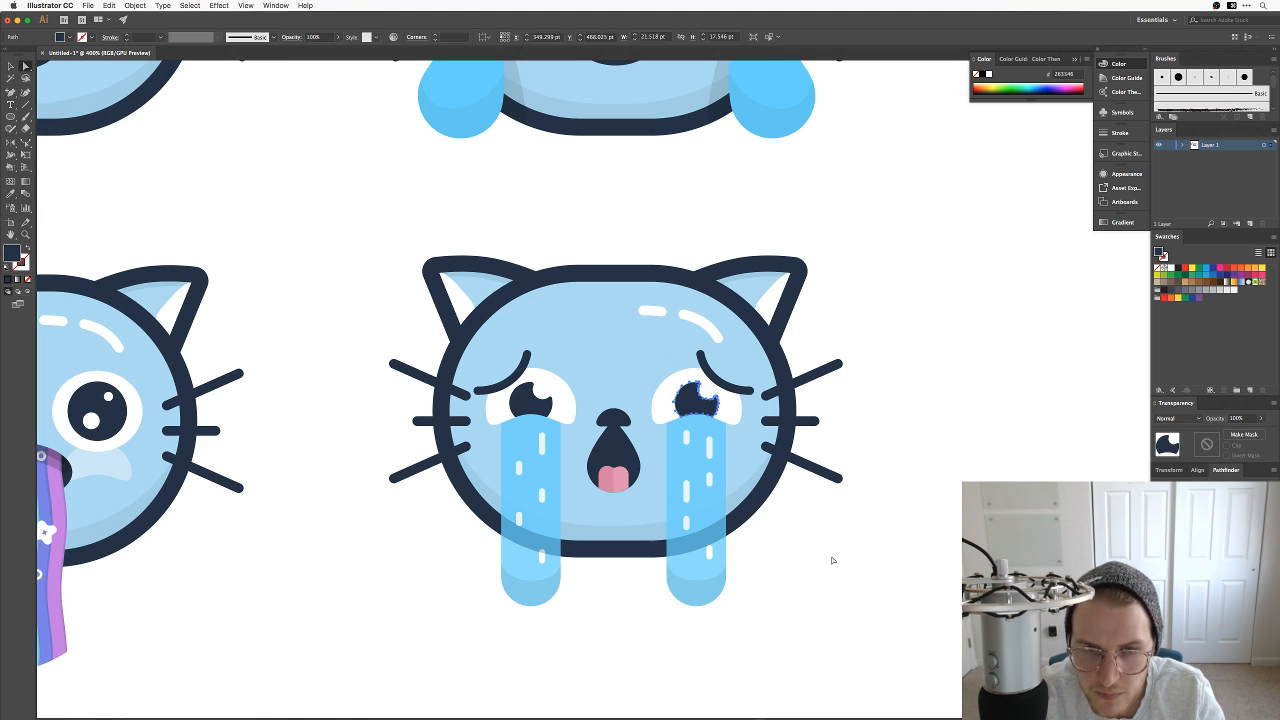
Step: Extend the right eyebrow's inner end toward the nose and tuck the white eye's anchor in behind the eyebrow
{"action": "key", "text": "space"}
{"action": "key", "text": "cmd+equal"}
{"action": "key", "text": "cmd+minus"}
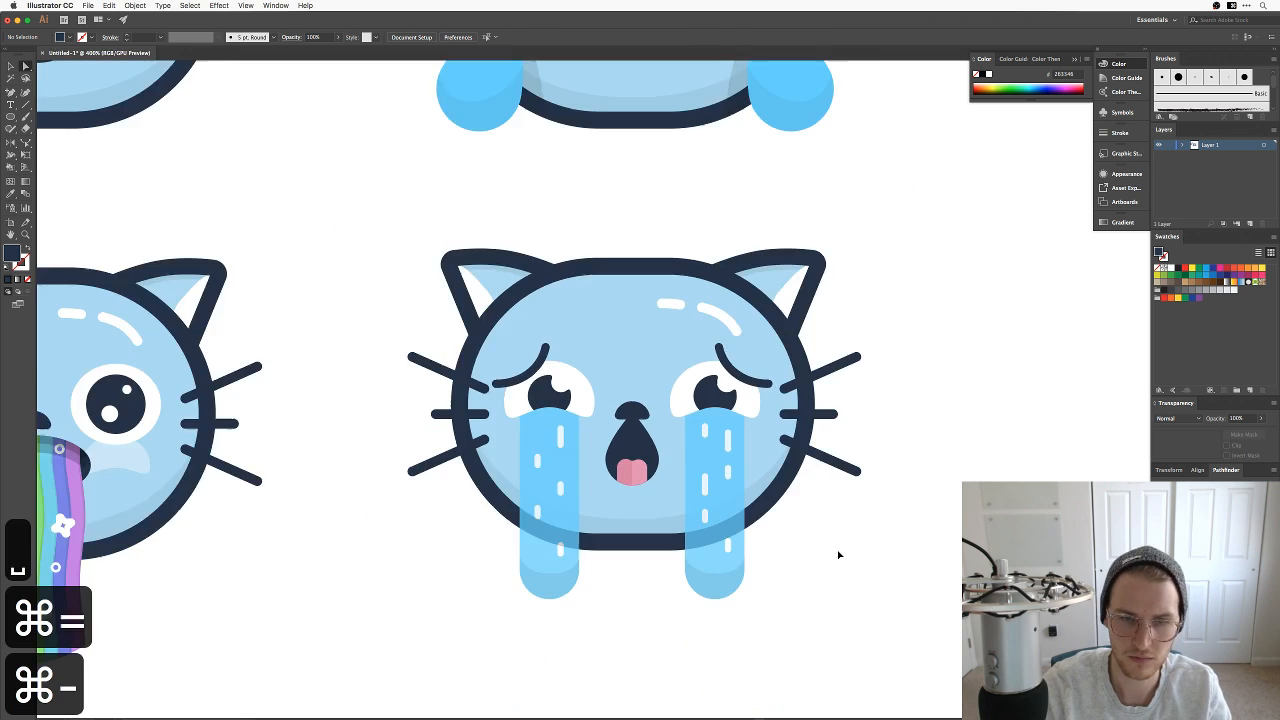
{"action": "key", "text": "cmd+minus"}
{"action": "key", "text": "cmd+minus"}
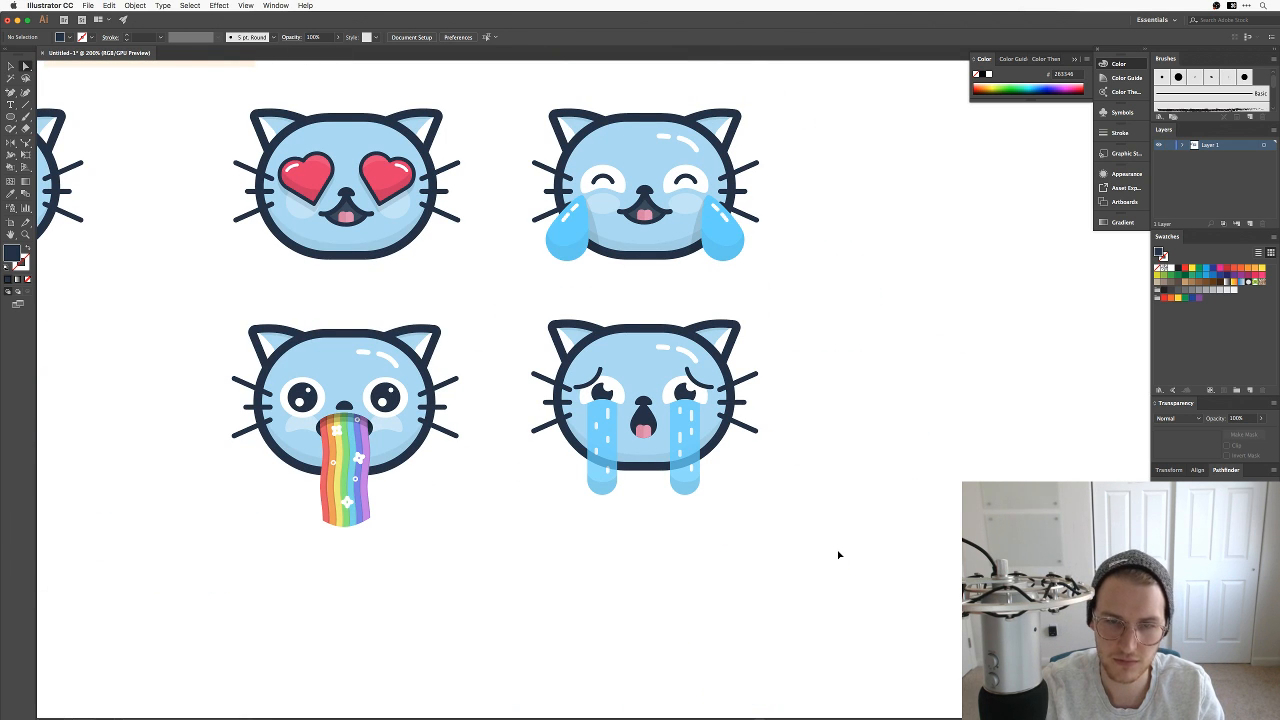
{"action": "key", "text": "super+equal"}
{"action": "key", "text": "super+equal"}
{"action": "key", "text": "super+equal"}
{"action": "key", "text": "super+equal"}
{"action": "key", "text": "a"}
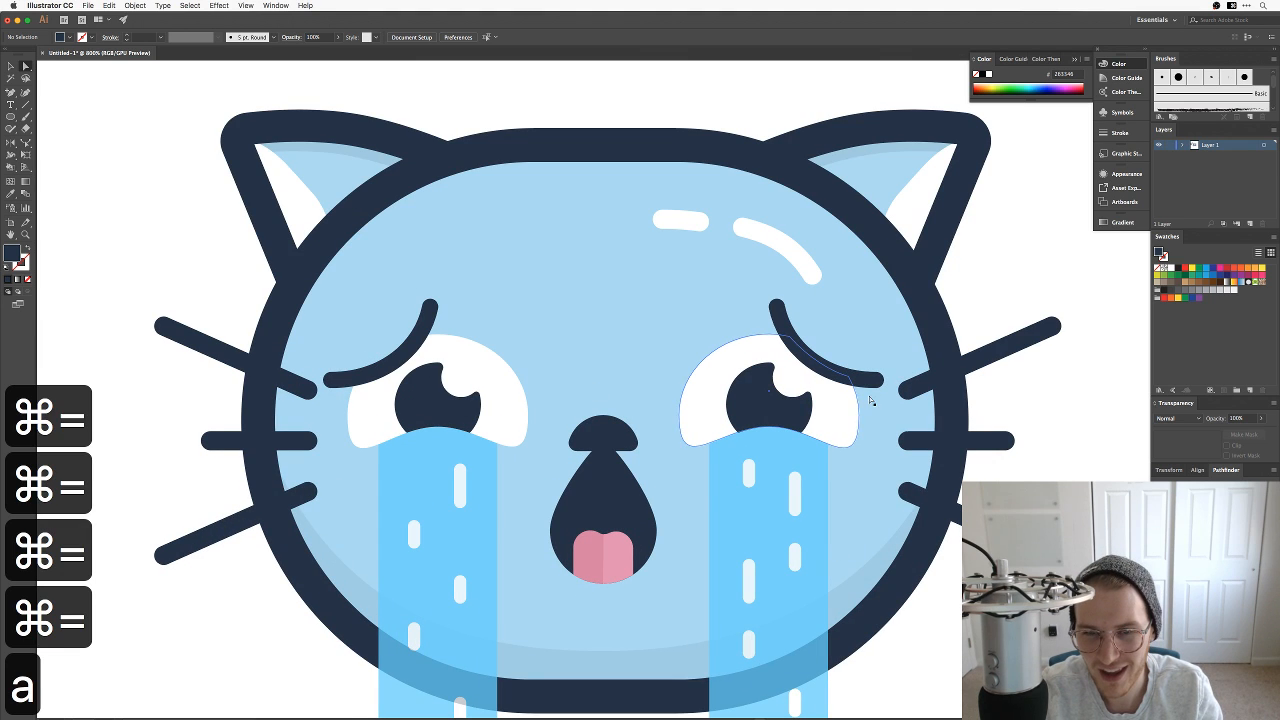
{"action": "left_click_drag", "start_coordinate": [777, 304], "coordinate": [758, 312]}
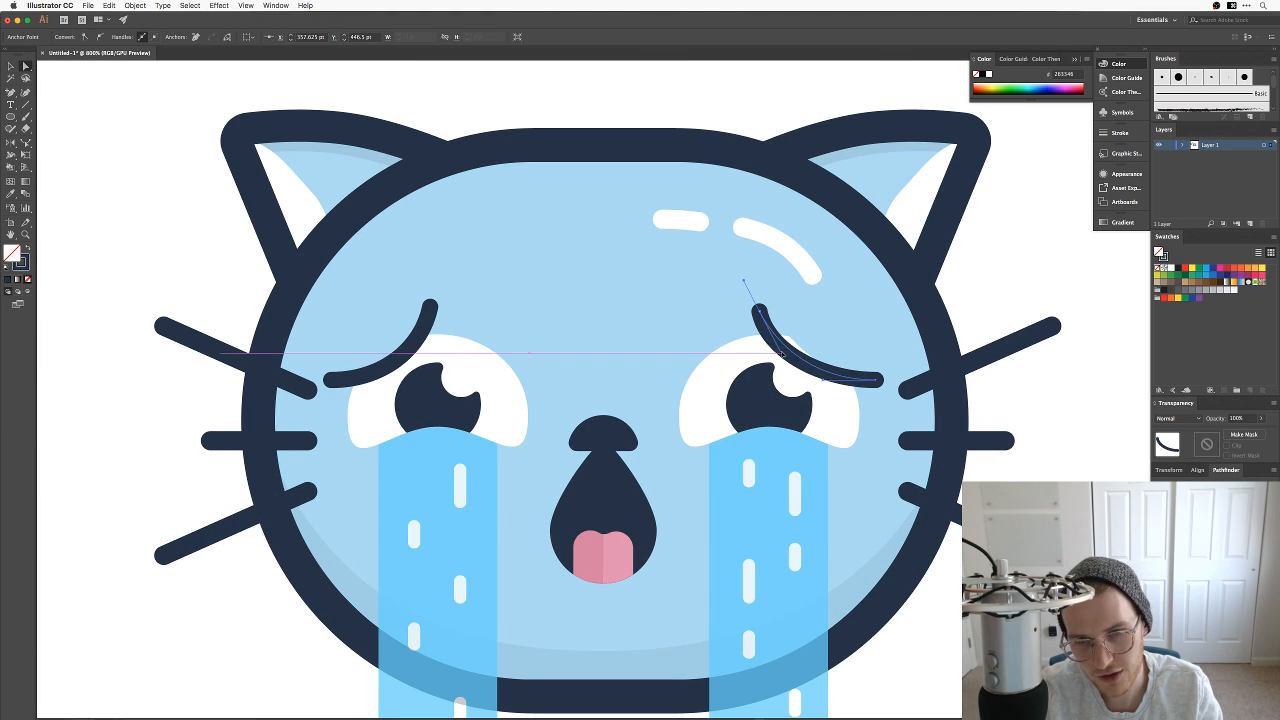
{"action": "key", "text": "a"}
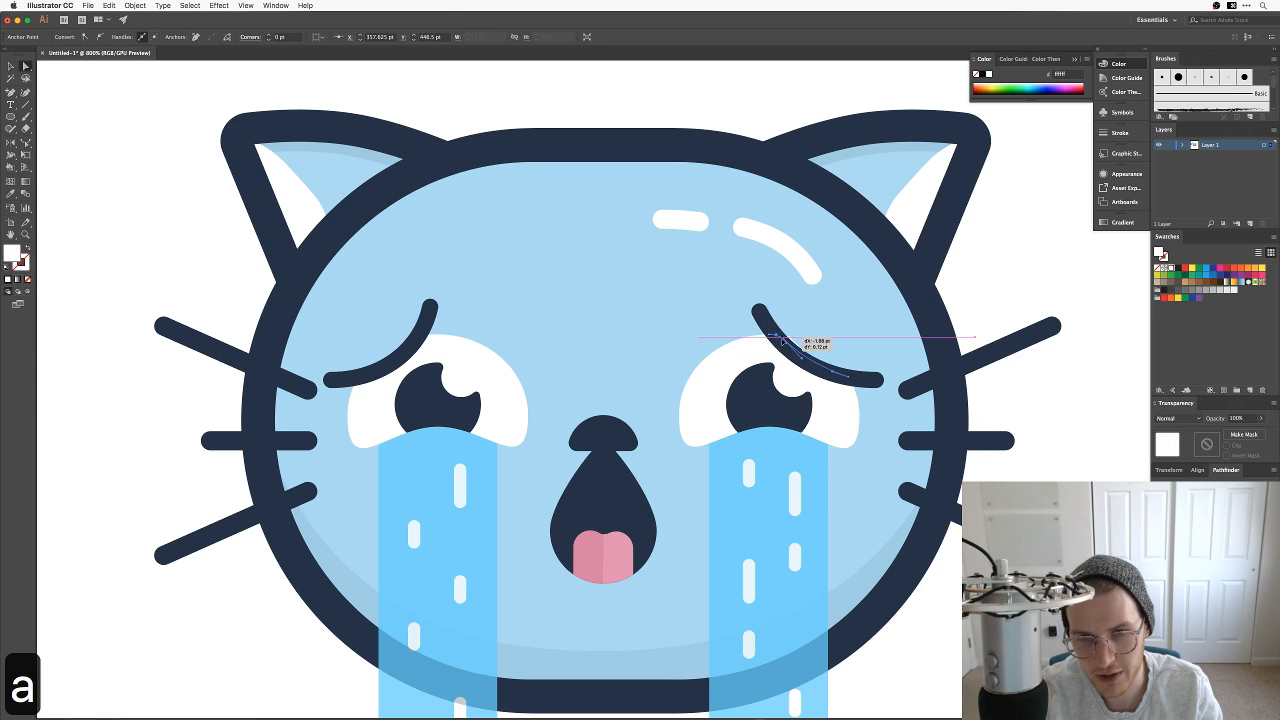
{"action": "left_click", "coordinate": [970, 306]}
Step: Delete the left eye with its eyebrow and duplicate the reworked right eye and eyebrow in their place
{"action": "key", "text": "super+minus"}
{"action": "key", "text": "super+minus"}
{"action": "key", "text": "super+minus"}
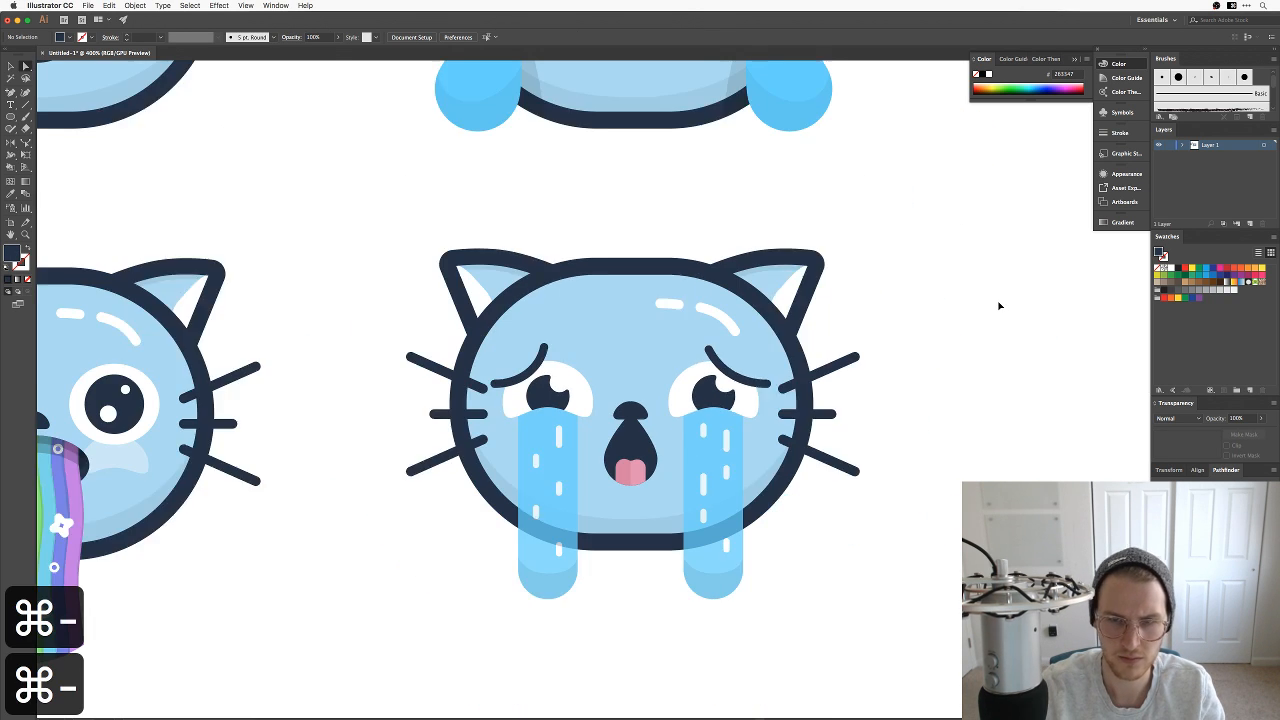
{"action": "key", "text": "super+equal"}
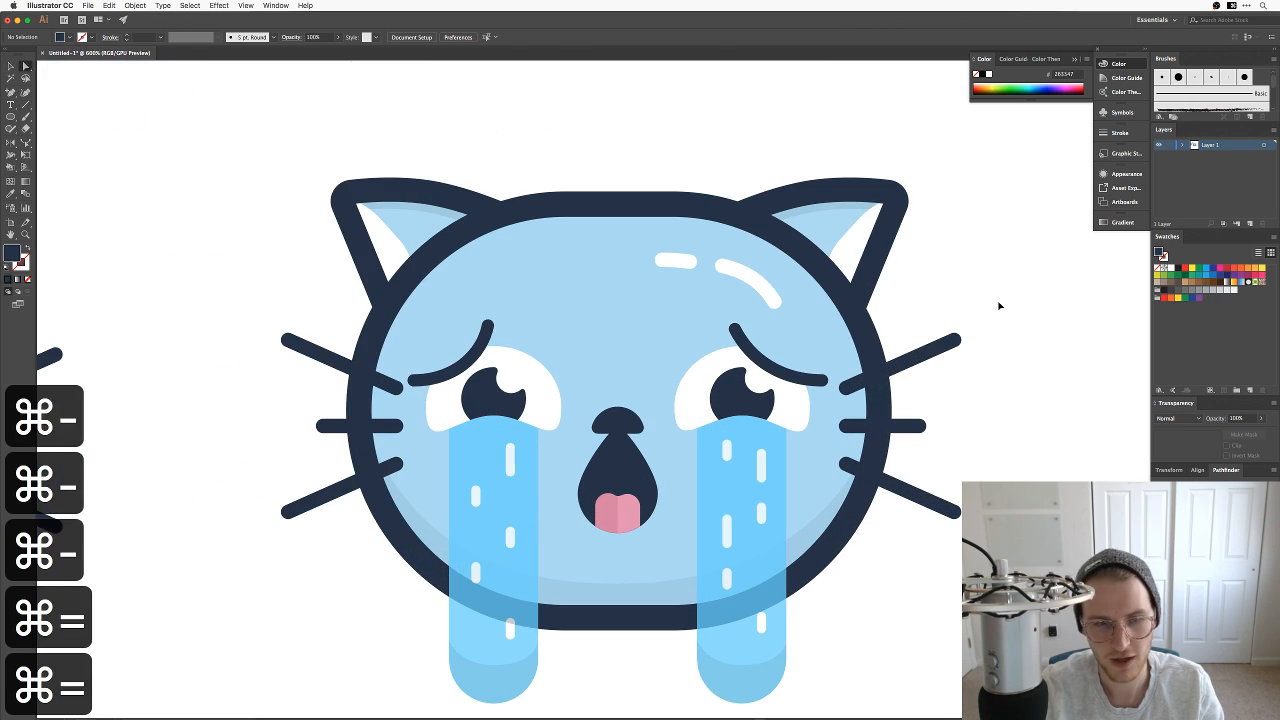
{"action": "key", "text": "super+equal"}
{"action": "key", "text": "v"}
{"action": "left_click", "coordinate": [509, 391]}
{"action": "key", "text": "BackSpace"}
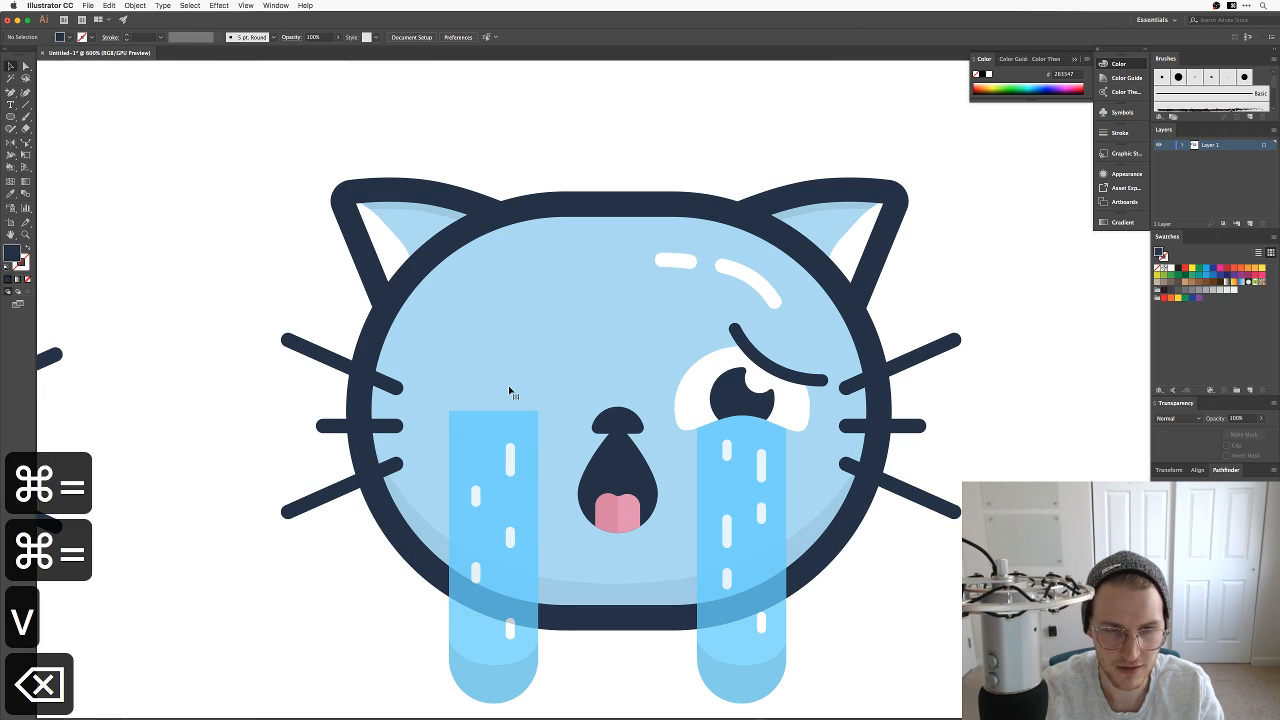
{"action": "left_click", "coordinate": [790, 410]}
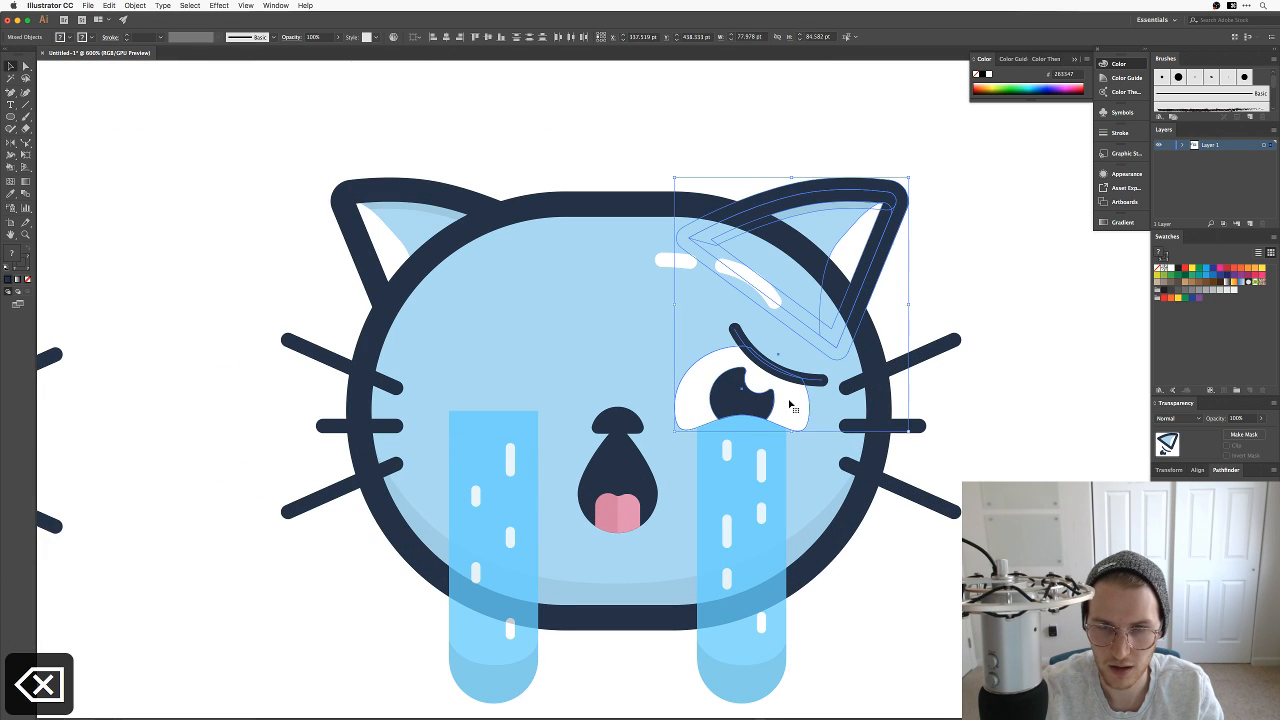
{"action": "left_click", "coordinate": [782, 400]}
{"action": "left_click_drag", "start_coordinate": [780, 397], "coordinate": [526, 402]}
{"action": "key", "text": "a"}
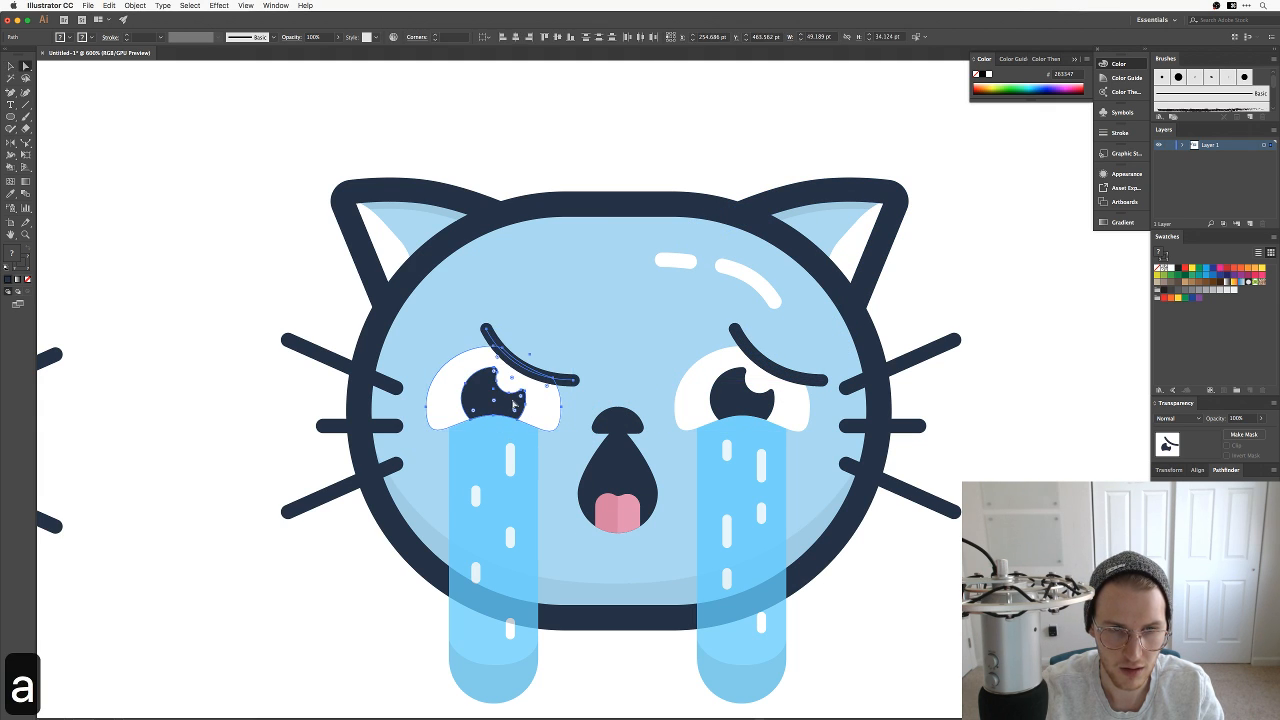
Step: Mirror the left eye's white shape and eyebrow horizontally, excluding the pupil, and realign them around the pupil
{"action": "key", "text": "v"}
{"action": "right_click", "coordinate": [537, 405]}
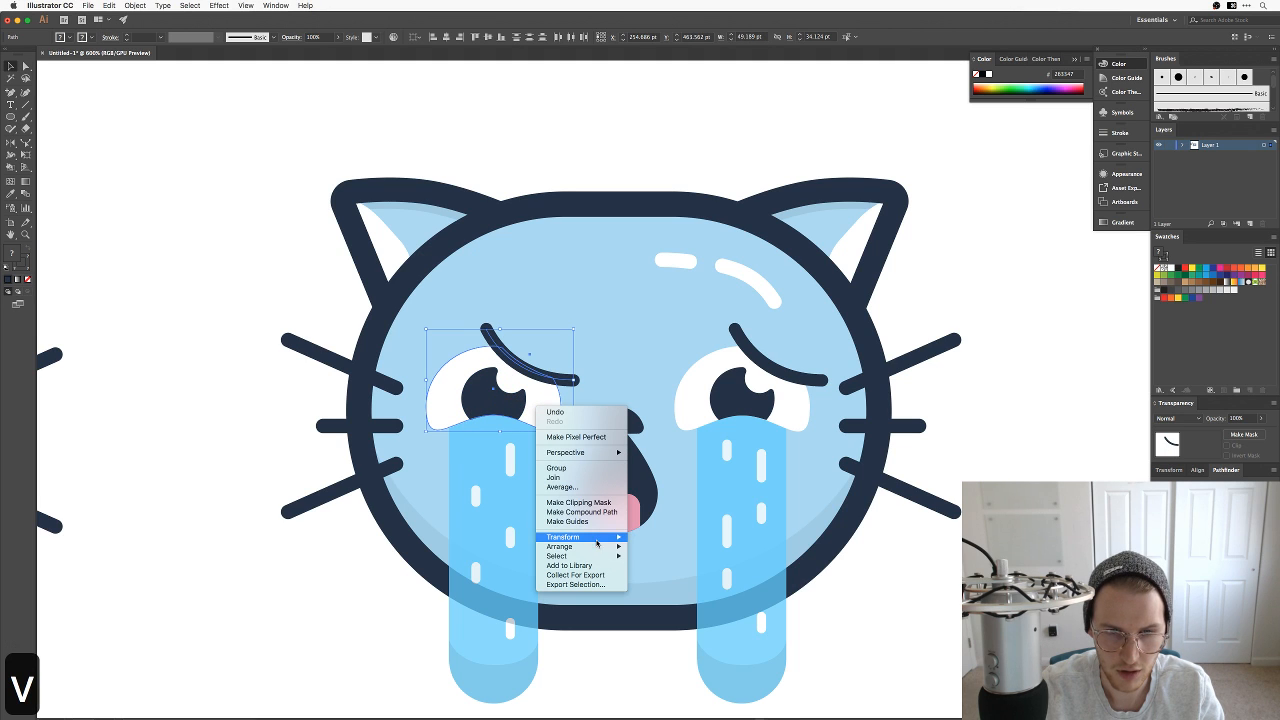
{"action": "mouse_move", "coordinate": [580, 537]}
{"action": "left_click", "coordinate": [666, 574]}
{"action": "key", "text": "Return"}
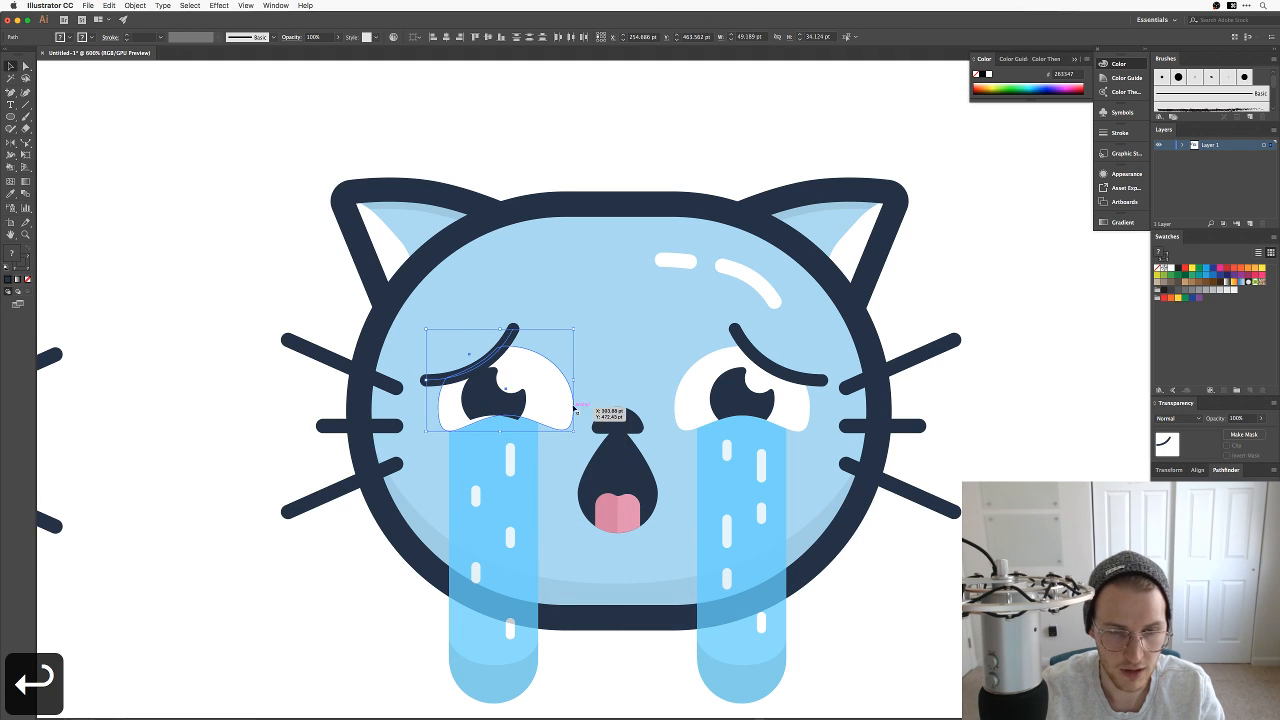
{"action": "left_click_drag", "start_coordinate": [563, 408], "coordinate": [550, 410]}
{"action": "key", "text": "v"}
{"action": "left_click", "coordinate": [310, 323]}
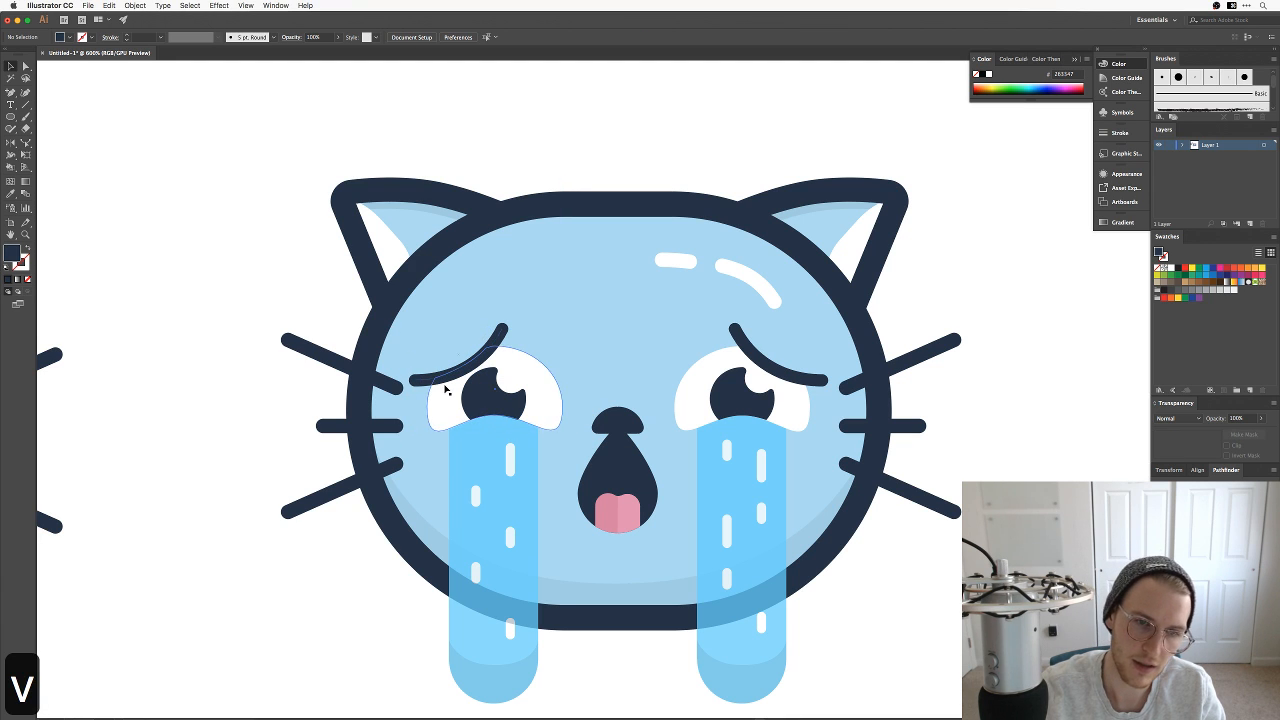
Step: Compare the sobbing cat's new eyes and eyebrows with the other cats at several magnifications
{"action": "key", "text": "super+minus"}
{"action": "key", "text": "super+minus"}
{"action": "key", "text": "super+minus"}
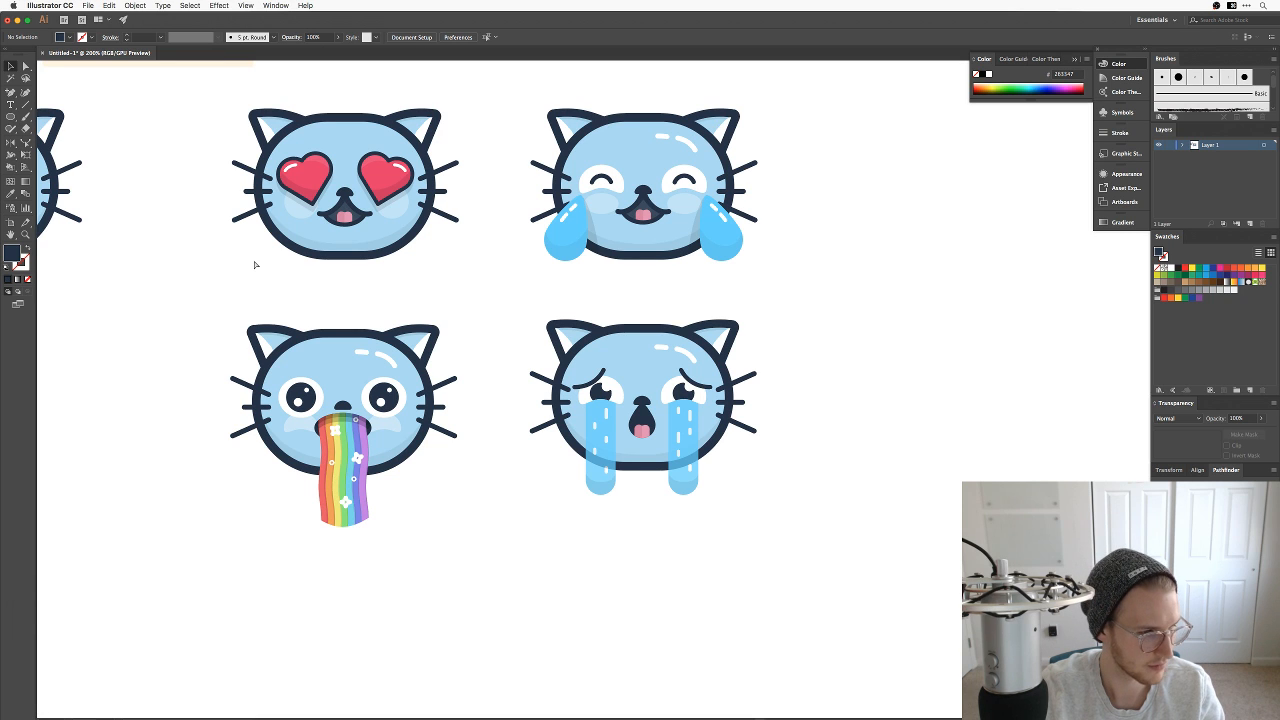
{"action": "key", "text": "super+equal"}
{"action": "key", "text": "super+equal"}
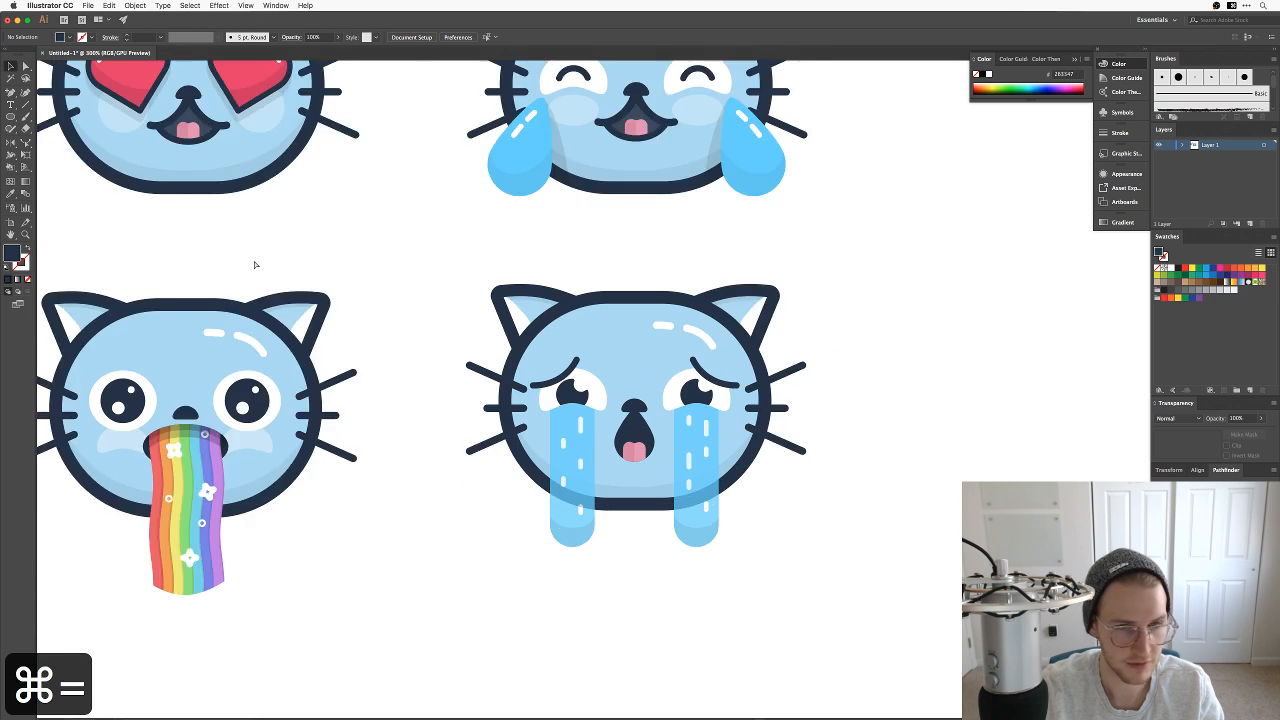
{"action": "key", "text": "super+minus"}
{"action": "key", "text": "super+minus"}
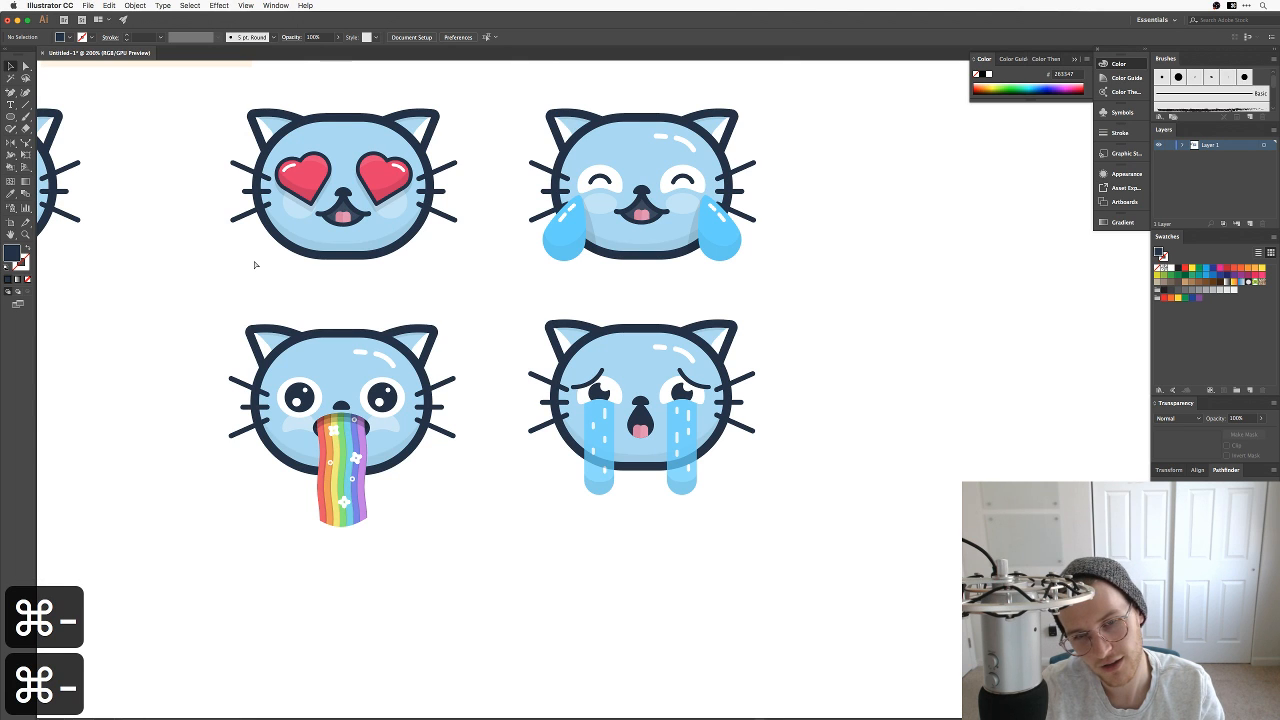
{"action": "key", "text": "super+equal"}
{"action": "key", "text": "super+equal"}
{"action": "key", "text": "super+equal"}
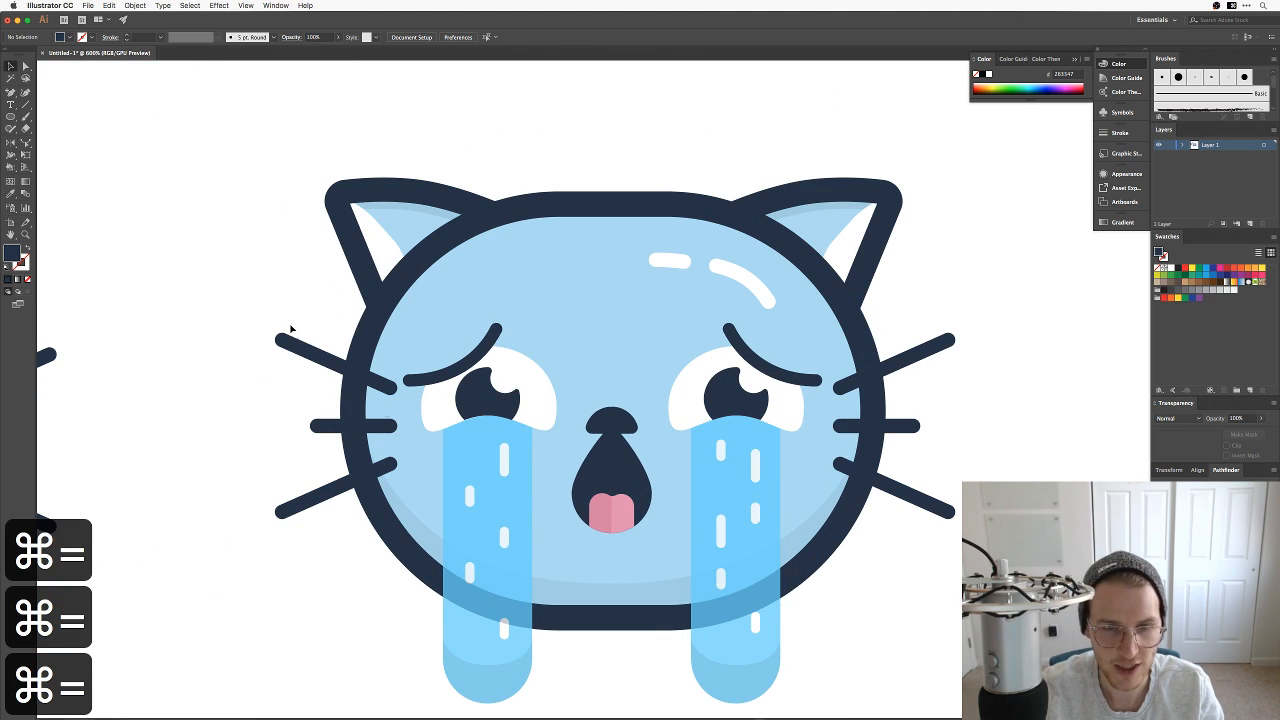
{"action": "left_click_drag", "start_coordinate": [451, 458], "coordinate": [388, 403]}
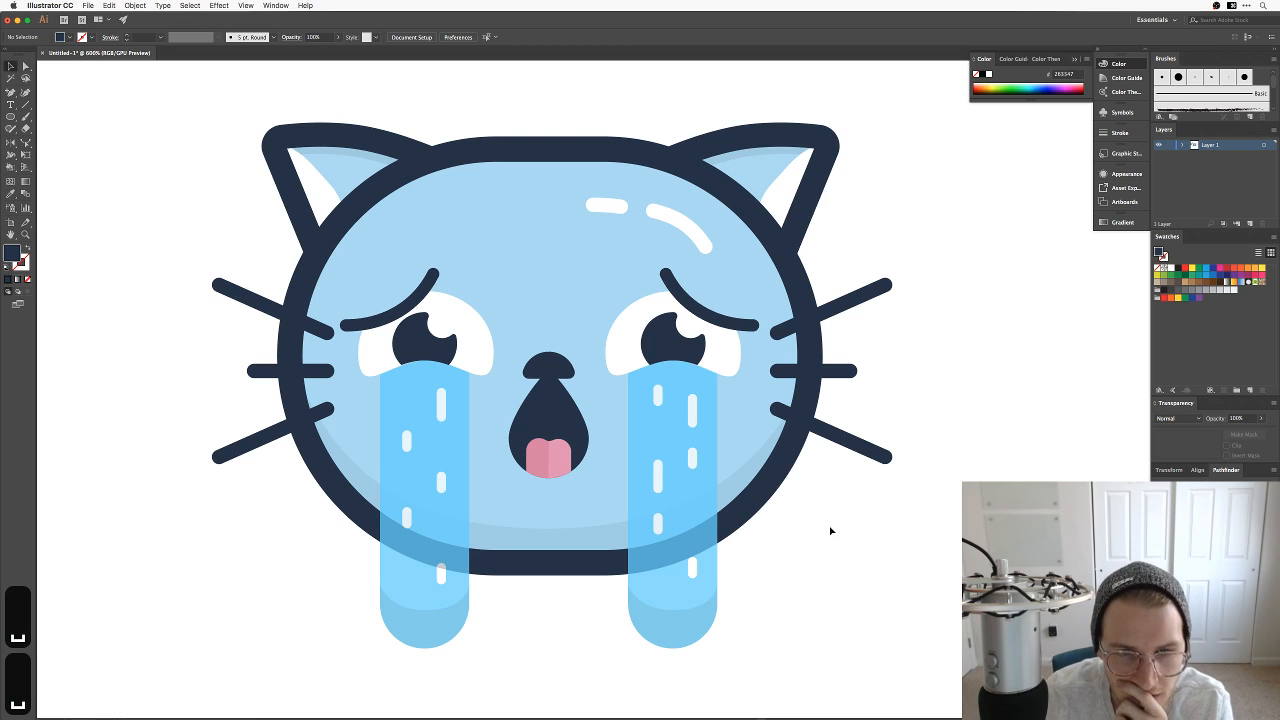
Step: Duplicate the entire sobbing cat into the empty space to its right
{"action": "key", "text": "super+minus"}
{"action": "key", "text": "super+minus"}
{"action": "key", "text": "super+minus"}
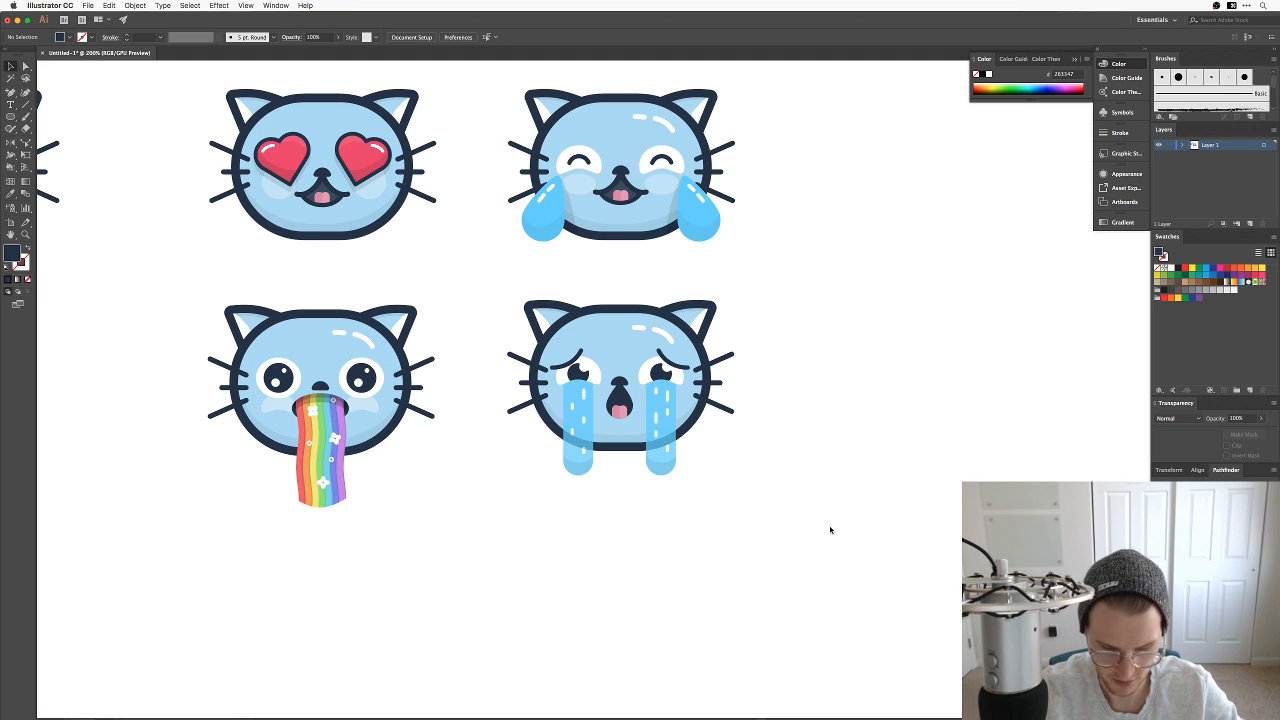
{"action": "left_click_drag", "start_coordinate": [814, 523], "coordinate": [532, 288]}
{"action": "left_click_drag", "start_coordinate": [783, 511], "coordinate": [520, 278]}
{"action": "left_click_drag", "start_coordinate": [555, 360], "coordinate": [801, 360]}
Step: Rotate the duplicate cat's left eyebrow 180° into an upward-bulging arc and move it onto the white eye's upper edge
{"action": "left_click", "coordinate": [928, 255]}
{"action": "key", "text": "space"}
{"action": "left_click_drag", "start_coordinate": [878, 261], "coordinate": [706, 265]}
{"action": "key", "text": "z"}
{"action": "left_click_drag", "start_coordinate": [634, 406], "coordinate": [720, 338]}
{"action": "key", "text": "v"}
{"action": "left_click", "coordinate": [687, 285]}
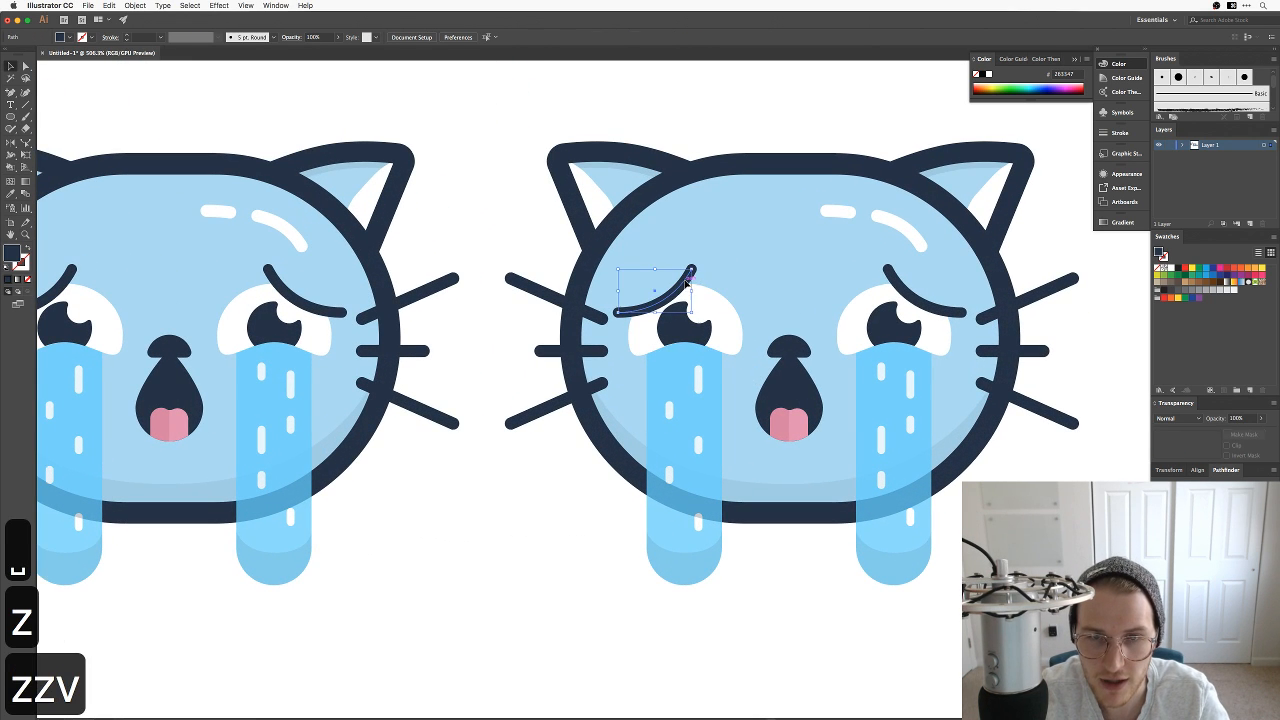
{"action": "key", "text": "e"}
{"action": "key", "text": "v"}
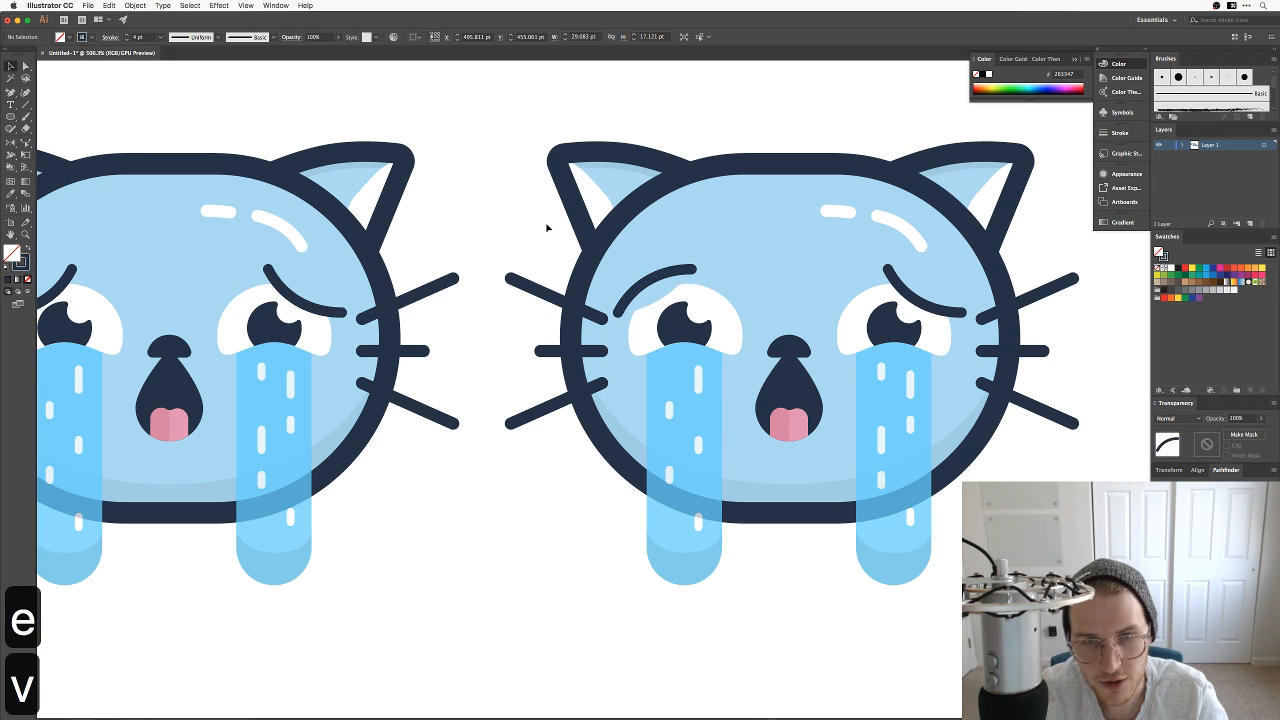
{"action": "left_click", "coordinate": [546, 228]}
{"action": "mouse_move", "coordinate": [648, 284]}
{"action": "left_mouse_down"}
{"action": "mouse_move", "coordinate": [649, 303]}
{"action": "mouse_move", "coordinate": [660, 297]}
{"action": "left_mouse_up"}
{"action": "left_click", "coordinate": [482, 211]}
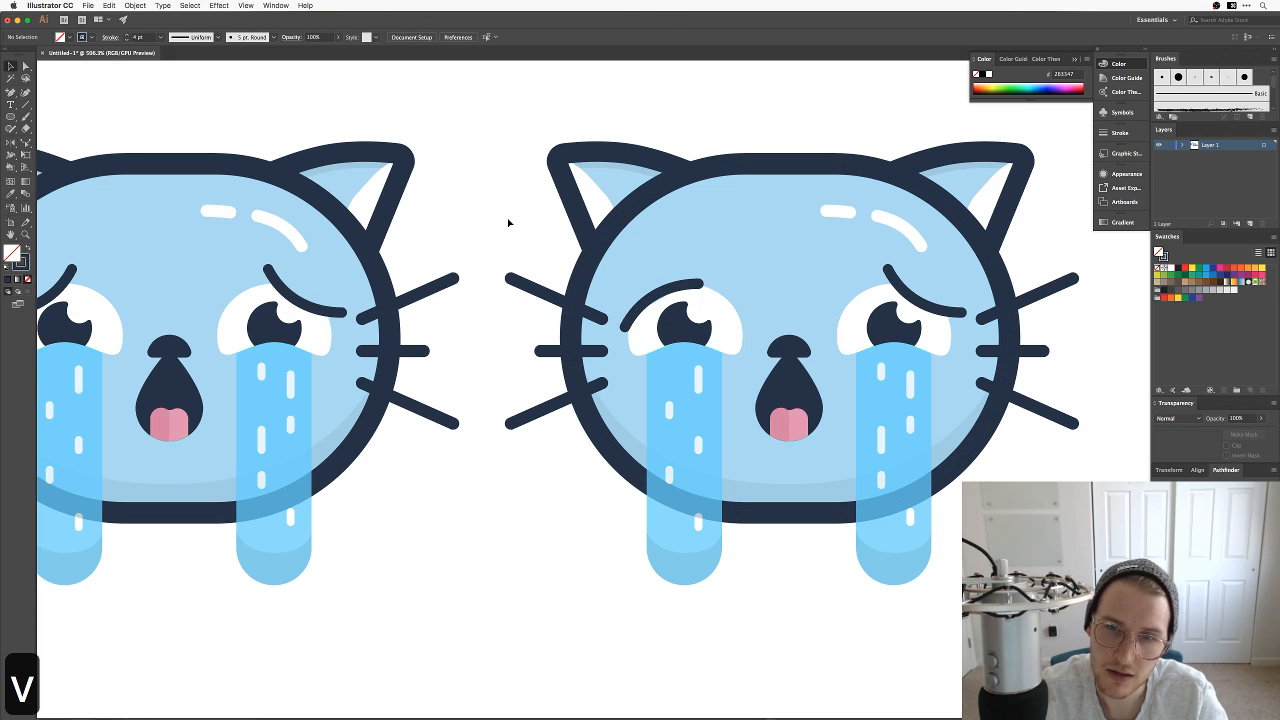
Step: Scale up the duplicate cat's left eyebrow arc to about 44 pt wide
{"action": "key", "text": "super+z"}
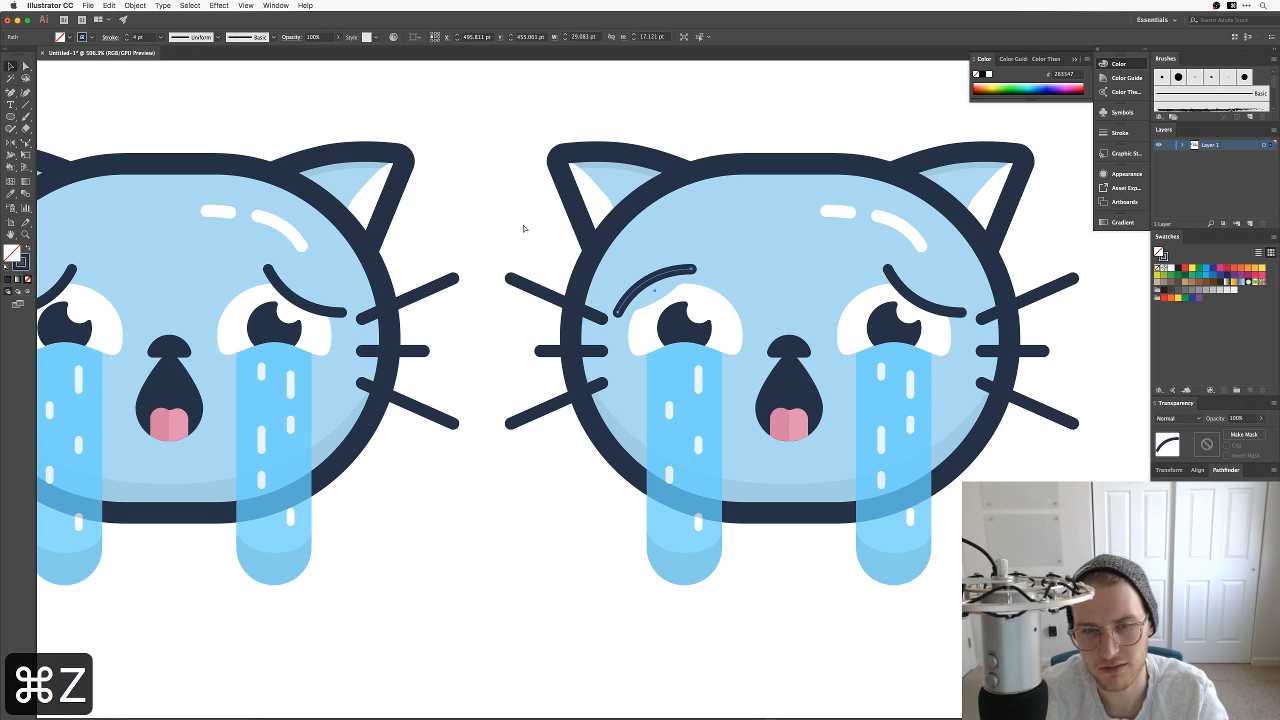
{"action": "key", "text": "shift+super+z"}
{"action": "key", "text": "a"}
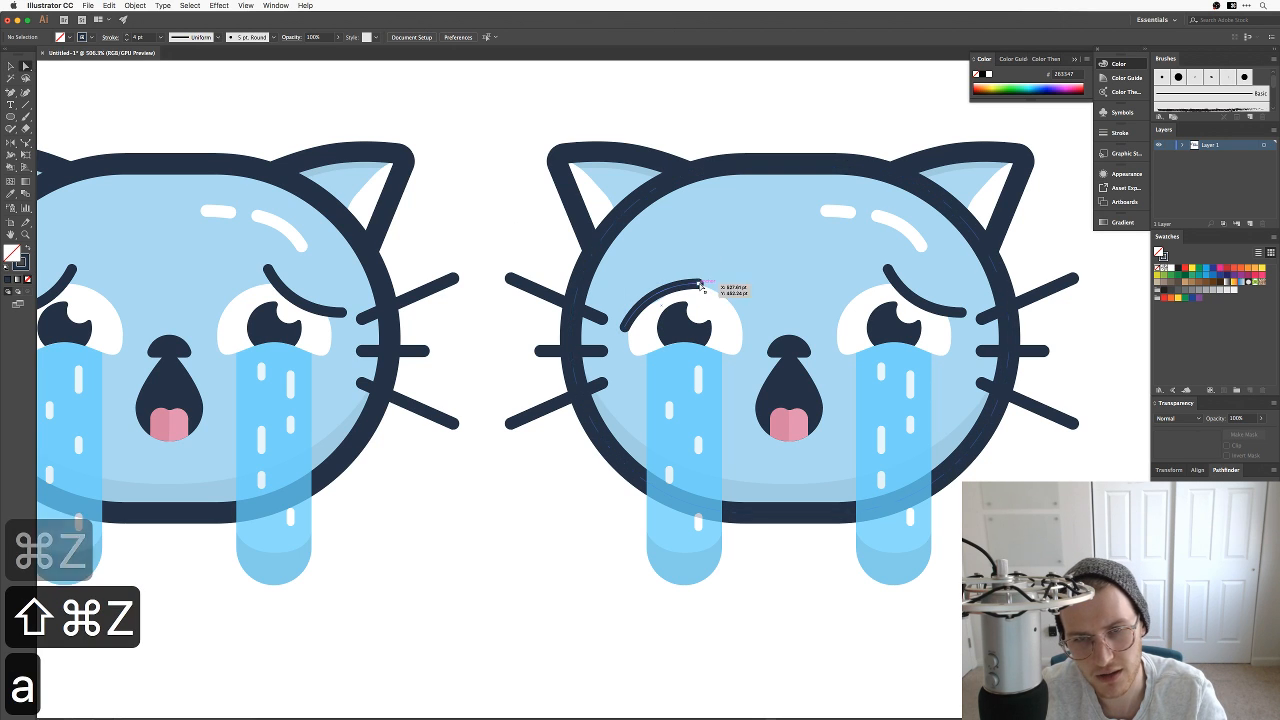
{"action": "key", "text": "v"}
{"action": "left_click_drag", "start_coordinate": [700, 284], "coordinate": [722, 271]}
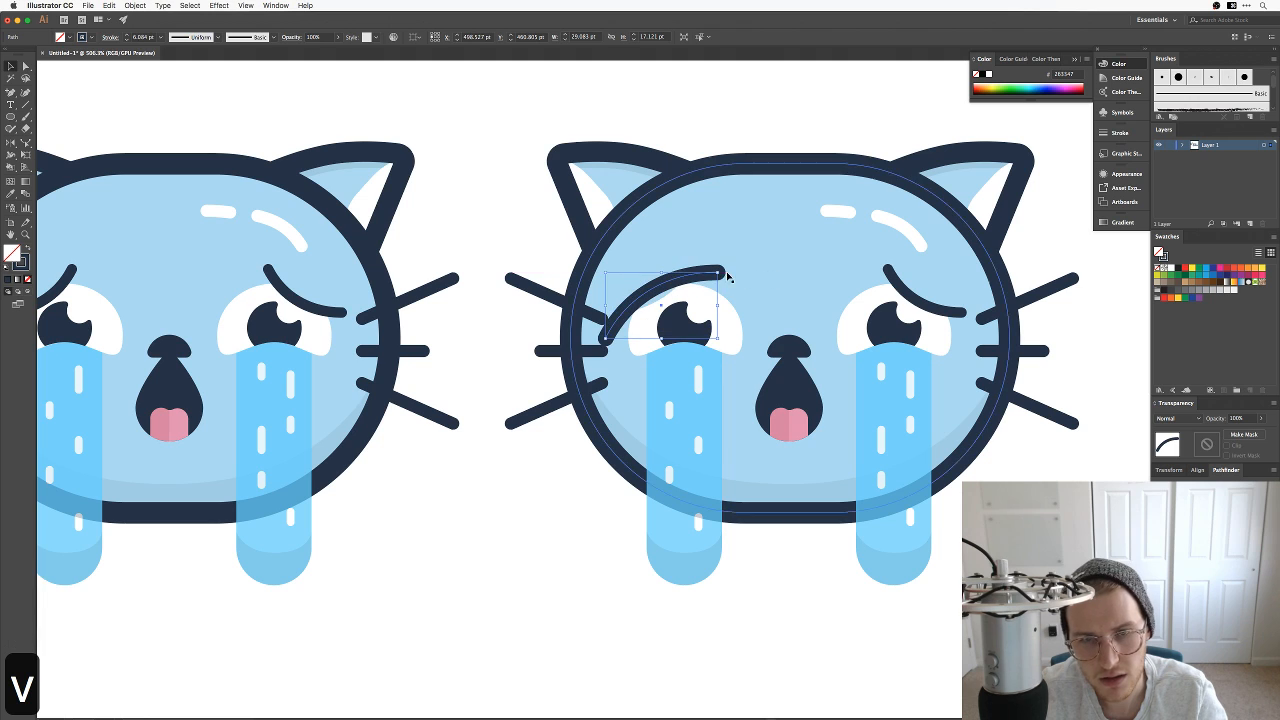
{"action": "key", "text": "v"}
{"action": "left_click", "coordinate": [585, 294]}
{"action": "left_click", "coordinate": [655, 293]}
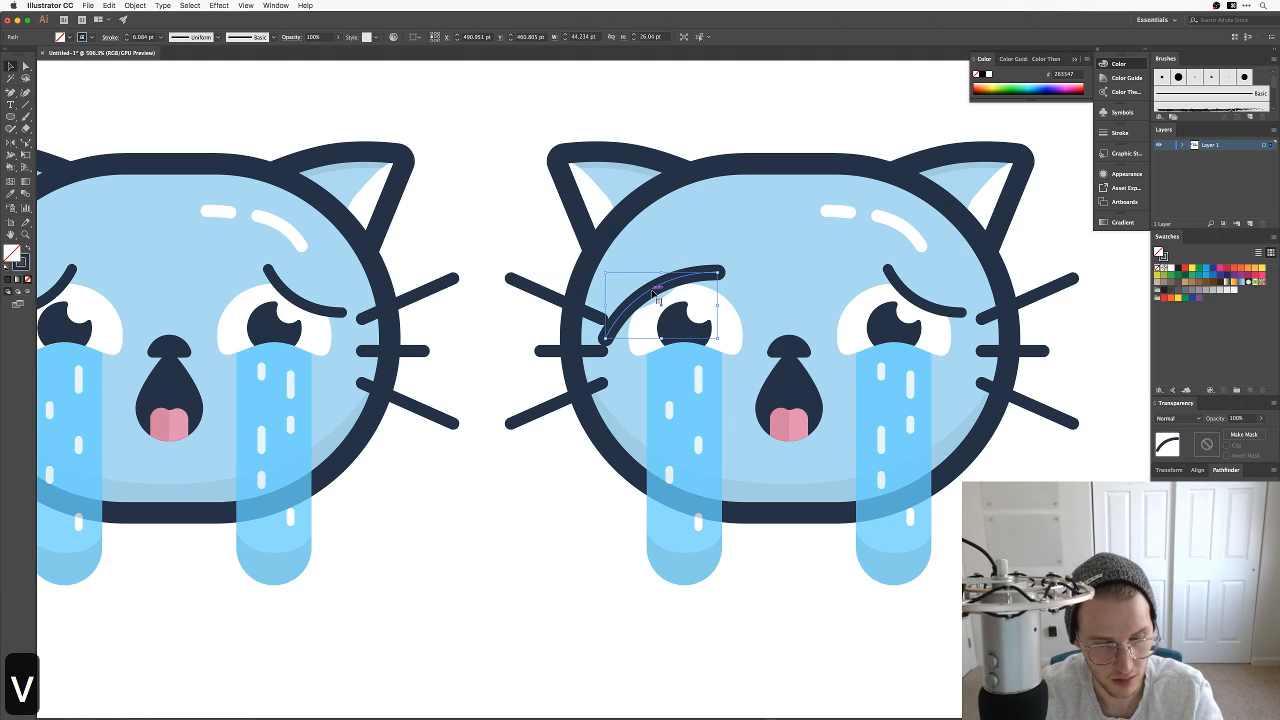
Step: Set the enlarged eyebrow's stroke to 4 pt and shift the arc slightly closer to the white eye
{"action": "left_click", "coordinate": [140, 37]}
{"action": "type", "text": "4"}
{"action": "key", "text": "Return"}
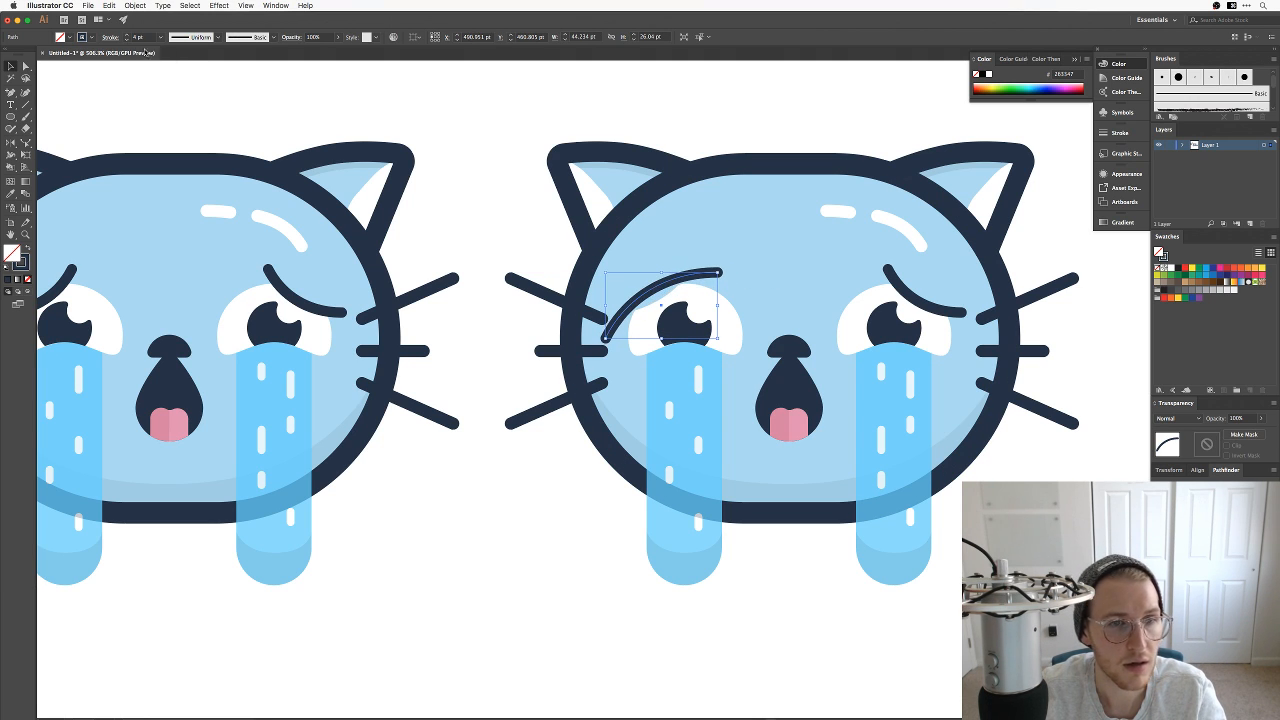
{"action": "left_click", "coordinate": [477, 210]}
{"action": "key", "text": "v"}
{"action": "left_click_drag", "start_coordinate": [669, 284], "coordinate": [676, 288]}
{"action": "key", "text": "super+z"}
{"action": "left_click", "coordinate": [445, 192]}
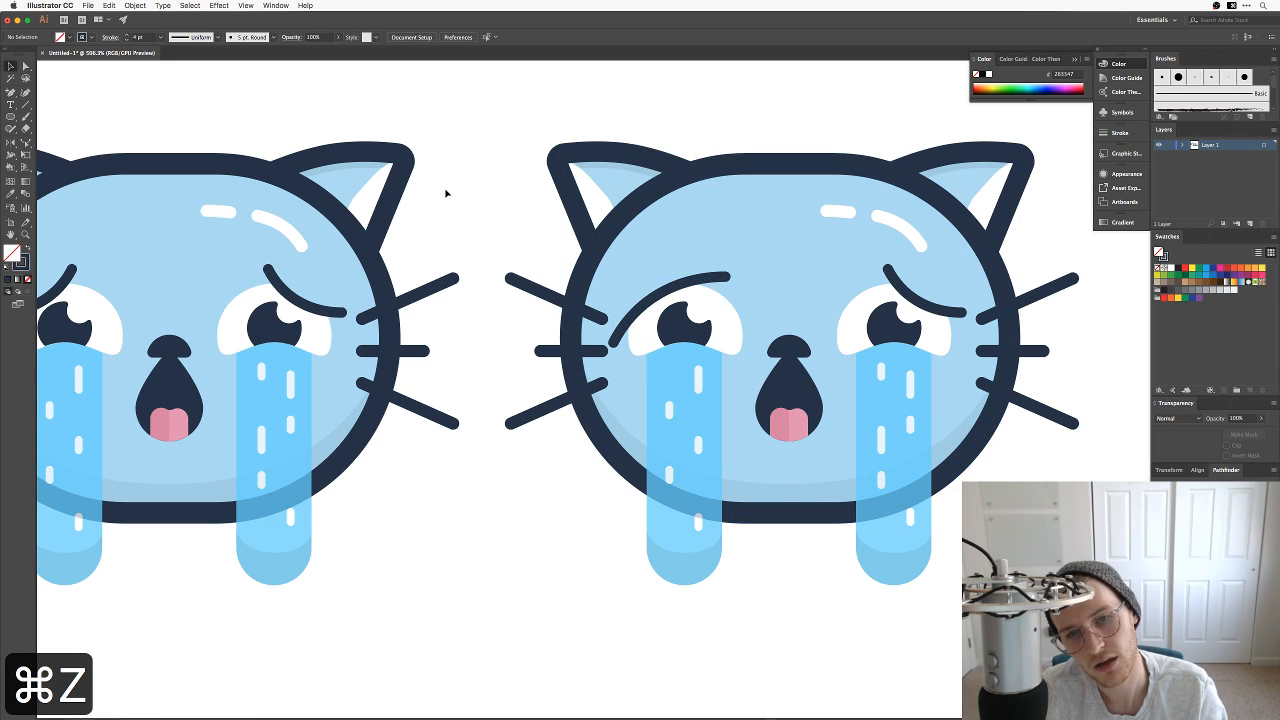
Step: Compare the duplicate sobbing cat with the original and delete the whole duplicate
{"action": "key", "text": "super+minus"}
{"action": "key", "text": "super+minus"}
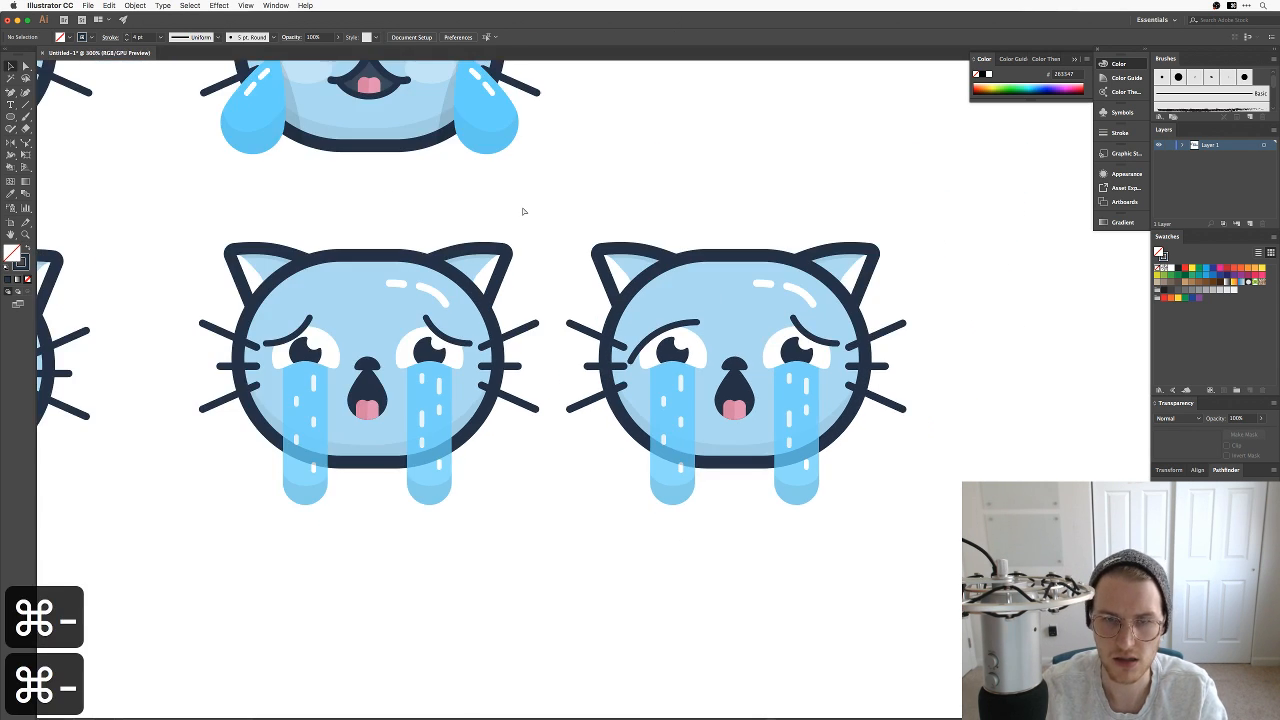
{"action": "key", "text": "super+equal"}
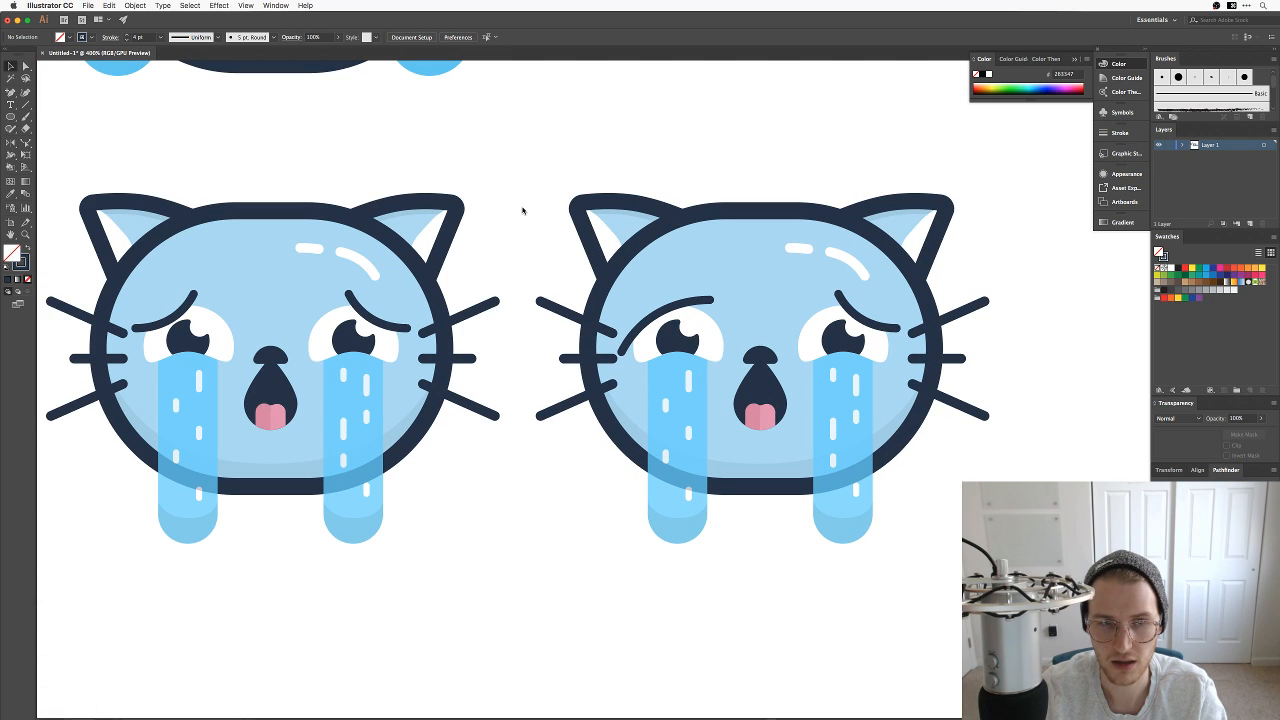
{"action": "key", "text": "v"}
{"action": "left_click_drag", "start_coordinate": [564, 166], "coordinate": [932, 524]}
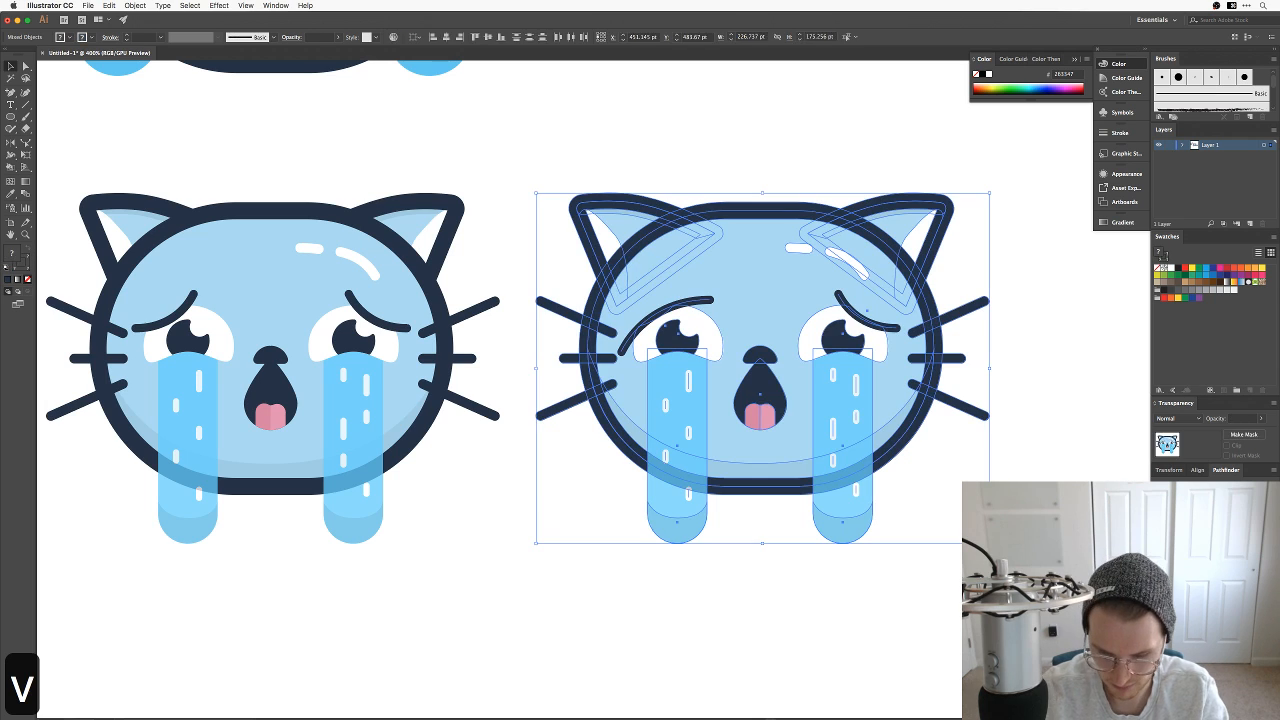
{"action": "key", "text": "BackSpace"}
Step: Lock the sobbing cat's face and right ear shapes, leaving the eyes, eyebrows and tear streams selectable
{"action": "key", "text": "super+minus"}
{"action": "key", "text": "super+minus"}
{"action": "left_click_drag", "start_coordinate": [731, 551], "coordinate": [866, 557]}
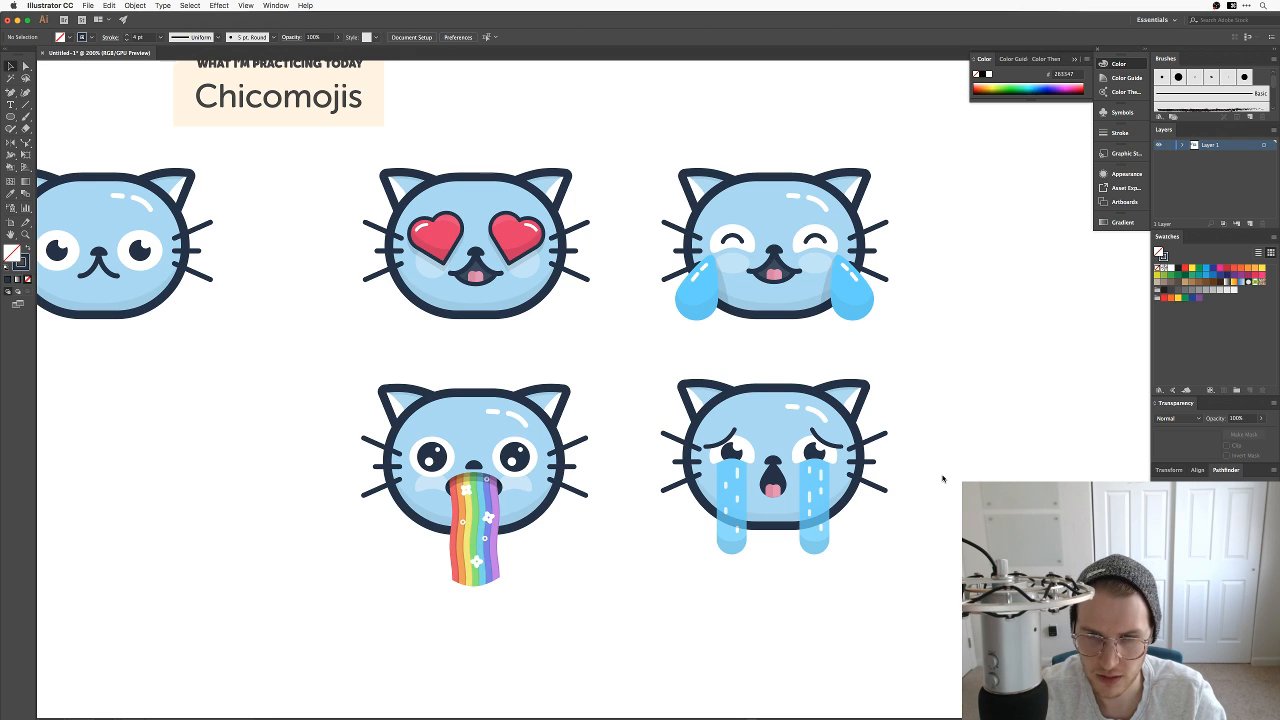
{"action": "key", "text": "super+equal"}
{"action": "key", "text": "super+equal"}
{"action": "key", "text": "super+equal"}
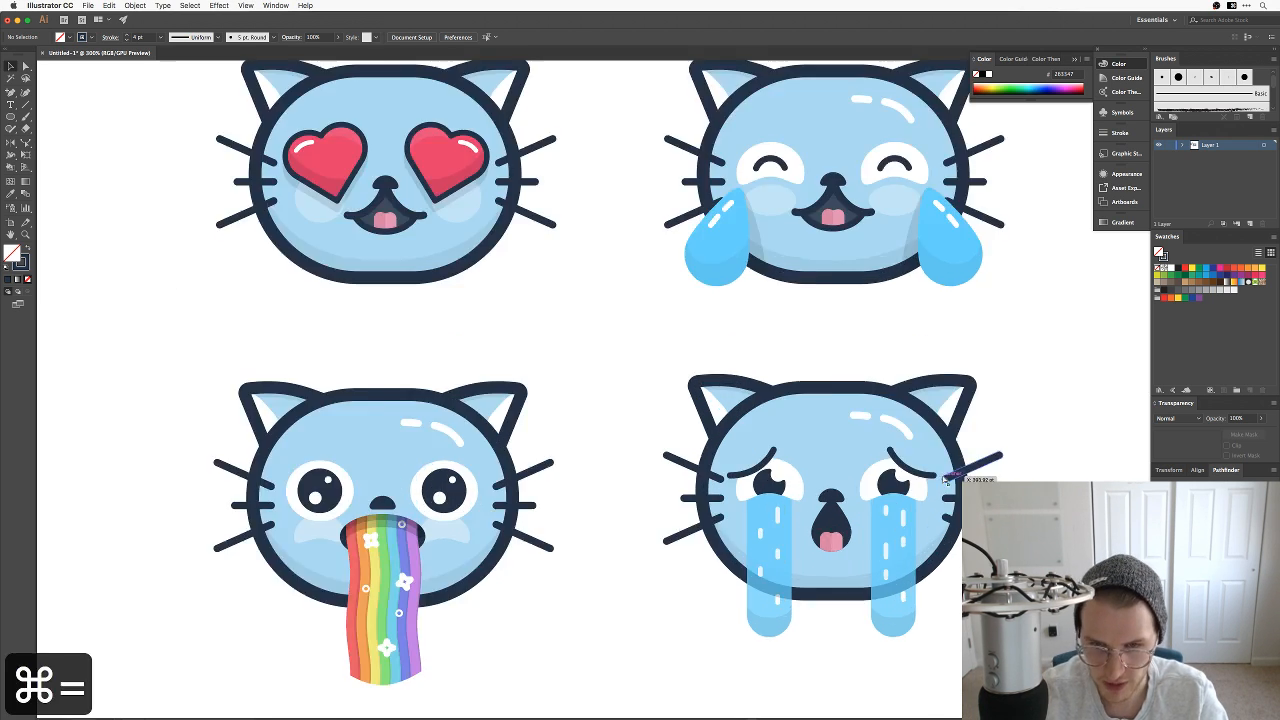
{"action": "left_click_drag", "start_coordinate": [874, 584], "coordinate": [698, 374]}
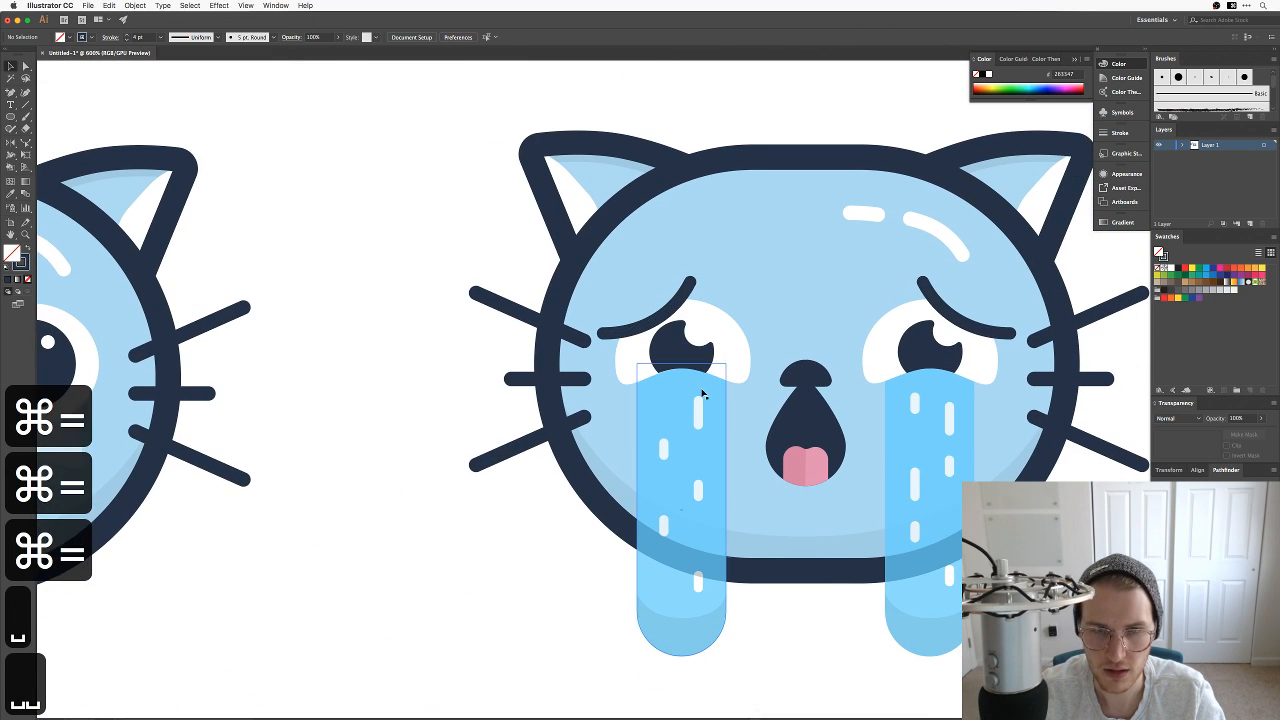
{"action": "key", "text": "v"}
{"action": "left_click", "coordinate": [648, 266]}
{"action": "key", "text": "super+2"}
{"action": "left_click", "coordinate": [644, 253]}
{"action": "key", "text": "super+2"}
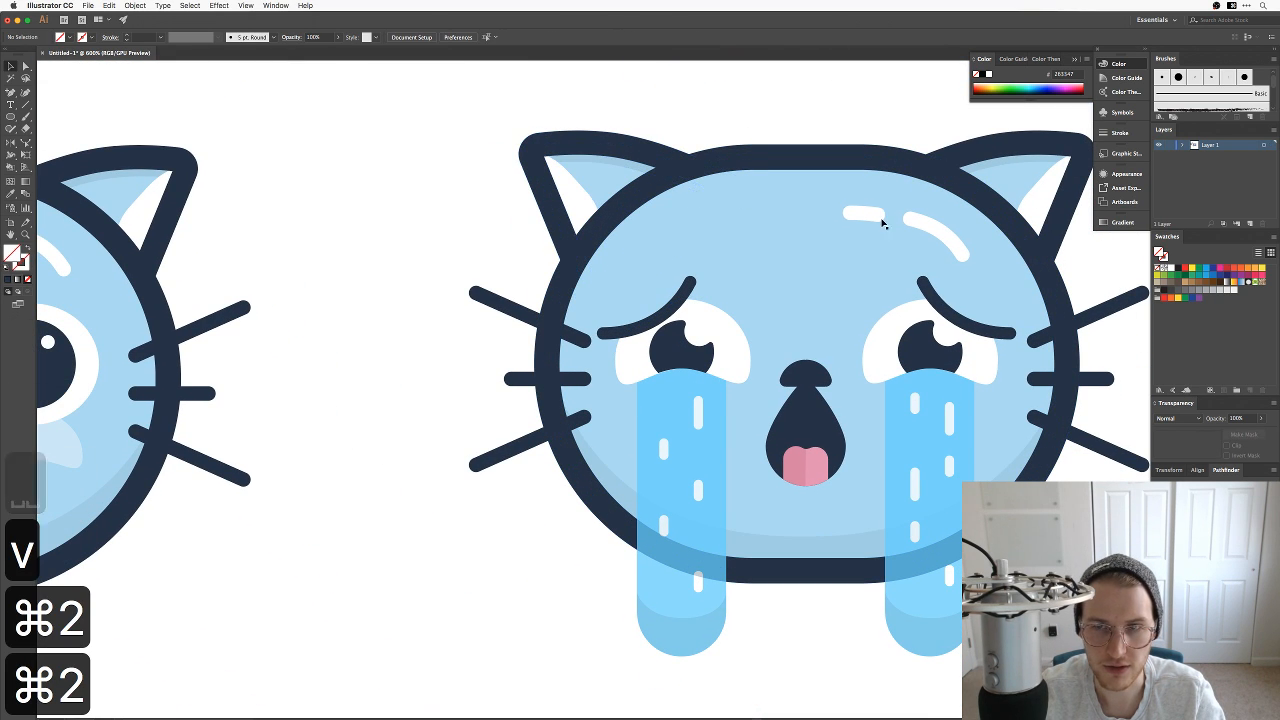
{"action": "left_click", "coordinate": [1048, 198]}
{"action": "key", "text": "super+2"}
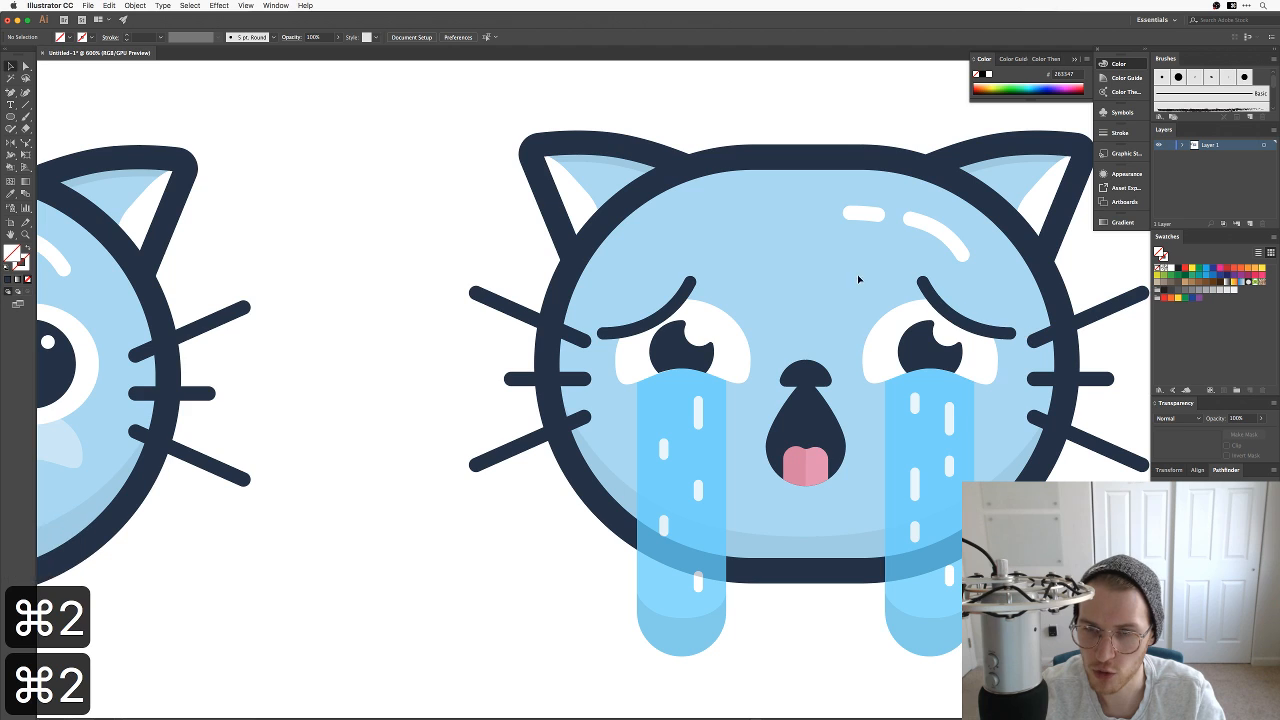
Step: Ungroup the sobbing cat's two tear streams
{"action": "left_click_drag", "start_coordinate": [890, 272], "coordinate": [975, 622]}
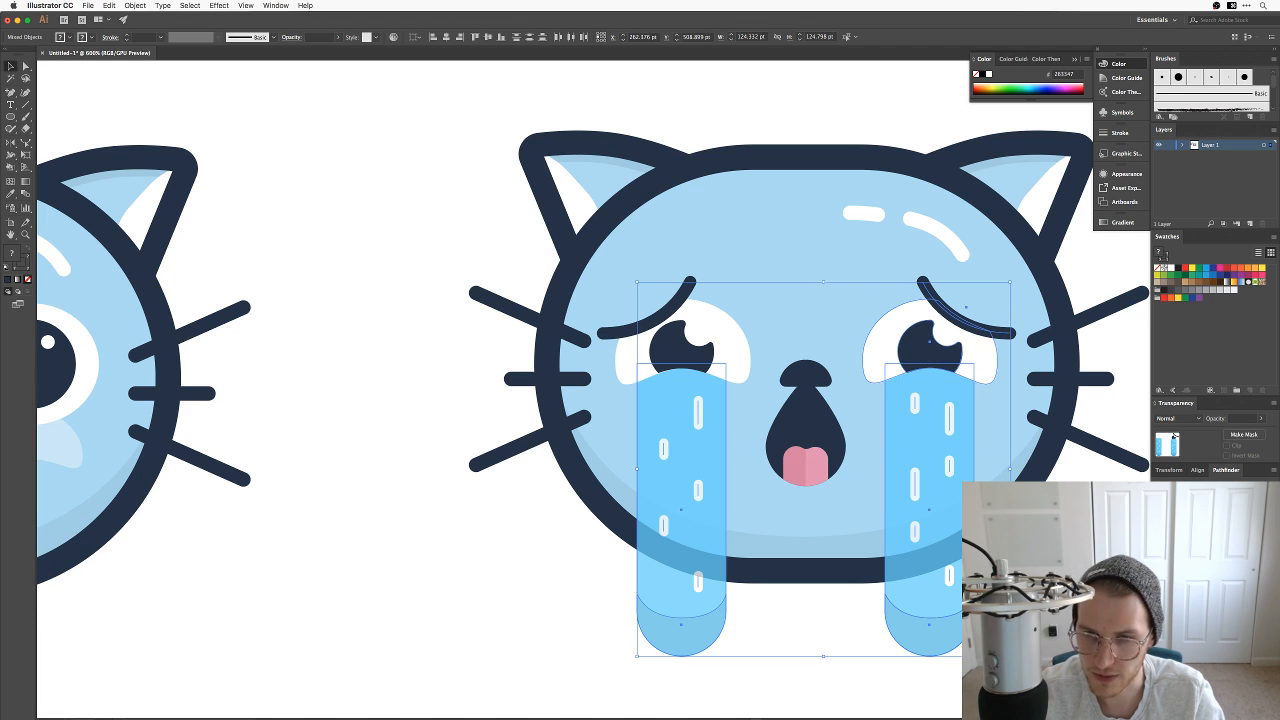
{"action": "key", "text": "a"}
{"action": "left_click", "coordinate": [664, 583], "text": "shift"}
{"action": "left_click", "coordinate": [705, 641], "text": "shift"}
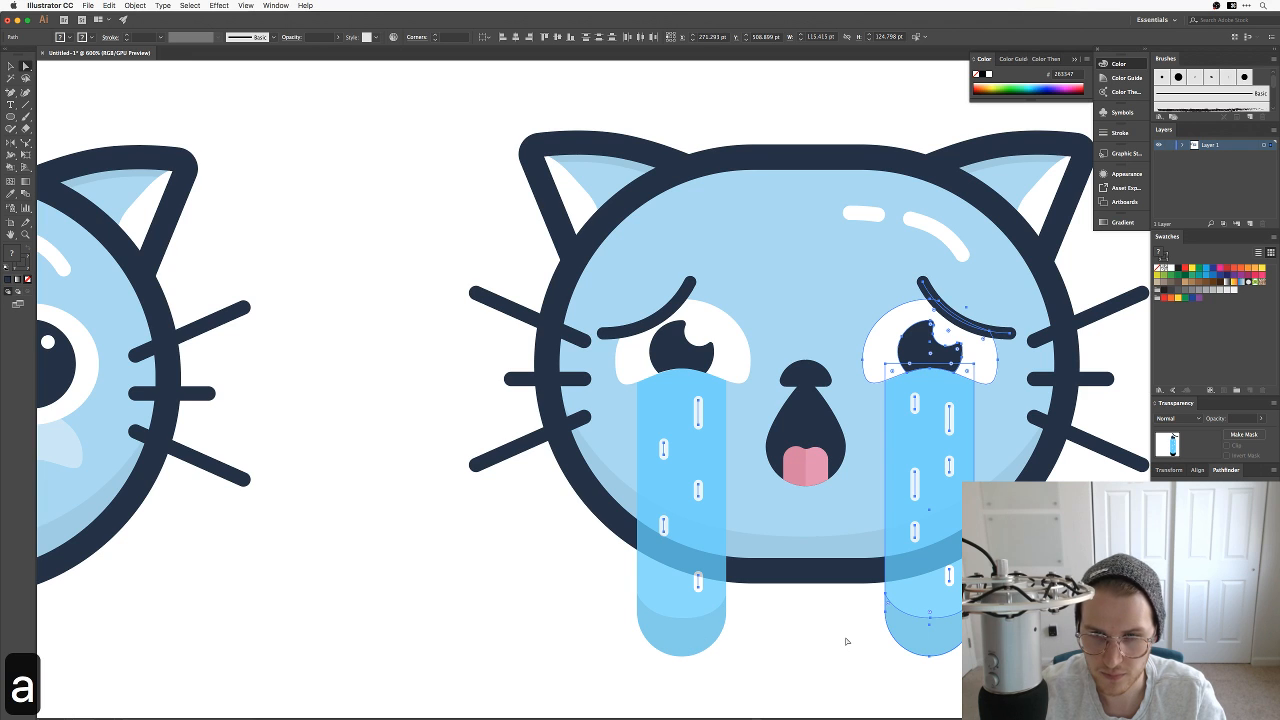
{"action": "key", "text": "v"}
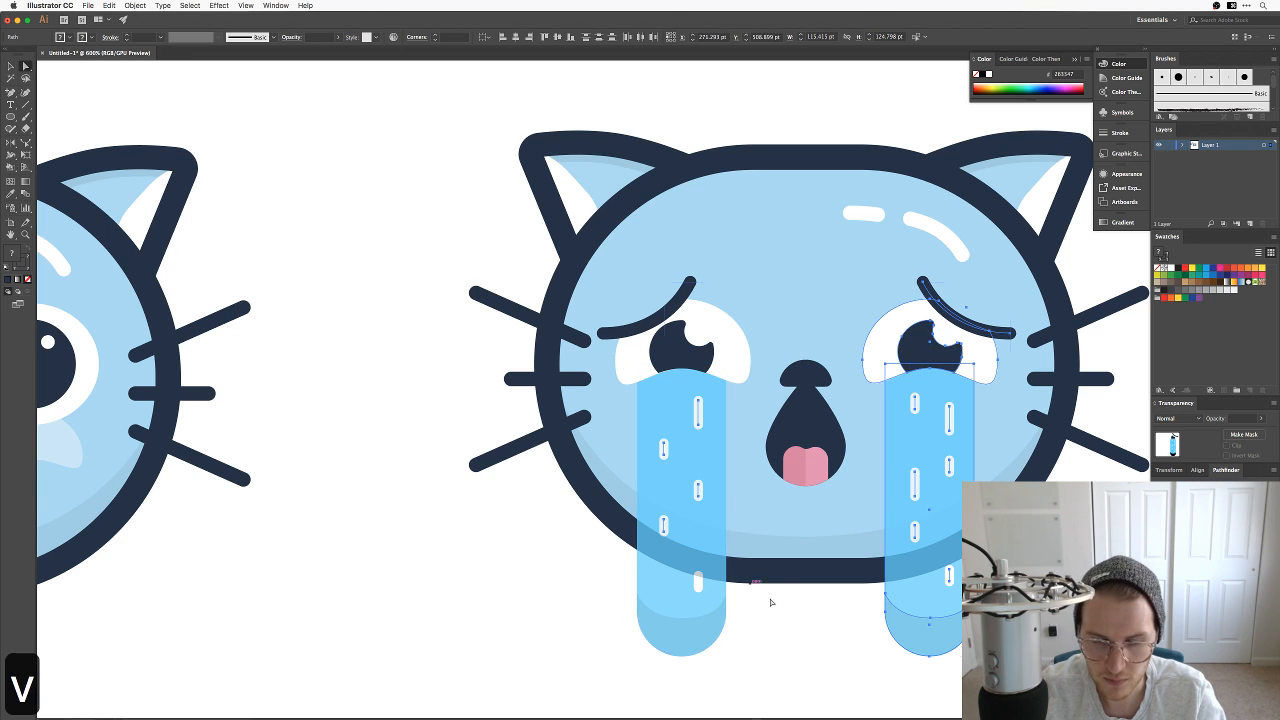
{"action": "right_click", "coordinate": [690, 574]}
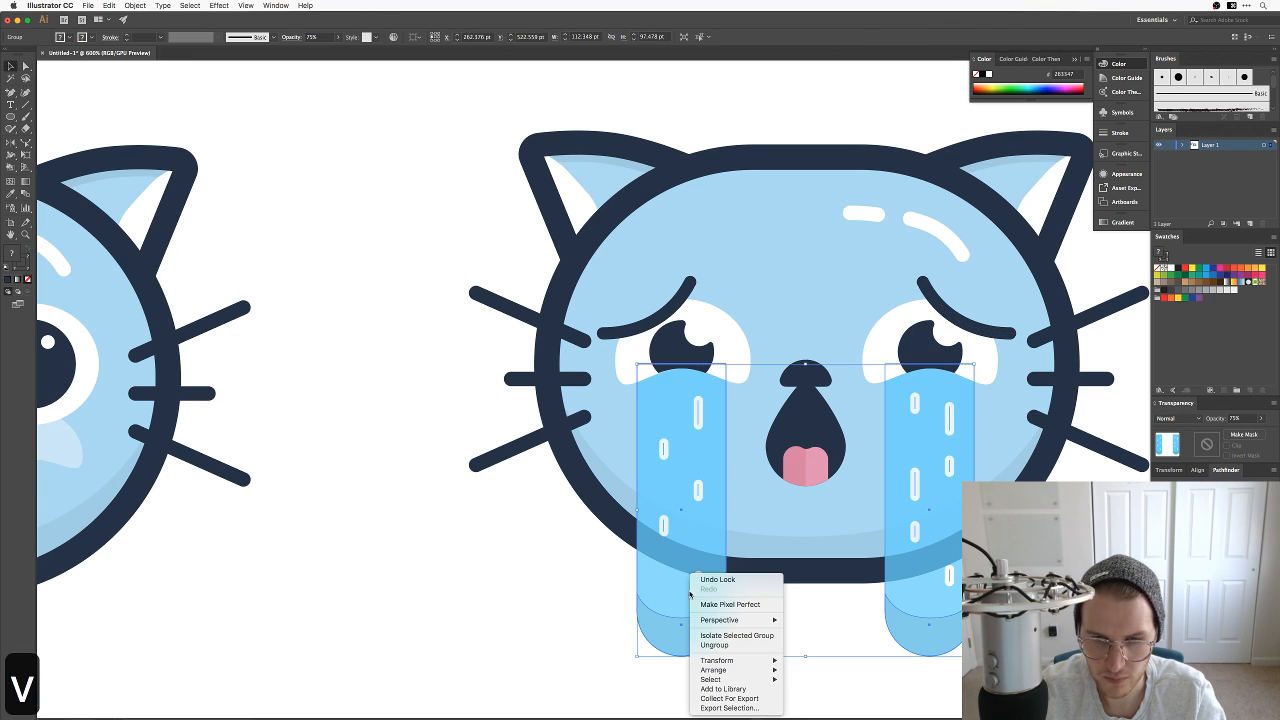
{"action": "left_click", "coordinate": [731, 646]}
Step: Nudge each eye with its eyebrow and tear stream two increments inward, bringing both sides closer to the nose
{"action": "left_click_drag", "start_coordinate": [976, 686], "coordinate": [896, 282]}
{"action": "key", "text": "Left"}
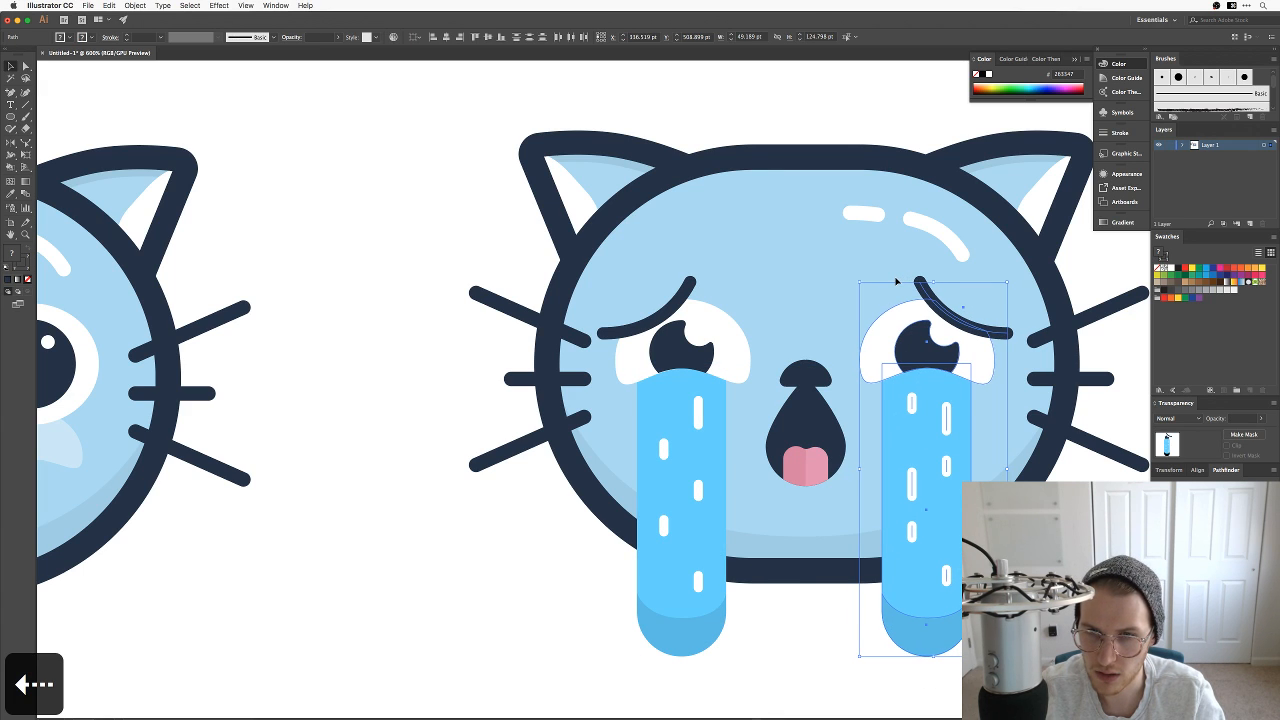
{"action": "key", "text": "Left"}
{"action": "left_click_drag", "start_coordinate": [634, 264], "coordinate": [729, 682]}
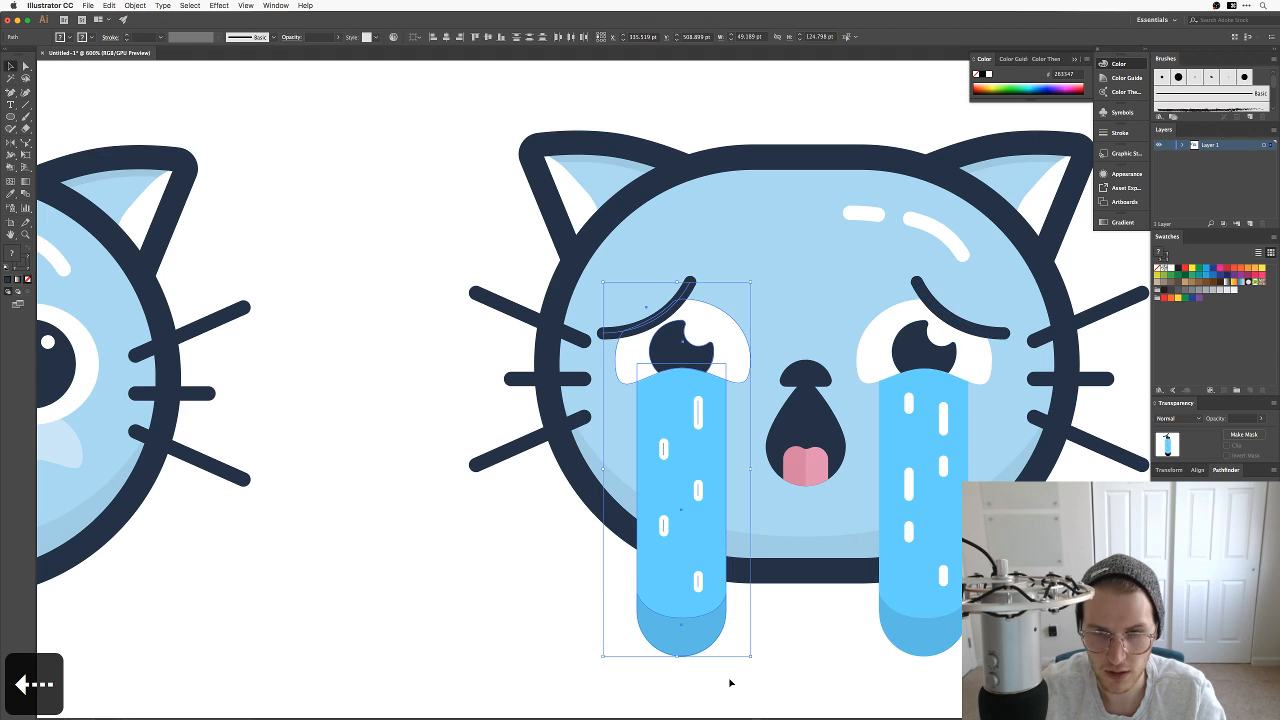
{"action": "key", "text": "Right"}
{"action": "key", "text": "Right"}
{"action": "left_click", "coordinate": [795, 670]}
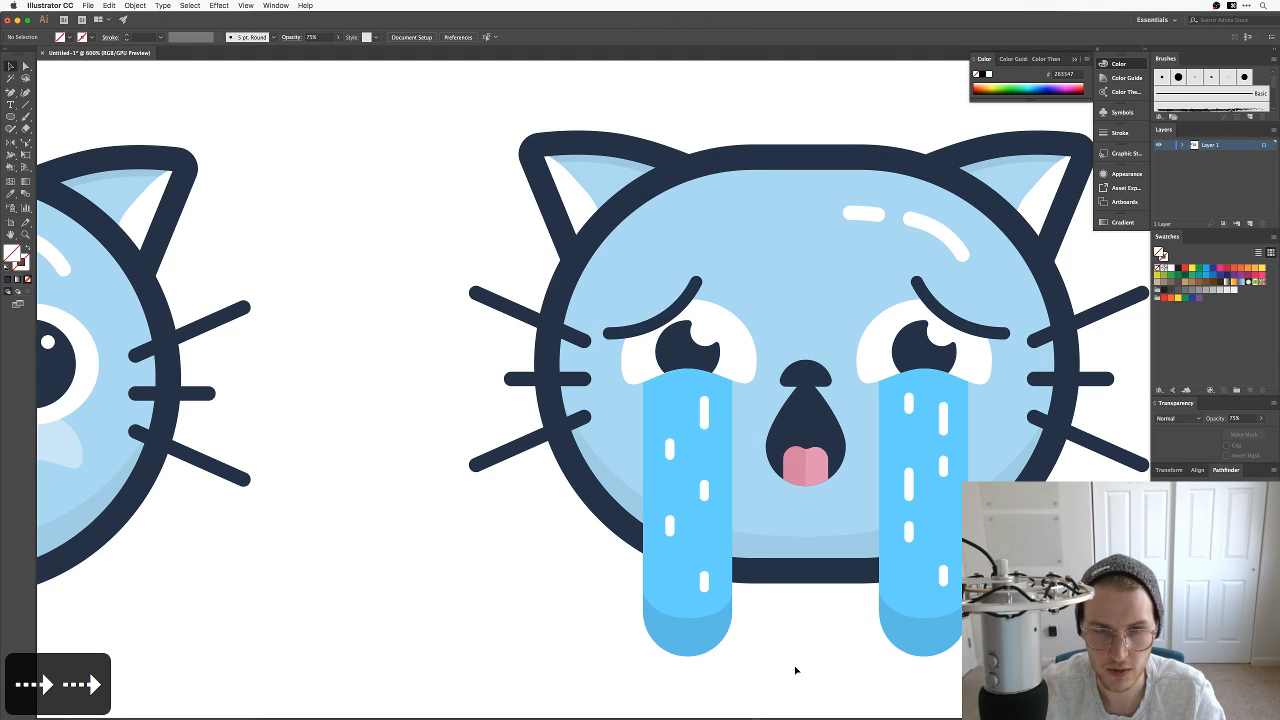
Step: Check the spacing of the sobbing cat's eyes and tears against the other cats, both zoomed out and close up
{"action": "key", "text": "super+minus"}
{"action": "key", "text": "super+minus"}
{"action": "key", "text": "super+minus"}
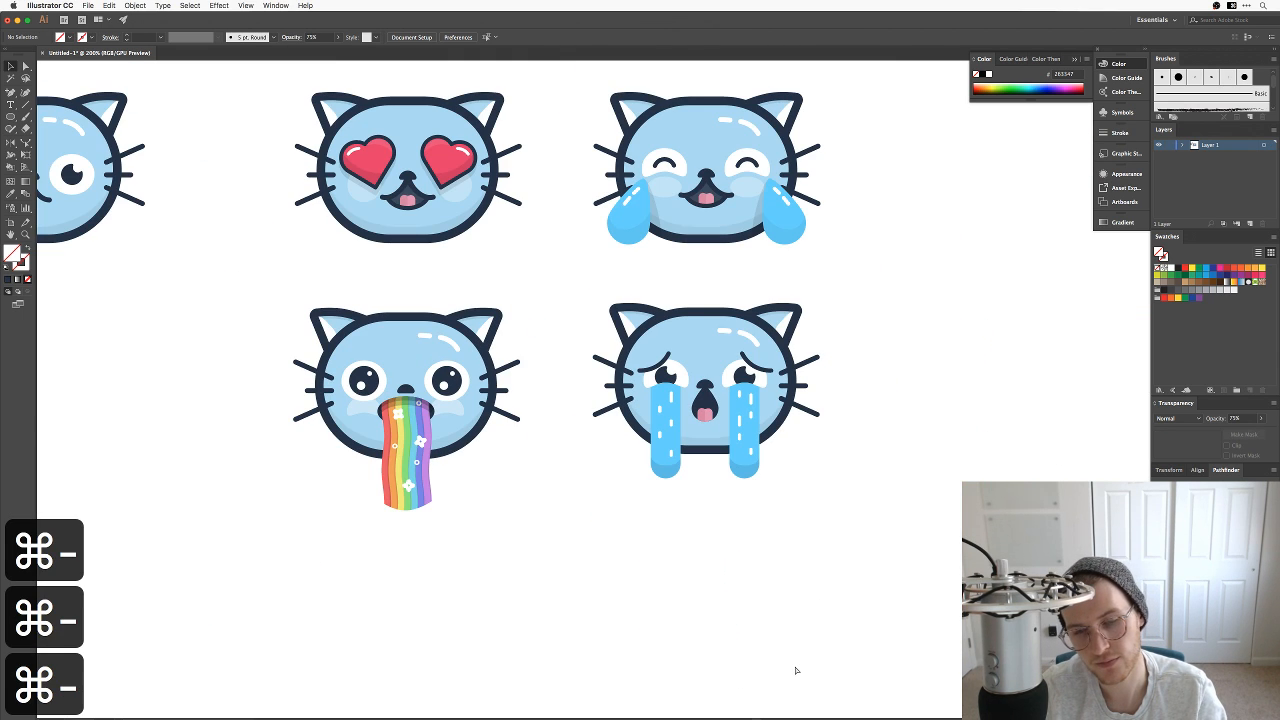
{"action": "key", "text": "super+equal"}
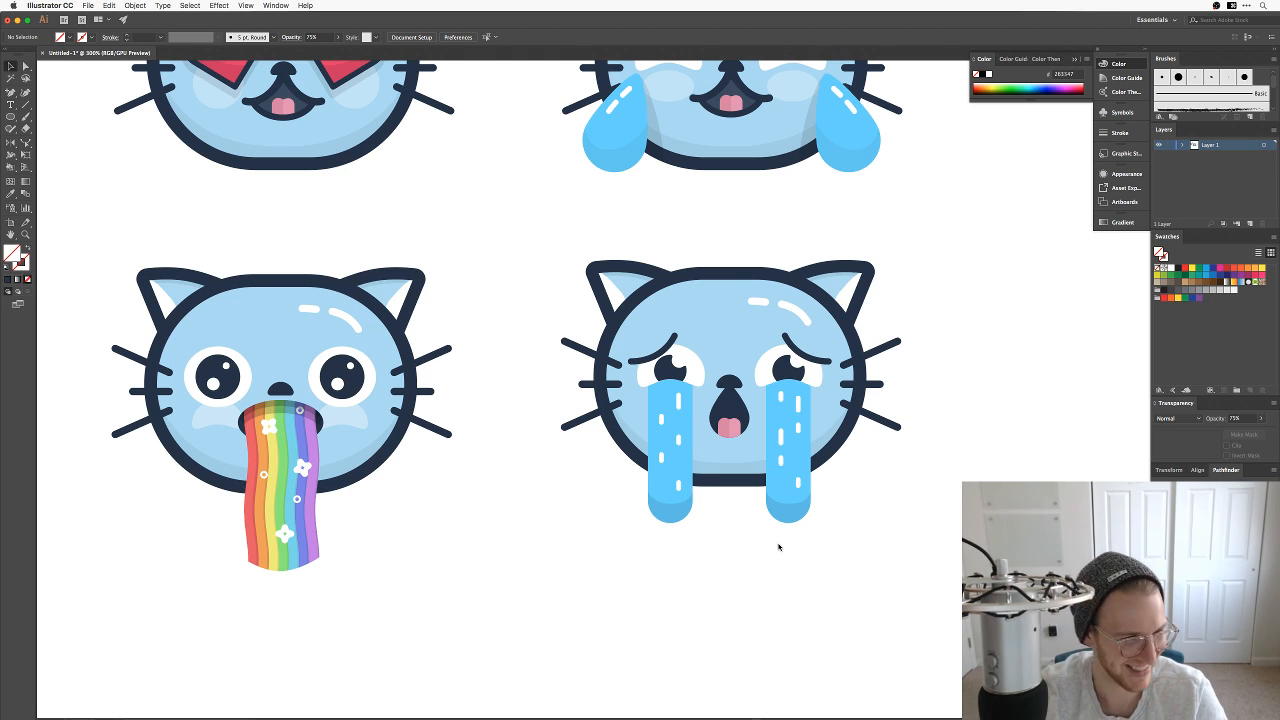
{"action": "key", "text": "super+minus"}
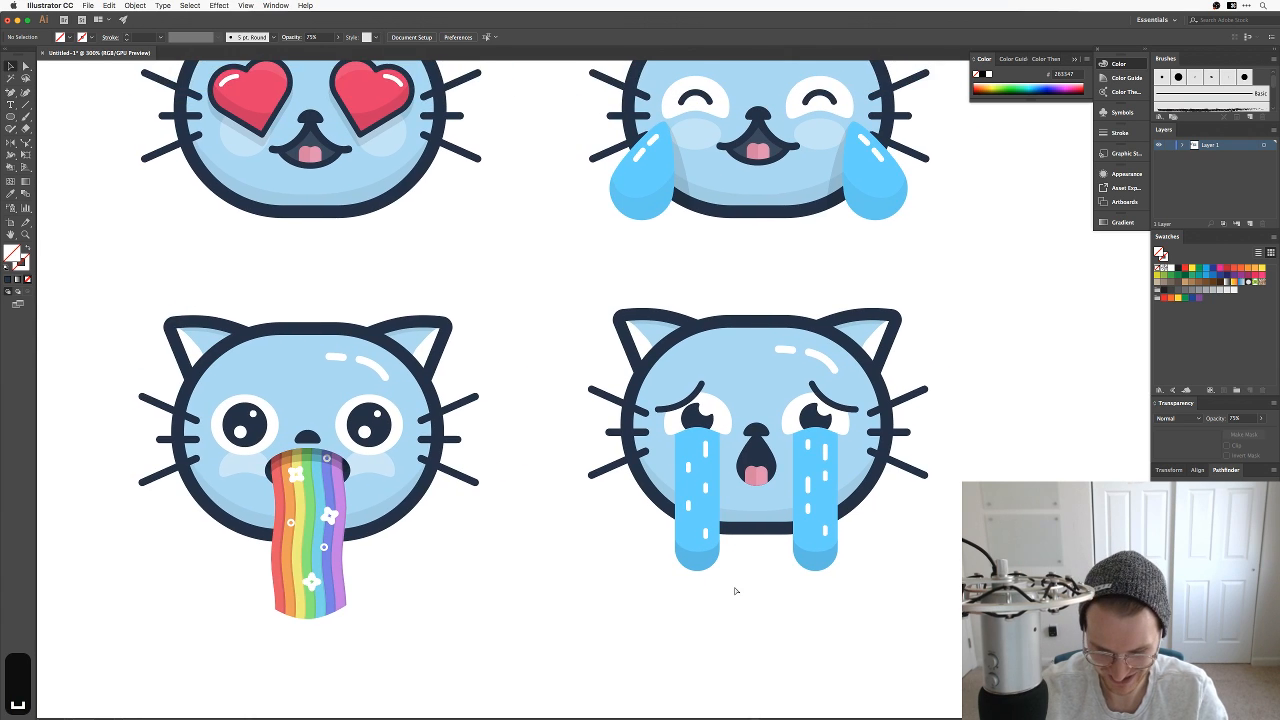
{"action": "left_click_drag", "start_coordinate": [855, 431], "coordinate": [902, 501]}
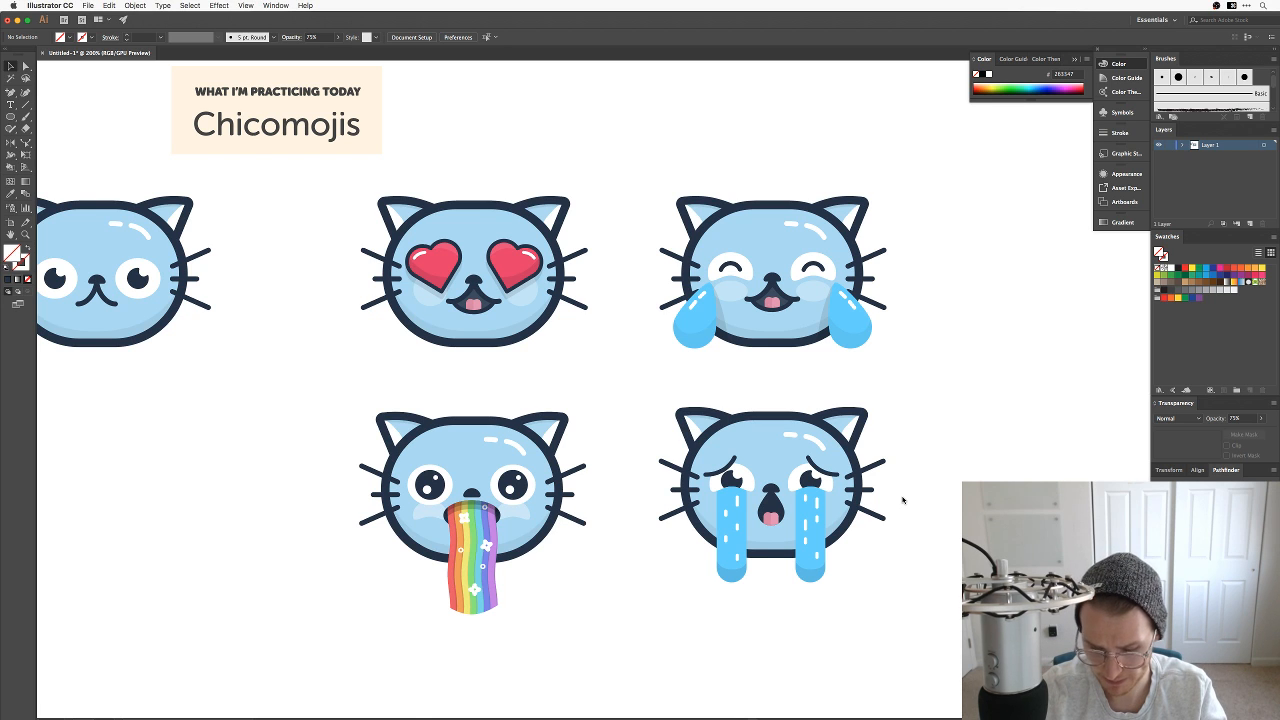
{"action": "key", "text": "super+equal"}
{"action": "key", "text": "super+equal"}
{"action": "key", "text": "super+equal"}
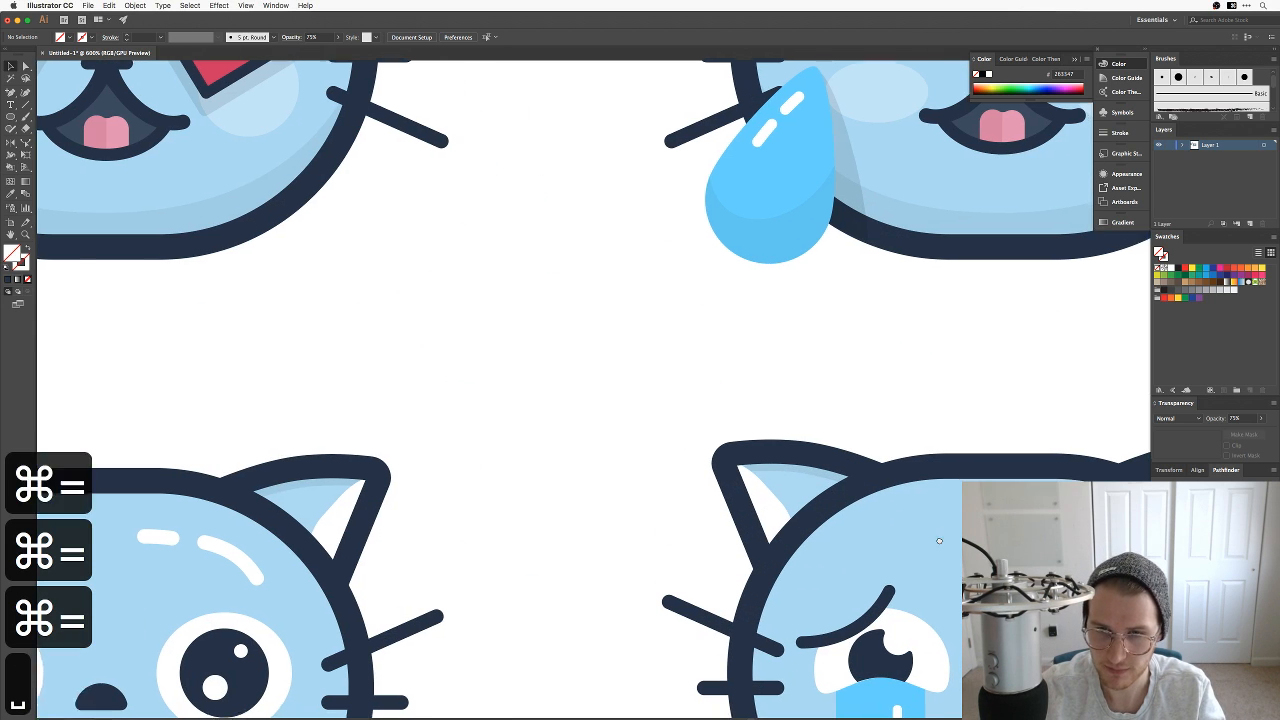
{"action": "left_click_drag", "start_coordinate": [947, 550], "coordinate": [657, 223]}
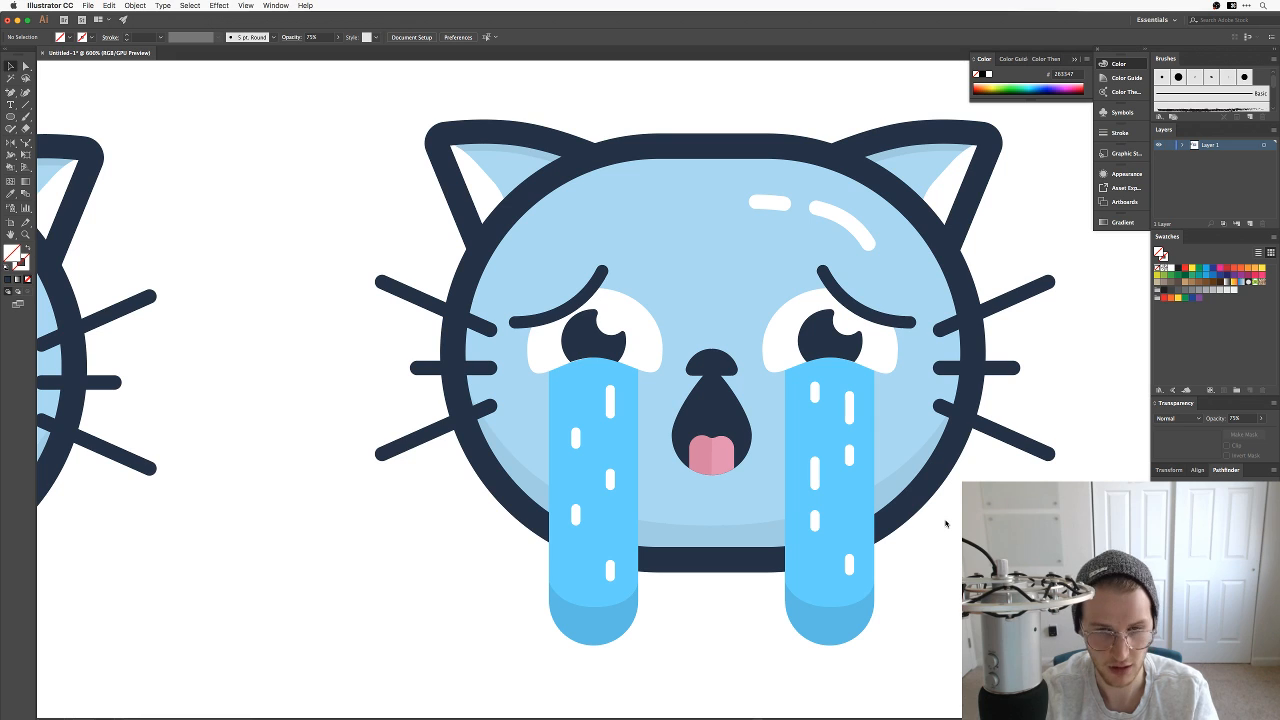
{"action": "key", "text": "super+equal"}
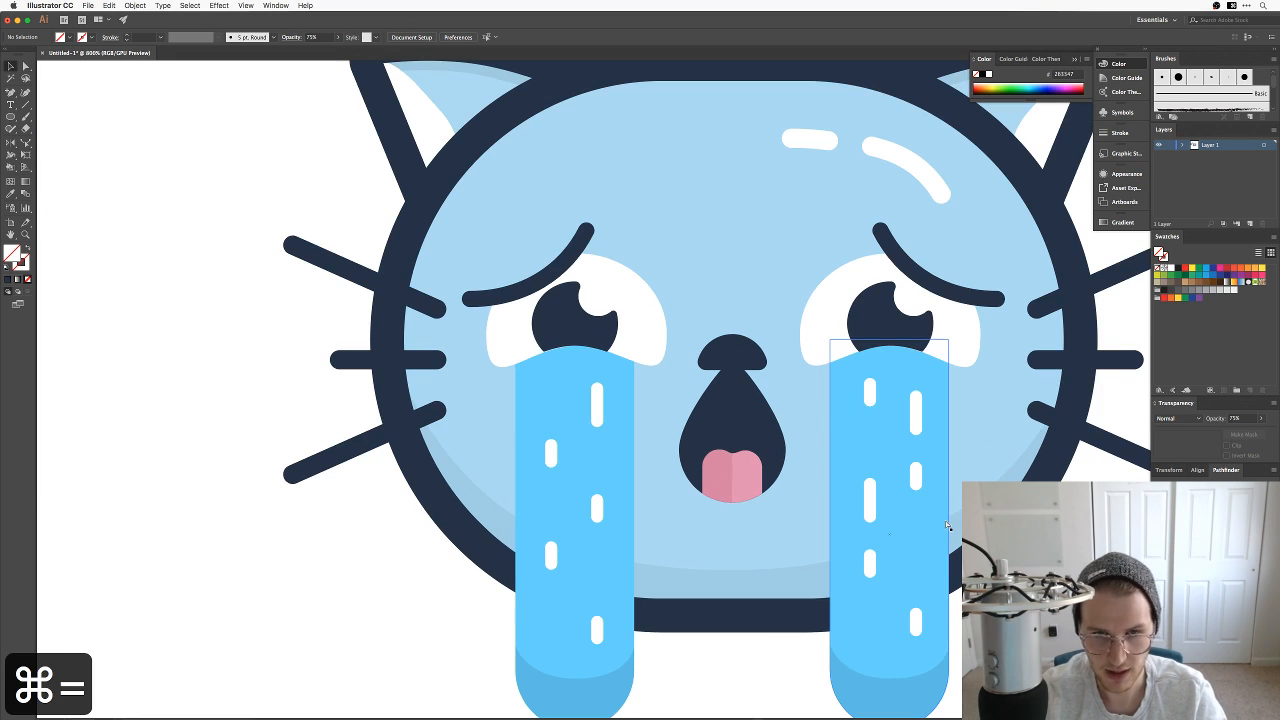
Step: Draw two overlapping ellipses about 34 pt wide across the top of the sobbing cat's left tear stream and try intersecting them
{"action": "left_click", "coordinate": [550, 388]}
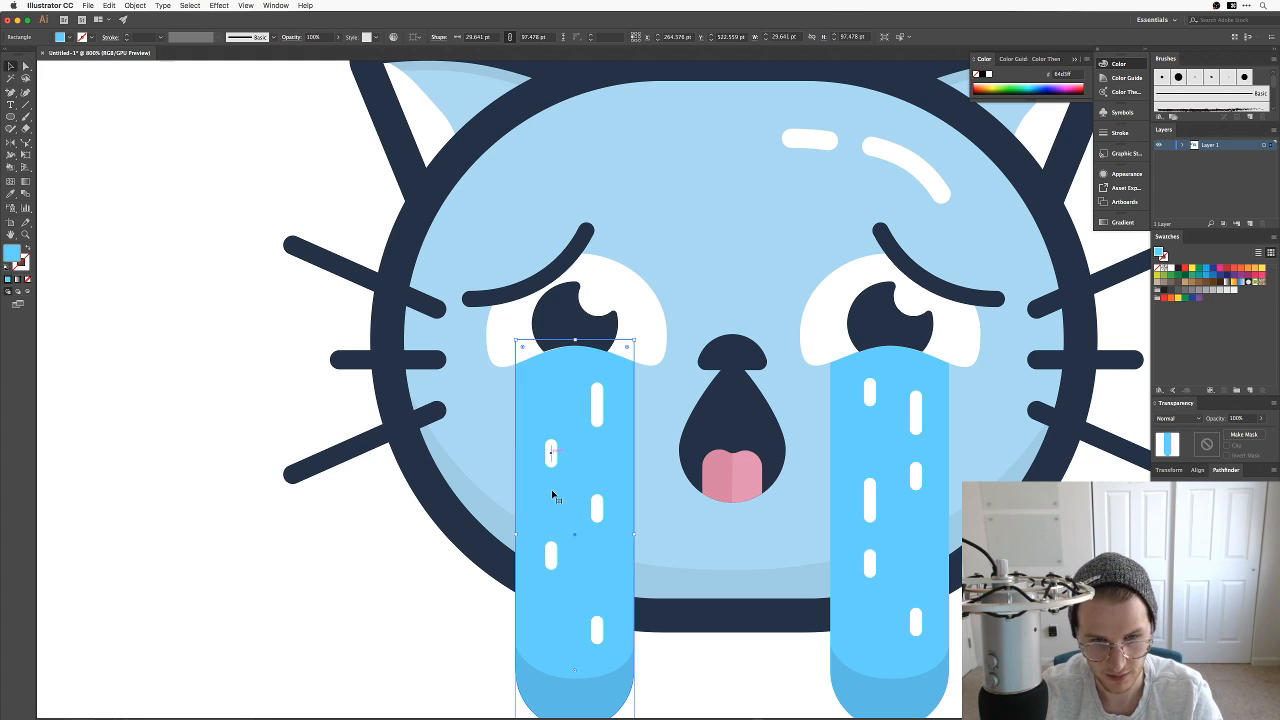
{"action": "key", "text": "a"}
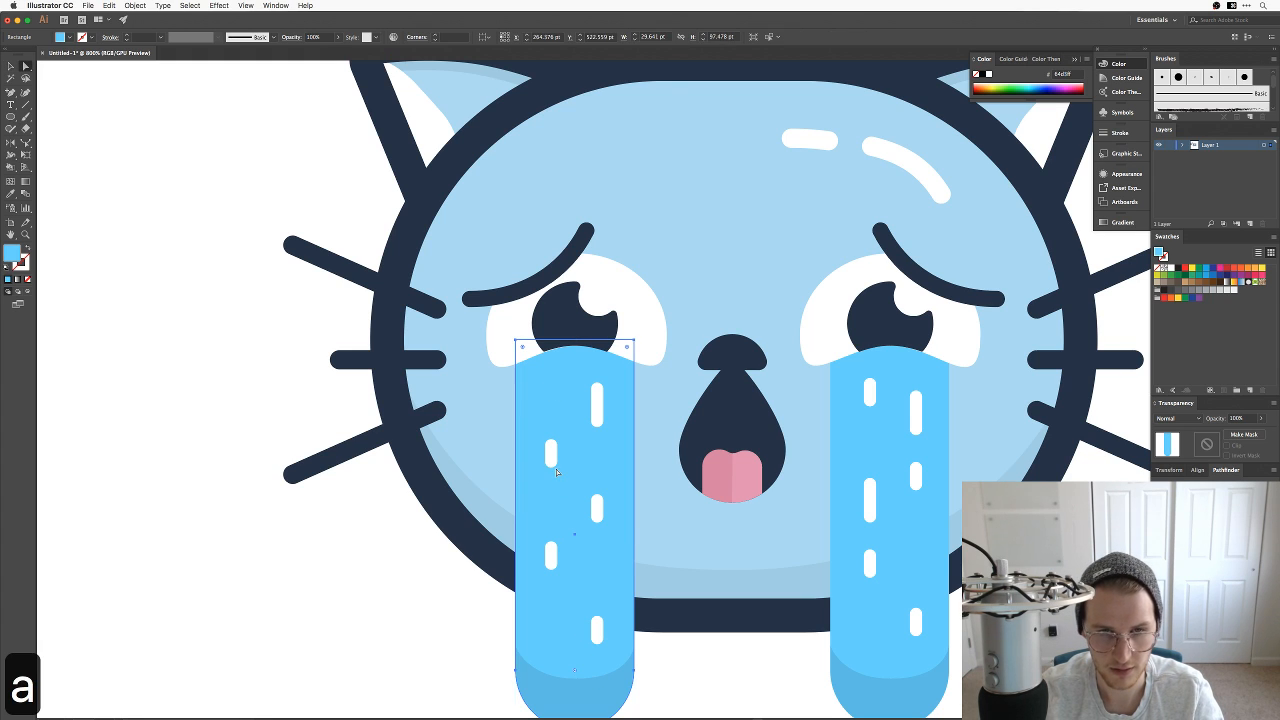
{"action": "key", "text": "l"}
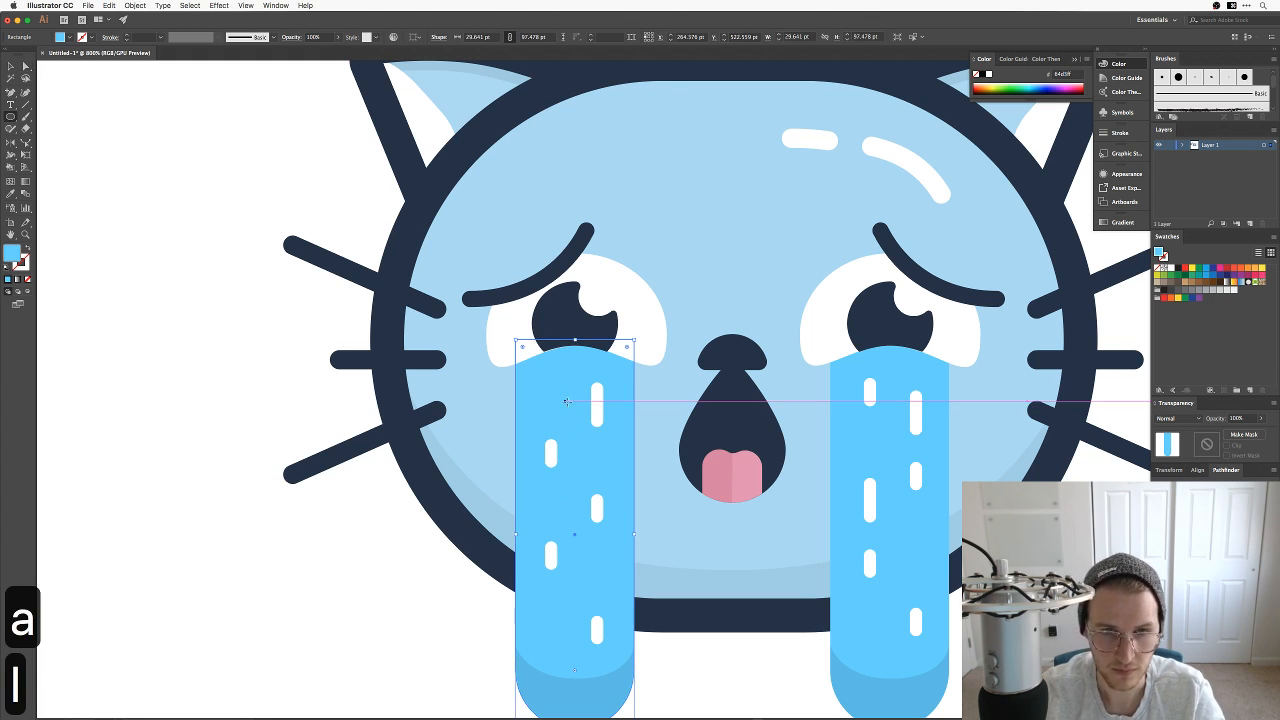
{"action": "left_click_drag", "start_coordinate": [575, 395], "coordinate": [615, 368]}
{"action": "key", "text": "v"}
{"action": "left_click", "coordinate": [600, 422], "text": "shift"}
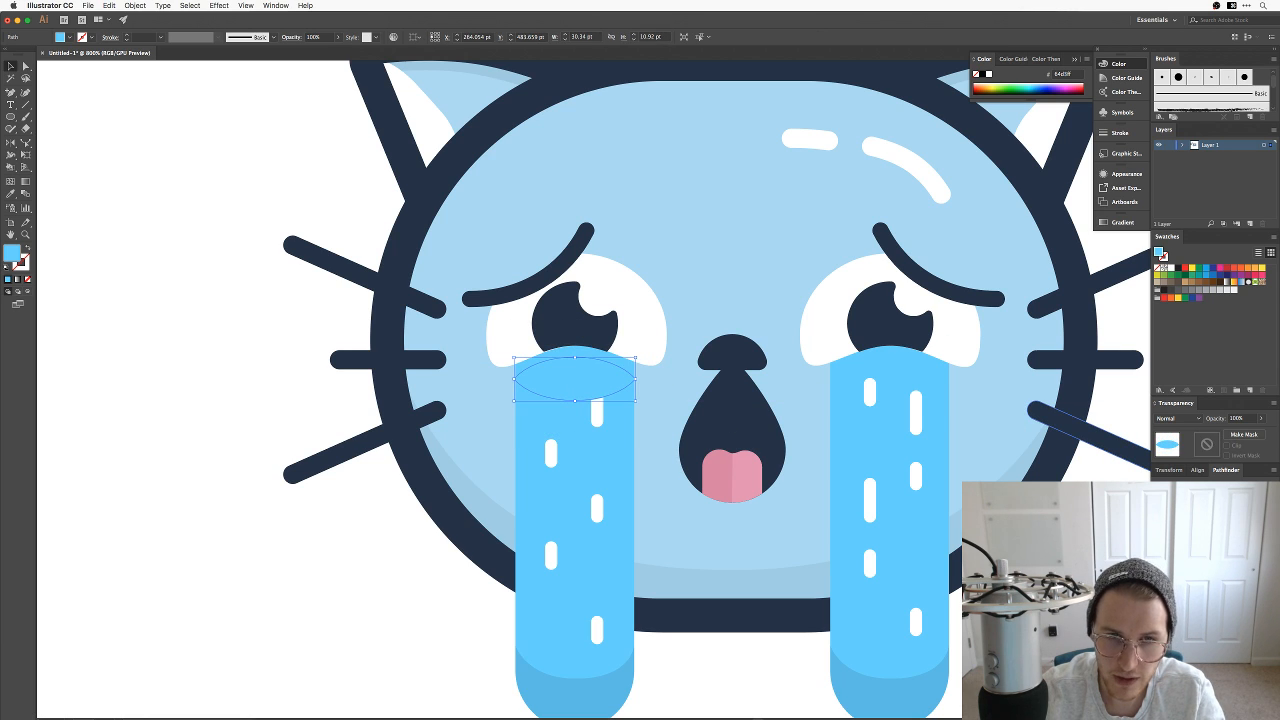
Step: Undo the intersection, exclude the overlap of the two ellipses instead, and delete the lower crescent
{"action": "key", "text": "super+z"}
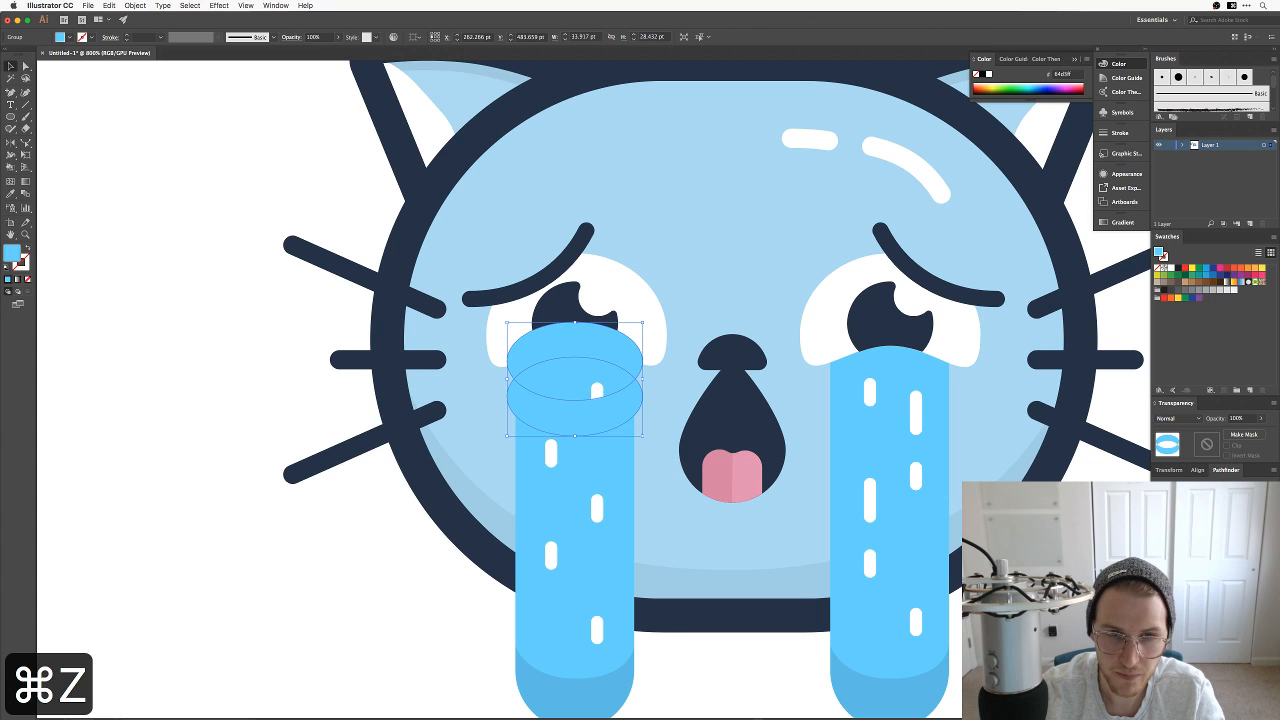
{"action": "key", "text": "a"}
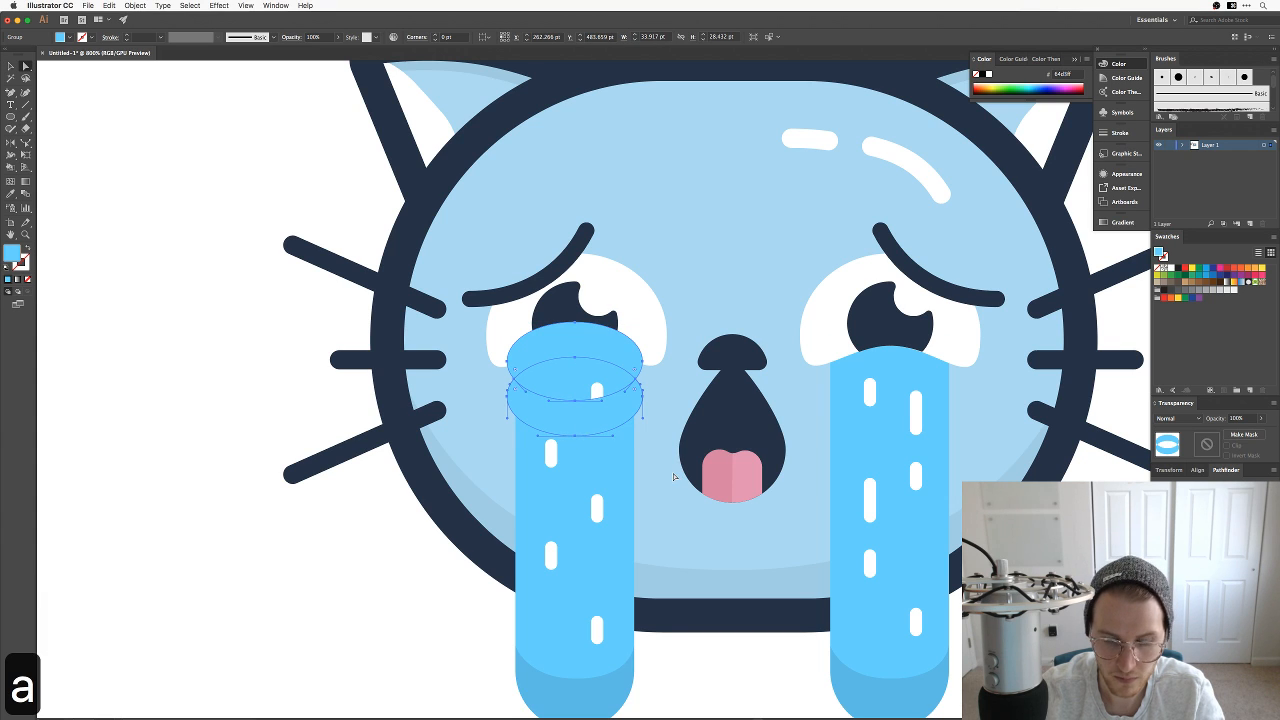
{"action": "key", "text": "BackSpace"}
{"action": "key", "text": "super+z"}
{"action": "left_click", "coordinate": [673, 477]}
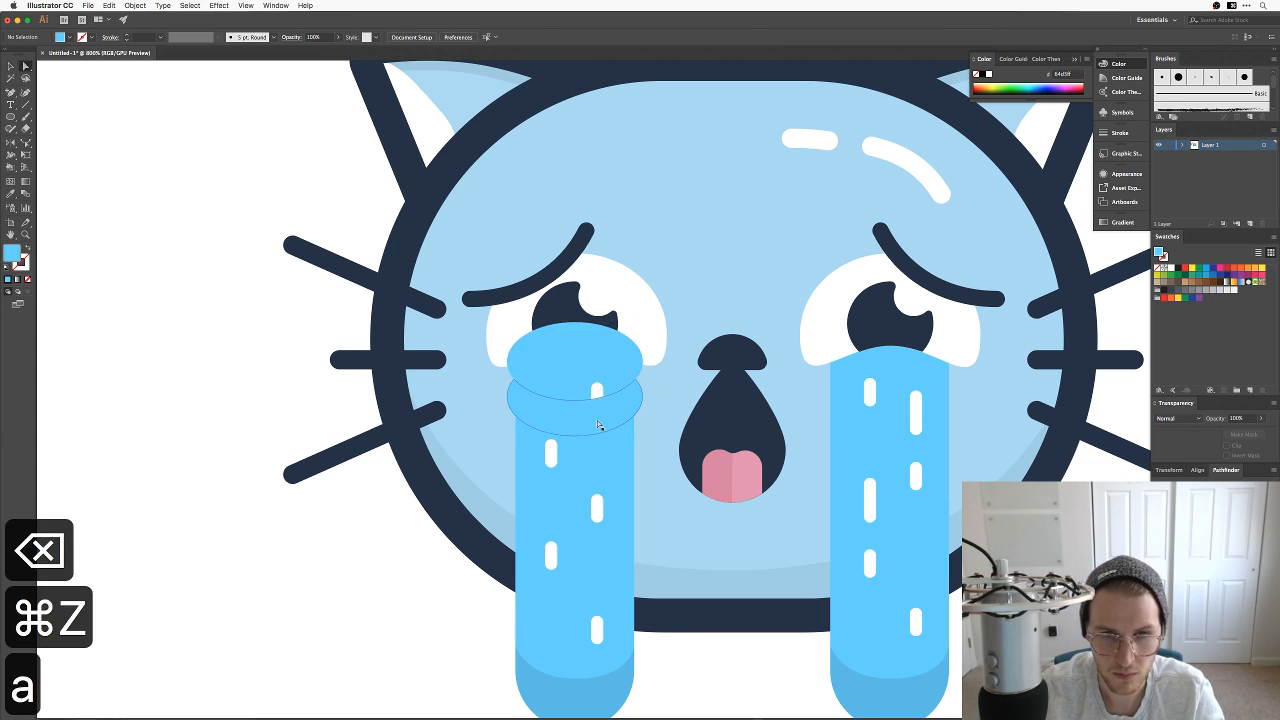
{"action": "left_click", "coordinate": [598, 425]}
{"action": "key", "text": "BackSpace"}
Step: Copy the upper crescent and tear stream shape to the side and intersect the copies into a curved cap
{"action": "key", "text": "a"}
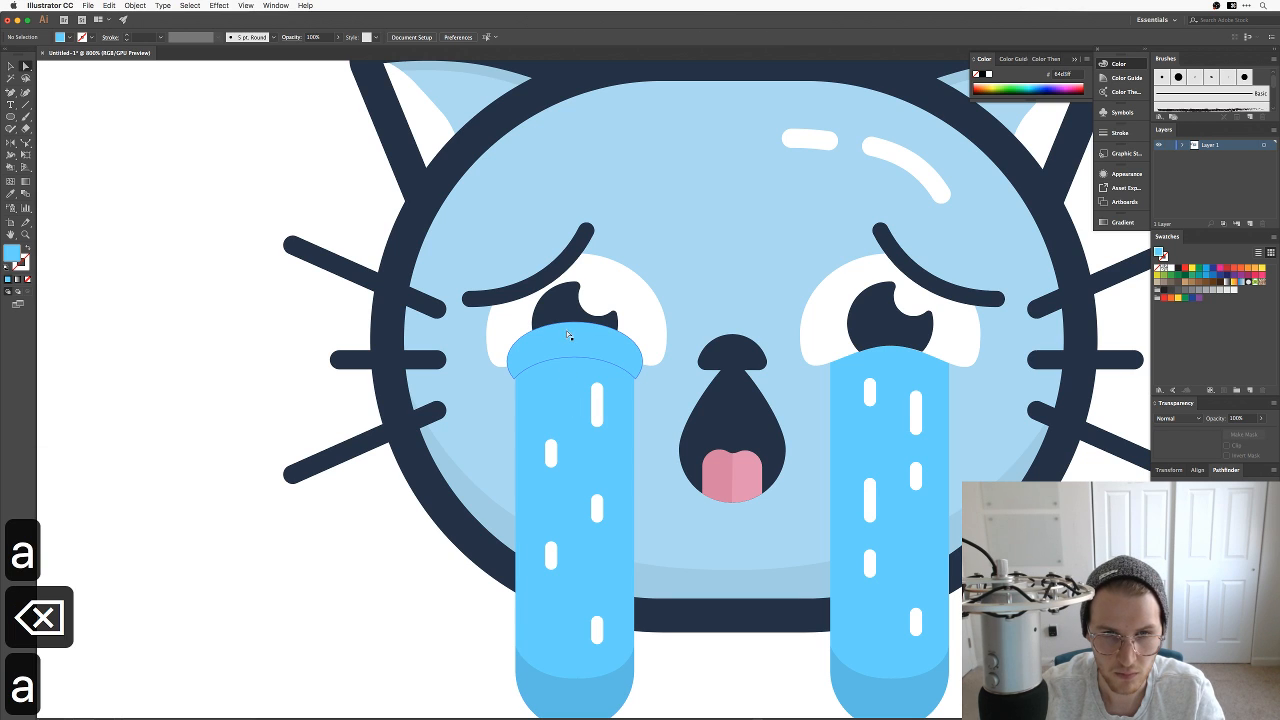
{"action": "left_click", "coordinate": [567, 336]}
{"action": "left_click_drag", "start_coordinate": [557, 386], "coordinate": [360, 386]}
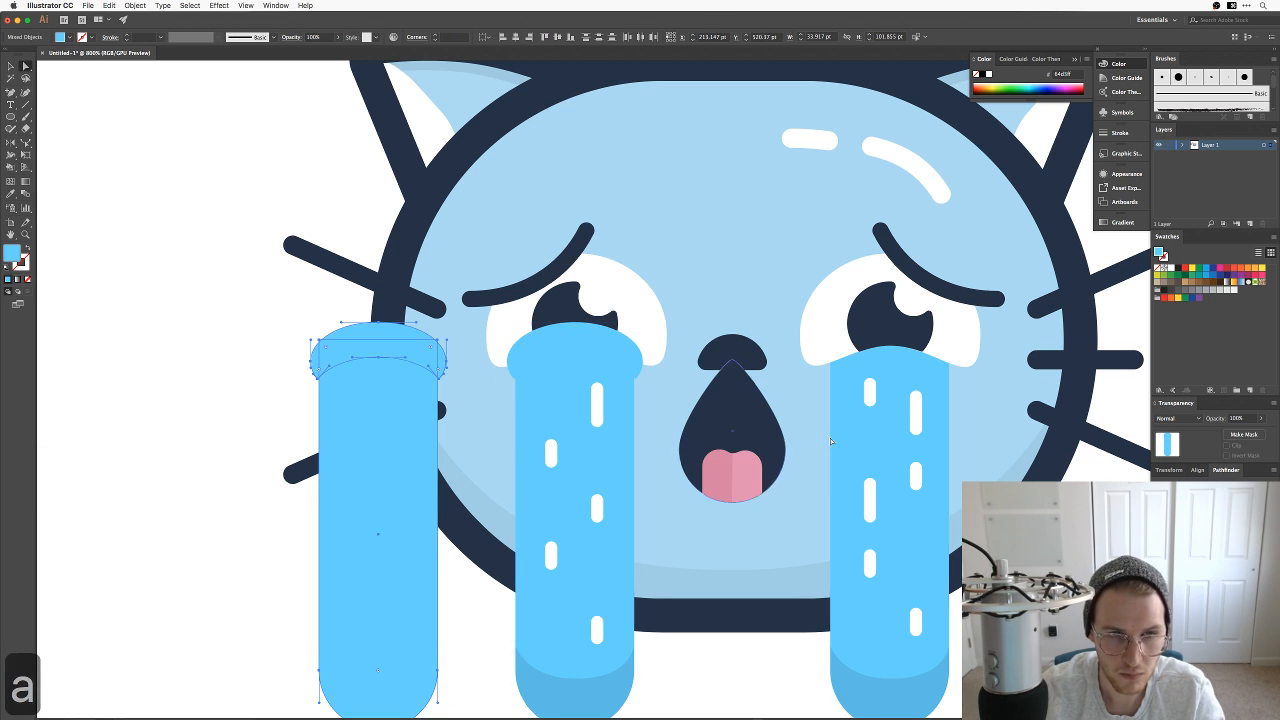
{"action": "left_click", "coordinate": [1197, 497]}
{"action": "key", "text": "v"}
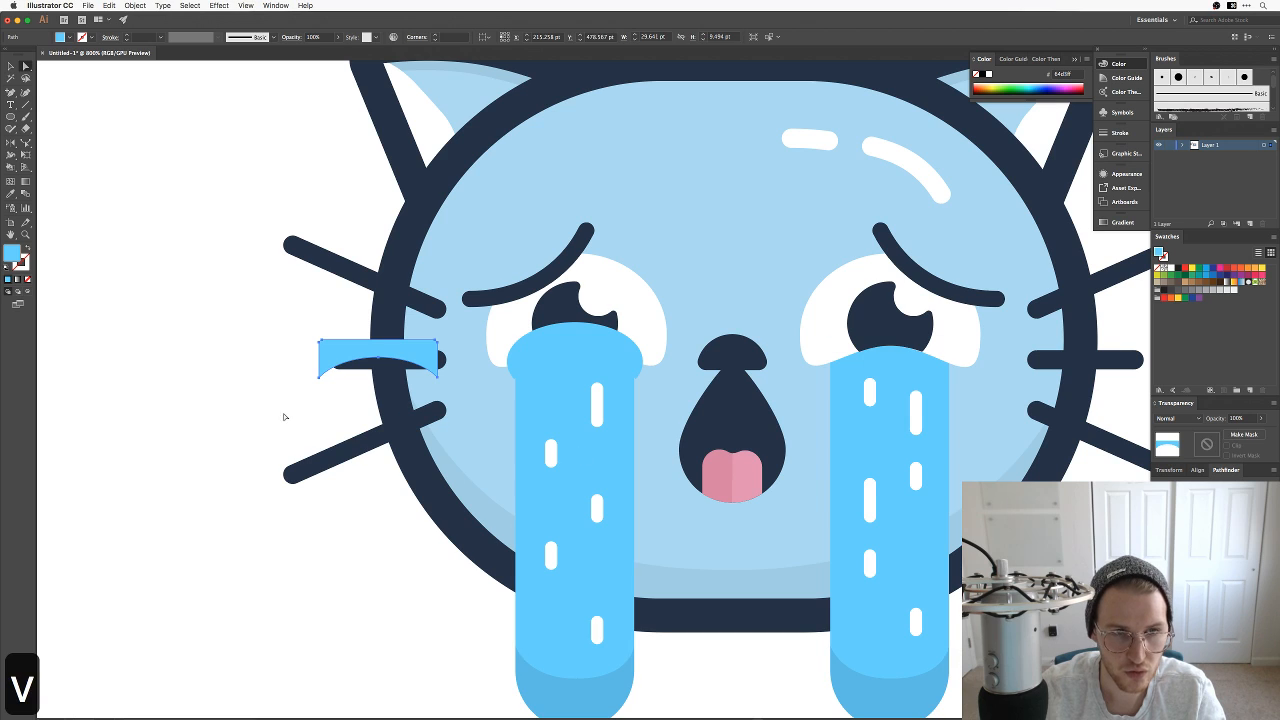
Step: Move the curved cap onto the top of the left tear stream and delete the leftover crescent there
{"action": "left_click", "coordinate": [286, 417]}
{"action": "left_click_drag", "start_coordinate": [368, 349], "coordinate": [565, 352]}
{"action": "key", "text": "BackSpace"}
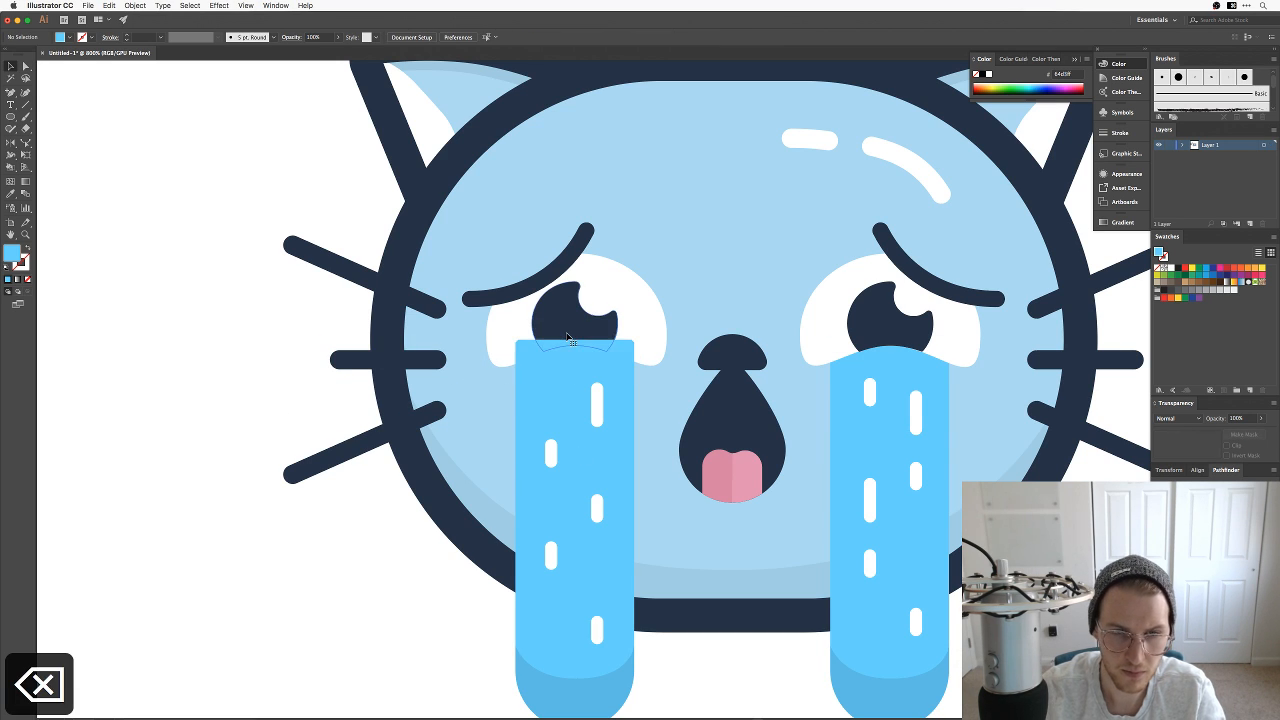
Step: Fill the curved cap on the left tear stream with the lighter blue #9fe8ff
{"action": "left_click", "coordinate": [532, 361]}
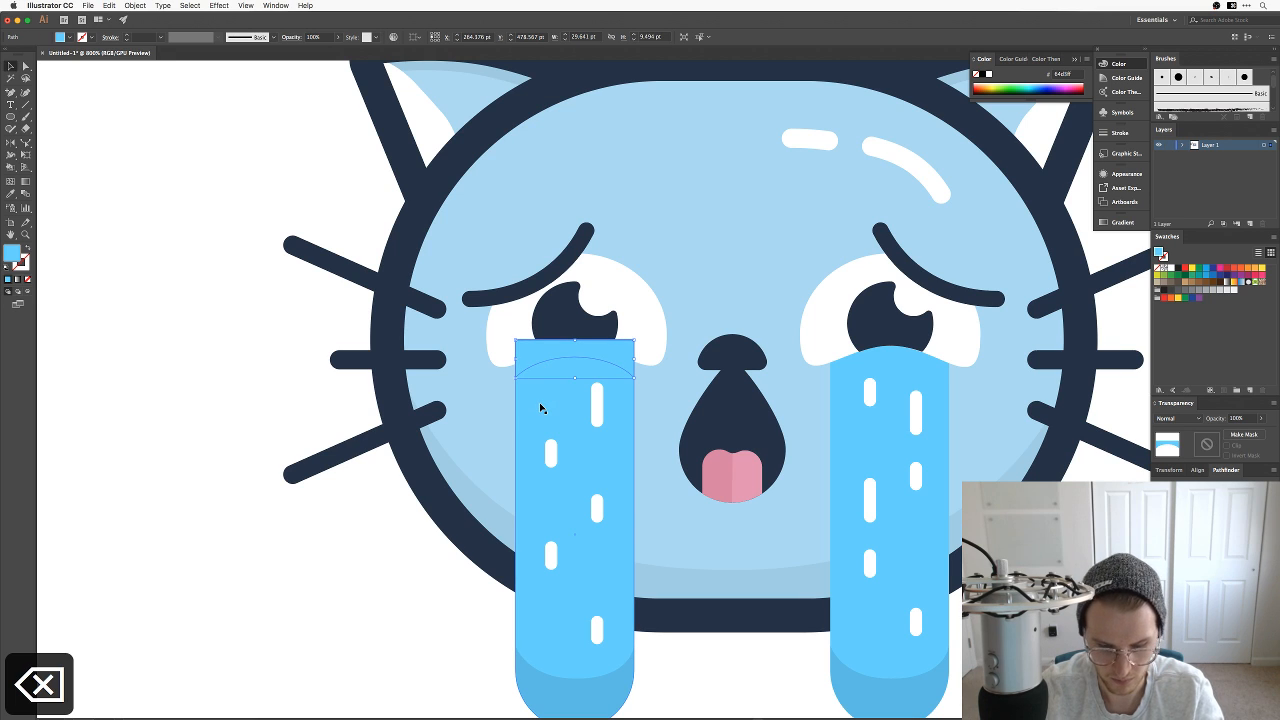
{"action": "key", "text": "i"}
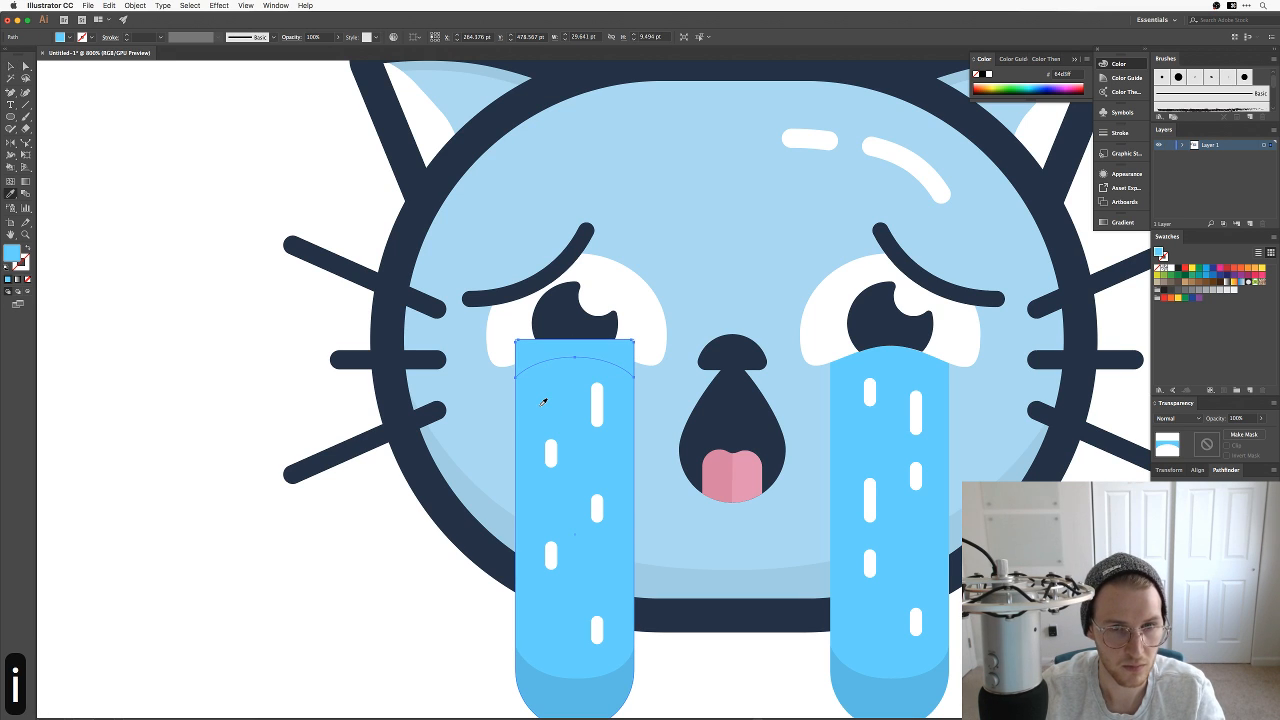
{"action": "double_click", "coordinate": [12, 254]}
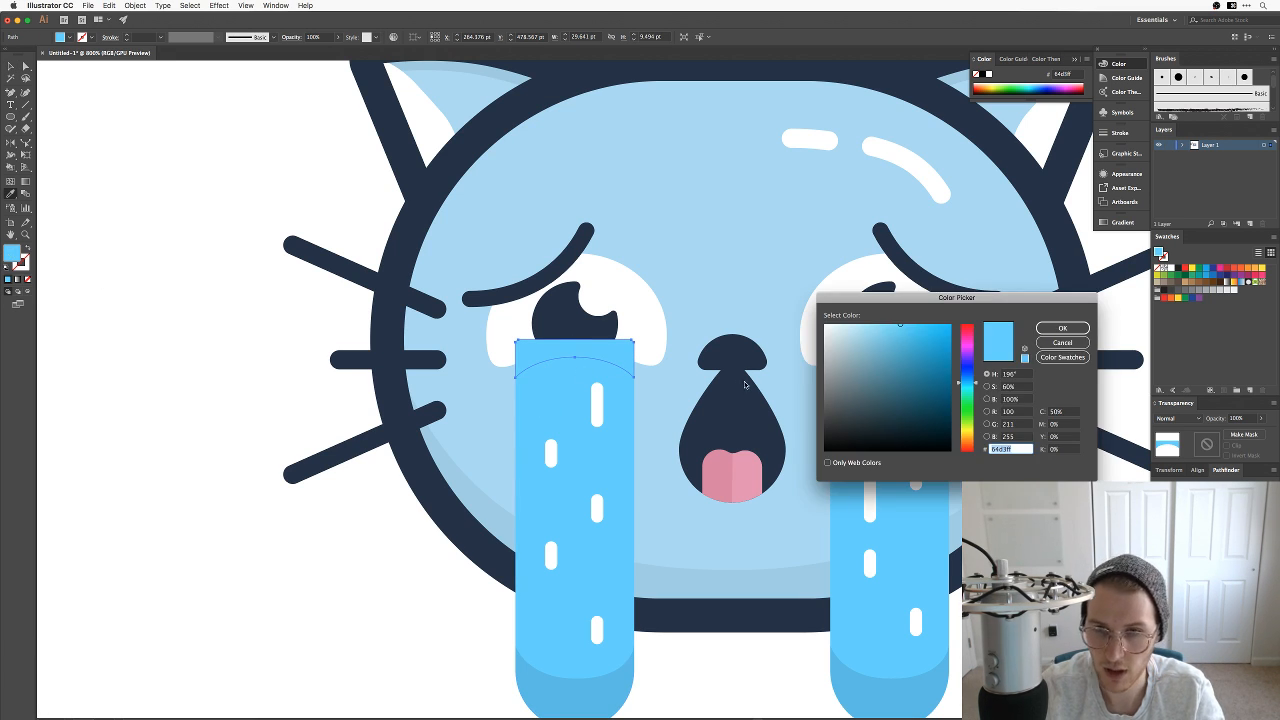
{"action": "left_click_drag", "start_coordinate": [886, 324], "coordinate": [872, 321]}
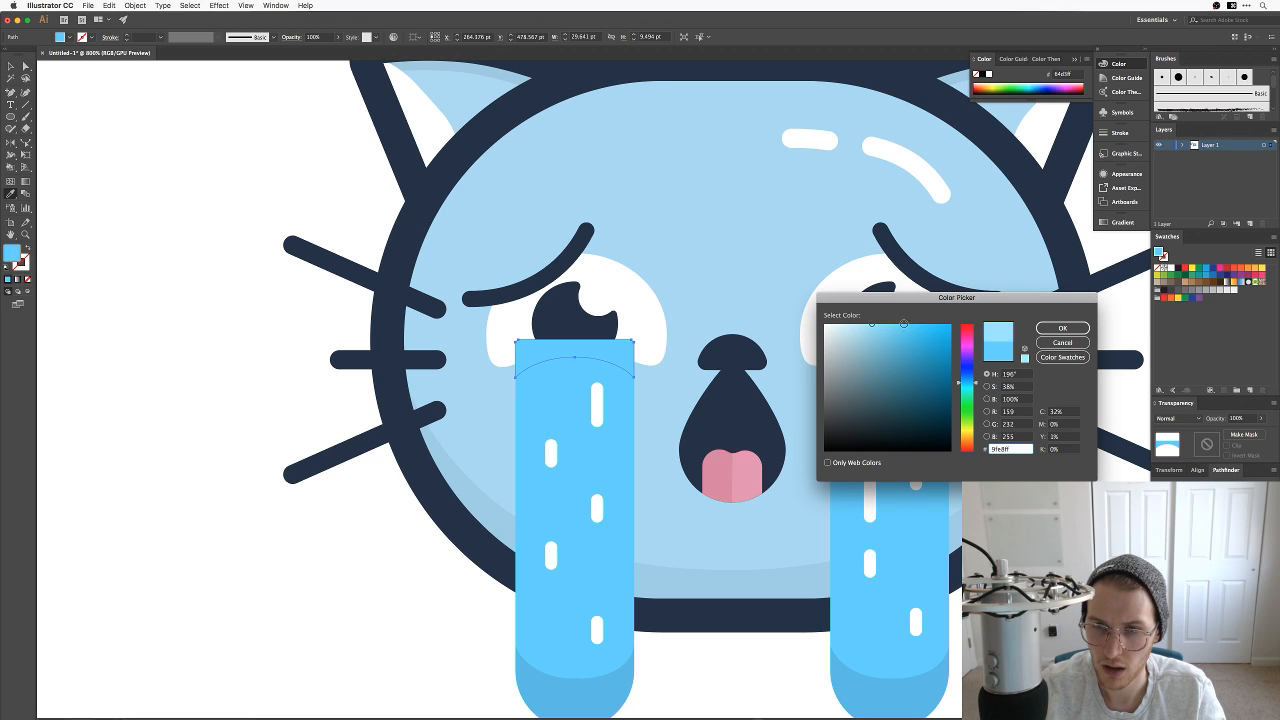
{"action": "left_click", "coordinate": [1062, 328]}
{"action": "key", "text": "v"}
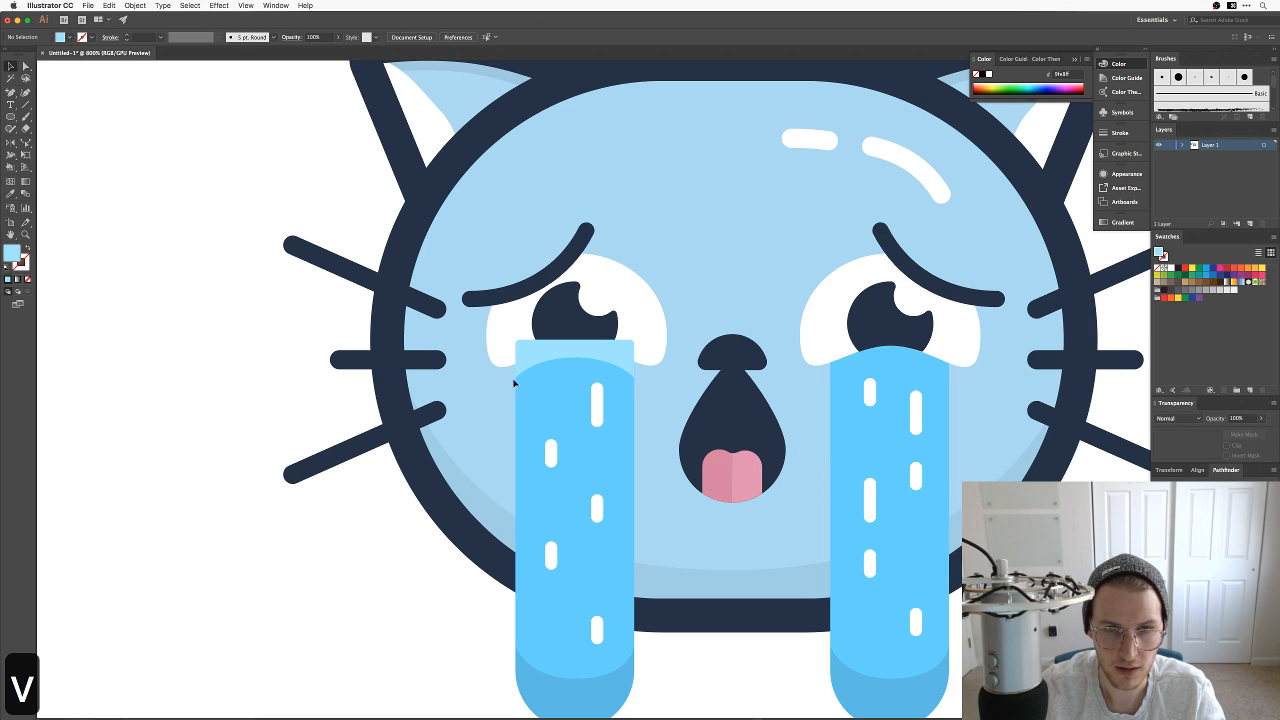
Step: Send the light cap three levels backward and shift it slightly down on the left tear stream
{"action": "key", "text": "super+bracketleft"}
{"action": "key", "text": "super+bracketleft"}
{"action": "key", "text": "super+bracketleft"}
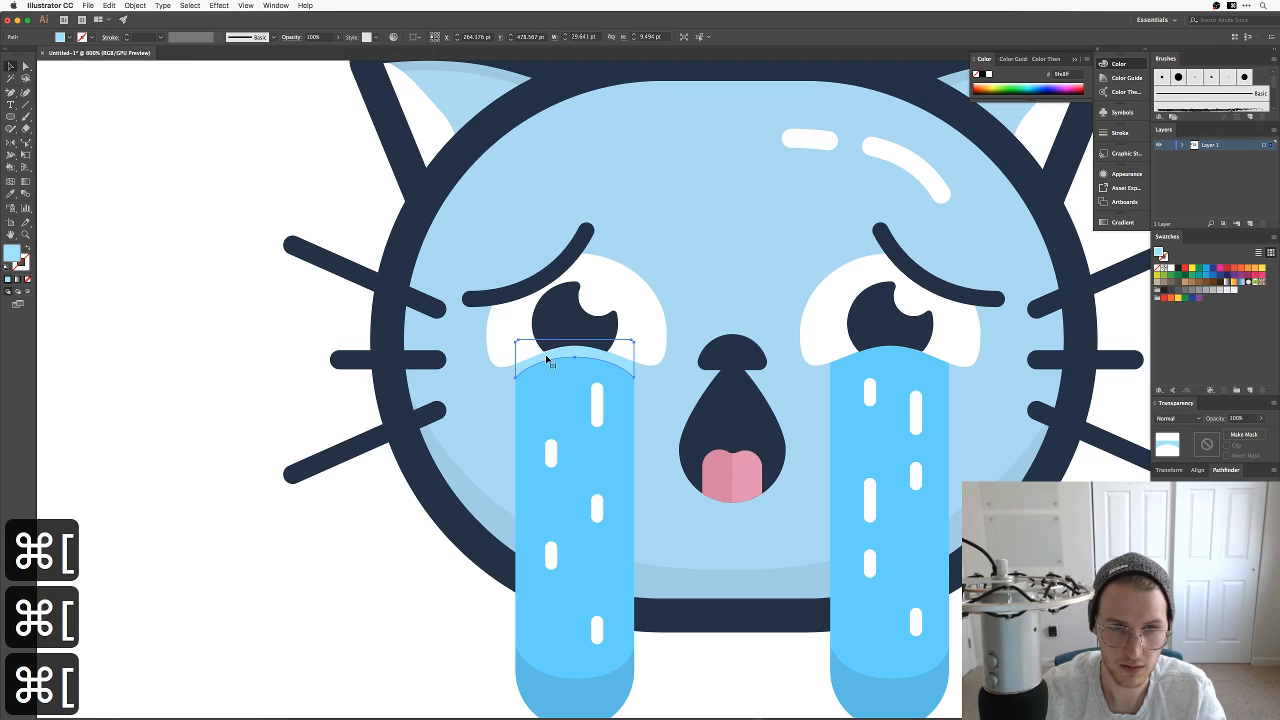
{"action": "left_click", "coordinate": [232, 354]}
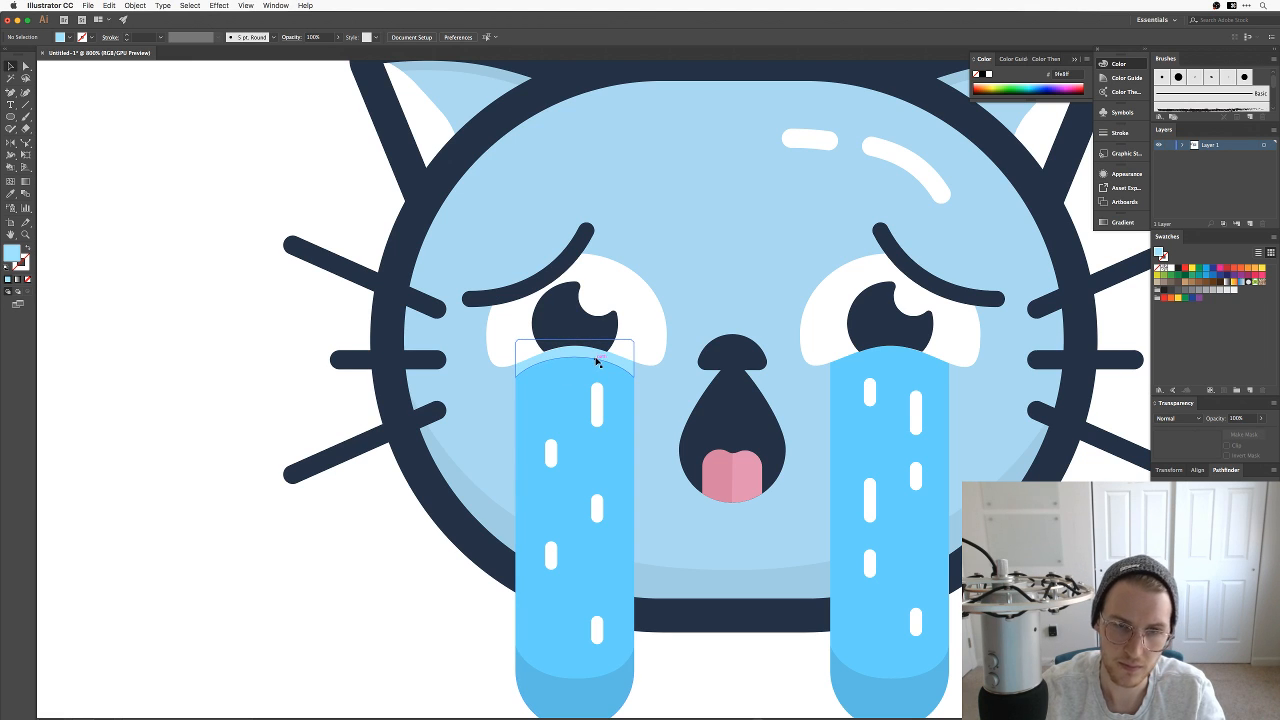
{"action": "left_click_drag", "start_coordinate": [594, 363], "coordinate": [597, 362]}
{"action": "left_click", "coordinate": [280, 367]}
Step: Copy the light cap across to the top of the sobbing cat's right tear stream
{"action": "key", "text": "space"}
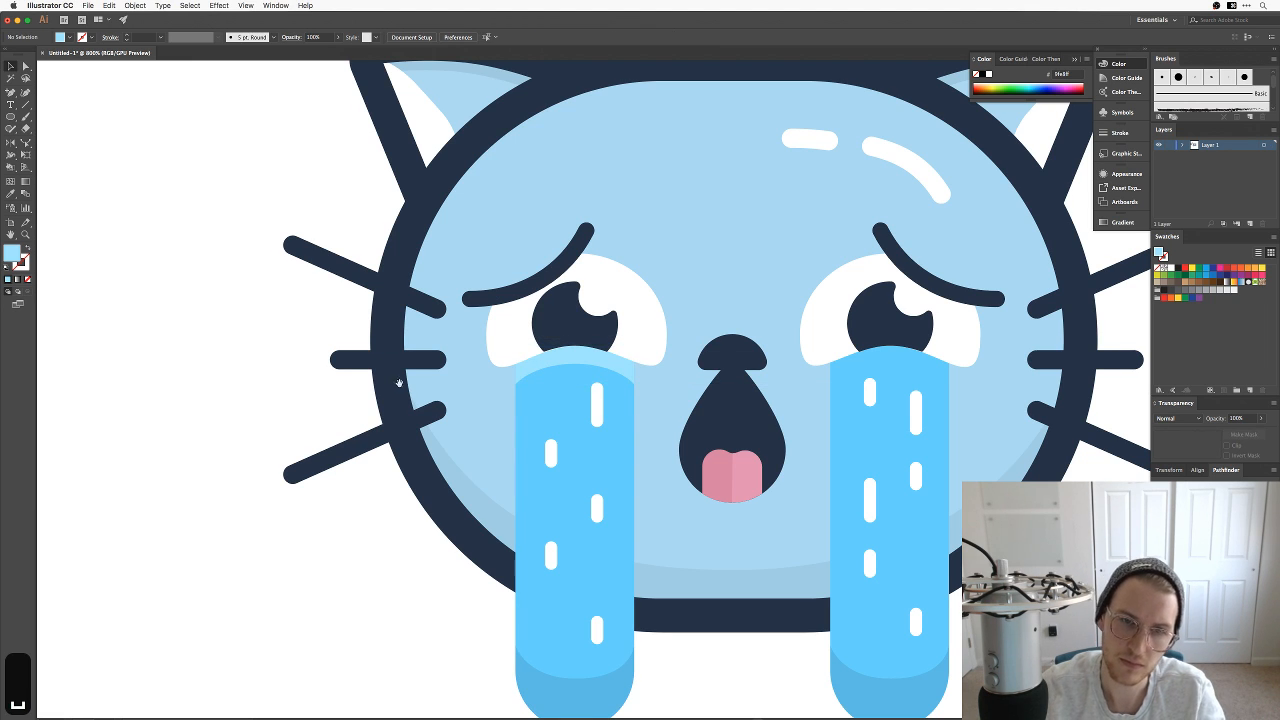
{"action": "left_click_drag", "start_coordinate": [495, 389], "coordinate": [303, 366]}
{"action": "key", "text": "space"}
{"action": "left_click_drag", "start_coordinate": [373, 342], "coordinate": [703, 337]}
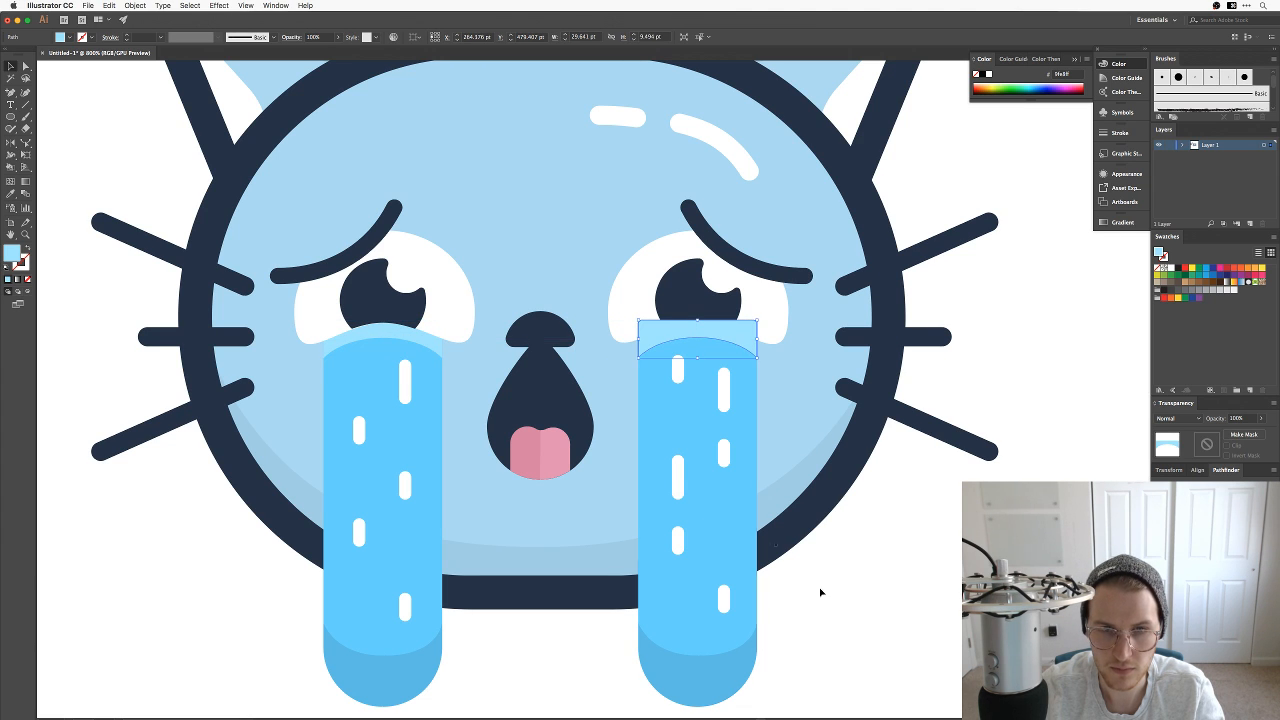
Step: Send the right tear stream's light cap six levels backward to match the left one
{"action": "left_click", "coordinate": [820, 591]}
{"action": "left_click", "coordinate": [721, 335]}
{"action": "key", "text": "super+bracketleft"}
{"action": "key", "text": "super+bracketleft"}
{"action": "key", "text": "super+bracketleft"}
{"action": "key", "text": "super+bracketleft"}
{"action": "key", "text": "super+bracketleft"}
{"action": "key", "text": "super+bracketleft"}
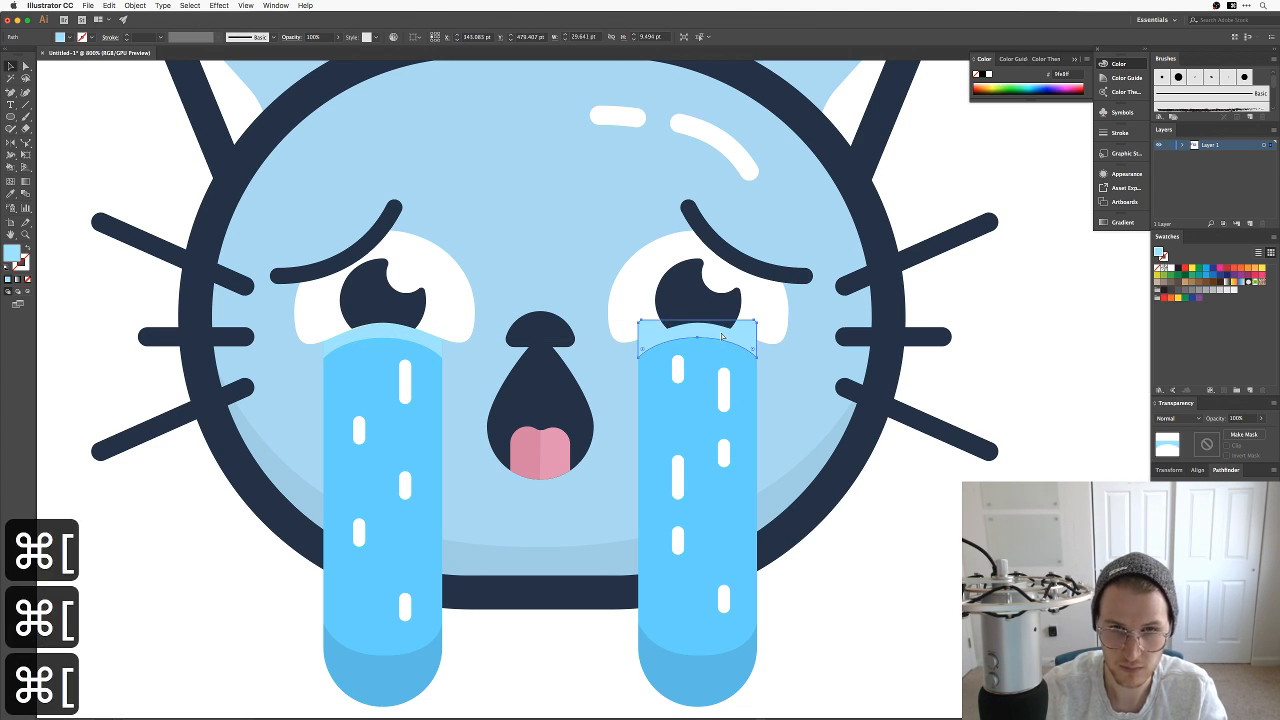
{"action": "left_click", "coordinate": [837, 586]}
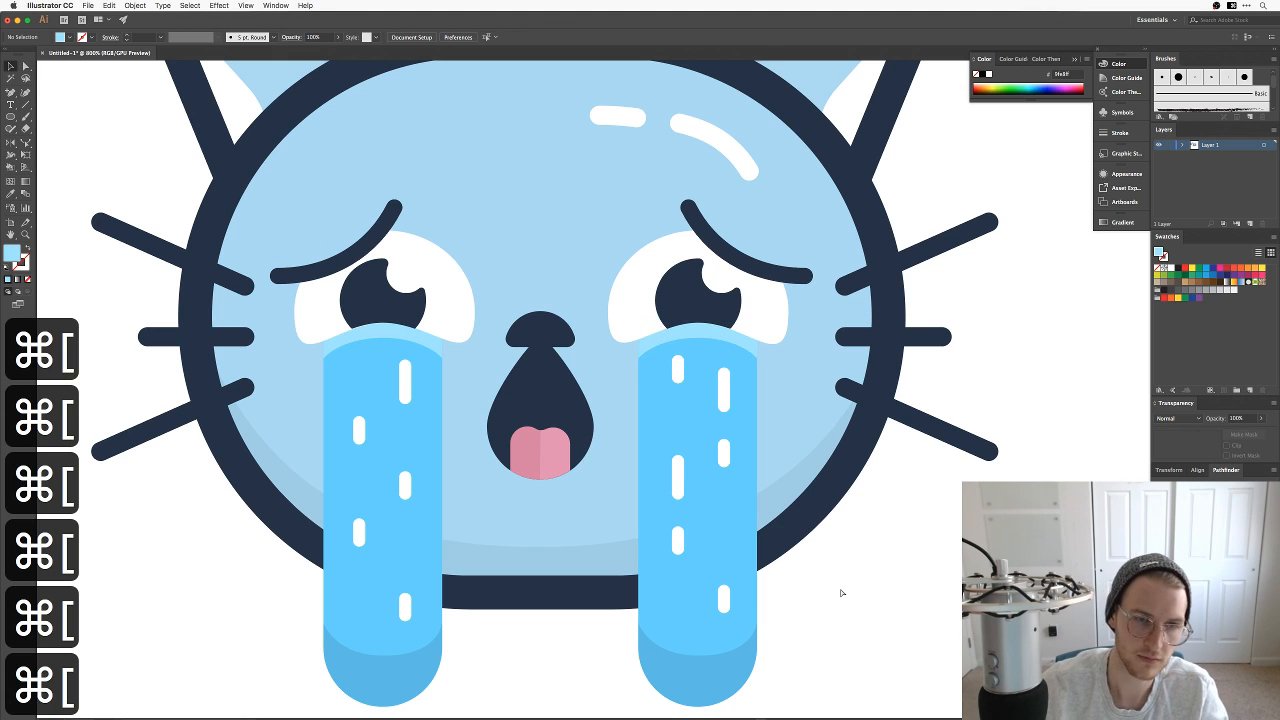
Step: Examine the sobbing cat's finished tear streams on their own and alongside the other cat emojis
{"action": "key", "text": "super+minus"}
{"action": "key", "text": "super+minus"}
{"action": "key", "text": "super+minus"}
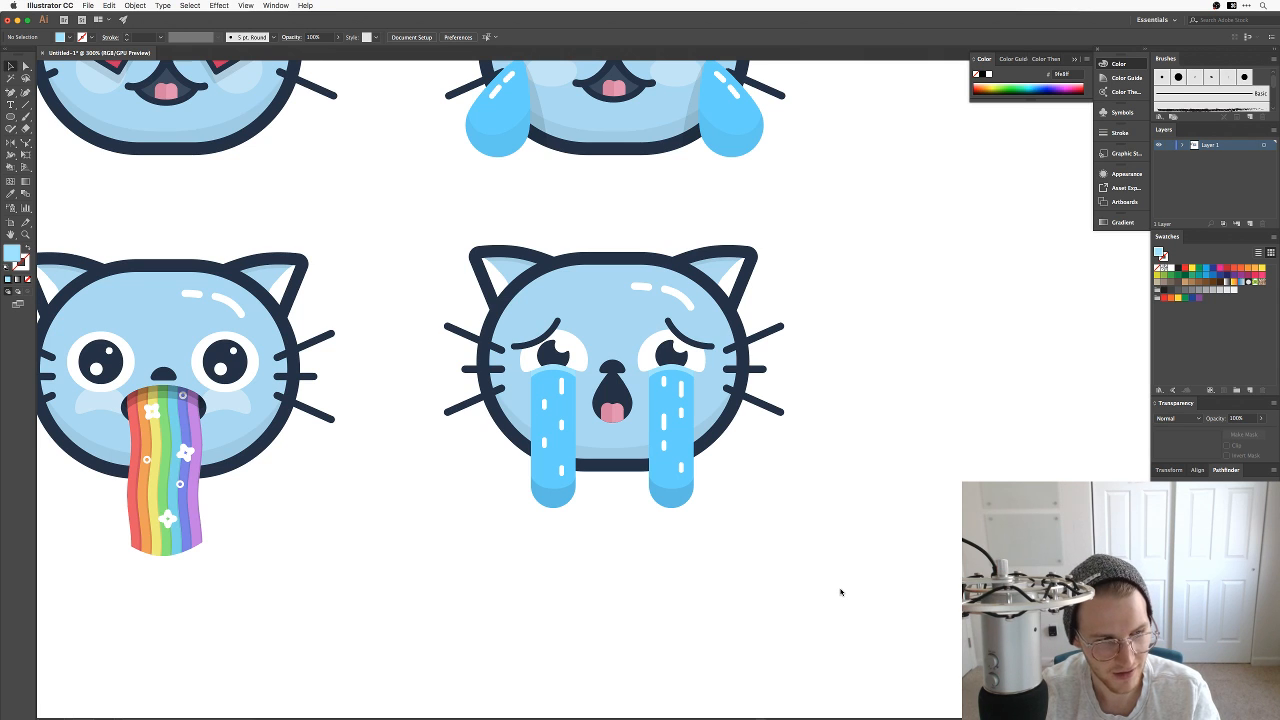
{"action": "key", "text": "super+equal"}
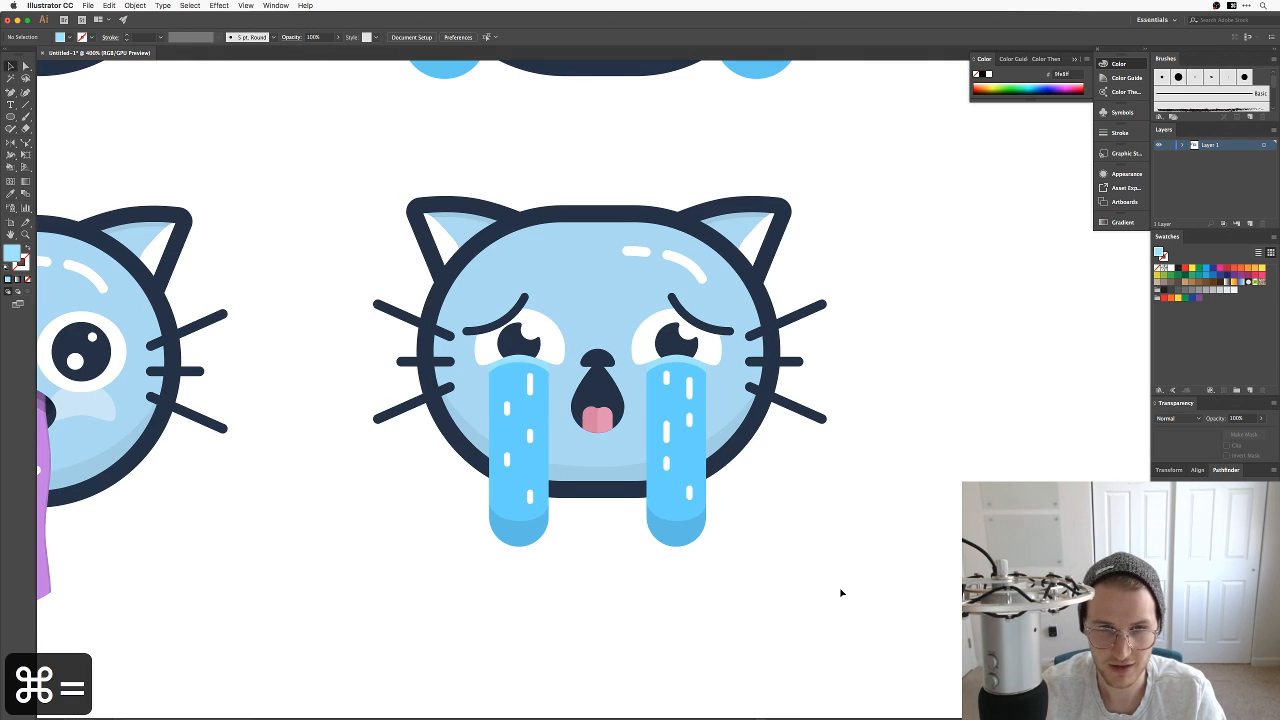
{"action": "left_click_drag", "start_coordinate": [791, 531], "coordinate": [806, 546]}
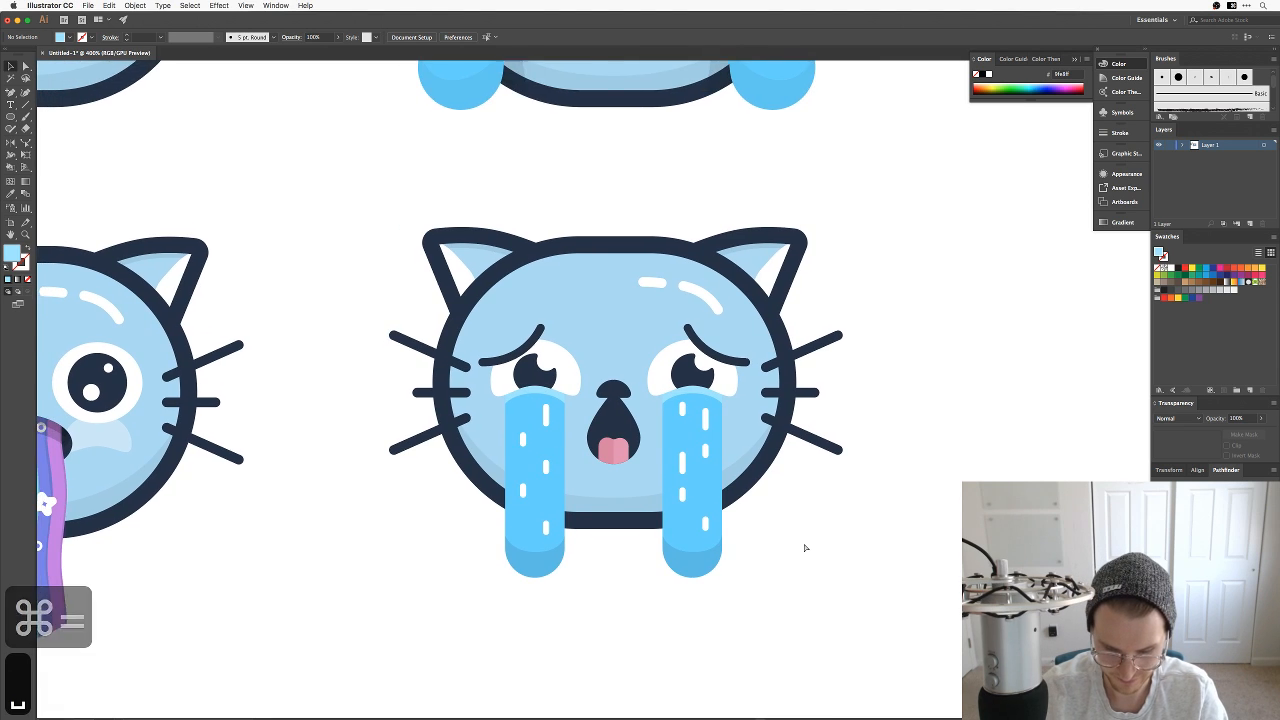
{"action": "key", "text": "super+minus"}
{"action": "key", "text": "super+minus"}
{"action": "left_click_drag", "start_coordinate": [796, 377], "coordinate": [914, 467]}
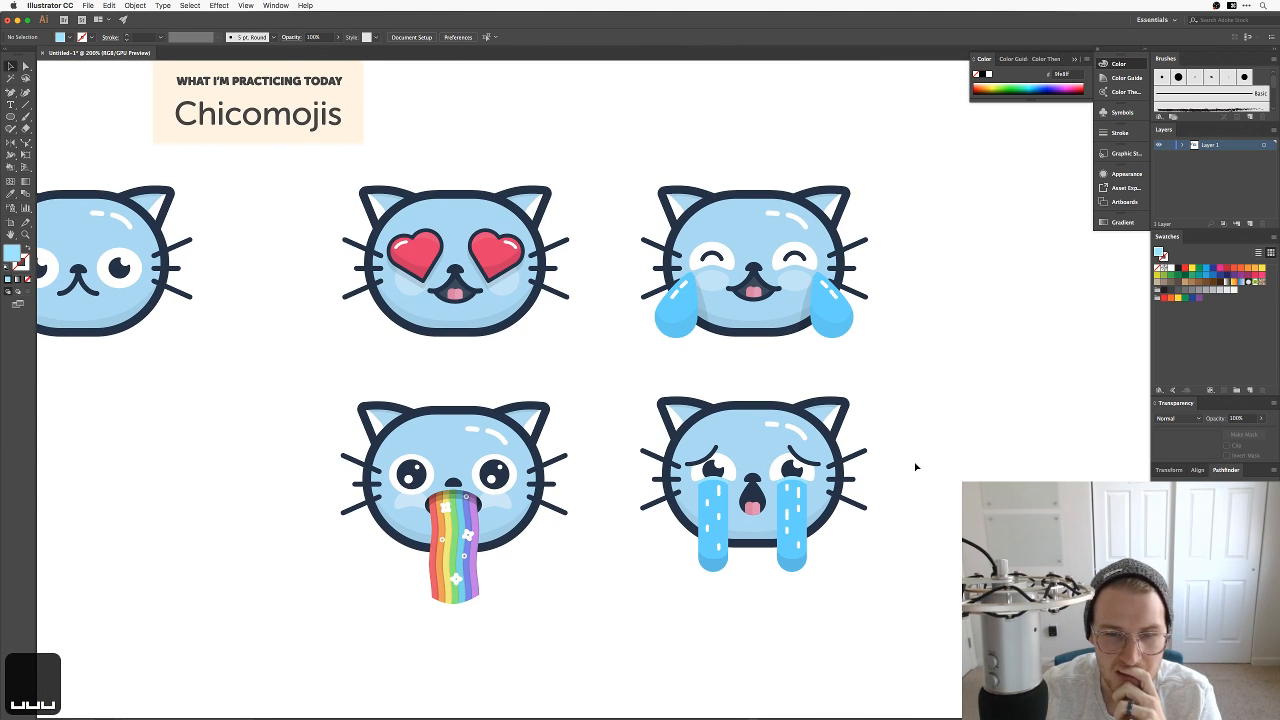
{"action": "scroll", "coordinate": [914, 467], "scroll_direction": "left", "scroll_amount": 1}
{"action": "scroll", "coordinate": [914, 467], "scroll_direction": "up", "scroll_amount": 1}
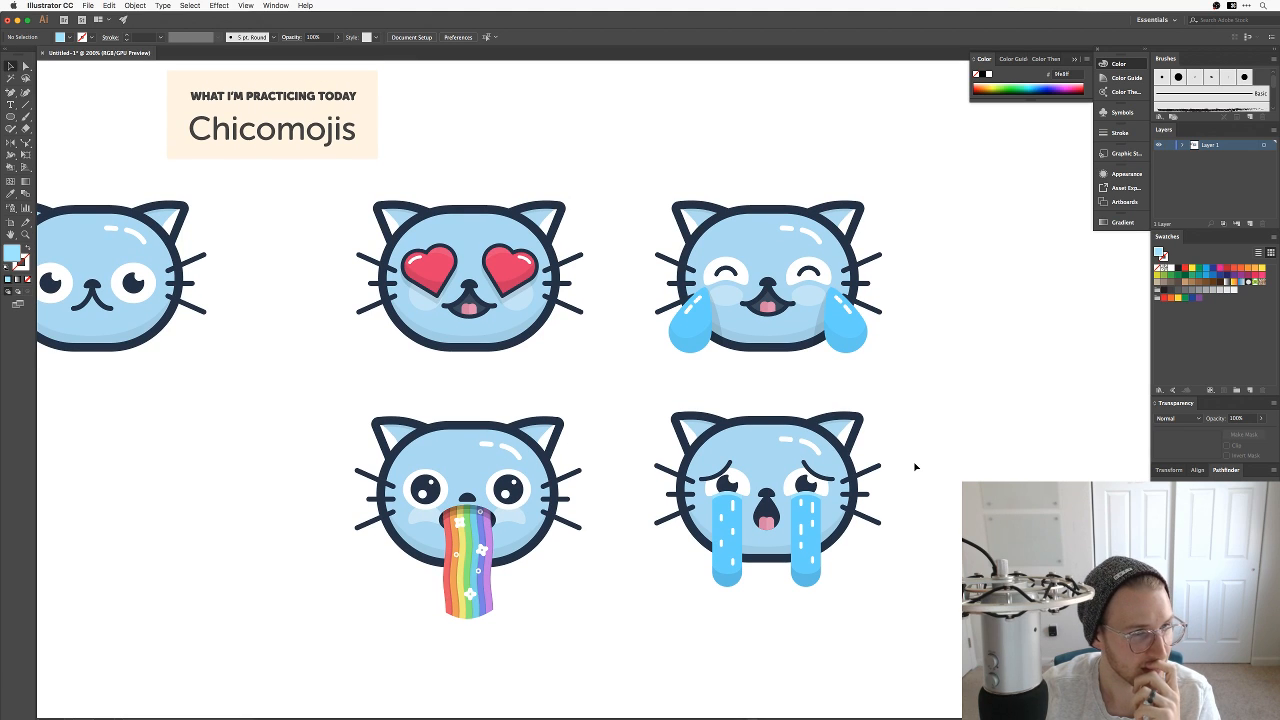